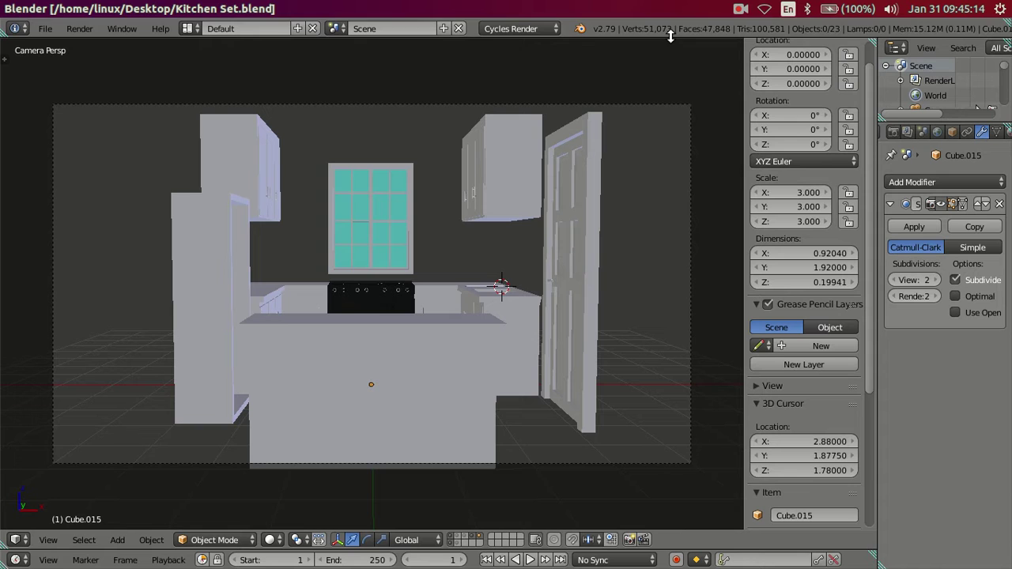
Toggle Blender's window to fullscreen and orbit to look down on the kitchen.
click(123, 32)
click(139, 62)
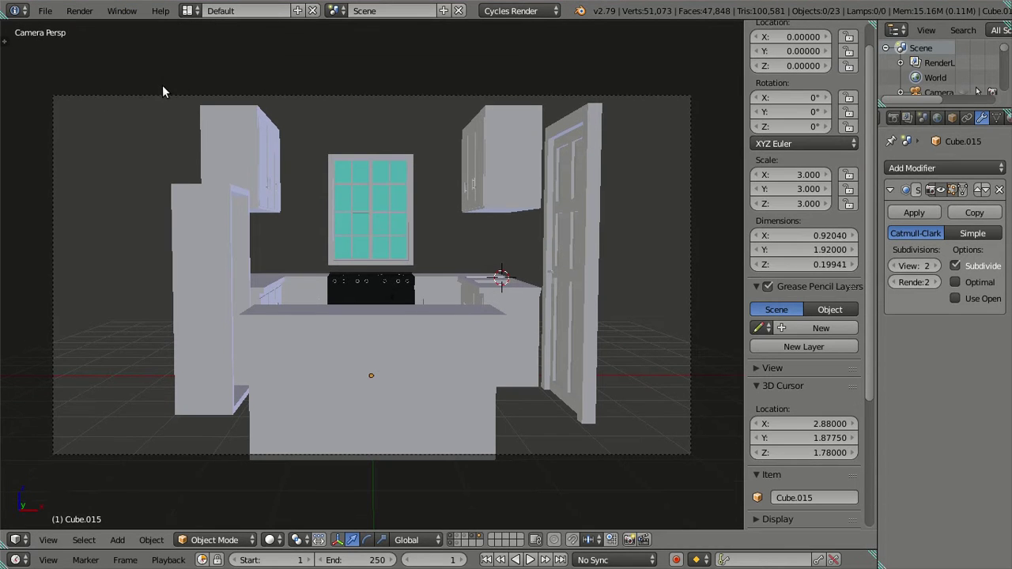
middle_drag(364, 176, 436, 280)
Switch scene layers past the sink and counter layers until only the stove layer shows.
scroll(451, 280, up, 3)
scroll(474, 270, up, 6)
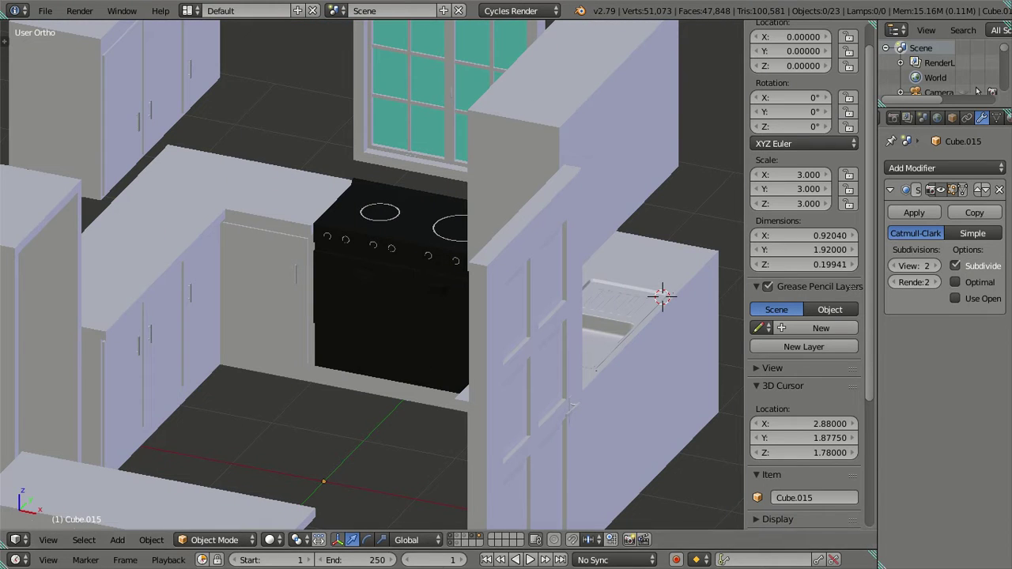
click(483, 539)
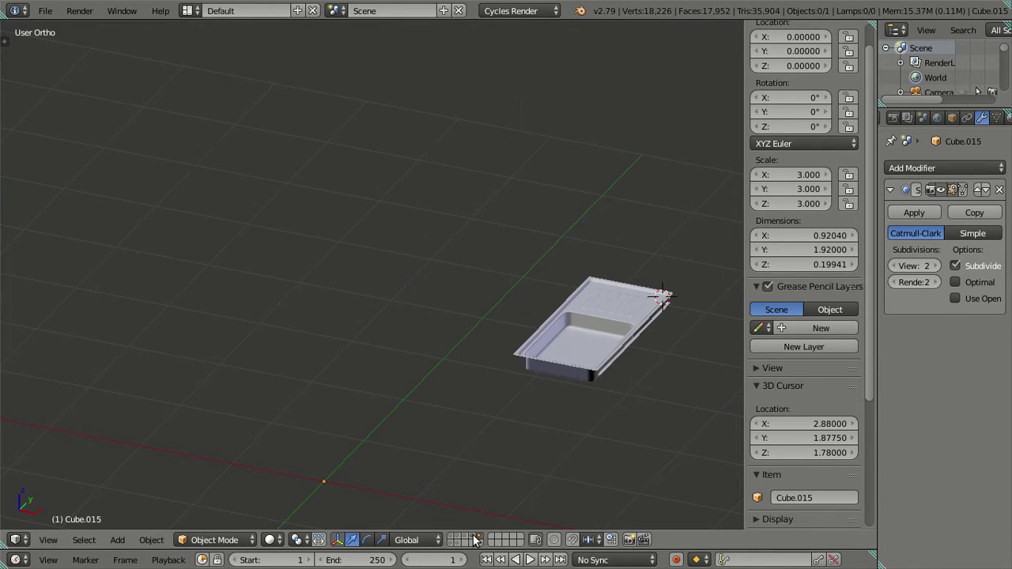
click(470, 536)
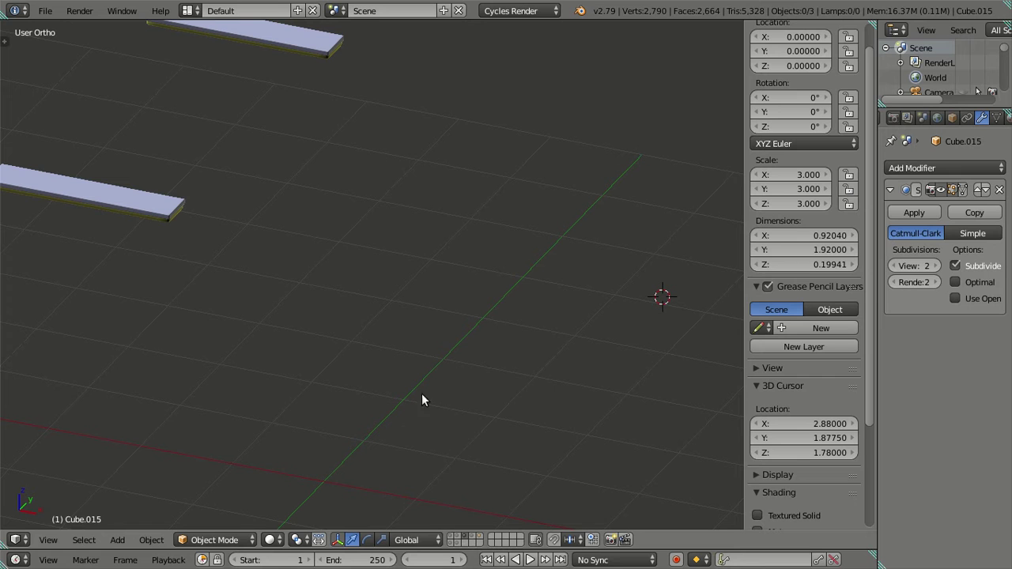
click(472, 540)
Select the stove and enter Edit Mode, viewing its front from a raised angle.
right_click(466, 356)
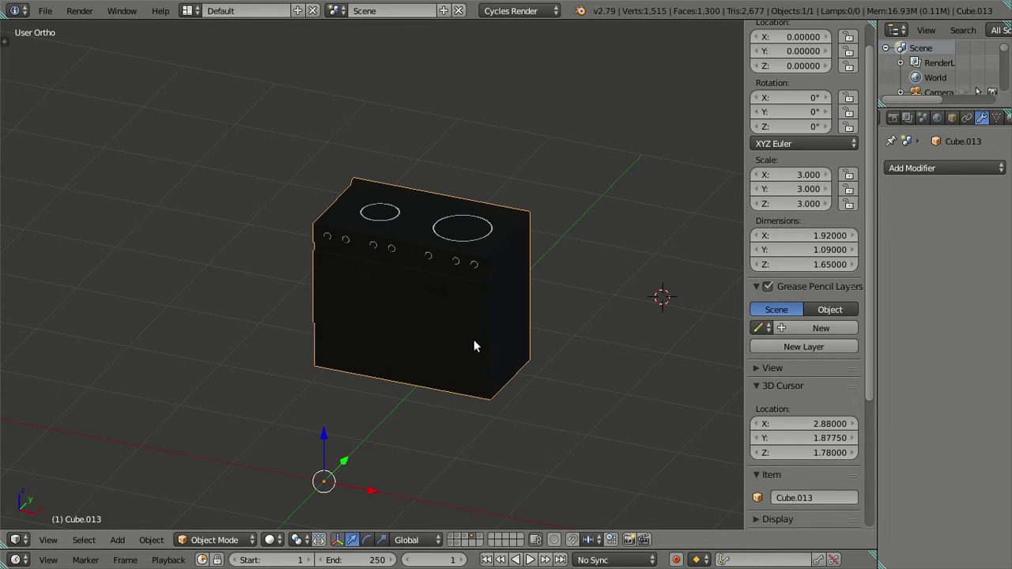
key(Tab)
scroll(467, 332, up, 3)
middle_drag(467, 332, 483, 279)
scroll(463, 403, down, 2)
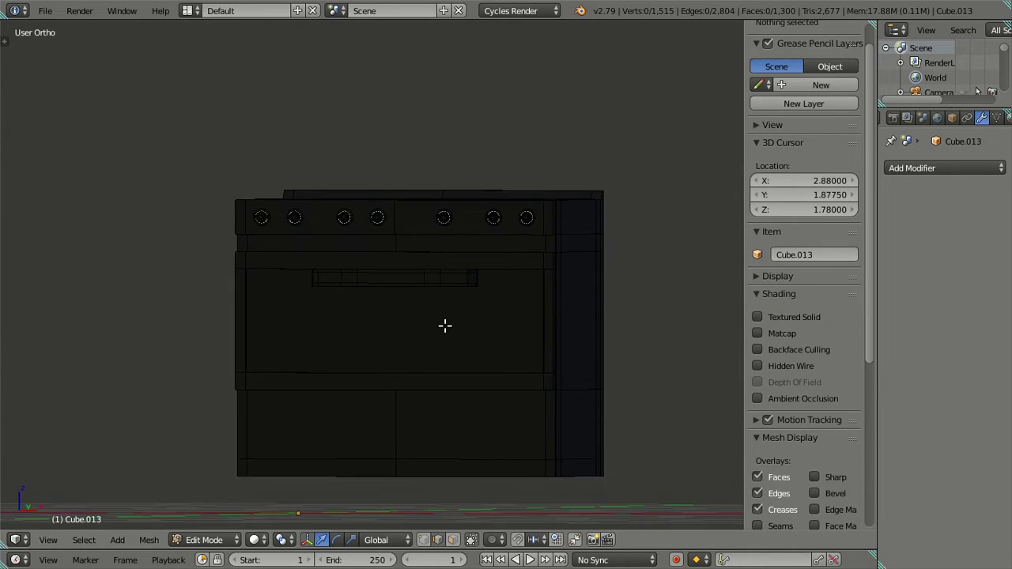
middle_drag(445, 325, 424, 361)
Disable limit-selection-to-visible and select the oven door's front face.
click(449, 540)
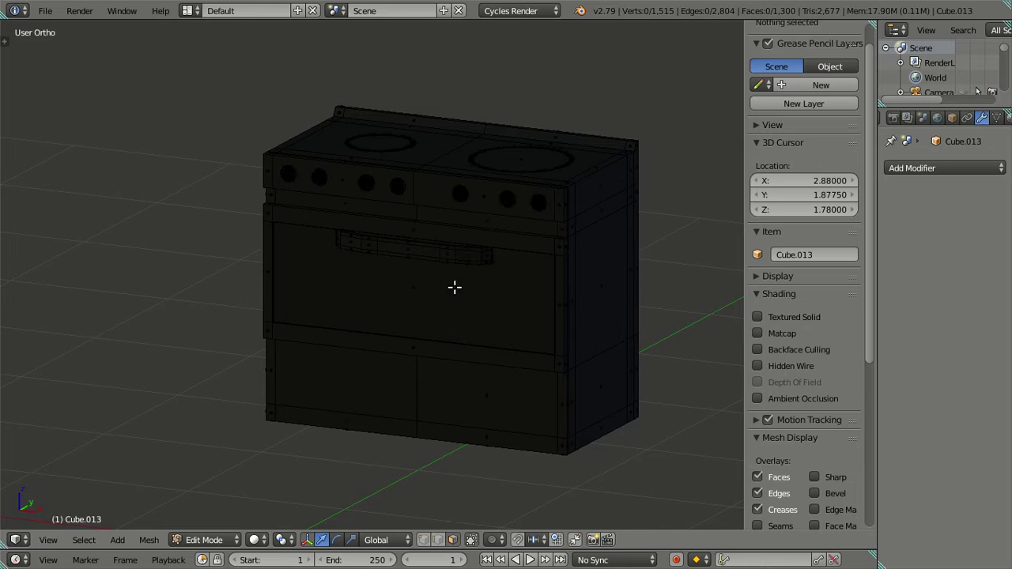
right_click(429, 295)
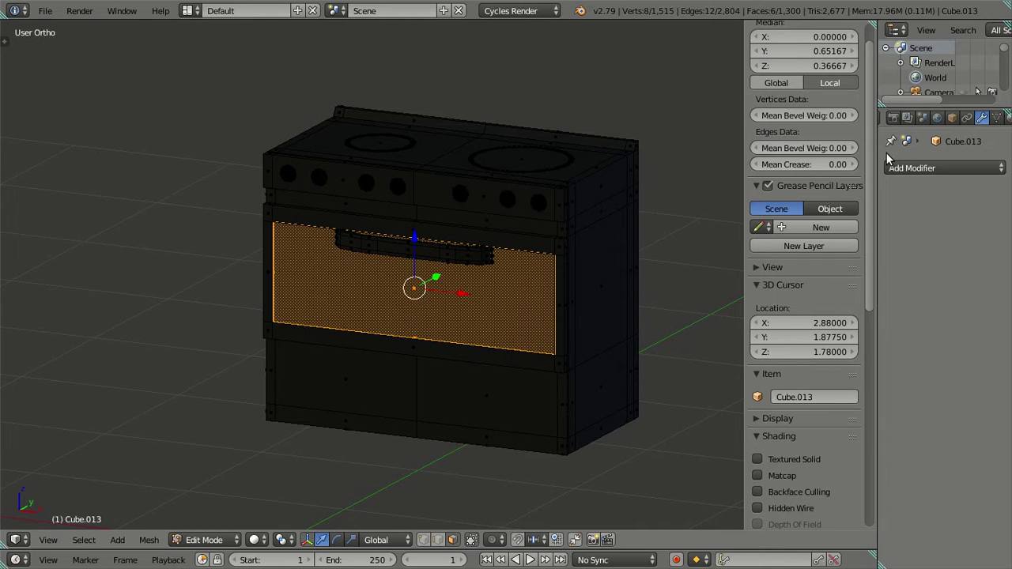
scroll(984, 120, down, 2)
Load glass Material.001 into the first slot, assign it to the door, and exit Edit Mode.
click(980, 117)
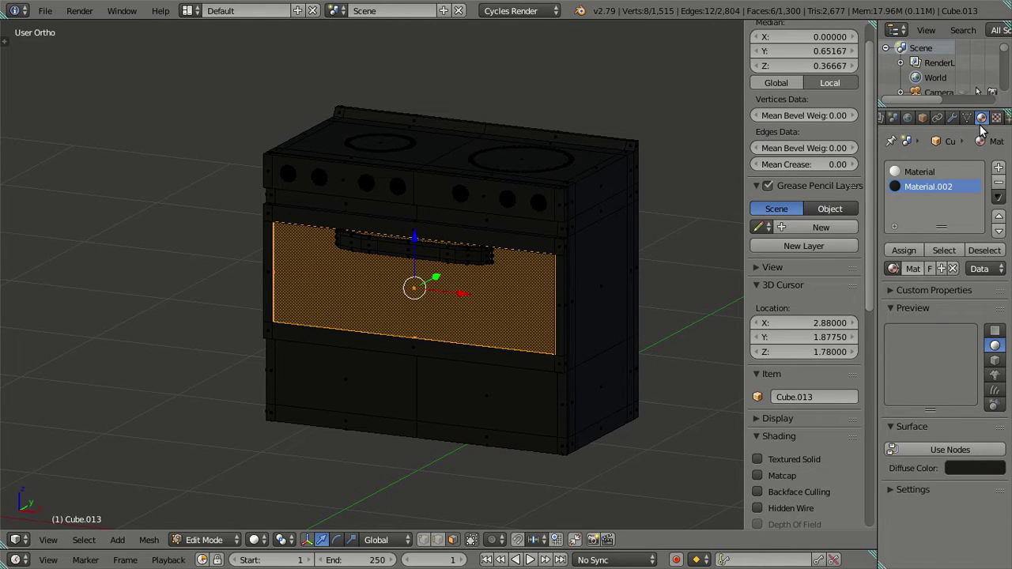
click(923, 172)
click(892, 268)
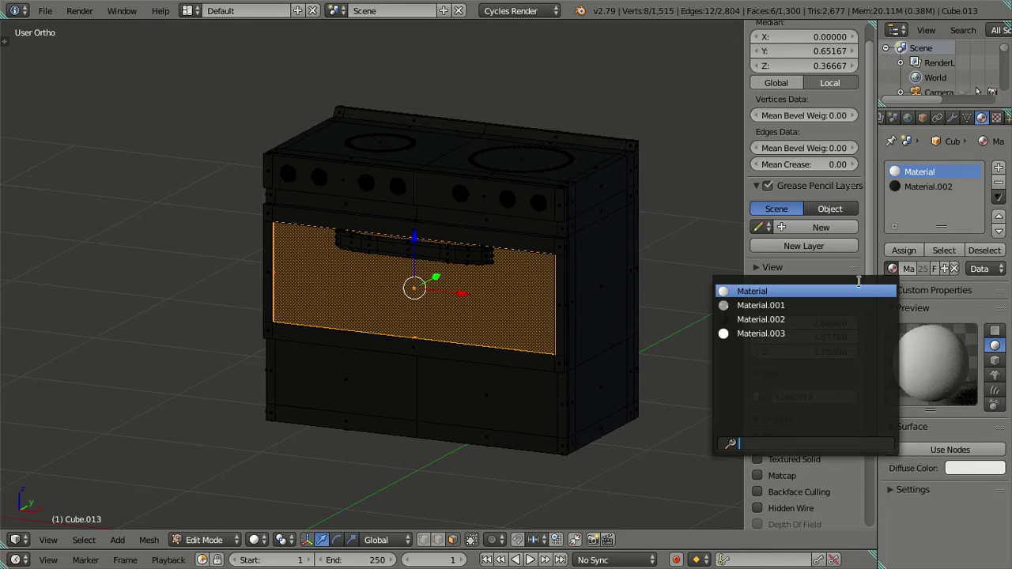
click(801, 305)
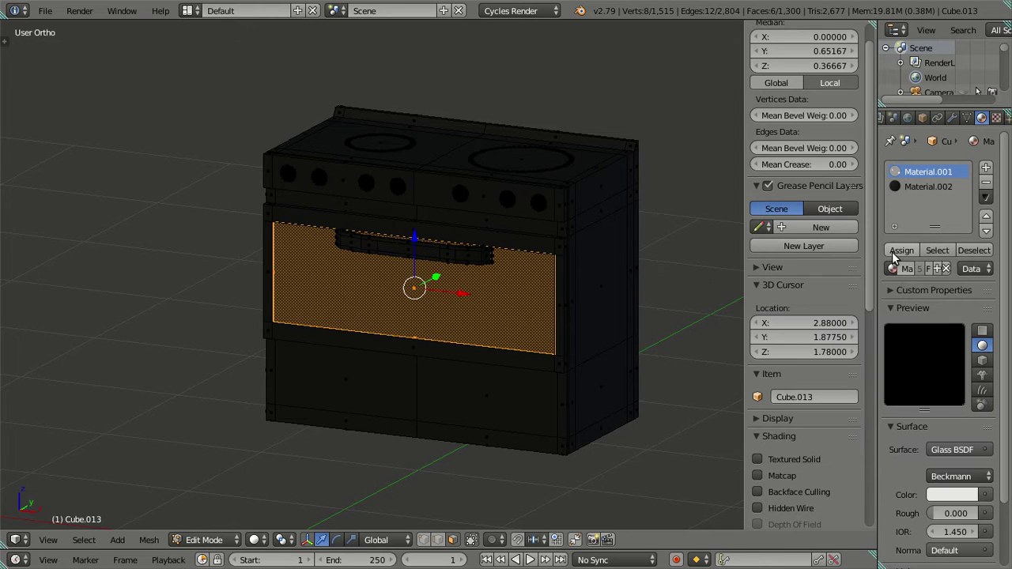
click(895, 249)
key(a)
middle_drag(335, 261, 259, 304)
key(Tab)
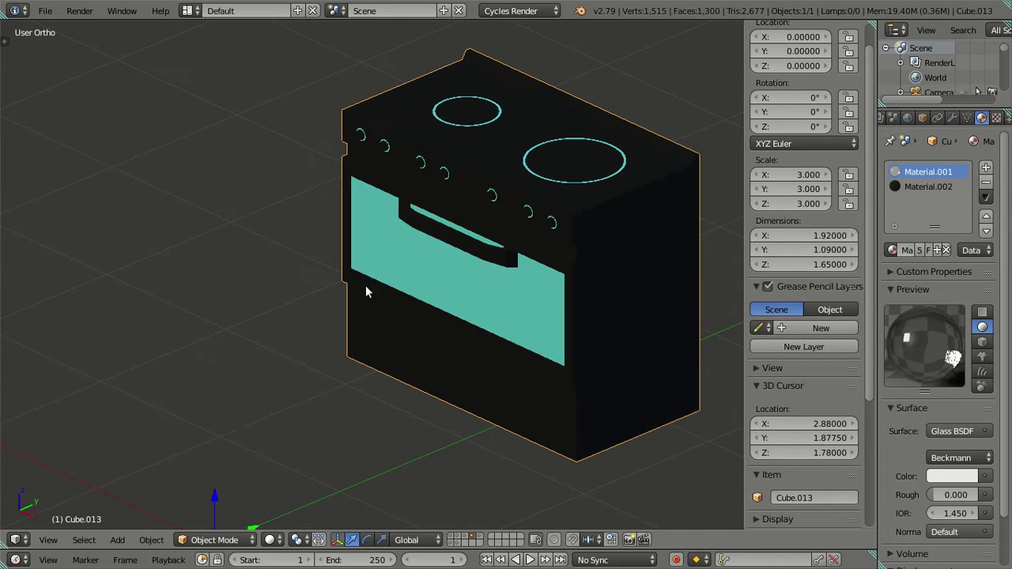
Undo the glass assignment and re-enter Edit Mode, framing the oven handle and knobs.
key(ctrl+z)
middle_drag(373, 280, 461, 259)
middle_drag(546, 314, 417, 255)
key(Tab)
scroll(419, 320, up, 2)
scroll(401, 261, down, 2)
middle_drag(575, 248, 422, 295)
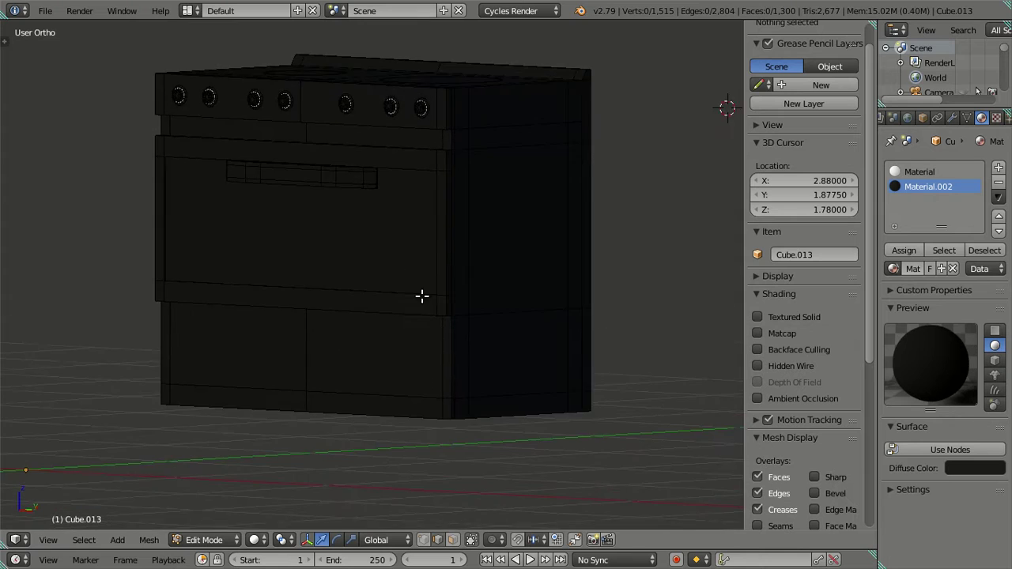
scroll(371, 191, up, 3)
shift+middle_drag(377, 159, 400, 264)
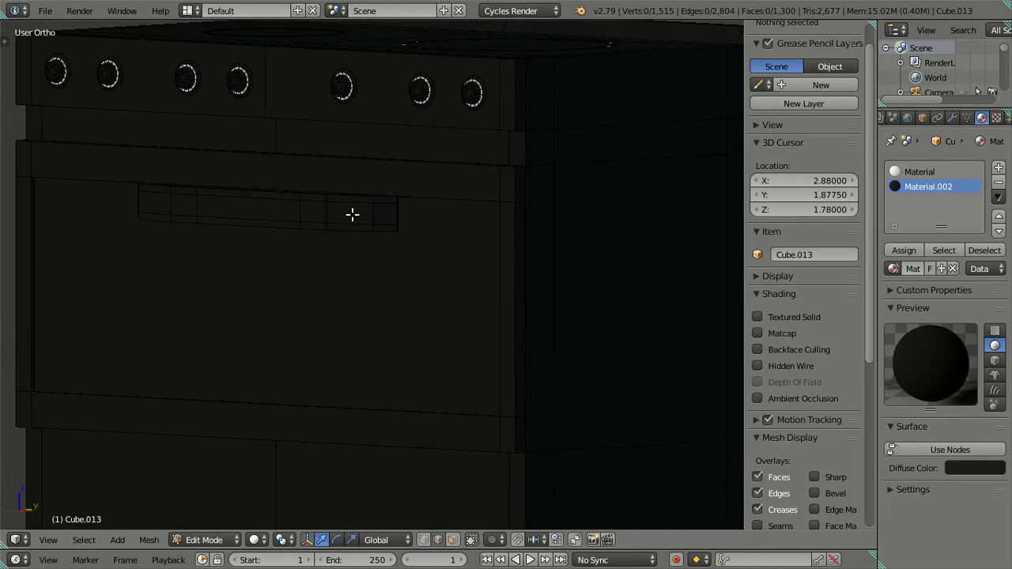
Select the linked handle geometry, hide it, then reveal it again and deselect all.
right_click(351, 219)
key(l)
key(l)
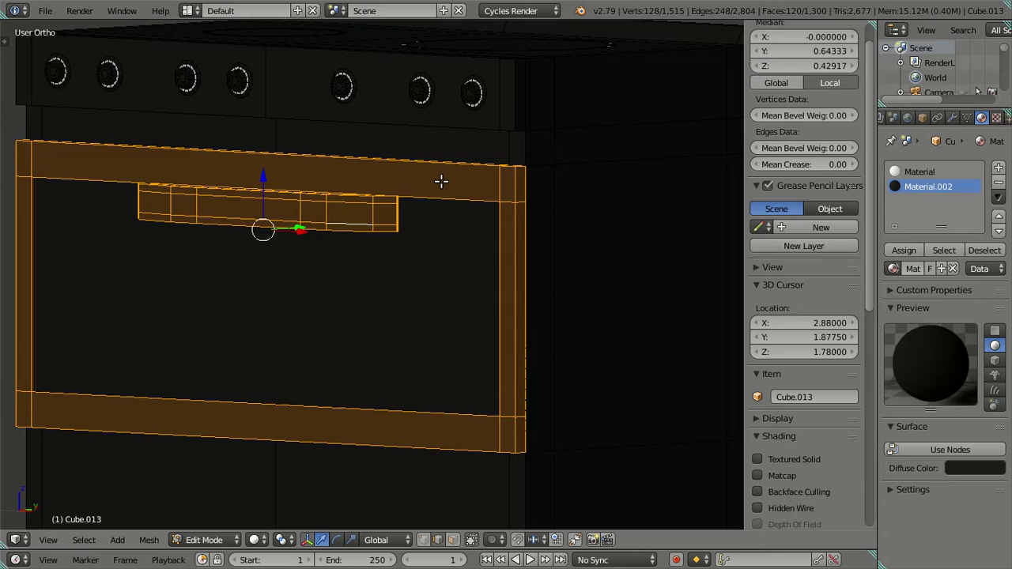
key(h)
middle_drag(292, 316, 313, 309)
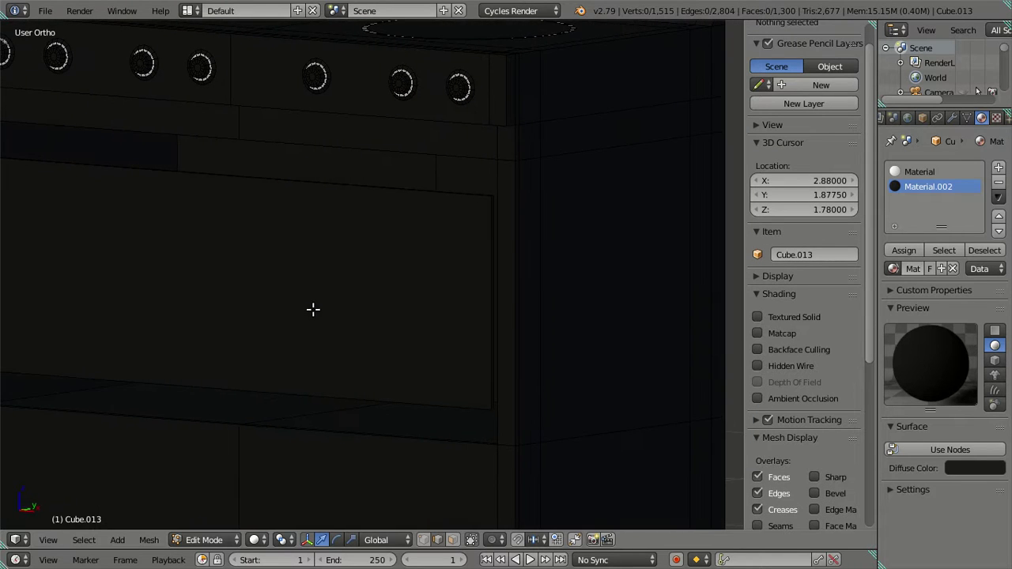
key(alt+h)
key(a)
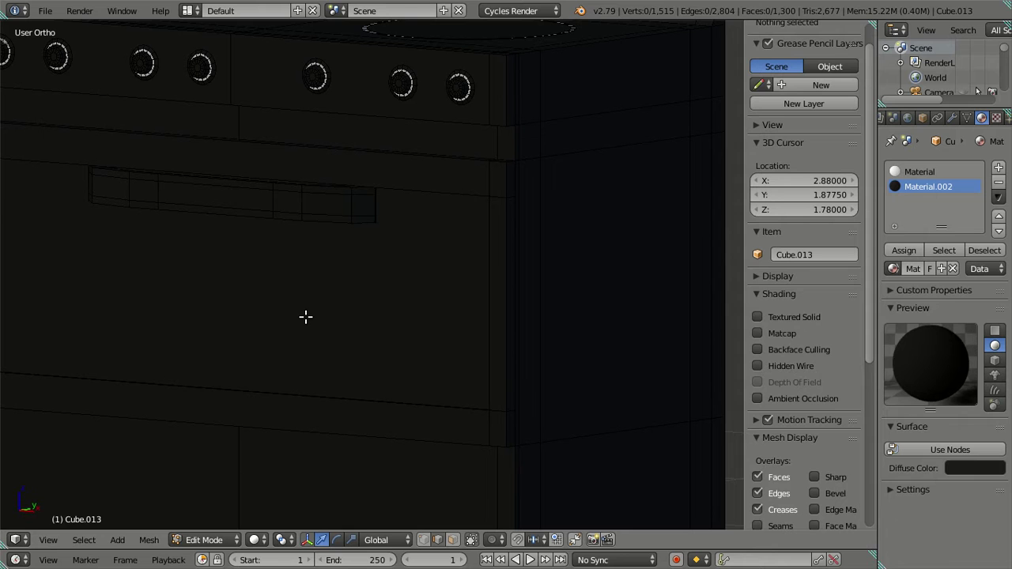
Switch to face select and select the large oven door front face.
click(452, 540)
right_click(233, 282)
middle_drag(249, 269, 332, 270)
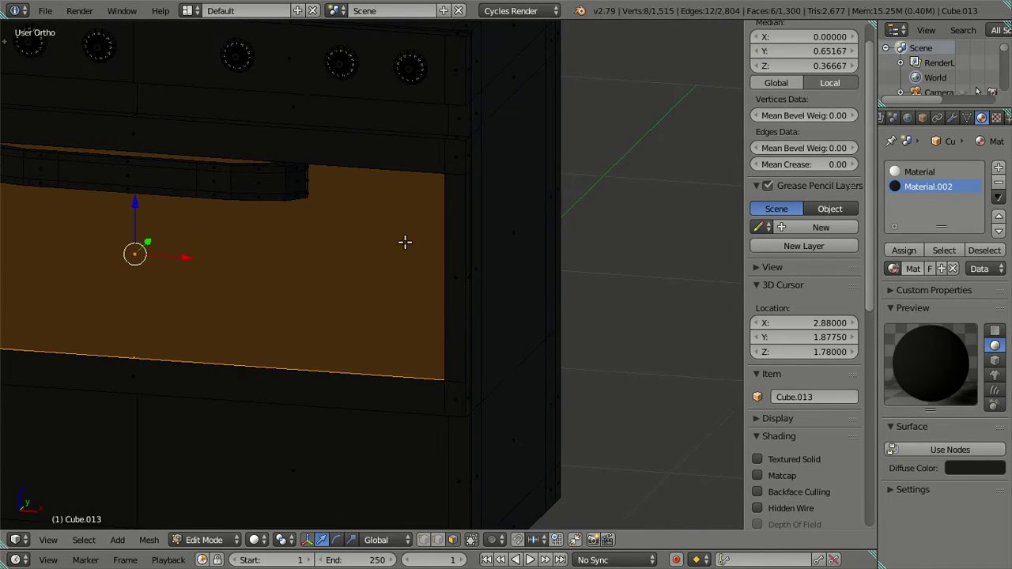
scroll(329, 187, down, 4)
middle_drag(329, 187, 466, 271)
scroll(529, 280, up, 2)
middle_drag(529, 280, 504, 281)
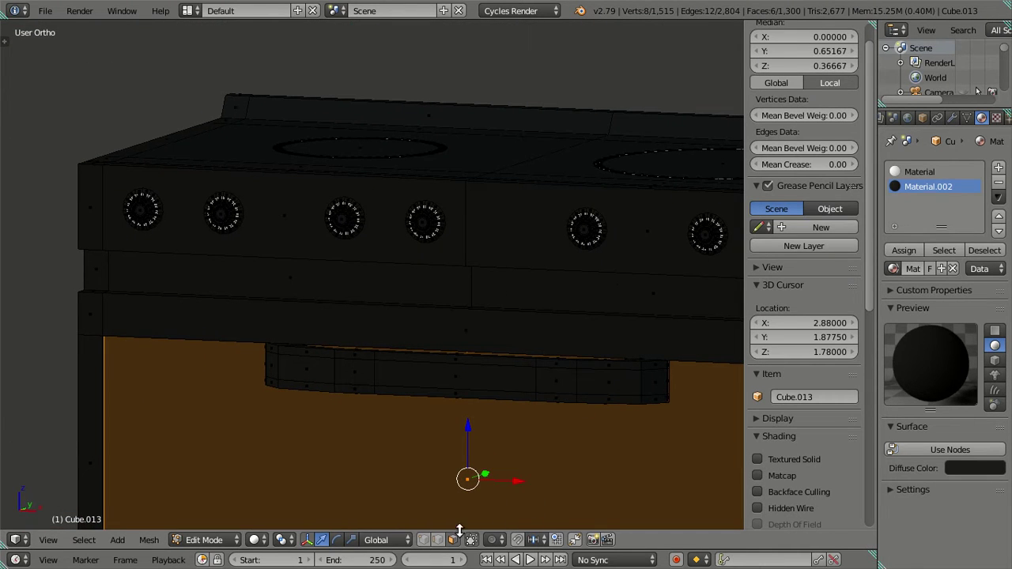
scroll(448, 226, down, 3)
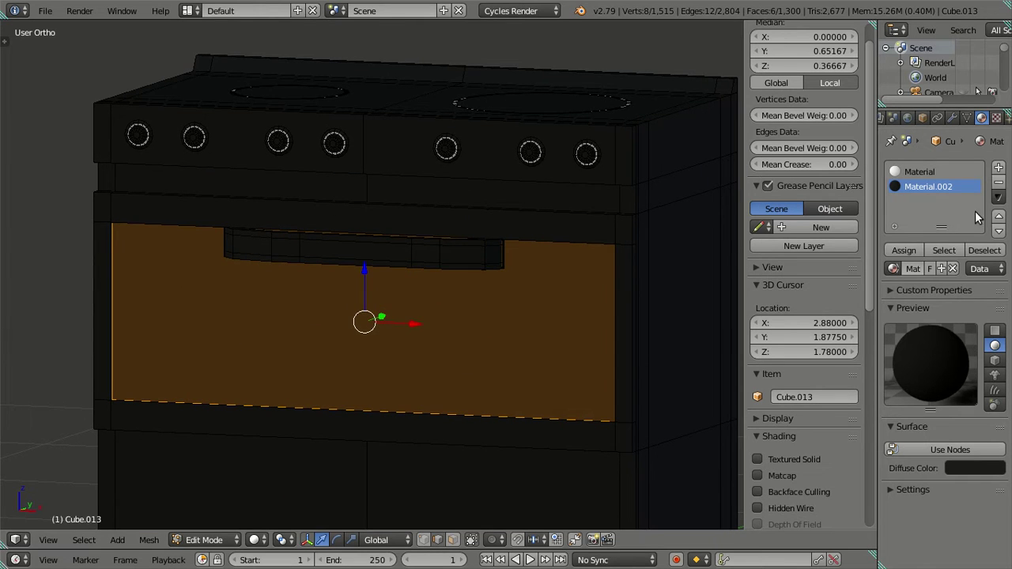
Add a third material slot holding glass Material.001 and assign it to the door face.
click(997, 168)
click(891, 269)
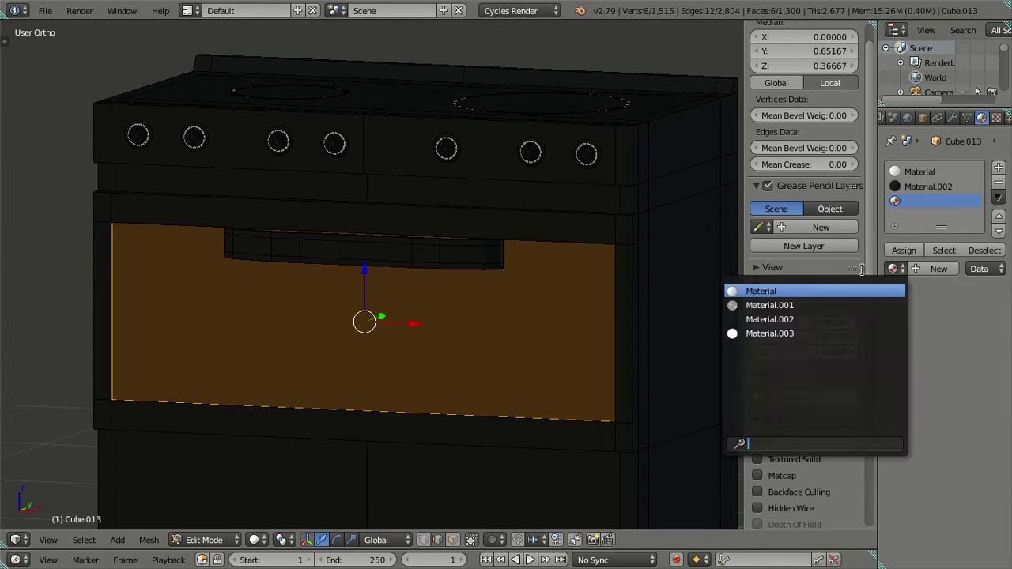
click(795, 301)
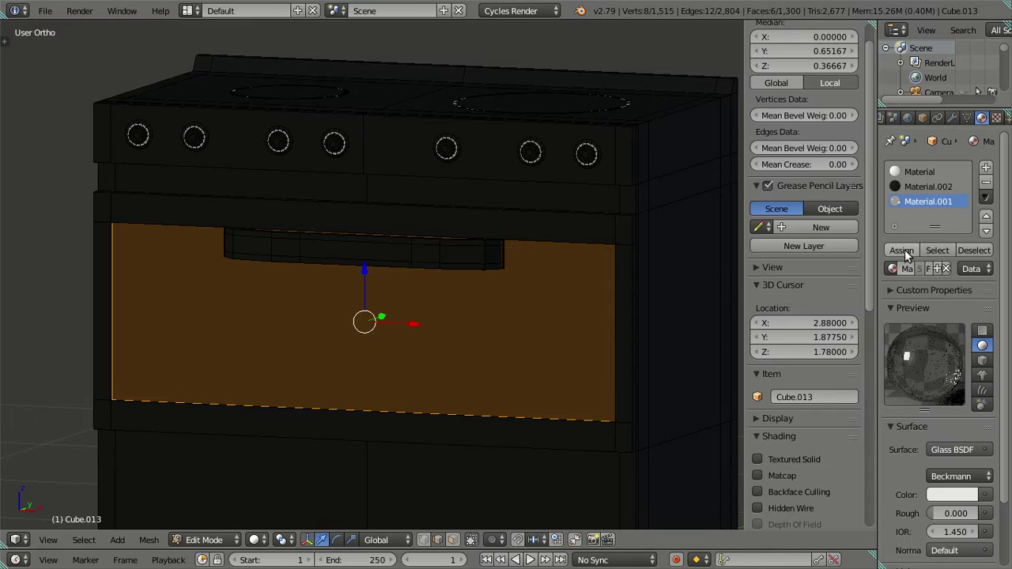
click(904, 249)
key(a)
scroll(369, 288, down, 3)
middle_drag(357, 307, 413, 311)
scroll(965, 484, down, 2)
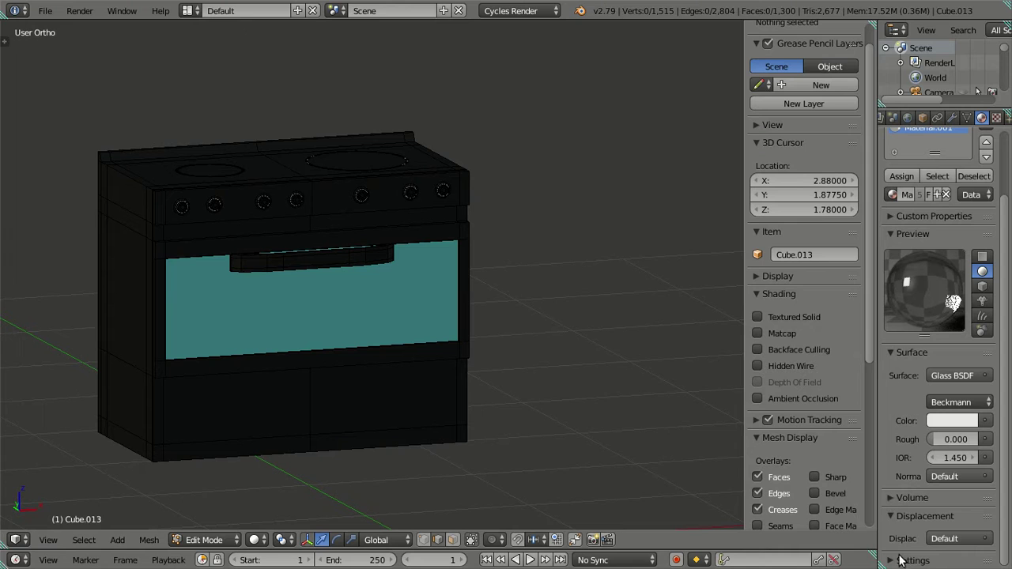
Set the glass material's viewport colour red and blue values to 1.
click(892, 560)
scroll(920, 501, down, 4)
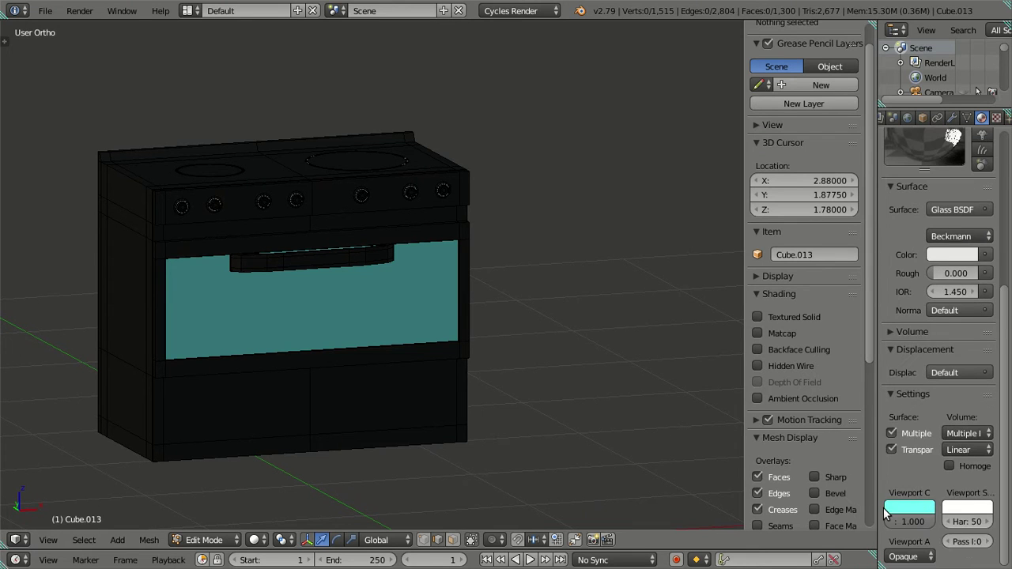
click(887, 511)
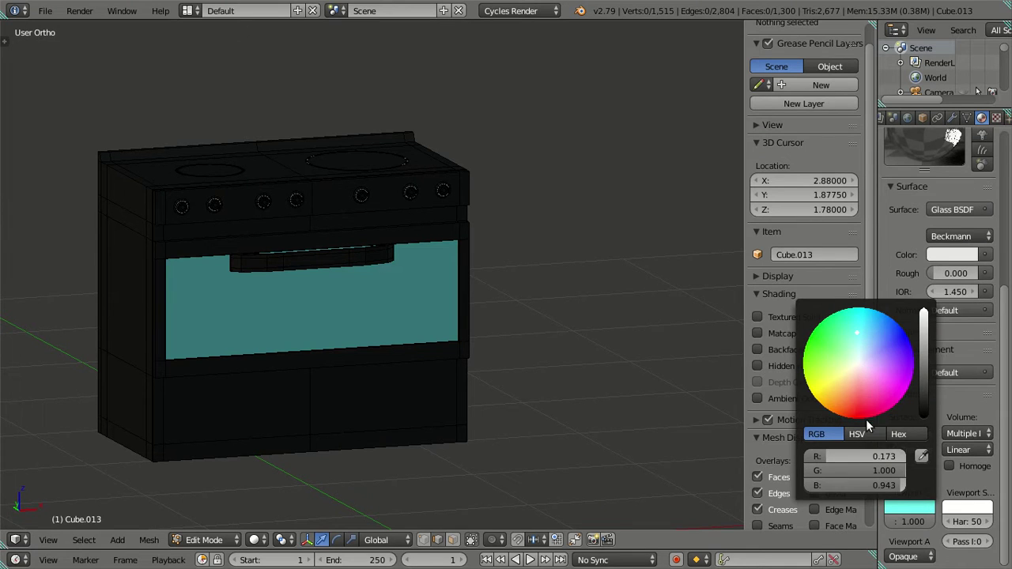
click(891, 457)
text(1)
key(Return)
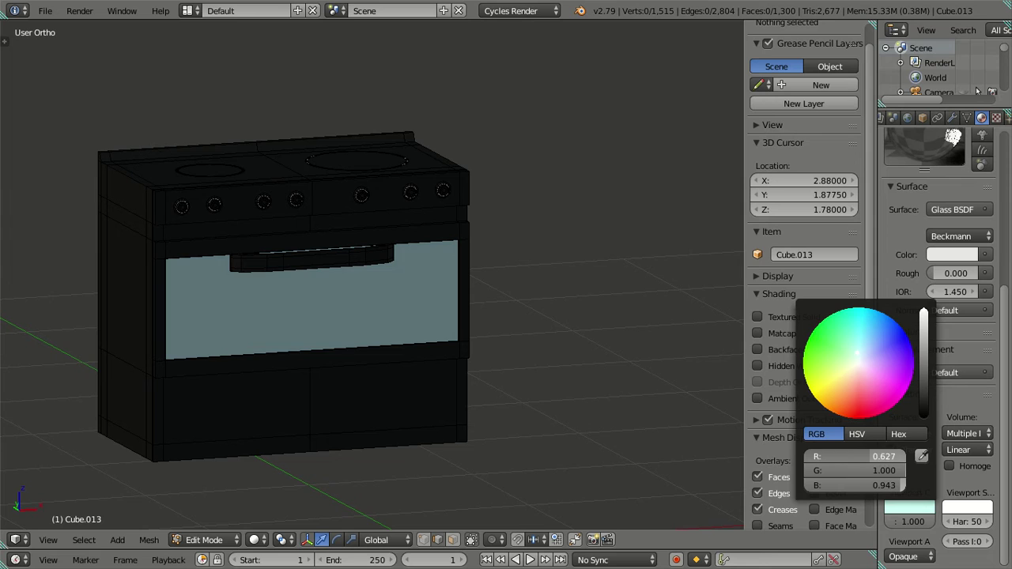
click(897, 485)
text(1.0)
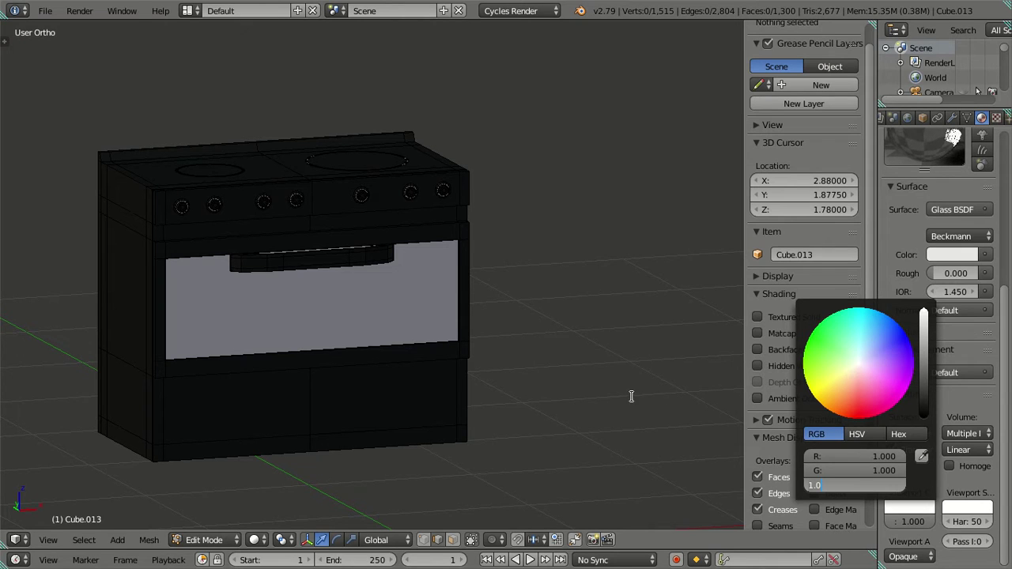
key(Return)
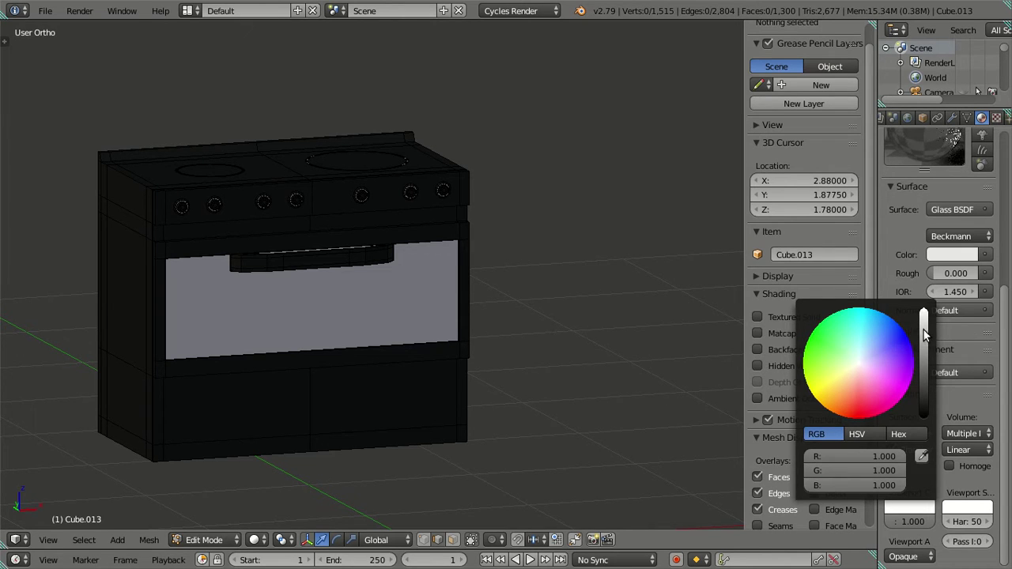
Lower the viewport colour's brightness to a neutral light grey, RGB 0.890.
click(925, 334)
mouse_move(925, 335)
mouse_down()
mouse_move(923, 320)
mouse_move(923, 349)
mouse_up()
scroll(864, 293, up, 1)
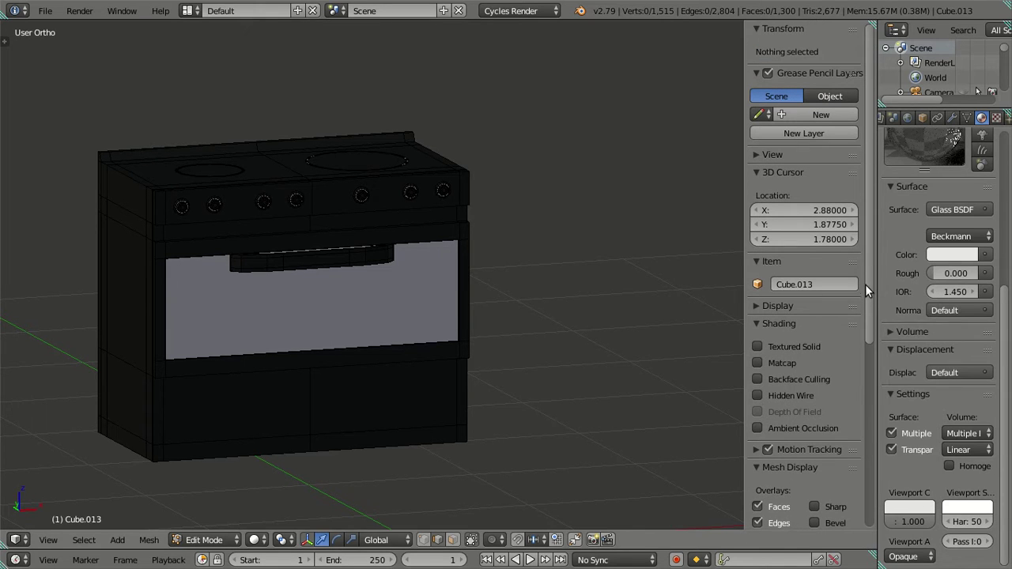
scroll(961, 253, up, 4)
Return the cooker to Object Mode and orbit to view its front and side.
middle_drag(386, 286, 507, 320)
key(Tab)
scroll(507, 319, down, 2)
middle_drag(376, 333, 416, 272)
scroll(417, 273, up, 4)
scroll(490, 250, down, 2)
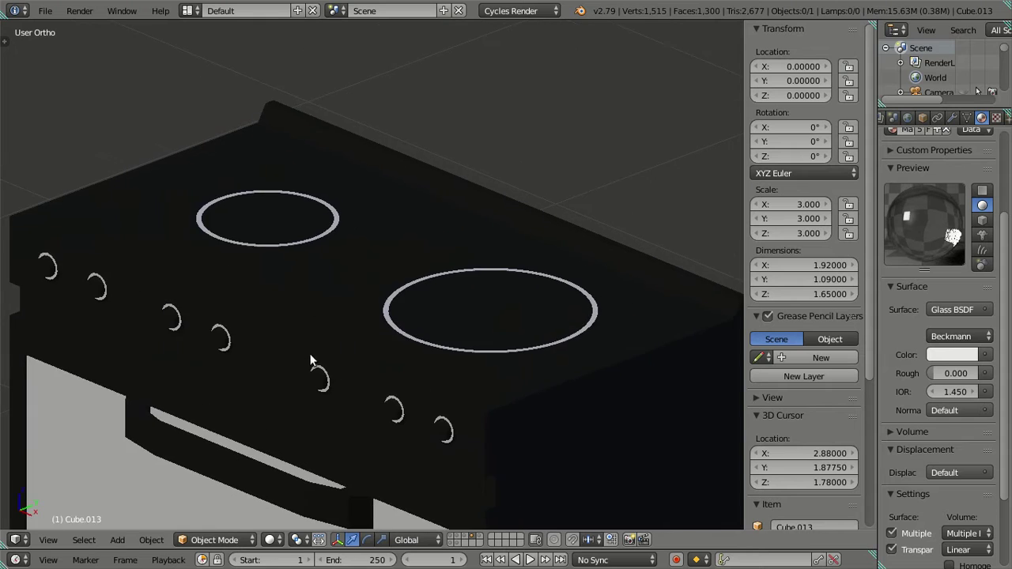
scroll(509, 400, up, 7)
scroll(419, 237, down, 3)
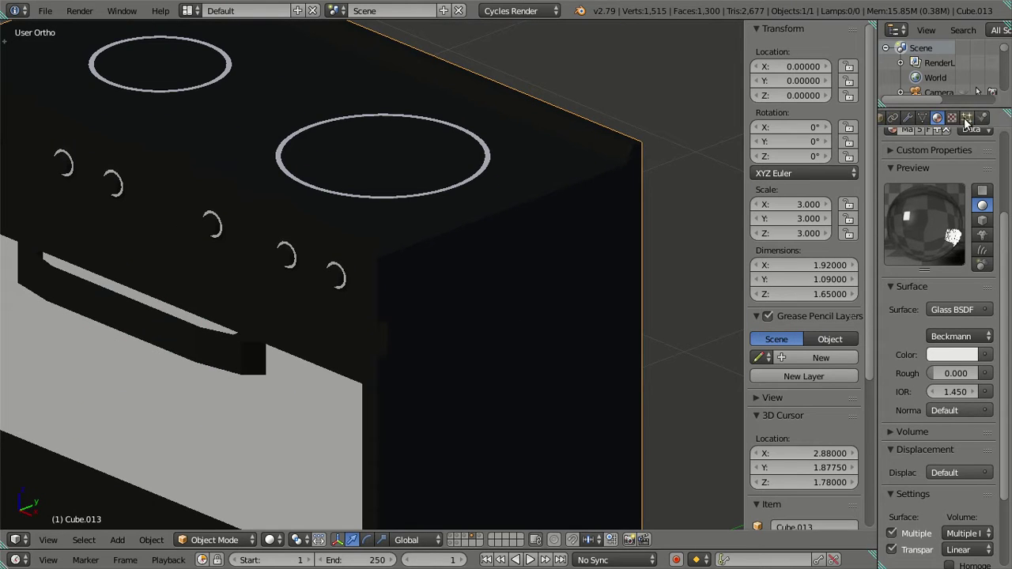
Add a Bevel modifier to the cooker from the Modifiers tab.
click(951, 117)
click(919, 168)
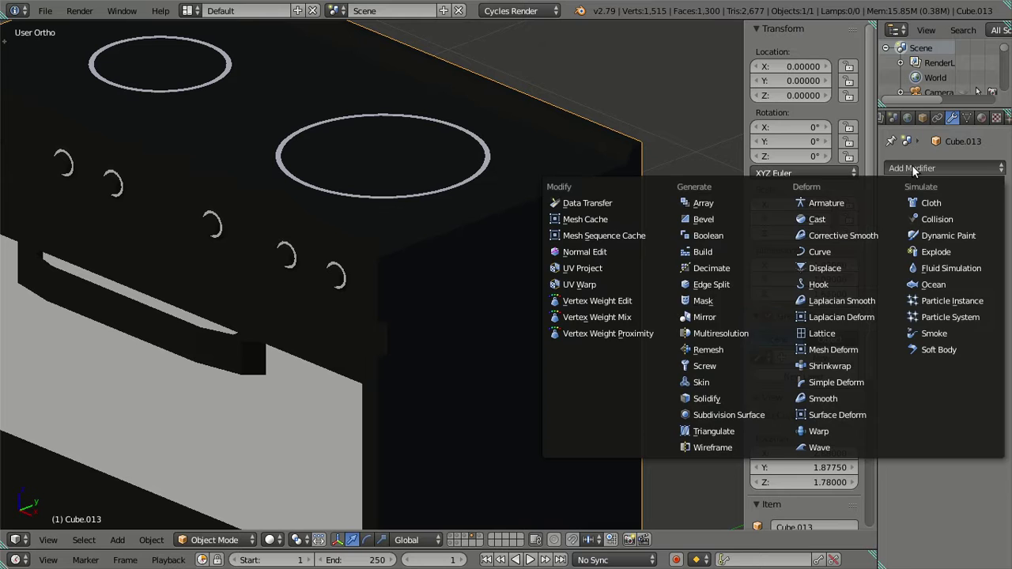
click(691, 220)
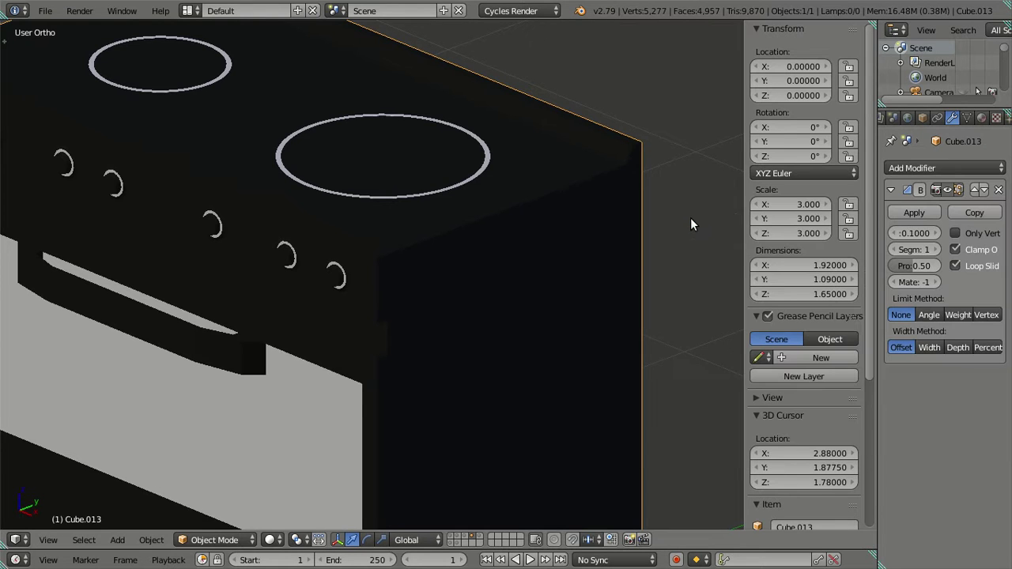
scroll(558, 278, up, 6)
scroll(454, 271, up, 4)
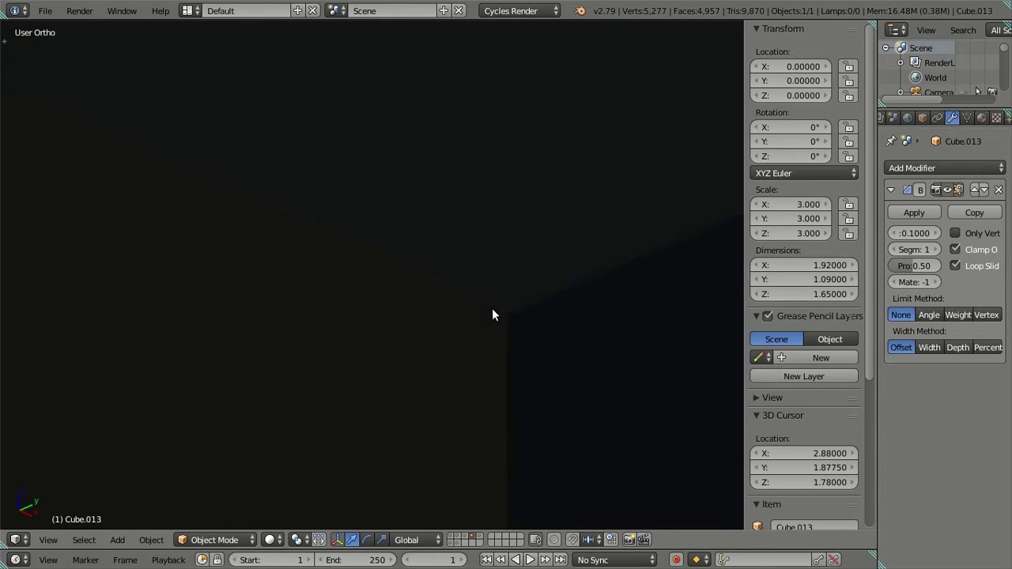
Set the Bevel modifier's segments to 3, then back down to 2.
click(932, 249)
click(932, 249)
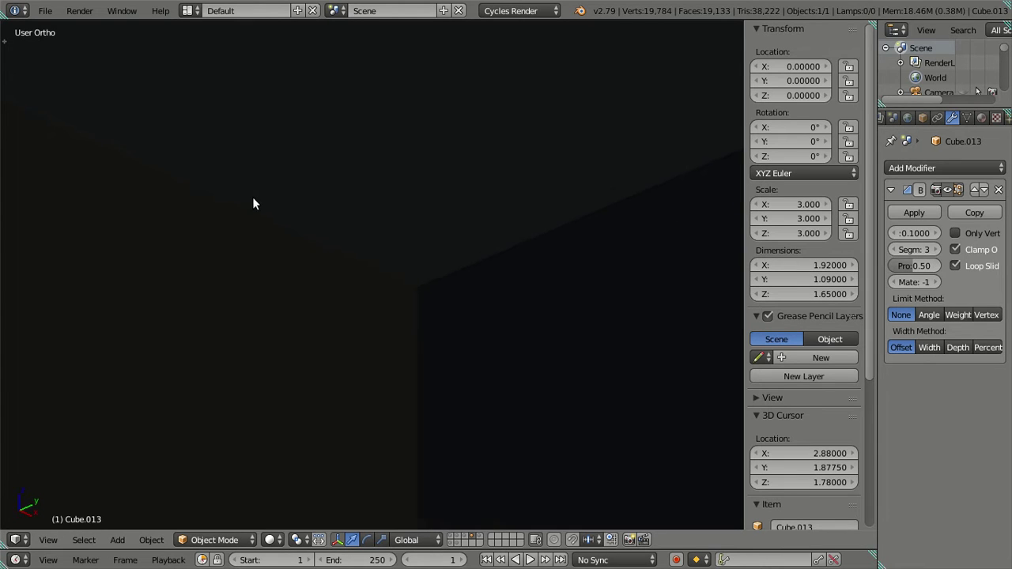
scroll(253, 204, down, 1)
click(892, 250)
scroll(411, 240, down, 5)
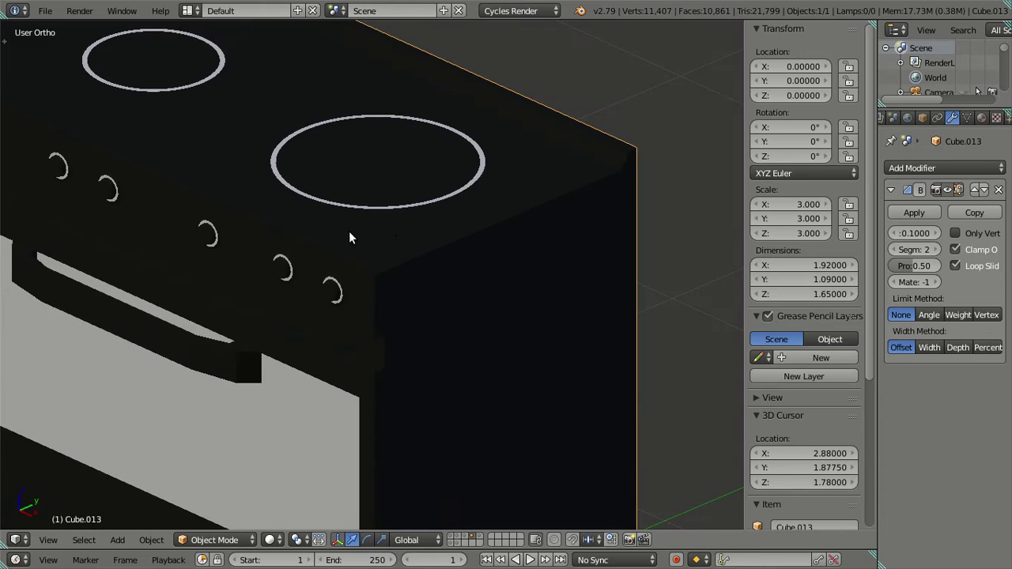
scroll(350, 237, down, 2)
shift+middle_drag(330, 247, 385, 228)
Shade the cooker smooth from the Tool Shelf and deselect it.
key(t)
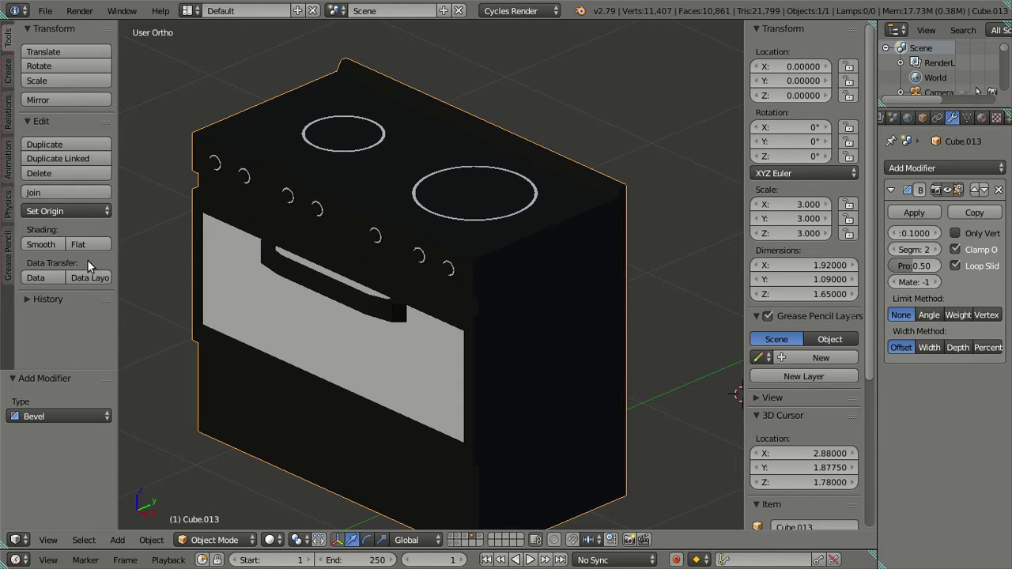
click(53, 245)
key(a)
mouse_move(494, 336)
middle_down()
mouse_move(516, 302)
mouse_move(658, 269)
mouse_move(523, 411)
mouse_move(476, 398)
mouse_move(451, 319)
middle_up()
scroll(451, 324, up, 8)
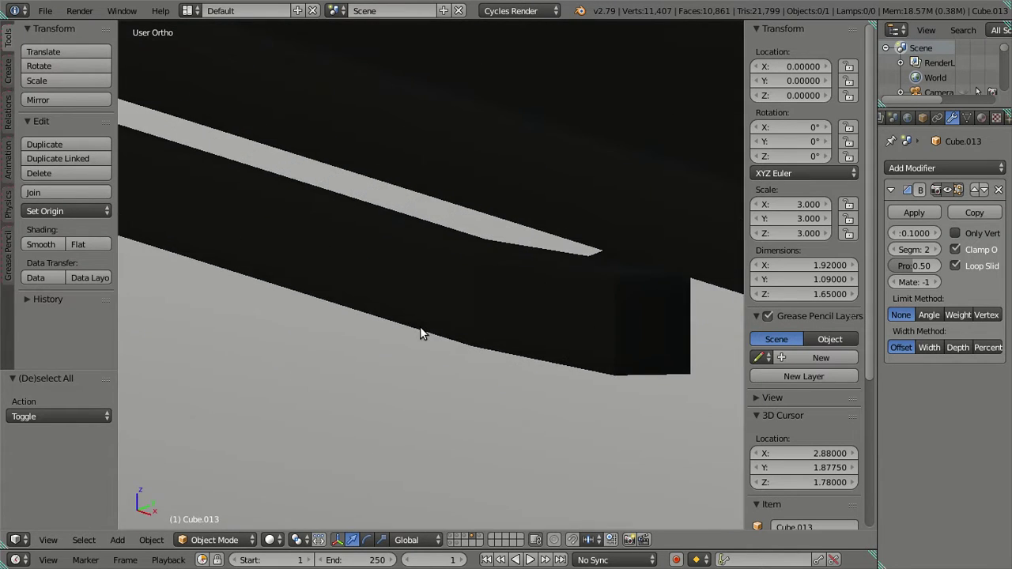
scroll(426, 357, up, 4)
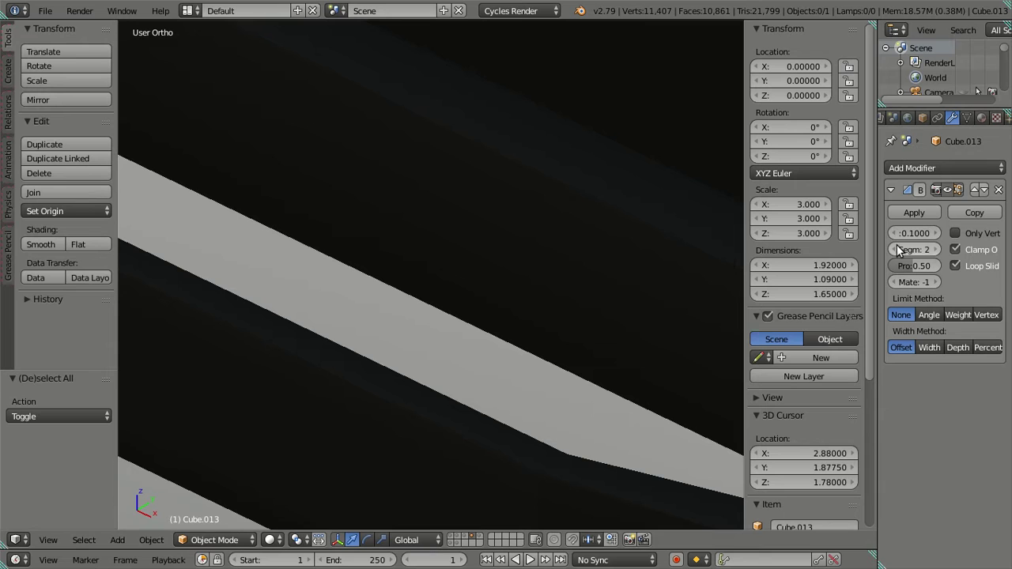
Raise the cooker's Bevel modifier to 3 segments.
click(933, 249)
scroll(371, 252, down, 5)
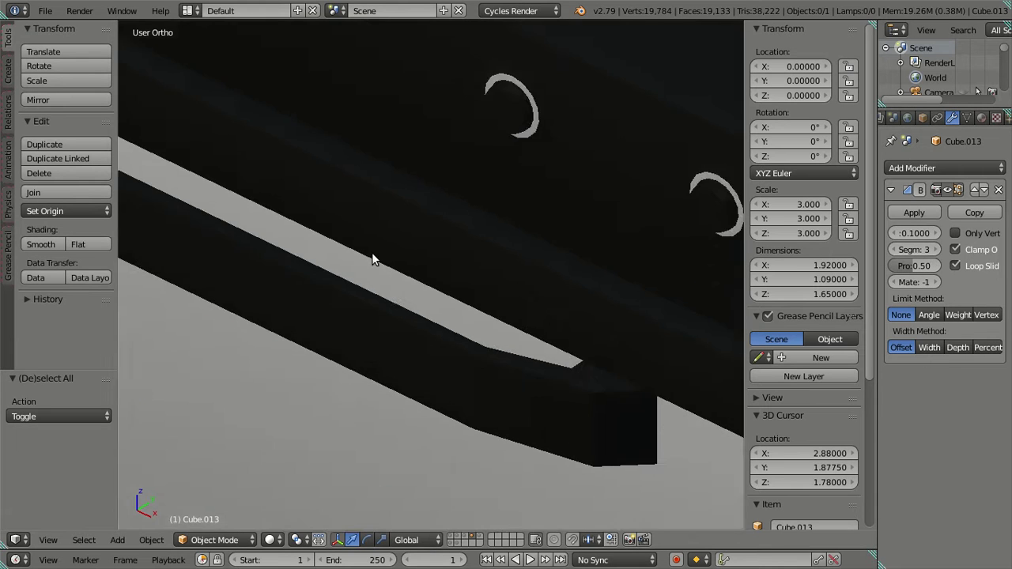
scroll(382, 293, down, 7)
middle_drag(434, 301, 403, 258)
middle_drag(339, 192, 403, 216)
scroll(601, 249, up, 6)
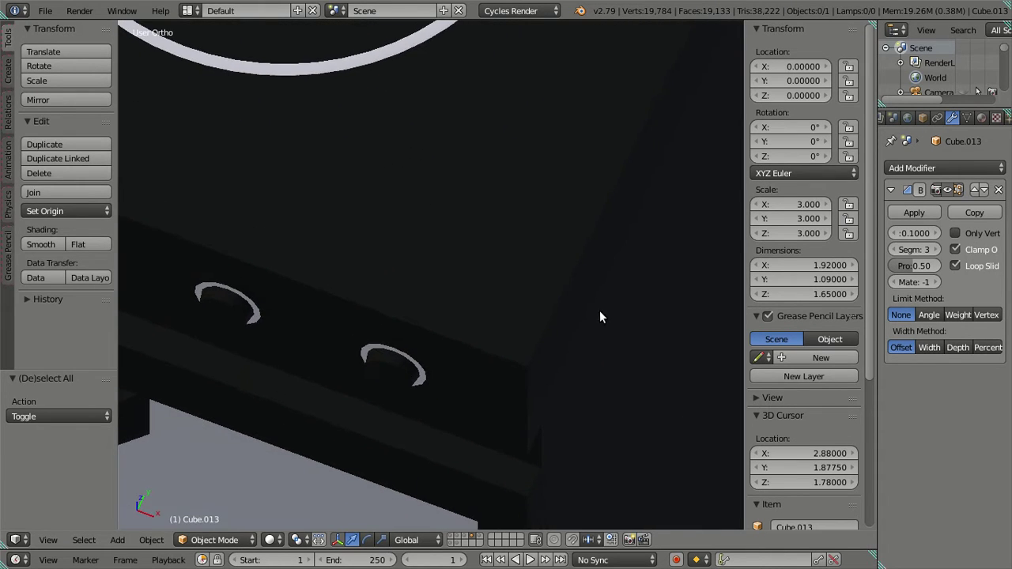
scroll(440, 273, down, 4)
Hide the Tool Shelf and exit local view to show the whole kitchen.
key(t)
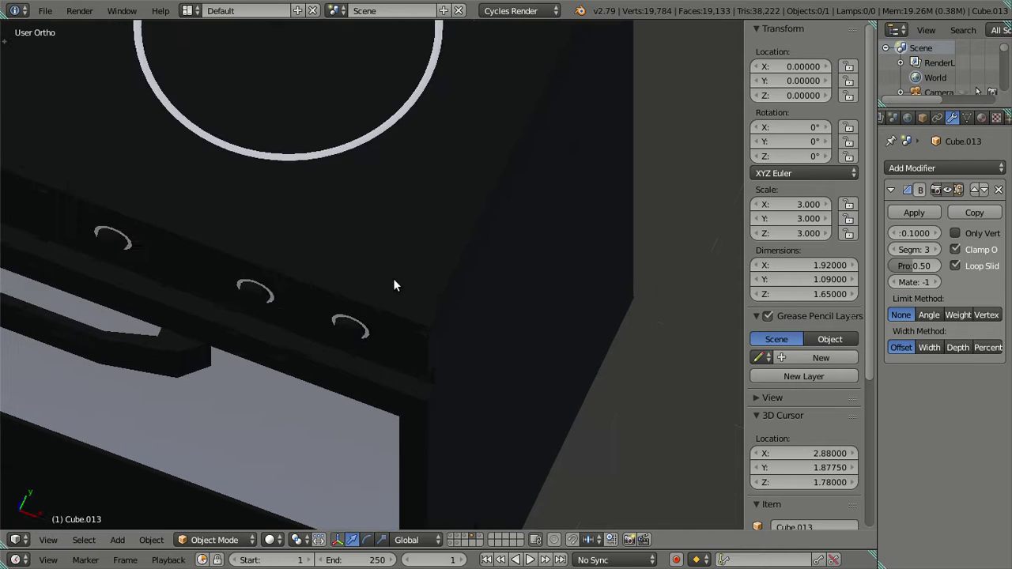
scroll(395, 283, down, 3)
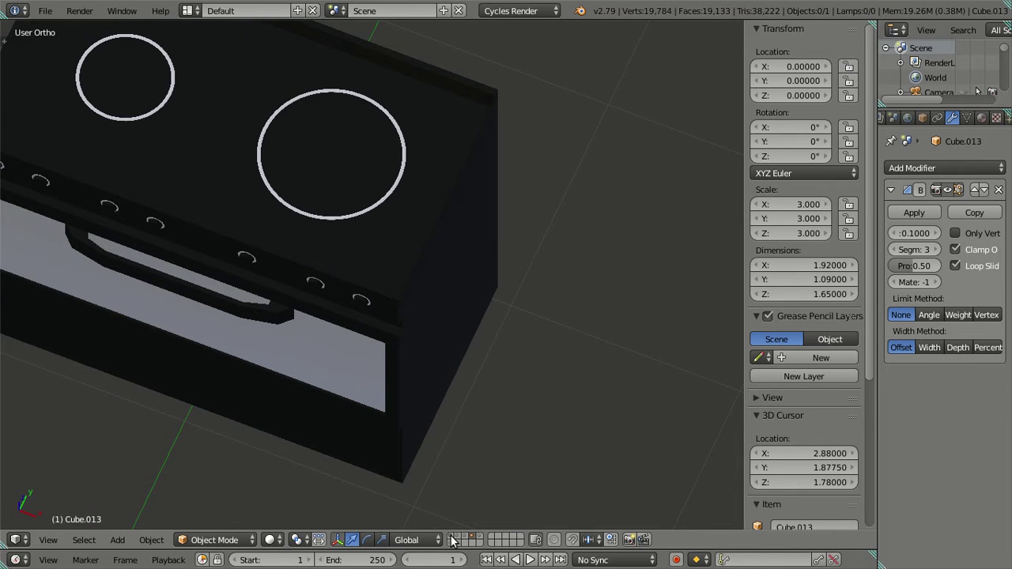
key(KP_Divide)
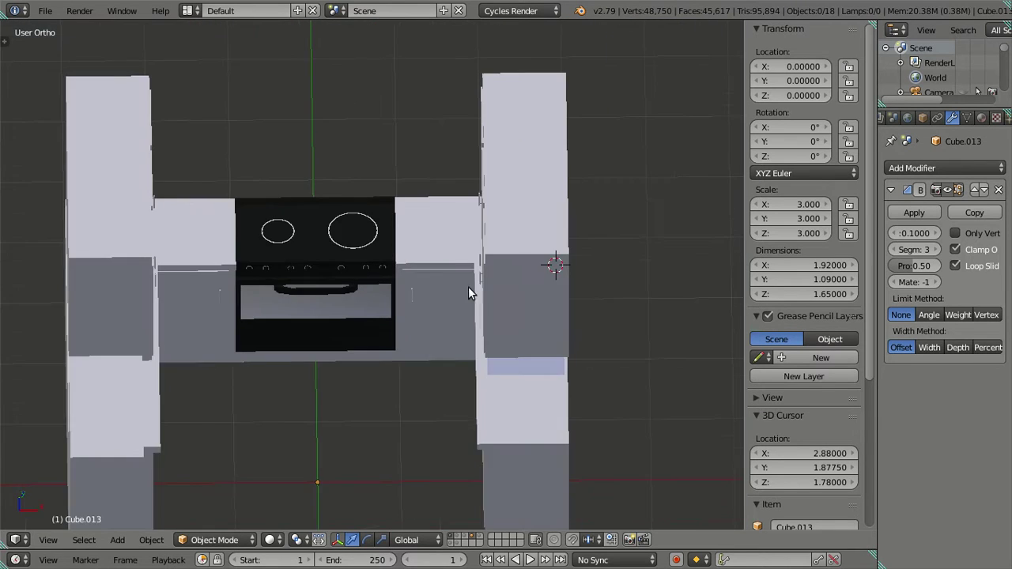
middle_drag(468, 288, 432, 296)
right_click(595, 399)
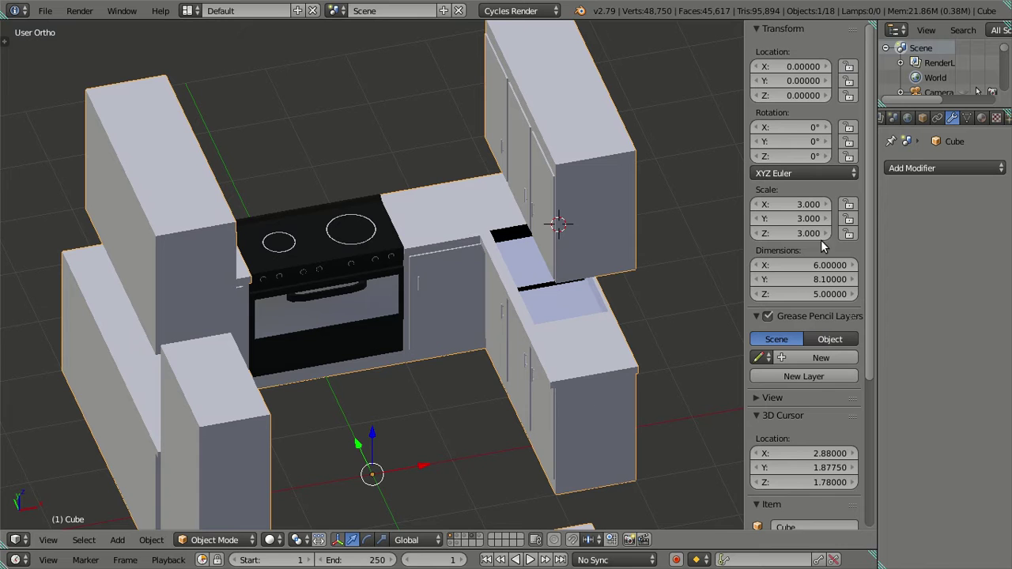
click(892, 169)
click(724, 220)
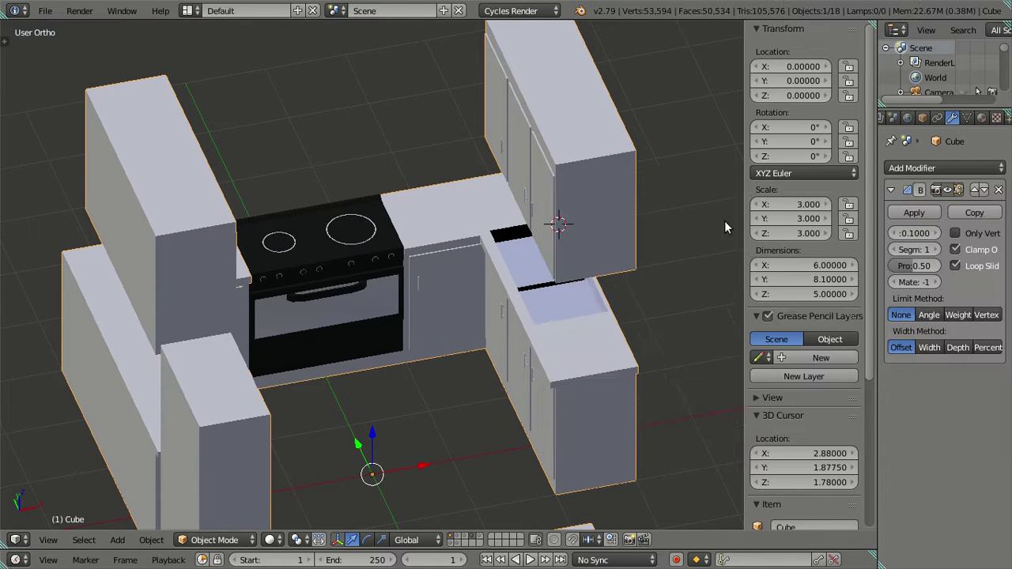
shift+middle_drag(553, 311, 450, 172)
scroll(558, 211, up, 2)
shift+middle_drag(558, 212, 314, 350)
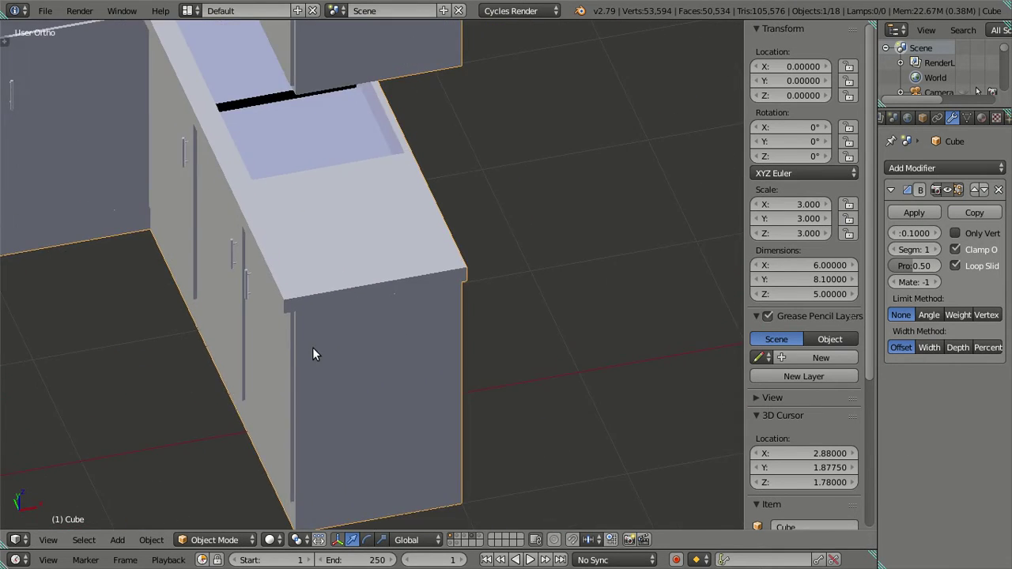
scroll(314, 350, up, 3)
scroll(348, 345, up, 2)
scroll(435, 348, up, 4)
shift+middle_drag(452, 392, 498, 190)
shift+middle_drag(551, 291, 570, 248)
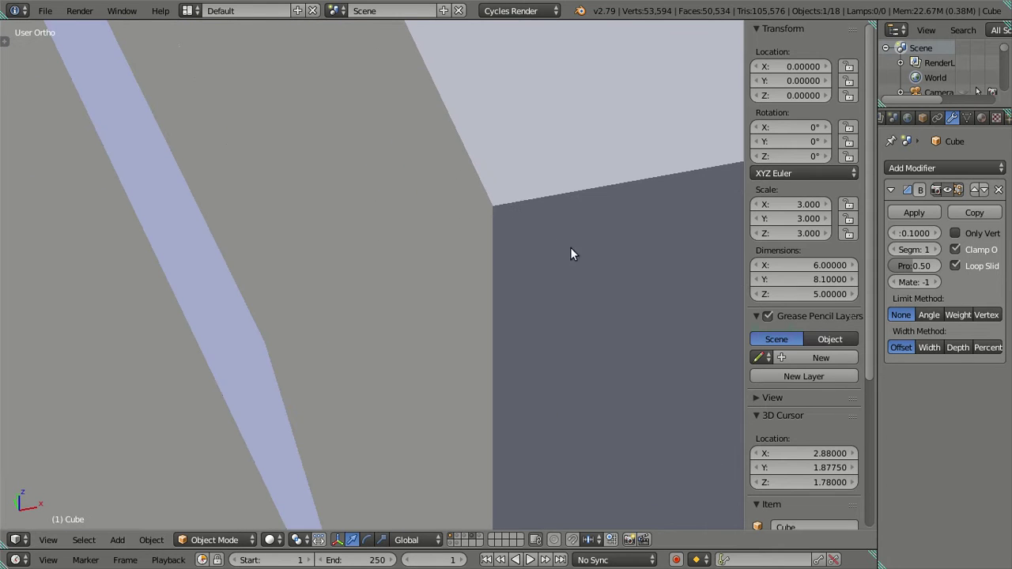
click(932, 249)
click(932, 249)
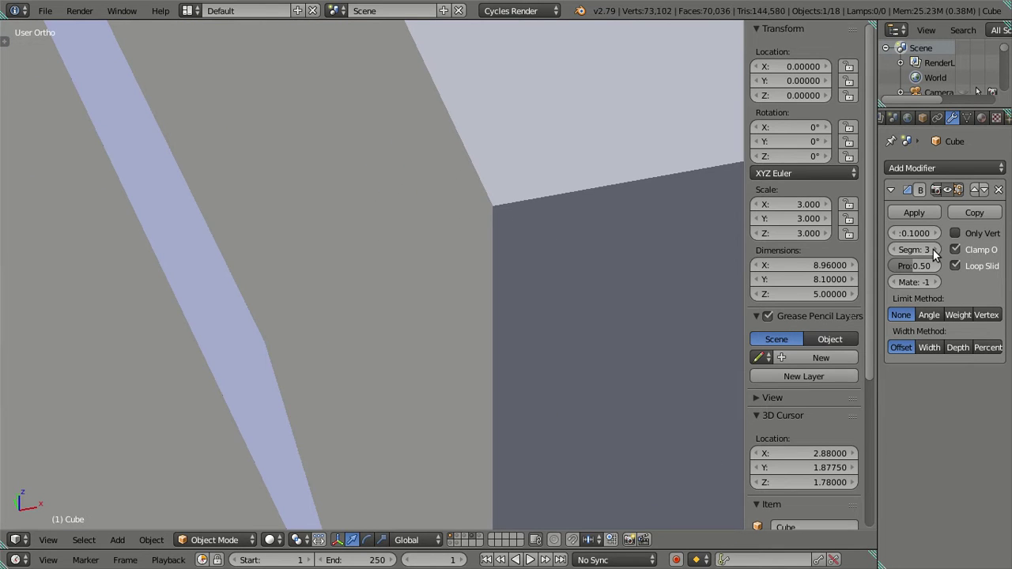
scroll(370, 262, down, 5)
scroll(363, 264, down, 6)
middle_drag(404, 252, 148, 232)
scroll(93, 251, down, 3)
middle_drag(93, 251, 208, 102)
scroll(235, 316, up, 6)
middle_drag(235, 315, 420, 336)
scroll(388, 334, up, 4)
middle_drag(529, 338, 363, 244)
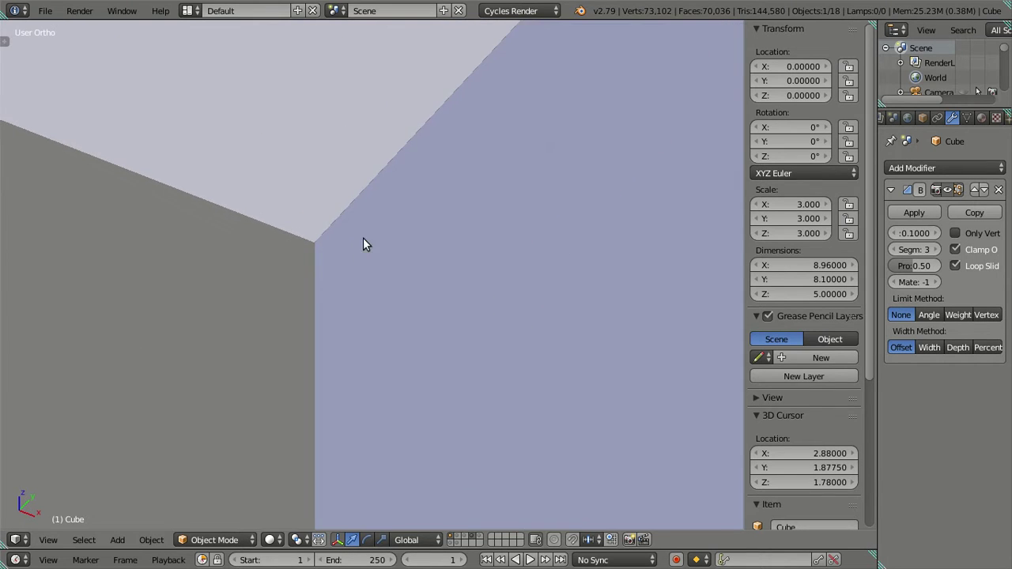
scroll(333, 255, down, 3)
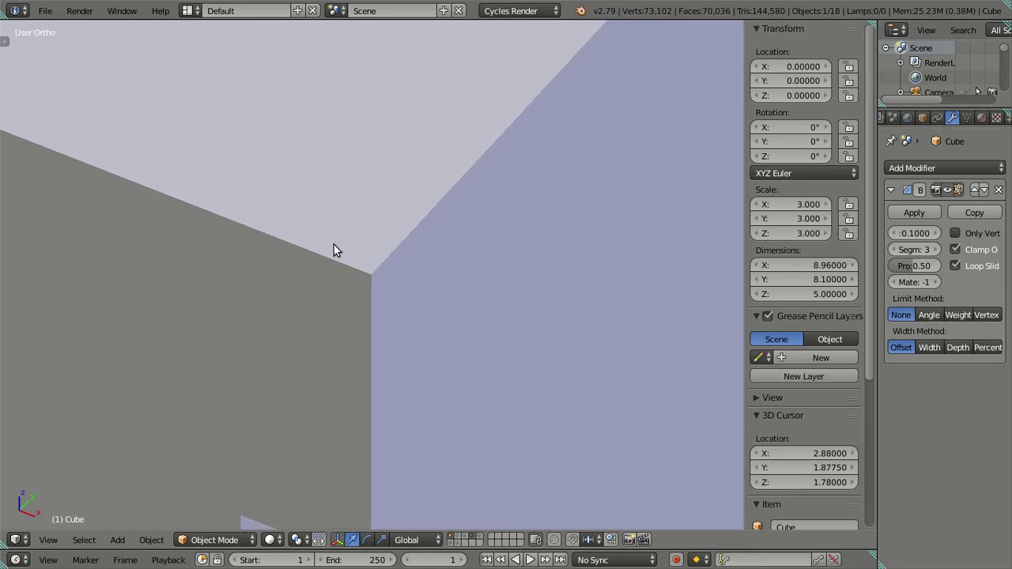
scroll(334, 245, down, 8)
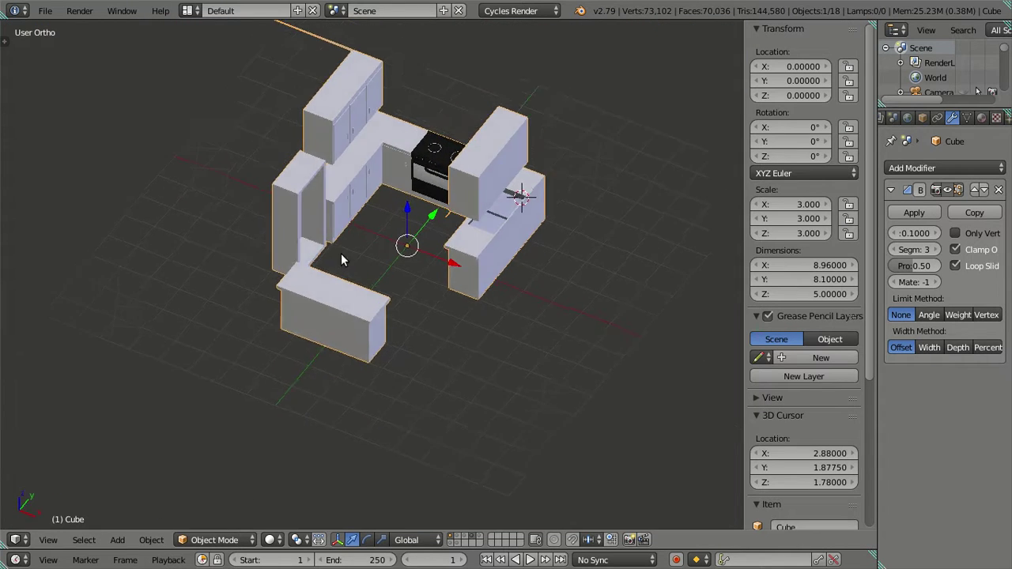
middle_drag(419, 230, 426, 272)
middle_drag(415, 326, 129, 181)
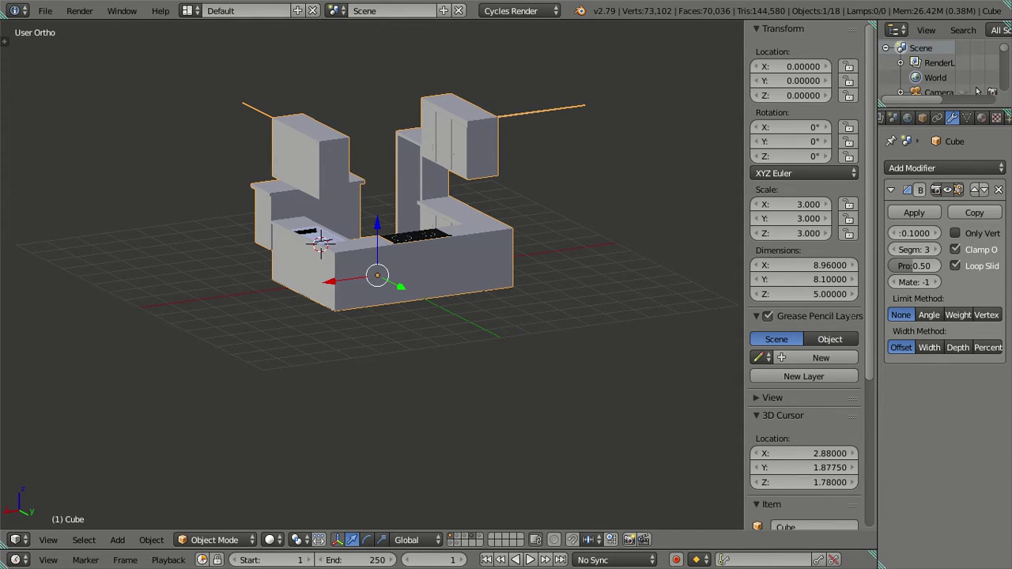
click(1000, 190)
middle_drag(474, 238, 459, 291)
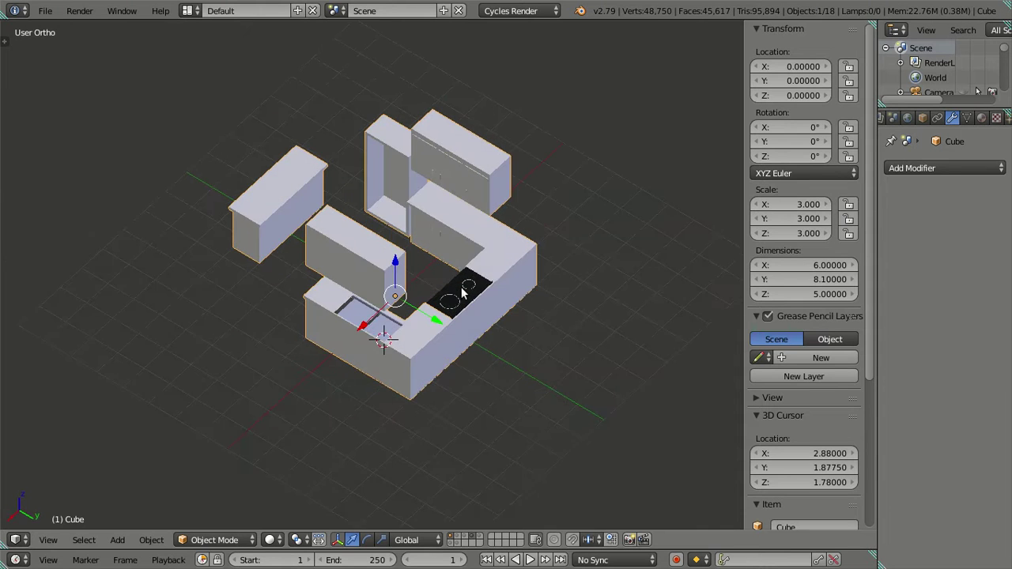
scroll(388, 278, up, 3)
middle_drag(334, 233, 411, 298)
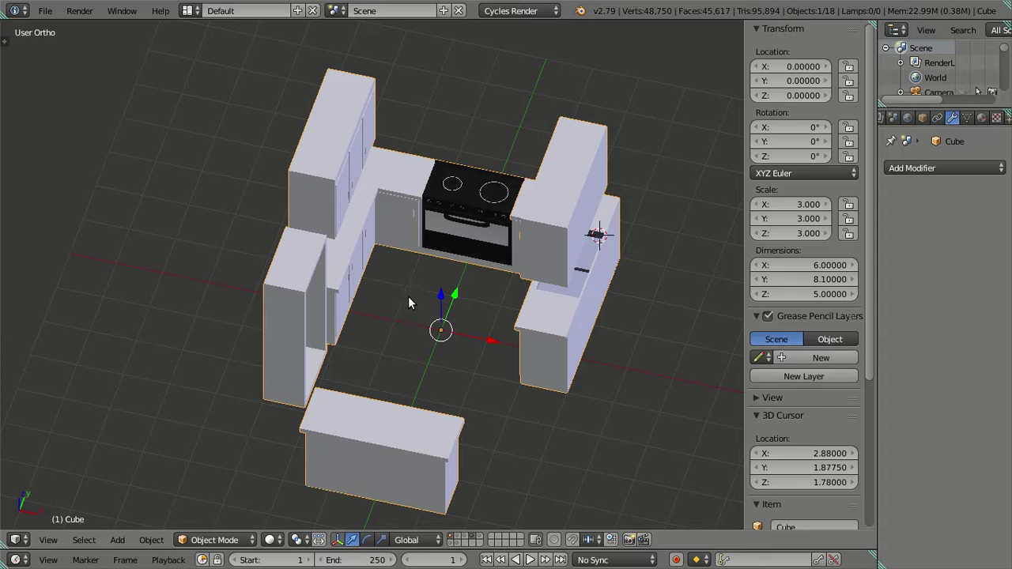
Enter Edit Mode on the cabinets, deselect all, and add a Bevel modifier.
key(Tab)
middle_drag(502, 337, 482, 299)
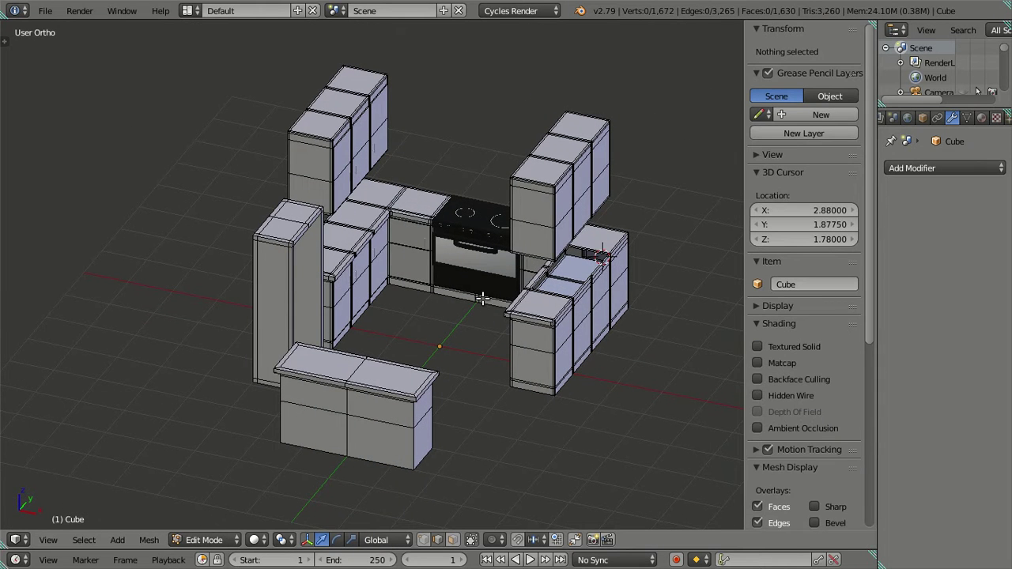
key(a)
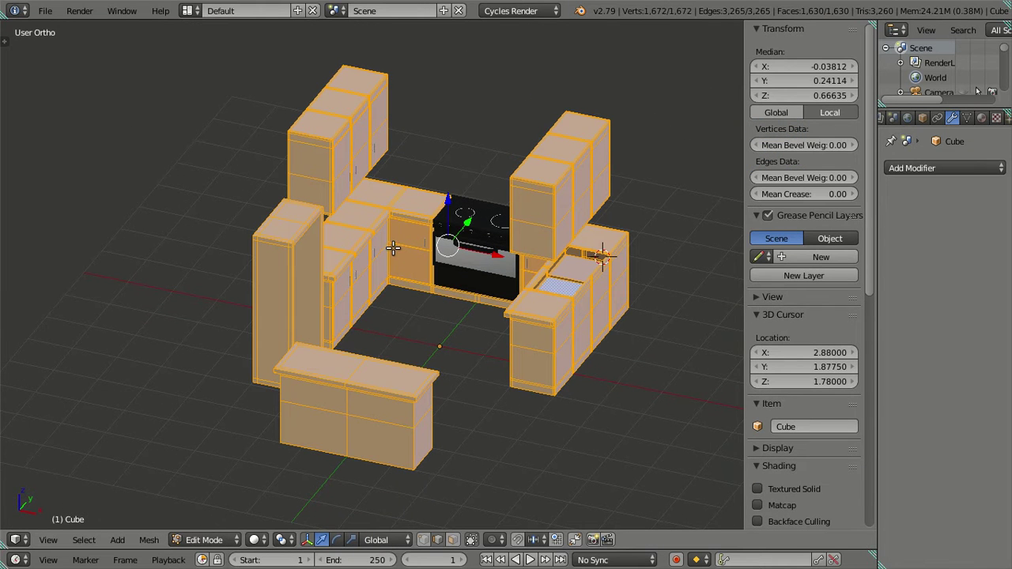
key(a)
click(941, 167)
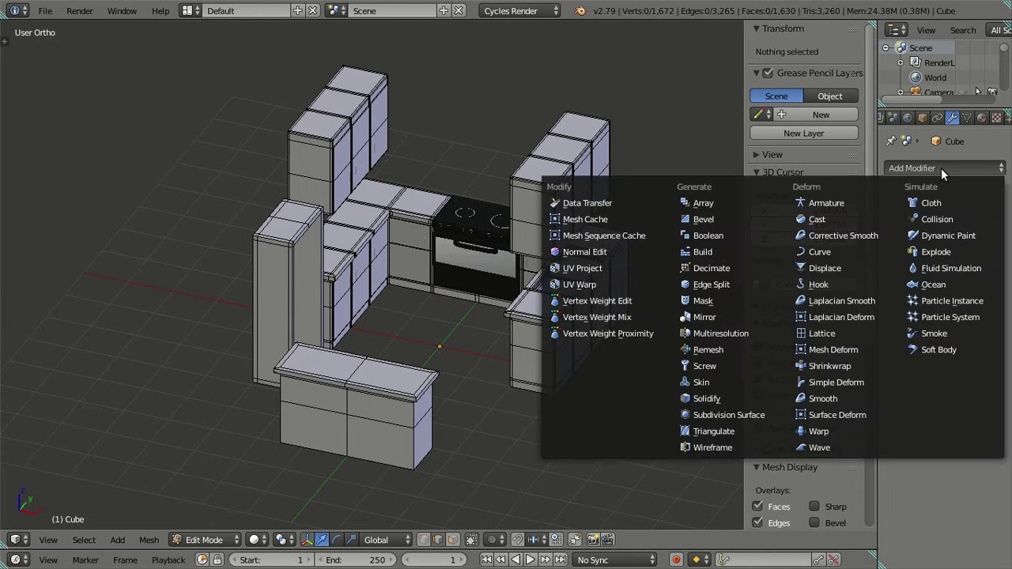
click(756, 219)
middle_drag(502, 265, 551, 301)
Return to Object Mode and shade the cabinet mesh smooth.
key(Tab)
scroll(383, 319, up, 8)
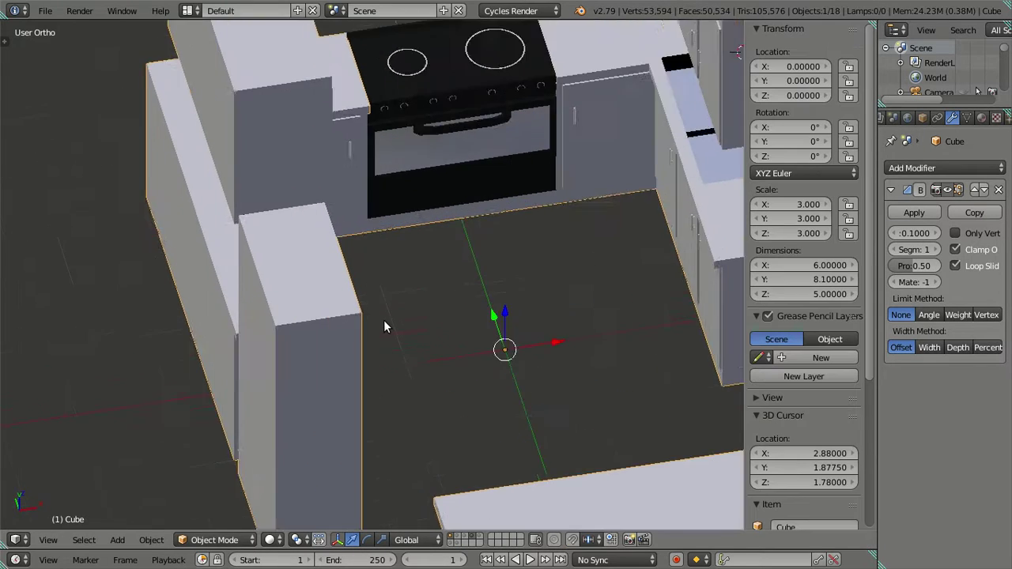
shift+middle_drag(312, 347, 545, 287)
scroll(493, 329, up, 1)
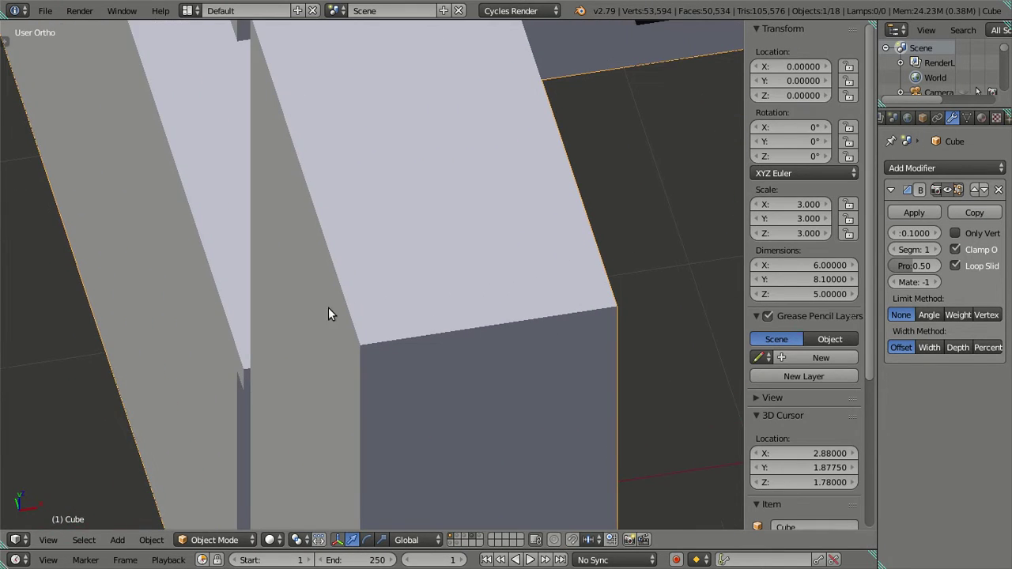
key(t)
click(40, 245)
scroll(644, 344, up, 2)
scroll(492, 396, up, 4)
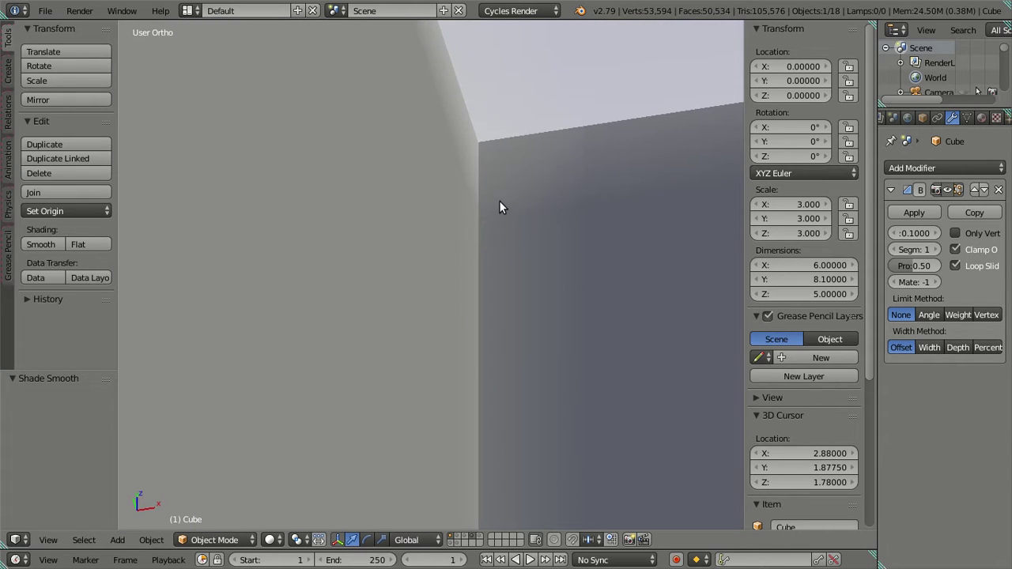
Try Bevel segments of 3 on the cabinets, drop back to 1, then 3 again.
shift+middle_drag(523, 153, 456, 258)
click(936, 246)
click(935, 246)
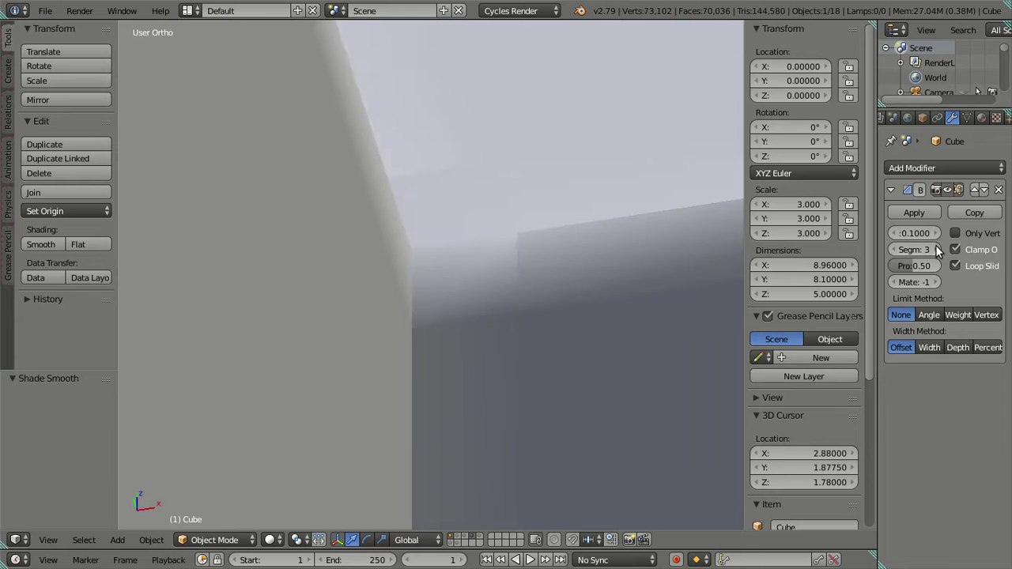
click(892, 249)
click(892, 249)
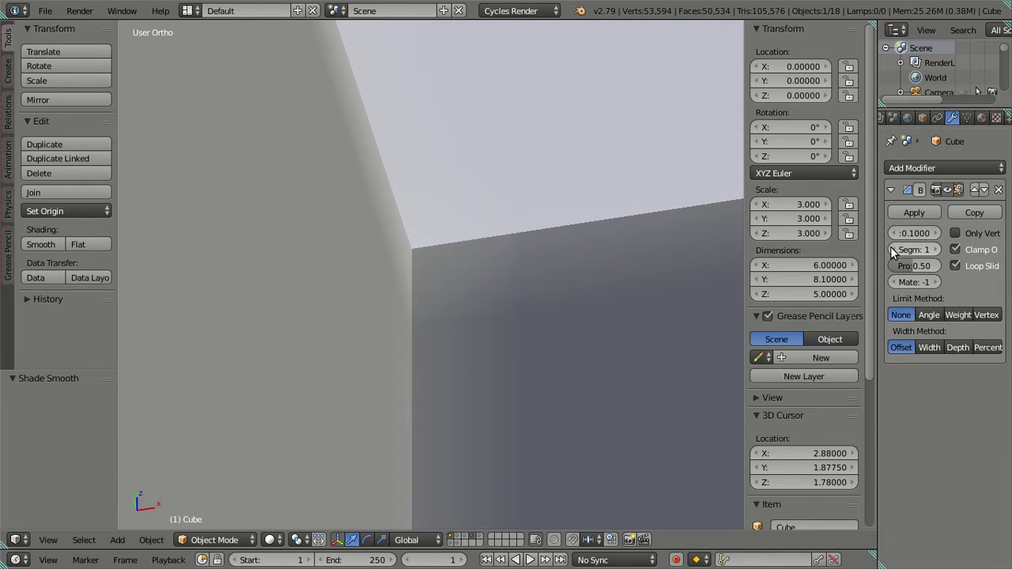
scroll(532, 249, down, 6)
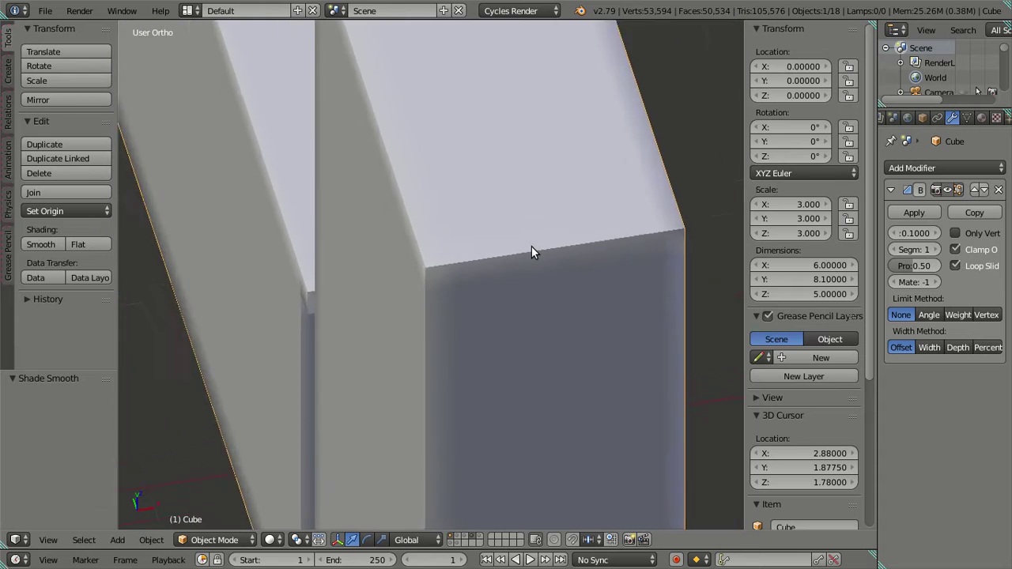
scroll(532, 246, down, 5)
scroll(543, 246, up, 5)
middle_drag(527, 253, 603, 289)
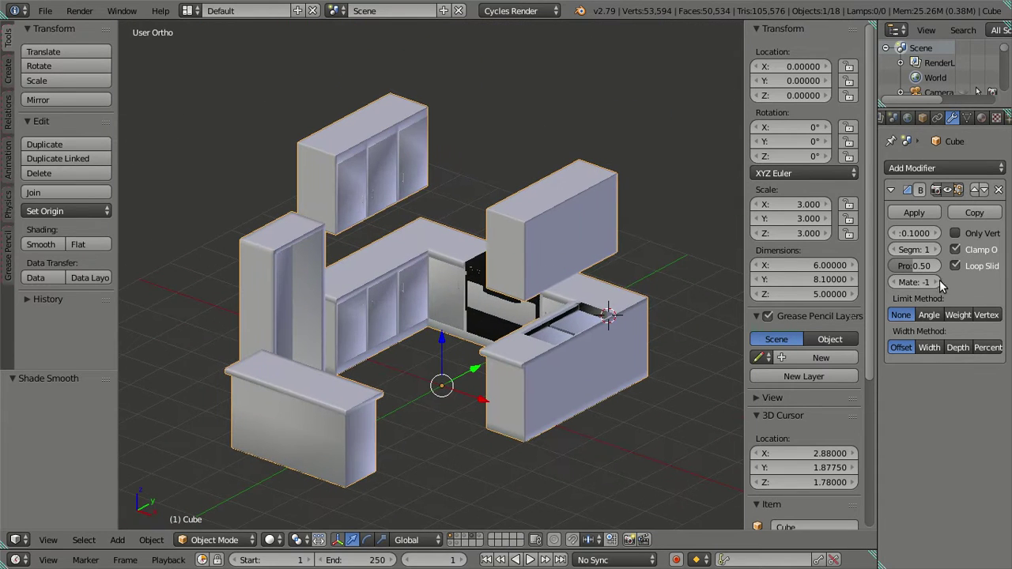
click(937, 250)
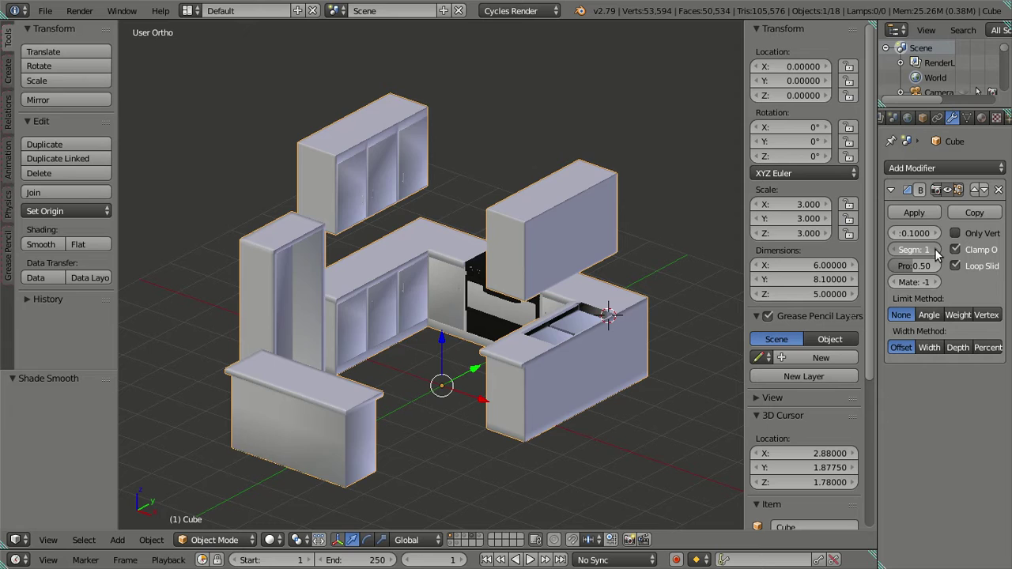
click(937, 250)
middle_drag(474, 245, 478, 291)
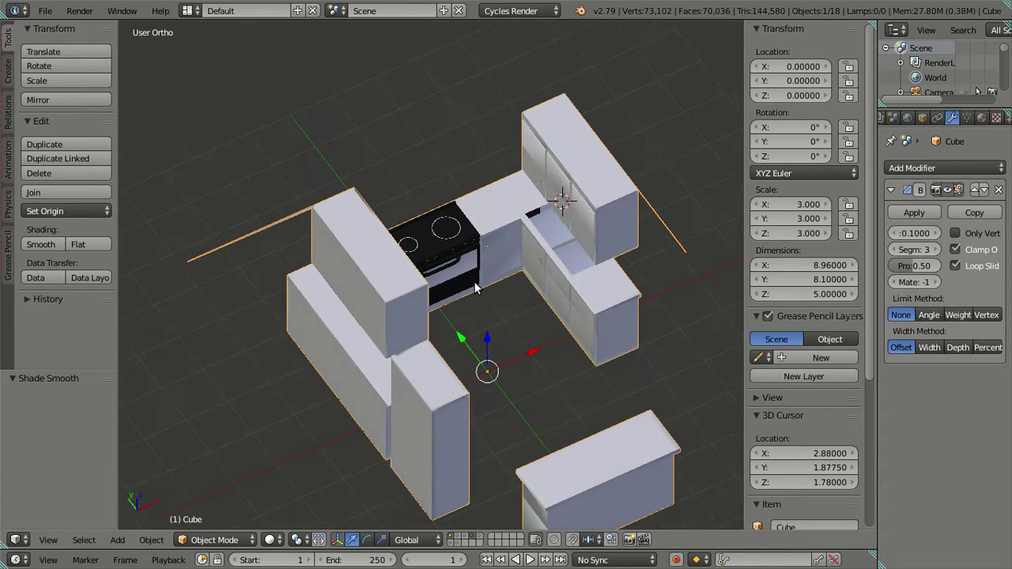
Remove the Bevel modifier, snap the 3D cursor to the world centre, and shade the cabinets flat.
click(998, 190)
middle_drag(614, 345, 512, 365)
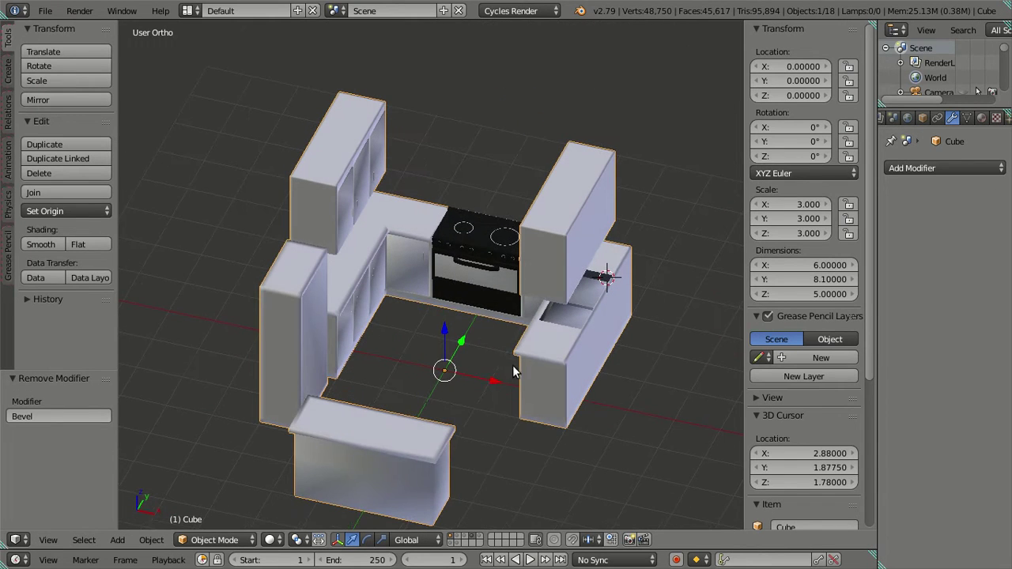
key(shift+s)
click(512, 450)
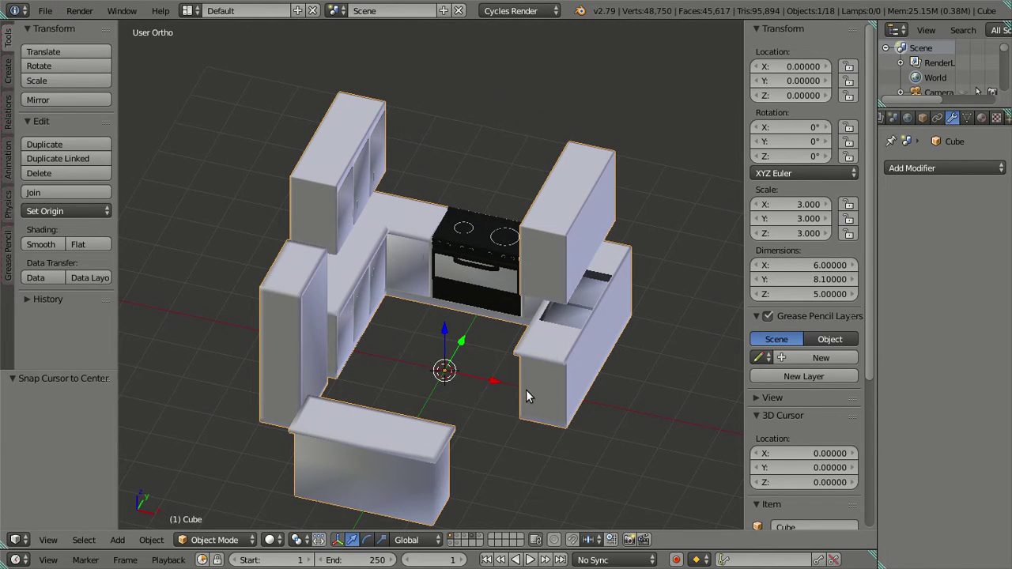
click(82, 242)
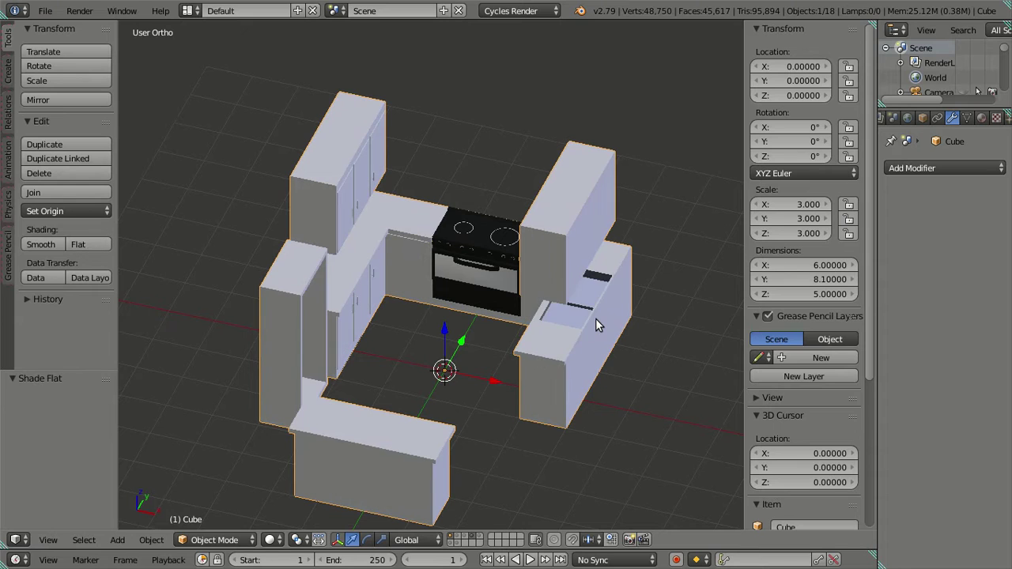
key(shift+a)
key(shift+a)
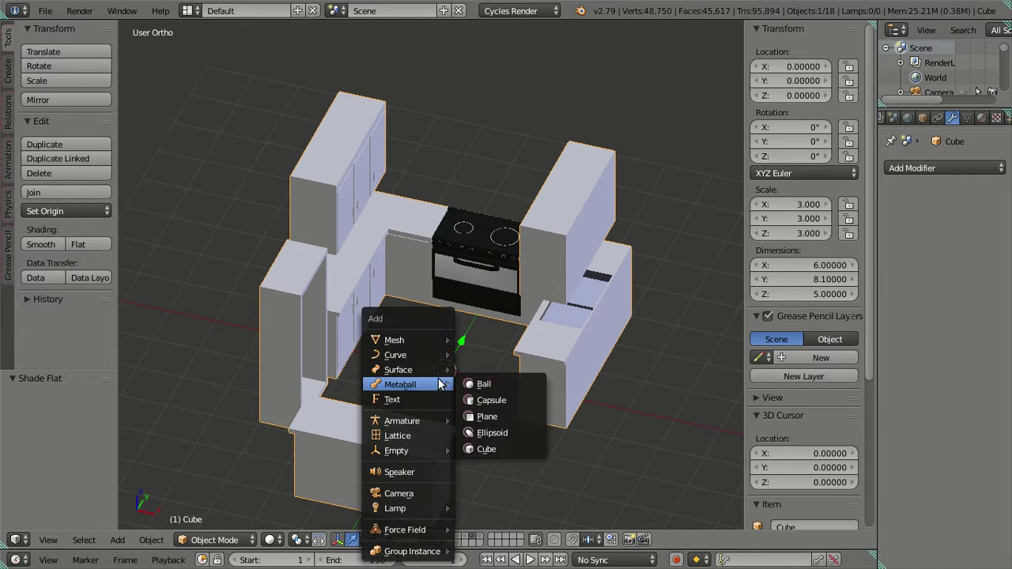
Add a cube at the origin and set its X, Y and Z scale to 3.
mouse_move(434, 339)
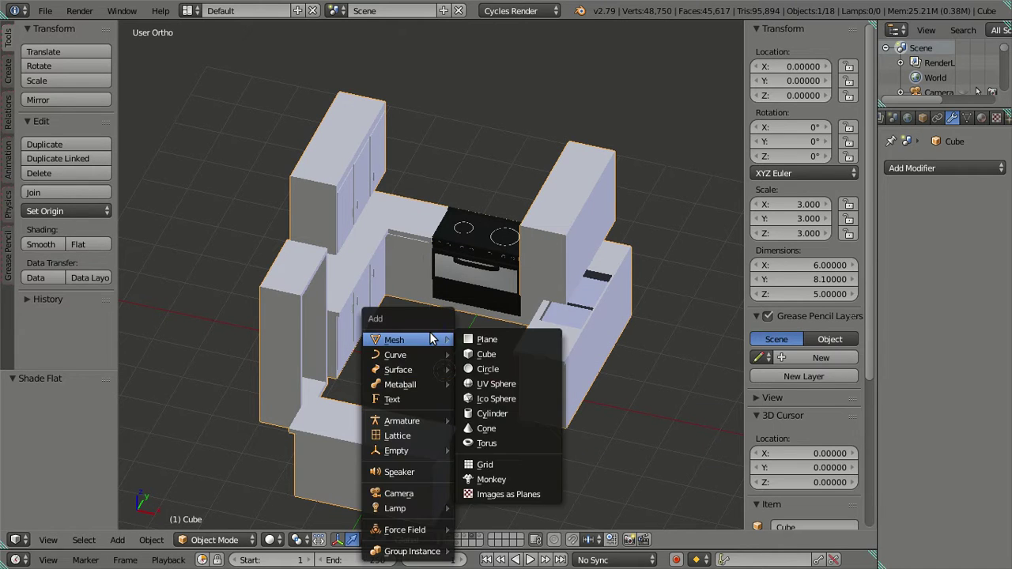
click(486, 355)
click(803, 204)
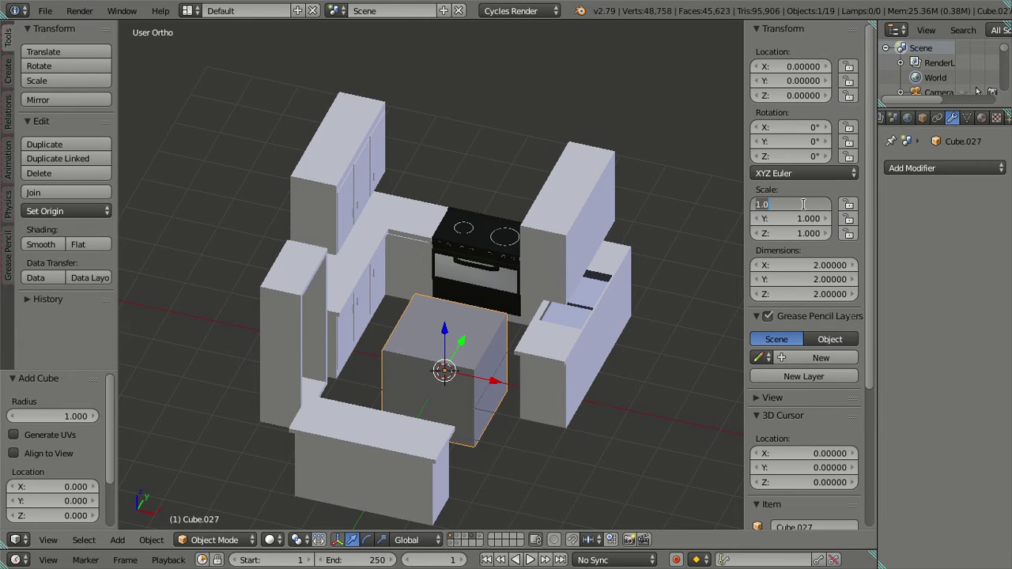
text(3)
key(Tab)
text(3)
key(Tab)
key(Return)
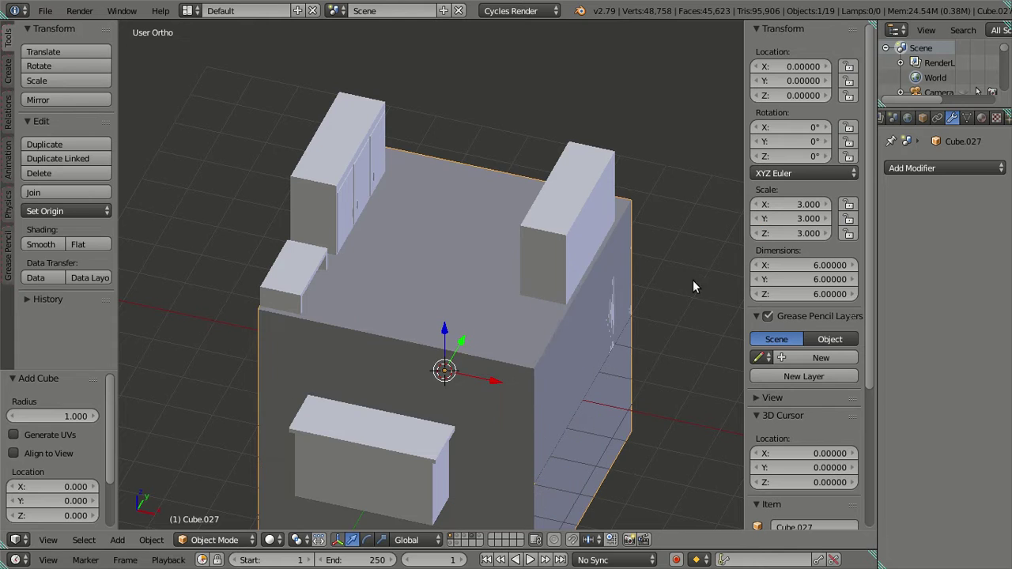
Select the kitchen object and orbit out to see the whole block.
right_click(563, 175)
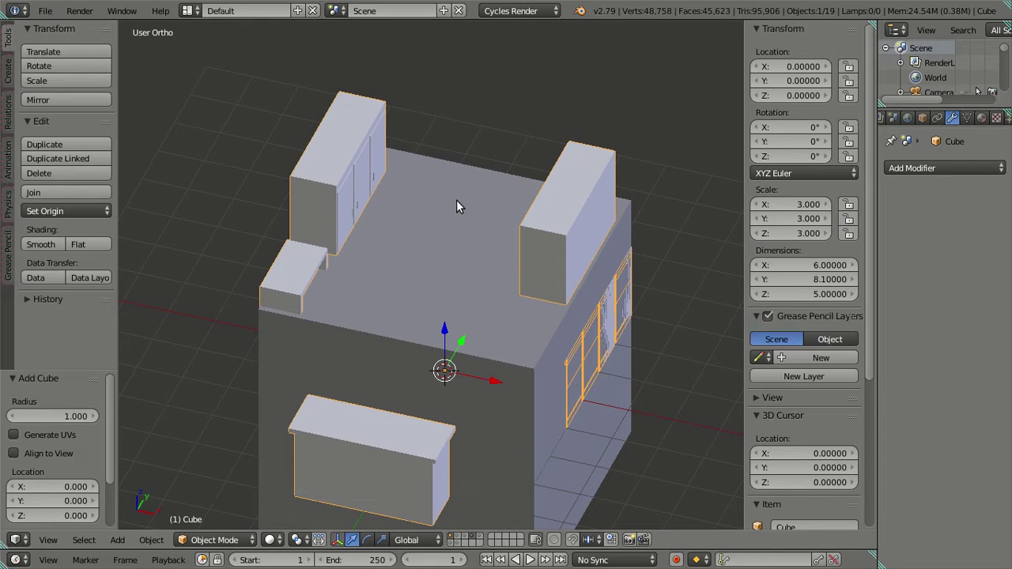
scroll(511, 437, down, 4)
middle_drag(511, 437, 487, 258)
scroll(486, 265, up, 5)
Snap the 3D cursor to the centre of the large cube's two bottom edges.
key(Tab)
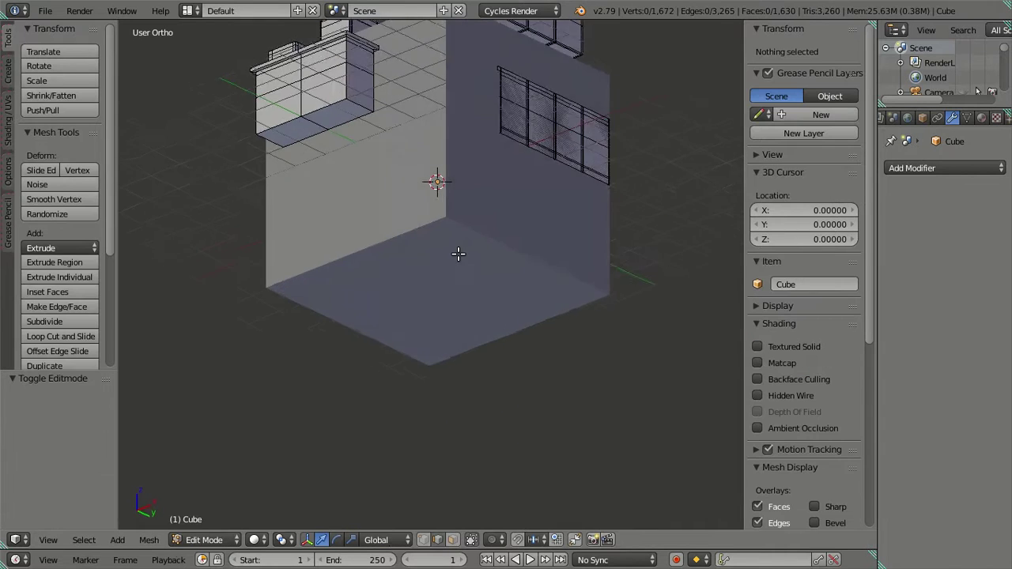
key(Tab)
right_click(444, 211)
key(Tab)
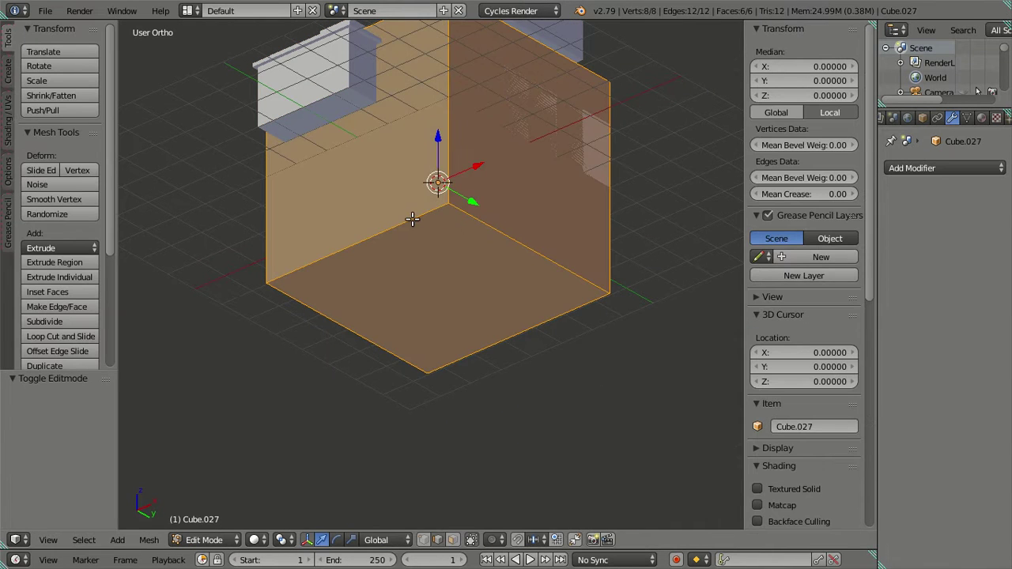
right_click(411, 219)
shift+right_click(538, 343)
key(shift+s)
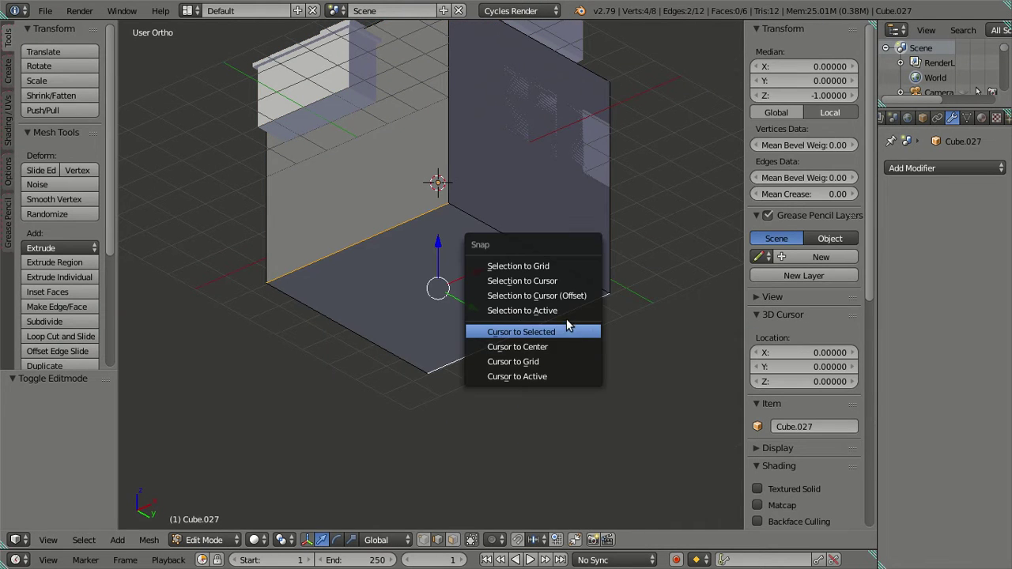
click(557, 332)
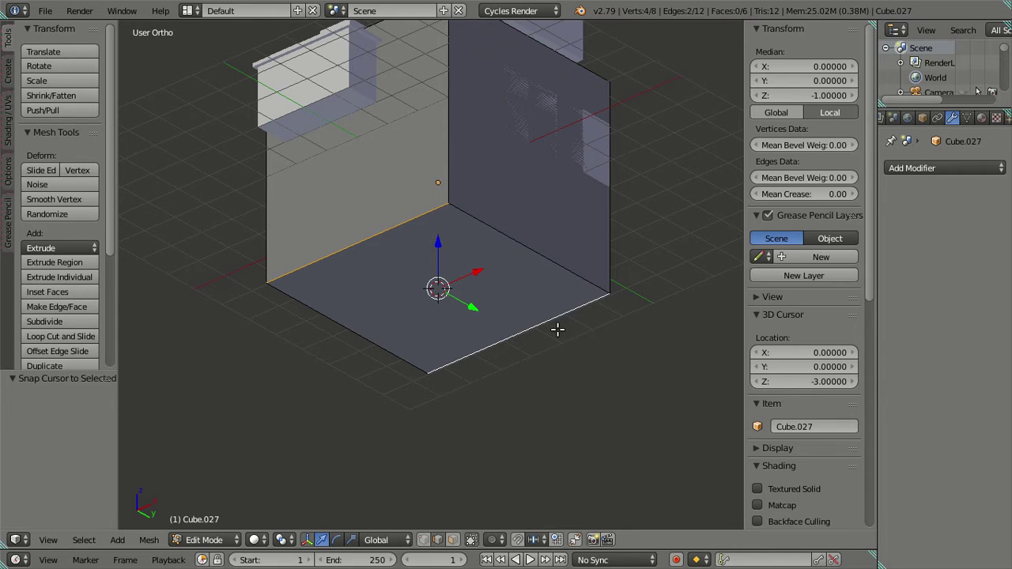
Set the cube's origin to the cursor, snap it to the world origin, then select the kitchen.
key(Tab)
key(ctrl+shift+alt+c)
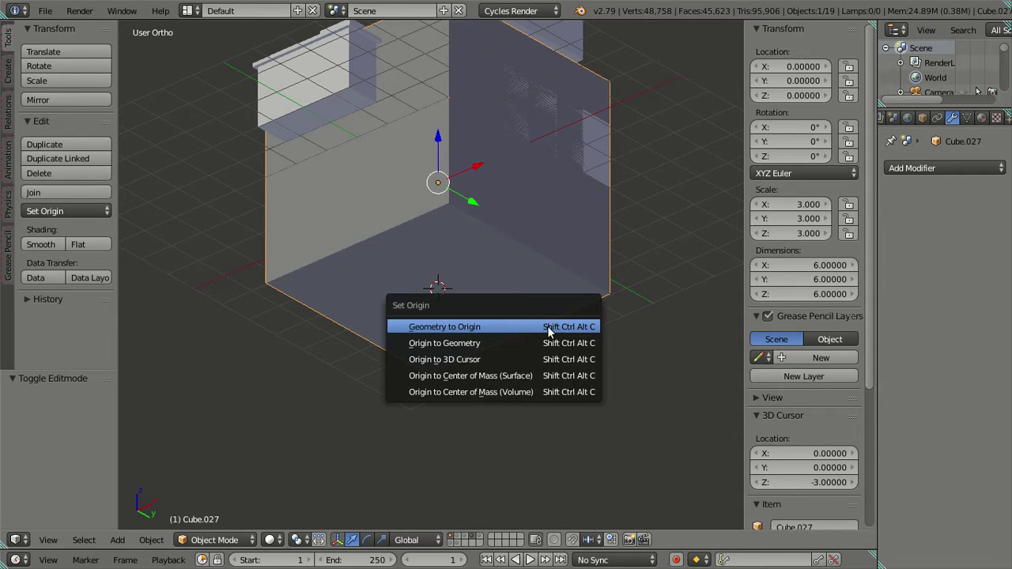
click(515, 361)
key(shift+s)
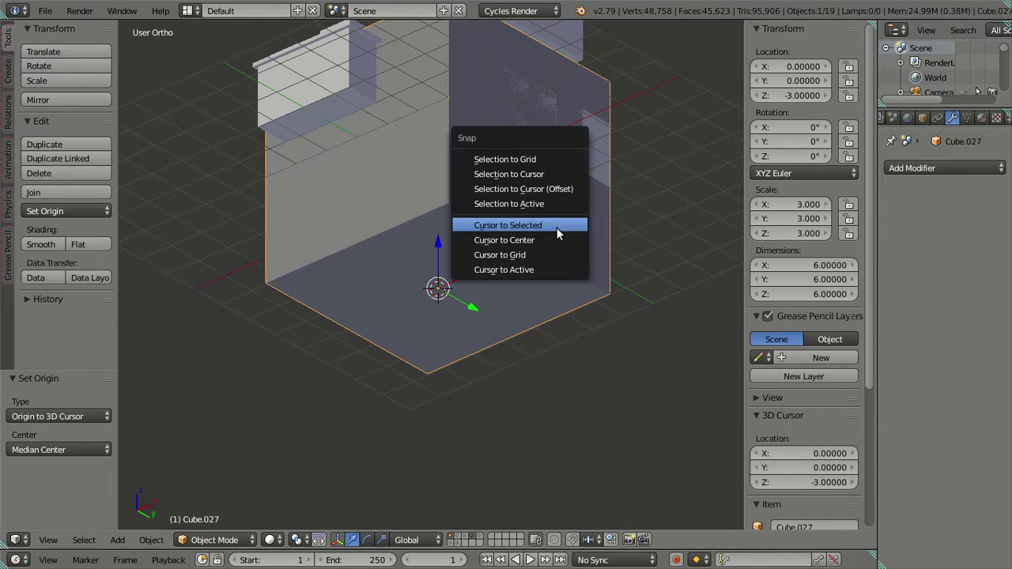
click(552, 241)
key(shift+s)
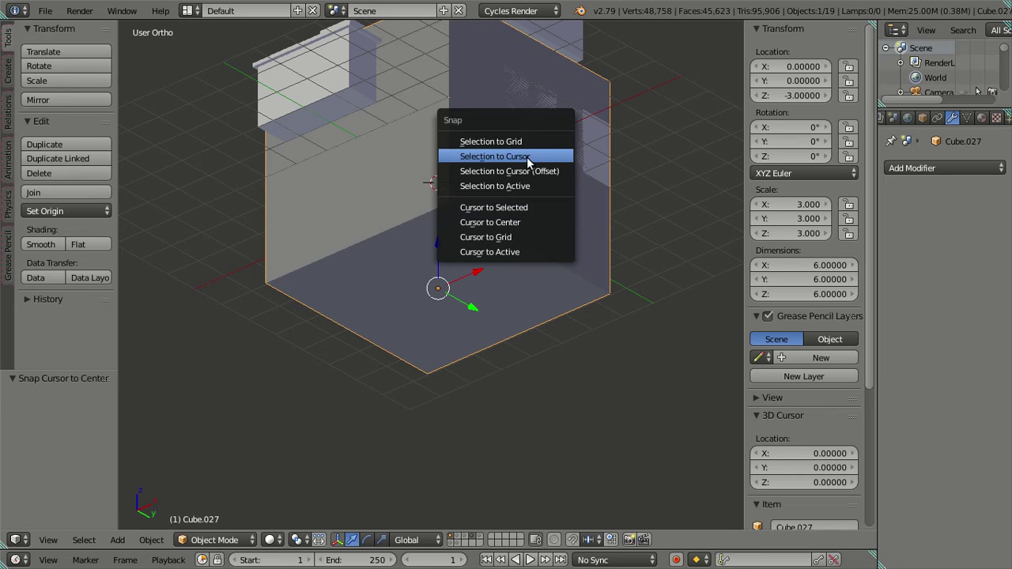
click(528, 155)
middle_drag(416, 162, 353, 299)
click(353, 300)
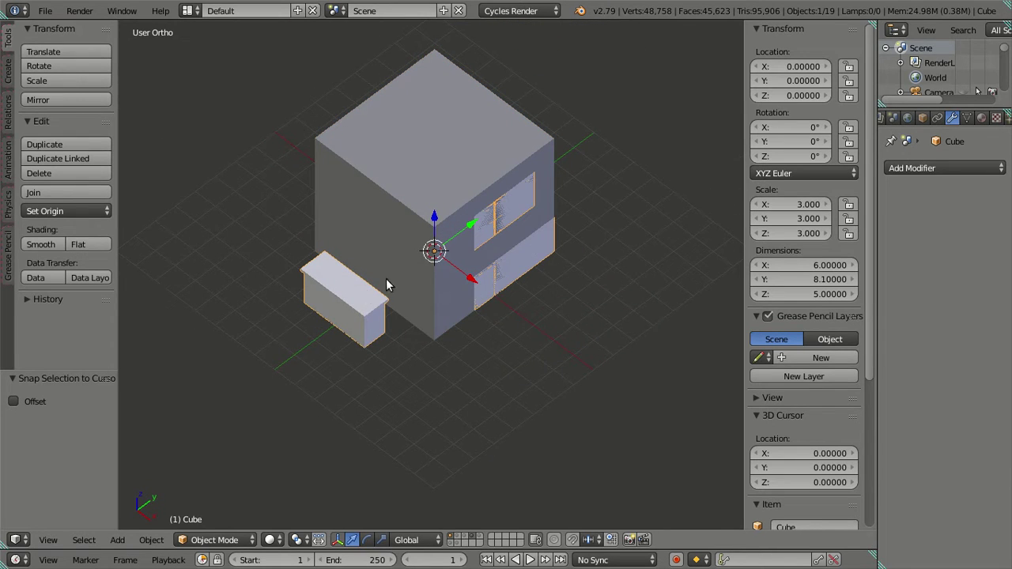
Join the kitchen object into the enclosing cube Cube.027 and deselect everything.
right_click(432, 264)
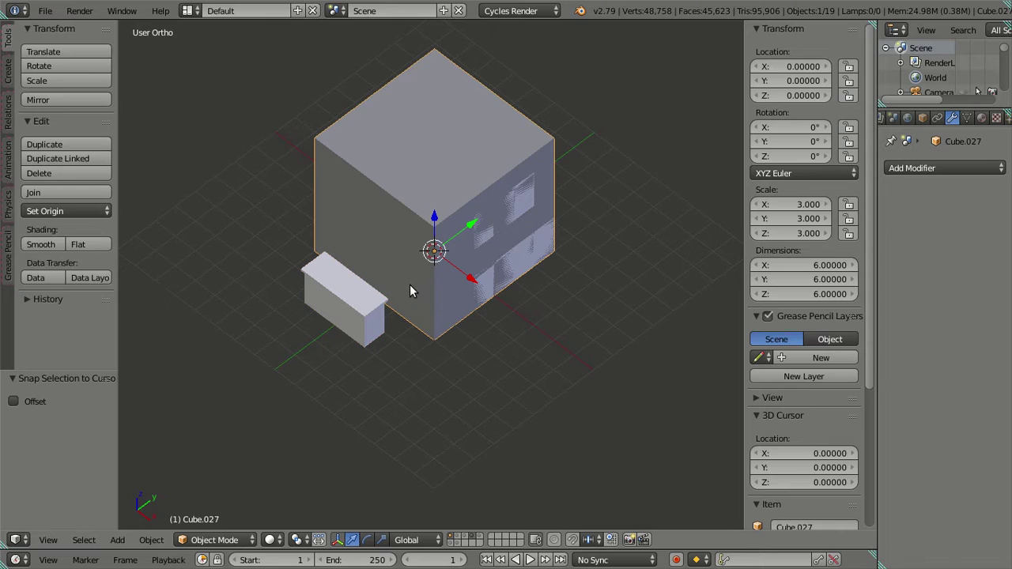
right_click(325, 318)
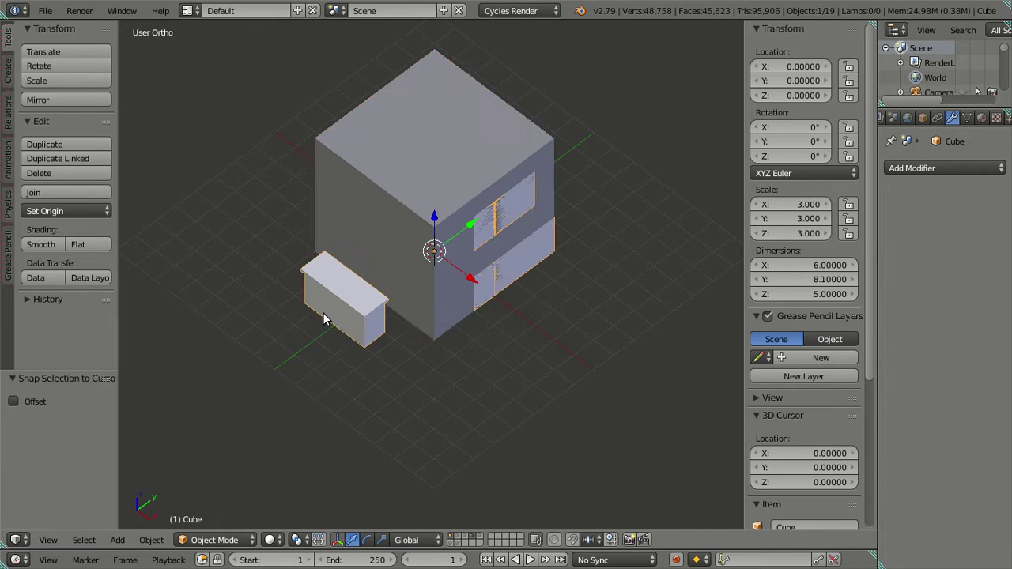
right_click(409, 269)
shift+right_click(366, 308)
shift+right_click(397, 245)
key(ctrl+j)
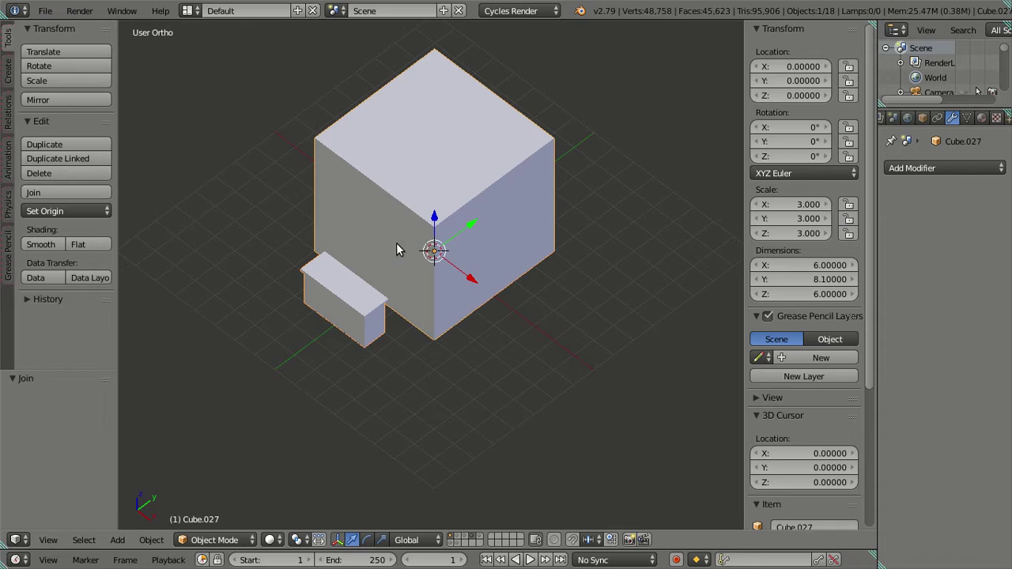
key(a)
Open the Add Modifier list for Cube.027.
middle_drag(457, 226, 498, 252)
scroll(614, 309, up, 8)
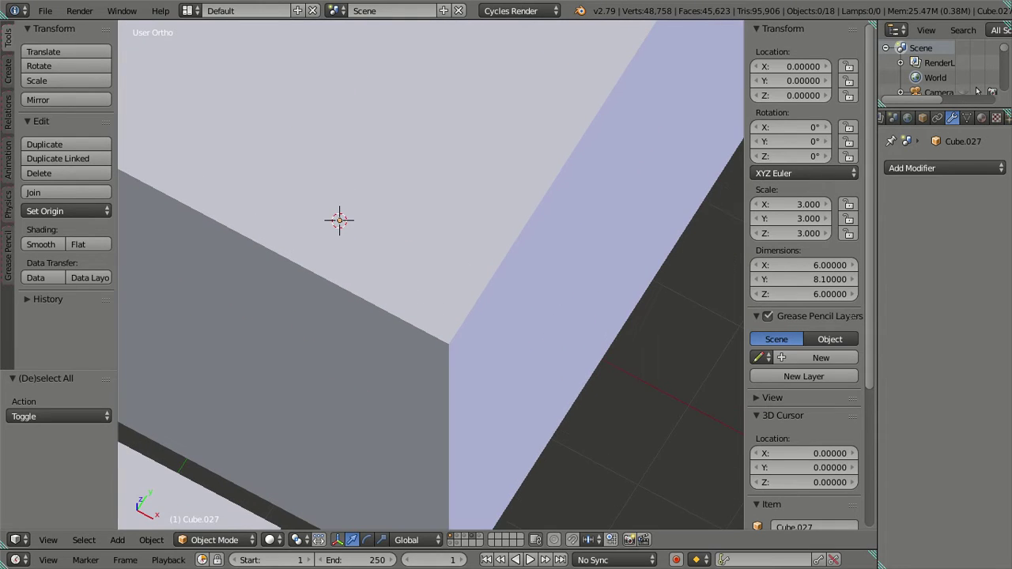
click(949, 169)
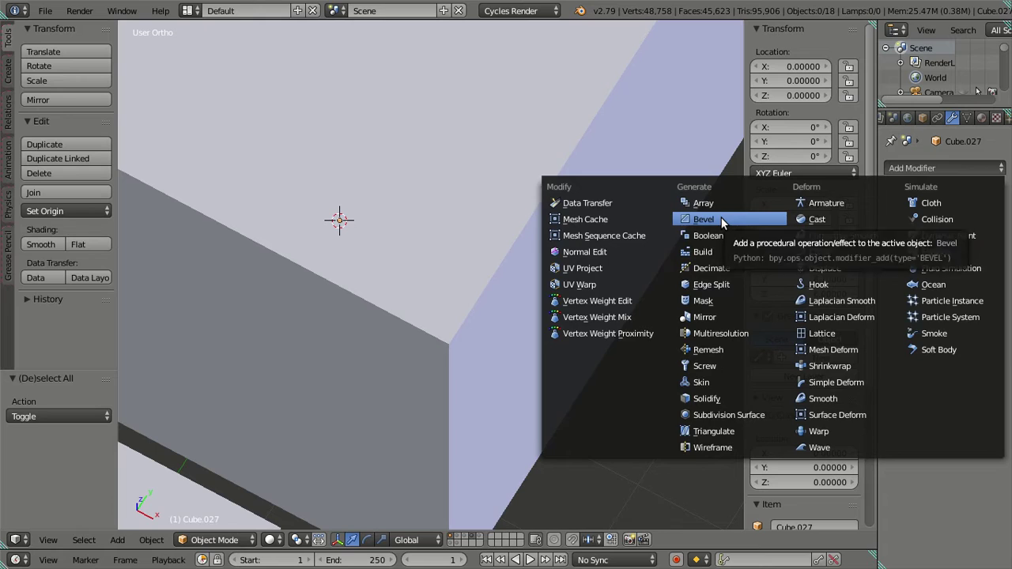
Add a Bevel modifier to the cube, inspect a corner, then remove it.
click(721, 219)
scroll(440, 359, up, 4)
scroll(445, 359, down, 1)
shift+middle_drag(445, 359, 413, 216)
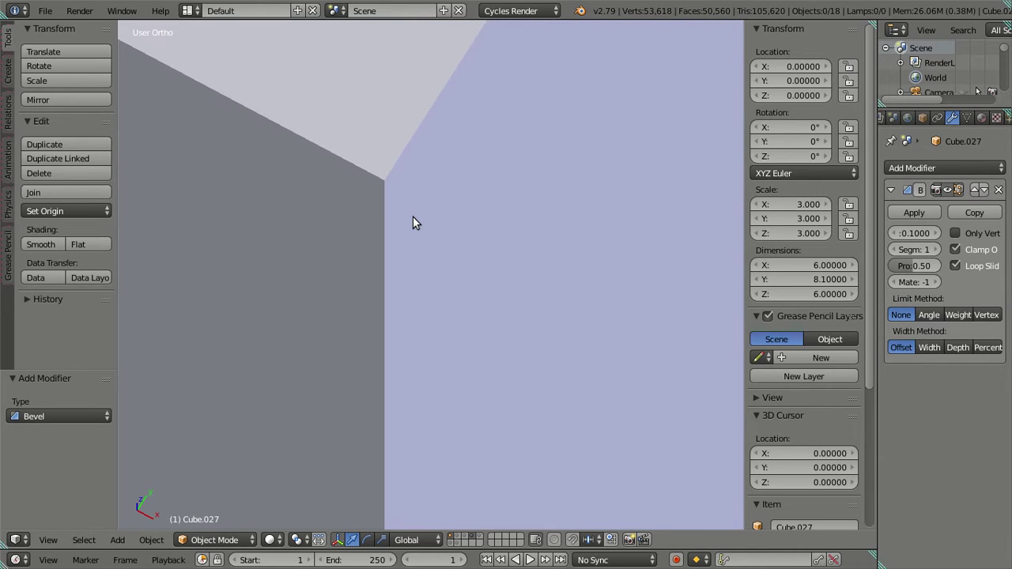
click(998, 193)
scroll(522, 295, down, 5)
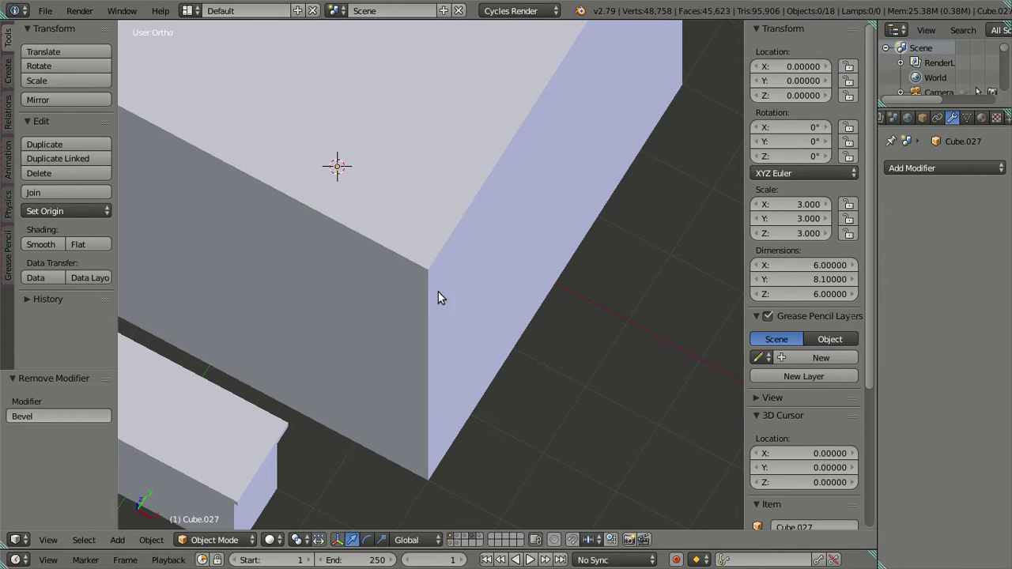
scroll(438, 297, up, 2)
Reselect the large cube, add a Bevel modifier again and remove it once more.
click(909, 168)
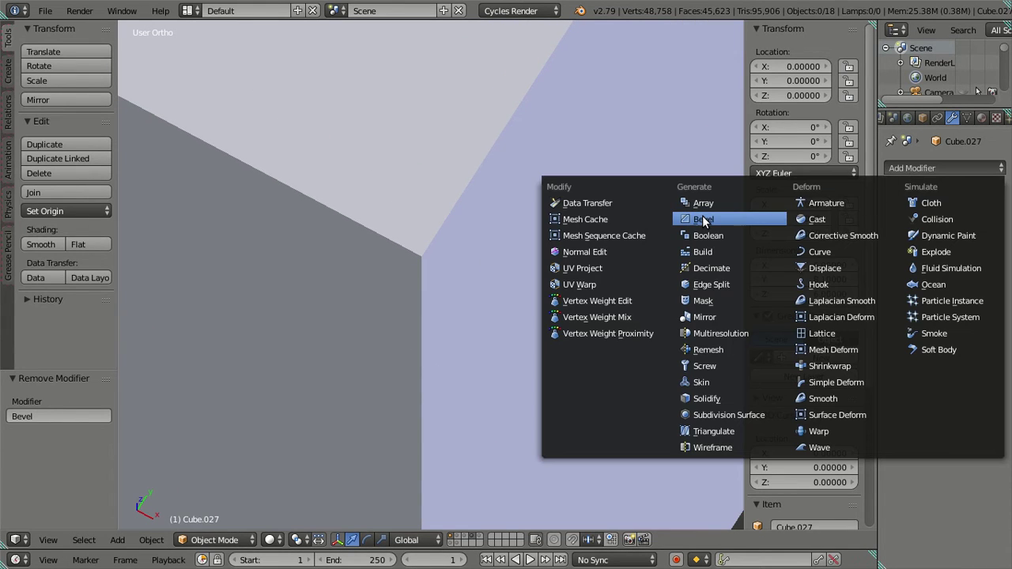
right_click(397, 238)
scroll(398, 238, down, 1)
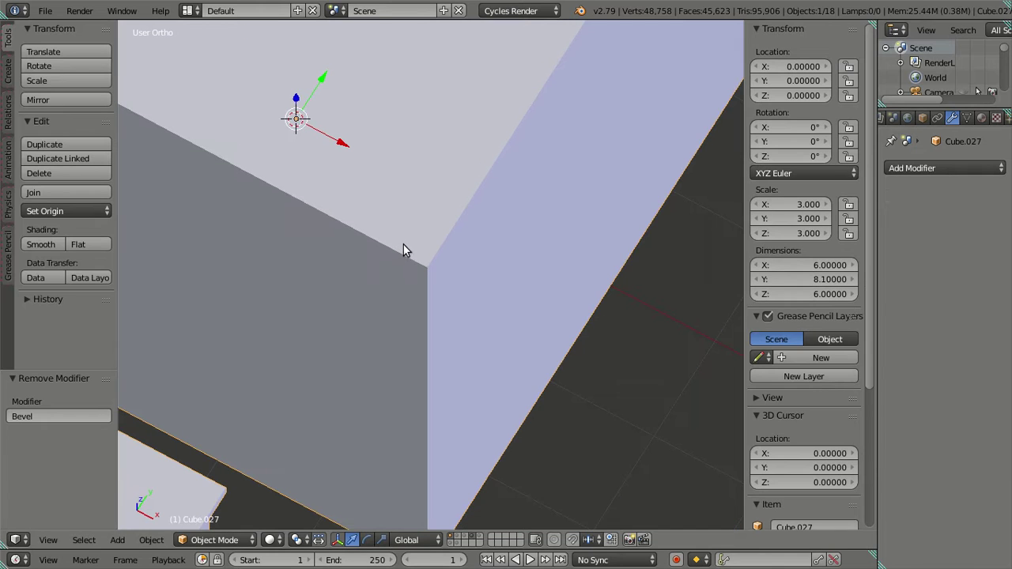
click(915, 171)
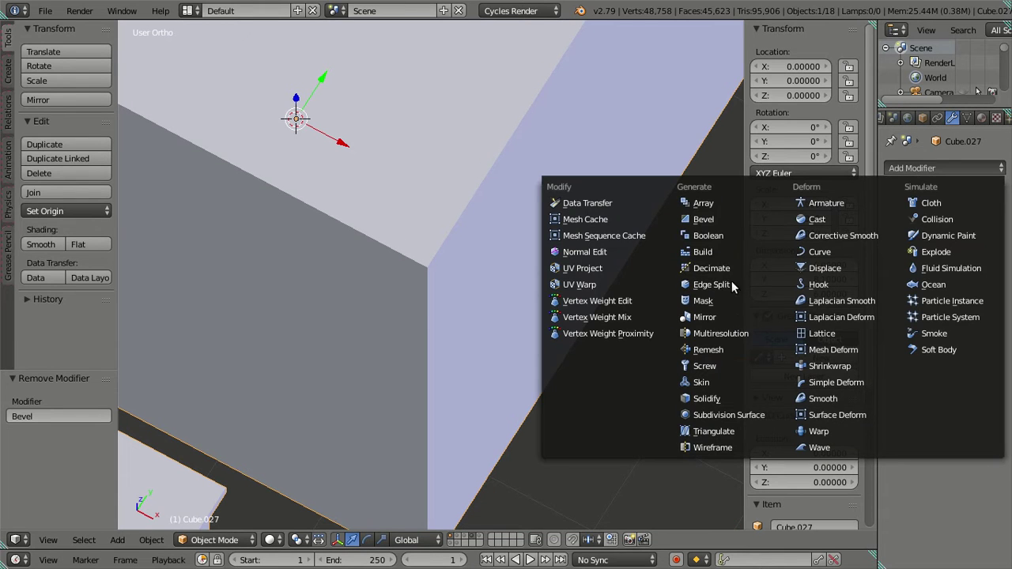
click(720, 222)
scroll(499, 264, up, 4)
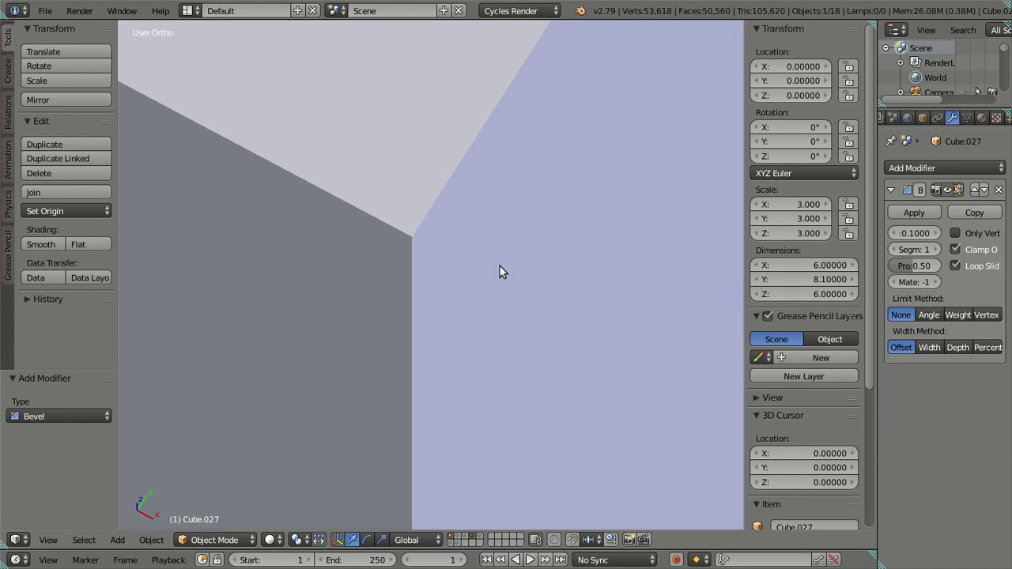
click(997, 191)
scroll(539, 266, down, 6)
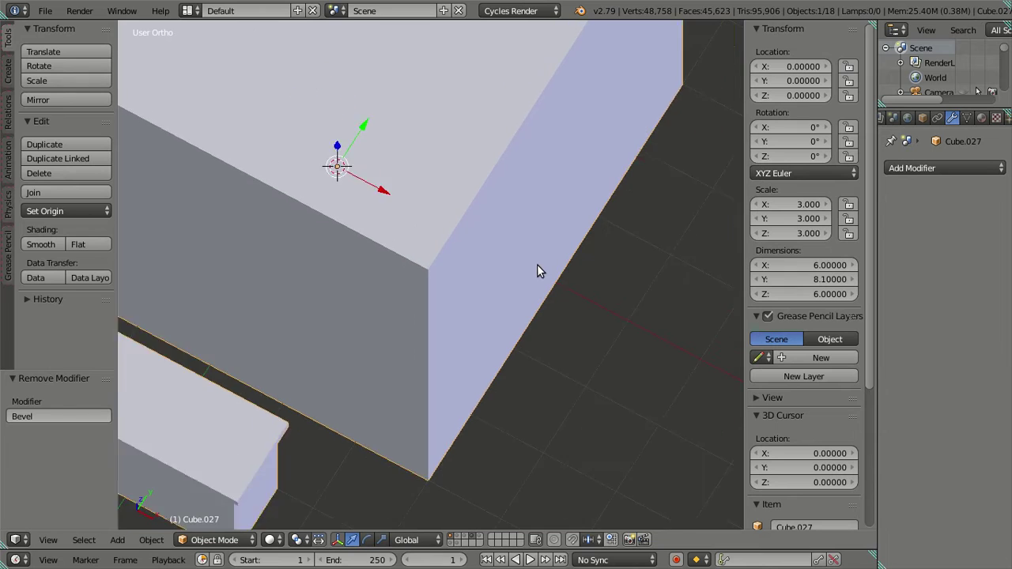
scroll(506, 292, up, 2)
In Edit Mode, select the enclosing box's linked geometry and delete its faces.
key(Tab)
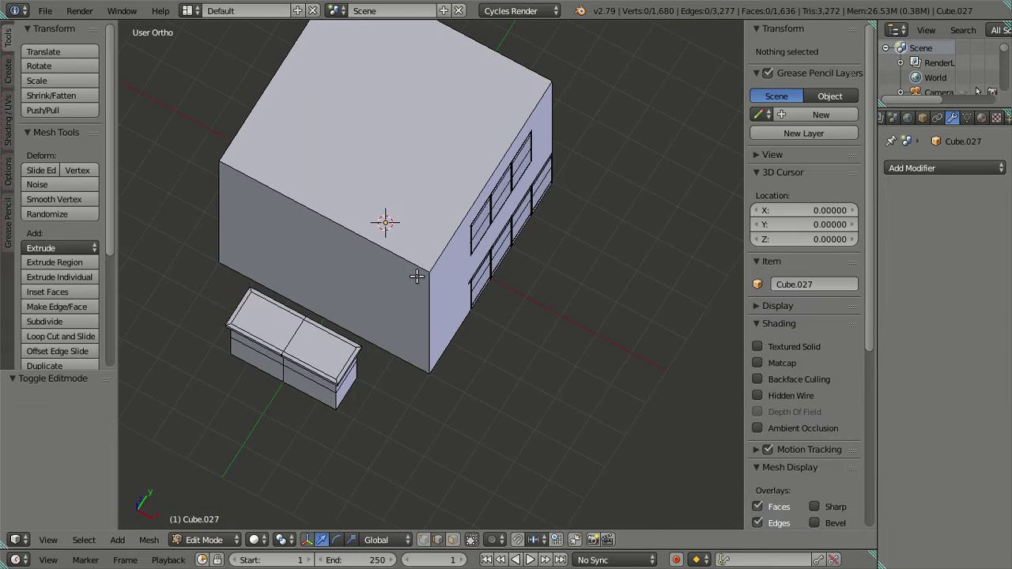
right_click(415, 267)
key(l)
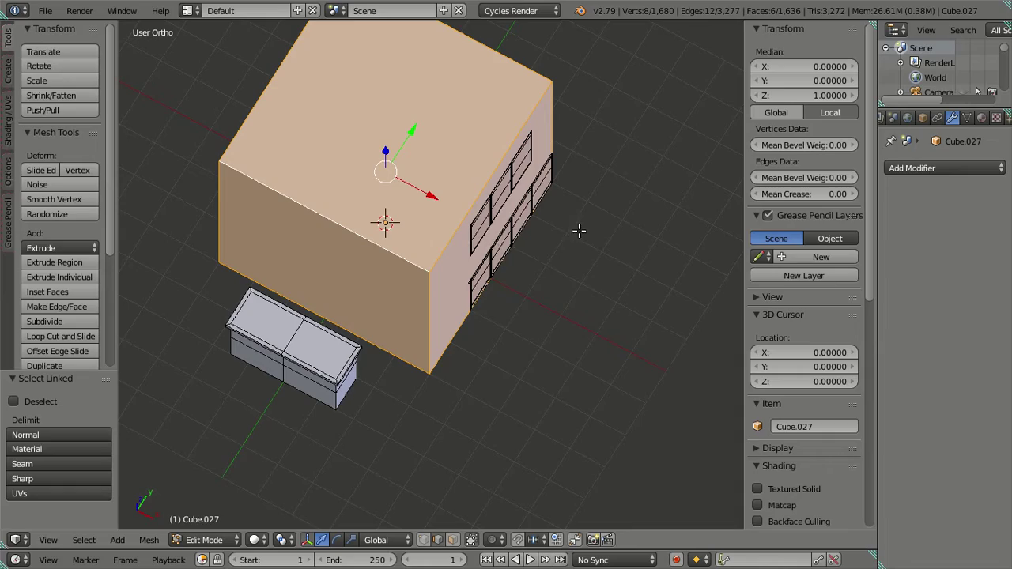
key(x)
click(553, 263)
Orbit around the exposed cabinets and stove, then return to Object Mode.
middle_drag(352, 245, 397, 404)
scroll(421, 337, up, 5)
scroll(442, 342, down, 3)
scroll(391, 357, down, 3)
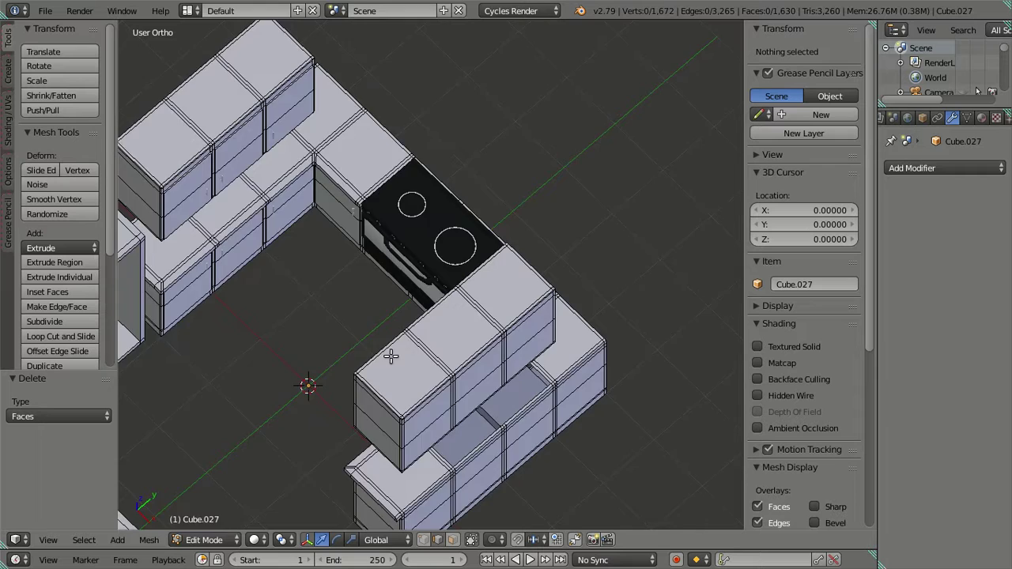
scroll(390, 356, down, 4)
middle_drag(390, 357, 425, 301)
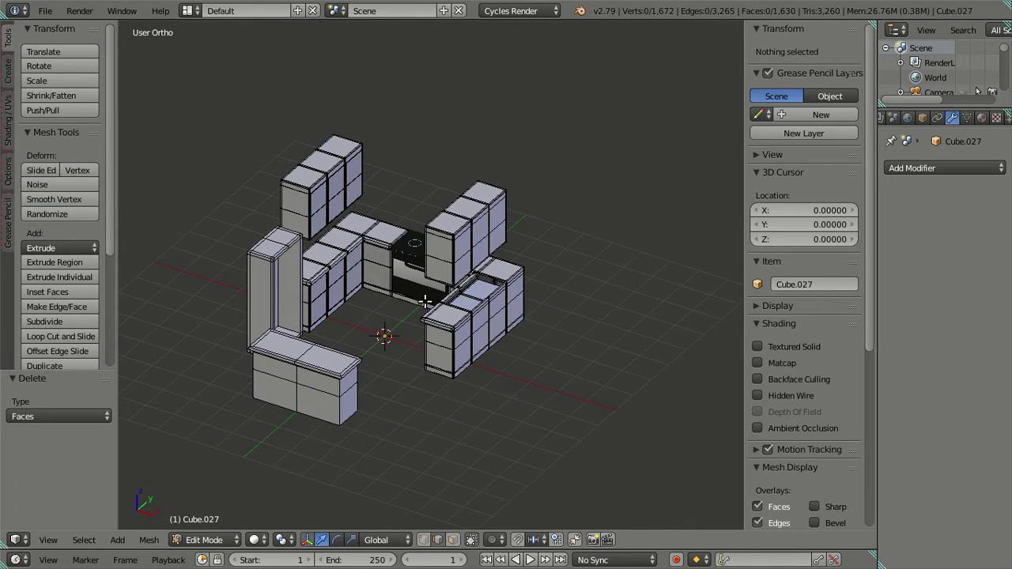
key(Tab)
scroll(429, 301, up, 6)
Give the cabinets a Bevel modifier with Only Vertices and 3 segments.
shift+middle_drag(267, 335, 623, 237)
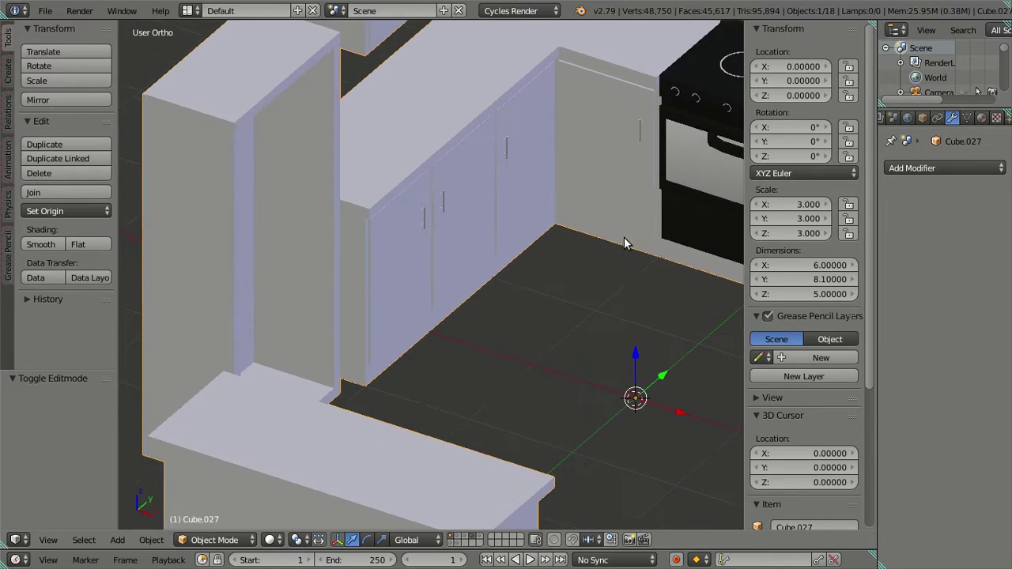
scroll(443, 290, up, 5)
scroll(443, 437, down, 3)
scroll(431, 382, up, 1)
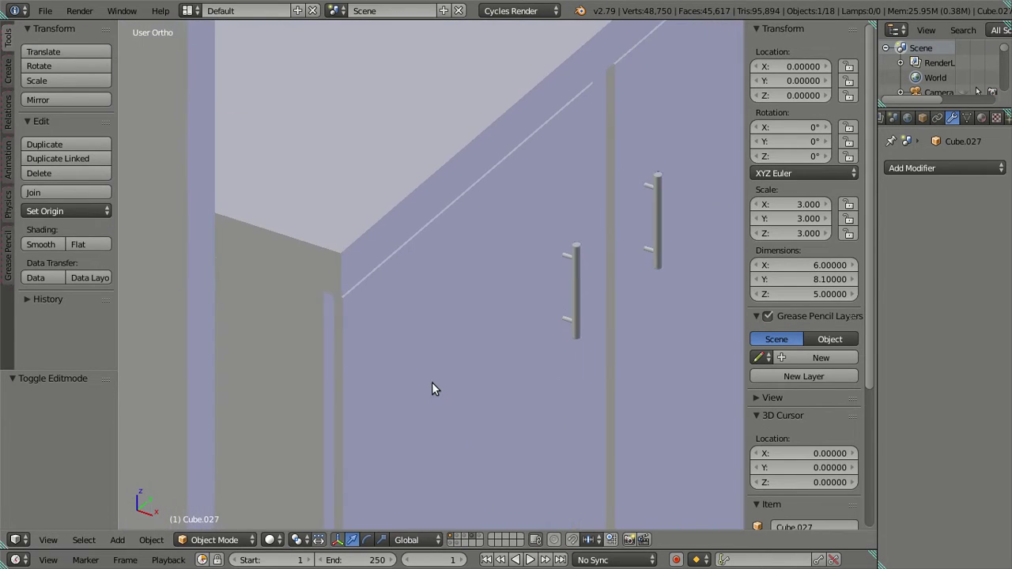
scroll(431, 381, up, 4)
click(912, 168)
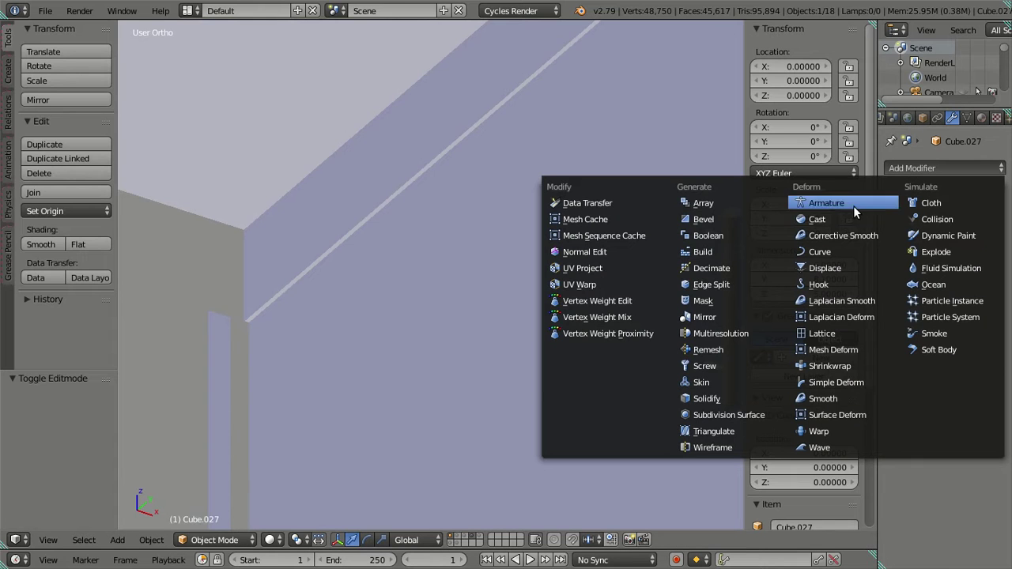
click(751, 222)
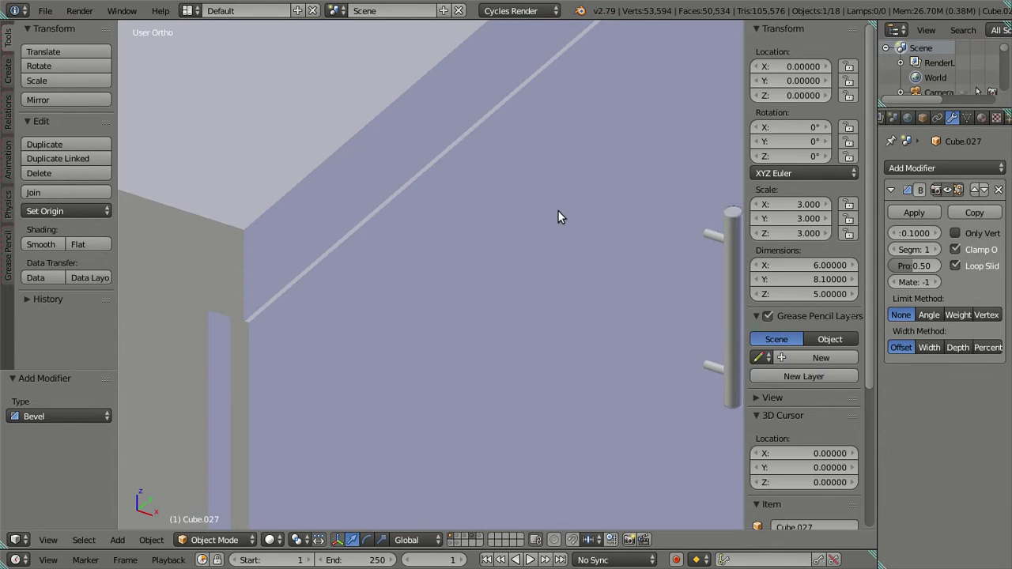
scroll(556, 211, down, 4)
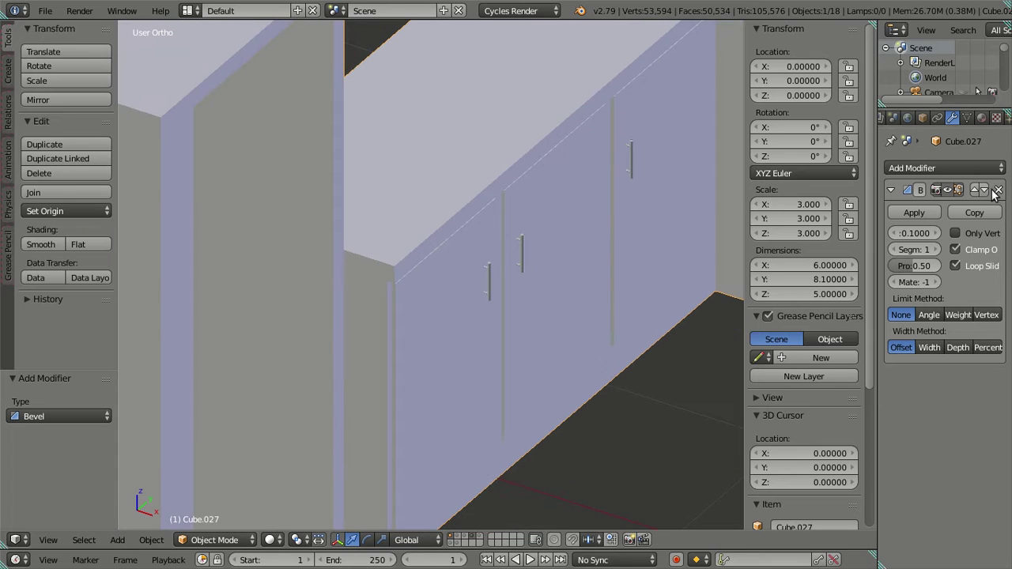
click(955, 234)
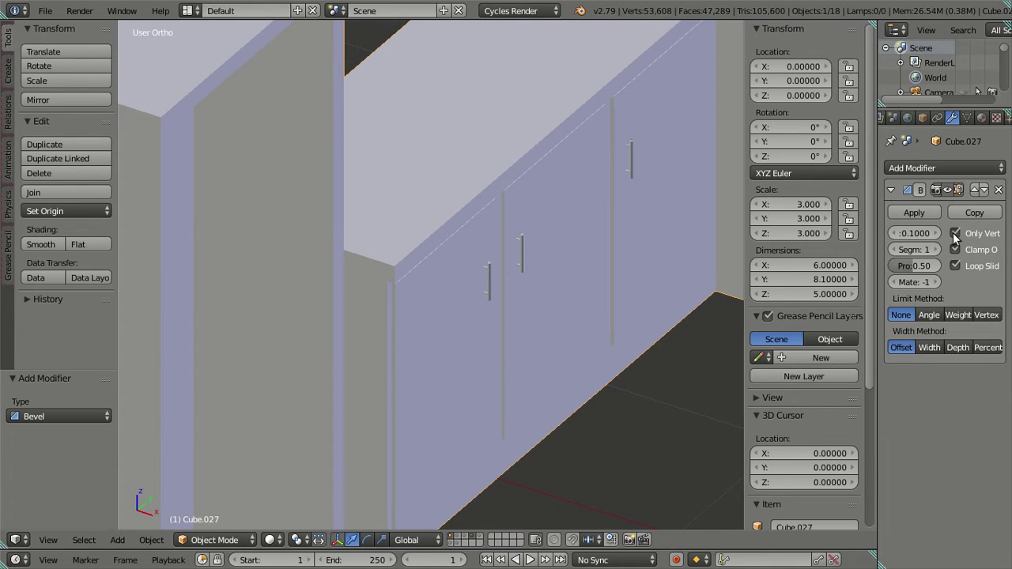
click(931, 248)
click(931, 249)
Remove the cabinets' Bevel modifier and add the oven to the selection.
click(998, 192)
scroll(429, 240, down, 6)
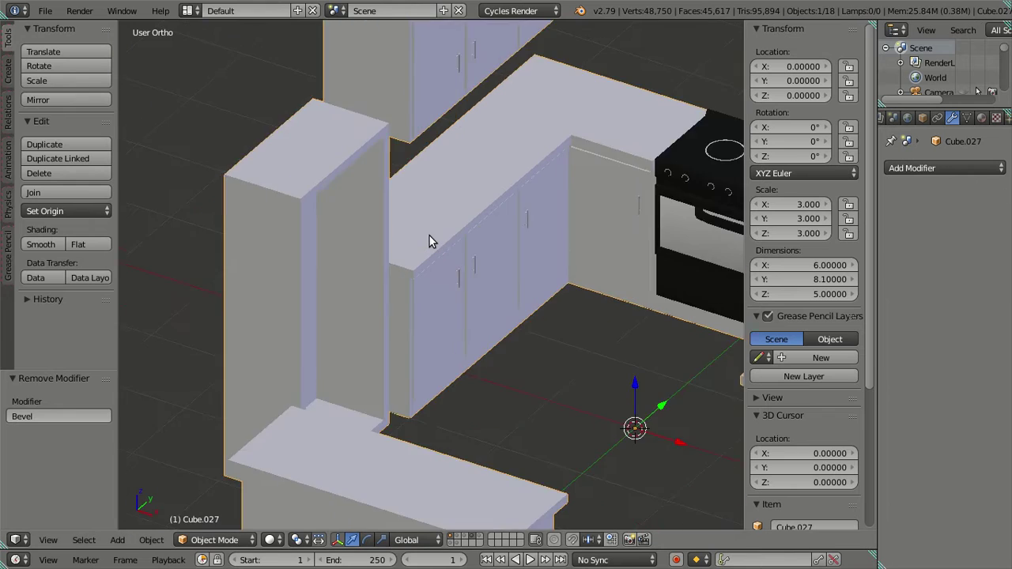
key(ctrl+z)
middle_drag(411, 250, 366, 276)
key(ctrl+shift+z)
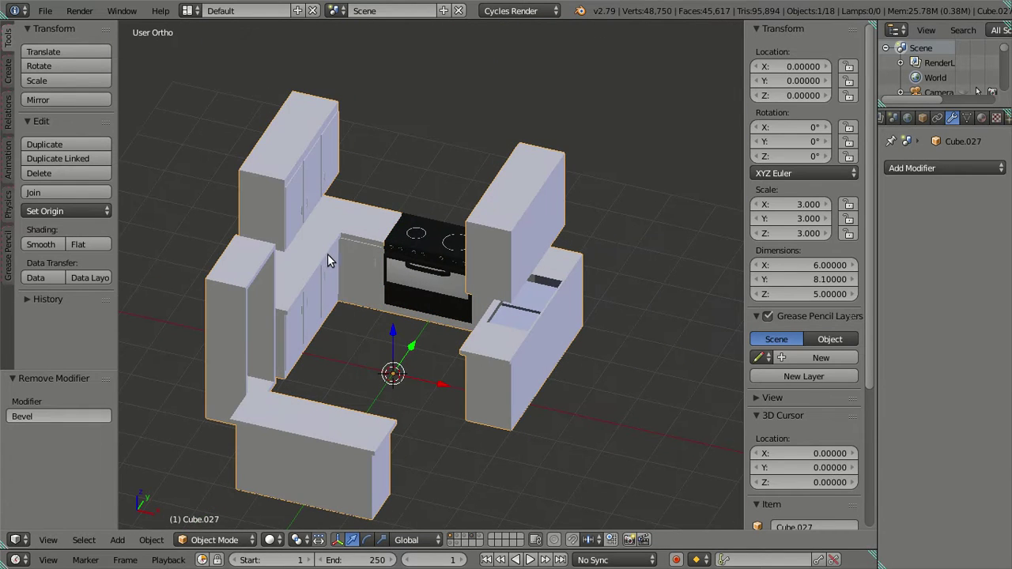
shift+click(399, 250)
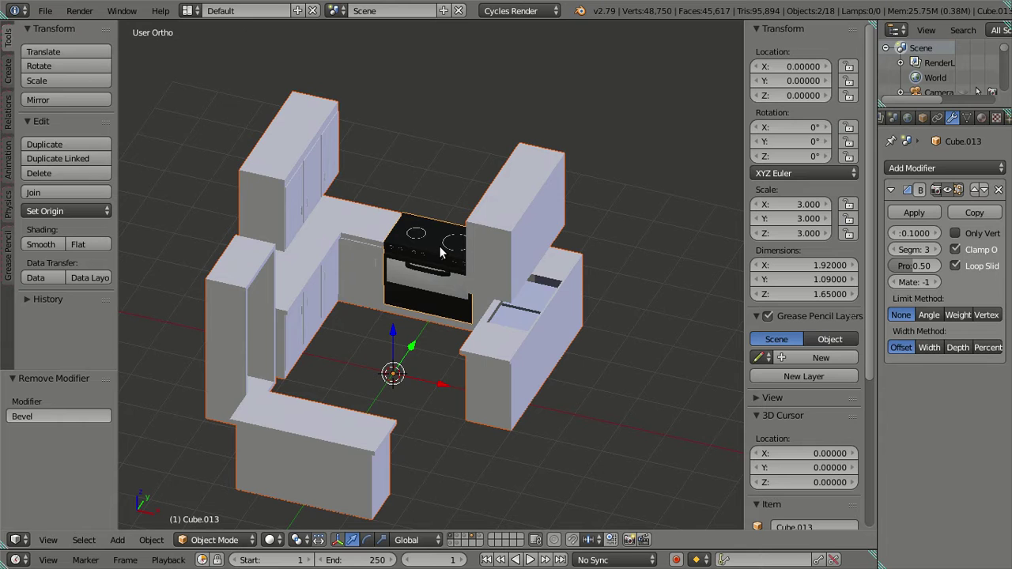
Join the cabinets and oven, undo the join, and deselect all.
key(ctrl+j)
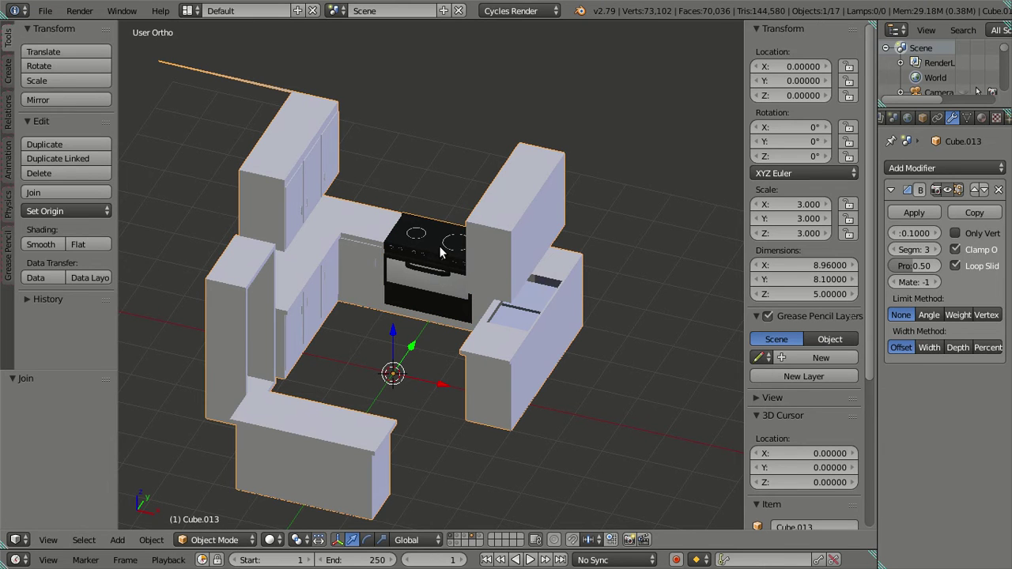
key(ctrl+z)
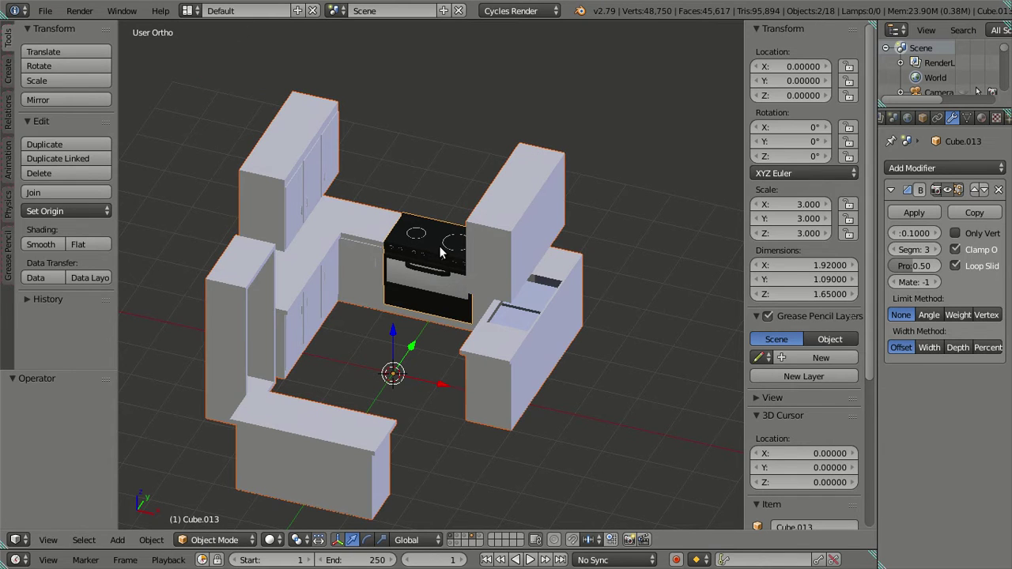
key(a)
Zoom in on the counter corner and select the counter object Cube.027.
middle_drag(492, 316, 511, 334)
scroll(395, 203, up, 5)
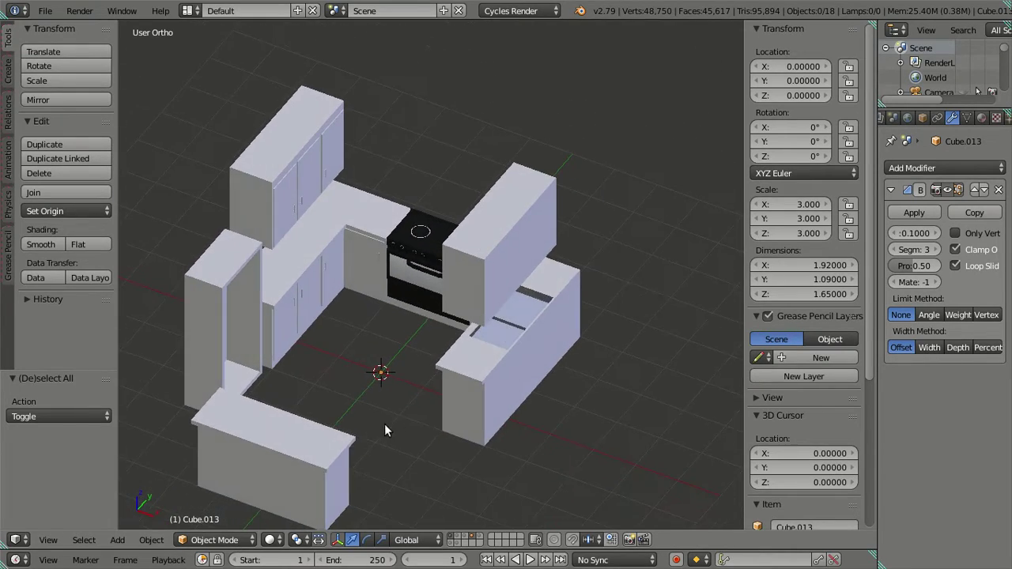
shift+middle_drag(385, 429, 454, 316)
scroll(404, 365, up, 6)
mouse_move(404, 361)
middle_down()
mouse_move(429, 316)
mouse_move(429, 264)
mouse_move(398, 346)
middle_up()
right_click(397, 347)
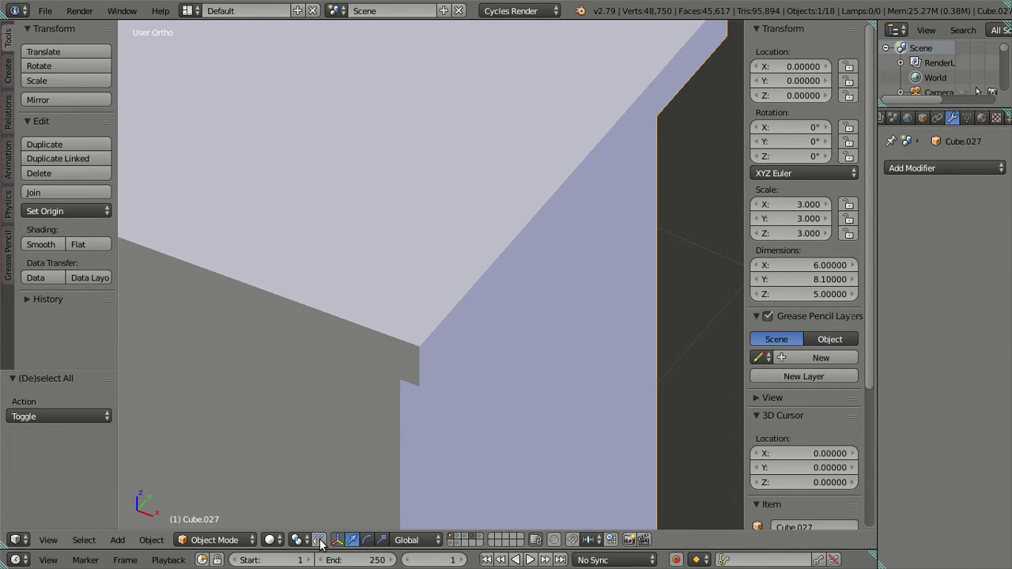
Show only the stove's layer and orbit in to view its hobs and oven front.
click(475, 539)
scroll(470, 443, down, 5)
scroll(472, 438, up, 2)
shift+middle_drag(474, 280, 354, 390)
scroll(373, 340, up, 7)
middle_drag(432, 302, 455, 331)
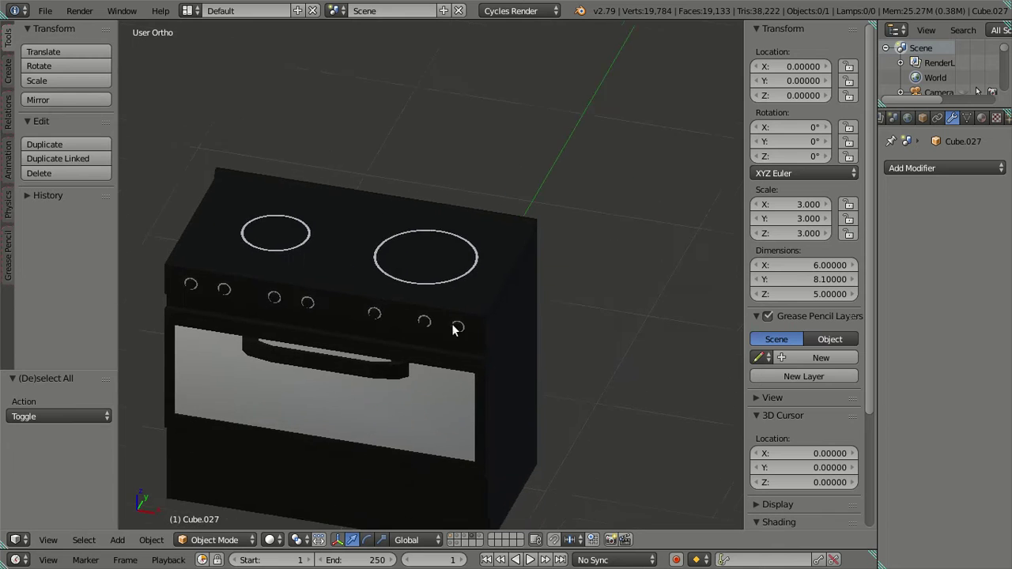
scroll(455, 330, up, 3)
middle_drag(474, 279, 462, 341)
Select the hob Cube.013, deselect it, and orbit to a front view of the stove.
right_click(462, 341)
scroll(462, 340, up, 5)
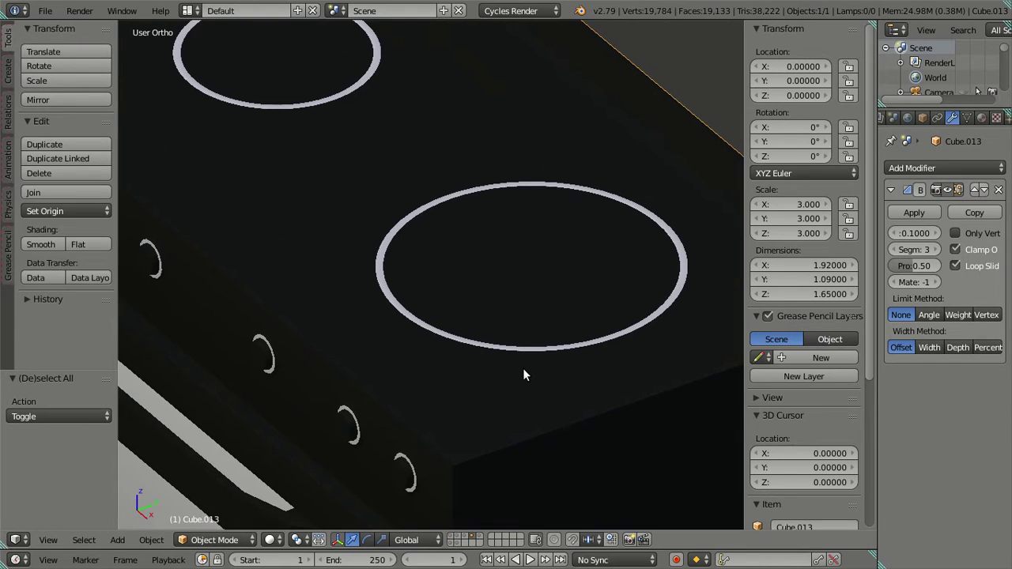
key(a)
middle_drag(515, 408, 363, 370)
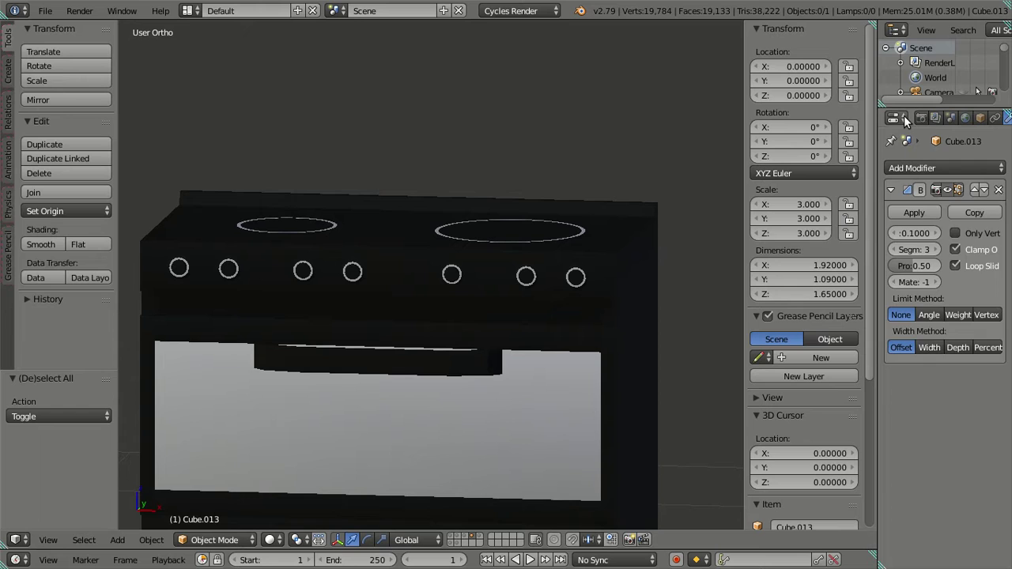
Set the render resolution to 50% and render samples to 10.
click(921, 118)
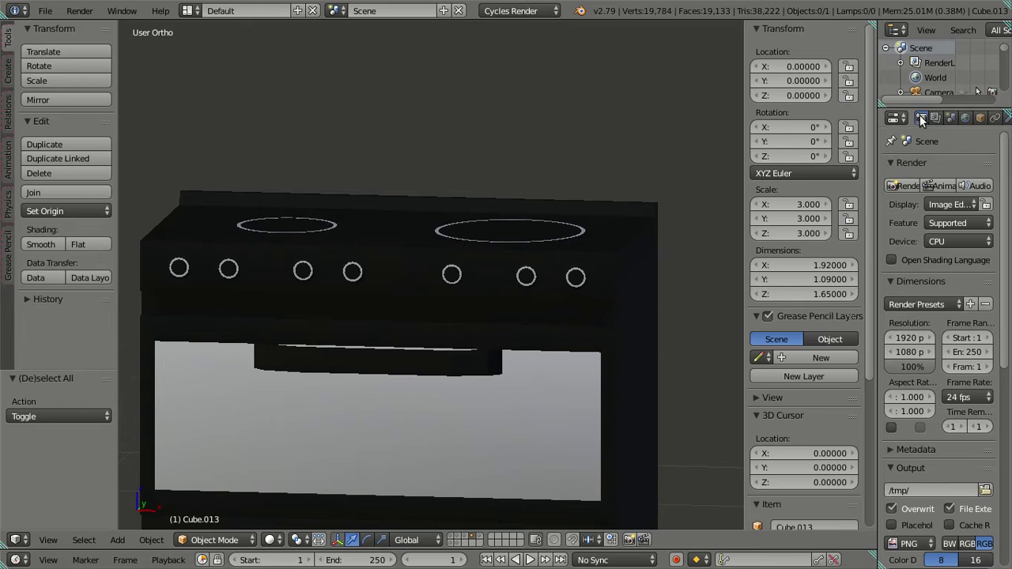
click(912, 366)
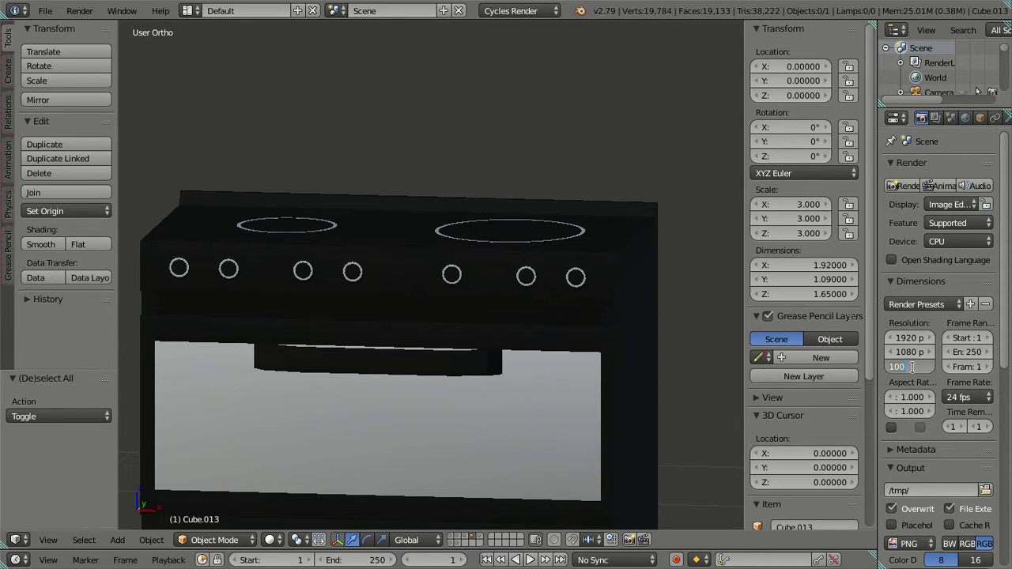
text(50)
key(Return)
scroll(917, 364, down, 10)
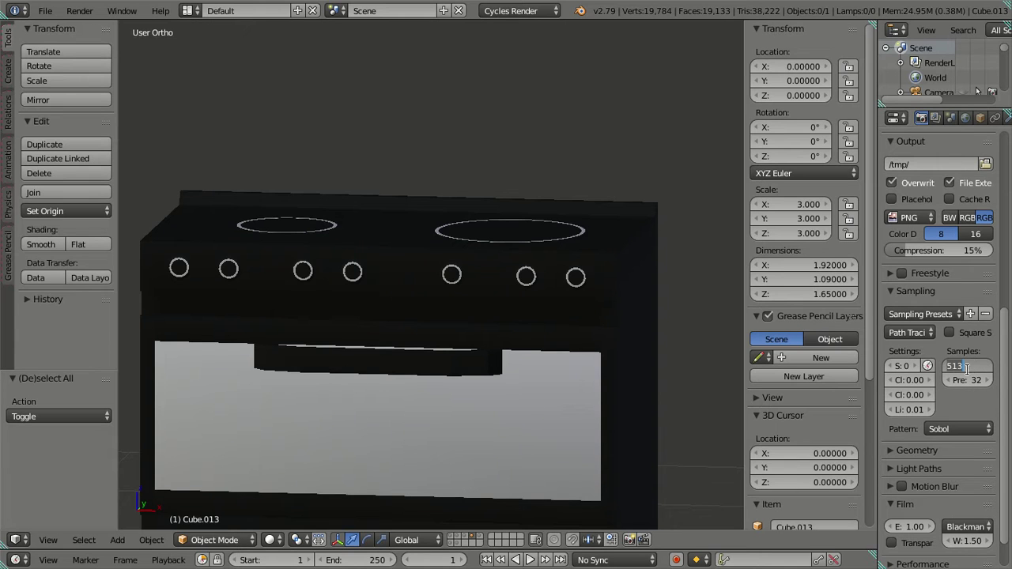
key(Escape)
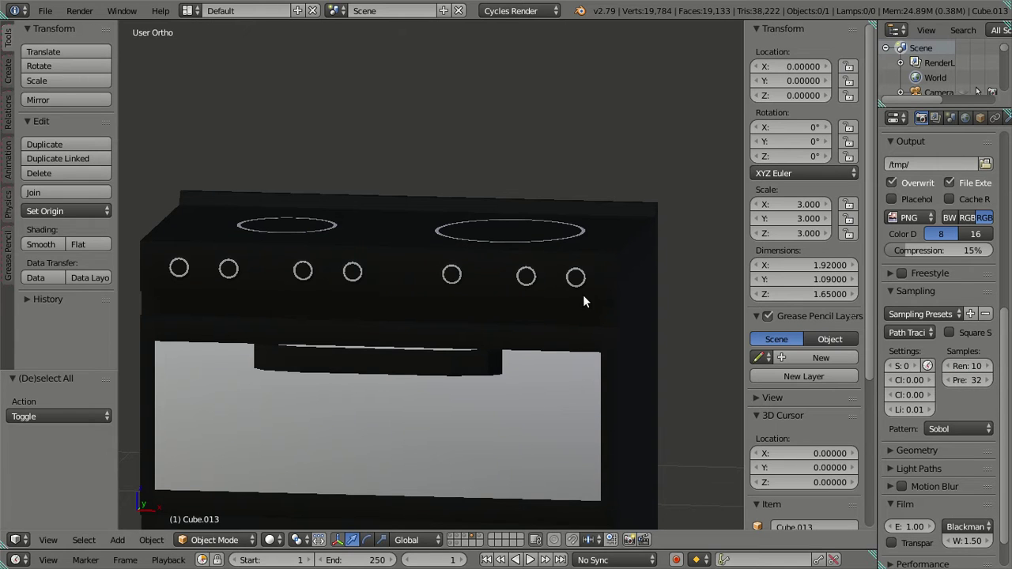
scroll(392, 313, down, 5)
Leave local view with numpad / and orbit out over the whole kitchen.
mouse_move(393, 314)
middle_down()
mouse_move(423, 340)
mouse_move(409, 321)
middle_up()
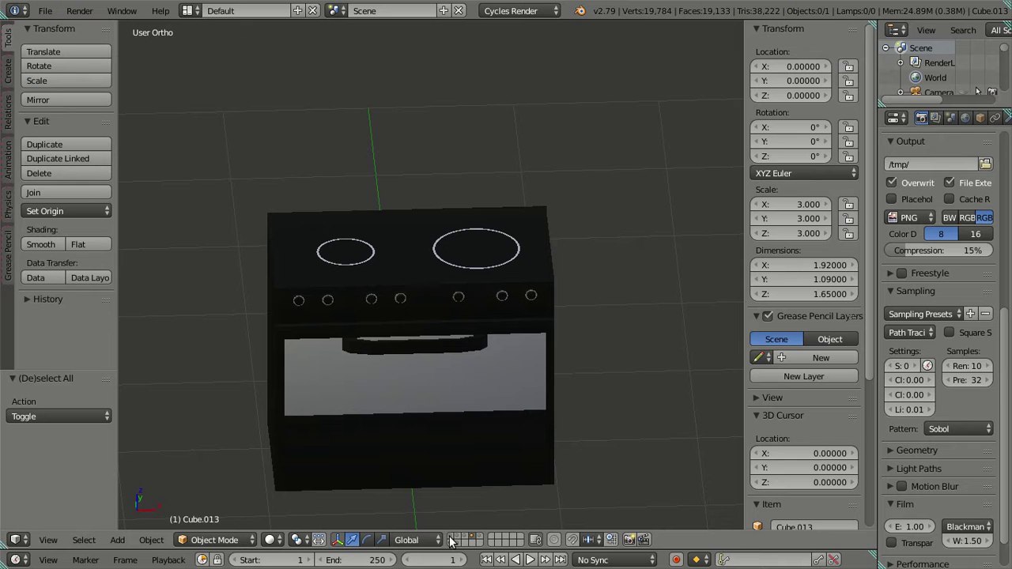
key(KP_Divide)
scroll(457, 424, down, 3)
middle_drag(456, 423, 499, 411)
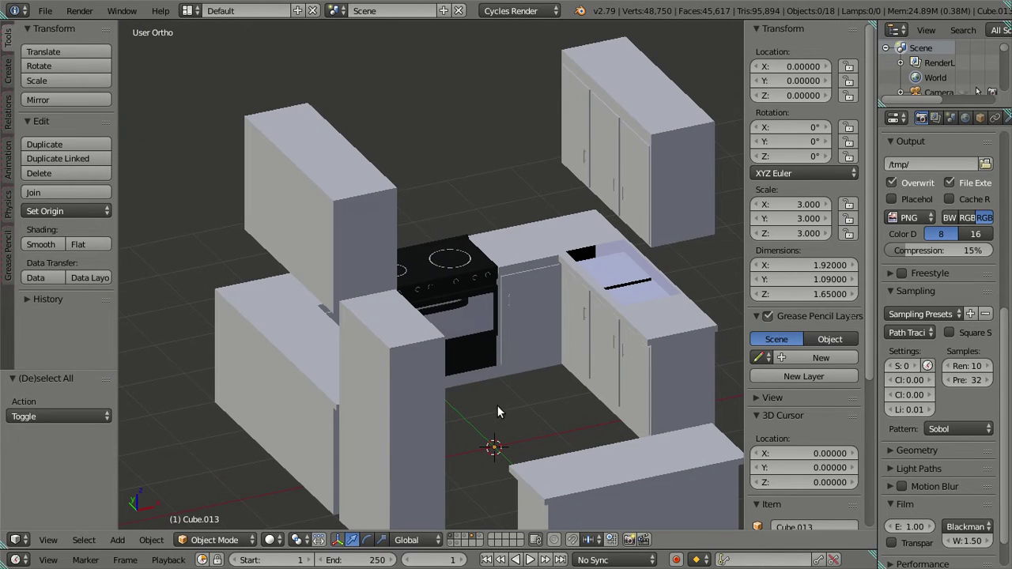
Show the sink's layer and set its Subdivision Surface viewport level to 0.
shift+click(478, 538)
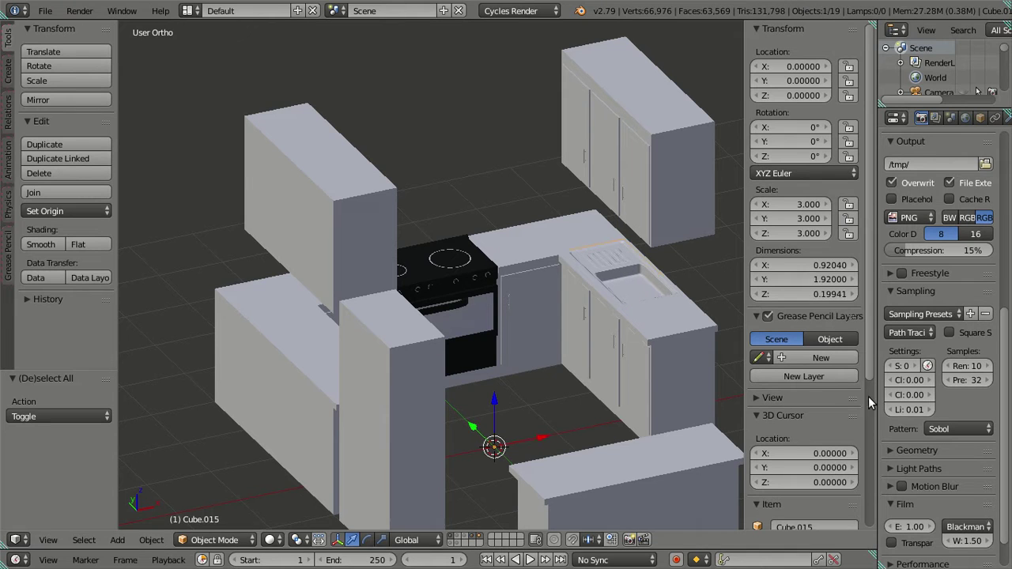
scroll(971, 117, up, 2)
click(966, 118)
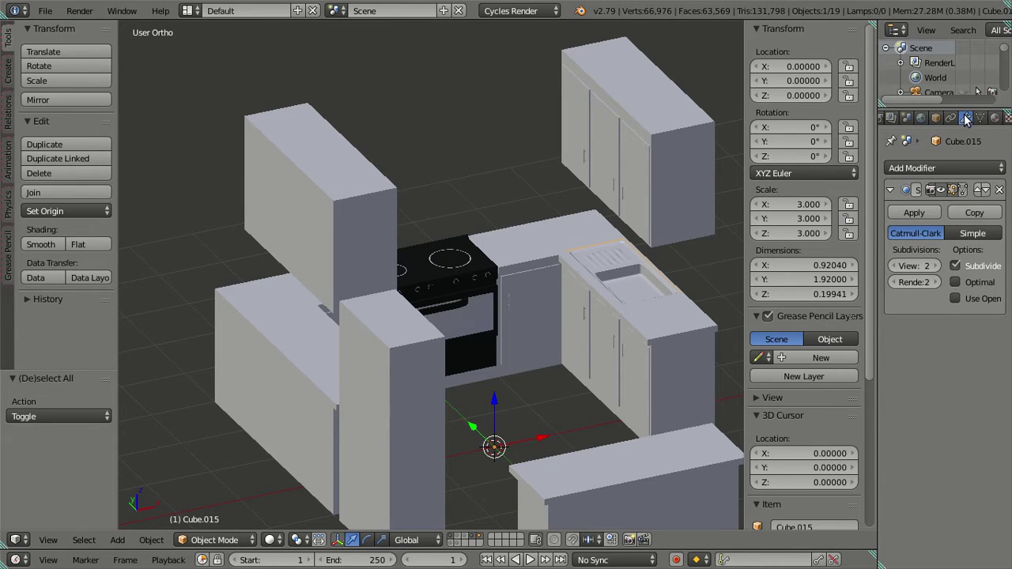
double_click(896, 269)
middle_drag(645, 287, 551, 290)
shift+middle_drag(482, 273, 457, 190)
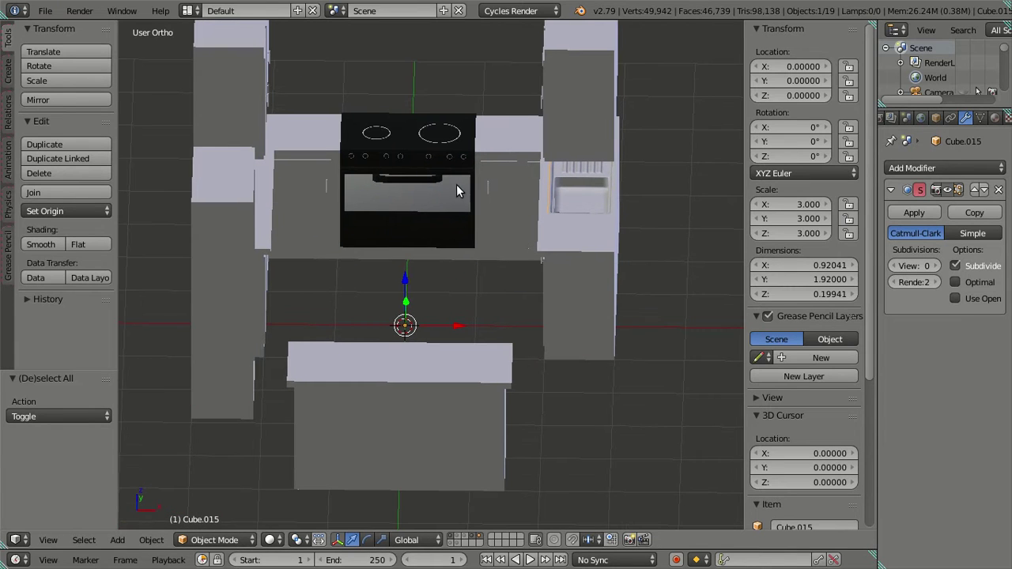
Enable the shelf planks' layer and orbit to a tilted overhead view.
shift+click(466, 539)
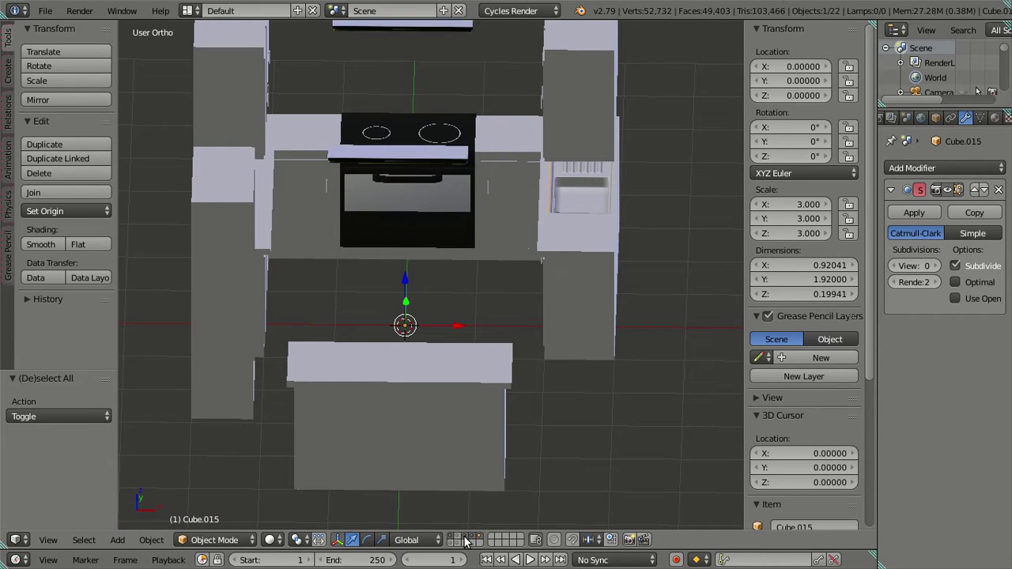
middle_drag(489, 172, 442, 258)
scroll(431, 245, down, 4)
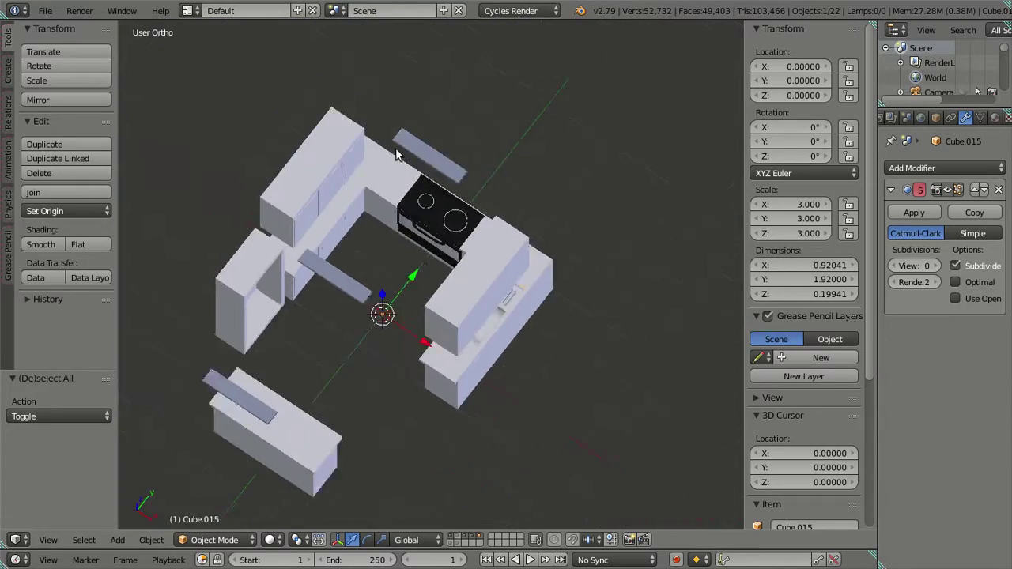
Flip the face normals of the top shelf plank and return it to Object Mode.
right_click(441, 180)
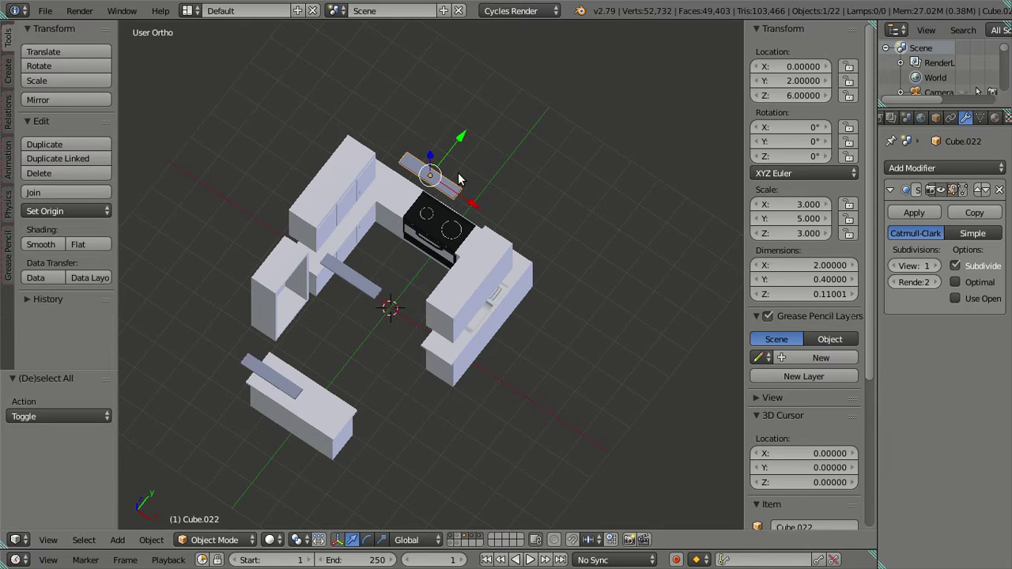
key(Tab)
scroll(482, 167, up, 3)
shift+middle_drag(501, 163, 511, 289)
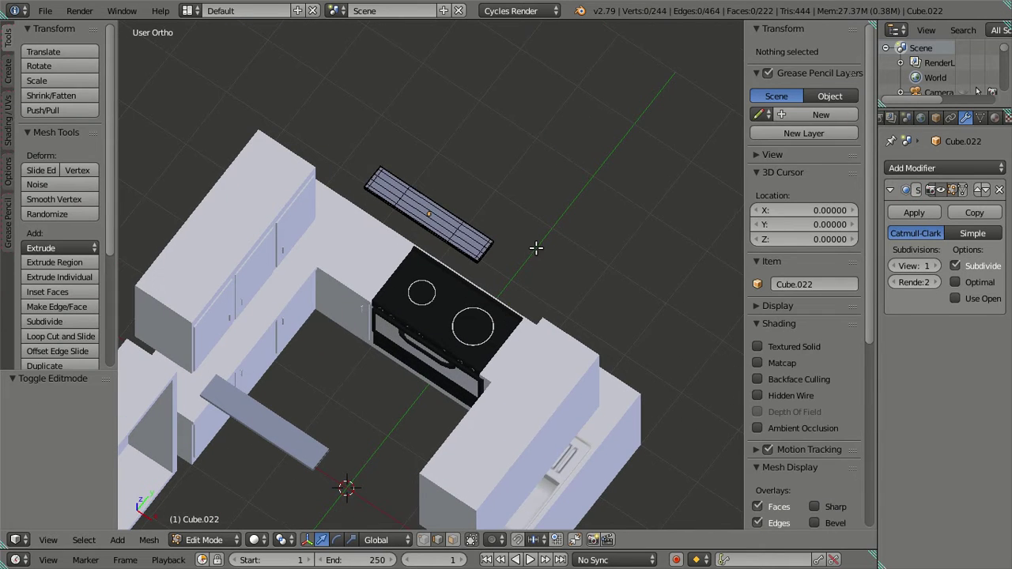
key(a)
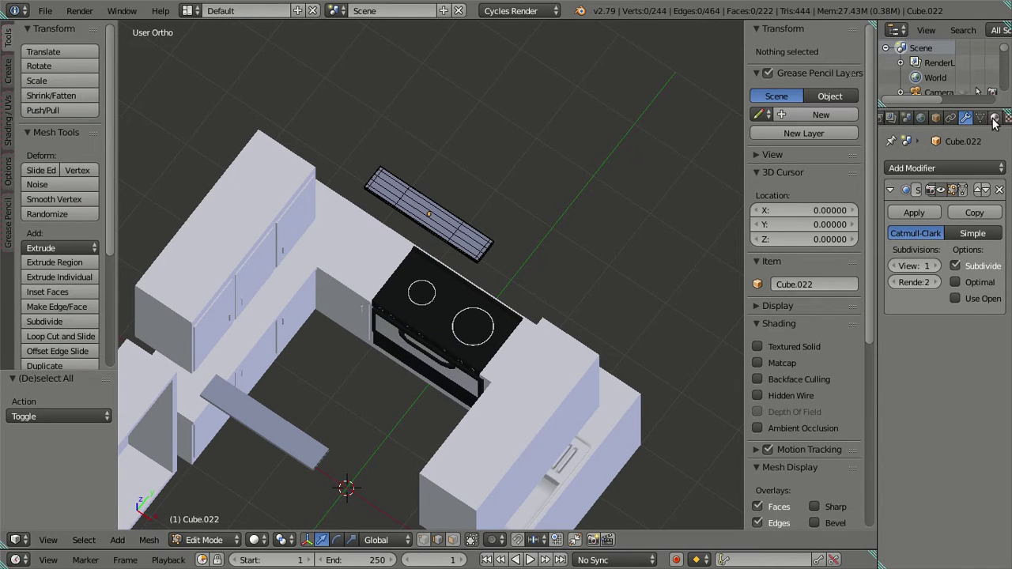
click(994, 118)
scroll(935, 200, up, 4)
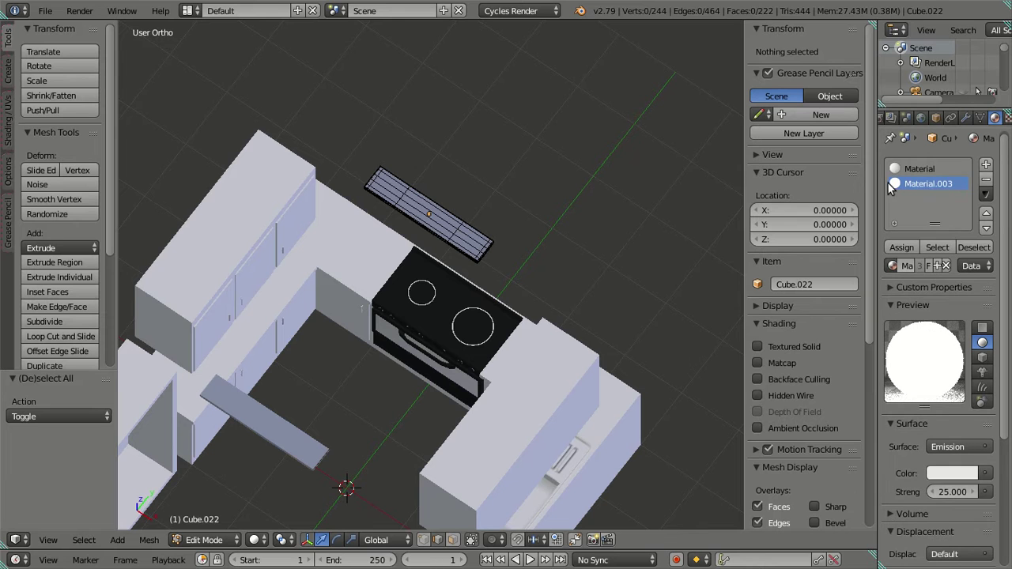
key(a)
key(a)
key(a)
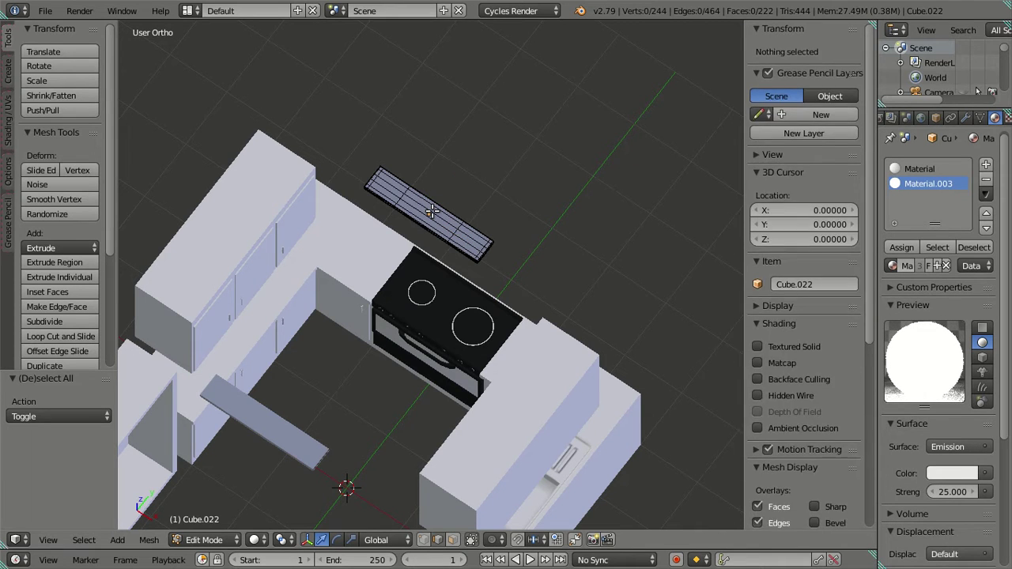
key(ctrl+f)
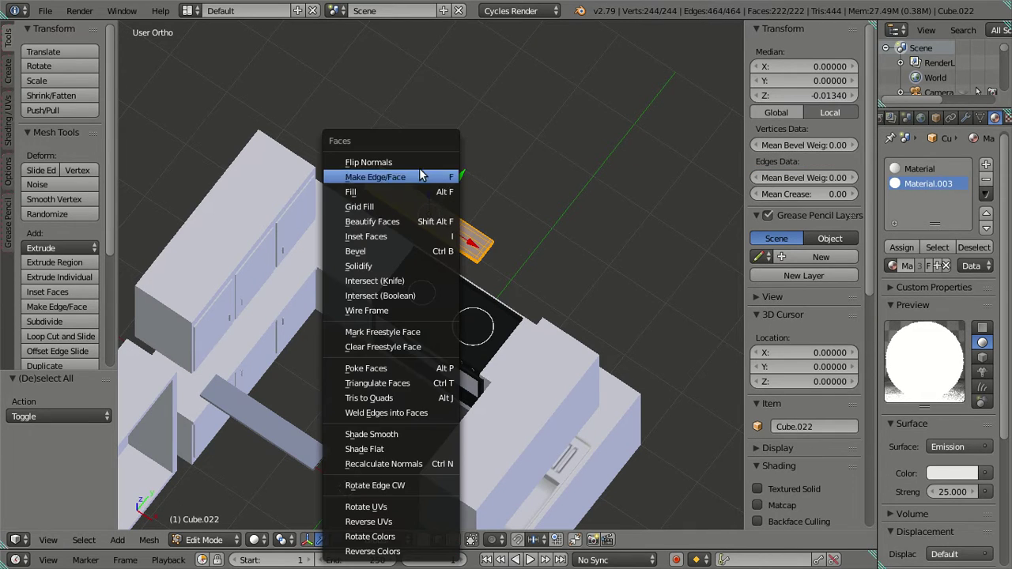
click(422, 161)
key(a)
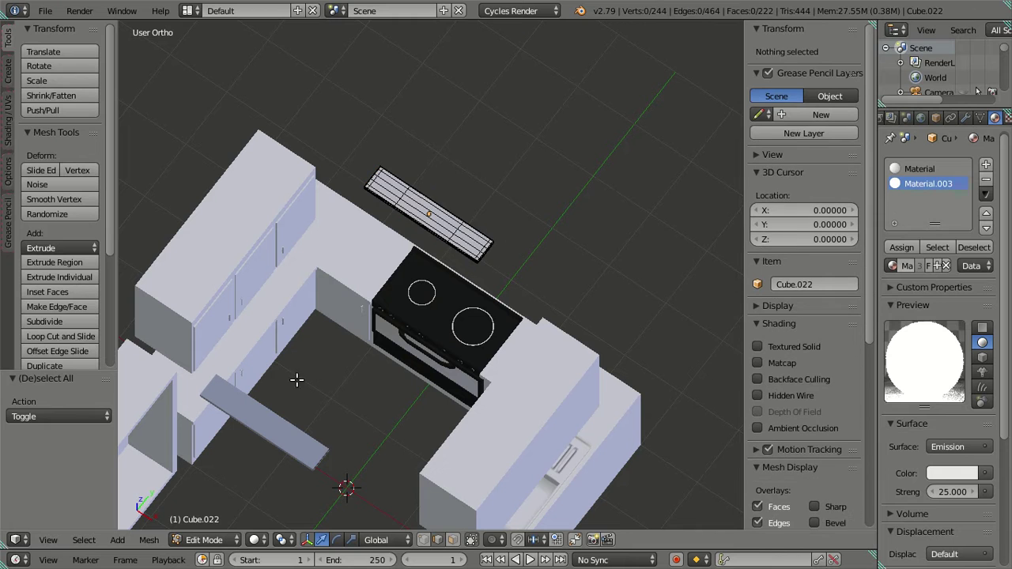
shift+middle_drag(300, 408, 411, 267)
key(Tab)
Flip the middle shelf plank's face normals and return it to Object Mode.
right_click(405, 283)
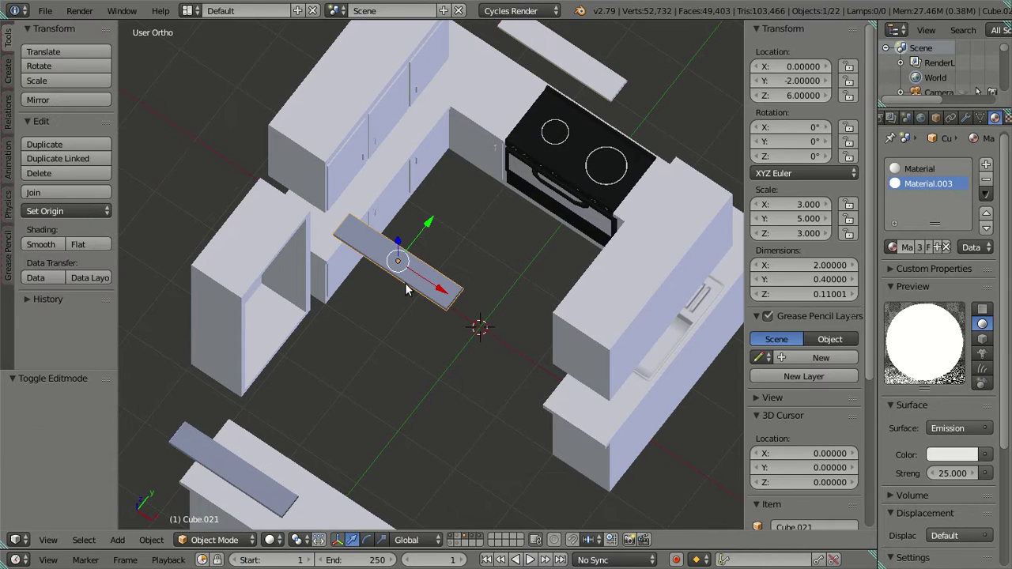
key(Tab)
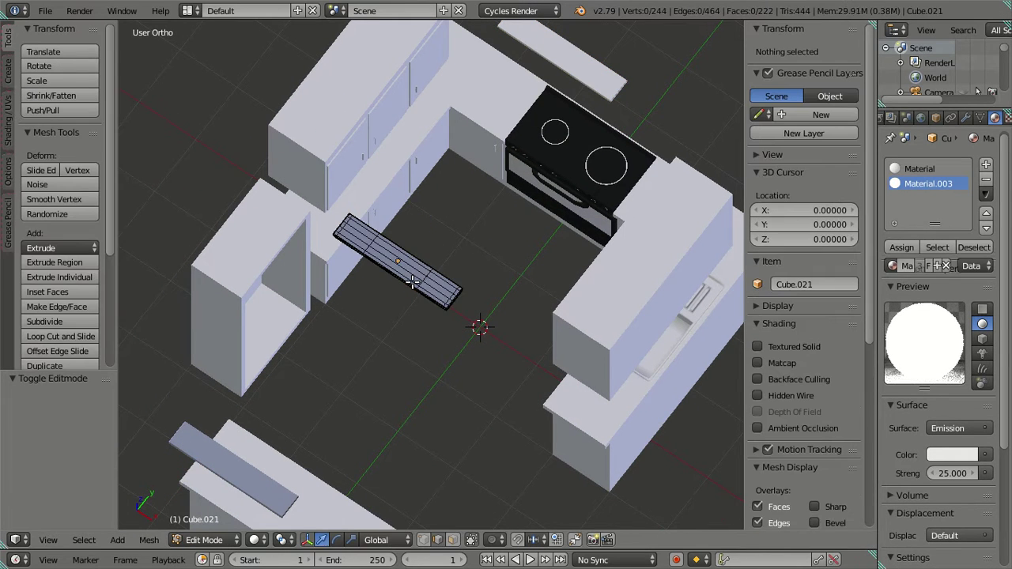
key(a)
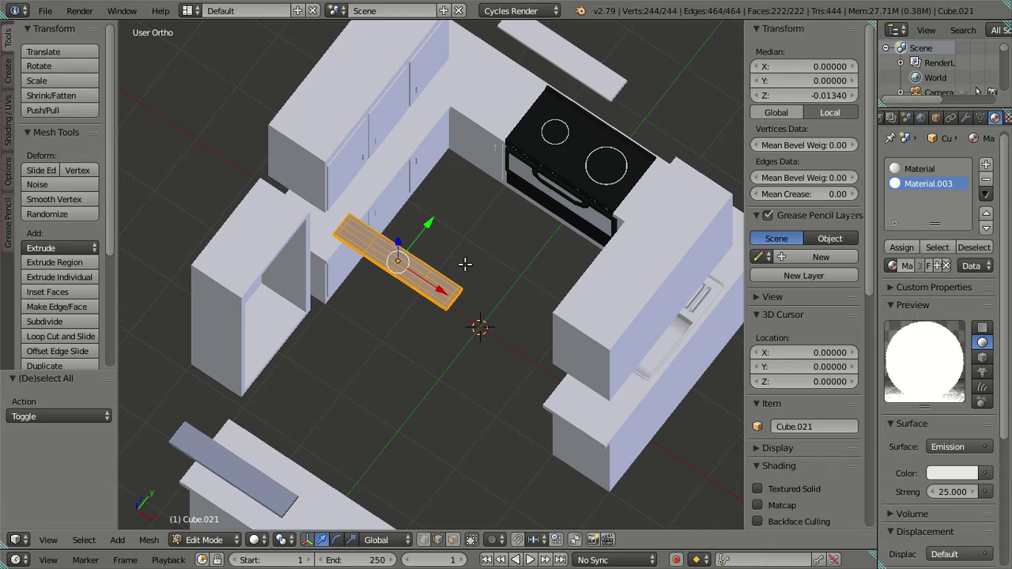
key(ctrl+f)
click(433, 162)
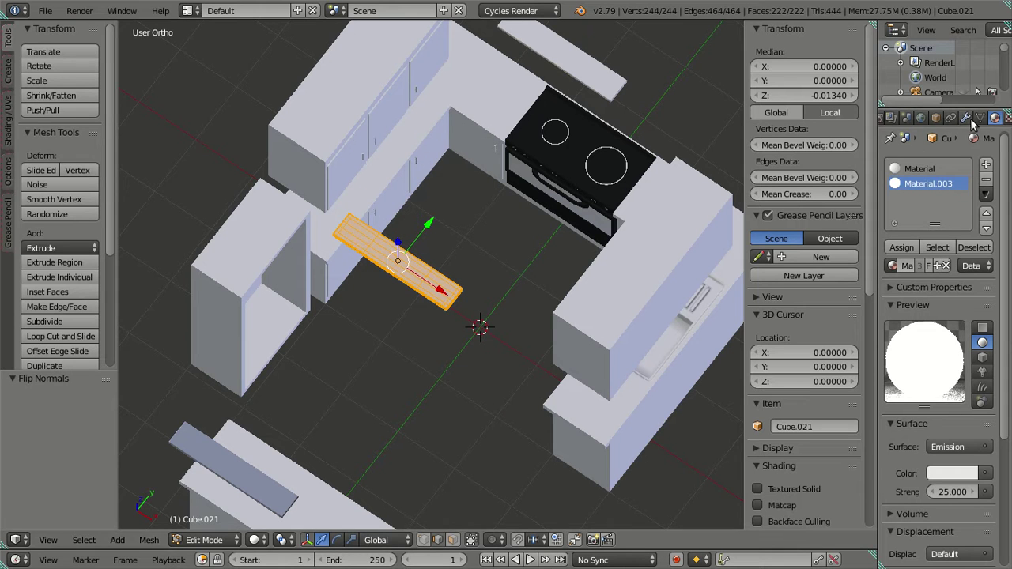
click(966, 118)
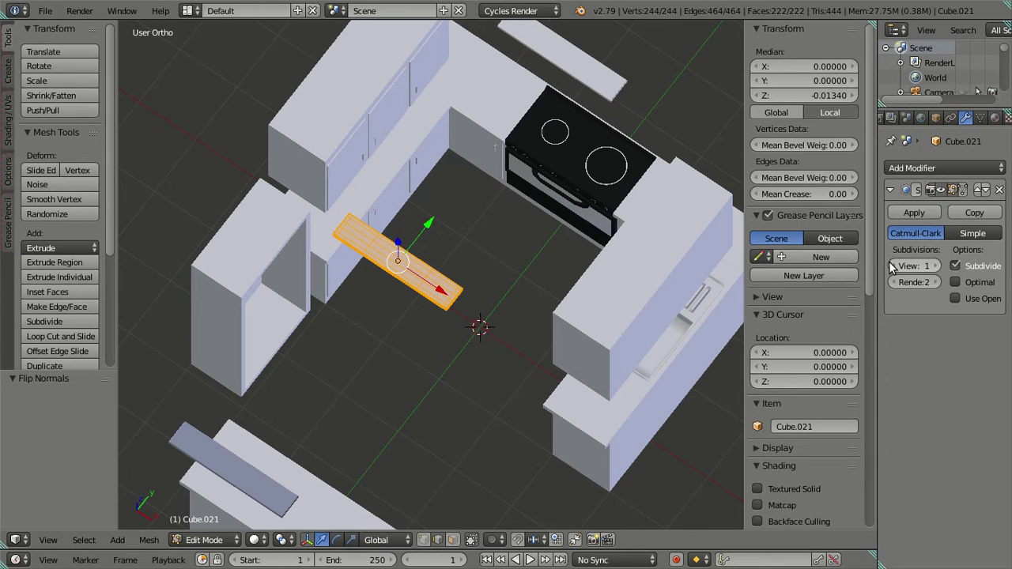
key(a)
key(Tab)
Flip the lower-left shelf plank's face normals, return to Object Mode and deselect everything.
right_click(200, 431)
key(Tab)
key(a)
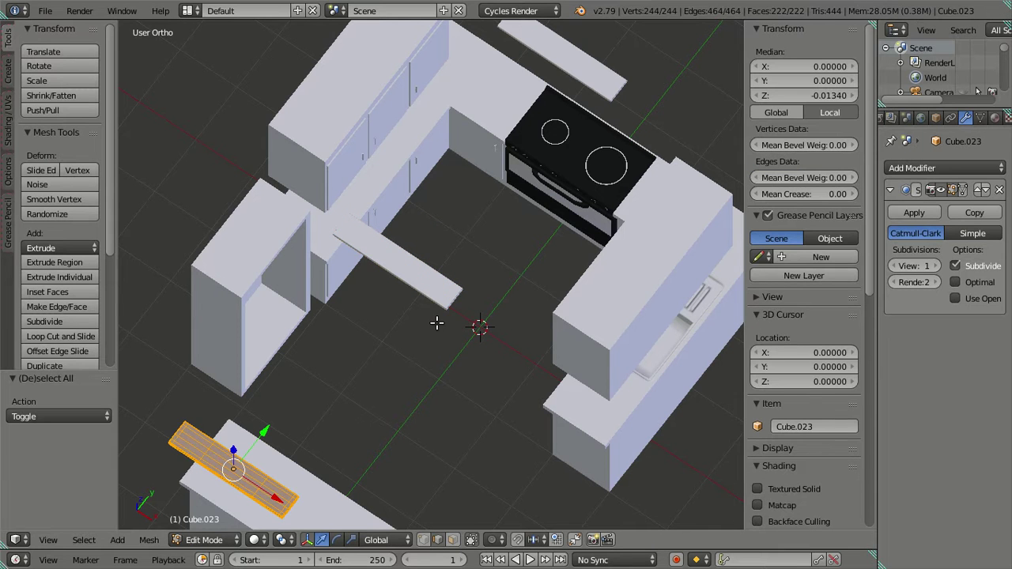
key(ctrl+f)
click(387, 162)
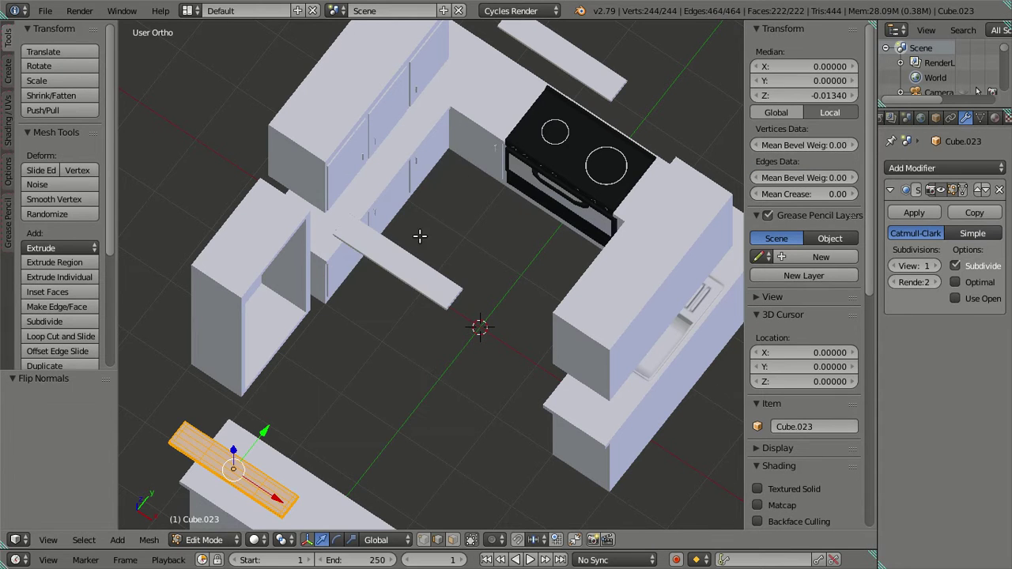
key(a)
scroll(420, 245, down, 3)
key(Tab)
middle_drag(380, 264, 359, 247)
key(a)
scroll(384, 217, up, 4)
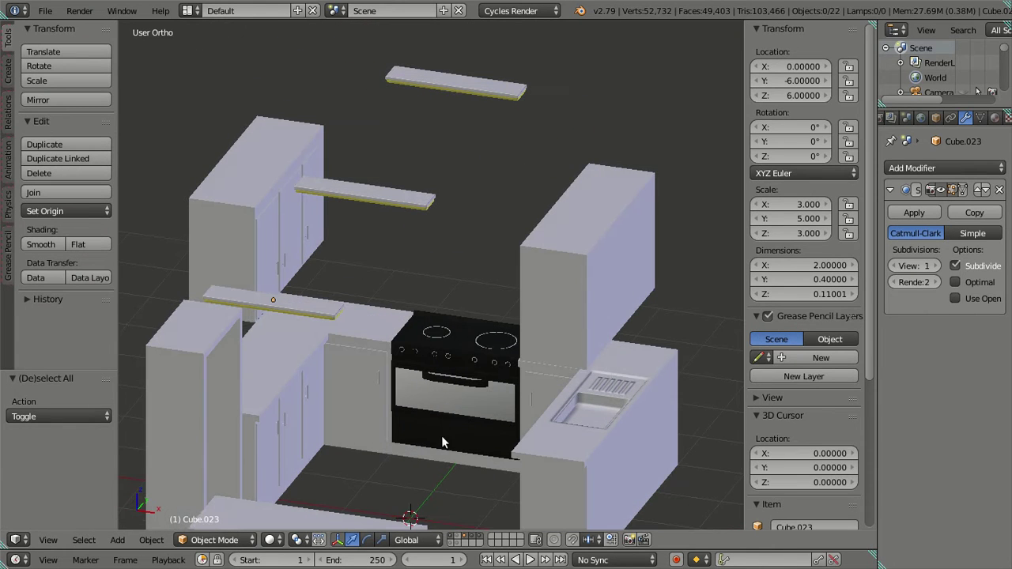
Show the room-walls layer together with the door-and-window layer.
shift+click(456, 539)
scroll(432, 502, down, 4)
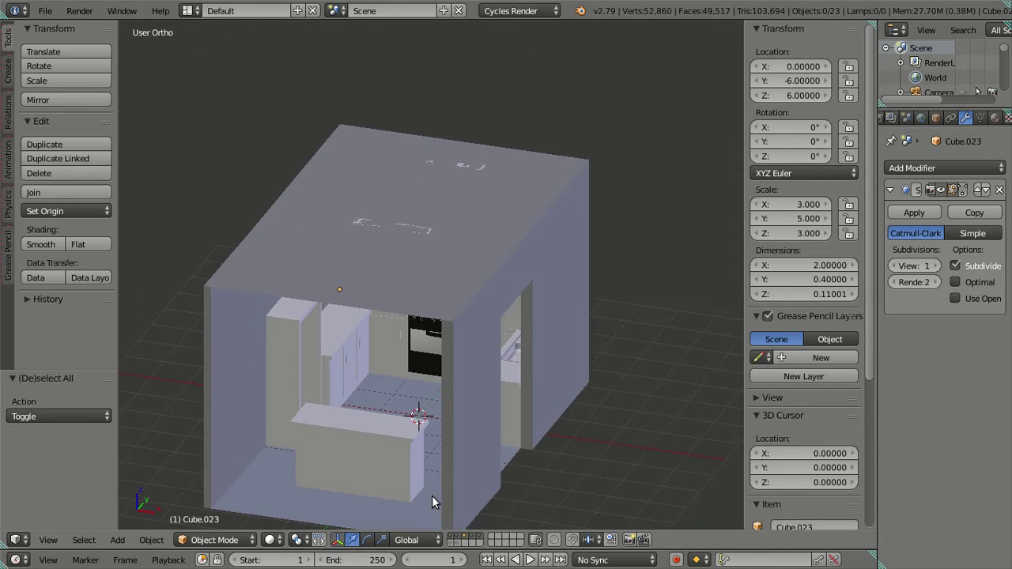
shift+click(448, 545)
middle_drag(429, 446, 456, 429)
Switch the viewport to wireframe and orbit to a high oblique view of the room.
key(z)
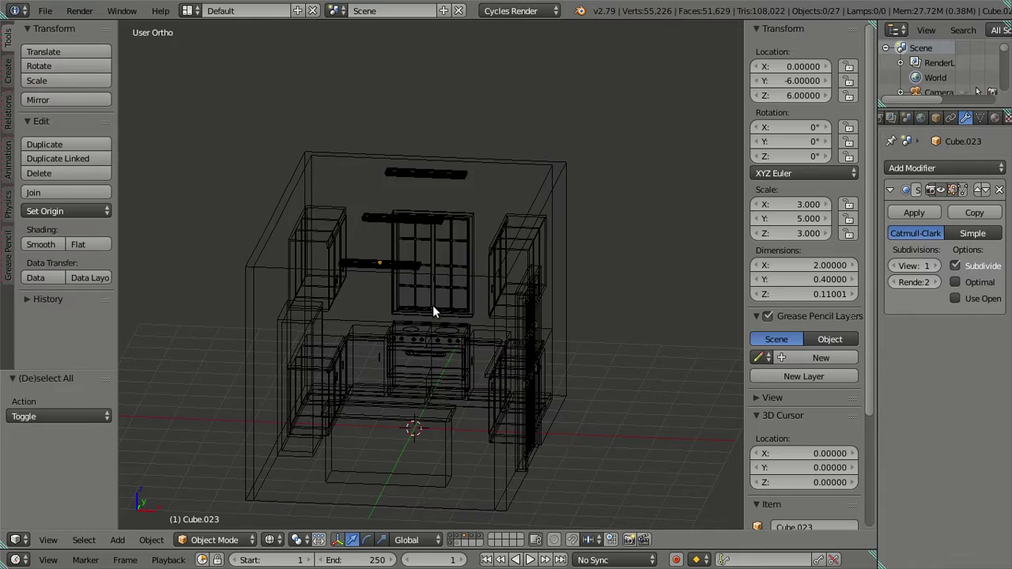
right_click(436, 312)
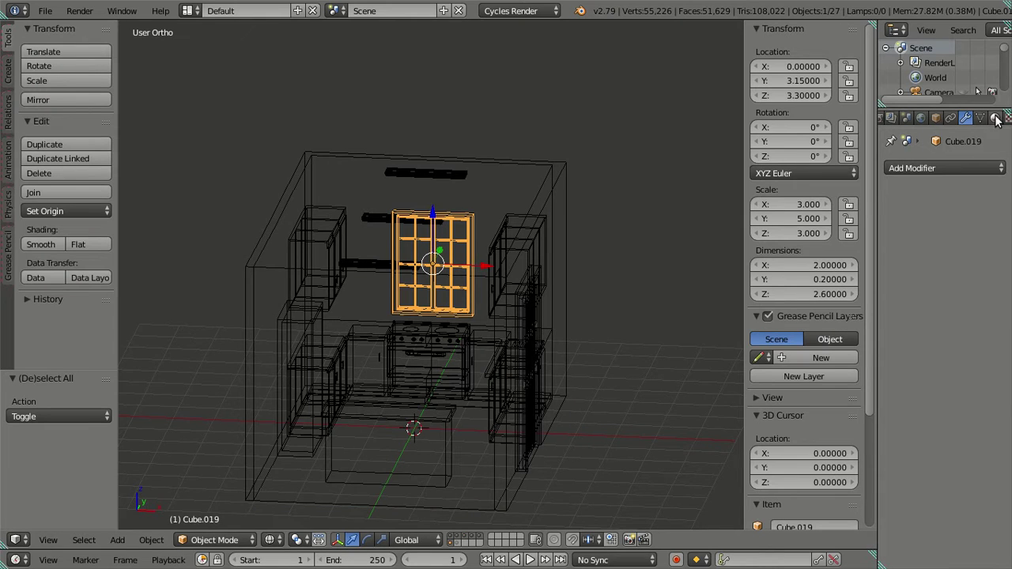
key(a)
middle_drag(569, 225, 532, 235)
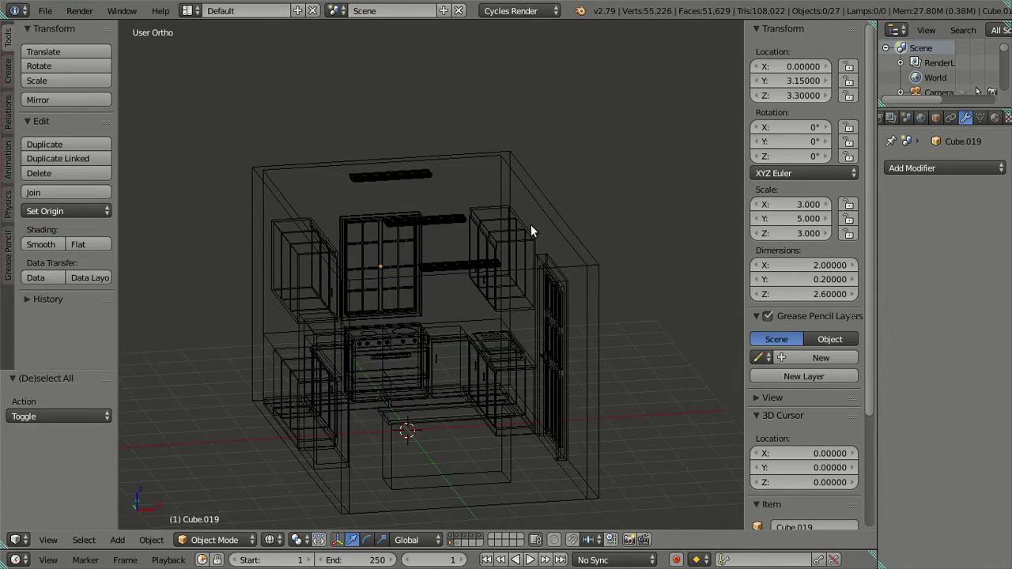
Hide the side panels, save the kitchen file over itself, and start a Cycles render.
key(n)
key(t)
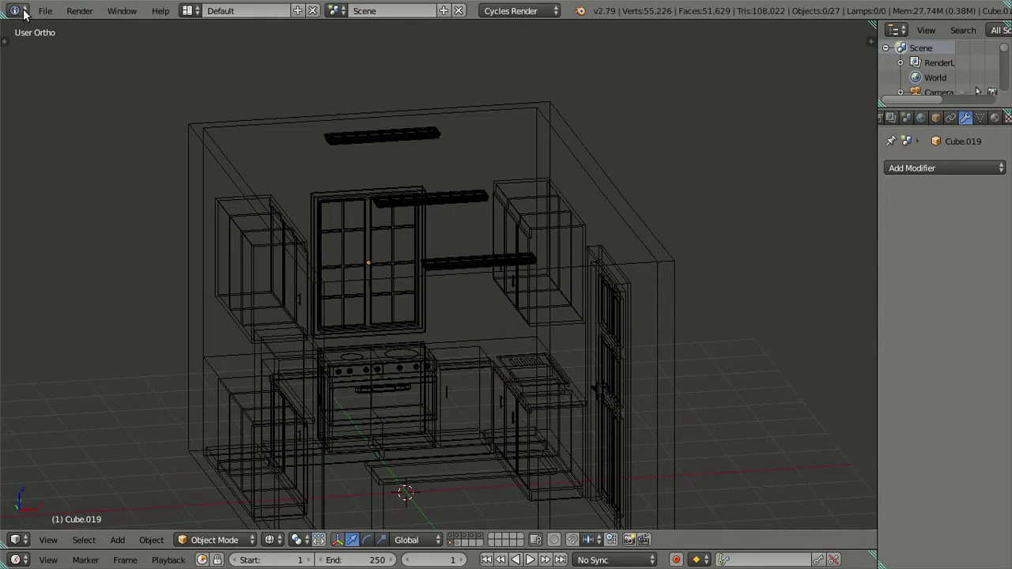
click(91, 11)
key(ctrl+s)
click(628, 252)
click(79, 11)
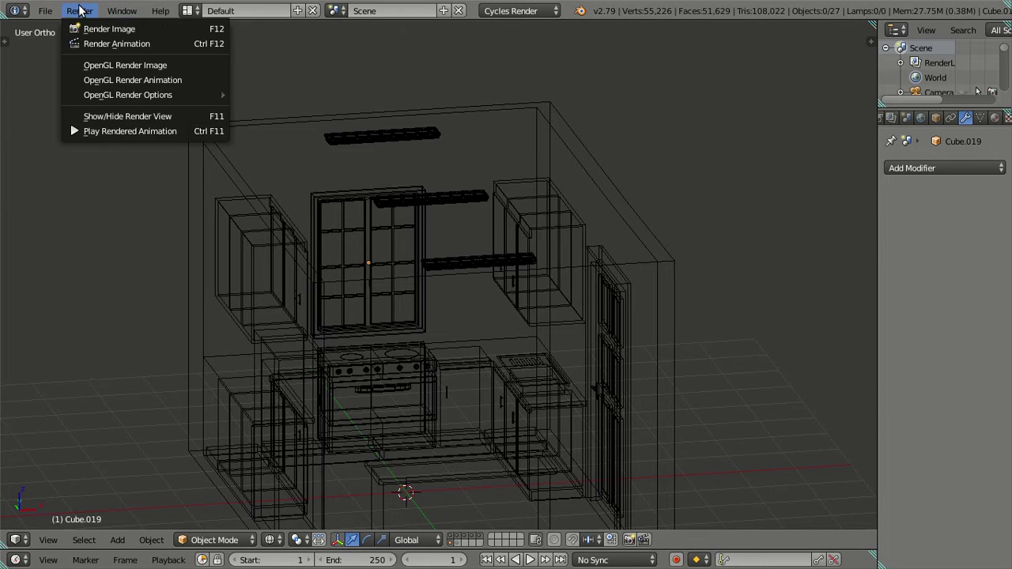
click(119, 45)
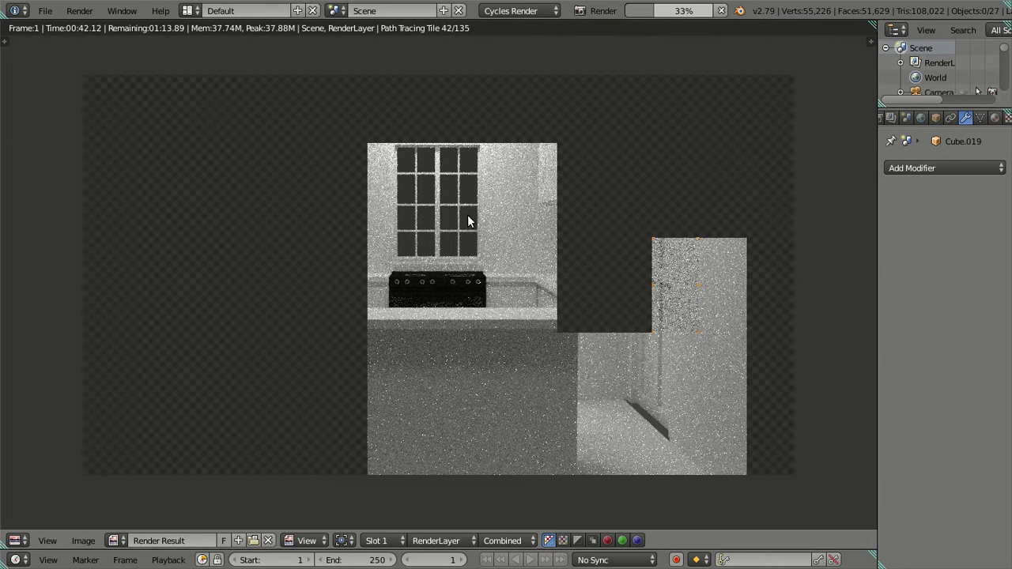
Cancel the render, switch to solid shading, and open the room mesh for editing from above.
key(Escape)
mouse_move(479, 223)
middle_down()
mouse_move(517, 250)
mouse_move(535, 316)
mouse_move(414, 118)
mouse_move(493, 403)
mouse_move(489, 311)
middle_up()
key(z)
right_click(495, 325)
scroll(435, 277, up, 3)
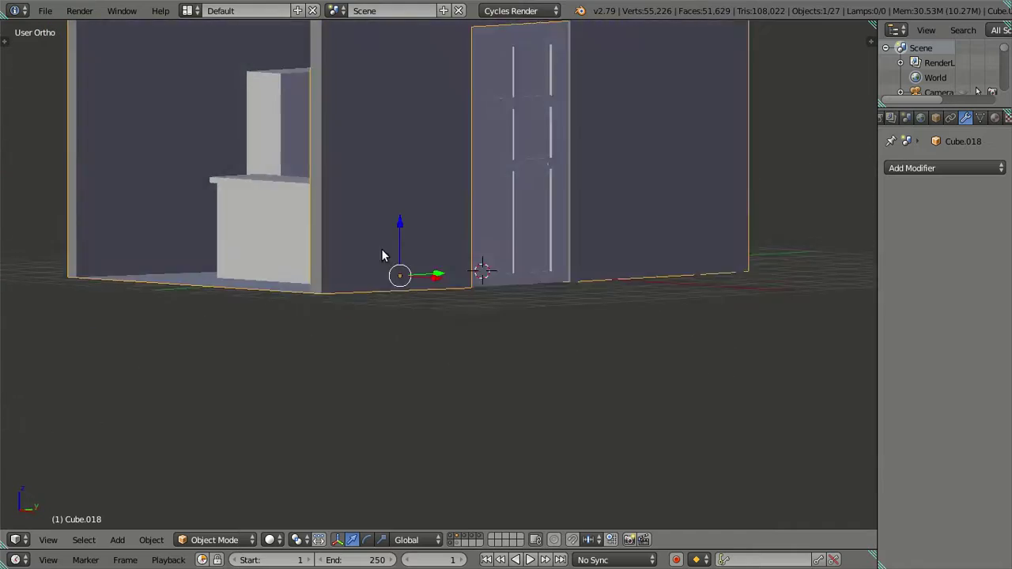
middle_drag(381, 248, 352, 191)
key(Tab)
mouse_move(443, 264)
middle_down()
mouse_move(467, 226)
mouse_move(475, 278)
middle_up()
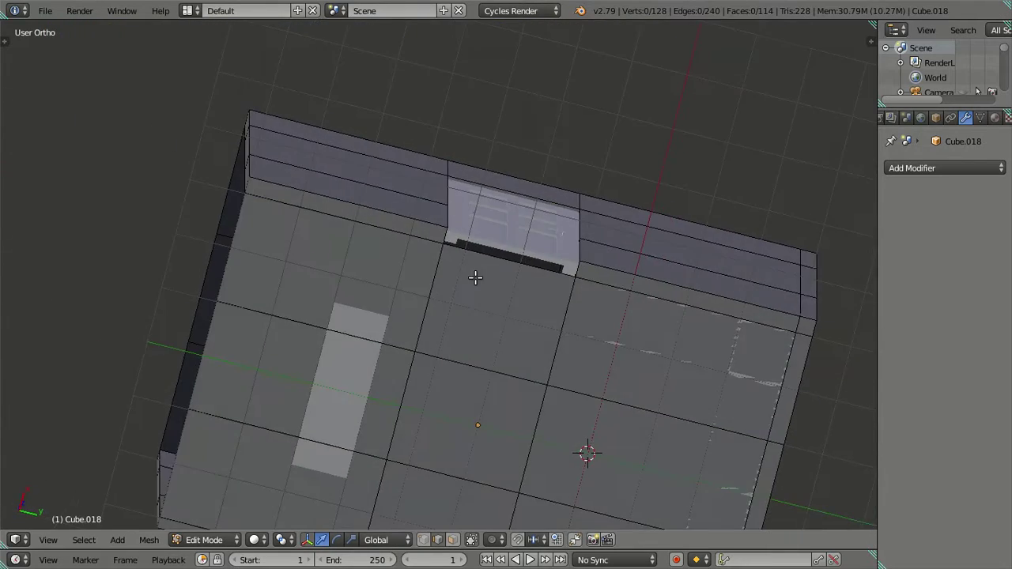
scroll(439, 234, up, 3)
middle_drag(439, 234, 412, 227)
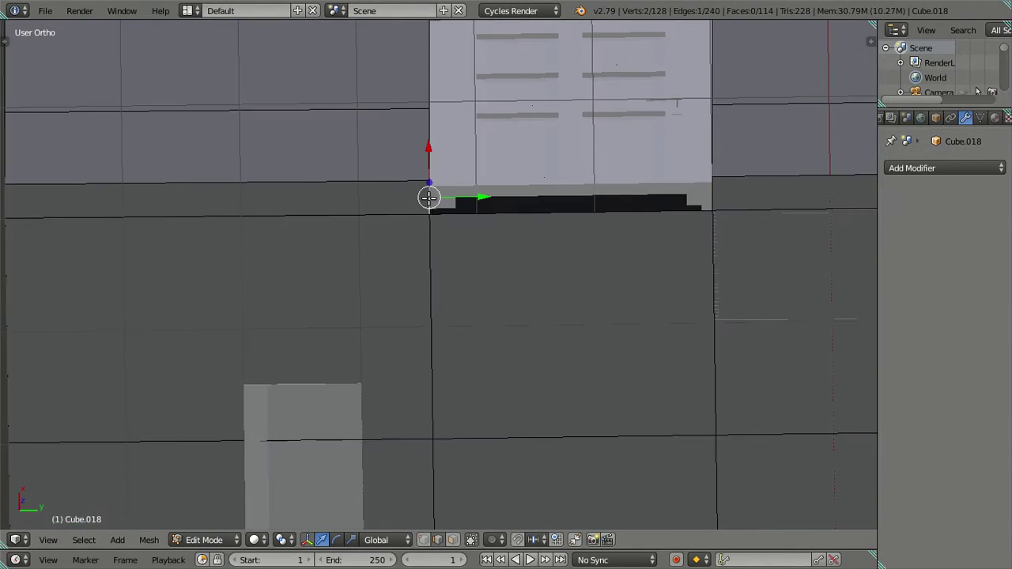
Duplicate two wall edges and fill a new face between them to close the gap.
shift+right_click(714, 199)
key(shift+d)
right_click(576, 297)
key(f)
key(a)
middle_drag(480, 235, 682, 396)
scroll(682, 396, down, 4)
mouse_move(594, 330)
middle_down()
mouse_move(600, 391)
mouse_move(561, 398)
mouse_move(463, 325)
mouse_move(419, 237)
mouse_move(374, 253)
mouse_move(463, 301)
mouse_move(540, 368)
mouse_move(583, 364)
mouse_move(610, 395)
mouse_move(604, 385)
middle_up()
Switch to wireframe shading and save the kitchen file over the existing one.
key(z)
key(ctrl+s)
click(614, 362)
Start a fresh Cycles render of the kitchen camera view with Render > Render Image.
click(79, 11)
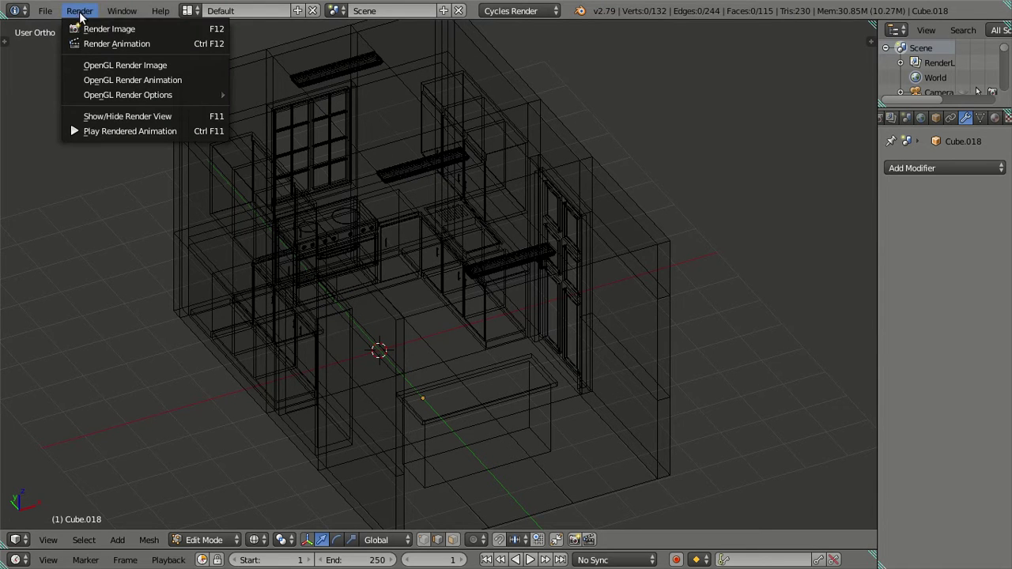
click(83, 28)
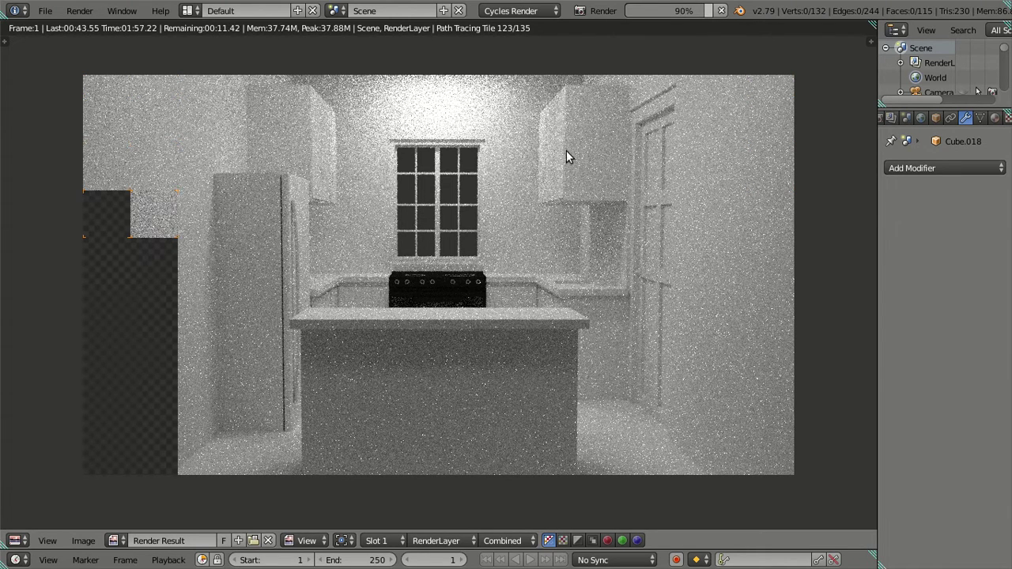
Close the render, switch to solid shading and Object Mode, and show only the cabinets layer.
key(Escape)
mouse_move(462, 153)
middle_down()
mouse_move(505, 263)
mouse_move(485, 247)
middle_up()
key(z)
key(Tab)
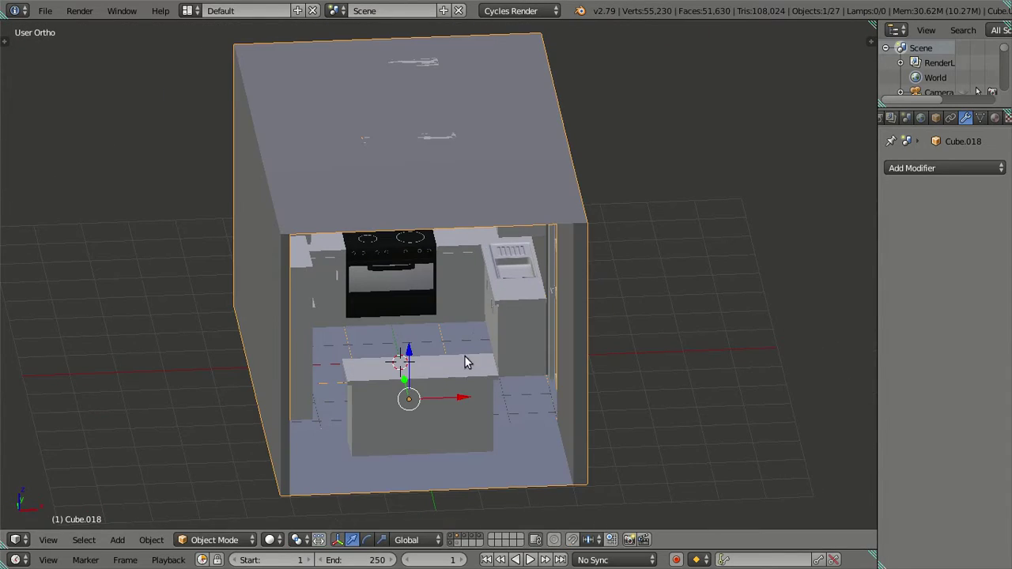
click(458, 538)
middle_drag(590, 268, 503, 266)
scroll(591, 254, up, 5)
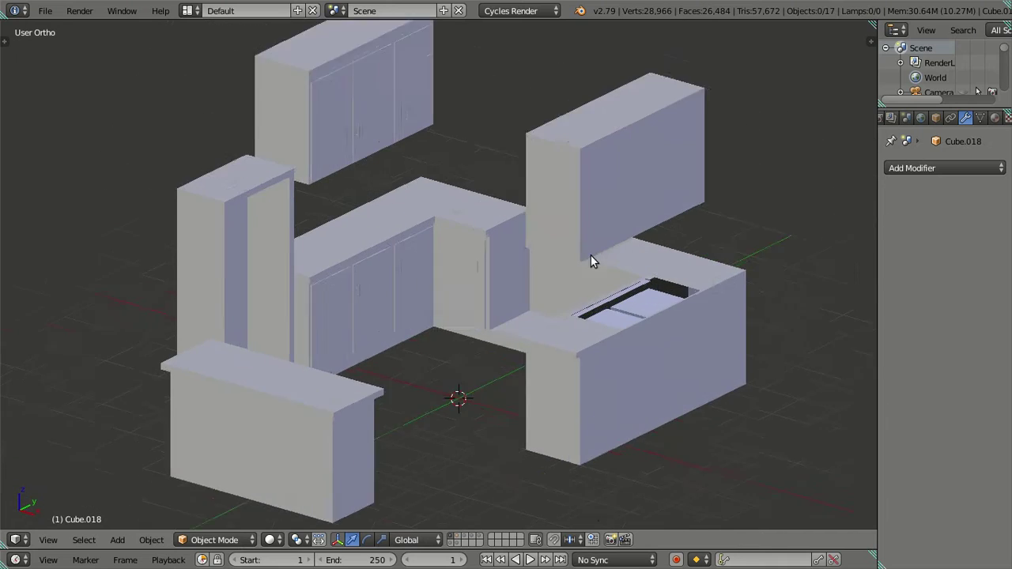
scroll(627, 268, down, 3)
Select the sink counter Cube.027 and open its mesh for editing from the Outliner.
right_click(527, 247)
middle_drag(581, 195, 686, 200)
scroll(686, 204, down, 2)
scroll(677, 199, down, 3)
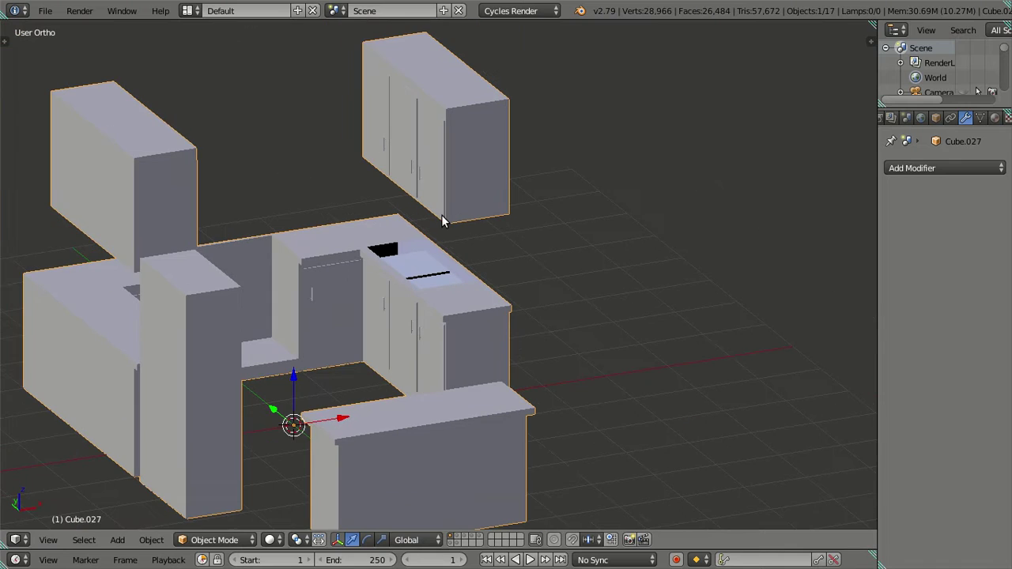
scroll(934, 68, down, 5)
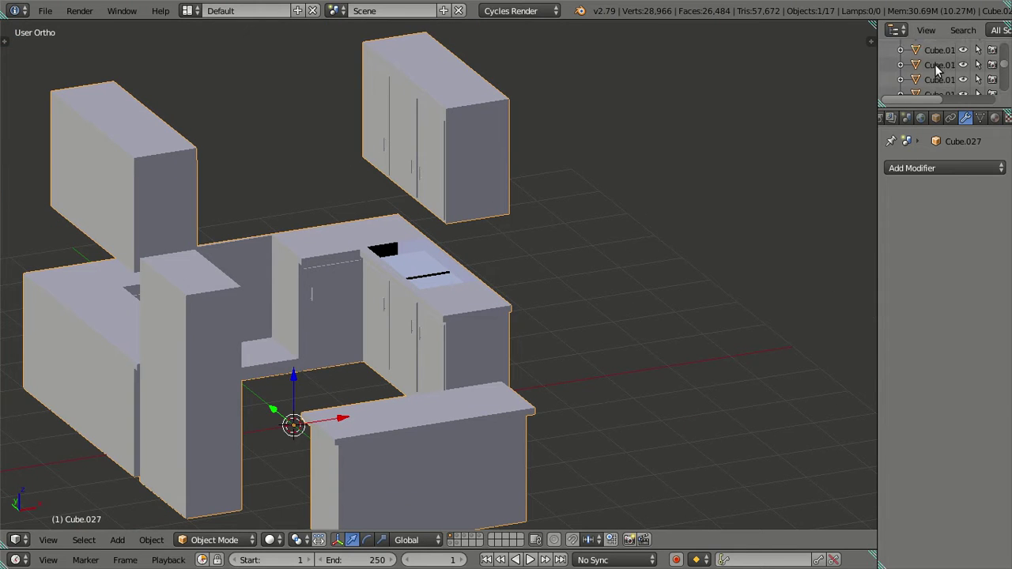
scroll(935, 68, down, 5)
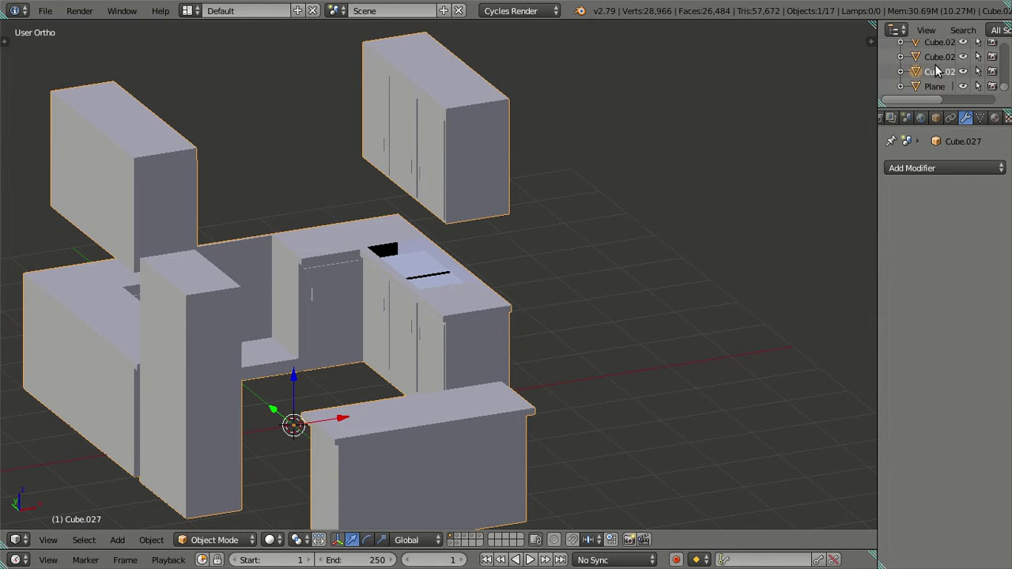
click(901, 72)
click(935, 86)
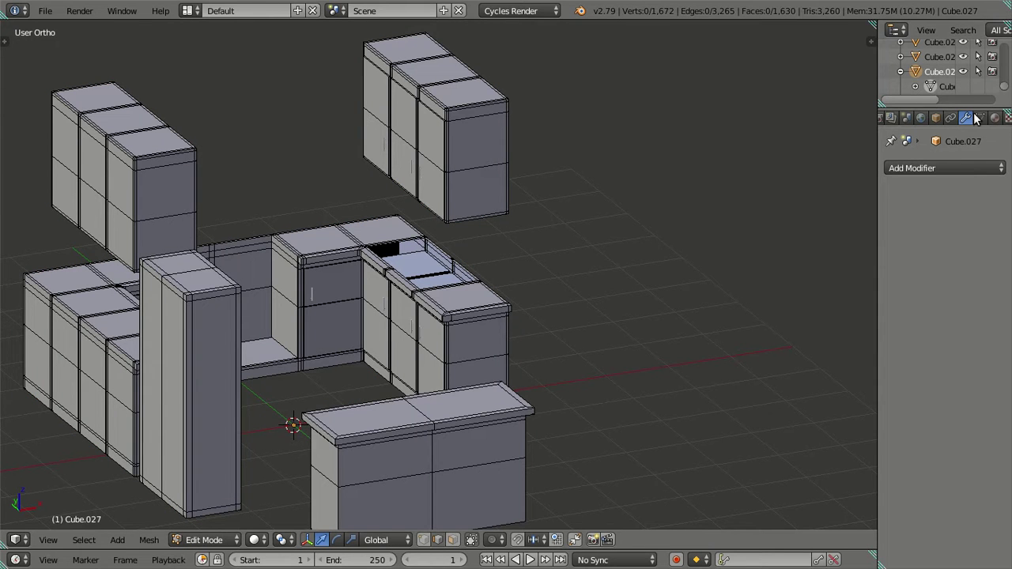
Show Cube.027's Object properties and browse its Custom Properties and Cycles Settings panels.
scroll(949, 119, down, 3)
scroll(949, 120, up, 2)
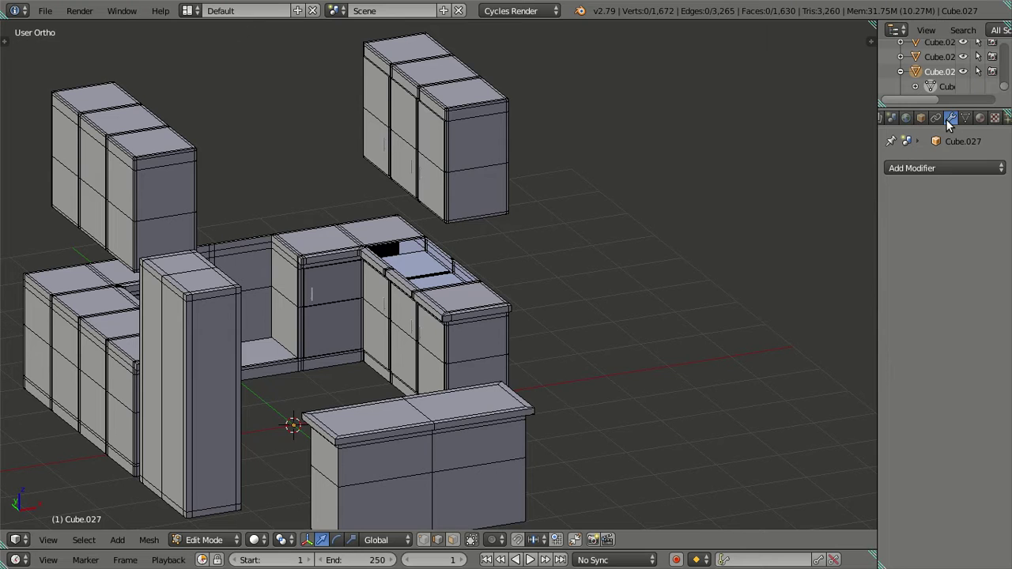
click(920, 119)
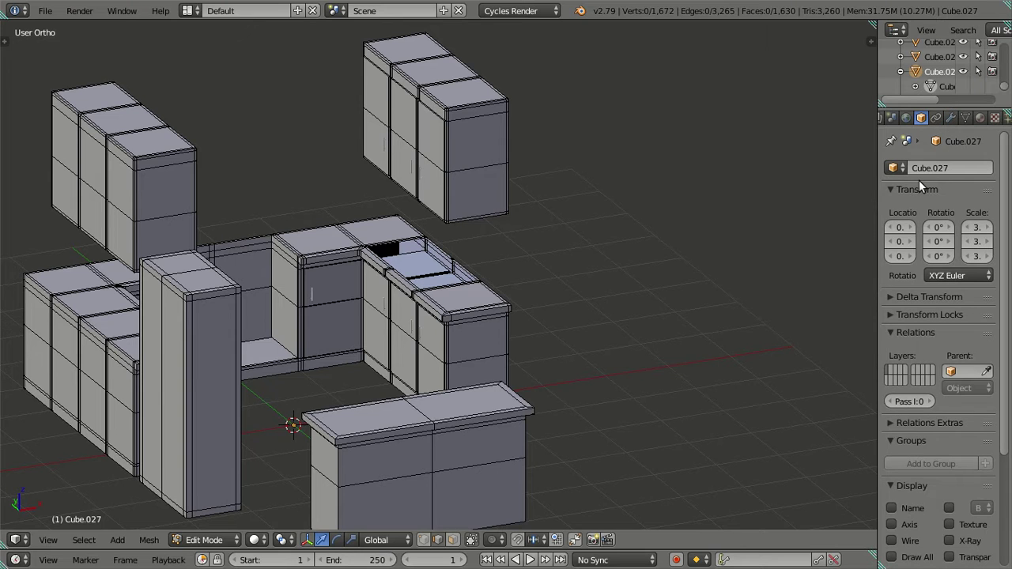
scroll(918, 178, down, 5)
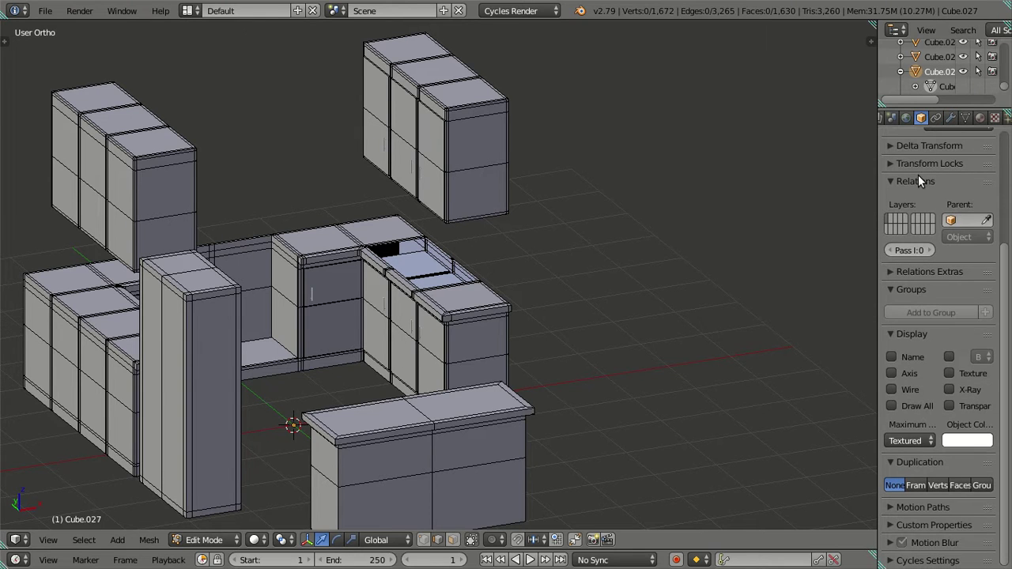
click(901, 525)
scroll(890, 506, down, 3)
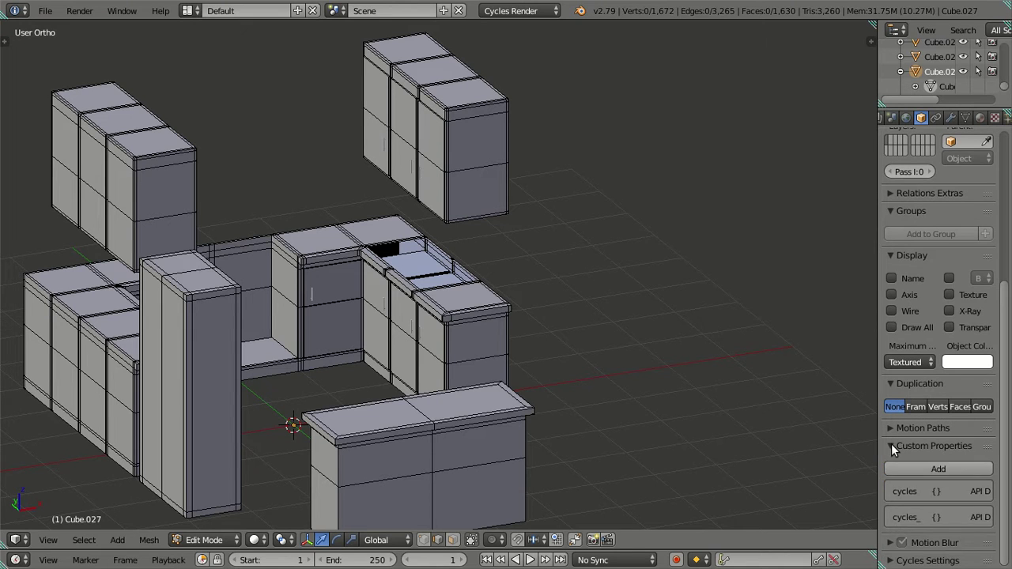
click(891, 445)
scroll(819, 348, up, 1)
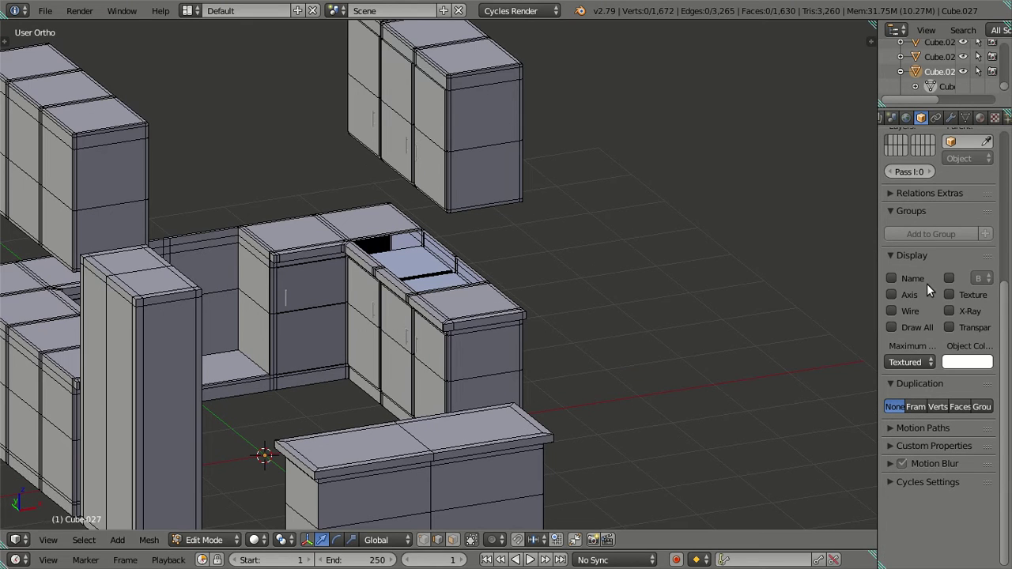
click(891, 481)
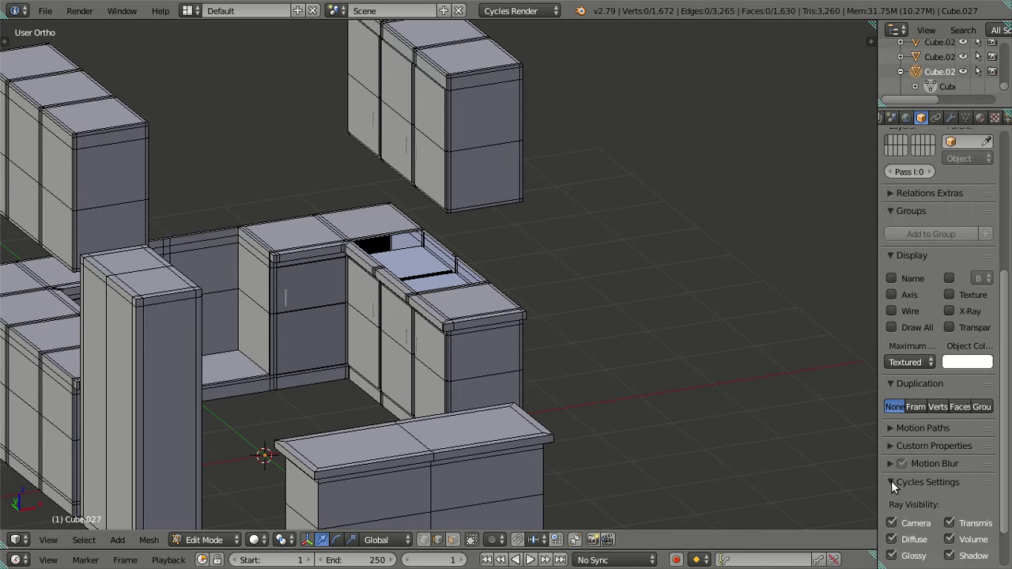
scroll(891, 481, down, 2)
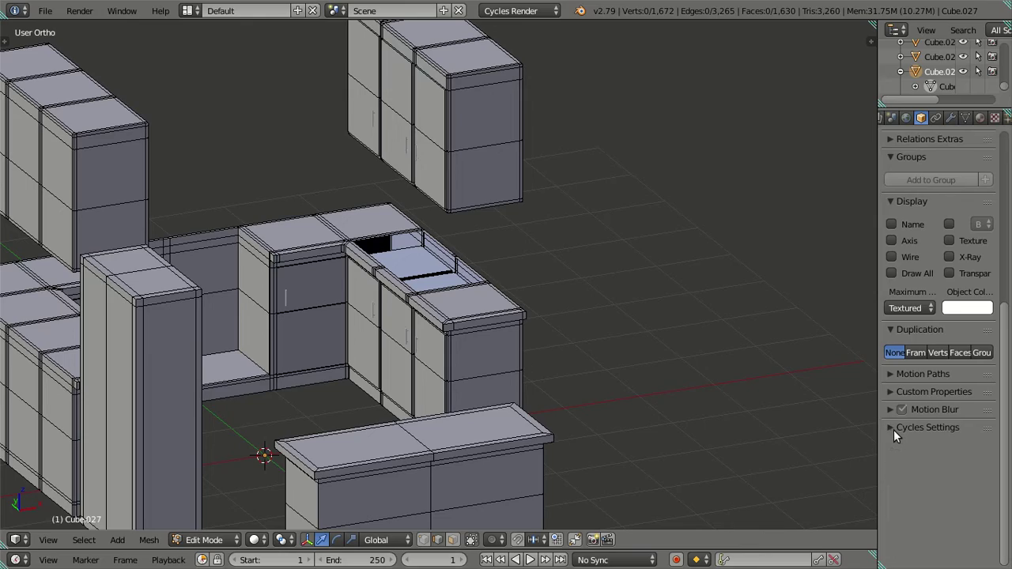
scroll(925, 363, up, 10)
scroll(92, 251, up, 3)
Return the counter to Object Mode and deselect all objects.
middle_drag(92, 251, 299, 302)
scroll(285, 264, down, 3)
key(Tab)
key(a)
middle_drag(448, 248, 635, 237)
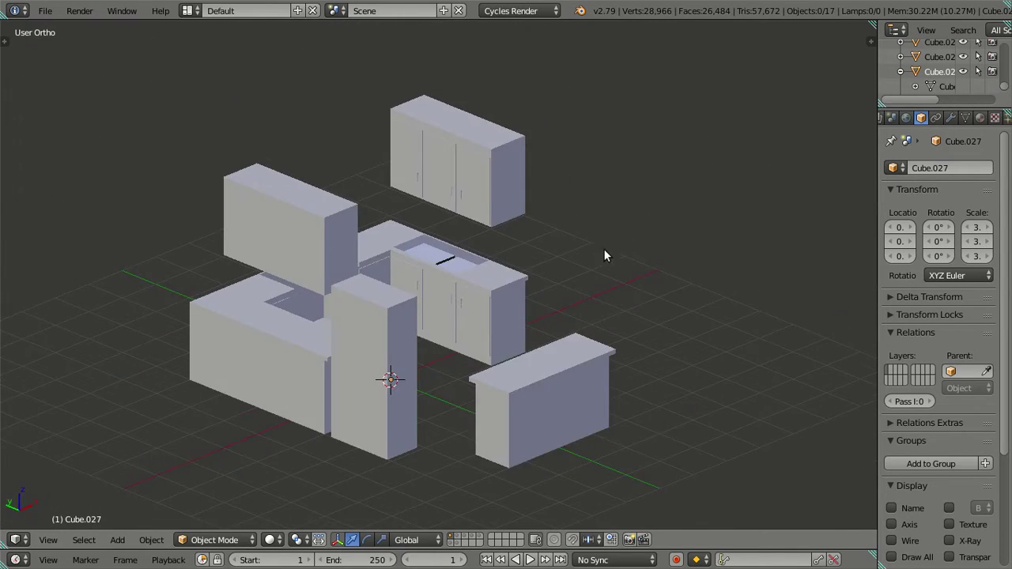
Show only the sink's layer and select the sink to inspect it close up.
scroll(604, 249, up, 5)
key(Tab)
key(Tab)
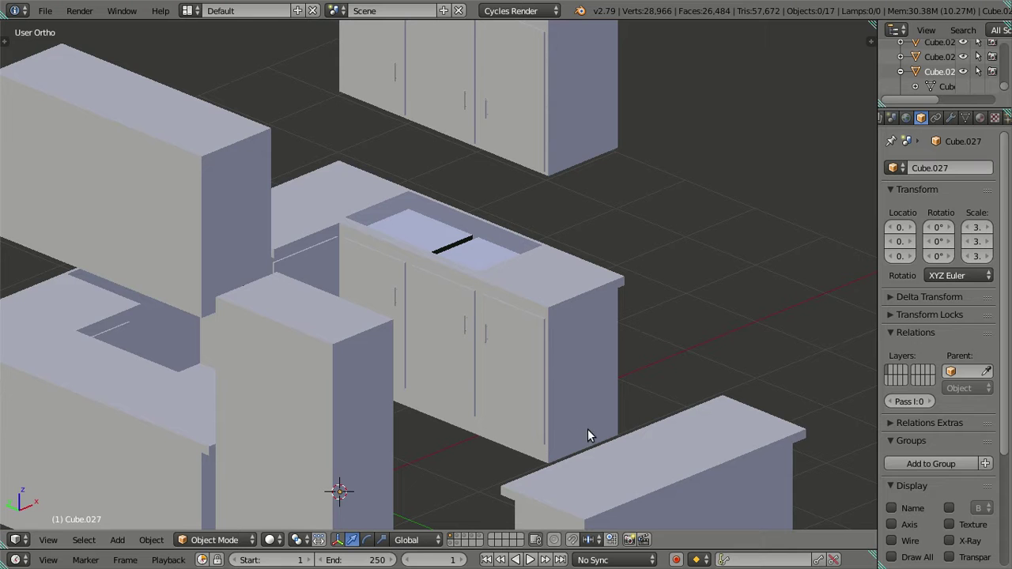
click(480, 536)
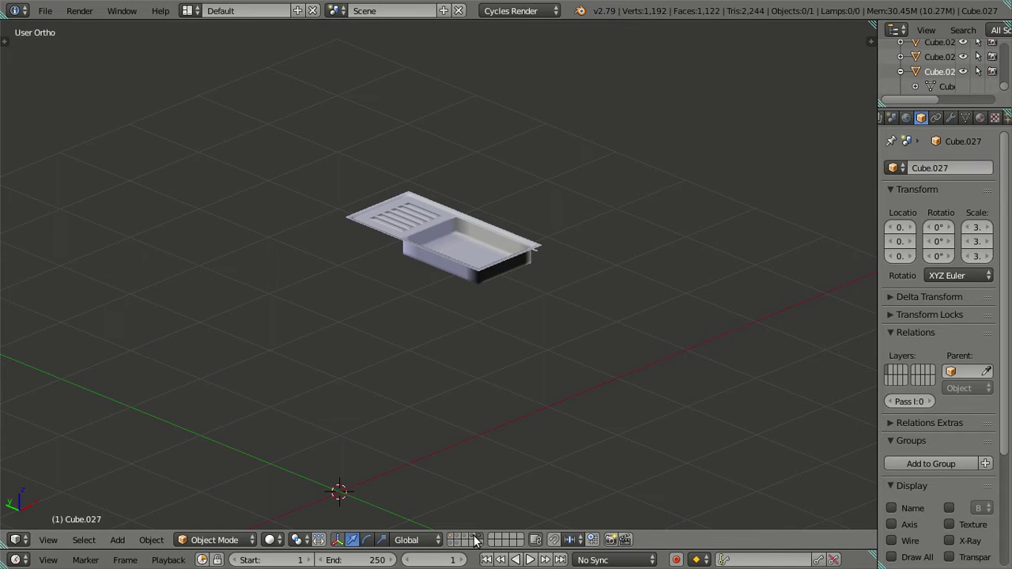
right_click(440, 229)
shift+middle_drag(439, 229, 385, 370)
scroll(266, 301, up, 4)
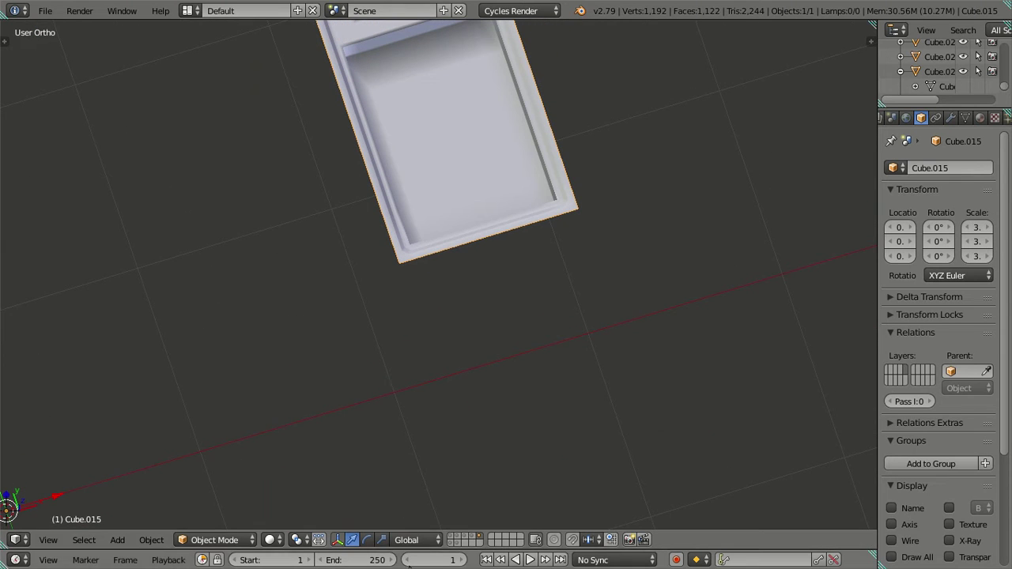
Back on the cabinets layer, edit the countertop mesh and select rim edges beside the sink.
click(453, 545)
middle_drag(526, 404, 437, 225)
scroll(480, 10, up, 2)
scroll(448, 350, up, 4)
right_click(400, 380)
key(Tab)
scroll(400, 379, up, 6)
right_click(445, 254)
Check the selected counter rim edges' median values, then deselect and return to object mode.
shift+right_click(398, 181)
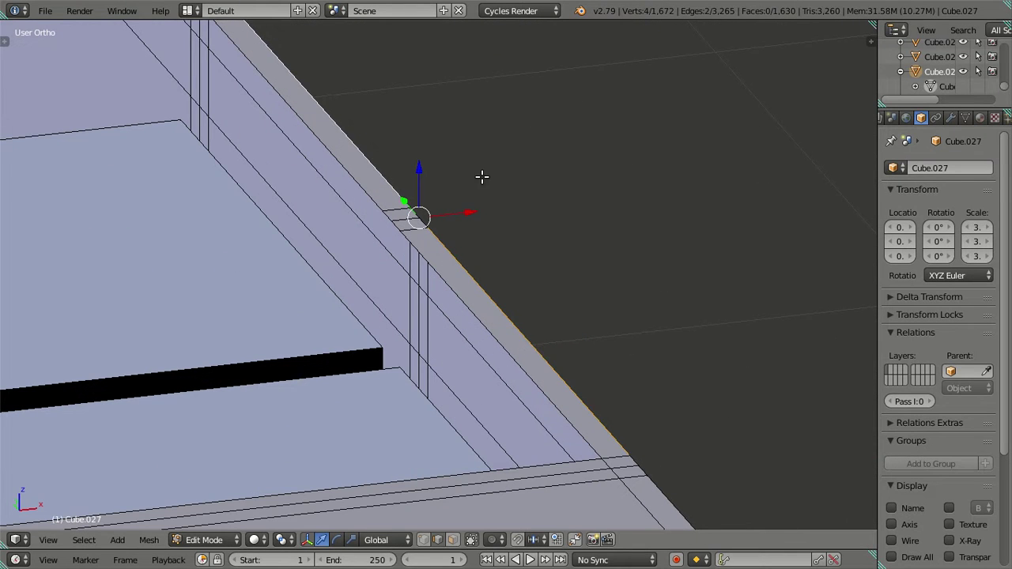
key(n)
mouse_move(569, 165)
middle_down()
mouse_move(547, 185)
mouse_move(569, 166)
middle_up()
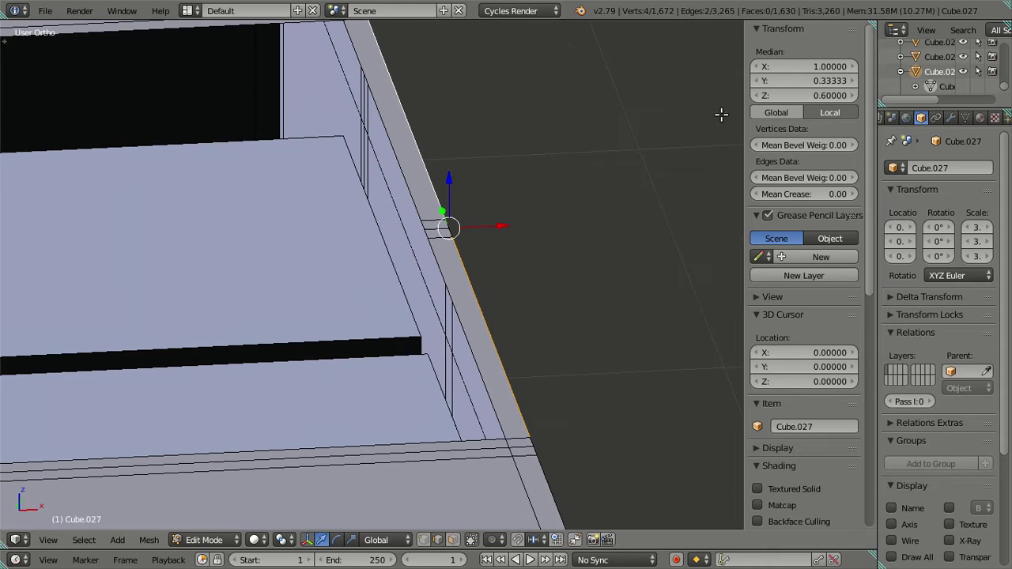
click(790, 65)
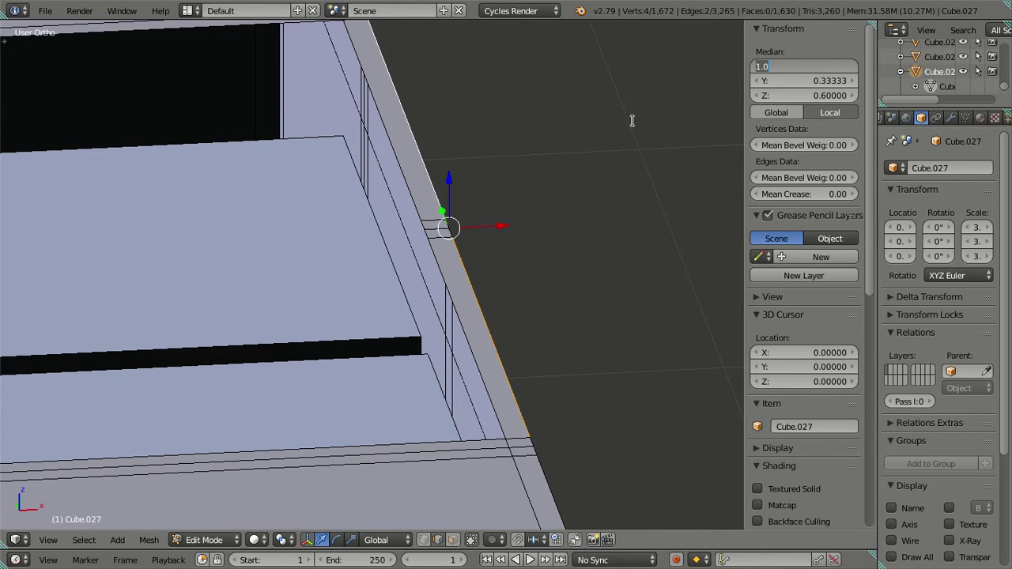
key(Escape)
key(a)
scroll(562, 230, down, 5)
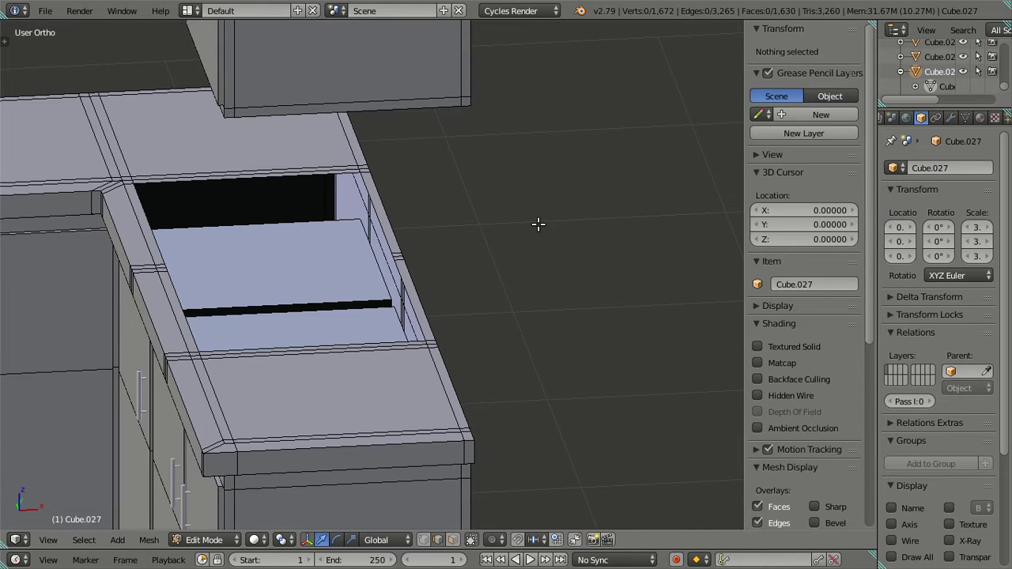
key(Tab)
Switch layers to show the sink, inspect its mesh briefly, then return to the whole kitchen.
click(477, 538)
click(484, 538)
middle_drag(362, 380, 384, 327)
right_click(385, 317)
key(Tab)
scroll(385, 314, up, 2)
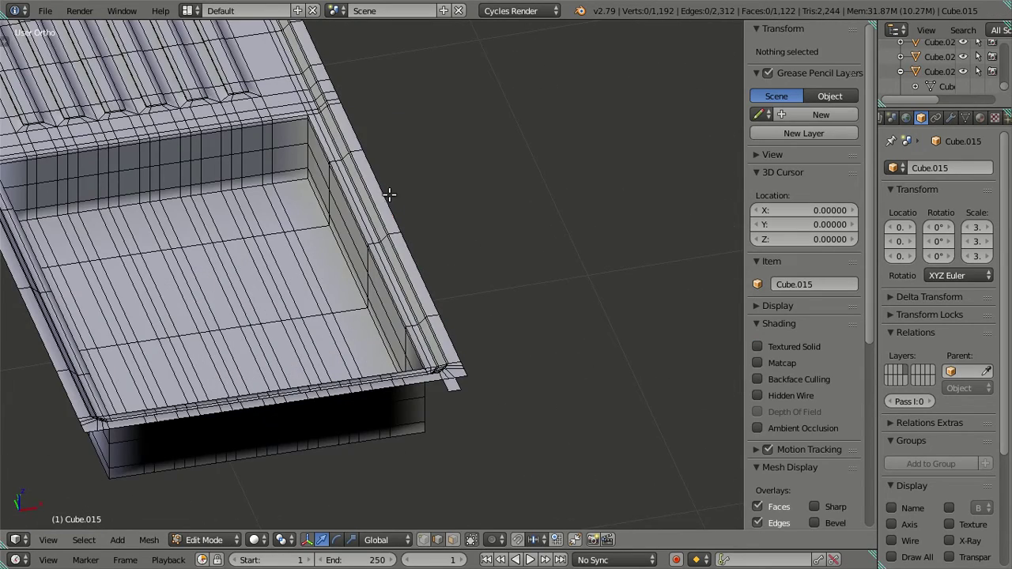
scroll(388, 195, up, 1)
scroll(419, 229, down, 8)
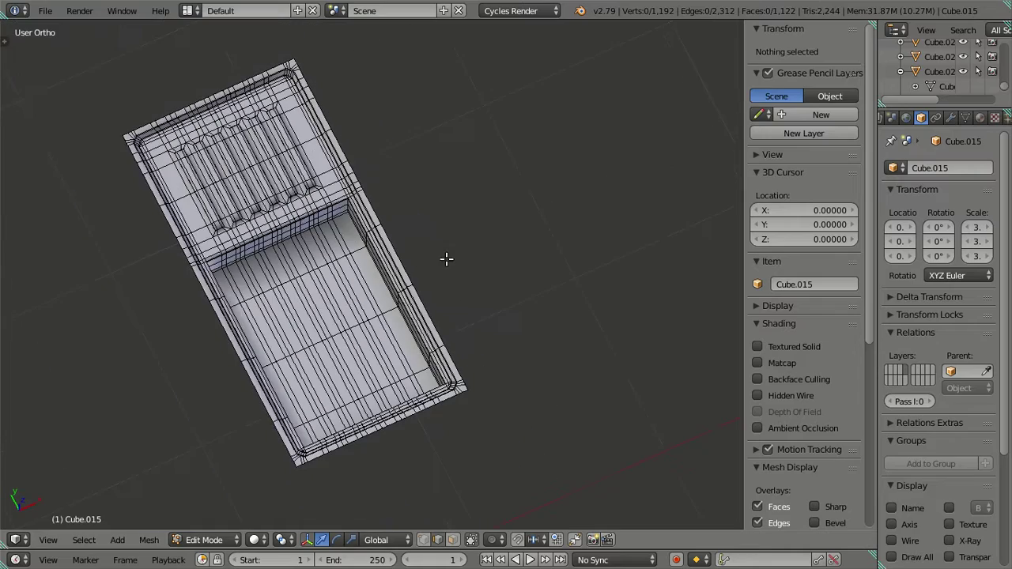
middle_drag(447, 260, 420, 226)
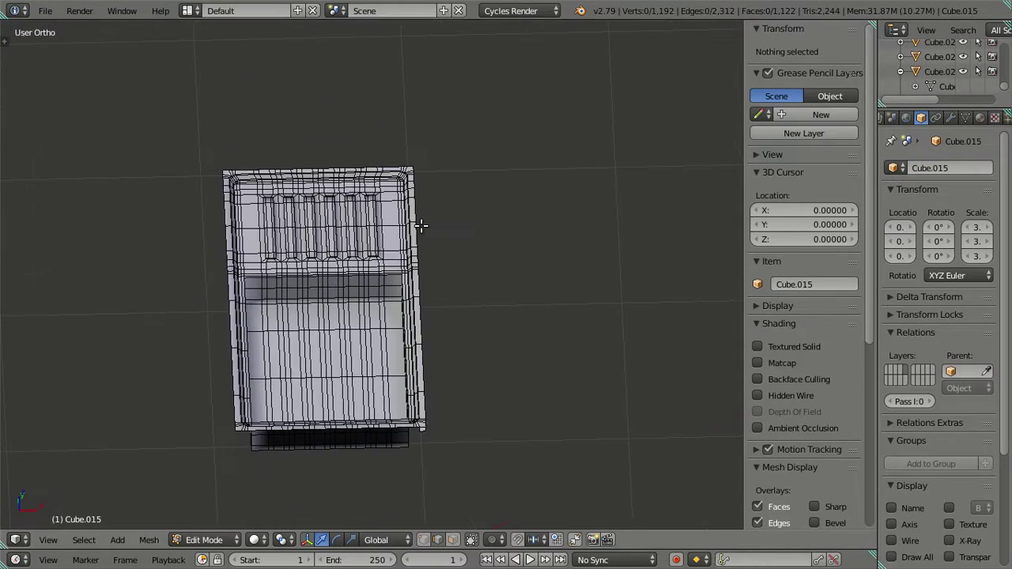
key(Tab)
key(KP_Divide)
scroll(439, 360, down, 4)
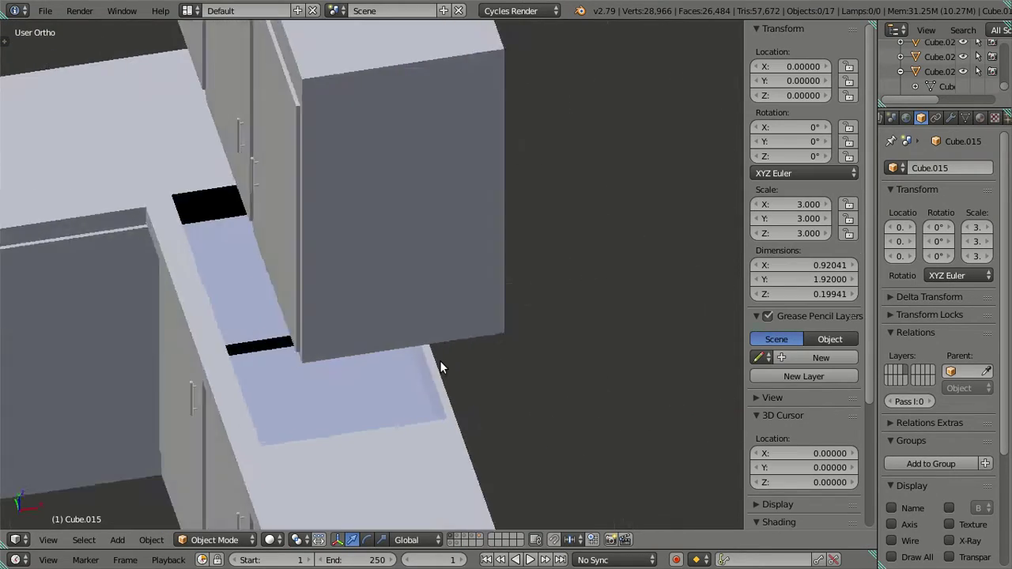
Snap the 3D cursor to the counter's sink-opening edge at 3.0, 0.5, 1.8.
right_click(431, 378)
key(Tab)
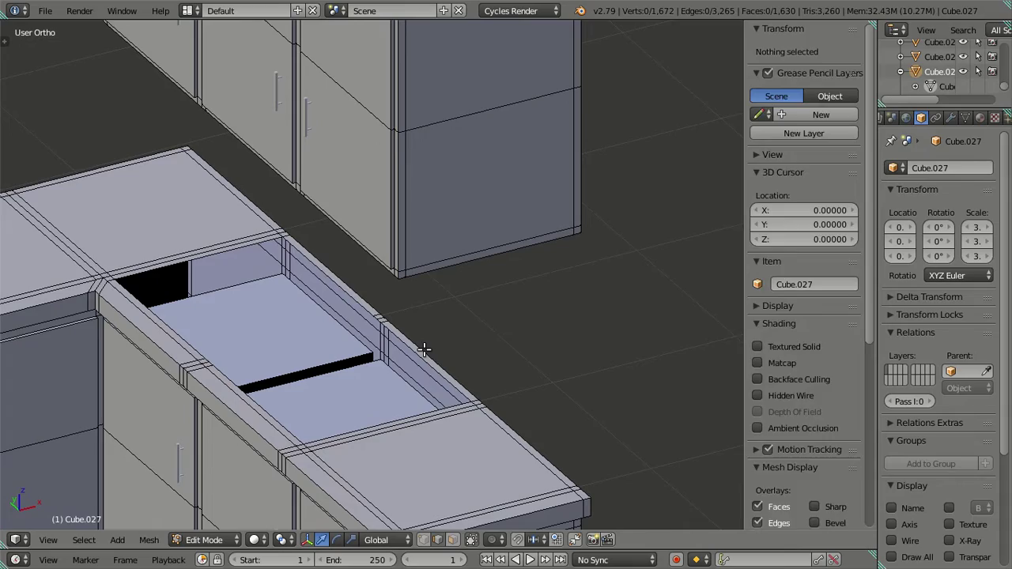
right_click(420, 346)
middle_drag(370, 283, 398, 295)
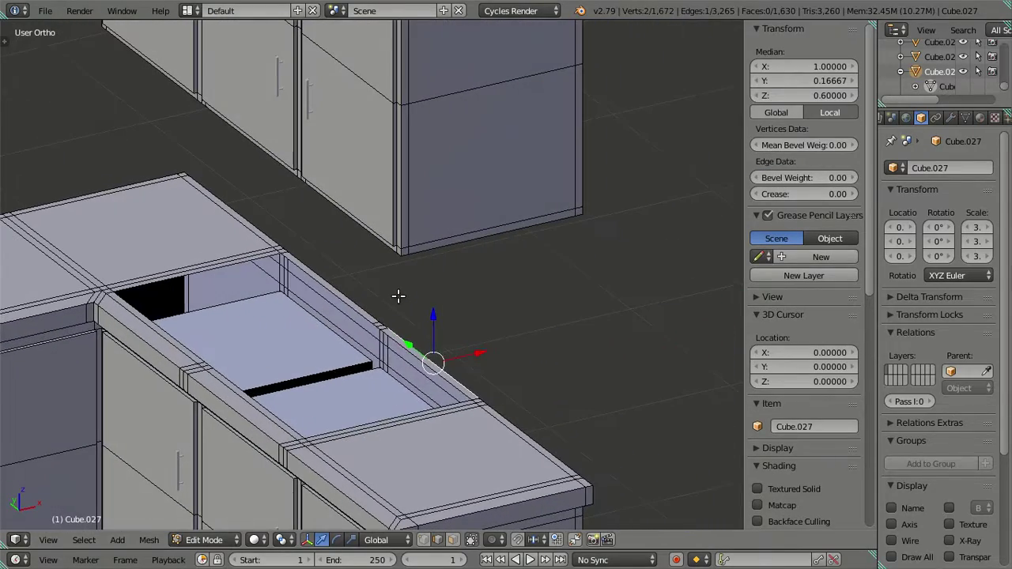
key(shift+s)
click(473, 375)
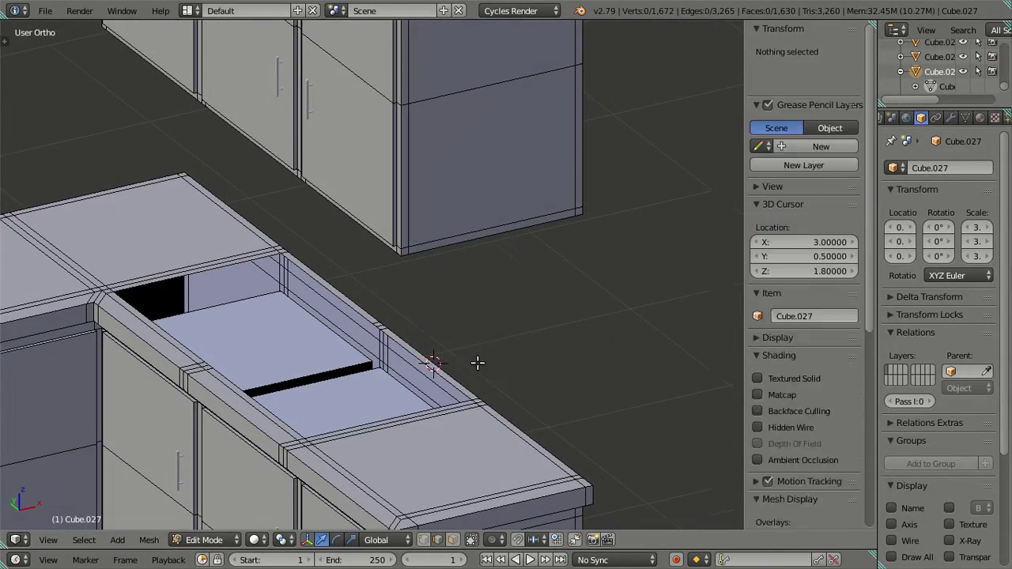
key(Tab)
Show only the sink's layer and open the sink Cube.015 in edit mode.
scroll(471, 348, down, 3)
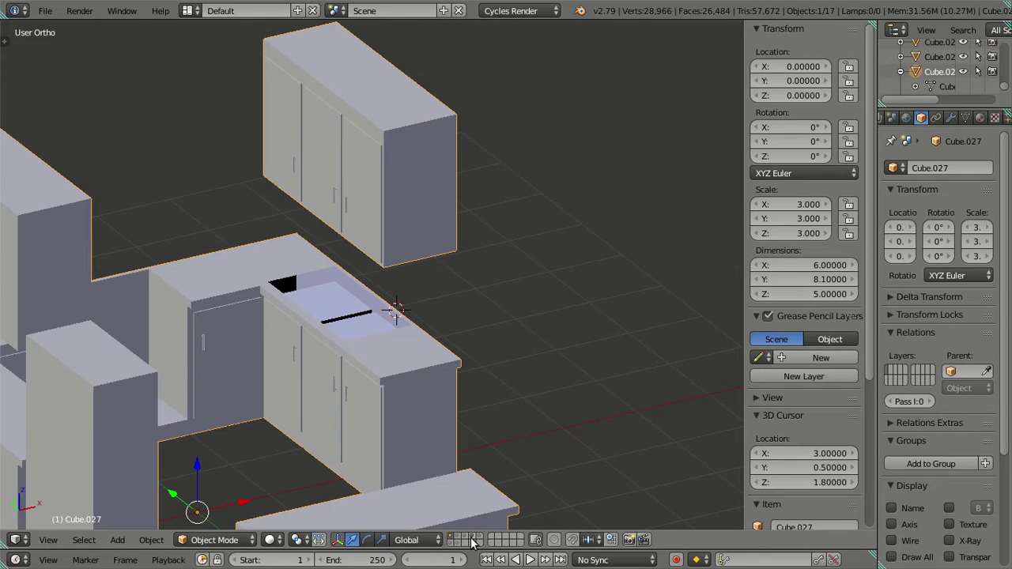
click(472, 538)
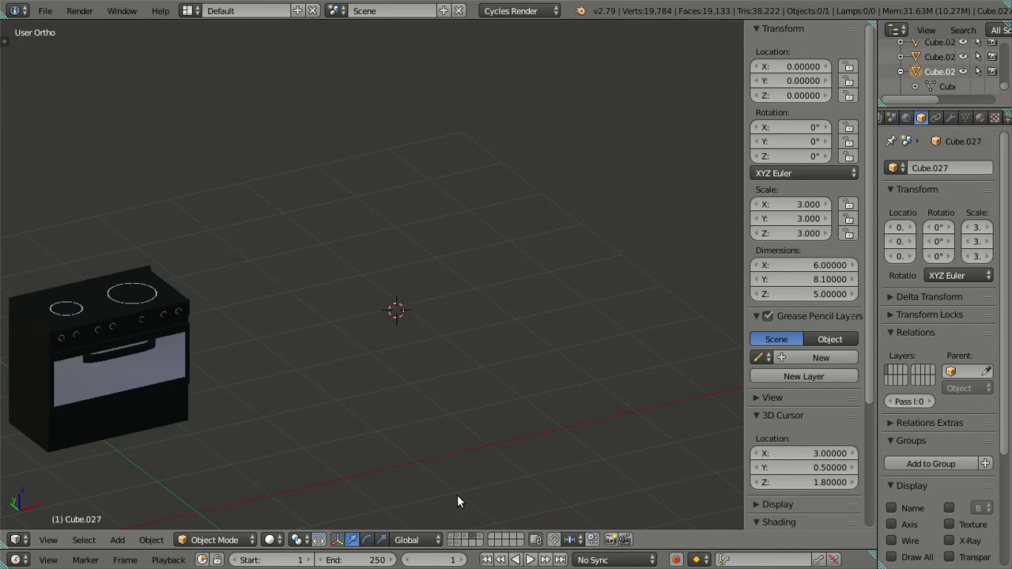
click(479, 537)
middle_drag(438, 372, 417, 365)
scroll(416, 359, up, 5)
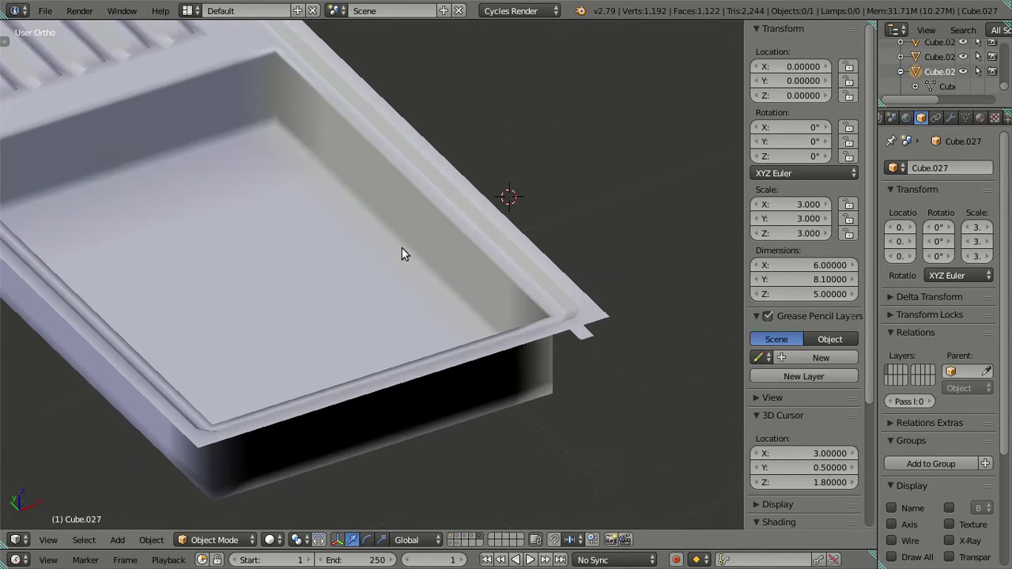
right_click(401, 248)
scroll(413, 221, down, 2)
middle_drag(523, 258, 502, 264)
key(Tab)
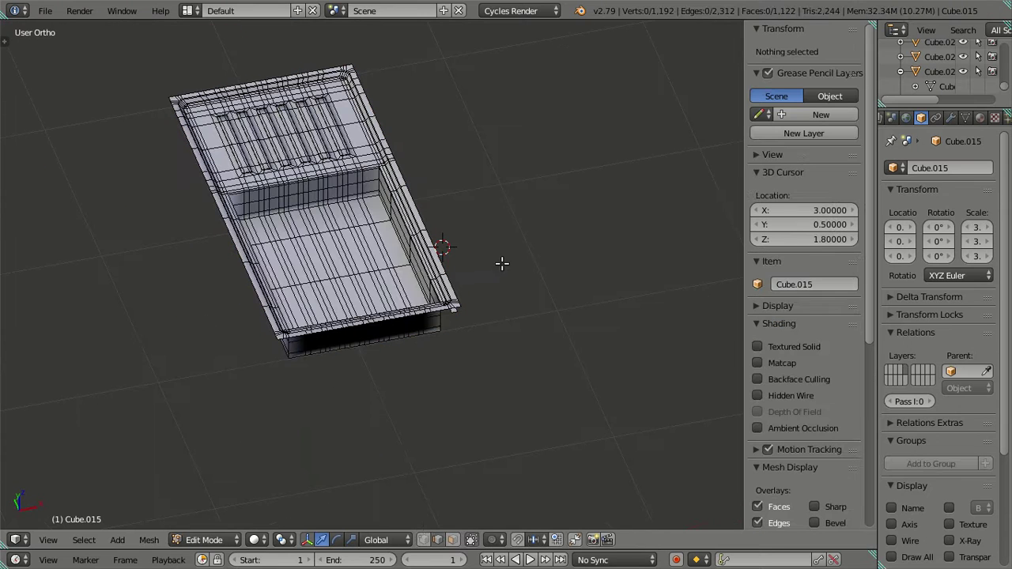
Add a circle to the sink mesh at the cursor with 30 vertices.
key(t)
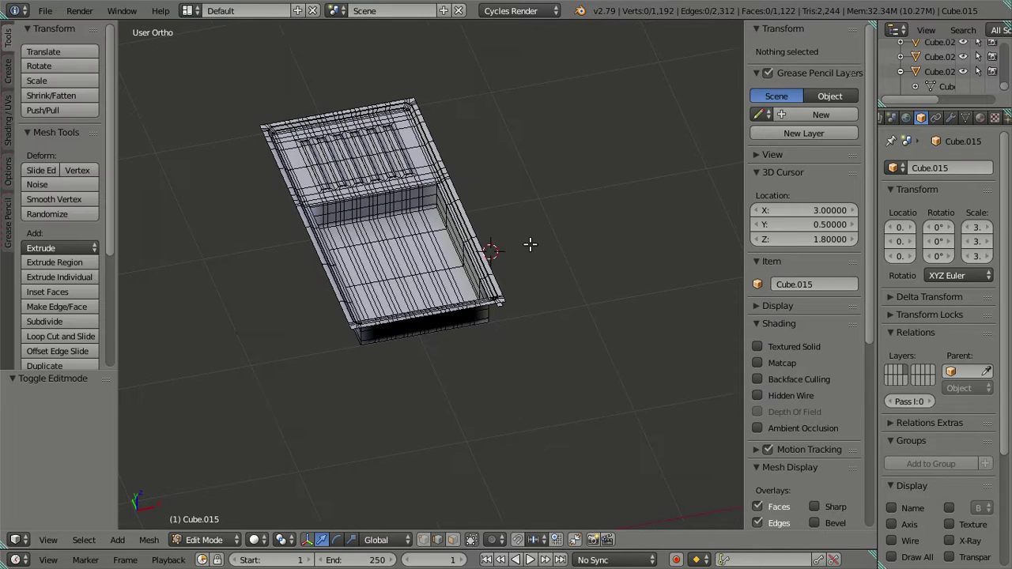
key(shift+a)
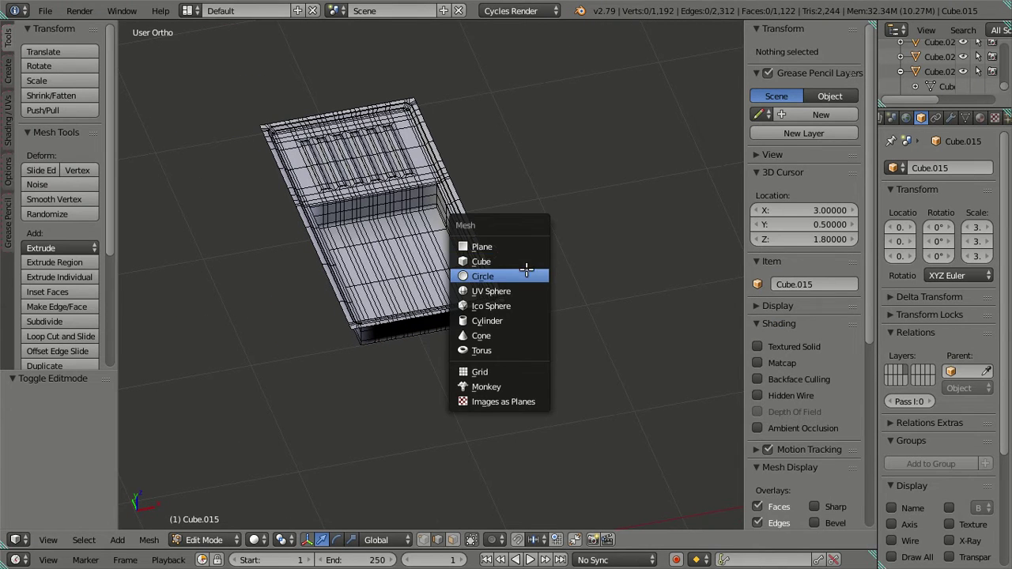
click(526, 279)
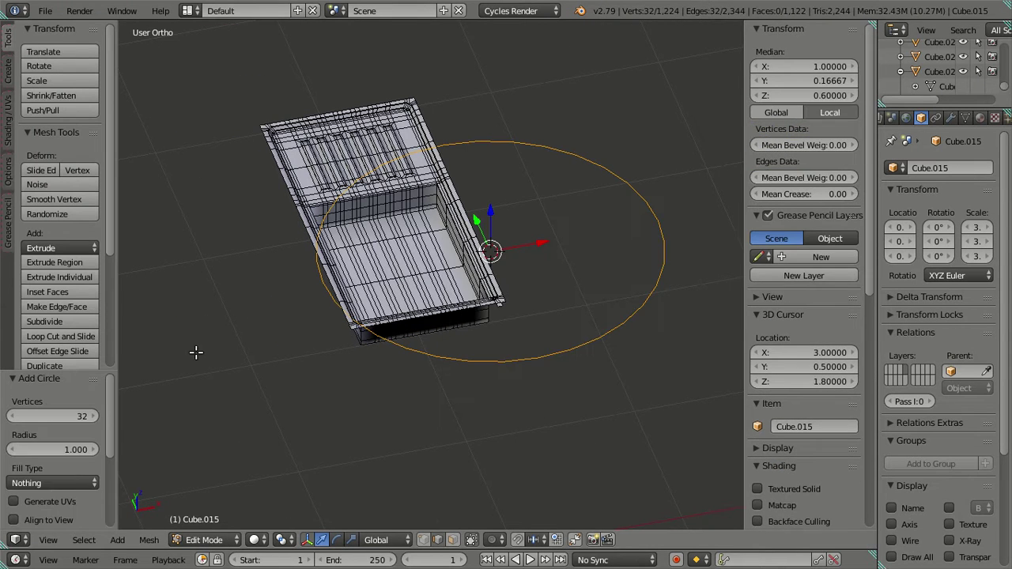
click(77, 416)
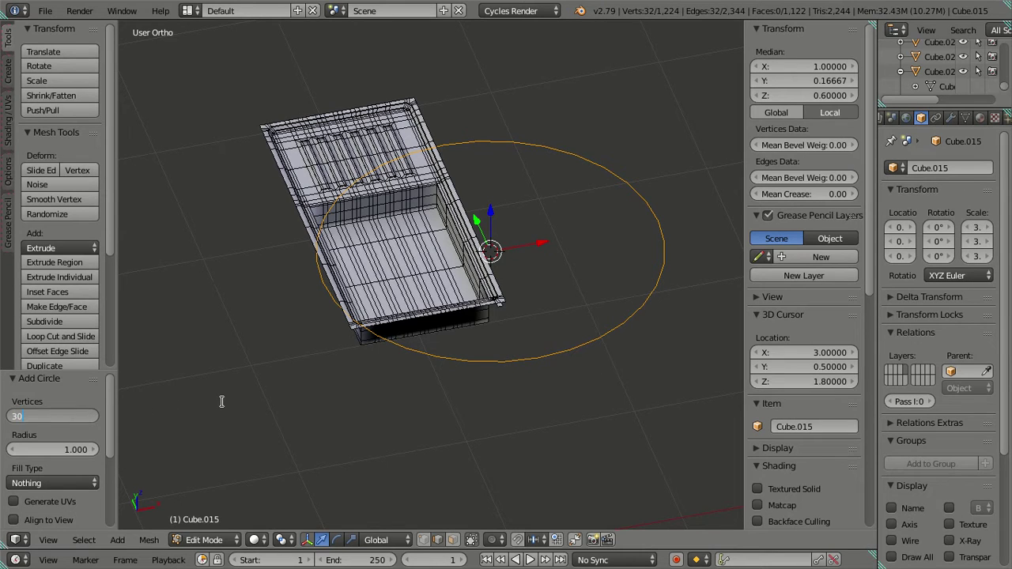
text(30)
key(Return)
click(221, 401)
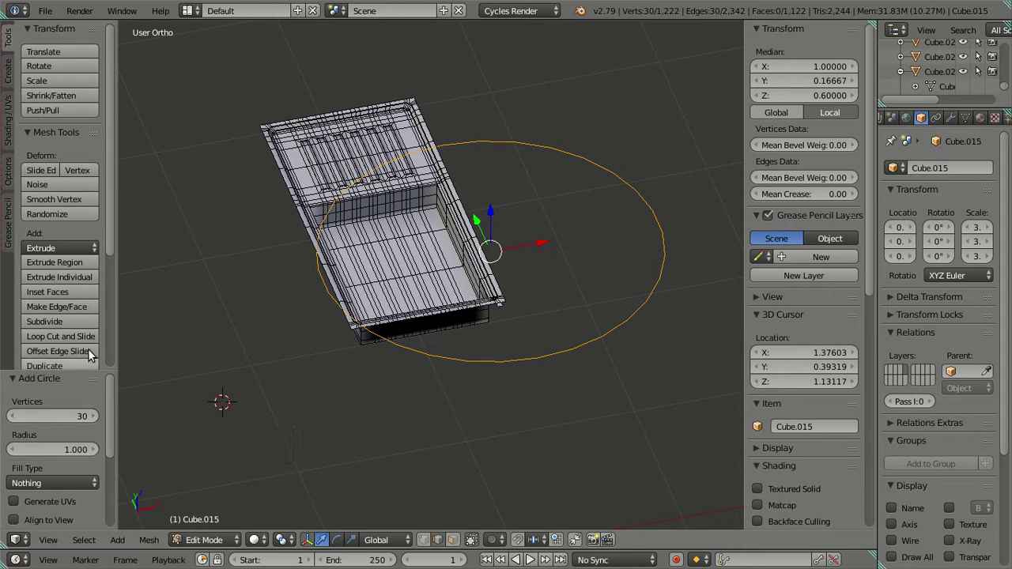
Try other vertex counts, including 8, and settle on a 15-vertex circle.
click(44, 417)
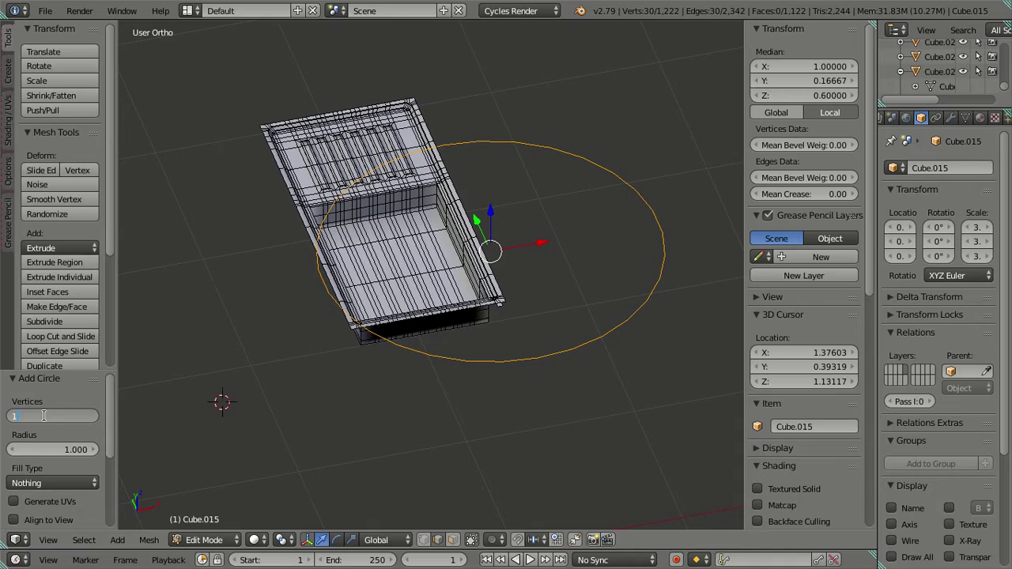
key(Return)
mouse_move(562, 272)
middle_down()
mouse_move(588, 343)
mouse_move(588, 388)
mouse_move(557, 314)
mouse_move(557, 273)
middle_up()
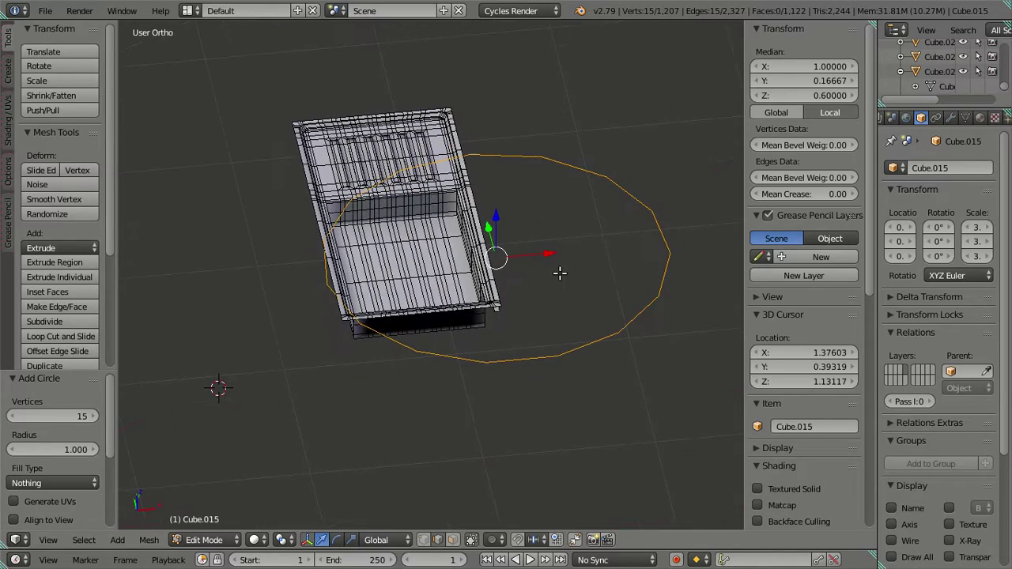
click(67, 416)
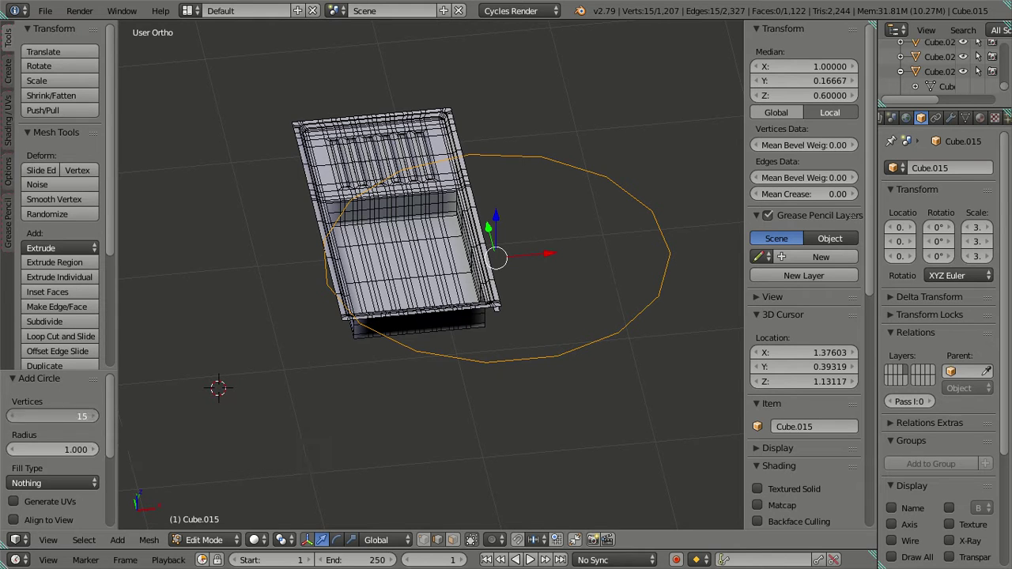
key(Return)
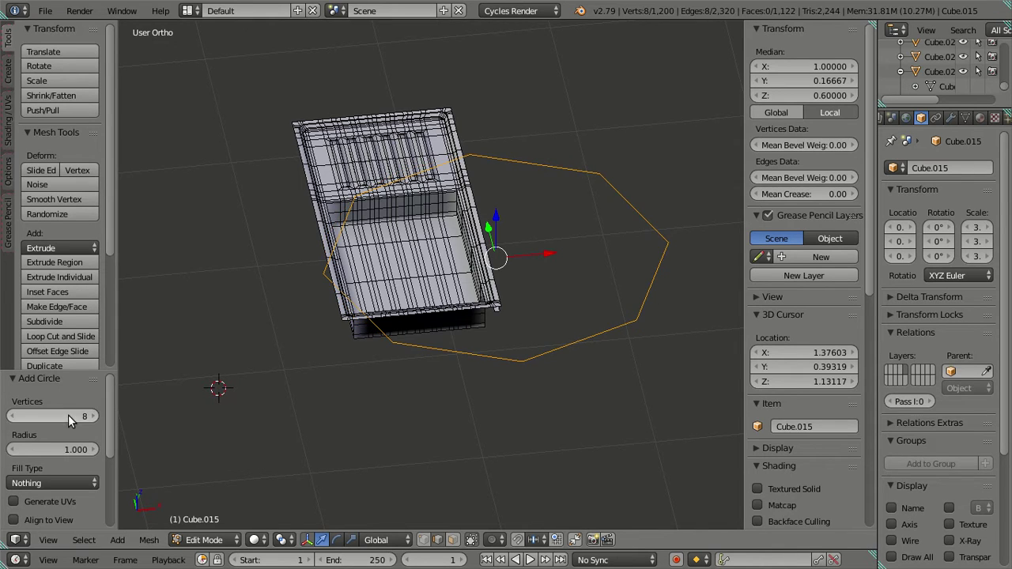
middle_drag(481, 325, 495, 356)
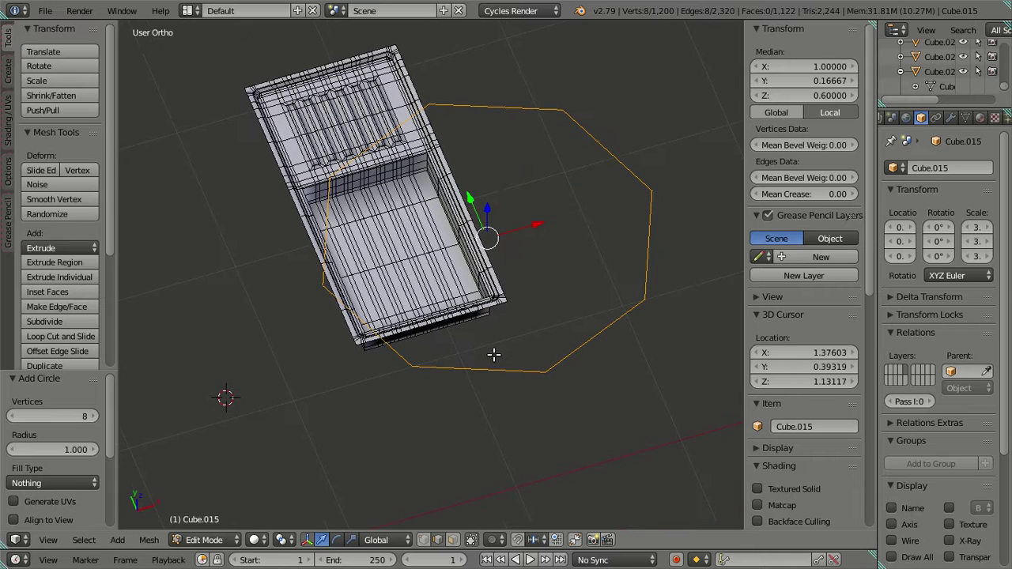
click(65, 417)
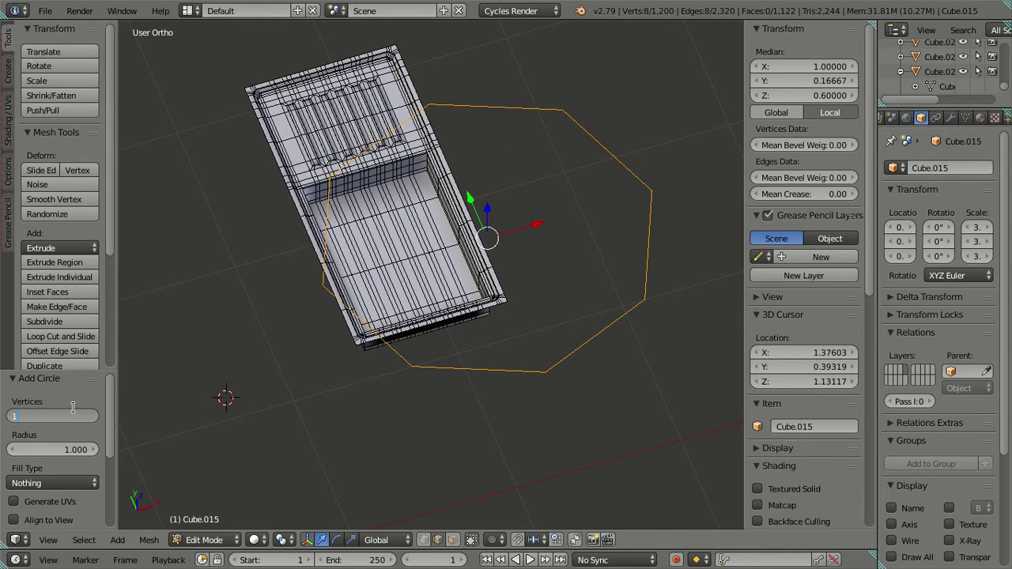
text(15)
key(Return)
middle_drag(607, 285, 603, 367)
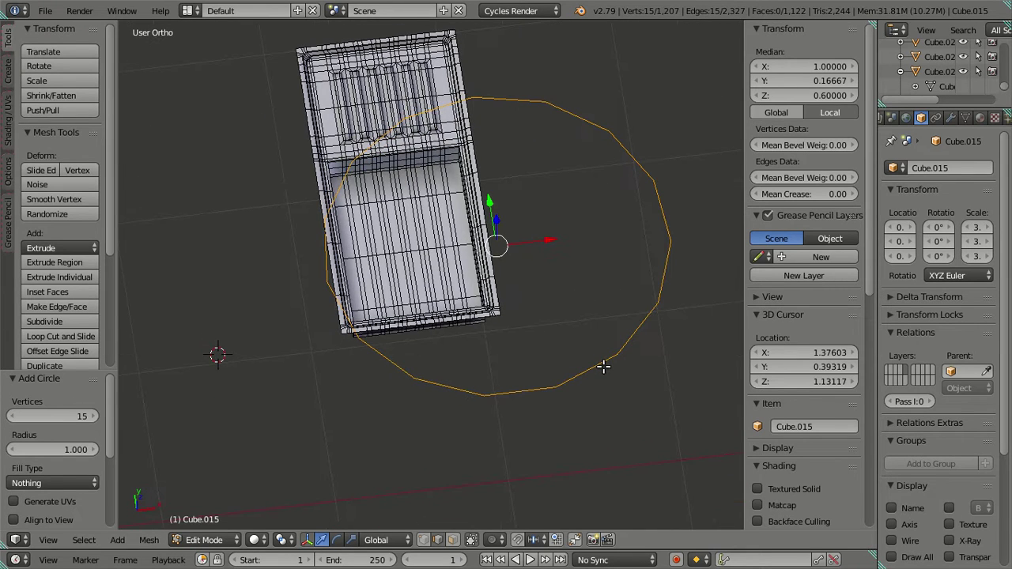
Shrink the circle to 0.1 scale.
key(s)
text(1|.)
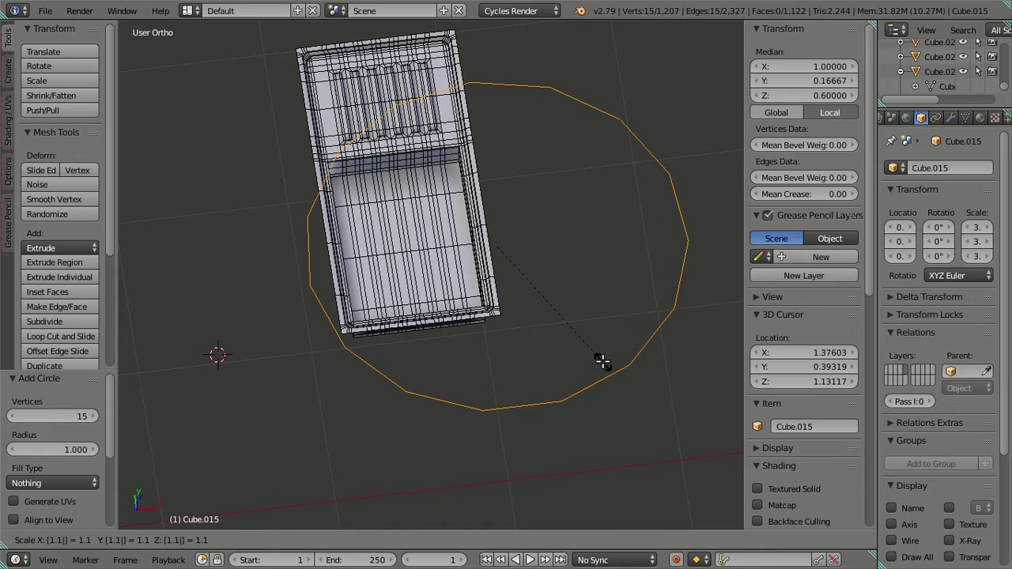
key(Escape)
text(s.1)
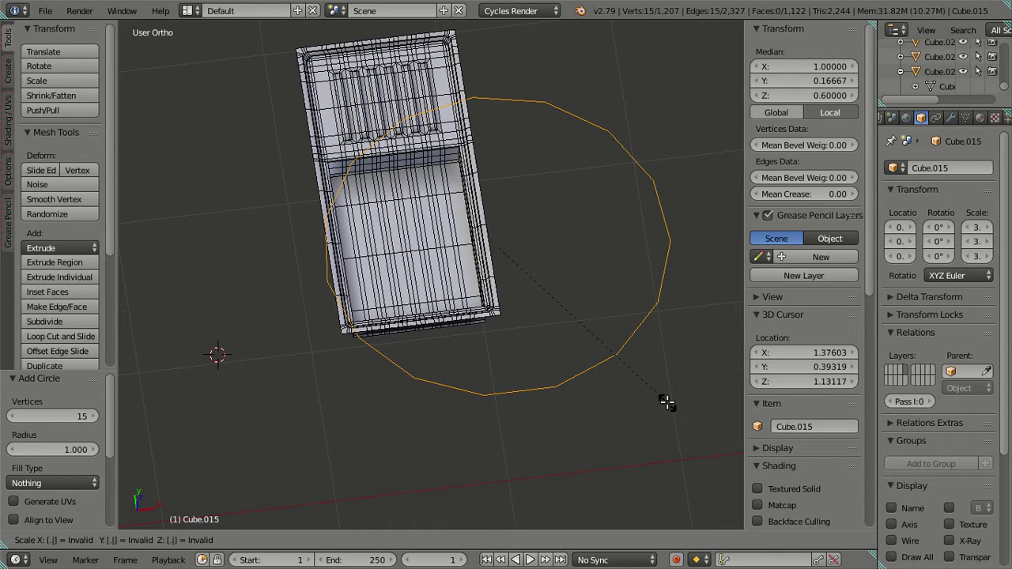
key(Return)
Rotate the circle 90° about Y and raise it along Z.
middle_drag(594, 326, 656, 342)
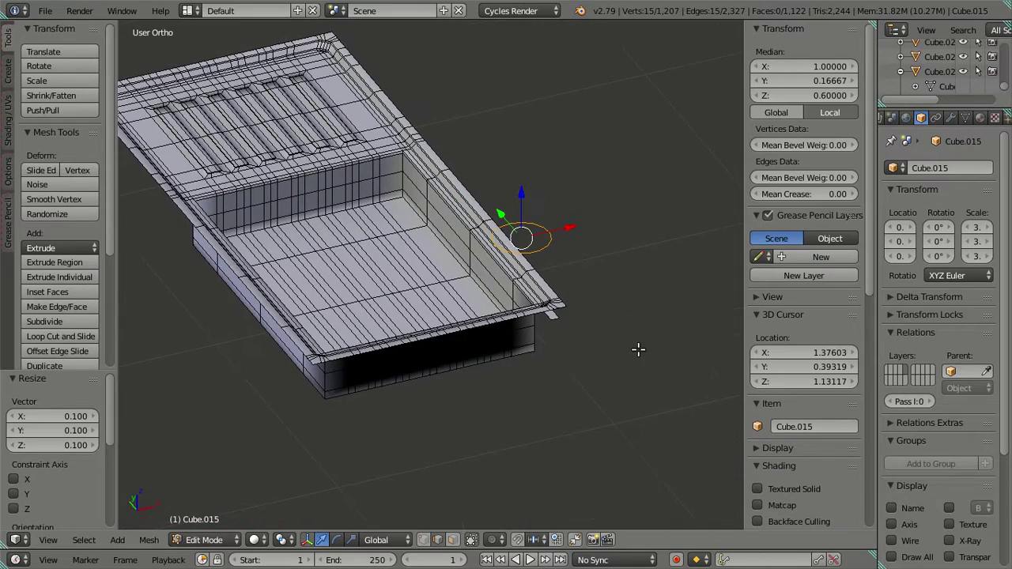
text(ry90)
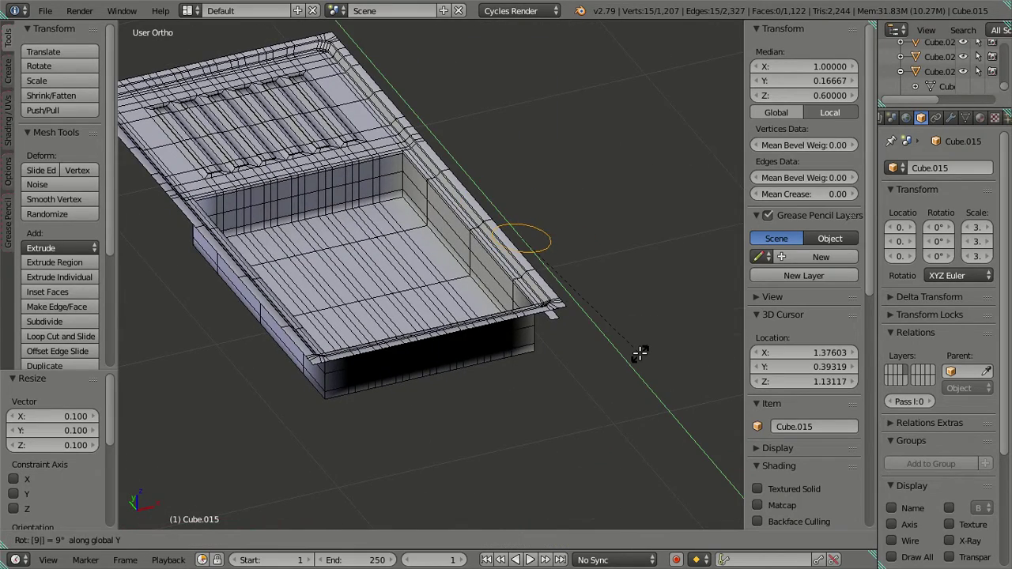
key(Return)
middle_drag(639, 351, 525, 286)
drag(534, 228, 580, 253)
middle_drag(580, 252, 669, 280)
Inspect the circle from front, right and left views in wireframe.
key(KP_1)
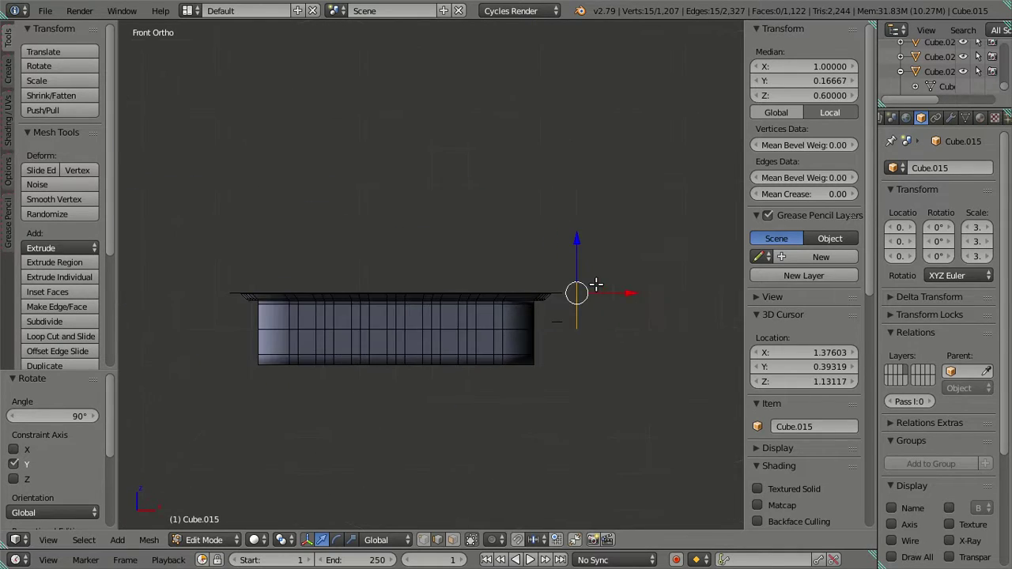
scroll(596, 284, up, 3)
key(KP_3)
scroll(600, 297, down, 2)
middle_drag(605, 296, 585, 283)
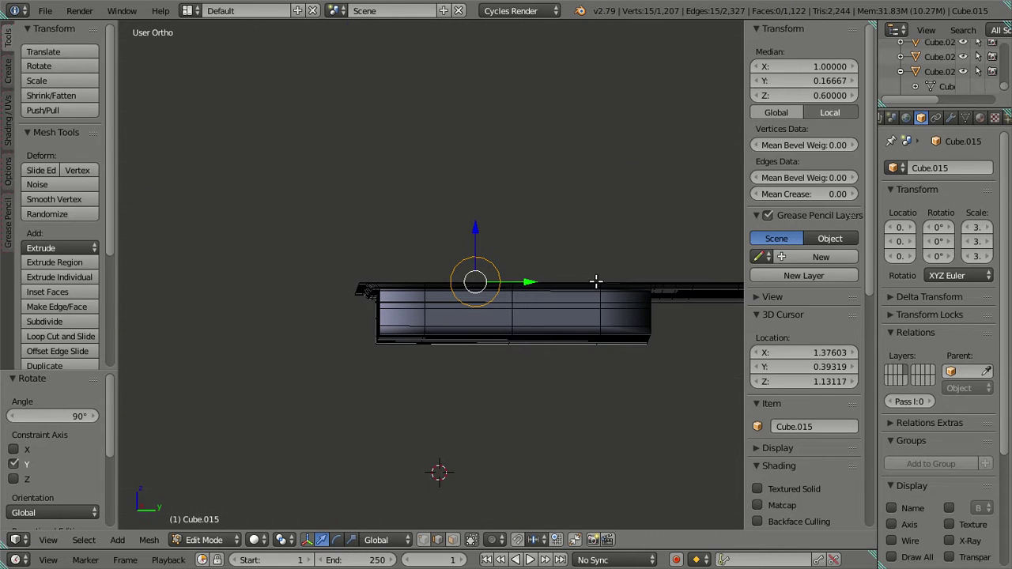
key(KP_3)
key(ctrl+KP_3)
scroll(571, 307, up, 5)
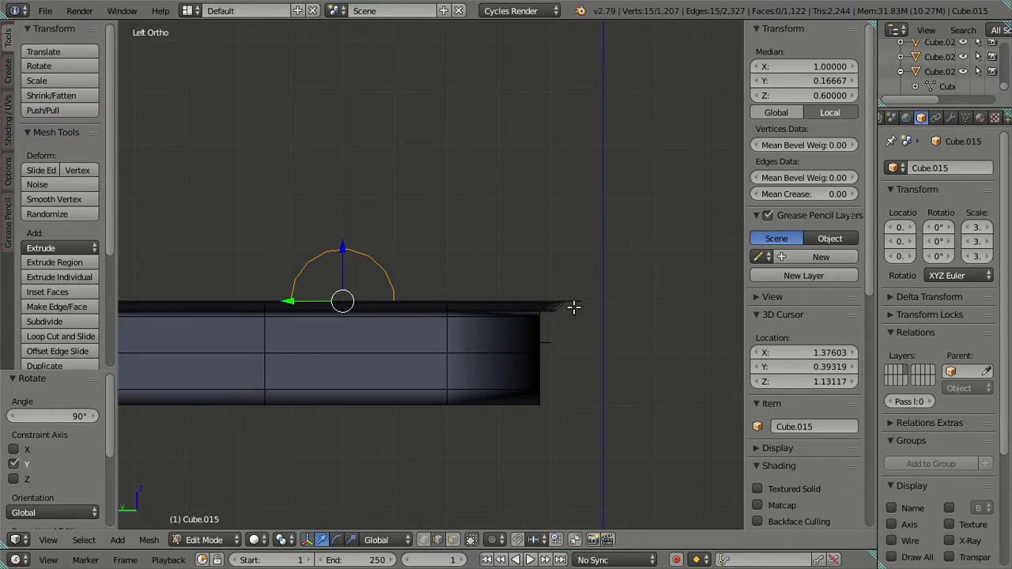
shift+middle_drag(372, 284, 548, 270)
key(z)
scroll(572, 278, up, 2)
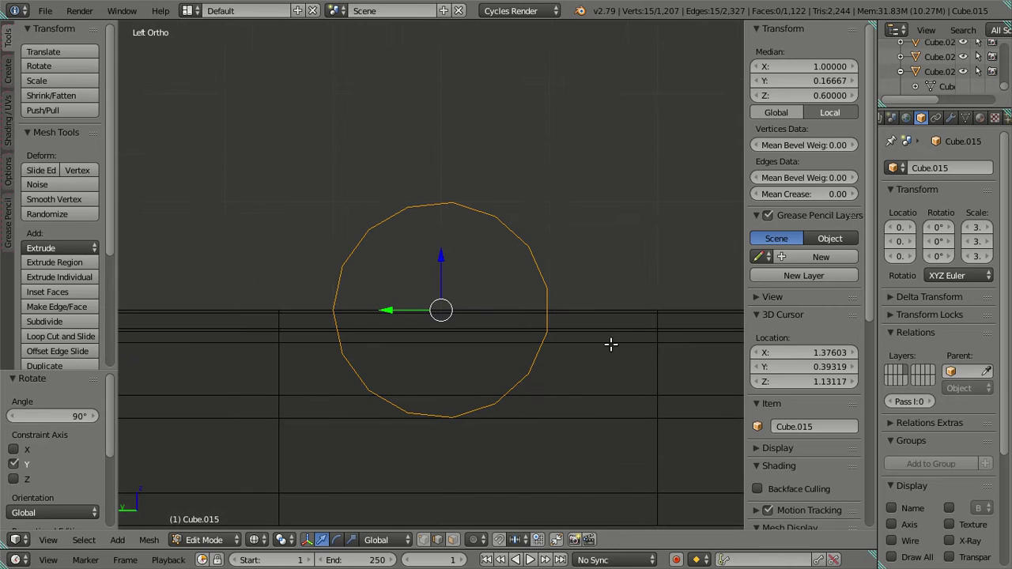
Scale the circle by 0.5, then return to solid shading.
text(s.1)
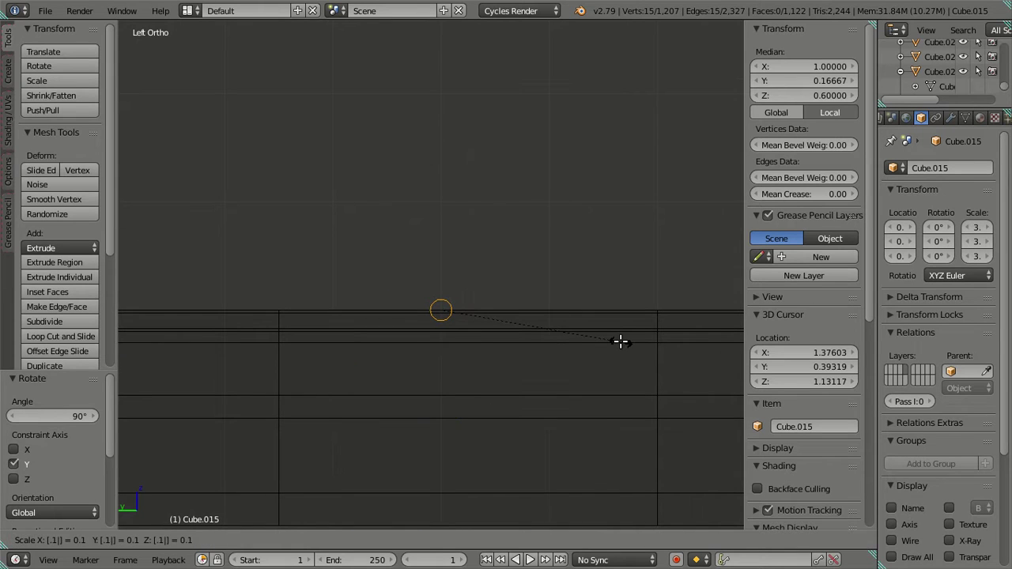
key(Escape)
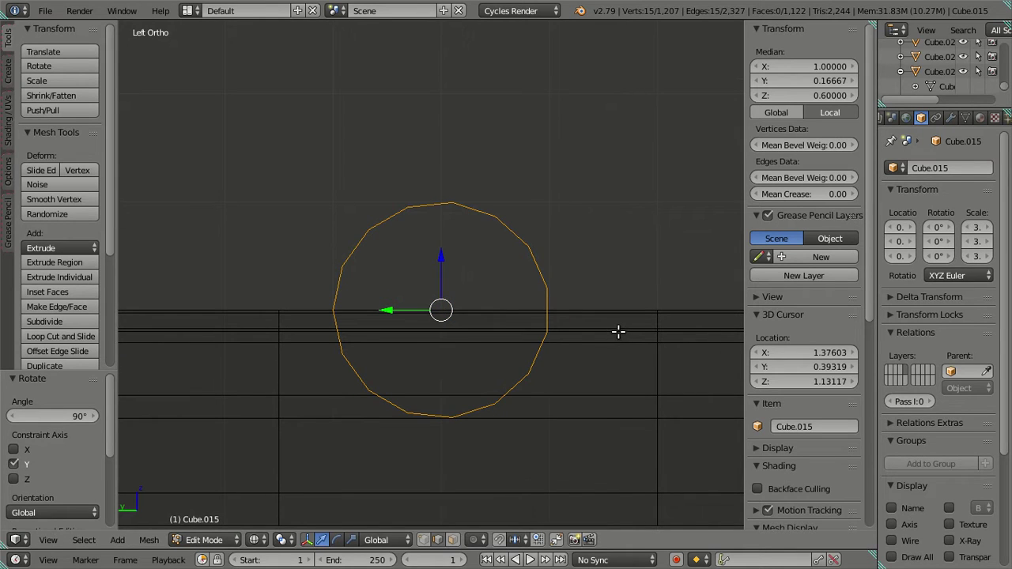
text(s.5)
key(Return)
mouse_move(614, 332)
middle_down()
mouse_move(532, 371)
mouse_move(474, 357)
mouse_move(469, 328)
mouse_move(415, 303)
mouse_move(430, 298)
middle_up()
scroll(532, 372, down, 5)
key(z)
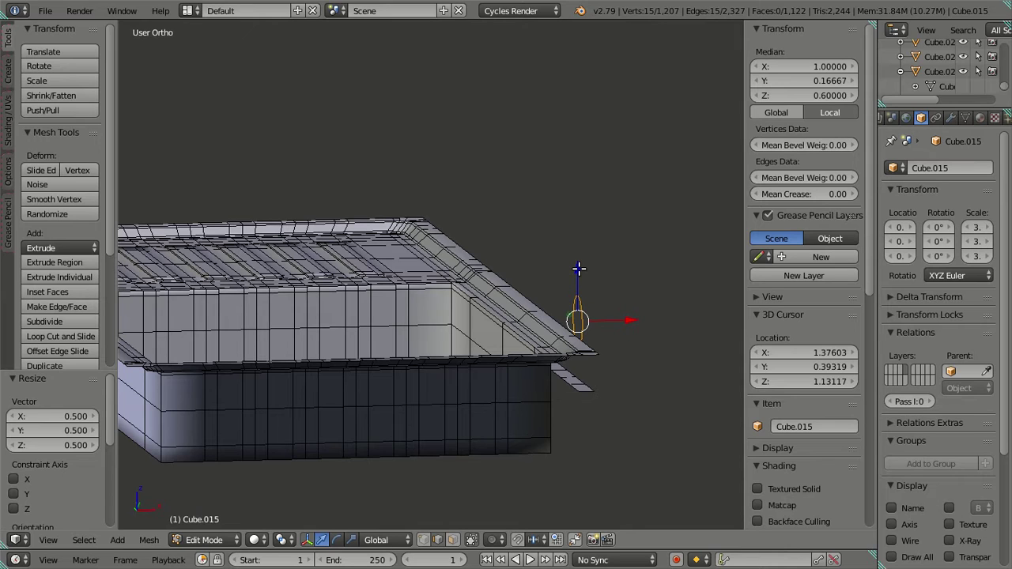
drag(579, 269, 591, 215)
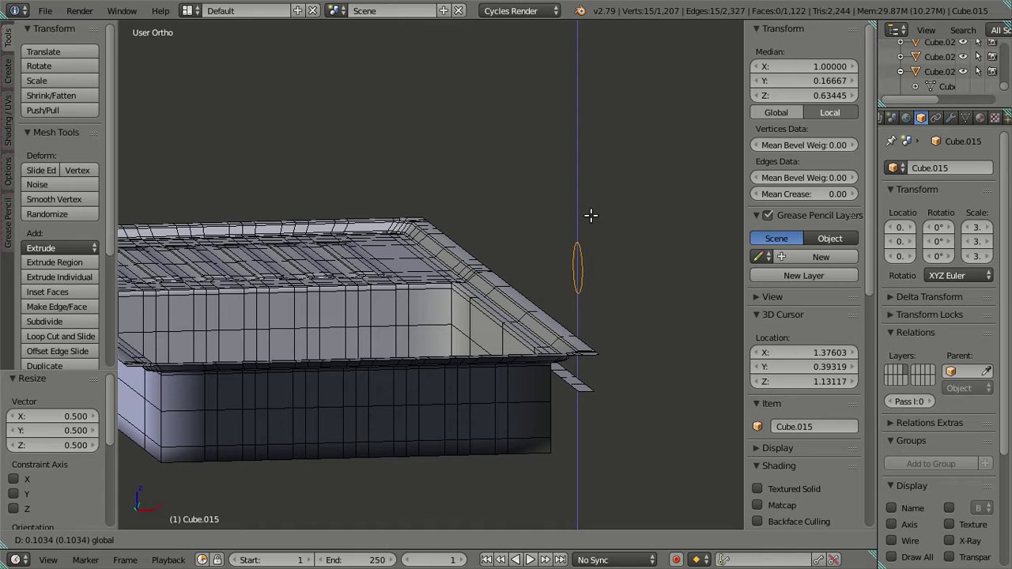
drag(591, 215, 591, 233)
right_click(591, 233)
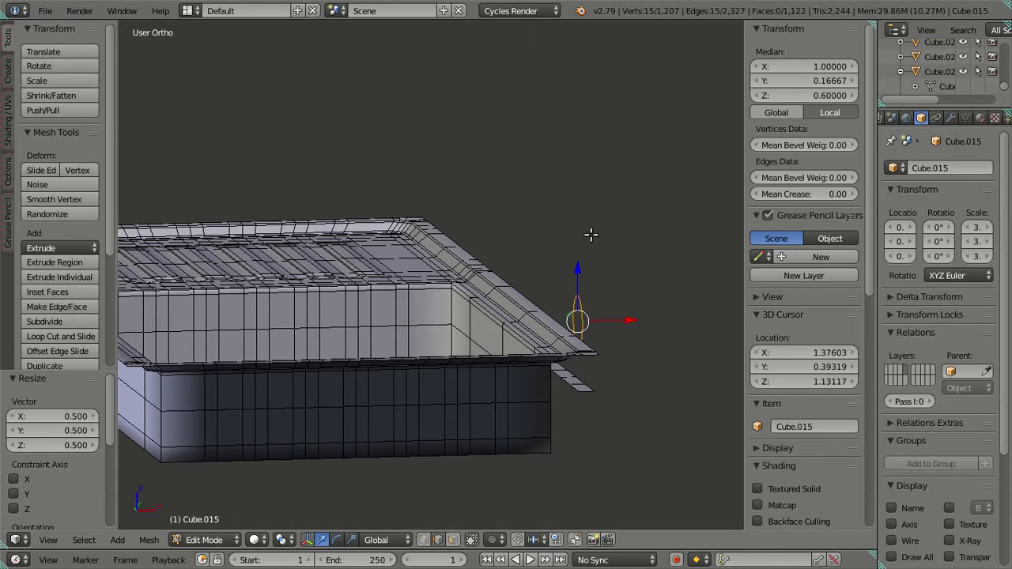
key(KP_1)
scroll(551, 303, up, 4)
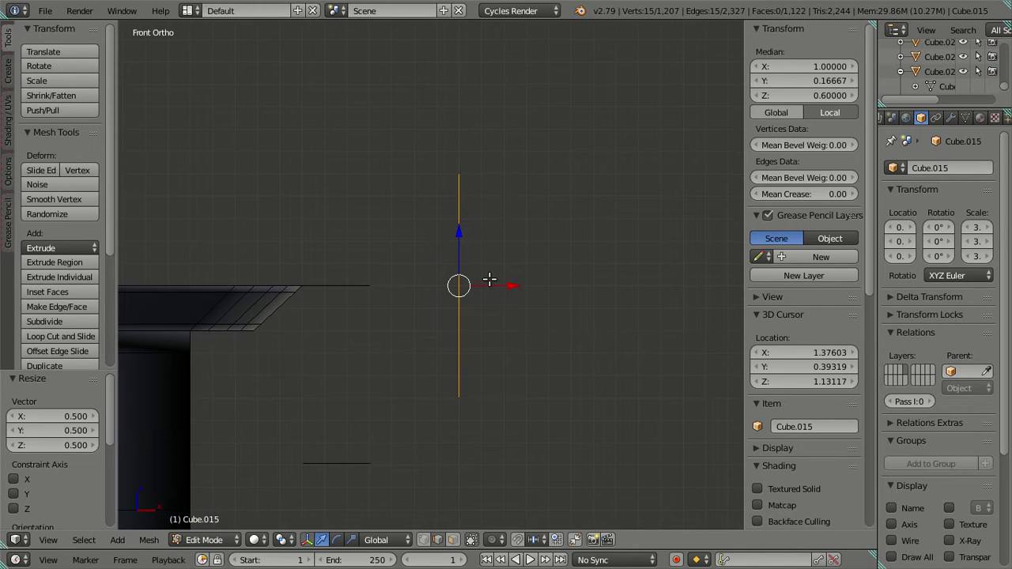
shift+middle_drag(483, 272, 497, 291)
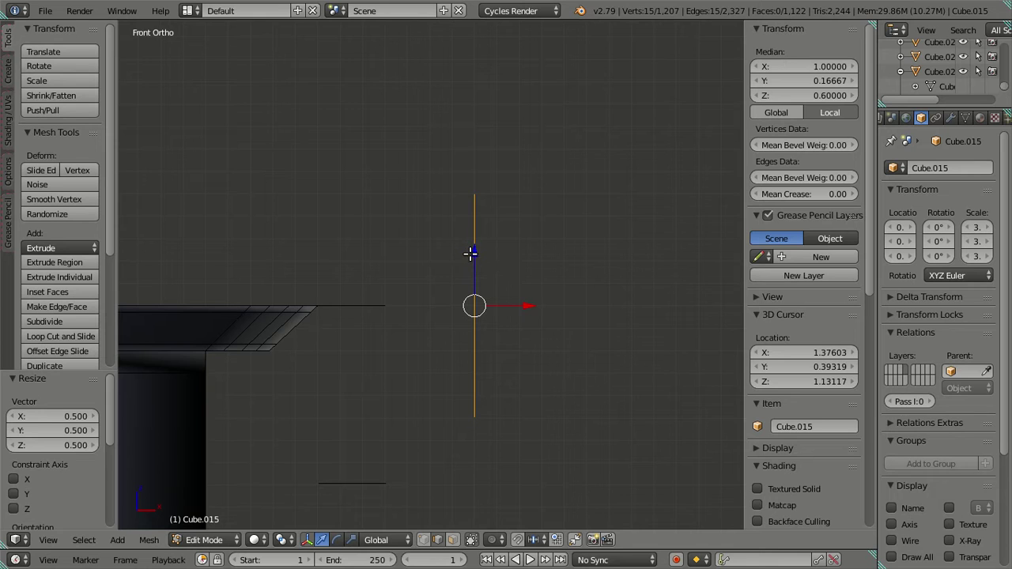
drag(475, 249, 490, 224)
right_click(490, 224)
scroll(490, 224, down, 4)
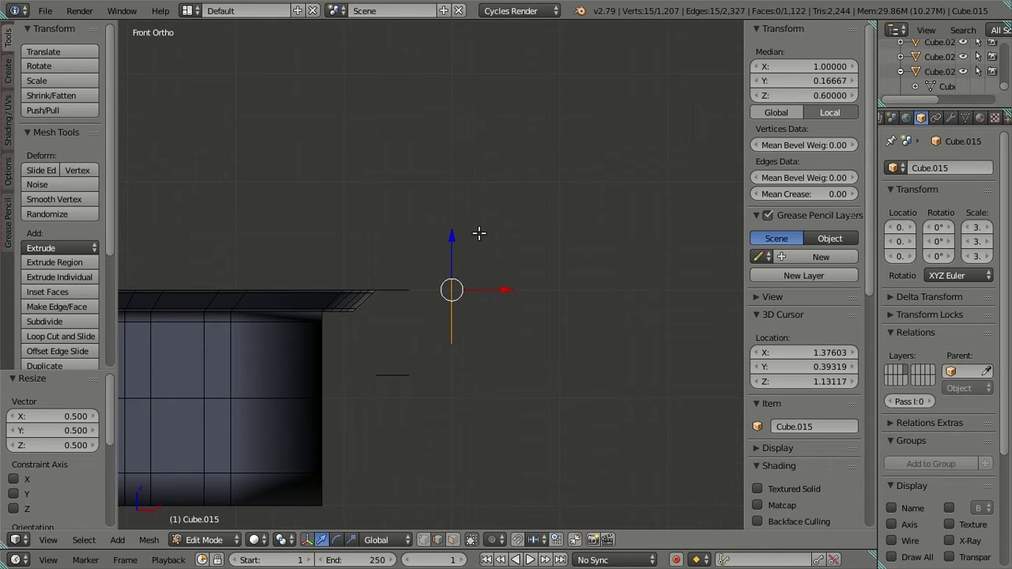
middle_drag(356, 277, 394, 329)
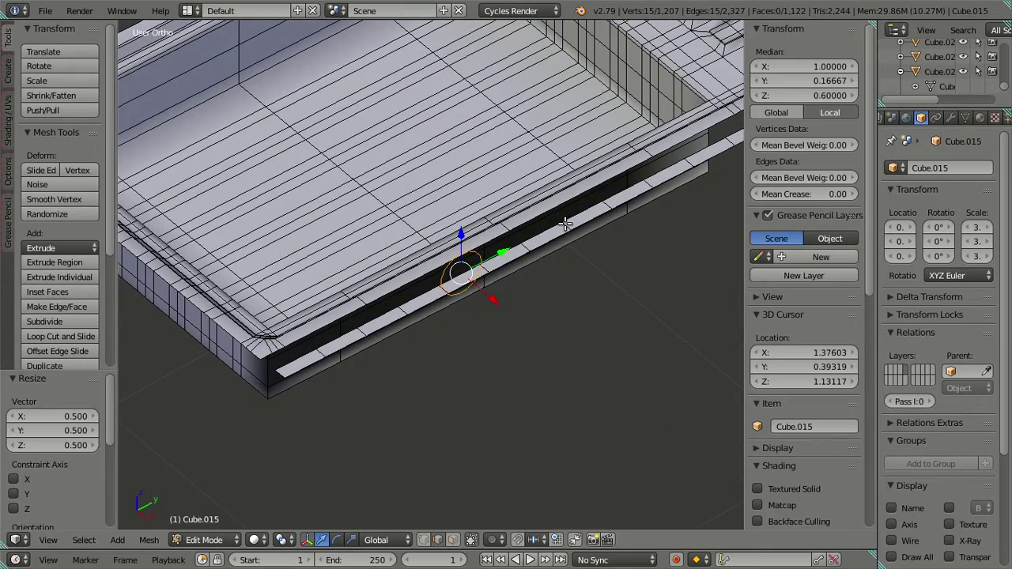
Snap the 3D cursor to the faucet circle and select the whole front strip.
key(shift+s)
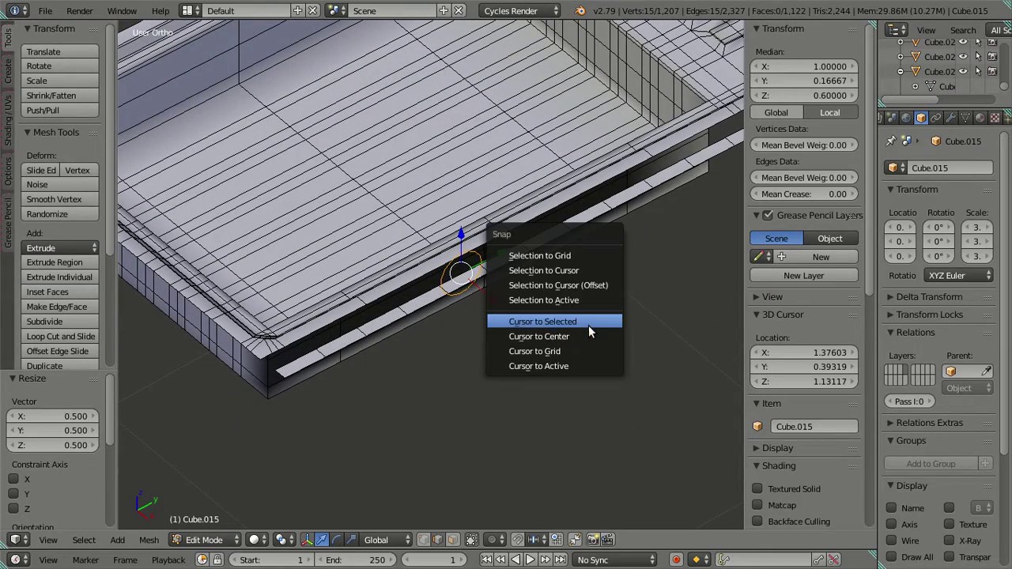
click(588, 325)
key(a)
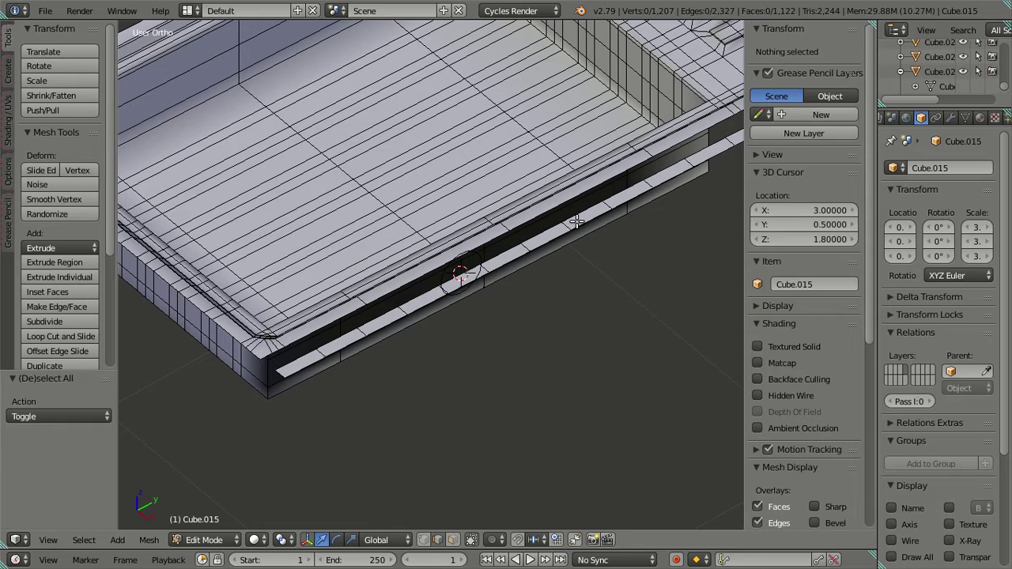
right_click(566, 225)
key(ctrl+l)
middle_drag(592, 253, 594, 272)
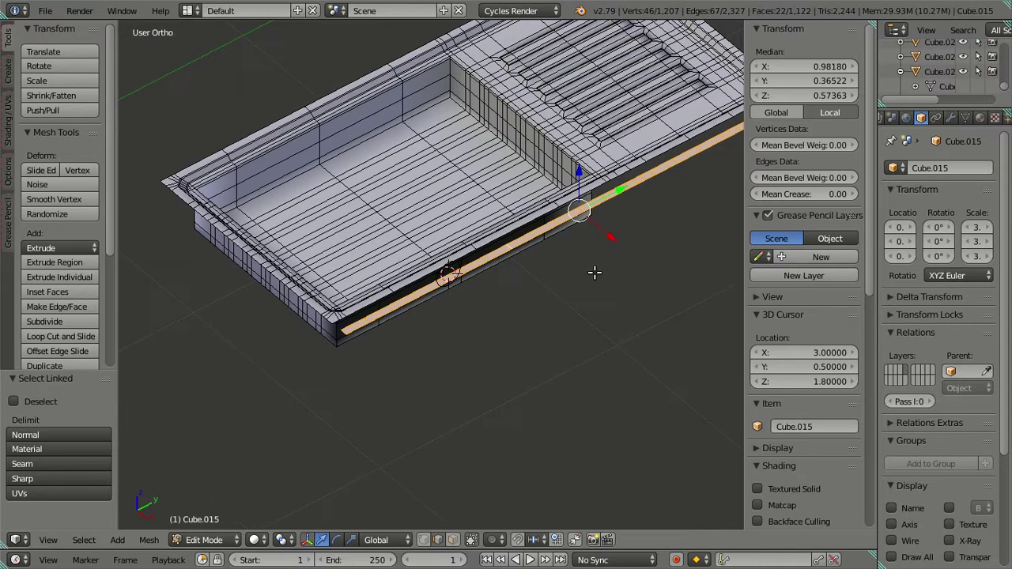
Move the strip to the 3D cursor and rotate it 90° about X.
key(shift+s)
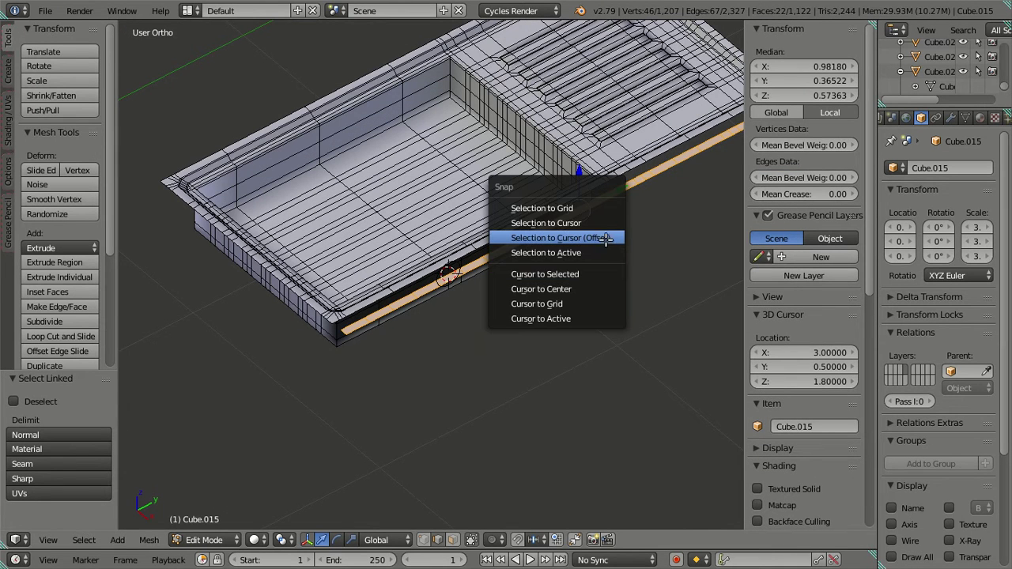
click(604, 239)
key(r)
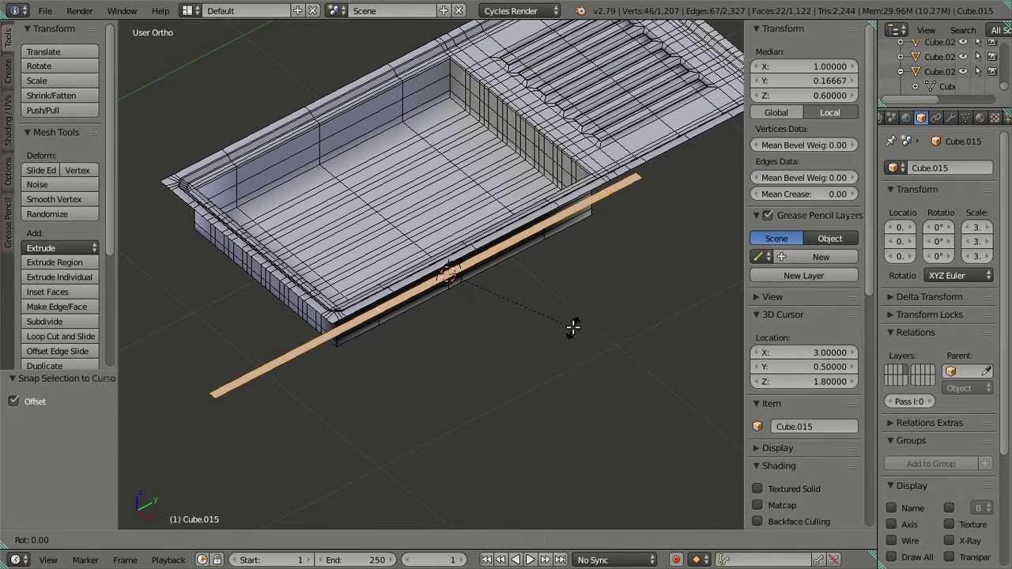
key(x)
key(9)
key(0)
key(Return)
Slide the upright strip along Y into place beside the sink.
key(g)
key(y)
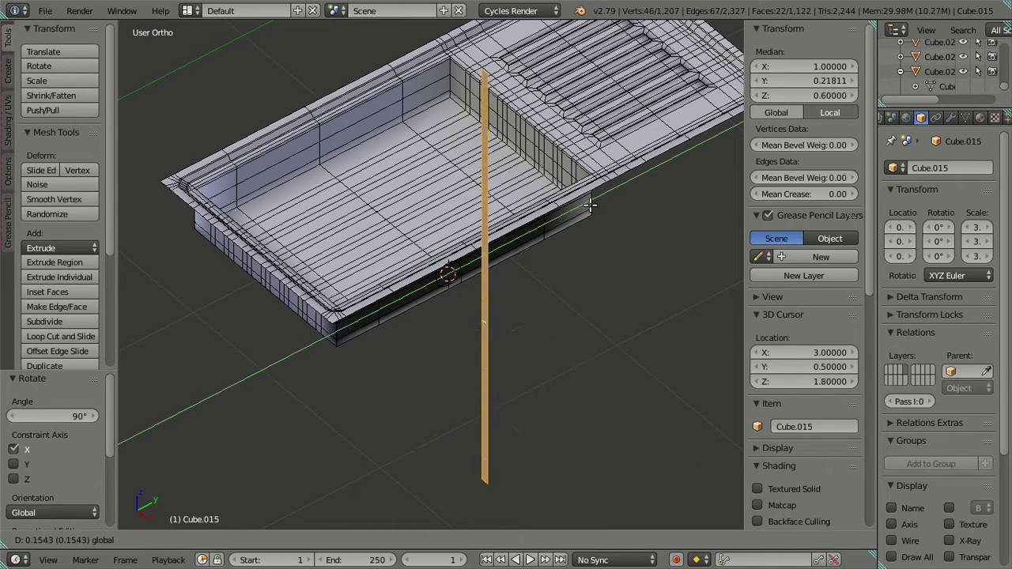
click(656, 181)
key(a)
middle_drag(448, 300, 478, 277)
Copy the Median Z height of the strip's top edge in front view.
key(KP_1)
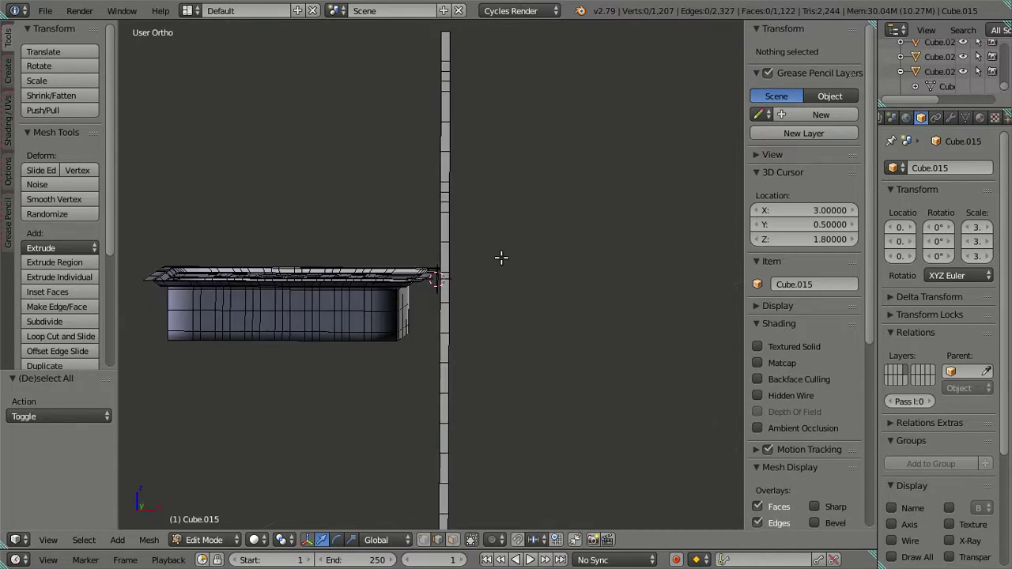
scroll(519, 282, up, 6)
scroll(491, 232, up, 2)
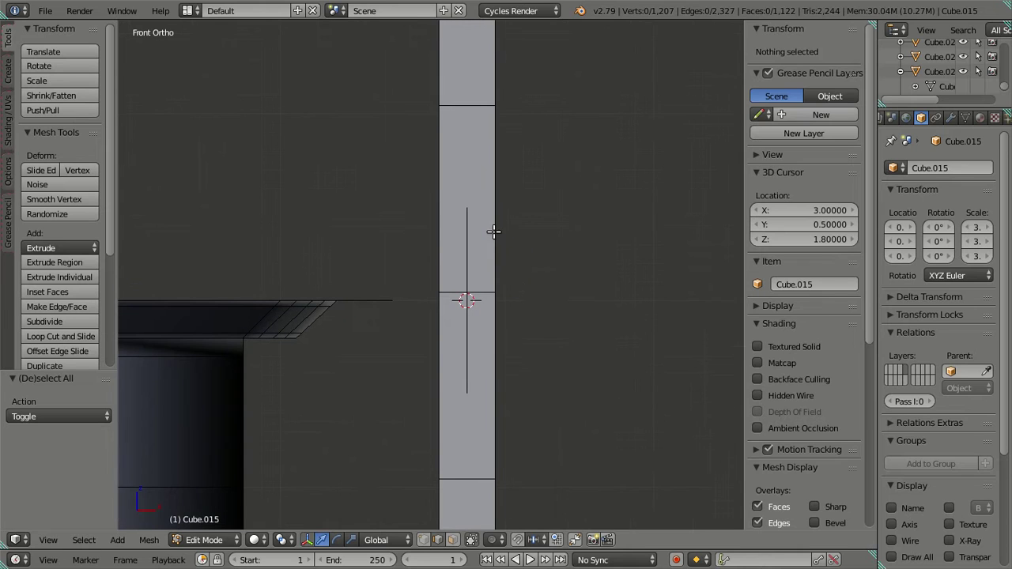
right_click(472, 104)
scroll(459, 170, down, 5)
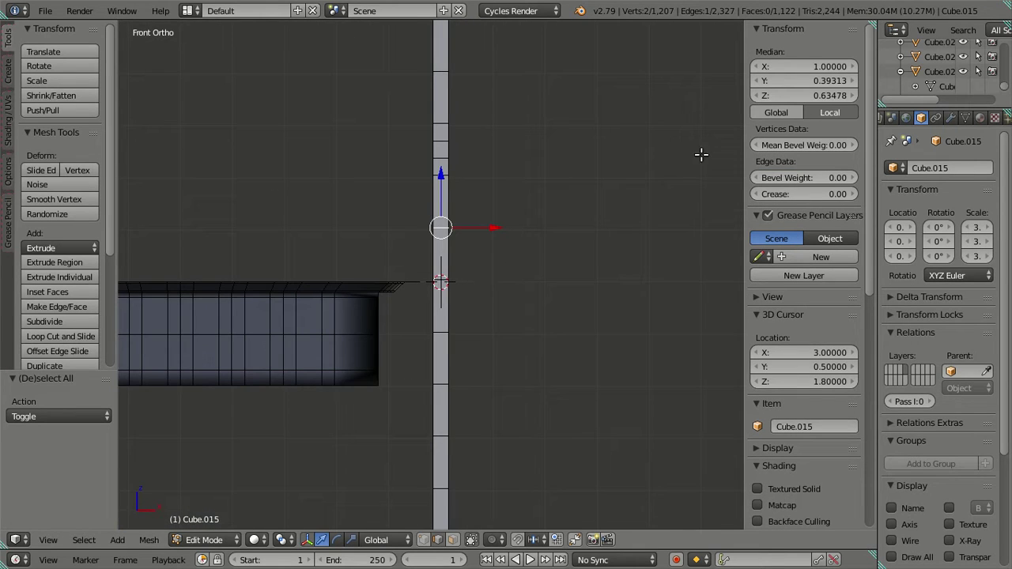
click(804, 94)
key(Return)
key(a)
Pick out an edge of the faucet circle near the counter's edge.
middle_drag(468, 299, 501, 322)
right_click(423, 264)
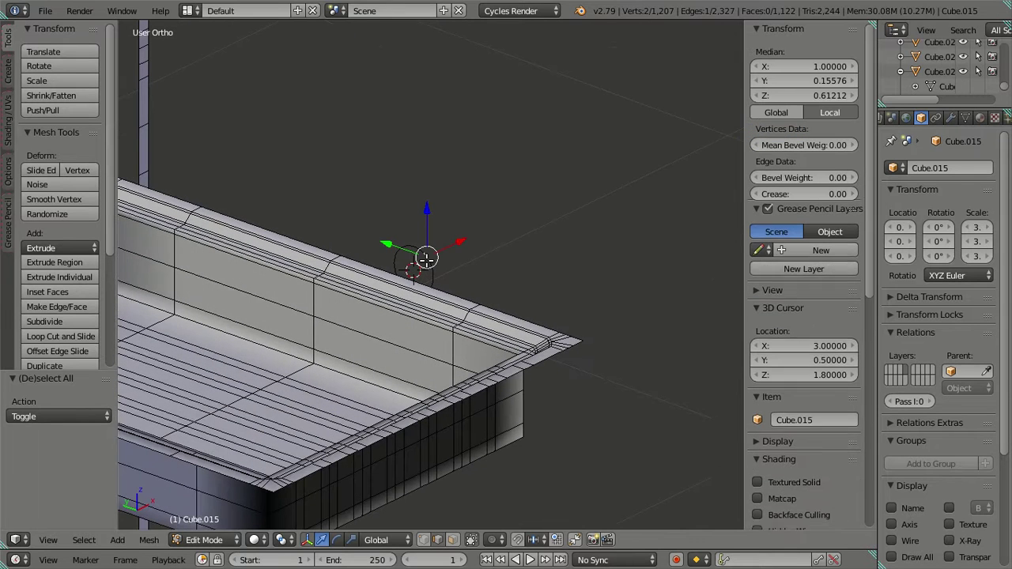
key(l)
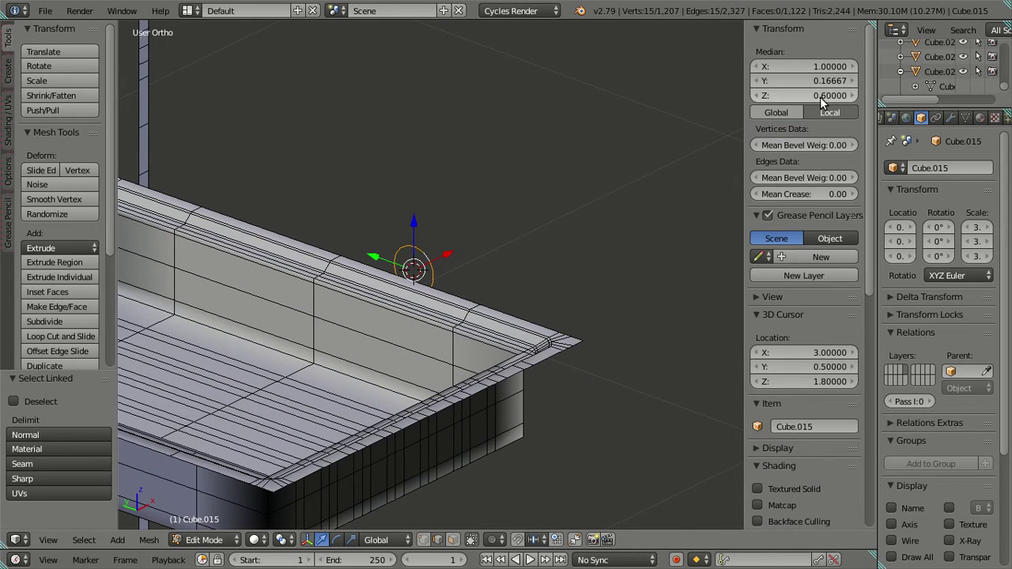
key(a)
middle_drag(517, 235, 408, 239)
right_click(483, 164)
middle_drag(483, 165, 619, 224)
key(a)
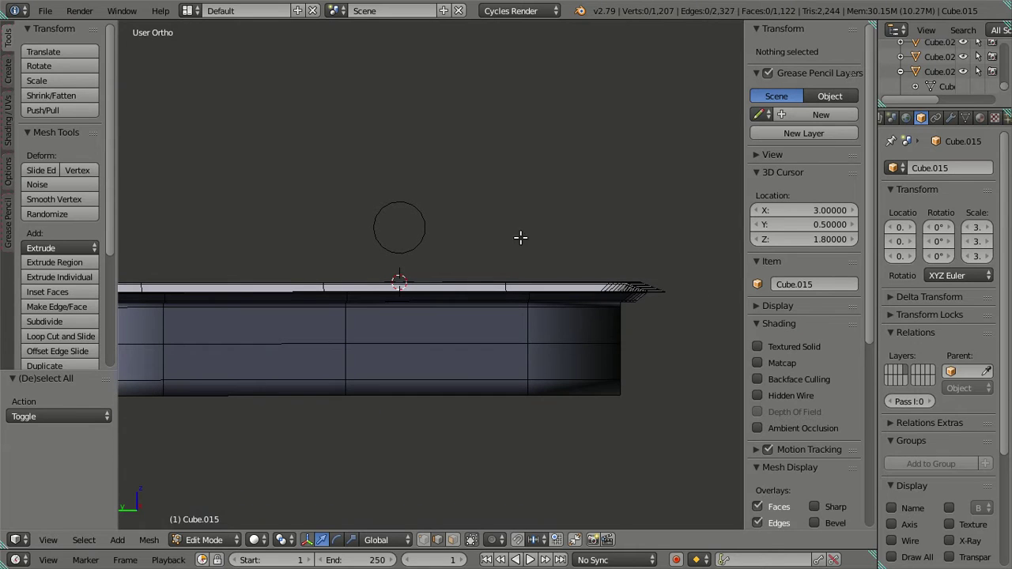
scroll(425, 244, up, 3)
middle_drag(424, 245, 435, 264)
right_click(436, 263)
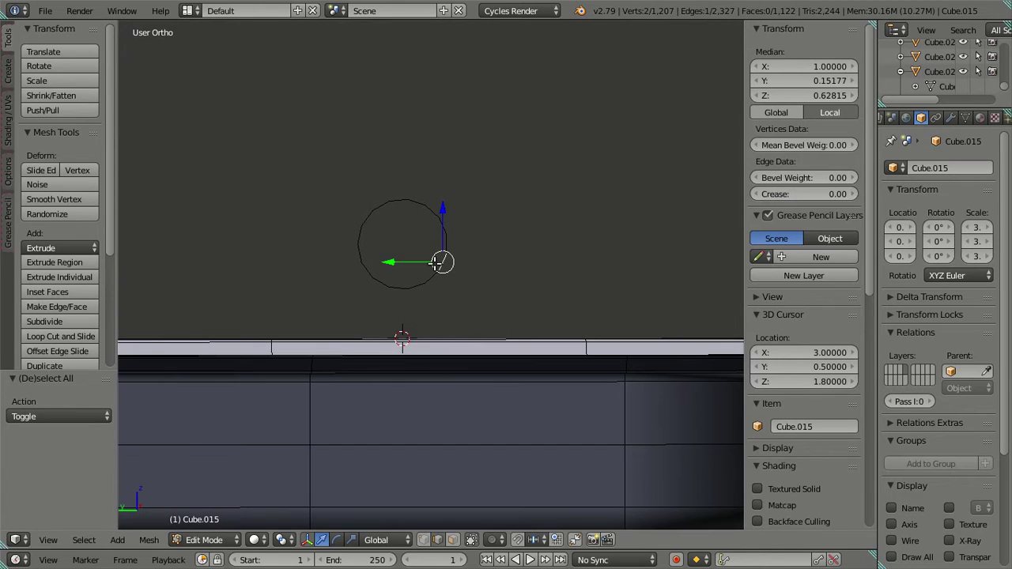
Select the linked circle, scale it by 0.5, and check it in front wireframe view.
text(ls.5)
key(Return)
middle_drag(497, 262, 458, 287)
middle_drag(524, 279, 506, 273)
key(KP_1)
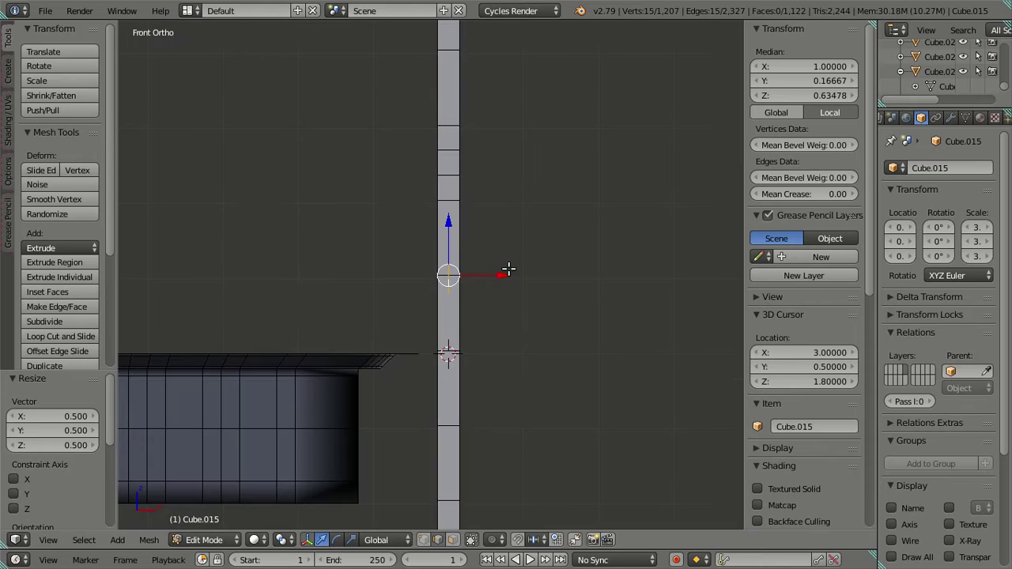
key(z)
scroll(515, 269, up, 5)
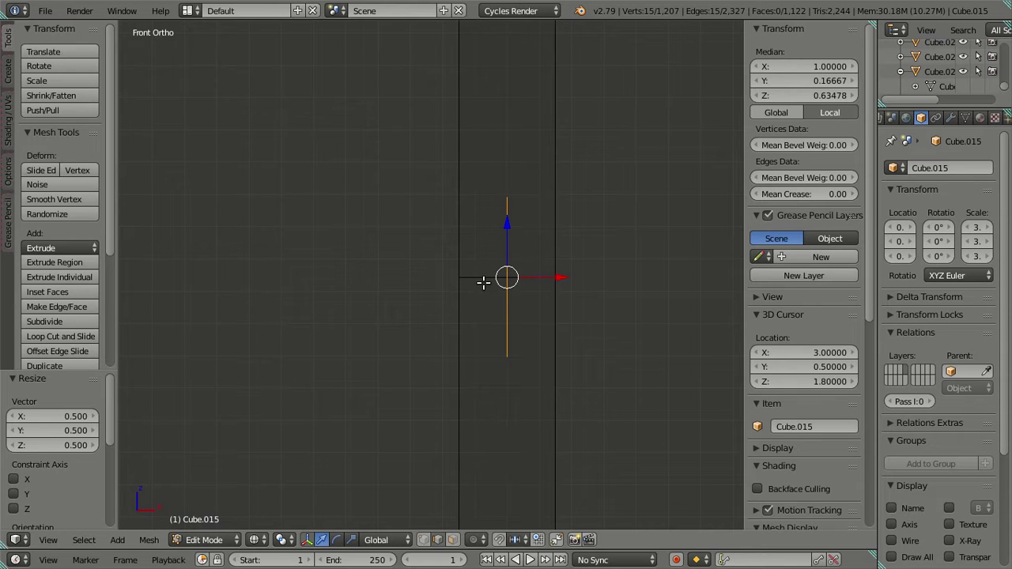
Add five evenly spaced loop cuts across the upright strip.
scroll(483, 281, up, 2)
key(ctrl+r)
scroll(473, 267, up, 2)
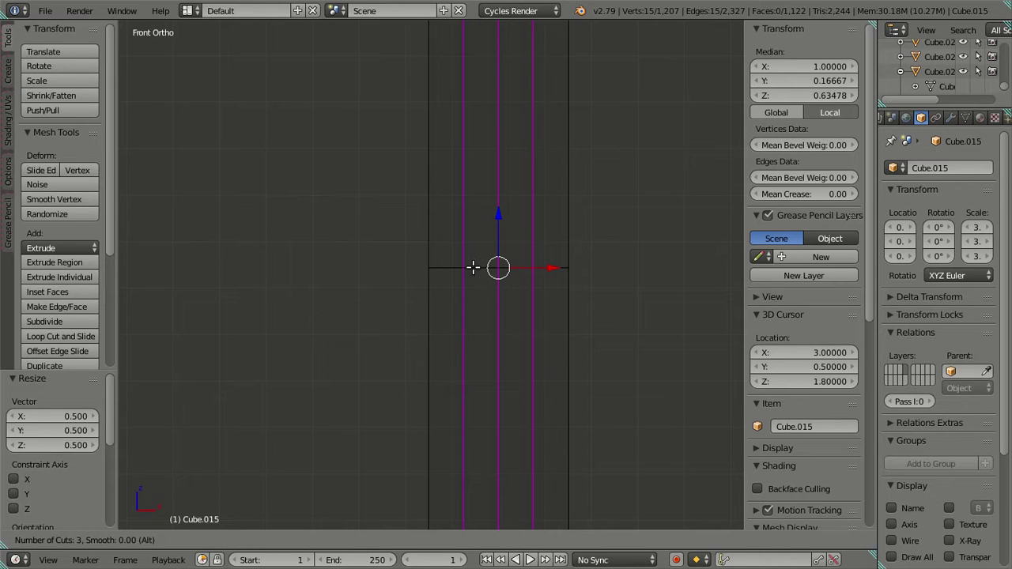
scroll(473, 267, up, 2)
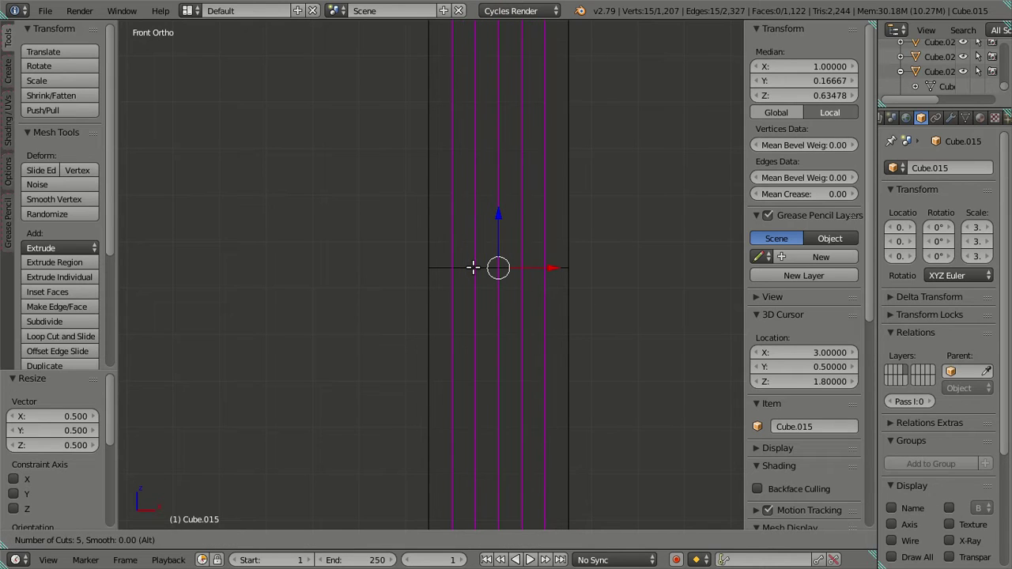
click(473, 267)
right_click(472, 267)
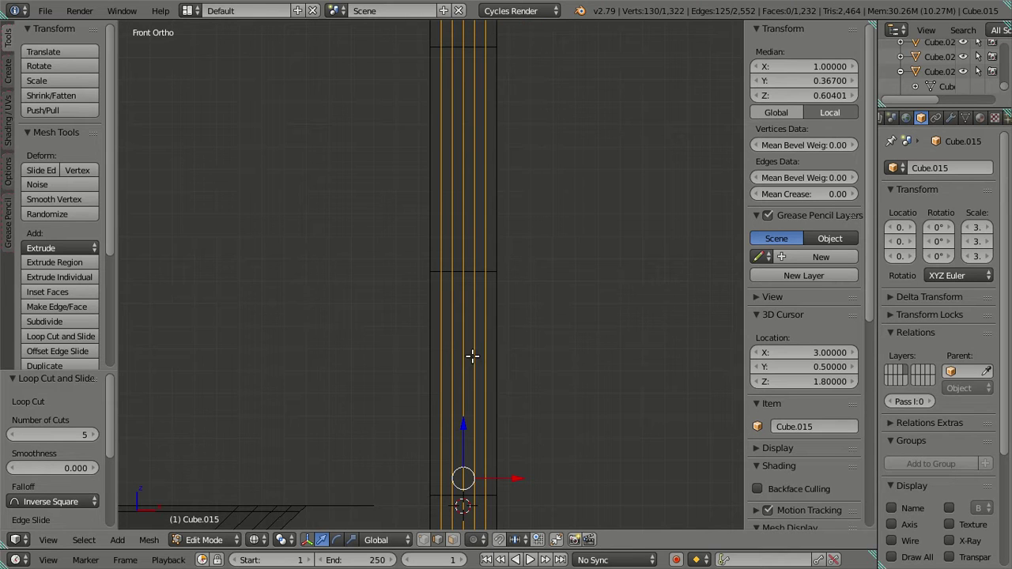
Deselect the middle, left, rightmost and circular loops to keep, then dissolve the remaining selected edges.
alt+shift+right_click(462, 334)
alt+shift+right_click(441, 325)
alt+shift+right_click(484, 334)
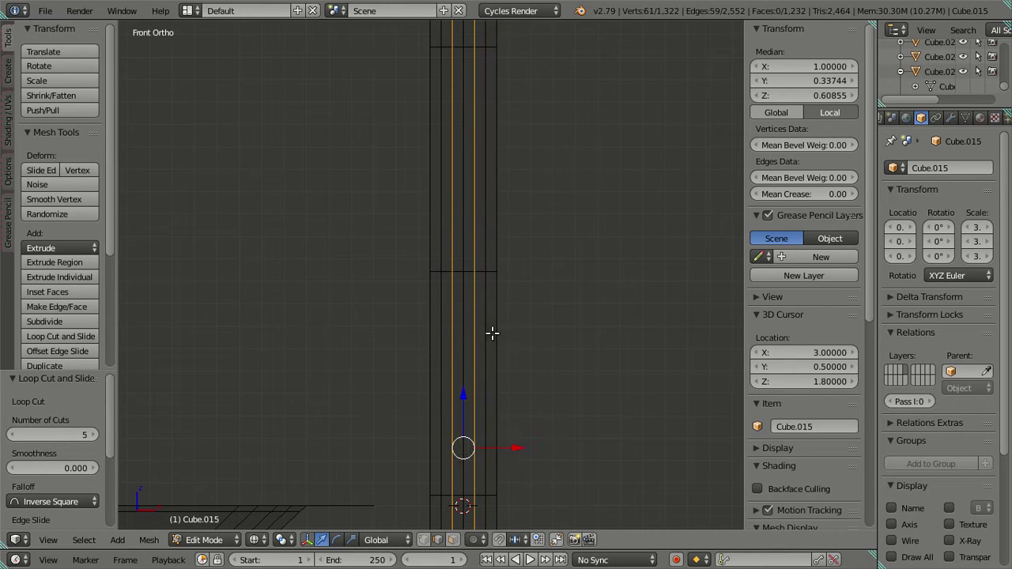
scroll(602, 334, up, 3)
key(x)
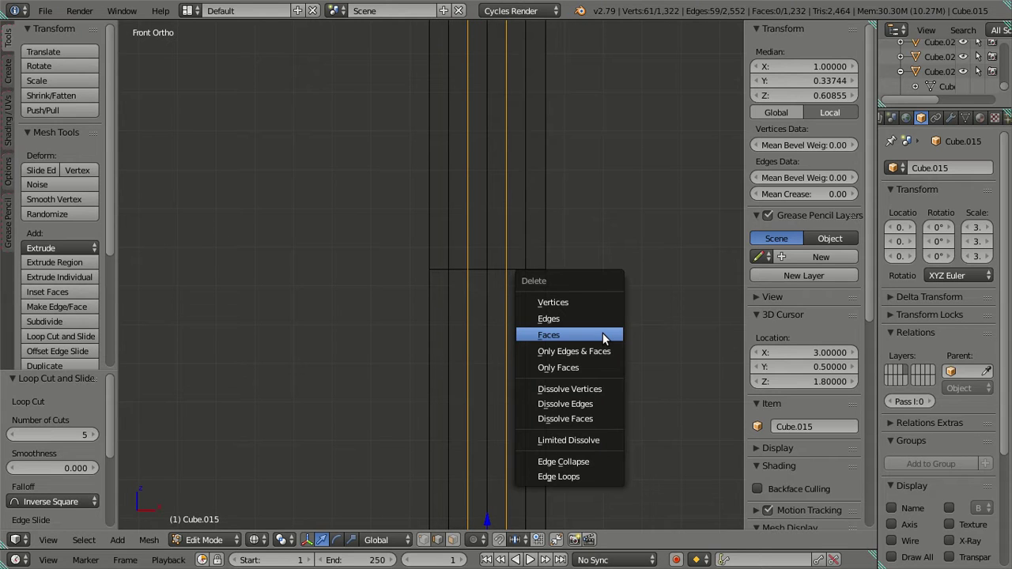
middle_drag(316, 313, 424, 295)
alt+shift+right_click(437, 294)
scroll(504, 345, down, 3)
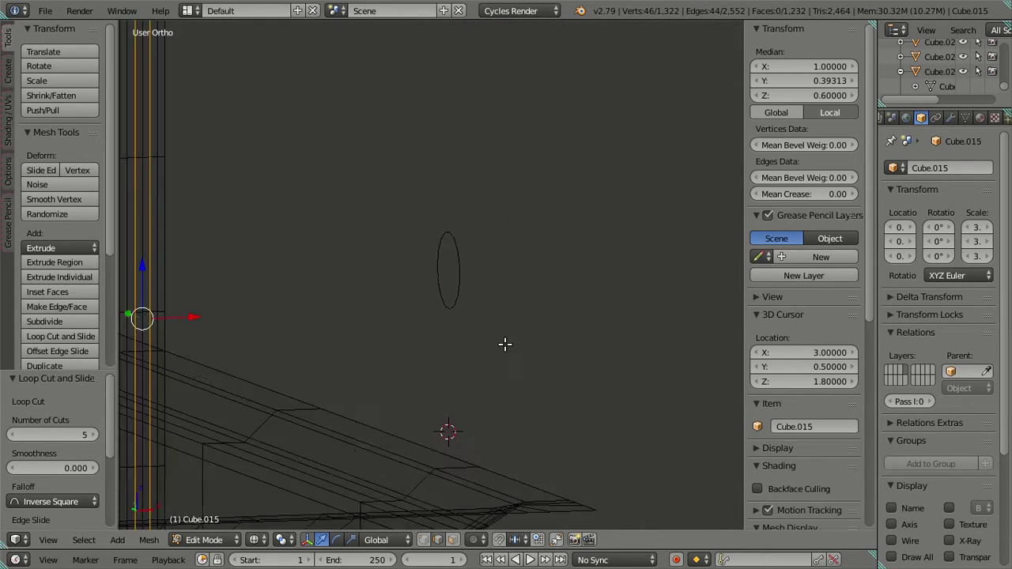
key(x)
click(484, 402)
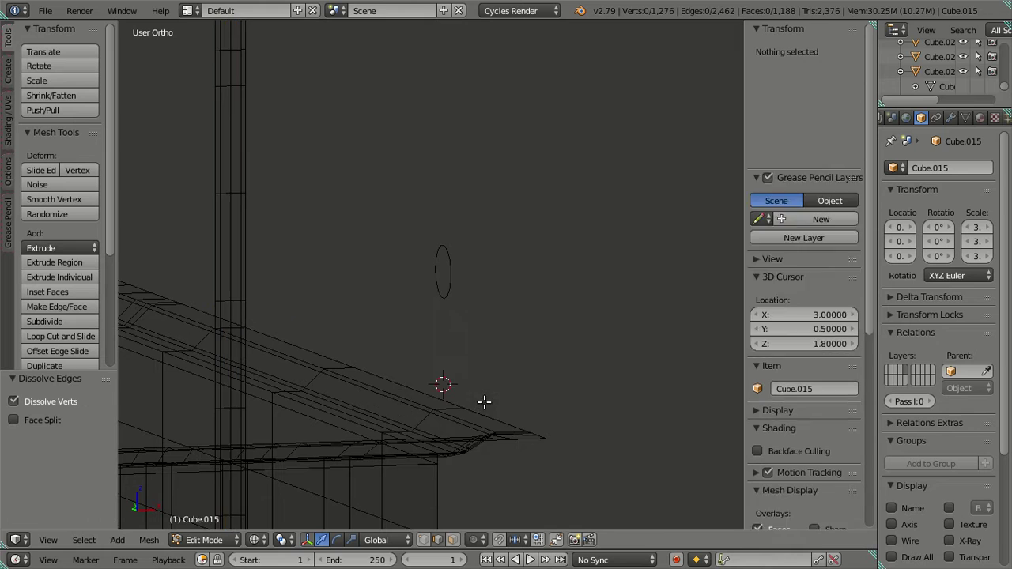
In front view, select the vertical edge beside the sink and check its Median X.
middle_drag(484, 403, 411, 296)
key(KP_1)
scroll(473, 302, up, 2)
ctrl+scroll(482, 298, down, 3)
scroll(490, 284, up, 3)
right_click(505, 283)
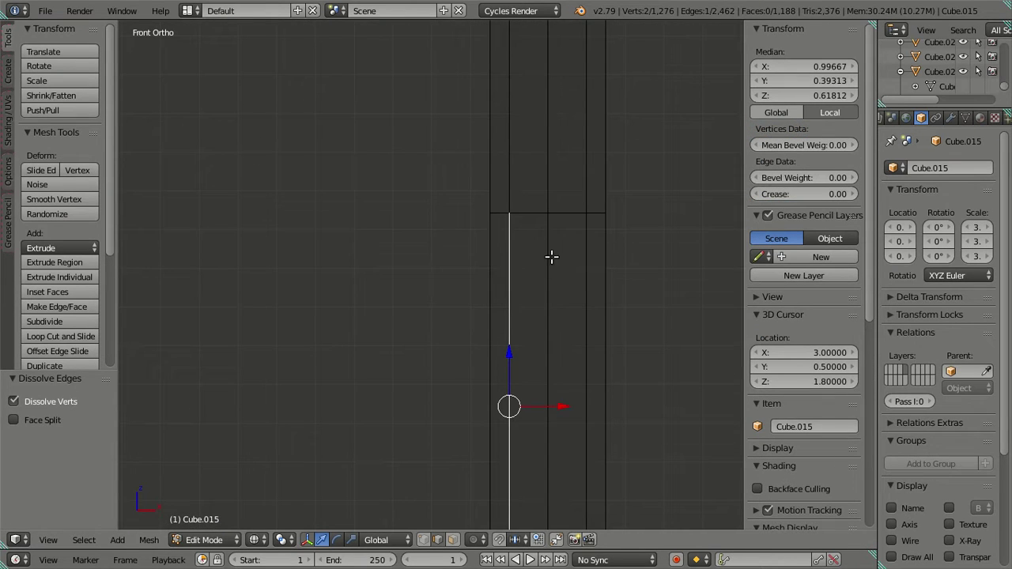
click(823, 67)
key(Escape)
key(a)
middle_drag(693, 140, 479, 278)
Extrude the small circle's vertex loop in place.
alt+right_click(482, 278)
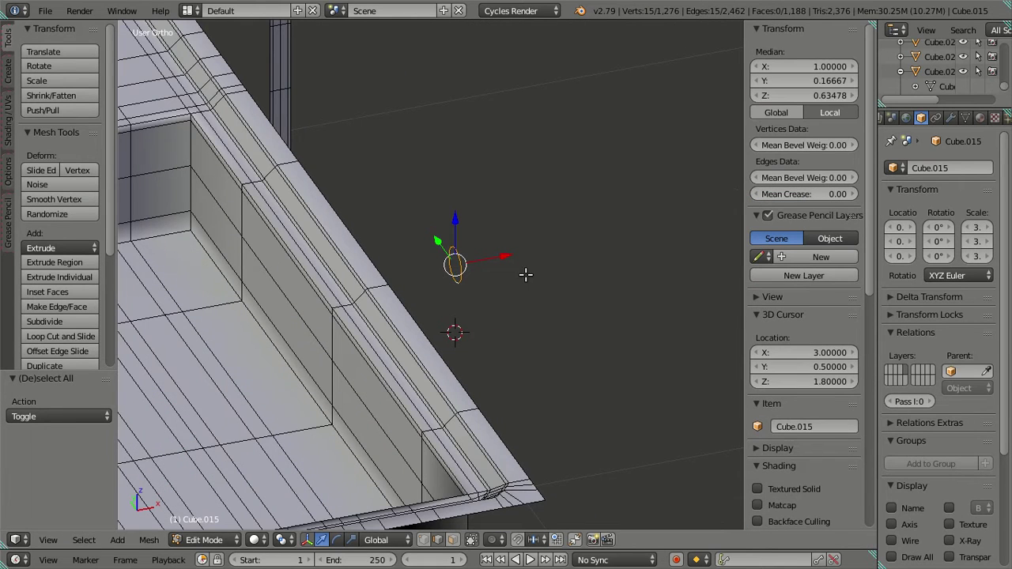
key(e)
key(Escape)
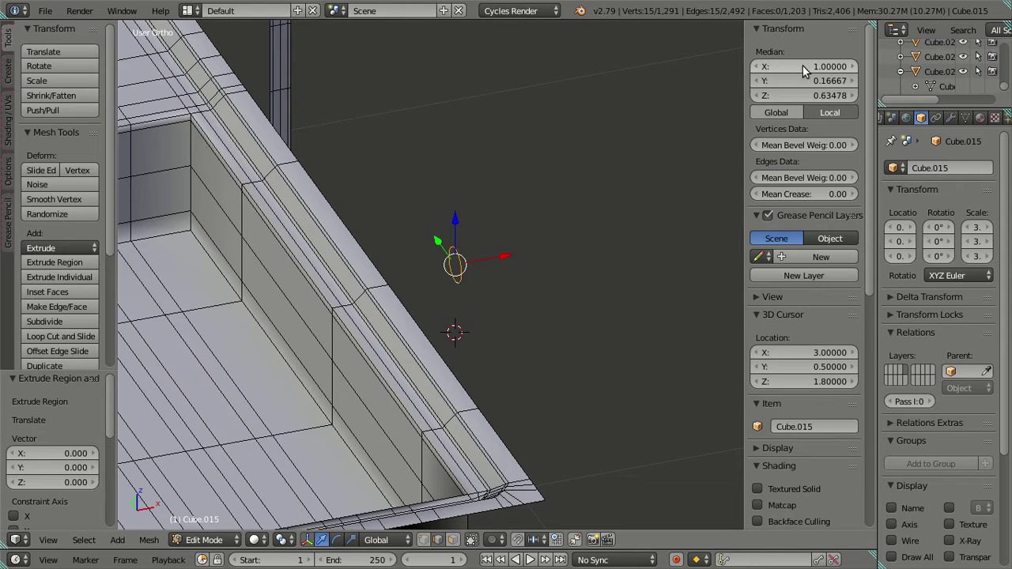
scroll(558, 258, up, 3)
key(a)
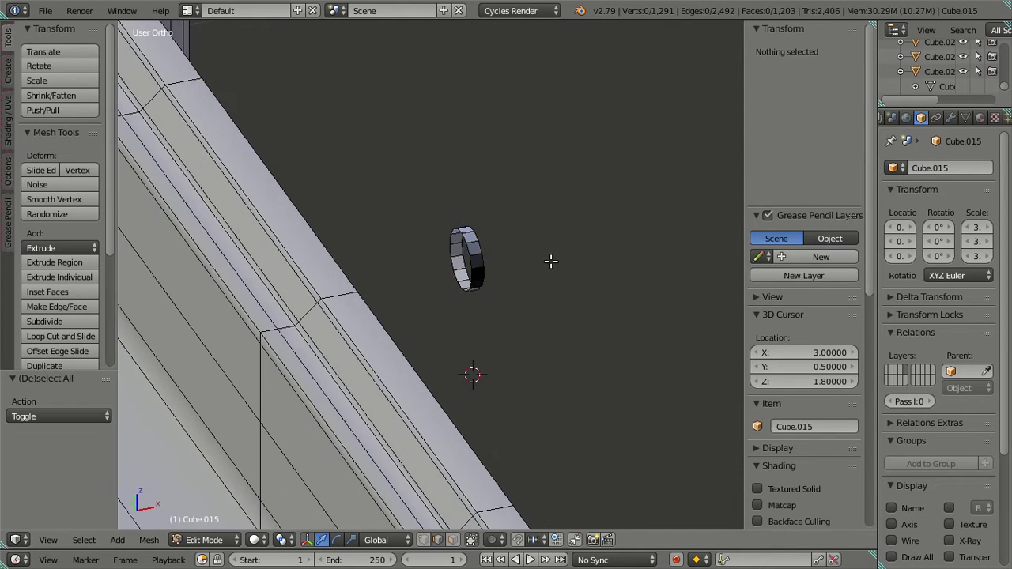
scroll(551, 260, up, 3)
middle_drag(458, 251, 546, 316)
In wireframe left view, extrude a ring loop and scale it to 0.8.
alt+right_click(452, 289)
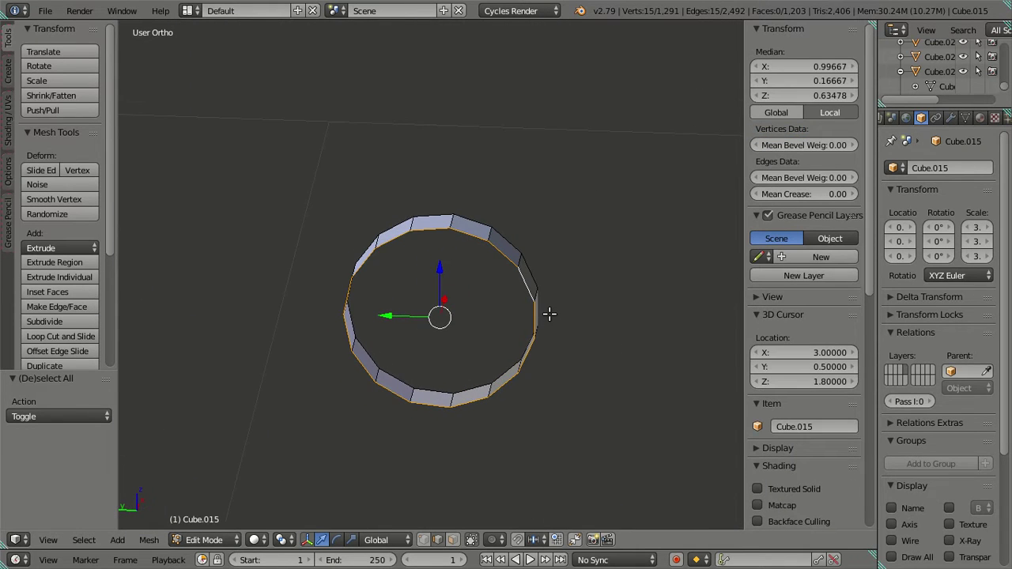
key(ctrl+KP_3)
key(z)
ctrl+scroll(605, 305, down, 2)
key(e)
text(s.8)
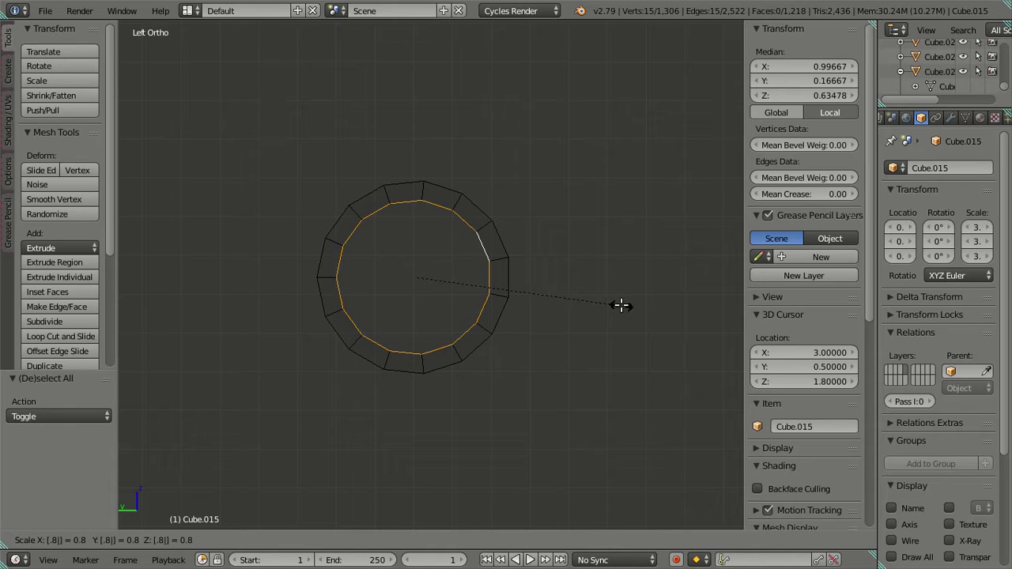
key(Return)
Extrude the ring loop again and shift it -0.033 along X.
middle_drag(622, 304, 544, 335)
key(e)
key(Escape)
middle_drag(486, 364, 423, 348)
mouse_move(378, 281)
mouse_down()
mouse_move(248, 266)
mouse_move(374, 281)
mouse_up()
scroll(481, 436, down, 8)
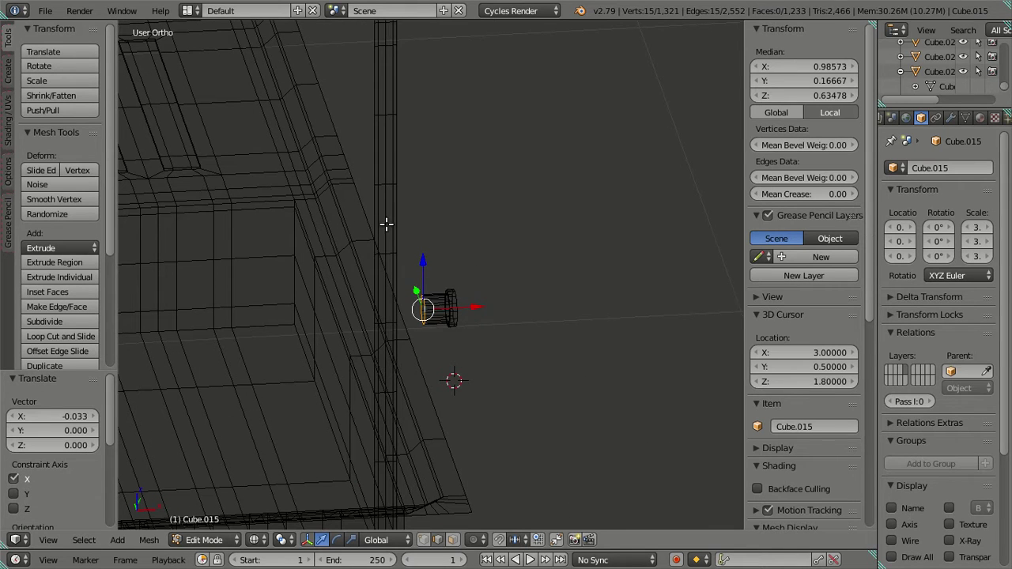
key(a)
right_click(373, 211)
shift+right_click(374, 217)
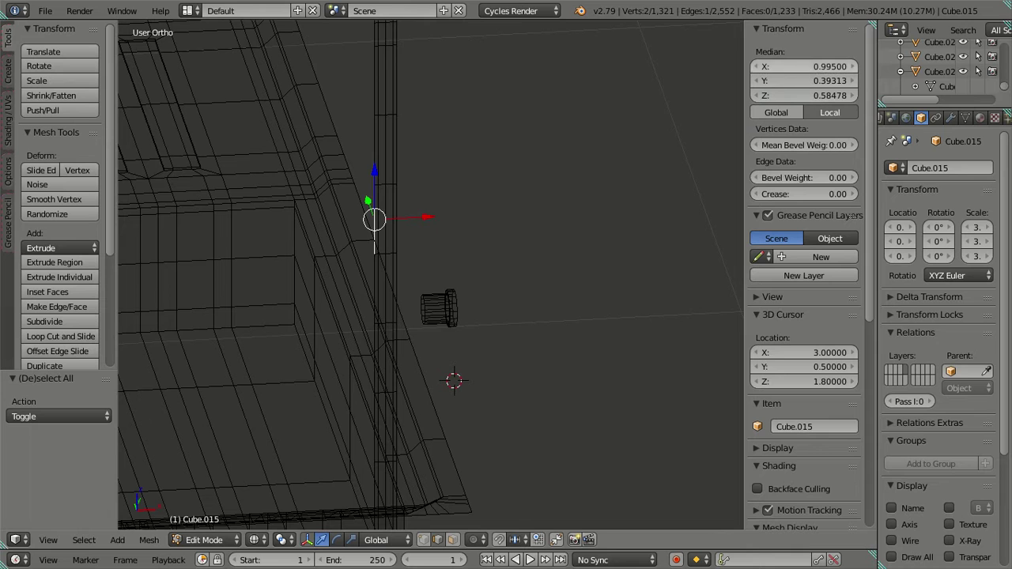
In solid shading, extrude the front inner ring loop as a 0.5-scale inset washer face.
key(a)
middle_drag(468, 350, 504, 359)
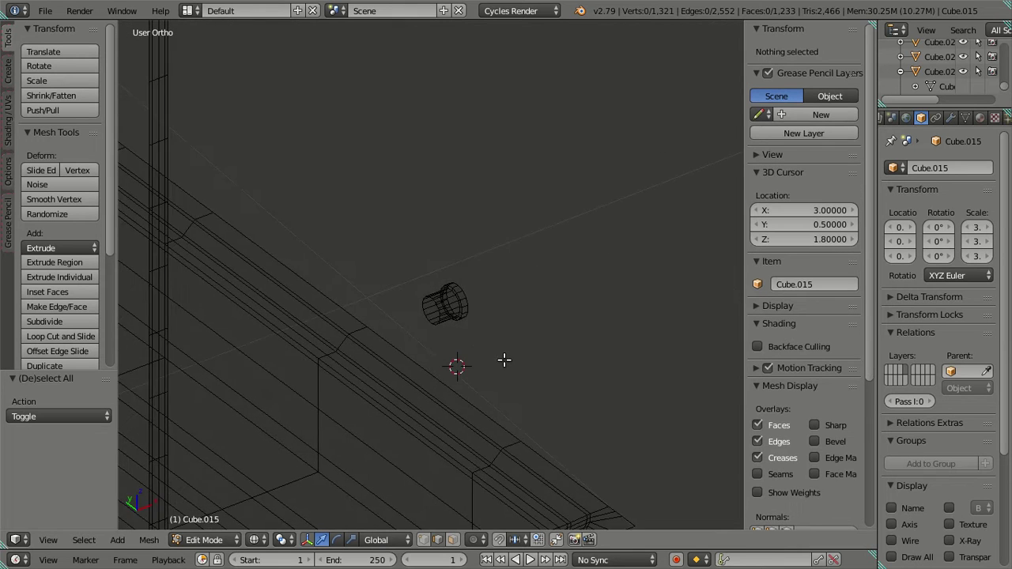
key(z)
scroll(474, 375, up, 7)
alt+right_click(459, 387)
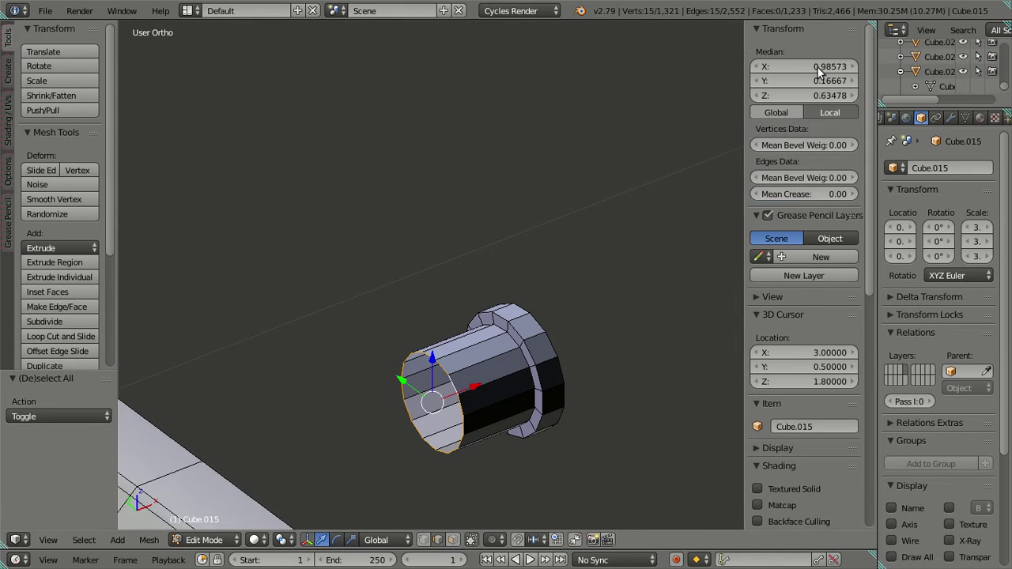
key(KP_4)
key(KP_4)
key(a)
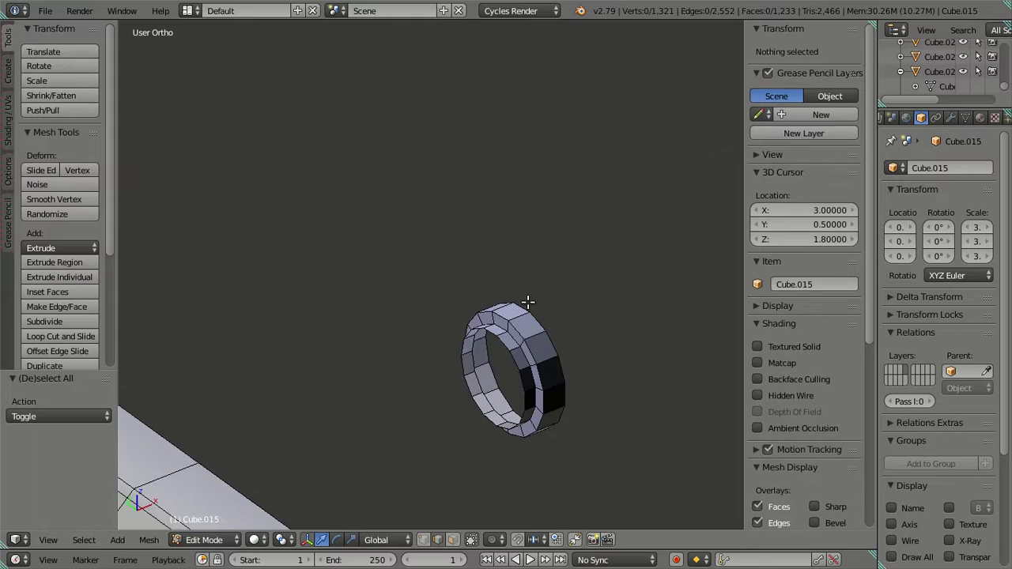
middle_drag(527, 432, 521, 330)
alt+right_click(534, 358)
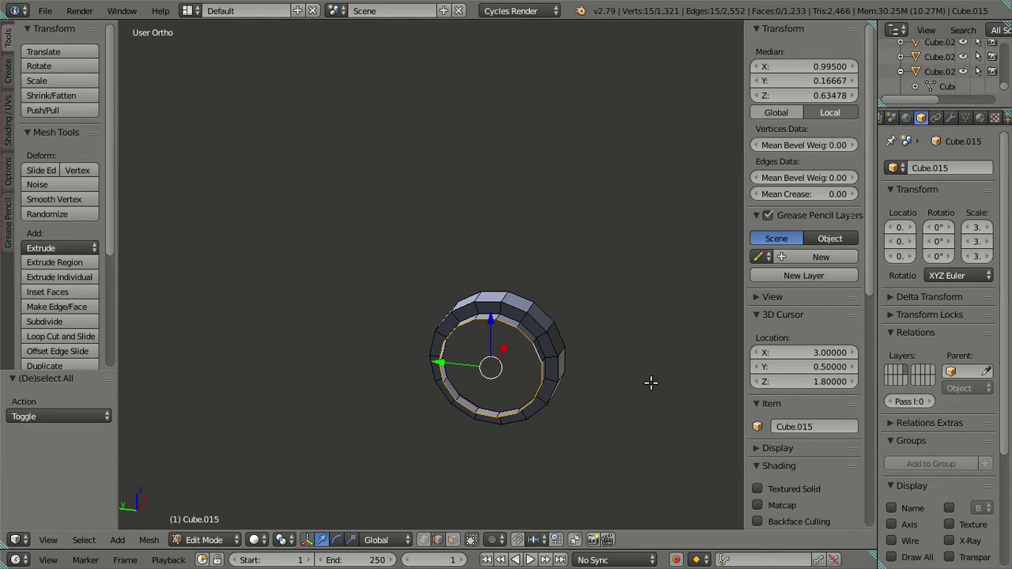
text(es)
text(0.5)
key(Return)
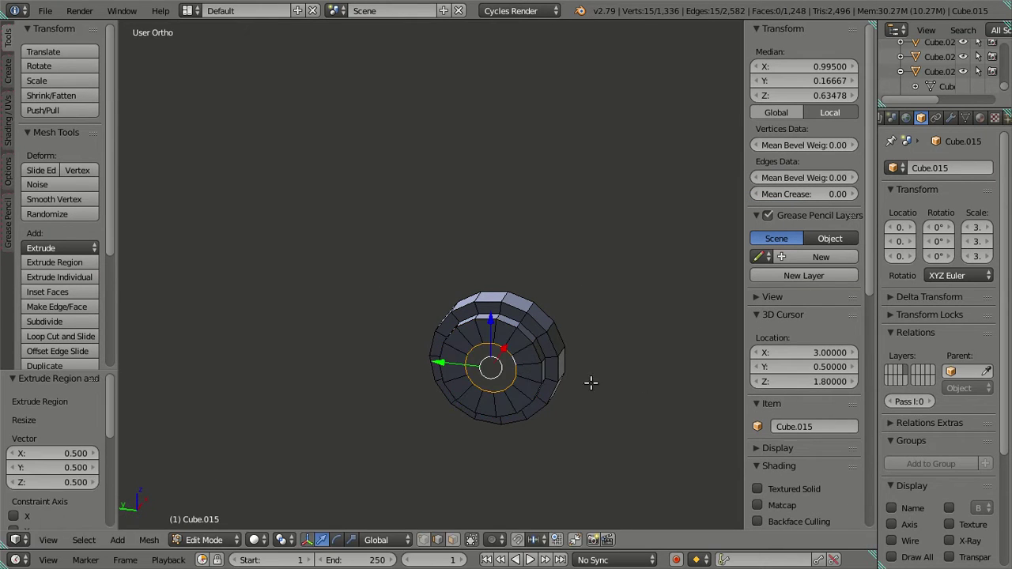
Select the washer's inner edge loop.
key(a)
middle_drag(527, 427, 522, 264)
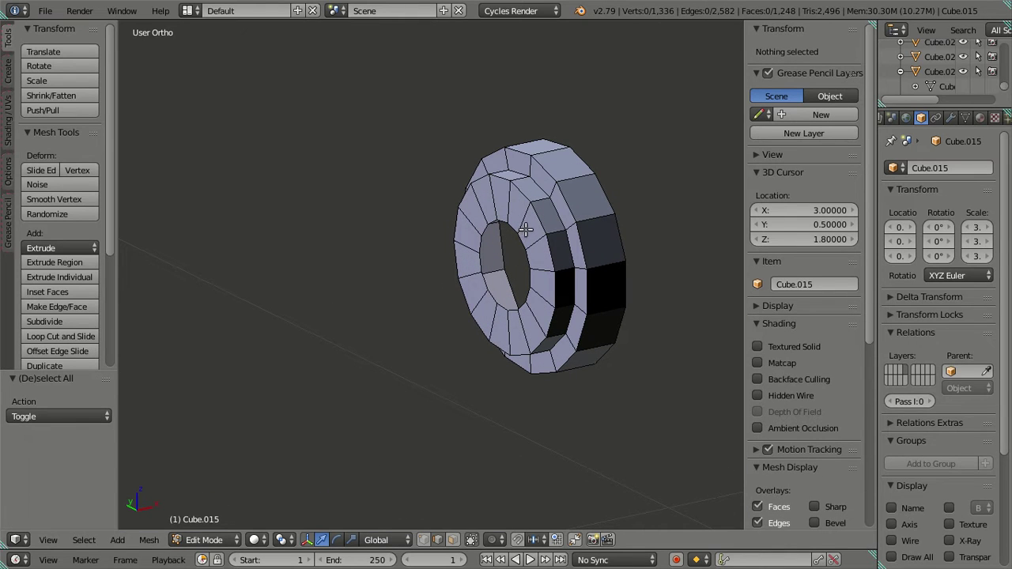
alt+right_click(546, 286)
middle_drag(554, 289, 655, 292)
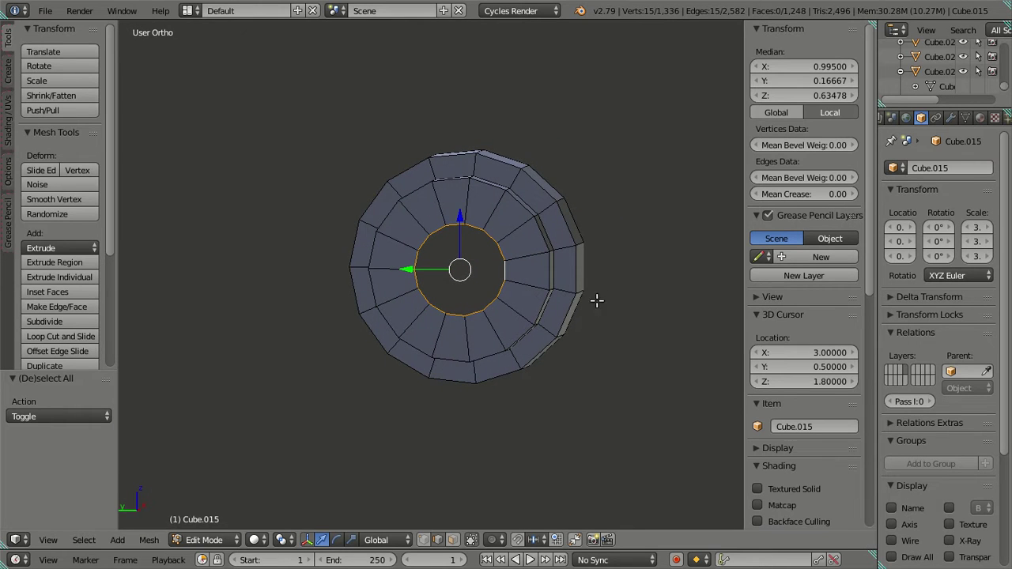
scroll(617, 296, down, 10)
middle_drag(608, 296, 517, 267)
scroll(558, 316, up, 6)
scroll(506, 289, up, 3)
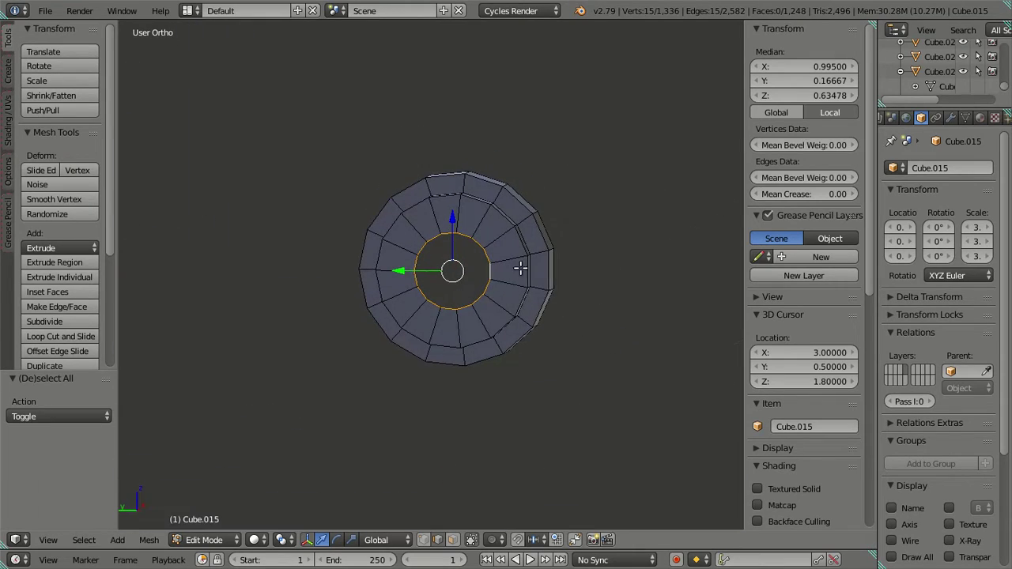
Try scaling the inner loop to 0.5, then cancel and undo the attempt.
text(s.5)
key(Escape)
key(s)
key(Escape)
key(ctrl+z)
key(ctrl+z)
key(ctrl+z)
key(ctrl+z)
key(ctrl+z)
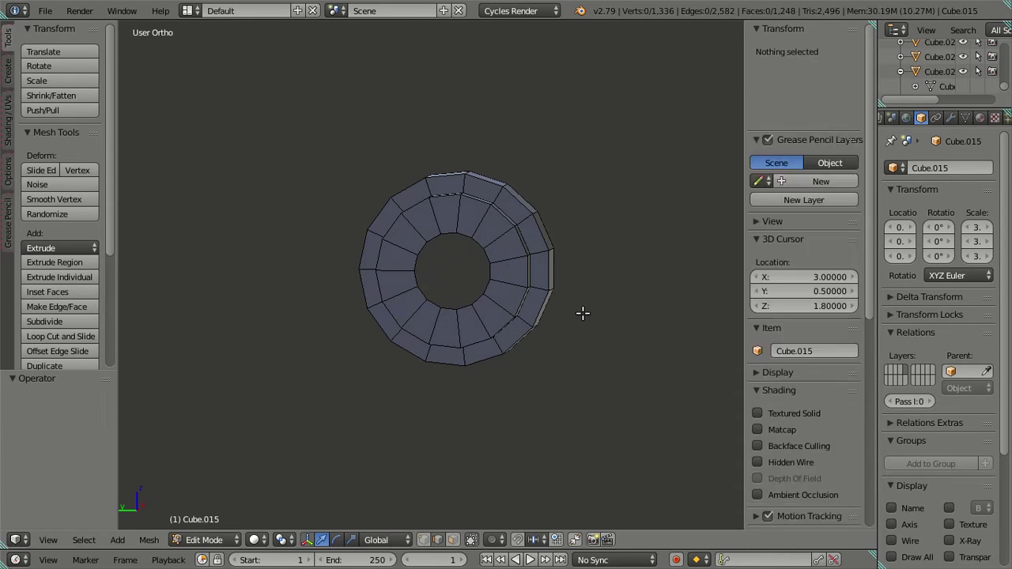
key(r)
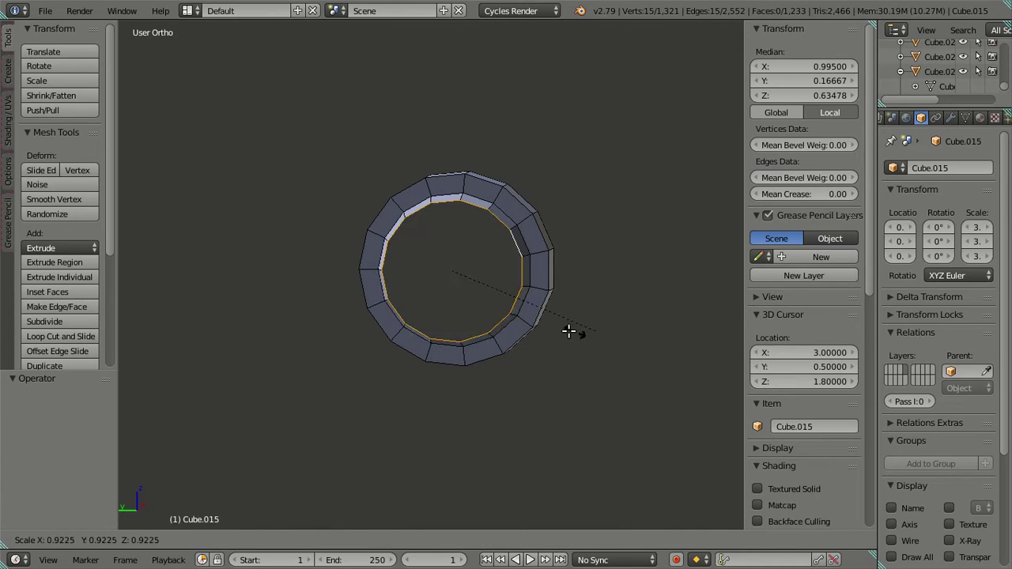
key(Escape)
Extrude the inner loop as an inset scaled to 0.75.
middle_drag(576, 345, 605, 353)
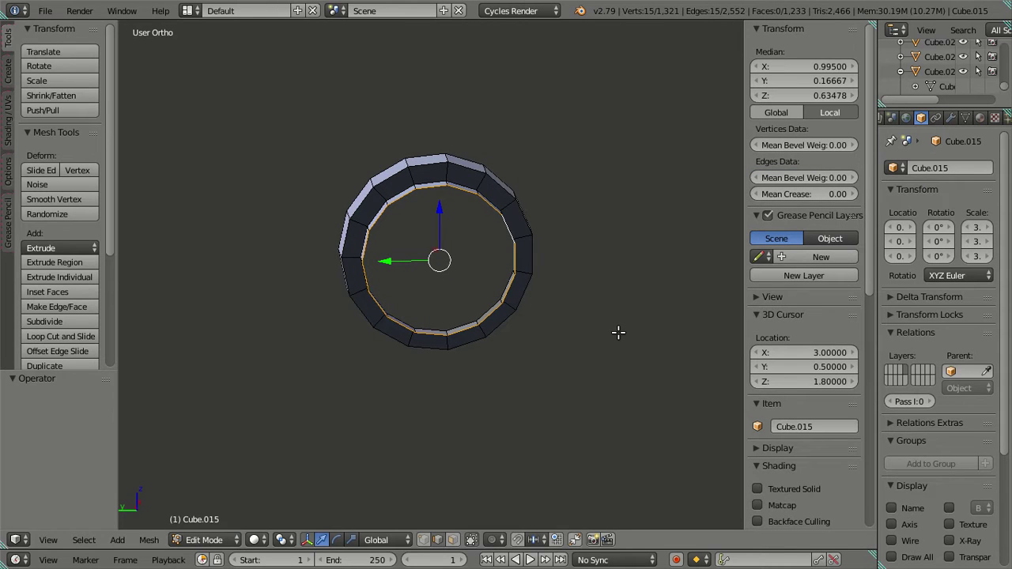
text(s.7)
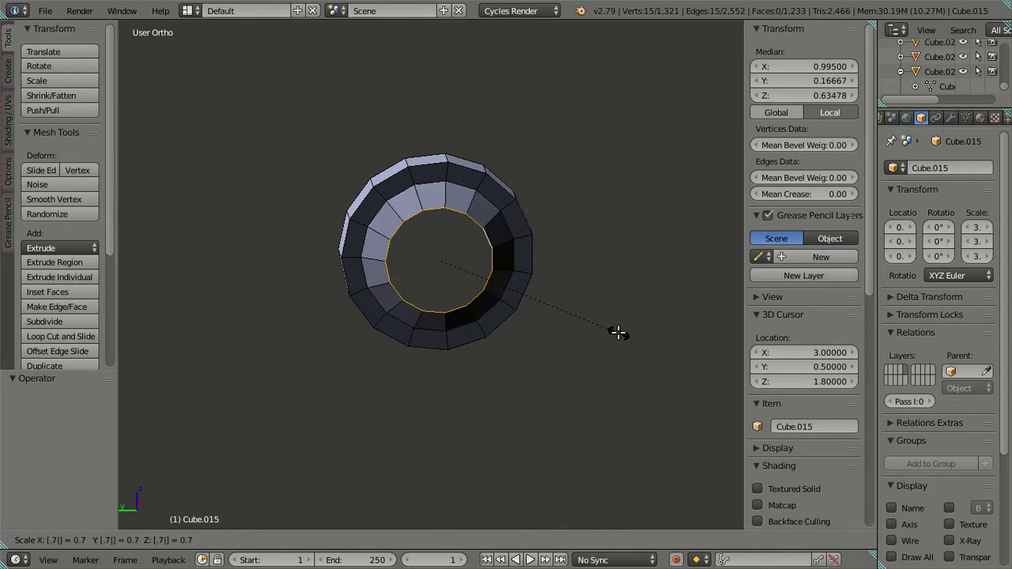
text(5)
key(Return)
middle_drag(612, 327, 554, 311)
key(ctrl+z)
text(e)
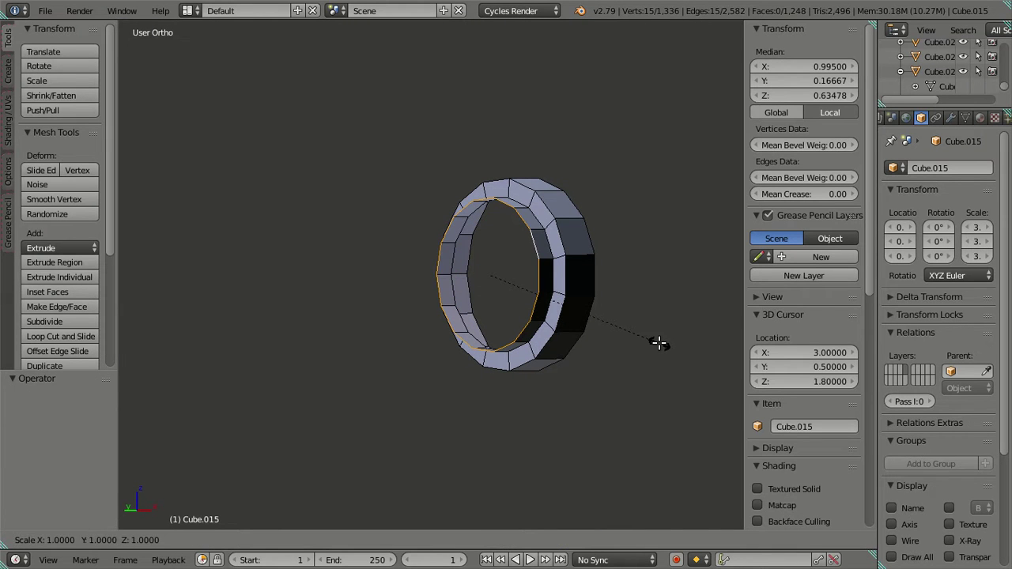
text(s.75)
key(Return)
Extrude the inner loop again and pull the new tube outward along X.
middle_drag(444, 315, 500, 336)
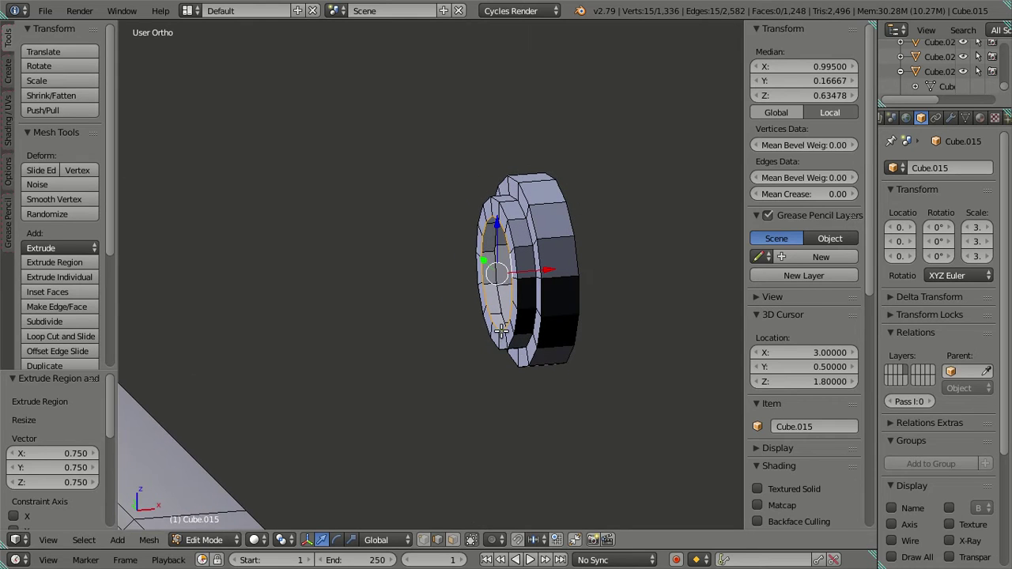
key(e)
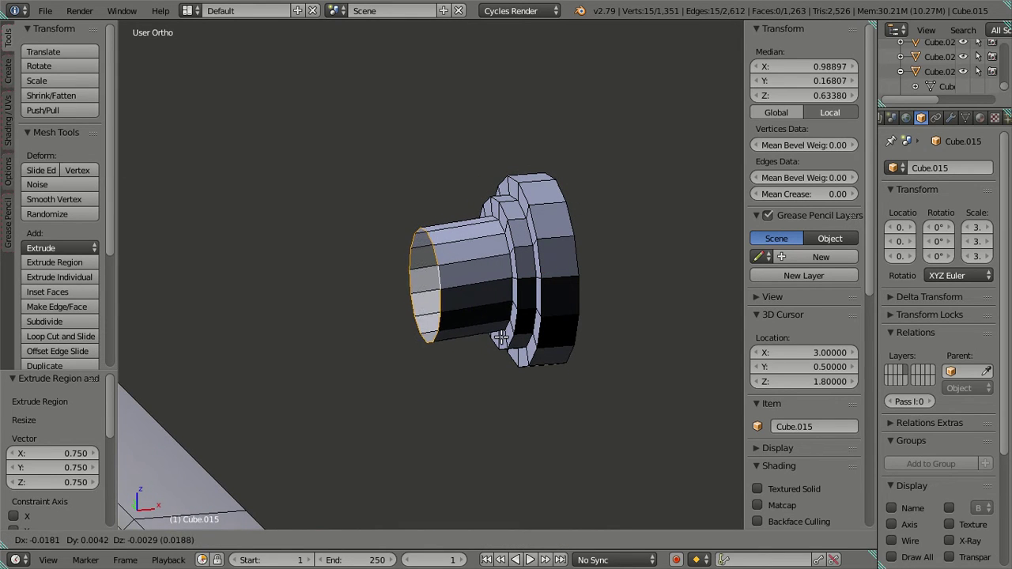
right_click(508, 299)
key(g)
key(x)
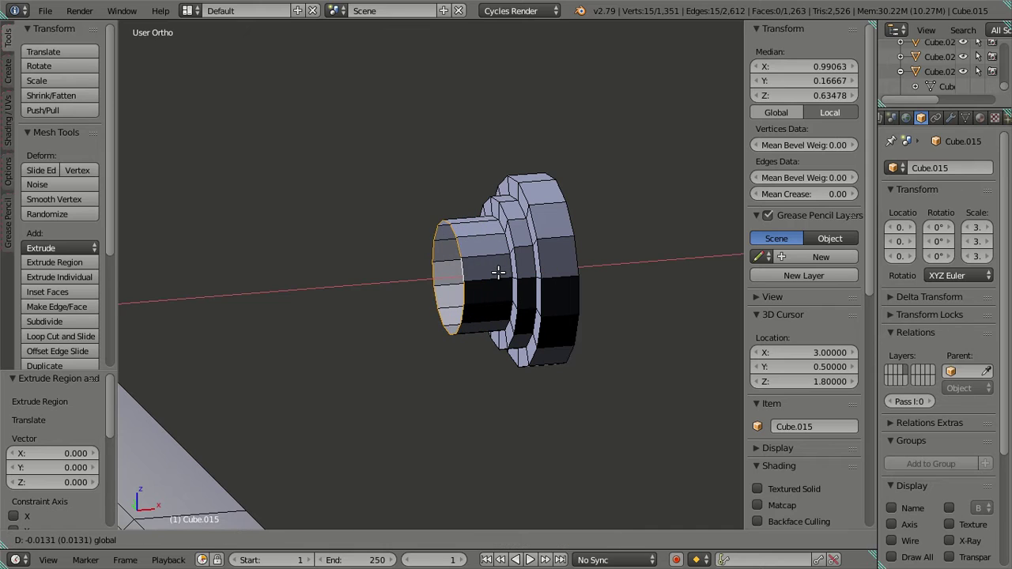
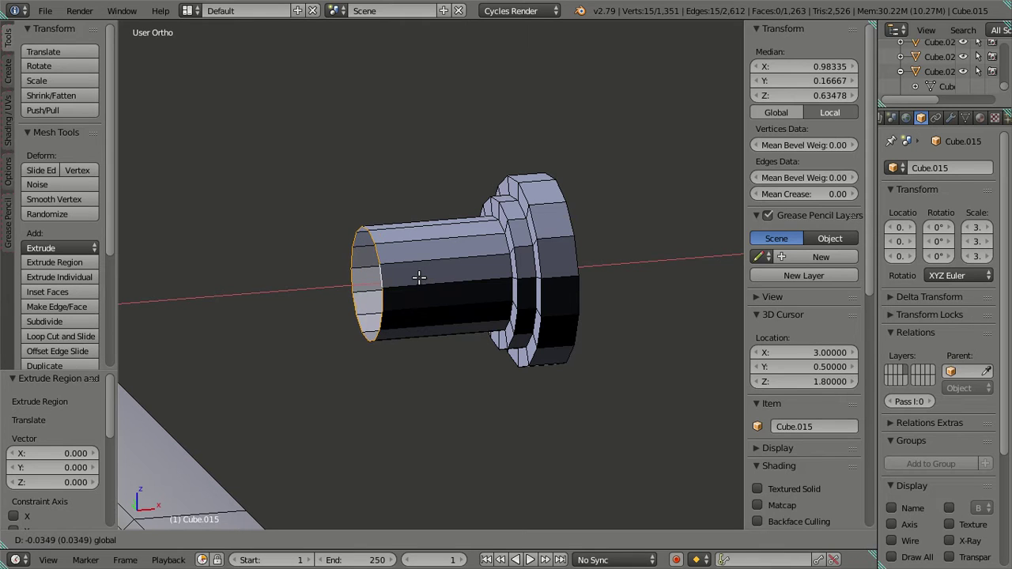
Move the sleeve's end loop 0.03 units along negative X.
key(minus)
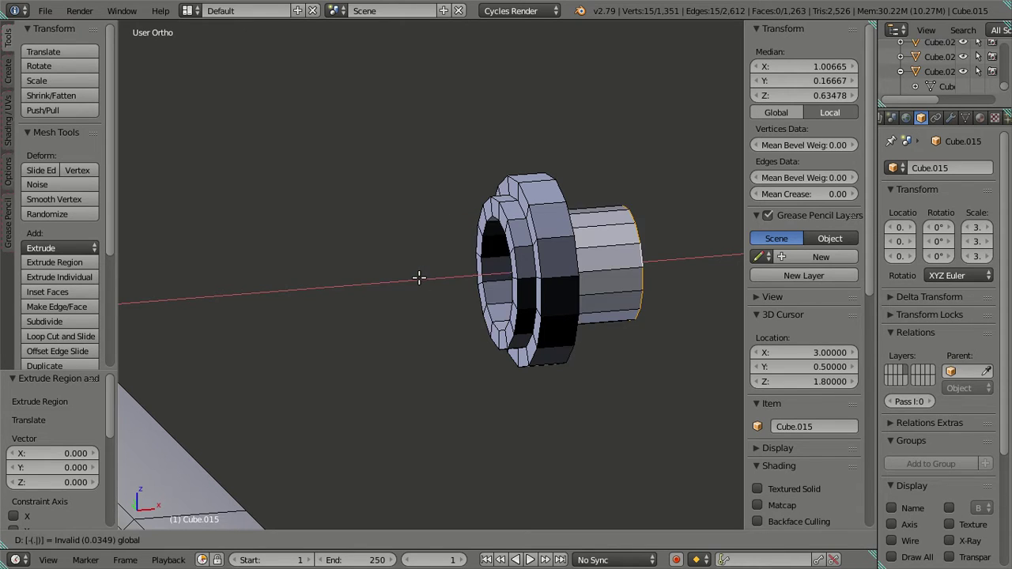
text(0.03)
key(Return)
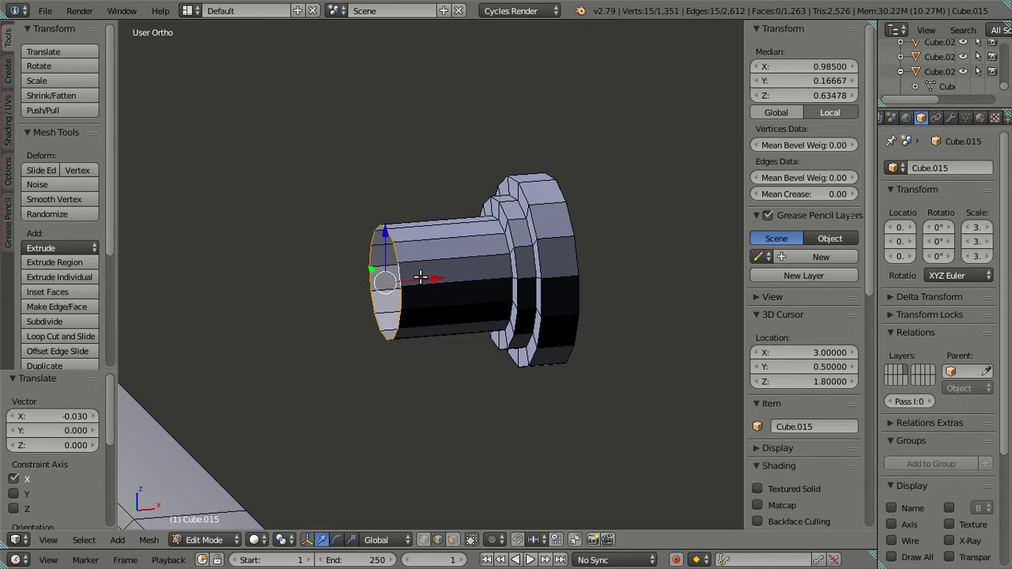
scroll(419, 276, down, 6)
middle_drag(553, 407, 499, 359)
scroll(499, 358, up, 3)
Copy a vertical edge's median X and paste it onto the end loop (X 0.98667).
key(a)
right_click(420, 427)
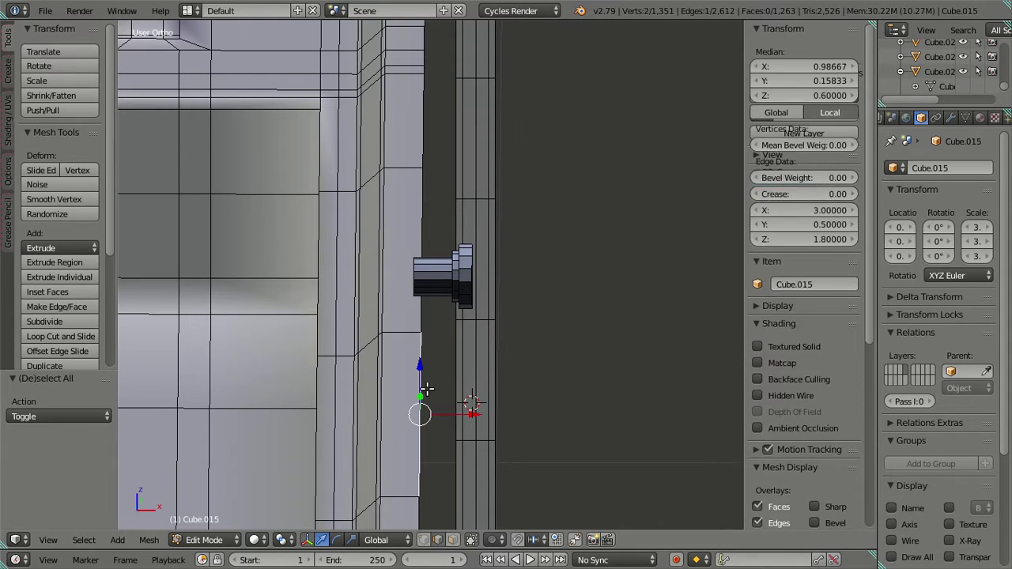
click(792, 67)
key(Escape)
key(a)
middle_drag(501, 284, 508, 330)
scroll(382, 305, up, 3)
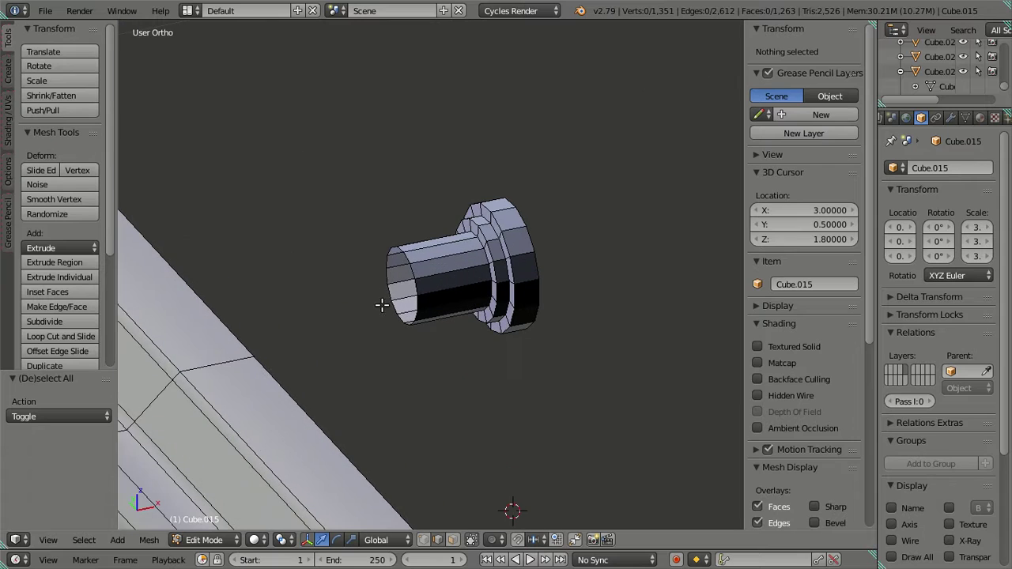
alt+right_click(411, 270)
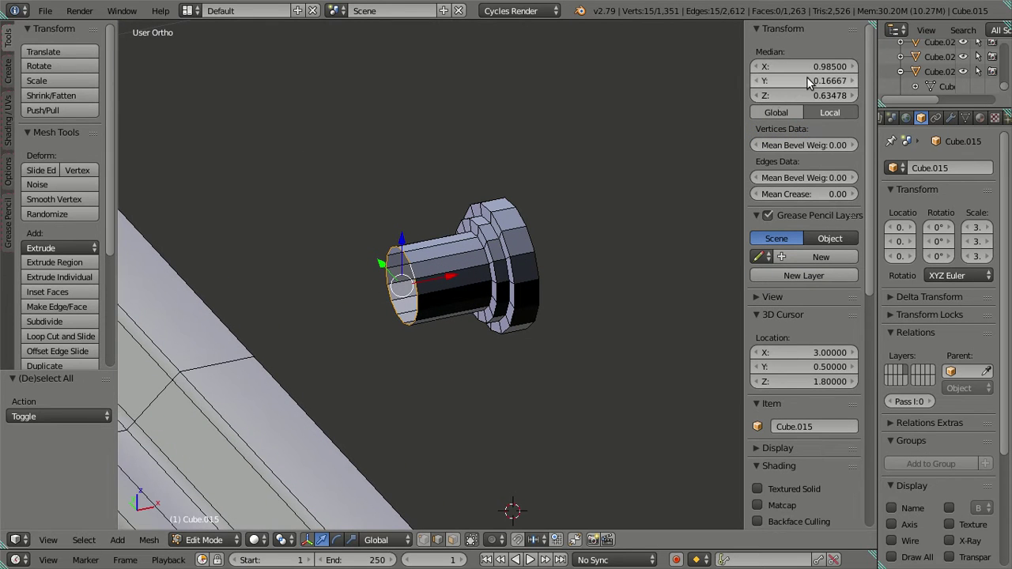
text(0.98667)
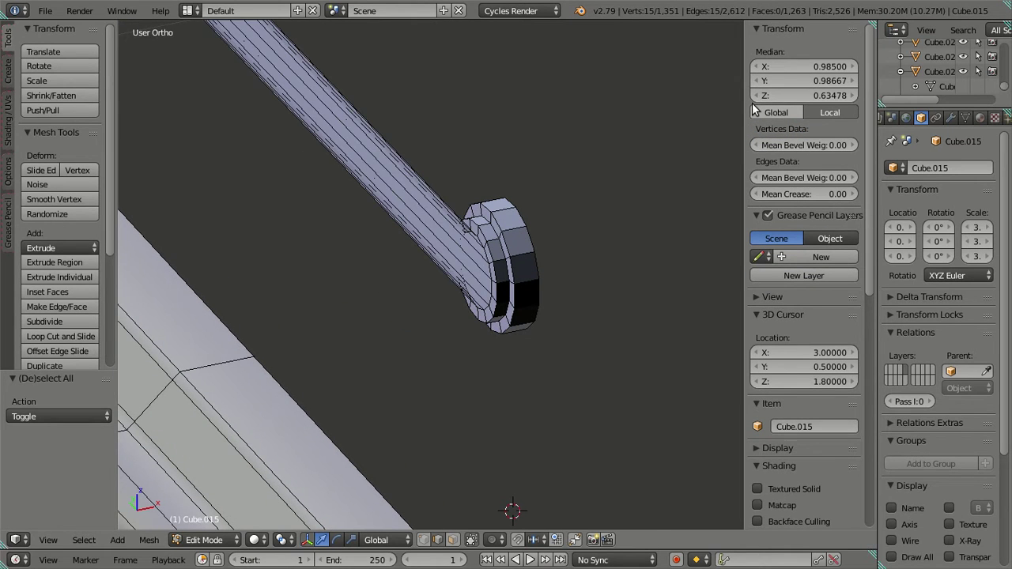
key(ctrl+z)
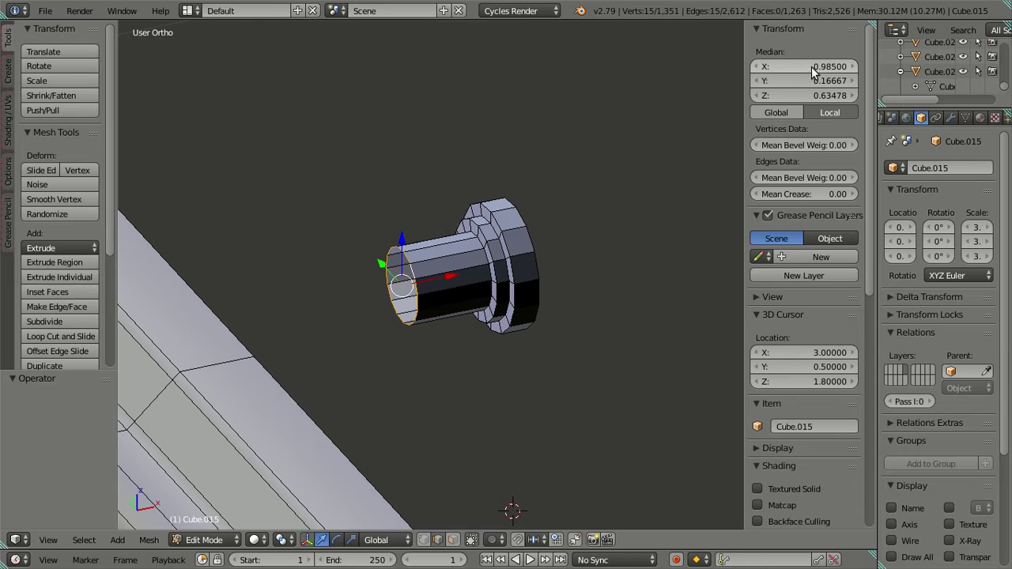
key(ctrl+v)
middle_drag(490, 261, 566, 262)
Inset the sleeve's inner opening with rings scaled 0.9 and 0.5, then fill the centre face.
scroll(566, 304, up, 2)
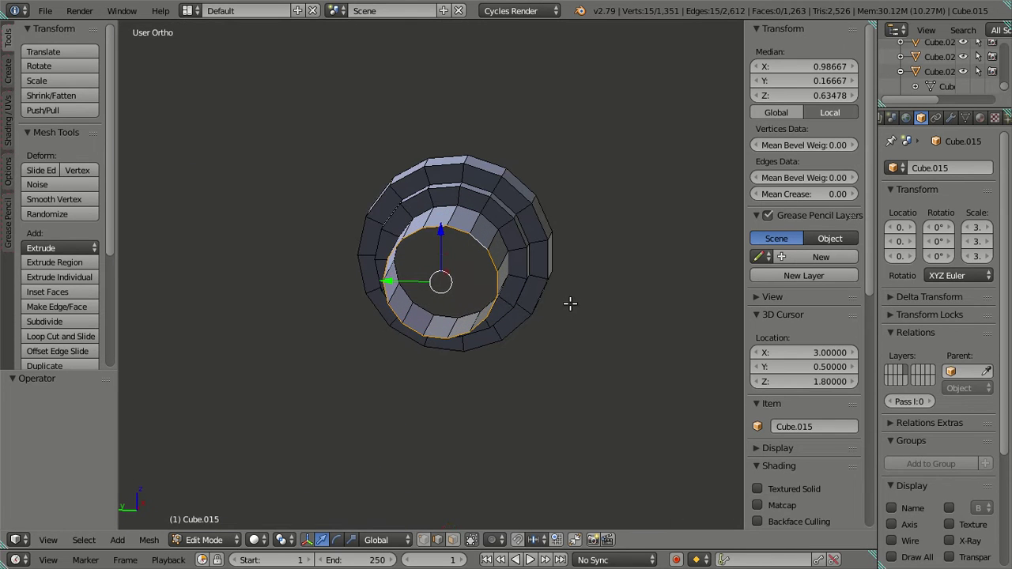
text(es.9)
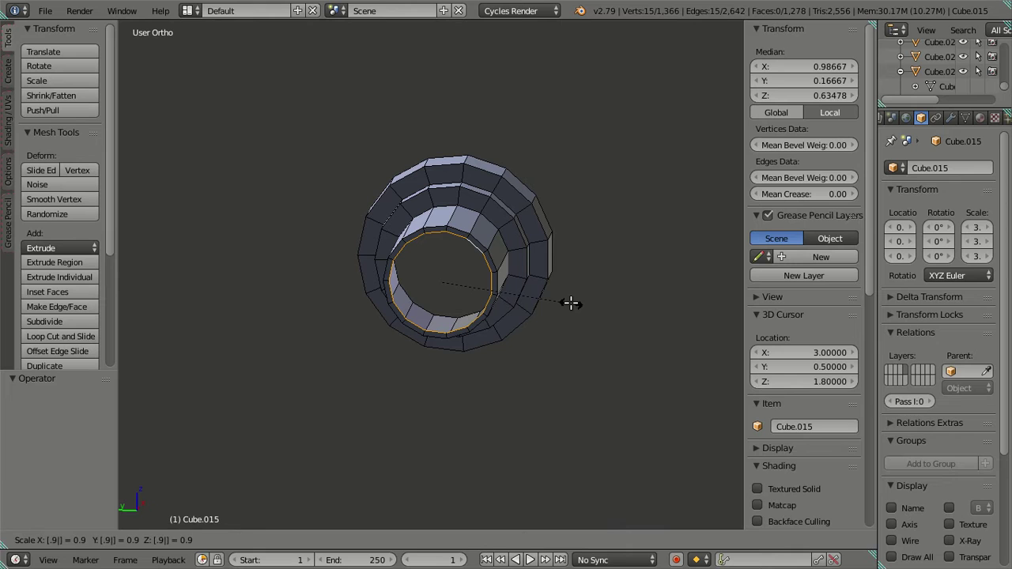
key(Return)
text(es.5)
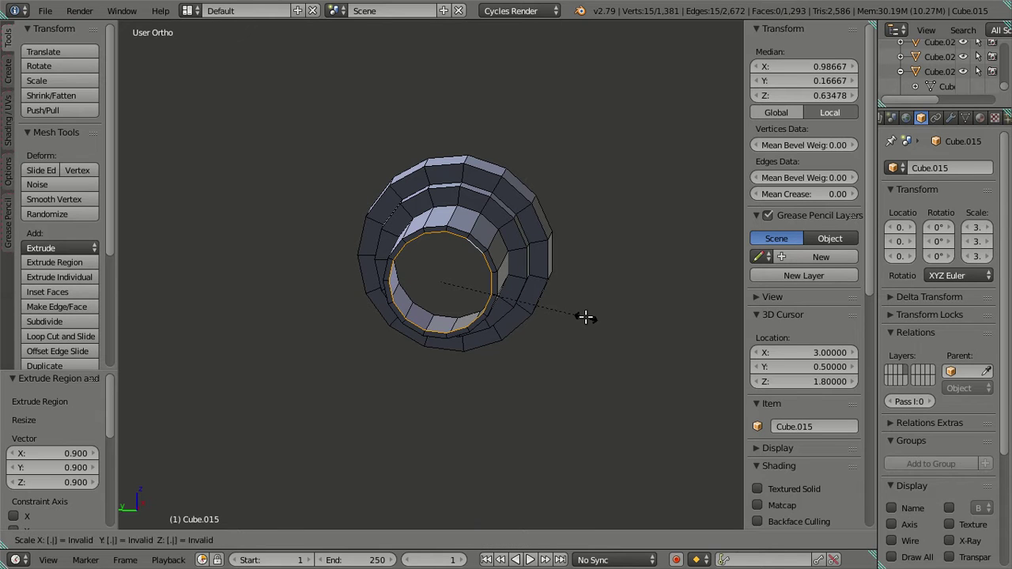
key(Return)
key(f)
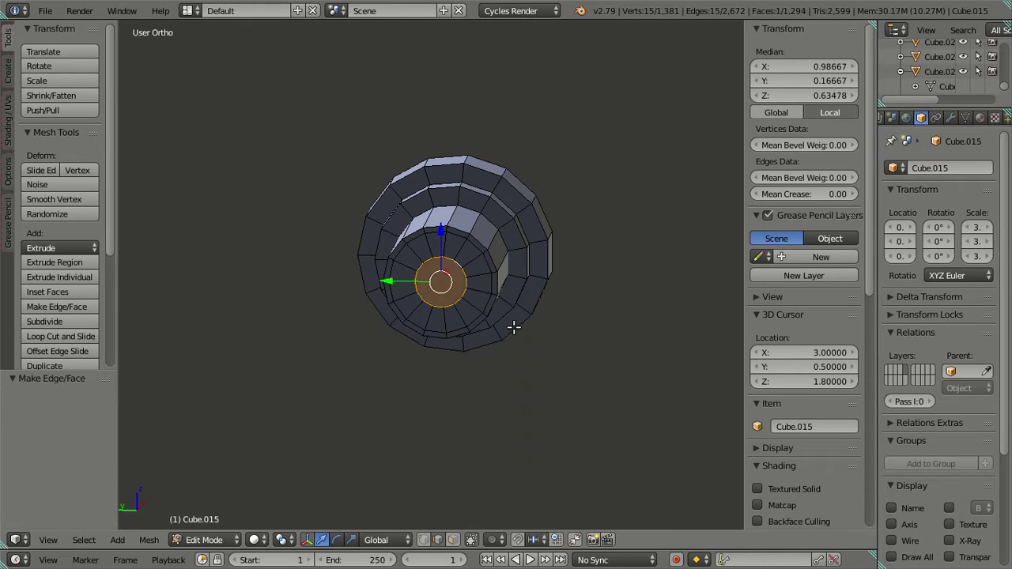
key(a)
middle_drag(533, 350, 330, 321)
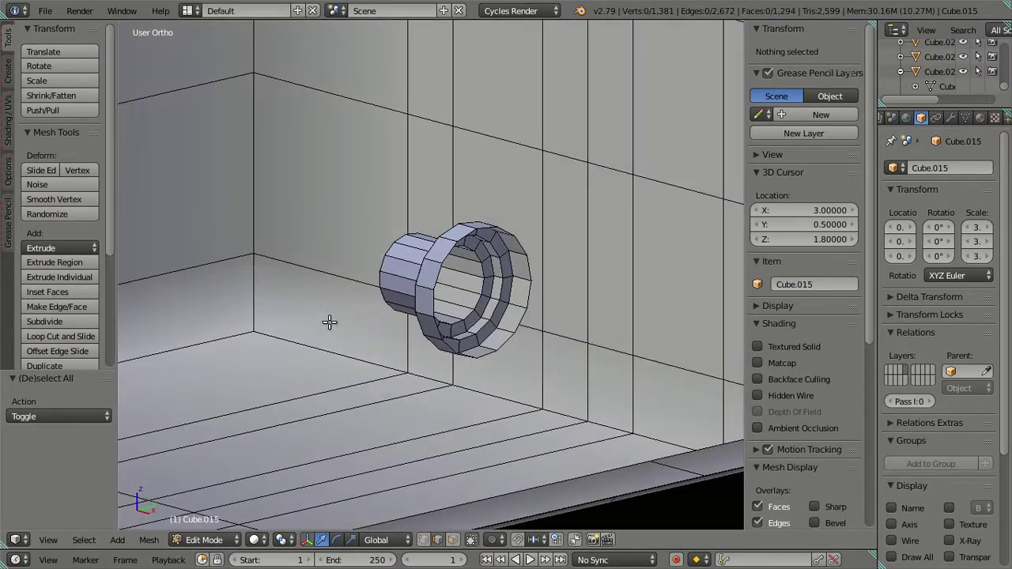
Extrude the large flange's outer rim loop into a lip scaled to 0.95.
scroll(330, 321, up, 3)
alt+right_click(598, 307)
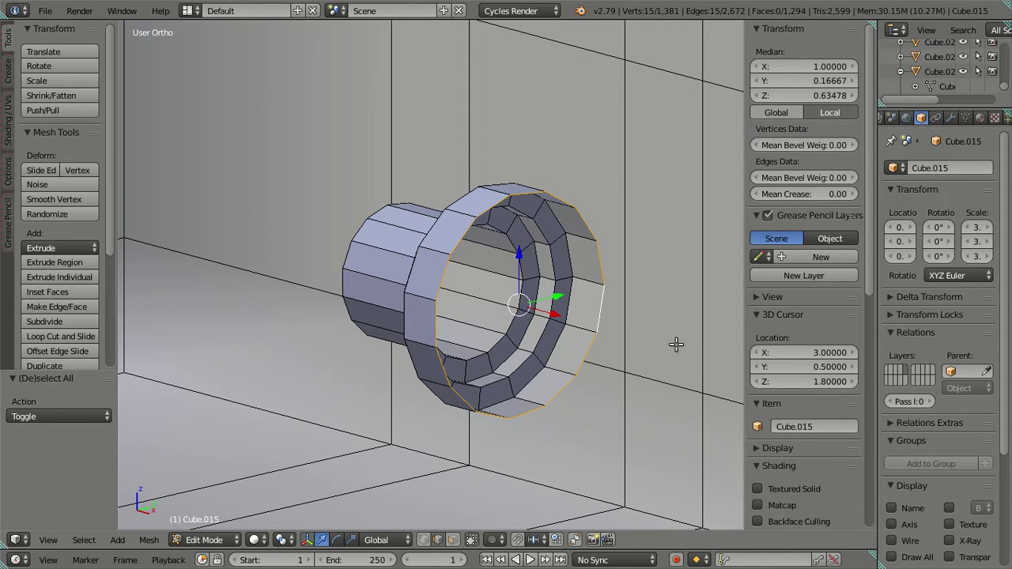
text(es.95)
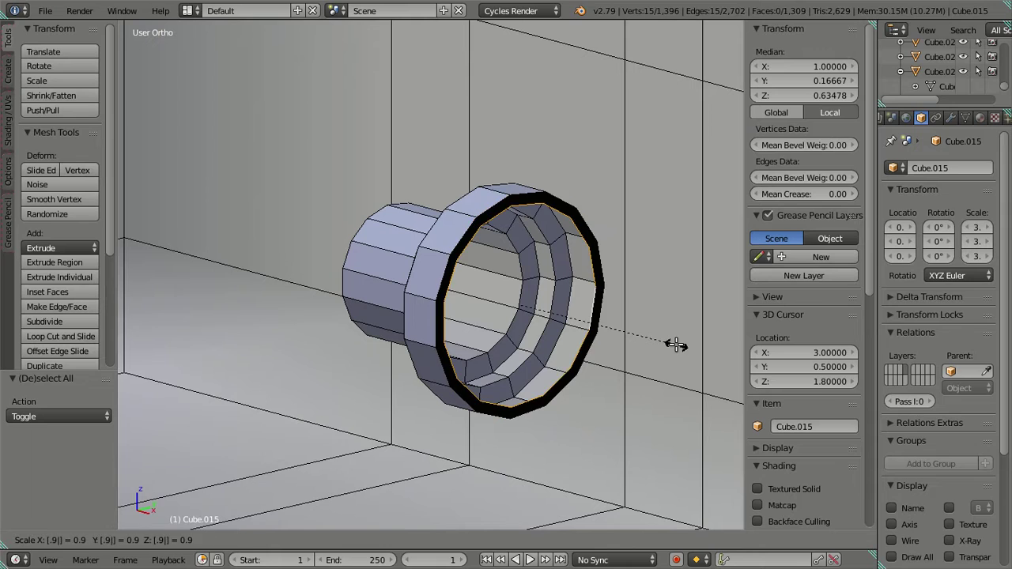
key(Return)
scroll(502, 311, up, 6)
key(a)
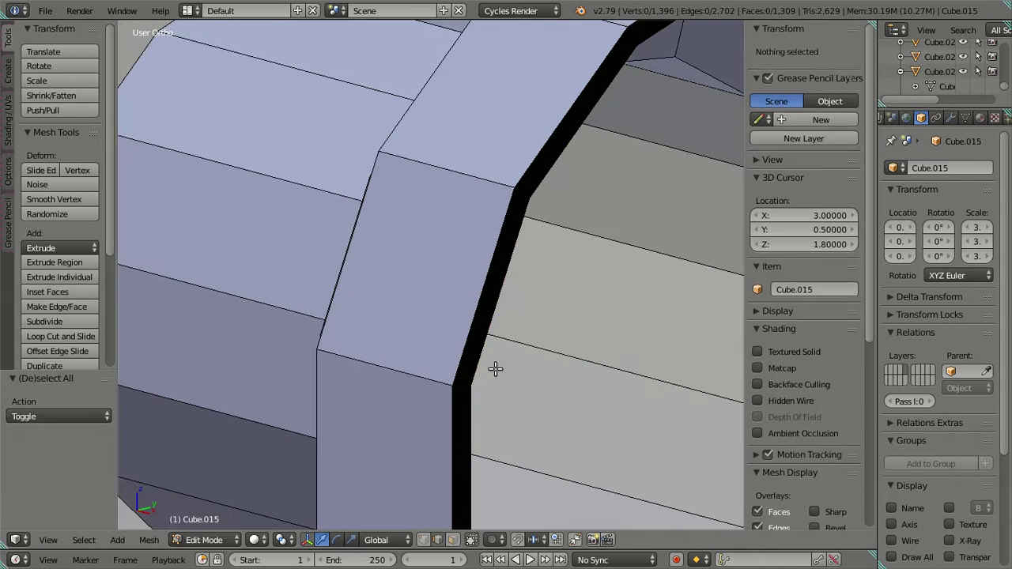
Add a centred edge loop around the flange rim.
key(ctrl+r)
click(459, 388)
right_click(458, 388)
scroll(459, 388, down, 6)
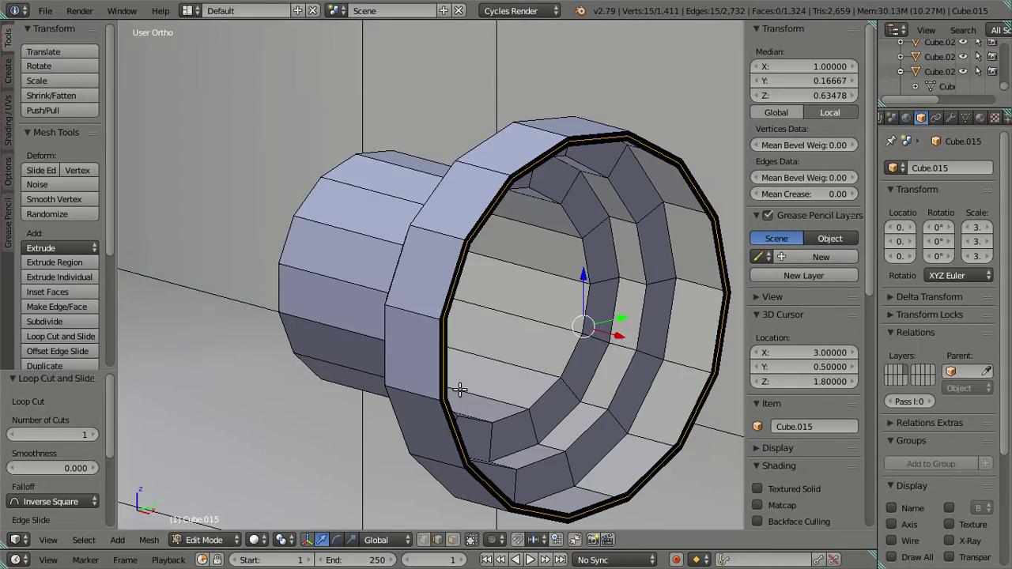
key(a)
middle_drag(433, 377, 435, 340)
middle_drag(461, 301, 414, 298)
scroll(515, 282, up, 3)
scroll(403, 289, up, 3)
scroll(410, 240, up, 2)
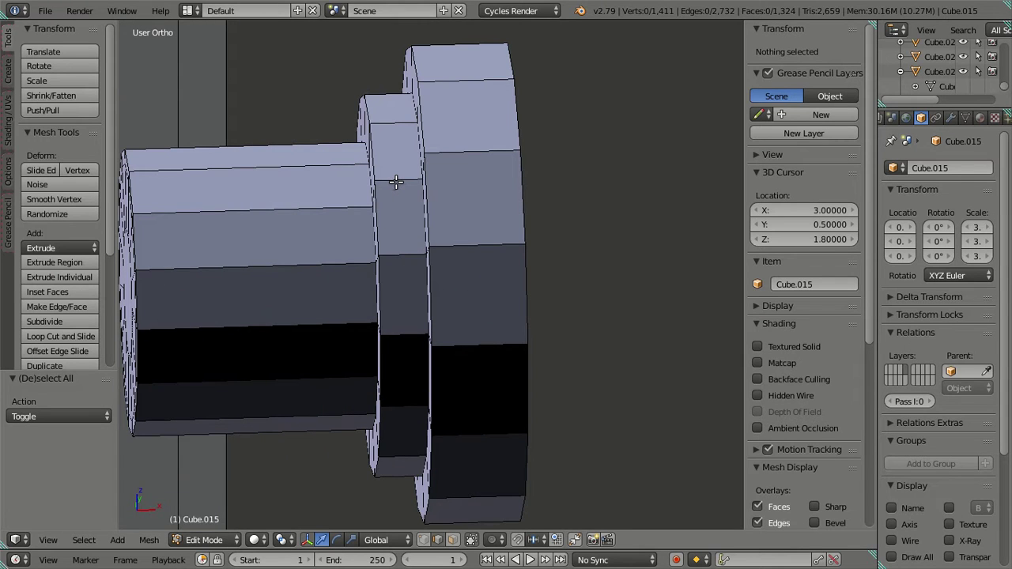
Add a support loop on the large flange, slid against its edge and nudged 0.0005 along X.
key(ctrl+r)
click(452, 163)
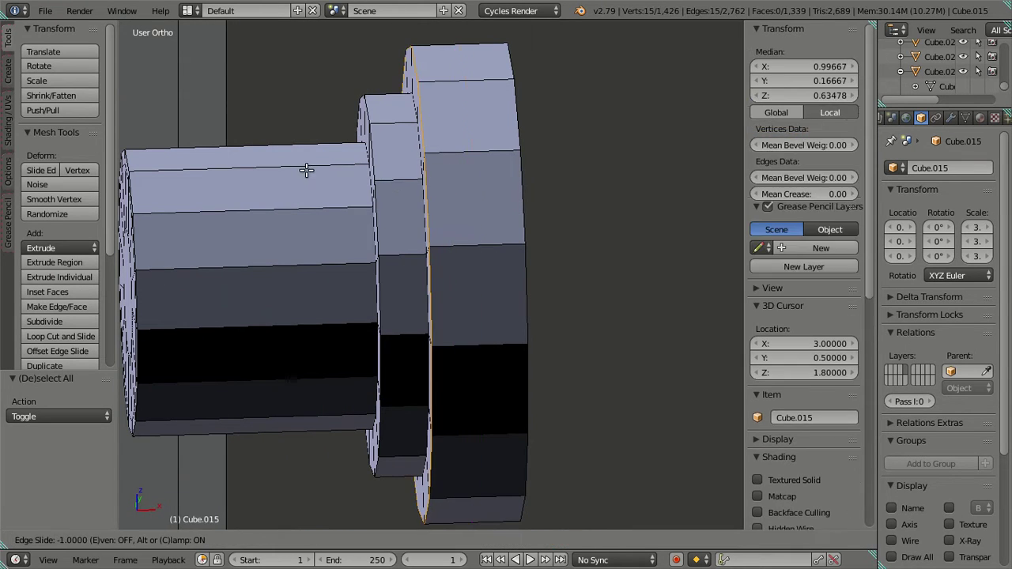
click(252, 171)
drag(469, 283, 473, 284)
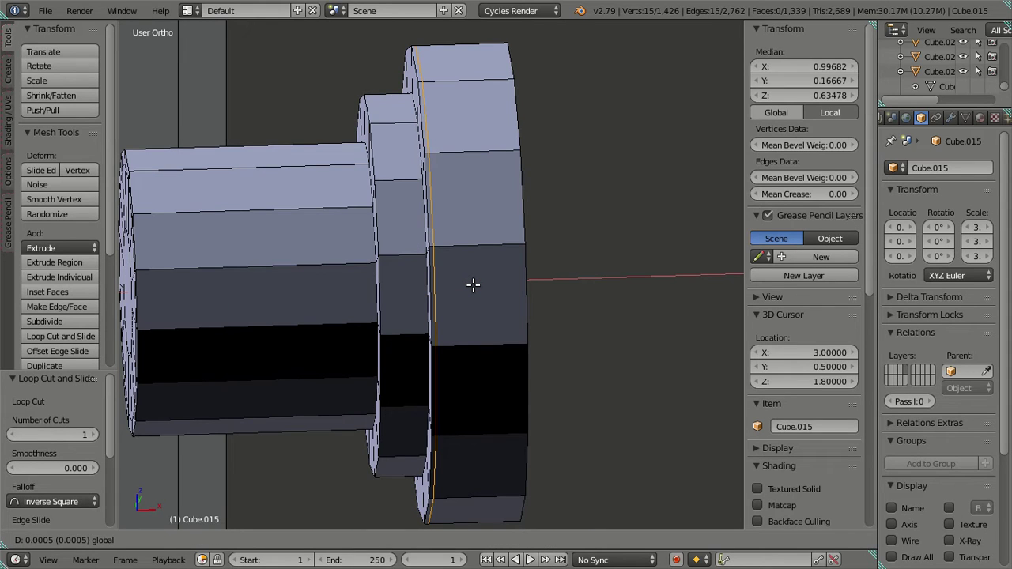
text(.005)
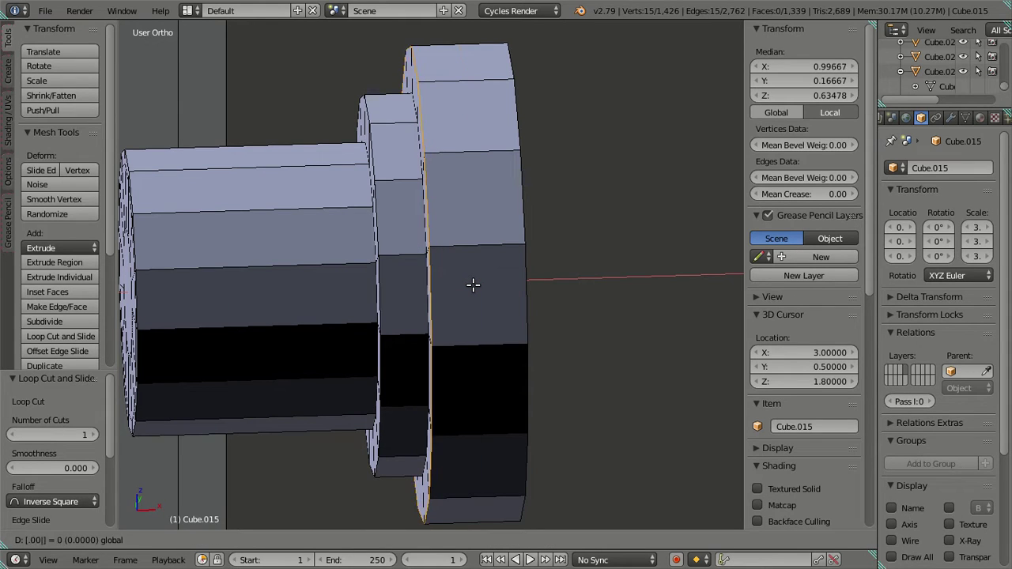
key(Escape)
key(g)
key(g)
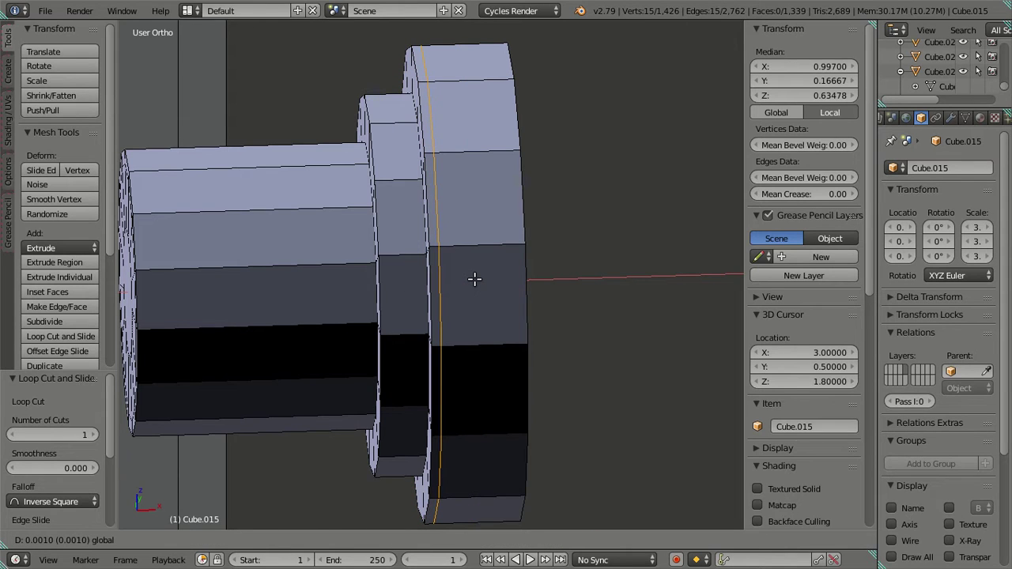
text(.0005)
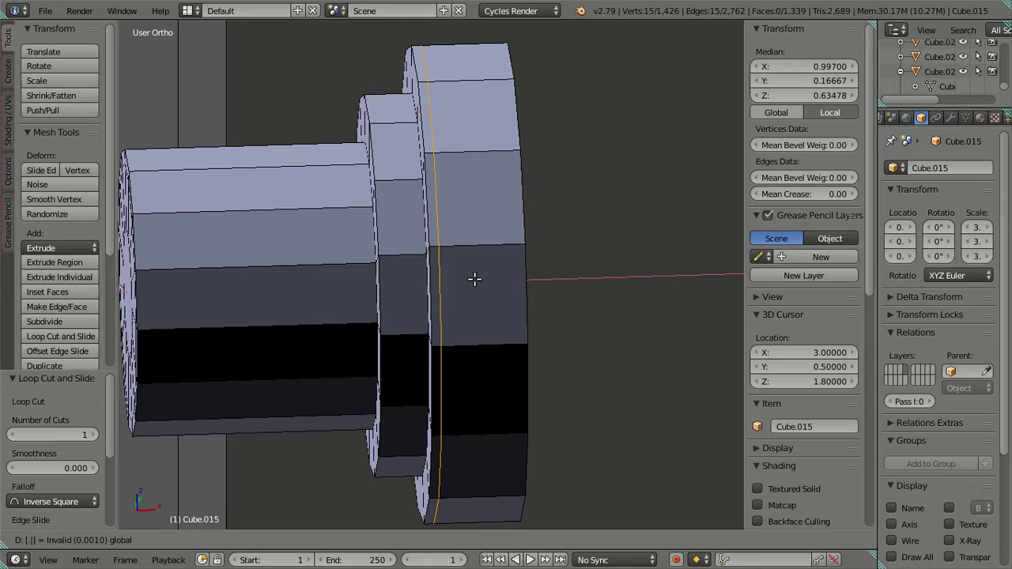
key(Escape)
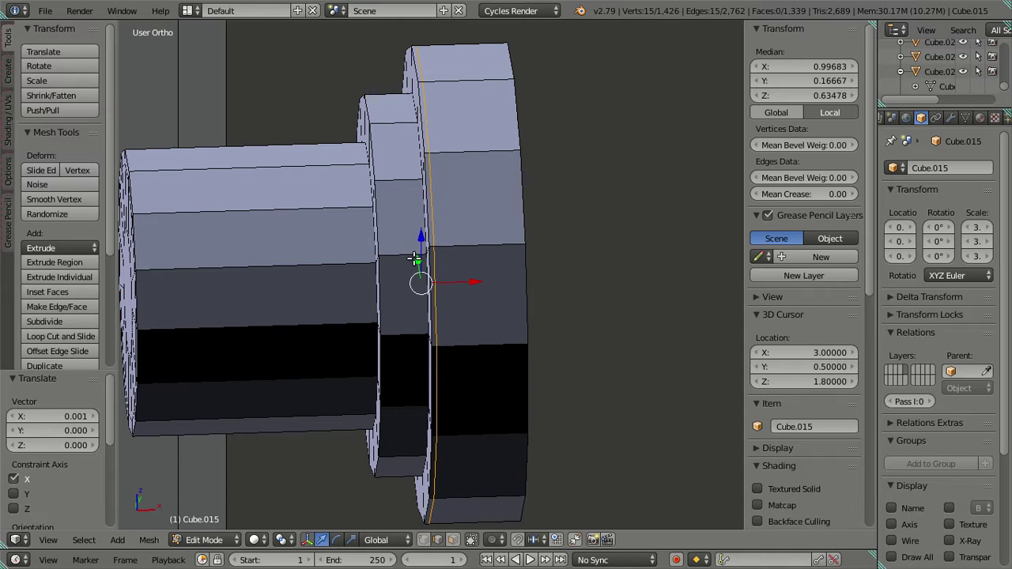
Add a support loop on the middle ring and offset it slightly along X.
key(ctrl+r)
right_click(406, 274)
key(g)
key(g)
text(.00)
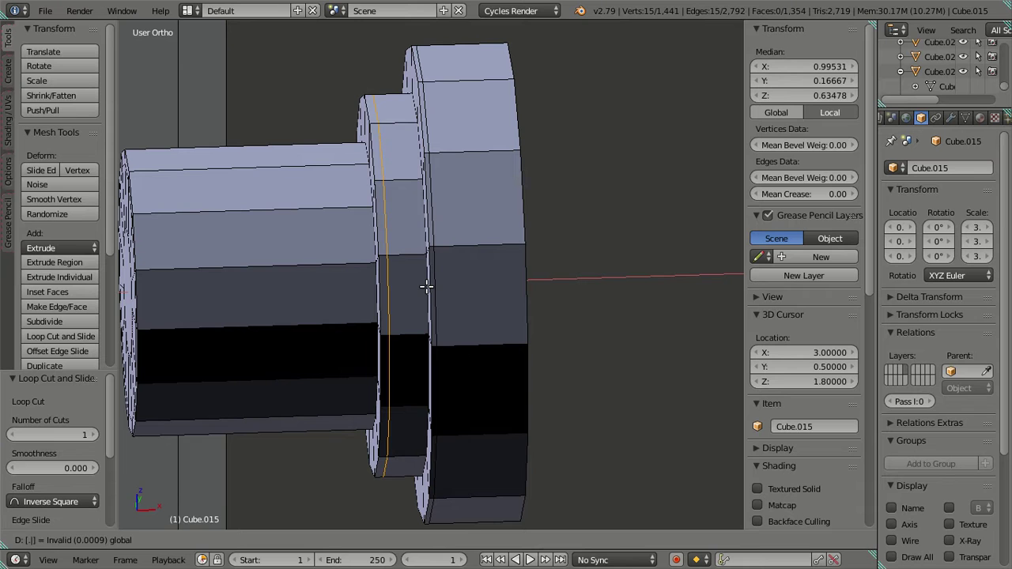
key(Return)
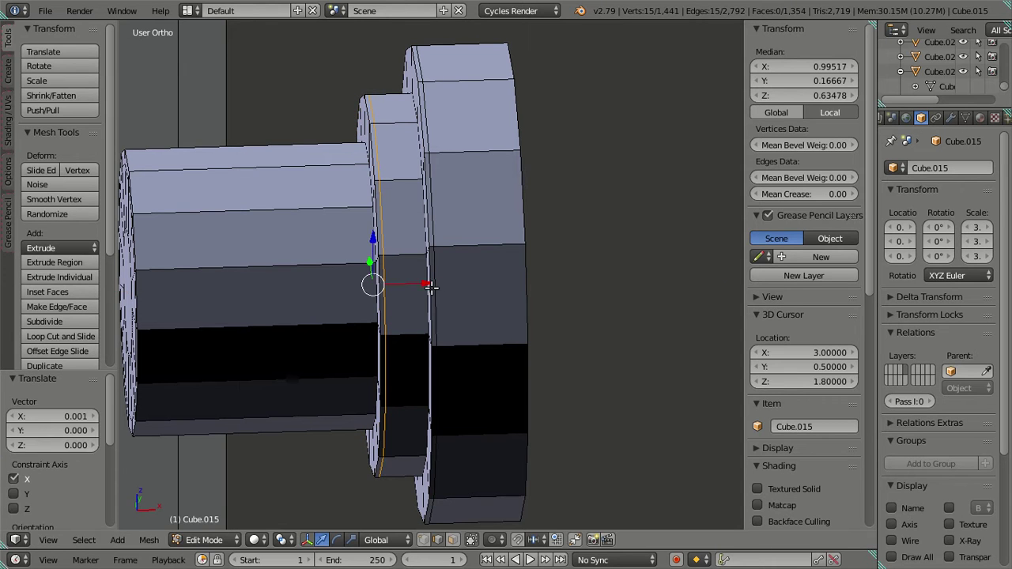
key(a)
middle_drag(480, 295, 362, 238)
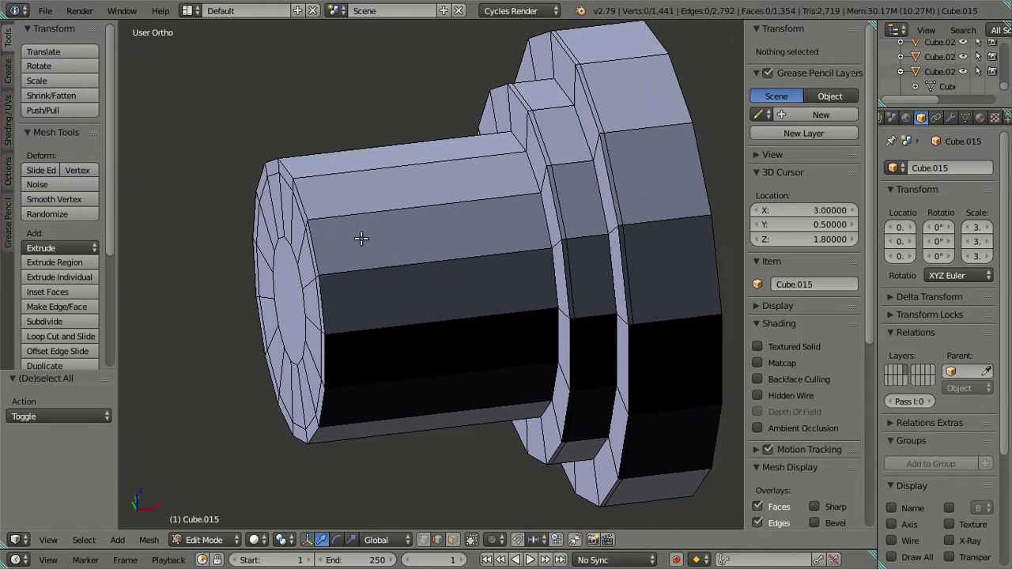
Add a sleeve support loop against its end face, offset 0.0005 along X.
key(ctrl+r)
click(371, 215)
click(411, 268)
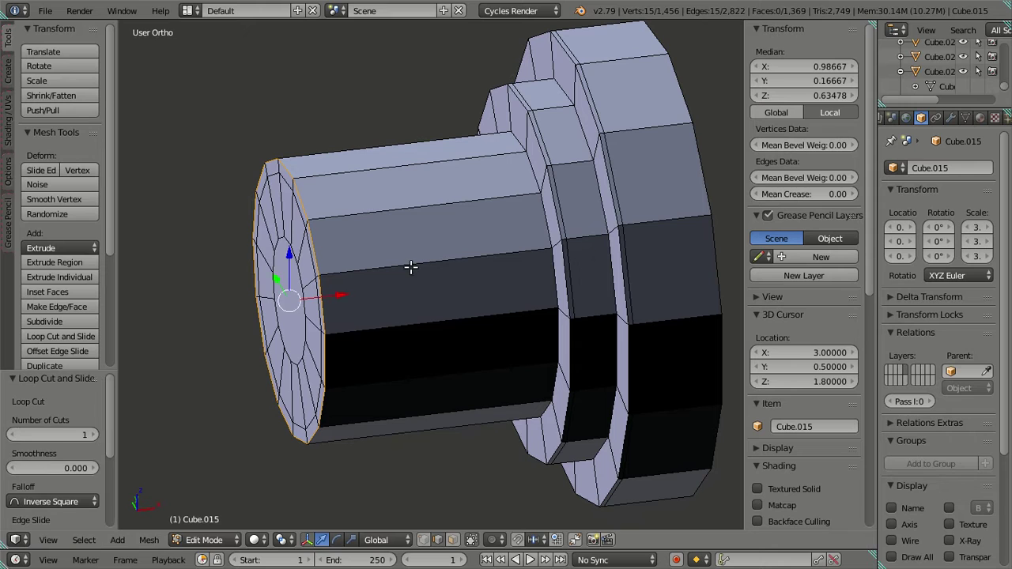
drag(345, 295, 353, 294)
text(.0005)
key(Return)
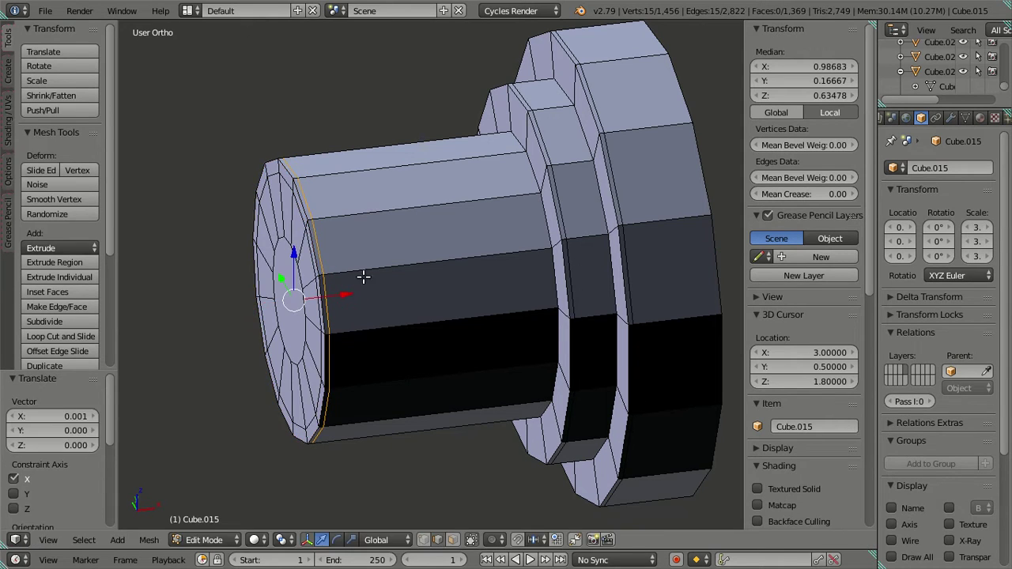
Add a second sleeve loop slid to the flange-side end and nudged just off the edge.
key(ctrl+r)
click(501, 203)
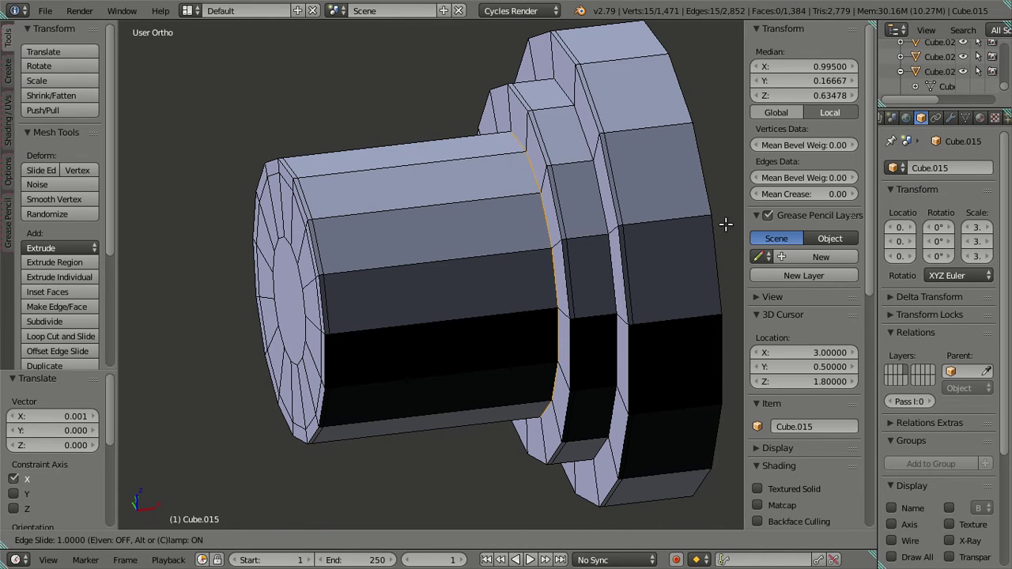
click(144, 224)
shift+middle_drag(574, 228, 493, 233)
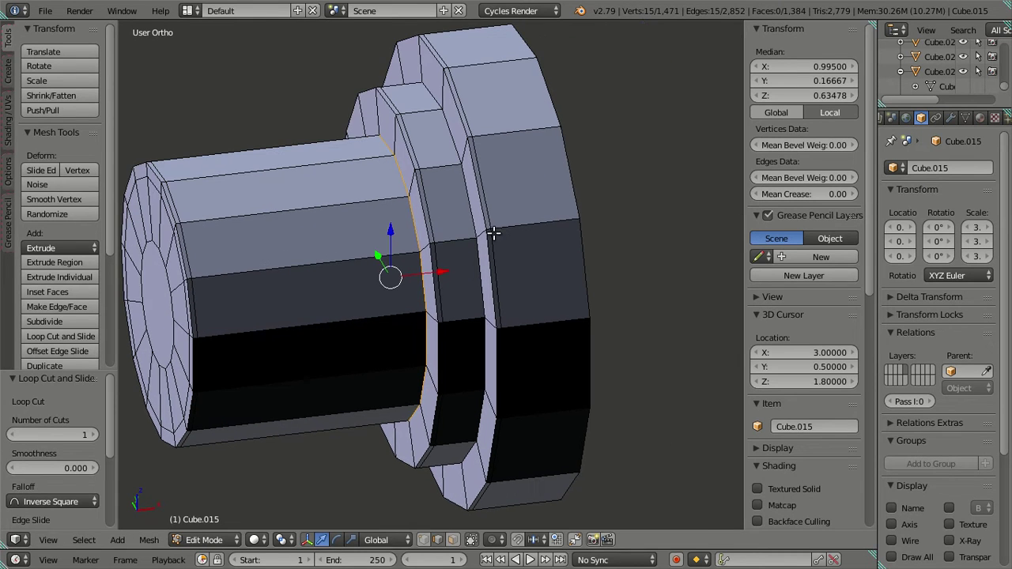
drag(441, 272, 433, 270)
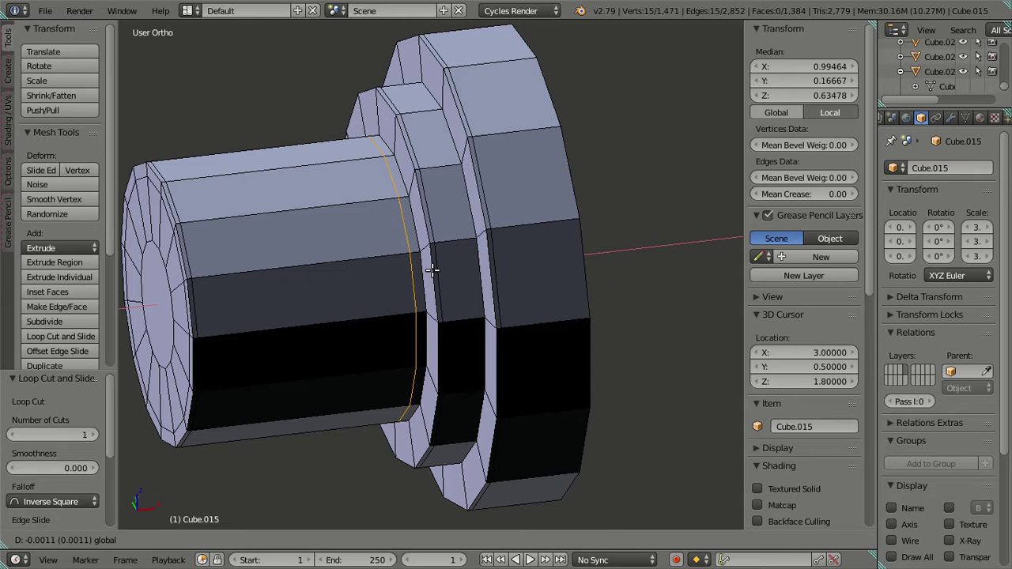
drag(433, 270, 432, 270)
key(g)
key(g)
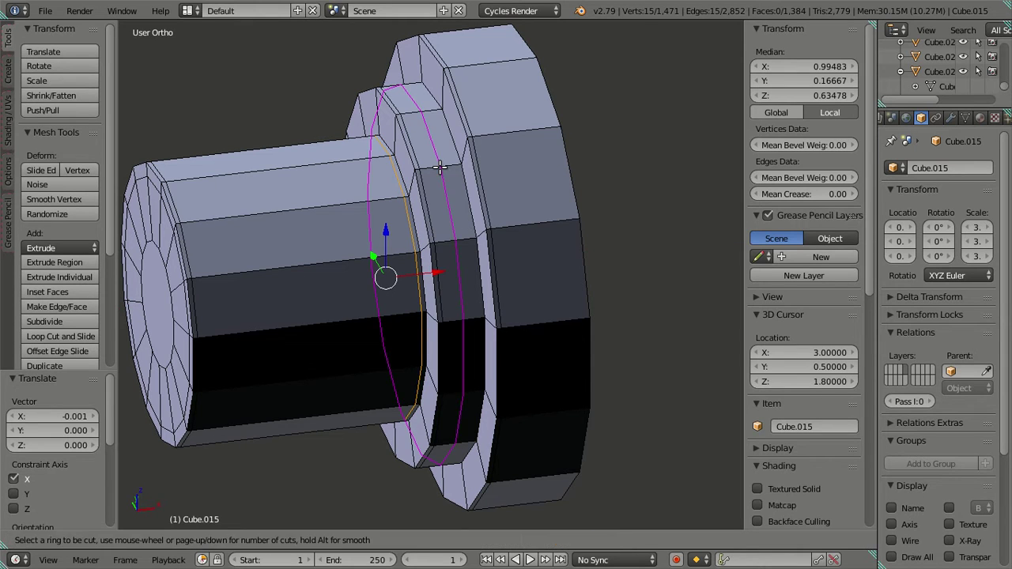
click(570, 168)
drag(489, 267, 477, 265)
Add a loop just inside the outer disc's rim, moved -0.0005 along X.
key(ctrl+r)
click(537, 112)
click(644, 237)
drag(587, 257, 568, 257)
text(-0.0005)
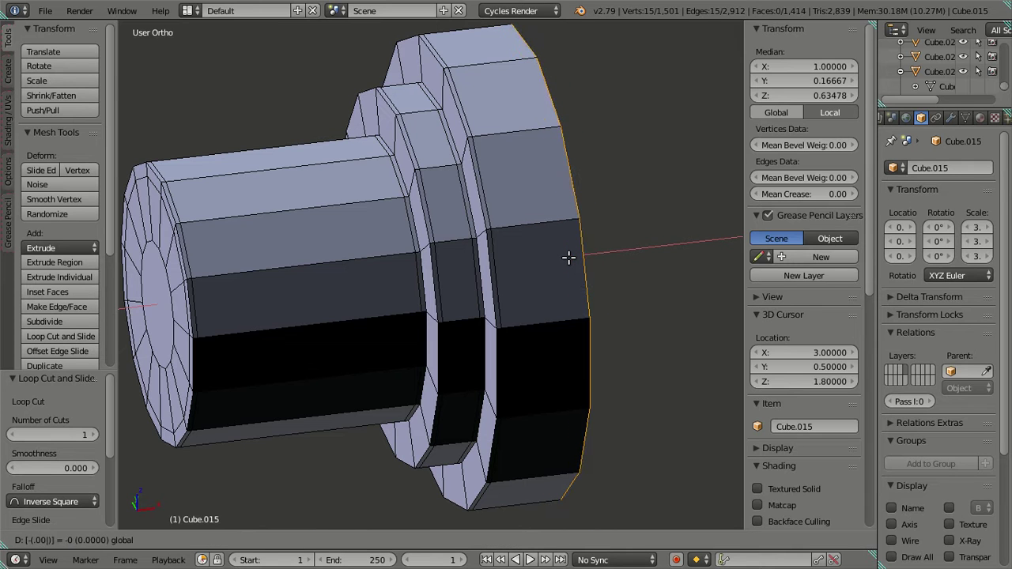
key(Return)
key(a)
scroll(527, 264, down, 3)
middle_drag(499, 277, 576, 242)
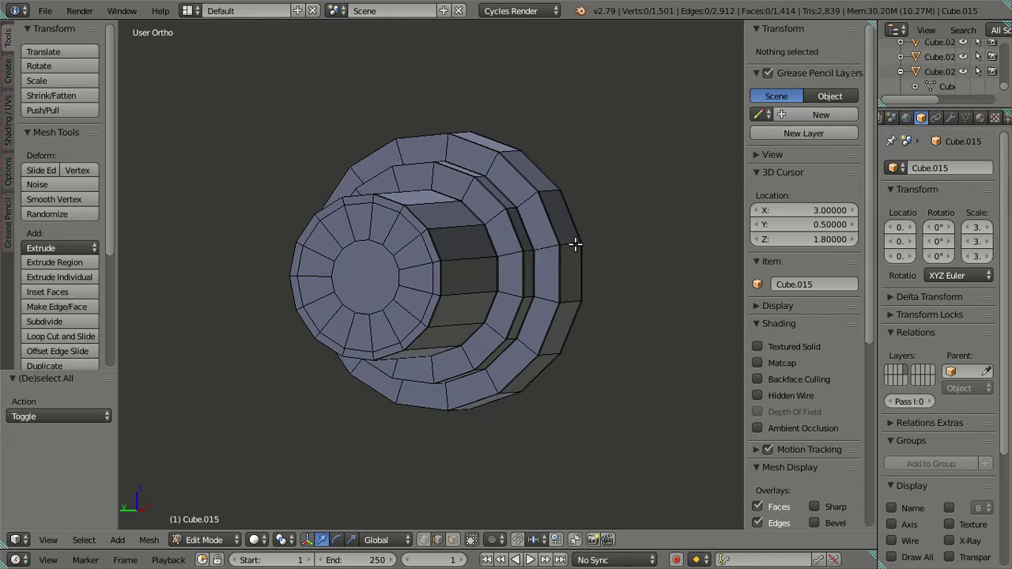
Cut eight even loops around the ring, keep two, and dissolve the rest.
scroll(553, 248, up, 2)
scroll(458, 175, up, 2)
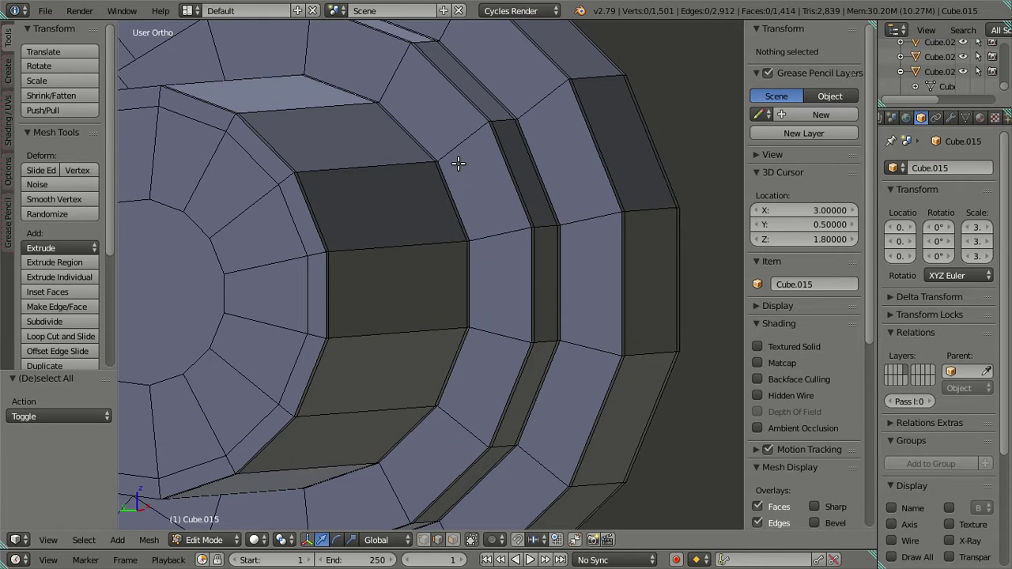
key(ctrl+r)
key(5)
key(BackSpace)
key(BackSpace)
key(6)
key(Escape)
key(ctrl+r)
key(8)
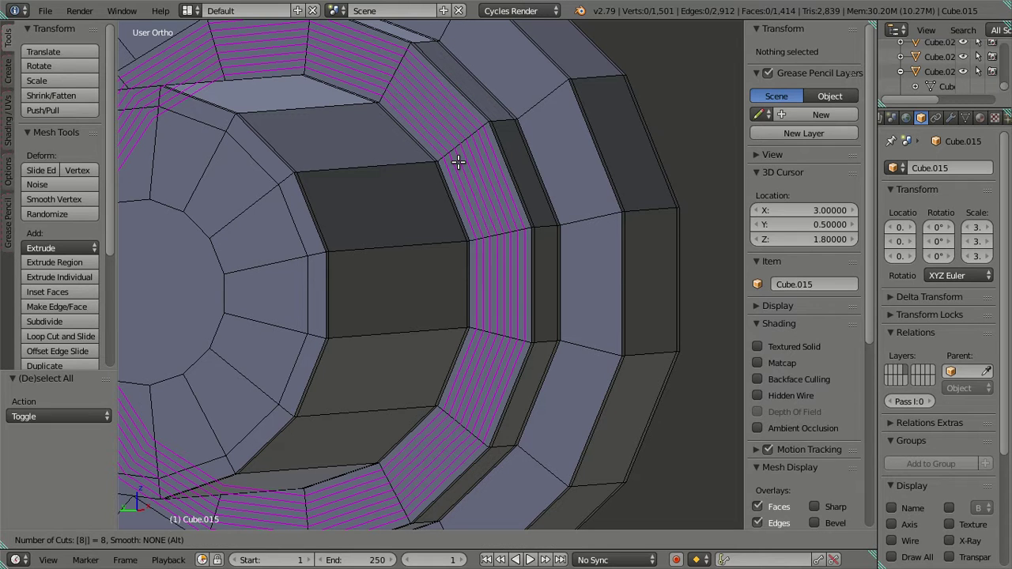
click(457, 161)
right_click(457, 161)
alt+shift+right_click(452, 172)
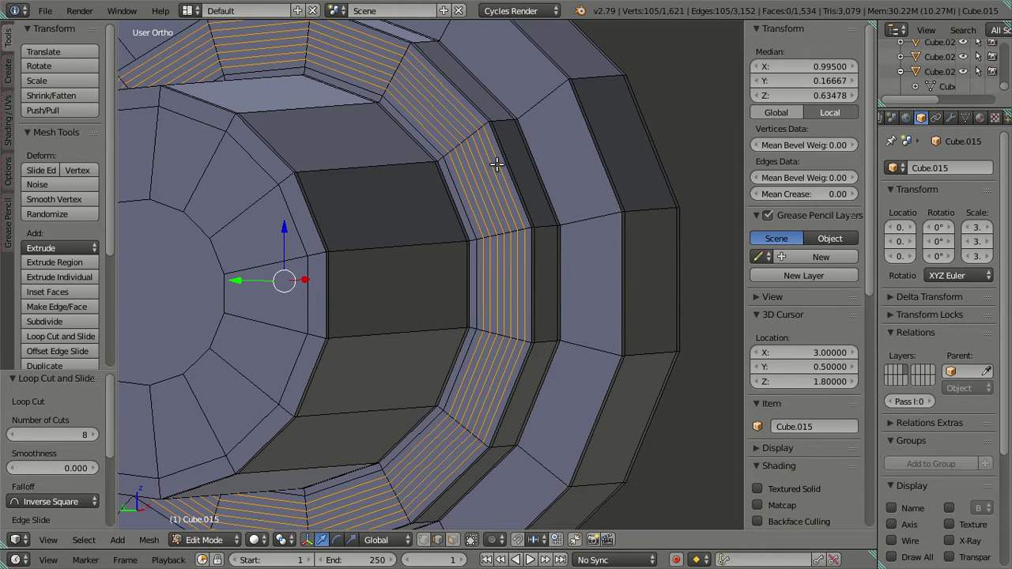
alt+shift+right_click(496, 164)
key(x)
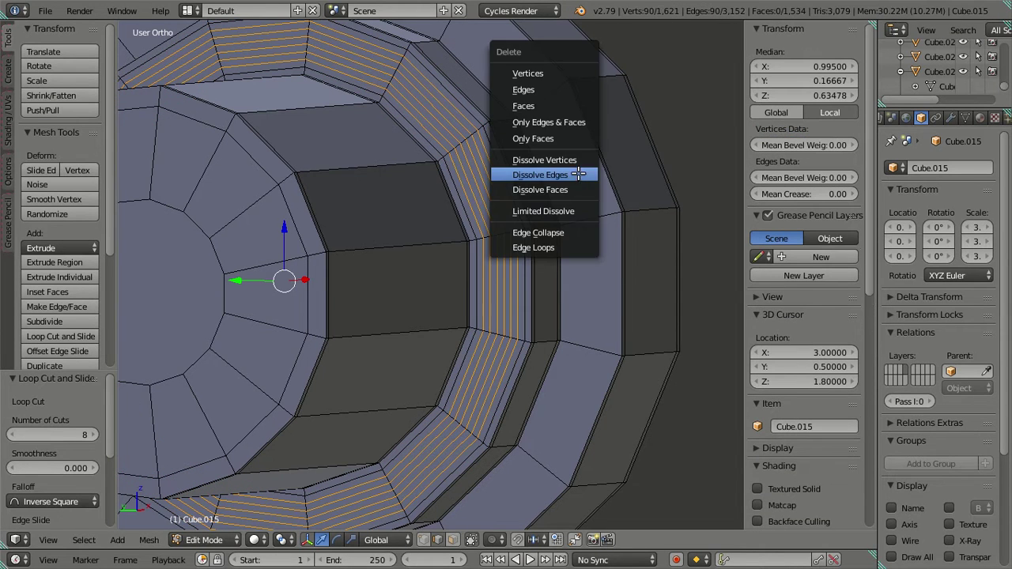
click(578, 175)
Cut another eight loops on the ring, keep the chosen ones, and dissolve the others.
key(ctrl+r)
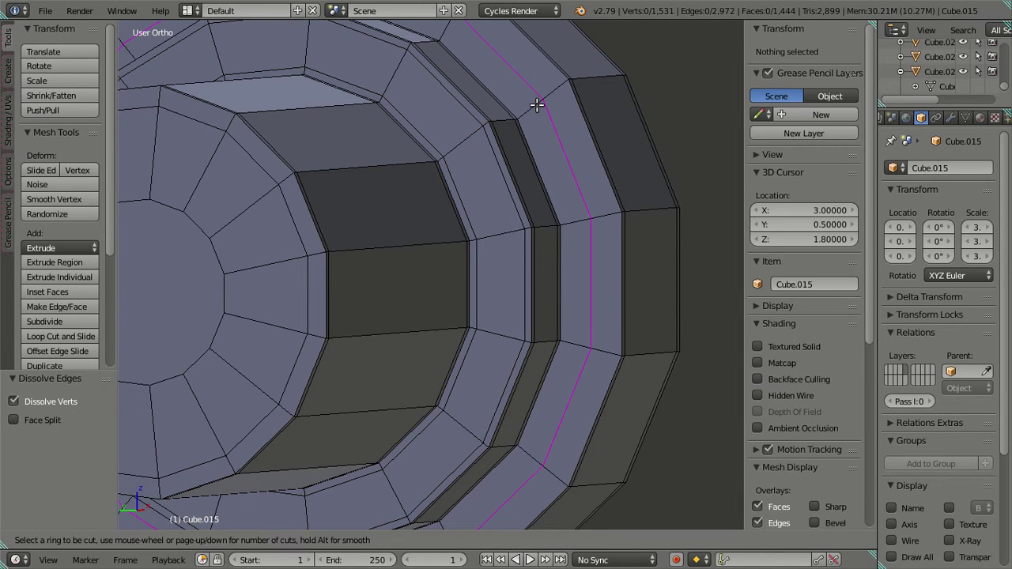
click(533, 121)
right_click(533, 121)
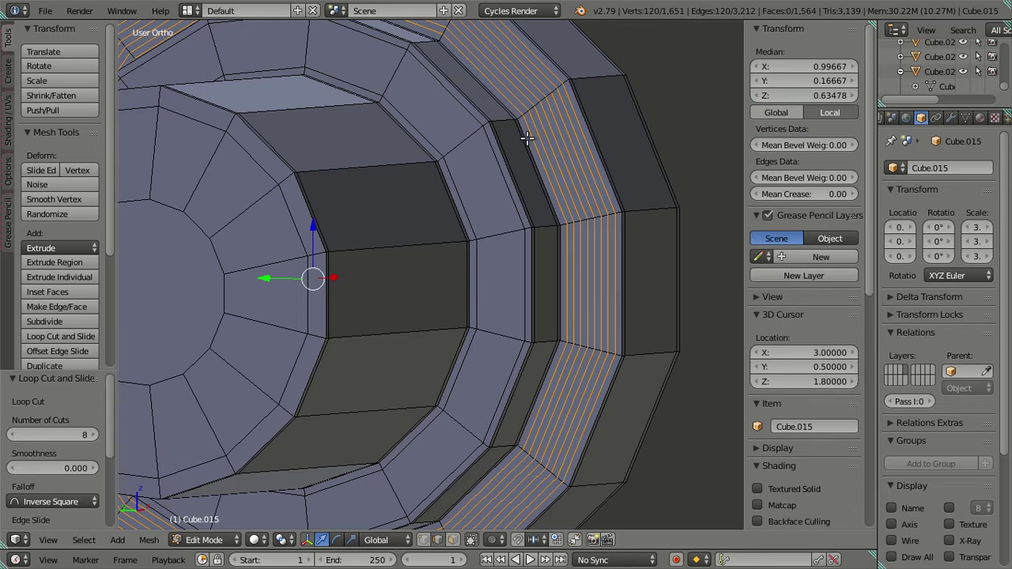
alt+shift+right_click(550, 132)
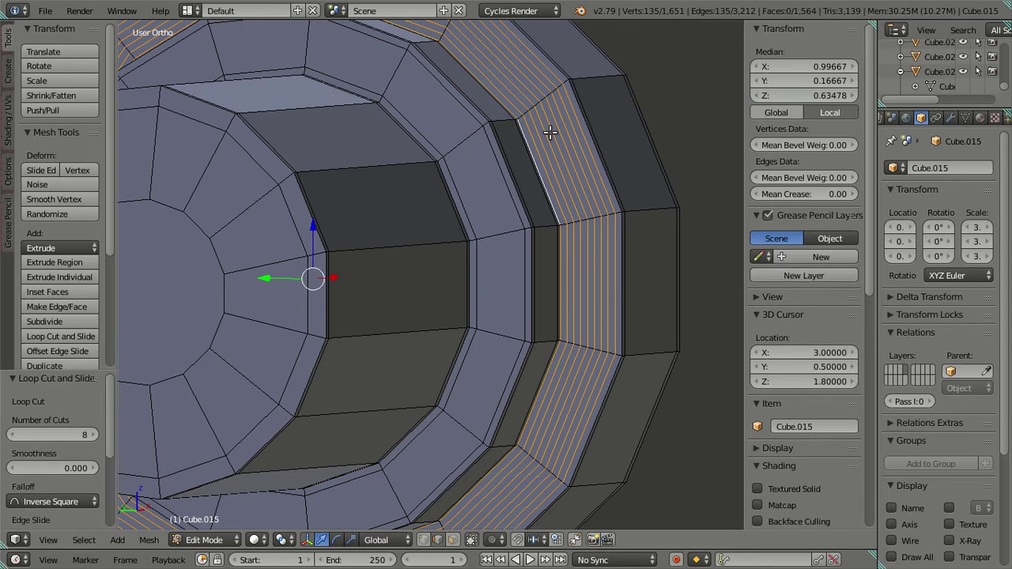
alt+shift+right_click(570, 118)
alt+shift+right_click(533, 149)
alt+shift+right_click(581, 115)
key(x)
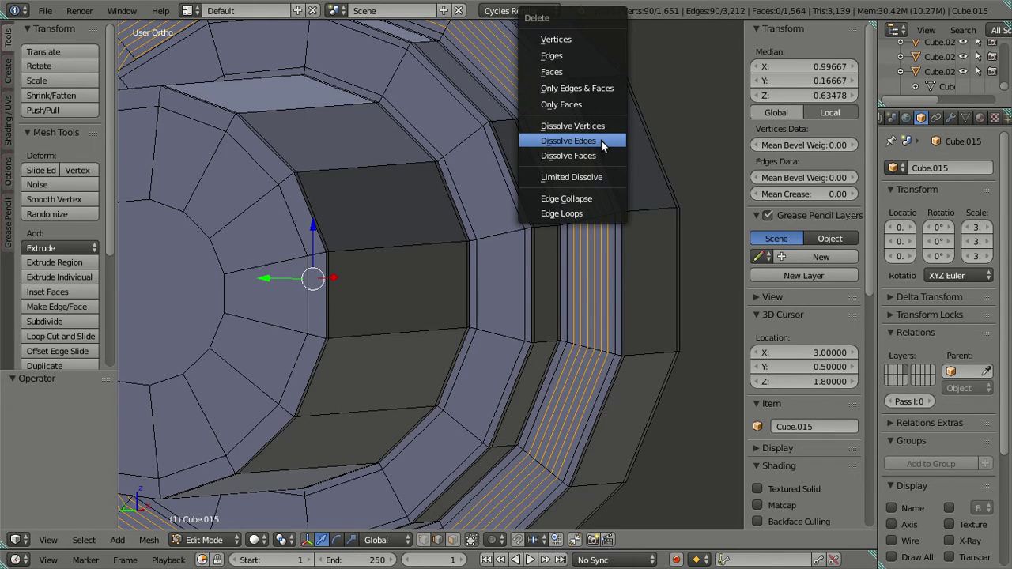
click(600, 140)
Inspect the mesh and return to Object Mode.
scroll(516, 183, down, 4)
middle_drag(516, 183, 377, 271)
scroll(344, 226, up, 5)
scroll(345, 227, down, 5)
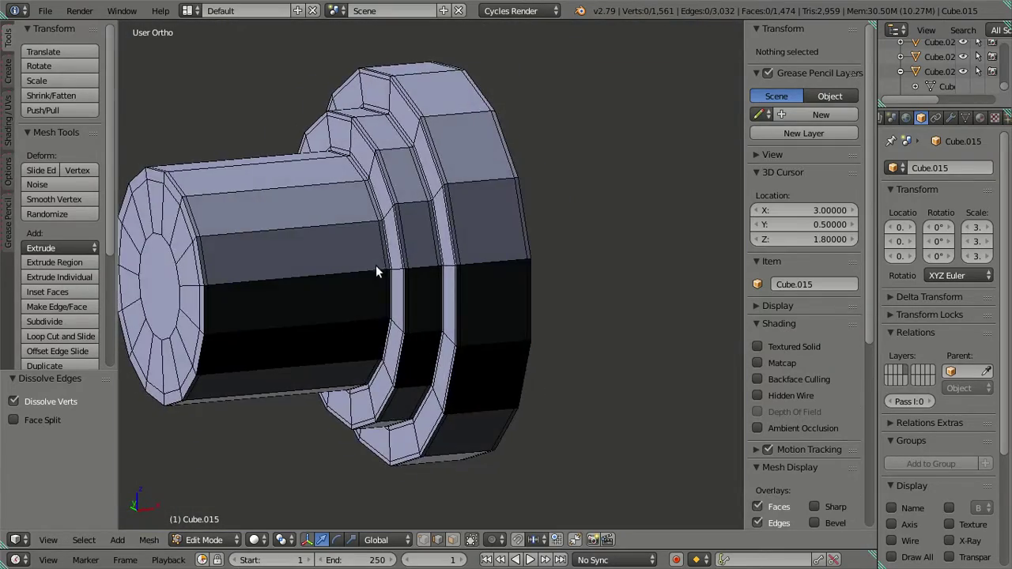
key(Tab)
scroll(408, 318, up, 2)
scroll(380, 314, down, 4)
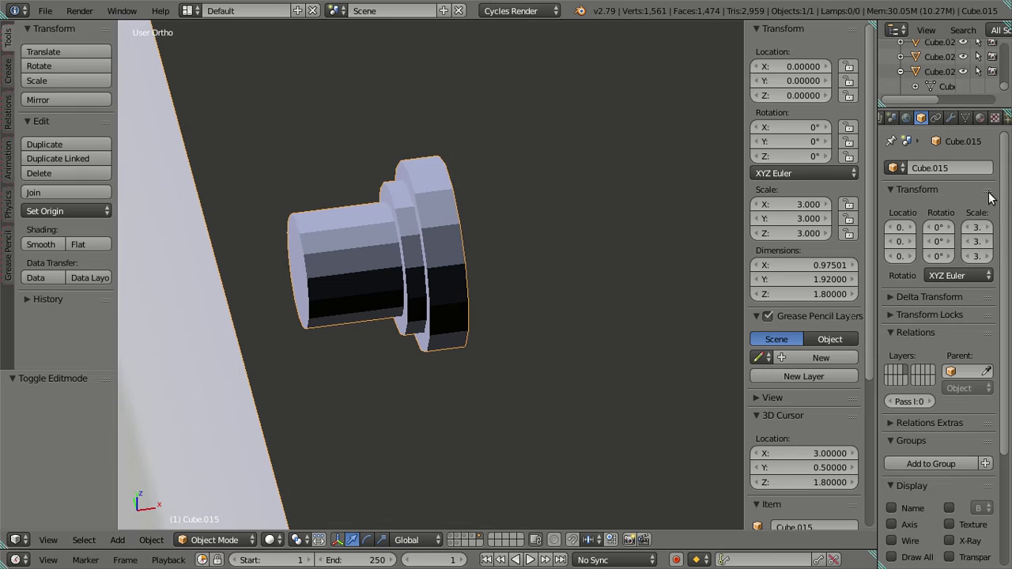
Preview the Subdivision Surface at viewport level 2, then set it back to 0.
click(948, 117)
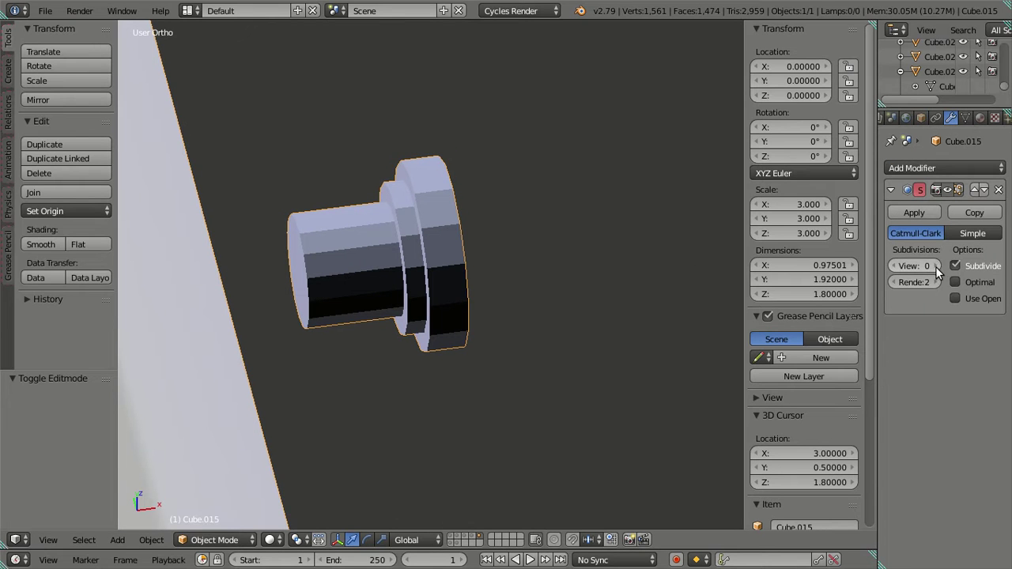
click(937, 266)
click(938, 265)
middle_drag(403, 277, 430, 234)
click(895, 269)
click(895, 269)
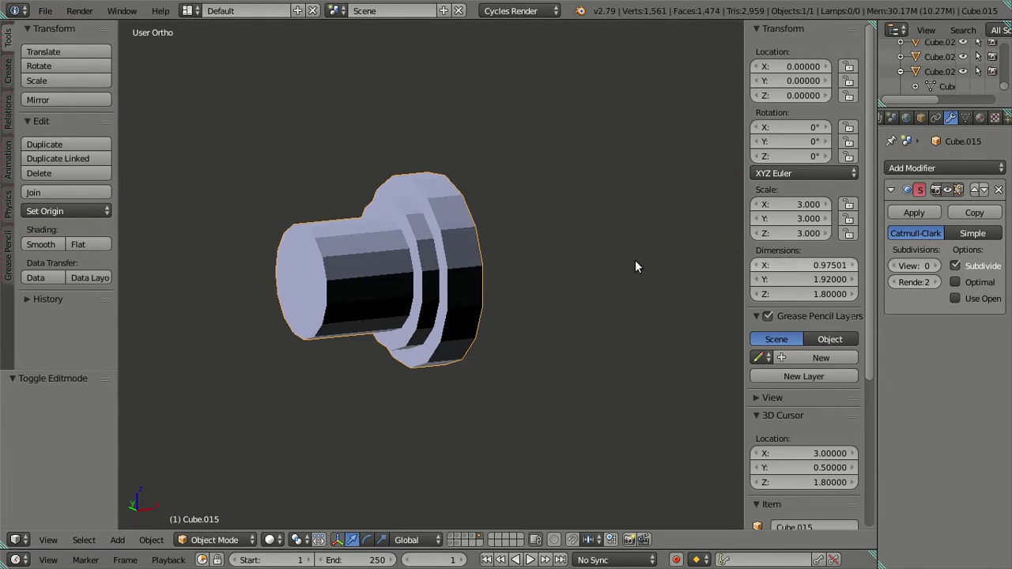
scroll(429, 251, up, 2)
In Edit Mode, duplicate the groove edge loop in place, then select the left groove loop.
key(Tab)
scroll(459, 222, up, 5)
mouse_move(459, 223)
middle_down()
mouse_move(451, 260)
mouse_move(465, 229)
middle_up()
alt+right_click(465, 230)
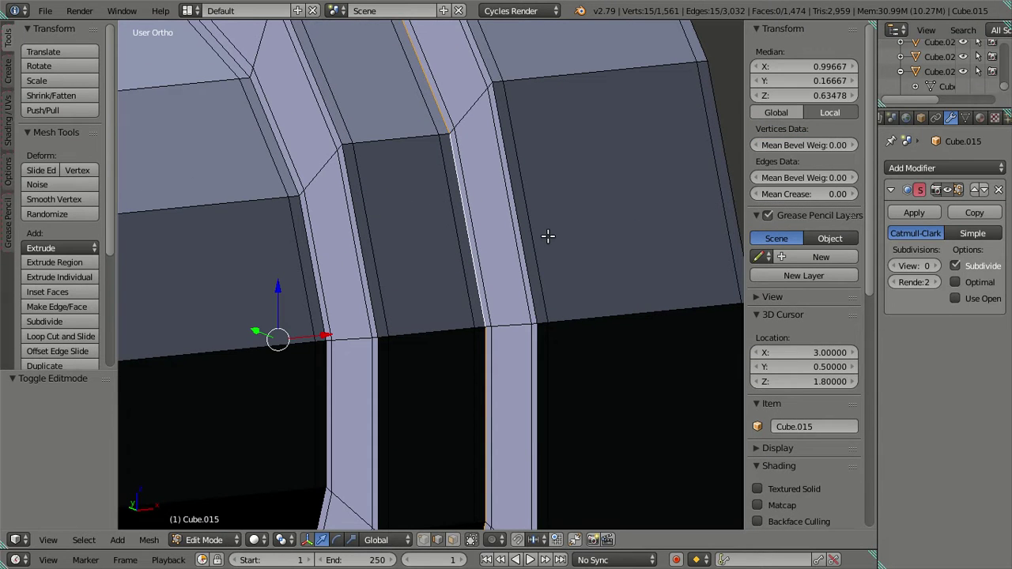
key(shift+d)
right_click(446, 257)
key(a)
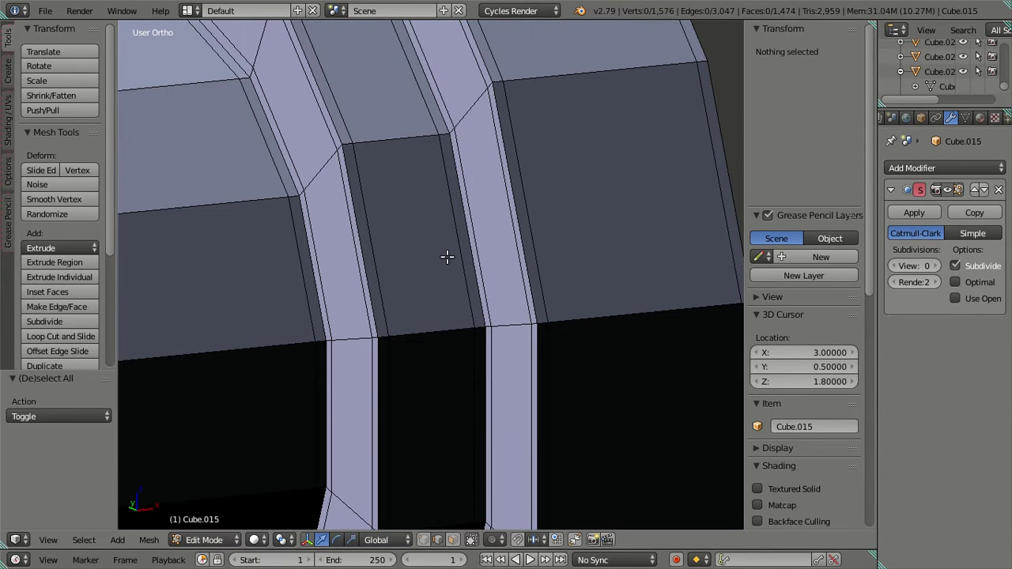
alt+right_click(314, 266)
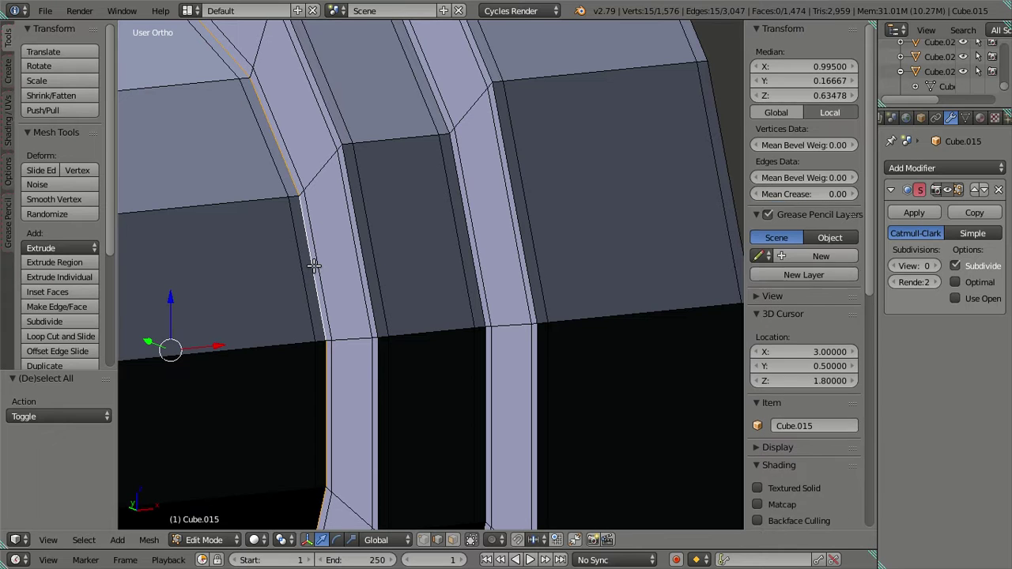
Rip the selected edge loop in place, then check the connected flange part and deselect.
key(v)
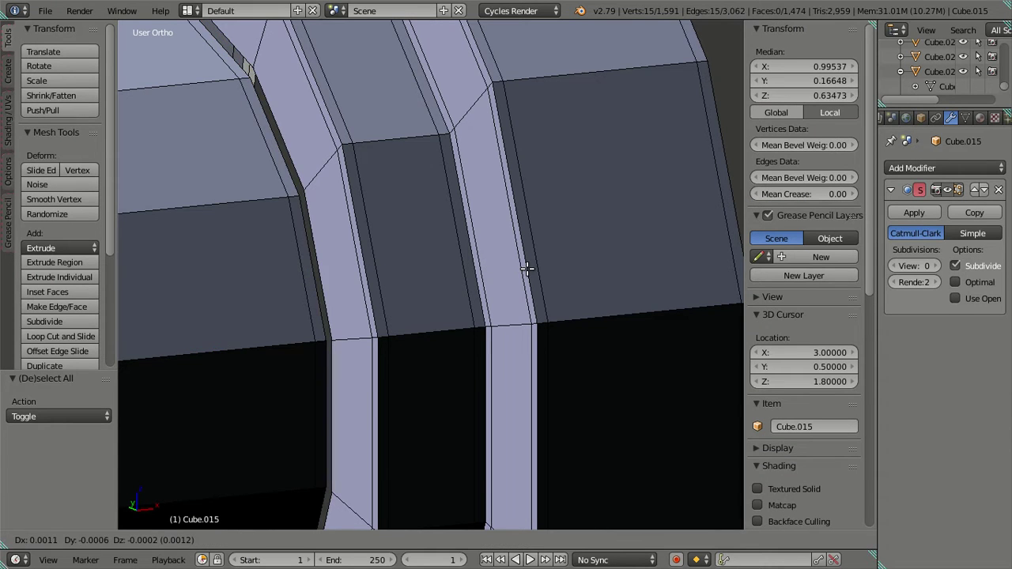
right_click(529, 268)
key(KP_4)
right_click(519, 148)
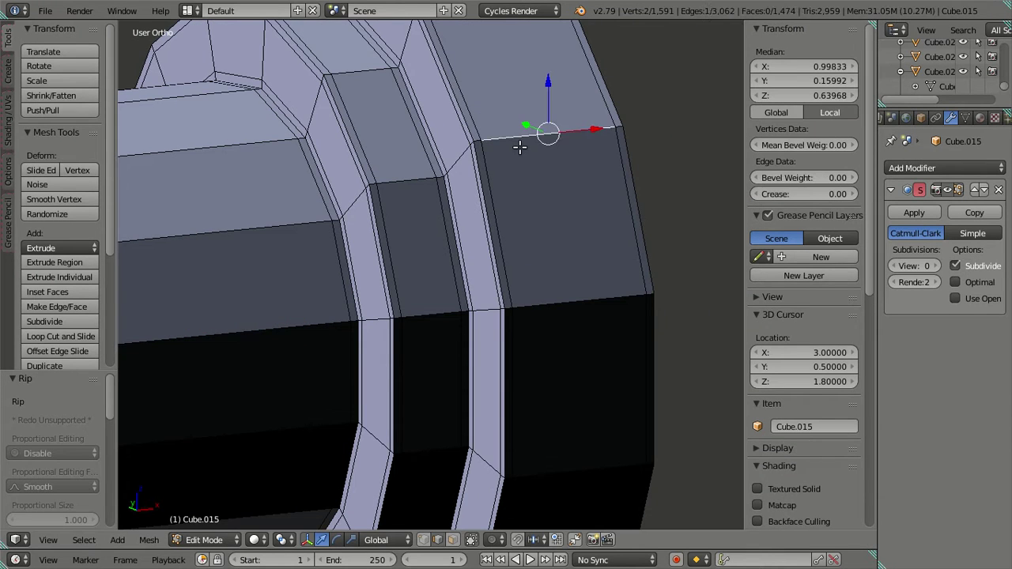
key(l)
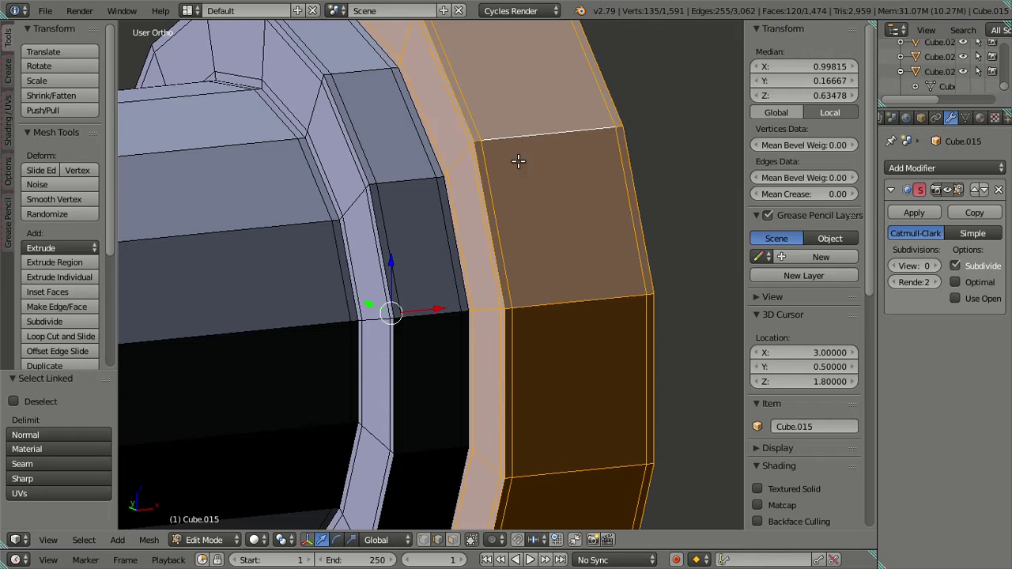
key(a)
Preview the fitting at subdivision level 2, then return to Edit Mode with level 0.
click(933, 266)
click(933, 266)
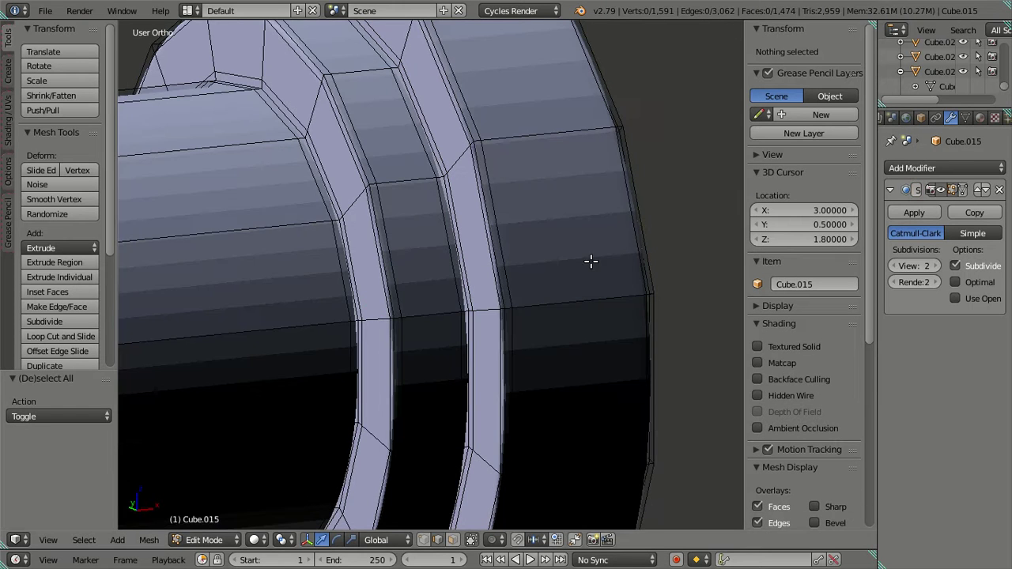
key(Tab)
scroll(505, 273, down, 5)
middle_drag(509, 273, 357, 314)
scroll(363, 271, down, 3)
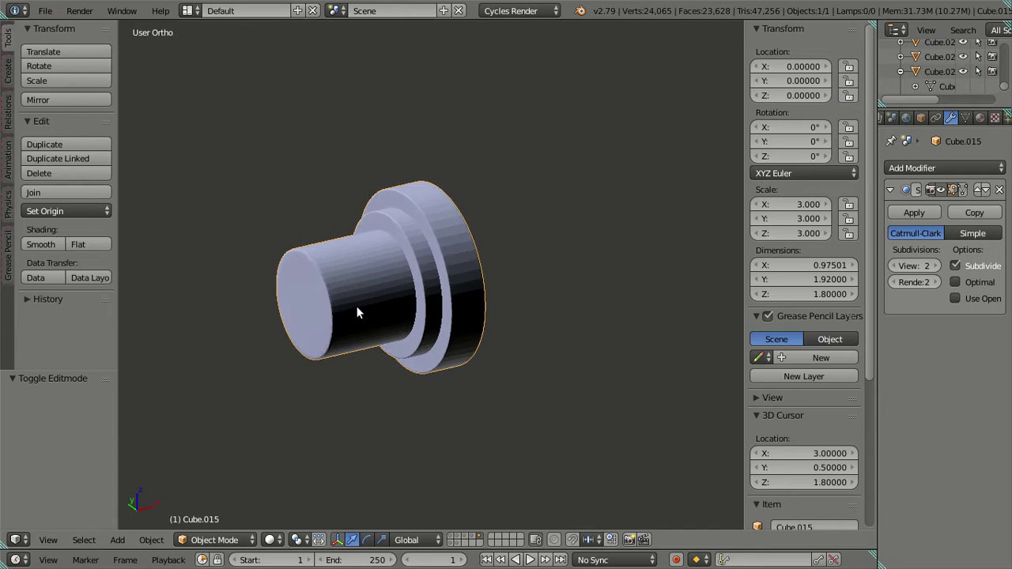
key(Tab)
click(890, 267)
click(890, 267)
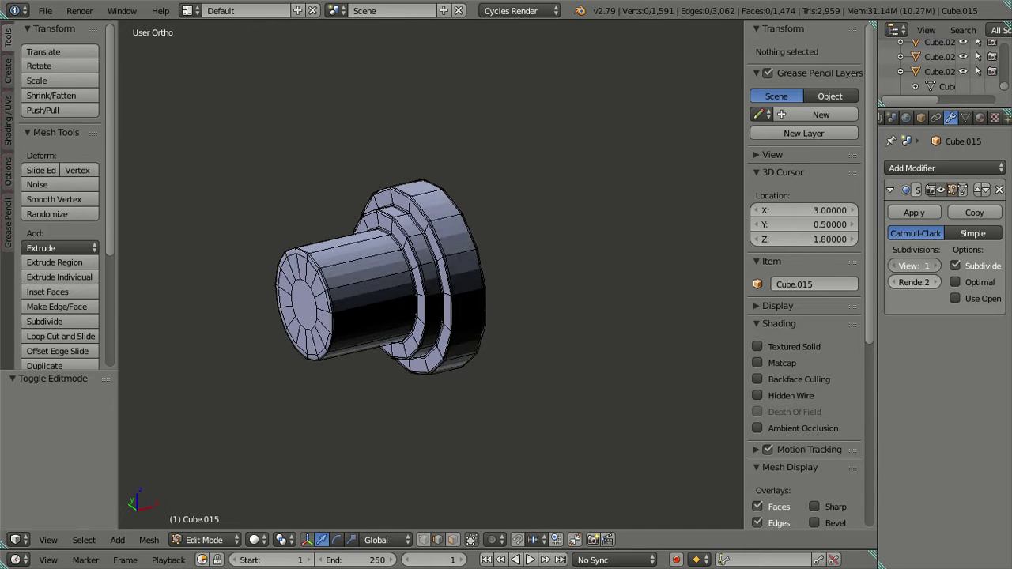
middle_drag(430, 271, 361, 289)
scroll(348, 292, up, 1)
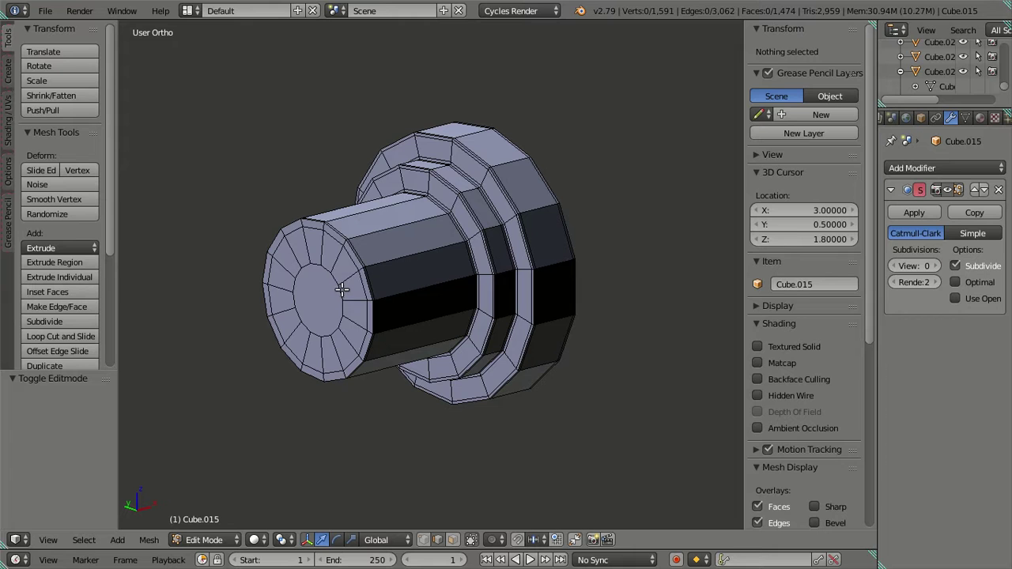
Duplicate the front cap's outer edge loop and leave the copy in place.
right_click(340, 290)
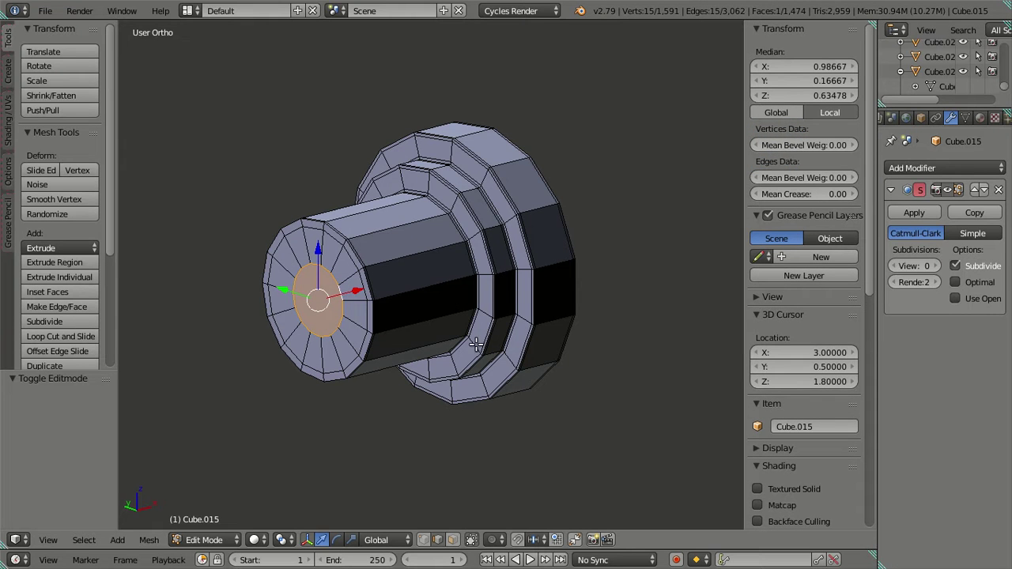
middle_drag(462, 330, 427, 316)
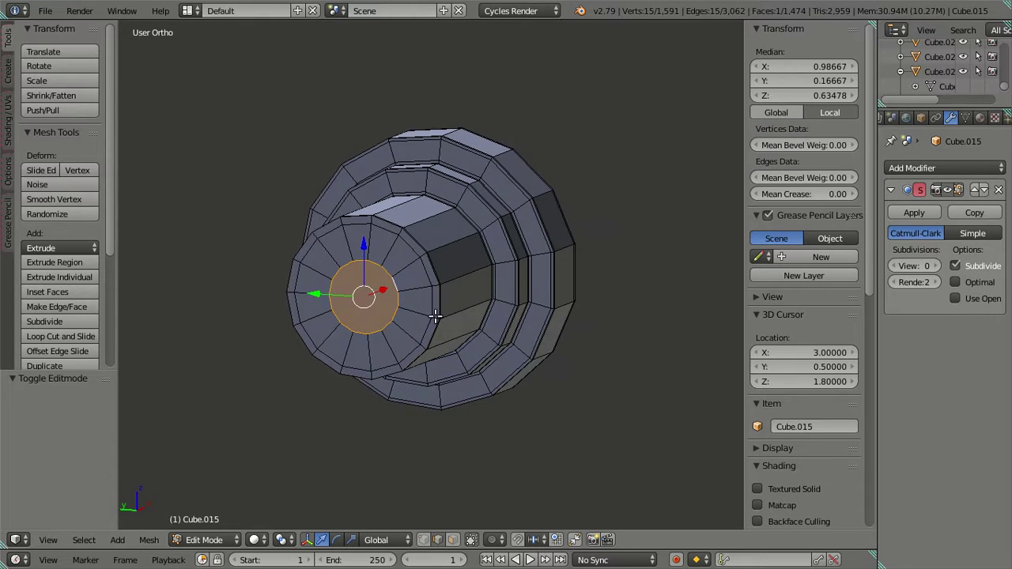
scroll(426, 314, up, 3)
key(a)
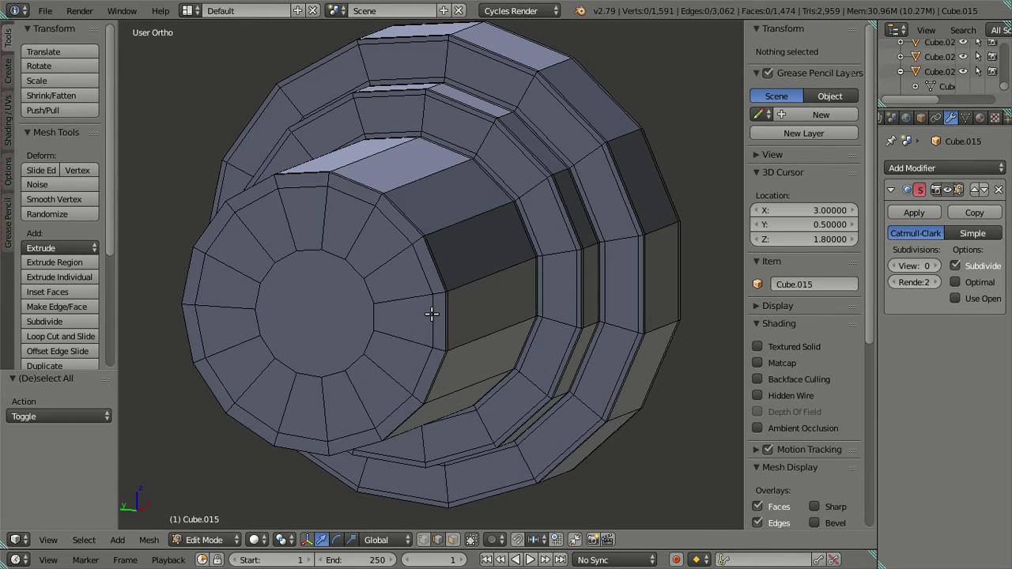
alt+right_click(443, 313)
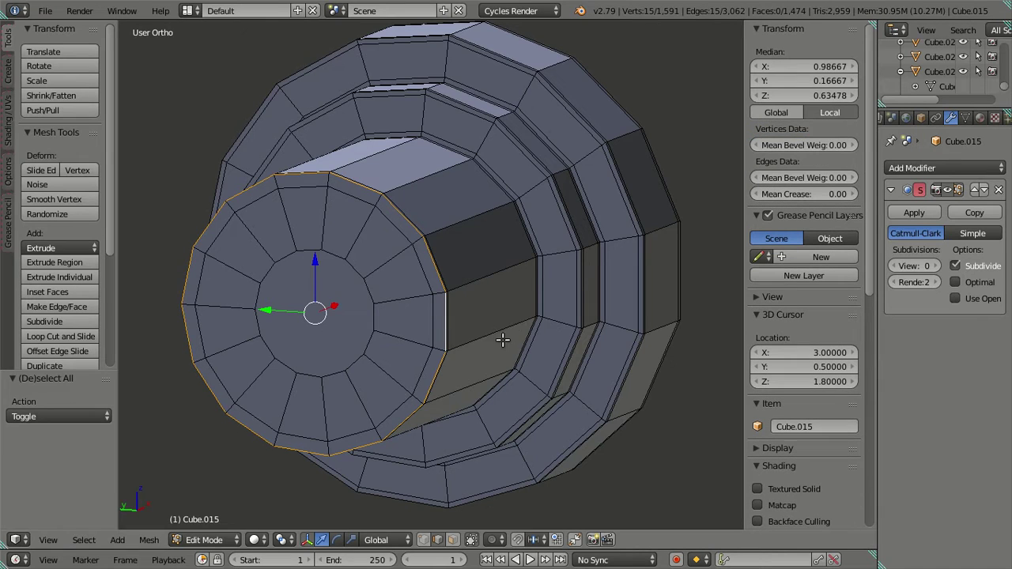
key(shift+d)
right_click(569, 300)
middle_drag(572, 300, 461, 325)
Undo the duplicated loop and inspect the pipe's long edge ring Median X value.
key(ctrl+z)
key(ctrl+z)
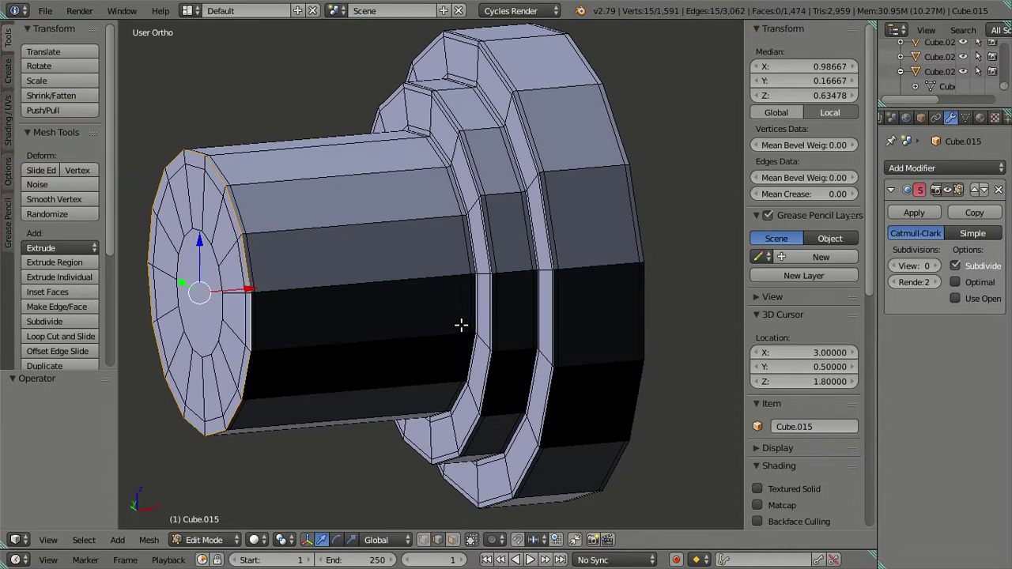
ctrl+alt+right_click(390, 286)
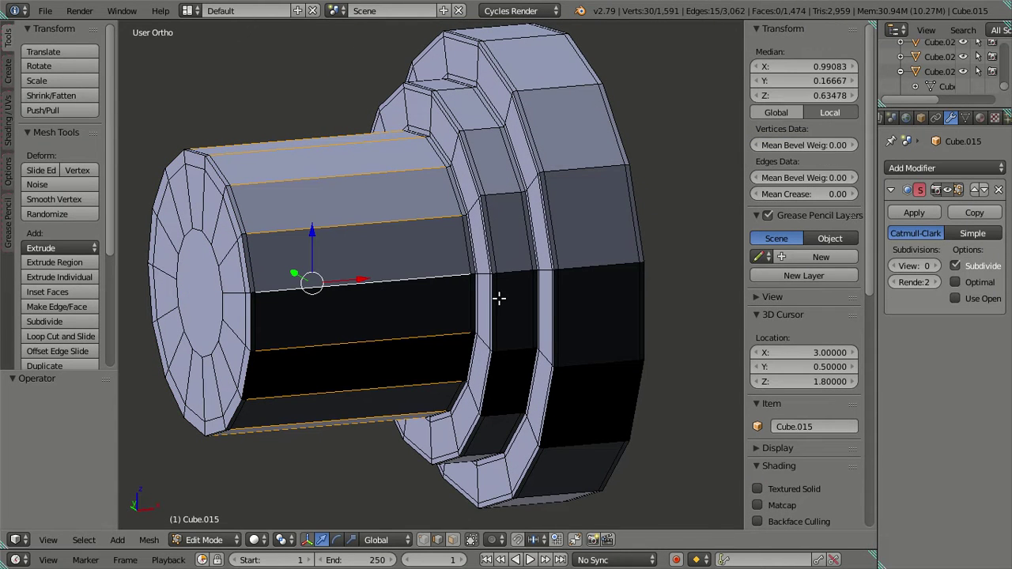
click(779, 66)
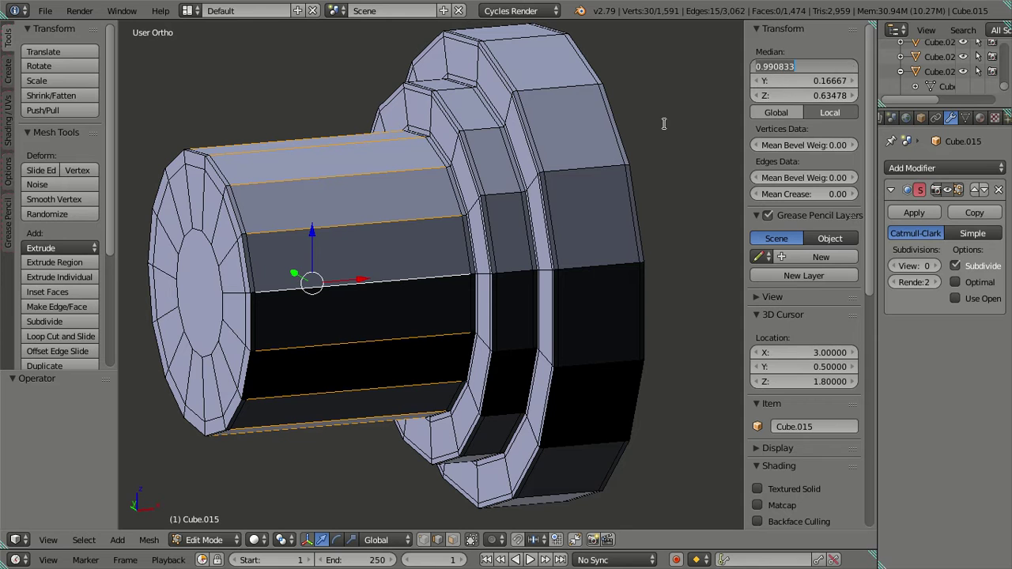
key(Escape)
key(a)
middle_drag(332, 261, 264, 284)
Duplicate the front cap's outer loop and slide it along X to mid narrow pipe.
alt+right_click(285, 276)
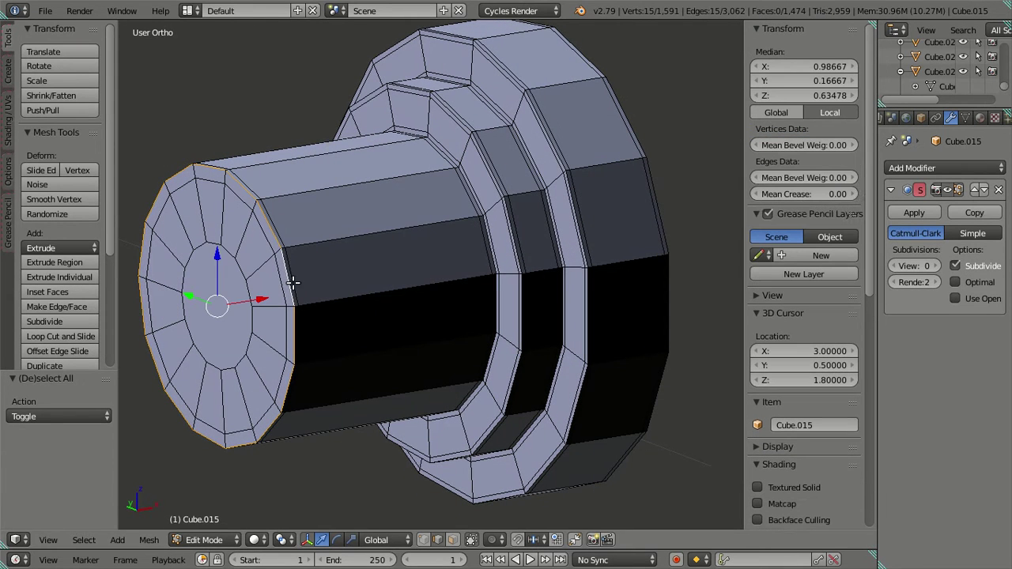
key(shift+d)
right_click(515, 251)
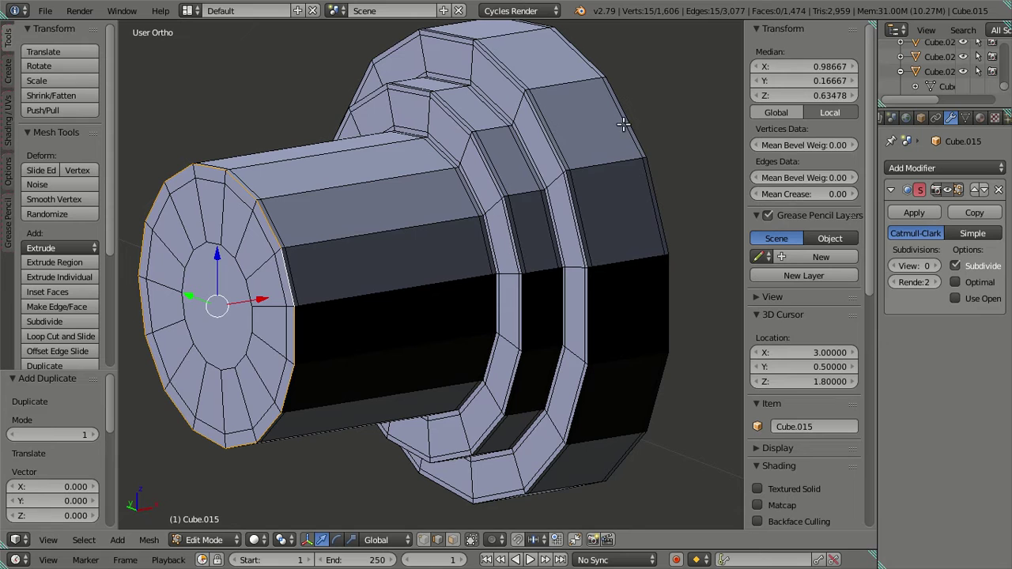
drag(812, 69, 822, 69)
mouse_move(517, 226)
middle_down()
mouse_move(465, 244)
mouse_move(403, 300)
mouse_move(445, 339)
mouse_move(416, 384)
mouse_move(408, 361)
mouse_move(441, 314)
mouse_move(492, 305)
mouse_move(525, 343)
mouse_move(529, 317)
mouse_move(501, 339)
mouse_move(545, 324)
middle_up()
In wireframe view, rotate the loose edge ring 90° around the Z axis.
key(z)
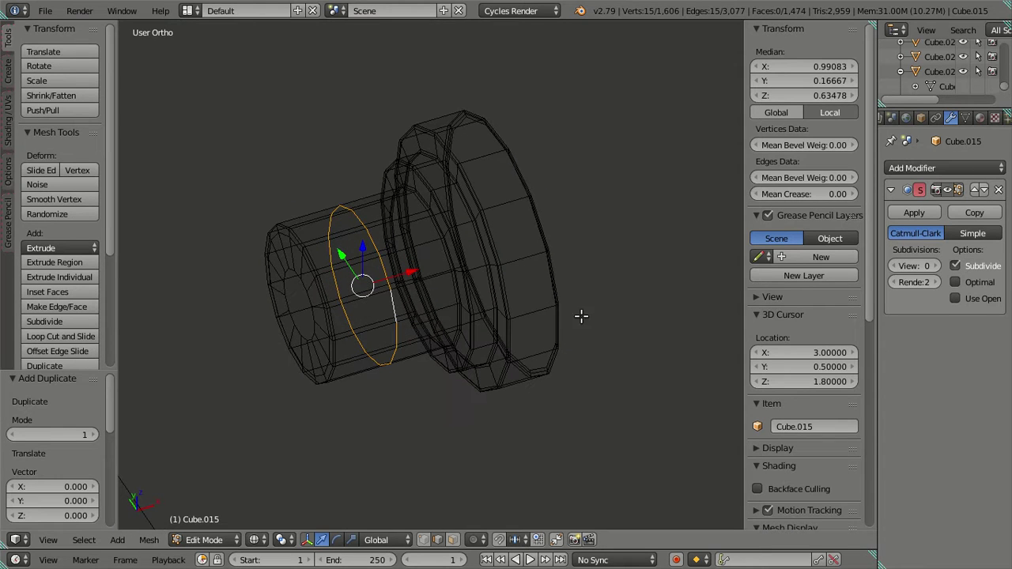
key(r)
text(z)
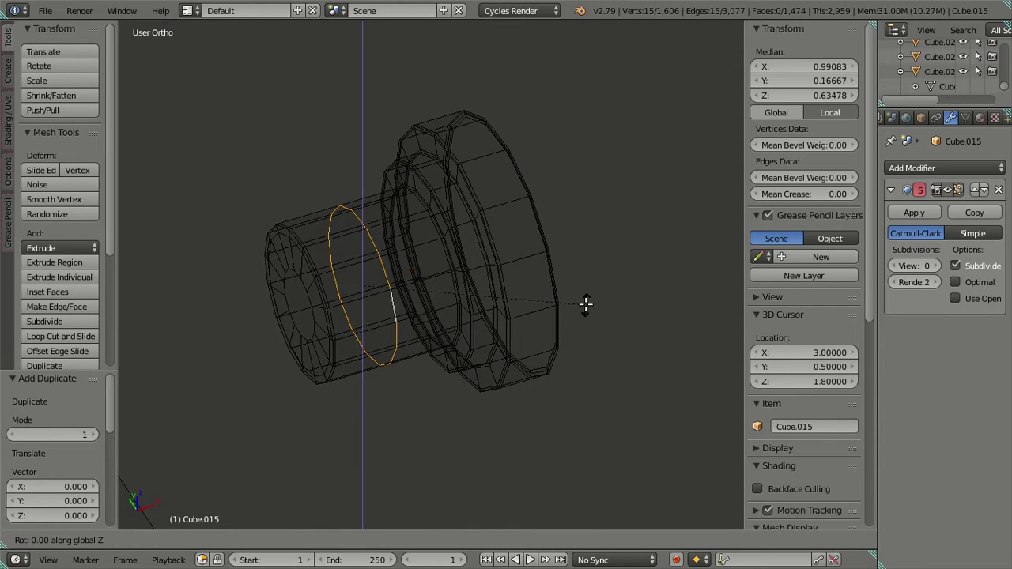
text(90)
key(Return)
middle_drag(585, 303, 492, 244)
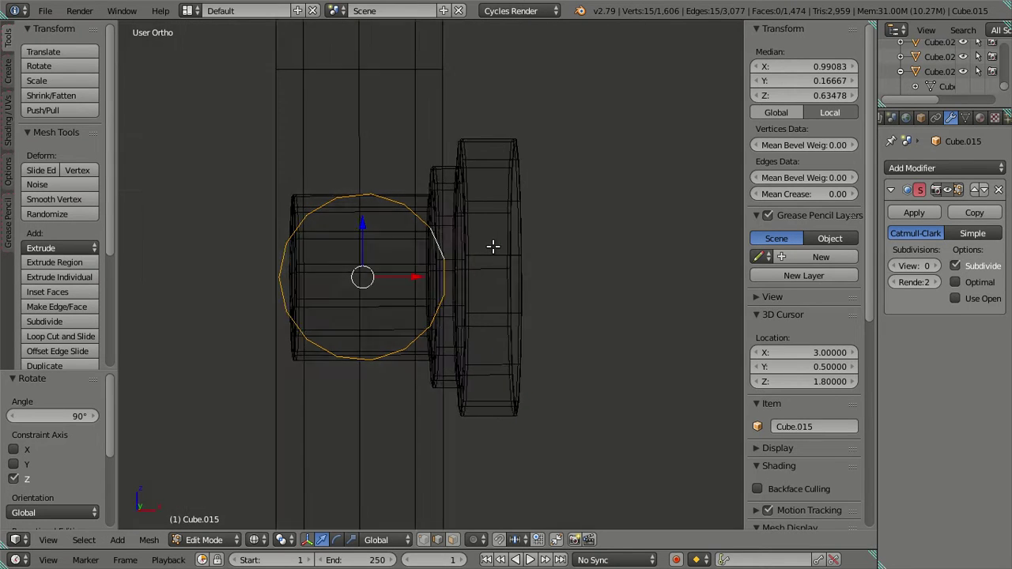
key(KP_3)
key(KP_1)
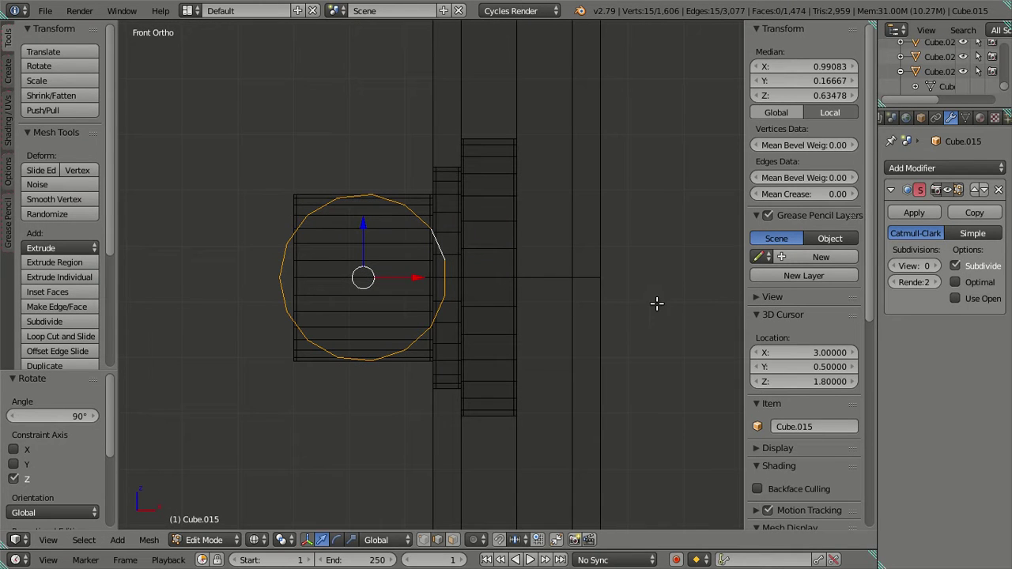
Scale the ring down to 0.6, after trying 0.75 and 0.5.
key(s)
text(.75)
key(Escape)
text(s.5)
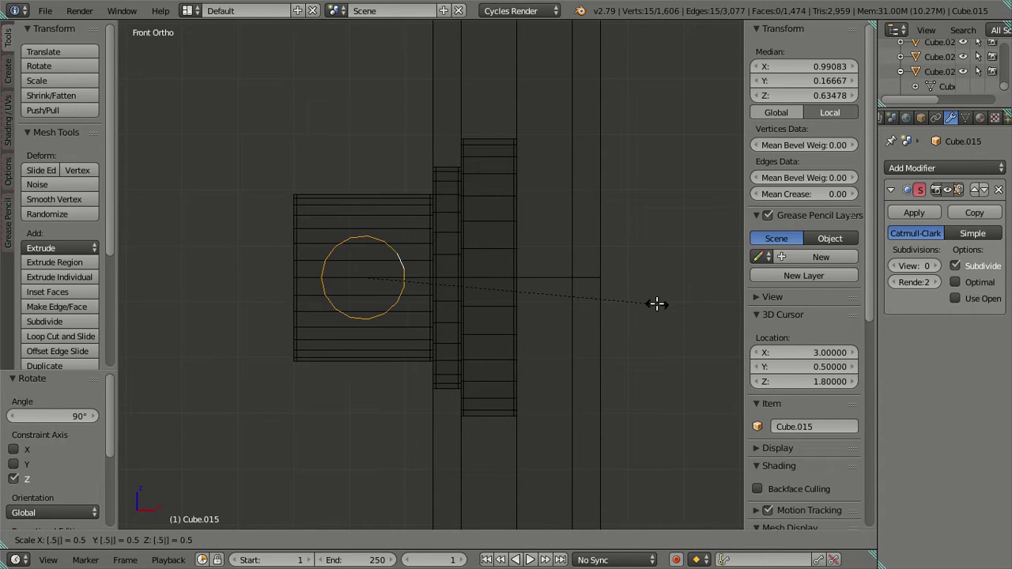
key(Escape)
text(s.6)
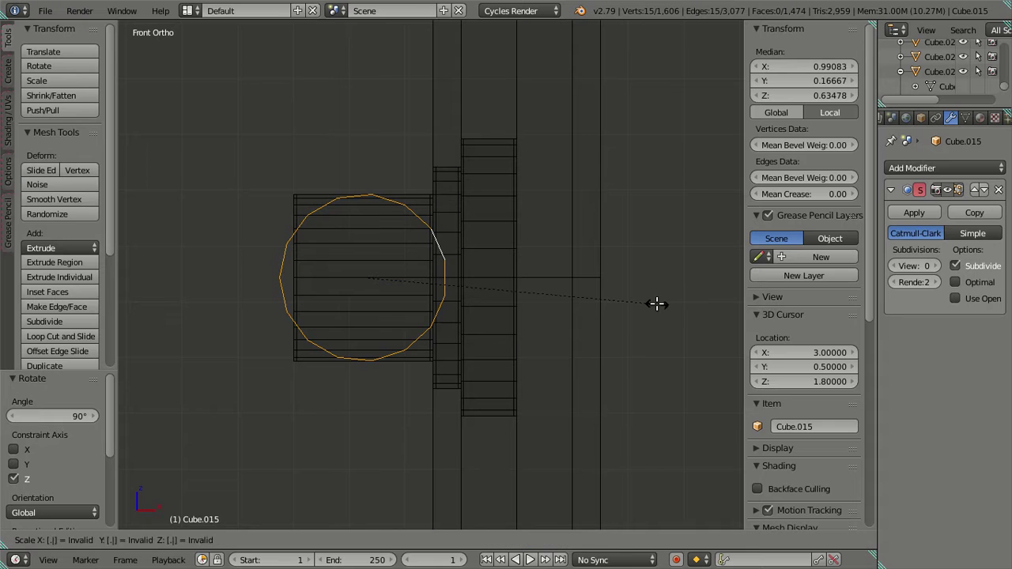
key(Return)
key(z)
key(z)
middle_drag(411, 271, 618, 381)
Extrude the ring and move it -0.05 along Y for one side of the pin.
key(e)
right_click(226, 335)
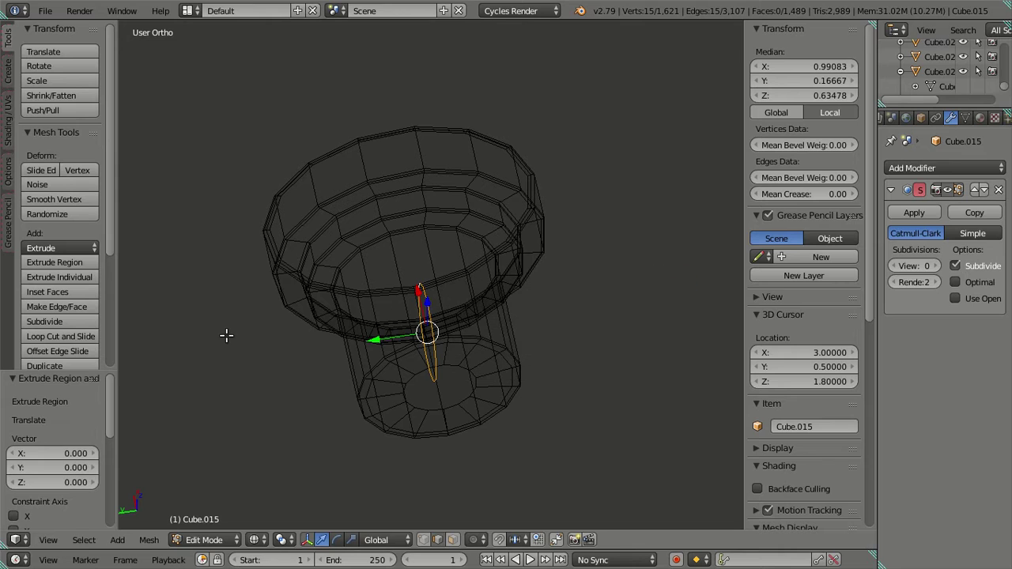
drag(368, 340, 608, 323)
right_click(607, 323)
scroll(519, 341, down, 5)
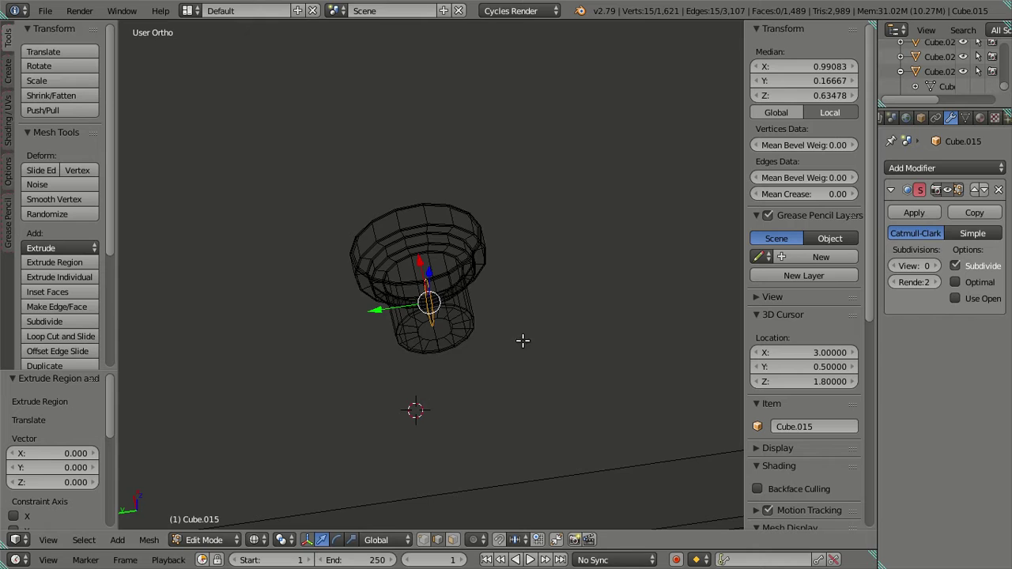
drag(251, 299, 420, 293)
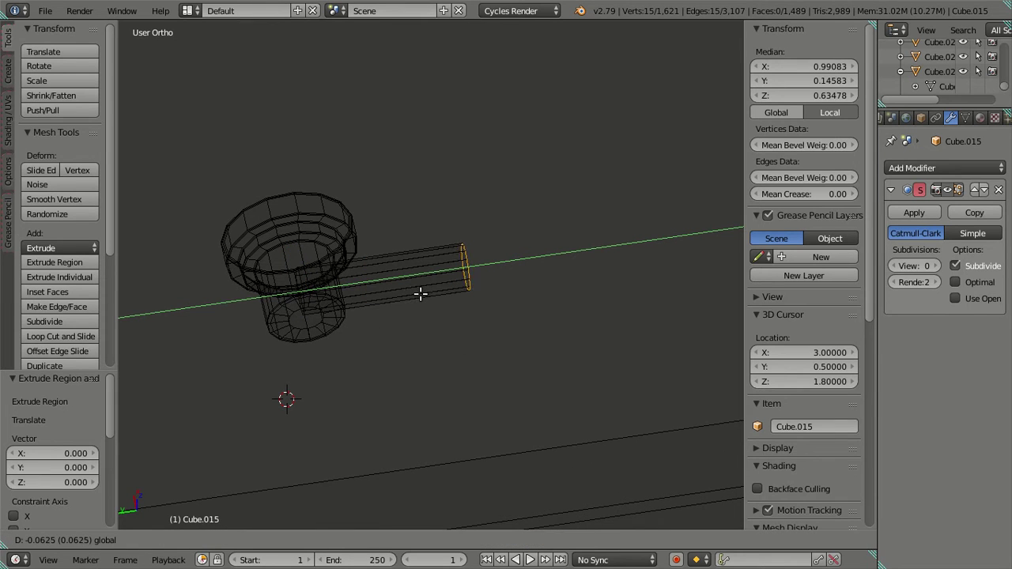
text(-0.05)
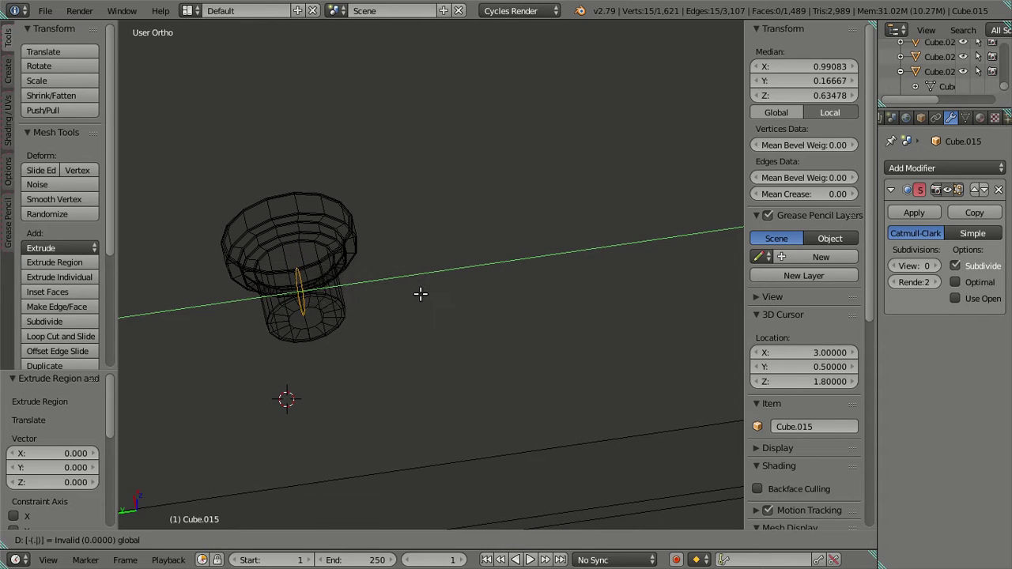
key(Return)
mouse_move(365, 320)
middle_down()
mouse_move(353, 267)
mouse_move(359, 214)
mouse_move(347, 195)
mouse_move(372, 214)
mouse_move(384, 248)
middle_up()
key(a)
key(z)
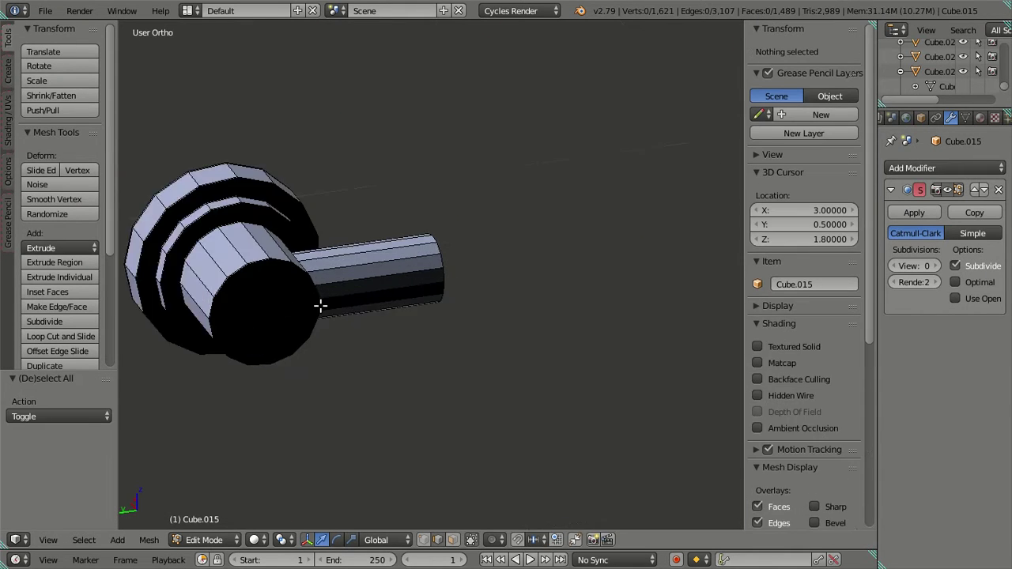
key(z)
Extrude the centre ring 0.05 along Y to form the pin's other side.
alt+click(192, 316)
scroll(331, 313, down, 3)
middle_drag(331, 313, 380, 347)
key(e)
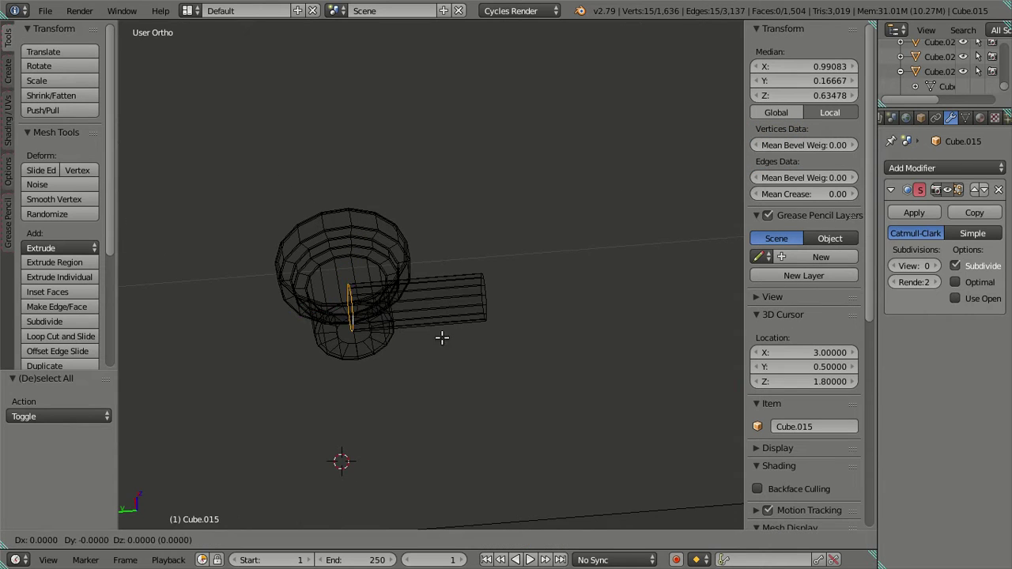
text(x: [.05)
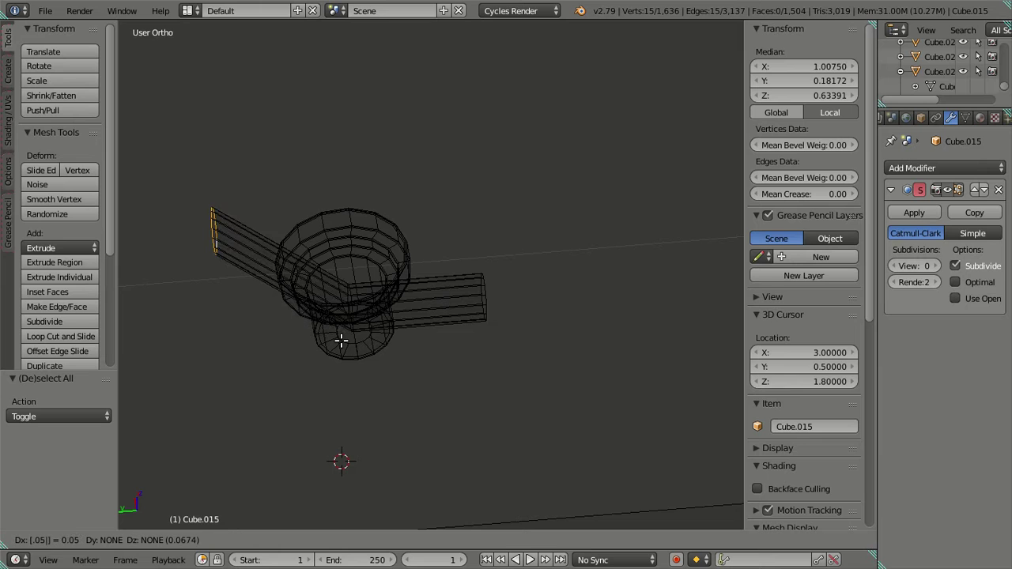
key(Escape)
text(gy)
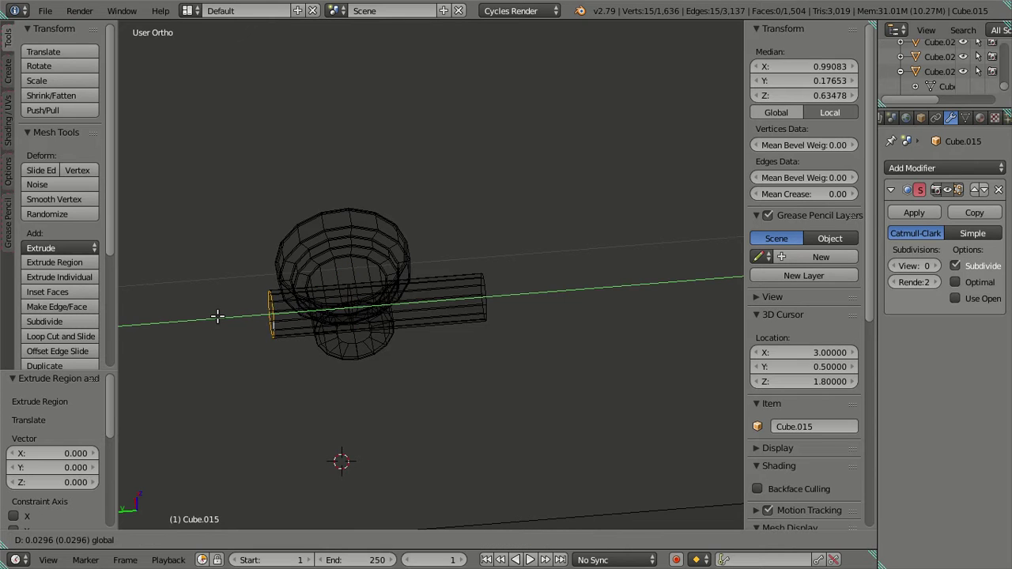
text(.05)
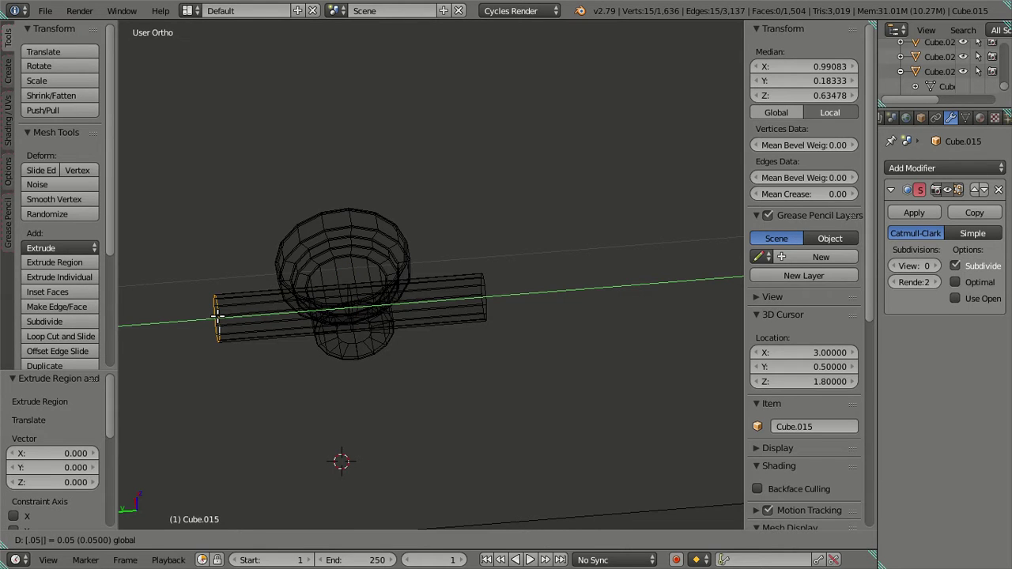
key(Return)
key(a)
middle_drag(453, 359, 485, 309)
key(z)
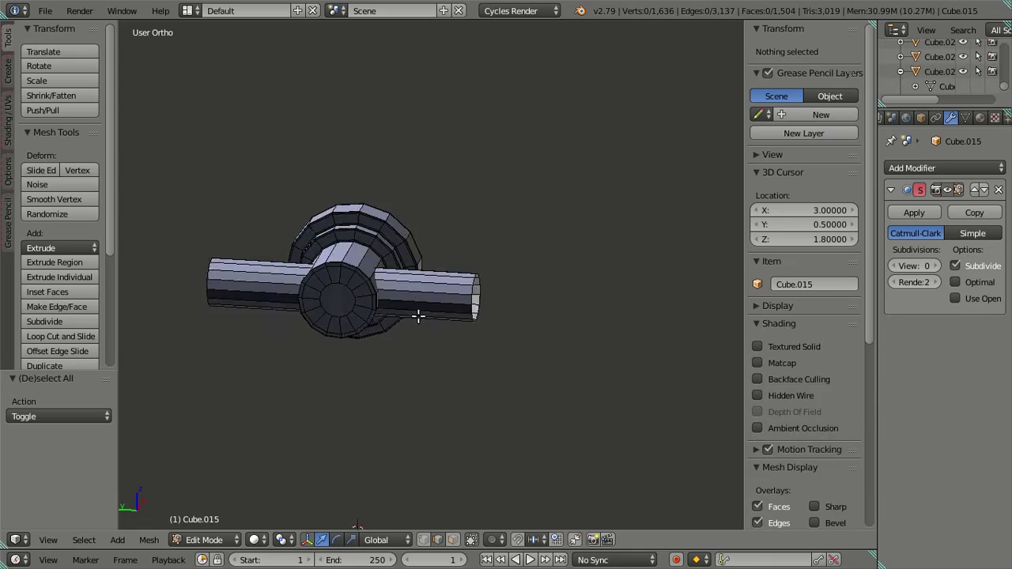
middle_drag(418, 314, 350, 320)
scroll(350, 320, up, 10)
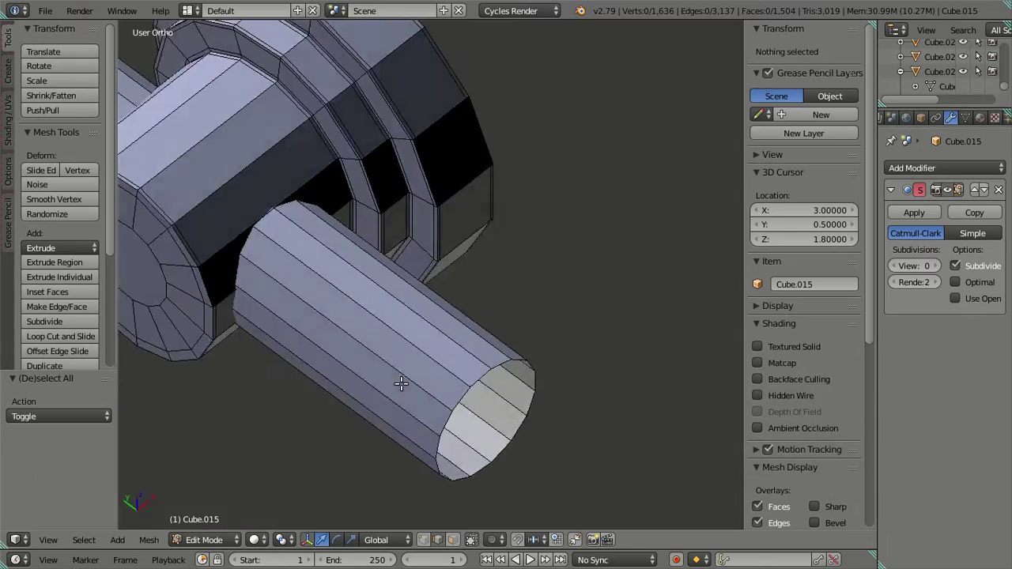
middle_drag(397, 444, 459, 339)
scroll(412, 335, down, 5)
scroll(459, 338, up, 5)
alt+right_click(498, 341)
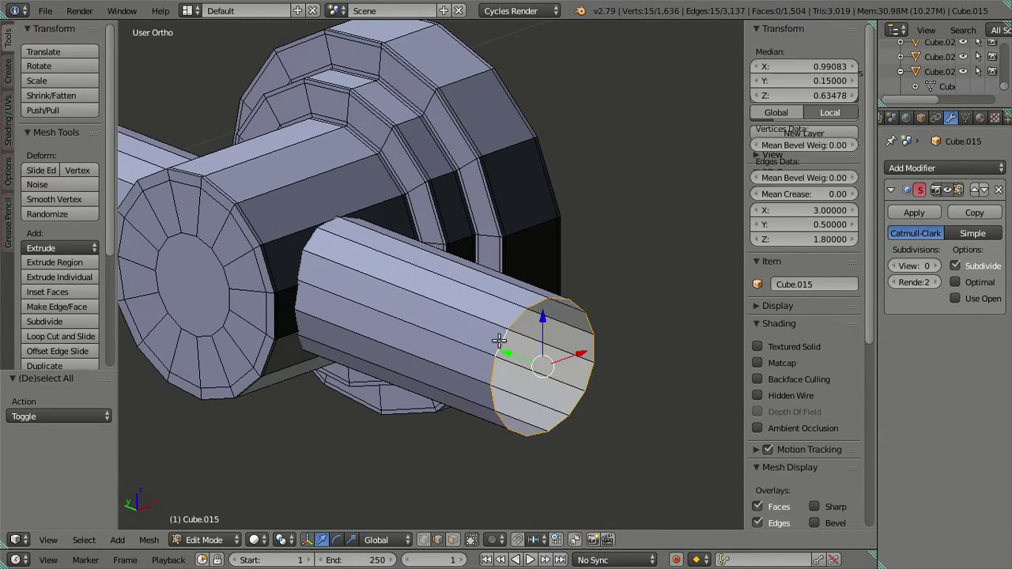
middle_drag(499, 341, 496, 269)
scroll(444, 253, up, 4)
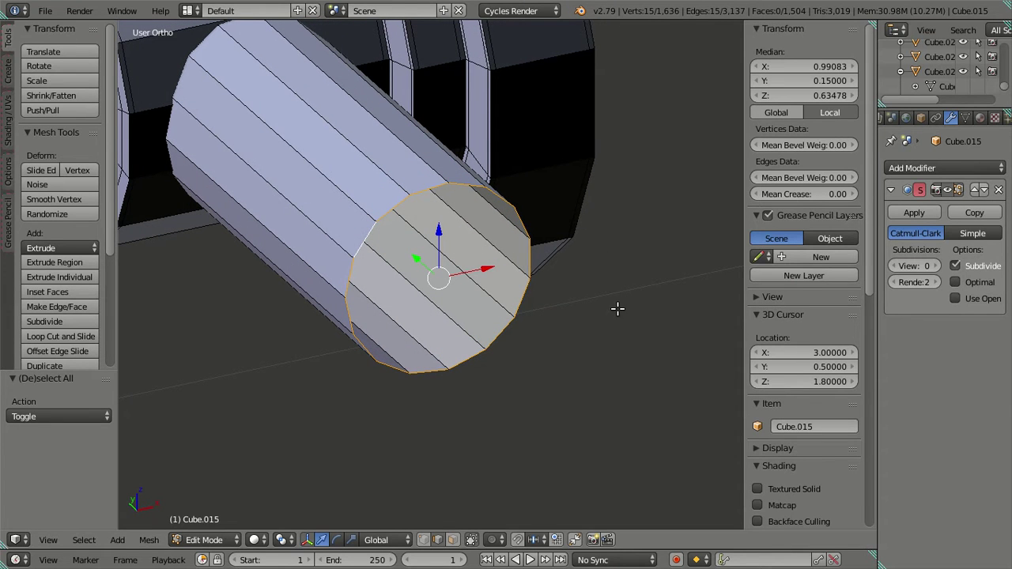
scroll(617, 307, down, 4)
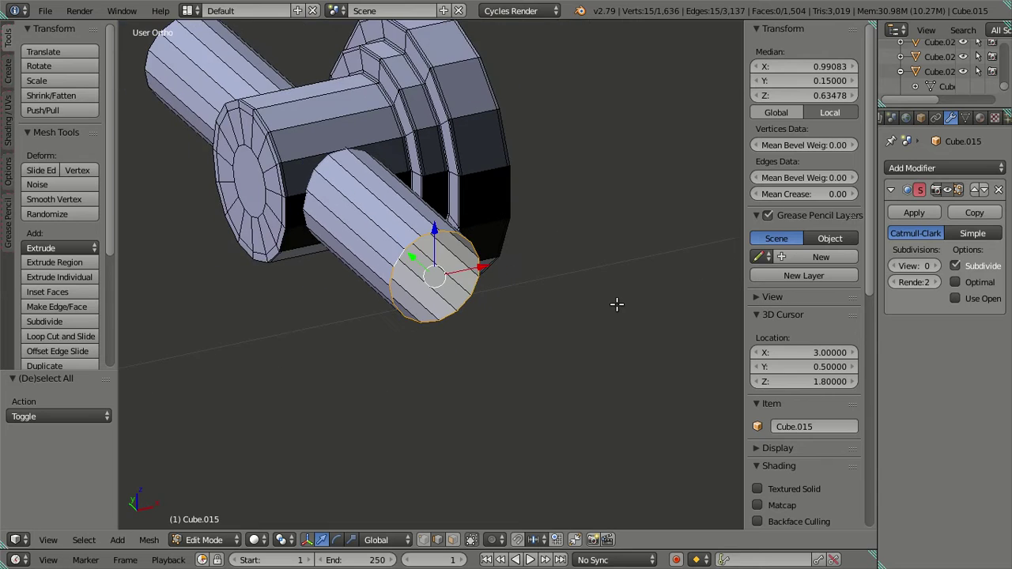
scroll(617, 304, up, 2)
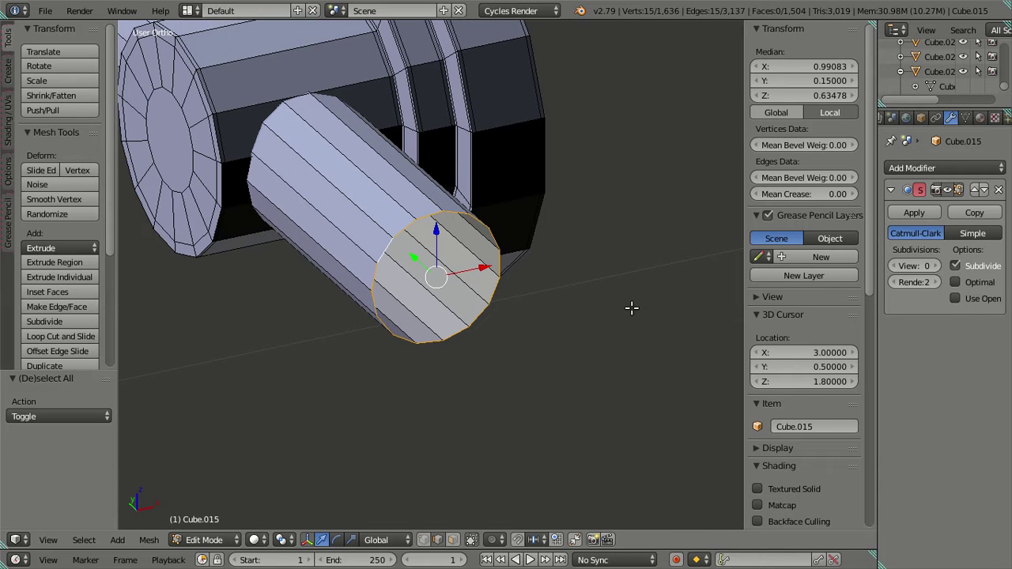
Extrude both pin end faces with a 0.95 scale to make thin lips.
key(e)
key(s)
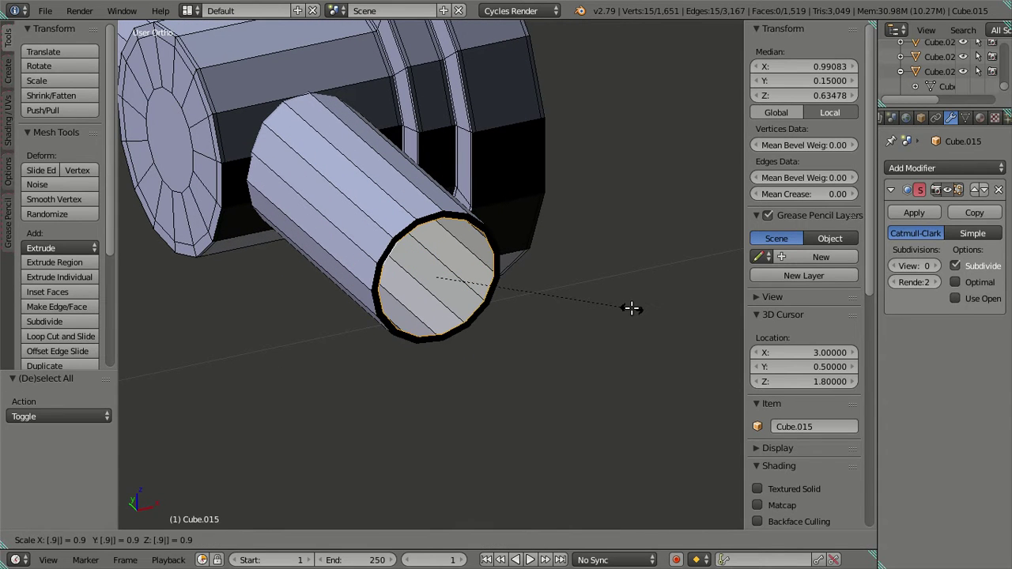
key(Return)
middle_drag(546, 289, 513, 239)
scroll(514, 239, up, 3)
key(a)
right_click(406, 300)
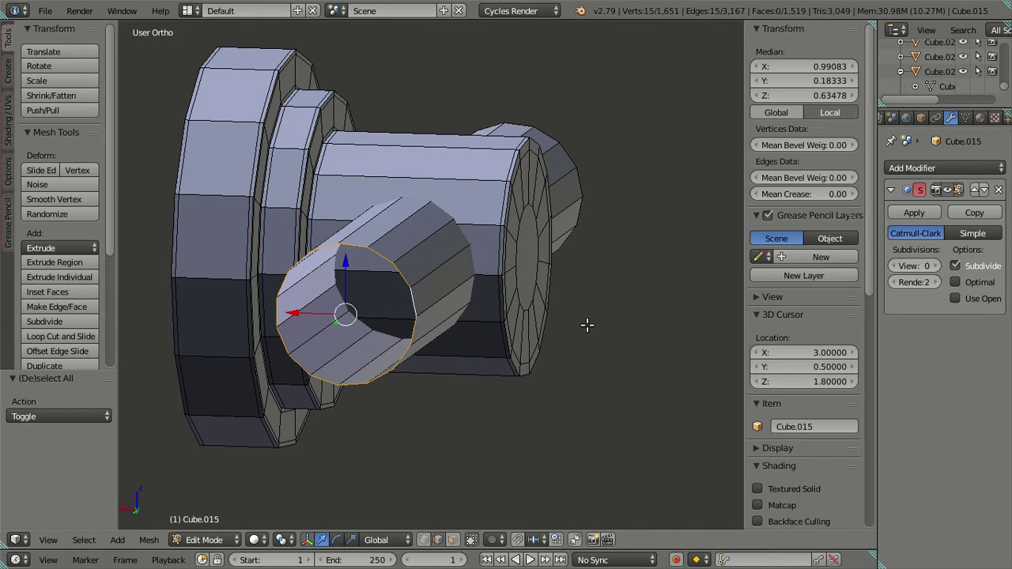
text(es.95)
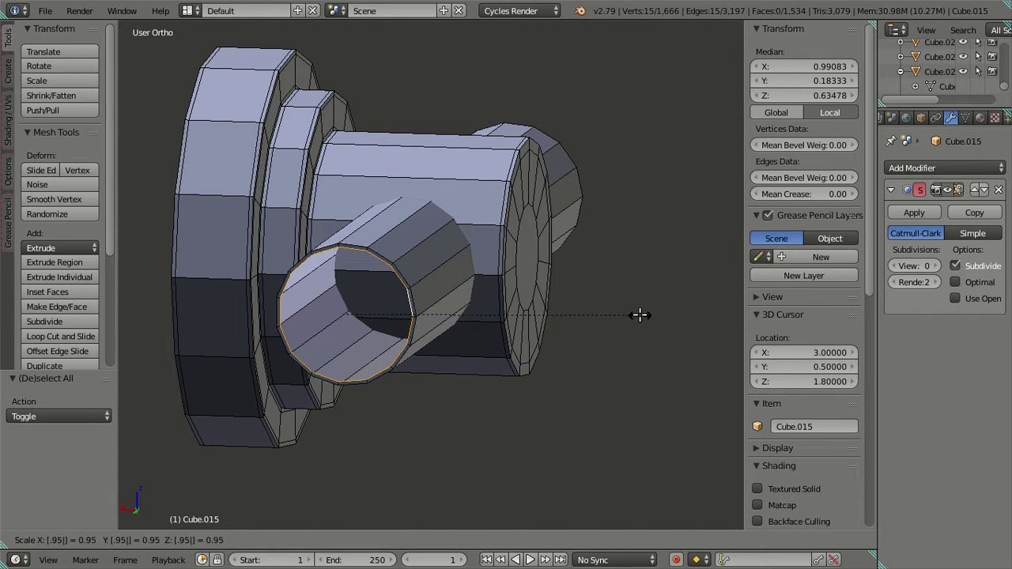
key(Return)
scroll(418, 337, up, 8)
key(a)
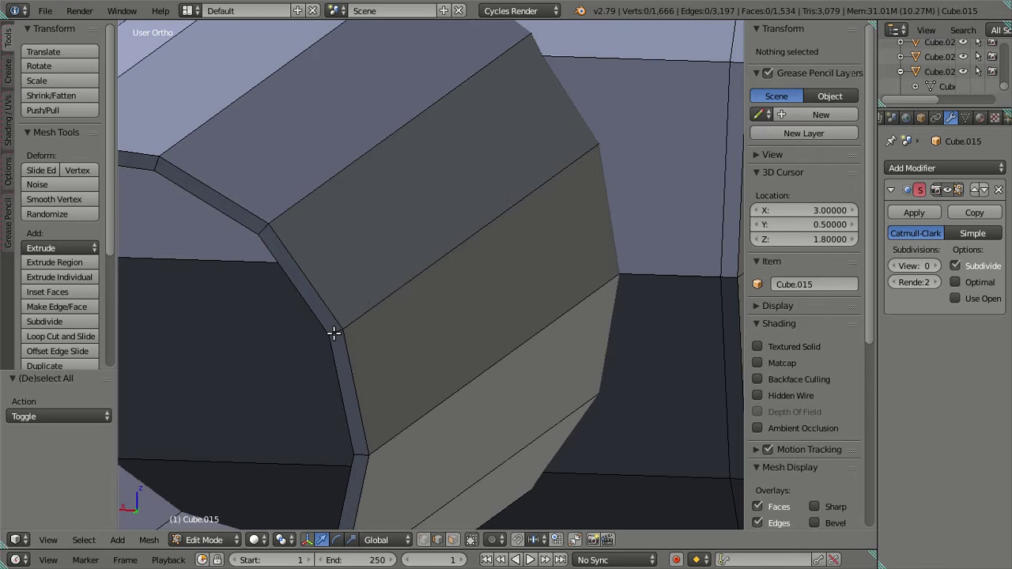
Extrude the pin end's edge loop twice, scaling the inner ring to 0.5.
alt+right_click(333, 333)
key(a)
alt+right_click(330, 330)
key(e)
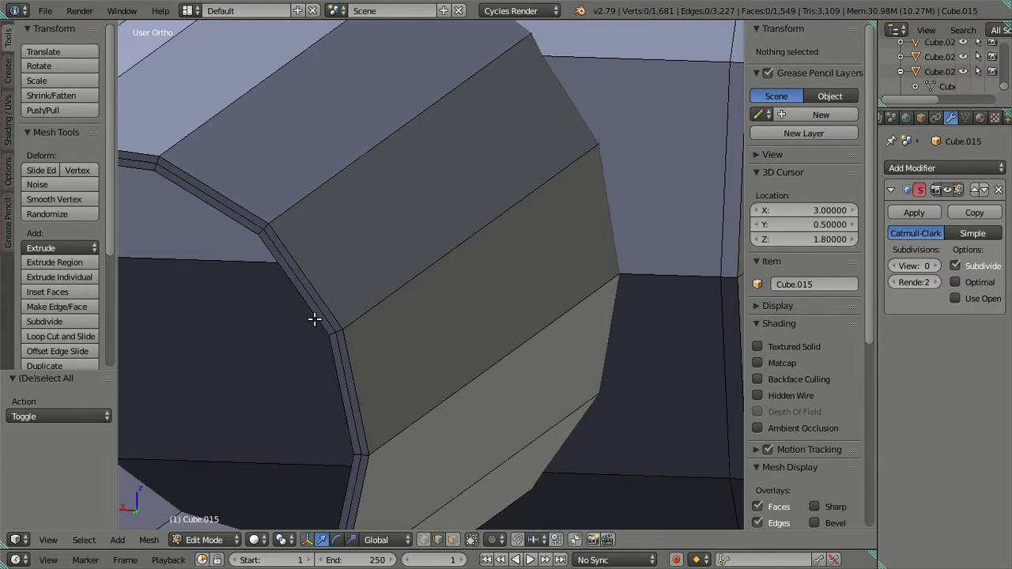
scroll(342, 313, down, 5)
key(e)
key(s)
key(period)
key(5)
key(Return)
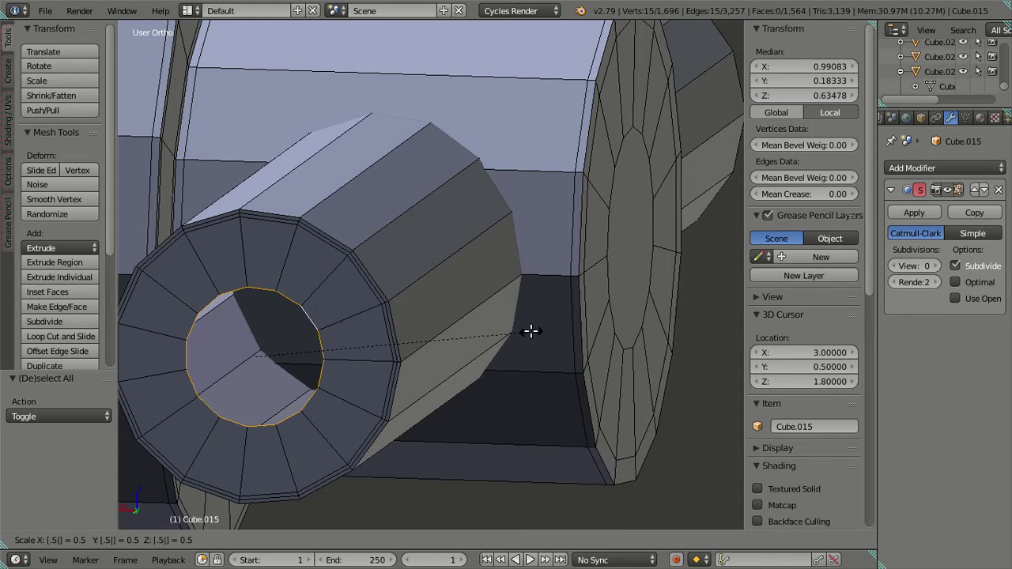
key(a)
scroll(531, 330, down, 3)
middle_drag(530, 332, 283, 319)
scroll(283, 319, up, 7)
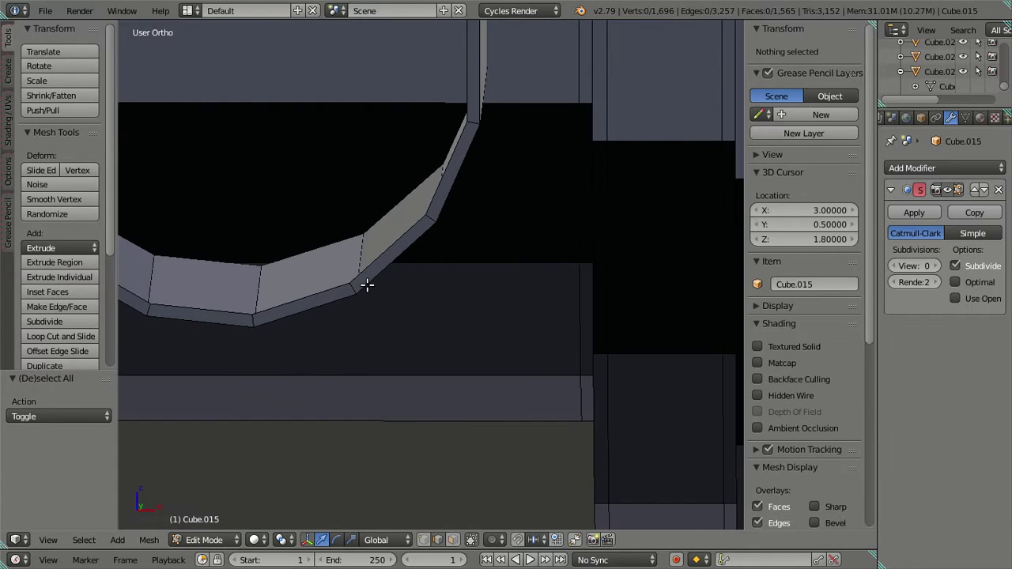
Loop cut the ring and extrude it at 0.5 scale to cap the pin's second end.
key(ctrl+r)
click(351, 288)
right_click(350, 287)
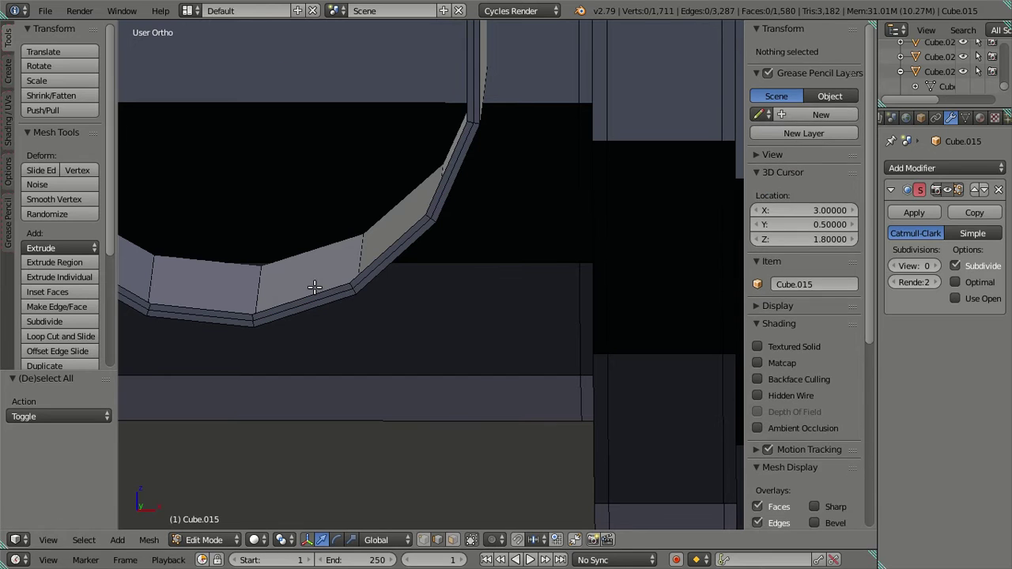
scroll(572, 292, down, 3)
text(es.5)
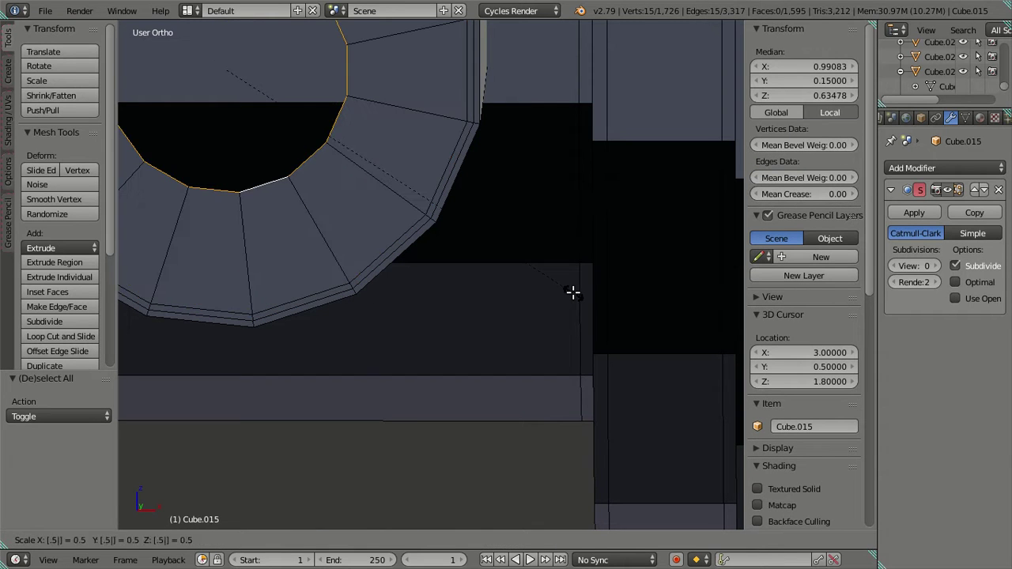
key(Return)
scroll(574, 287, down, 2)
scroll(575, 287, down, 3)
key(a)
middle_drag(564, 280, 447, 256)
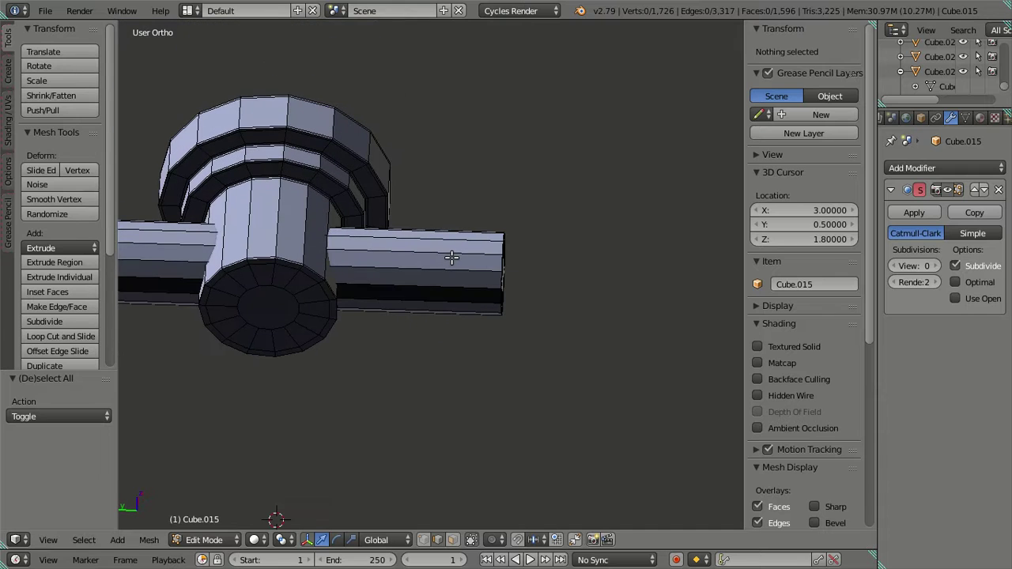
Add edge loops near both side-pipe ends, nudging one -0.001 along Y.
key(ctrl+r)
click(436, 257)
click(126, 286)
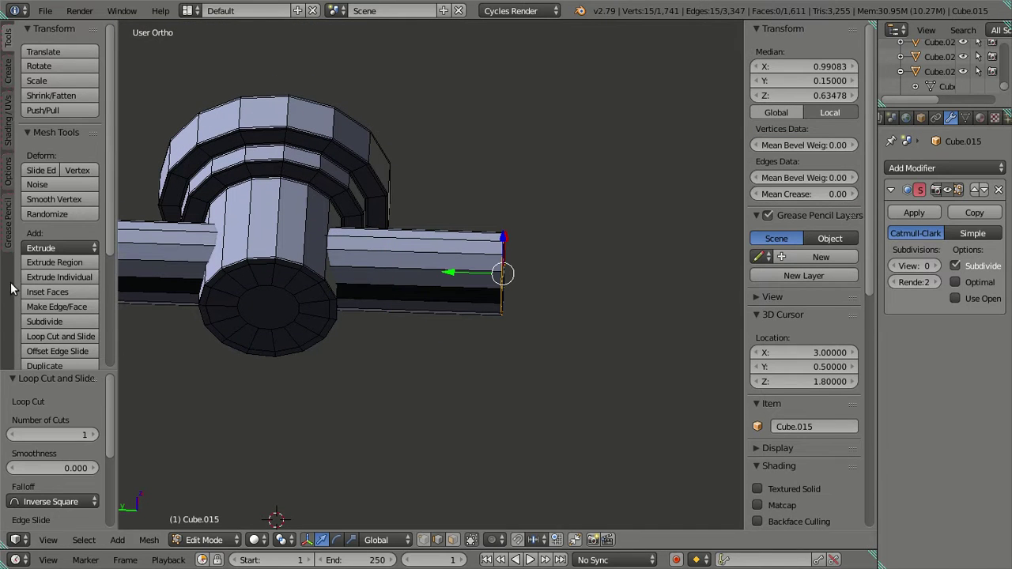
key(g)
key(g)
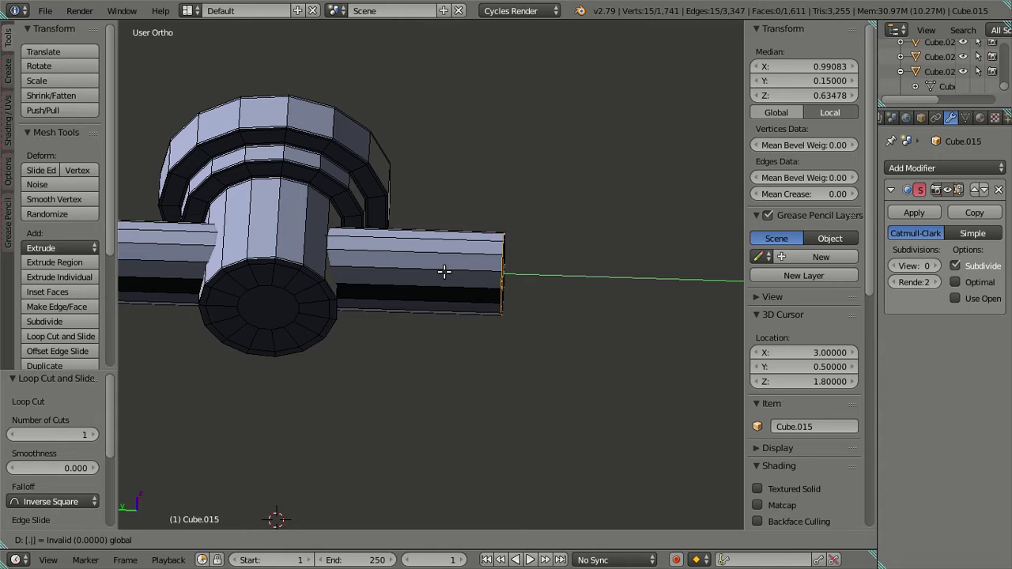
click(425, 262)
shift+middle_drag(425, 261, 532, 272)
key(ctrl+r)
click(498, 271)
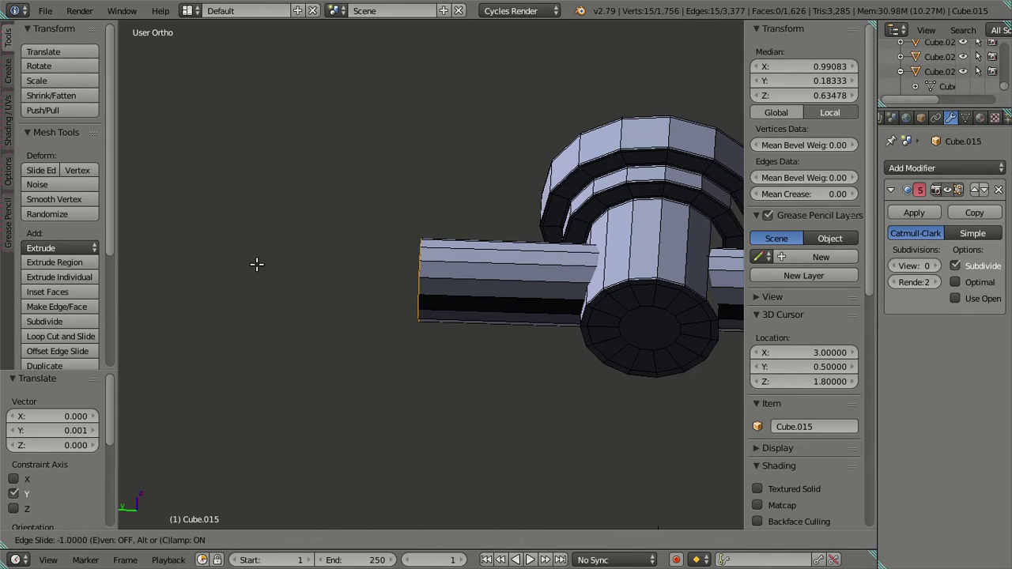
click(255, 264)
text(gy)
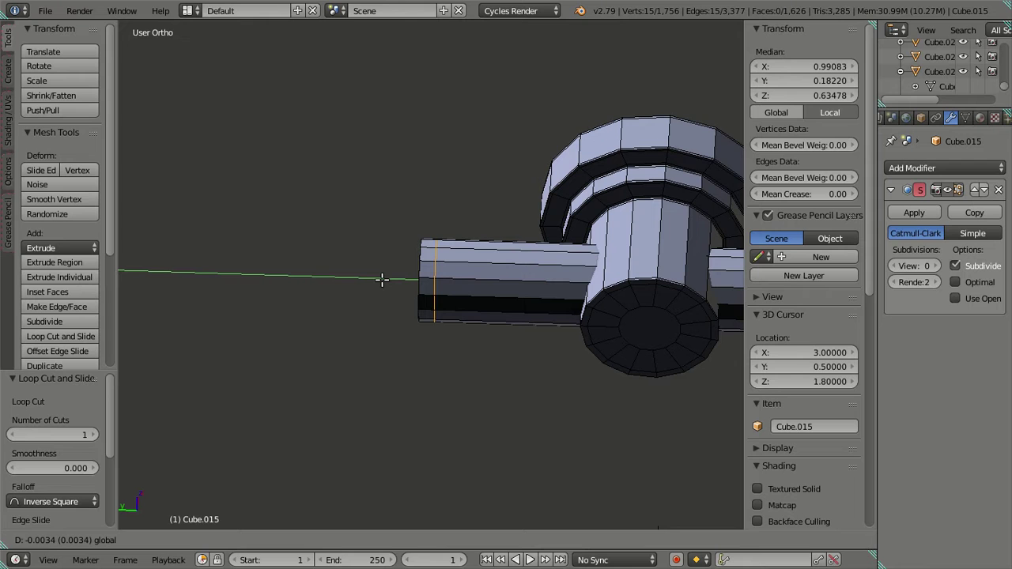
text(-0.001)
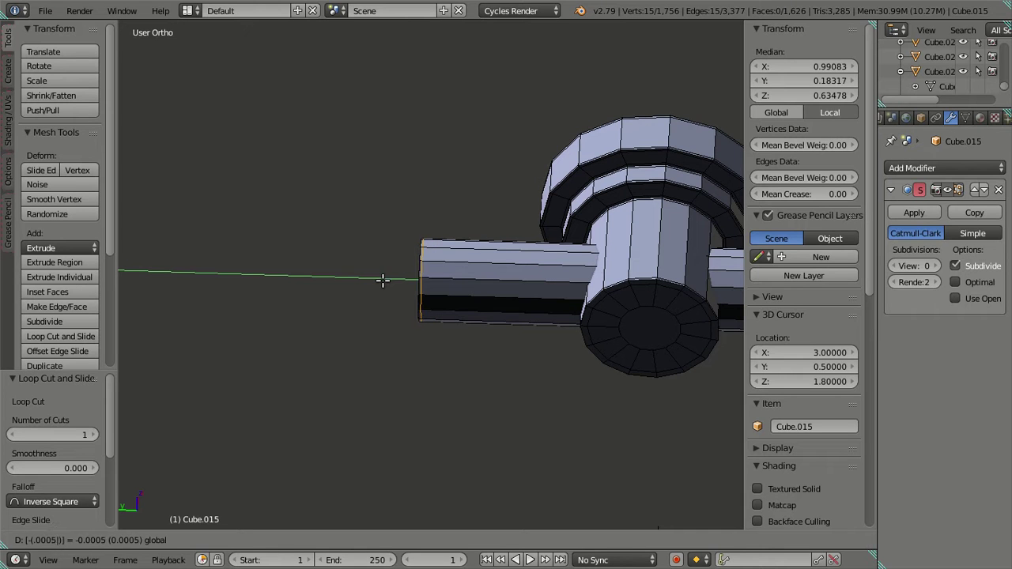
key(Return)
key(a)
middle_drag(610, 309, 444, 251)
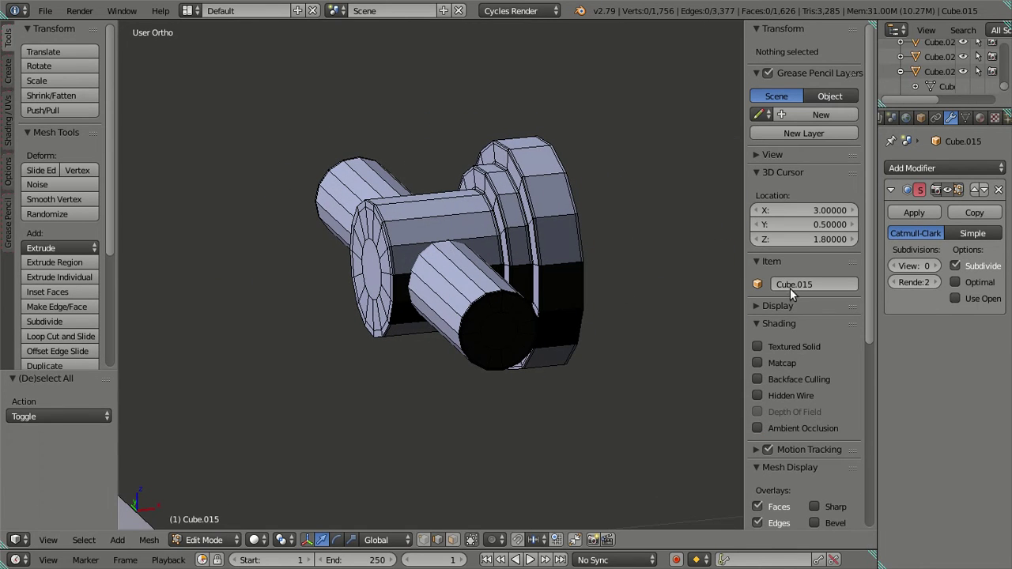
Preview the fitting at subdivision level 2 in Object Mode, then set it back to 0.
click(933, 267)
click(933, 267)
key(Tab)
middle_drag(455, 321, 512, 308)
click(890, 265)
click(890, 265)
scroll(631, 300, down, 3)
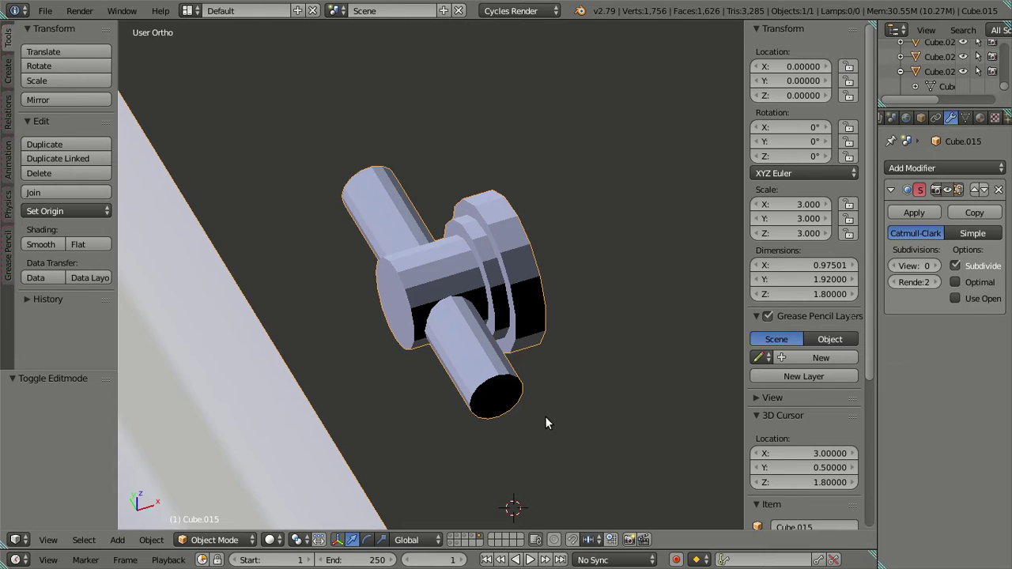
middle_drag(502, 405, 498, 283)
scroll(498, 283, up, 5)
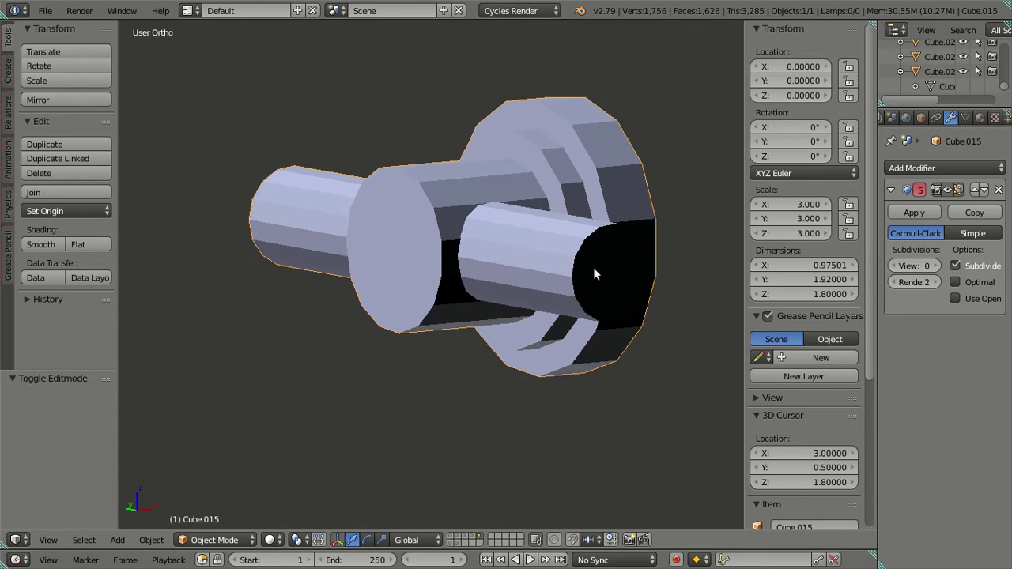
middle_drag(393, 296, 488, 254)
Back in Edit Mode, add a centred edge loop across the right pipe.
key(KP_5)
key(KP_5)
key(Tab)
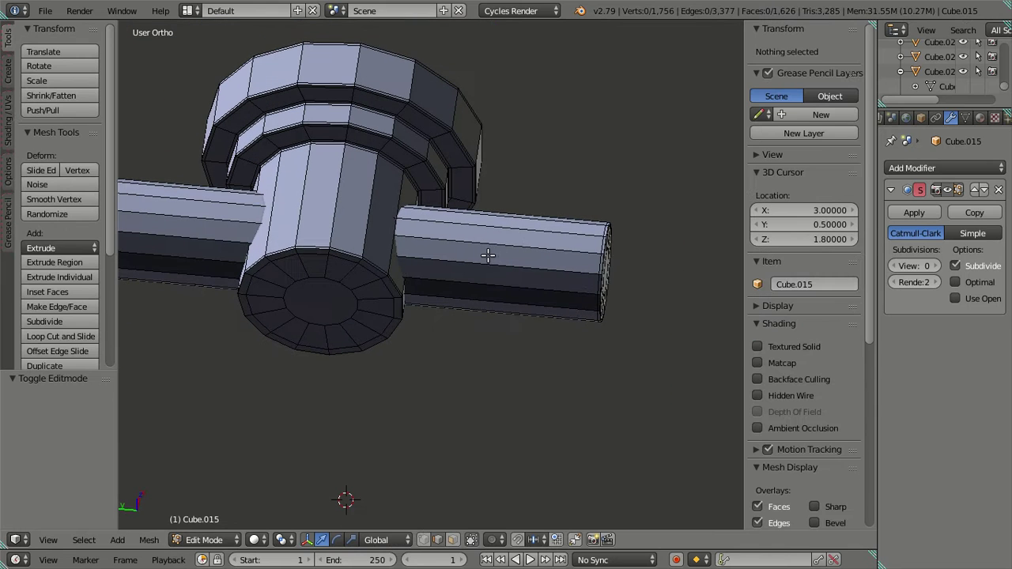
key(ctrl+r)
click(491, 254)
right_click(491, 254)
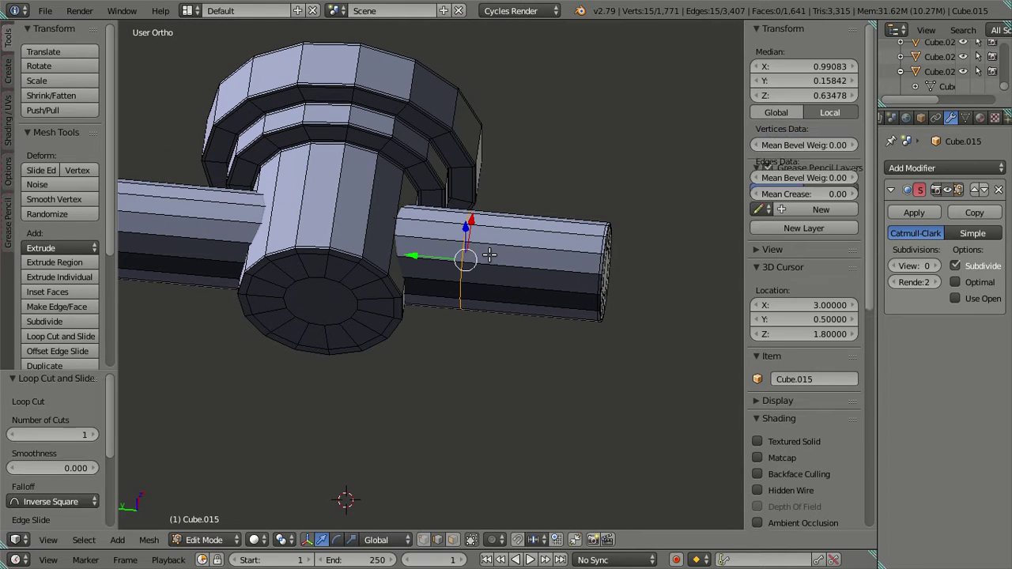
key(ctrl+r)
key(Escape)
Select the outer end face rings and hidden end vertices of both side pipes.
key(a)
middle_drag(388, 293, 395, 251)
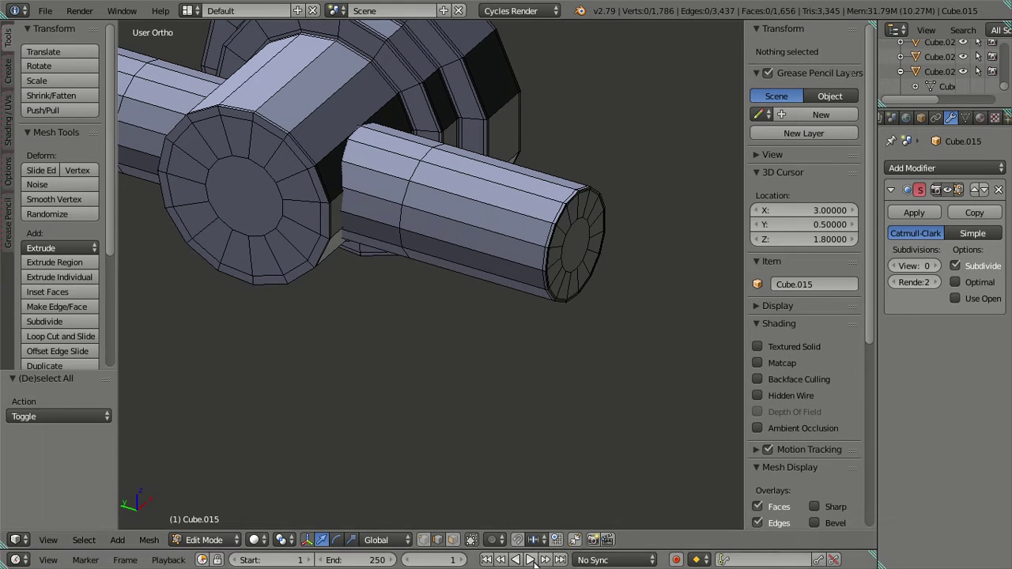
click(453, 539)
alt+right_click(479, 237)
middle_drag(487, 225, 396, 247)
alt+shift+right_click(381, 210)
mouse_move(384, 214)
middle_down()
mouse_move(526, 304)
mouse_move(571, 321)
mouse_move(542, 321)
middle_up()
key(z)
key(b)
drag(205, 183, 303, 376)
key(b)
drag(555, 210, 618, 343)
key(z)
mouse_move(612, 350)
middle_down()
mouse_move(542, 347)
mouse_move(429, 321)
mouse_move(466, 325)
middle_up()
key(KP_Decimal)
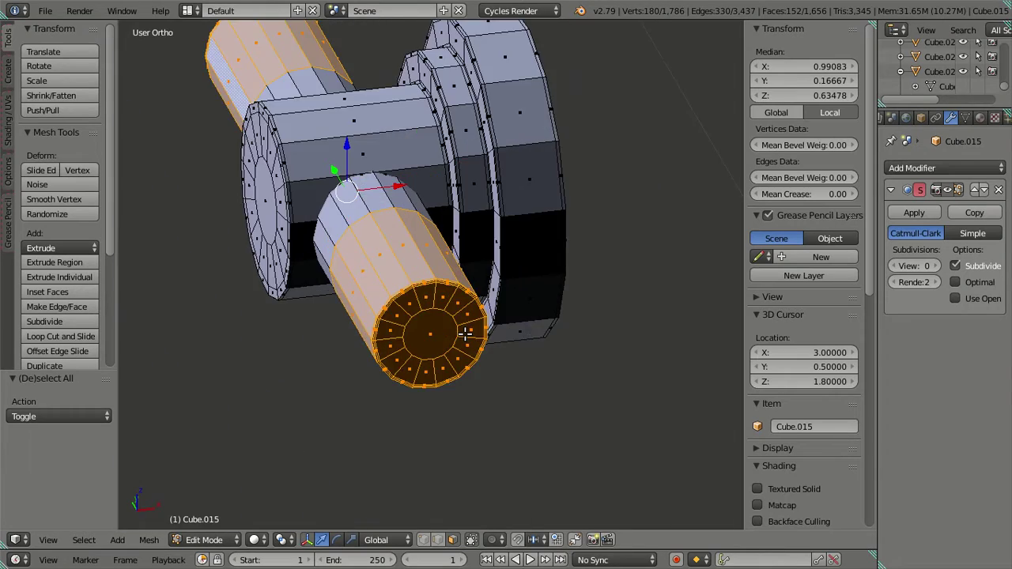
scroll(485, 335, up, 3)
Extrude the selected pipe ends in place and scale them 0.9 along X and Z.
key(e)
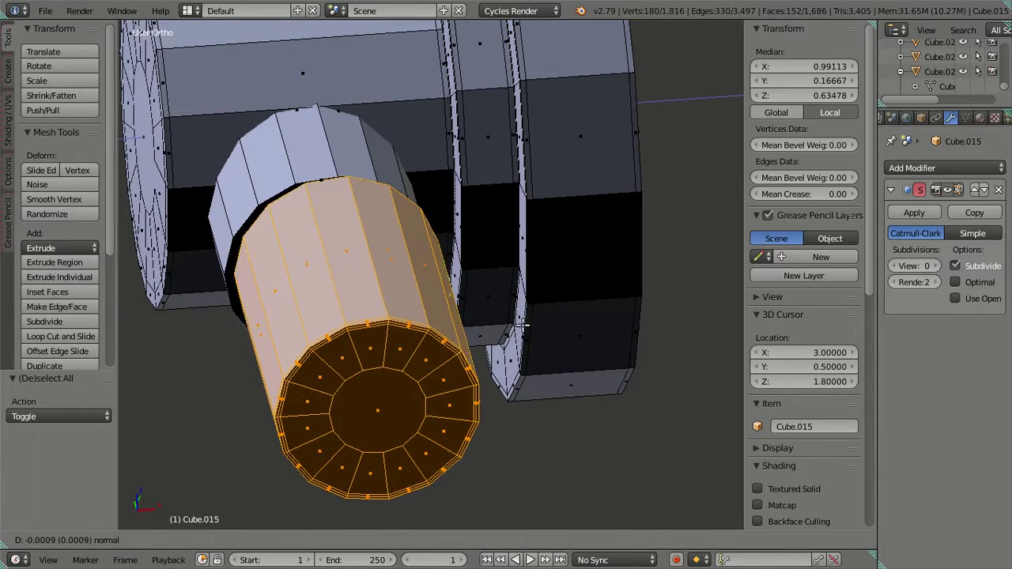
right_click(526, 333)
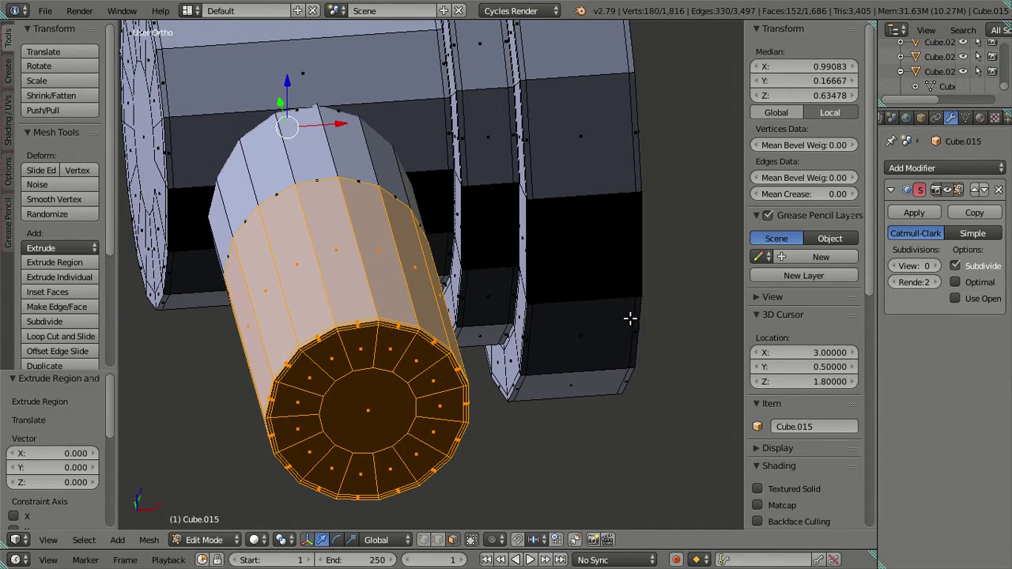
text(sx)
text(.)
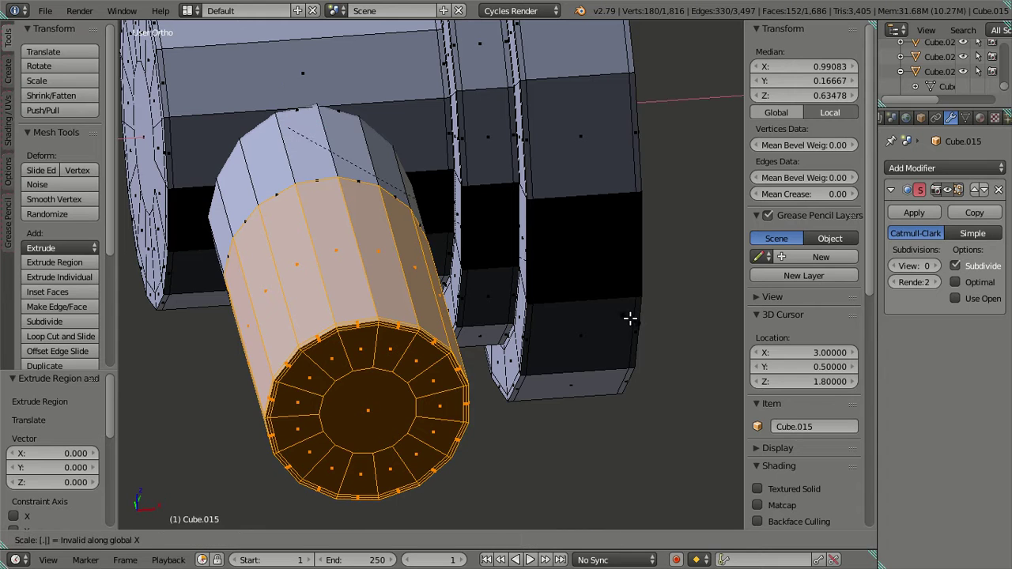
text(9)
key(Return)
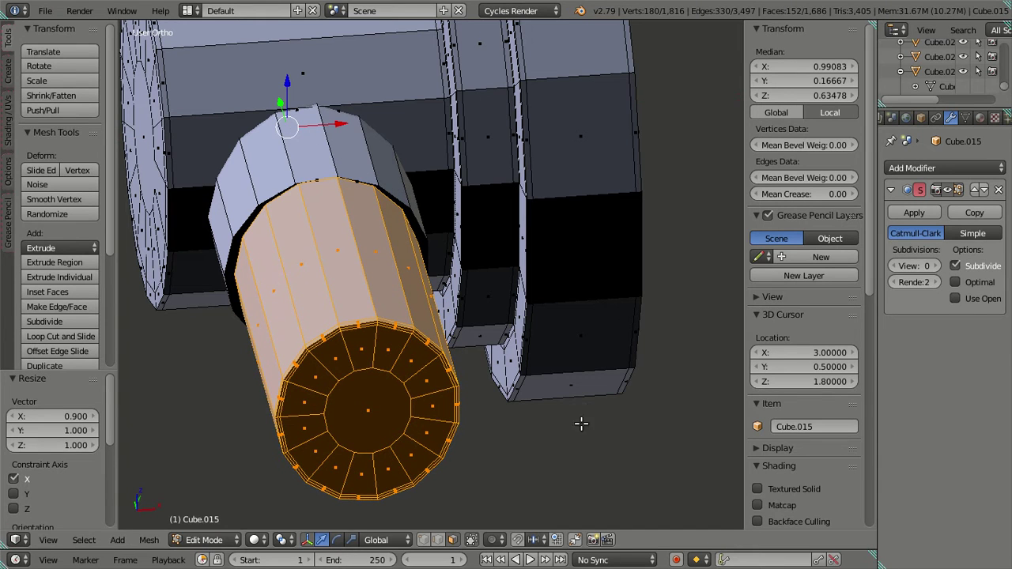
text(sz)
text(.)
text(9x)
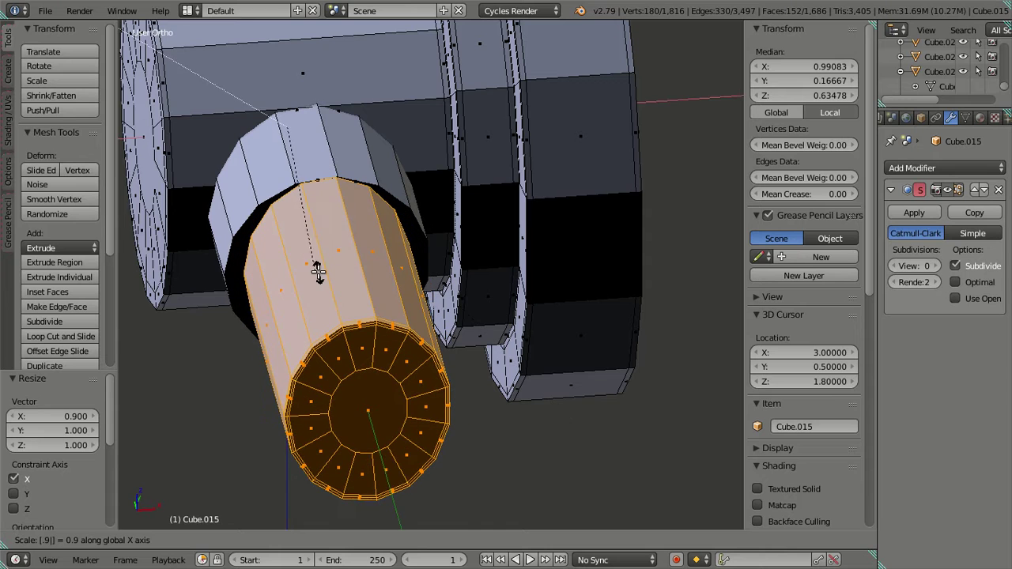
key(Escape)
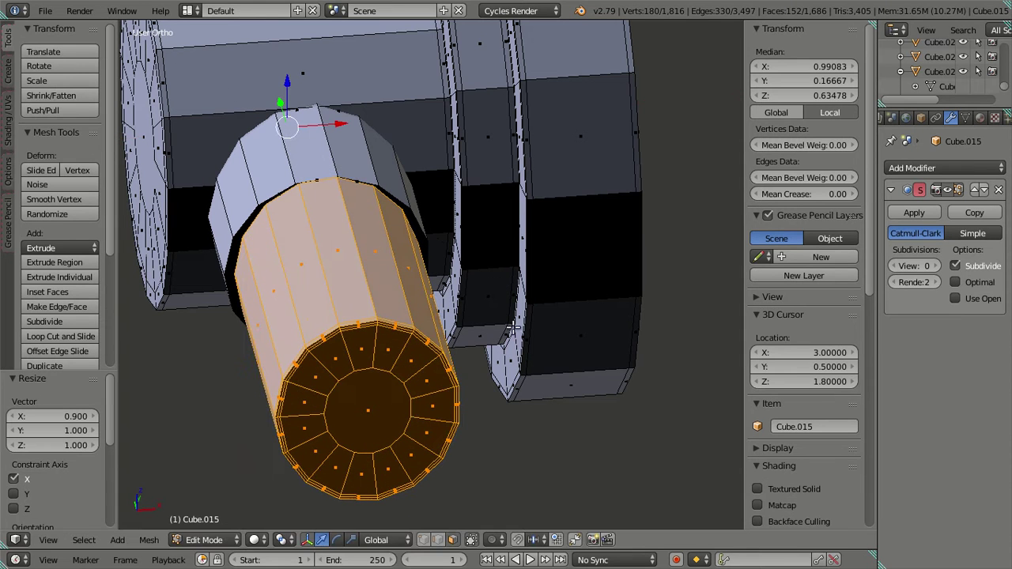
text(sz.9)
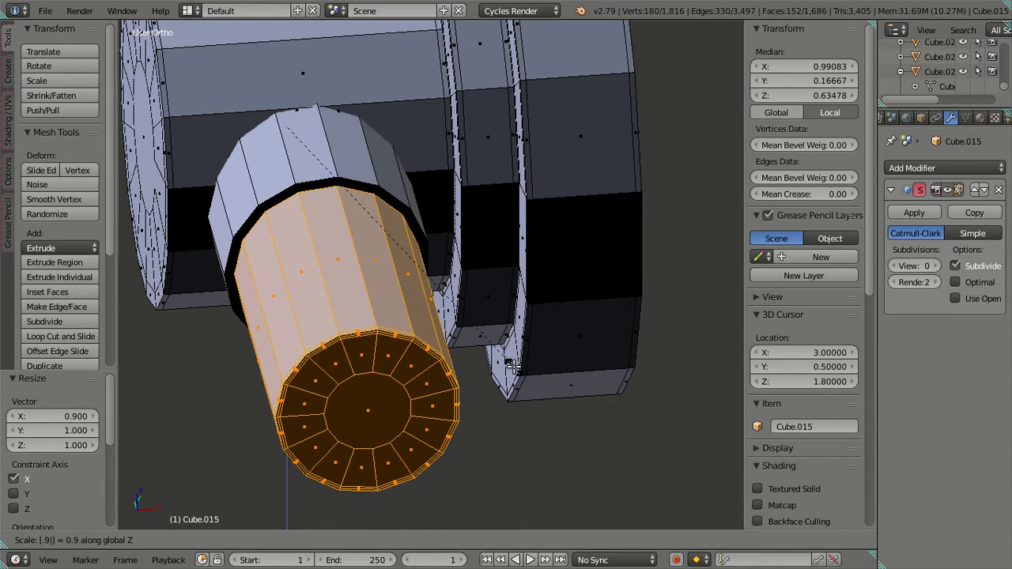
key(Return)
scroll(374, 319, down, 3)
middle_drag(374, 319, 452, 283)
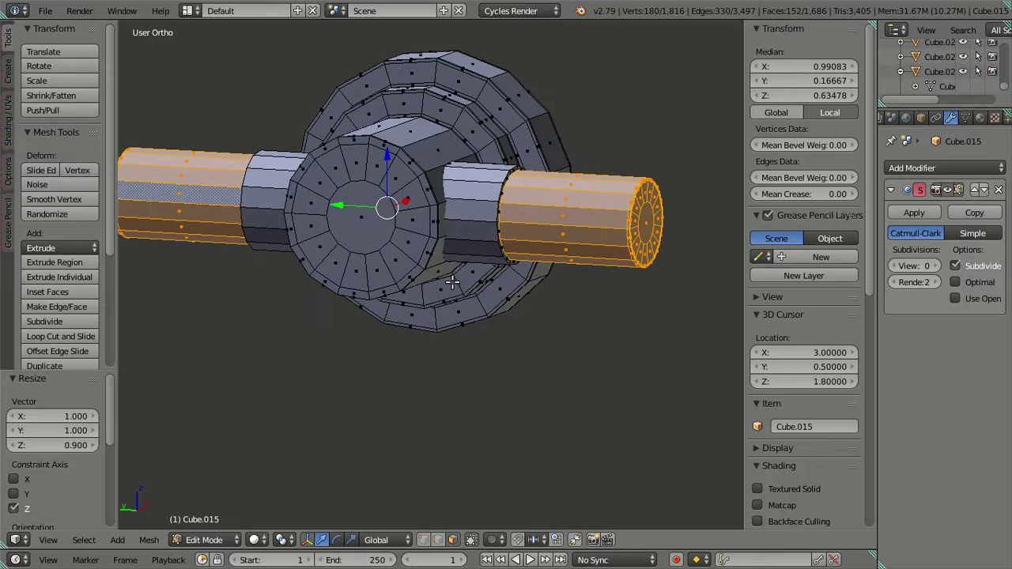
In edge mode, cut five loops across the flange band and dissolve the unneeded ones.
click(443, 540)
key(a)
mouse_move(524, 327)
middle_down()
mouse_move(464, 277)
mouse_move(453, 282)
mouse_move(415, 190)
mouse_move(403, 187)
mouse_move(447, 321)
mouse_move(433, 322)
middle_up()
scroll(453, 282, up, 6)
key(z)
key(z)
scroll(433, 322, up, 3)
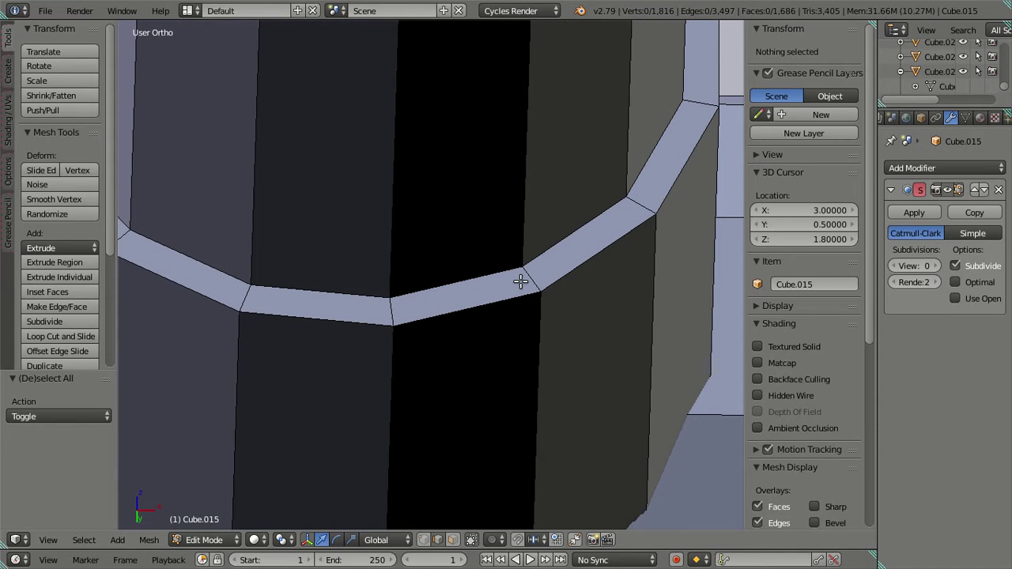
key(ctrl+r)
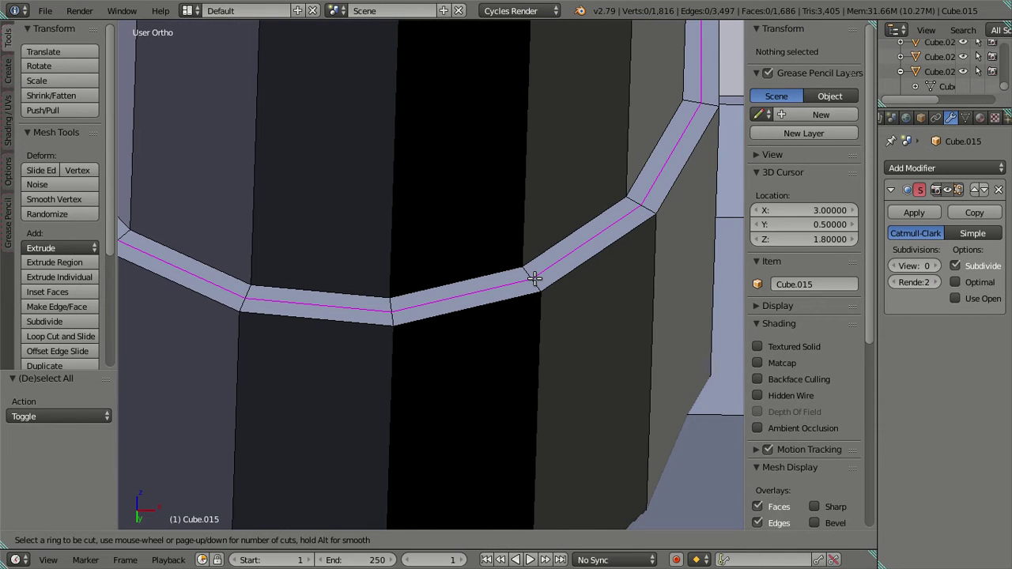
key(5)
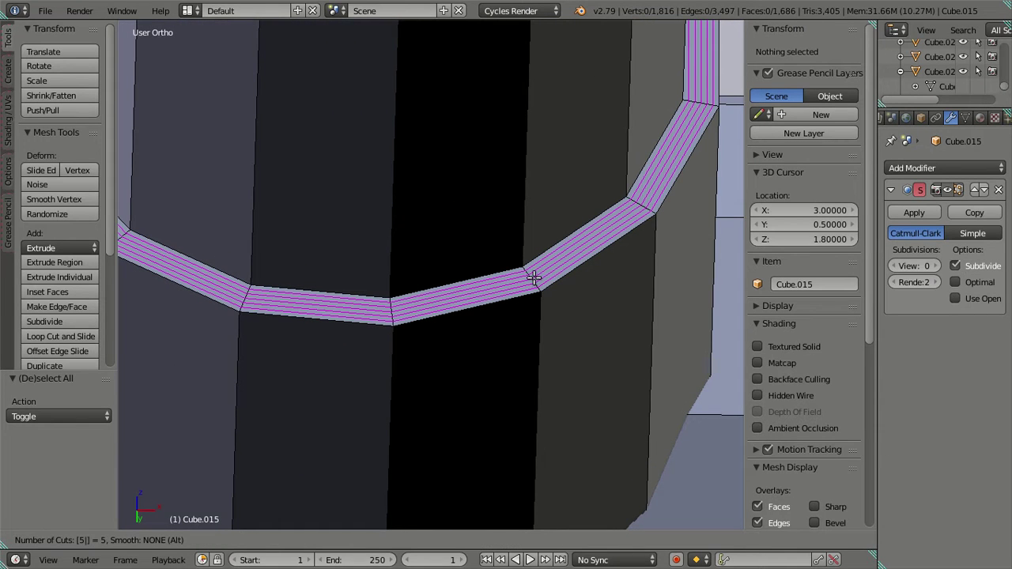
click(533, 278)
right_click(533, 278)
scroll(521, 278, up, 2)
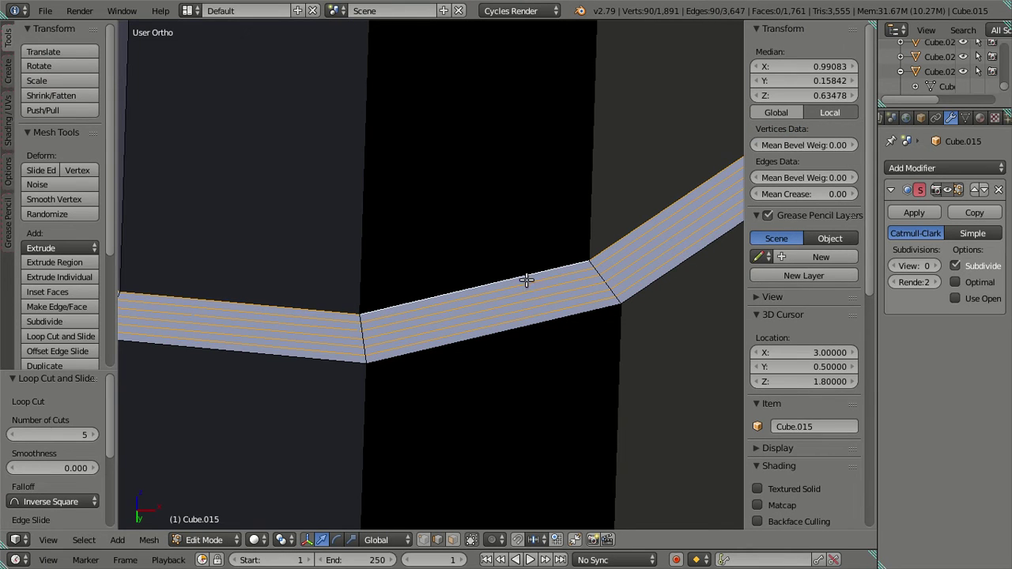
right_click(554, 304)
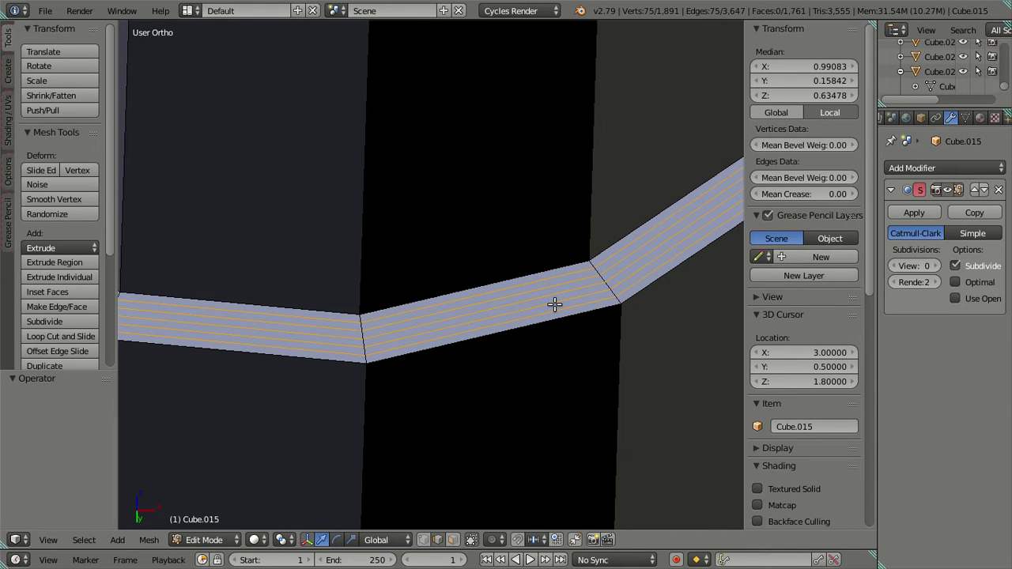
key(ctrl+x)
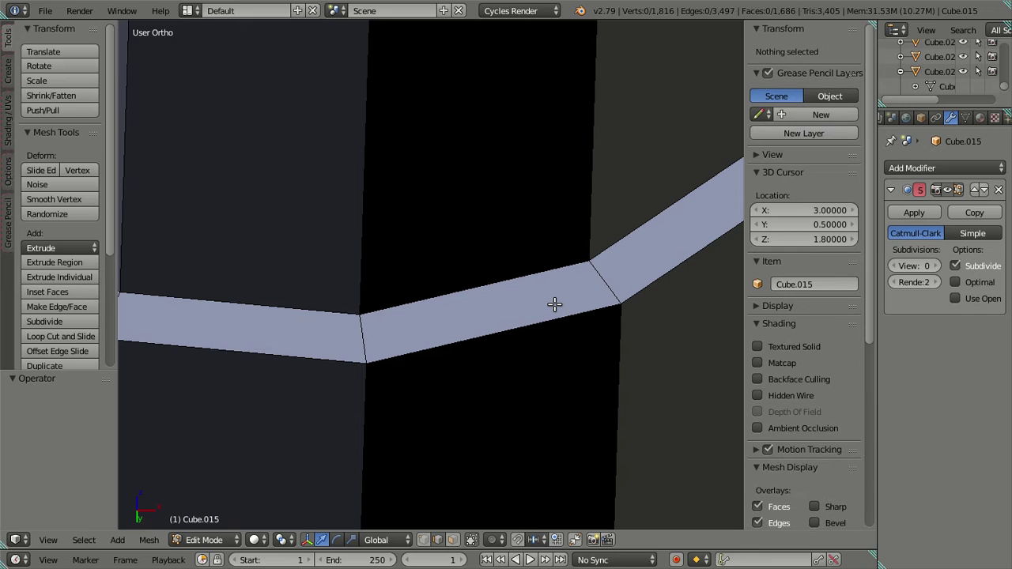
Add another five-loop cut on the band, dissolve the extras, and select the top loop.
key(ctrl+r)
scroll(554, 304, up, 4)
right_click(555, 305)
key(ctrl+r)
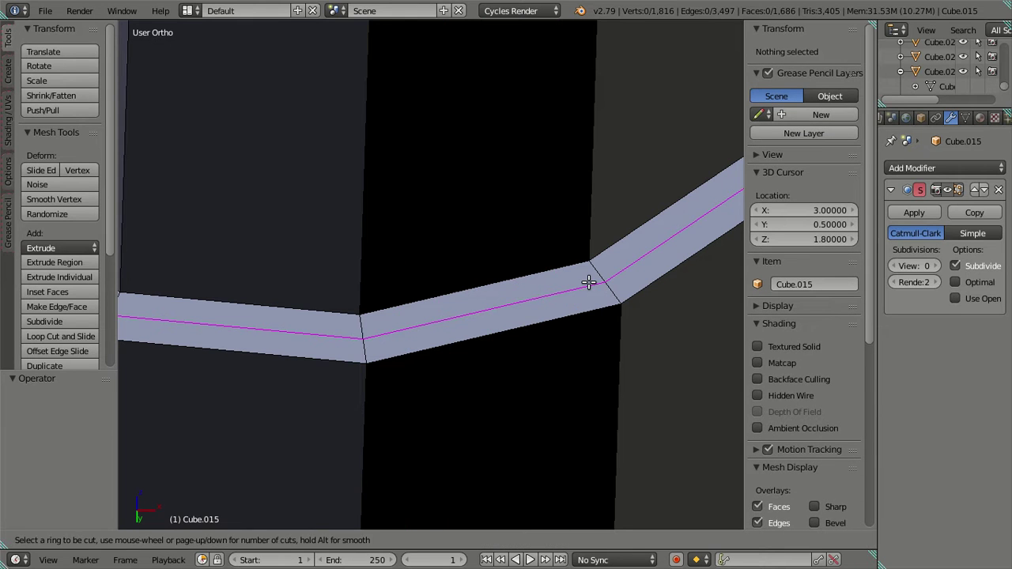
scroll(589, 283, up, 4)
click(590, 282)
right_click(581, 274)
key(x)
click(610, 315)
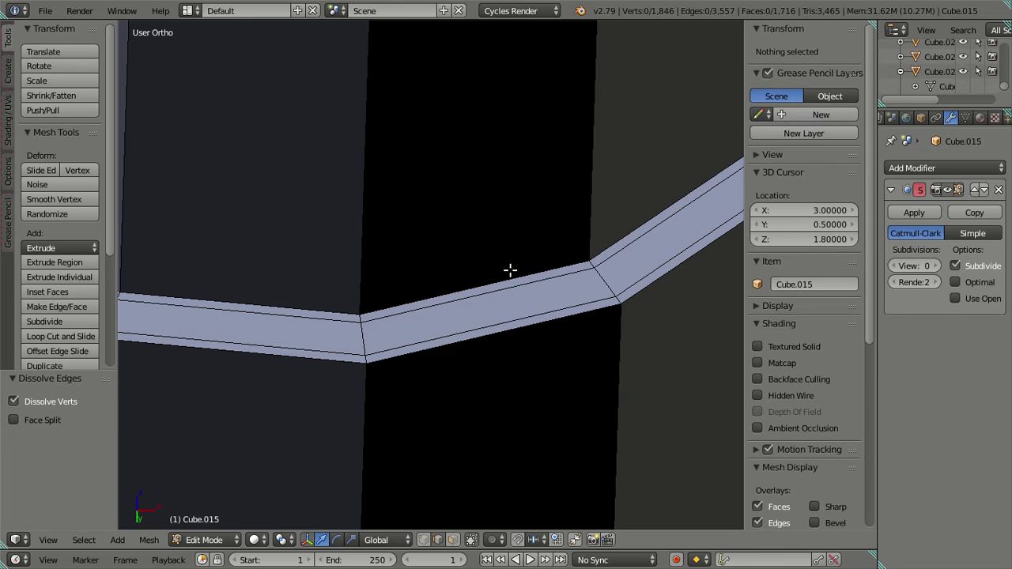
alt+right_click(509, 270)
Extrude the band's top edge loop without moving it.
key(e)
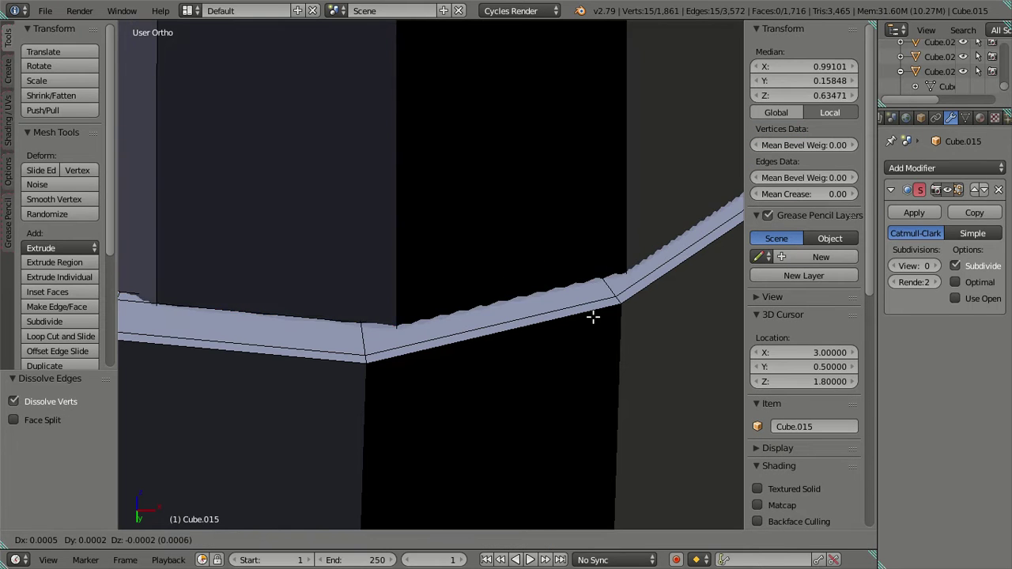
right_click(481, 193)
scroll(487, 197, down, 5)
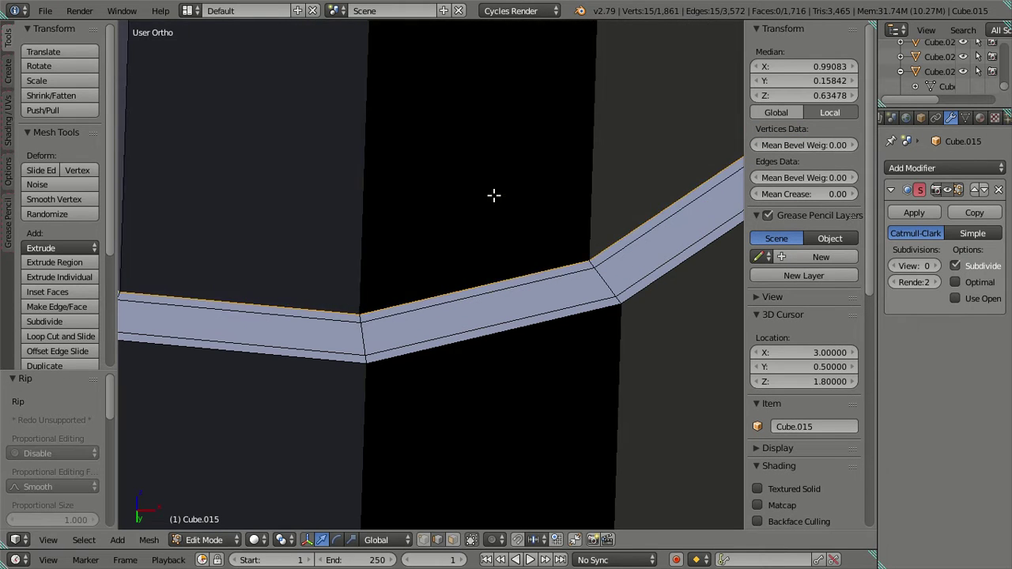
scroll(435, 273, up, 6)
scroll(445, 285, down, 5)
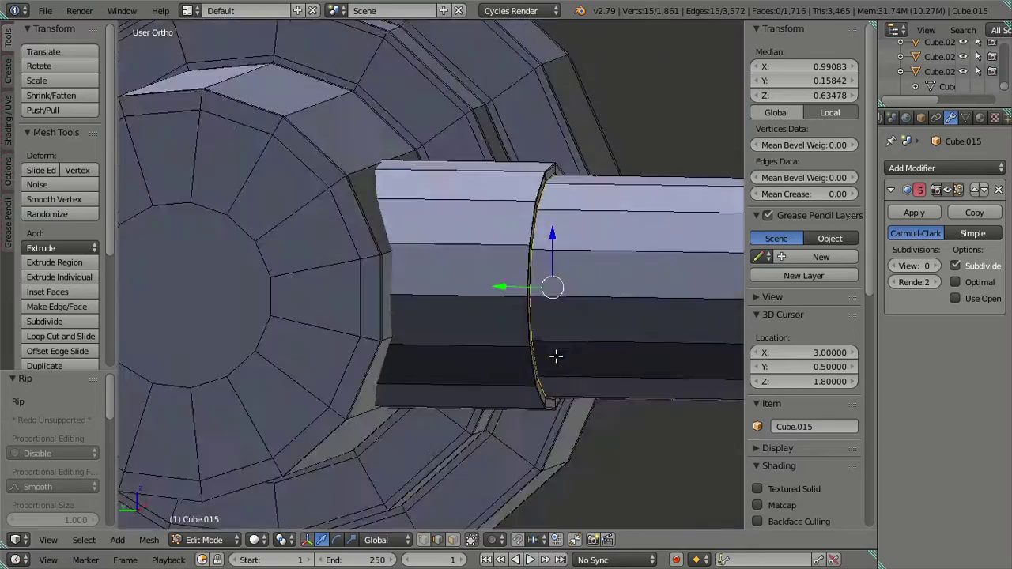
middle_drag(553, 355, 531, 388)
Cut five loops near the pipe junction and dissolve four of them.
key(a)
scroll(426, 322, up, 4)
scroll(427, 323, down, 5)
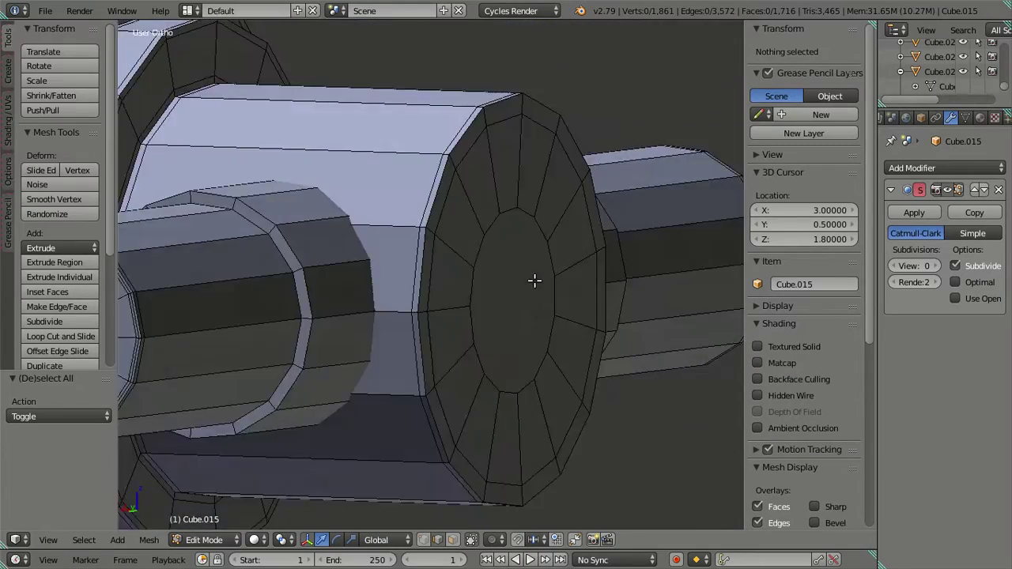
middle_drag(536, 279, 467, 273)
scroll(467, 274, up, 4)
key(ctrl+r)
scroll(442, 224, up, 4)
click(443, 224)
right_click(443, 224)
scroll(447, 223, up, 4)
alt+shift+right_click(456, 222)
key(x)
click(536, 230)
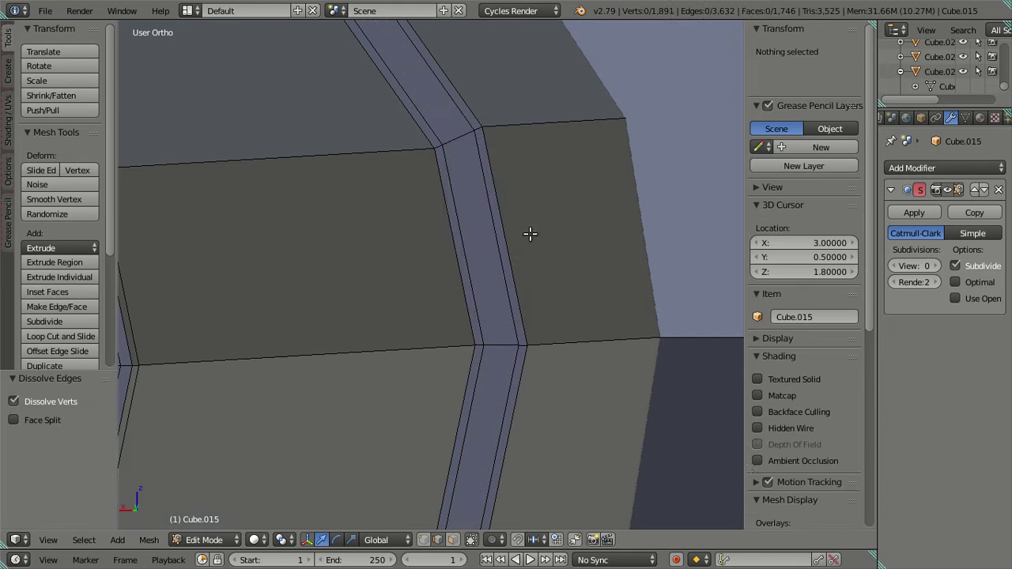
scroll(447, 305, down, 3)
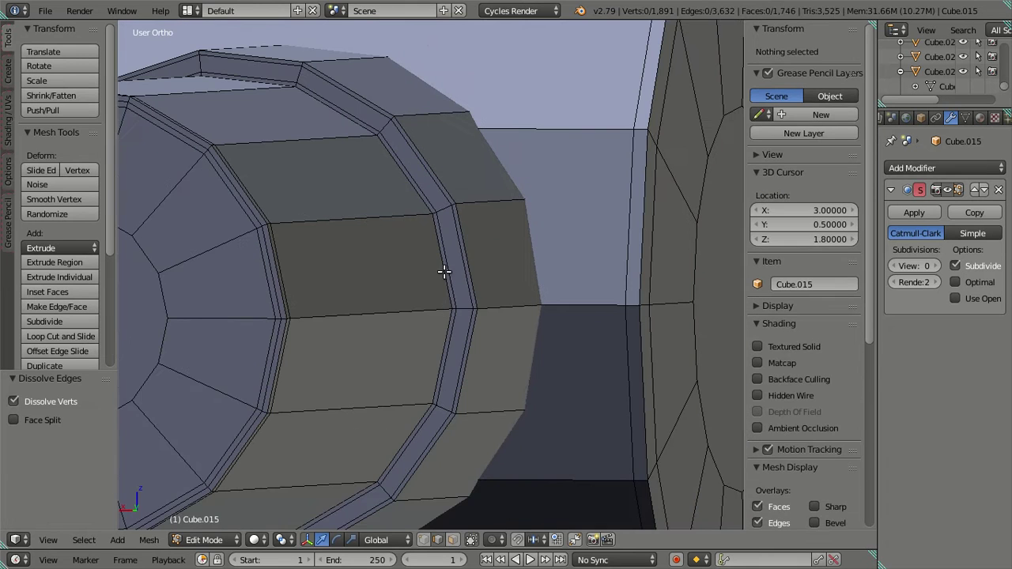
Rip the edge loop around the pipe ring, keeping it in place.
alt+right_click(443, 272)
key(v)
right_click(488, 279)
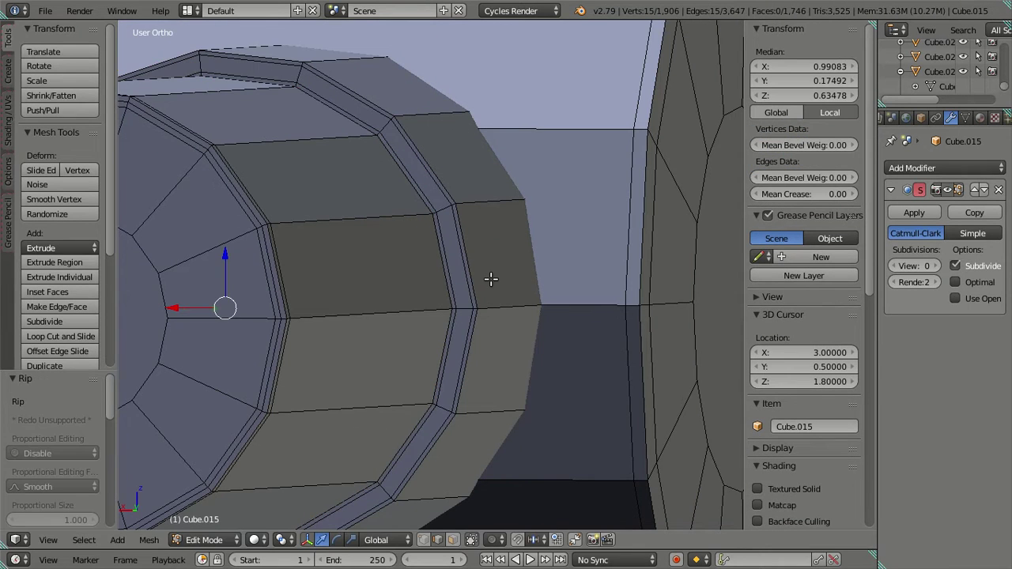
scroll(542, 293, down, 3)
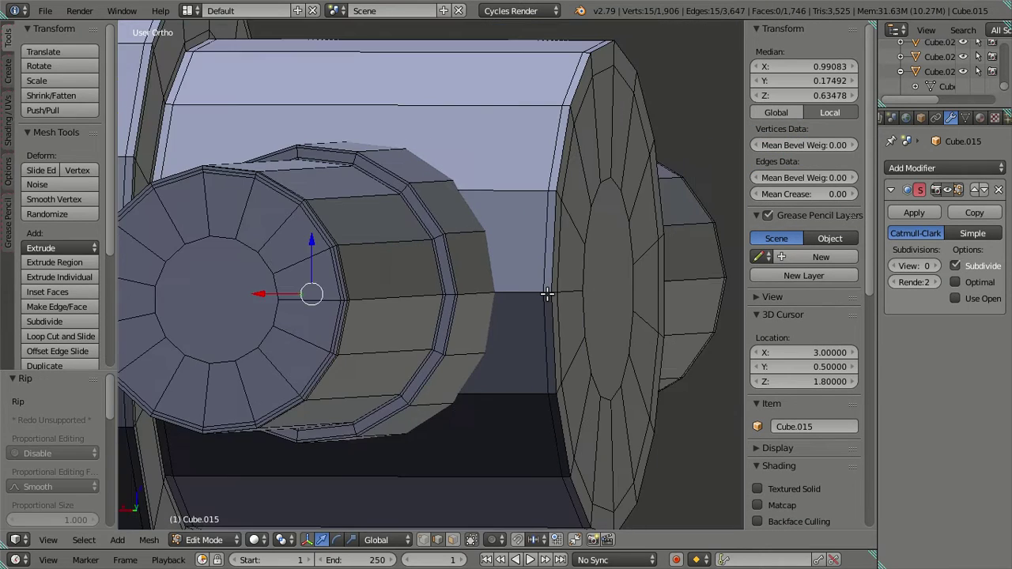
key(a)
scroll(543, 340, up, 5)
middle_drag(608, 317, 475, 309)
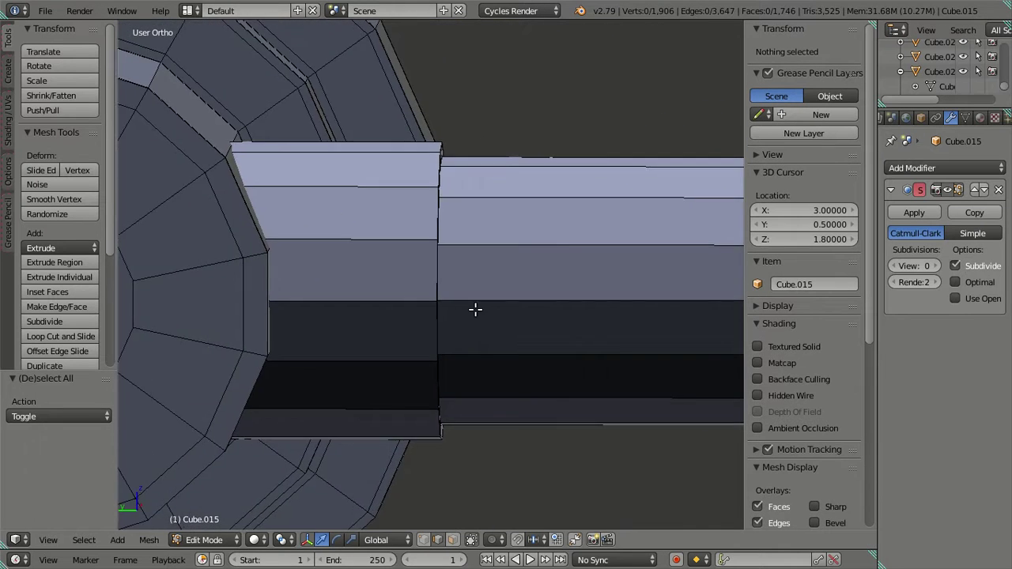
scroll(525, 272, down, 2)
Cut an edge loop around the narrow pipe and slide it against the step edge.
key(ctrl+r)
click(501, 248)
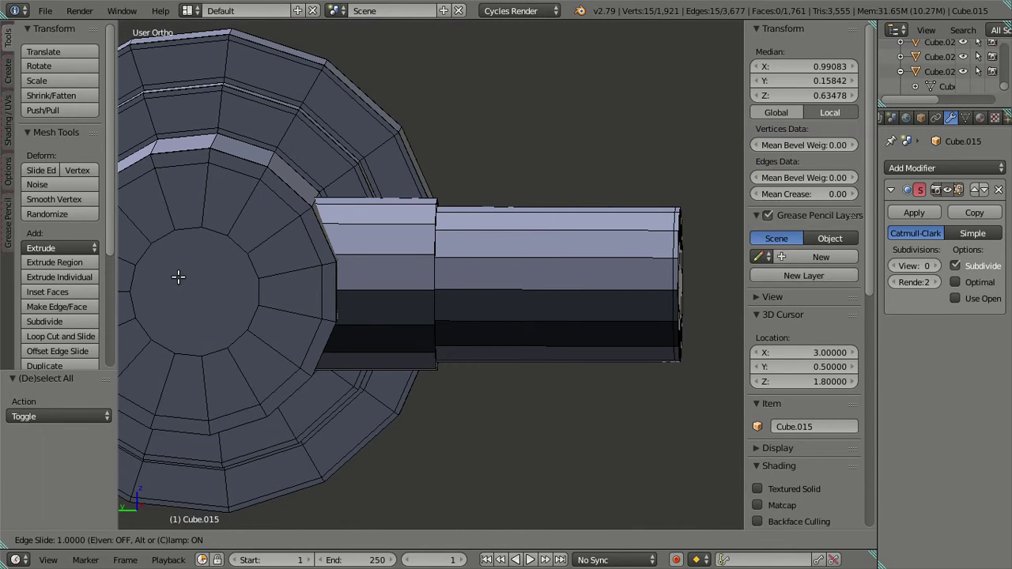
click(179, 277)
drag(384, 283, 400, 283)
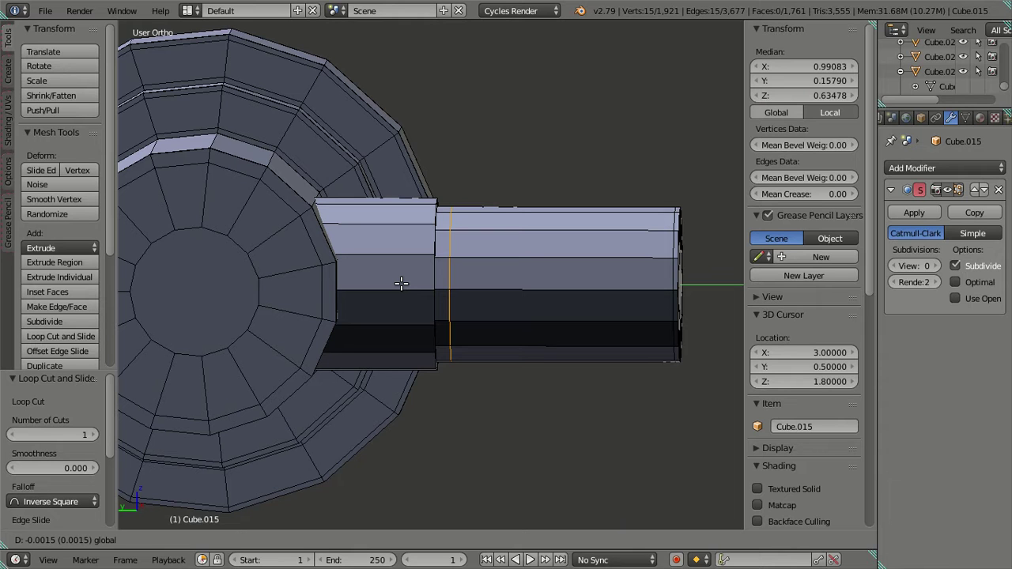
key(minus)
key(Return)
middle_drag(460, 262, 443, 305)
key(a)
Add a second support loop on the cylinder, sliding it tight to the step edge.
key(ctrl+r)
click(296, 248)
click(552, 274)
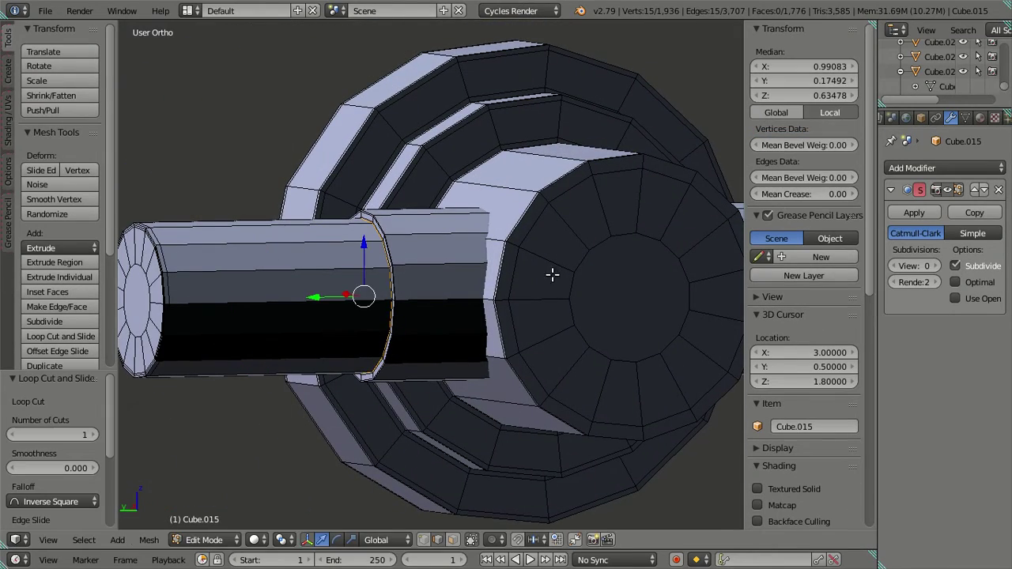
drag(324, 295, 296, 301)
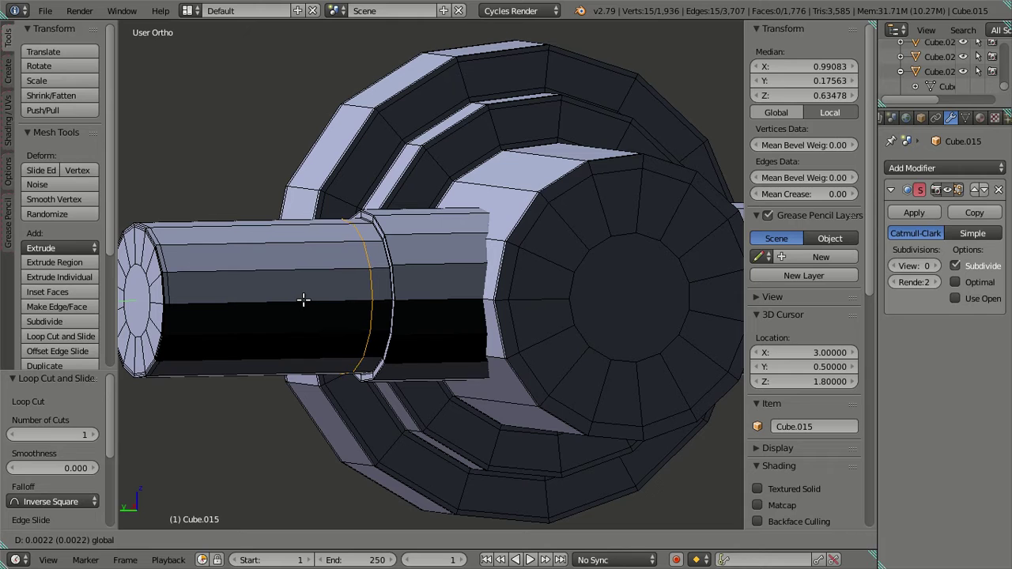
key(minus)
key(0)
key(Escape)
key(g)
key(g)
key(period)
key(0)
key(0)
key(Return)
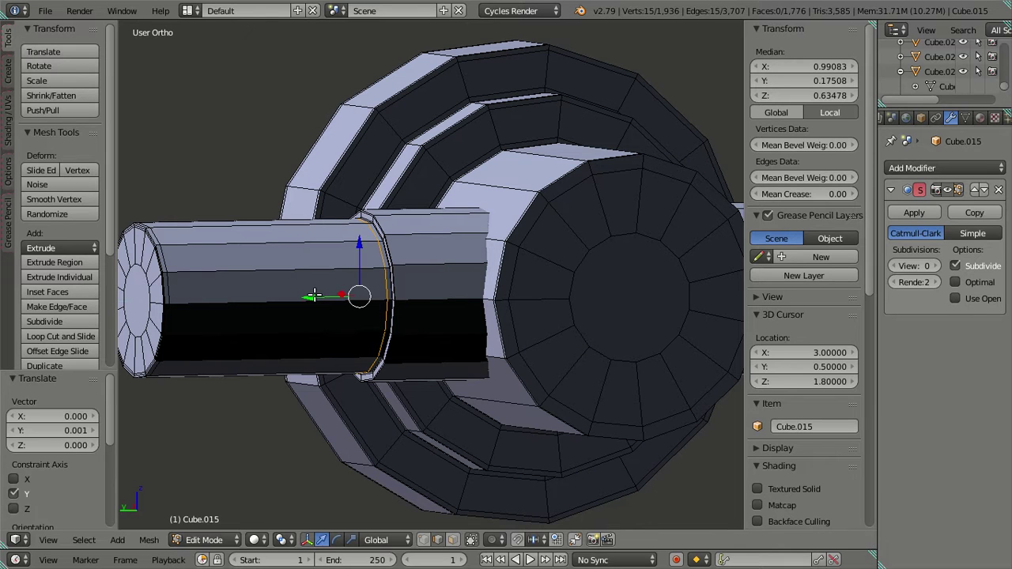
key(a)
middle_drag(549, 272, 506, 307)
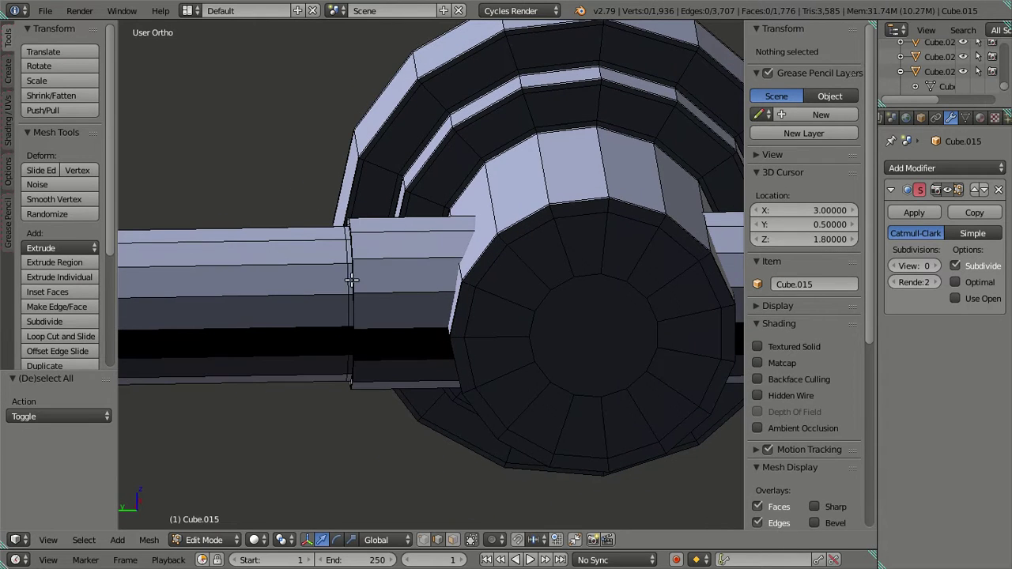
Add a third loop cut on the pipe, slid fully to the step end.
key(ctrl+r)
click(388, 260)
click(146, 259)
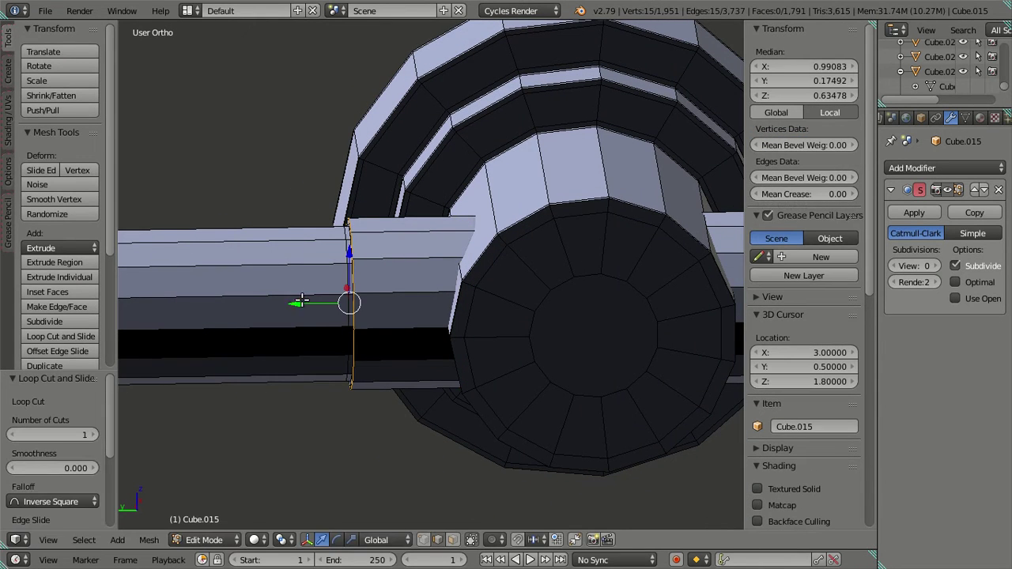
drag(301, 301, 315, 301)
text(-0)
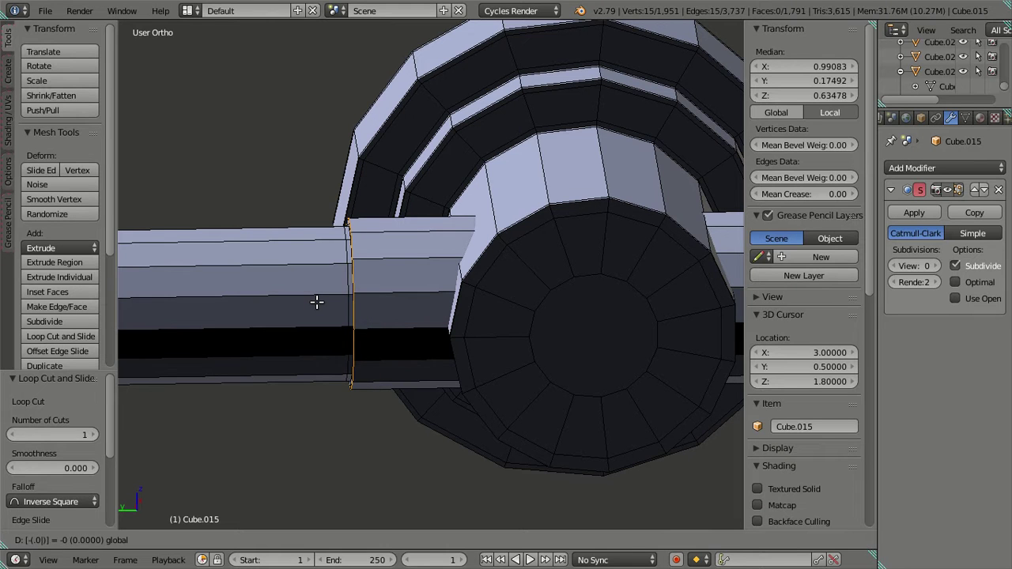
key(Return)
key(a)
middle_drag(554, 293, 284, 356)
Loop cut the other pipe step, move it along the pipe axis, and return to Object Mode.
key(ctrl+r)
click(445, 295)
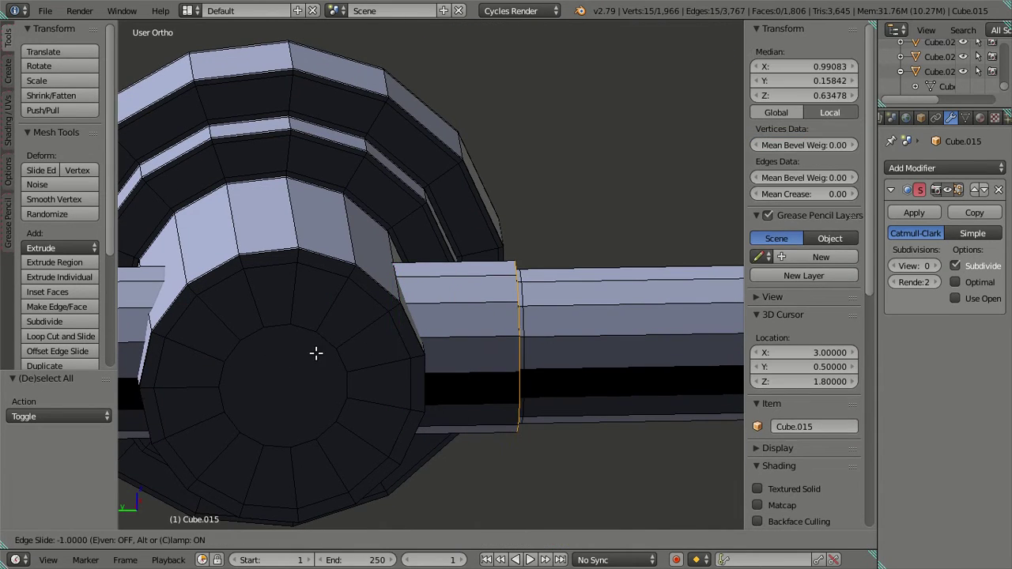
click(515, 345)
key(g)
key(x)
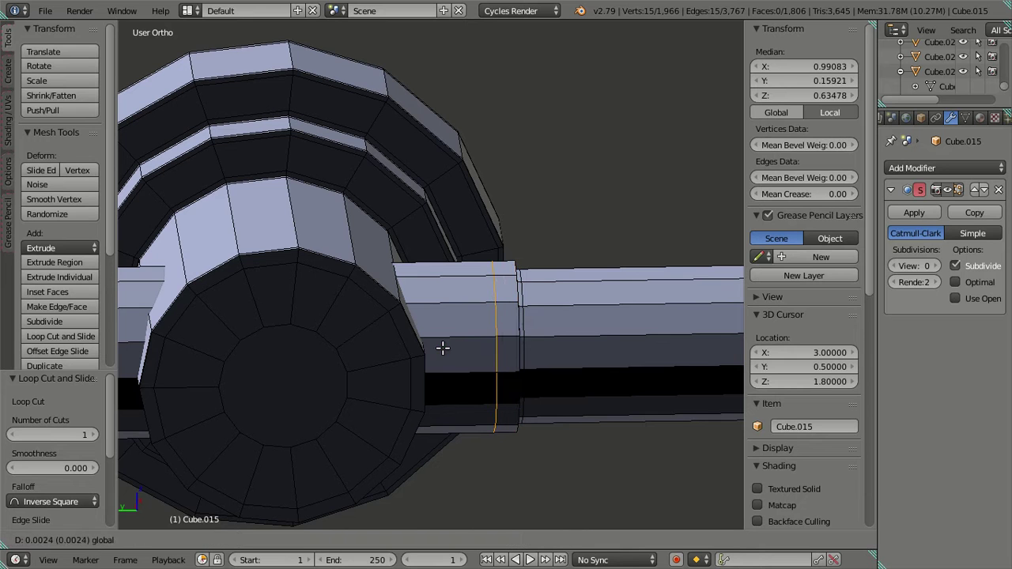
key(y)
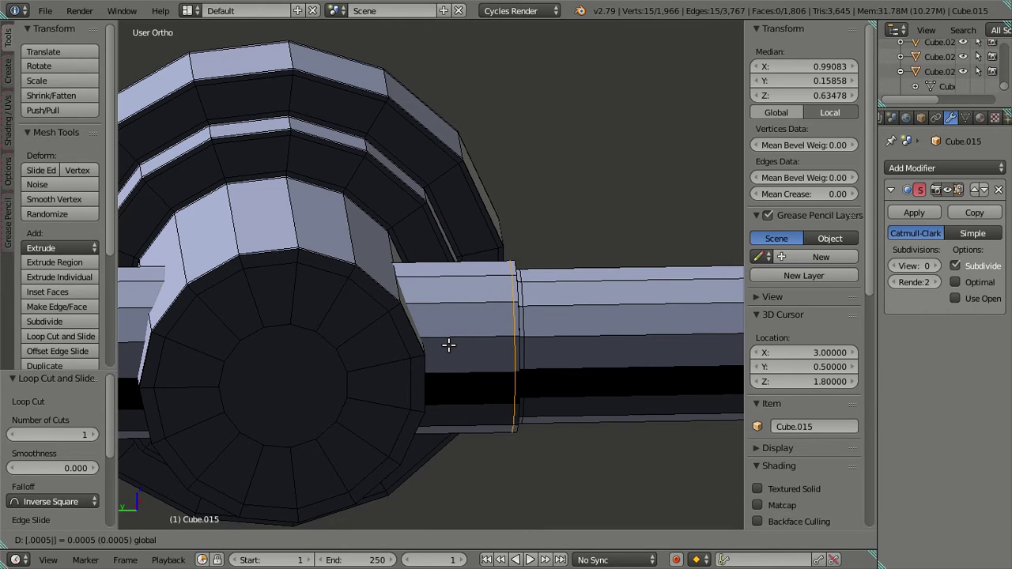
click(505, 315)
scroll(553, 328, down, 3)
middle_drag(574, 335, 460, 363)
key(Tab)
Preview the fitting at viewport subdivision level 2, then set it back to 0.
key(a)
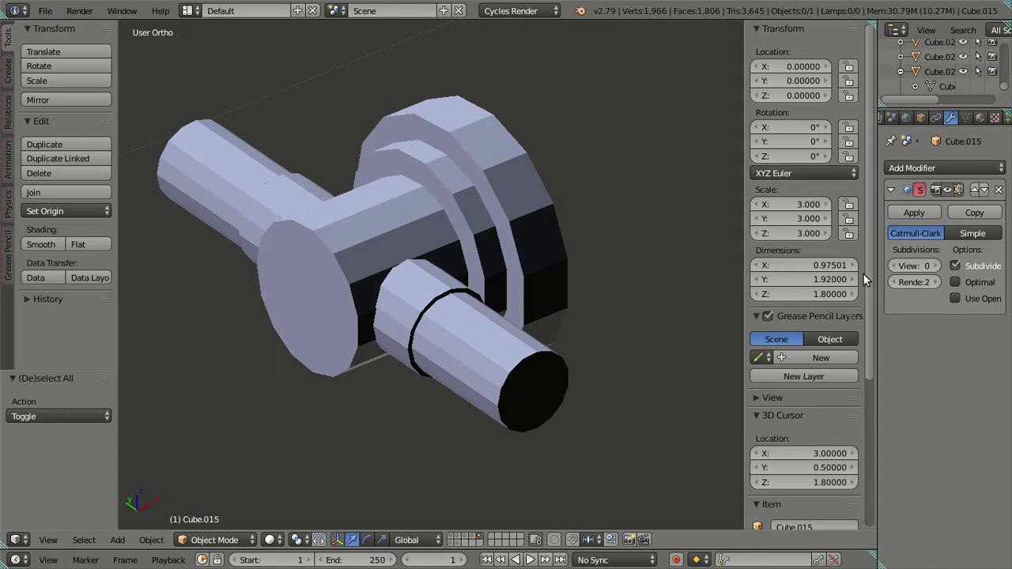
click(938, 266)
click(938, 267)
middle_drag(474, 292, 308, 287)
key(ctrl+0)
In Edit Mode, duplicate the narrow pipe's end-cap face, then undo the copy.
key(Tab)
scroll(379, 365, up, 3)
right_click(350, 345)
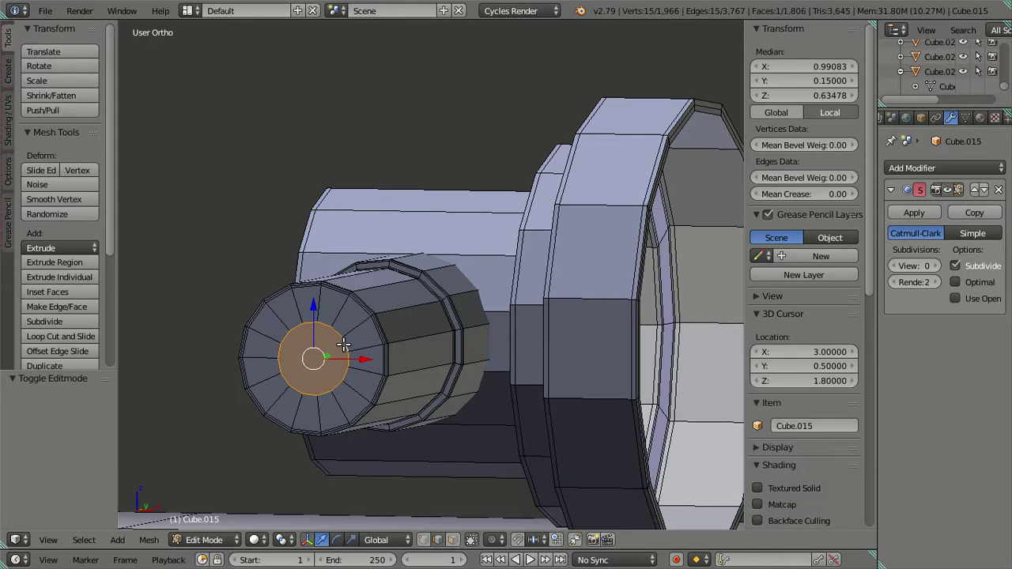
key(shift+d)
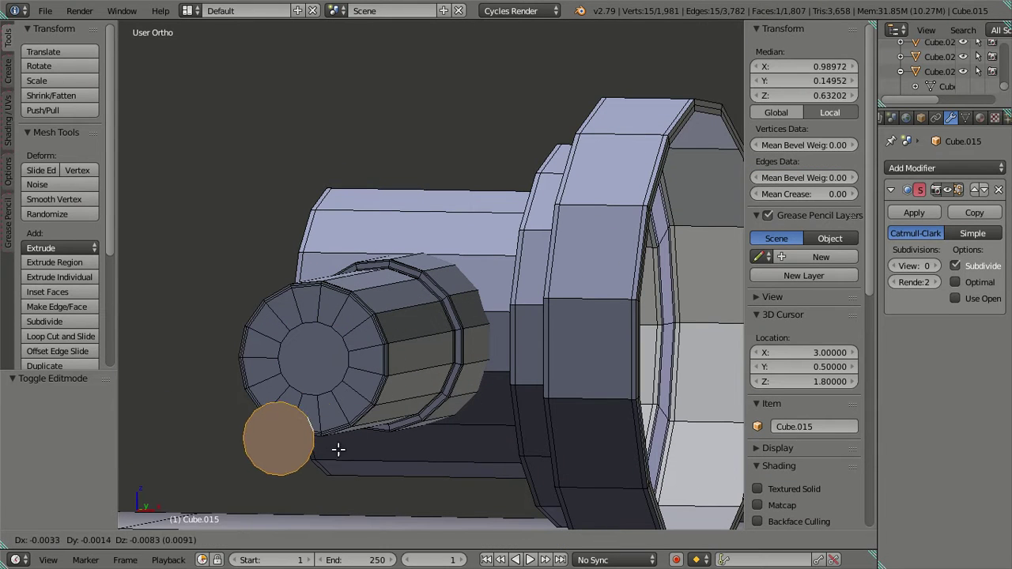
right_click(302, 357)
key(ctrl+z)
key(a)
Select the narrow pipe's edge ring and check its Y coordinate of 0.15 without changing it.
middle_drag(401, 350, 461, 383)
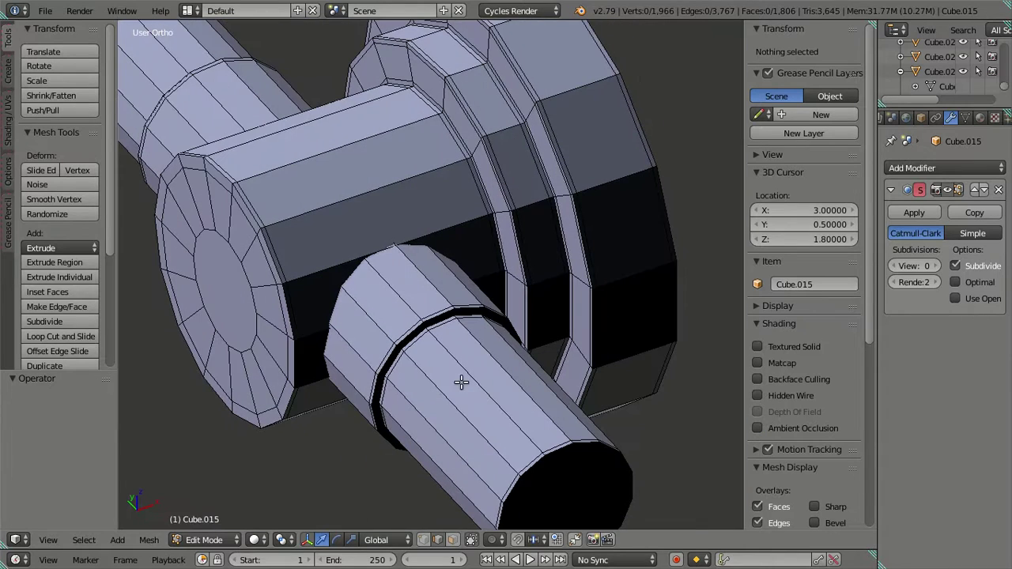
ctrl+alt+right_click(479, 382)
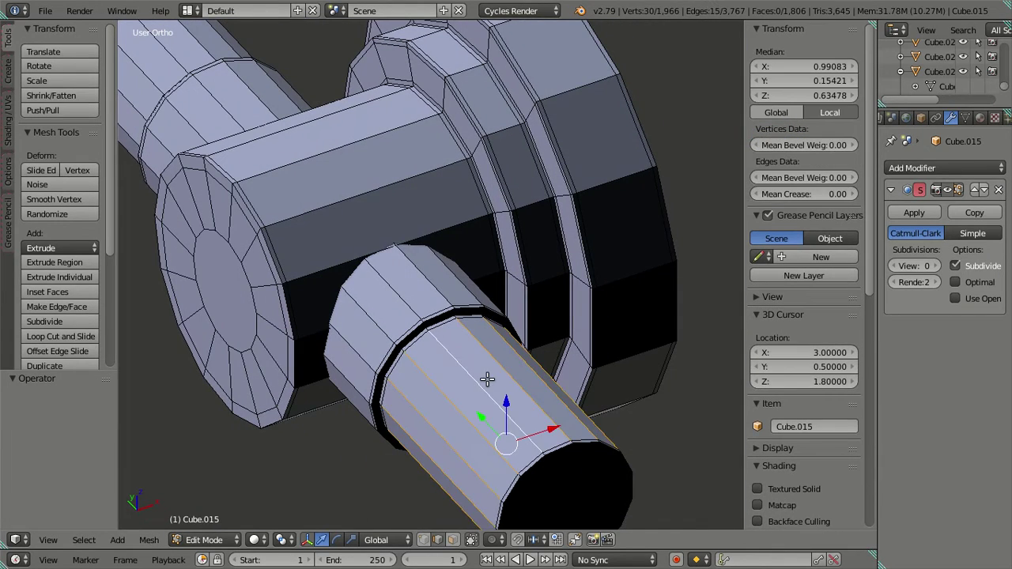
scroll(479, 382, down, 4)
middle_drag(587, 276, 734, 214)
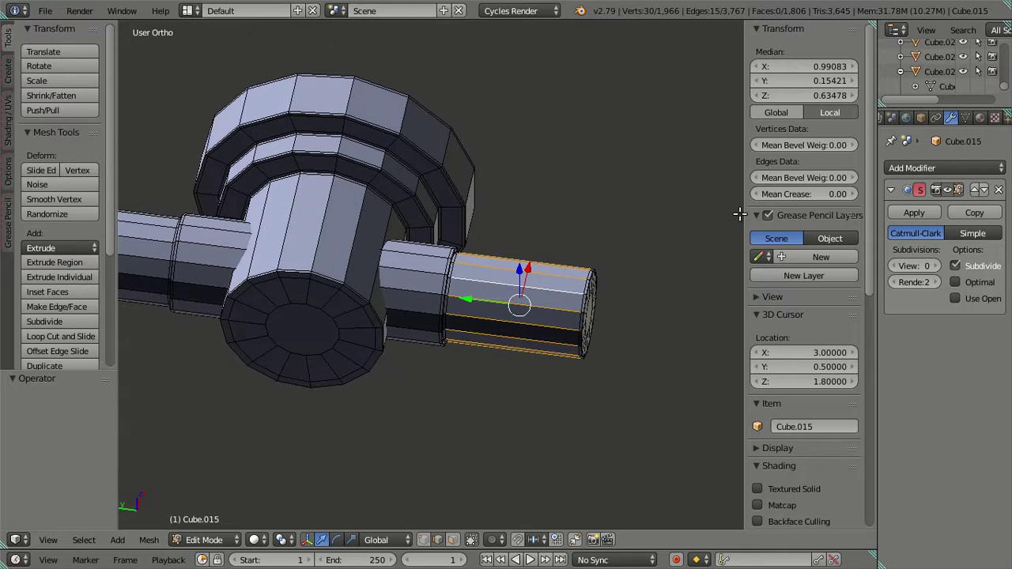
click(816, 81)
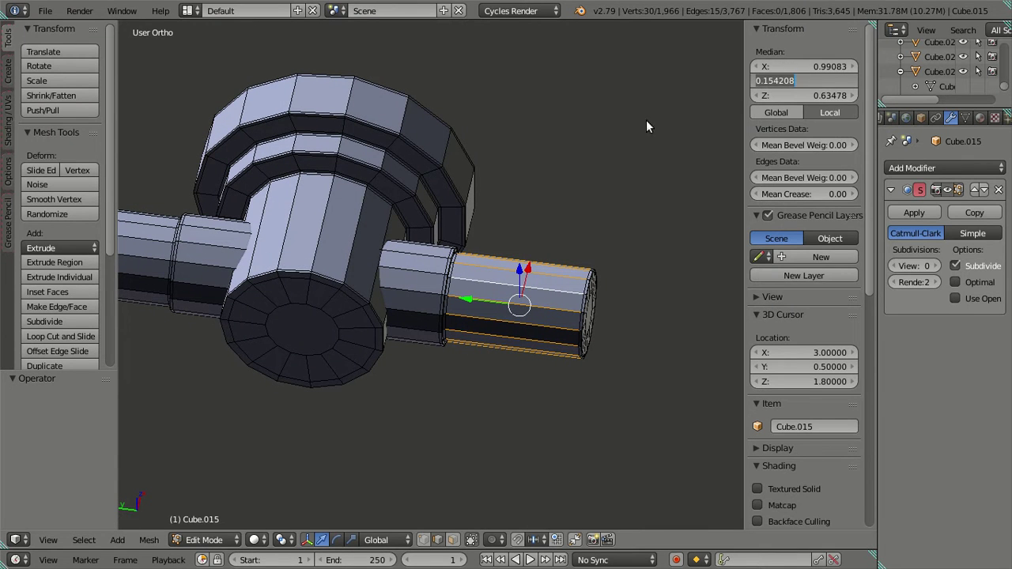
key(Escape)
Reselect the narrow pipe's end-cap face and view it head-on.
key(a)
middle_drag(648, 298, 430, 247)
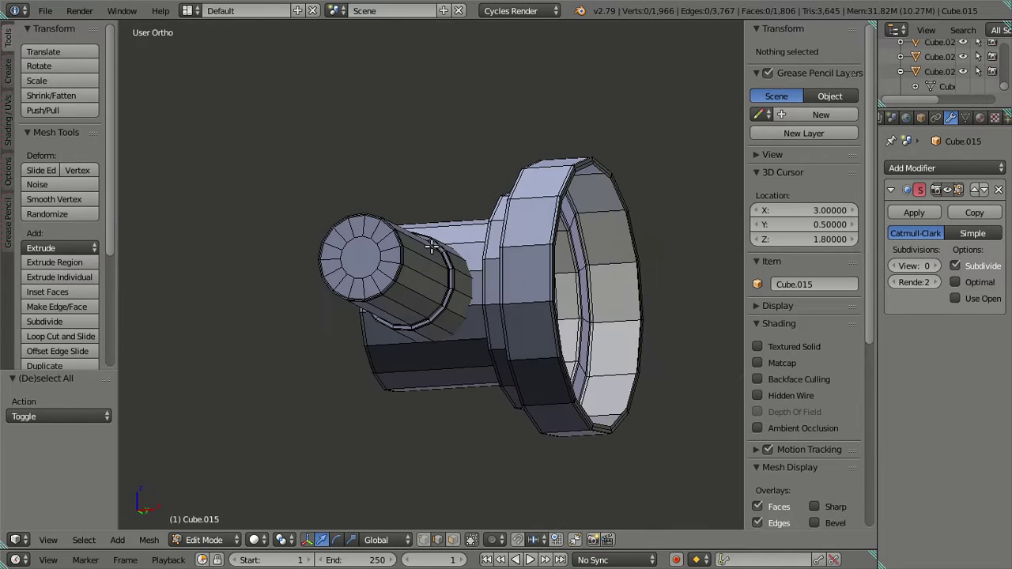
right_click(370, 271)
middle_drag(375, 271, 537, 302)
Copy the end-cap ring in place, switch to wireframe, and rotate it 90° about X.
key(g)
right_click(637, 253)
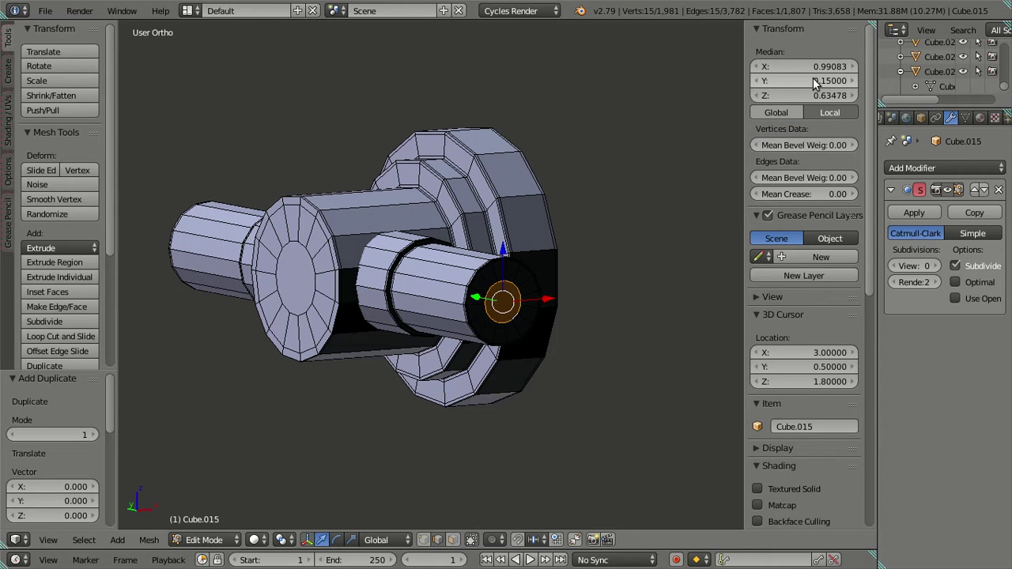
key(z)
mouse_move(637, 185)
middle_down()
mouse_move(659, 235)
mouse_move(569, 334)
mouse_move(578, 345)
mouse_move(536, 346)
mouse_move(580, 332)
mouse_move(579, 322)
middle_up()
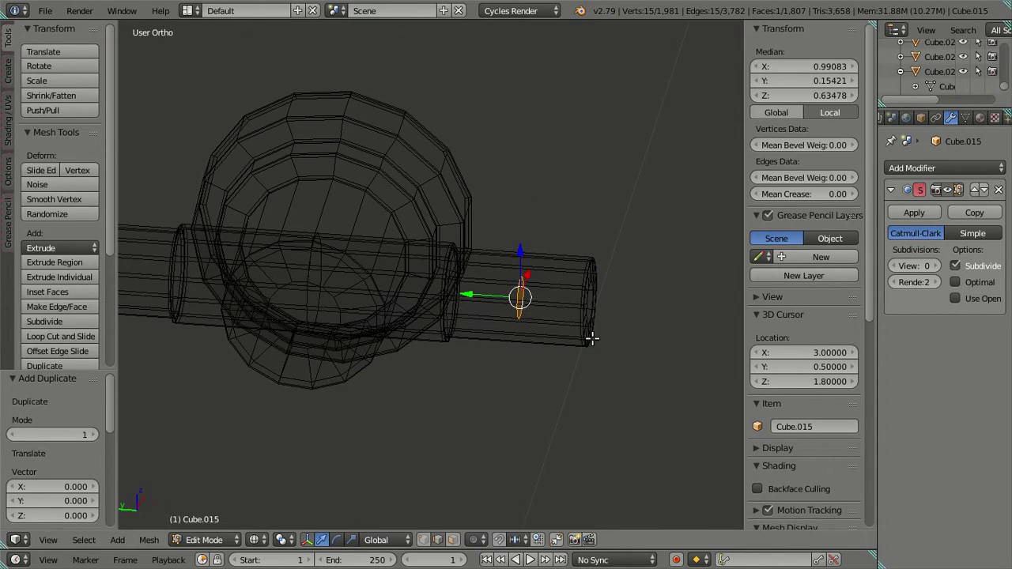
text(rx90)
key(Return)
Extrude the upright ring into a short column.
middle_drag(585, 341, 548, 305)
key(e)
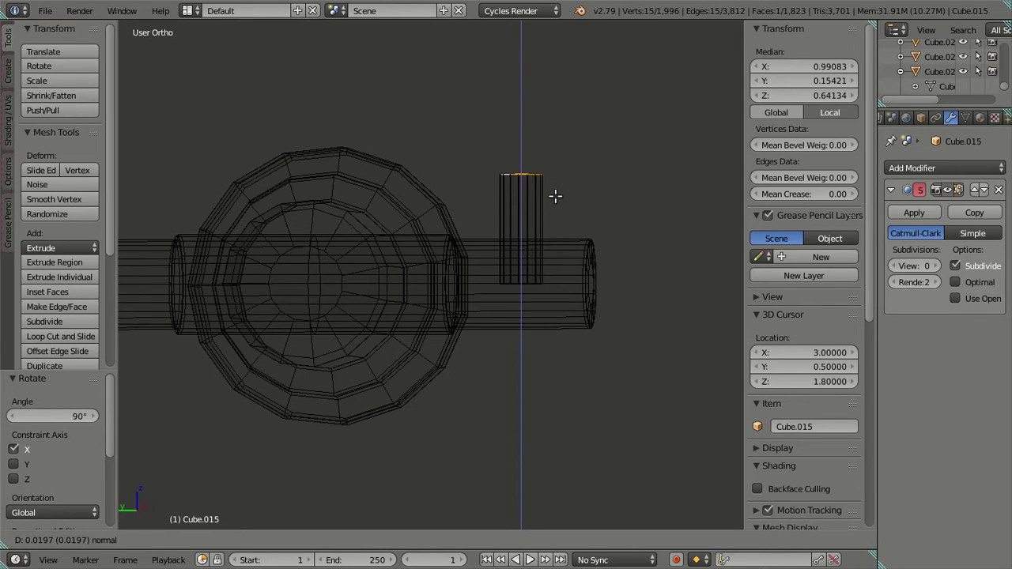
text(01)
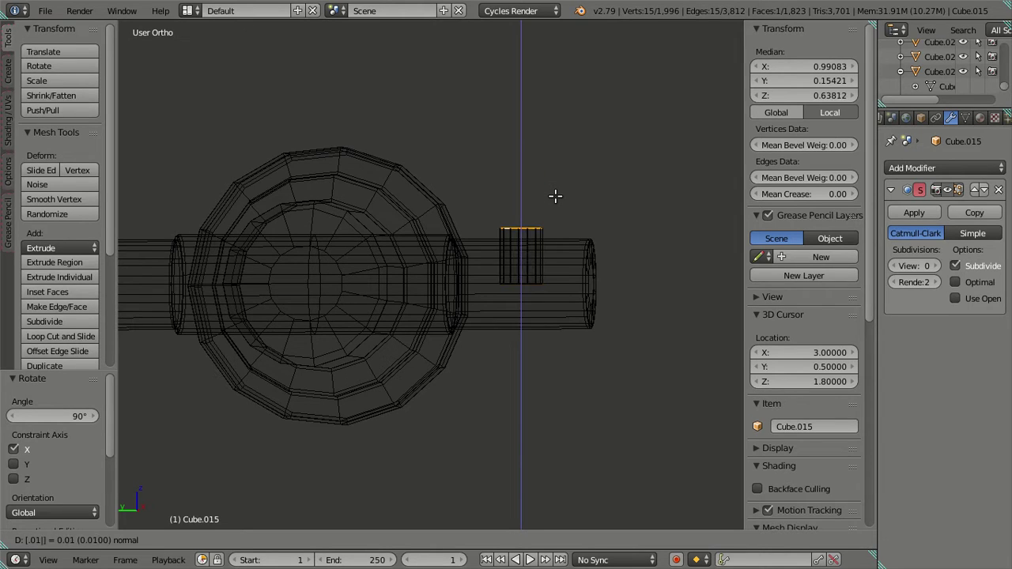
key(Return)
Raise the column's top face 0.03 along Z to form a thin vertical tube.
drag(521, 232, 524, 154)
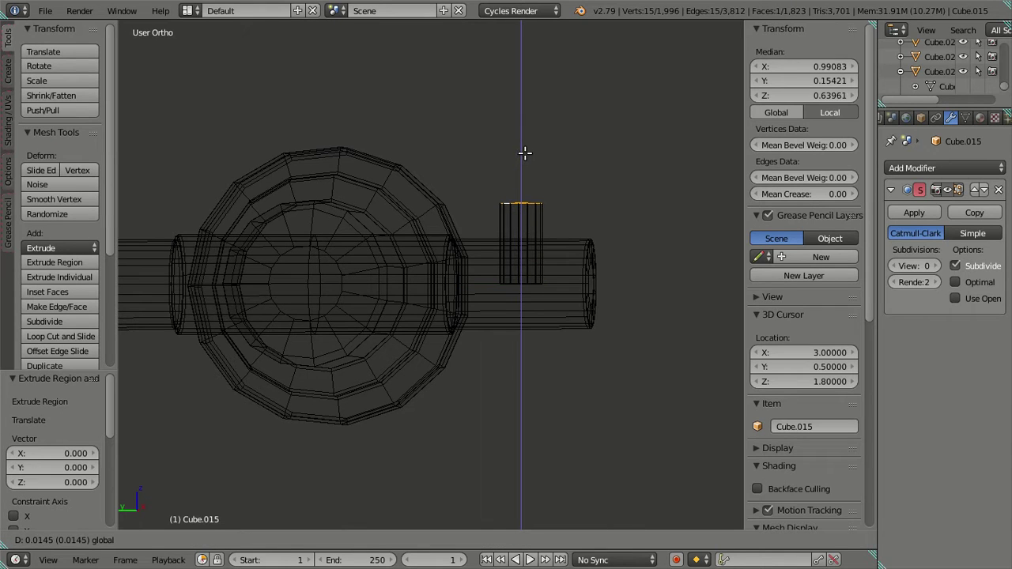
text(.02)
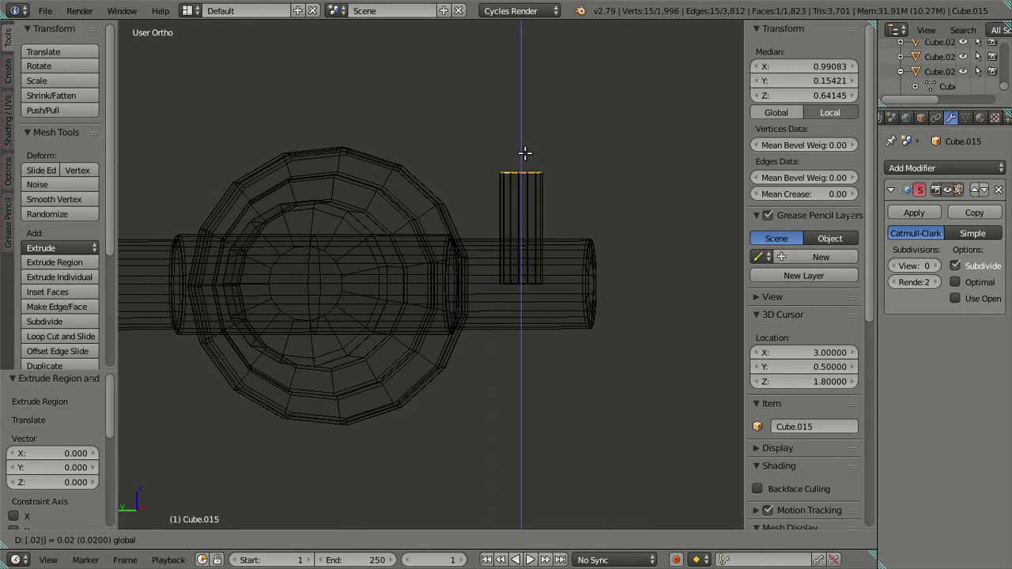
key(Escape)
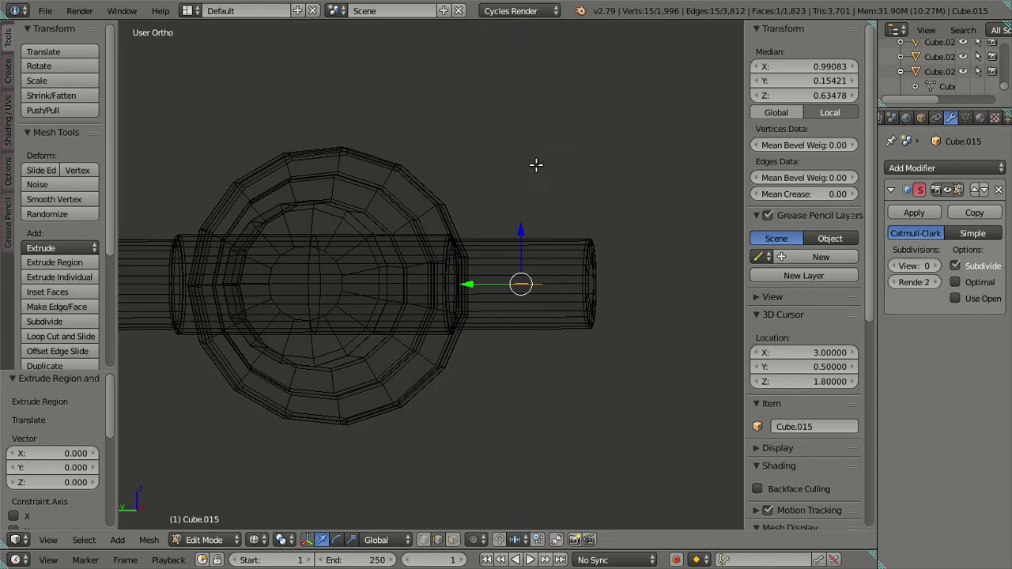
drag(521, 231, 529, 173)
text(.03)
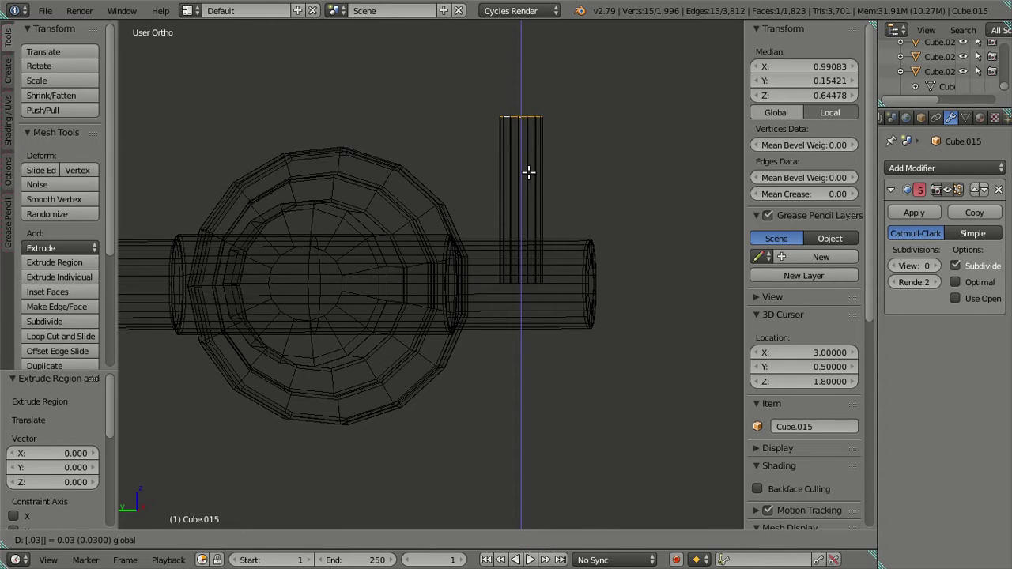
key(Return)
middle_drag(561, 264, 542, 323)
scroll(549, 348, up, 3)
scroll(556, 371, up, 2)
Restore the face selection and lower the column's bottom face by 0.03.
key(a)
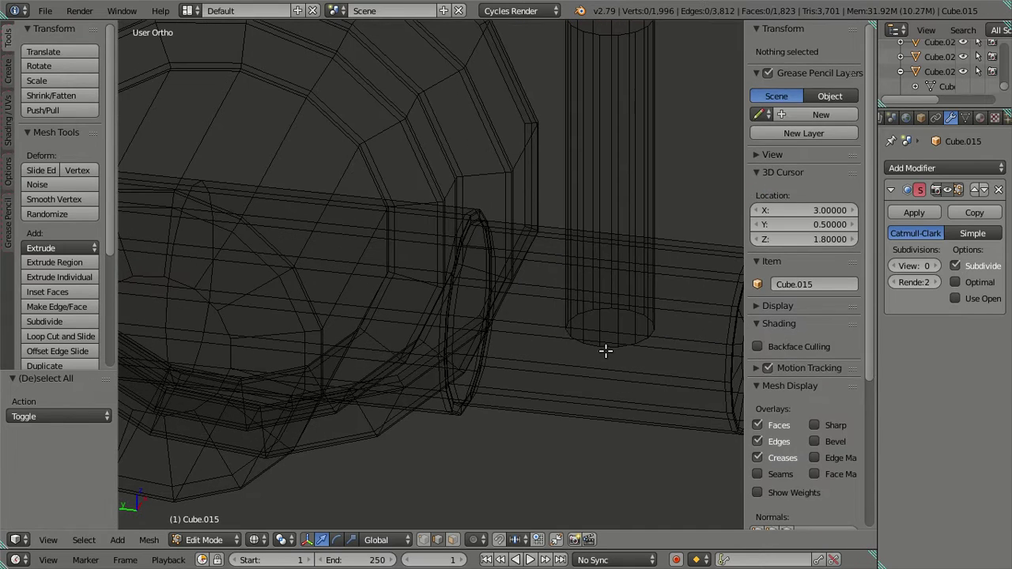
key(ctrl+z)
key(ctrl+z)
scroll(585, 352, down, 8)
drag(484, 225, 485, 283)
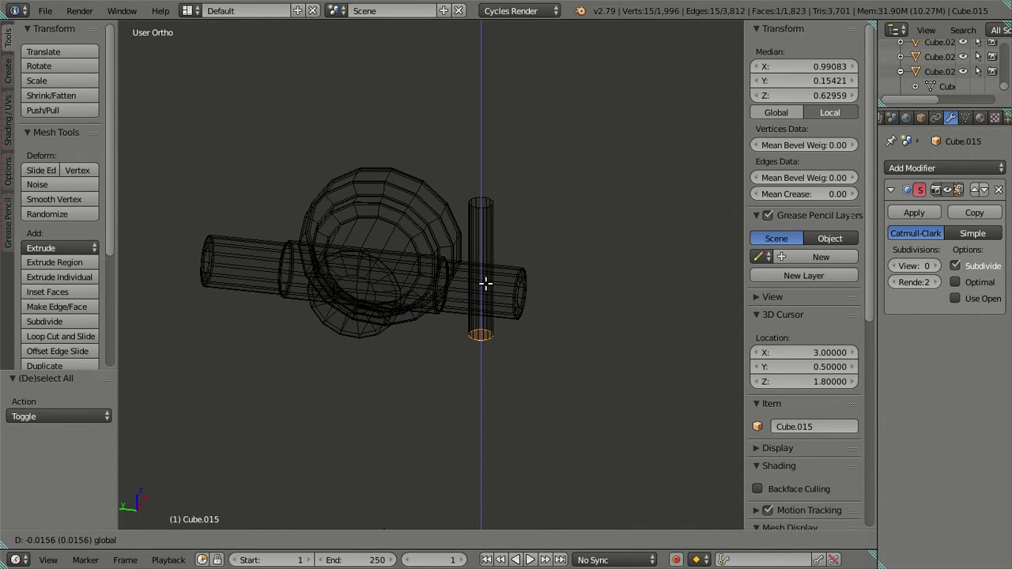
text(-0.03)
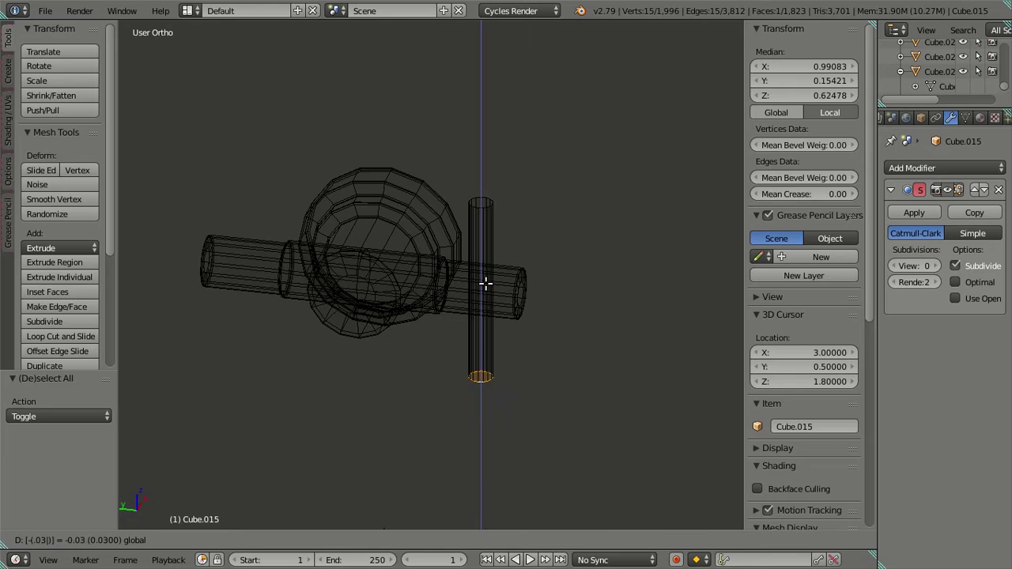
key(Return)
Move the face -0.5 along Z so the tube passes through the side pipe.
middle_drag(562, 318, 459, 322)
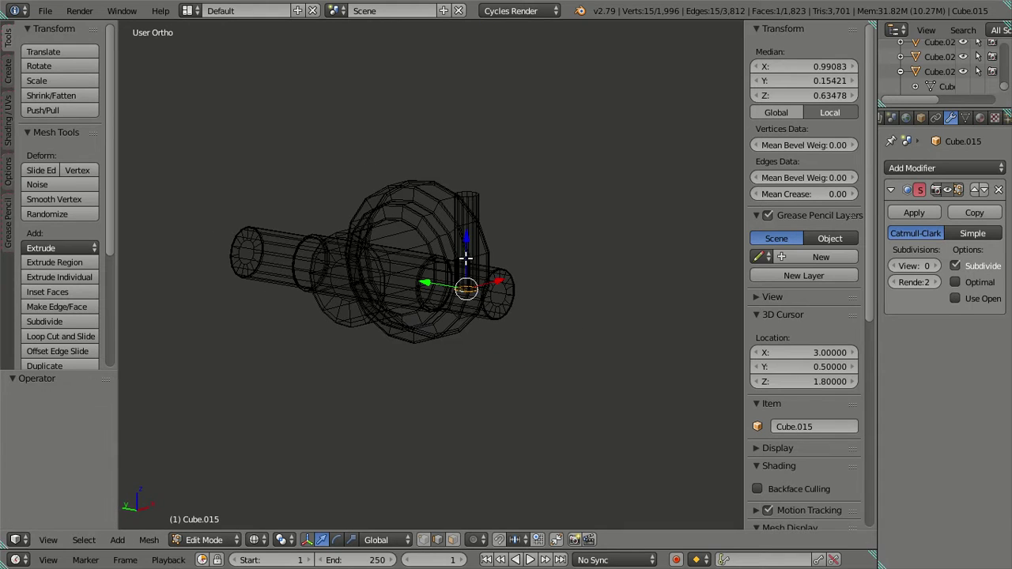
drag(465, 248, 491, 291)
text(.)
key(Escape)
drag(470, 237, 483, 292)
text(-0)
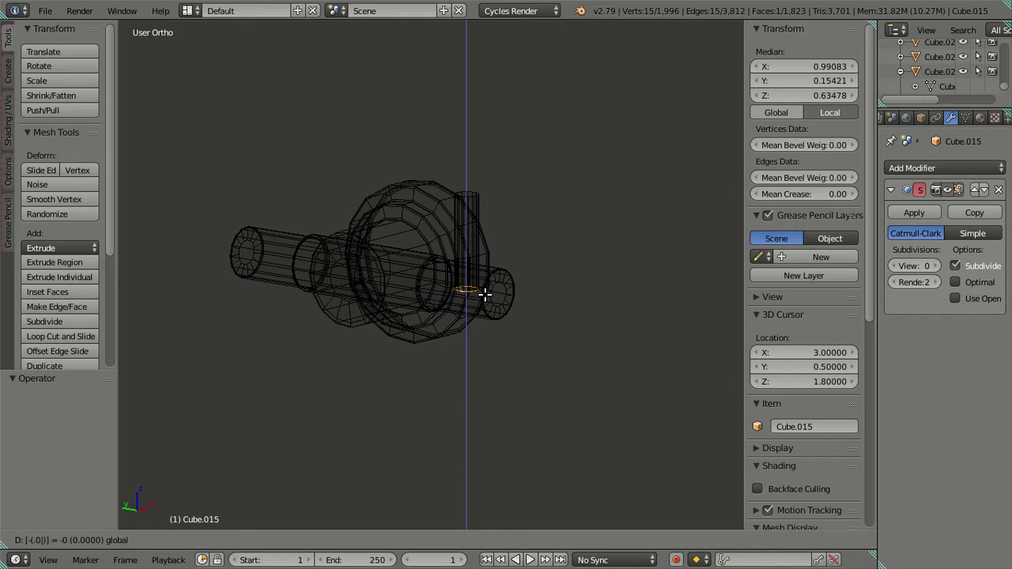
text(.5)
key(Return)
Deselect all, switch back to solid shading, and return to Object Mode.
key(a)
key(z)
mouse_move(483, 322)
middle_down()
mouse_move(408, 327)
mouse_move(527, 325)
mouse_move(454, 334)
mouse_move(444, 309)
mouse_move(504, 269)
mouse_move(515, 158)
mouse_move(513, 194)
mouse_move(465, 59)
mouse_move(406, 80)
mouse_move(375, 45)
mouse_move(395, 158)
middle_up()
key(Tab)
scroll(526, 324, down, 3)
scroll(477, 286, up, 6)
scroll(476, 248, up, 2)
Extrude the pin's top cap face and scale it to 0.95.
key(Tab)
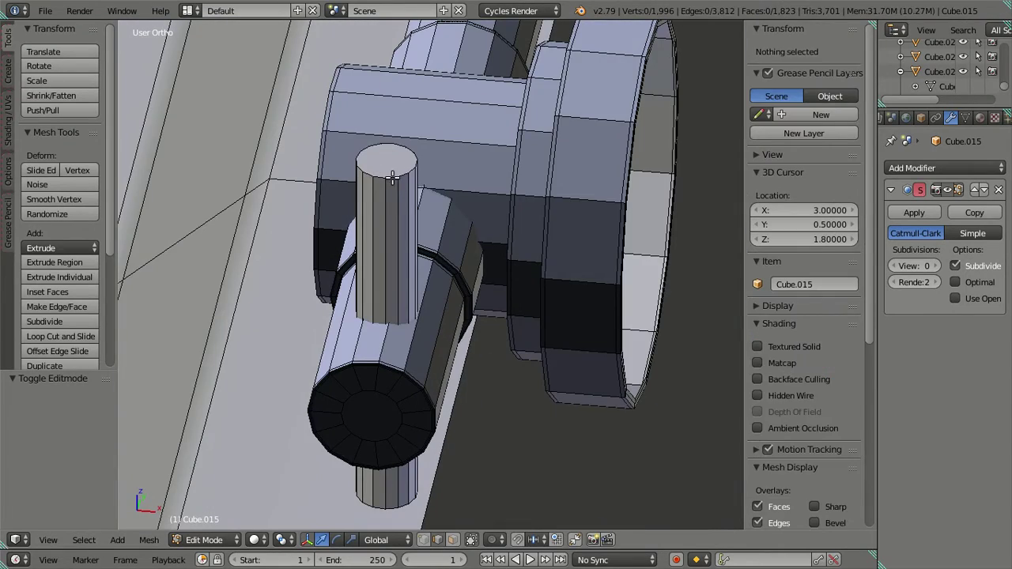
right_click(391, 179)
middle_drag(470, 233, 597, 209)
text(es.95)
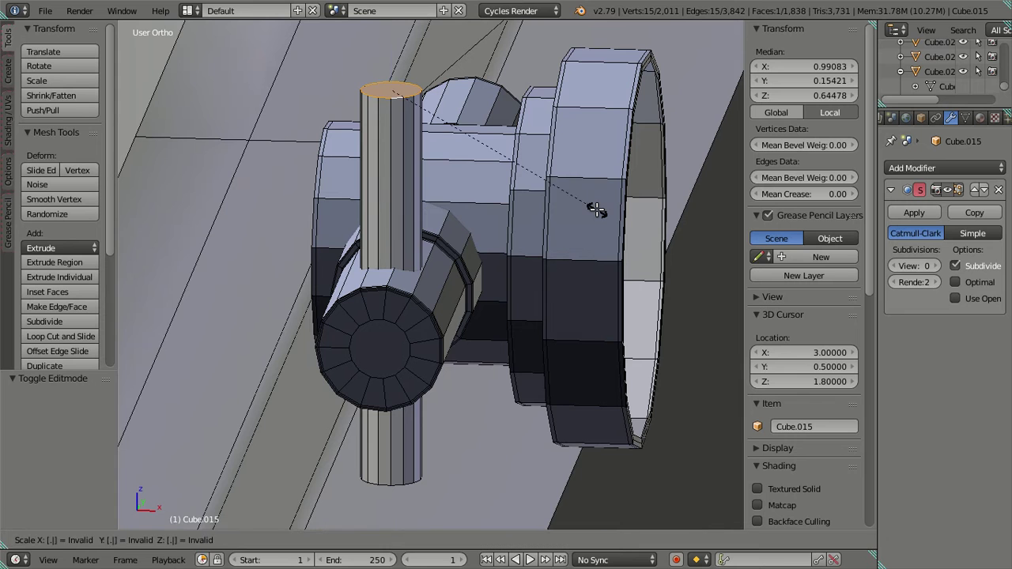
key(Return)
key(a)
Extrude the pin's bottom cap twice, scaling it to 0.9 and then 0.5.
middle_drag(486, 321, 410, 320)
right_click(389, 324)
text(e)
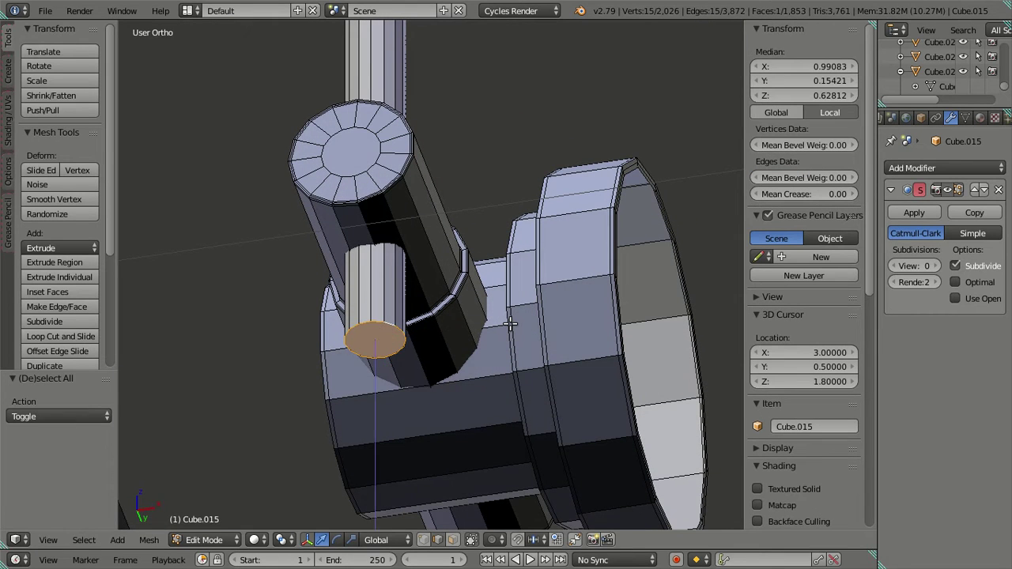
text(s.9)
key(Return)
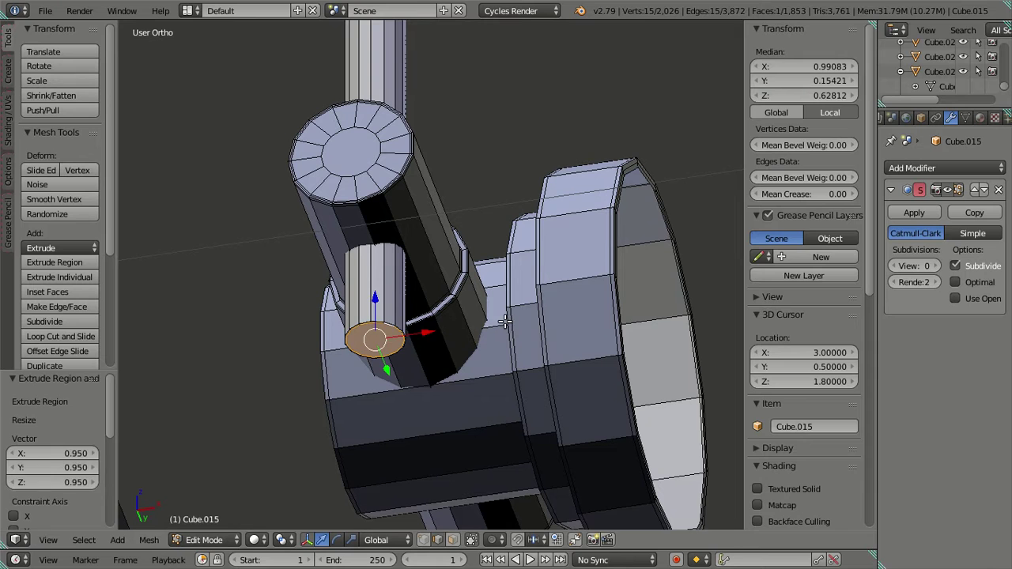
key(a)
scroll(388, 341, up, 4)
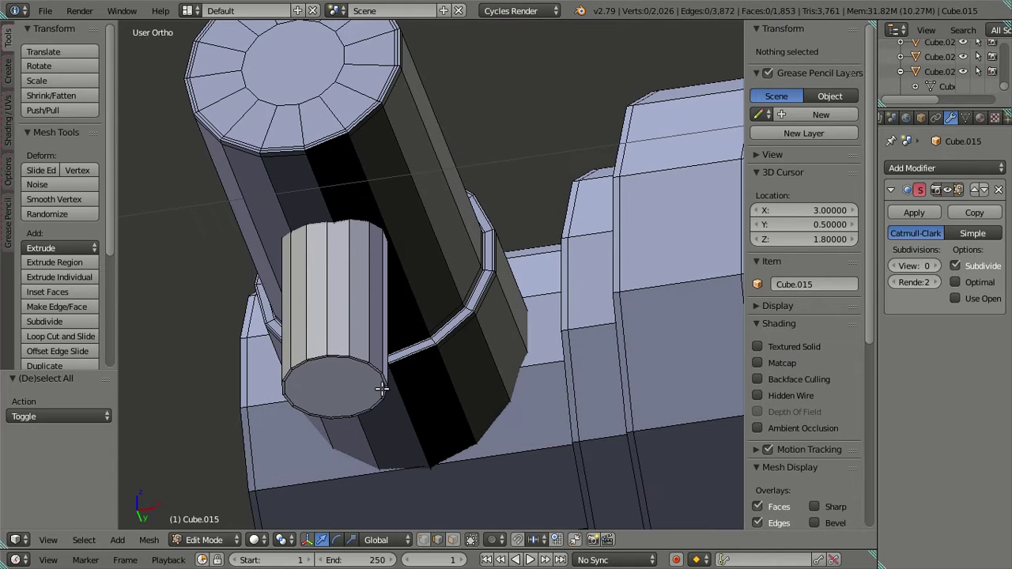
right_click(377, 390)
text(es.5)
key(Return)
key(a)
Extrude the top cap again and scale it to 0.5 for a half-size inner face.
middle_drag(578, 344, 499, 119)
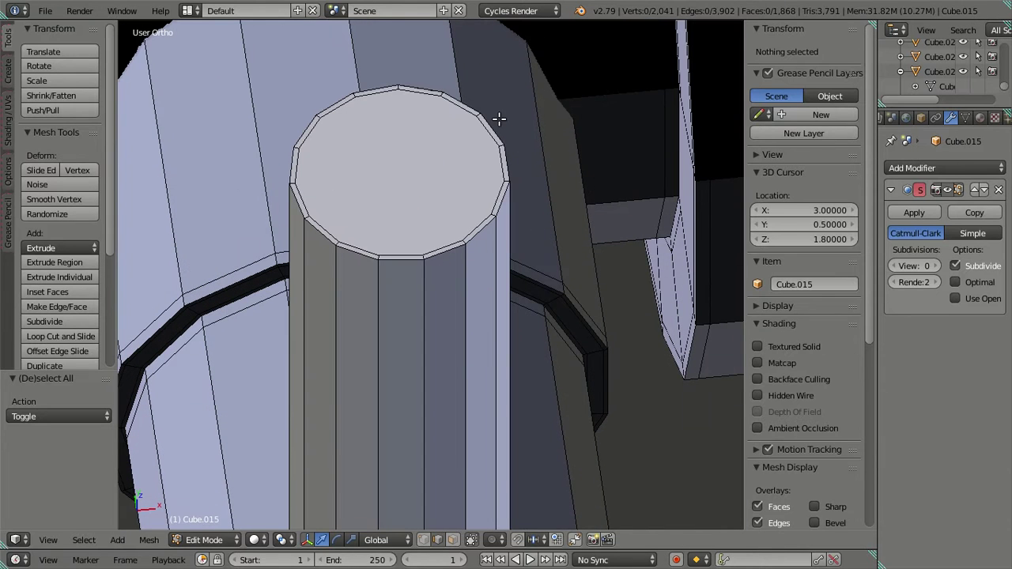
alt+right_click(482, 223)
text(es.5)
key(Return)
key(a)
scroll(452, 214, down, 5)
middle_drag(451, 214, 362, 211)
Select the front cylinder part and its rear ring, view the face operations, then deselect.
right_click(359, 214)
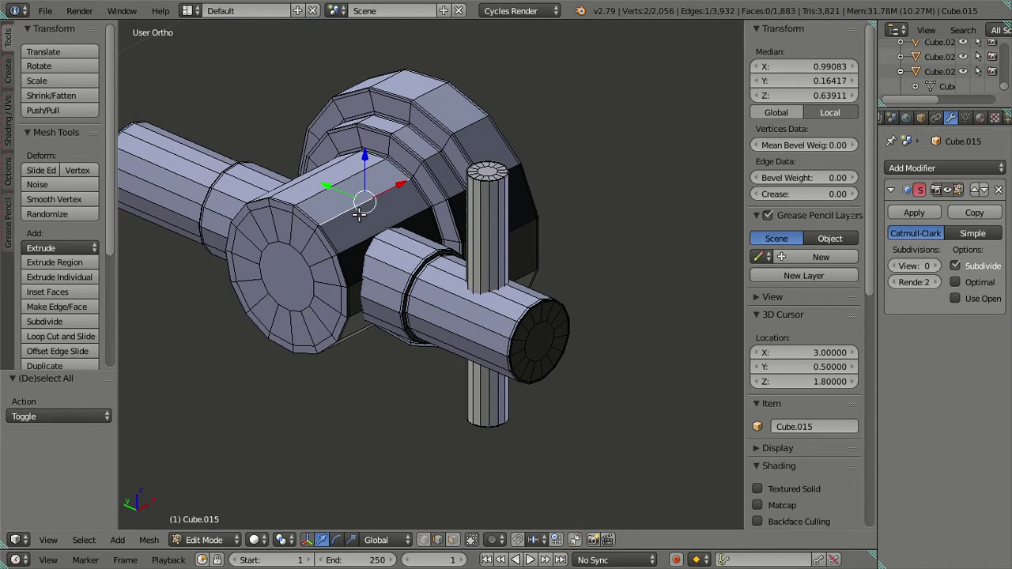
key(l)
key(l)
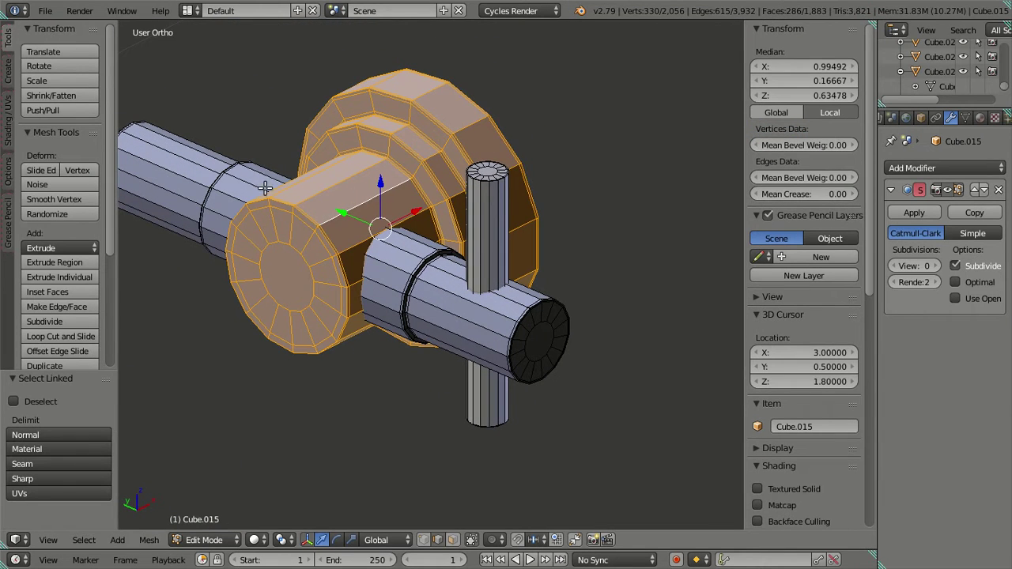
key(l)
key(l)
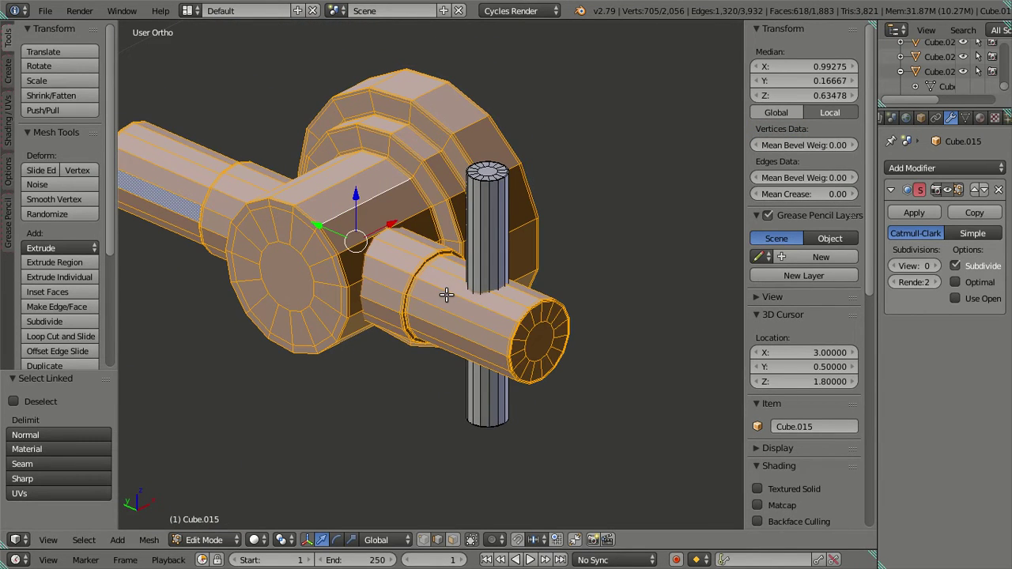
key(ctrl+f)
key(Escape)
key(a)
middle_drag(483, 263, 542, 279)
middle_drag(513, 331, 424, 299)
Add two loop cuts on the vertical pin and spread them apart along Z.
key(ctrl+r)
scroll(482, 227, up, 1)
click(482, 227)
right_click(483, 226)
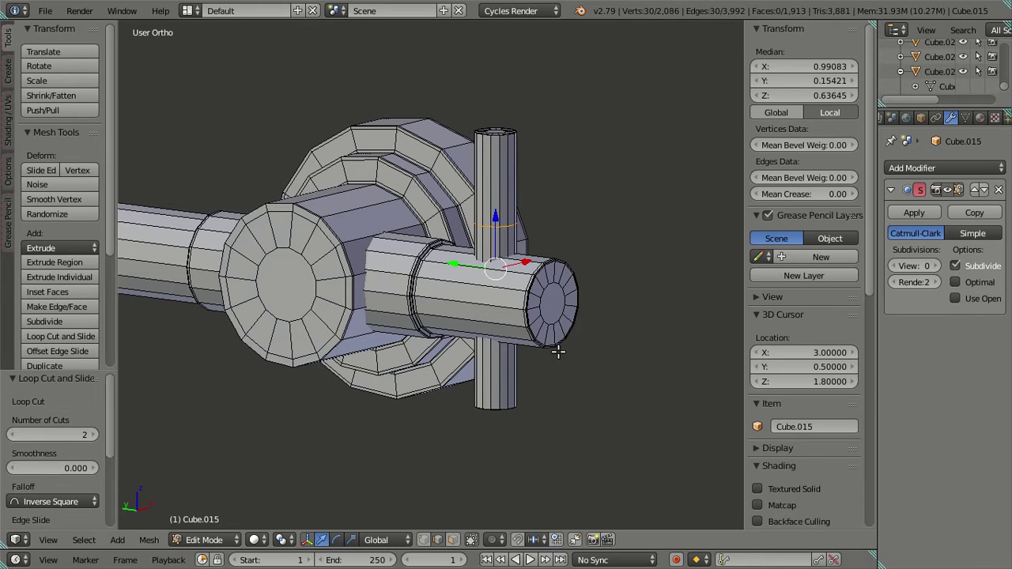
key(s)
key(z)
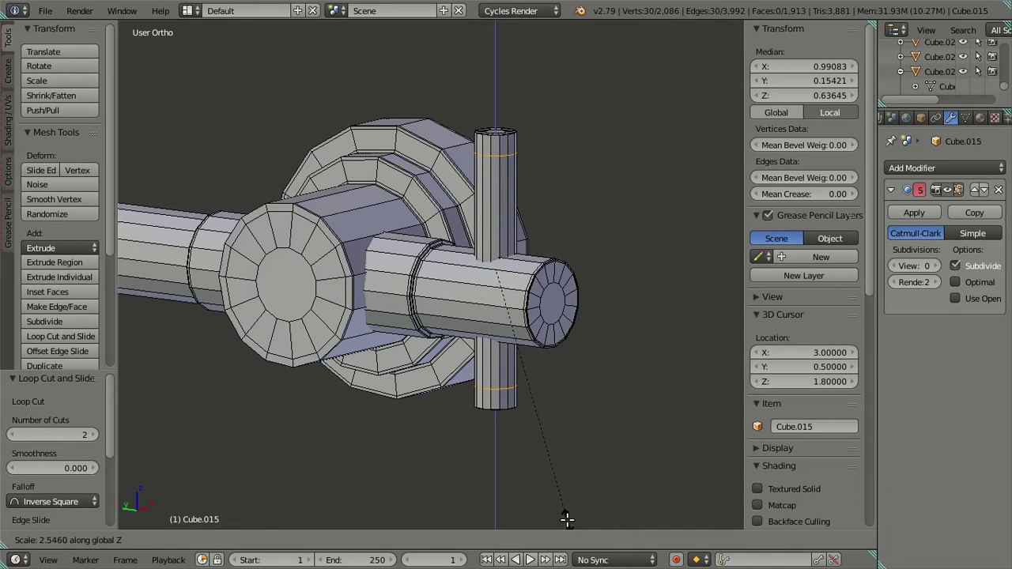
click(568, 519)
key(a)
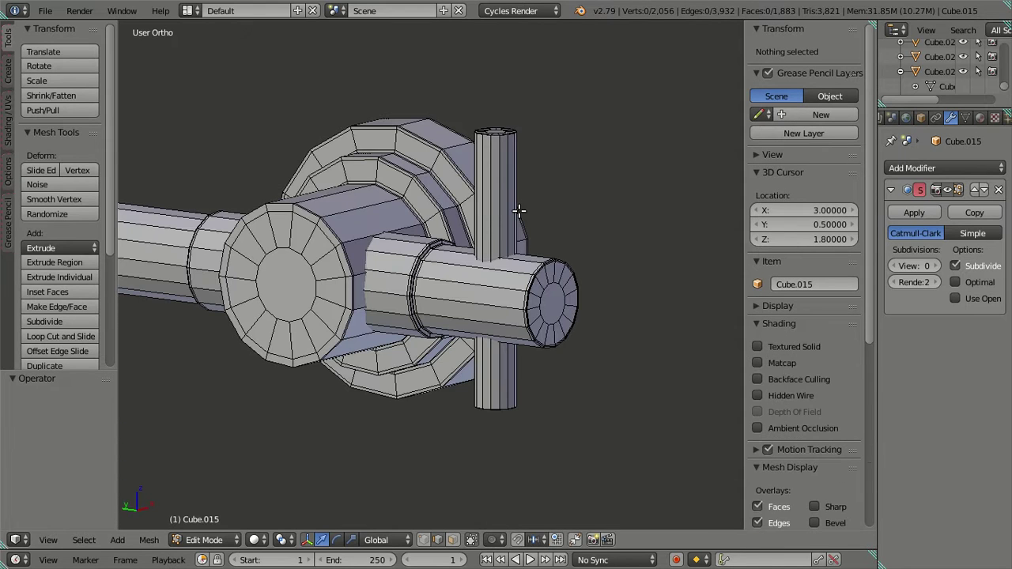
Add another loop cut on the vertical pin, leaving it in place.
key(ctrl+r)
click(519, 201)
right_click(522, 183)
key(a)
Add a loop slid up to the pin's top end and nudge it along Z.
middle_drag(524, 219, 543, 227)
key(ctrl+r)
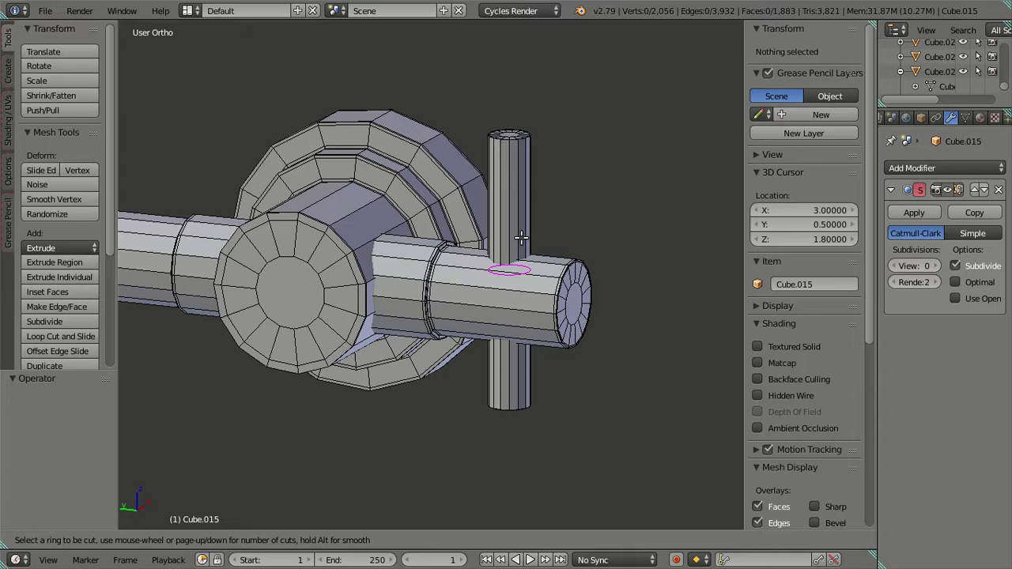
click(521, 237)
click(509, 517)
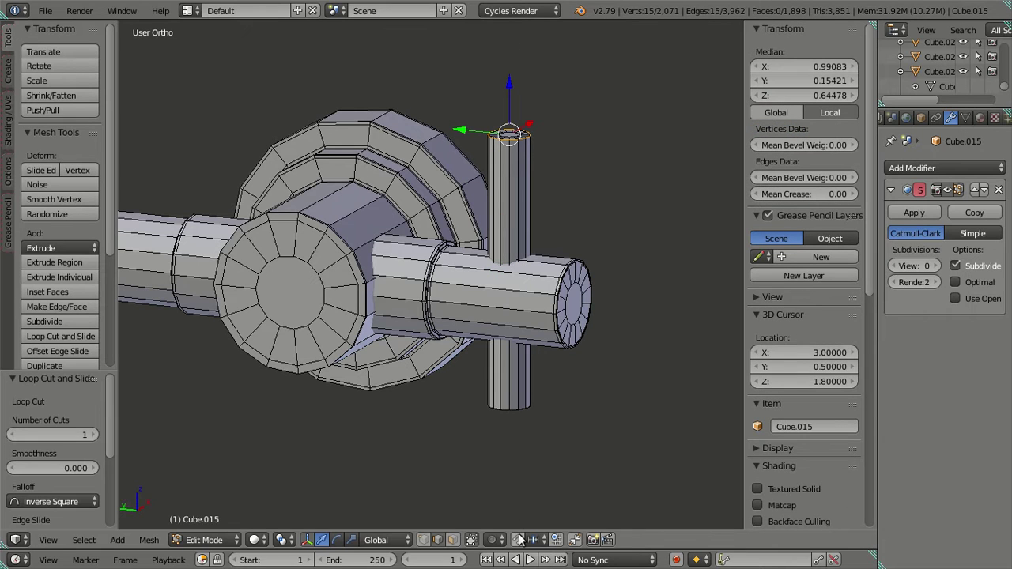
drag(506, 82, 515, 95)
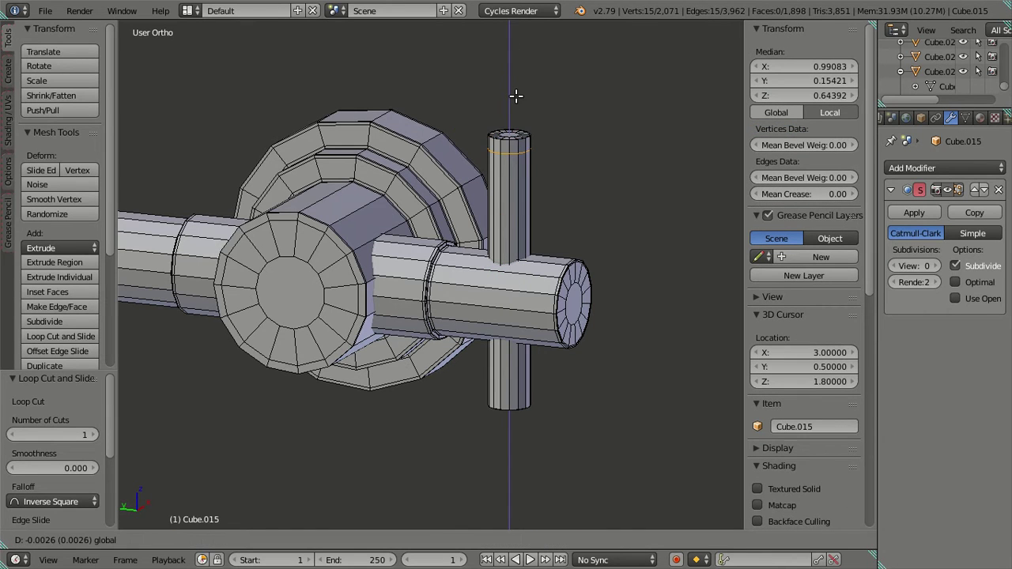
text(-.)
key(BackSpace)
key(BackSpace)
key(Return)
key(a)
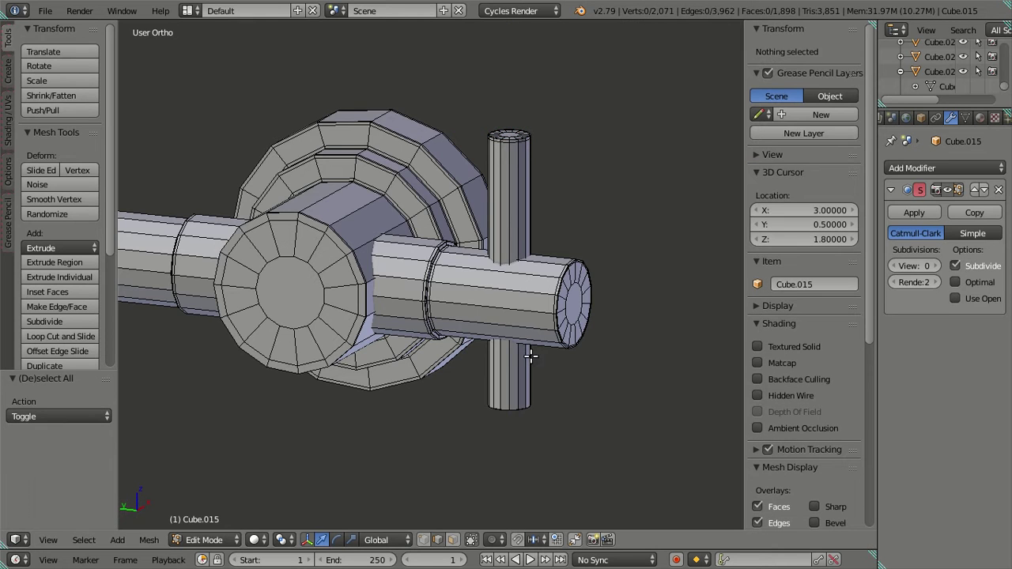
Add a loop slid to the pin's bottom, nudge it 0.0005 along Z, and exit Edit Mode.
shift+middle_drag(531, 356, 495, 277)
key(ctrl+r)
click(488, 285)
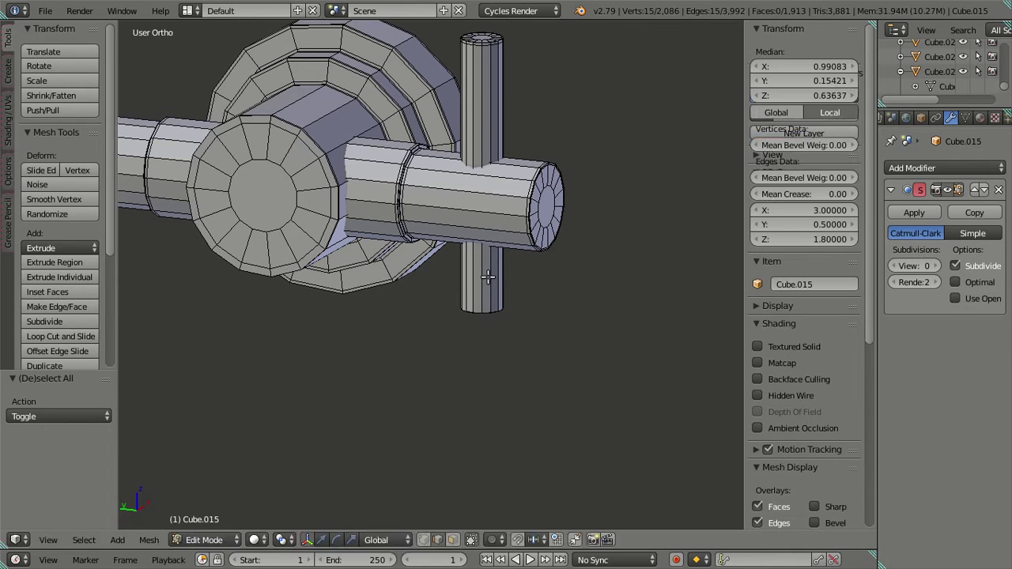
click(473, 389)
drag(484, 253, 486, 235)
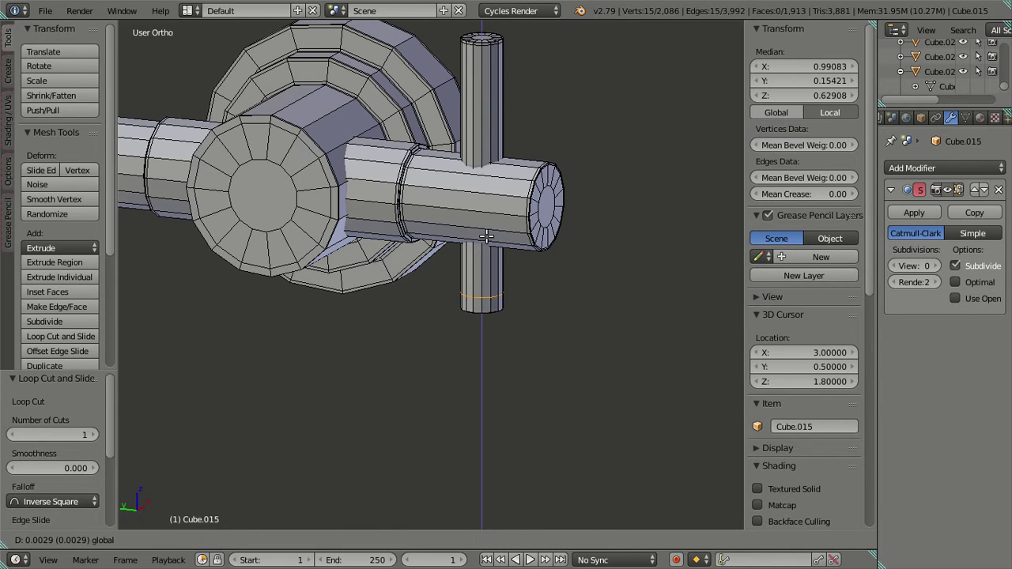
text(.0005)
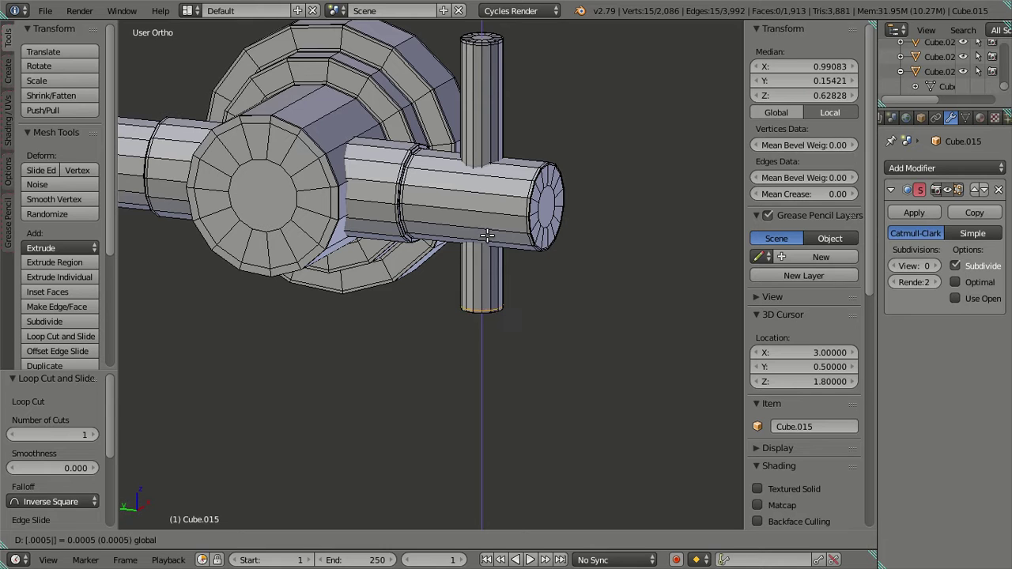
key(Return)
key(Tab)
middle_drag(530, 271, 919, 250)
Preview subdivision level 2, then add one more edge loop beside the vertical pin in Edit Mode.
click(936, 266)
click(936, 266)
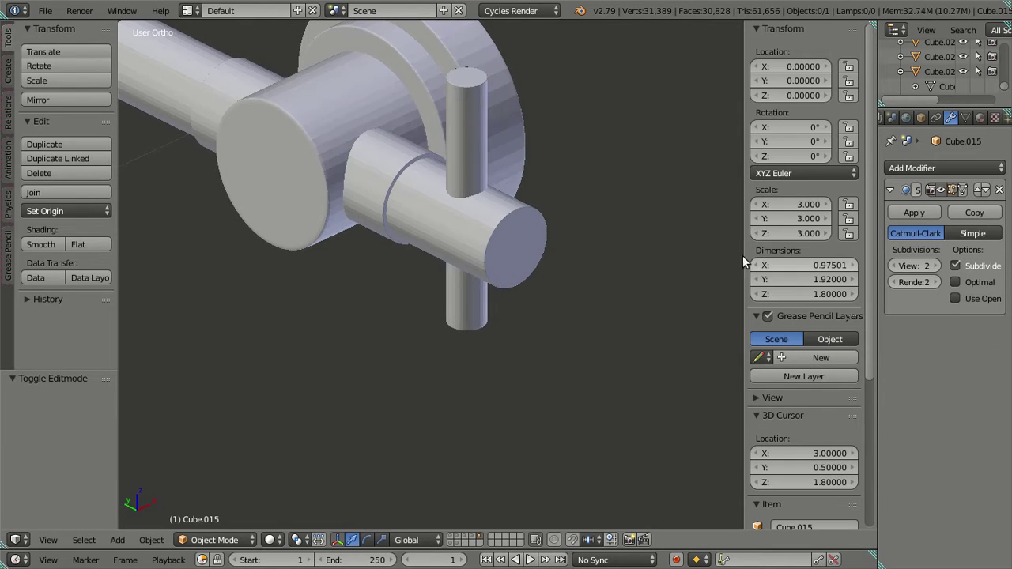
middle_drag(578, 191, 475, 136)
key(Tab)
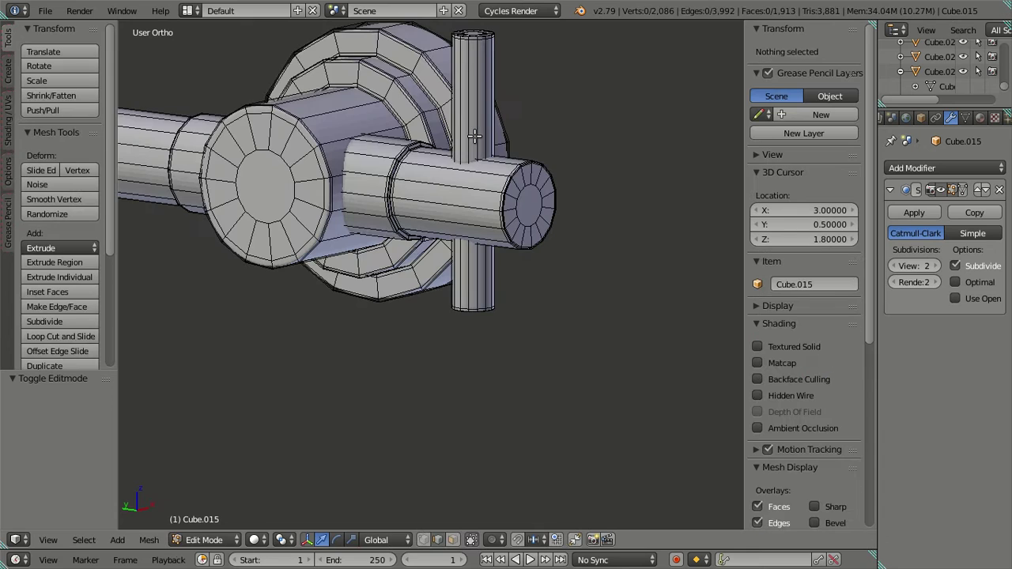
key(ctrl+r)
scroll(474, 136, up, 1)
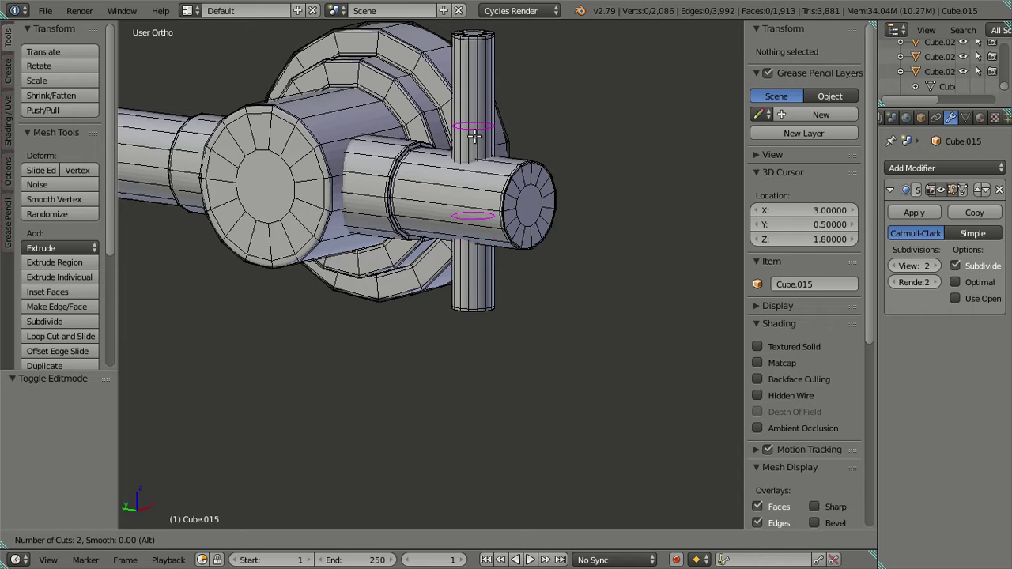
click(475, 136)
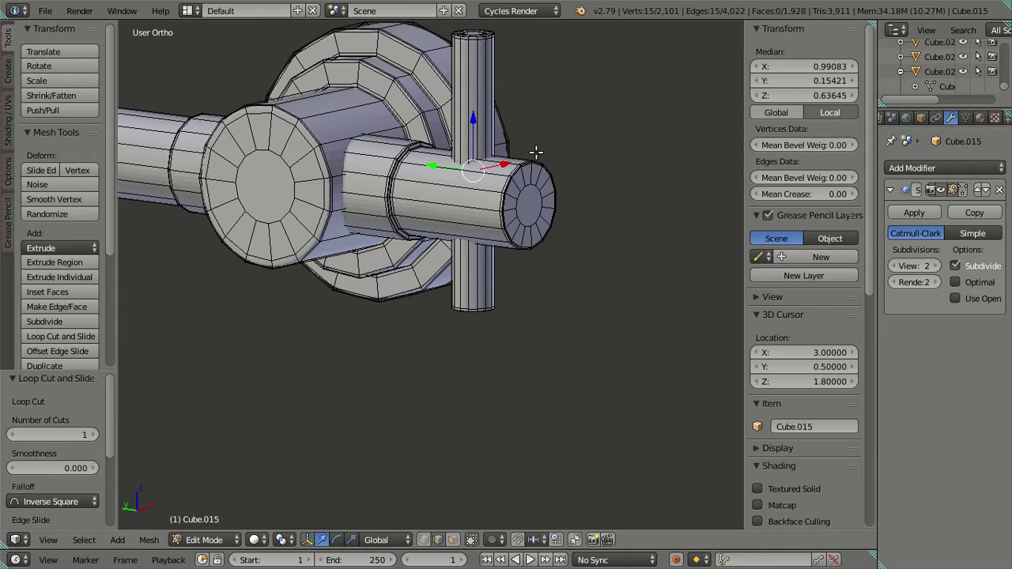
Inspect the smoothed fitting in Object Mode, then return to Edit Mode and deselect all.
middle_drag(556, 152, 586, 215)
key(Tab)
middle_drag(611, 214, 403, 238)
key(Tab)
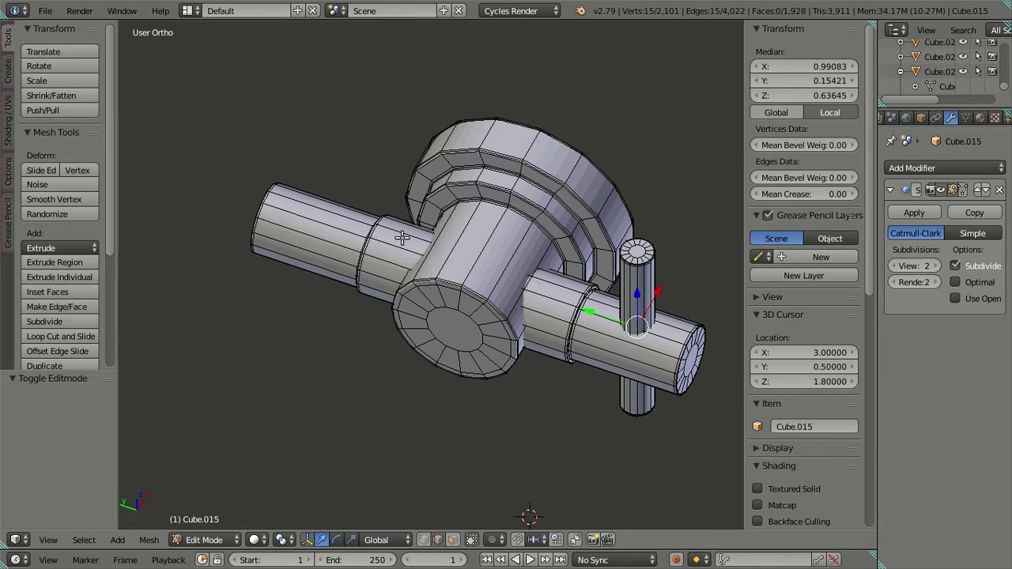
key(a)
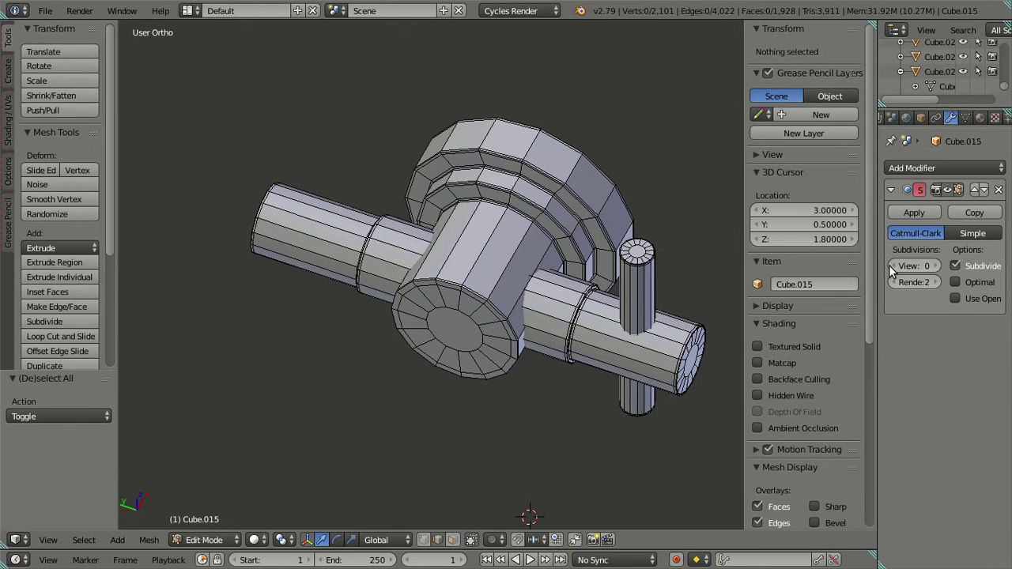
Duplicate the vertical pin and place the copy across the left end of the horizontal pipe.
ctrl+alt+right_click(328, 235)
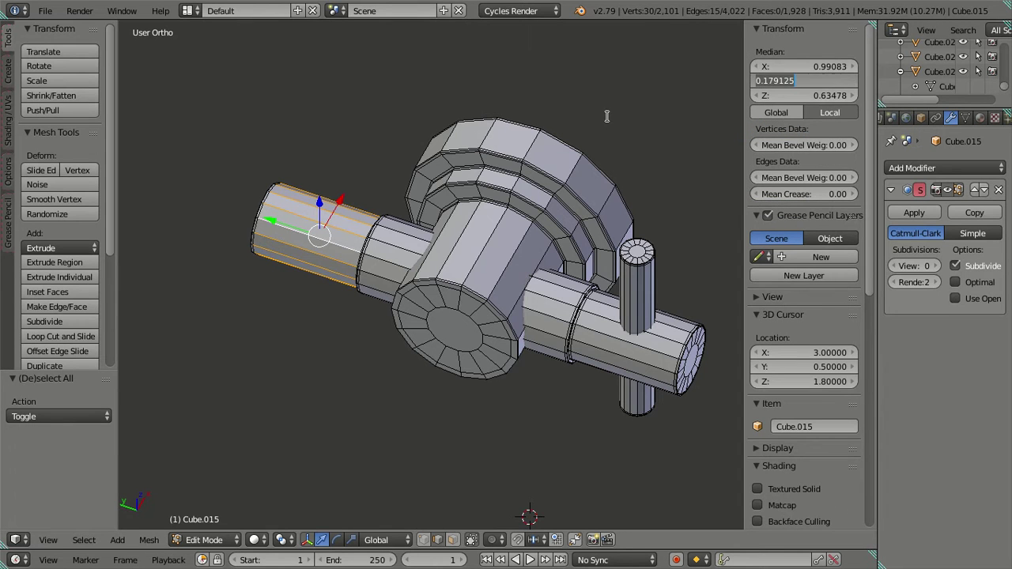
middle_drag(600, 198, 621, 253)
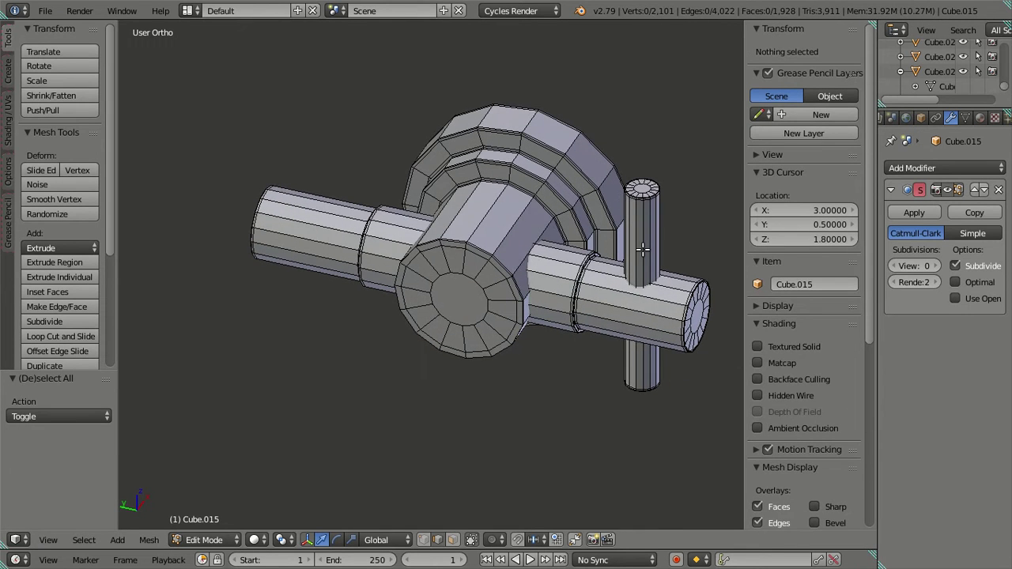
right_click(643, 248)
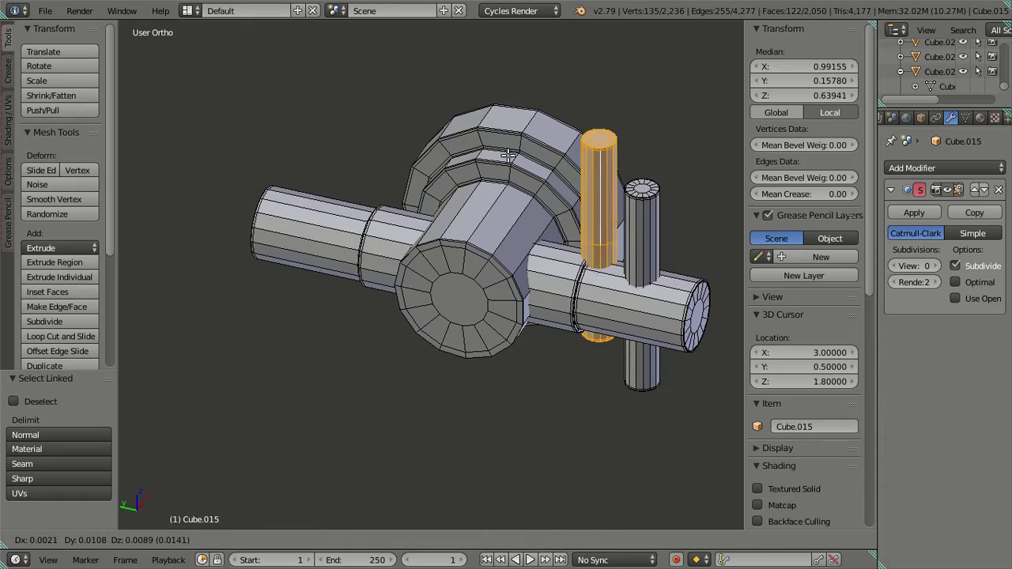
key(Escape)
key(minus)
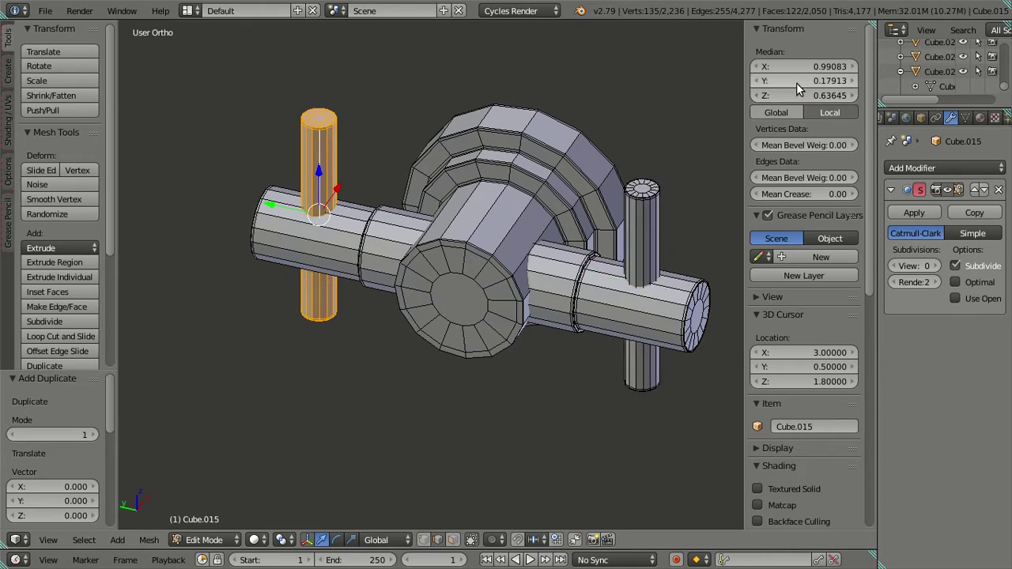
key(a)
Orbit around the fitting to check that both pipe ends now carry pins.
middle_drag(506, 261, 427, 298)
middle_drag(445, 332, 468, 316)
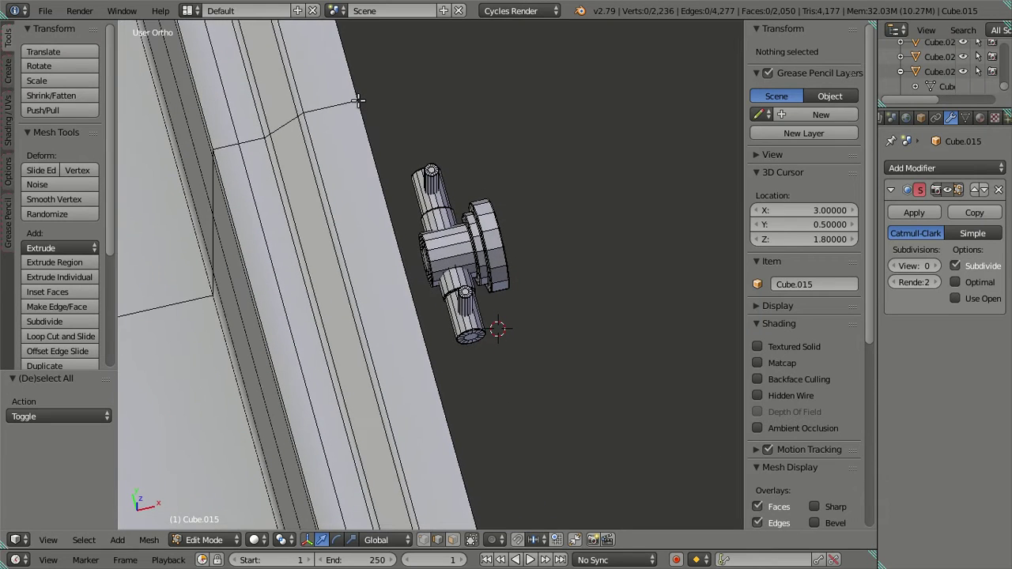
right_click(335, 104)
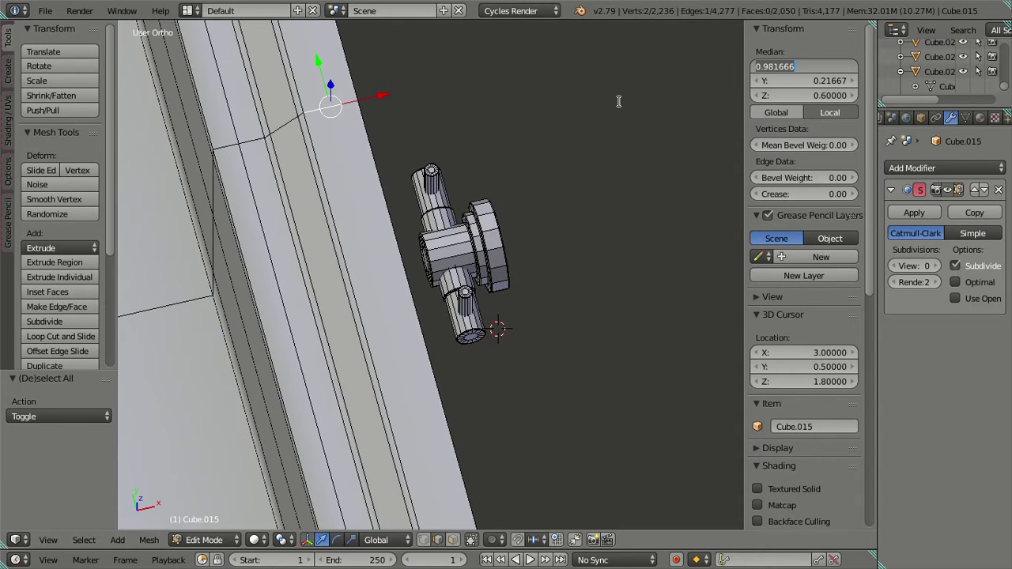
key(a)
middle_drag(614, 105, 497, 244)
scroll(355, 331, up, 4)
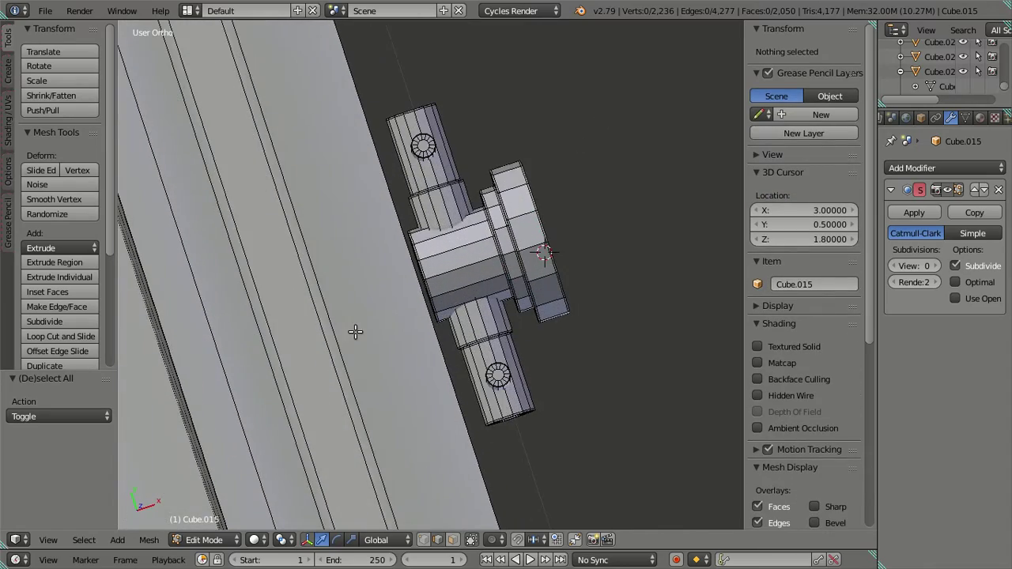
key(KP_7)
middle_drag(434, 280, 501, 384)
scroll(477, 190, up, 6)
middle_drag(478, 190, 475, 258)
scroll(475, 259, up, 3)
alt+right_click(531, 199)
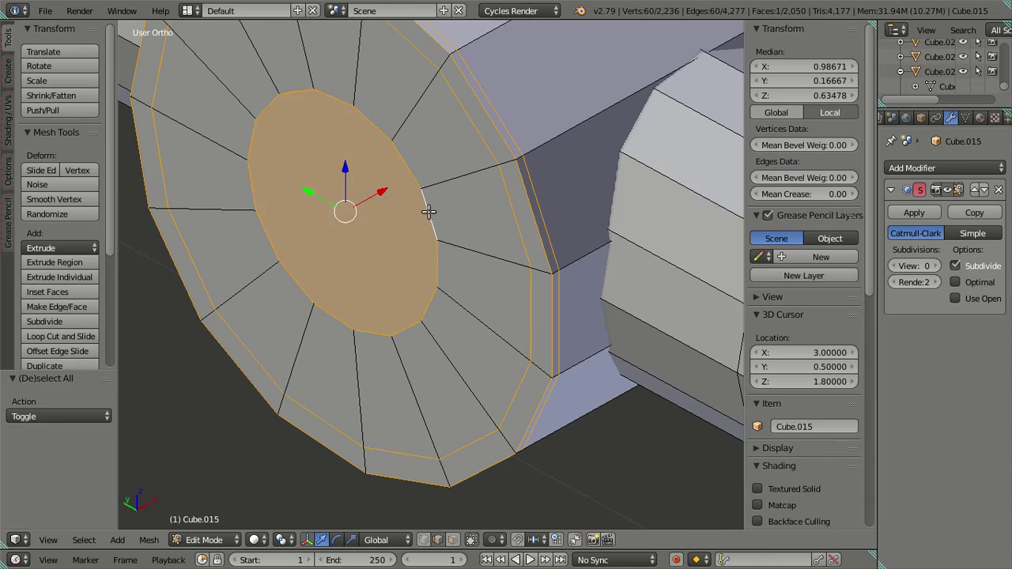
scroll(428, 211, down, 10)
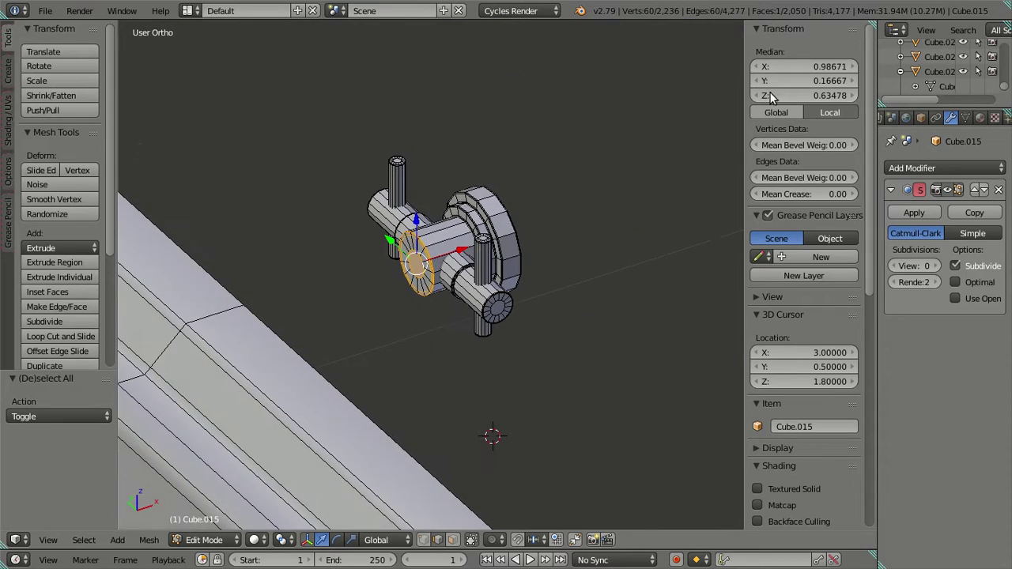
key(a)
middle_drag(443, 300, 346, 244)
scroll(380, 253, down, 4)
middle_drag(416, 260, 592, 330)
key(Tab)
middle_drag(528, 337, 439, 333)
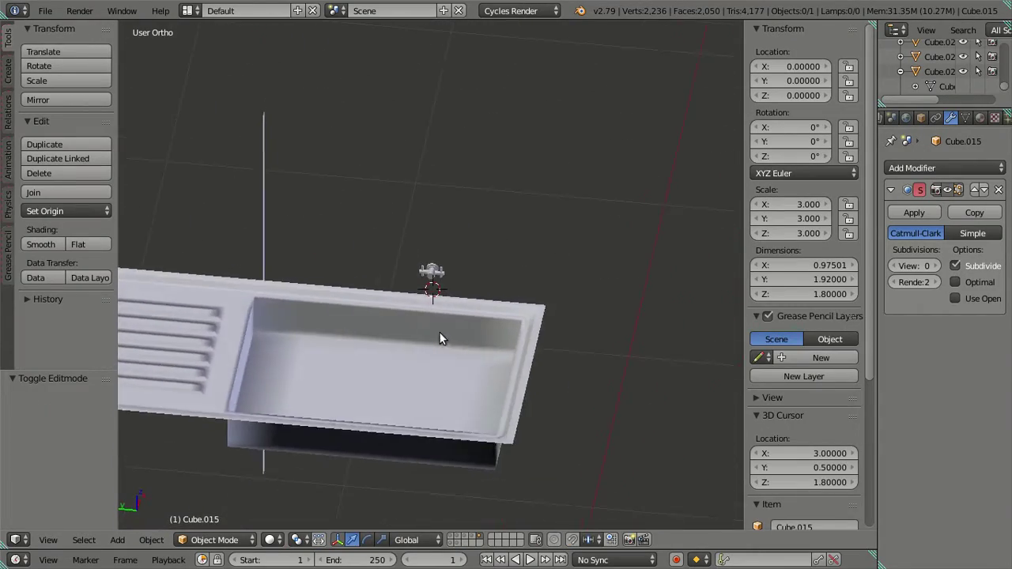
scroll(427, 283, up, 10)
In Edit Mode, select the fitting, scale it by 1.5 along Y and Z, then deselect.
key(Tab)
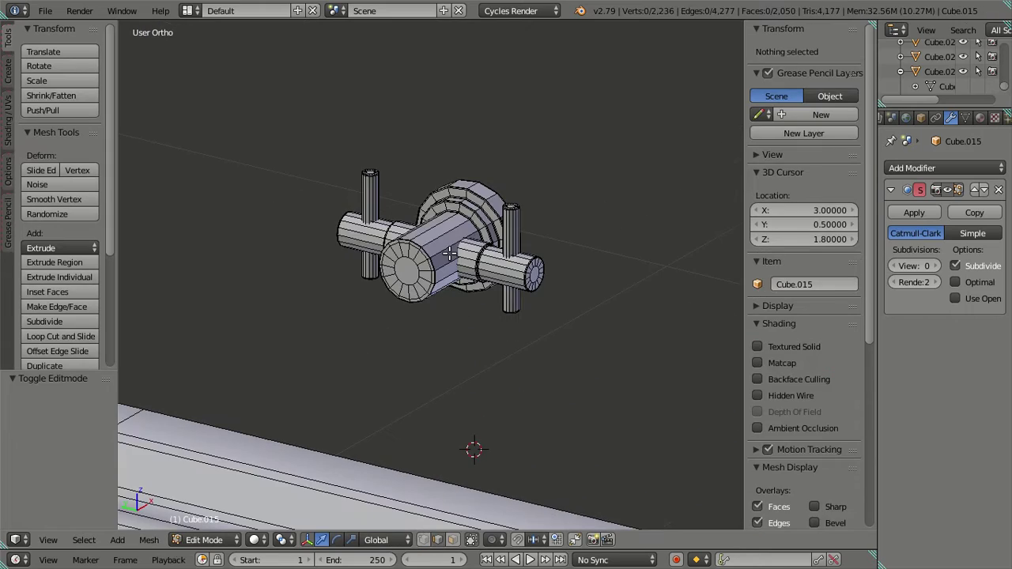
key(a)
key(a)
right_click(441, 248)
middle_drag(442, 248, 427, 268)
scroll(384, 235, up, 3)
middle_drag(538, 269, 537, 246)
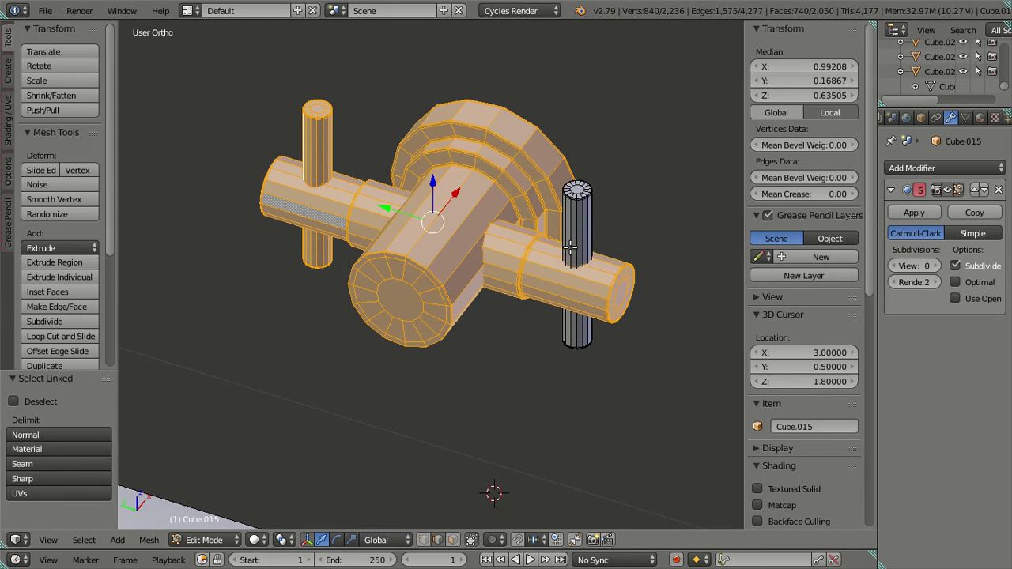
middle_drag(591, 286, 467, 285)
scroll(482, 263, down, 3)
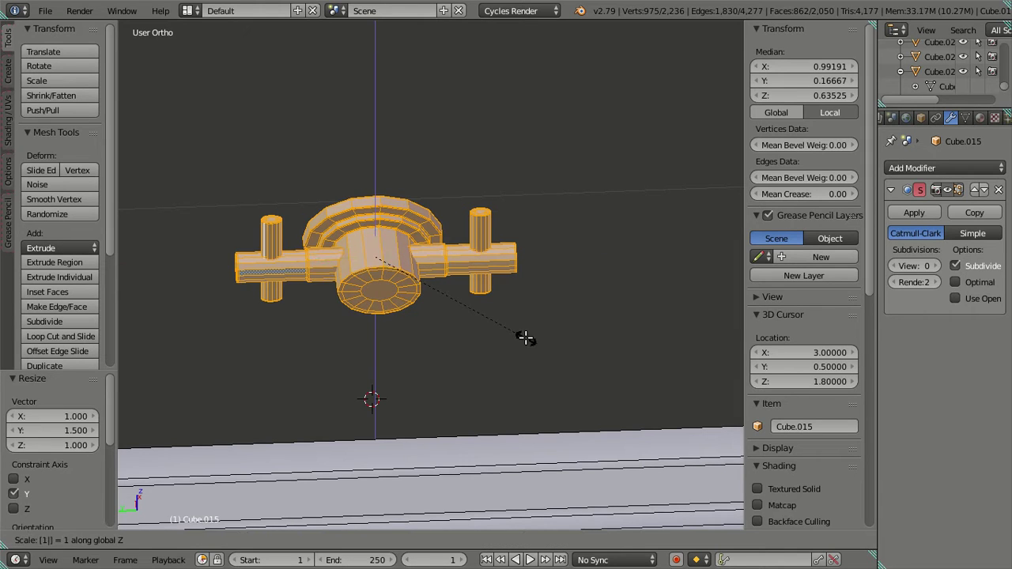
middle_drag(528, 334, 377, 382)
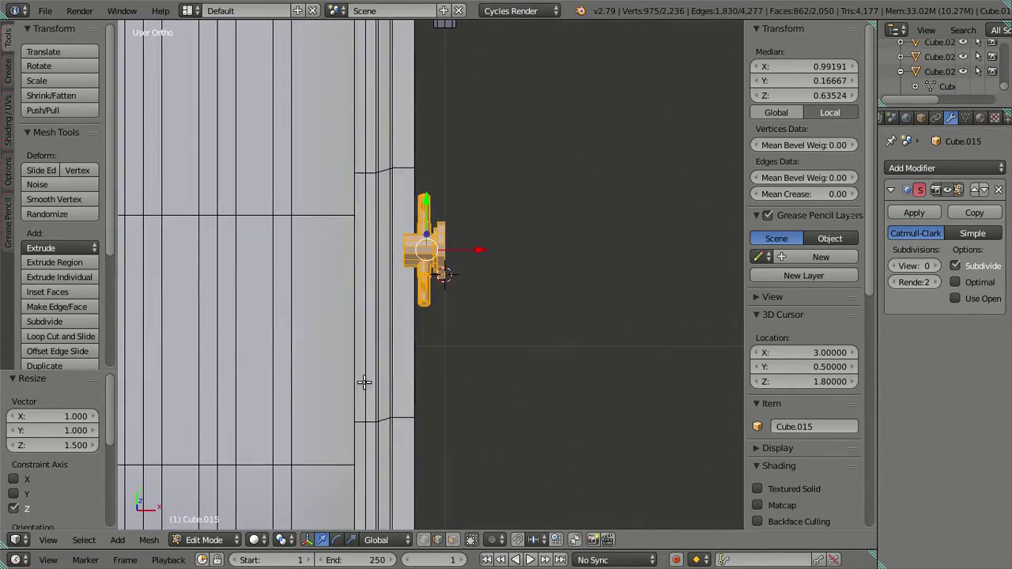
key(a)
middle_drag(495, 218, 476, 243)
scroll(477, 243, up, 4)
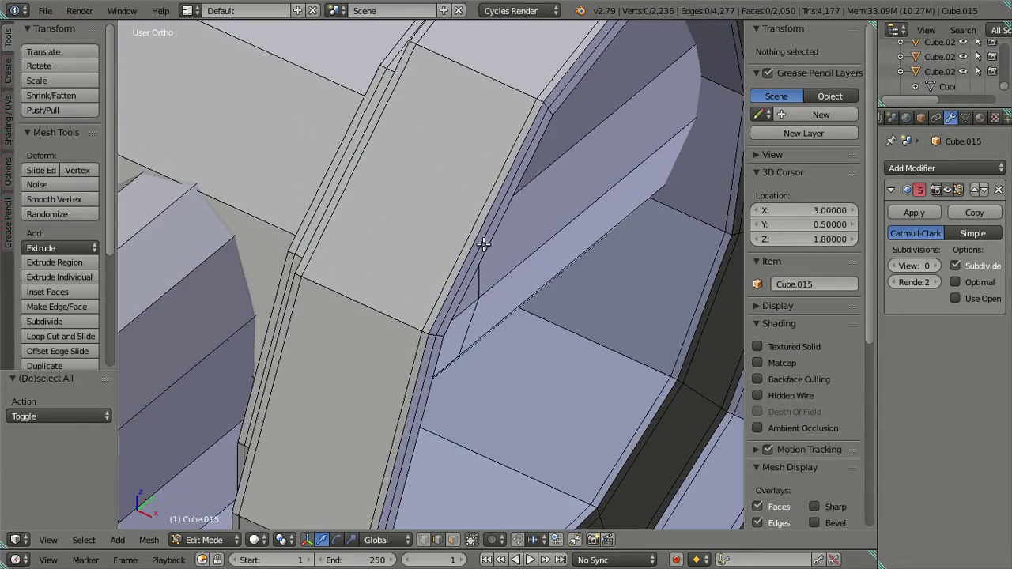
Snap the 3D cursor to the centre of the ring's outer edge loop.
alt+right_click(481, 241)
scroll(480, 241, down, 6)
key(shift+s)
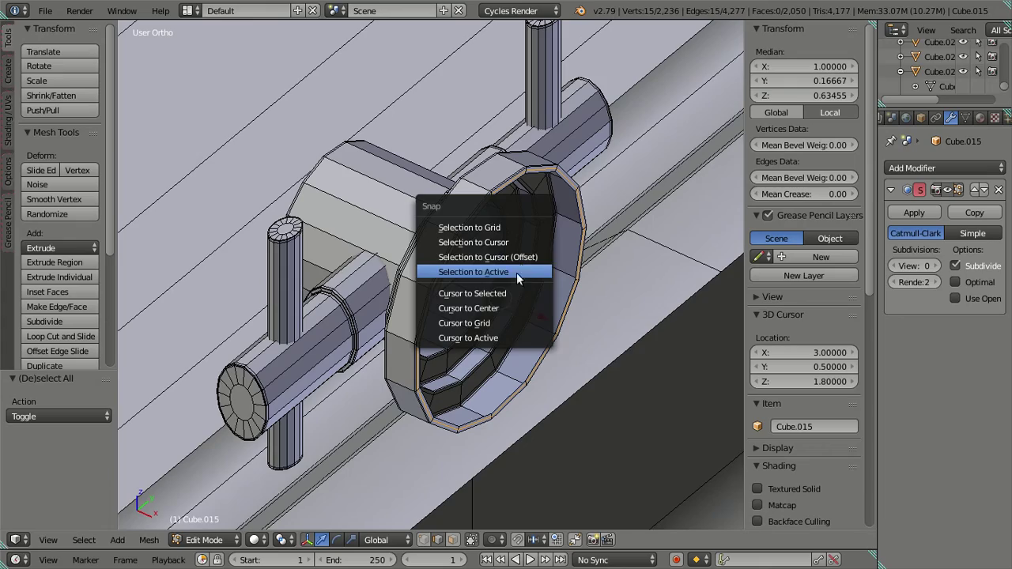
click(515, 295)
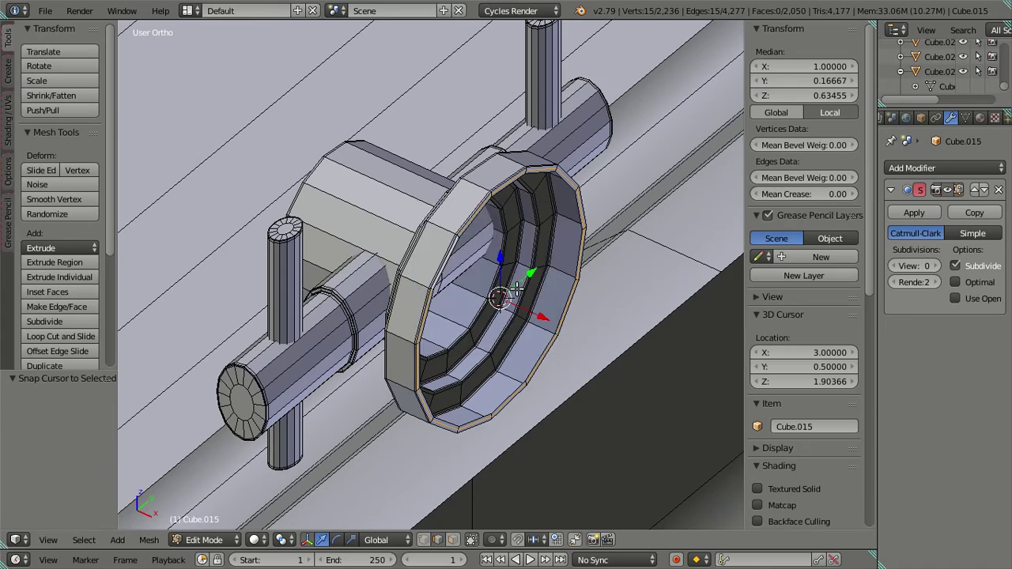
scroll(519, 280, down, 3)
key(a)
middle_drag(519, 280, 602, 293)
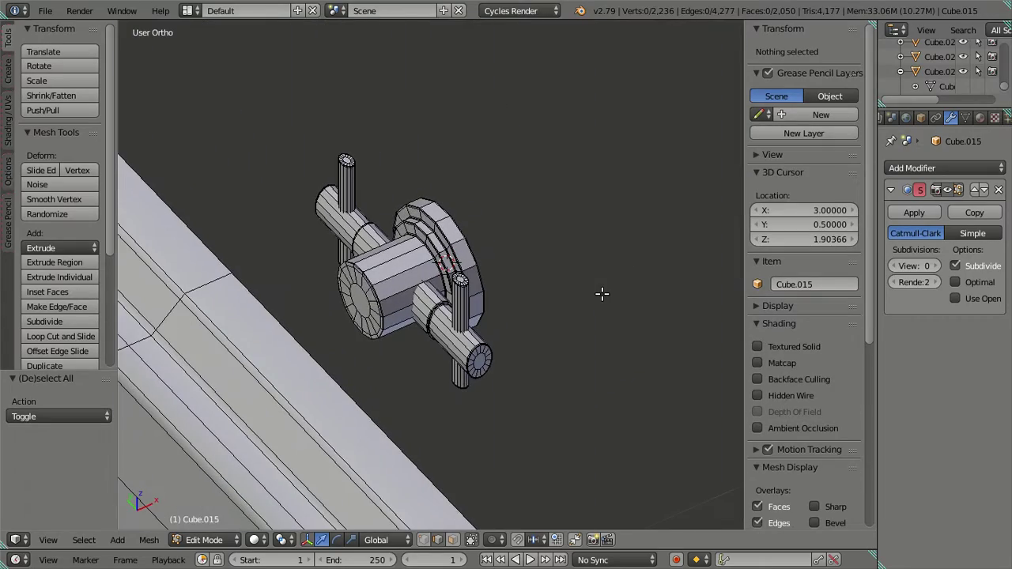
middle_drag(472, 292, 439, 291)
Separate the whole connected fitting into its own object, Cube.000, and make it active.
key(Tab)
key(Tab)
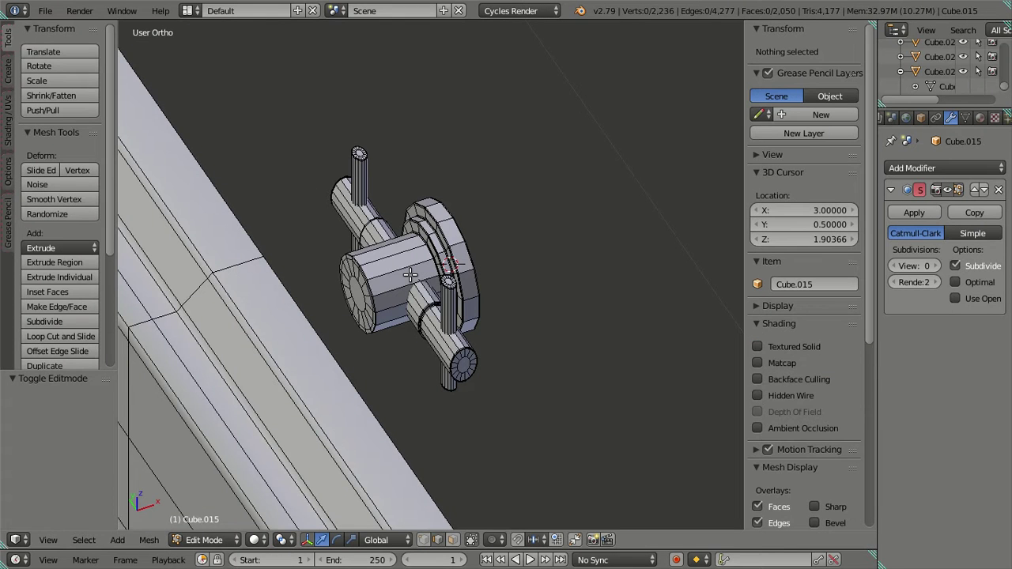
alt+right_click(410, 272)
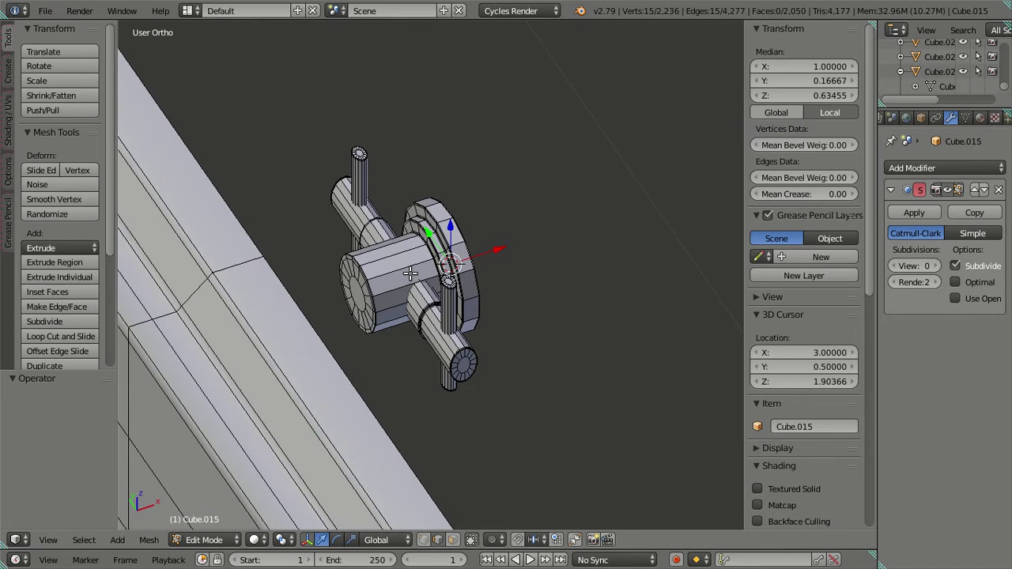
key(ctrl+l)
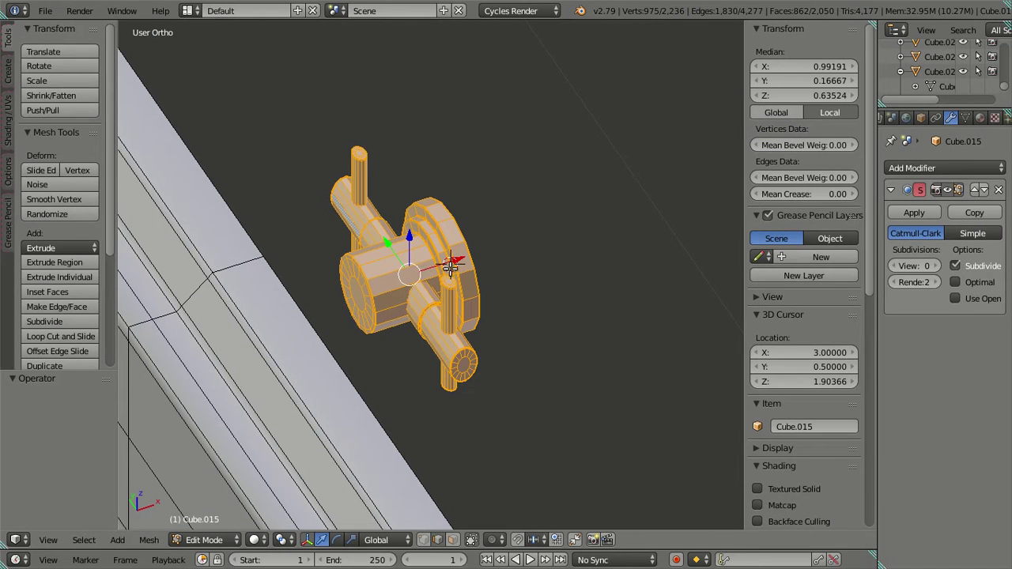
click(449, 270)
key(Tab)
scroll(411, 299, down, 2)
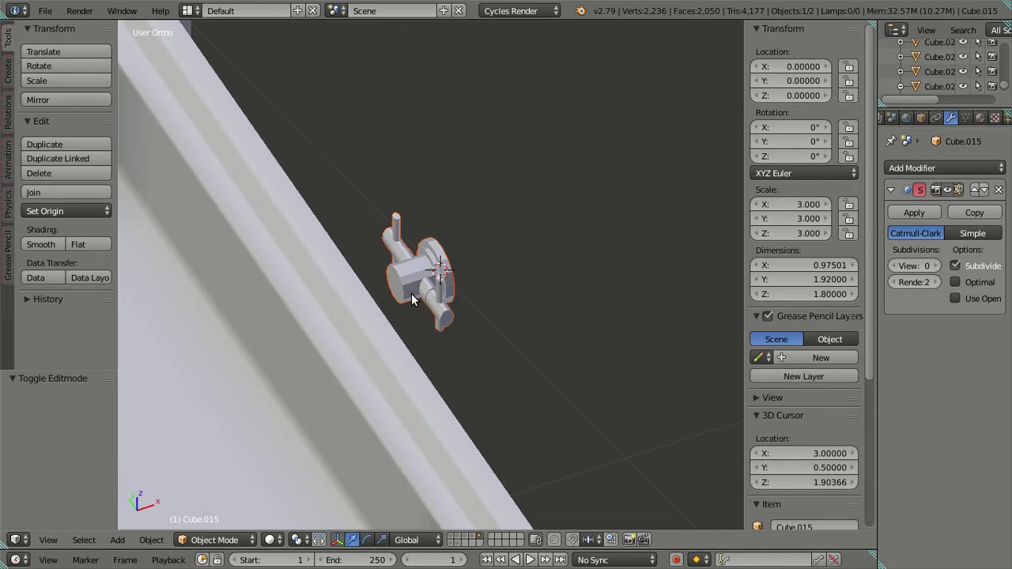
right_click(427, 272)
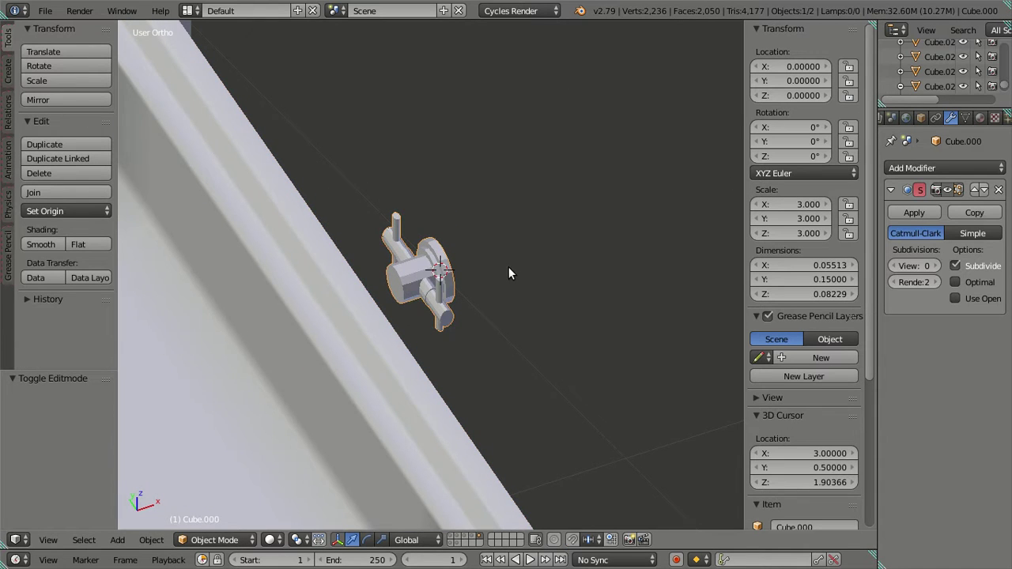
Set Cube.000's origin to the 3D cursor and select its whole mesh for the 1.5 X stretch.
middle_drag(508, 267, 465, 272)
key(shift+ctrl+alt+c)
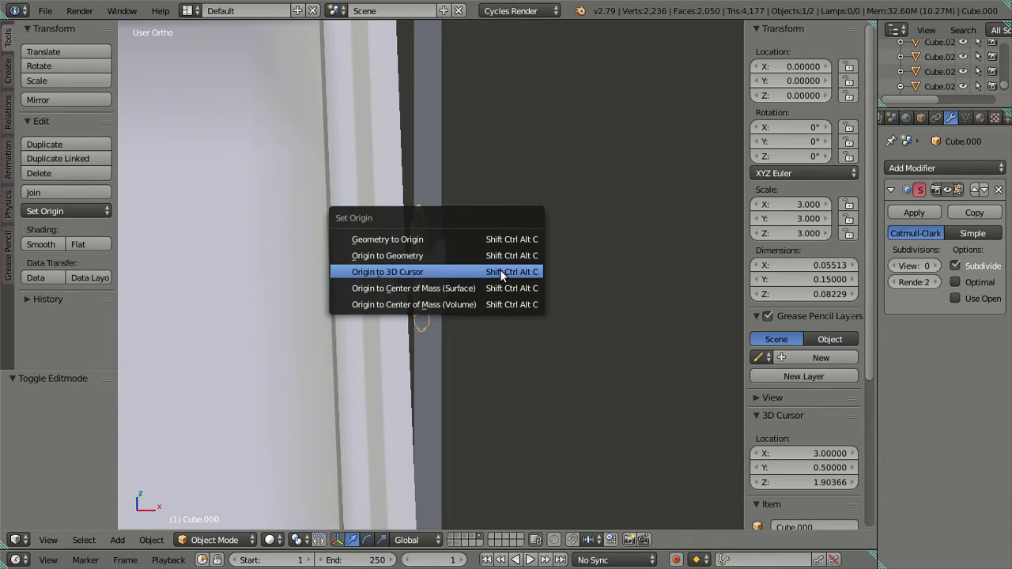
click(448, 272)
middle_drag(448, 272, 485, 302)
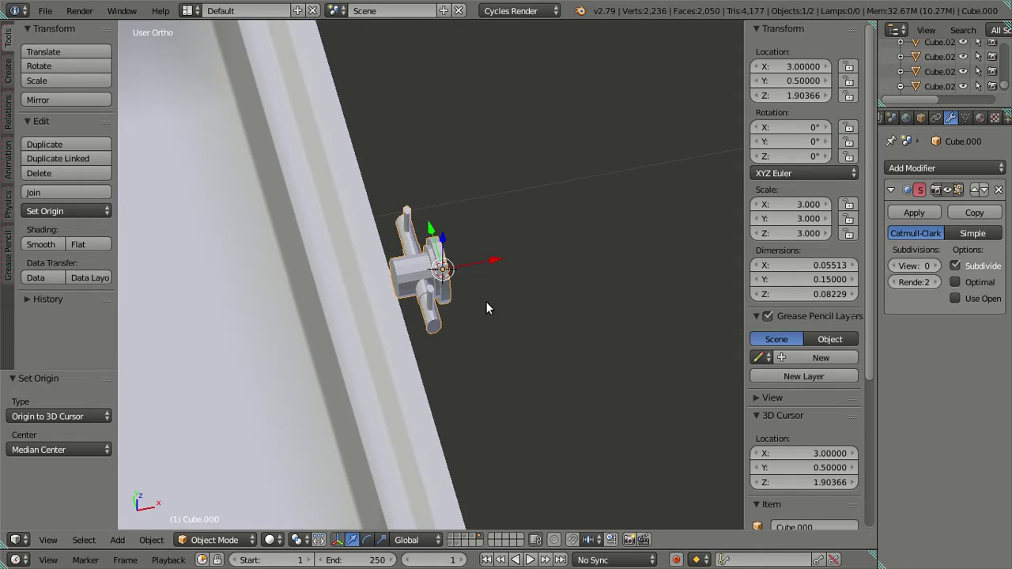
key(Tab)
scroll(488, 306, up, 3)
key(a)
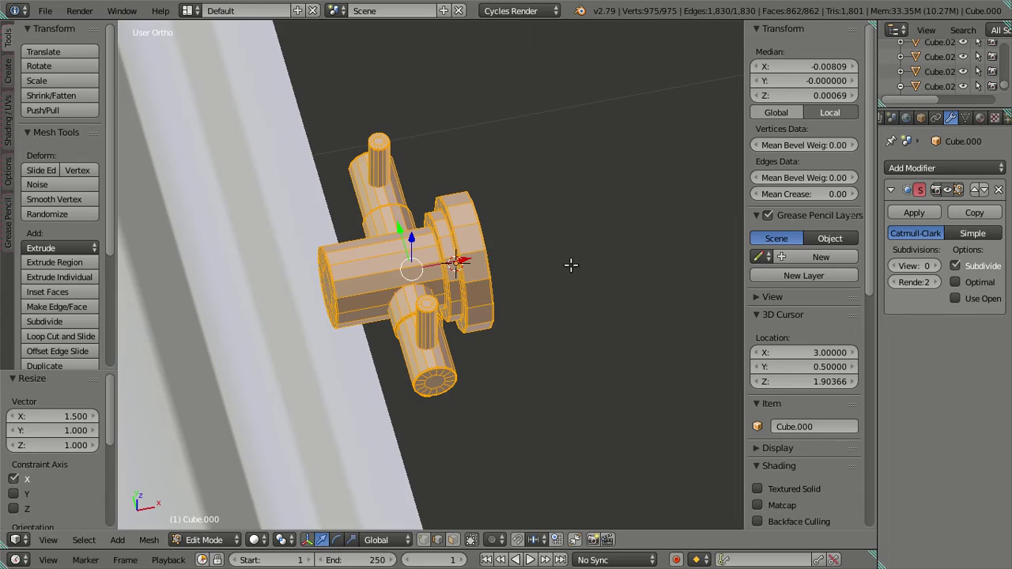
Snap the ring's inner edge loop onto the 3D cursor.
middle_drag(570, 268, 547, 194)
scroll(547, 201, up, 5)
middle_drag(501, 296, 582, 366)
key(a)
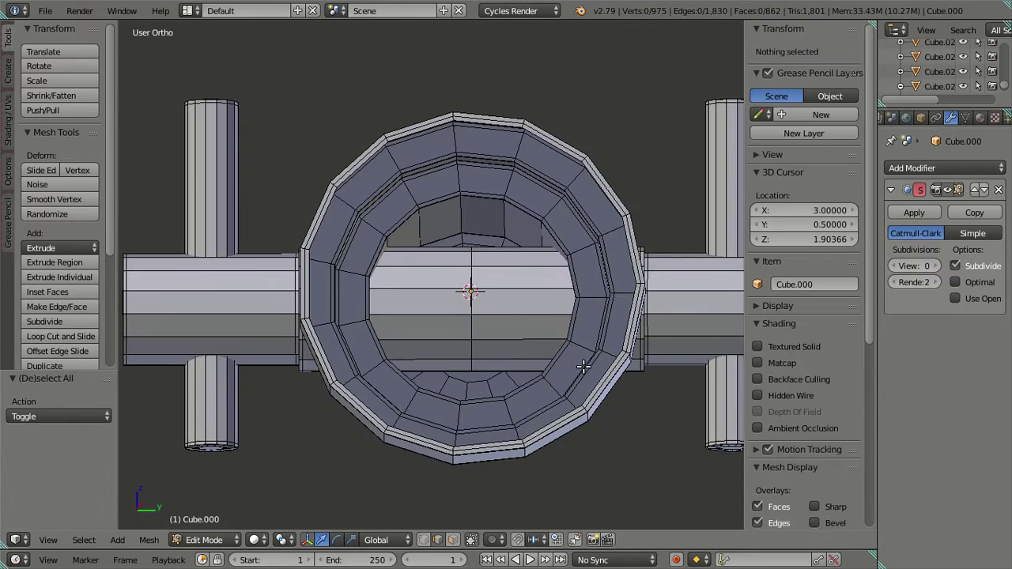
alt+right_click(576, 326)
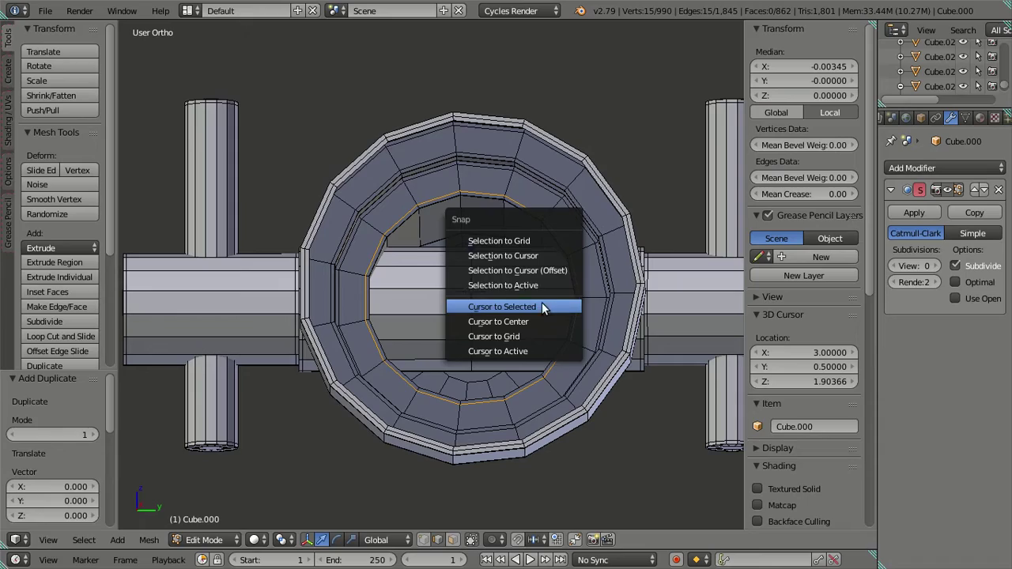
click(538, 271)
middle_drag(474, 348, 597, 414)
key(a)
scroll(479, 366, down, 3)
Switch between Object and Edit Mode while zooming in on the fitting.
key(Tab)
scroll(547, 358, up, 2)
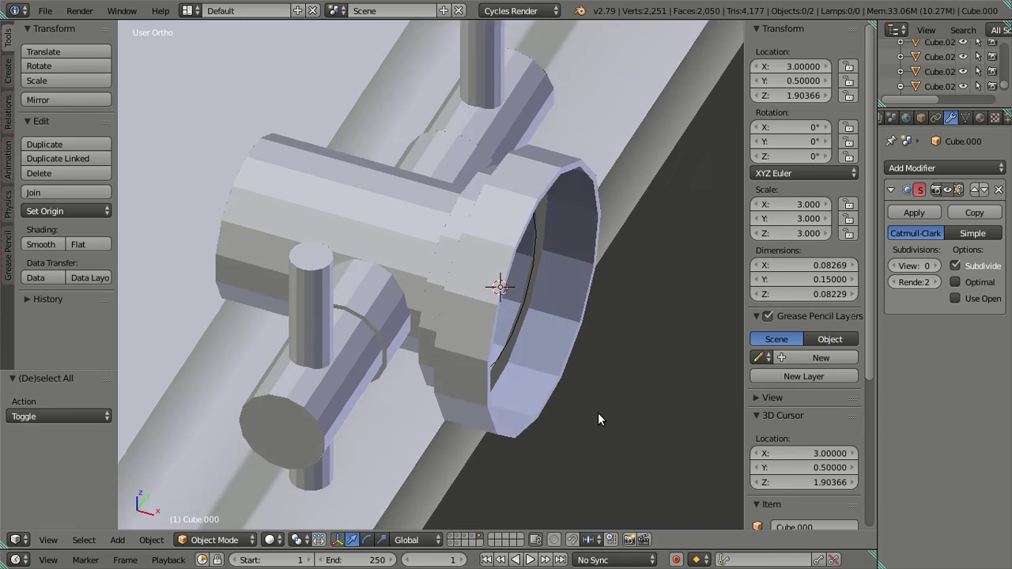
key(Tab)
key(Tab)
middle_drag(574, 378, 586, 306)
key(Tab)
scroll(612, 313, up, 3)
scroll(551, 292, up, 2)
key(Tab)
key(Tab)
Move the 3D cursor to an inner ring loop and set the object's origin there.
key(a)
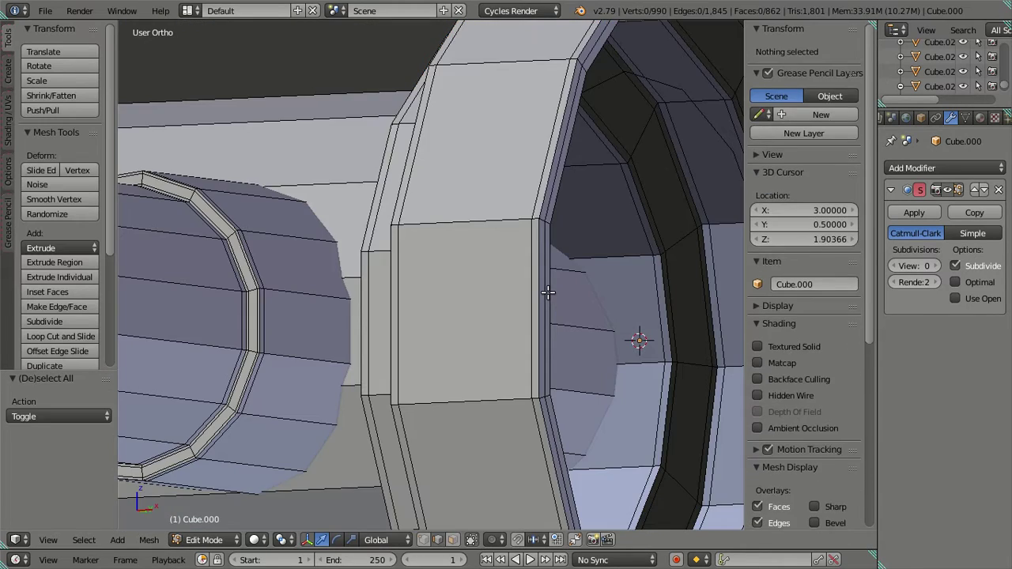
alt+right_click(544, 292)
key(shift+s)
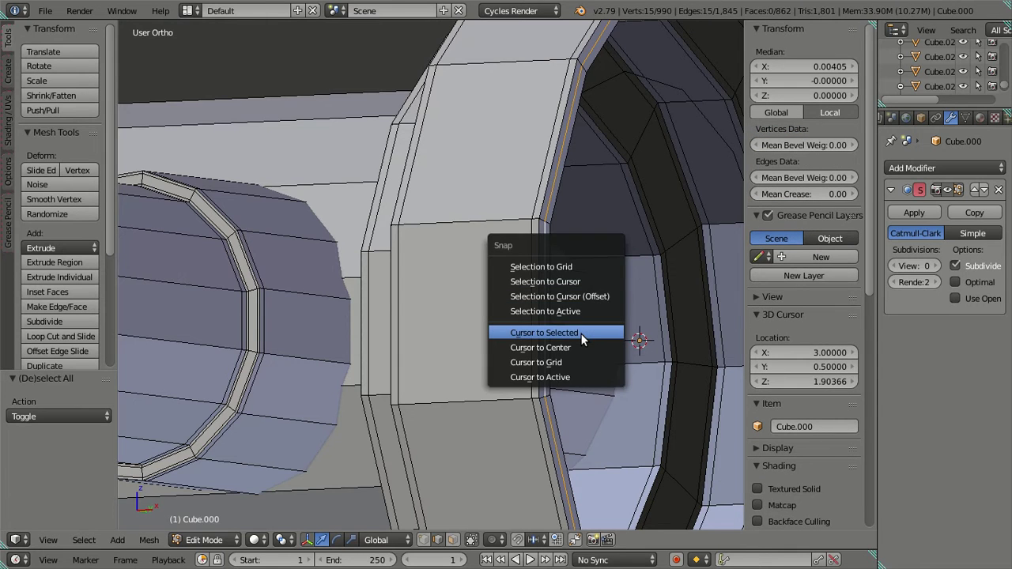
click(544, 333)
scroll(577, 336, down, 3)
key(a)
middle_drag(413, 365, 585, 253)
key(ctrl+shift+alt+c)
click(443, 358)
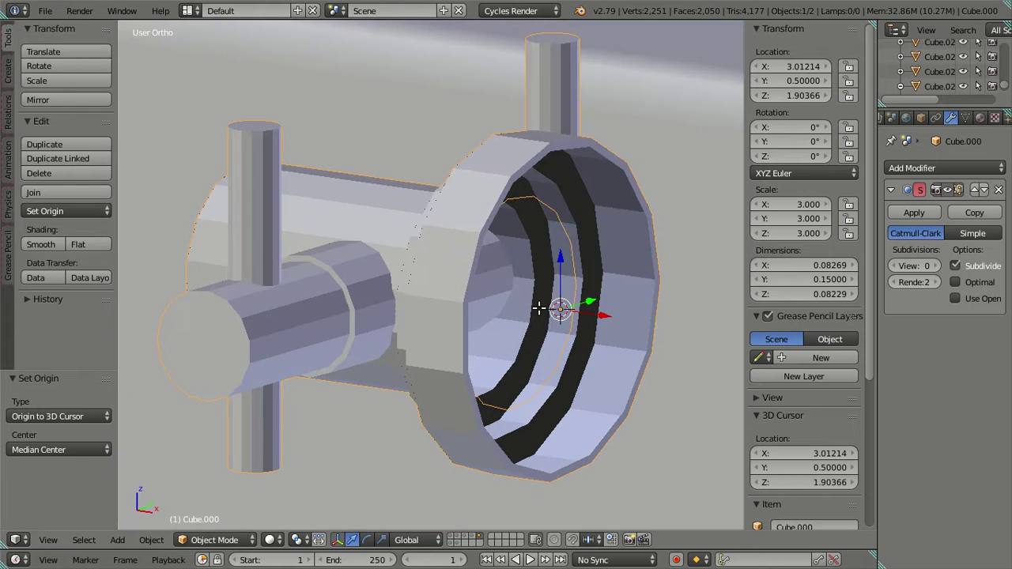
Snap the 3D cursor to another inner ring loop, then delete that loop.
key(Tab)
key(a)
key(a)
alt+right_click(568, 250)
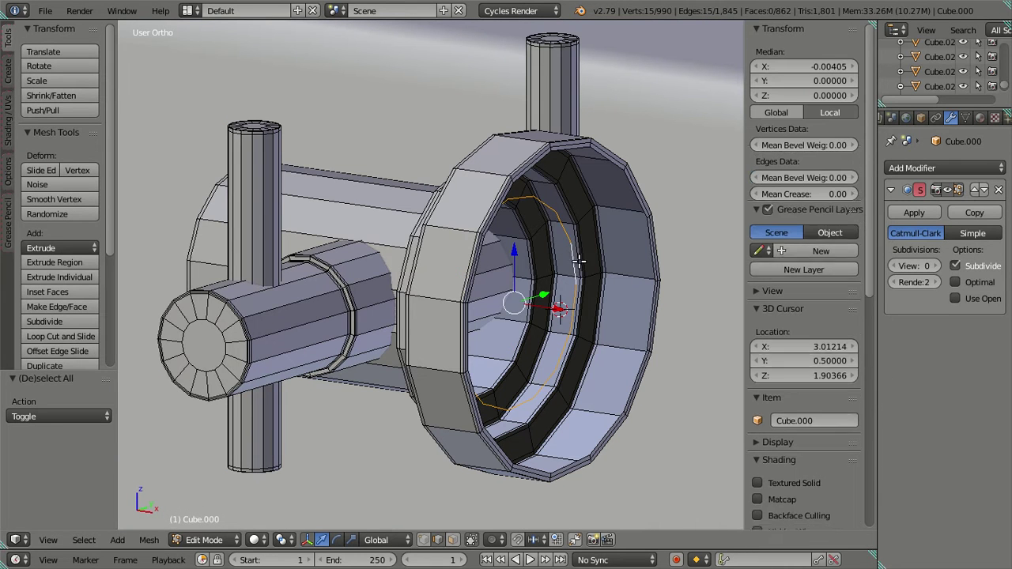
key(shift+s)
click(575, 278)
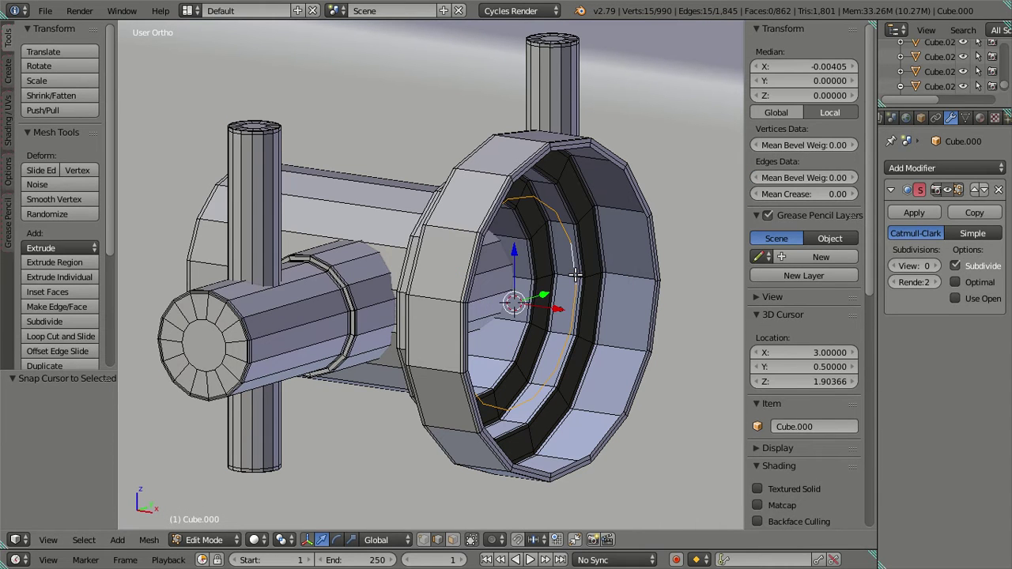
key(x)
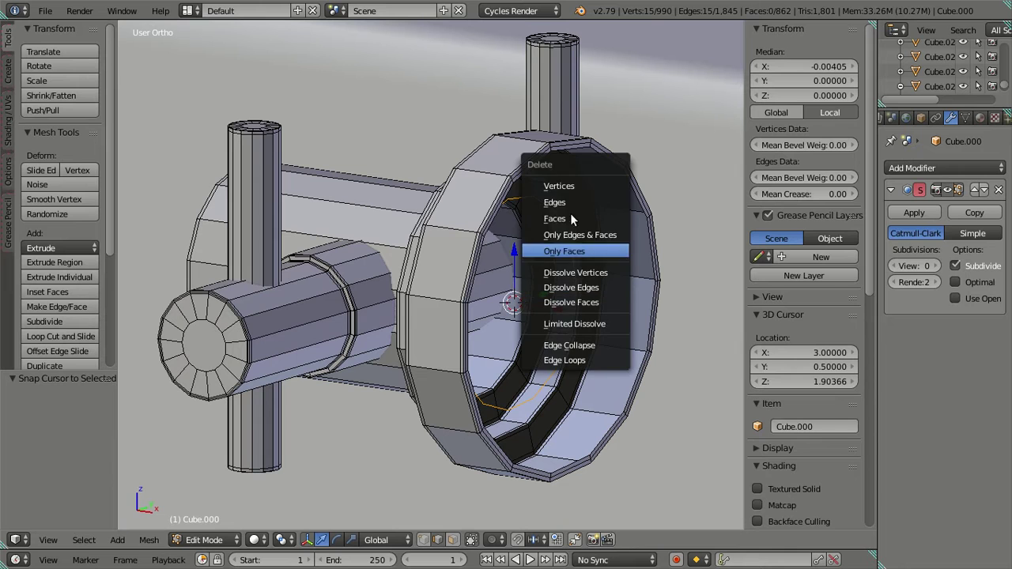
click(562, 189)
In Object Mode, snap the fitting to the 3D cursor at X 3.0, Y 0.5, Z 1.90366 beside the sink.
key(Tab)
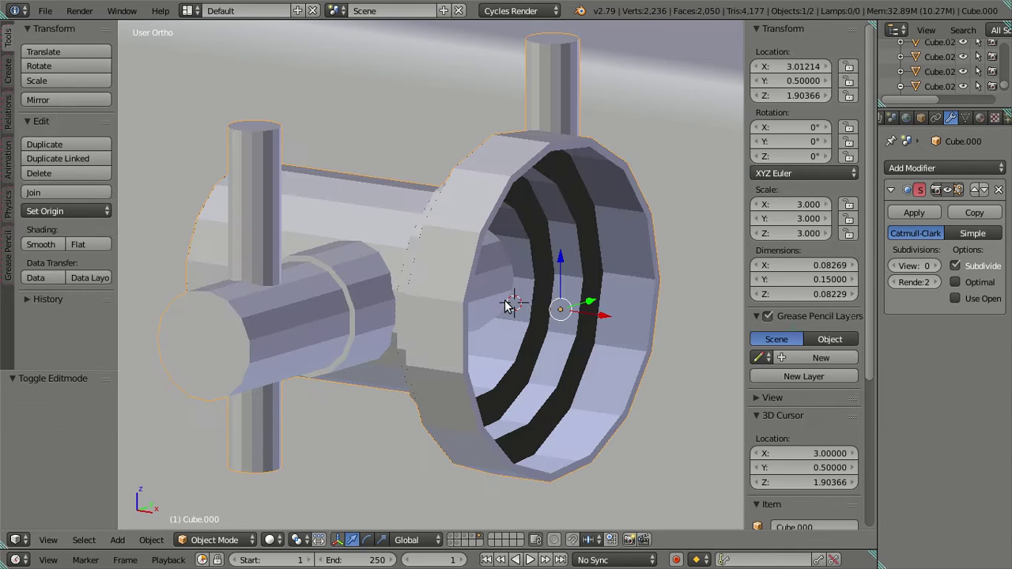
key(shift+s)
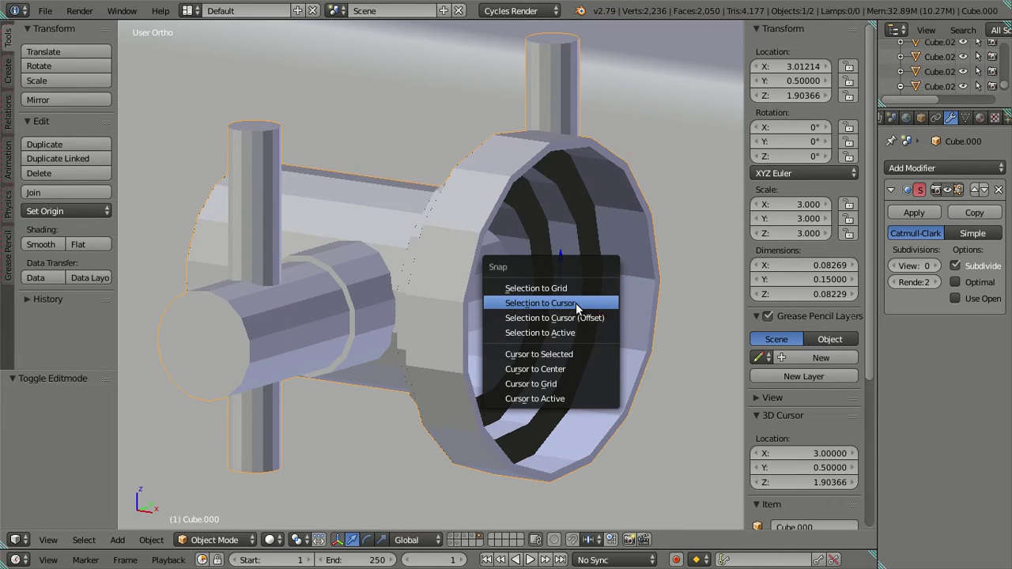
click(575, 303)
scroll(576, 301, down, 4)
middle_drag(576, 301, 502, 374)
key(a)
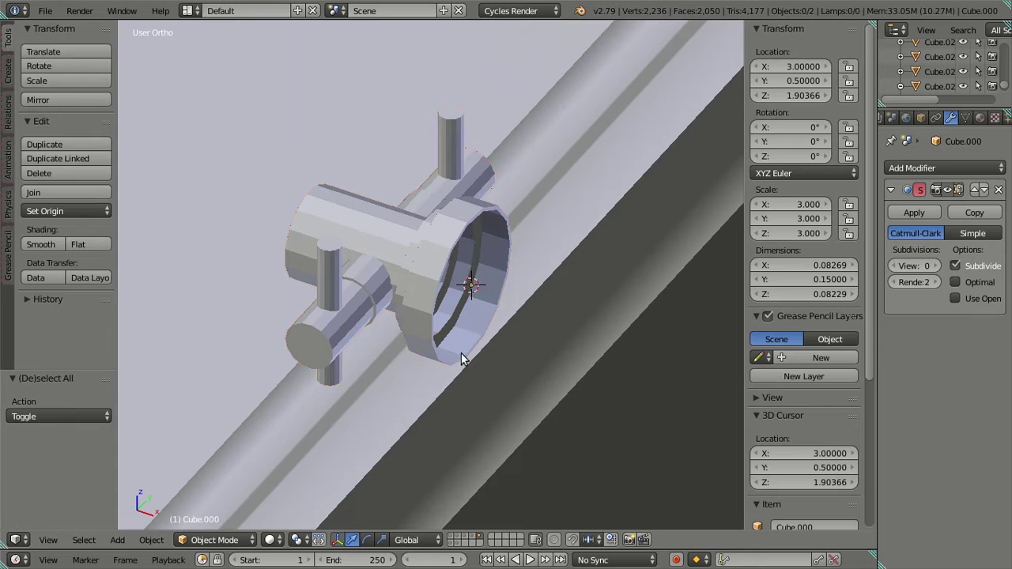
scroll(371, 353, down, 2)
scroll(482, 365, down, 5)
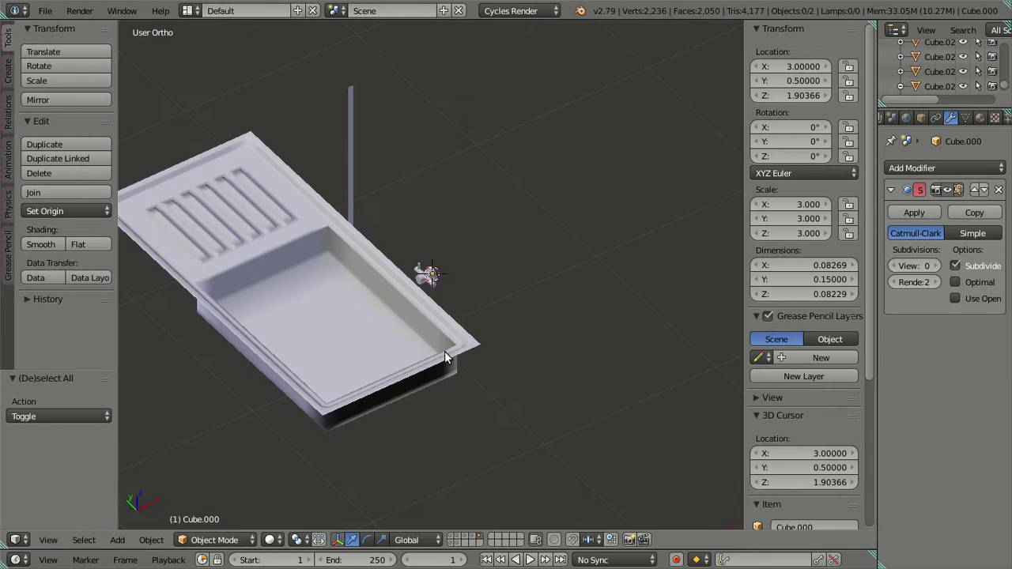
scroll(445, 357, up, 4)
Select the fitting and the sink and join them into one object, Cube.015.
right_click(426, 300)
shift+right_click(424, 331)
key(ctrl+j)
key(a)
middle_drag(548, 313, 444, 371)
scroll(478, 275, up, 3)
scroll(408, 304, up, 2)
Enter Edit Mode on Cube.015 and check a hub edge's X position without changing it.
key(Tab)
middle_drag(408, 305, 391, 327)
scroll(398, 260, up, 3)
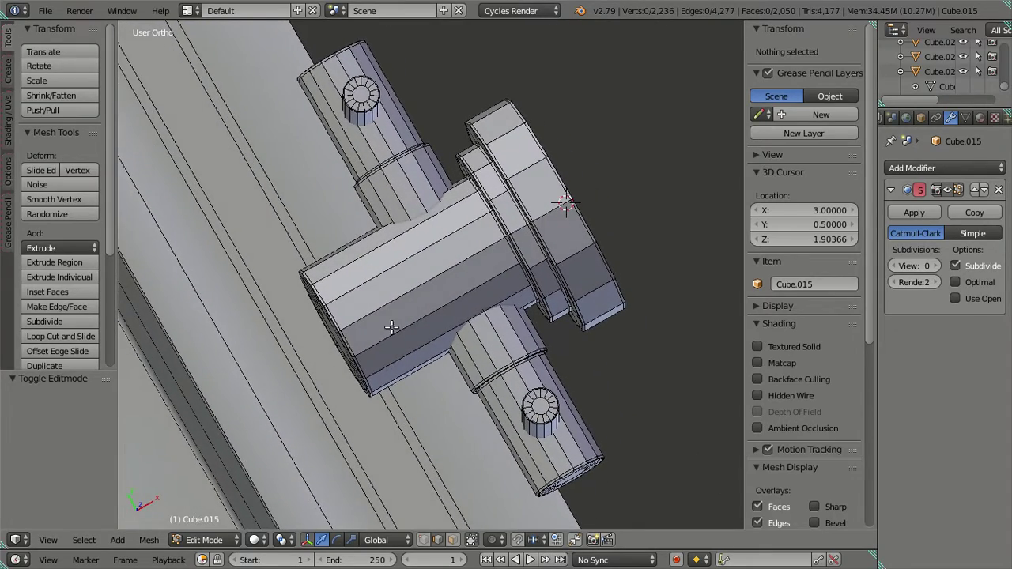
right_click(392, 292)
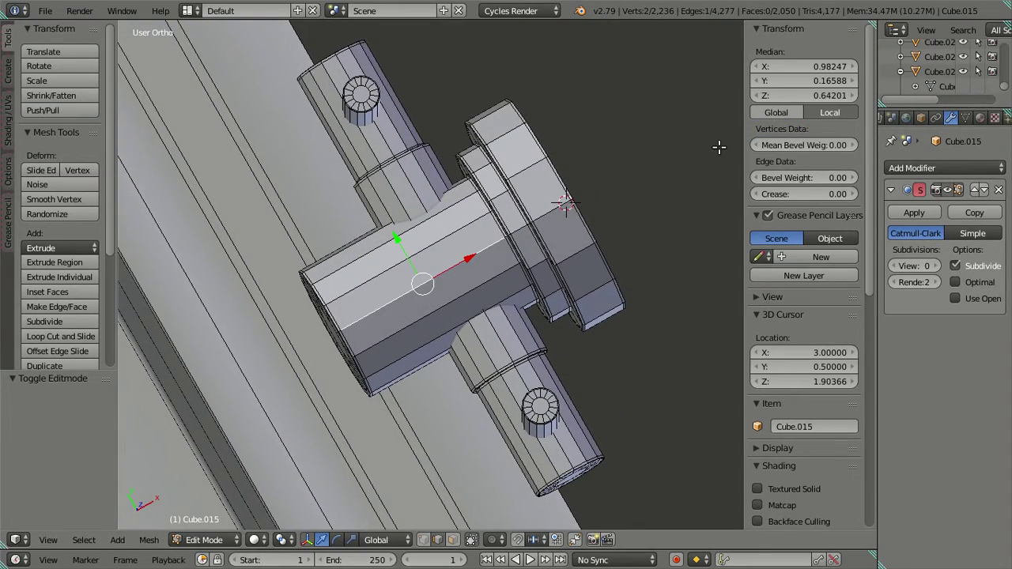
double_click(794, 66)
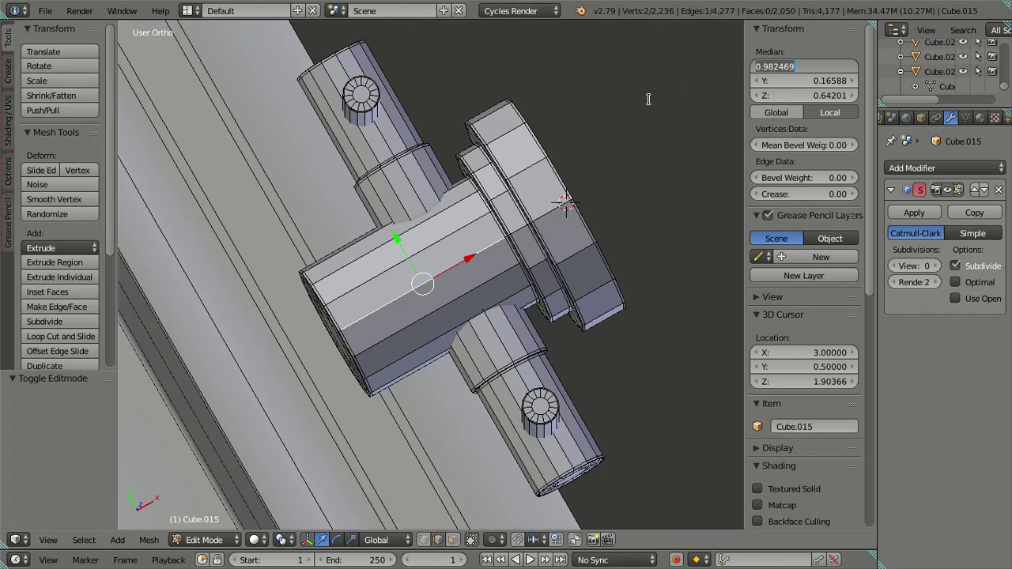
key(Escape)
key(a)
middle_drag(445, 239, 421, 194)
Duplicate the hub's round end cap face and rotate the copy 90° about Y in wireframe.
right_click(374, 295)
key(shift+d)
key(Escape)
key(shift+s)
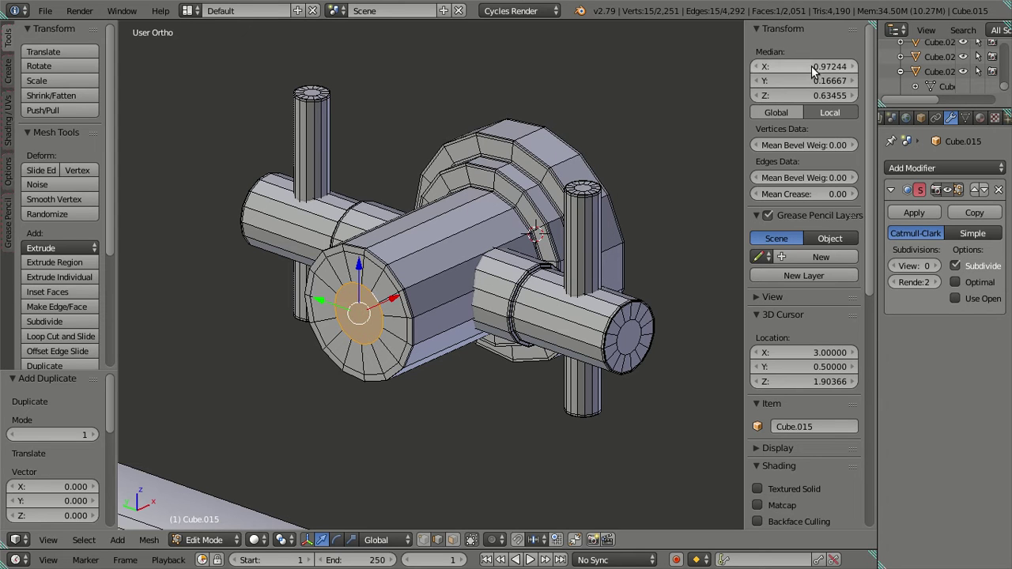
mouse_move(506, 269)
middle_down()
mouse_move(459, 274)
mouse_move(454, 257)
middle_up()
key(z)
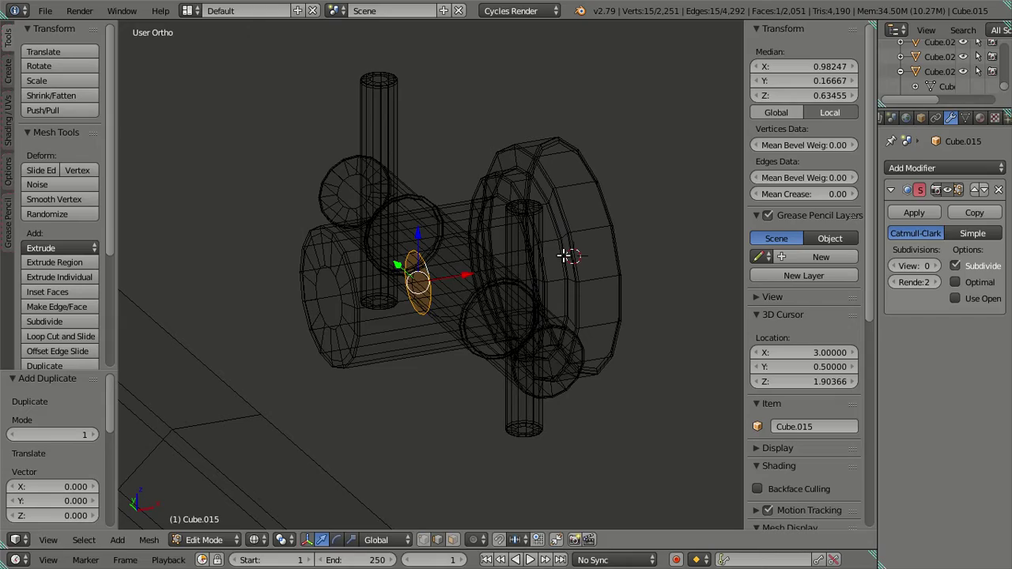
key(r)
key(y)
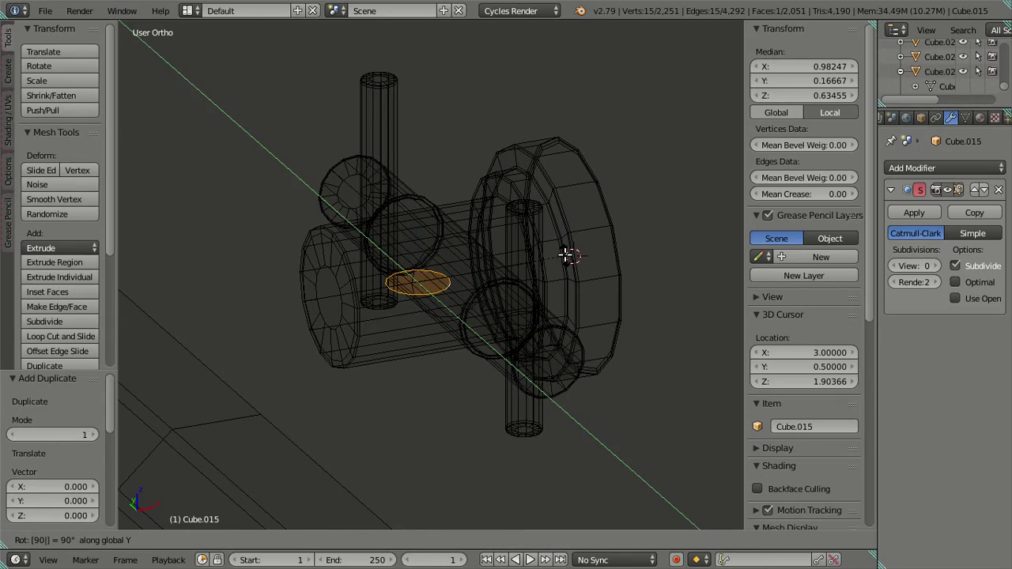
key(Return)
Delete the duplicated face again and return to solid display.
middle_drag(488, 296, 515, 289)
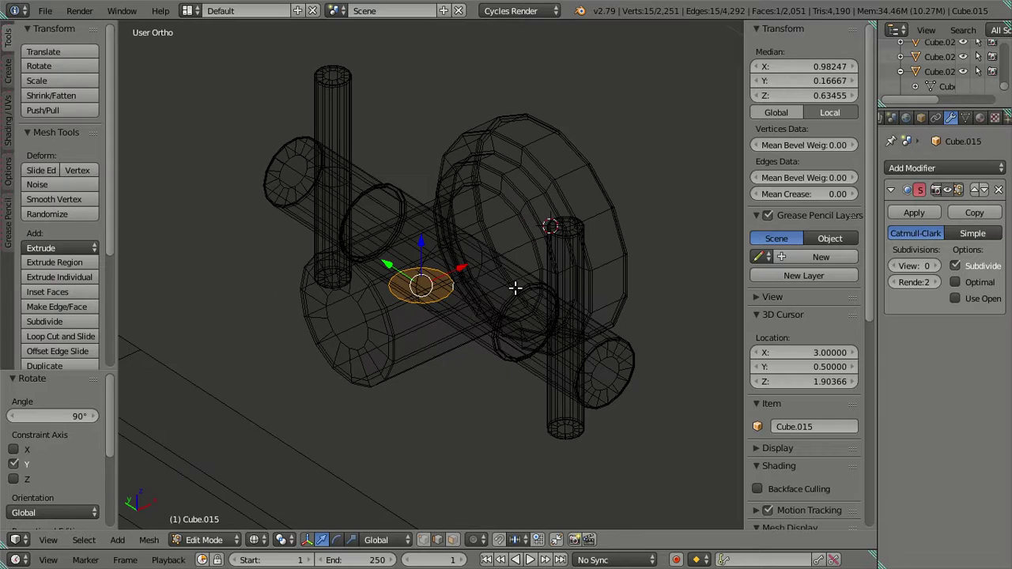
key(x)
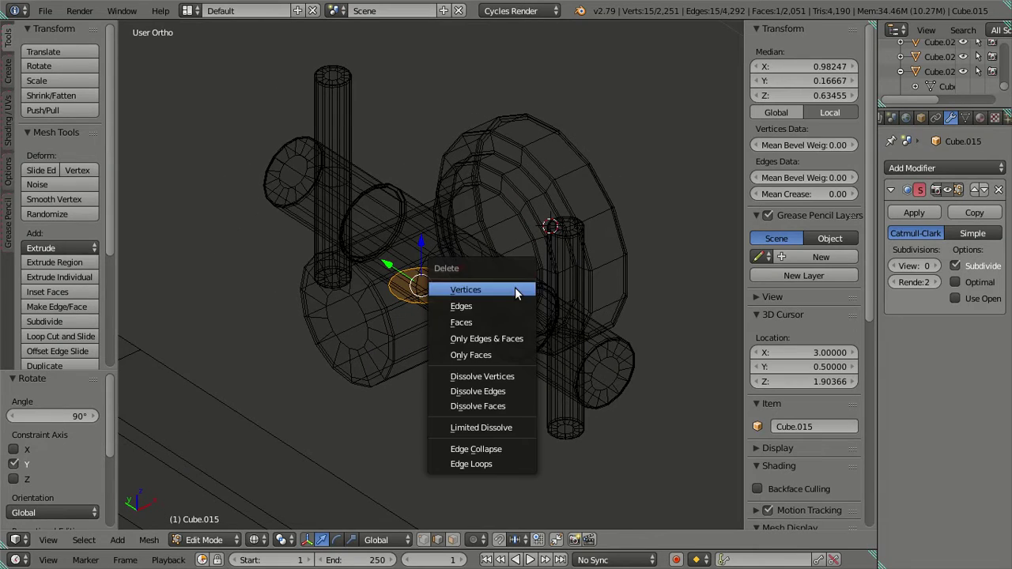
click(480, 320)
key(z)
middle_drag(479, 350, 507, 357)
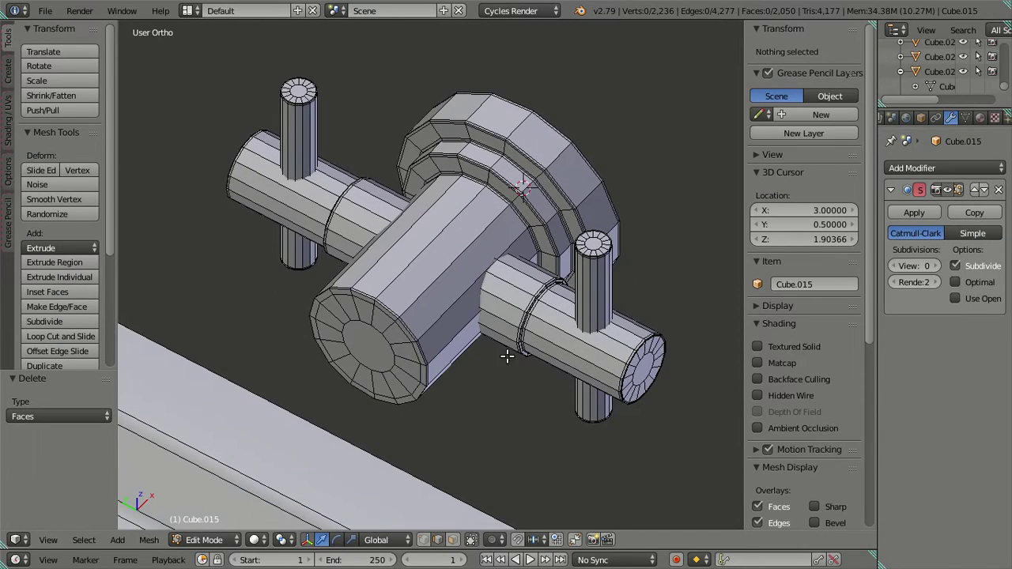
Duplicate the side pipe and shift the copy along X toward the central hub.
right_click(507, 295)
key(l)
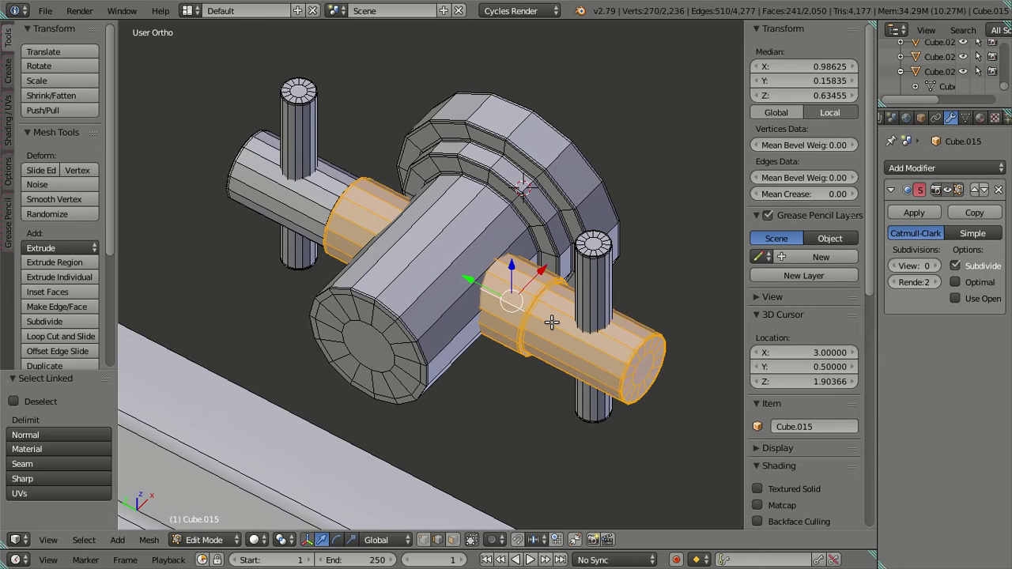
key(shift+d)
key(Escape)
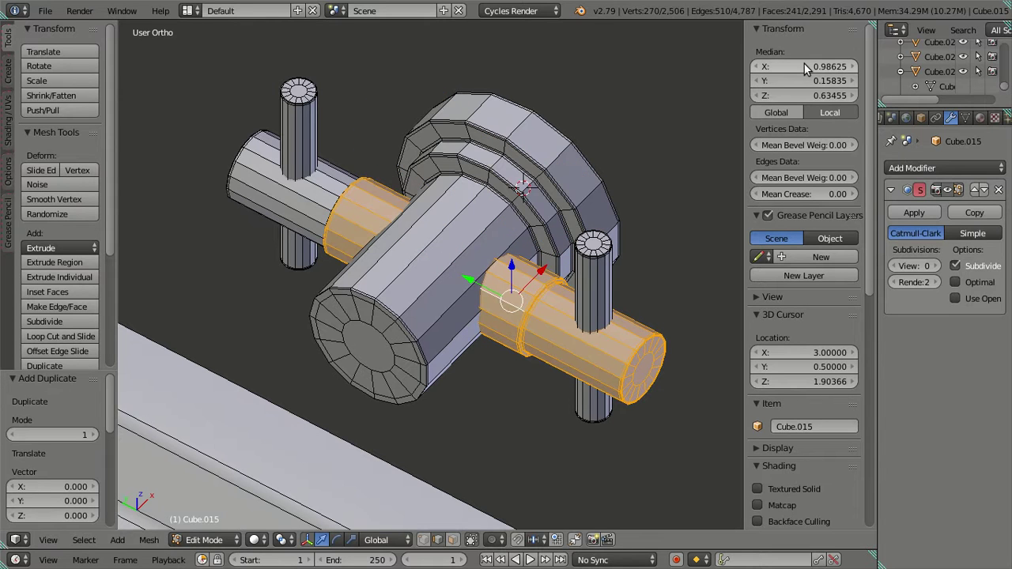
drag(804, 64, 800, 66)
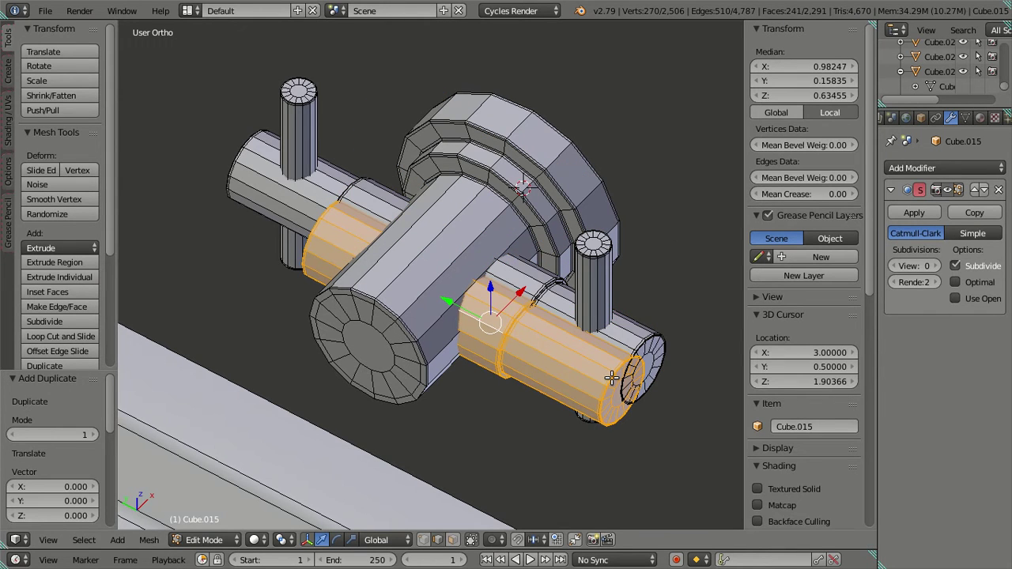
Rotate the pipe copy -90° around X so it stands upright.
middle_drag(612, 382, 616, 355)
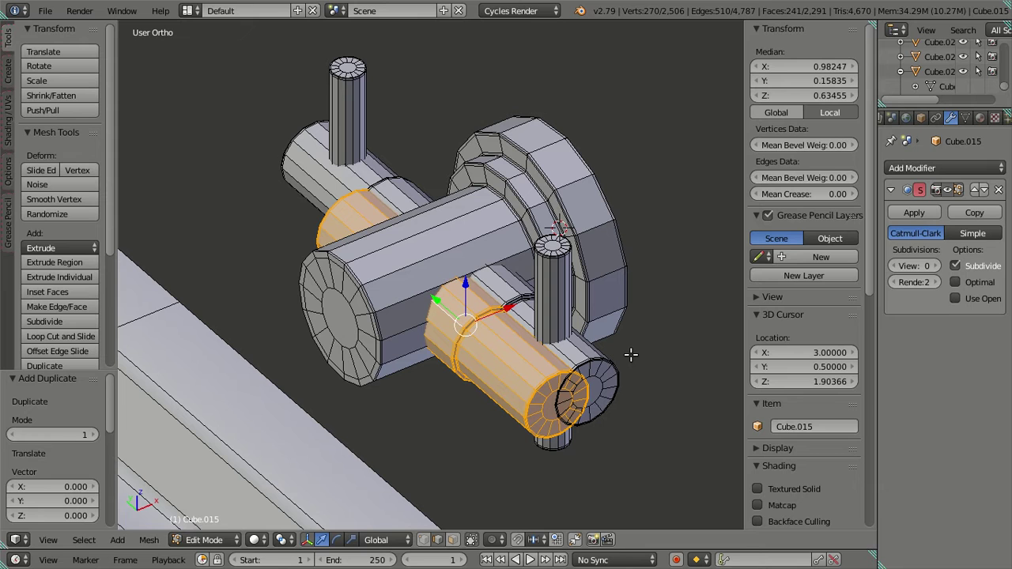
text(r90)
key(Escape)
text(rx)
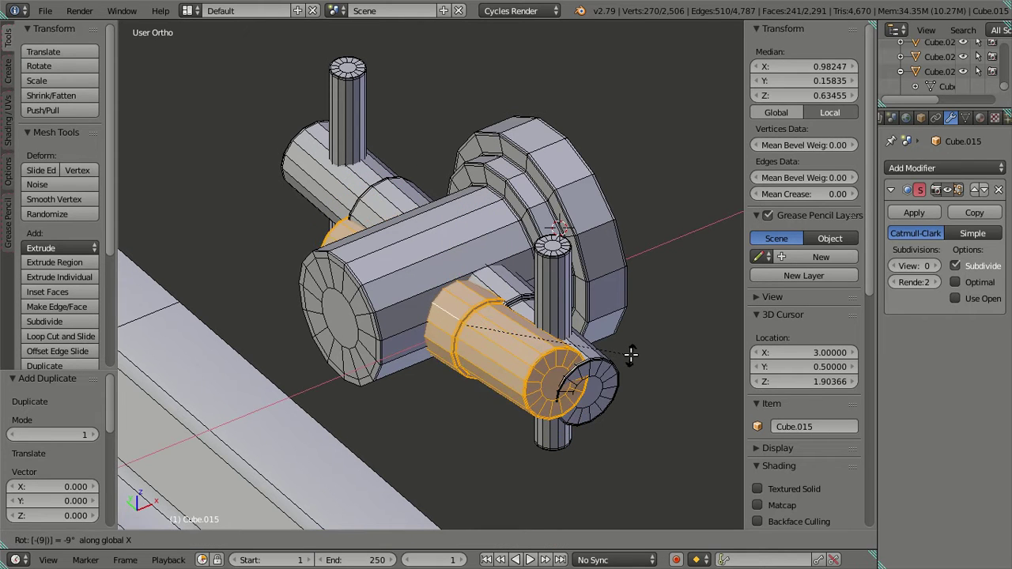
text(-90)
key(Return)
middle_drag(631, 355, 563, 453)
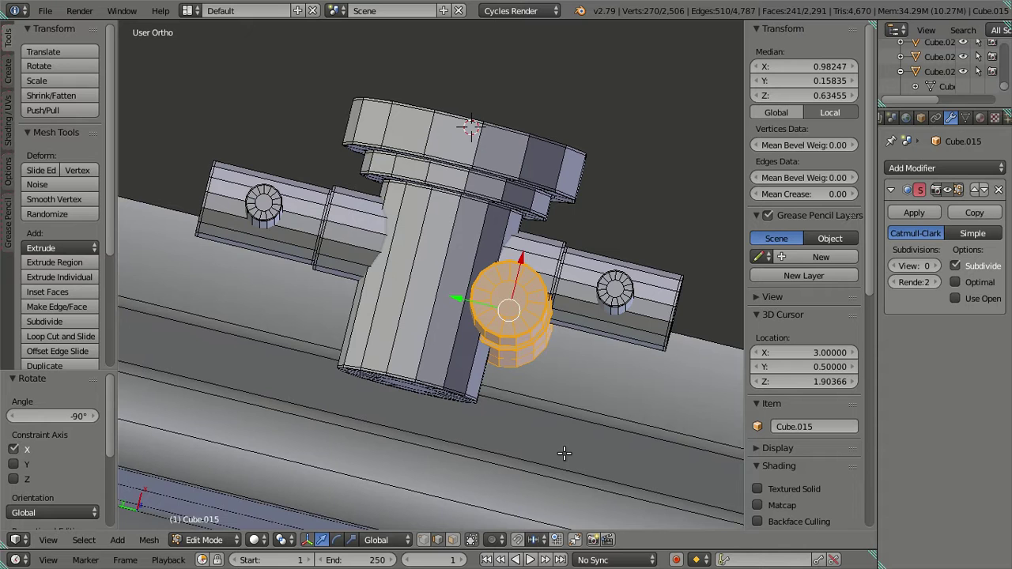
Center the upright pipe copy on the hub in Y.
right_click(436, 309)
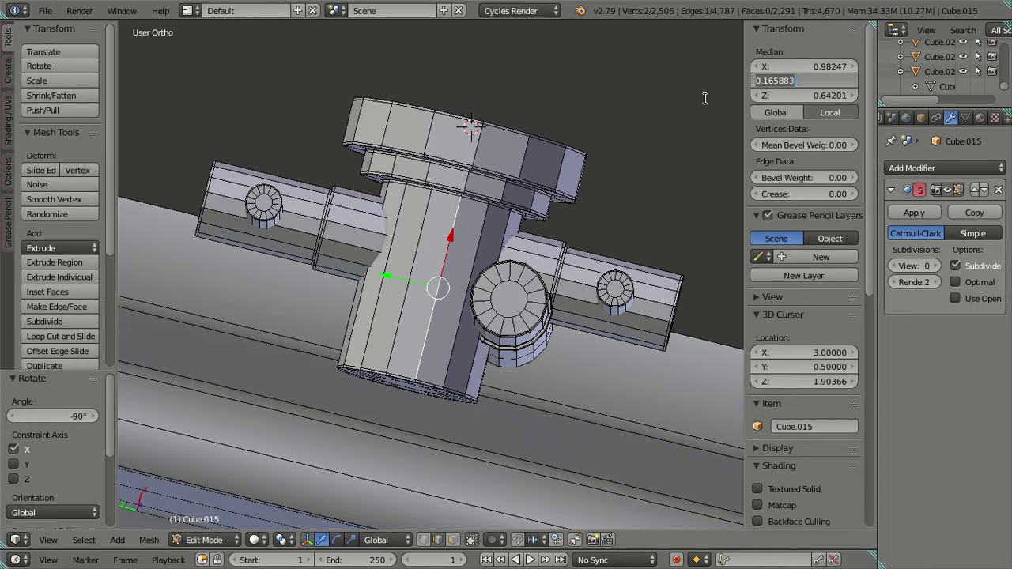
key(Escape)
key(a)
middle_drag(551, 307, 530, 261)
right_click(530, 261)
key(ctrl+l)
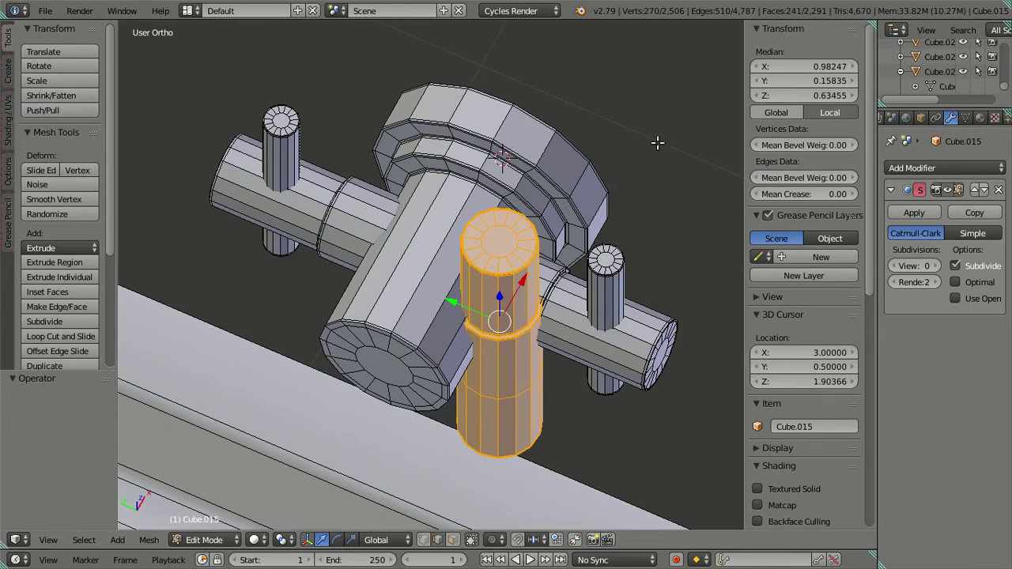
drag(788, 78, 793, 78)
Check the hub's front cap Y position from the front and side views.
middle_drag(491, 286, 571, 188)
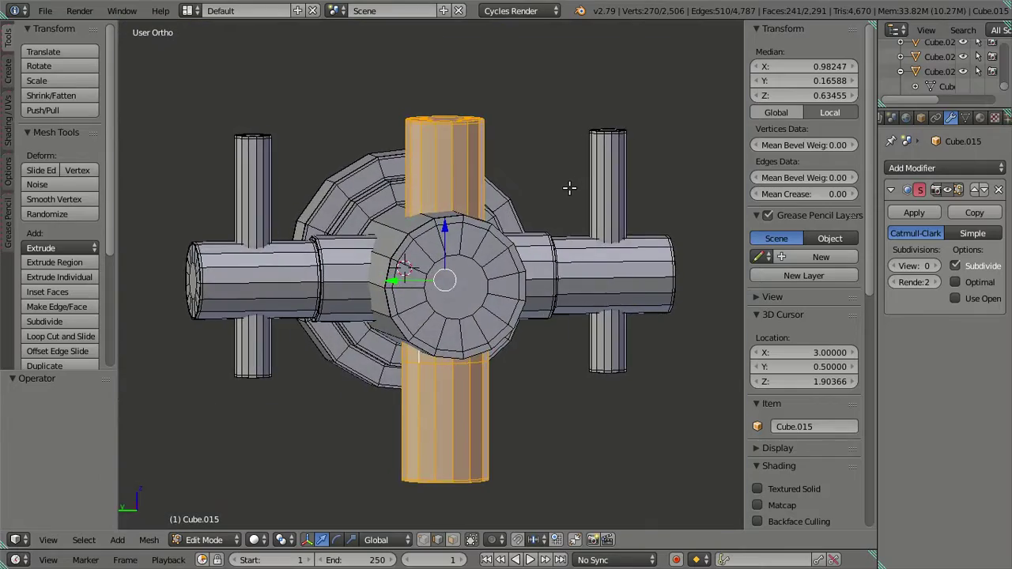
key(KP_1)
key(KP_3)
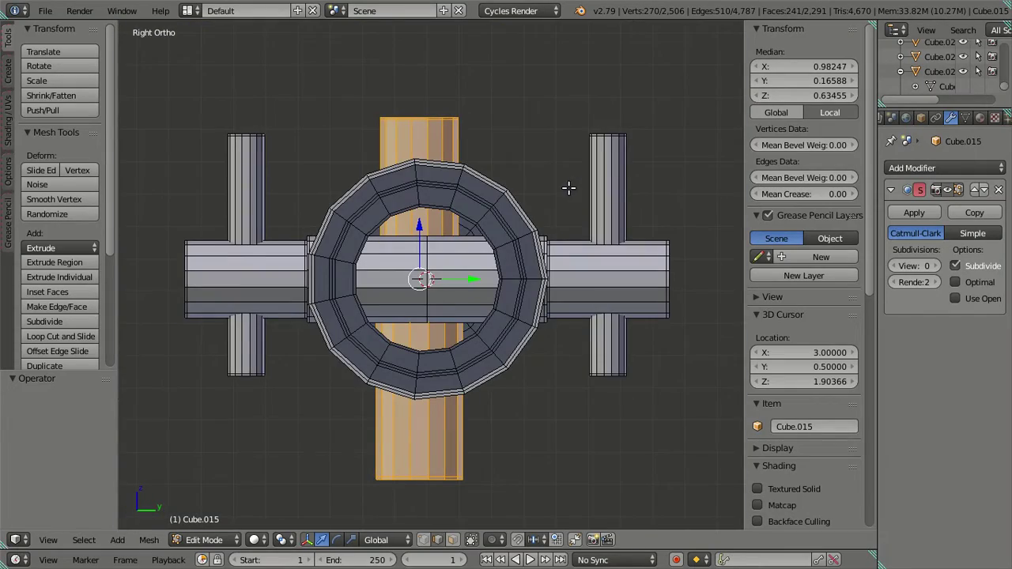
middle_drag(524, 273, 164, 222)
middle_drag(508, 258, 439, 281)
key(a)
right_click(432, 247)
middle_drag(547, 222, 533, 269)
click(802, 81)
key(Escape)
Inspect the lower and upper vertical pipe pieces by selecting them, then deselect.
key(a)
middle_drag(621, 101, 438, 427)
right_click(439, 427)
key(l)
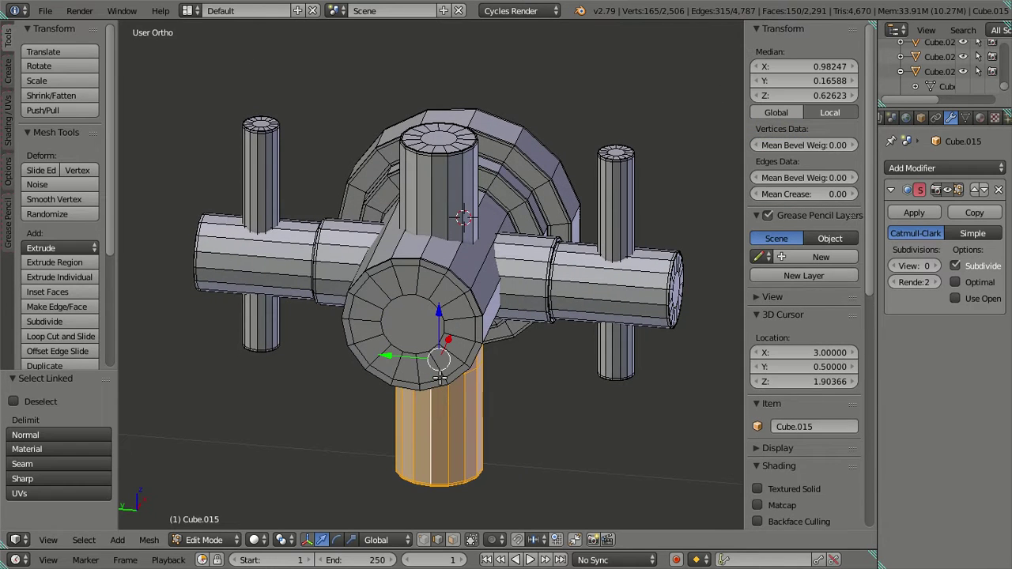
key(l)
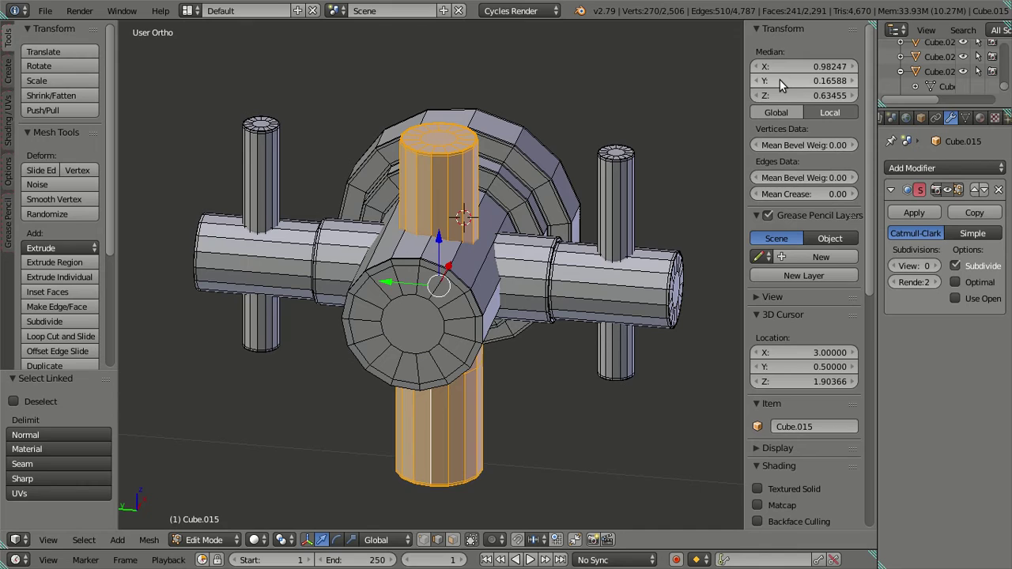
key(a)
middle_drag(443, 221, 393, 301)
alt+right_click(429, 368)
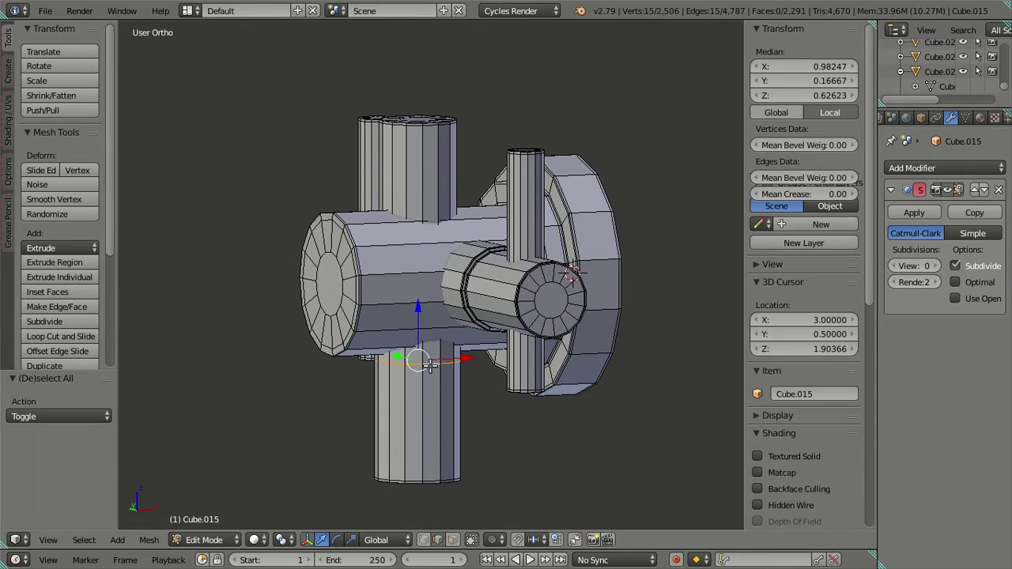
key(x)
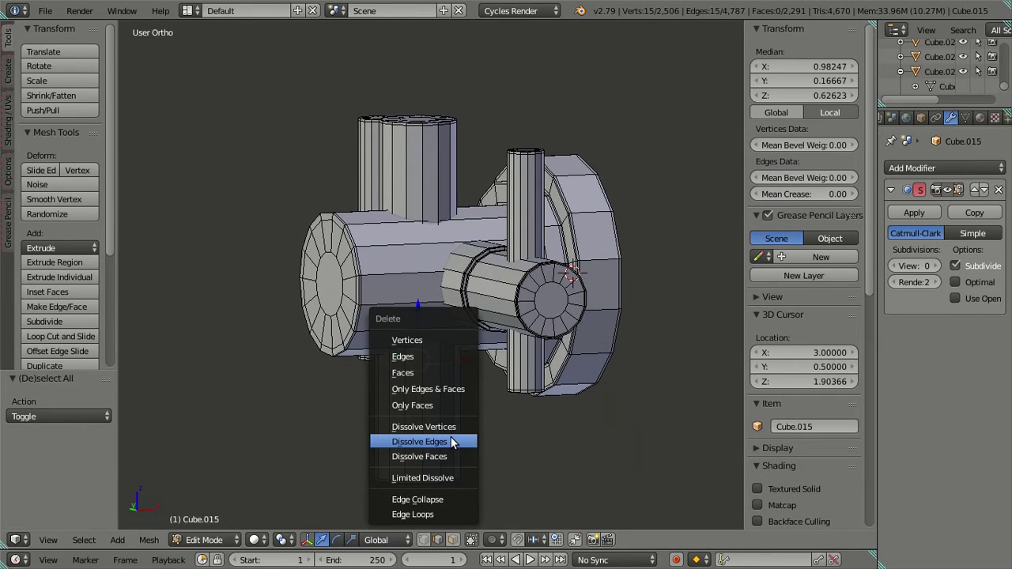
click(451, 443)
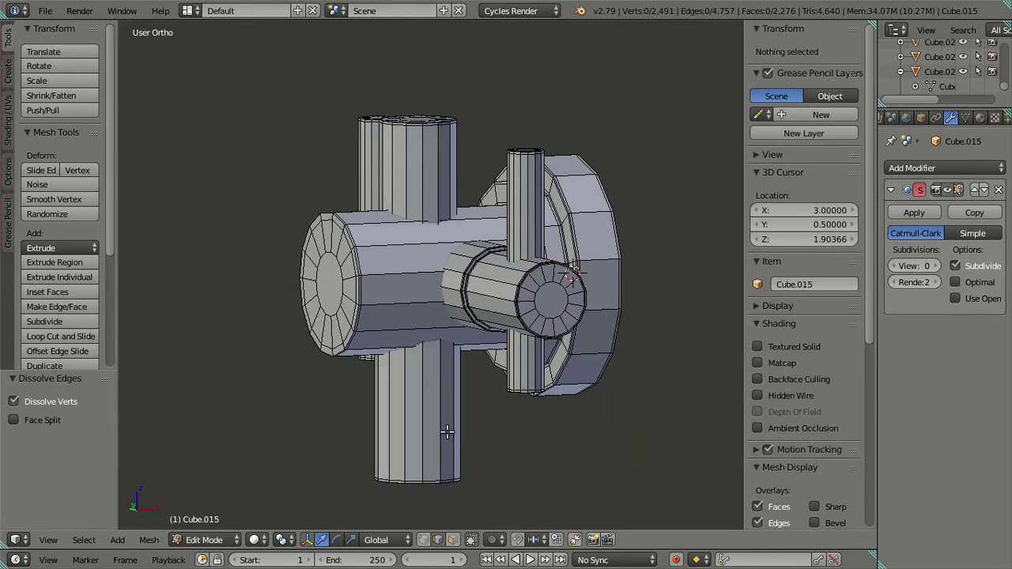
shift+middle_drag(451, 442, 440, 289)
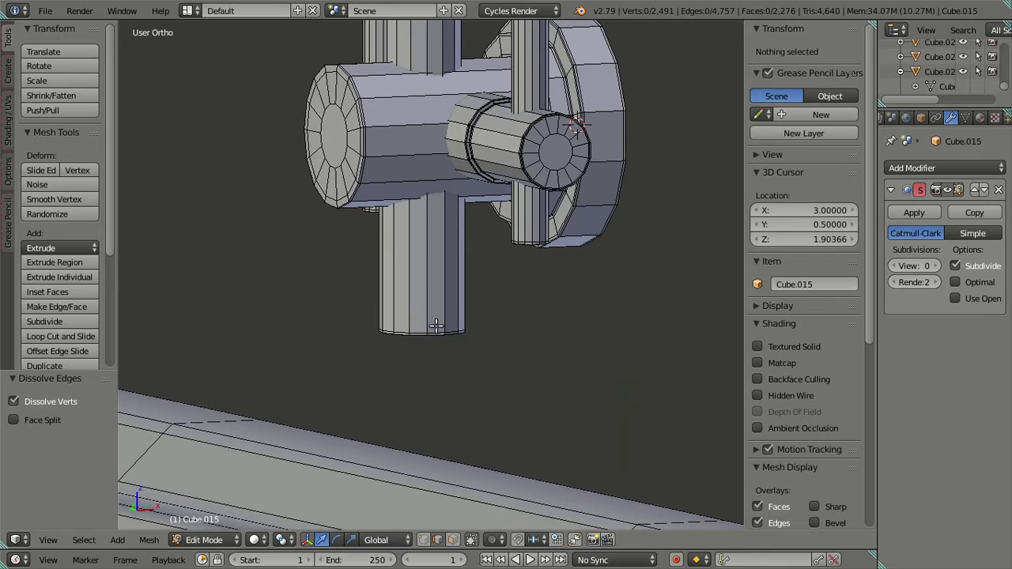
middle_drag(435, 326, 463, 307)
middle_drag(422, 149, 382, 146)
right_click(393, 139)
click(816, 95)
key(Escape)
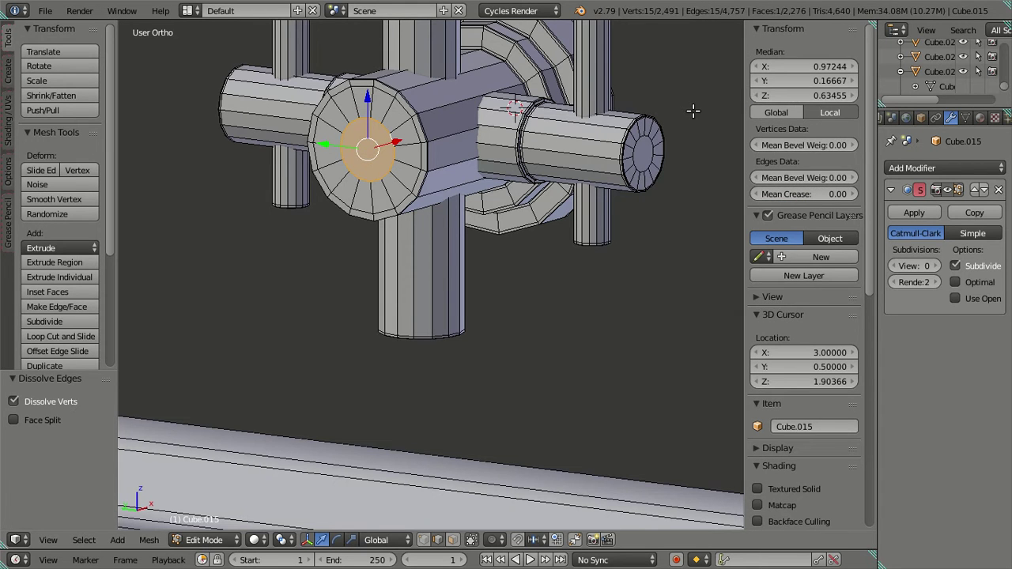
key(a)
middle_drag(685, 132, 471, 258)
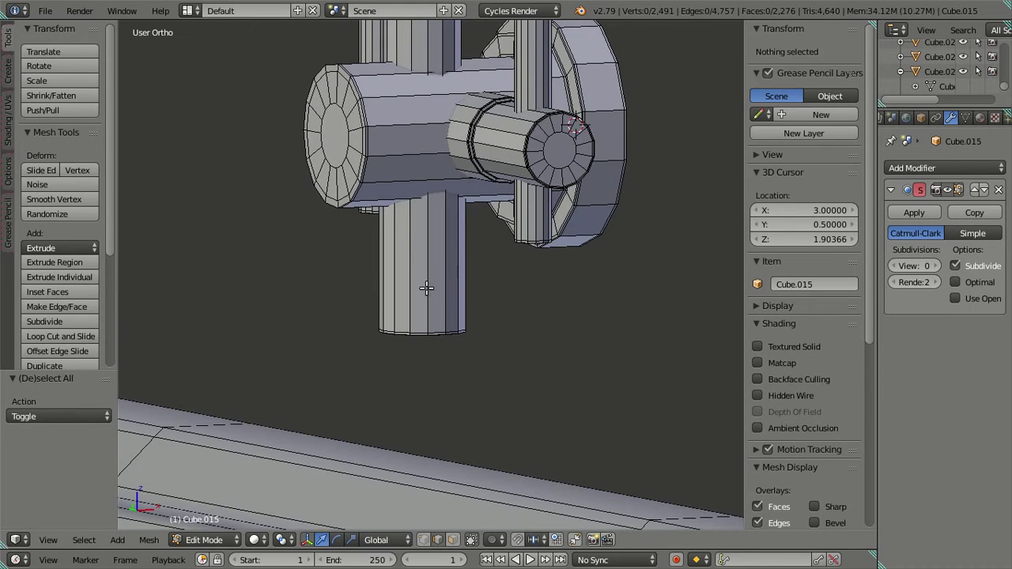
key(z)
key(b)
drag(318, 279, 577, 404)
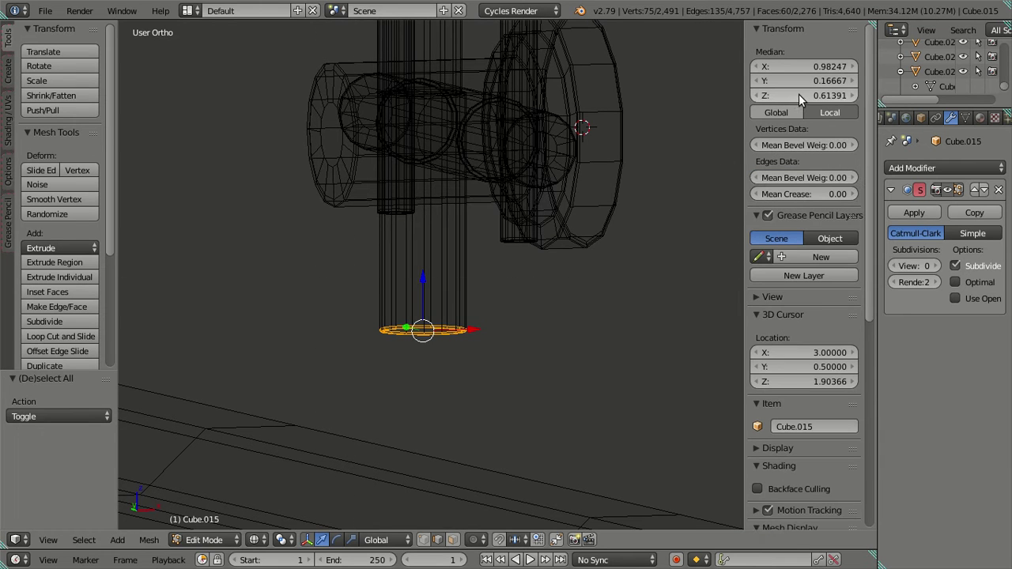
key(ctrl+v)
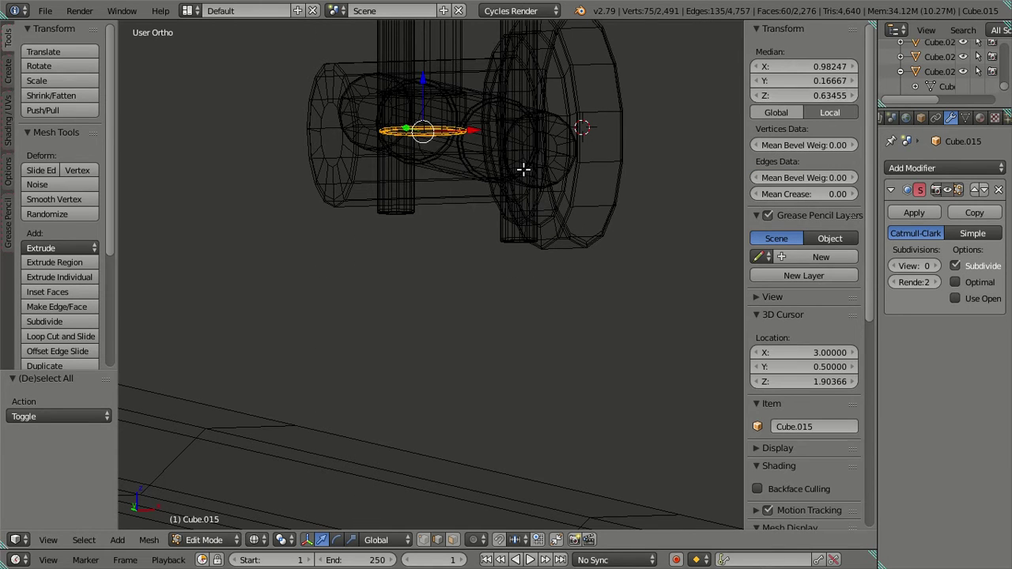
key(a)
key(z)
mouse_move(402, 142)
shift+middle_down()
mouse_move(406, 212)
mouse_move(418, 198)
mouse_move(463, 203)
mouse_move(409, 178)
mouse_move(438, 245)
mouse_move(483, 271)
mouse_move(456, 312)
mouse_move(393, 311)
shift+middle_up()
key(z)
scroll(408, 179, up, 3)
right_click(315, 316)
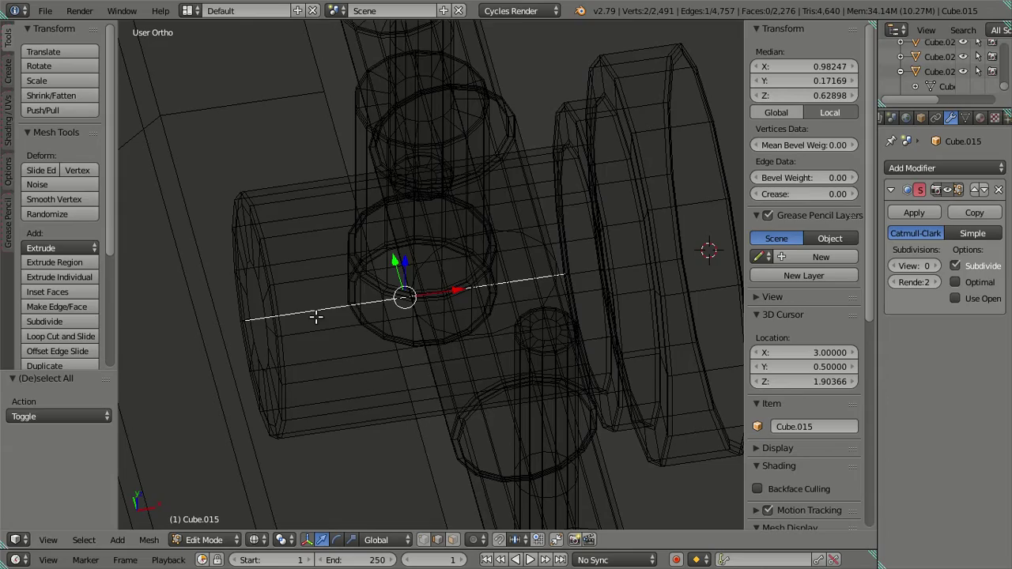
key(l)
key(h)
key(z)
middle_drag(397, 294, 439, 260)
scroll(481, 237, up, 2)
right_click(433, 268)
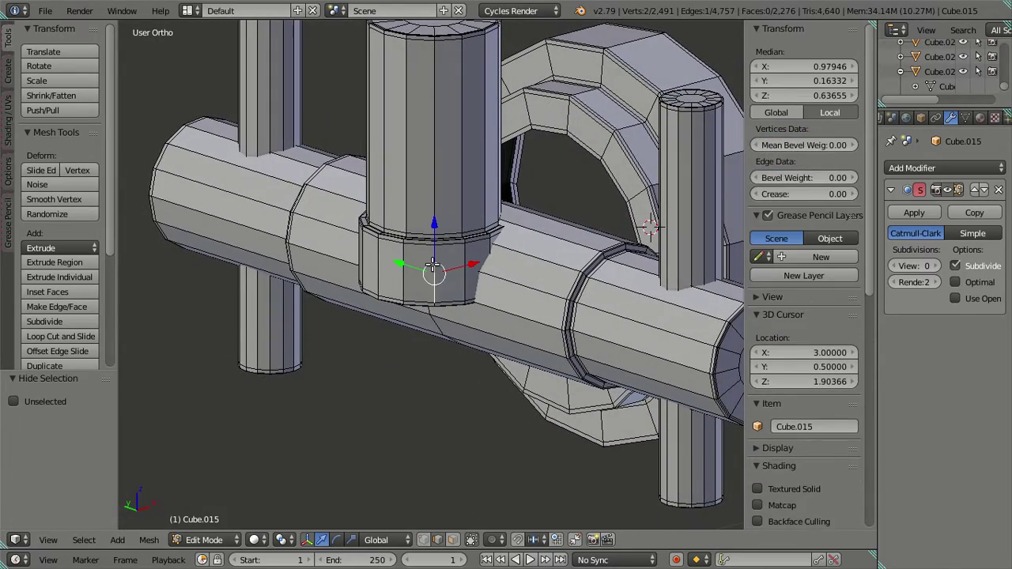
key(l)
key(l)
scroll(437, 178, down, 3)
key(z)
middle_drag(436, 178, 467, 201)
scroll(401, 90, down, 3)
middle_drag(384, 113, 479, 117)
middle_drag(414, 296, 474, 301)
key(Escape)
key(z)
drag(435, 195, 456, 113)
key(a)
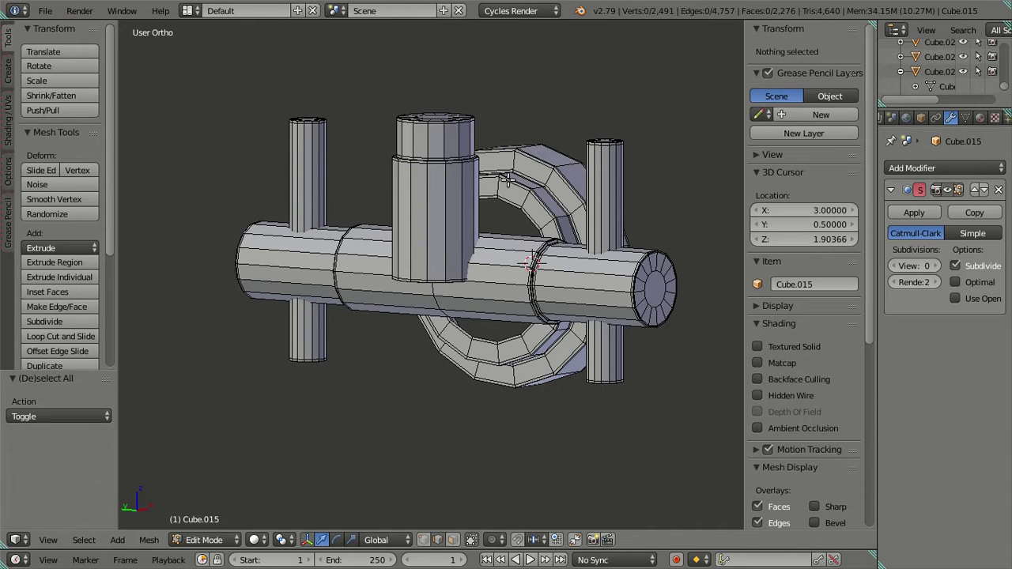
middle_drag(507, 179, 257, 204)
scroll(500, 225, up, 4)
key(ctrl+KP_3)
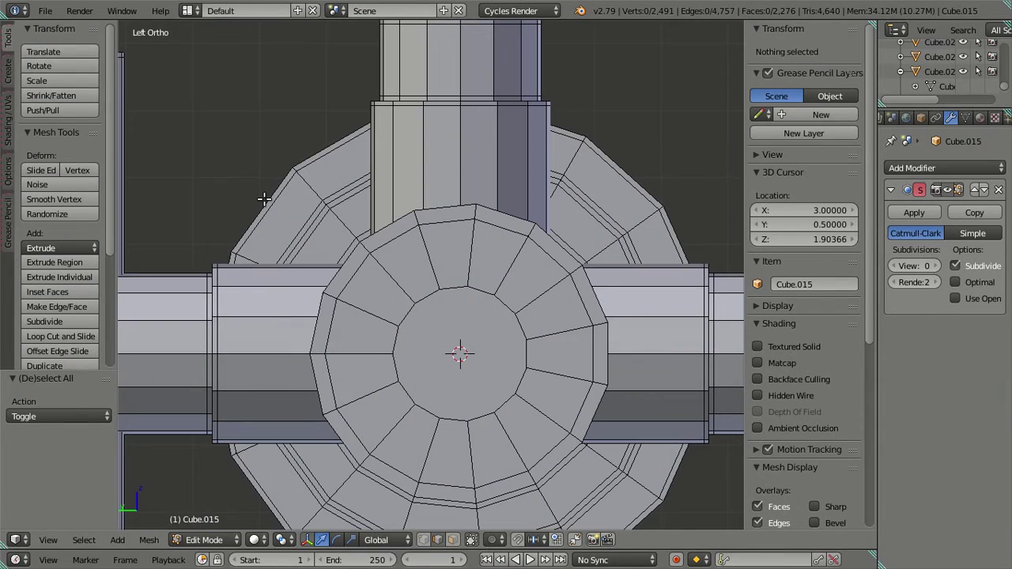
key(z)
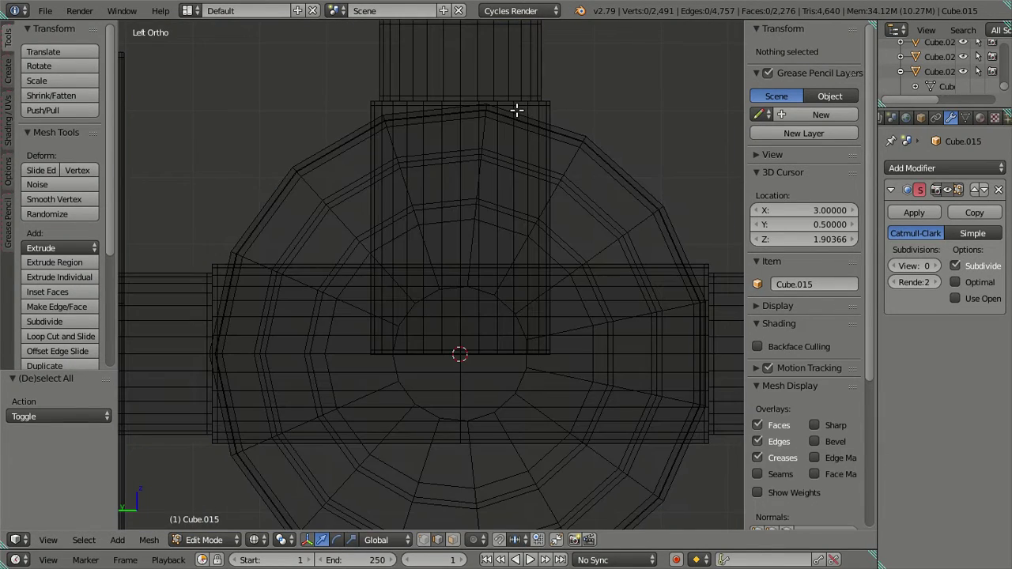
key(KP_1)
mouse_move(578, 149)
middle_down()
mouse_move(562, 163)
mouse_move(435, 159)
mouse_move(448, 187)
mouse_move(470, 171)
middle_up()
key(z)
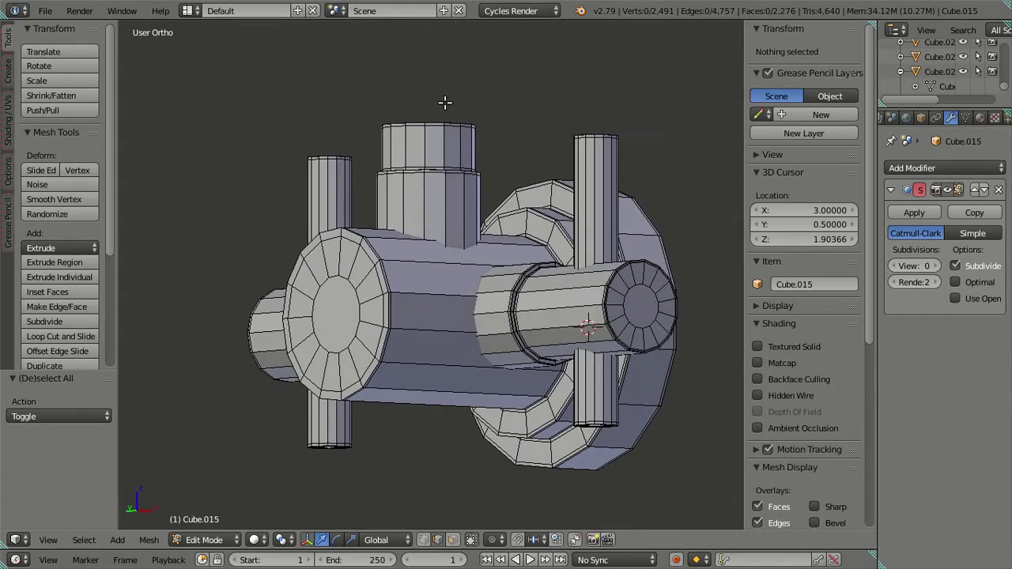
Inspect the top cylinder's cap edge loops, selecting and then clearing them.
alt+right_click(435, 127)
middle_drag(435, 127, 447, 190)
scroll(444, 183, up, 5)
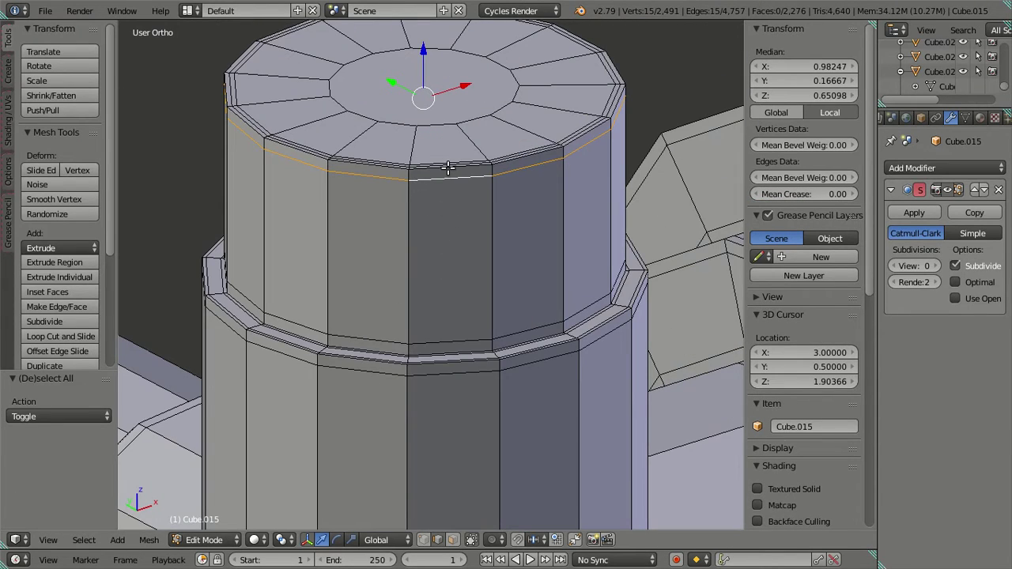
alt+shift+right_click(448, 166)
key(shift+s)
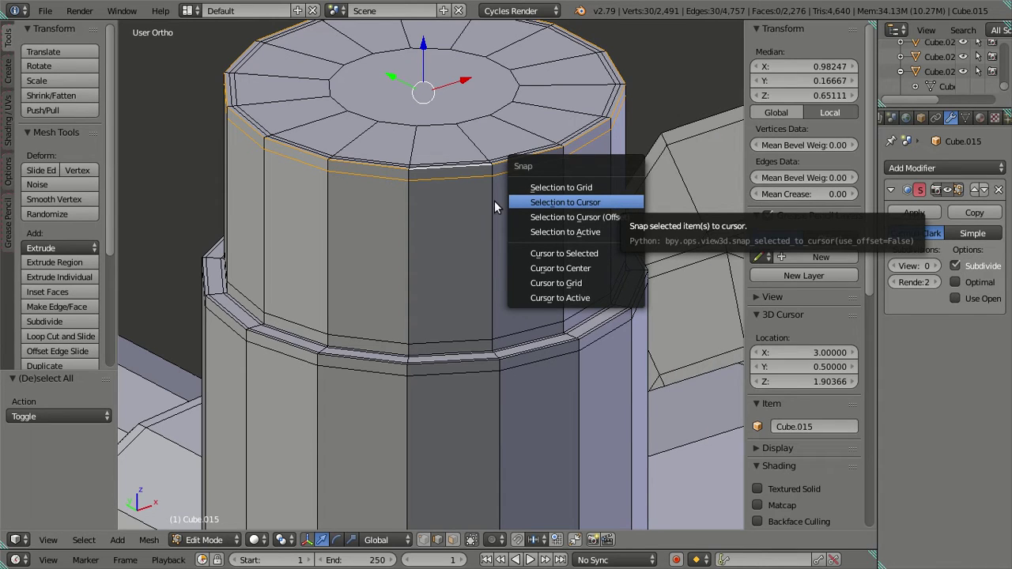
key(Escape)
key(a)
alt+right_click(447, 167)
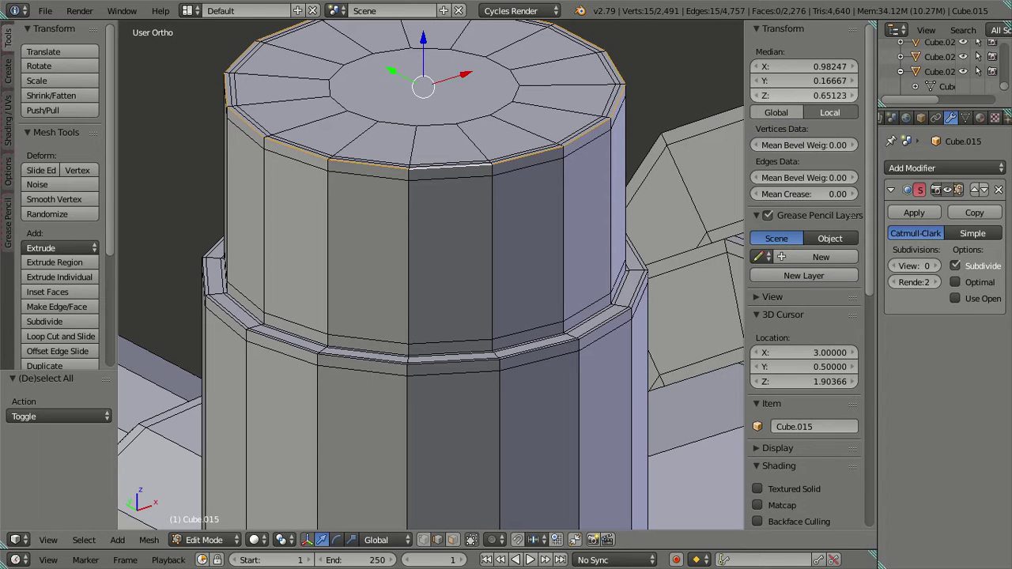
key(a)
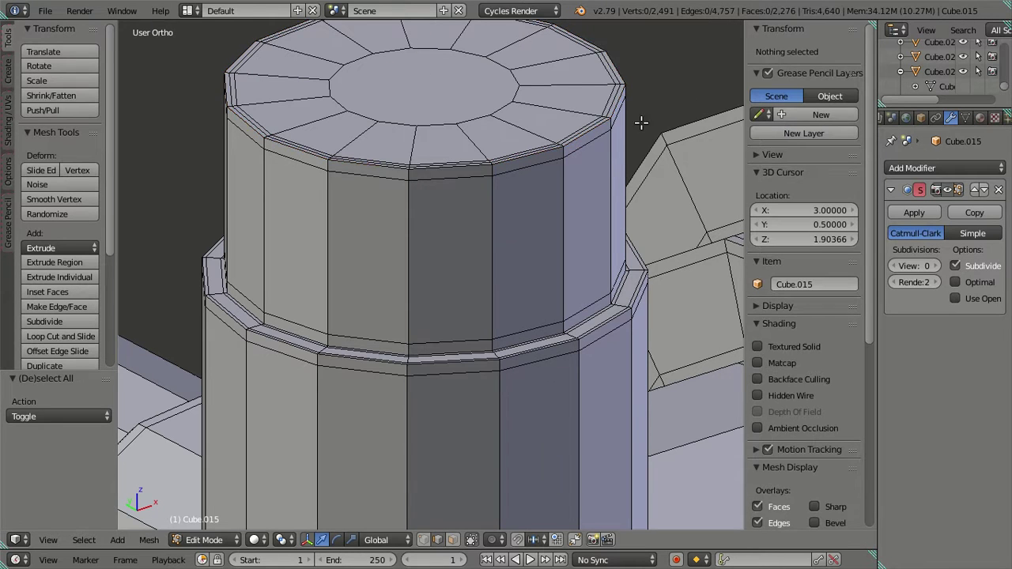
Dissolve the top cylinder's two rim loops and inner cap ring.
scroll(639, 124, up, 3)
shift+middle_drag(549, 163, 423, 377)
scroll(633, 257, up, 3)
alt+right_click(634, 257)
alt+shift+right_click(625, 244)
alt+shift+right_click(429, 214)
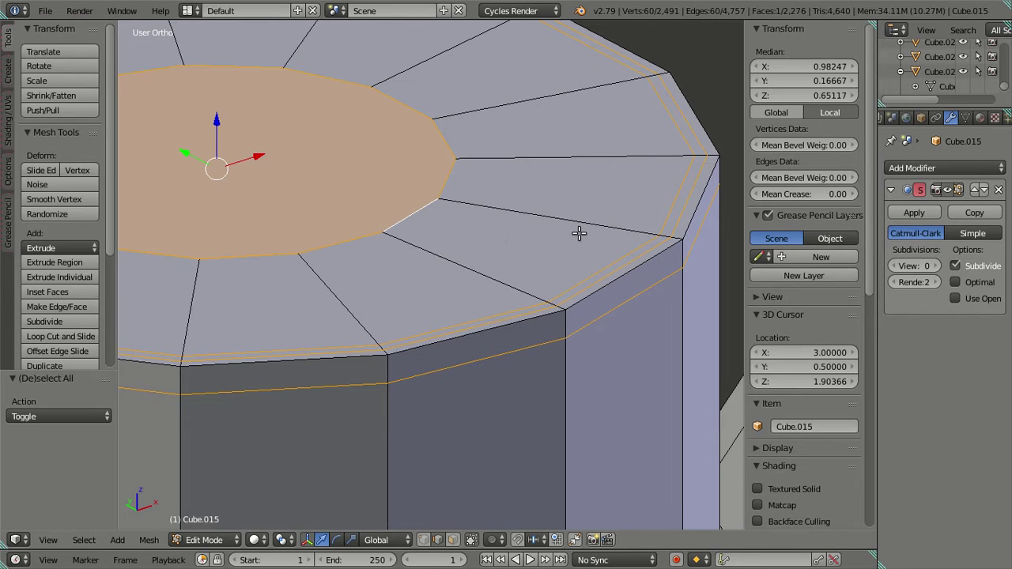
key(x)
click(577, 234)
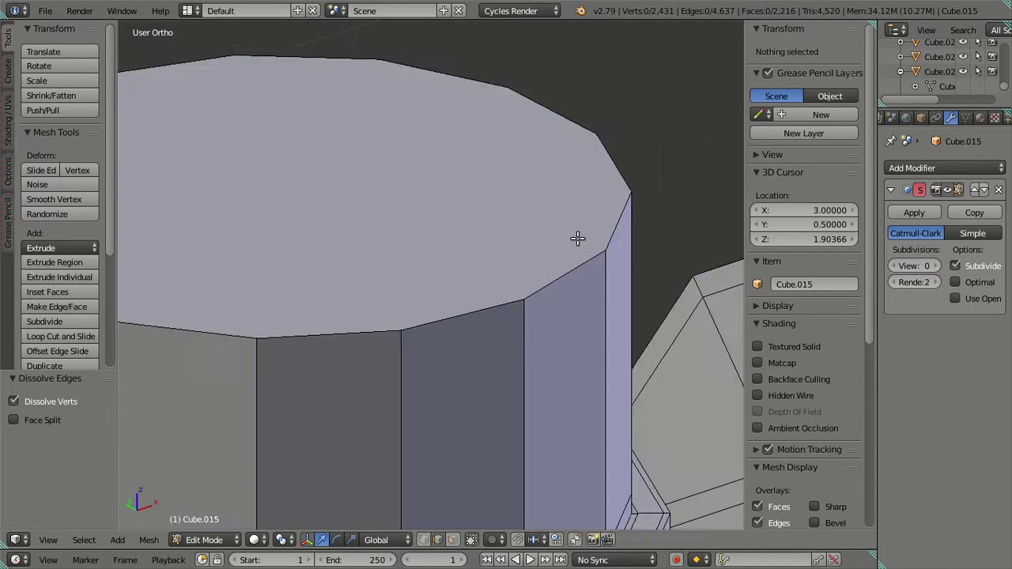
Extrude the cylinder's top face upward into a taller branch pipe.
scroll(577, 238, down, 5)
shift+middle_drag(481, 326, 472, 271)
alt+right_click(390, 242)
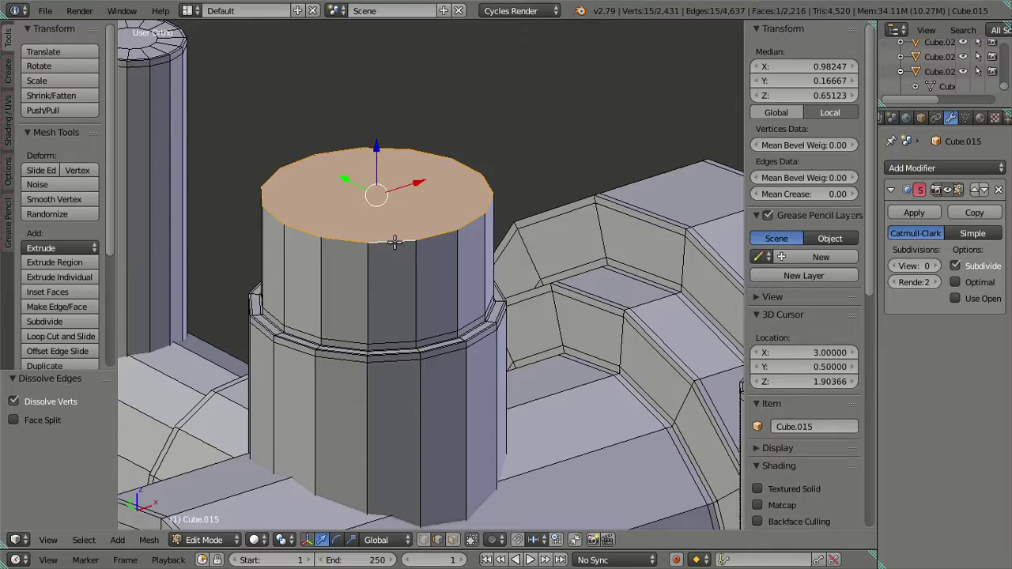
scroll(404, 181, down, 4)
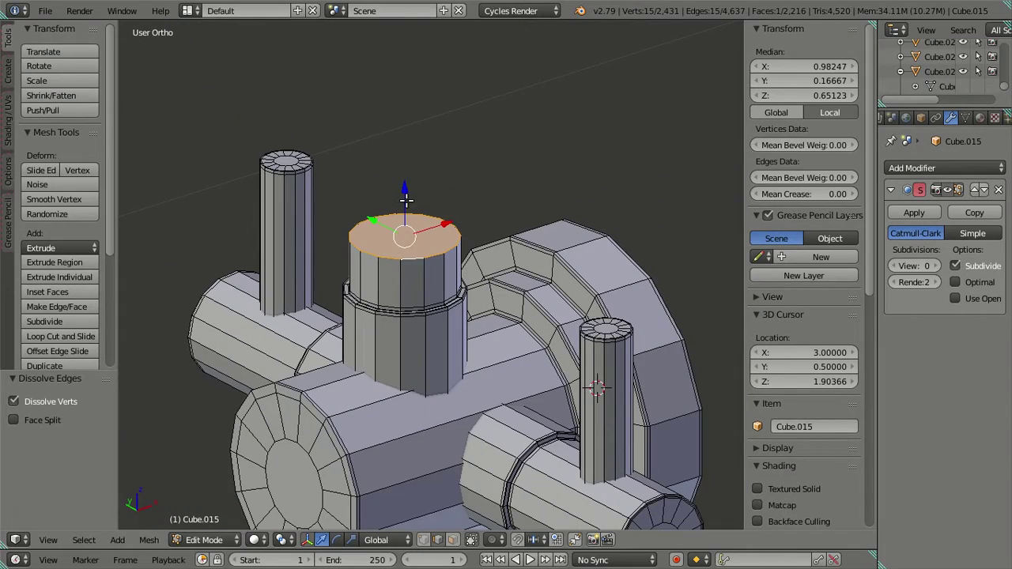
key(e)
click(403, 75)
key(a)
Check the branch cylinder's edge ring by box-selecting it in wireframe.
scroll(422, 214, up, 3)
mouse_move(422, 214)
middle_down()
mouse_move(395, 278)
mouse_move(262, 300)
mouse_move(294, 282)
middle_up()
key(z)
key(b)
drag(363, 250, 430, 261)
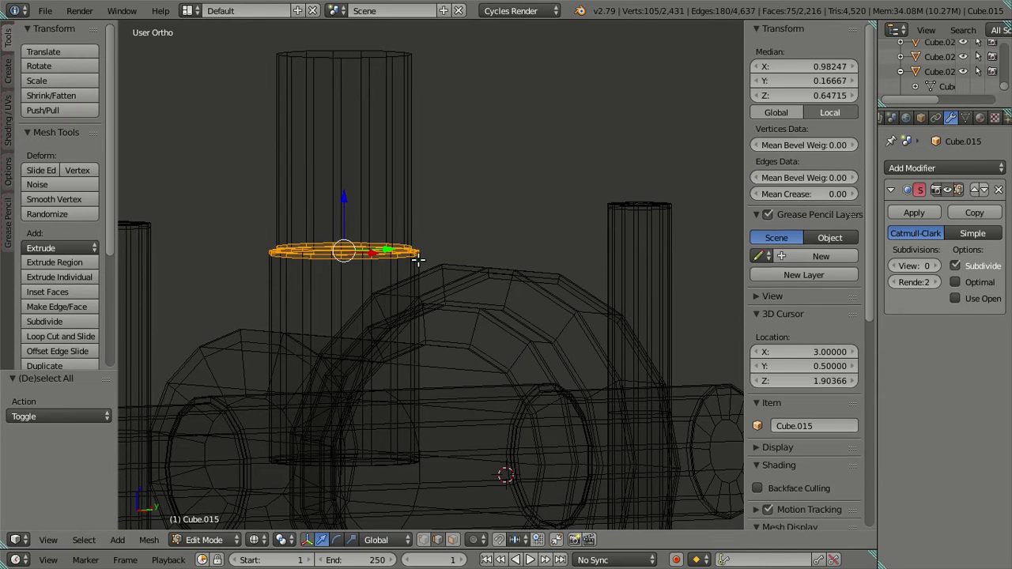
key(z)
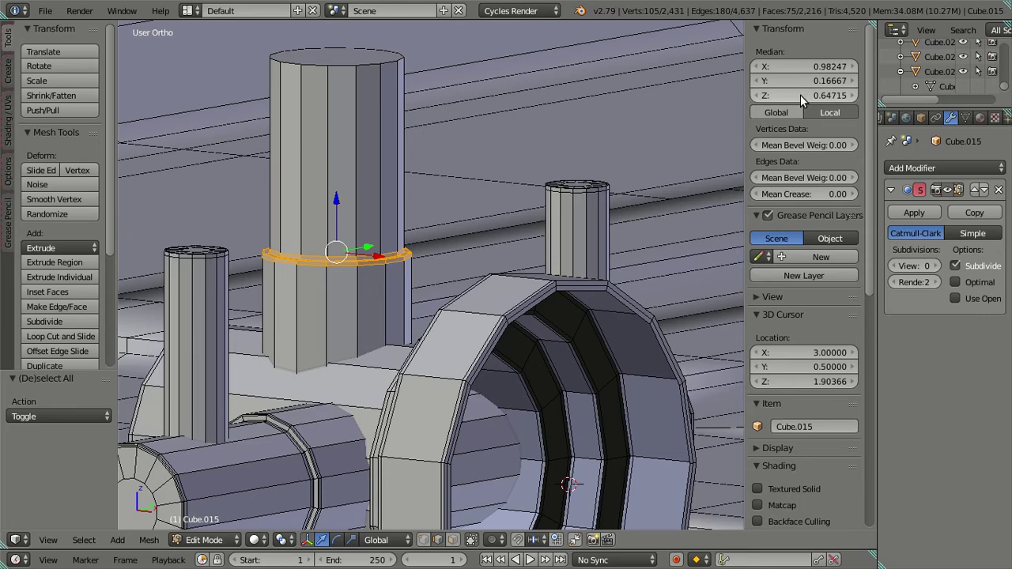
key(a)
Select the branch pipe's top cap face.
middle_drag(293, 219, 368, 261)
scroll(469, 213, down, 5)
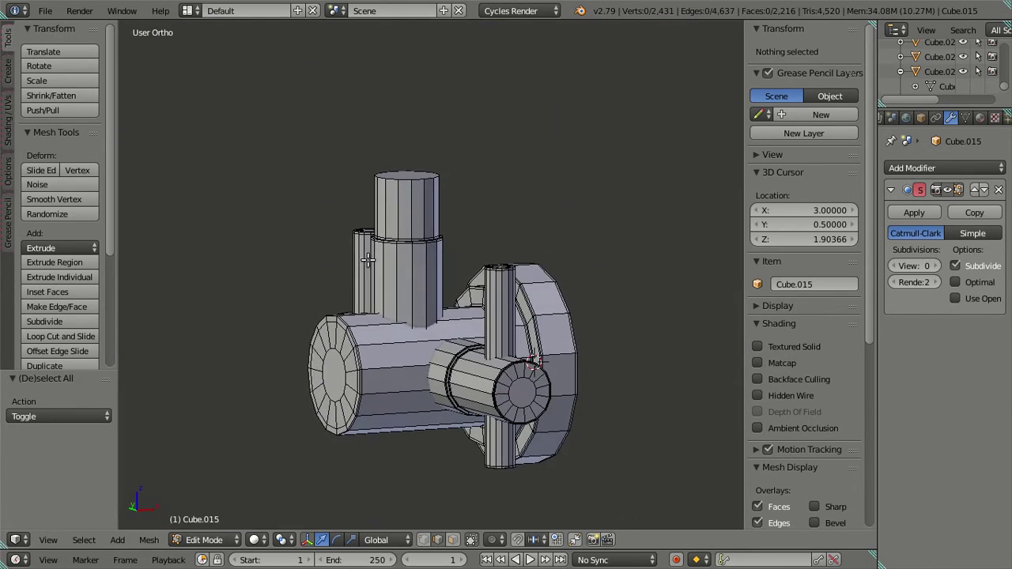
right_click(414, 182)
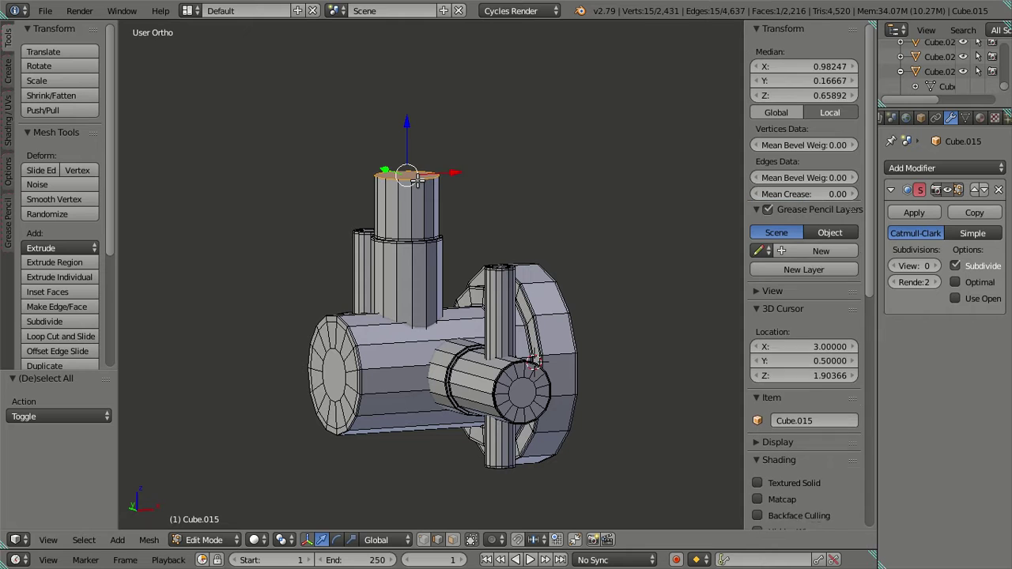
key(c)
key(Escape)
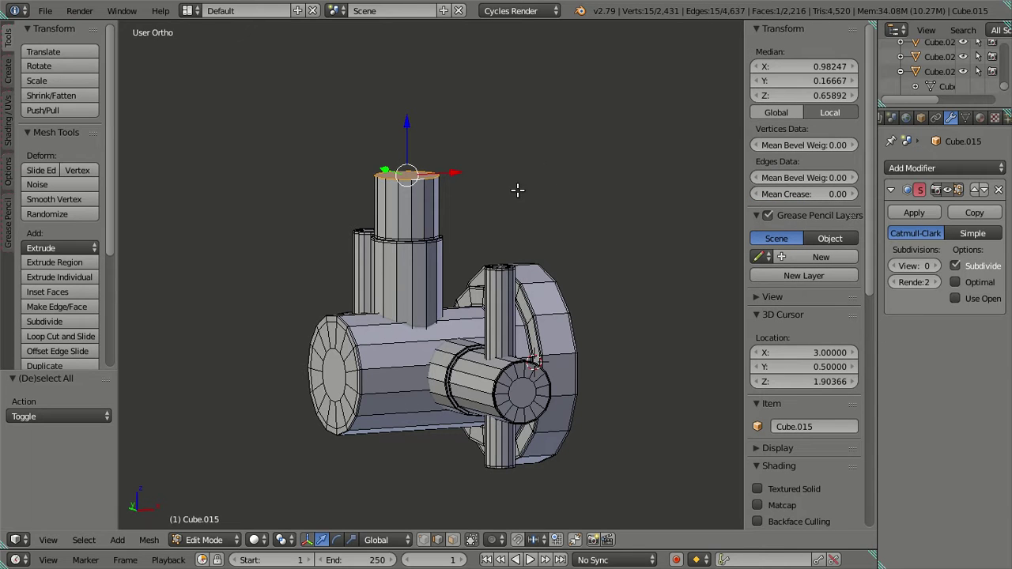
Delete the branch pipe's top cap face and select its open rim.
key(x)
click(486, 122)
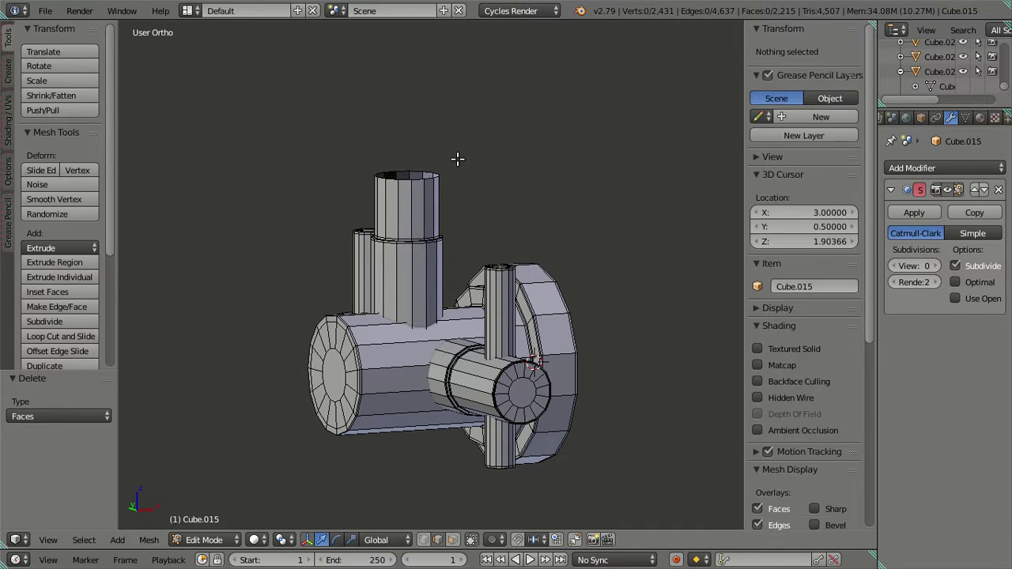
middle_drag(456, 158, 461, 208)
scroll(417, 192, up, 4)
alt+right_click(408, 188)
scroll(409, 187, down, 4)
middle_drag(411, 229, 478, 283)
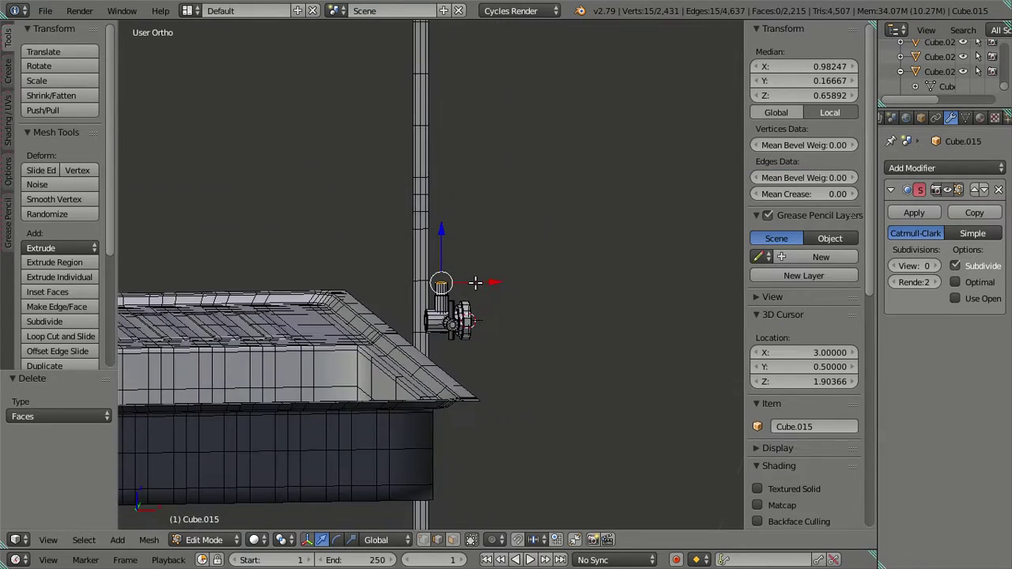
Raise the open rim to the wall-pipe edge height, about Z 0.668.
scroll(479, 283, up, 3)
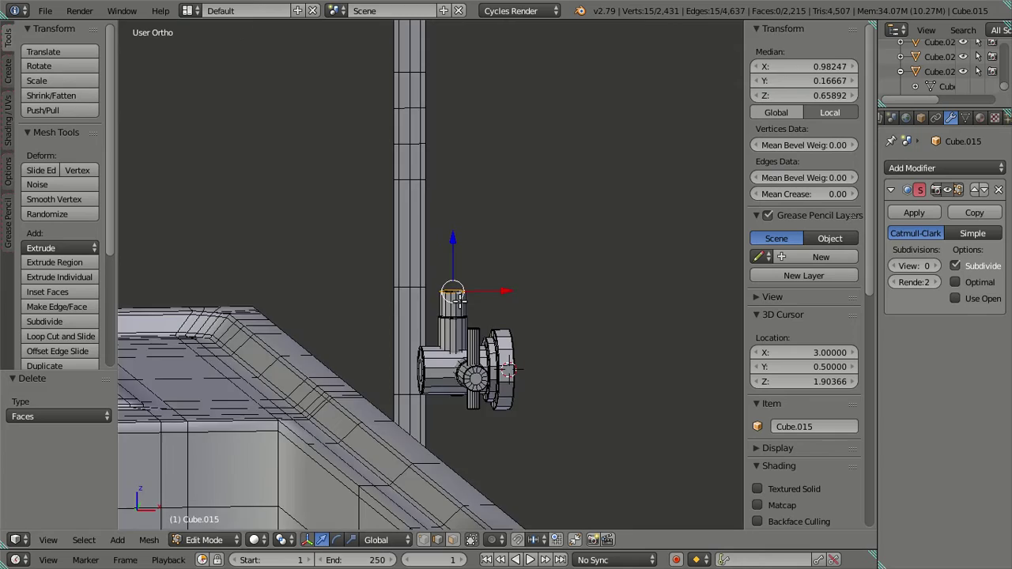
scroll(459, 298, down, 2)
middle_drag(448, 321, 446, 291)
scroll(447, 298, up, 3)
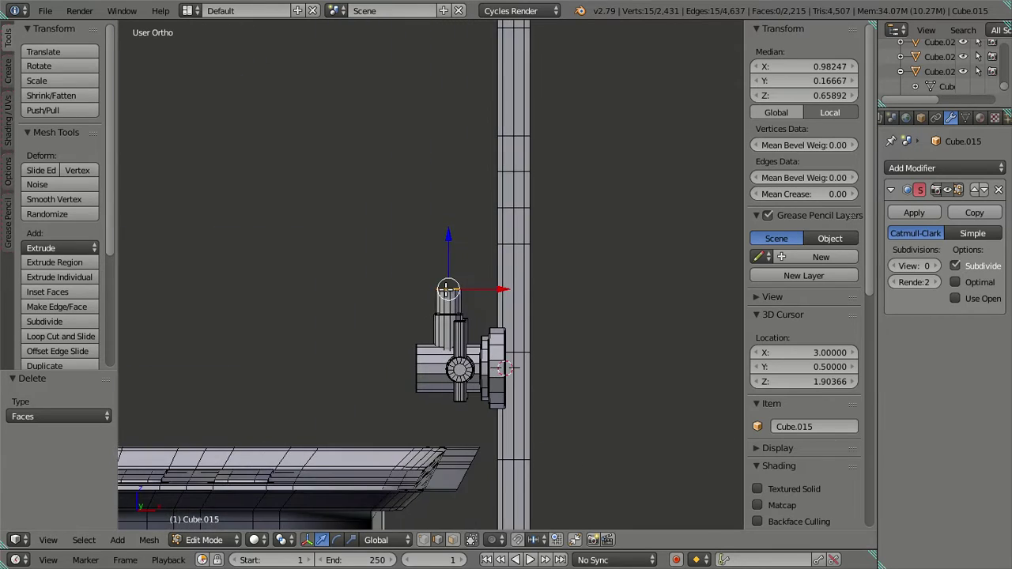
key(KP_3)
key(ctrl+KP_3)
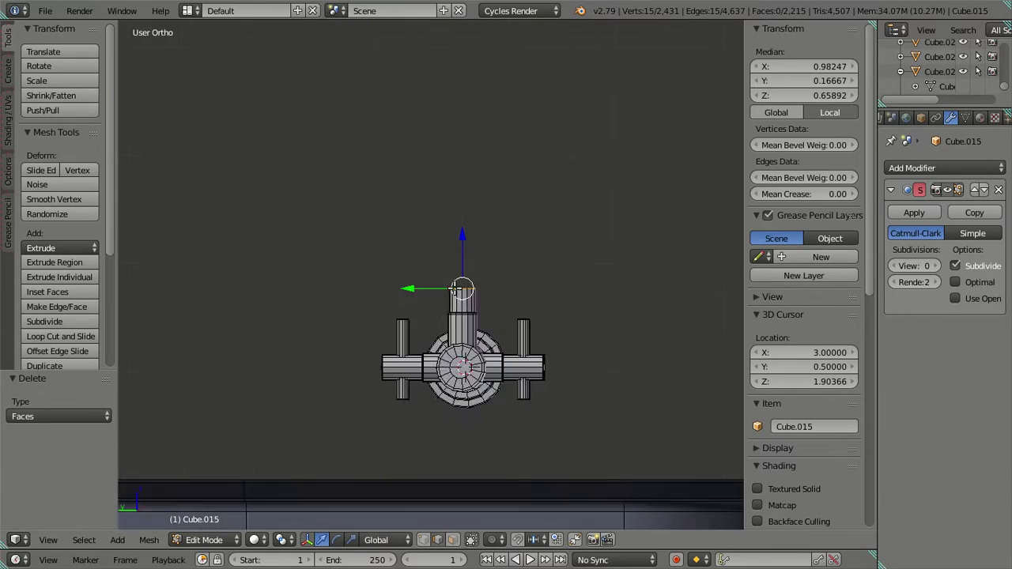
key(KP_1)
scroll(514, 273, up, 2)
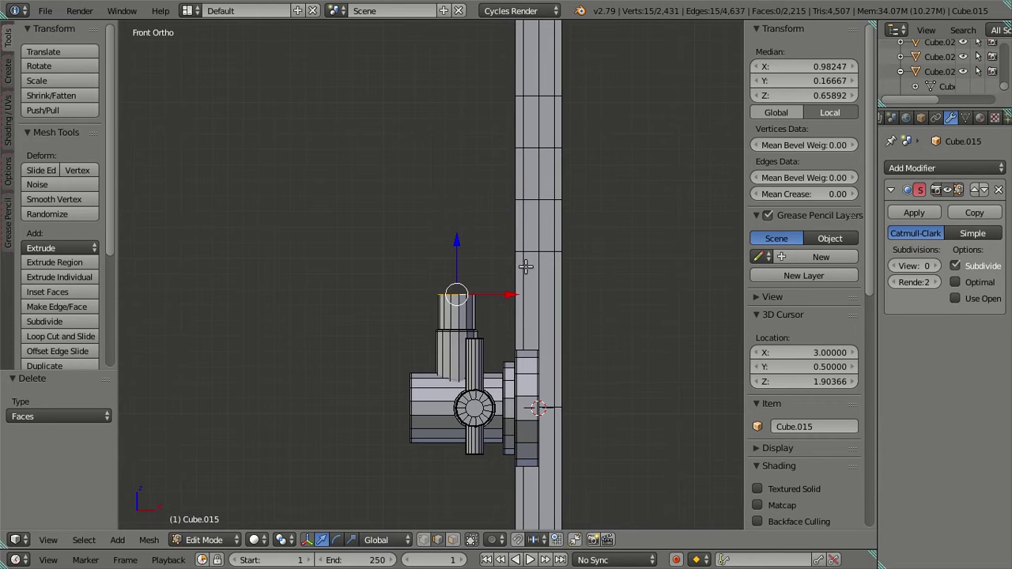
right_click(549, 250)
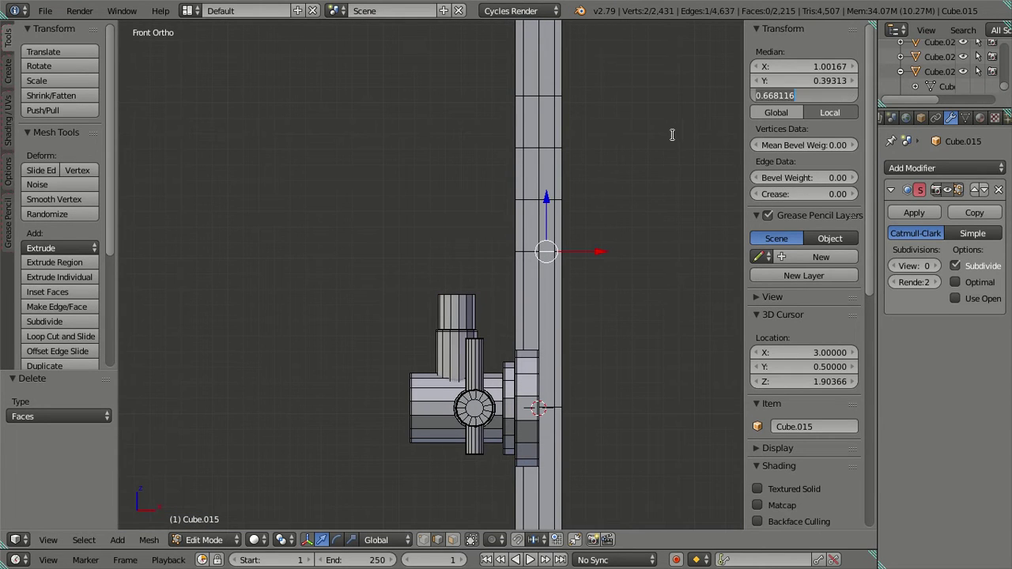
key(ctrl+z)
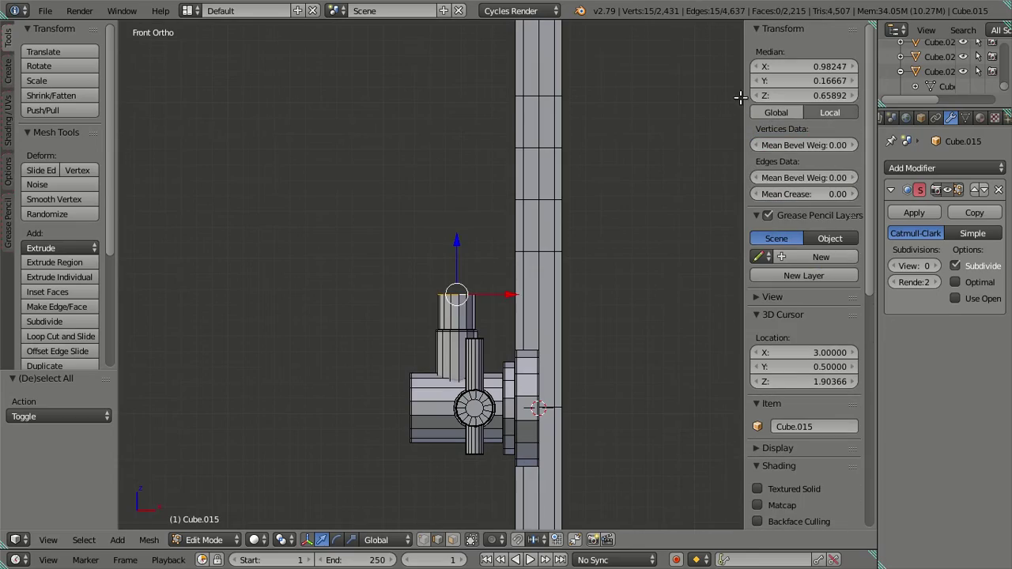
key(ctrl+z)
key(ctrl+z)
scroll(517, 226, down, 2)
Return to Object Mode and leave local view to show the whole kitchen scene.
middle_drag(517, 226, 424, 314)
scroll(346, 301, down, 4)
scroll(348, 309, up, 2)
scroll(439, 305, down, 3)
key(Tab)
middle_drag(510, 339, 392, 360)
key(KP_Divide)
scroll(618, 416, up, 3)
scroll(619, 415, down, 3)
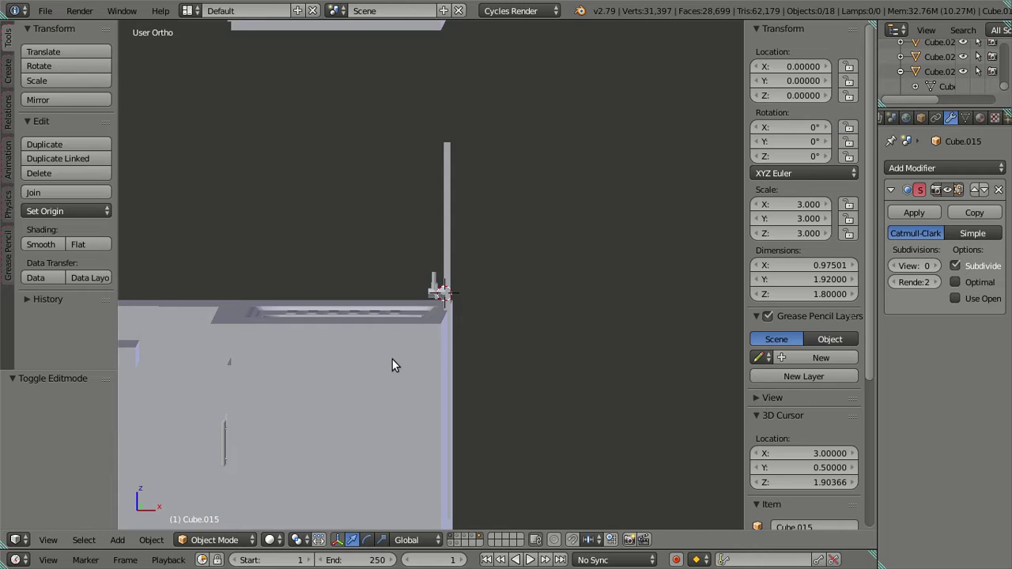
Isolate the fitting with the sink and wall pipe and enter Edit Mode.
key(KP_1)
key(grave)
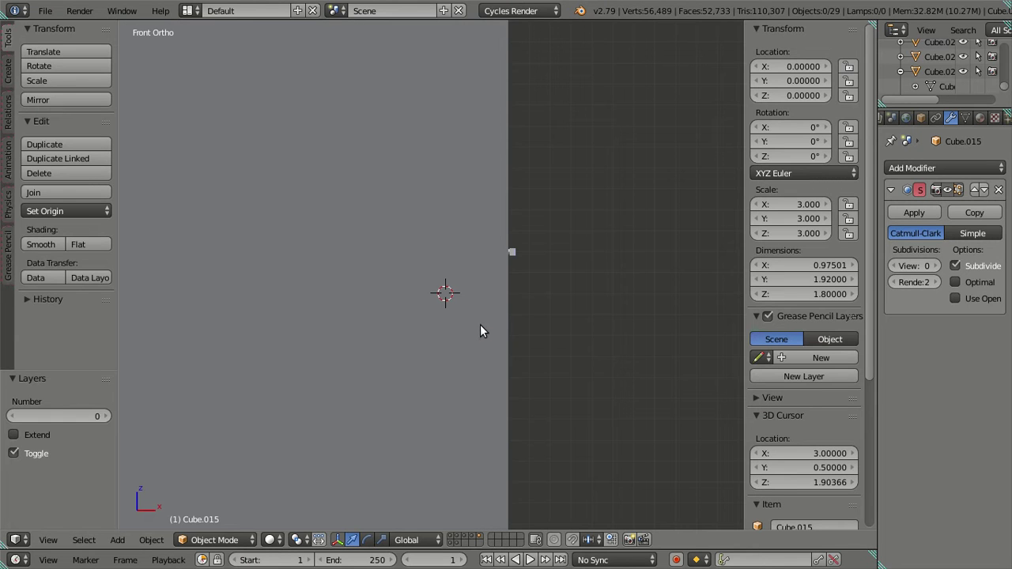
key(grave)
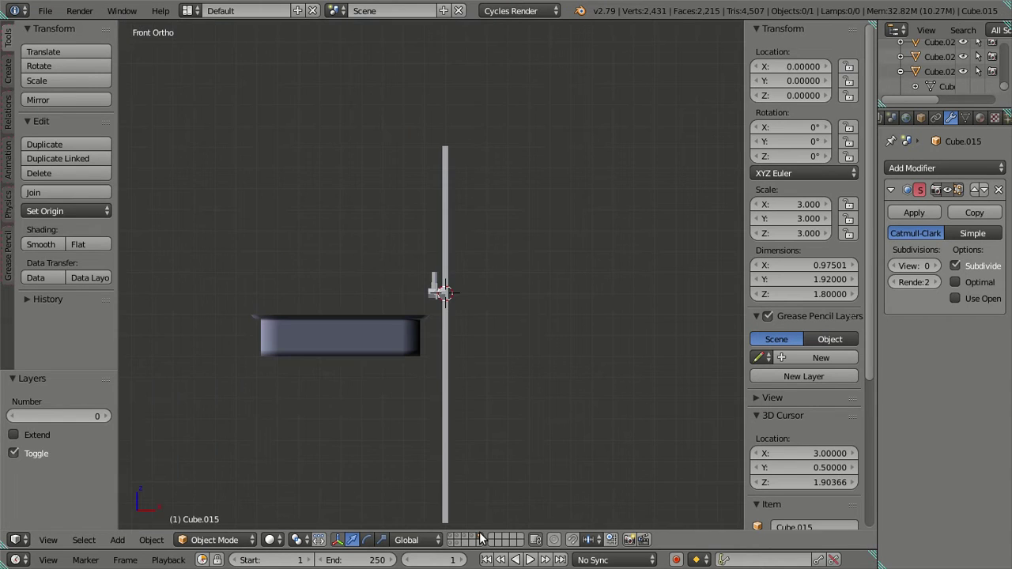
scroll(458, 324, up, 5)
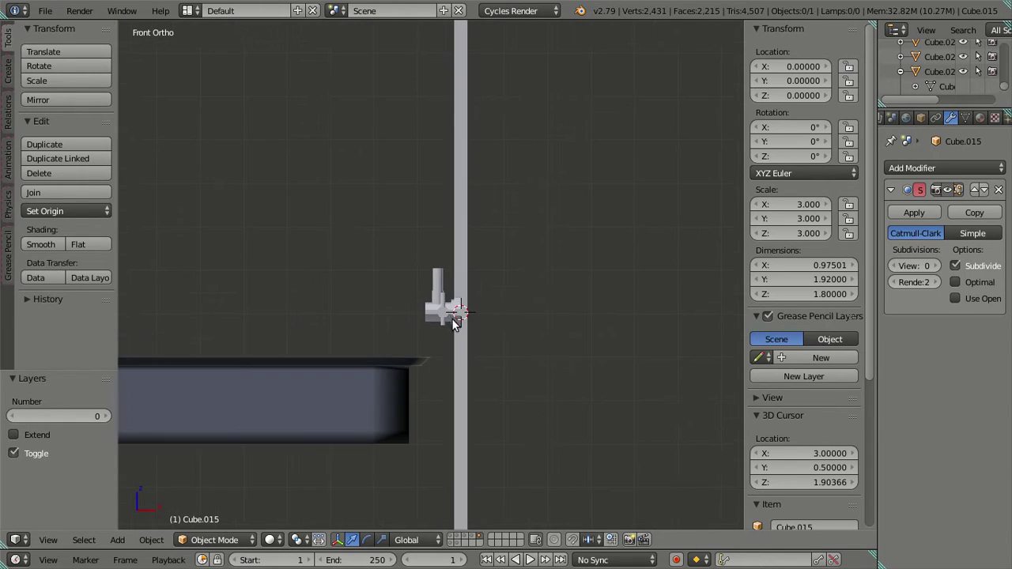
key(Tab)
scroll(452, 308, up, 4)
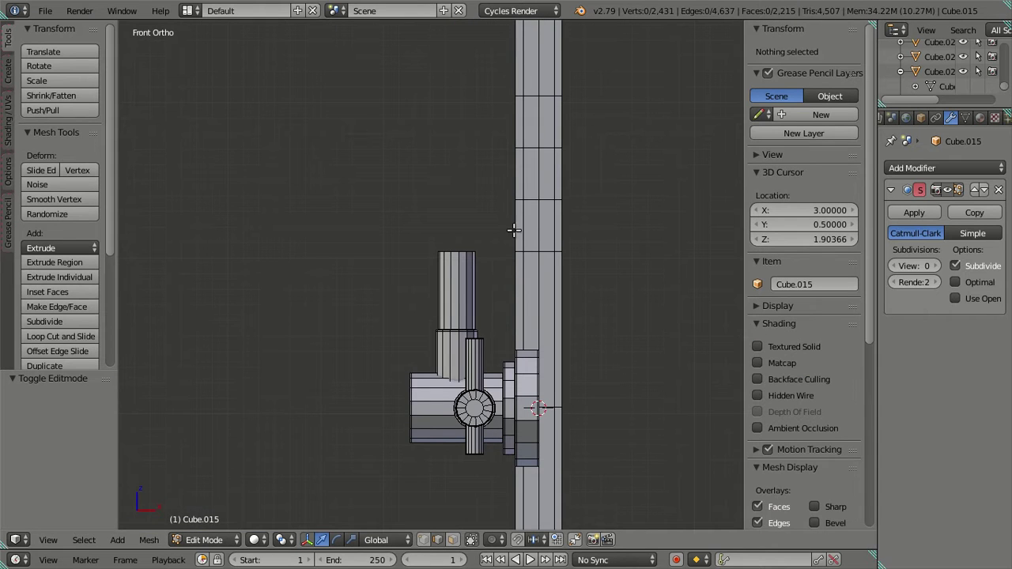
scroll(498, 222, down, 4)
scroll(471, 311, up, 3)
scroll(471, 310, up, 3)
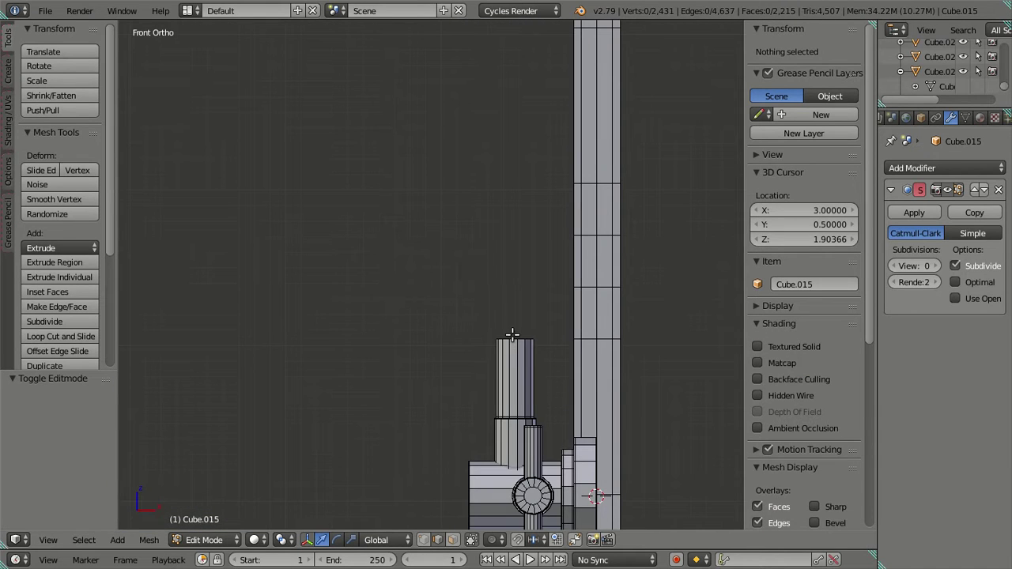
Select the edge loop at the top of the branch pipe.
alt+right_click(512, 335)
scroll(512, 332, down, 4)
scroll(509, 329, up, 2)
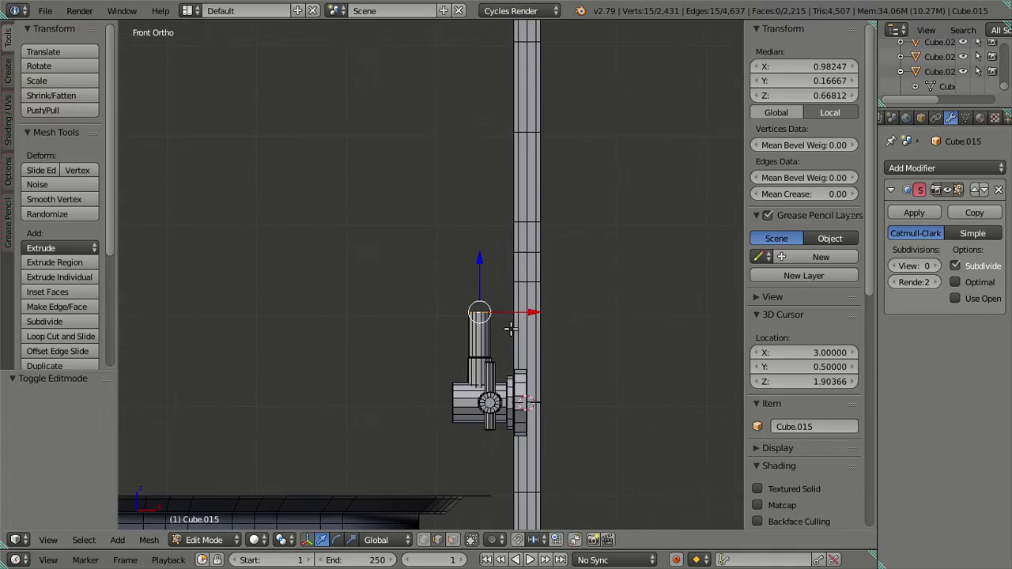
key(a)
shift+middle_drag(446, 332, 504, 181)
scroll(481, 314, up, 3)
right_click(489, 383)
key(a)
alt+right_click(504, 257)
scroll(505, 181, down, 4)
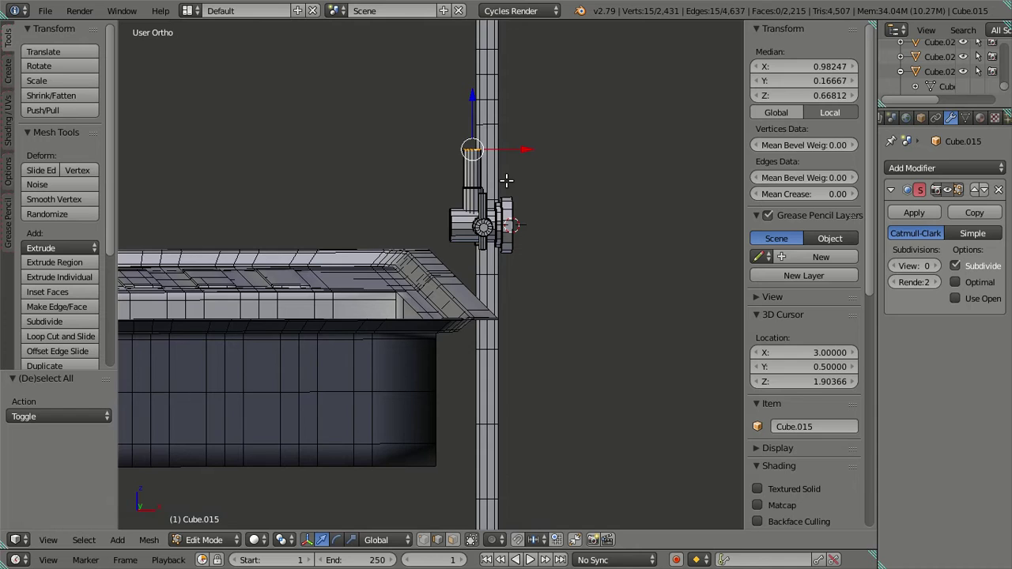
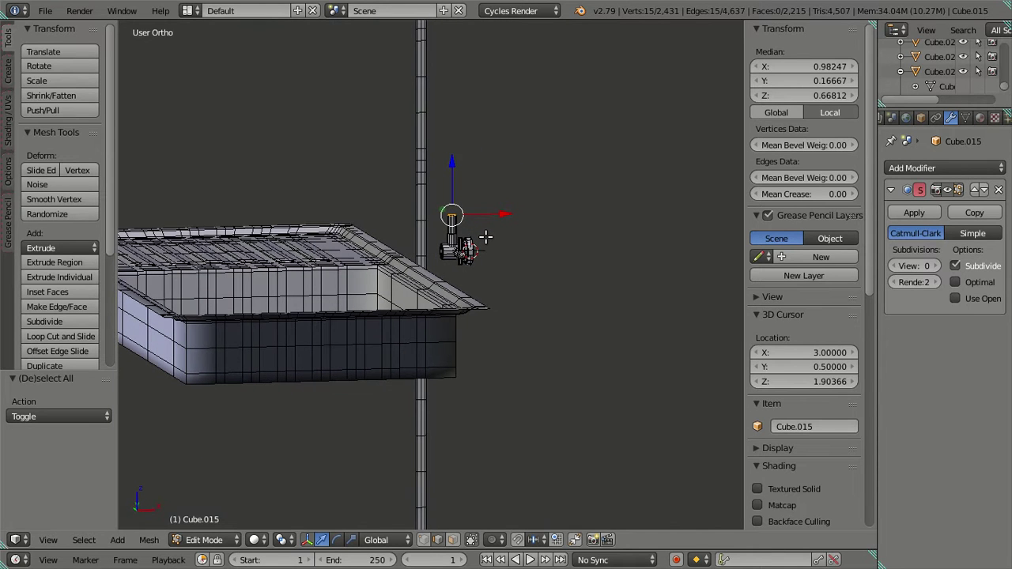
Snap the 3D cursor to the pipe-top ring (X 2.94741, Y 0.5, Z 2.00435), then deselect all.
middle_drag(486, 237, 471, 332)
middle_drag(465, 259, 463, 236)
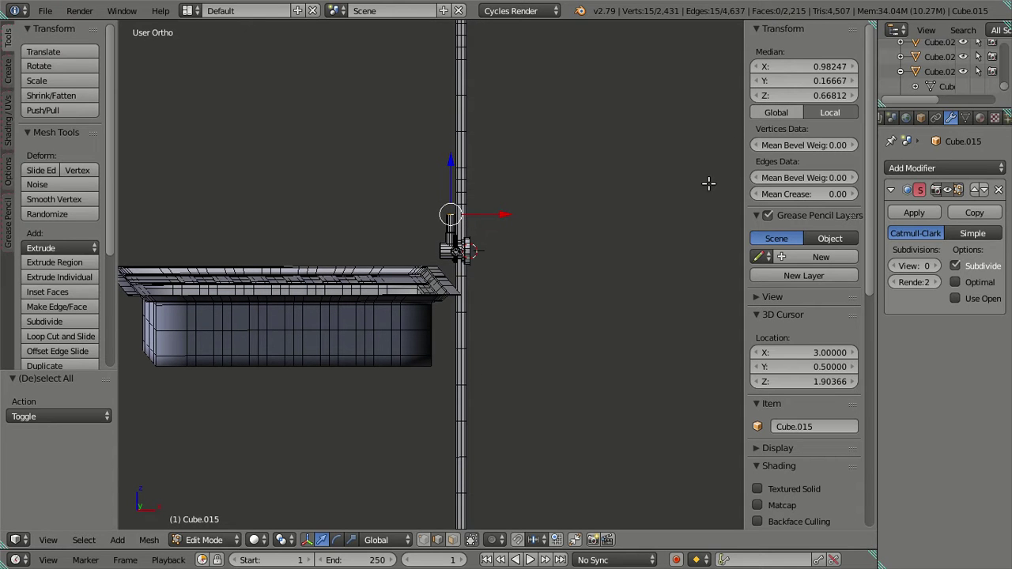
key(shift+s)
click(605, 280)
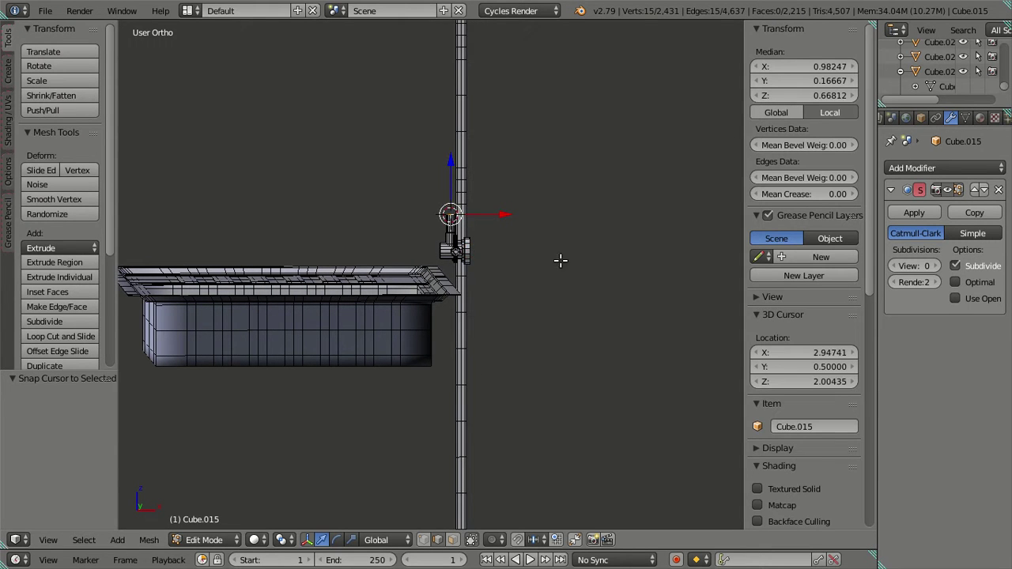
key(a)
middle_drag(560, 260, 553, 327)
scroll(436, 369, up, 3)
Duplicate a back-rim edge, snap it to the 3D cursor and rotate it 90° about Z.
right_click(482, 370)
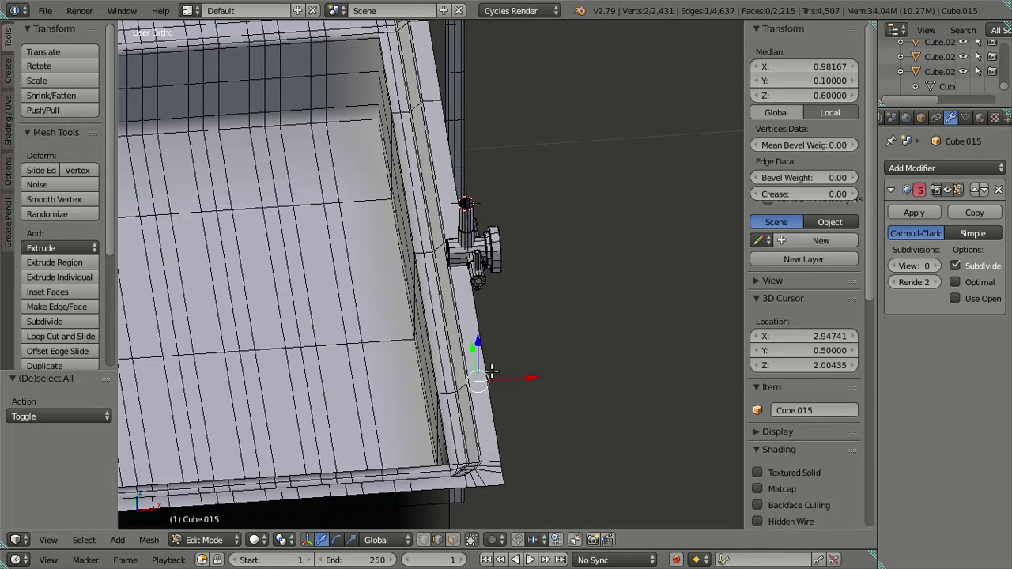
key(shift+d)
right_click(603, 194)
key(shift+s)
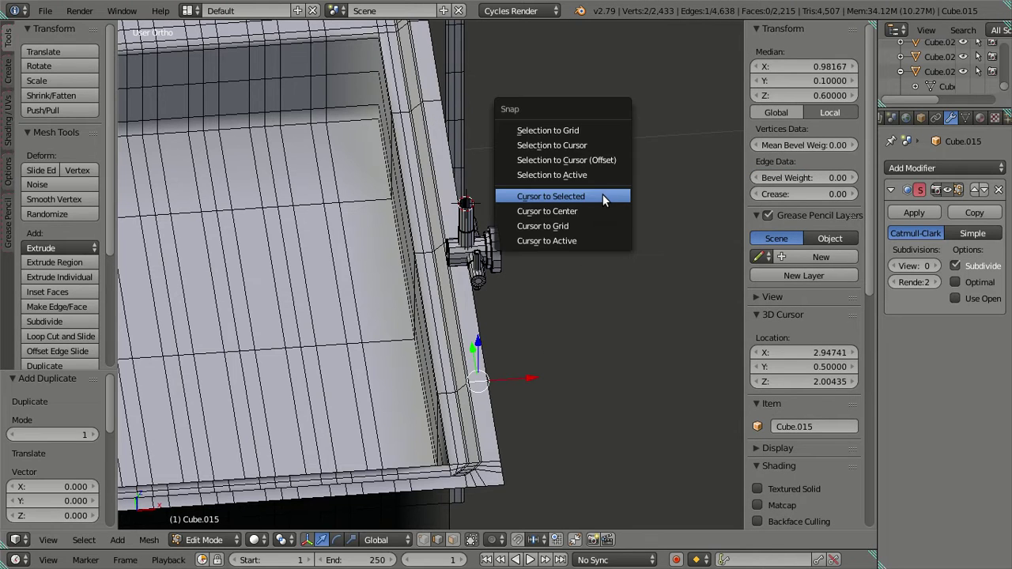
click(603, 158)
scroll(529, 231, up, 4)
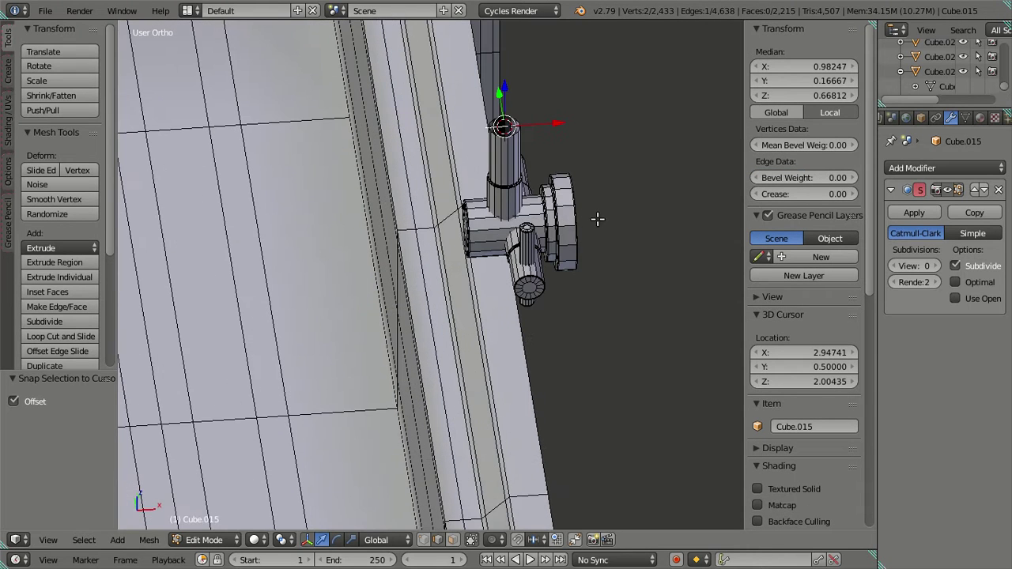
key(r)
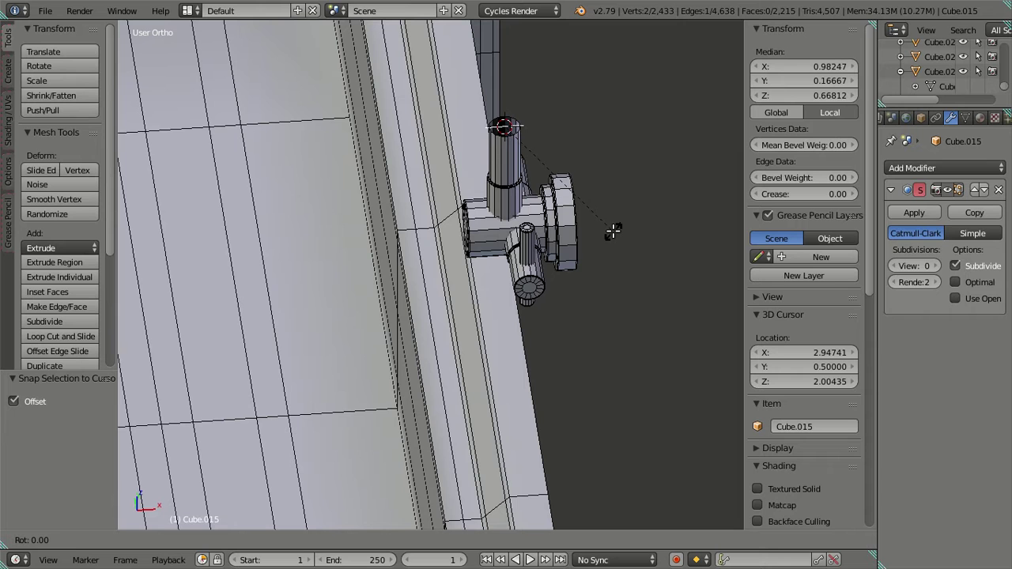
key(Return)
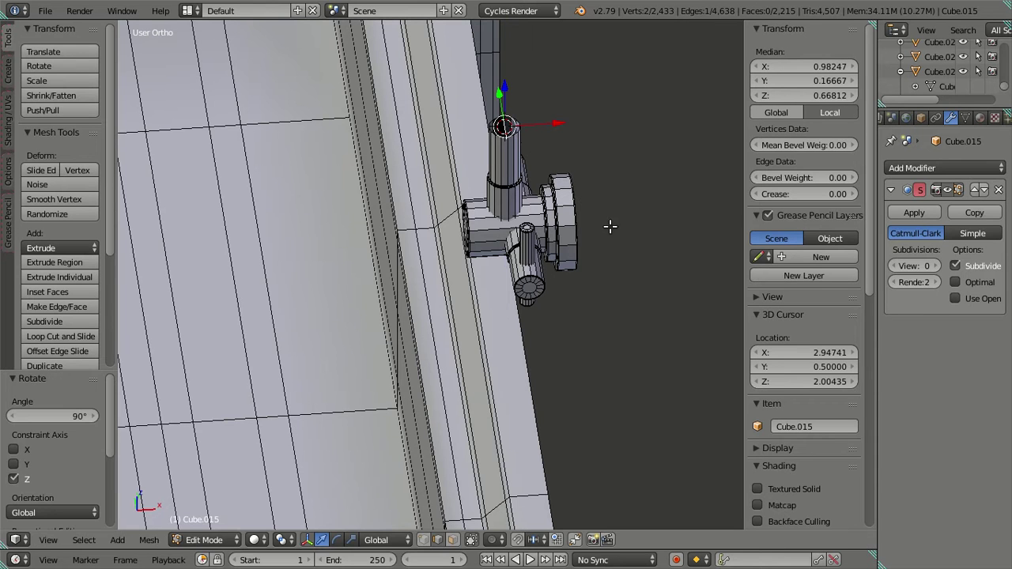
Extrude the edge and move it -0.25 along X to form a guide bar over the basin.
scroll(545, 284, down, 4)
middle_drag(540, 299, 521, 309)
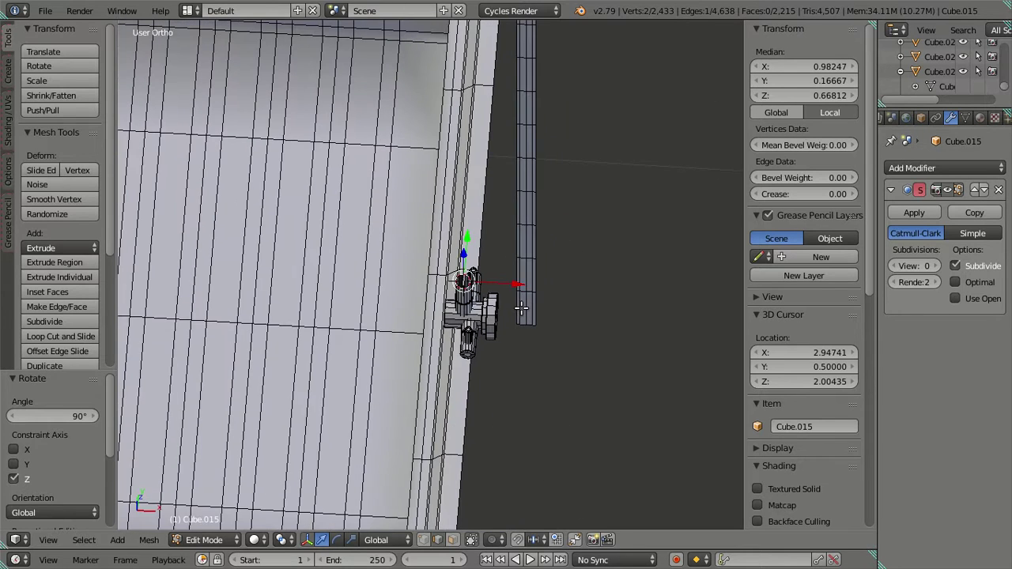
key(e)
key(Escape)
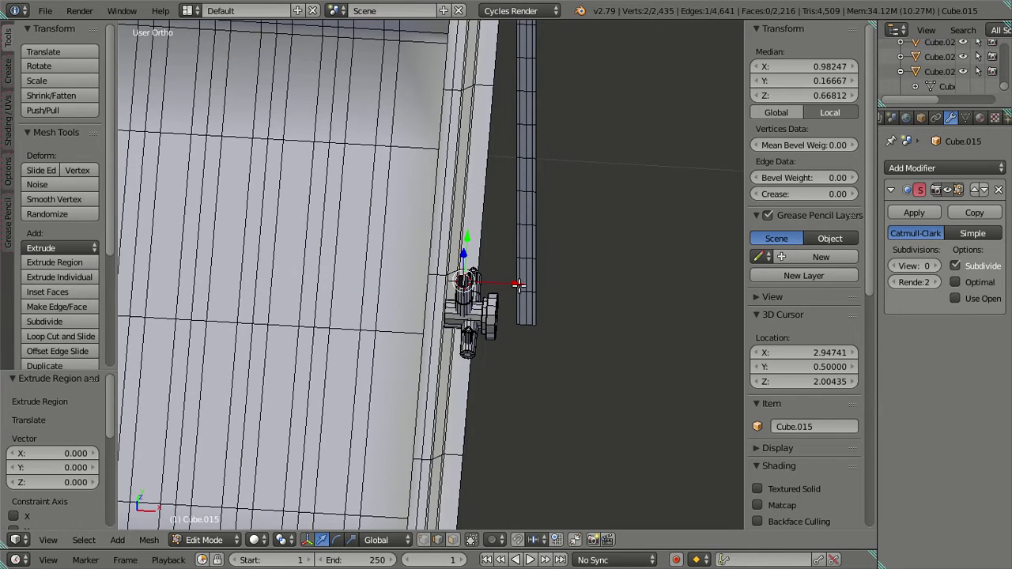
key(g)
key(x)
click(364, 272)
middle_drag(365, 272, 479, 375)
scroll(404, 258, up, 3)
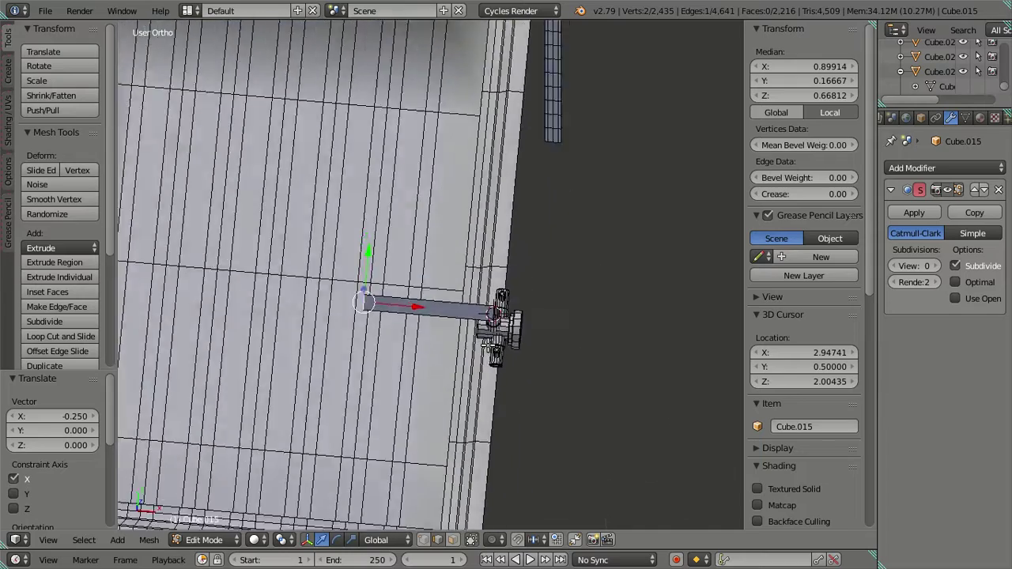
scroll(480, 375, down, 5)
key(KP_3)
key(KP_1)
scroll(466, 312, up, 3)
shift+middle_drag(427, 313, 488, 316)
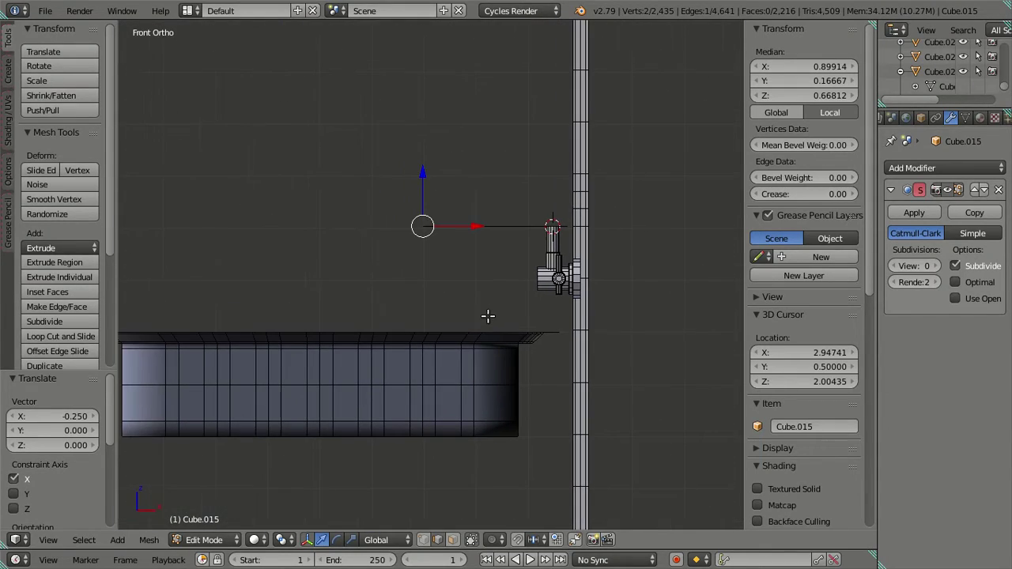
Check a sink edge's Median X in the N panel, then select the guide bar's far edge.
right_click(356, 366)
click(762, 66)
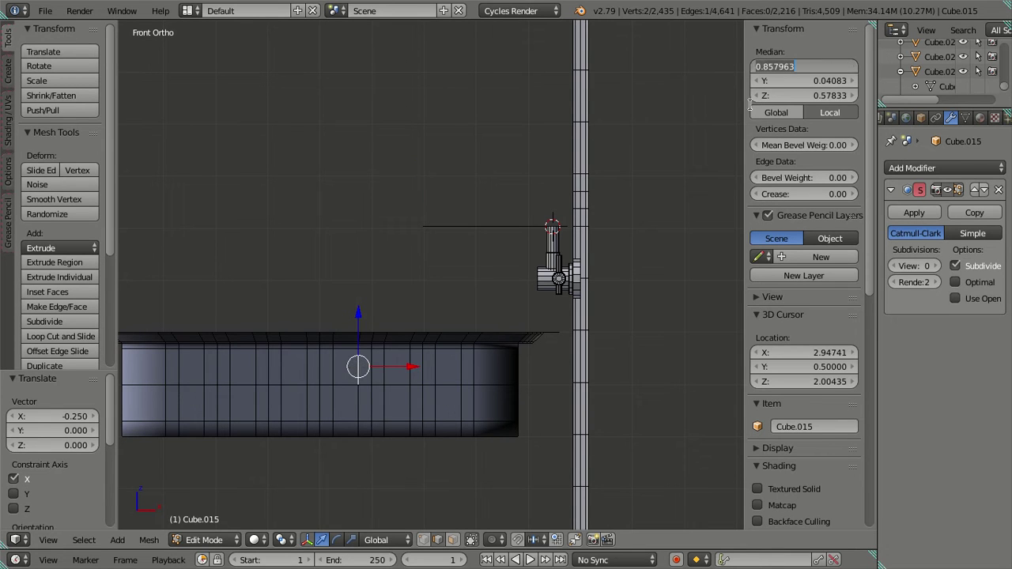
key(Escape)
key(a)
middle_drag(669, 153, 401, 323)
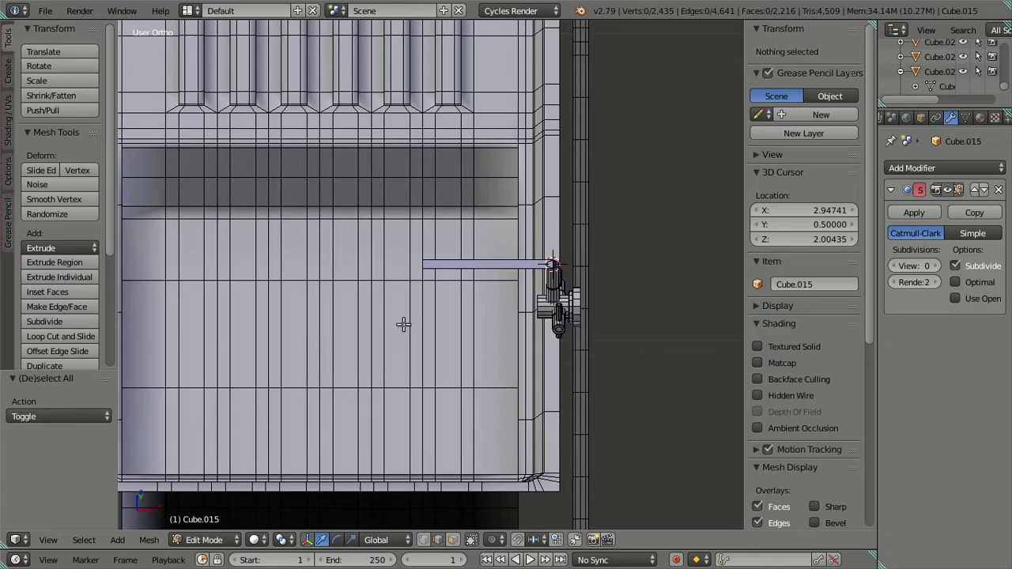
mouse_move(412, 277)
middle_down()
mouse_move(476, 289)
mouse_move(430, 283)
middle_up()
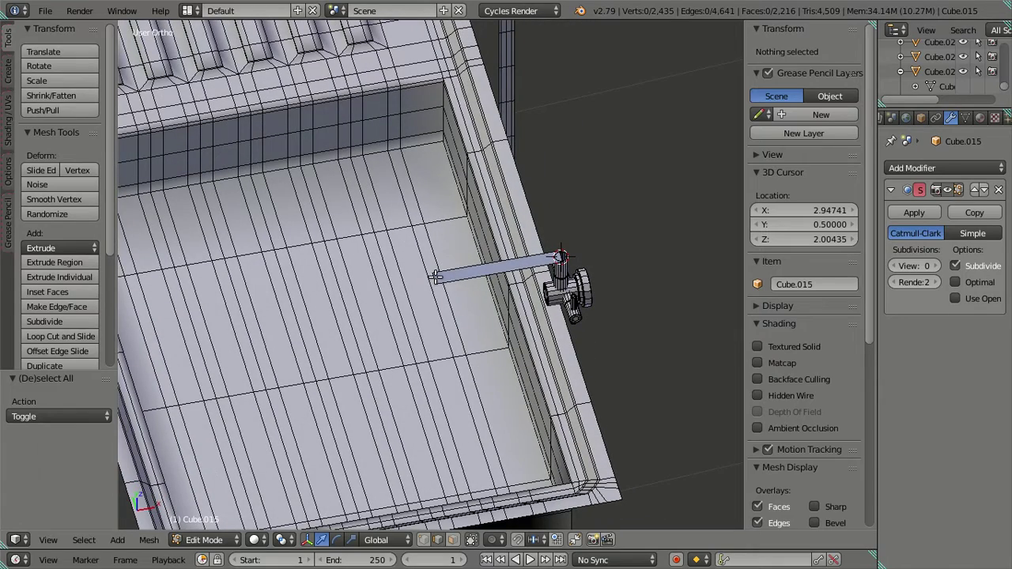
right_click(435, 276)
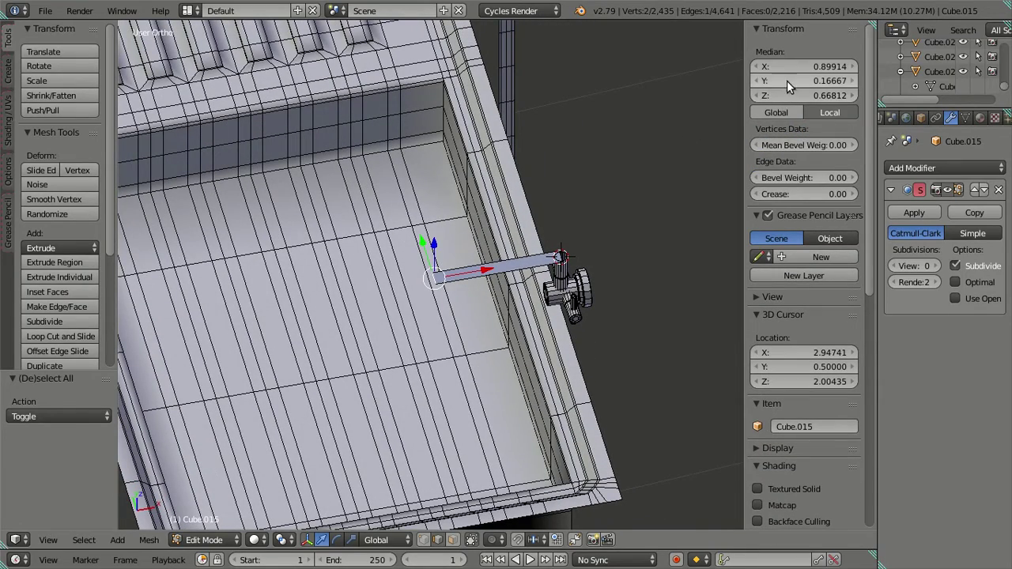
key(ctrl+v)
key(a)
scroll(494, 291, up, 4)
middle_drag(494, 291, 434, 314)
scroll(487, 344, up, 6)
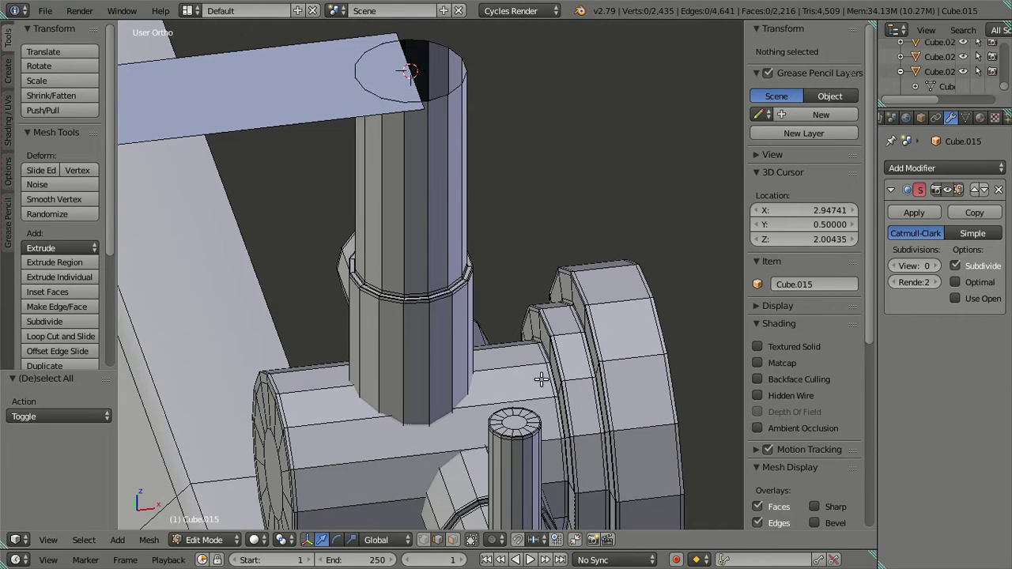
Check the Median X of an edge and point at the pipe top without changing values.
right_click(541, 379)
click(788, 67)
key(Escape)
key(a)
right_click(410, 70)
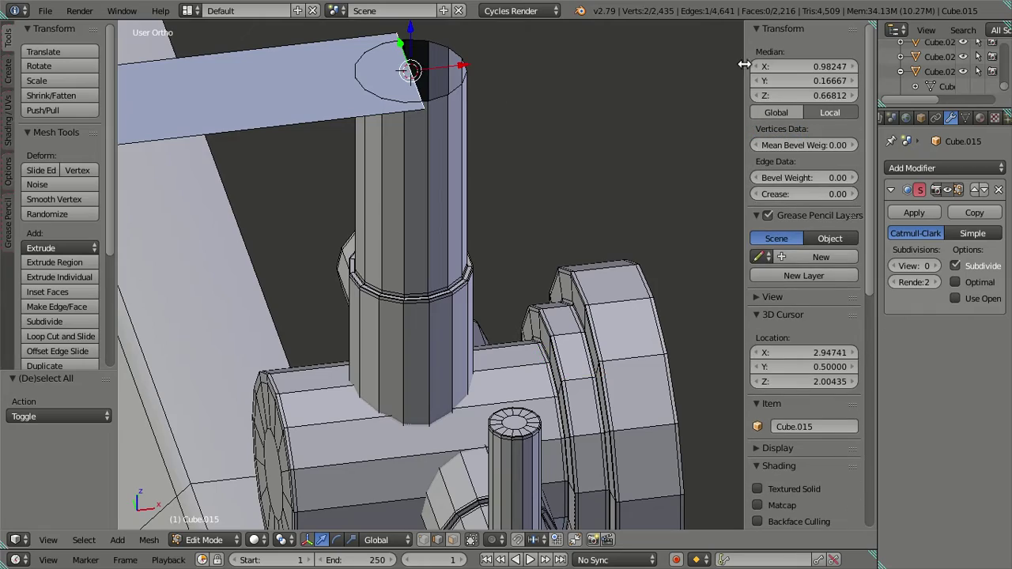
scroll(369, 183, down, 3)
key(a)
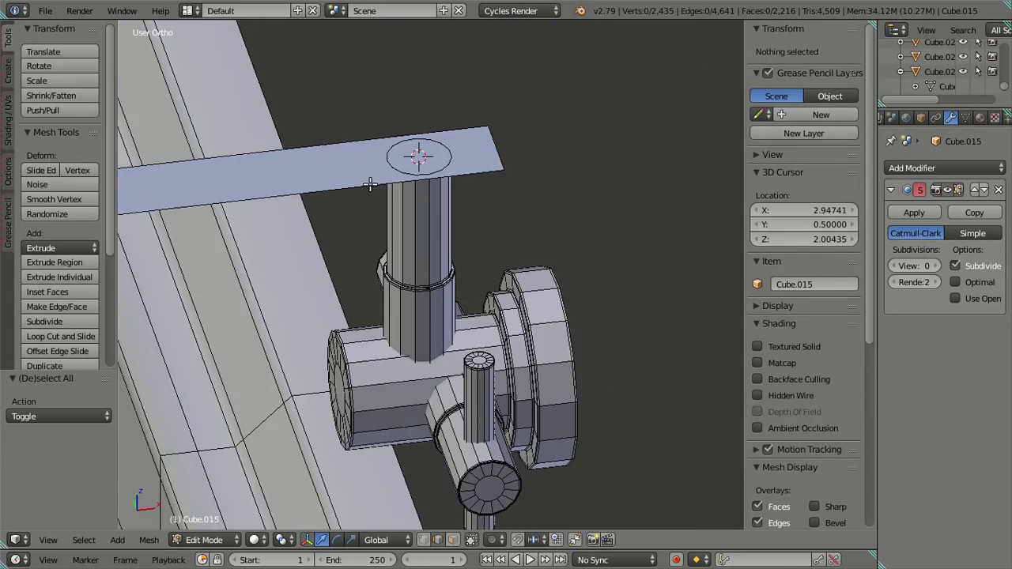
scroll(369, 184, down, 6)
middle_drag(349, 278, 387, 325)
scroll(387, 325, down, 3)
scroll(456, 203, down, 3)
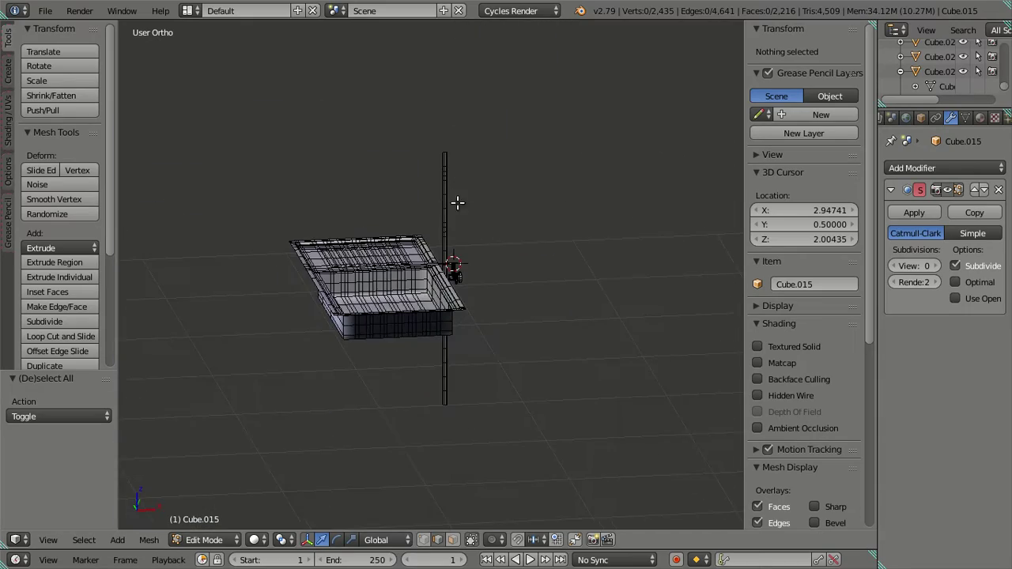
scroll(451, 225, up, 10)
middle_drag(506, 295, 487, 287)
Select the whole linked guide bar and delete its edges.
right_click(407, 305)
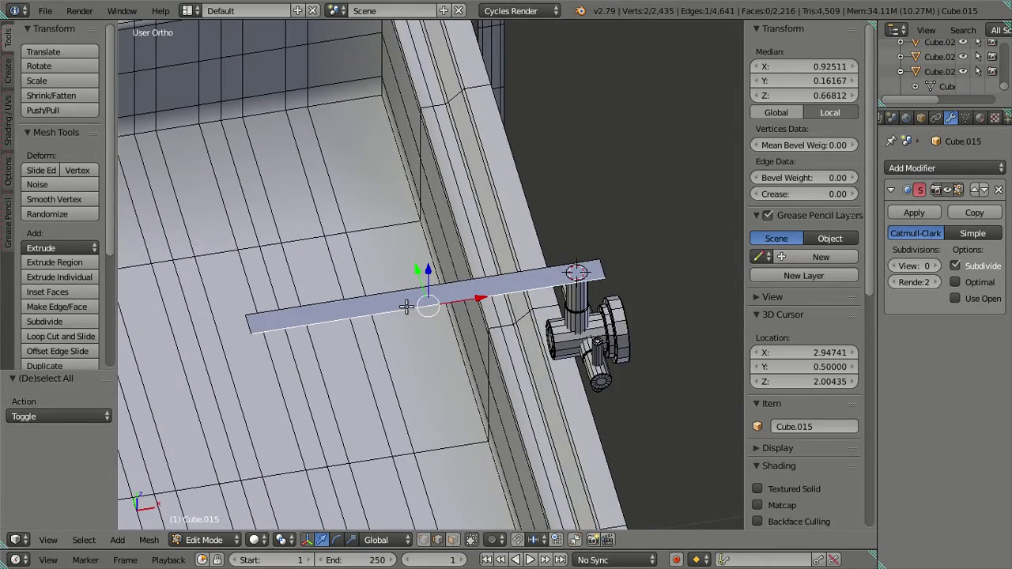
key(l)
key(x)
click(540, 220)
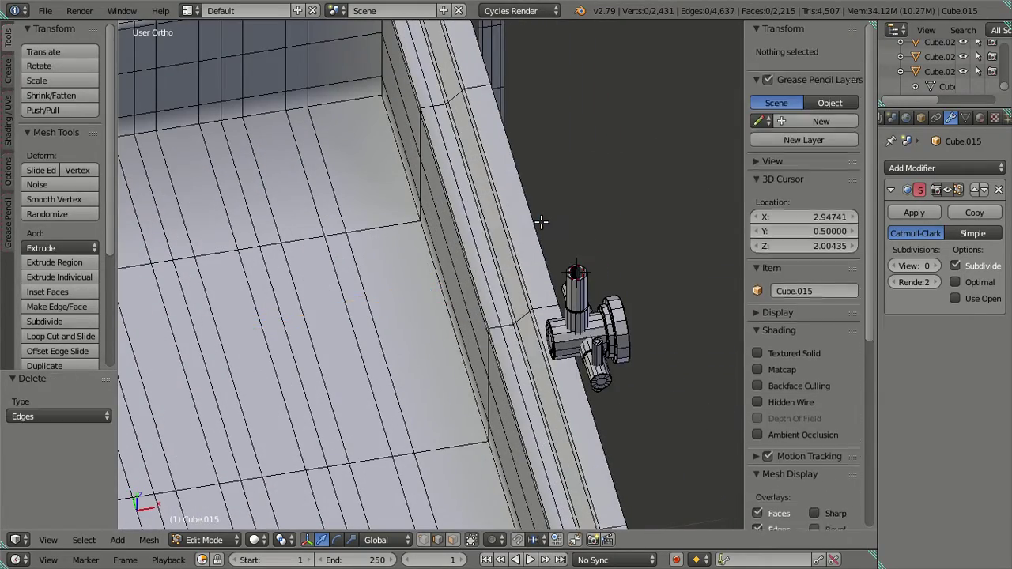
scroll(581, 263, up, 6)
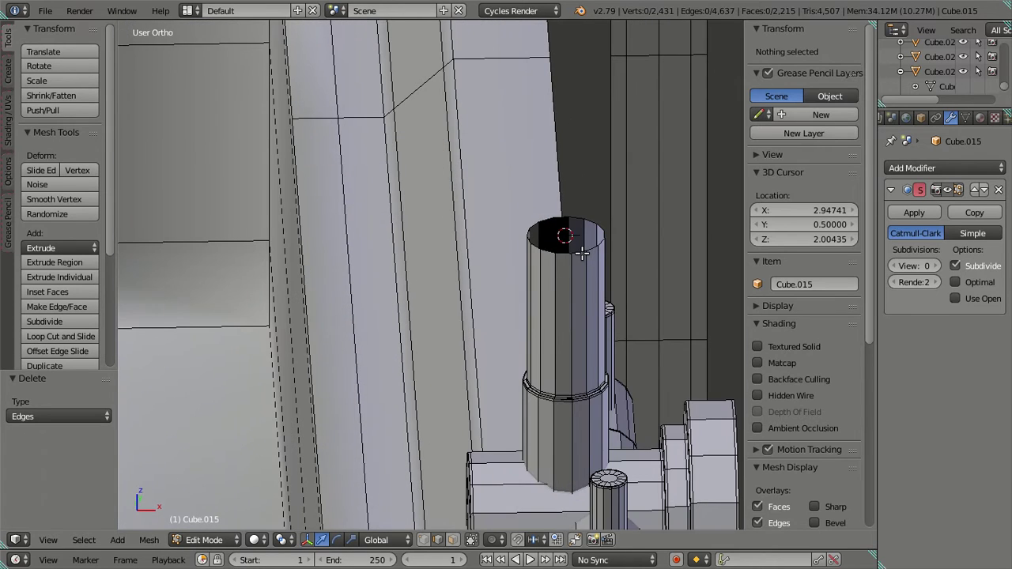
In front ortho view, extrude the pipe-top ring three times: upward, up-left and left.
alt+right_click(581, 252)
scroll(561, 271, down, 5)
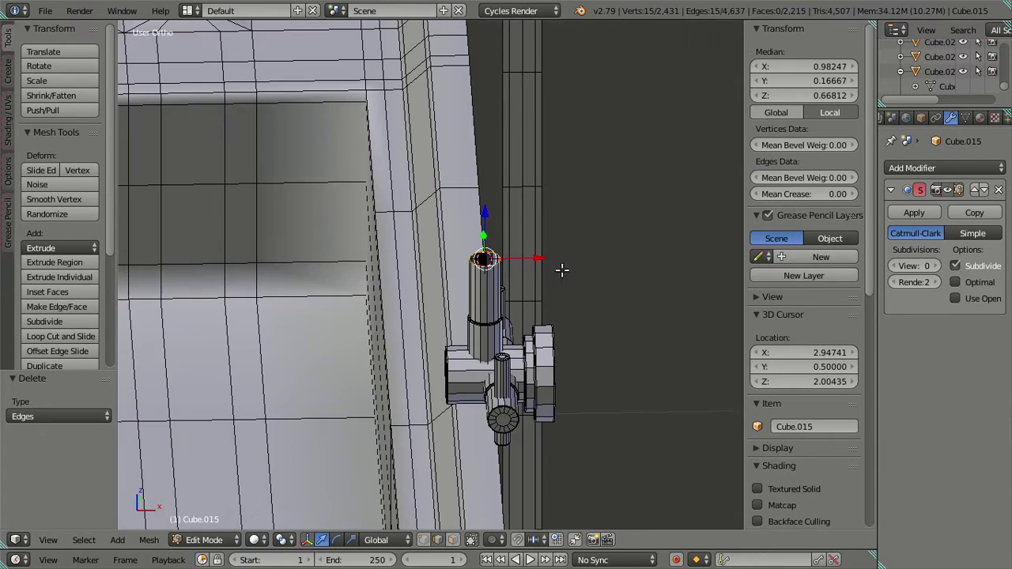
key(KP_3)
key(KP_1)
scroll(523, 272, down, 5)
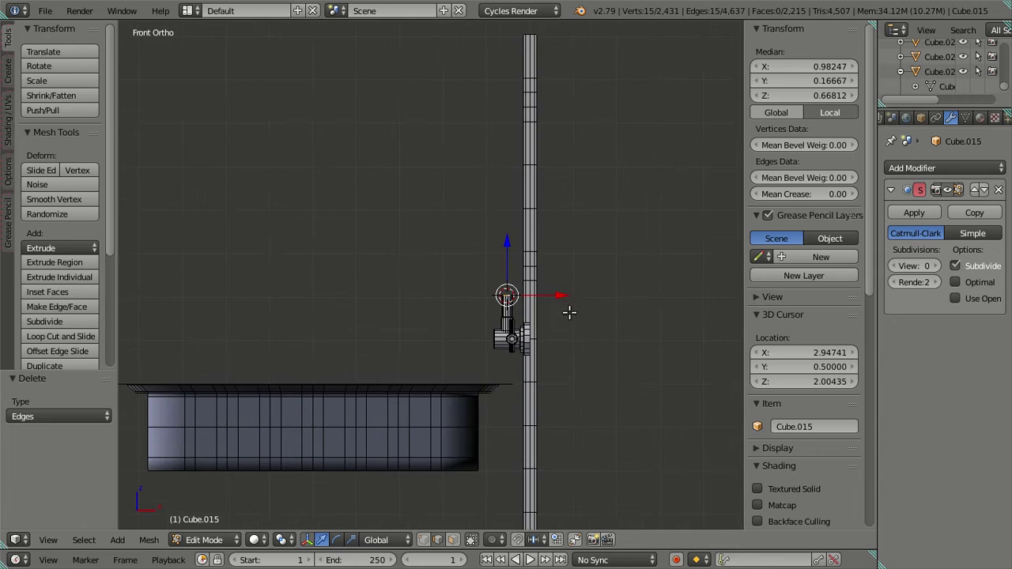
key(e)
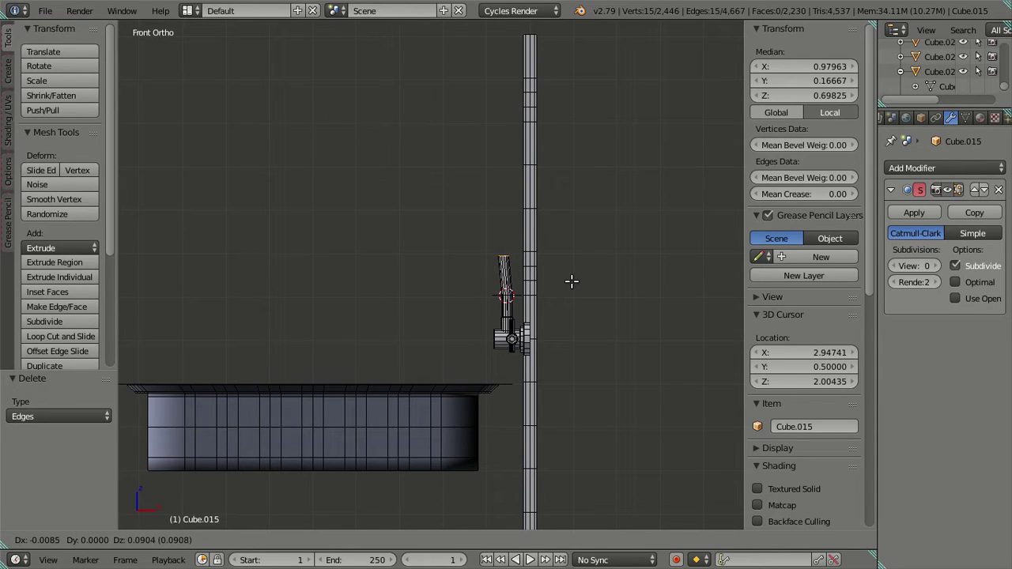
click(571, 281)
scroll(593, 281, up, 3)
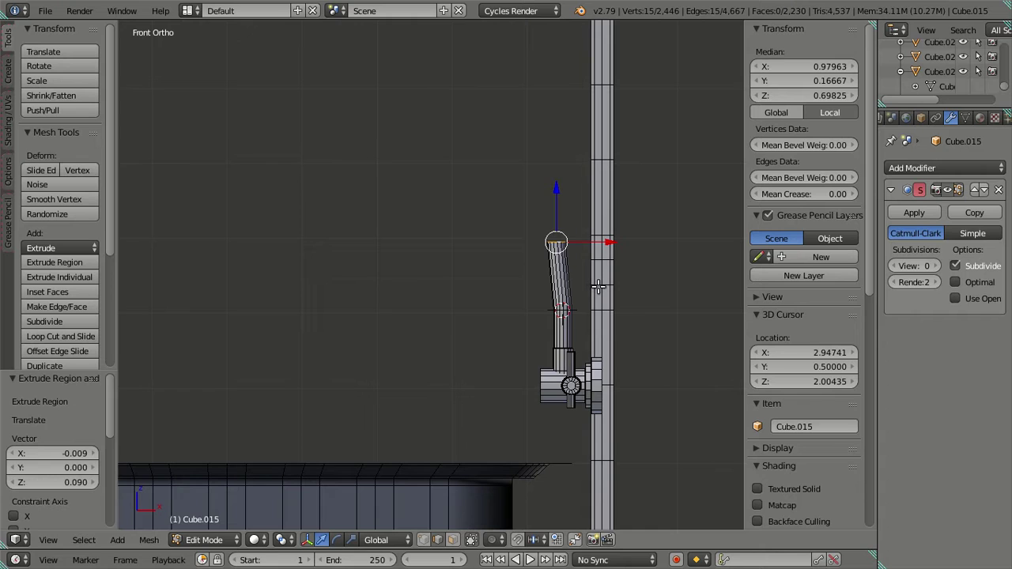
key(e)
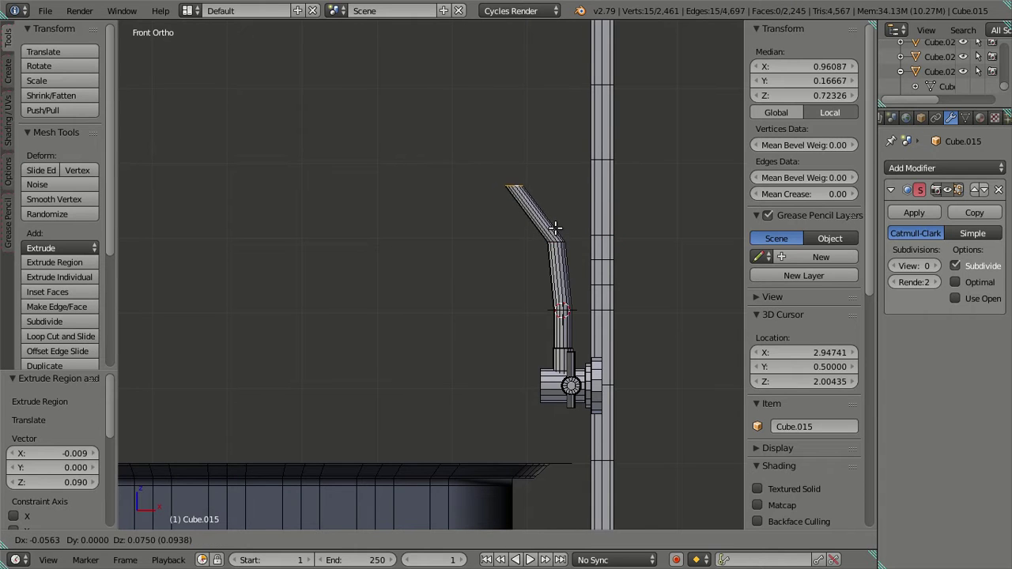
click(567, 216)
key(e)
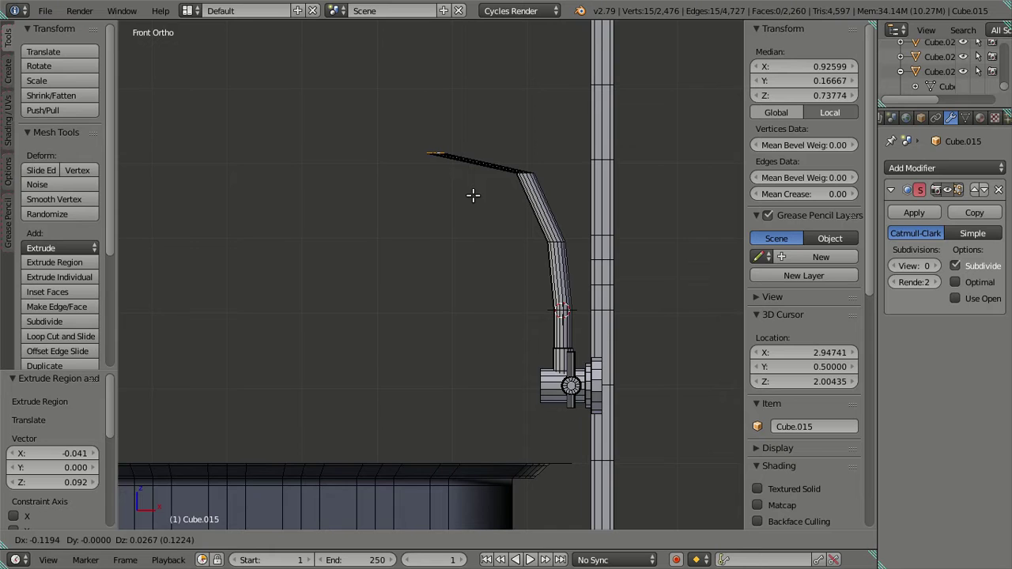
click(475, 197)
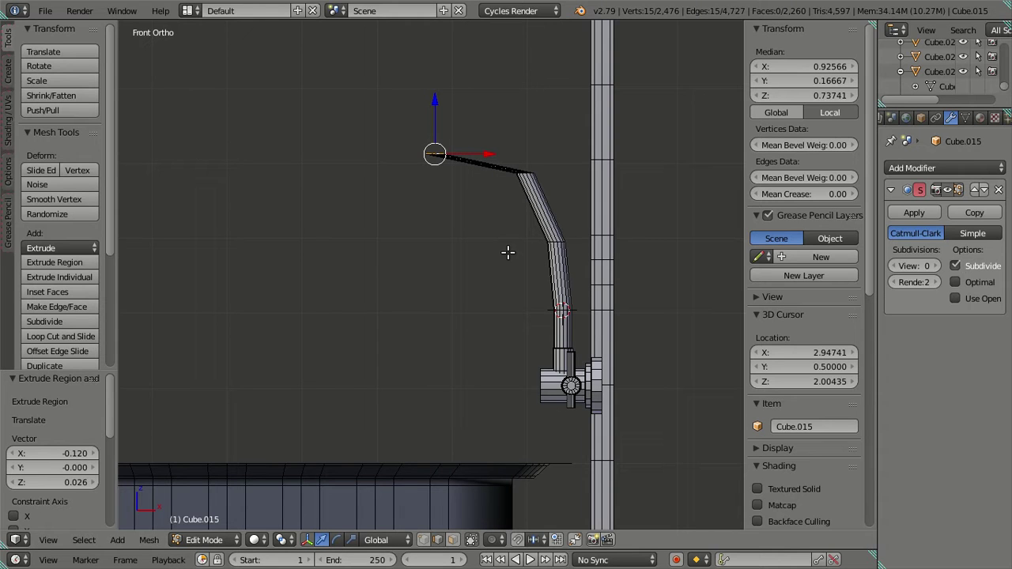
Rotate the tip edge loop -90° about Y.
text(ry90)
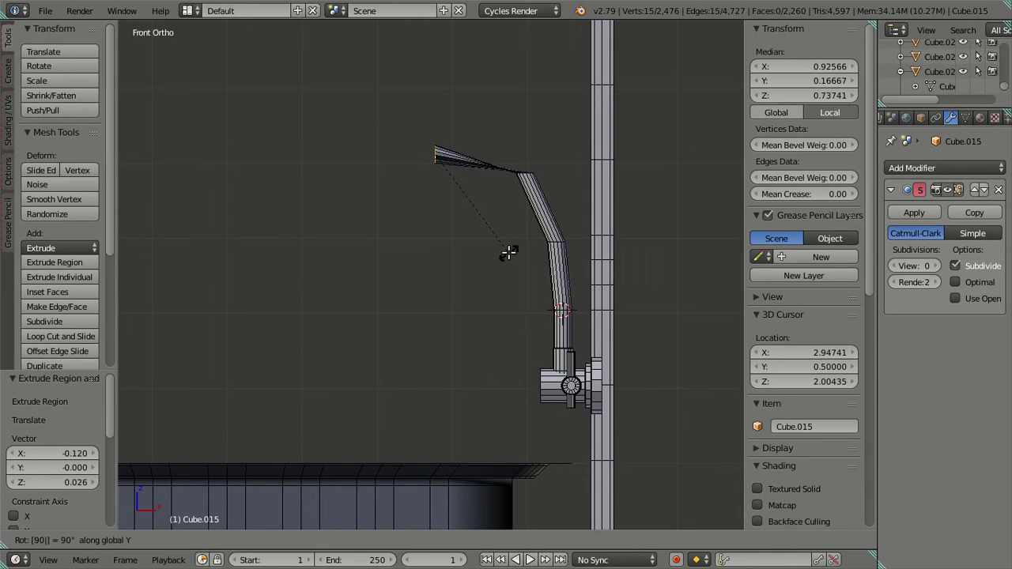
key(Return)
shift+scroll(510, 343, up, 3)
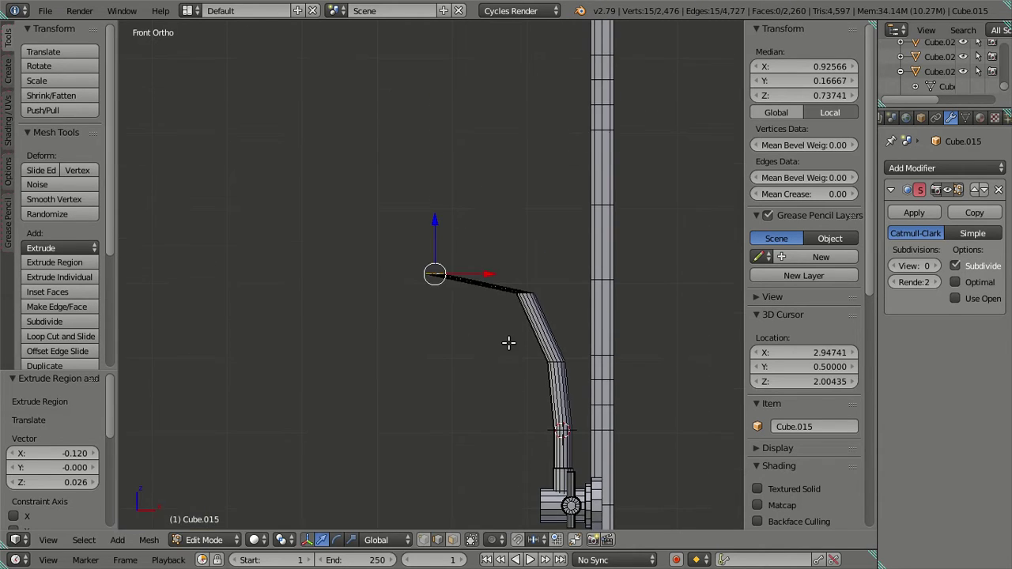
scroll(557, 352, up, 4)
text(ry-90)
key(Return)
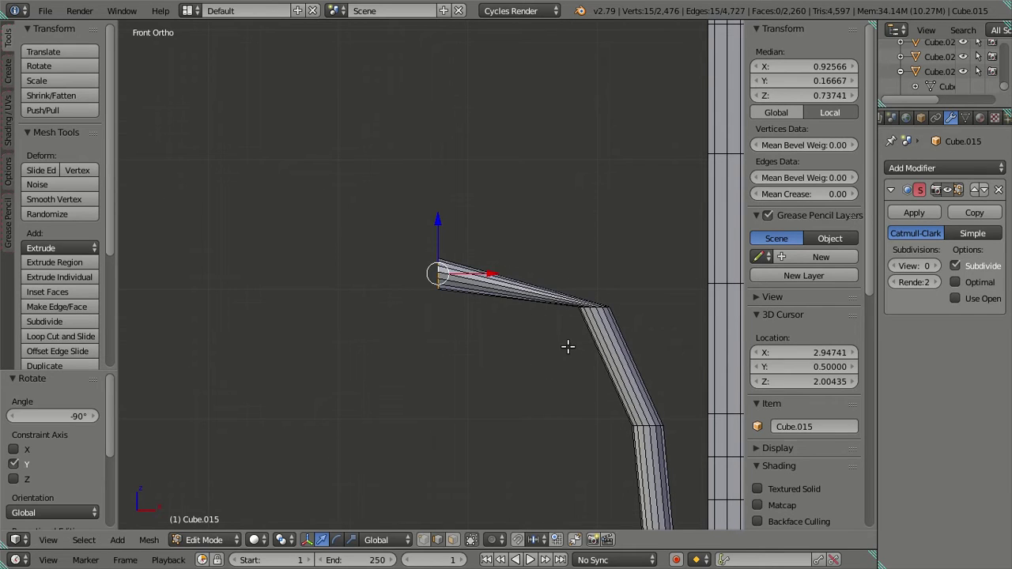
scroll(501, 222, down, 3)
shift+scroll(552, 269, up, 3)
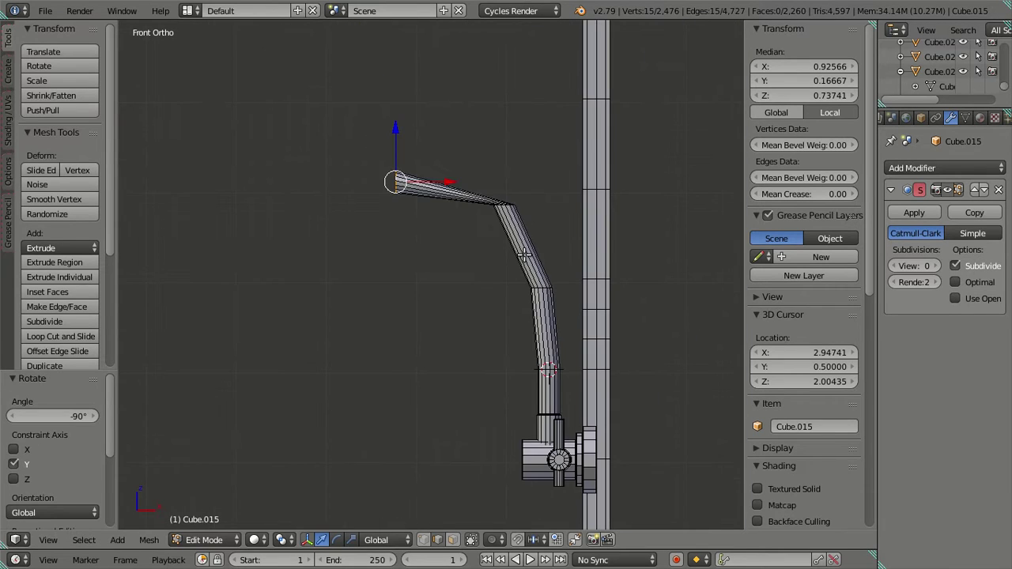
key(a)
scroll(524, 254, up, 5)
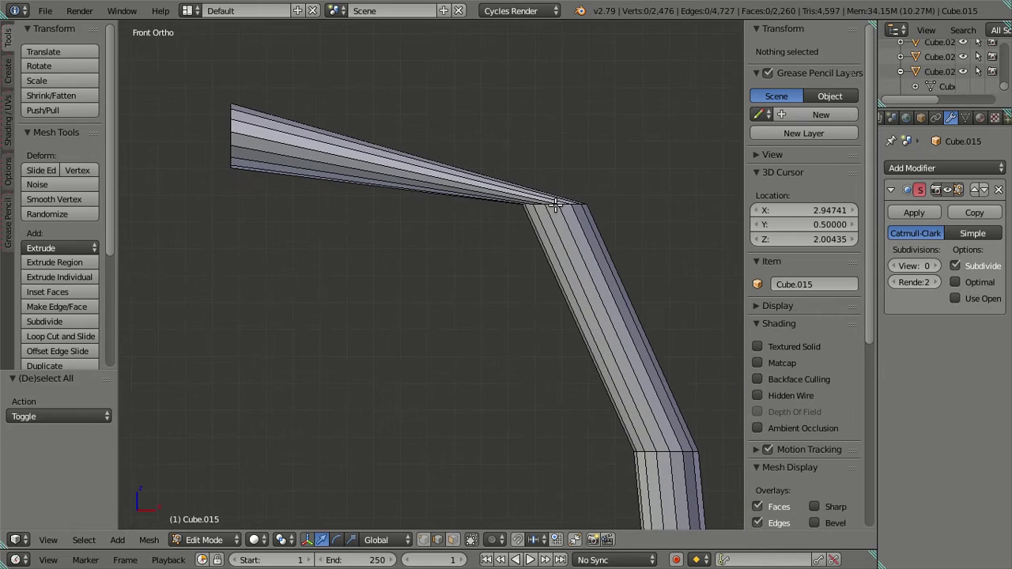
Rotate the upper bend edge loop -45° about Y.
alt+right_click(555, 205)
text(ry)
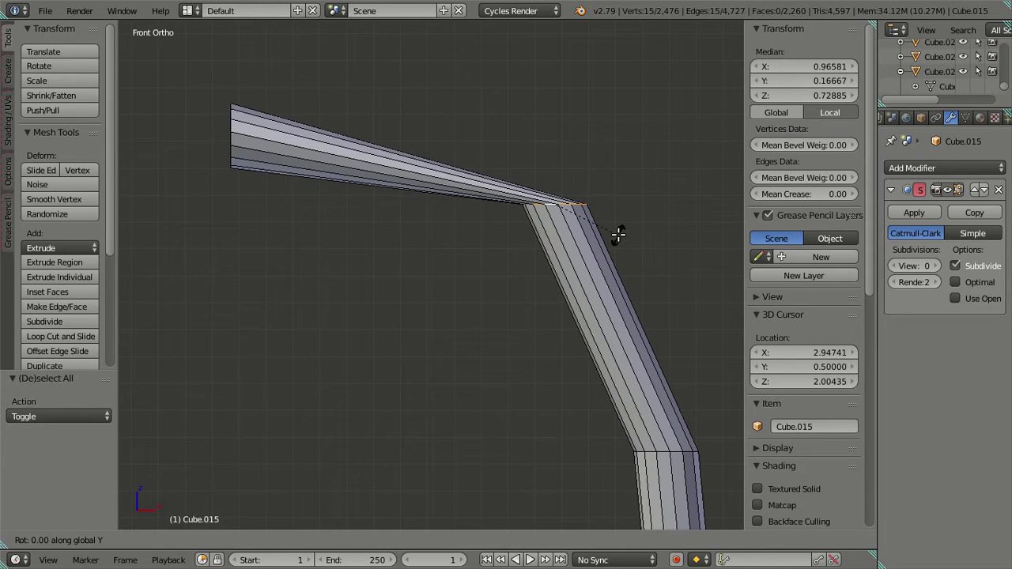
text(-45)
key(Return)
scroll(542, 255, down, 3)
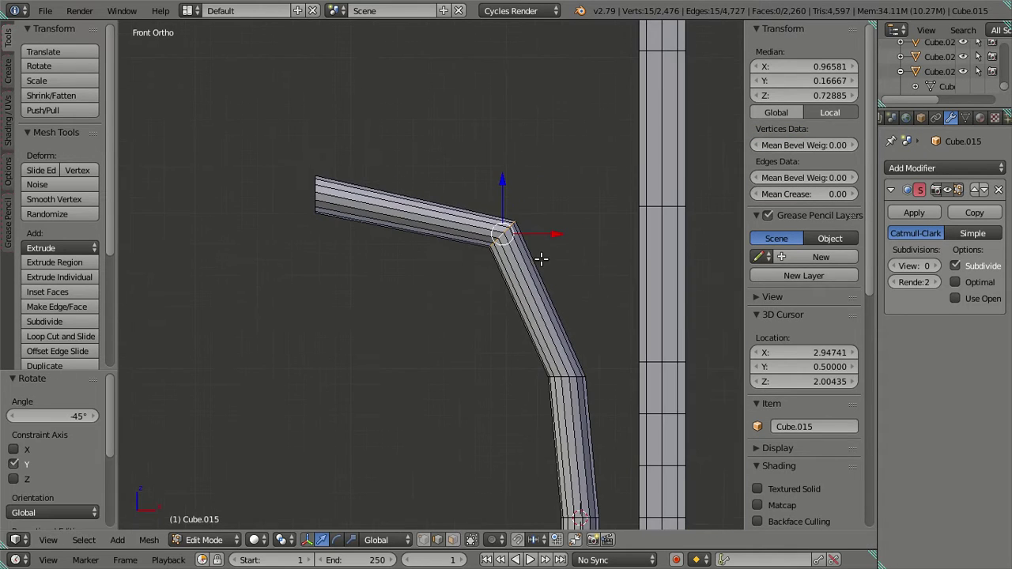
key(a)
scroll(553, 365, down, 2)
scroll(538, 236, up, 4)
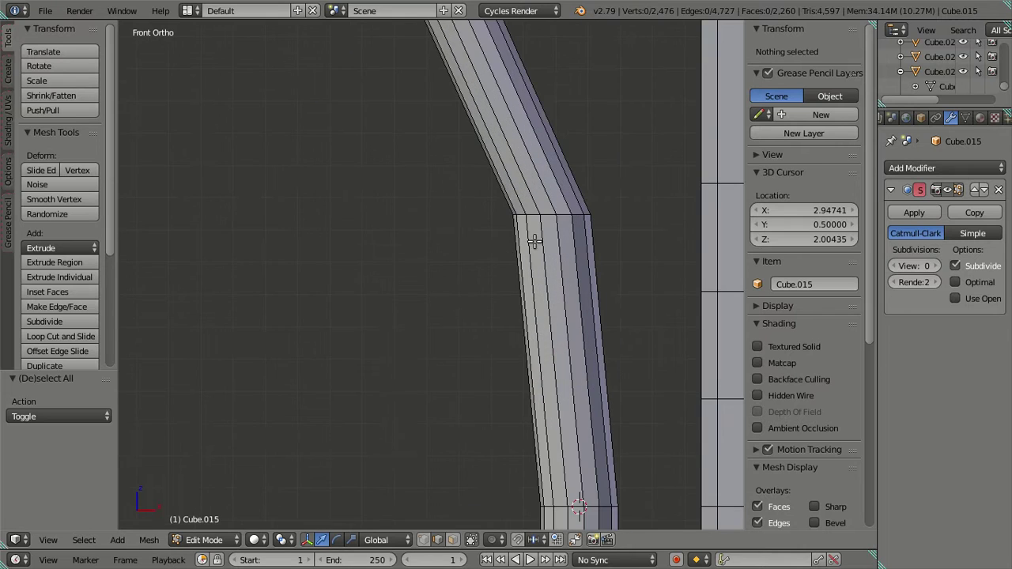
Rotate the lower bend edge loop -20° about Y, replacing an undone -25° try.
alt+right_click(547, 216)
key(r)
key(y)
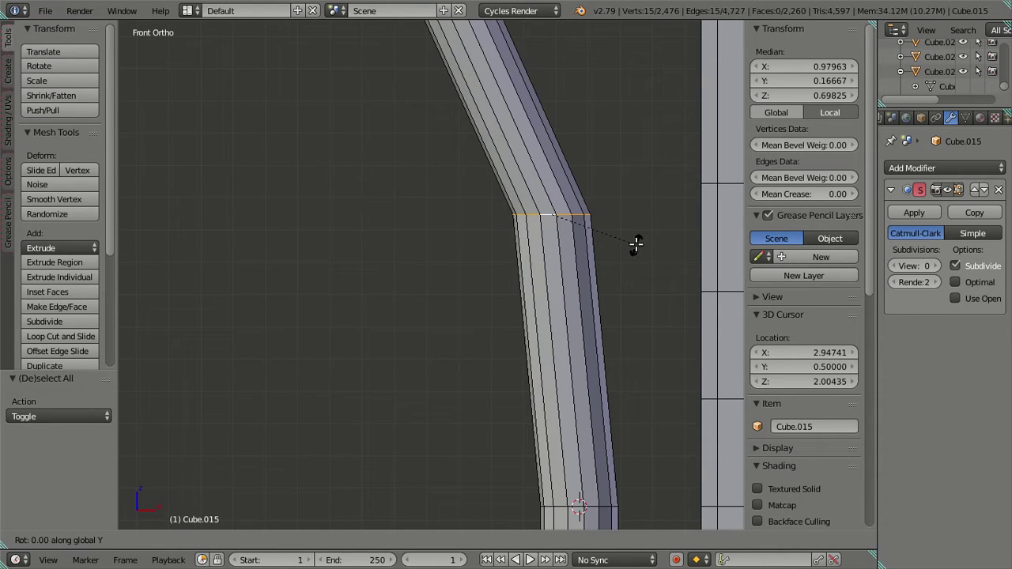
text(-25)
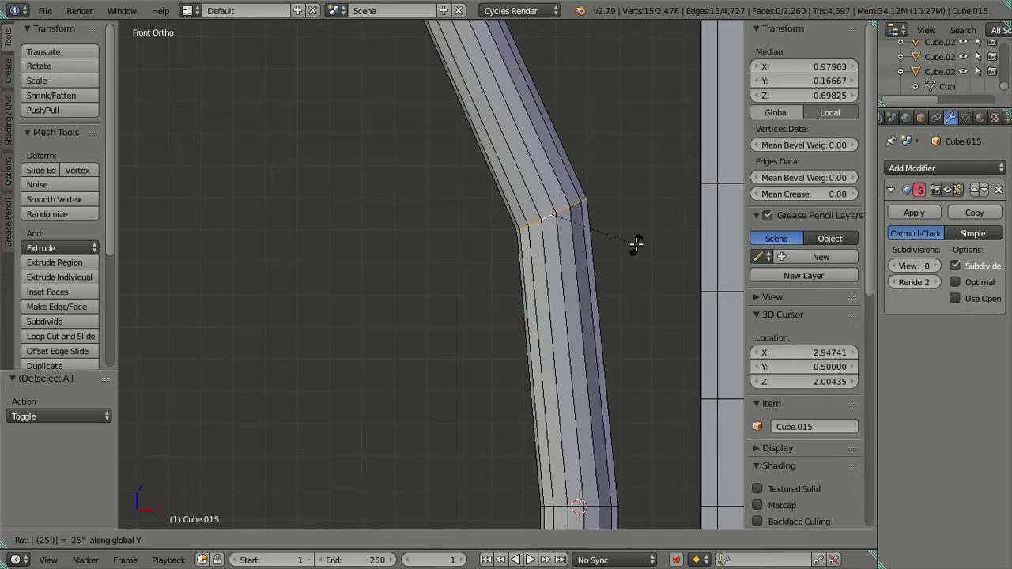
key(Return)
key(ctrl+z)
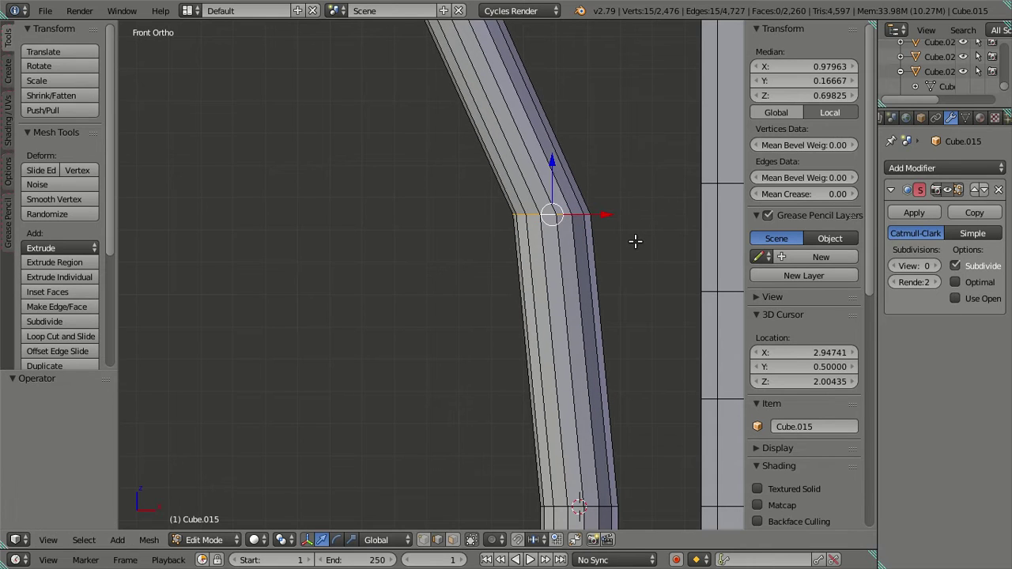
key(r)
key(y)
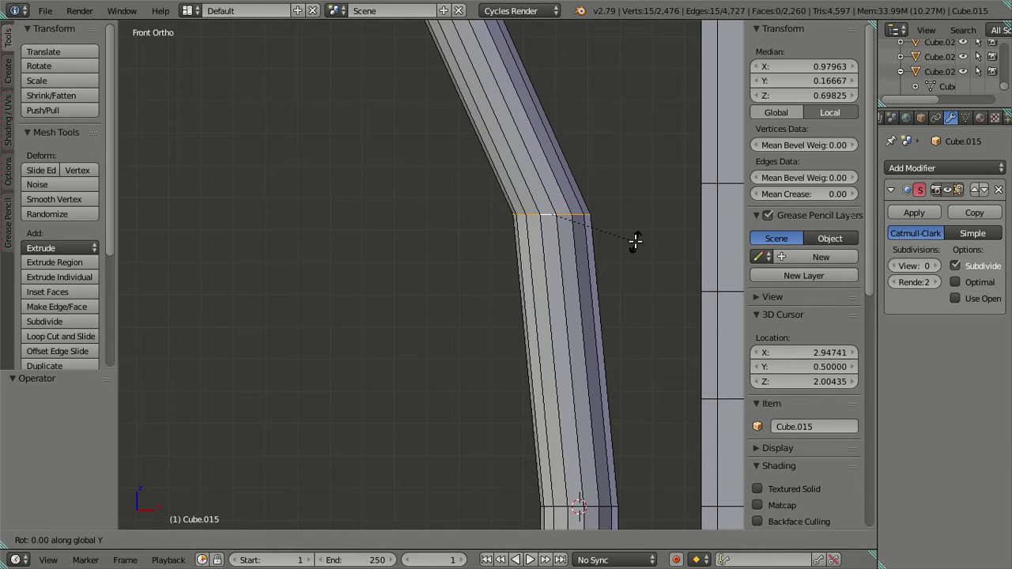
text(-20)
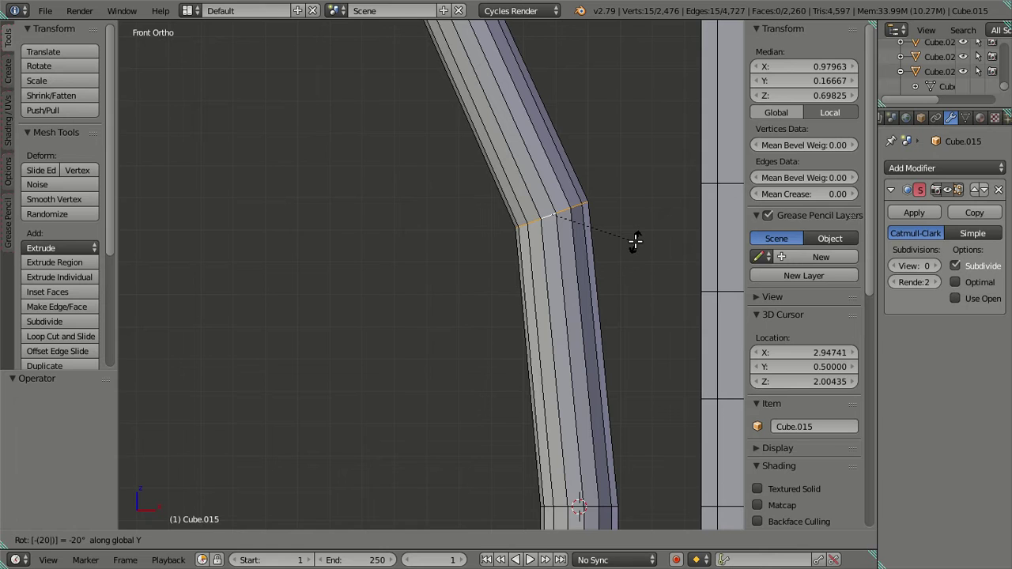
key(Return)
scroll(631, 236, down, 3)
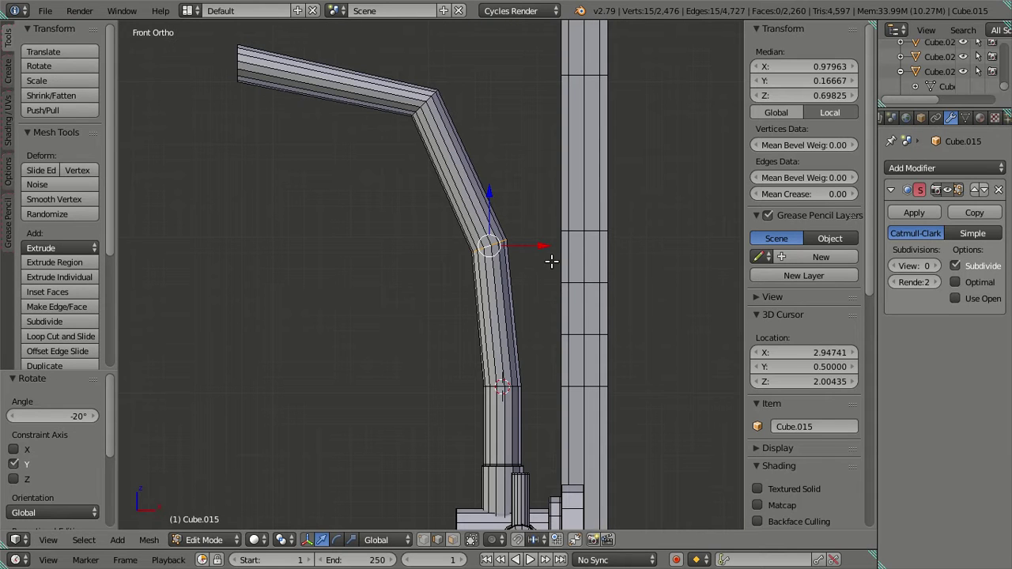
shift+middle_drag(352, 211, 430, 235)
scroll(411, 215, down, 3)
Extrude the pipe-tip loop into a new spout segment further left.
key(a)
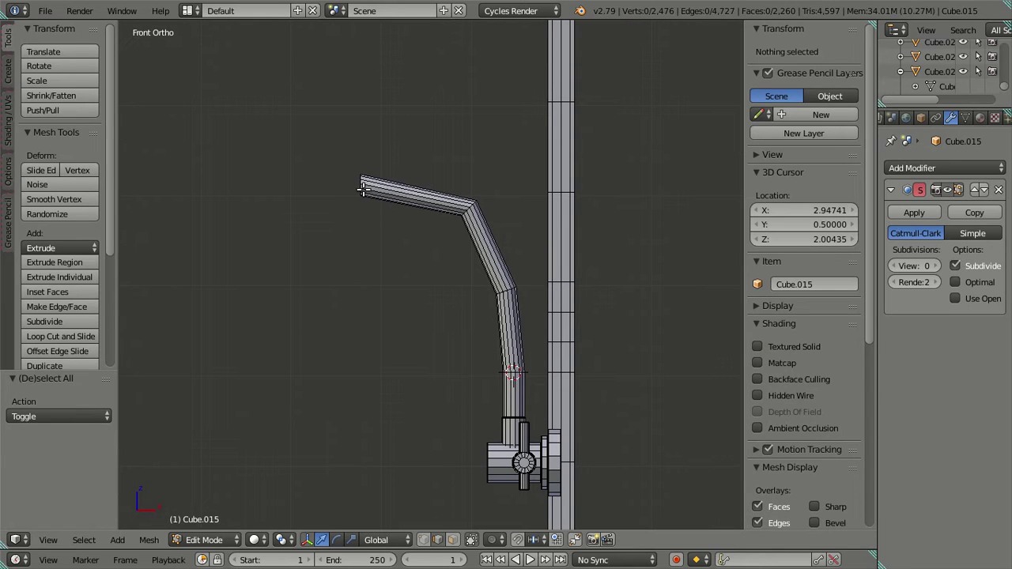
alt+right_click(358, 182)
shift+middle_drag(403, 248, 485, 203)
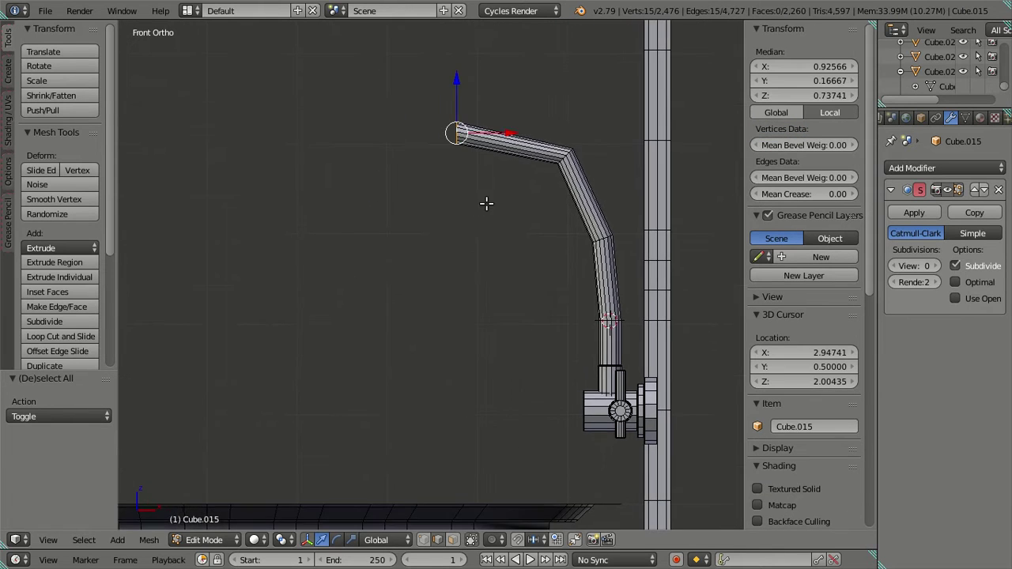
scroll(486, 203, down, 3)
key(e)
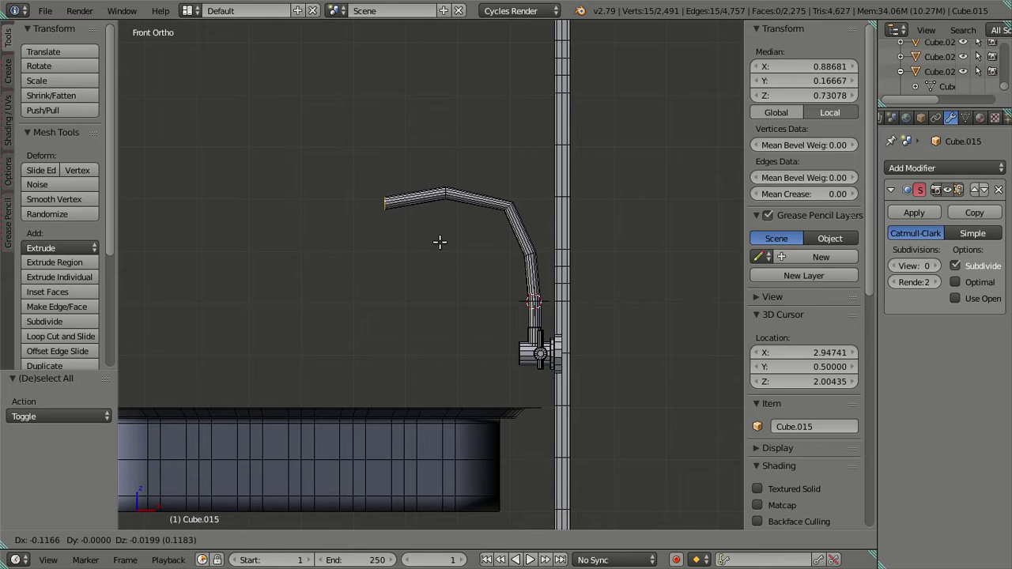
click(439, 242)
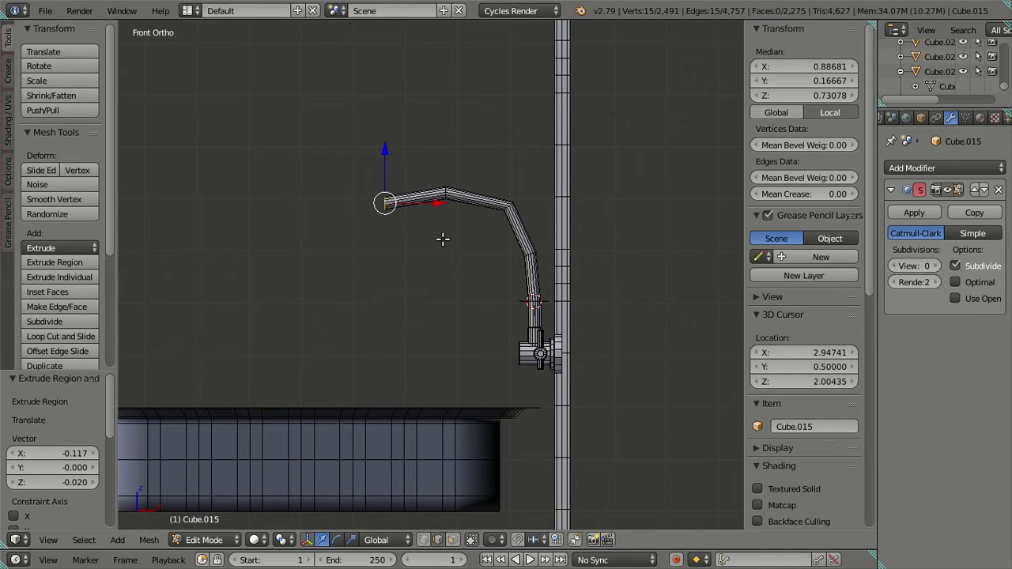
scroll(497, 231, up, 2)
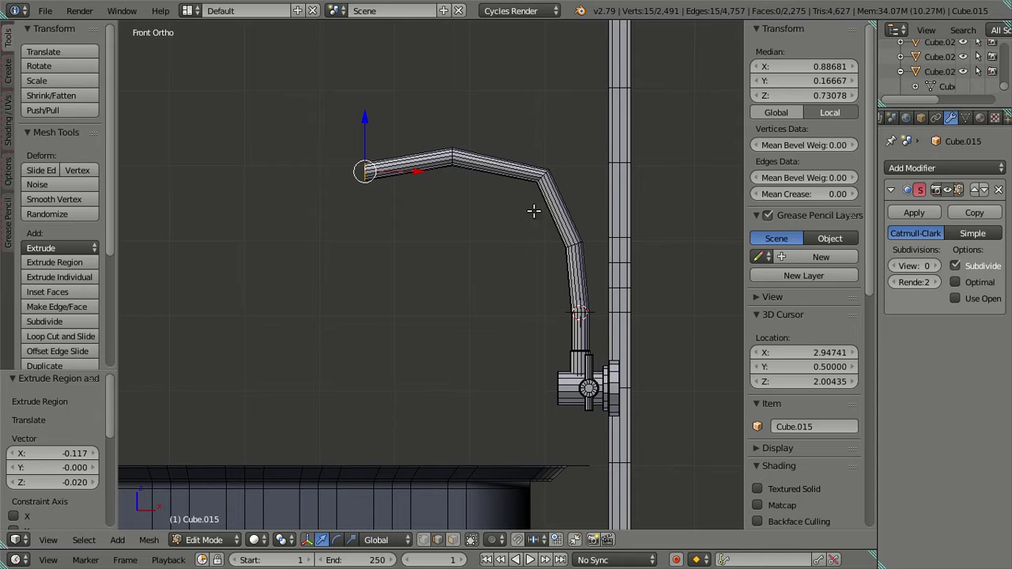
key(a)
shift+middle_drag(534, 211, 408, 237)
scroll(408, 237, up, 3)
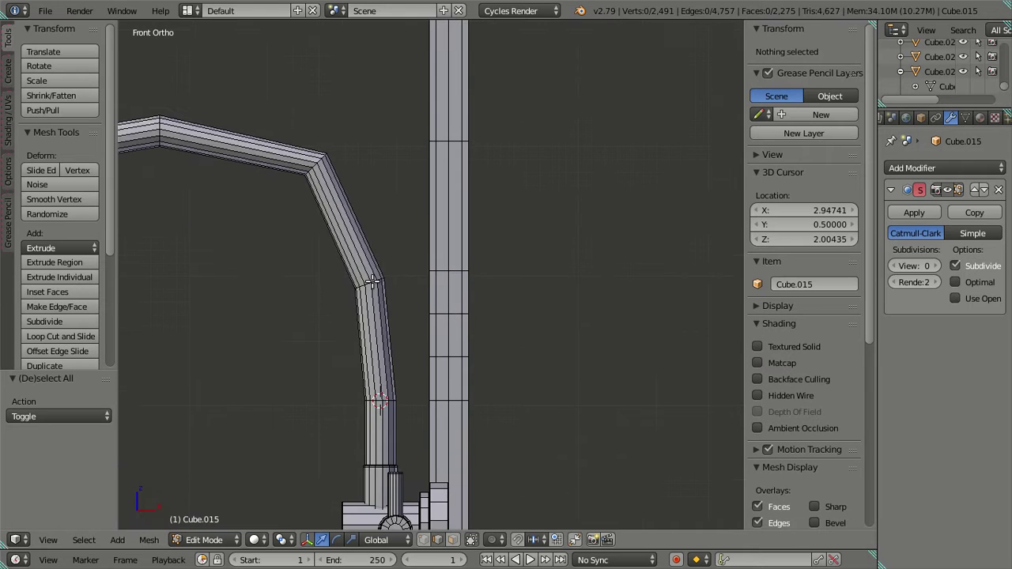
Shift the upper-corner and lower bend loops slightly to the left.
key(a)
scroll(345, 207, up, 2)
key(a)
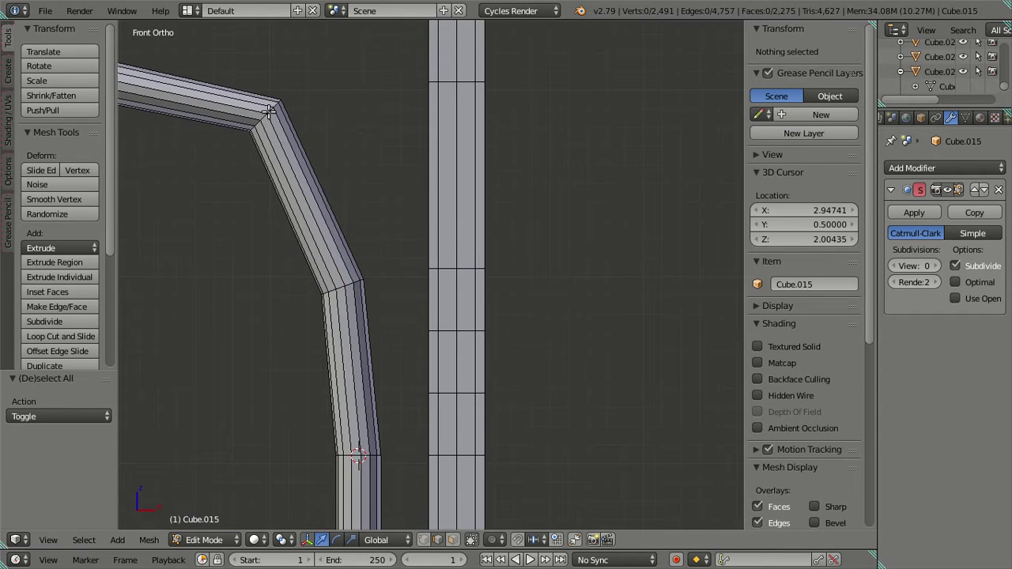
alt+right_click(269, 110)
alt+shift+right_click(354, 275)
drag(362, 200, 341, 199)
scroll(367, 329, down, 5)
scroll(346, 179, up, 4)
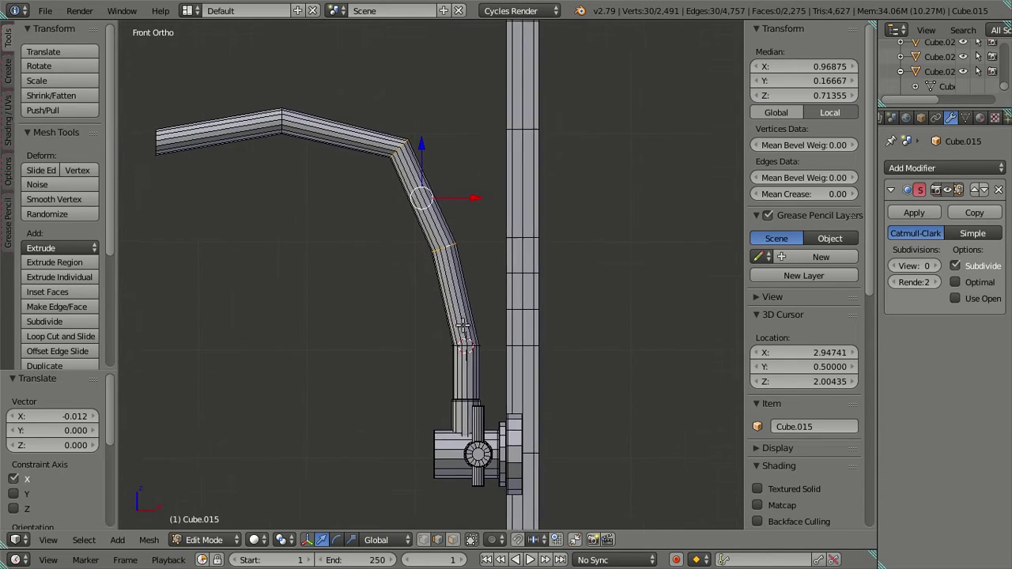
key(a)
shift+scroll(280, 199, up, 2)
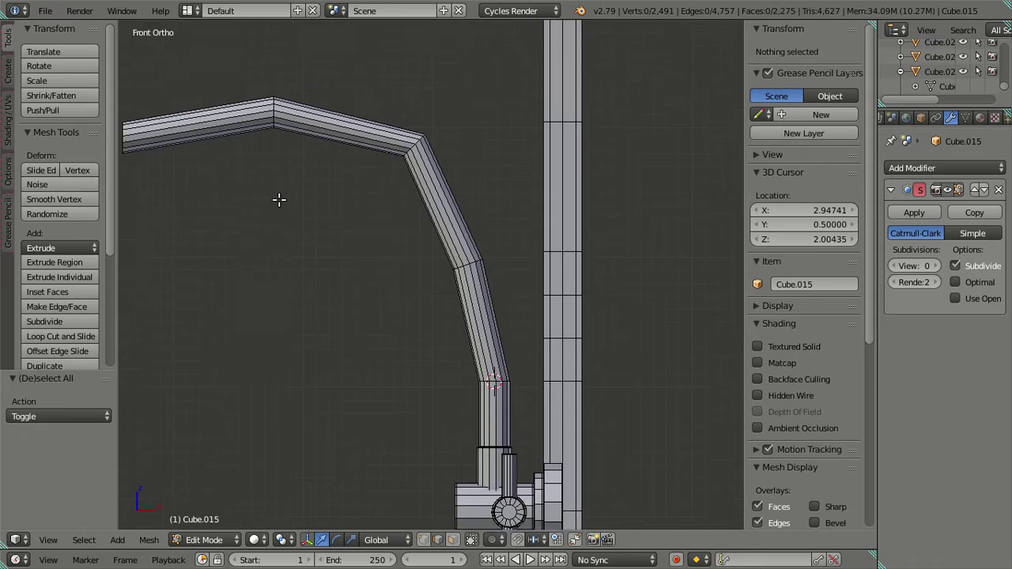
scroll(432, 119, up, 3)
Nudge the upper bend loop by small amounts along X and Z to smooth the arch.
alt+right_click(403, 68)
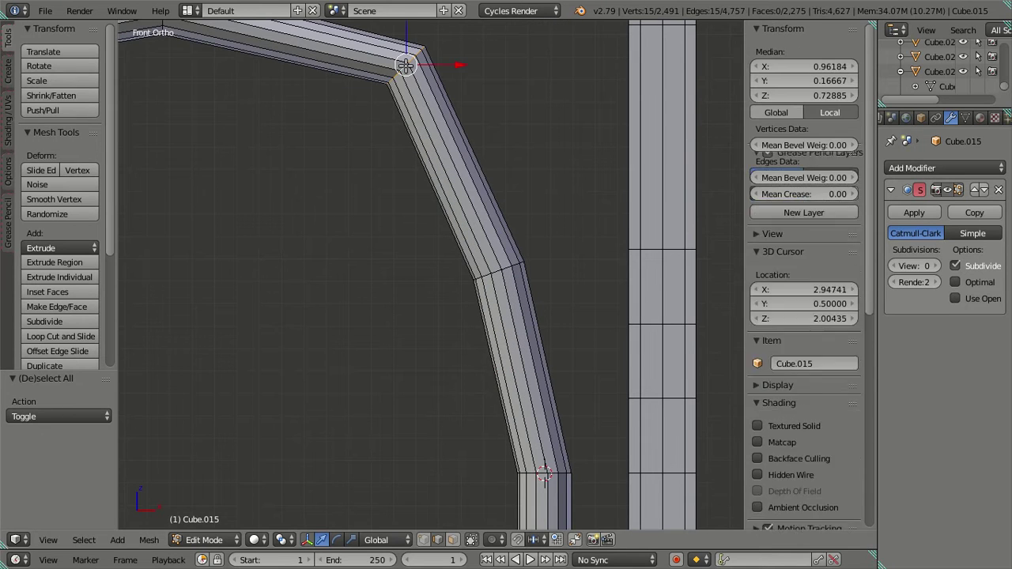
key(g)
key(x)
click(412, 81)
scroll(367, 99, down, 3)
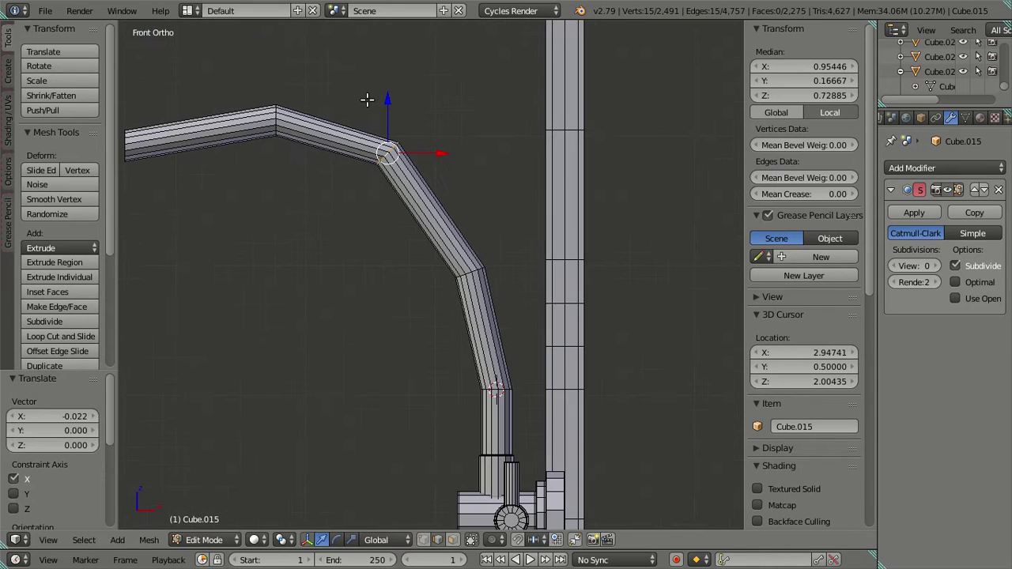
key(g)
key(z)
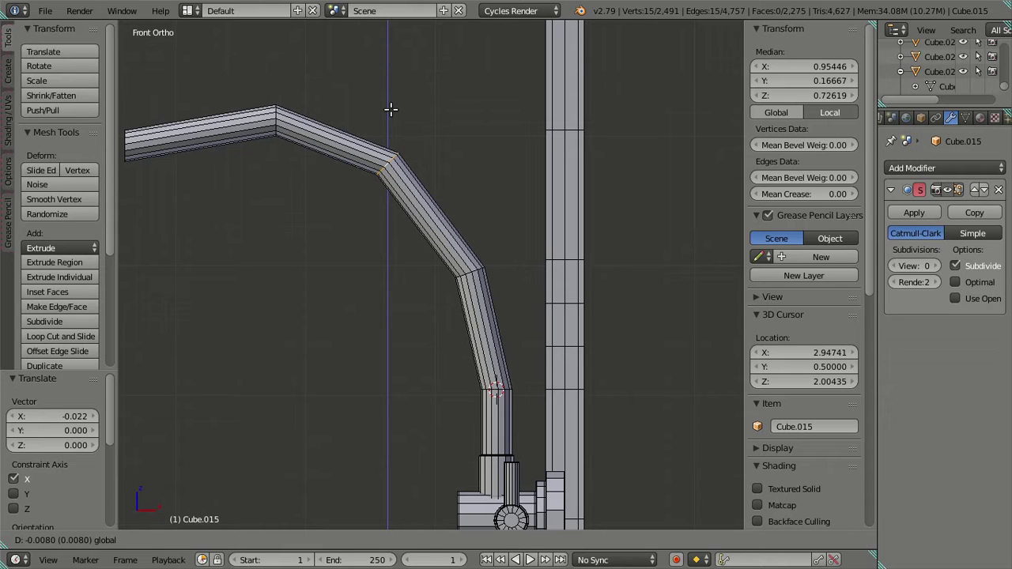
click(391, 109)
key(g)
key(x)
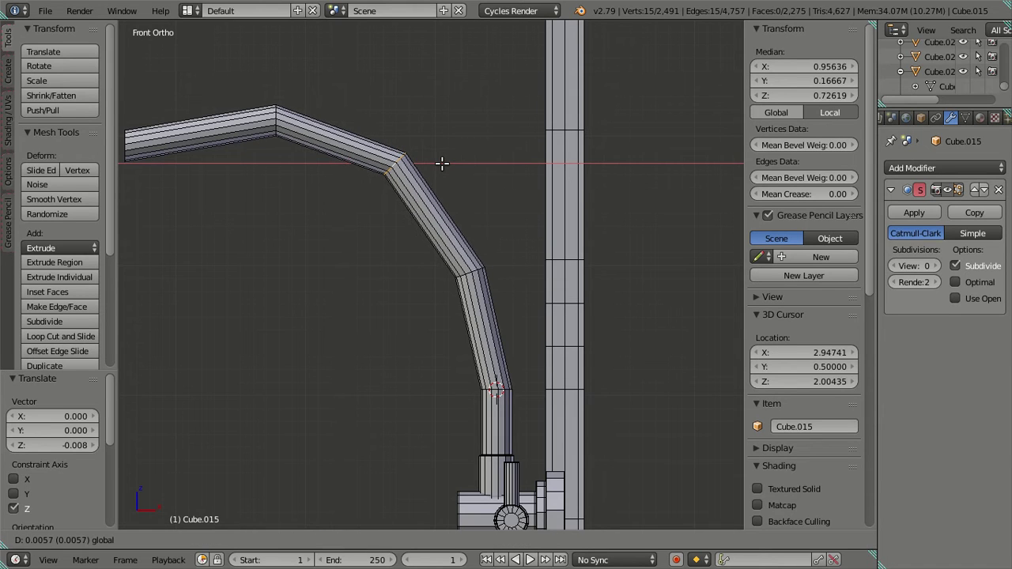
click(440, 163)
key(g)
key(z)
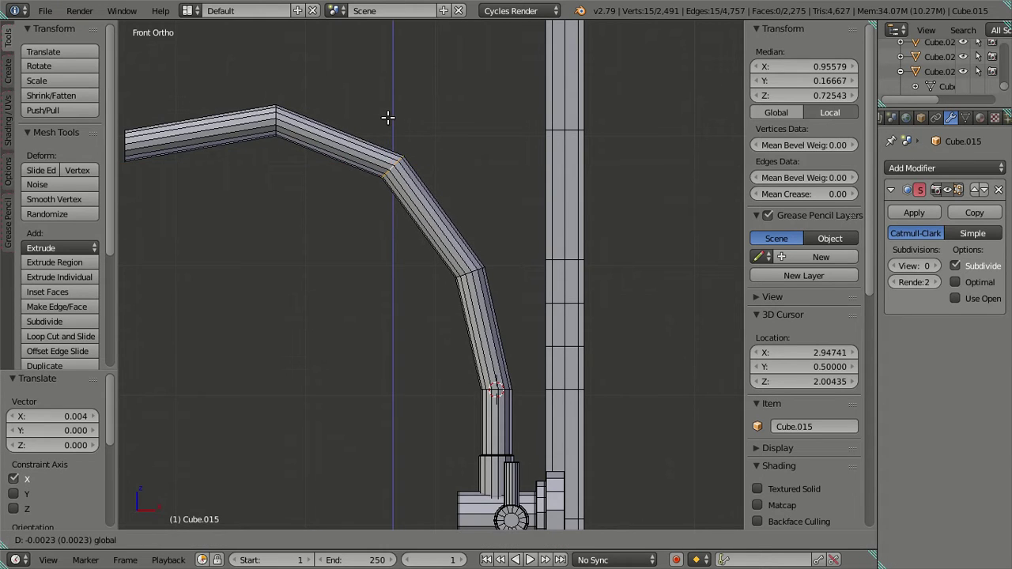
click(387, 117)
Deselect all and select the end loop at the spout tip.
key(a)
shift+middle_drag(242, 187, 474, 240)
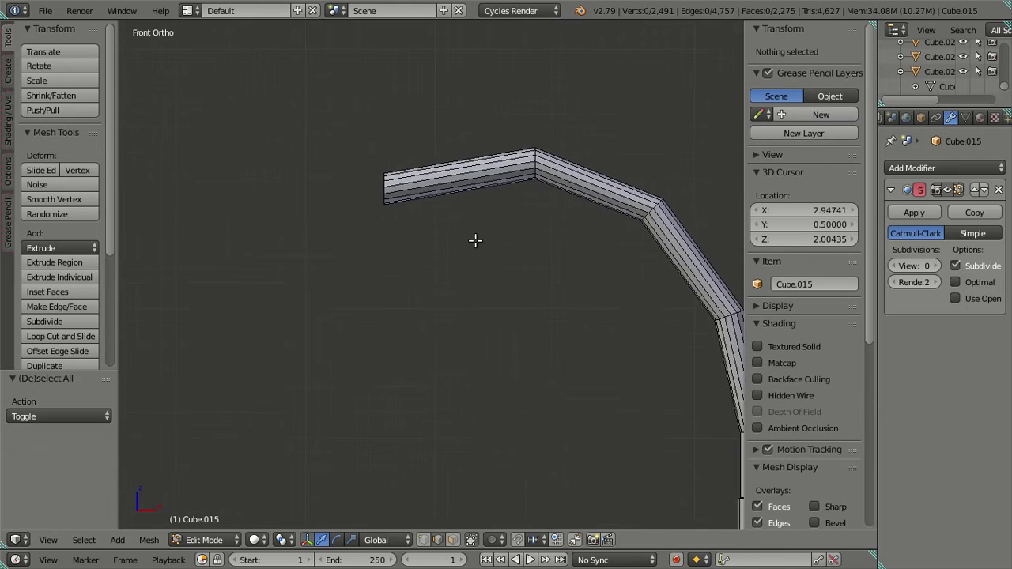
scroll(323, 130, up, 4)
alt+right_click(334, 113)
Tilt the pipe end -45° about Y and shift it 0.048 along X.
scroll(456, 199, down, 1)
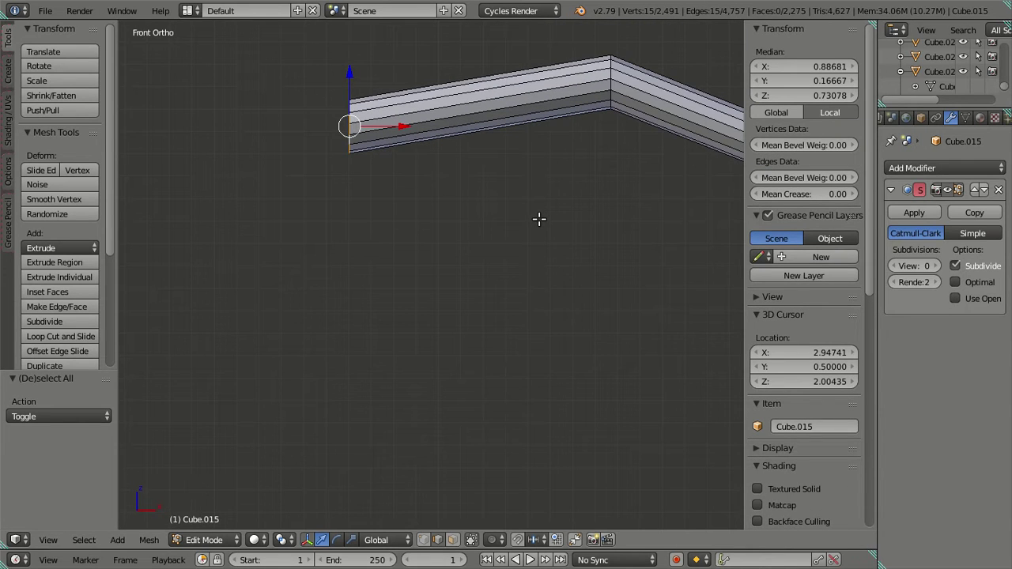
text(ry)
text(45)
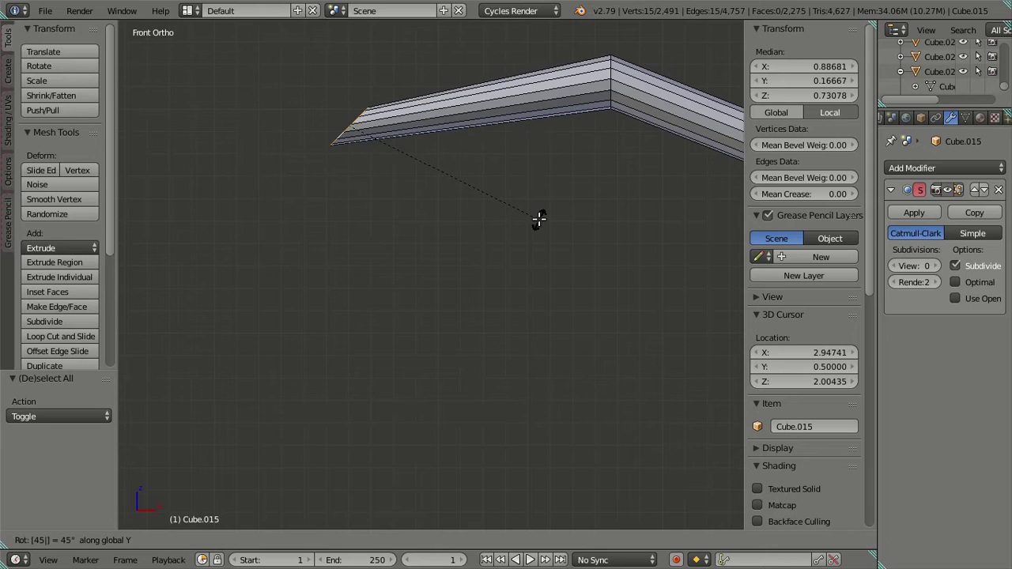
key(Escape)
text(ry)
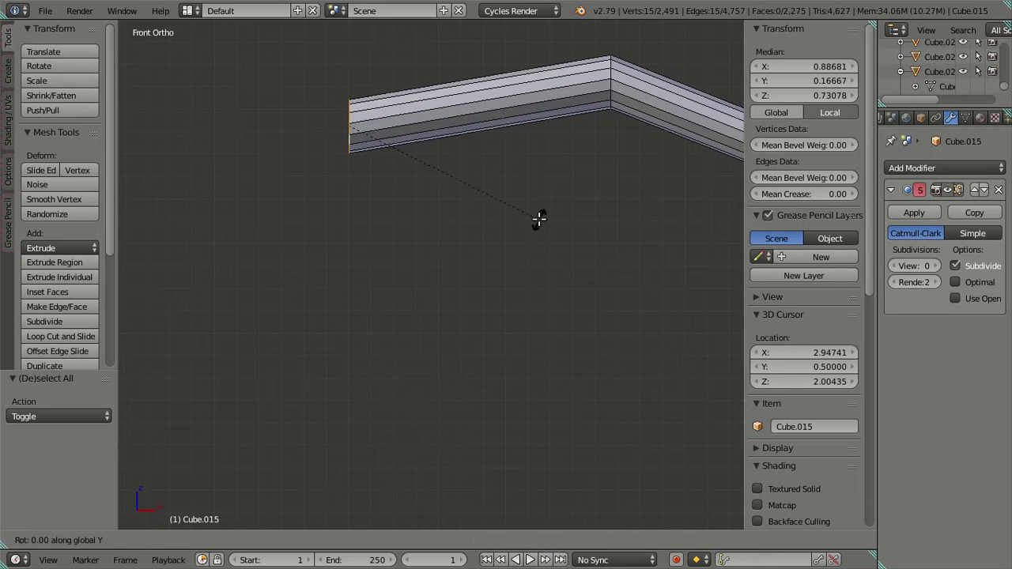
text(-45)
key(Return)
scroll(415, 215, down, 4)
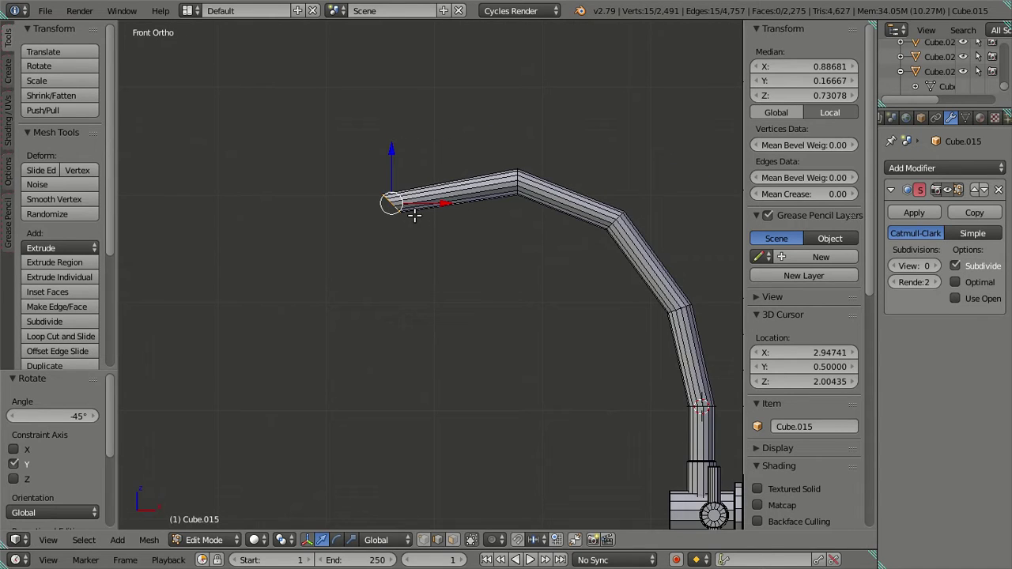
key(g)
key(x)
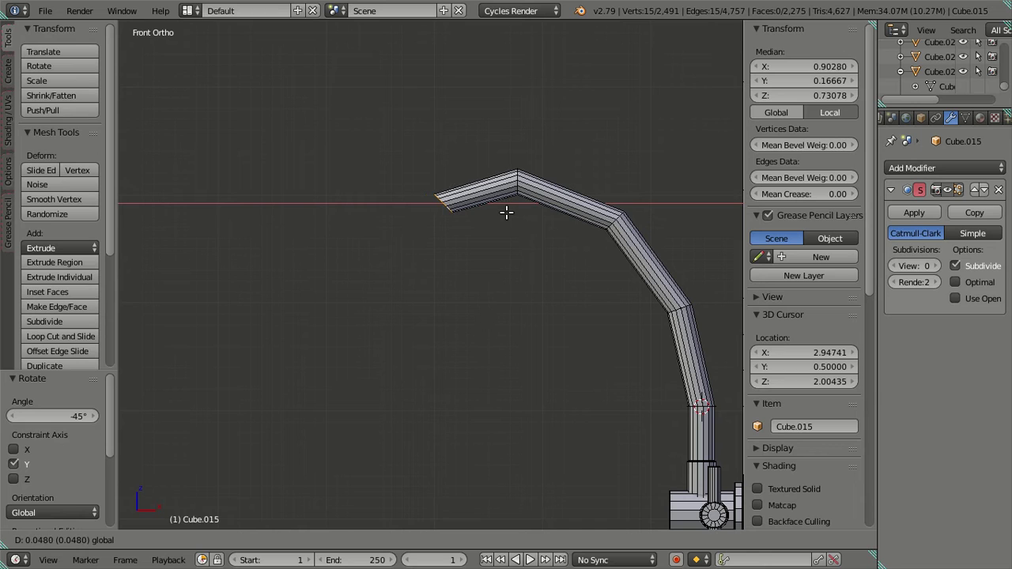
click(506, 212)
Extrude a new pipe segment, tilt it -45°, lower 0.05, shift -0.025 X, rotate 20° on Y.
key(e)
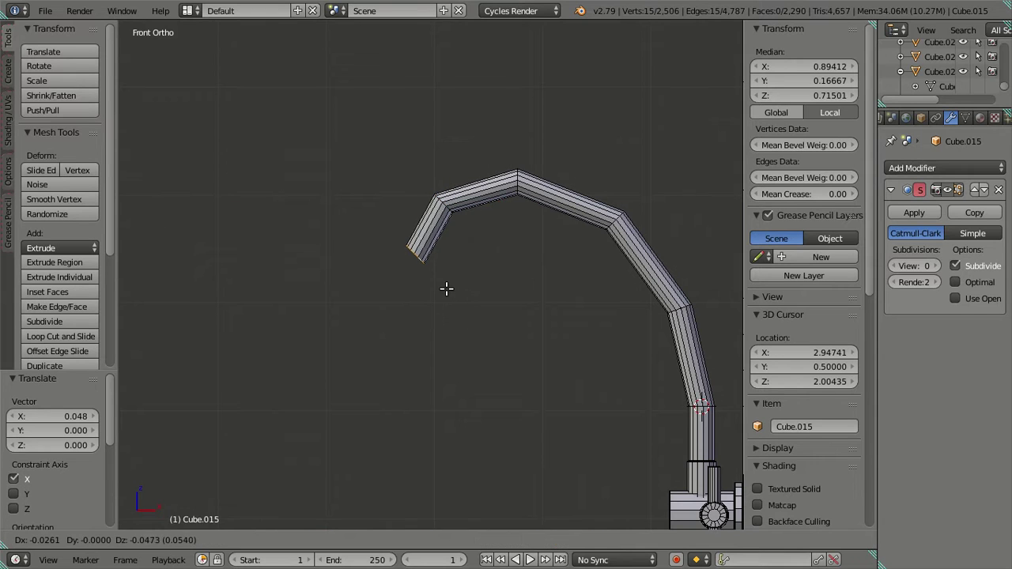
right_click(445, 287)
text(ry-45)
key(Return)
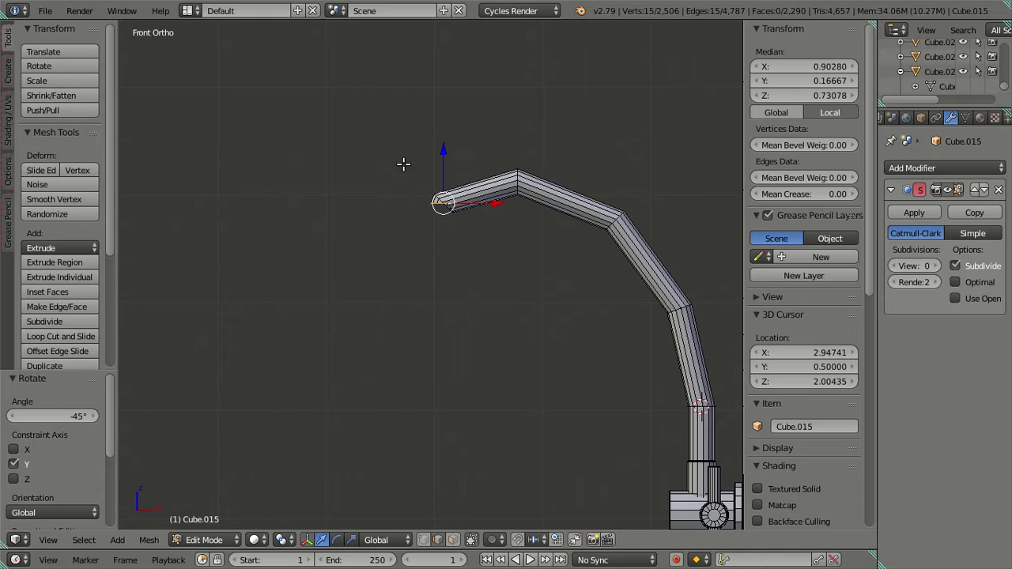
text(gz-0.05)
key(Return)
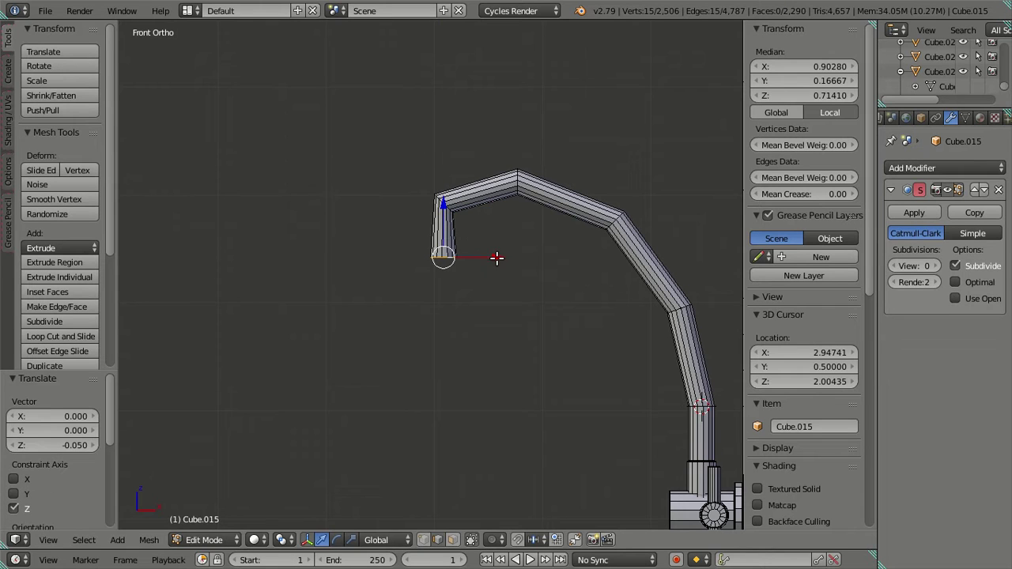
text(gx-0.025)
key(Return)
text(ry)
text(20)
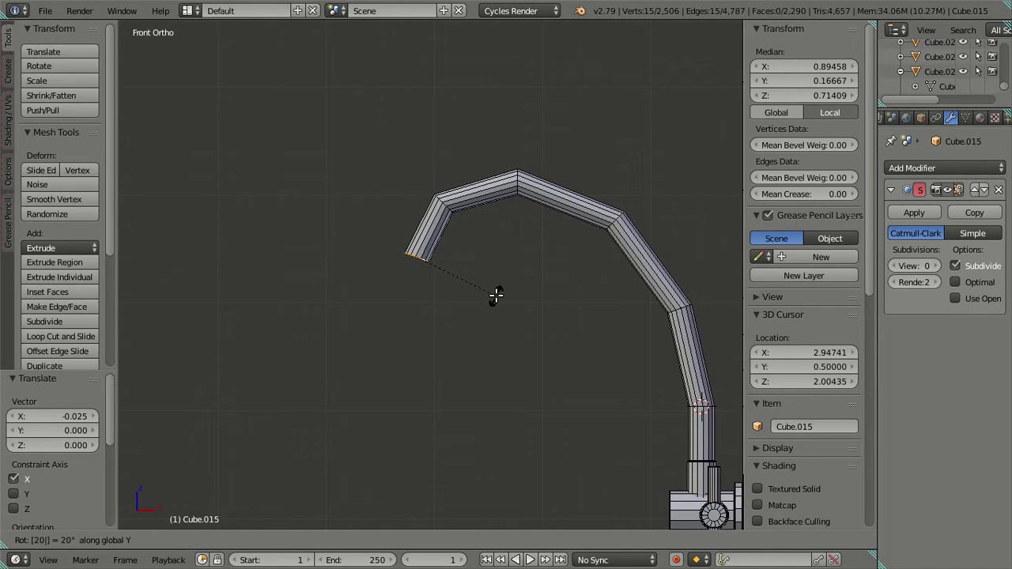
key(Return)
Nudge the bend's edge loop slightly right and adjust its height.
scroll(438, 249, up, 2)
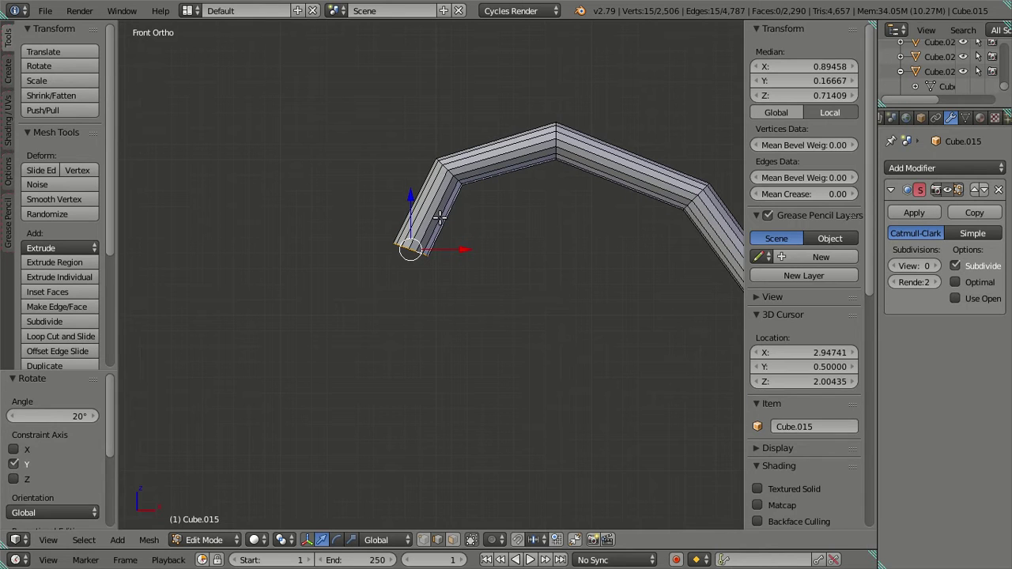
key(a)
alt+right_click(448, 172)
key(g)
key(x)
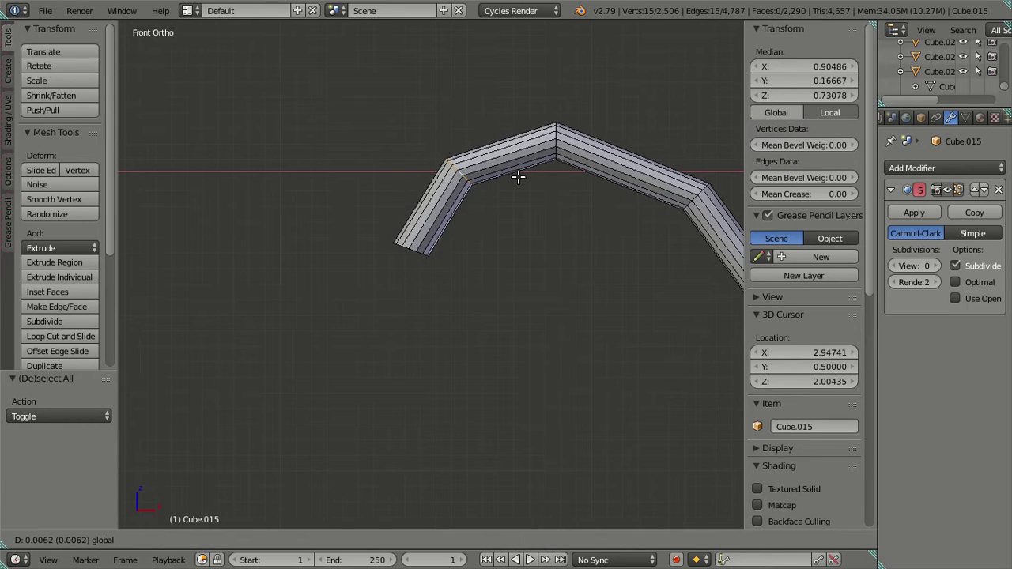
click(468, 164)
drag(467, 119, 467, 124)
drag(520, 180, 518, 179)
drag(465, 131, 465, 129)
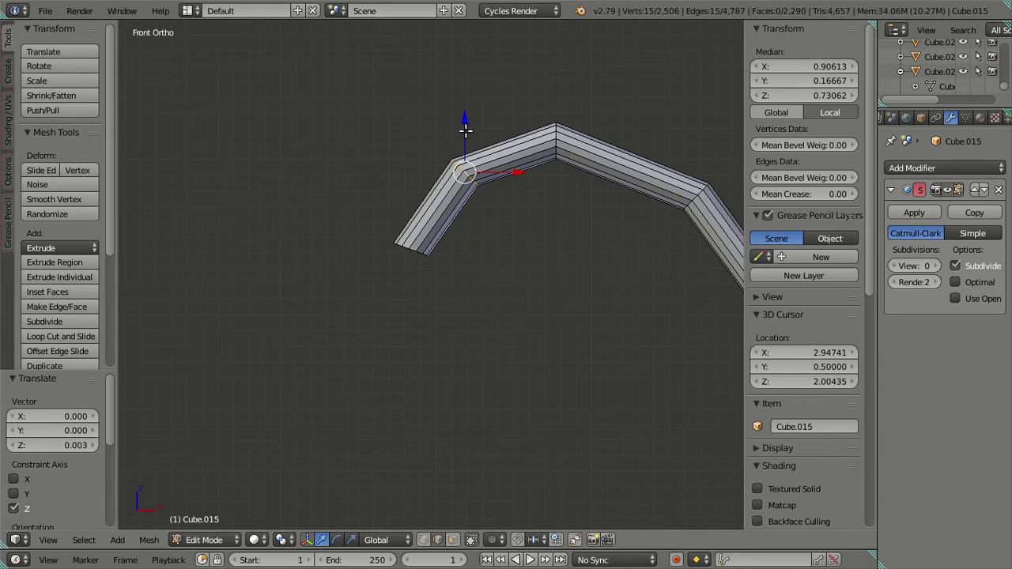
key(a)
scroll(479, 203, down, 2)
scroll(424, 237, up, 3)
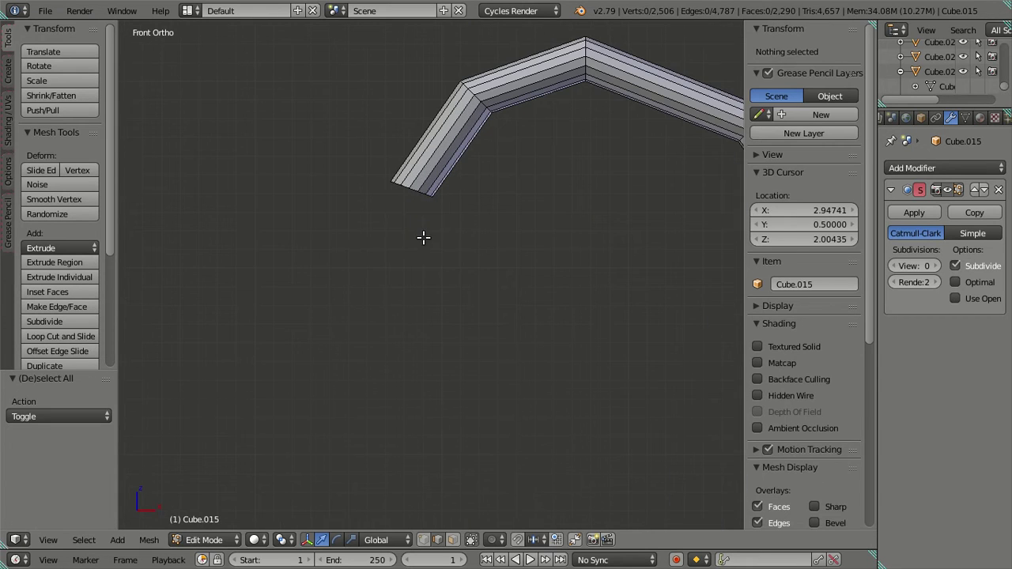
Extrude the open pipe end, tilt it -20° on Y, and pull it down into a vertical spout.
alt+right_click(426, 198)
shift+scroll(430, 204, down, 3)
key(a)
alt+right_click(420, 135)
key(e)
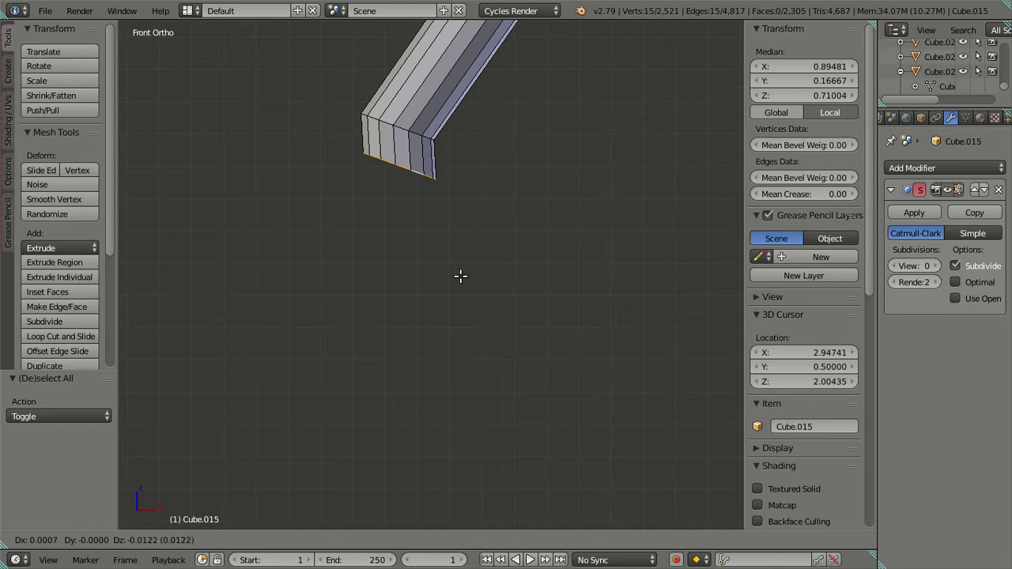
right_click(470, 278)
key(r)
text(y)
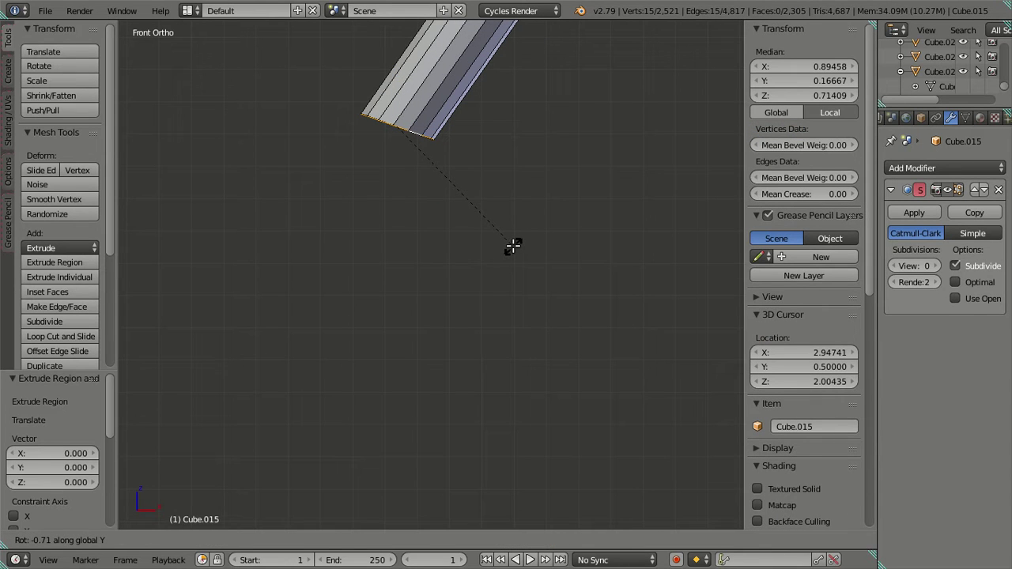
text(-20)
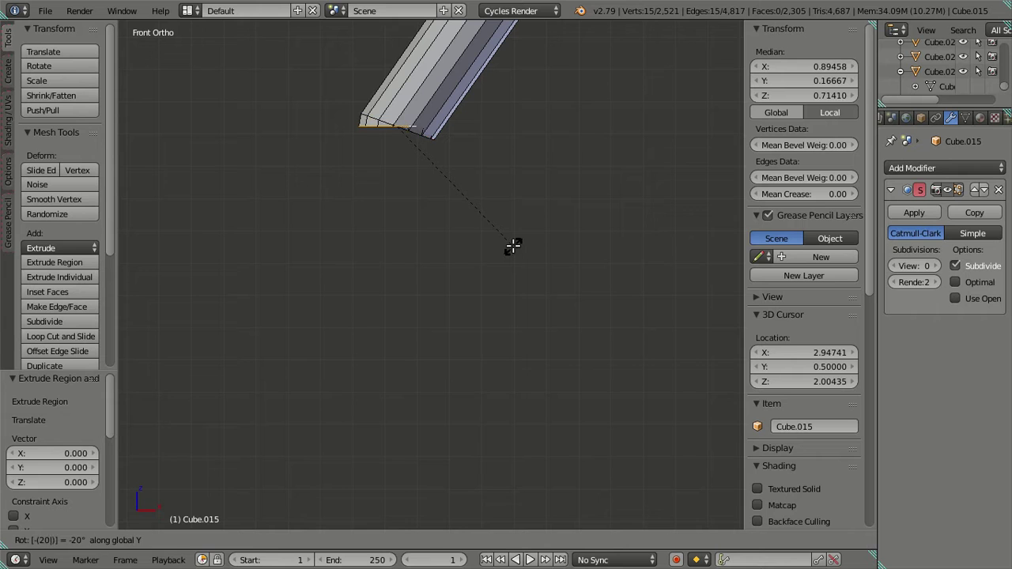
key(Return)
key(g)
key(z)
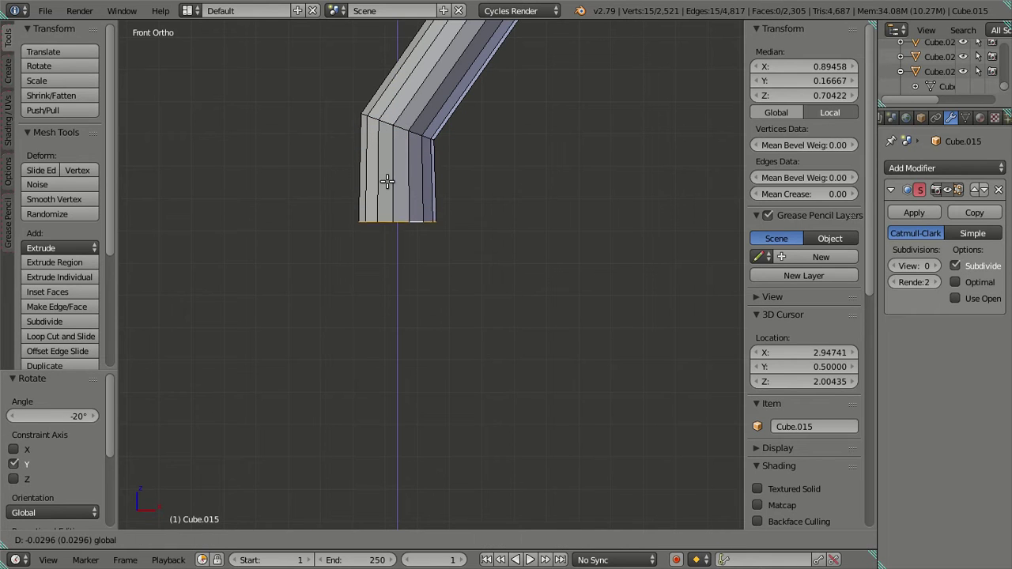
click(387, 186)
Raise the spout's upper bend loop and bottom loop together by 0.020 on Z.
scroll(386, 185, down, 3)
scroll(387, 186, up, 2)
key(a)
alt+right_click(417, 159)
alt+shift+right_click(419, 243)
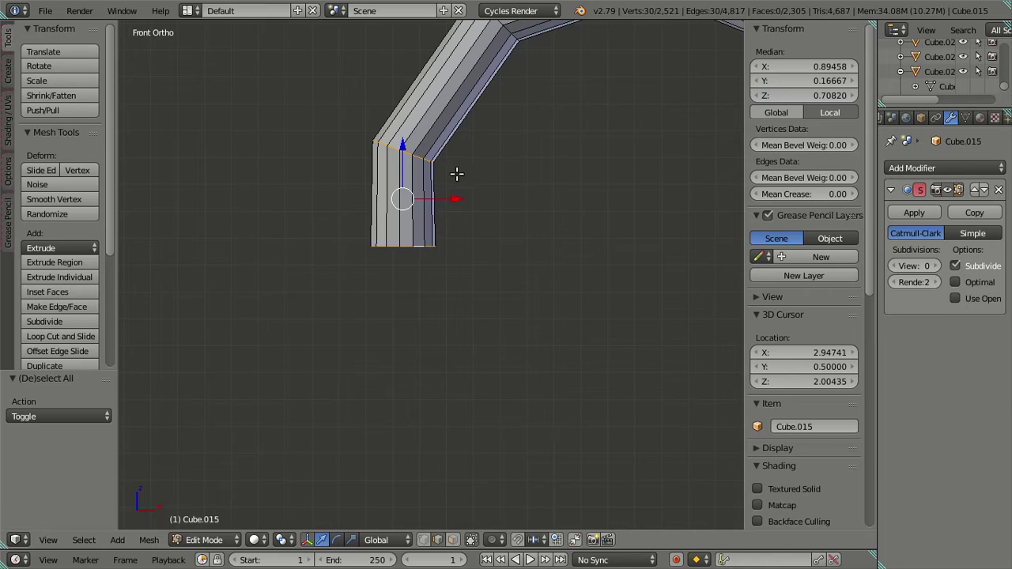
key(g)
key(x)
key(g)
key(z)
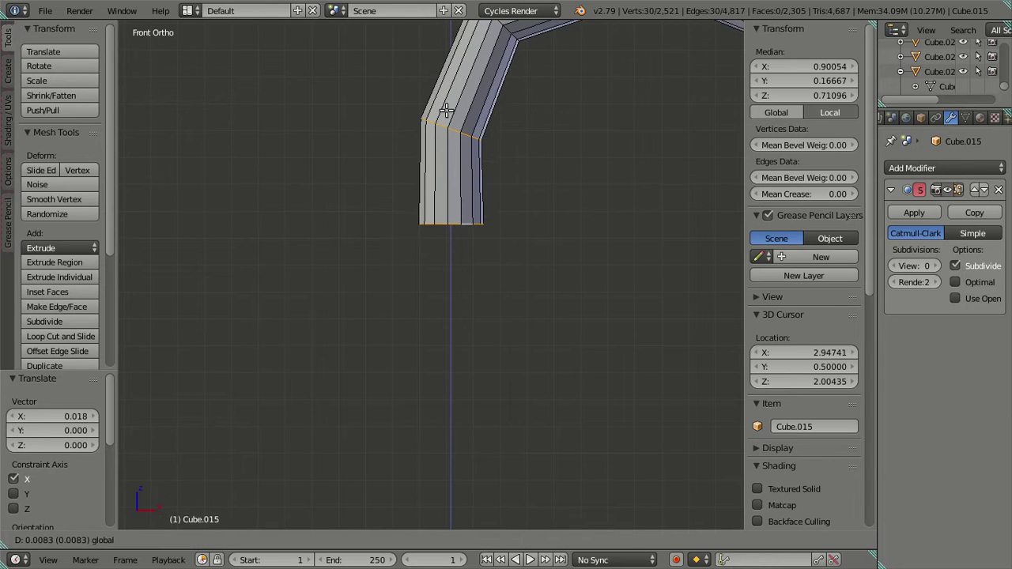
click(450, 94)
scroll(456, 110, down, 3)
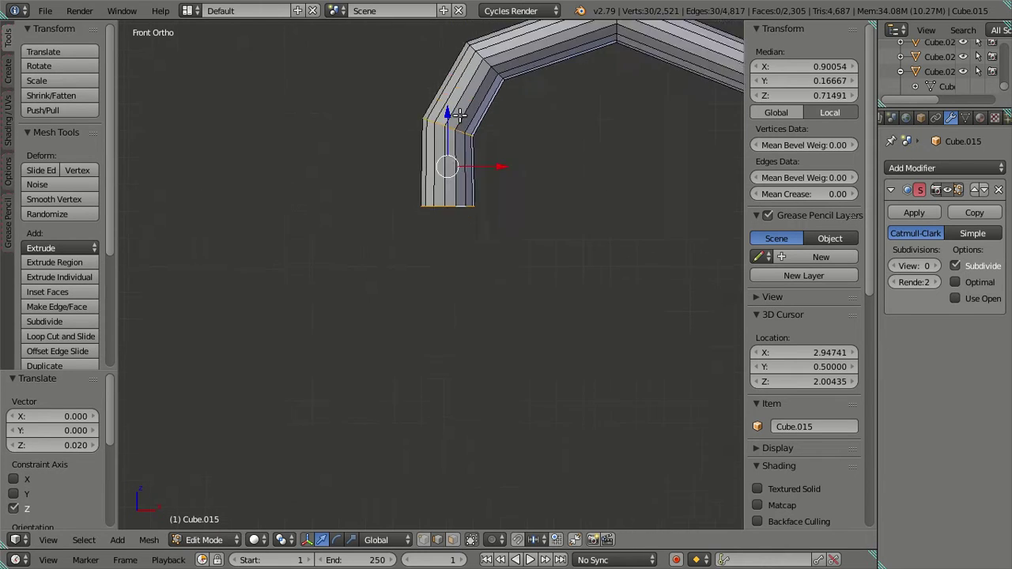
key(a)
Select the three corner loops, shift them right 0.021 and raise them 0.013.
scroll(481, 158, up, 1)
shift+middle_drag(473, 166, 380, 235)
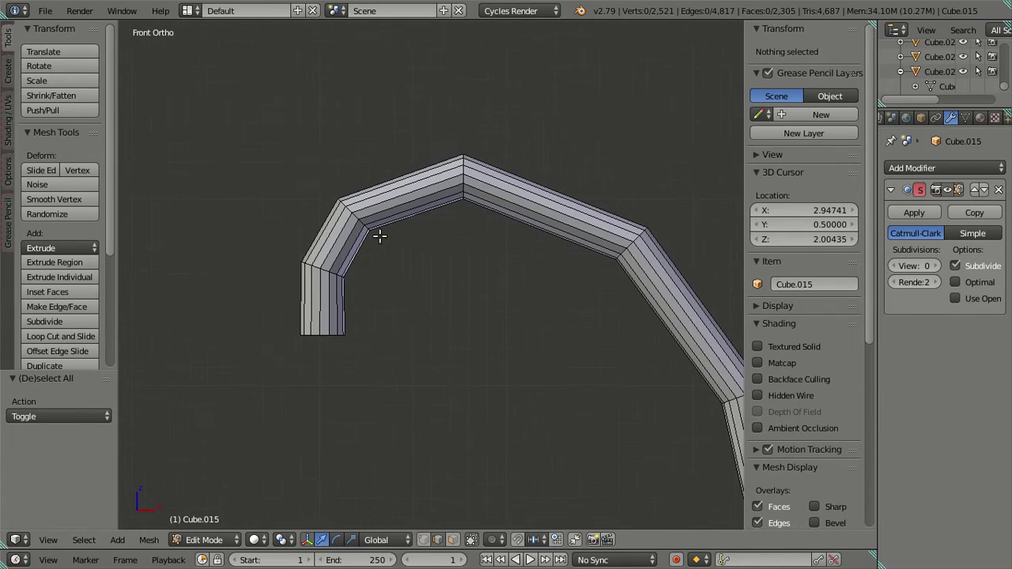
alt+right_click(362, 223)
scroll(256, 280, up, 2)
alt+shift+right_click(261, 270)
alt+shift+right_click(279, 340)
click(313, 265)
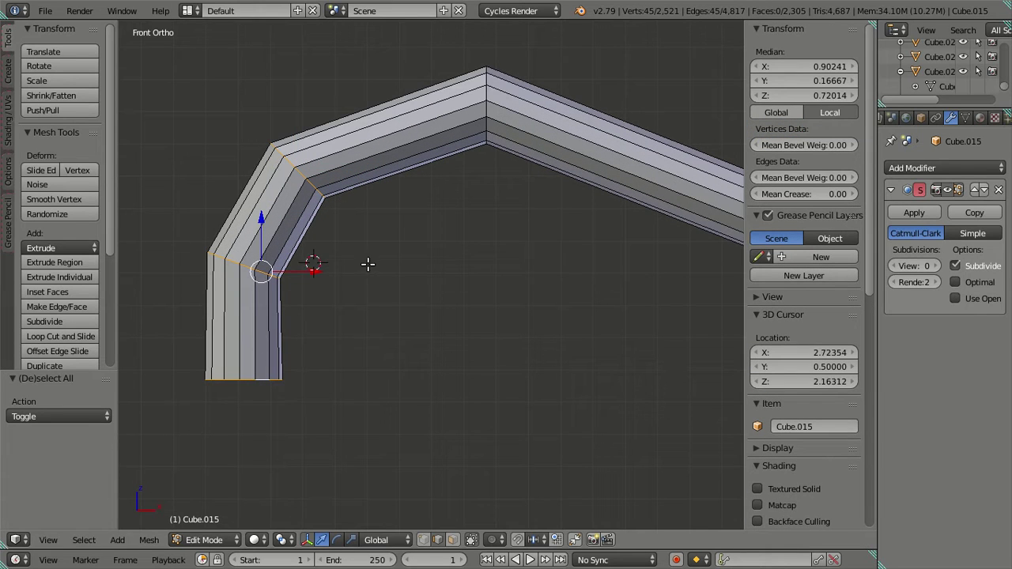
key(g)
key(x)
click(305, 228)
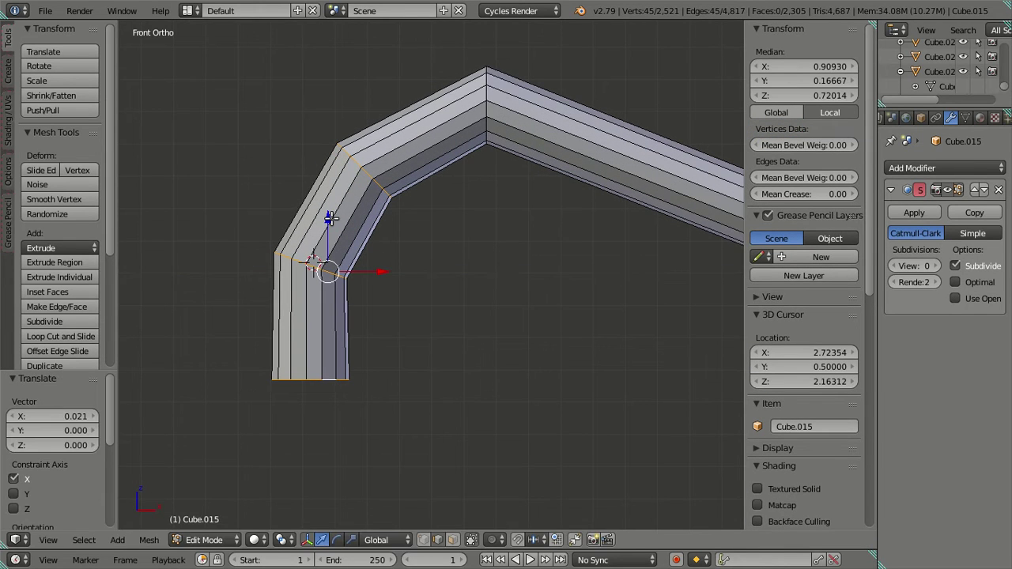
key(g)
key(z)
click(340, 175)
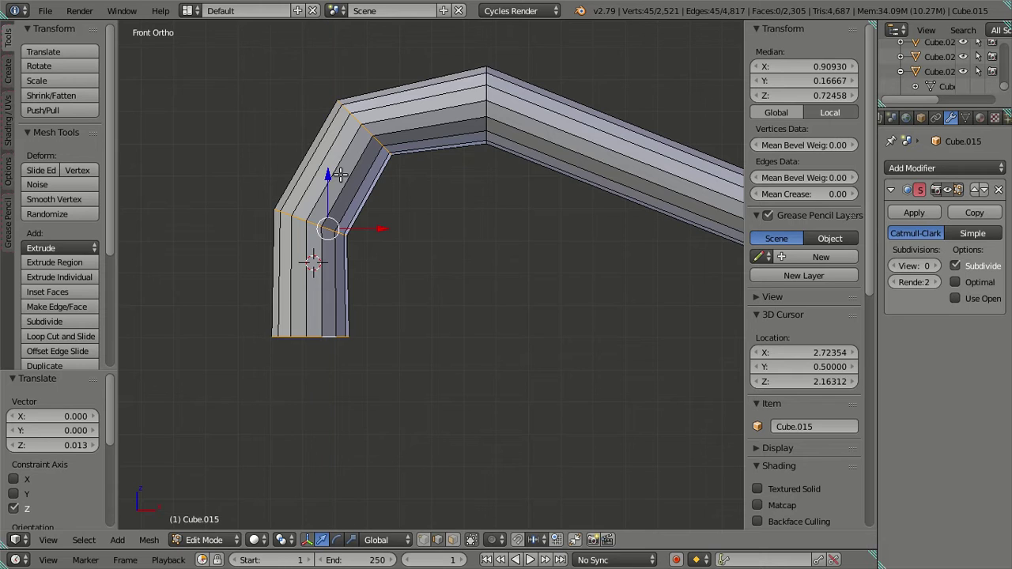
Move the three corner loops back left 0.021 and lower them 0.015.
scroll(341, 184, down, 4)
scroll(423, 255, down, 2)
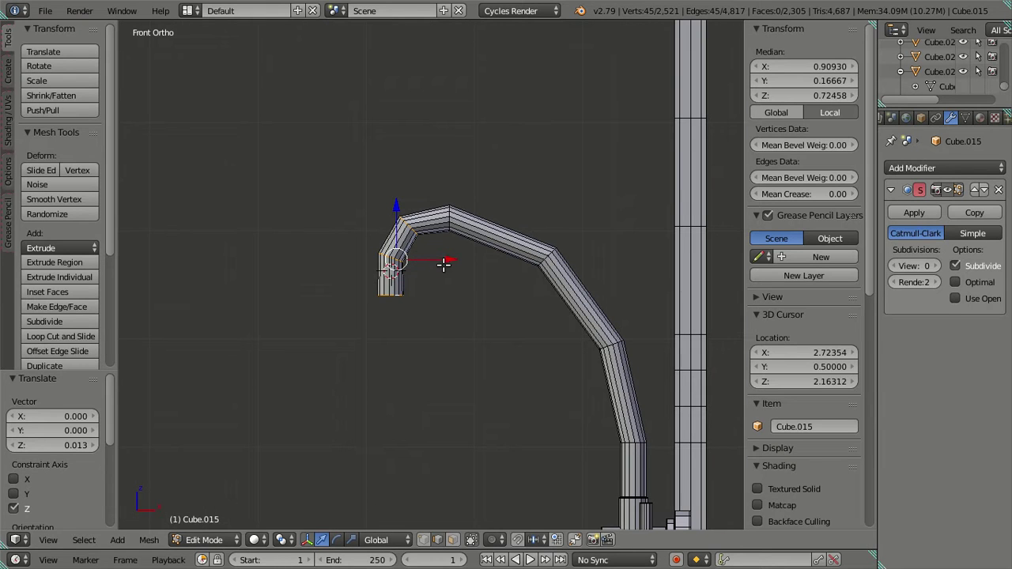
key(g)
key(x)
click(391, 265)
scroll(377, 208, up, 5)
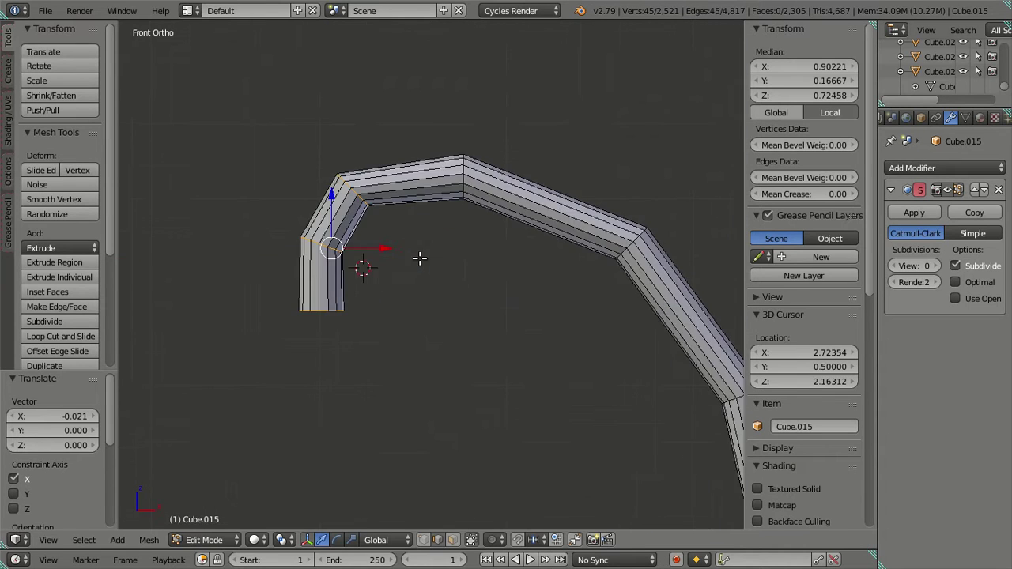
key(g)
key(z)
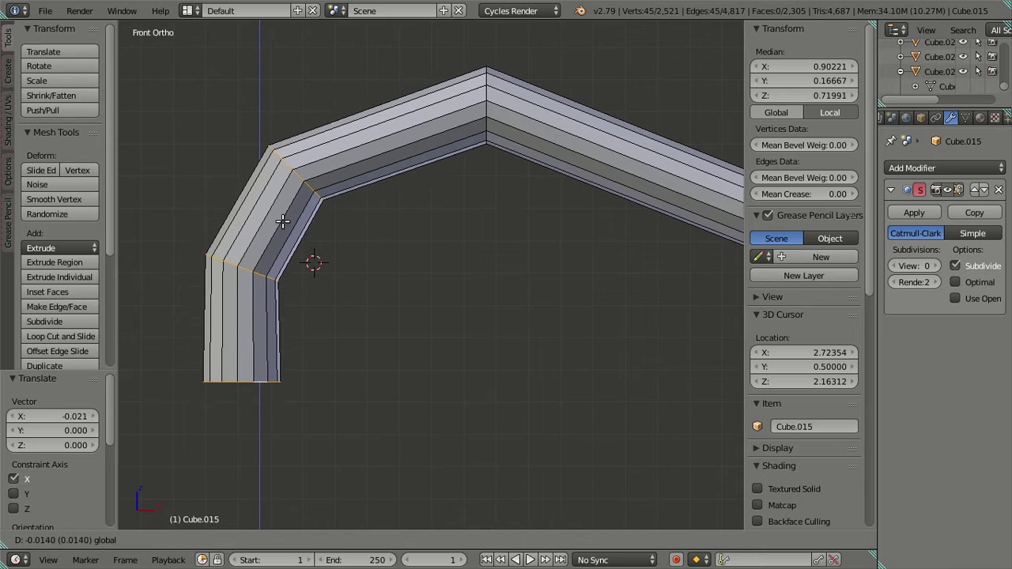
click(284, 222)
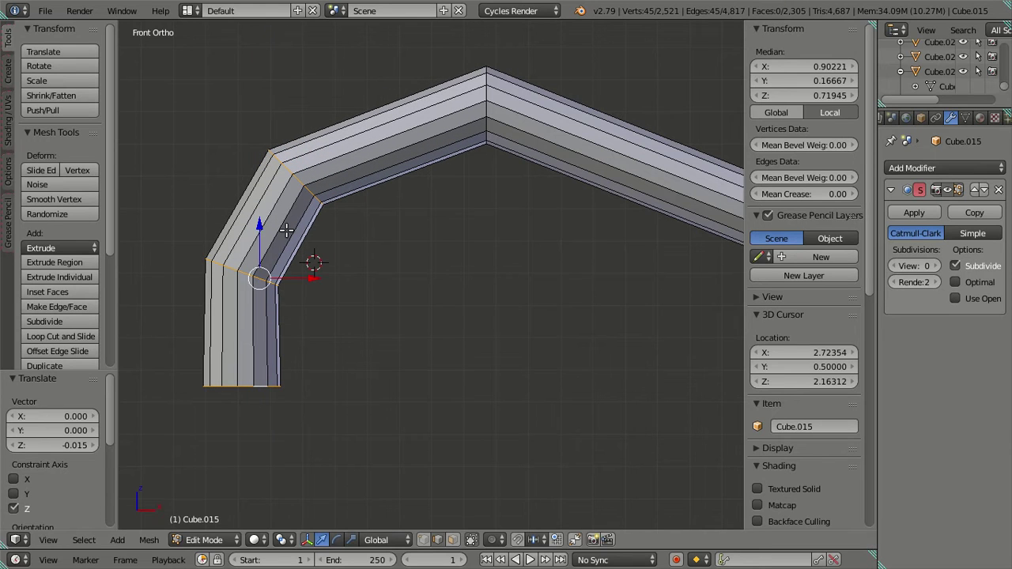
Drop the upper corner loop, then lower the remaining two and shift them along X.
alt+shift+right_click(300, 179)
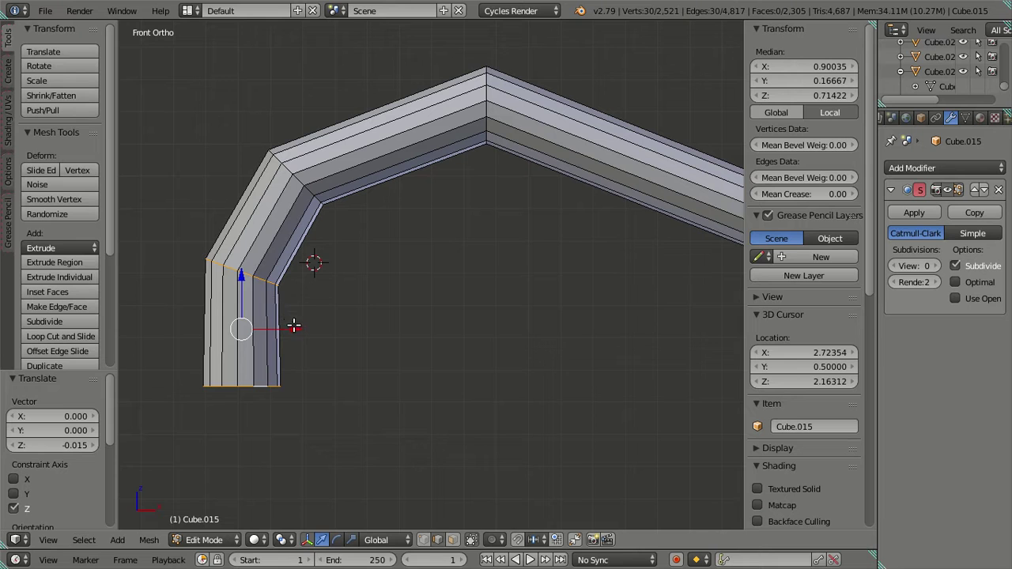
key(g)
key(z)
click(247, 324)
key(g)
key(x)
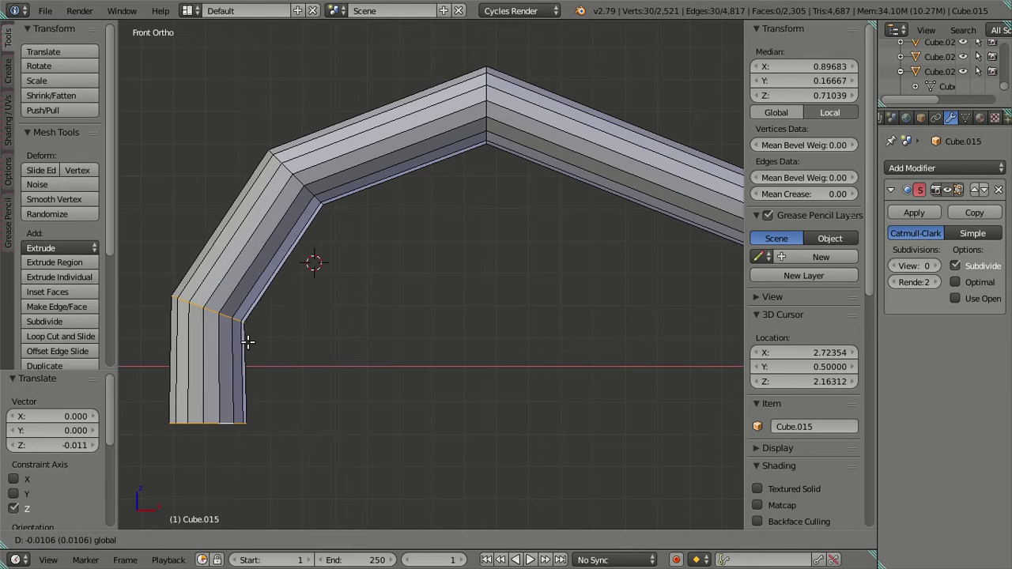
click(234, 334)
shift+middle_drag(234, 333, 409, 174)
key(a)
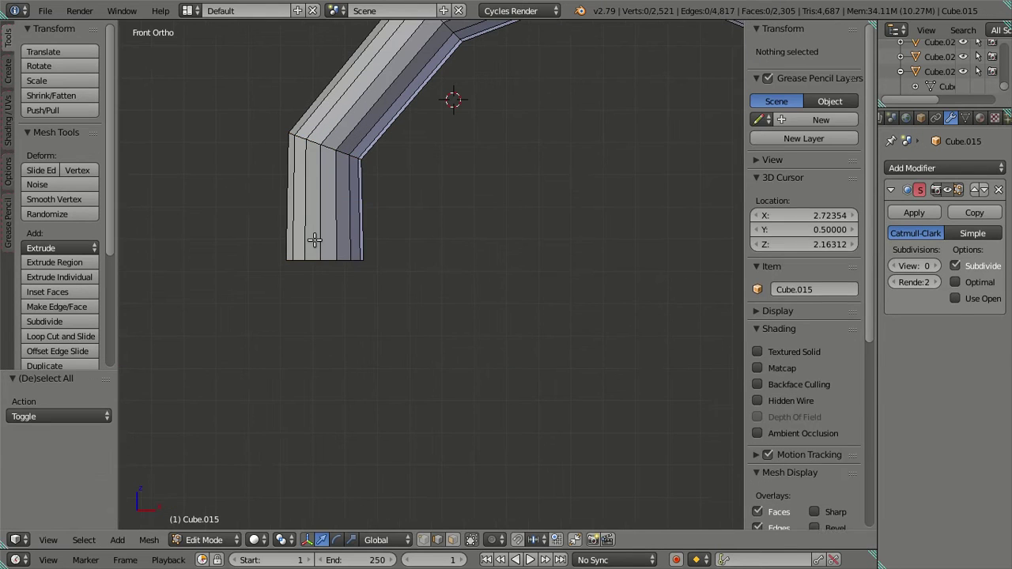
Lower the spout tip loop by 0.016 and shift it slightly left.
alt+right_click(330, 259)
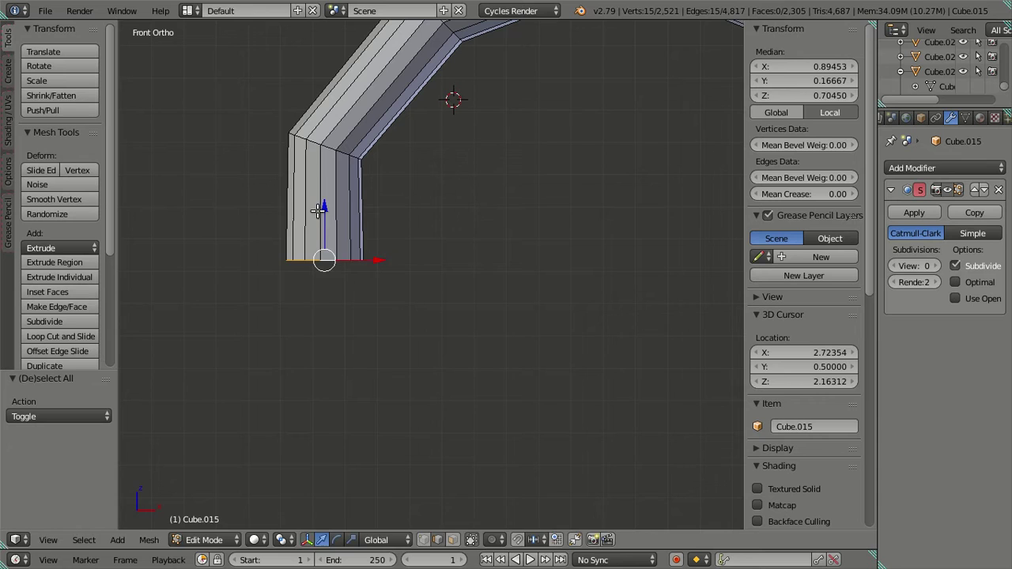
key(g)
key(z)
click(384, 324)
scroll(380, 309, down, 3)
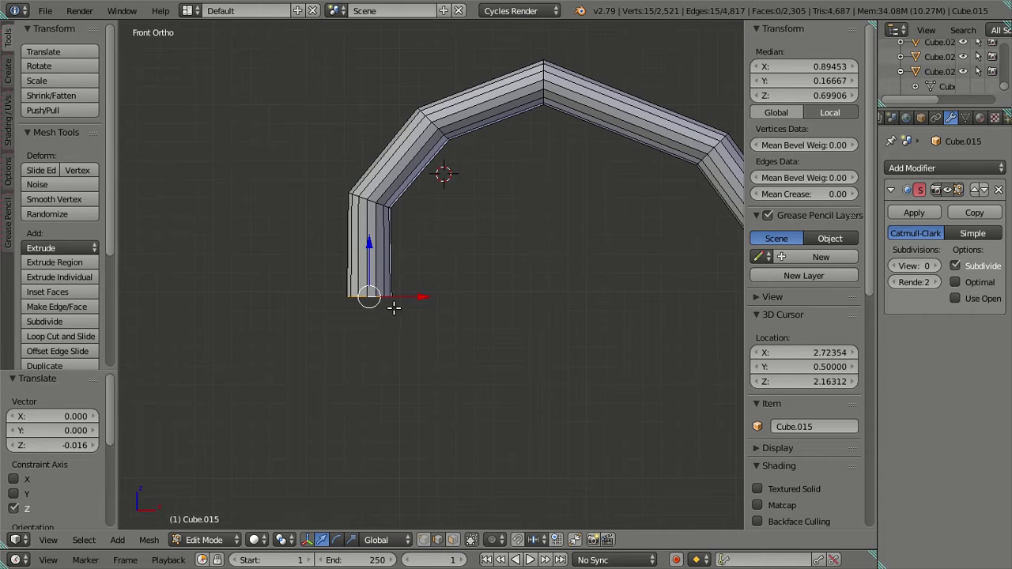
drag(421, 293, 399, 289)
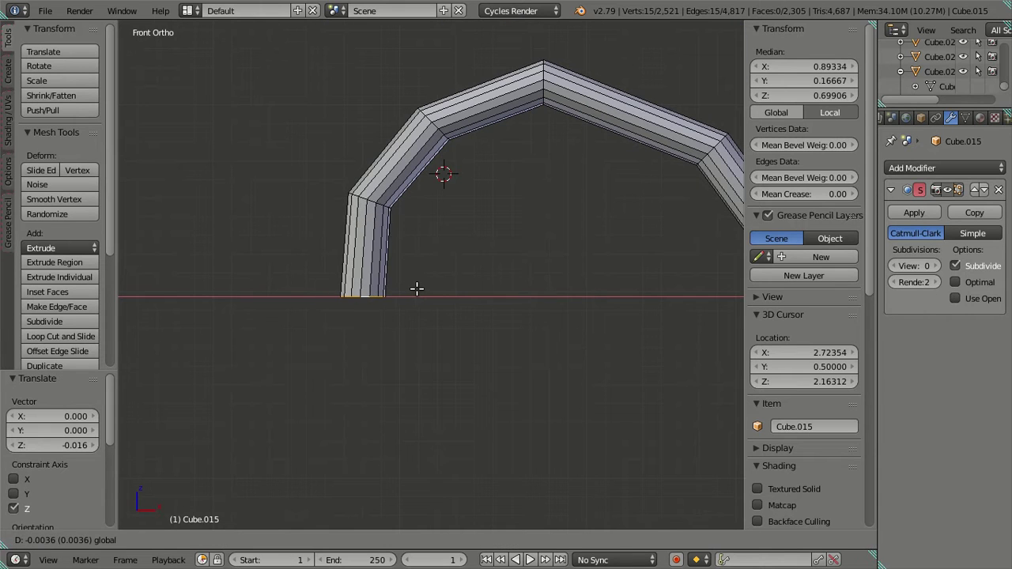
click(416, 287)
key(a)
Give the spout's bottom loop a final small vertical adjustment and deselect.
scroll(413, 281, down, 4)
scroll(411, 273, up, 4)
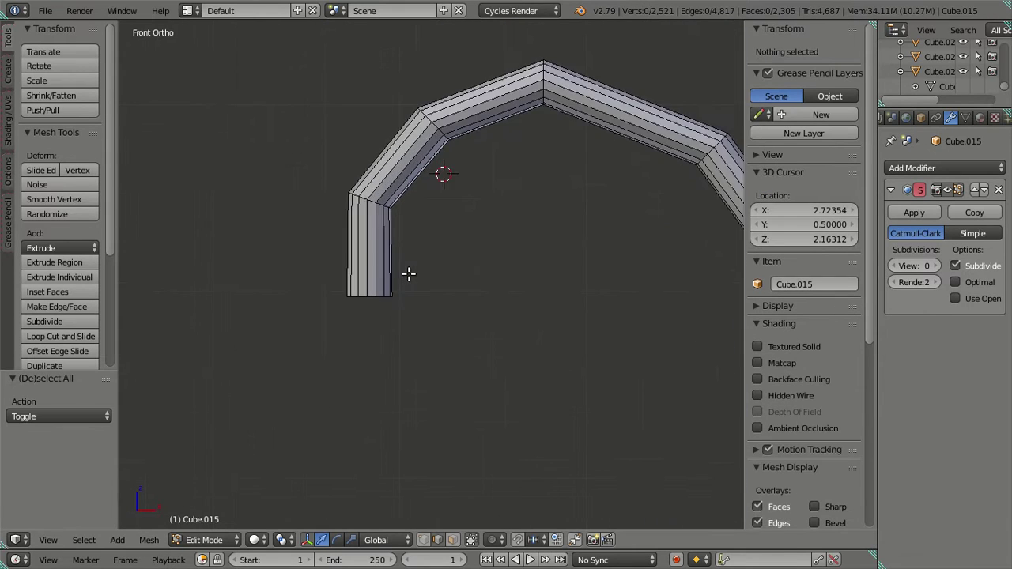
alt+right_click(381, 294)
drag(369, 241, 368, 237)
scroll(368, 237, down, 5)
key(a)
mouse_move(358, 272)
middle_down()
mouse_move(425, 330)
mouse_move(498, 300)
mouse_move(547, 301)
mouse_move(453, 328)
mouse_move(394, 299)
mouse_move(523, 307)
middle_up()
Switch to Front Ortho view and return to Edit Mode on the faucet.
key(Tab)
scroll(553, 305, up, 6)
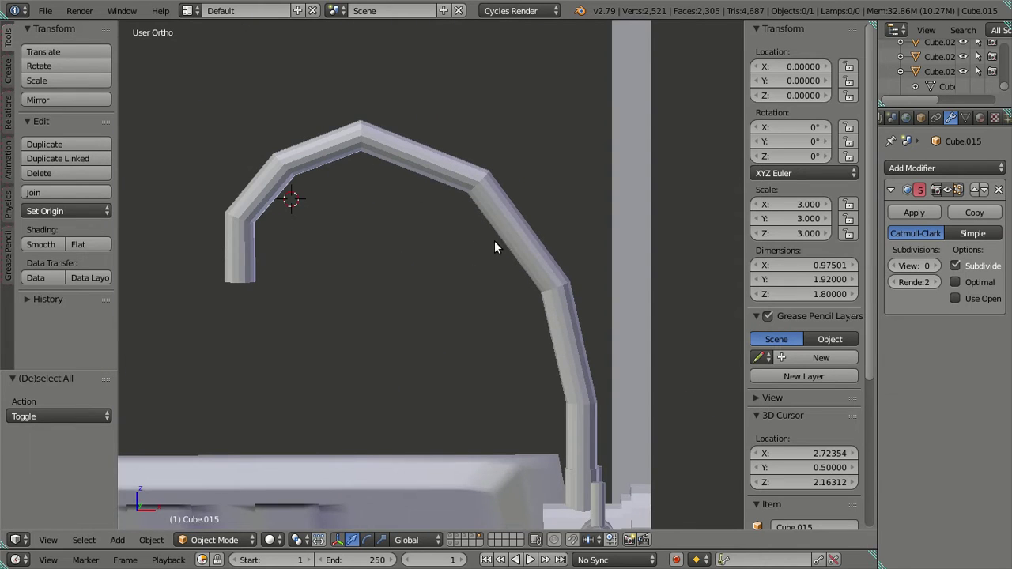
middle_drag(494, 241, 503, 225)
key(KP_1)
scroll(528, 221, up, 3)
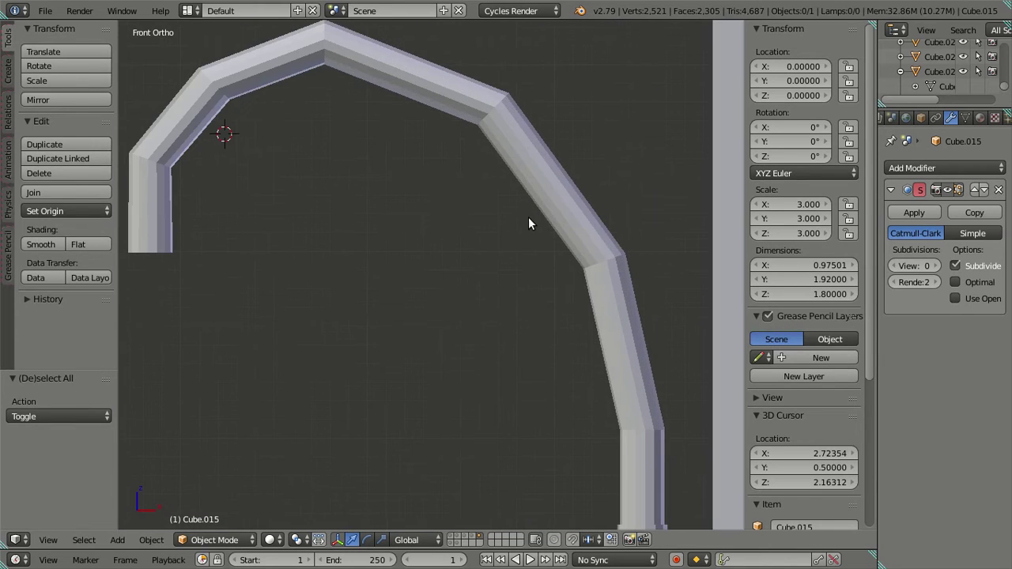
key(Tab)
scroll(524, 214, down, 2)
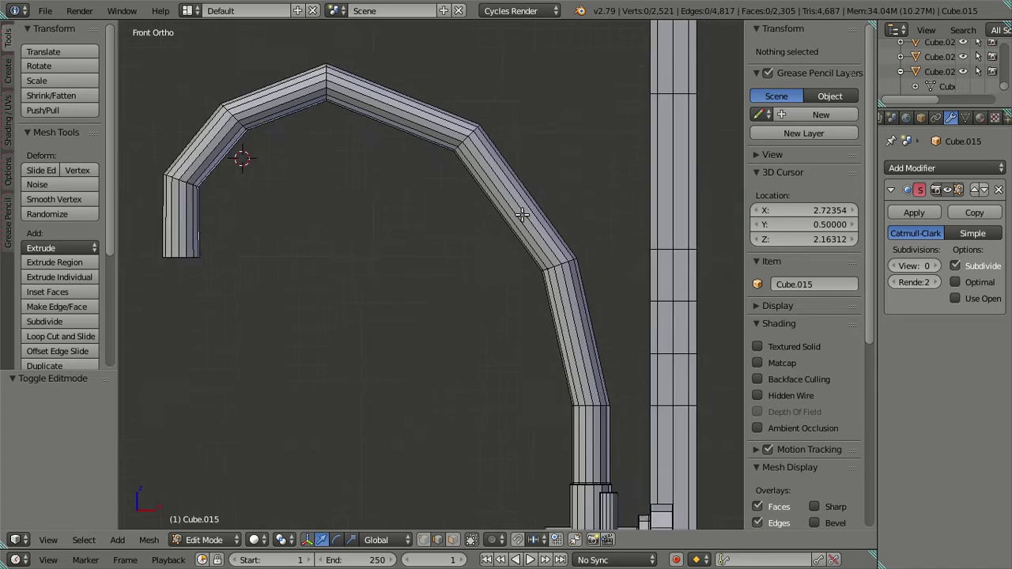
scroll(444, 190, up, 1)
scroll(439, 142, up, 3)
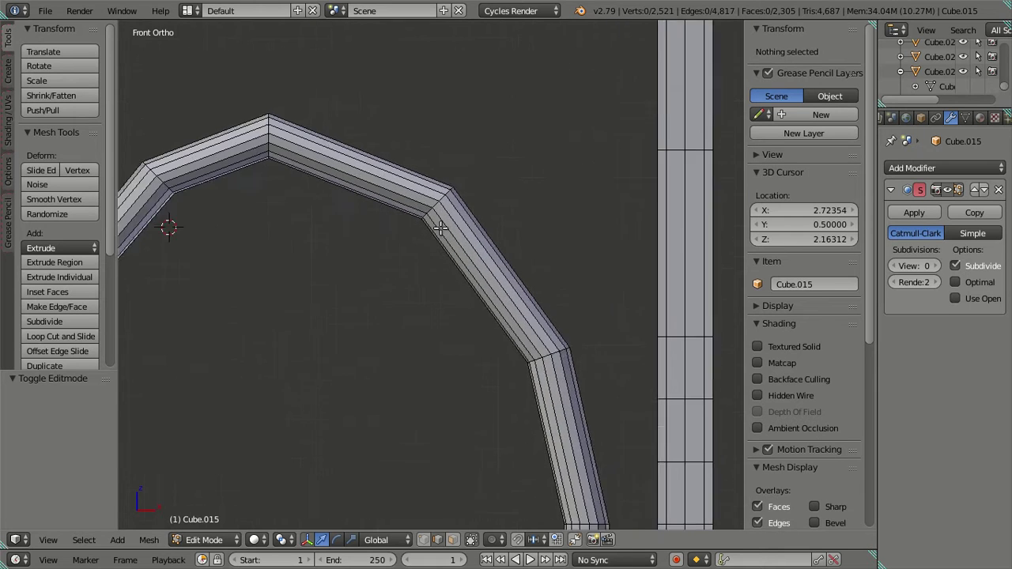
Shift the arch corner loop slightly along X and raise it 0.003 on Z.
alt+right_click(439, 188)
key(g)
key(x)
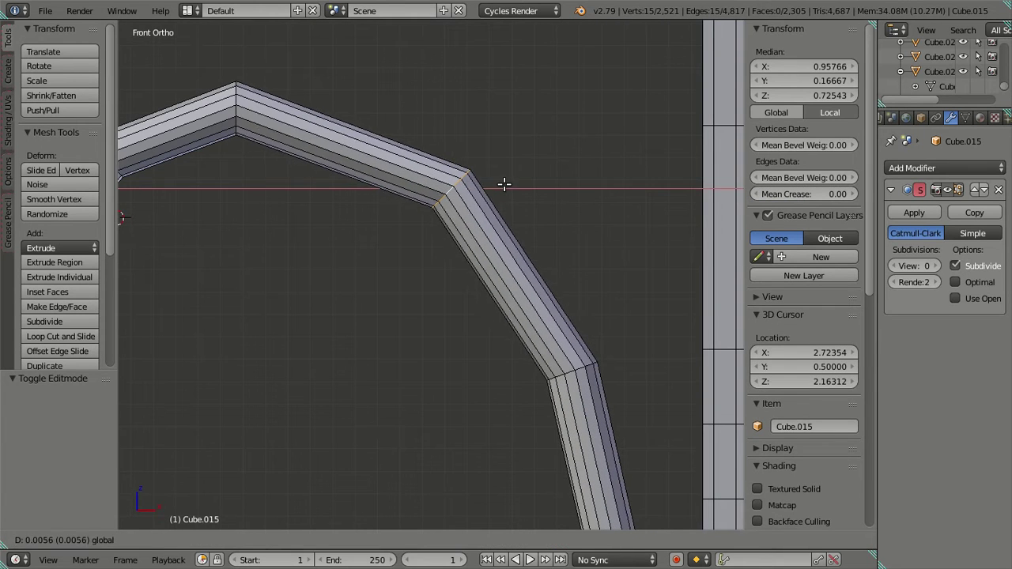
click(496, 181)
key(g)
key(z)
click(448, 132)
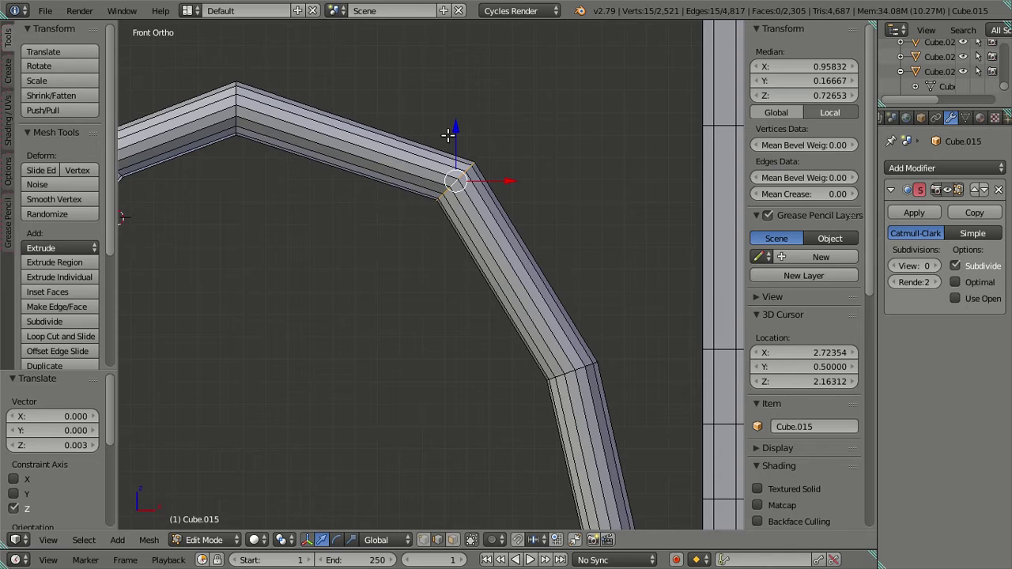
key(g)
key(x)
click(496, 181)
key(a)
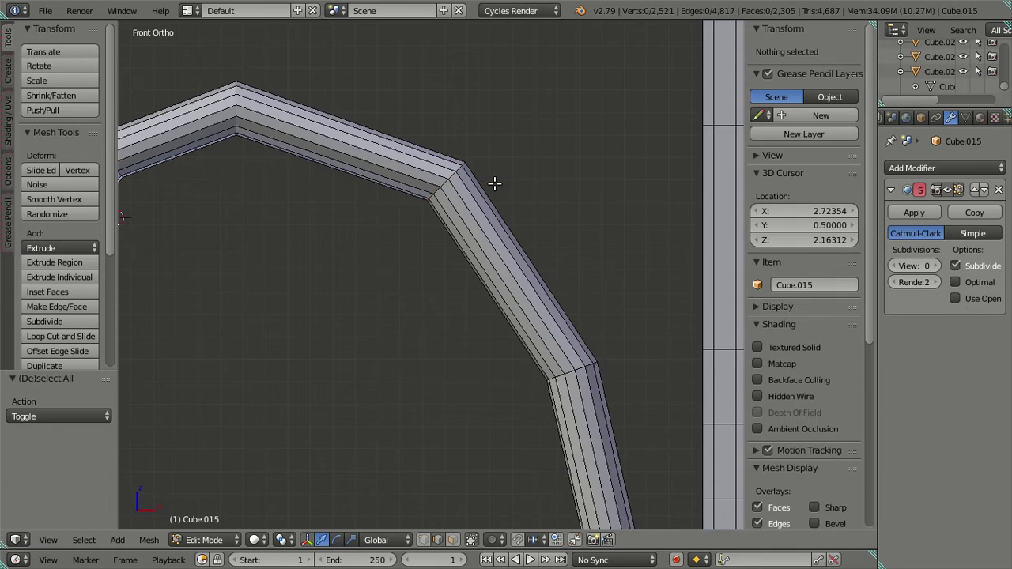
Frame the whole arch and return to Object Mode.
scroll(350, 214, down, 4)
shift+middle_drag(350, 214, 402, 207)
scroll(359, 165, up, 3)
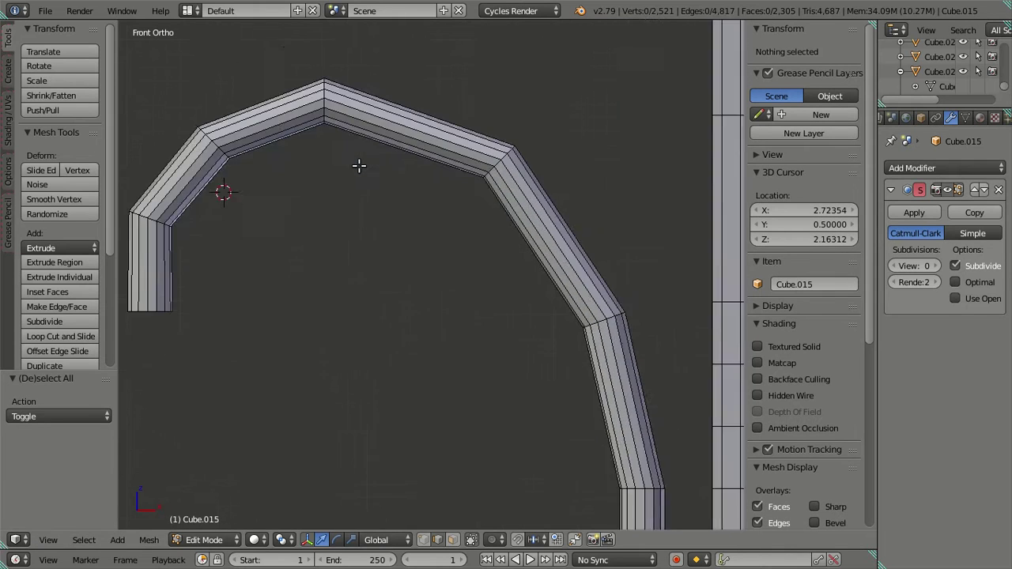
scroll(413, 227, down, 5)
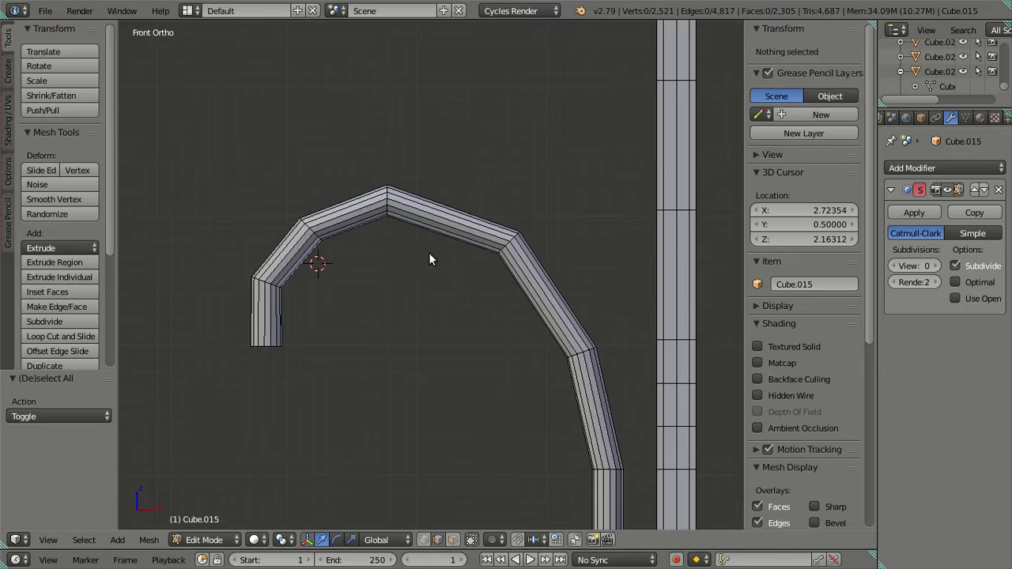
key(Tab)
Set Subdivision View level to 2 and apply Smooth shading to the faucet.
click(935, 269)
click(935, 268)
middle_drag(596, 310, 121, 236)
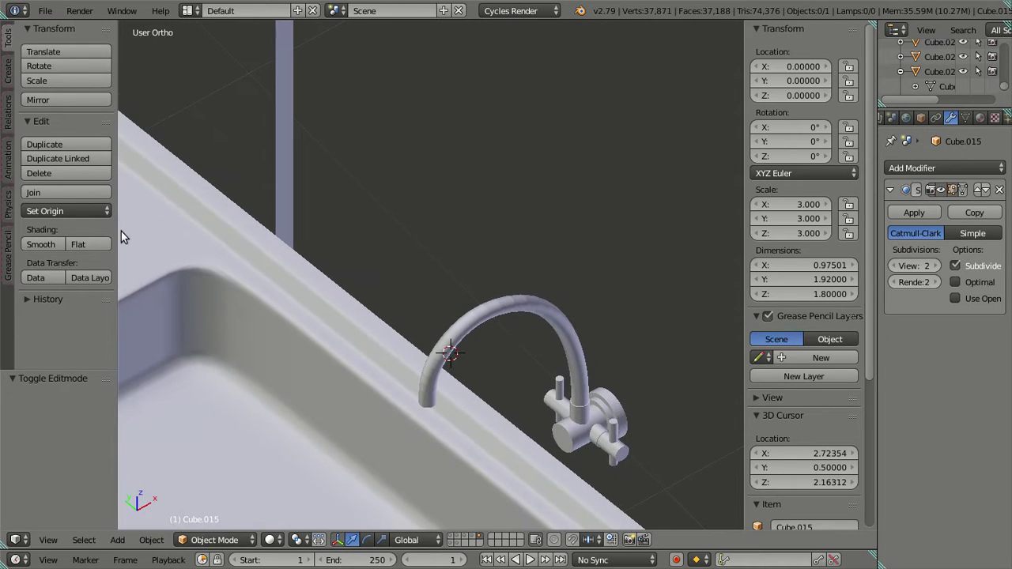
key(a)
click(49, 244)
middle_drag(198, 261, 349, 232)
Set Subdivision View back to 0, then edit the faucet mesh in Front Ortho view.
drag(921, 266, 893, 266)
scroll(532, 278, down, 3)
key(KP_1)
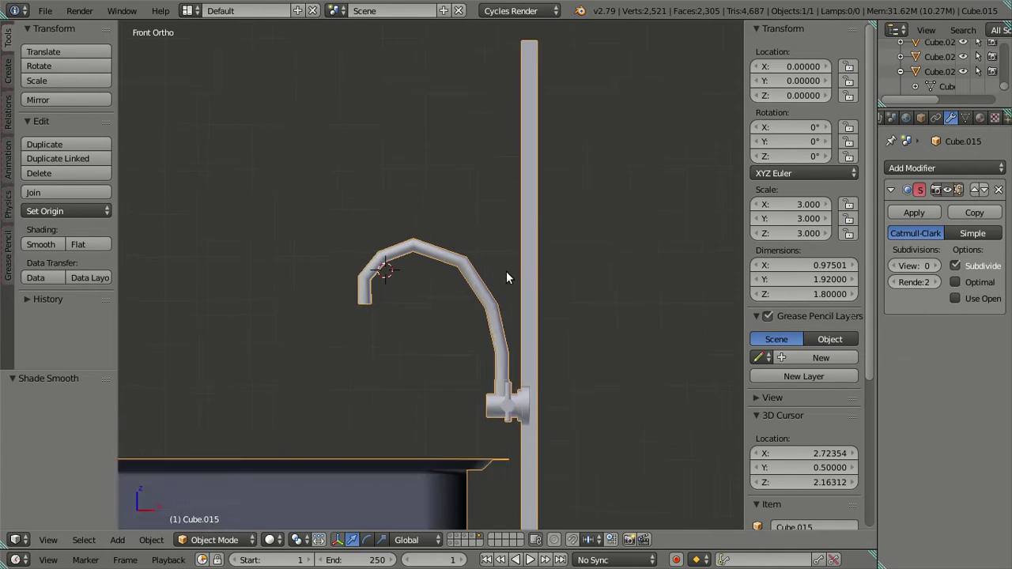
scroll(505, 272, up, 2)
key(Tab)
scroll(397, 255, up, 4)
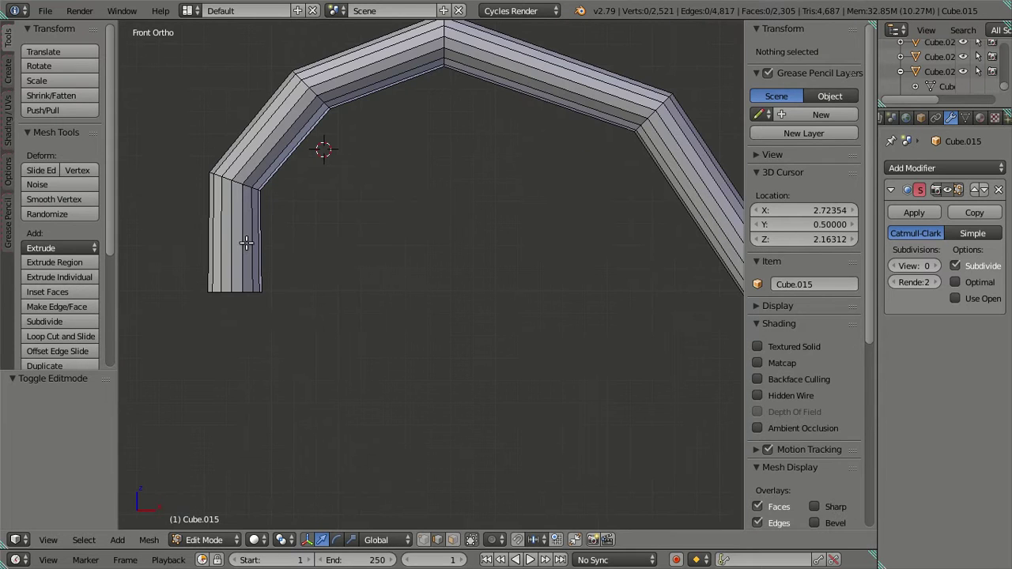
Turn off limit-selection-to-visible, switch to edge selection, and frame the spout's end.
click(454, 540)
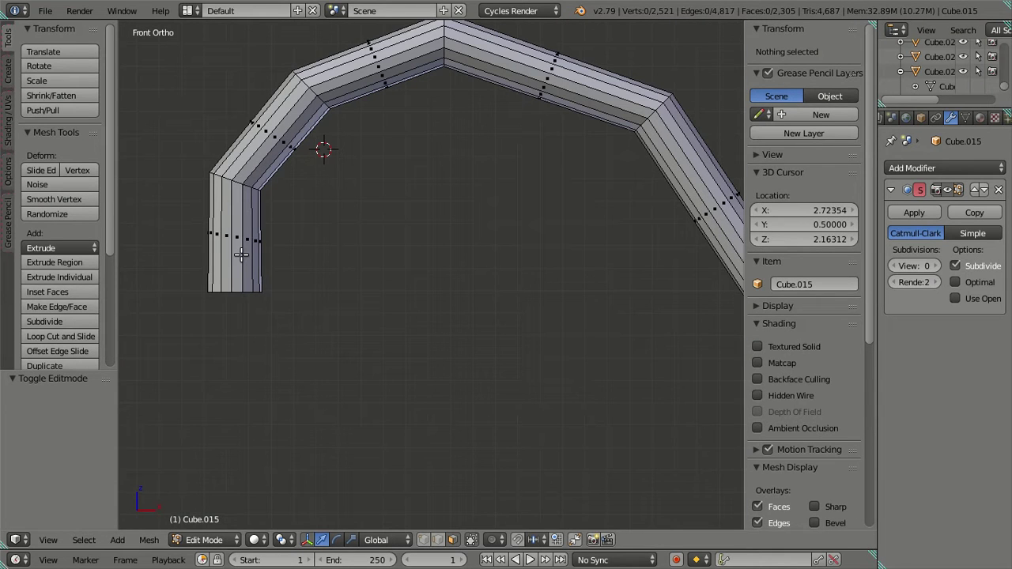
key(l)
key(a)
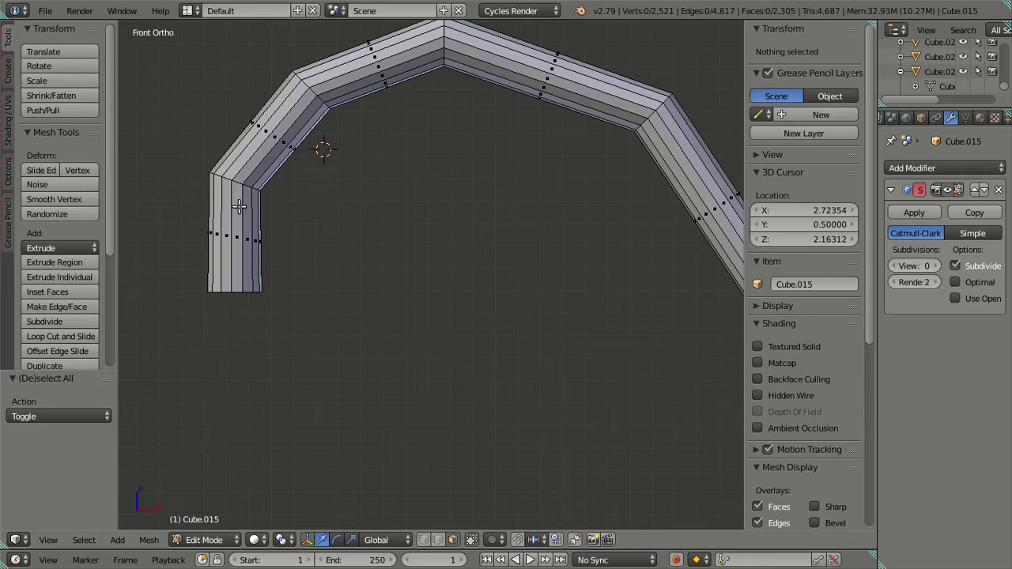
key(ctrl+Tab)
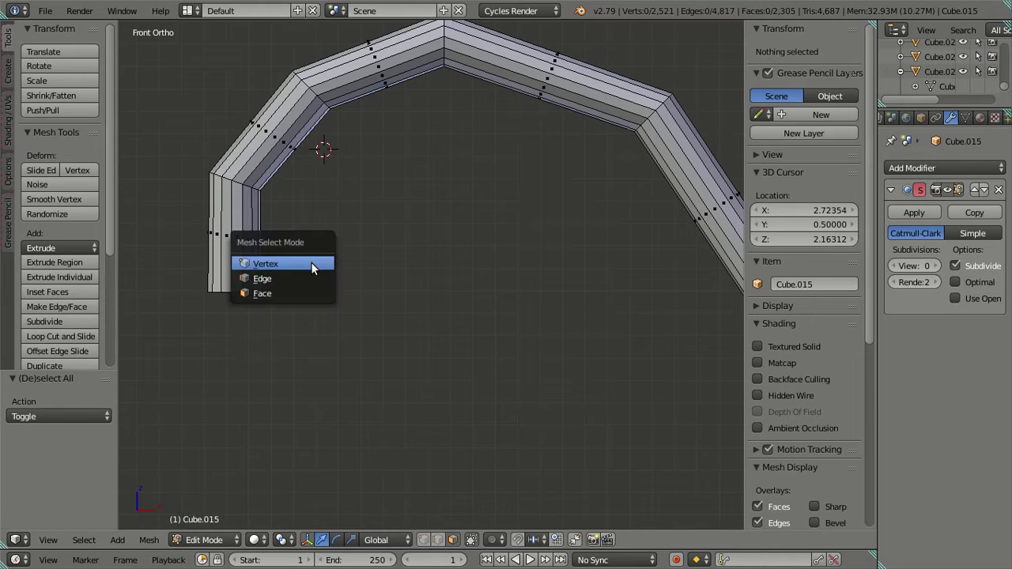
click(305, 272)
scroll(256, 188, up, 2)
shift+middle_drag(255, 187, 376, 229)
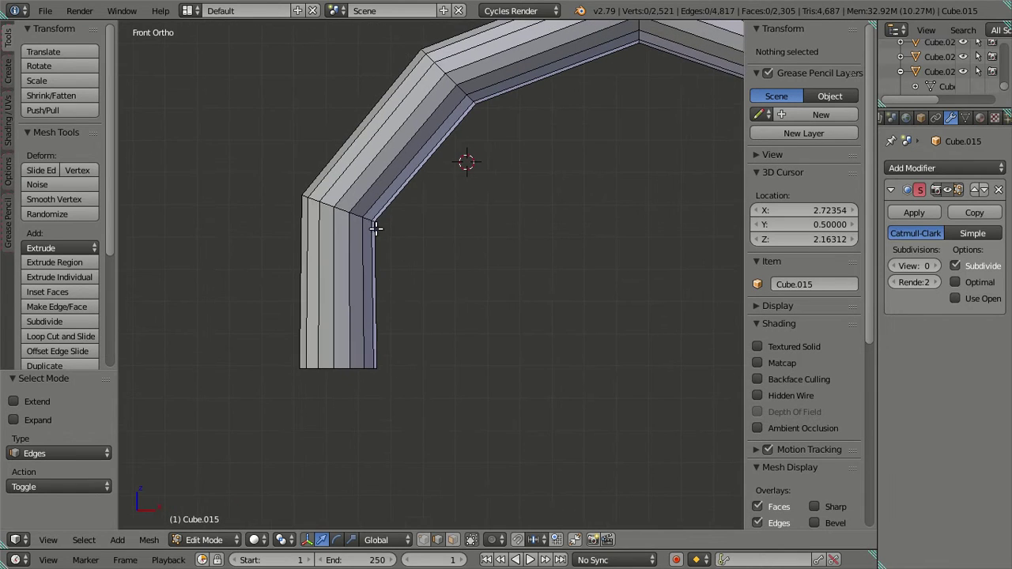
Try dissolving the spout's corner edge loop and raising the bottom loop along Z, then undo it.
right_click(358, 214)
key(x)
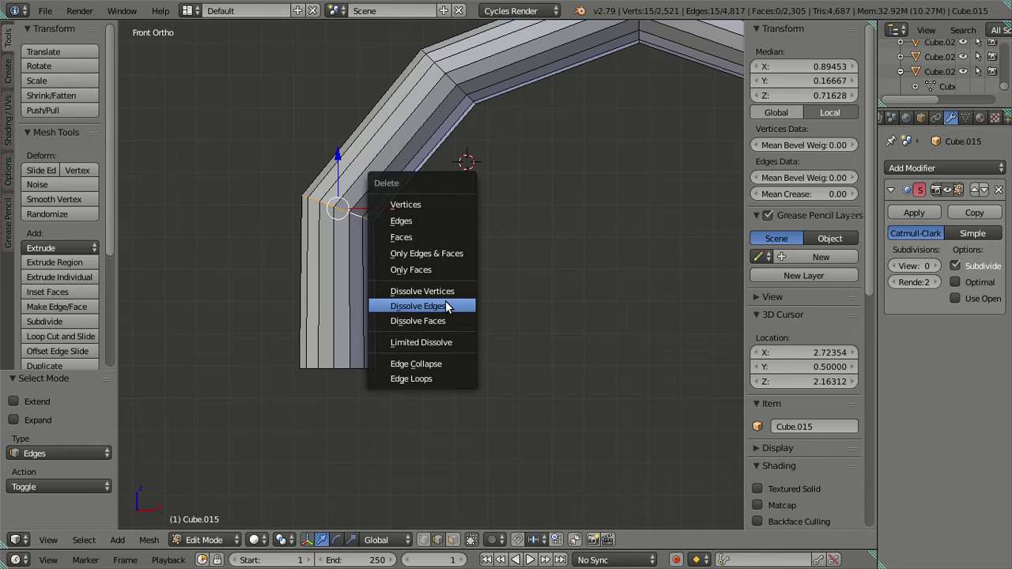
click(447, 305)
alt+right_click(338, 367)
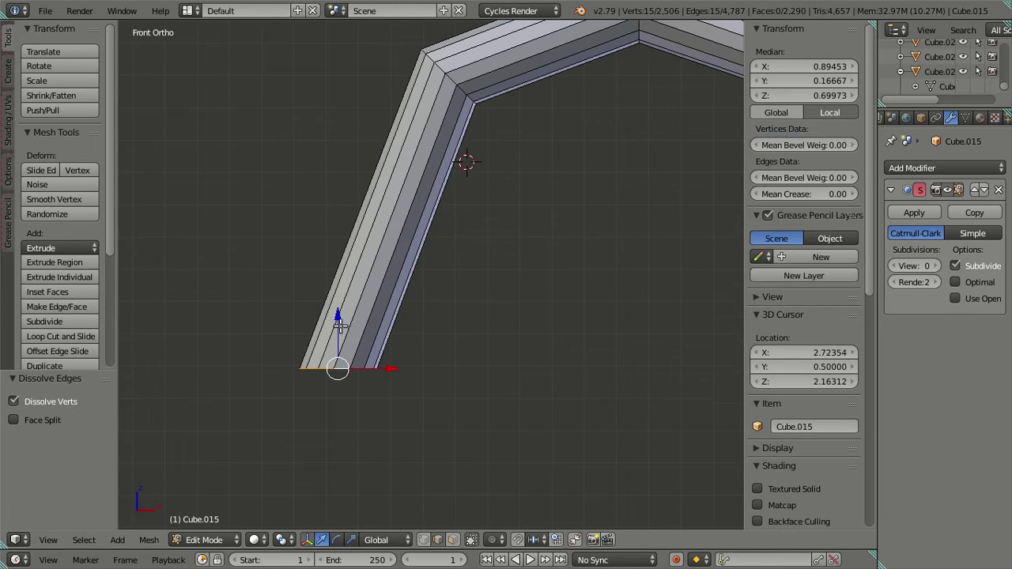
key(g)
key(z)
click(341, 141)
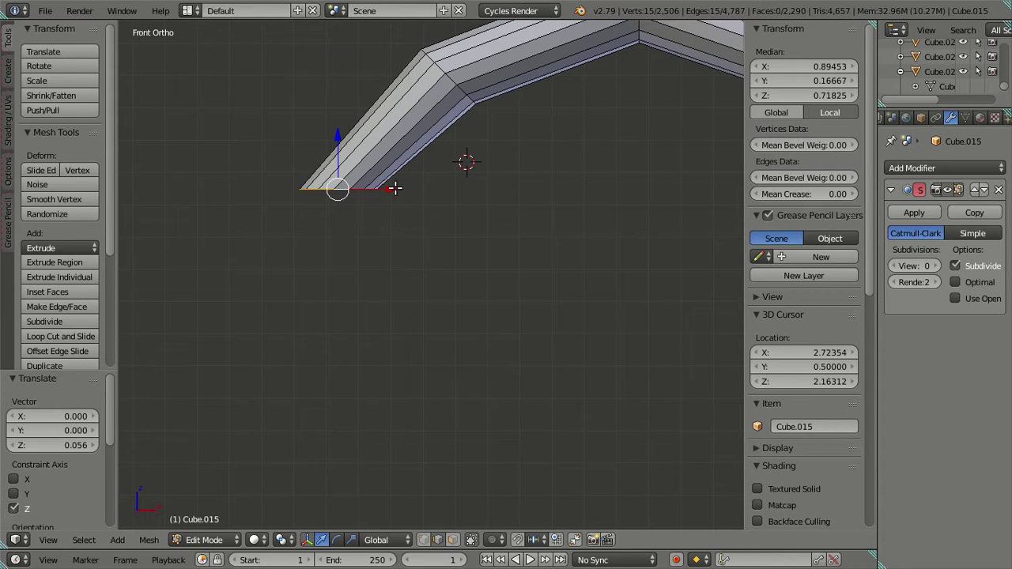
key(g)
key(x)
key(Escape)
key(ctrl+z)
key(ctrl+z)
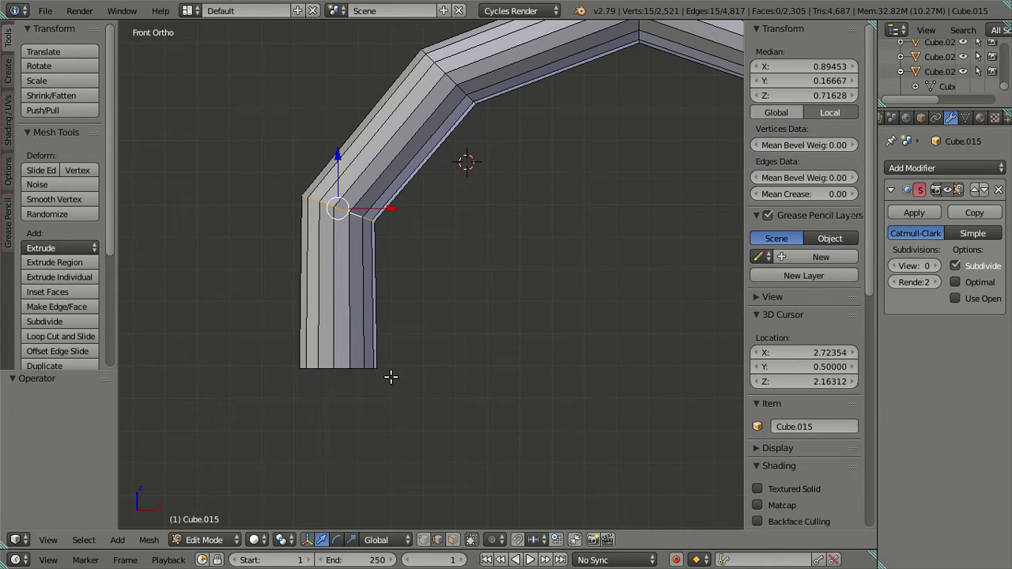
Delete the faces of the spout's vertical leg piece and return to Object Mode.
key(a)
key(a)
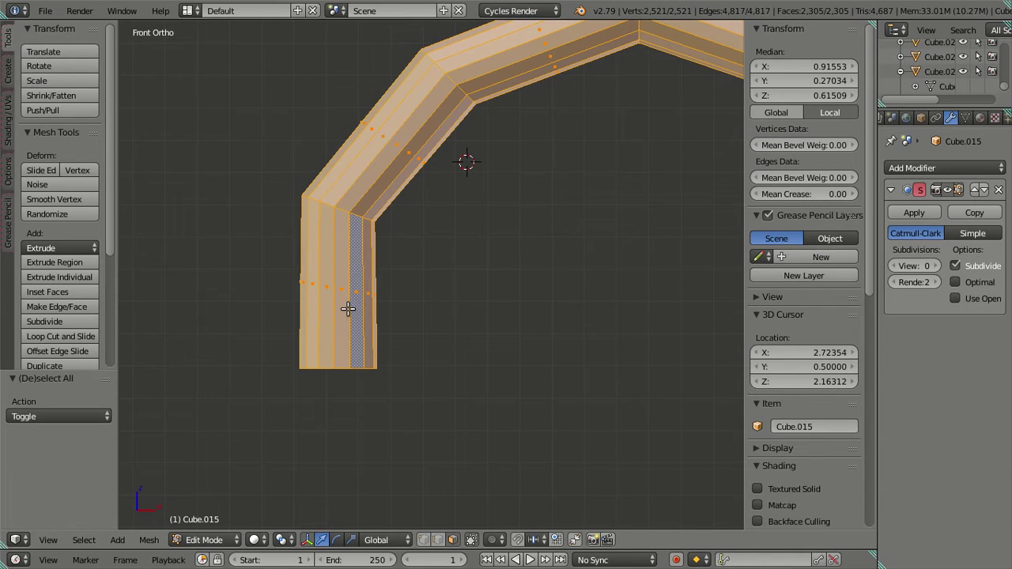
key(a)
key(l)
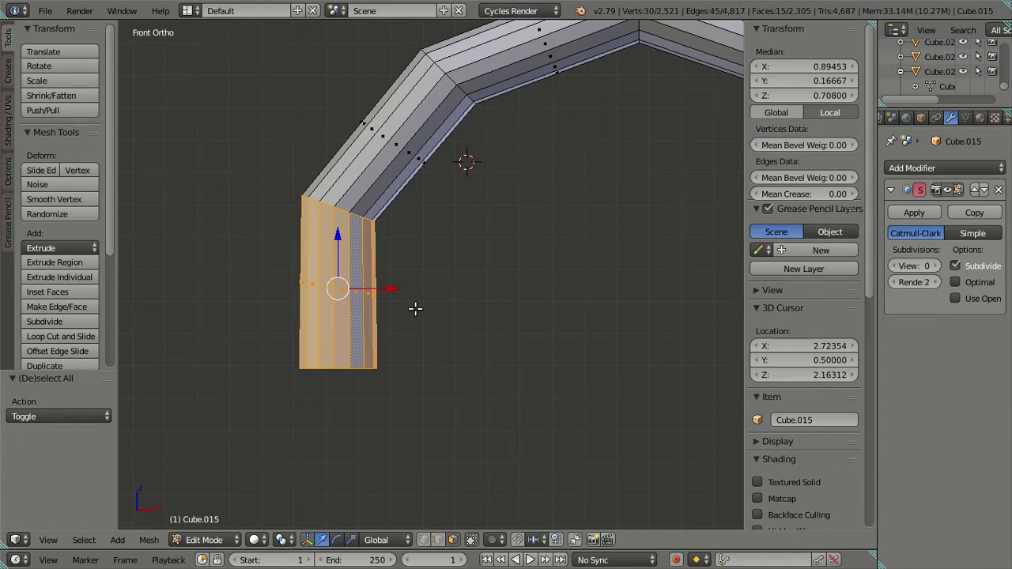
key(x)
click(437, 244)
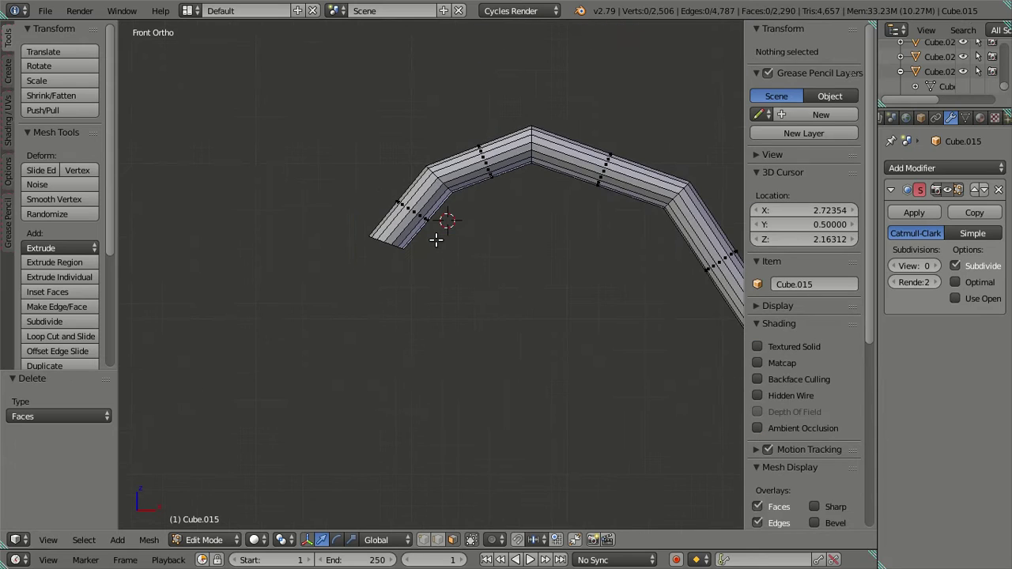
middle_drag(439, 245, 545, 341)
key(Tab)
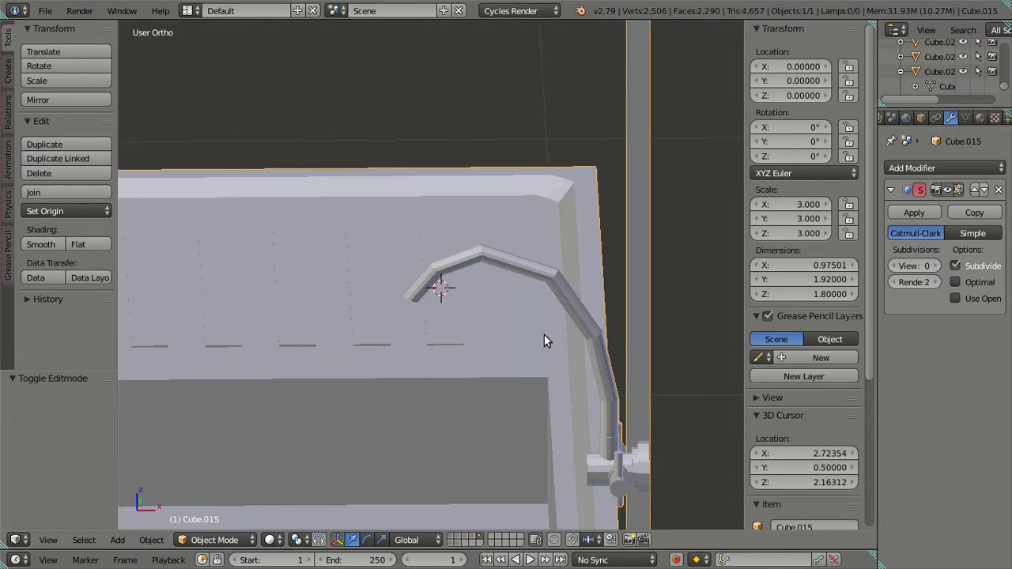
Set the Subdivision Surface viewport level to 2 and zoom onto the spout tip in Edit Mode.
click(933, 266)
click(933, 266)
middle_drag(868, 295, 554, 300)
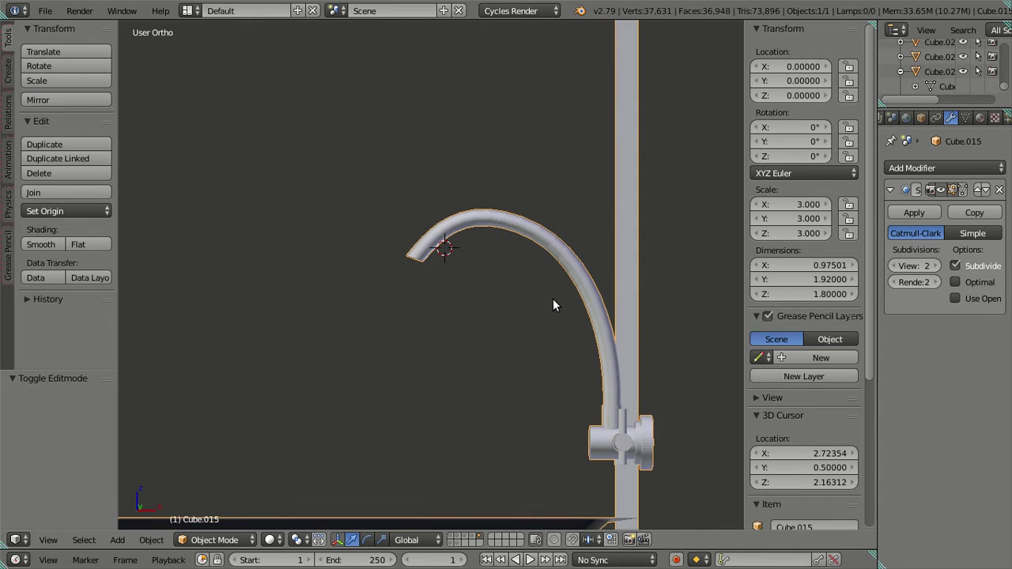
scroll(469, 281, up, 3)
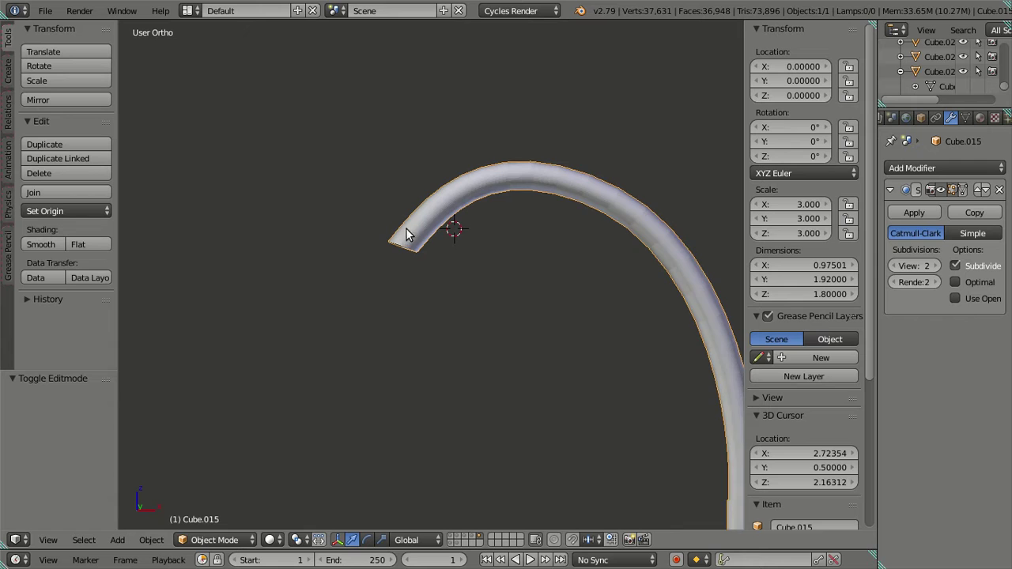
scroll(400, 253, up, 3)
shift+middle_drag(399, 249, 353, 273)
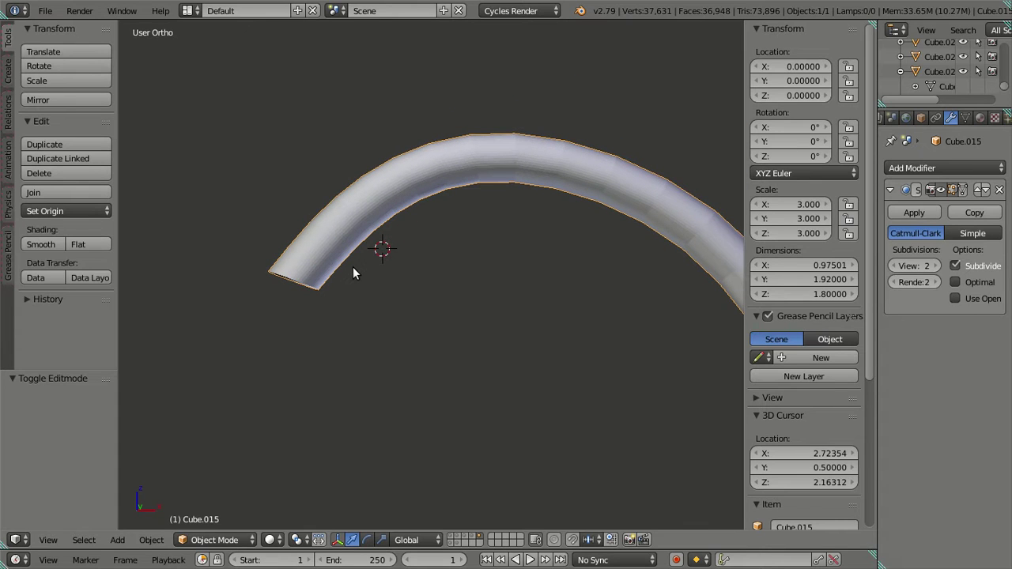
scroll(352, 273, up, 1)
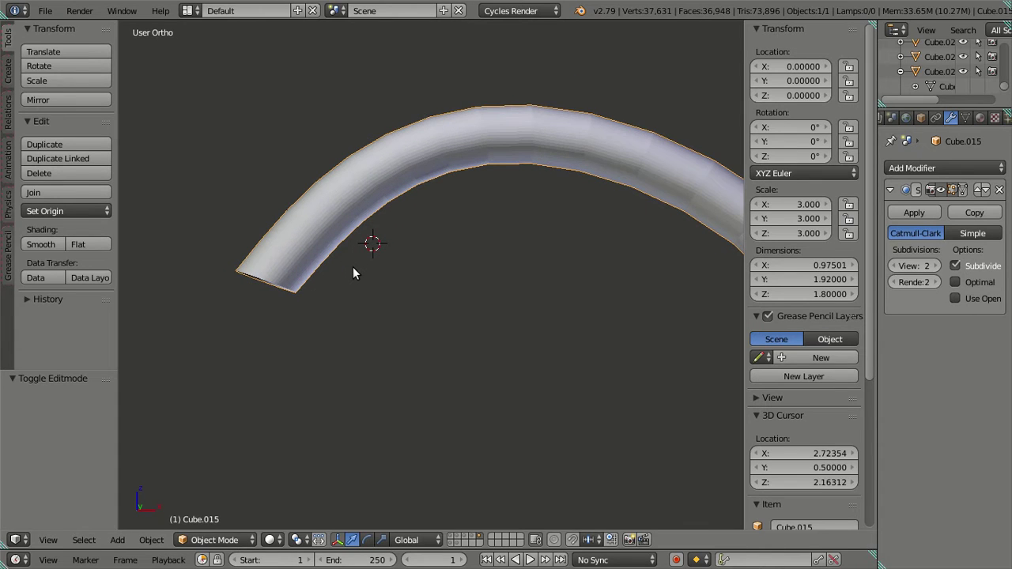
key(Tab)
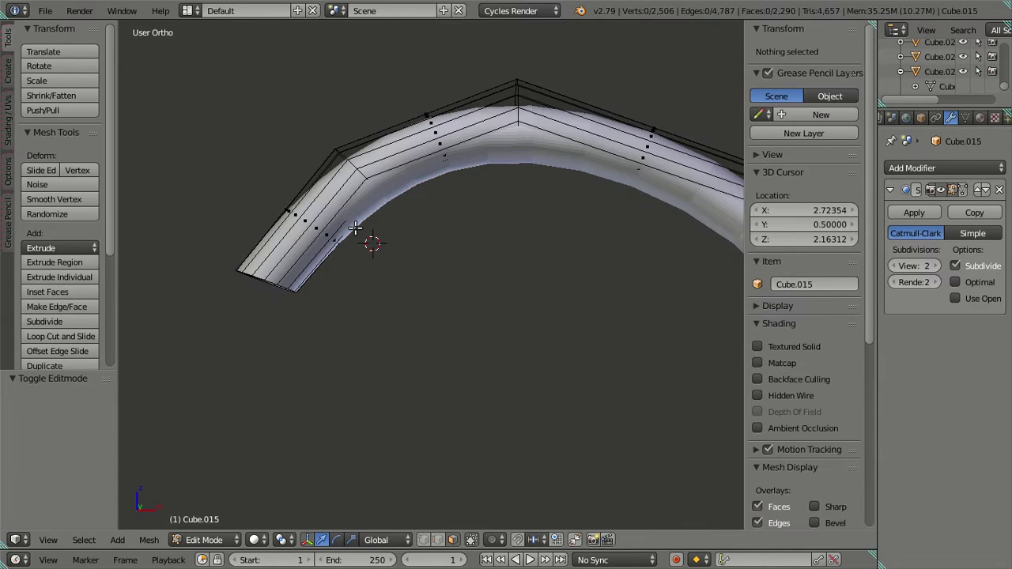
Set the subdivision viewport level to 0 and view the spout's bent corner from the front.
click(911, 266)
text(0)
key(Return)
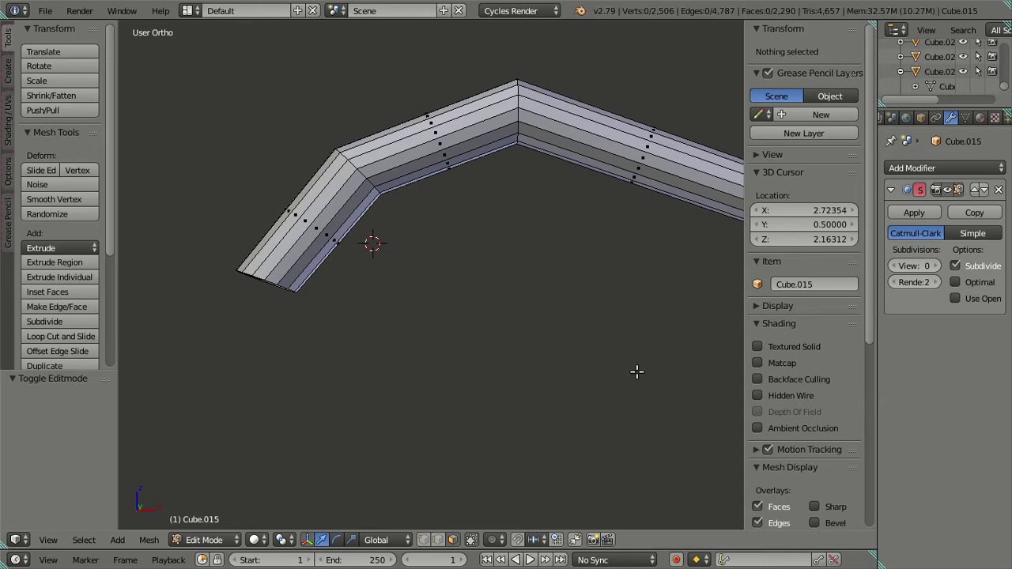
key(KP_1)
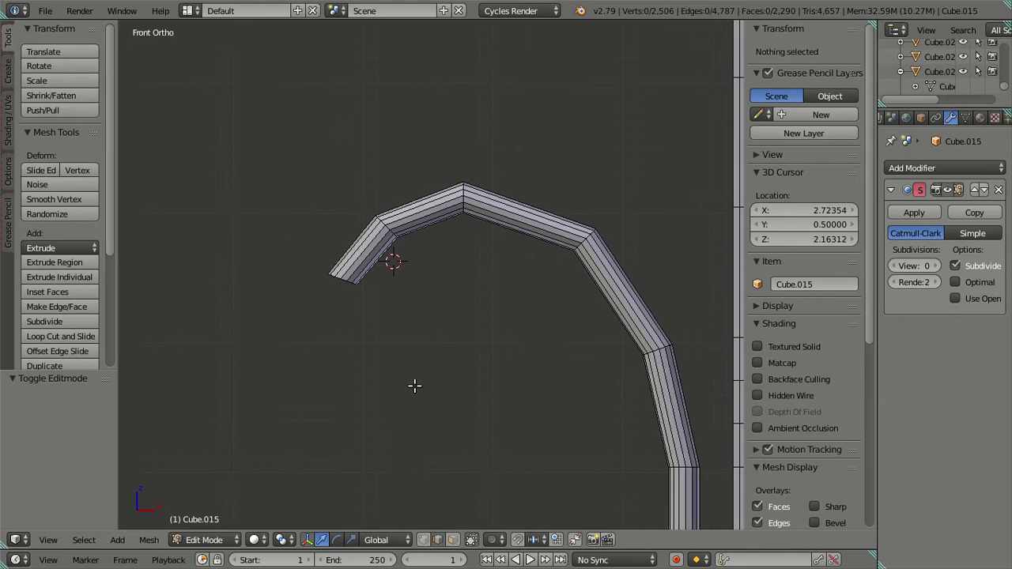
shift+middle_drag(339, 182, 341, 231)
Rotate the spout's corner edge loop to follow the bend.
alt+right_click(344, 230)
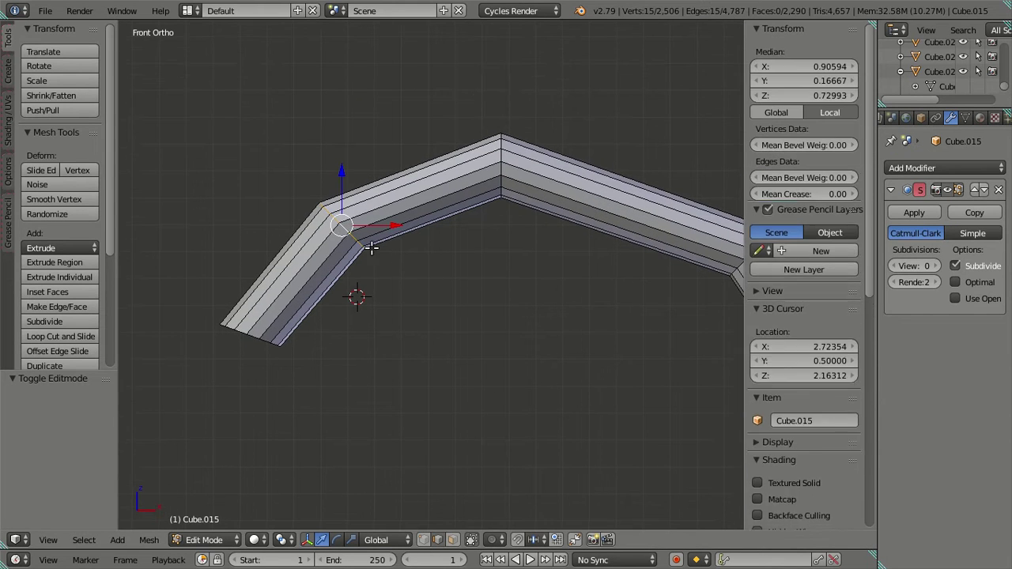
key(r)
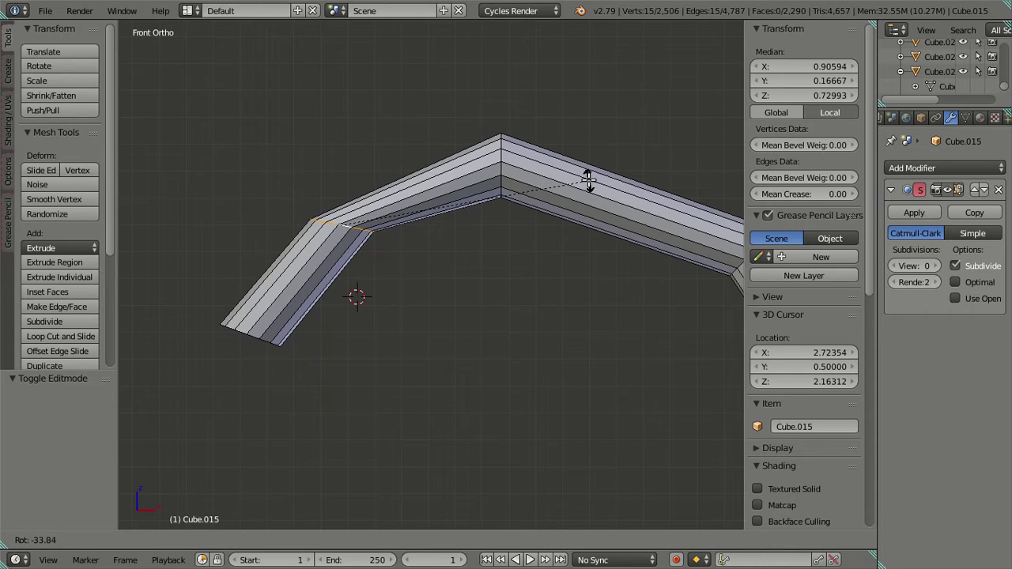
click(585, 188)
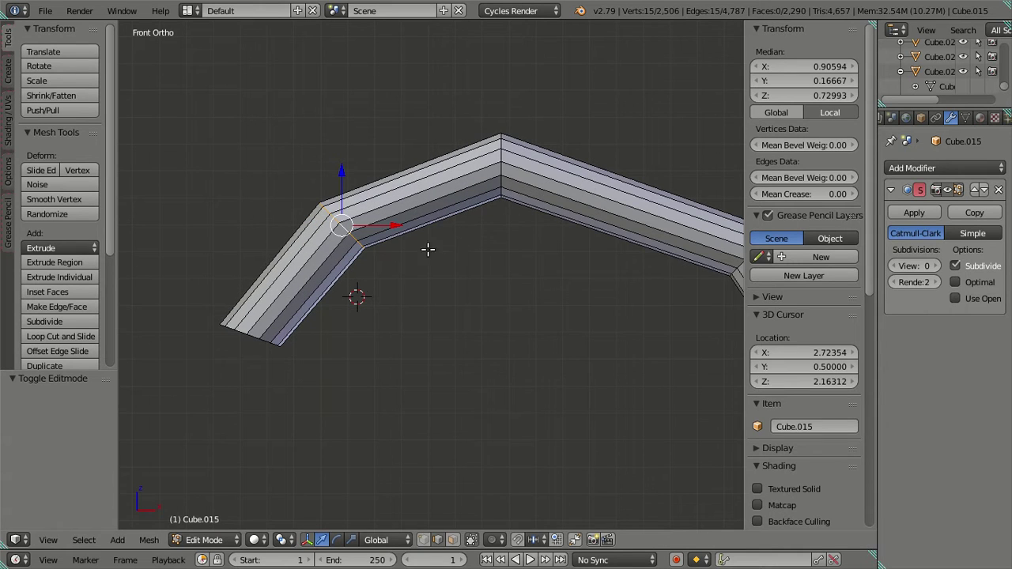
scroll(428, 249, up, 2)
Raise the spout's end edge loop slightly.
key(a)
shift+middle_drag(267, 354, 410, 287)
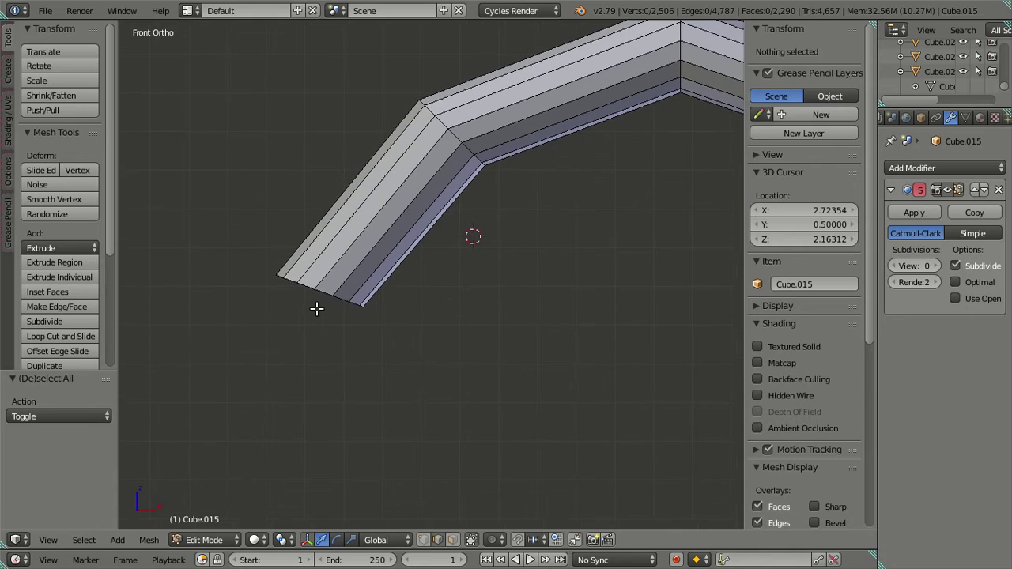
alt+right_click(318, 294)
drag(320, 237, 444, 219)
drag(393, 168, 467, 191)
key(a)
scroll(439, 271, down, 2)
Raise the Subdivision Surface viewport level back to 2 in Object Mode.
key(Tab)
scroll(436, 277, down, 3)
mouse_move(435, 277)
middle_down()
mouse_move(498, 342)
mouse_move(491, 288)
mouse_move(448, 280)
middle_up()
scroll(466, 316, up, 3)
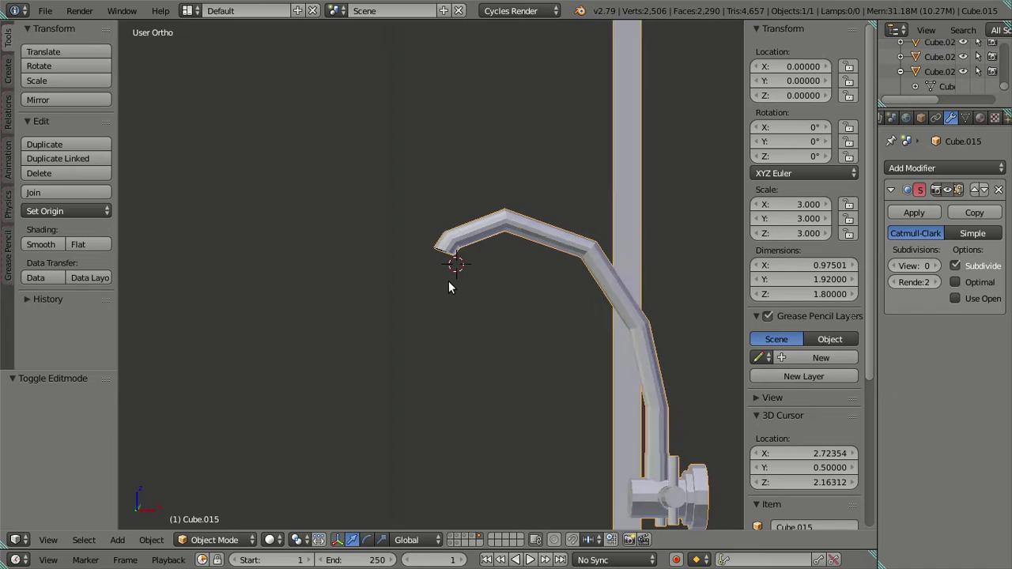
drag(917, 266, 937, 265)
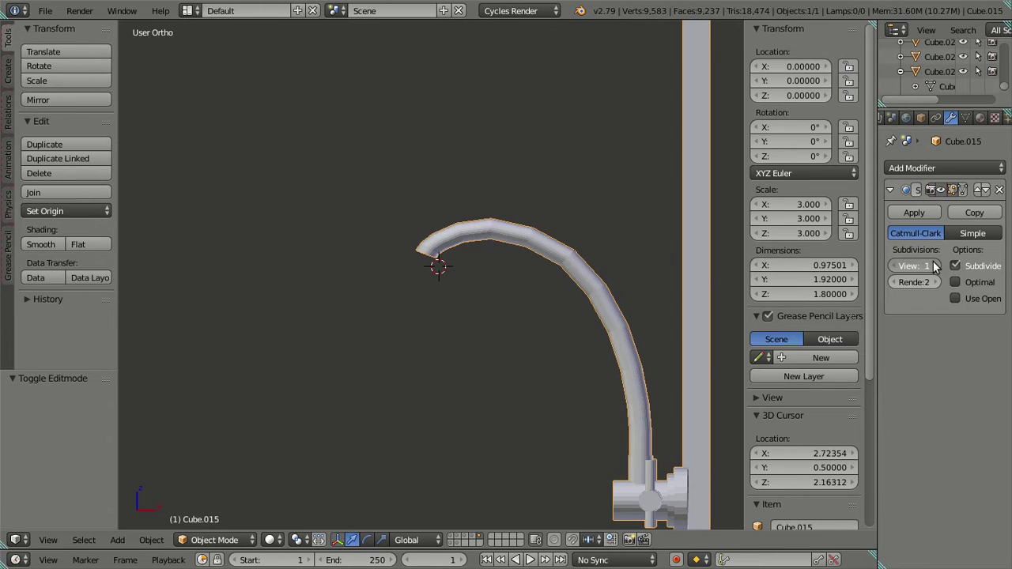
key(a)
middle_drag(529, 294, 509, 282)
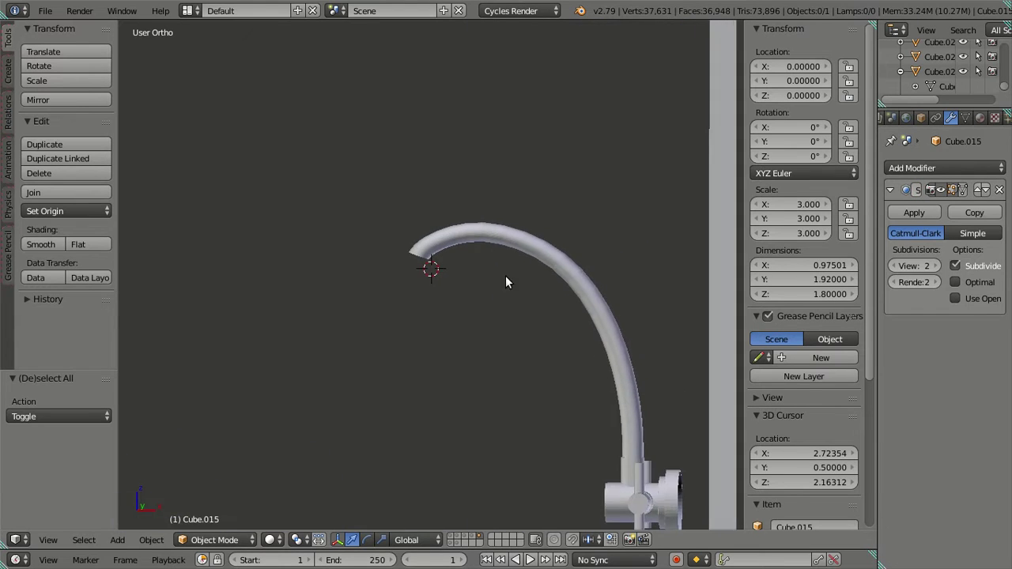
scroll(452, 269, up, 3)
Shift the spout's end edge loop slightly along X, abandoning a trial rotation.
key(Tab)
middle_drag(439, 249, 392, 208)
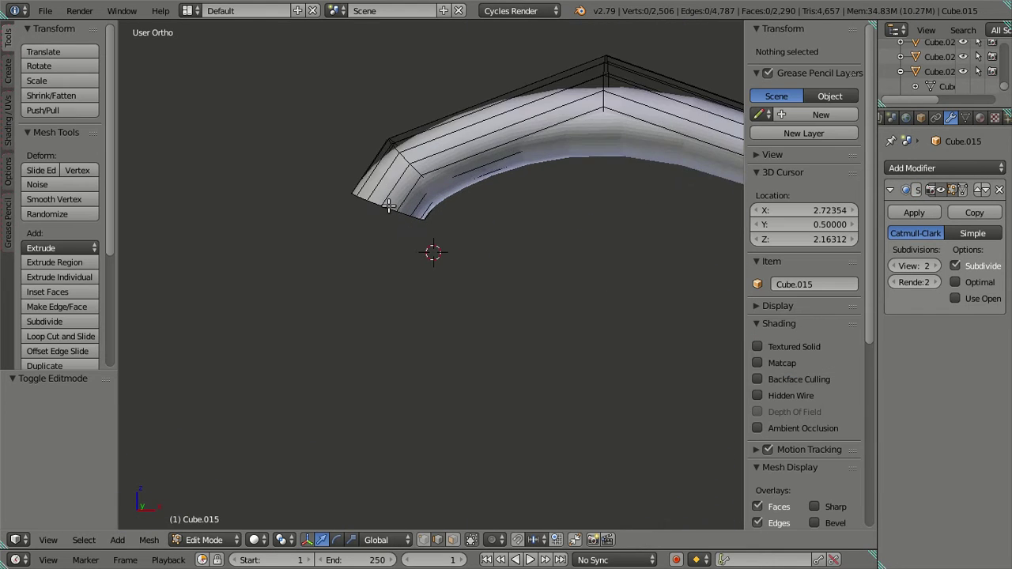
alt+right_click(395, 209)
drag(440, 207, 459, 205)
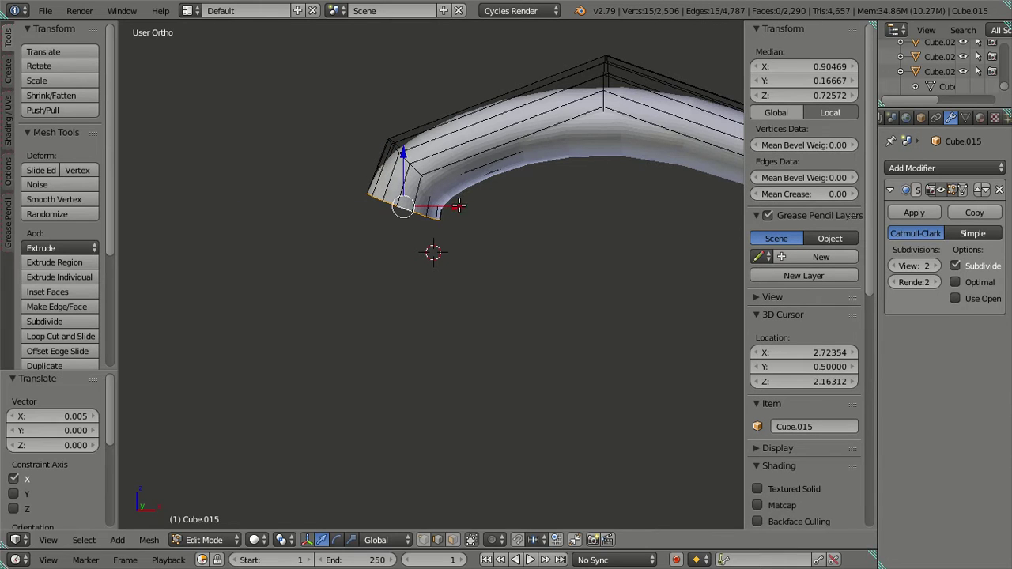
key(KP_1)
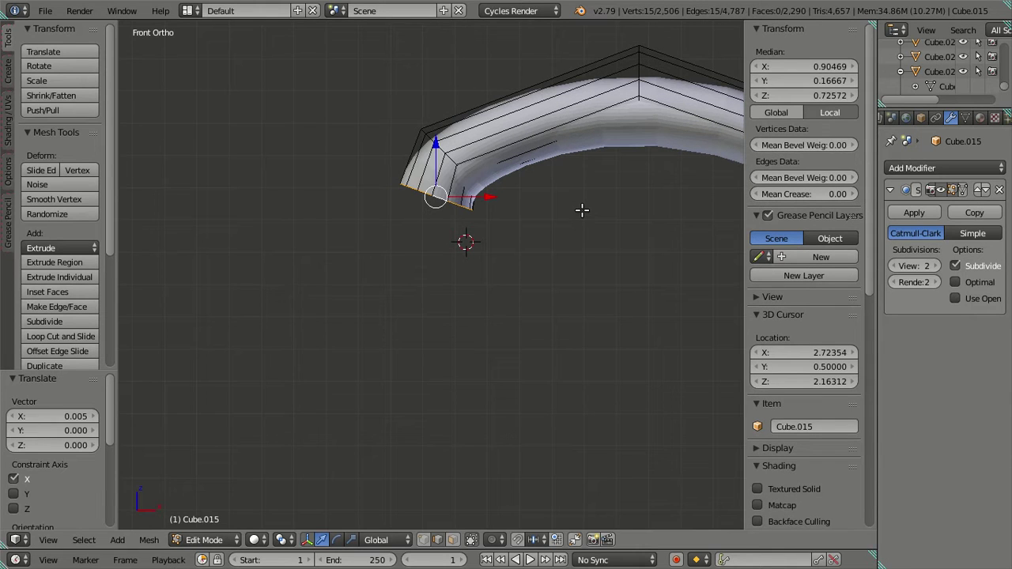
key(r)
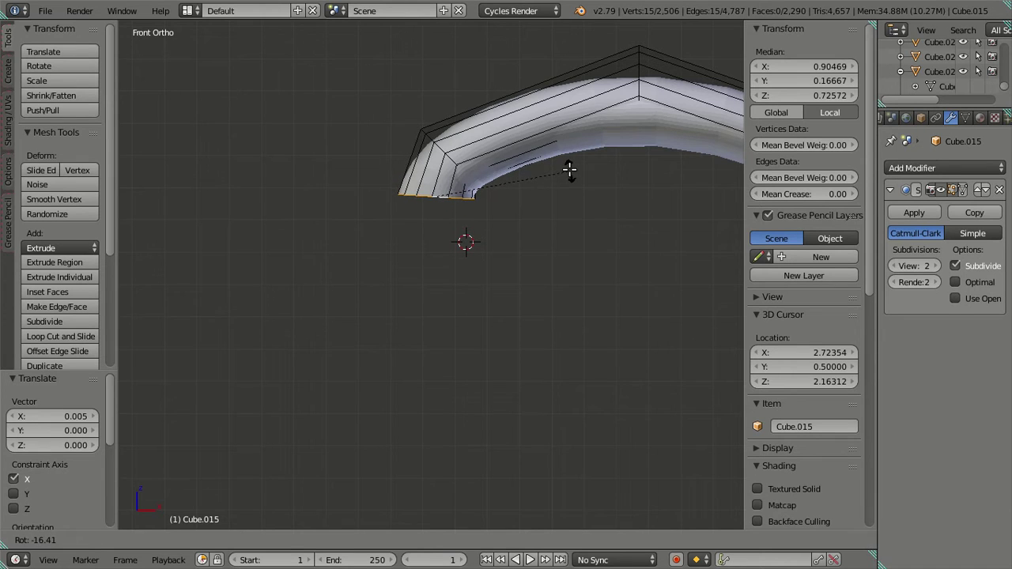
right_click(569, 170)
Inspect the sink and faucet from the side in Object Mode, then reopen Edit Mode.
scroll(551, 185, up, 2)
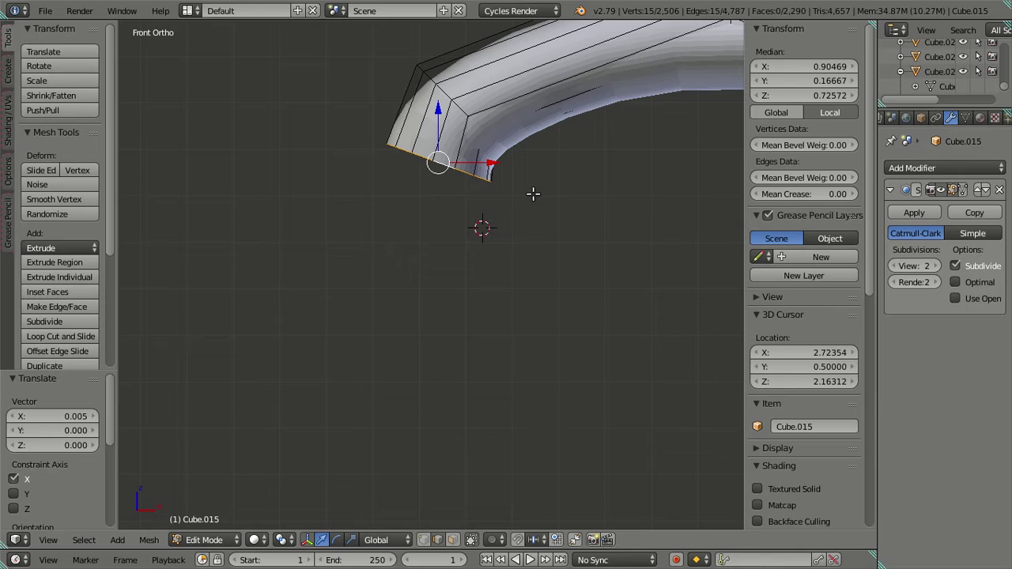
scroll(534, 186, down, 5)
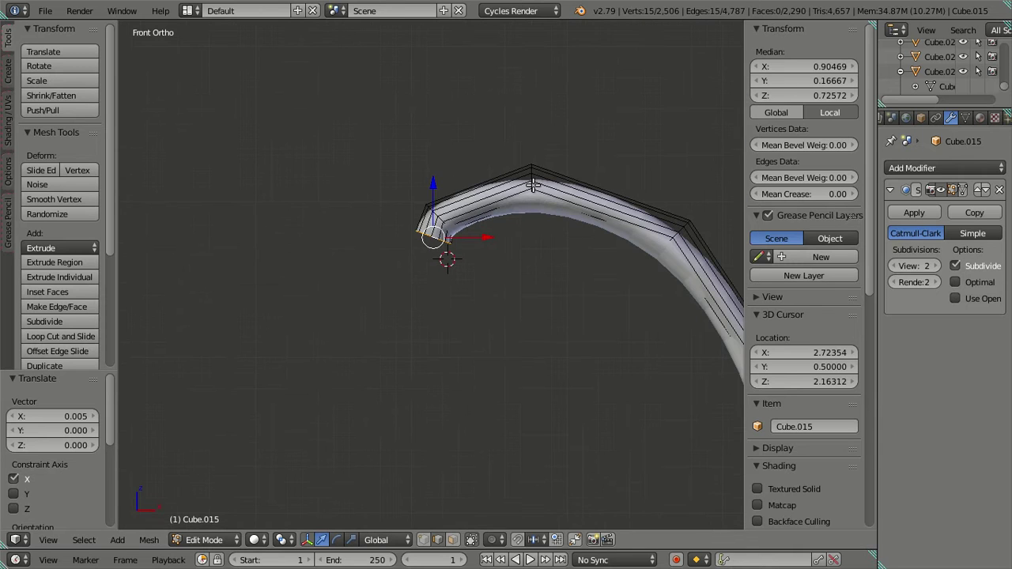
middle_drag(564, 221, 580, 251)
key(Tab)
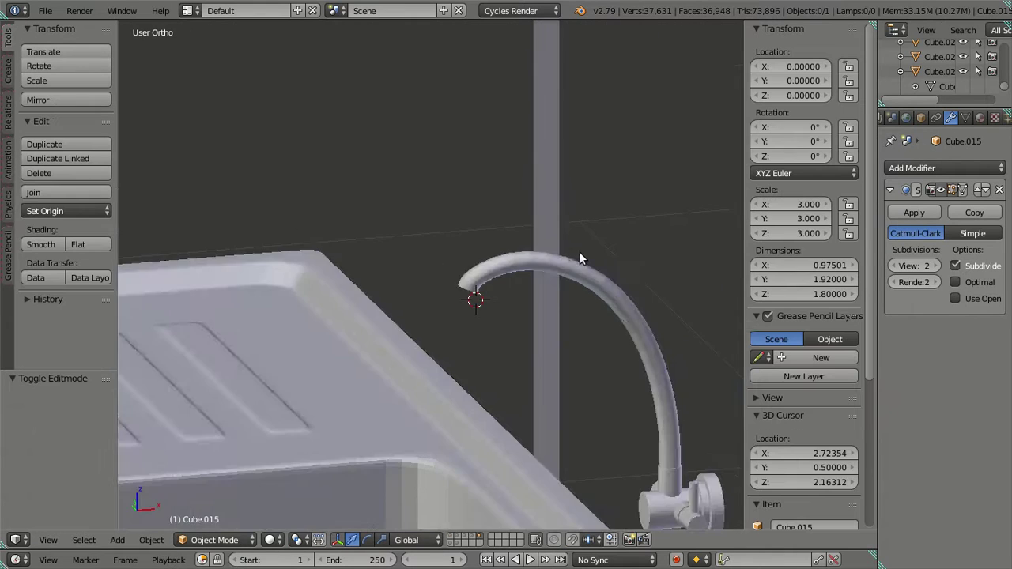
scroll(475, 274, up, 2)
scroll(475, 273, down, 3)
middle_drag(427, 251, 527, 253)
key(Tab)
scroll(517, 215, up, 6)
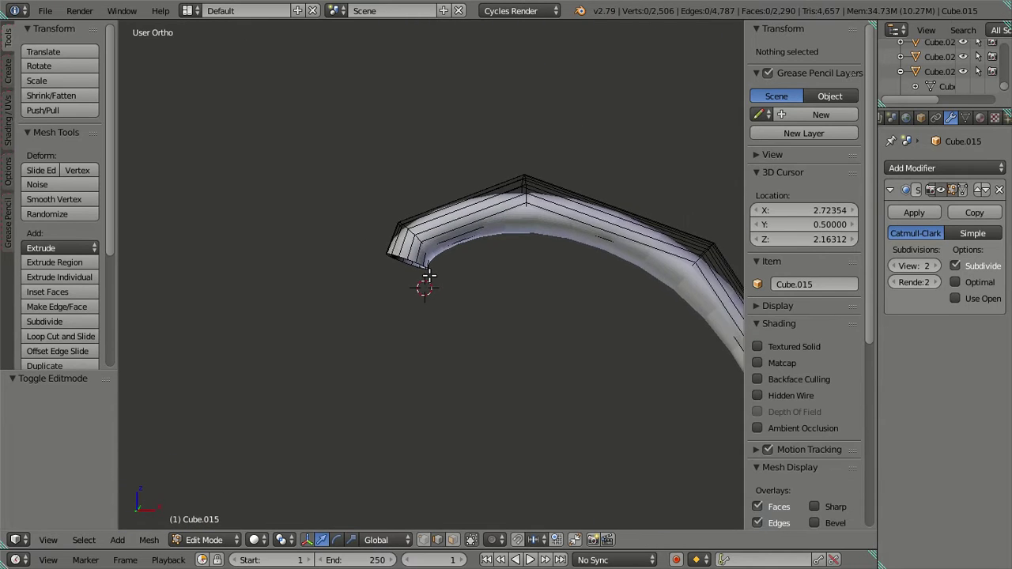
Extrude the spout's end loop twice, scaling to 0.9 and then 0.5.
alt+right_click(377, 226)
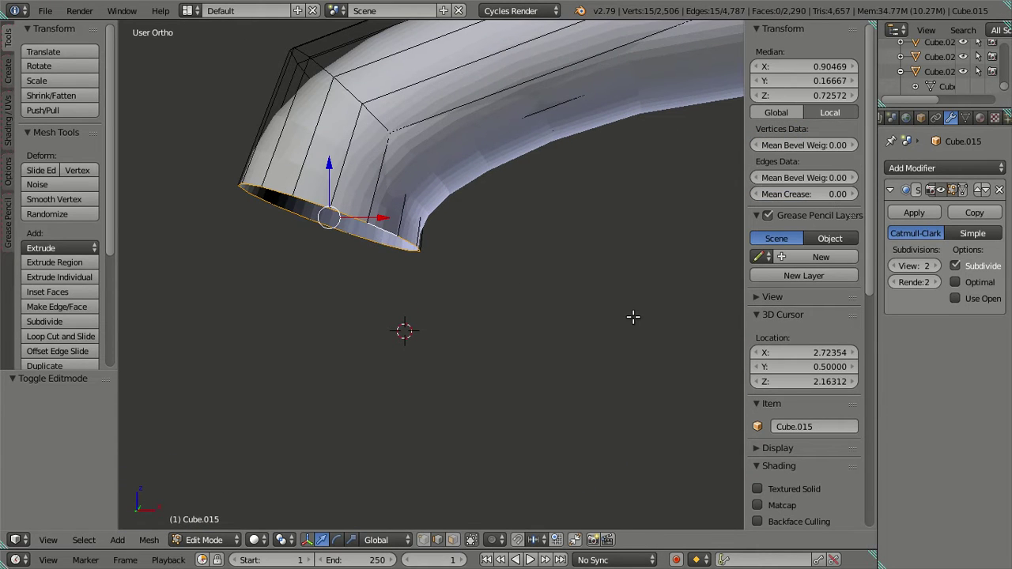
text(es)
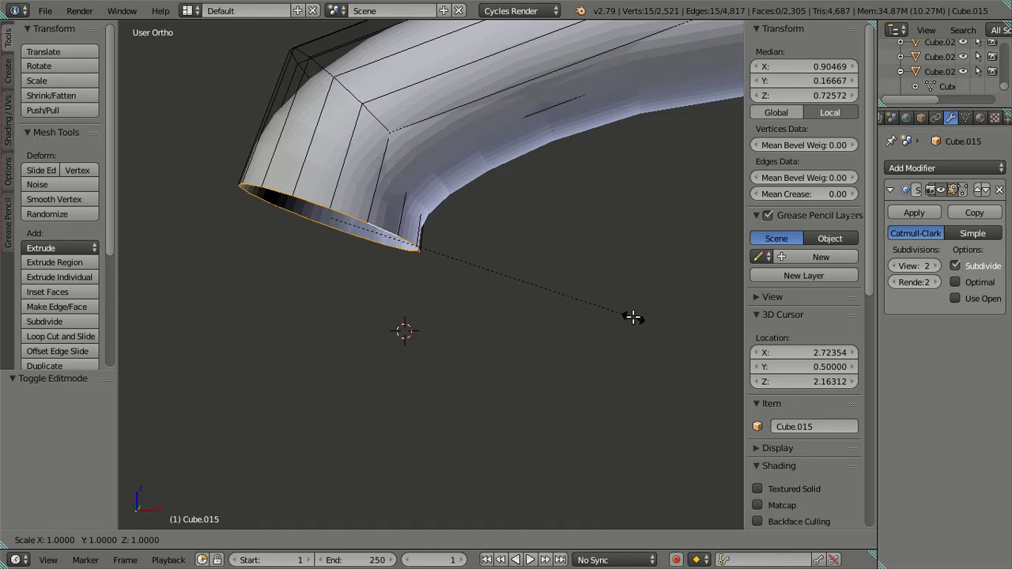
text(.9)
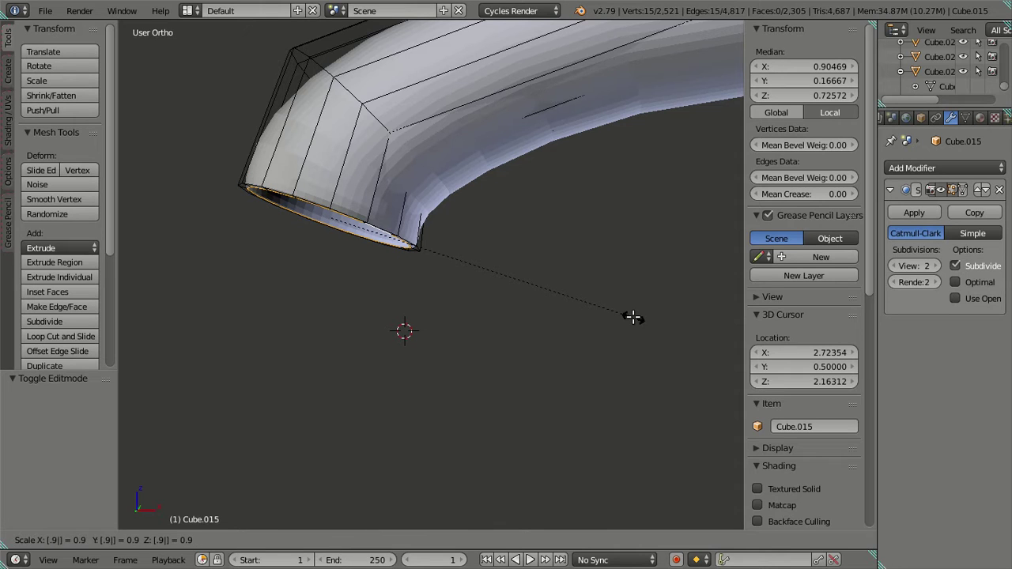
key(Return)
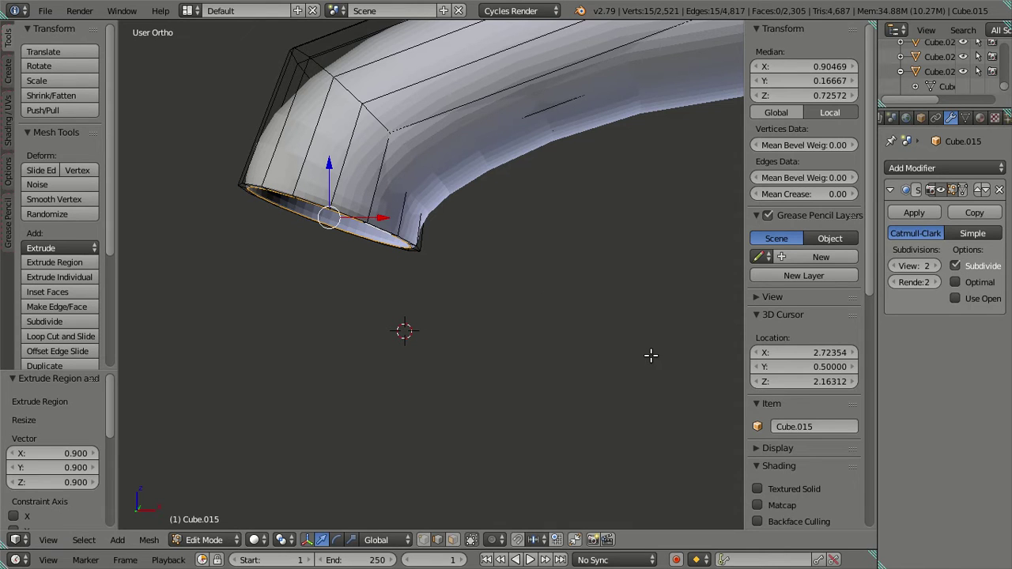
text(es.)
text(5)
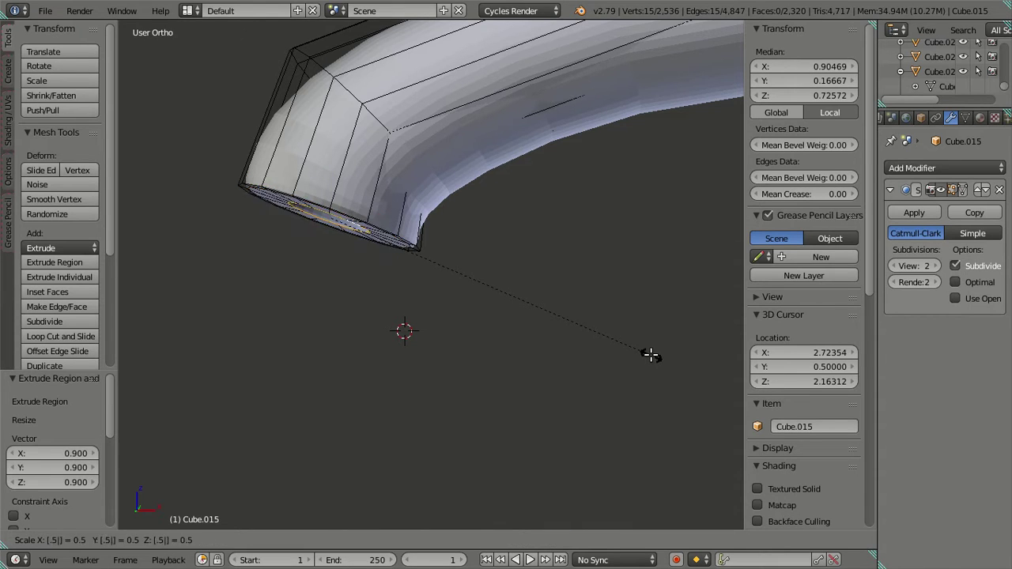
key(Return)
Scale the inner loop to 0.8, extrude it, and nudge it inward along Z and X.
middle_drag(641, 350, 503, 348)
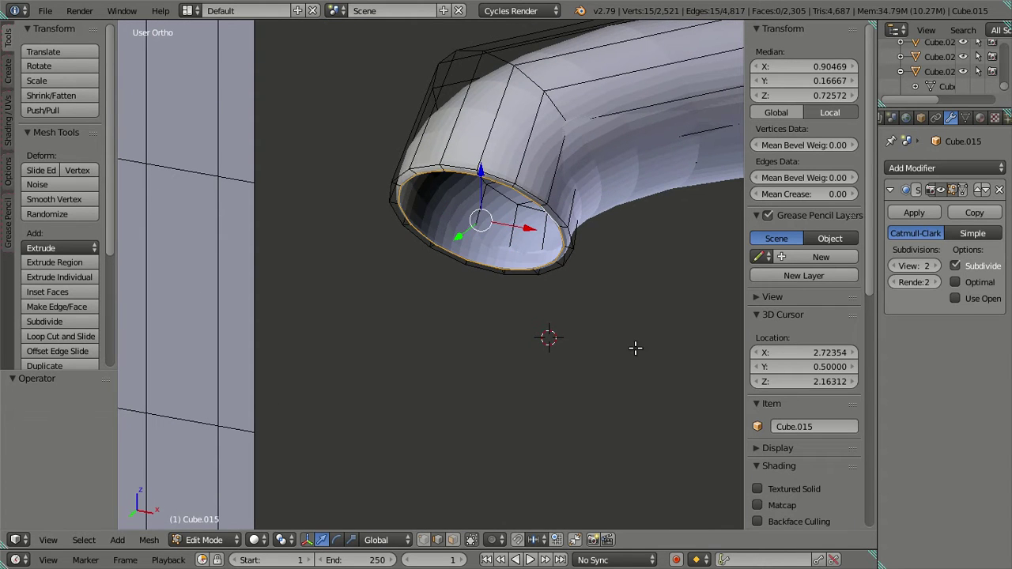
key(s)
key(Escape)
text(s.8)
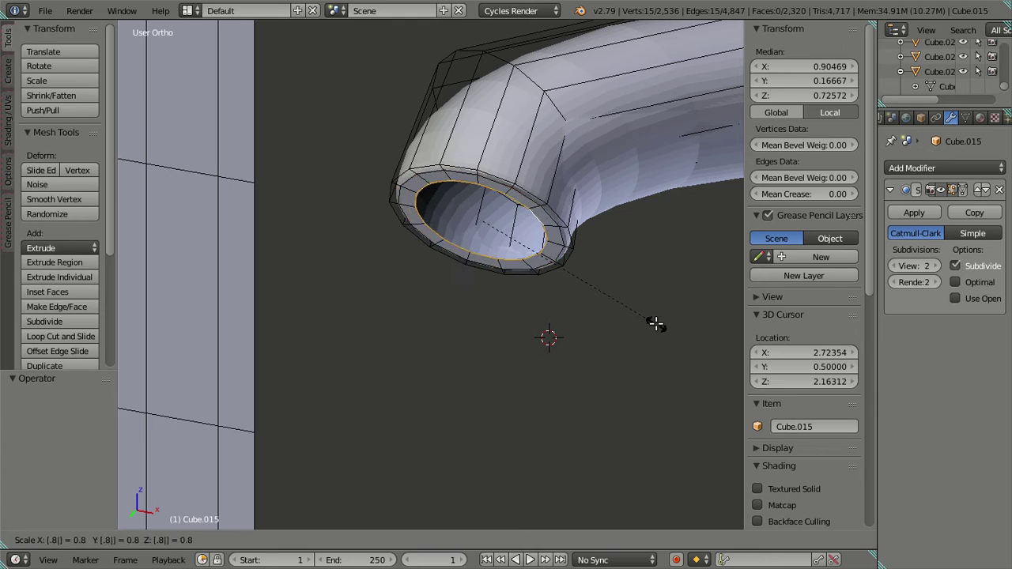
key(Return)
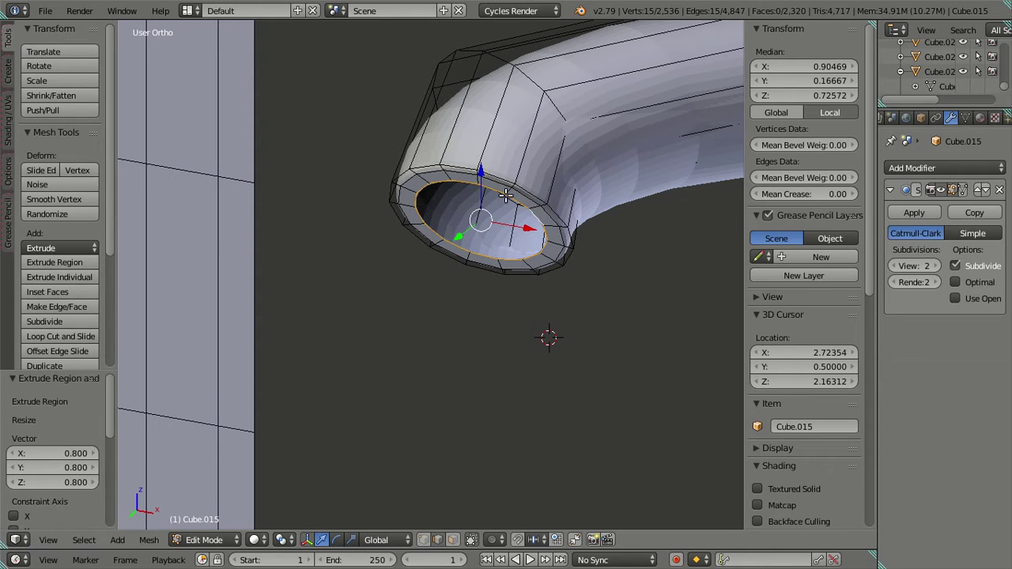
key(e)
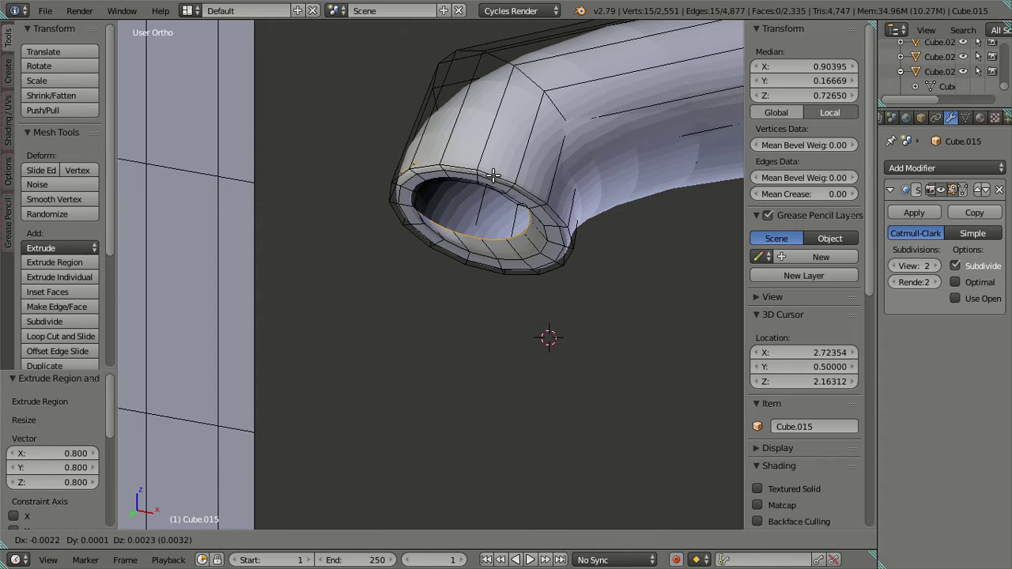
right_click(492, 182)
middle_drag(512, 225, 502, 238)
drag(423, 252, 441, 251)
drag(467, 293, 469, 291)
key(Tab)
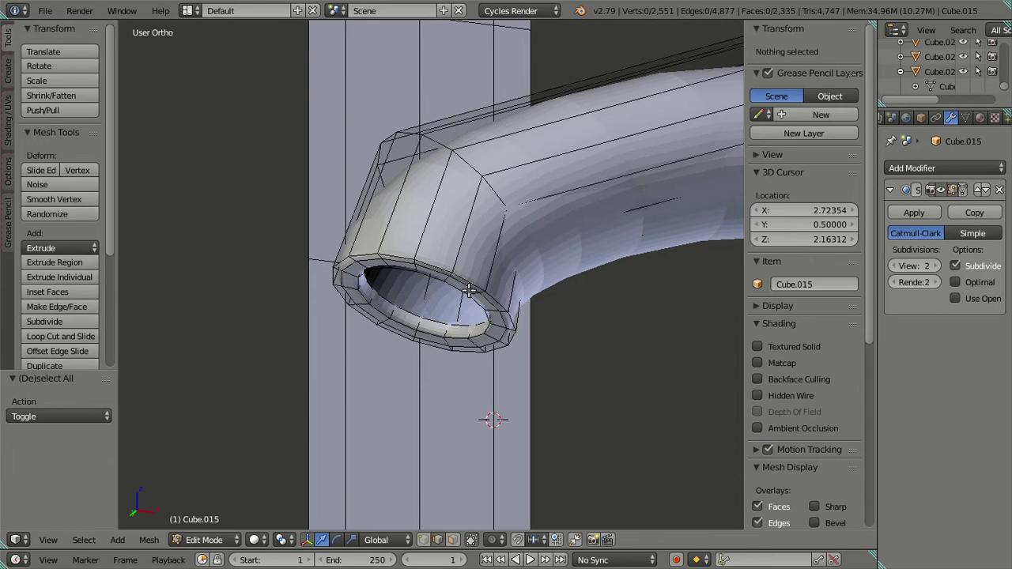
scroll(467, 290, down, 2)
middle_drag(466, 294, 488, 306)
key(KP_0)
scroll(513, 292, up, 3)
shift+middle_drag(569, 268, 454, 290)
scroll(407, 303, up, 2)
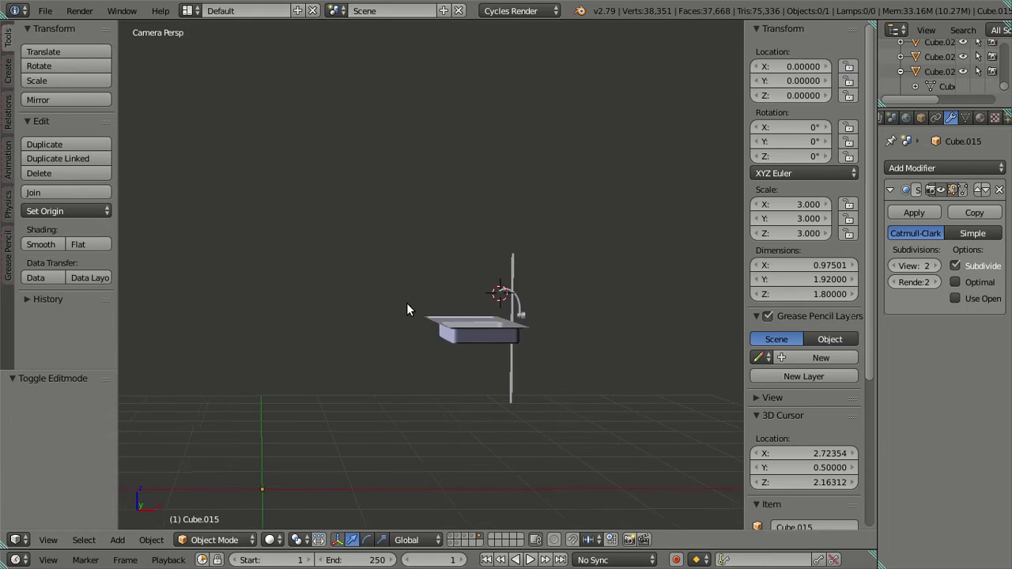
scroll(479, 301, up, 3)
scroll(482, 309, up, 2)
scroll(448, 291, down, 1)
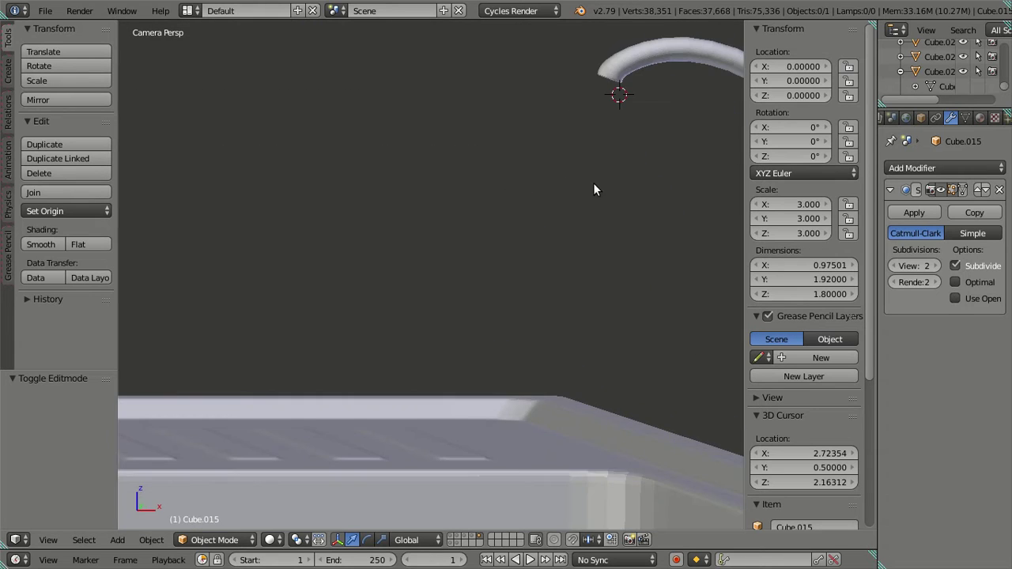
key(KP_0)
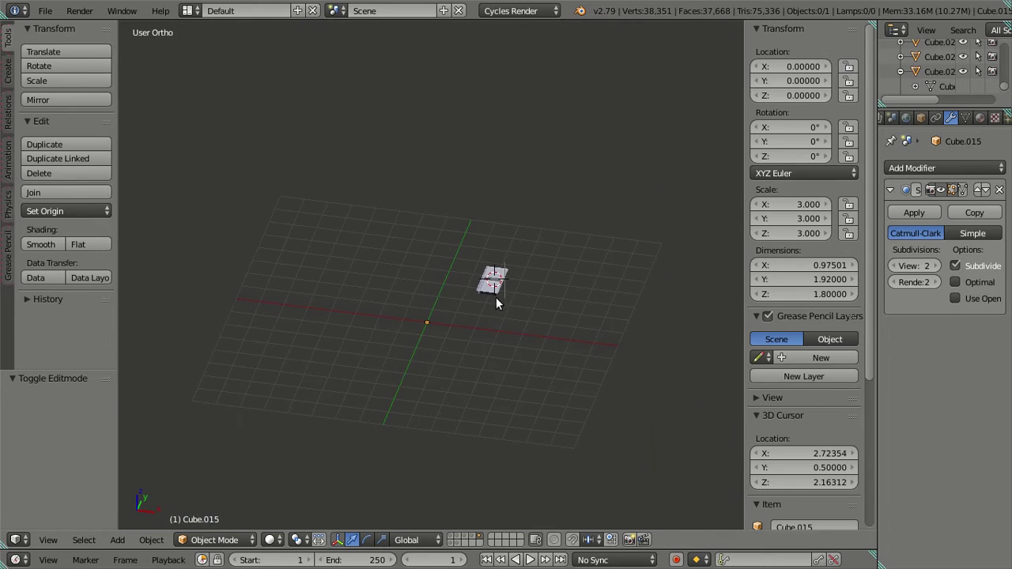
scroll(612, 297, up, 5)
shift+middle_drag(612, 297, 416, 288)
scroll(487, 312, up, 3)
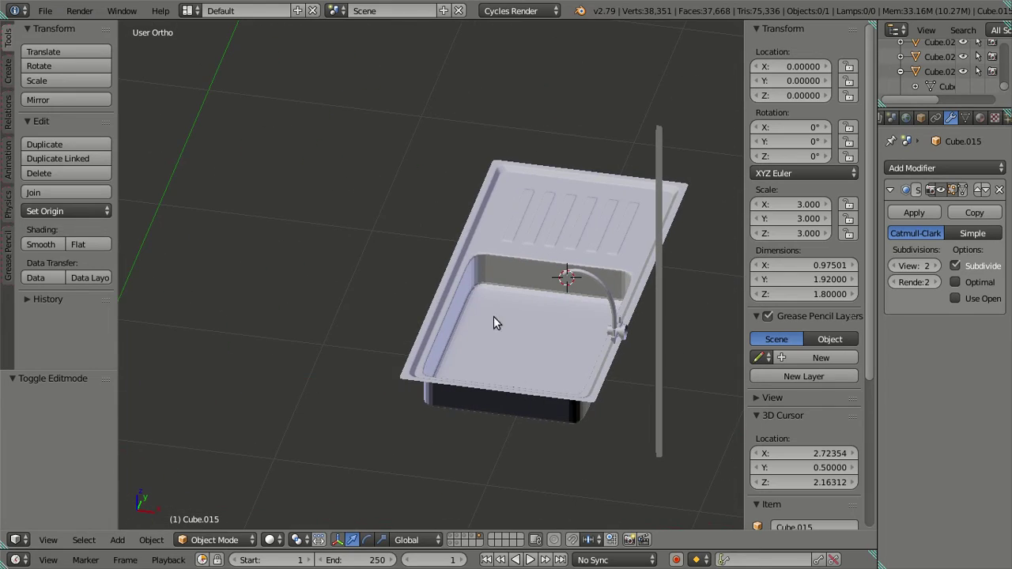
middle_drag(462, 373, 426, 219)
key(Tab)
scroll(514, 354, up, 5)
scroll(413, 223, up, 3)
middle_drag(303, 222, 367, 291)
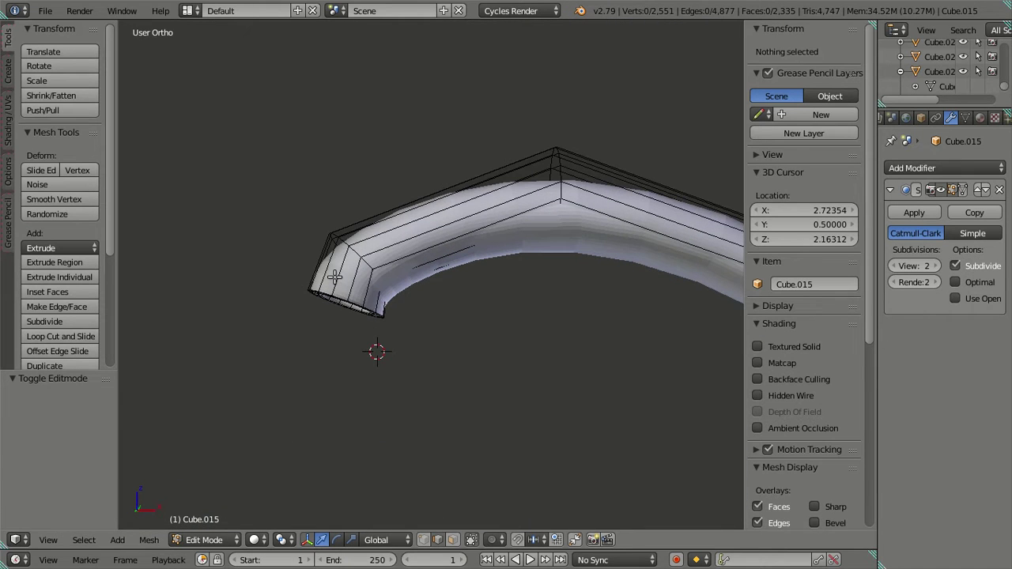
Add loop cuts near the spout end, then dissolve the selected stray edges.
key(ctrl+r)
scroll(335, 276, up, 1)
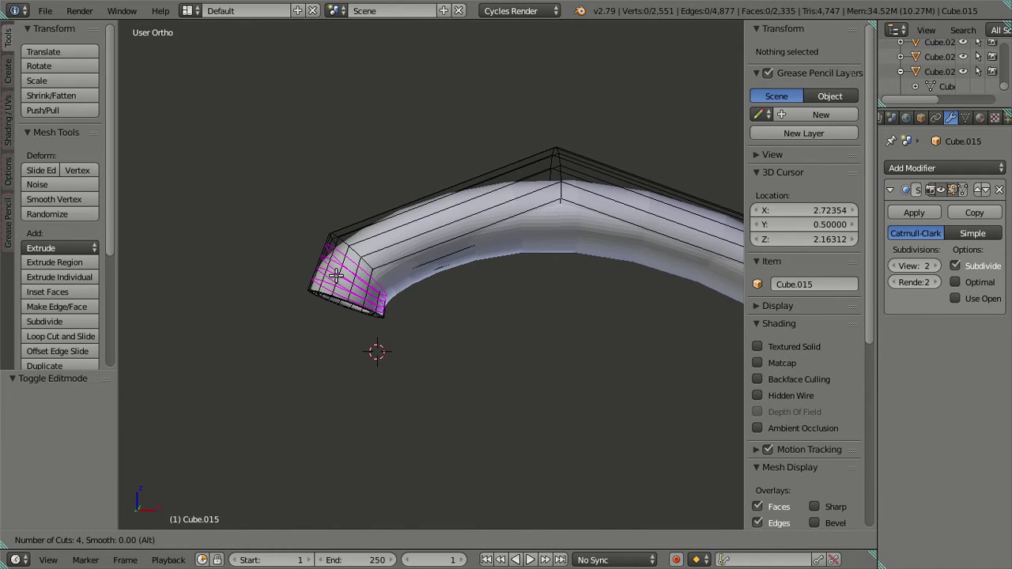
click(334, 273)
right_click(335, 273)
middle_drag(334, 273, 375, 256)
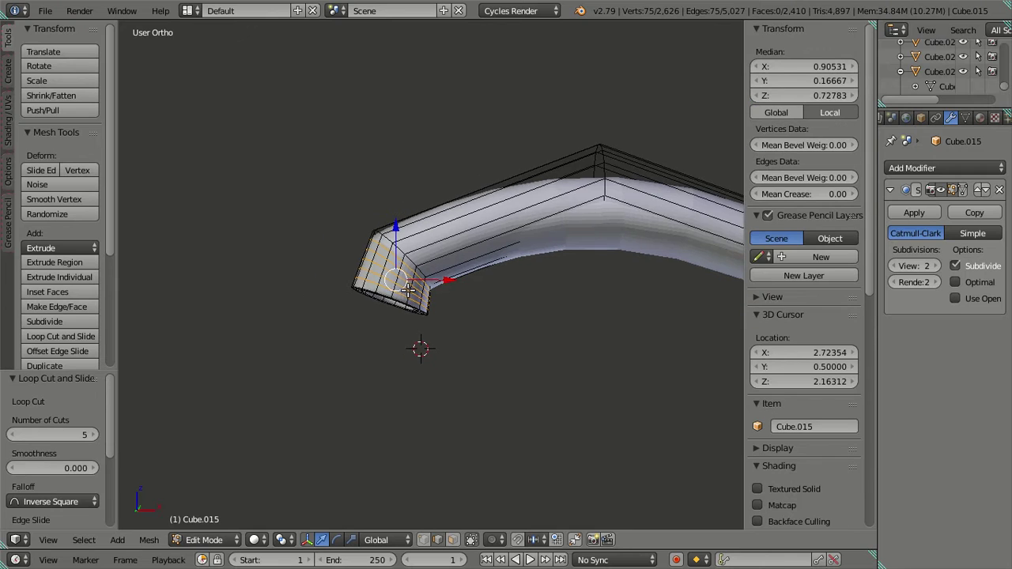
scroll(375, 255, up, 2)
key(x)
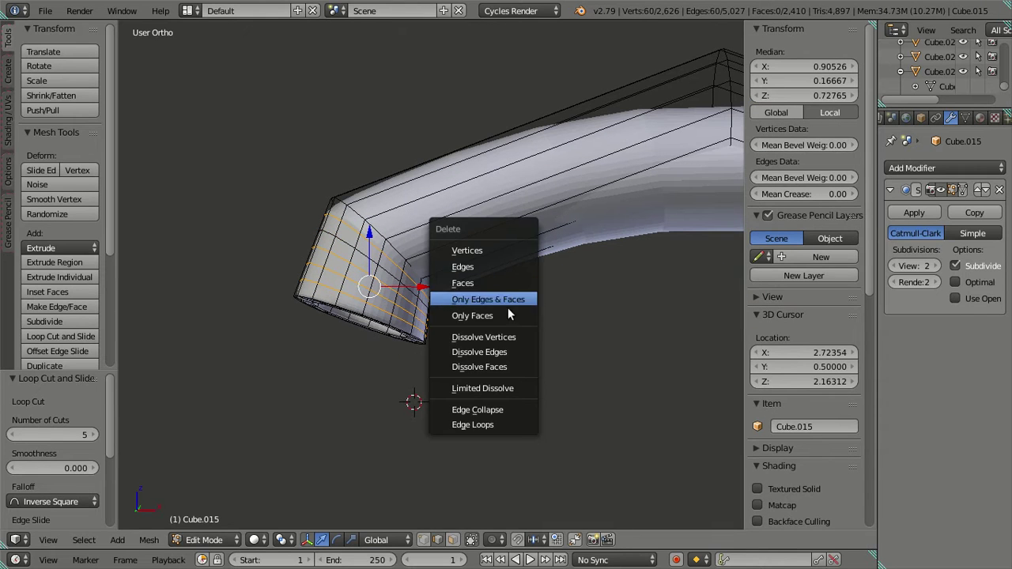
click(500, 353)
Check the smoothed spout, then shift the inner rim edge loop about -0.003 along X.
key(Tab)
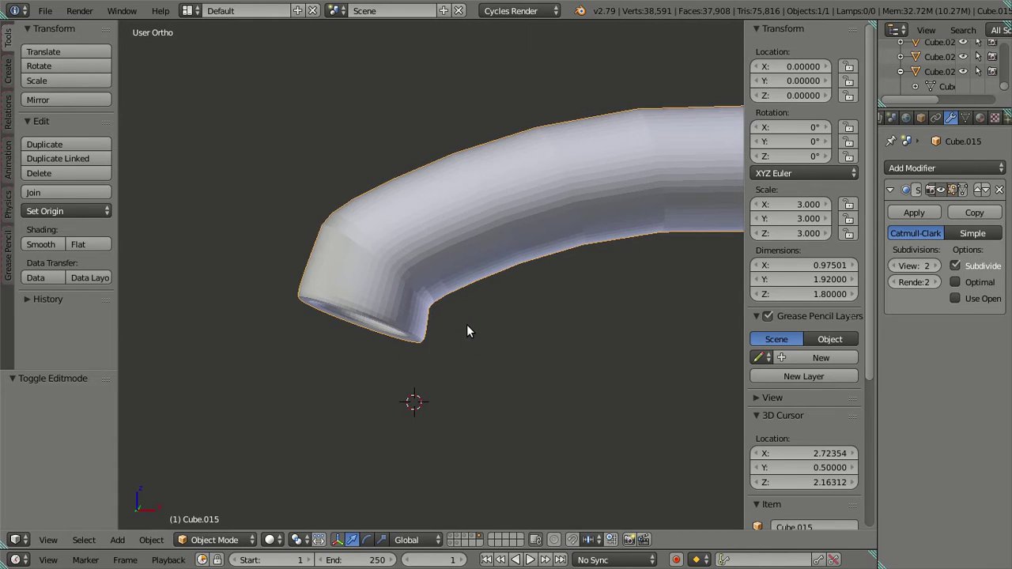
key(KP_8)
middle_drag(467, 329, 470, 274)
key(Tab)
scroll(367, 321, up, 3)
scroll(470, 273, up, 2)
key(a)
key(a)
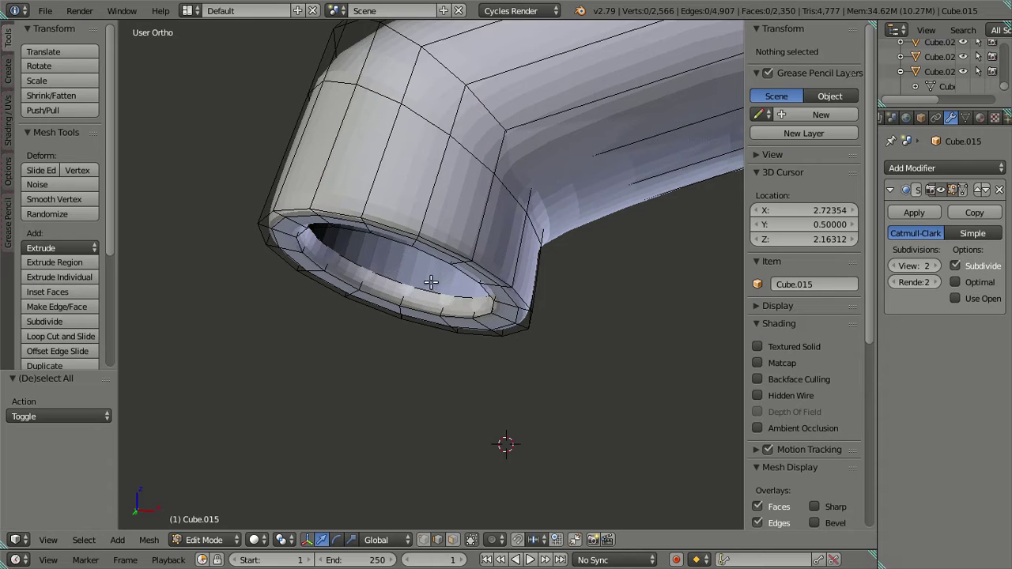
alt+right_click(427, 278)
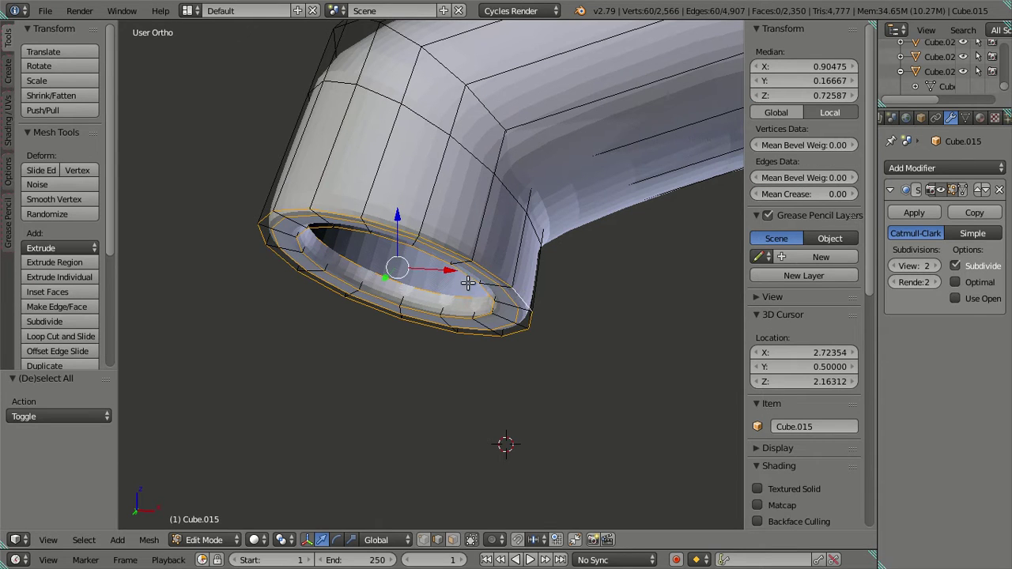
drag(451, 271, 423, 254)
Check the smoothed tube end, then dissolve the middle edge loop near the spout tip.
key(Tab)
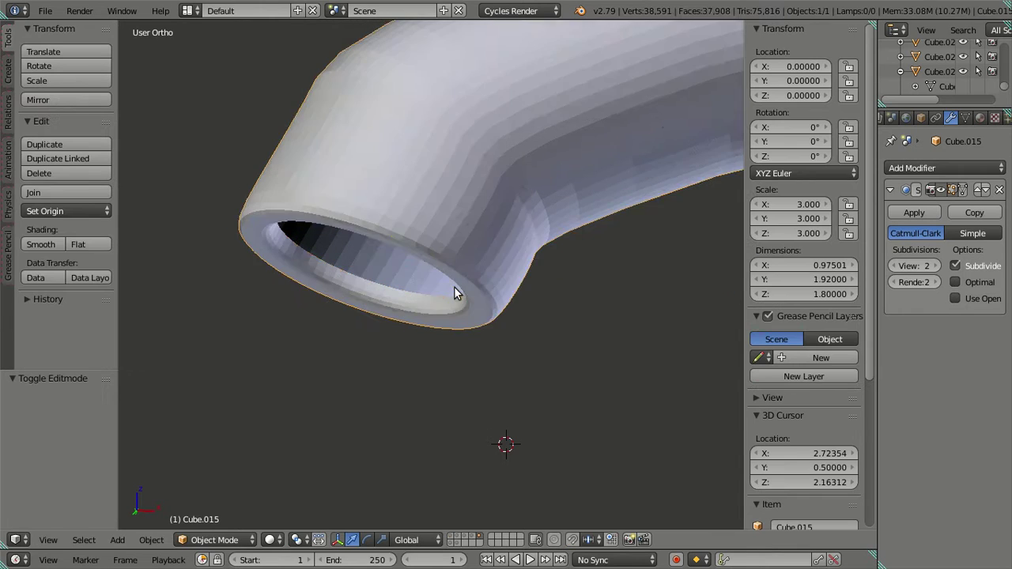
scroll(454, 290, down, 4)
middle_drag(501, 331, 475, 343)
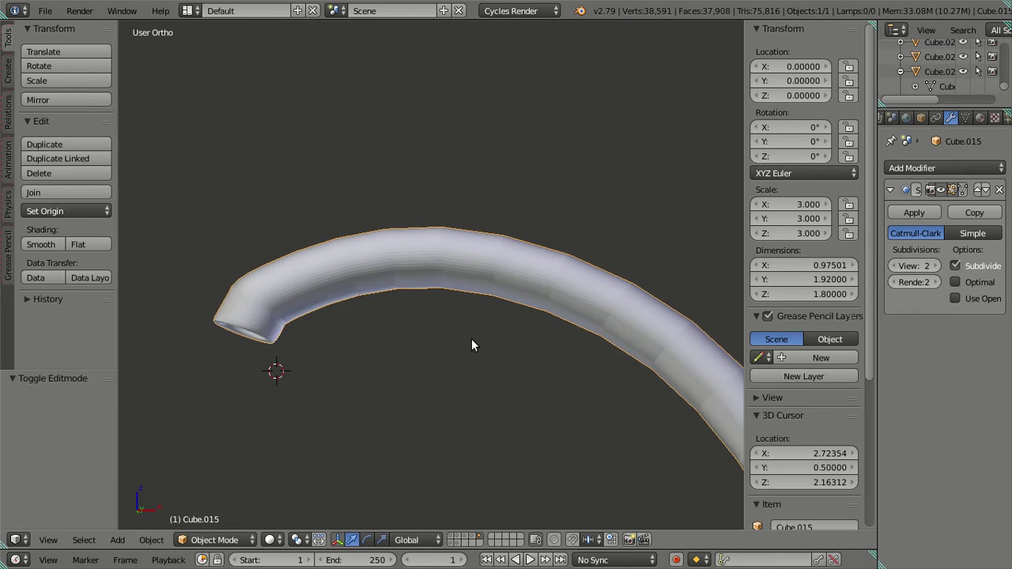
scroll(278, 360, up, 3)
shift+middle_drag(280, 352, 479, 327)
key(Tab)
key(x)
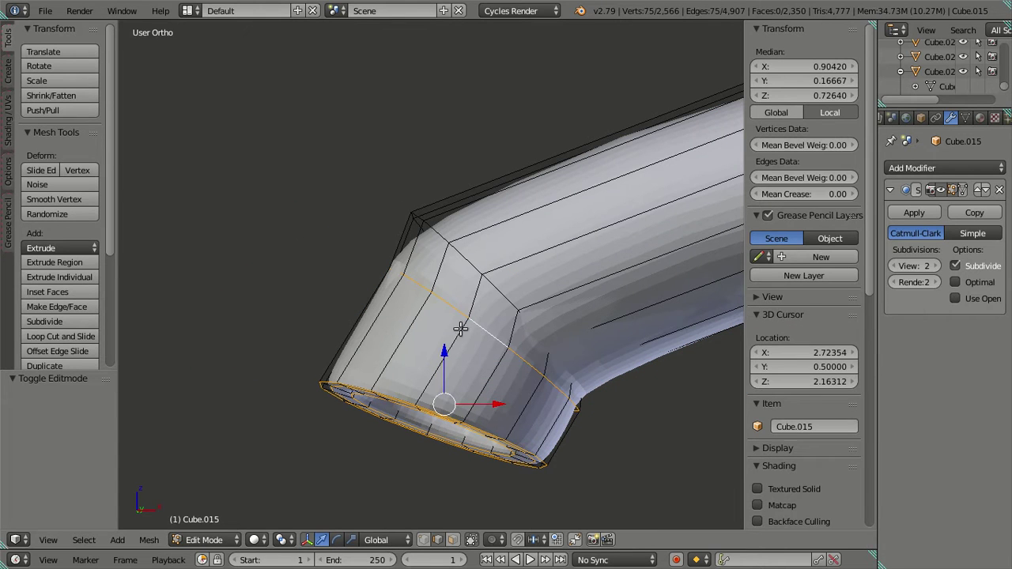
key(a)
alt+right_click(480, 327)
key(x)
click(537, 341)
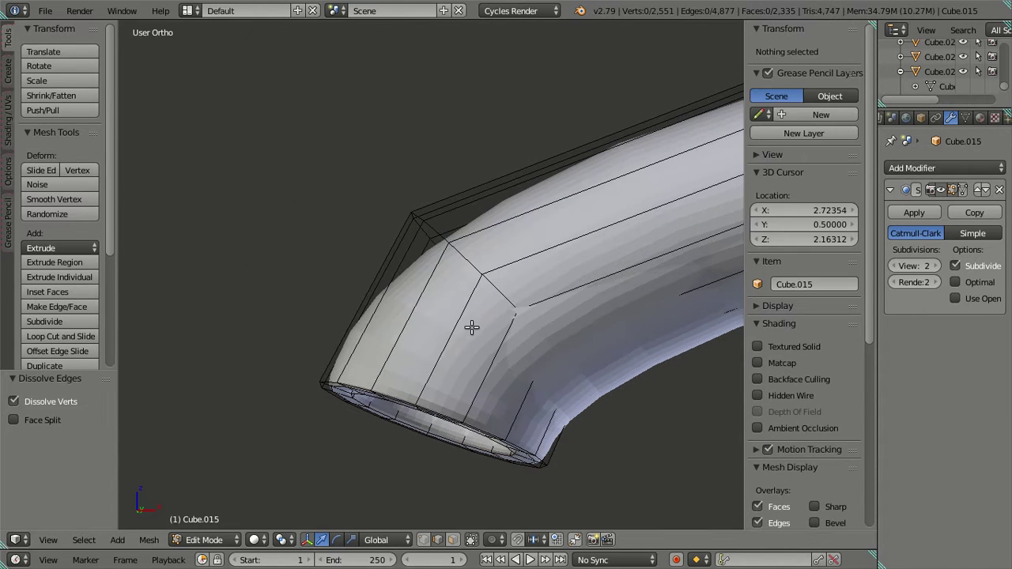
Add five centred loop cuts along the tube, then dissolve them again.
key(ctrl+r)
scroll(468, 327, up, 4)
click(468, 328)
right_click(468, 327)
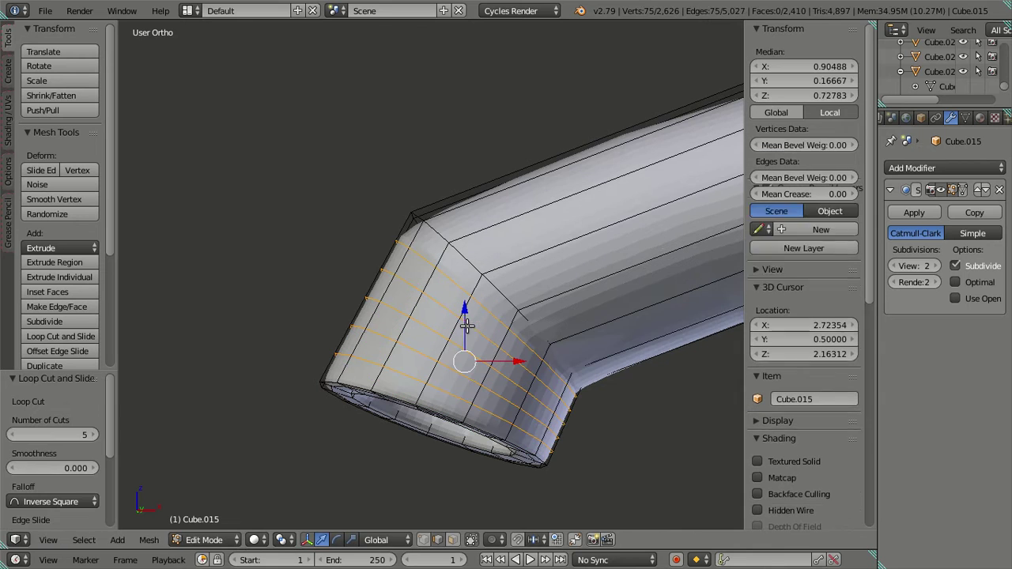
key(x)
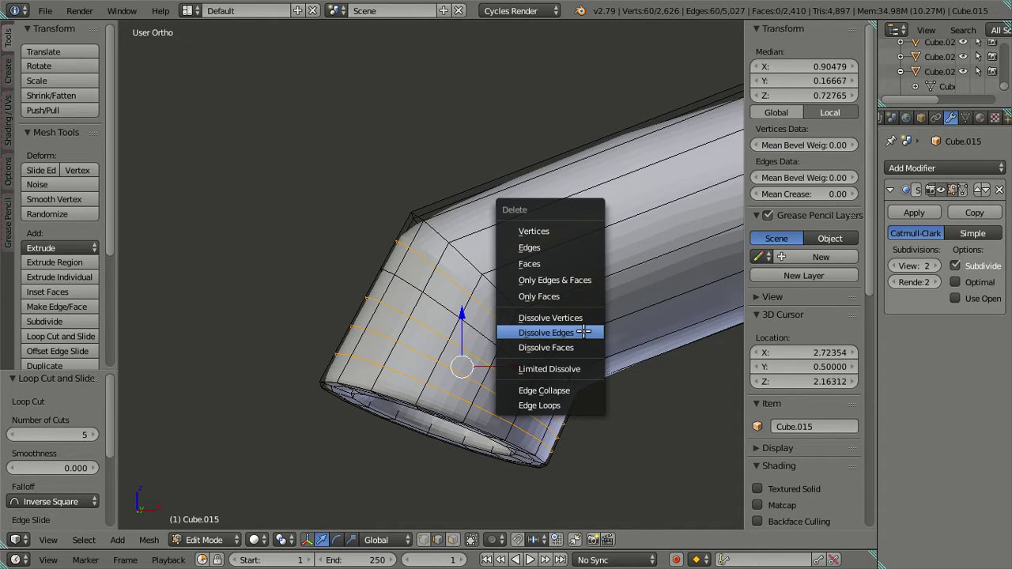
click(583, 331)
Return to Object Mode and view the faucet straight from the front.
scroll(581, 330, down, 3)
key(Tab)
scroll(580, 328, down, 4)
middle_drag(567, 346, 461, 224)
key(KP_1)
scroll(588, 354, up, 3)
In Edit Mode, add an edge loop across the faucet's upper arch.
key(Tab)
scroll(437, 175, up, 2)
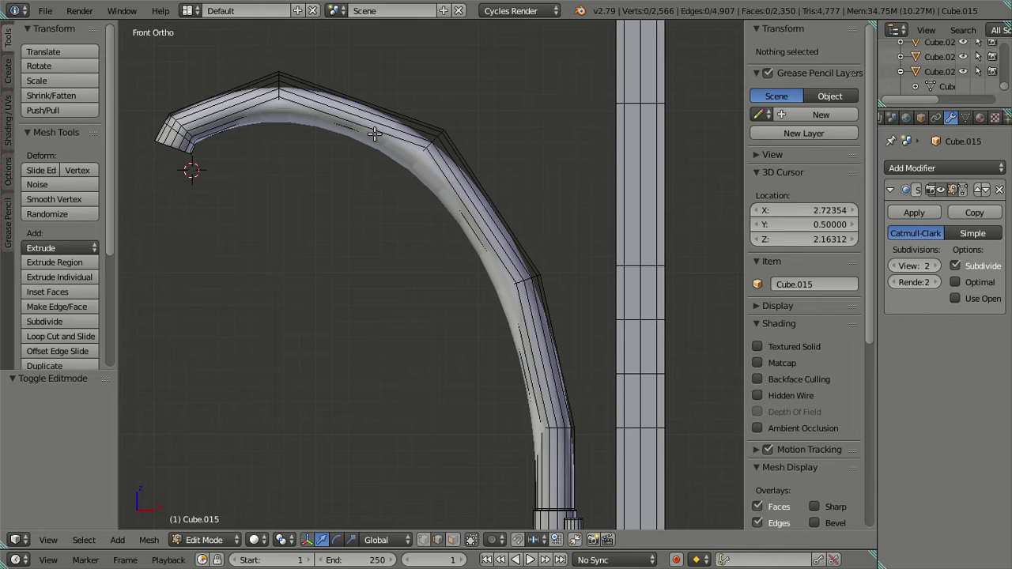
key(ctrl+r)
click(356, 116)
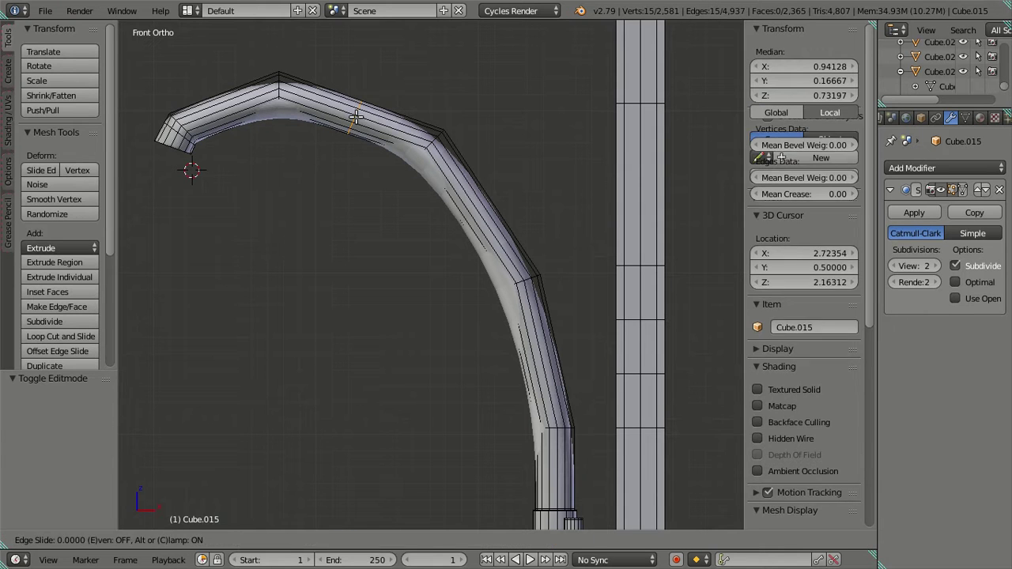
right_click(480, 214)
key(a)
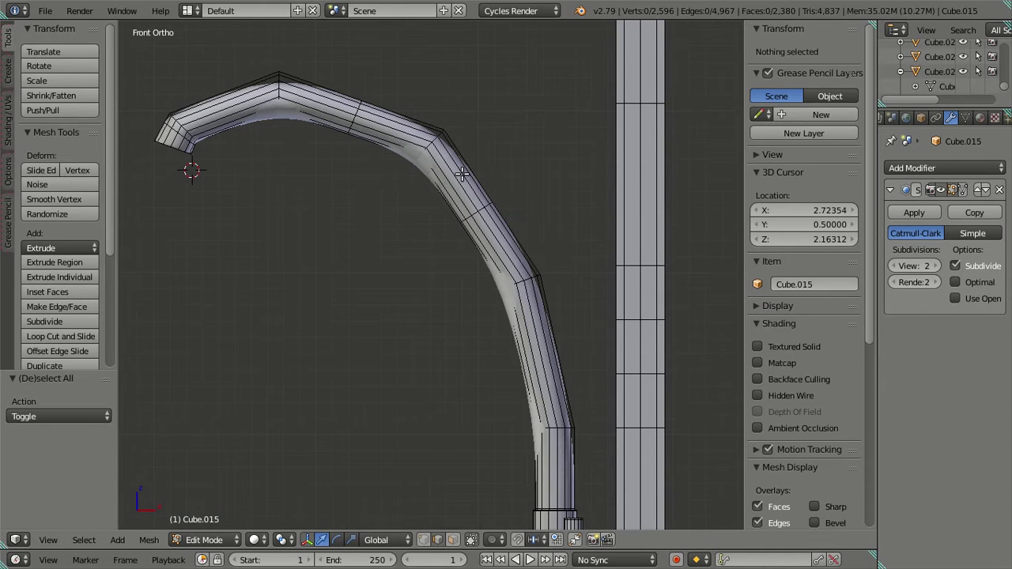
Add a second edge loop across the lower arch and slide it along X.
key(ctrl+r)
click(545, 335)
right_click(549, 335)
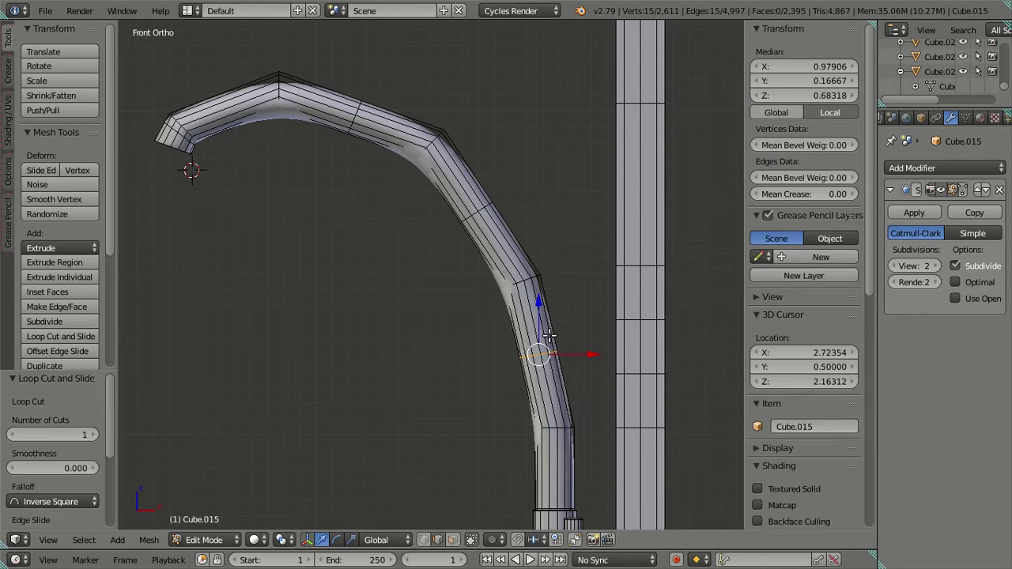
key(g)
key(x)
click(594, 353)
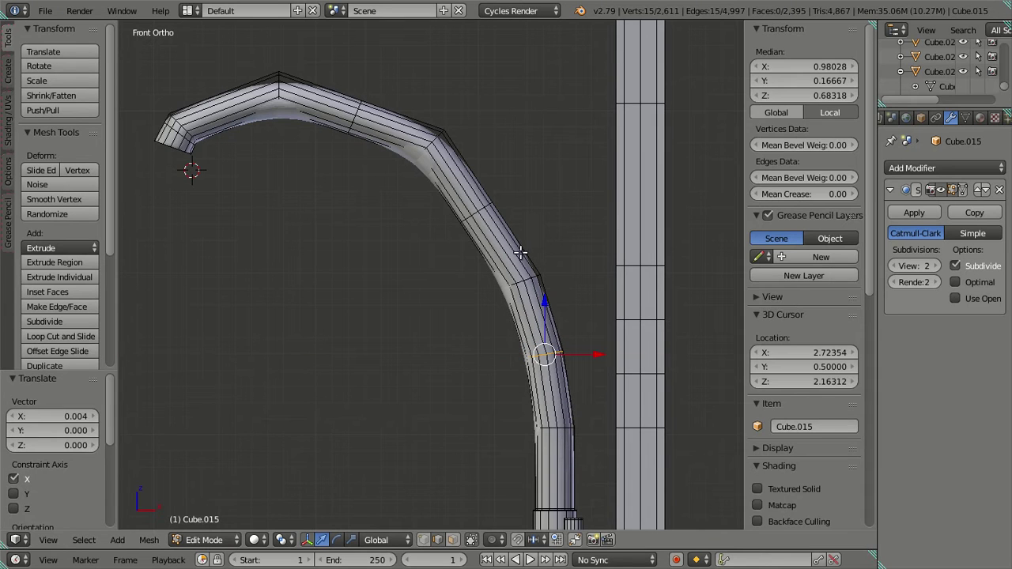
key(a)
Select another arch edge loop and shift it along the X axis.
scroll(475, 216, up, 2)
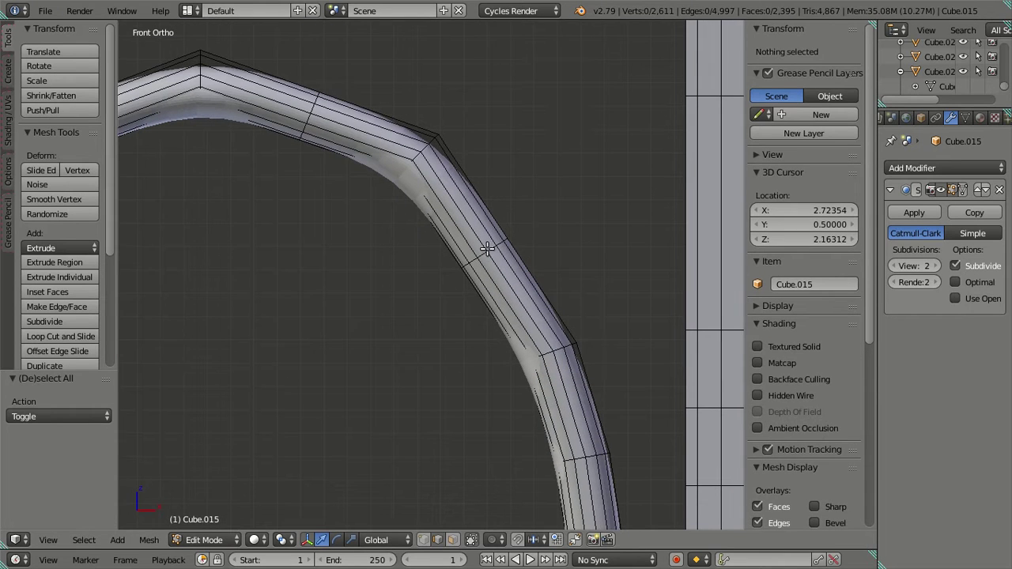
alt+right_click(483, 251)
key(g)
key(x)
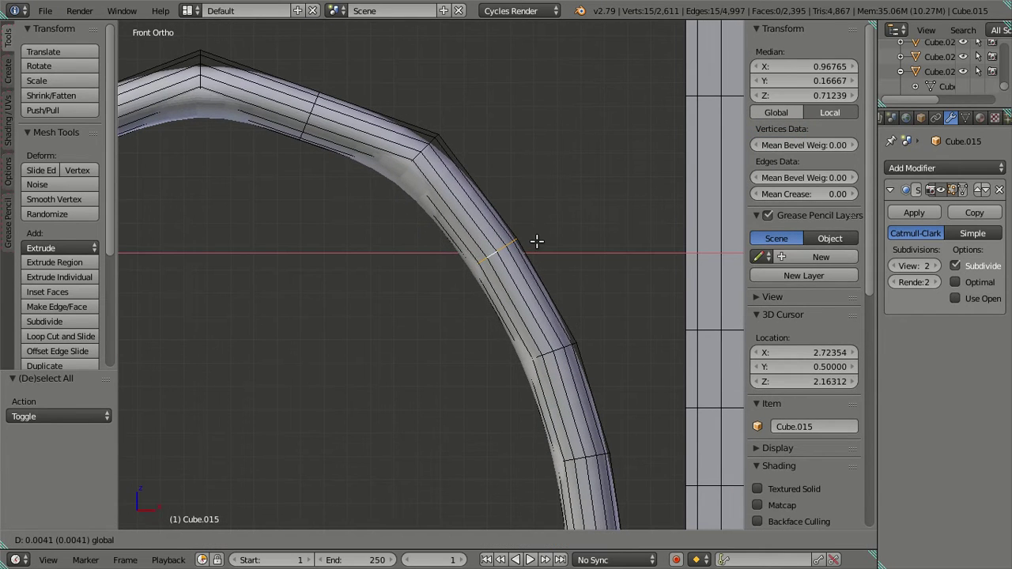
click(533, 241)
key(a)
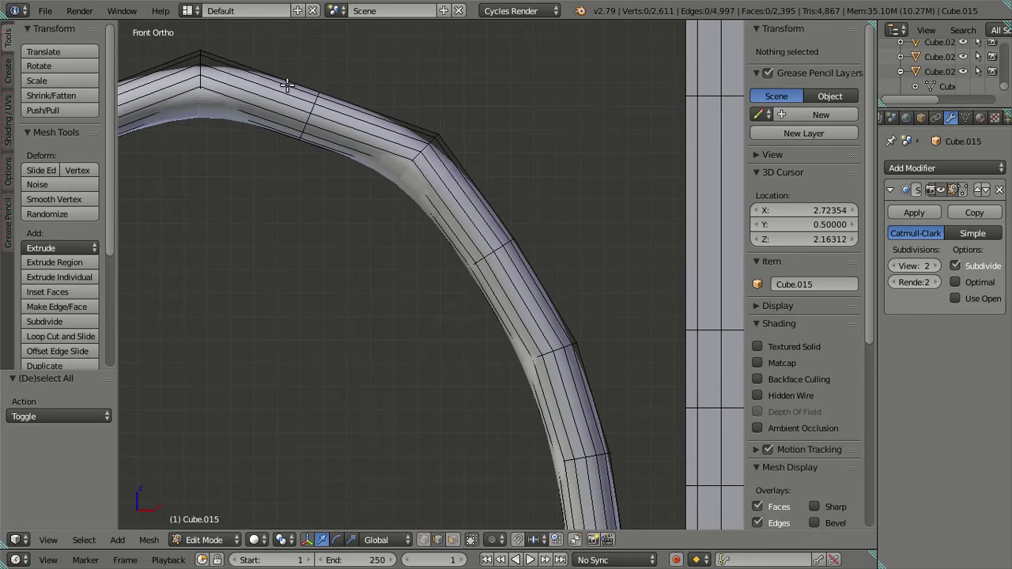
Raise the edge loop near the arch top slightly in Z and nudge it along X.
alt+right_click(307, 115)
drag(309, 67, 317, 60)
drag(352, 105, 356, 104)
scroll(451, 188, down, 3)
scroll(456, 199, up, 3)
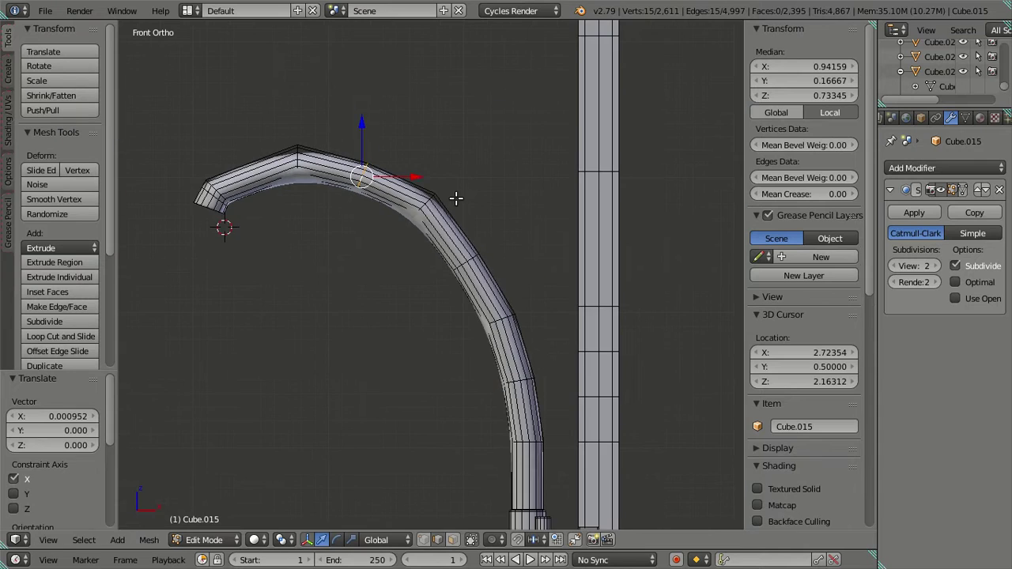
key(a)
Lower another arch loop slightly in Z, nudge it along X, and return to Object Mode.
alt+right_click(420, 179)
drag(417, 141, 414, 134)
drag(475, 176, 465, 178)
key(a)
scroll(447, 206, down, 3)
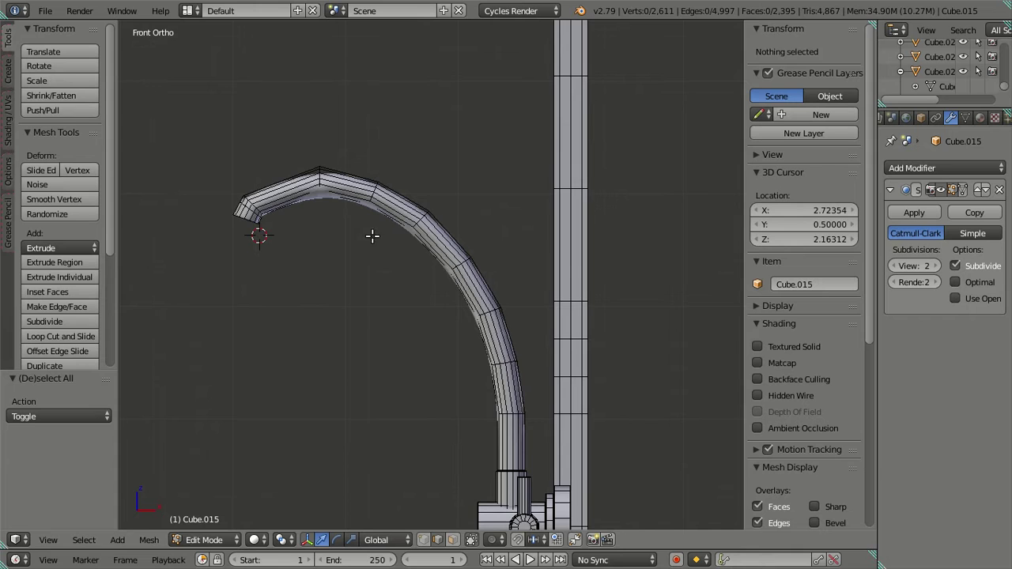
scroll(340, 204, up, 4)
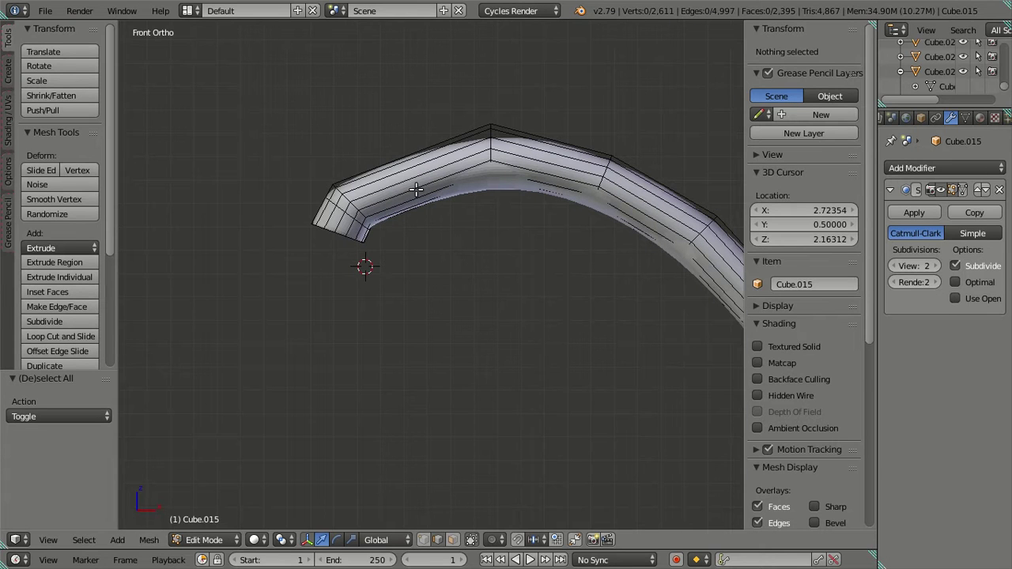
key(Tab)
scroll(436, 195, down, 5)
Add a loop cut near the spout tip, raising it slightly in Z and nudging it along X.
scroll(468, 249, up, 5)
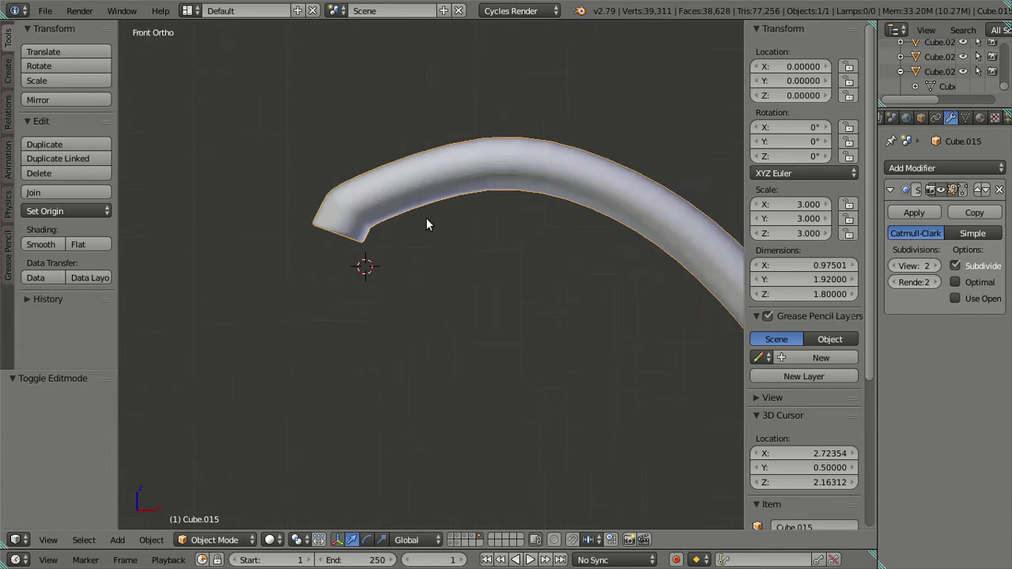
key(Tab)
key(ctrl+r)
click(411, 153)
right_click(411, 154)
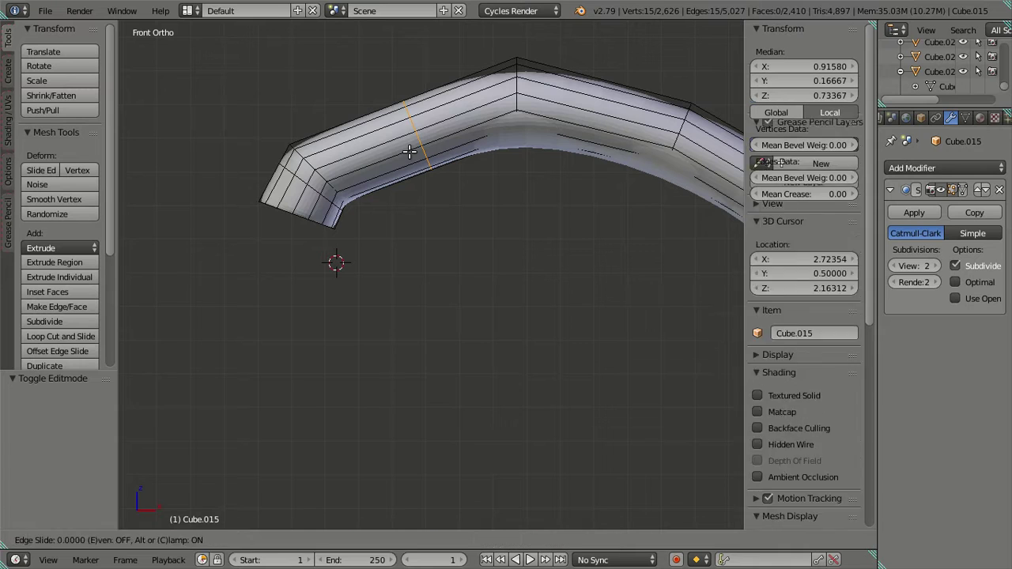
drag(416, 86, 415, 79)
click(459, 117)
click(457, 119)
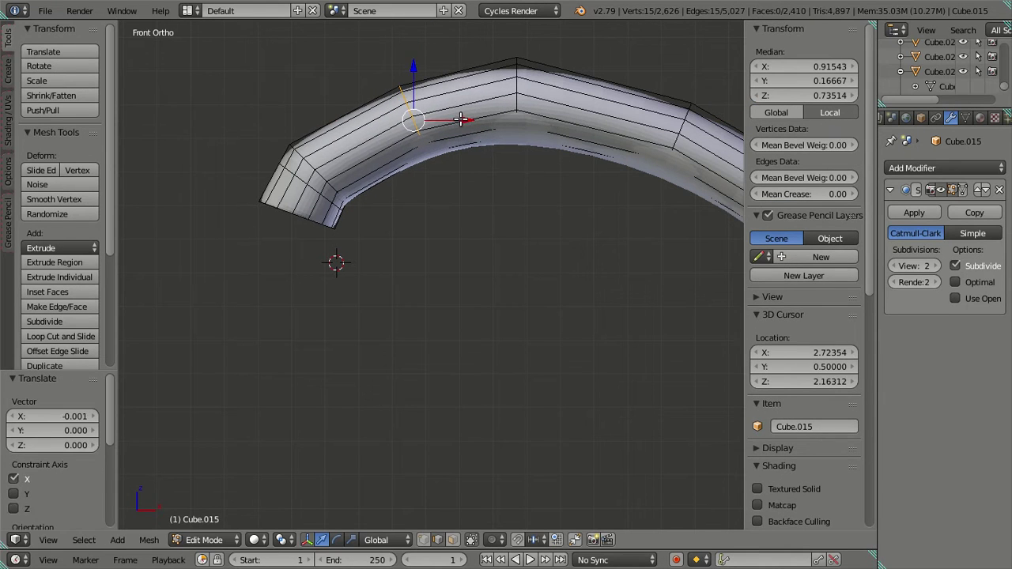
key(a)
Lower the arch's top edge loop slightly and shift it along X, then check it in Object Mode.
alt+right_click(514, 103)
drag(518, 36, 521, 45)
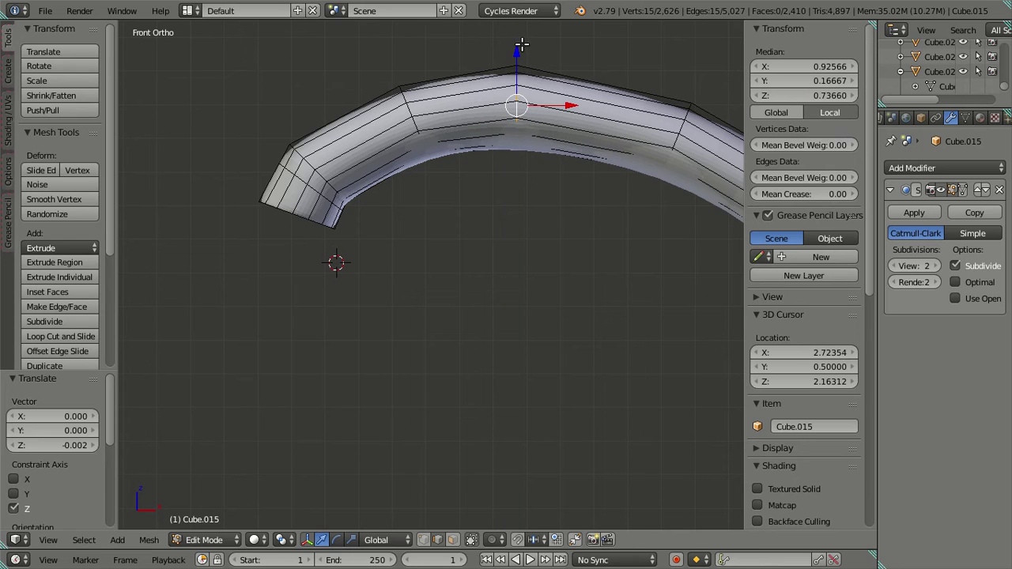
drag(556, 97, 586, 105)
scroll(522, 145, down, 3)
key(Tab)
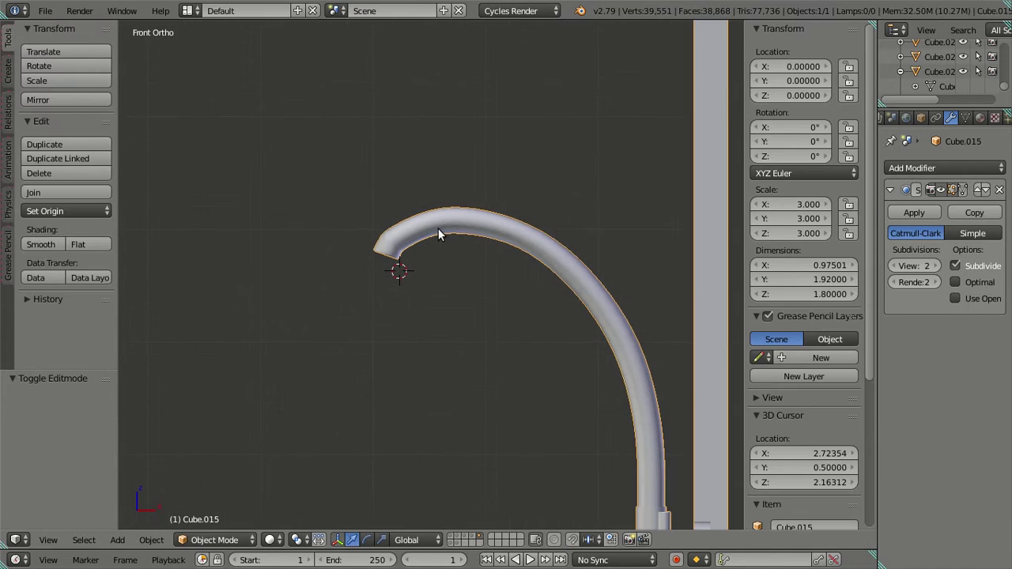
Back in Edit Mode, undo the recent edge-loop edits to the arch.
scroll(437, 229, up, 2)
key(Tab)
alt+right_click(420, 169)
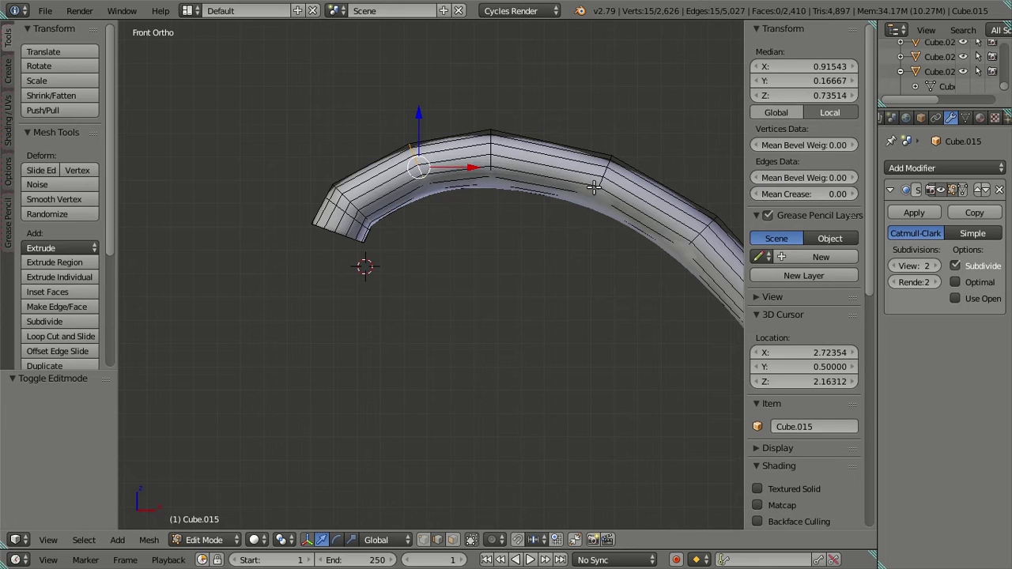
shift+middle_drag(640, 270, 406, 222)
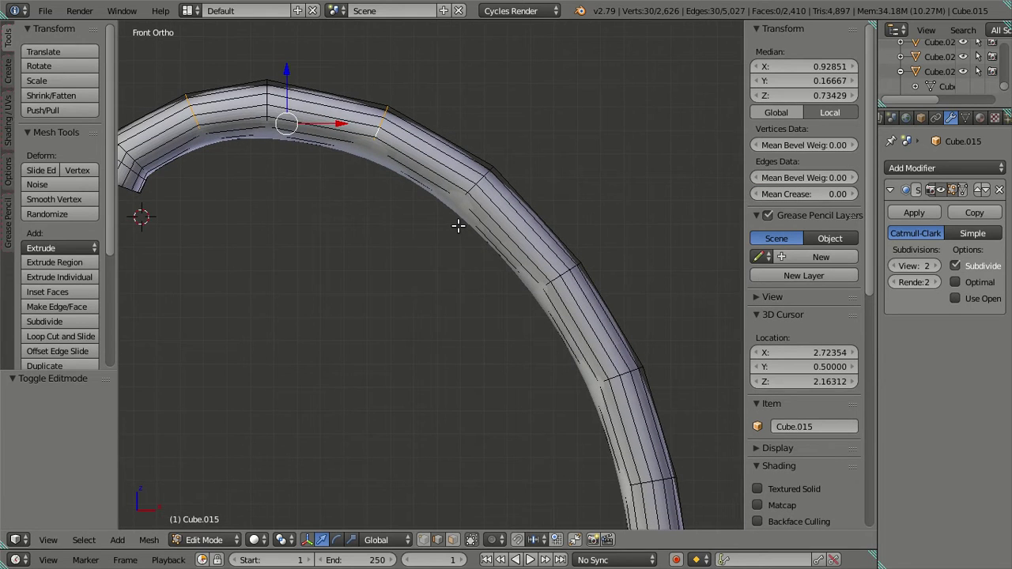
key(a)
key(ctrl+z)
key(ctrl+z)
key(ctrl+z)
key(ctrl+z)
key(ctrl+z)
key(ctrl+z)
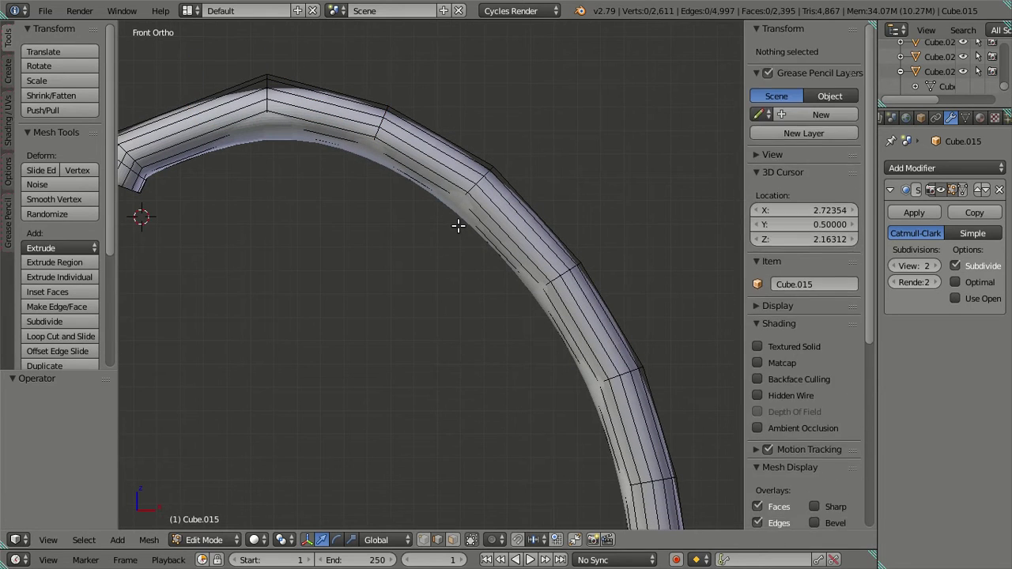
key(ctrl+z)
key(ctrl+z)
key(ctrl+z)
key(ctrl+z)
key(ctrl+z)
key(ctrl+z)
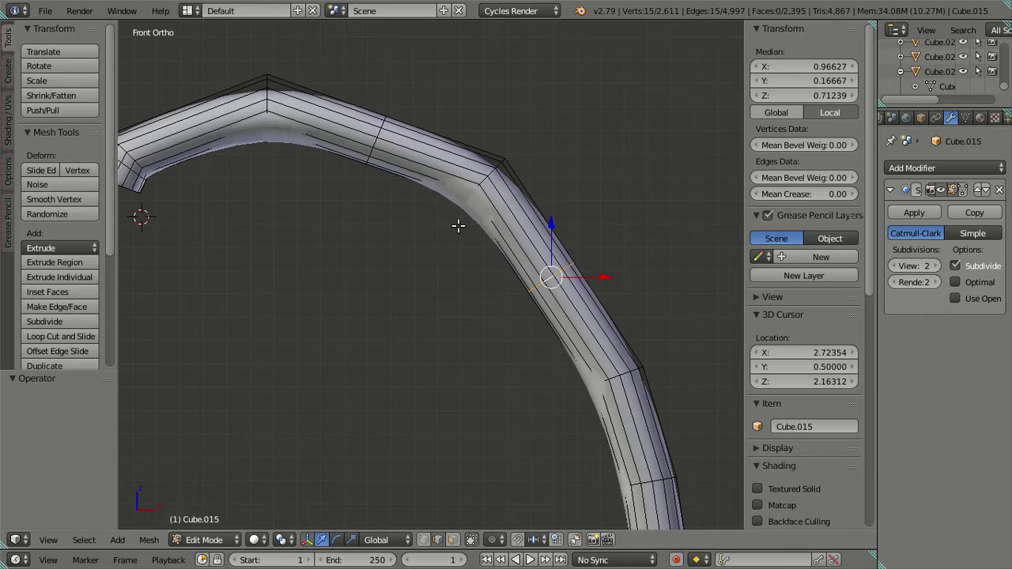
scroll(458, 226, down, 4)
key(a)
key(a)
Undo once more to leave the arch with fewer edge loops, ending in Object Mode.
key(Tab)
middle_drag(431, 285, 406, 255)
key(Tab)
scroll(407, 255, up, 4)
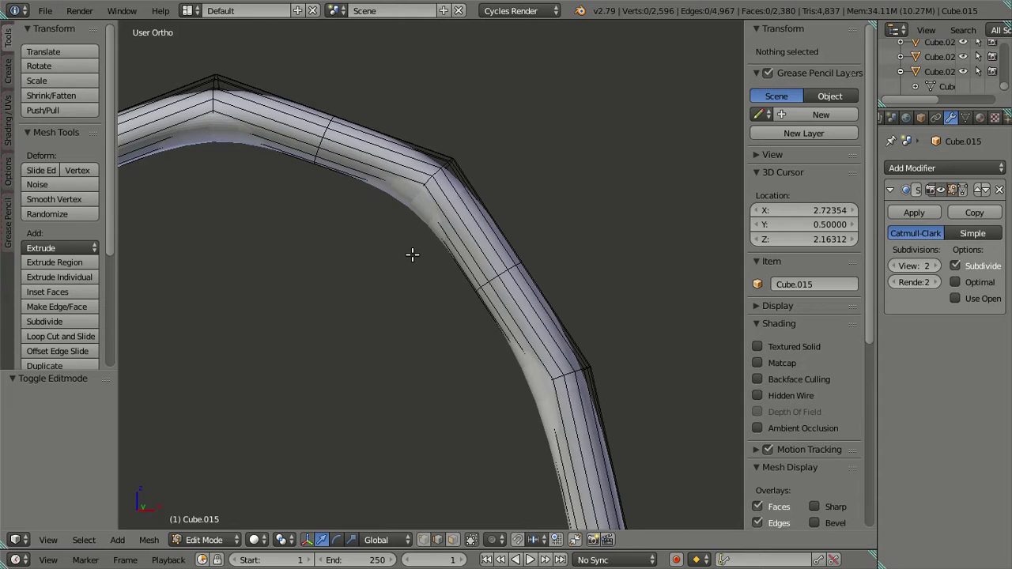
key(ctrl+z)
key(ctrl+z)
key(ctrl+z)
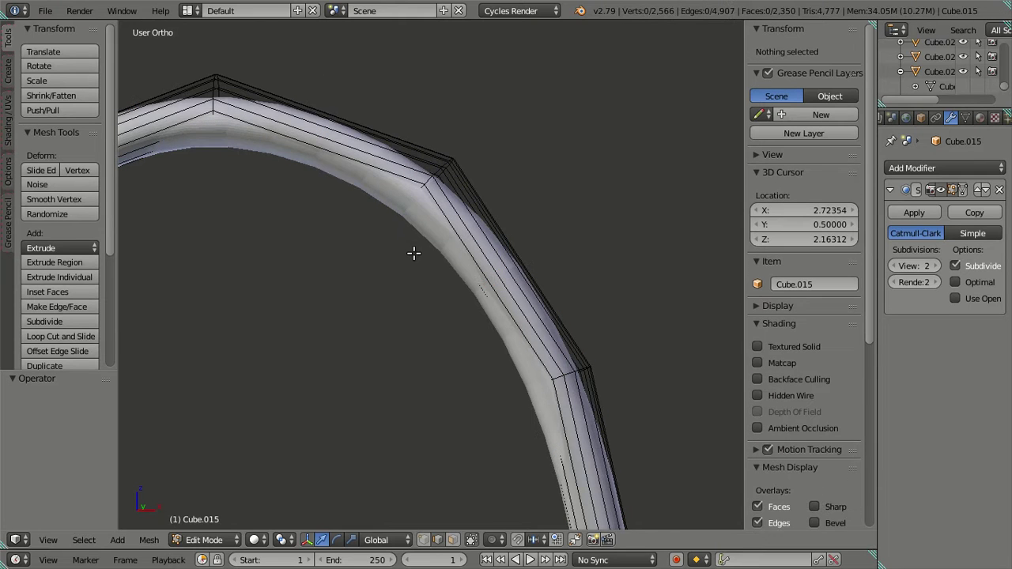
scroll(414, 253, down, 5)
mouse_move(413, 253)
middle_down()
mouse_move(480, 253)
mouse_move(472, 252)
mouse_move(490, 264)
mouse_move(240, 249)
middle_up()
key(Tab)
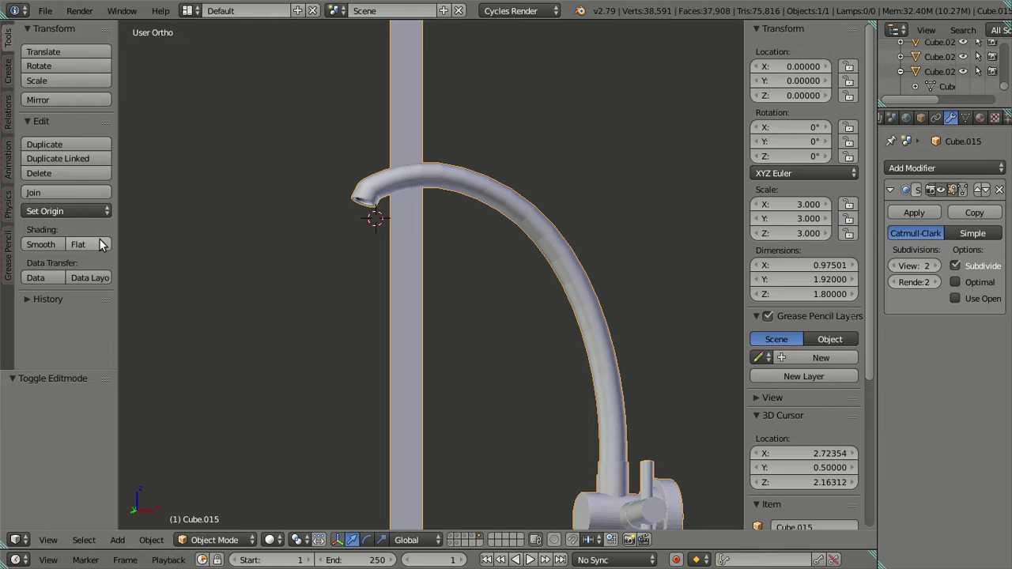
Apply Shade Smooth to the faucet and switch to Front Ortho view.
click(53, 245)
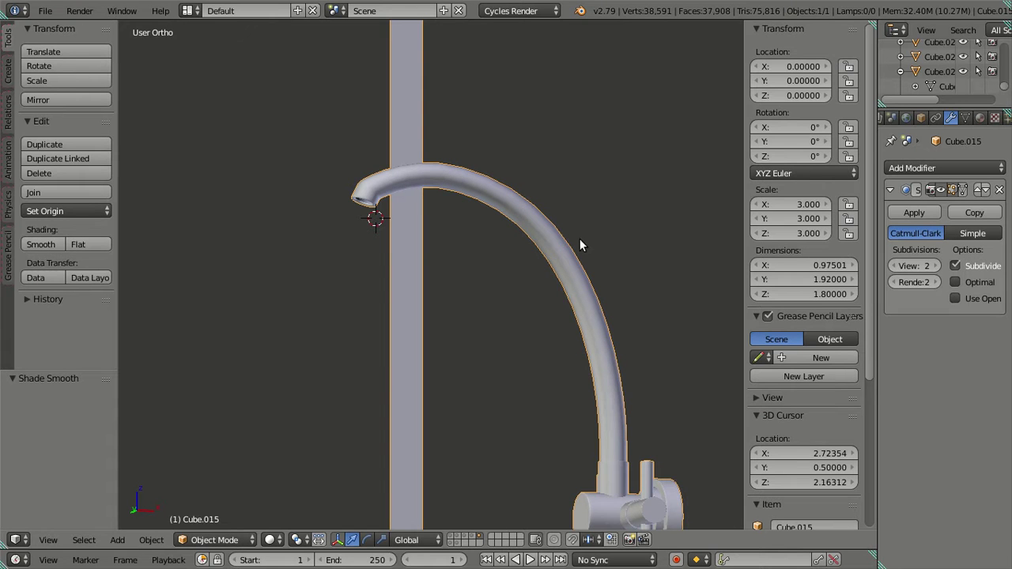
scroll(436, 267, down, 3)
key(a)
middle_drag(478, 284, 433, 302)
scroll(466, 303, up, 4)
key(KP_1)
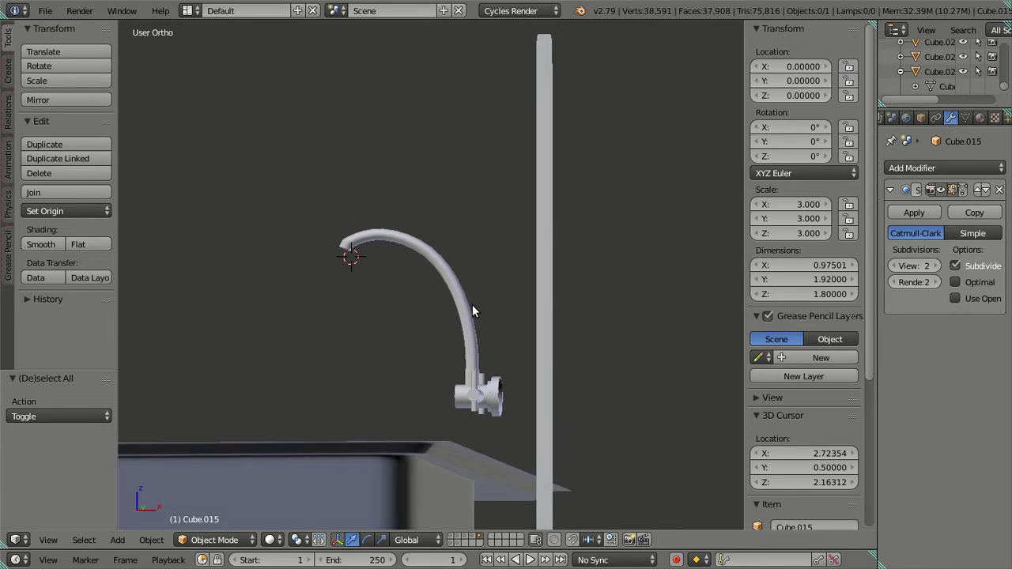
scroll(478, 298, up, 3)
In wireframe Edit Mode, box-select the spout tip vertices and move them slightly right.
key(Tab)
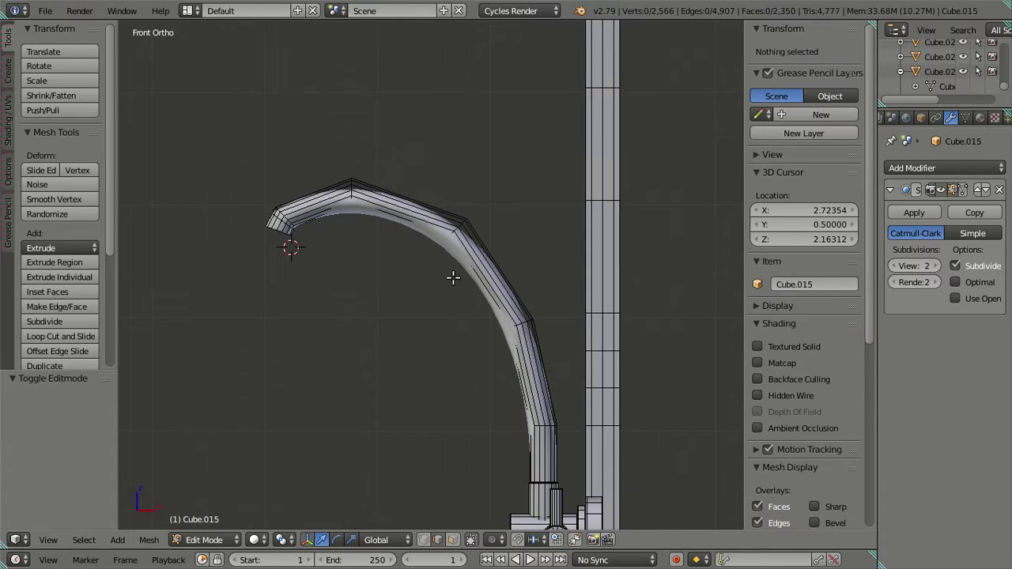
scroll(515, 280, down, 2)
shift+middle_drag(515, 280, 492, 215)
scroll(471, 219, up, 3)
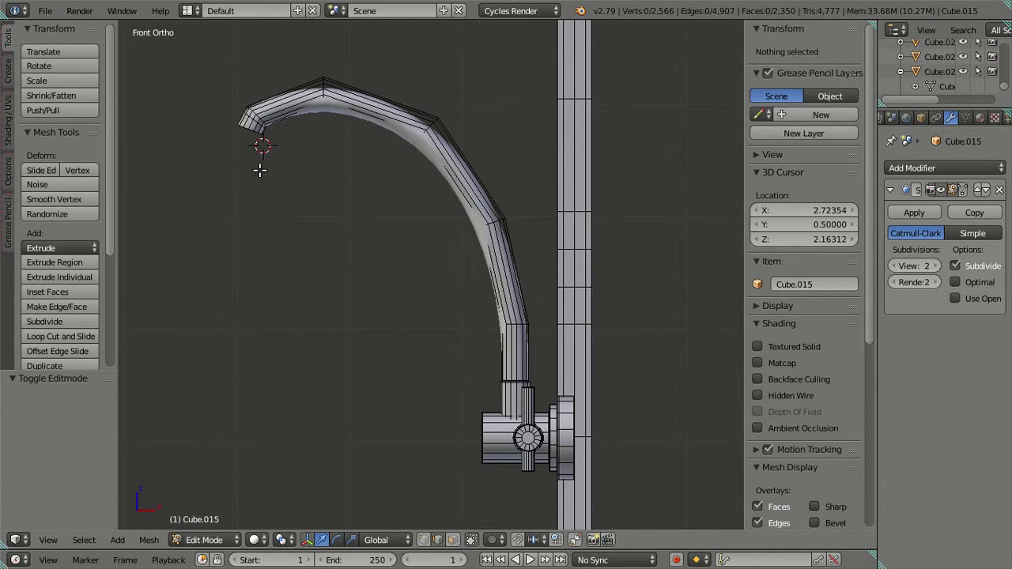
key(z)
key(b)
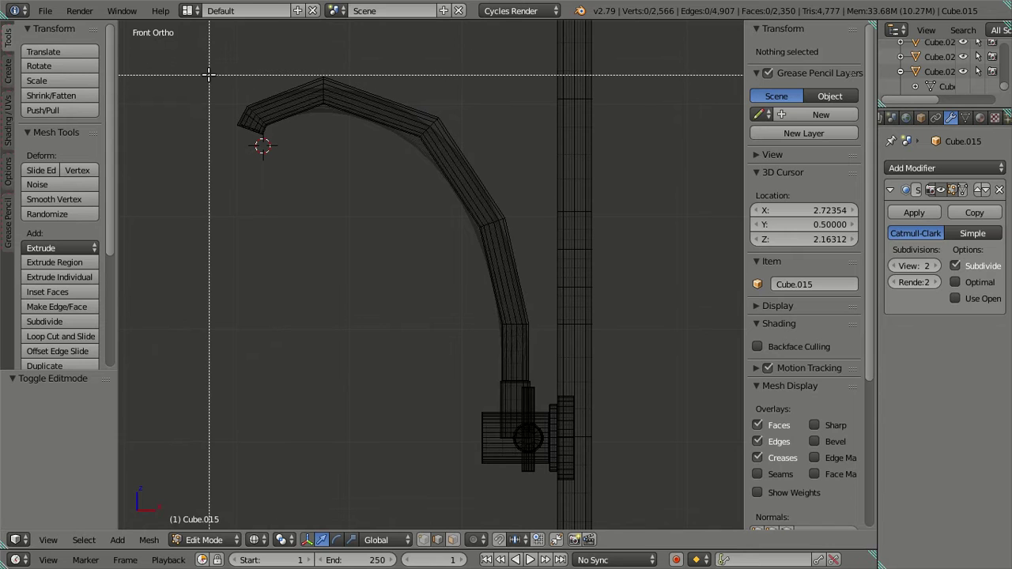
drag(212, 64, 355, 217)
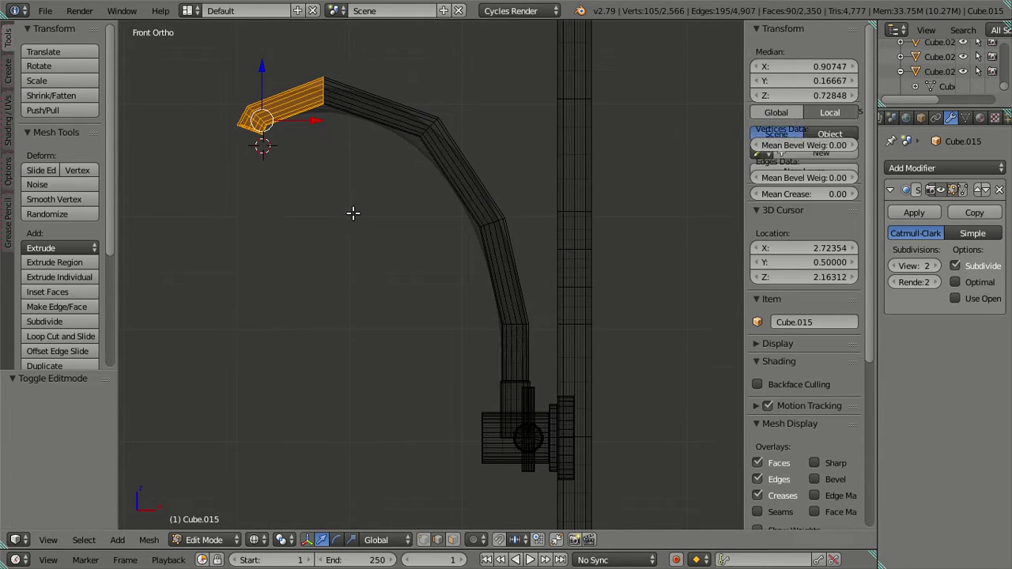
drag(318, 124, 351, 129)
drag(223, 48, 450, 212)
drag(367, 124, 387, 129)
key(a)
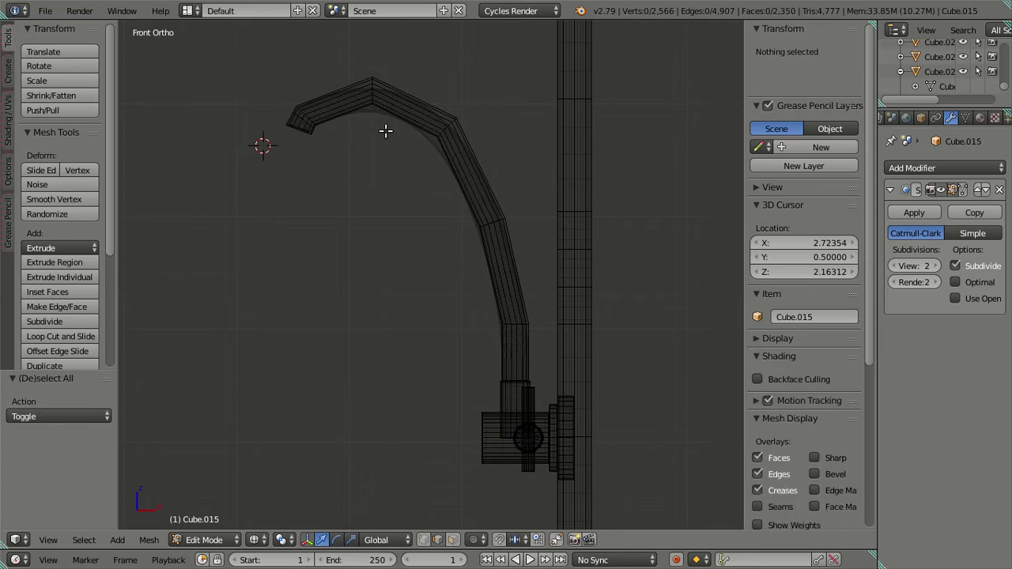
key(z)
Select an edge loop along the spout and nudge it slightly right.
right_click(497, 224)
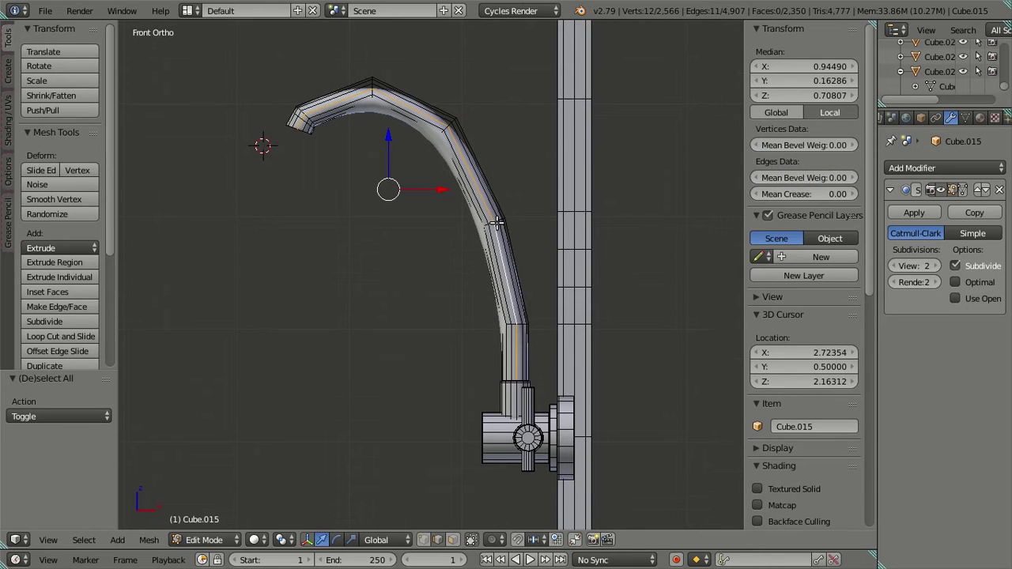
scroll(500, 222, up, 3)
key(a)
alt+right_click(559, 168)
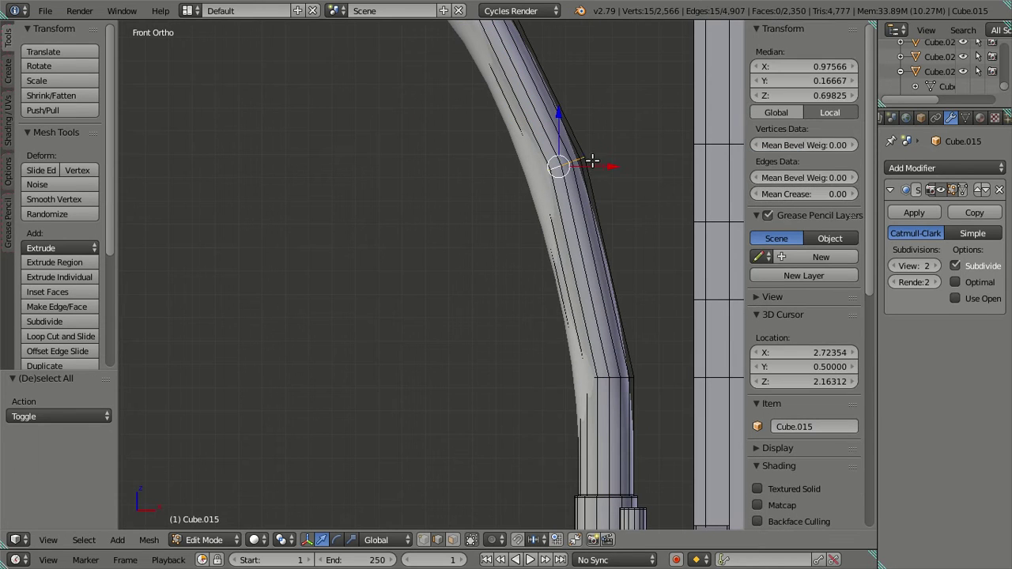
drag(612, 164, 637, 163)
scroll(337, 193, down, 6)
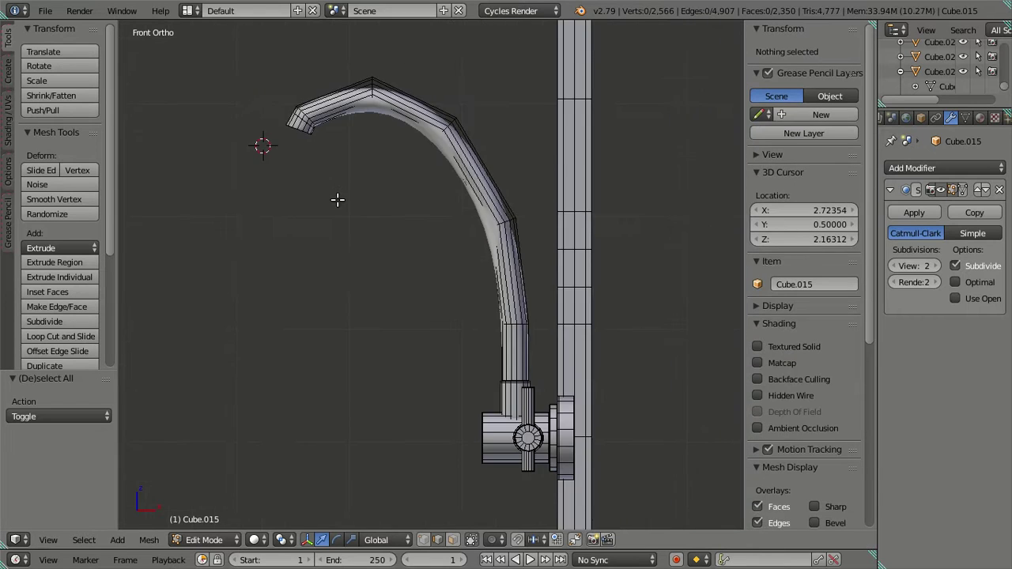
key(Tab)
Lower the spout's top-bend edge loop slightly and shift it a little left.
scroll(337, 207, up, 2)
shift+middle_drag(384, 203, 382, 266)
scroll(383, 266, up, 4)
key(Tab)
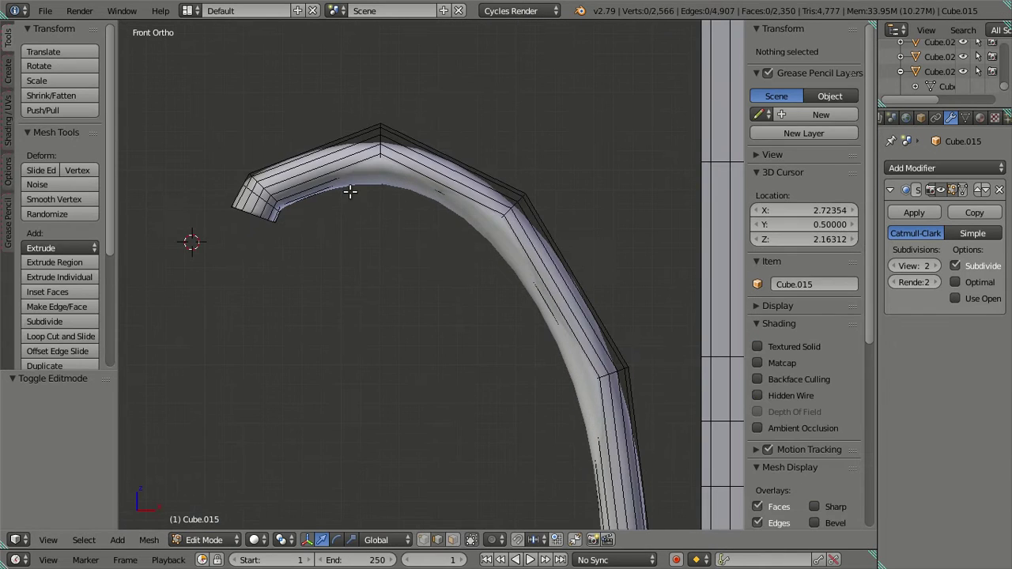
scroll(304, 183, up, 2)
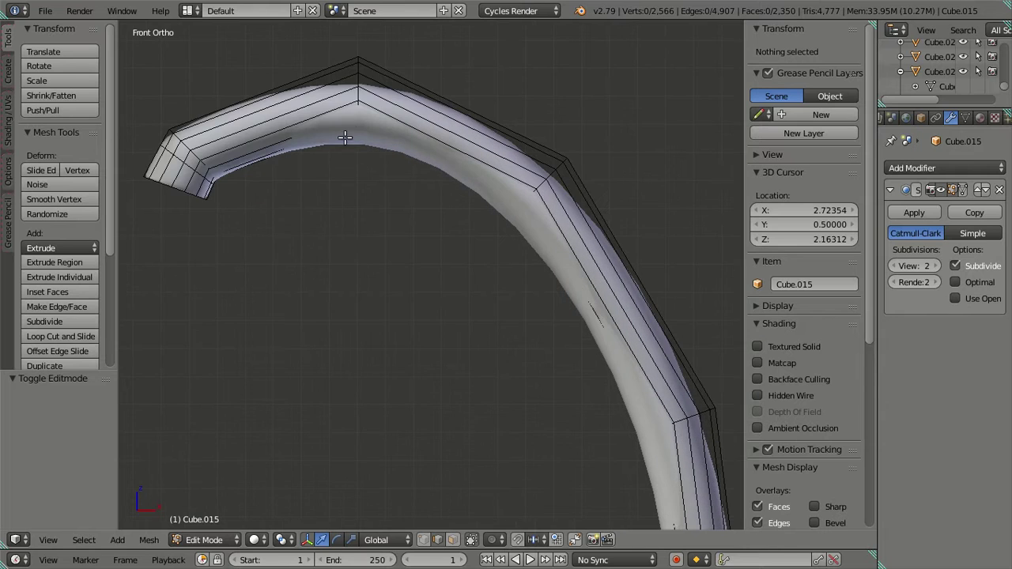
alt+right_click(358, 79)
drag(360, 42, 362, 56)
scroll(368, 136, down, 1)
drag(420, 120, 380, 124)
key(Tab)
Orbit to an angled view of sink and faucet and re-enter Edit Mode.
scroll(376, 159, down, 5)
middle_drag(371, 196, 469, 315)
middle_drag(580, 278, 427, 316)
key(Tab)
scroll(431, 319, up, 4)
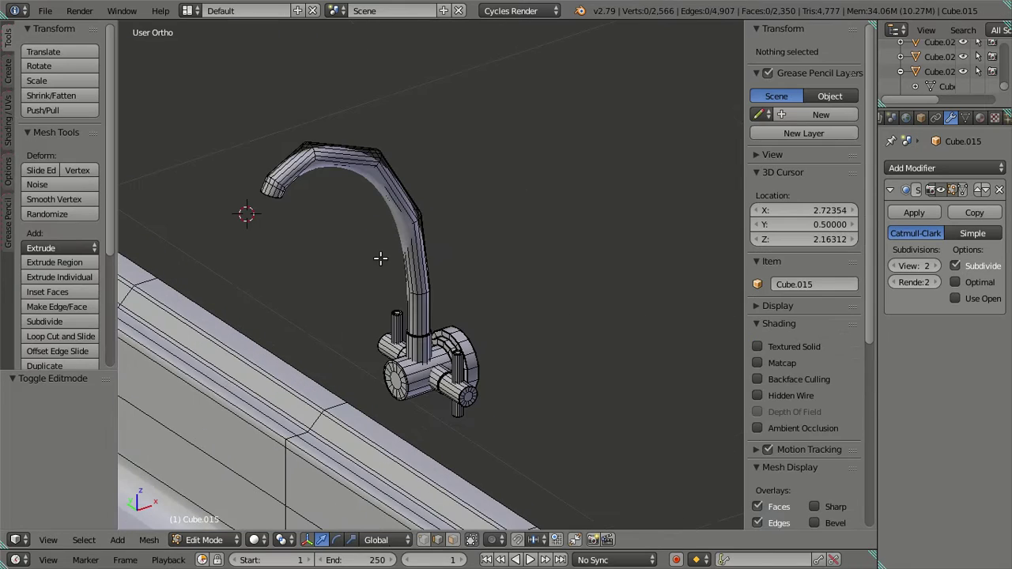
Set the Subdivision Surface modifier's viewport level to 0.
click(896, 266)
click(896, 265)
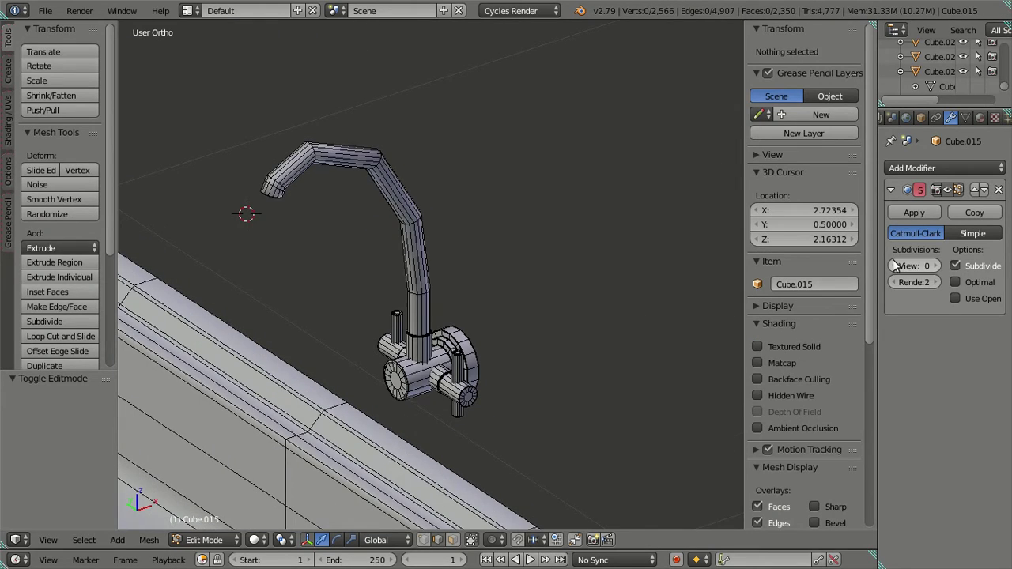
middle_drag(712, 284, 426, 283)
scroll(426, 265, up, 3)
scroll(358, 198, down, 2)
scroll(358, 198, down, 5)
Inspect the sink from above in Object Mode, then return to Edit Mode on the faucet.
key(Tab)
key(z)
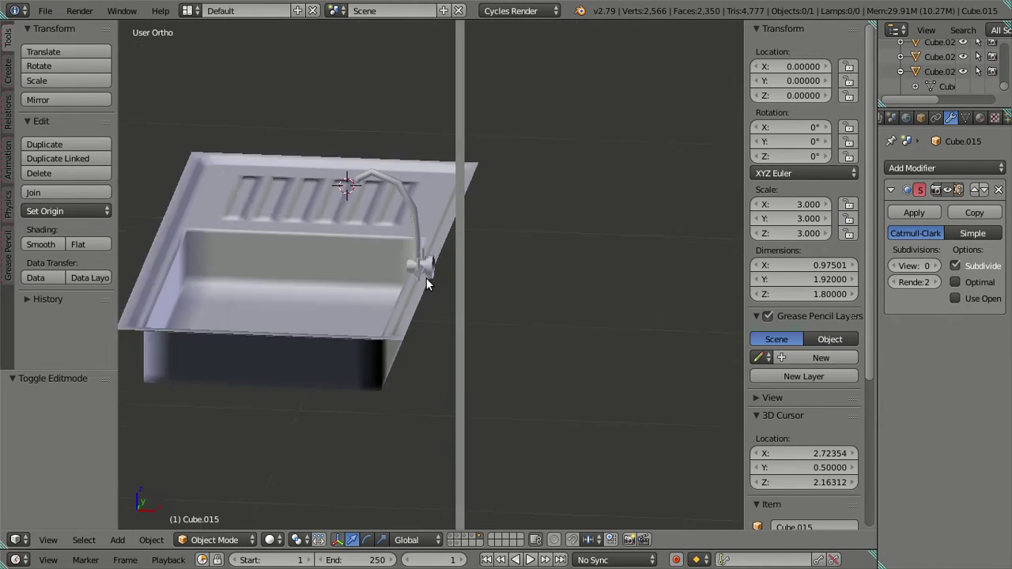
right_click(426, 277)
scroll(426, 277, up, 8)
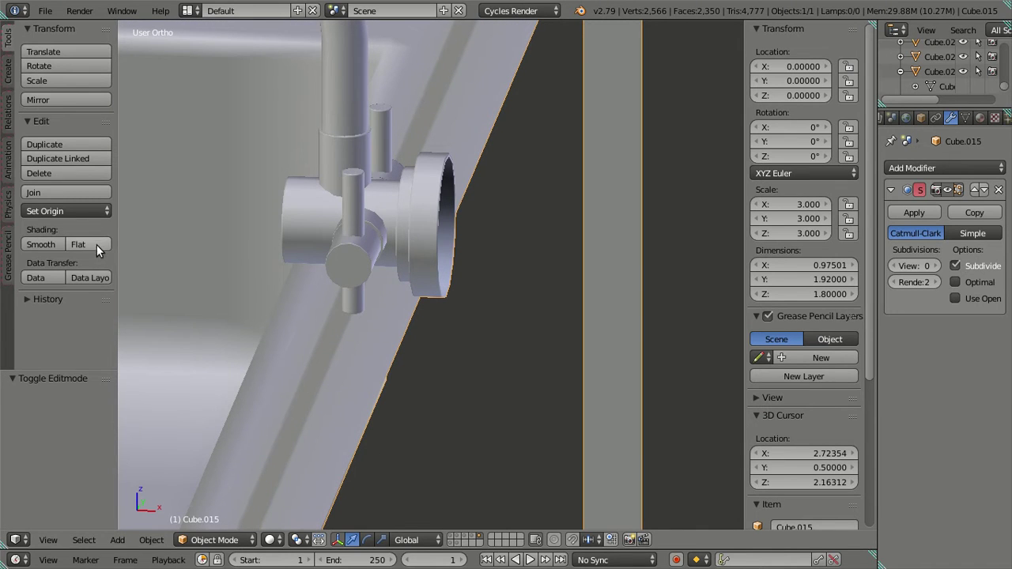
key(a)
scroll(486, 230, down, 3)
middle_drag(486, 234, 385, 248)
scroll(357, 223, up, 3)
key(Tab)
Snap the 3D cursor to the valve ring's rim loop centre (X 3.0, Y 0.5, Z 1.90366).
scroll(385, 249, up, 5)
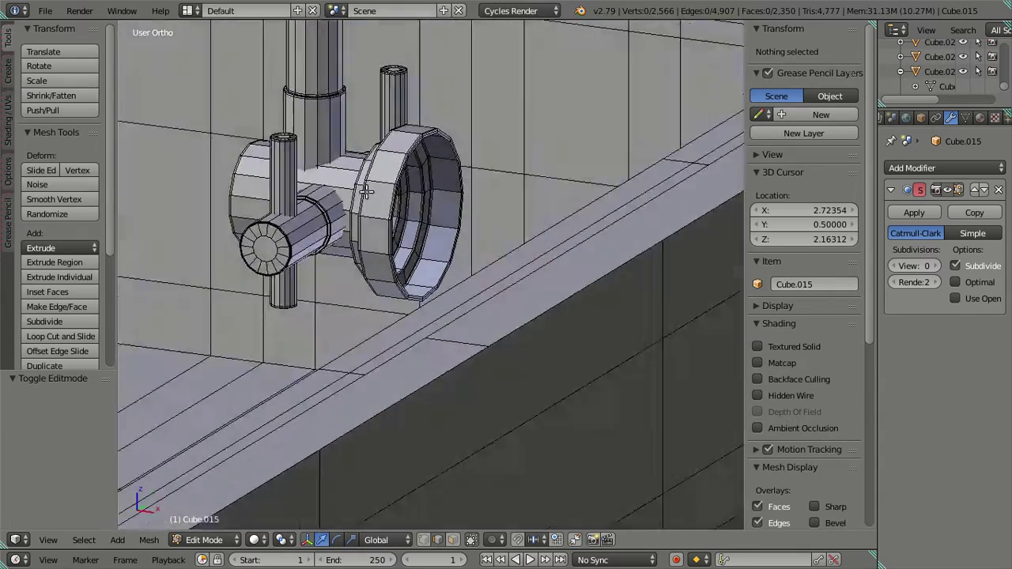
scroll(410, 314, up, 3)
alt+right_click(413, 325)
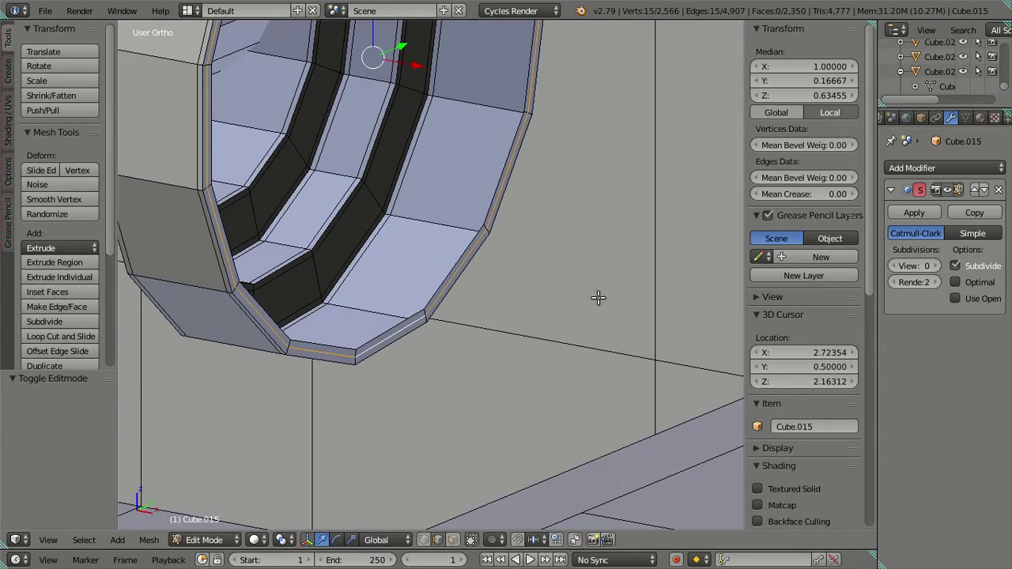
key(shift+s)
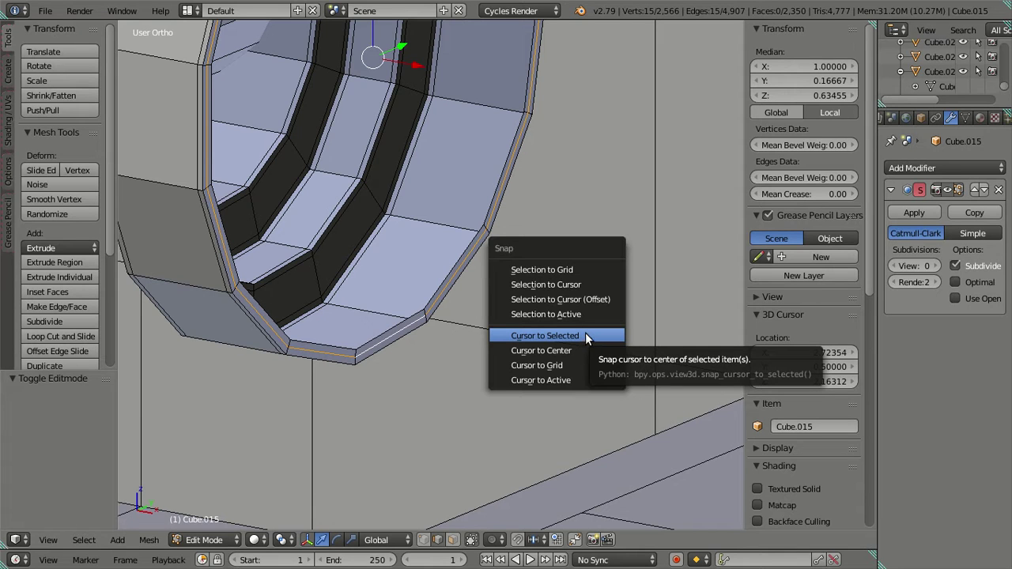
click(585, 335)
scroll(585, 335, down, 5)
key(a)
Select the linked lower and upper faucet pipe parts and separate them into a new object.
middle_drag(585, 335, 522, 236)
scroll(521, 235, down, 5)
right_click(370, 186)
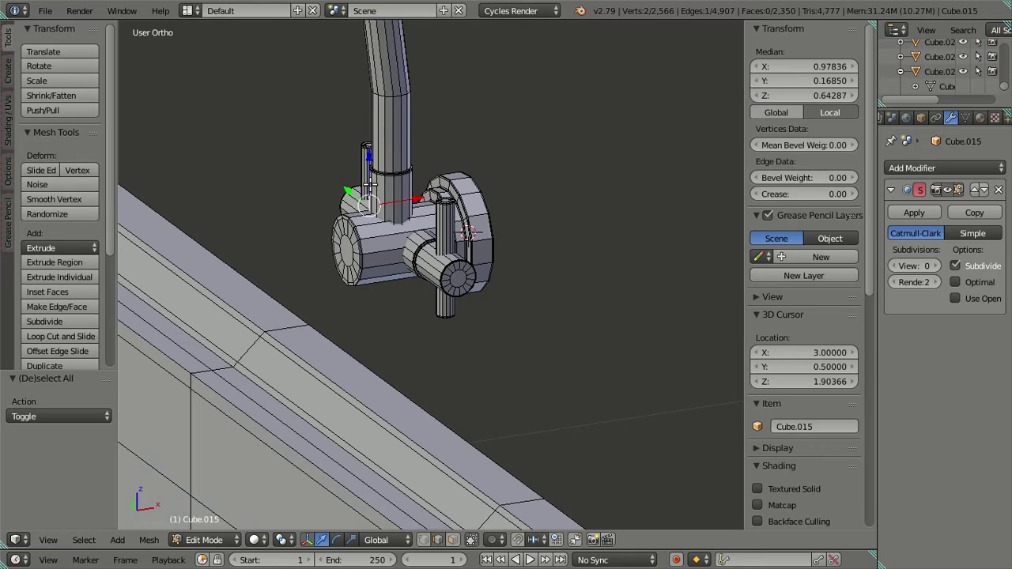
key(l)
key(l)
key(l)
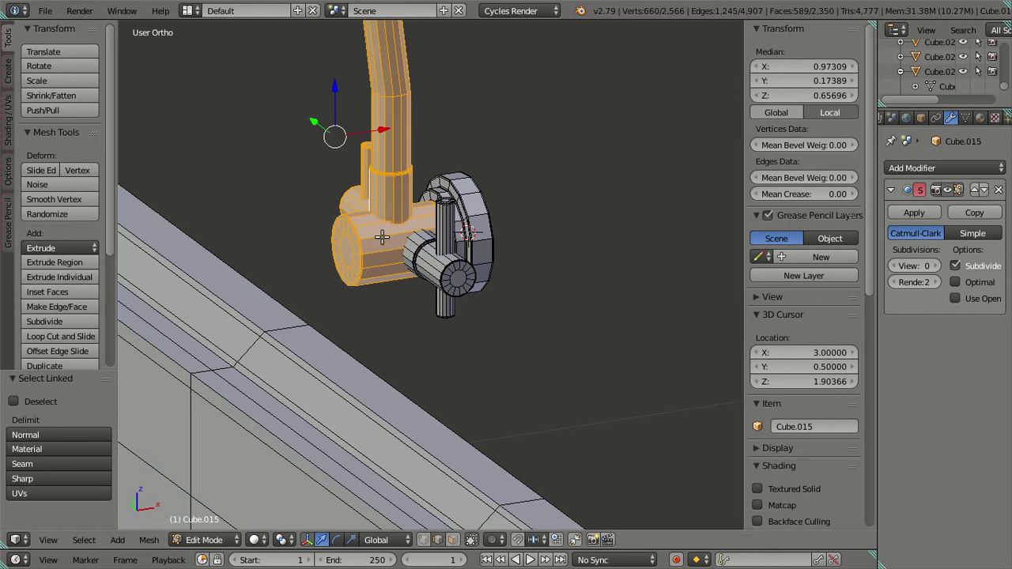
key(l)
key(l)
key(l)
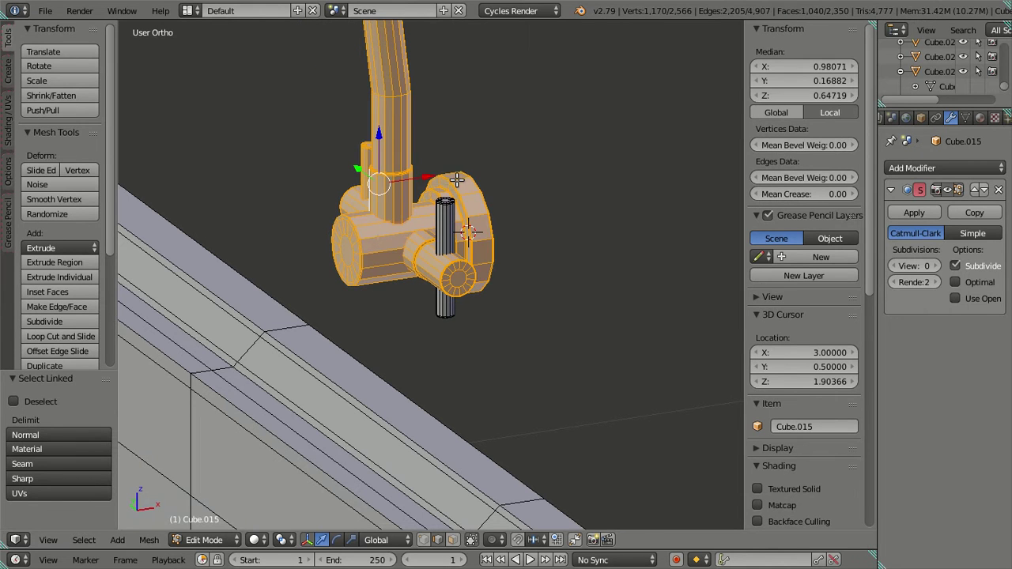
scroll(438, 207, down, 2)
middle_drag(435, 235, 547, 228)
key(p)
click(523, 230)
Select the separated faucet object Cube.000 and enter its Edit Mode.
key(Tab)
scroll(455, 209, up, 2)
key(Tab)
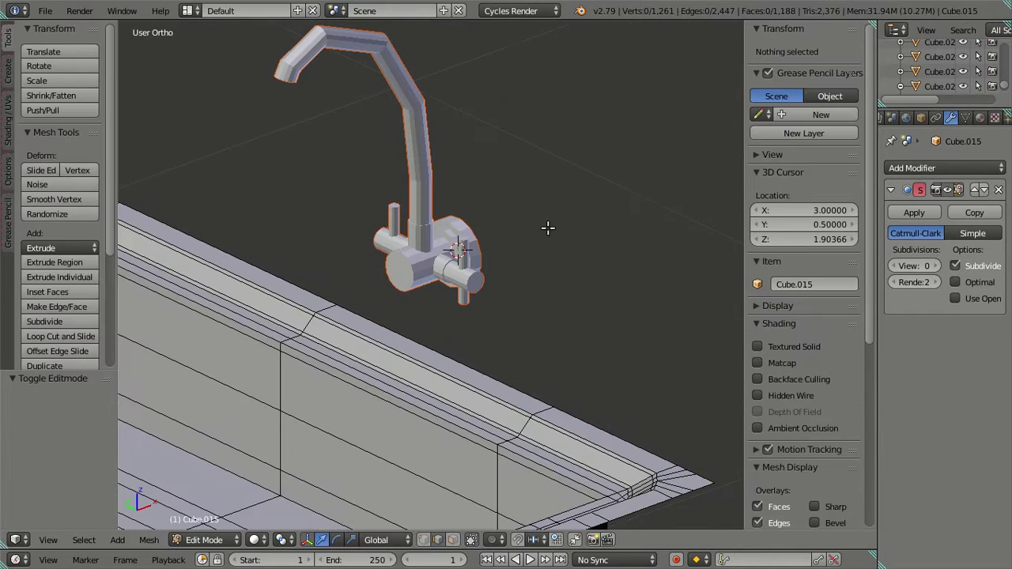
key(a)
key(a)
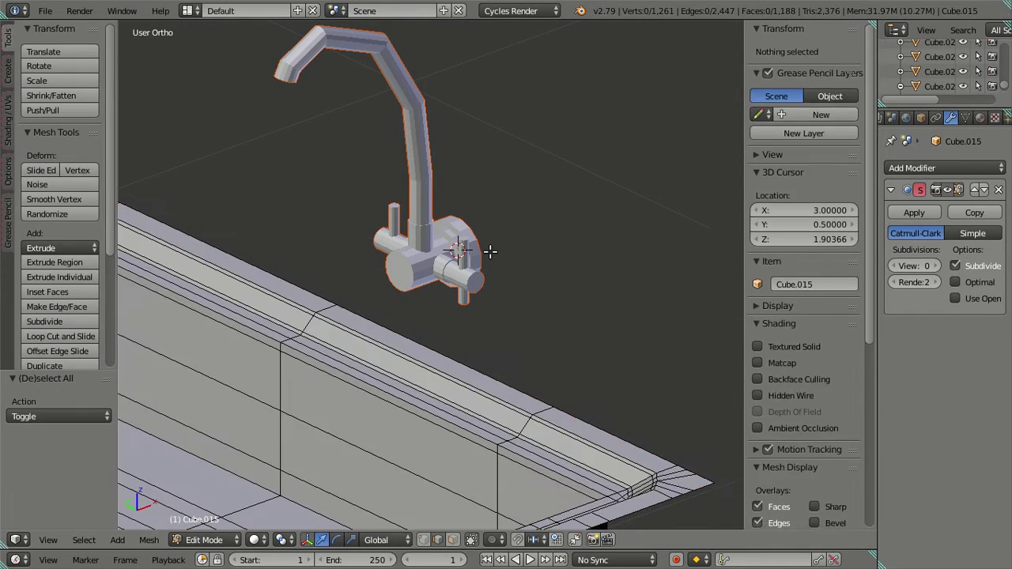
key(Tab)
right_click(455, 261)
key(Tab)
middle_drag(481, 251, 566, 256)
key(a)
Scale the whole faucet mesh uniformly by 1.5, then deselect and return to Object Mode.
key(KP_2)
key(KP_2)
key(KP_2)
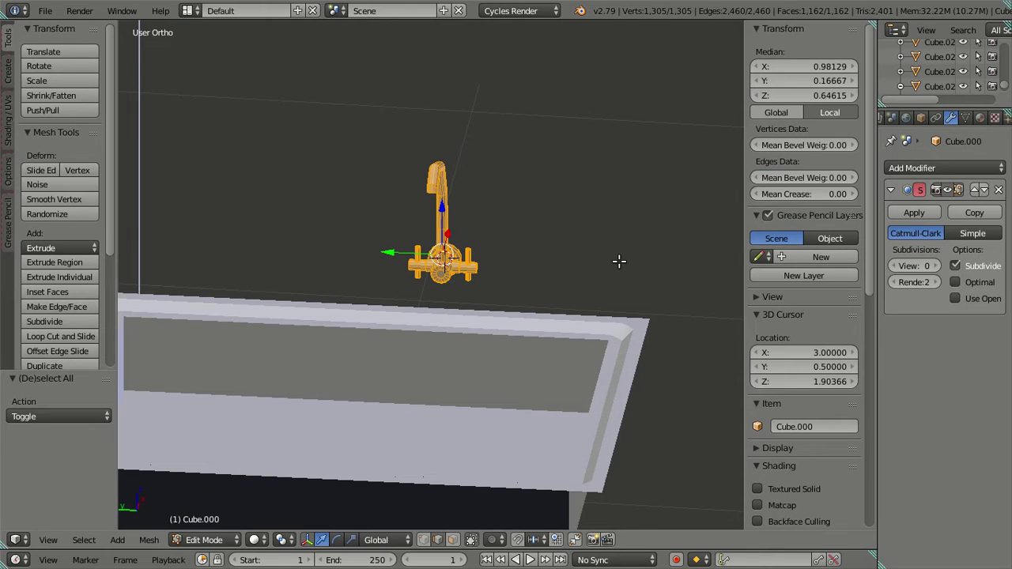
text(s1.5)
key(Return)
middle_drag(619, 260, 442, 311)
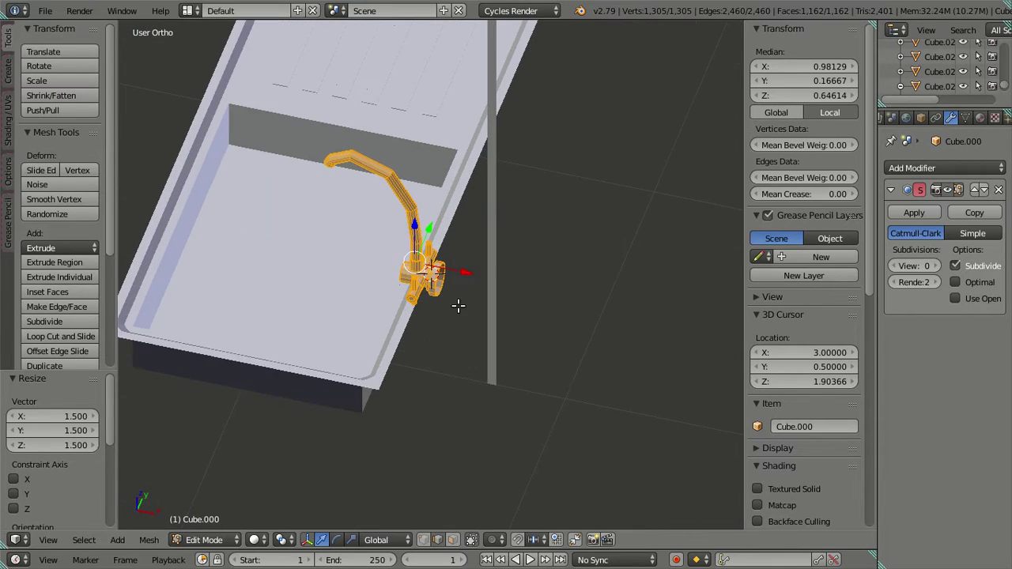
key(a)
scroll(435, 312, down, 5)
key(Tab)
middle_drag(364, 309, 440, 265)
scroll(440, 265, up, 10)
key(a)
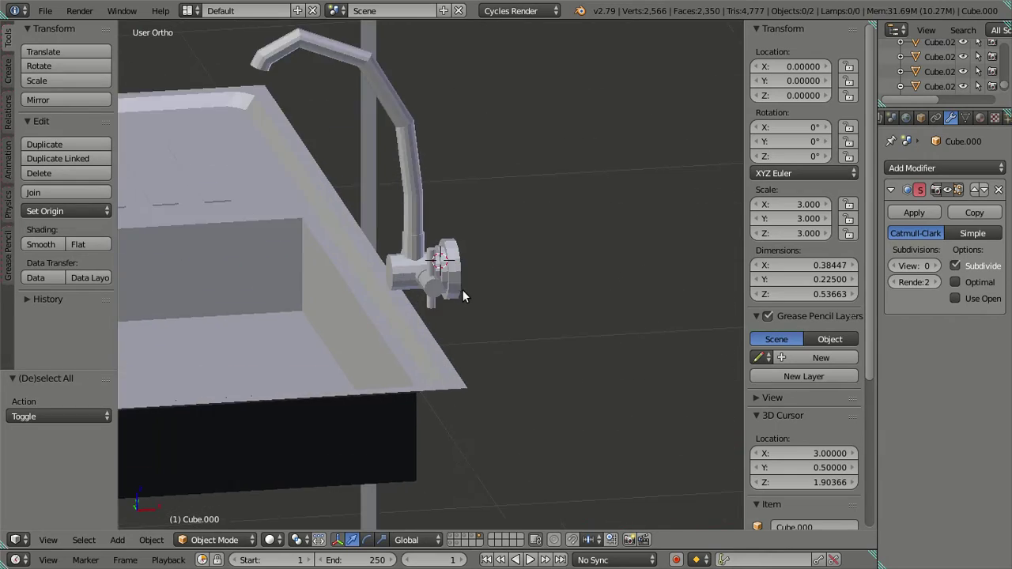
scroll(434, 277, up, 8)
Duplicate the valve ring's inner edge loop and snap it onto the 3D cursor.
key(Tab)
middle_drag(464, 272, 364, 235)
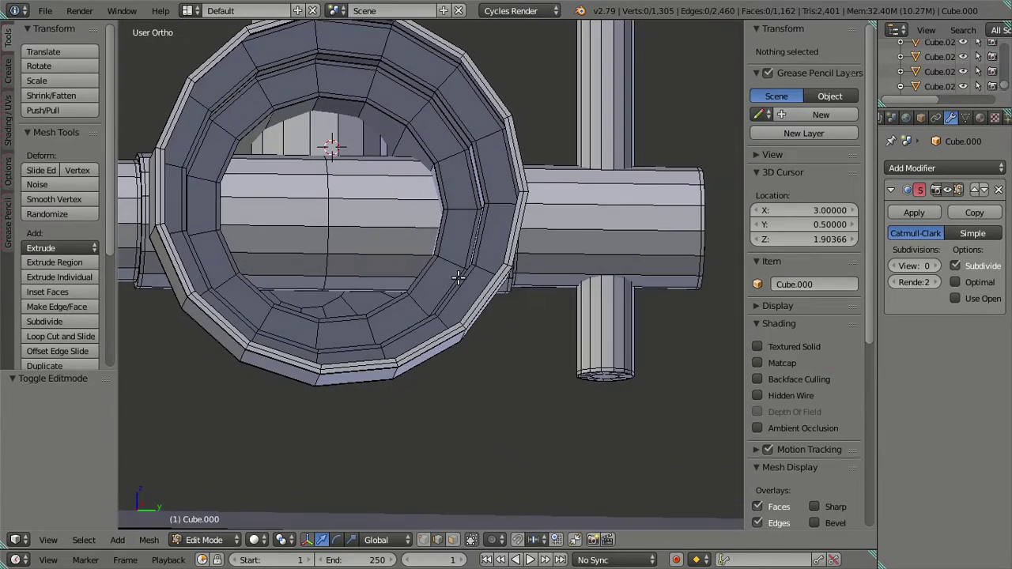
alt+right_click(430, 267)
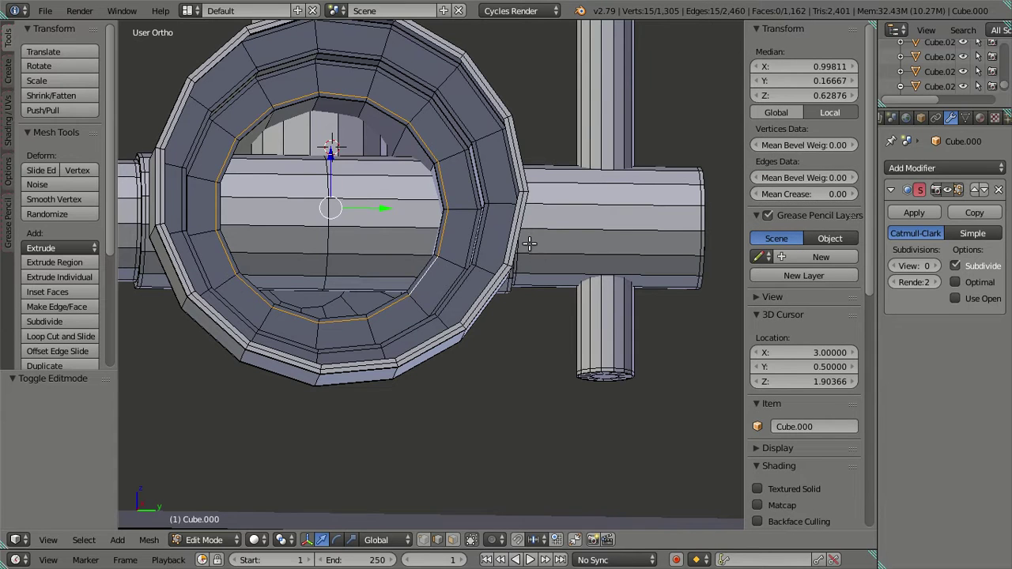
key(shift+d)
key(Escape)
key(shift+a)
key(Escape)
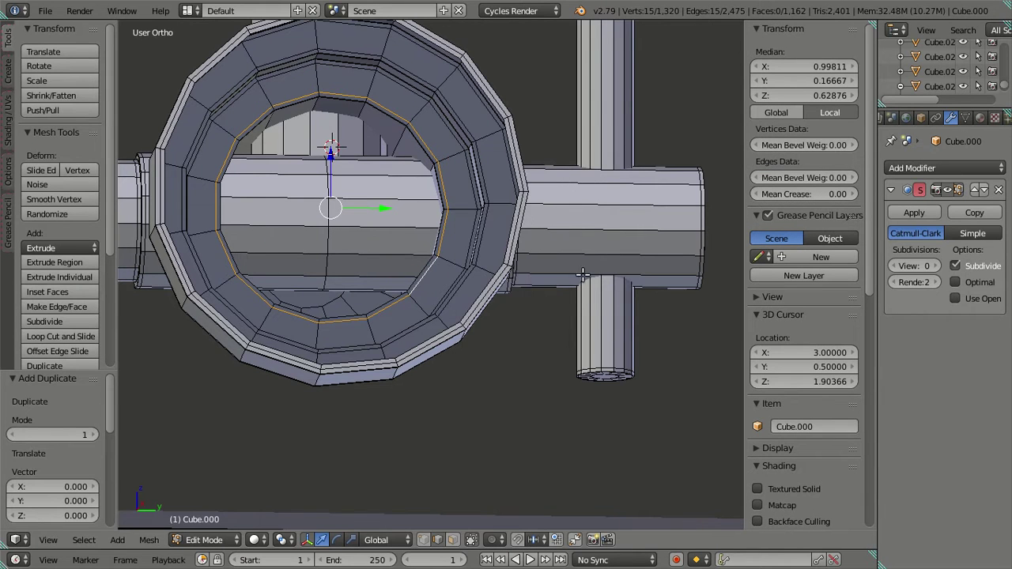
key(shift+s)
click(581, 207)
middle_drag(471, 242, 555, 261)
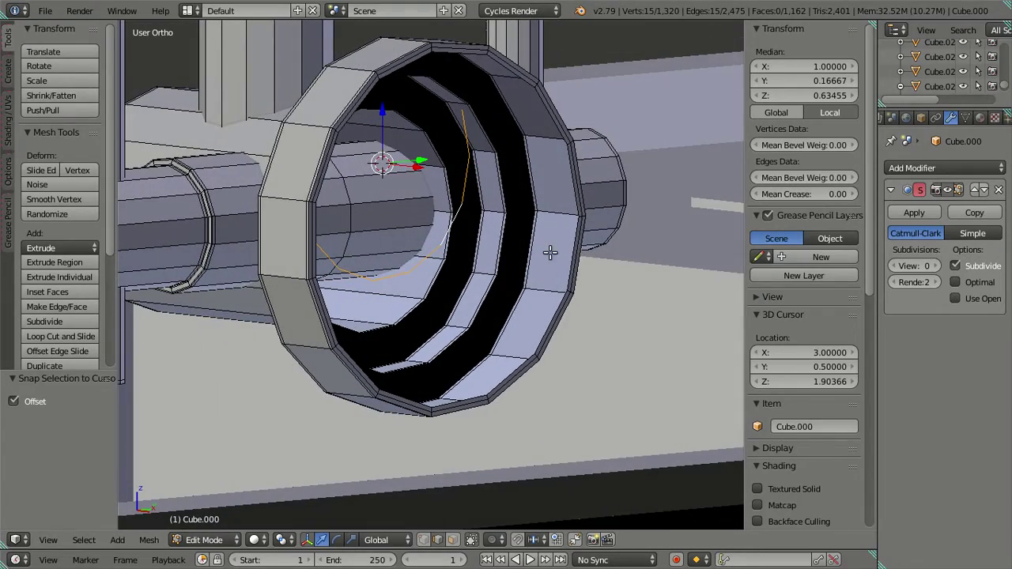
key(a)
key(Tab)
key(Tab)
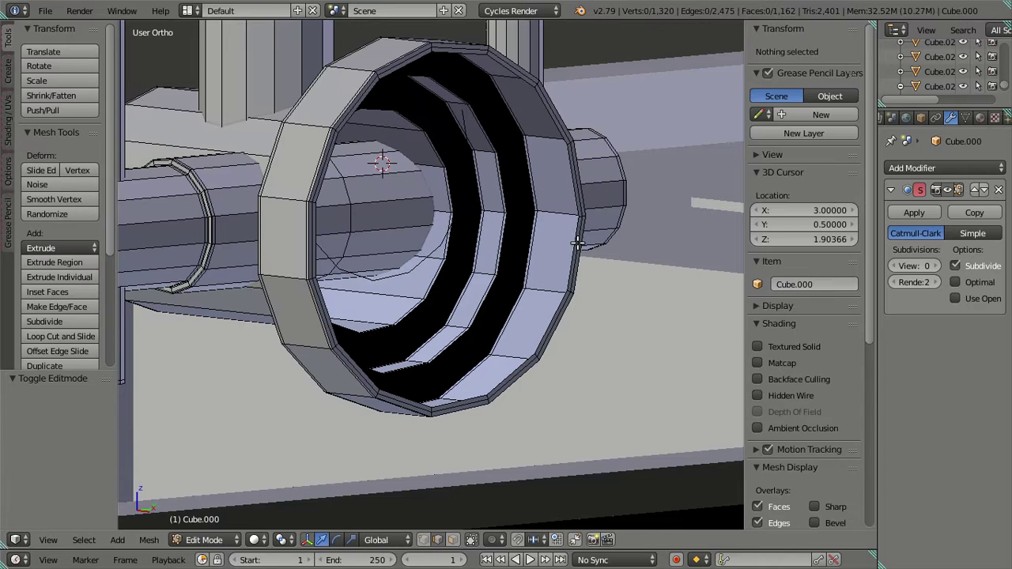
Put the 3D cursor at the ring's outer loop centre and set the ring's origin there.
alt+right_click(578, 245)
key(shift+s)
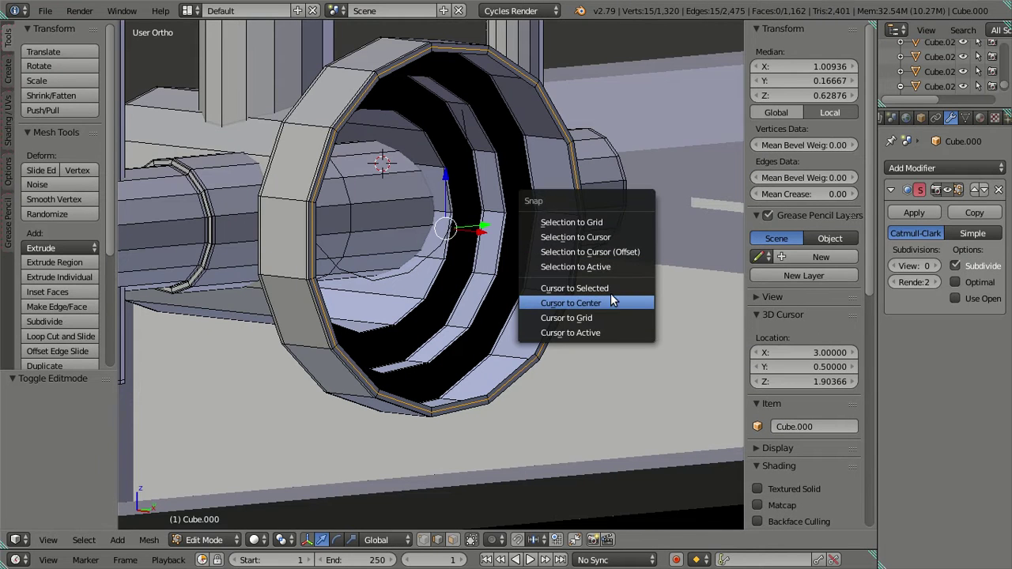
click(588, 287)
key(Tab)
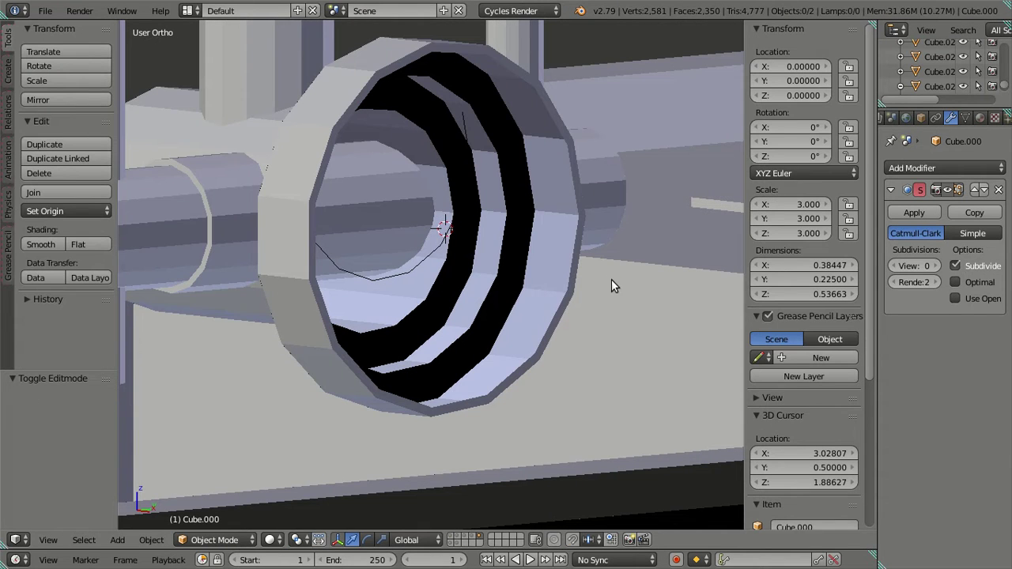
right_click(510, 251)
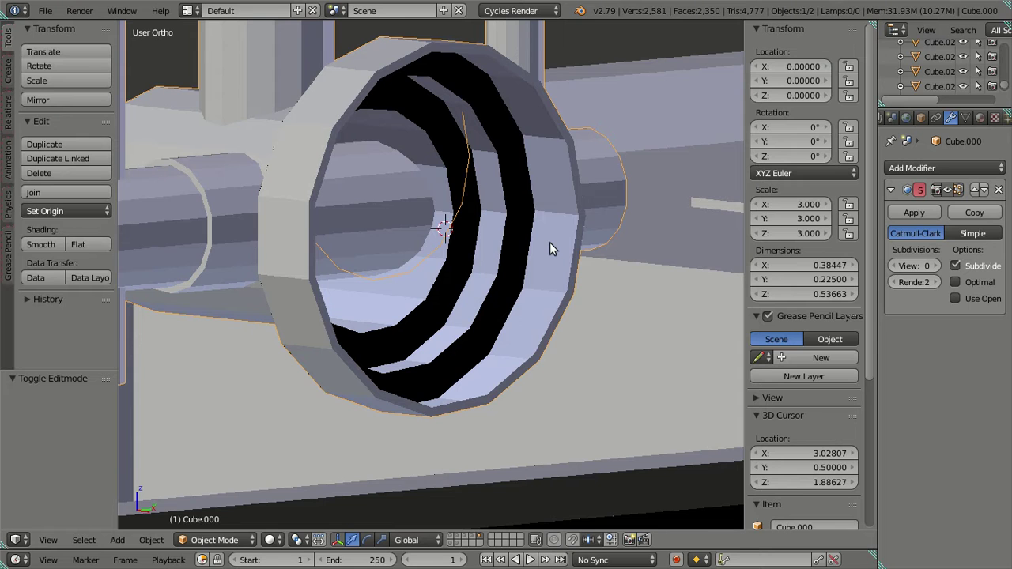
key(ctrl+shift+alt+c)
click(515, 240)
middle_drag(515, 241, 521, 261)
Re-centre the 3D cursor on the ring's outer loop, retry the origin change, then undo it.
key(Tab)
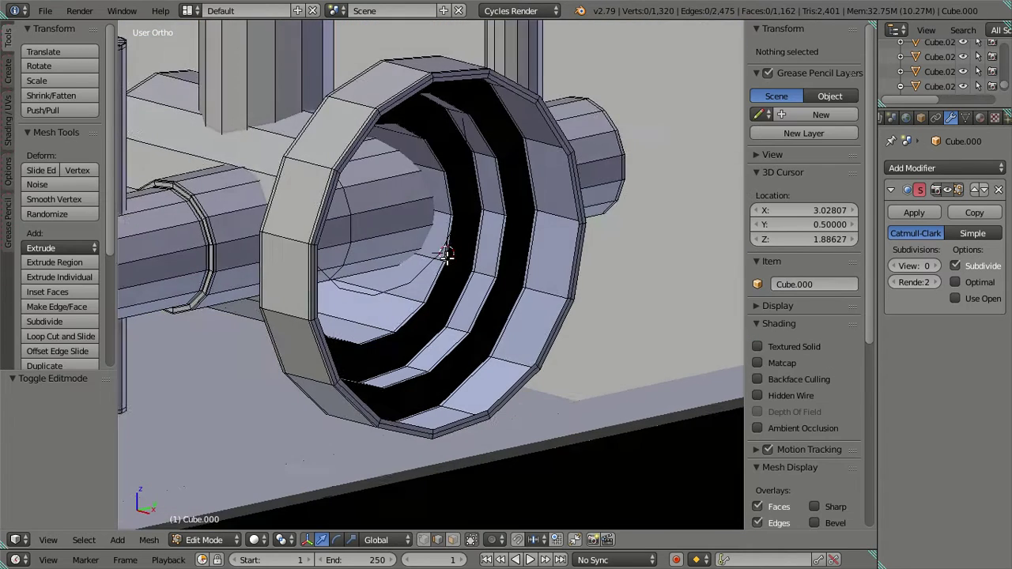
middle_drag(446, 254, 420, 278)
key(a)
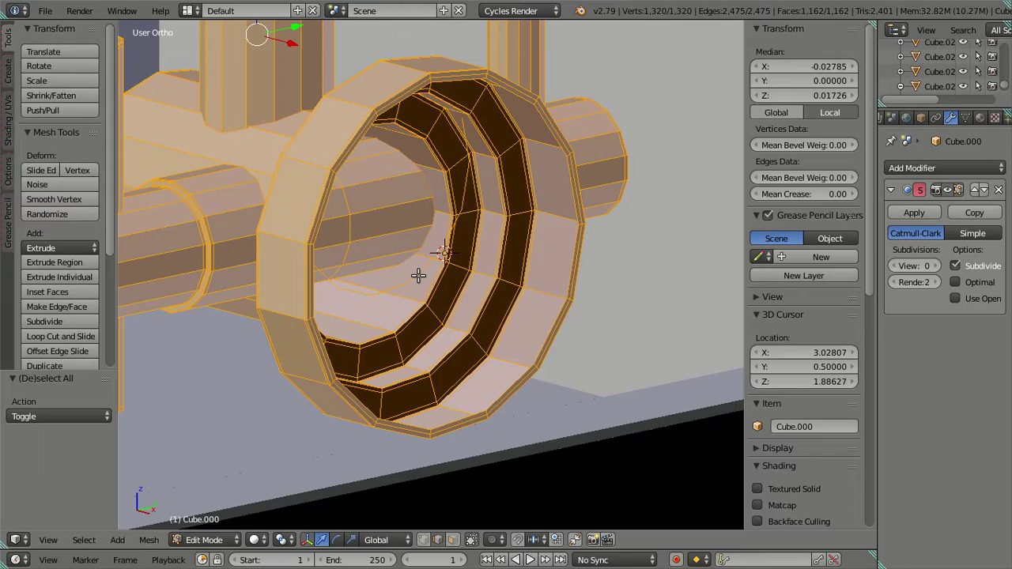
key(a)
alt+right_click(419, 275)
key(shift+s)
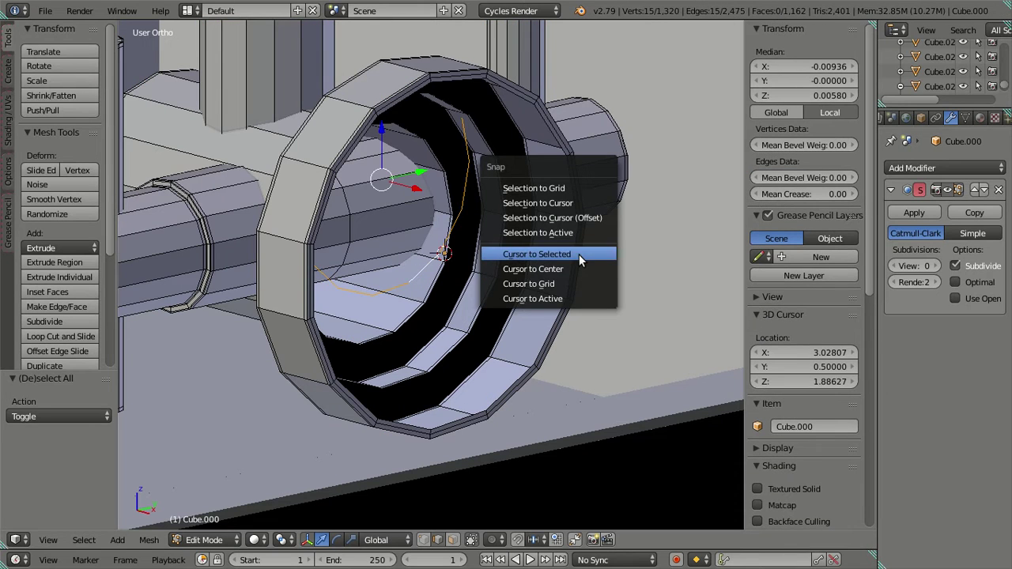
click(579, 254)
key(Tab)
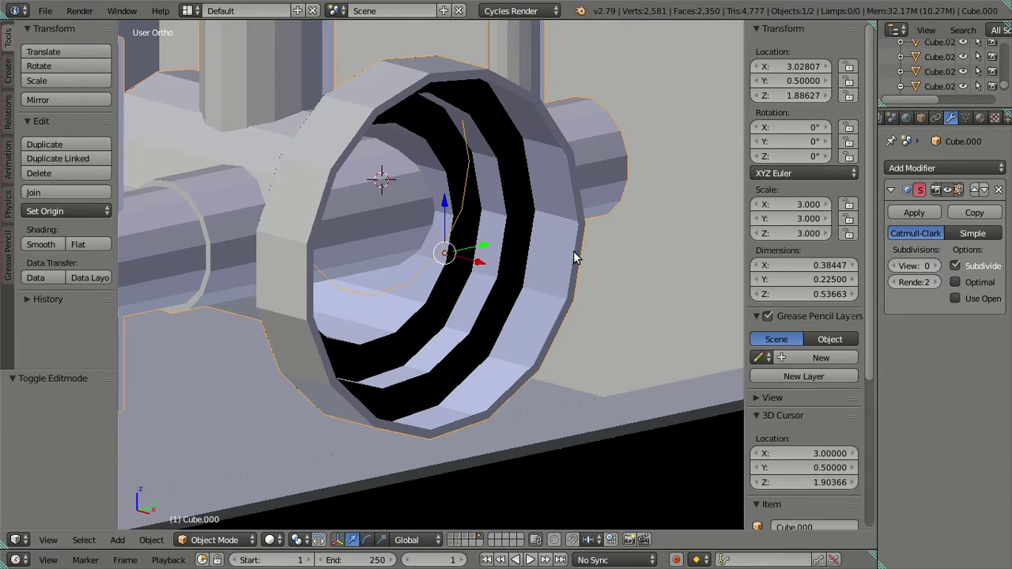
key(shift+ctrl+alt+c)
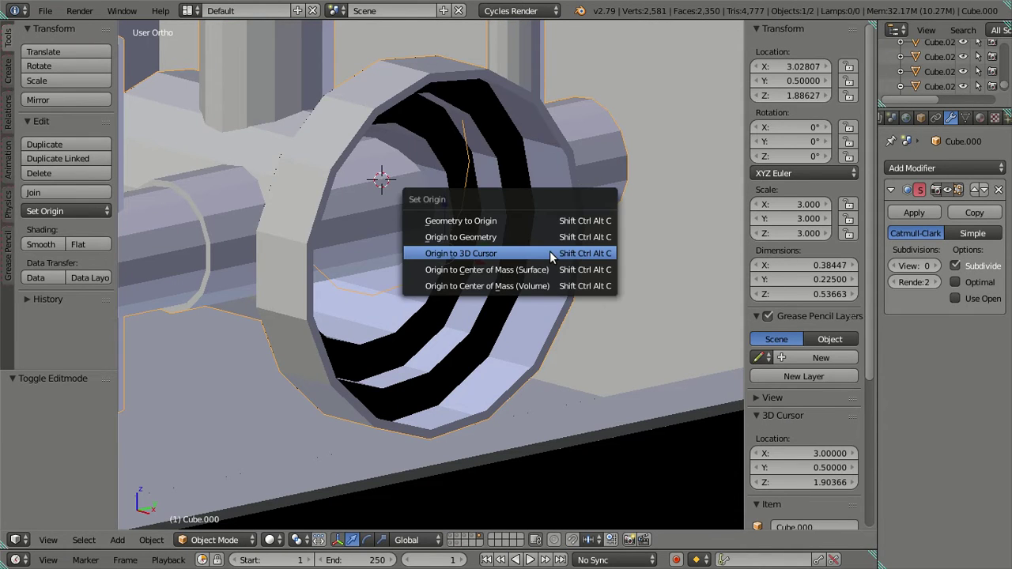
click(549, 253)
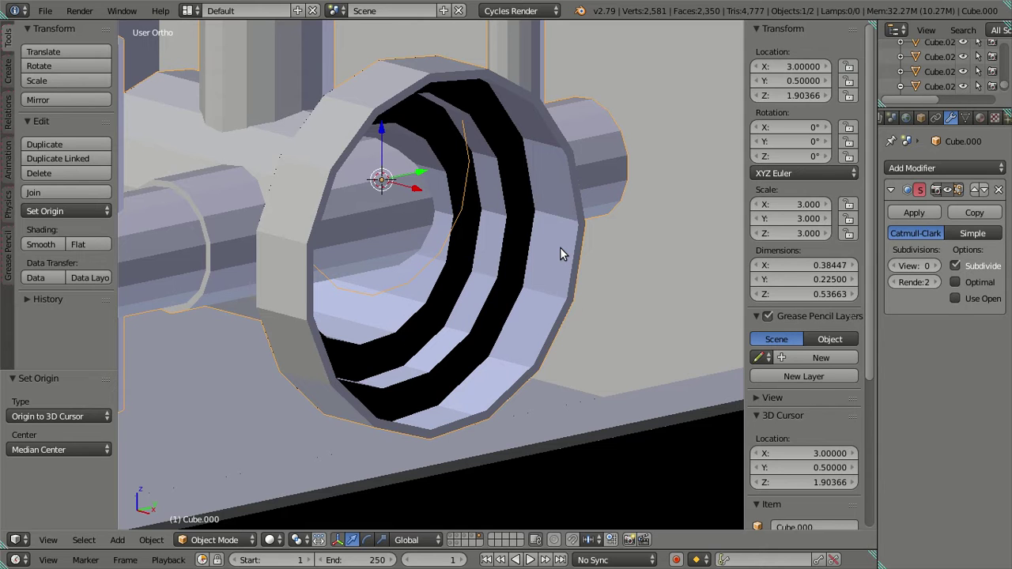
key(ctrl+z)
Snap the ring object onto the 3D cursor at the valve body.
key(shift+s)
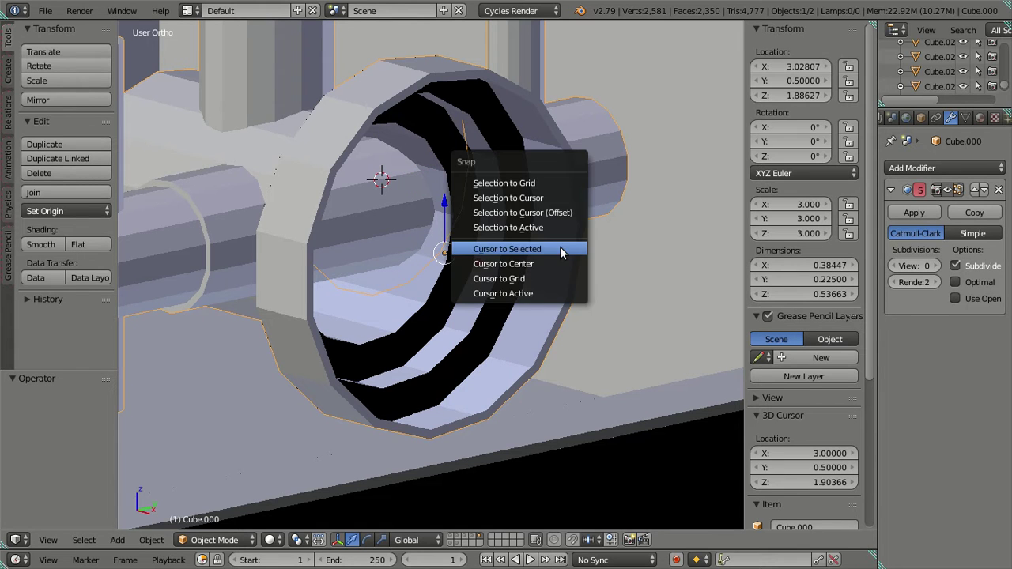
click(558, 199)
scroll(558, 195, down, 4)
middle_drag(510, 221, 520, 240)
Select and delete the leftover helper loop's vertices inside the ring.
key(Tab)
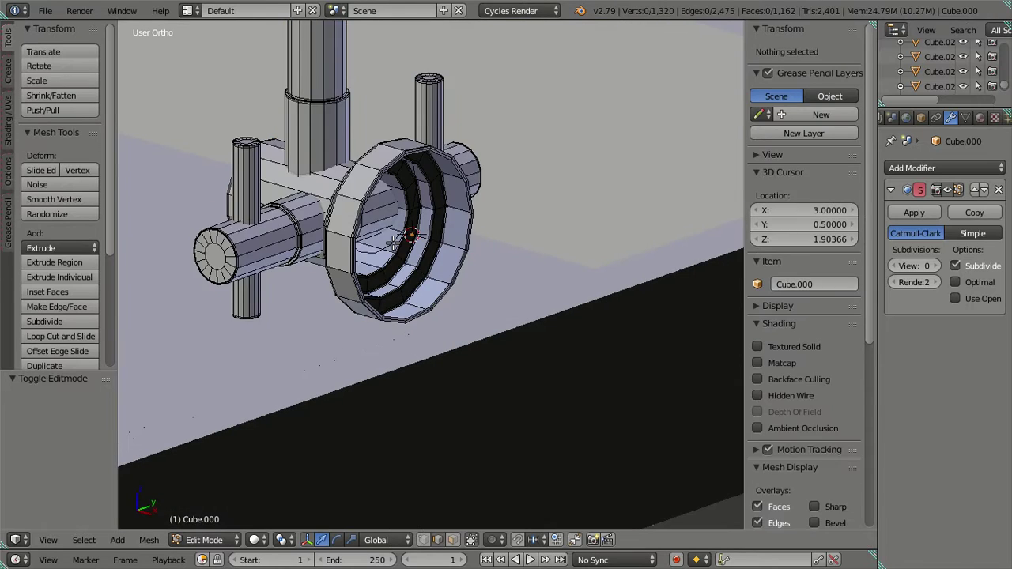
key(l)
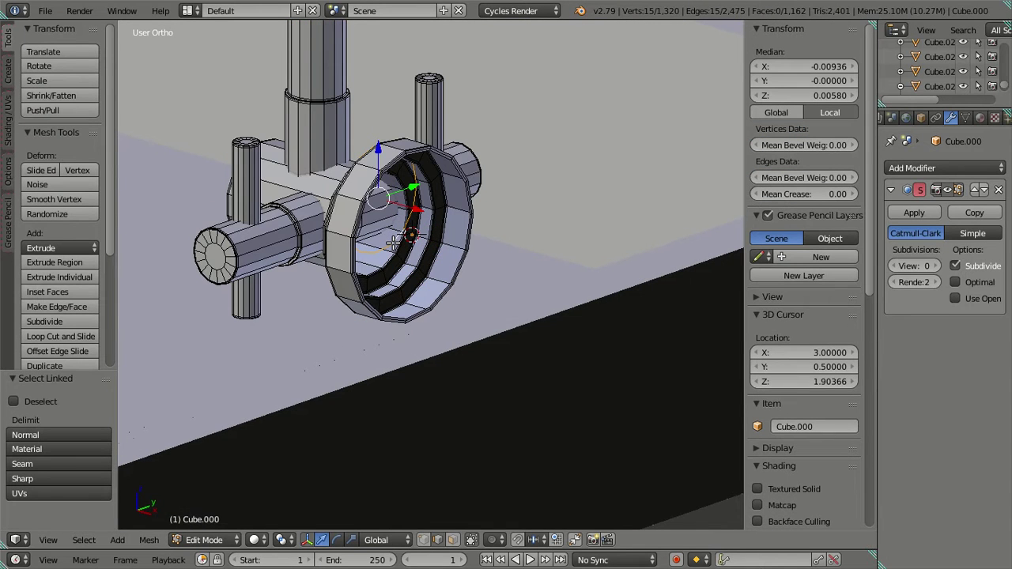
key(x)
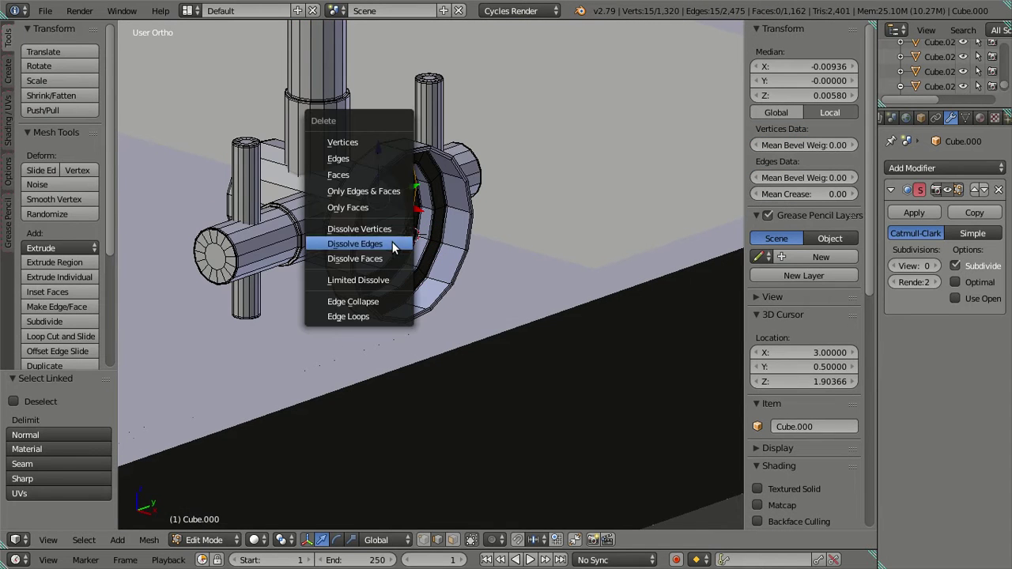
click(375, 147)
key(Tab)
middle_drag(481, 244, 576, 281)
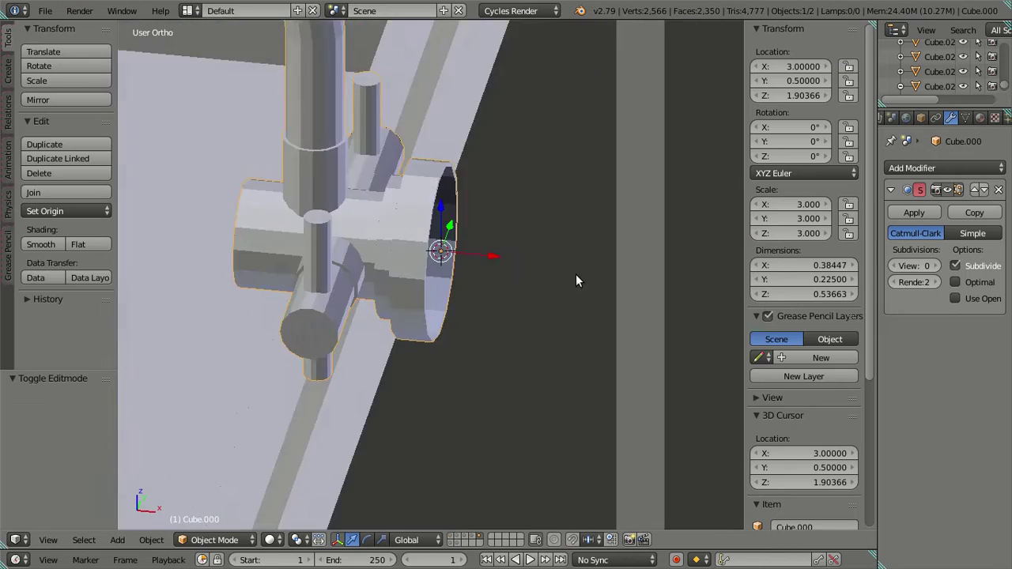
scroll(604, 262, down, 3)
middle_drag(494, 276, 418, 378)
Select the whole tall beam Cube.015 in Edit Mode and rotate it 90° about X.
shift+click(418, 379)
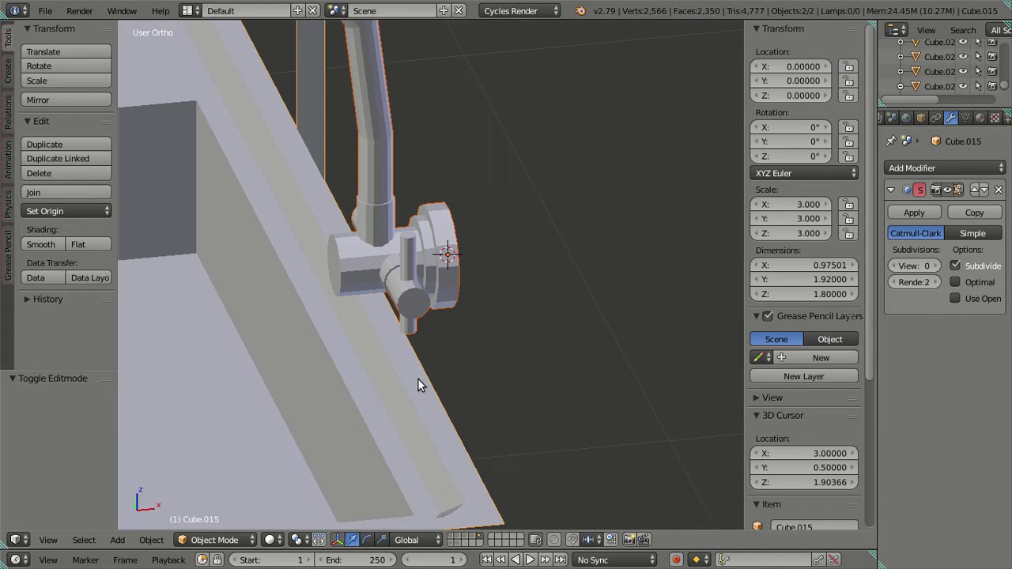
scroll(419, 372, down, 5)
key(a)
middle_drag(424, 358, 466, 313)
right_click(487, 315)
key(Tab)
right_click(486, 315)
key(l)
text(rx)
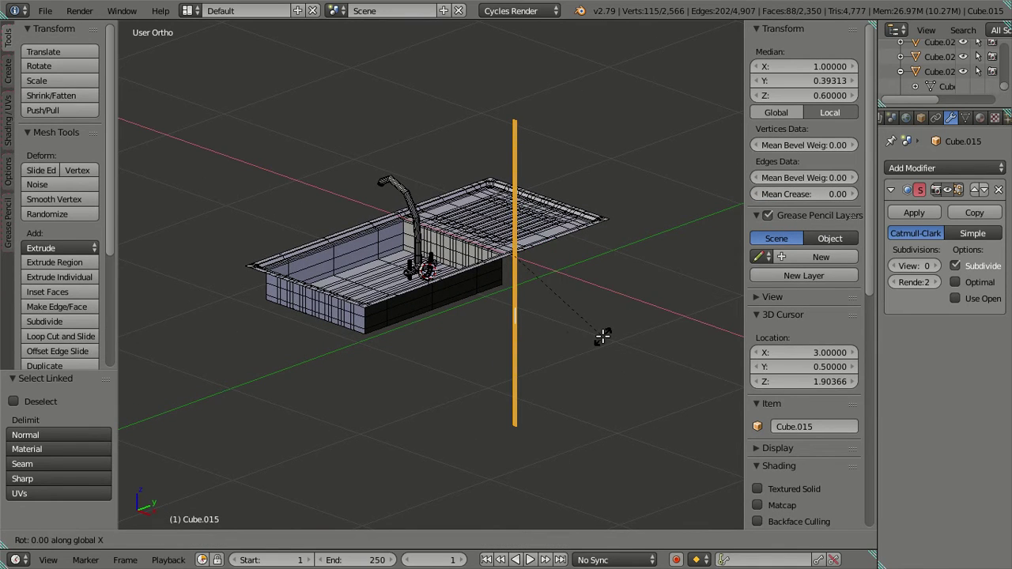
text(90)
key(Return)
Move the beam along Y and X so it lies flat along the sink's back edge.
middle_drag(604, 335, 424, 148)
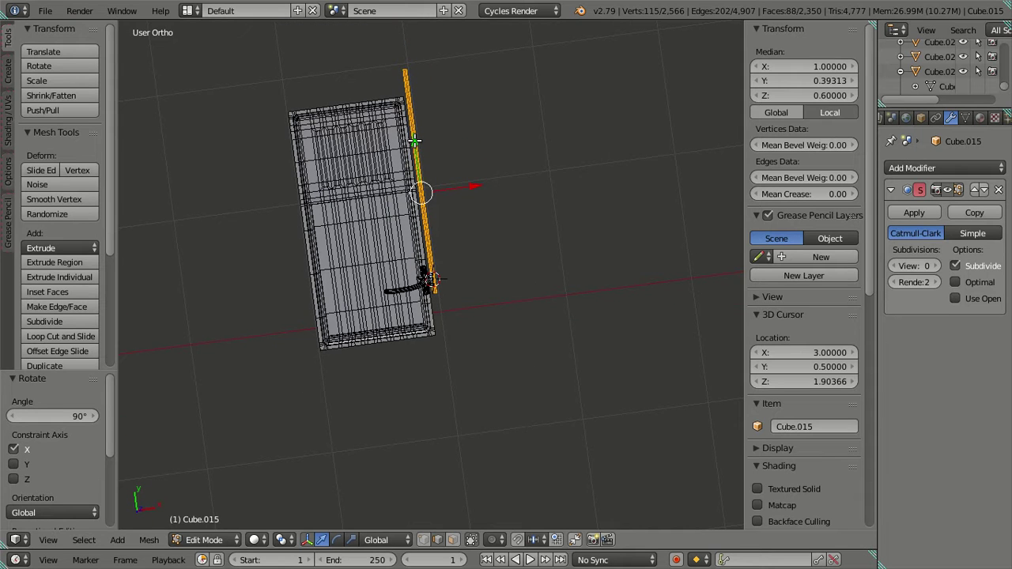
key(g)
key(y)
click(422, 171)
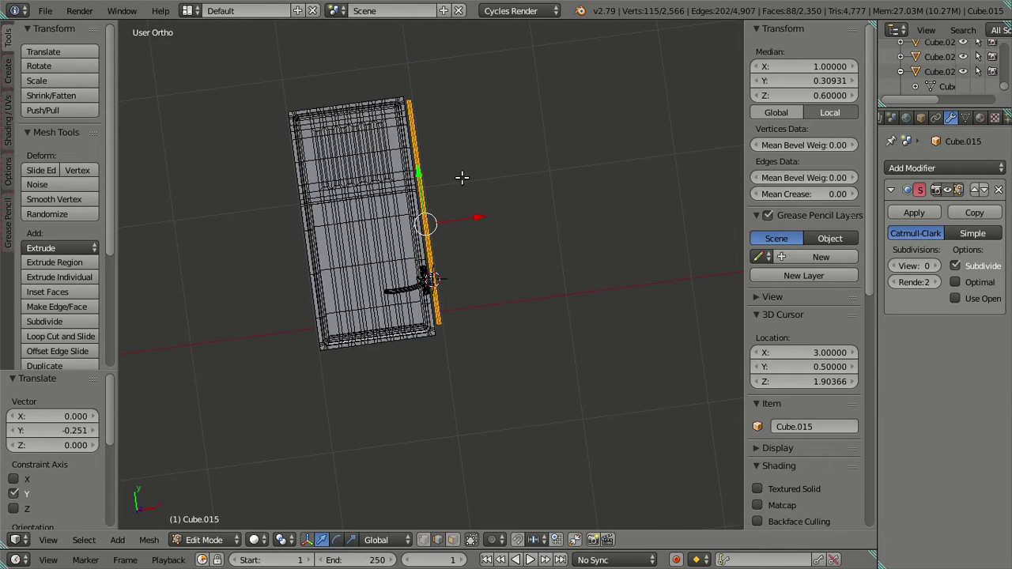
drag(474, 212, 468, 209)
click(473, 221)
middle_drag(479, 235, 447, 332)
scroll(443, 316, up, 4)
key(KP_1)
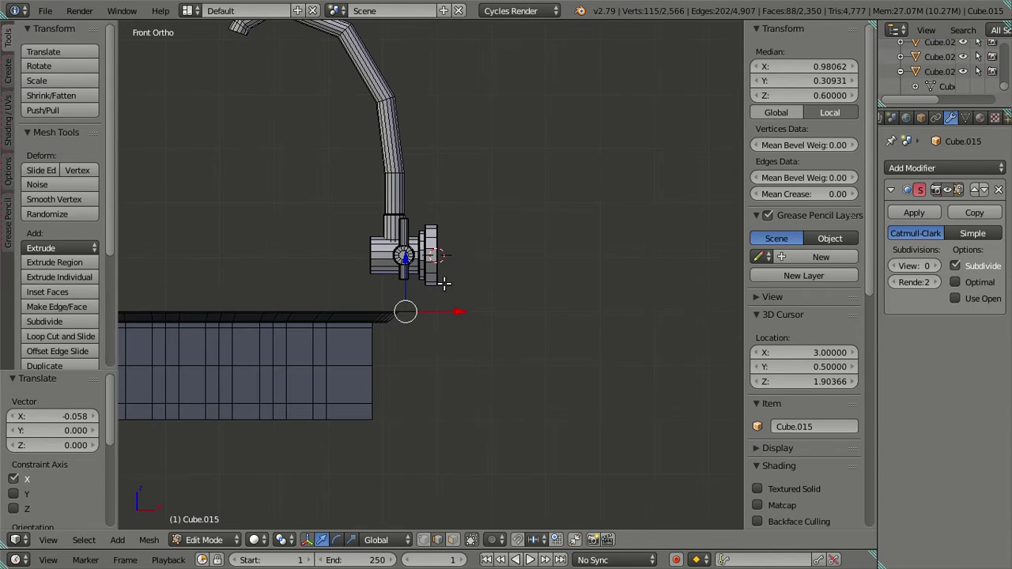
drag(405, 286, 409, 317)
drag(462, 370, 452, 369)
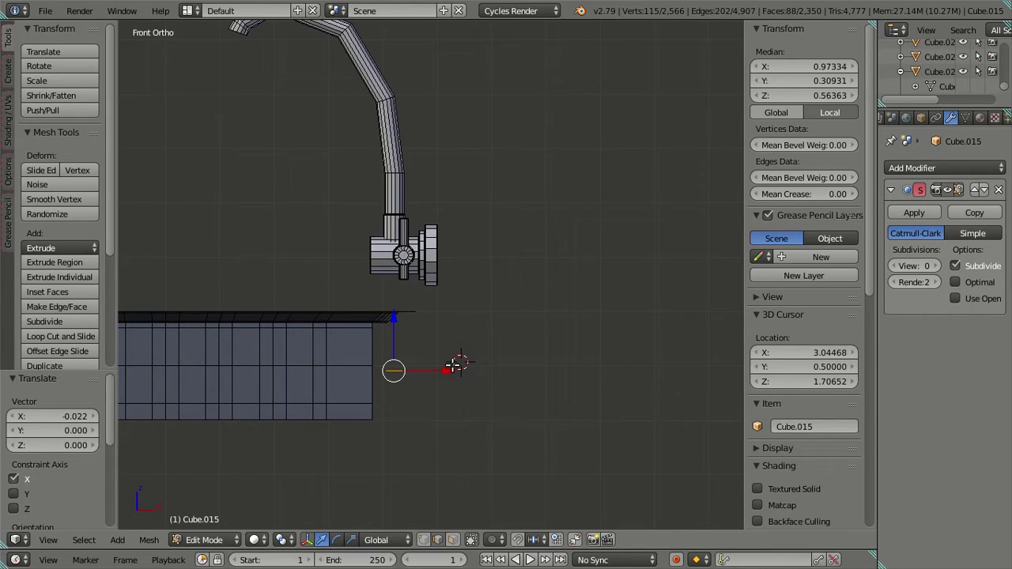
middle_drag(452, 337, 528, 295)
scroll(528, 295, down, 3)
Smooth-shade the faucet and raise the sink's viewport subdivision to level 2.
key(Tab)
scroll(543, 309, up, 3)
scroll(543, 308, up, 3)
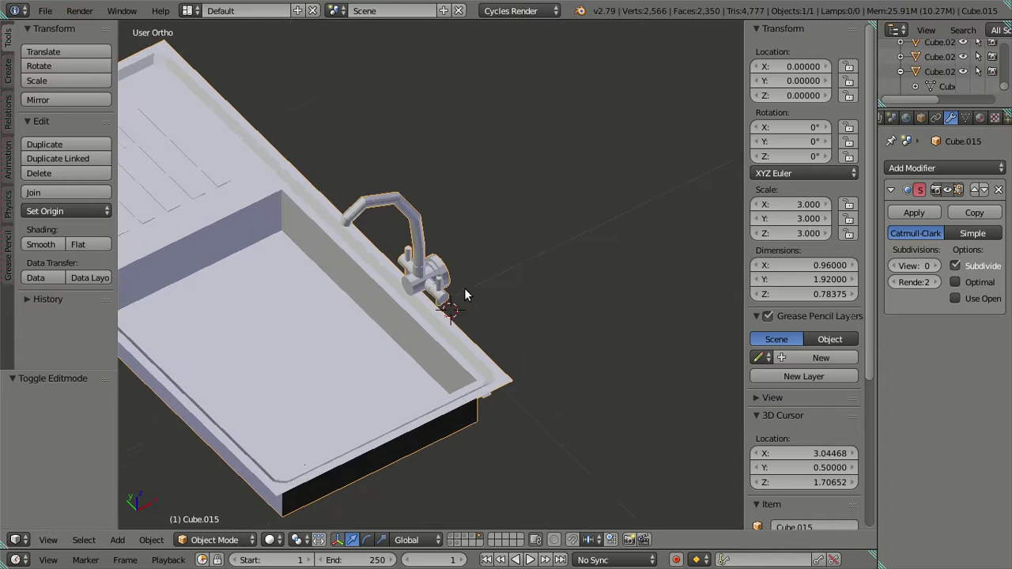
click(40, 246)
key(a)
middle_drag(292, 276, 562, 252)
click(936, 266)
click(936, 265)
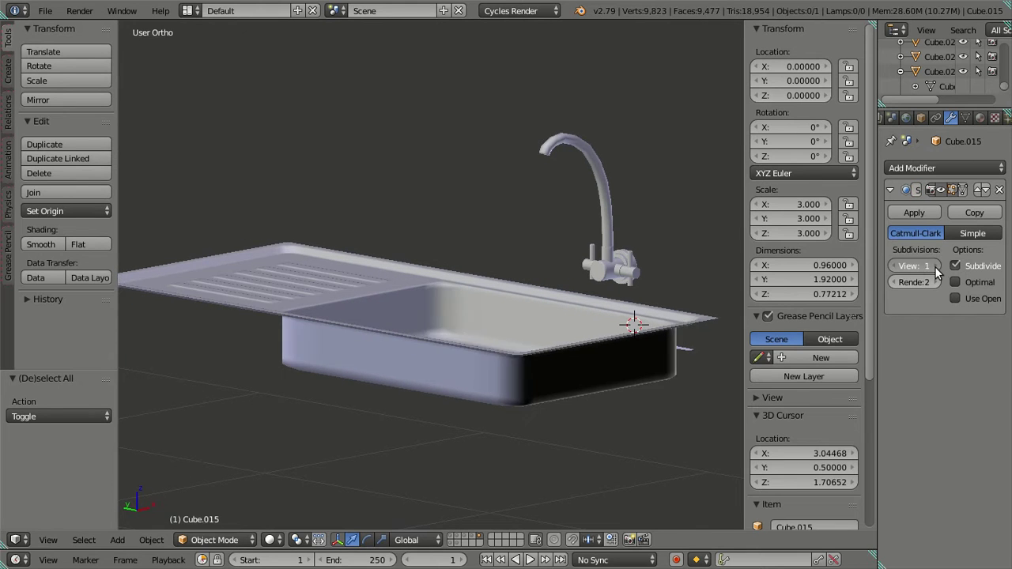
middle_drag(325, 316, 386, 293)
Add a loop cut along the sink rim's outer edge and nudge it slightly along Y.
scroll(574, 327, up, 5)
key(Tab)
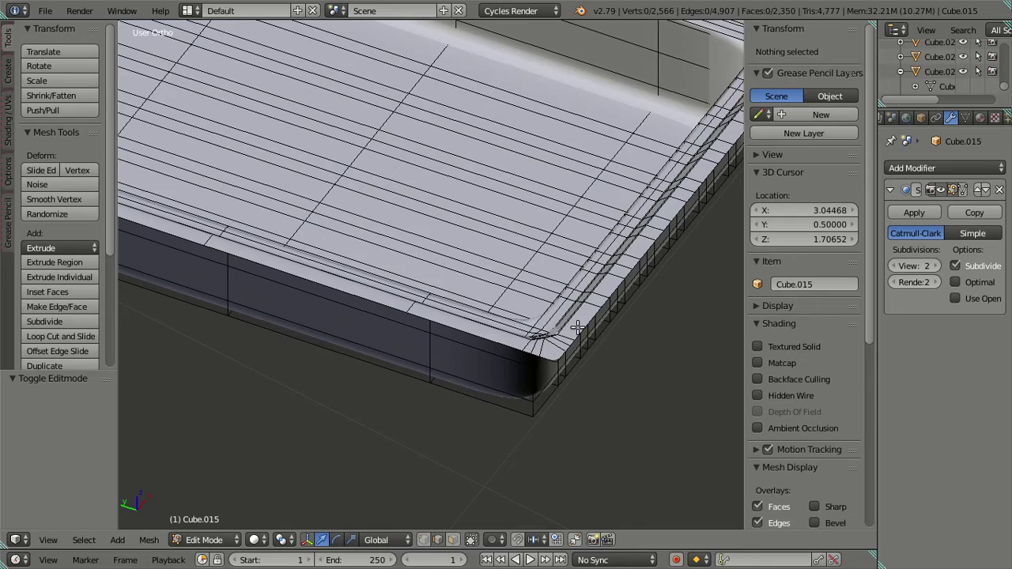
scroll(581, 336, up, 4)
shift+middle_drag(616, 391, 388, 312)
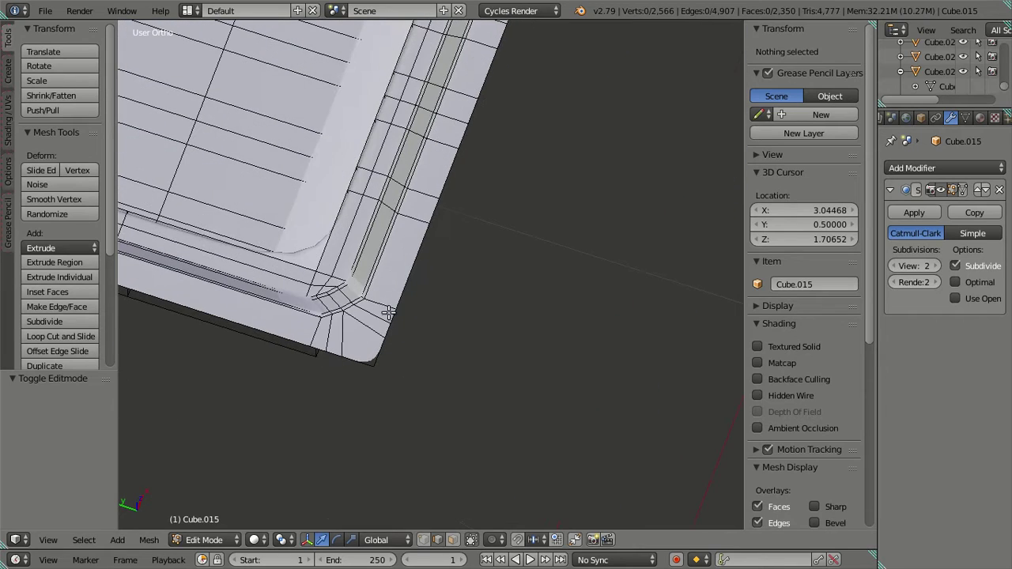
key(ctrl+r)
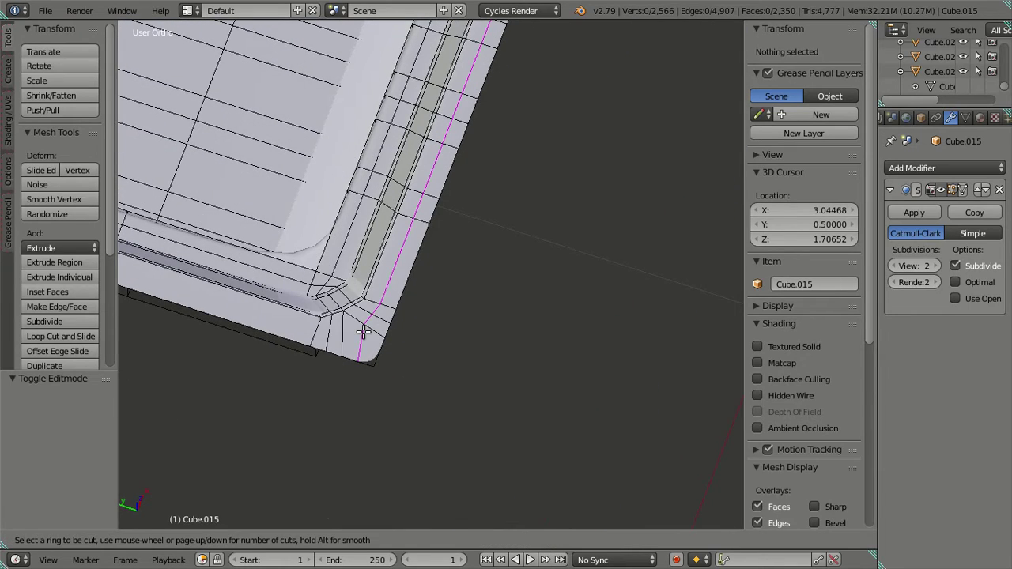
click(363, 332)
click(577, 393)
scroll(513, 280, down, 2)
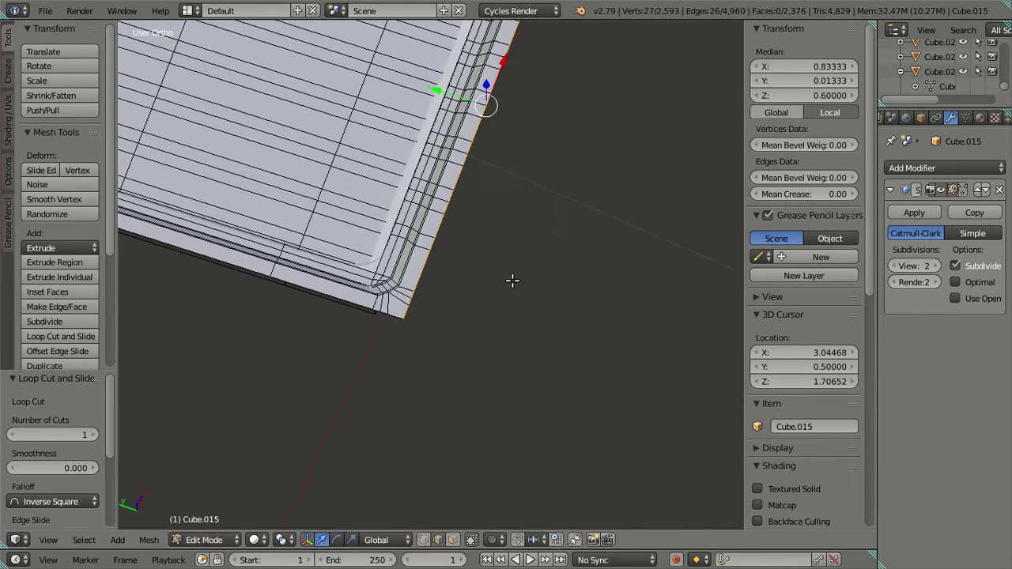
scroll(537, 295, up, 4)
scroll(477, 291, down, 2)
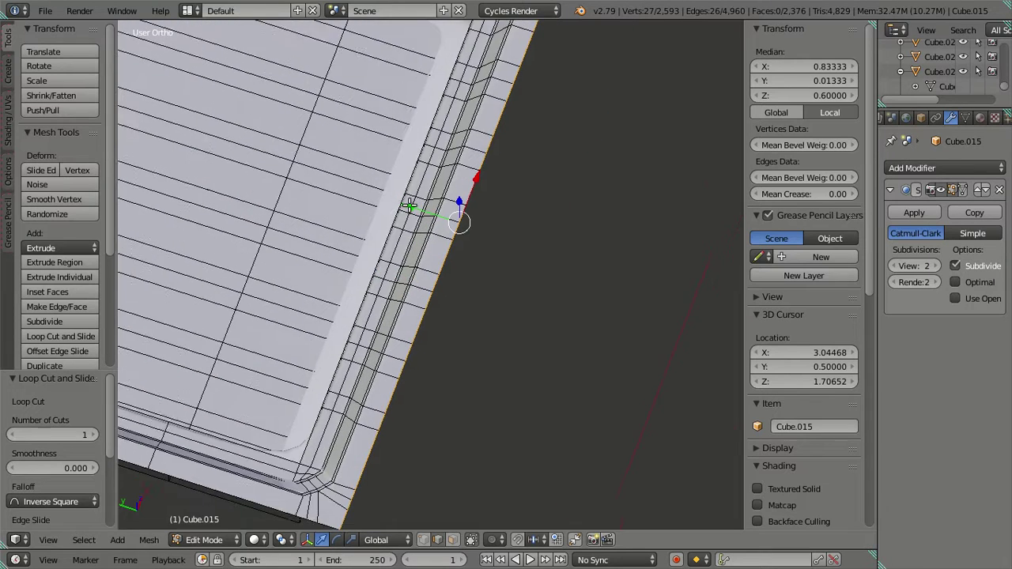
scroll(410, 192, up, 3)
drag(438, 145, 431, 139)
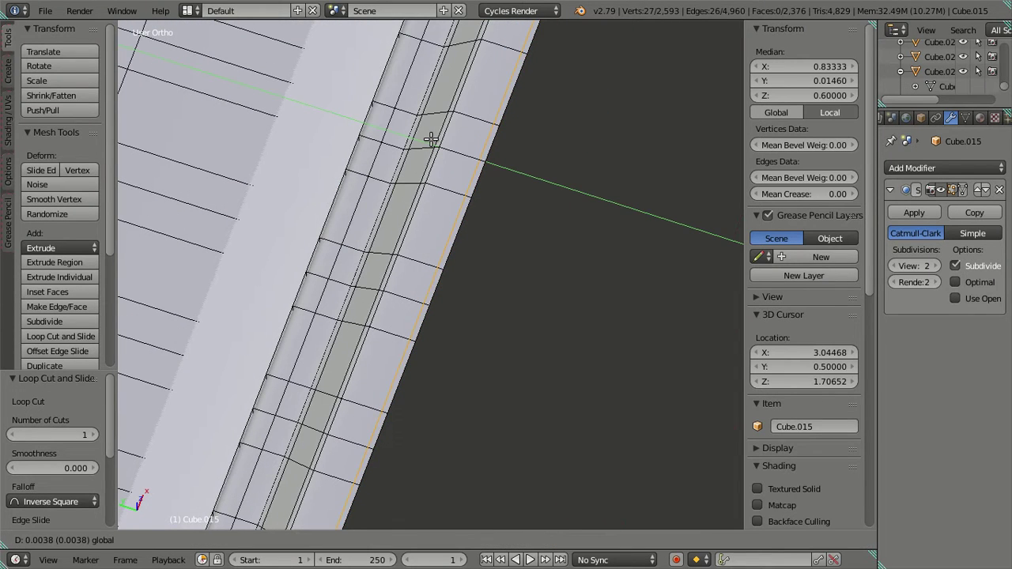
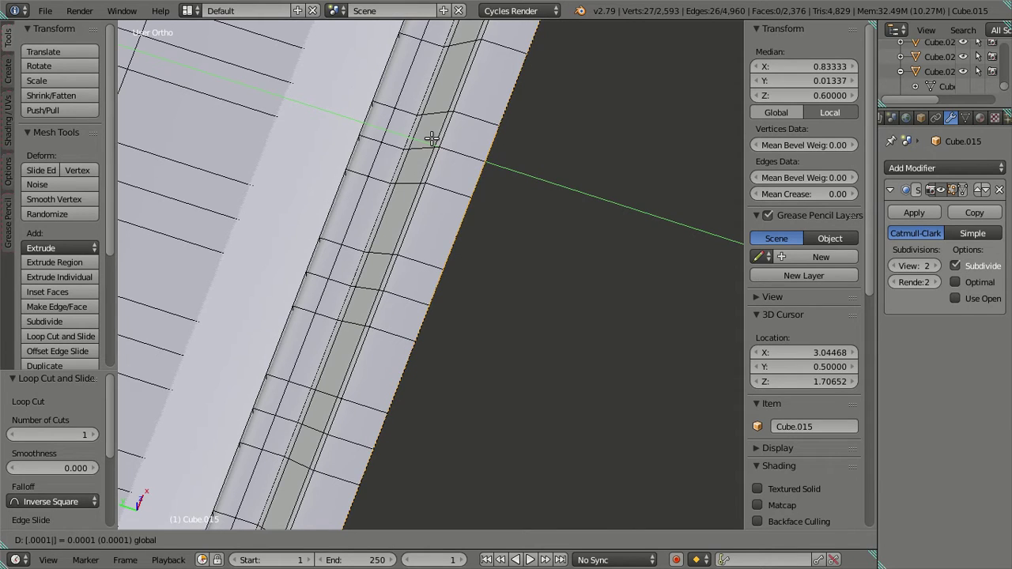
Nudge the sink's rim edge a tiny 0.0005 along Y.
key(Return)
drag(439, 147, 443, 148)
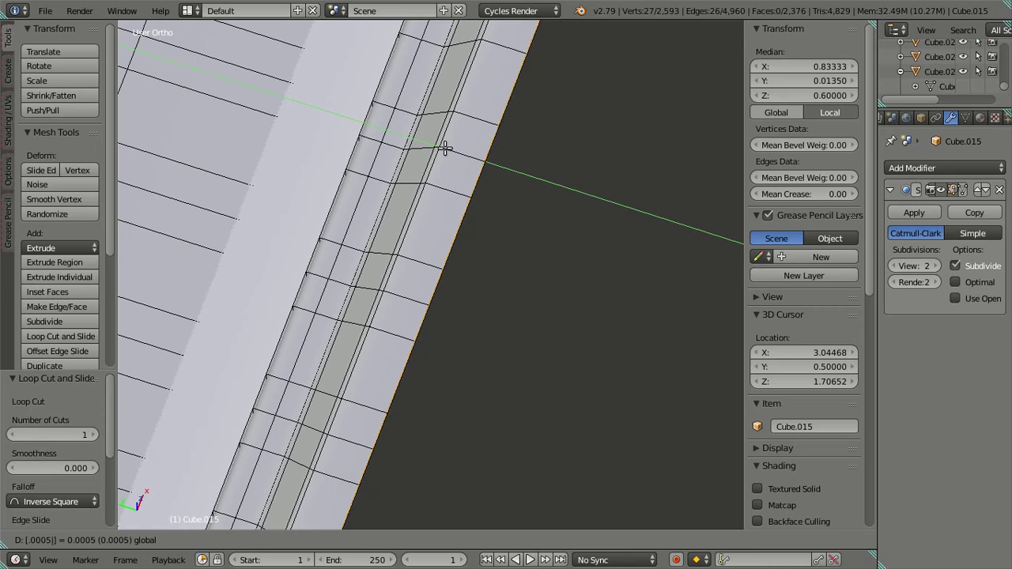
key(Return)
scroll(501, 211, down, 5)
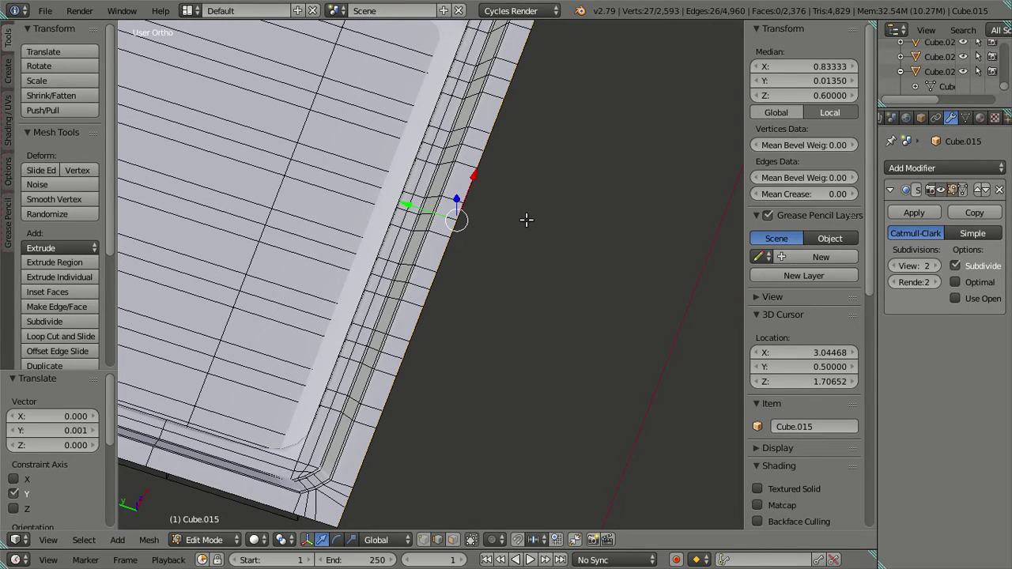
scroll(526, 220, up, 4)
Move the edge 0.0005 along Y again, correct the distance to 0.001, and deselect all.
drag(434, 147, 424, 138)
text(.0005)
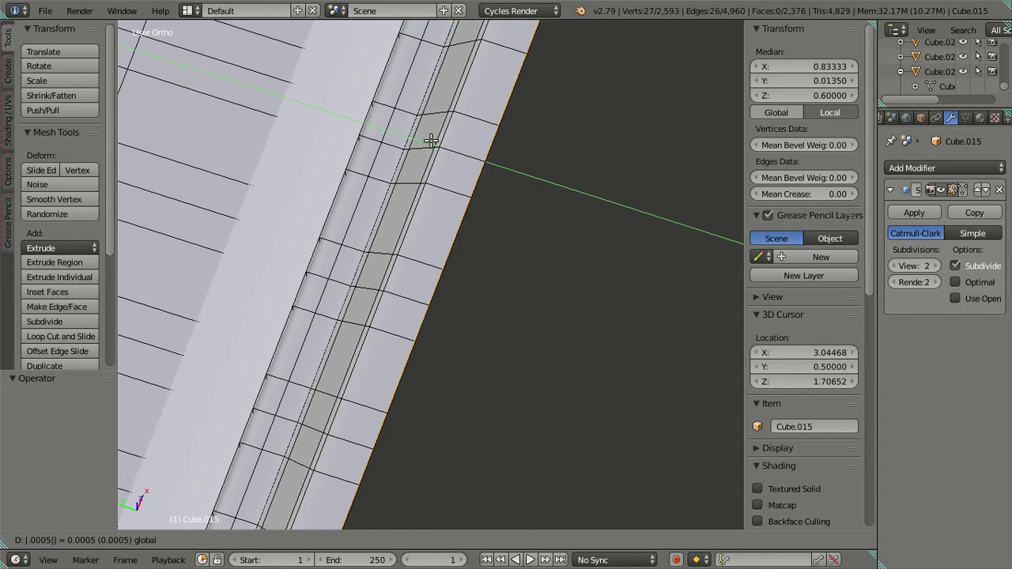
key(Return)
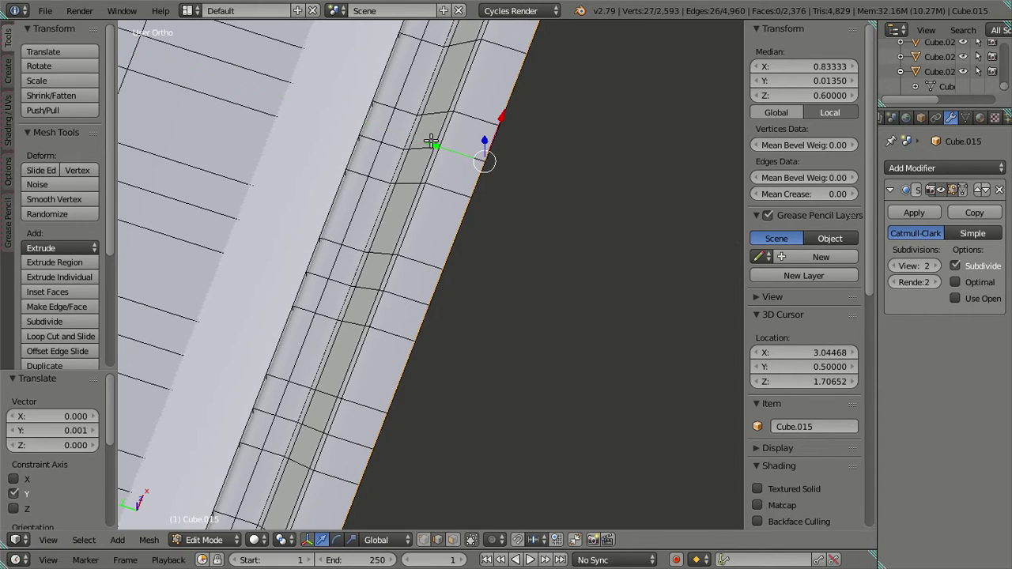
click(51, 429)
text(.001)
key(Return)
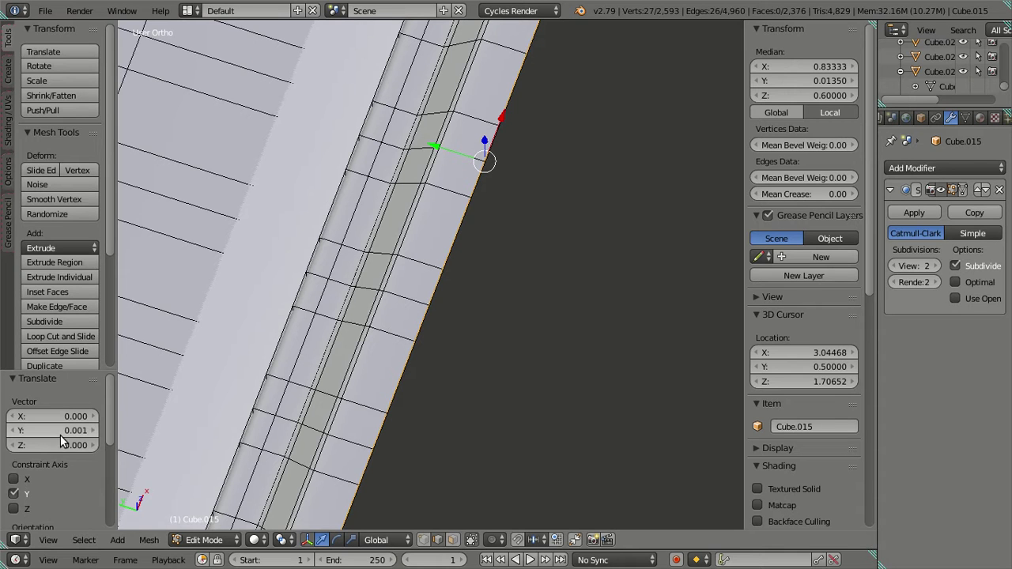
scroll(416, 320, down, 5)
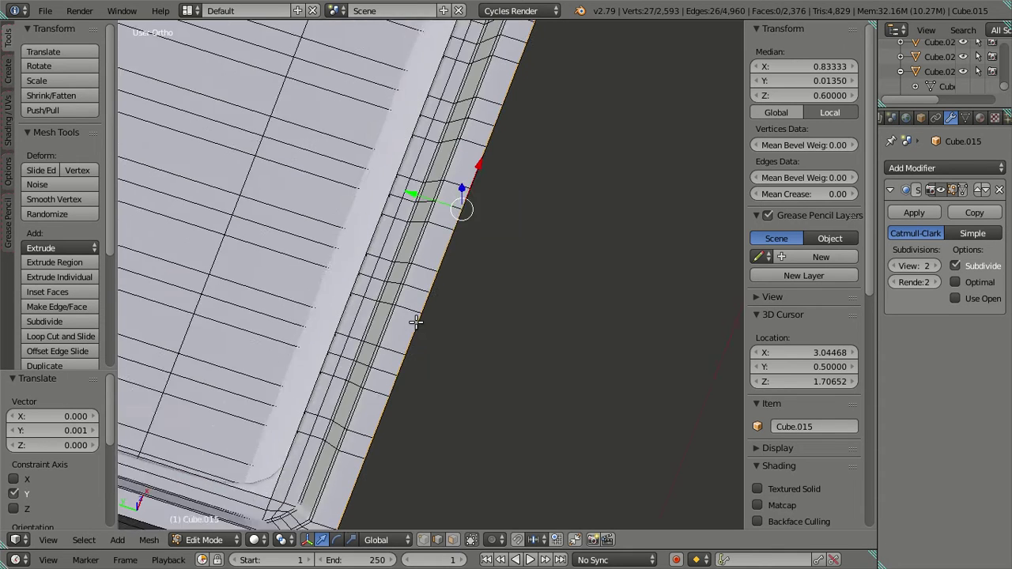
key(a)
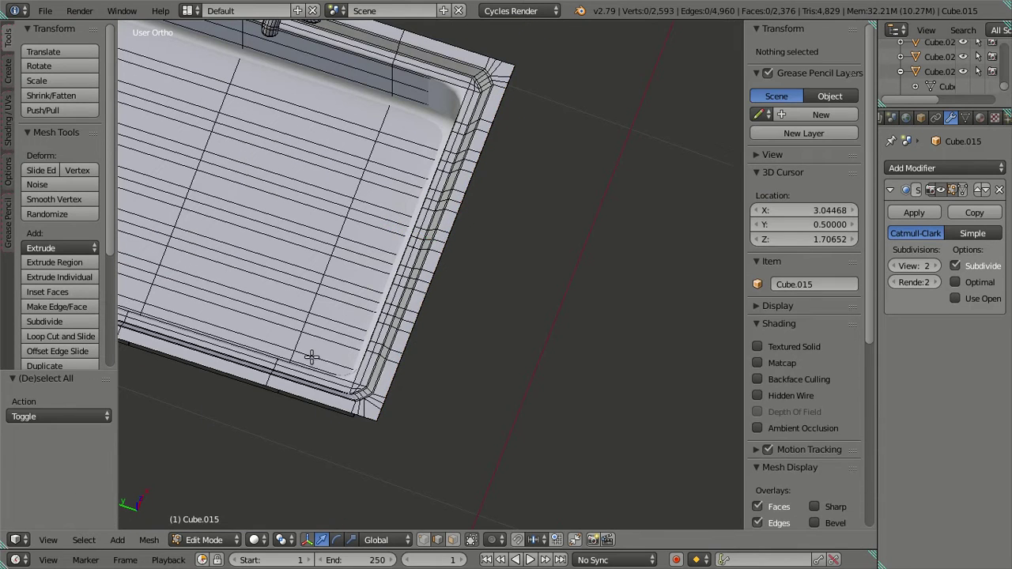
scroll(411, 336, down, 2)
scroll(349, 301, up, 4)
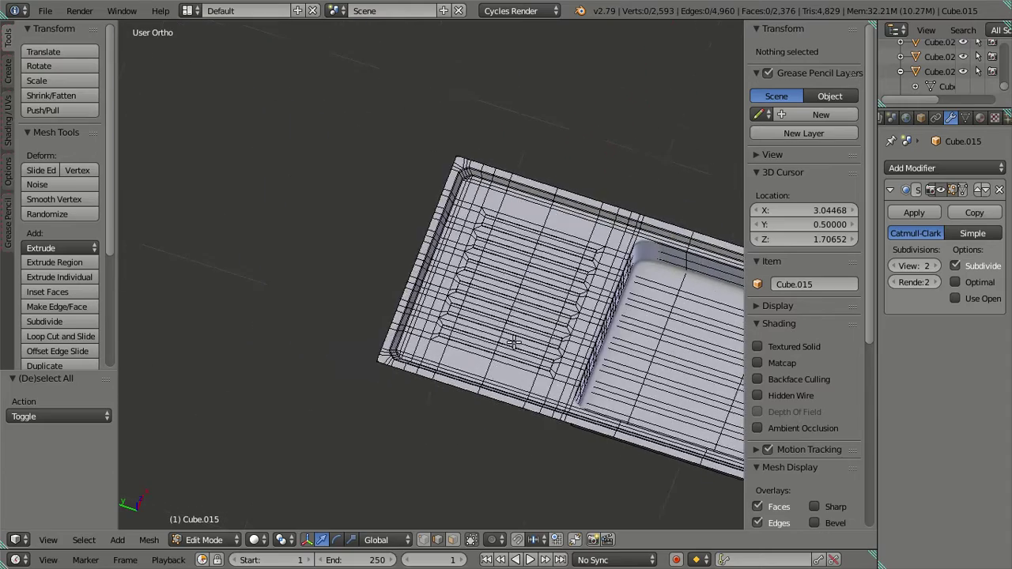
Add a loop cut along the sink rim edge, slide it along Y, and check the tray corner.
scroll(443, 280, up, 2)
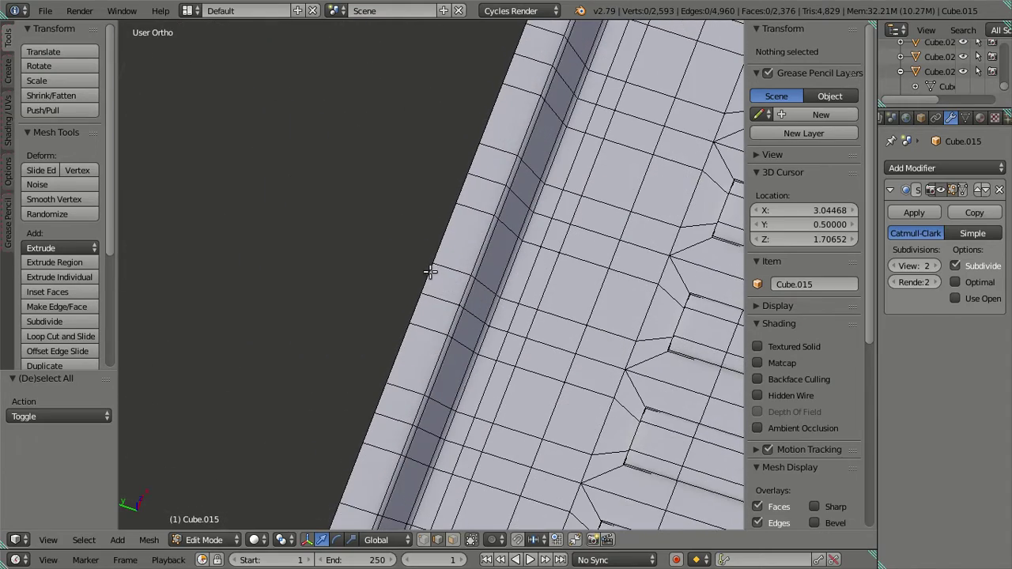
key(ctrl+r)
click(451, 272)
click(279, 221)
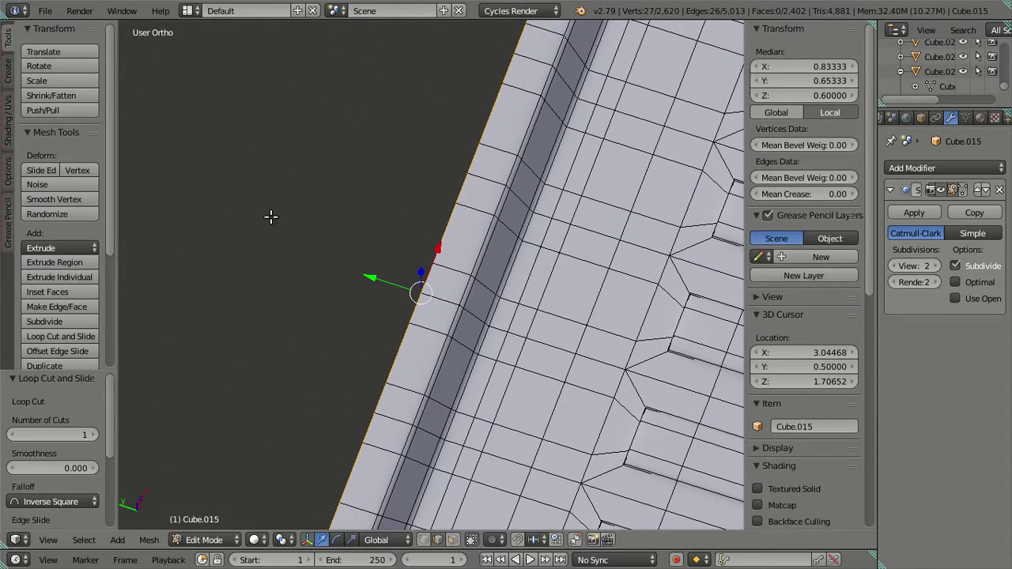
drag(366, 282, 389, 285)
middle_drag(390, 285, 526, 348)
key(a)
key(Tab)
scroll(519, 316, up, 3)
ctrl+middle_drag(476, 194, 468, 240)
scroll(466, 301, down, 2)
key(Tab)
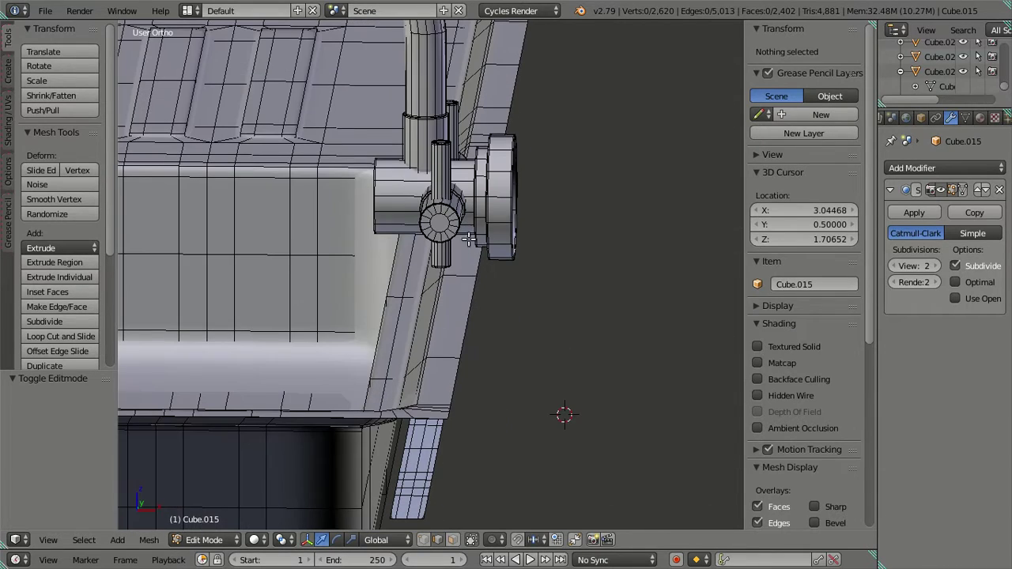
Add a loop cut near the faucet-side edge and move it -0.0005 along X.
key(ctrl+r)
click(455, 283)
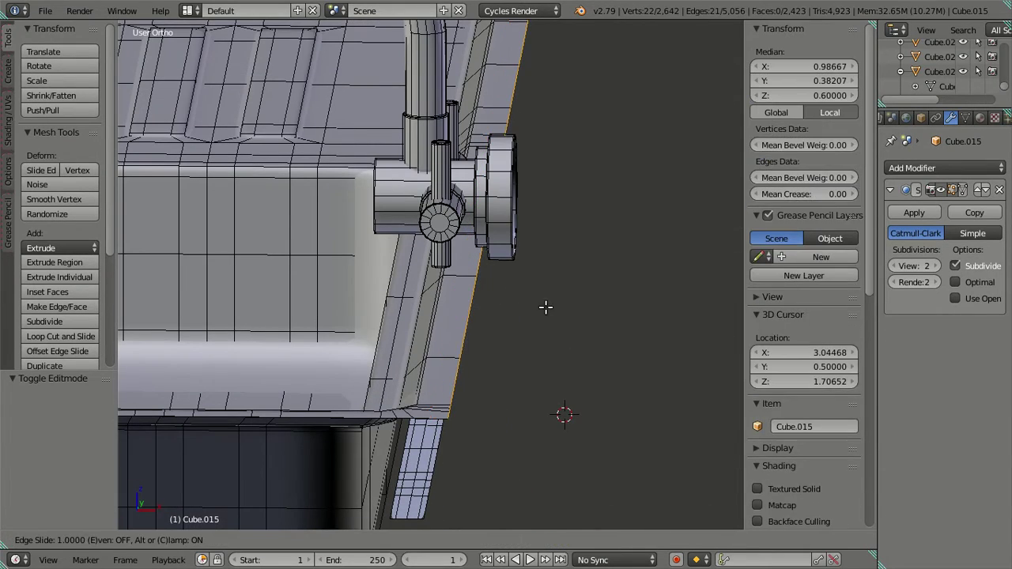
right_click(601, 316)
middle_drag(574, 233, 556, 313)
key(g)
key(x)
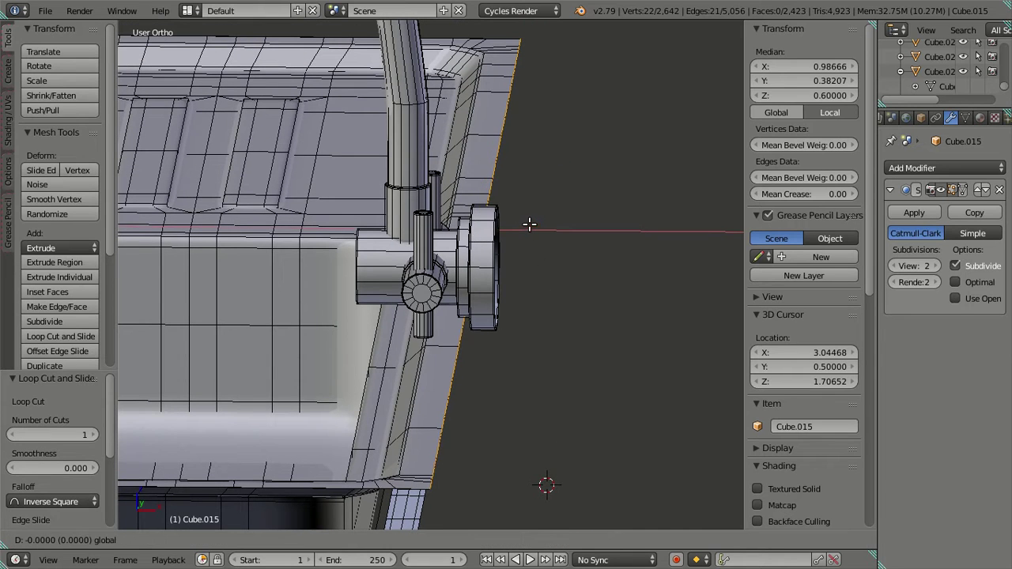
text(-0.0005)
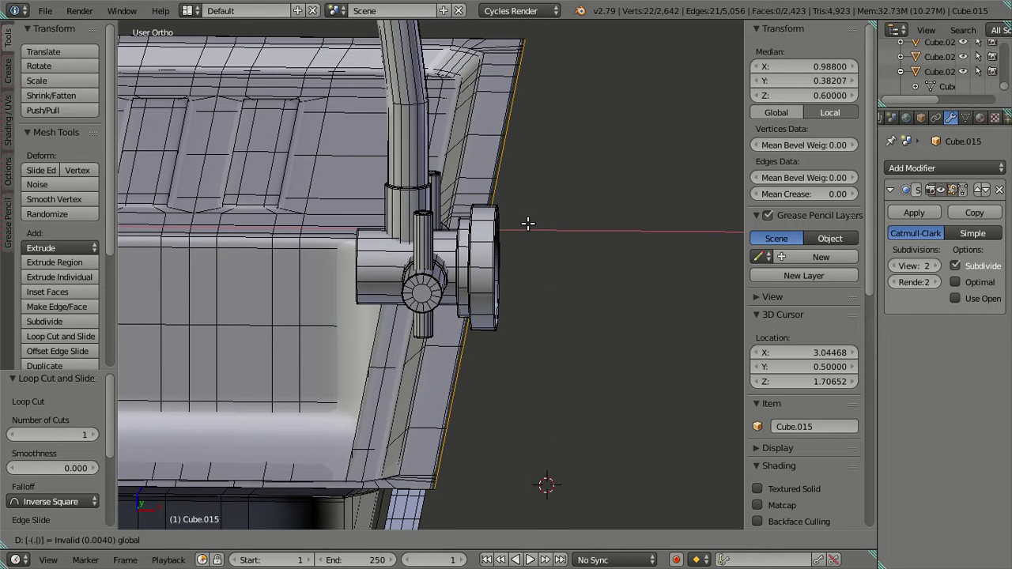
key(Return)
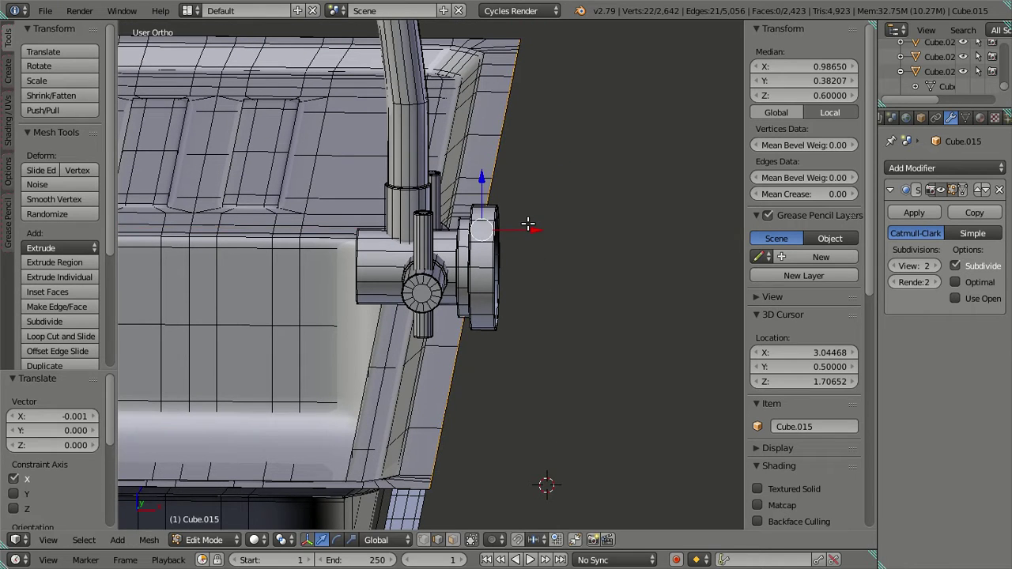
scroll(528, 229, down, 3)
key(a)
Add a loop cut near the sink's left outer edge and slide it along X toward the edge.
middle_drag(528, 230, 145, 266)
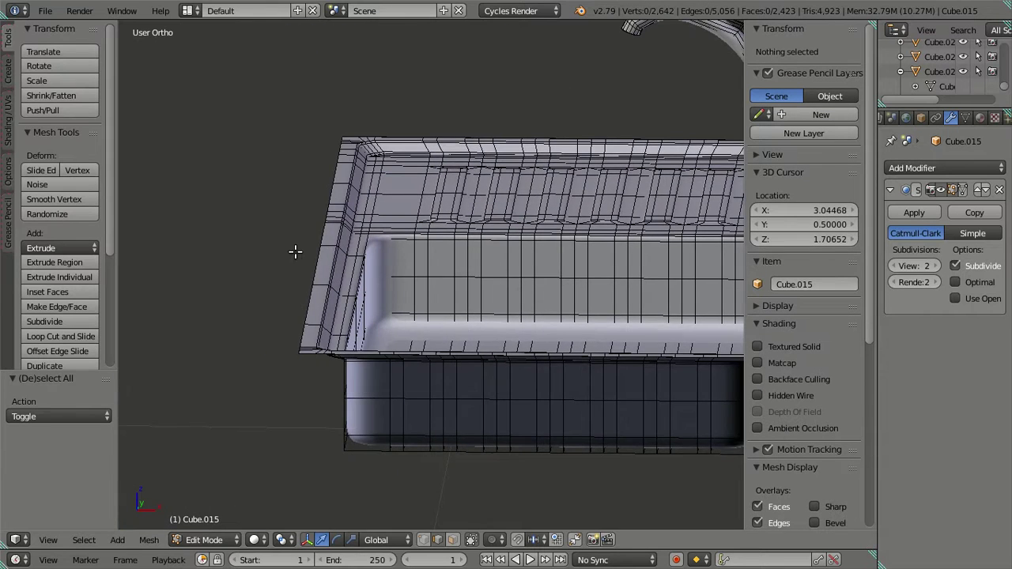
scroll(295, 251, up, 3)
key(ctrl+r)
click(383, 242)
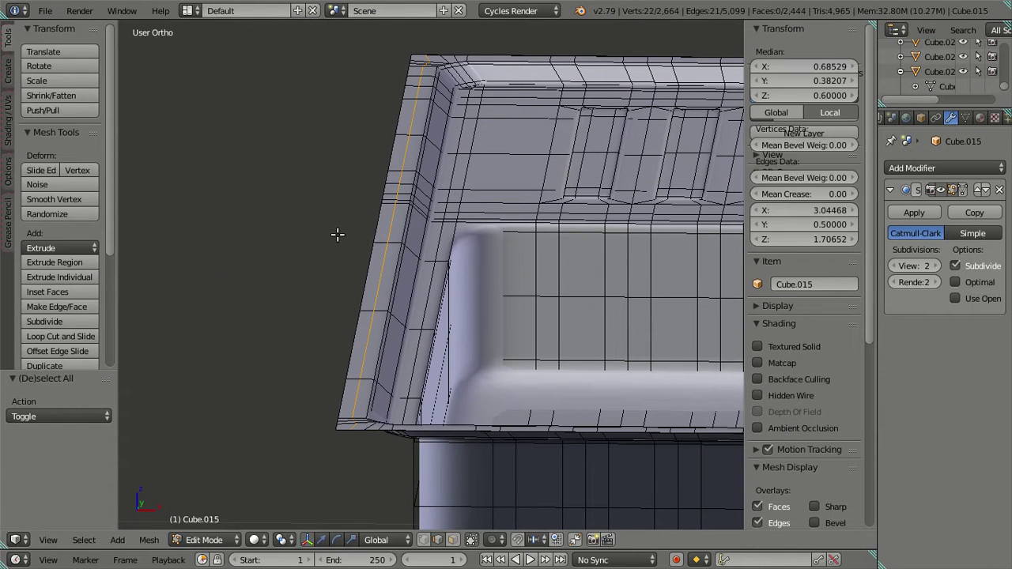
click(271, 226)
drag(427, 213, 434, 214)
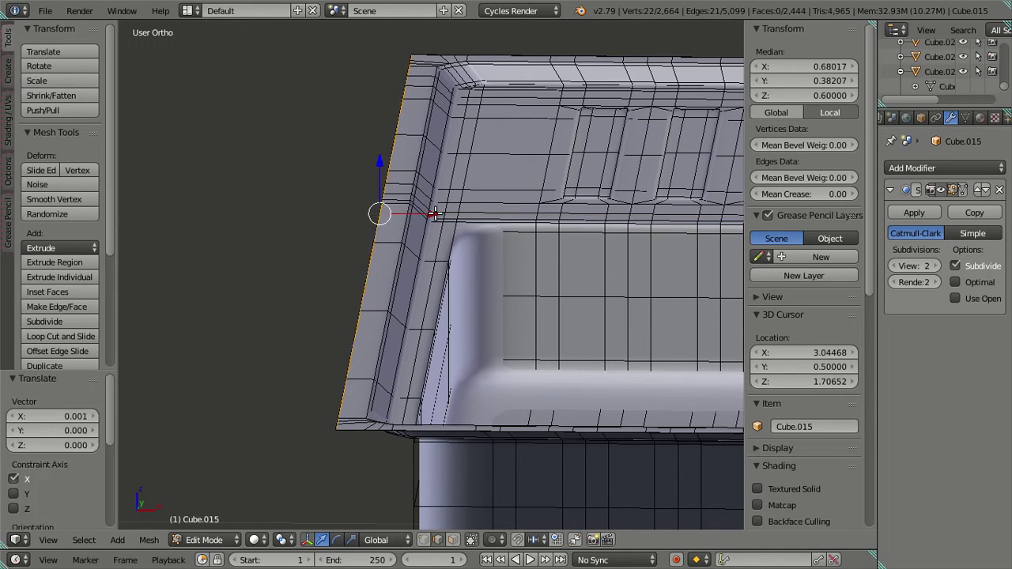
key(a)
middle_drag(433, 213, 287, 307)
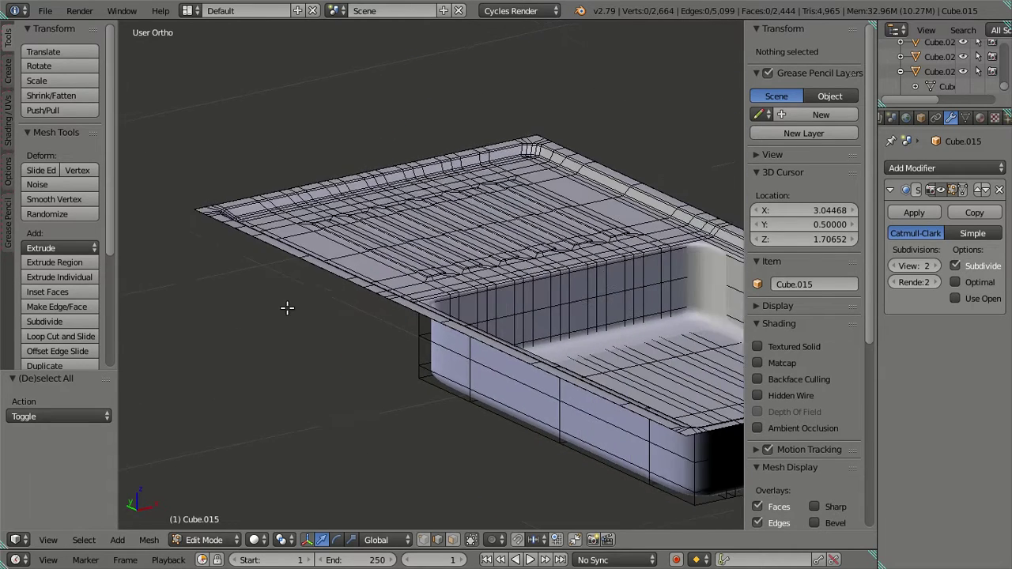
scroll(287, 307, down, 3)
middle_drag(455, 301, 325, 295)
In Object Mode, lower the sink's Subdivision modifier viewport level to 0.
key(t)
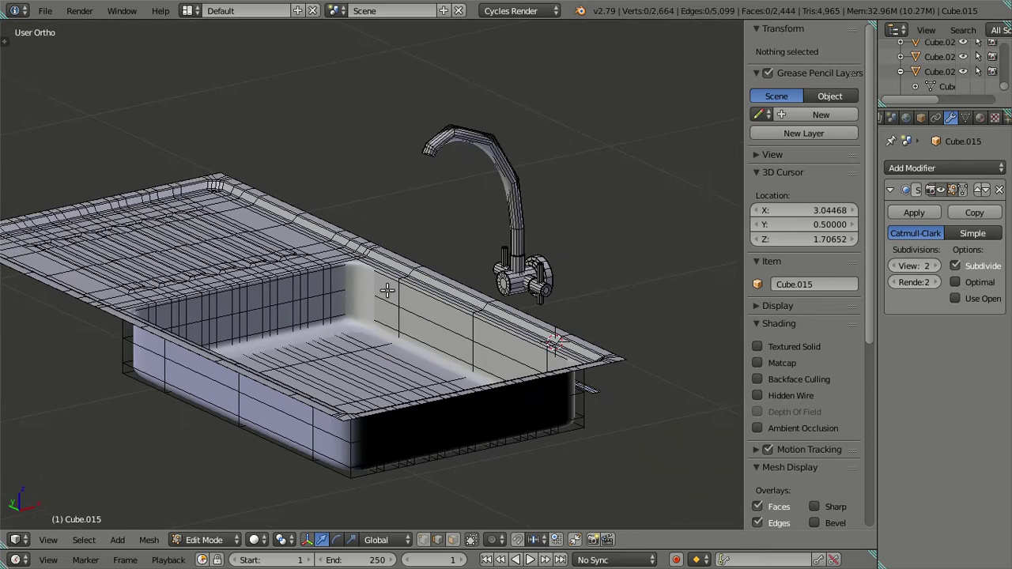
key(Tab)
scroll(371, 311, up, 3)
scroll(401, 357, down, 2)
scroll(802, 316, down, 3)
click(893, 266)
click(892, 266)
scroll(354, 332, down, 2)
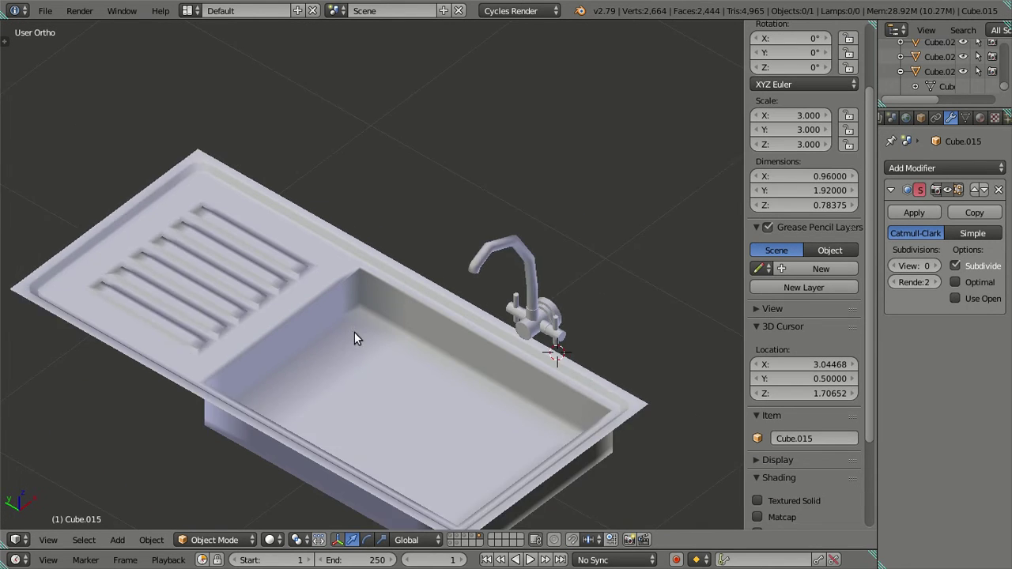
scroll(354, 338, down, 1)
scroll(784, 320, up, 3)
scroll(506, 371, down, 3)
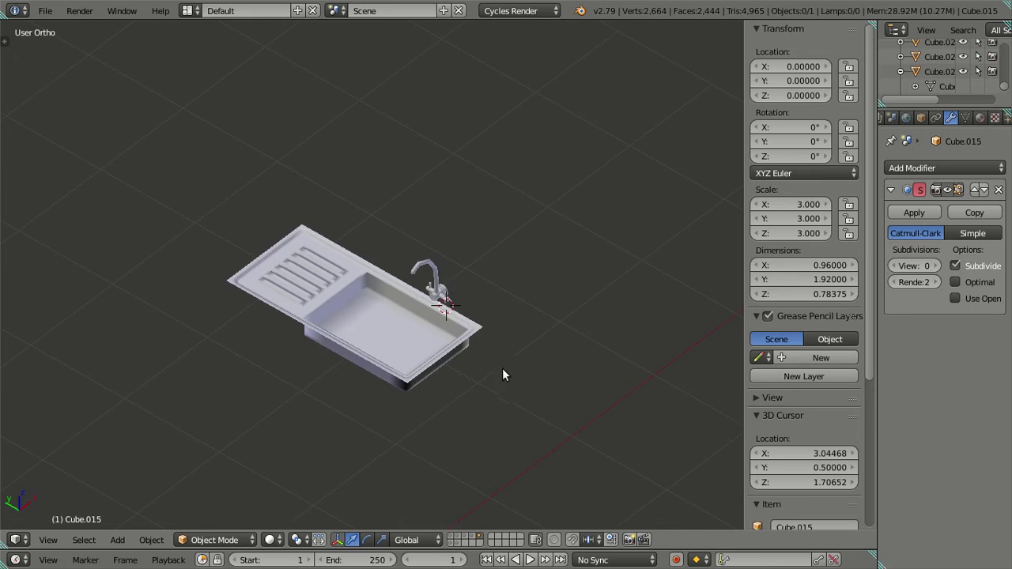
Show the layer with the other kitchen cabinets and select the sink and faucet object.
key(Tab)
middle_drag(467, 356, 426, 541)
key(Tab)
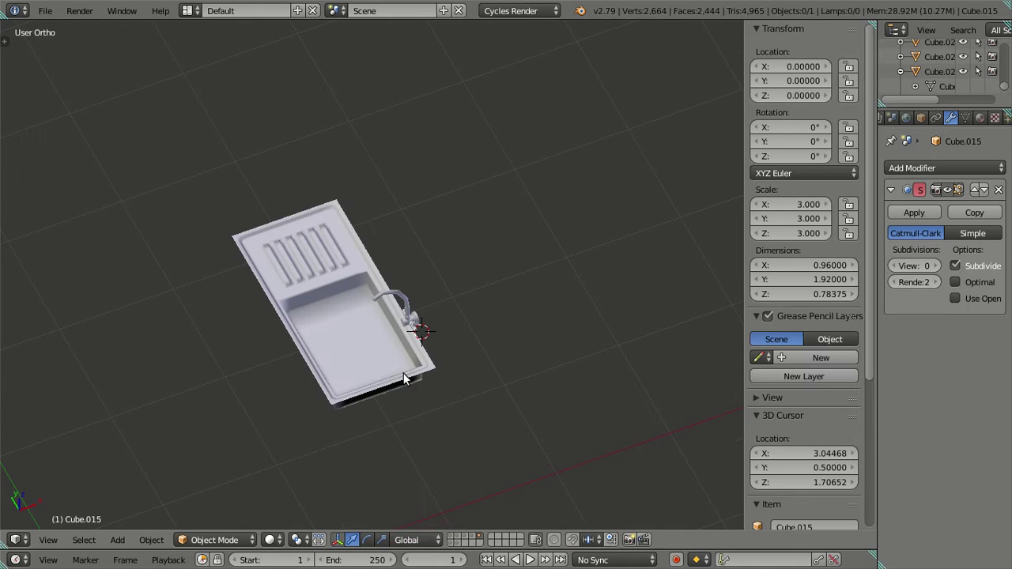
click(456, 538)
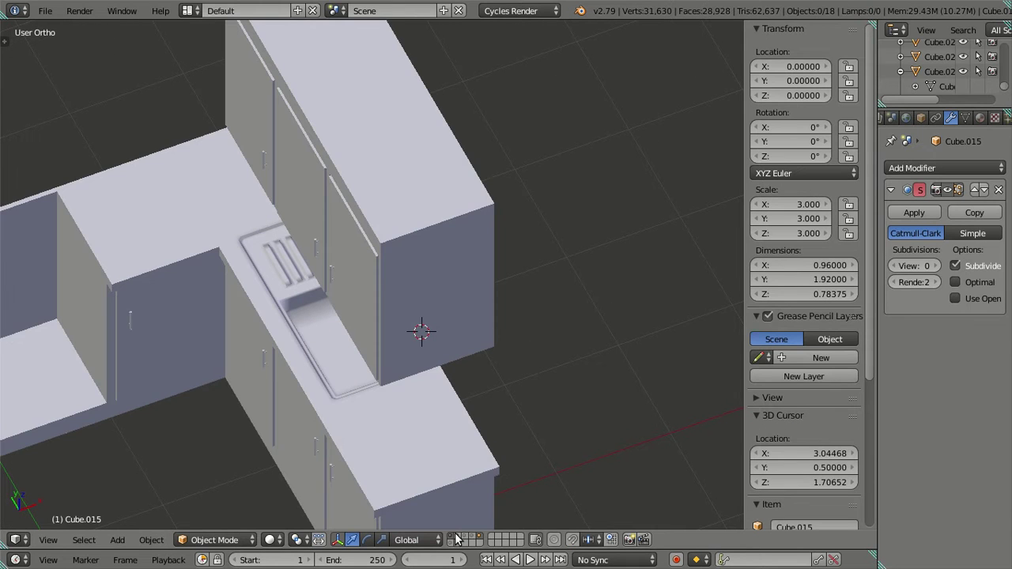
middle_drag(441, 499, 448, 458)
right_click(419, 295)
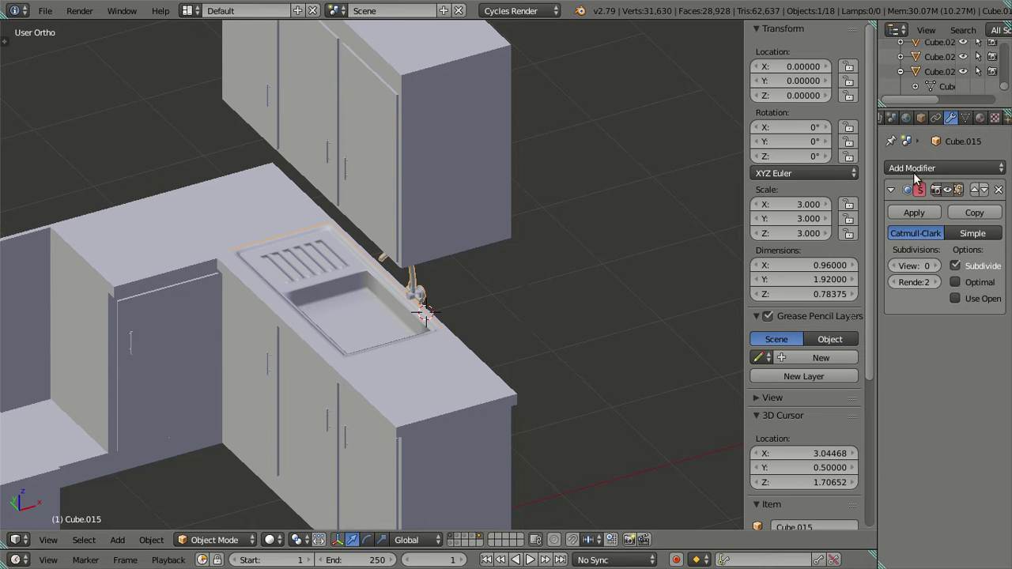
Give the sink material Material.004 a node-based Glossy BSDF surface with roughness 0.4.
click(980, 117)
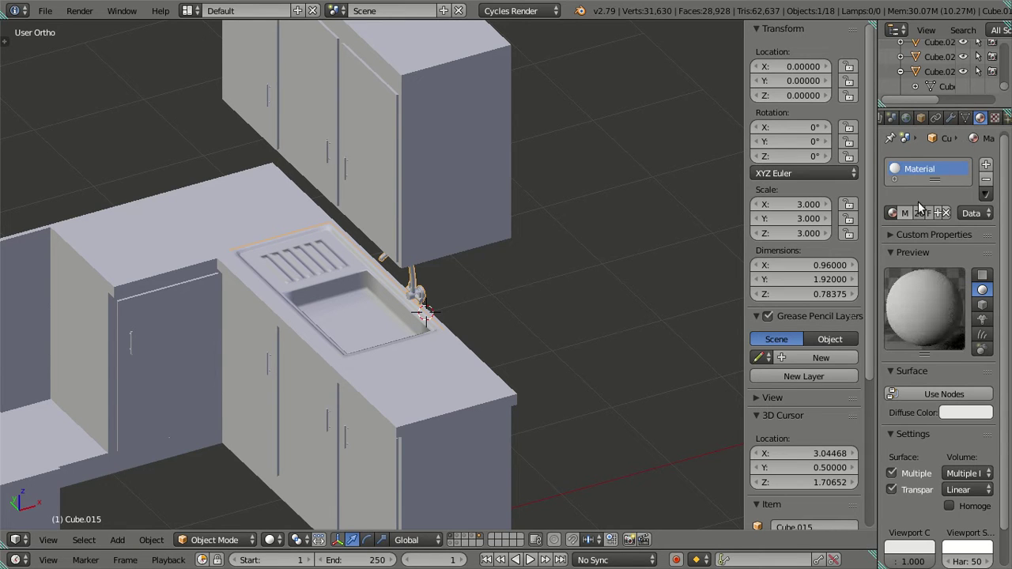
click(936, 212)
scroll(947, 328, down, 2)
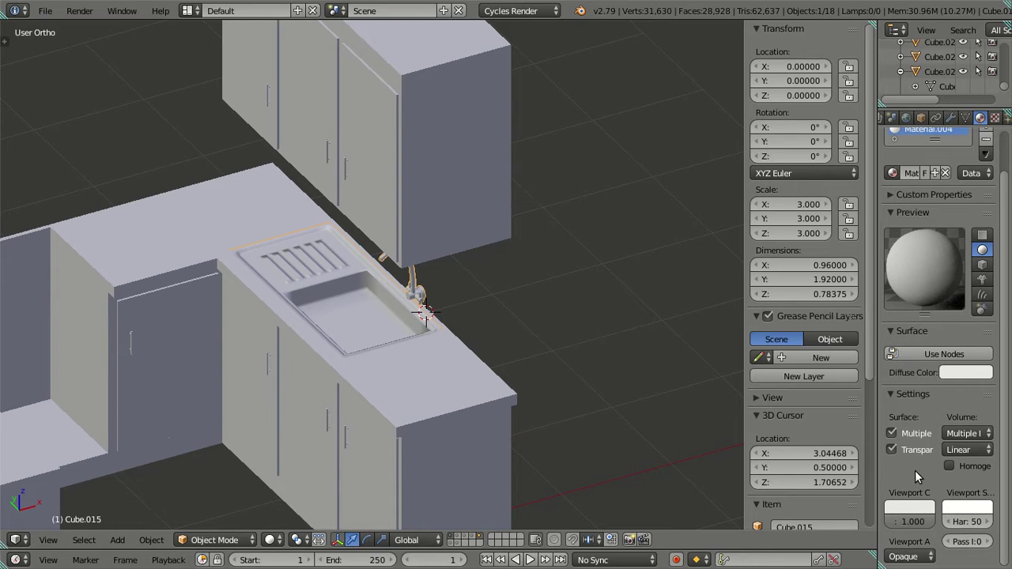
click(896, 394)
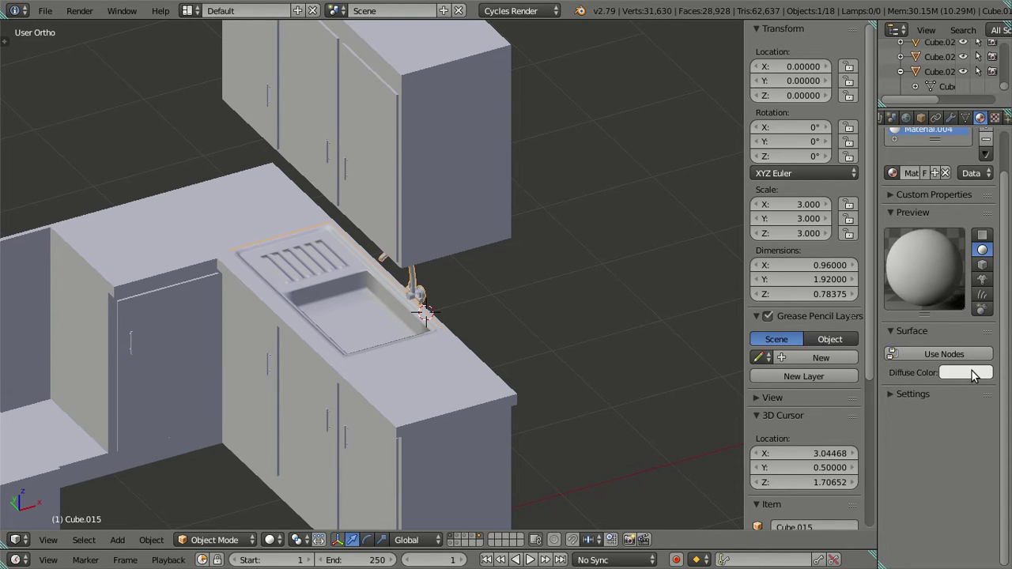
click(951, 354)
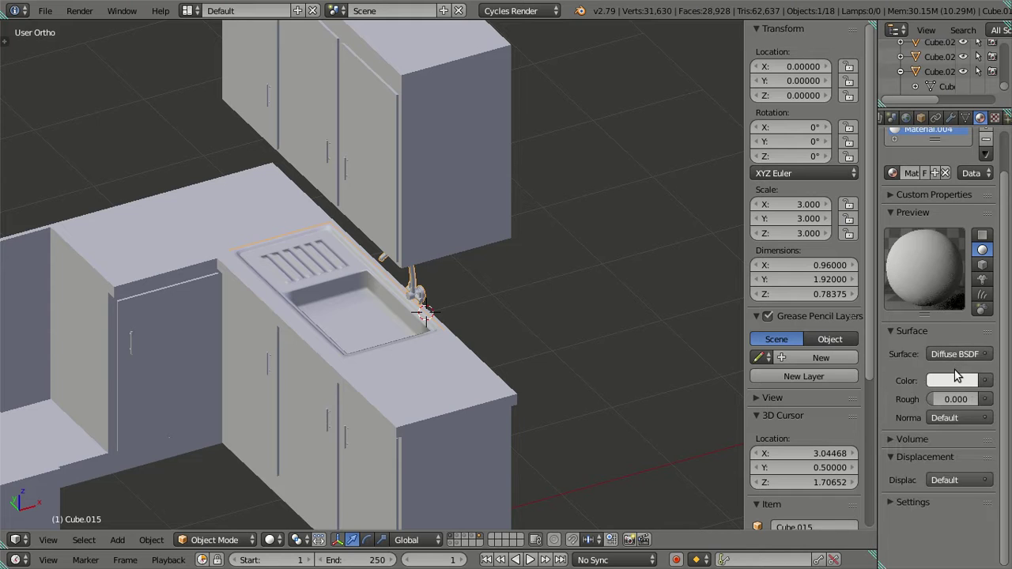
click(949, 354)
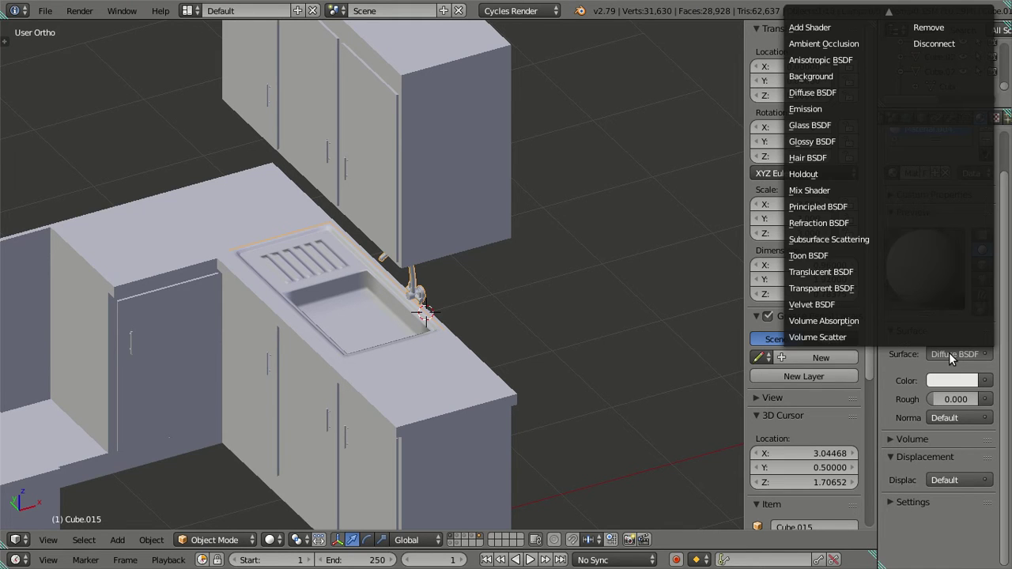
click(834, 140)
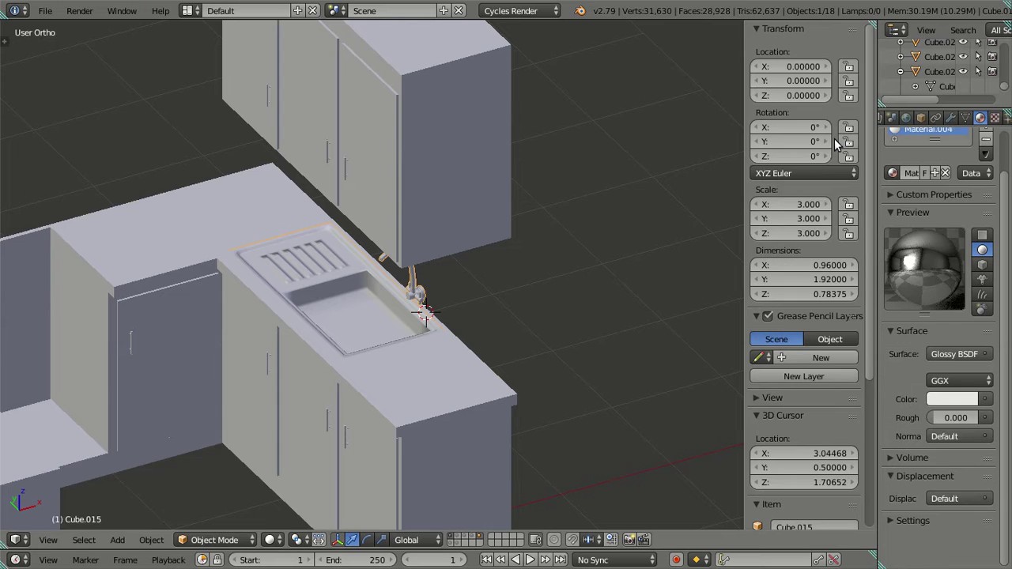
click(941, 419)
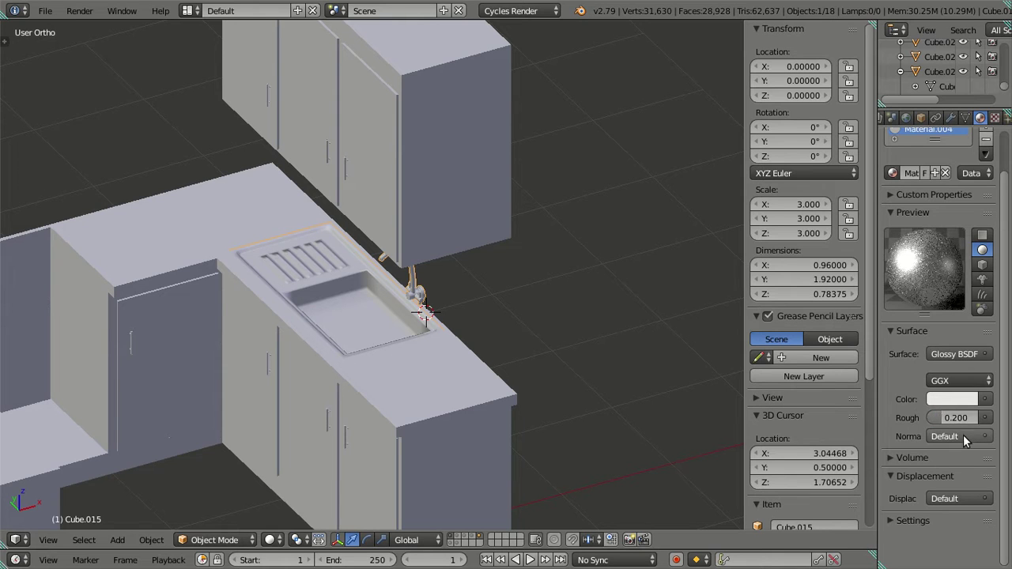
click(948, 420)
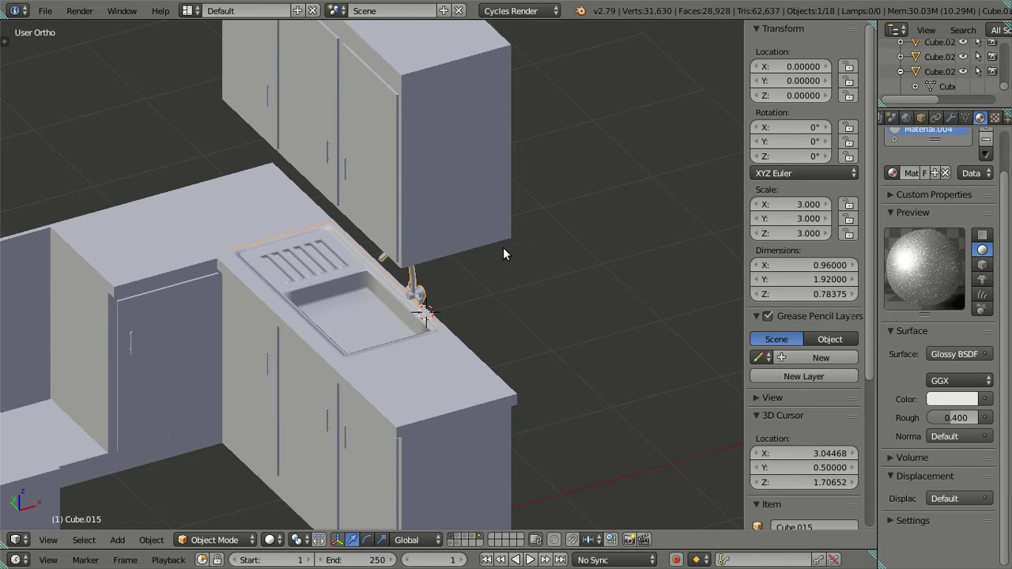
Deselect all and drag the sink material's Glossy roughness down to 0.000 for a mirror finish.
mouse_move(427, 285)
middle_down()
mouse_move(435, 253)
mouse_move(449, 242)
mouse_move(441, 277)
middle_up()
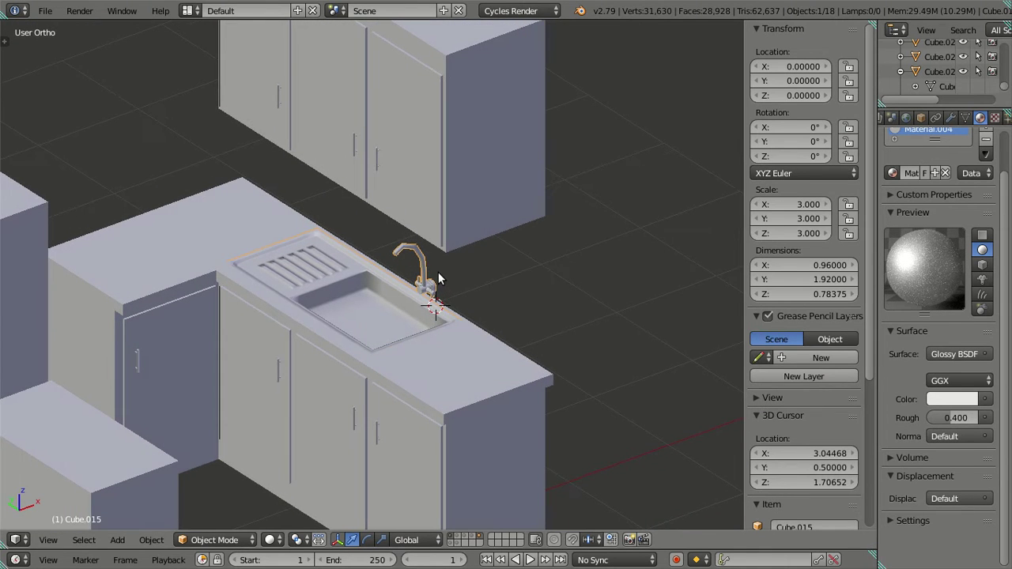
key(a)
middle_drag(439, 271, 413, 261)
scroll(413, 261, up, 2)
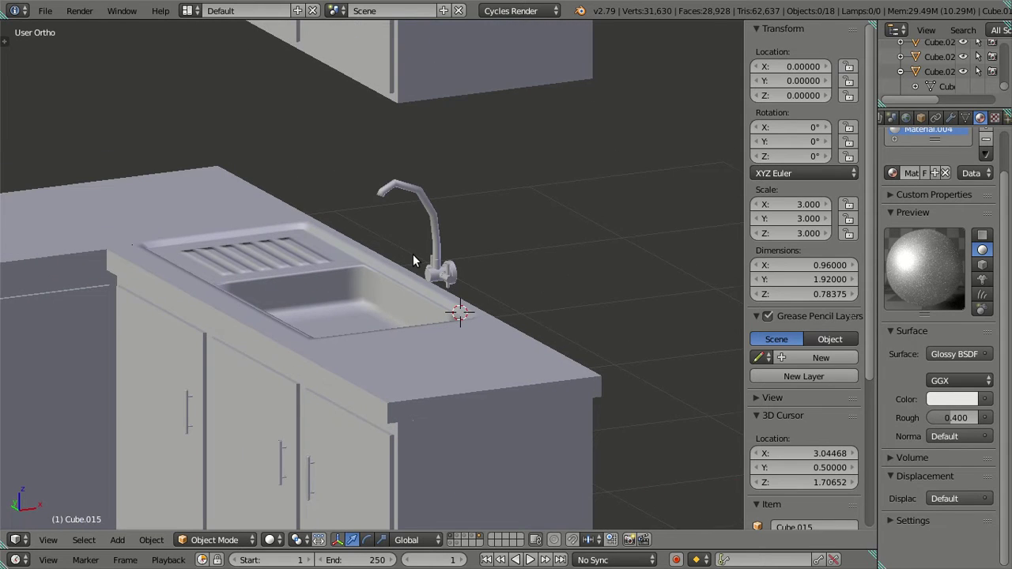
scroll(412, 259, up, 2)
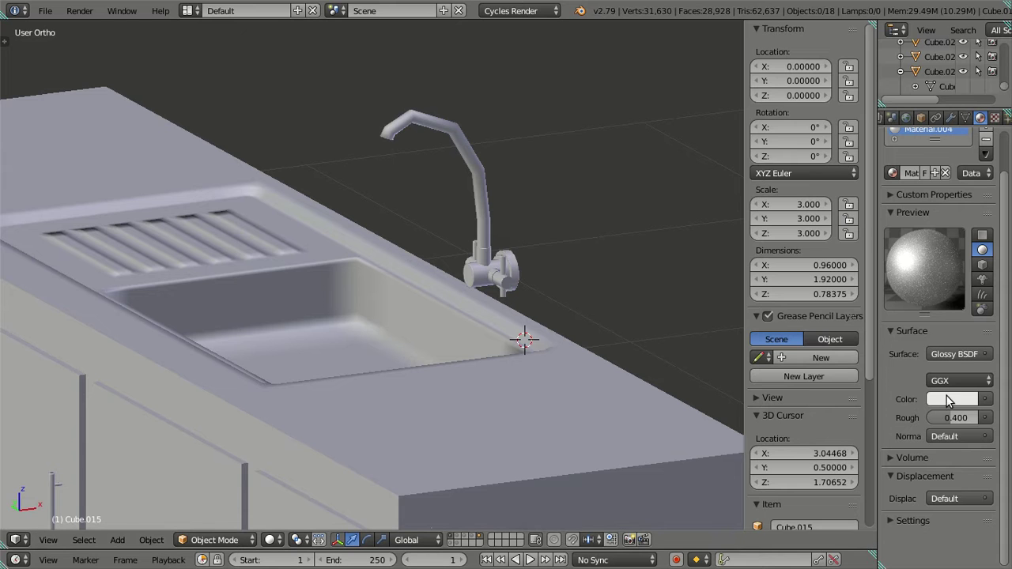
drag(951, 418, 931, 418)
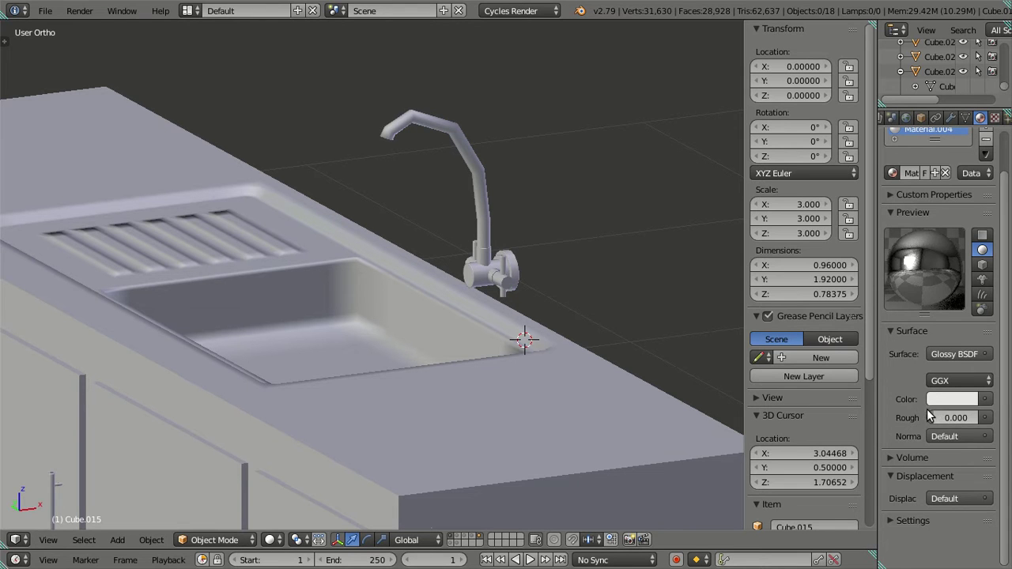
scroll(377, 253, down, 3)
middle_drag(377, 253, 393, 292)
scroll(411, 297, down, 3)
Show the wall, door and stove layers and hide the layer with the large enclosing box.
scroll(442, 290, up, 2)
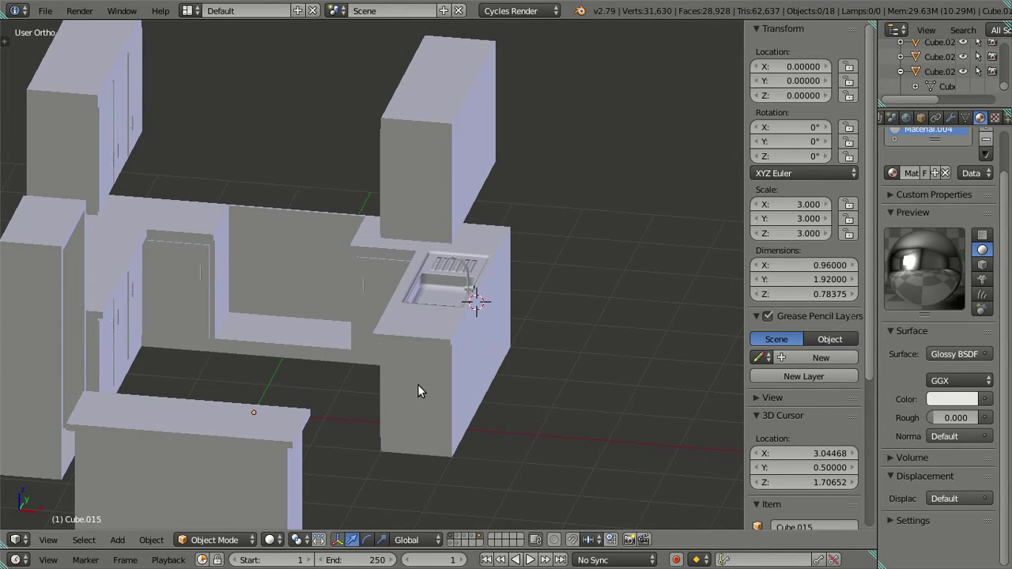
shift+click(455, 540)
shift+click(456, 544)
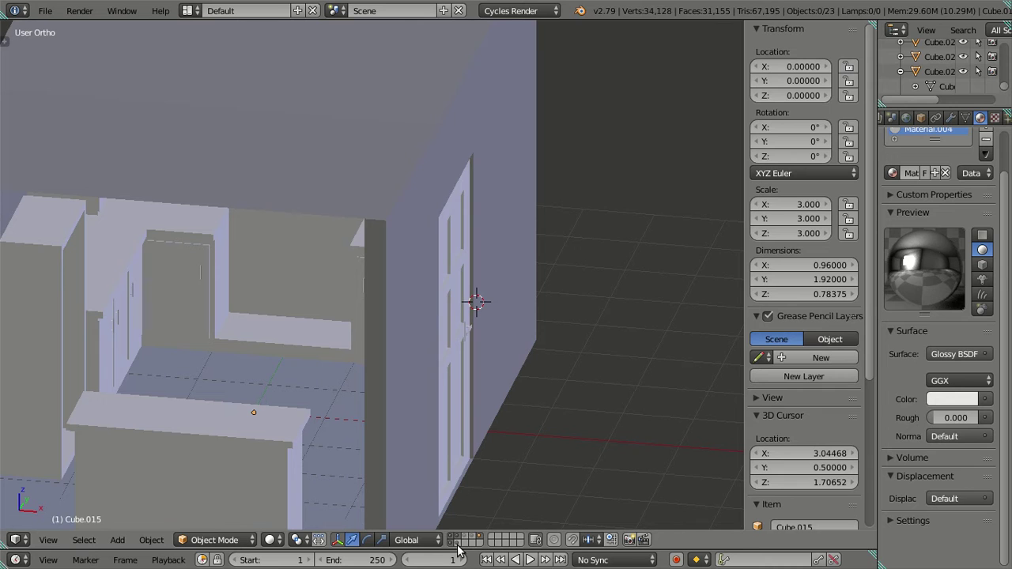
shift+click(469, 539)
middle_drag(452, 479, 472, 517)
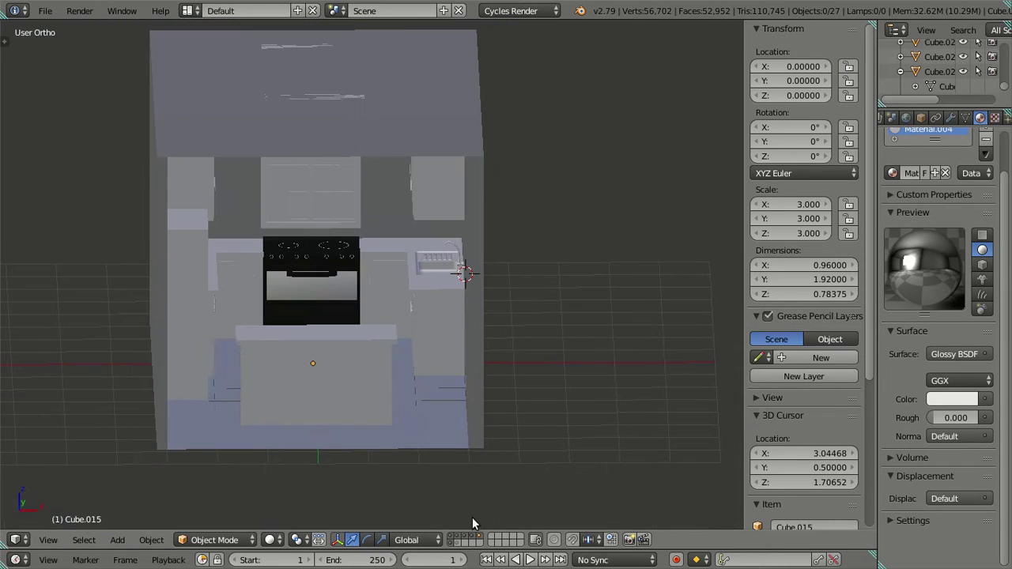
shift+click(452, 544)
shift+click(451, 543)
shift+click(457, 540)
View the kitchen from an angle and select the stove.
middle_drag(416, 455, 381, 326)
scroll(378, 309, up, 3)
scroll(377, 277, up, 3)
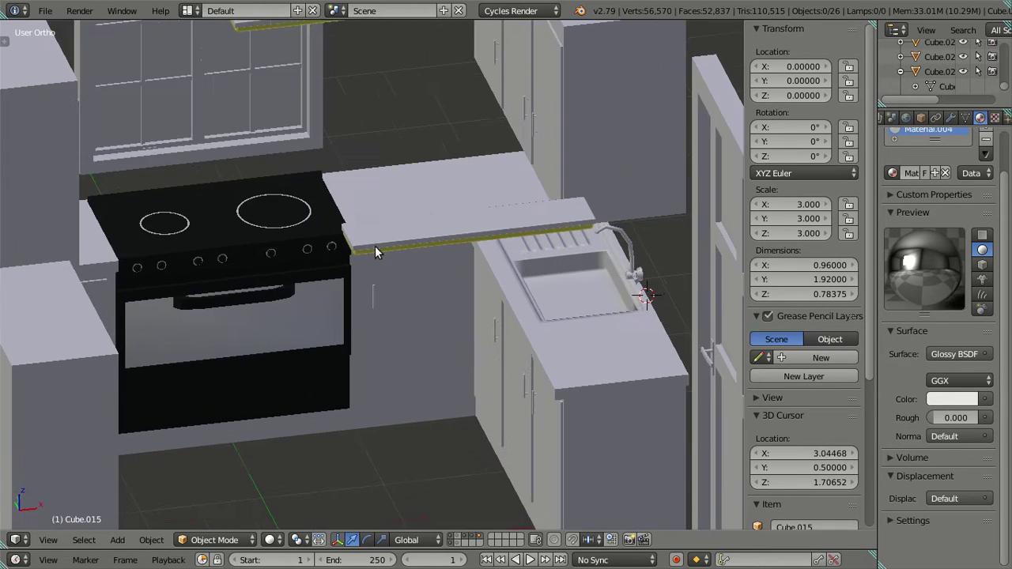
scroll(387, 238, up, 1)
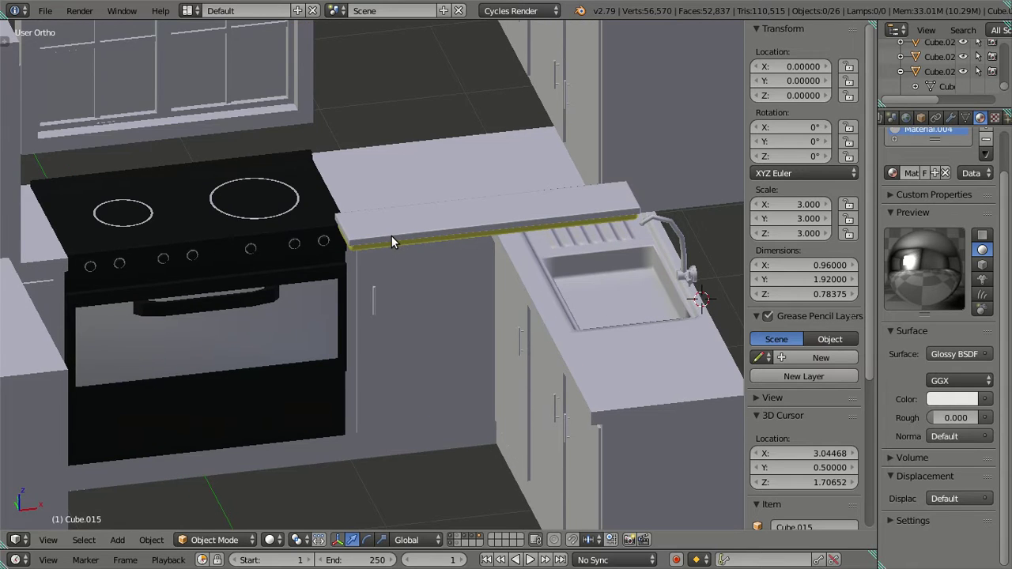
scroll(391, 237, down, 3)
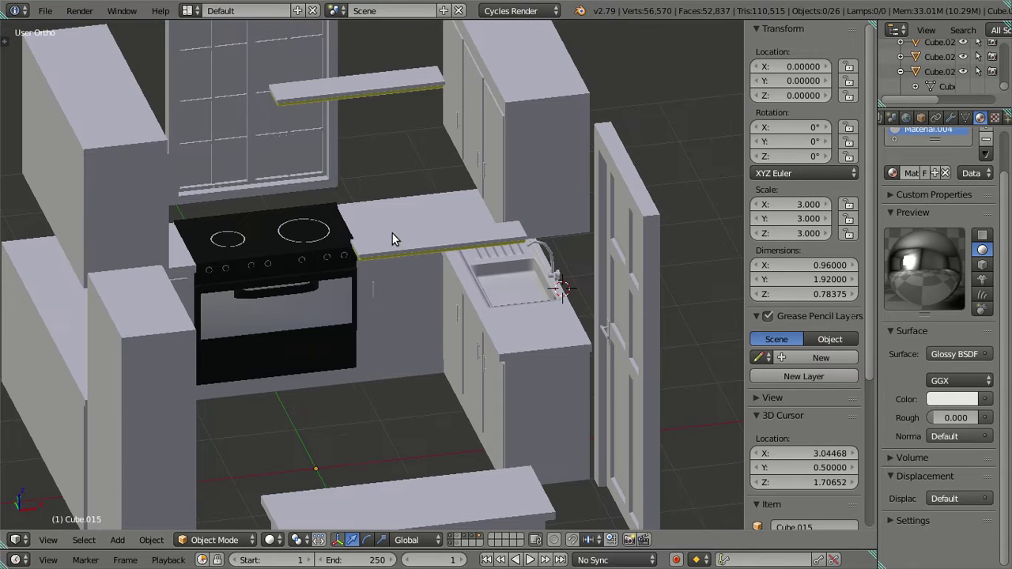
right_click(297, 277)
scroll(300, 277, up, 3)
Switch the stove to its first material slot, then select and inspect the back window wall.
shift+middle_drag(330, 277, 456, 323)
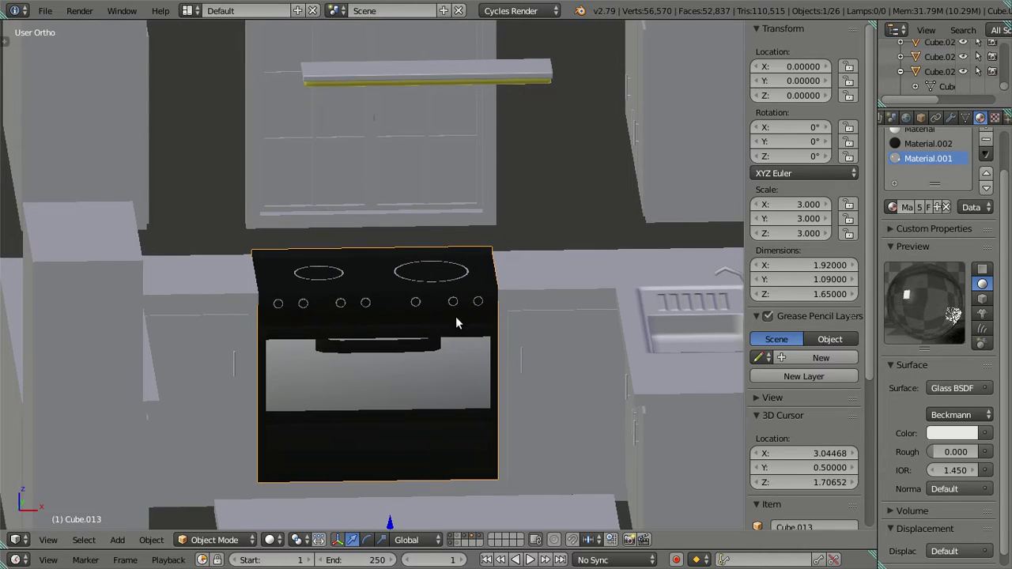
scroll(457, 320, up, 2)
scroll(925, 160, up, 2)
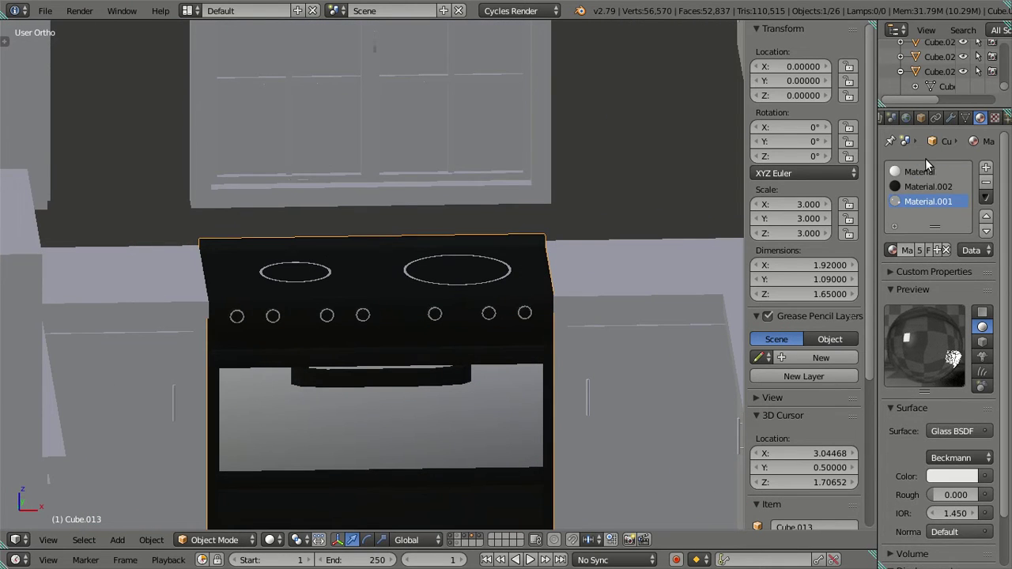
click(921, 170)
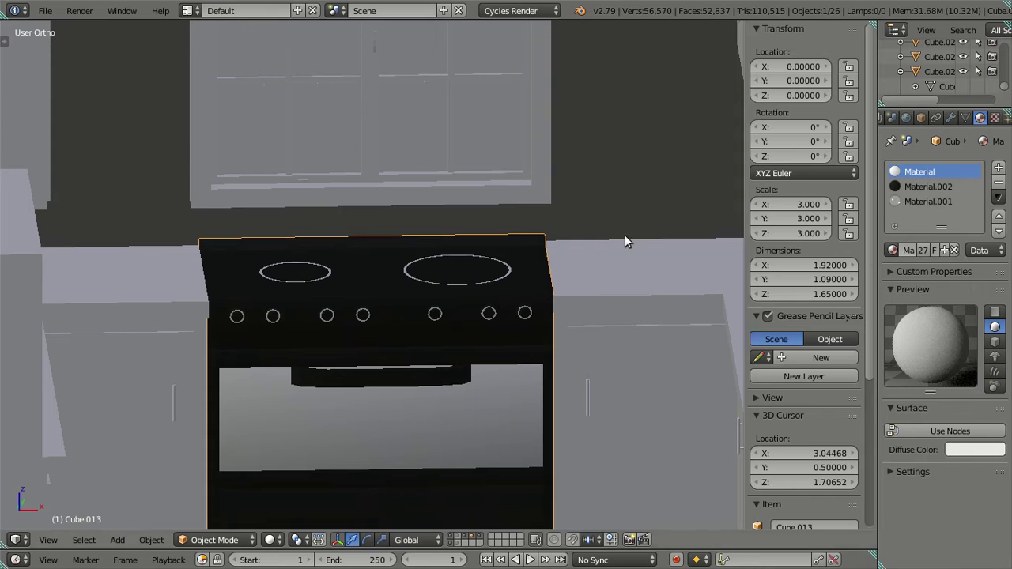
scroll(512, 219, down, 4)
shift+middle_drag(490, 206, 485, 314)
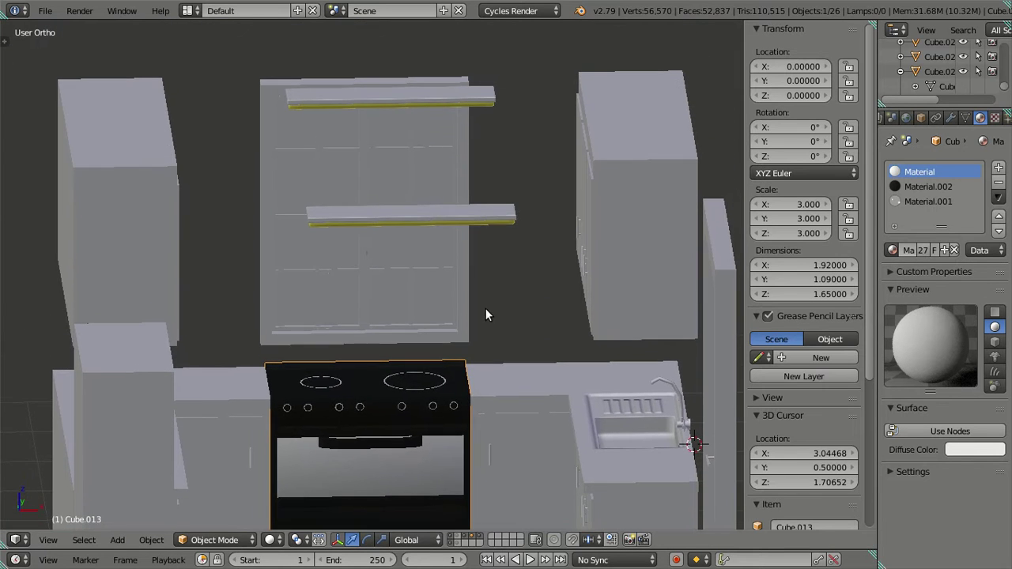
right_click(456, 284)
scroll(443, 269, up, 5)
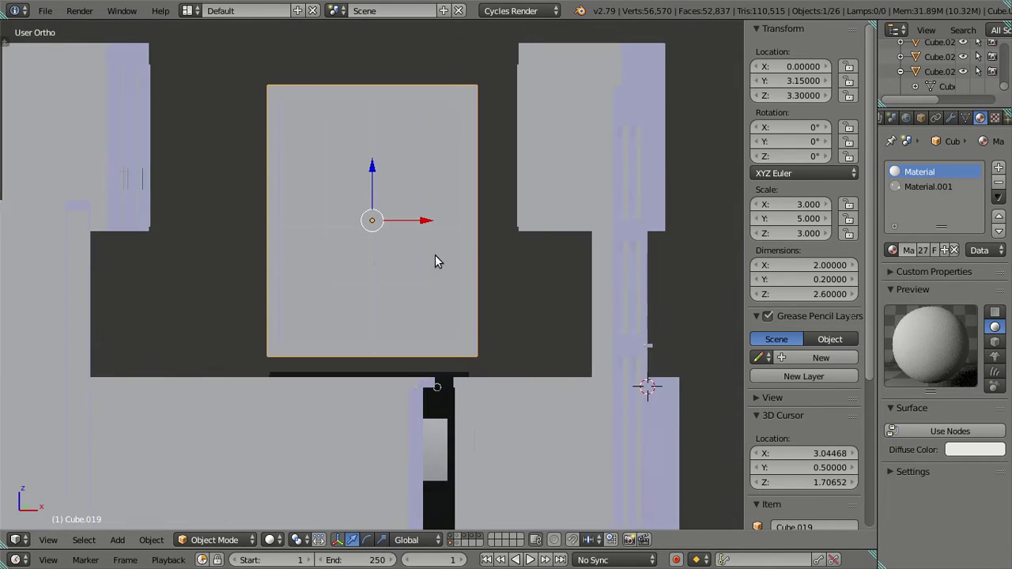
middle_drag(410, 278, 389, 356)
scroll(388, 348, up, 4)
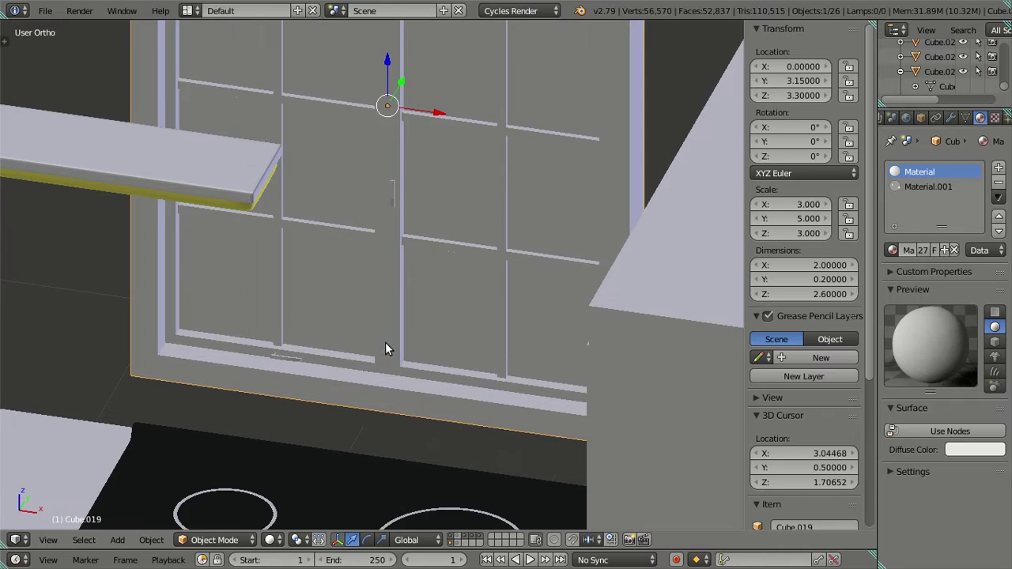
key(Tab)
scroll(383, 304, down, 2)
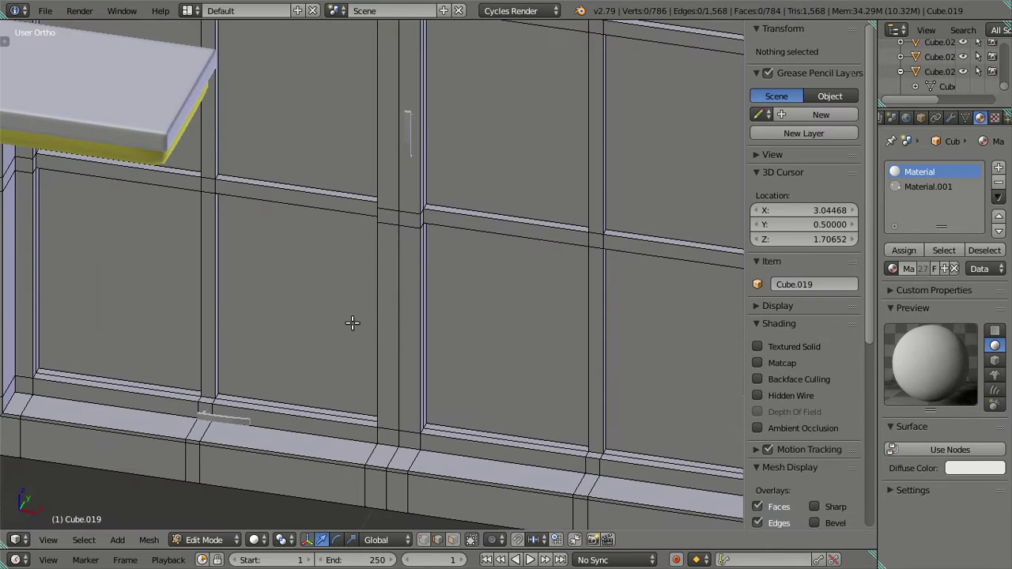
key(Tab)
scroll(249, 415, up, 4)
Select the handle under the window, remove its extra slot, and assign Material.004.
right_click(241, 421)
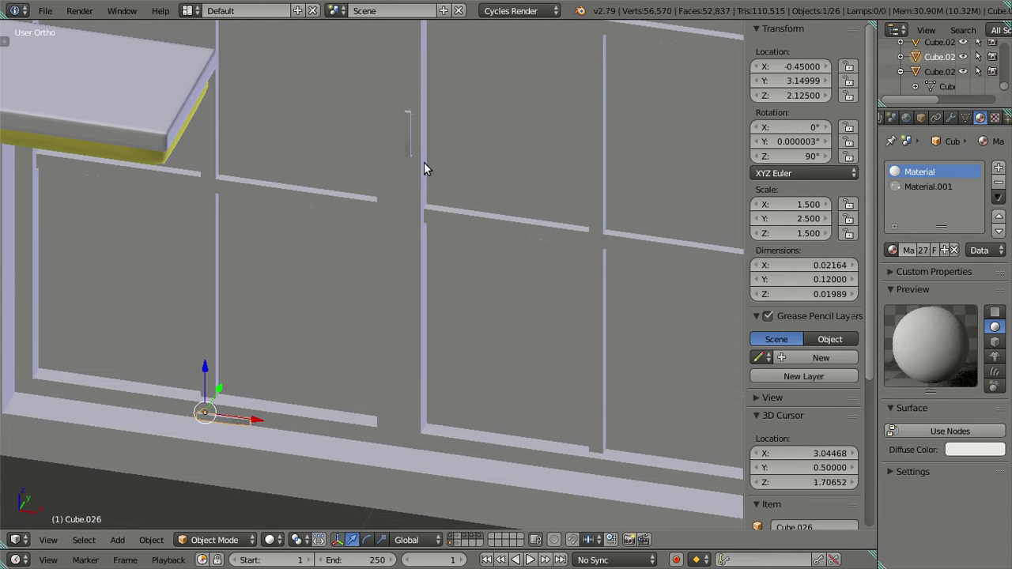
click(998, 182)
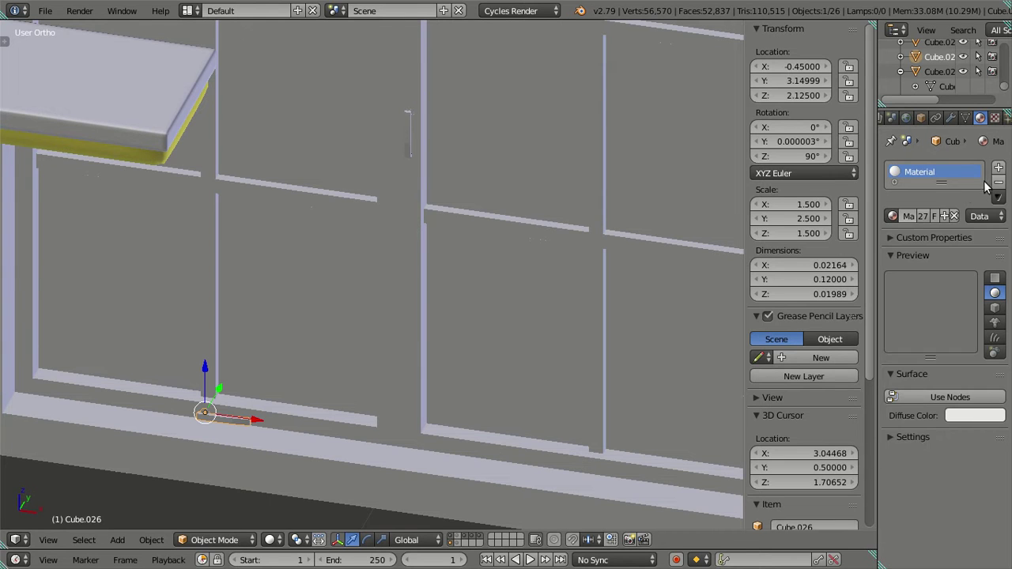
click(892, 216)
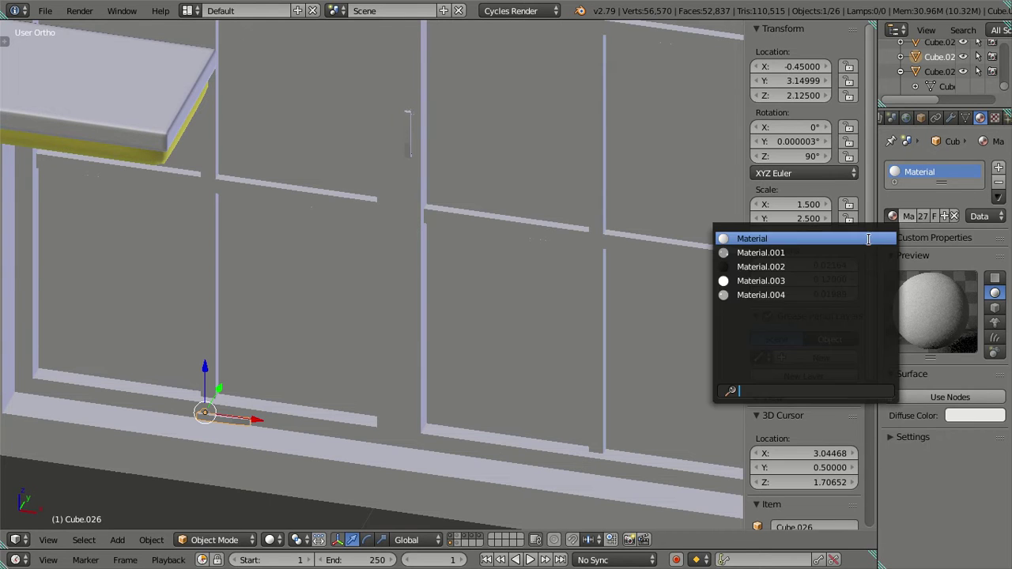
click(781, 294)
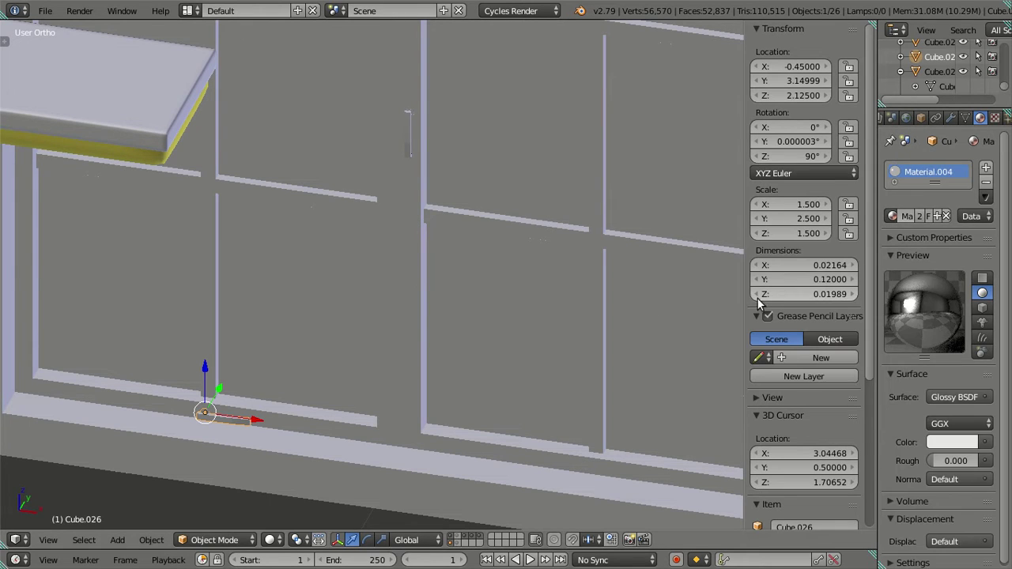
Select the window latch in wireframe, remove its Material.001 slot, and assign Material.004.
right_click(406, 149)
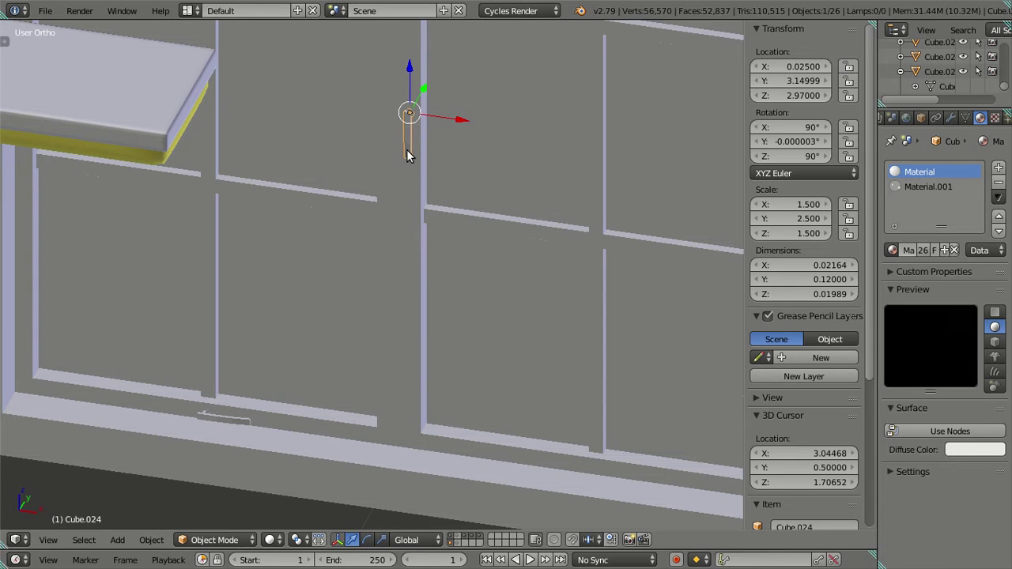
key(z)
scroll(487, 275, up, 2)
scroll(487, 275, down, 2)
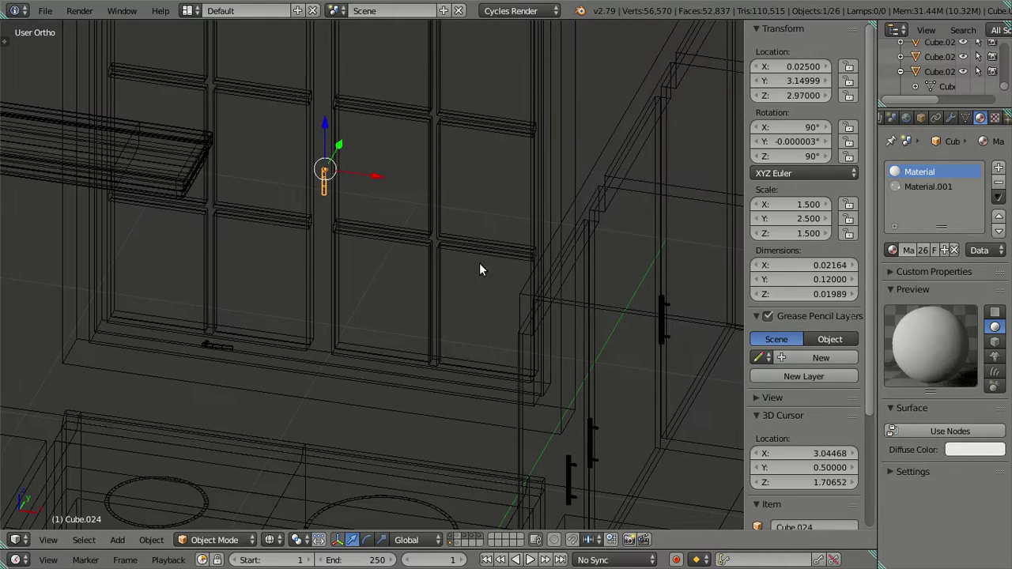
middle_drag(479, 262, 488, 295)
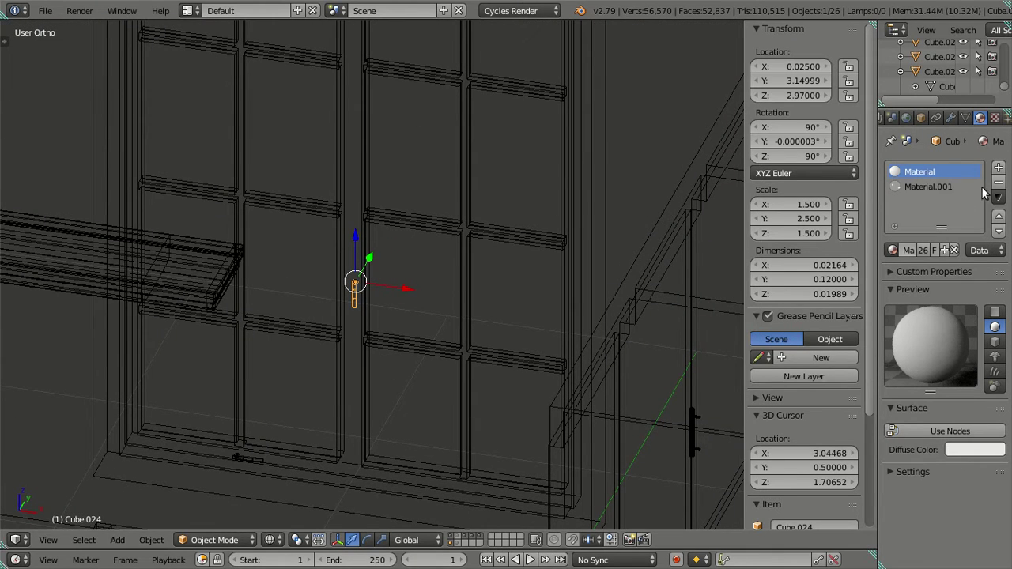
click(962, 187)
click(998, 182)
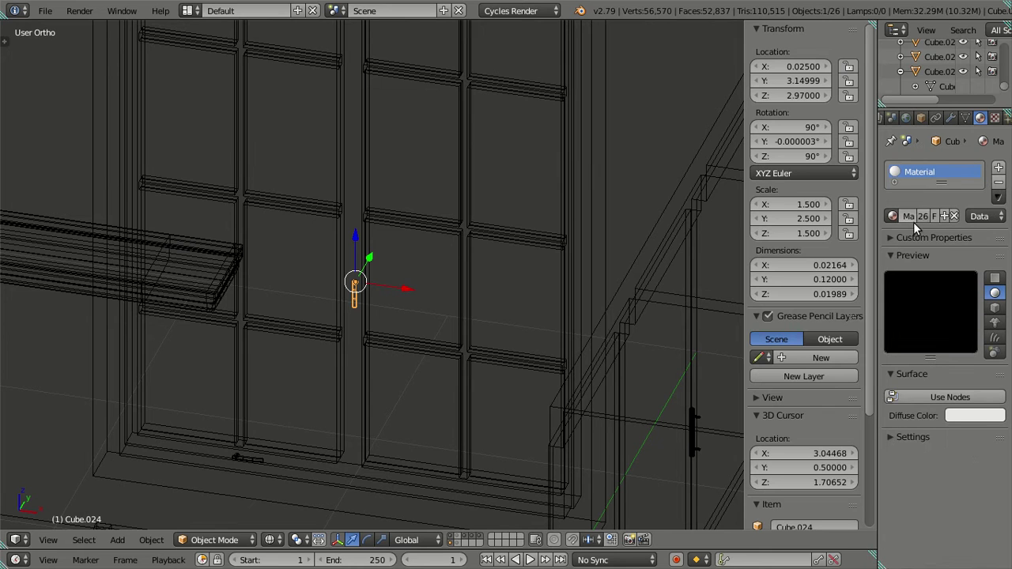
click(892, 216)
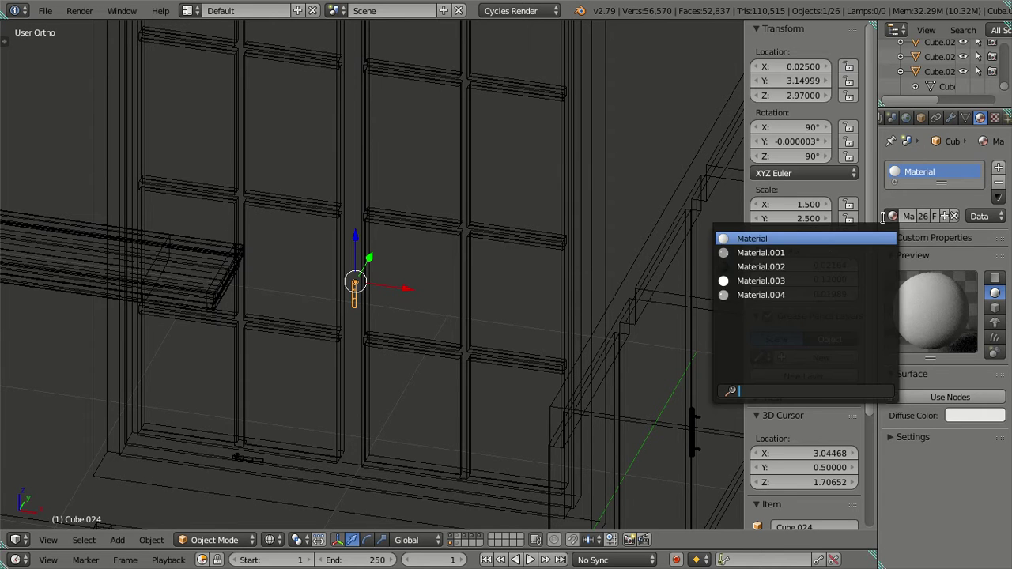
click(809, 295)
scroll(415, 272, down, 2)
key(a)
Back in solid shading, darken Material.004's viewport colour to grey 0.388.
key(z)
mouse_move(417, 267)
middle_down()
mouse_move(382, 289)
mouse_move(388, 273)
middle_up()
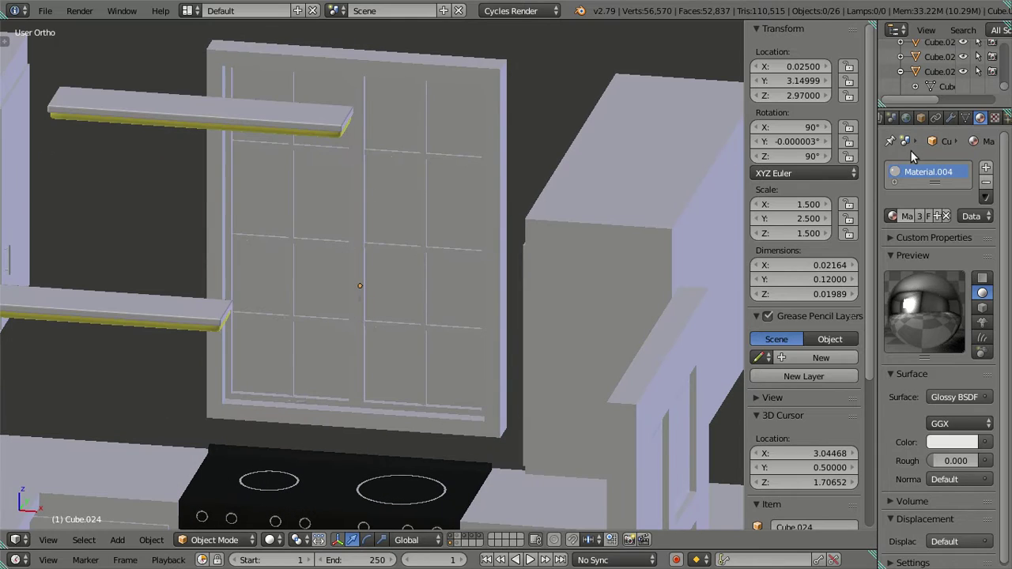
scroll(909, 506, down, 1)
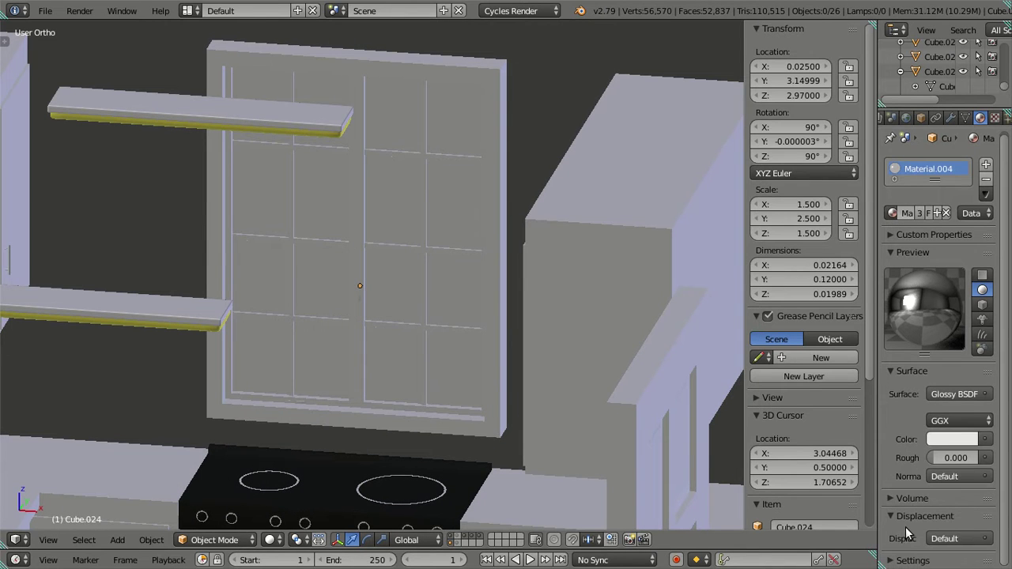
scroll(912, 485, down, 5)
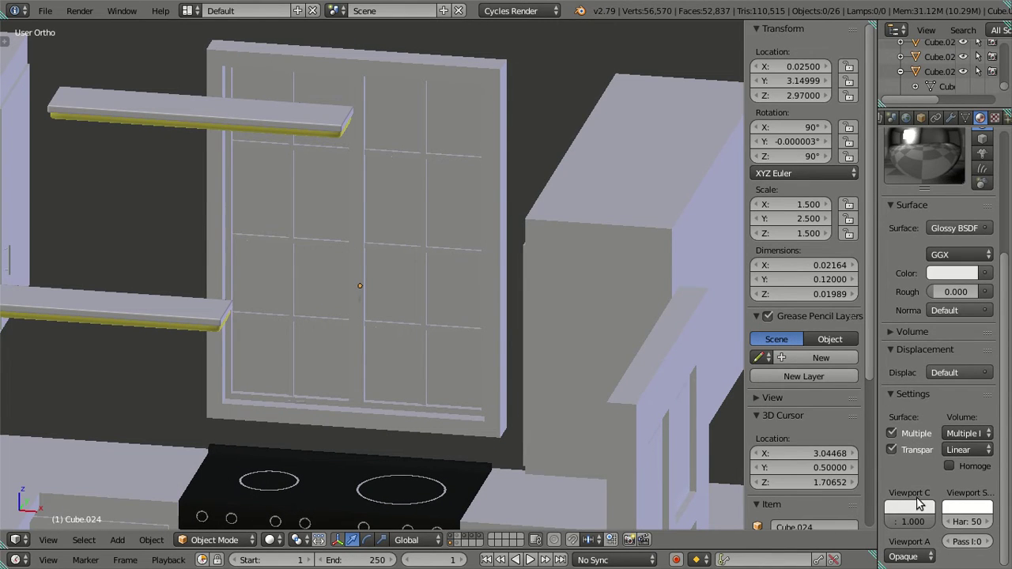
click(953, 272)
scroll(892, 342, down, 2)
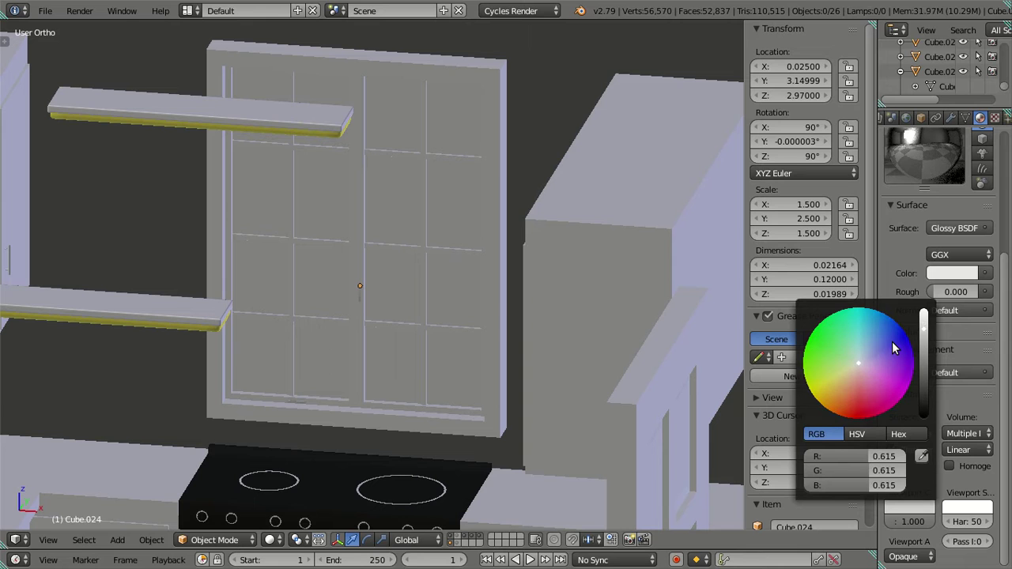
scroll(891, 348, down, 1)
scroll(891, 341, down, 2)
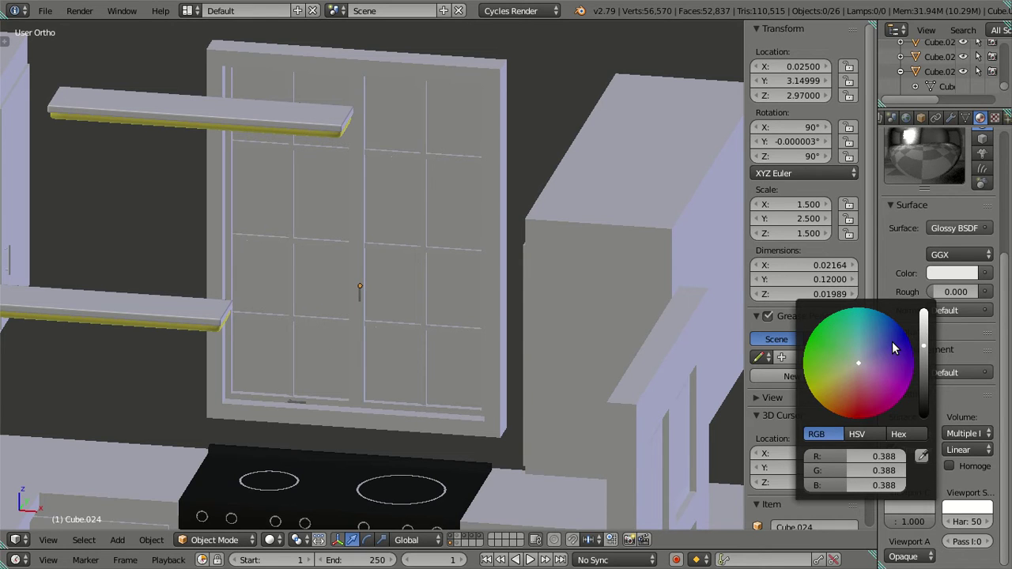
middle_drag(382, 286, 491, 245)
Switch to wireframe and give door handle Cube.008 the glossy Material.004.
scroll(506, 312, down, 2)
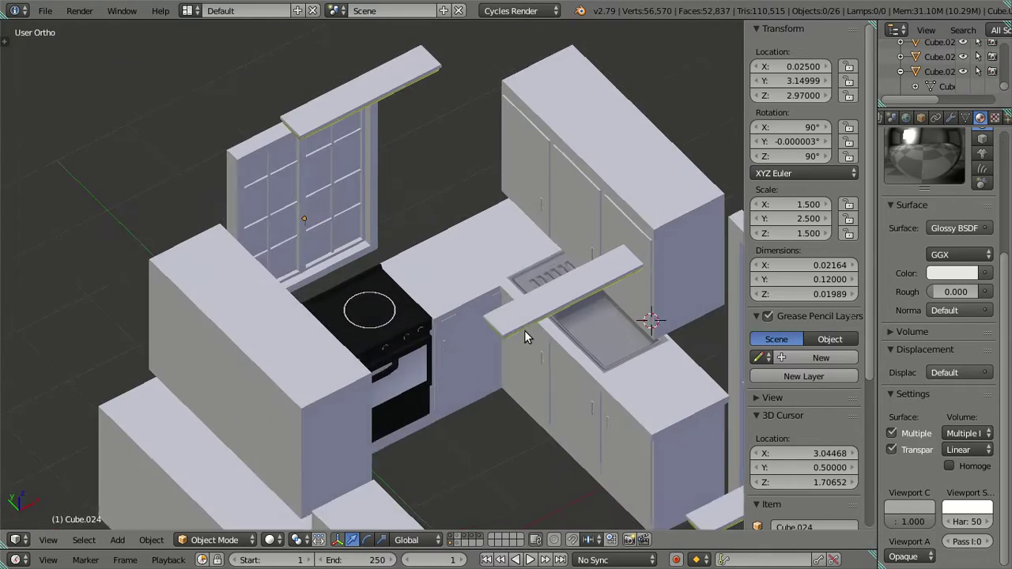
scroll(548, 331, up, 4)
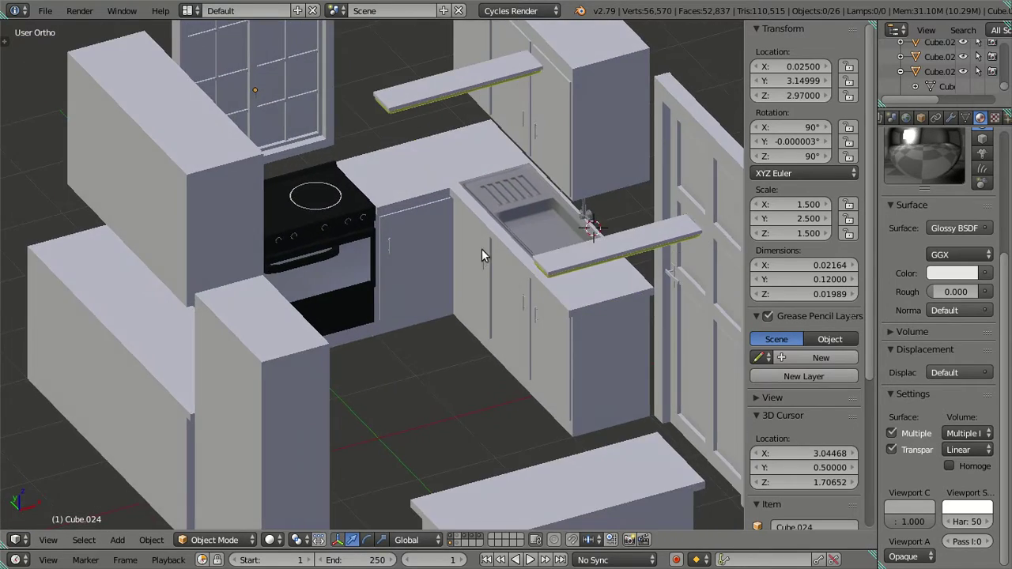
scroll(482, 249, up, 5)
key(z)
middle_drag(447, 250, 479, 242)
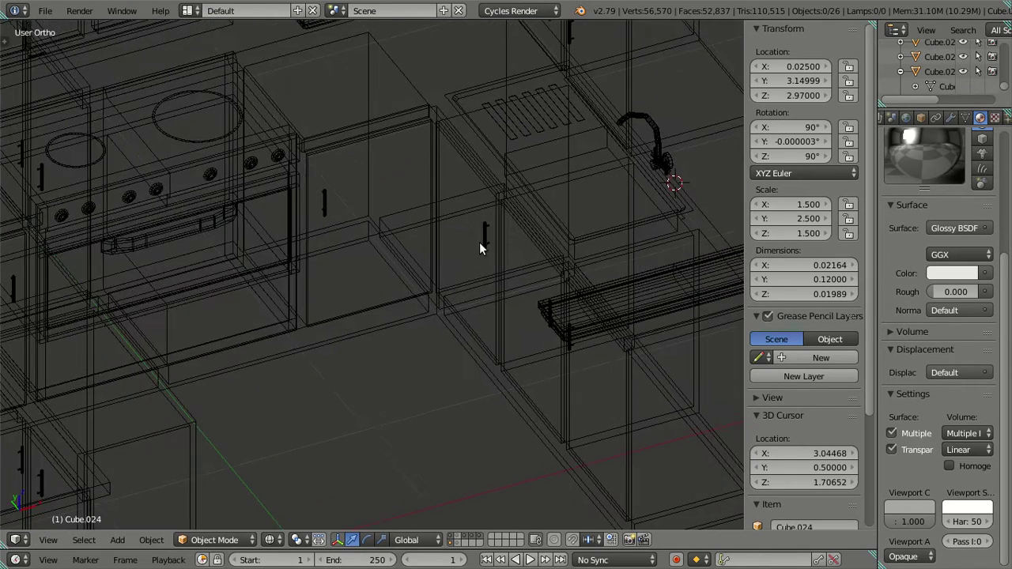
right_click(481, 239)
scroll(951, 171, up, 5)
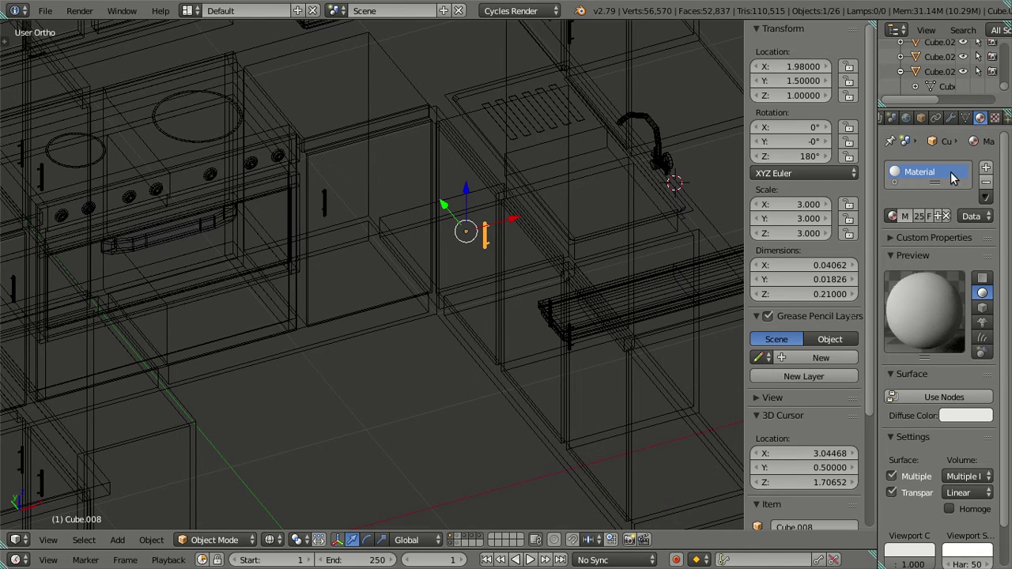
click(893, 216)
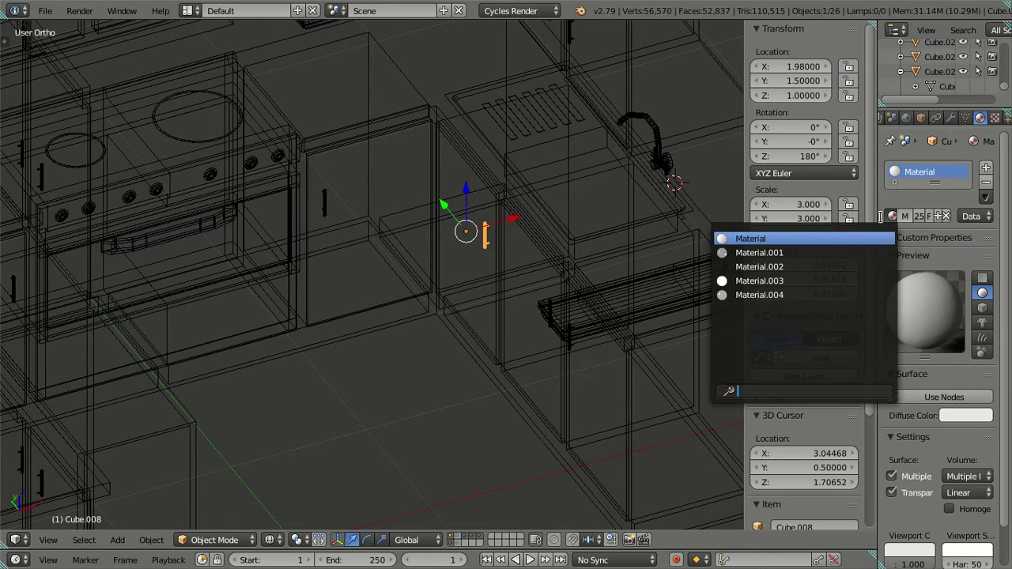
click(801, 294)
Assign Material.004 to door handles Cube.009 and Cube.007 as well.
scroll(577, 344, up, 2)
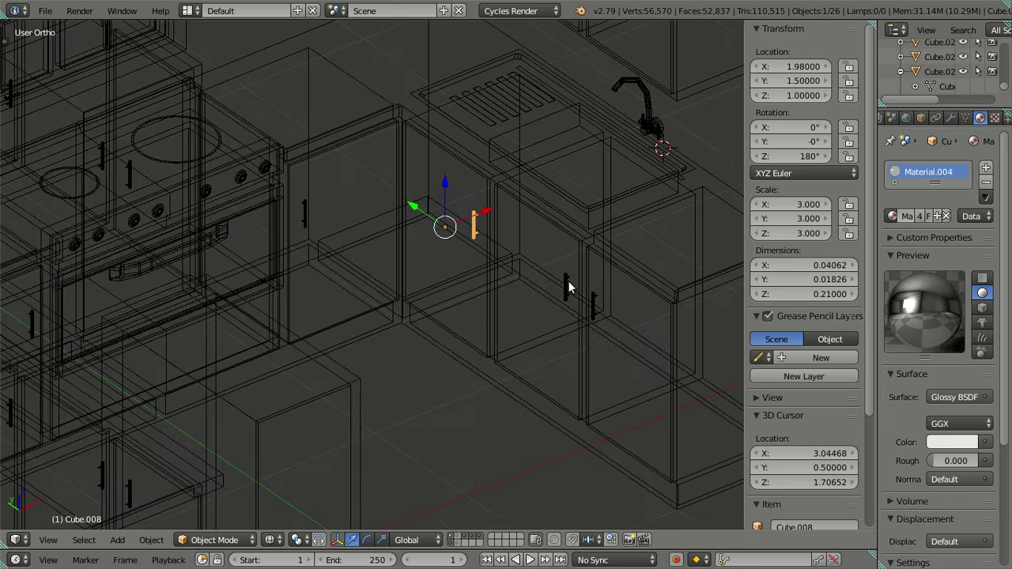
right_click(567, 286)
right_click(565, 283)
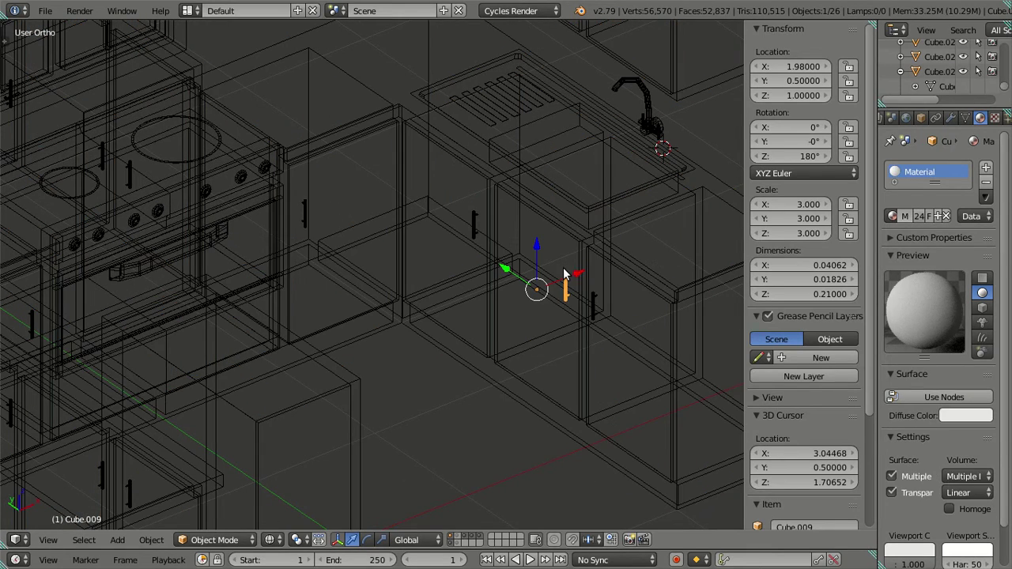
click(891, 217)
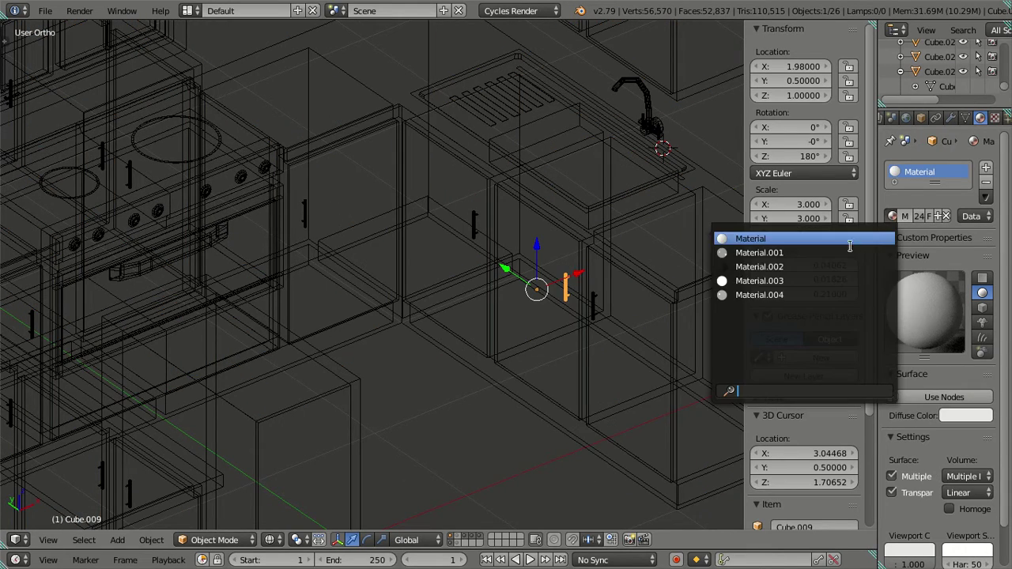
click(799, 293)
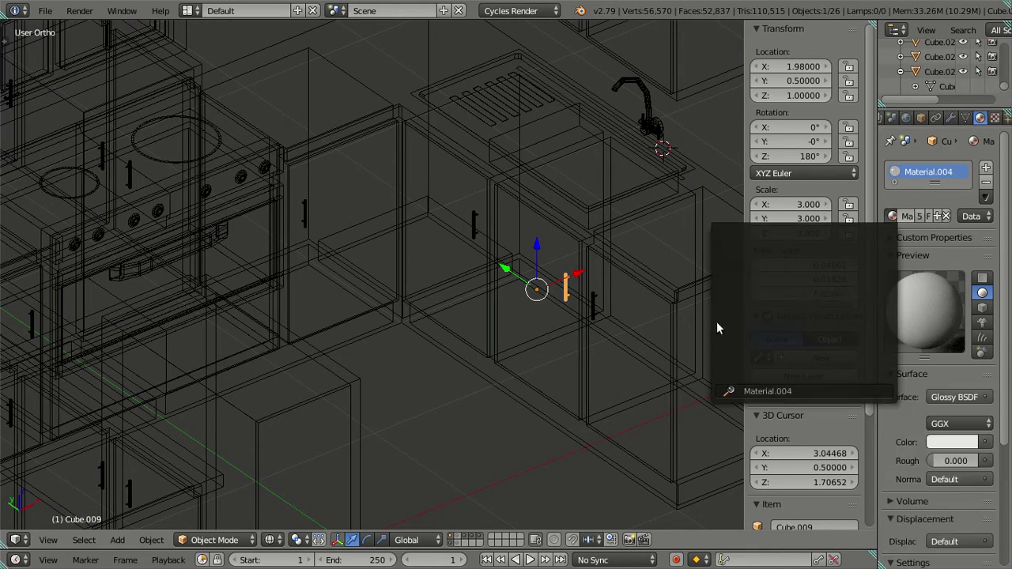
right_click(593, 305)
click(890, 216)
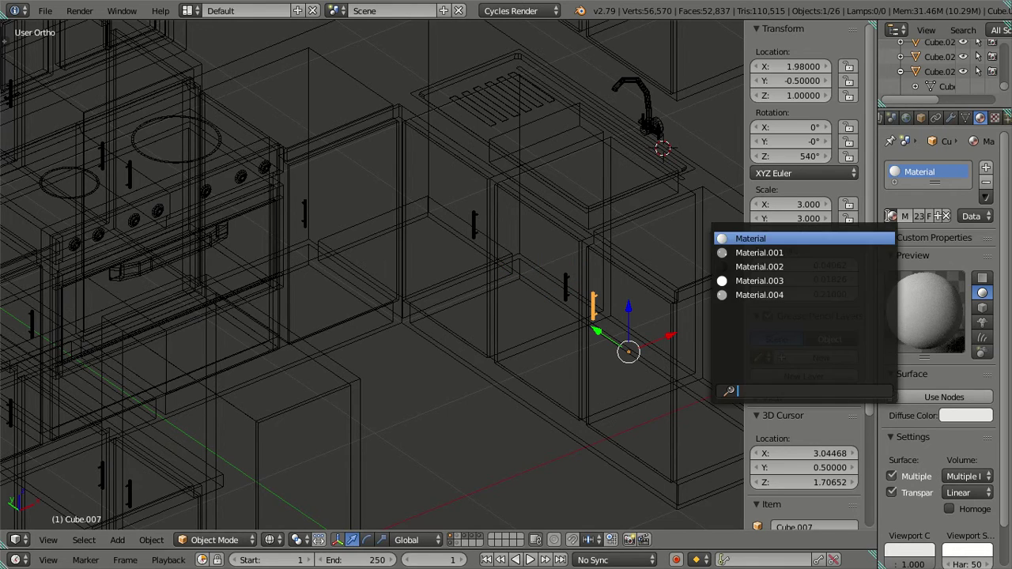
click(798, 295)
scroll(582, 289, down, 3)
middle_drag(468, 286, 329, 249)
Give the oven-side handle Cube.014 and handle Cube.016 the glossy Material.004.
right_click(351, 235)
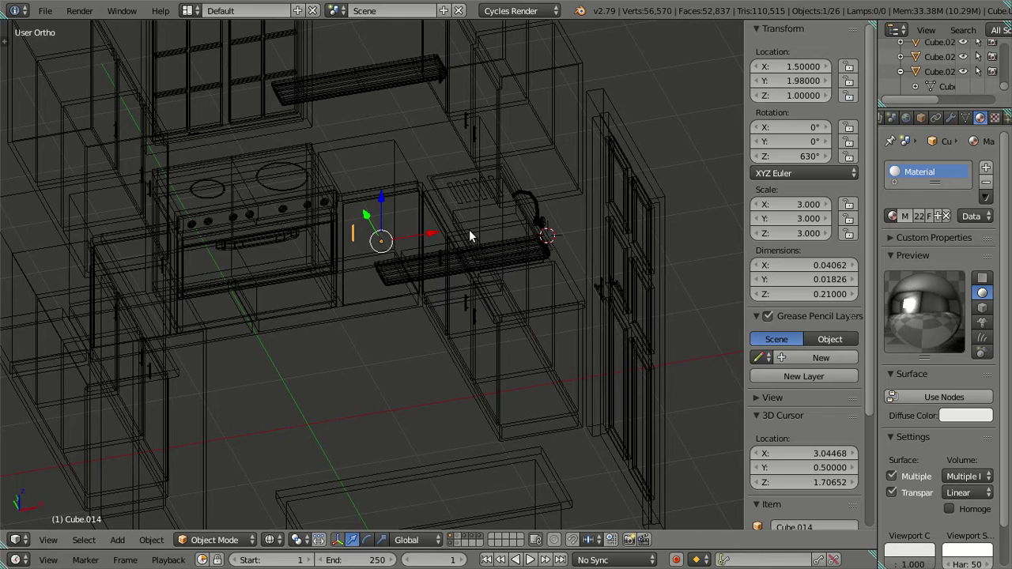
click(892, 216)
click(822, 295)
middle_drag(445, 254, 272, 219)
right_click(213, 203)
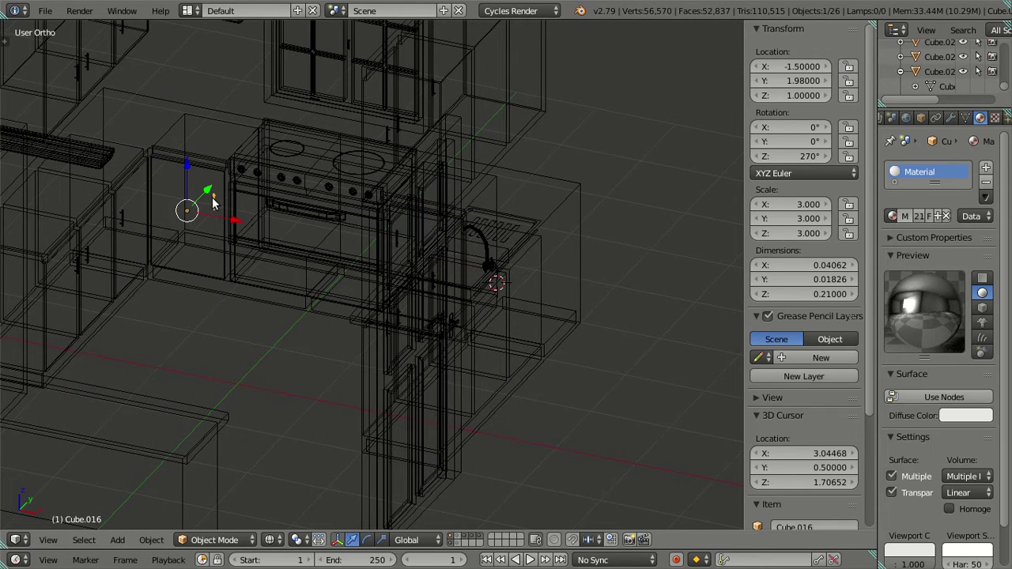
click(893, 216)
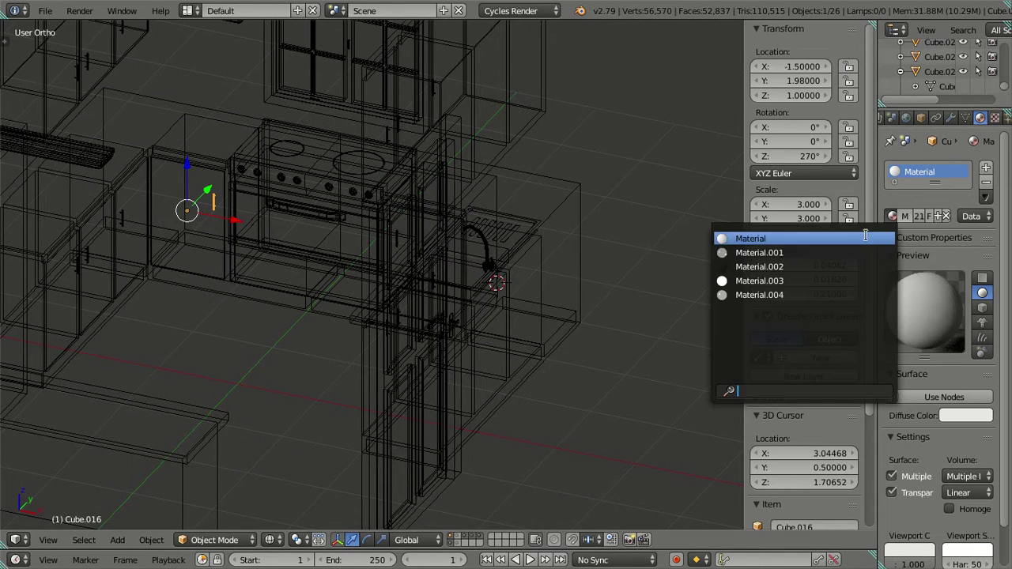
click(815, 295)
Assign Material.004 to door handles Cube.002 and Cube.003.
middle_drag(297, 228, 360, 259)
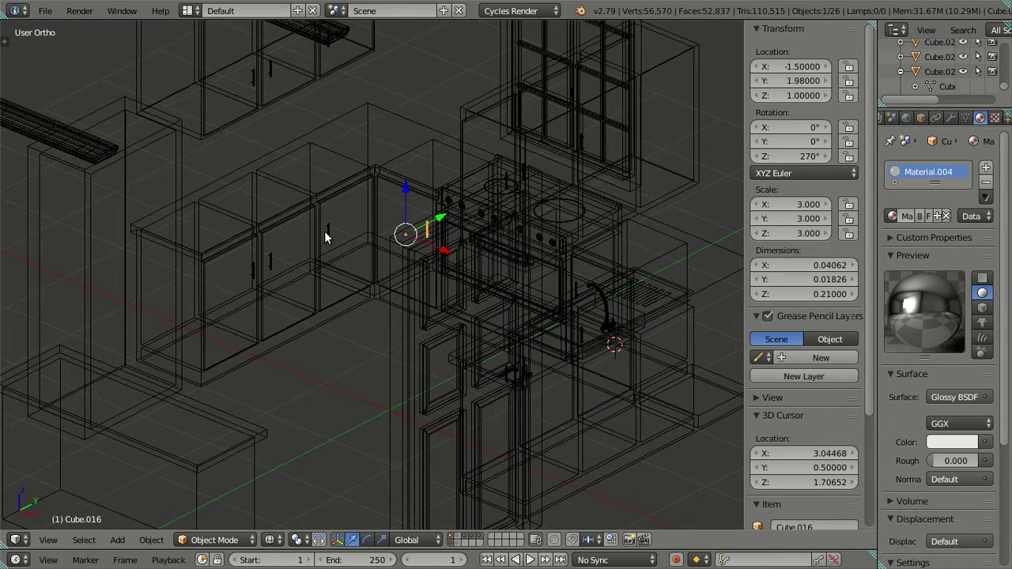
right_click(324, 230)
click(891, 216)
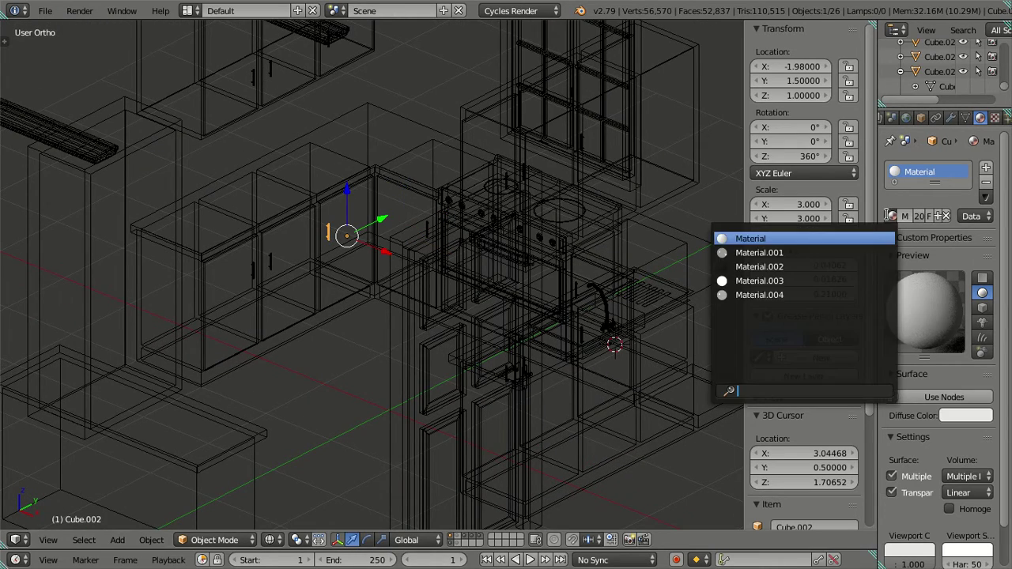
click(829, 295)
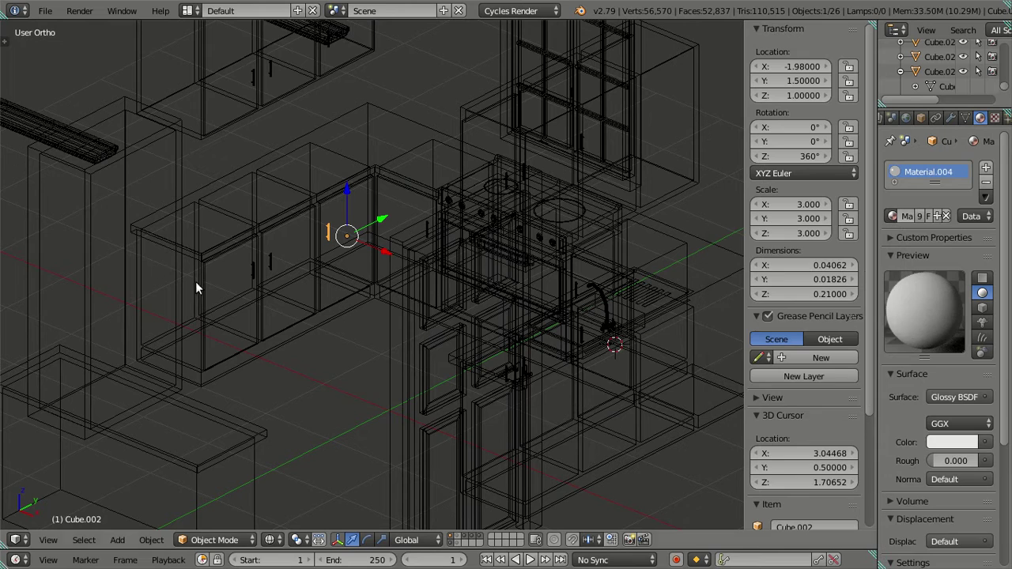
right_click(272, 261)
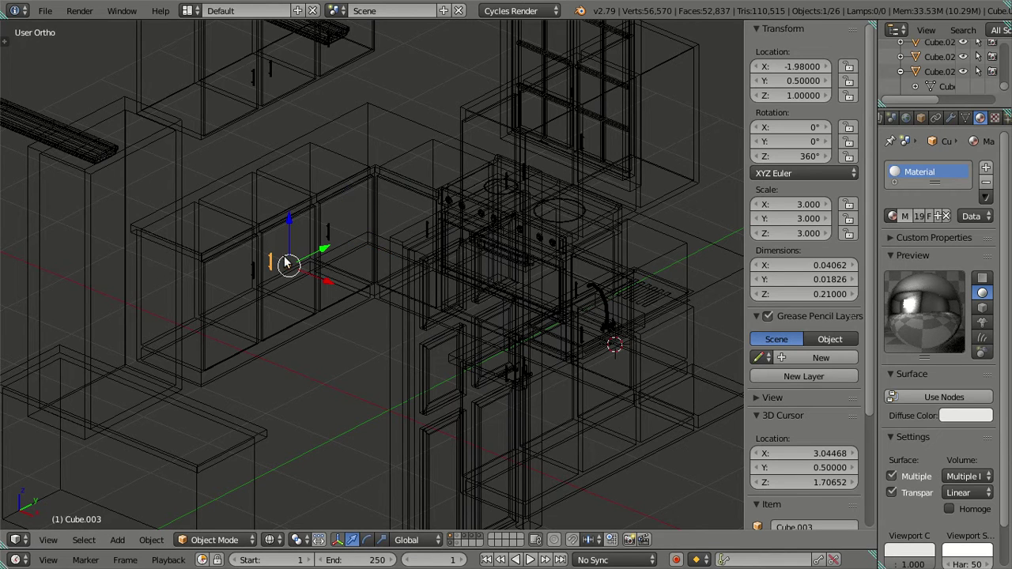
click(892, 216)
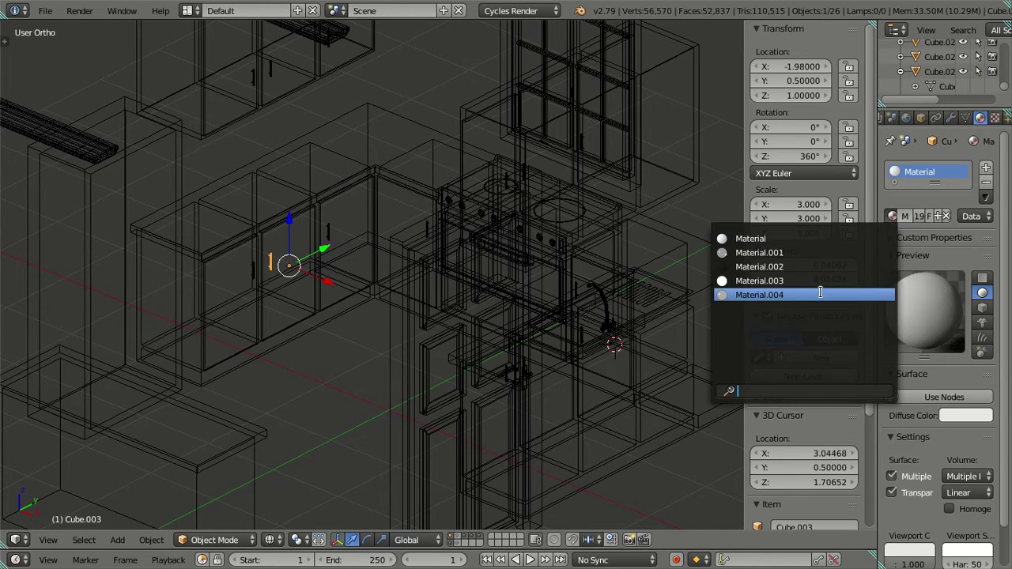
click(791, 295)
Assign Material.004 to handles Cube.001 and Cube.004.
middle_drag(257, 267, 242, 267)
right_click(254, 264)
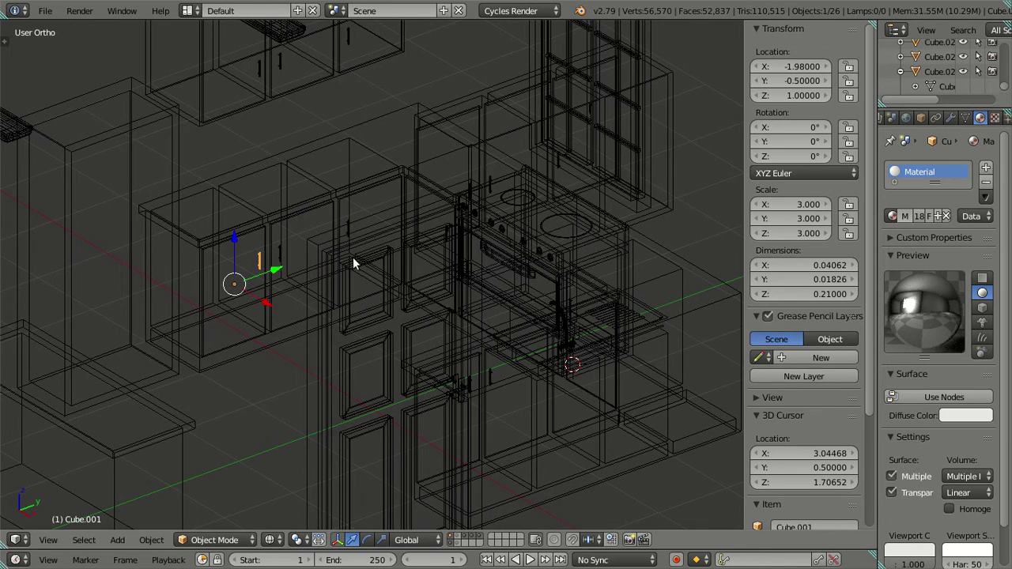
click(892, 216)
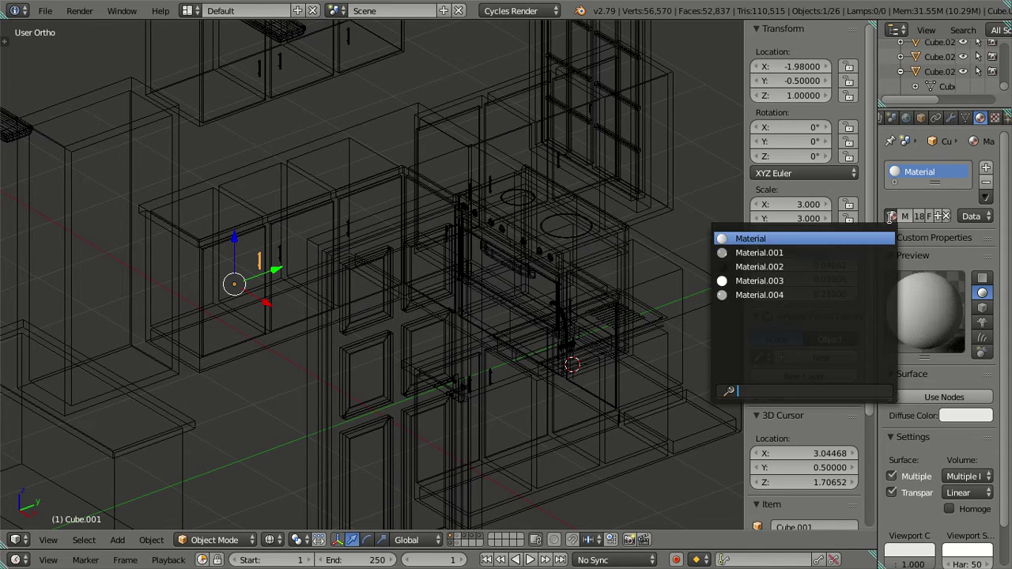
click(723, 295)
scroll(323, 355, up, 5)
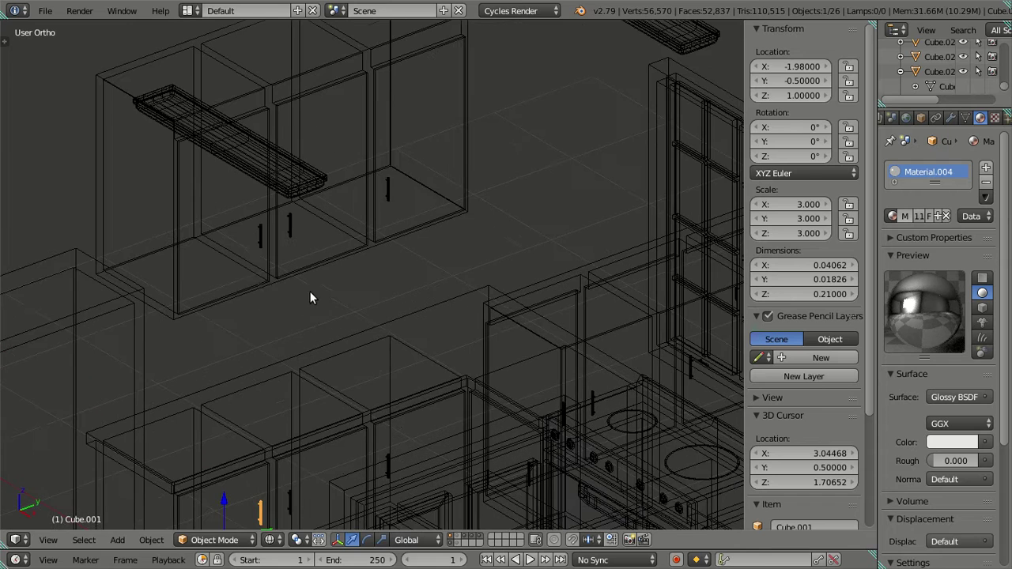
right_click(257, 237)
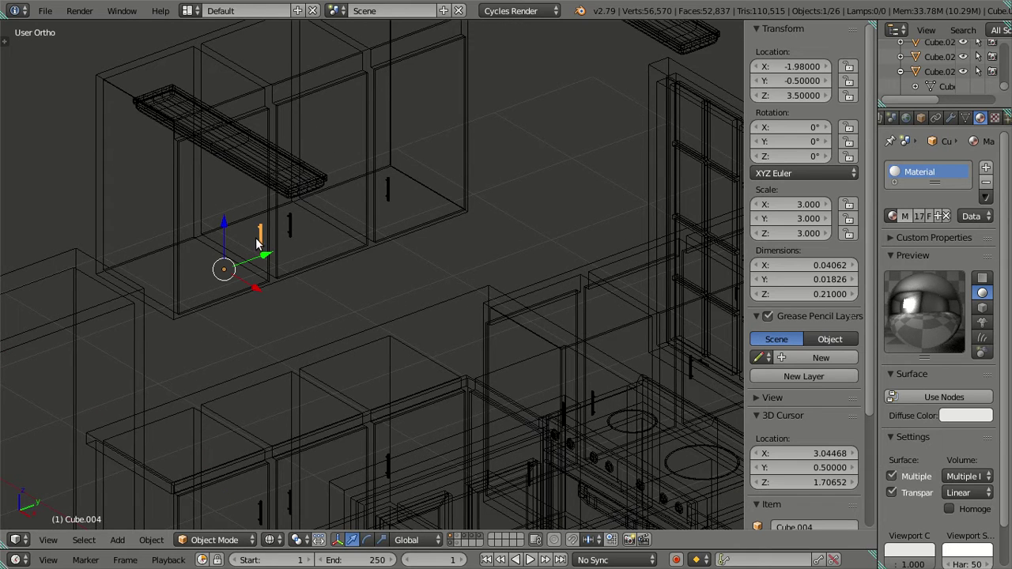
click(891, 216)
click(793, 292)
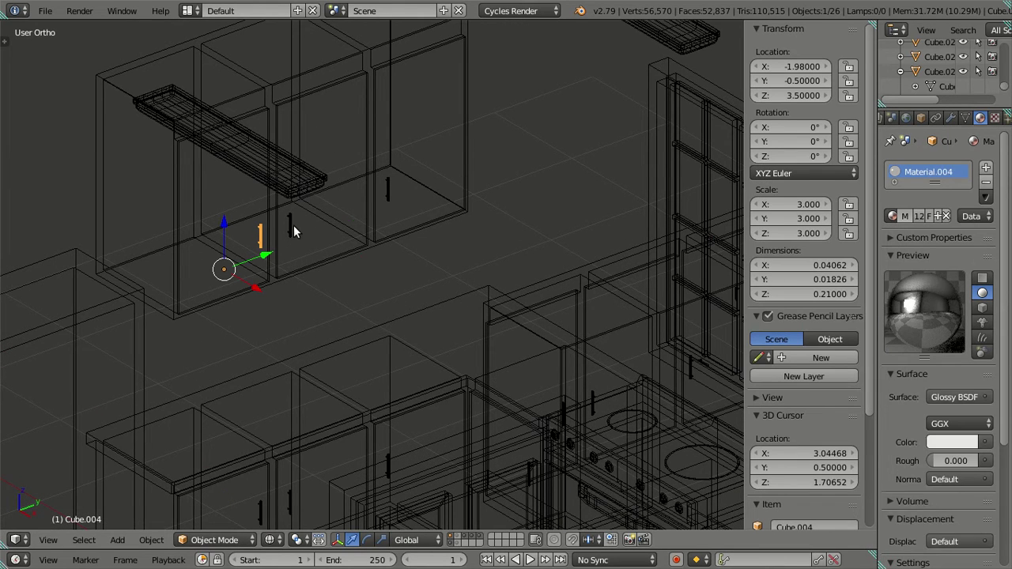
Assign Material.004 to two more upper-cabinet handles.
right_click(290, 226)
click(891, 215)
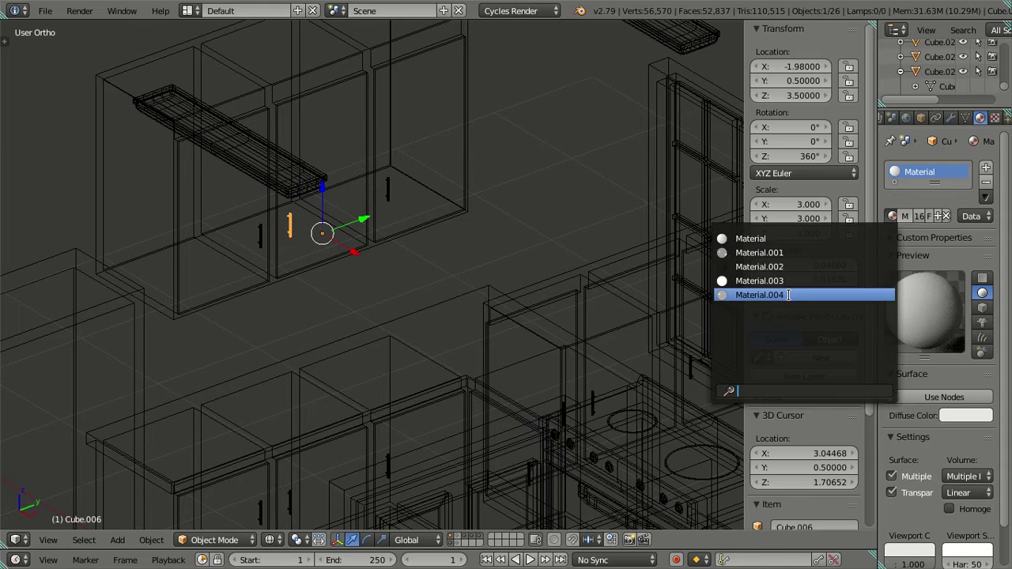
click(759, 294)
right_click(392, 193)
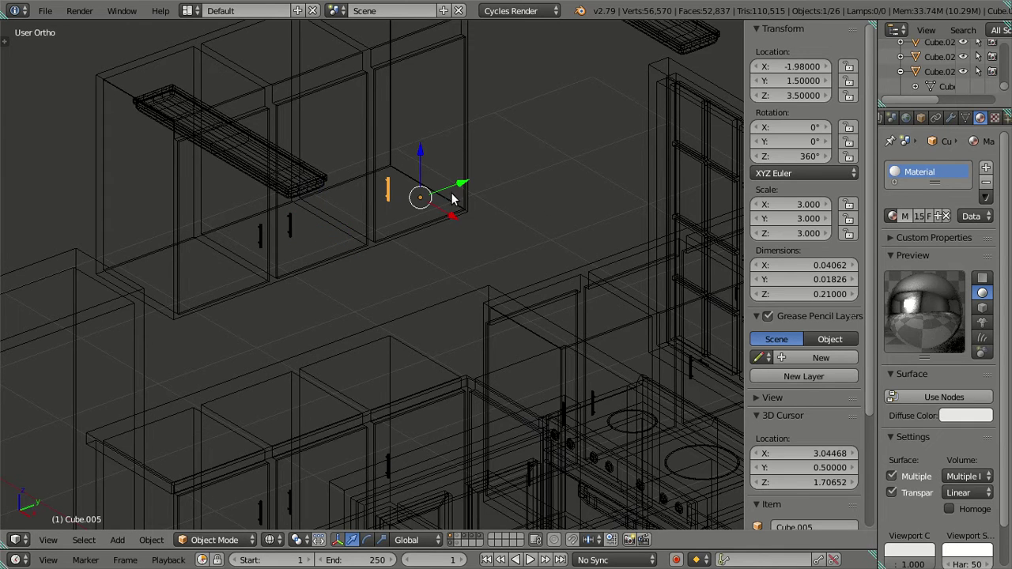
click(891, 215)
click(799, 295)
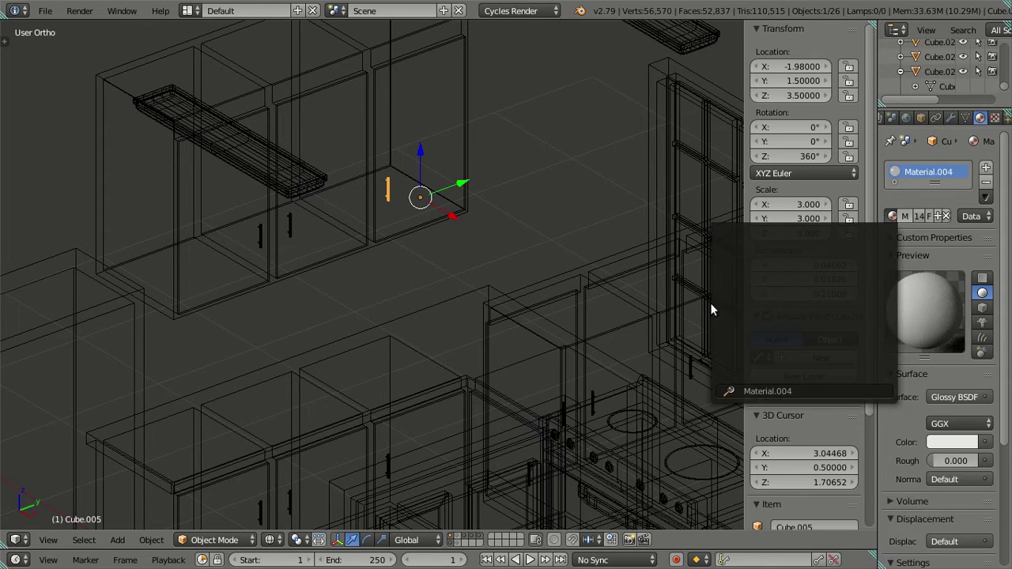
Apply Material.004 to handles Cube.011 and Cube.012.
scroll(399, 294, down, 3)
middle_drag(493, 314, 471, 290)
scroll(471, 289, up, 6)
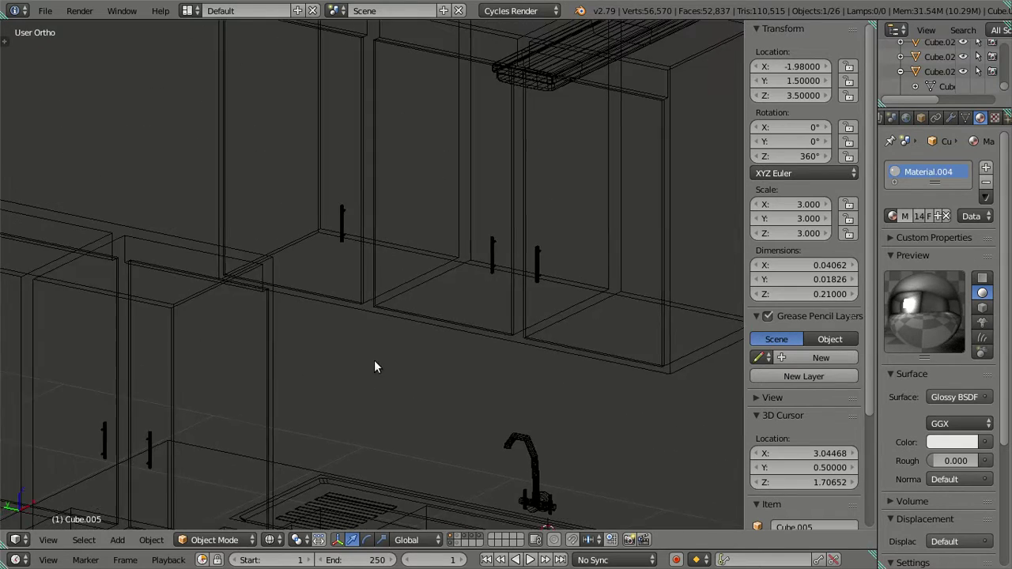
right_click(308, 252)
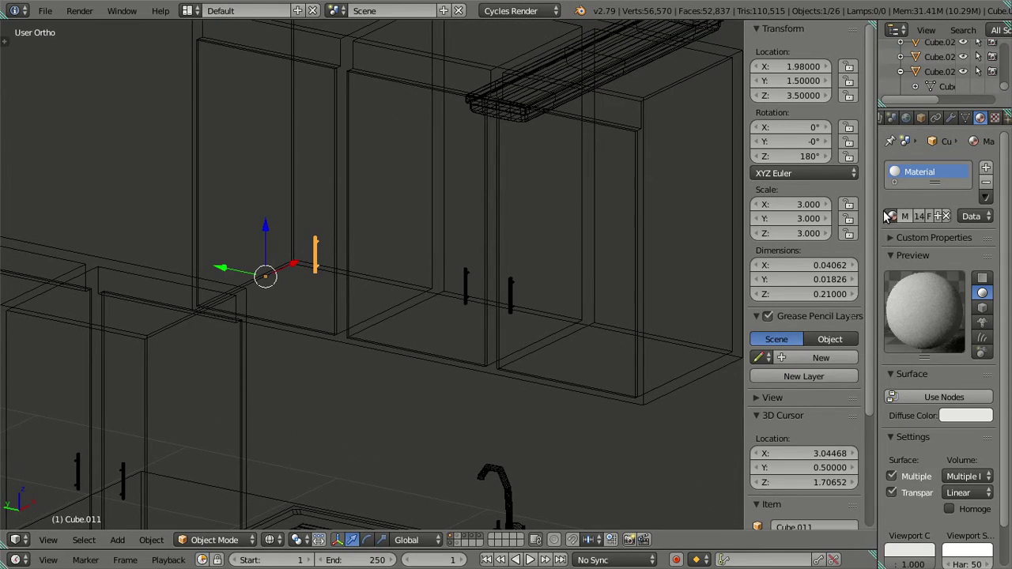
click(891, 215)
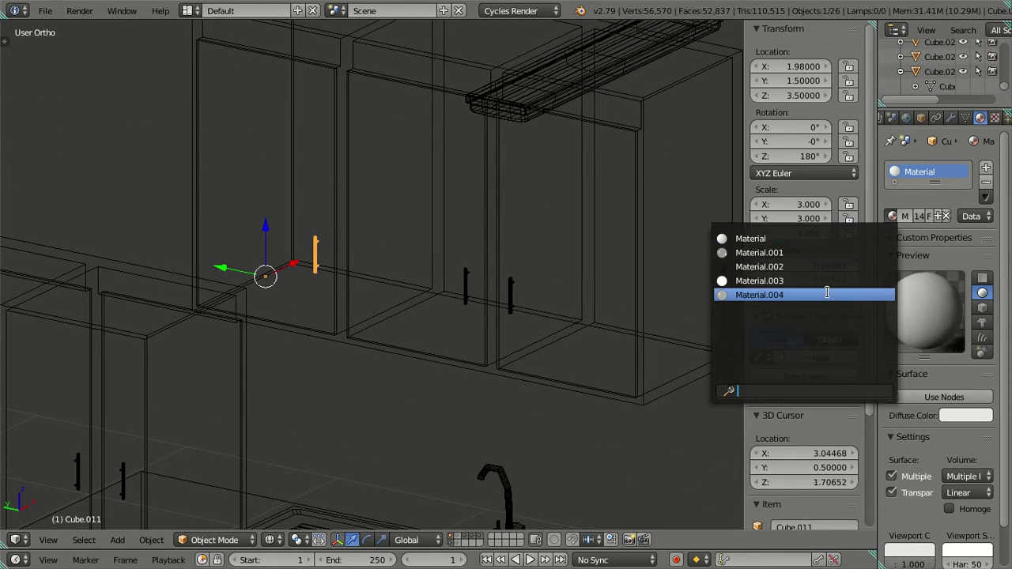
click(827, 294)
right_click(466, 278)
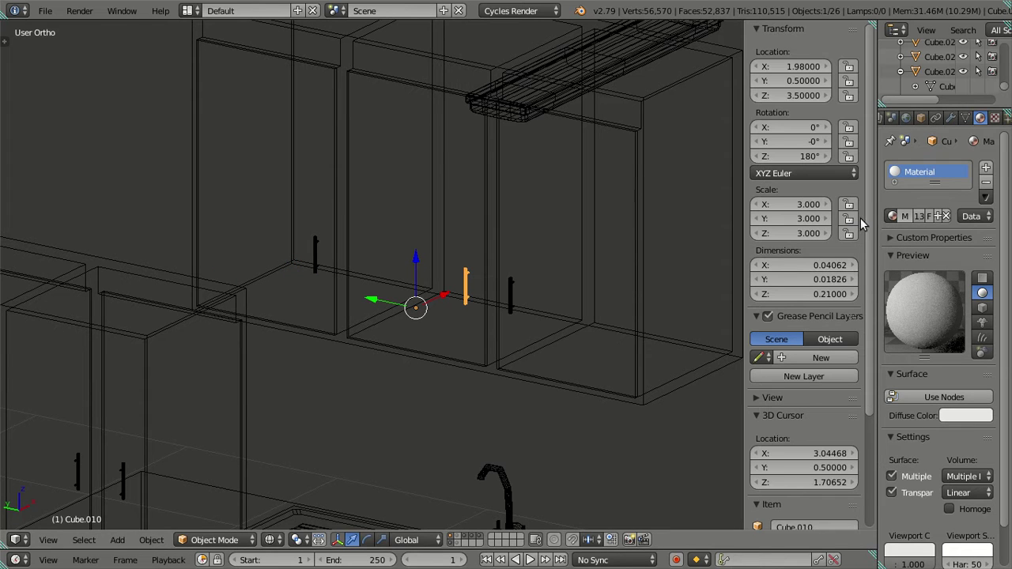
click(892, 216)
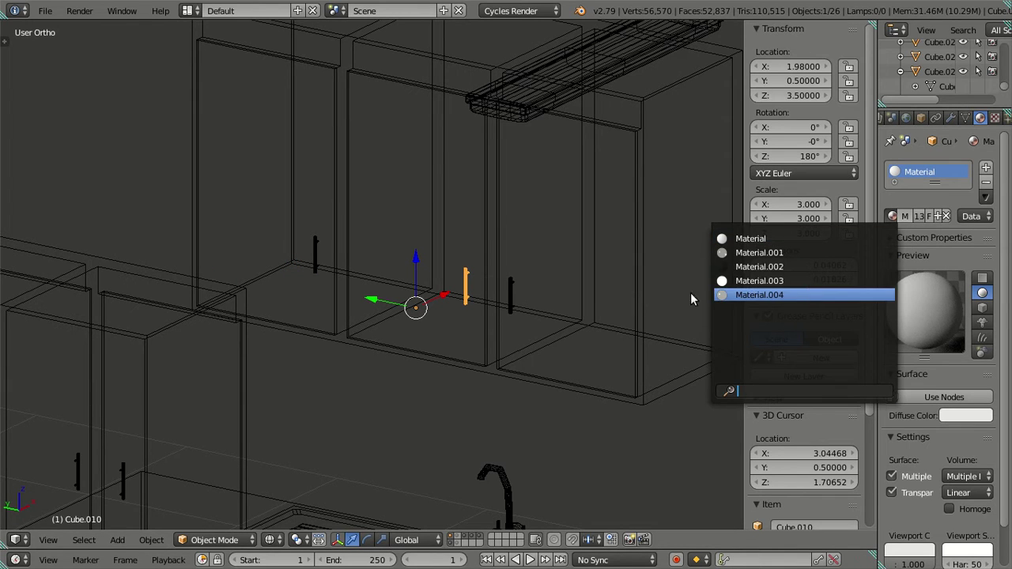
right_click(511, 293)
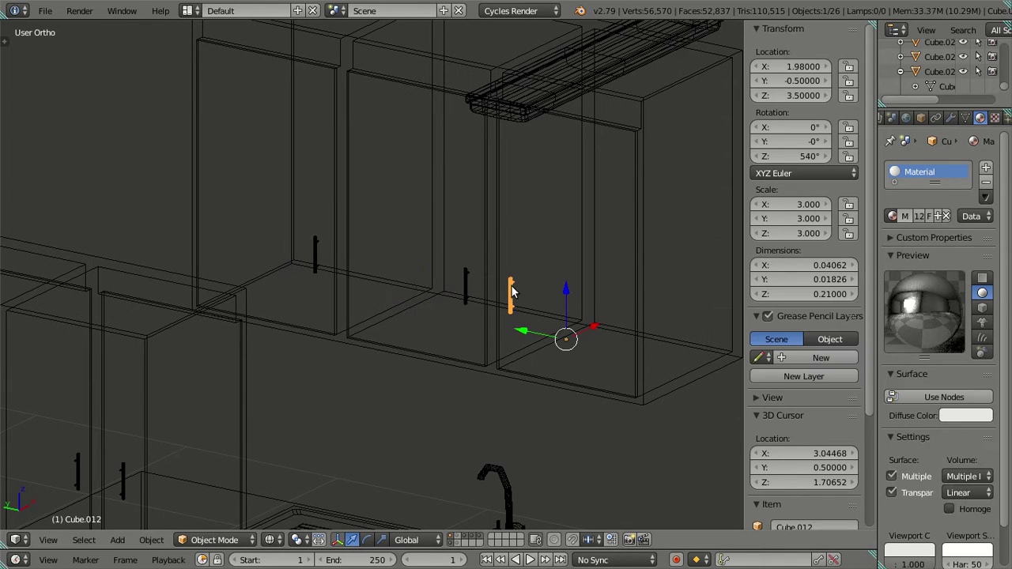
click(892, 216)
click(850, 294)
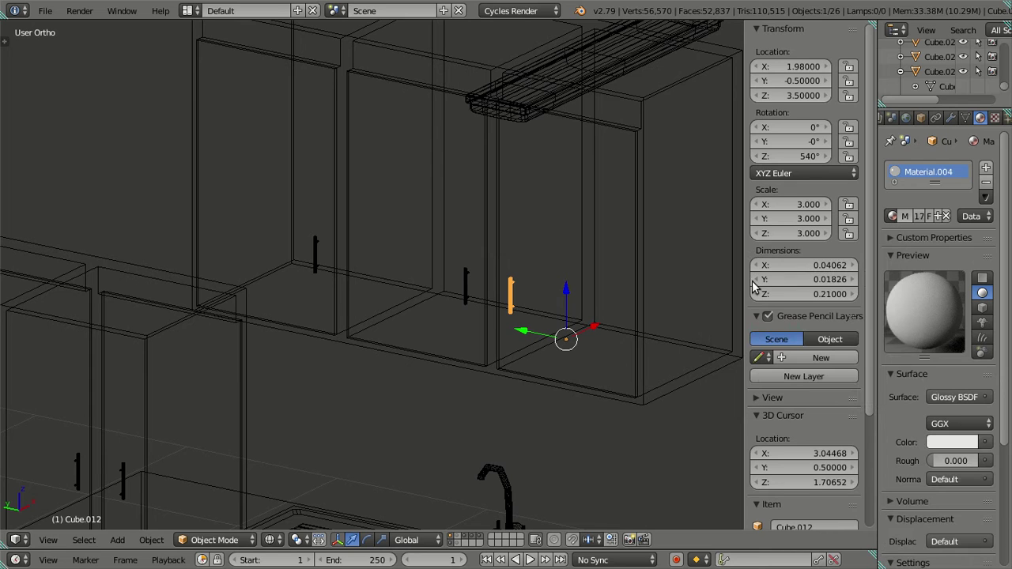
Check the kitchen handles in solid shading, then return to wireframe.
scroll(550, 310, down, 4)
key(z)
mouse_move(541, 298)
middle_down()
mouse_move(547, 307)
mouse_move(465, 244)
mouse_move(437, 287)
mouse_move(408, 292)
mouse_move(481, 319)
mouse_move(581, 303)
mouse_move(442, 293)
middle_up()
scroll(482, 319, up, 3)
key(z)
scroll(474, 287, up, 4)
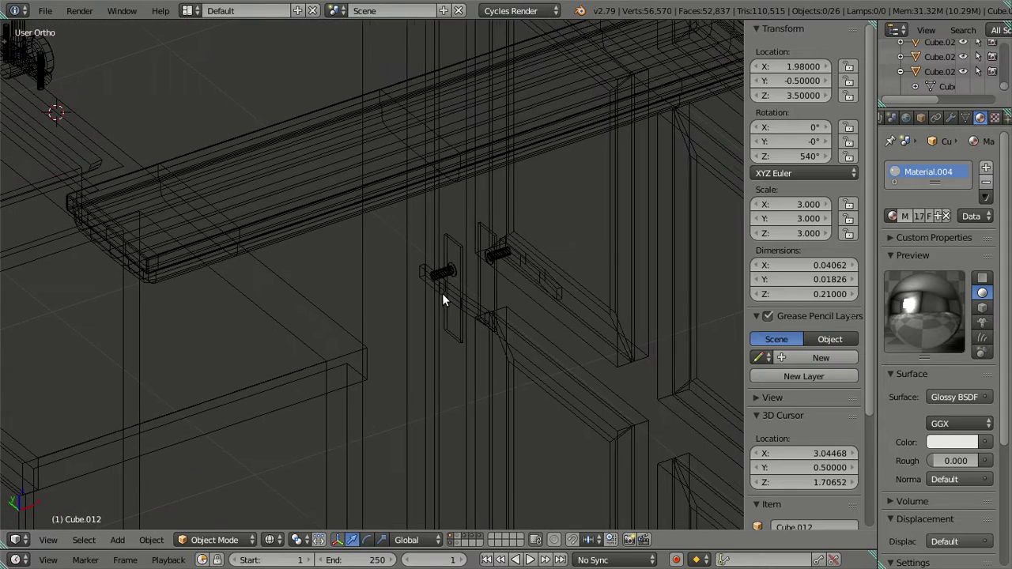
Select door Cube.025, deselect all, switch to solid shading and enter Edit Mode.
right_click(446, 291)
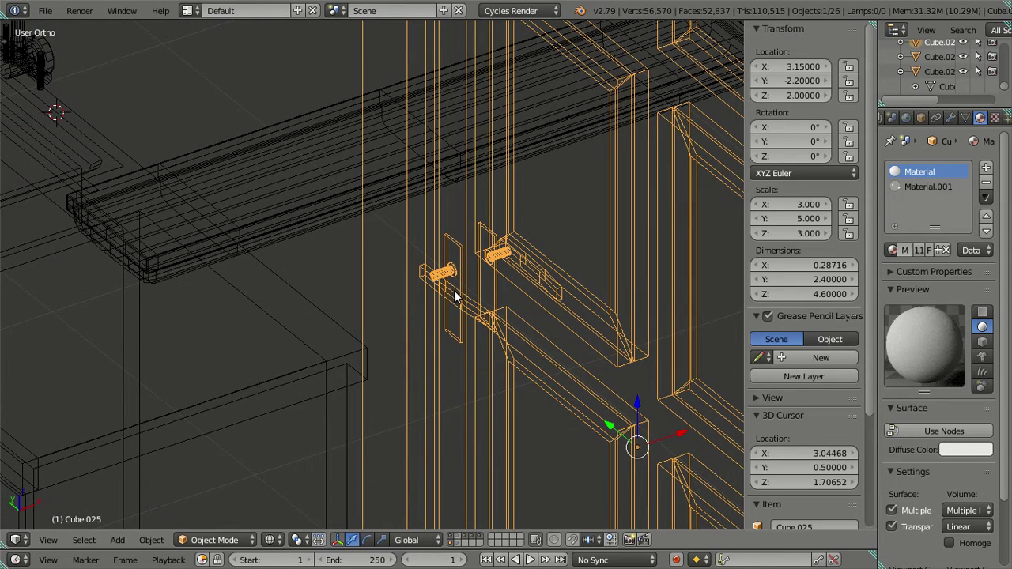
key(a)
key(z)
scroll(526, 295, up, 5)
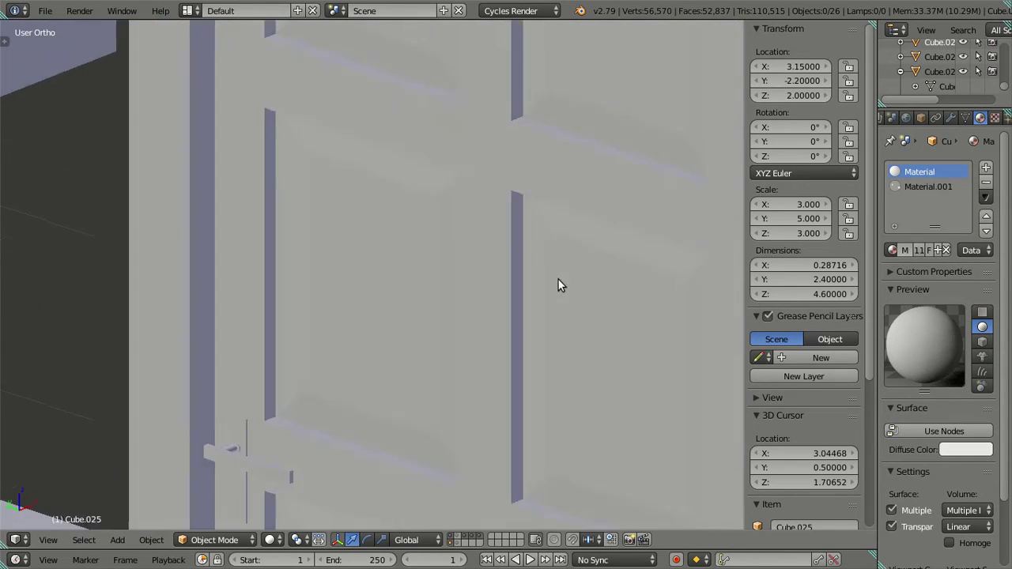
key(Tab)
Orbit and zoom in on the door's handle edge.
scroll(491, 279, up, 4)
scroll(491, 279, down, 6)
middle_drag(481, 279, 671, 402)
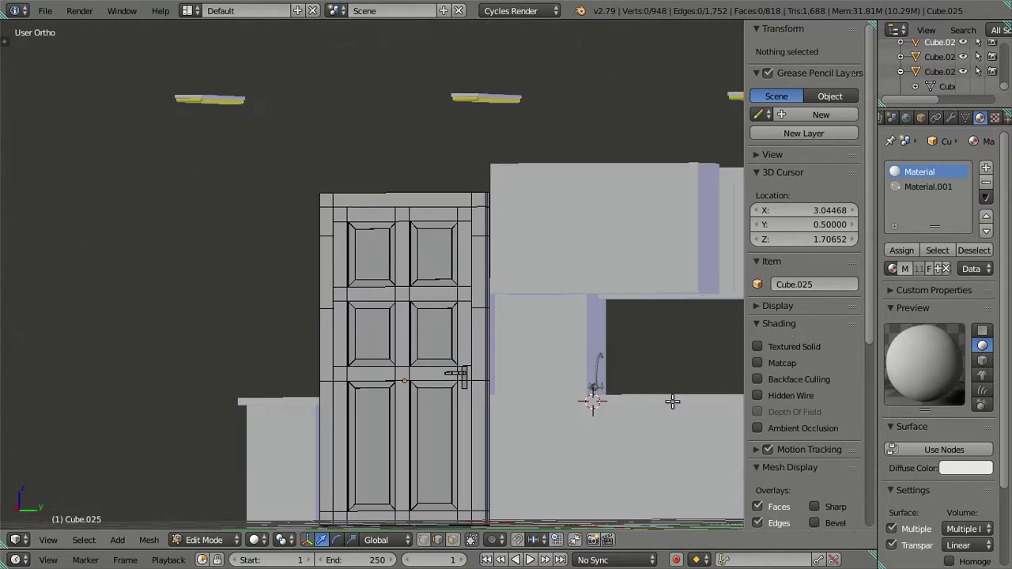
scroll(535, 354, up, 5)
ctrl+scroll(711, 282, down, 3)
scroll(424, 216, up, 3)
middle_drag(424, 217, 447, 287)
scroll(385, 251, up, 1)
scroll(399, 260, up, 2)
scroll(433, 209, up, 2)
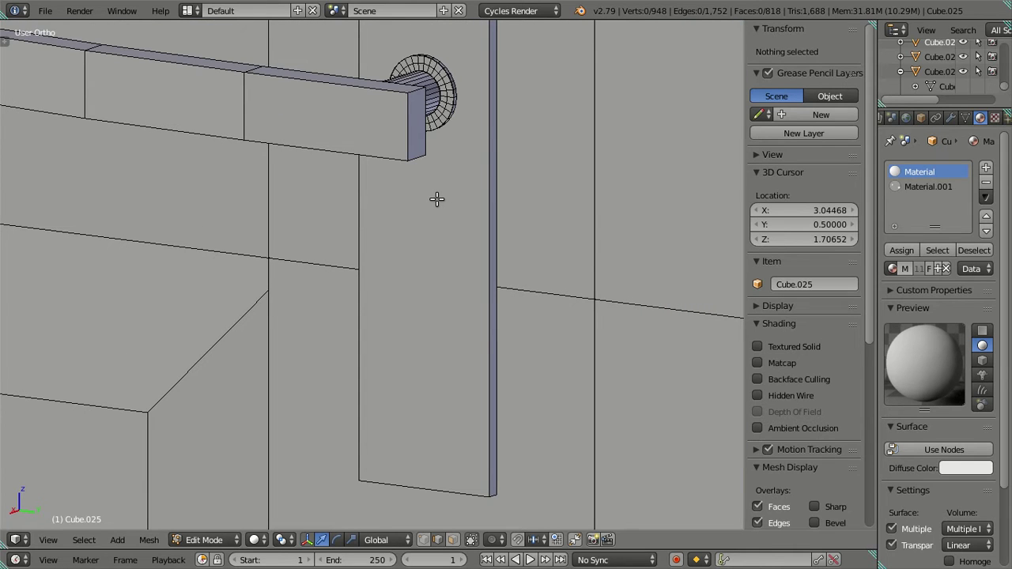
Select both handle rings with linked selection in wireframe and centre the view on them.
right_click(448, 85)
key(z)
key(KP_Decimal)
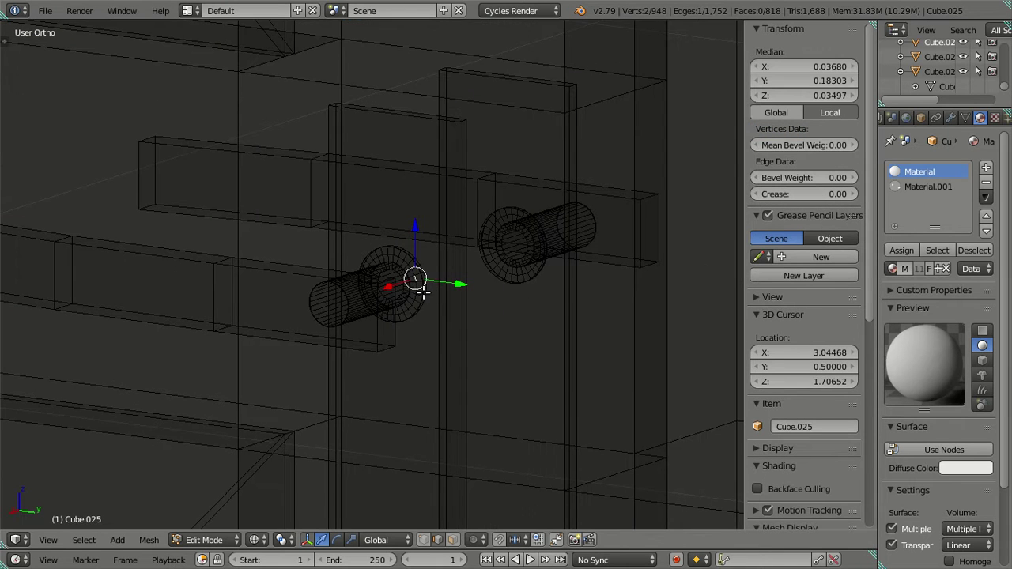
key(ctrl+l)
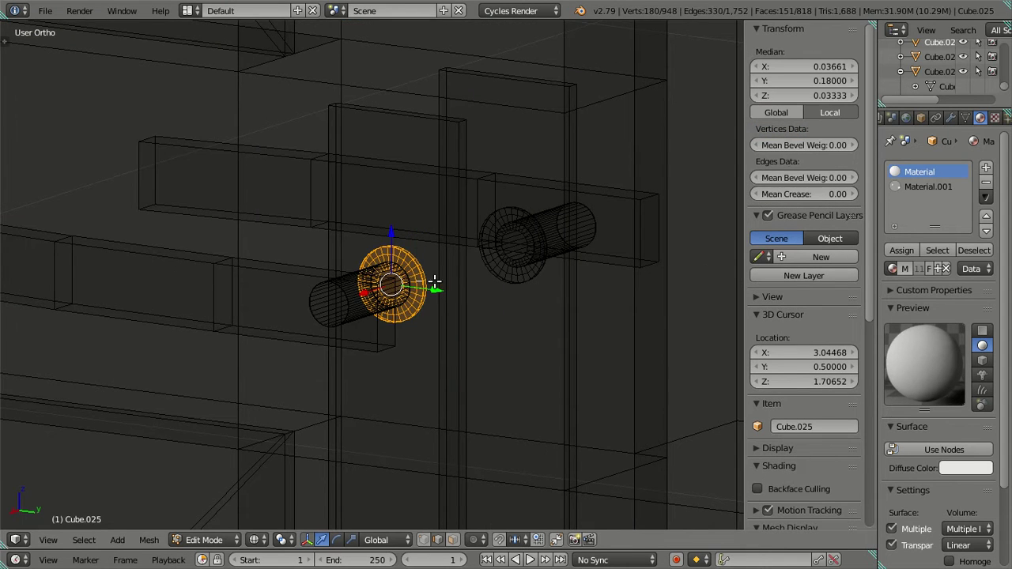
key(l)
middle_drag(518, 277, 517, 278)
Duplicate the handle rings and move the copy lower on the door in right side view.
key(shift+d)
right_click(427, 229)
drag(413, 213, 409, 287)
right_click(408, 287)
key(KP_3)
scroll(434, 273, down, 3)
shift+middle_drag(435, 269, 280, 316)
ctrl+scroll(285, 310, down, 4)
ctrl+scroll(413, 305, up, 1)
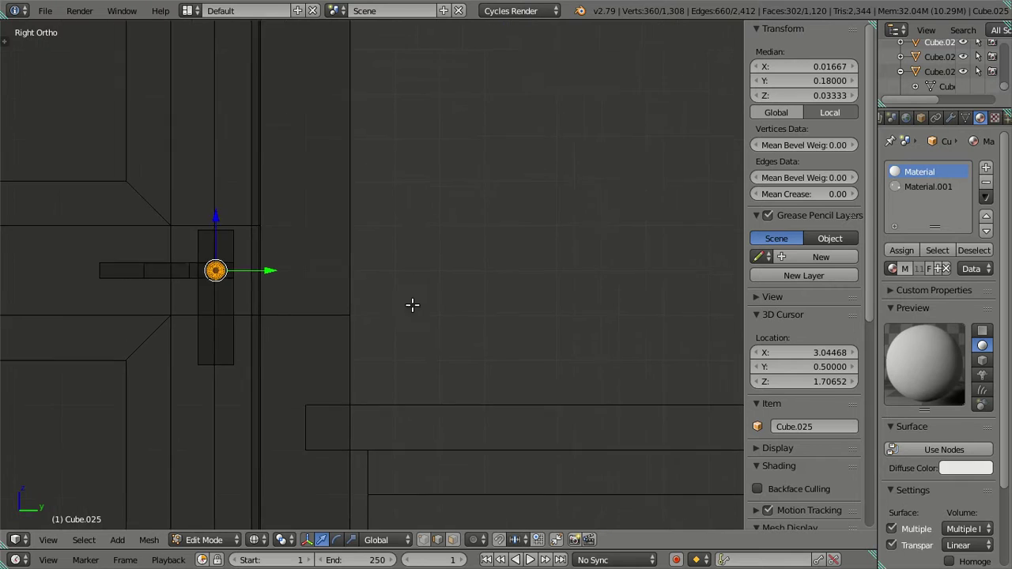
scroll(562, 310, up, 4)
ctrl+scroll(256, 282, up, 5)
scroll(293, 288, up, 4)
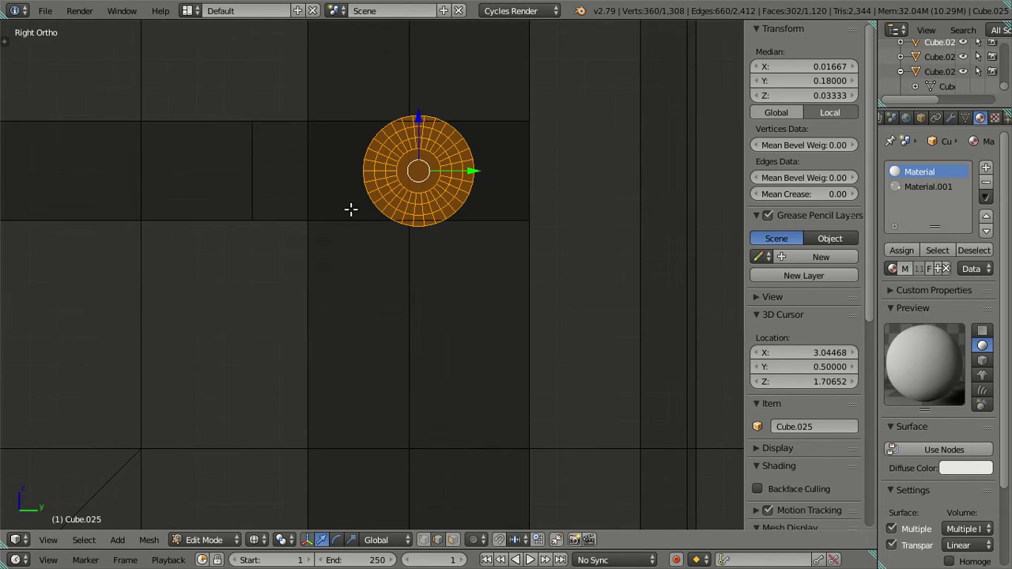
drag(410, 114, 442, 324)
Halve the copied ring's width and height with S Y .5 and S Z .5.
shift+scroll(443, 319, down, 5)
ctrl+scroll(443, 319, down, 1)
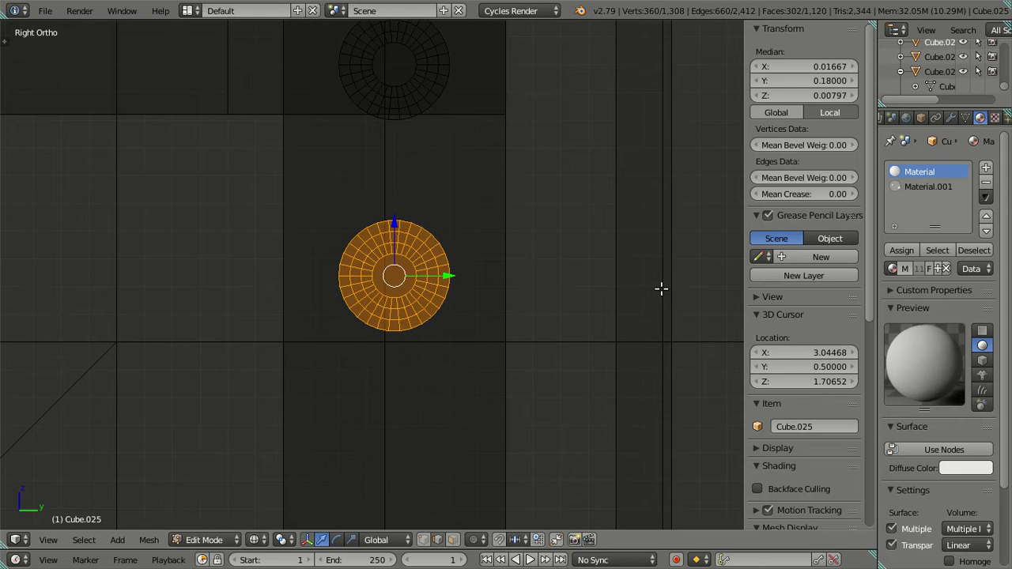
text(sy.5)
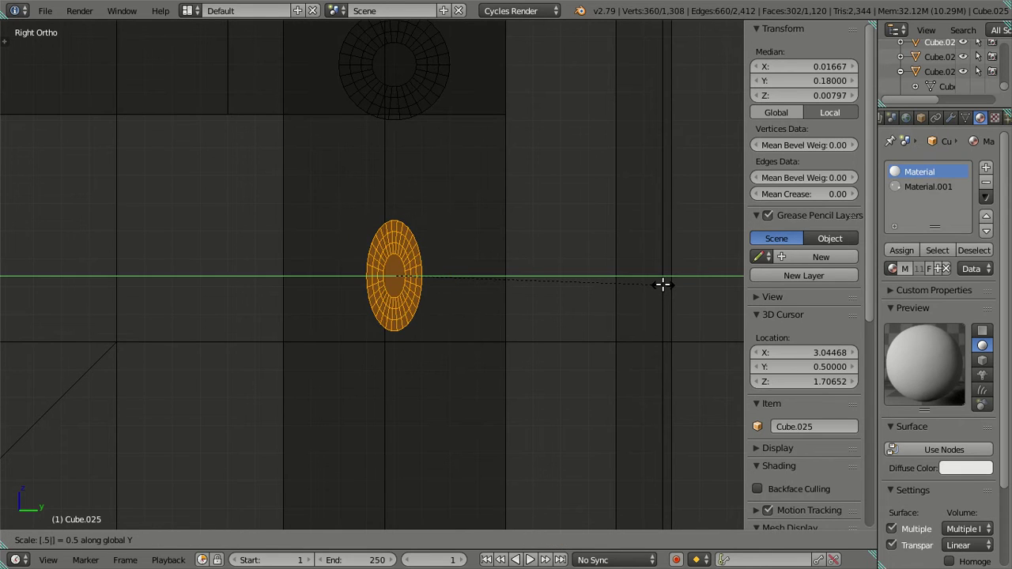
key(Return)
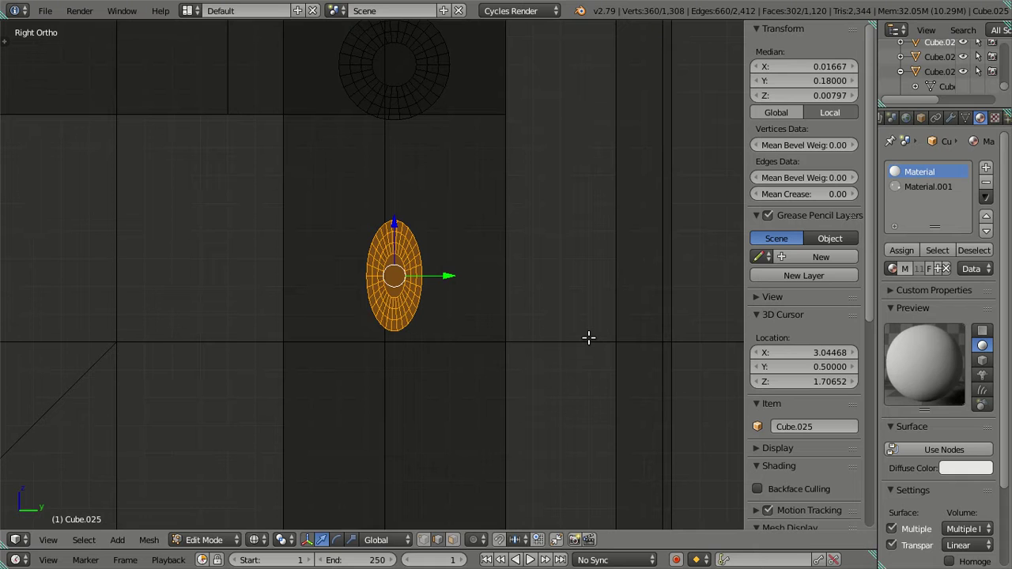
text(sz.5)
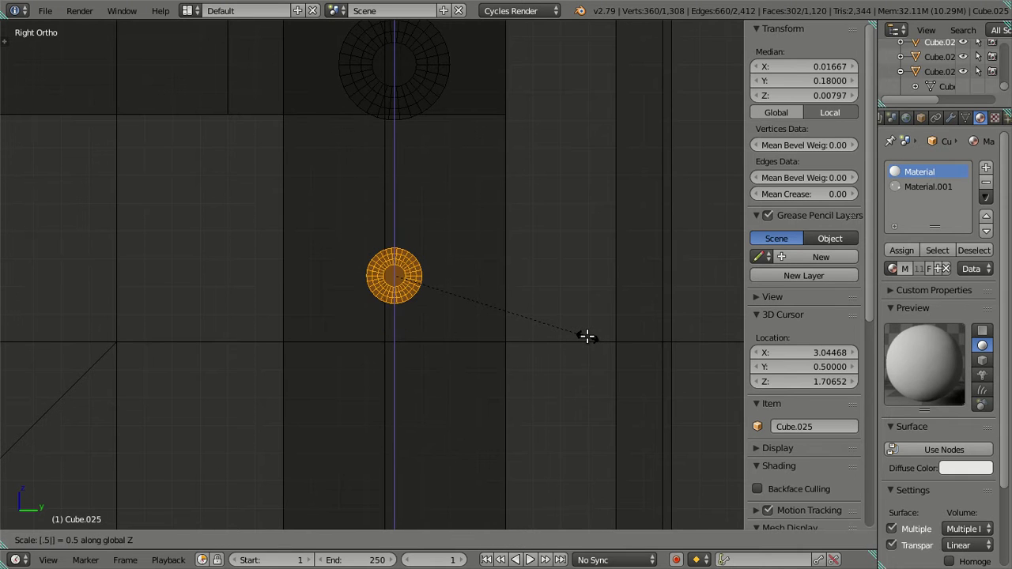
key(Return)
scroll(395, 330, up, 5)
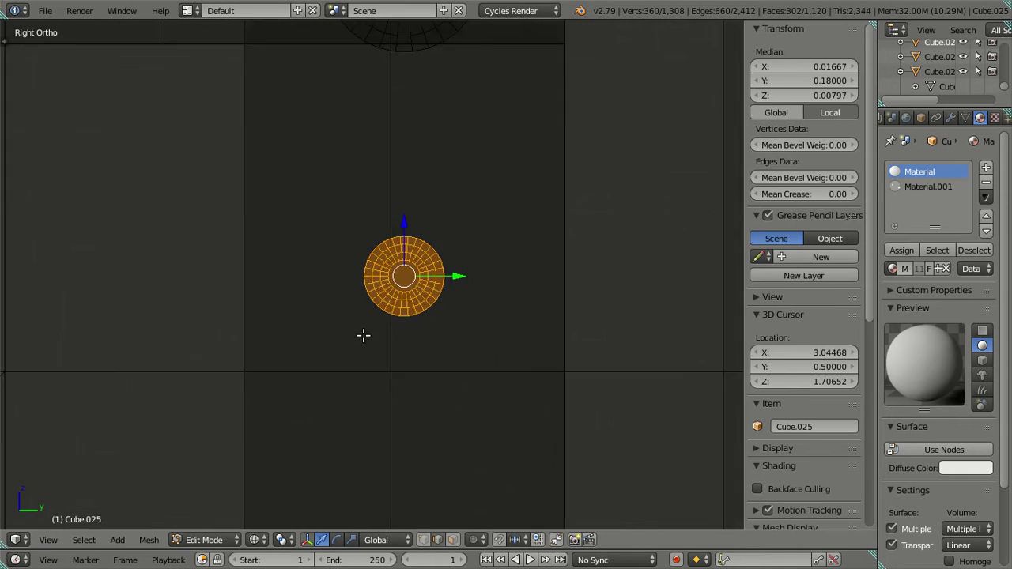
shift+middle_drag(390, 336, 368, 226)
scroll(372, 237, up, 4)
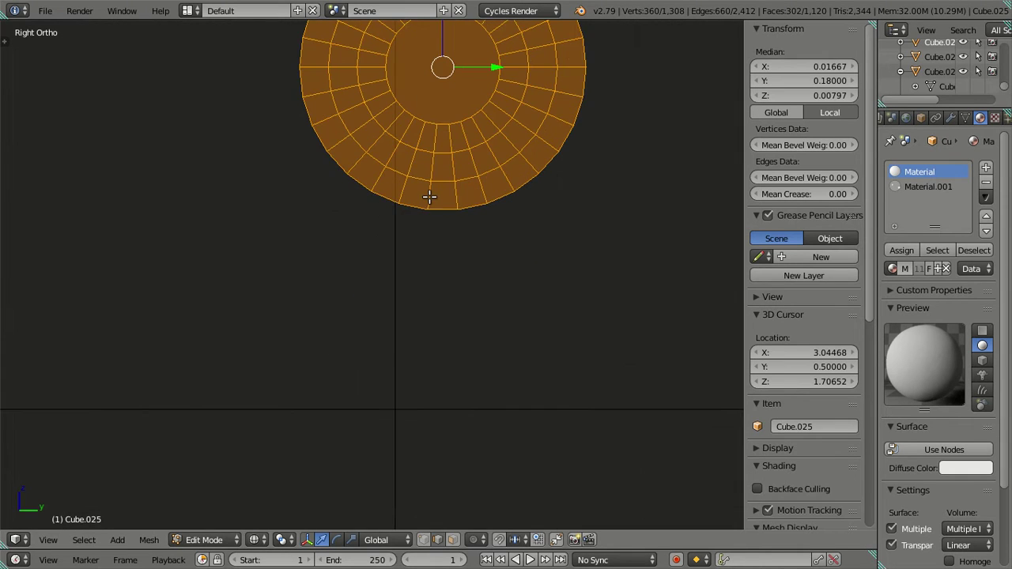
scroll(430, 194, down, 2)
shift+middle_drag(430, 194, 428, 232)
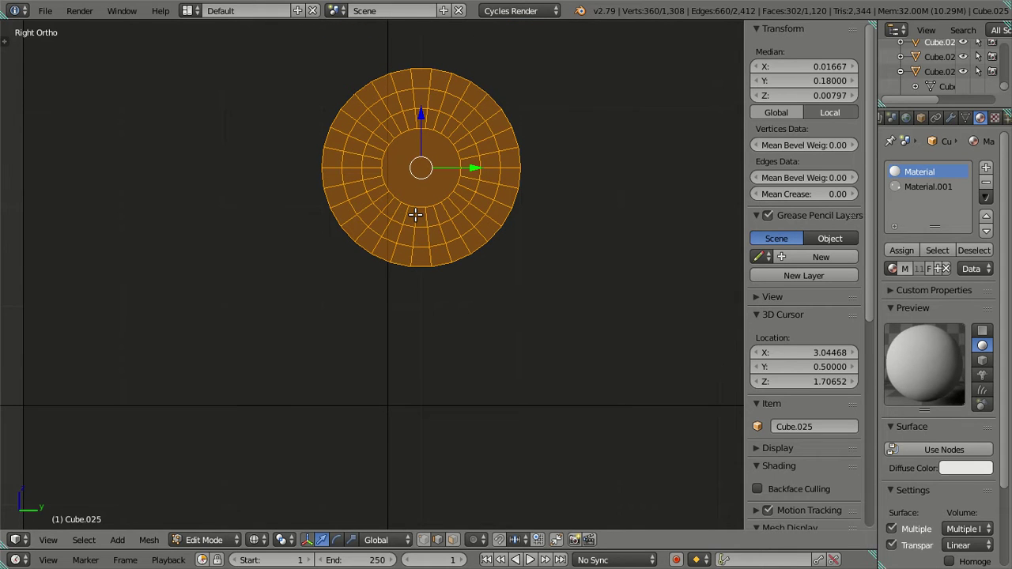
scroll(415, 215, up, 1)
shift+middle_drag(418, 205, 426, 262)
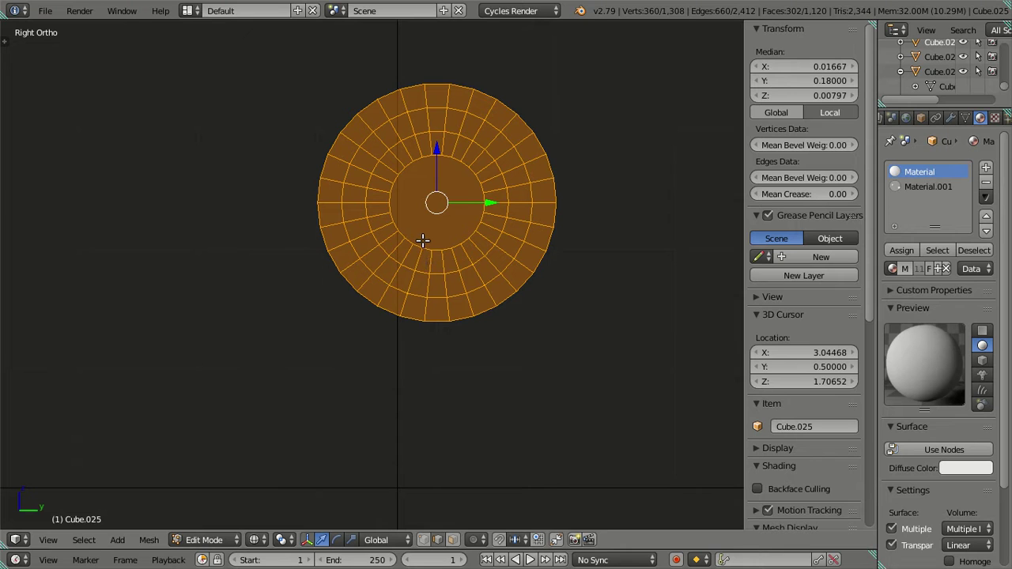
Circle-deselect the ring's sides and top, leaving only its bottom edge selected.
key(c)
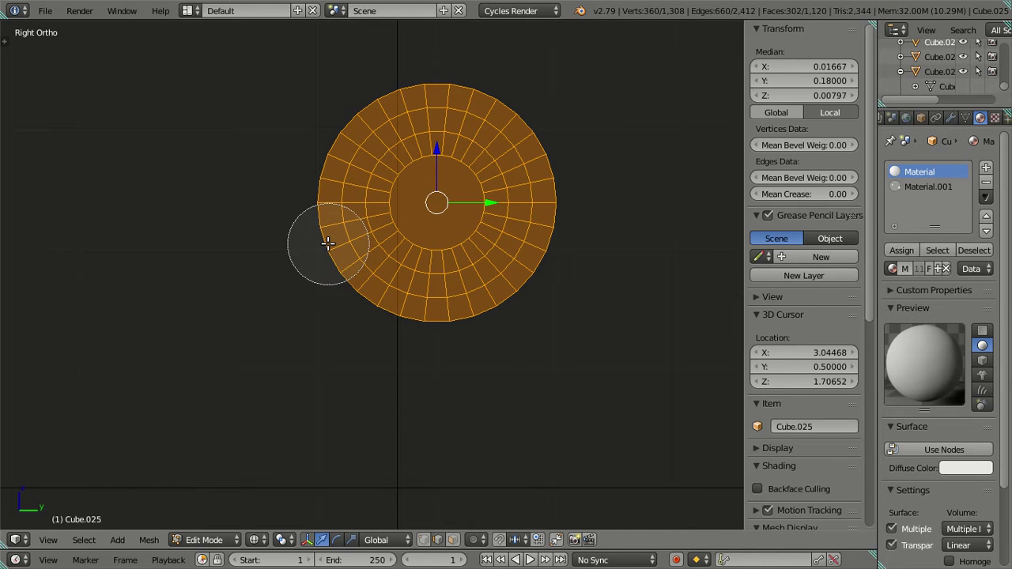
mouse_move(326, 243)
middle_down()
mouse_move(337, 159)
mouse_move(360, 121)
mouse_move(425, 89)
mouse_move(431, 120)
mouse_move(370, 204)
mouse_move(398, 248)
middle_up()
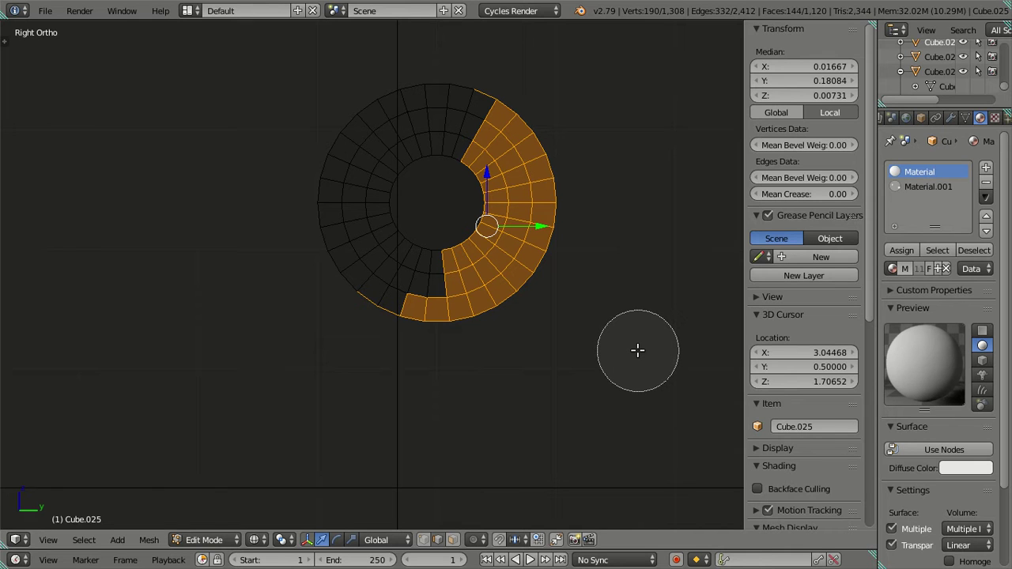
mouse_move(566, 258)
middle_down()
mouse_move(541, 140)
mouse_move(511, 109)
mouse_move(467, 100)
mouse_move(502, 218)
mouse_move(432, 260)
middle_up()
right_click(429, 255)
Extrude the bottom edge and move it down along Z.
key(e)
right_click(483, 415)
key(g)
key(z)
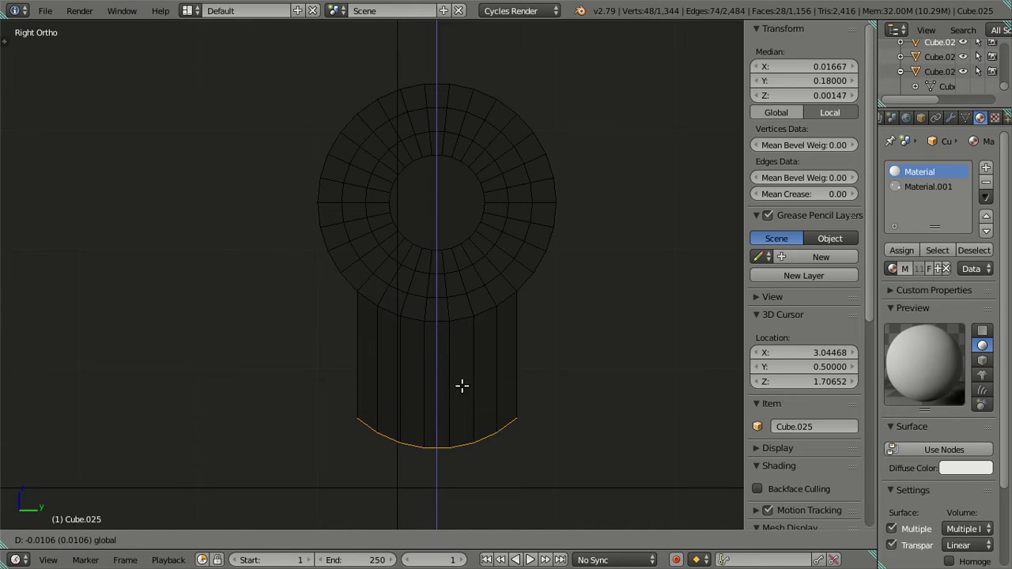
right_click(468, 408)
key(g)
key(z)
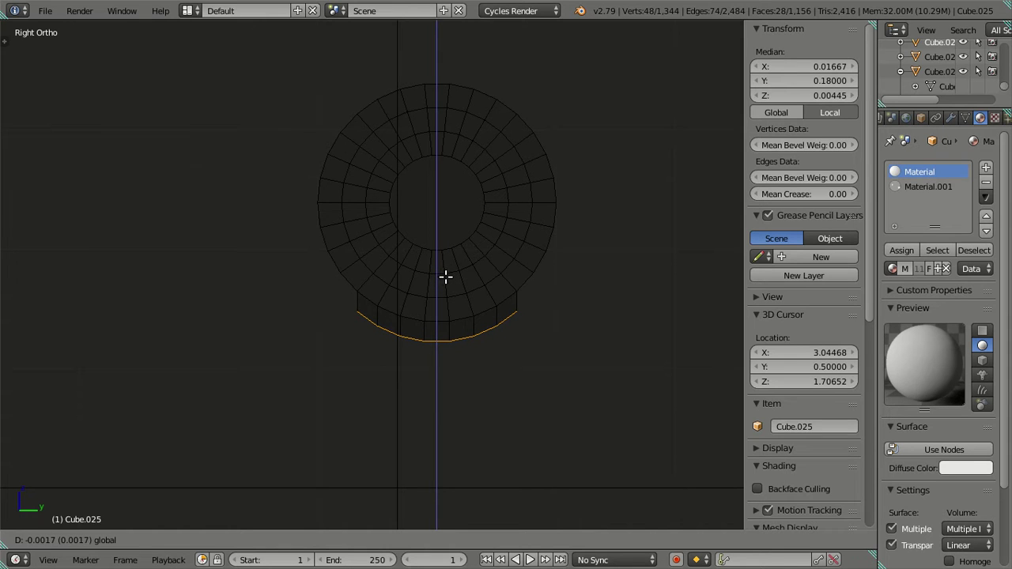
click(452, 280)
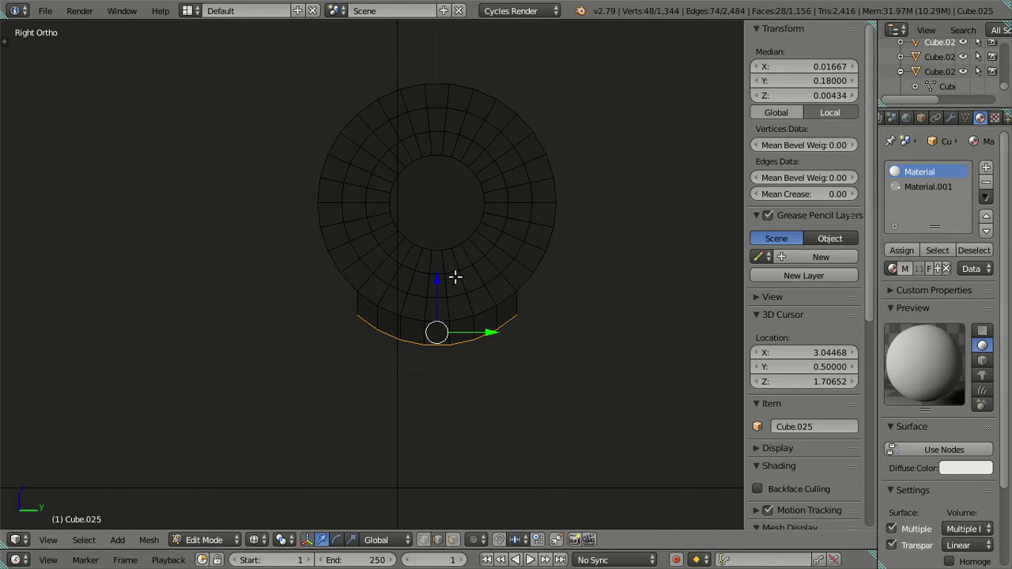
Extrude the edge downward twice more along Z, then deselect and view in solid shading.
key(e)
right_click(456, 322)
key(g)
key(z)
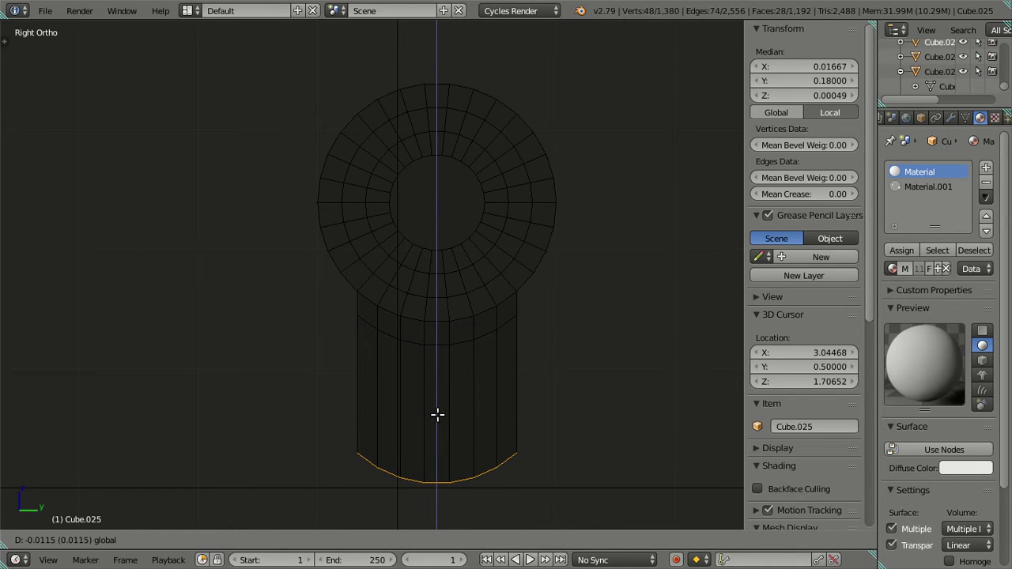
click(429, 364)
key(e)
right_click(440, 370)
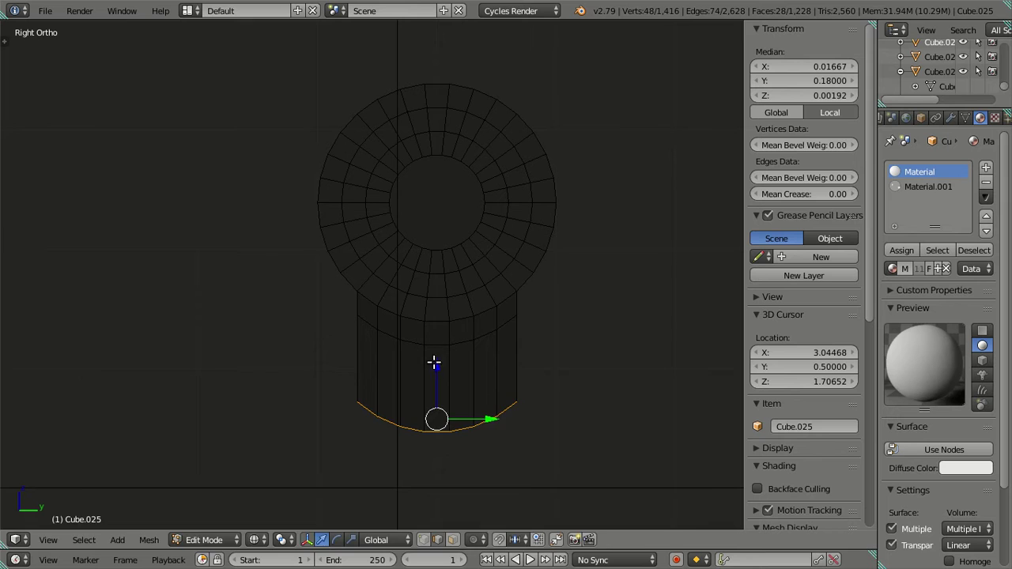
key(g)
key(z)
click(444, 383)
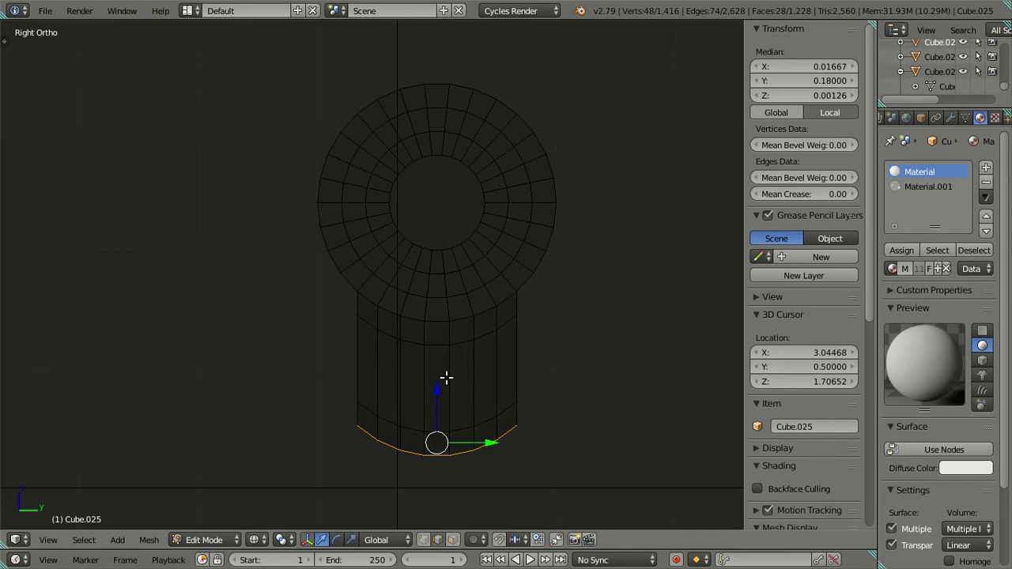
key(a)
key(z)
middle_drag(407, 327, 440, 332)
Enter Edit Mode on door Cube.025 and switch to wireframe to reveal the handle.
scroll(435, 316, down, 5)
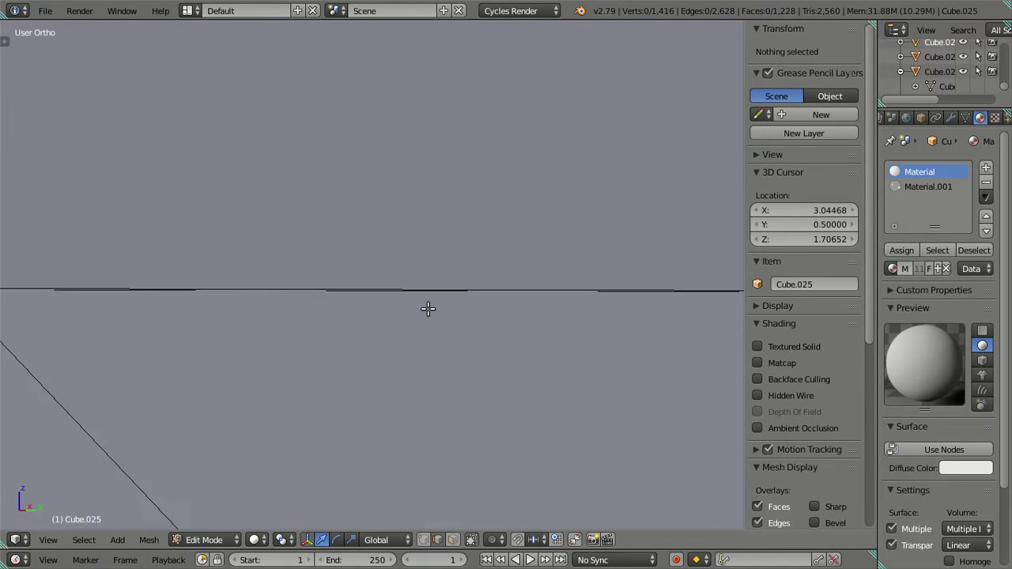
ctrl+scroll(538, 308, down, 4)
key(Tab)
ctrl+scroll(401, 284, up, 6)
ctrl+scroll(418, 290, up, 3)
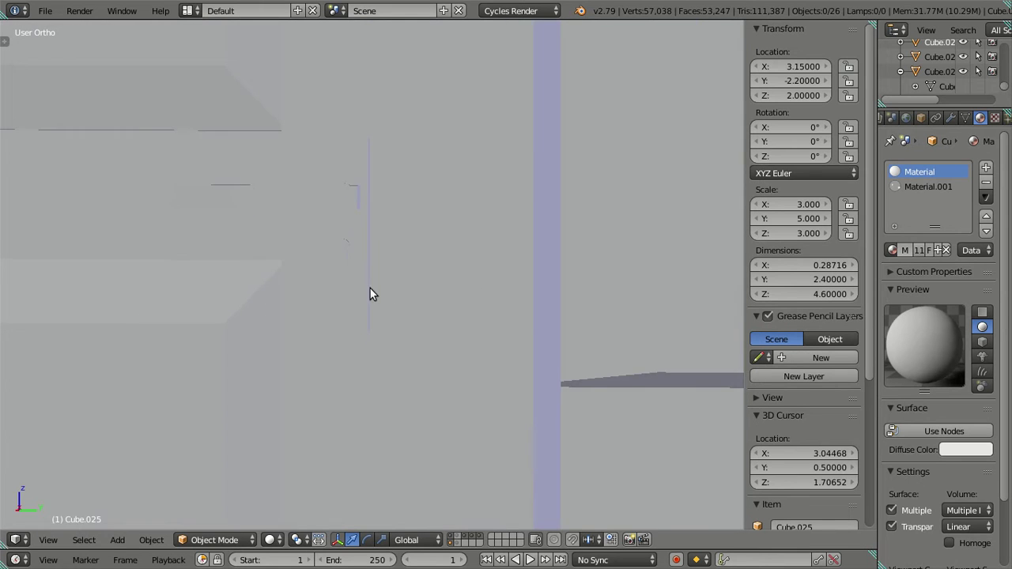
scroll(370, 293, down, 6)
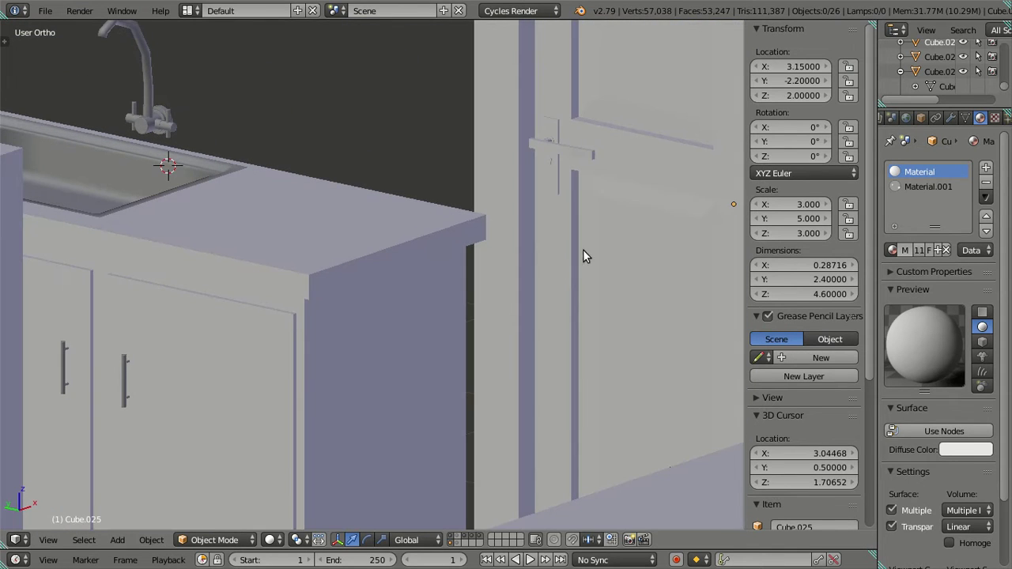
key(Tab)
scroll(583, 249, up, 4)
key(z)
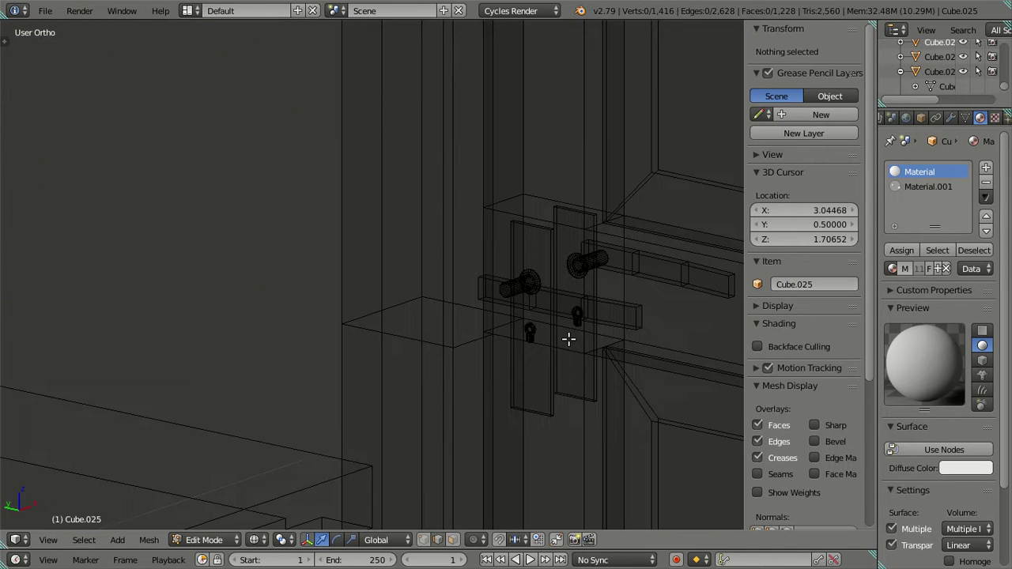
scroll(327, 272, up, 5)
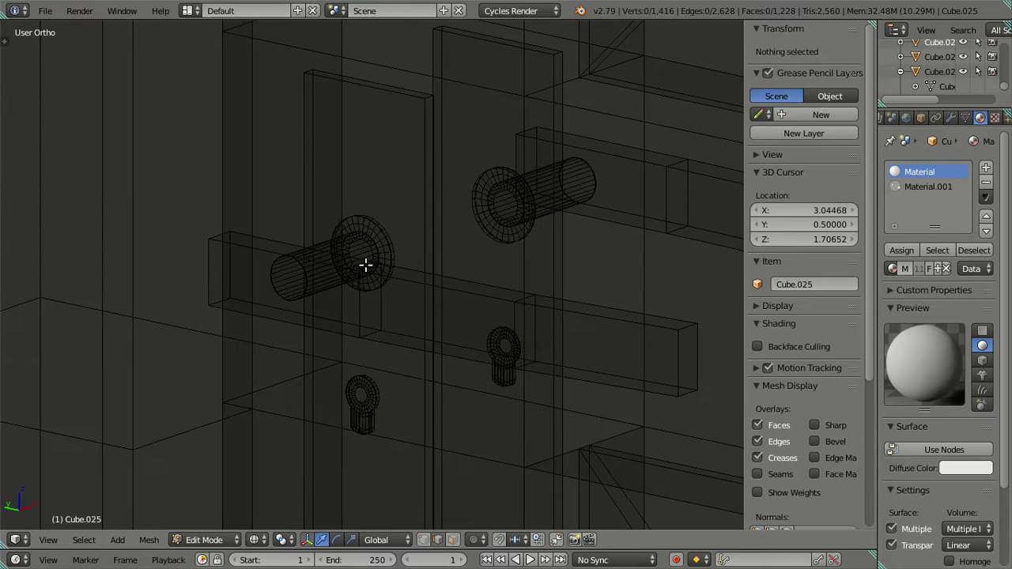
Select the handle's lever, vertical plate, lever bar and back plate as linked parts.
right_click(366, 265)
key(z)
key(z)
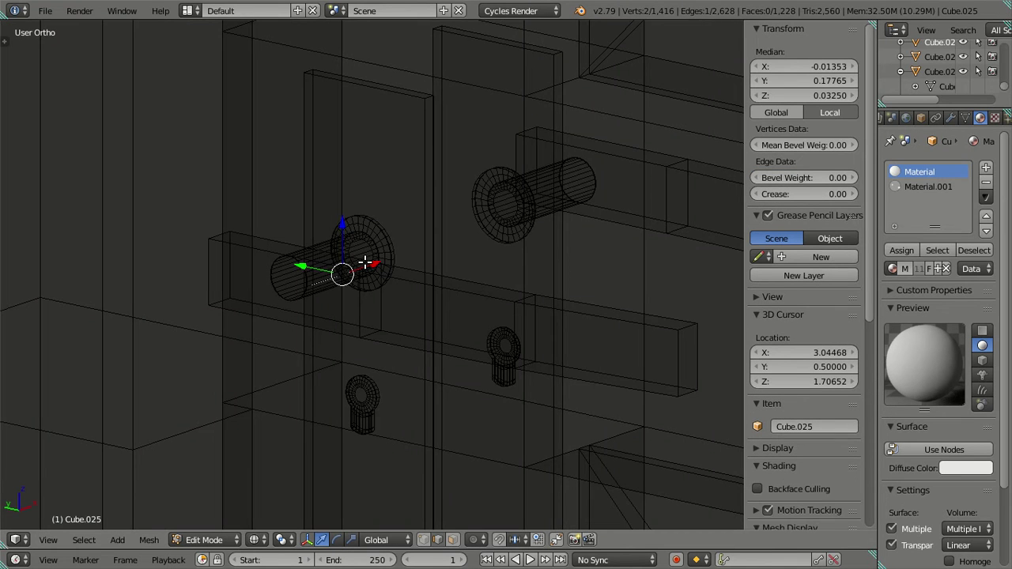
key(ctrl+l)
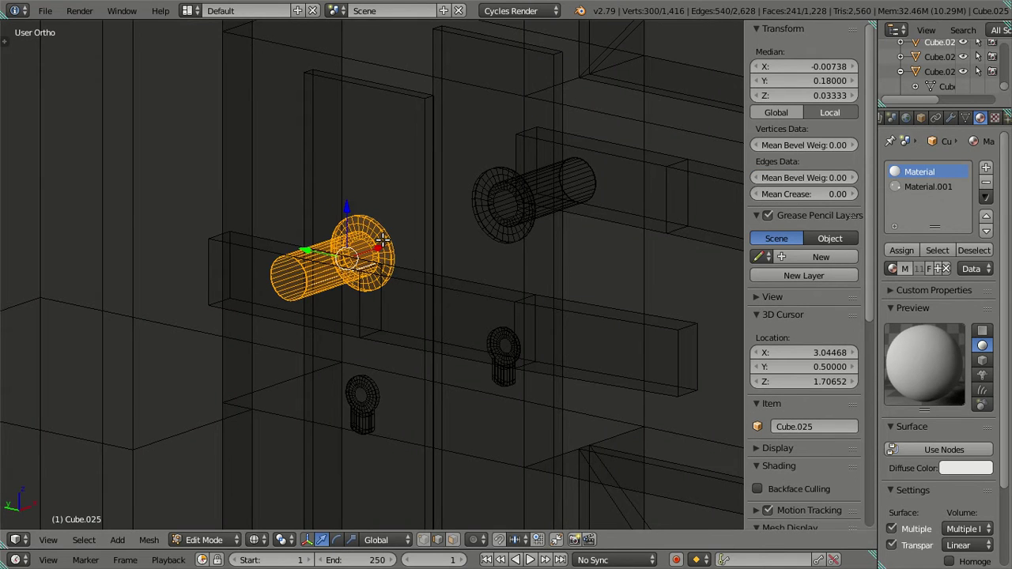
key(l)
key(l)
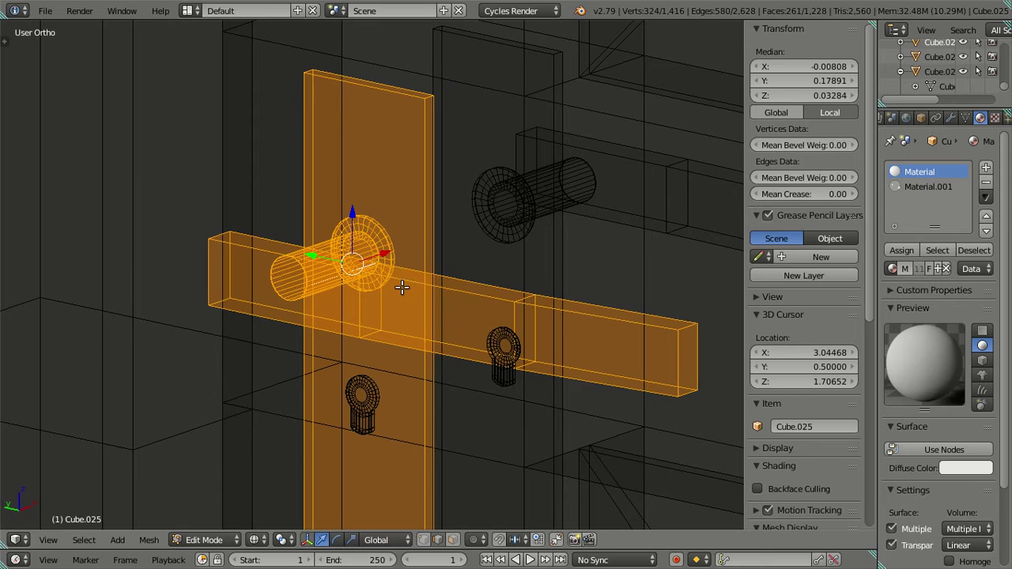
key(l)
key(l)
key(l)
scroll(588, 183, down, 3)
scroll(588, 183, down, 1)
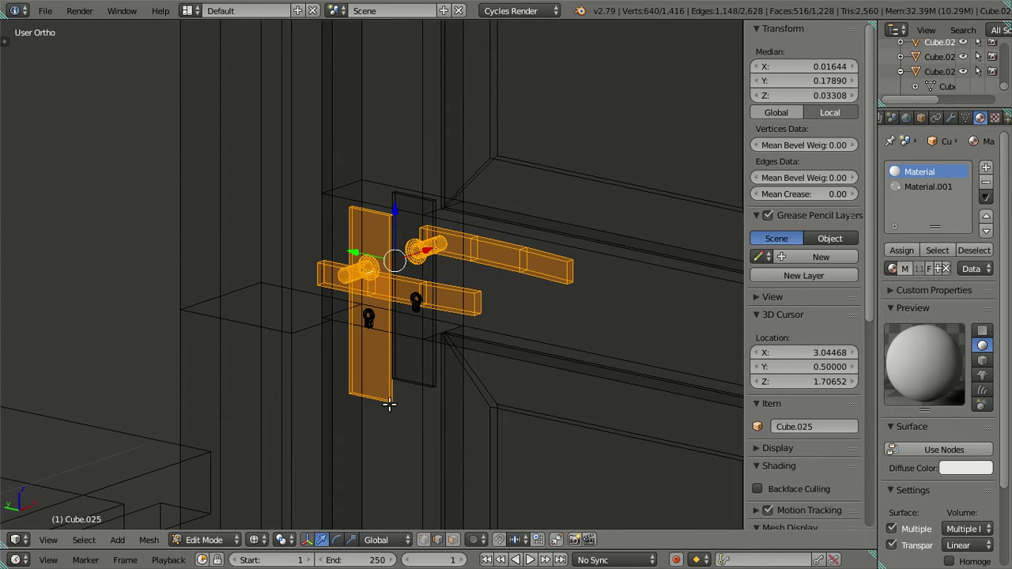
key(l)
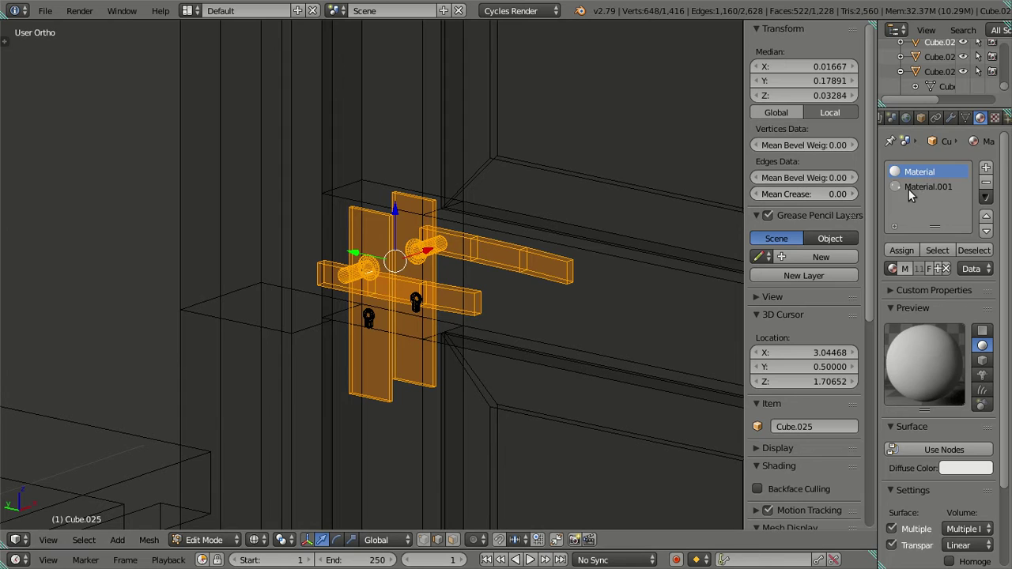
Switch the Material.001 slot to glossy Material.004 and assign it to the handle parts.
click(986, 168)
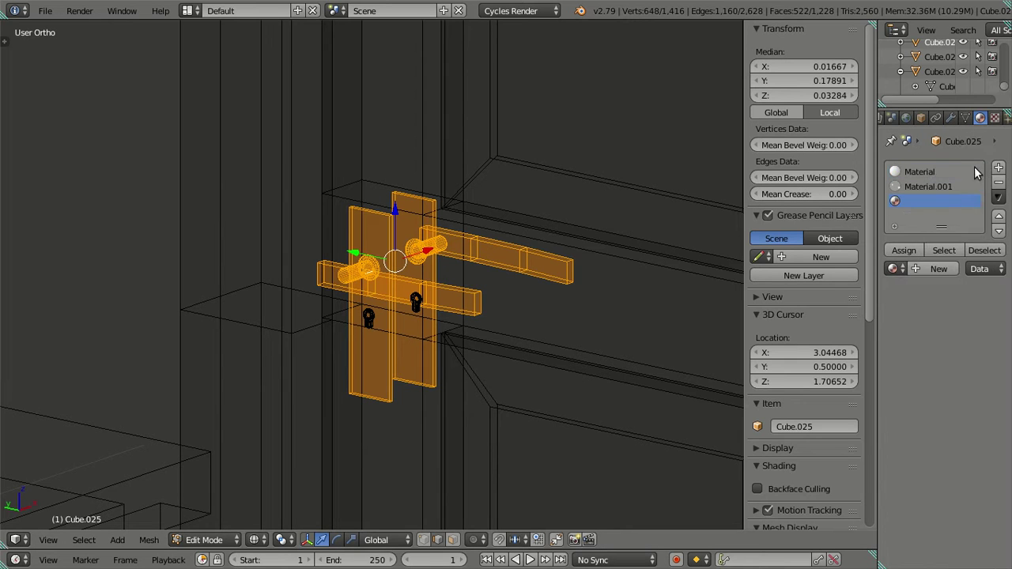
click(928, 186)
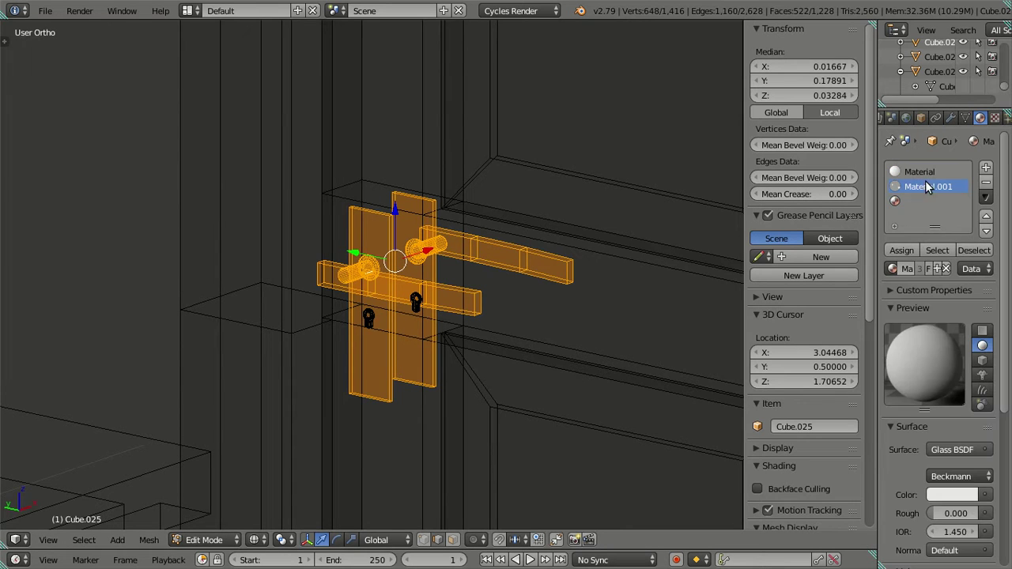
click(892, 269)
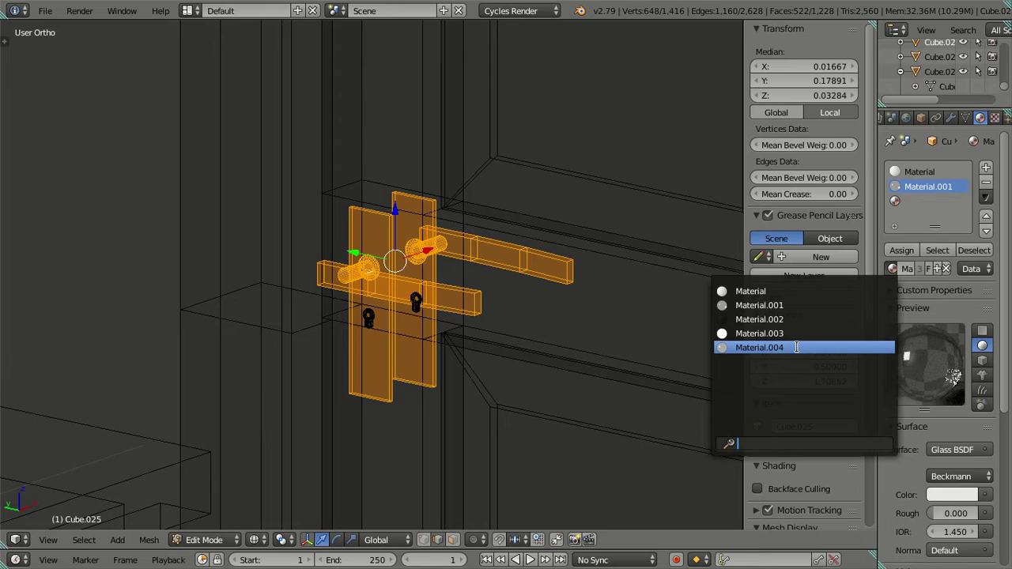
click(795, 348)
key(z)
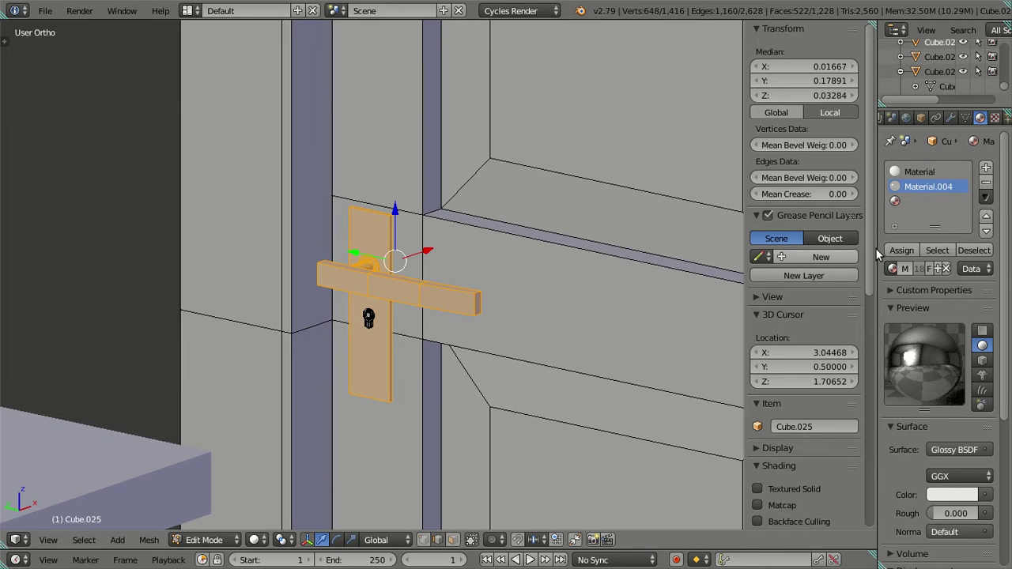
click(900, 251)
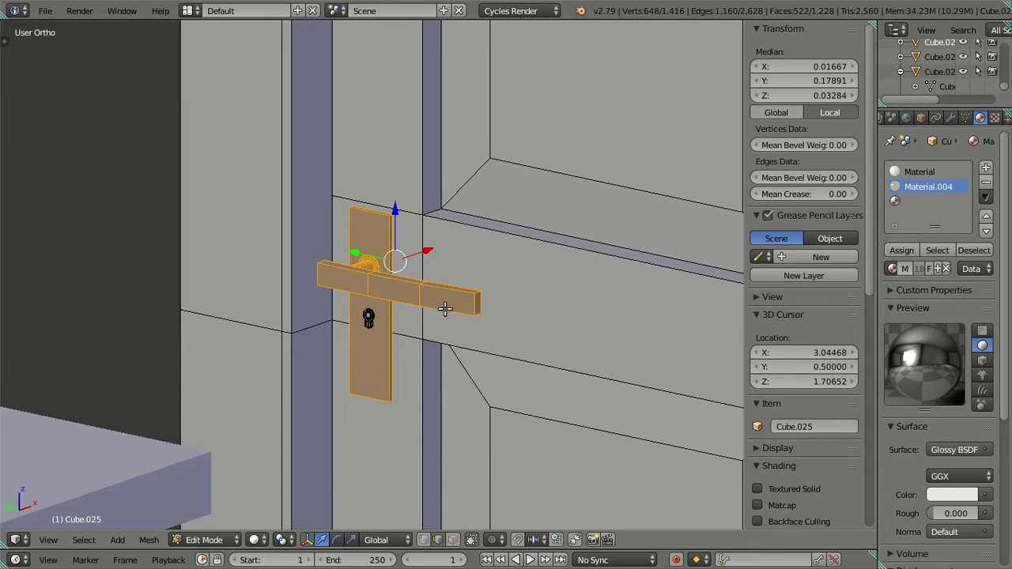
key(a)
middle_drag(425, 316, 388, 388)
Select both keyholes on the door handle as linked parts.
key(z)
shift+middle_drag(357, 338, 368, 314)
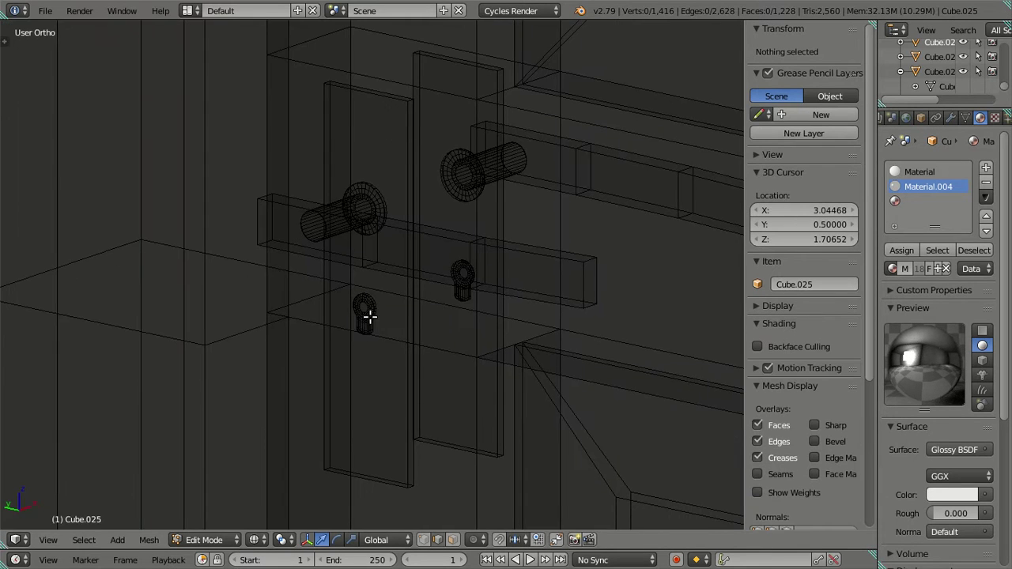
right_click(371, 311)
key(ctrl+l)
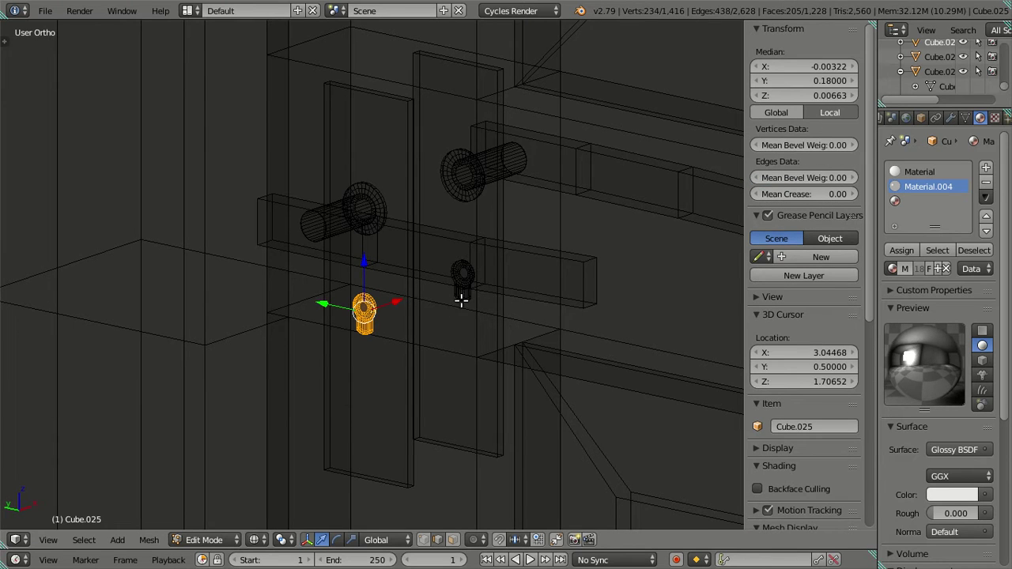
key(l)
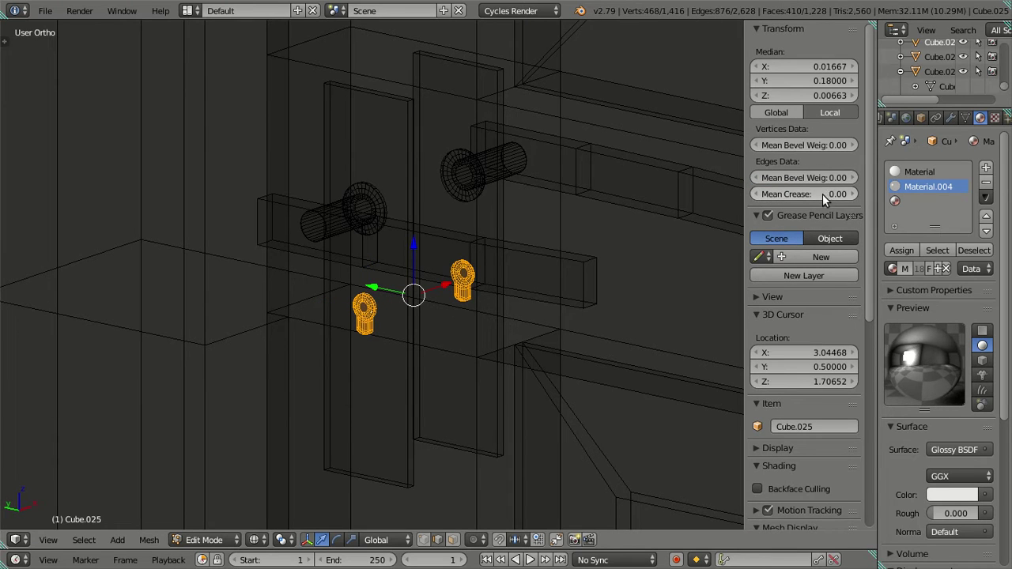
Put a new material in the empty third slot and tint its diffuse colour orange.
click(905, 203)
click(893, 268)
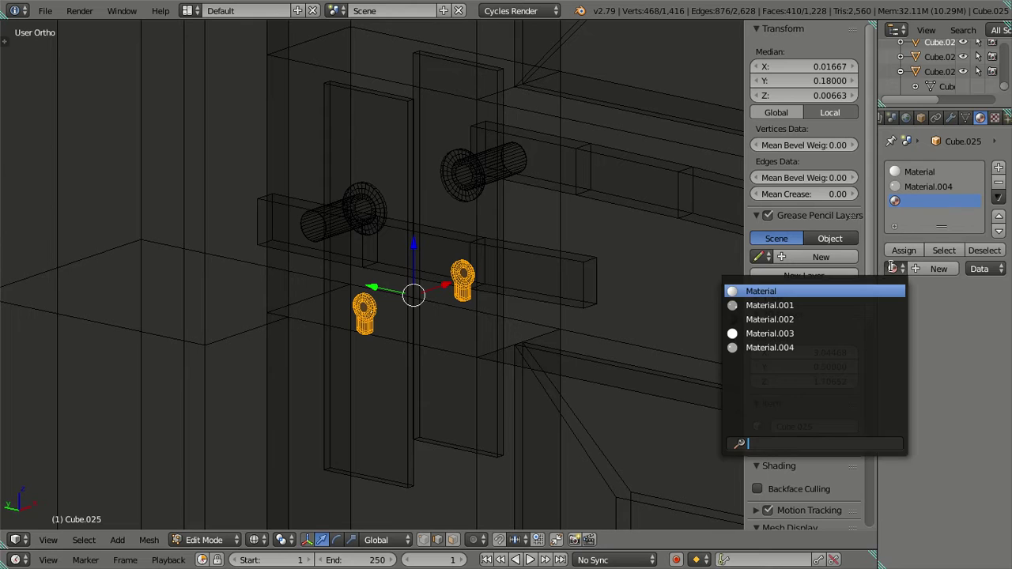
click(850, 292)
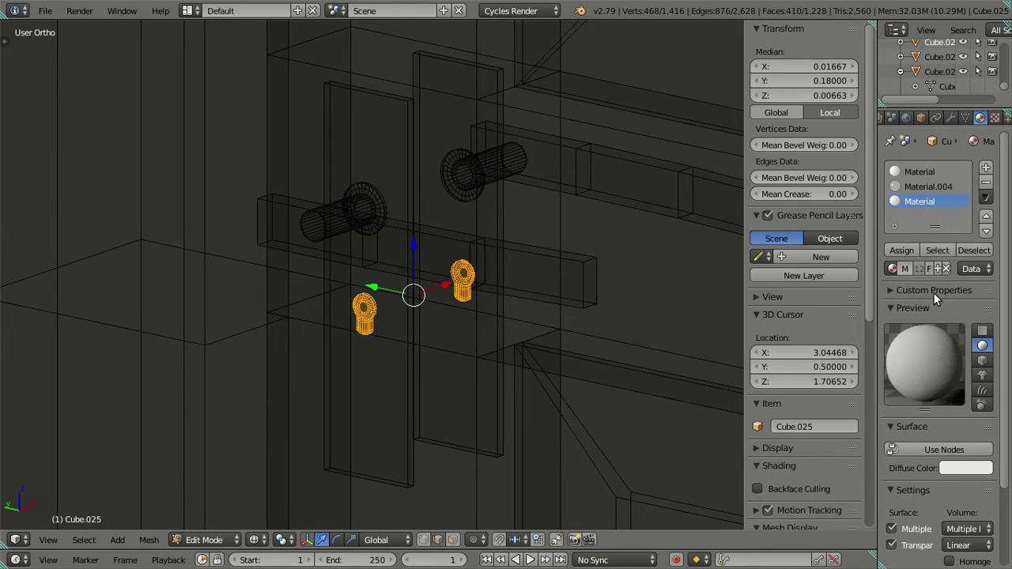
click(950, 468)
drag(891, 337, 878, 364)
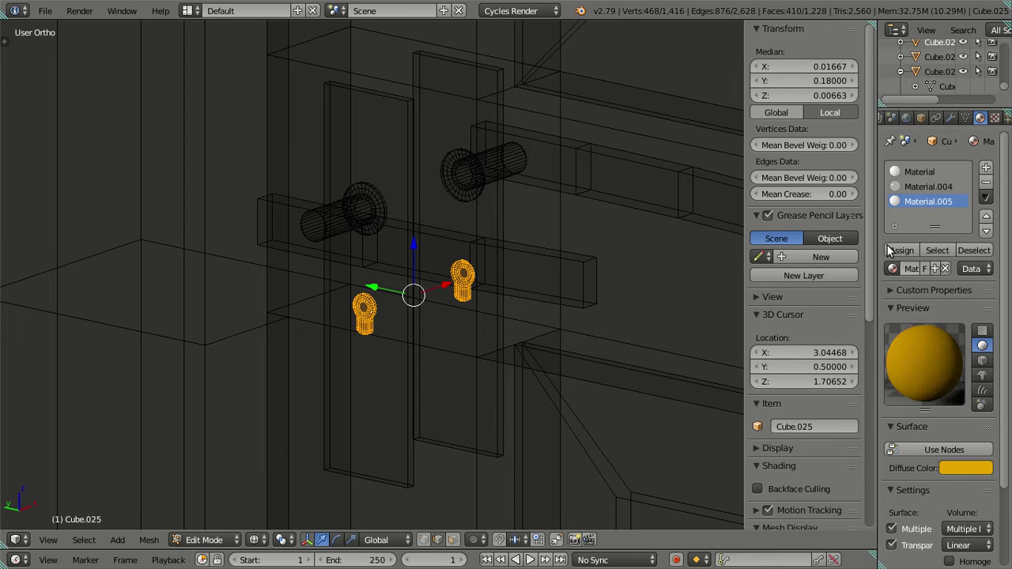
Return to Object Mode and brighten the diffuse colour to yellow (0.800, 0.603, 0.000).
key(a)
key(z)
scroll(514, 293, down, 2)
key(Tab)
click(958, 448)
mouse_move(886, 371)
mouse_down()
mouse_move(882, 338)
mouse_move(871, 337)
mouse_up()
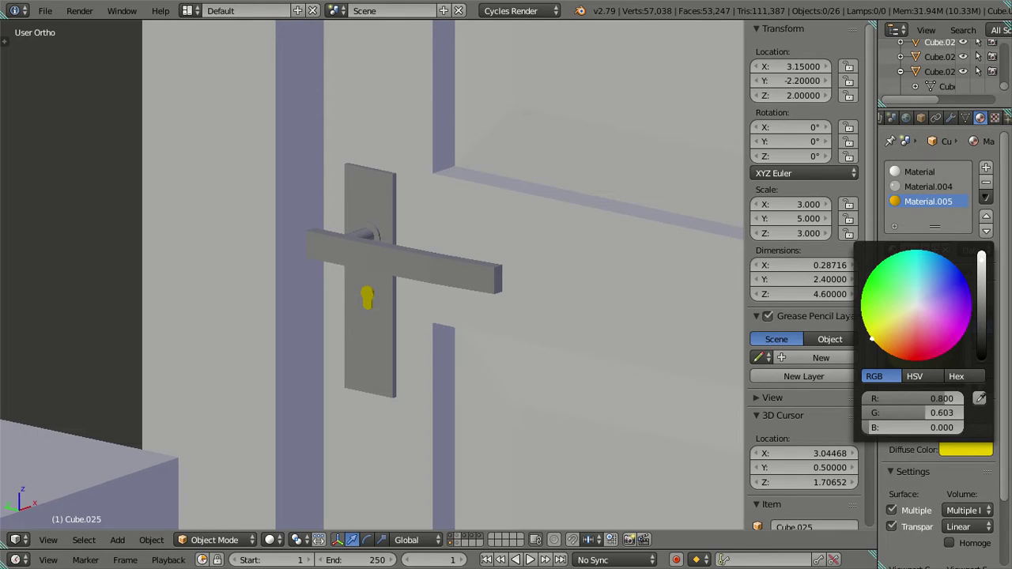
middle_drag(556, 315, 570, 317)
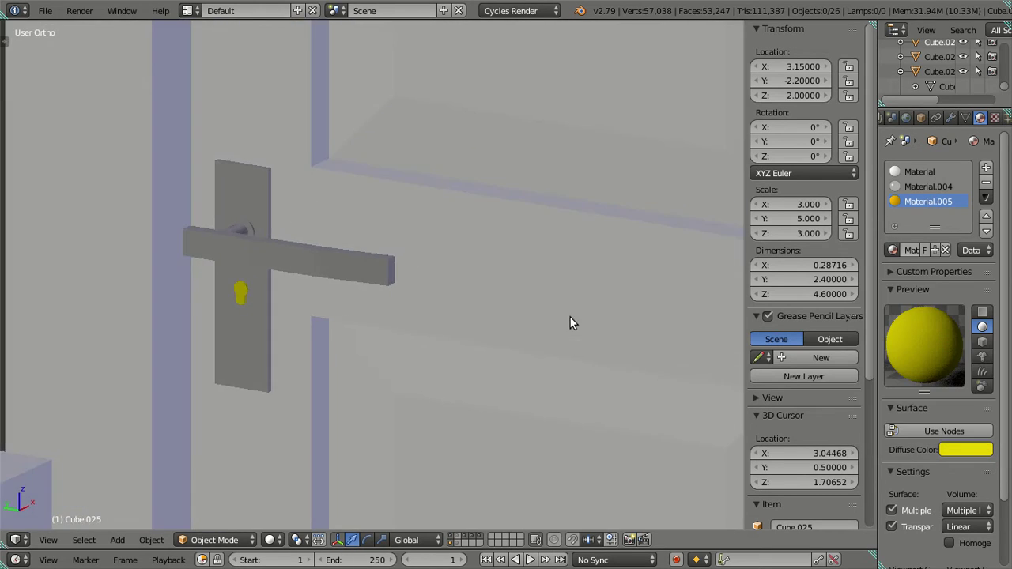
middle_drag(249, 299, 406, 294)
scroll(407, 293, up, 8)
key(Tab)
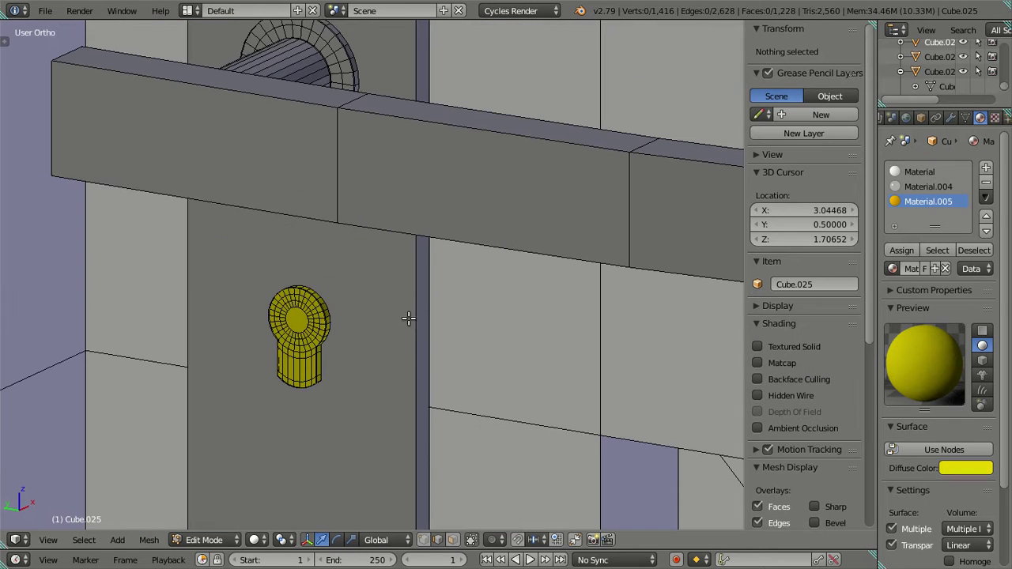
middle_drag(405, 348, 344, 375)
scroll(345, 371, up, 5)
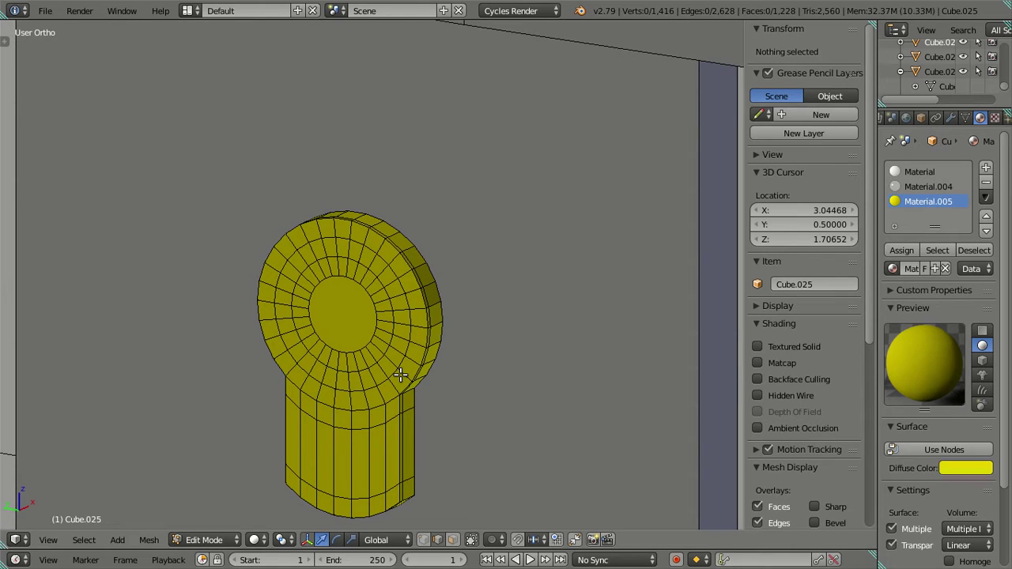
scroll(401, 374, down, 3)
scroll(358, 337, up, 5)
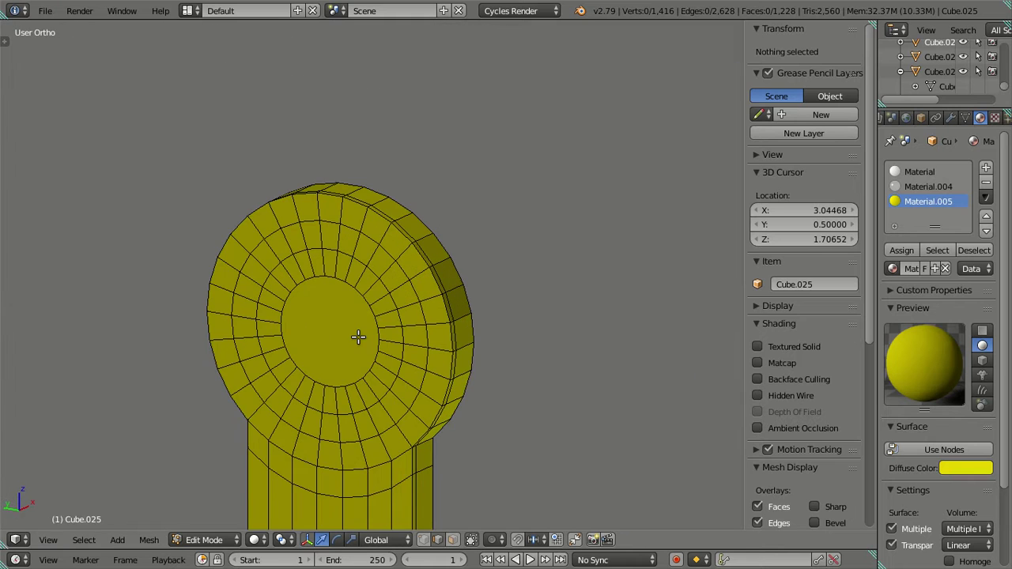
shift+middle_drag(325, 392, 343, 256)
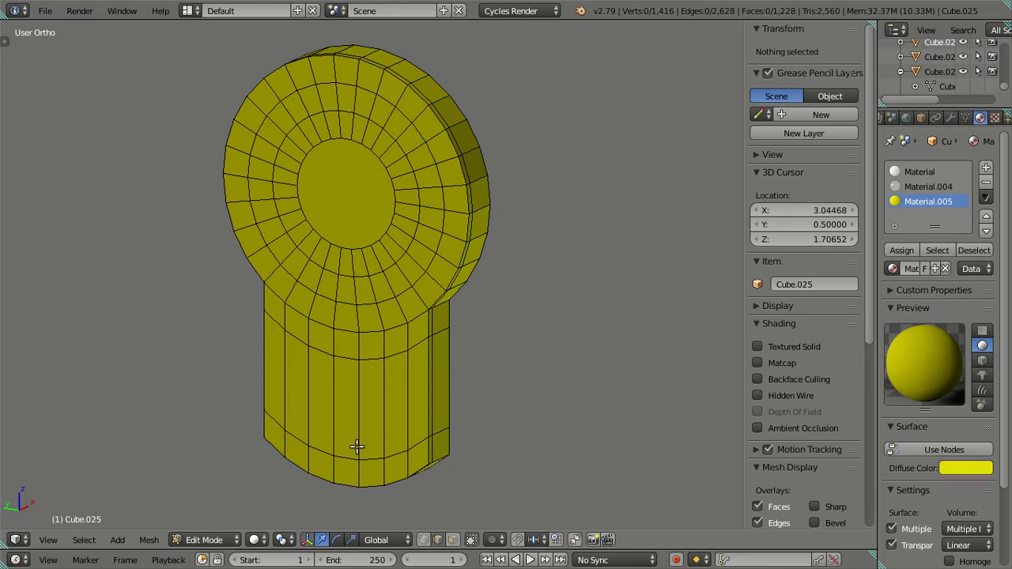
scroll(464, 282, down, 3)
key(Tab)
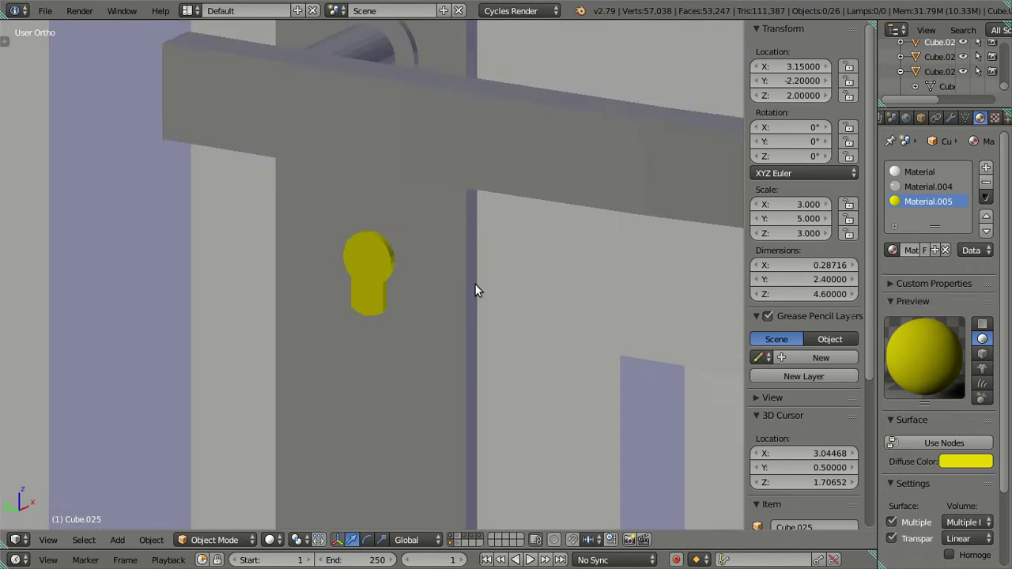
scroll(476, 285, down, 2)
middle_drag(504, 305, 379, 319)
scroll(380, 319, down, 3)
middle_drag(483, 341, 428, 356)
scroll(428, 352, down, 5)
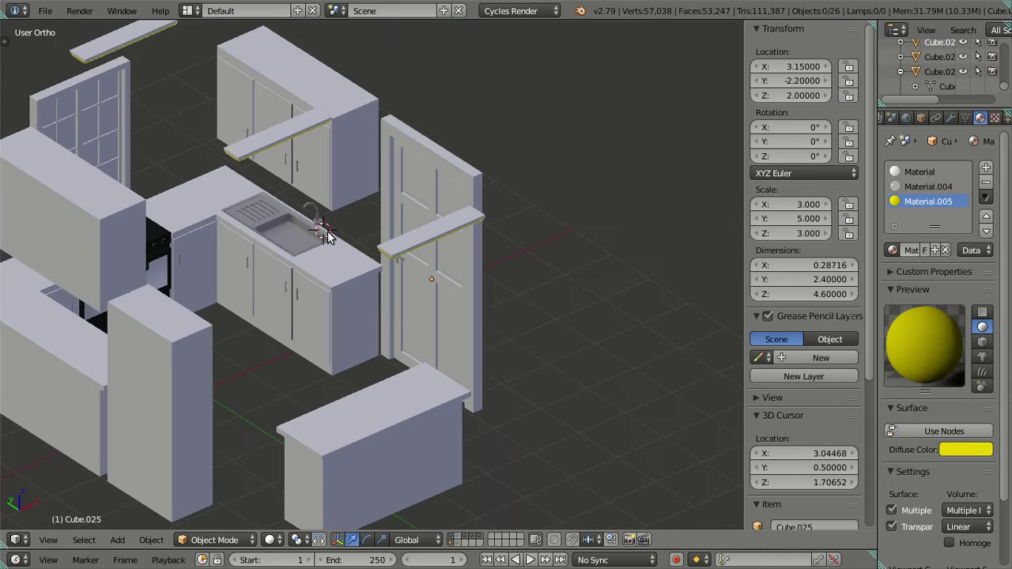
Delete the scene camera near the stove and window.
middle_drag(327, 235, 238, 252)
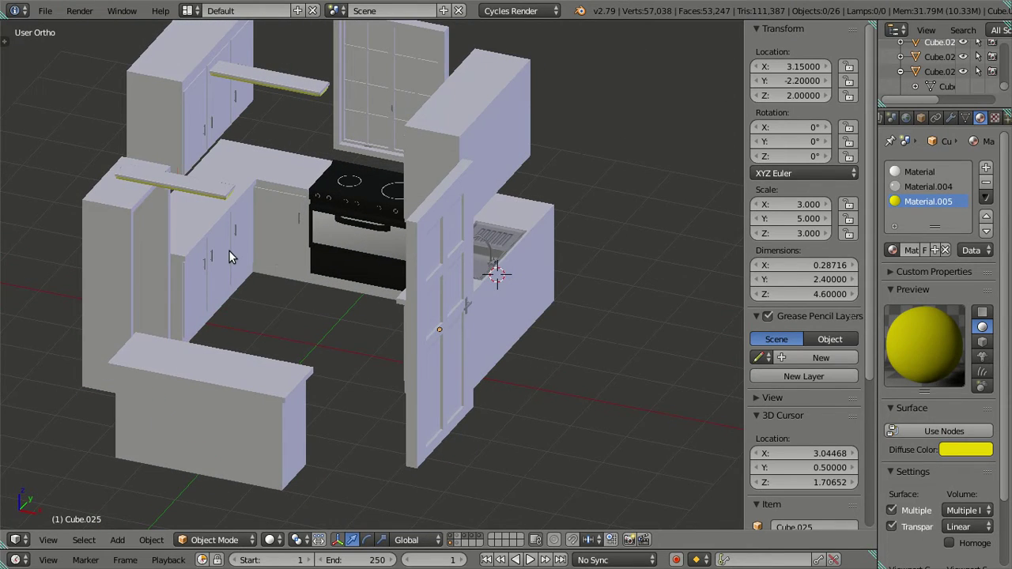
scroll(229, 251, down, 4)
right_click(170, 404)
key(Delete)
scroll(198, 366, up, 6)
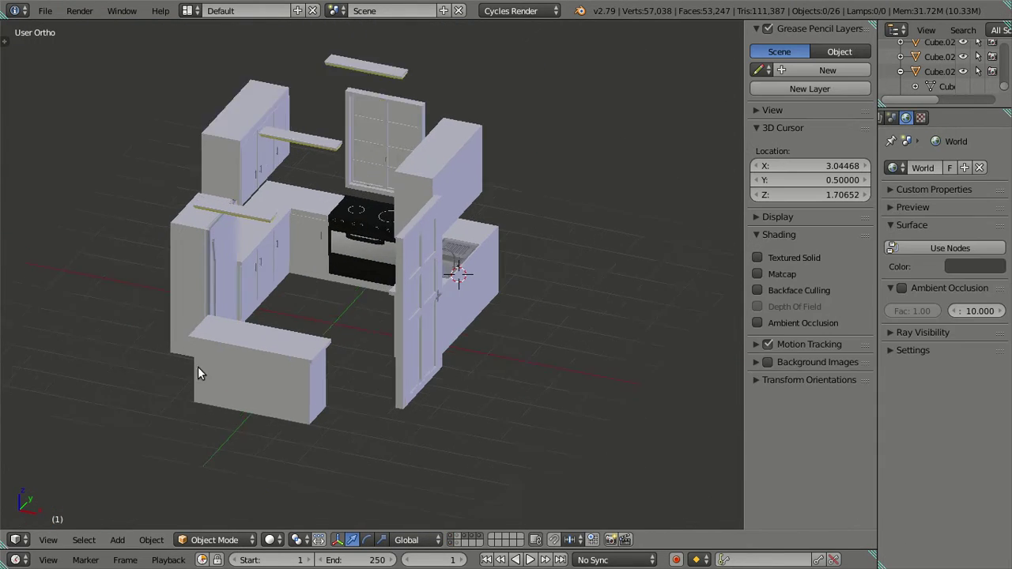
scroll(335, 313, up, 4)
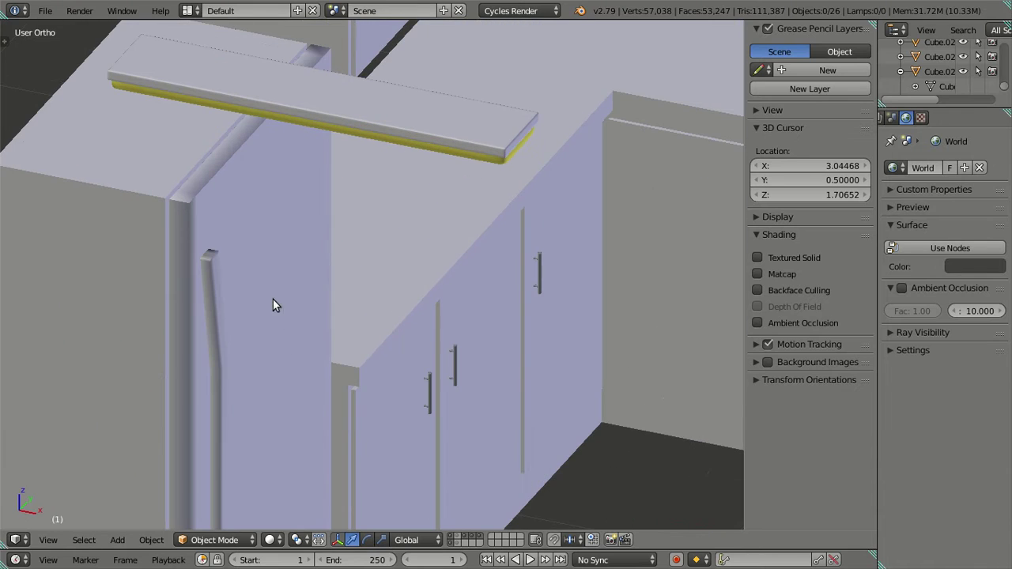
Select the fridge Cube.017, then view the cabinets from a low frontal angle.
right_click(215, 289)
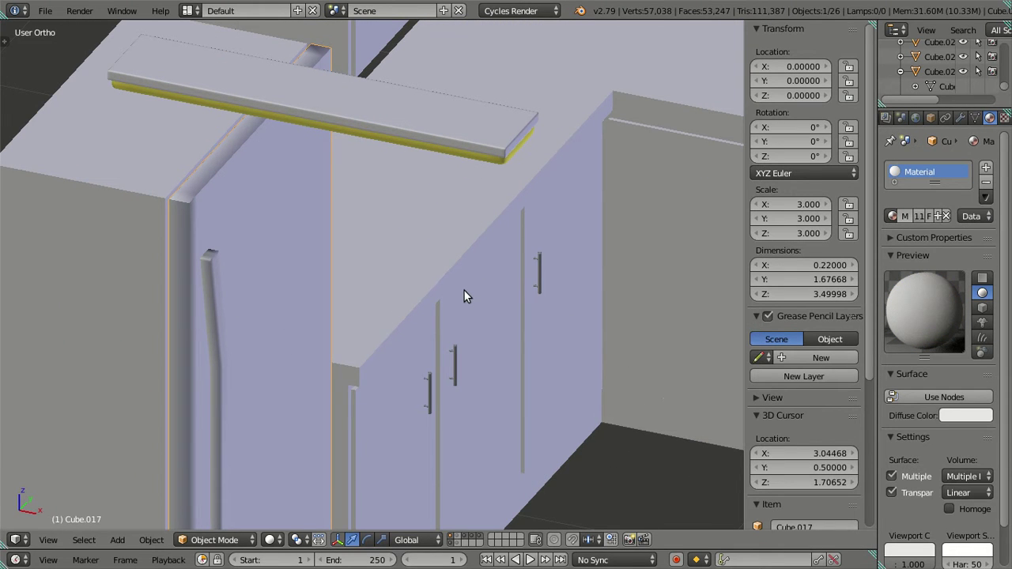
scroll(463, 297, down, 8)
key(a)
middle_drag(464, 297, 469, 349)
scroll(477, 335, down, 2)
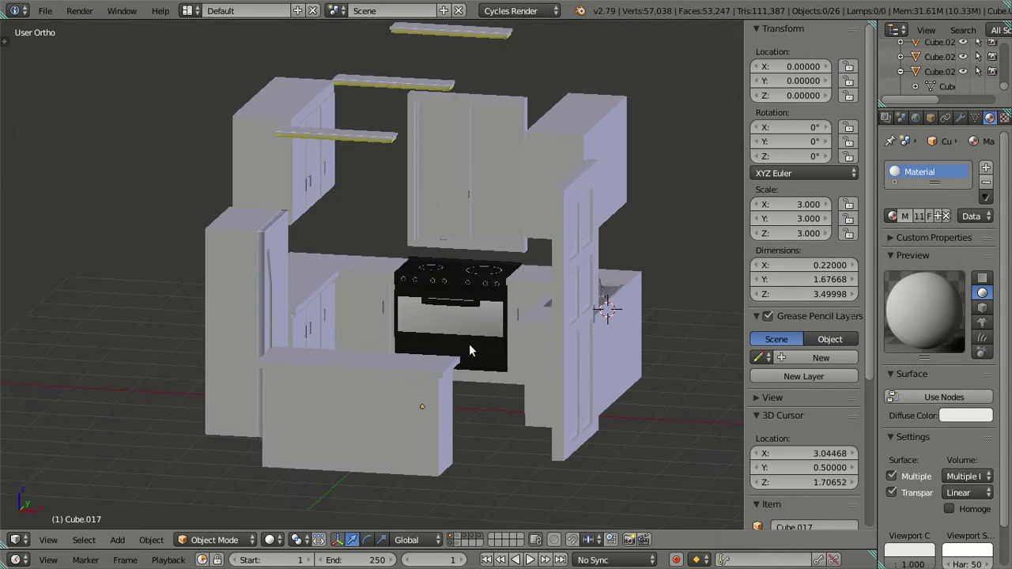
scroll(533, 263, down, 2)
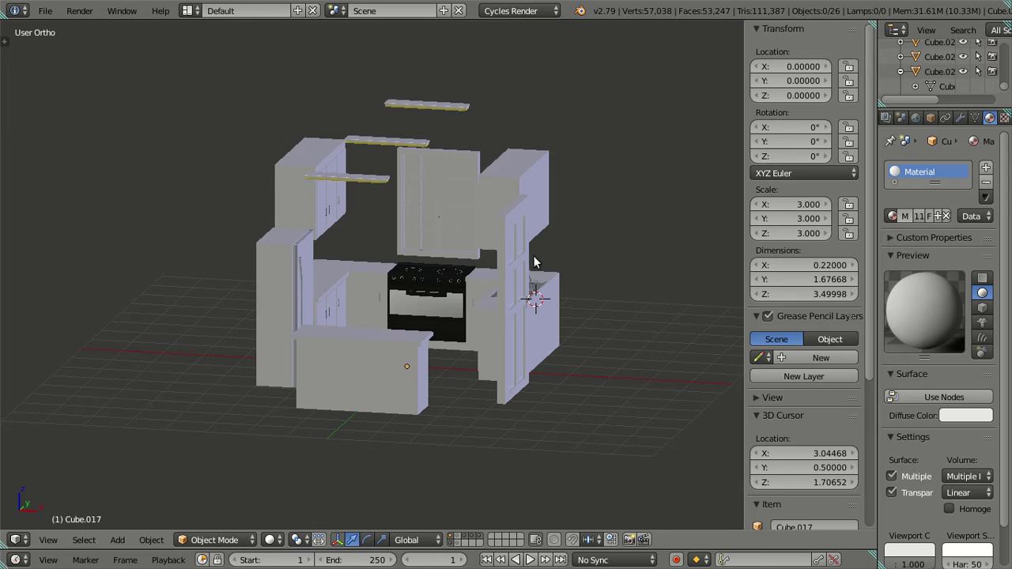
middle_drag(487, 293, 516, 290)
Isolate Cube.017 in local view and move the two plane panels to another layer.
key(KP_Divide)
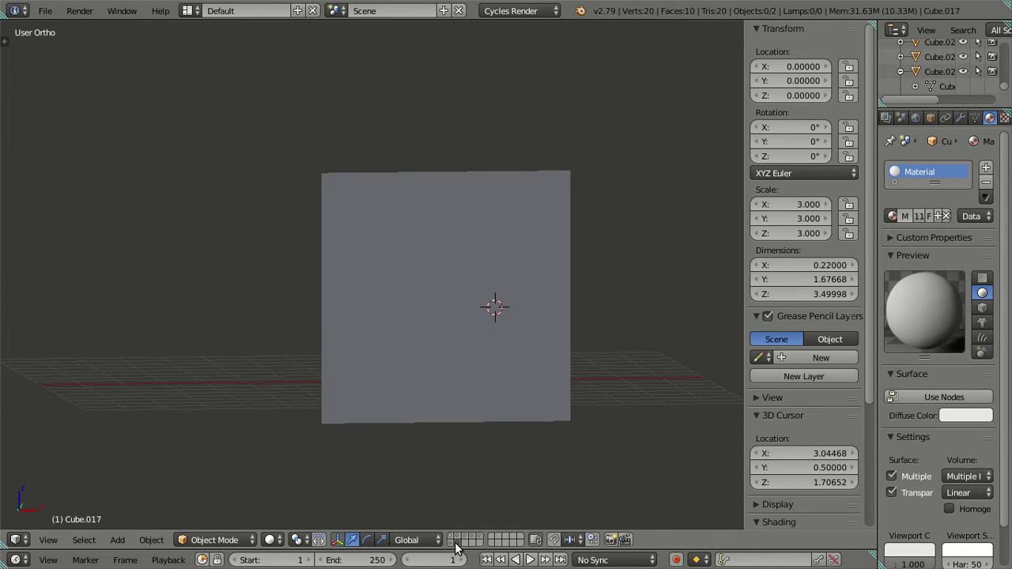
middle_drag(475, 401, 202, 399)
right_click(170, 403)
shift+right_click(277, 330)
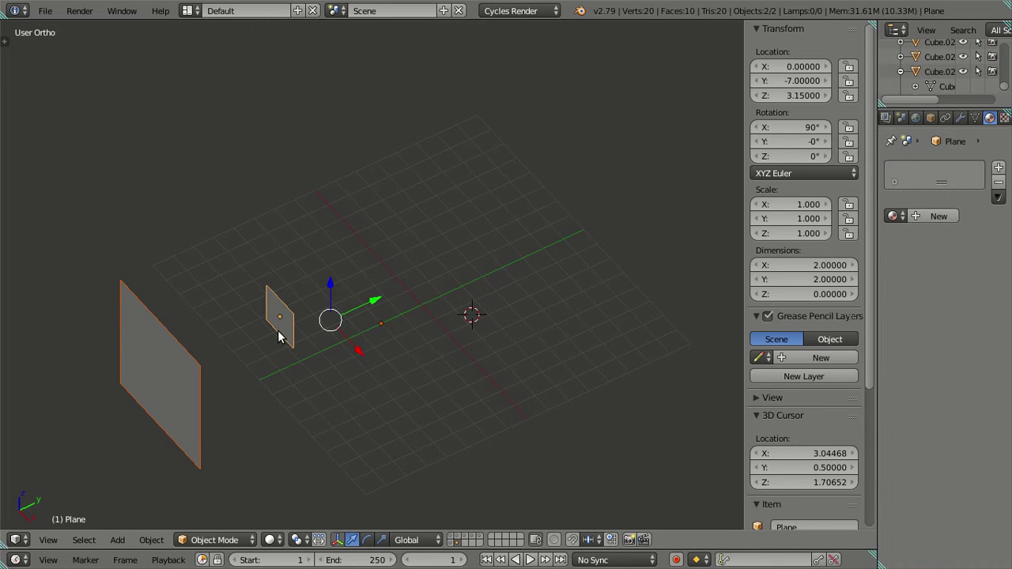
key(m)
click(444, 366)
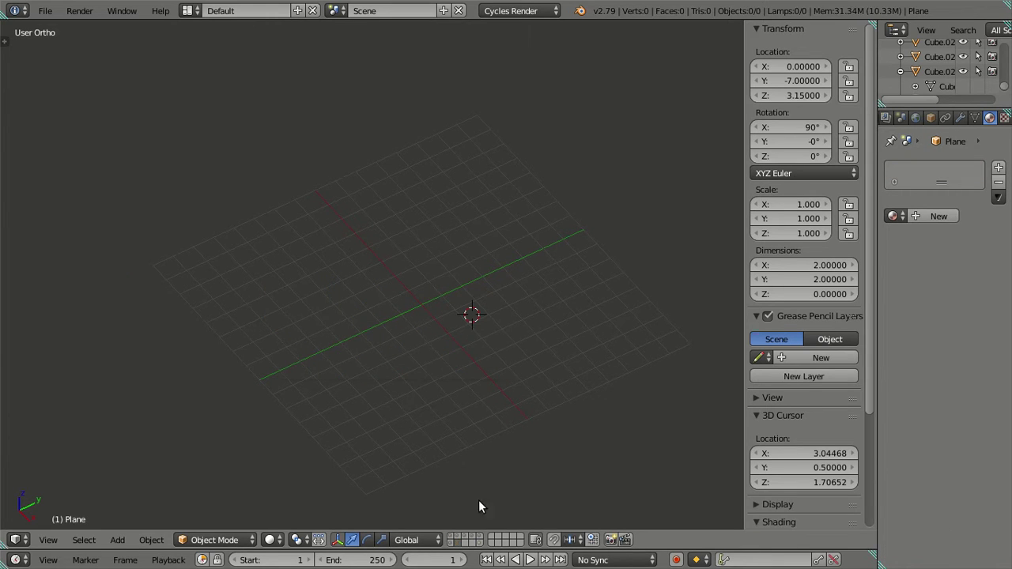
Display the layer holding the block kitchen cabinet model.
middle_drag(363, 349, 418, 332)
click(449, 538)
middle_drag(316, 313, 452, 301)
right_click(366, 343)
key(a)
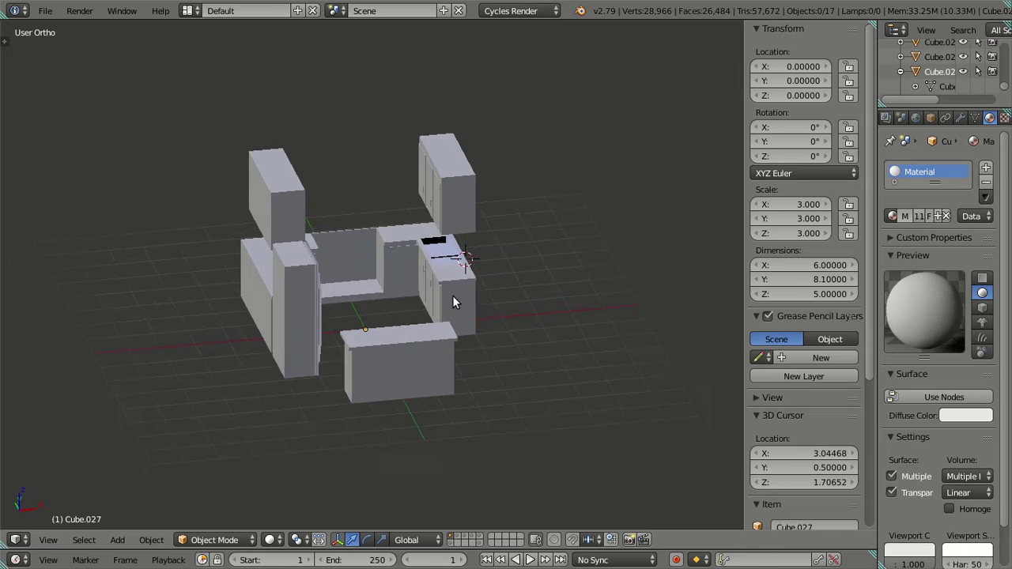
Enter Edit Mode on Cube.027 and inspect the edges around the counter slot rim.
scroll(455, 288, up, 3)
scroll(409, 328, up, 4)
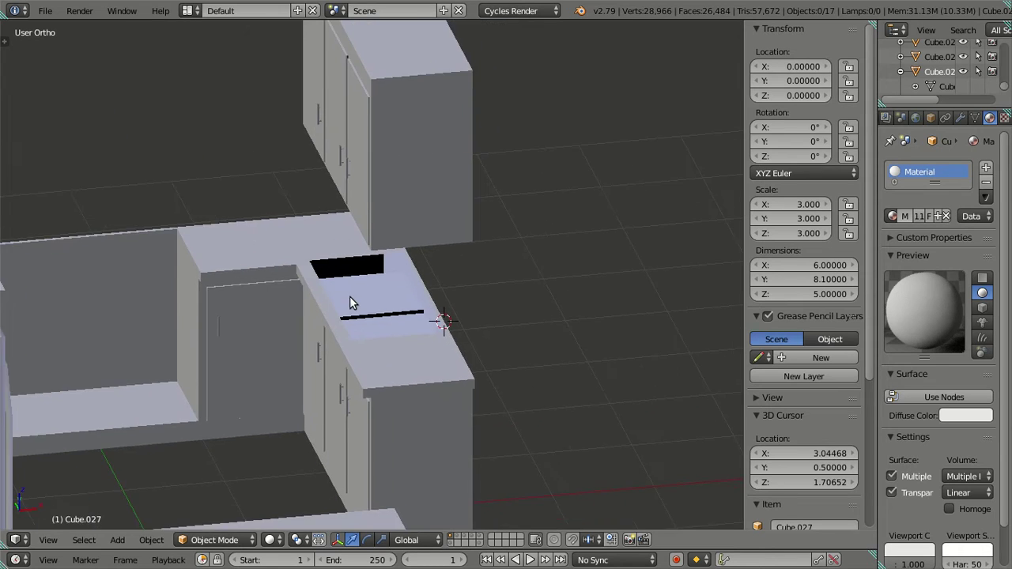
scroll(345, 299, up, 3)
key(Tab)
scroll(333, 304, down, 3)
middle_drag(350, 323, 436, 293)
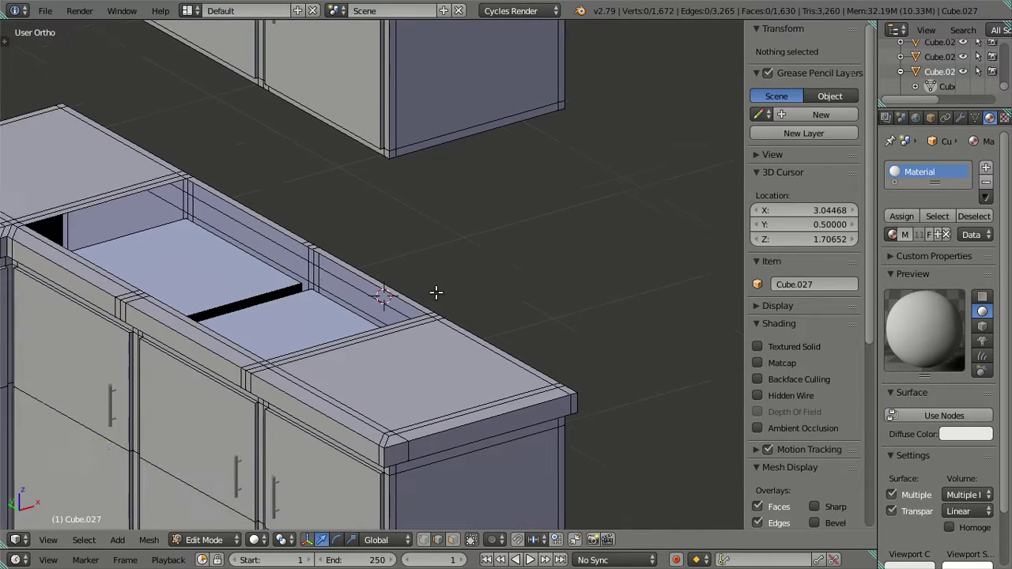
scroll(385, 276, up, 3)
alt+right_click(369, 281)
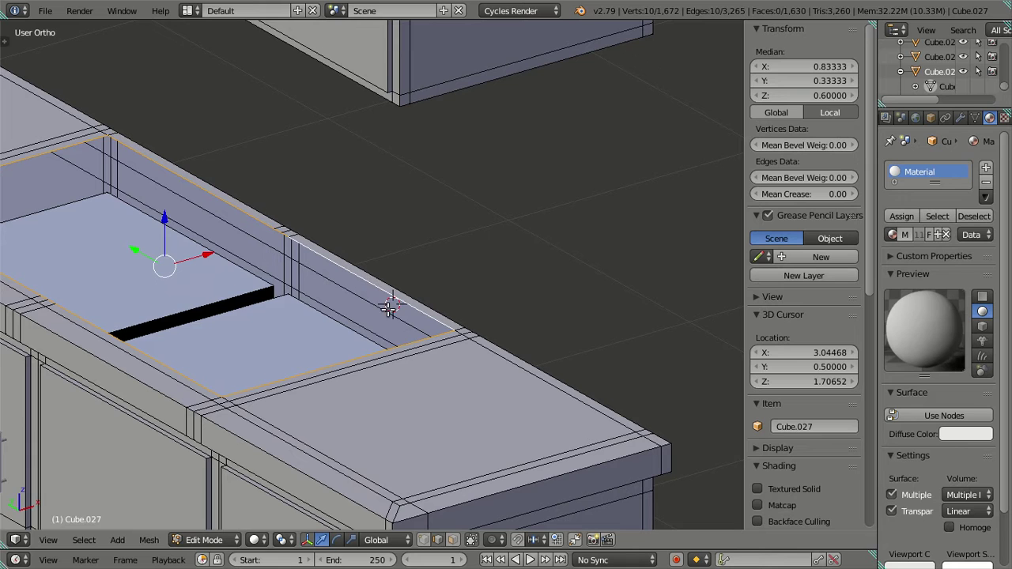
shift+middle_drag(397, 348, 443, 319)
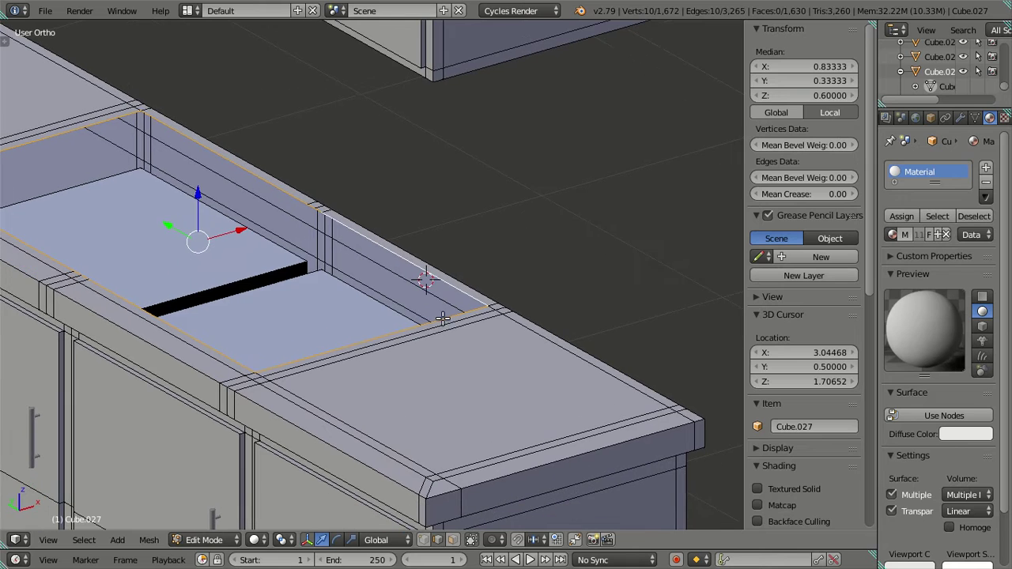
right_click(373, 303)
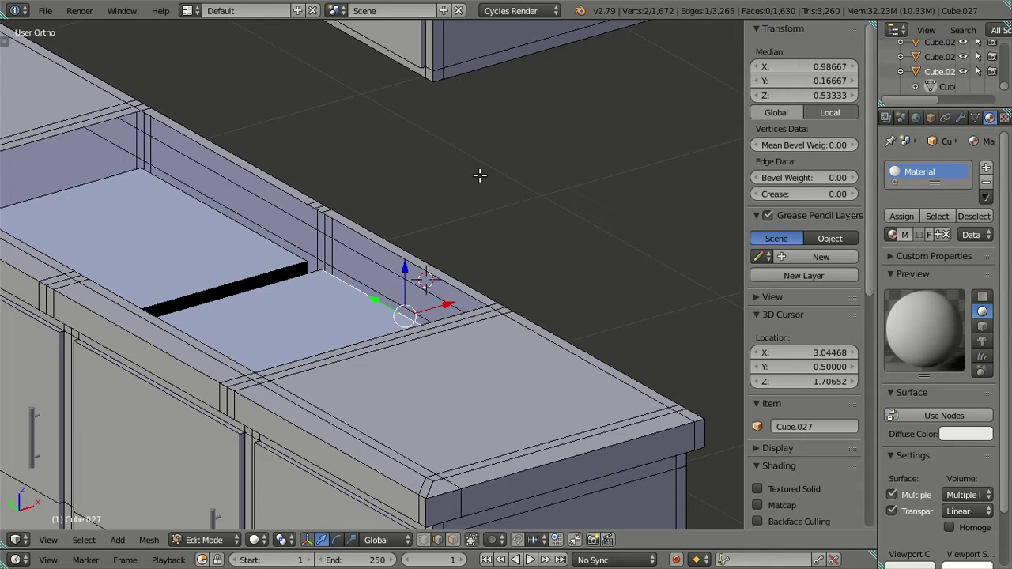
click(771, 95)
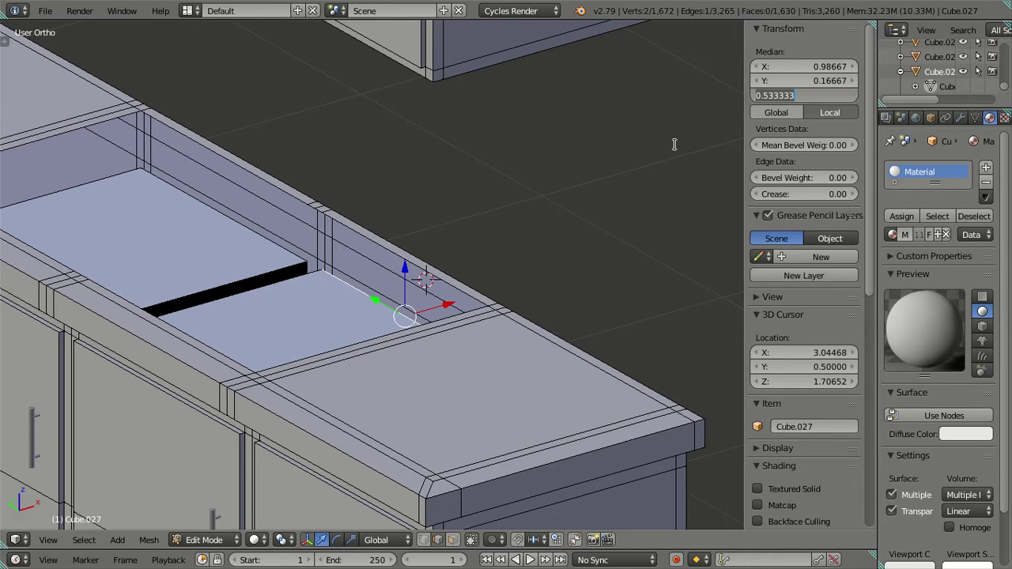
key(Escape)
key(a)
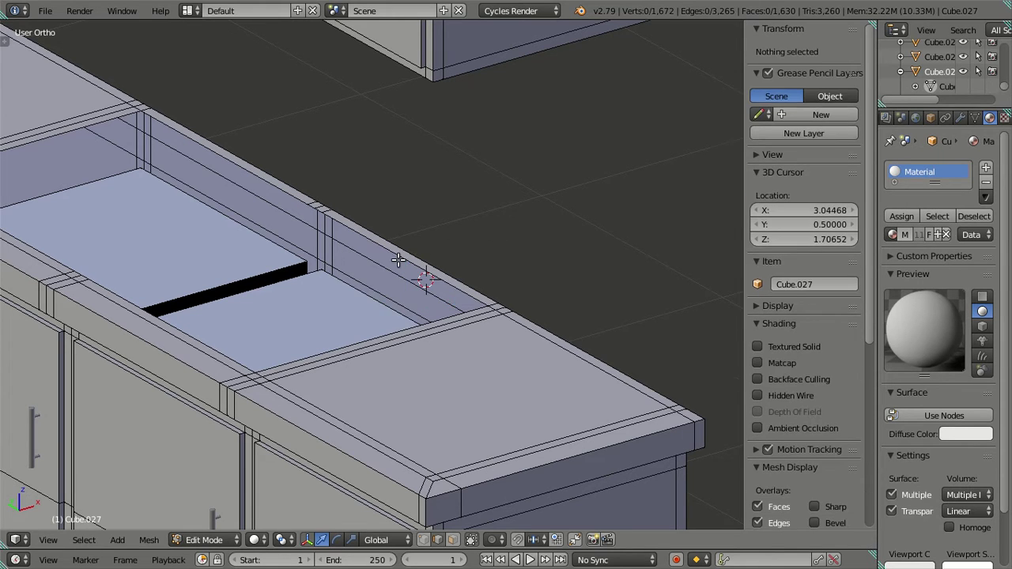
alt+right_click(398, 259)
key(e)
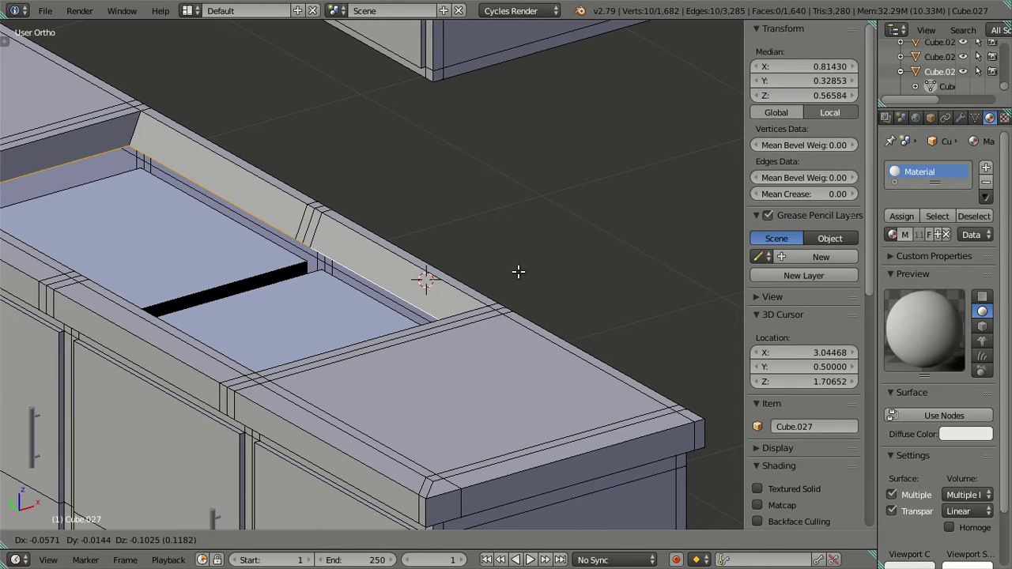
right_click(518, 272)
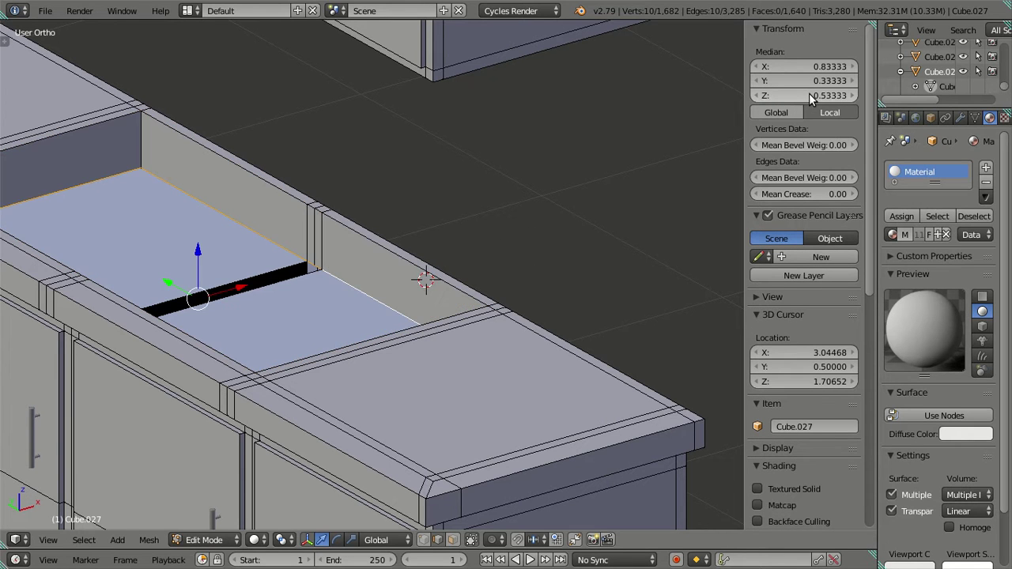
Select the front edges of the countertop opening and fill the first face.
middle_drag(553, 259, 467, 239)
scroll(396, 239, down, 2)
middle_drag(334, 239, 310, 269)
scroll(467, 214, up, 3)
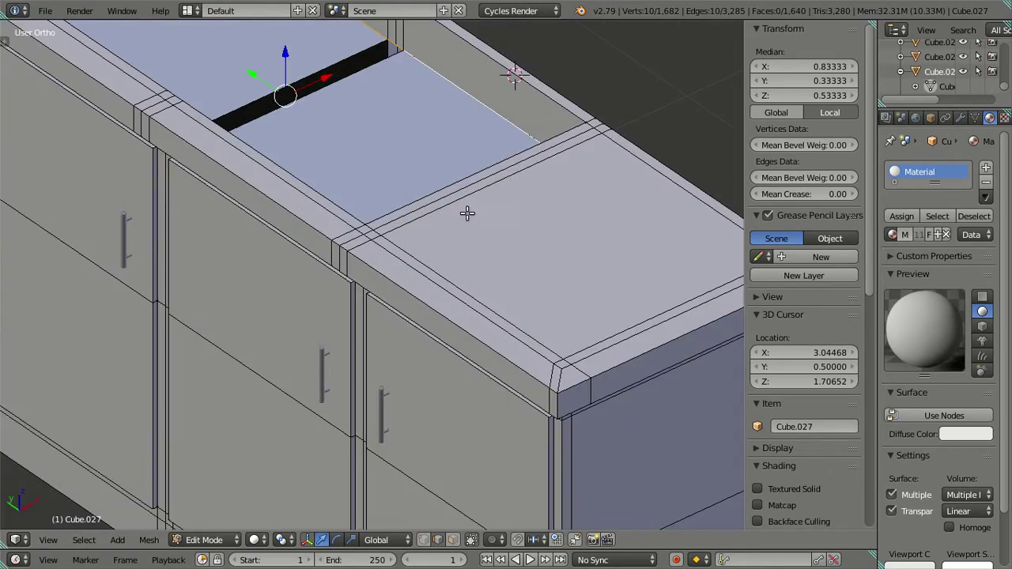
shift+middle_drag(508, 173, 474, 283)
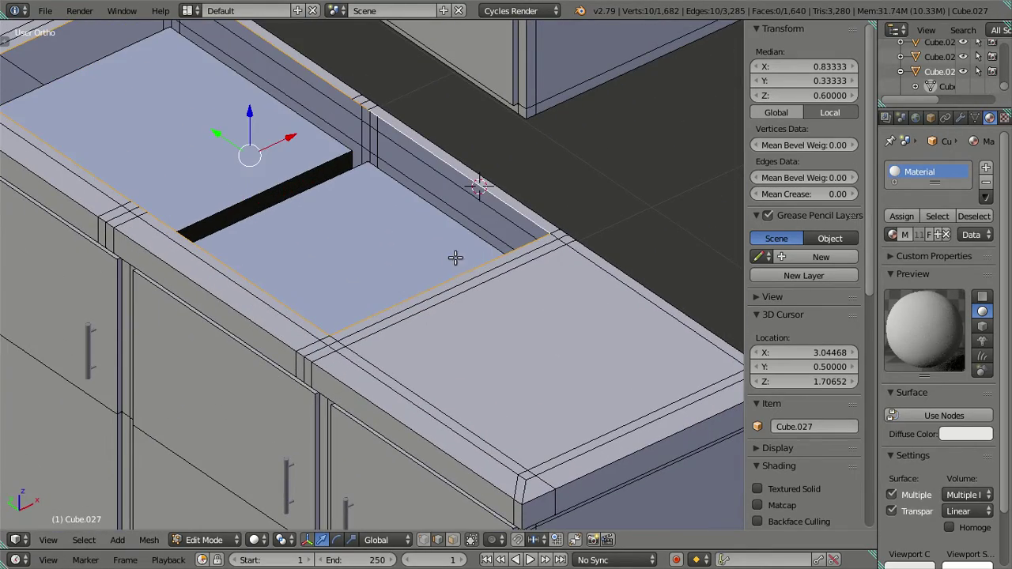
key(a)
alt+right_click(269, 293)
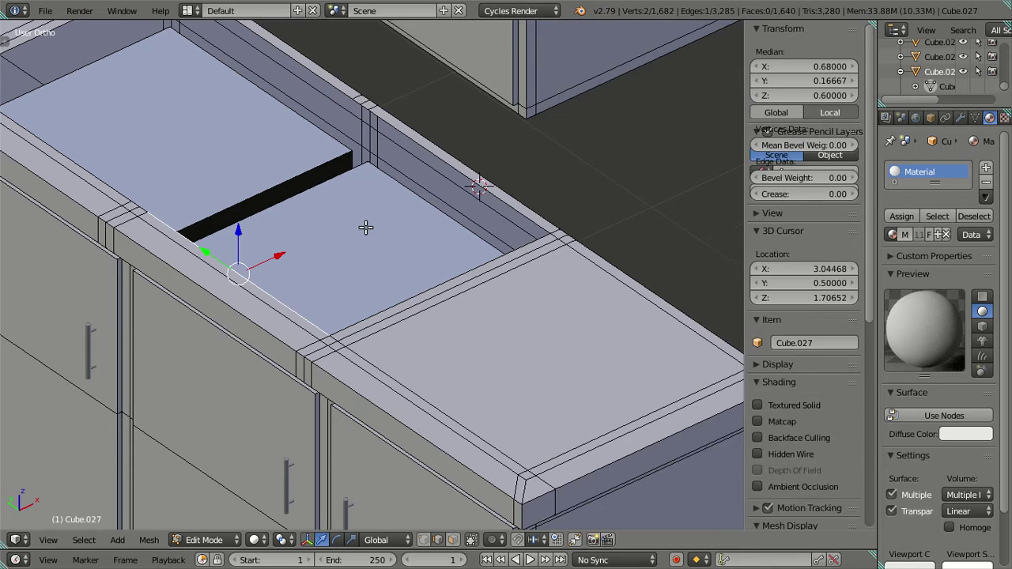
alt+shift+right_click(455, 178)
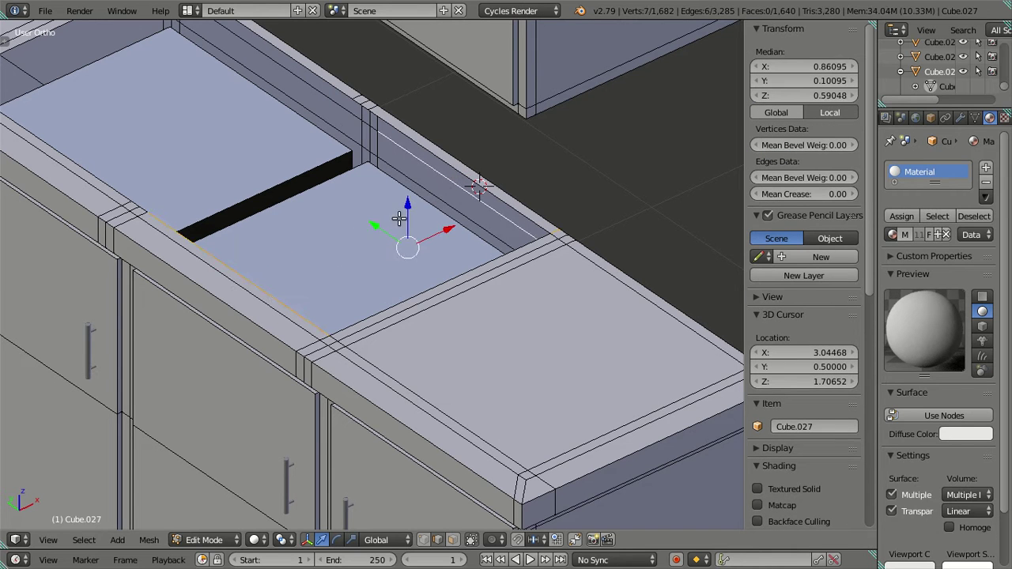
key(a)
right_click(316, 305)
shift+right_click(381, 298)
shift+right_click(495, 194)
shift+middle_drag(348, 195, 411, 287)
key(f)
Fill two more faces across the countertop gap from its corner and front edges.
scroll(293, 340, up, 2)
right_click(151, 380)
shift+right_click(194, 361)
shift+right_click(529, 204)
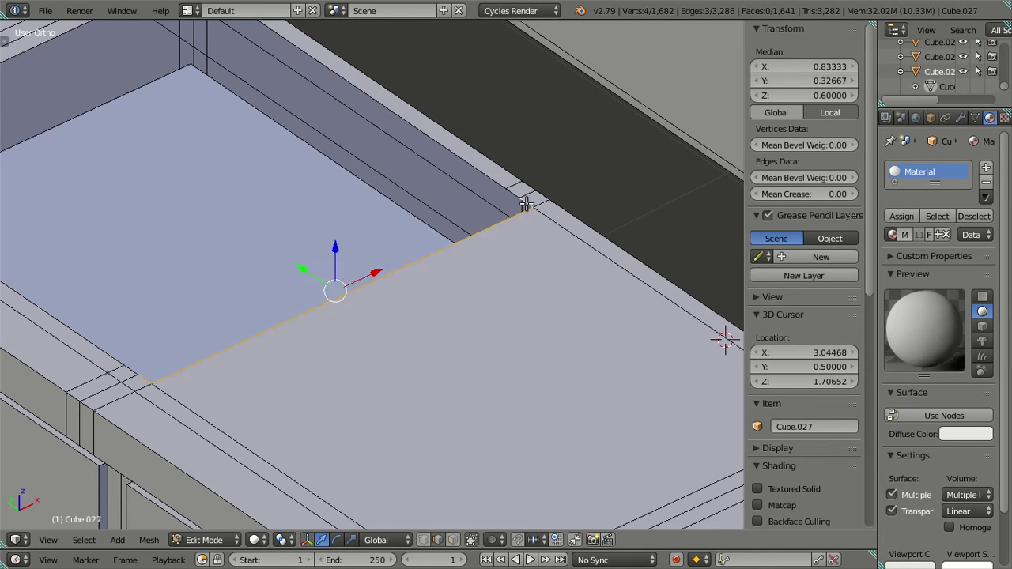
key(f)
right_click(513, 202)
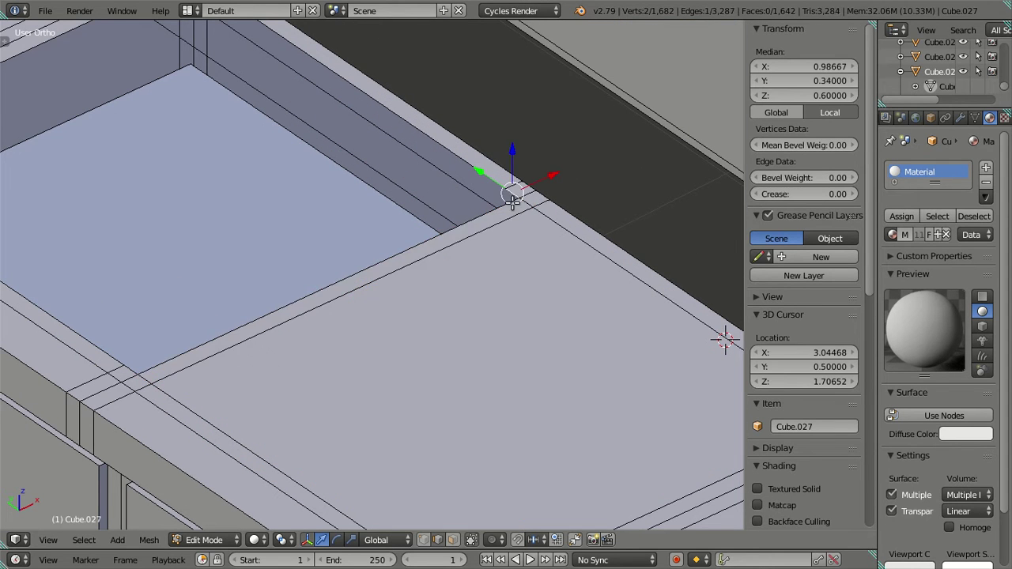
shift+right_click(422, 238)
shift+right_click(132, 373)
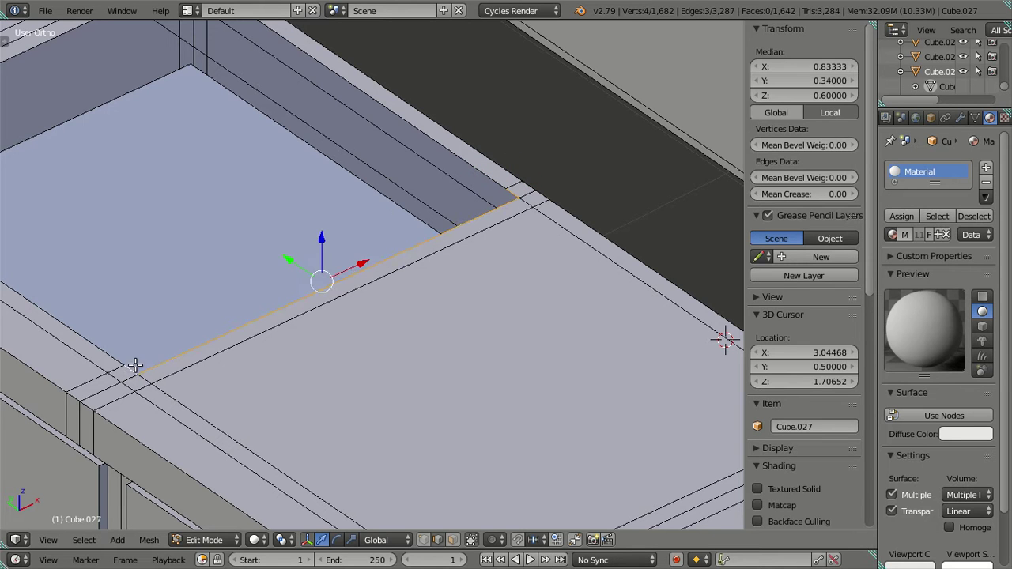
key(f)
Fill the remaining gap, redoing the last face over the countertop opening.
shift+middle_drag(113, 334, 346, 350)
right_click(329, 351)
shift+right_click(386, 352)
shift+right_click(611, 119)
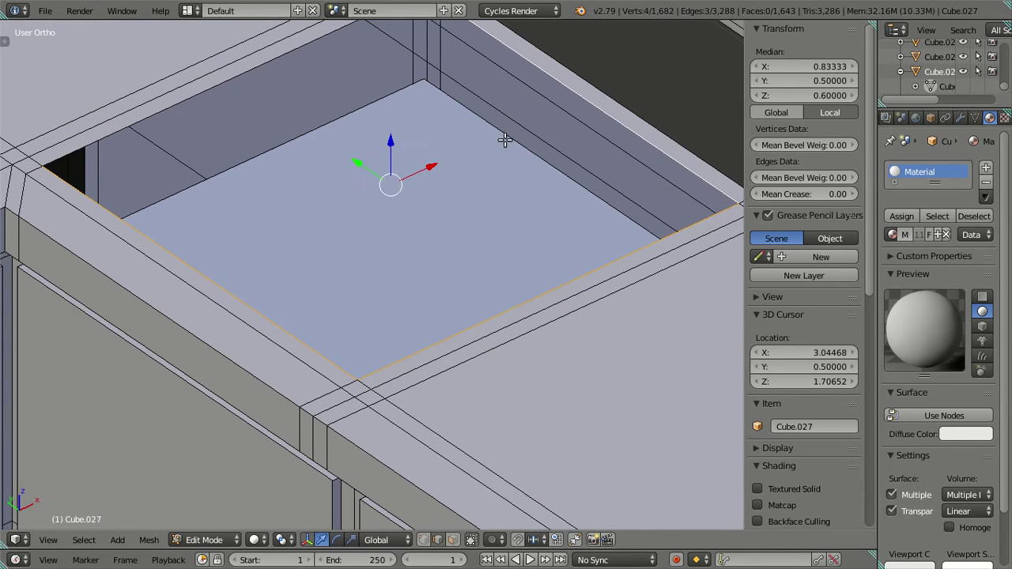
key(f)
key(x)
click(253, 162)
scroll(316, 134, down, 4)
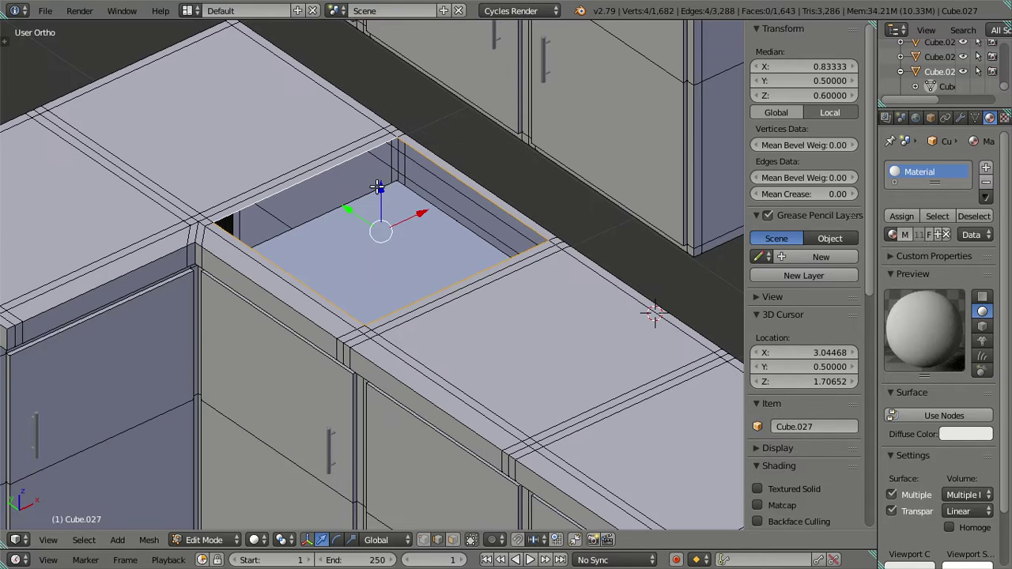
key(f)
Extrude three countertop faces and lower them into a shallow sink recess.
key(a)
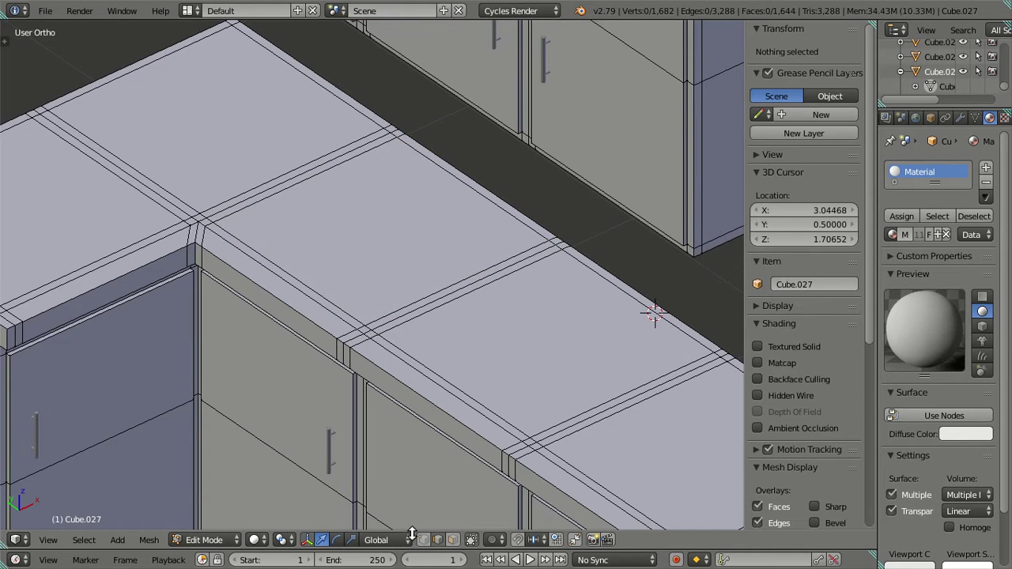
right_click(448, 286)
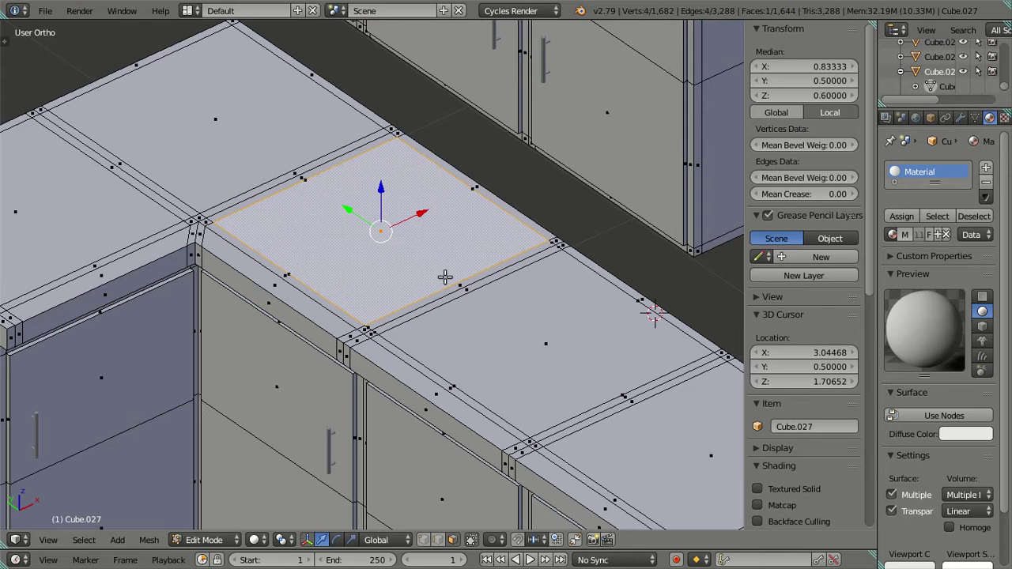
shift+right_click(460, 288)
shift+right_click(474, 299)
mouse_move(495, 300)
shift+middle_down()
mouse_move(499, 287)
mouse_move(510, 298)
shift+middle_up()
key(e)
right_click(514, 346)
drag(824, 99, 806, 96)
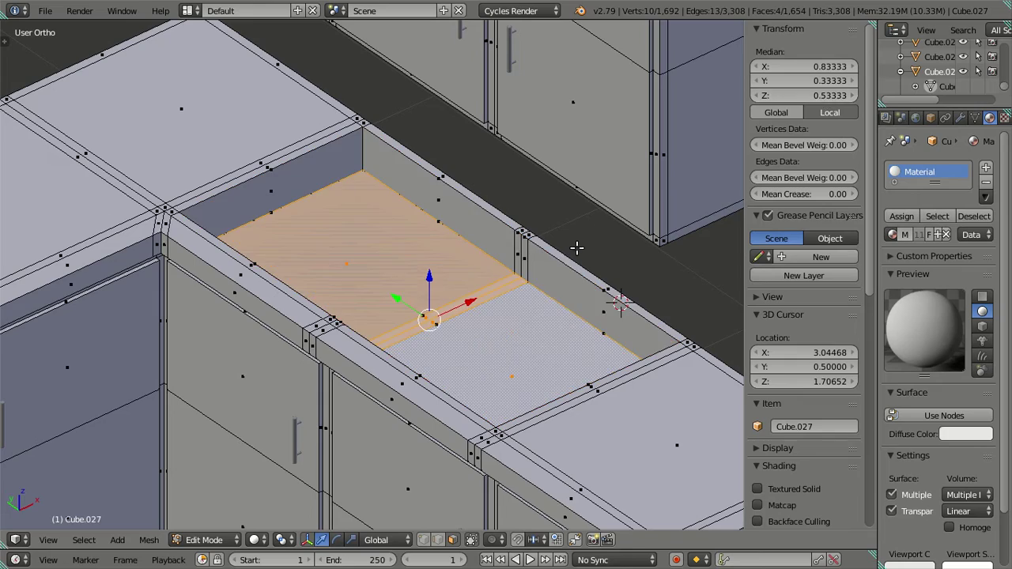
Deselect everything and return Cube.027 to Object Mode.
key(a)
middle_drag(601, 238, 421, 316)
scroll(501, 293, down, 2)
key(Tab)
scroll(389, 355, down, 4)
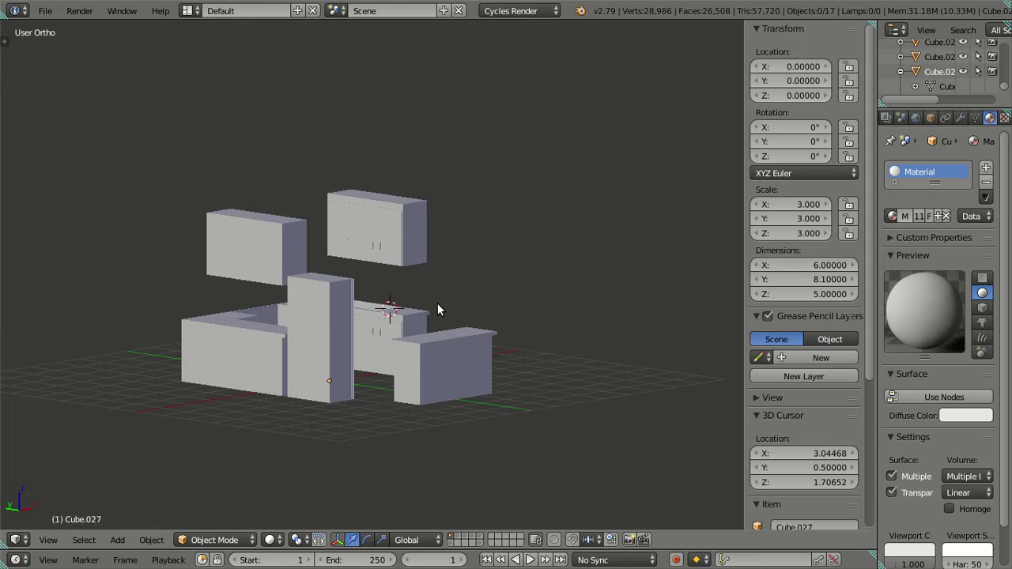
middle_drag(410, 251, 278, 278)
scroll(277, 272, up, 8)
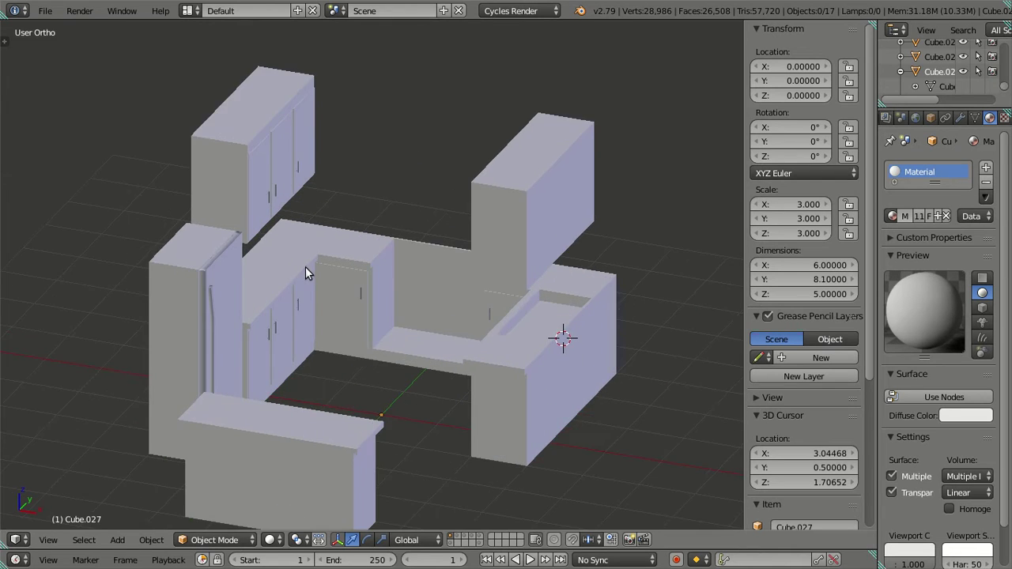
right_click(323, 265)
scroll(557, 263, up, 3)
scroll(559, 259, up, 4)
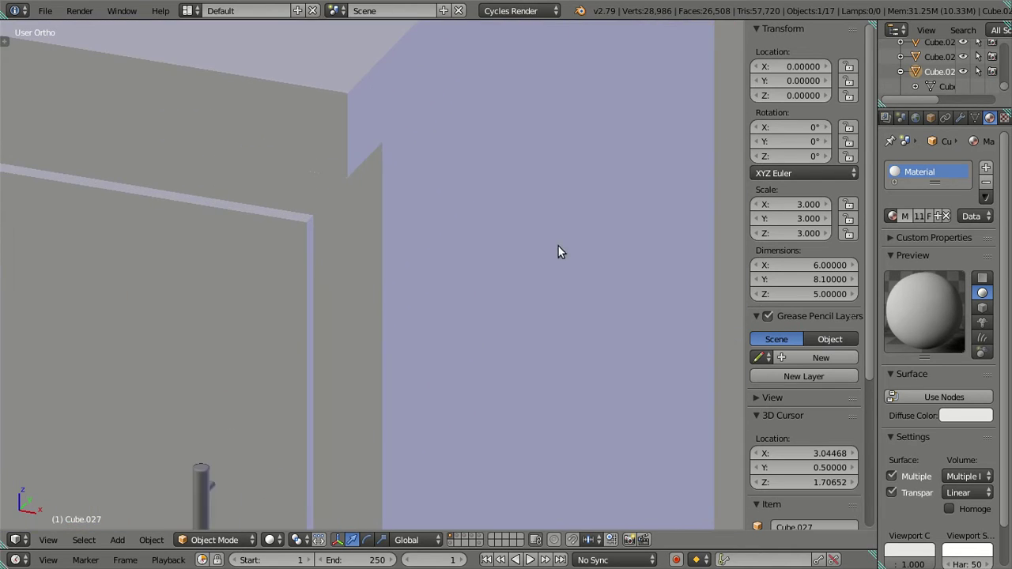
click(960, 118)
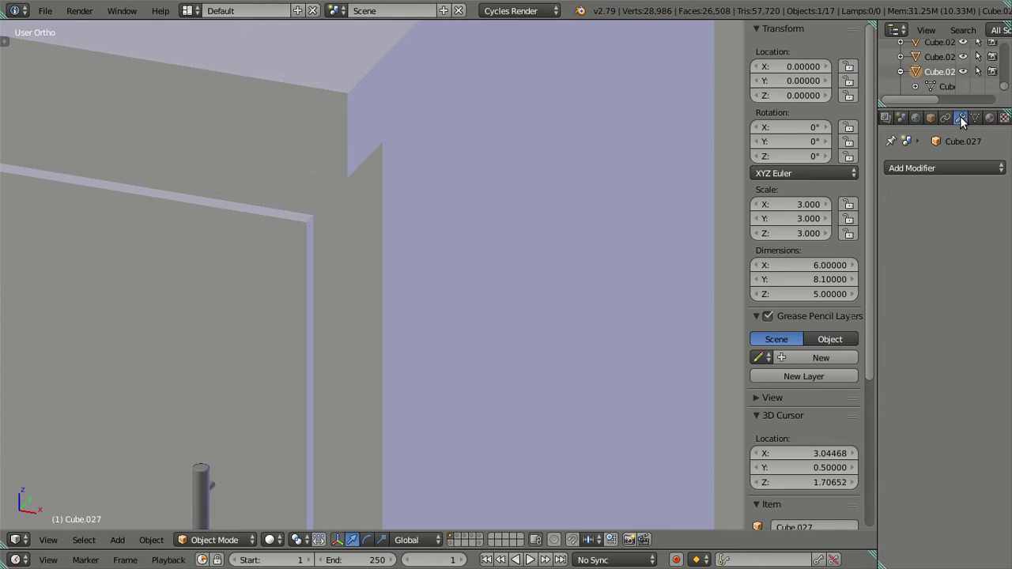
click(929, 167)
click(722, 222)
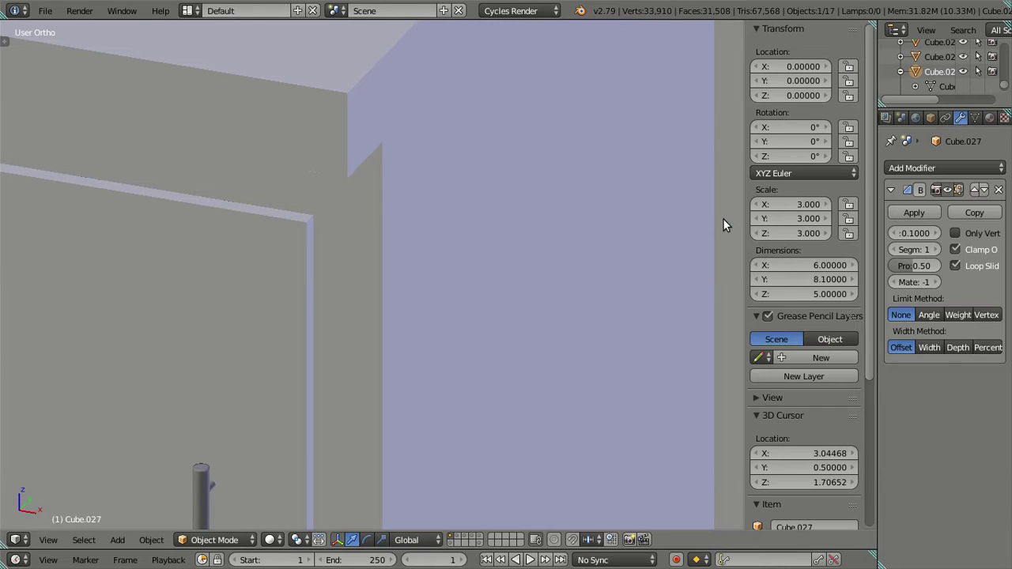
click(936, 266)
text(0.27)
key(Return)
mouse_move(910, 265)
mouse_down()
mouse_move(919, 265)
mouse_move(907, 267)
mouse_up()
click(933, 249)
click(934, 249)
scroll(527, 250, down, 6)
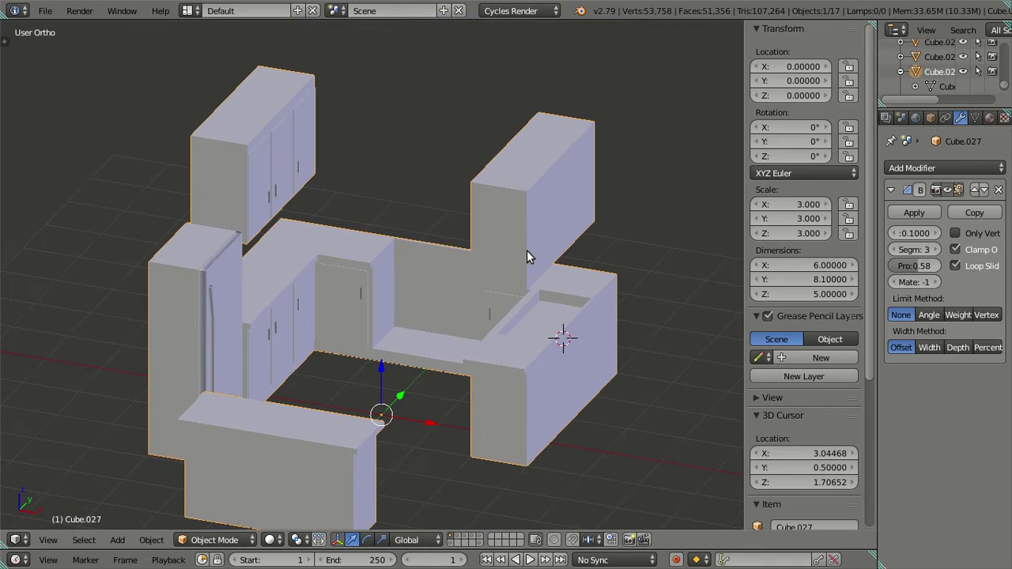
middle_drag(527, 249, 543, 223)
click(997, 190)
middle_drag(721, 241, 482, 285)
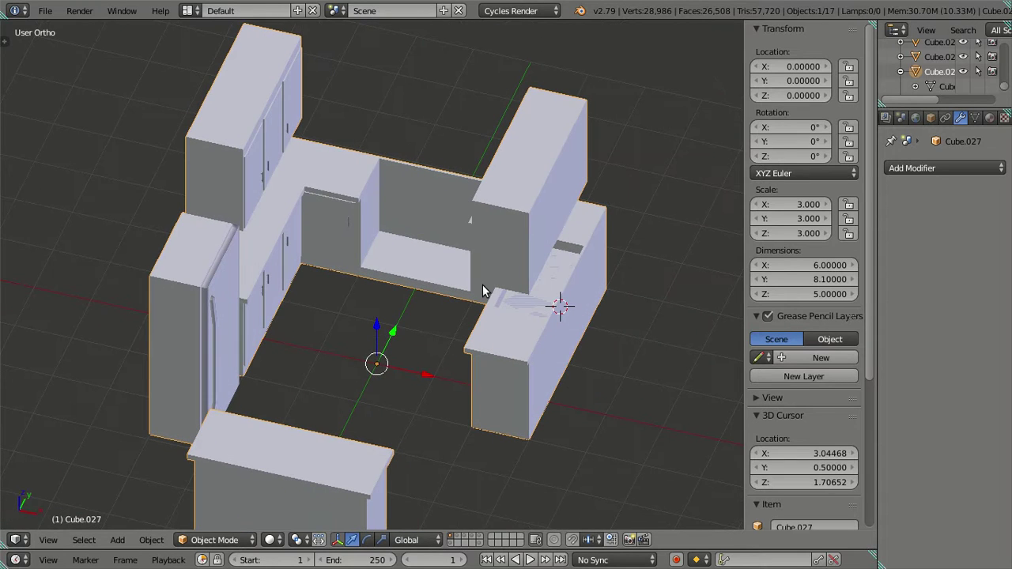
key(a)
middle_drag(574, 383, 528, 294)
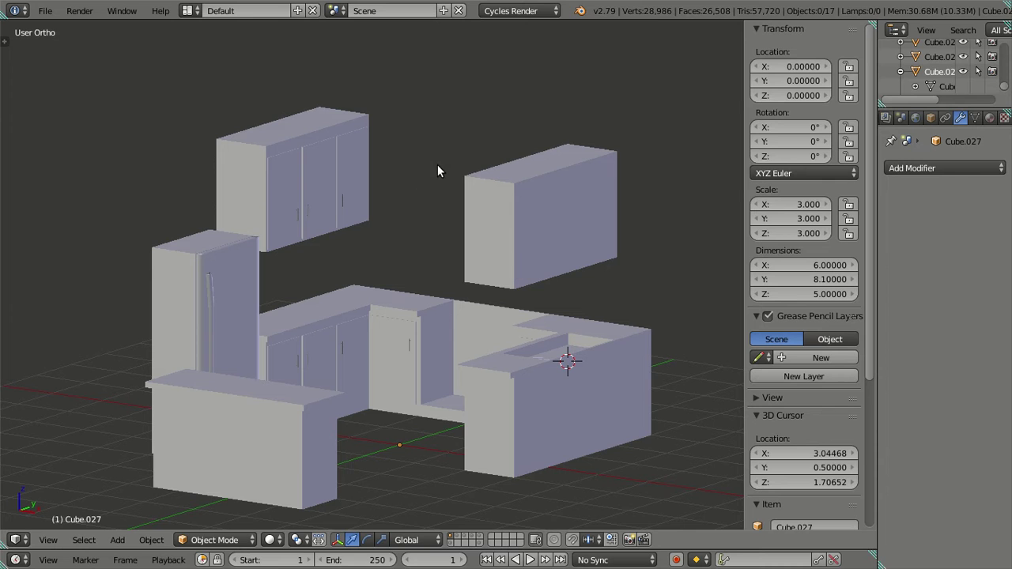
middle_drag(446, 162, 490, 183)
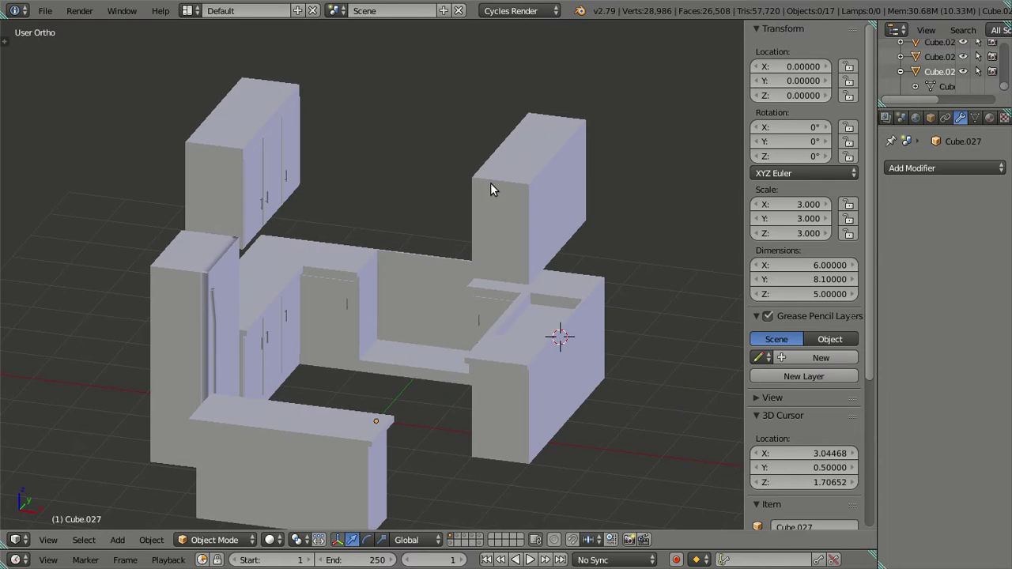
Look through the scene camera with the sidebar hidden and the kitchen framed.
key(KP_0)
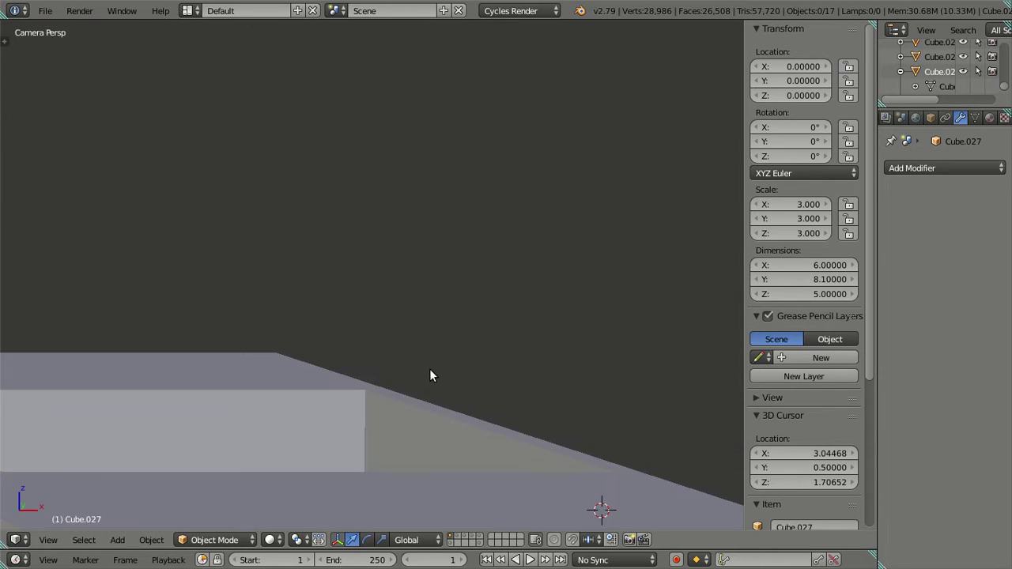
scroll(427, 364, down, 8)
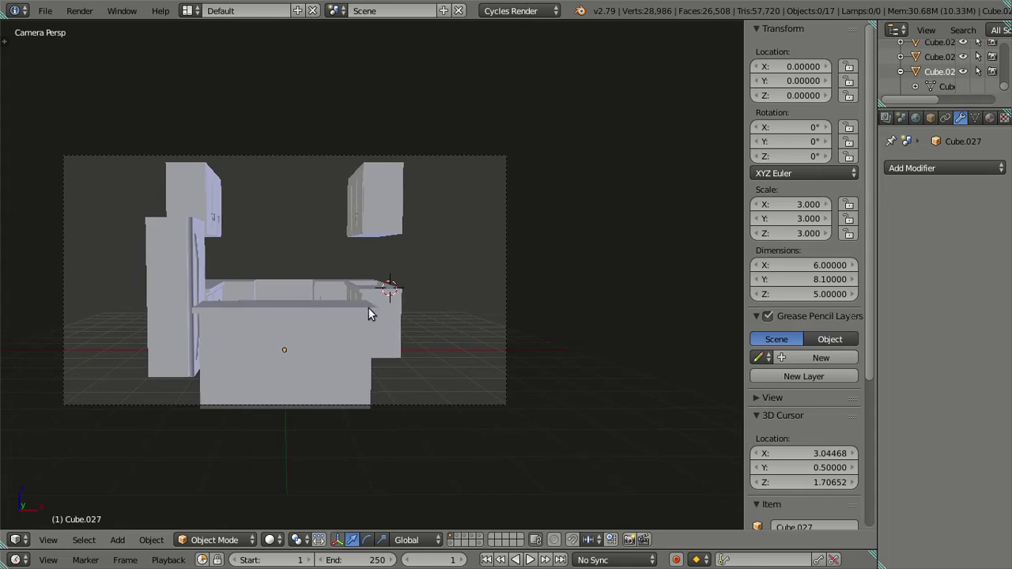
scroll(368, 308, up, 3)
key(n)
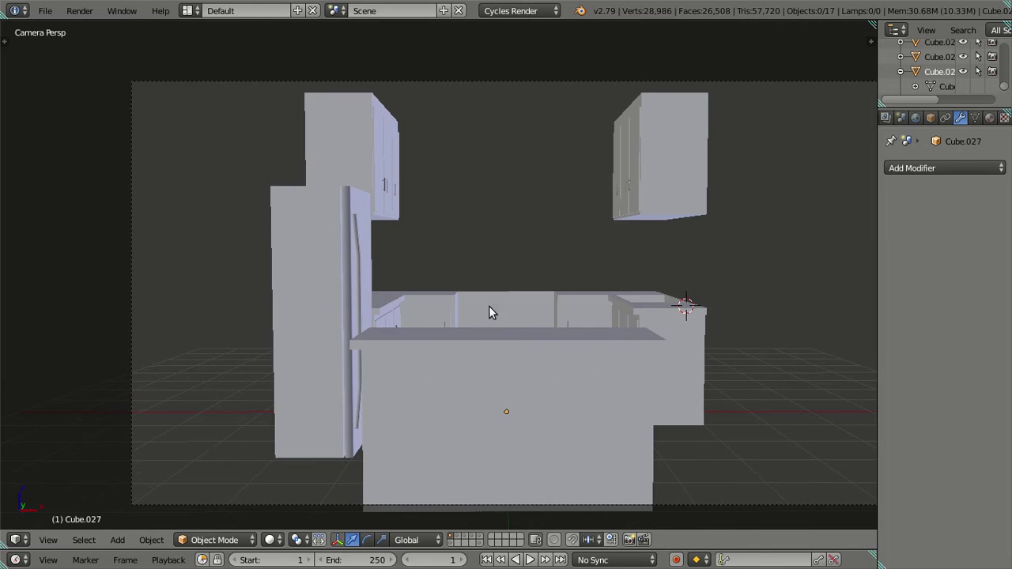
shift+middle_drag(552, 305, 498, 290)
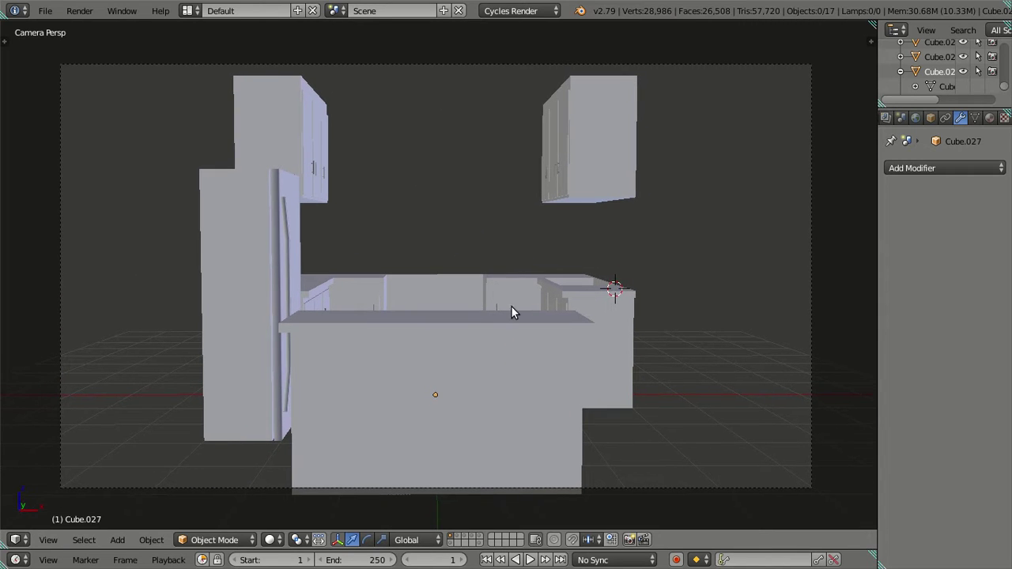
Show the hidden layers holding the door, walls, ceiling light, stove and sink.
shift+click(460, 536)
shift+click(457, 543)
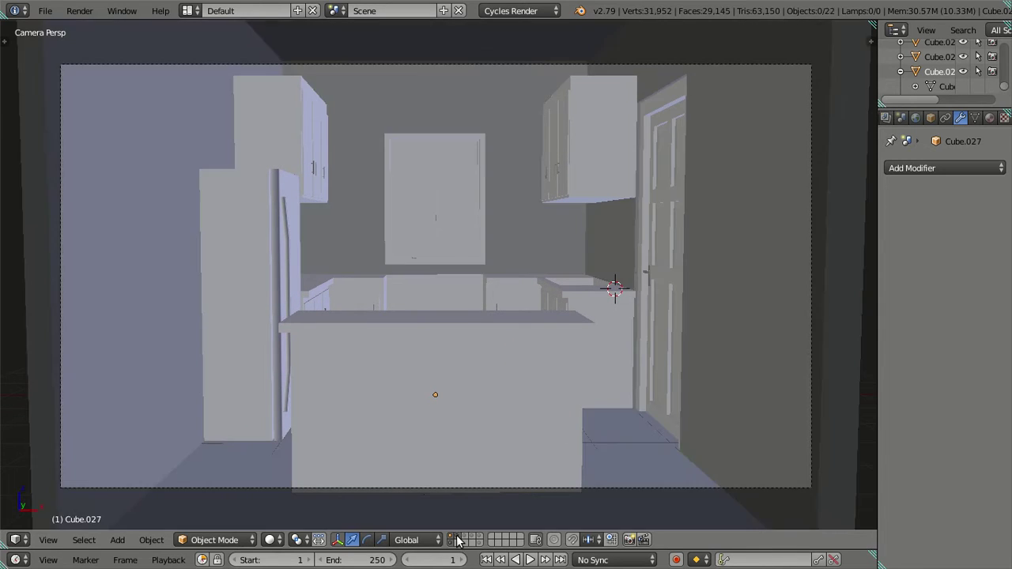
shift+click(464, 536)
shift+click(472, 537)
shift+click(482, 537)
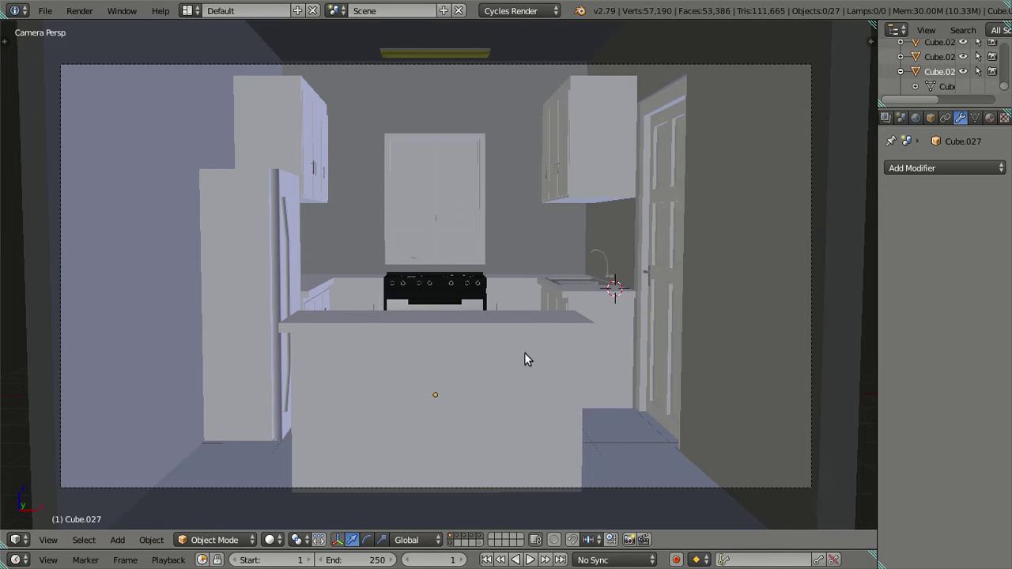
Switch to wireframe, save over the blend file, and render an image from the camera.
key(z)
key(ctrl+s)
click(523, 223)
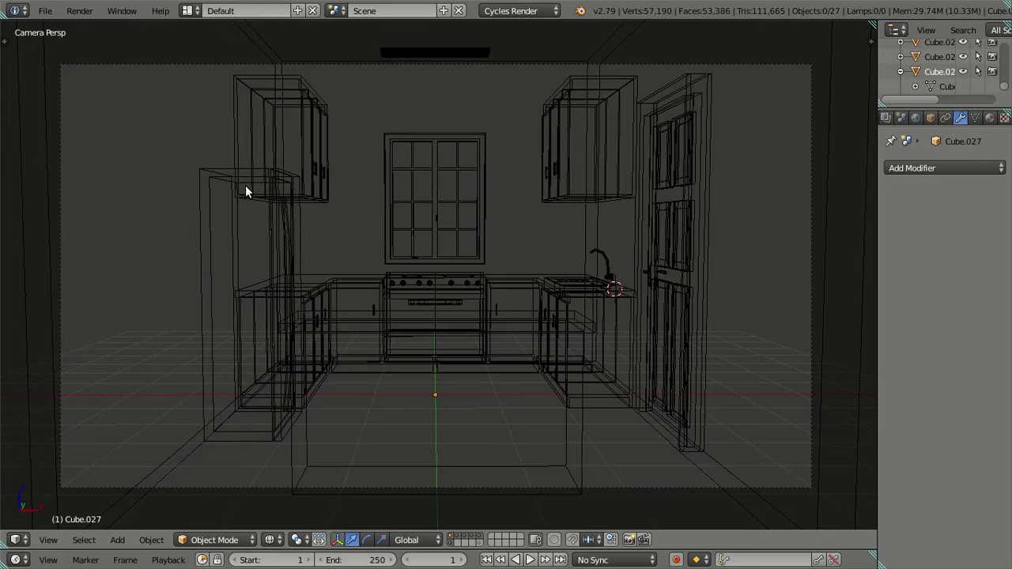
click(79, 10)
click(93, 27)
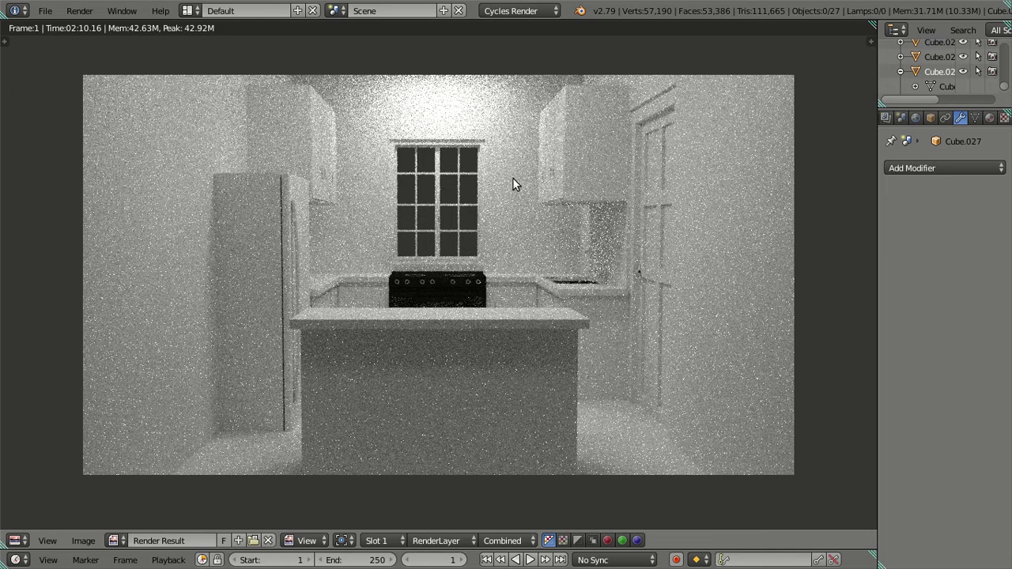
Close the render and return to a solid top-down view with the room walls hidden.
key(Escape)
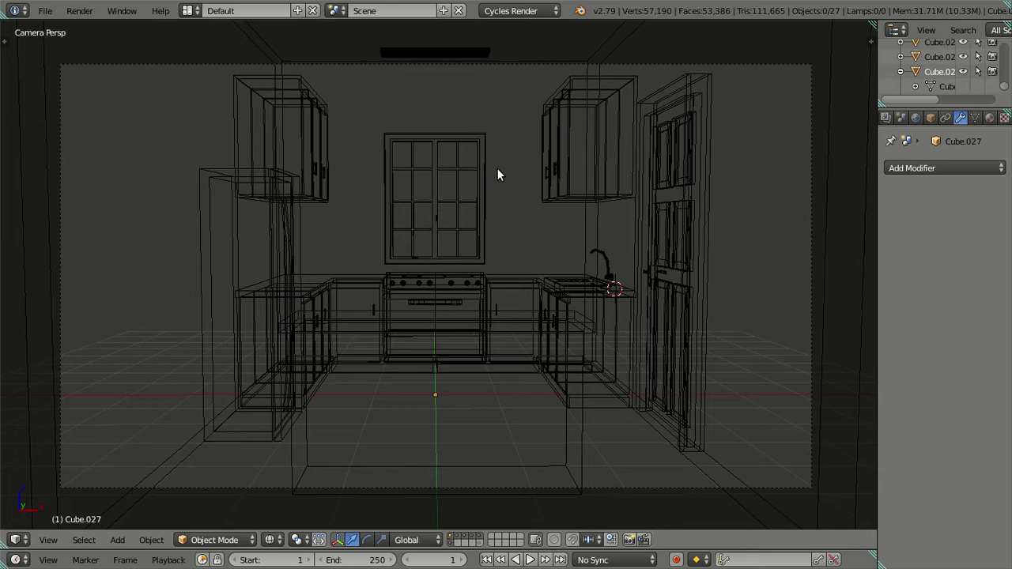
mouse_move(415, 208)
middle_down()
mouse_move(484, 273)
mouse_move(465, 377)
mouse_move(420, 424)
middle_up()
key(z)
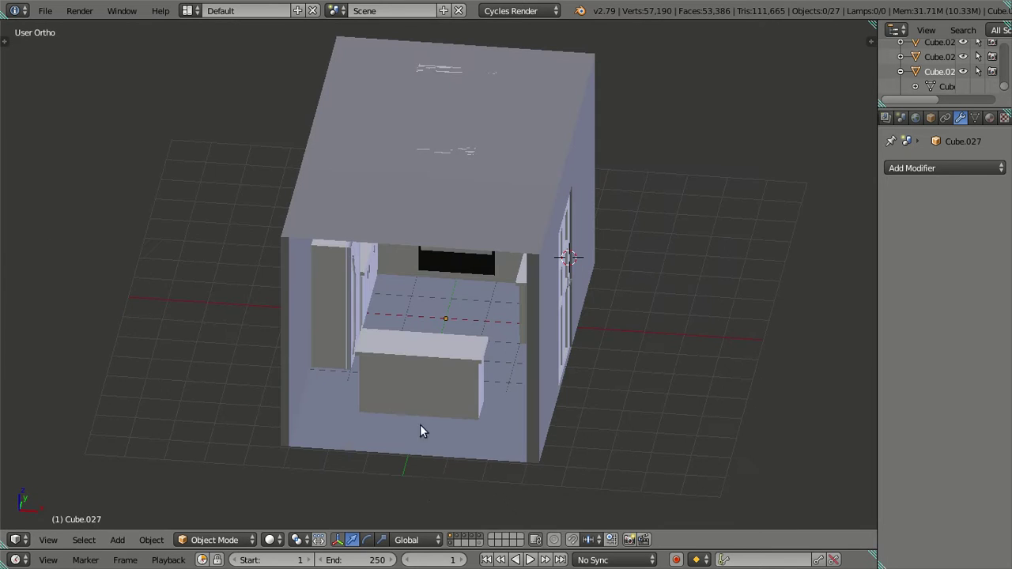
click(452, 543)
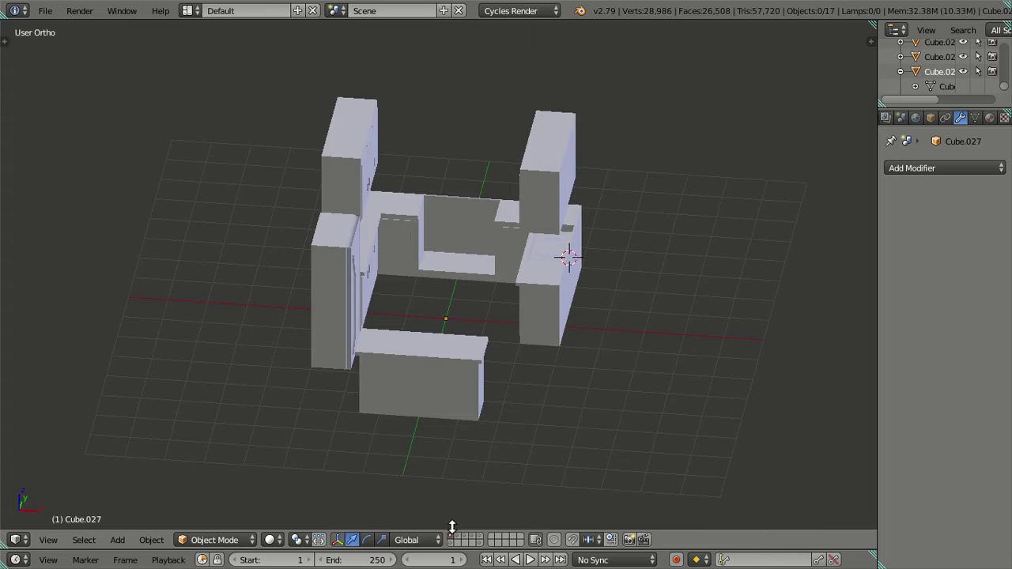
scroll(395, 400, up, 3)
shift+middle_drag(395, 400, 403, 314)
Select the front island block and edit its mesh in edge select mode.
right_click(436, 215)
key(Tab)
click(437, 539)
middle_drag(433, 395, 366, 314)
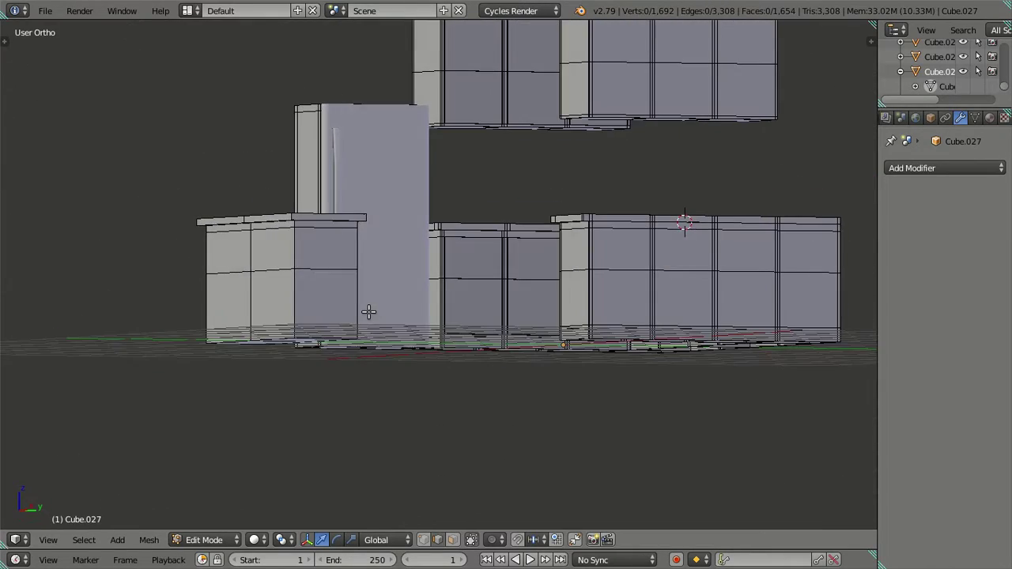
Switch to a wireframe Right Ortho side view zoomed onto the island block.
key(KP_3)
scroll(335, 298, up, 3)
shift+middle_drag(359, 266, 570, 268)
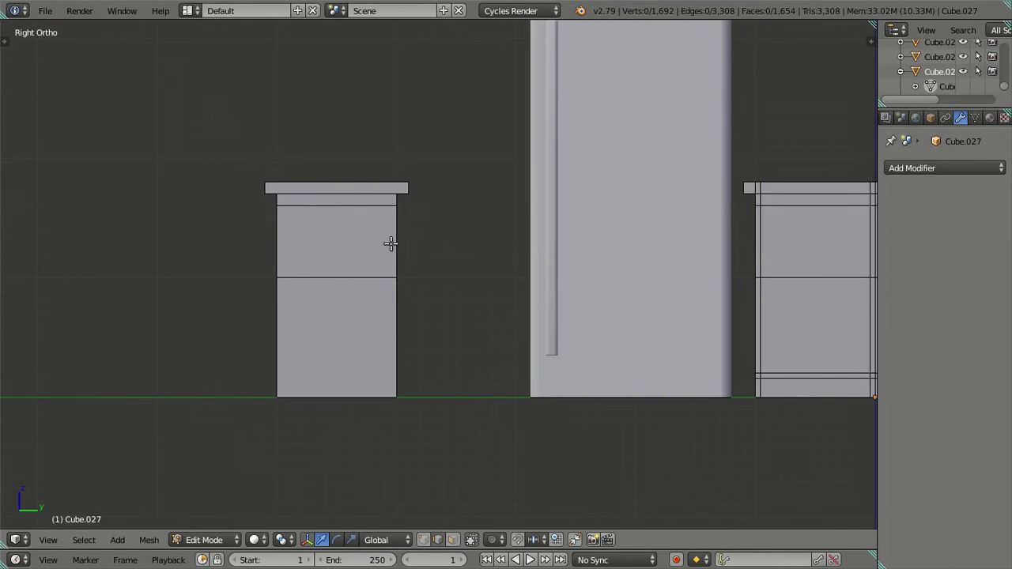
key(z)
scroll(380, 233, up, 4)
shift+middle_drag(362, 230, 534, 293)
scroll(521, 272, up, 1)
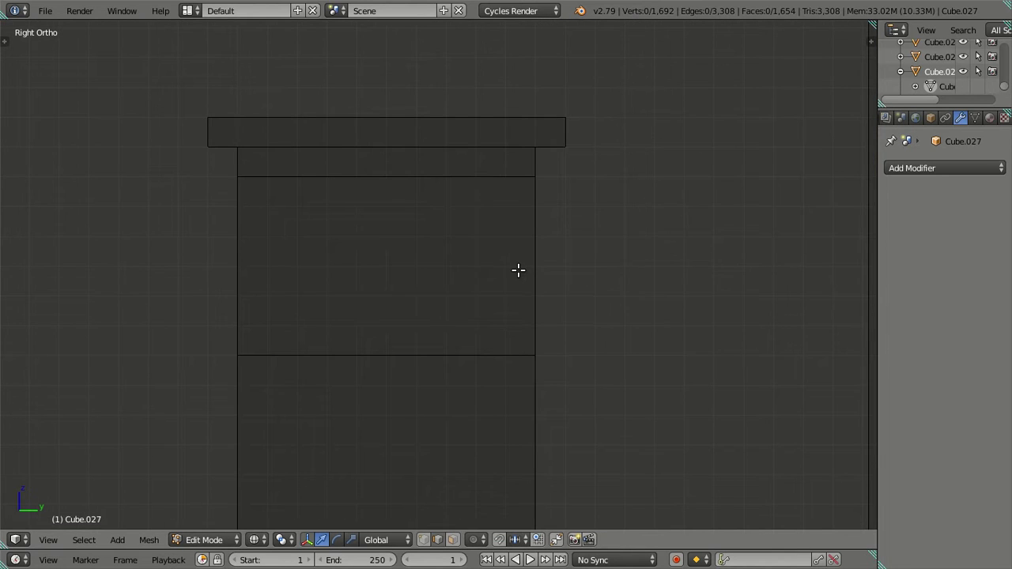
Try a multi-ring loop cut across the block and cancel it without adding edges.
key(ctrl+r)
scroll(518, 270, up, 2)
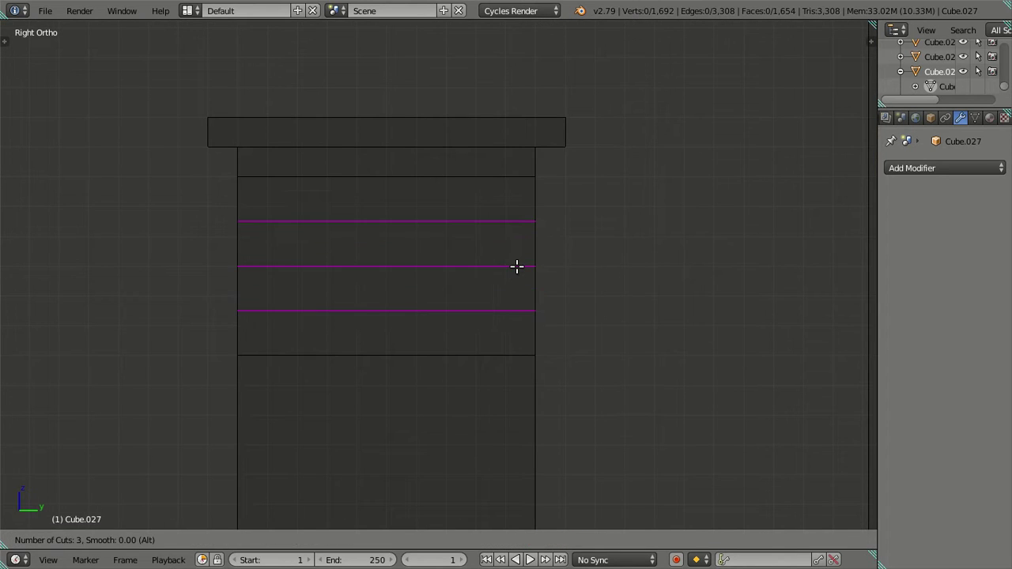
scroll(516, 267, up, 2)
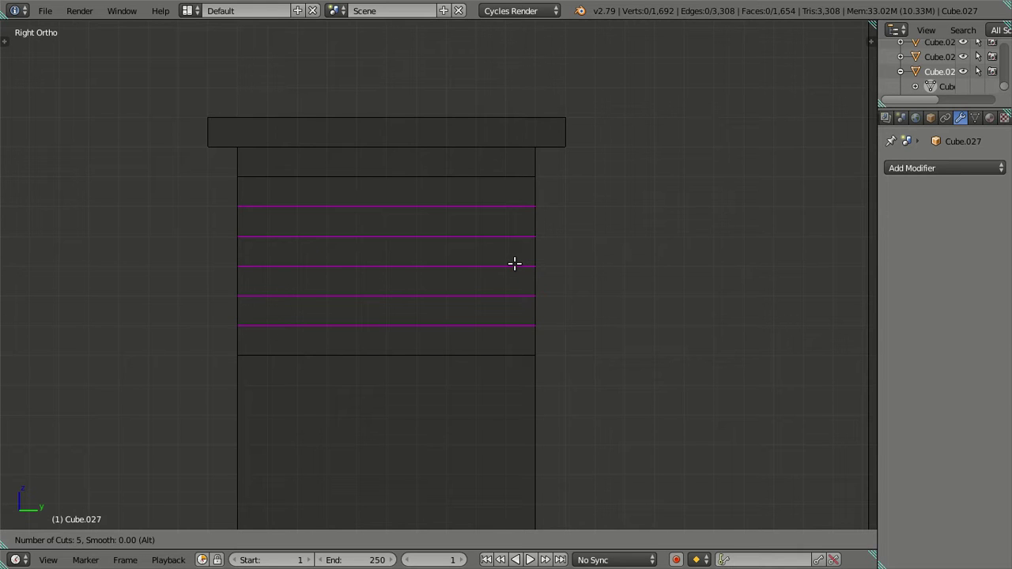
key(Escape)
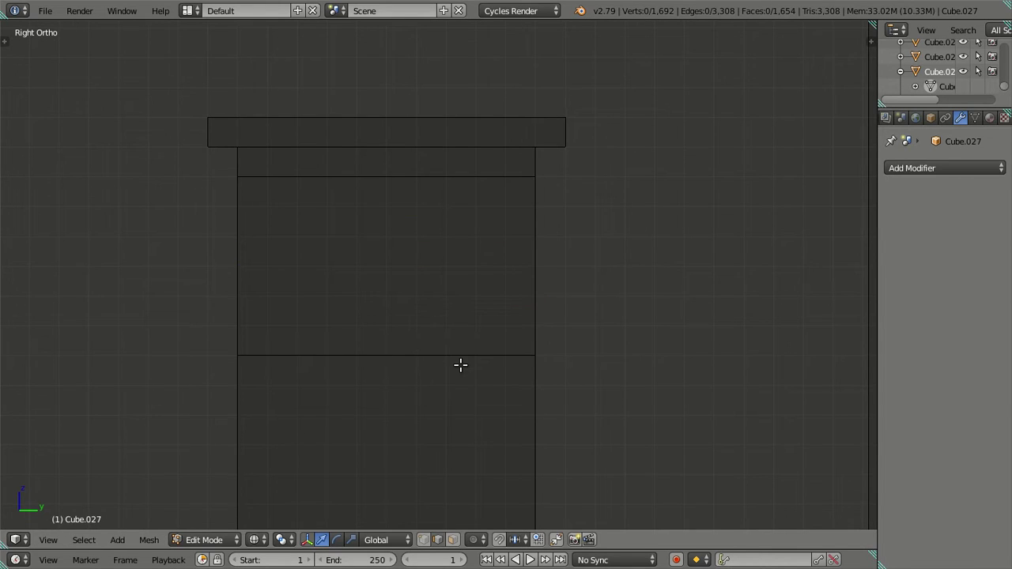
scroll(464, 374, down, 4)
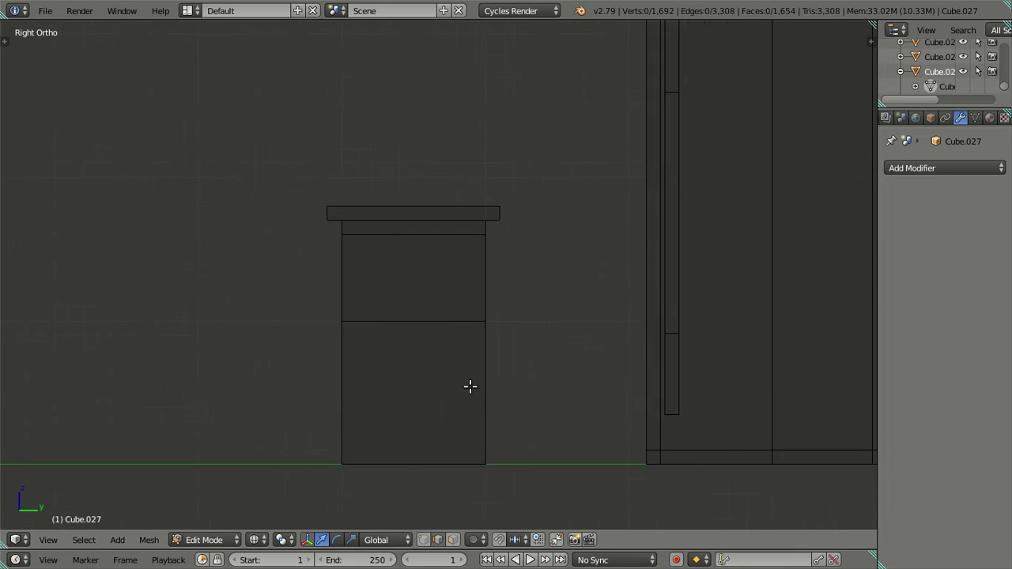
scroll(469, 368, up, 1)
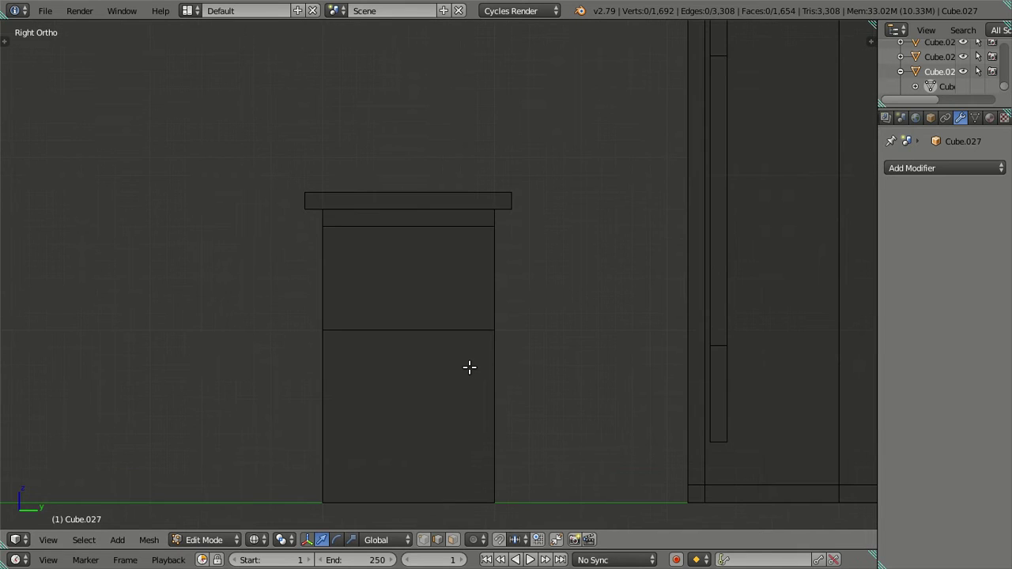
scroll(469, 367, down, 6)
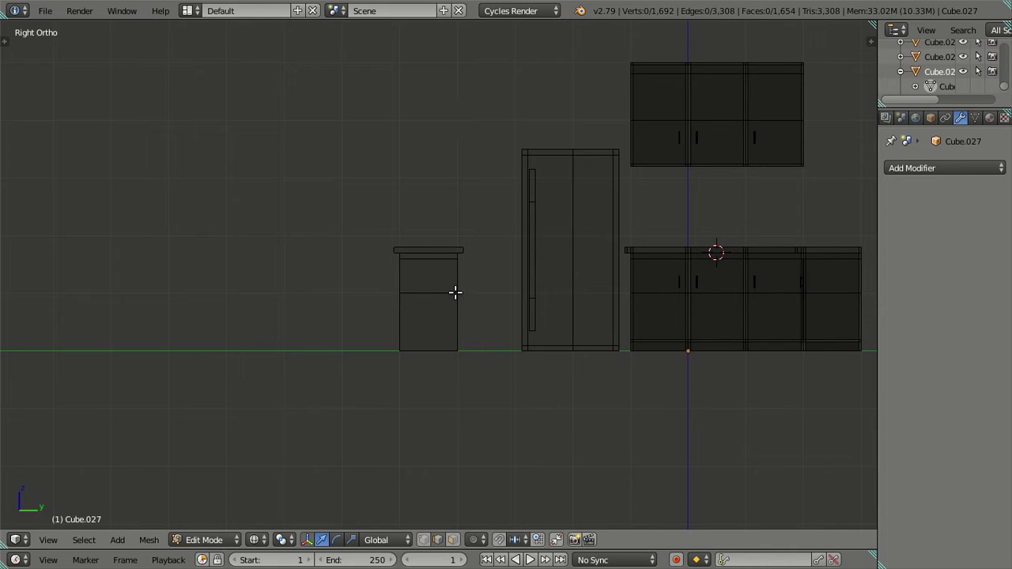
scroll(460, 290, up, 1)
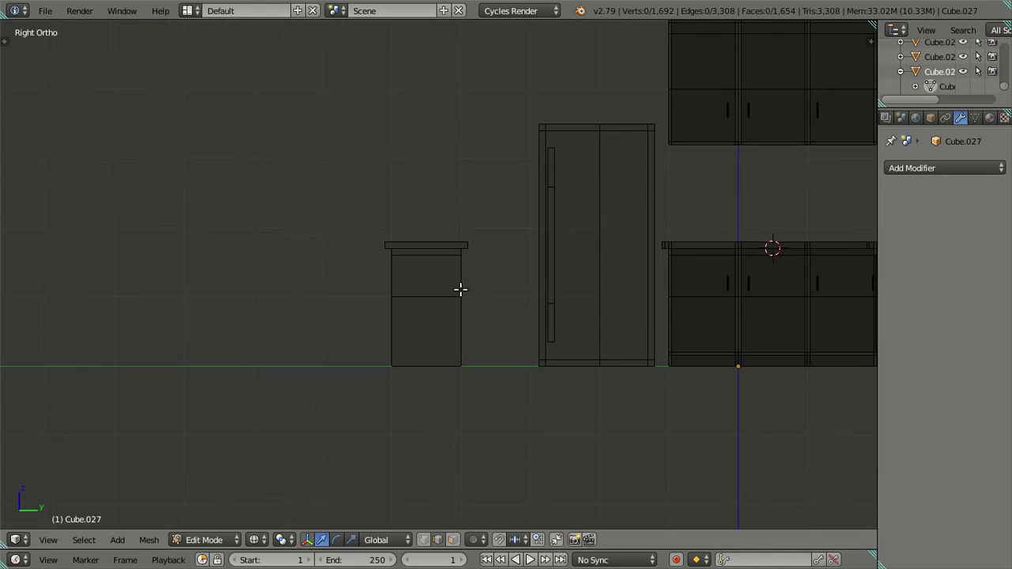
scroll(460, 290, up, 8)
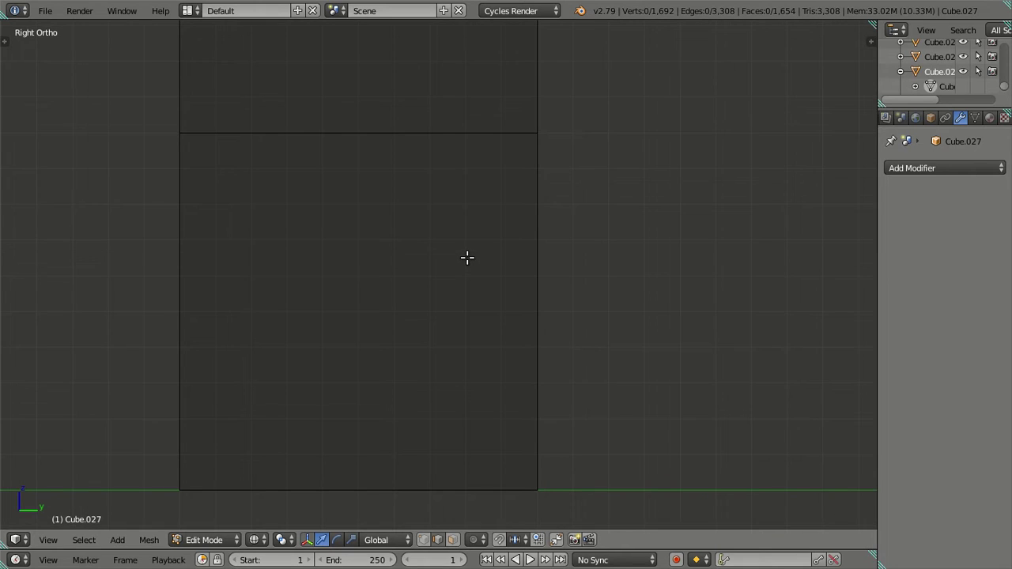
scroll(526, 187, down, 10)
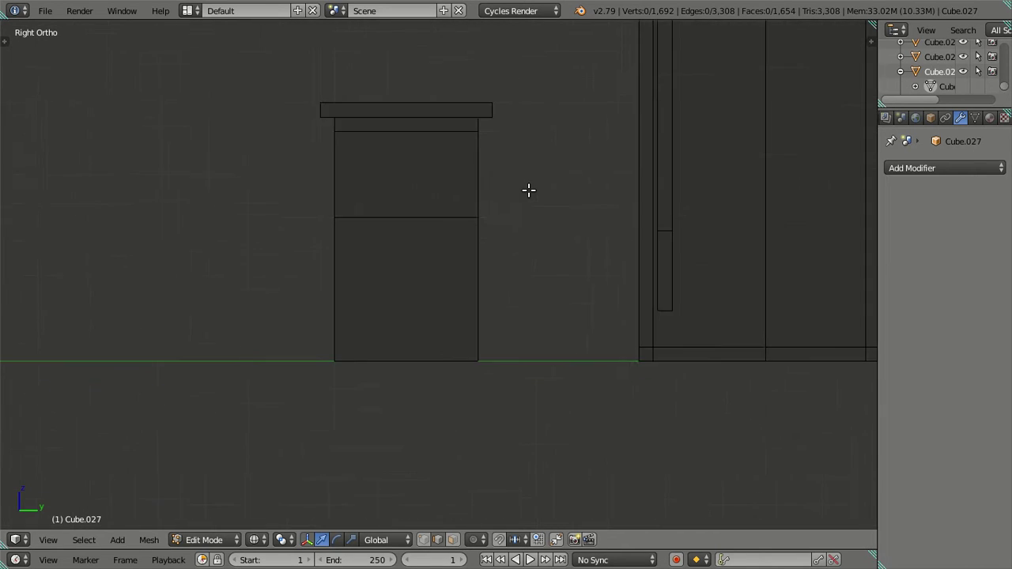
shift+middle_drag(563, 181, 501, 356)
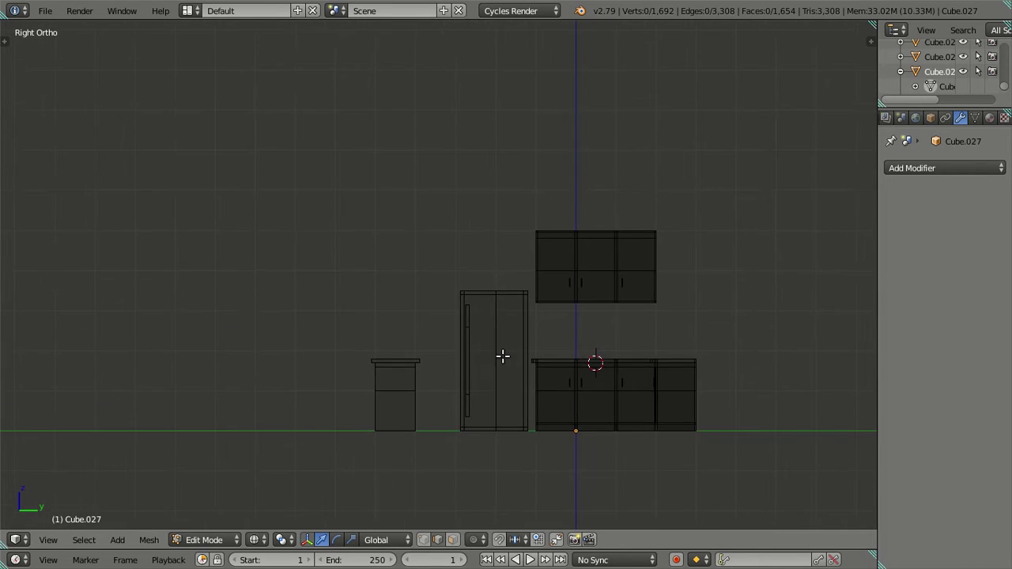
scroll(479, 356, up, 2)
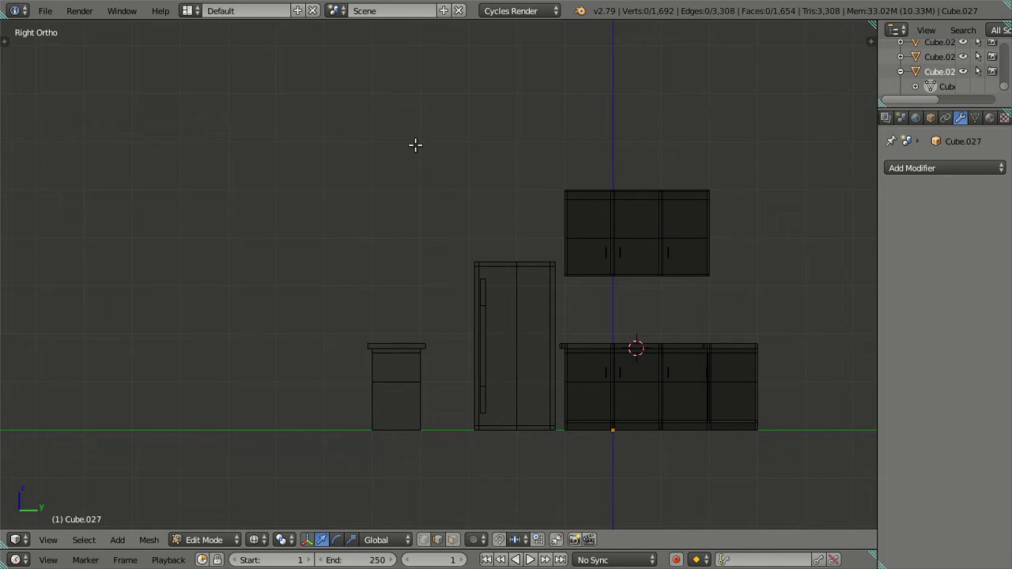
scroll(498, 264, up, 9)
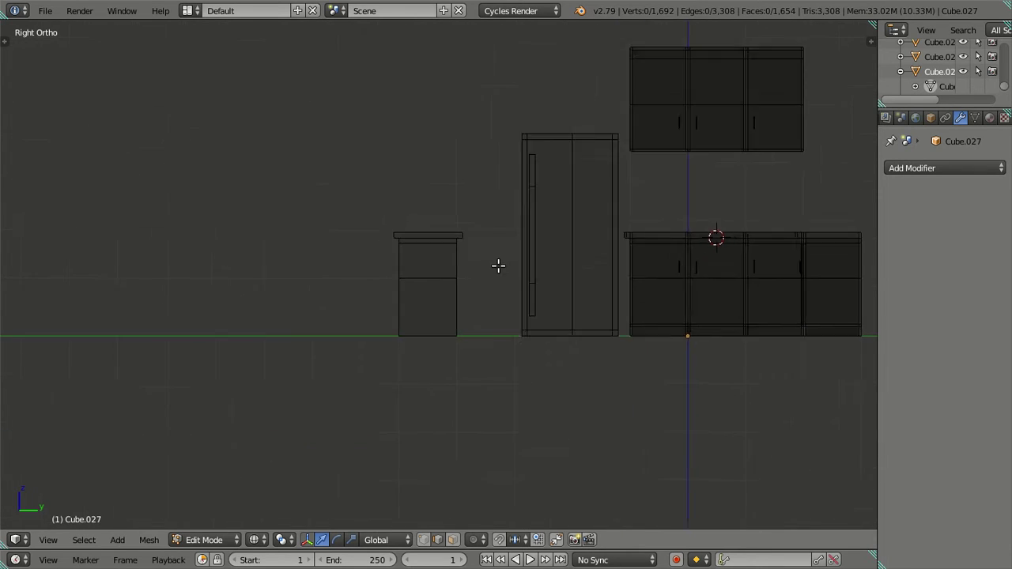
shift+scroll(504, 292, down, 3)
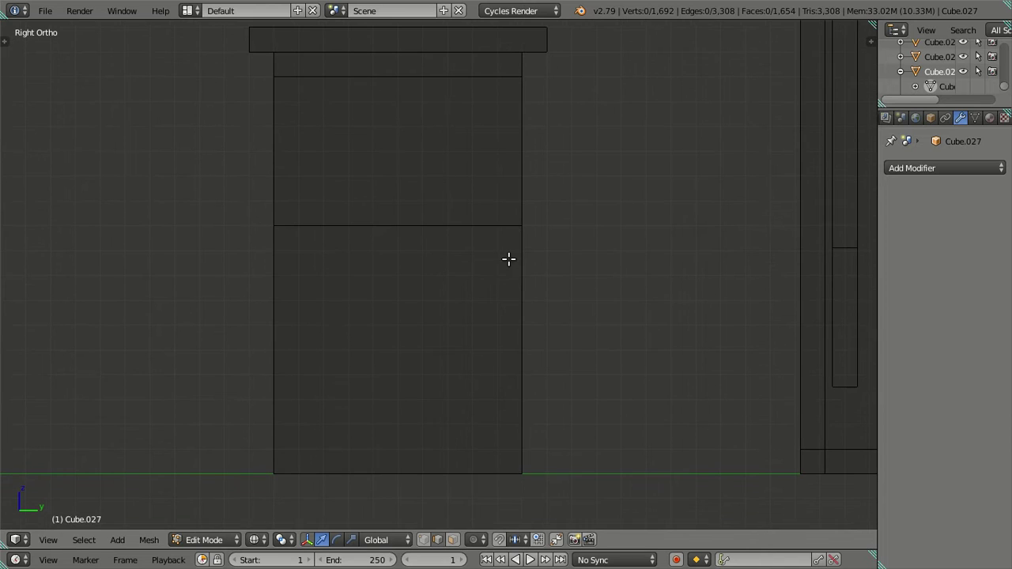
Preview five and then four loop cuts on the cabinet, cancelling both.
key(ctrl+r)
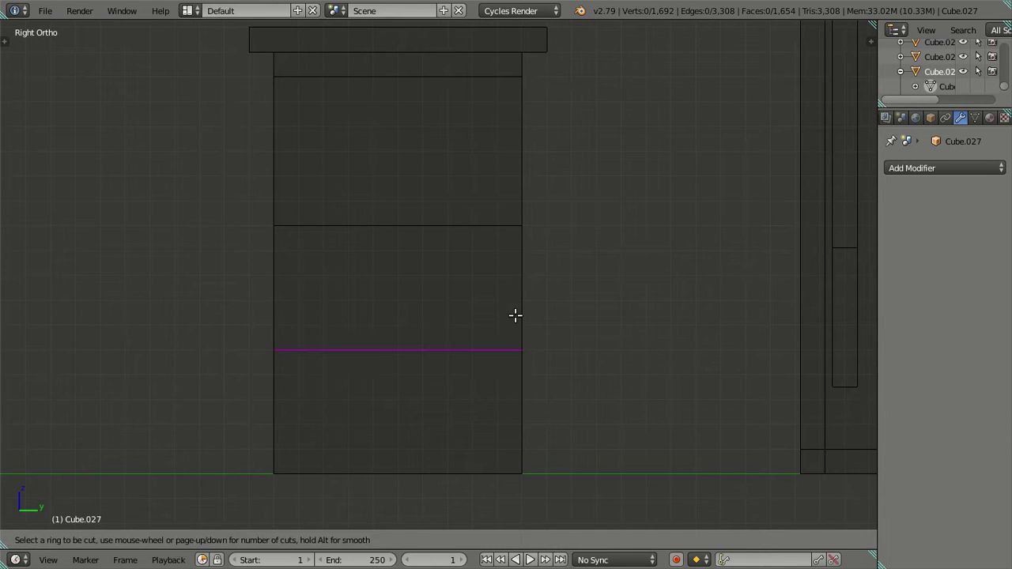
key(5)
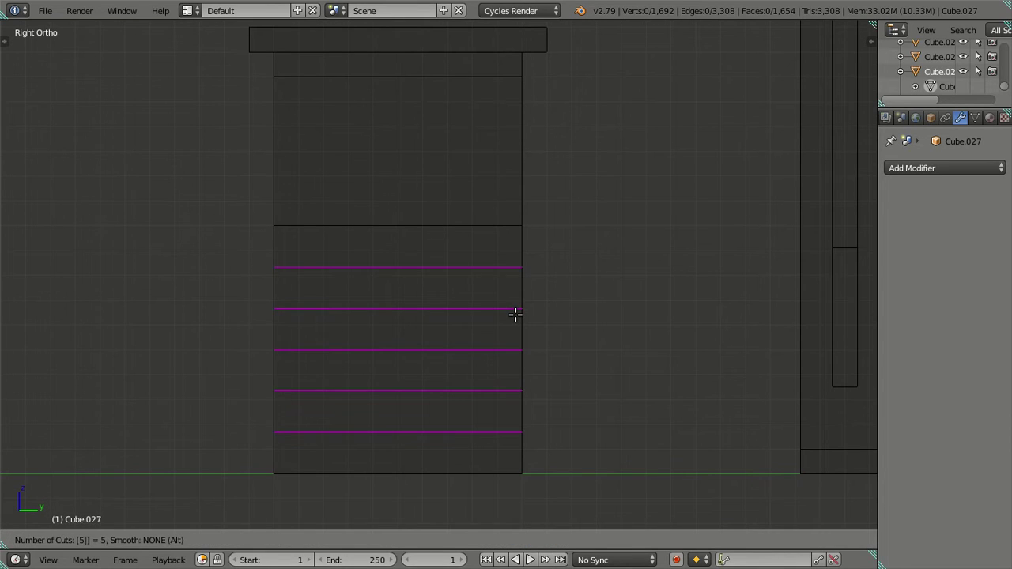
key(Escape)
key(ctrl+r)
key(4)
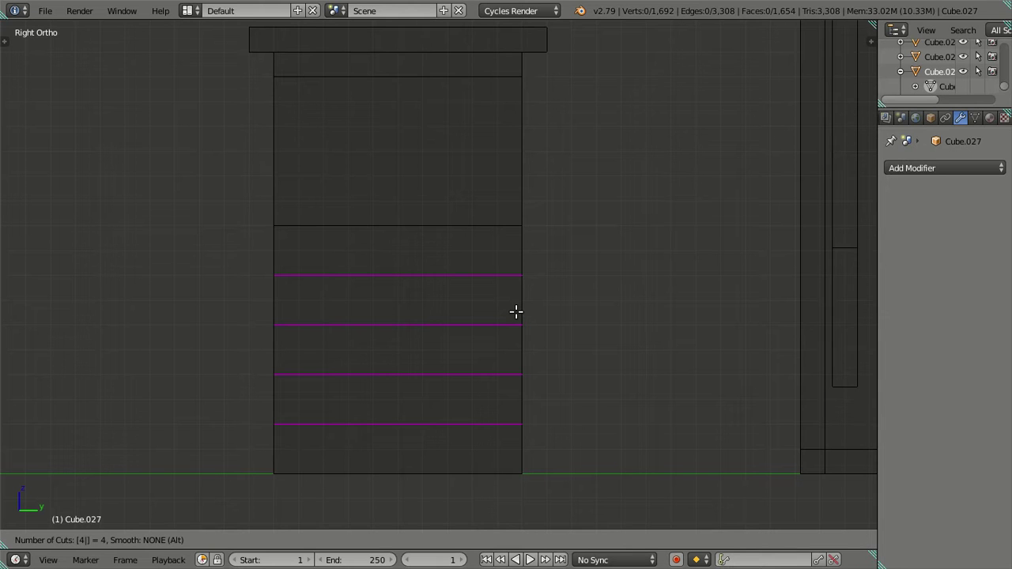
key(Escape)
shift+middle_drag(509, 285, 520, 370)
scroll(520, 370, up, 3)
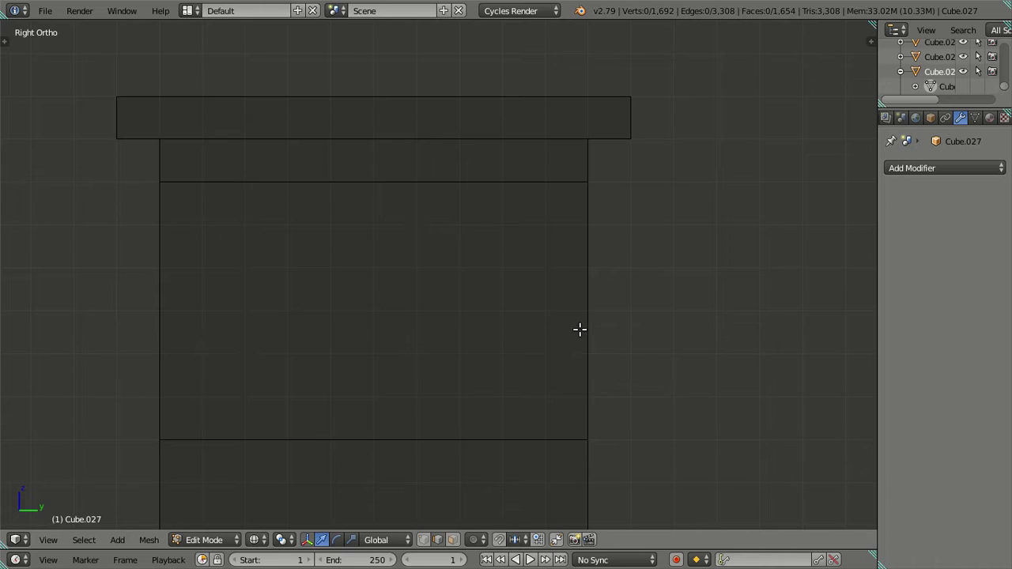
Cut two horizontal edge loops across the cabinet's upper section, leaving them in place.
key(ctrl+r)
scroll(579, 330, up, 1)
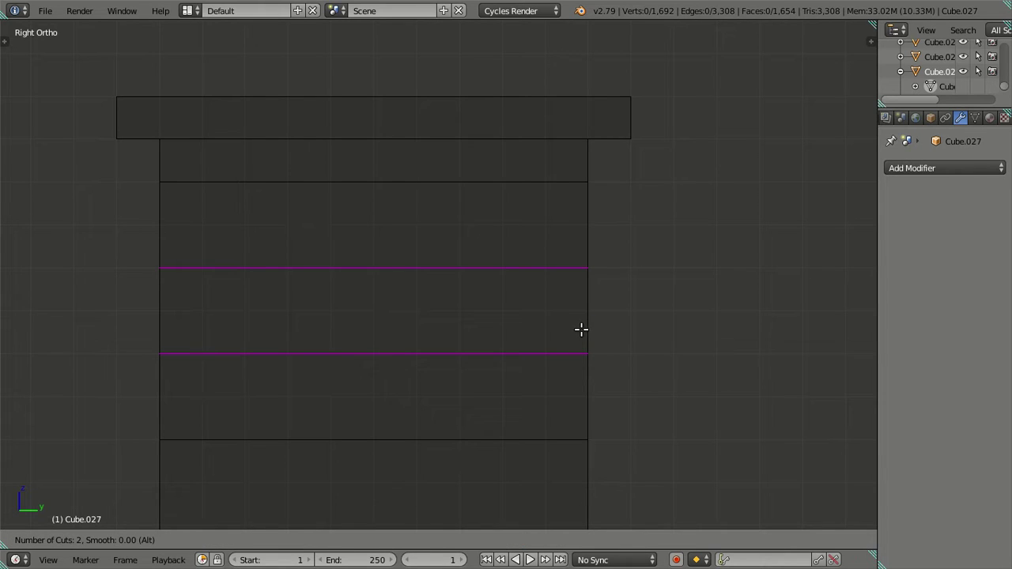
click(581, 330)
right_click(581, 330)
scroll(583, 330, down, 8)
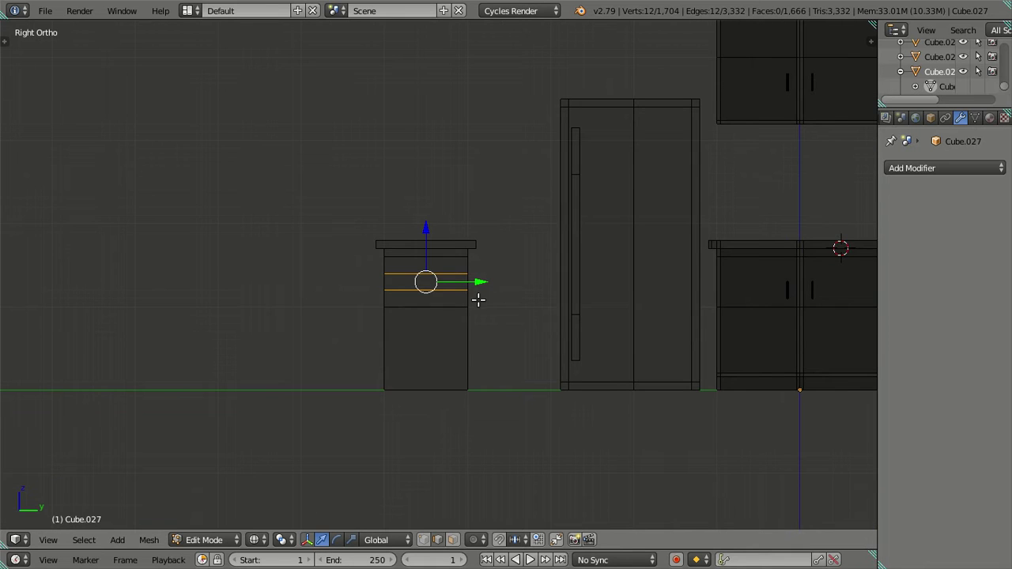
scroll(443, 329, up, 4)
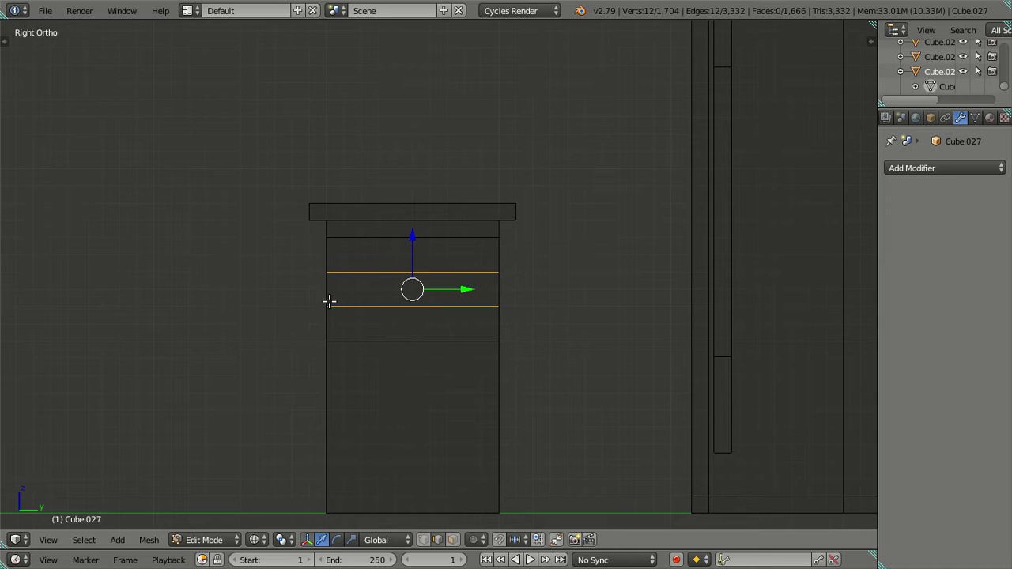
scroll(343, 307, down, 2)
mouse_move(344, 308)
middle_down()
mouse_move(441, 330)
mouse_move(453, 323)
middle_up()
Select two middle-row faces on the cabinet in solid face-select mode.
key(a)
key(z)
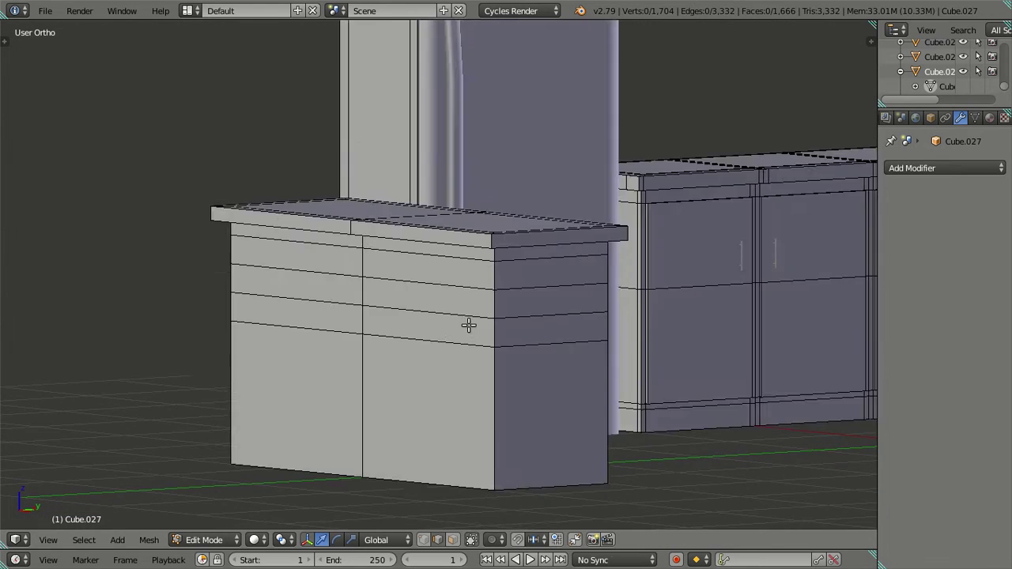
scroll(469, 324, up, 3)
click(453, 540)
right_click(409, 314)
shift+right_click(251, 301)
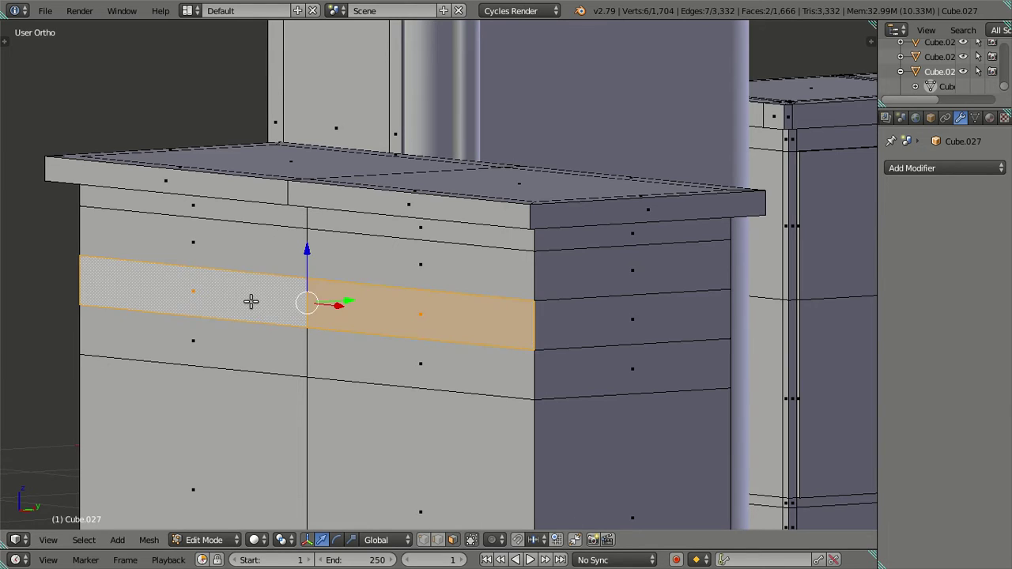
scroll(251, 302, down, 4)
middle_drag(251, 301, 411, 391)
Duplicate the face strip and move it out away from the cabinet.
key(e)
key(Escape)
middle_drag(317, 339, 431, 373)
drag(415, 295, 330, 327)
middle_drag(457, 422, 455, 349)
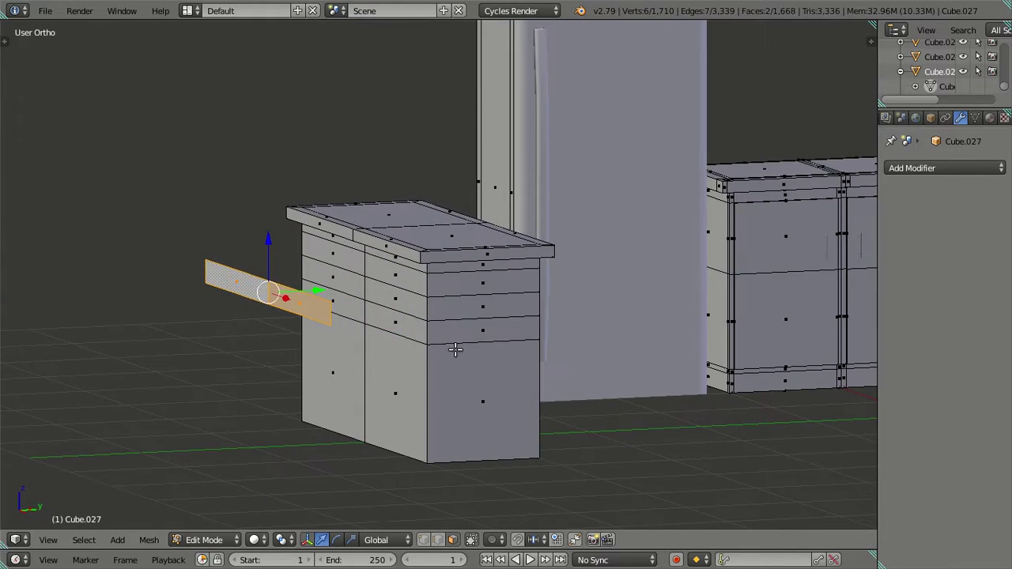
Dissolve the two horizontal edge loops on the cabinet.
key(a)
key(ctrl+Tab)
click(476, 350)
alt+click(488, 319)
alt+shift+click(486, 295)
key(x)
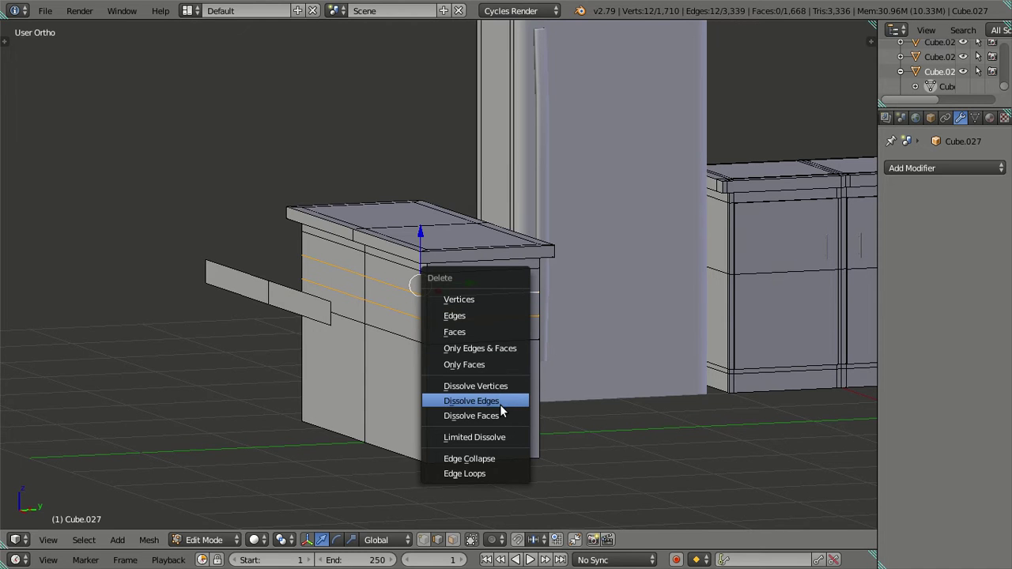
click(500, 404)
Select the detached face strip and check it from the side view.
click(280, 284)
shift+click(282, 282)
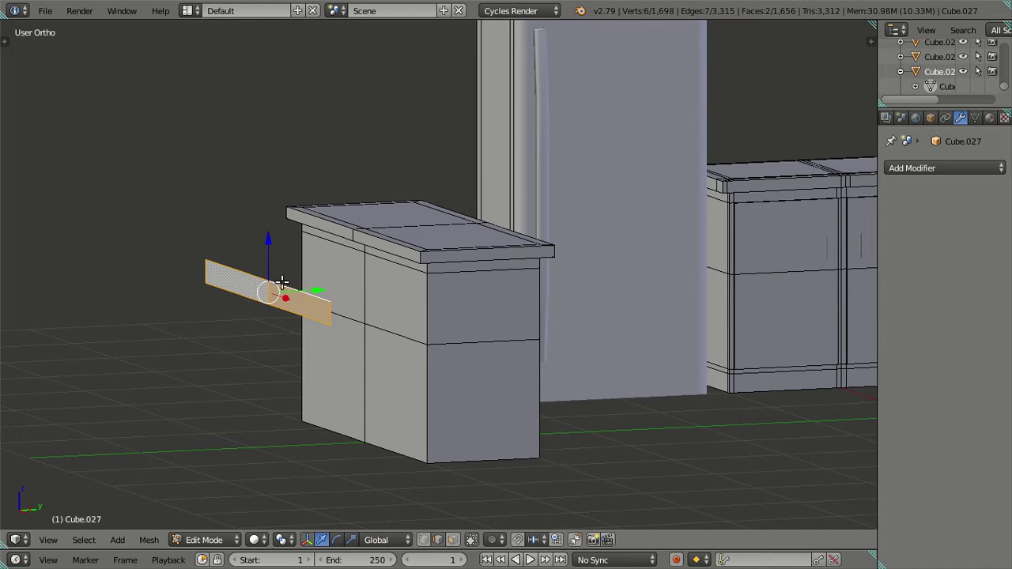
middle_drag(478, 364, 445, 368)
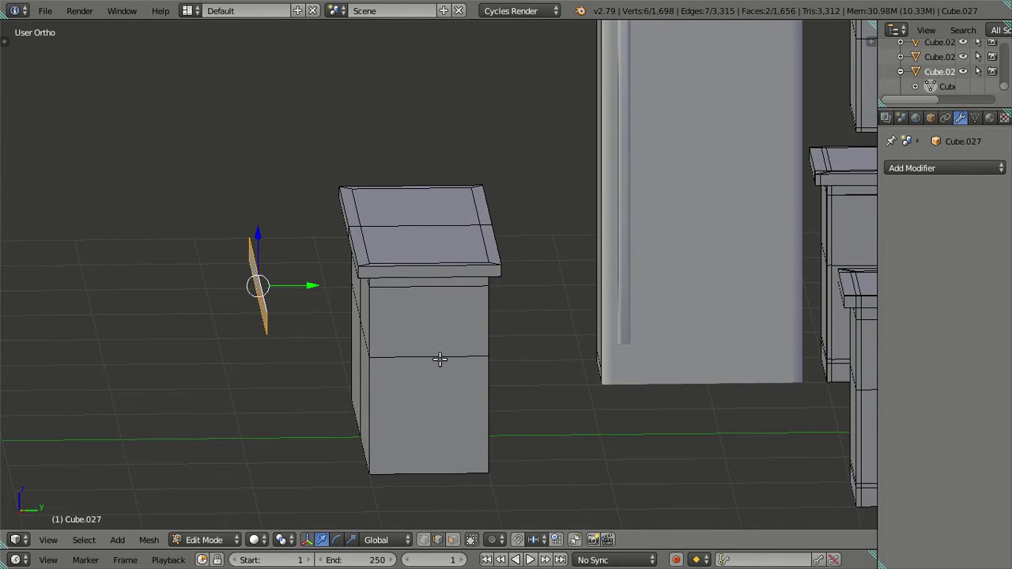
key(KP_3)
scroll(440, 358, up, 4)
scroll(325, 327, down, 2)
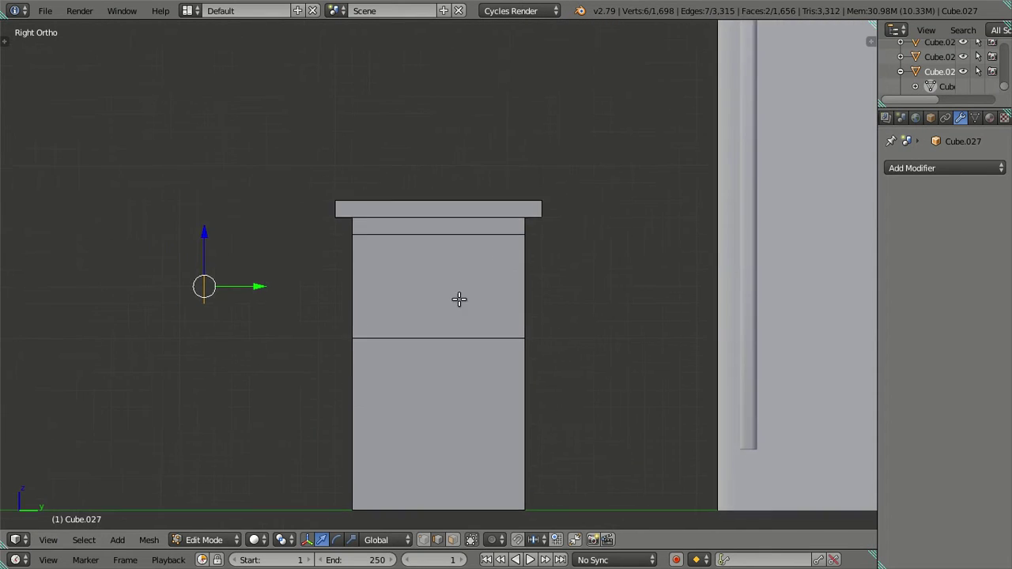
shift+middle_drag(459, 298, 618, 245)
middle_drag(505, 227, 517, 338)
key(Tab)
scroll(452, 411, up, 3)
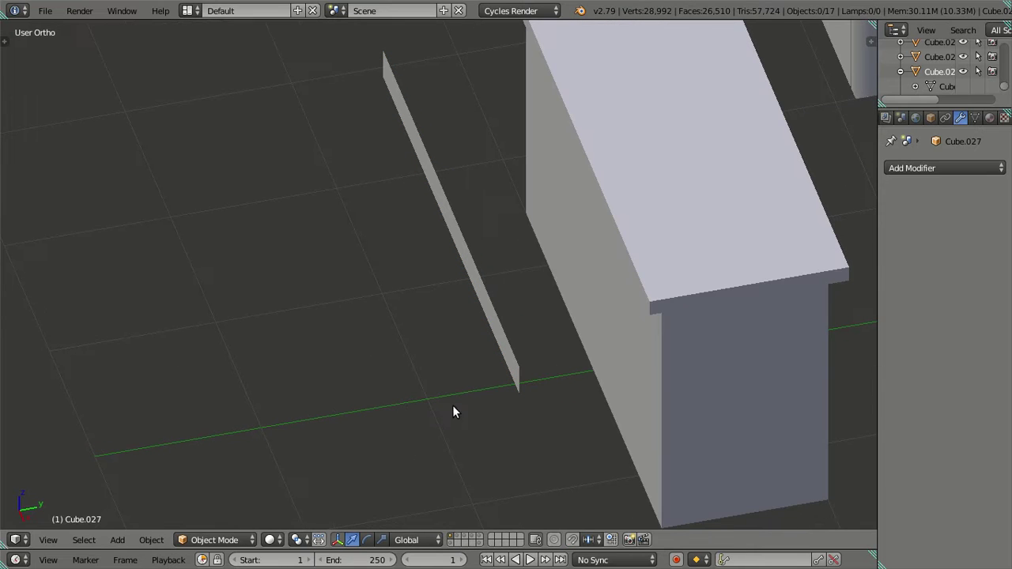
Separate the selected strip into its own object, Cube.000.
key(Tab)
key(p)
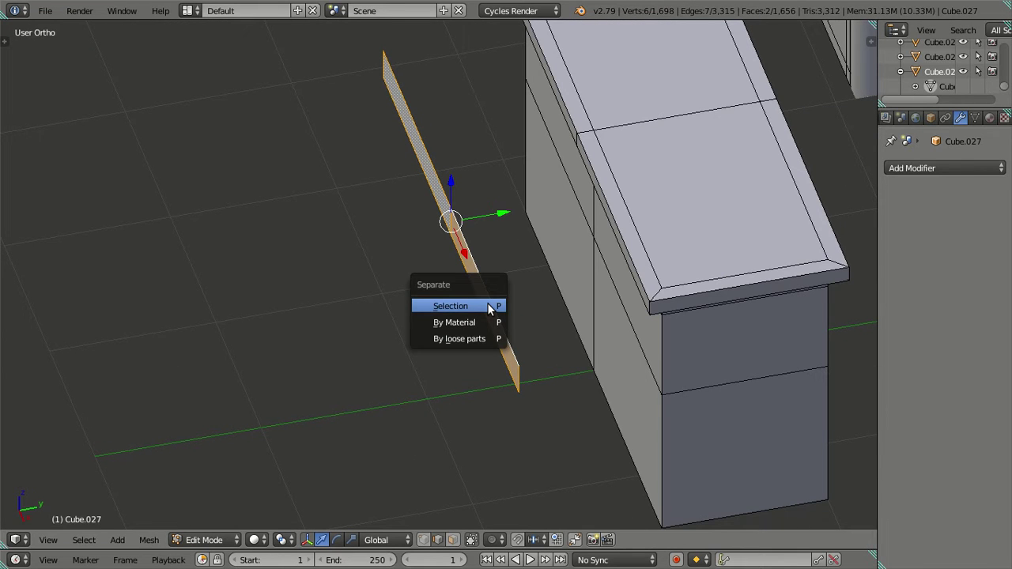
click(486, 301)
key(Tab)
Move Cube.000 to a separate layer and show that layer alone.
right_click(486, 299)
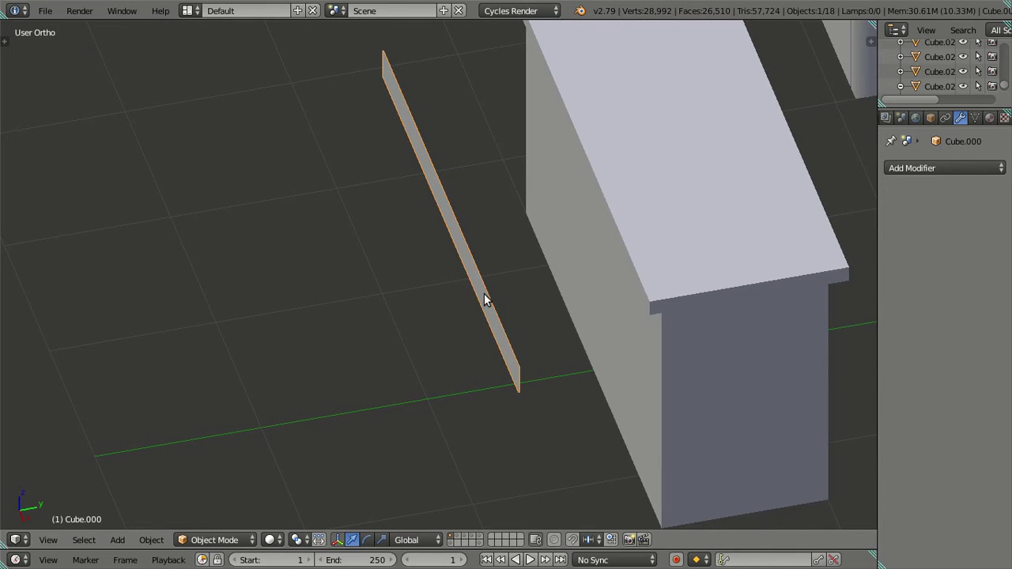
scroll(484, 293, down, 4)
key(m)
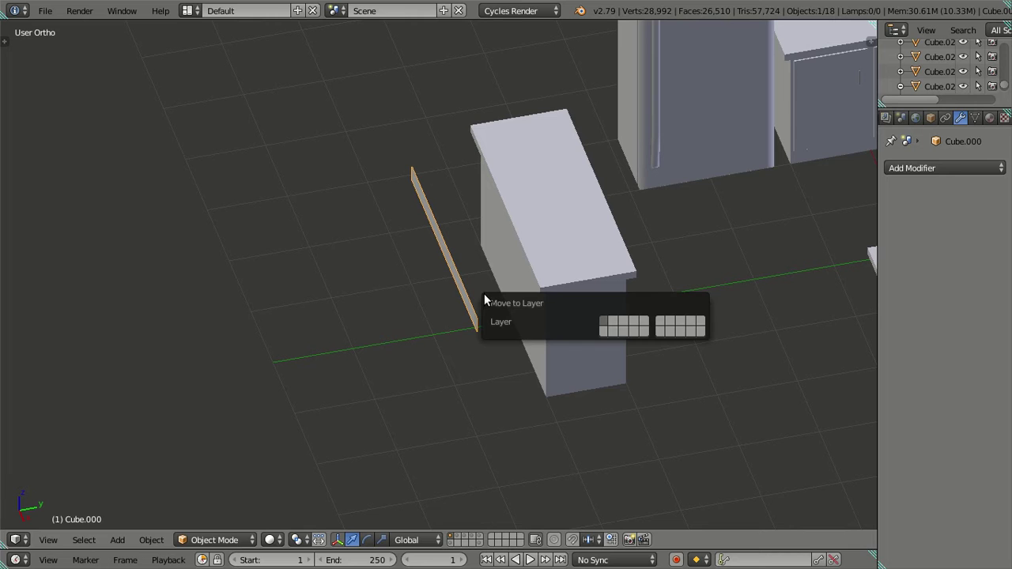
click(612, 332)
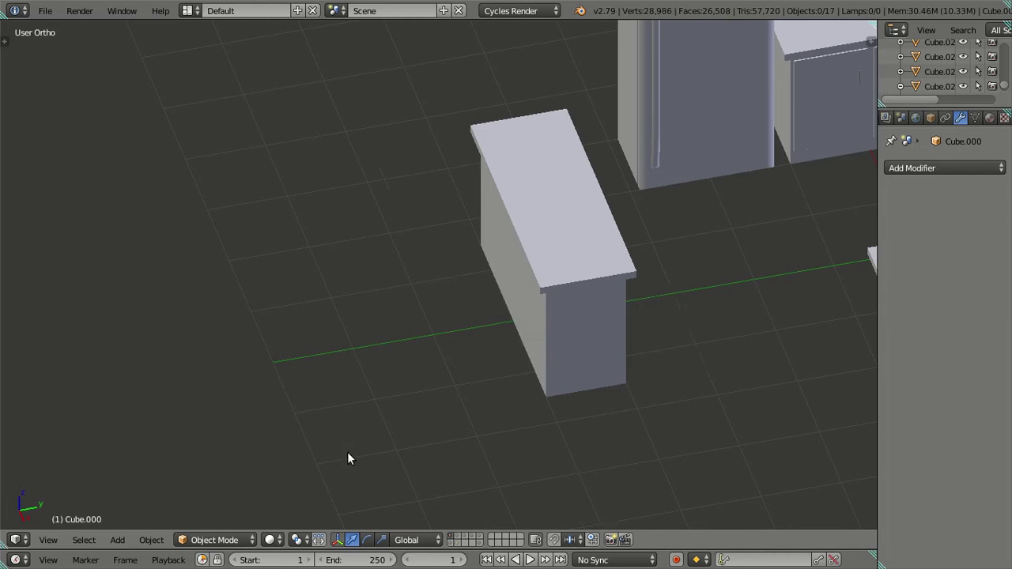
scroll(519, 373, down, 3)
shift+middle_drag(522, 357, 458, 385)
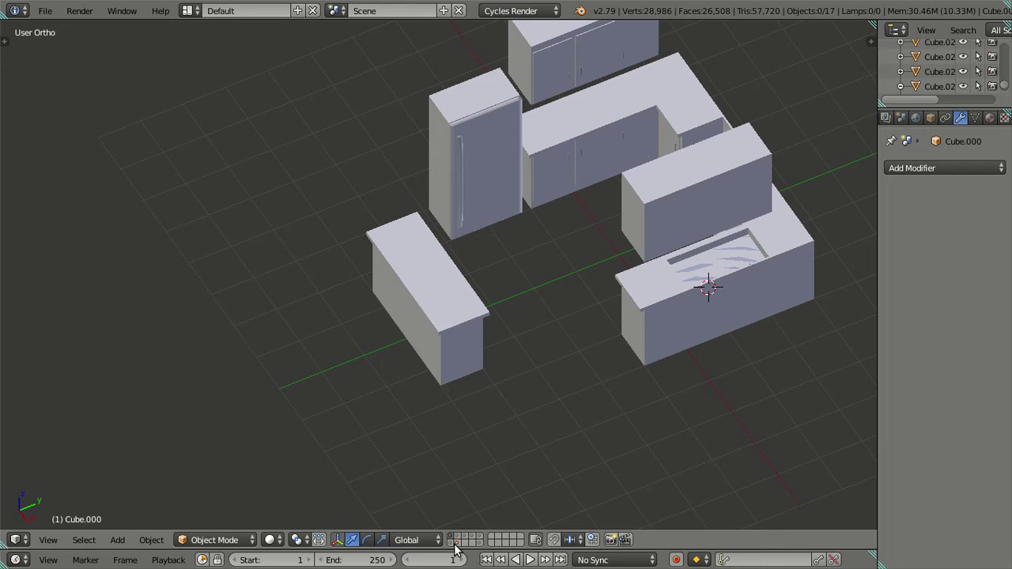
click(456, 544)
middle_drag(381, 373, 465, 352)
In edit mode, select and delete the plane's left face.
scroll(454, 353, up, 2)
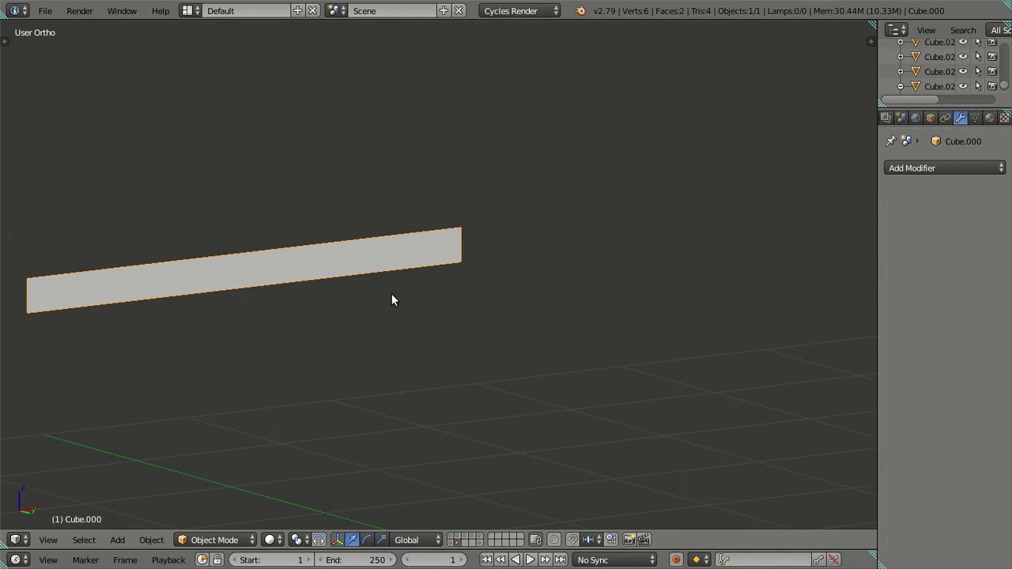
middle_drag(390, 251, 467, 368)
key(Tab)
scroll(467, 368, up, 3)
right_click(388, 419)
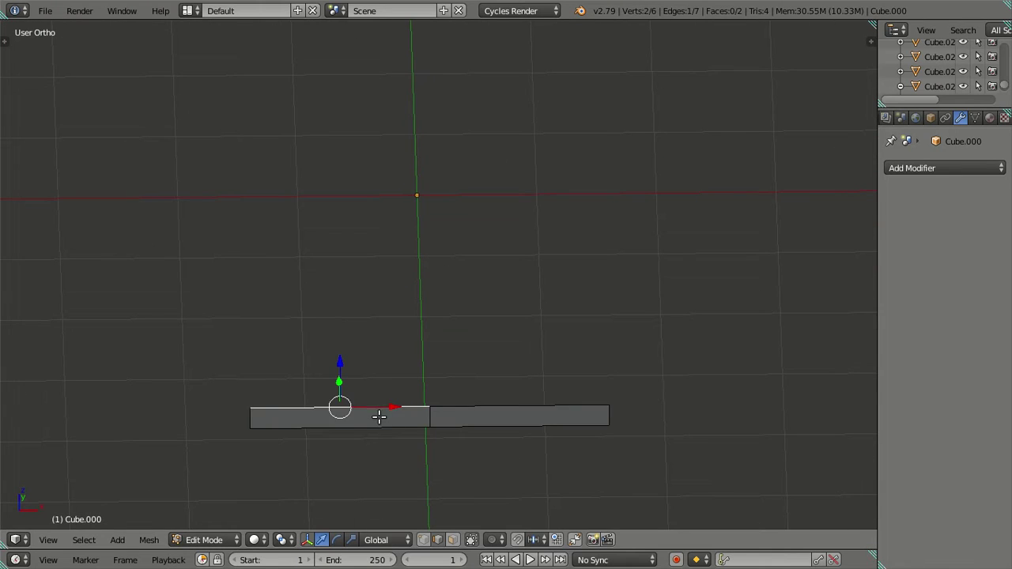
shift+right_click(249, 417)
shift+right_click(429, 417)
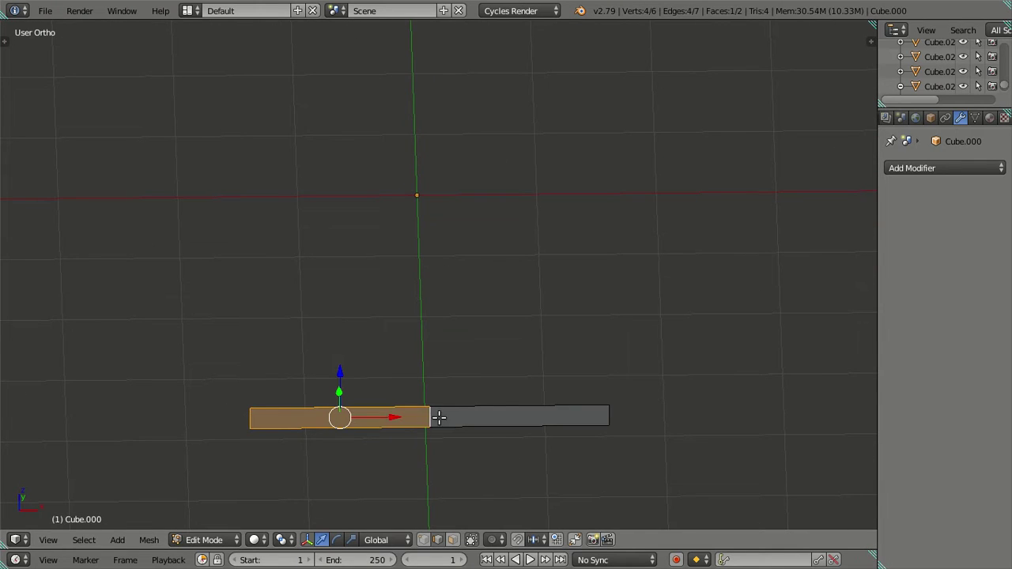
key(x)
click(457, 323)
From the front view, add 14 evenly spaced loop cuts across the strip.
middle_drag(524, 368, 466, 324)
key(KP_1)
scroll(424, 292, up, 3)
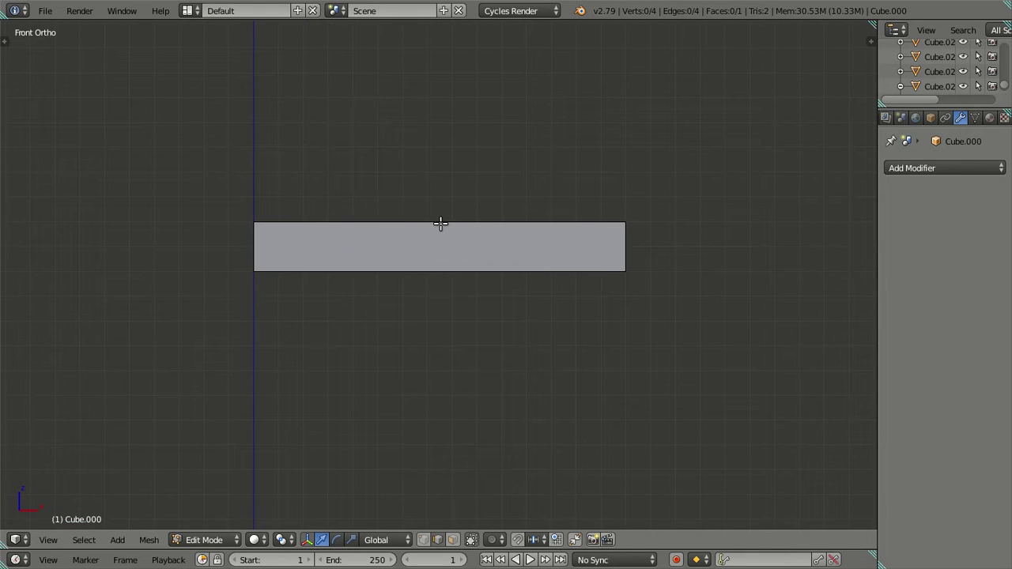
key(ctrl+r)
scroll(440, 223, up, 3)
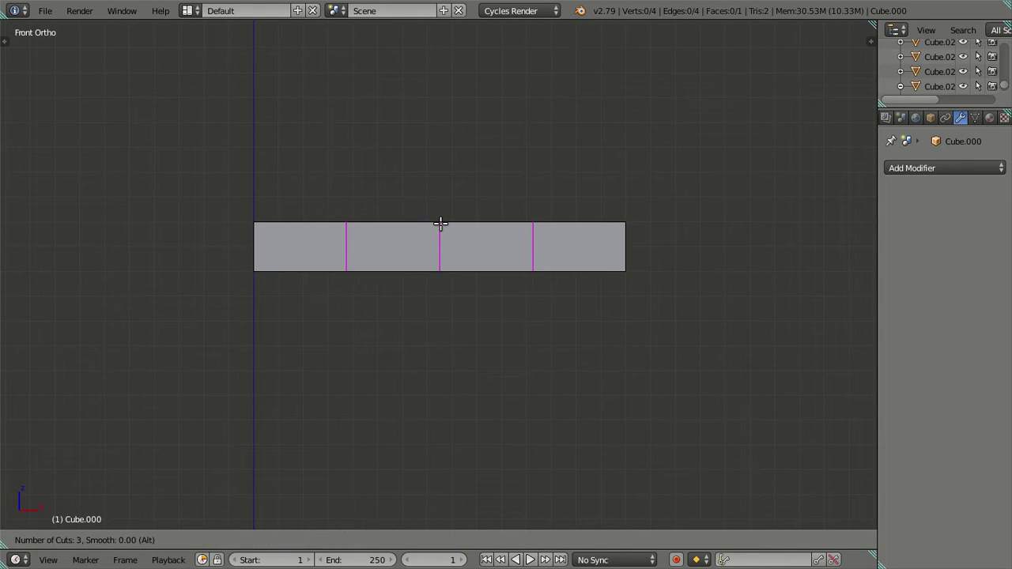
scroll(441, 224, up, 1)
scroll(440, 223, up, 2)
key(Escape)
scroll(440, 222, up, 3)
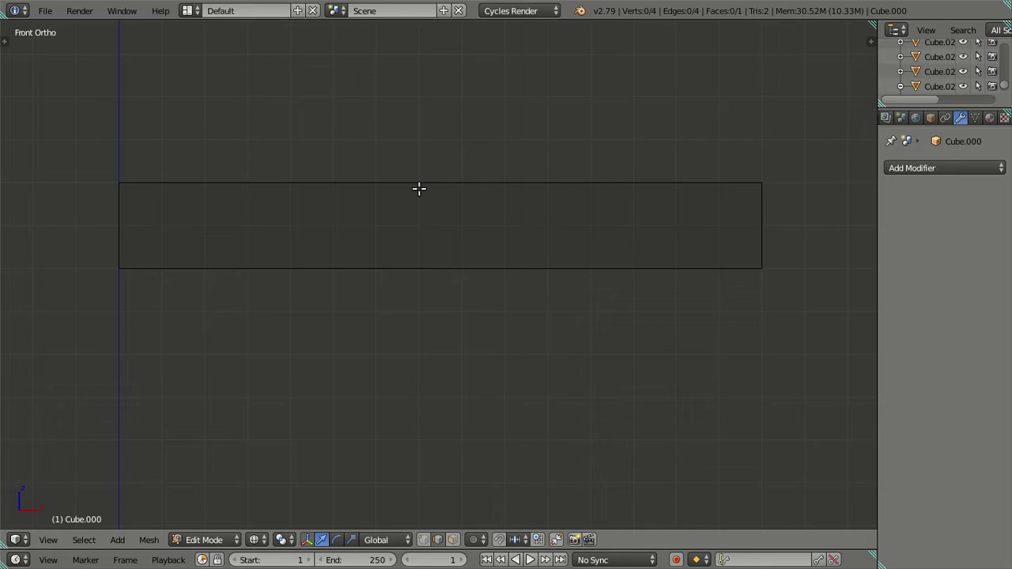
key(ctrl+r)
scroll(431, 192, up, 4)
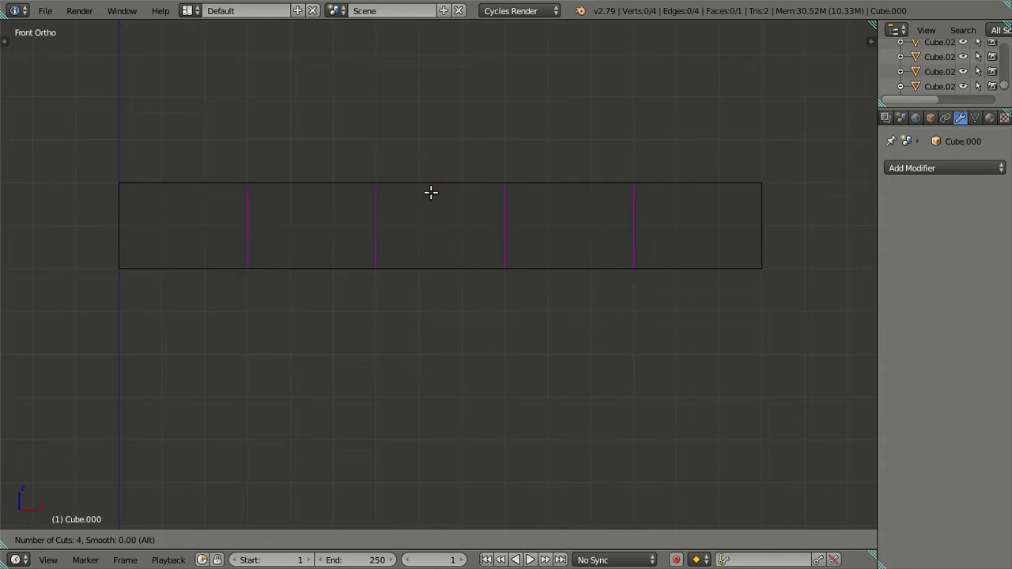
scroll(431, 192, up, 3)
scroll(431, 192, down, 2)
scroll(430, 193, up, 1)
scroll(431, 192, down, 1)
scroll(431, 192, up, 2)
scroll(431, 192, up, 6)
click(430, 192)
right_click(431, 192)
Dissolve every other cut edge so the strip becomes eight faces, then show solid shading.
shift+right_click(673, 224)
shift+right_click(503, 227)
shift+right_click(418, 225)
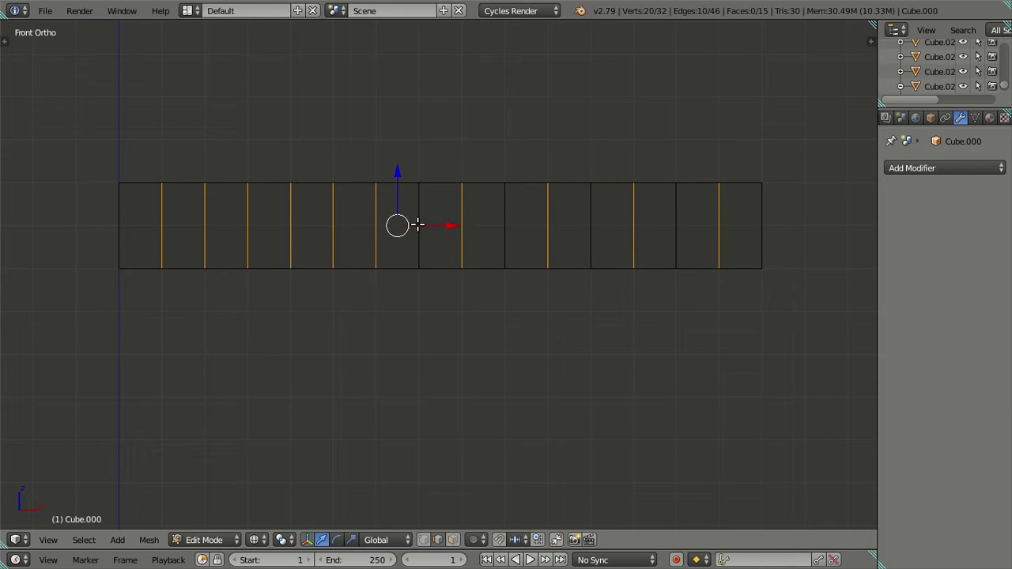
shift+right_click(332, 225)
shift+right_click(249, 226)
shift+right_click(202, 231)
shift+right_click(204, 231)
shift+right_click(165, 229)
key(x)
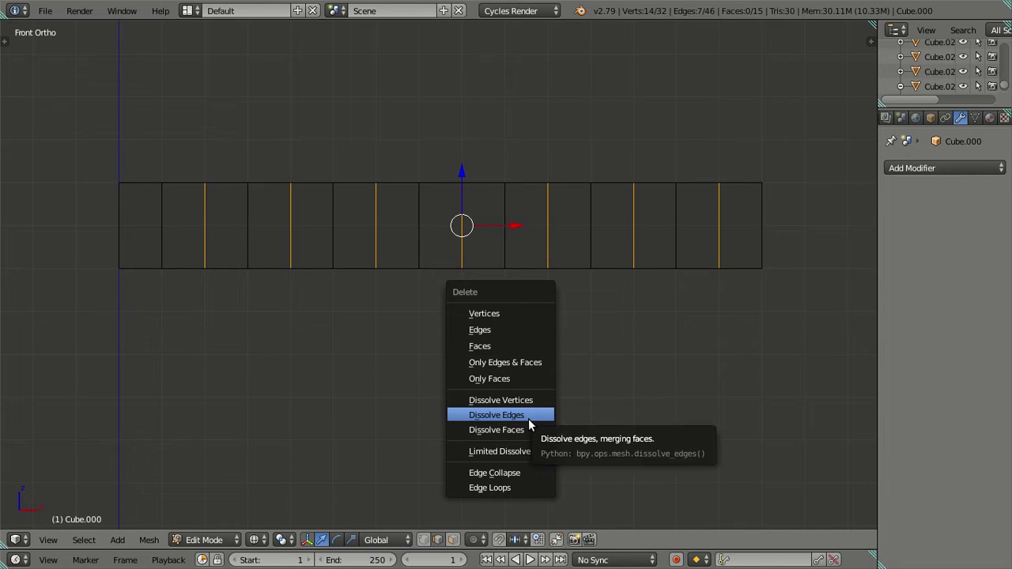
click(530, 417)
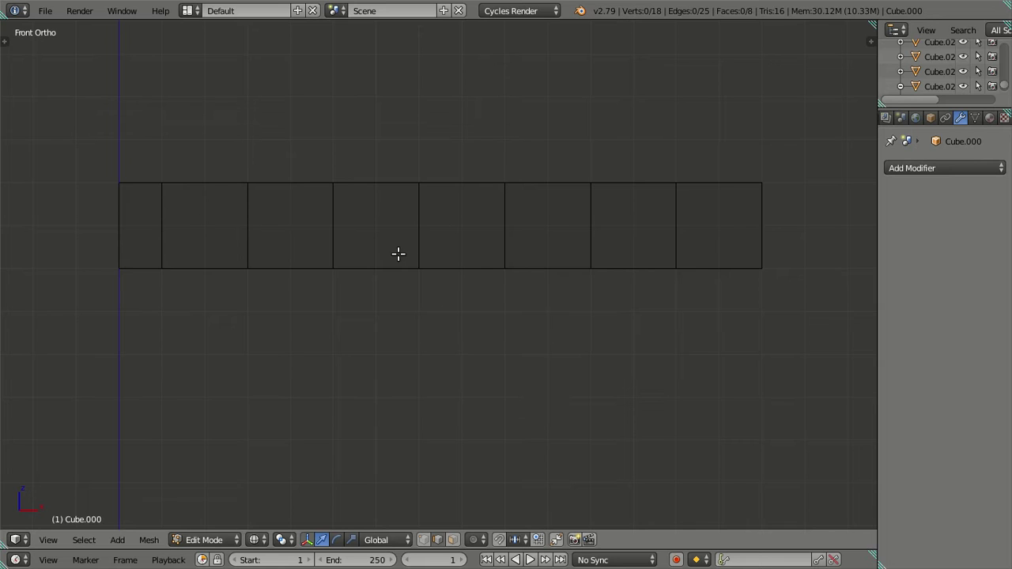
key(z)
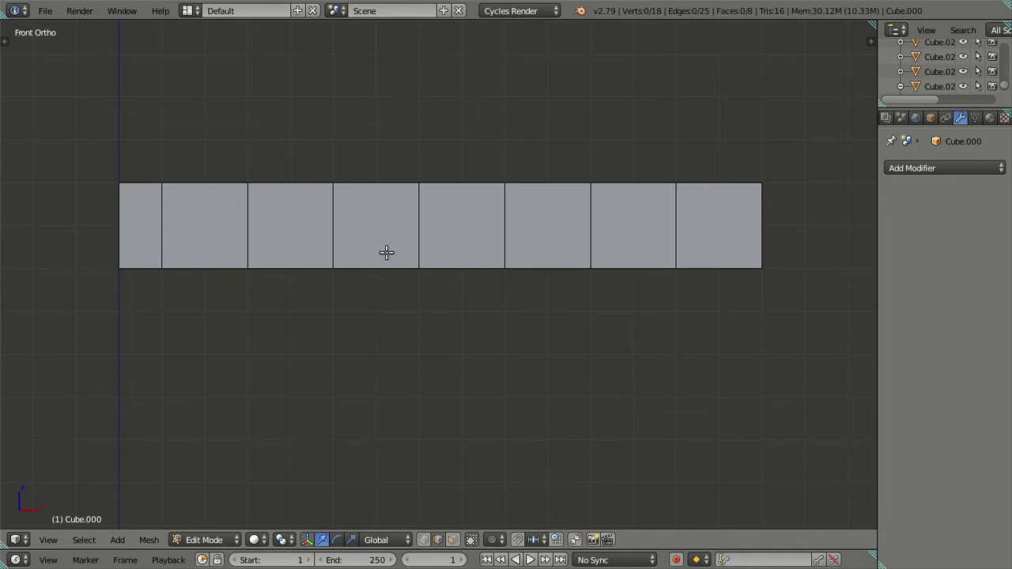
In face select mode, delete the narrow leftmost face, leaving seven squares.
click(453, 539)
right_click(129, 203)
key(z)
key(x)
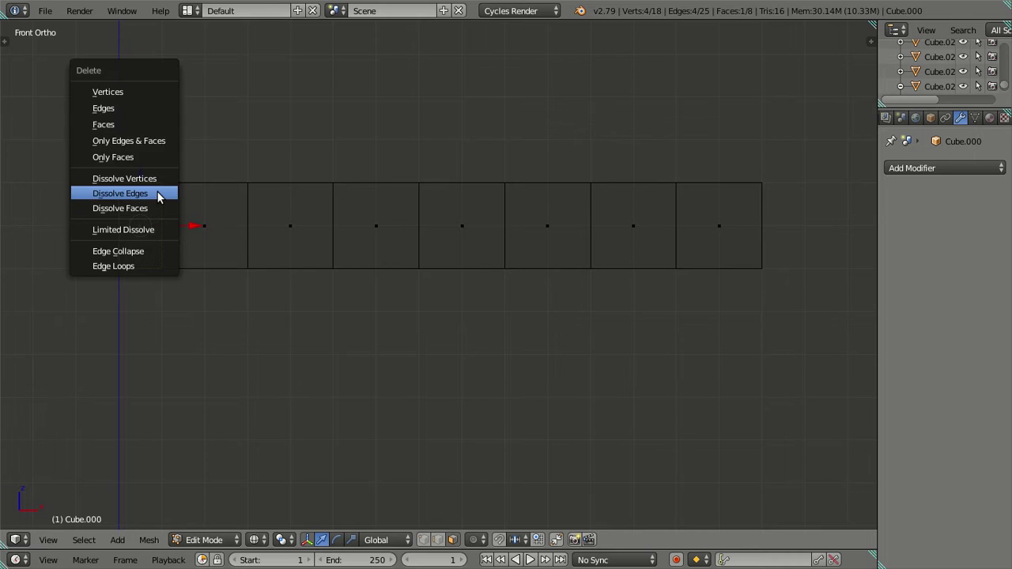
click(163, 120)
key(z)
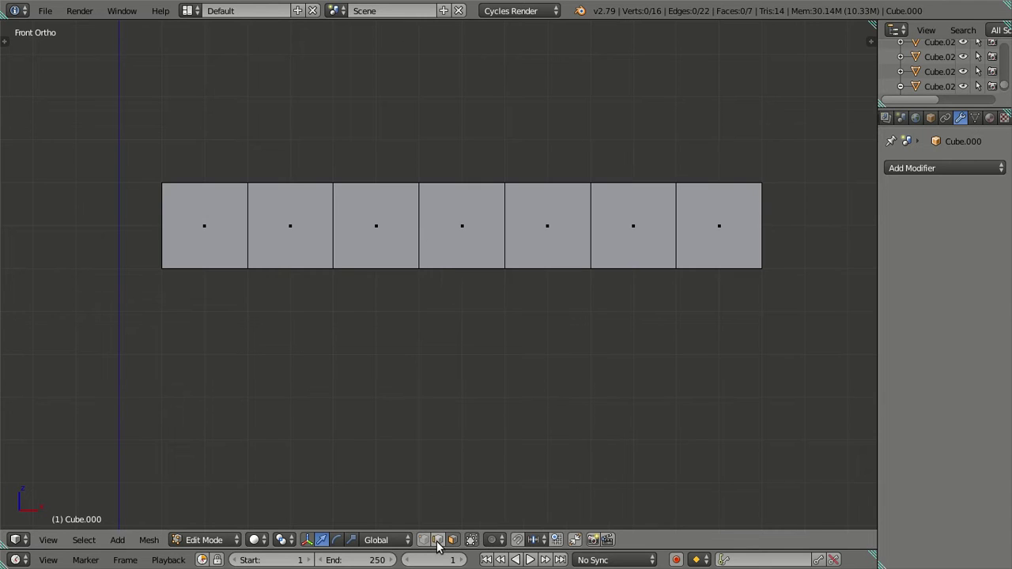
Recentre the front wireframe view and select the three middle squares.
scroll(569, 296, down, 2)
middle_drag(569, 295, 671, 300)
key(KP_1)
key(z)
scroll(435, 230, down, 5)
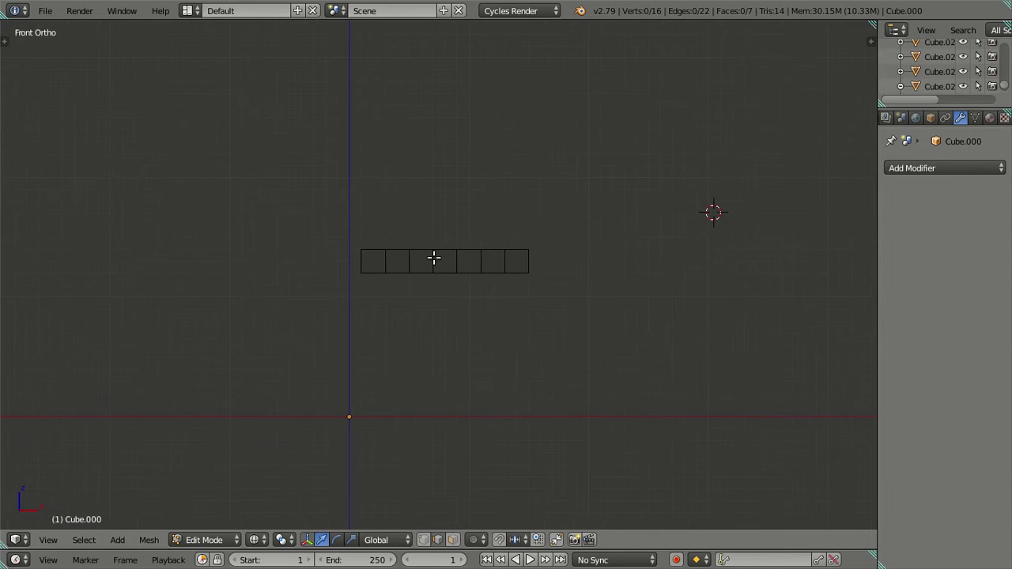
scroll(357, 377, up, 3)
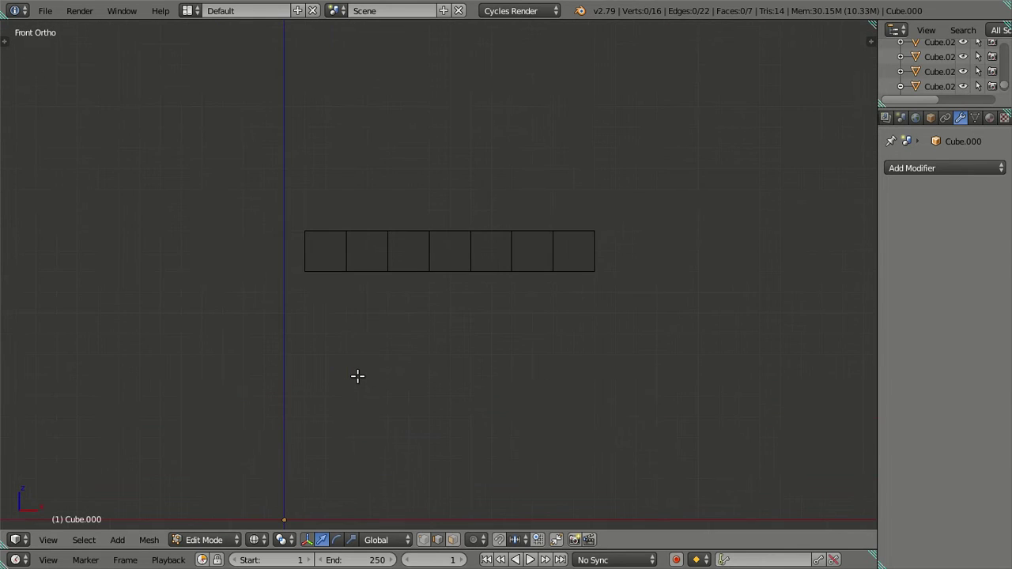
shift+middle_drag(482, 351, 491, 277)
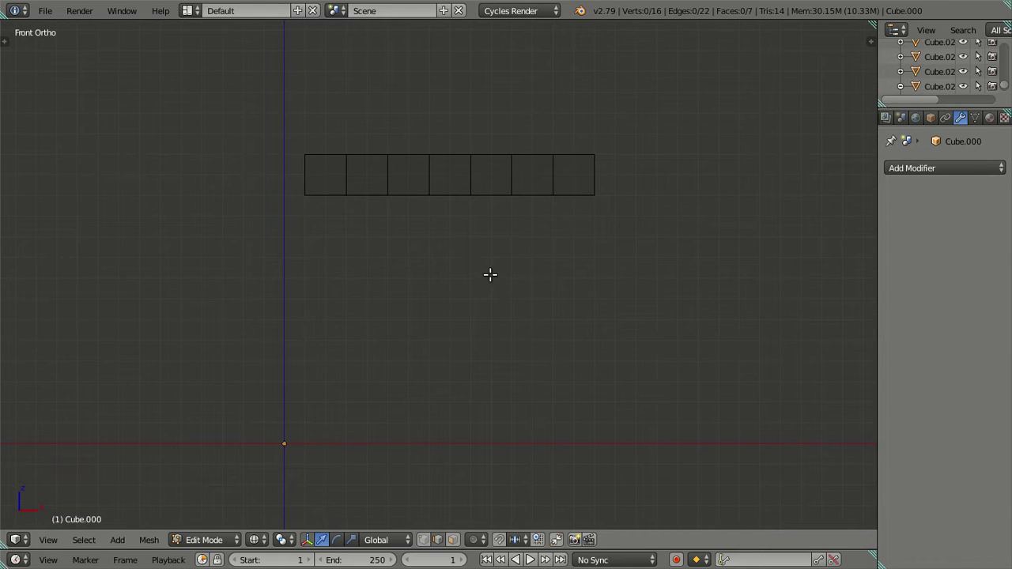
shift+middle_drag(445, 198, 434, 261)
scroll(427, 257, up, 3)
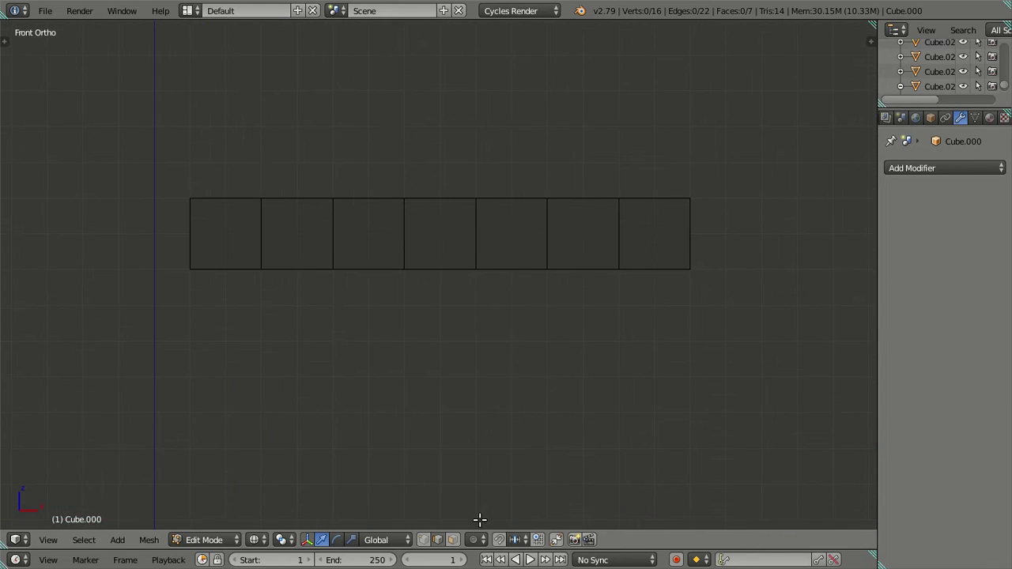
click(452, 539)
click(368, 229)
shift+click(458, 232)
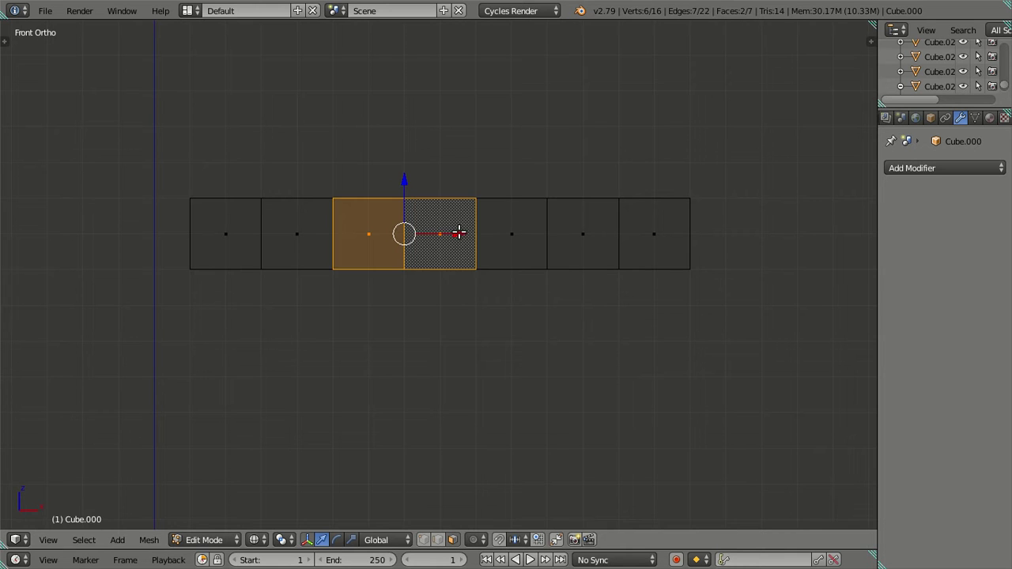
shift+click(487, 232)
Duplicate the three squares in place and extrude them outward into a block.
scroll(494, 237, down, 4)
middle_drag(497, 271, 421, 330)
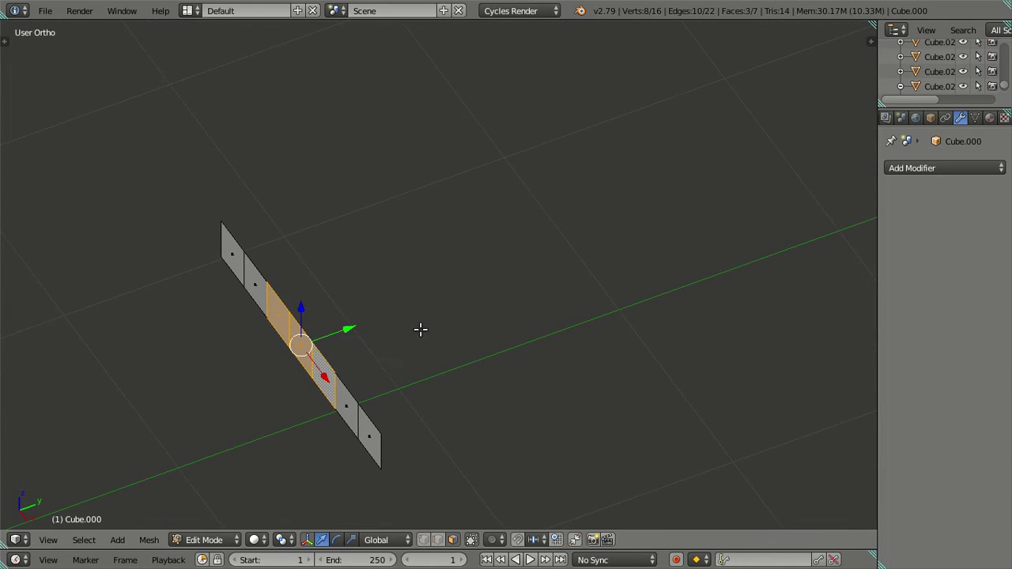
key(shift+d)
right_click(337, 329)
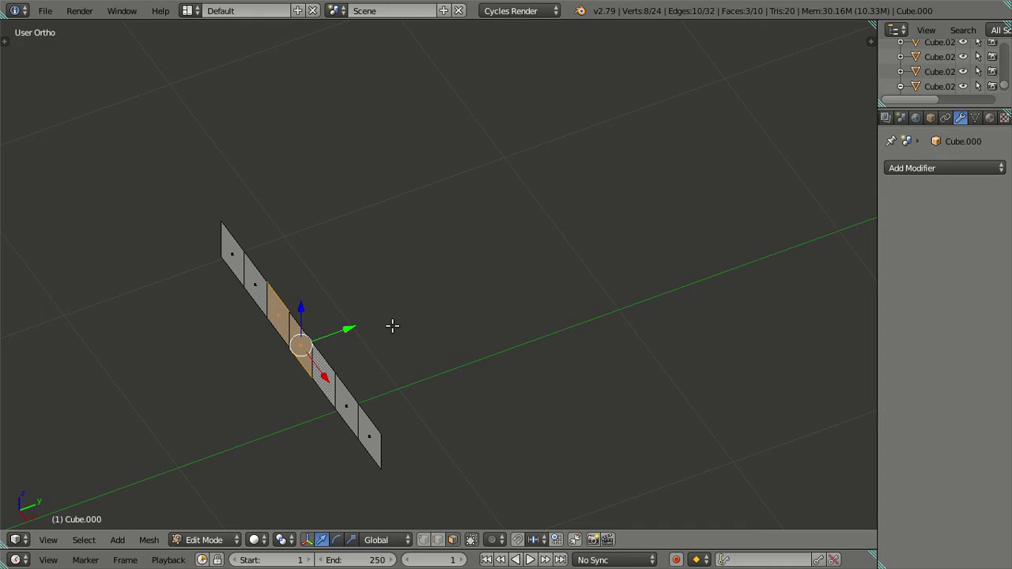
key(e)
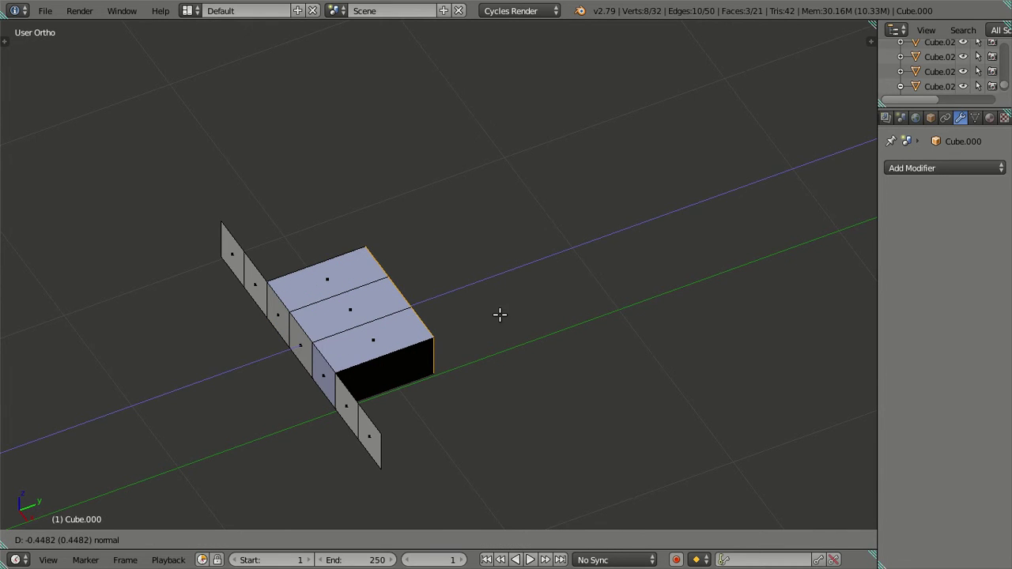
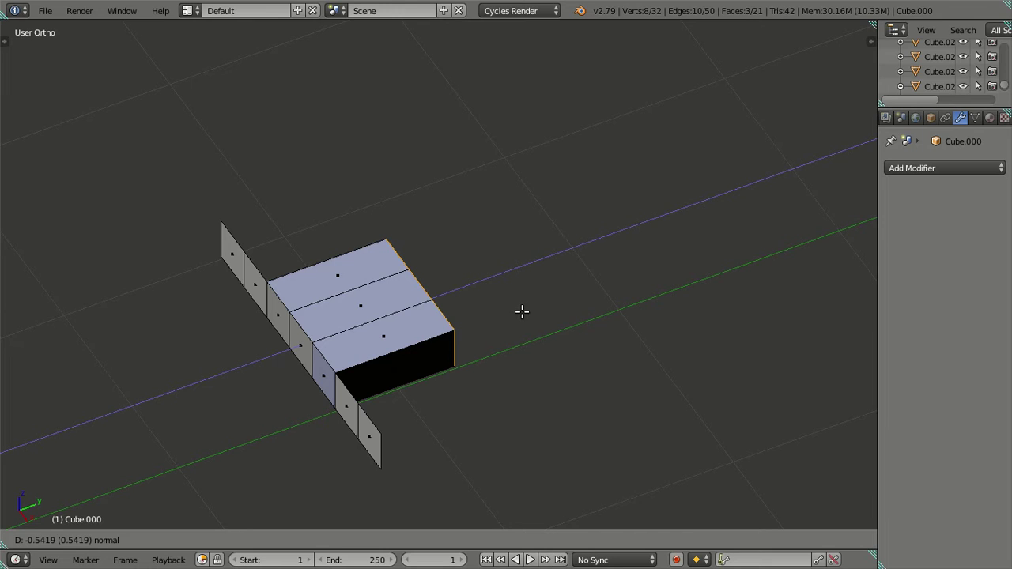
Finish extruding the face strip into a solid box and clear the selection.
text(-)
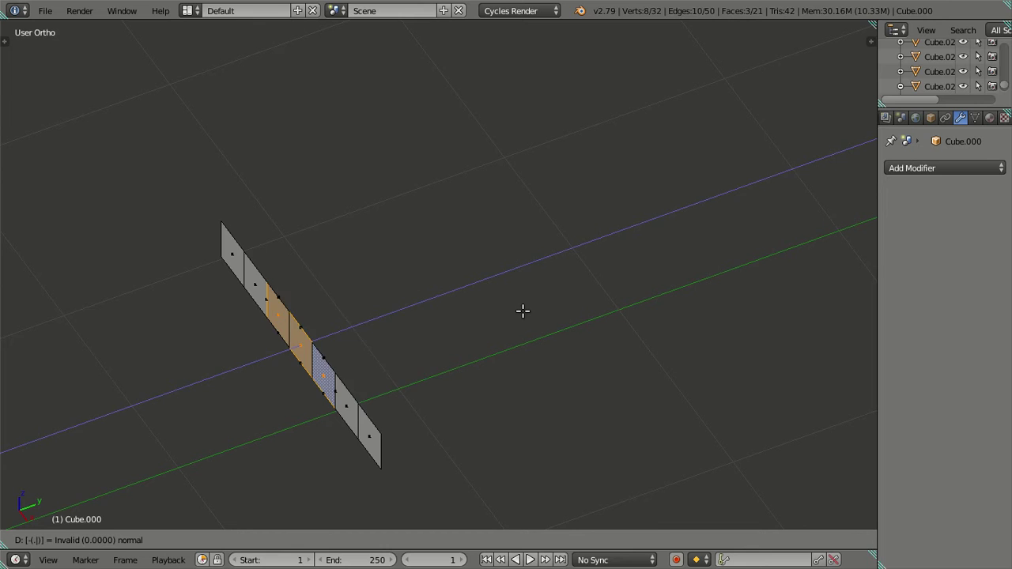
key(BackSpace)
key(Return)
middle_drag(479, 366, 386, 298)
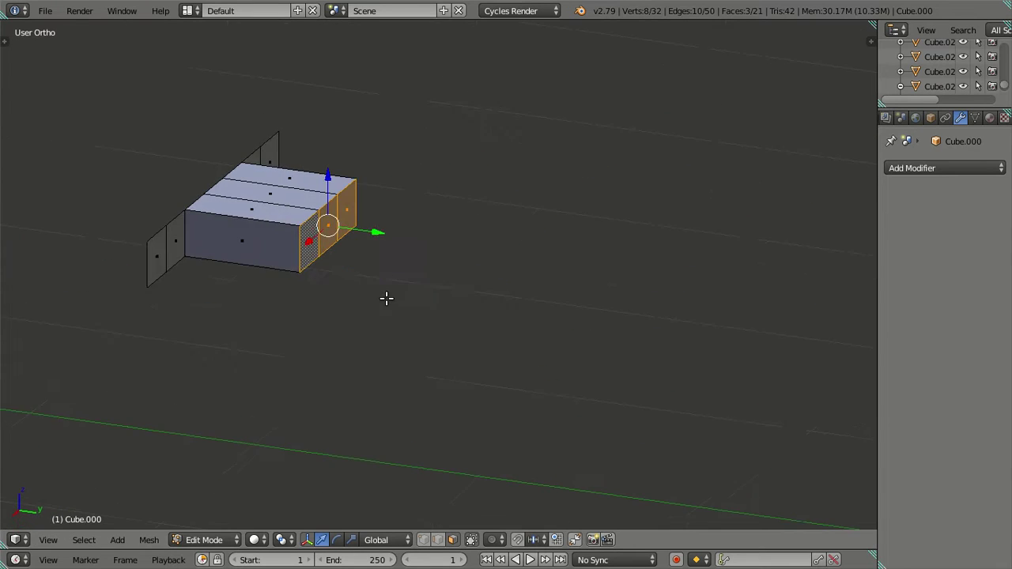
scroll(354, 244, up, 4)
key(a)
Add a horizontal loop cut around the middle of the box.
shift+middle_drag(305, 187, 400, 289)
scroll(356, 309, up, 4)
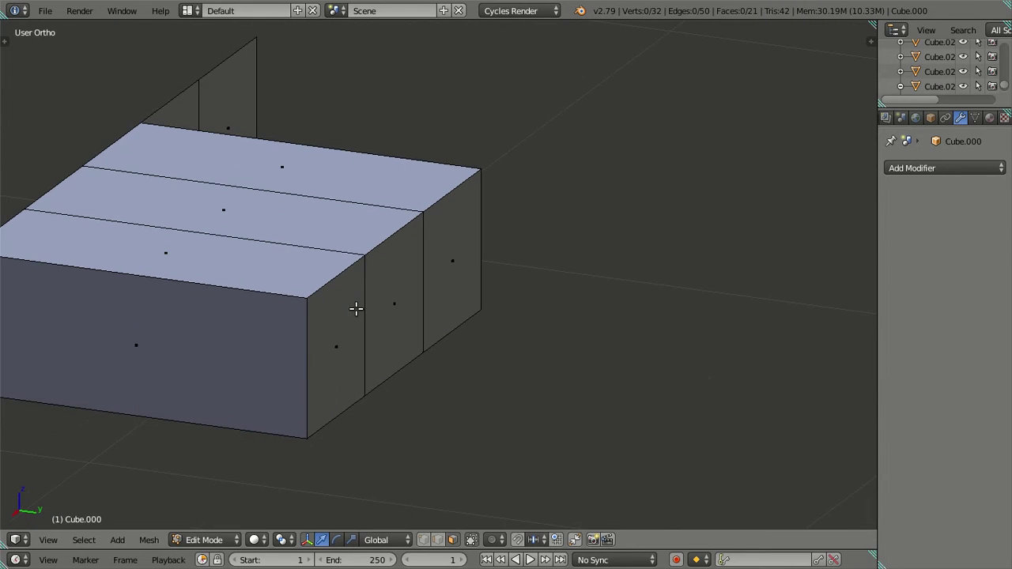
scroll(346, 329, down, 3)
middle_drag(343, 334, 383, 317)
scroll(342, 310, up, 2)
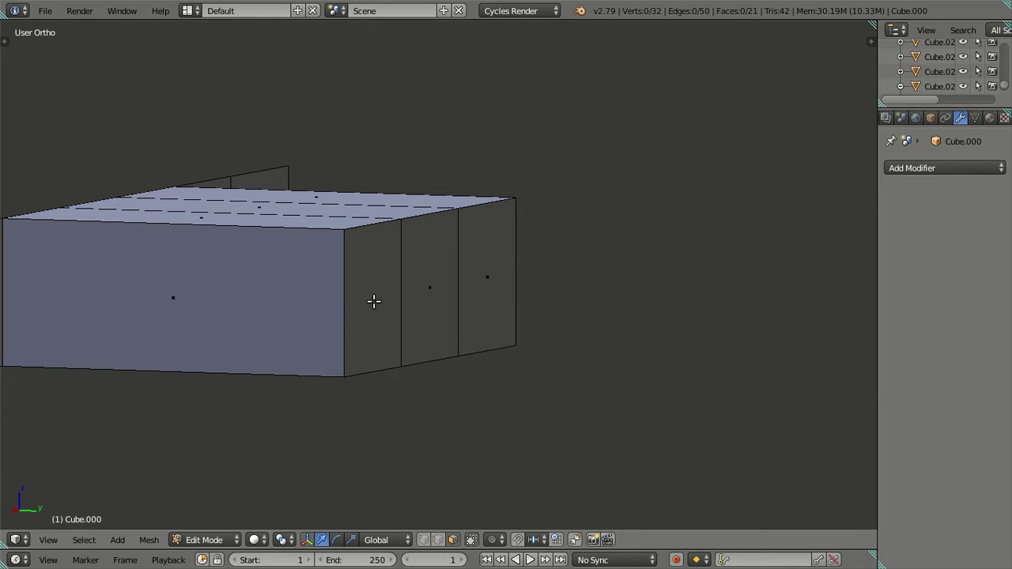
key(ctrl+r)
click(348, 296)
middle_drag(348, 296, 469, 295)
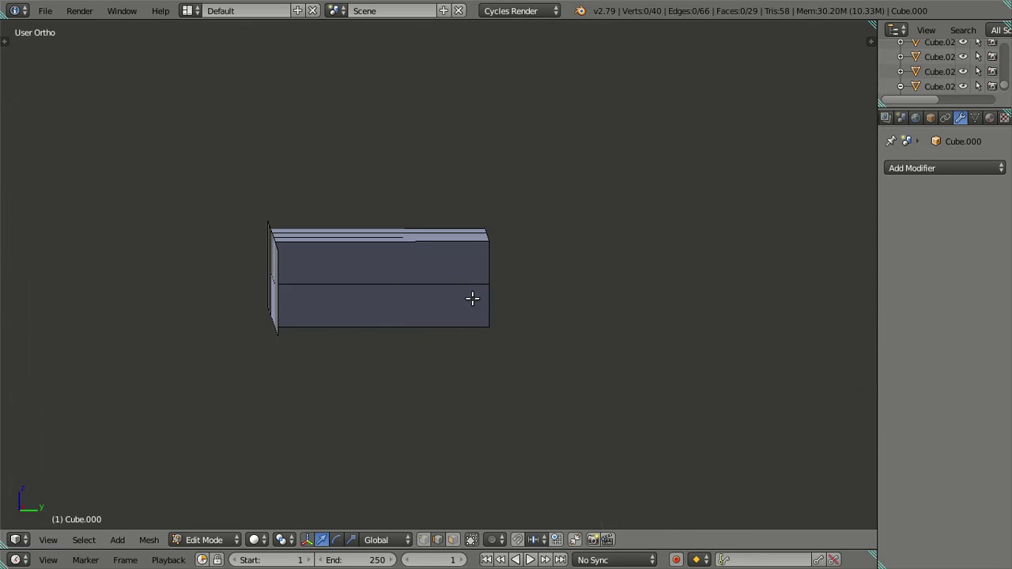
key(KP_3)
In Right Ortho view, set up a loop cut with 4 evenly spaced vertical cuts.
scroll(374, 282, up, 1)
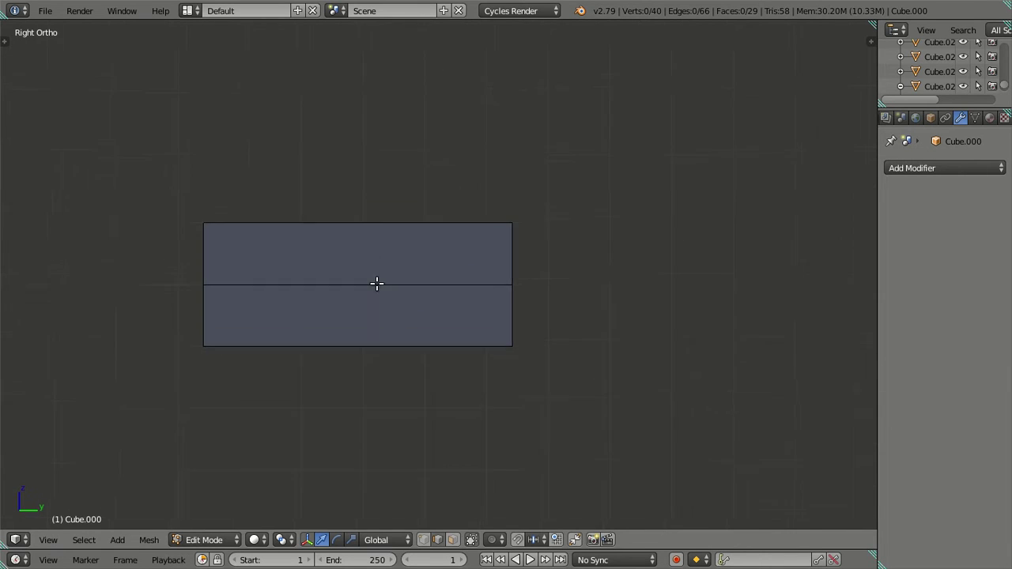
shift+scroll(375, 282, up, 2)
scroll(372, 274, up, 1)
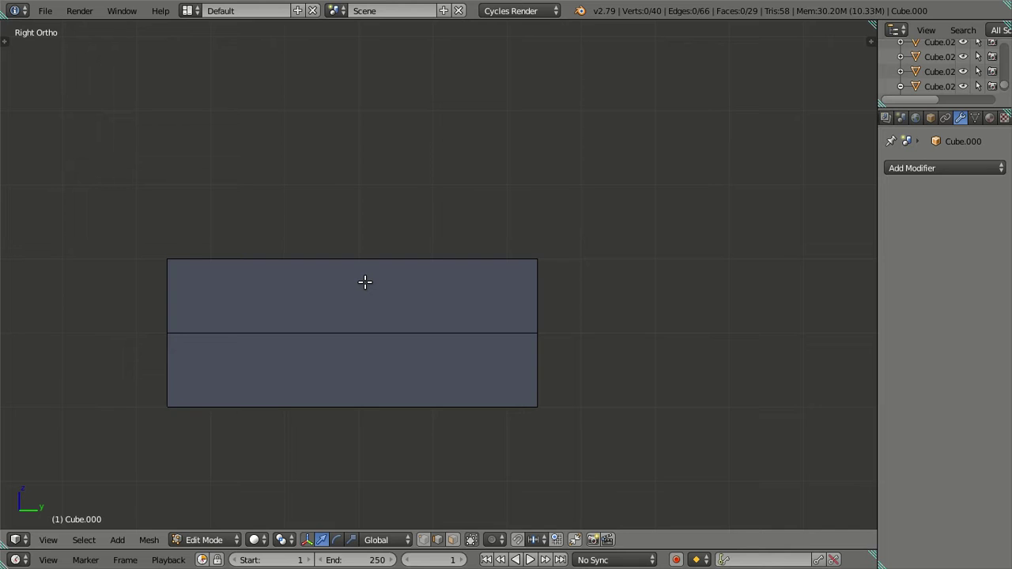
key(ctrl+r)
scroll(364, 282, up, 2)
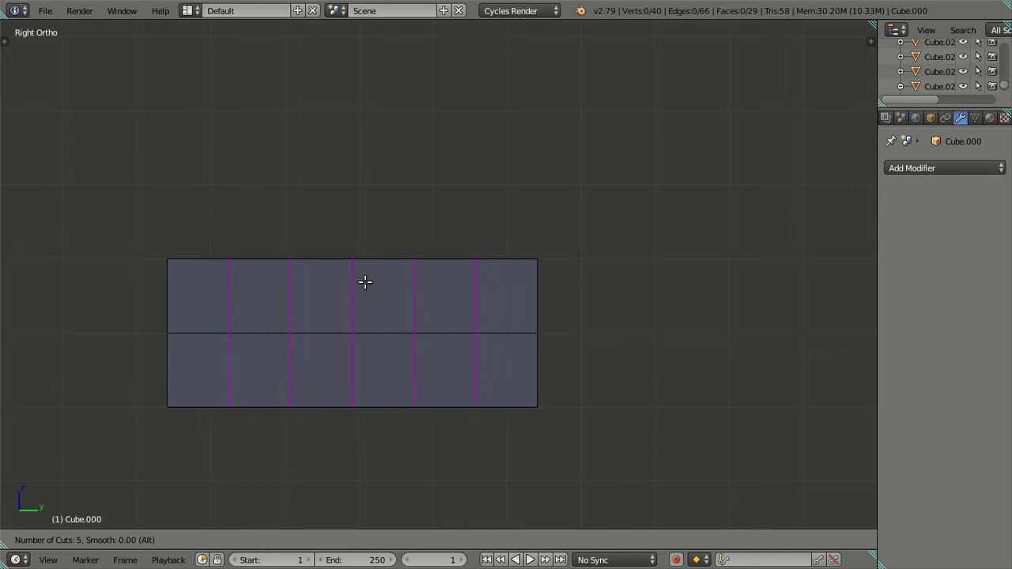
scroll(364, 282, up, 1)
key(Escape)
key(ctrl+r)
scroll(328, 283, up, 1)
Confirm the four vertical cuts and dissolve the unwanted edge loops.
click(329, 283)
right_click(287, 296)
alt+shift+click(242, 298)
key(x)
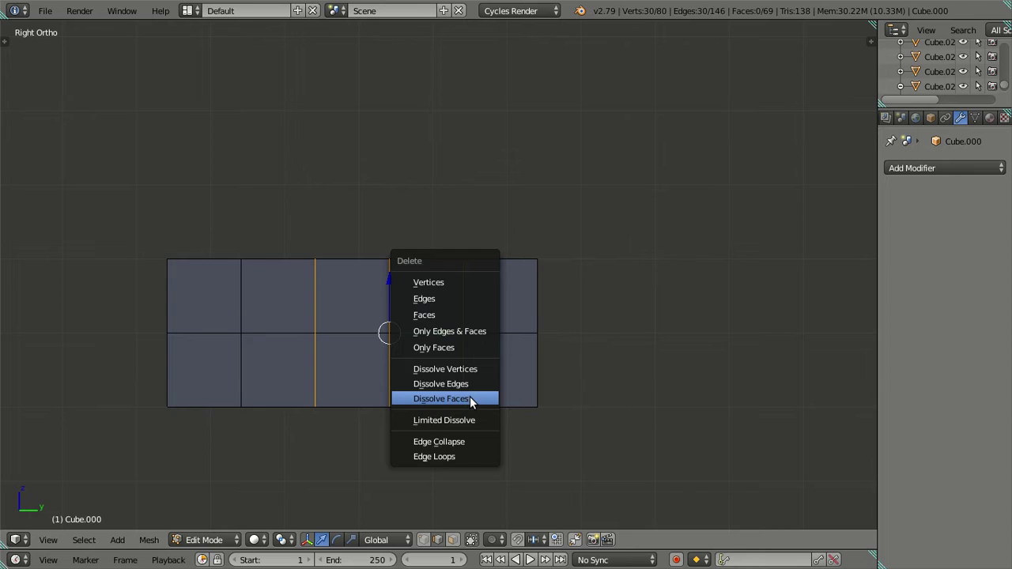
click(470, 399)
mouse_move(477, 363)
middle_down()
mouse_move(424, 391)
mouse_move(388, 376)
mouse_move(470, 334)
mouse_move(465, 353)
middle_up()
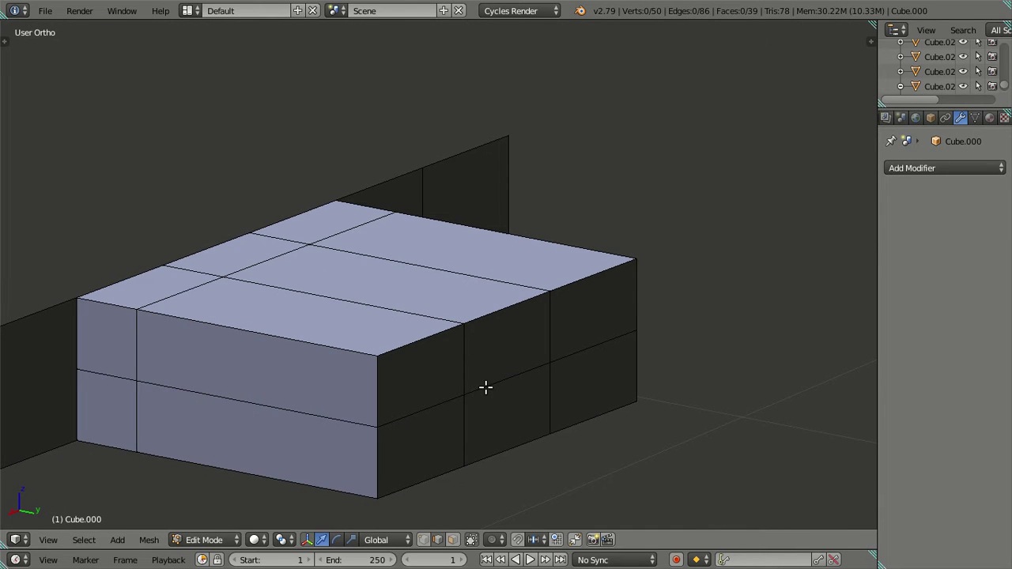
Delete the top strip and front faces to open the seat recess.
click(453, 539)
right_click(511, 423)
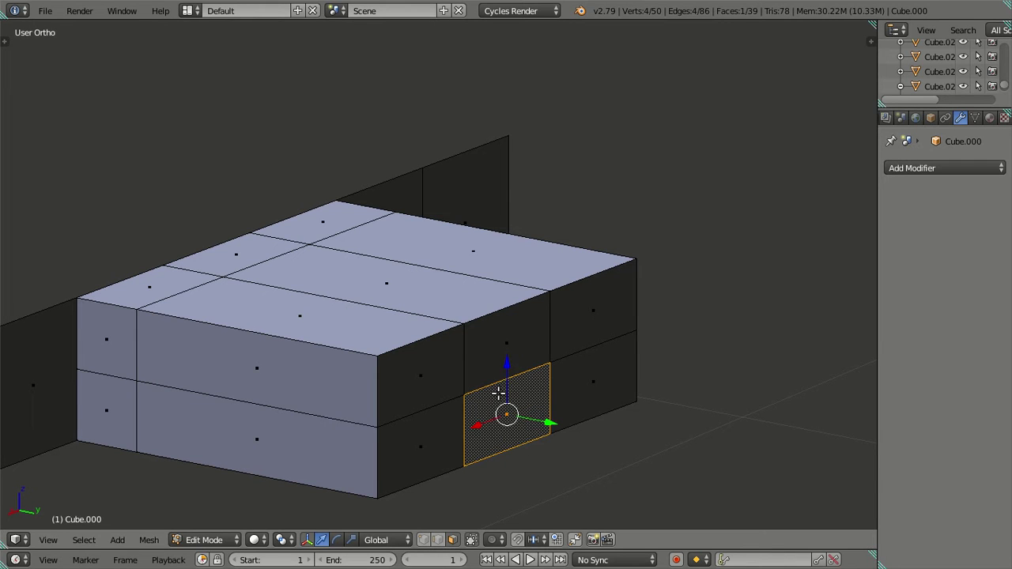
shift+right_click(496, 356)
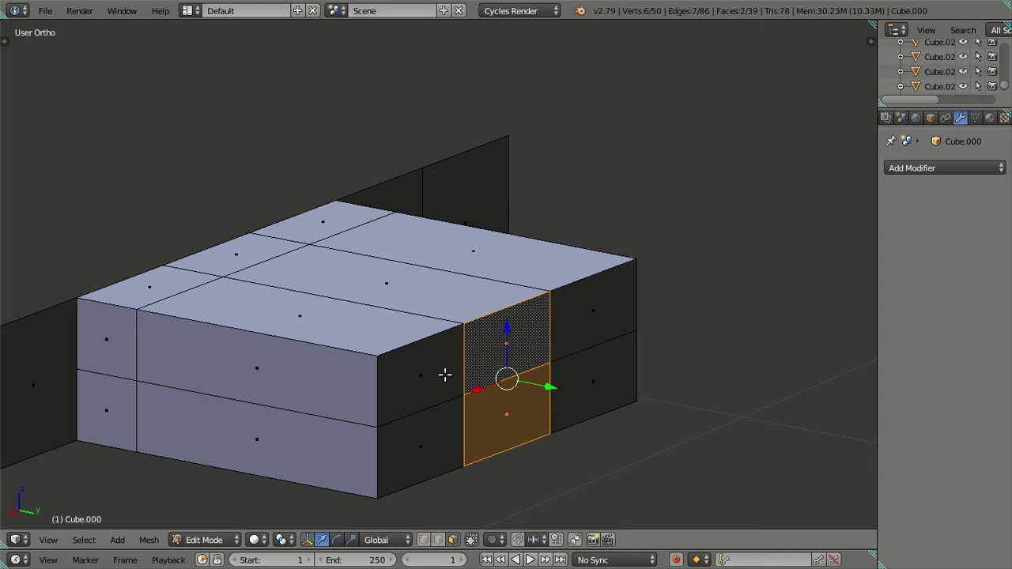
shift+right_click(443, 294)
key(x)
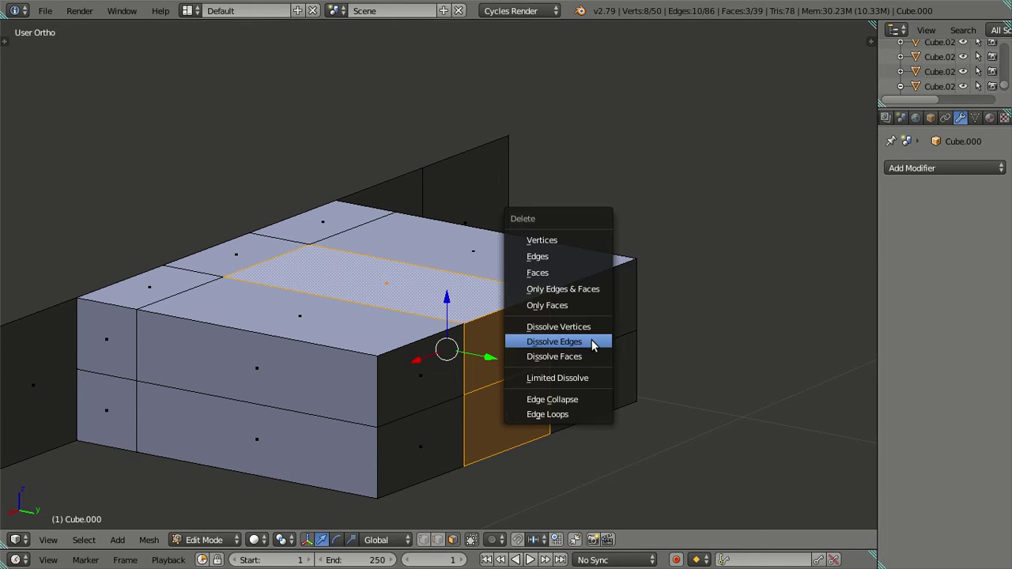
click(570, 272)
middle_drag(538, 287, 585, 280)
key(ctrl+z)
key(x)
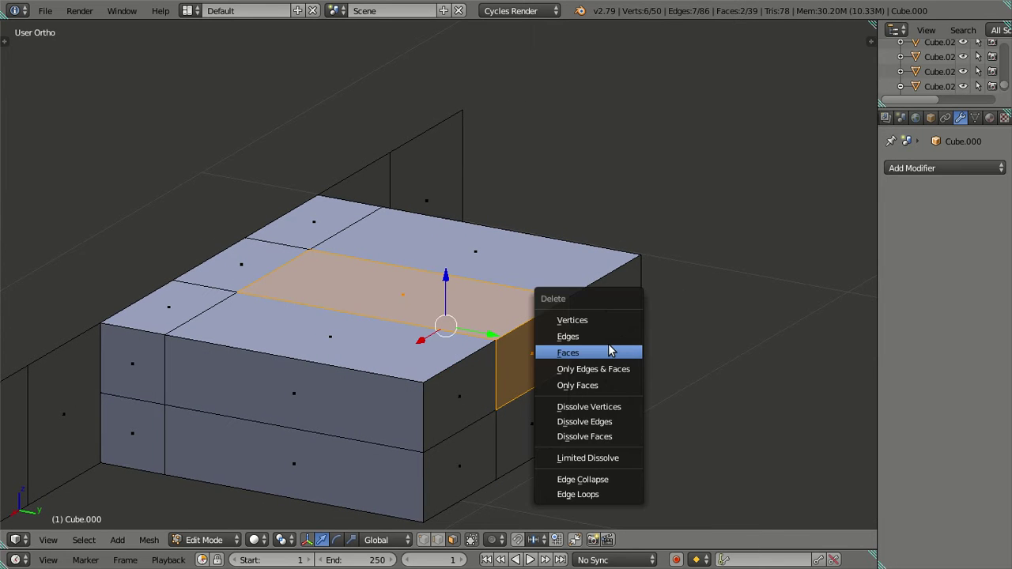
click(610, 350)
middle_drag(601, 350, 537, 395)
Switch to edge selection and select an edge beside the hatched hole.
right_click(501, 401)
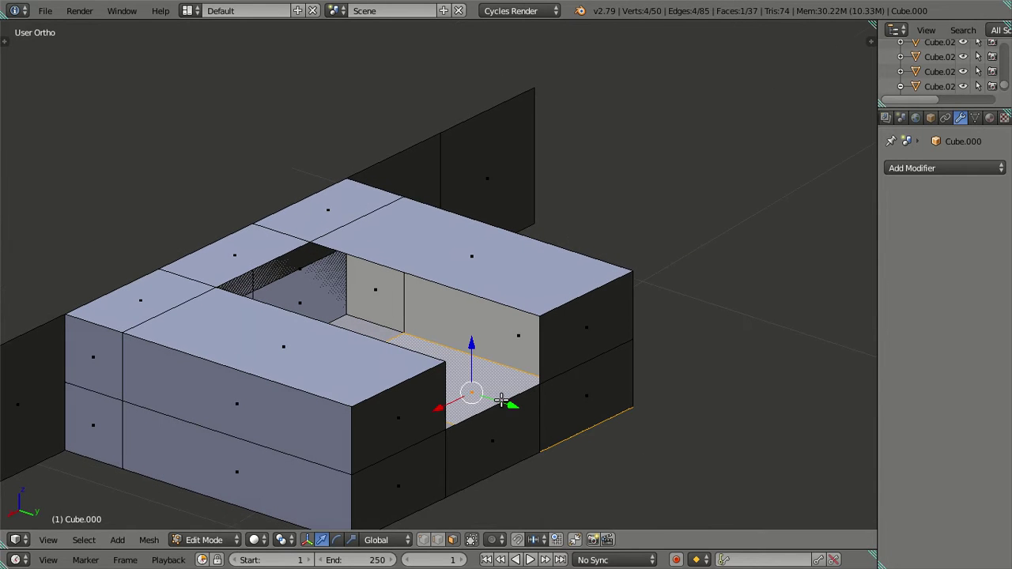
key(ctrl+Tab)
click(494, 413)
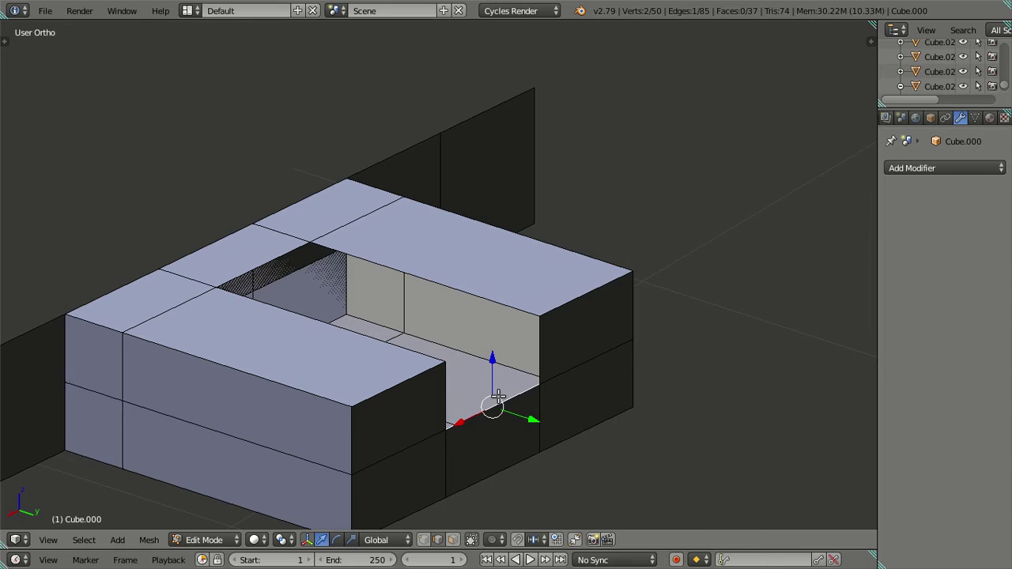
middle_drag(510, 422, 268, 269)
right_click(269, 270)
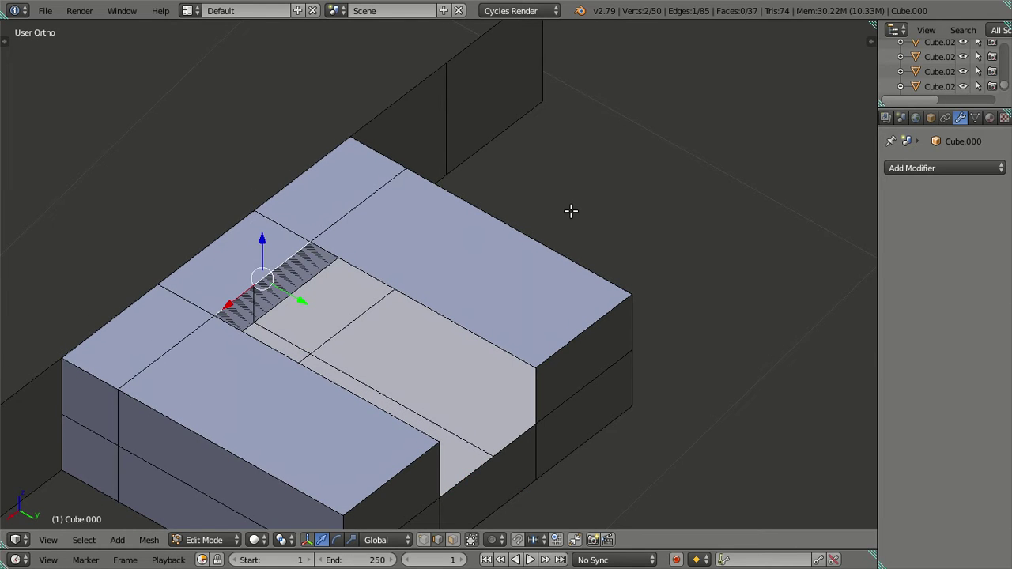
Check the edge's Y position in the side panel and select the lower front edge.
key(n)
click(796, 82)
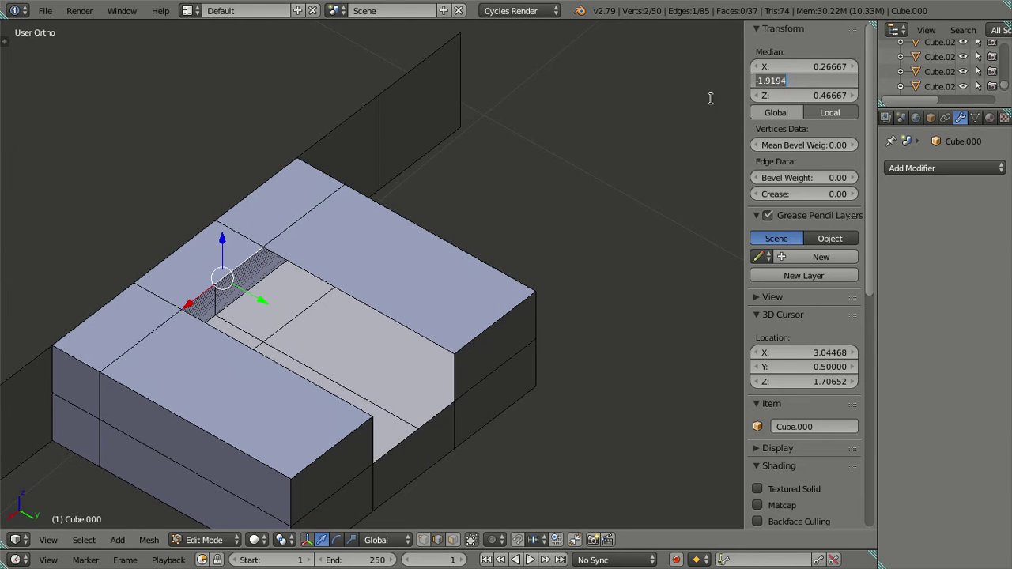
key(Return)
right_click(447, 427)
key(e)
key(Escape)
text(-1.91940)
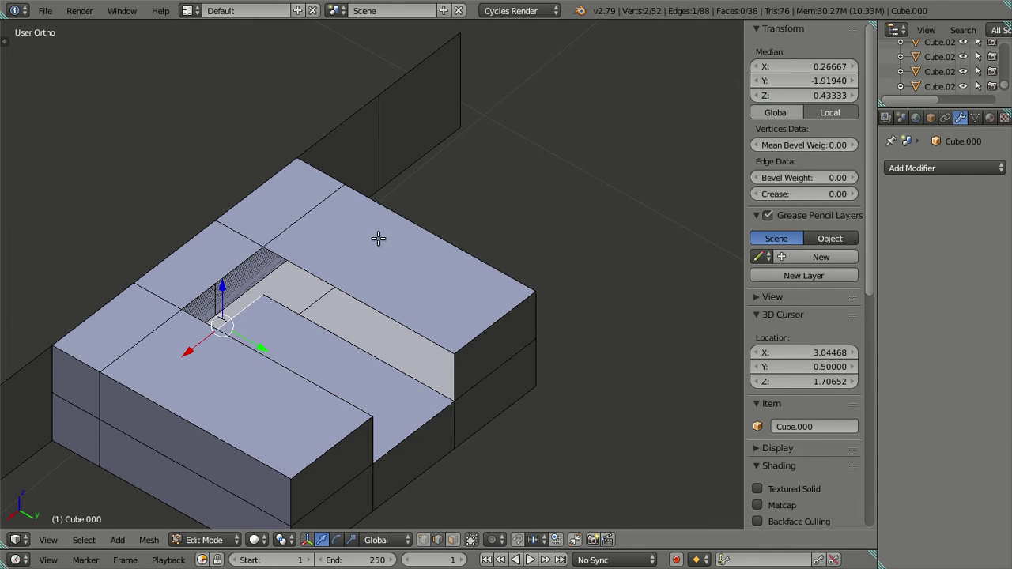
Fill the hatched hole with a new face from the selected edges.
shift+right_click(236, 272)
key(f)
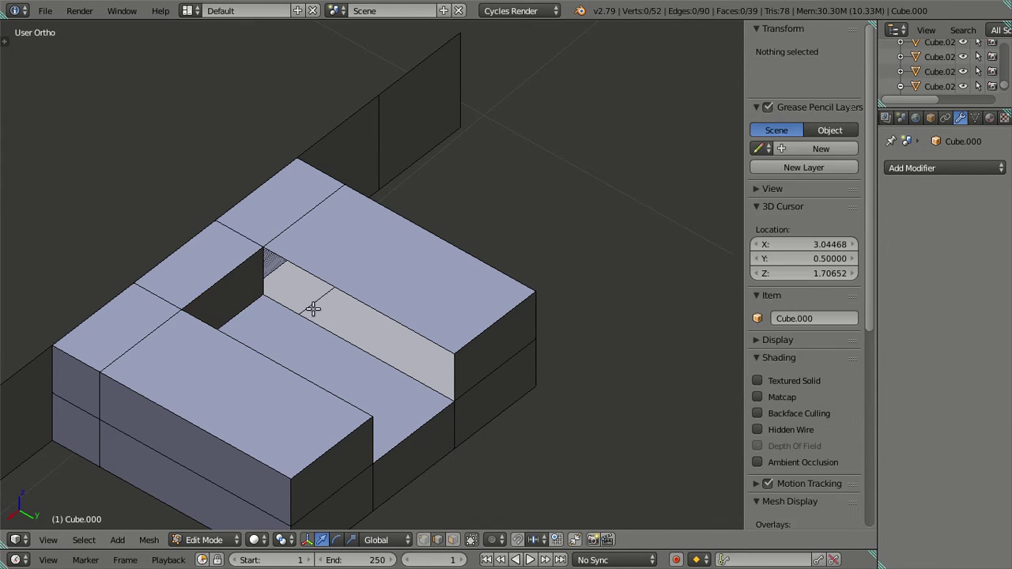
key(f)
mouse_move(264, 257)
middle_down()
mouse_move(325, 340)
mouse_move(196, 298)
mouse_move(210, 306)
middle_up()
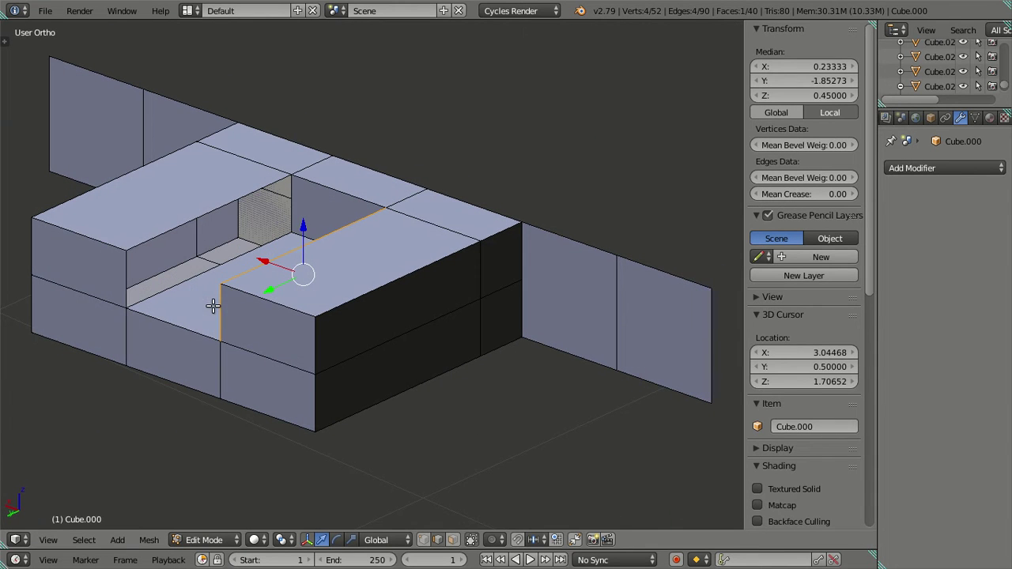
Fill the remaining recess gap with a face and deselect all.
right_click(198, 276)
shift+right_click(173, 239)
shift+right_click(286, 219)
key(f)
key(a)
Select the two vertical edge loops plus two recess edges.
middle_drag(282, 227, 375, 229)
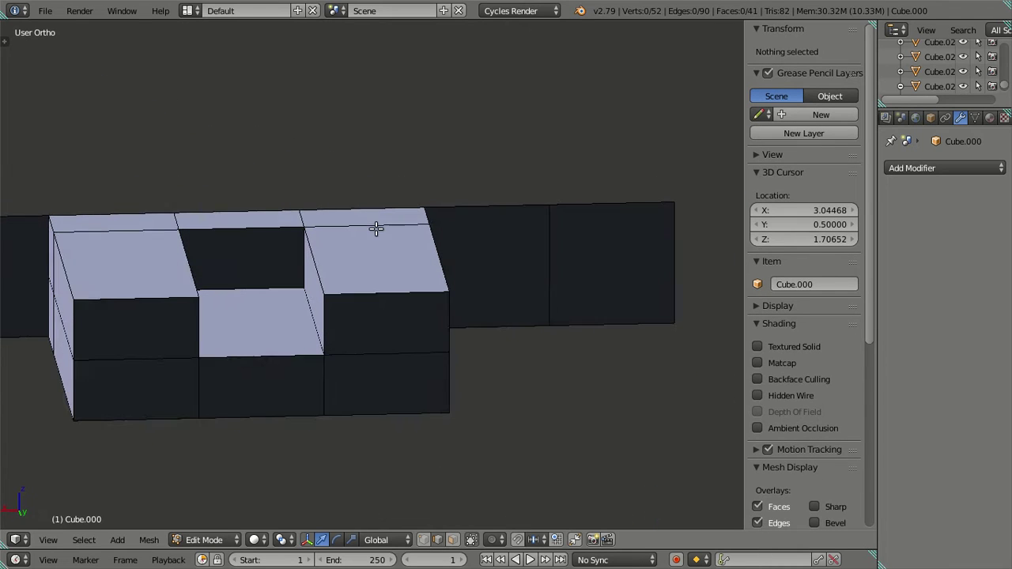
alt+right_click(331, 385)
alt+shift+right_click(187, 388)
middle_drag(186, 388, 267, 370)
shift+right_click(334, 284)
middle_drag(267, 293, 334, 283)
shift+right_click(204, 302)
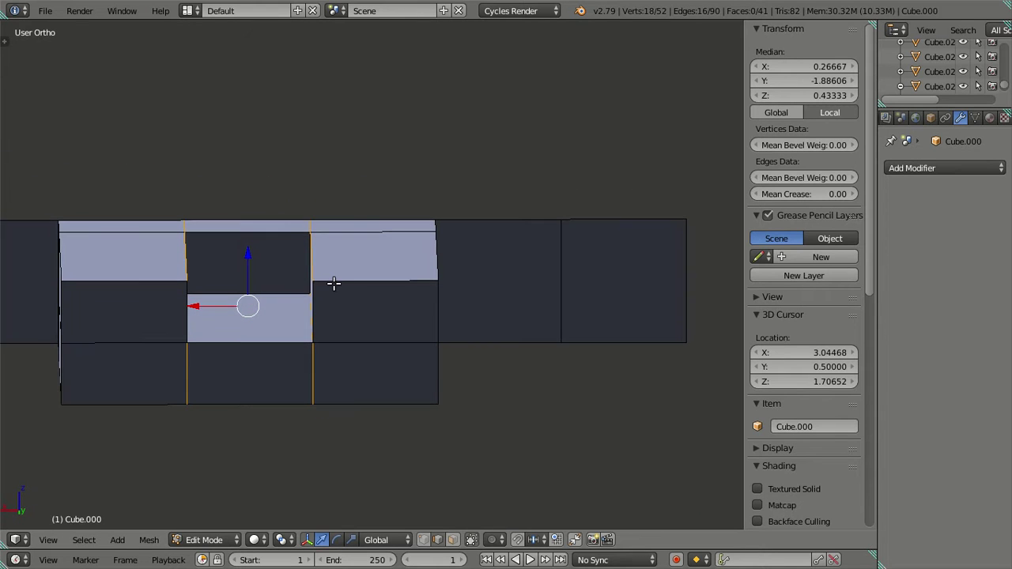
In top wireframe view, test an X-axis scale on the loops, cancel it, and deselect.
key(KP_7)
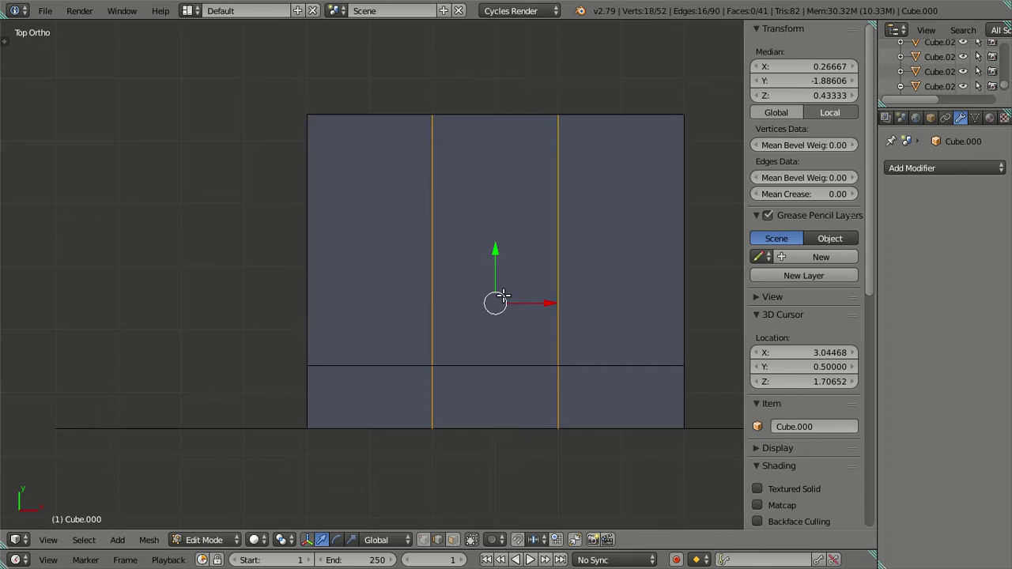
shift+middle_drag(504, 302, 340, 310)
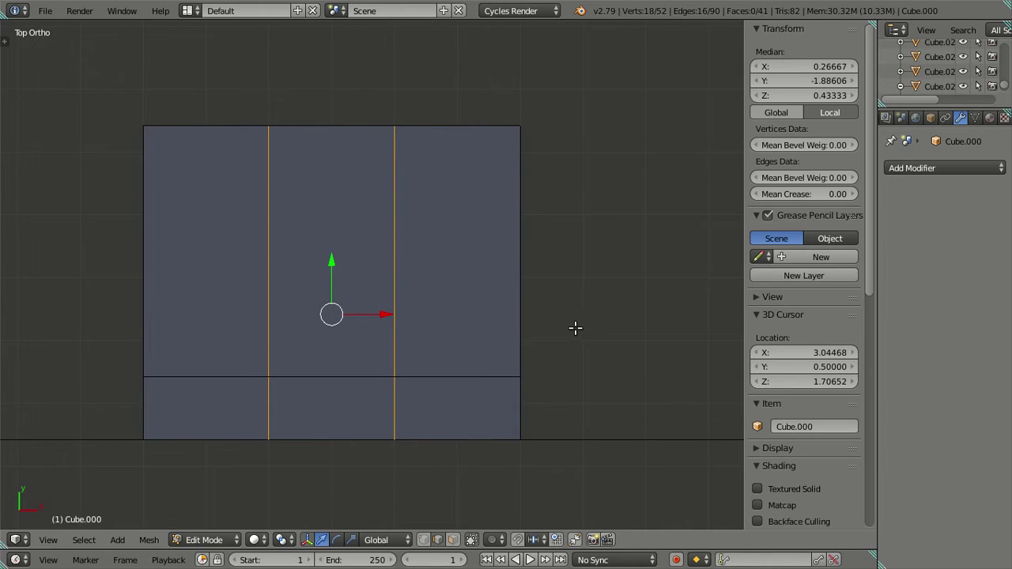
key(s)
key(x)
key(Escape)
key(z)
scroll(591, 300, up, 1)
key(s)
key(x)
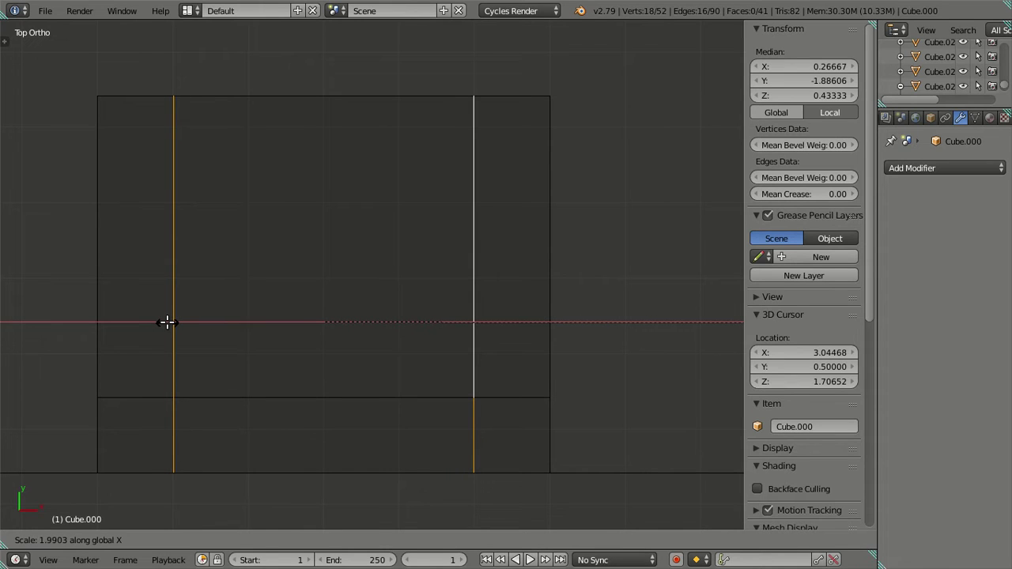
key(Escape)
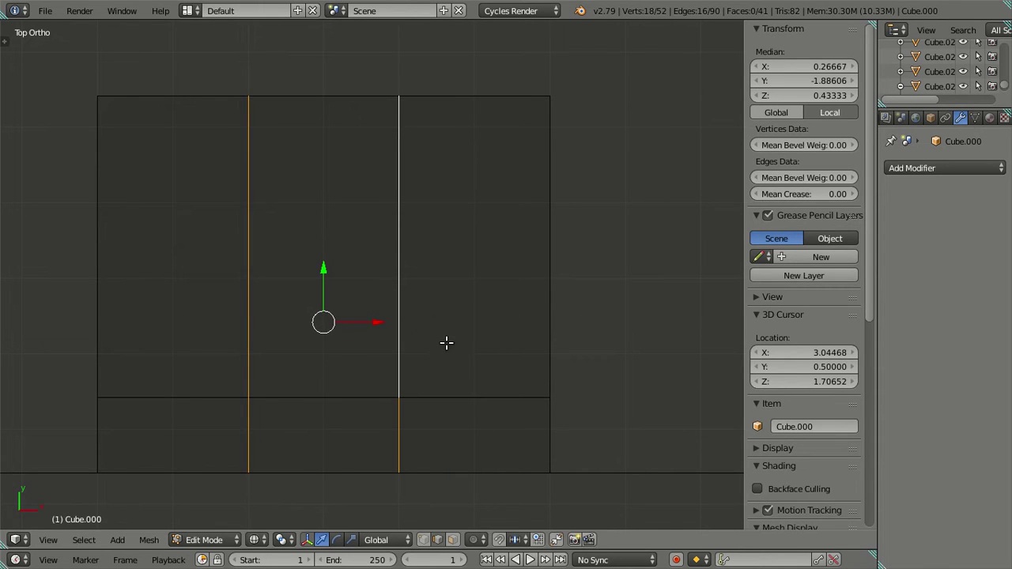
key(a)
scroll(470, 352, down, 4)
key(z)
middle_drag(475, 369, 219, 266)
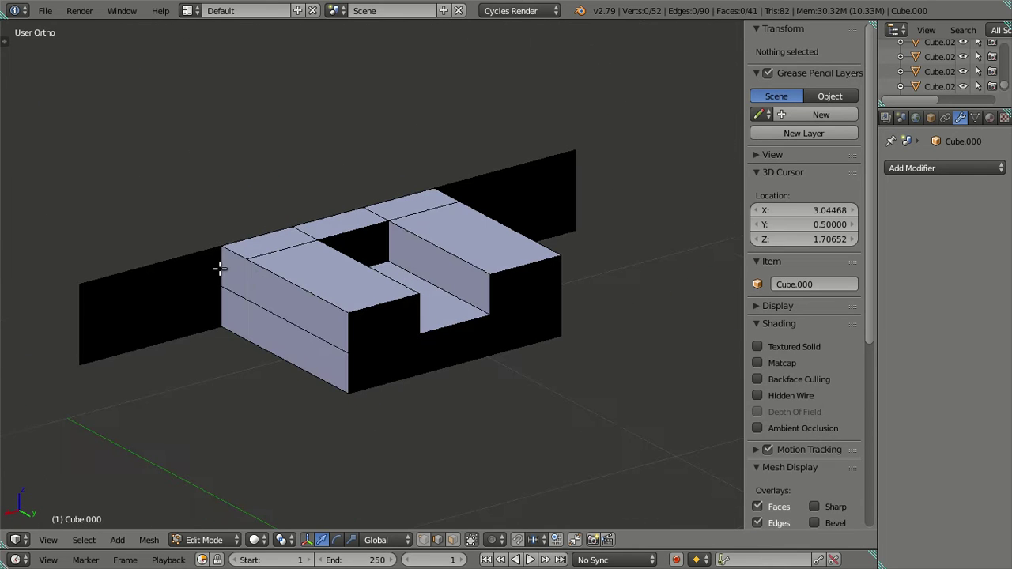
Preview a Subdivision Surface modifier on the sofa, then remove it.
click(939, 169)
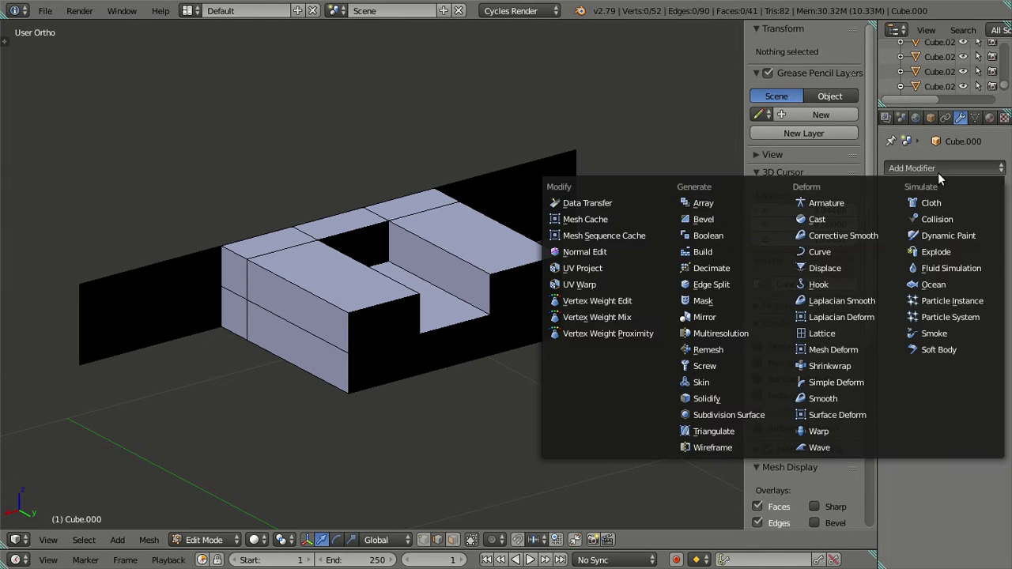
click(720, 415)
middle_drag(601, 415, 598, 358)
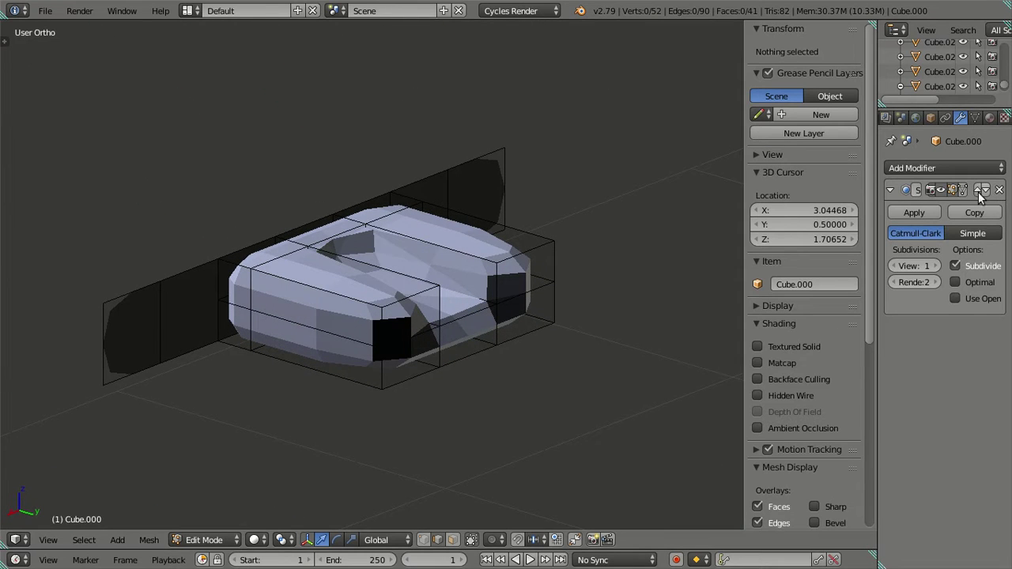
click(1001, 189)
middle_drag(490, 261, 435, 289)
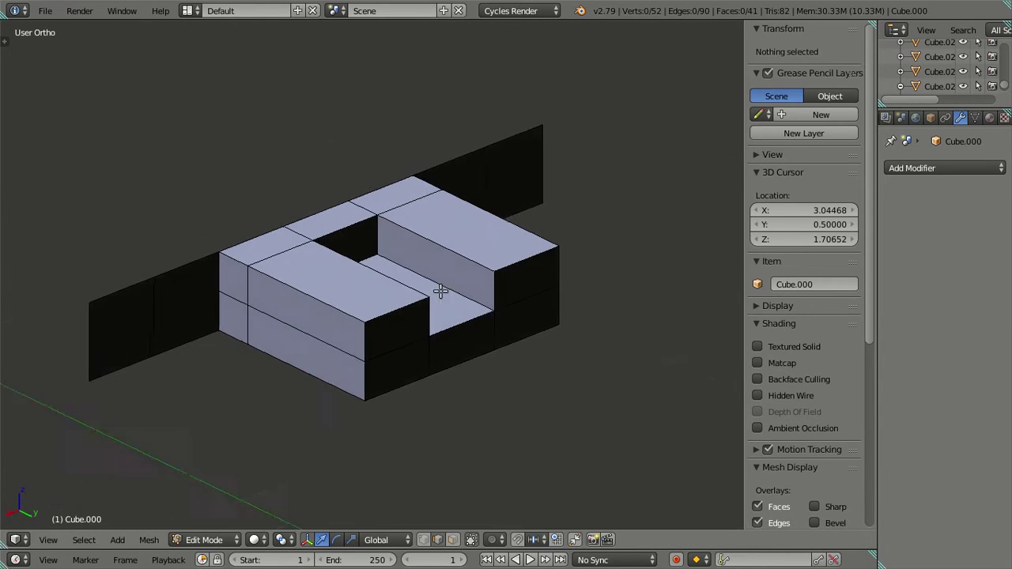
right_click(363, 313)
Delete the faces, keeping only the back wall strip.
key(a)
key(x)
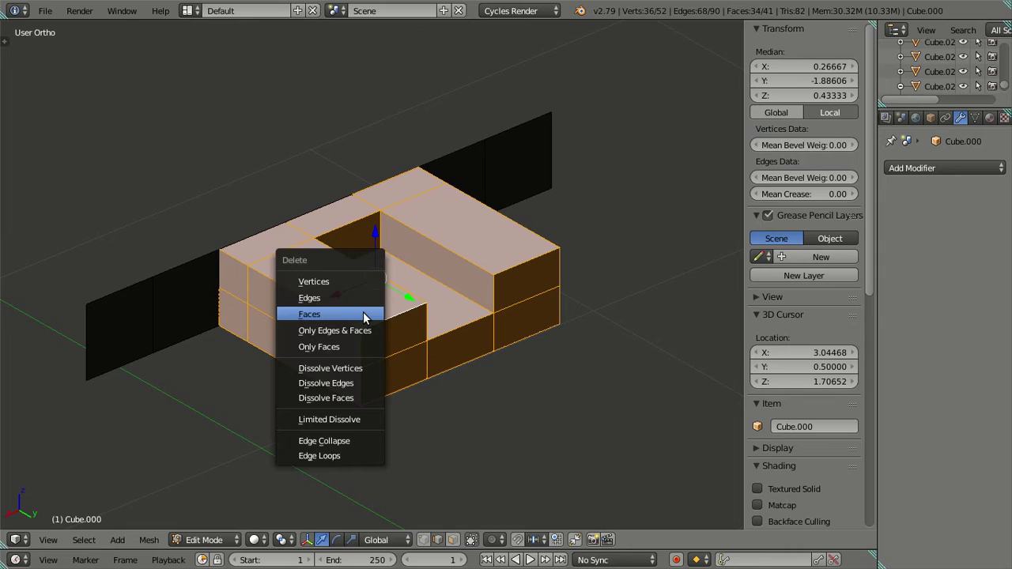
click(369, 314)
middle_drag(316, 300, 540, 266)
Add a horizontal loop cut through the middle of the wall strip.
key(ctrl+r)
click(529, 319)
right_click(530, 320)
key(a)
middle_drag(418, 335, 450, 319)
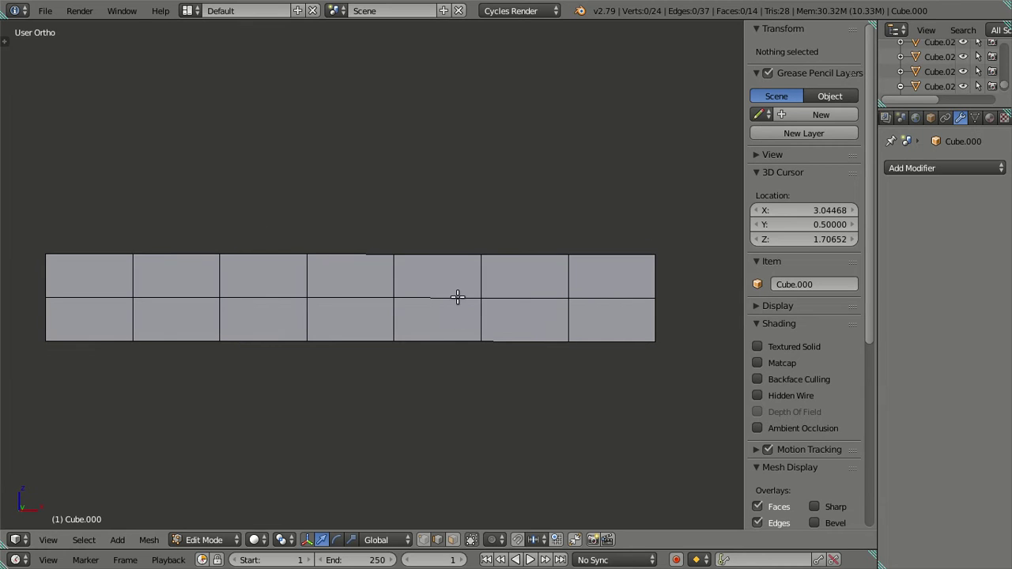
scroll(405, 351, up, 2)
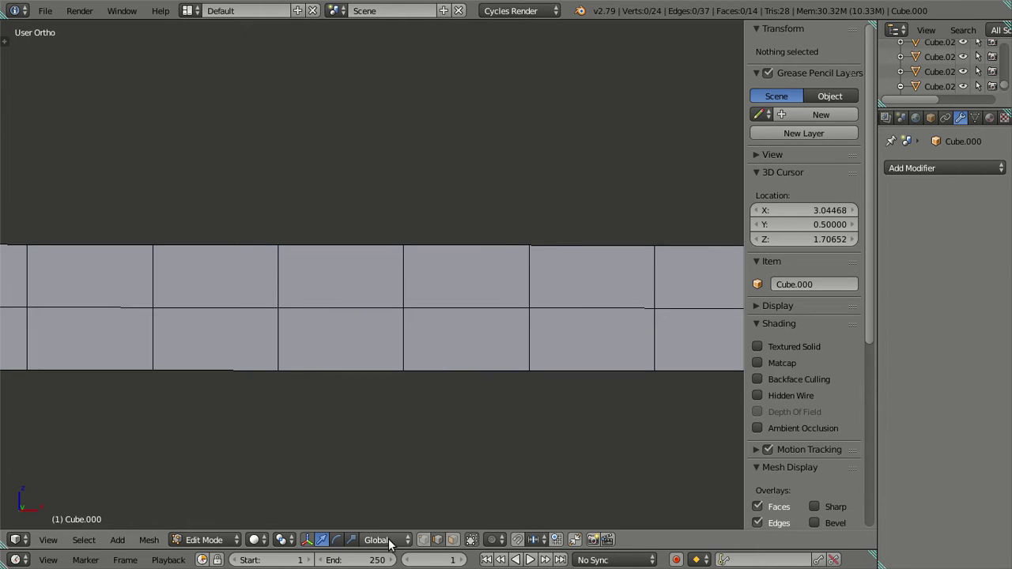
Select three faces in the wall's lower row in face mode.
click(452, 539)
right_click(255, 330)
shift+right_click(317, 340)
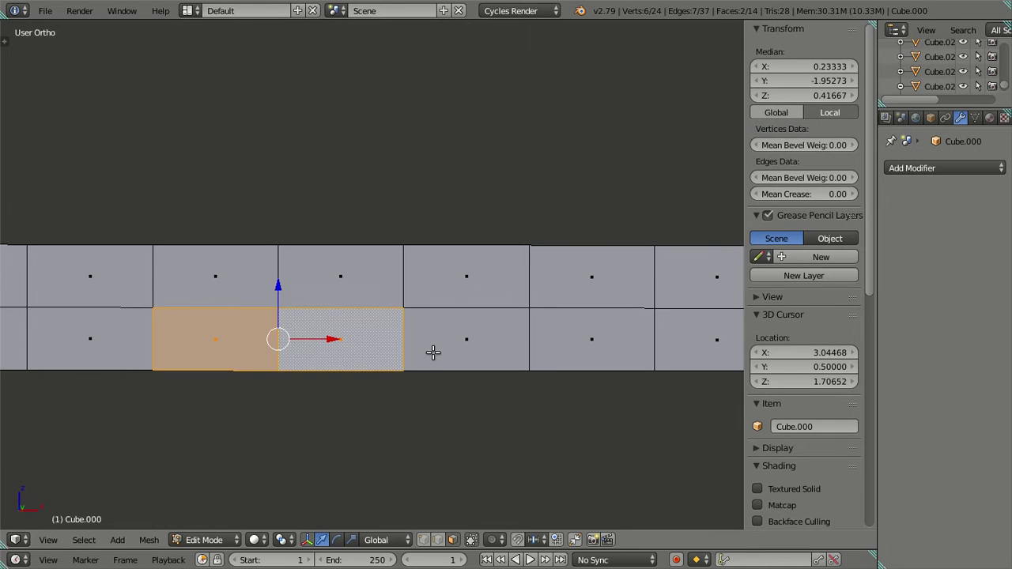
shift+right_click(439, 350)
key(e)
middle_drag(483, 324, 333, 384)
scroll(325, 357, down, 3)
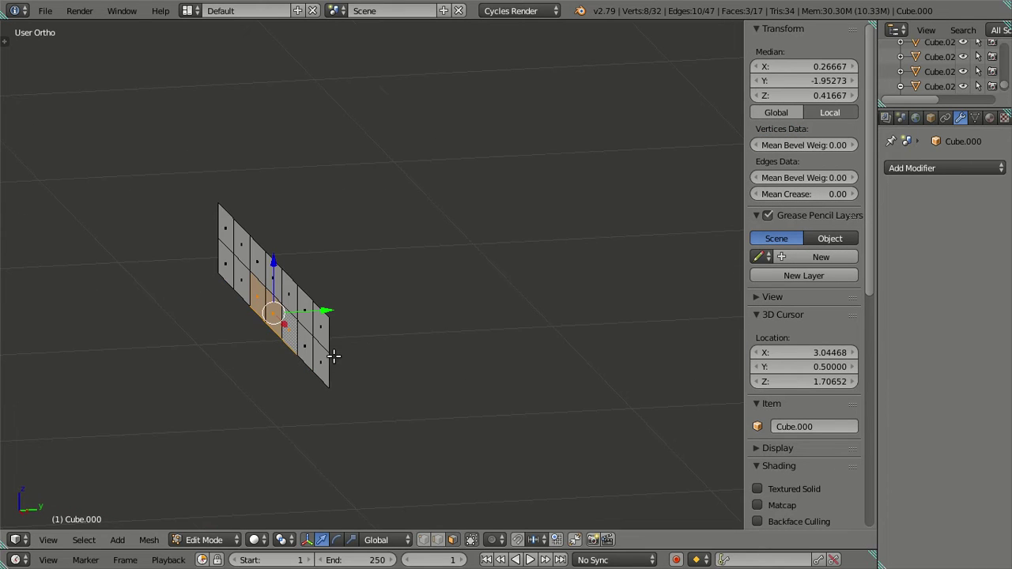
Extrude the three lower faces 0.5 along Y into a seat box.
key(e)
right_click(548, 361)
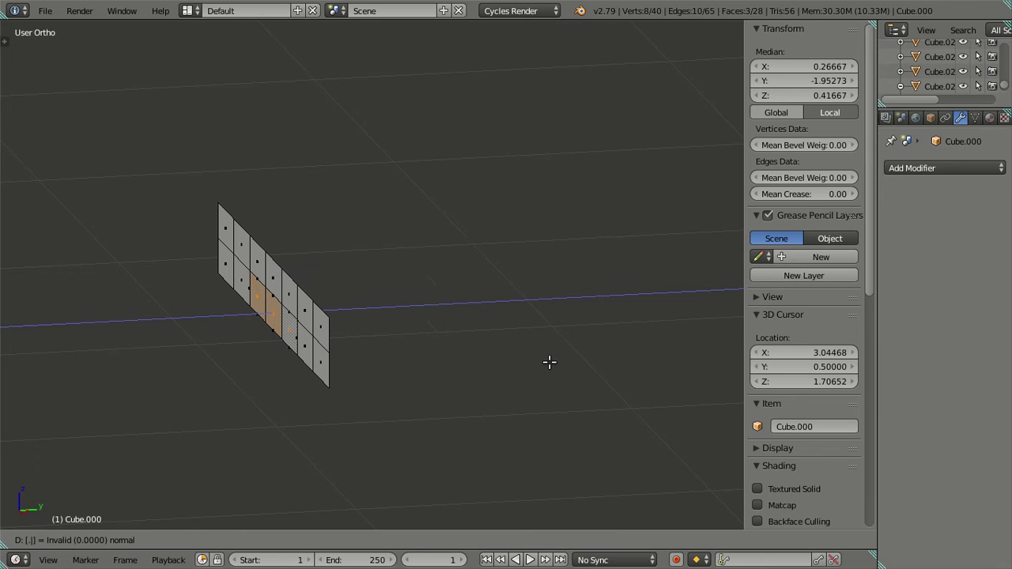
drag(325, 314, 458, 333)
key(minus)
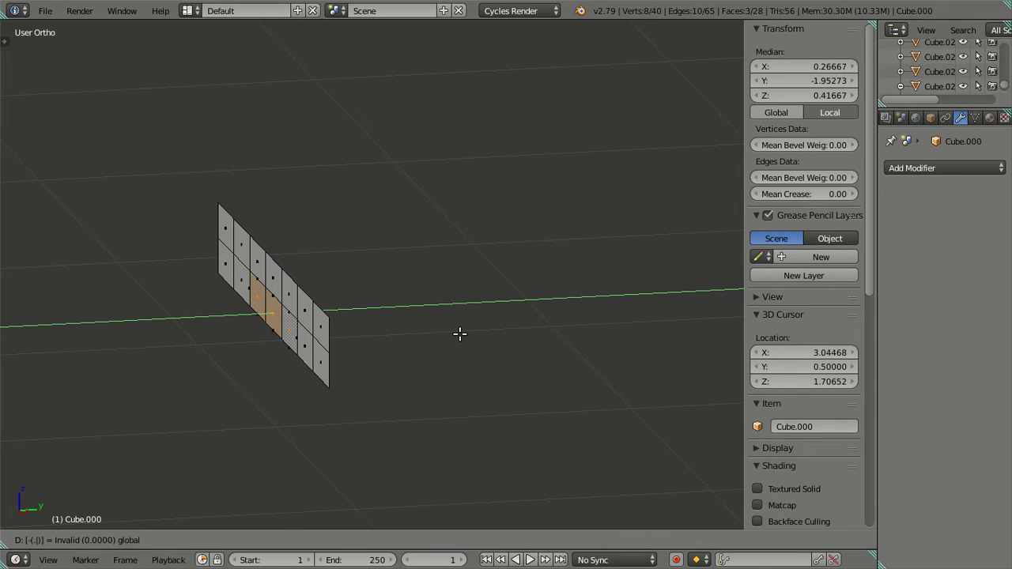
text(2)
key(Return)
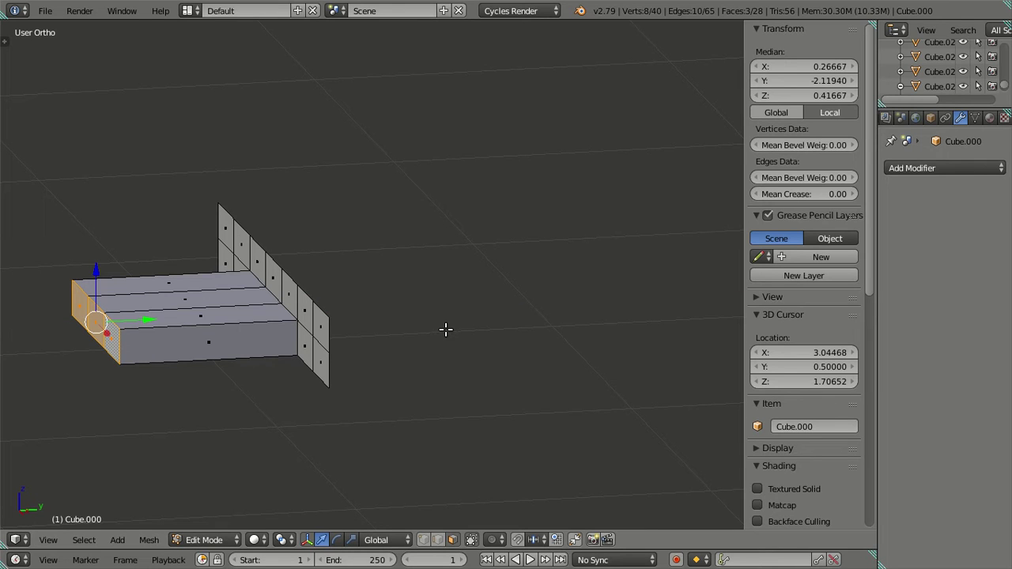
key(ctrl+z)
key(e)
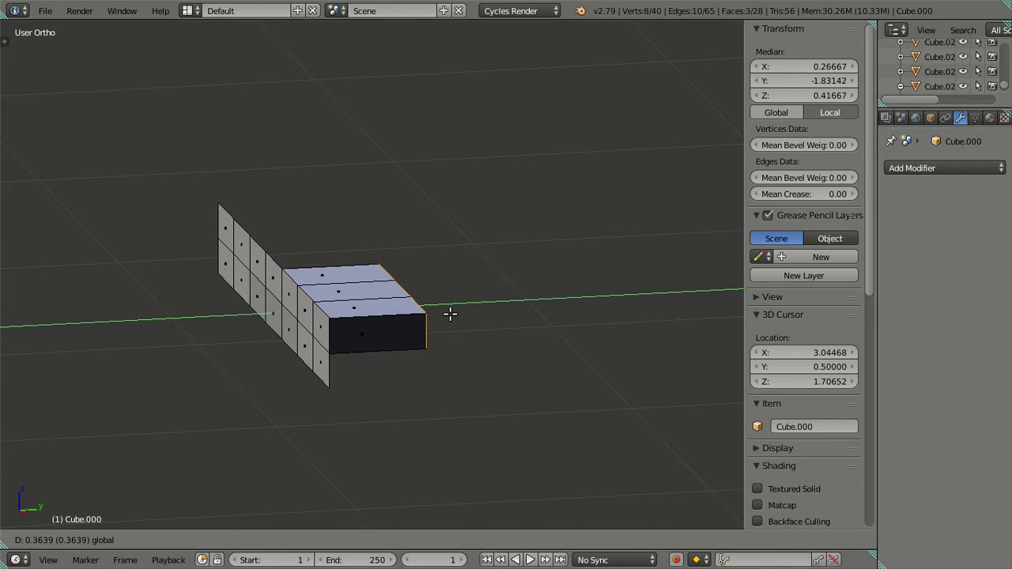
text(-.5)
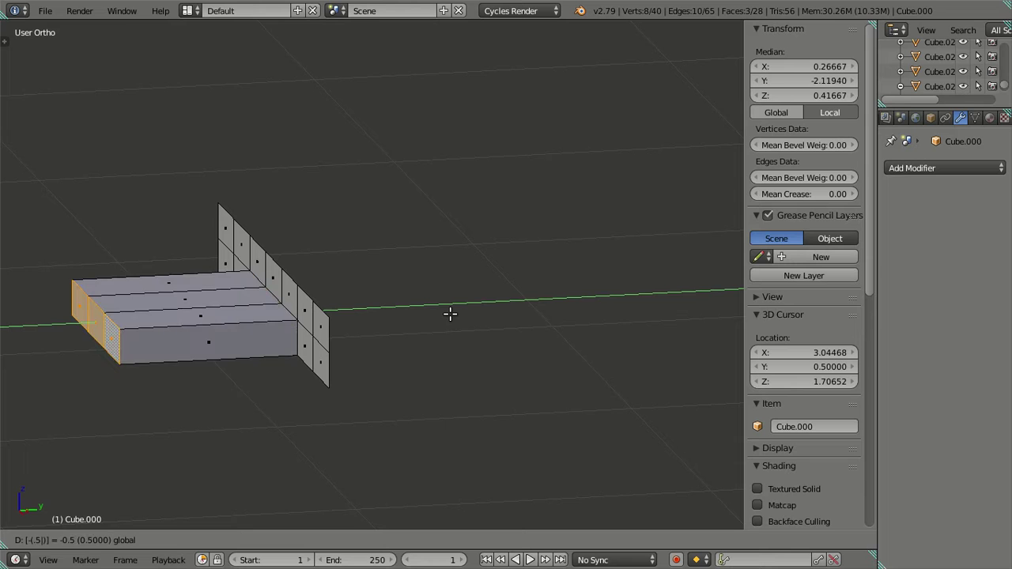
key(Escape)
text(e)
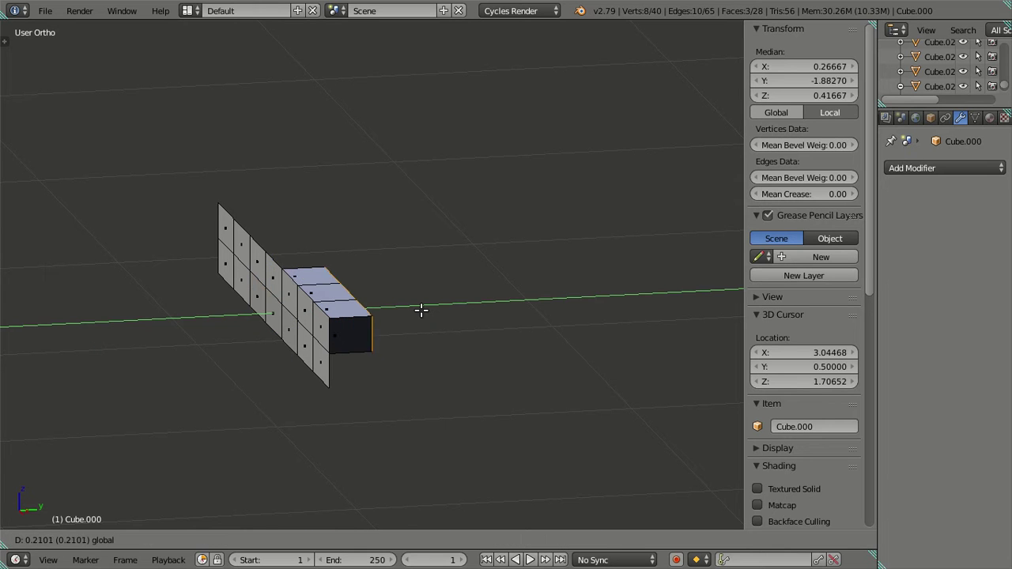
text(.5)
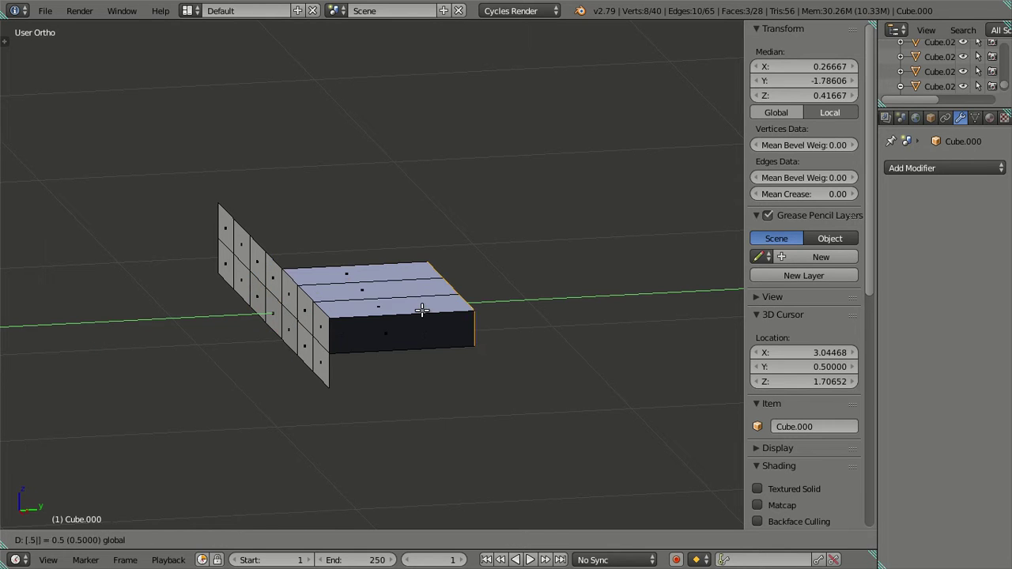
key(Return)
middle_drag(451, 300, 333, 310)
Dissolve the seat box's internal edge loop in edge mode.
key(ctrl+Tab)
click(324, 303)
alt+click(368, 289)
key(x)
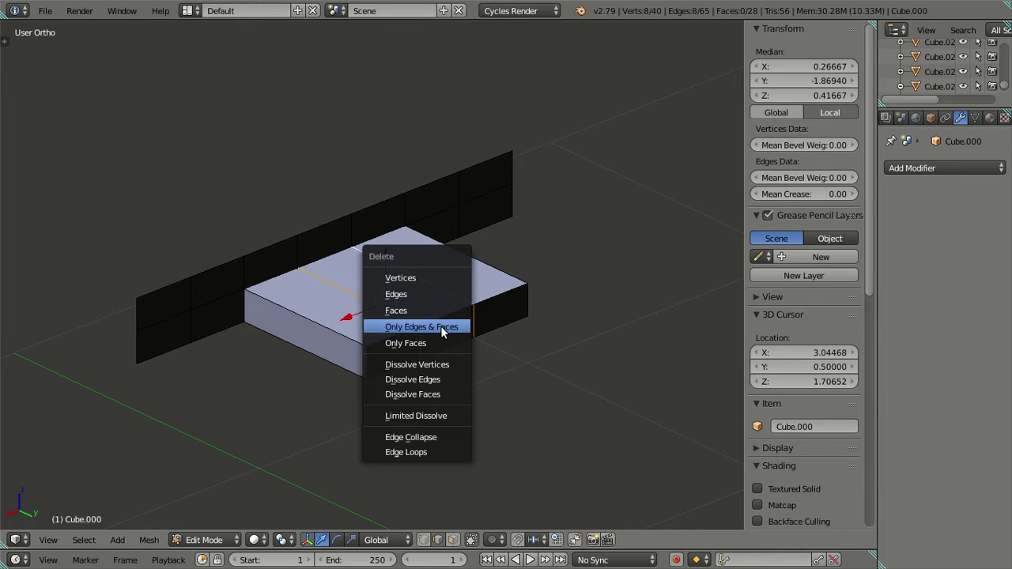
click(426, 377)
middle_drag(401, 348, 297, 311)
Select the whole seat box and view it in wireframe from the right side.
middle_drag(309, 410, 293, 355)
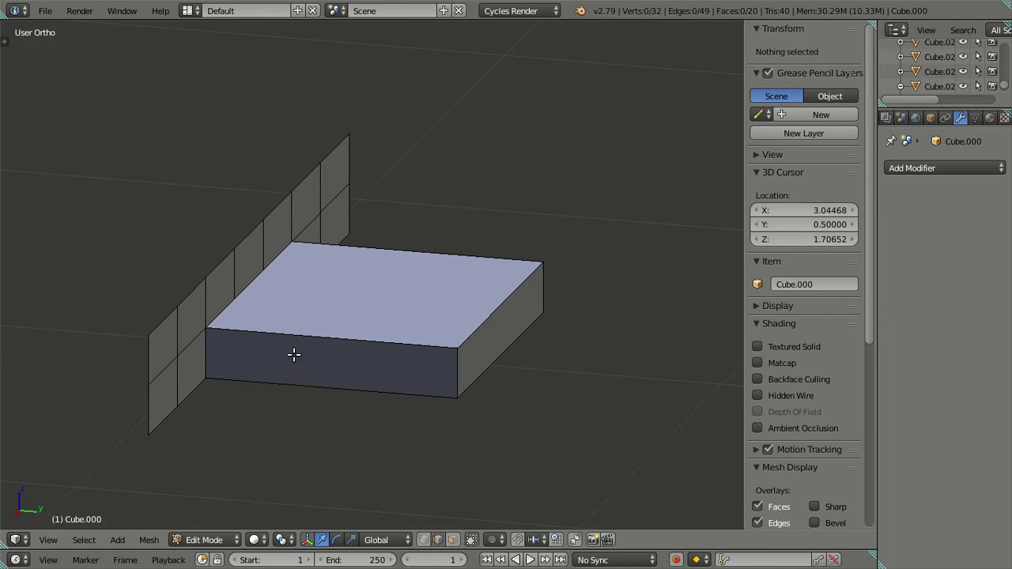
right_click(313, 338)
key(ctrl+l)
key(z)
mouse_move(355, 316)
middle_down()
mouse_move(337, 346)
mouse_move(321, 337)
mouse_move(366, 319)
middle_up()
key(KP_3)
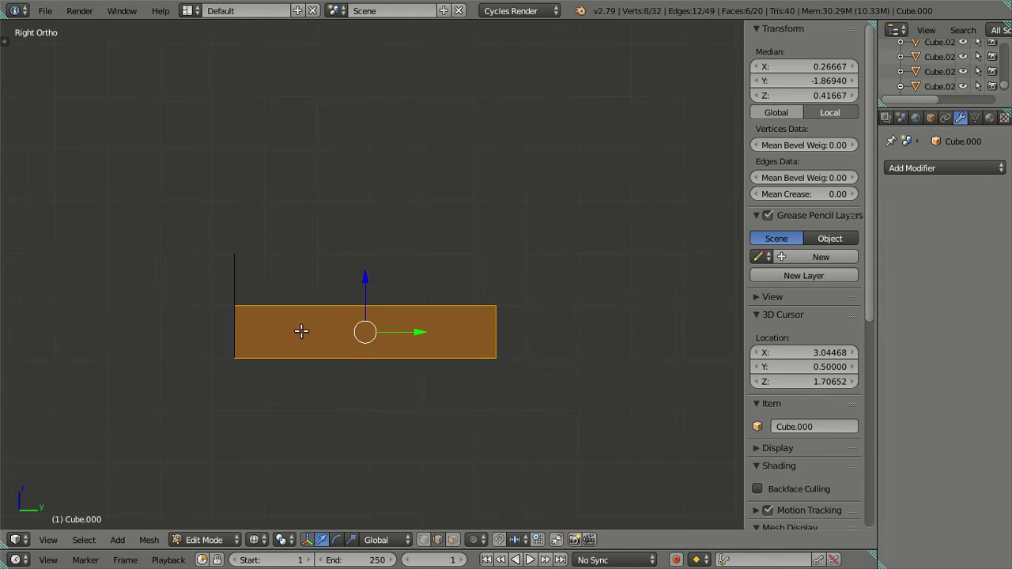
scroll(264, 332, up, 3)
Add a vertical loop cut on the seat box, slid close to the back wall.
key(ctrl+r)
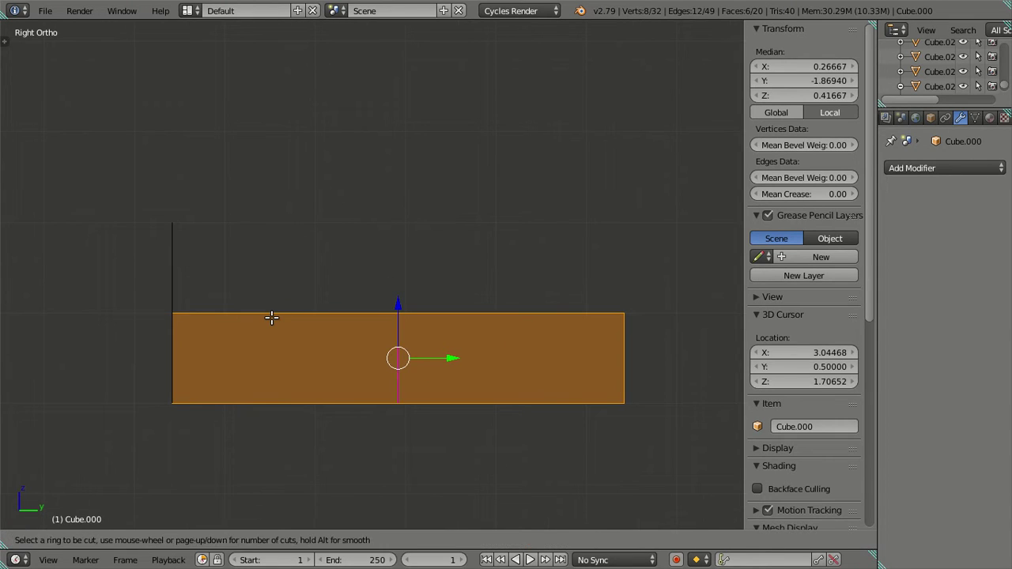
click(255, 316)
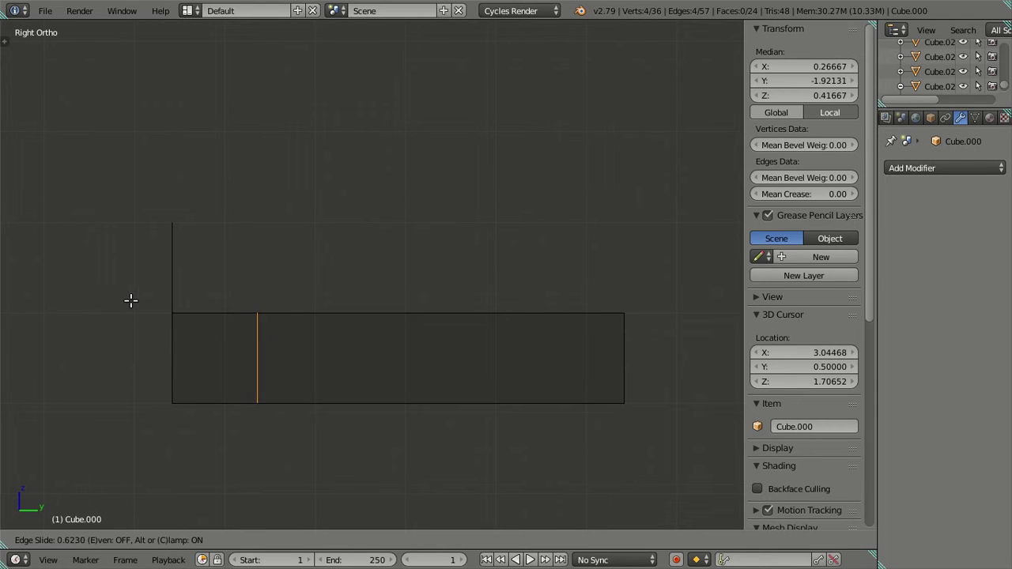
click(136, 301)
key(a)
middle_drag(332, 361, 334, 406)
Select a single seat-box edge and nudge it slightly along Y.
alt+right_click(357, 360)
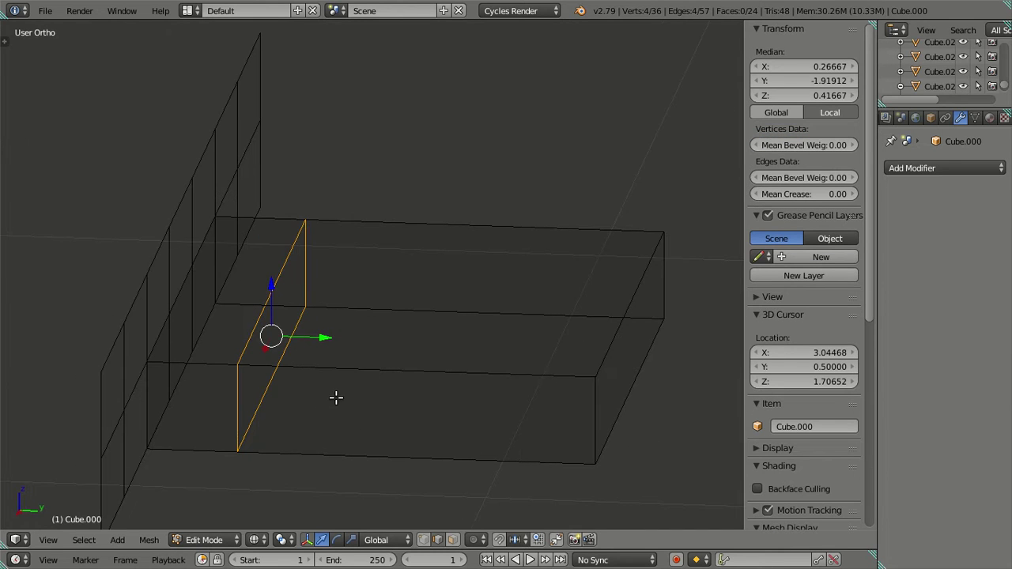
key(a)
middle_drag(351, 352, 314, 363)
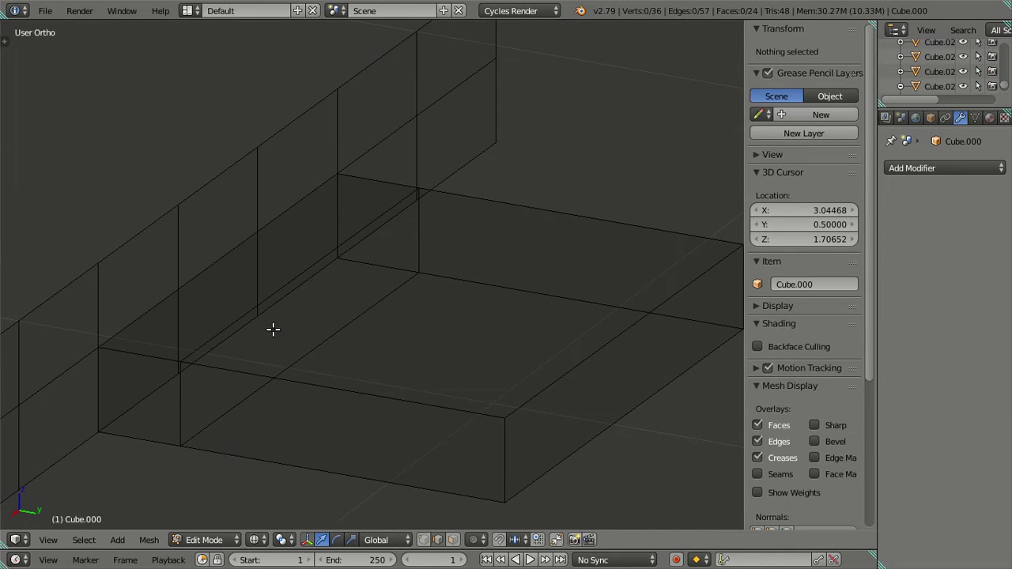
right_click(152, 355)
key(ctrl+l)
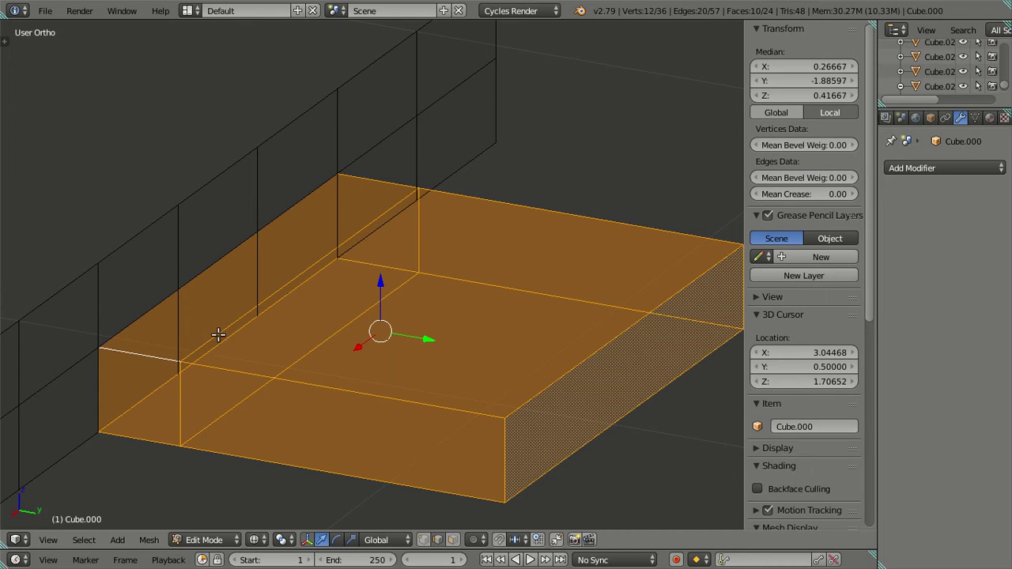
mouse_move(174, 425)
middle_down()
mouse_move(154, 452)
mouse_move(236, 385)
mouse_move(367, 311)
mouse_move(460, 229)
mouse_move(483, 220)
mouse_move(610, 223)
mouse_move(664, 238)
mouse_move(700, 293)
mouse_move(709, 332)
mouse_move(612, 426)
mouse_move(501, 481)
middle_up()
key(Escape)
middle_drag(417, 364, 291, 294)
drag(230, 277, 281, 296)
Switch back to solid display and deselect the edge.
key(z)
mouse_move(298, 355)
middle_down()
mouse_move(298, 324)
mouse_move(221, 353)
middle_up()
key(a)
key(ctrl+Tab)
In vertex mode, merge the bottom and top pairs of rear corner vertices At Last.
click(205, 340)
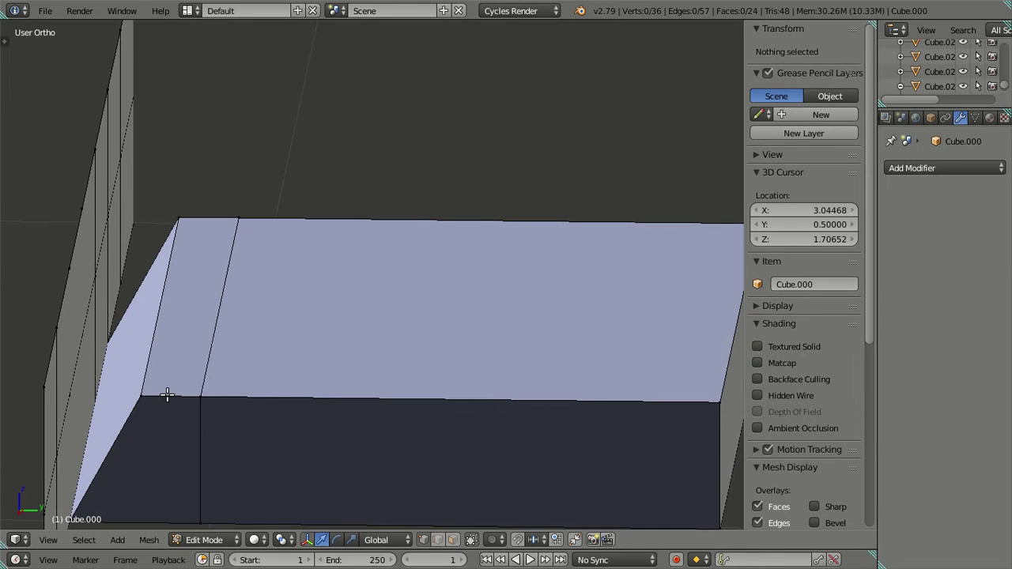
right_click(170, 399)
shift+right_click(200, 397)
key(alt+m)
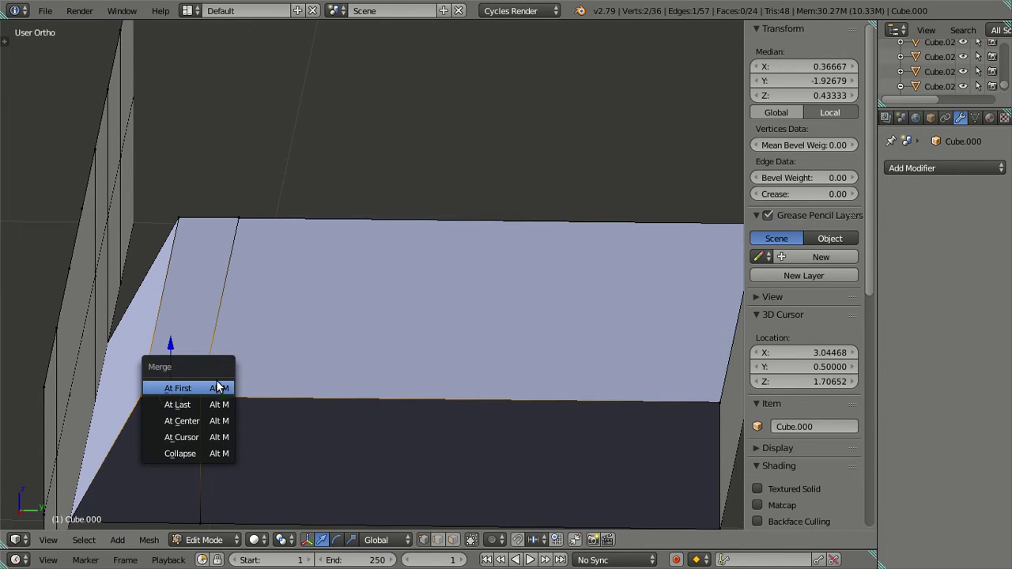
click(199, 404)
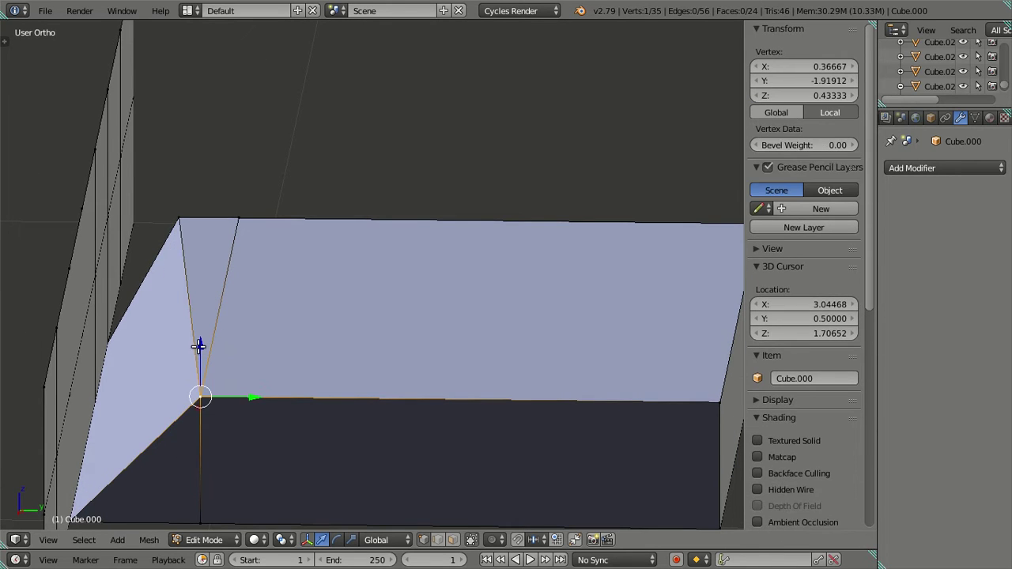
right_click(183, 228)
shift+right_click(241, 227)
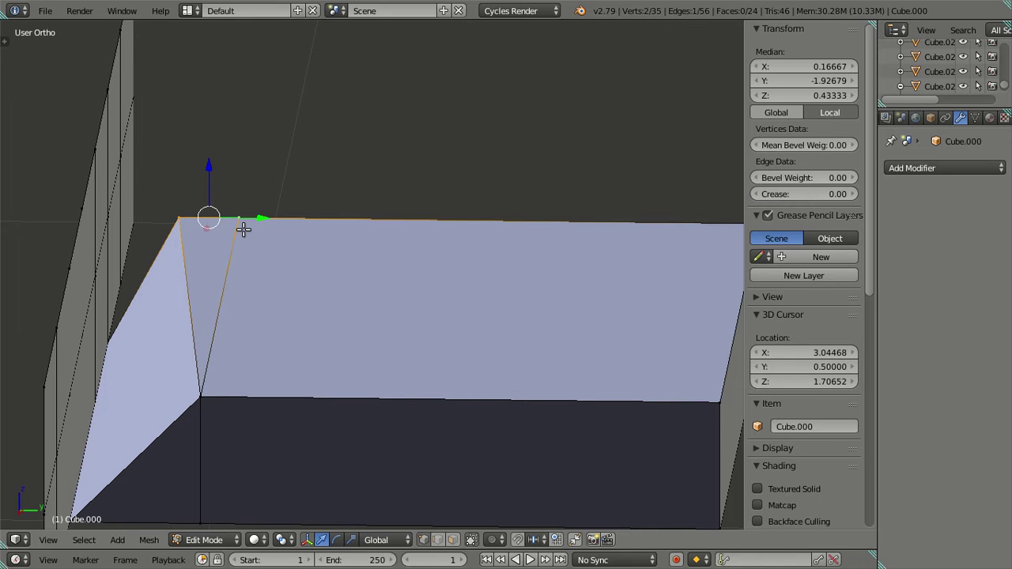
key(alt+m)
click(245, 230)
Dissolve the leftover edge loop near the back in edge mode.
middle_drag(237, 429, 208, 369)
alt+right_click(207, 411)
middle_drag(207, 411, 274, 465)
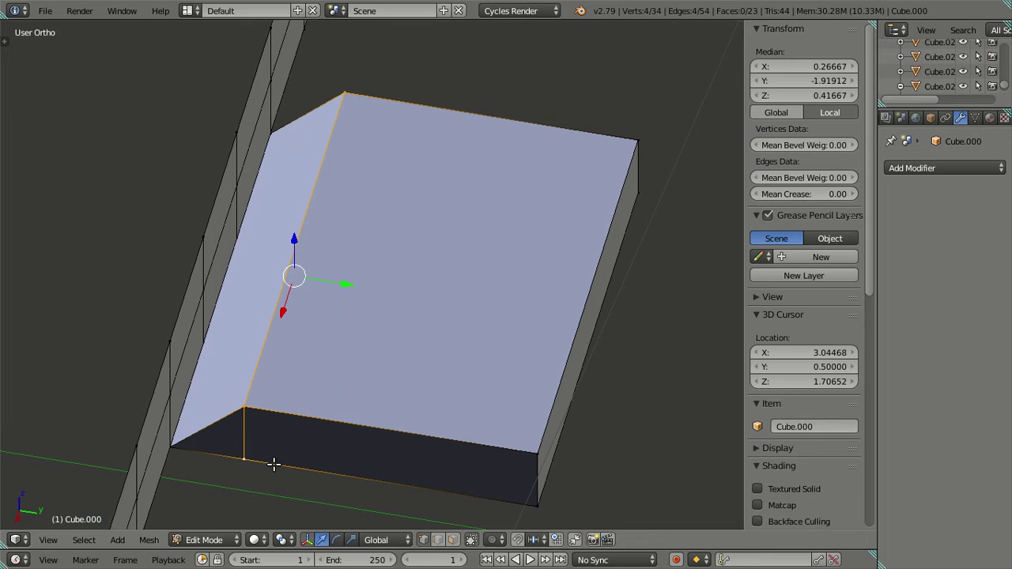
key(ctrl+Tab)
click(258, 438)
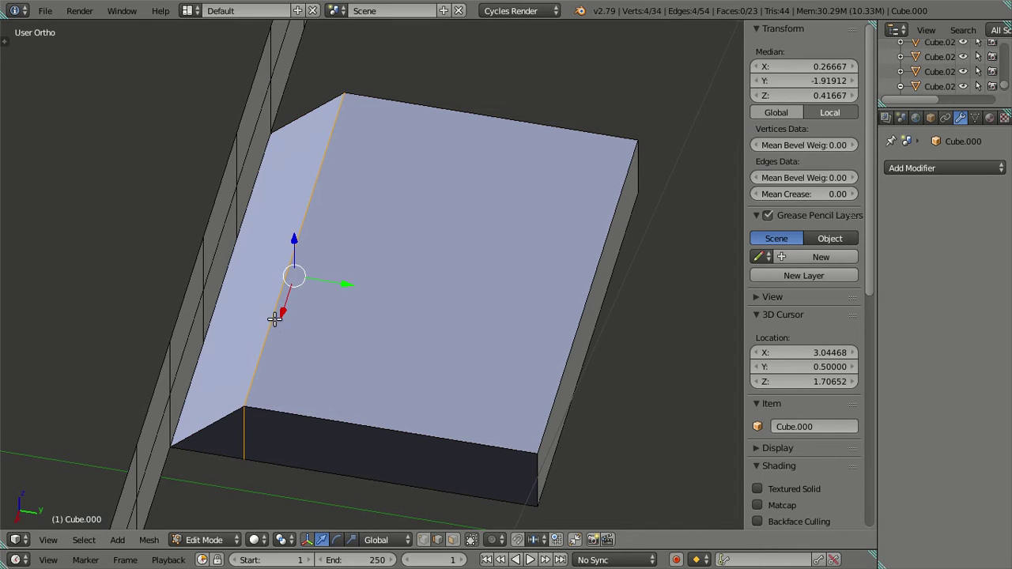
key(x)
click(510, 369)
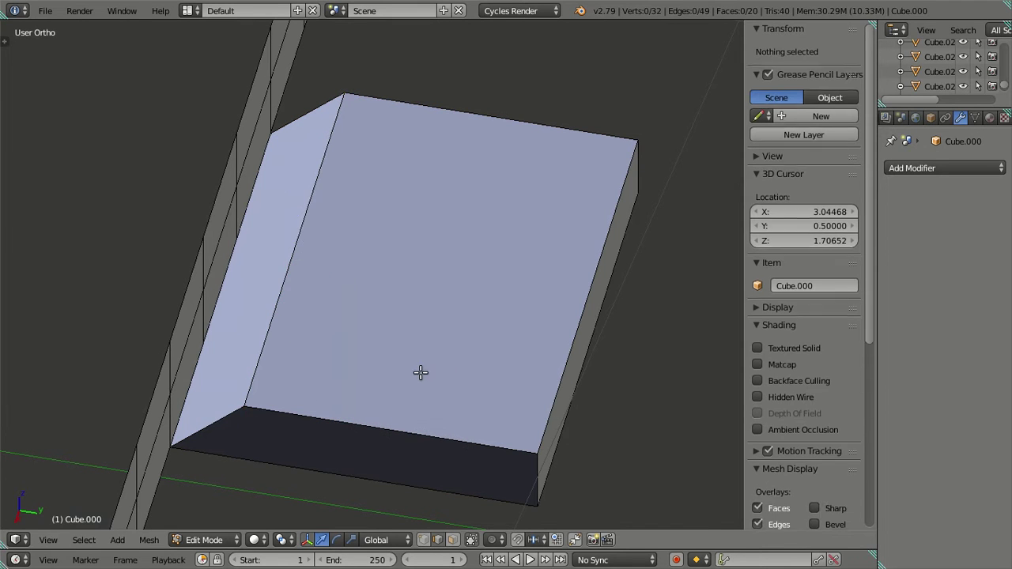
Select the slanted seat face in face mode.
middle_drag(419, 373, 430, 318)
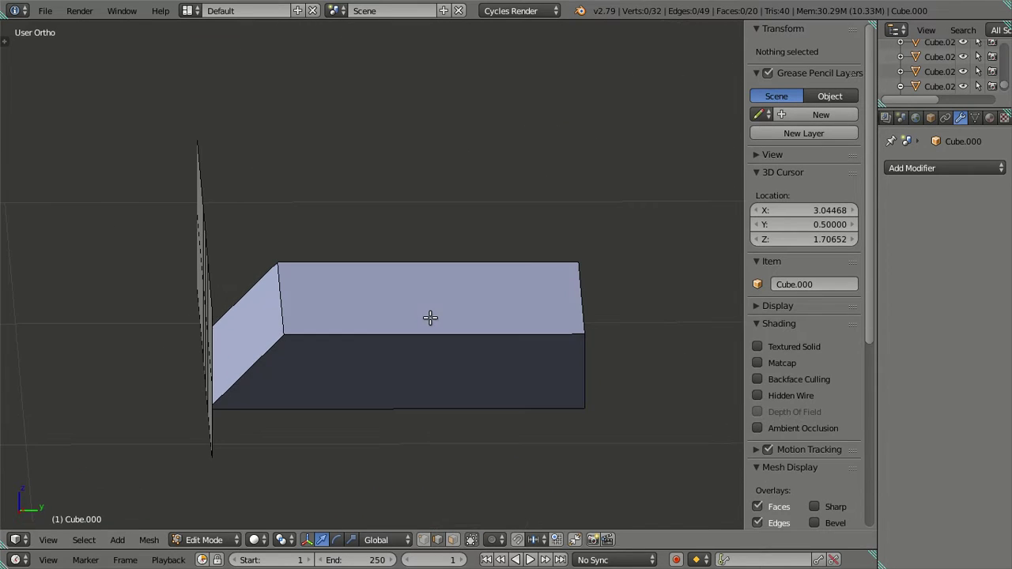
right_click(247, 358)
middle_drag(267, 357, 264, 382)
click(452, 539)
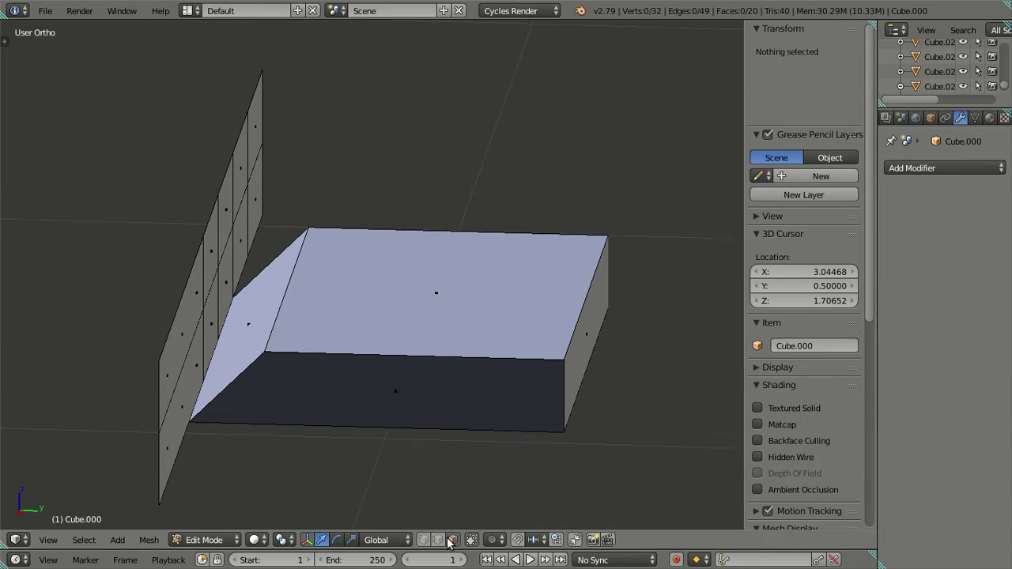
right_click(260, 323)
scroll(265, 329, down, 2)
Extrude the slanted seat face along its normal by -0.1.
middle_drag(302, 353, 308, 312)
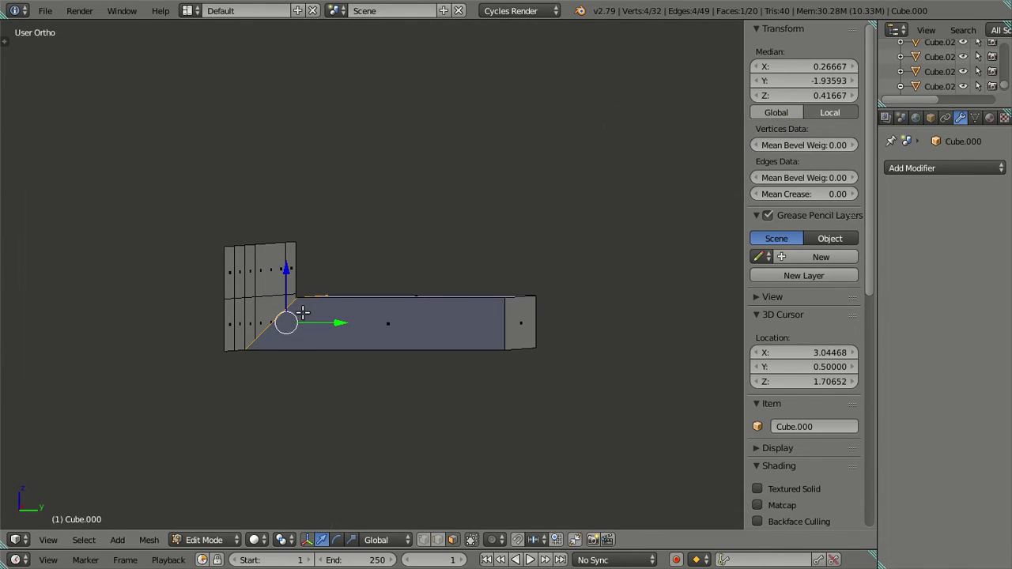
key(e)
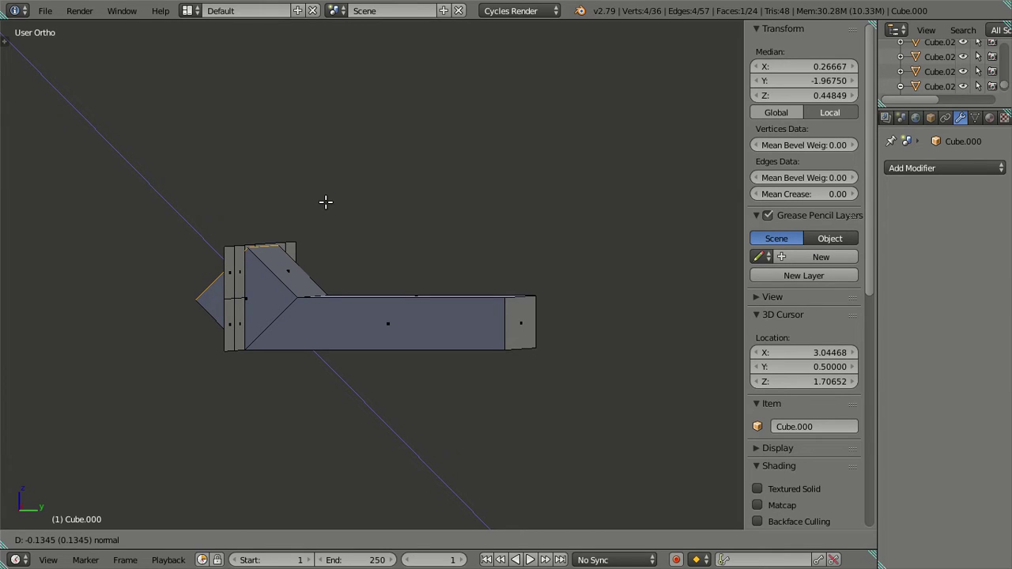
text(-(.)
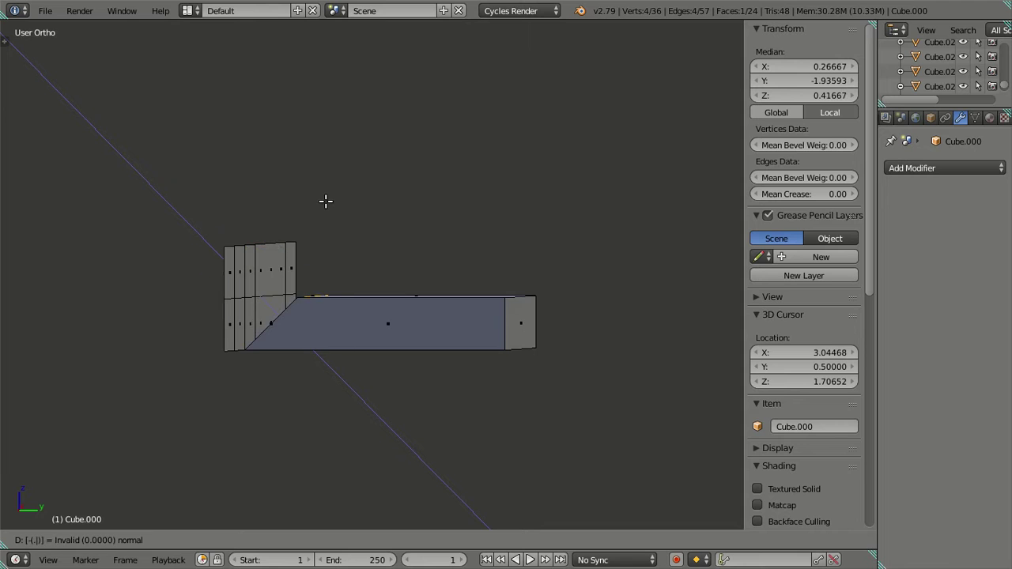
text(1)
key(Return)
middle_drag(288, 306, 192, 376)
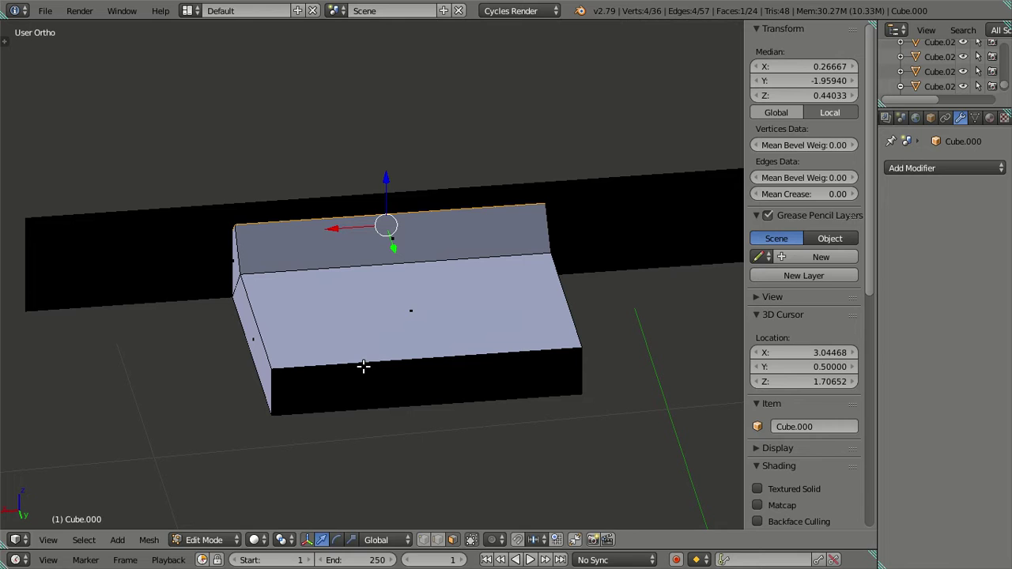
Add four trial loop cuts across the seat, then dissolve those edges.
key(ctrl+r)
key(4)
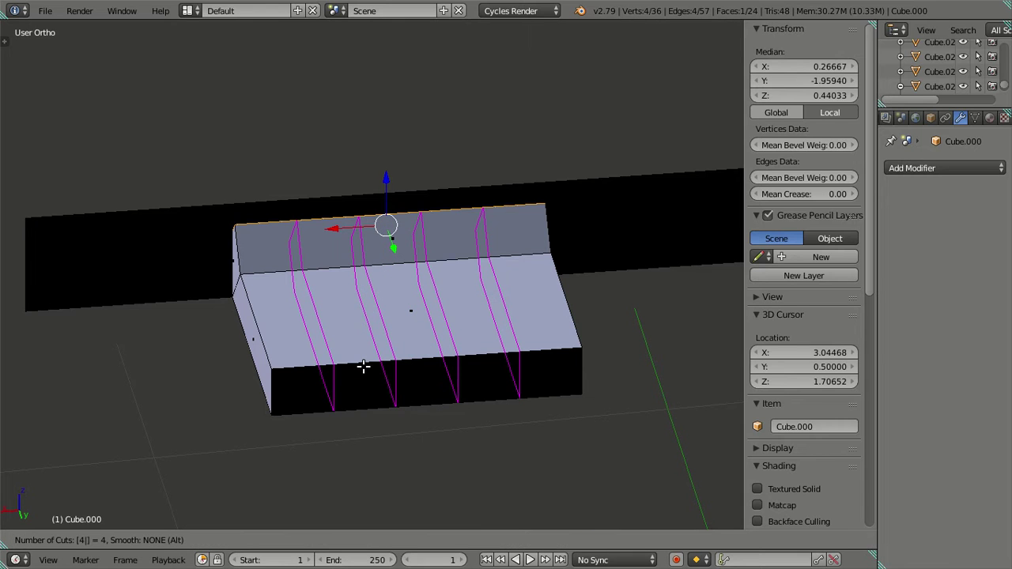
click(363, 365)
right_click(363, 365)
middle_drag(361, 366, 414, 359)
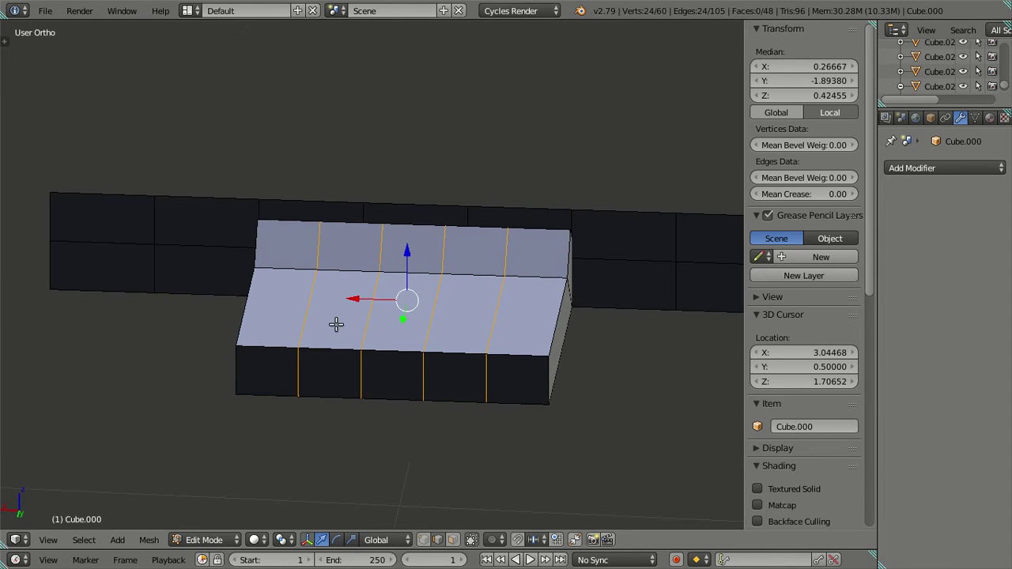
key(x)
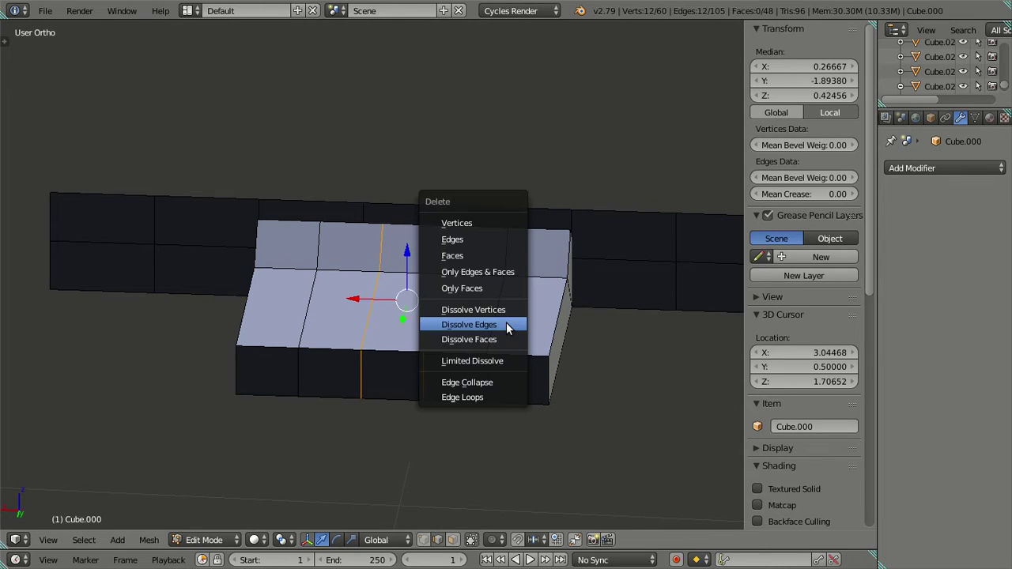
click(506, 323)
middle_drag(424, 337, 486, 487)
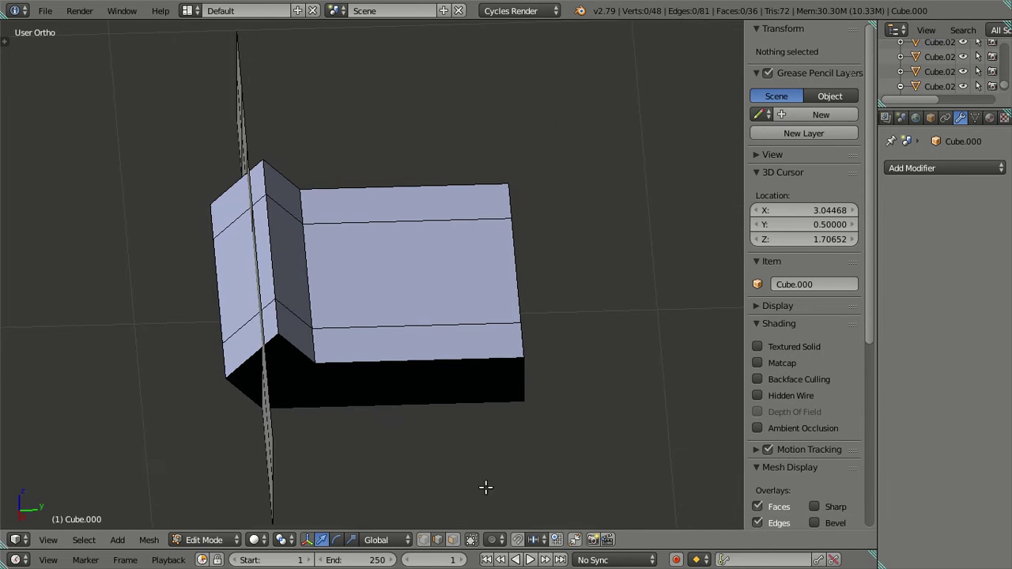
Select the arm and back top faces and raise them along Z.
right_click(253, 333)
shift+right_click(234, 212)
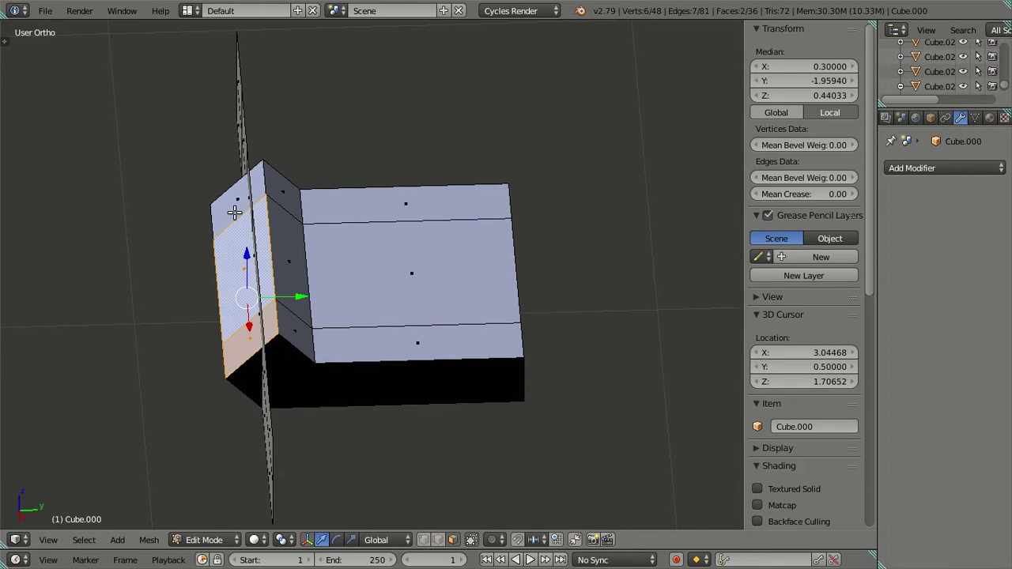
alt+right_click(236, 197)
shift+right_click(286, 193)
shift+right_click(294, 332)
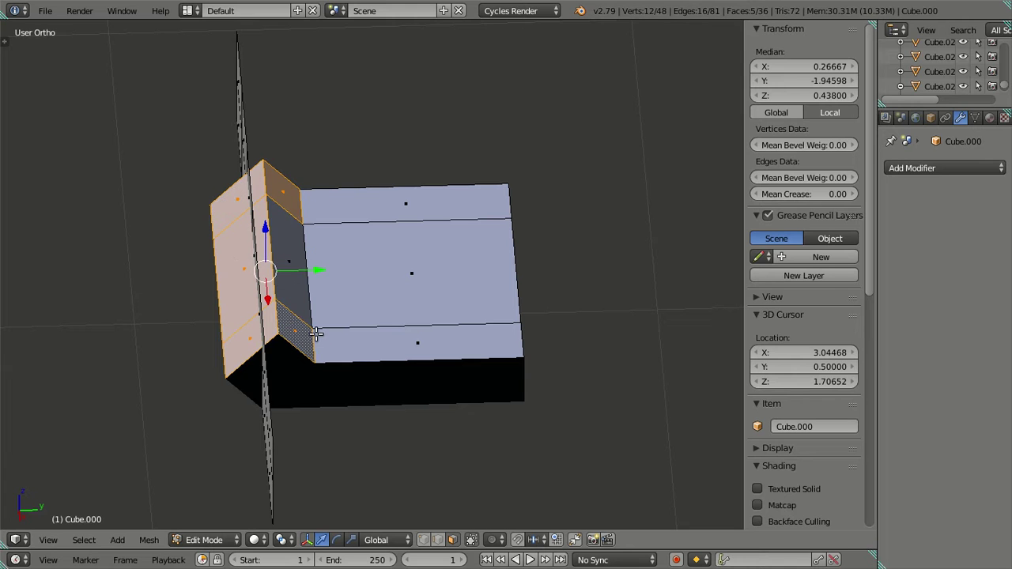
shift+right_click(359, 332)
shift+right_click(391, 197)
middle_drag(517, 300, 502, 286)
key(e)
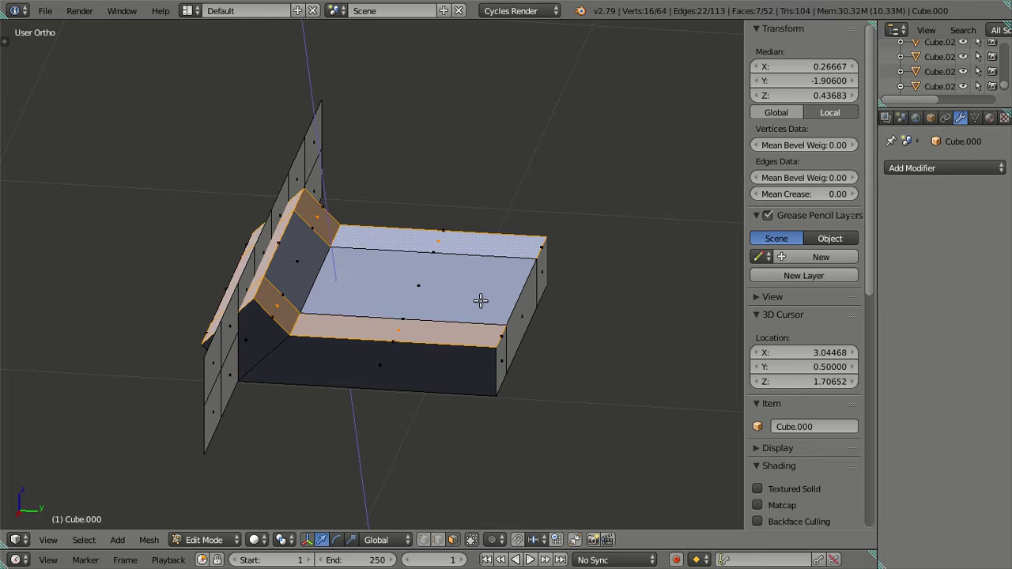
right_click(482, 249)
drag(334, 228, 343, 160)
Add a Subdivision Surface modifier with viewport level 0.
key(a)
middle_drag(361, 267, 316, 301)
click(977, 169)
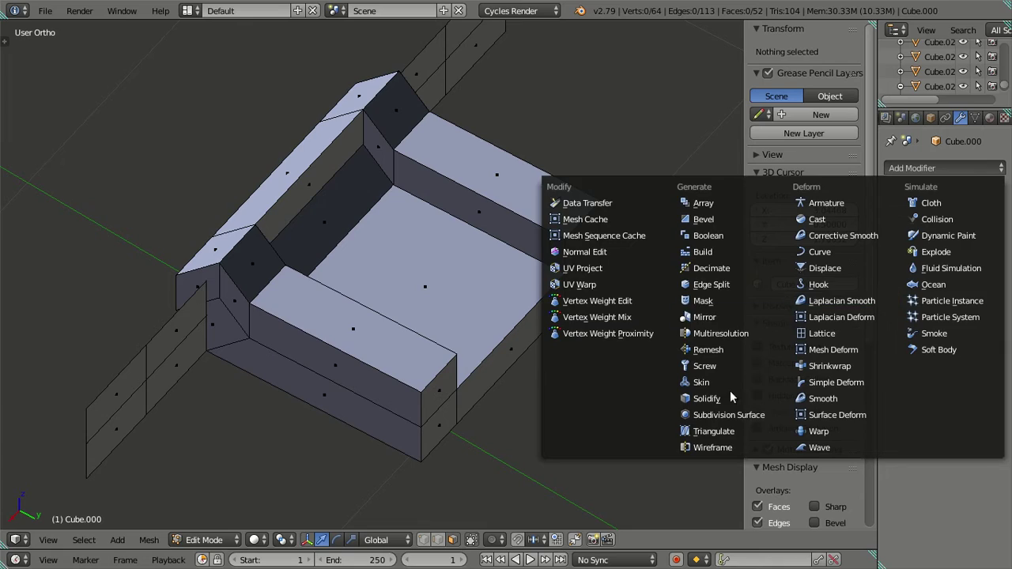
click(613, 478)
middle_drag(393, 188, 358, 151)
click(894, 265)
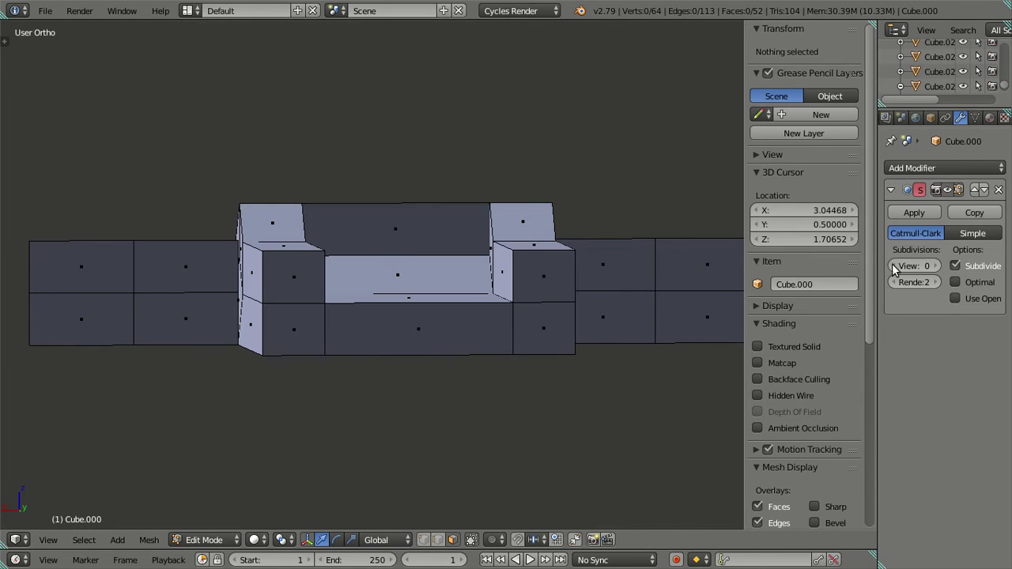
middle_drag(408, 238, 255, 282)
Select the inner corner edges of both armrests.
right_click(309, 198)
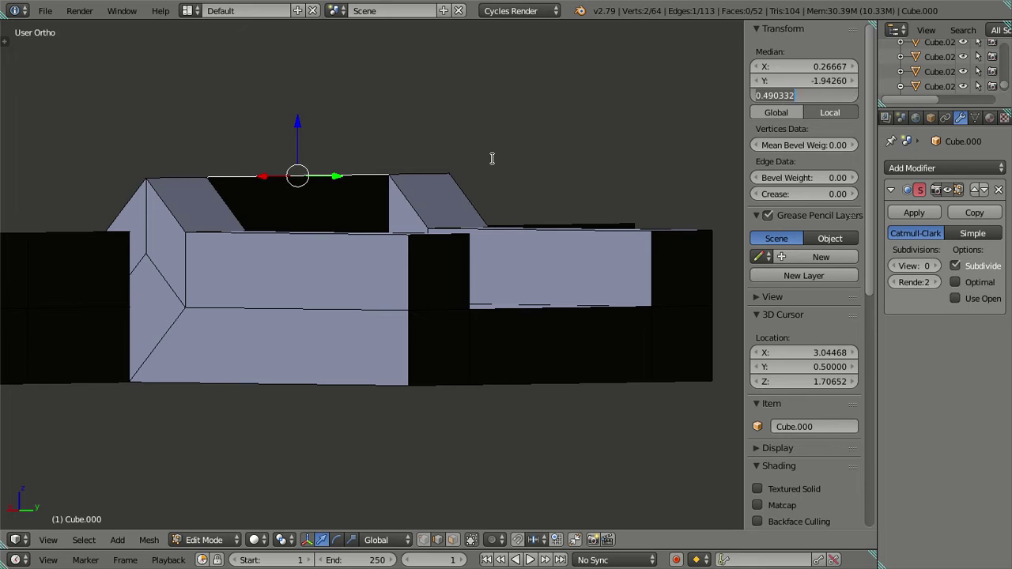
middle_drag(290, 229, 445, 308)
key(a)
right_click(179, 316)
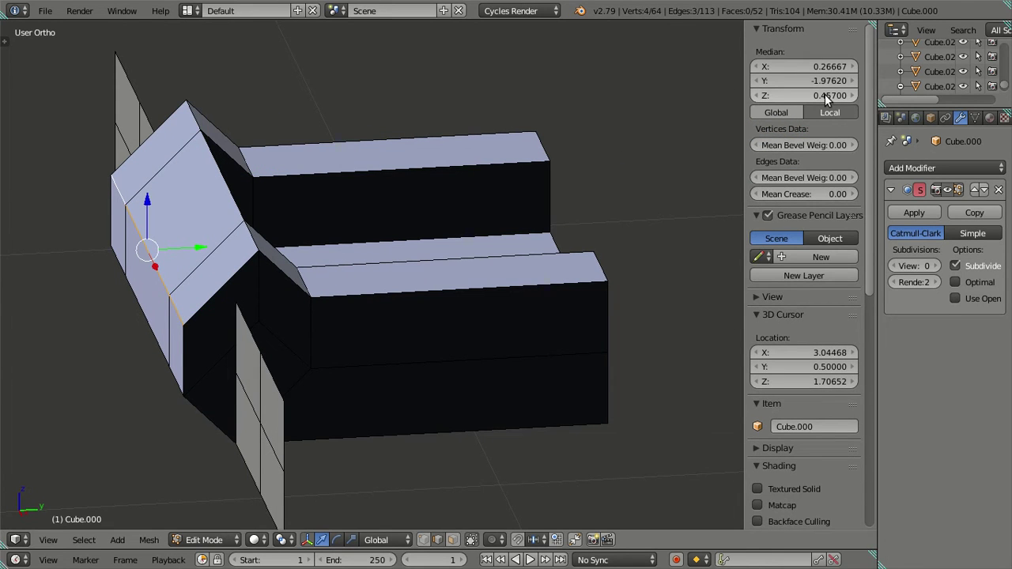
key(a)
middle_drag(472, 217, 233, 231)
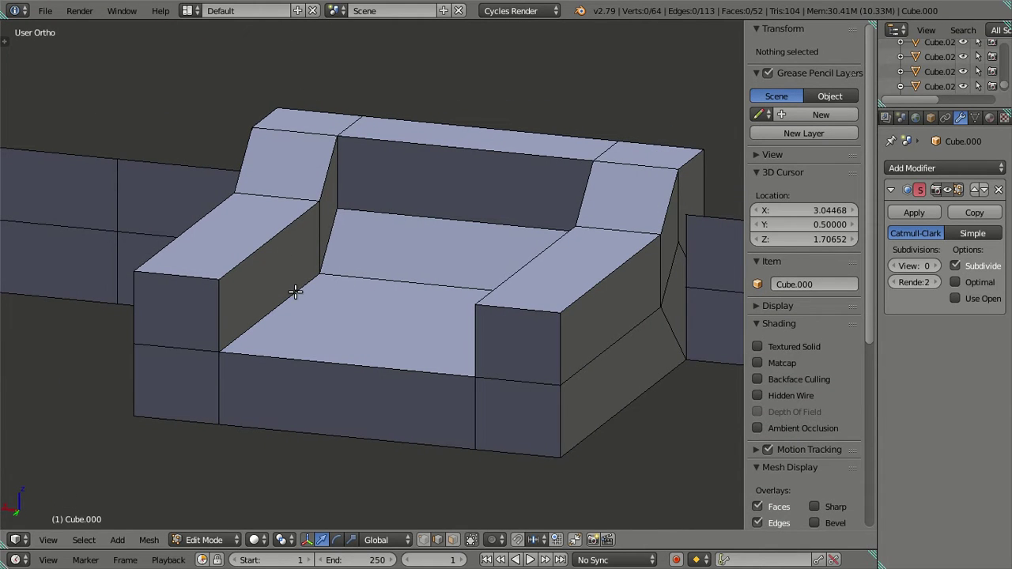
right_click(332, 240)
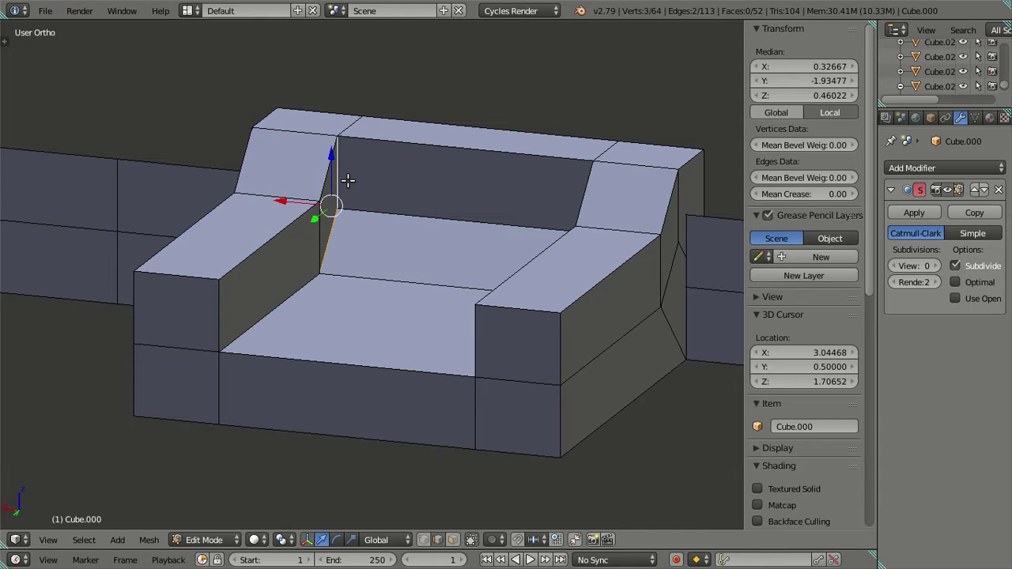
middle_drag(286, 290, 426, 298)
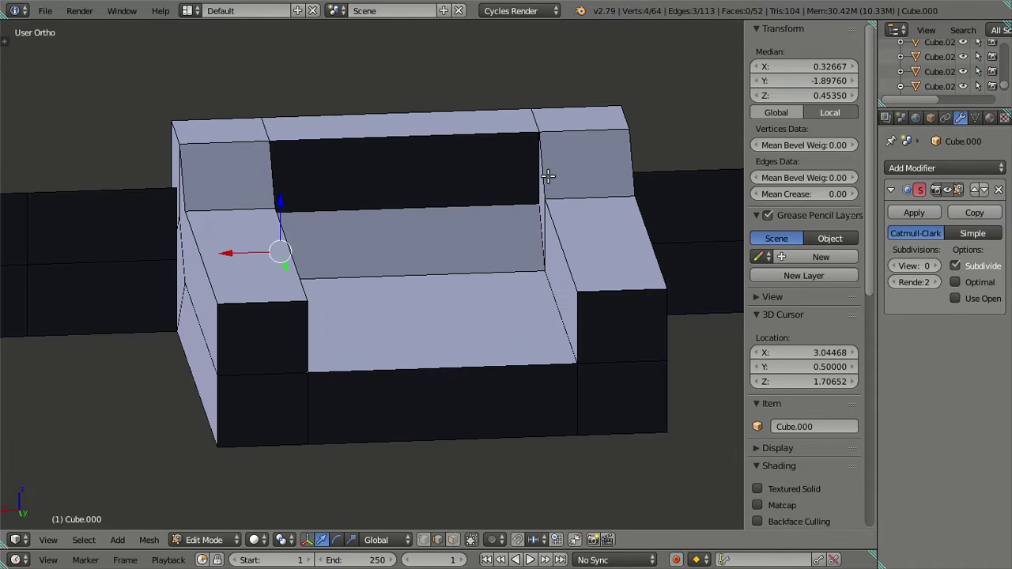
middle_drag(505, 217, 543, 235)
shift+right_click(523, 272)
Scale the armrests' inner corner edges inward along X.
middle_drag(523, 273, 502, 310)
key(s)
key(x)
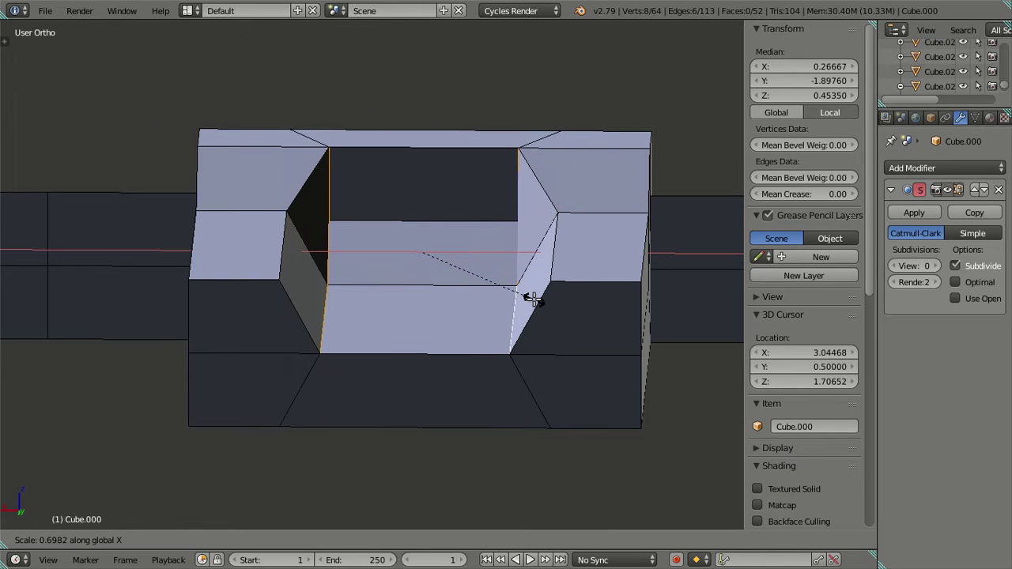
click(538, 332)
middle_drag(538, 332, 405, 333)
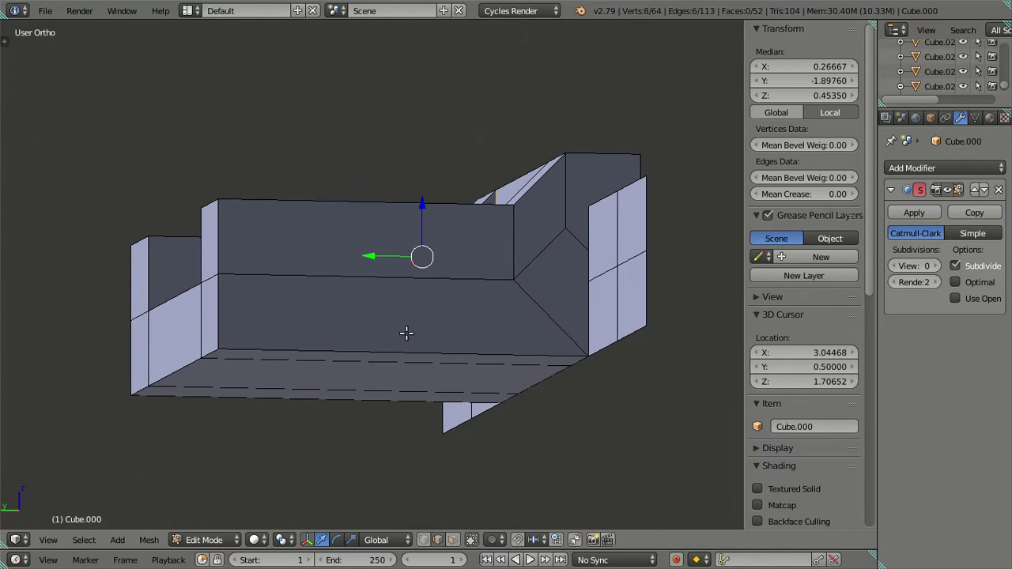
Select an edge loop, a vertex and the front bottom edge, then scale by 5 along X.
key(a)
middle_drag(643, 260, 542, 357)
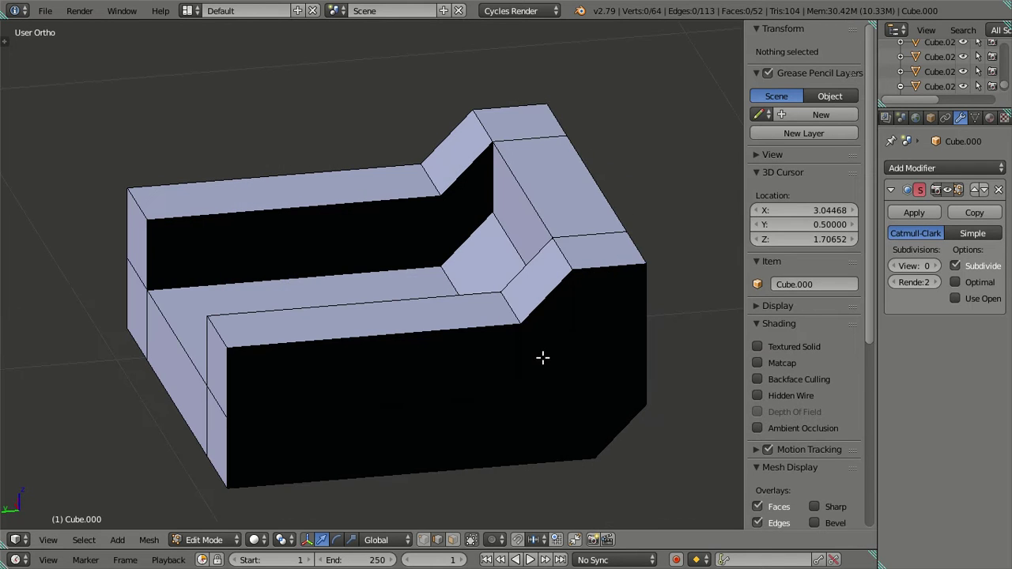
alt+right_click(404, 268)
middle_drag(454, 249, 523, 300)
shift+right_click(495, 267)
middle_drag(267, 430, 182, 372)
shift+right_click(170, 366)
middle_drag(407, 448, 409, 410)
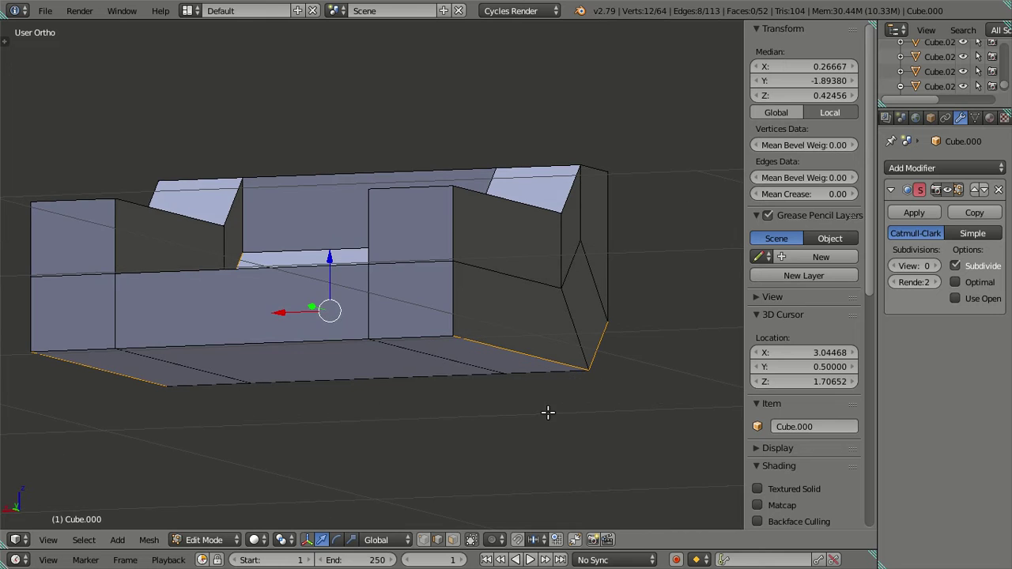
key(s)
key(x)
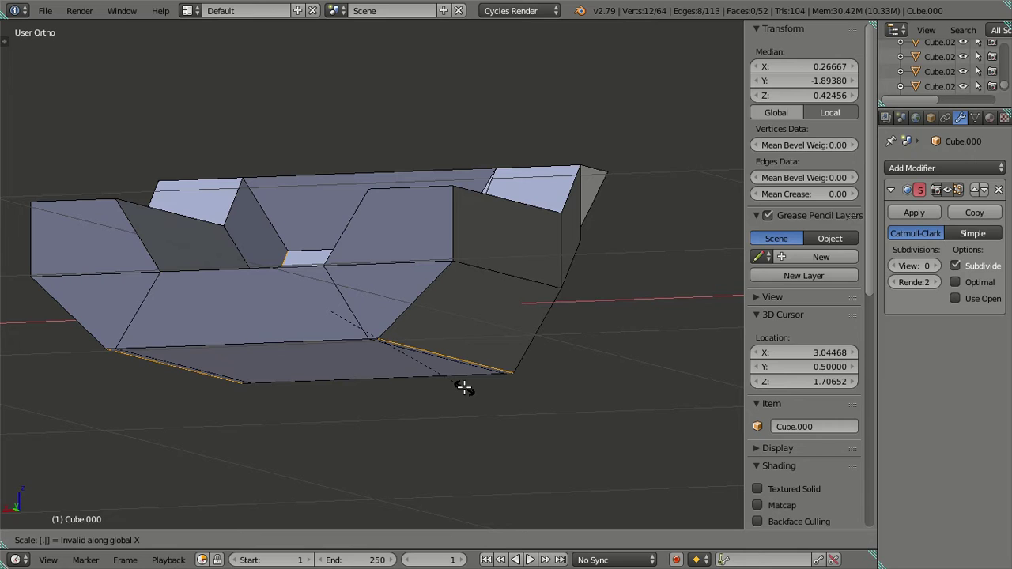
text(5)
key(Return)
Select the sofa's floor edges and scale them along X by 1.
middle_drag(400, 361, 438, 377)
key(a)
middle_drag(330, 285, 649, 222)
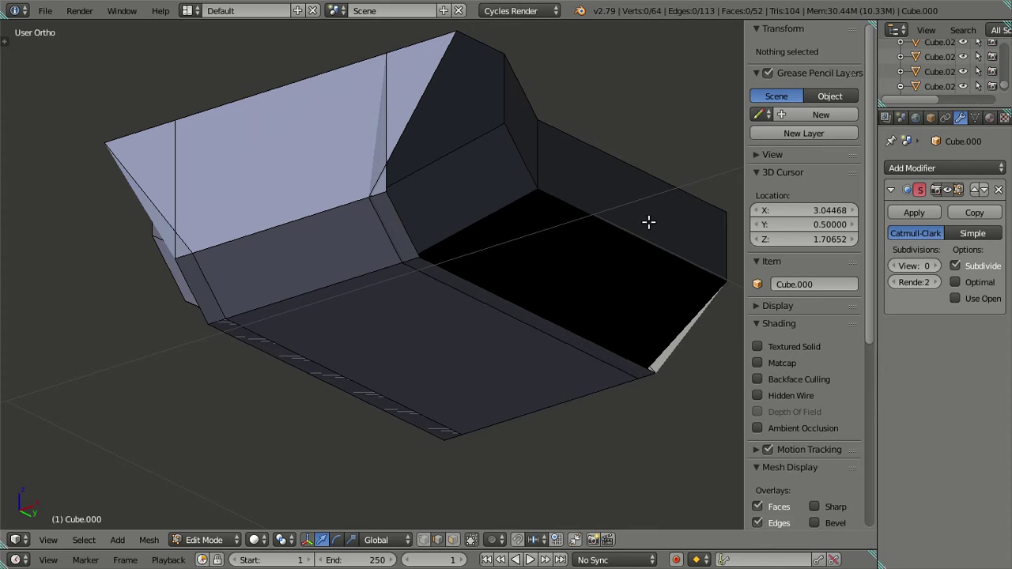
alt+right_click(489, 276)
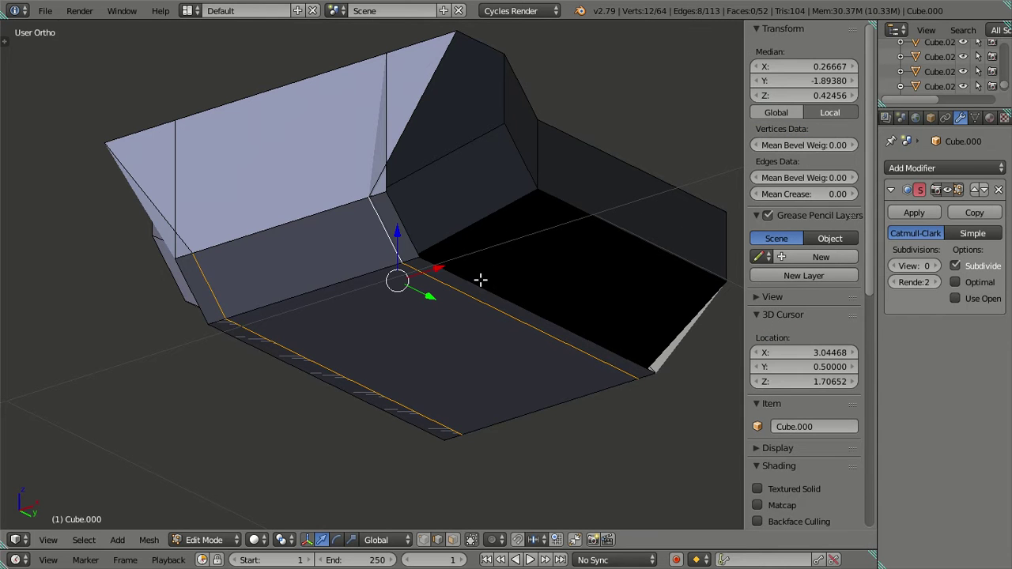
key(ctrl+z)
shift+right_click(441, 274)
middle_drag(455, 402, 338, 398)
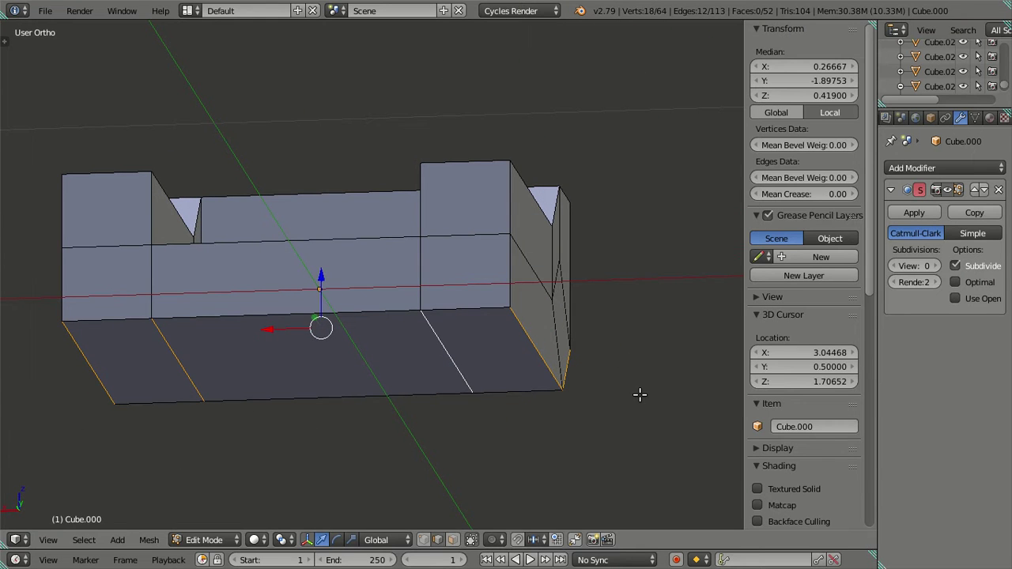
text(sx1)
key(Return)
Narrow the selected base to 0.7 along X.
middle_drag(467, 343, 351, 325)
middle_drag(271, 297, 586, 347)
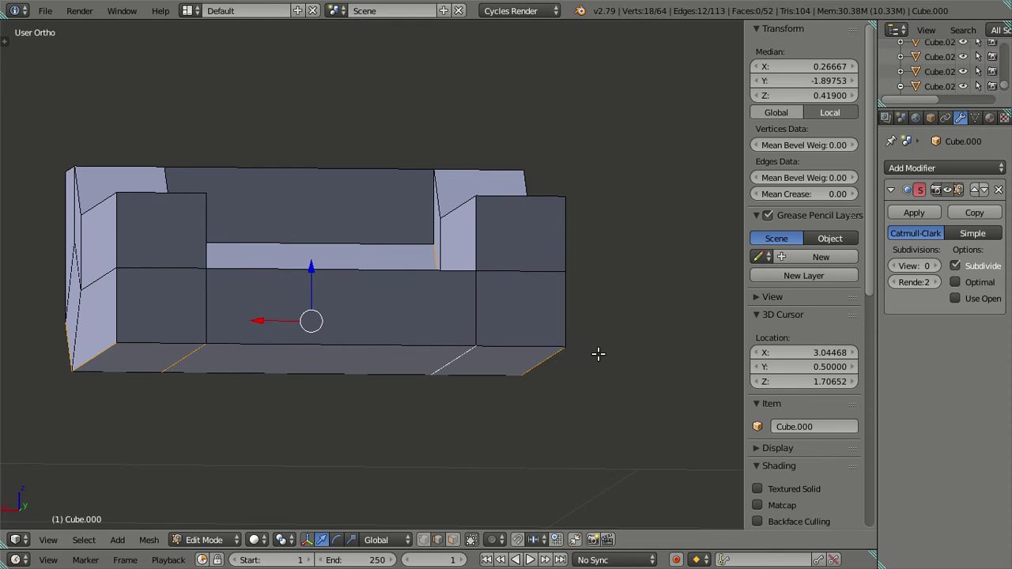
key(s)
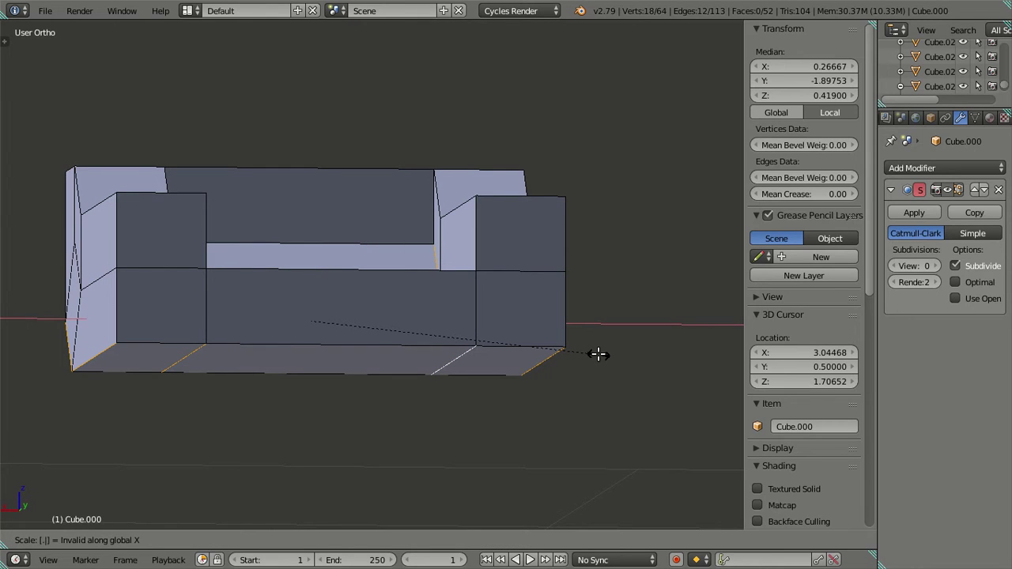
key(Escape)
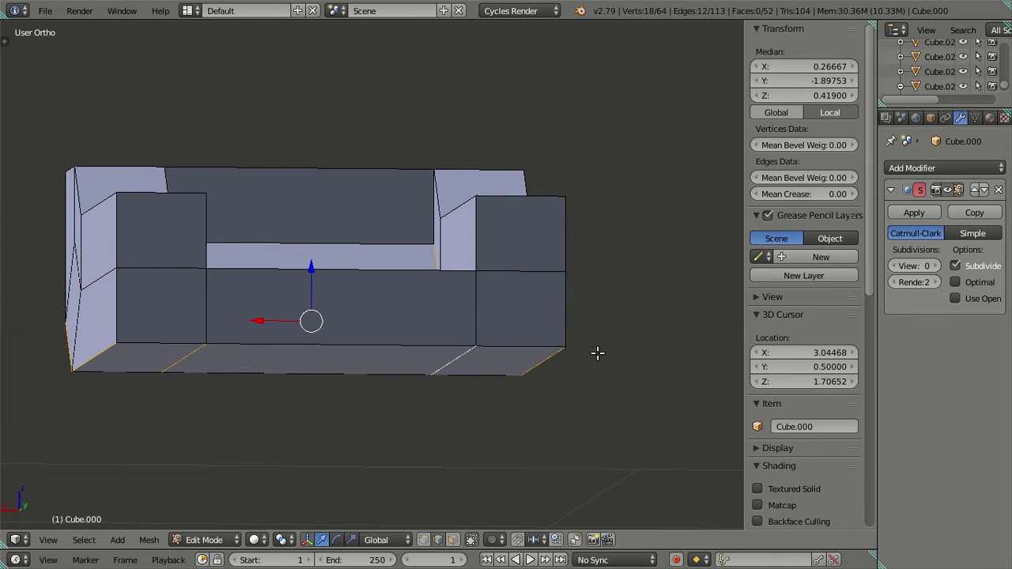
text(sx.7)
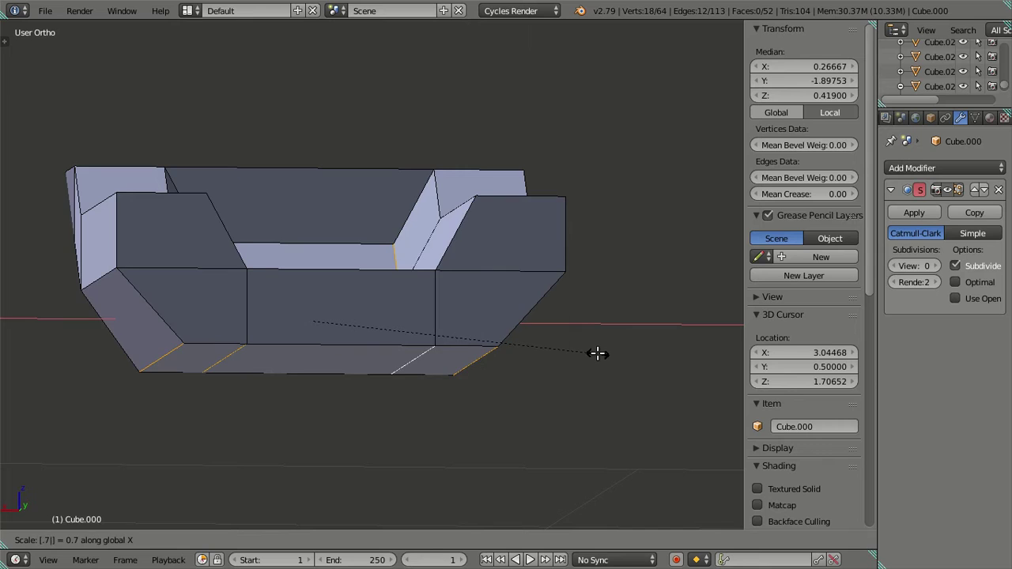
key(Return)
middle_drag(596, 350, 375, 291)
Preview the sofa at viewport subdivision level 2, then set it back to 0.
key(a)
key(Tab)
middle_drag(321, 269, 350, 185)
key(Tab)
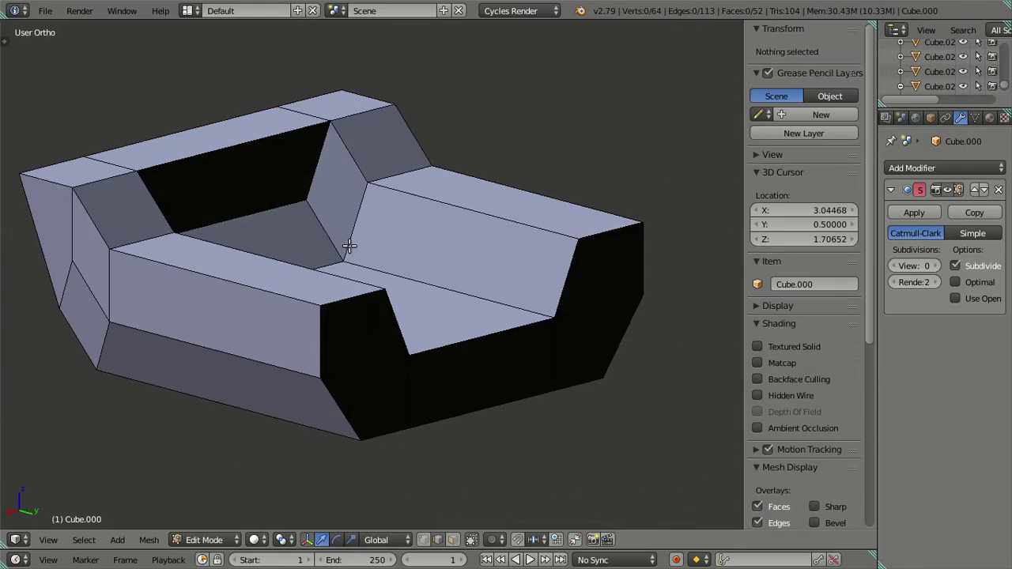
drag(909, 265, 937, 265)
mouse_move(332, 301)
middle_down()
mouse_move(235, 325)
mouse_move(235, 303)
mouse_move(300, 287)
mouse_move(276, 312)
mouse_move(583, 321)
mouse_move(486, 227)
mouse_move(378, 235)
mouse_move(321, 292)
mouse_move(332, 305)
middle_up()
key(Tab)
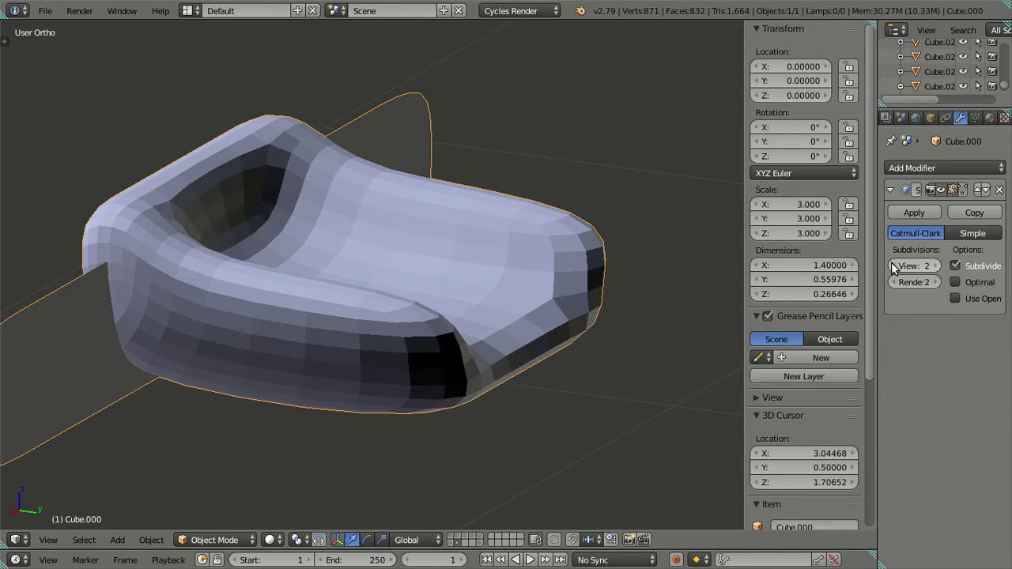
drag(893, 269, 794, 238)
In Edit Mode, select the short vertical edge at the arm's top corner.
middle_drag(601, 244, 408, 165)
key(Tab)
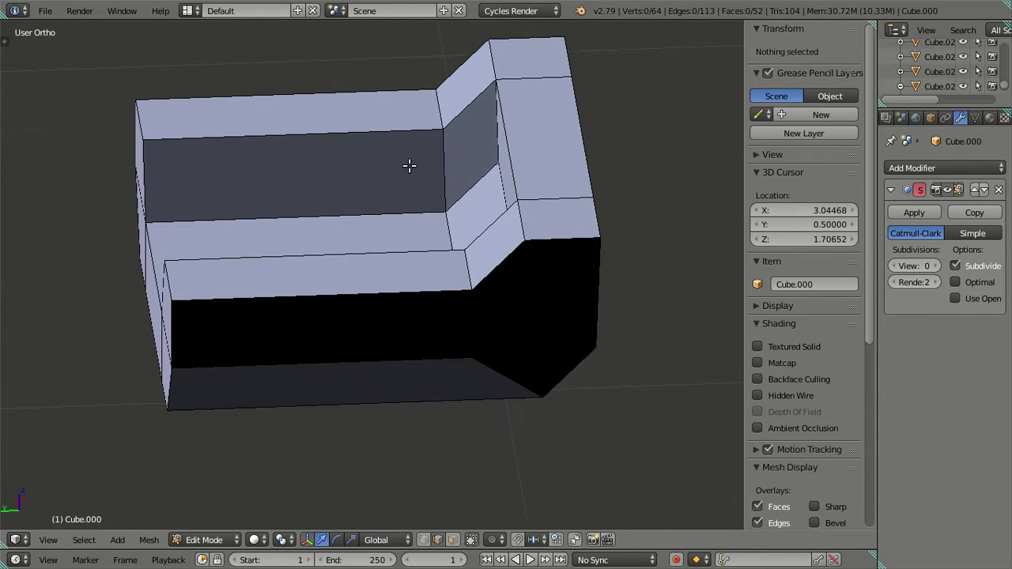
right_click(488, 64)
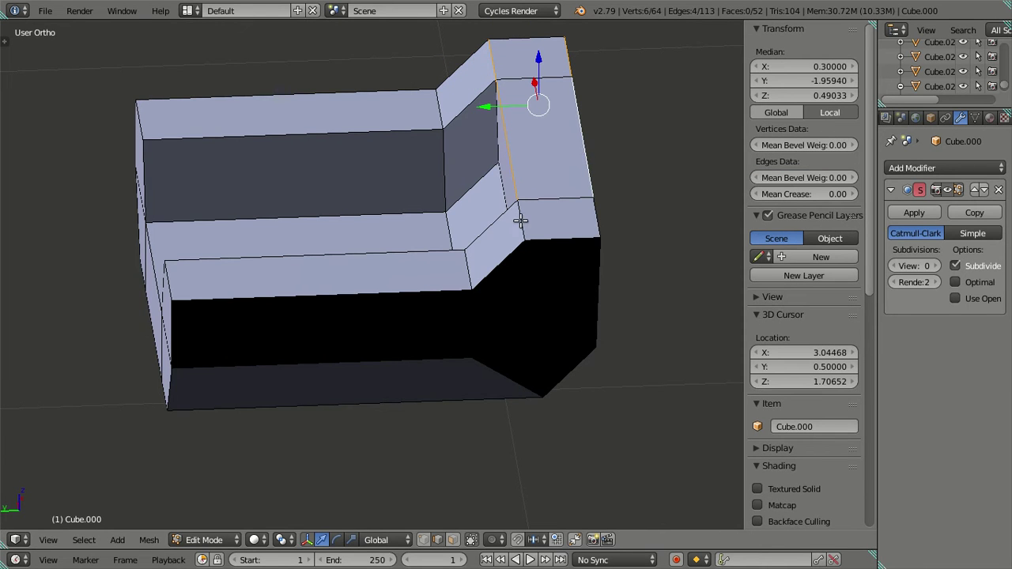
Slide the selected back edge slightly along the Y axis.
middle_drag(612, 293, 611, 247)
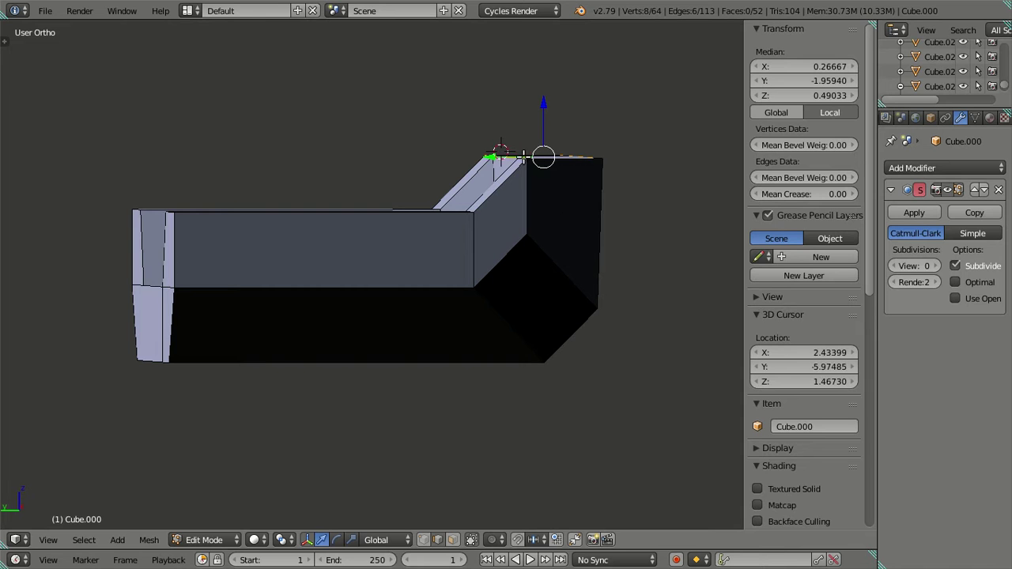
drag(494, 155, 530, 162)
middle_drag(530, 162, 530, 265)
Select two vertical edges on the back and slide that edge loop along Y.
shift+right_click(481, 201)
middle_drag(481, 200, 655, 262)
middle_drag(423, 262, 279, 234)
shift+right_click(154, 237)
middle_drag(153, 236, 110, 209)
middle_drag(349, 224, 427, 170)
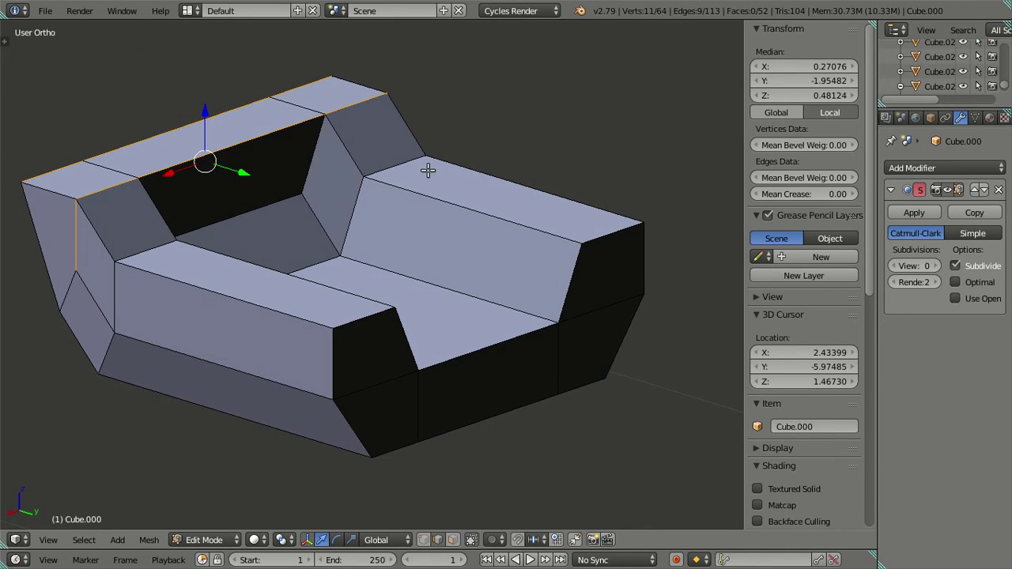
middle_drag(314, 158, 466, 227)
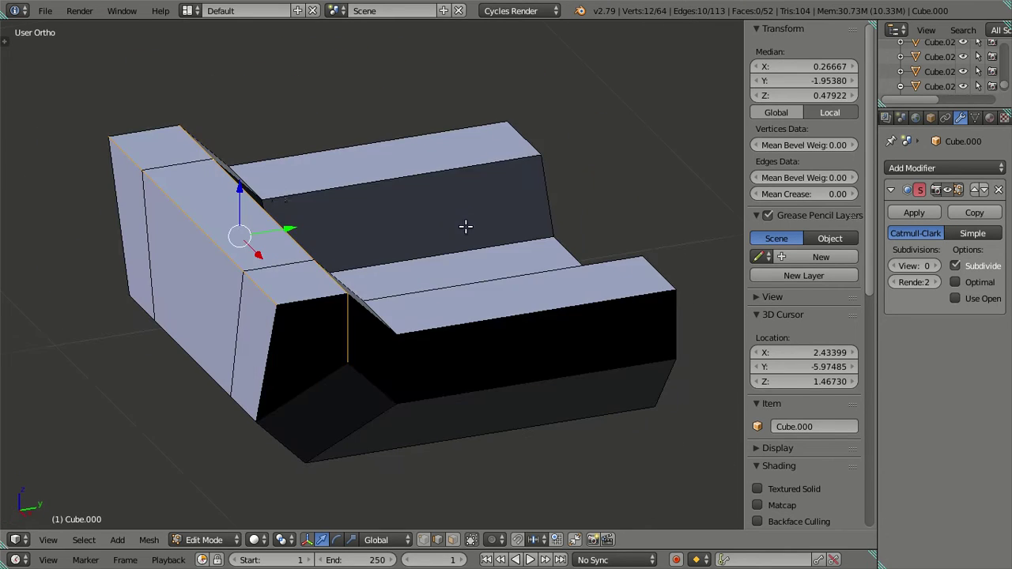
drag(306, 228, 248, 227)
click(248, 228)
middle_drag(248, 227, 362, 298)
Shift an arm edge and then a face slightly along the Y axis.
right_click(238, 251)
middle_drag(94, 161, 189, 93)
drag(172, 156, 145, 164)
middle_drag(189, 257, 177, 298)
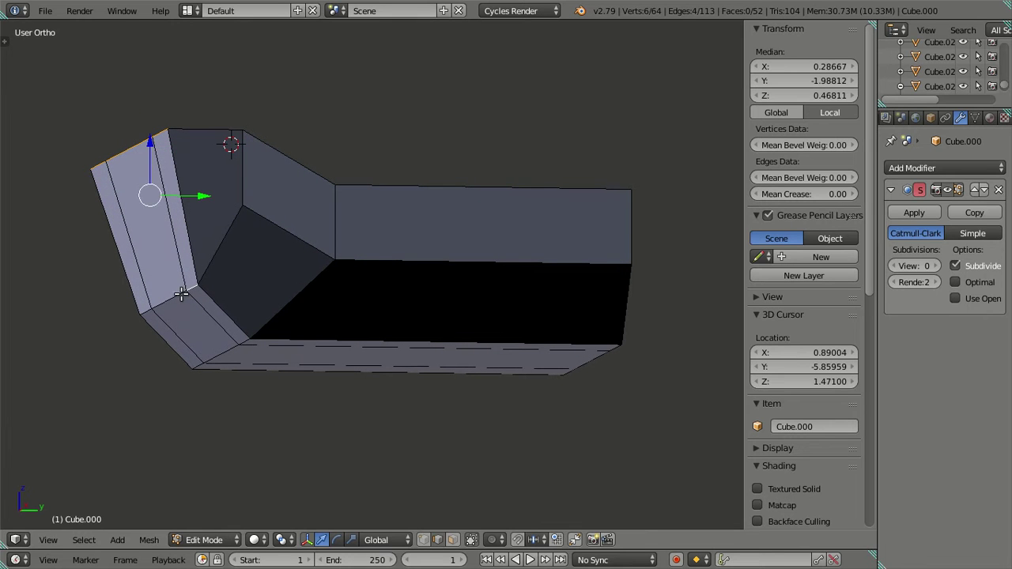
drag(198, 227, 178, 225)
Move an inner-wall edge along Y, then clear the selection.
key(a)
middle_drag(269, 252, 320, 328)
right_click(196, 237)
drag(237, 252, 282, 269)
key(a)
middle_drag(282, 268, 166, 290)
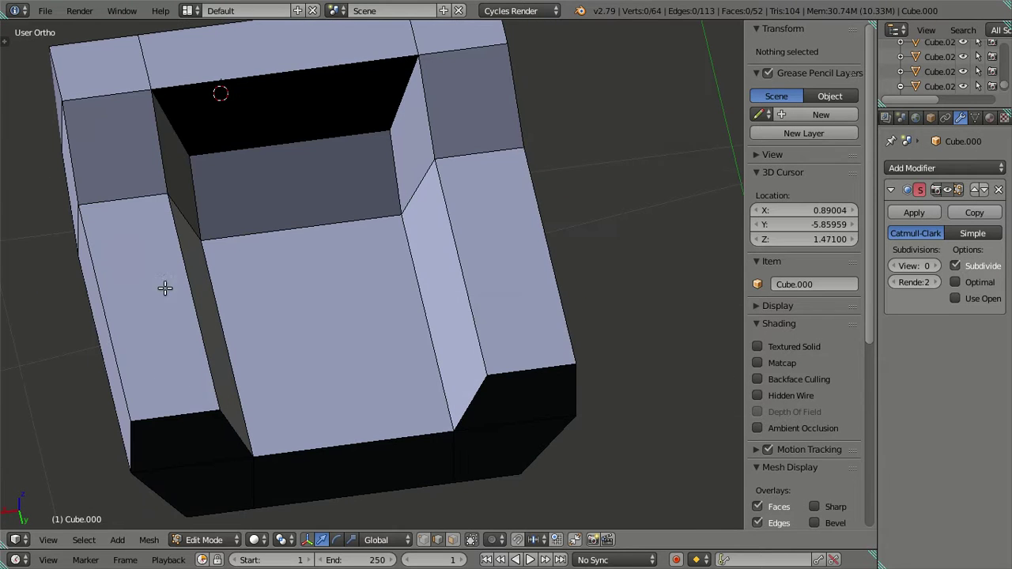
click(936, 267)
click(936, 266)
middle_drag(253, 253, 235, 312)
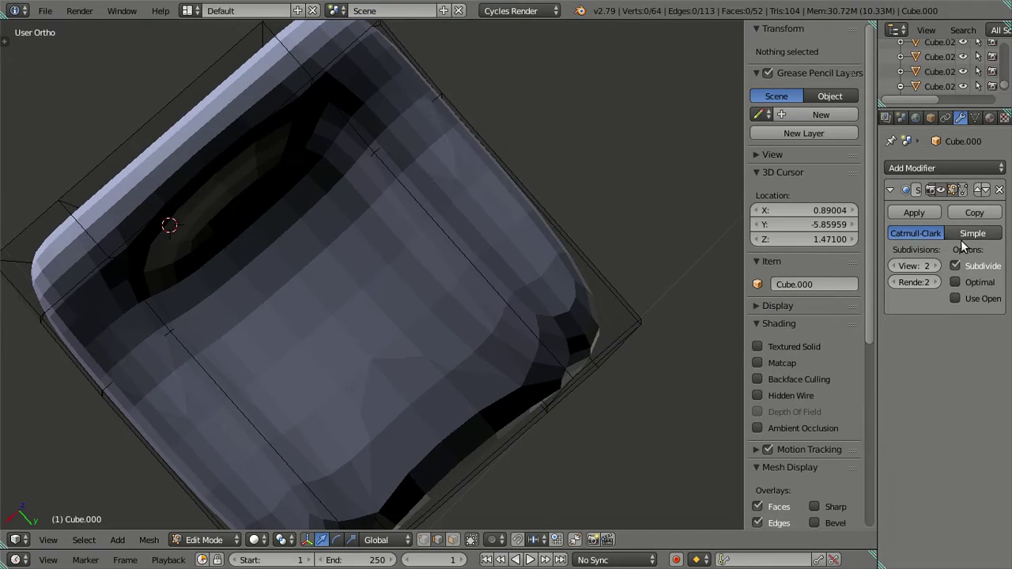
click(896, 267)
click(895, 266)
key(Tab)
middle_drag(460, 236, 368, 276)
key(Tab)
middle_drag(403, 242, 353, 229)
scroll(310, 266, up, 3)
middle_drag(332, 275, 387, 259)
right_click(236, 357)
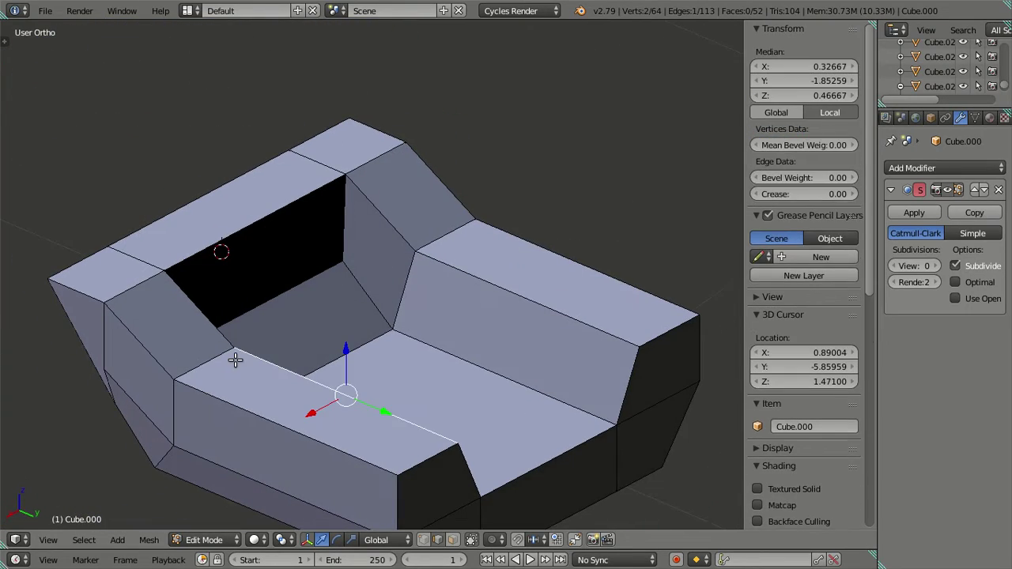
Delete the mesh's faces, leaving only a flat strip.
key(ctrl+l)
key(x)
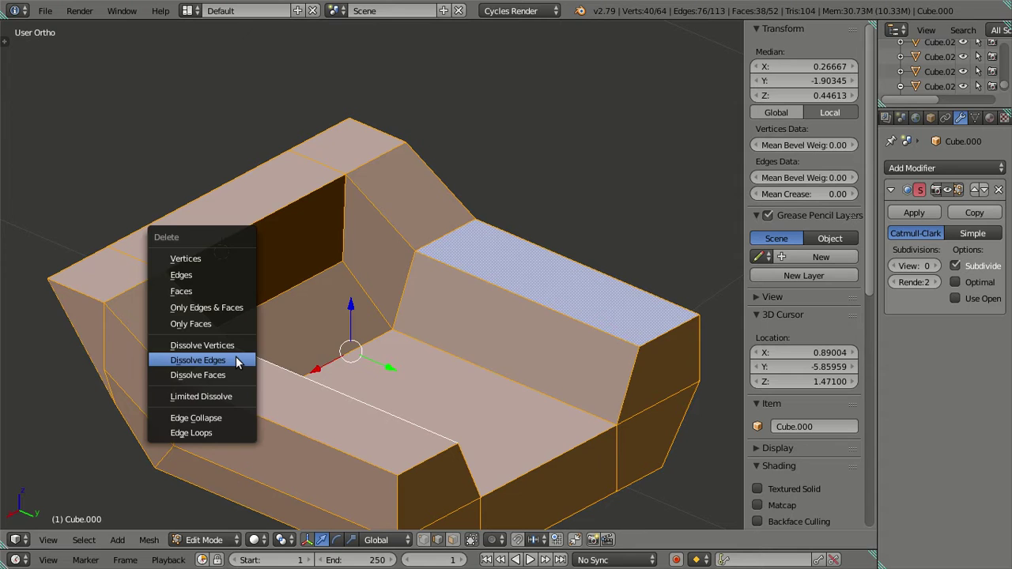
click(214, 290)
key(a)
middle_drag(321, 294, 513, 332)
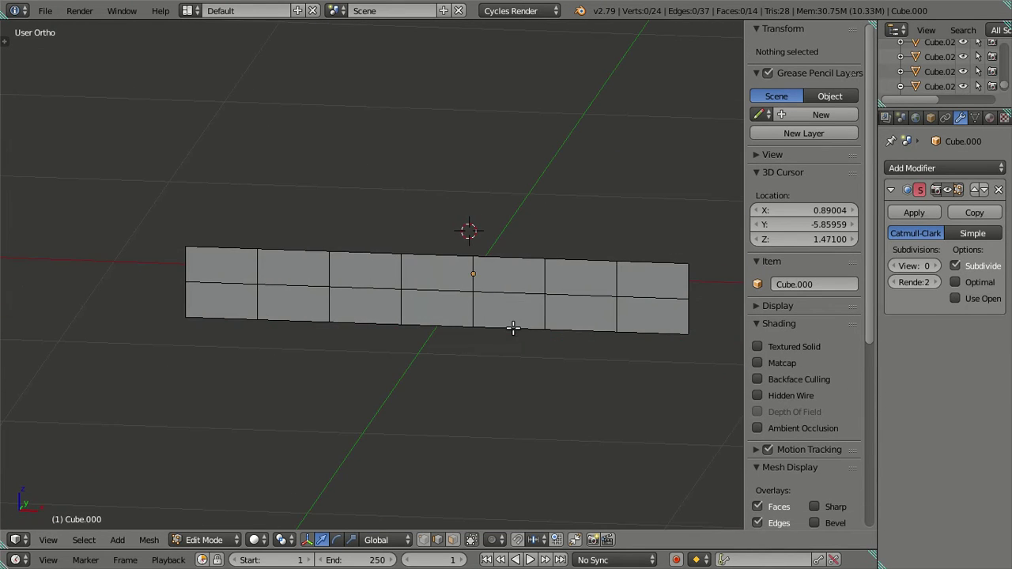
Extrude three lower strip faces by -1 to form the seat block.
right_click(388, 329)
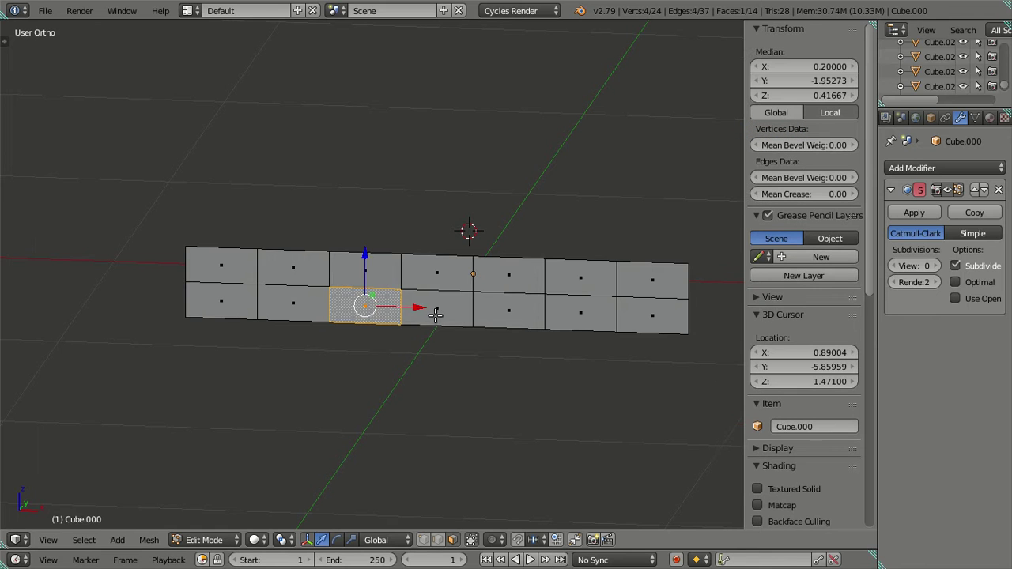
shift+right_click(437, 313)
shift+right_click(486, 320)
middle_drag(553, 356, 449, 402)
key(Tab)
key(Tab)
middle_drag(517, 302, 477, 321)
key(e)
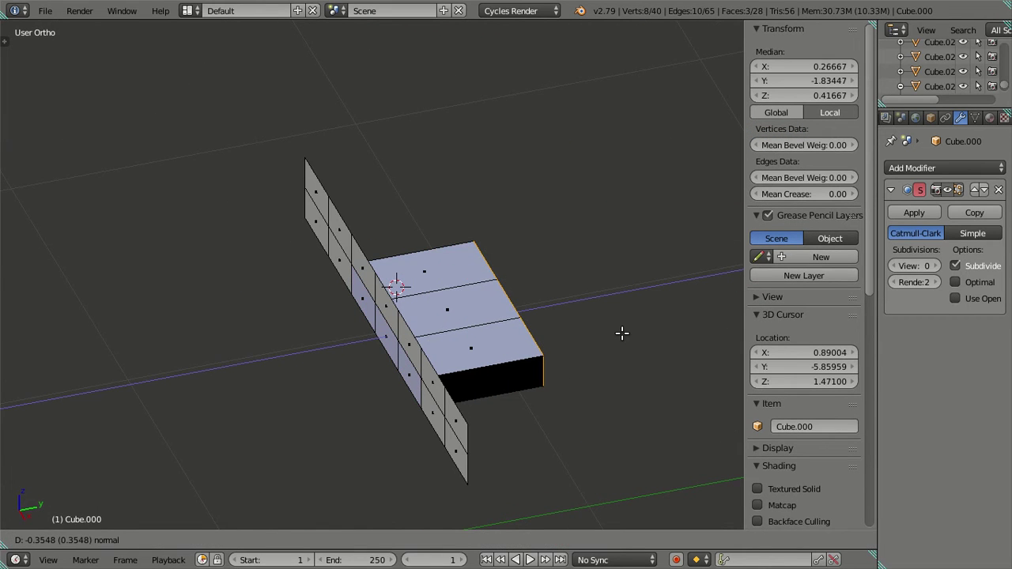
key(minus)
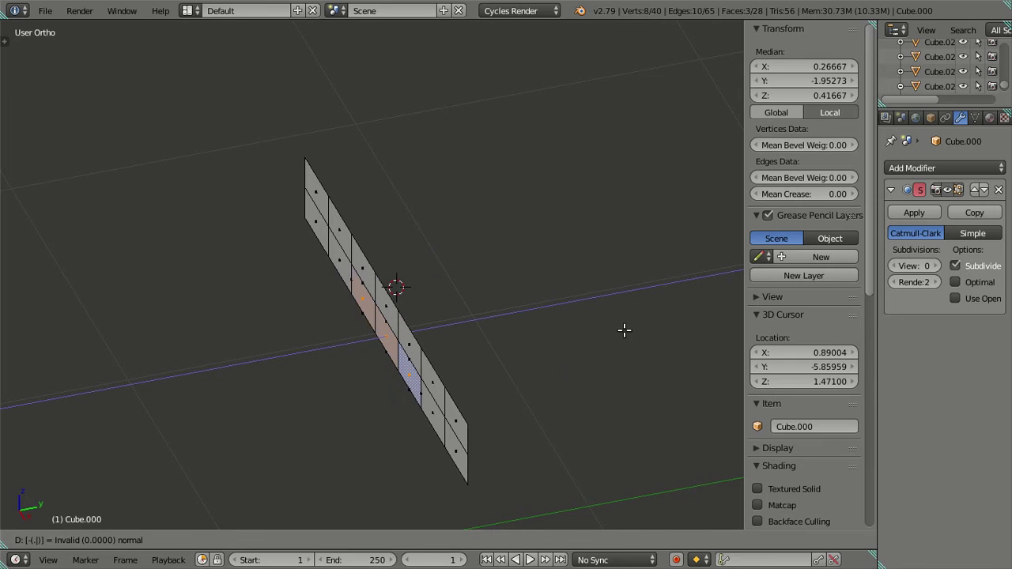
text(1)
key(Return)
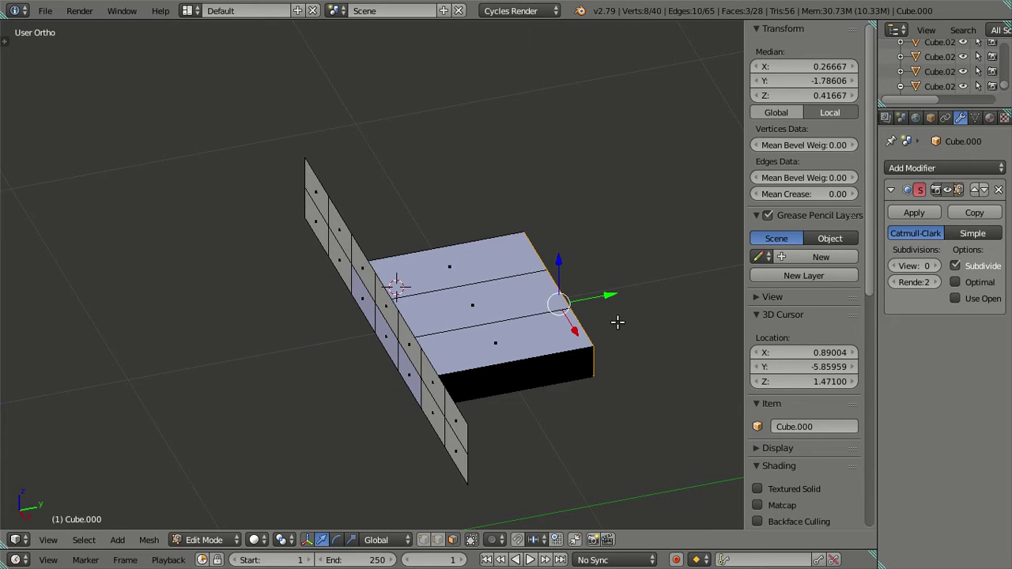
Dissolve the block's two inner edge loops.
key(a)
middle_drag(524, 343, 483, 355)
key(ctrl+Tab)
click(456, 353)
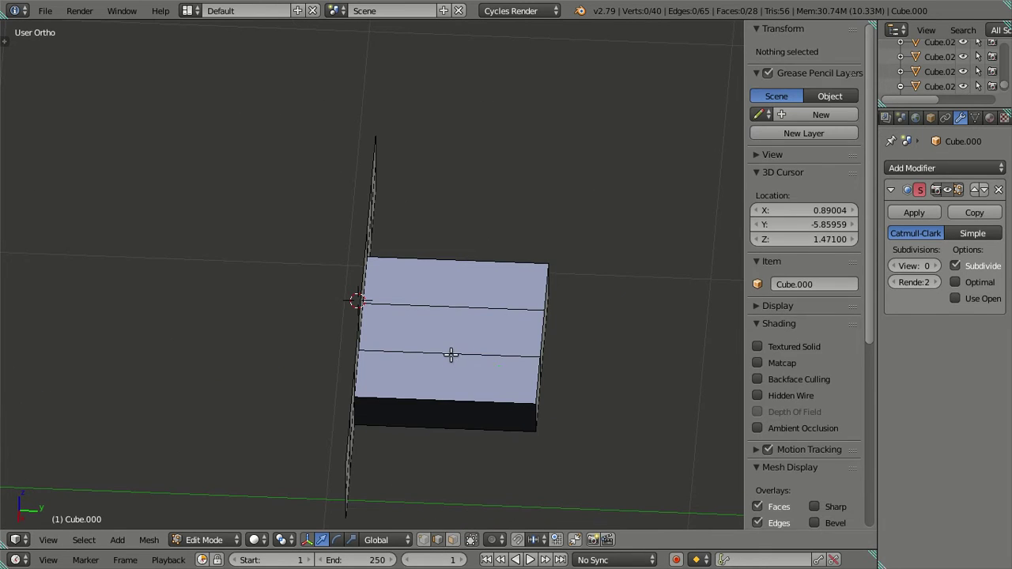
alt+click(451, 355)
alt+shift+click(469, 306)
key(x)
click(528, 389)
Select the block's floor face and grow the selection to the adjacent walls.
middle_drag(533, 388, 399, 324)
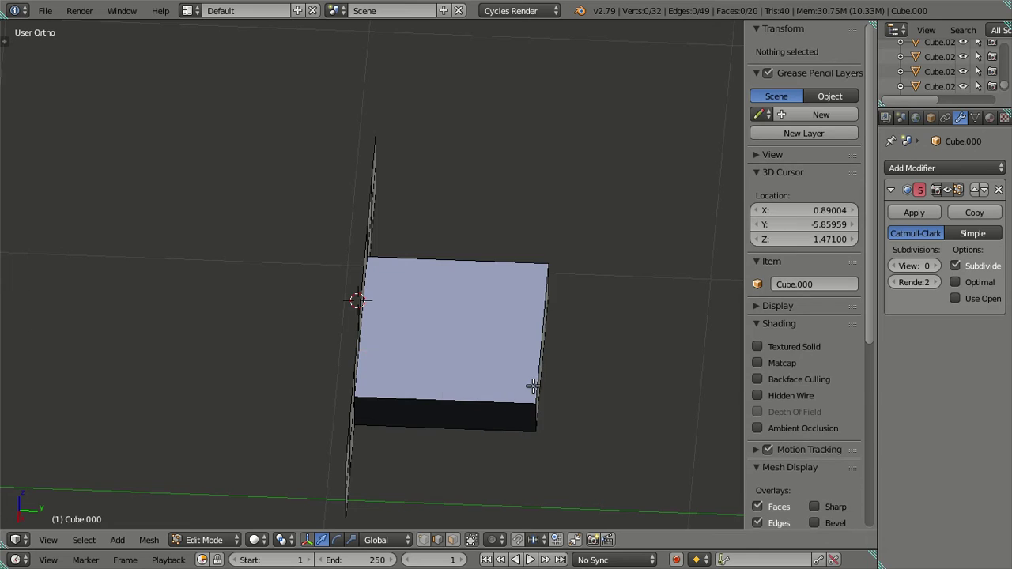
scroll(459, 292, up, 1)
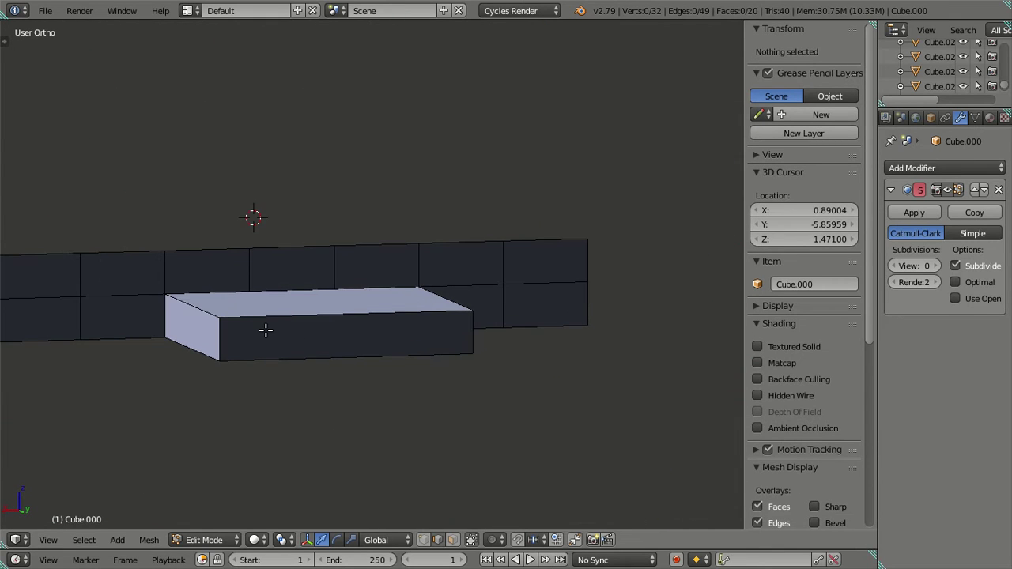
middle_drag(266, 330, 272, 269)
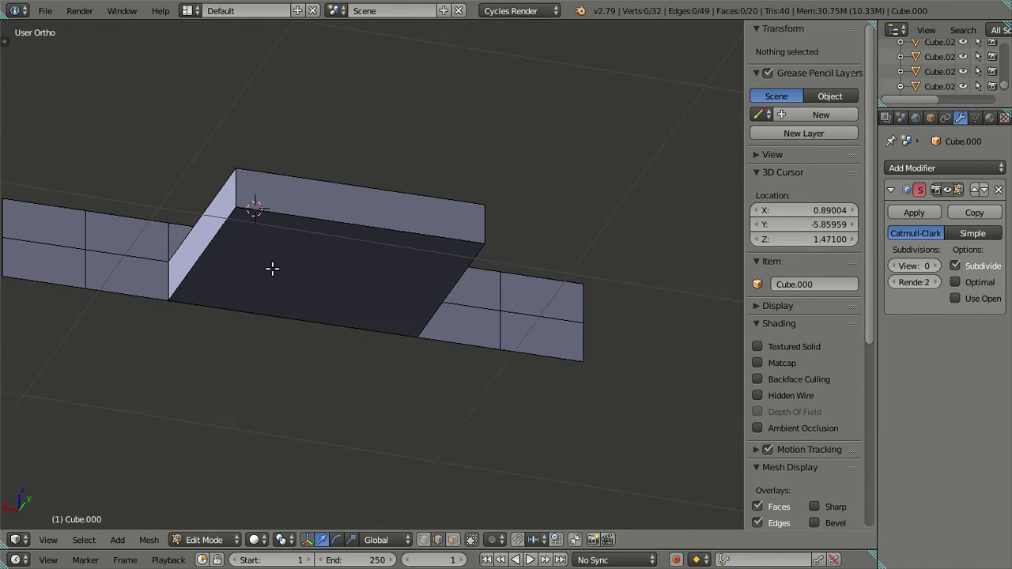
click(452, 539)
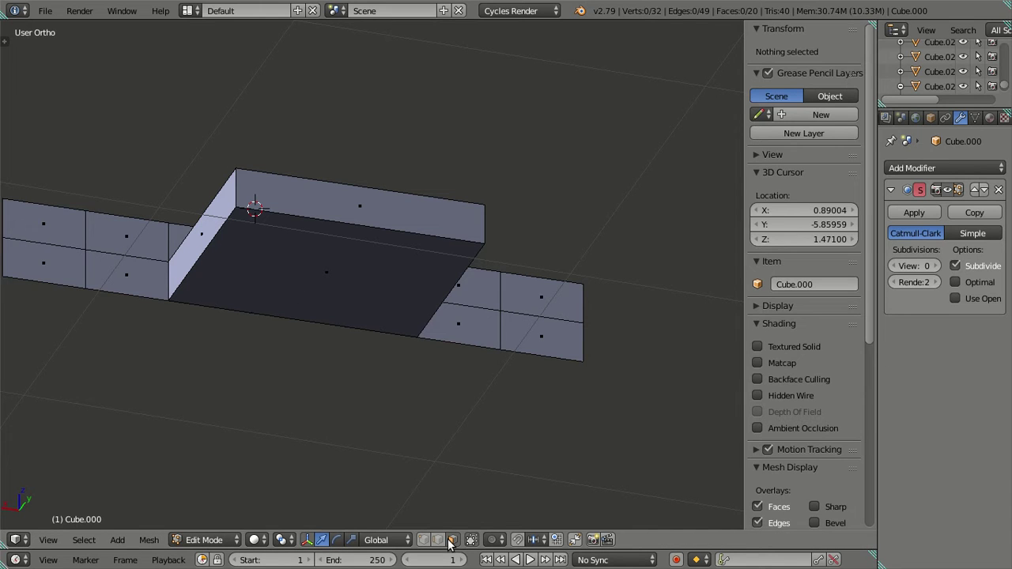
right_click(310, 235)
key(ctrl+KP_Add)
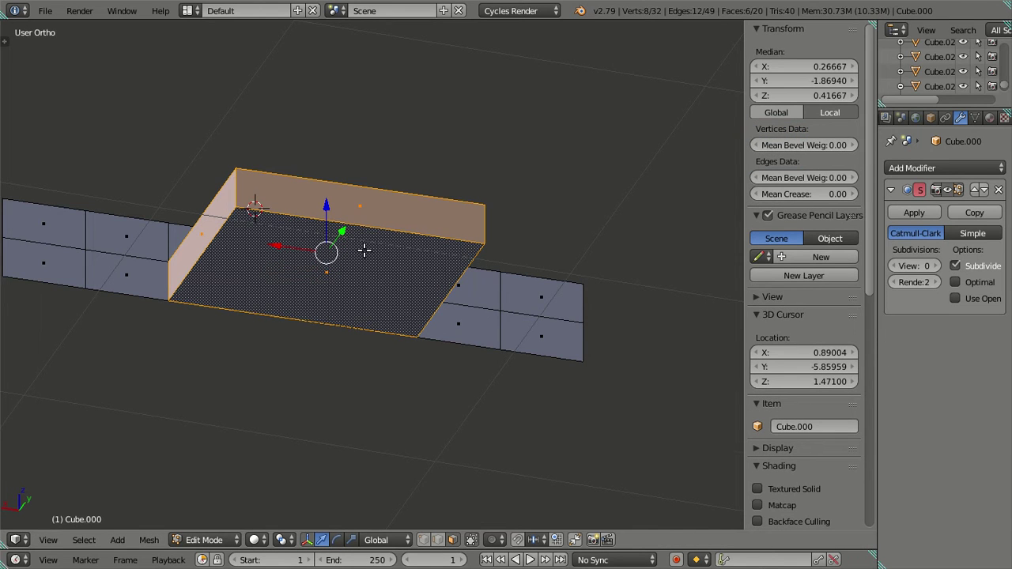
Delete the selected floor and wall faces of the seat block.
key(x)
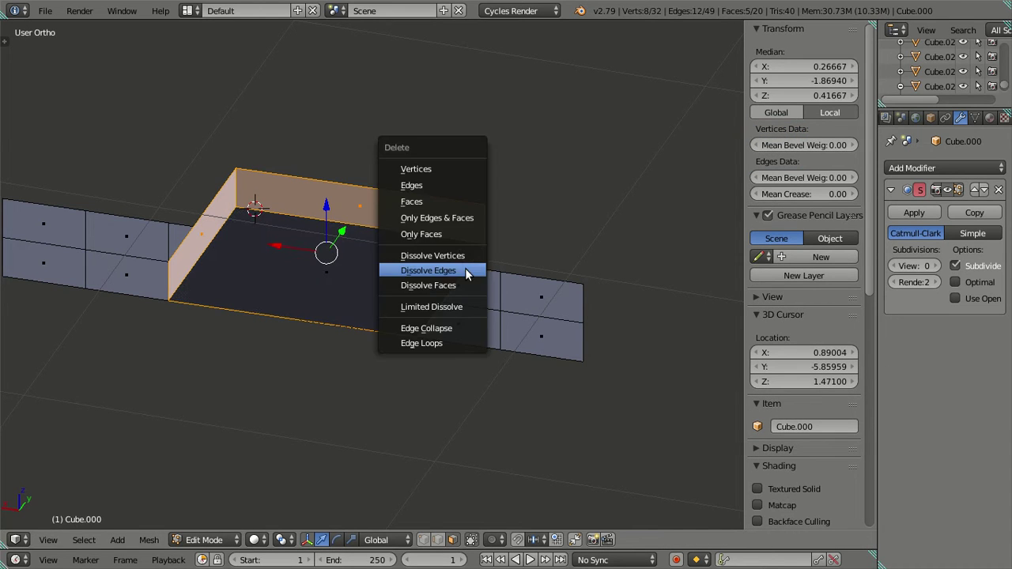
click(442, 201)
middle_drag(415, 294, 394, 404)
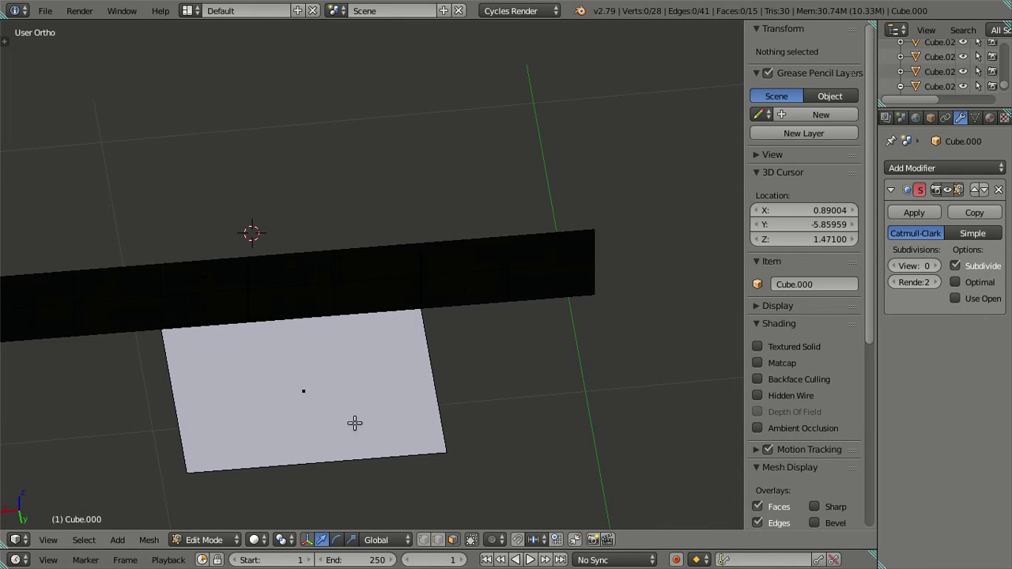
Add seven unslid loop cuts across the seat face.
key(ctrl+r)
key(4)
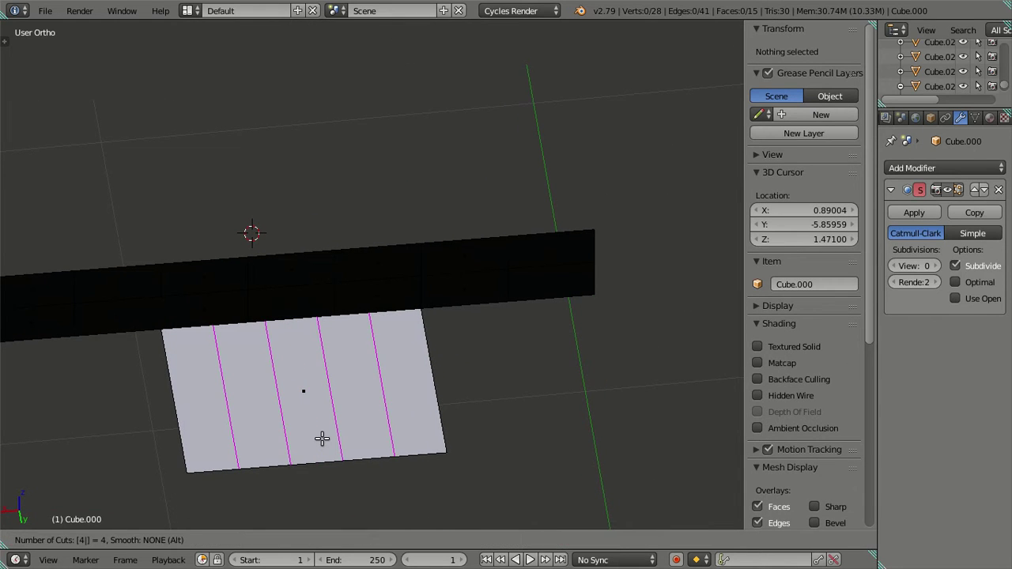
key(Escape)
key(ctrl+r)
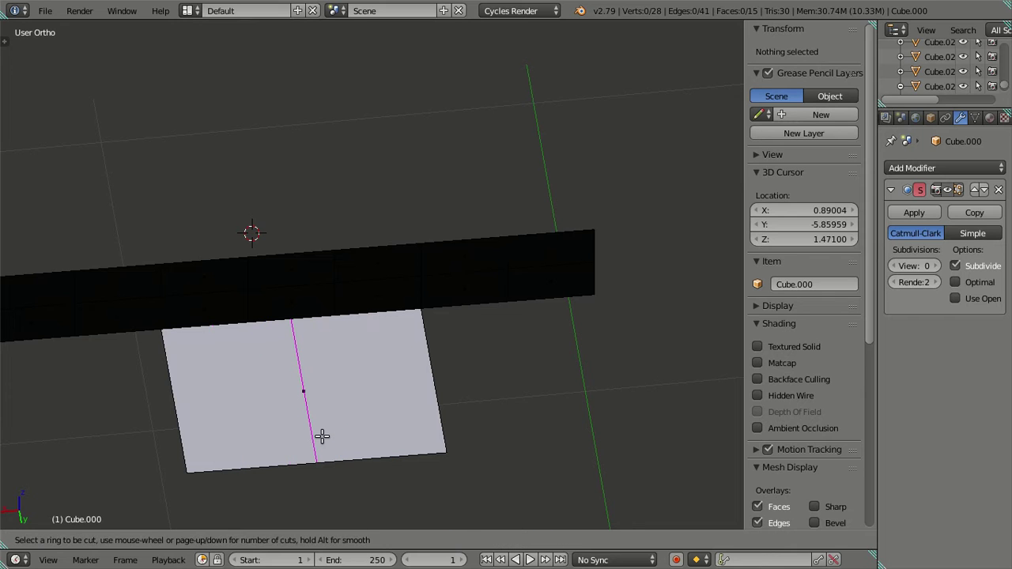
scroll(322, 436, up, 6)
click(322, 435)
right_click(324, 431)
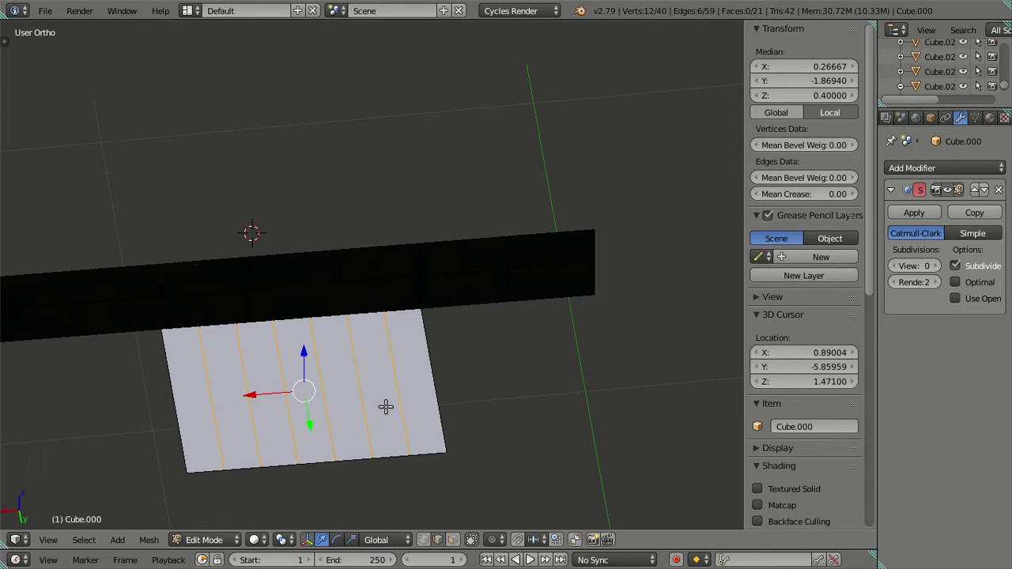
Dissolve the new loops, then use undo and redo to leave one plain seat face.
key(x)
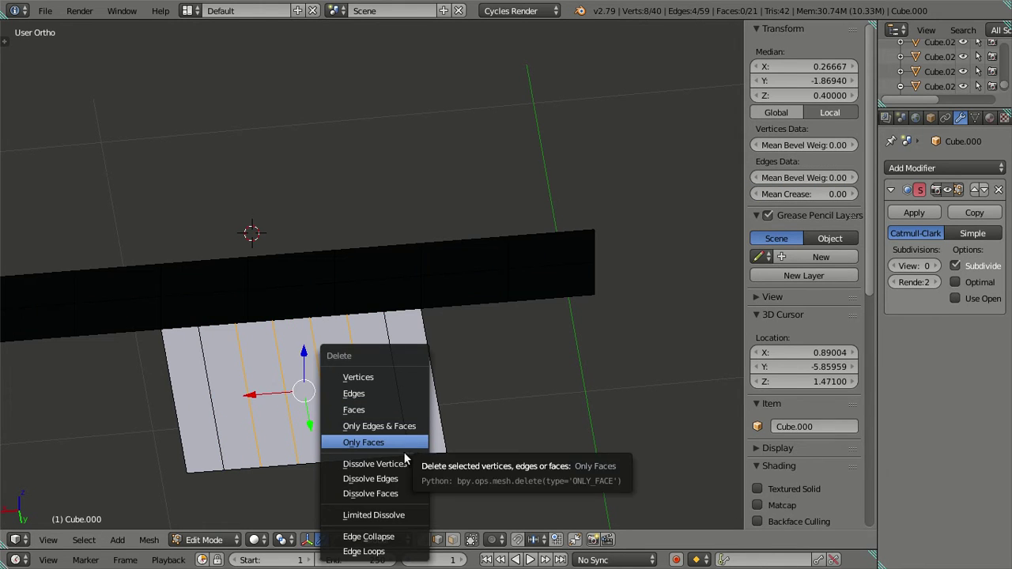
click(364, 480)
scroll(272, 397, down, 3)
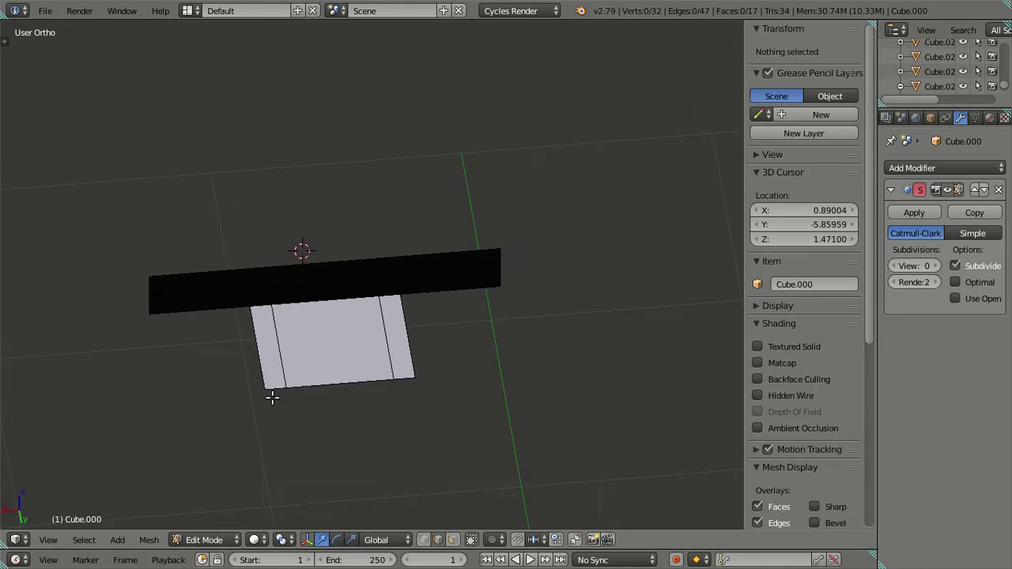
middle_drag(272, 398, 343, 475)
key(ctrl+z)
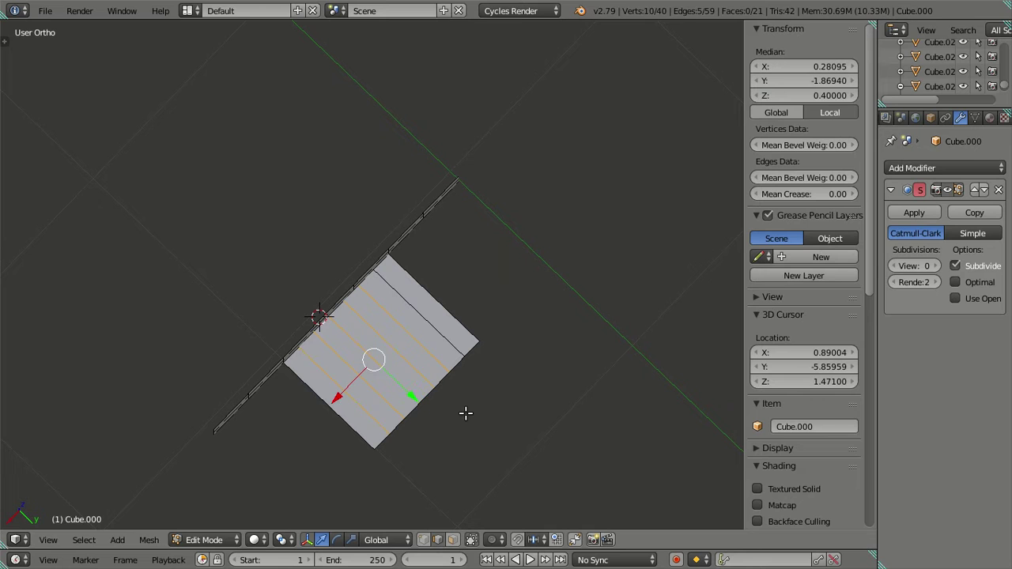
key(ctrl+z)
key(ctrl+shift+z)
key(ctrl+shift+z)
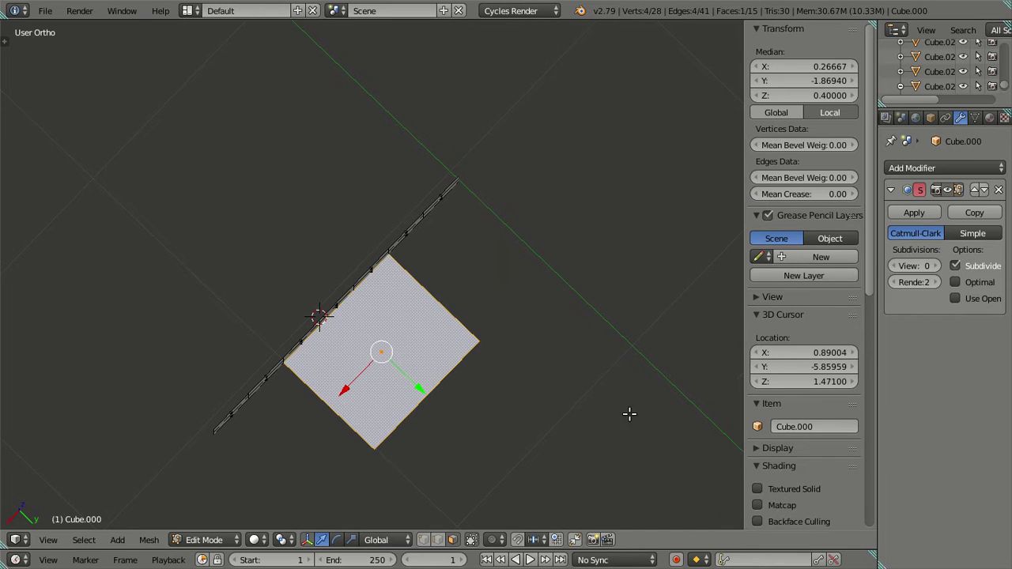
Inset the seat face by extruding it in place and scaling to 0.75.
key(e)
right_click(633, 402)
key(s)
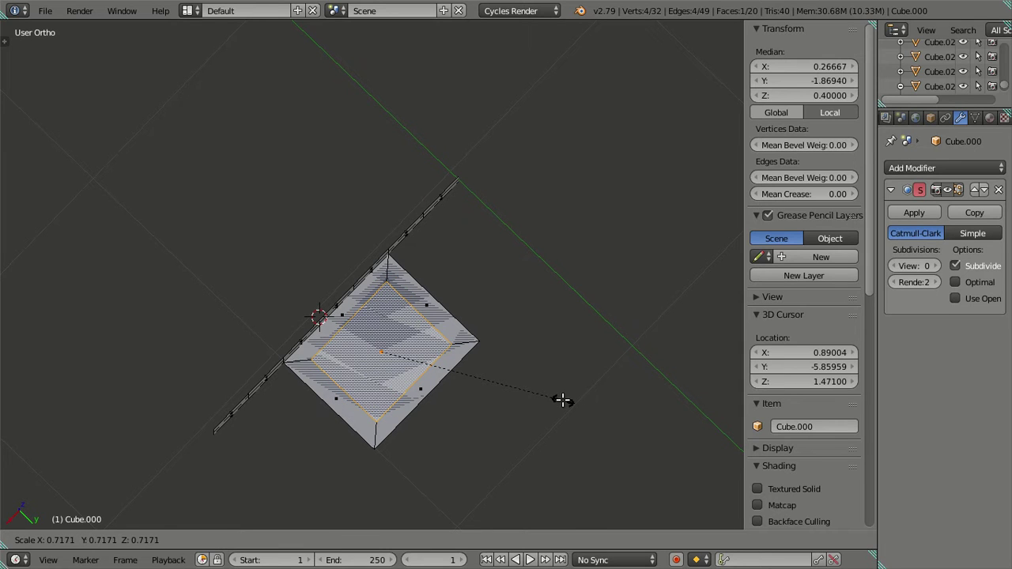
text(75)
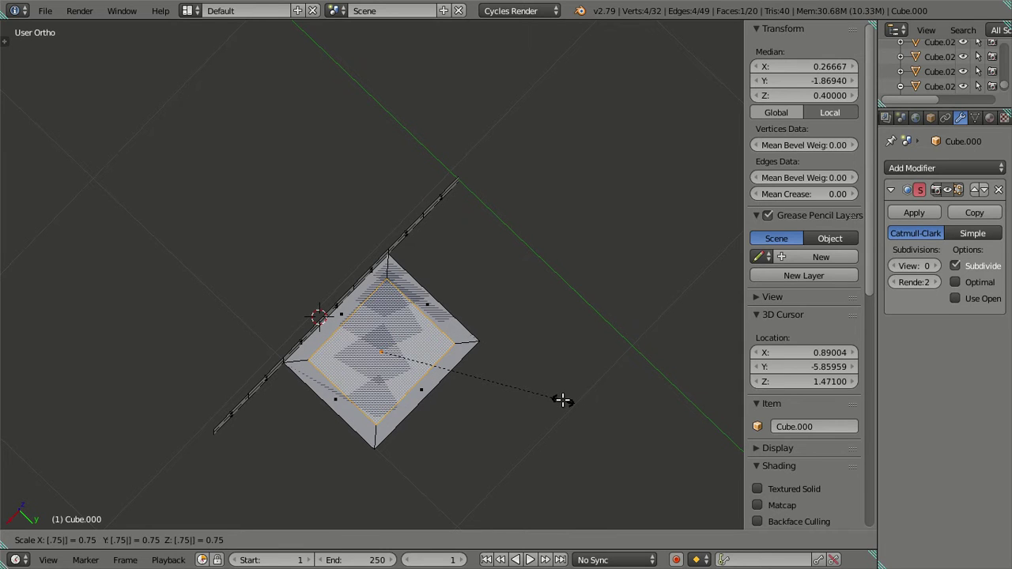
key(Return)
middle_drag(535, 407, 470, 325)
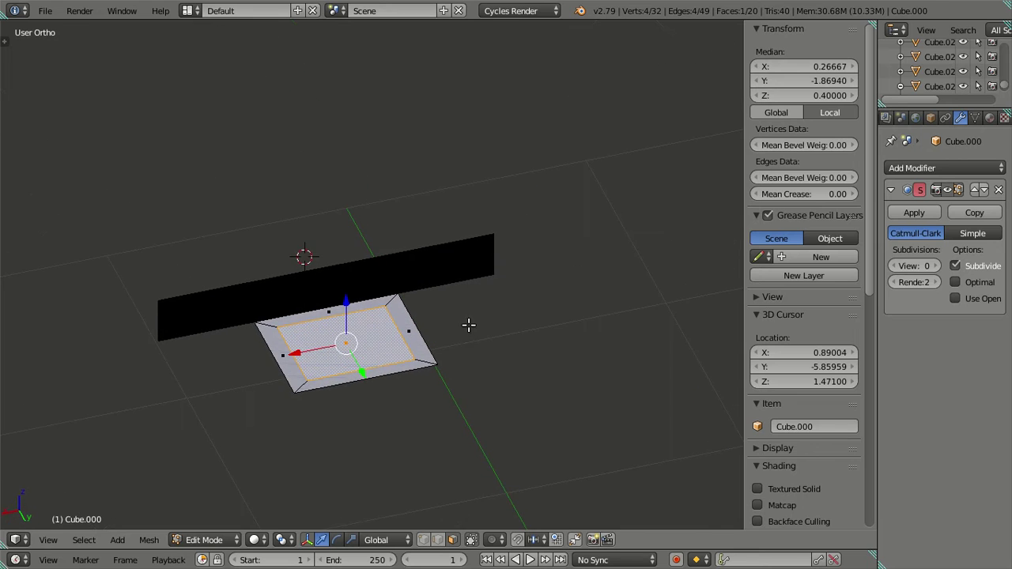
scroll(447, 339, up, 2)
Delete the seat frame's inner faces and fill the hole with a single face.
key(a)
key(a)
key(x)
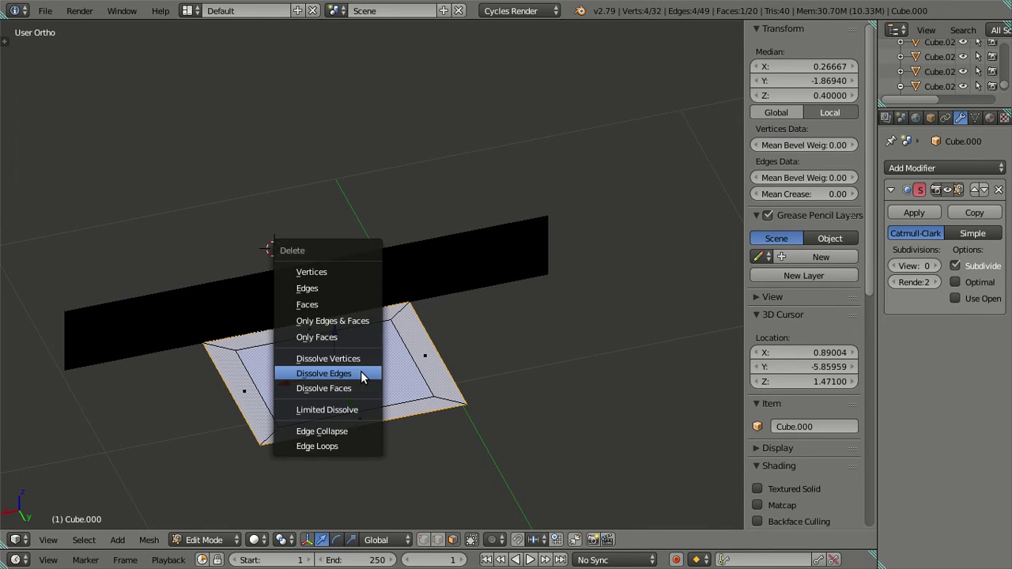
click(346, 288)
key(ctrl+z)
key(x)
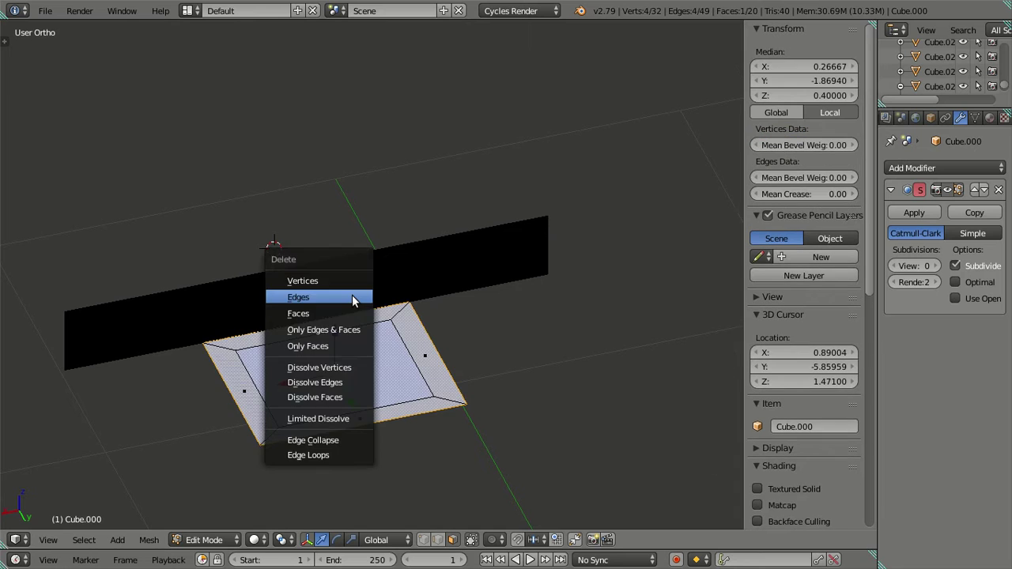
click(353, 314)
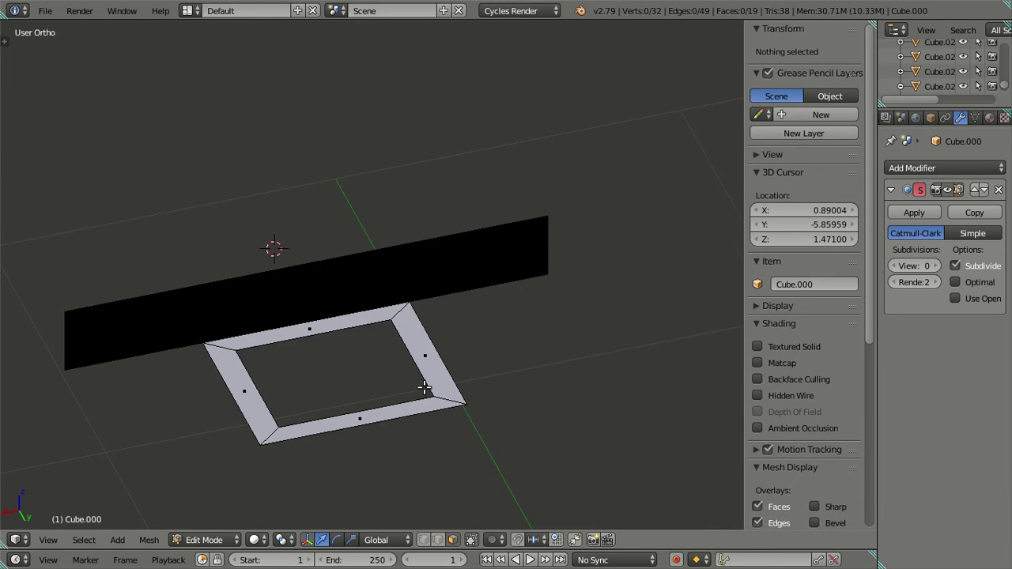
key(ctrl+z)
middle_drag(398, 427, 414, 403)
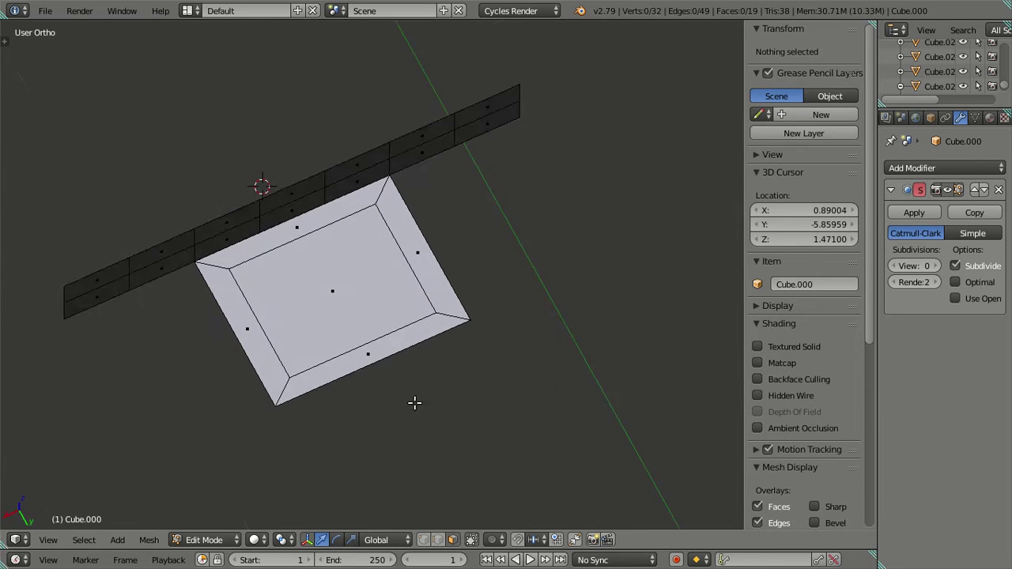
Select the seat's bottom inner edge and leave its median Y value unchanged.
key(ctrl+Tab)
right_click(394, 382)
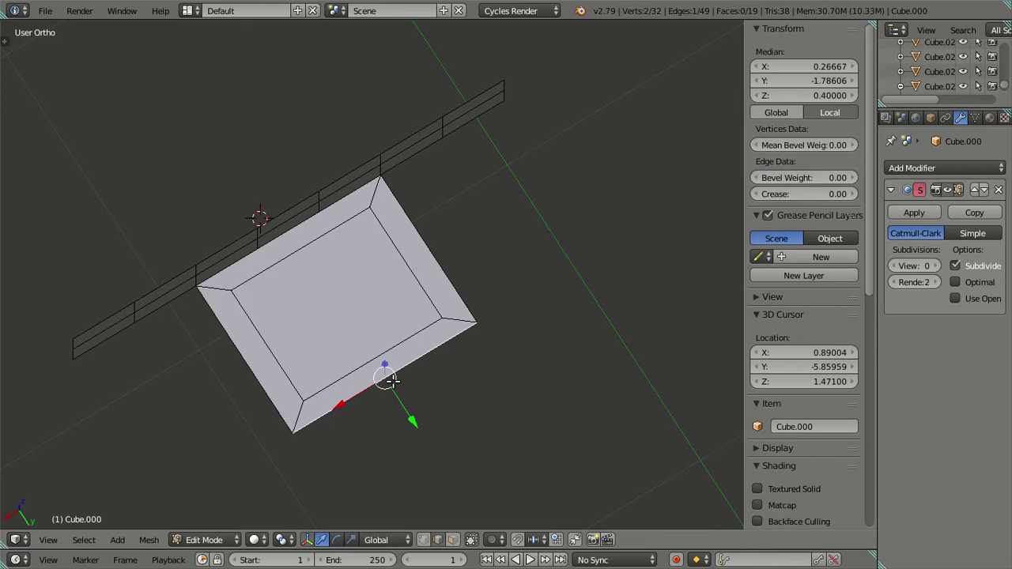
click(804, 80)
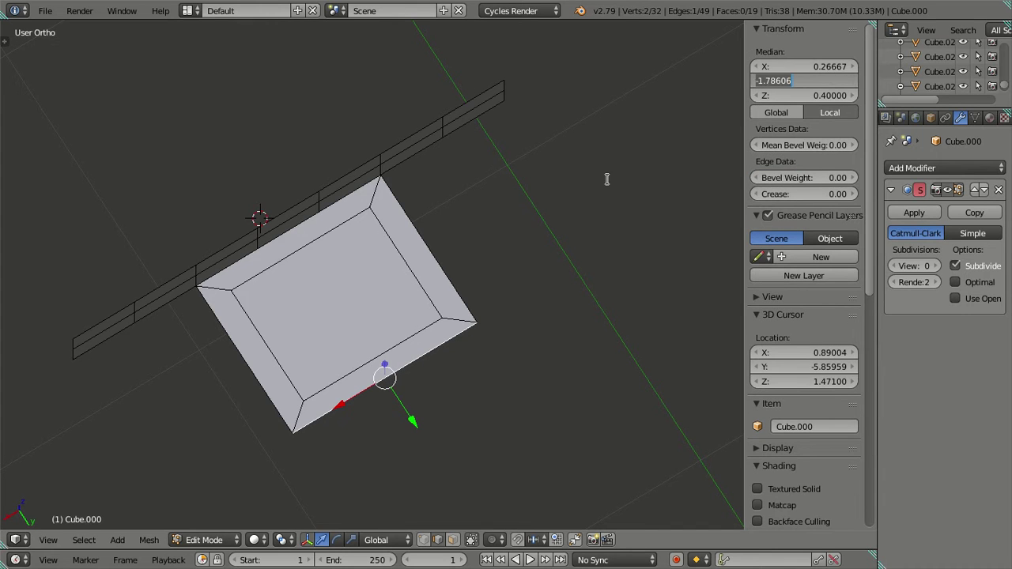
key(Escape)
key(a)
Delete the bottom bevel face of the seat, then select an inner edge.
click(453, 539)
right_click(380, 370)
key(x)
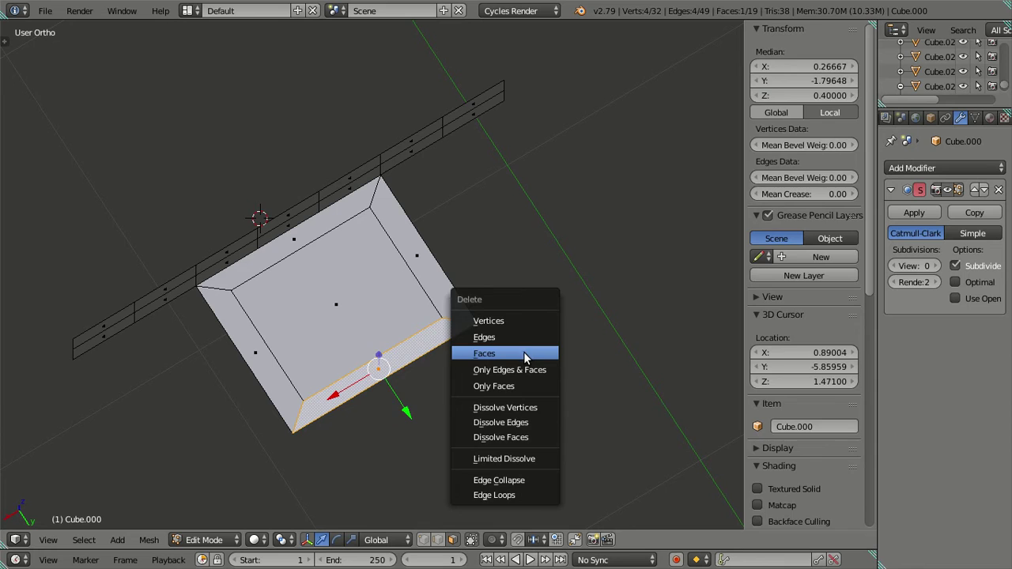
click(524, 353)
key(ctrl+Tab)
click(409, 352)
right_click(391, 350)
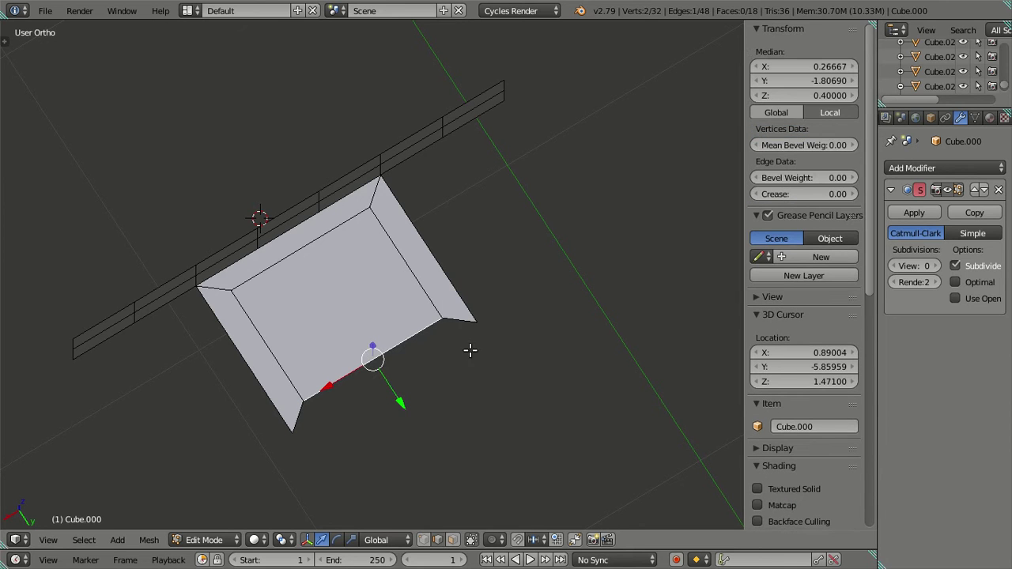
Add two centred vertical loop cuts across the seat plate.
key(a)
middle_drag(377, 305, 376, 230)
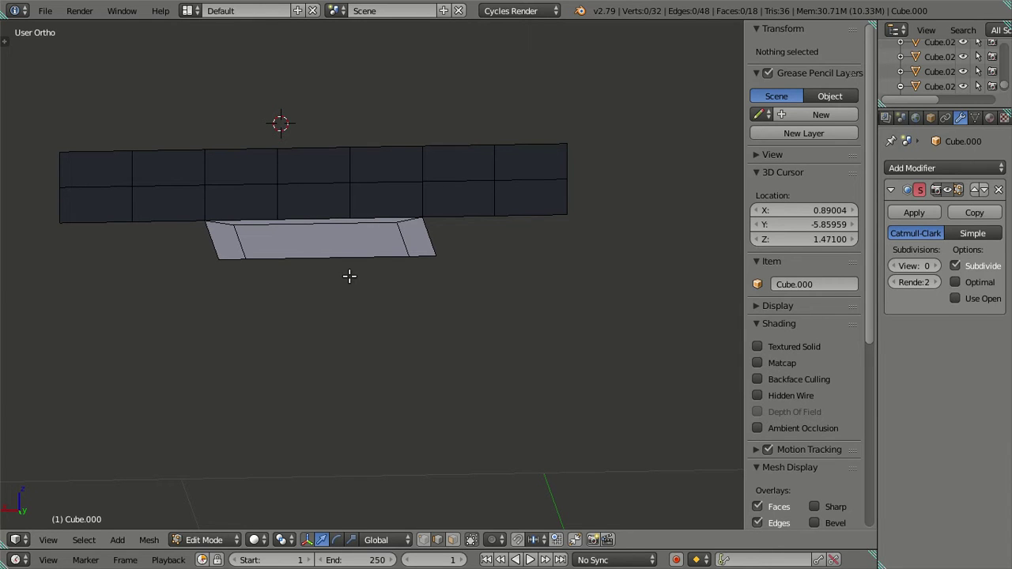
middle_drag(364, 268, 243, 404)
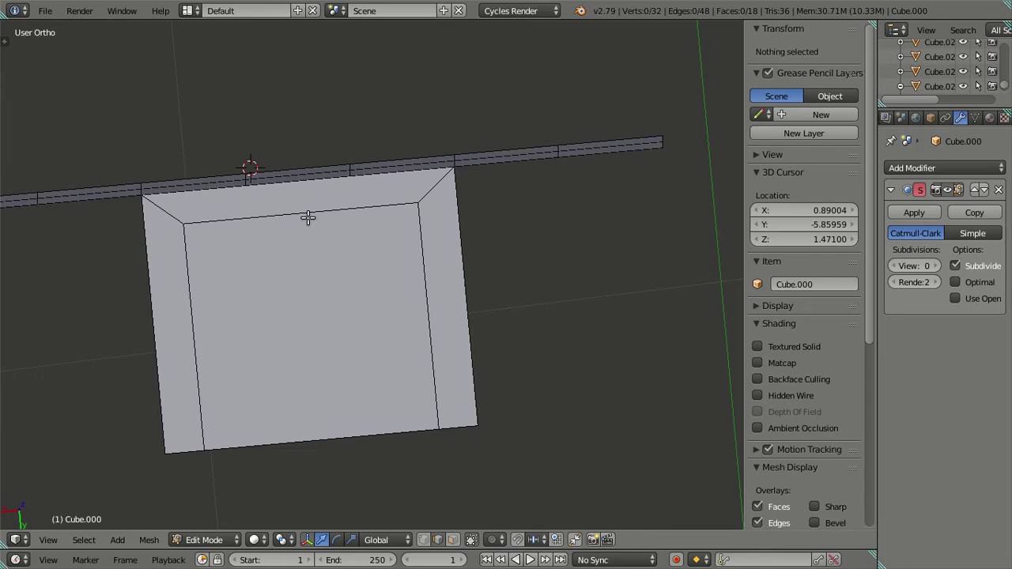
key(ctrl+r)
scroll(311, 213, up, 1)
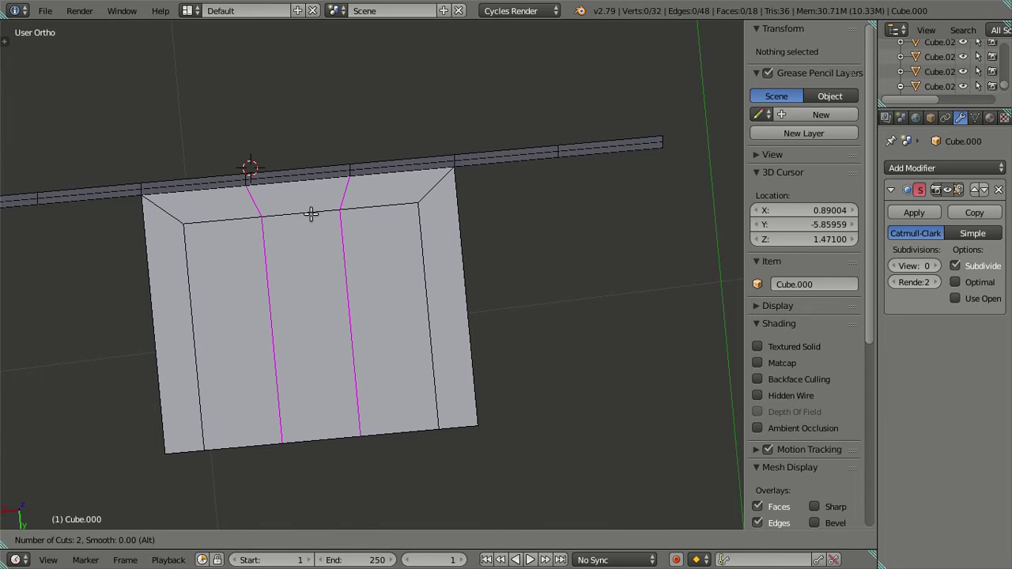
click(311, 213)
right_click(311, 214)
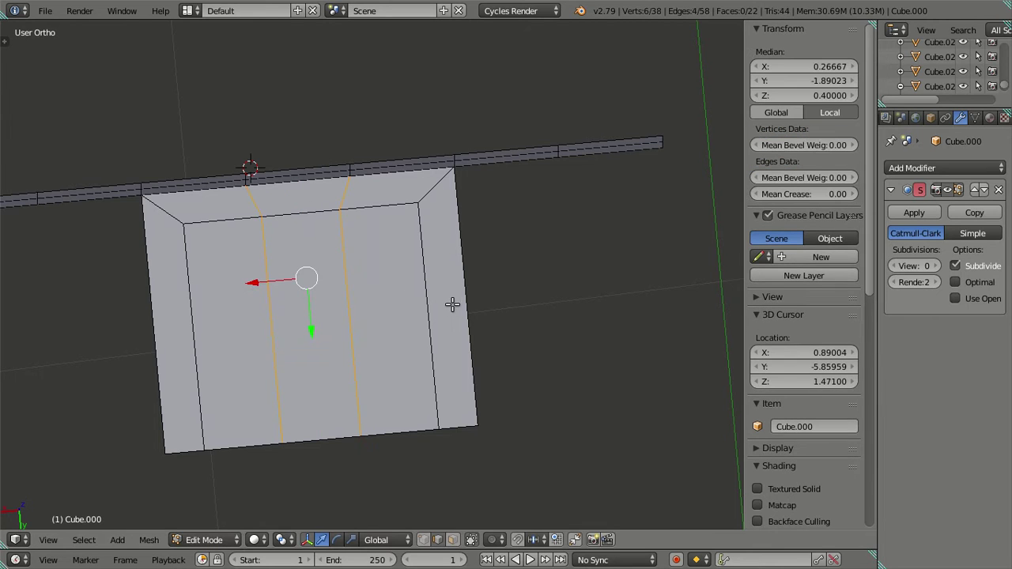
Add two more centred vertical loops, one between the leftmost edges.
key(ctrl+r)
click(366, 205)
right_click(366, 205)
key(ctrl+r)
click(193, 216)
right_click(196, 216)
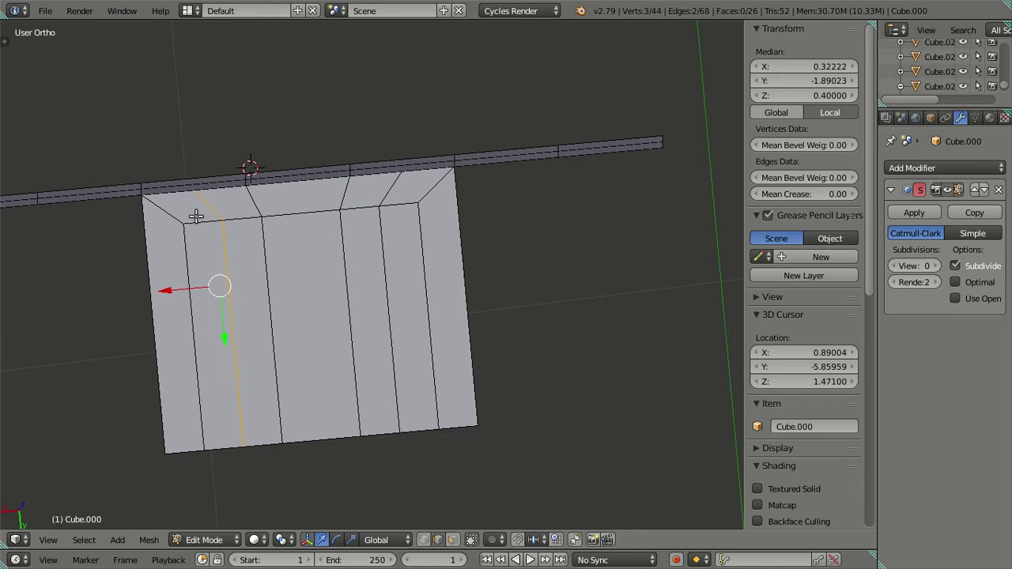
Add two horizontal loop cuts and one more centred edge loop.
key(ctrl+r)
scroll(439, 291, up, 1)
click(439, 290)
right_click(439, 291)
key(ctrl+r)
click(425, 229)
right_click(425, 230)
Select the lower horizontal loop and two vertical loops, then clear the selection.
key(a)
alt+right_click(409, 353)
alt+shift+right_click(338, 228)
alt+shift+right_click(269, 237)
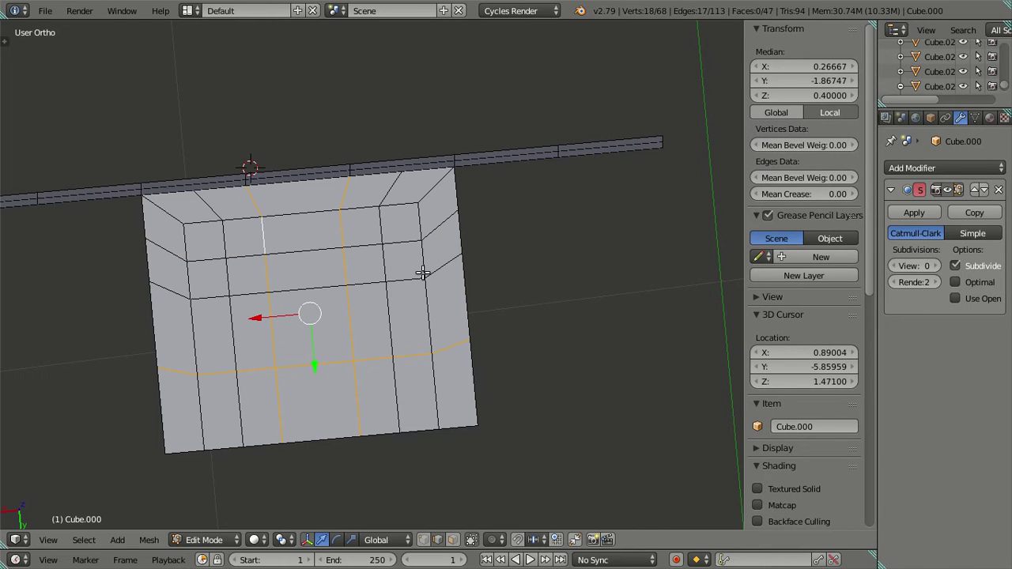
key(a)
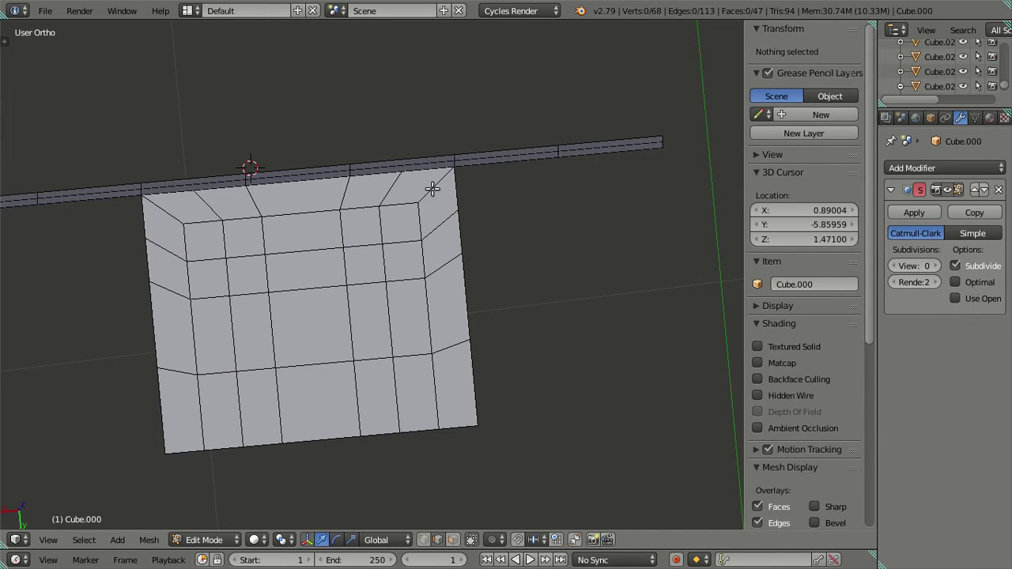
Dissolve the top-left and top-right corner edges of the seat.
right_click(432, 188)
shift+right_click(163, 209)
key(x)
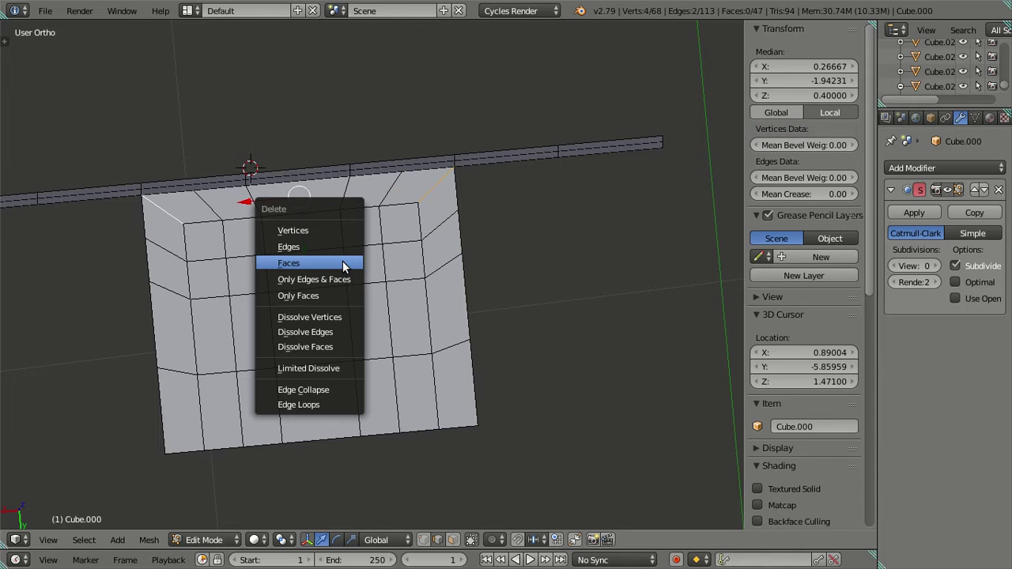
click(338, 331)
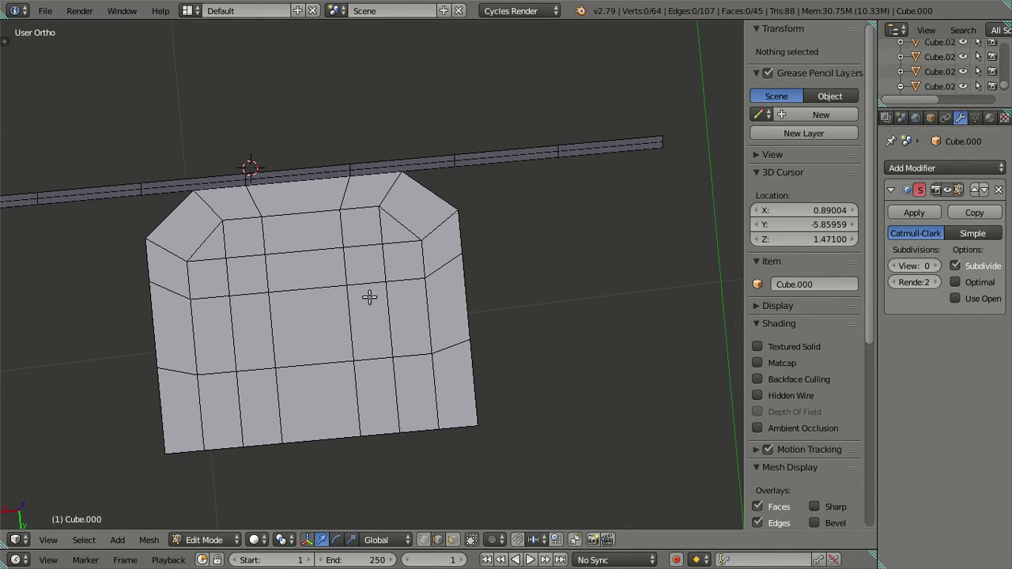
middle_drag(390, 264, 427, 207)
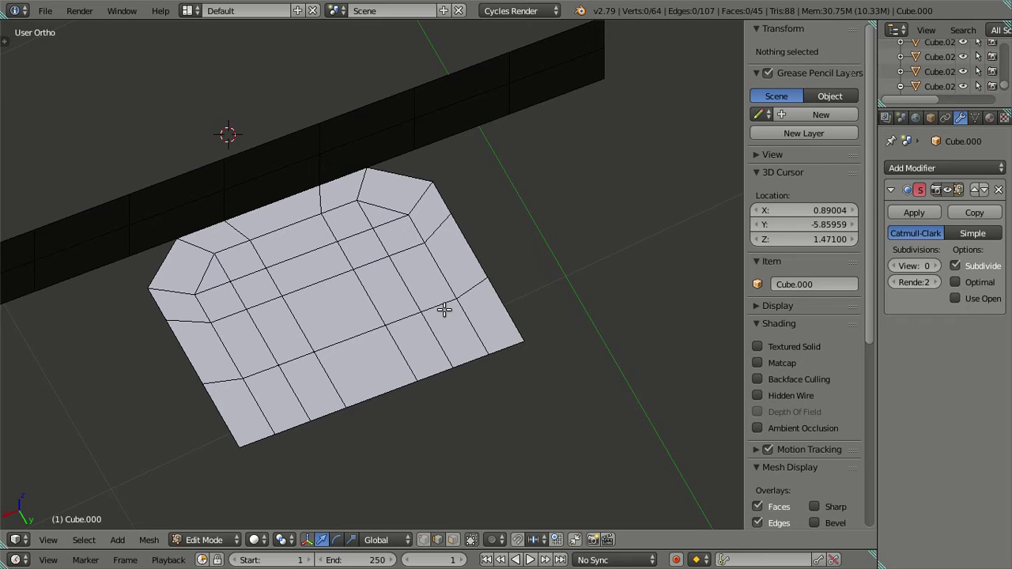
Add one more loop cut across the seat.
key(ctrl+r)
click(474, 320)
right_click(472, 321)
Dissolve the new edge loop and the horizontal edge loop across the seat.
key(g)
key(g)
click(502, 304)
key(x)
click(502, 306)
alt+right_click(419, 247)
key(x)
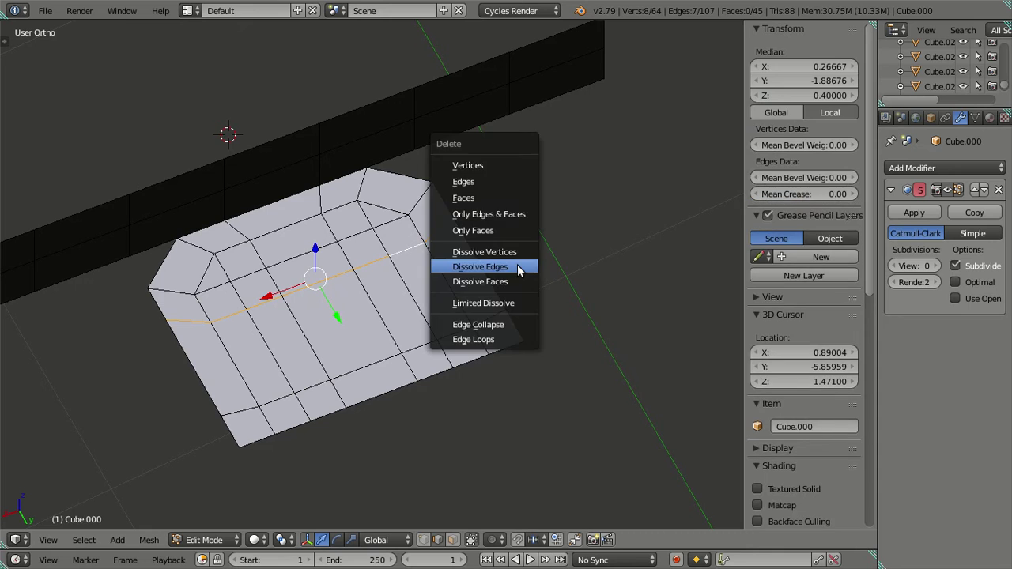
click(518, 271)
Preview the seat at subdivision levels 1 and 2, then return the preview to 0.
middle_drag(490, 274, 431, 273)
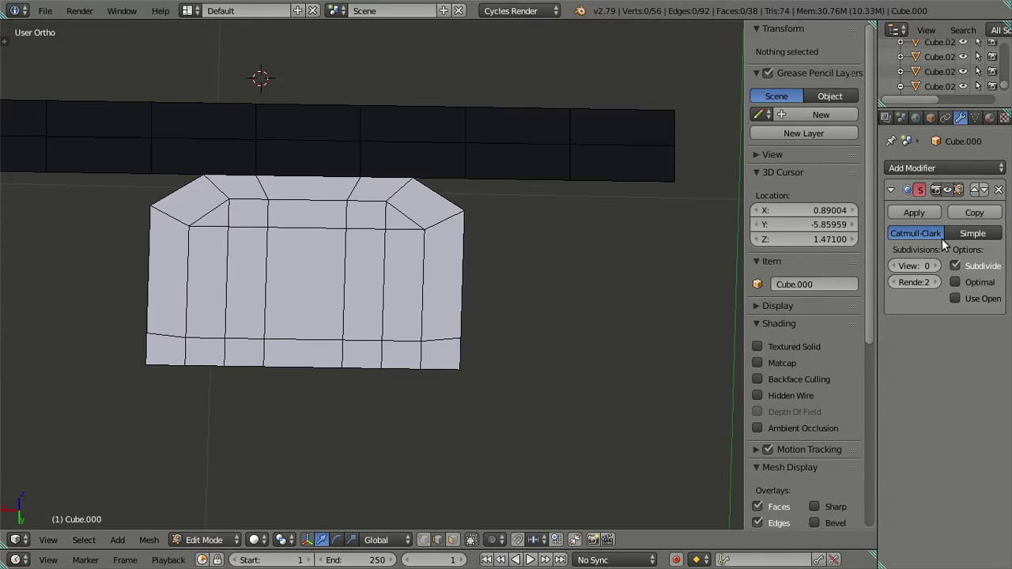
click(936, 266)
click(936, 265)
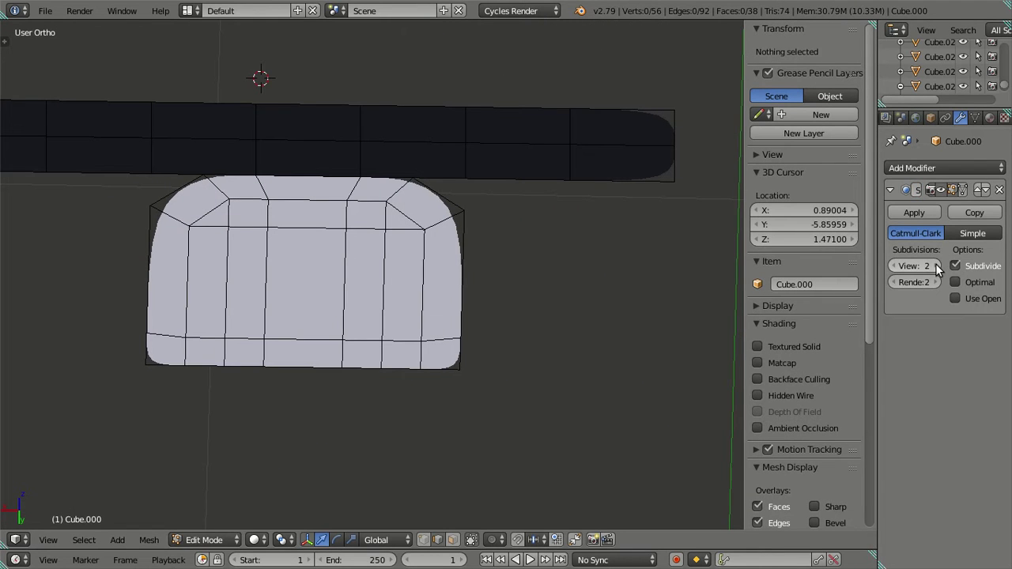
click(892, 266)
click(892, 265)
Dissolve two inner vertical edge loops on the seat.
middle_drag(581, 299, 444, 311)
alt+right_click(345, 277)
alt+shift+right_click(286, 280)
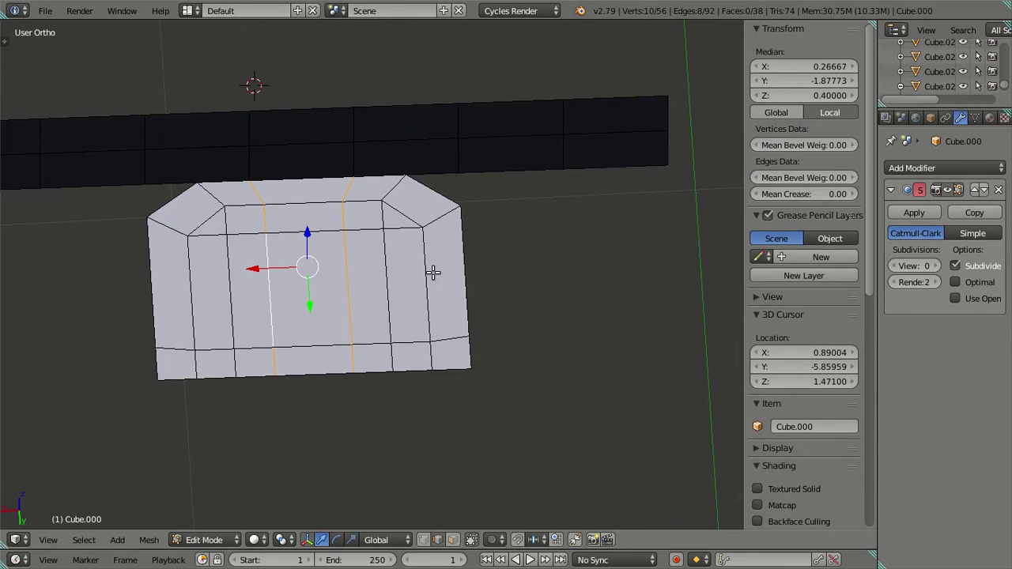
key(x)
click(433, 272)
Recheck the grid at subdivision level 2, reset the preview to 0, and select one seat face.
click(935, 266)
click(934, 266)
middle_drag(402, 300, 377, 297)
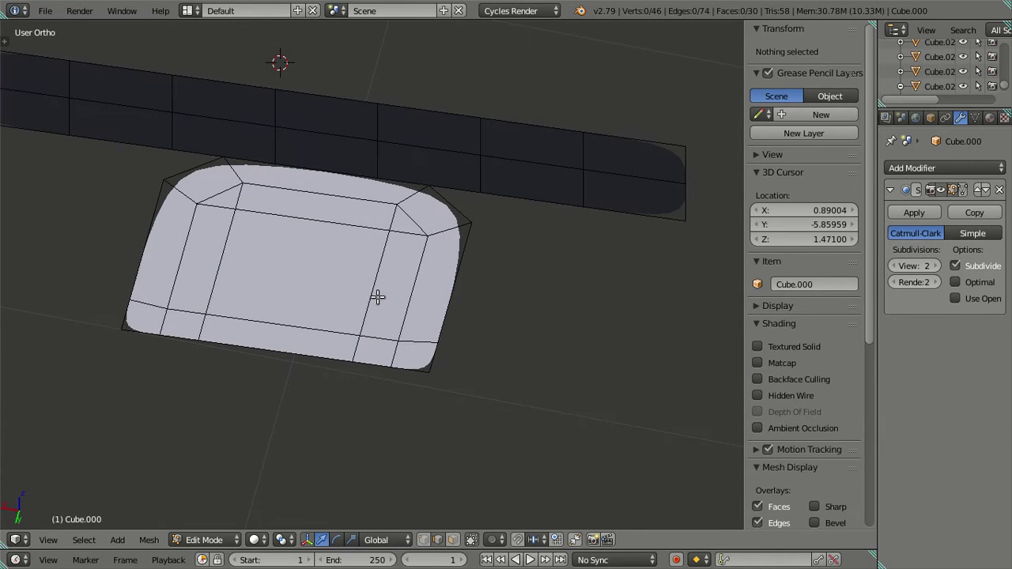
double_click(894, 266)
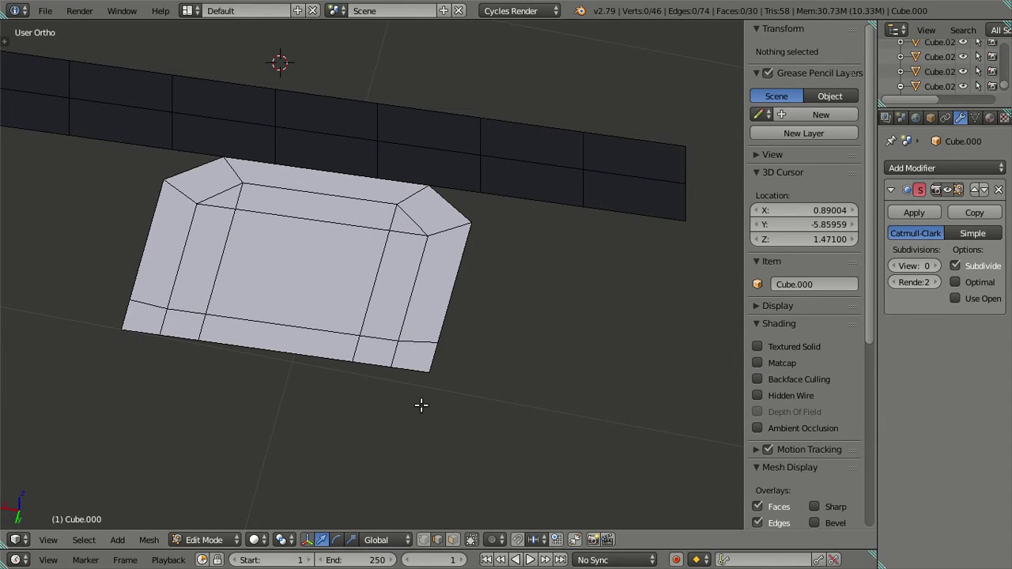
click(453, 539)
middle_drag(374, 334, 361, 297)
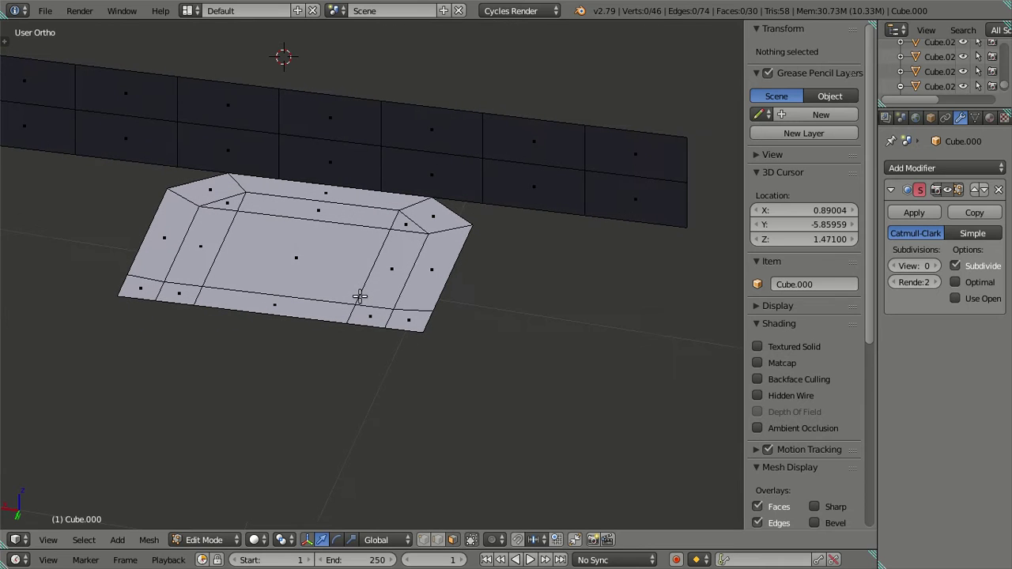
right_click(381, 277)
Select all linked seat faces and extrude them upward.
key(l)
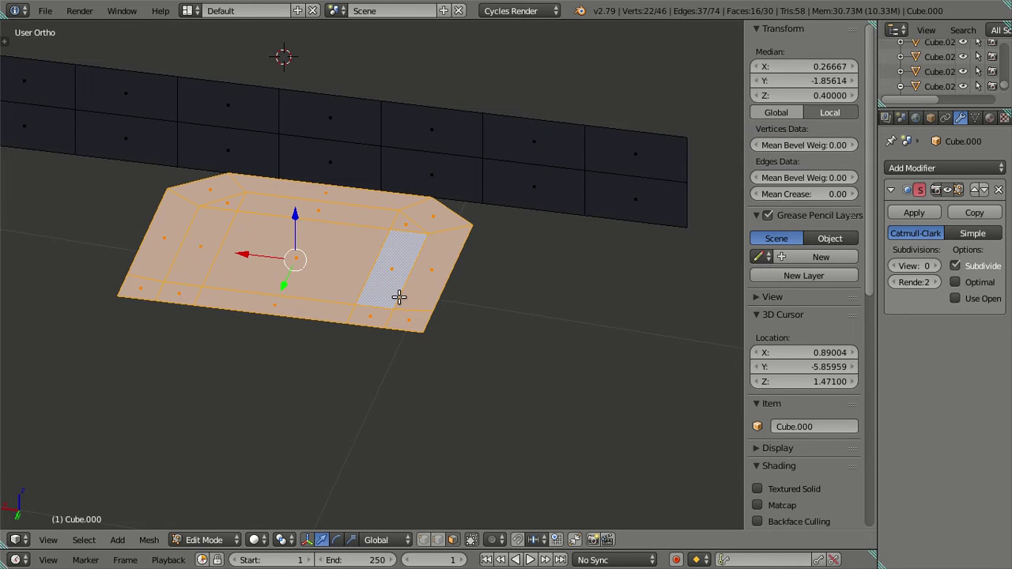
key(e)
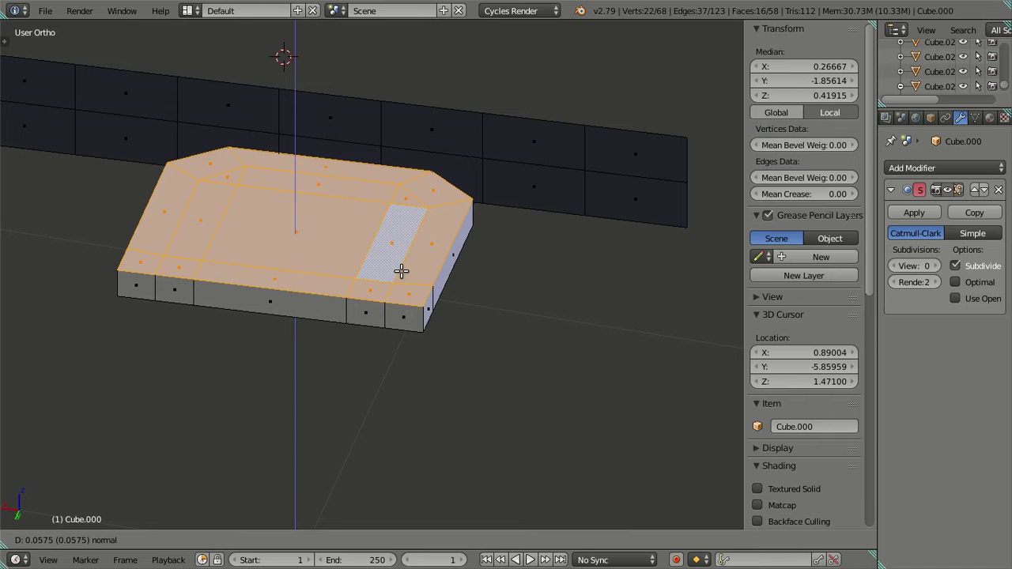
click(402, 273)
middle_drag(442, 303, 415, 237)
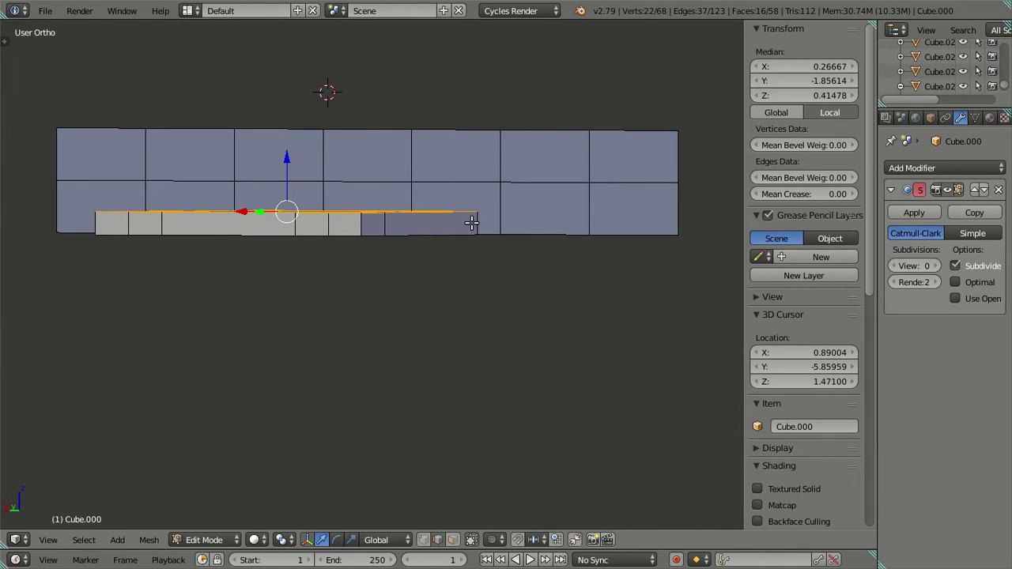
Try a centred horizontal loop cut around the seat sides, undo it, and deselect everything.
key(ctrl+r)
click(508, 209)
right_click(508, 209)
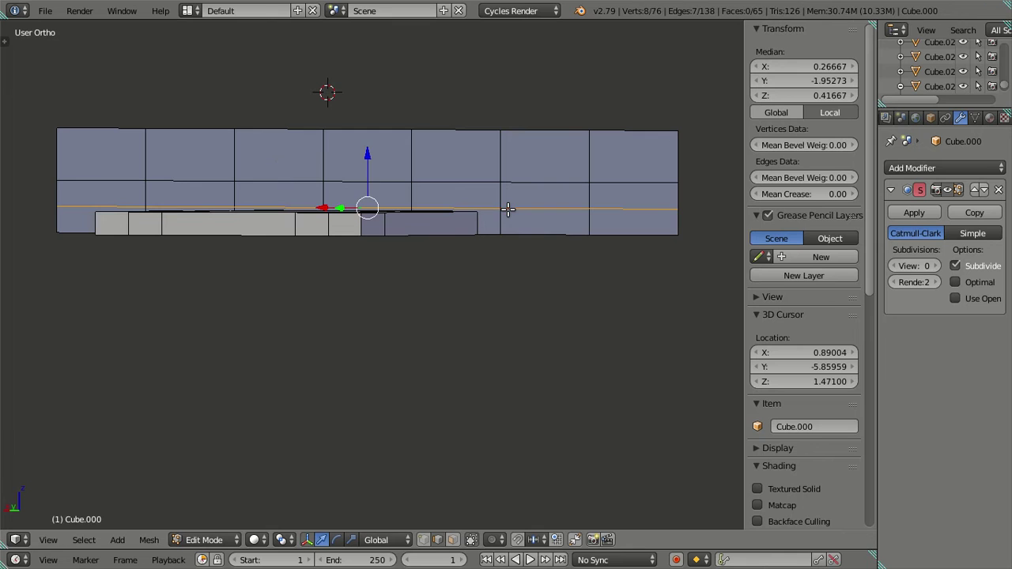
double_click(799, 95)
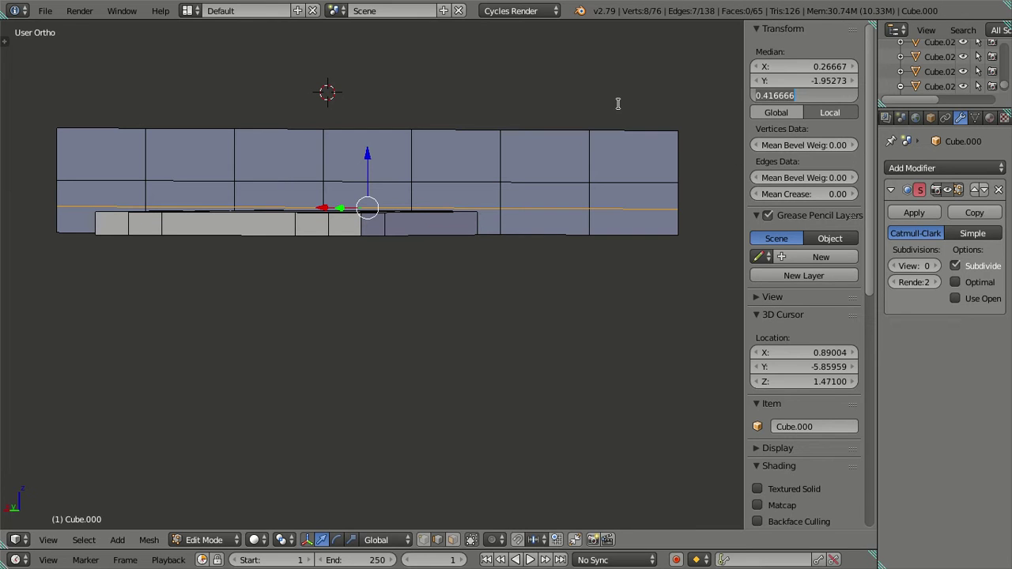
key(Escape)
key(ctrl+z)
middle_drag(515, 156, 655, 129)
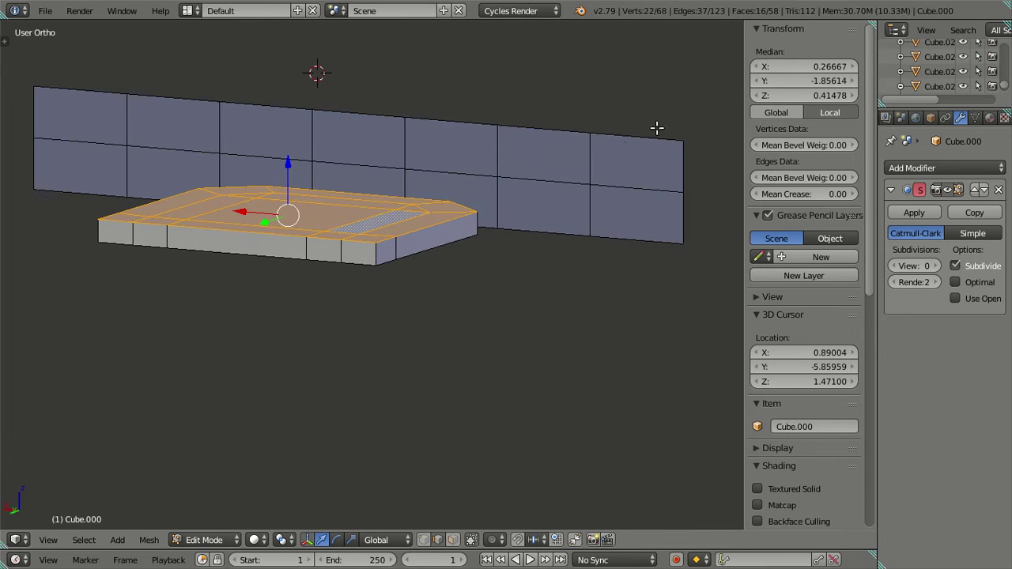
key(ctrl+v)
key(a)
middle_drag(497, 273, 402, 299)
Extrude the slab's outer side and top-edge faces along their normals to form arms and back.
click(452, 539)
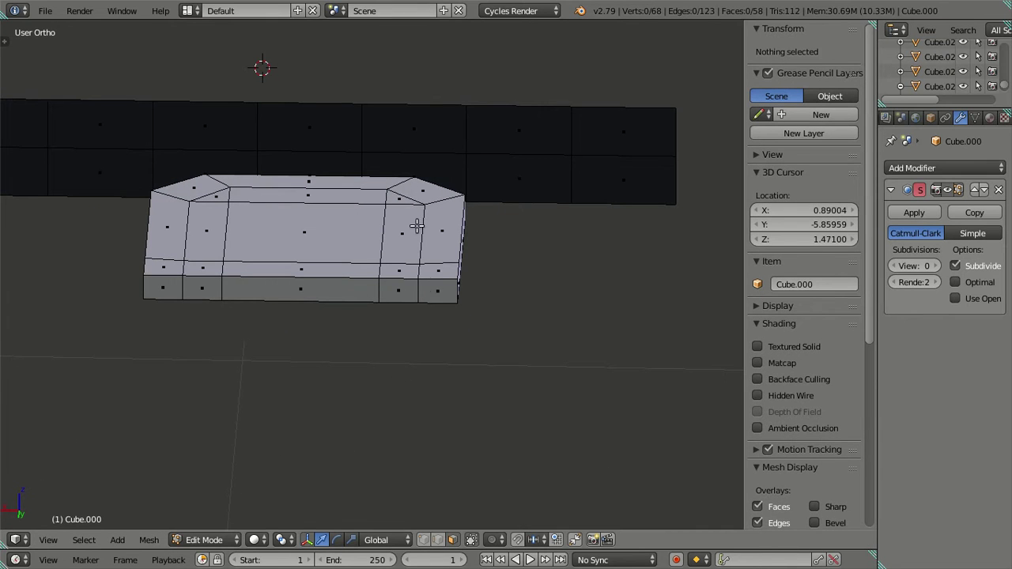
right_click(445, 270)
shift+right_click(438, 235)
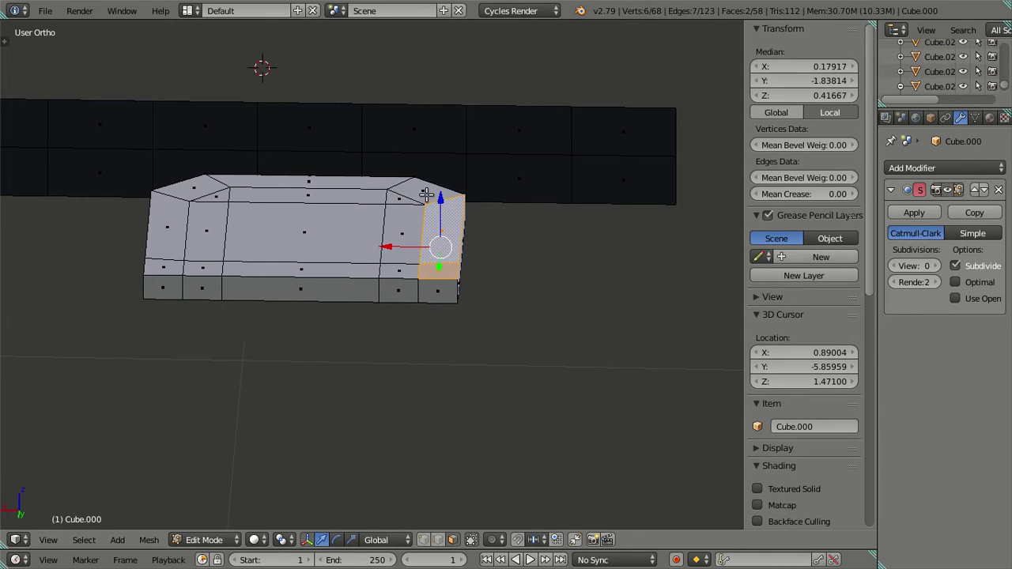
alt+shift+right_click(188, 185)
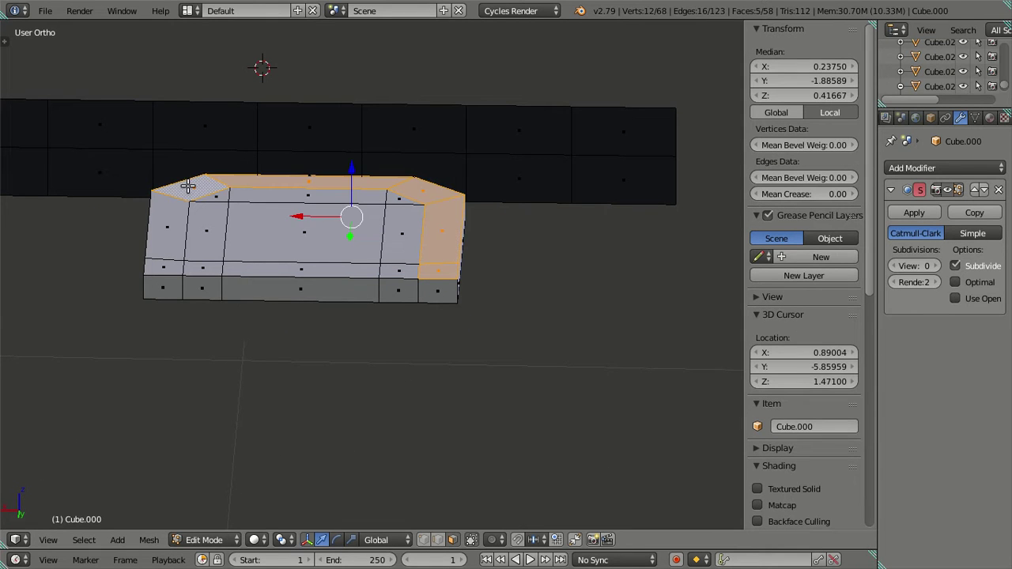
shift+right_click(170, 228)
shift+right_click(171, 265)
mouse_move(357, 314)
middle_down()
mouse_move(352, 350)
mouse_move(346, 326)
middle_up()
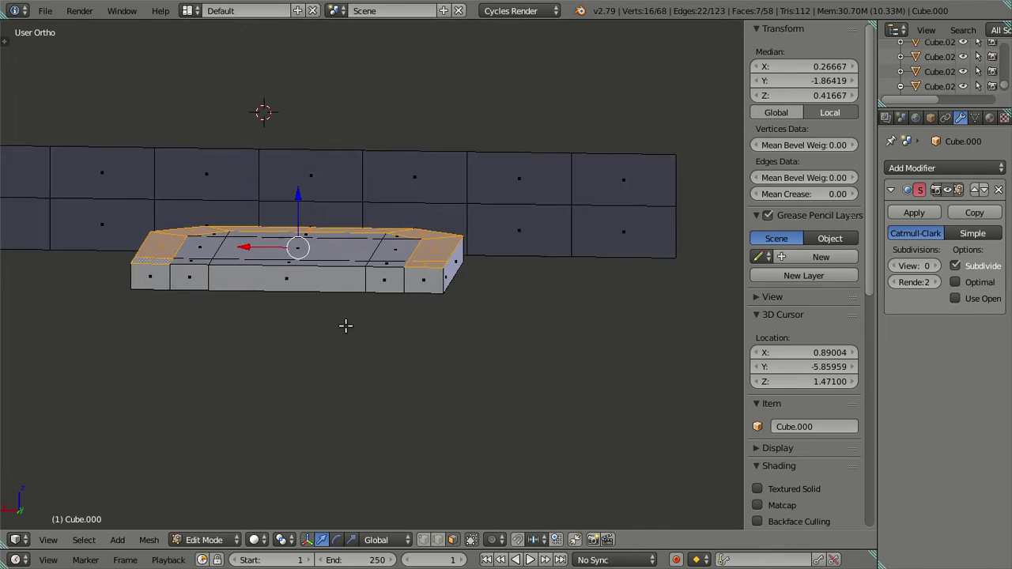
key(e)
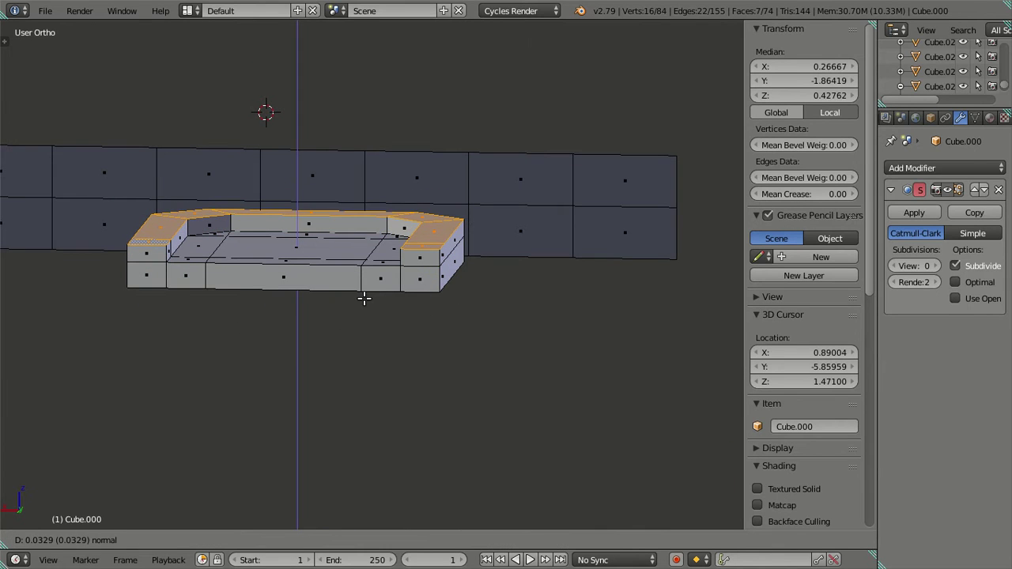
click(363, 298)
Match the top rim edge loop's height to the wall edge, Median Z 0.43333.
click(437, 539)
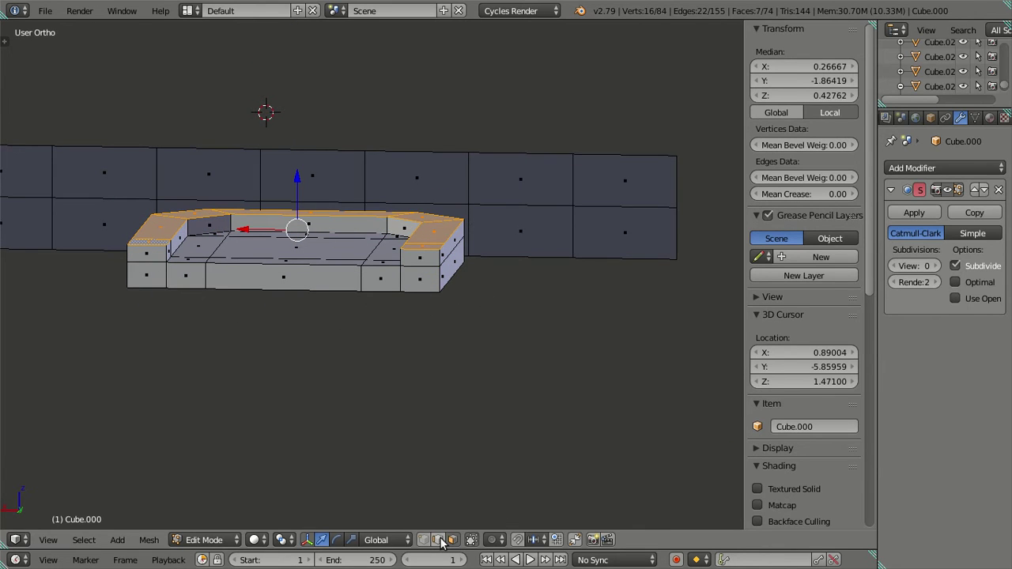
right_click(506, 208)
click(795, 95)
key(Return)
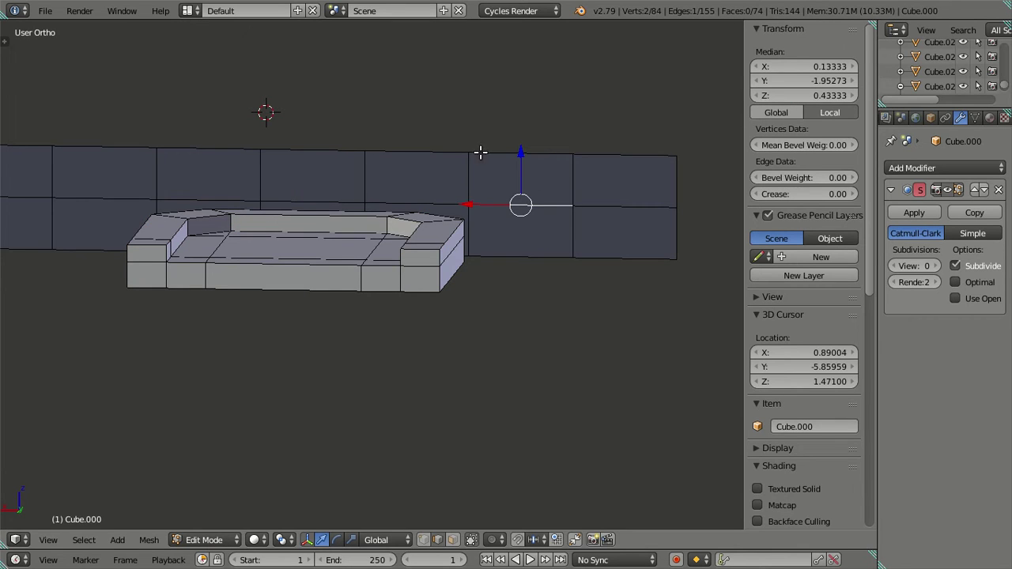
alt+right_click(449, 211)
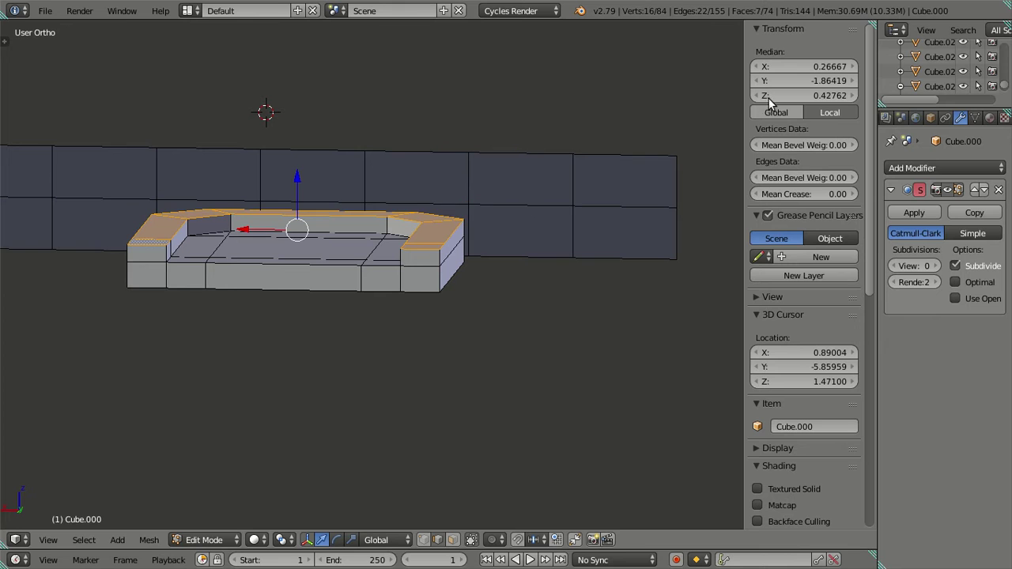
key(ctrl+v)
Return to Object Mode and set the Subdivision preview to level 2.
middle_drag(542, 177, 576, 181)
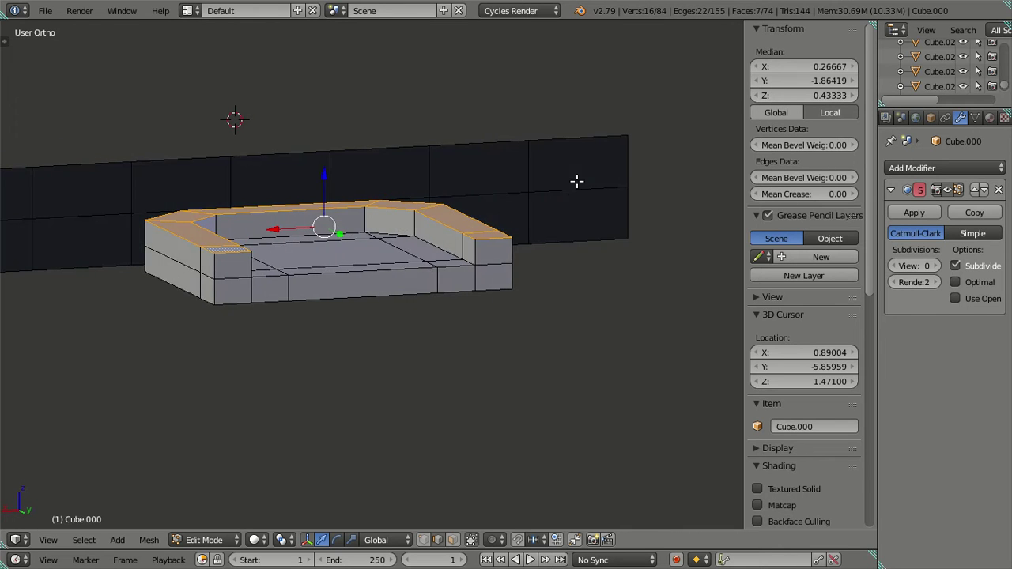
key(Tab)
middle_drag(501, 233, 501, 266)
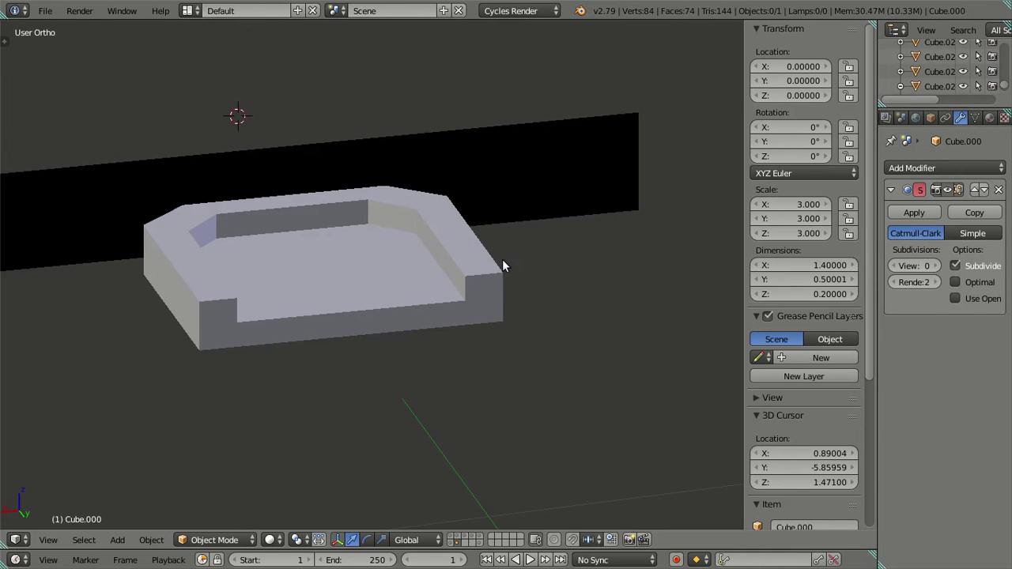
click(936, 267)
click(936, 267)
Back in Edit Mode, raise the selected top faces slightly.
middle_drag(299, 229, 411, 246)
key(Tab)
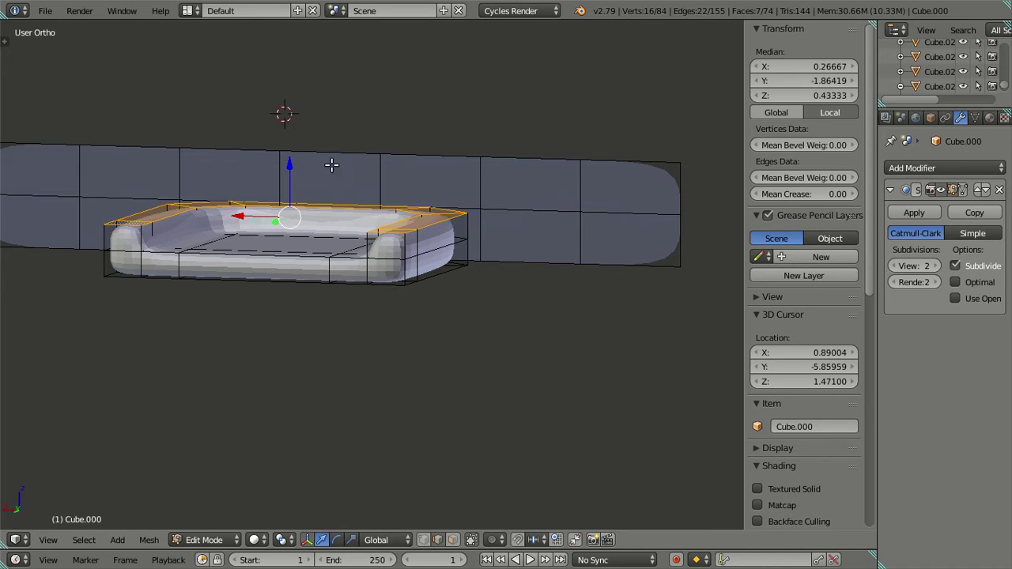
drag(291, 161, 283, 130)
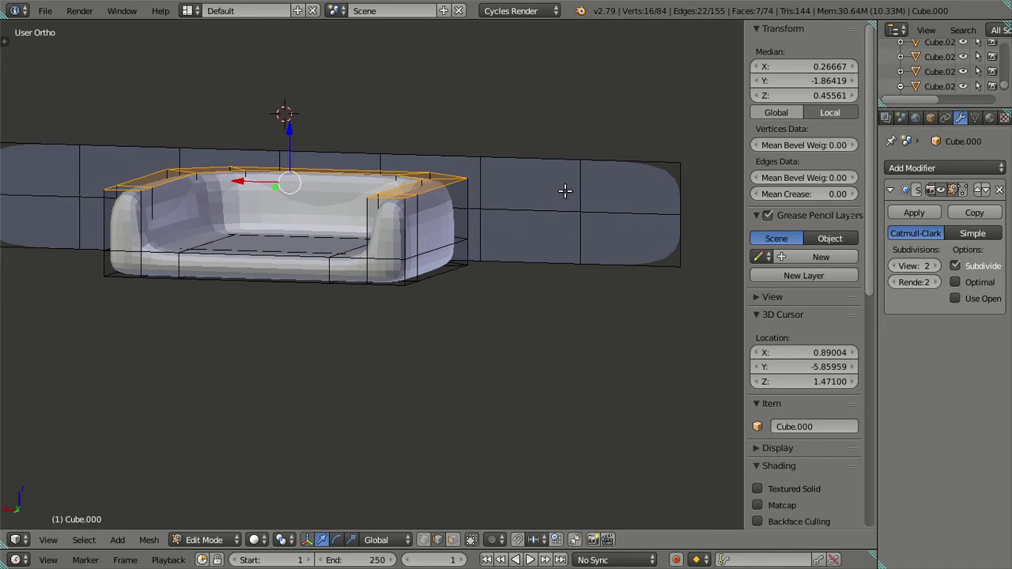
Try deleting the front cushion faces, then undo the deletion.
middle_drag(498, 167, 334, 266)
key(a)
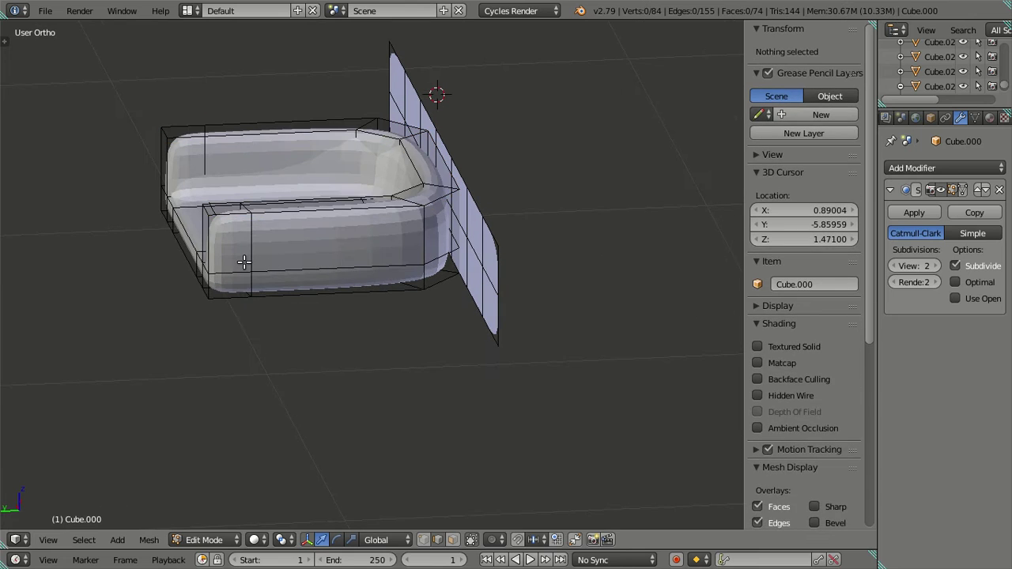
right_click(244, 261)
key(x)
click(427, 262)
middle_drag(427, 262, 429, 285)
key(ctrl+z)
key(a)
middle_drag(365, 247, 404, 202)
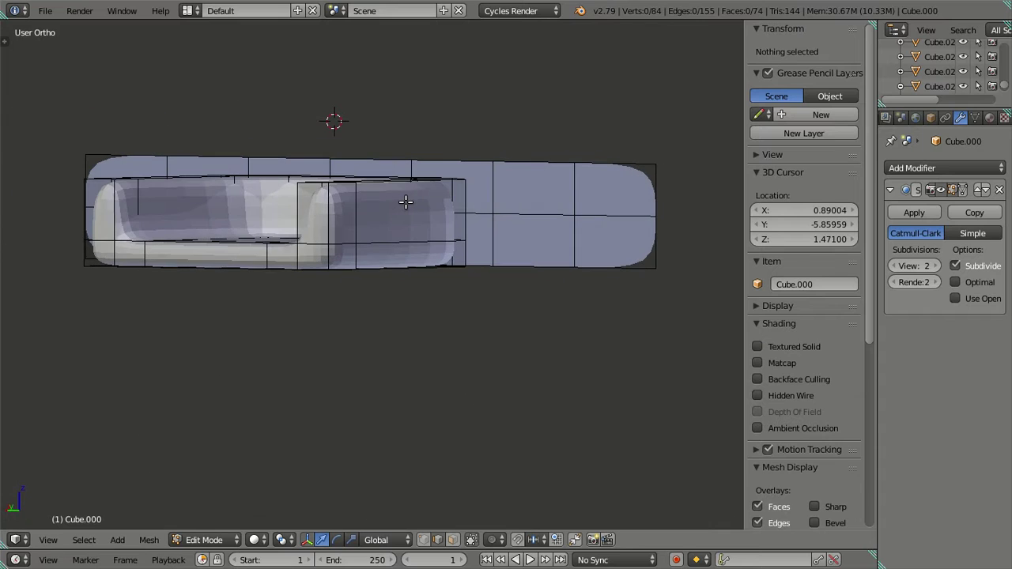
Check a wall edge's Z height, then snap the 3D cursor to the seat's front edge loop.
right_click(518, 215)
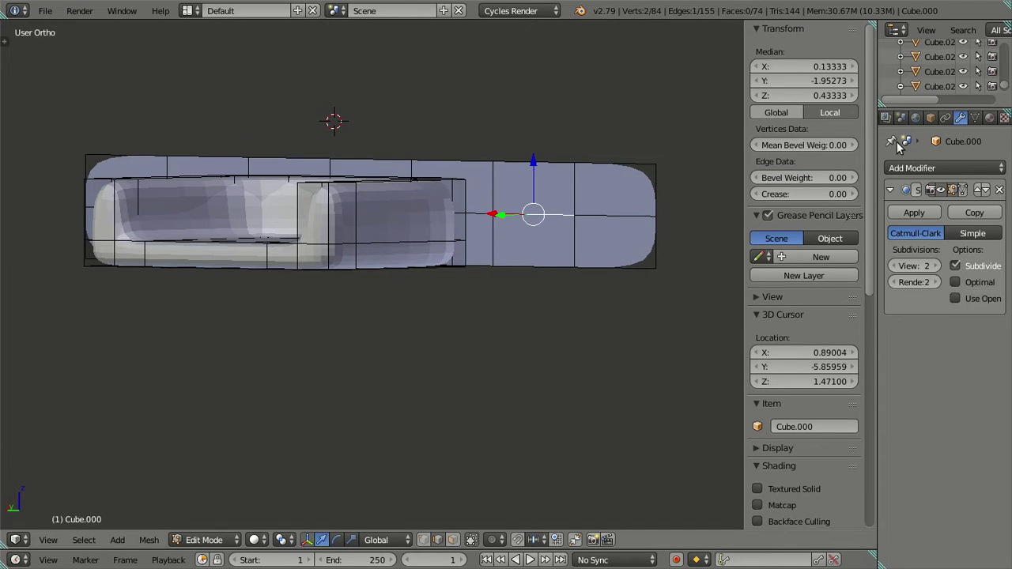
click(822, 94)
key(Escape)
key(a)
alt+right_click(407, 239)
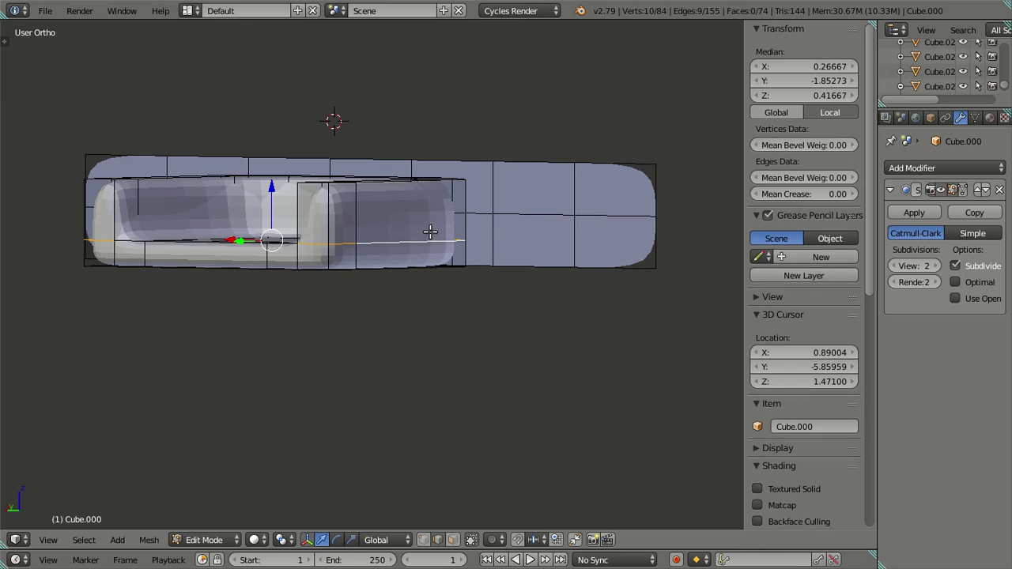
key(shift+s)
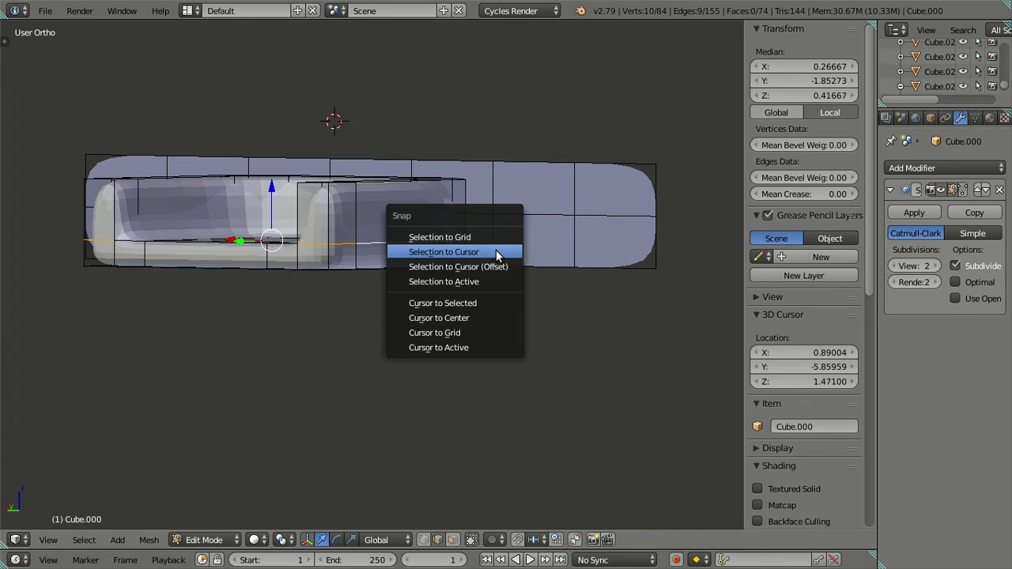
click(481, 303)
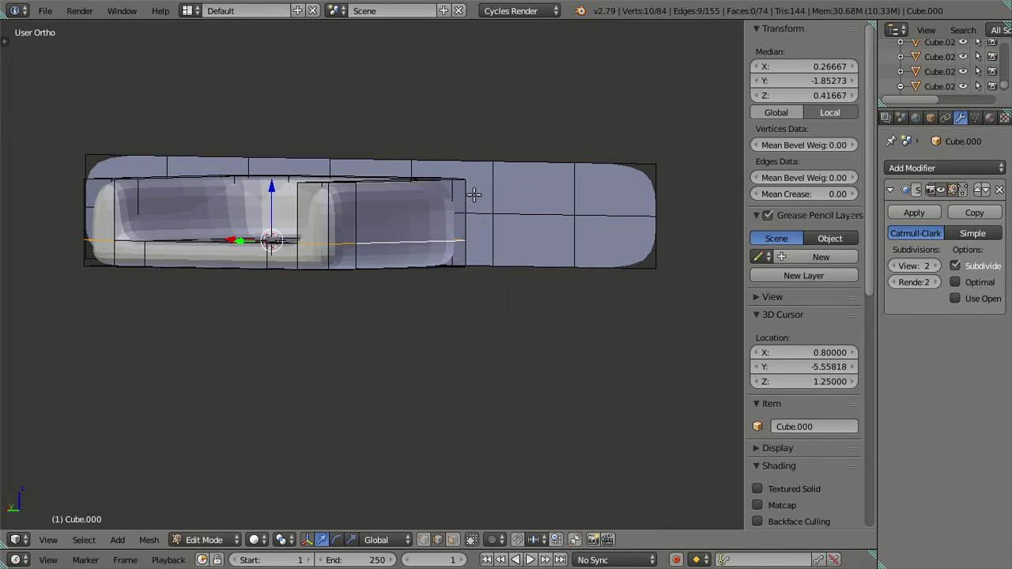
Raise the front edge loop to Z 0.43333, then briefly select and deselect two seat faces.
drag(802, 96, 808, 95)
key(a)
middle_drag(508, 269, 373, 207)
key(3)
right_click(124, 243)
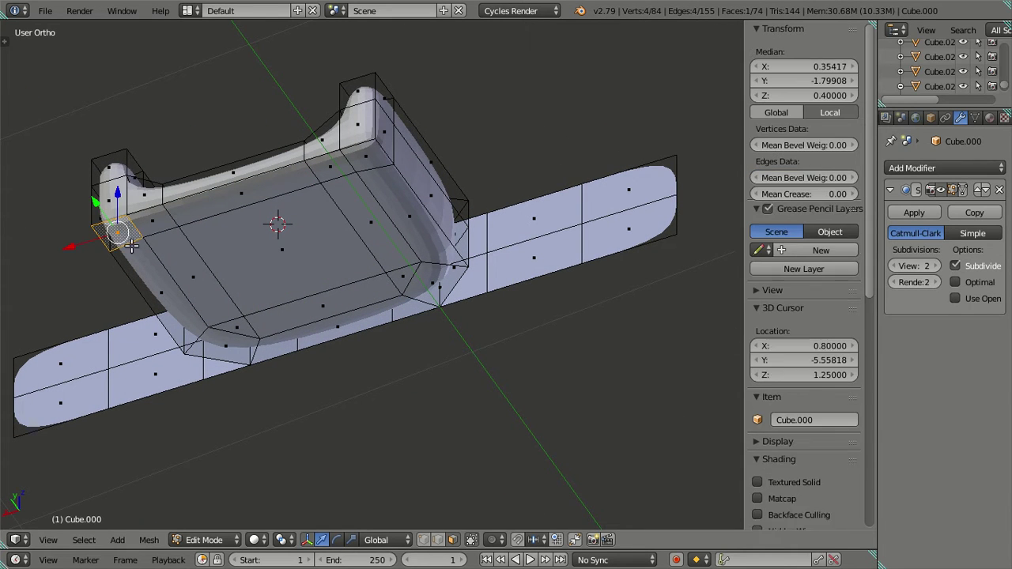
shift+right_click(152, 294)
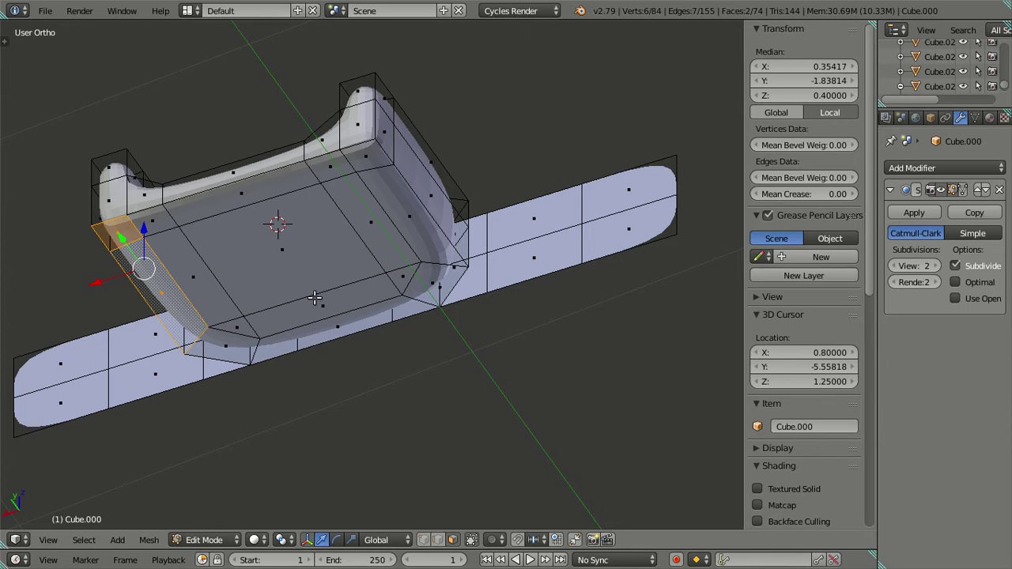
key(a)
Select the seat's side and front edges and snap them onto the 3D cursor.
key(ctrl+Tab)
click(239, 371)
right_click(101, 241)
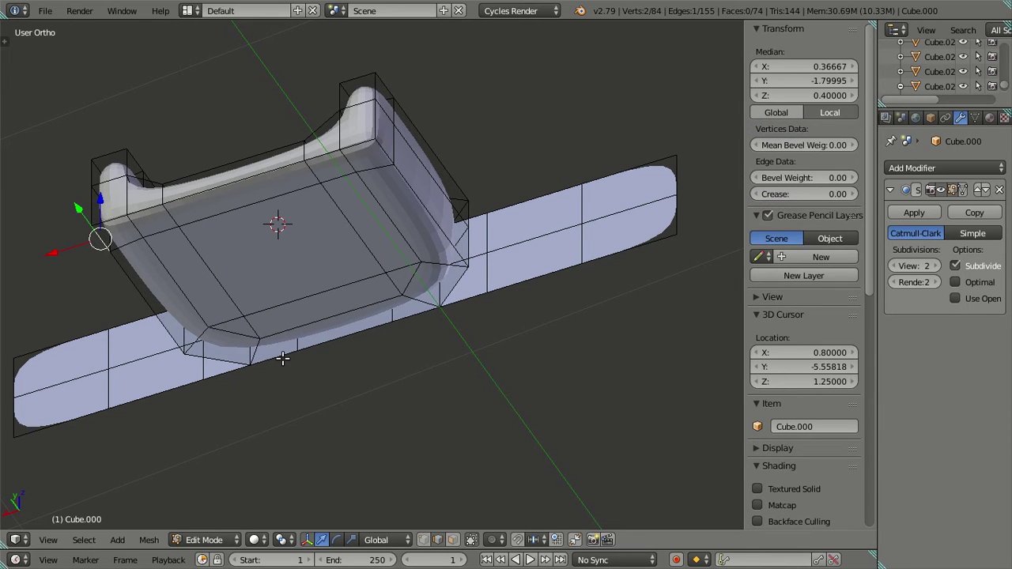
alt+right_click(219, 362)
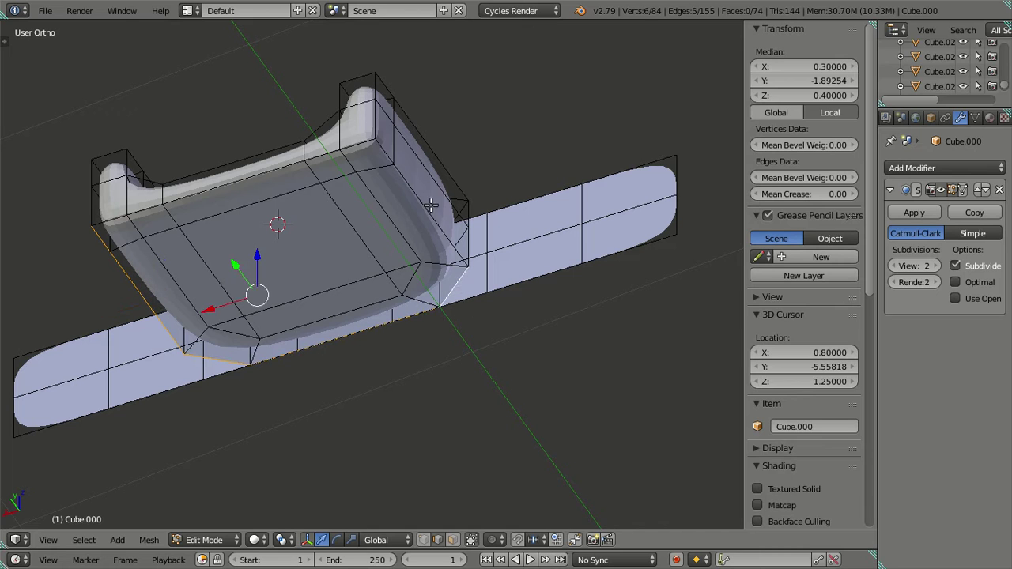
alt+shift+right_click(387, 162)
middle_drag(452, 282, 433, 315)
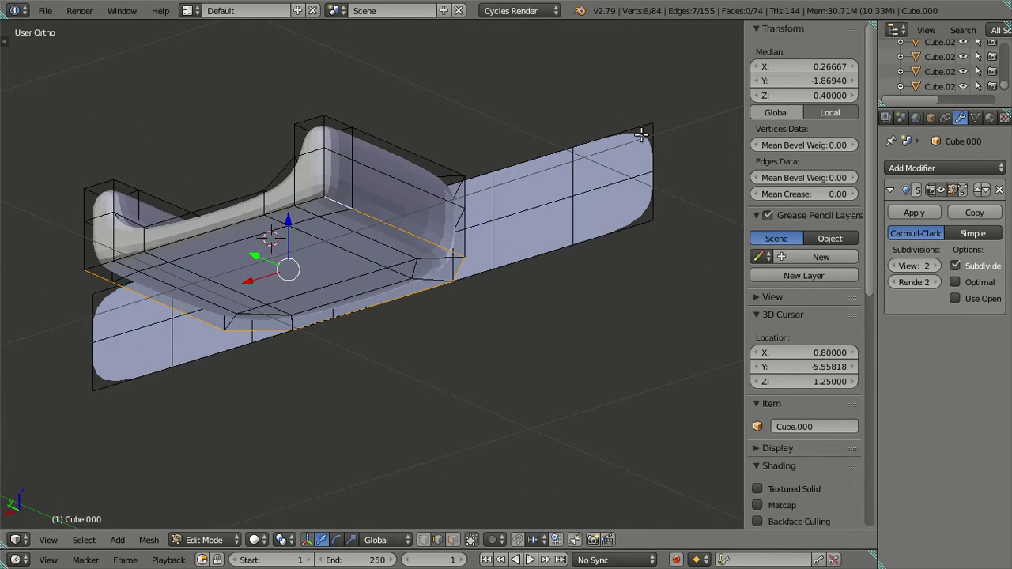
key(shift+s)
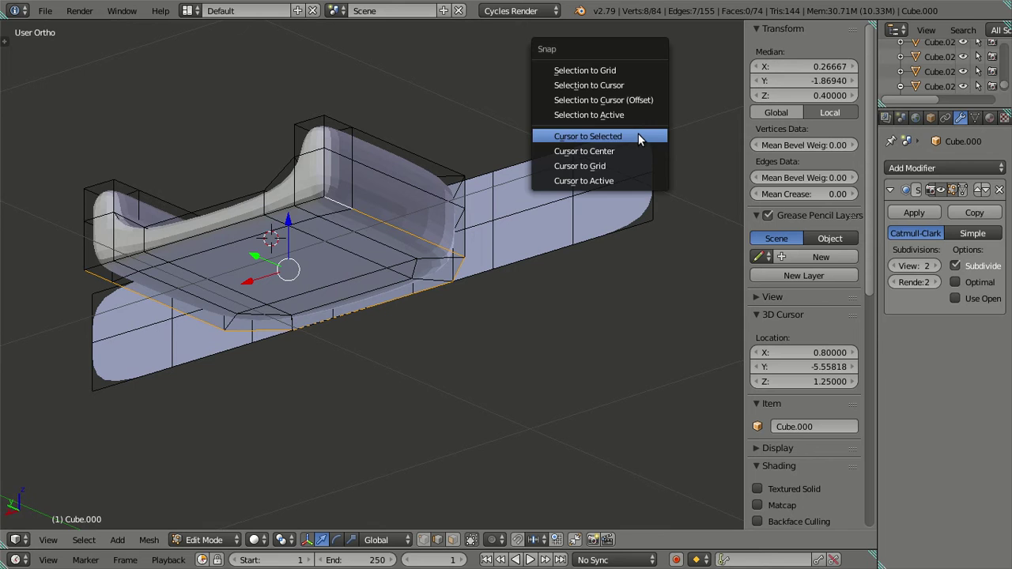
click(620, 95)
Reselect the front edge loop, check its Z height, and undo the snap to cursor.
middle_drag(452, 199, 536, 249)
key(a)
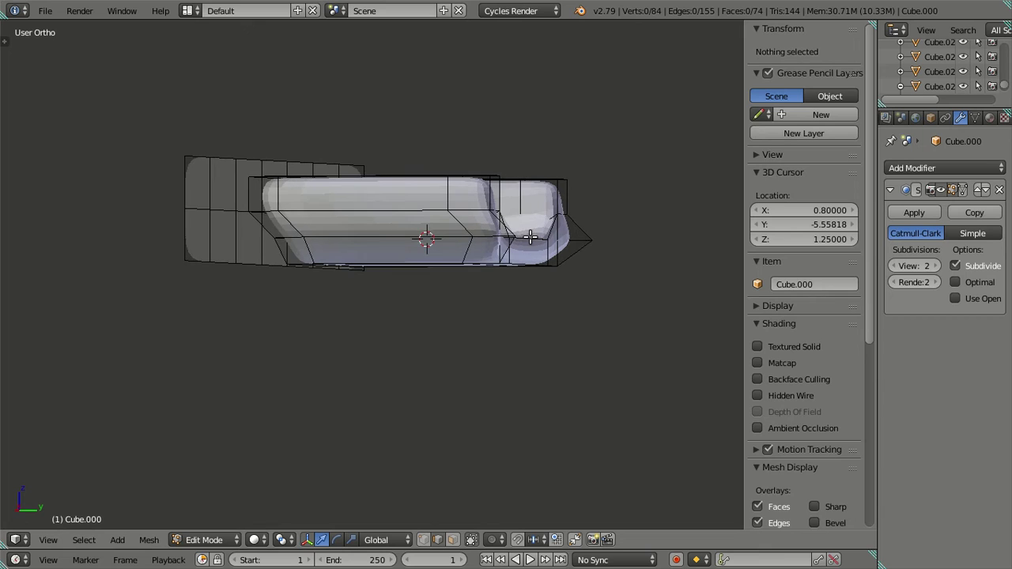
alt+right_click(529, 238)
click(795, 96)
key(Return)
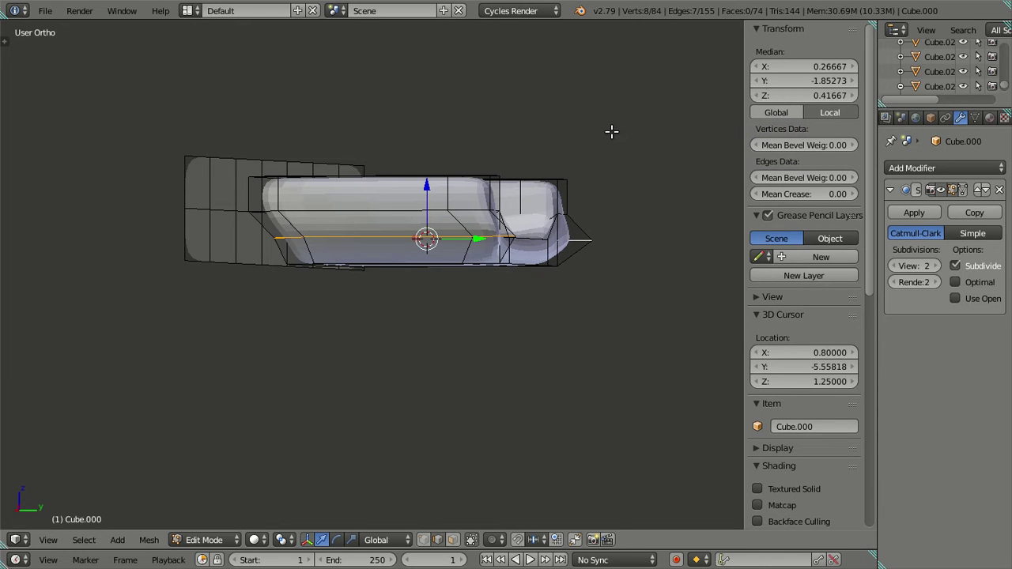
key(ctrl+z)
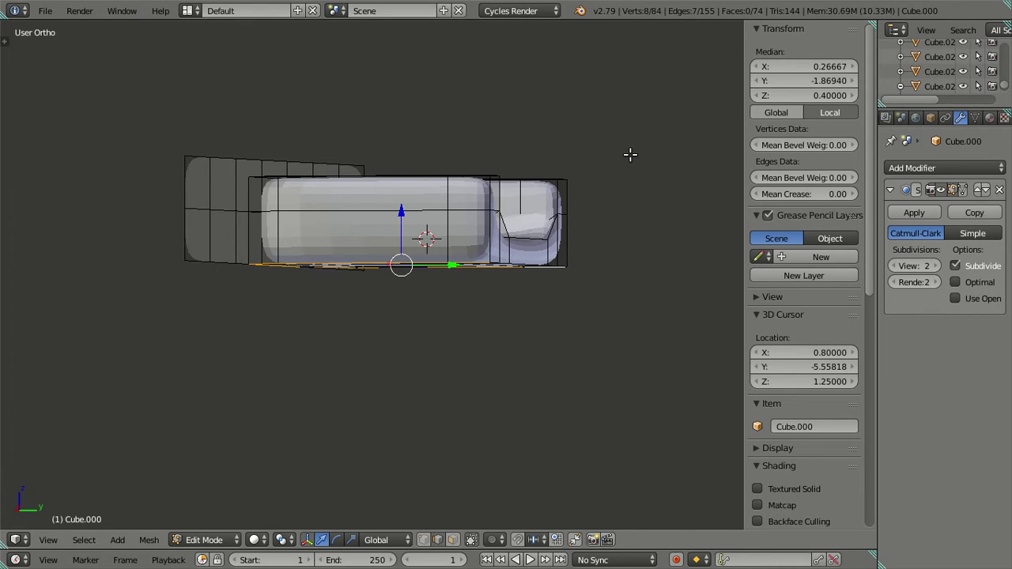
Adjust the front-edge selection and snap those vertices onto the 3D cursor.
key(ctrl+KP_Subtract)
middle_drag(582, 237, 494, 218)
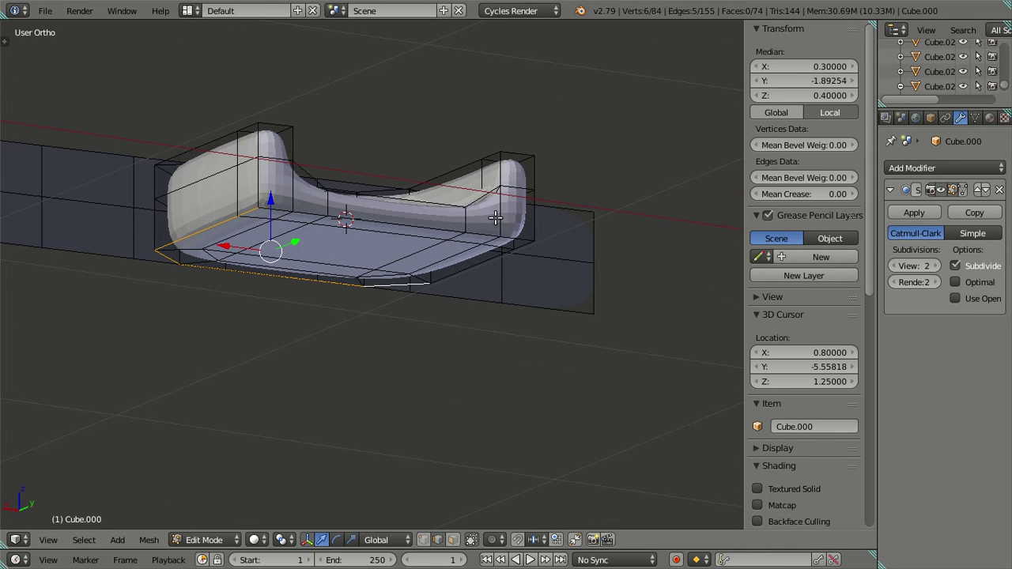
key(ctrl+KP_Add)
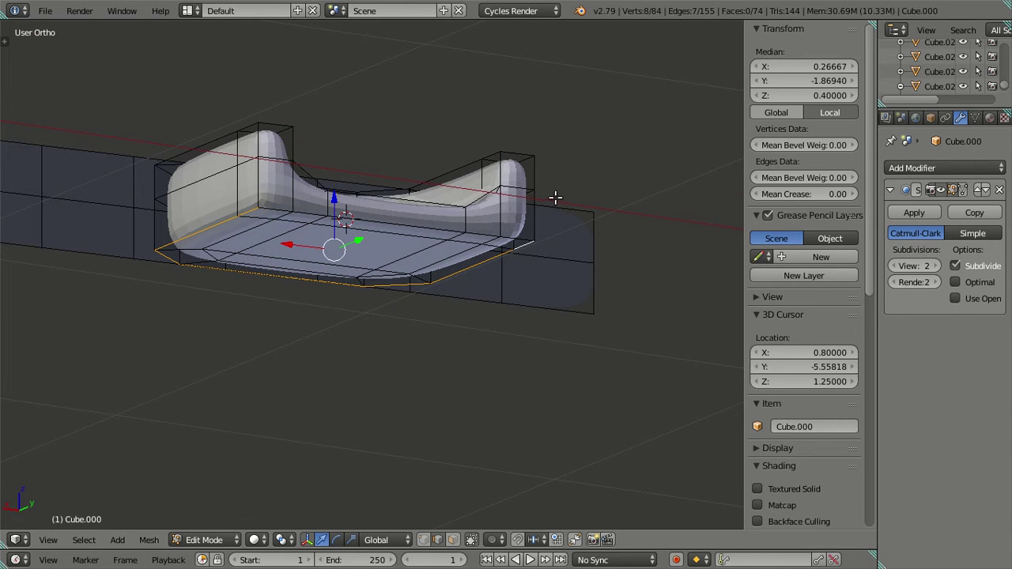
key(shift+s)
click(605, 198)
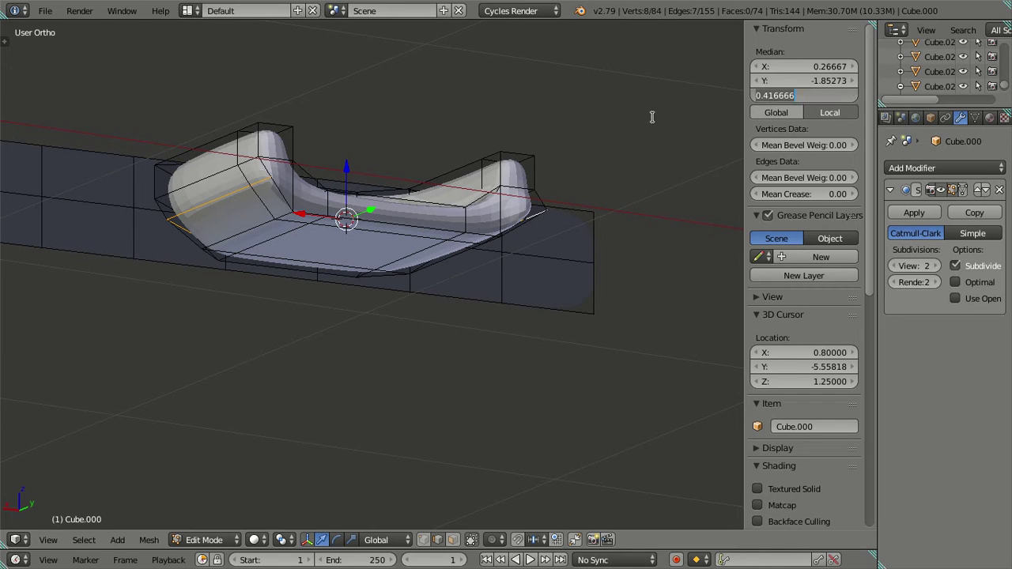
key(Return)
key(ctrl+z)
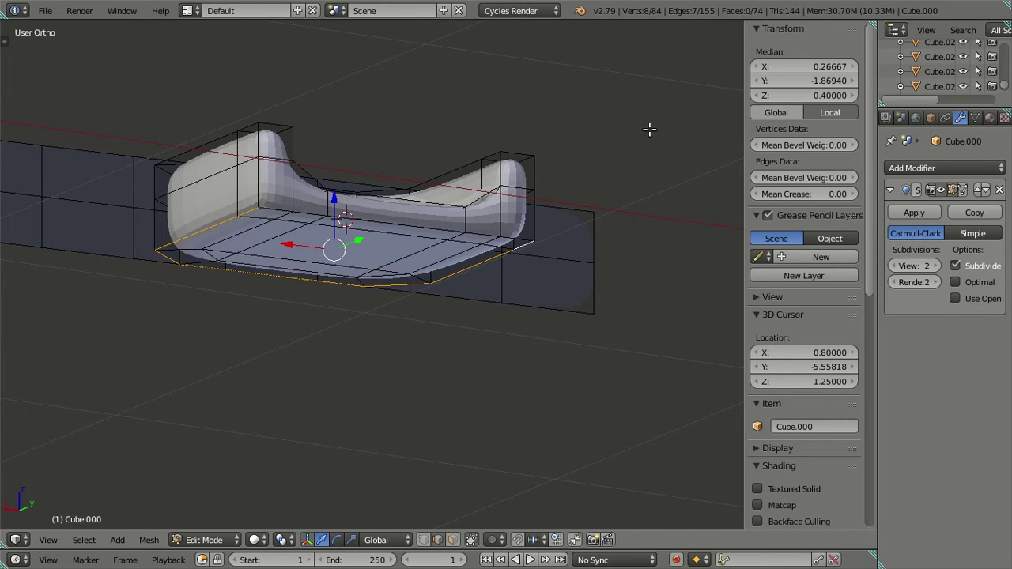
key(ctrl+shift+z)
middle_drag(526, 228, 342, 265)
Select the flat backdrop wall panel and delete it.
key(a)
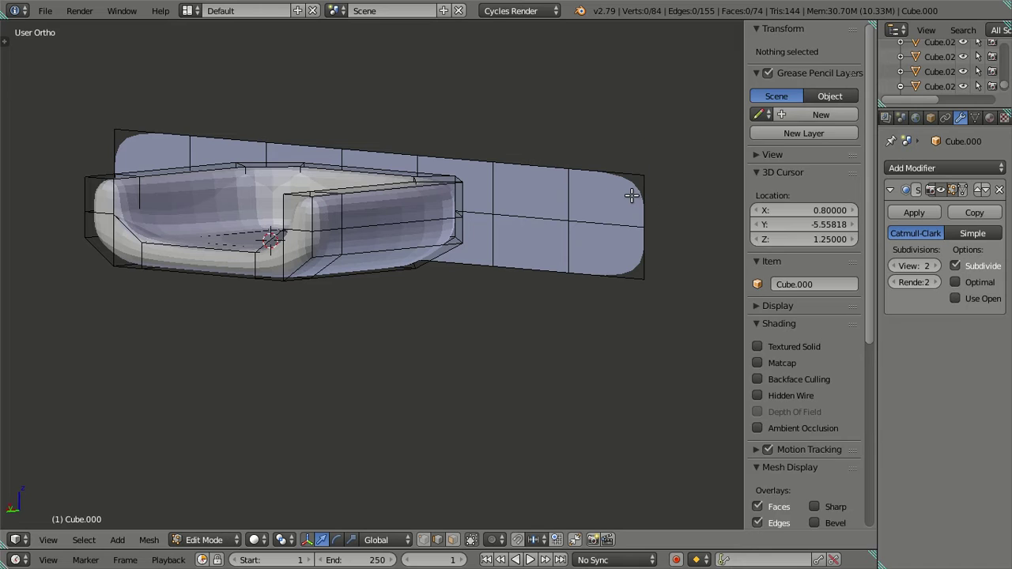
key(l)
key(x)
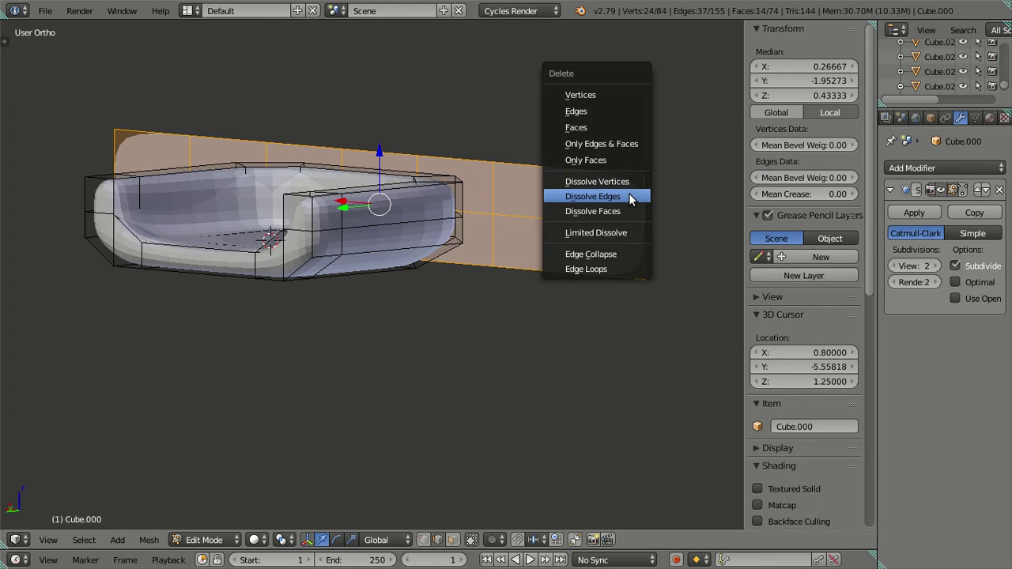
click(585, 124)
middle_drag(472, 229, 334, 266)
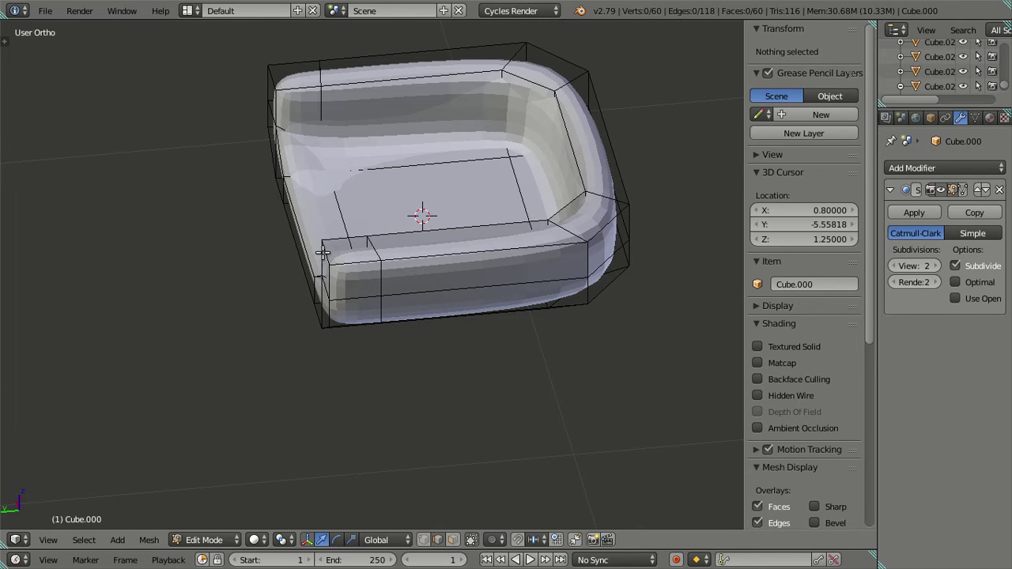
Shift three rim edges, including the top-left corner edge, along the Y axis.
right_click(322, 251)
shift+right_click(377, 243)
shift+right_click(276, 74)
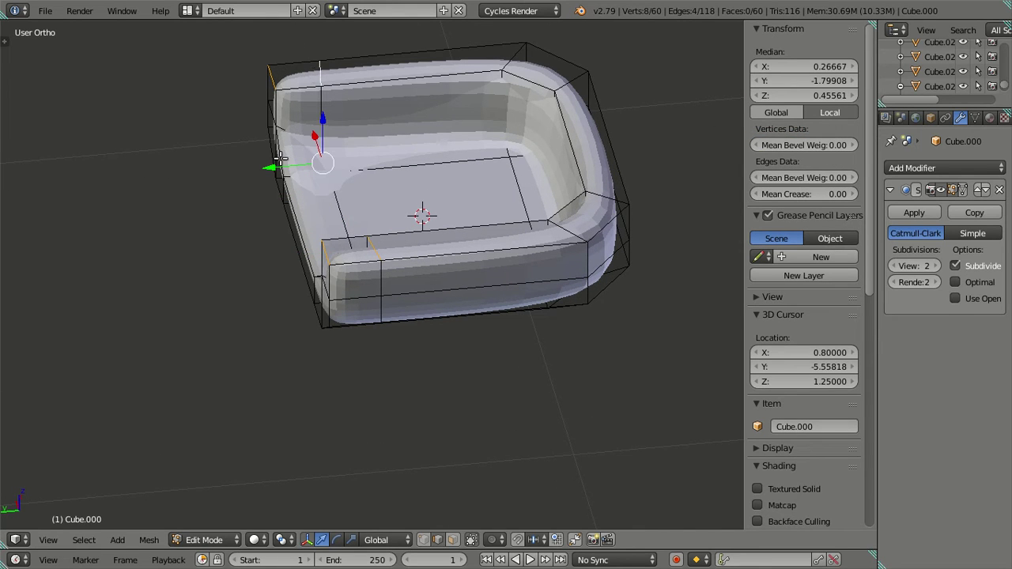
drag(271, 167, 333, 183)
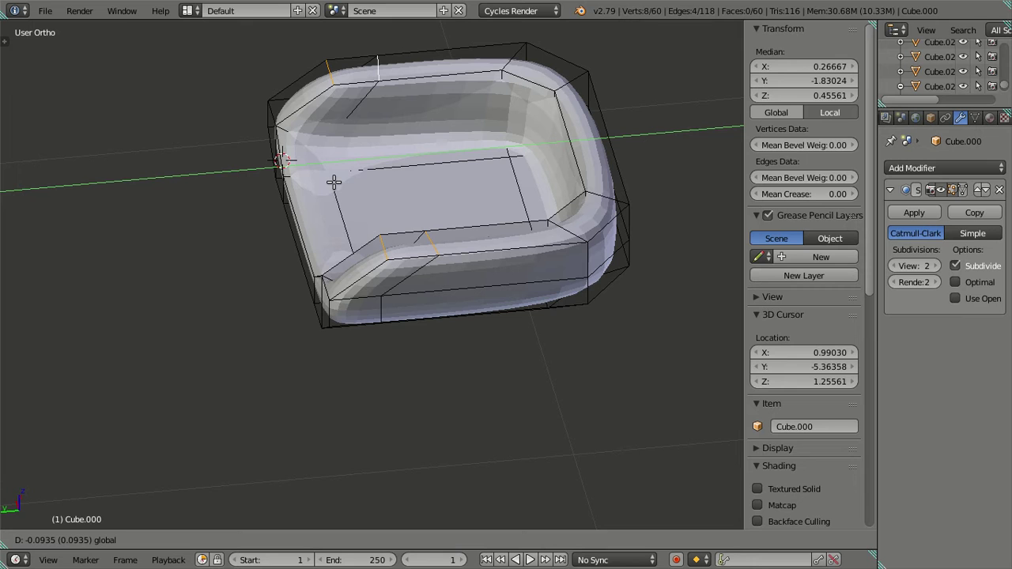
drag(333, 182, 336, 183)
middle_drag(335, 184, 472, 245)
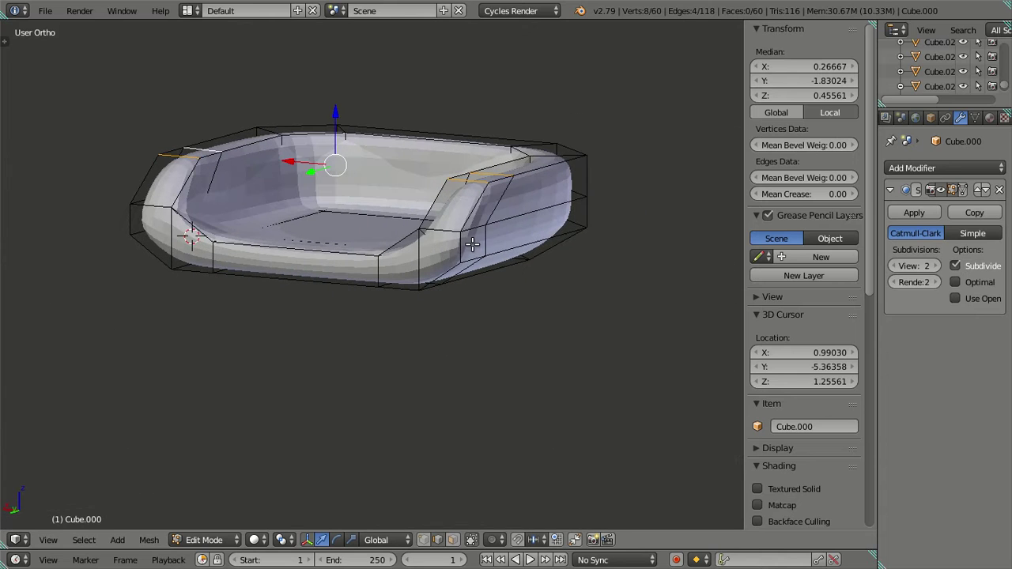
middle_drag(535, 239, 420, 212)
Dissolve the open edge loop along the rim.
key(a)
alt+right_click(486, 215)
key(x)
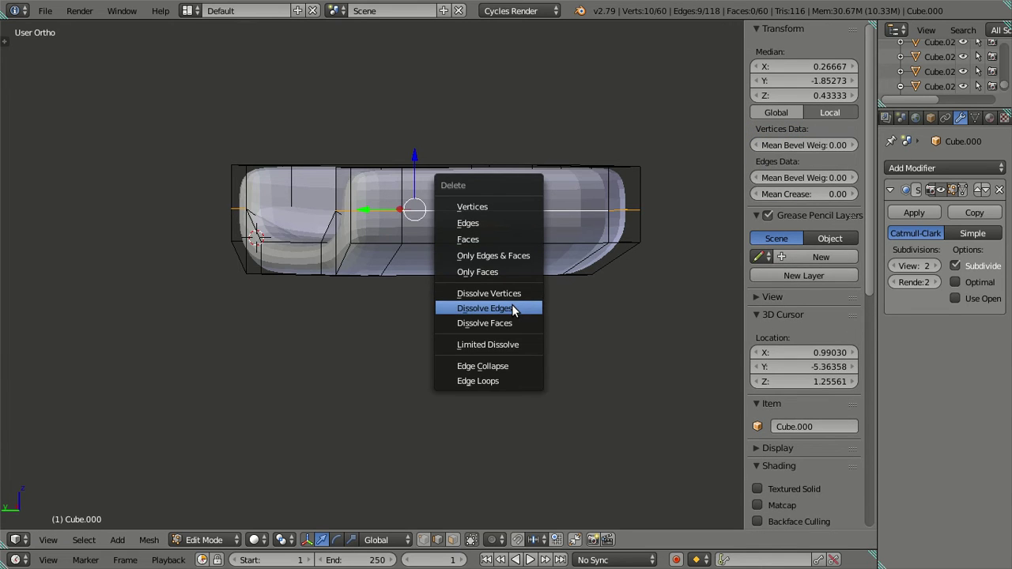
click(513, 309)
mouse_move(379, 260)
middle_down()
mouse_move(556, 272)
mouse_move(548, 249)
mouse_move(442, 230)
mouse_move(371, 263)
mouse_move(376, 277)
mouse_move(388, 276)
mouse_move(386, 259)
middle_up()
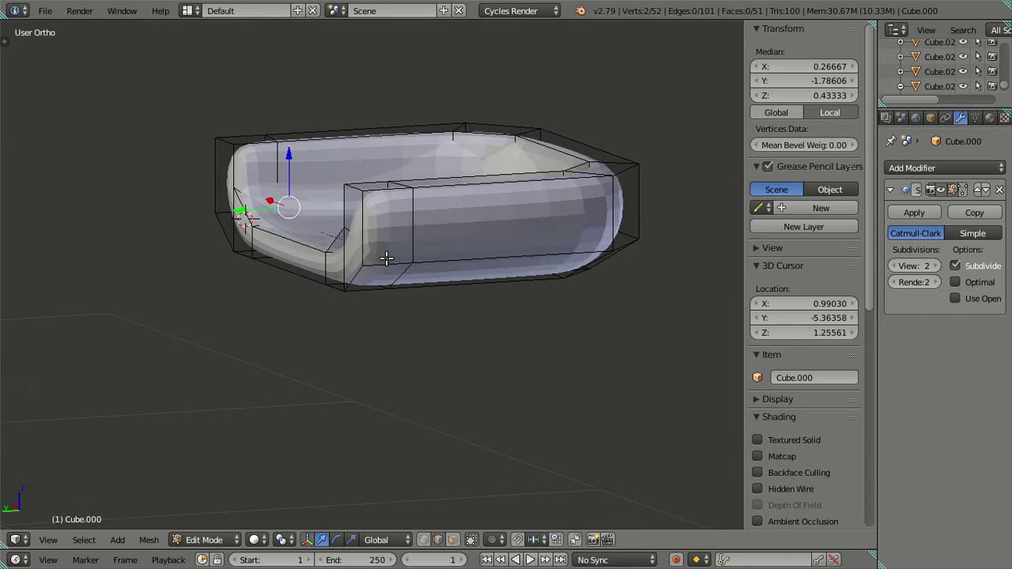
Add a centred horizontal loop cut around the sofa body.
key(ctrl+r)
click(412, 233)
right_click(419, 229)
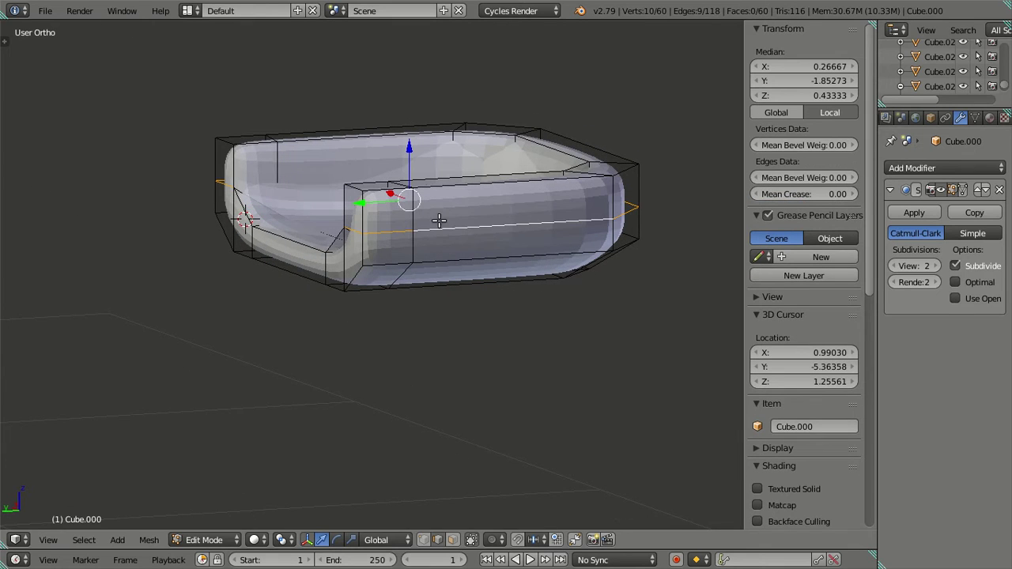
double_click(798, 95)
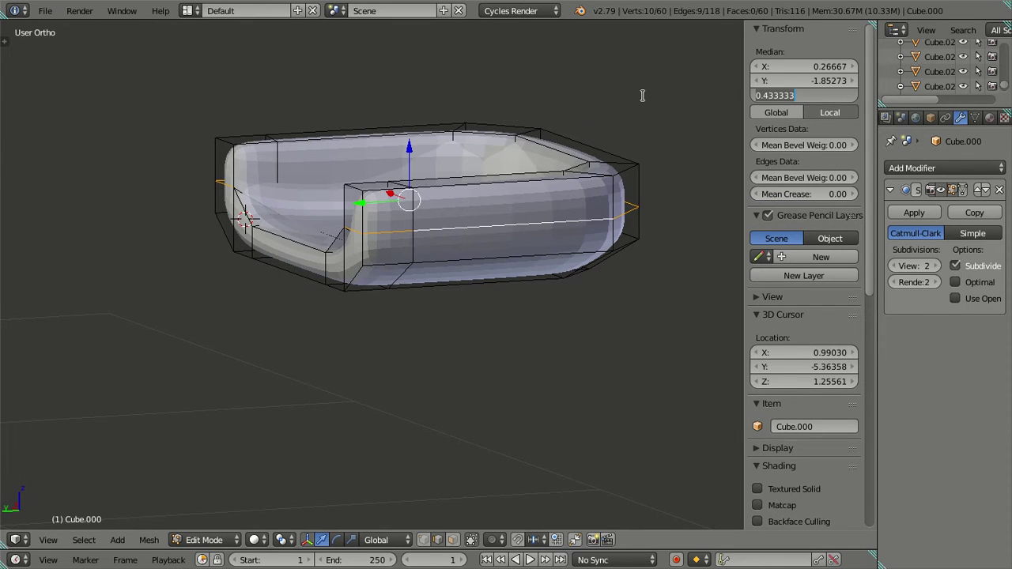
key(Return)
key(x)
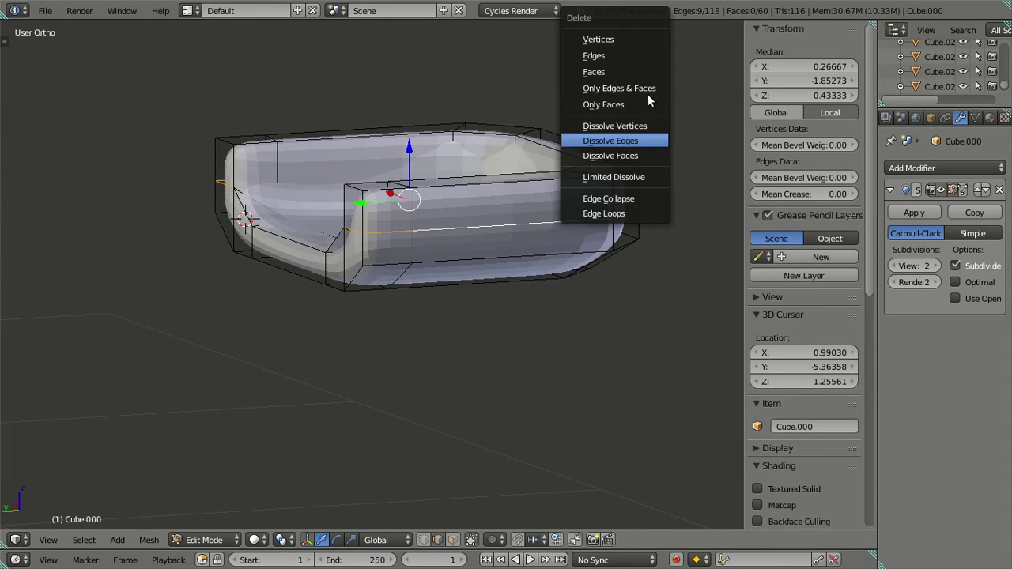
click(649, 128)
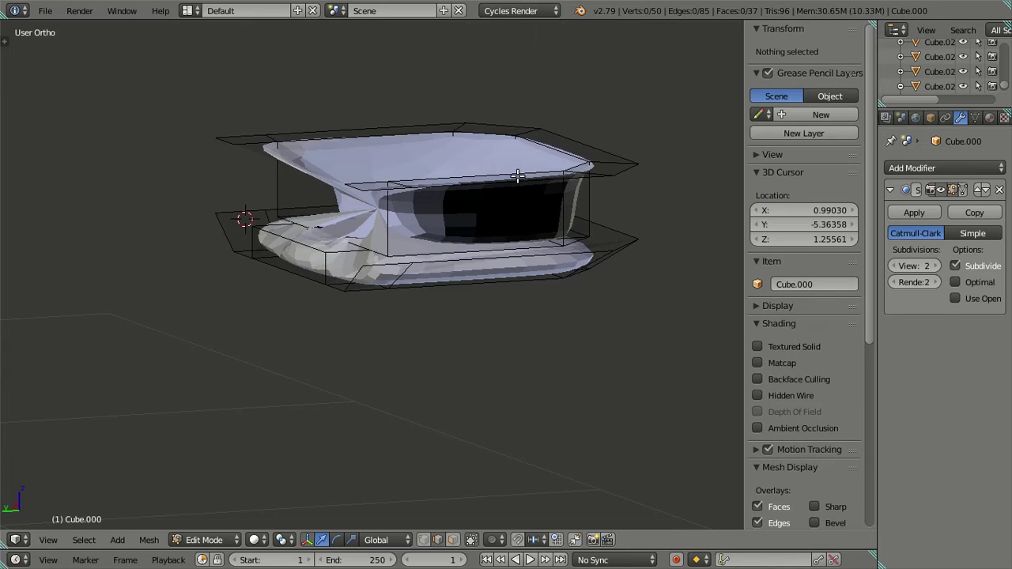
key(ctrl+z)
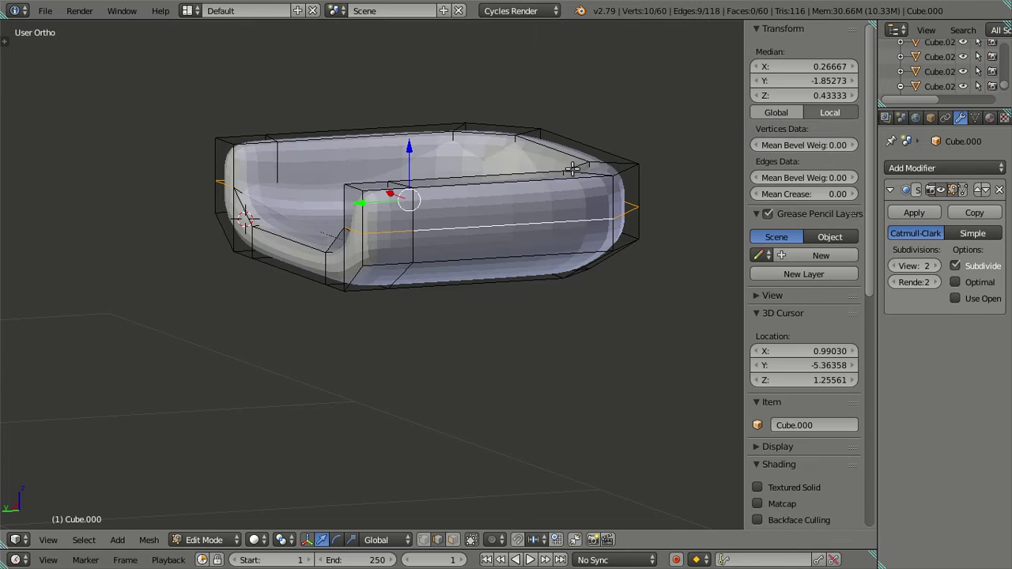
Dissolve the horizontal loop's edges and paste the saved median Y onto the rim edges.
key(x)
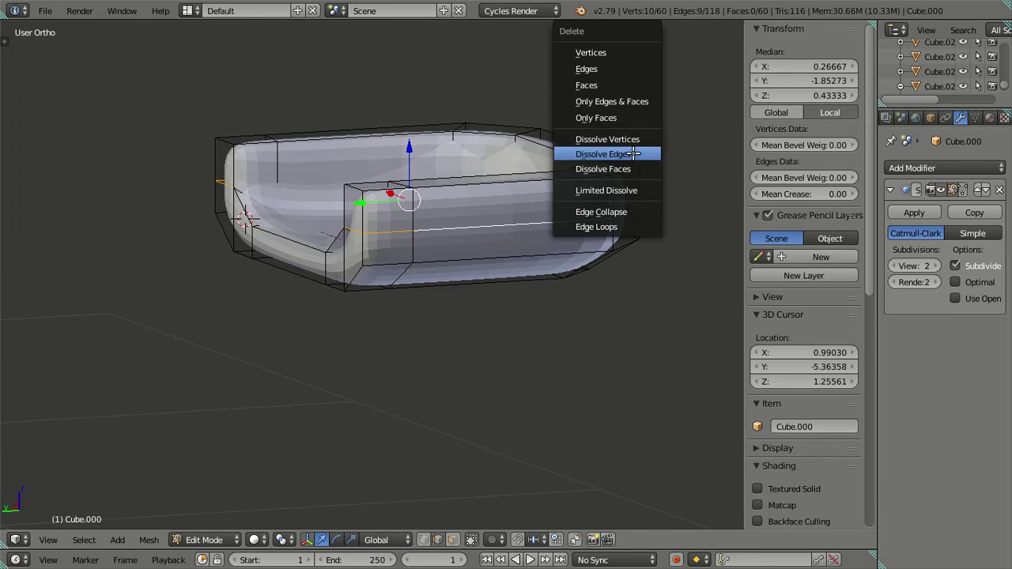
click(634, 154)
middle_drag(411, 186, 402, 220)
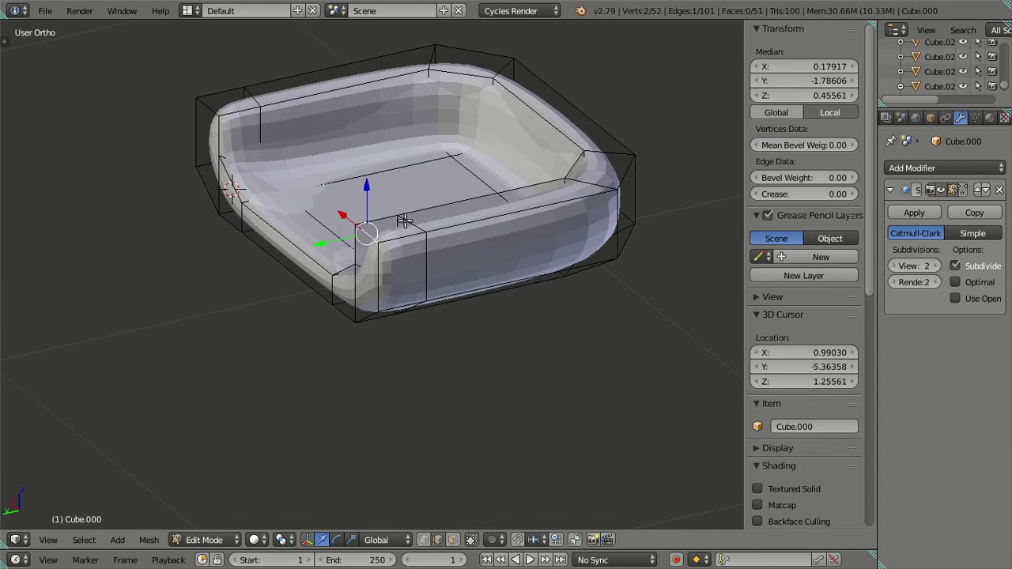
shift+click(217, 106)
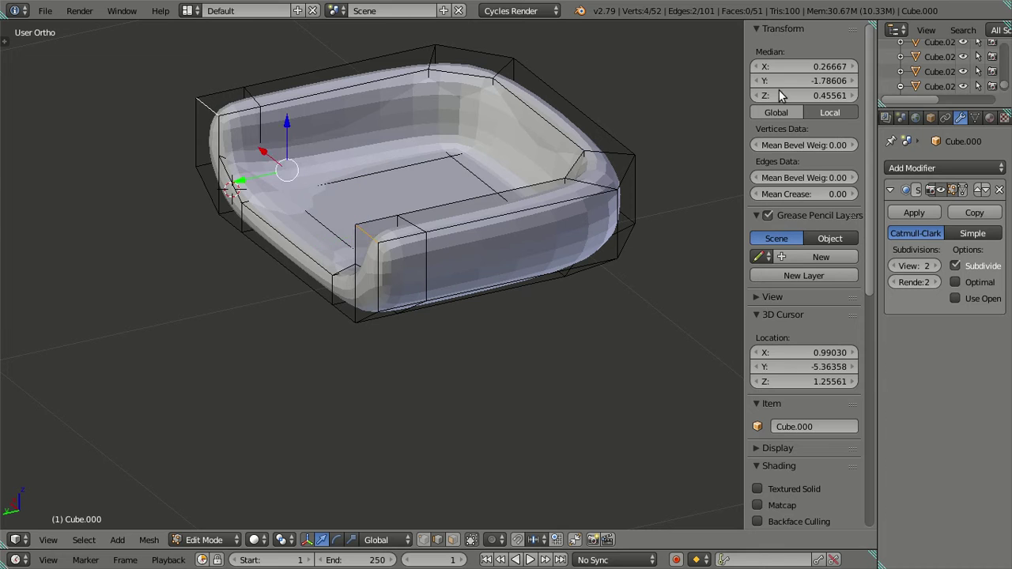
key(ctrl+v)
key(a)
middle_drag(470, 250, 436, 212)
middle_drag(325, 225, 369, 214)
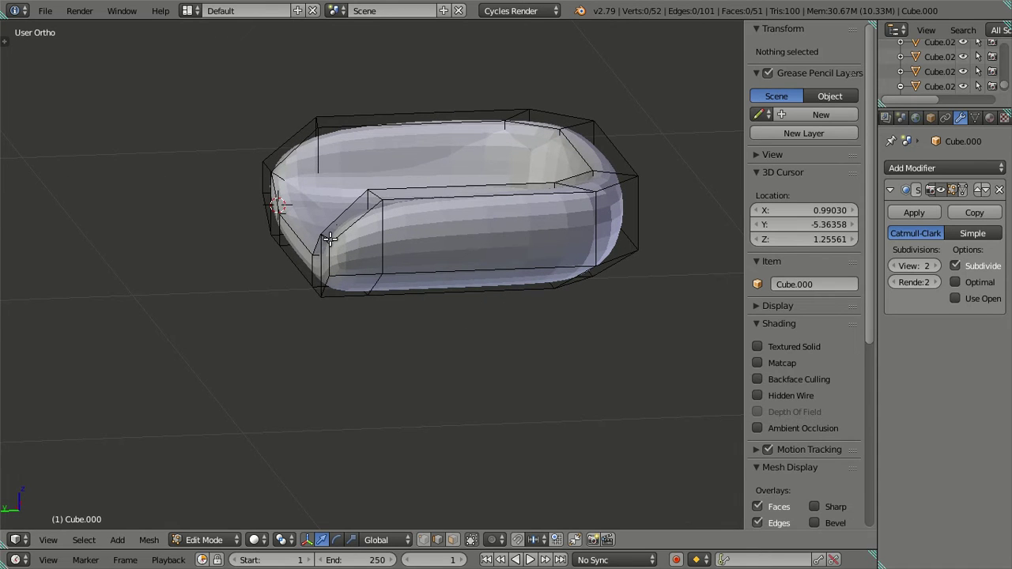
Copy an arm rim edge's Median Y and paste it onto three more rim edges to align them.
right_click(374, 196)
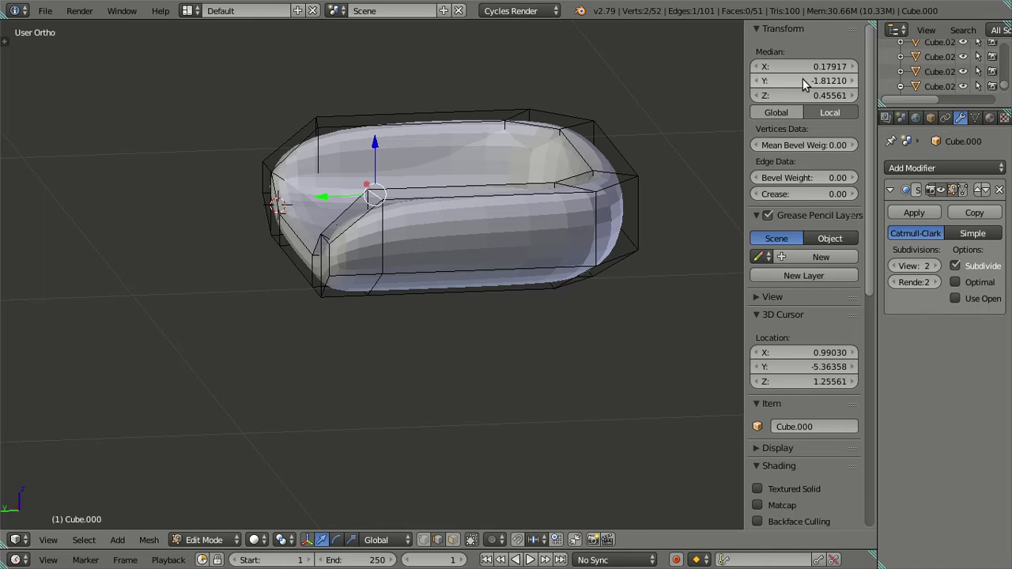
key(Return)
shift+right_click(328, 236)
middle_drag(328, 236, 249, 180)
shift+right_click(197, 172)
shift+right_click(238, 119)
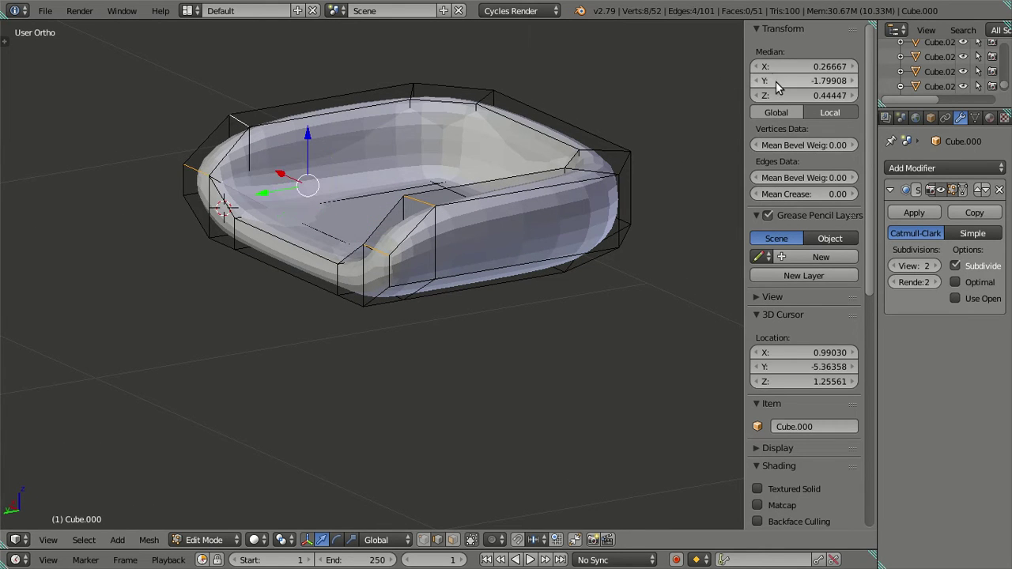
key(ctrl+v)
key(a)
middle_drag(493, 261, 609, 249)
key(ctrl+z)
key(a)
Return to object mode and lower the Subdivision viewport level to 0.
key(Tab)
key(Tab)
click(902, 266)
click(902, 266)
middle_drag(546, 277, 426, 273)
right_click(507, 219)
Raise the Median Z of the inner seat edge beside the back so the seat slopes.
click(808, 94)
key(Escape)
key(a)
right_click(361, 194)
middle_drag(309, 195, 310, 191)
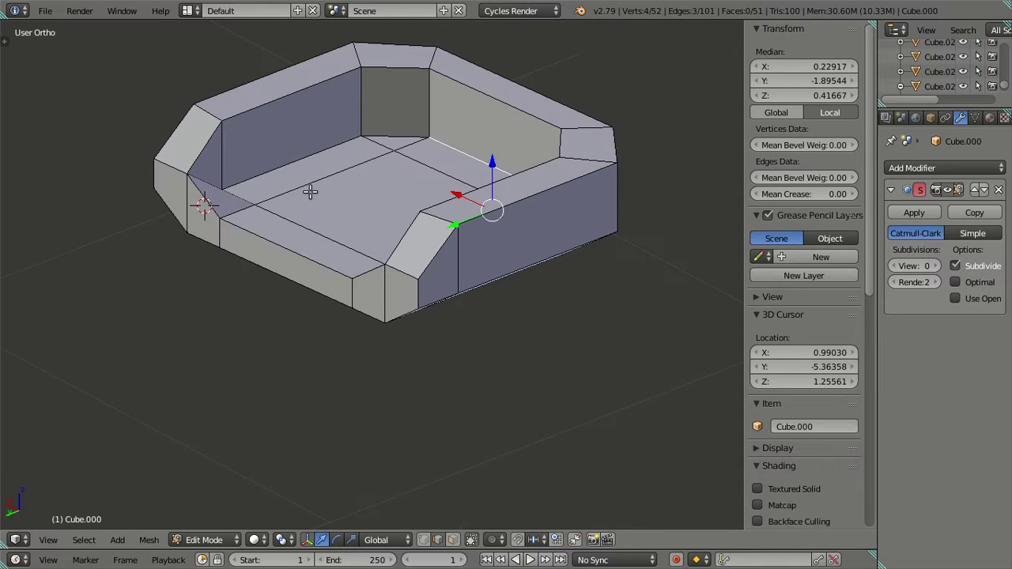
click(791, 90)
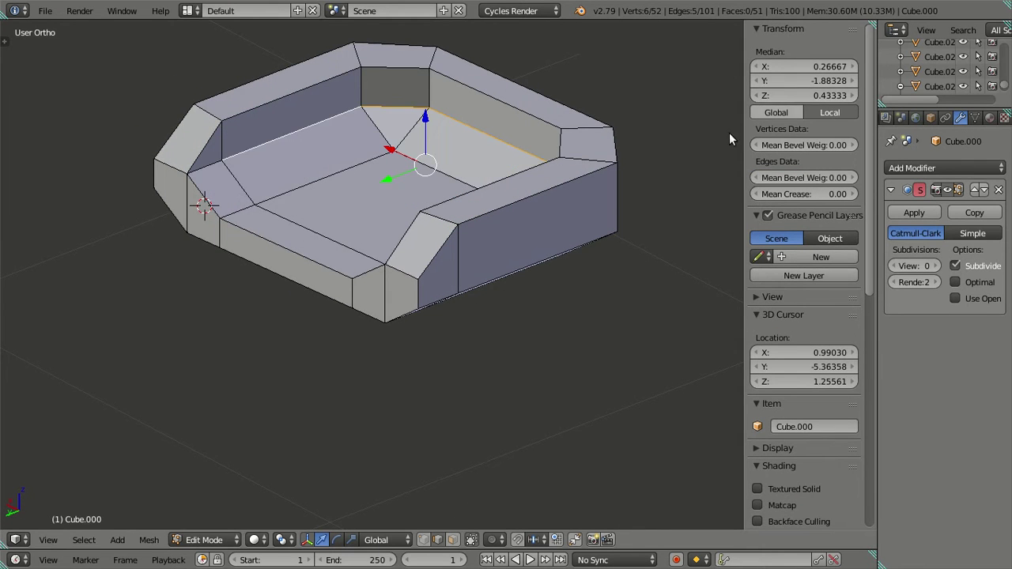
key(a)
Preview the sofa at Subdivision viewport level 2, then set it back to 0.
middle_drag(392, 188, 321, 228)
click(937, 266)
click(937, 266)
middle_drag(639, 253, 646, 235)
middle_drag(482, 206, 517, 190)
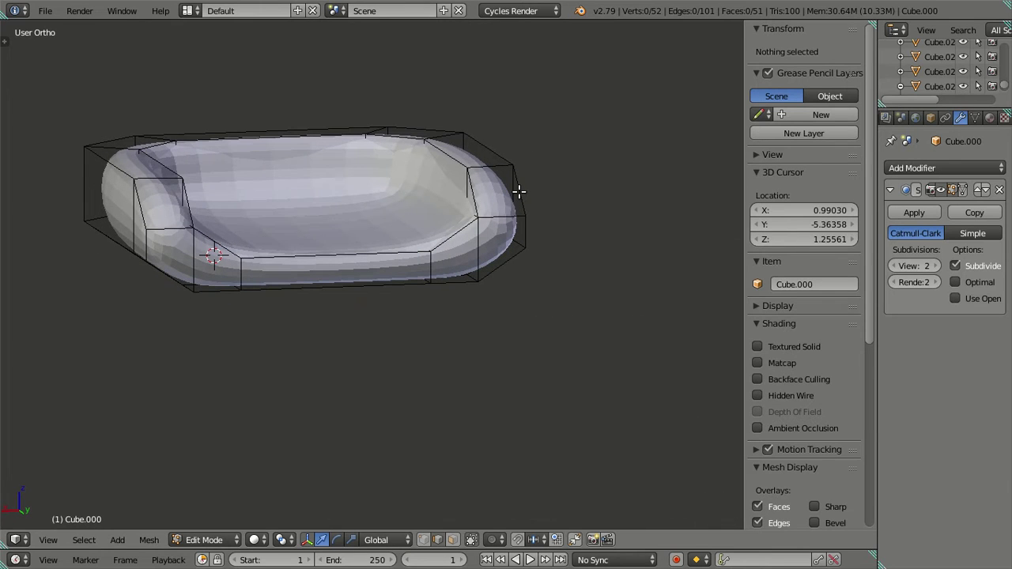
double_click(892, 266)
middle_drag(506, 271, 518, 233)
scroll(469, 214, up, 2)
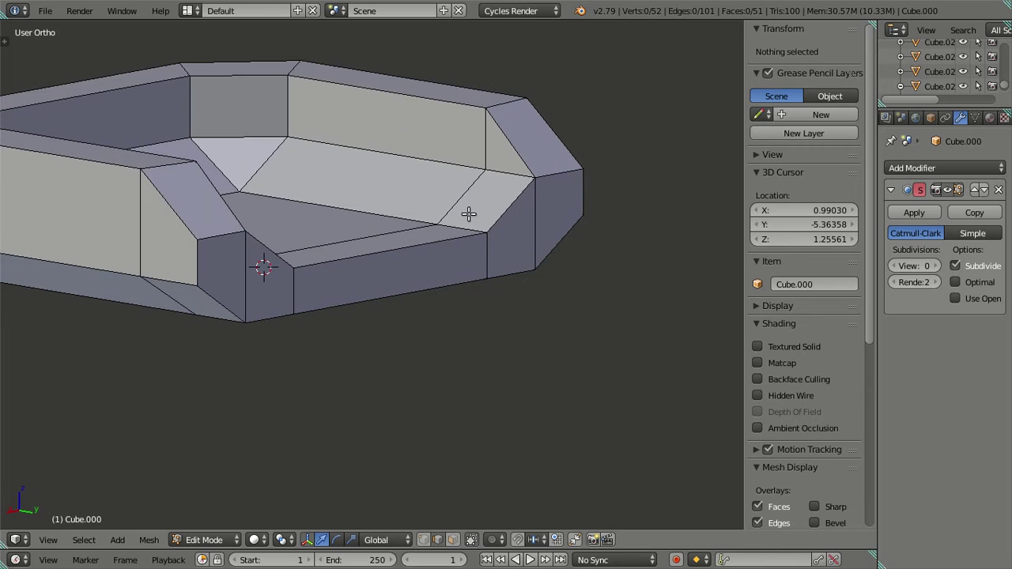
middle_drag(350, 181, 444, 237)
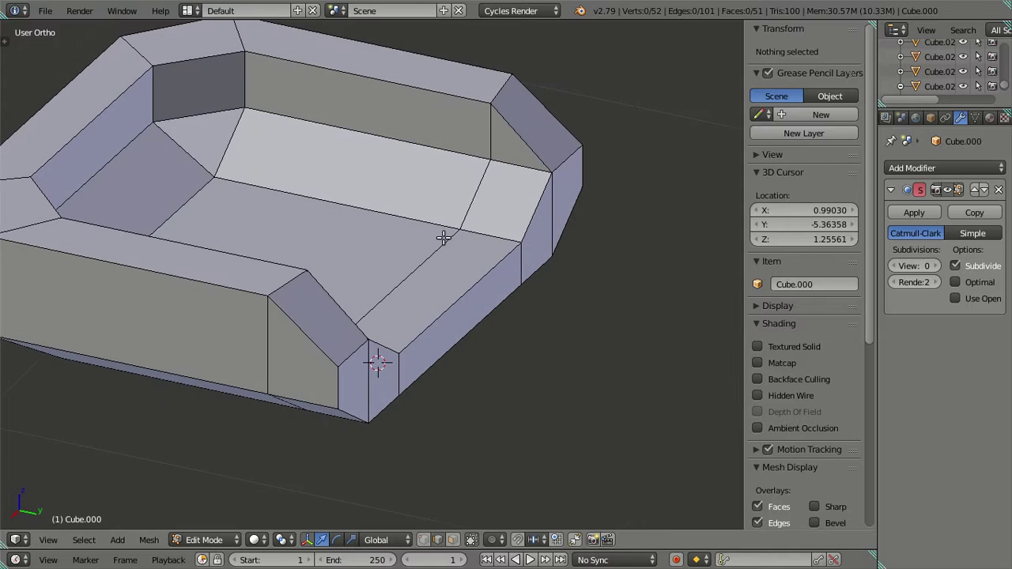
shift+middle_drag(348, 134, 355, 173)
Add a loop cut across the sofa, slide it along Y, then dissolve it.
key(ctrl+r)
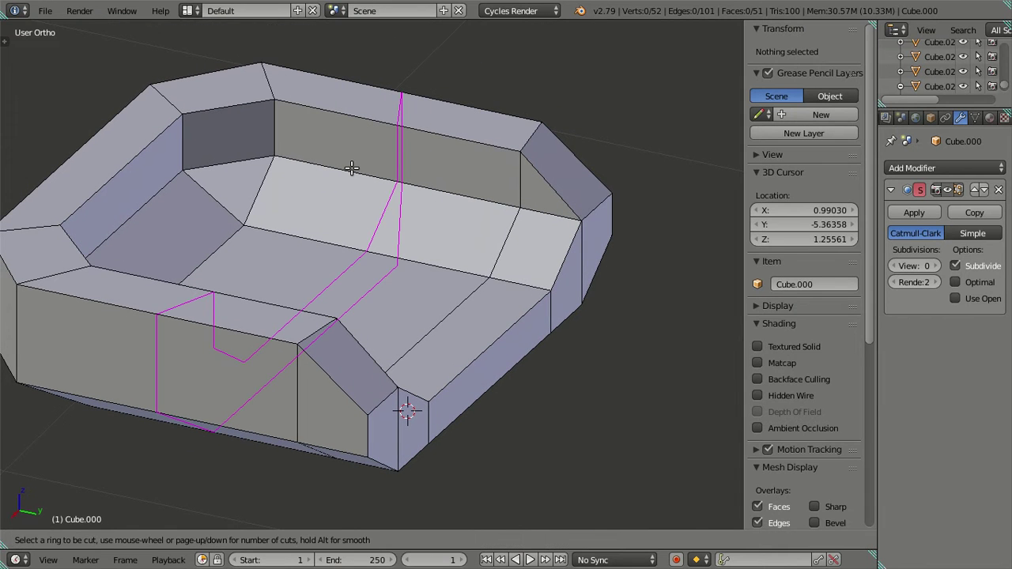
click(352, 167)
click(637, 249)
scroll(637, 250, down, 2)
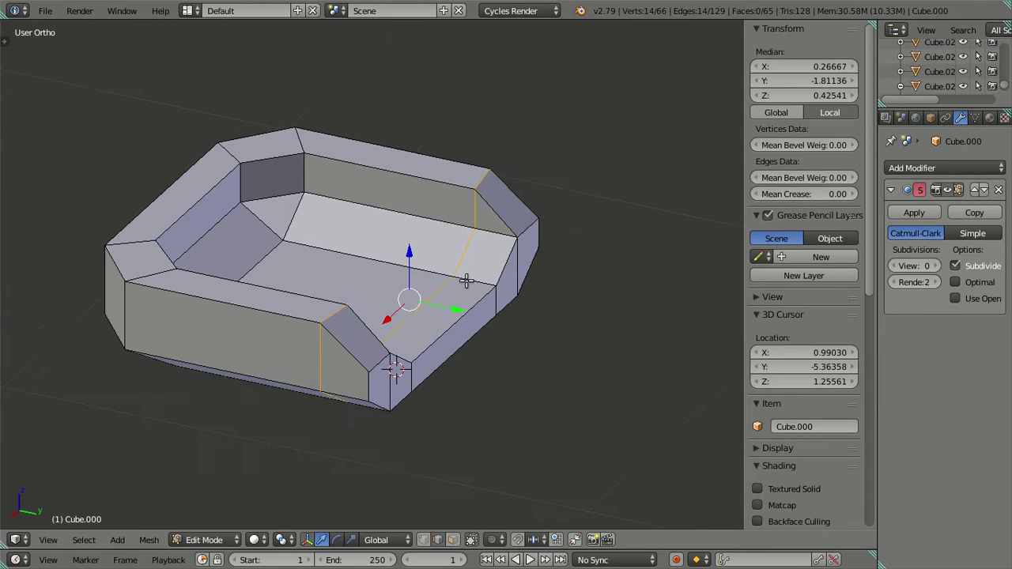
middle_drag(577, 256, 514, 303)
drag(489, 295, 376, 275)
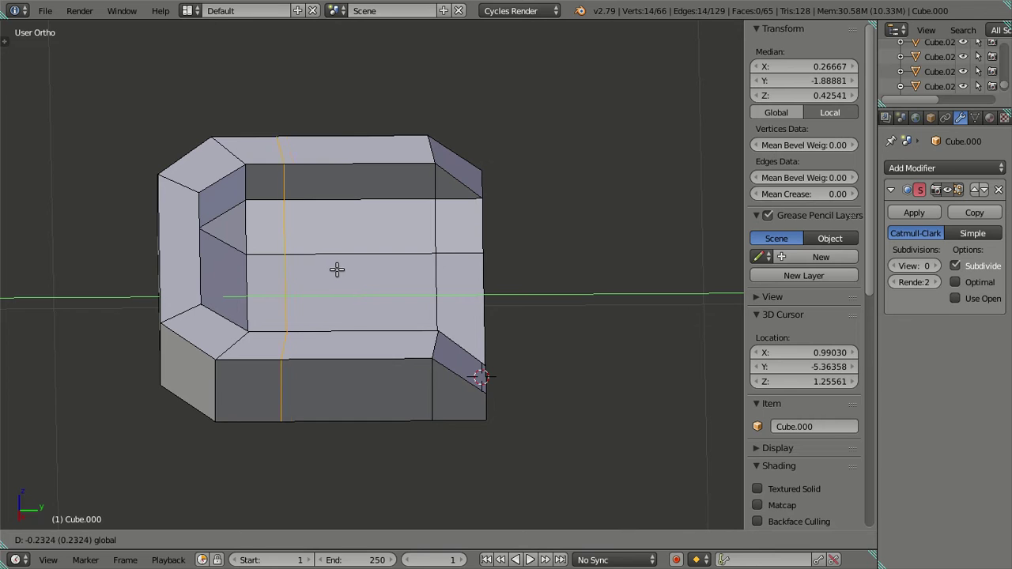
drag(408, 275, 411, 273)
key(x)
click(427, 275)
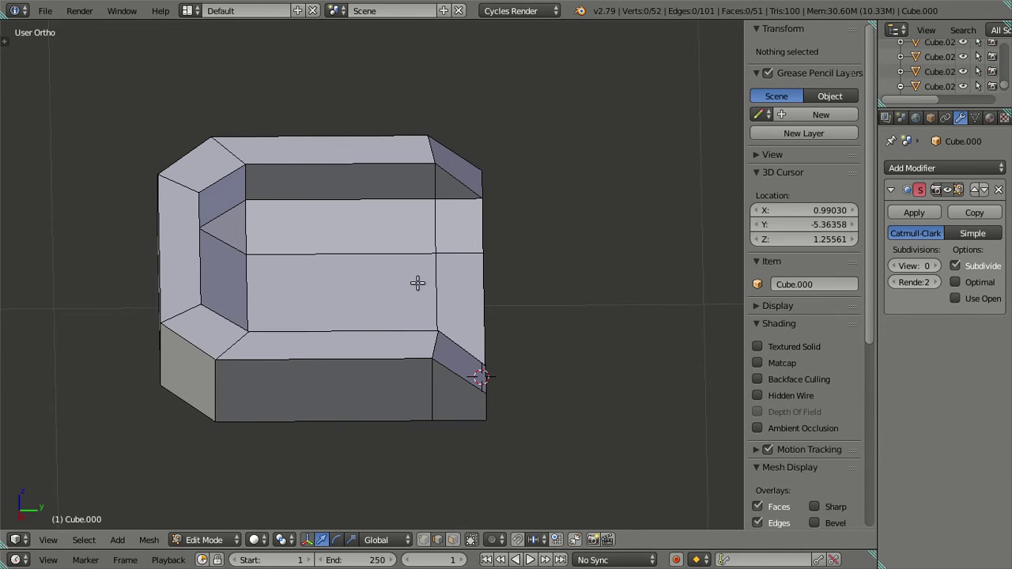
middle_drag(417, 283, 356, 320)
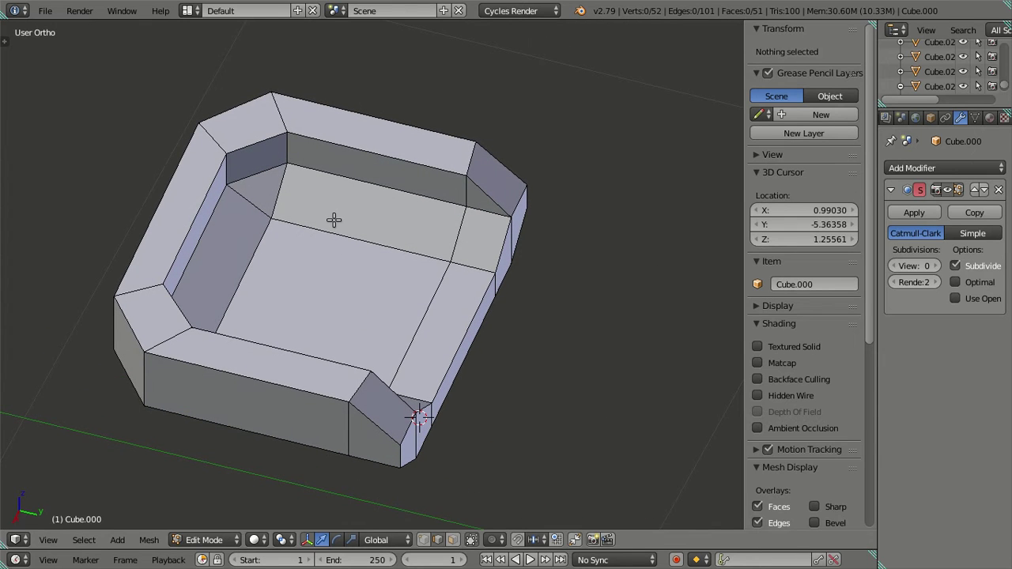
Cut a new edge loop across the seat near the right arm, viewed from the right side.
key(ctrl+r)
click(334, 220)
click(542, 335)
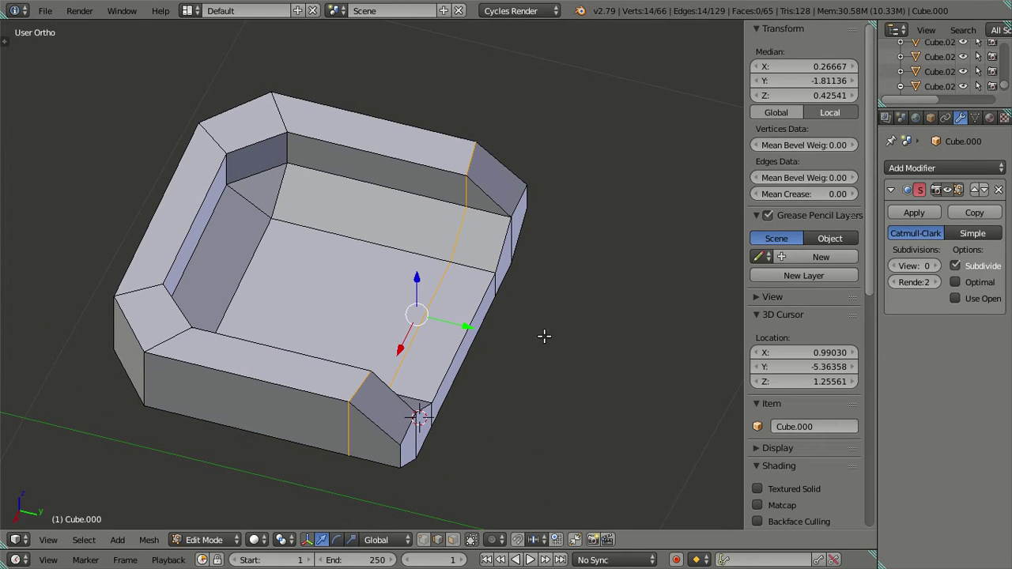
middle_drag(542, 335, 524, 282)
key(KP_3)
Slide the seat loop left along Y and copy a vertical edge's Median Y in wireframe.
scroll(477, 283, up, 2)
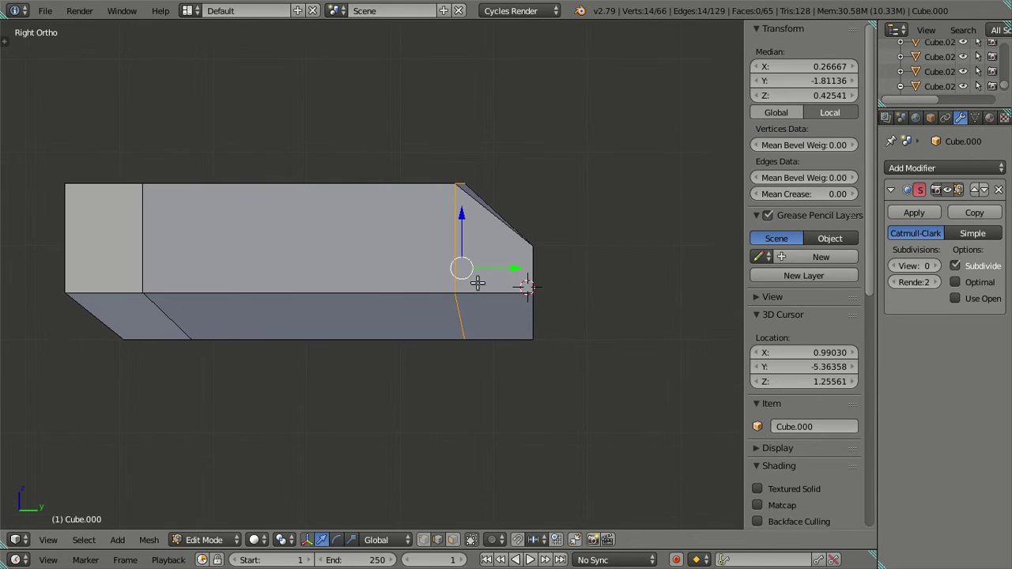
drag(517, 270, 356, 235)
key(z)
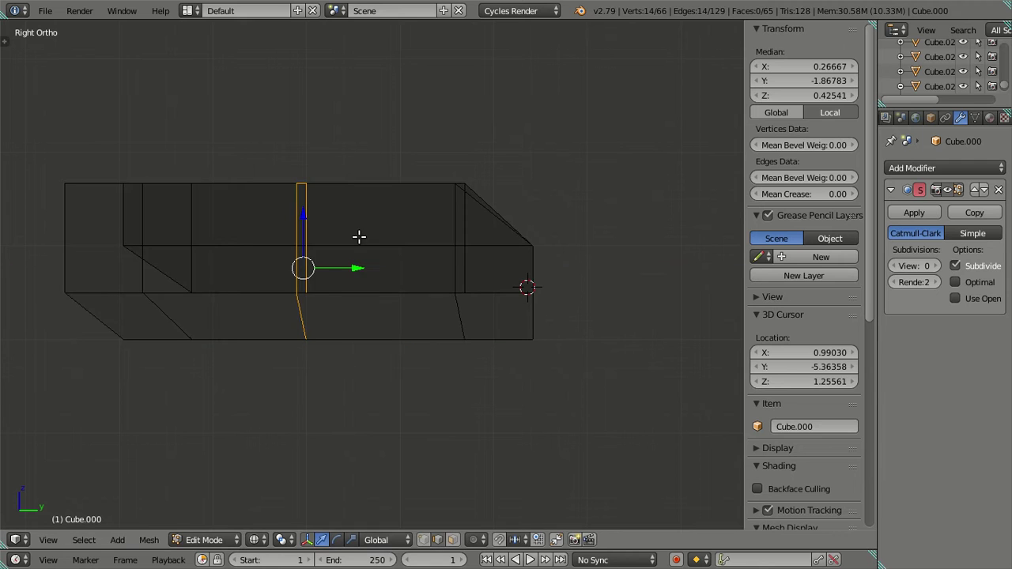
scroll(352, 253, up, 2)
shift+middle_drag(320, 278, 361, 282)
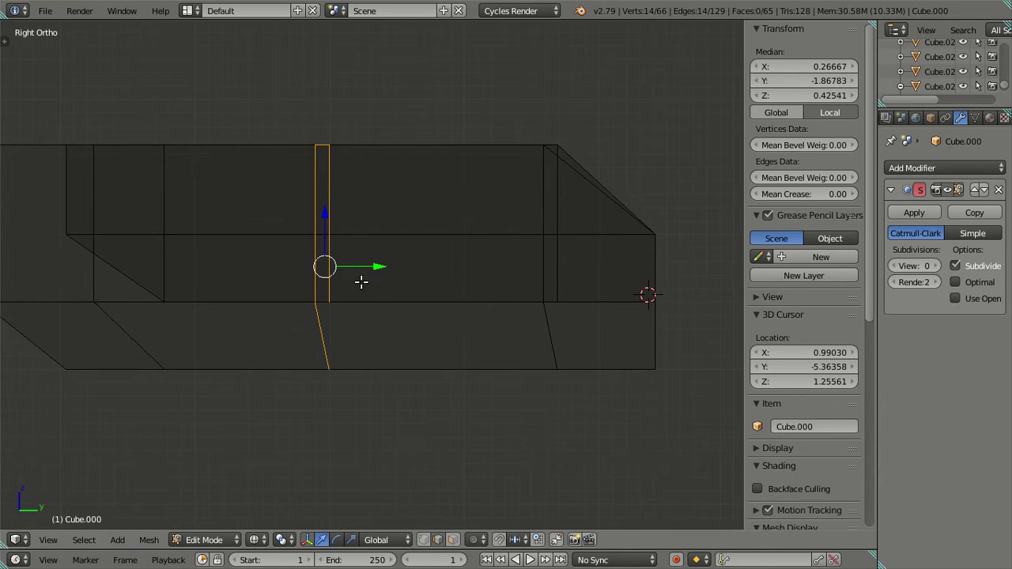
right_click(304, 264)
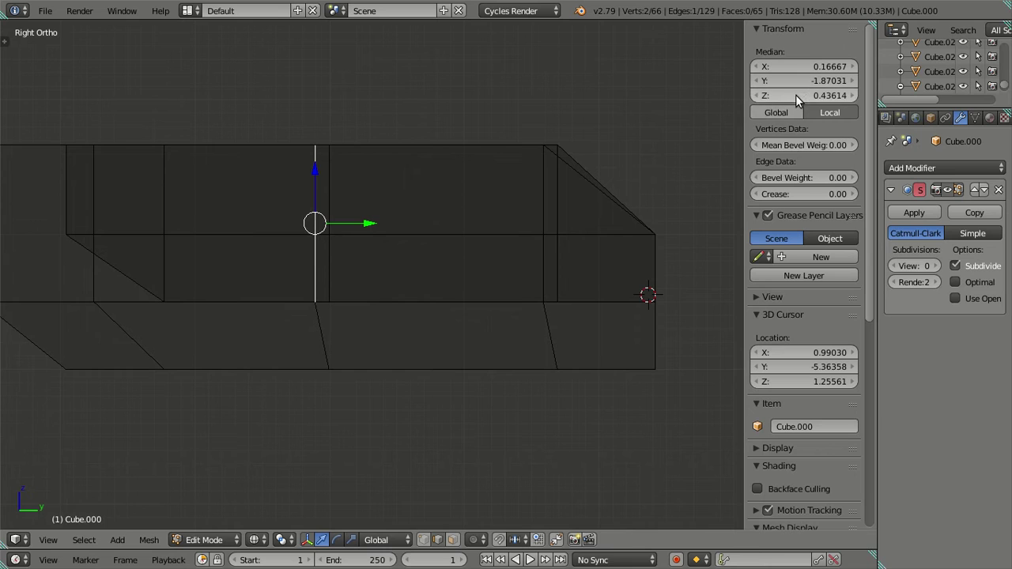
drag(797, 80, 797, 81)
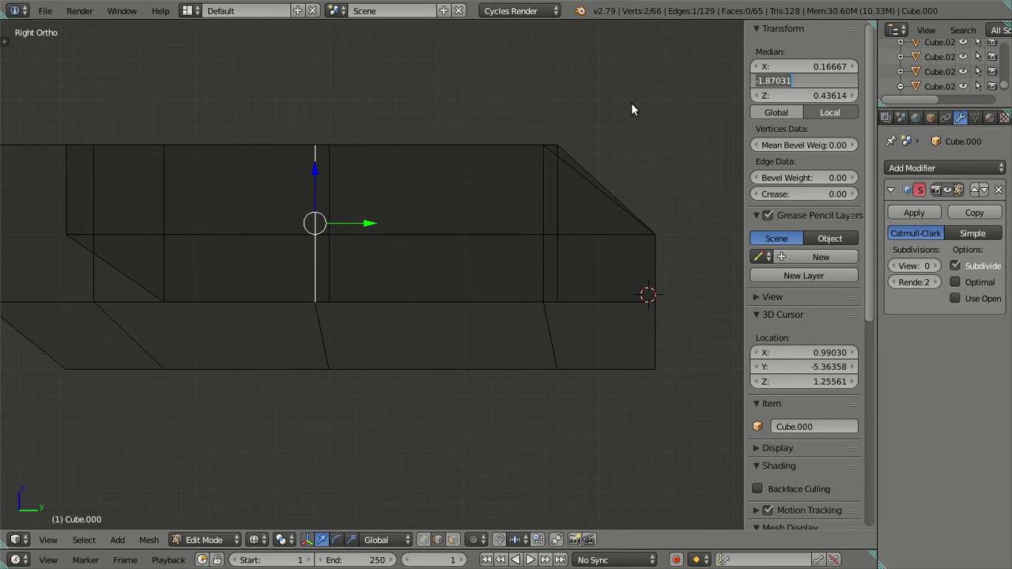
key(Return)
right_click(317, 269)
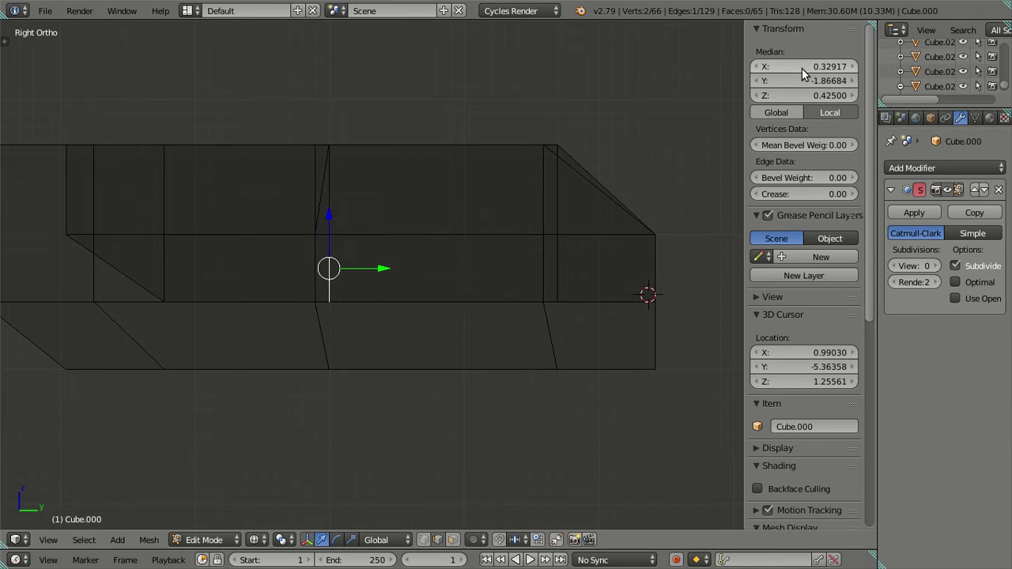
Back in right side view, circle-select the two side vertices and line them up with the cut edge.
middle_drag(375, 151, 372, 192)
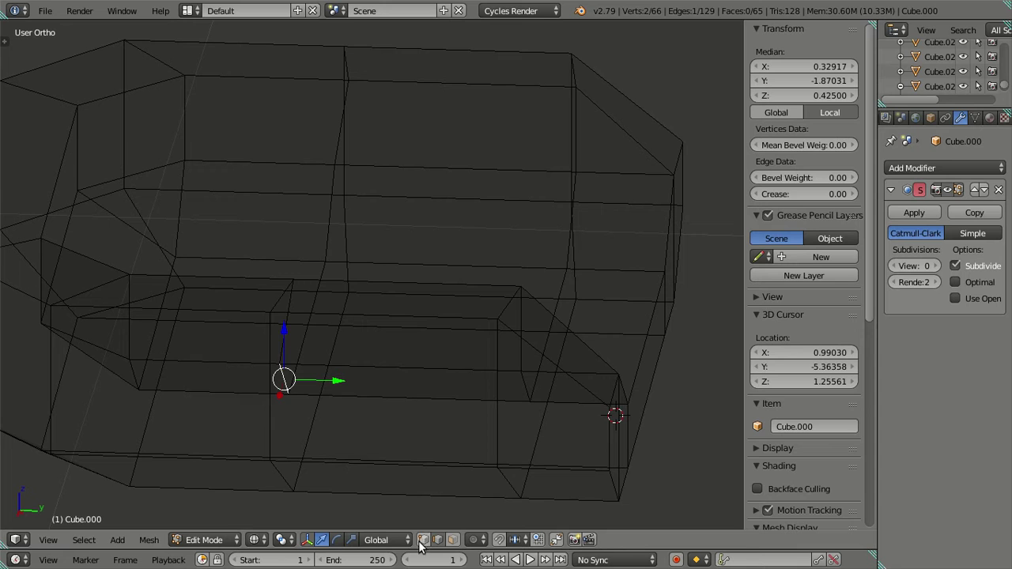
key(ctrl+r)
key(KP_3)
middle_drag(359, 285, 366, 279)
key(KP_3)
key(a)
key(c)
click(387, 127)
key(Escape)
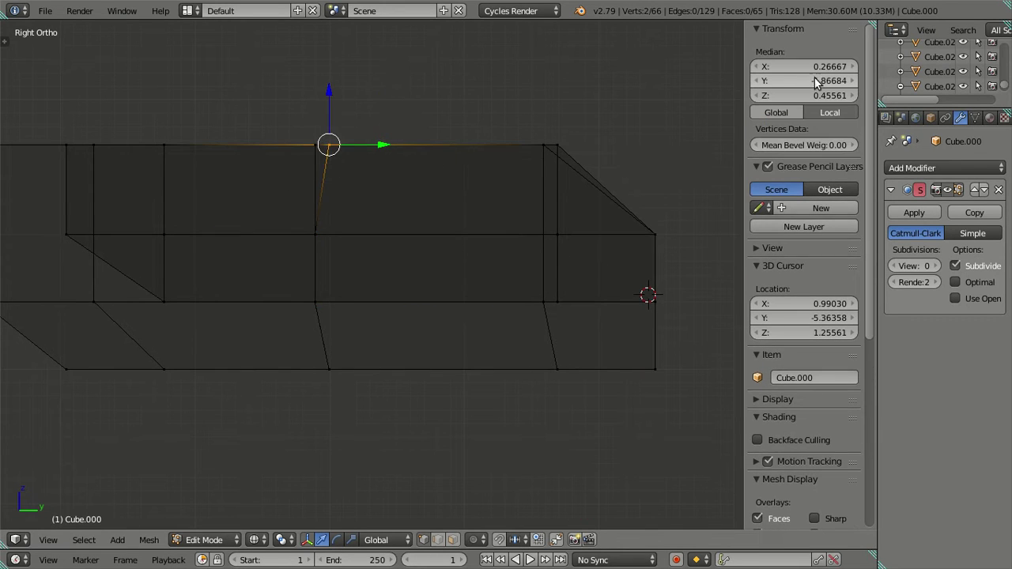
key(ctrl+z)
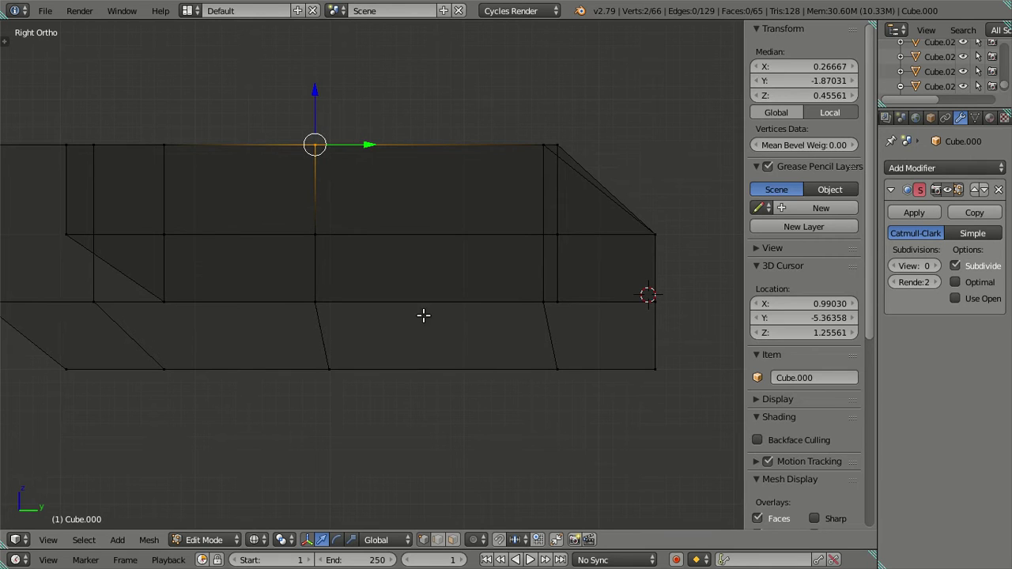
Circle-select the remaining side vertices, then deselect and return to solid shading.
key(a)
key(c)
key(Escape)
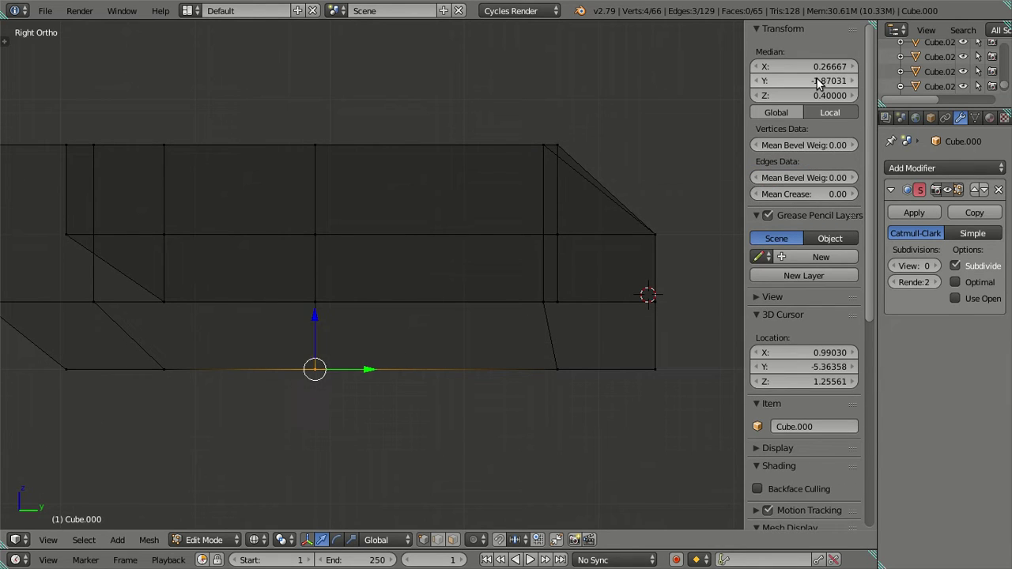
key(a)
key(z)
scroll(472, 254, down, 3)
mouse_move(472, 256)
middle_down()
mouse_move(450, 339)
mouse_move(399, 316)
mouse_move(369, 327)
mouse_move(443, 401)
middle_up()
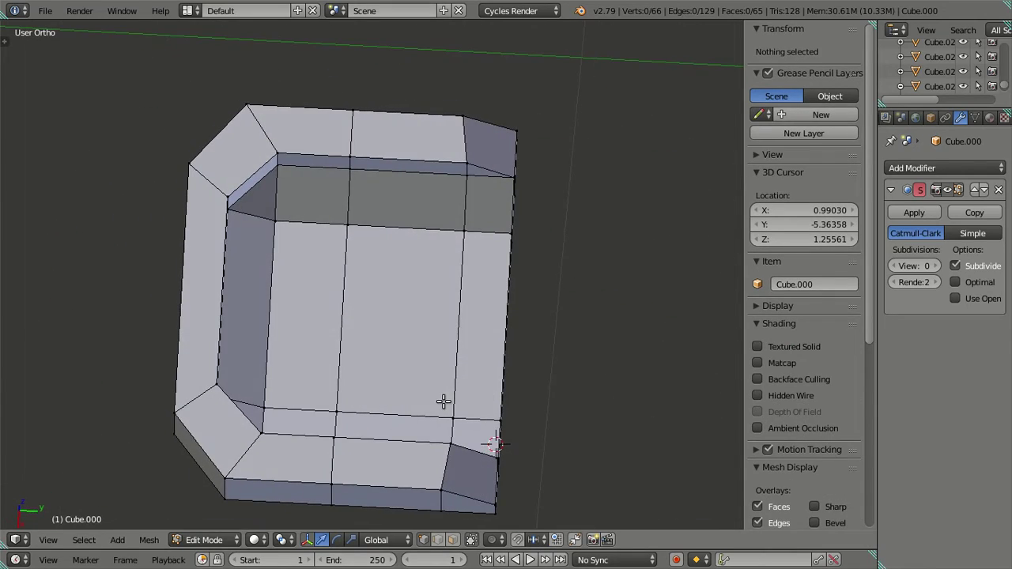
From a low side view, preview a loop cut around the sofa's outer walls.
middle_drag(434, 354, 403, 232)
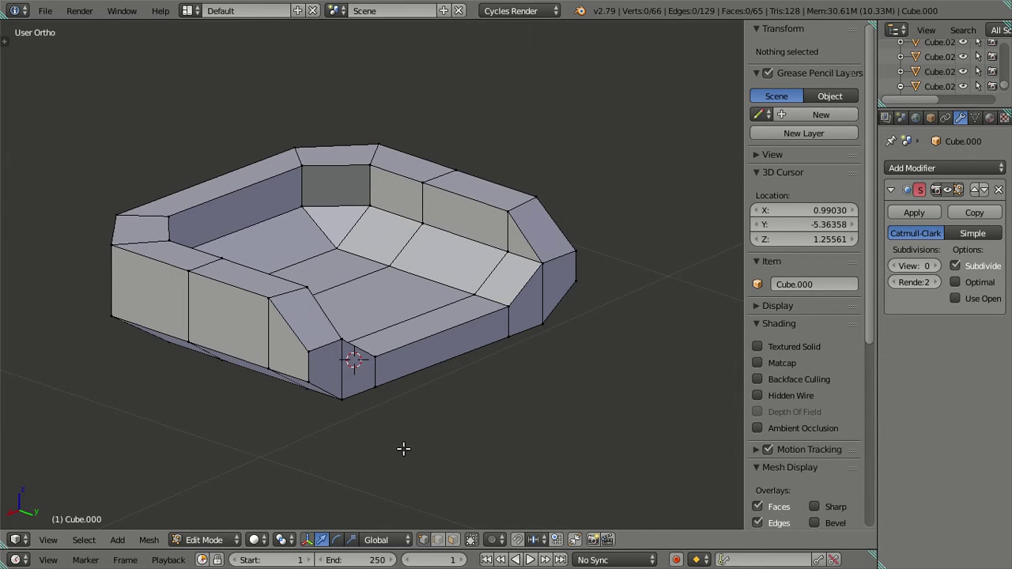
middle_drag(283, 312, 151, 284)
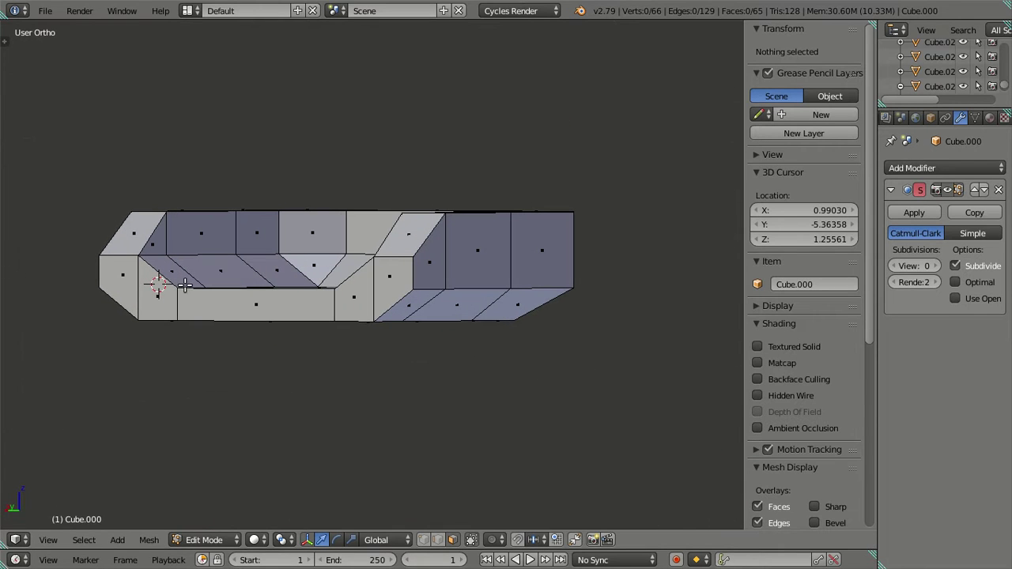
key(ctrl+r)
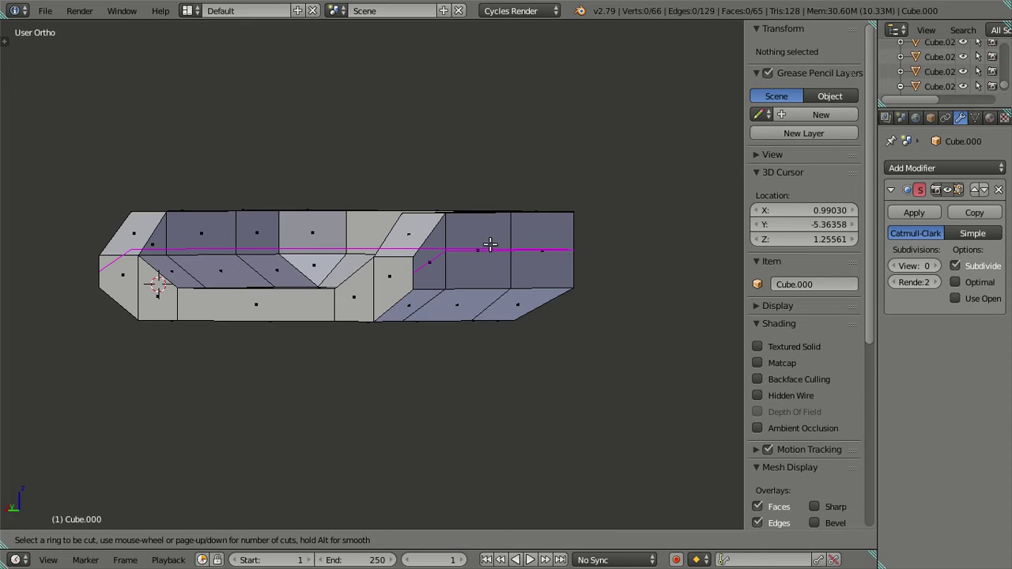
Add a centred horizontal edge loop around the outer walls at Z 0.43333, then deselect.
key(Escape)
middle_drag(494, 249, 612, 301)
key(ctrl+r)
click(438, 266)
right_click(395, 280)
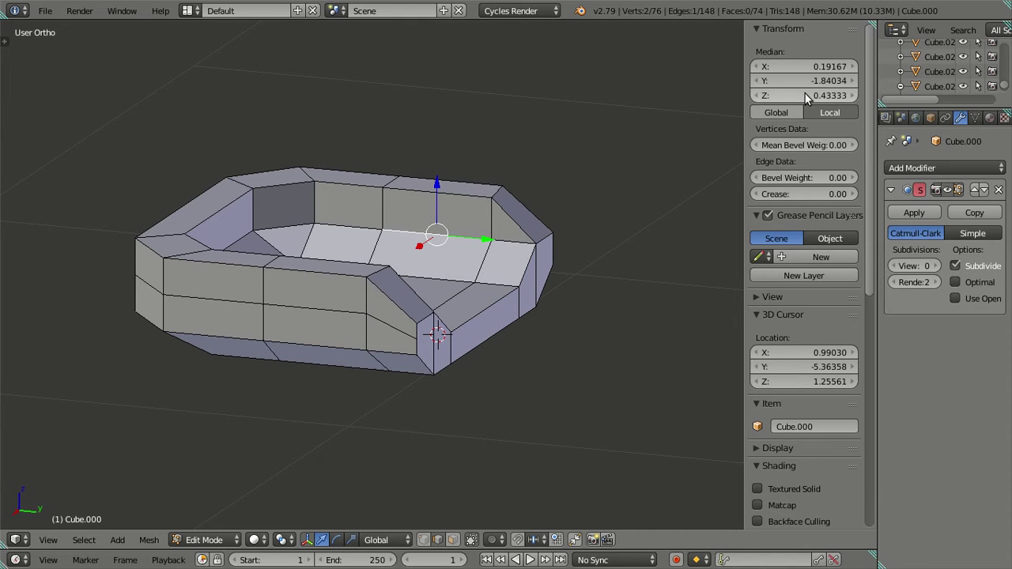
right_click(315, 314)
middle_drag(315, 315, 304, 270)
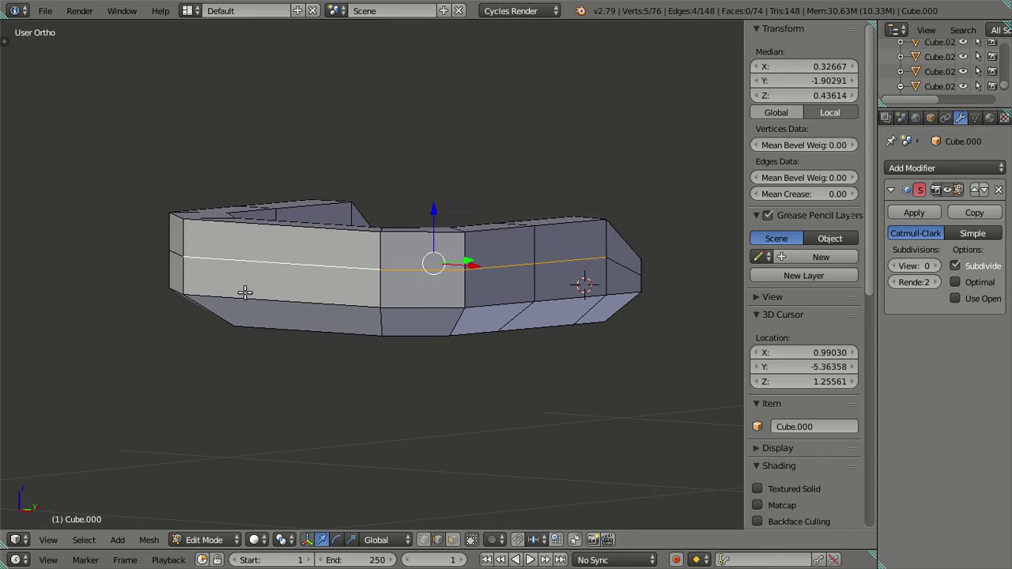
middle_drag(245, 292, 502, 282)
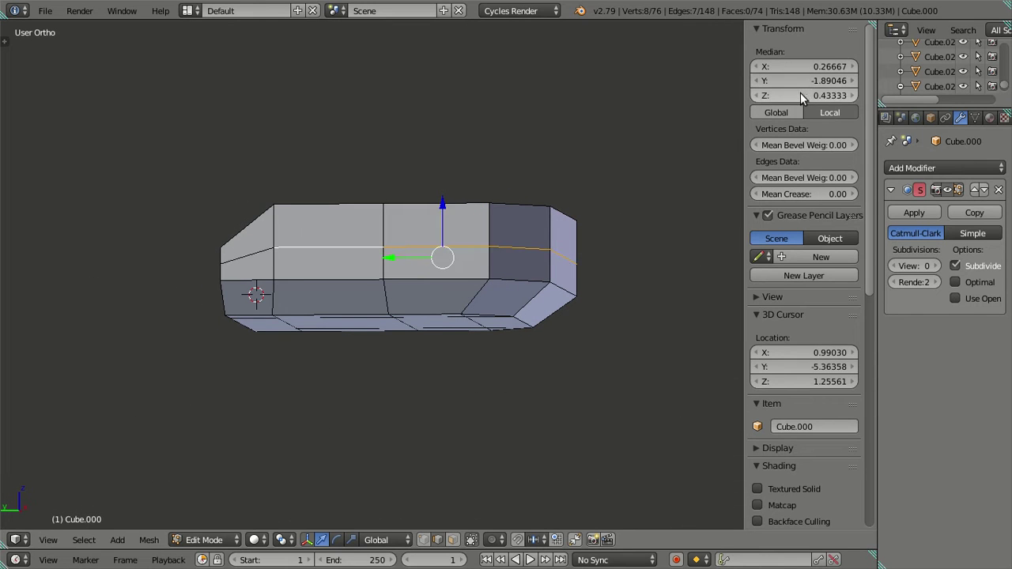
key(a)
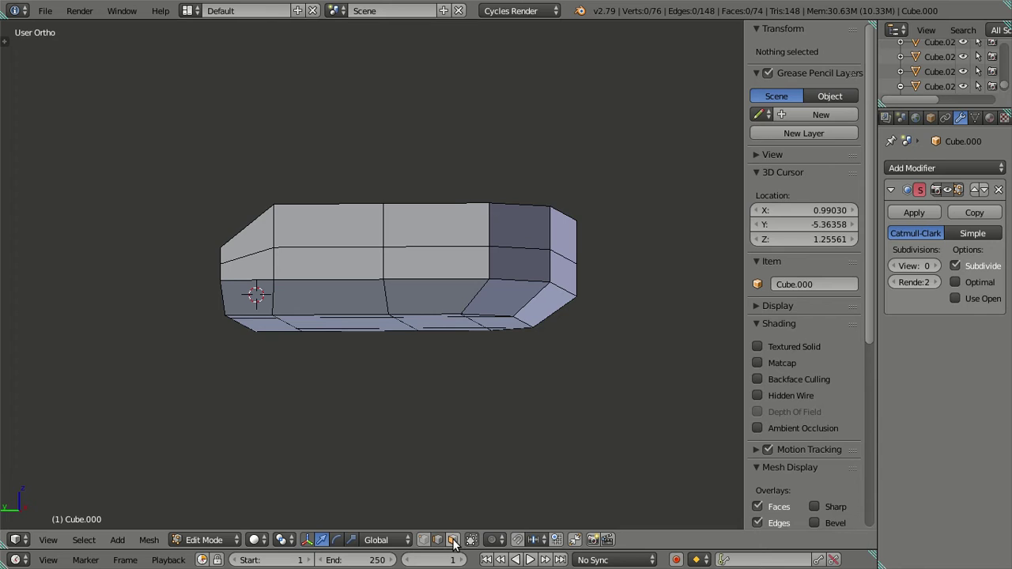
middle_drag(298, 340, 348, 352)
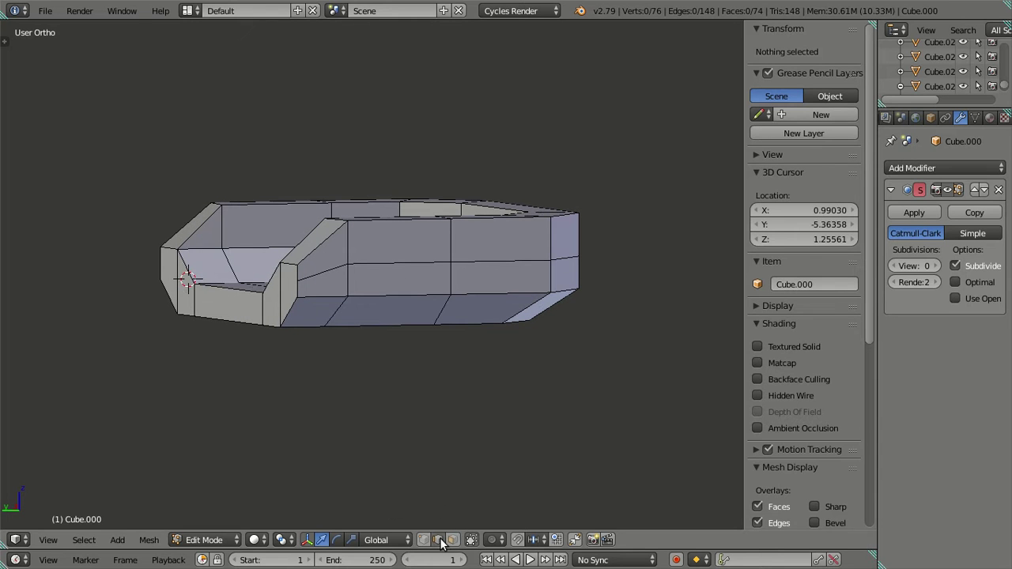
Dissolve the two stray edges on either side of the sofa.
right_click(346, 272)
key(x)
click(355, 272)
middle_drag(355, 273, 250, 297)
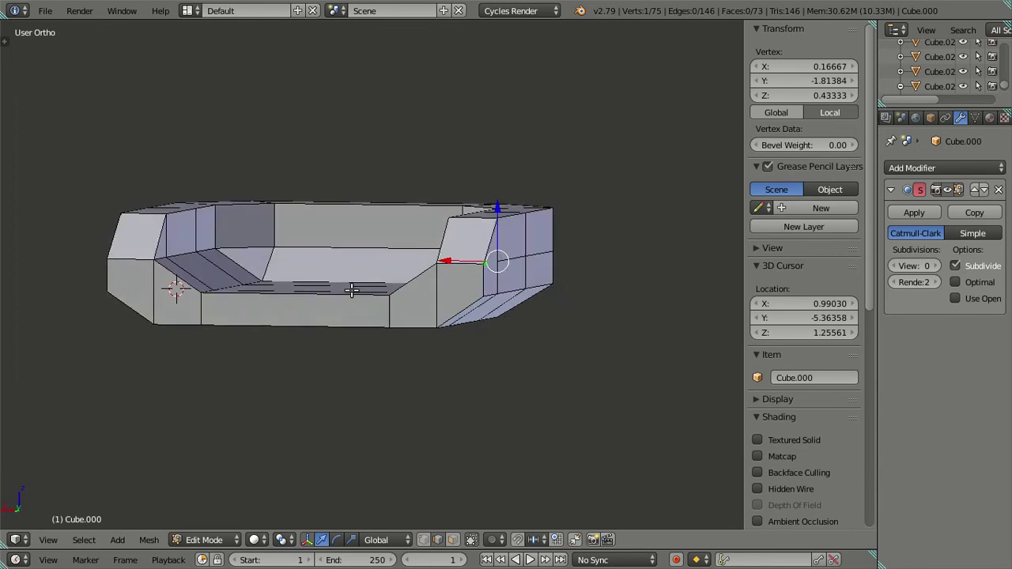
right_click(324, 272)
right_click(321, 286)
key(x)
click(413, 287)
middle_drag(418, 298, 382, 275)
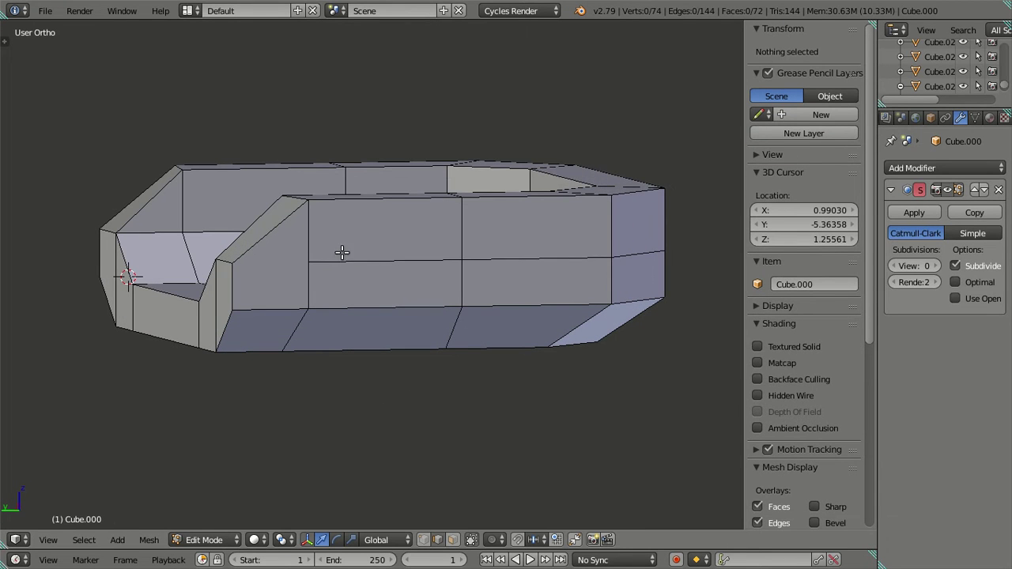
middle_drag(377, 240, 383, 265)
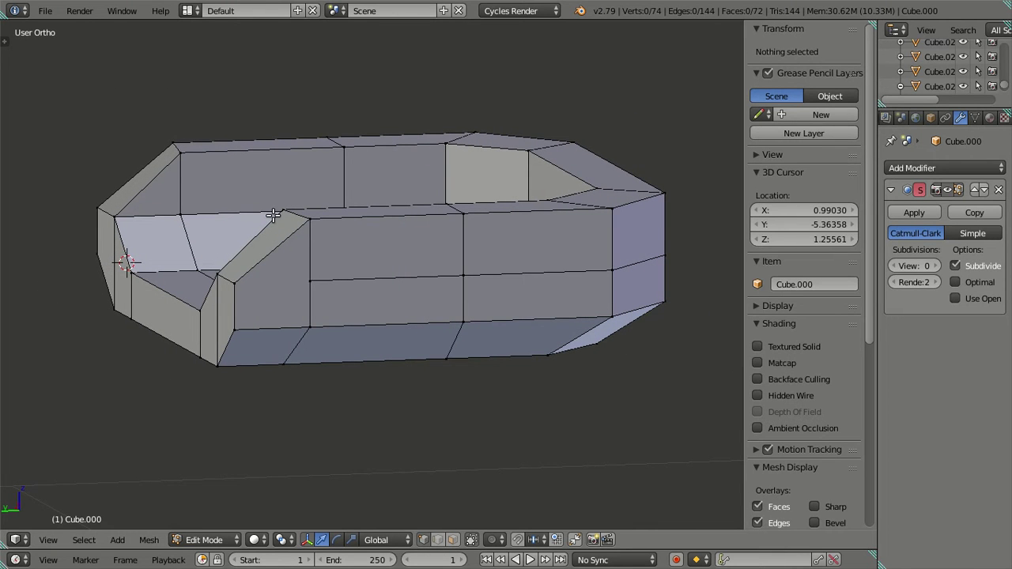
Merge the seat-corner vertex pairs At Last, one pair after another.
right_click(305, 229)
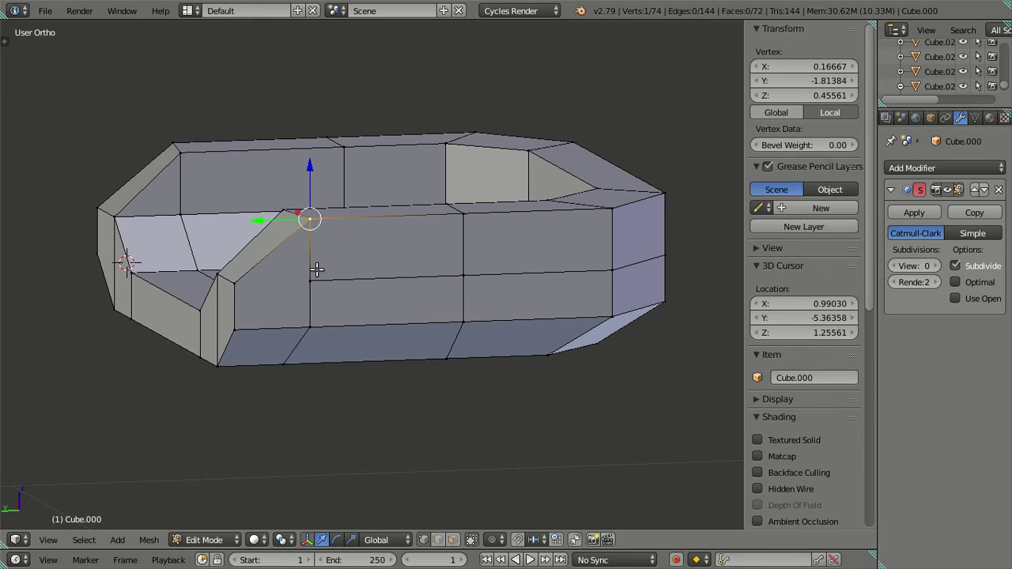
shift+right_click(316, 269)
key(alt+m)
click(316, 269)
middle_drag(316, 269, 587, 241)
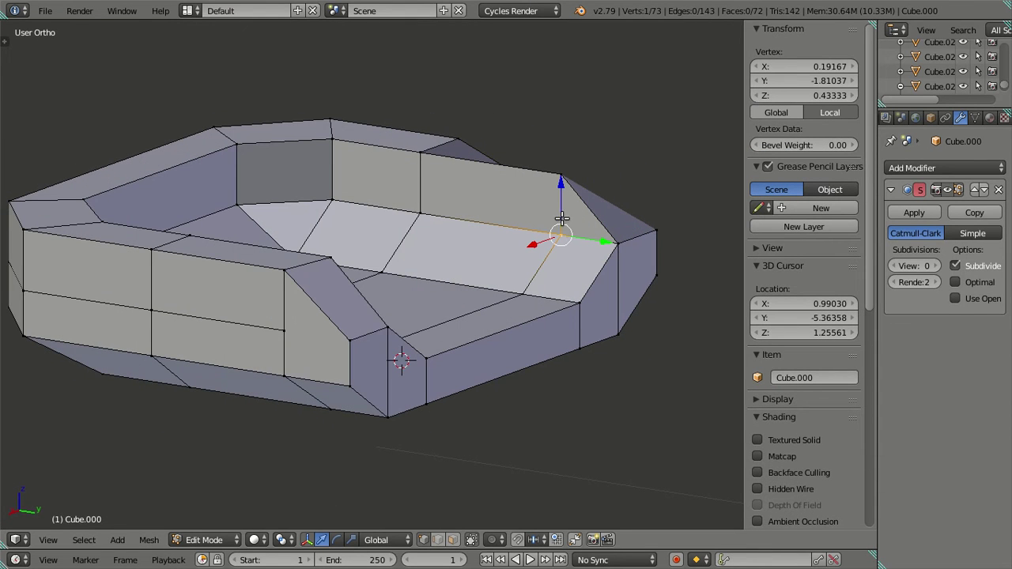
shift+right_click(559, 234)
key(alt+m)
click(516, 231)
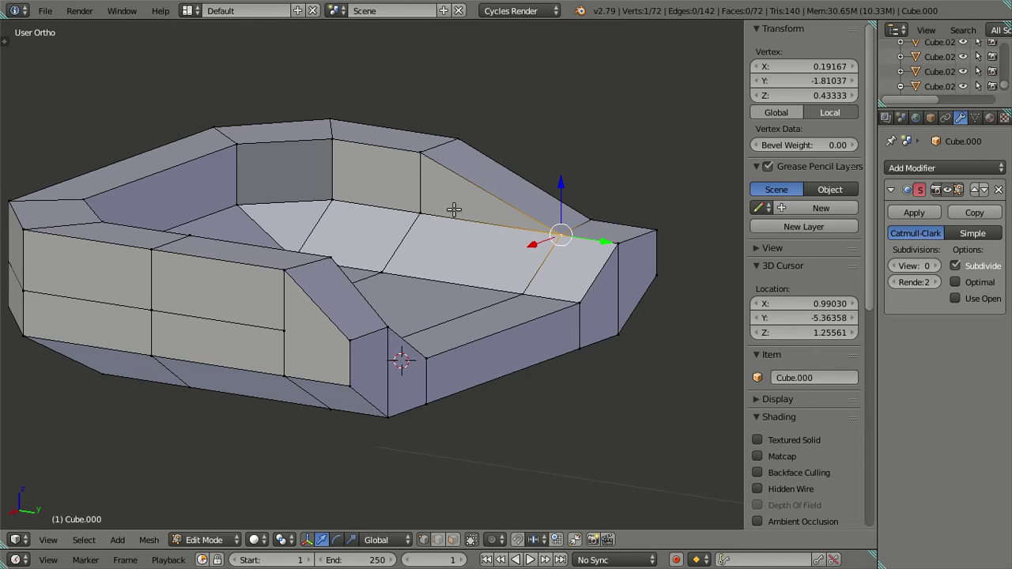
shift+right_click(420, 208)
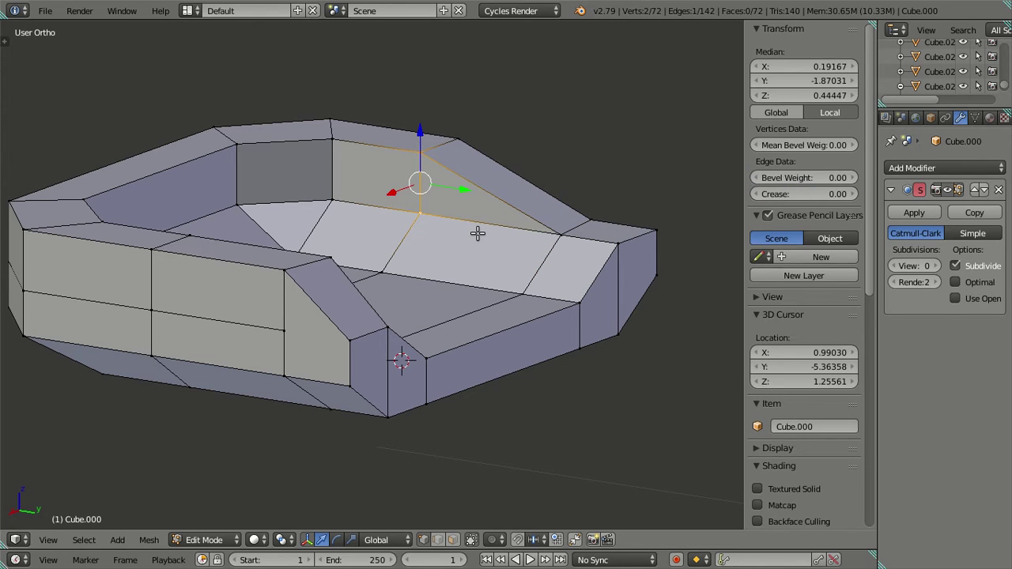
key(alt+m)
click(477, 233)
middle_drag(506, 235, 581, 253)
shift+right_click(549, 264)
Merge the last right-side pair and the left-corner vertex pairs At Last.
key(alt+m)
click(539, 274)
key(a)
middle_drag(486, 267, 274, 244)
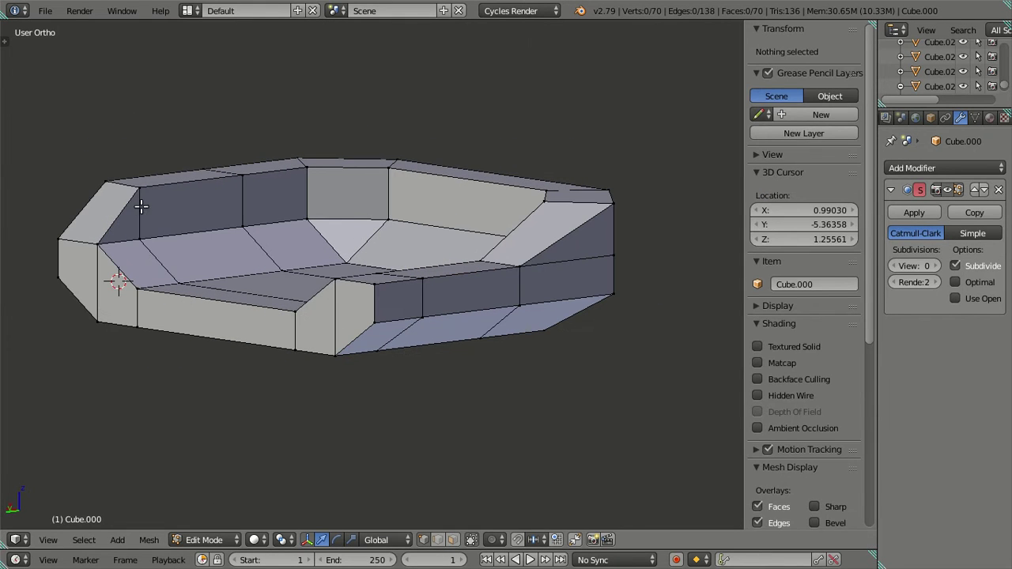
right_click(140, 194)
shift+right_click(136, 233)
key(alt+m)
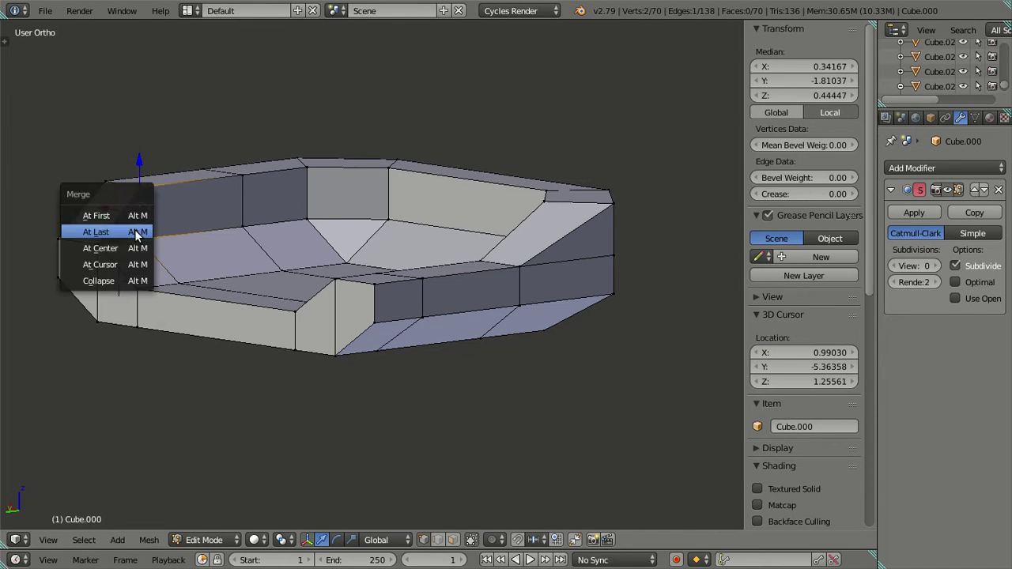
click(136, 230)
shift+right_click(236, 220)
key(alt+m)
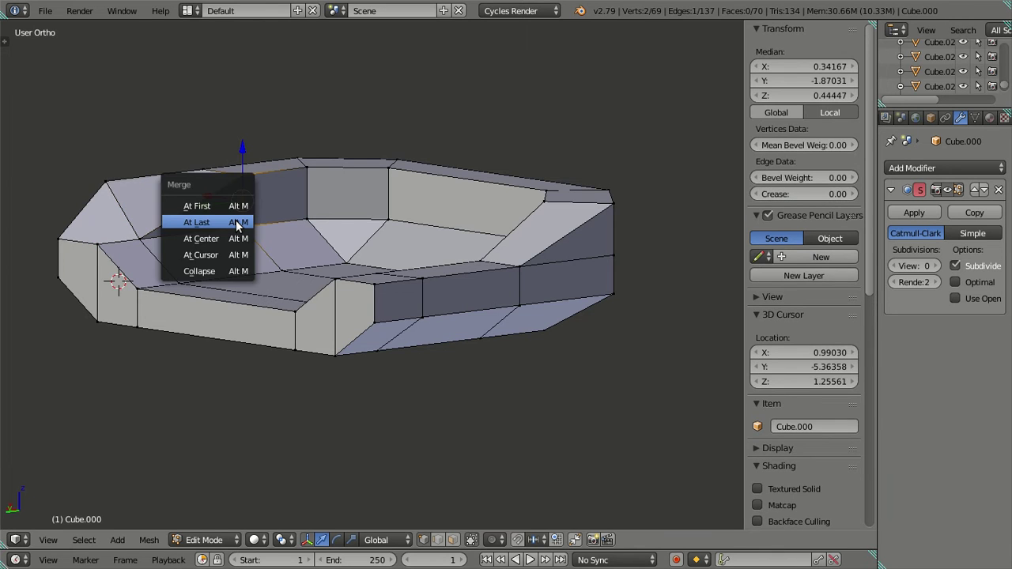
click(237, 221)
key(a)
Merge the left wall vertex pairs At Last, deselect, and return to object mode.
middle_drag(191, 233, 372, 256)
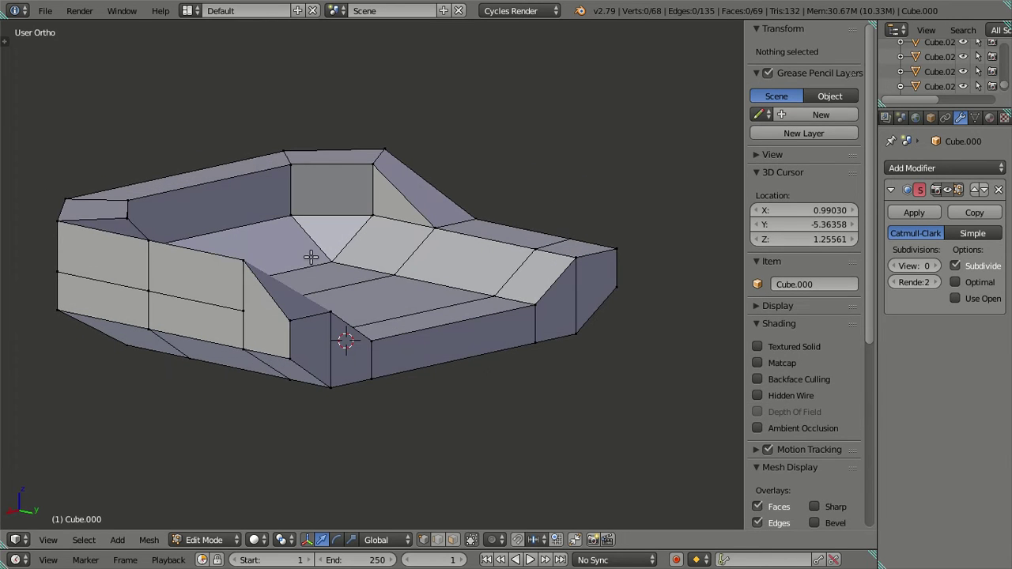
right_click(243, 260)
shift+right_click(240, 308)
key(alt+m)
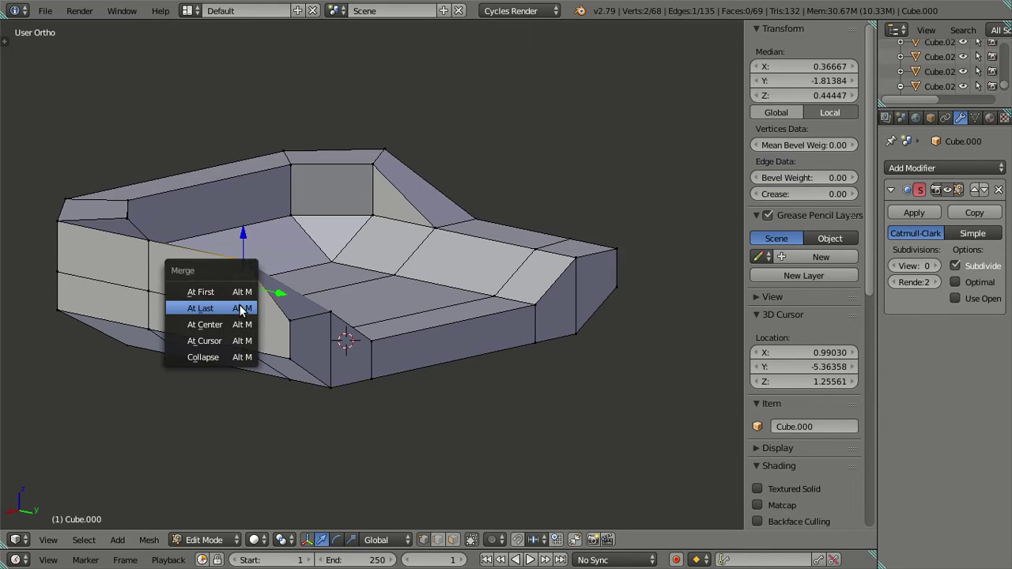
click(237, 310)
shift+right_click(147, 290)
key(alt+m)
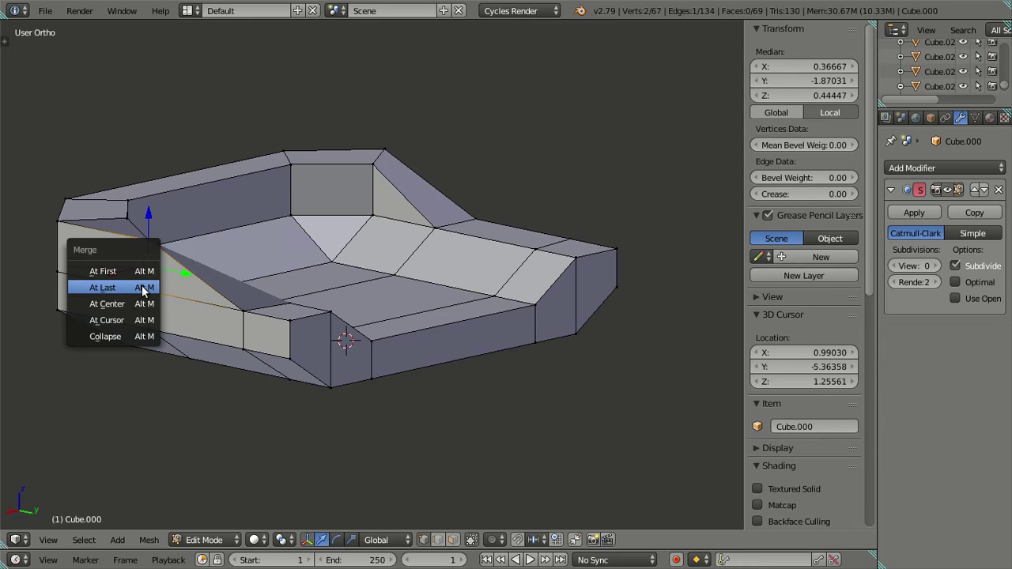
click(138, 287)
key(a)
middle_drag(308, 297, 500, 286)
key(Tab)
Preview the sofa smoothed at subdivision level 2, then turn the preview off and return to Edit Mode.
drag(931, 266, 945, 266)
mouse_move(356, 277)
middle_down()
mouse_move(381, 284)
mouse_move(373, 374)
mouse_move(468, 311)
mouse_move(485, 226)
mouse_move(439, 237)
mouse_move(564, 429)
mouse_move(492, 309)
mouse_move(424, 298)
mouse_move(352, 357)
mouse_move(336, 377)
mouse_move(339, 395)
mouse_move(413, 391)
mouse_move(429, 415)
mouse_move(426, 321)
mouse_move(368, 268)
middle_up()
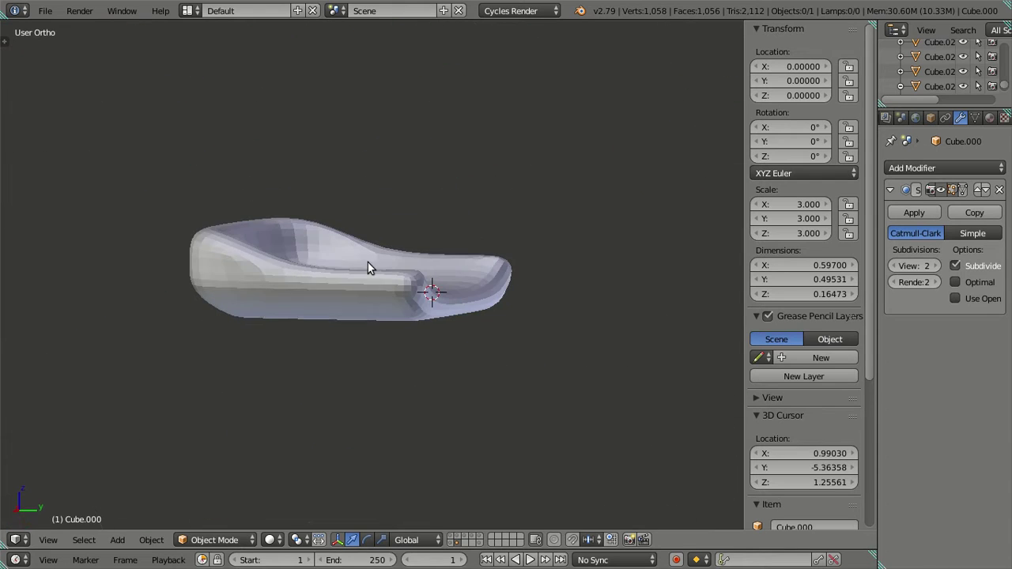
key(ctrl+0)
key(Tab)
middle_drag(603, 300, 481, 310)
middle_drag(555, 306, 538, 358)
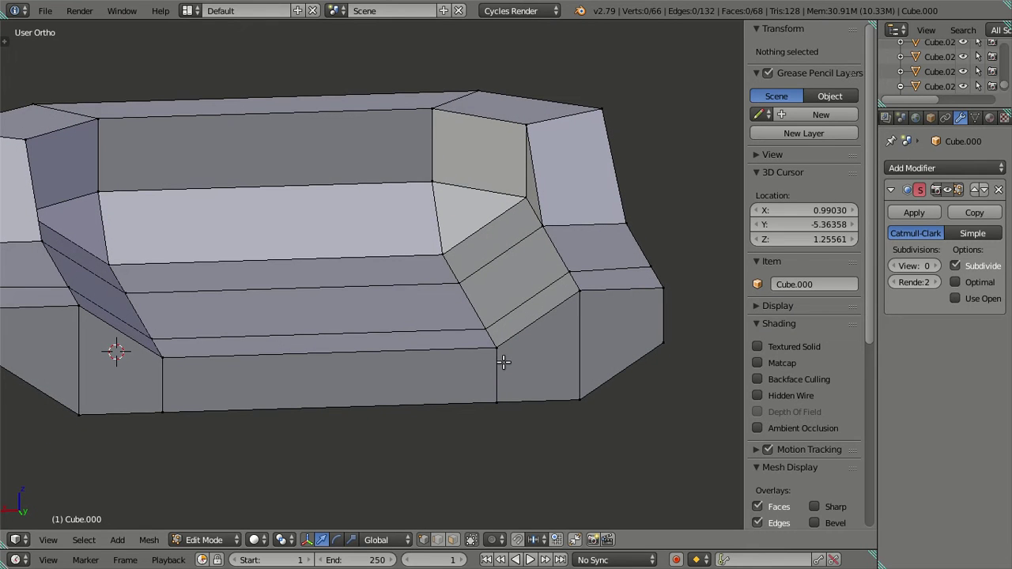
middle_drag(502, 369, 438, 401)
Raise the viewport subdivision to 2 for an Object Mode look, then drop it back to 0.
click(936, 266)
click(936, 265)
middle_drag(682, 298, 490, 288)
key(Tab)
key(Tab)
click(891, 266)
click(891, 266)
middle_drag(373, 291, 541, 399)
Shift the arm-end face slightly along Y, then deselect everything.
right_click(448, 340)
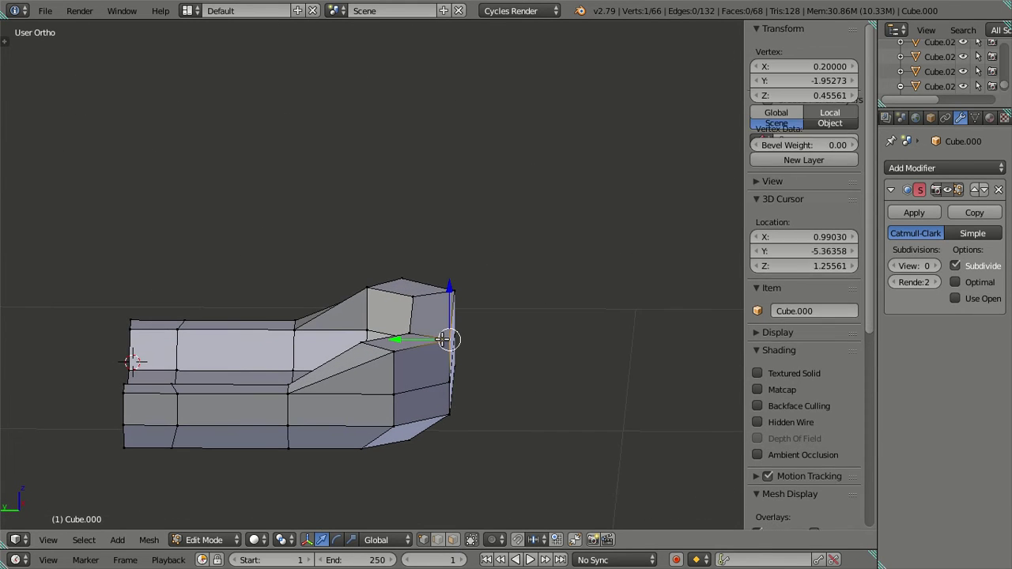
shift+right_click(403, 338)
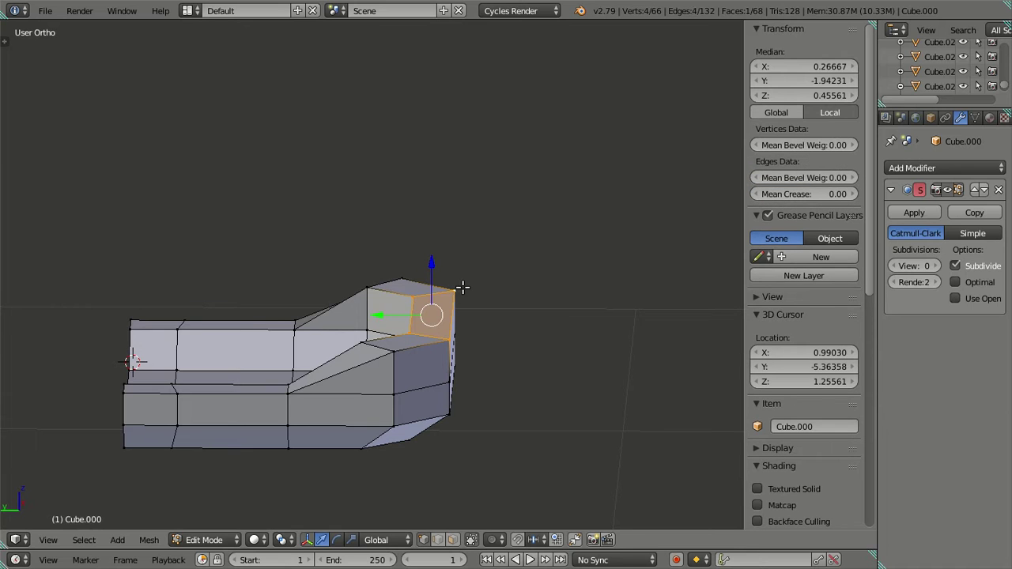
drag(408, 317, 430, 319)
middle_drag(521, 389, 536, 429)
key(a)
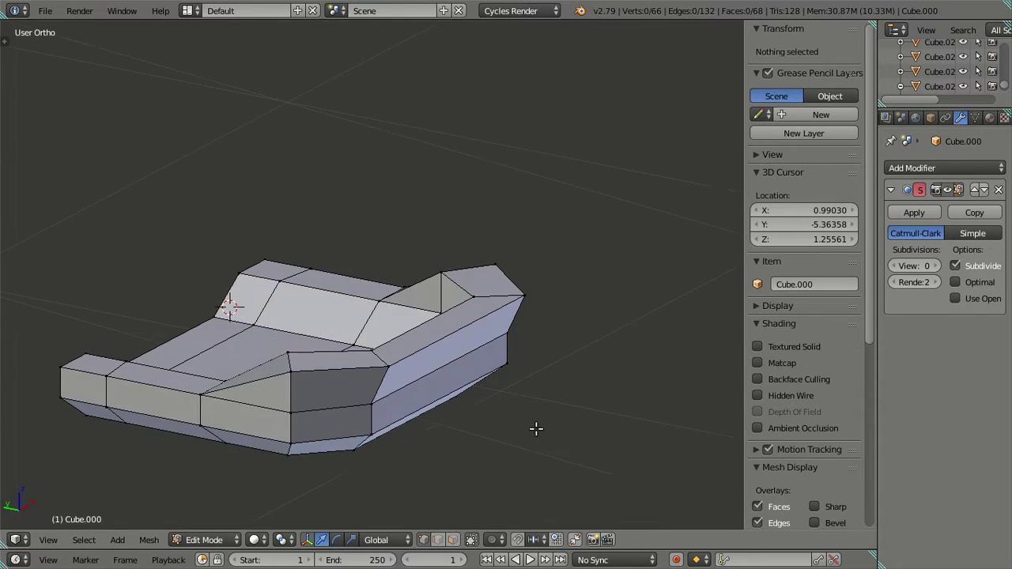
Inspect the sofa smoothed at level 2 from several angles, then return to level 0 in Edit Mode.
key(Tab)
click(934, 265)
click(934, 265)
middle_drag(430, 383, 179, 370)
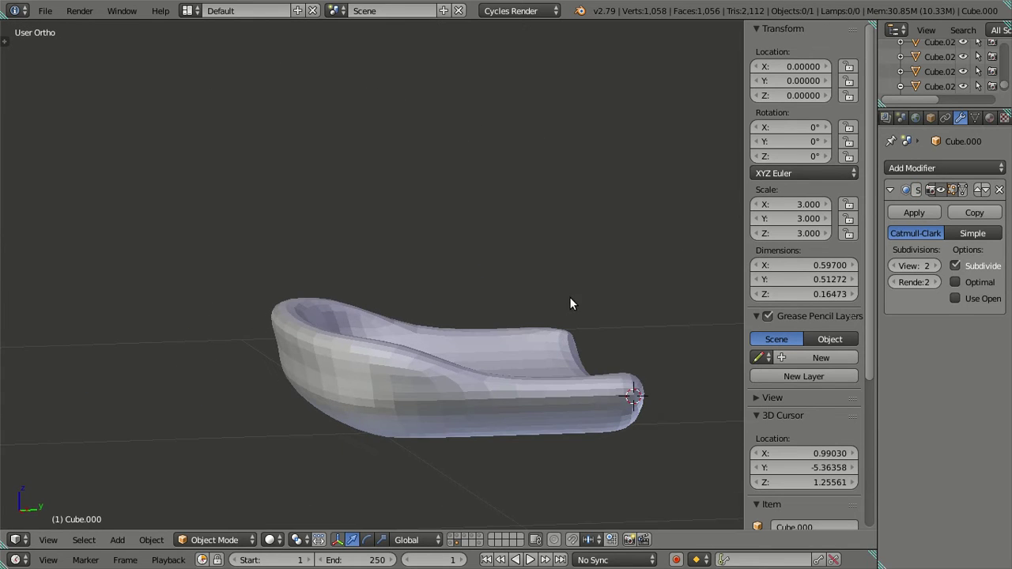
middle_drag(341, 450, 352, 409)
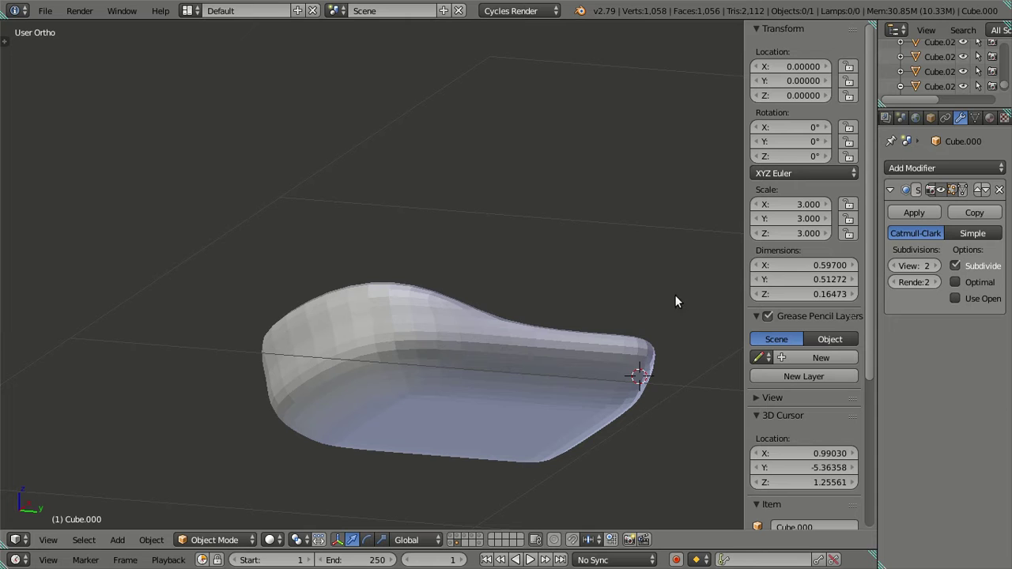
middle_drag(441, 356, 428, 450)
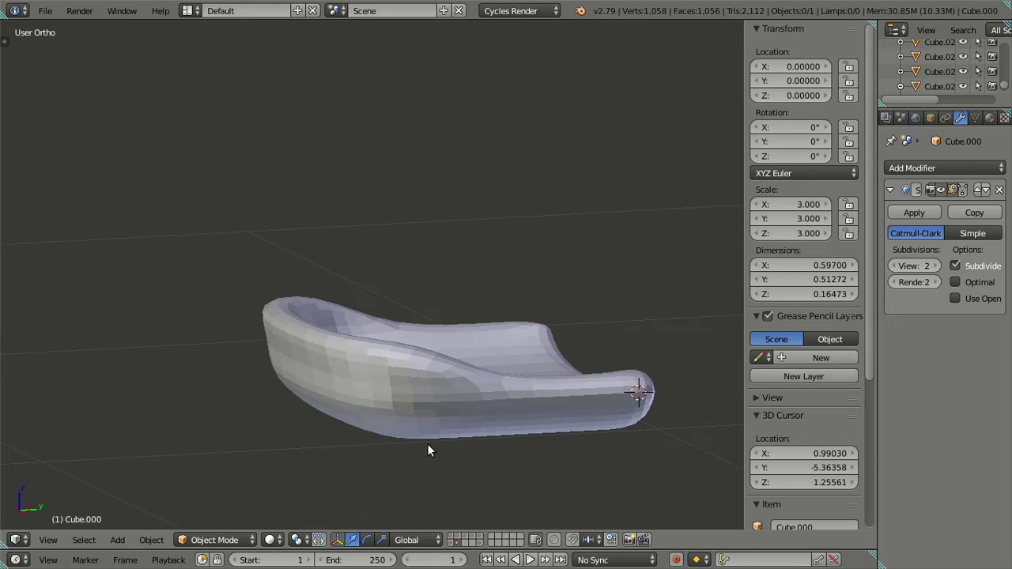
click(894, 265)
click(894, 266)
key(Tab)
mouse_move(395, 324)
middle_down()
mouse_move(388, 355)
mouse_move(397, 340)
middle_up()
Move the slanted left-armrest face and its outer vertices slightly along the Y axis.
right_click(396, 340)
key(ctrl+z)
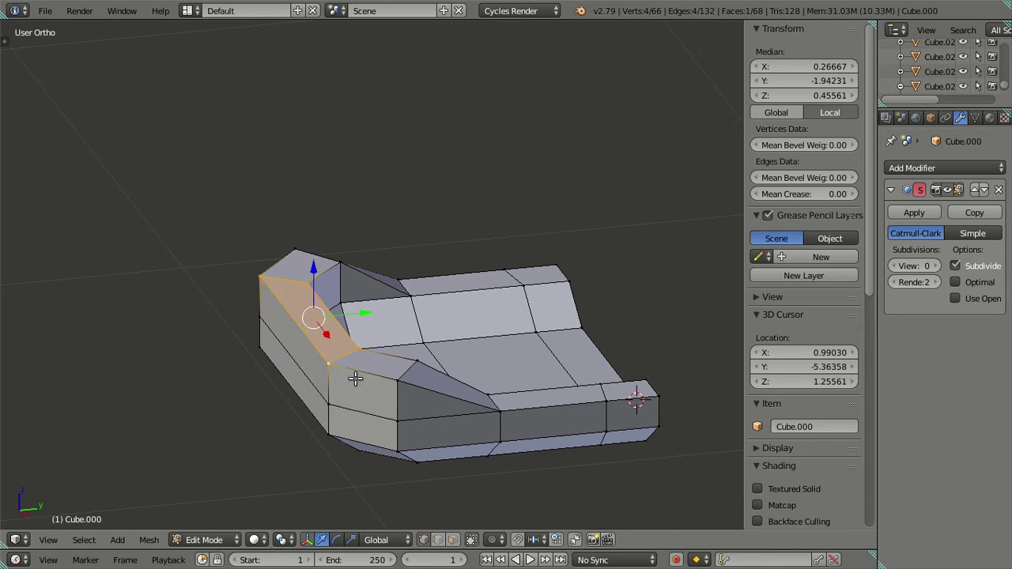
middle_drag(369, 385, 318, 351)
key(g)
key(y)
click(336, 323)
right_click(275, 333)
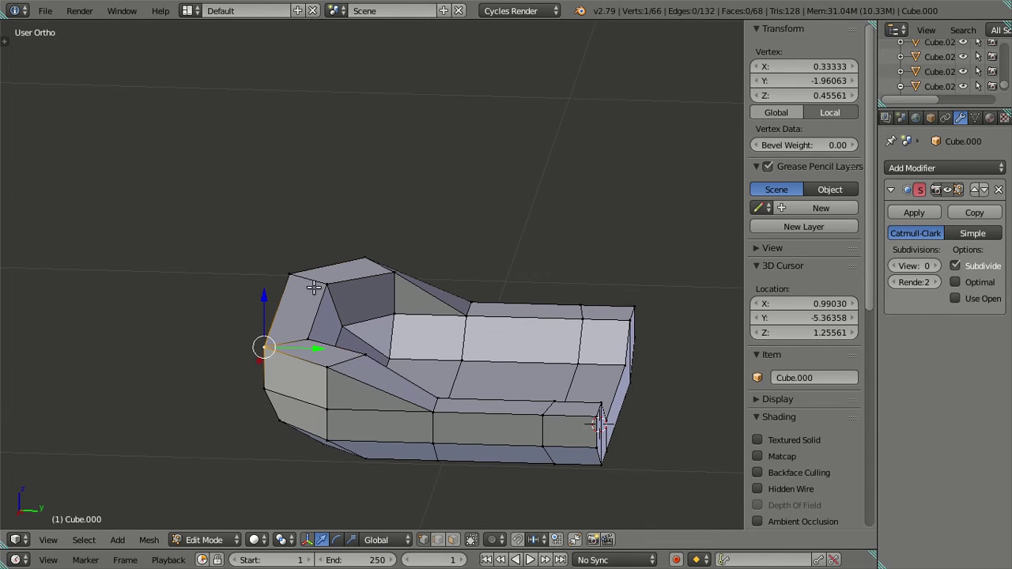
shift+right_click(305, 283)
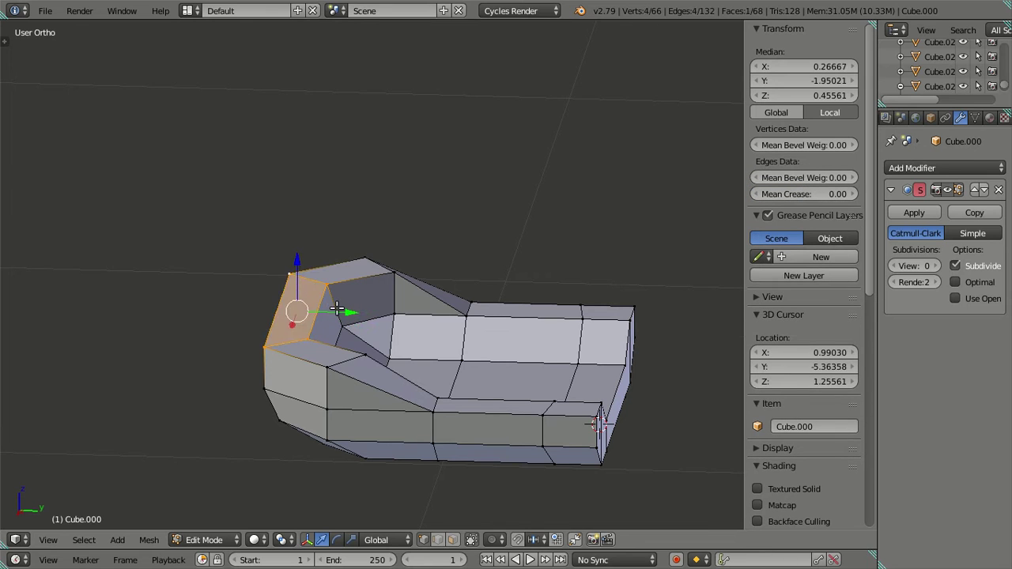
drag(351, 312, 337, 308)
middle_drag(327, 467, 164, 345)
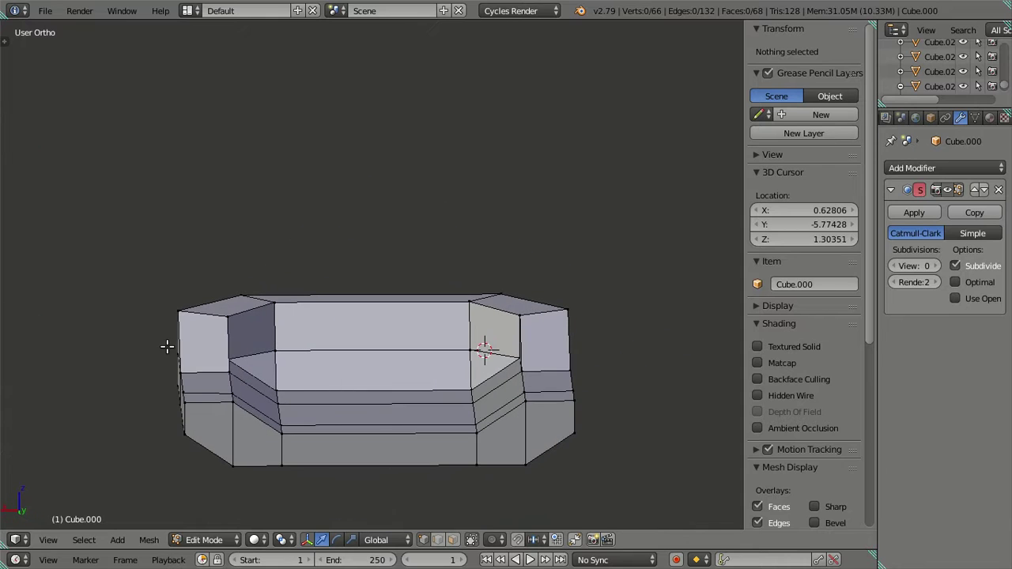
Restore subdivision level 2 and compare the smoothed sofa with its 68-face cage.
click(938, 267)
click(939, 266)
key(Tab)
middle_drag(325, 318, 582, 416)
key(Tab)
middle_drag(528, 301, 519, 315)
middle_drag(519, 362, 574, 313)
key(Tab)
key(Tab)
Set the Subdivision Surface View level to 0.
click(914, 266)
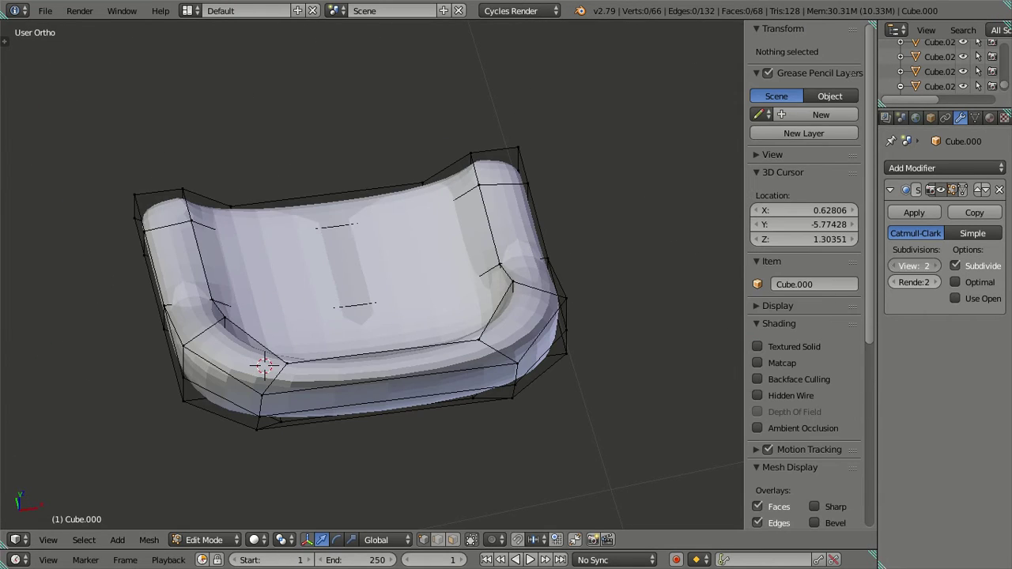
text(0)
key(Return)
middle_drag(553, 237, 572, 252)
Select six top corner vertices of the back and arms and widen them along X.
right_click(454, 390)
shift+right_click(267, 326)
middle_drag(267, 325, 472, 479)
shift+right_click(544, 340)
shift+right_click(510, 338)
shift+right_click(245, 275)
middle_drag(311, 335, 427, 355)
key(s)
key(x)
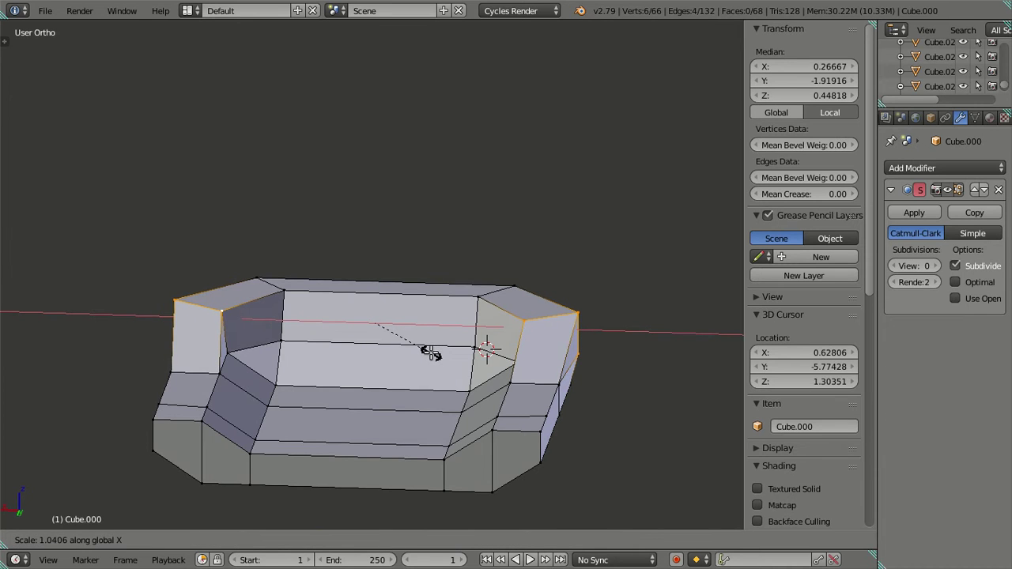
click(430, 353)
Drop two vertices from the selection and widen the remaining top vertices slightly along X.
shift+right_click(573, 358)
middle_drag(572, 359, 487, 340)
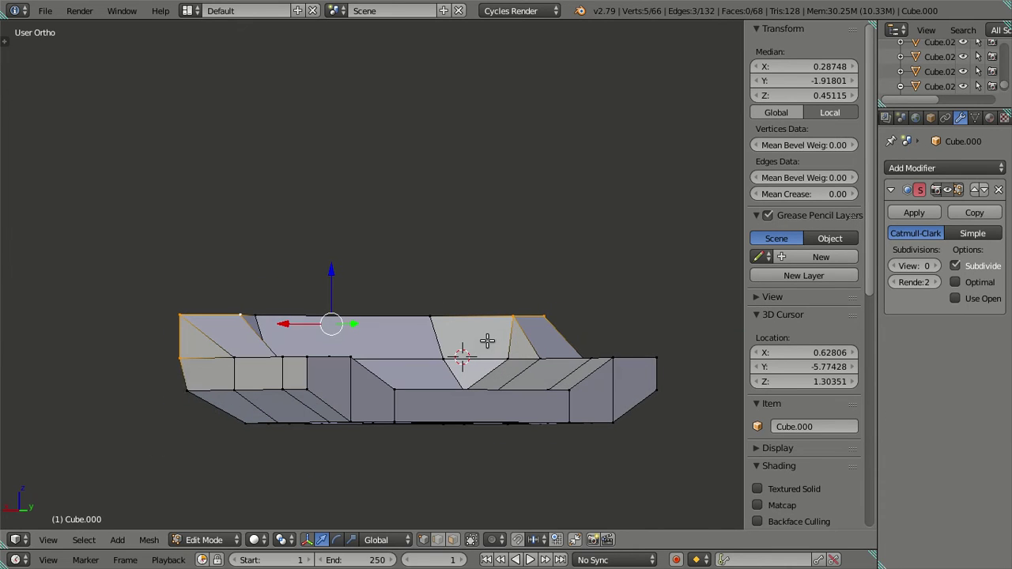
shift+right_click(177, 369)
key(s)
key(x)
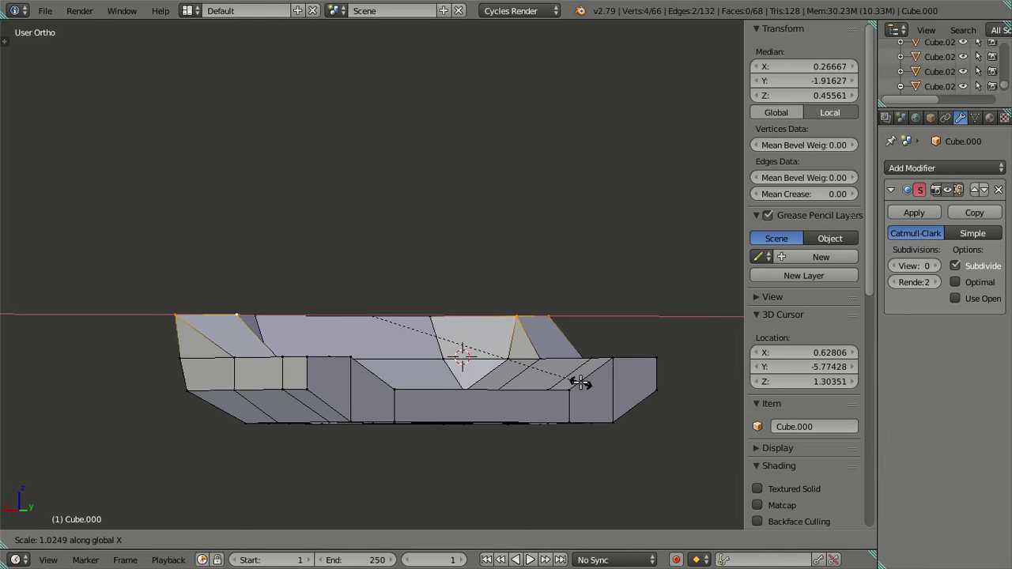
click(580, 382)
Preview the widened sofa at subdivision level 2, then return to level 0 in Edit Mode.
middle_drag(580, 383, 540, 278)
key(Tab)
click(935, 266)
click(935, 266)
key(Tab)
click(894, 265)
click(894, 266)
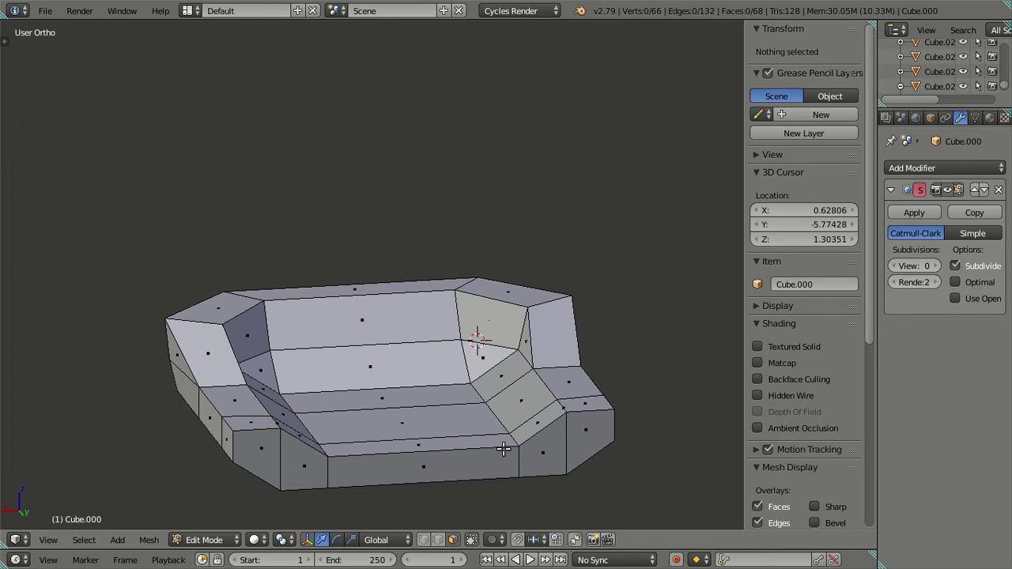
Select the slanted and back armrest faces to inspect them, then deselect all.
right_click(521, 426)
shift+right_click(498, 344)
middle_drag(486, 351, 492, 411)
key(a)
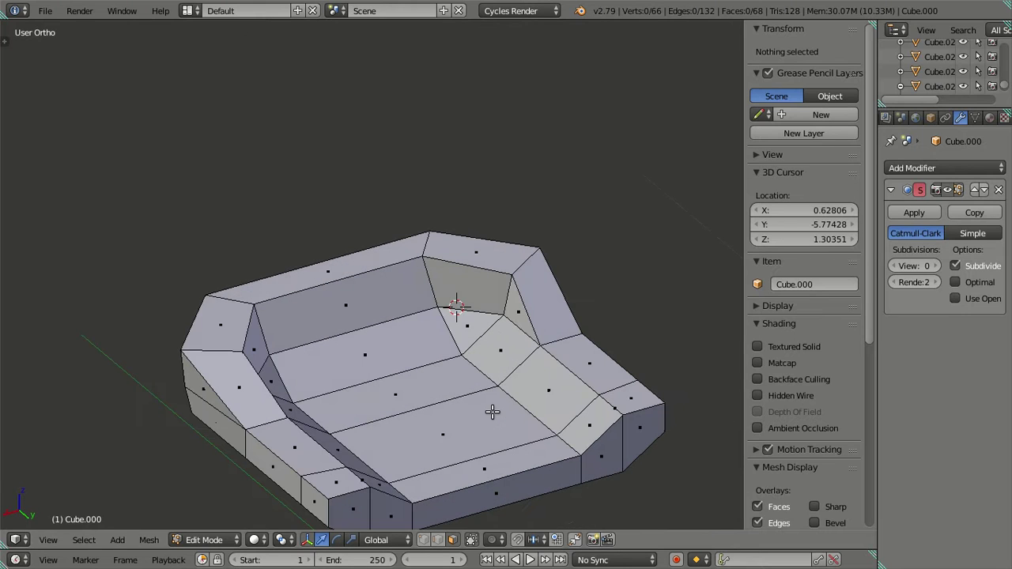
Select the back and seat corner faces to check their layout, then deselect and zoom in.
right_click(359, 310)
alt+shift+right_click(484, 465)
shift+right_click(482, 307)
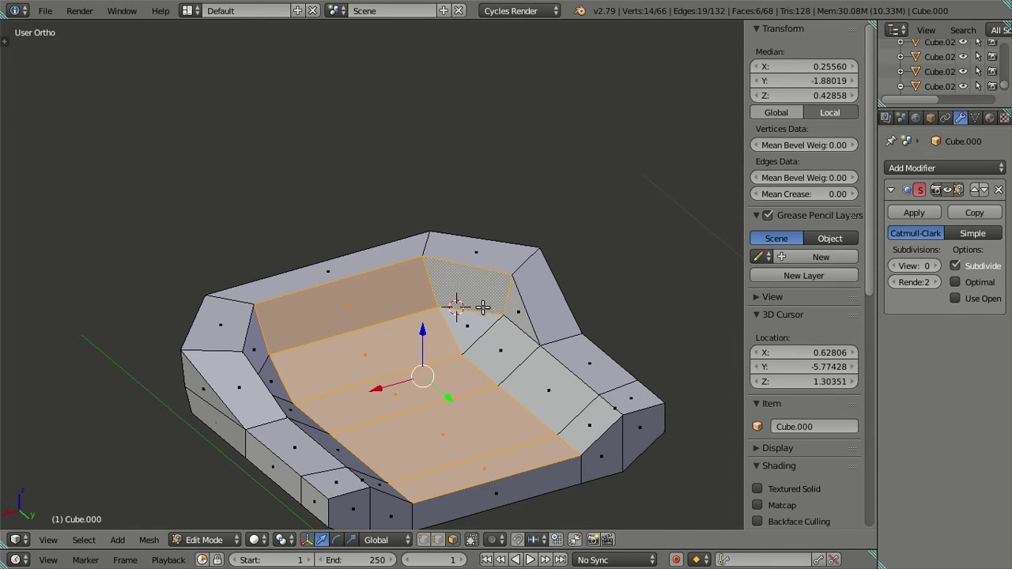
ctrl+right_click(571, 410)
middle_drag(424, 373, 471, 345)
key(a)
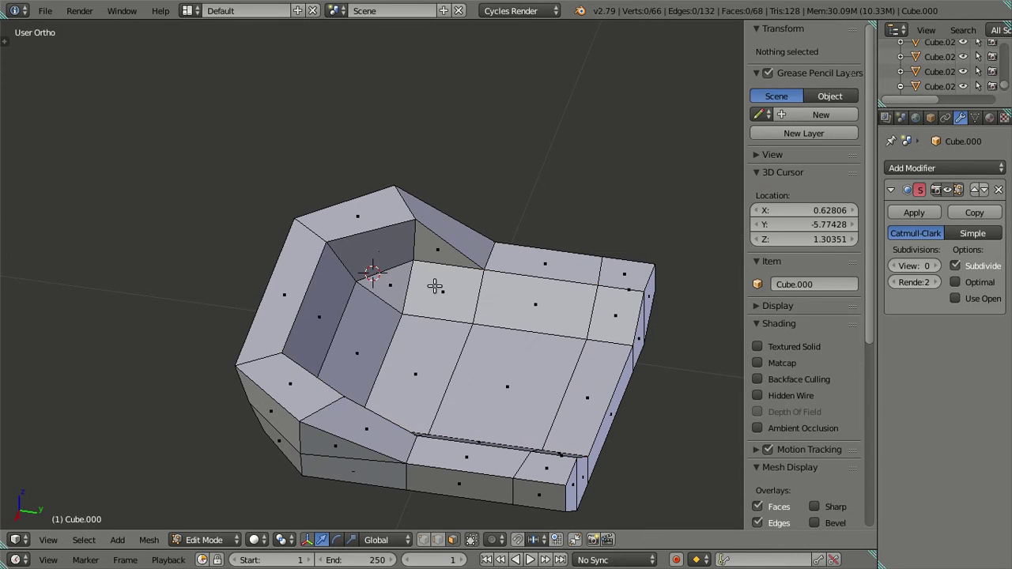
scroll(415, 268, up, 1)
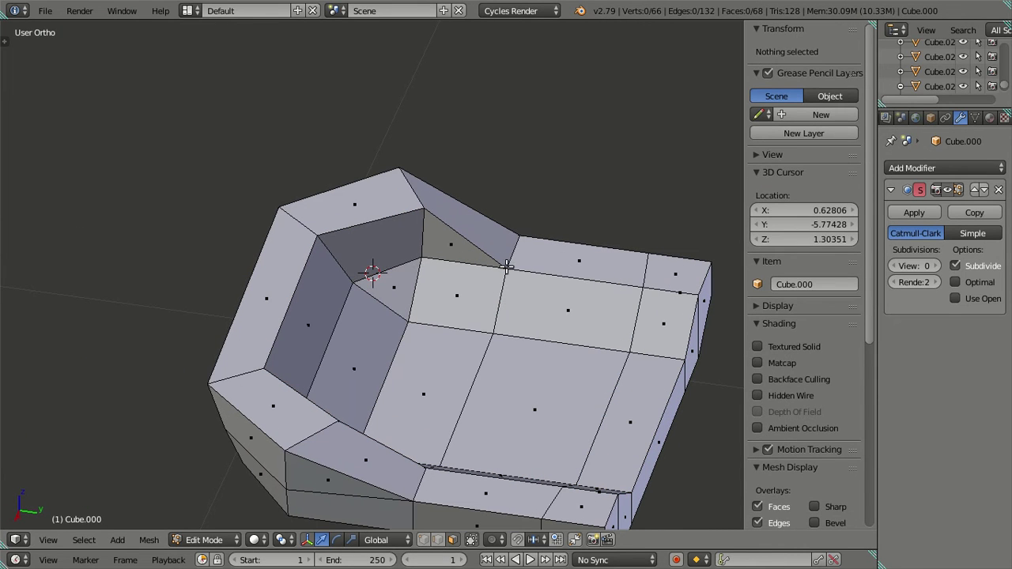
scroll(501, 302, up, 1)
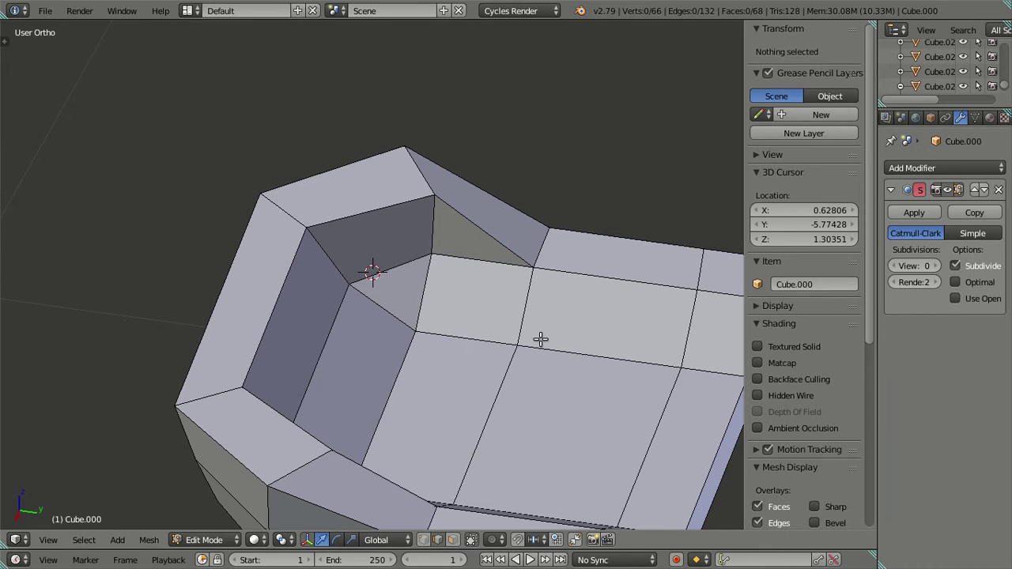
Knife-cut two edges from the back-armrest corners to the seat vertices.
key(k)
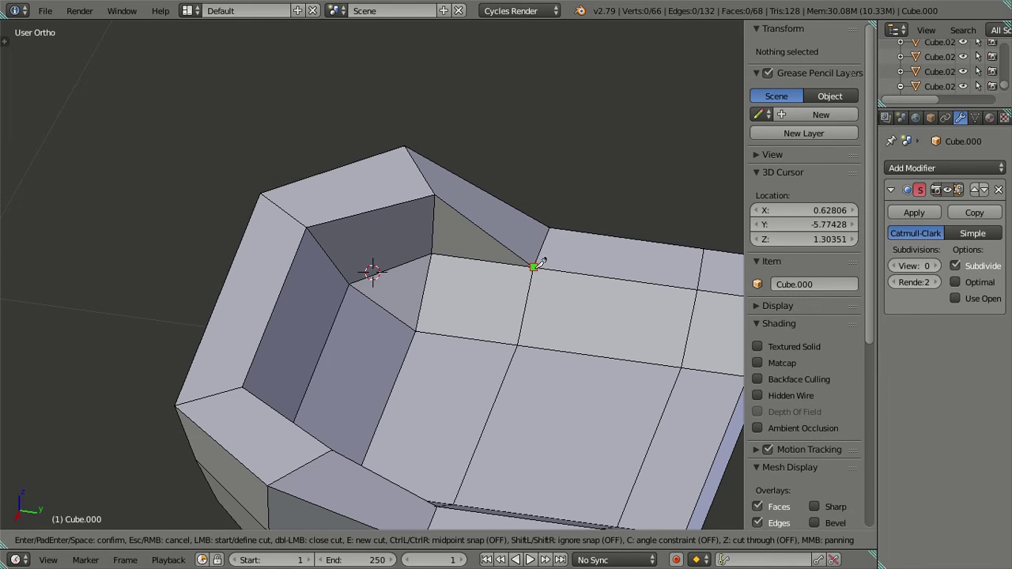
click(415, 331)
key(Return)
middle_drag(421, 326, 262, 380)
key(k)
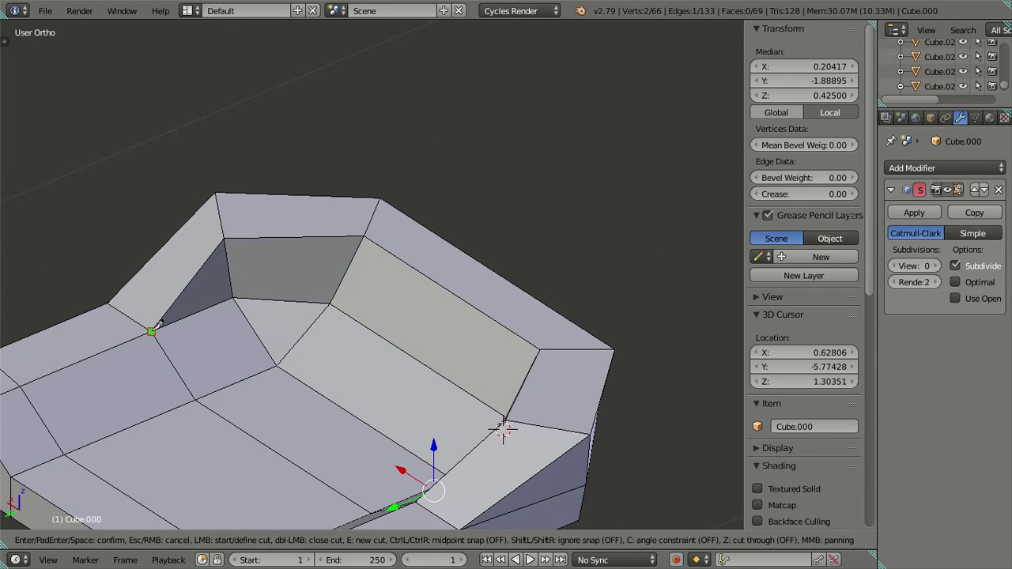
click(277, 364)
key(Return)
key(a)
middle_drag(262, 332, 268, 366)
Dissolve two unwanted edges at the seat corners with Dissolve Edges.
right_click(495, 335)
shift+right_click(284, 329)
key(x)
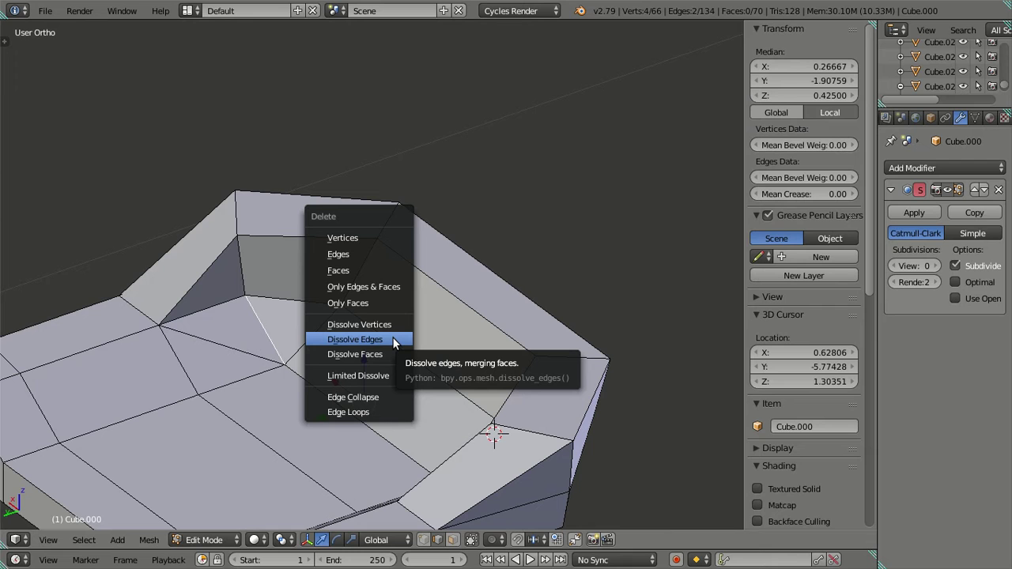
click(392, 338)
middle_drag(248, 375, 468, 392)
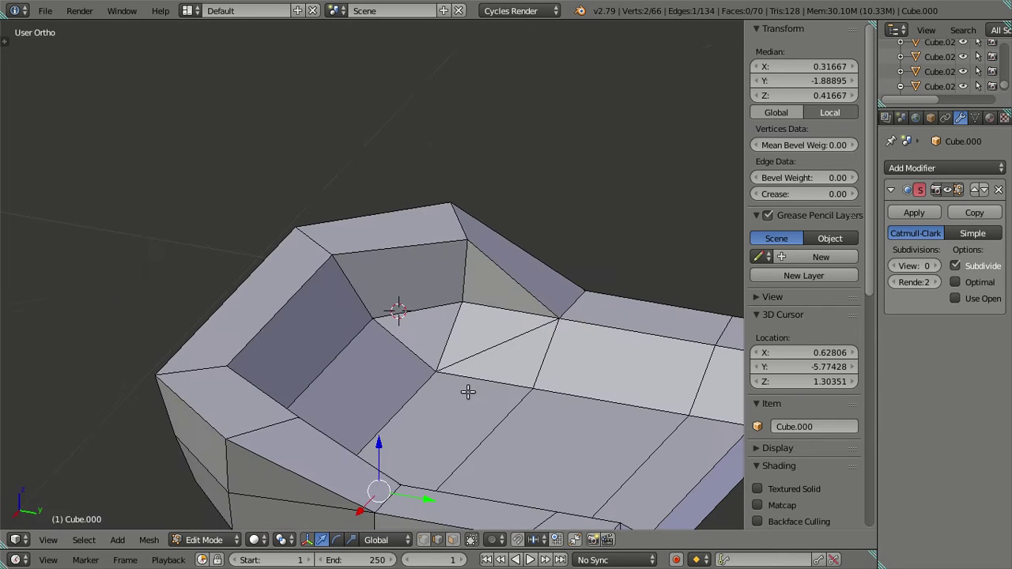
key(a)
mouse_move(492, 319)
middle_down()
mouse_move(512, 328)
mouse_move(494, 329)
middle_up()
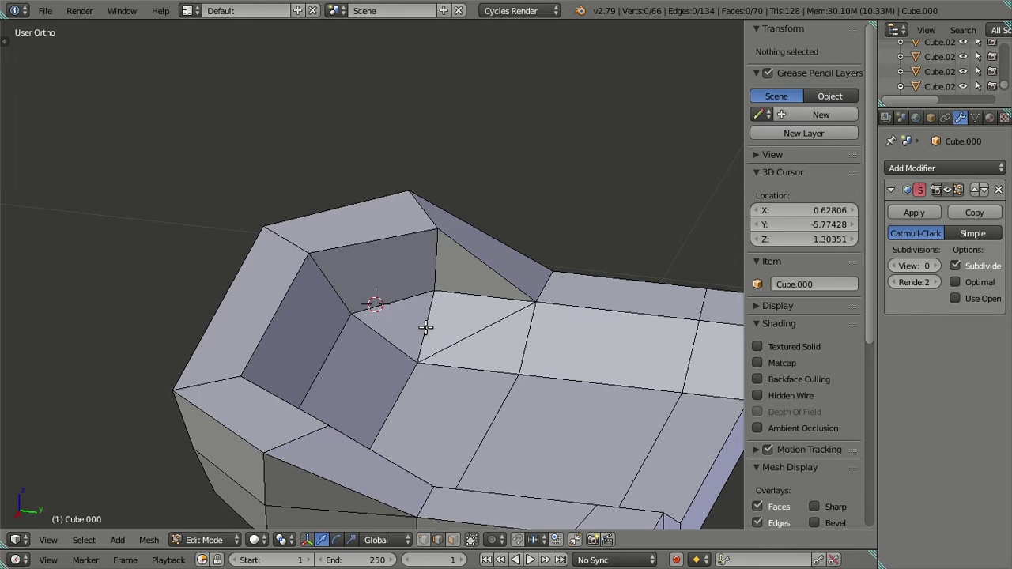
Dissolve both knife-cut edges from the seat corners.
right_click(425, 326)
middle_drag(420, 316, 328, 388)
shift+right_click(194, 353)
key(x)
click(404, 384)
middle_drag(430, 408, 525, 318)
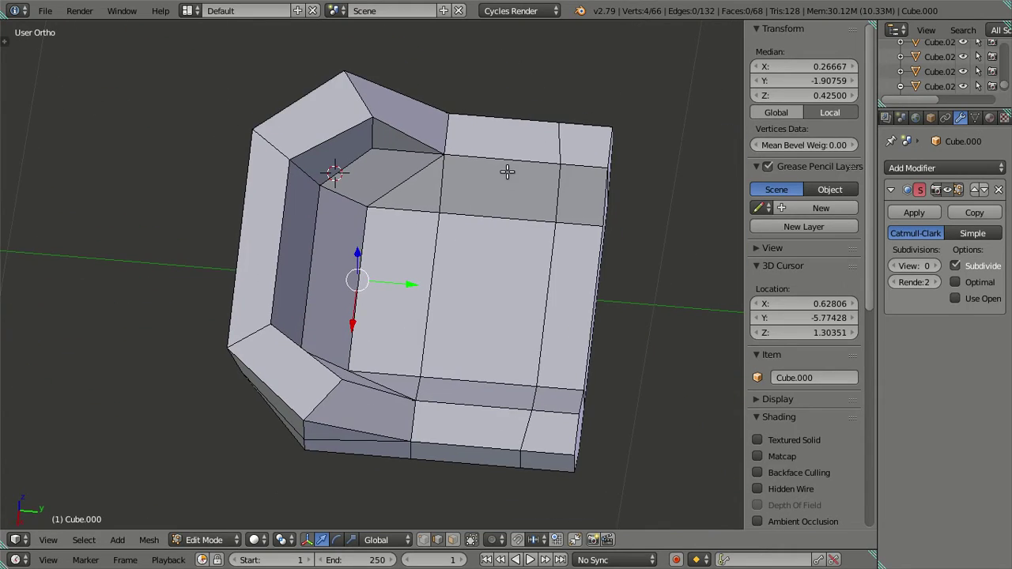
Join the selected corner vertices with J to add two new seat edges.
middle_drag(508, 211, 393, 173)
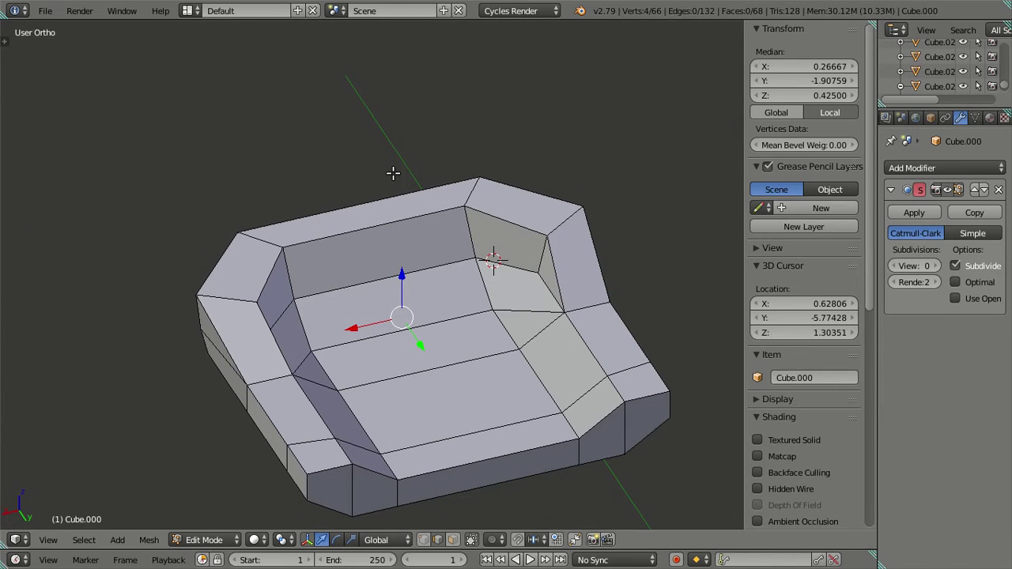
key(j)
key(a)
middle_drag(506, 301, 569, 284)
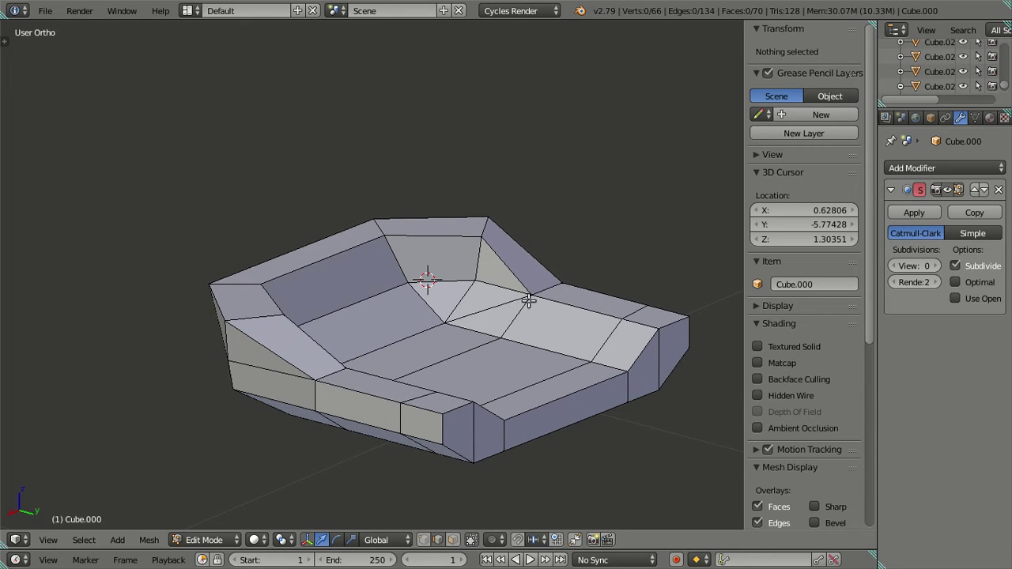
Toggle undo and redo to compare the seat topology before and after the connecting edges.
key(ctrl+z)
key(ctrl+shift+z)
key(ctrl+z)
key(ctrl+shift+z)
key(ctrl+z)
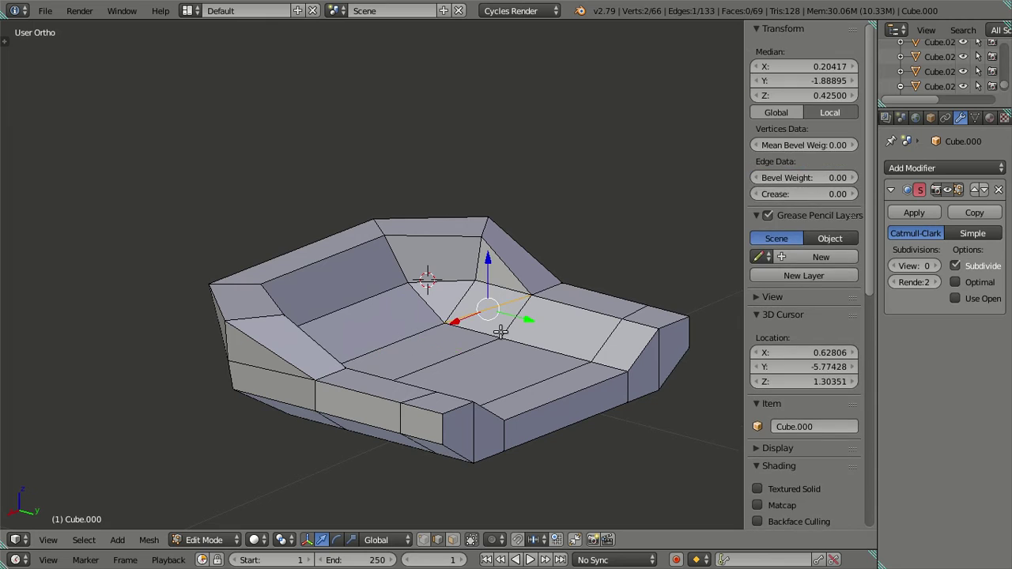
key(ctrl+shift+z)
scroll(500, 332, up, 2)
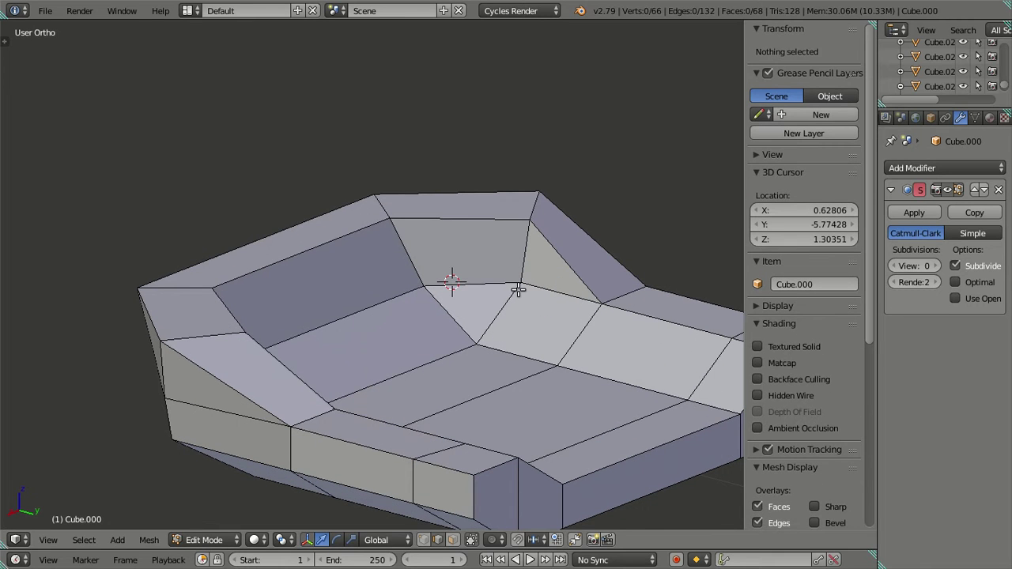
Knife-cut two new edges from the back corners to the seat vertices.
key(k)
click(559, 363)
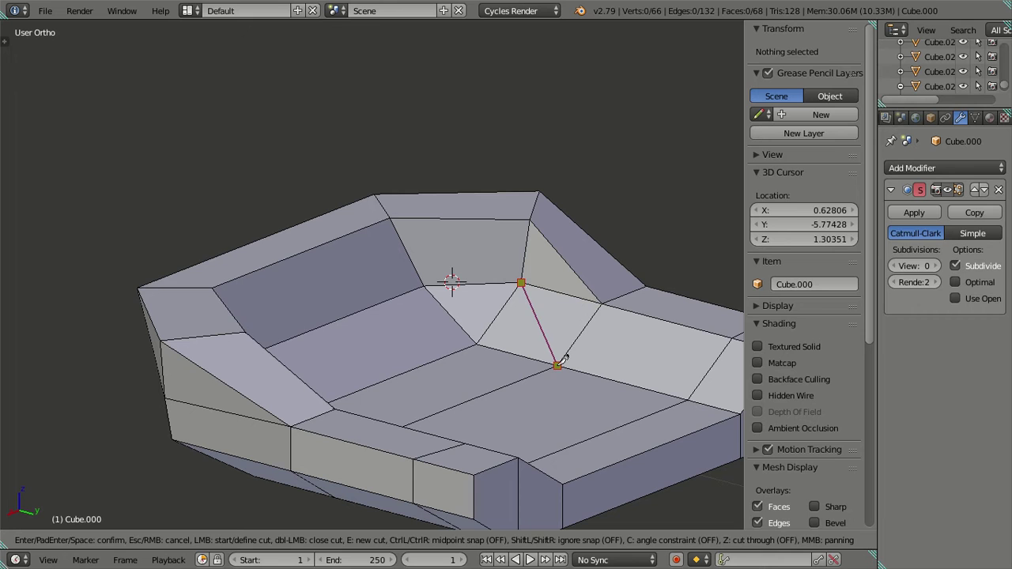
key(Return)
middle_drag(557, 365, 339, 357)
key(k)
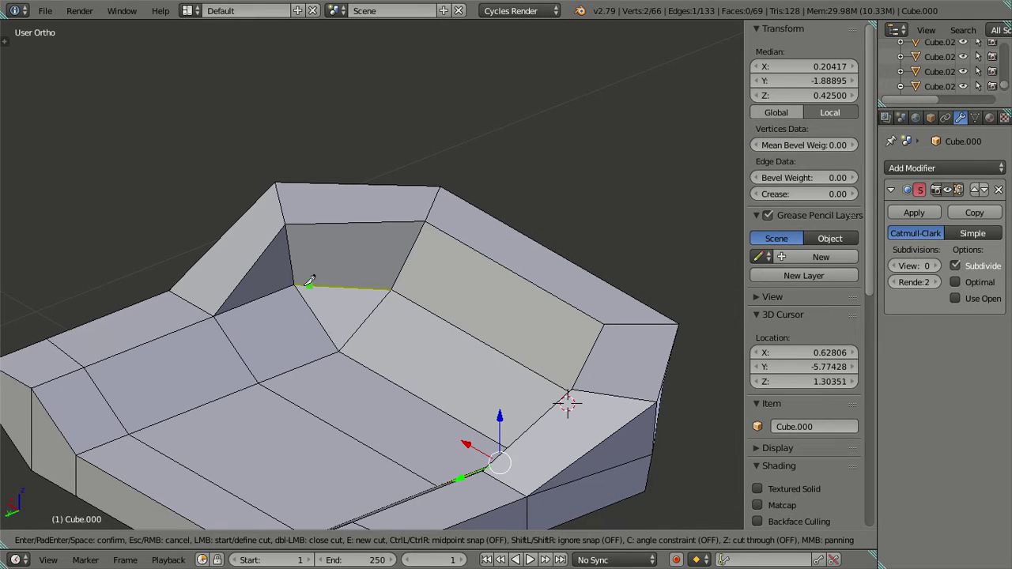
click(266, 376)
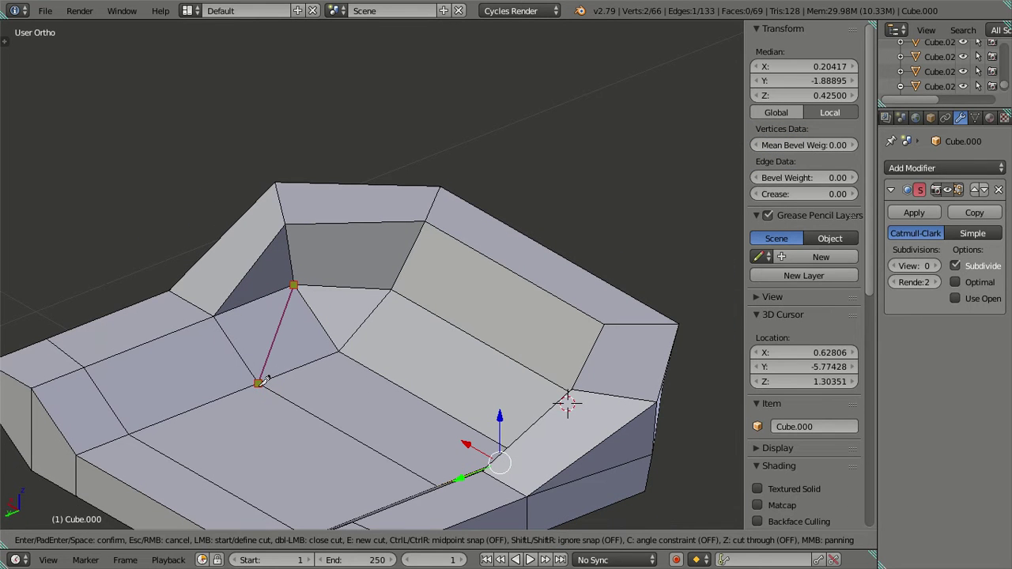
key(Return)
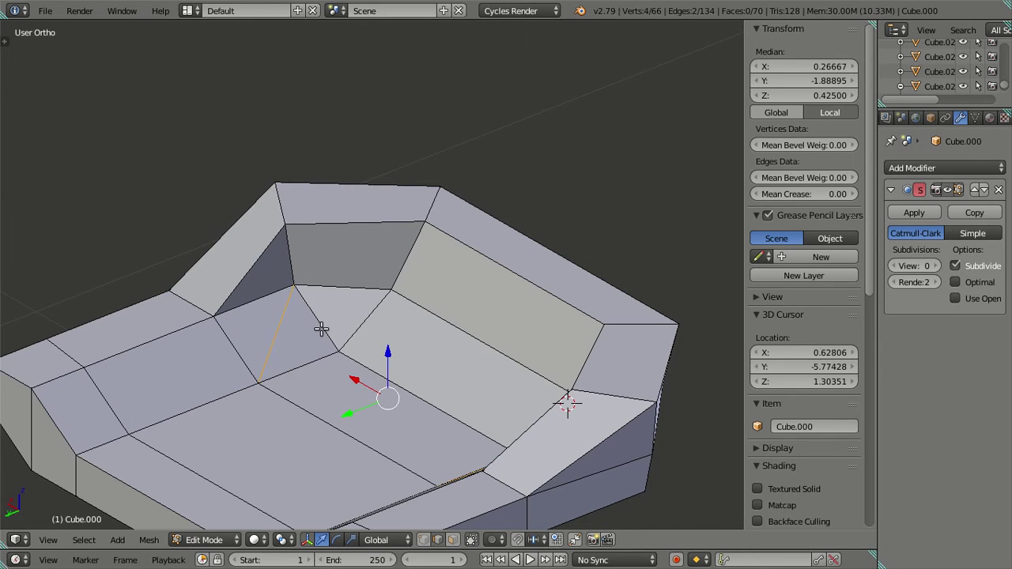
middle_drag(340, 364, 508, 352)
Dissolve the new cut edges, checking the result with an undo and redo.
shift+right_click(508, 293)
key(x)
click(577, 363)
middle_drag(596, 364, 538, 388)
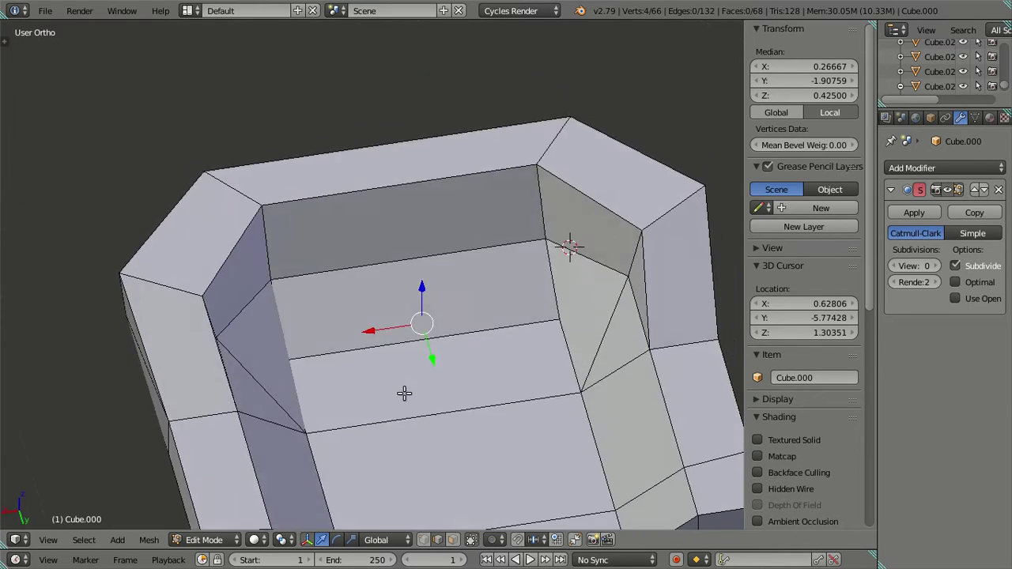
key(ctrl+z)
key(ctrl+shift+z)
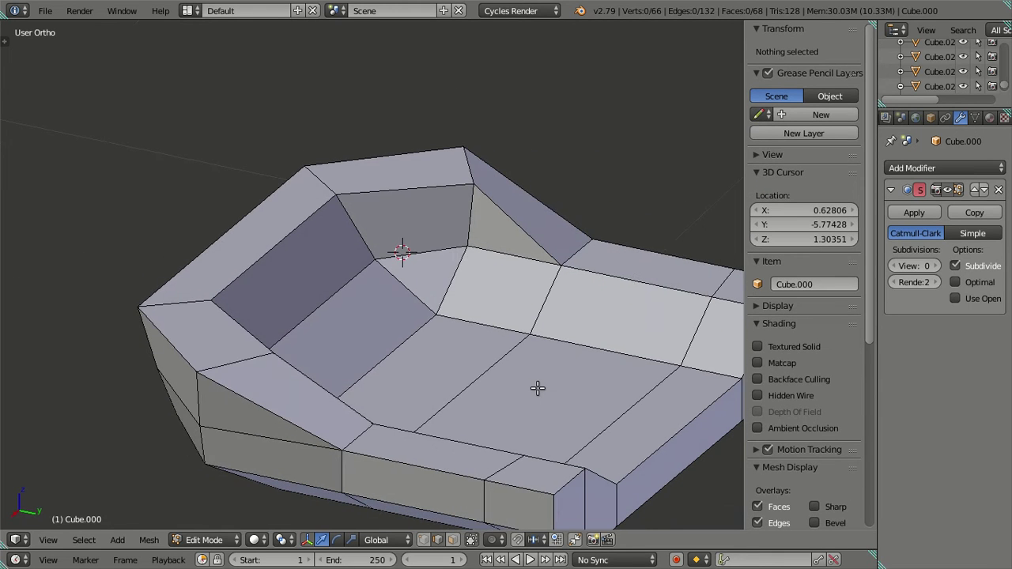
Frame the seat corner from a higher frontal view and begin a fresh knife cut.
scroll(526, 352, down, 3)
middle_drag(519, 346, 464, 288)
scroll(464, 288, up, 1)
key(k)
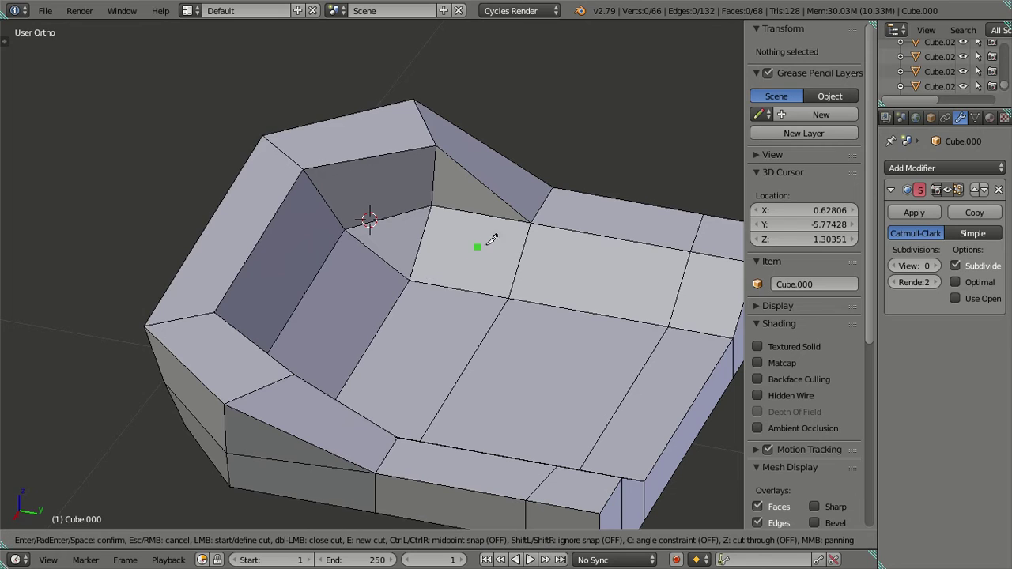
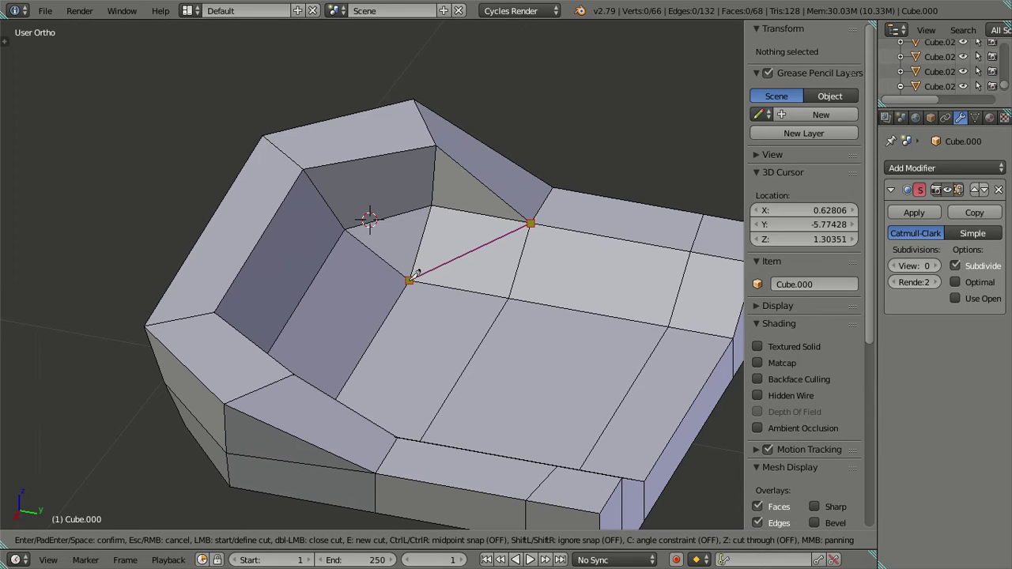
Confirm the knife cuts across the Cube.000 seat, ending the second at a seat vertex.
key(Return)
middle_drag(420, 372, 222, 326)
key(k)
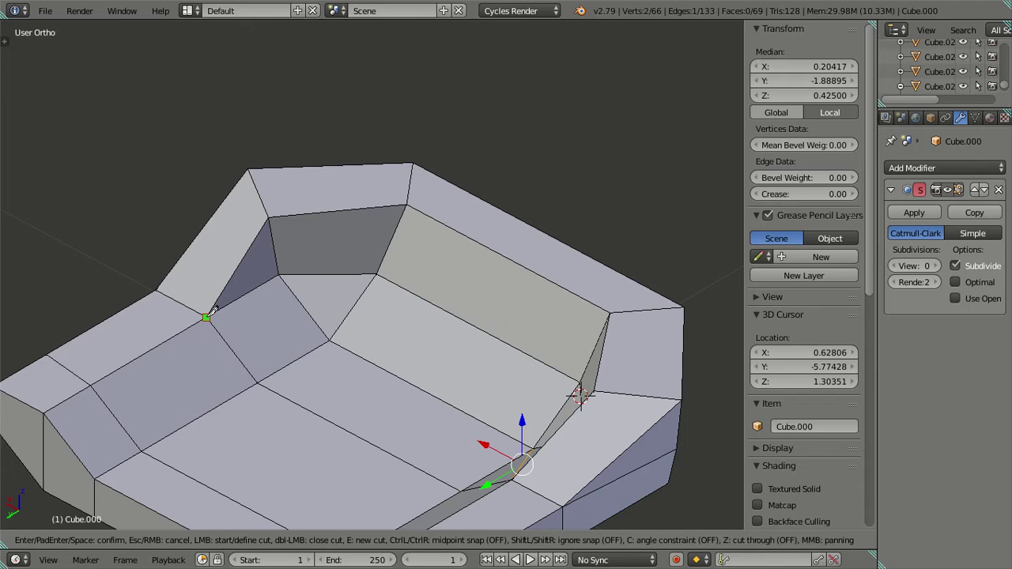
click(329, 340)
key(Return)
Dissolve the two stray diagonal cut edges on the seat.
middle_drag(272, 314, 319, 330)
right_click(266, 335)
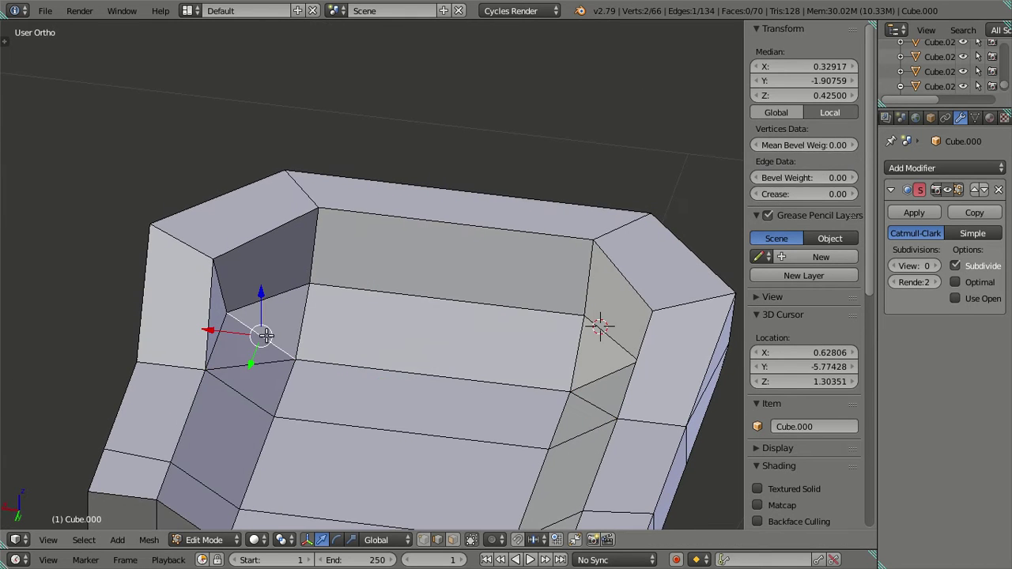
shift+right_click(575, 380)
key(x)
click(585, 376)
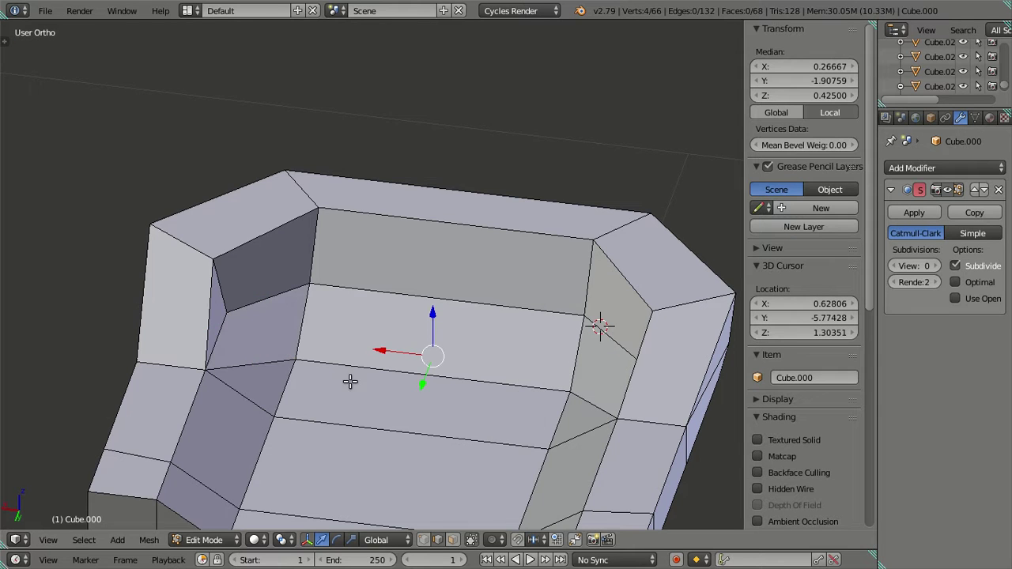
Add a loop cut across the seat from backrest to front, redo it, and slide it right.
middle_drag(350, 382, 412, 380)
middle_drag(492, 386, 466, 343)
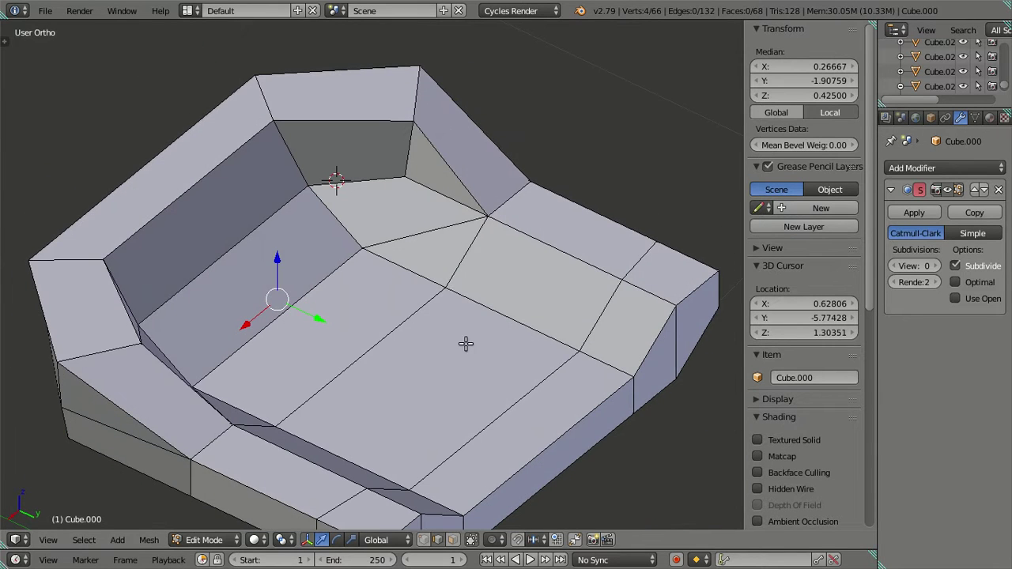
key(ctrl+r)
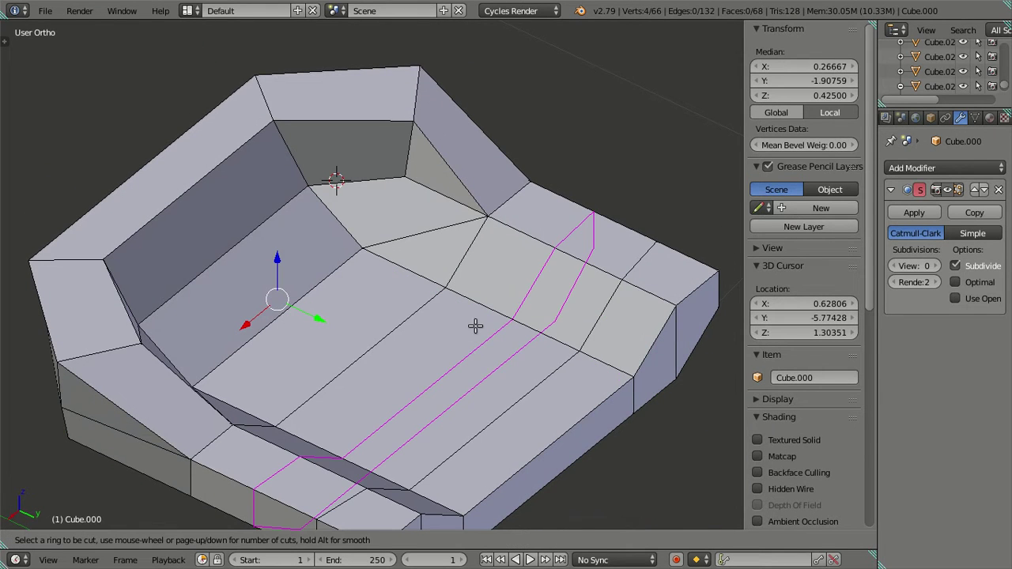
click(475, 325)
click(466, 318)
middle_drag(466, 317, 486, 326)
key(ctrl+z)
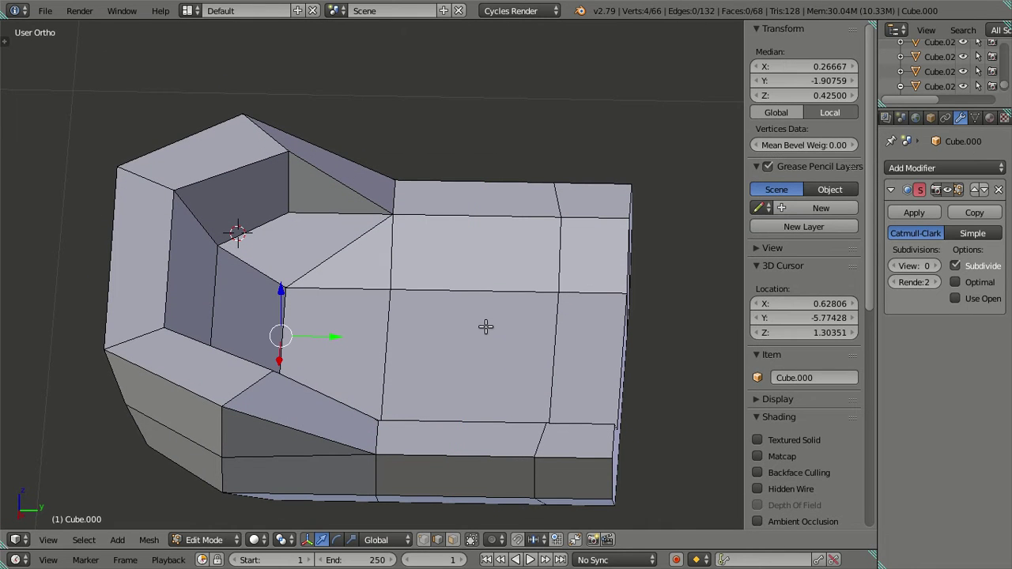
key(ctrl+r)
click(480, 314)
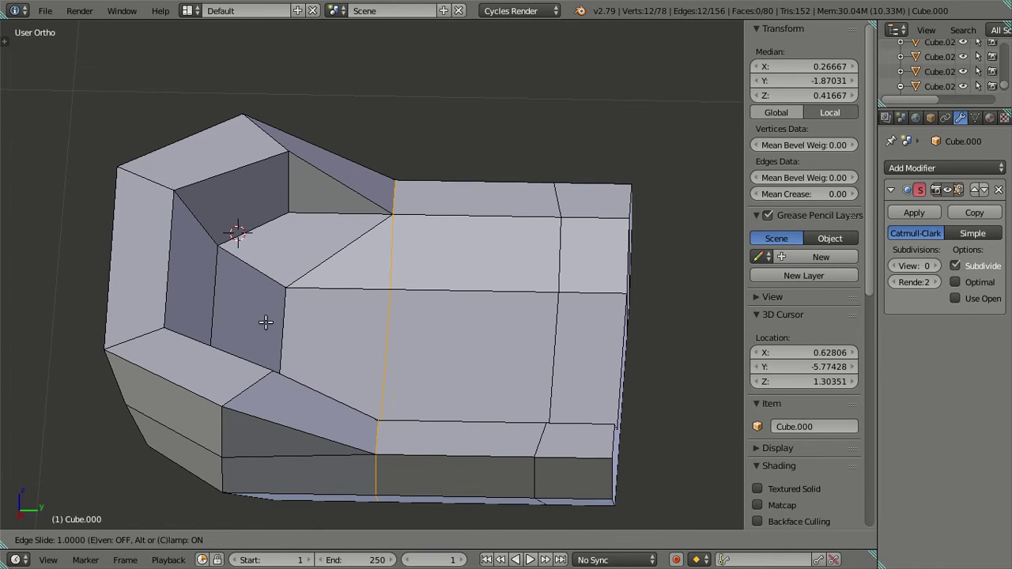
click(323, 330)
drag(437, 357, 501, 346)
Deselect all and inspect the new seat loop in wireframe view.
key(a)
middle_drag(420, 295, 417, 306)
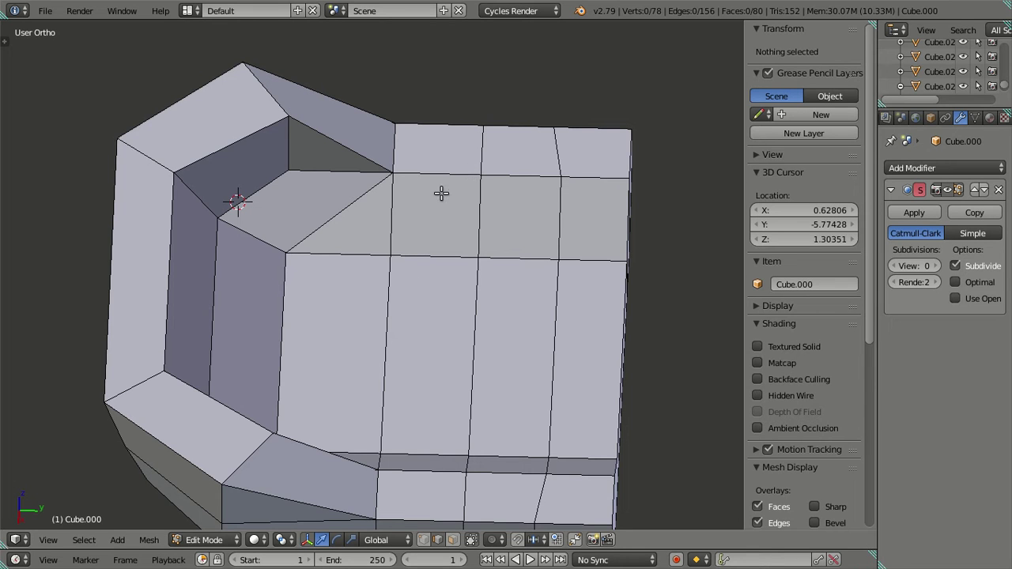
middle_drag(440, 190, 453, 231)
key(z)
key(z)
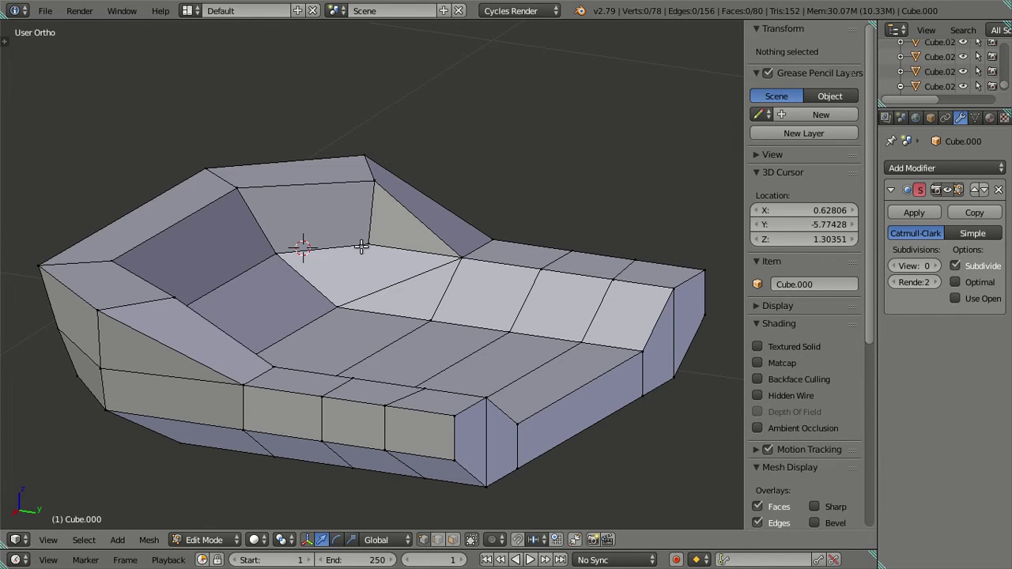
Merge two stray vertex pairs on the seat At Last with Alt+M.
right_click(366, 245)
shift+right_click(462, 257)
key(alt+m)
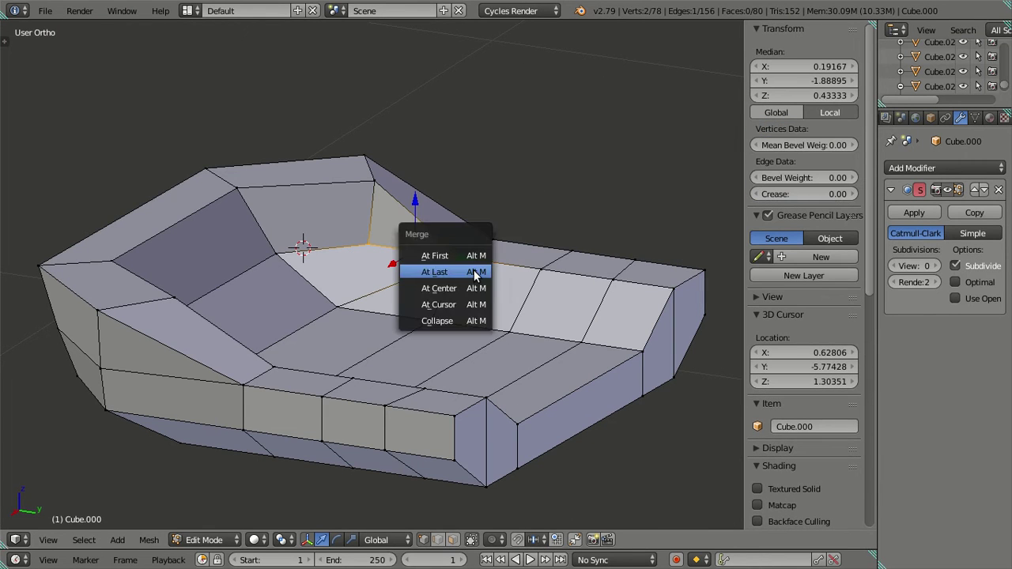
click(473, 270)
key(a)
middle_drag(492, 287, 297, 270)
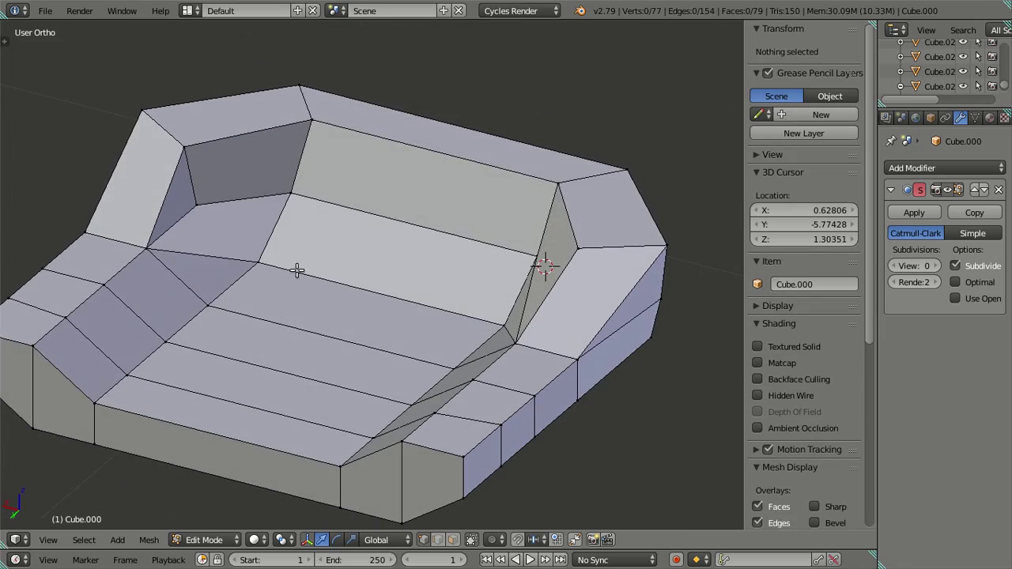
right_click(198, 204)
shift+right_click(146, 248)
key(alt+m)
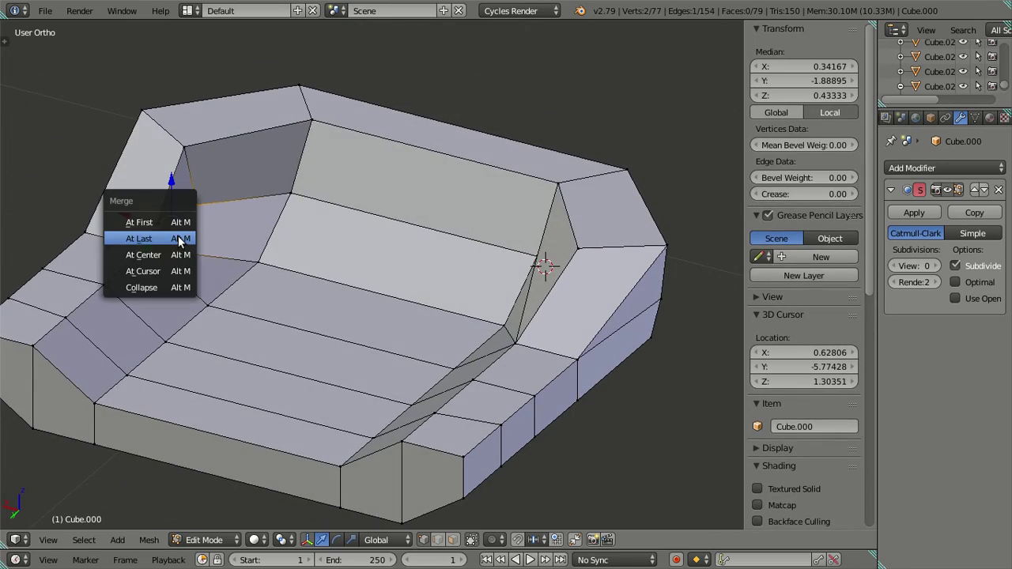
click(180, 234)
key(a)
middle_drag(492, 319, 344, 278)
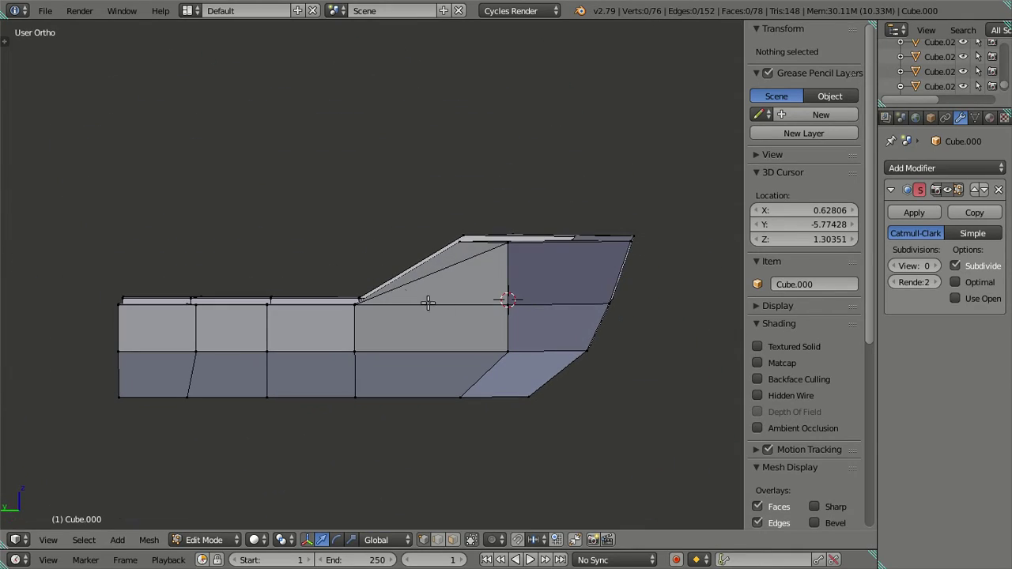
Try merging a vertex pair on the sofa's side, then undo it and deselect.
right_click(500, 308)
middle_drag(501, 308, 455, 343)
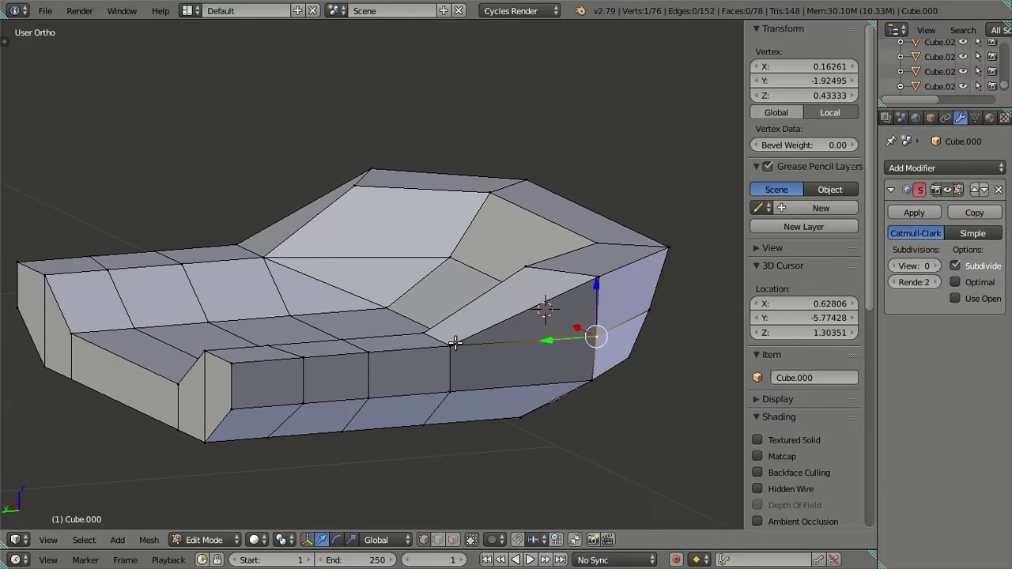
shift+right_click(455, 343)
key(alt+m)
click(456, 343)
middle_drag(336, 337, 563, 364)
key(ctrl+z)
key(a)
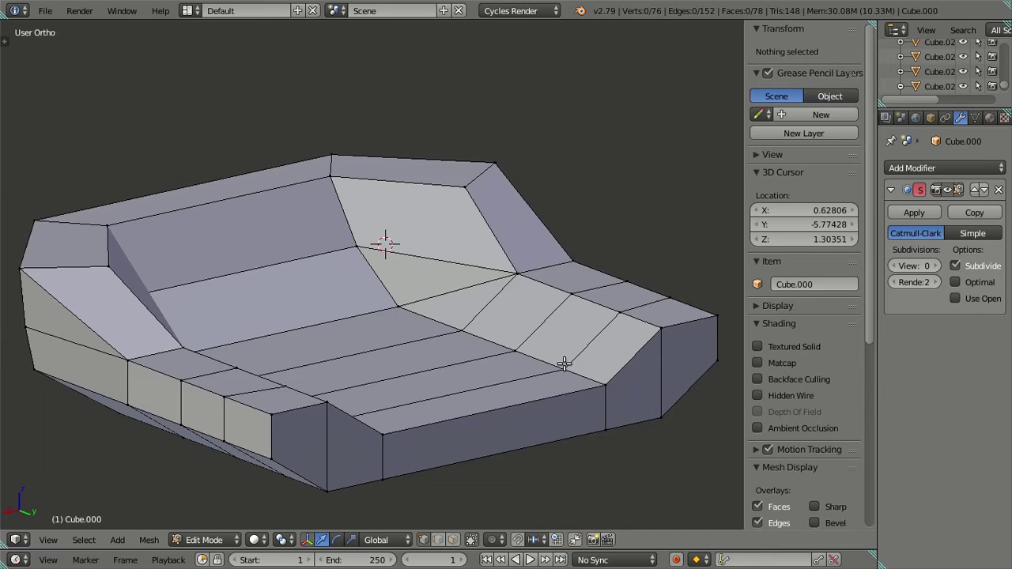
middle_drag(490, 333, 449, 349)
Dissolve the edge line running across the seat.
alt+right_click(481, 348)
key(x)
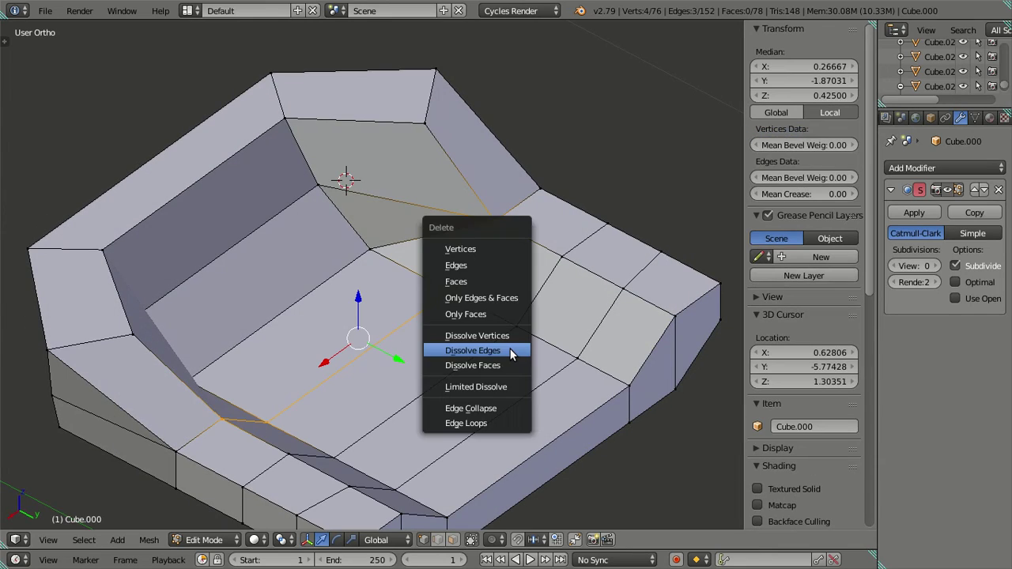
click(514, 353)
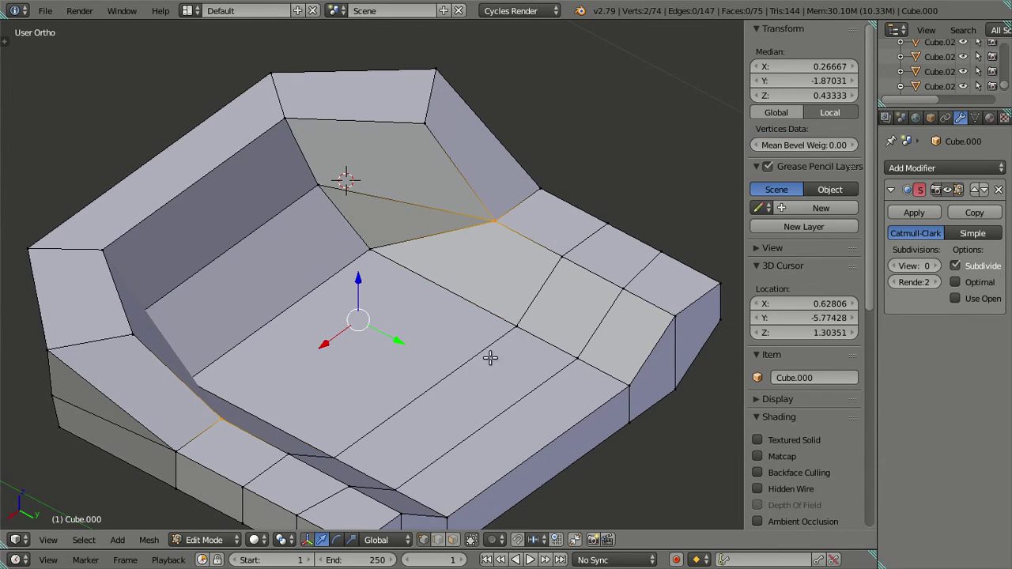
middle_drag(490, 357, 558, 365)
key(a)
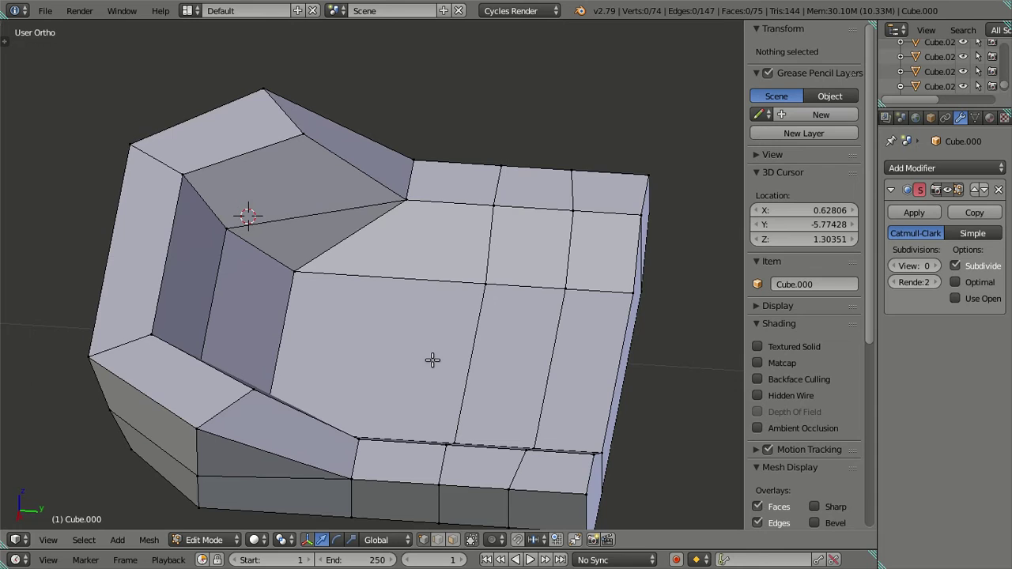
middle_drag(467, 342, 210, 341)
Undo back to the earlier cut and clear the selection.
right_click(175, 328)
key(ctrl+z)
key(ctrl+z)
key(ctrl+z)
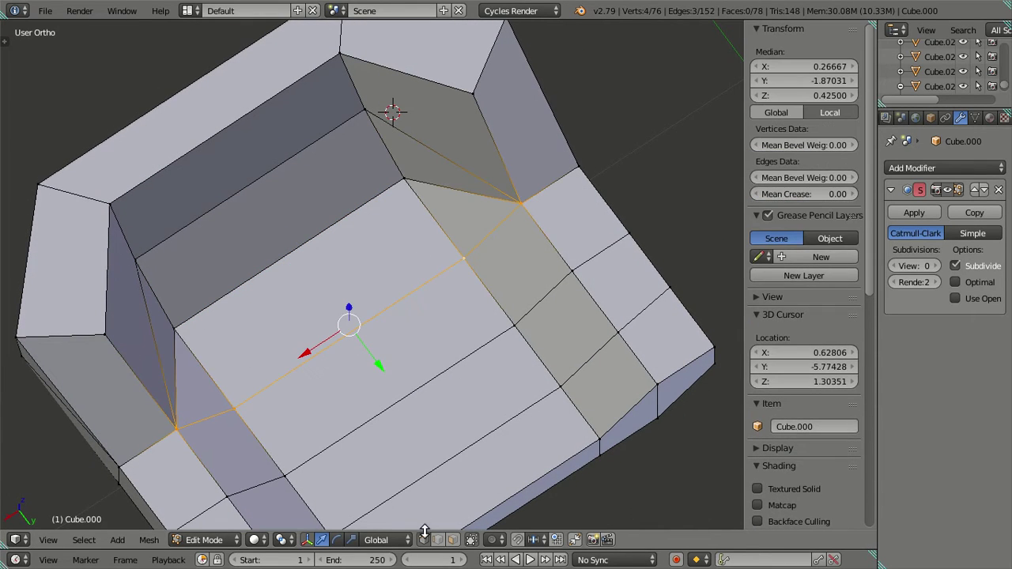
key(a)
middle_drag(472, 390, 313, 314)
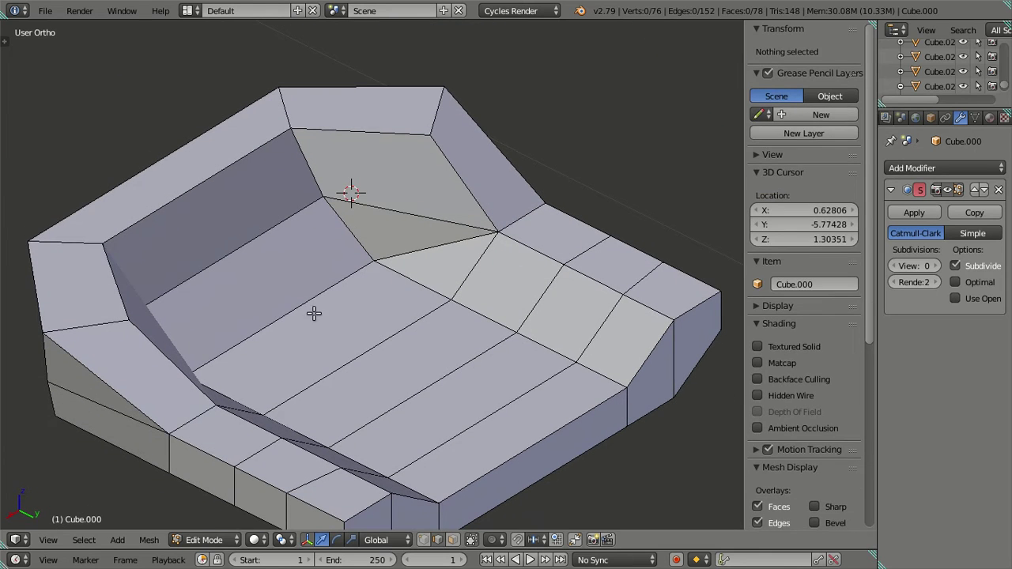
Restore the edge selection, trial-dissolve it, then undo and clear the selection.
key(ctrl+z)
key(x)
click(569, 340)
key(ctrl+z)
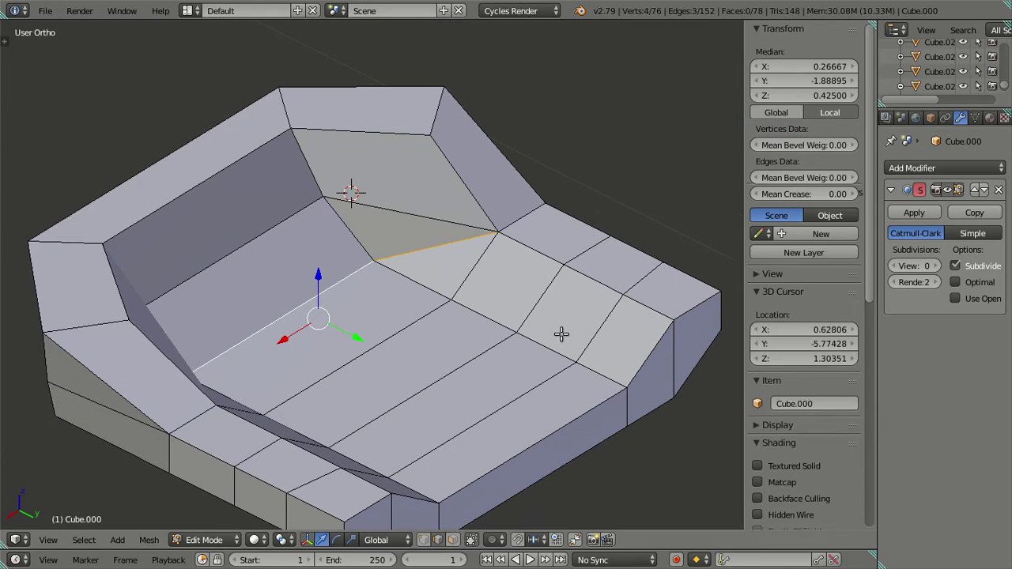
key(a)
middle_drag(558, 334, 599, 317)
Dissolve another seat edge, bringing the mesh down to 76 faces.
right_click(442, 261)
middle_drag(443, 261, 234, 273)
key(x)
click(454, 262)
middle_drag(330, 388, 261, 261)
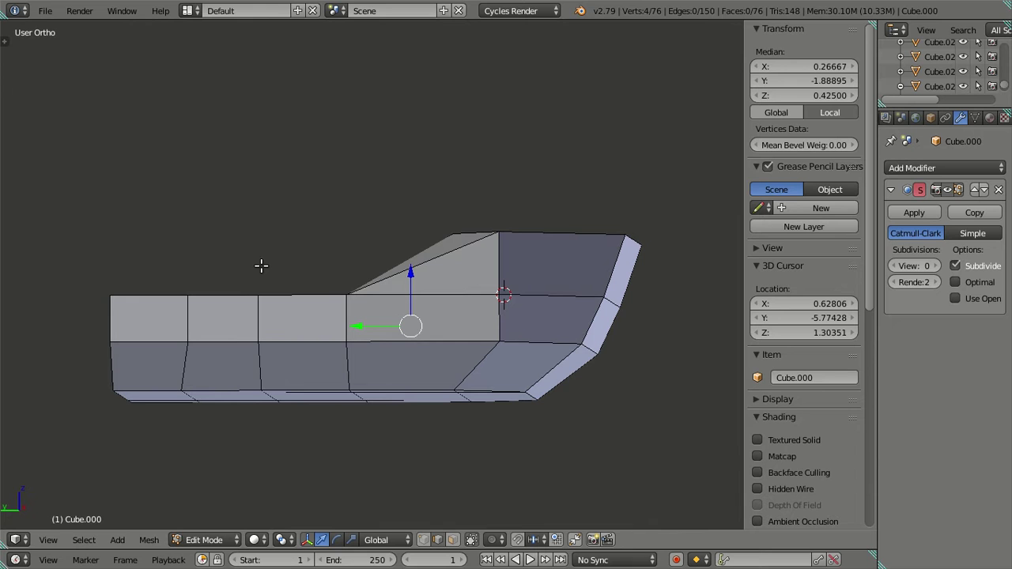
middle_drag(525, 345, 507, 332)
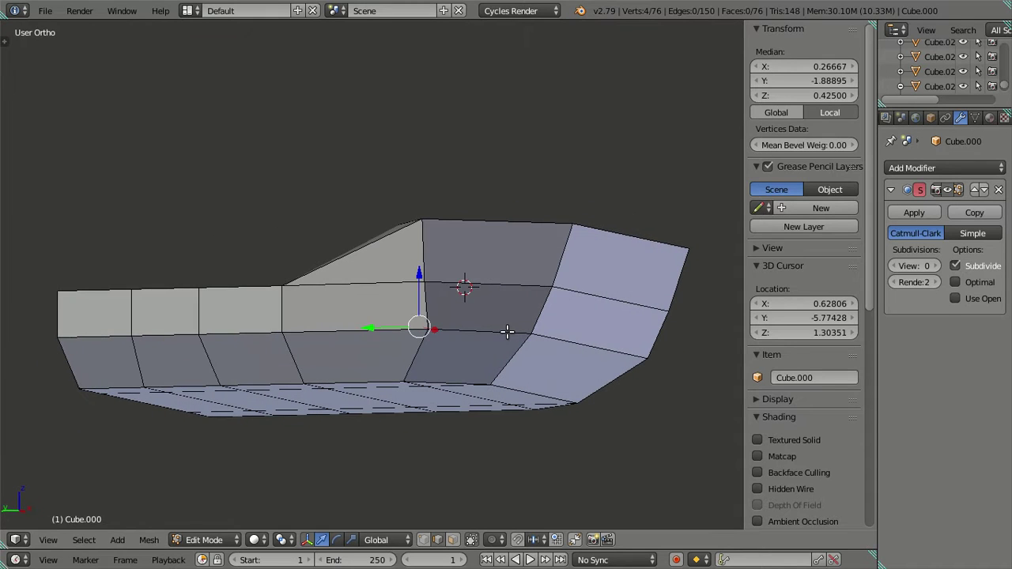
middle_drag(434, 328, 472, 329)
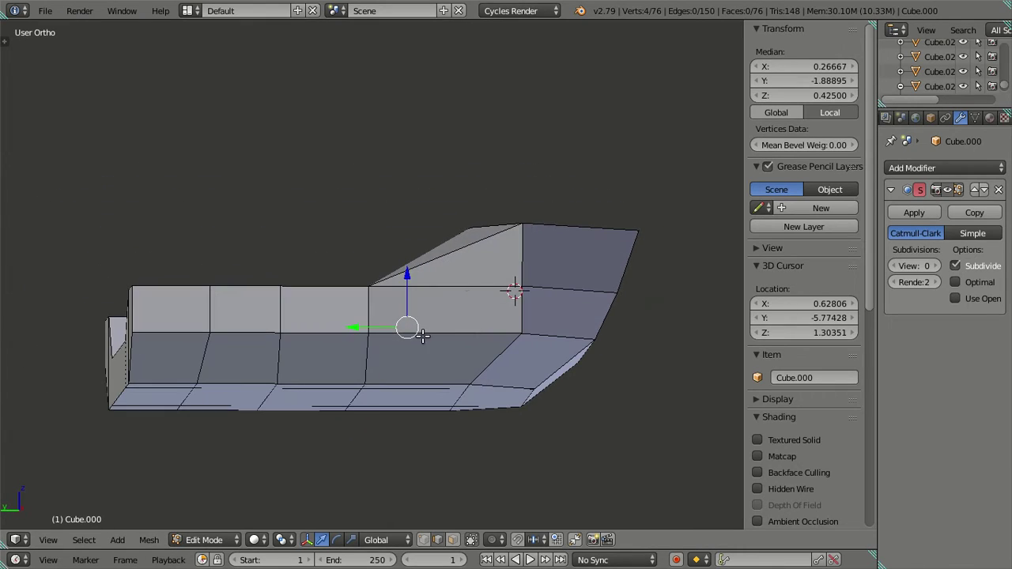
Begin a knife cut, cancel it, and restart it across the seat's side face.
key(k)
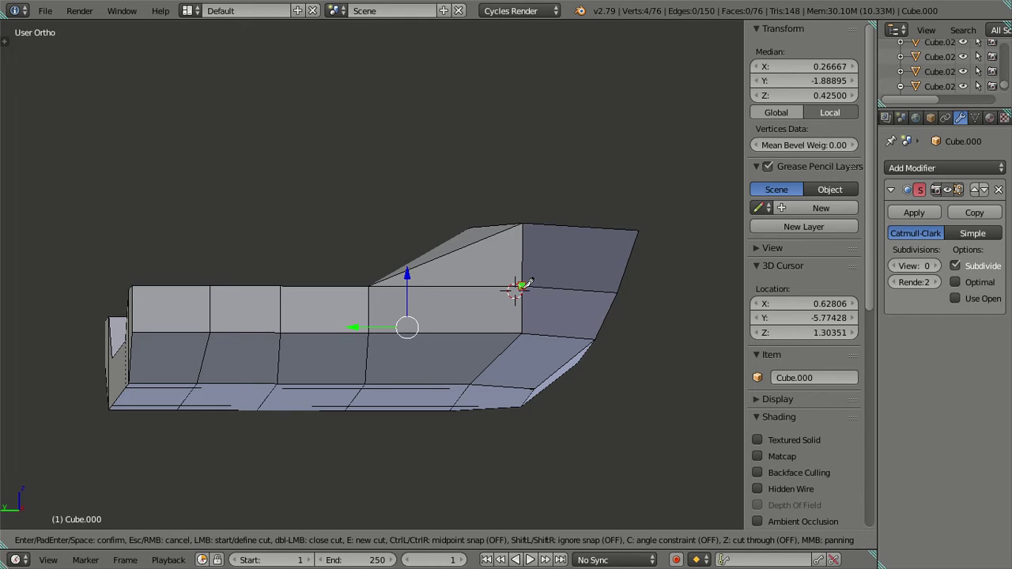
key(Escape)
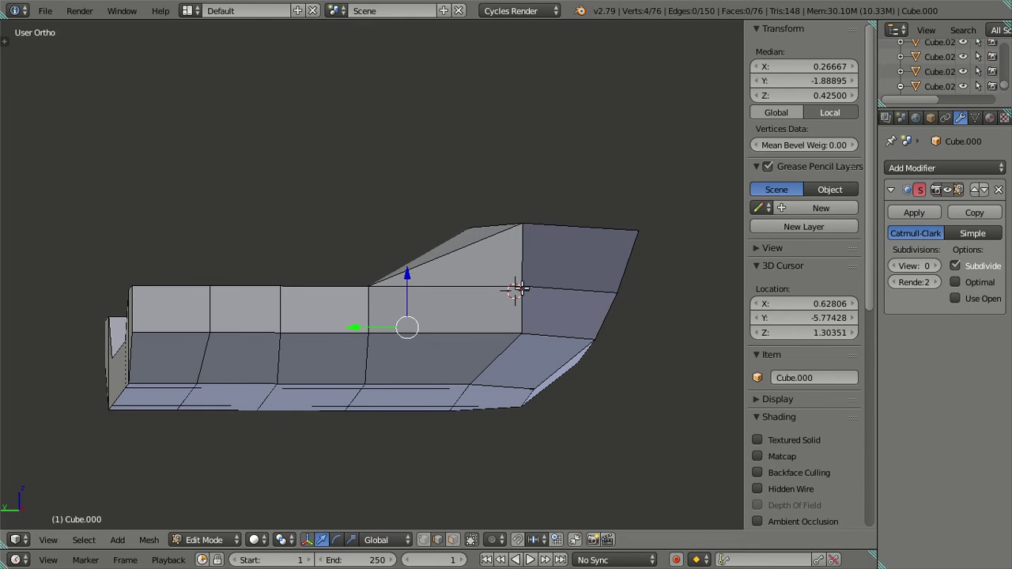
middle_drag(504, 322, 330, 332)
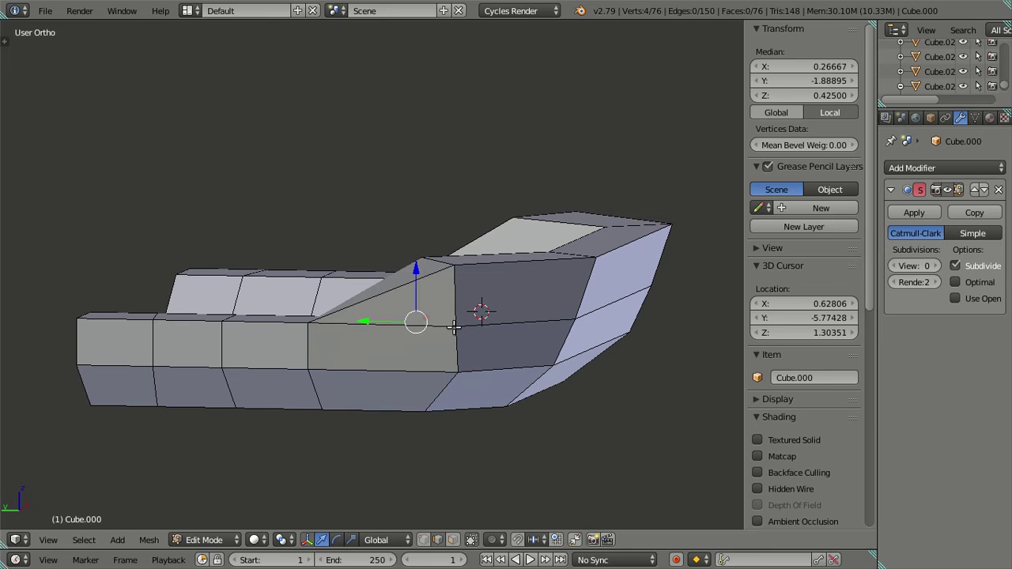
key(k)
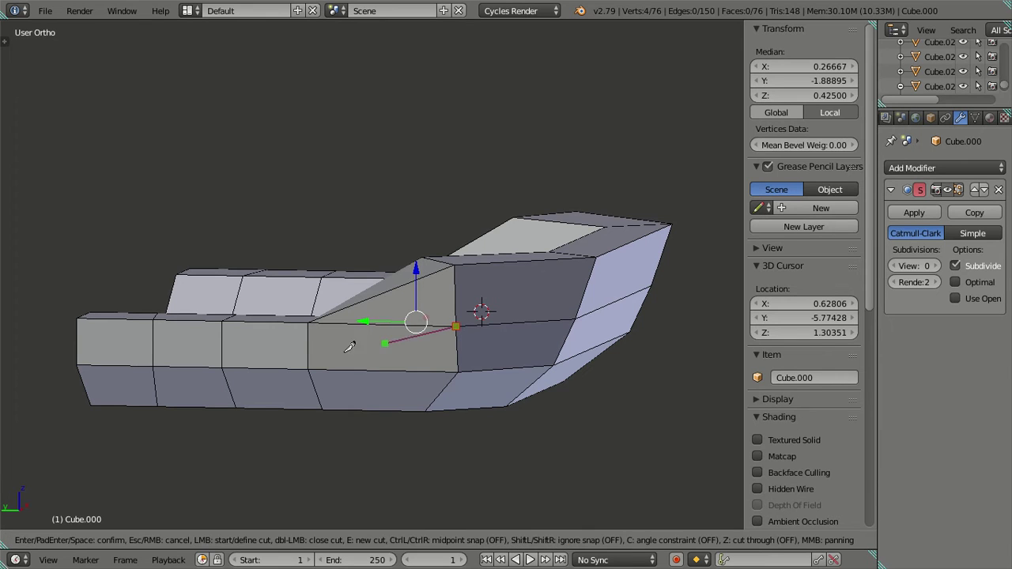
Finish the side knife cut and add a second cut ending at a vertex.
click(310, 369)
key(Return)
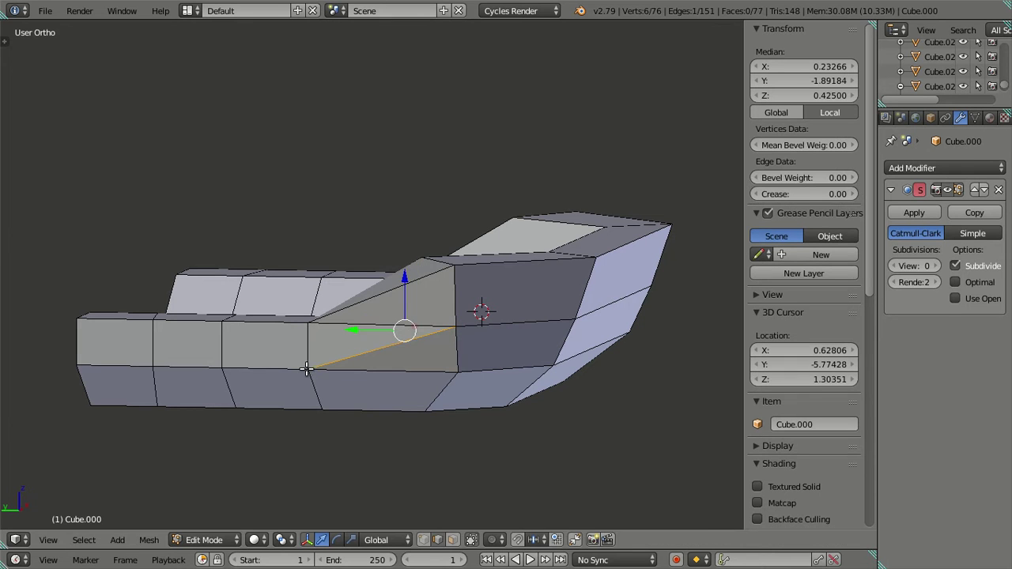
middle_drag(498, 365, 249, 337)
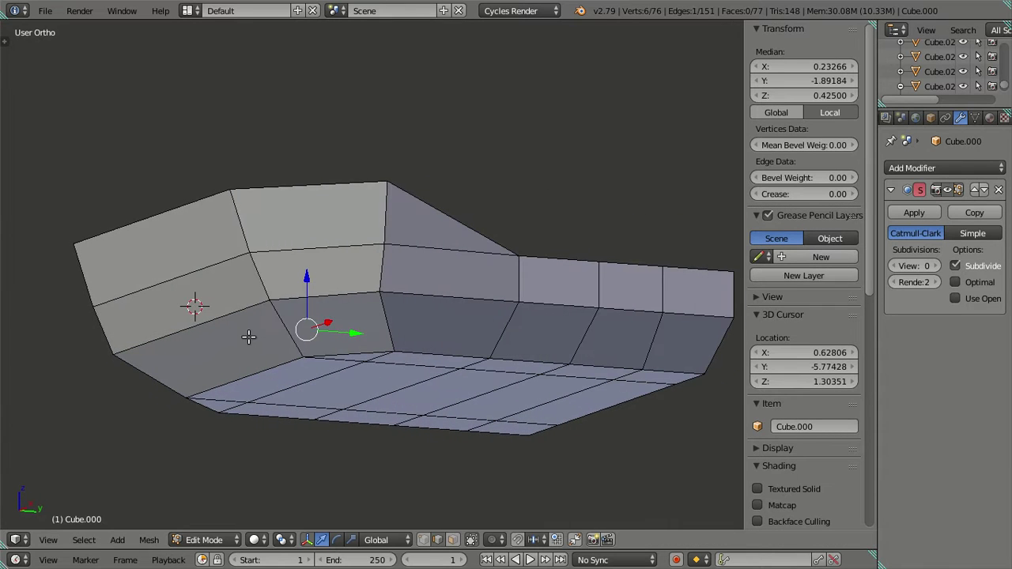
key(k)
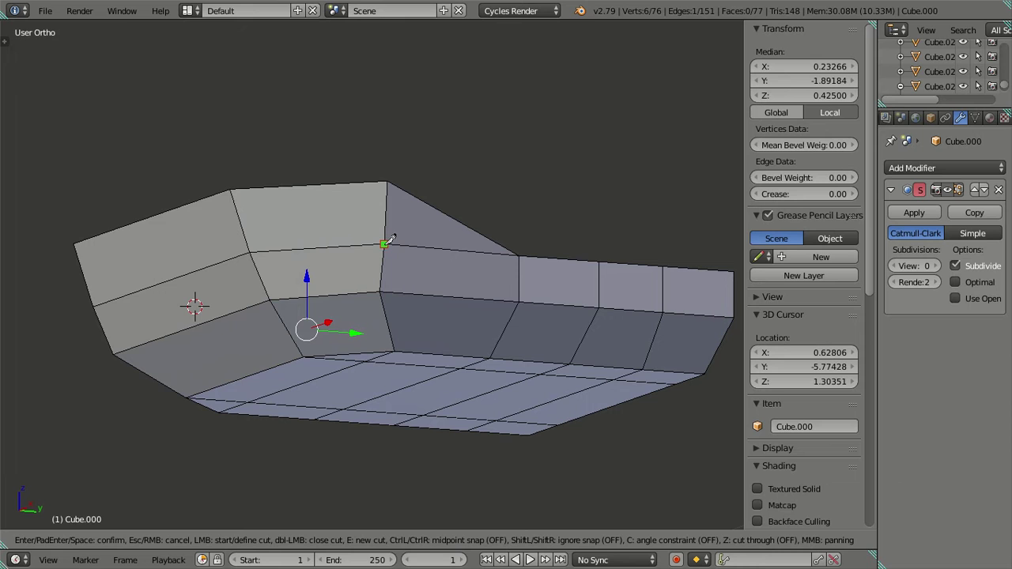
click(520, 300)
key(Return)
Dissolve a surplus edge loop and another seat edge.
key(a)
alt+right_click(474, 308)
key(x)
click(479, 319)
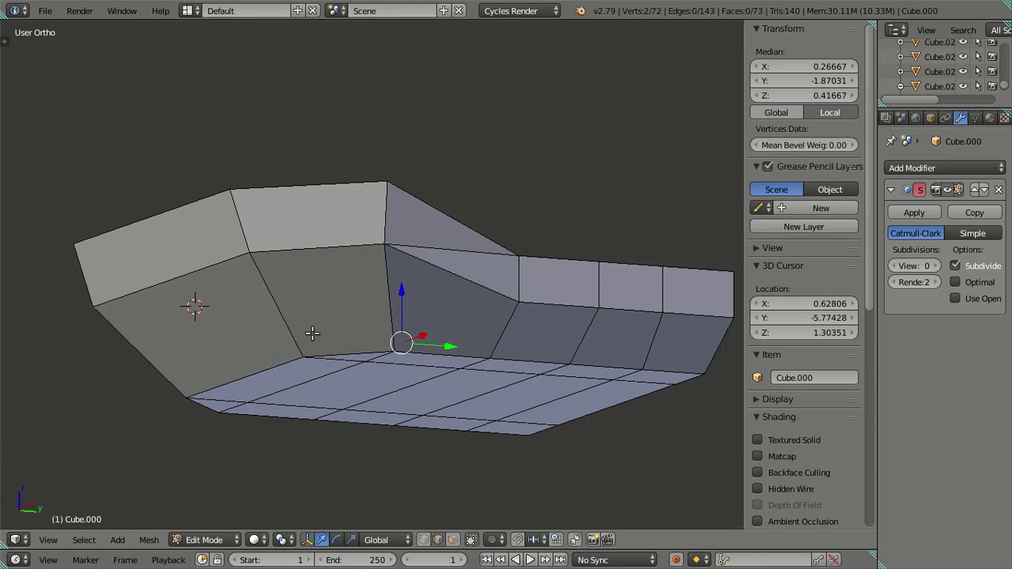
middle_drag(312, 333, 478, 304)
right_click(302, 270)
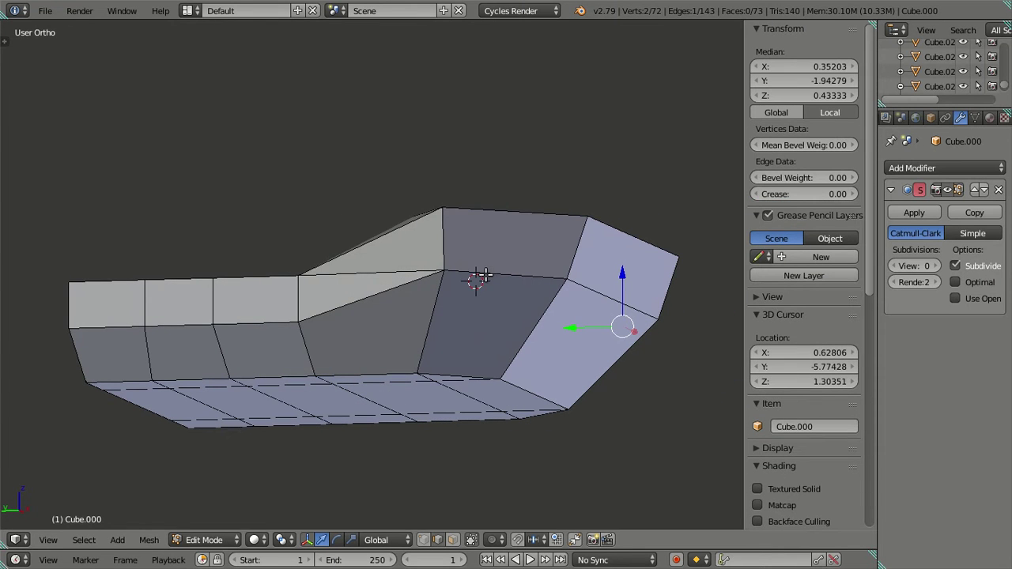
right_click(401, 271)
middle_drag(401, 271, 310, 332)
key(x)
click(440, 294)
Lower one seat edge slightly along Z.
right_click(285, 277)
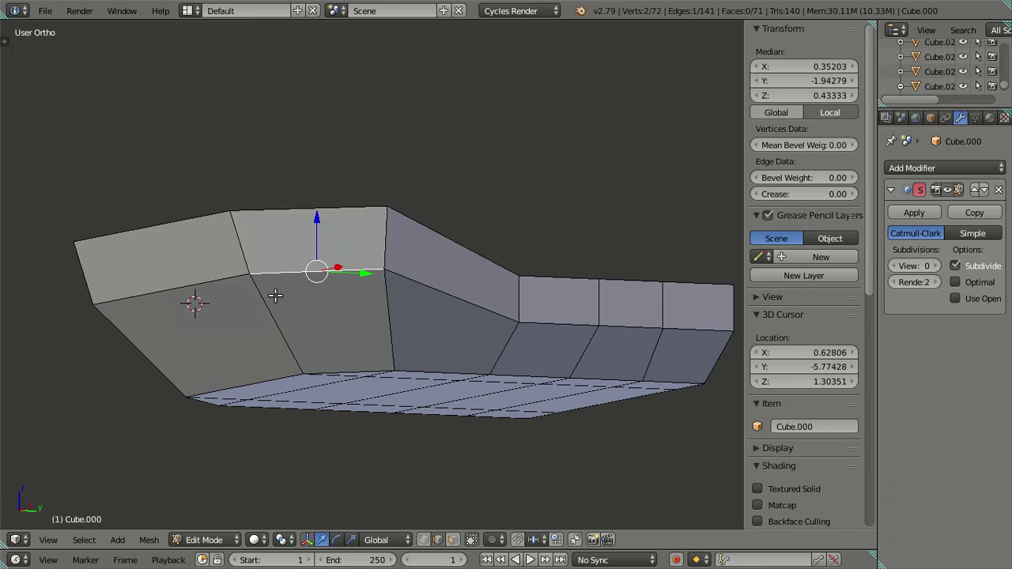
middle_drag(275, 296, 487, 296)
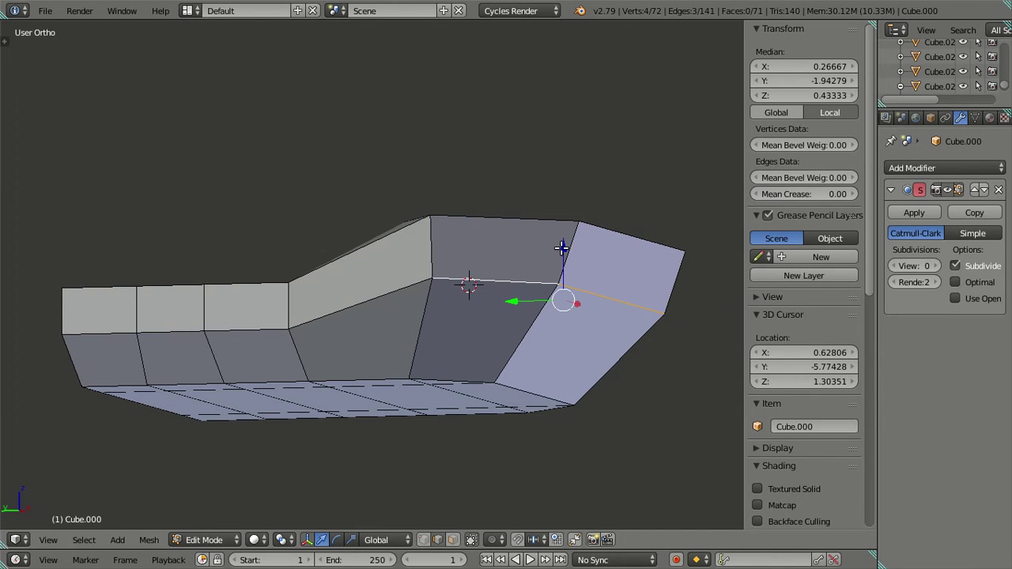
key(g)
key(z)
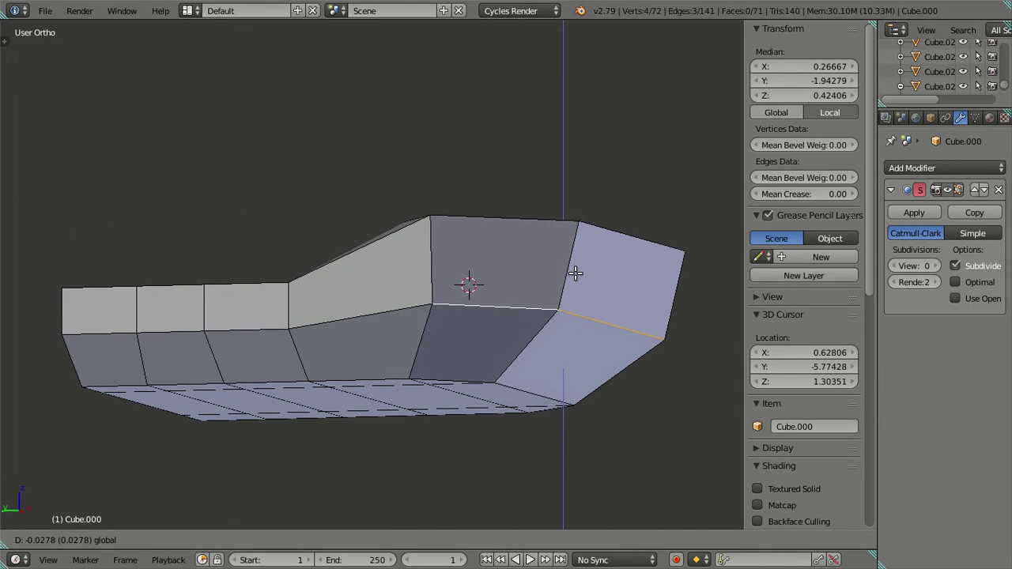
click(575, 272)
key(a)
Look down on the seat and select the next edge loop to remove.
middle_drag(499, 282, 576, 394)
middle_drag(546, 345, 521, 321)
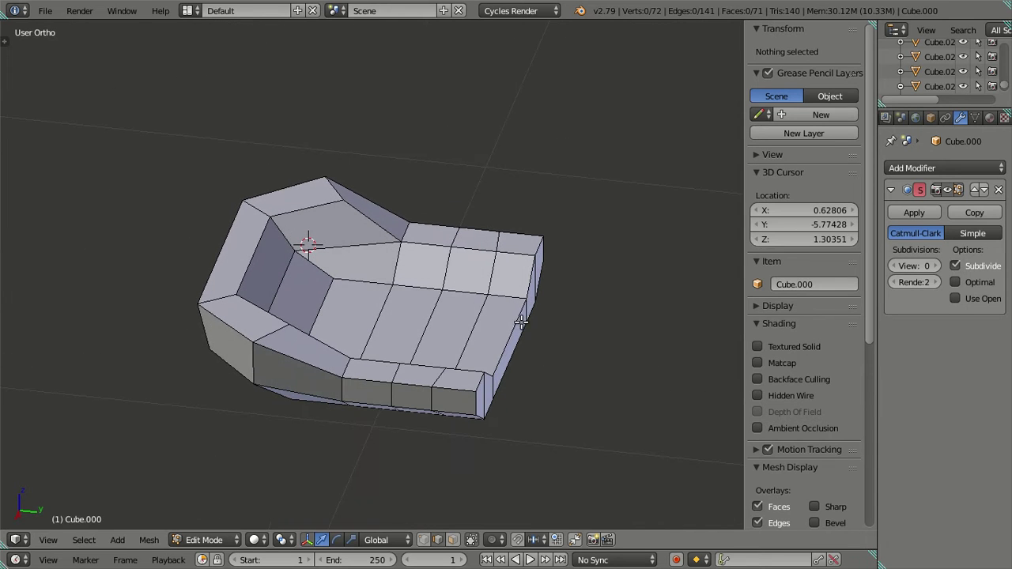
middle_drag(425, 314, 473, 329)
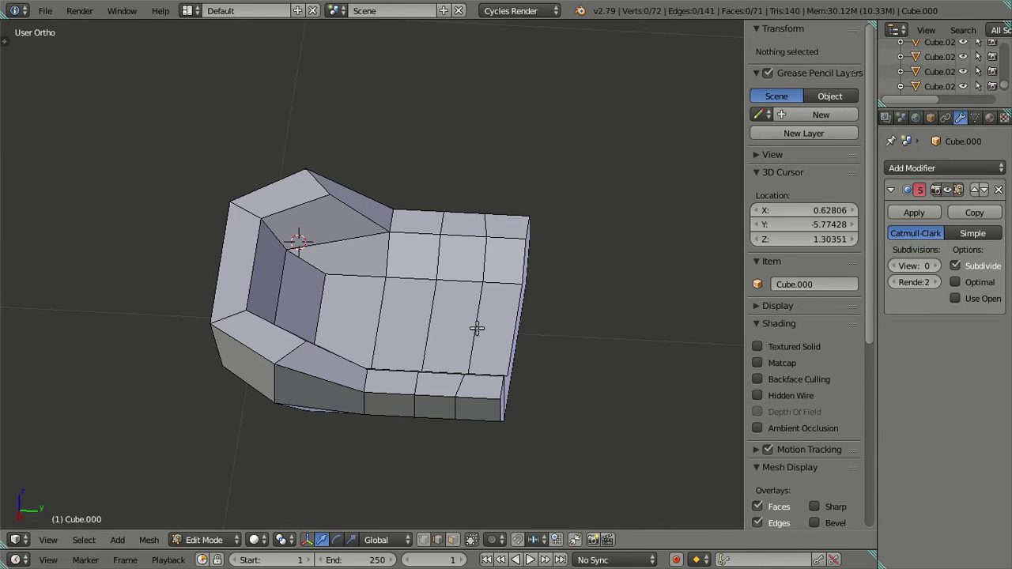
alt+right_click(476, 328)
Dissolve the selected seat edge loop and preview Subsurf smoothing at level 2.
key(x)
click(547, 335)
middle_drag(547, 335, 564, 295)
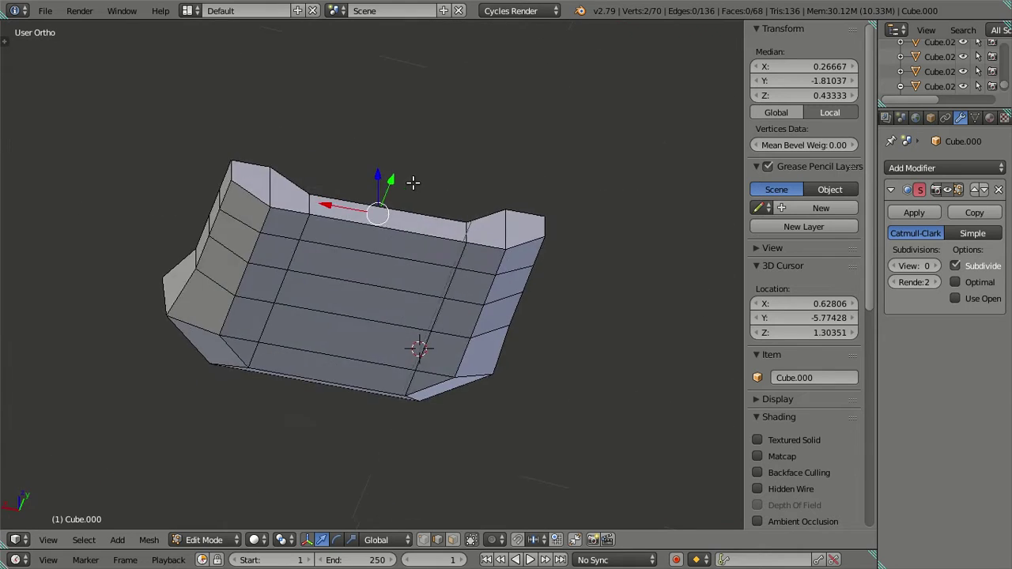
key(ctrl+z)
key(Tab)
click(936, 266)
click(936, 266)
Dissolve another seat edge loop and set the subdivision view level back to 0.
key(Tab)
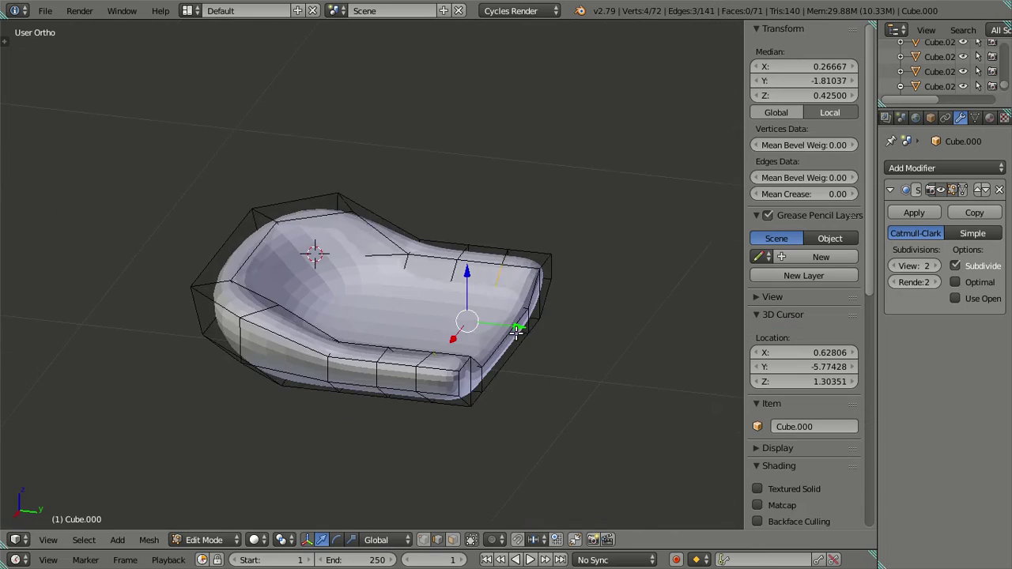
scroll(539, 331, up, 3)
key(x)
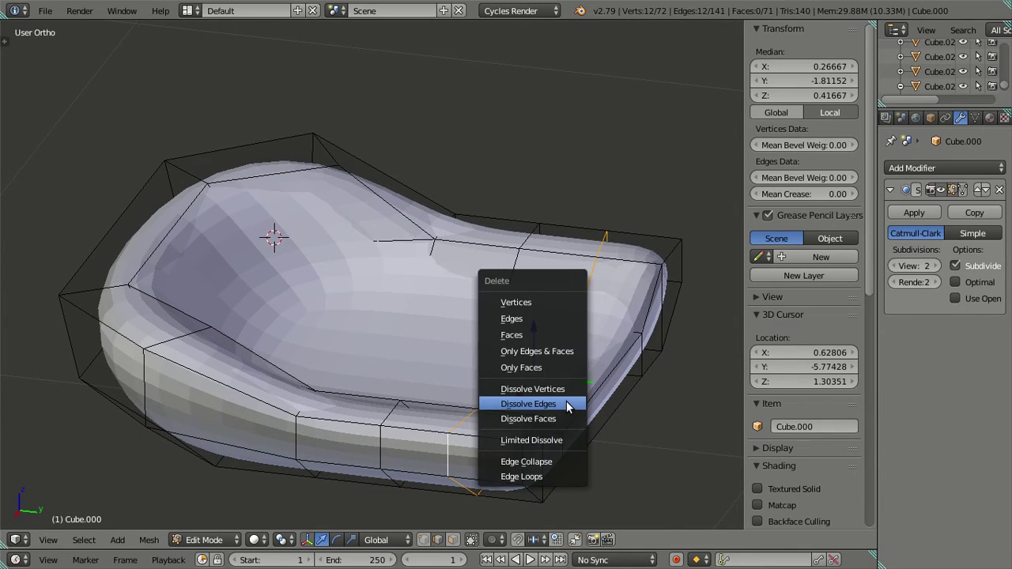
click(572, 403)
middle_drag(553, 411, 516, 417)
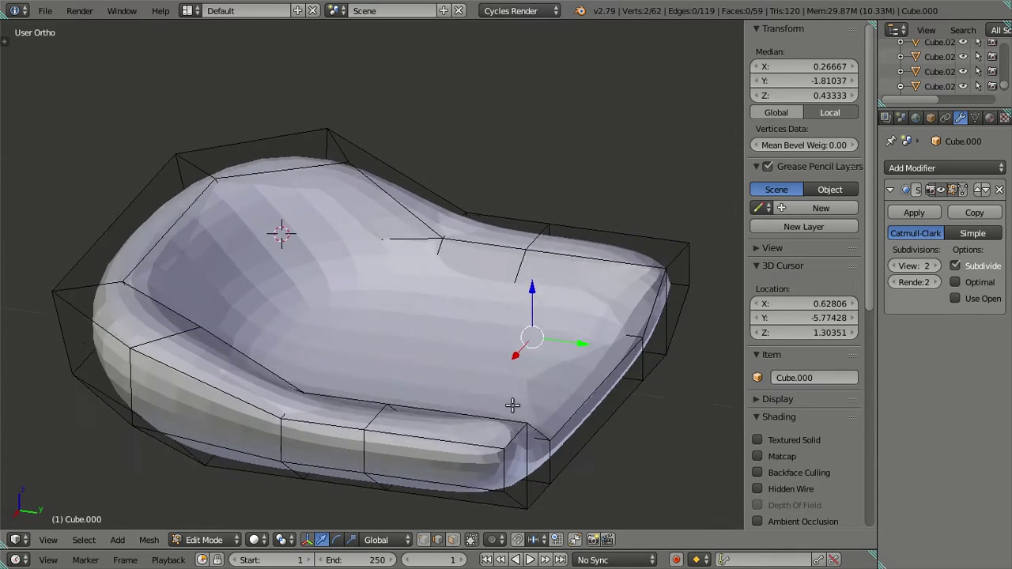
key(ctrl+0)
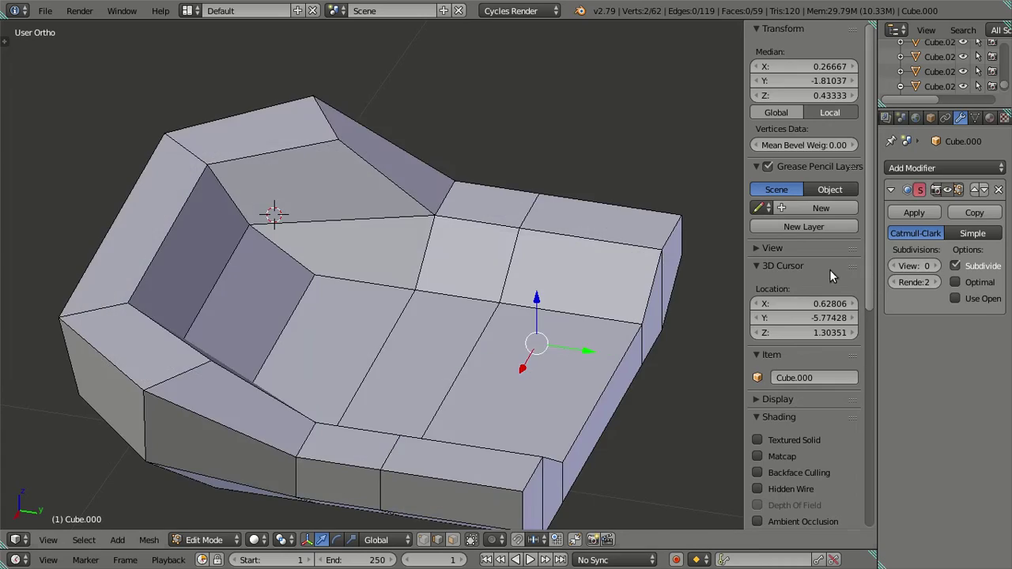
middle_drag(541, 364, 312, 431)
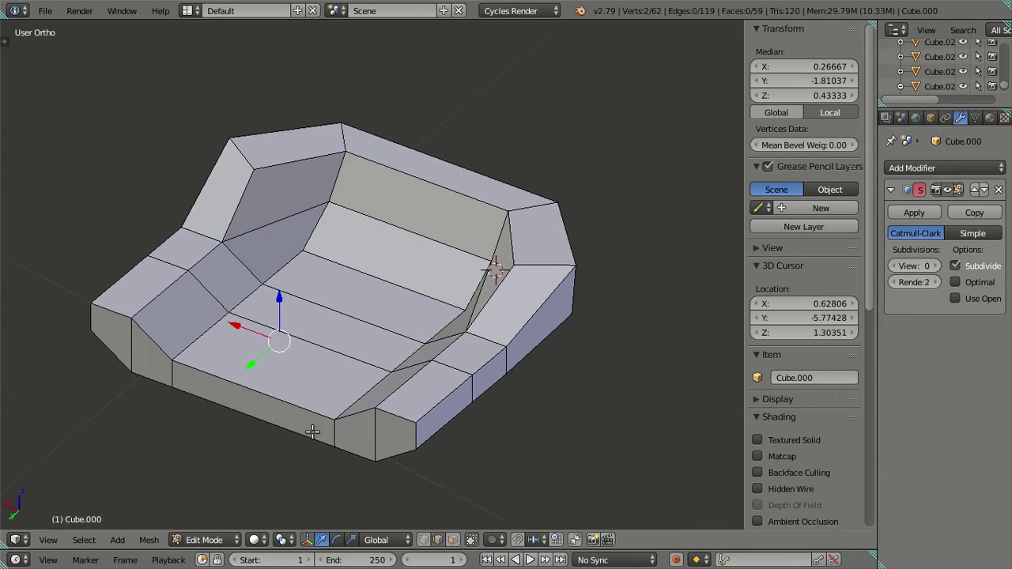
middle_drag(363, 398, 422, 378)
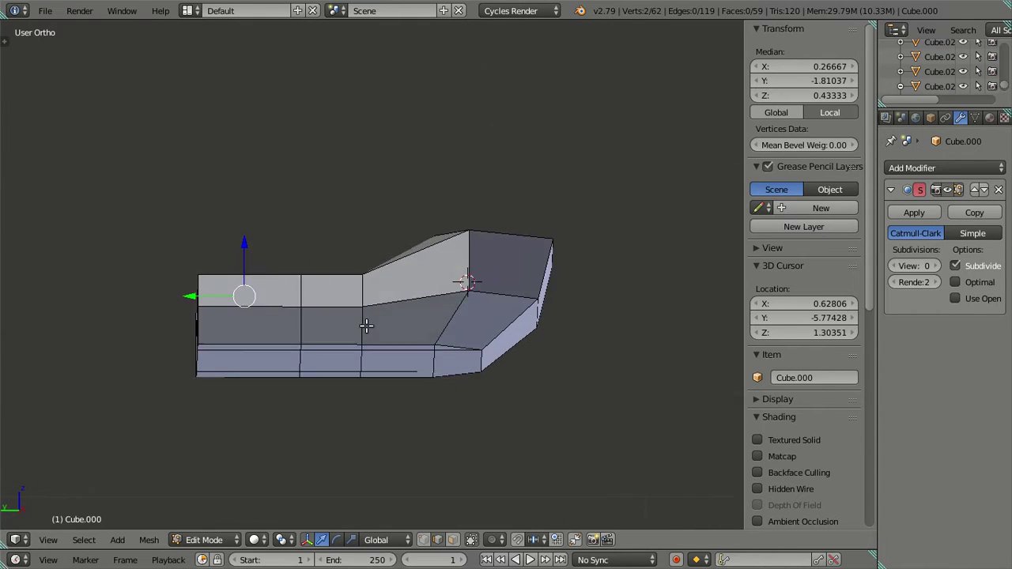
middle_drag(405, 280, 388, 224)
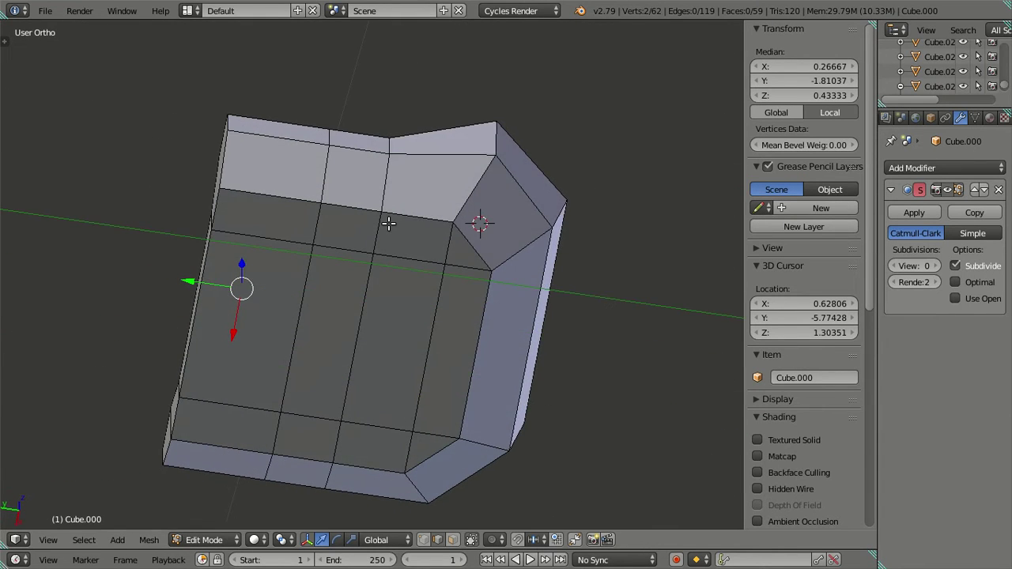
Add a Ctrl+R loop cut across the seat.
key(ctrl+r)
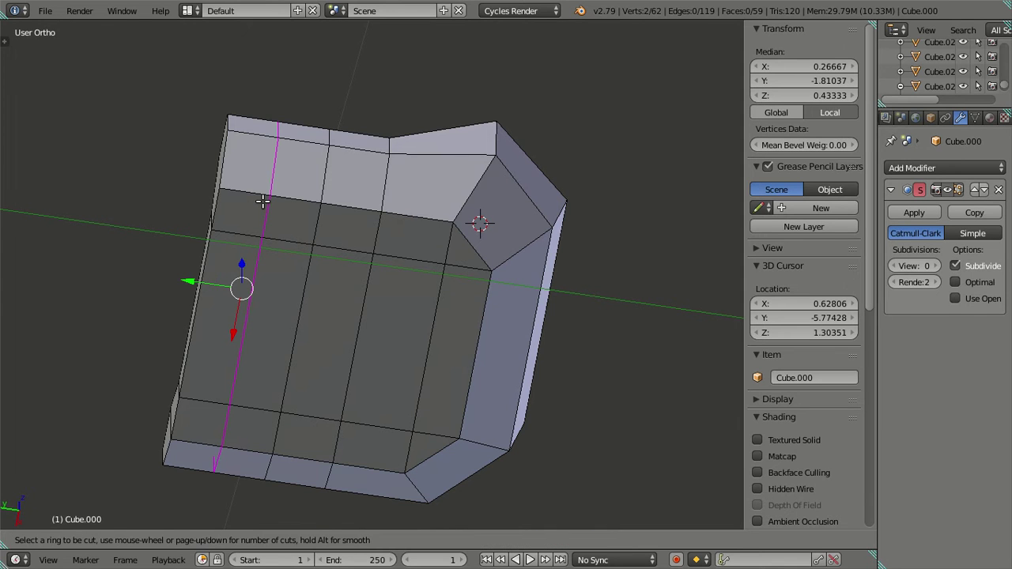
click(262, 200)
click(281, 215)
middle_drag(282, 214, 308, 367)
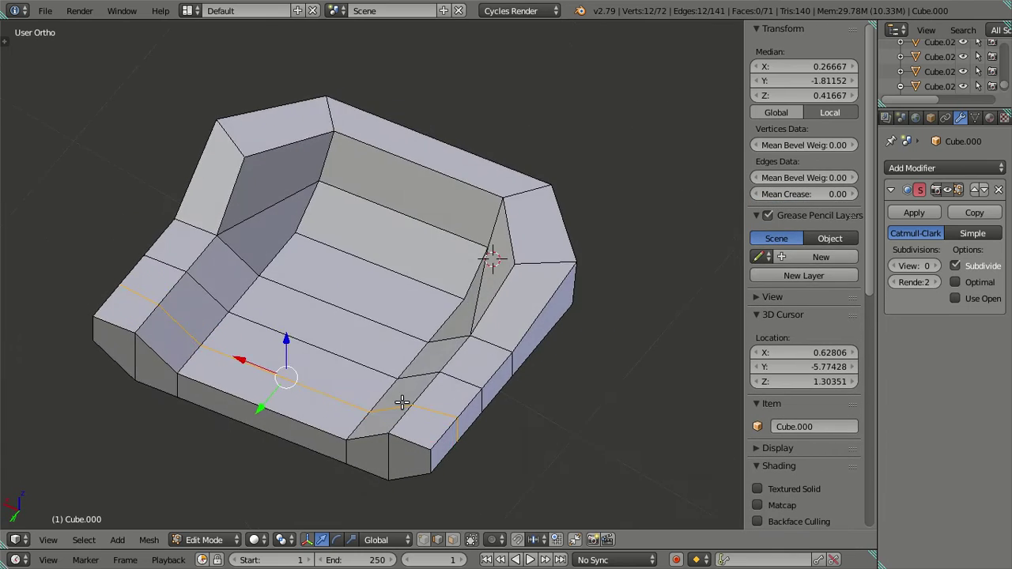
middle_drag(401, 403, 365, 366)
key(a)
middle_drag(389, 405, 386, 440)
middle_drag(420, 495, 407, 270)
Collapse the top edge by the front corner into its last vertex with Merge At Last.
scroll(380, 222, up, 2)
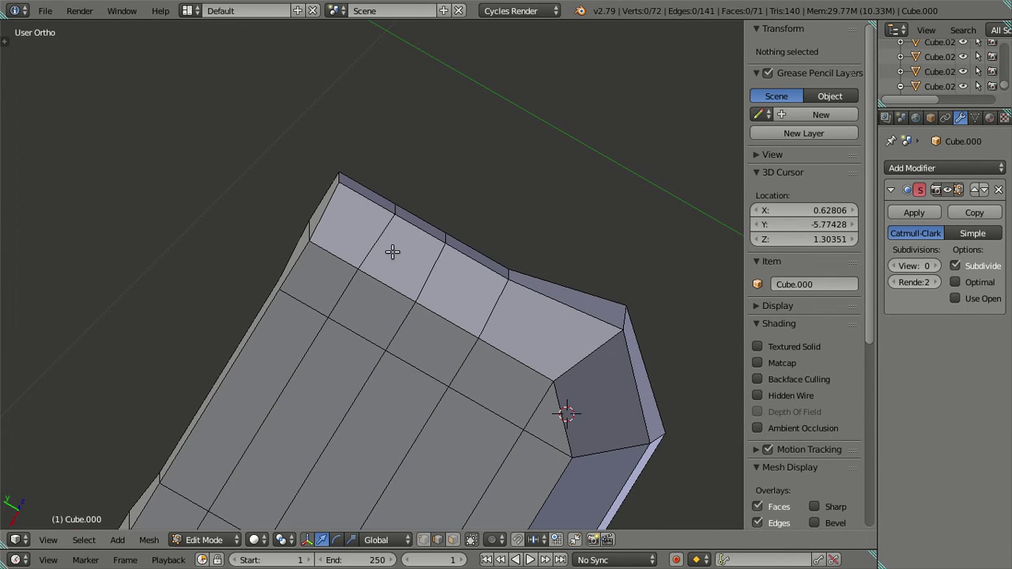
scroll(392, 261, down, 1)
right_click(386, 229)
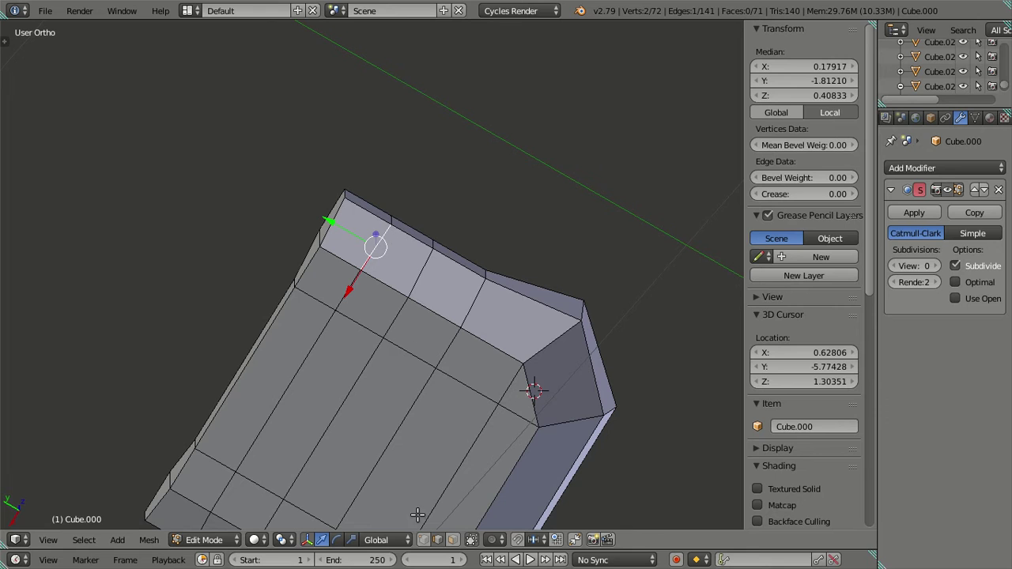
scroll(423, 460, up, 2)
key(a)
right_click(332, 169)
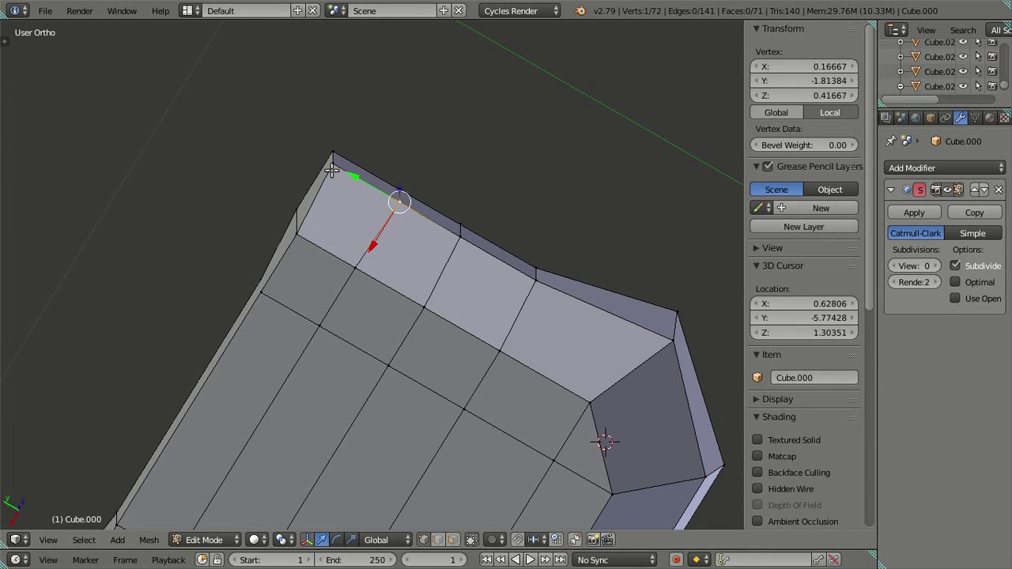
key(alt+m)
click(332, 171)
key(a)
Merge two corner vertices At Last, then undo that merge.
middle_drag(364, 223, 384, 150)
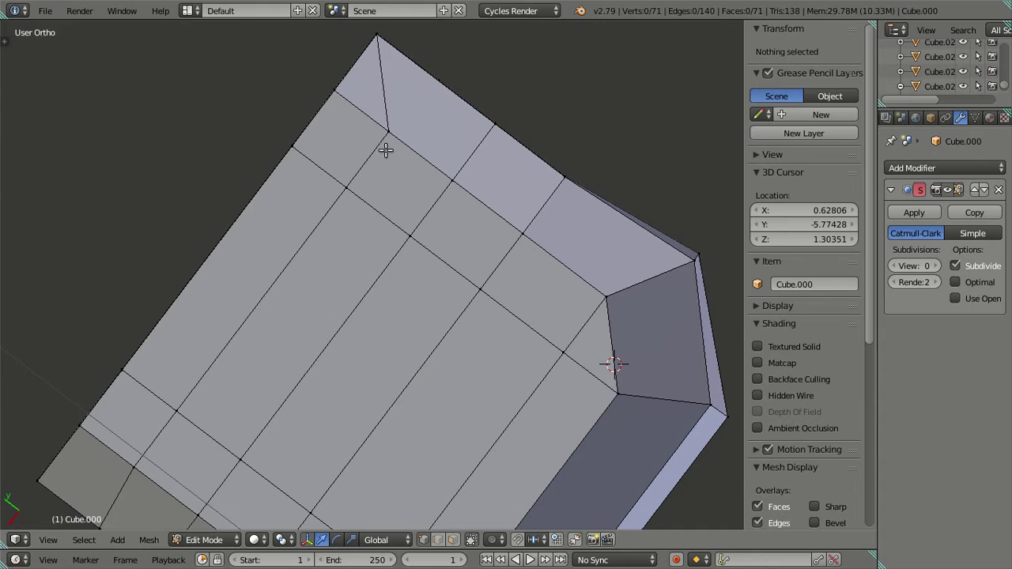
shift+middle_drag(144, 458, 324, 362)
shift+right_click(215, 320)
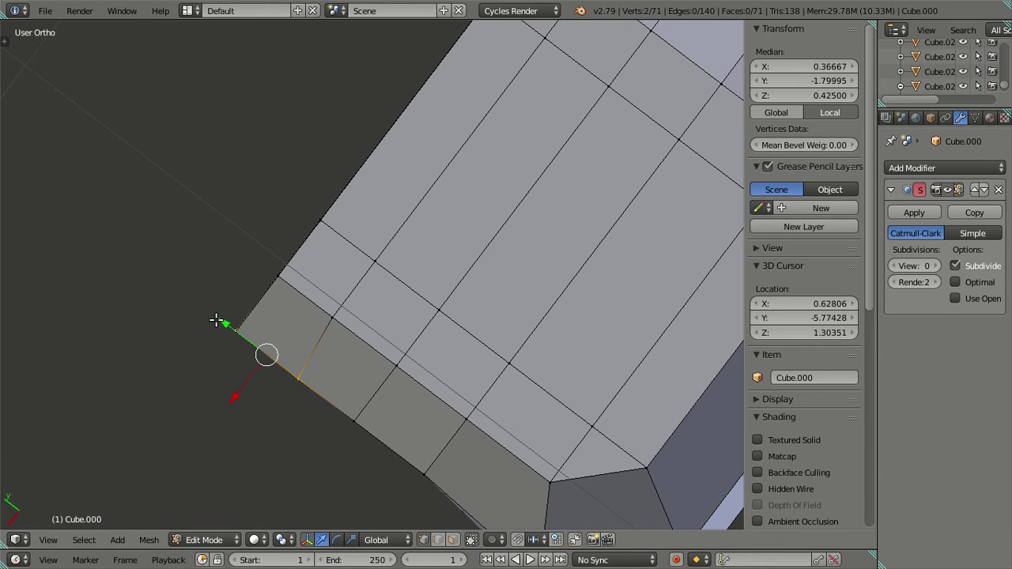
key(alt+m)
click(218, 322)
key(a)
middle_drag(221, 321, 429, 395)
key(ctrl+z)
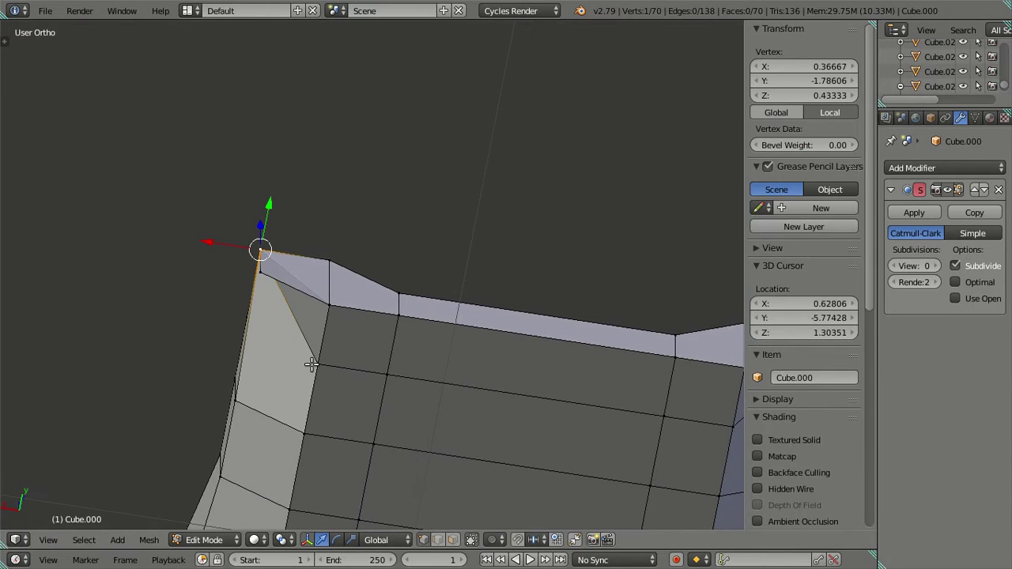
Merge another pair of corner vertices At Last.
shift+right_click(262, 274)
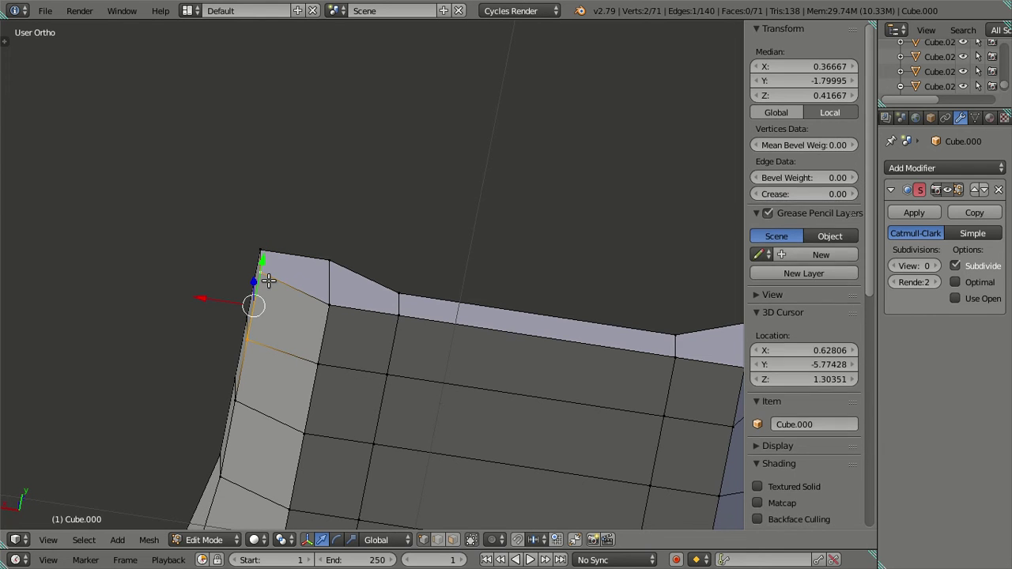
key(alt+m)
click(283, 292)
key(a)
middle_drag(323, 324, 408, 400)
shift+middle_drag(520, 238, 426, 340)
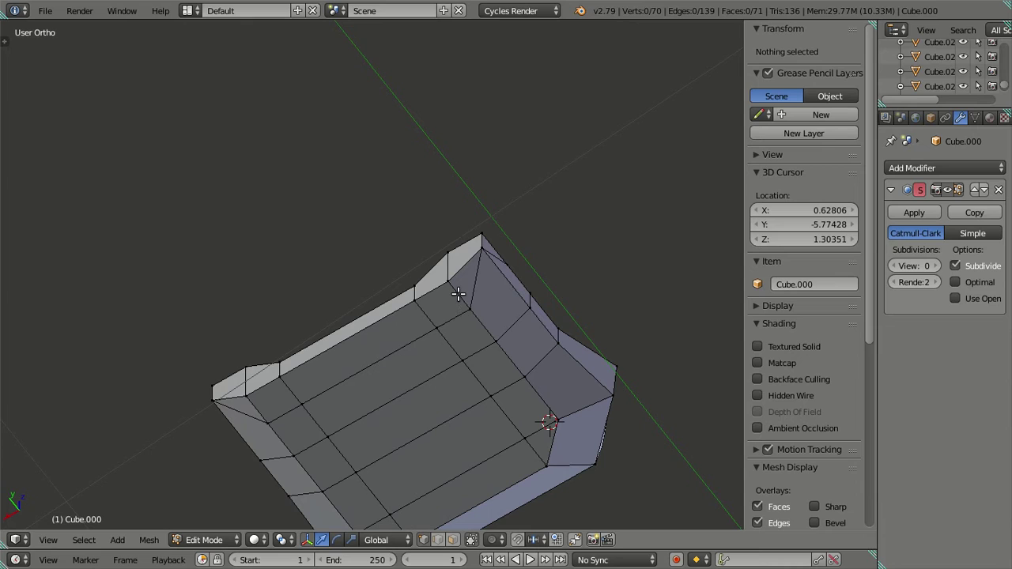
Merge the first vertex pair near the front corner At Last.
middle_drag(453, 308, 531, 477)
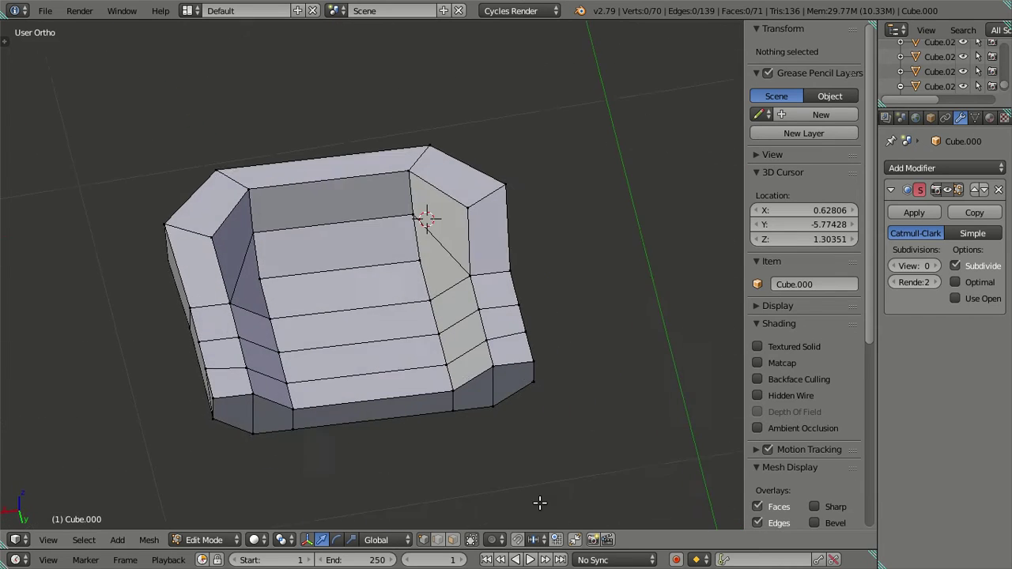
scroll(476, 384, up, 3)
middle_drag(471, 380, 435, 420)
middle_drag(542, 393, 463, 365)
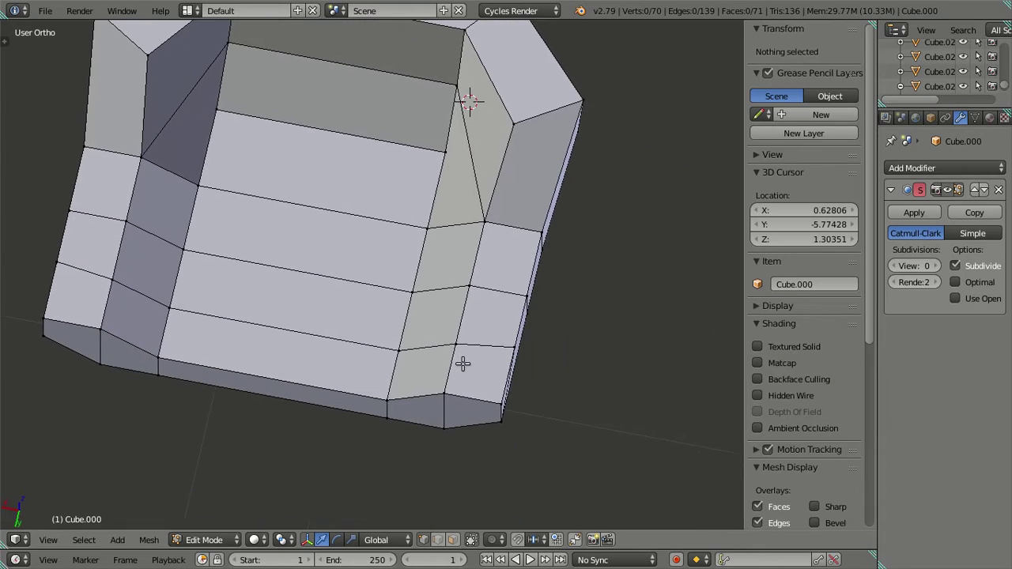
middle_drag(536, 401, 450, 433)
right_click(467, 448)
shift+right_click(433, 466)
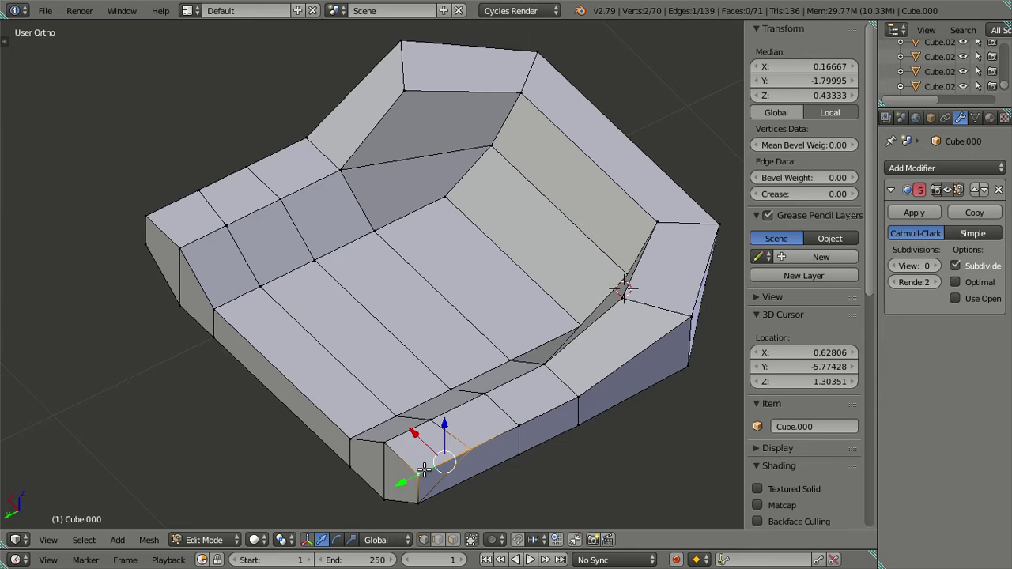
key(alt+m)
click(426, 470)
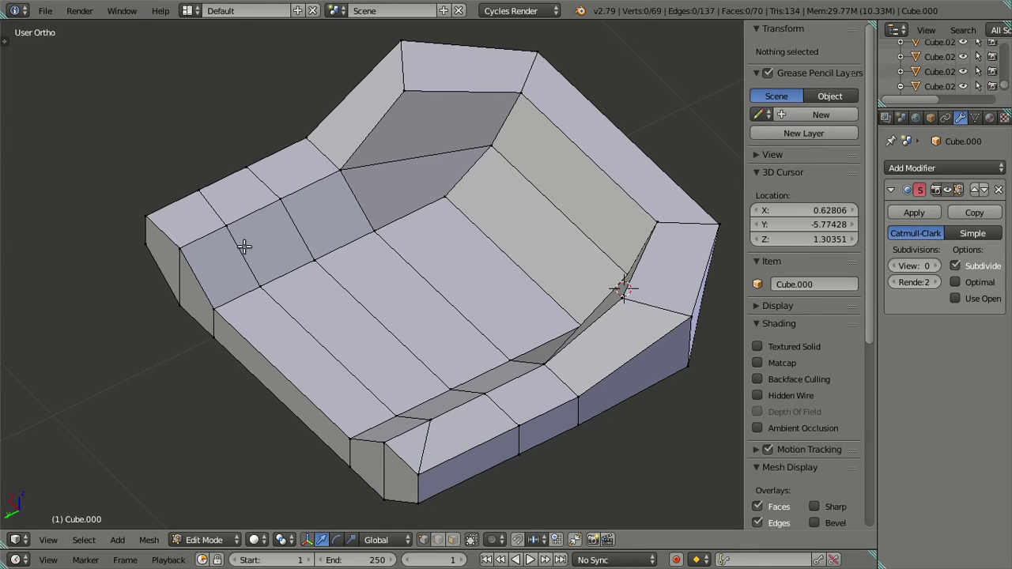
Merge a second vertex pair into the front corner vertex.
right_click(197, 191)
shift+right_click(139, 215)
key(alt+m)
click(139, 215)
middle_drag(276, 305, 295, 293)
key(a)
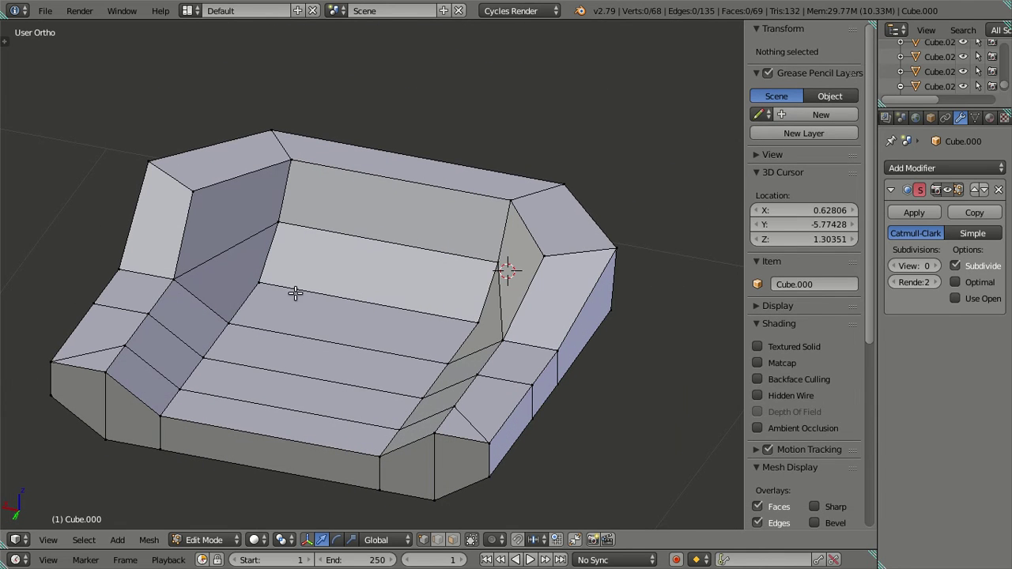
key(ctrl+r)
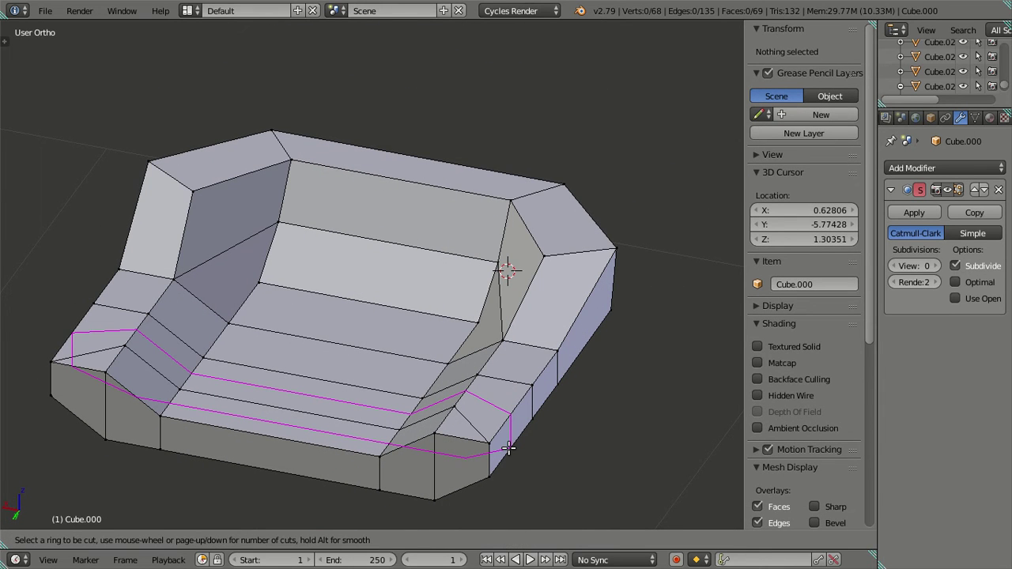
key(Escape)
shift+scroll(474, 435, down, 3)
scroll(494, 425, up, 5)
middle_drag(414, 274, 483, 403)
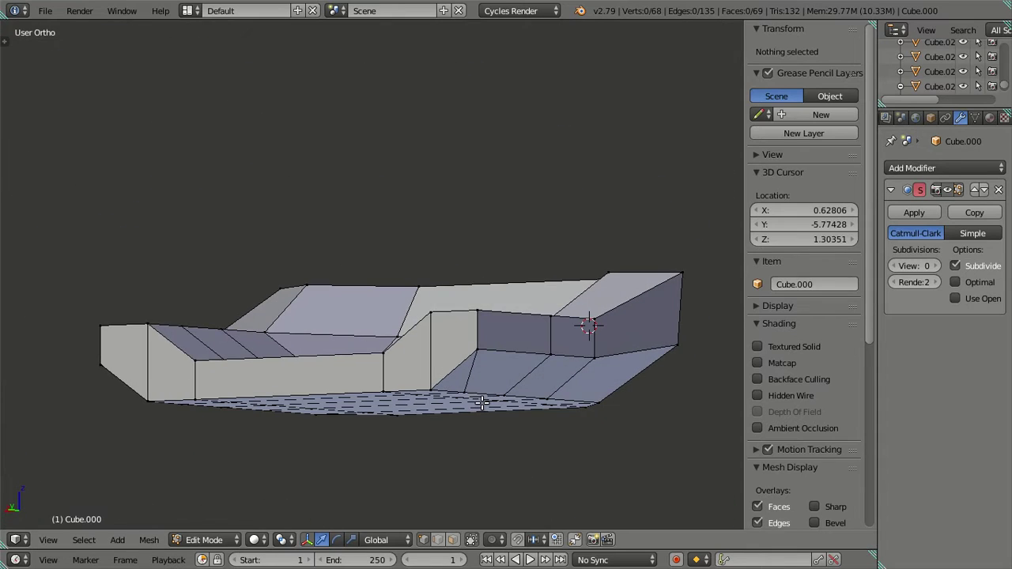
Add a loop cut to the sofa mesh and select the new edge.
key(ctrl+r)
click(482, 400)
click(482, 393)
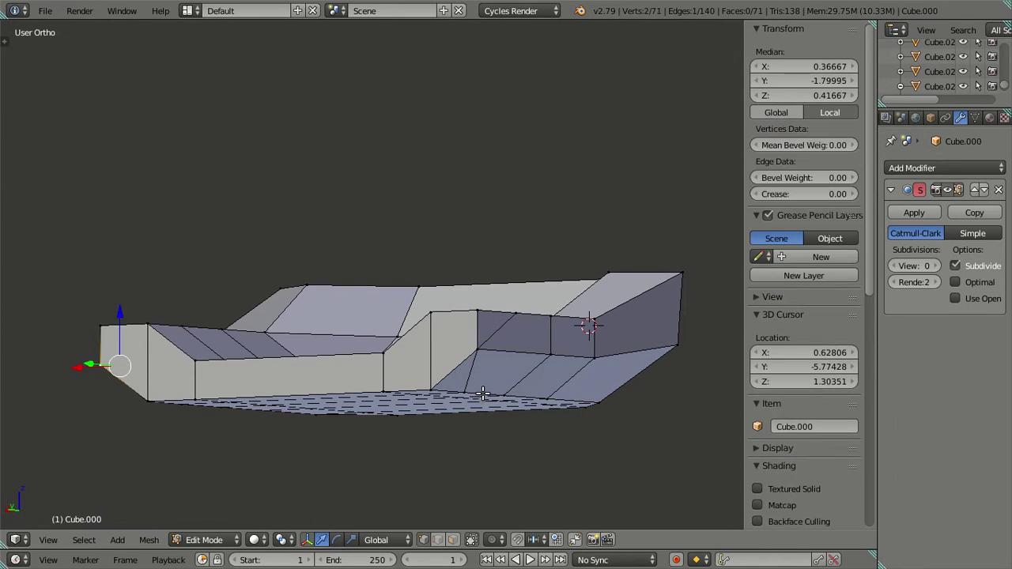
right_click(484, 389)
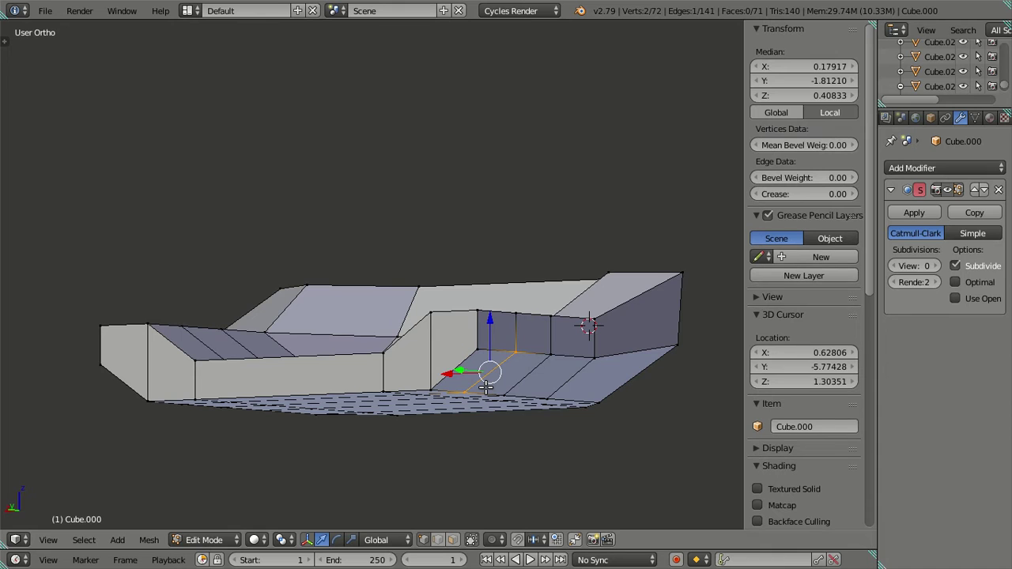
middle_drag(432, 398, 521, 486)
key(a)
Select the vertical edge loop across the seat and inspect it.
scroll(521, 486, down, 3)
middle_drag(451, 425, 339, 348)
scroll(342, 340, up, 2)
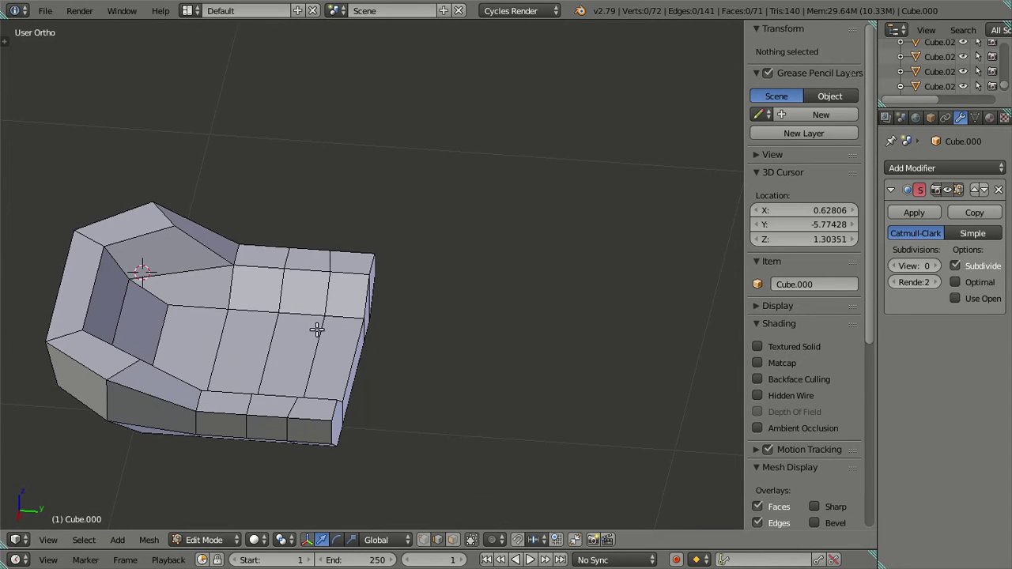
alt+right_click(274, 336)
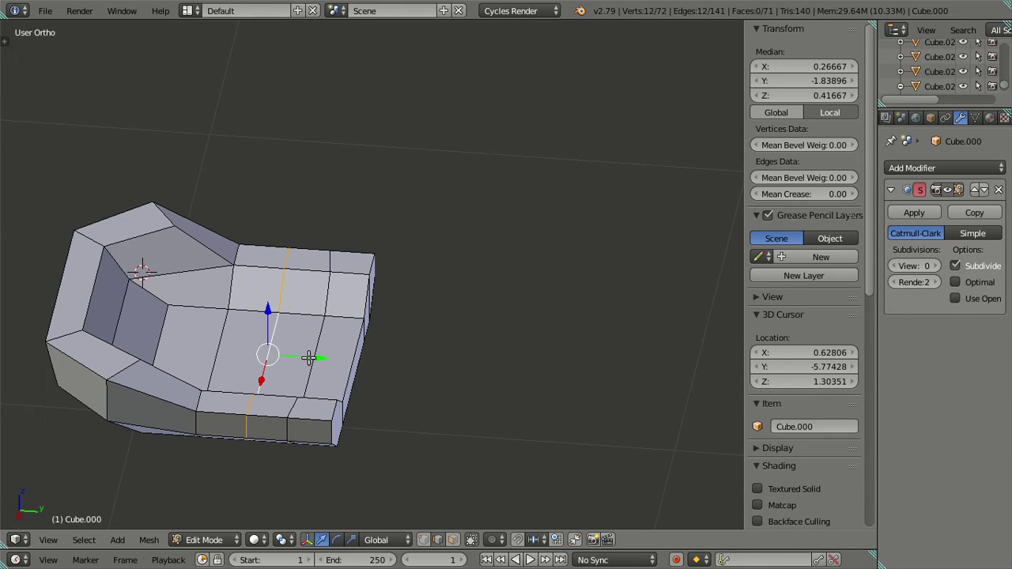
middle_drag(382, 366, 355, 350)
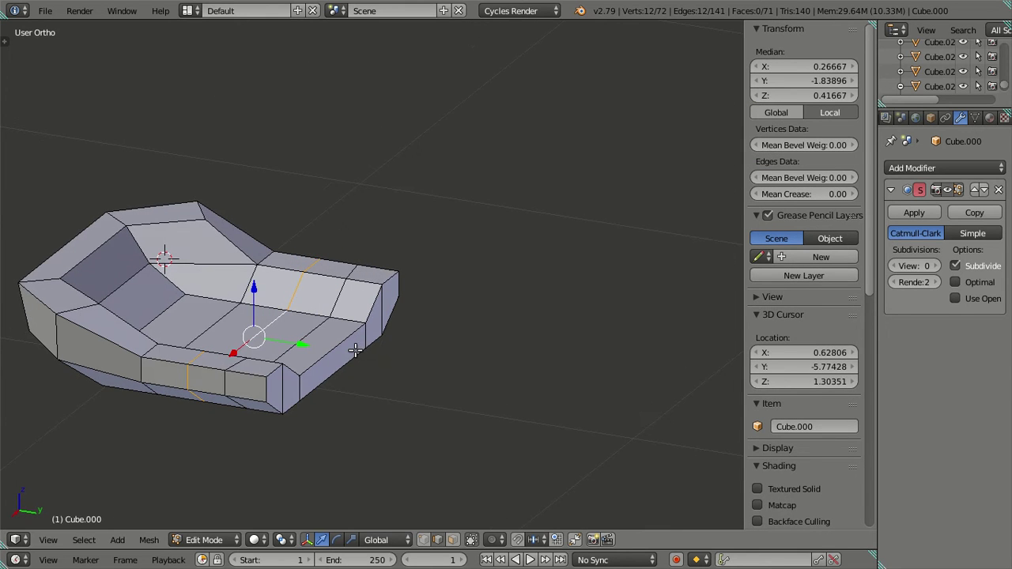
scroll(362, 372, up, 2)
key(a)
Select the edge loop running along the seat front.
middle_drag(356, 399, 343, 373)
middle_drag(270, 340, 251, 377)
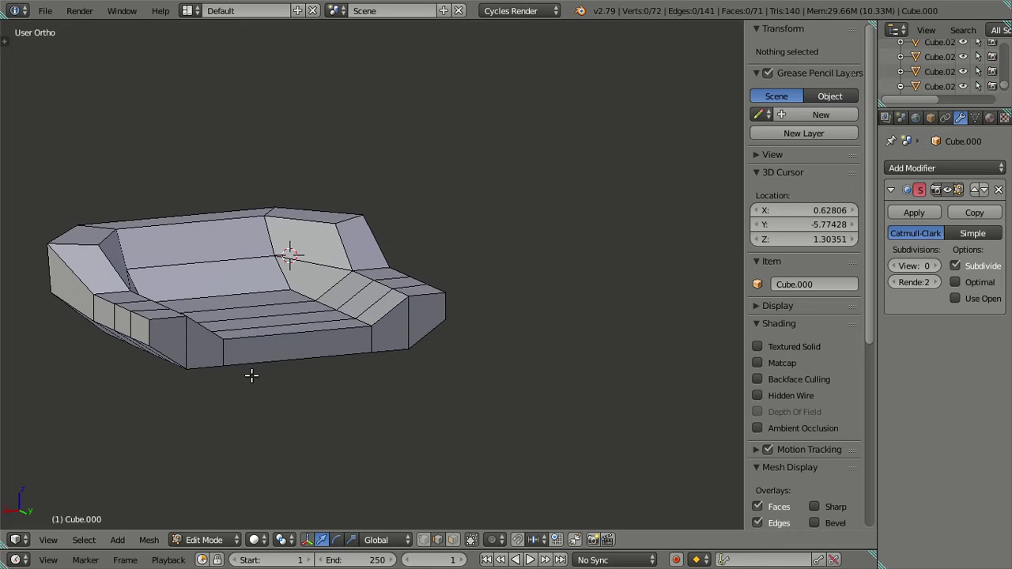
middle_drag(179, 332, 279, 313)
alt+right_click(388, 369)
middle_drag(389, 368, 445, 339)
scroll(414, 293, up, 2)
key(a)
alt+right_click(371, 298)
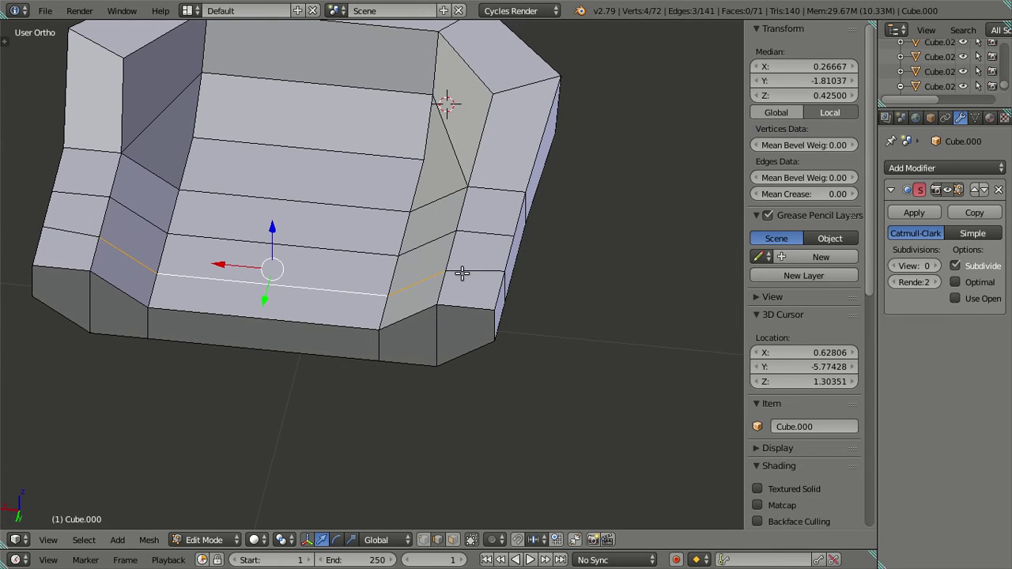
Dissolve the seat-front edge loop, then undo a trial dissolve of leftover vertices.
key(x)
click(567, 317)
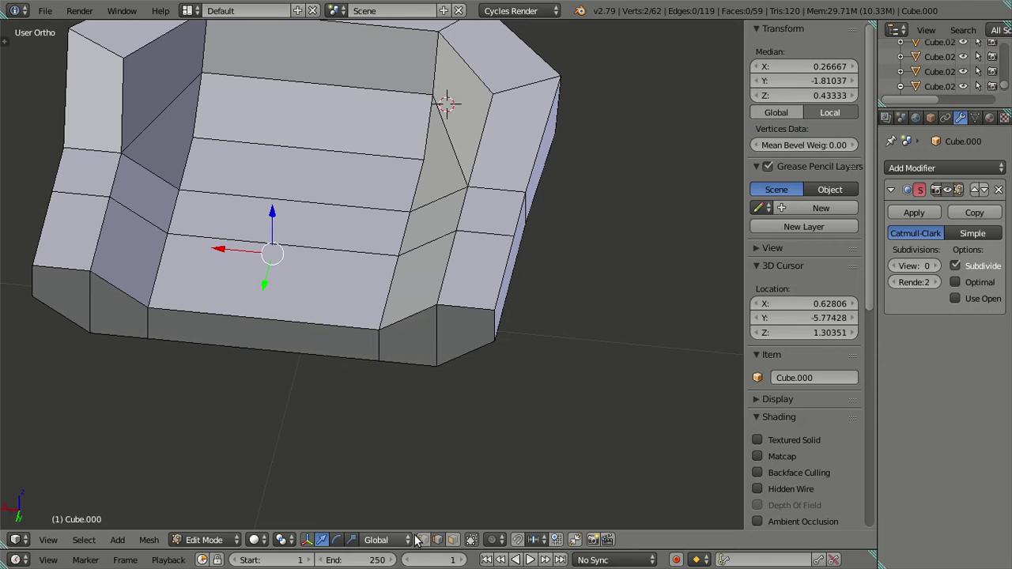
key(a)
right_click(95, 236)
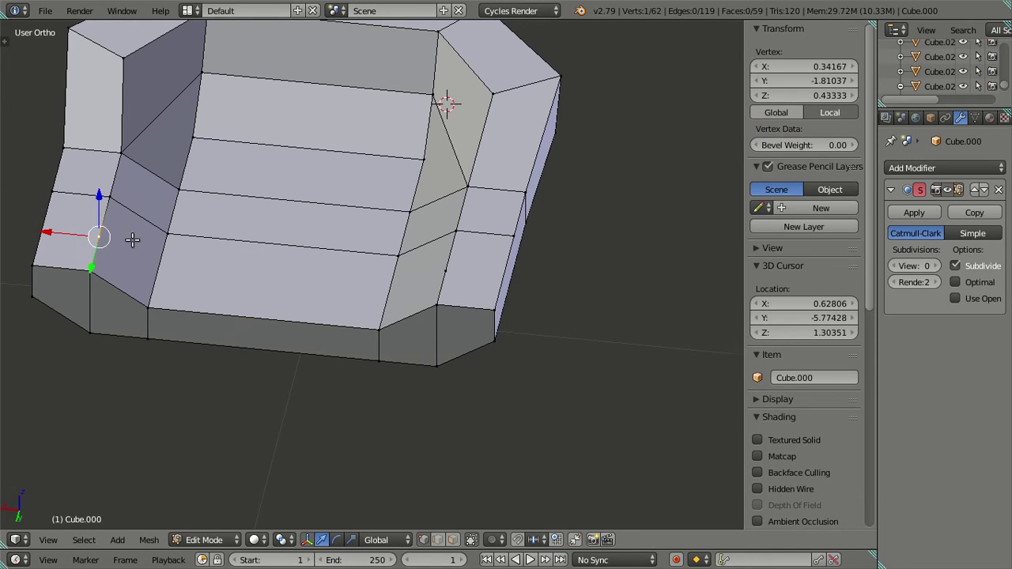
key(x)
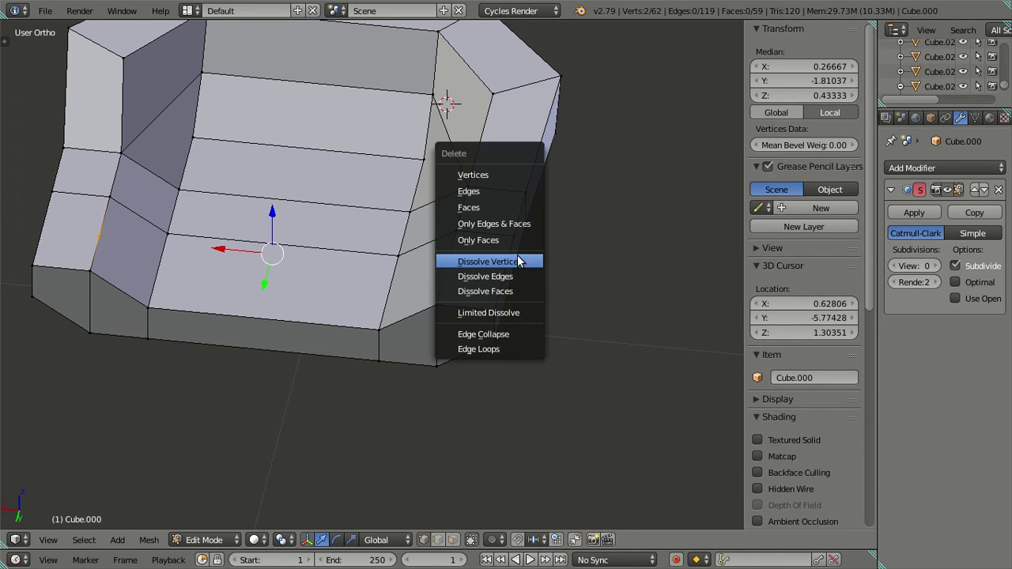
click(517, 261)
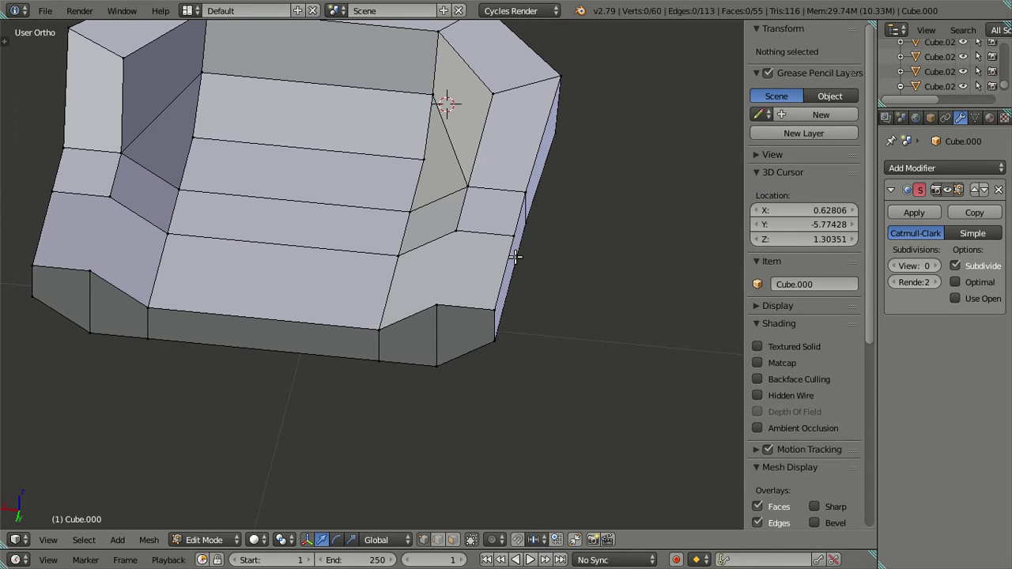
key(ctrl+z)
Dissolve a single leftover vertex on the seat.
key(x)
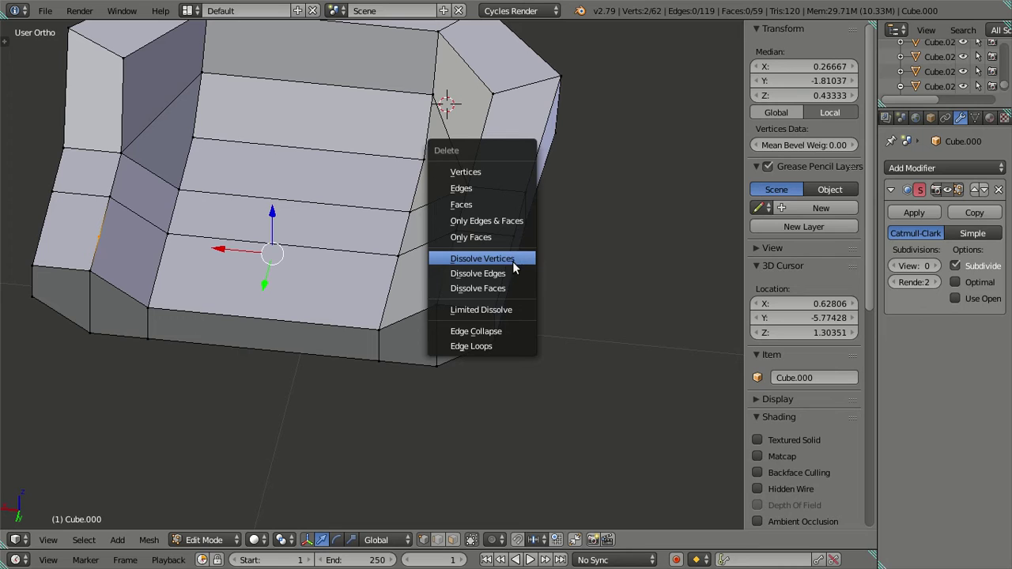
click(478, 274)
key(x)
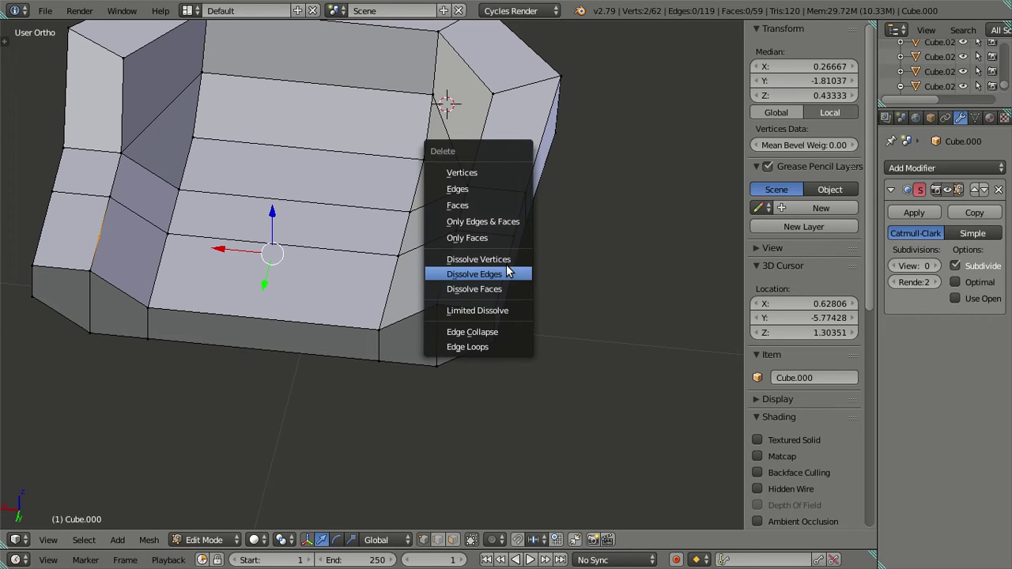
click(481, 191)
right_click(449, 275)
key(x)
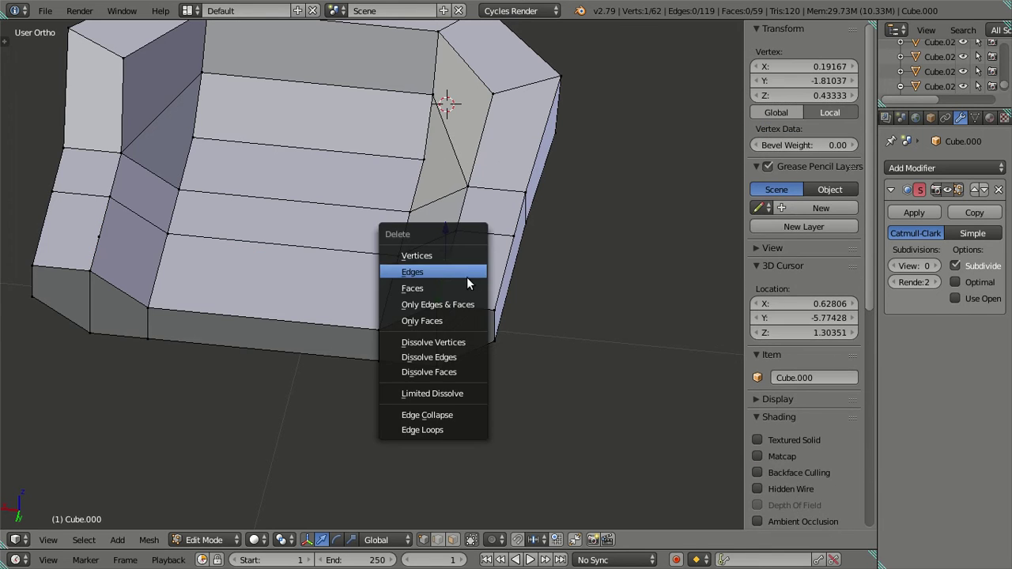
click(455, 370)
key(x)
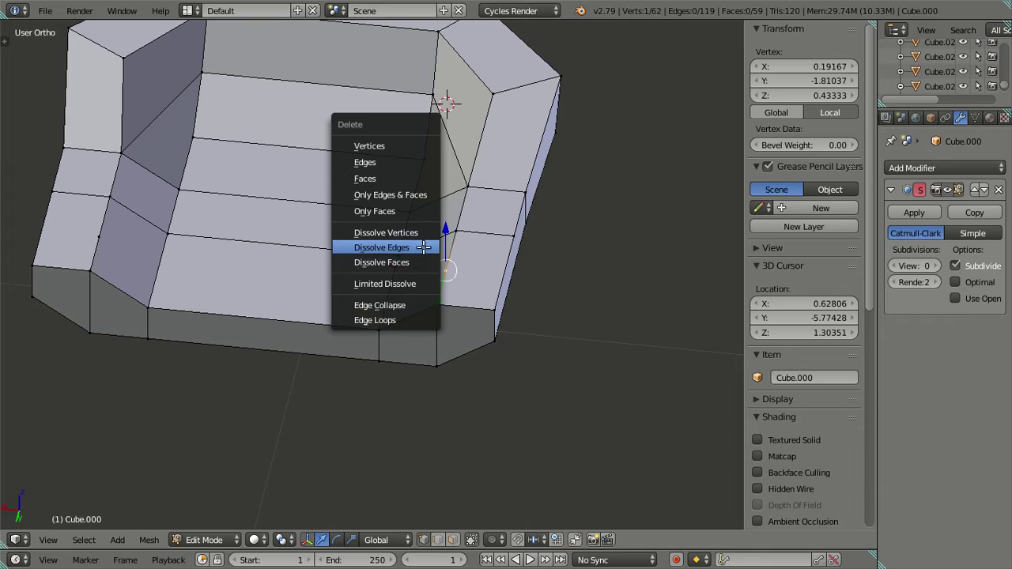
click(424, 247)
key(x)
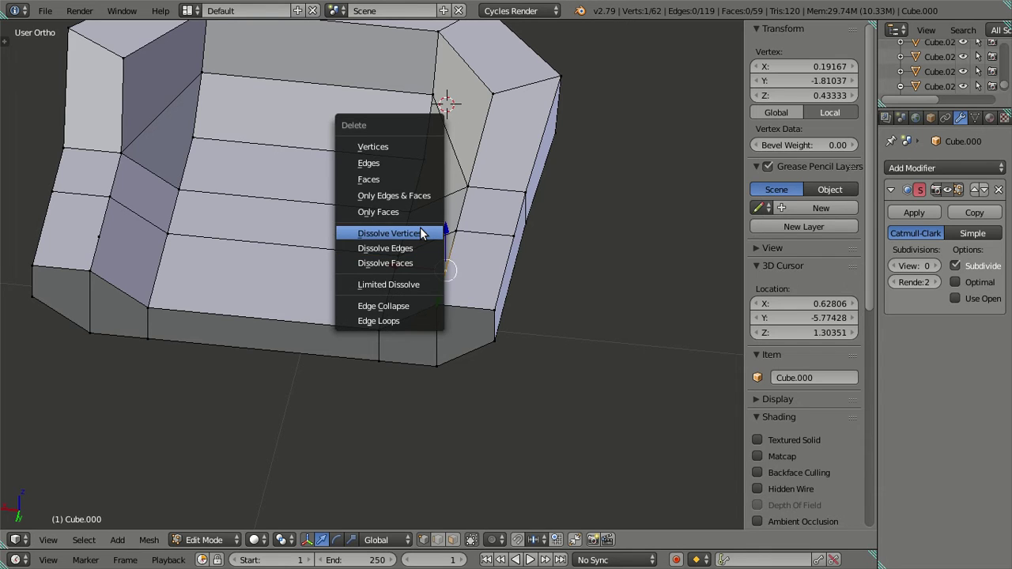
click(421, 232)
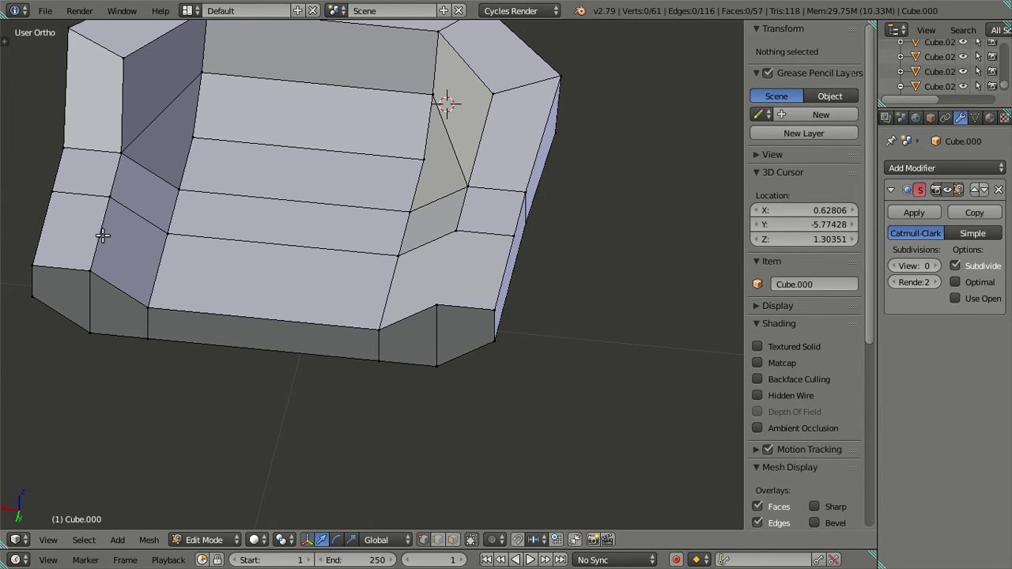
Dissolve the leftover vertex on the left side of the seat.
right_click(103, 235)
key(x)
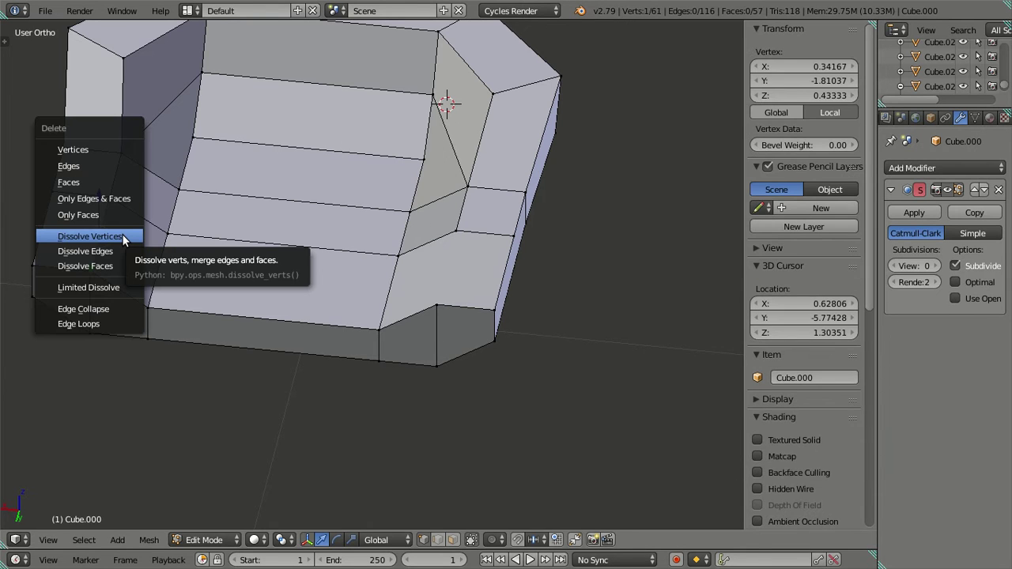
click(122, 234)
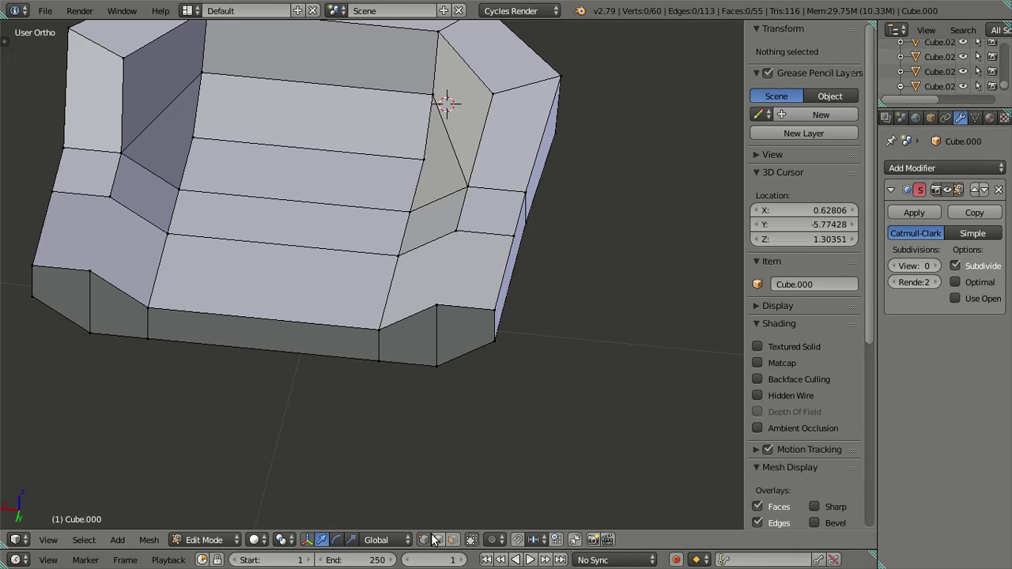
right_click(424, 287)
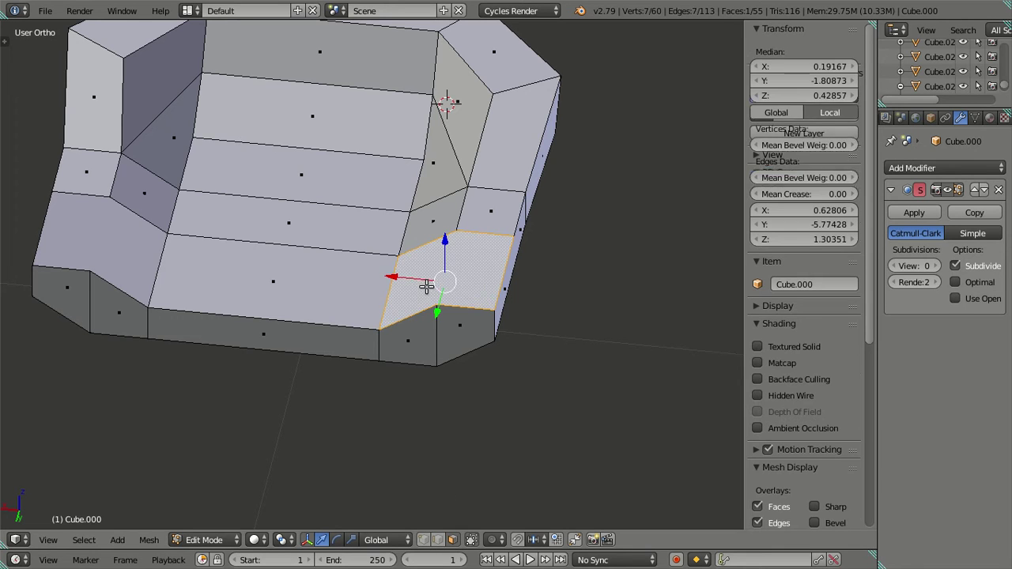
shift+right_click(103, 234)
key(x)
click(176, 182)
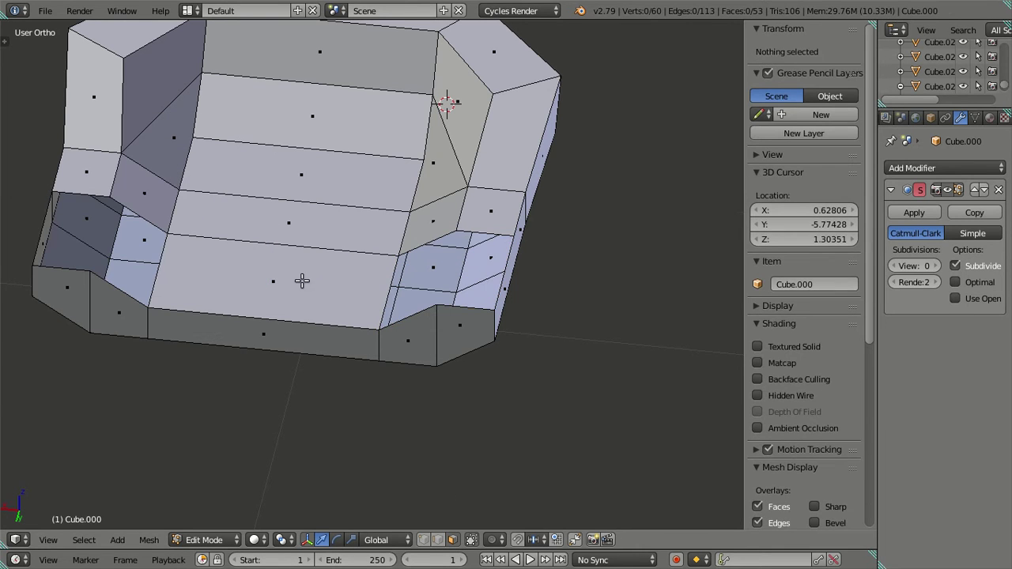
right_click(403, 303)
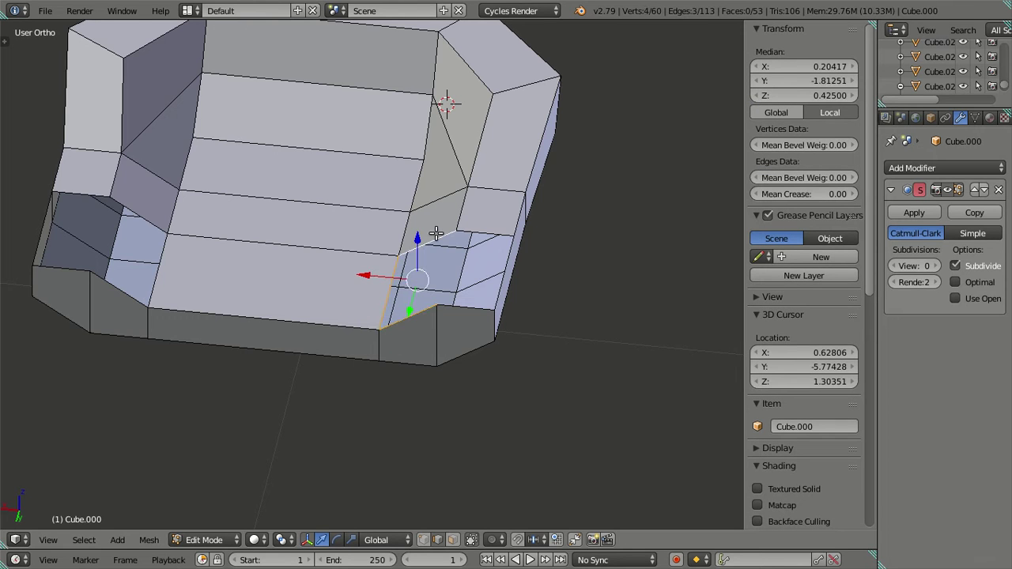
right_click(470, 306)
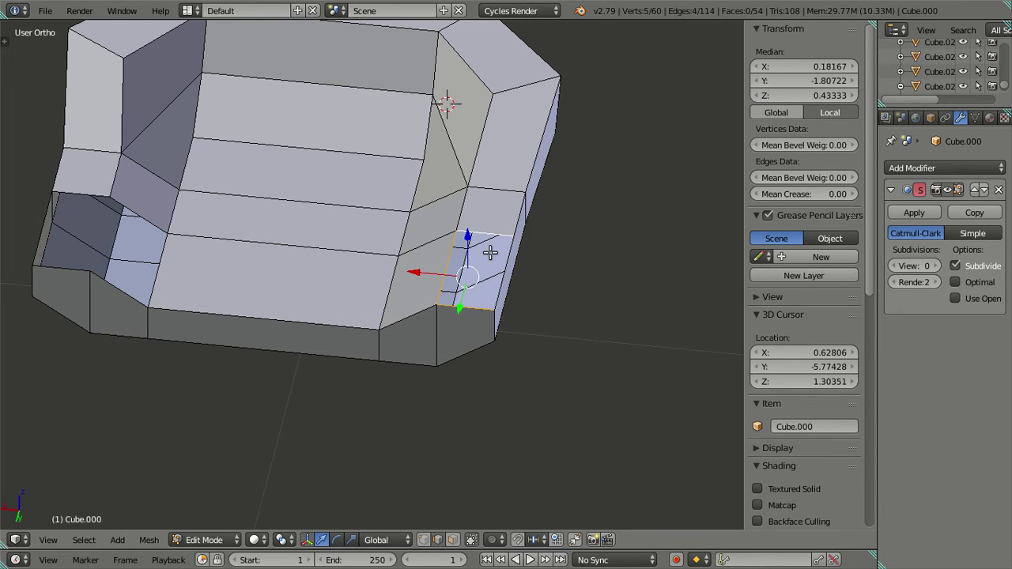
middle_drag(503, 257, 452, 272)
key(f)
shift+middle_drag(232, 180, 224, 277)
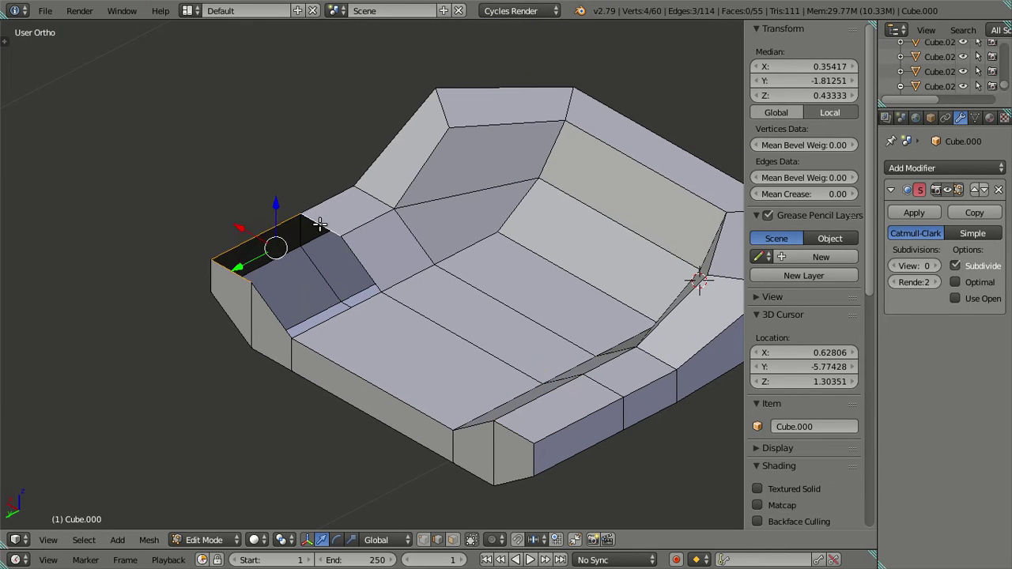
key(f)
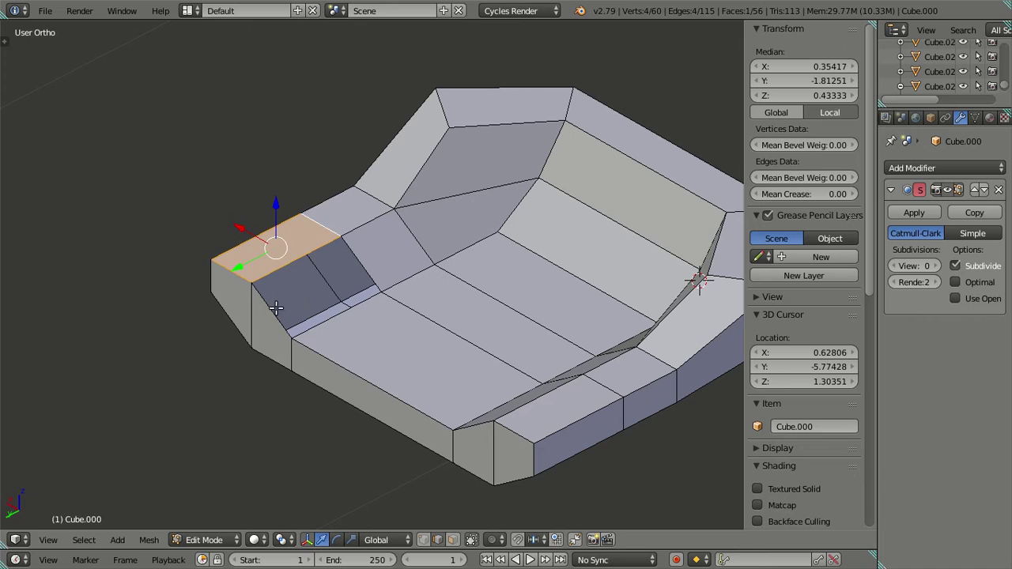
right_click(276, 308)
key(g)
click(348, 262)
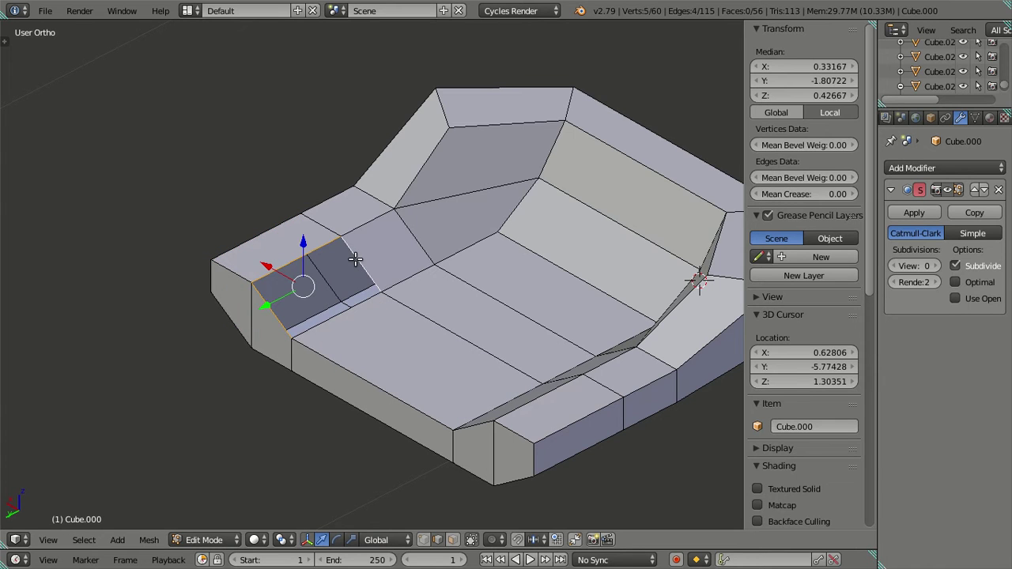
key(f)
key(a)
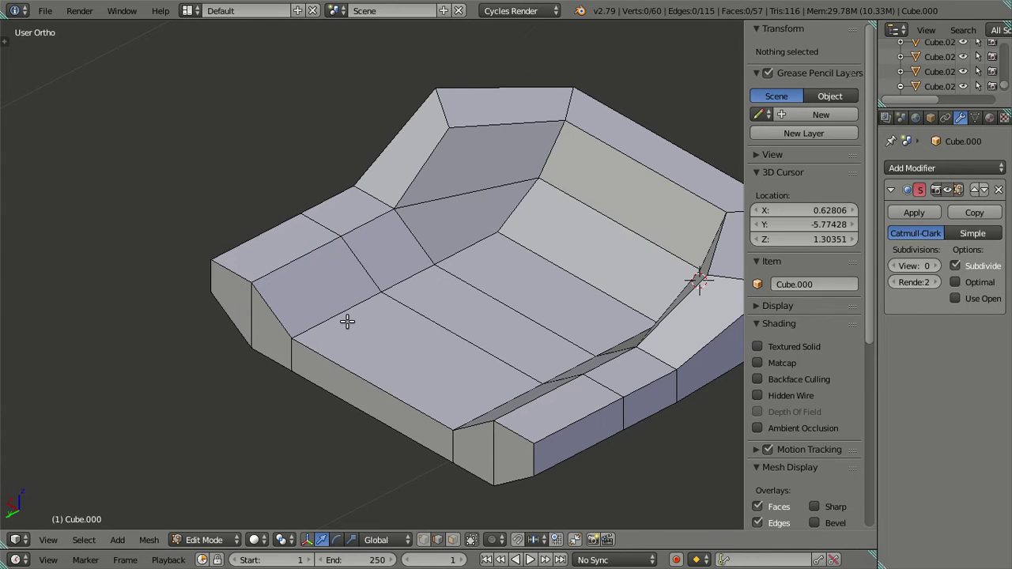
key(ctrl+r)
key(Escape)
middle_drag(353, 329, 446, 424)
mouse_move(421, 521)
middle_down()
mouse_move(461, 429)
mouse_move(359, 364)
middle_up()
key(z)
key(z)
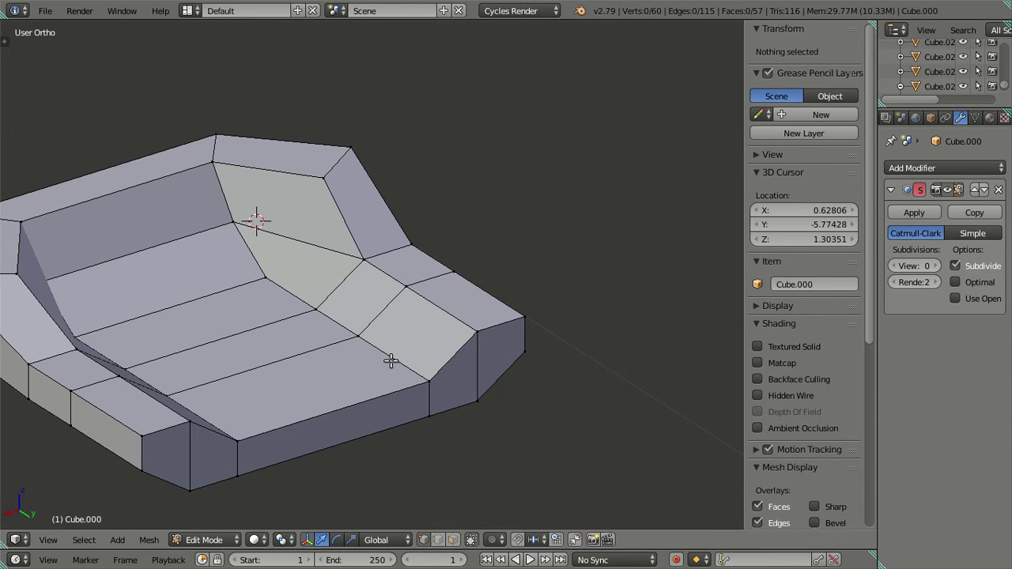
key(ctrl+r)
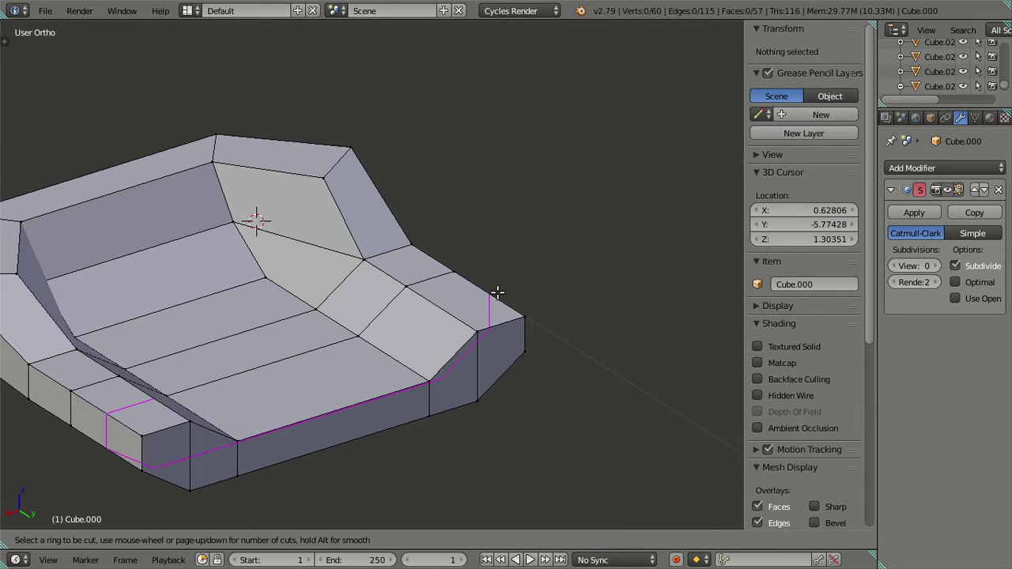
key(Escape)
middle_drag(558, 414, 392, 394)
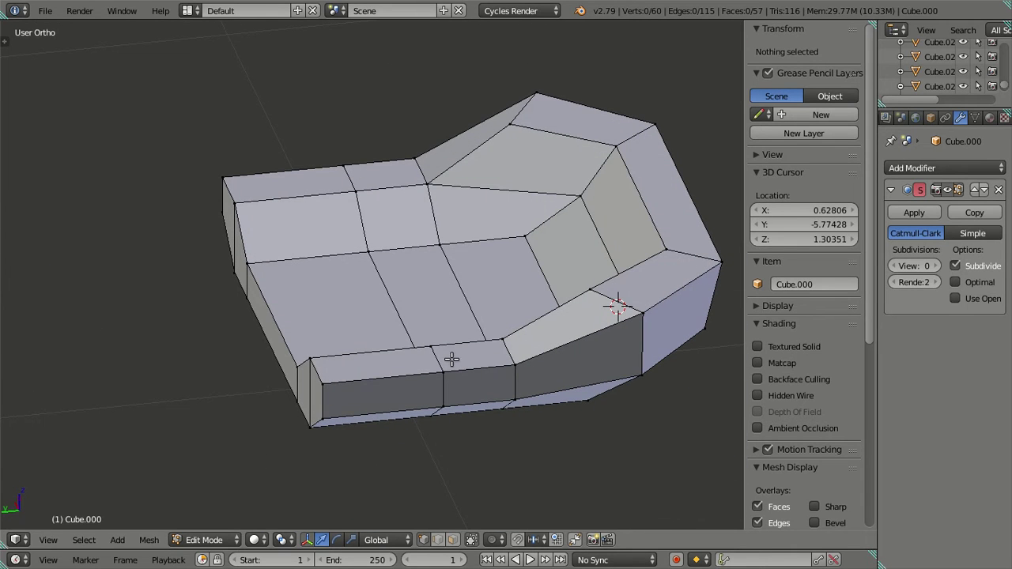
key(ctrl+r)
key(Escape)
middle_drag(475, 386, 578, 407)
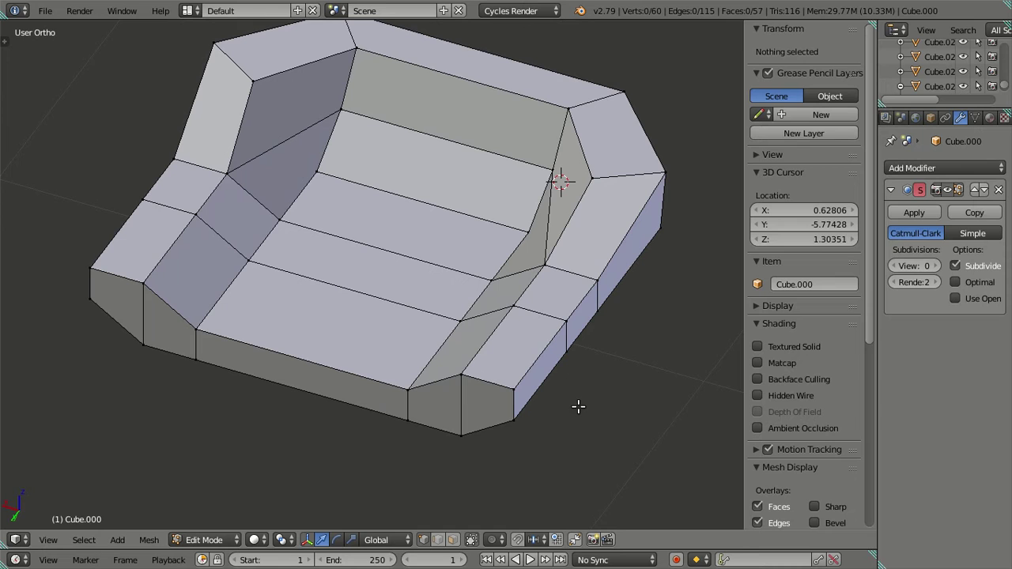
mouse_move(527, 443)
middle_down()
mouse_move(529, 425)
mouse_move(539, 451)
middle_up()
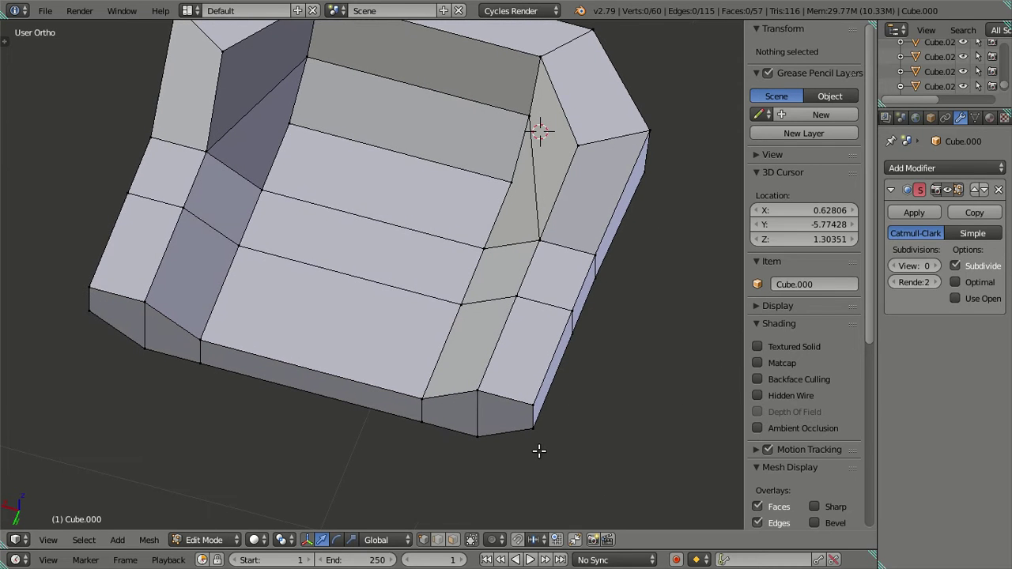
Delete the bottom band of faces around the sofa in face select mode.
click(453, 540)
right_click(494, 419)
ctrl+right_click(112, 323)
key(x)
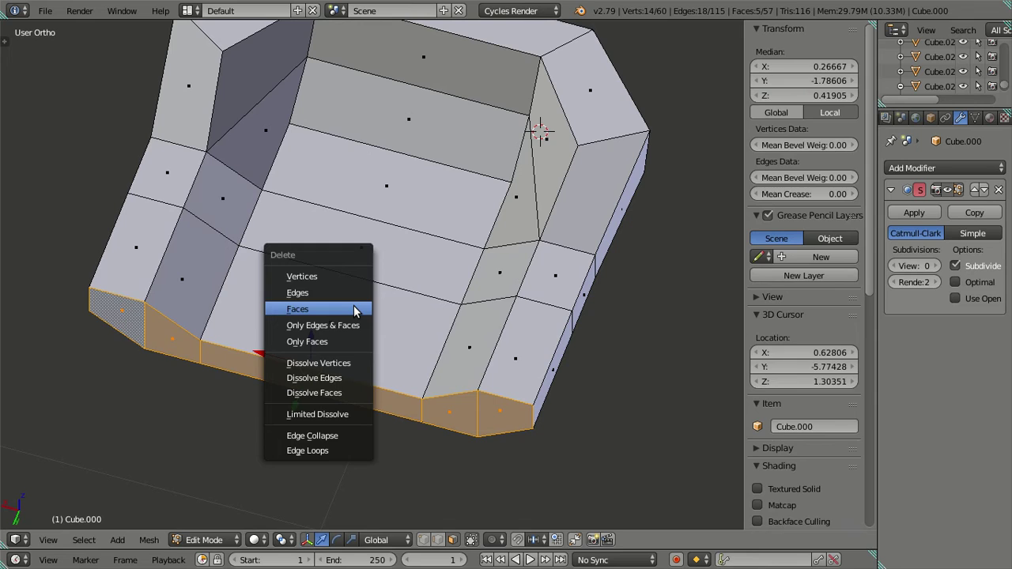
click(353, 310)
middle_drag(491, 436, 515, 409)
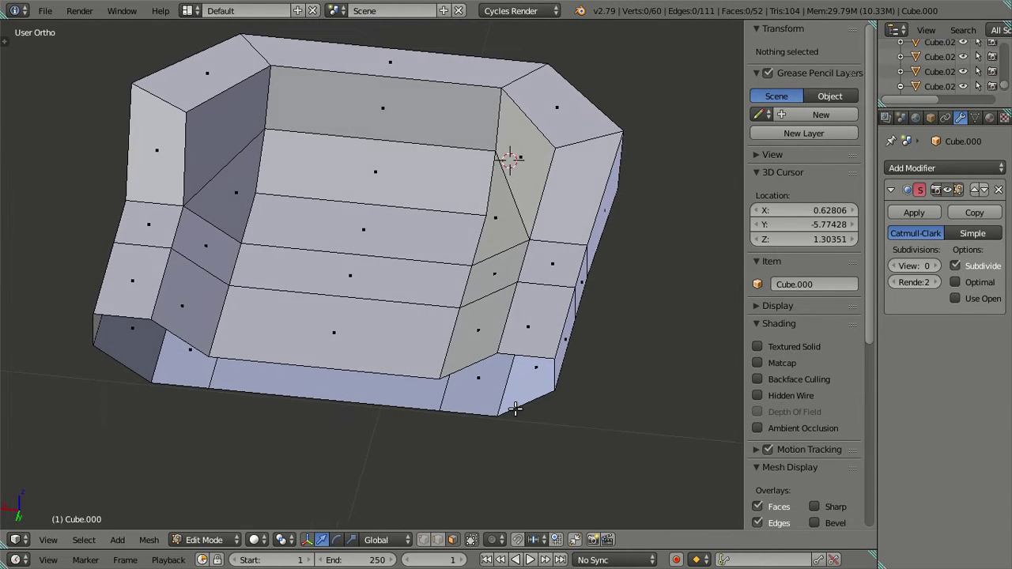
Delete the two lower horizontal face loops around the sofa.
right_click(521, 342)
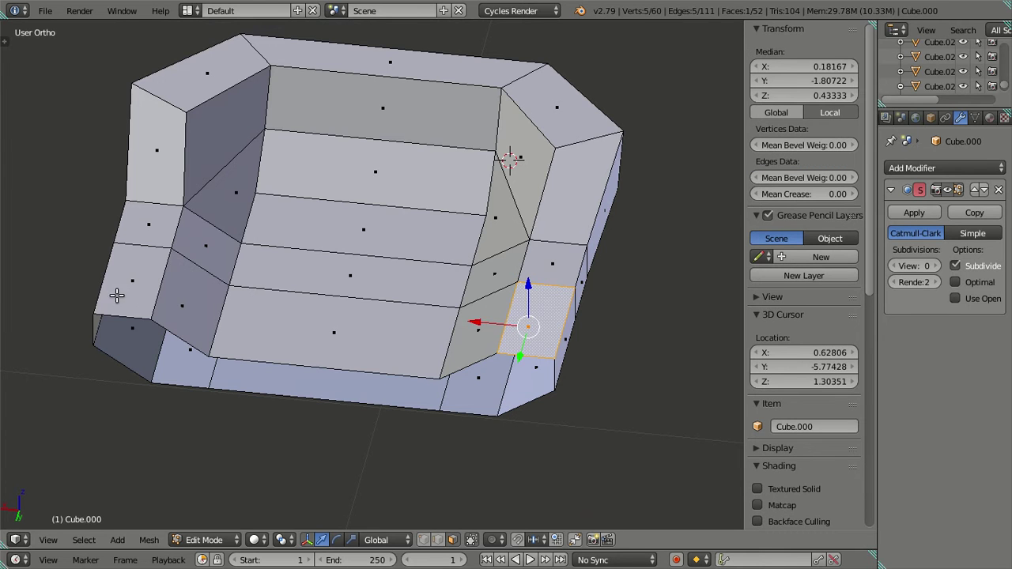
alt+right_click(117, 294)
alt+shift+right_click(500, 388)
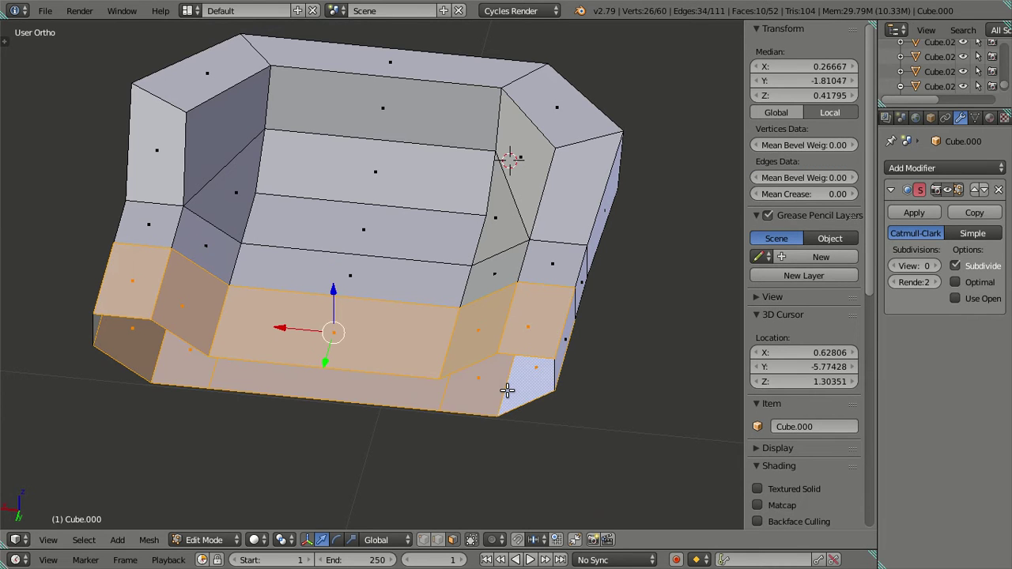
key(x)
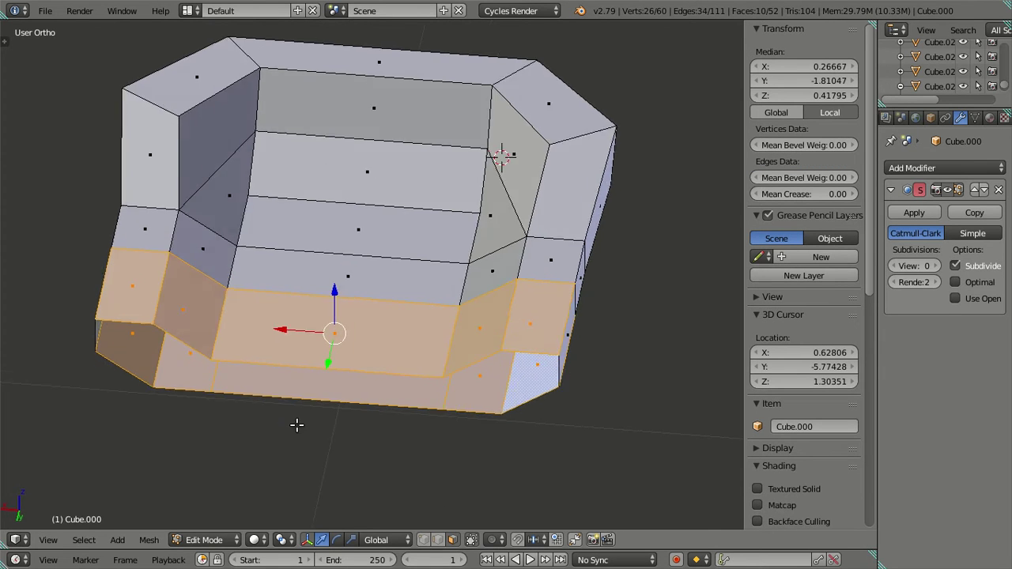
middle_drag(295, 485, 392, 372)
key(z)
key(z)
key(x)
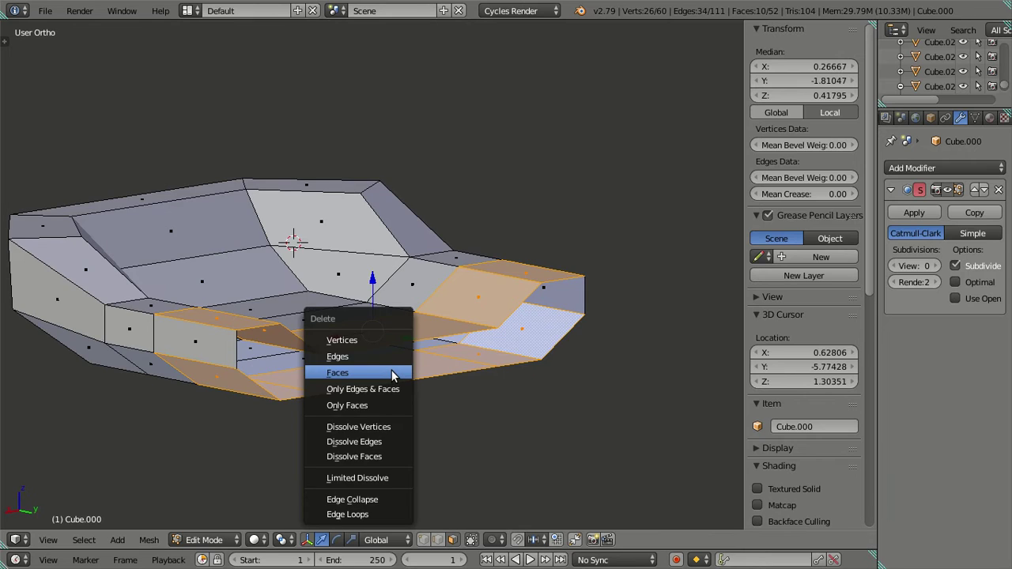
click(395, 375)
middle_drag(406, 452, 183, 411)
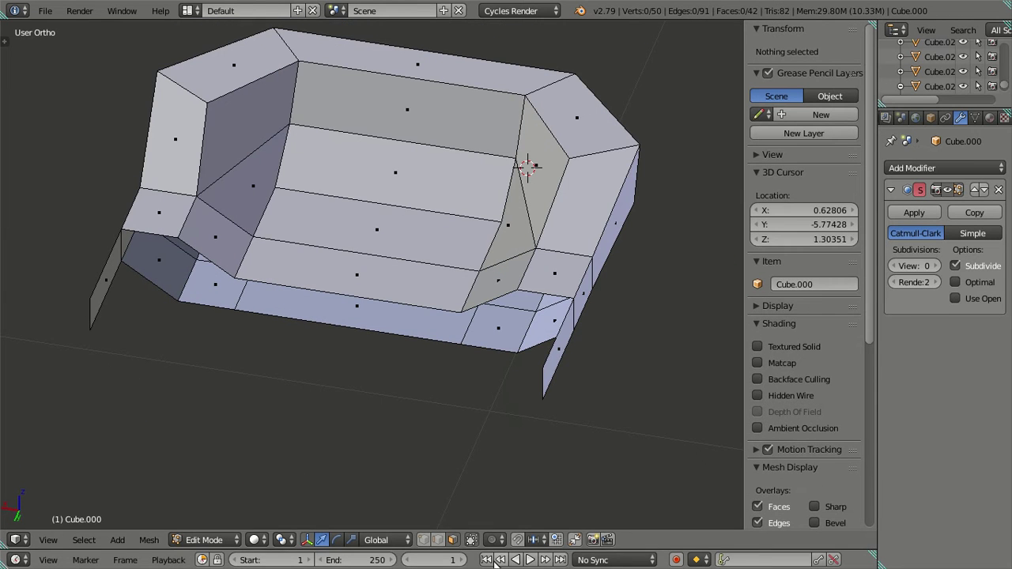
Extrude the two flap bottom edges along Y and narrow them along X.
right_click(536, 391)
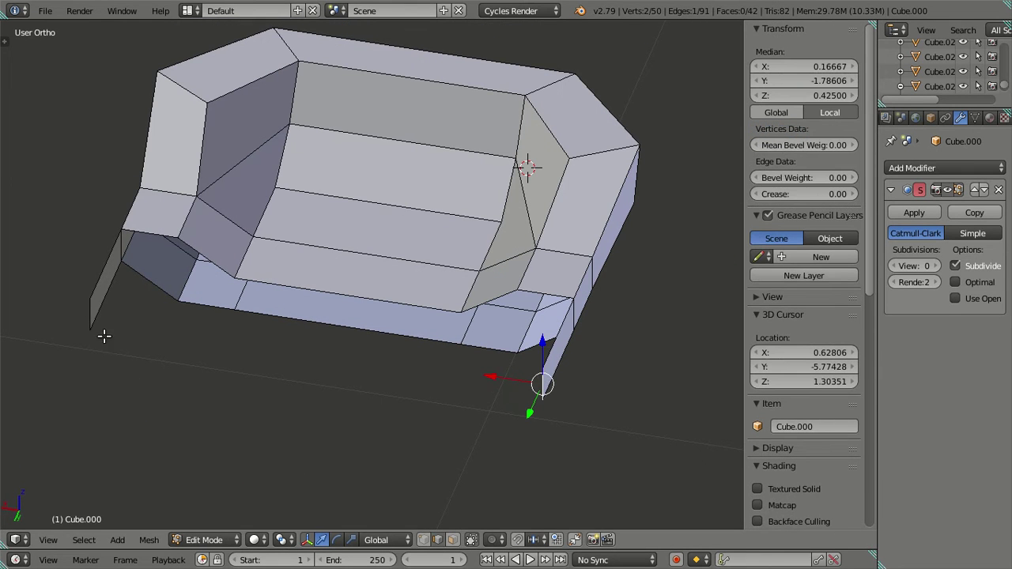
middle_drag(595, 427, 385, 182)
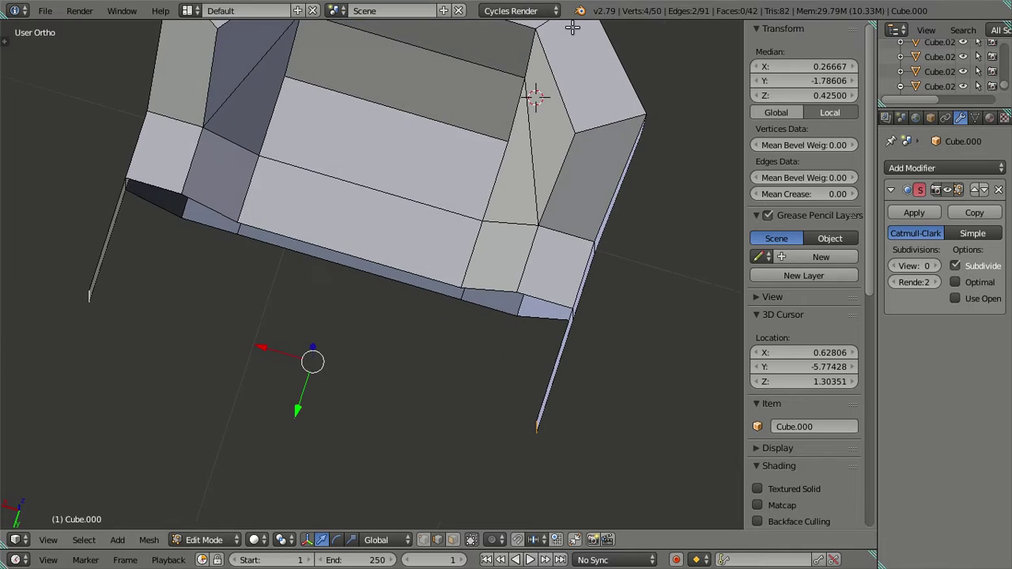
scroll(386, 222, down, 3)
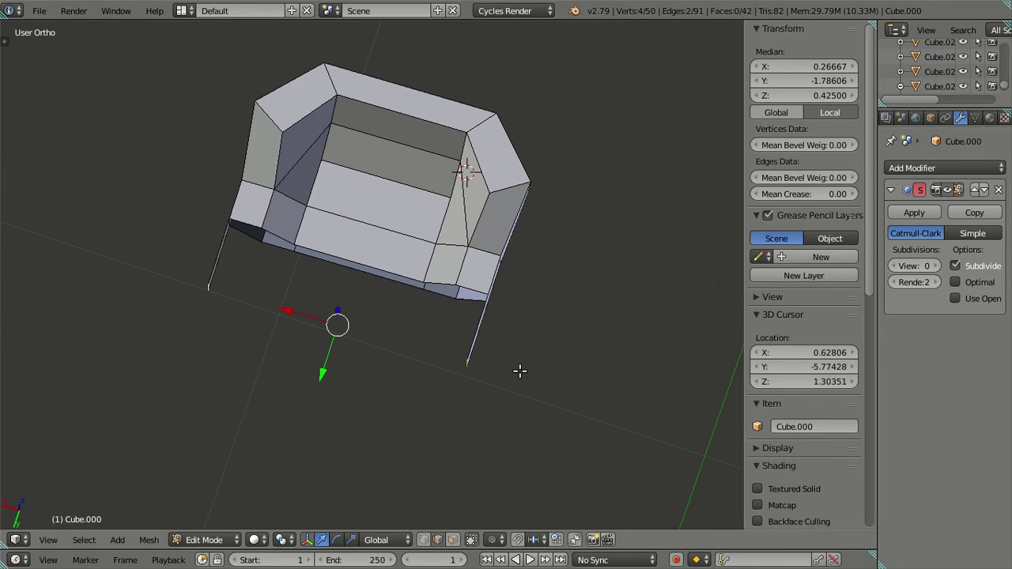
key(e)
right_click(497, 413)
key(g)
key(y)
click(584, 472)
key(s)
key(x)
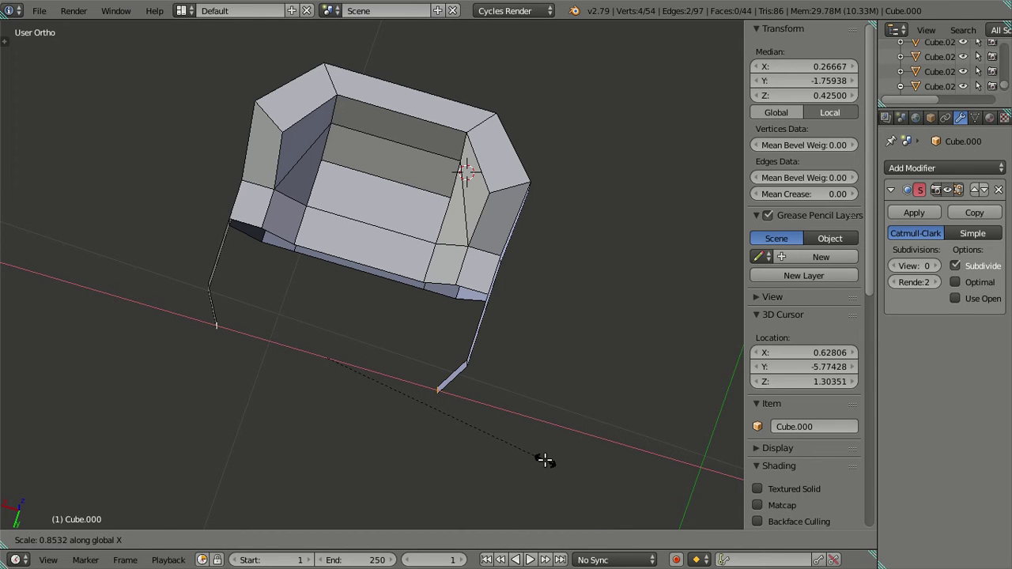
click(541, 451)
Lower both leg bottom edges slightly along Z.
middle_drag(540, 445, 453, 332)
key(a)
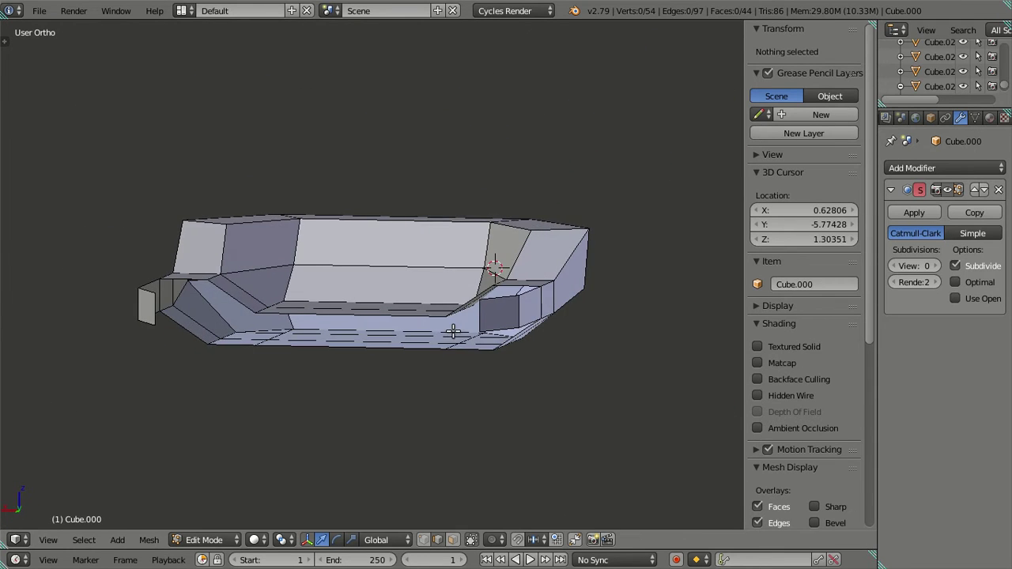
right_click(453, 332)
key(a)
ctrl+alt+right_click(257, 296)
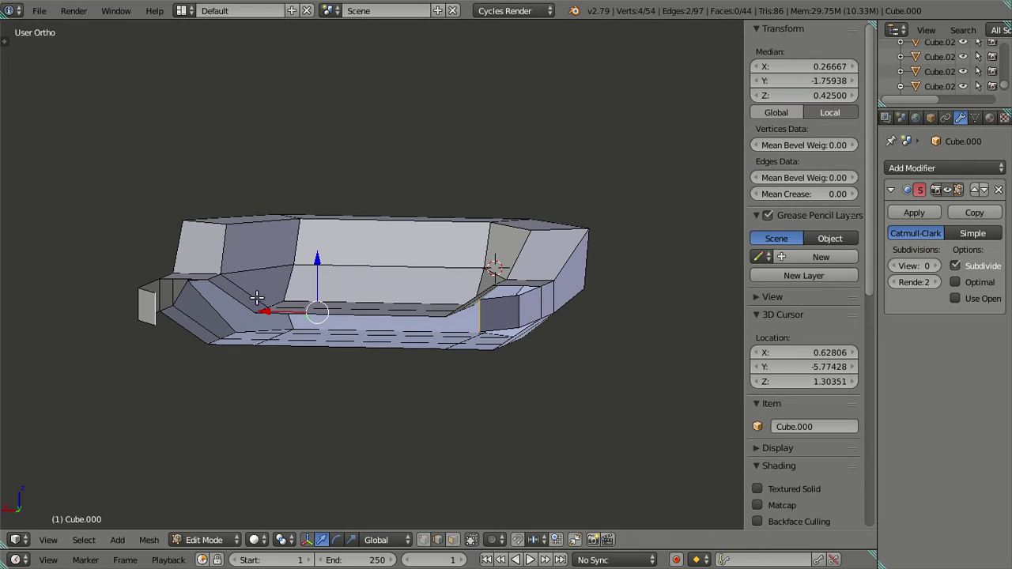
drag(321, 260, 321, 274)
click(325, 279)
Extrude the leg-bottom edges inward along X to form foot blocks.
middle_drag(325, 279, 199, 388)
key(e)
right_click(588, 419)
key(e)
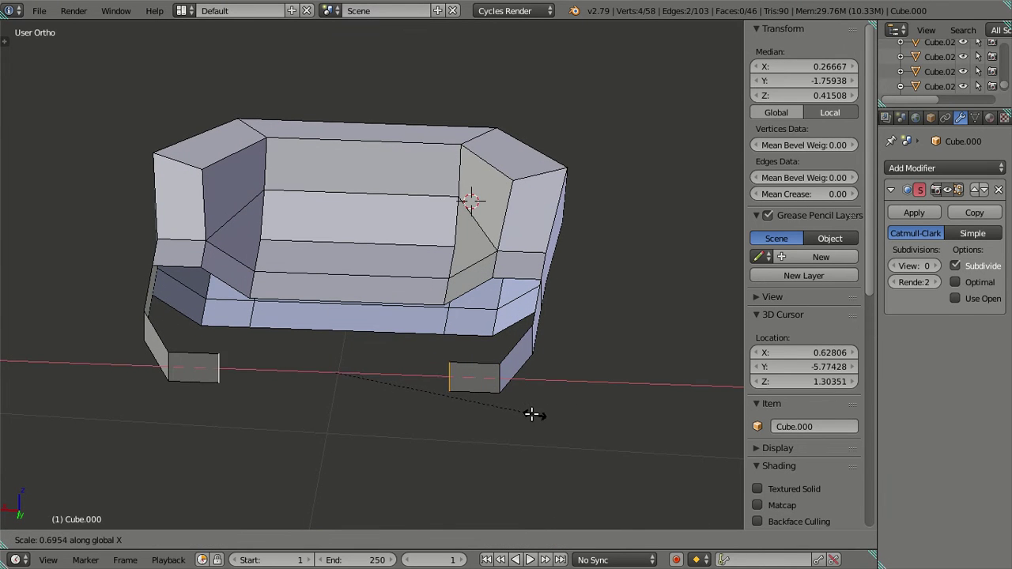
click(519, 411)
Move the selected vertices down along Z and fill them with a face.
middle_drag(517, 412, 413, 324)
drag(351, 262, 346, 273)
key(f)
key(a)
Select all the bottom front edges, including the left and right segments.
middle_drag(373, 301, 400, 441)
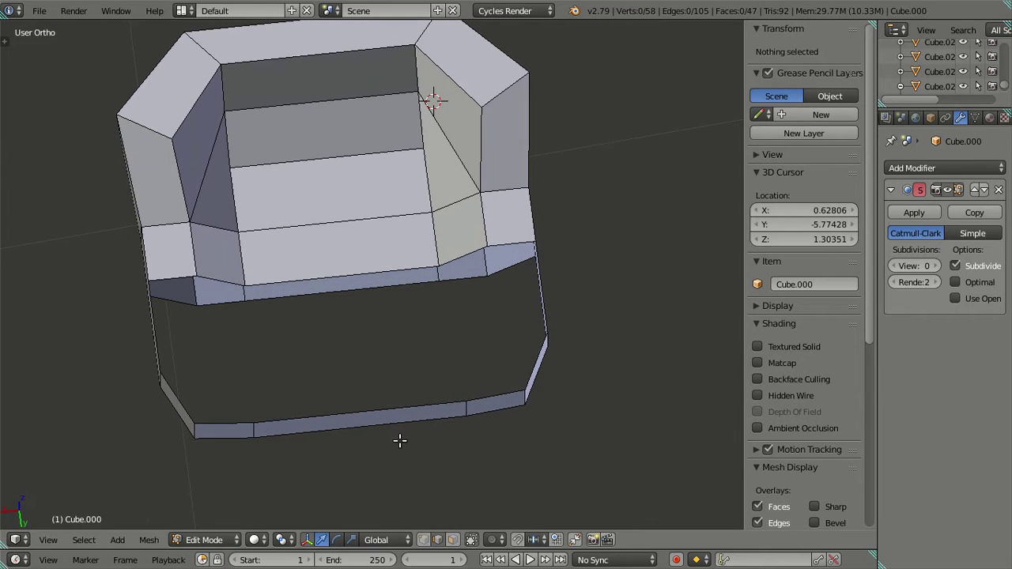
right_click(484, 393)
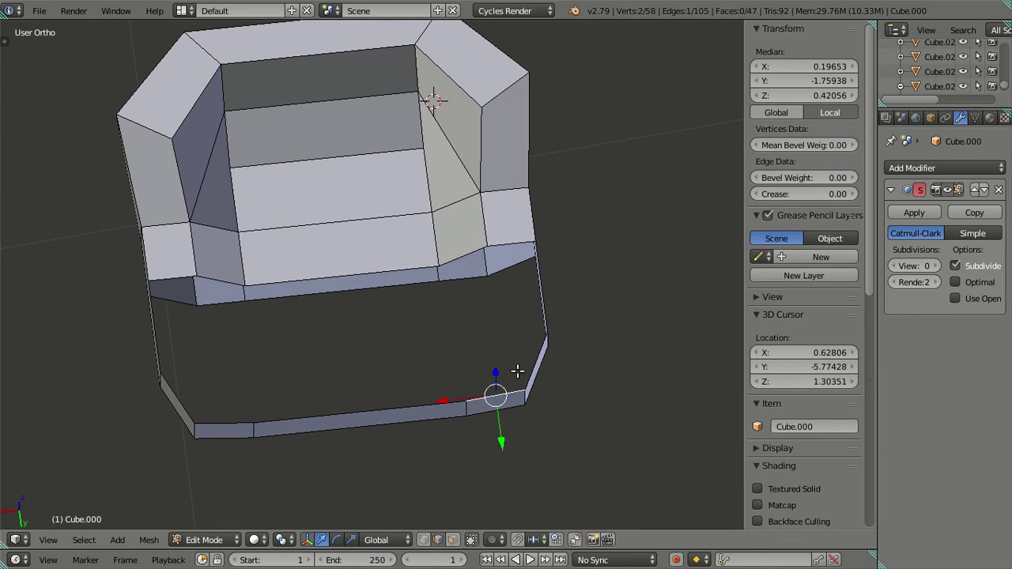
ctrl+right_click(234, 423)
middle_drag(398, 457, 373, 397)
ctrl+right_click(220, 404)
ctrl+right_click(478, 397)
middle_drag(409, 427, 551, 456)
Extrude the bottom front edges inward along Y into a strip and narrow it along X.
key(e)
right_click(524, 415)
mouse_move(534, 365)
mouse_down()
mouse_move(526, 371)
mouse_move(541, 383)
mouse_up()
middle_drag(542, 383, 430, 472)
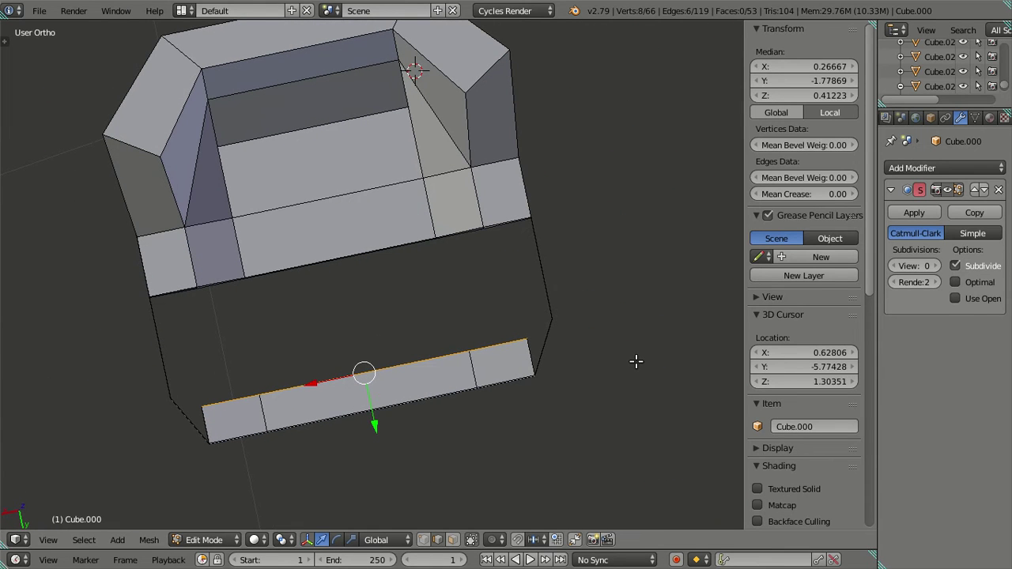
key(s)
key(x)
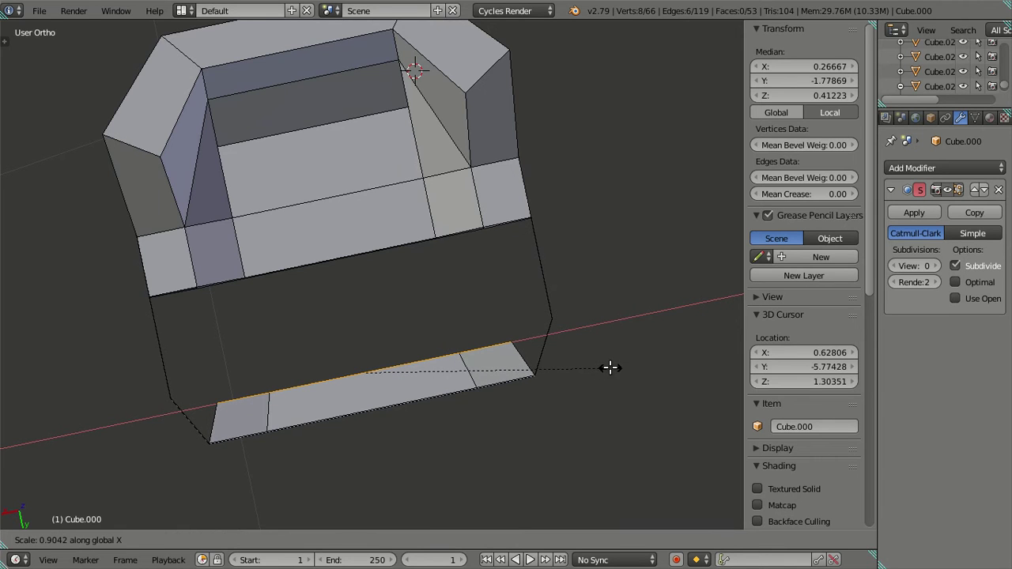
click(605, 366)
key(a)
middle_drag(501, 407, 426, 337)
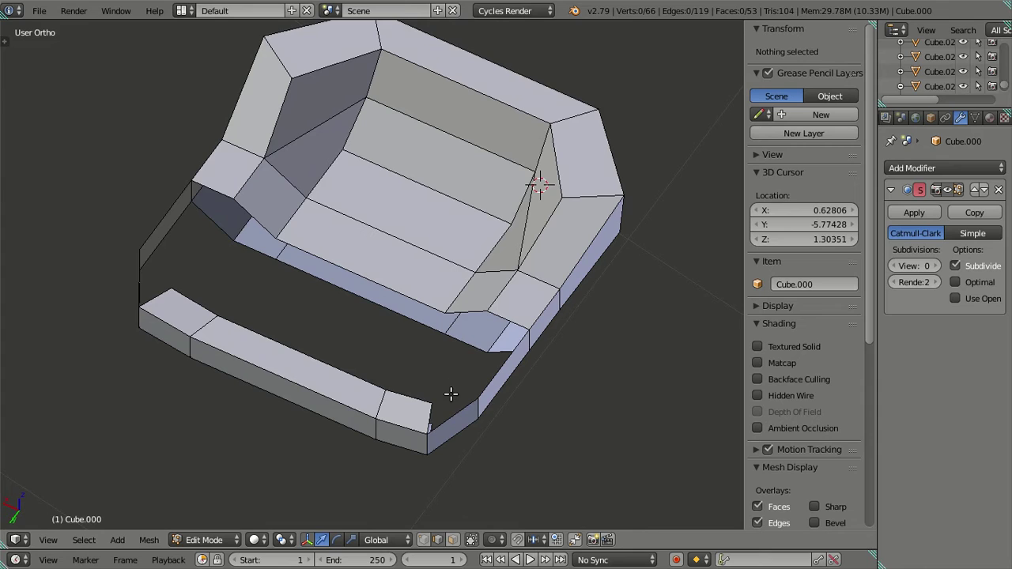
Extrude the lower-left and right corner vertices and narrow them to 0.75 along X.
mouse_move(462, 401)
middle_down()
mouse_move(476, 451)
mouse_move(482, 429)
mouse_move(520, 435)
mouse_move(515, 409)
mouse_move(463, 434)
mouse_move(492, 434)
mouse_move(487, 425)
mouse_move(493, 442)
mouse_move(455, 400)
middle_up()
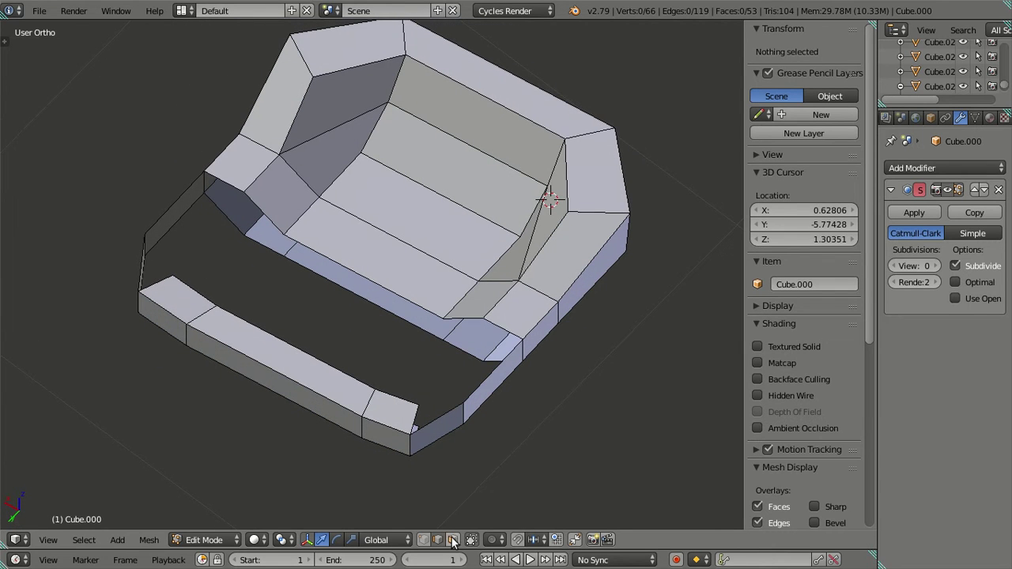
right_click(442, 407)
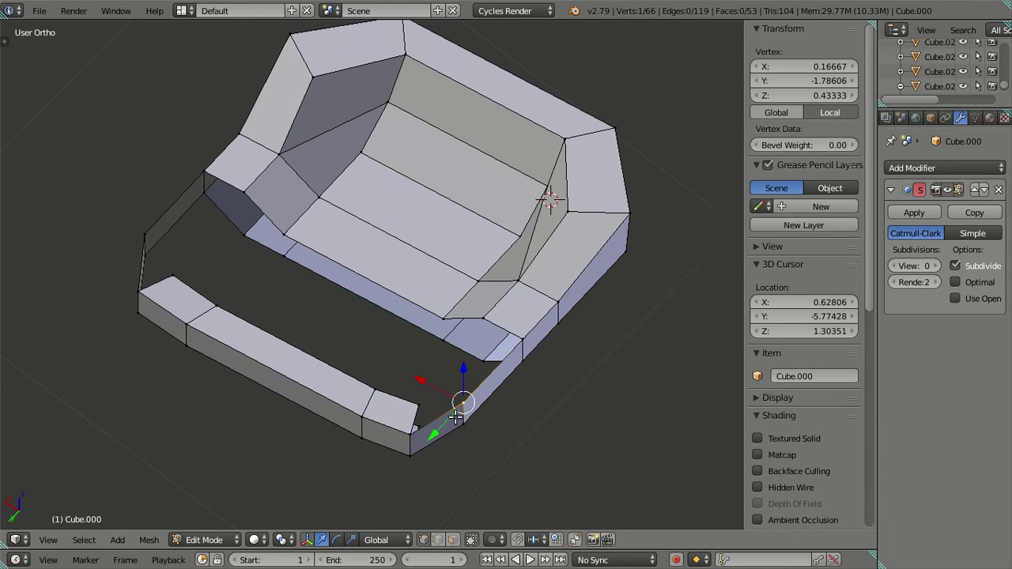
shift+right_click(145, 238)
middle_drag(198, 285, 273, 259)
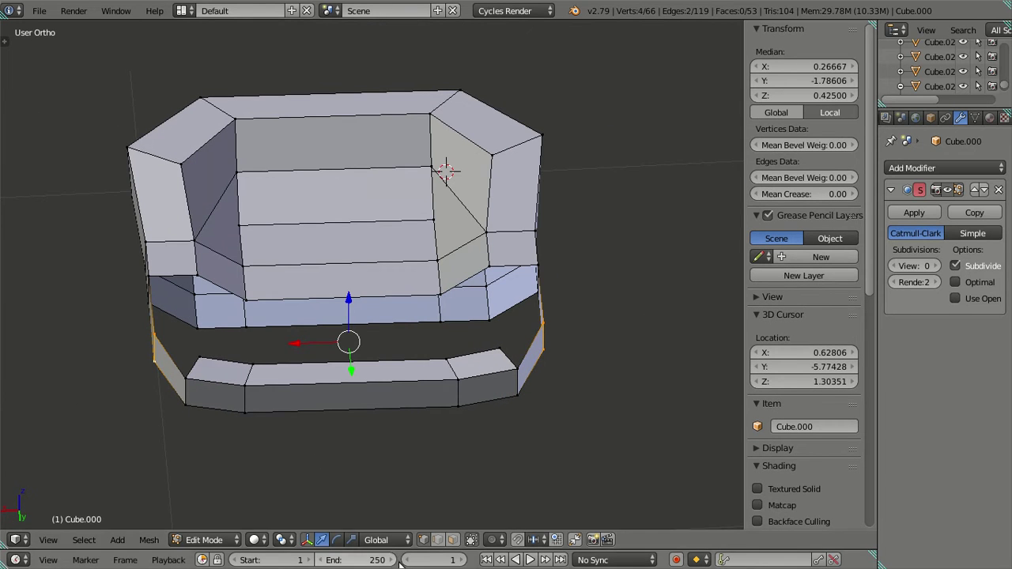
right_click(152, 332)
shift+right_click(539, 324)
middle_drag(569, 339, 557, 365)
key(e)
key(s)
key(x)
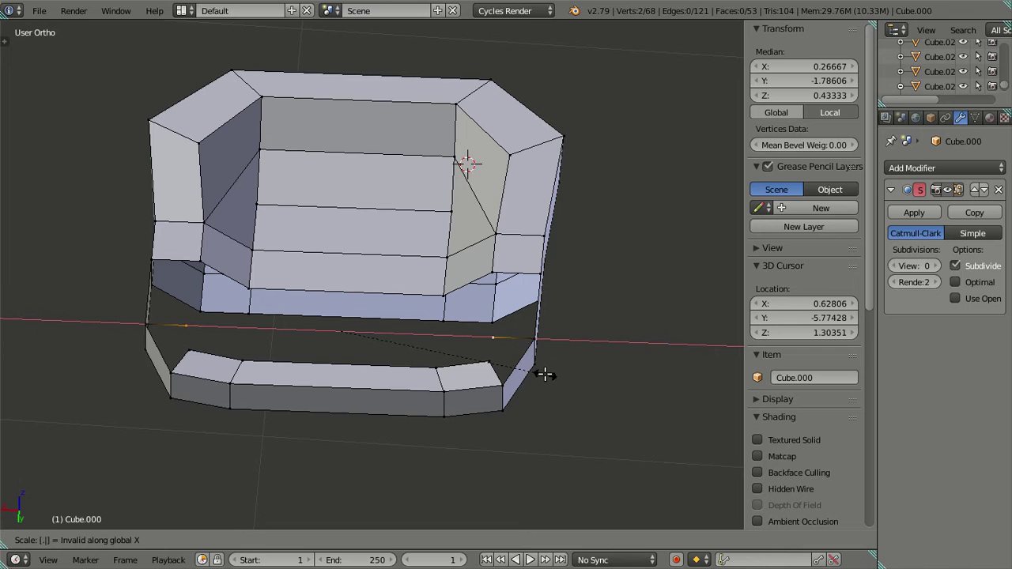
key(Return)
Extrude the opposite pair of corner vertices and narrow them to 0.7 along X.
middle_drag(545, 374, 380, 427)
right_click(491, 353)
shift+right_click(172, 351)
middle_drag(355, 394, 432, 443)
key(e)
key(s)
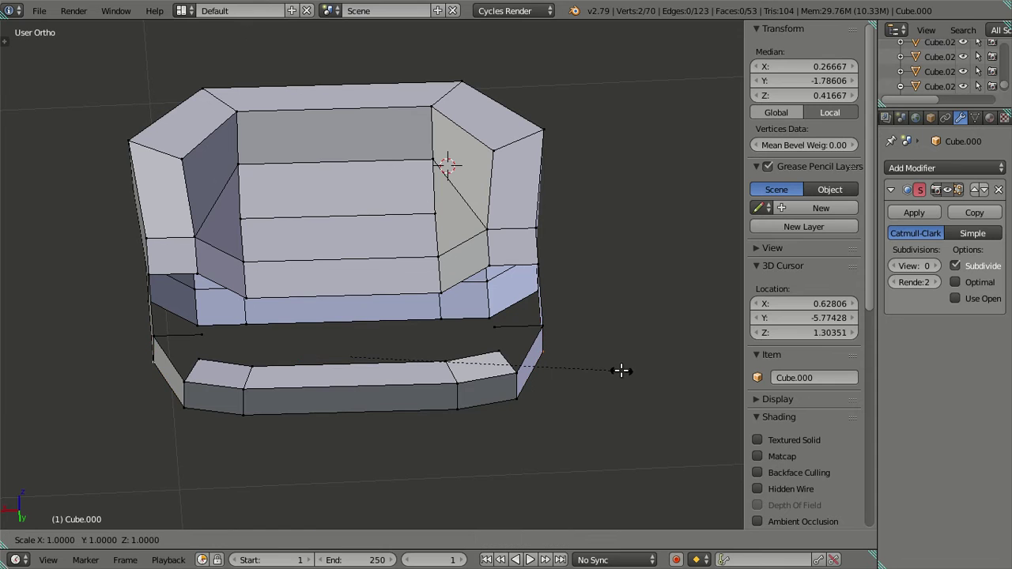
key(x)
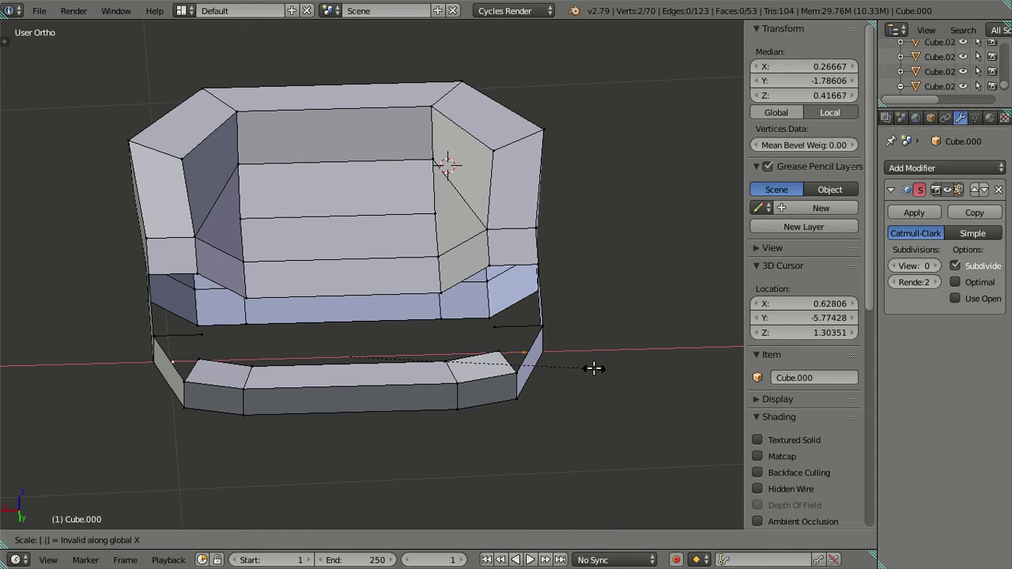
key(Return)
Fill the open right and left corner gaps with new faces.
middle_drag(531, 389, 471, 426)
right_click(449, 406)
key(ctrl+KP_Add)
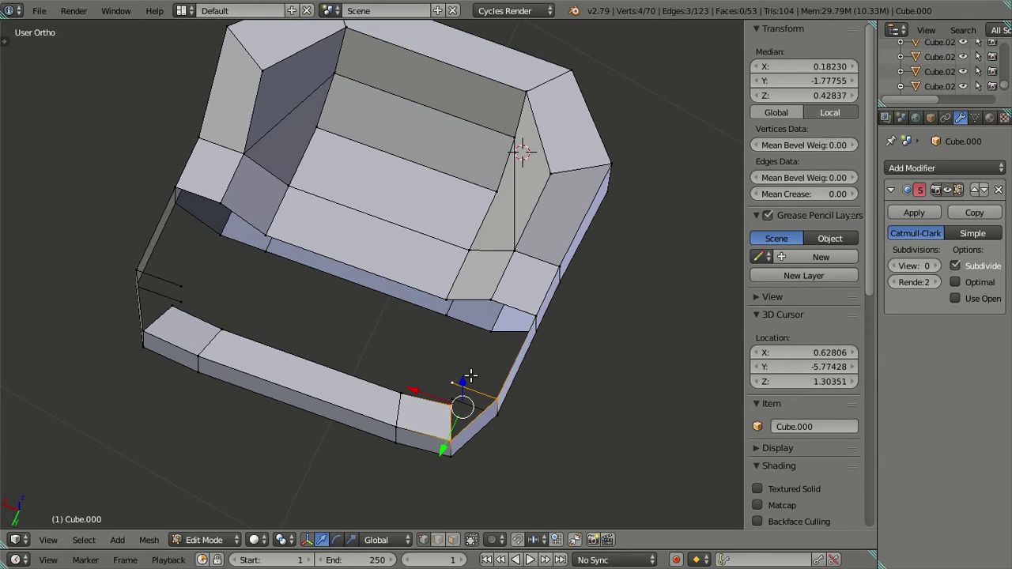
key(f)
right_click(180, 285)
key(ctrl+KP_Add)
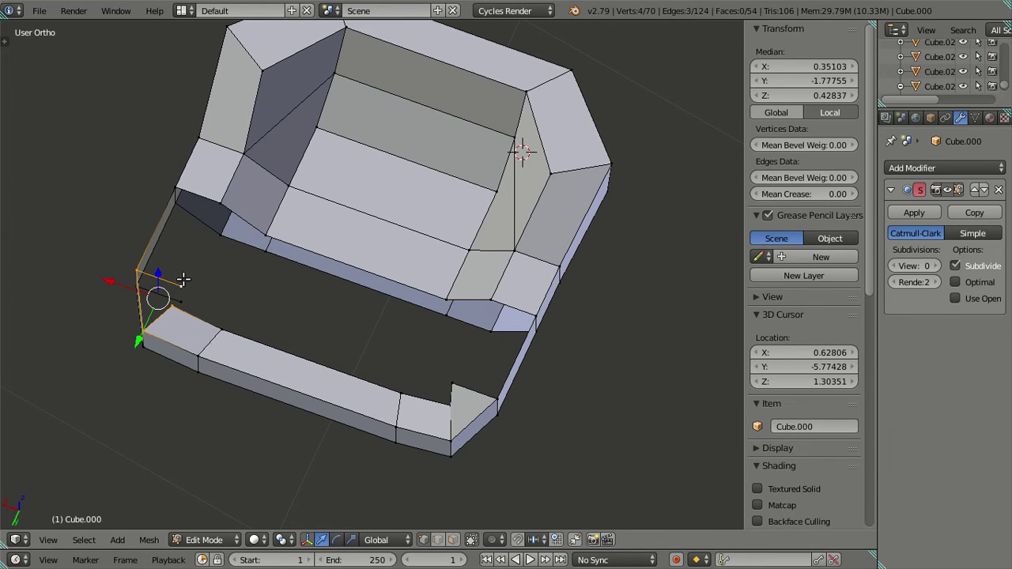
key(f)
Fill the far-side and left corner gaps with faces, then select the edge path across.
middle_drag(300, 355, 397, 157)
right_click(458, 194)
key(ctrl+KP_Add)
middle_drag(466, 228, 468, 232)
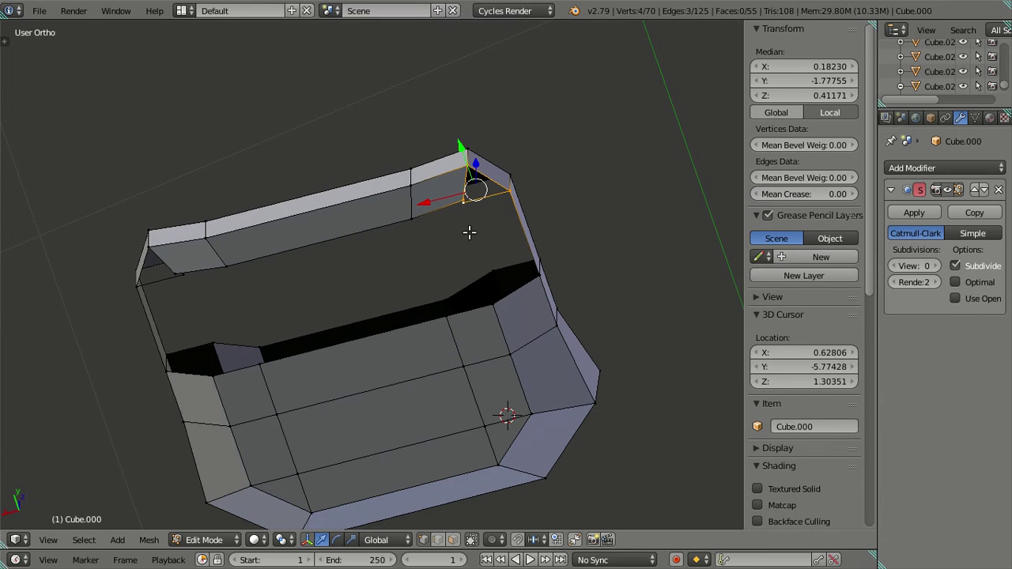
key(f)
right_click(178, 272)
key(ctrl+KP_Add)
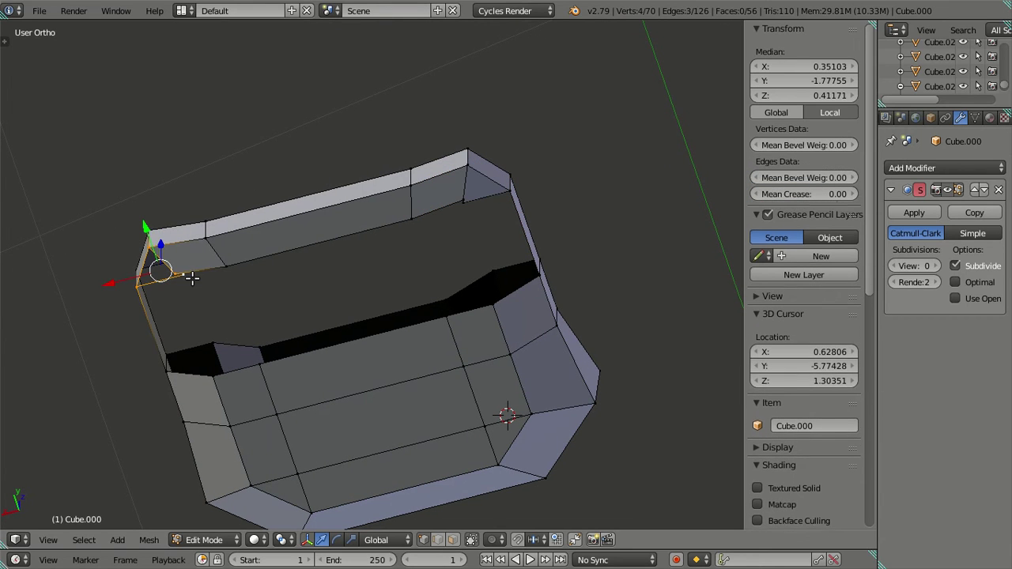
key(f)
right_click(183, 277)
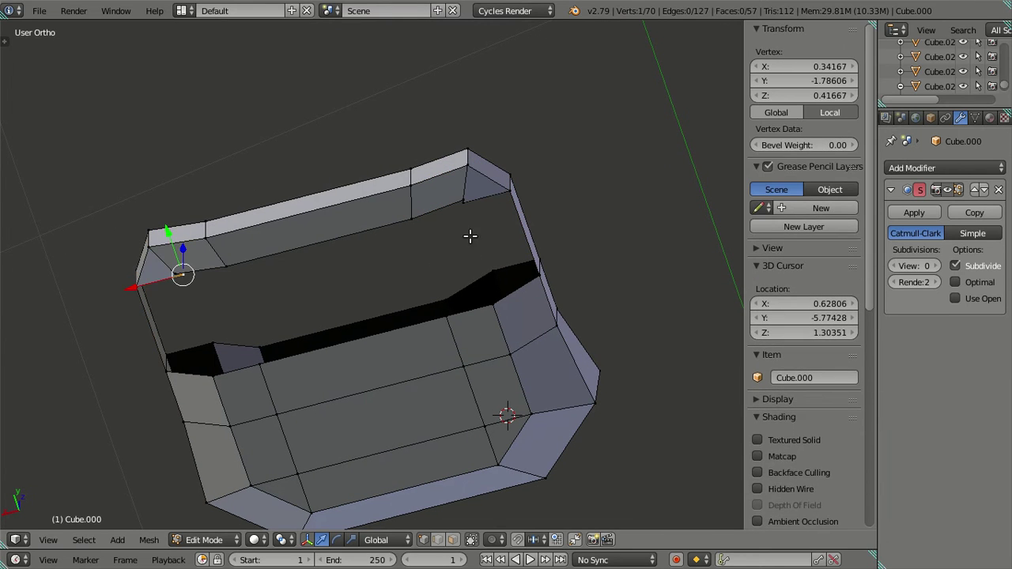
ctrl+right_click(465, 206)
Move four corner vertices along the Y axis.
scroll(423, 207, up, 5)
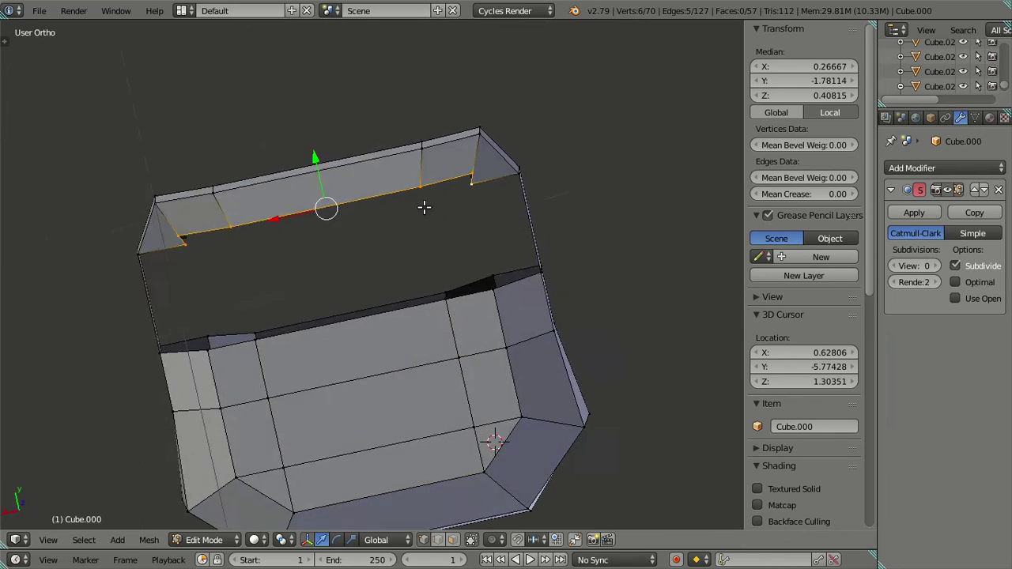
middle_drag(167, 214, 154, 349)
right_click(117, 368)
shift+right_click(404, 63)
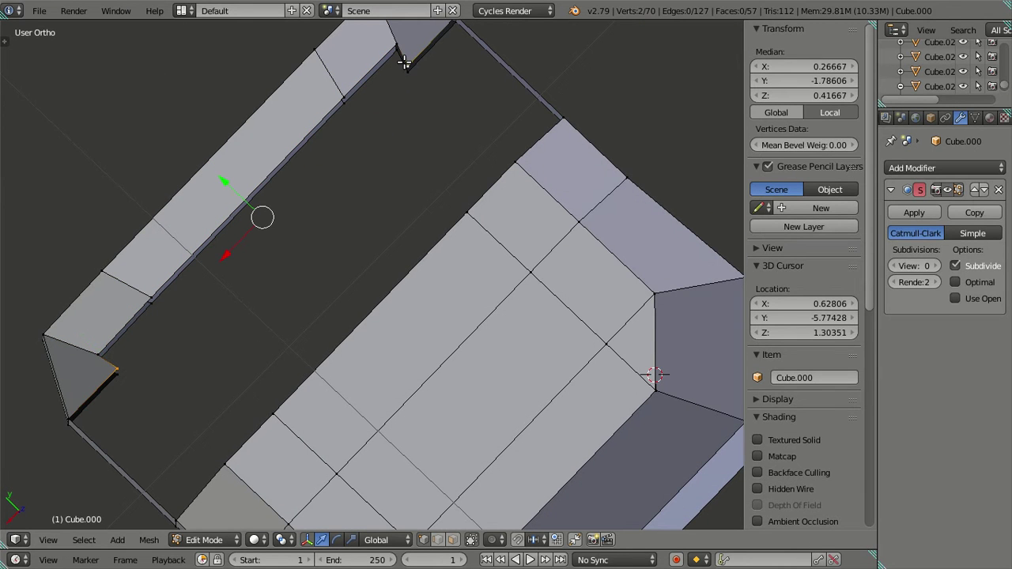
shift+right_click(405, 71)
shift+right_click(126, 379)
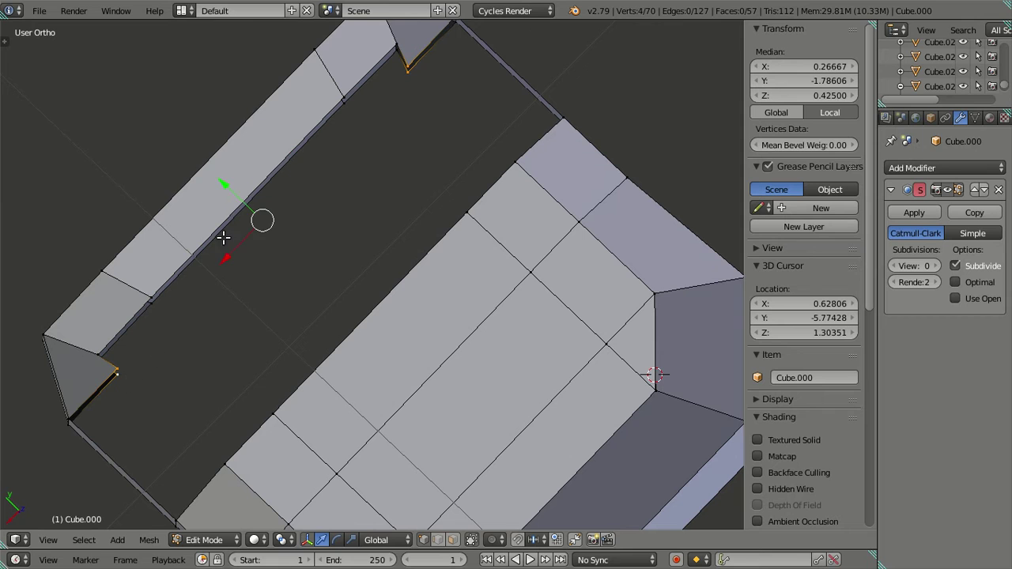
key(g)
key(y)
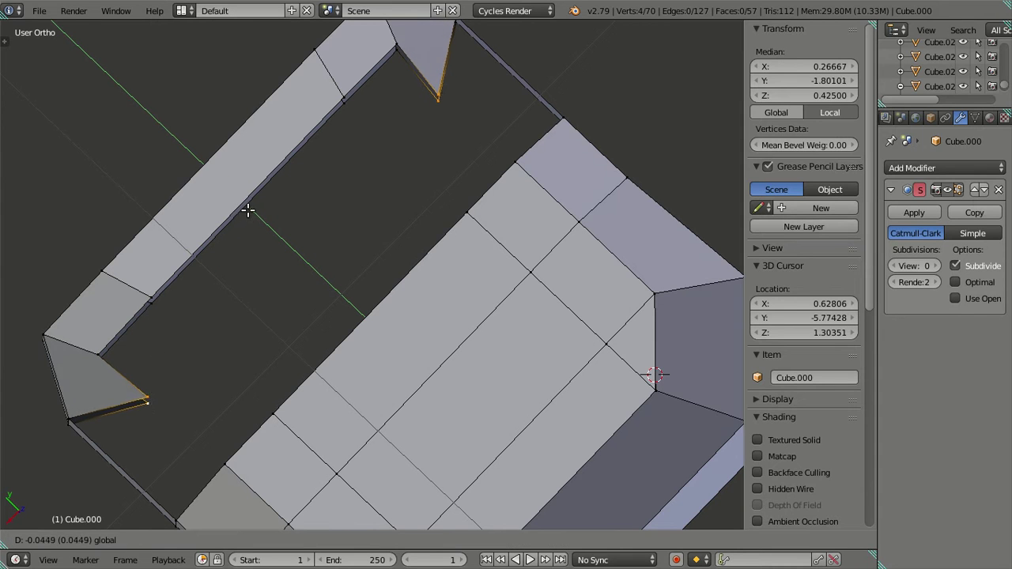
click(247, 209)
Scale the corner vertices along Z and X, then nudge them along Y.
key(s)
key(z)
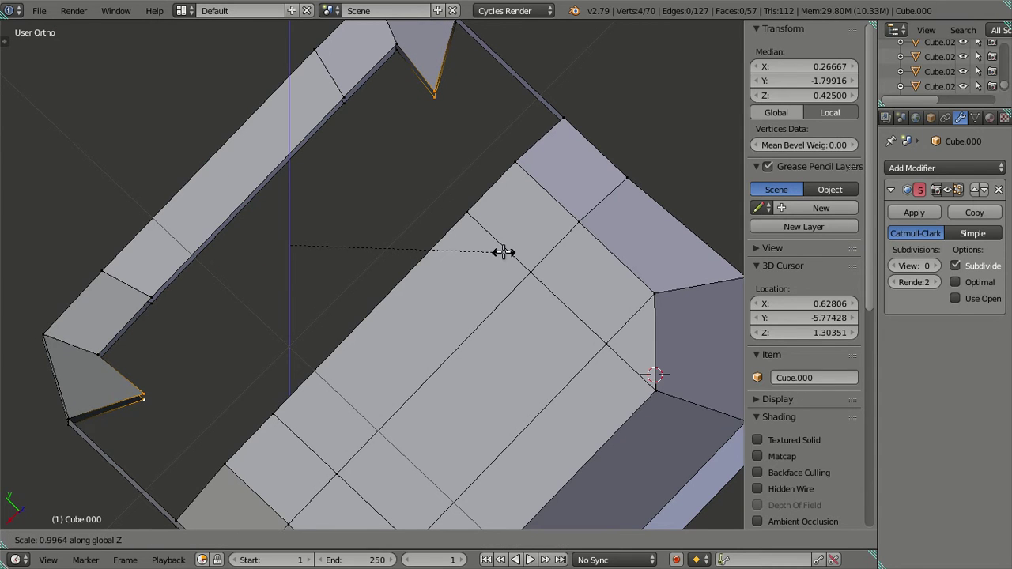
click(504, 248)
key(s)
key(x)
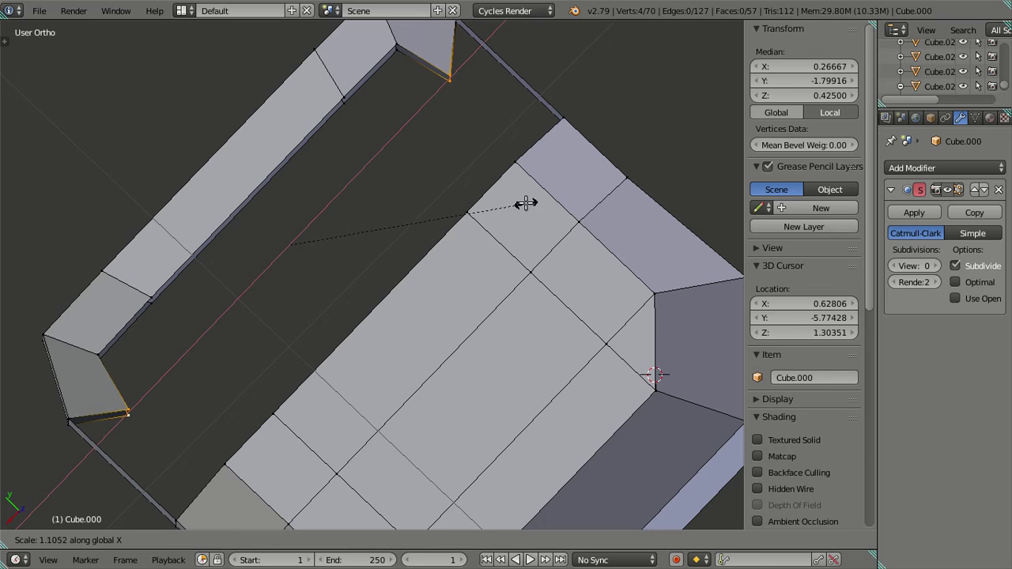
click(536, 195)
drag(250, 209, 347, 133)
In wireframe, nudge three corner vertices along Y and narrow them along X.
click(396, 40)
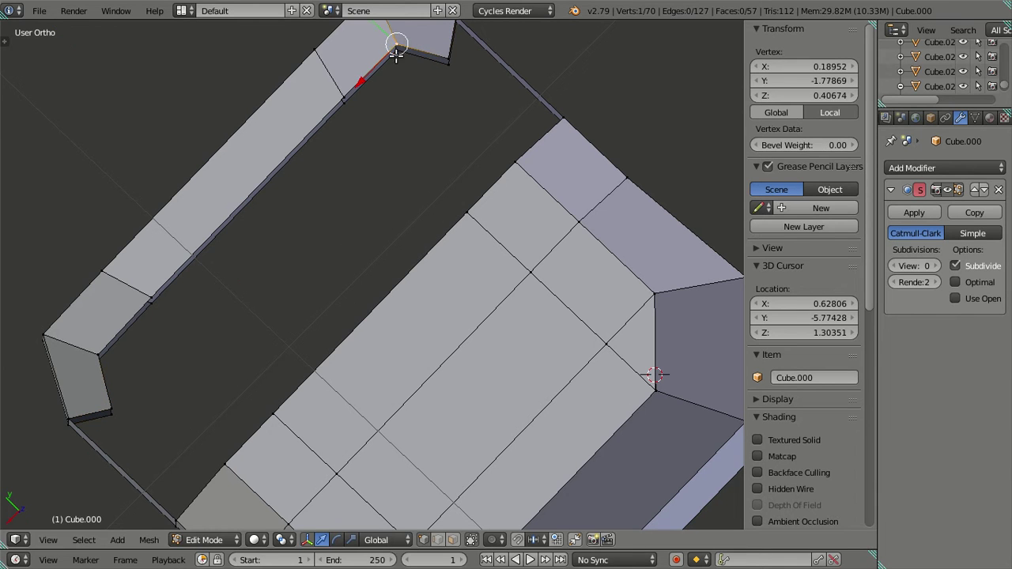
shift+click(98, 352)
middle_drag(182, 386, 128, 282)
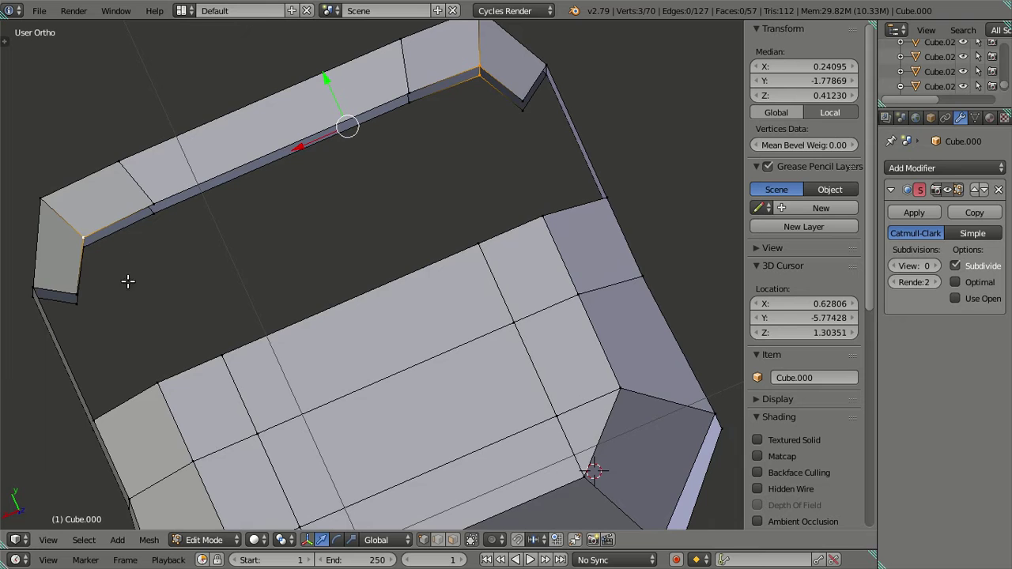
key(z)
shift+click(83, 246)
drag(262, 105, 271, 116)
key(s)
key(x)
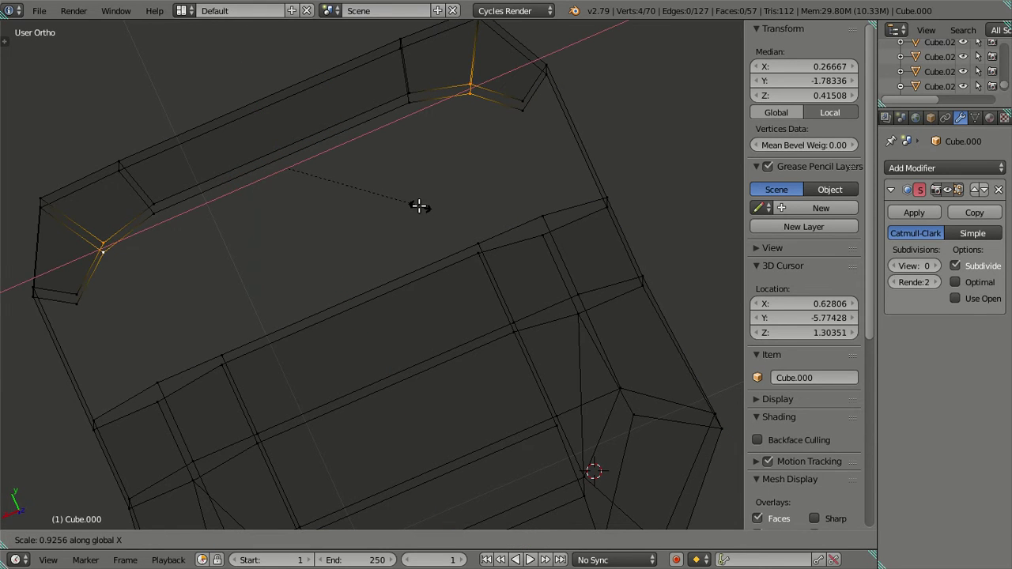
click(419, 207)
key(a)
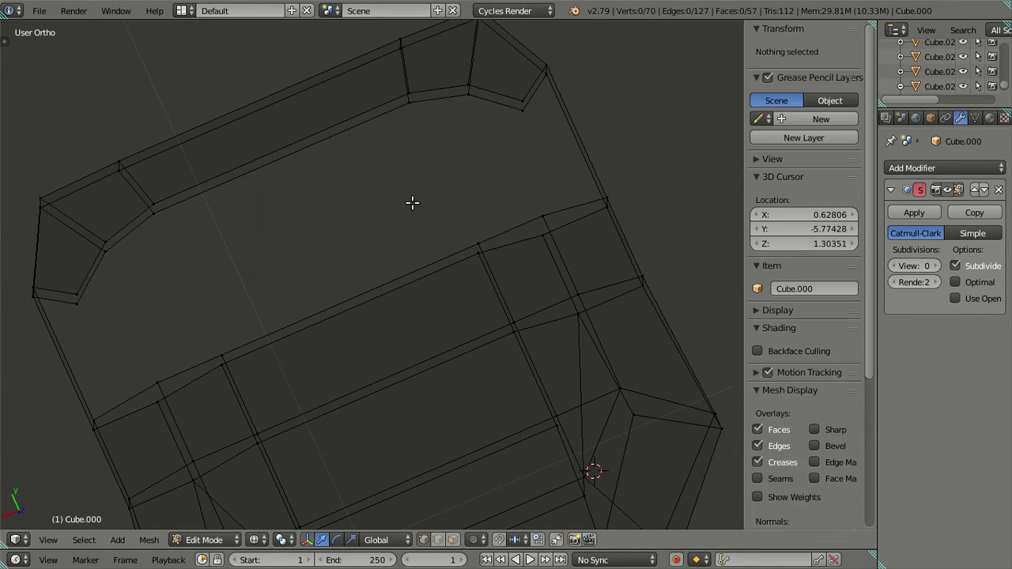
key(z)
Select the right and left corner vertices and try an X scale, cancelling it.
mouse_move(391, 203)
middle_down()
mouse_move(442, 253)
mouse_move(559, 422)
mouse_move(266, 335)
mouse_move(369, 479)
mouse_move(482, 430)
mouse_move(513, 476)
mouse_move(479, 438)
mouse_move(548, 361)
middle_up()
key(z)
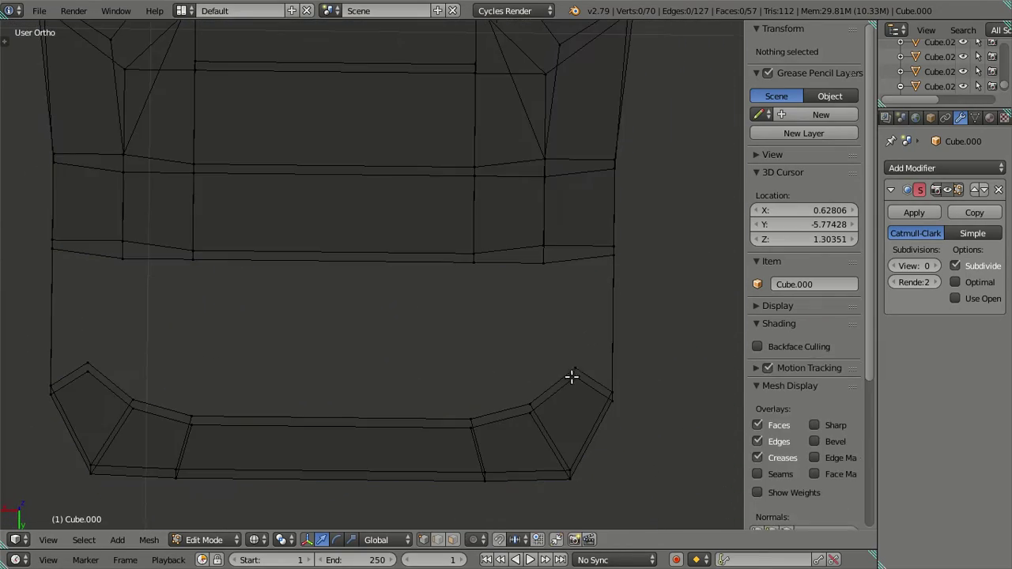
right_click(575, 374)
shift+right_click(89, 369)
shift+right_click(89, 368)
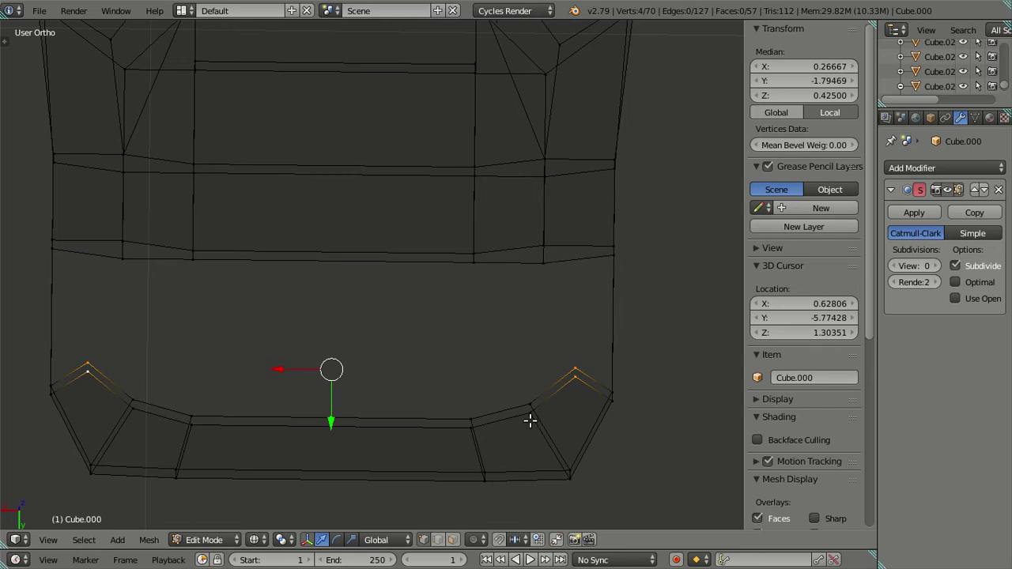
key(s)
key(x)
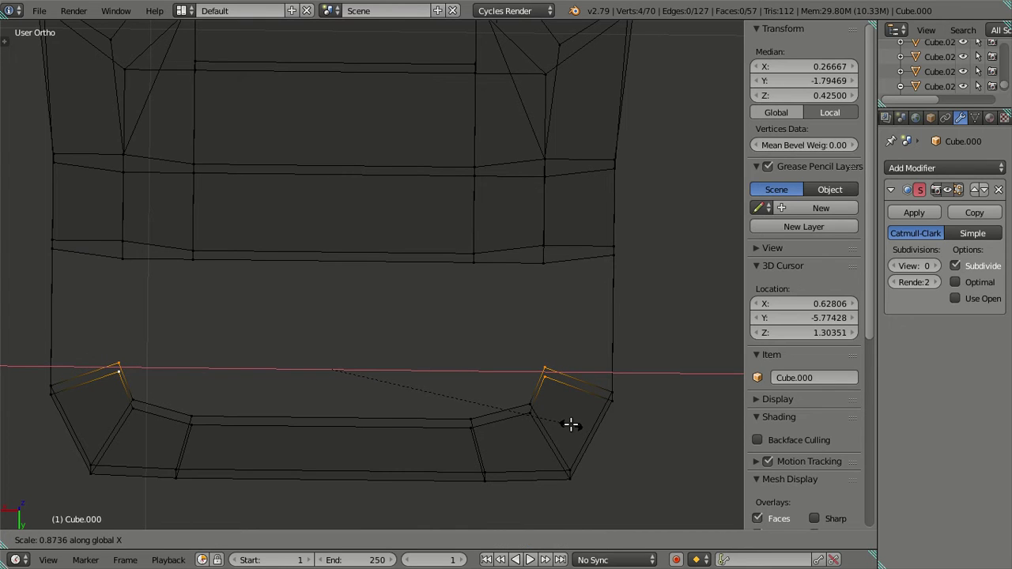
key(Escape)
right_click(543, 263)
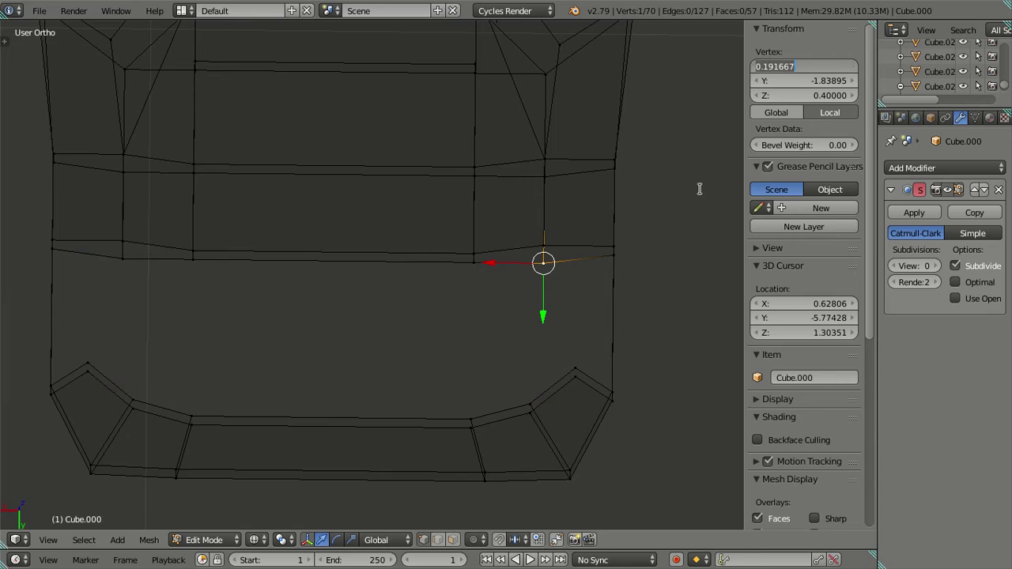
key(Escape)
Reposition the lower-right corner vertex, undoing and redoing the move.
right_click(581, 350)
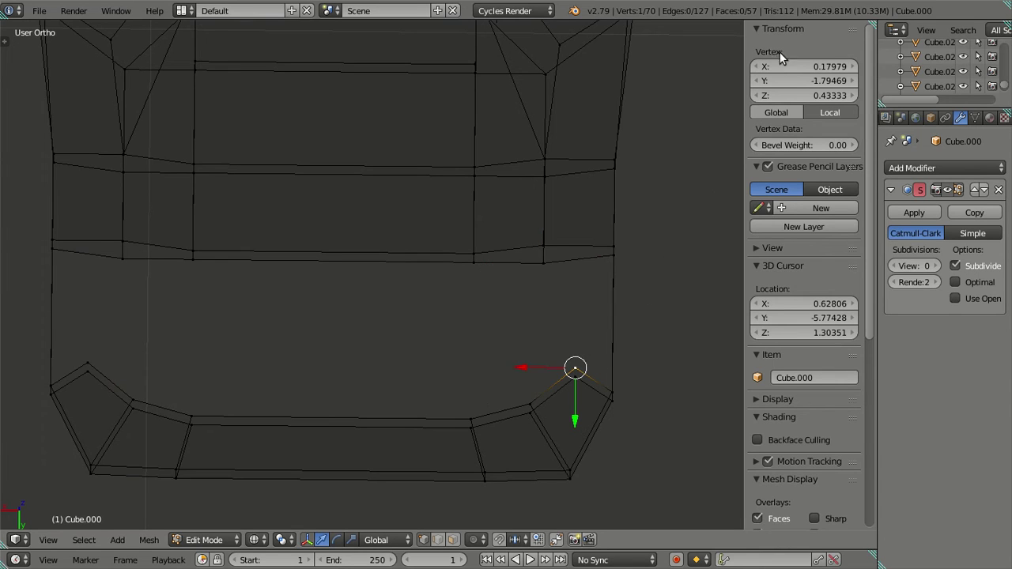
key(ctrl+shift+z)
key(ctrl+z)
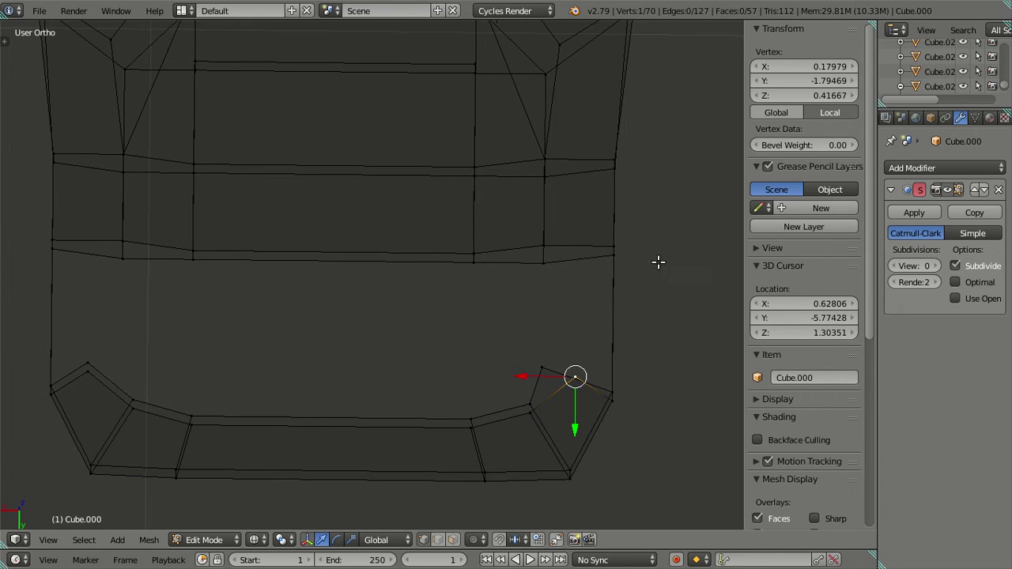
key(ctrl+shift+z)
key(ctrl+z)
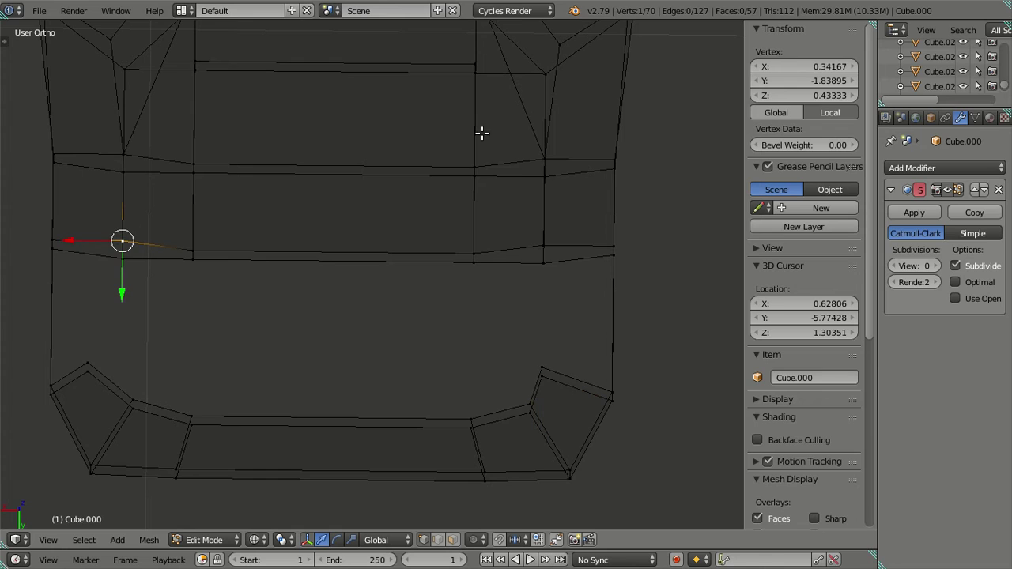
key(Escape)
key(ctrl+z)
key(ctrl+z)
key(ctrl+z)
key(ctrl+z)
Return to solid shading and fill a face between the triangle-apex vertex and the inner rim.
key(a)
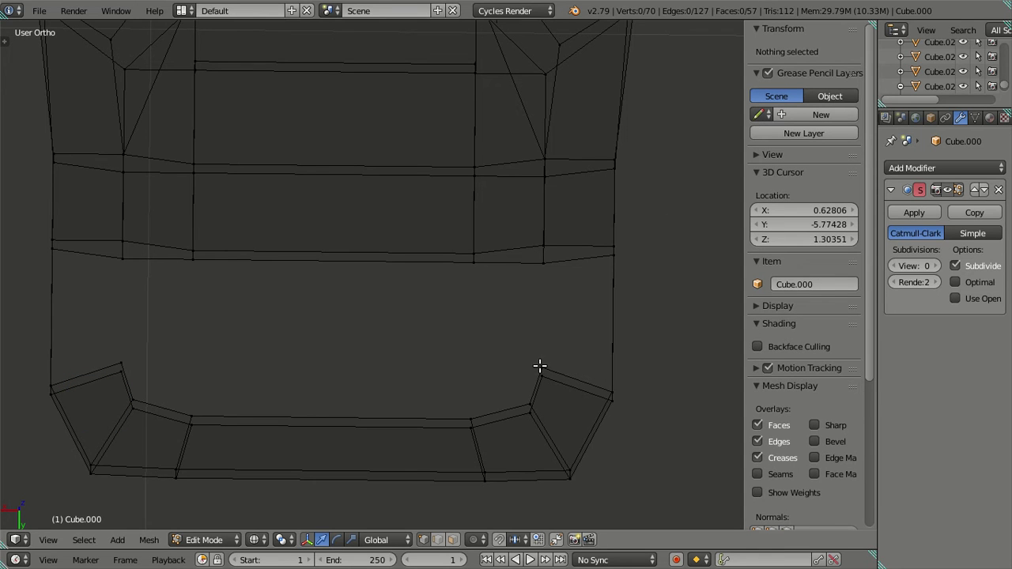
key(z)
mouse_move(539, 365)
middle_down()
mouse_move(549, 353)
mouse_move(483, 330)
middle_up()
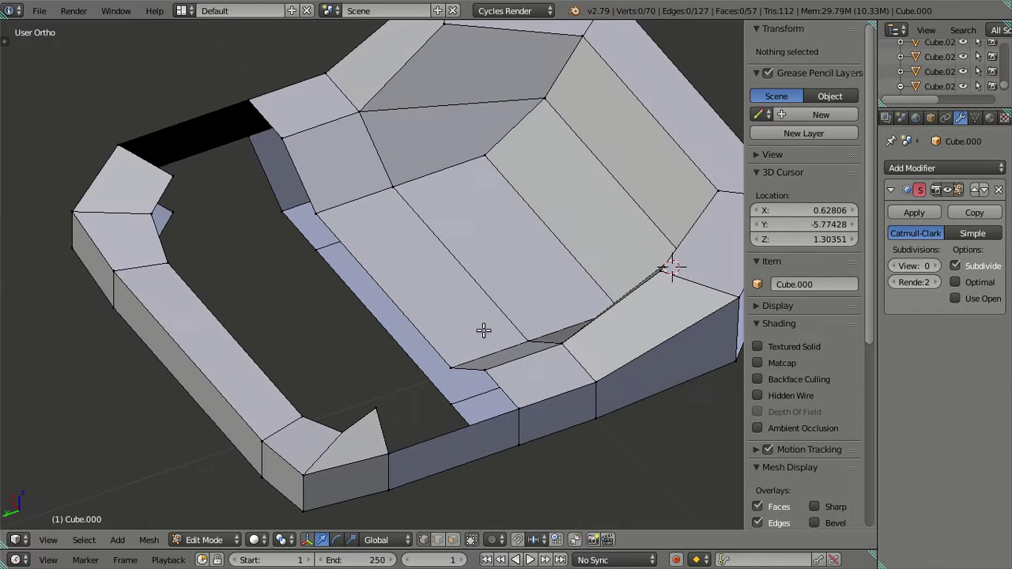
right_click(378, 405)
ctrl+right_click(485, 374)
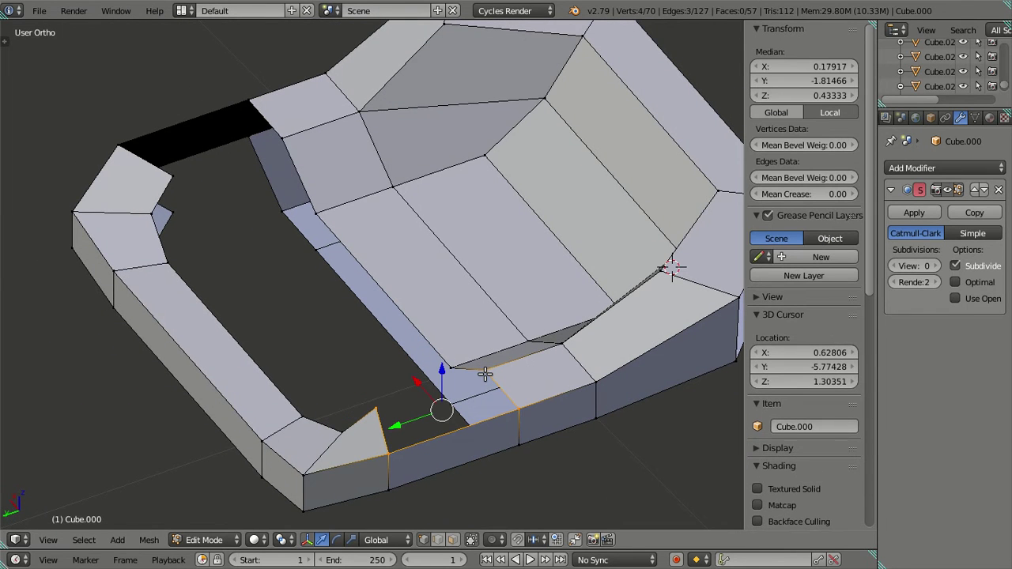
key(f)
Fill new faces at the inner corner and the lower-left corner of the sofa outline.
middle_drag(487, 380, 454, 300)
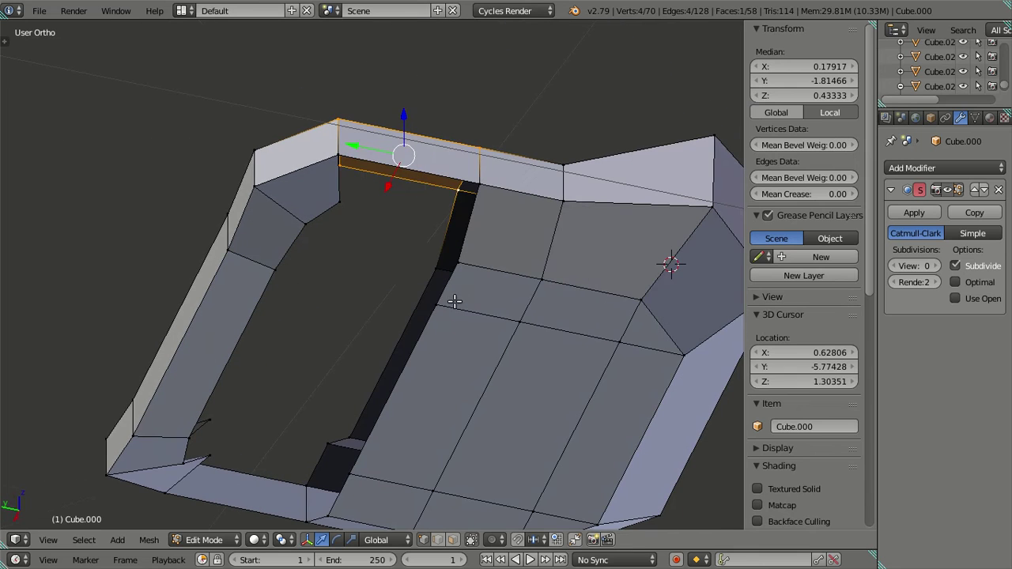
right_click(341, 202)
ctrl+right_click(459, 260)
key(f)
middle_drag(415, 271, 186, 329)
right_click(141, 448)
ctrl+right_click(241, 514)
key(f)
Fill the lower-left hole with a new face.
middle_drag(241, 458, 139, 195)
right_click(109, 297)
shift+right_click(138, 236)
key(f)
key(a)
In wireframe, scale the hole's corner vertices along X to nudge the right edge outward.
mouse_move(159, 233)
middle_down()
mouse_move(314, 300)
mouse_move(422, 293)
mouse_move(435, 384)
mouse_move(387, 349)
mouse_move(359, 387)
mouse_move(375, 264)
mouse_move(424, 275)
mouse_move(424, 312)
mouse_move(430, 300)
mouse_move(419, 303)
middle_up()
key(z)
right_click(199, 324)
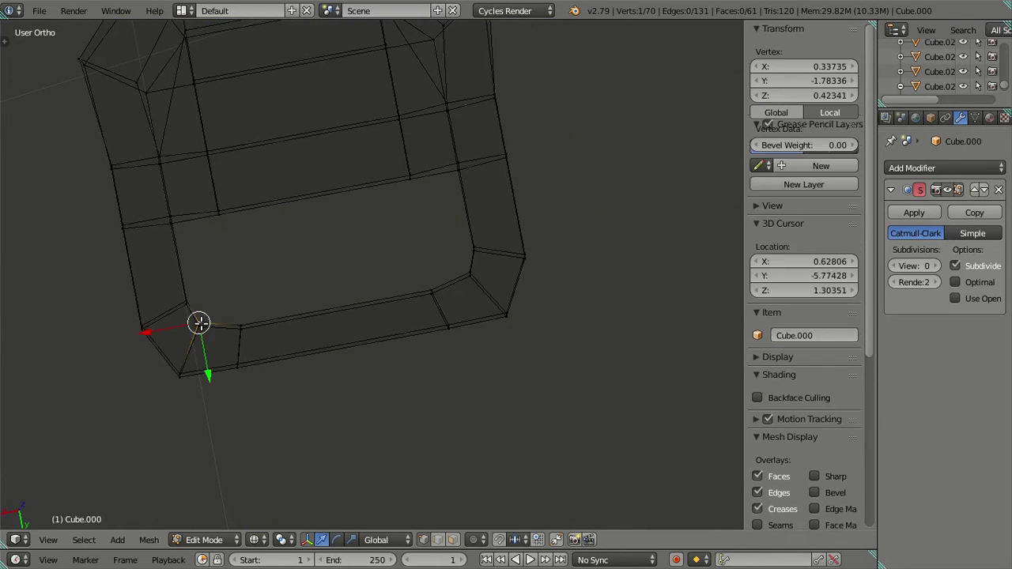
shift+right_click(469, 283)
mouse_move(469, 282)
middle_down()
mouse_move(485, 265)
mouse_move(482, 287)
middle_up()
shift+right_click(492, 295)
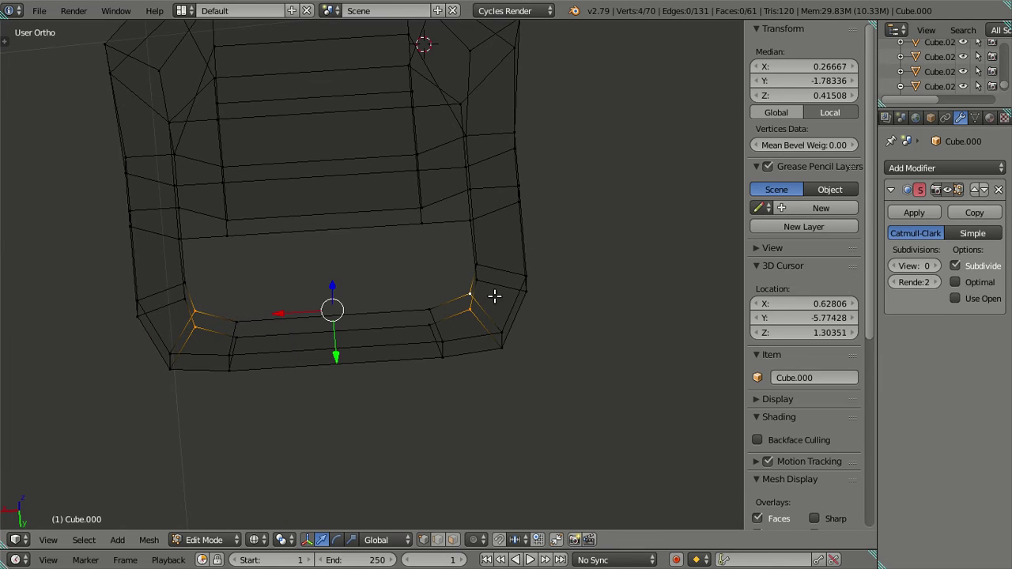
key(s)
key(x)
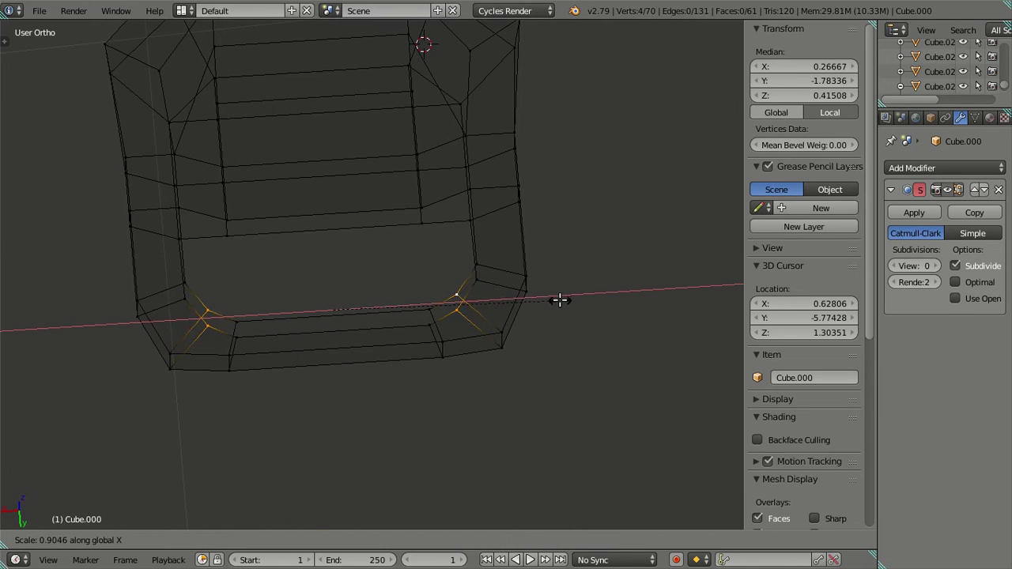
click(557, 300)
key(a)
key(z)
Move the bottom front edge strip along the Y axis.
middle_drag(553, 298, 447, 363)
right_click(224, 357)
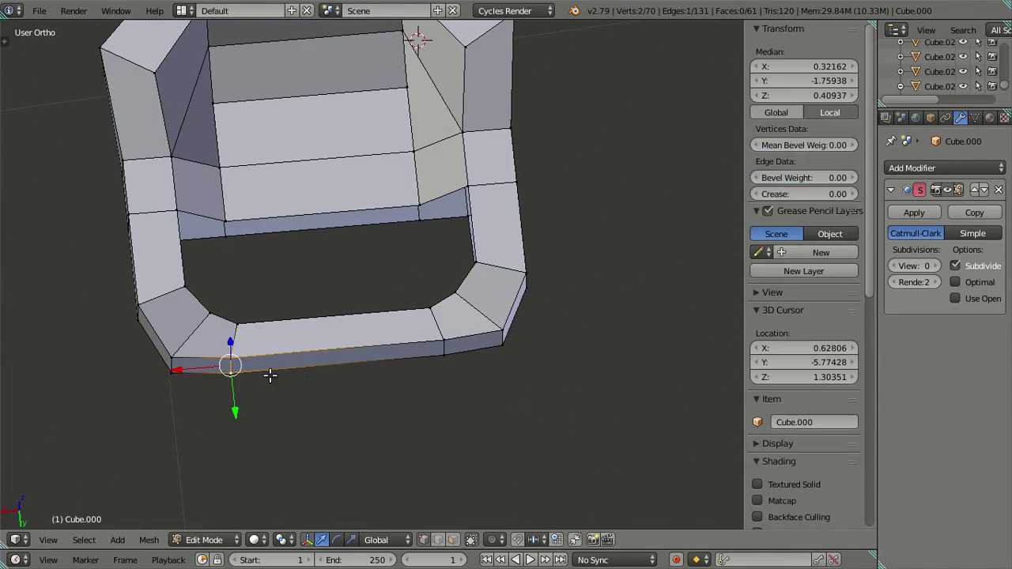
shift+right_click(420, 371)
middle_drag(420, 370, 450, 393)
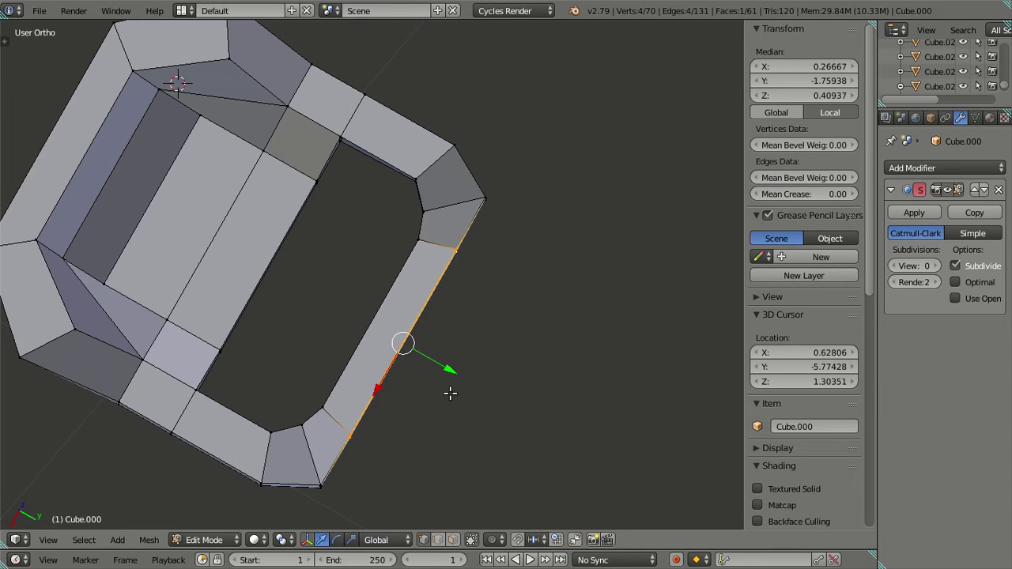
key(g)
key(y)
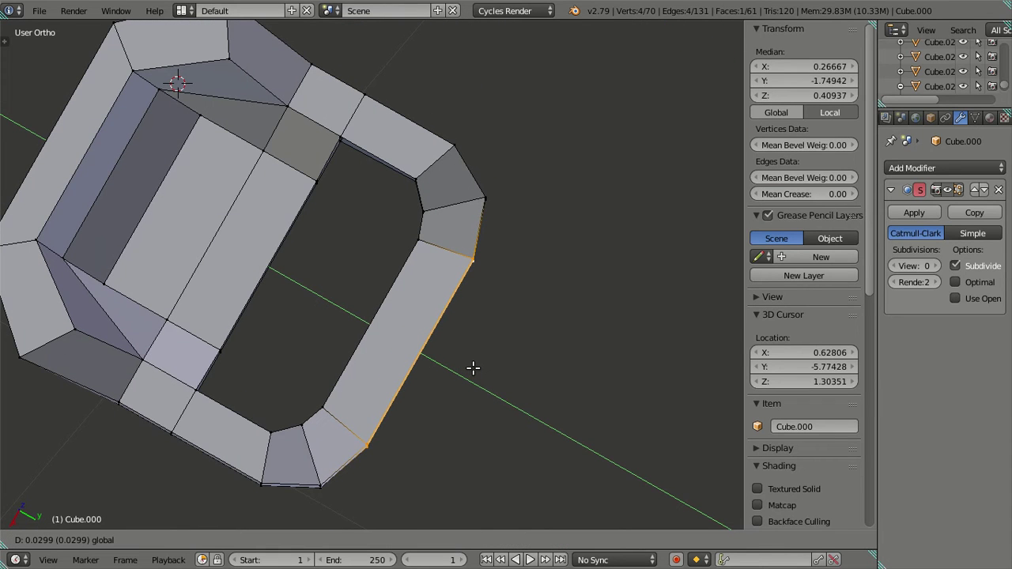
click(473, 366)
key(a)
mouse_move(463, 361)
middle_down()
mouse_move(390, 314)
mouse_move(372, 209)
mouse_move(435, 361)
mouse_move(451, 262)
mouse_move(452, 367)
middle_up()
middle_drag(421, 341, 393, 364)
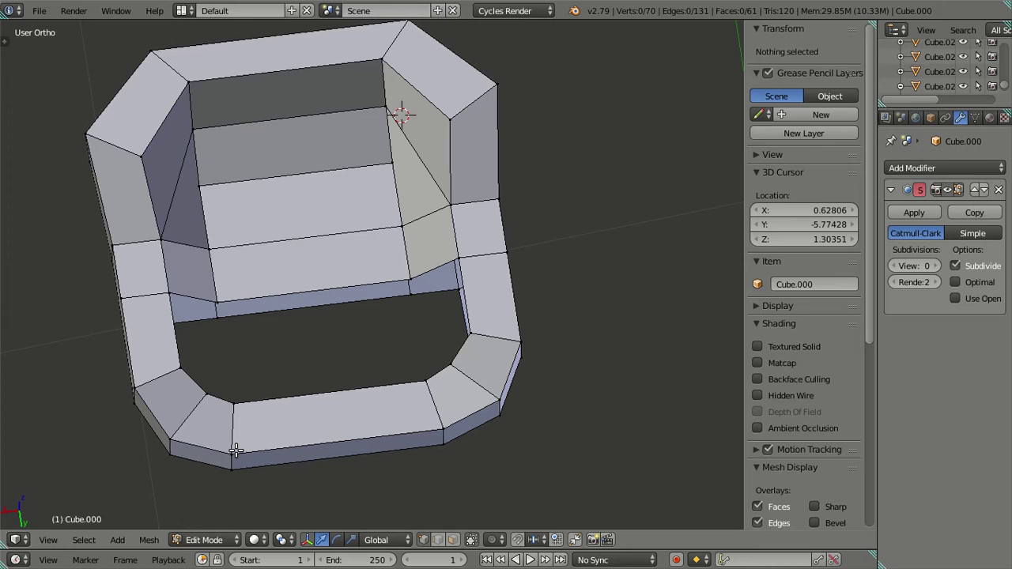
Dissolve the bottom-right and bottom-left front corner edges.
right_click(480, 383)
shift+right_click(192, 422)
key(x)
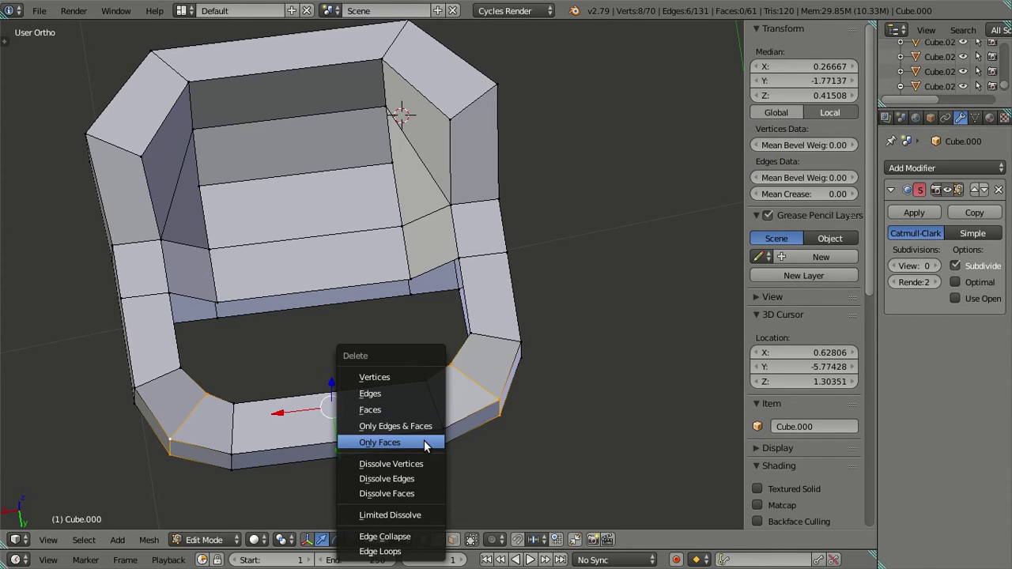
click(407, 478)
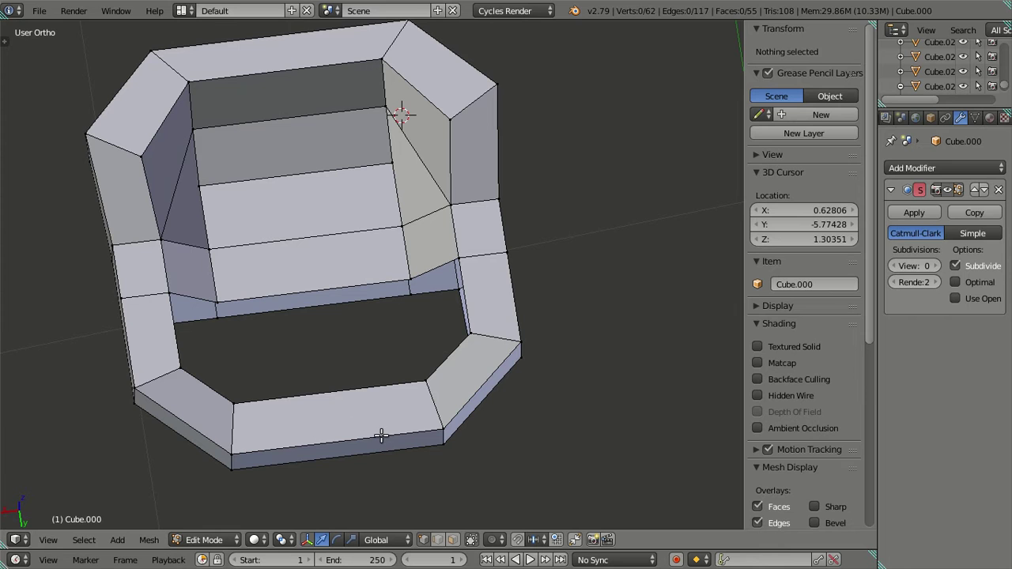
Widen the four-corner bottom face by scaling it along X.
right_click(232, 455)
shift+right_click(231, 468)
shift+right_click(442, 431)
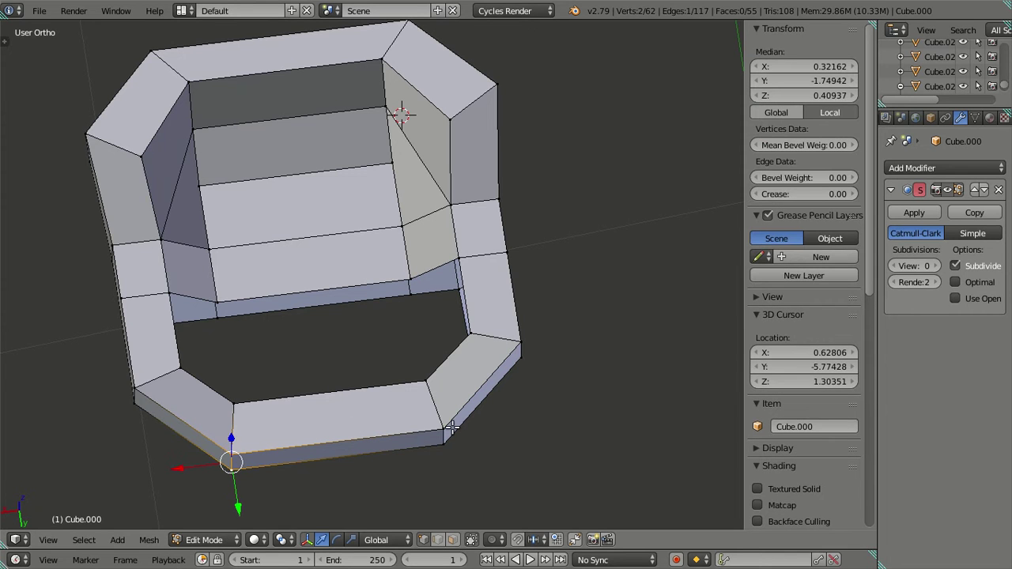
shift+right_click(442, 444)
key(s)
key(x)
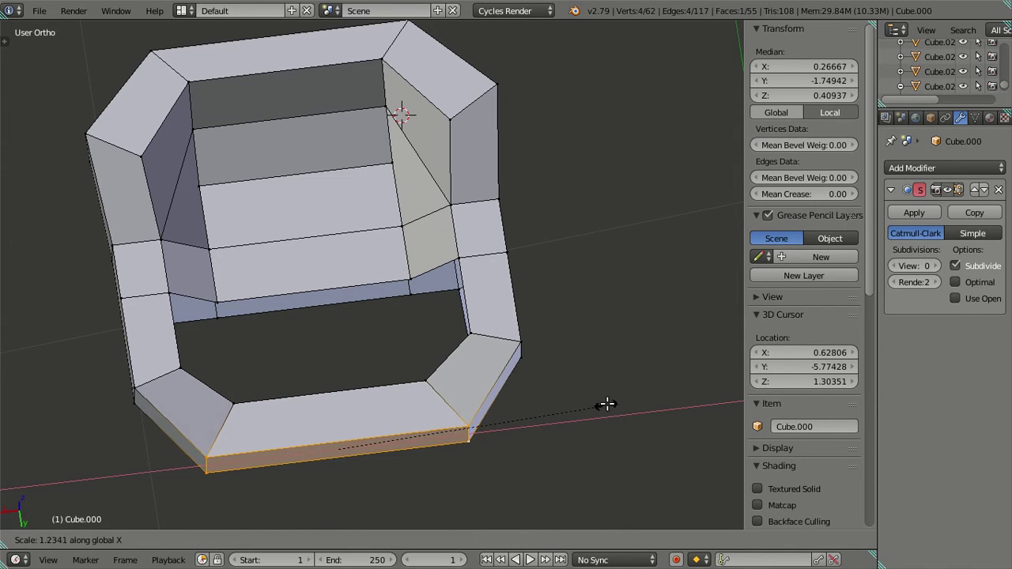
click(611, 402)
key(a)
Fill faces at the seat hole's corner, left corner and left rim.
middle_drag(402, 428, 436, 369)
alt+right_click(431, 372)
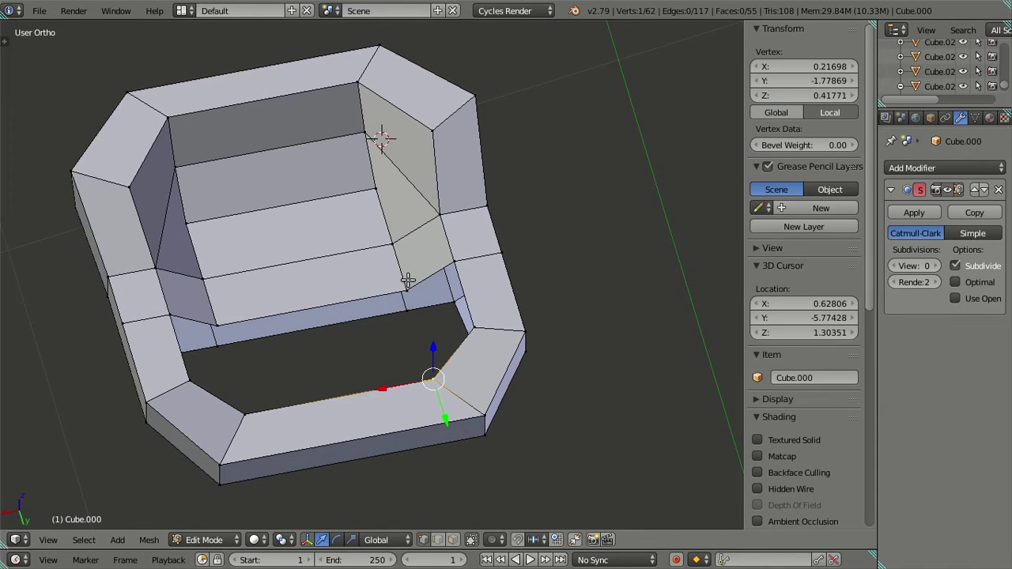
key(f)
alt+right_click(217, 317)
key(f)
middle_drag(340, 422, 308, 243)
right_click(234, 253)
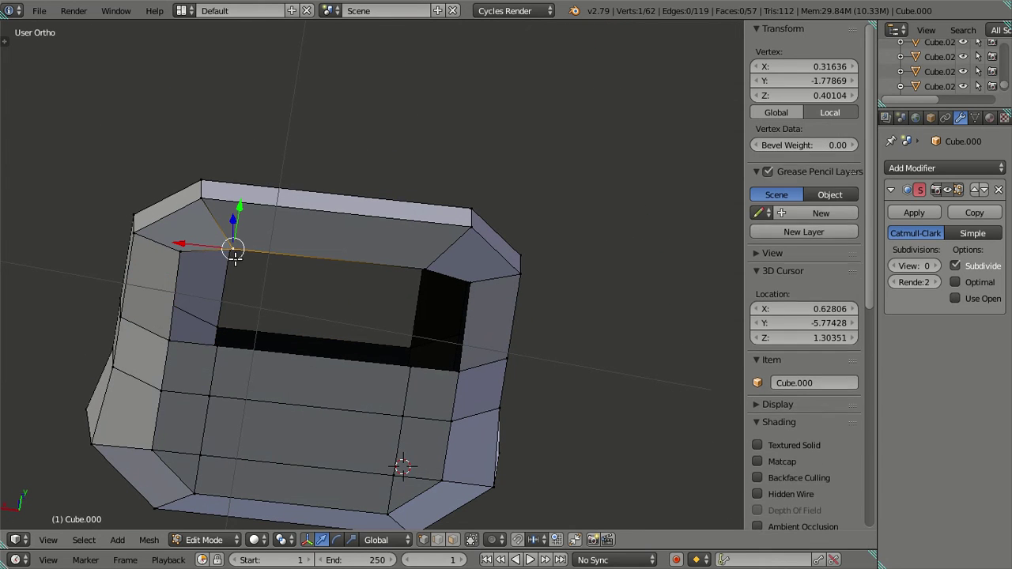
alt+right_click(215, 348)
key(f)
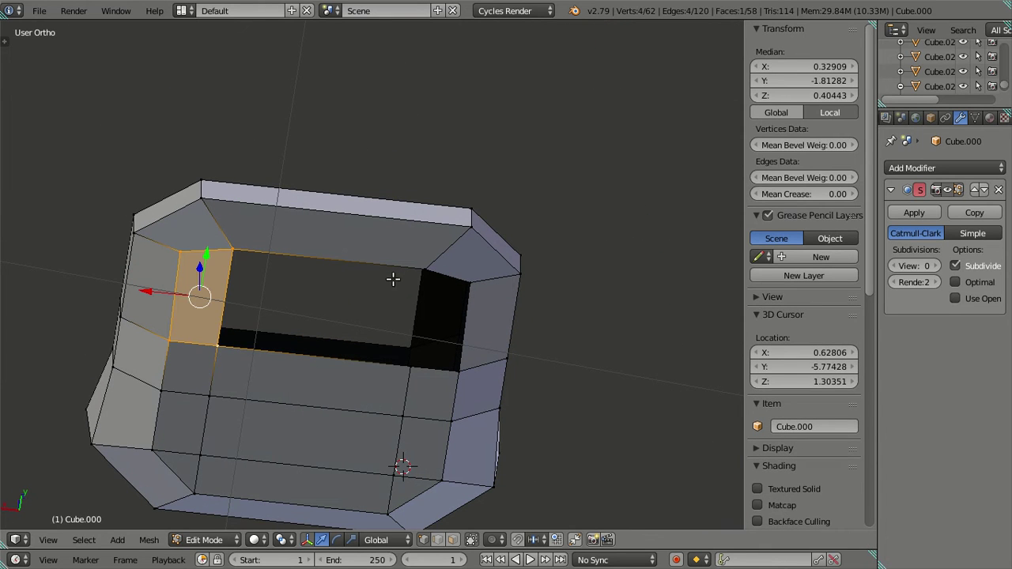
Fill the hole's right rim and the remaining top-rim gap with faces.
right_click(422, 265)
alt+right_click(416, 370)
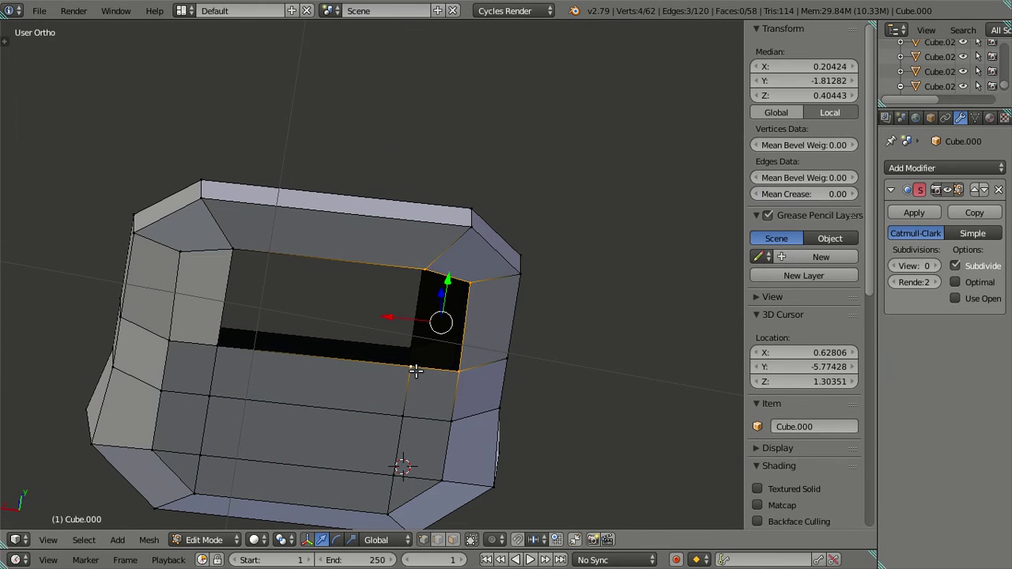
key(f)
right_click(413, 364)
alt+right_click(258, 253)
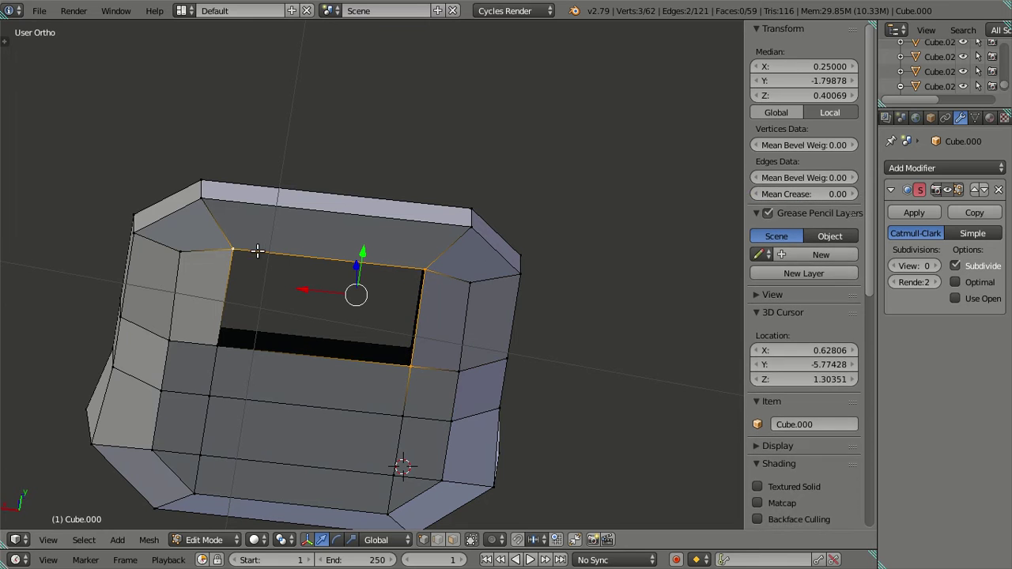
key(f)
key(a)
Select two seat-edge vertices and try a vertical Z move, then cancel and undo it.
middle_drag(324, 311, 283, 315)
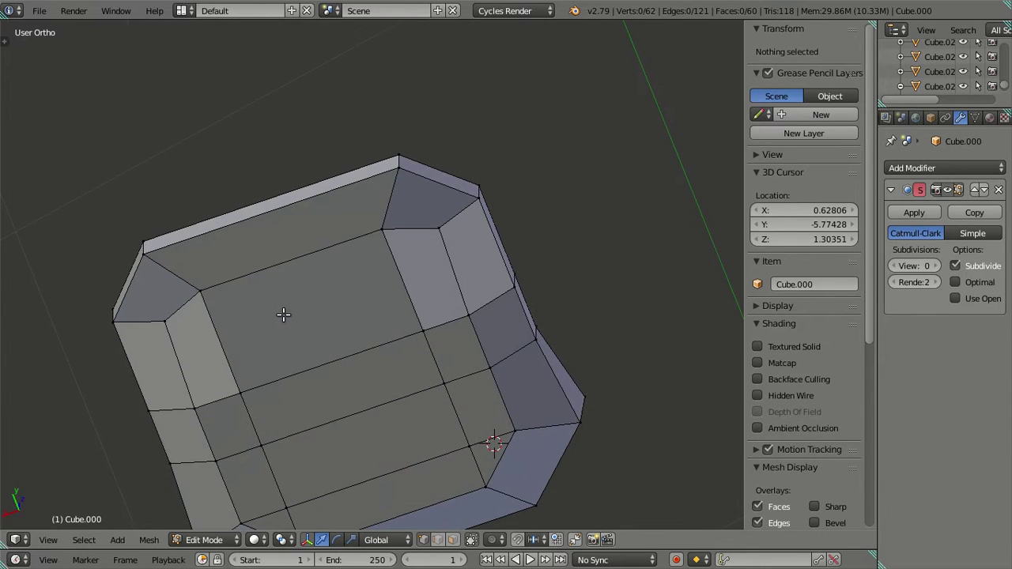
right_click(438, 221)
shift+right_click(164, 321)
middle_drag(244, 350, 442, 452)
key(g)
key(z)
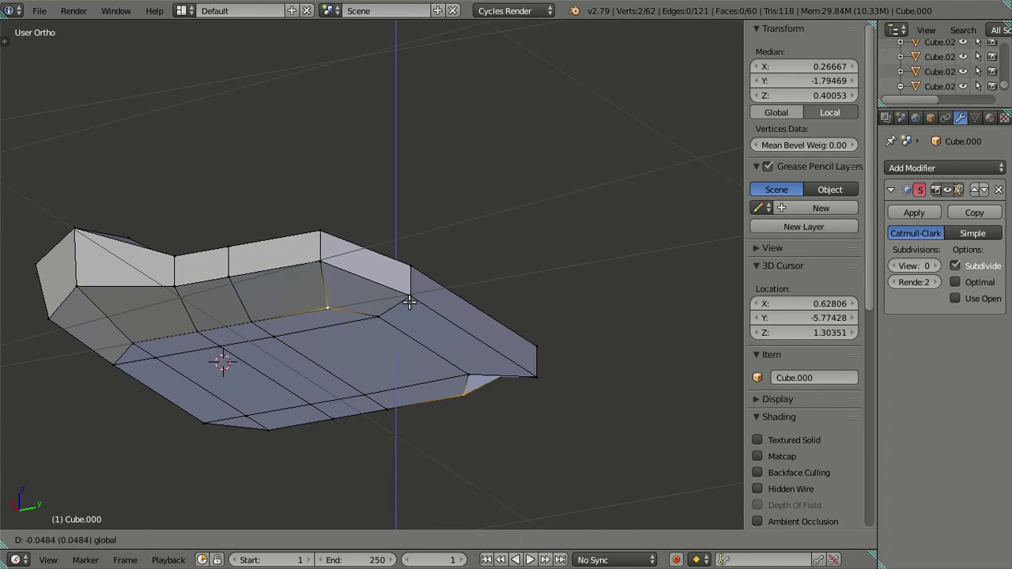
key(Escape)
key(ctrl+z)
middle_drag(565, 242, 466, 305)
Set the selected seat vertex's Z coordinate to 0.4 in the N panel.
double_click(804, 95)
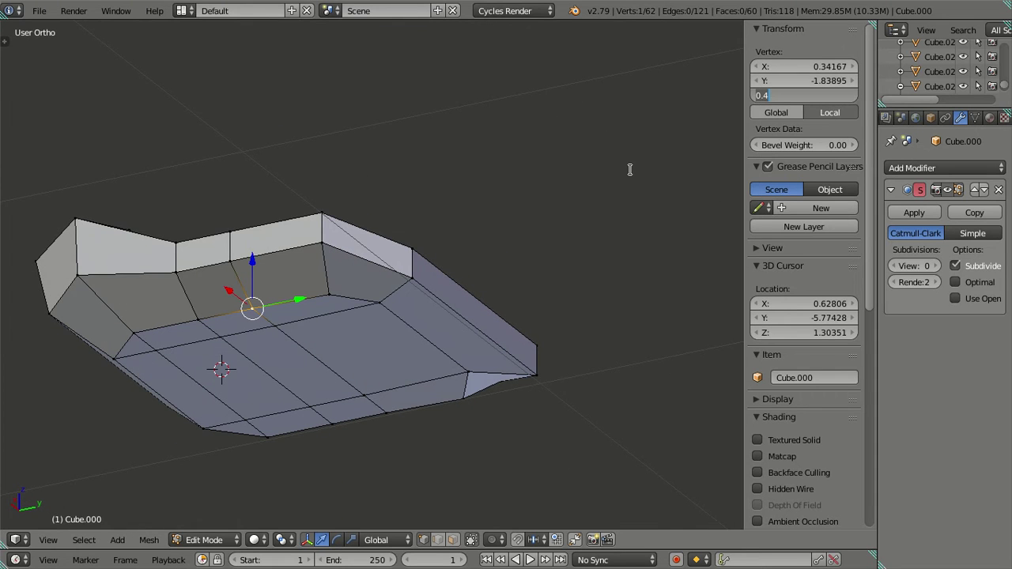
text(0.4)
key(Return)
shift+right_click(464, 400)
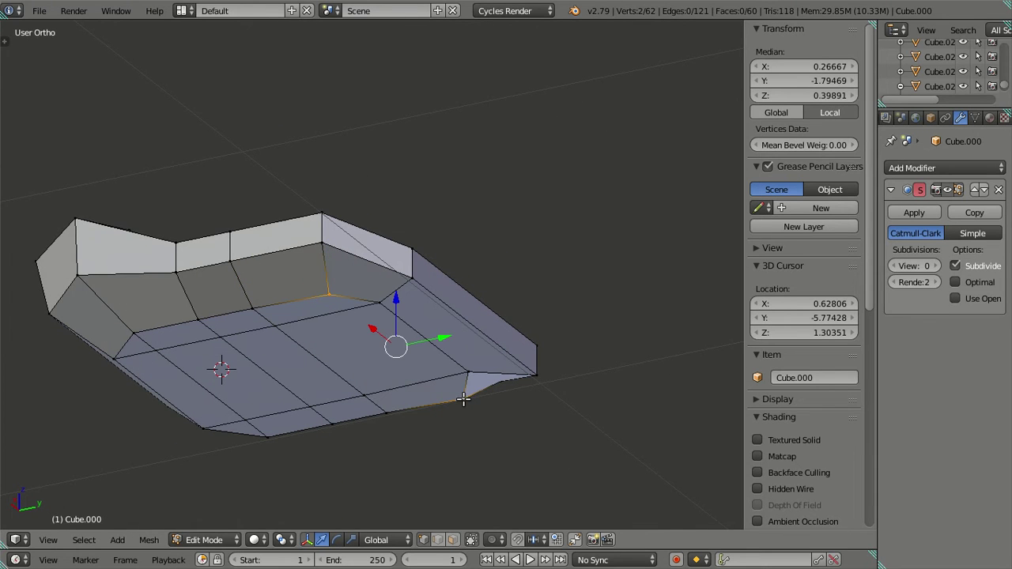
key(a)
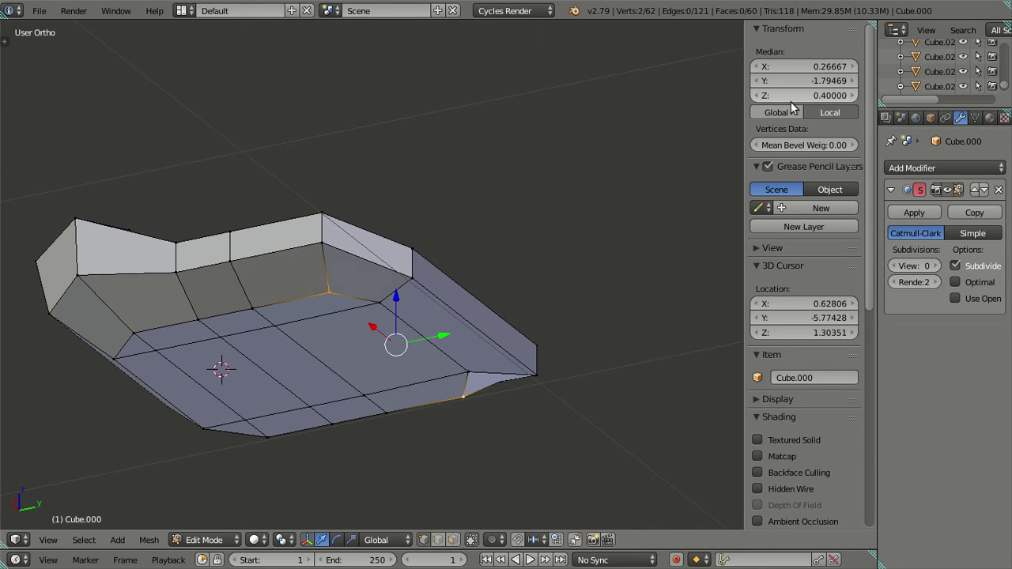
middle_drag(571, 375, 441, 353)
middle_drag(399, 383, 328, 365)
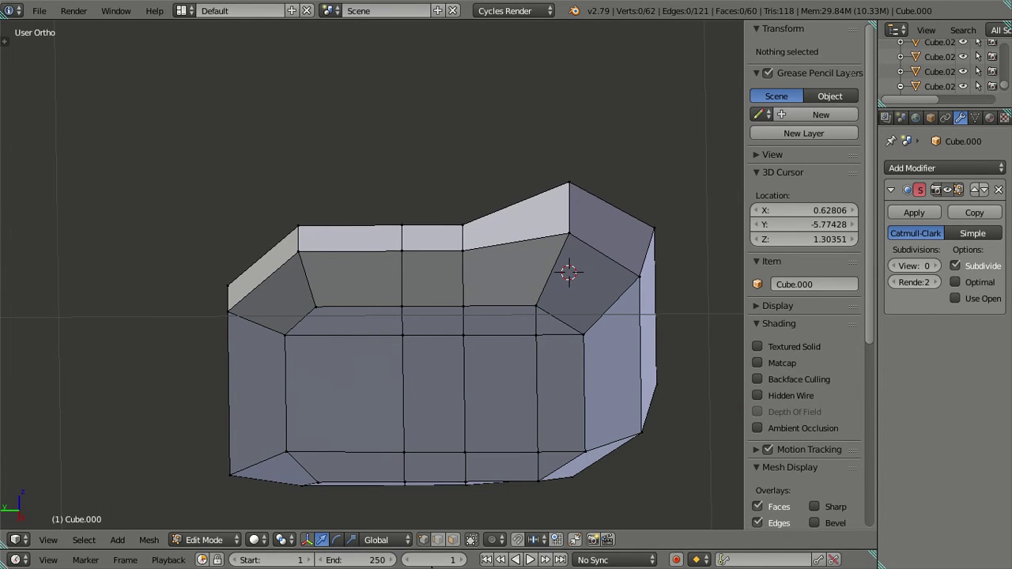
Delete a face on the sofa's back and refill the hole with a new face.
right_click(286, 298)
key(x)
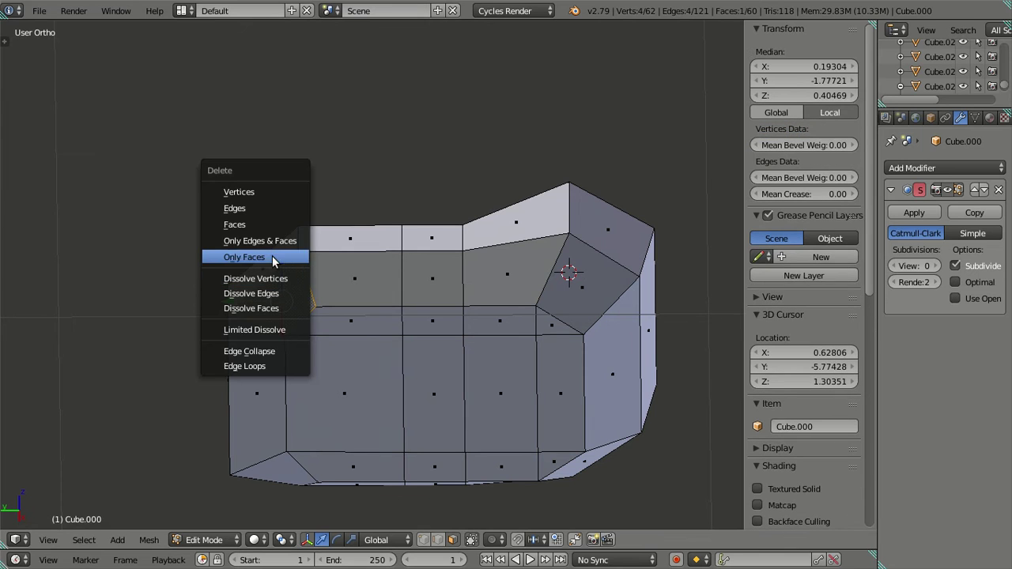
click(267, 225)
middle_drag(332, 269, 384, 301)
right_click(387, 301)
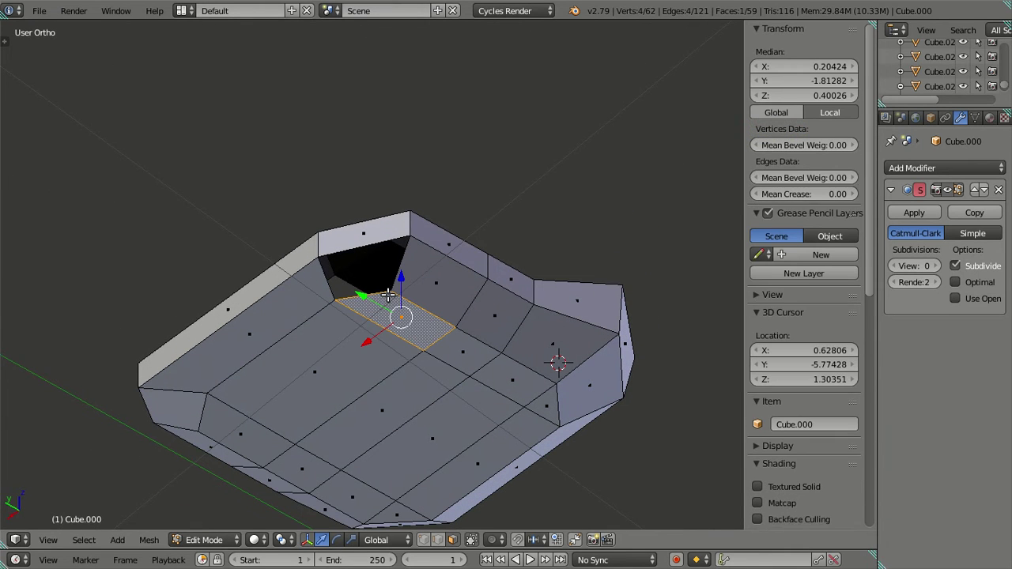
shift+right_click(353, 245)
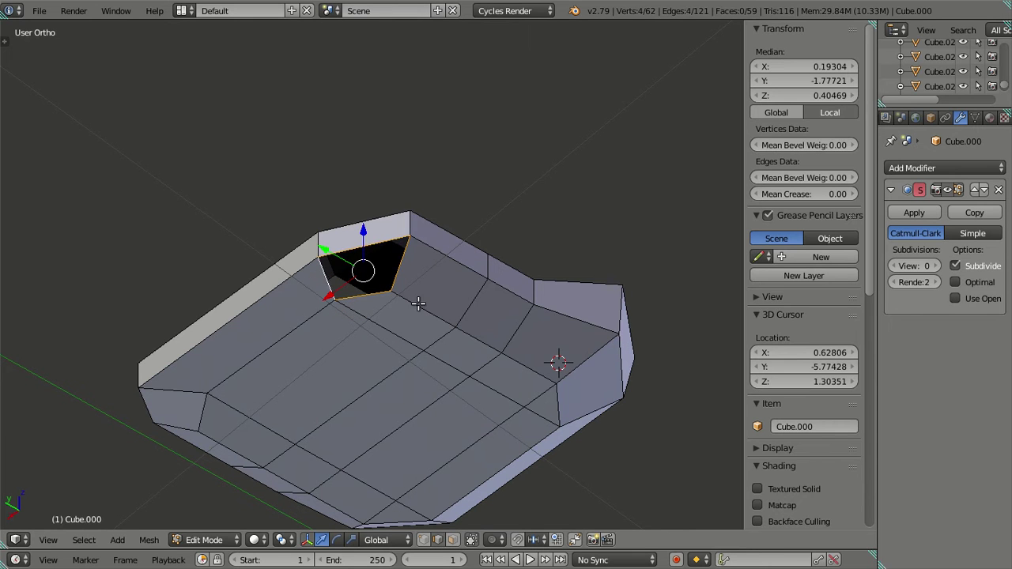
key(f)
key(a)
Fill the remaining seat hole and preview the sofa at Subdivision Surface view level 2.
middle_drag(440, 316, 307, 315)
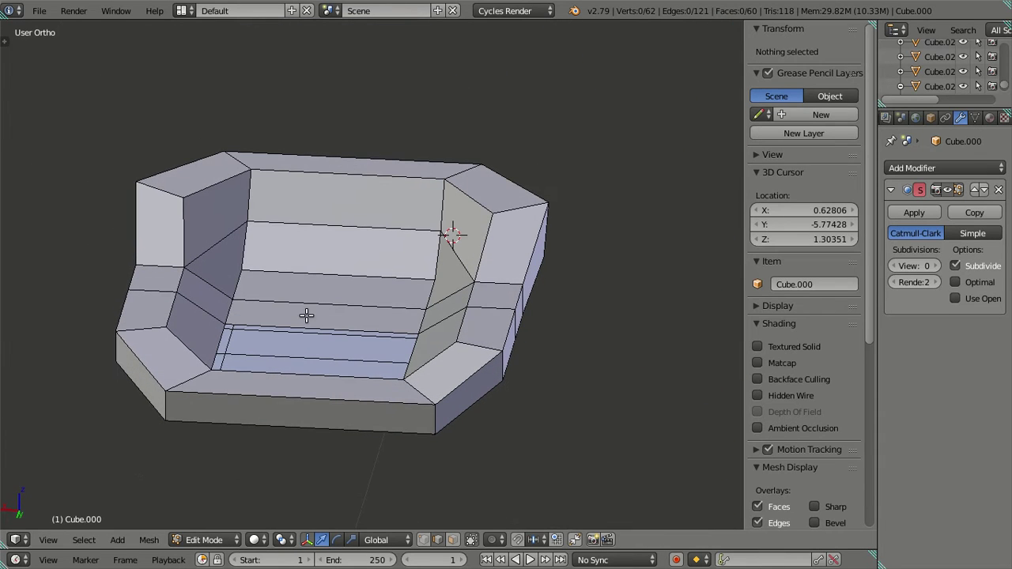
right_click(293, 376)
middle_drag(292, 375, 349, 261)
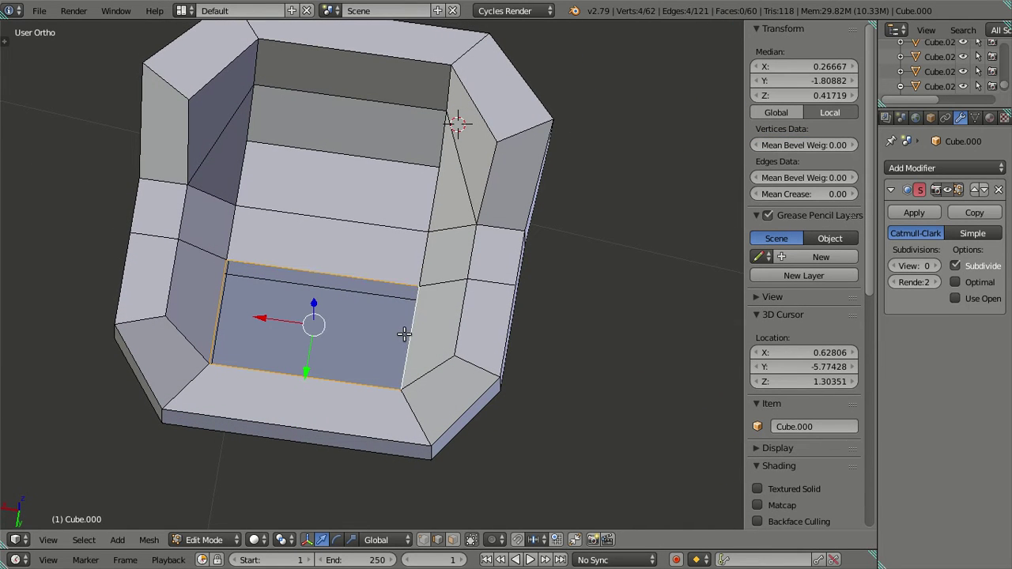
key(f)
key(a)
middle_drag(343, 335, 411, 277)
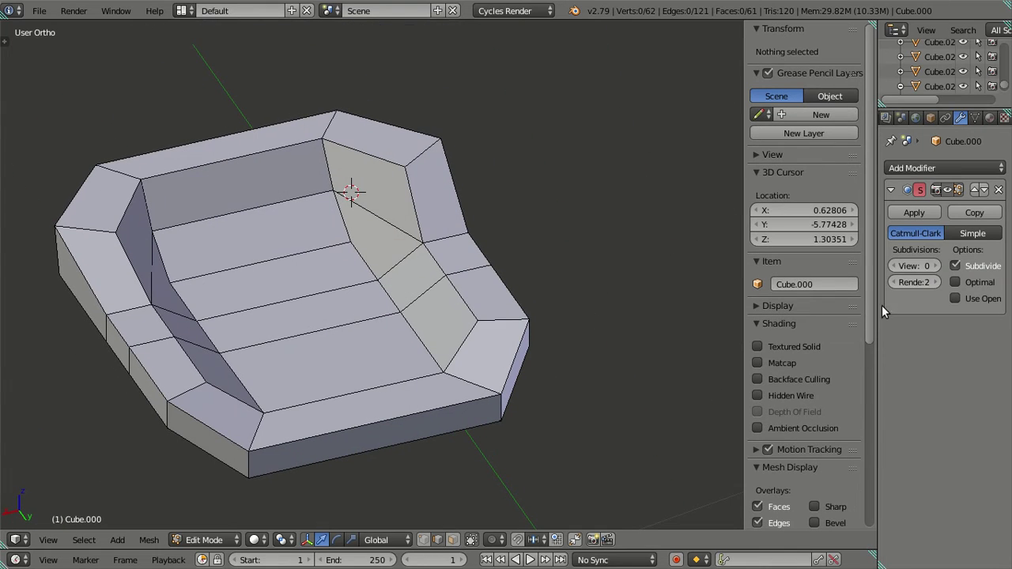
click(936, 266)
click(936, 265)
middle_drag(441, 339, 555, 282)
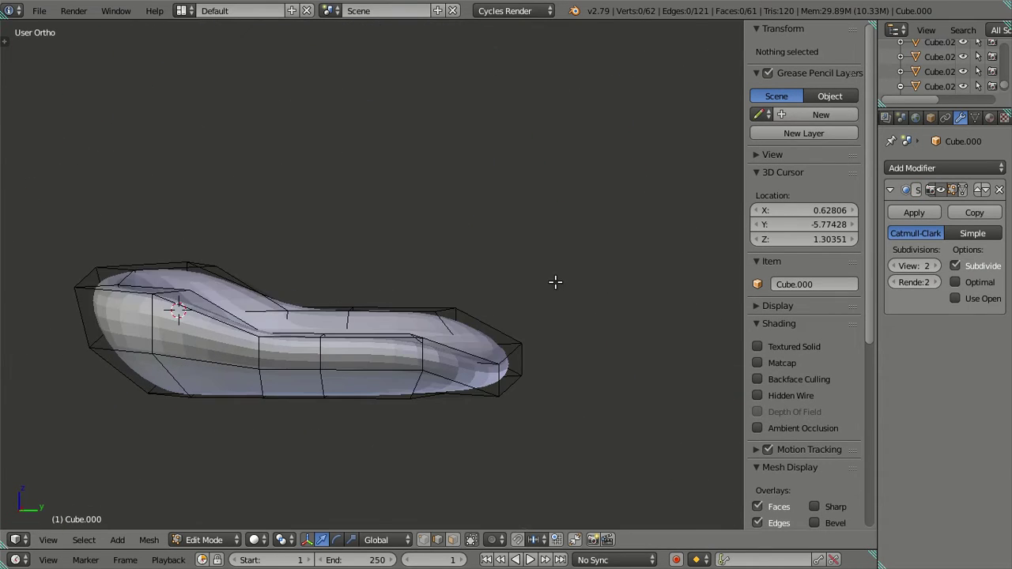
Set the Subdivision Surface view level back to 0 for the unsmoothed low-poly look.
click(894, 265)
click(894, 265)
middle_drag(739, 306, 759, 224)
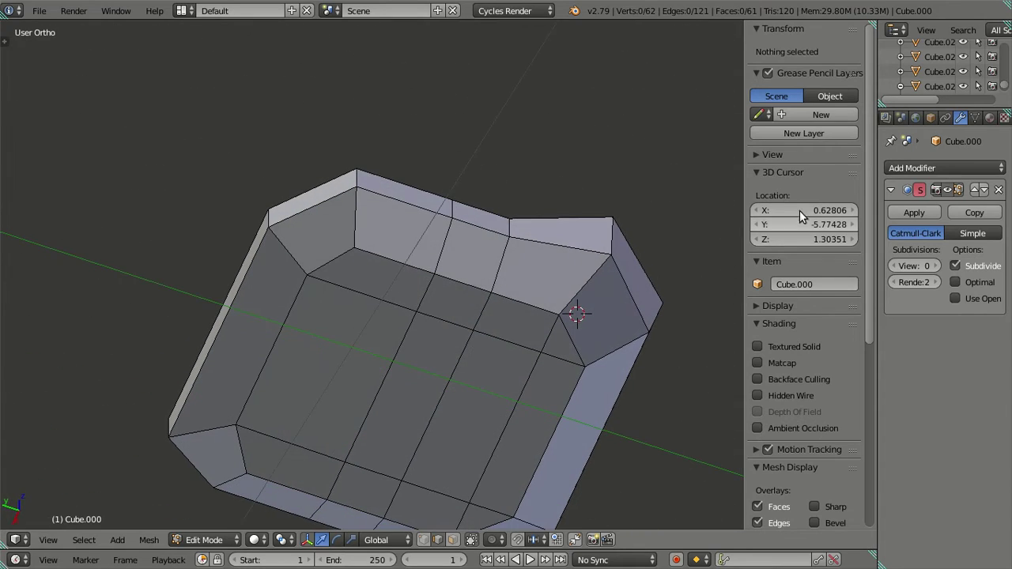
middle_drag(412, 237, 395, 172)
middle_drag(450, 247, 591, 337)
Select an edge loop and vertices on the top face, then shift them slightly along Y.
alt+click(507, 364)
middle_drag(508, 362, 447, 357)
scroll(457, 326, up, 2)
alt+right_click(512, 442)
right_click(542, 303)
middle_drag(469, 285, 440, 356)
shift+right_click(555, 405)
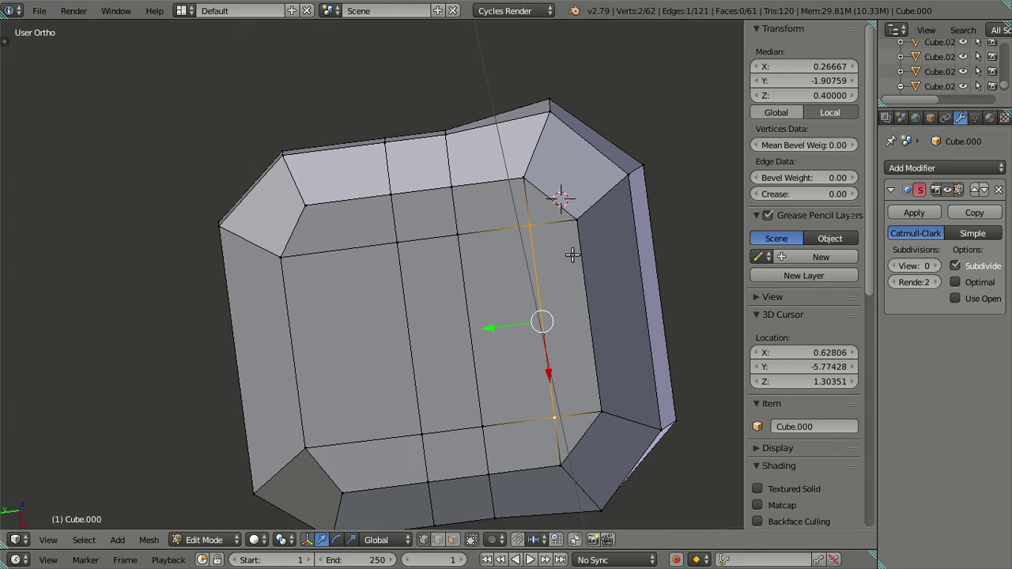
drag(491, 332, 467, 329)
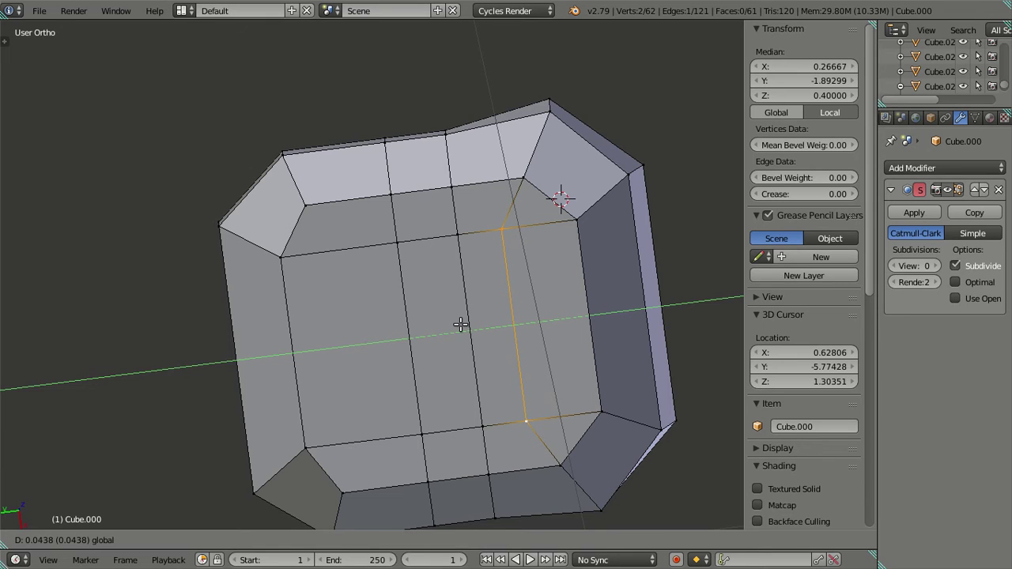
Cancel the edge loop move and dissolve the extra edge loop on the seat.
right_click(464, 324)
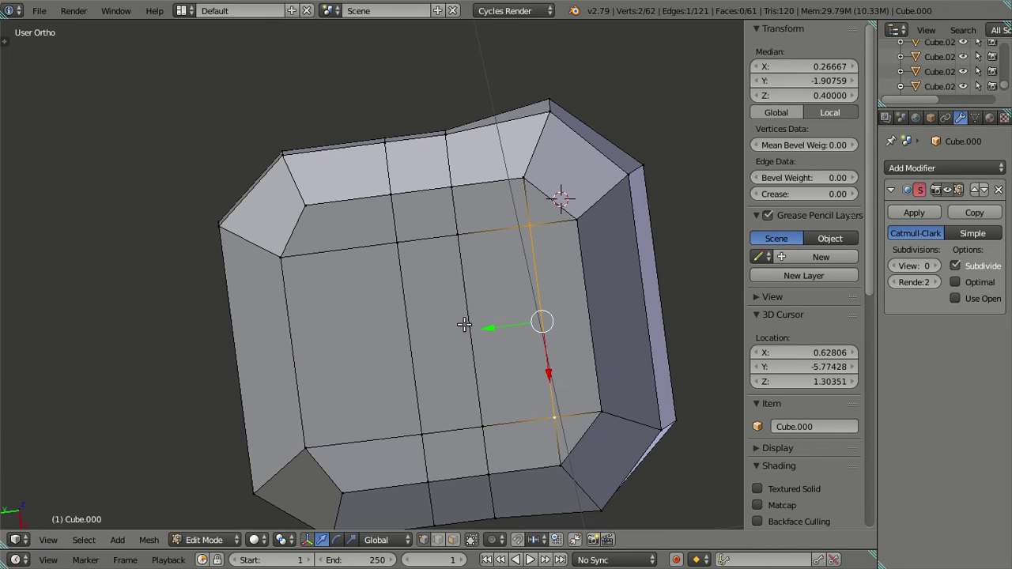
key(x)
shift+right_click(532, 227)
key(x)
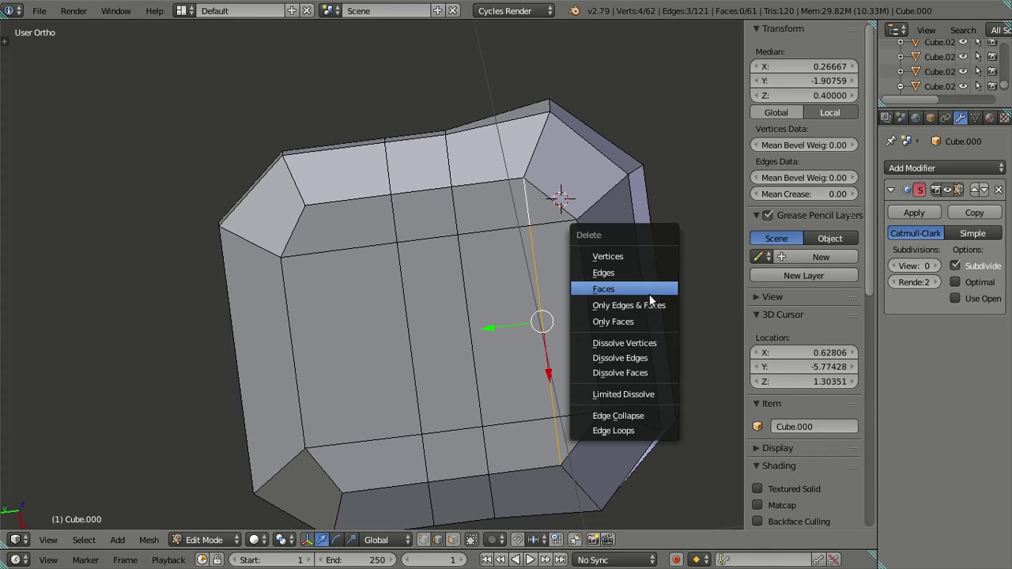
click(582, 357)
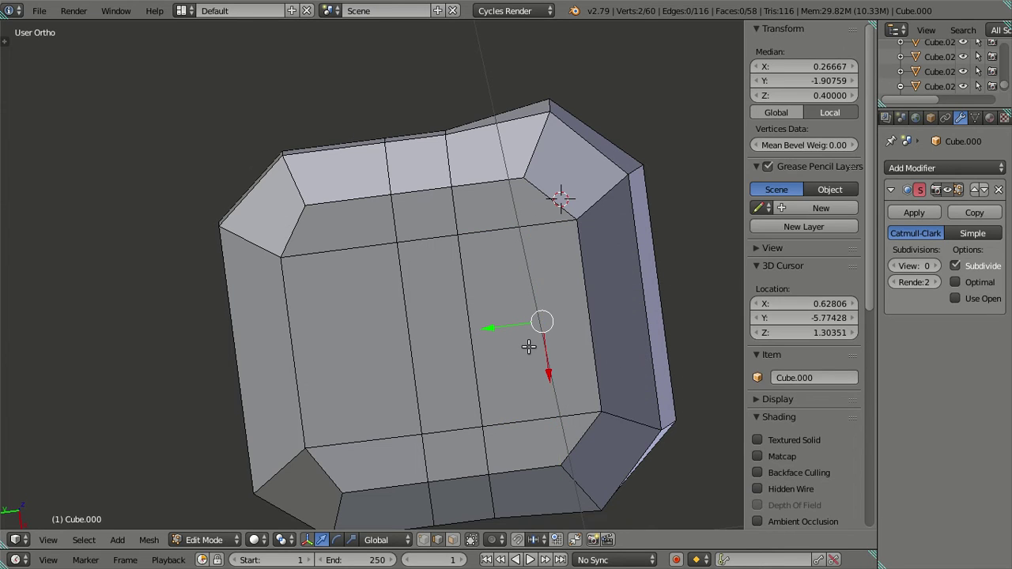
Select two opposite edge loops and scale them apart along Y.
middle_drag(529, 346, 505, 355)
right_click(440, 314)
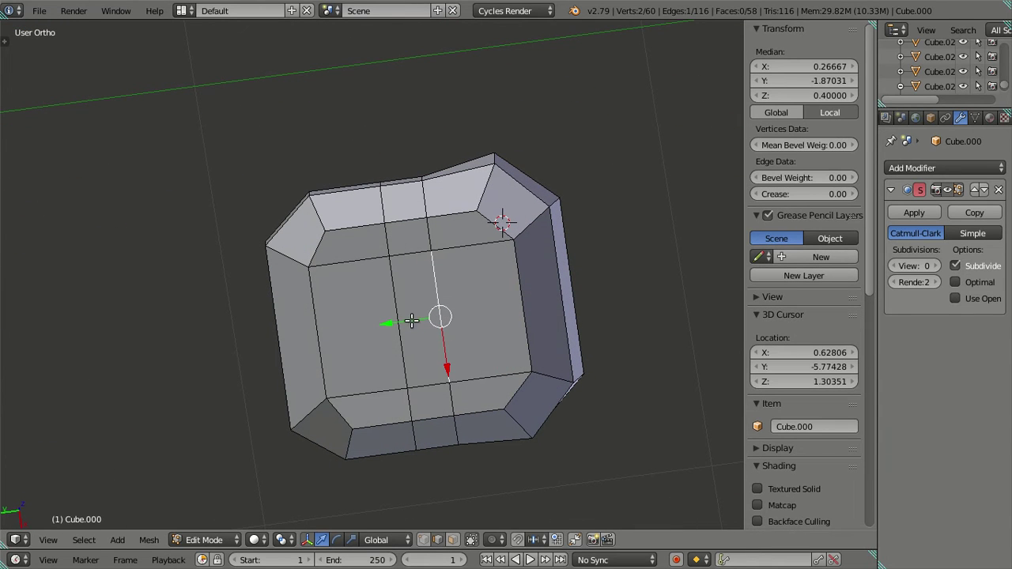
drag(402, 323, 326, 327)
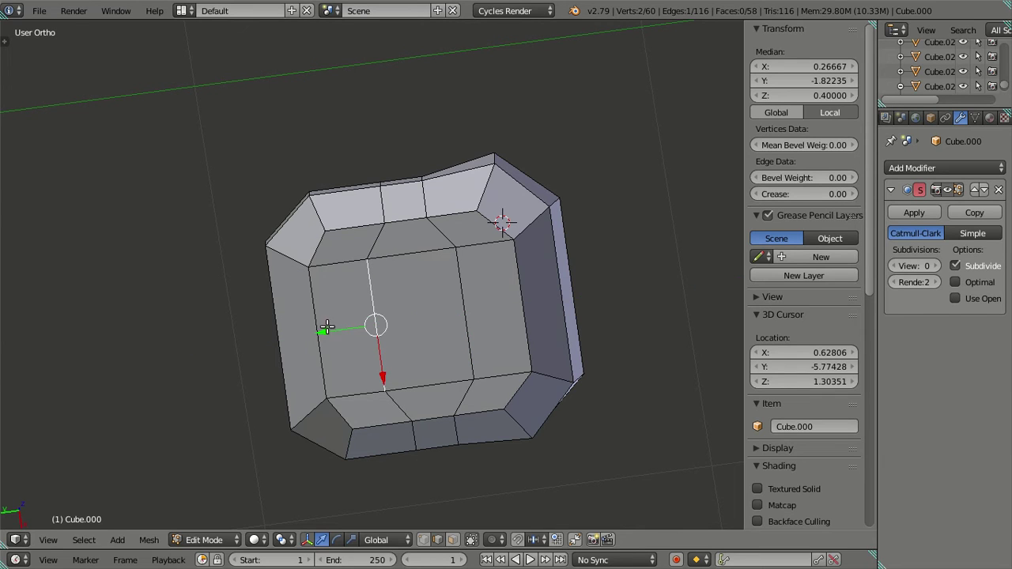
key(ctrl+z)
shift+click(409, 321)
key(s)
key(y)
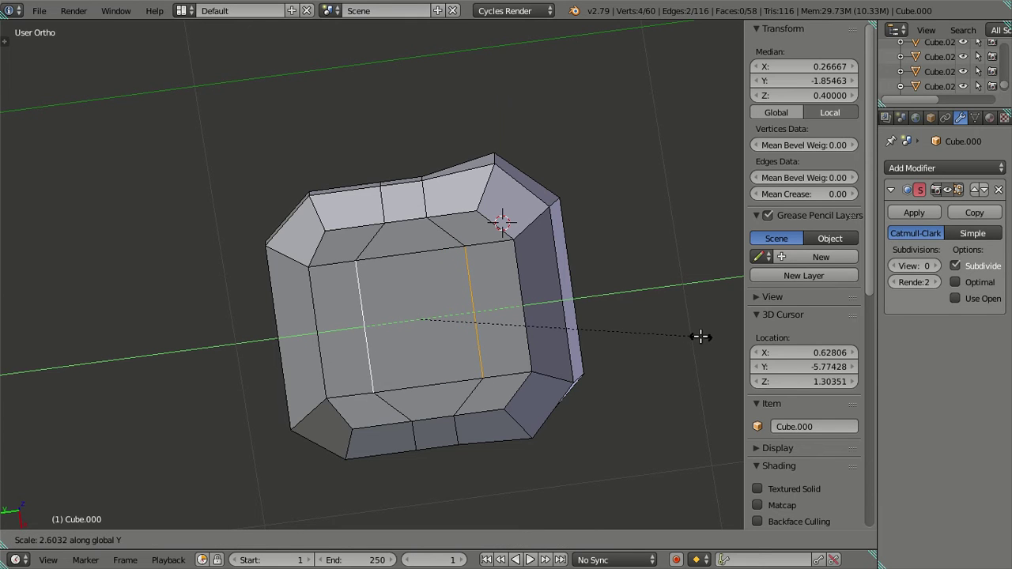
click(701, 337)
Preview the cube with subdivision smoothing, then switch the preview back off.
key(Tab)
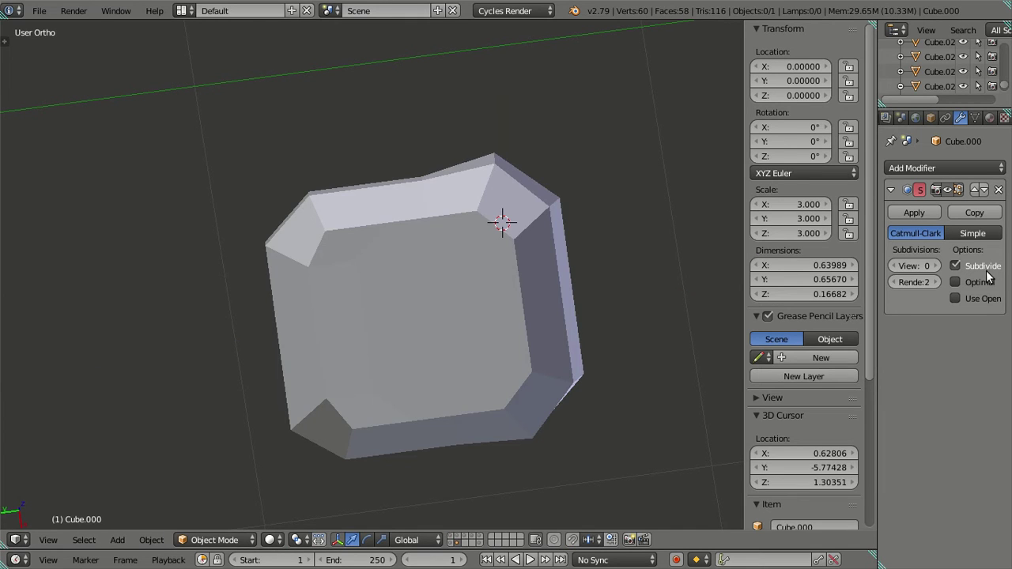
click(940, 266)
click(939, 266)
middle_drag(324, 376, 372, 447)
click(894, 266)
click(894, 266)
key(Tab)
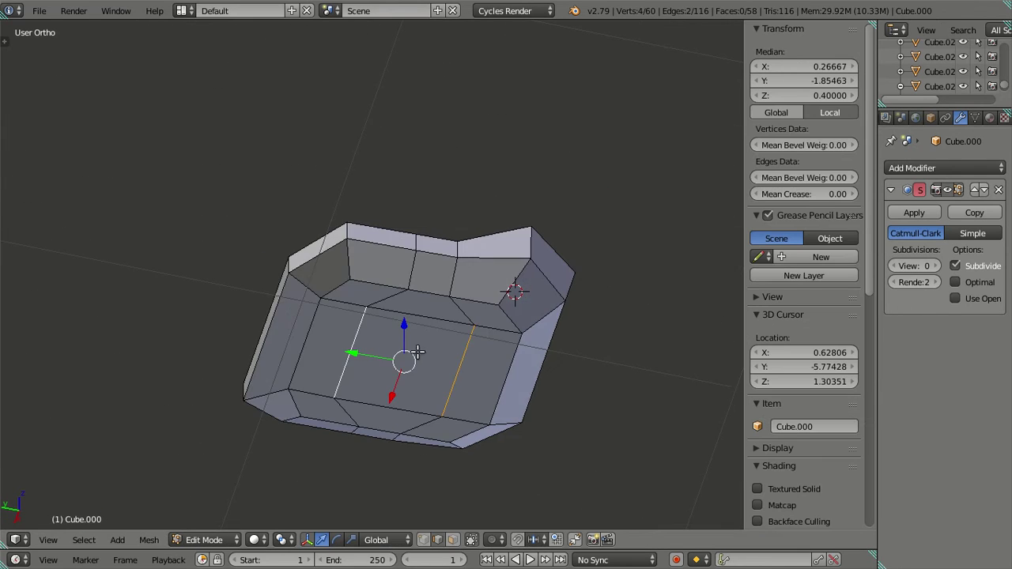
Undo the last loop change and slide the seat's inner edge along Y.
middle_drag(442, 308, 416, 281)
key(ctrl+z)
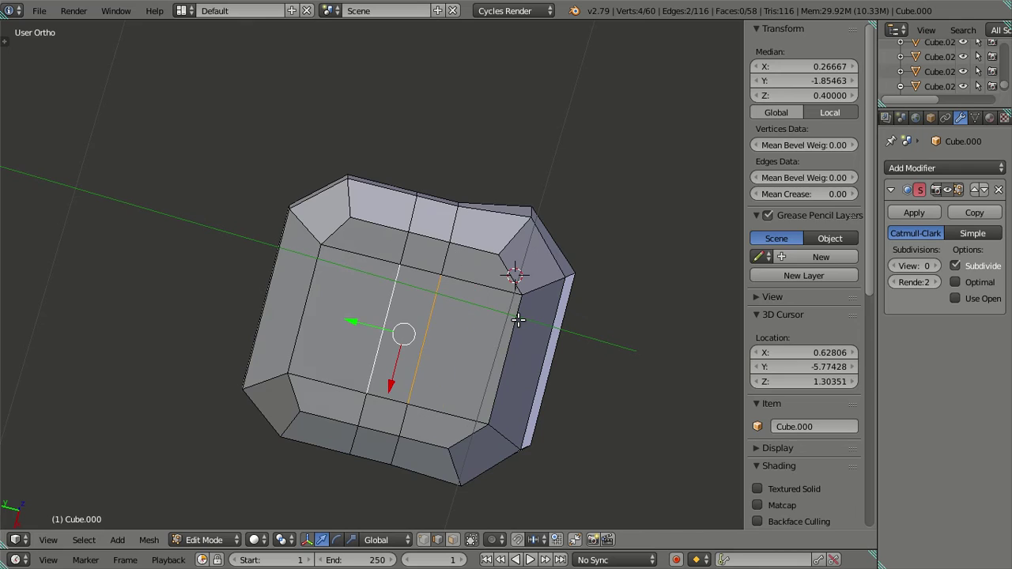
key(a)
middle_drag(509, 295, 517, 235)
scroll(391, 268, up, 3)
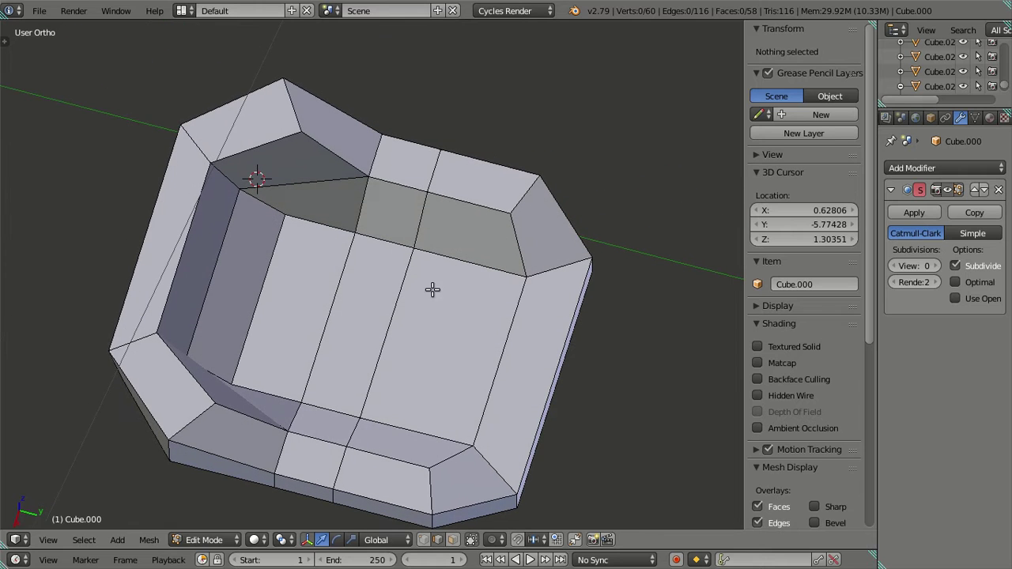
middle_drag(360, 223, 348, 193)
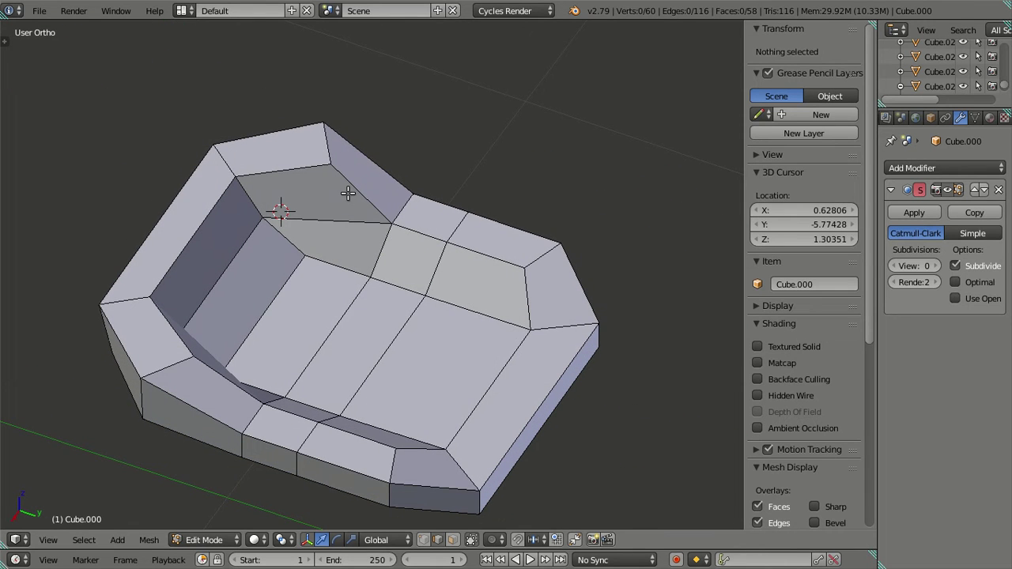
right_click(331, 332)
key(g)
key(y)
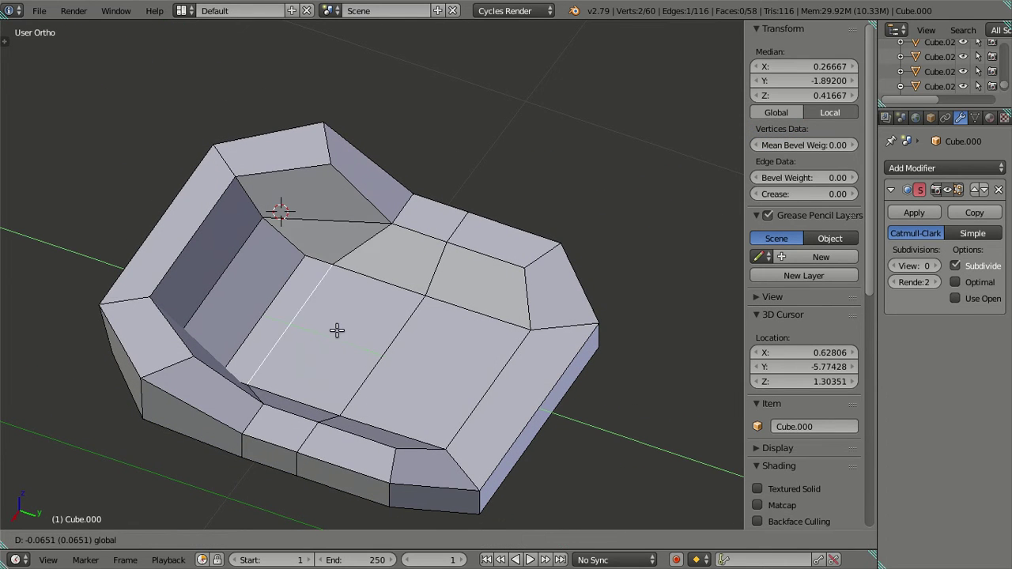
click(316, 317)
key(a)
Widen the edge loop across the seat slightly along X.
middle_drag(332, 324, 237, 378)
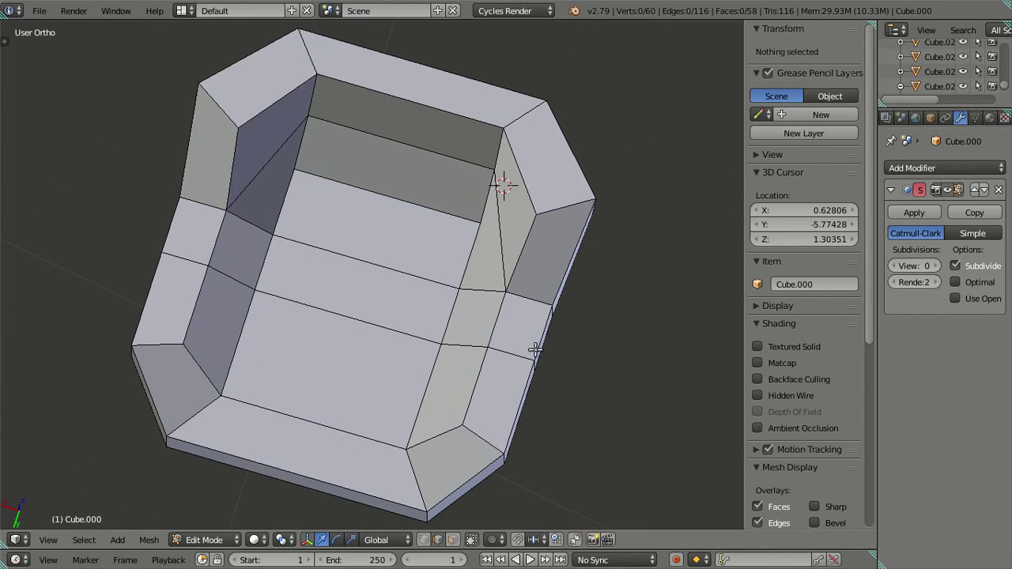
alt+right_click(520, 300)
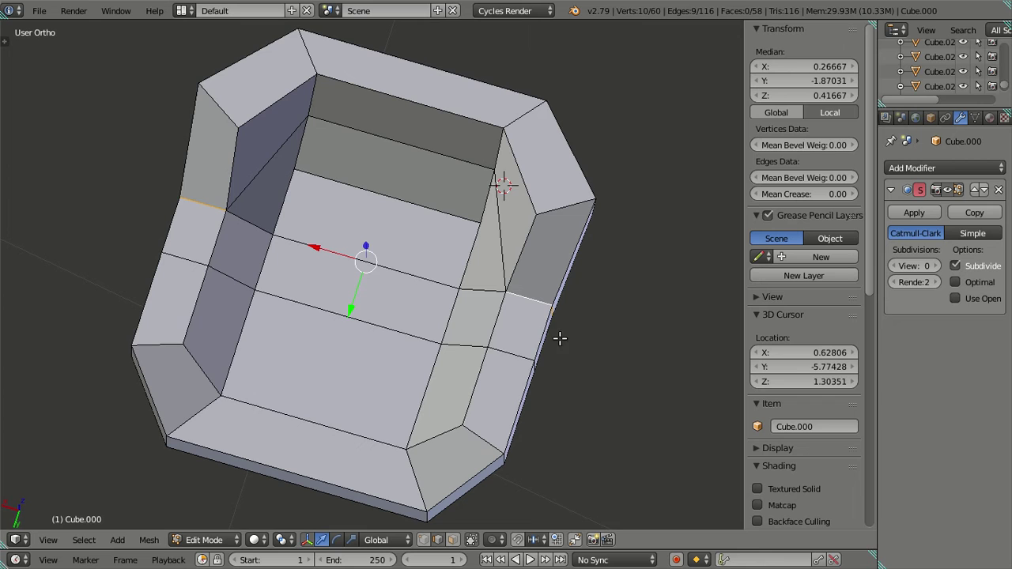
key(s)
key(x)
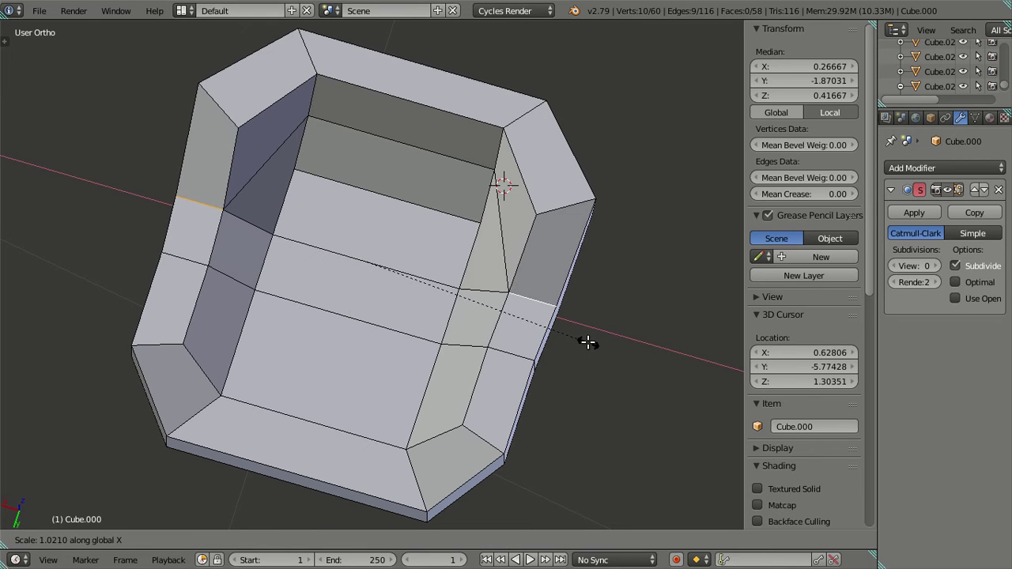
click(587, 341)
key(a)
middle_drag(588, 343, 401, 163)
middle_drag(475, 387, 429, 250)
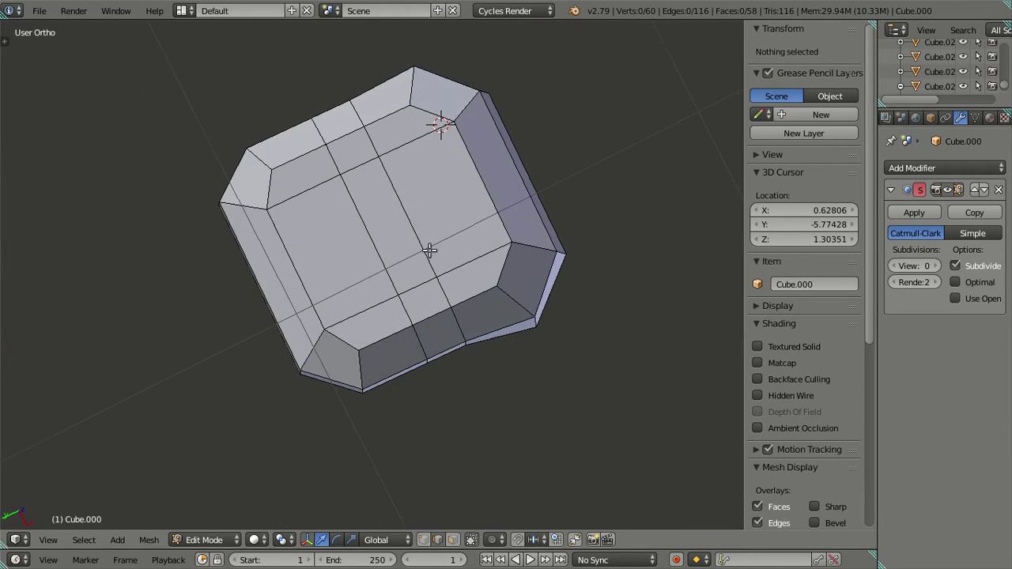
Scale the two parallel seat edges apart by 3.5 along Y.
click(410, 207)
shift+click(373, 234)
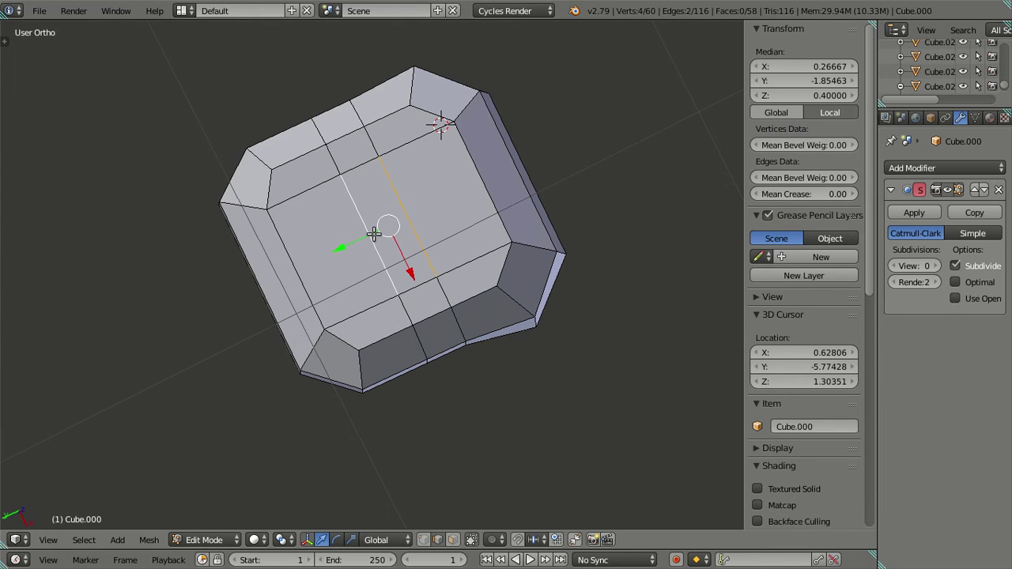
key(s)
key(y)
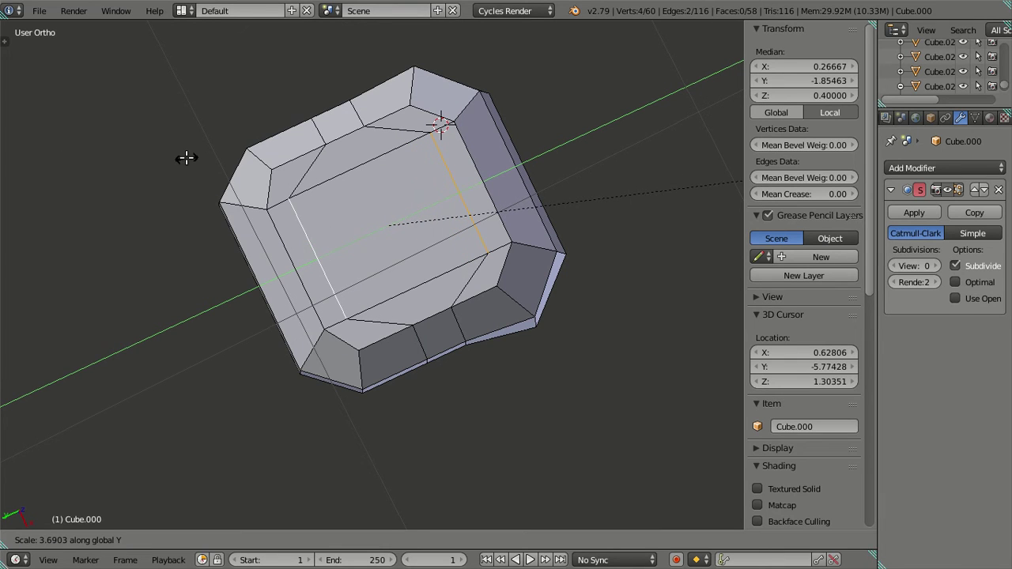
text(3)
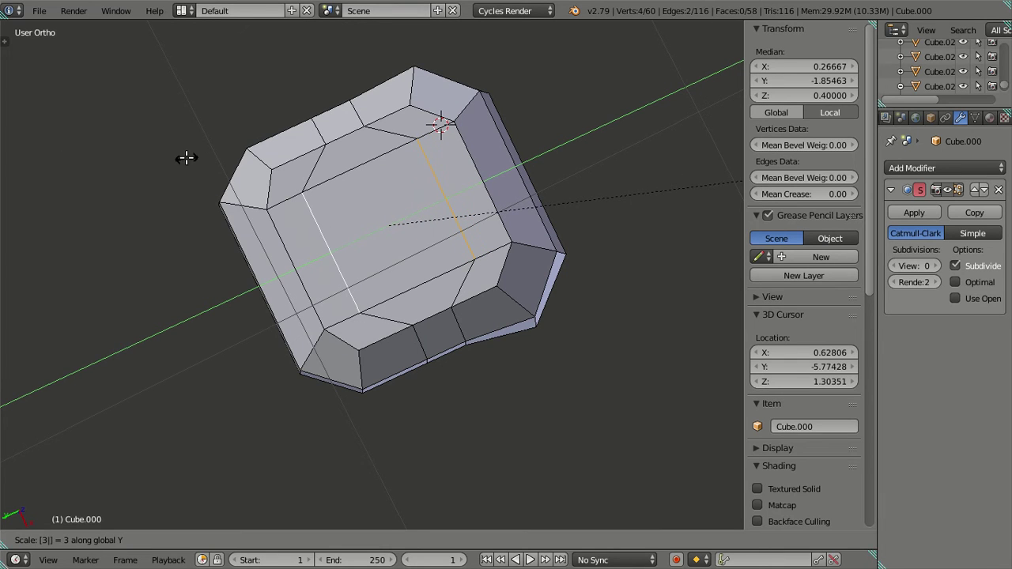
text(.5)
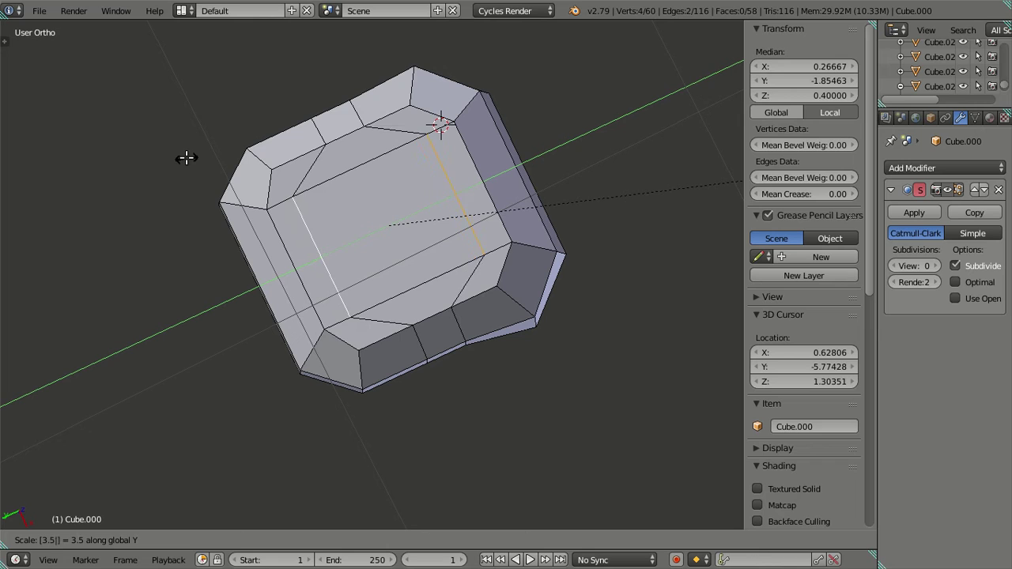
key(Return)
middle_drag(199, 273, 429, 379)
key(a)
Try selecting front-face edges and open the snap menu, then cancel and deselect.
right_click(425, 384)
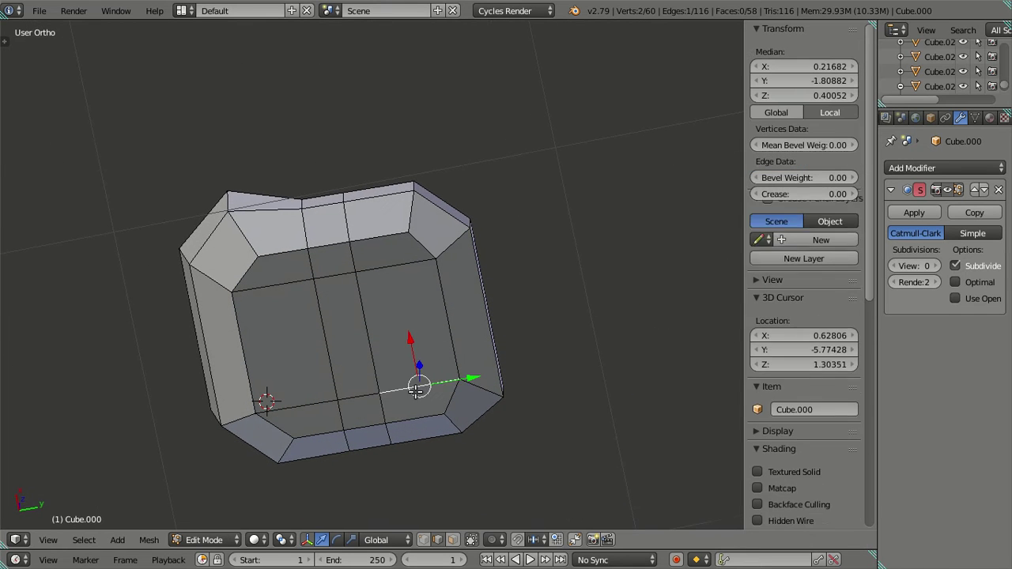
right_click(373, 270)
right_click(274, 287)
right_click(313, 402)
key(a)
middle_drag(348, 287, 373, 290)
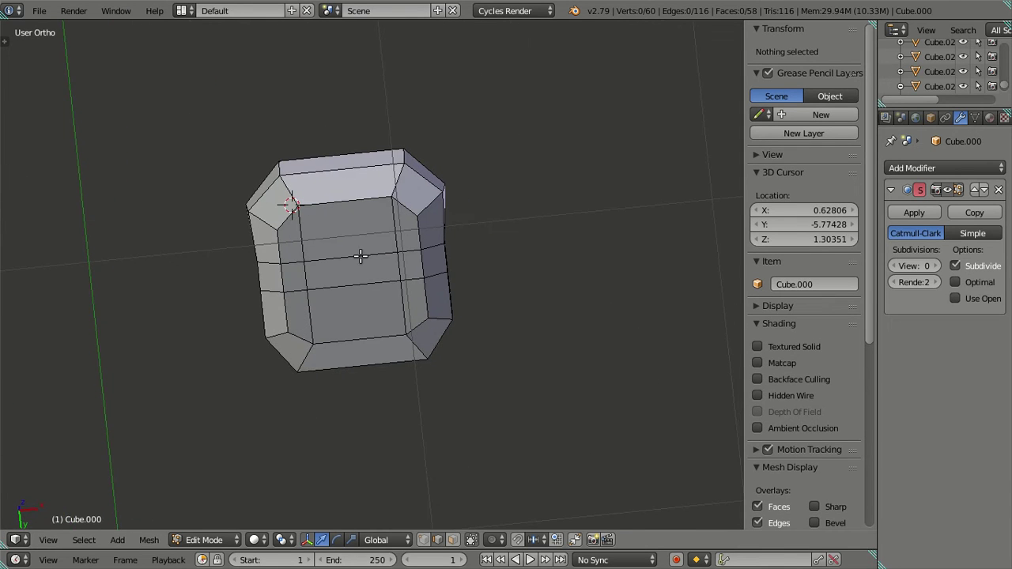
right_click(363, 258)
shift+right_click(366, 283)
key(shift+s)
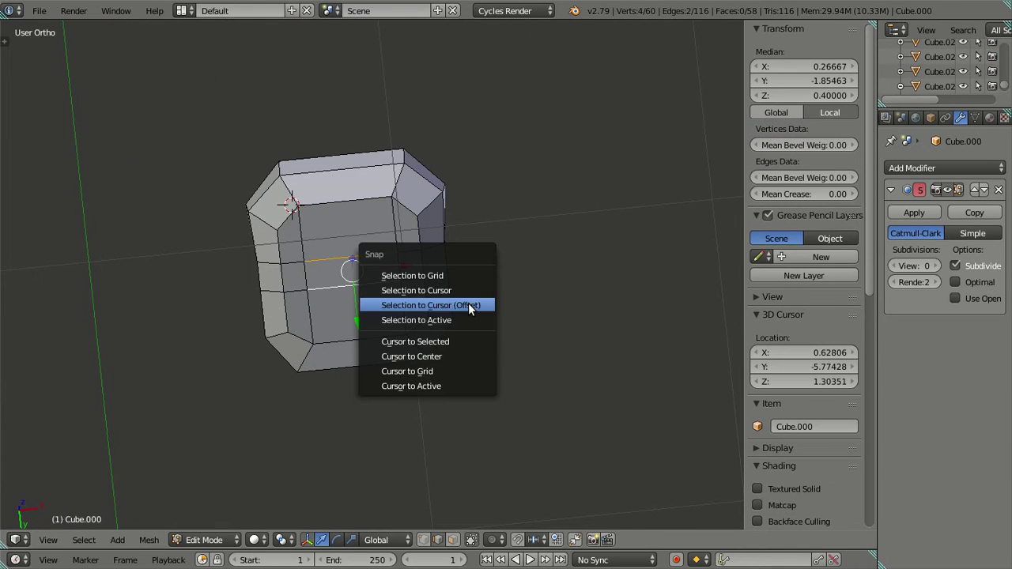
key(Escape)
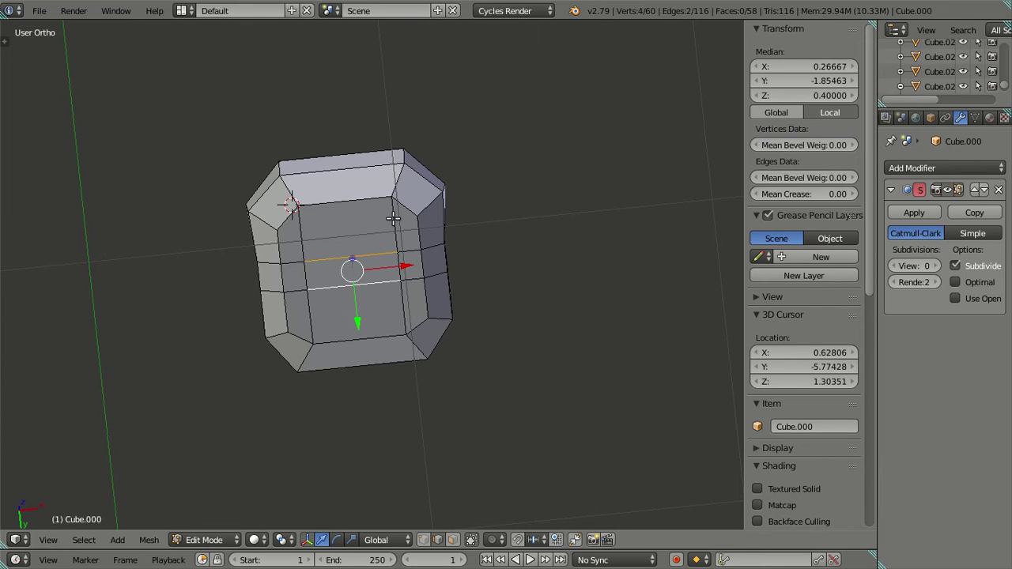
middle_drag(442, 427, 337, 261)
key(a)
scroll(336, 261, up, 3)
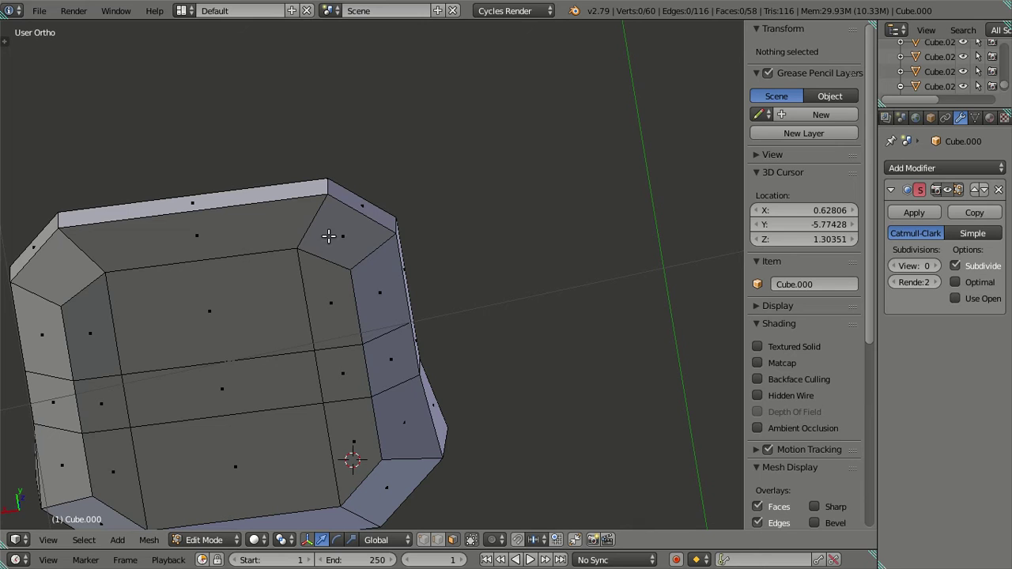
Select seat faces and a top edge, checking its Median Y value without changing it.
click(332, 291)
shift+click(340, 261)
shift+click(198, 237)
shift+click(135, 311)
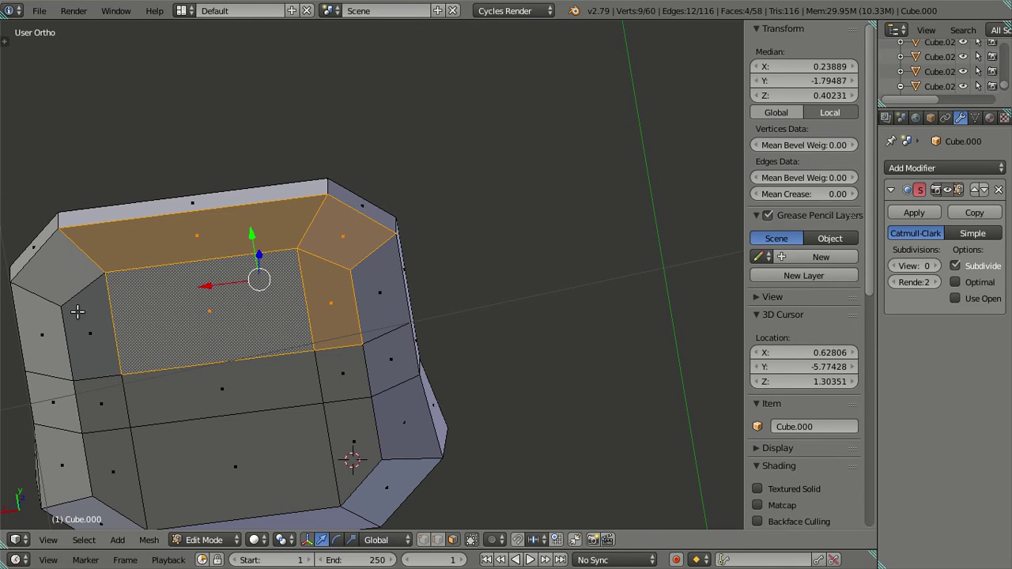
click(184, 266)
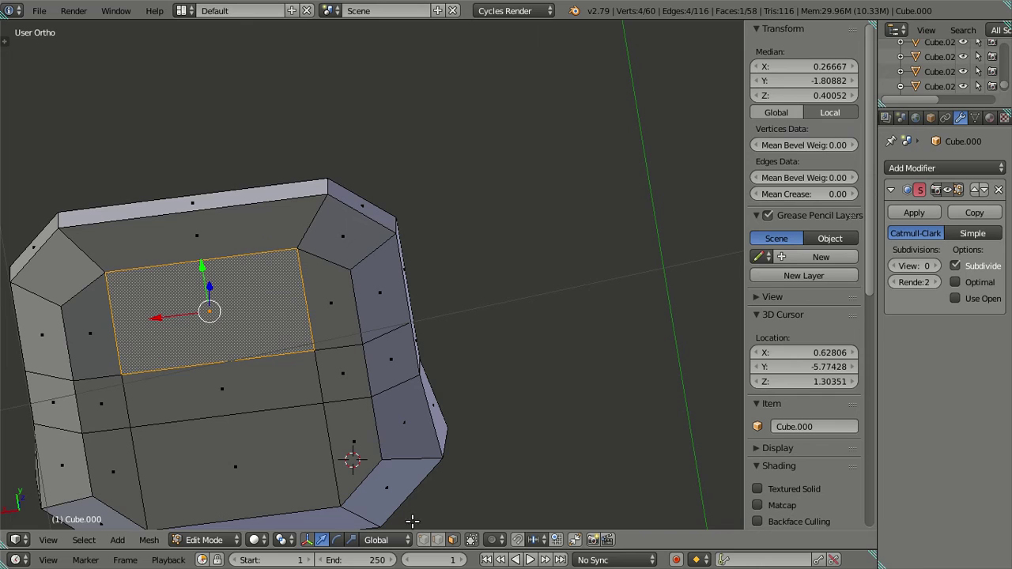
click(218, 257)
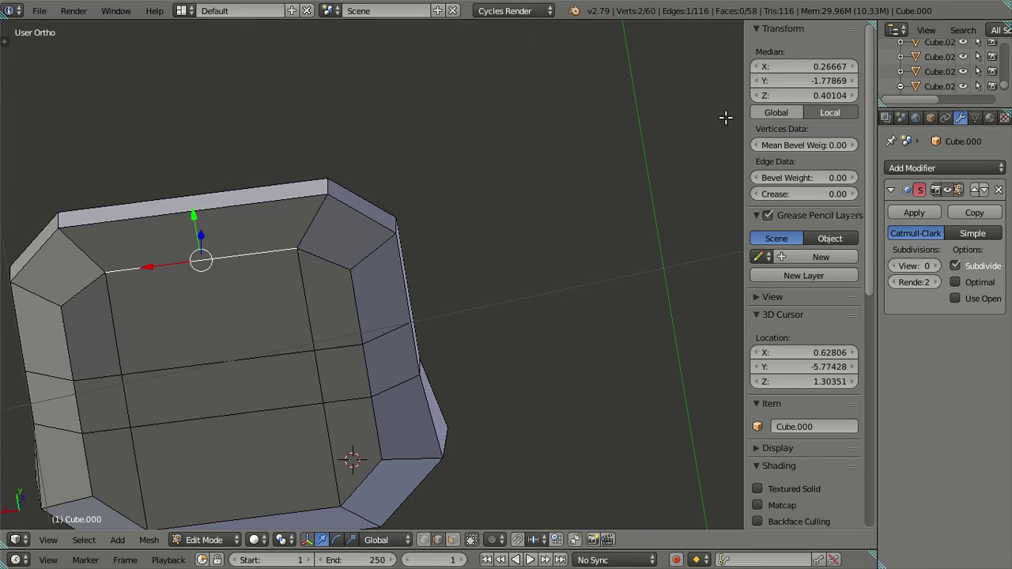
click(797, 84)
key(Escape)
key(a)
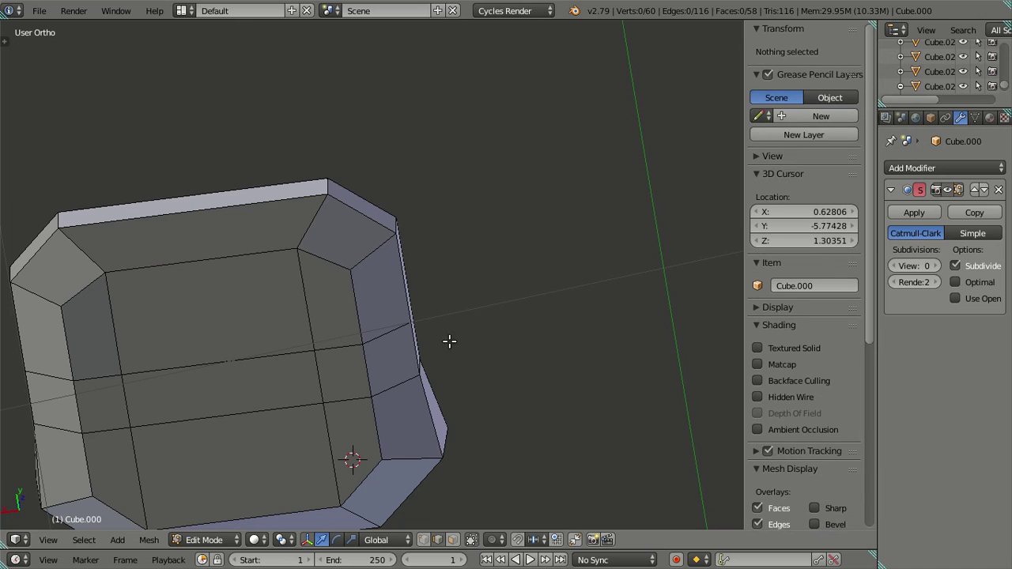
Delete six faces across the seat's front and top, leaving a hole.
right_click(328, 307)
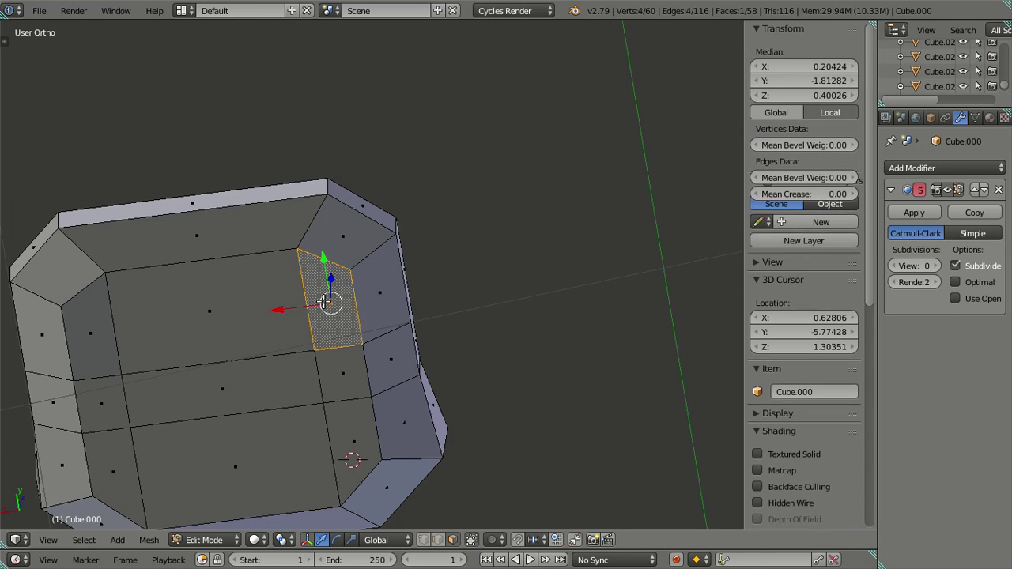
shift+right_click(368, 294)
shift+right_click(334, 241)
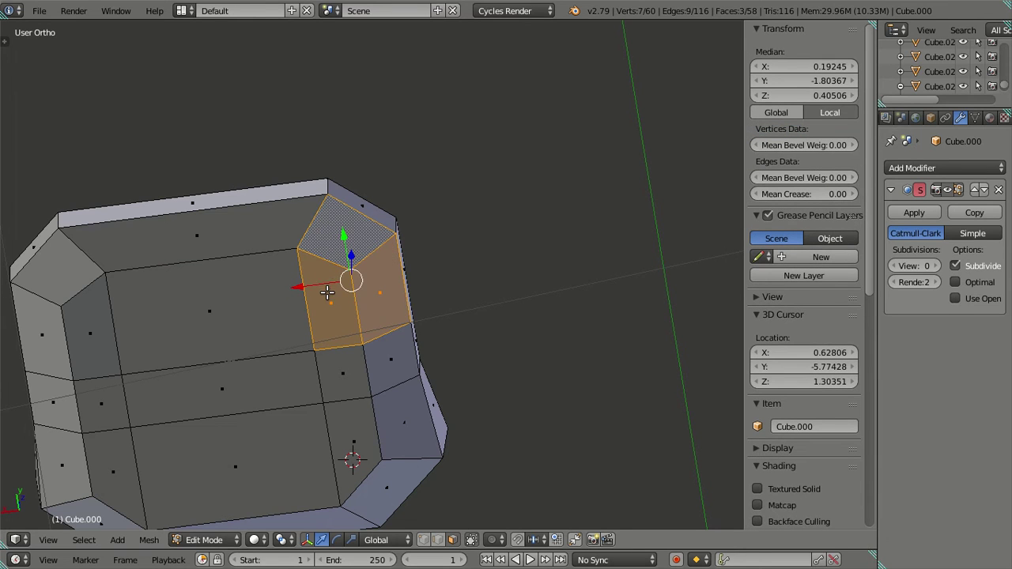
right_click(328, 293)
shift+right_click(315, 245)
shift+right_click(265, 247)
shift+right_click(244, 306)
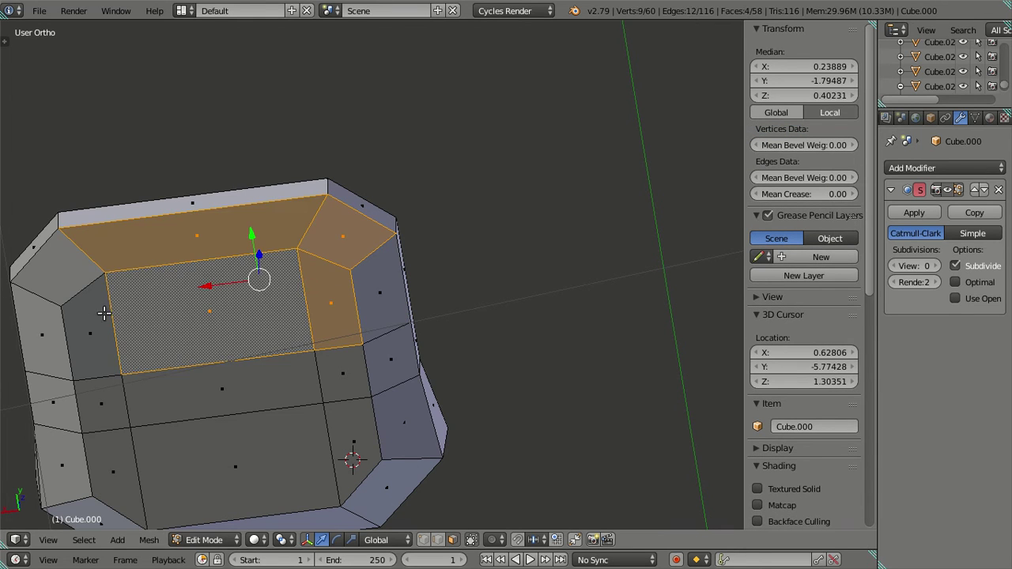
shift+right_click(103, 314)
shift+right_click(66, 241)
key(x)
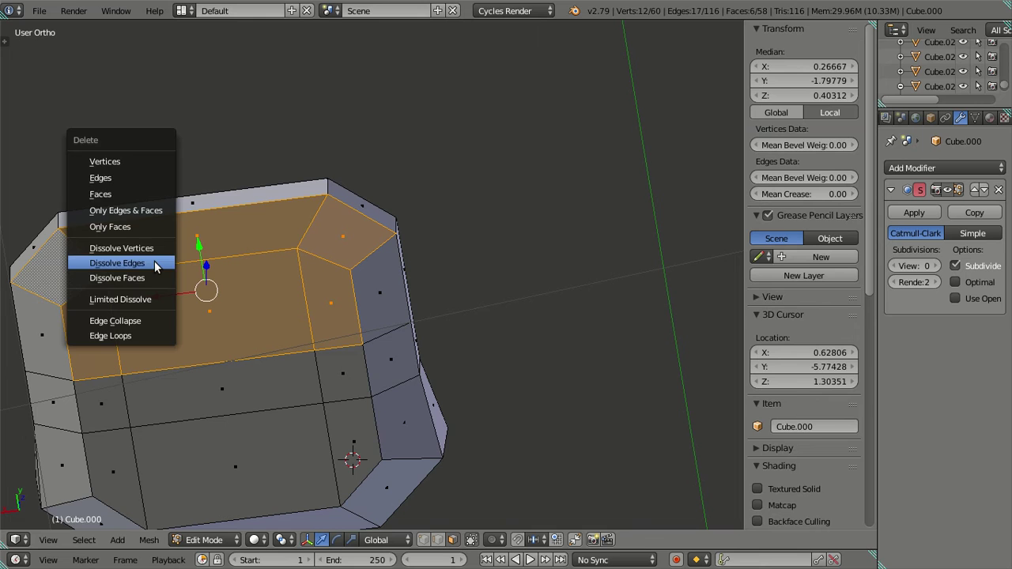
click(125, 194)
In edge mode, extrude a boundary edge of the hole and slide another edge into place.
click(437, 540)
middle_drag(332, 443, 260, 318)
right_click(242, 293)
key(e)
right_click(247, 228)
drag(798, 81, 808, 80)
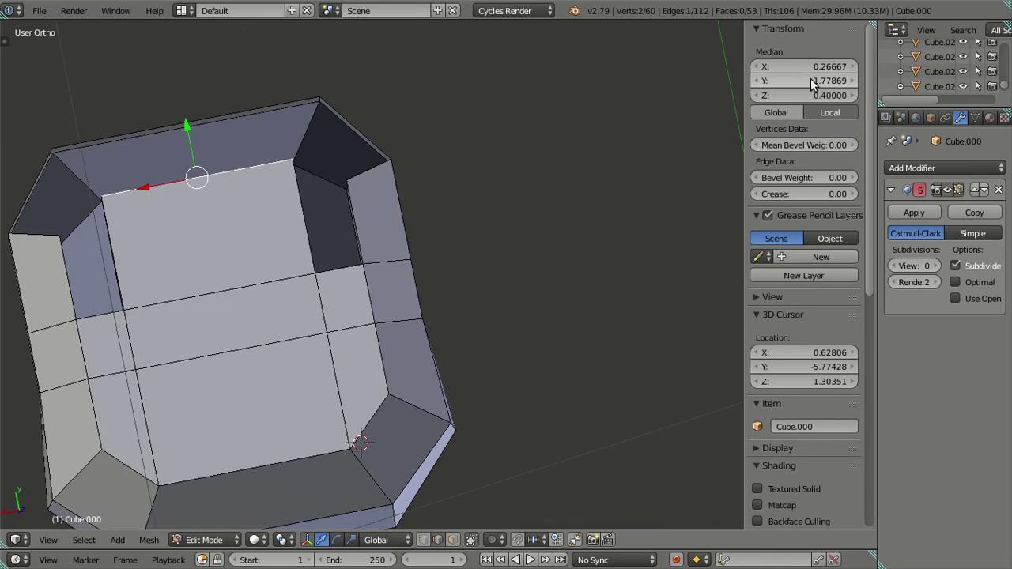
middle_drag(452, 195, 401, 476)
middle_drag(427, 282, 327, 250)
Fill the first two gaps with new faces from their surrounding vertices.
right_click(297, 227)
shift+right_click(344, 178)
ctrl+right_click(397, 213)
key(f)
key(a)
right_click(326, 249)
ctrl+right_click(316, 171)
ctrl+right_click(265, 172)
middle_drag(276, 185, 419, 343)
key(f)
middle_drag(400, 376, 399, 282)
key(a)
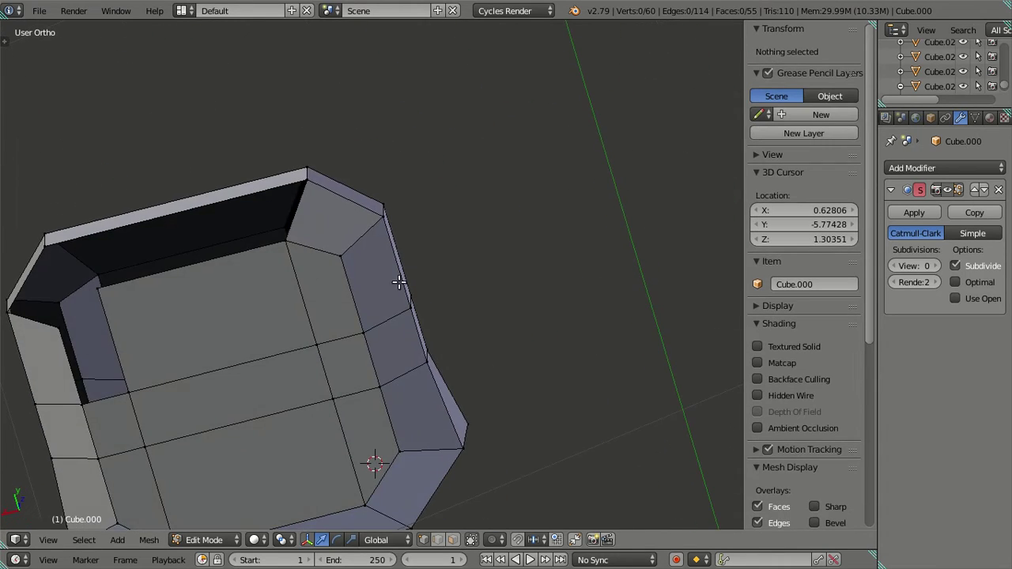
Fill the corner gap and the next gap with faces, redoing the last fill.
alt+right_click(94, 290)
right_click(67, 326)
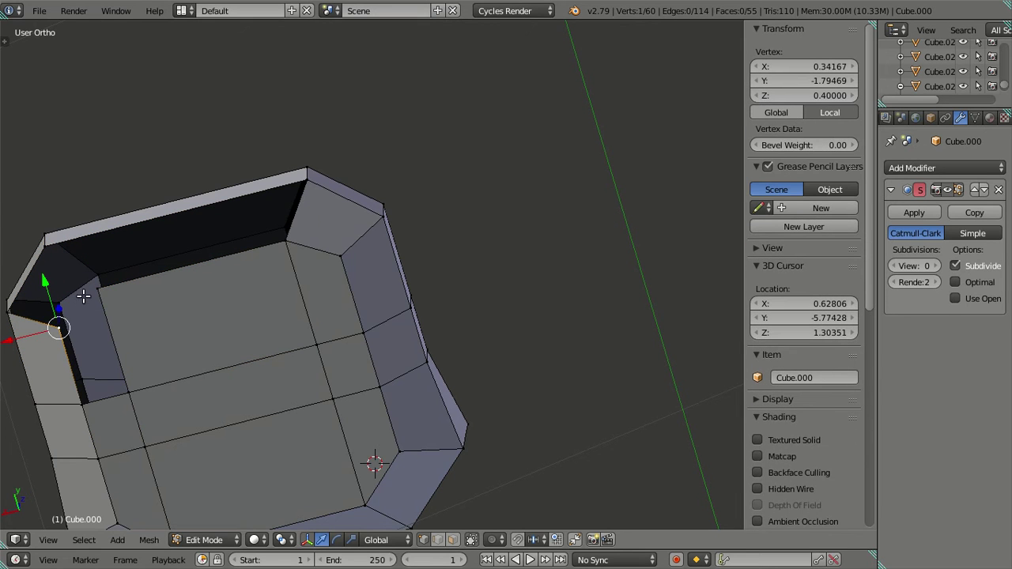
shift+right_click(91, 286)
key(f)
middle_drag(118, 315, 214, 391)
right_click(212, 270)
shift+right_click(154, 270)
shift+right_click(204, 234)
key(f)
middle_drag(225, 253, 330, 249)
key(ctrl+z)
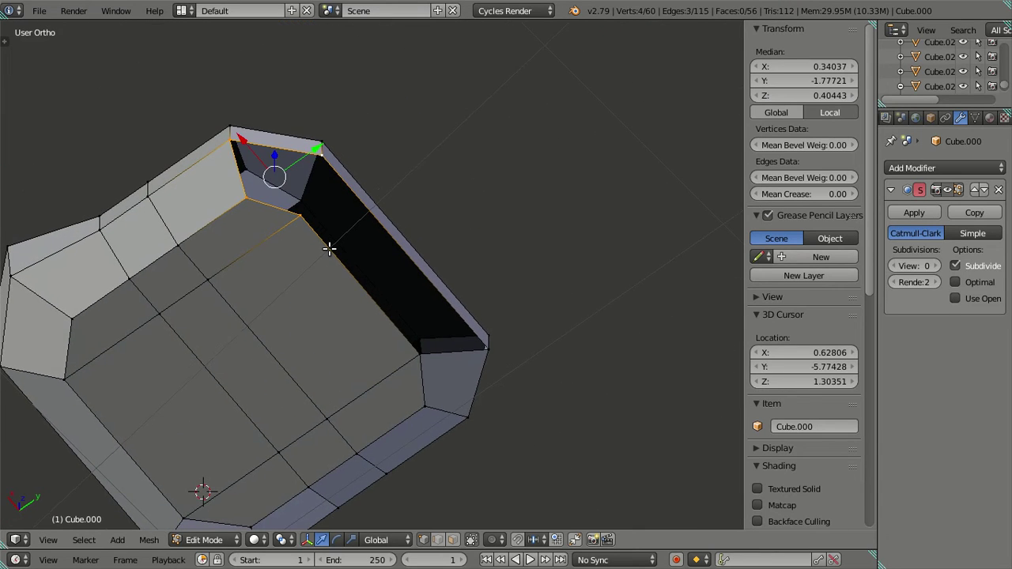
key(f)
Close the remaining dark opening at the inner corner with a face.
right_click(421, 349)
ctrl+right_click(320, 158)
shift+right_click(486, 345)
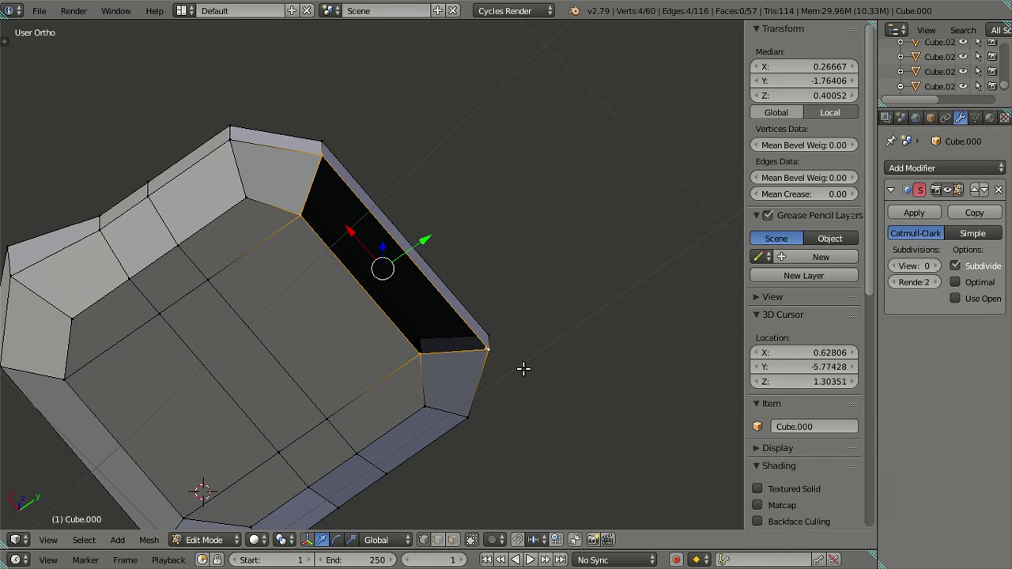
key(f)
key(a)
middle_drag(532, 361, 408, 505)
key(ctrl+r)
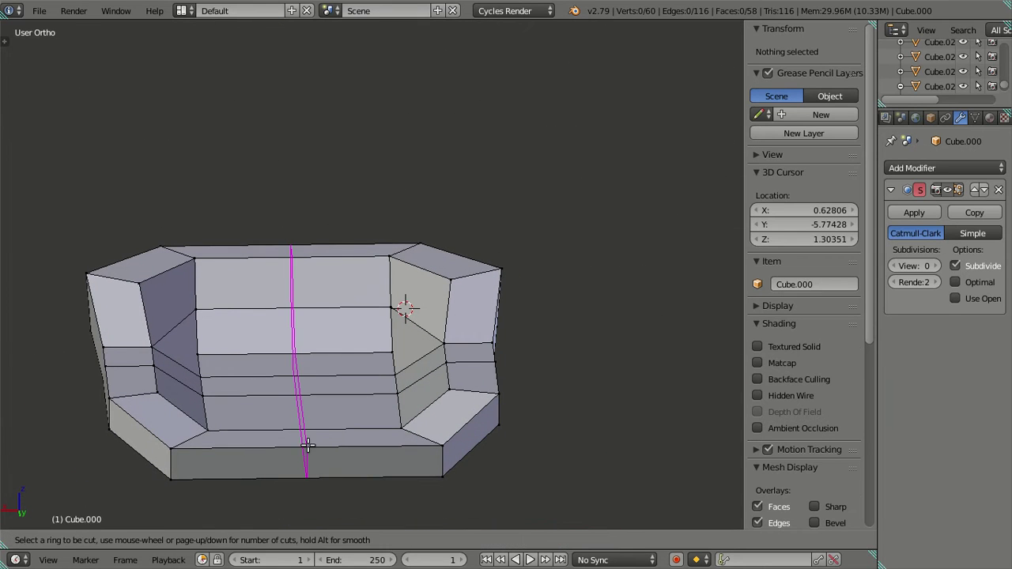
Place a centred loop cut and rip the mesh along it without moving it.
click(307, 444)
right_click(306, 438)
key(v)
right_click(249, 350)
Select the left half with Ctrl+L and delete its faces.
right_click(198, 310)
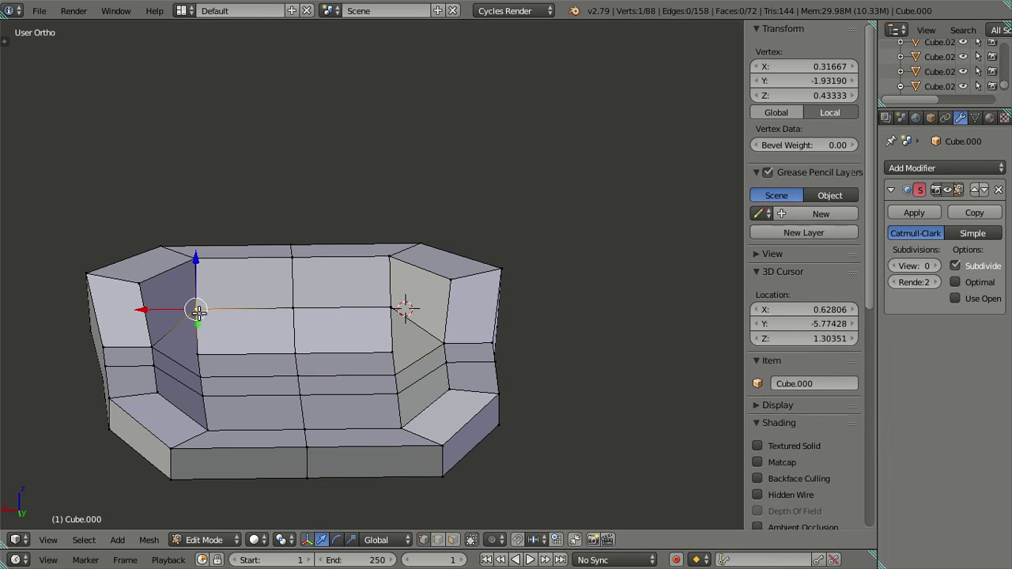
key(ctrl+l)
key(c)
key(x)
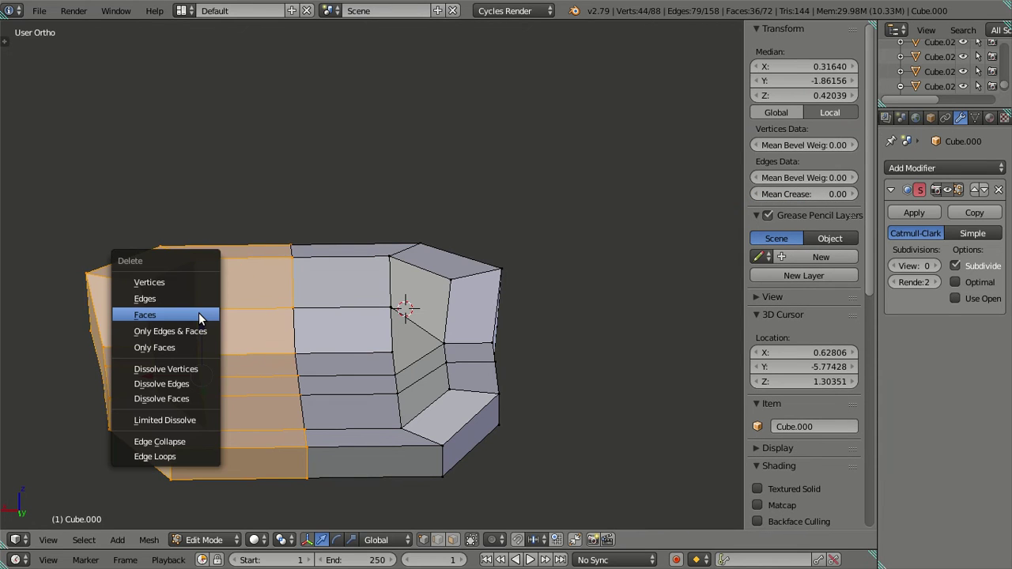
click(199, 312)
scroll(203, 305, down, 5)
middle_drag(361, 334, 403, 285)
Undo the face deletion and rip, back to the uncut mesh.
key(a)
key(shift+d)
click(414, 334)
key(w)
click(407, 346)
scroll(323, 190, up, 3)
middle_drag(406, 346, 351, 245)
Remove the centre loop cut and the upper-left corner face fill.
alt+right_click(351, 245)
key(ctrl+x)
scroll(306, 179, up, 3)
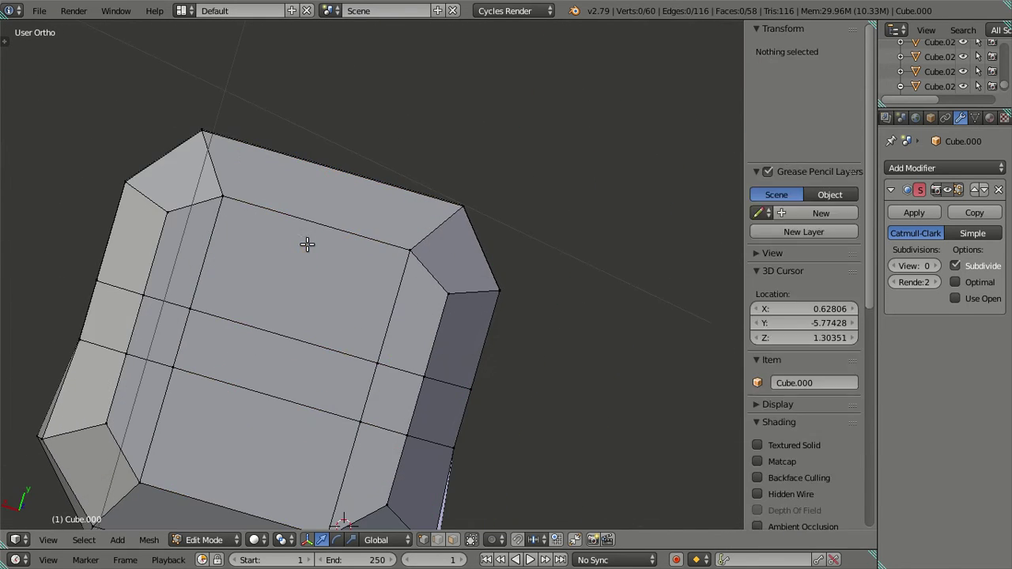
right_click(301, 242)
right_click(301, 240)
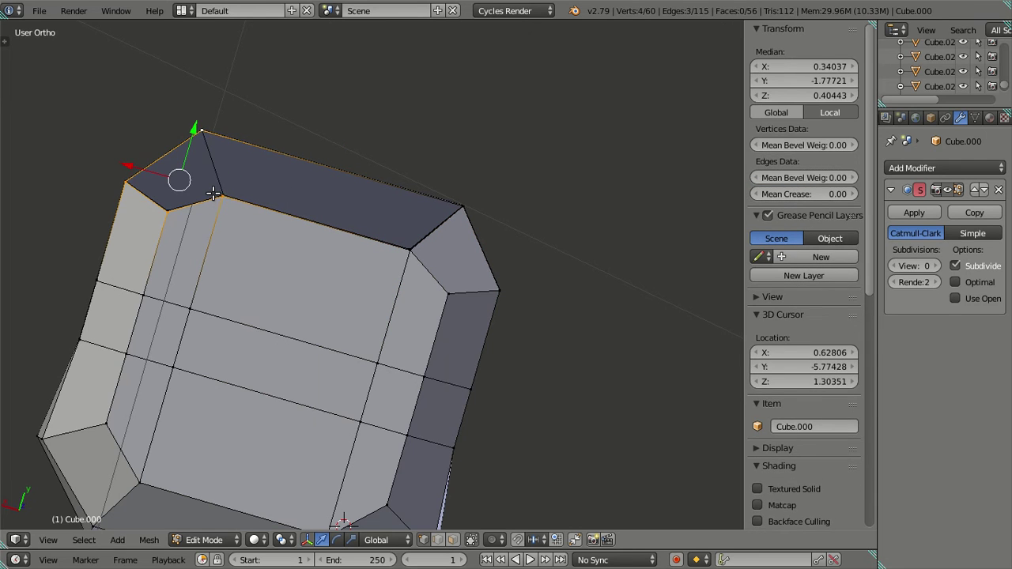
key(ctrl+x)
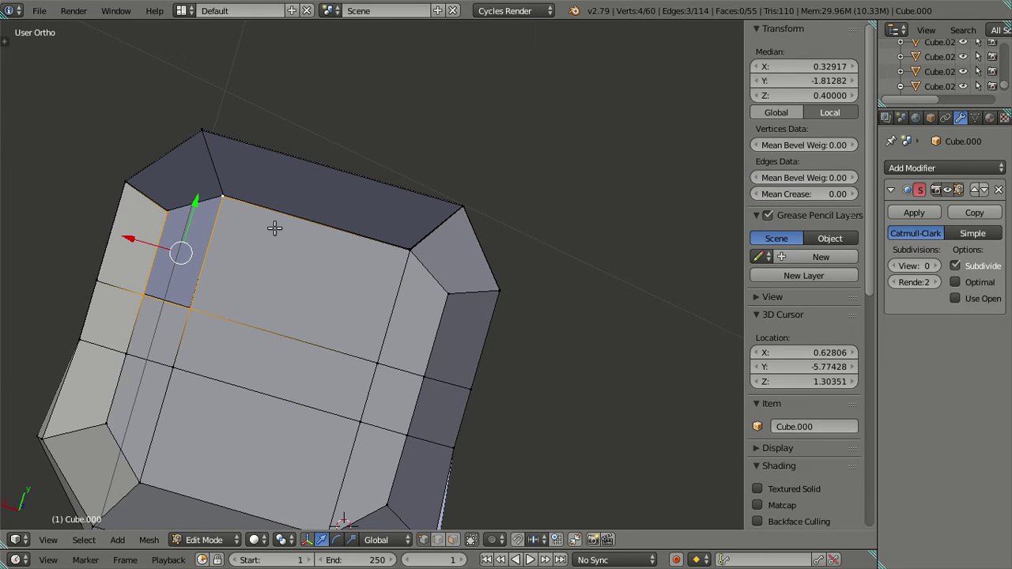
Refill the first corner gap with a new face from its vertices.
right_click(274, 228)
middle_drag(274, 227, 171, 332)
shift+right_click(204, 443)
shift+right_click(182, 446)
key(f)
middle_drag(221, 454, 326, 362)
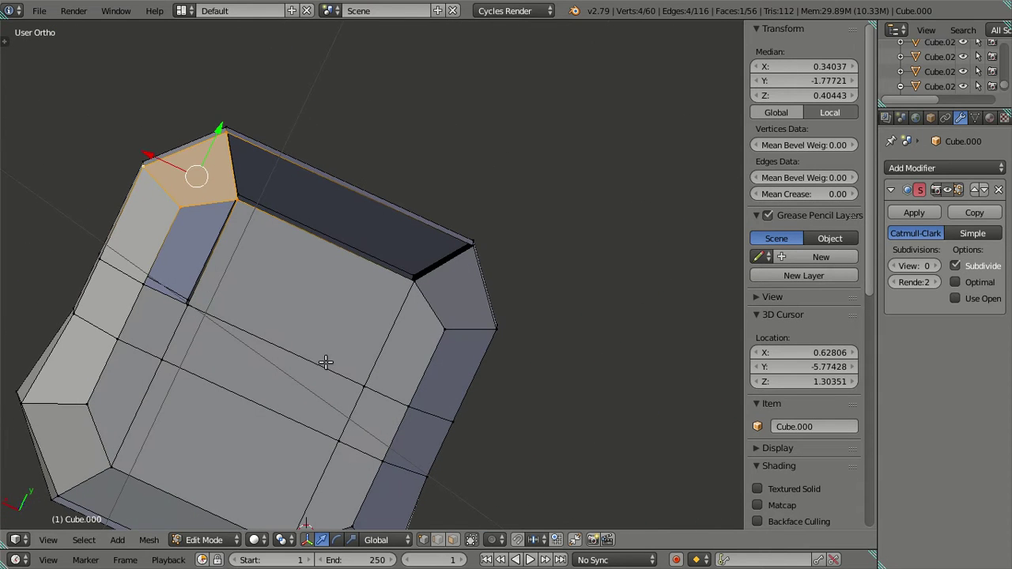
Fill the next corner gap with a four-vertex face.
right_click(188, 302)
shift+right_click(143, 282)
shift+right_click(236, 201)
shift+right_click(182, 207)
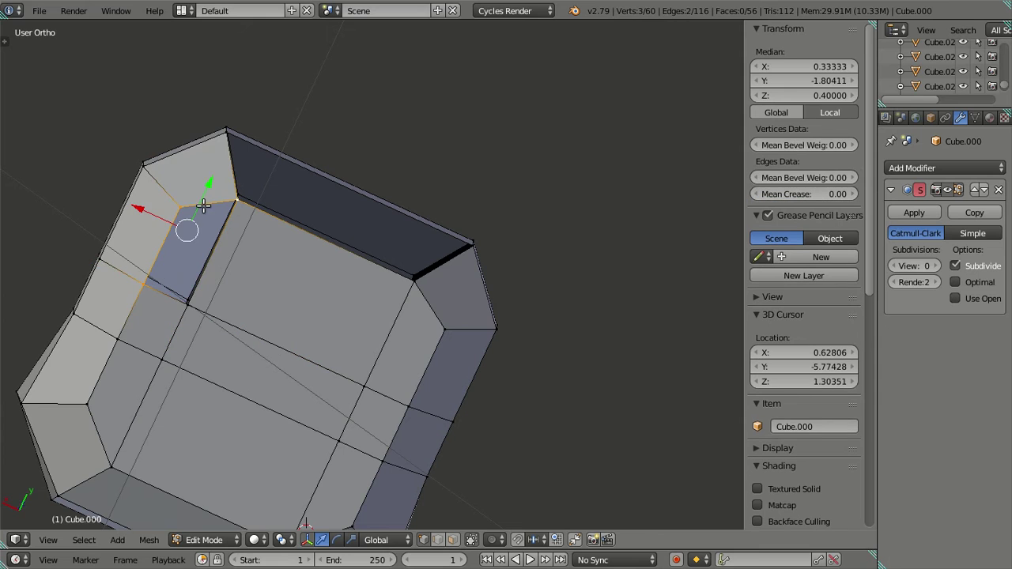
shift+right_click(188, 302)
middle_drag(189, 304, 189, 381)
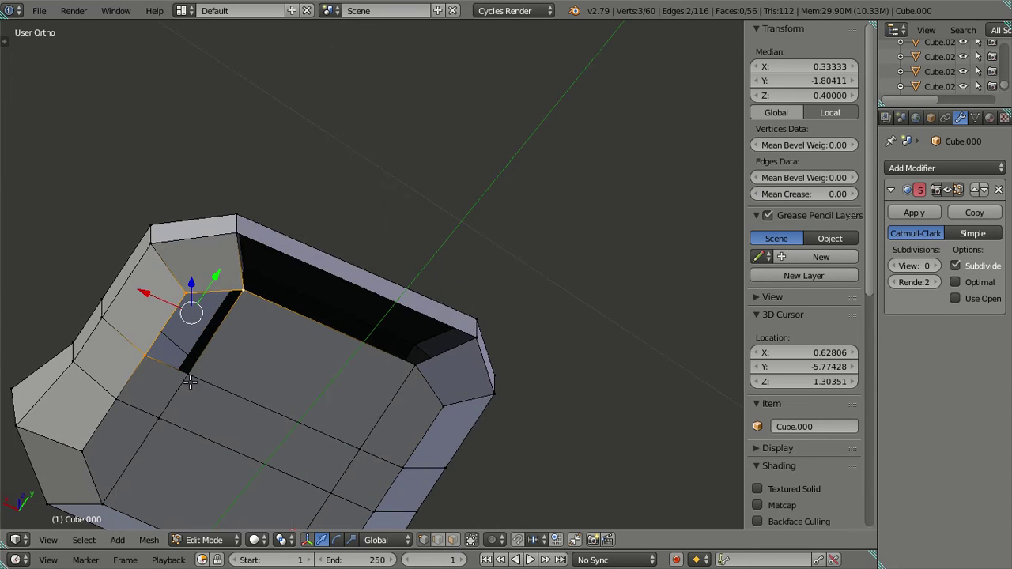
key(f)
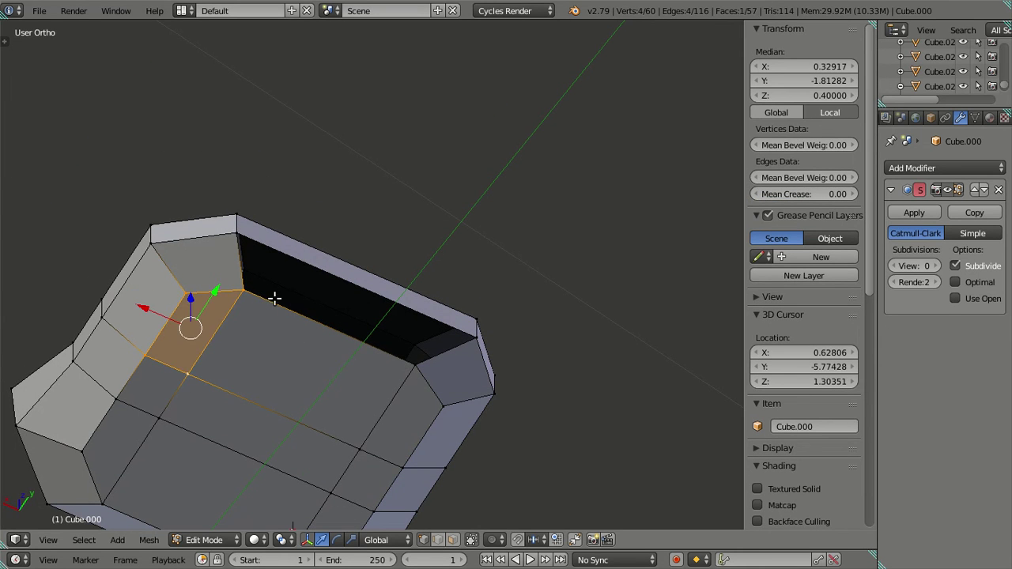
Close the dark opening with a face spanning its four vertices.
right_click(234, 235)
shift+right_click(242, 291)
shift+right_click(415, 363)
shift+right_click(472, 341)
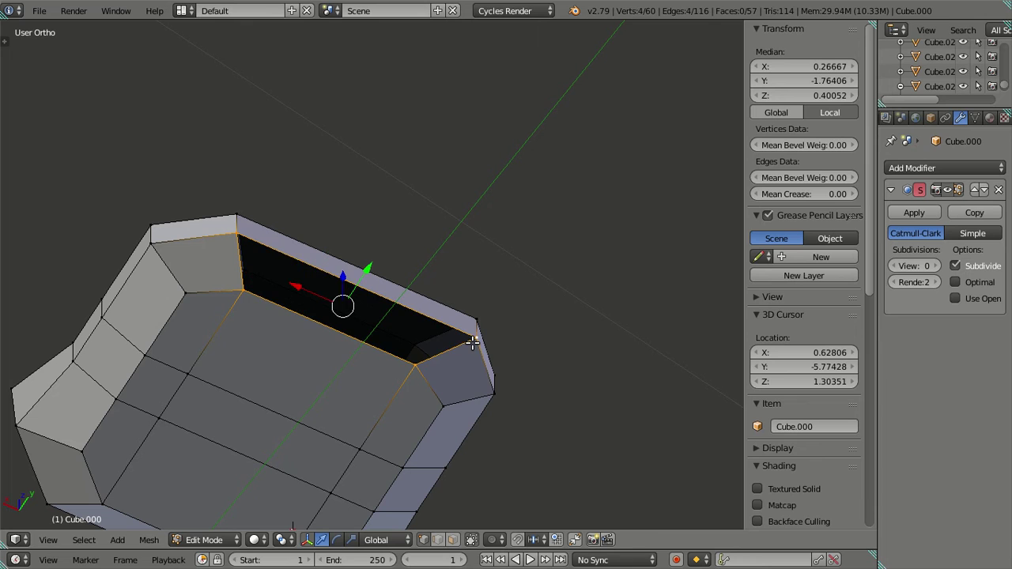
key(f)
Add a centred Ctrl+R loop cut through the middle and select the left half.
key(ctrl+r)
click(348, 335)
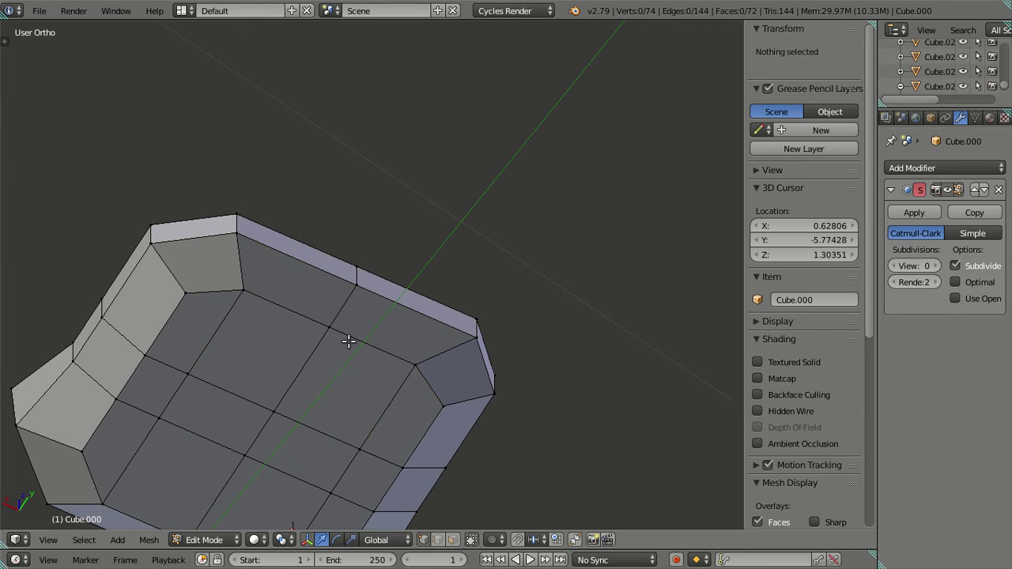
right_click(348, 353)
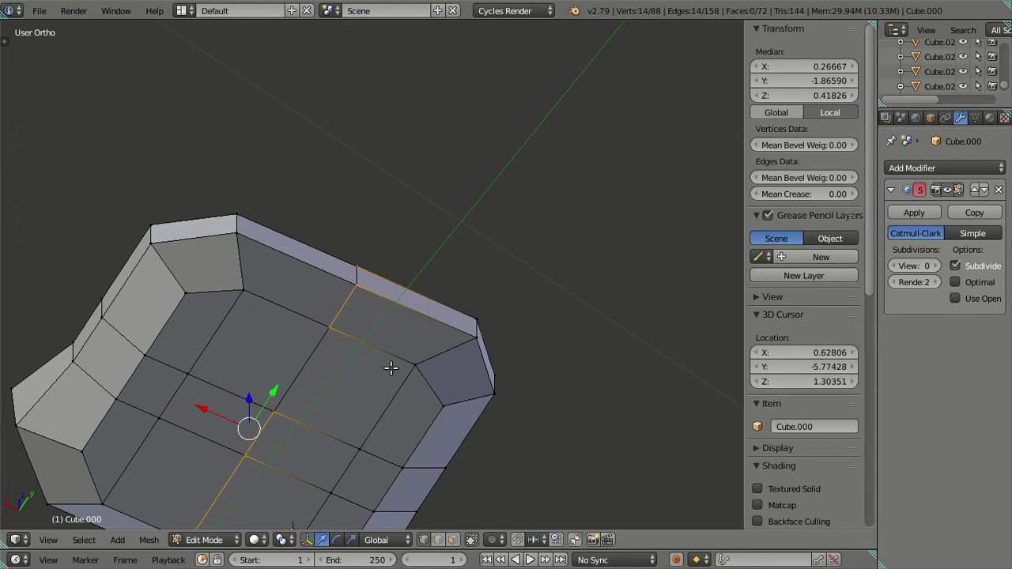
right_click(242, 287)
key(ctrl+l)
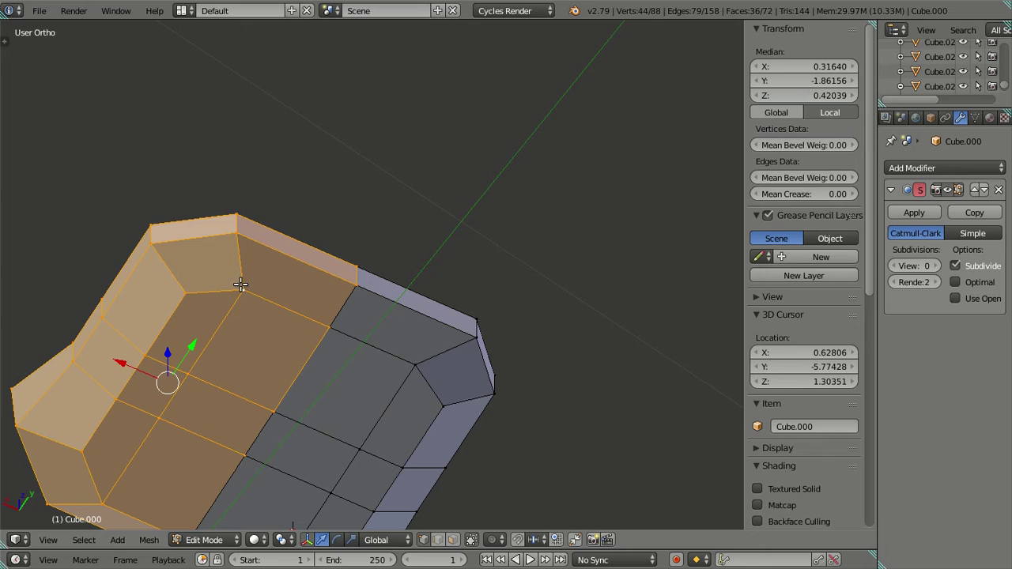
Delete the left half's faces and snap the 3D cursor to the cut seam.
key(x)
click(241, 285)
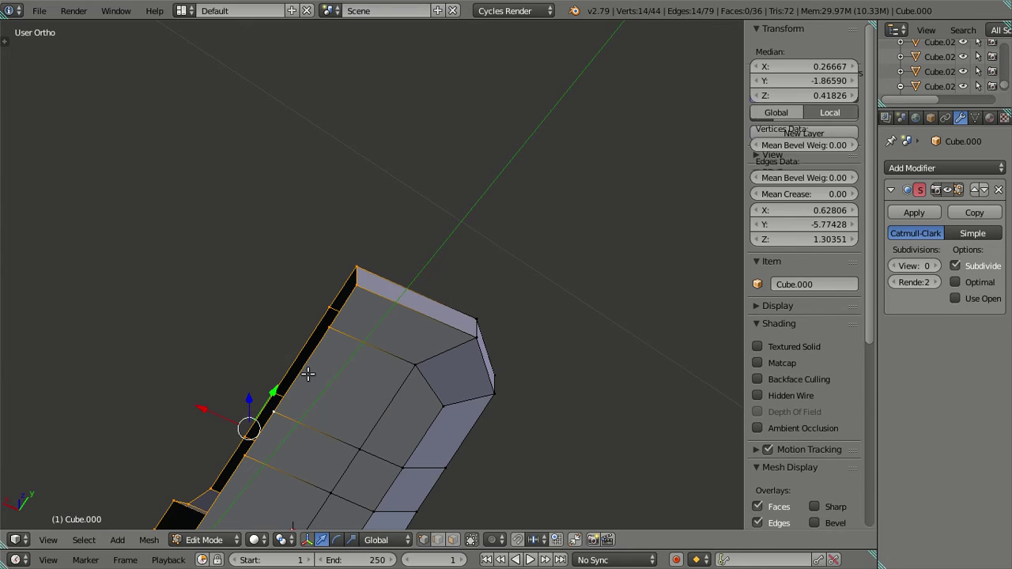
key(shift+s)
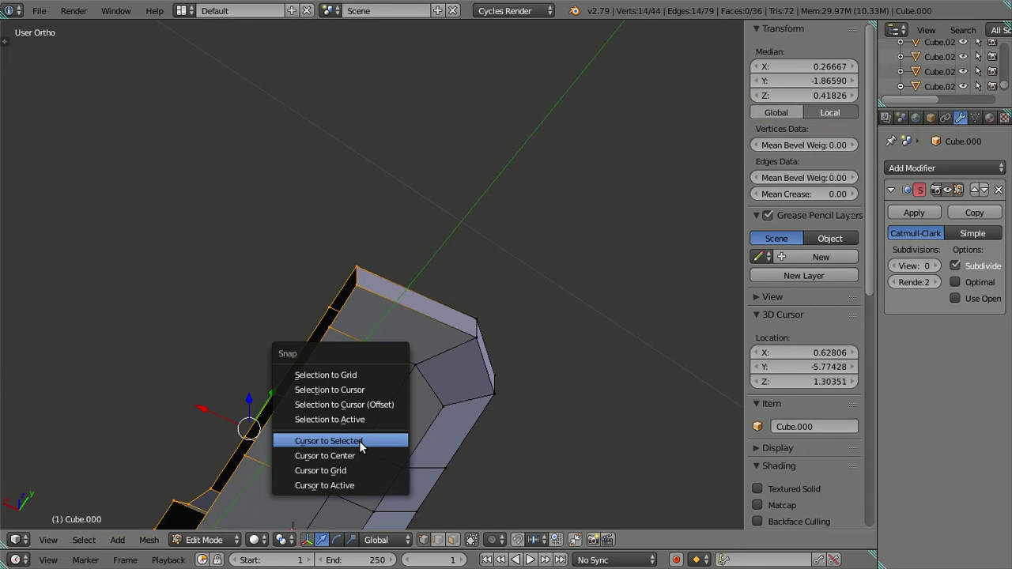
click(360, 438)
scroll(357, 429, down, 4)
key(a)
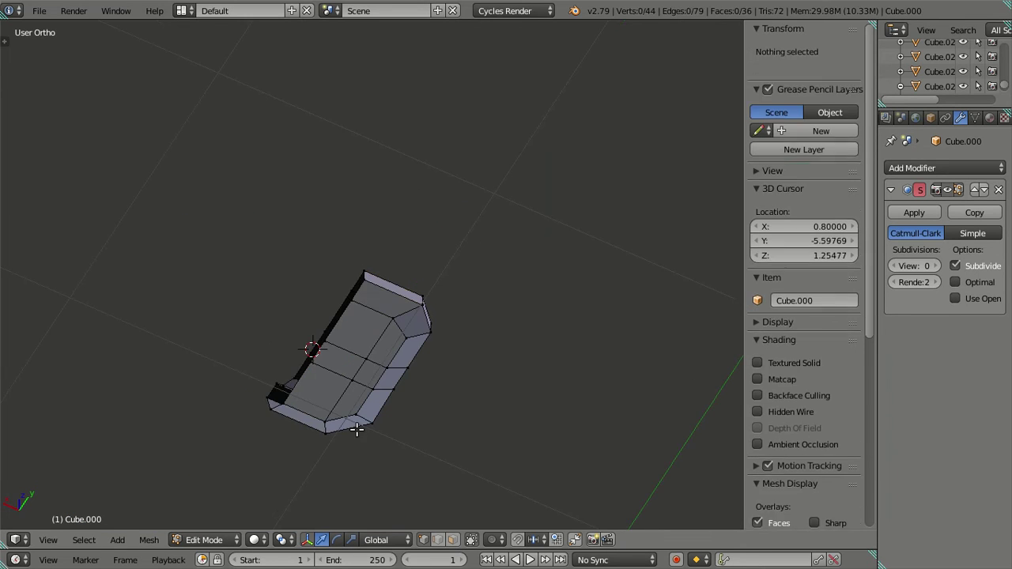
scroll(356, 429, down, 3)
In Object Mode, set the sofa's origin to the 3D cursor.
key(Tab)
right_click(371, 334)
key(shift+ctrl+alt+c)
click(399, 372)
middle_drag(374, 324, 352, 501)
middle_drag(341, 246, 378, 289)
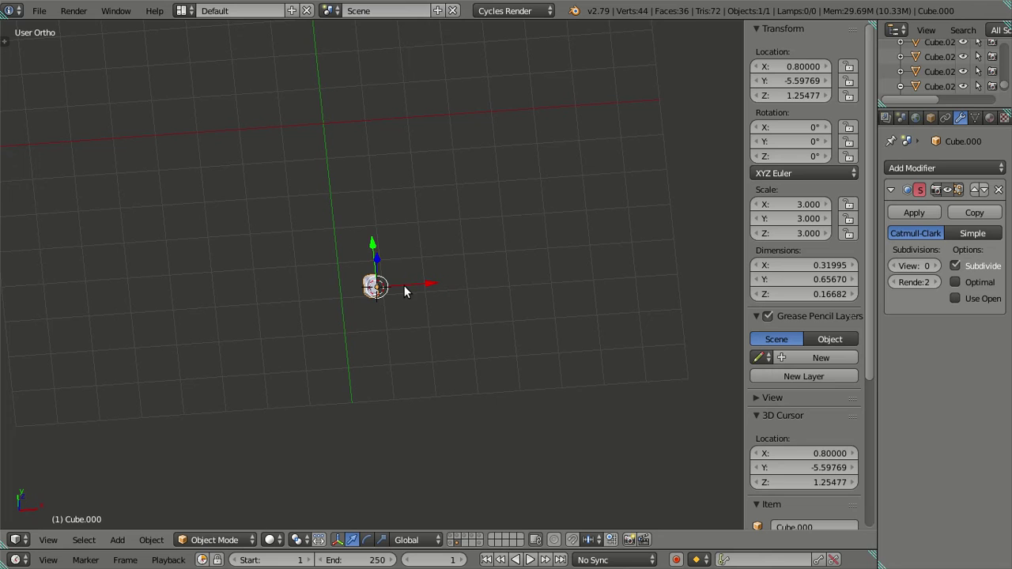
shift+middle_drag(403, 289, 400, 355)
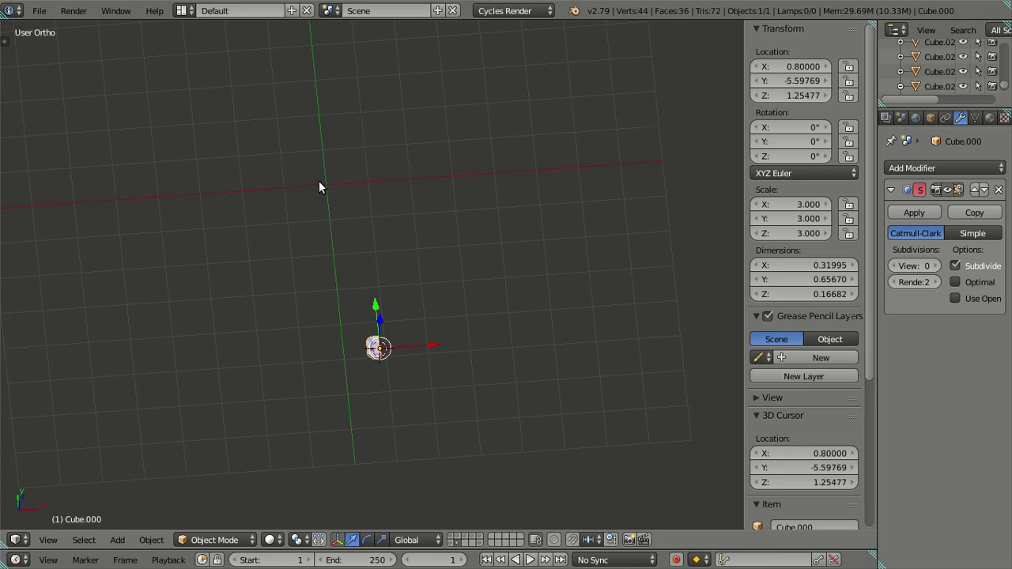
key(shift+s)
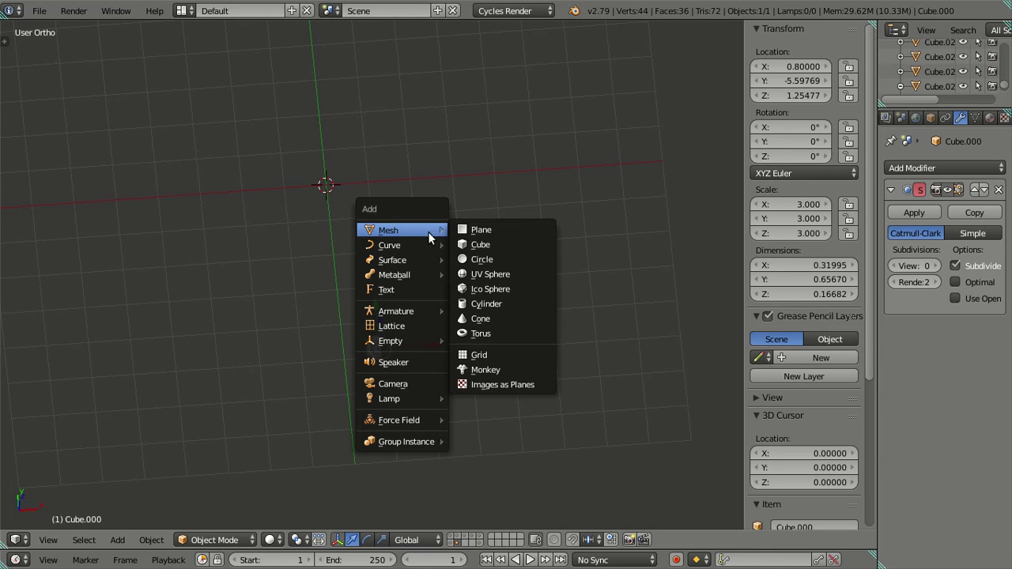
Snap the sofa to the world-centre cursor and enter Edit Mode.
key(shift+s)
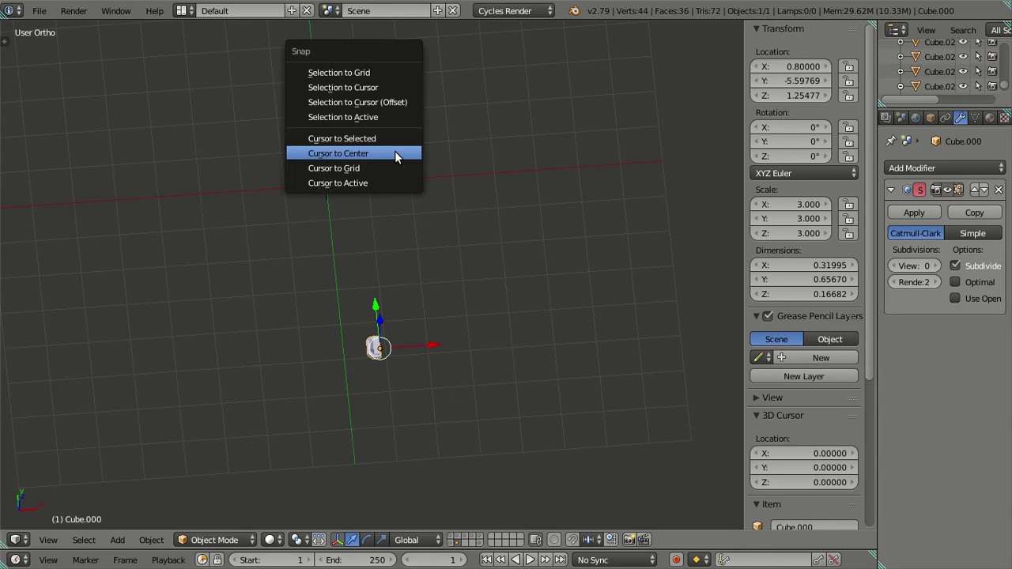
click(380, 87)
middle_drag(385, 211, 492, 256)
scroll(506, 254, up, 4)
key(Tab)
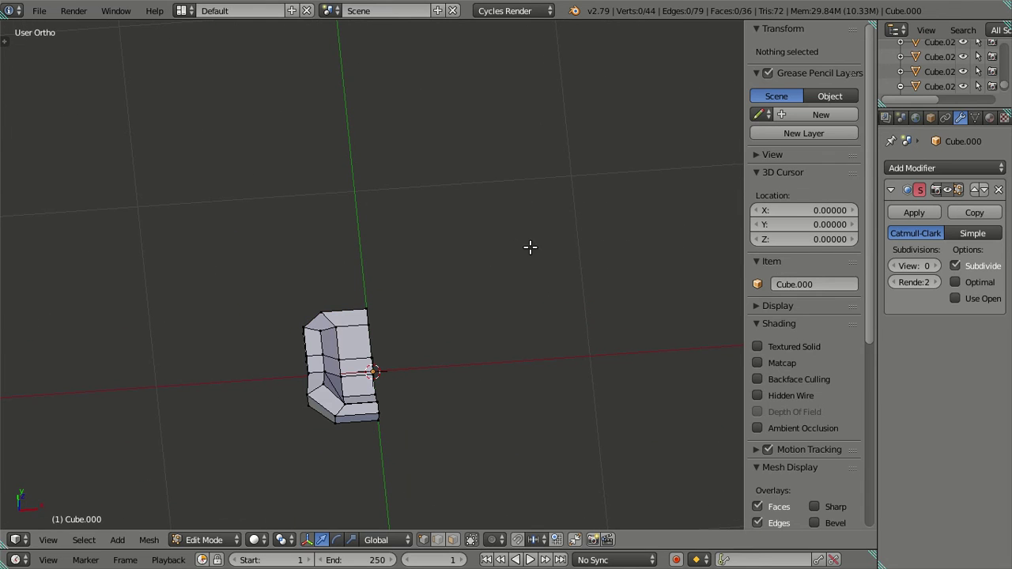
Replace the subdivision modifier with a Mirror modifier and apply it.
click(996, 190)
click(962, 166)
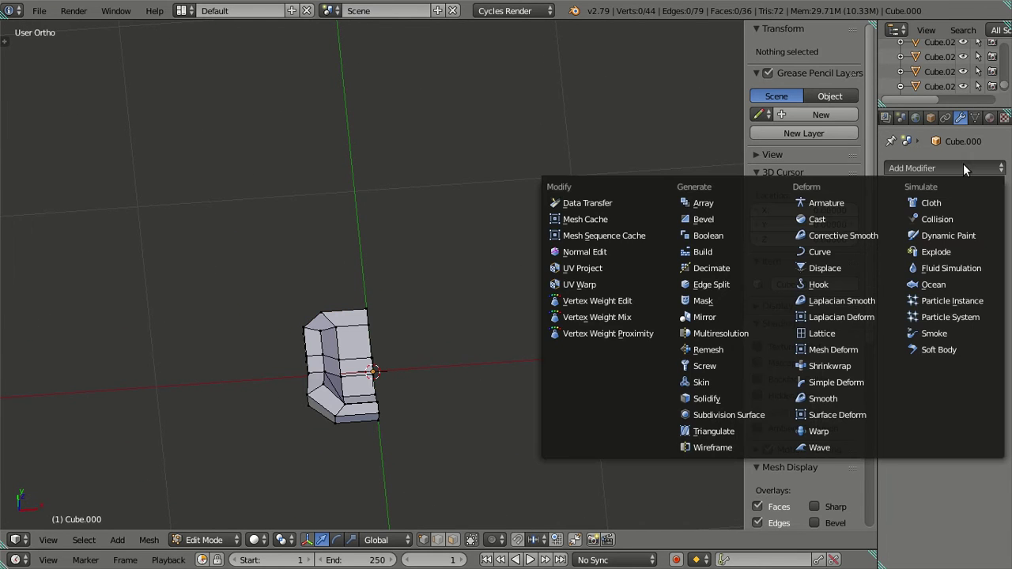
click(700, 317)
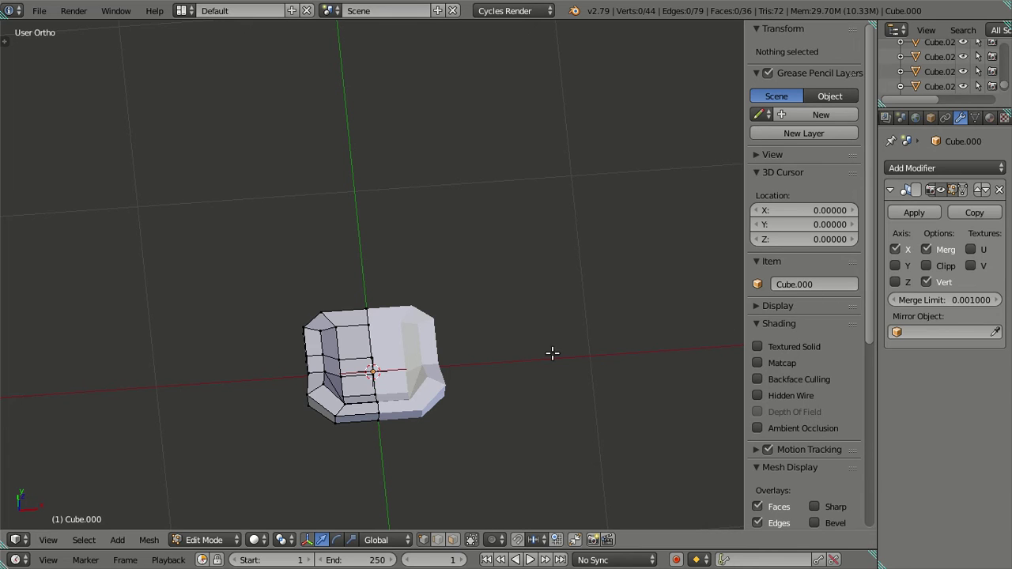
mouse_move(538, 352)
middle_down()
mouse_move(470, 366)
mouse_move(551, 368)
mouse_move(522, 355)
middle_up()
scroll(527, 356, down, 3)
key(Tab)
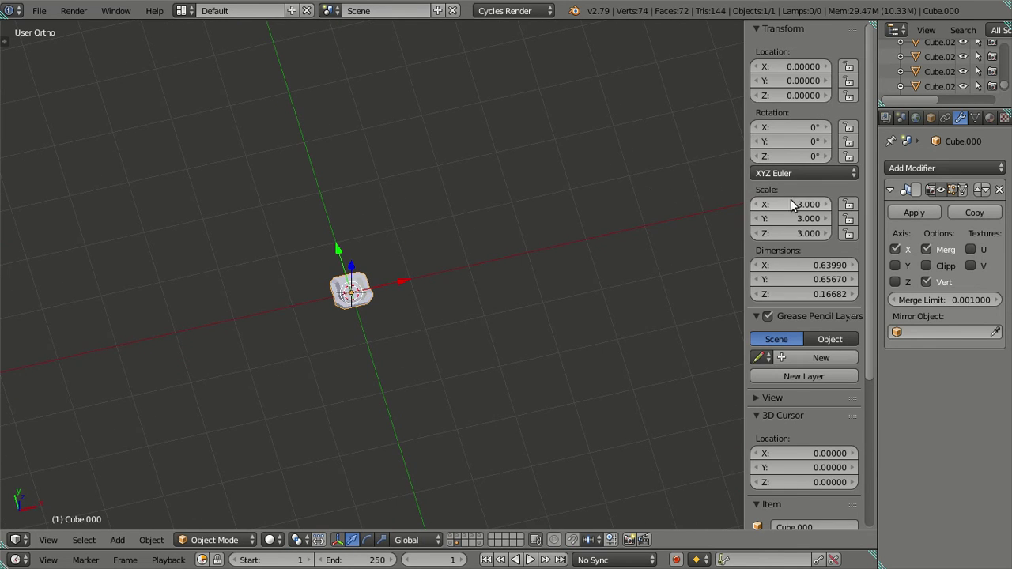
click(897, 212)
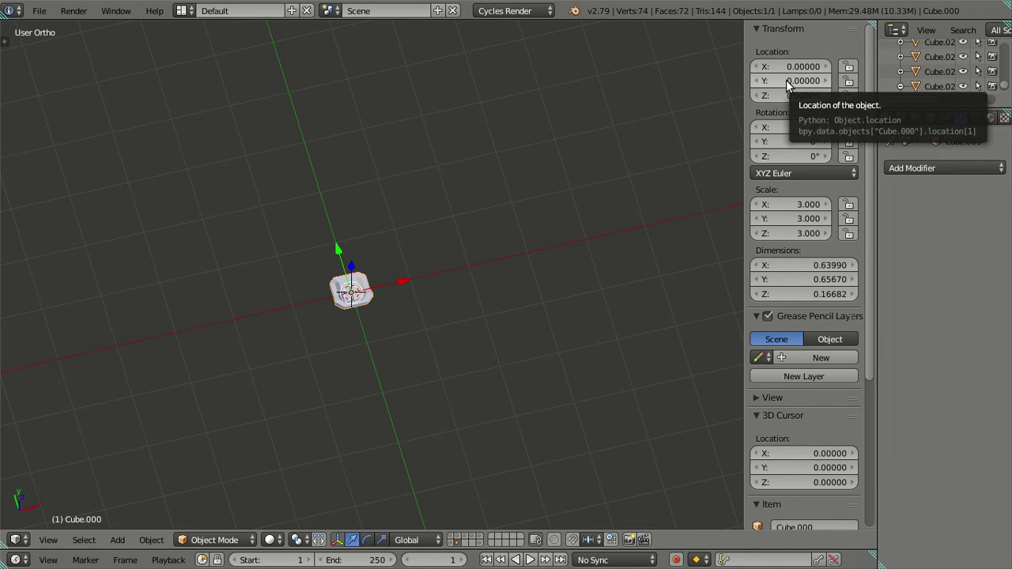
Set the sofa's Location Y to -5.59769 and return to Edit Mode.
drag(788, 86, 711, 85)
scroll(461, 275, down, 4)
key(a)
shift+middle_drag(442, 393, 384, 226)
scroll(384, 226, up, 3)
key(Tab)
scroll(372, 204, up, 5)
Test edge-loop and linked selections on the sofa mesh, then toggle select-all.
shift+middle_drag(334, 162, 384, 308)
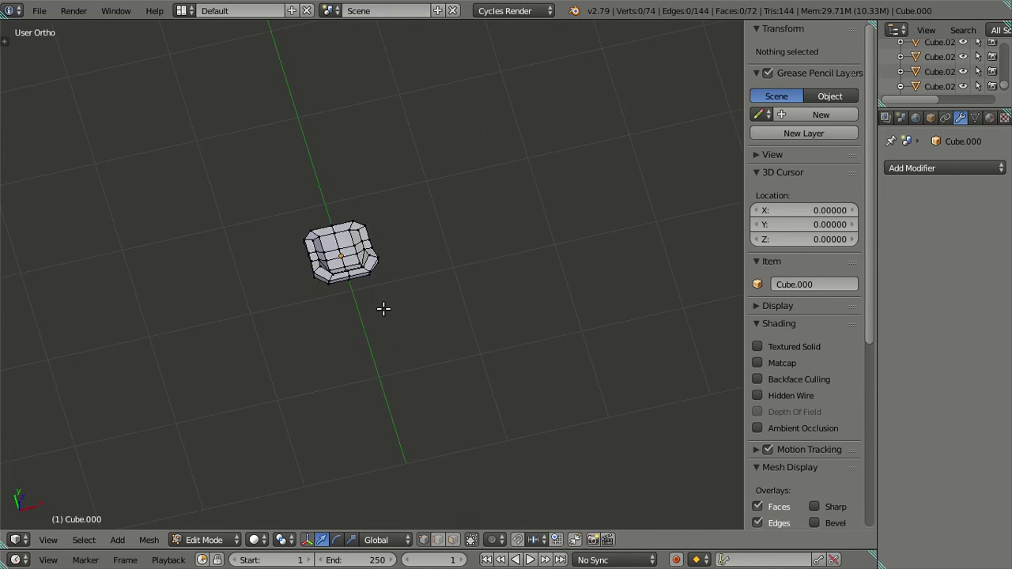
scroll(384, 308, up, 5)
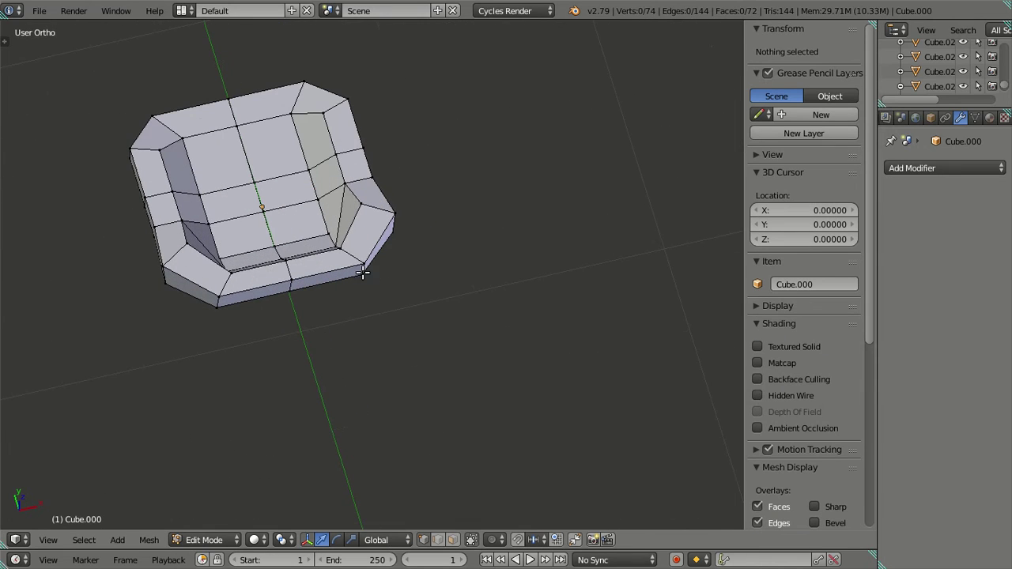
alt+right_click(318, 239)
key(a)
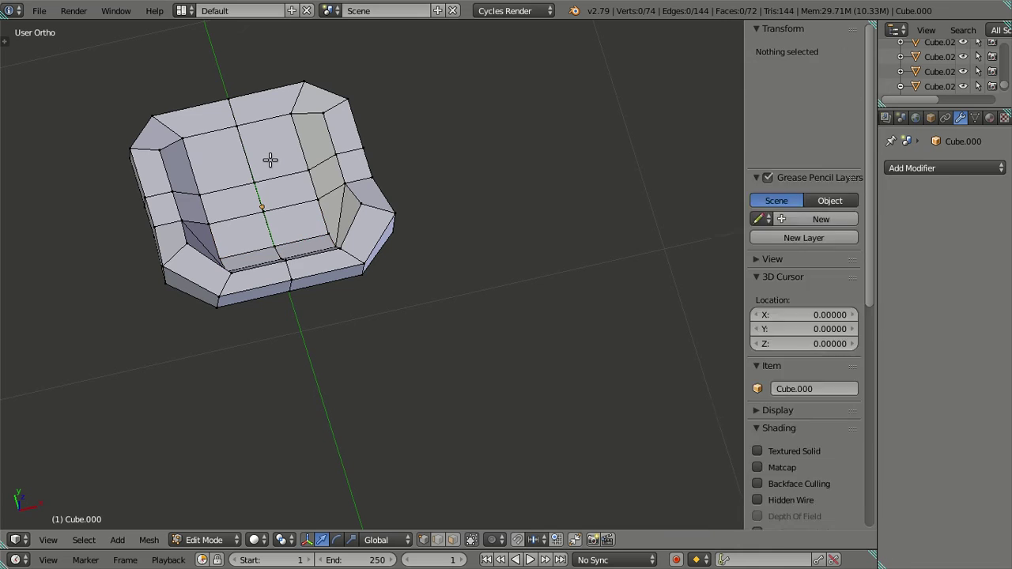
right_click(312, 156)
key(ctrl+l)
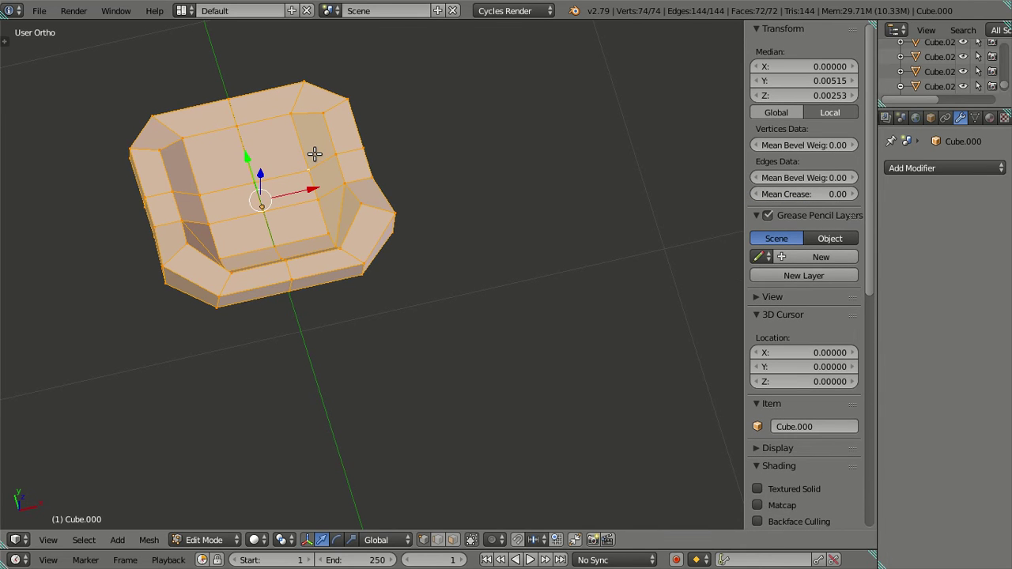
key(a)
middle_drag(634, 186, 200, 214)
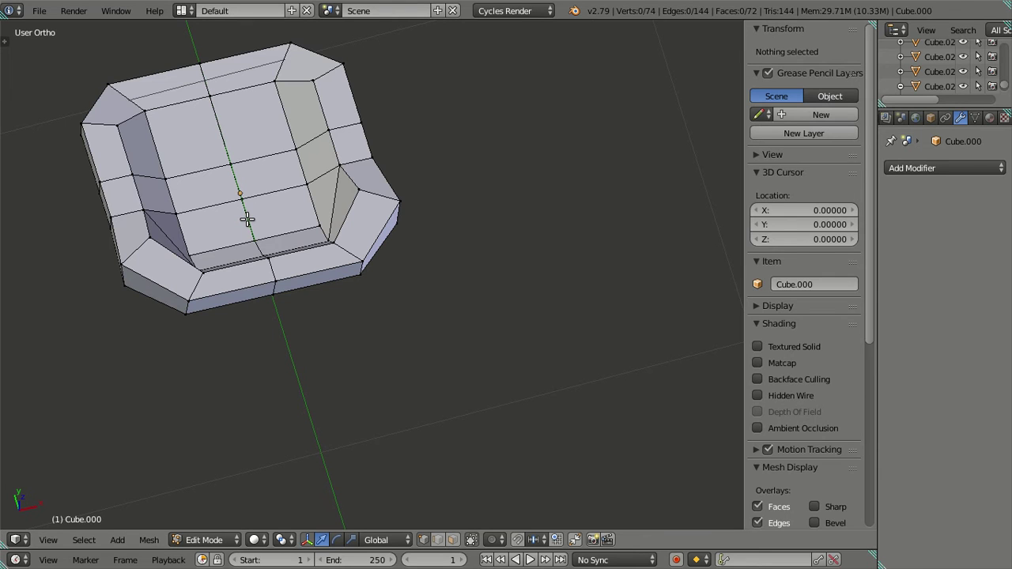
key(a)
key(a)
Rip along the middle edge loop and delete the left half's faces.
alt+click(258, 218)
key(x)
key(v)
key(Escape)
right_click(188, 220)
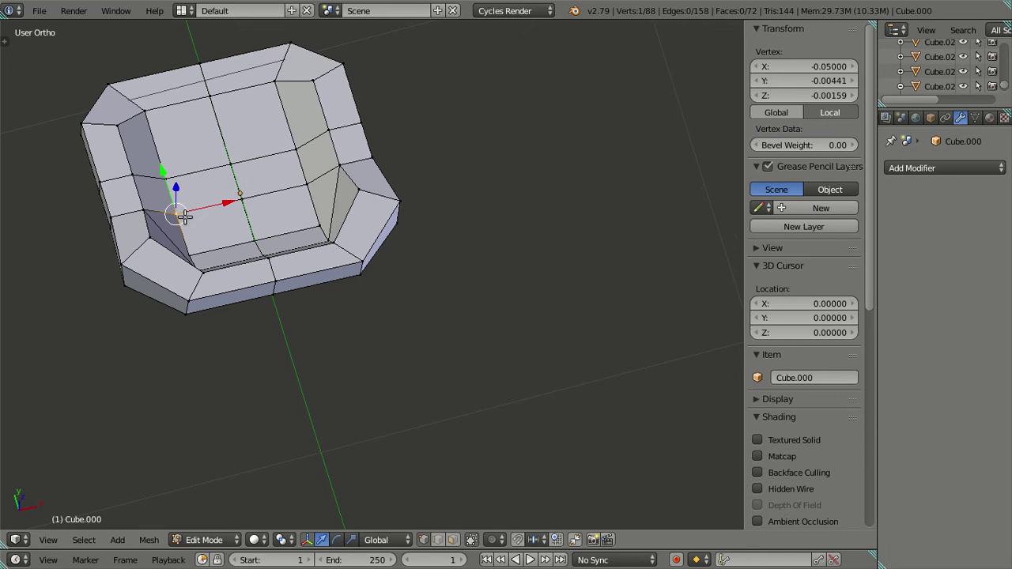
key(l)
key(x)
click(185, 218)
middle_drag(244, 252, 660, 427)
Add a Mirror modifier to the half sofa and apply it in Object Mode.
click(1002, 168)
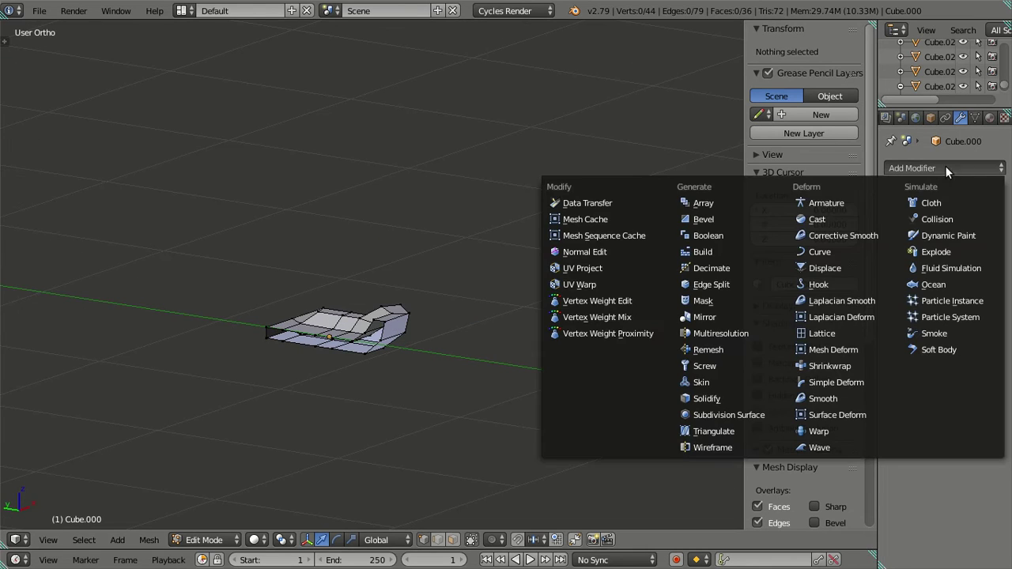
click(721, 320)
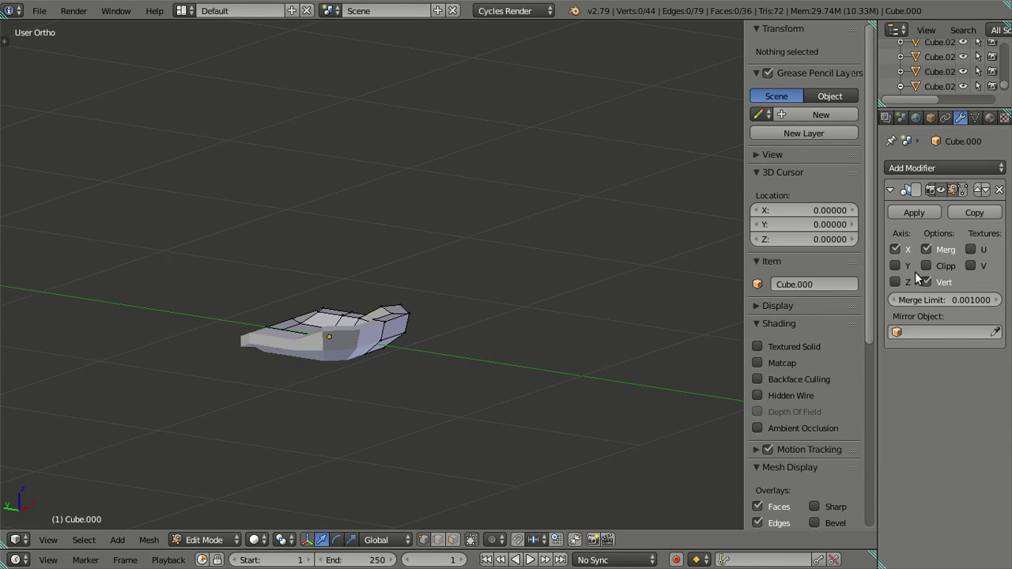
middle_drag(436, 287, 709, 257)
key(Tab)
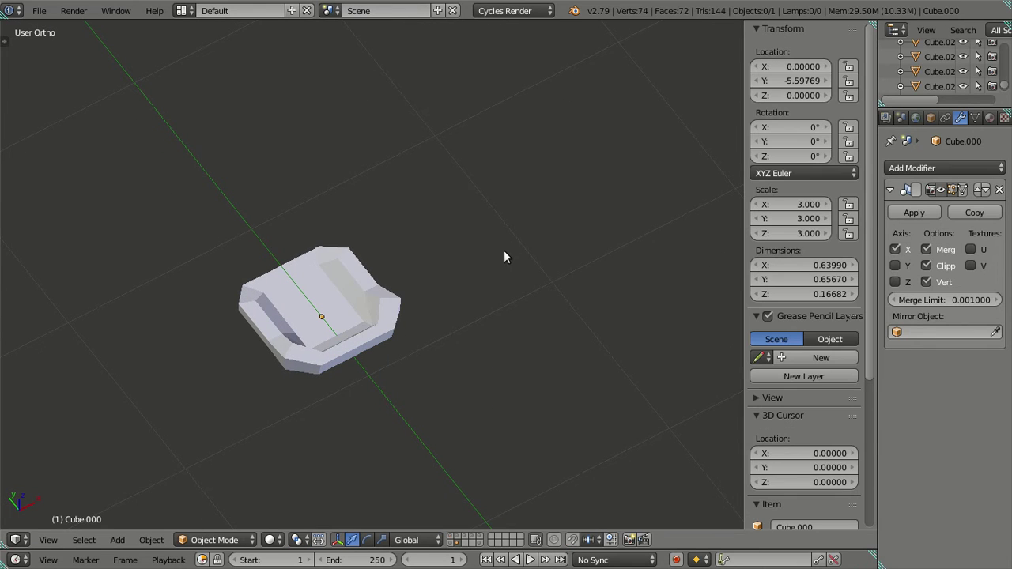
click(913, 212)
Dissolve the vertical centre seam loop with Dissolve Edges.
right_click(318, 317)
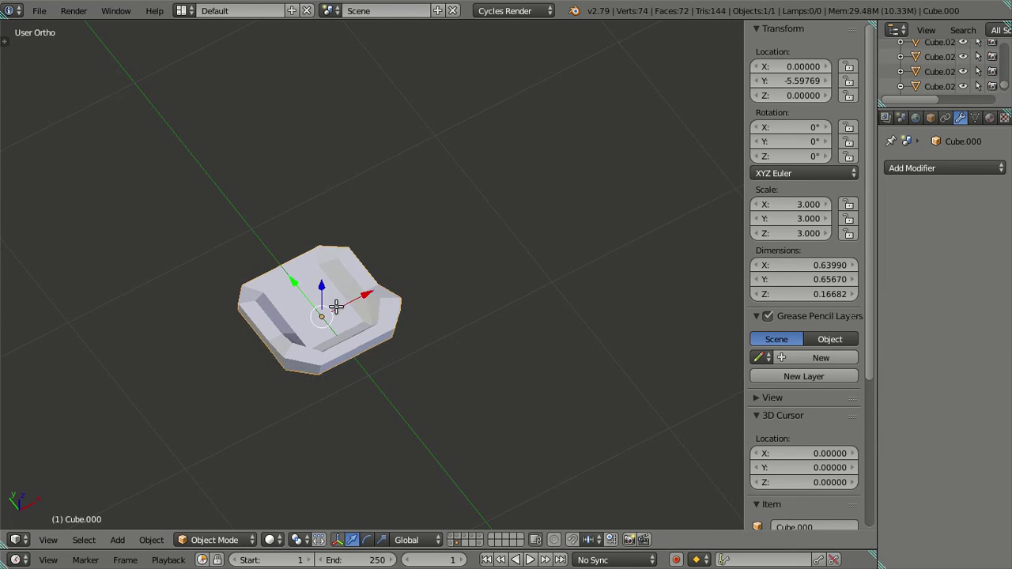
key(Tab)
key(a)
middle_drag(355, 309, 311, 321)
key(a)
alt+right_click(310, 318)
key(x)
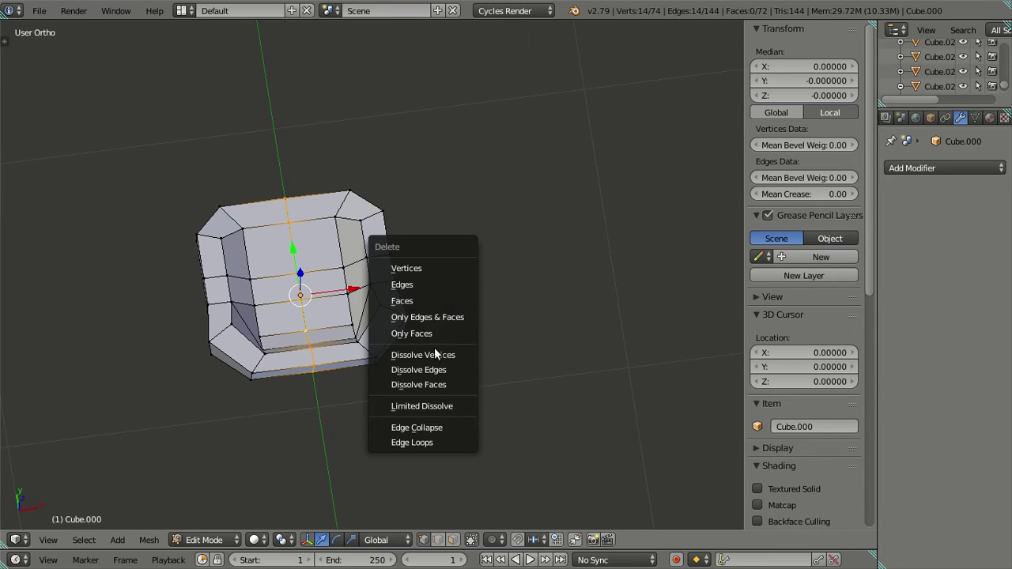
click(439, 369)
Try an X-axis move on the whole mesh, cancel it, deselect and return to Object Mode.
right_click(362, 283)
key(a)
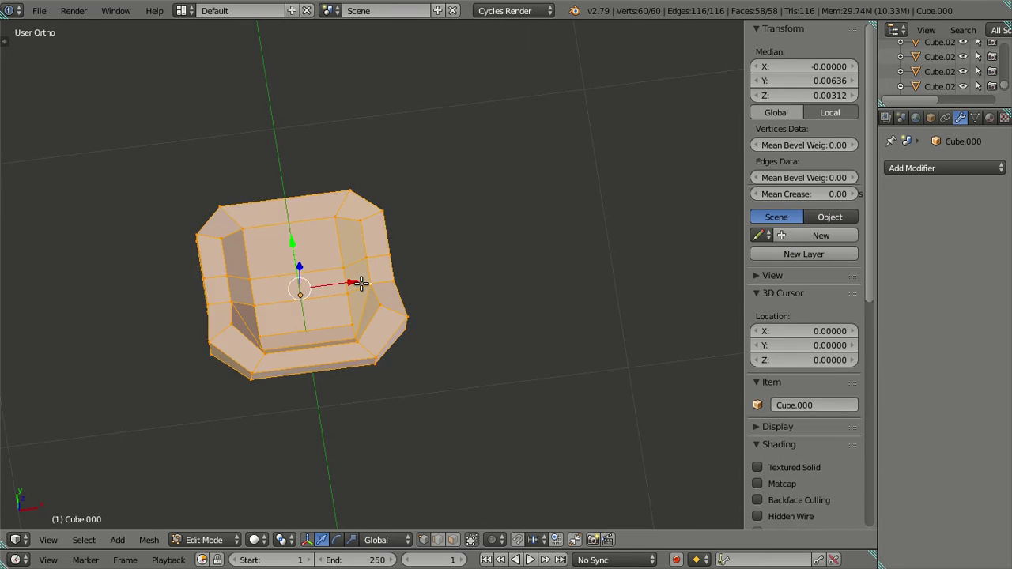
scroll(380, 281, down, 3)
key(g)
key(x)
key(Escape)
scroll(469, 305, down, 3)
middle_drag(469, 306, 430, 175)
key(a)
scroll(430, 175, down, 2)
key(Tab)
scroll(380, 365, down, 2)
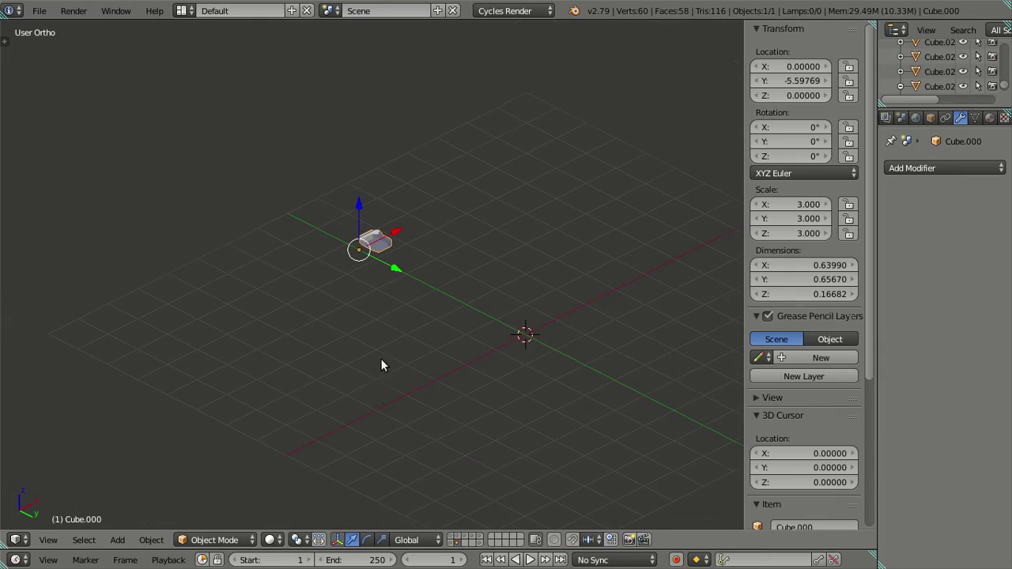
Show the kitchen layer and put the Cube.027 cabinet into Edit Mode.
click(452, 536)
scroll(428, 358, up, 2)
middle_drag(428, 358, 494, 355)
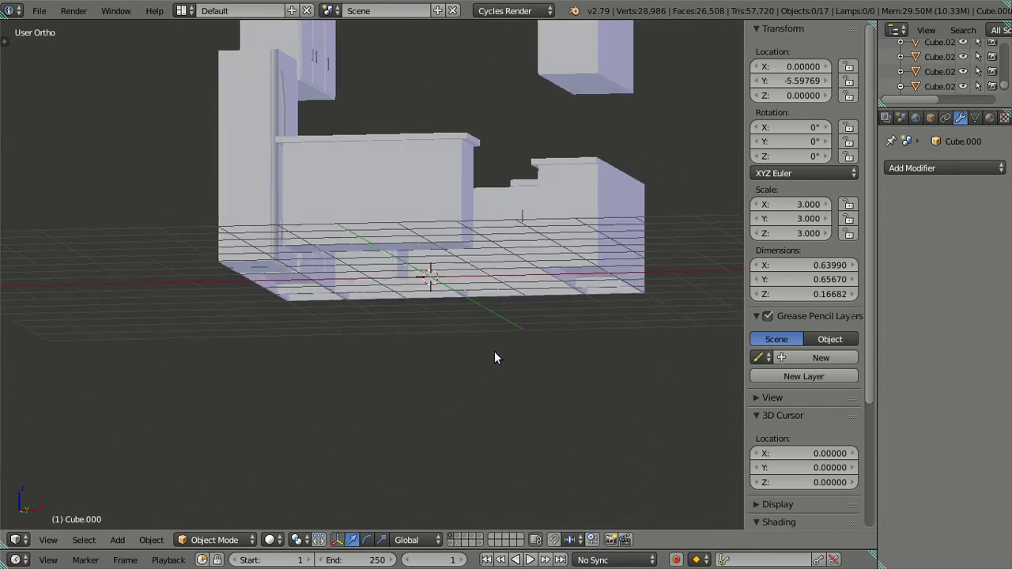
right_click(420, 190)
key(Tab)
Select an edge at the base of Cube.027 and raise it slightly along Z.
scroll(420, 190, up, 2)
mouse_move(420, 190)
middle_down()
mouse_move(471, 178)
mouse_move(440, 172)
mouse_move(412, 187)
middle_up()
scroll(412, 210, down, 3)
middle_drag(511, 255, 470, 301)
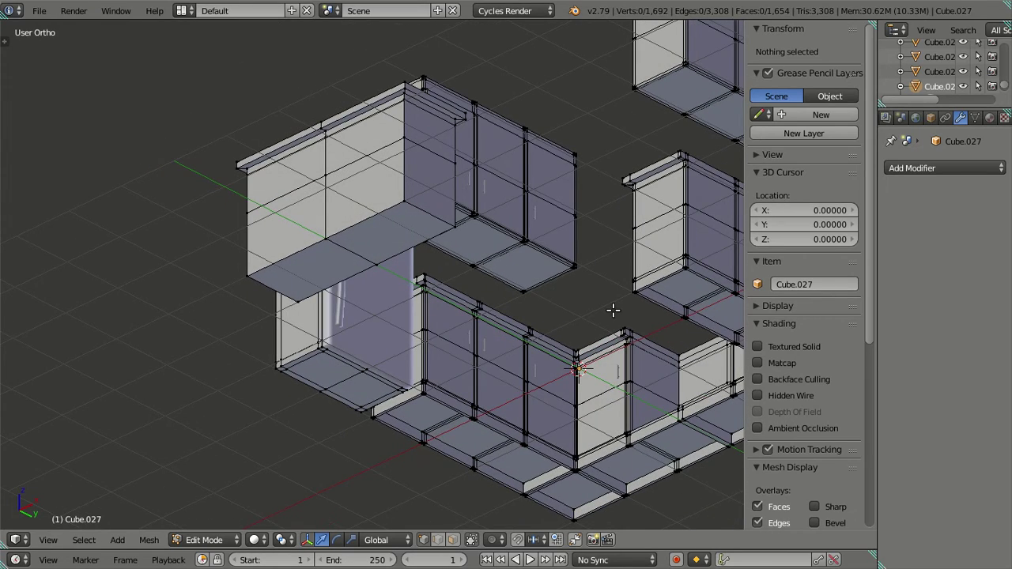
middle_drag(473, 238, 400, 246)
scroll(399, 224, up, 3)
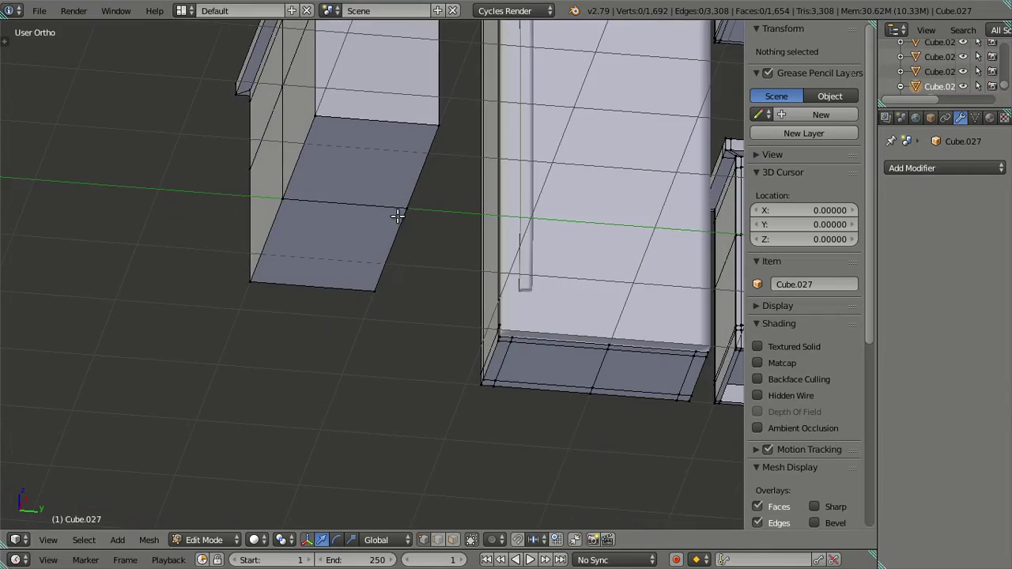
middle_drag(411, 208, 362, 290)
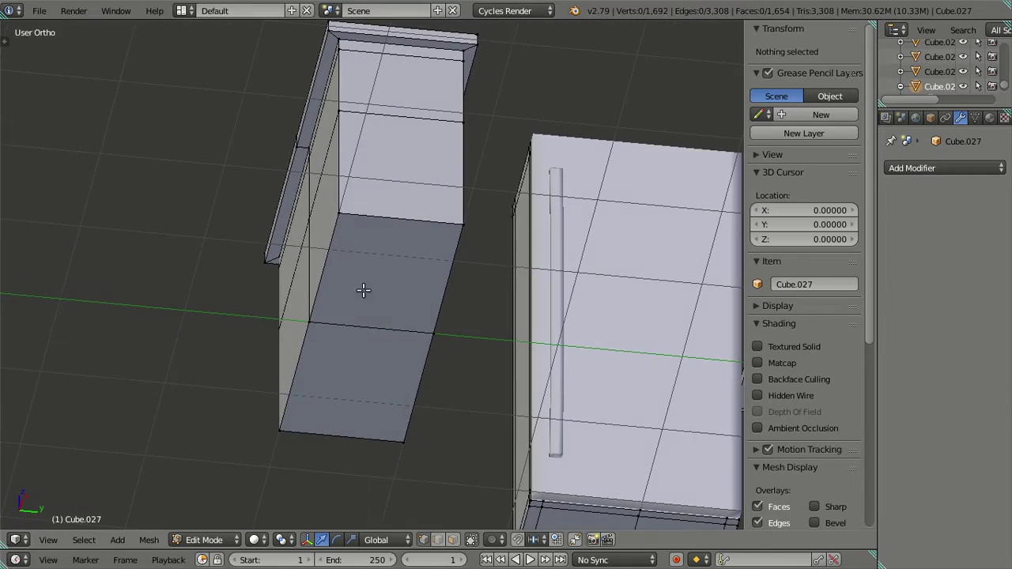
right_click(326, 310)
shift+right_click(339, 215)
middle_drag(339, 215, 558, 283)
drag(343, 210, 354, 169)
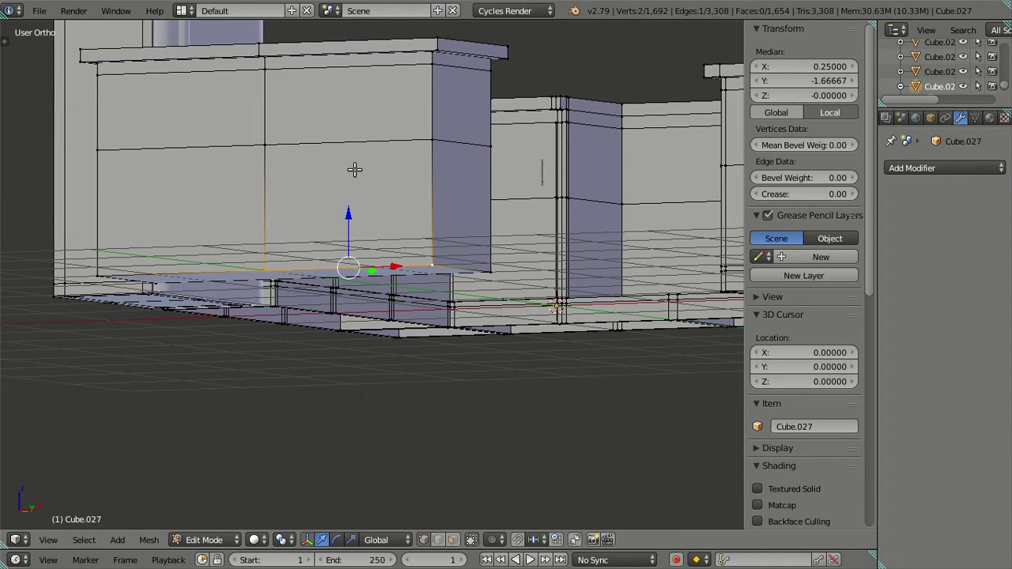
Deselect the edge, return to Object Mode, and view the kitchen and sofa together.
key(a)
scroll(348, 221, down, 4)
key(Tab)
scroll(371, 433, down, 2)
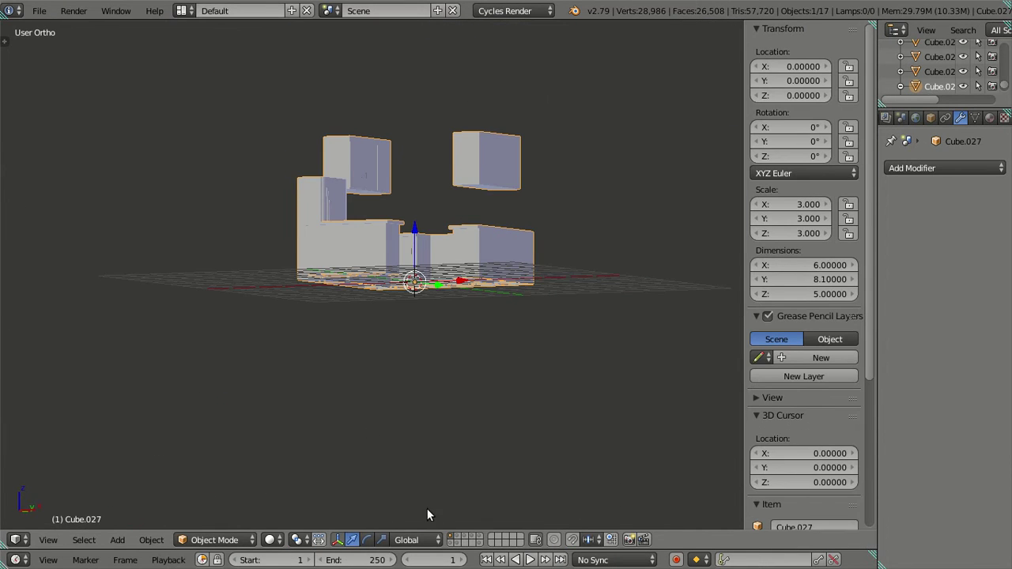
scroll(407, 320, up, 5)
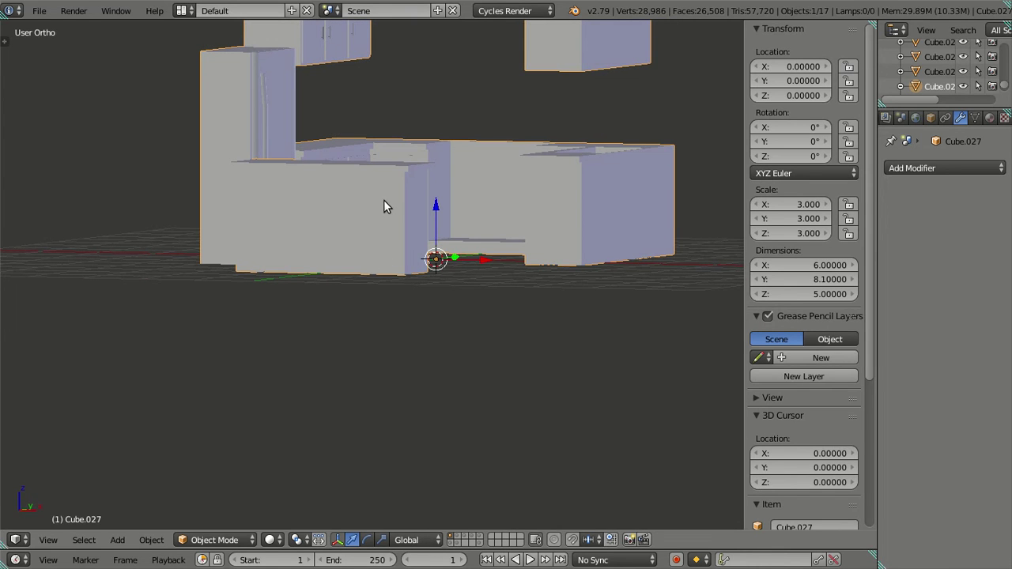
key(Tab)
scroll(383, 202, down, 2)
scroll(382, 204, up, 5)
scroll(419, 162, down, 5)
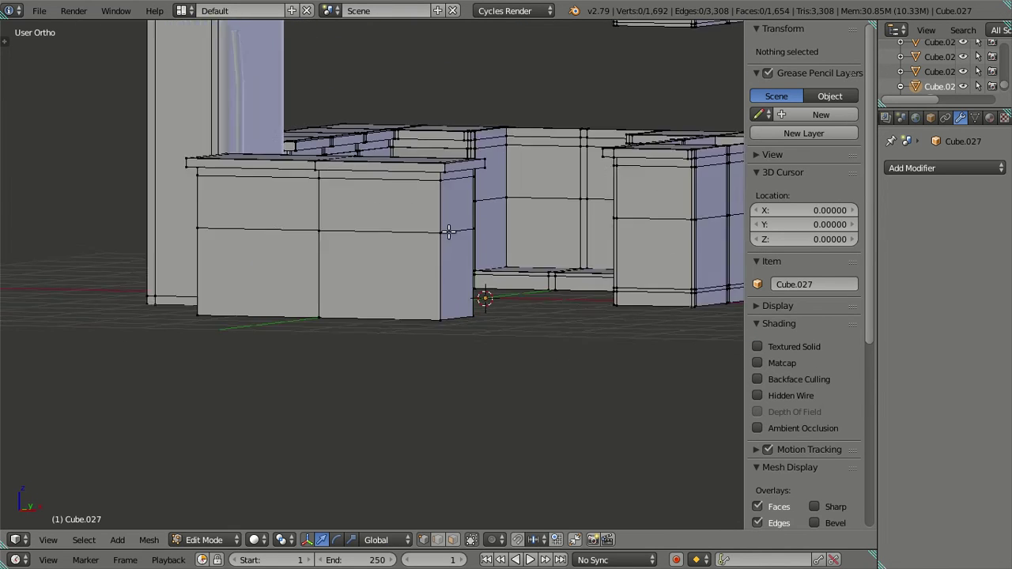
key(Tab)
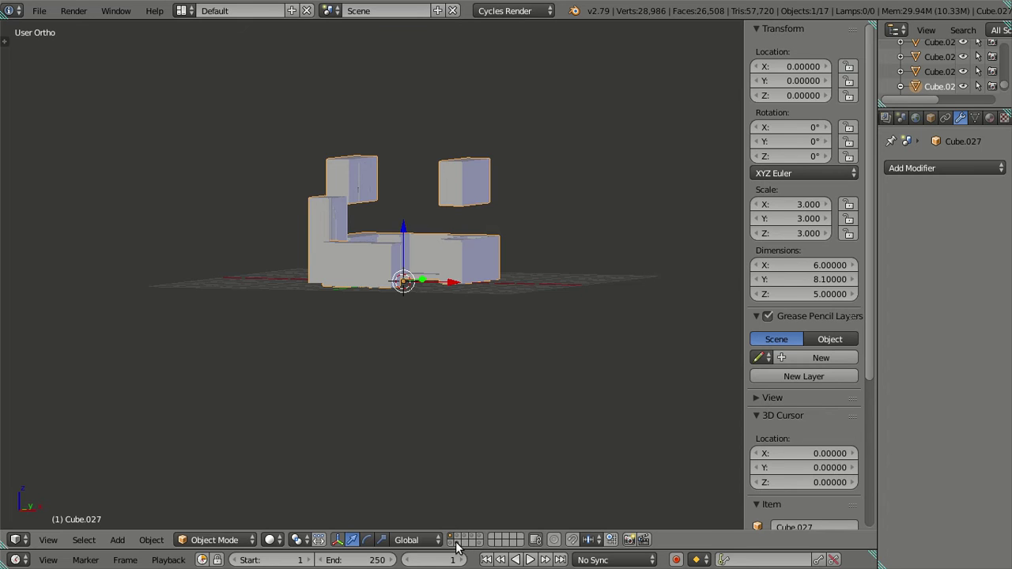
middle_drag(411, 301, 340, 345)
Raise the Cube.000 sofa to Z 1.27648 in a Right Ortho wireframe view.
right_click(353, 292)
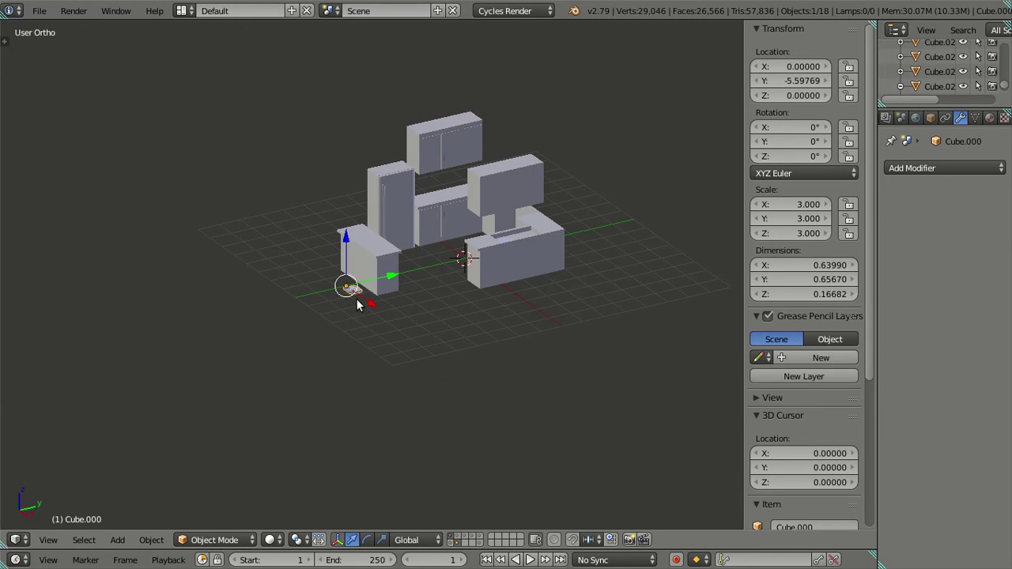
key(KP_3)
scroll(348, 283, up, 6)
shift+middle_drag(338, 283, 371, 309)
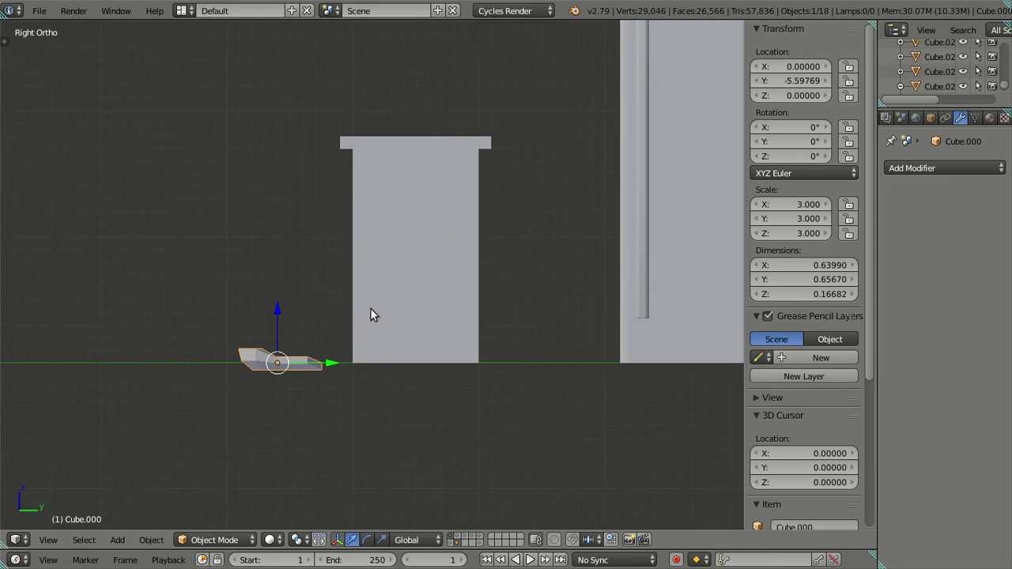
key(z)
drag(281, 316, 279, 151)
scroll(294, 162, up, 3)
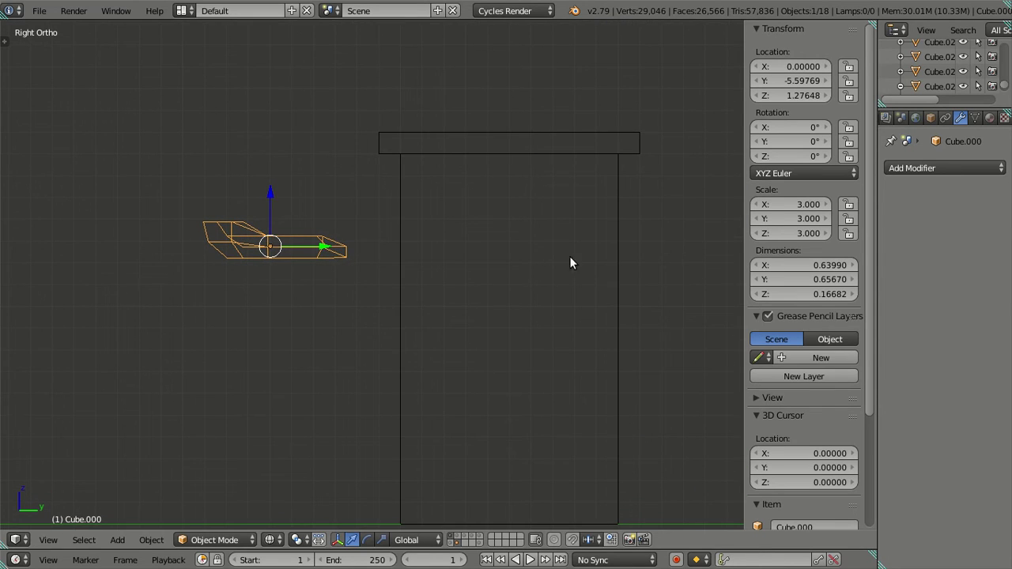
Add two horizontal loop cuts across the Cube.027 cabinet at the default position.
right_click(615, 240)
key(Tab)
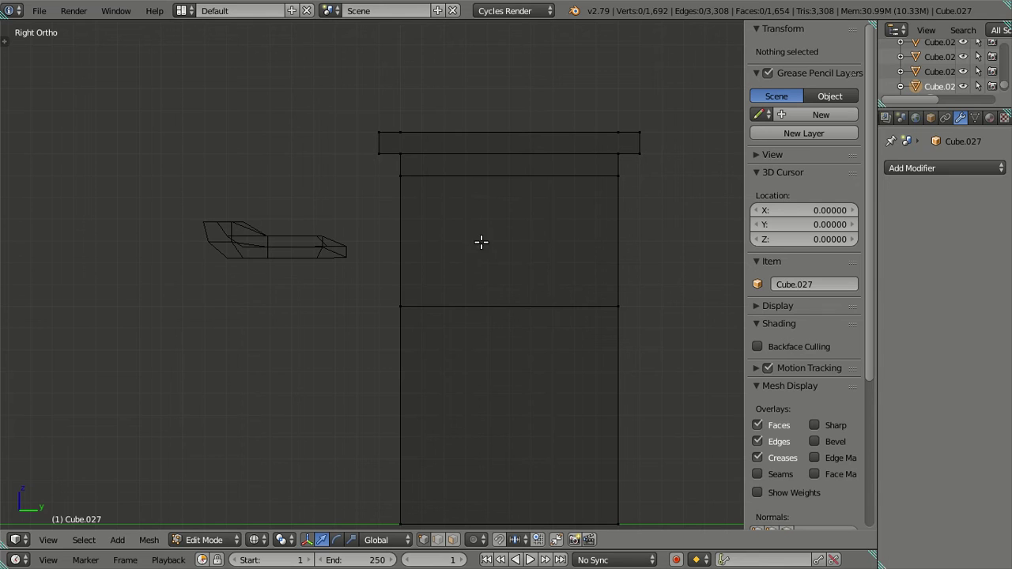
key(ctrl+r)
scroll(610, 232, up, 1)
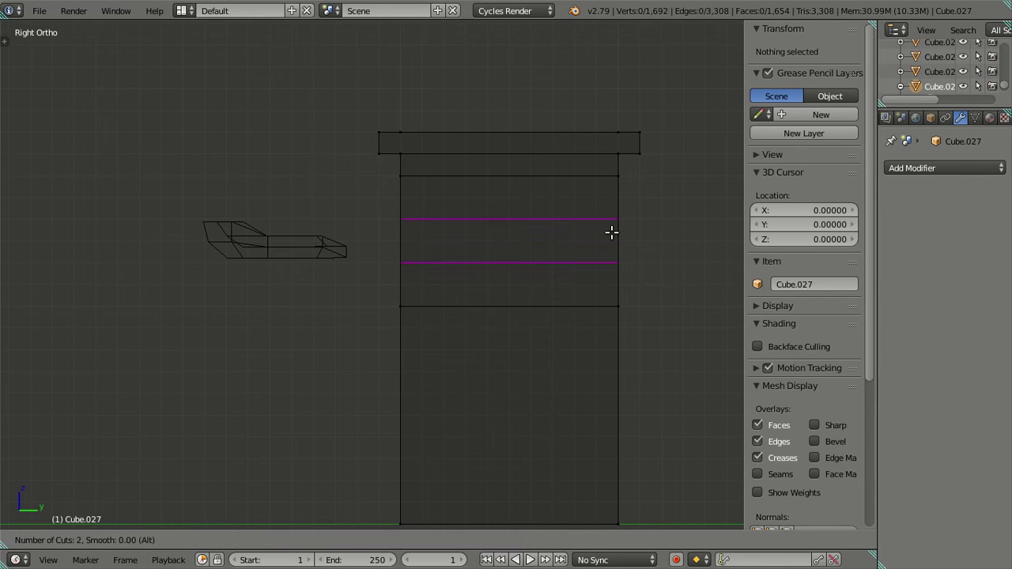
click(610, 233)
right_click(609, 232)
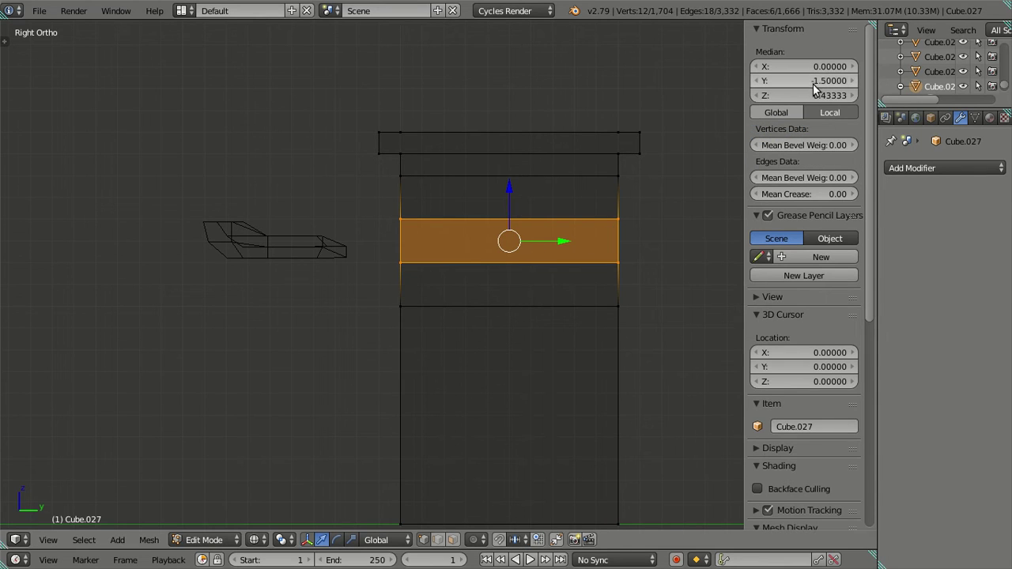
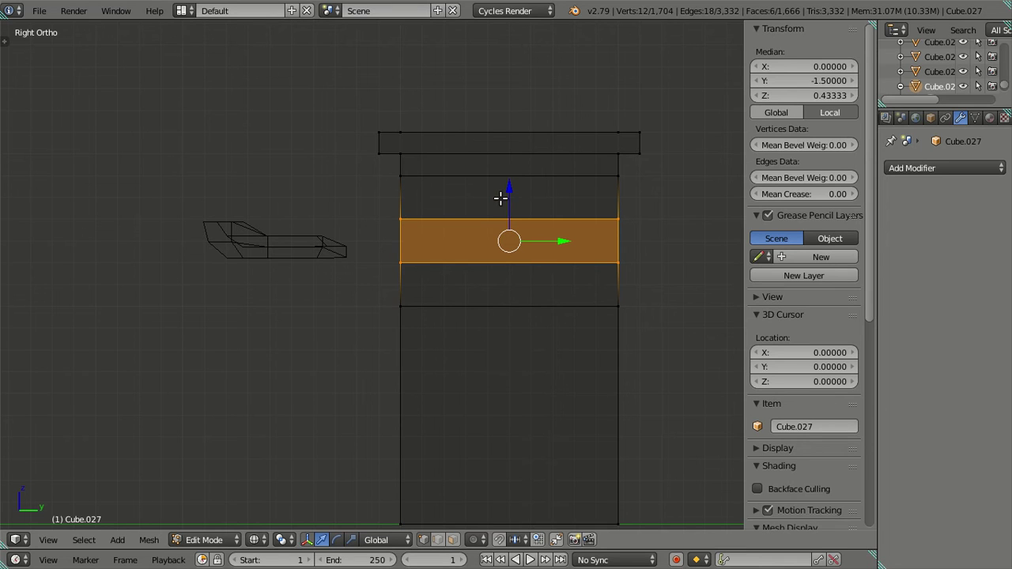
Confirm the counter's middle band Z height and leave Edit Mode on the counter.
scroll(351, 211, down, 4)
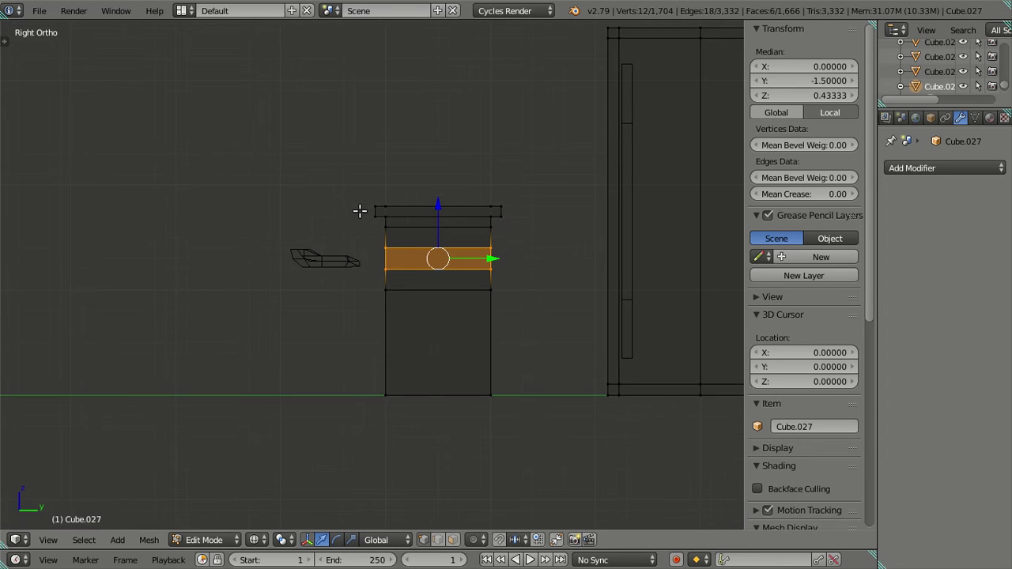
click(792, 96)
key(Return)
key(a)
key(ctrl+z)
key(a)
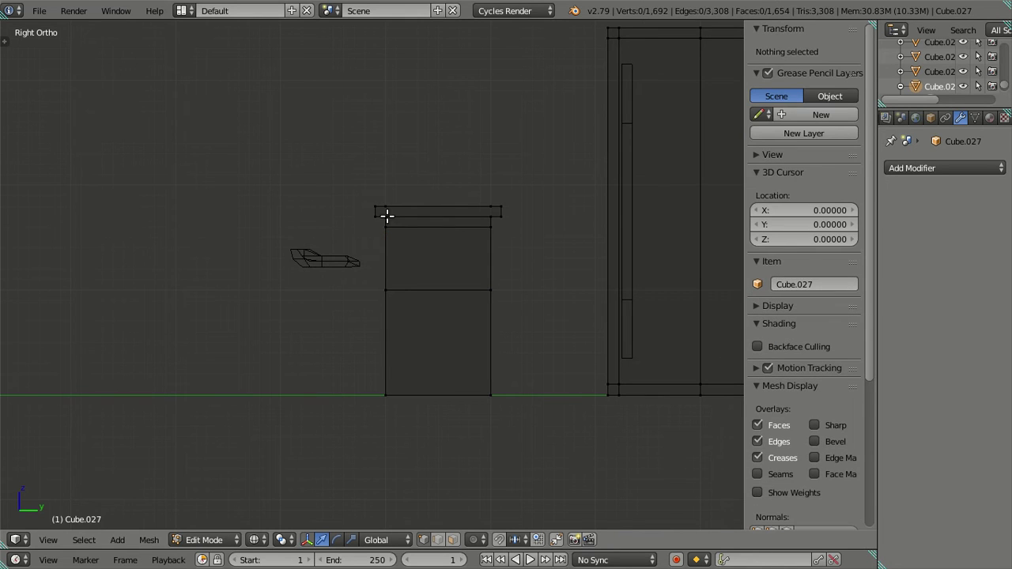
key(Tab)
Select the stool seat Cube.000, reset its position, and select all its vertices in Edit Mode.
right_click(327, 260)
key(Tab)
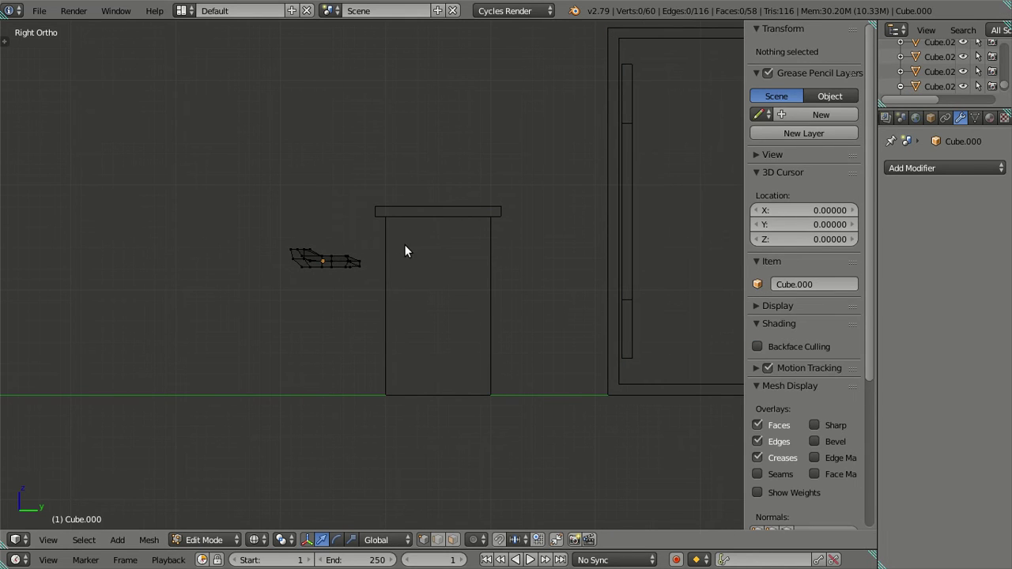
key(Tab)
right_click(415, 246)
key(ctrl+z)
key(ctrl+z)
key(Tab)
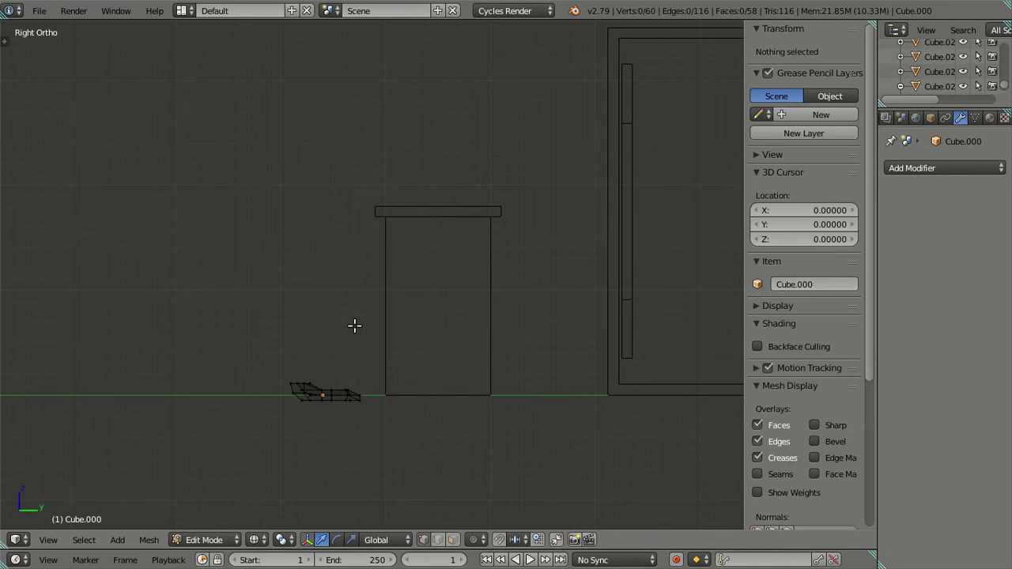
key(a)
Raise the seat mesh to Median Z 0.43333 beside the counter and switch to solid shading.
drag(324, 353, 330, 189)
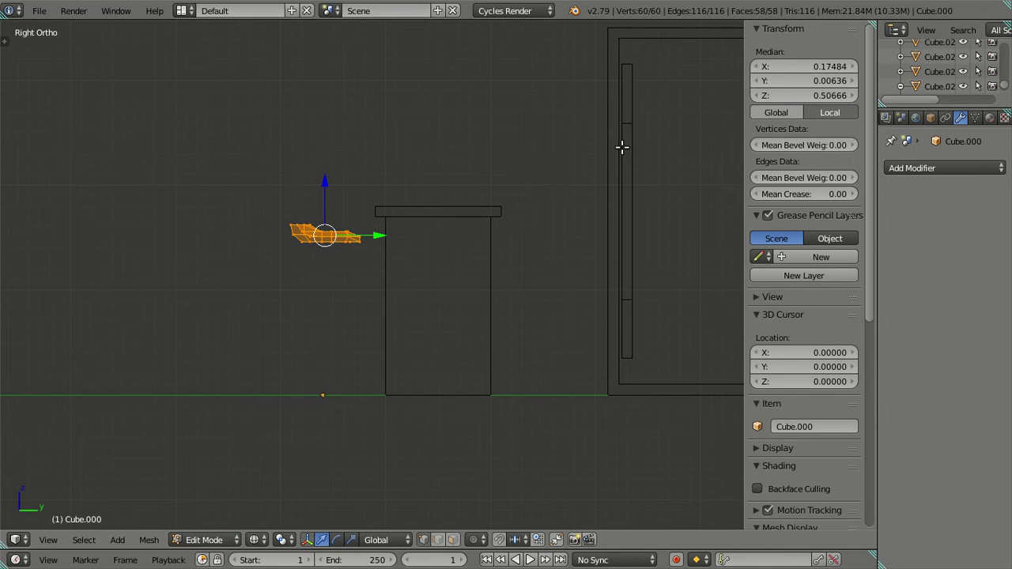
key(ctrl+z)
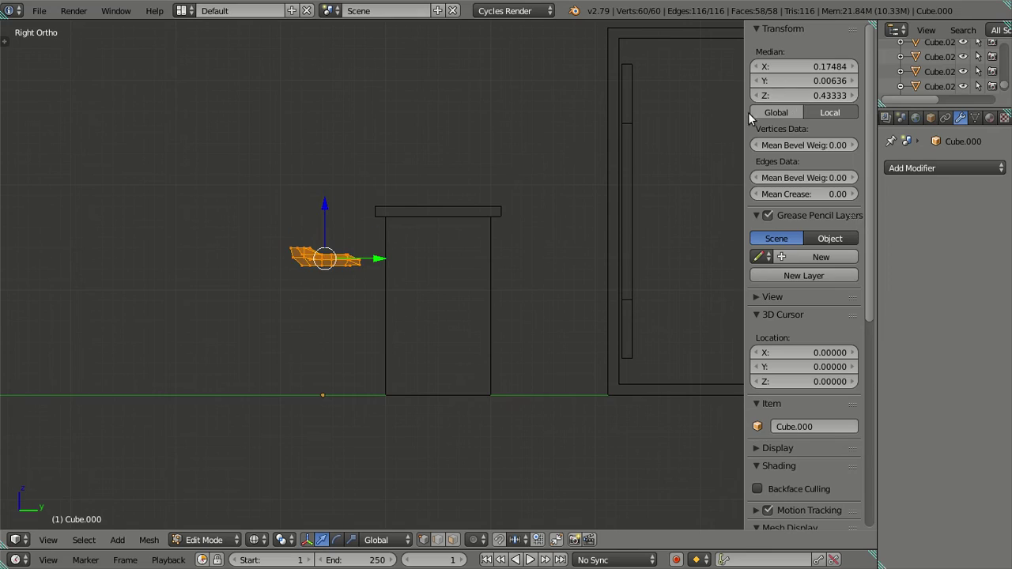
key(a)
mouse_move(412, 239)
middle_down()
mouse_move(521, 255)
mouse_move(416, 285)
mouse_move(492, 355)
mouse_move(510, 411)
mouse_move(485, 377)
mouse_move(481, 347)
mouse_move(490, 242)
mouse_move(470, 228)
mouse_move(417, 221)
mouse_move(486, 389)
middle_up()
key(z)
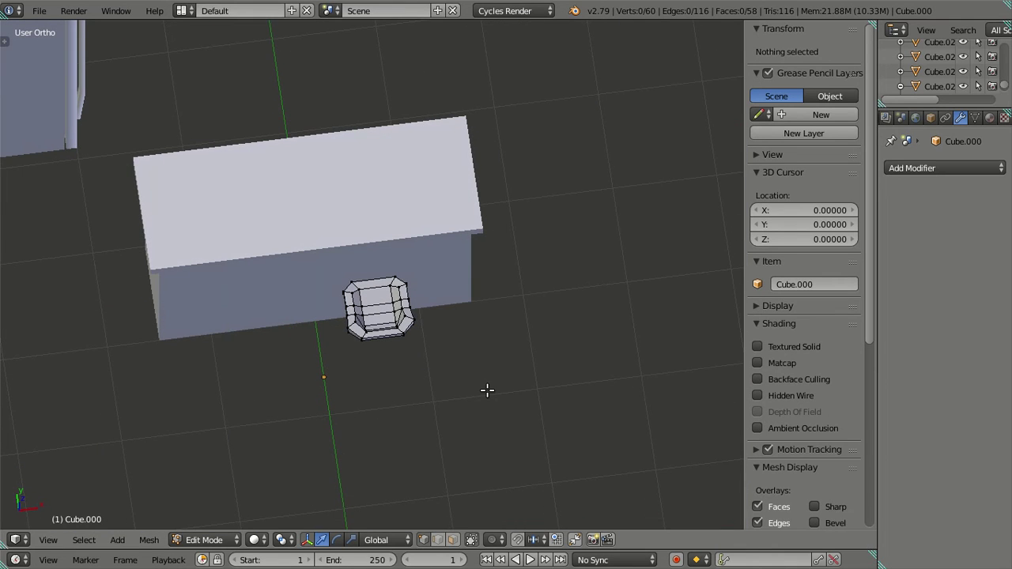
Centre the seat's vertices at Median X 0.
right_click(381, 306)
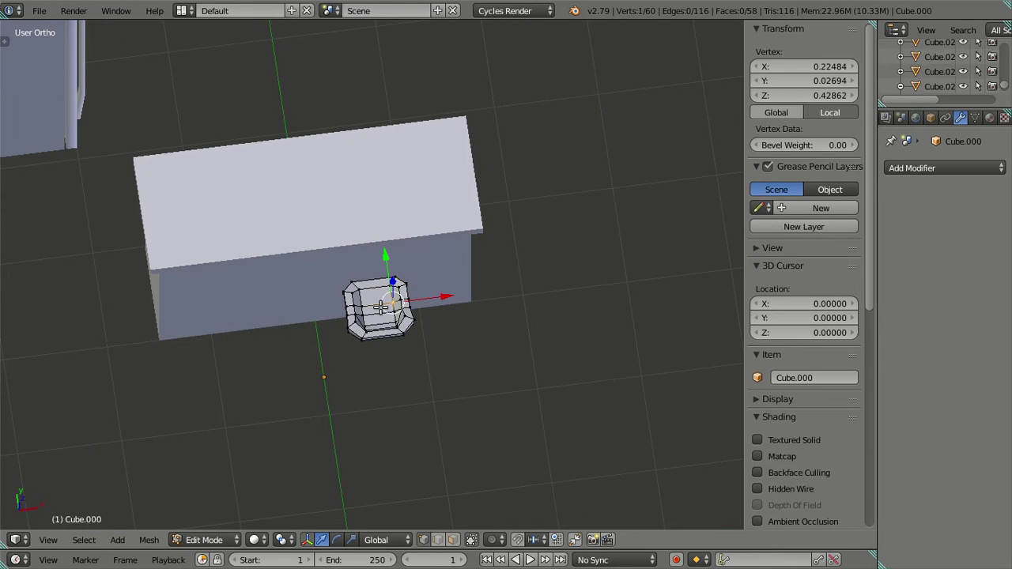
key(a)
click(790, 67)
text(0)
key(Return)
key(a)
Show only layer 1 so the seat stands alone, and return to editing its mesh.
middle_drag(371, 346, 302, 216)
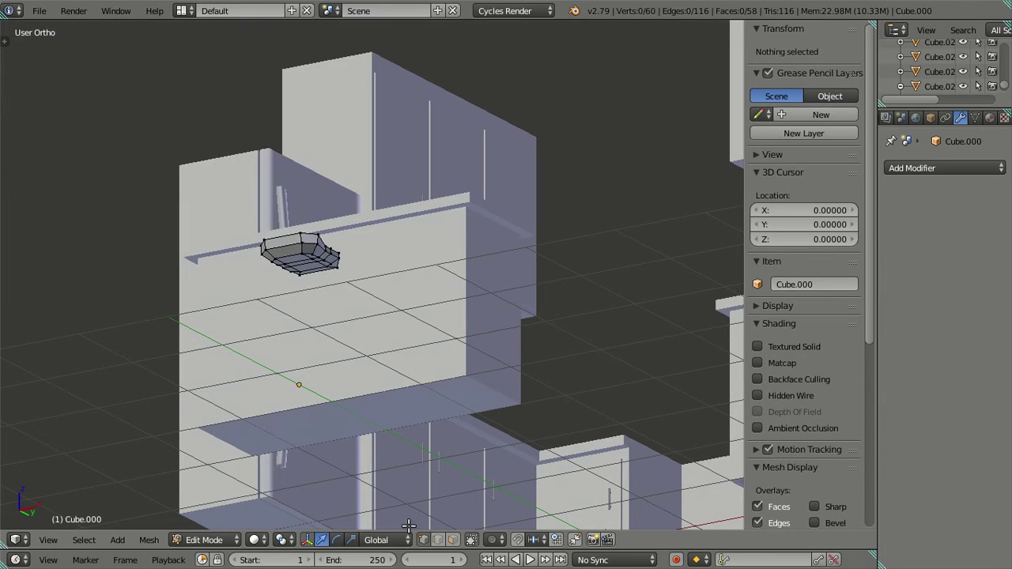
key(Tab)
click(454, 544)
middle_drag(425, 466, 258, 239)
key(Tab)
scroll(316, 277, up, 4)
middle_drag(366, 314, 439, 298)
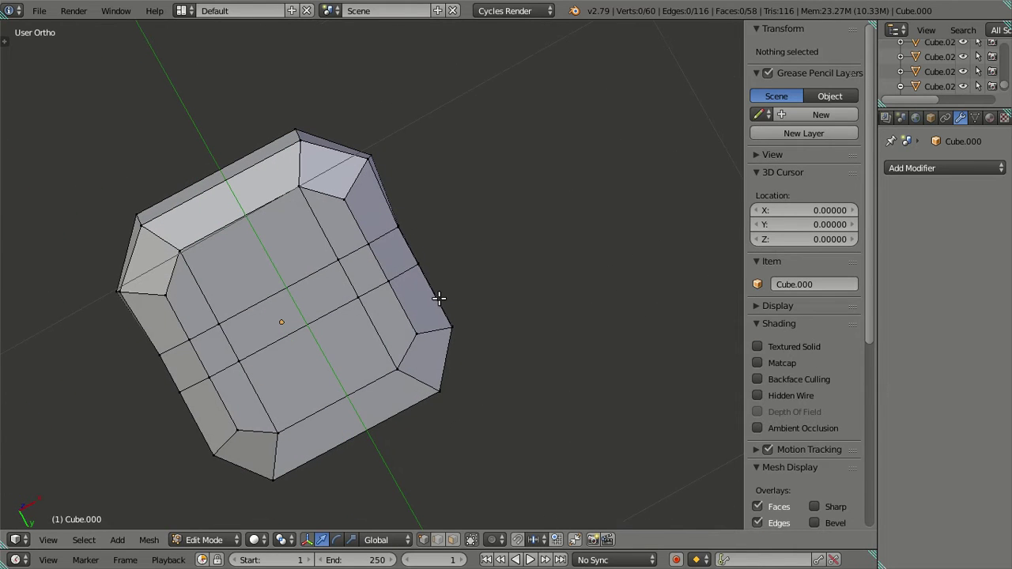
Try selecting middle edges across the seat face in edge mode, then clear the selection.
right_click(365, 282)
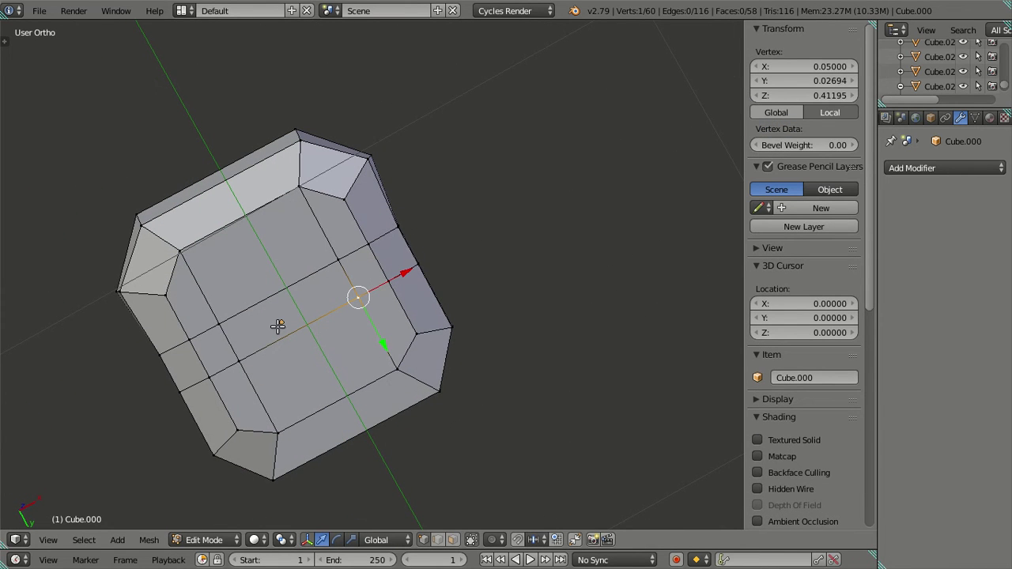
middle_drag(304, 324, 352, 342)
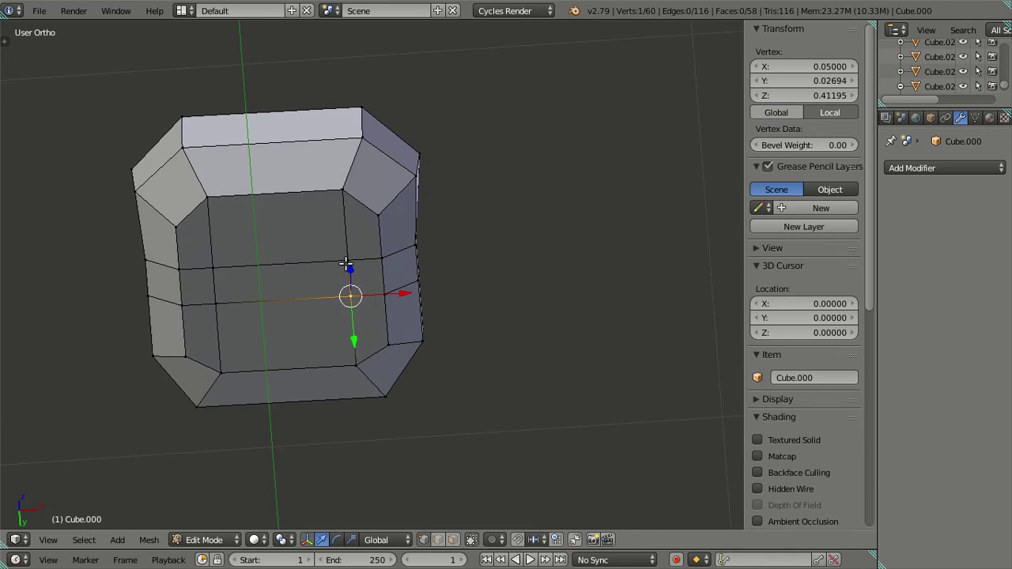
key(a)
right_click(297, 310)
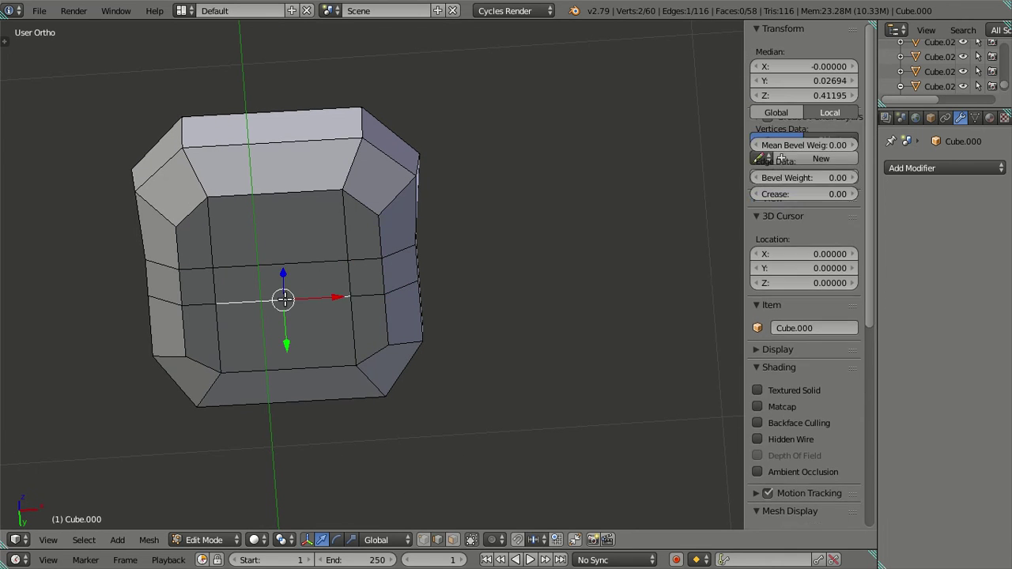
right_click(409, 263)
shift+right_click(236, 301)
key(shift+s)
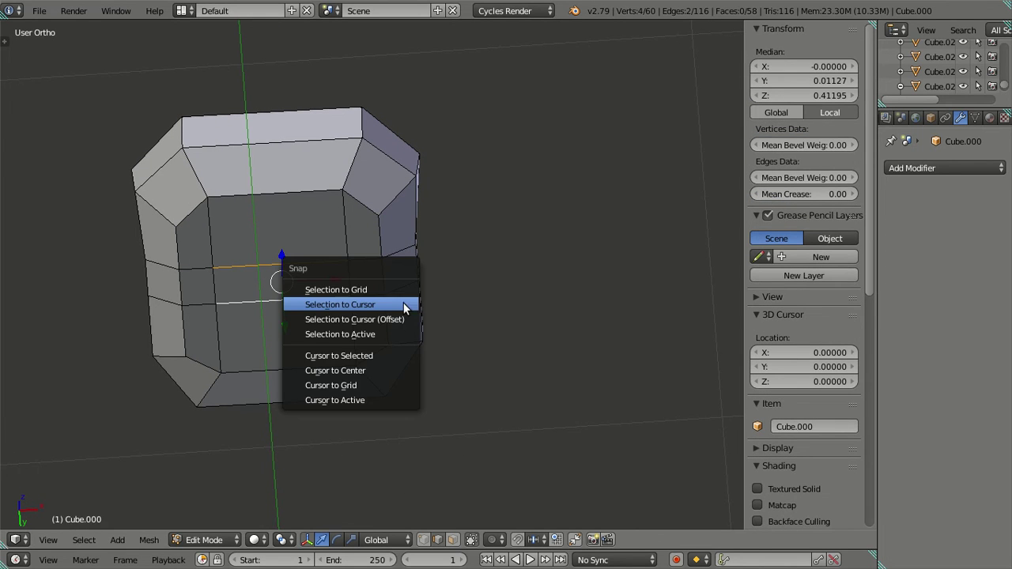
click(388, 371)
key(a)
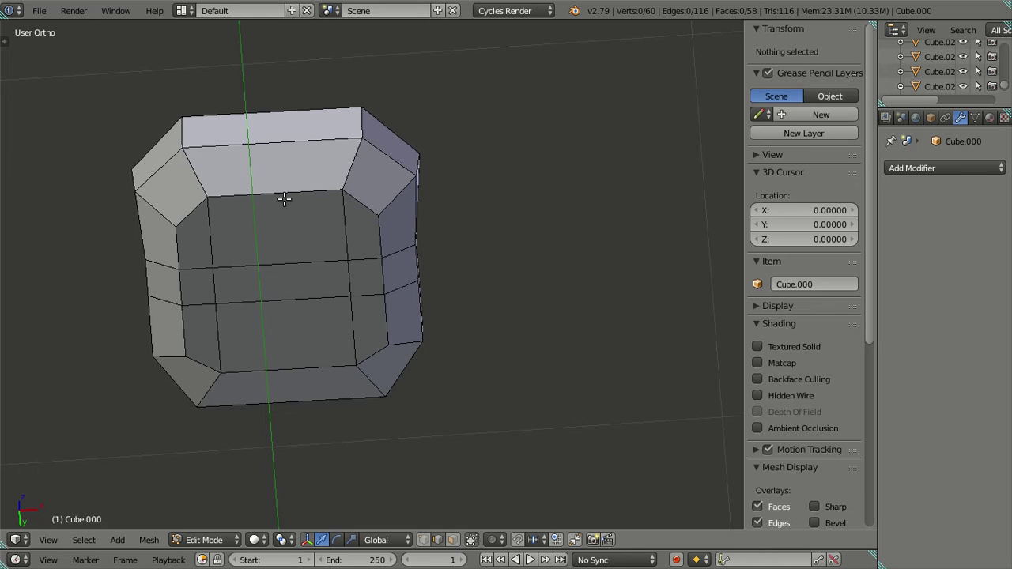
Snap the 3D cursor to the centre of the upper and lower middle edges, then exit Edit Mode.
right_click(285, 266)
shift+right_click(284, 299)
key(shift+s)
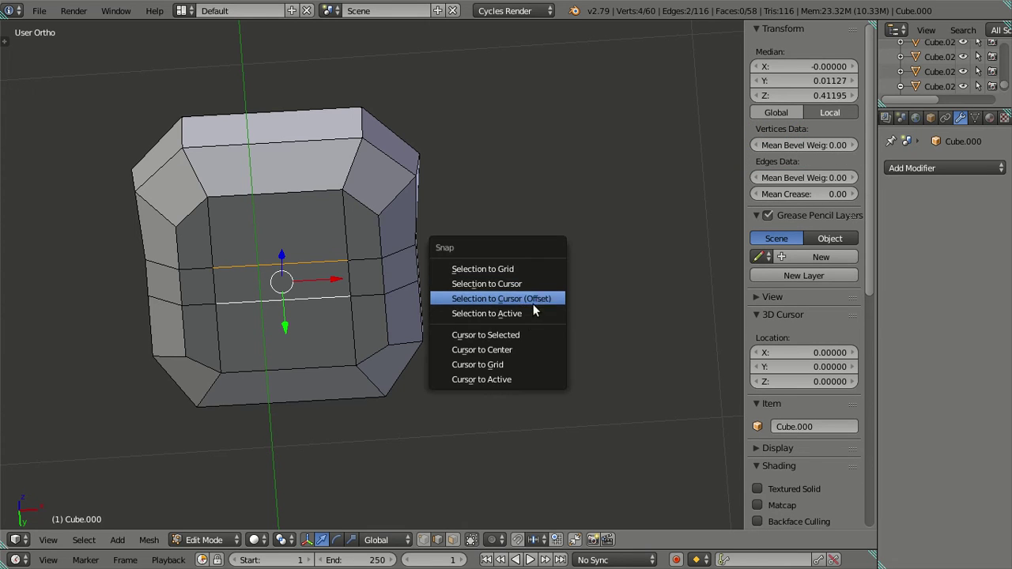
click(525, 330)
key(Tab)
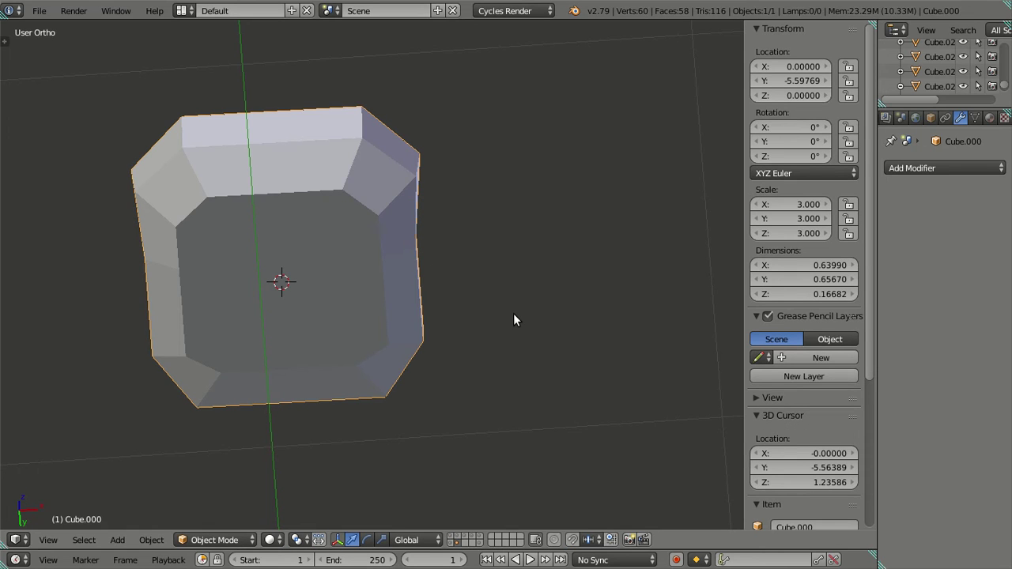
Add a mesh circle at the 3D cursor under the seat.
key(t)
scroll(513, 310, down, 4)
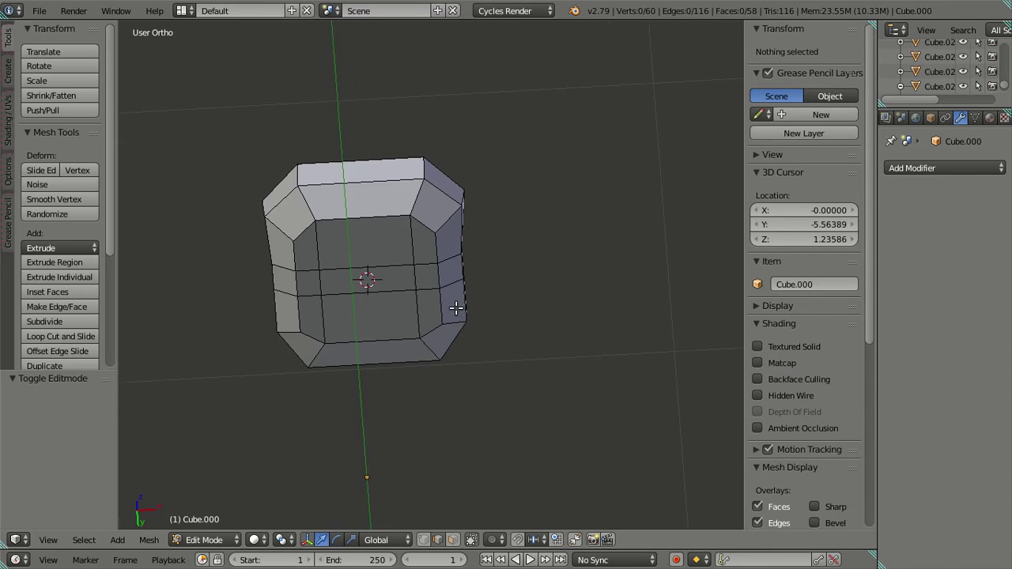
key(shift+a)
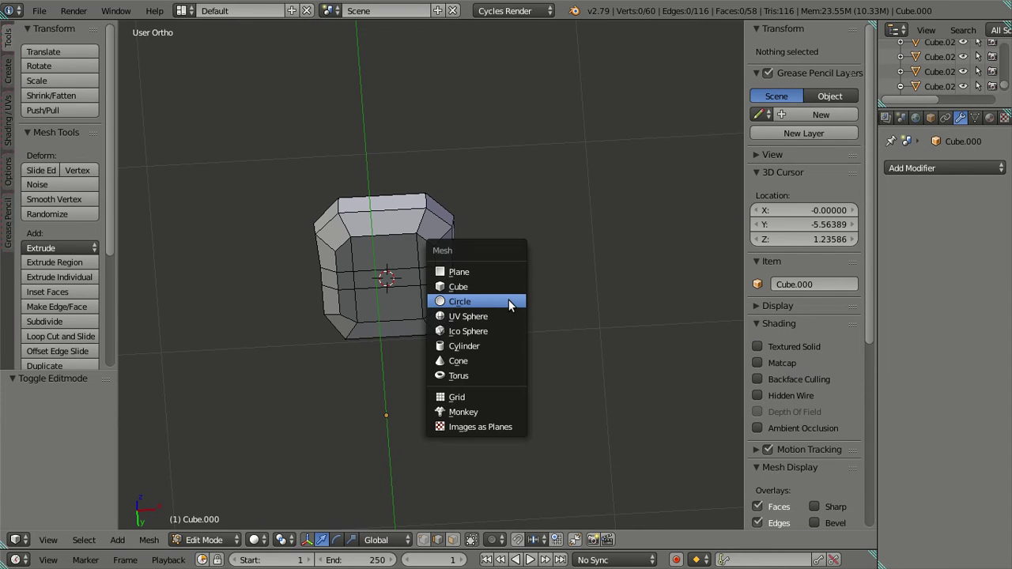
click(508, 302)
middle_drag(497, 242, 466, 343)
scroll(466, 368, down, 2)
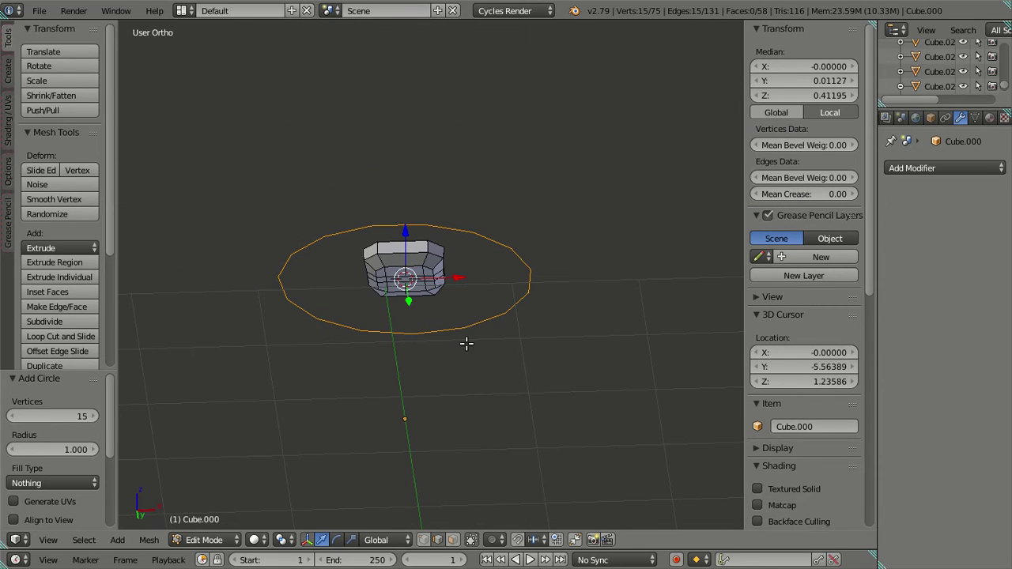
middle_drag(330, 397, 302, 338)
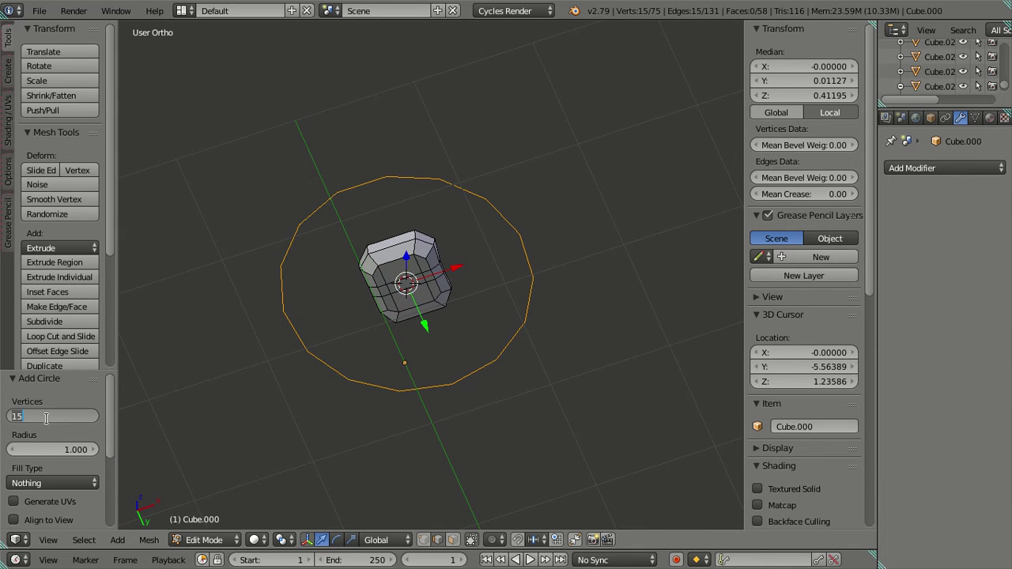
Give the new circle 8 vertices.
text(8)
key(Return)
middle_drag(314, 377, 494, 362)
key(Tab)
key(Tab)
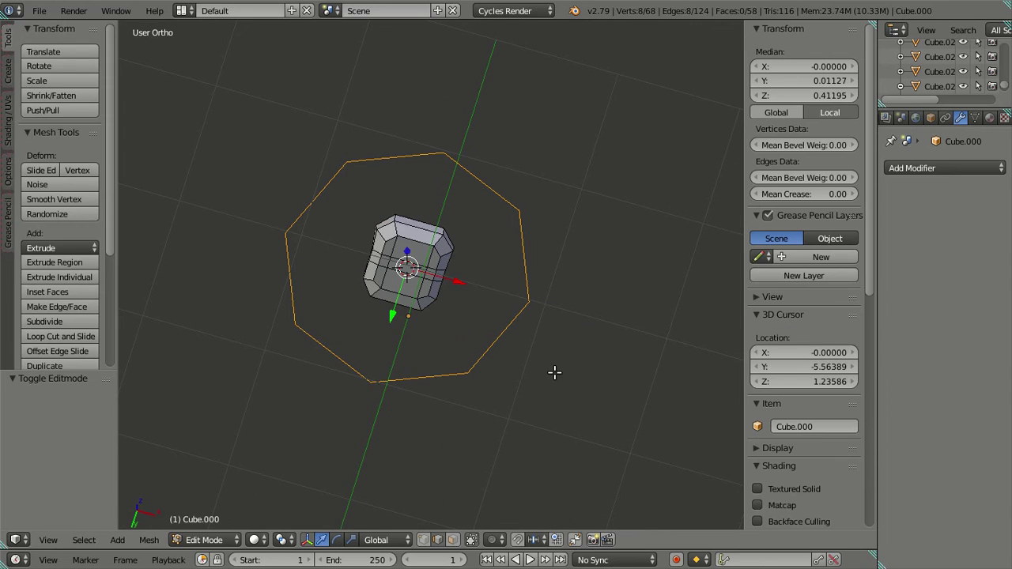
Shrink the circle to 0.1 scale.
key(s)
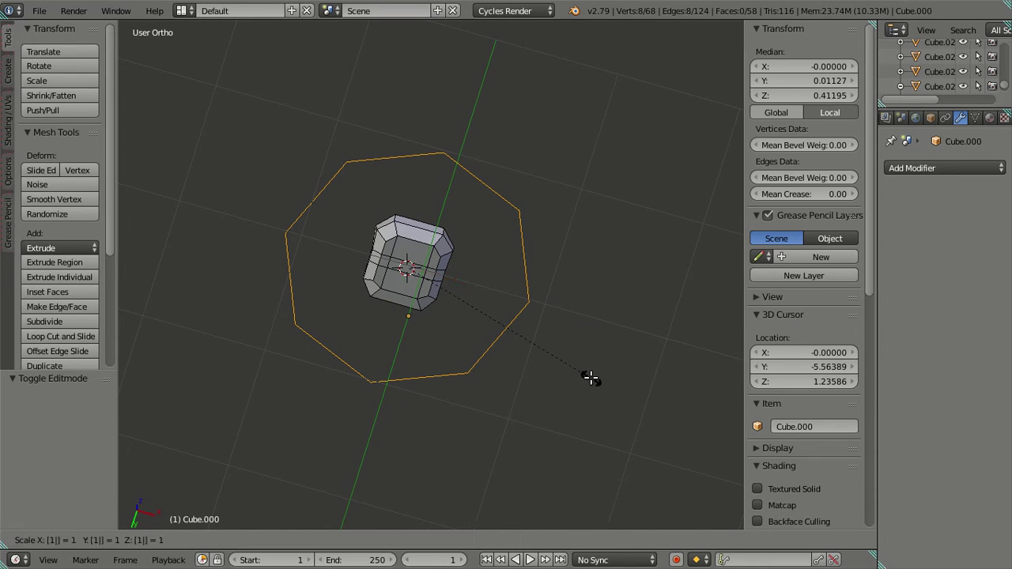
key(Escape)
text(s.1)
key(Return)
scroll(564, 369, up, 4)
scroll(564, 368, up, 3)
Halve the circle's size again with a 0.5 scale.
middle_drag(558, 369, 596, 298)
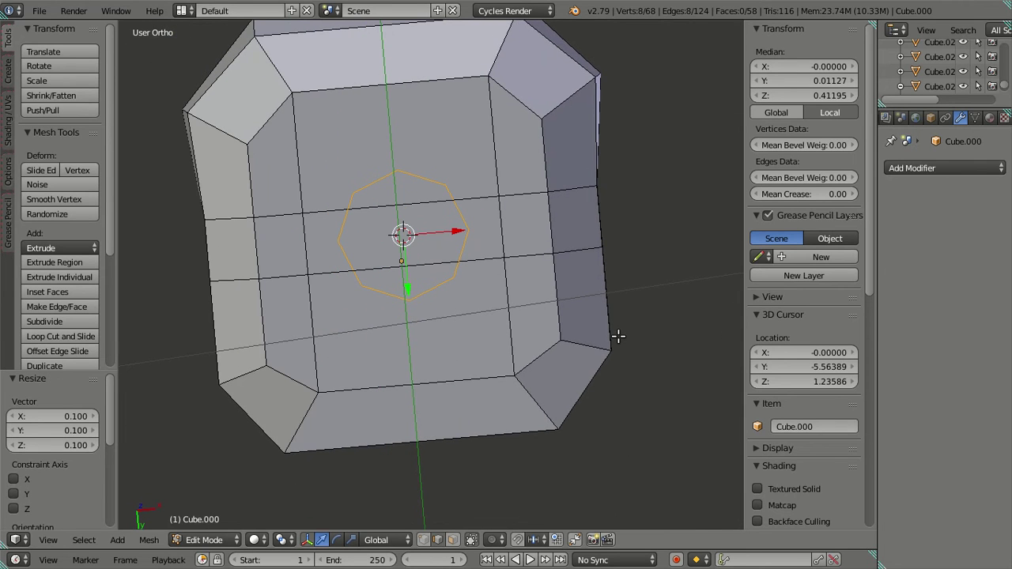
text(s.5)
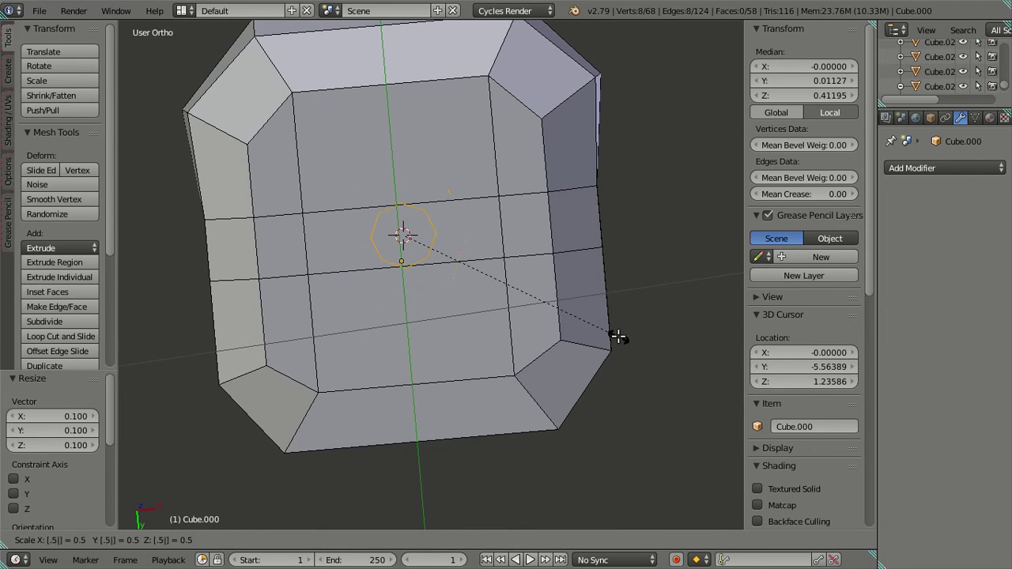
key(Return)
scroll(618, 338, down, 3)
middle_drag(618, 338, 507, 363)
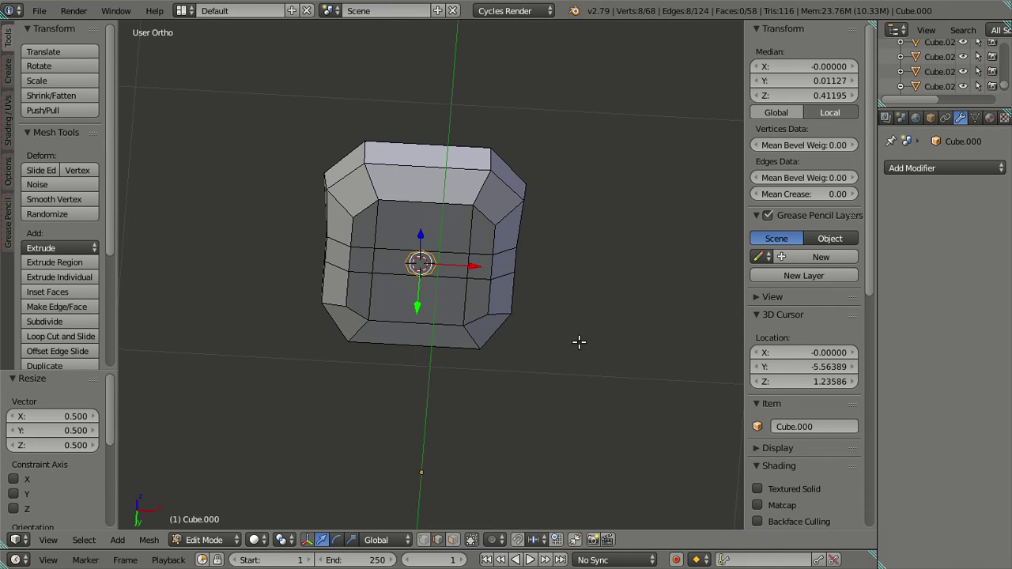
key(s)
key(Escape)
middle_drag(581, 335, 432, 380)
Extrude the ring downward into a leg and set its bottom vertices to Median Z 0.
scroll(432, 380, down, 2)
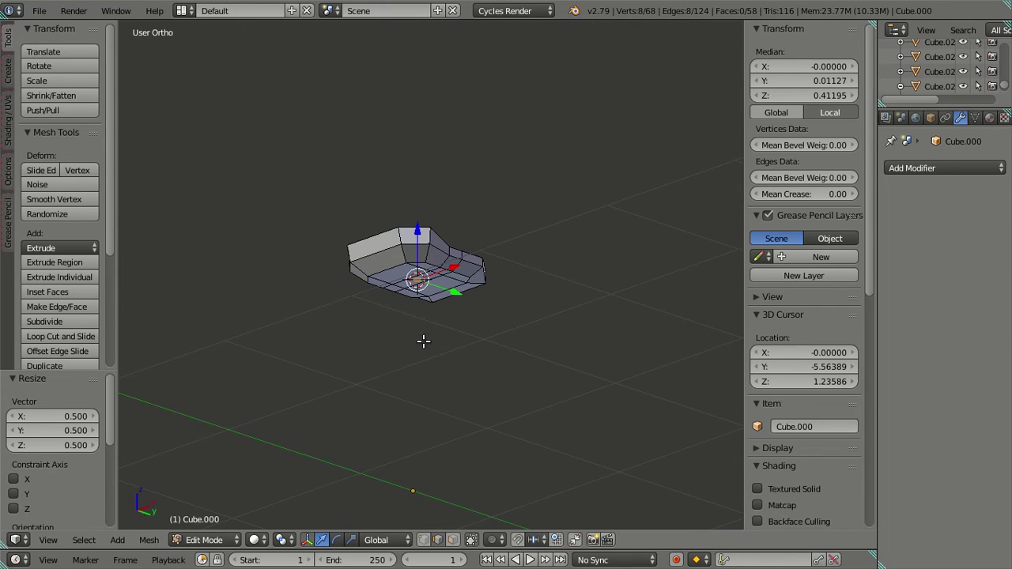
key(e)
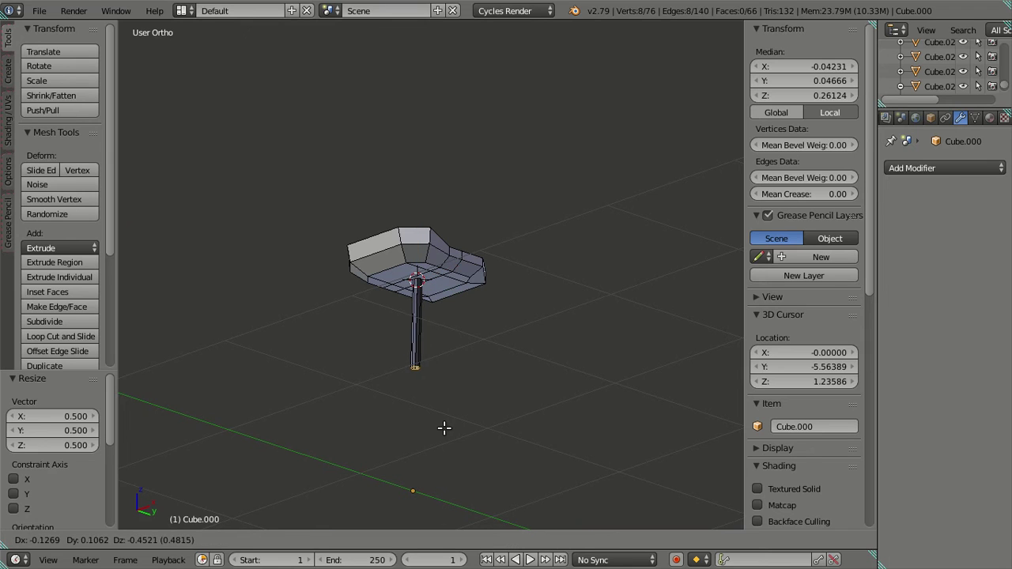
key(Escape)
key(e)
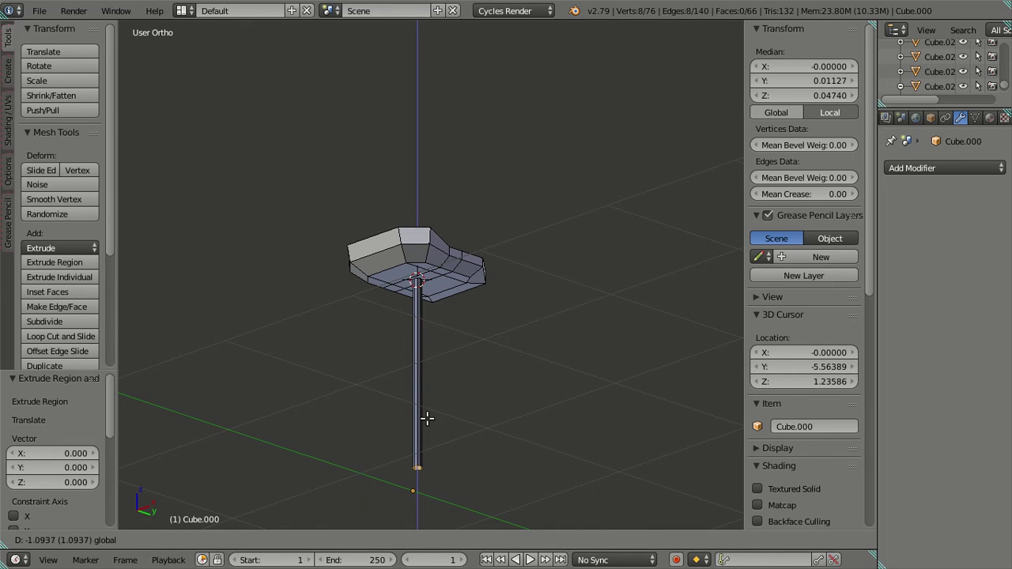
click(427, 418)
click(790, 96)
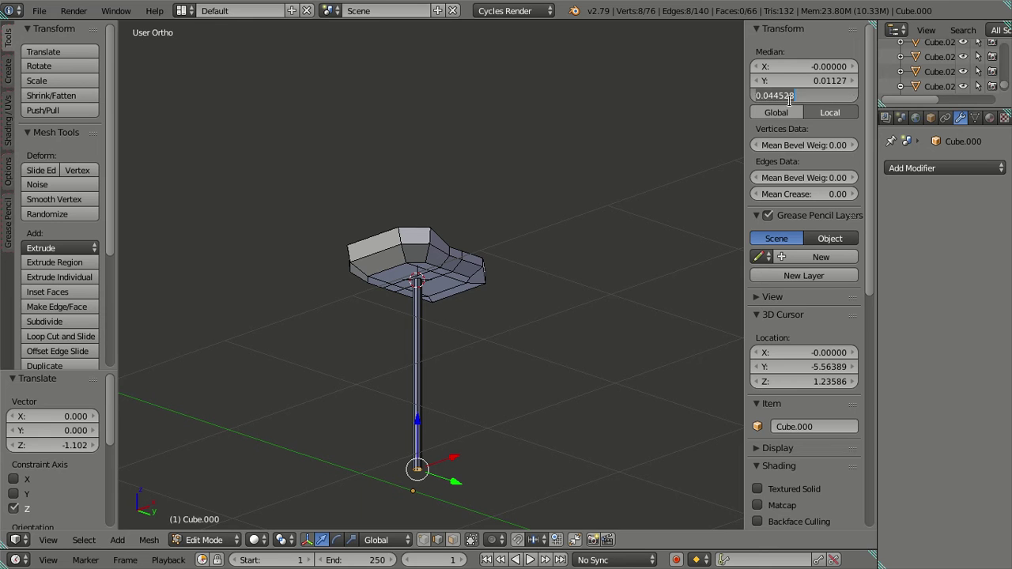
text(0)
key(Return)
Inspect the new leg from several angles and deselect all vertices.
middle_drag(404, 360, 508, 333)
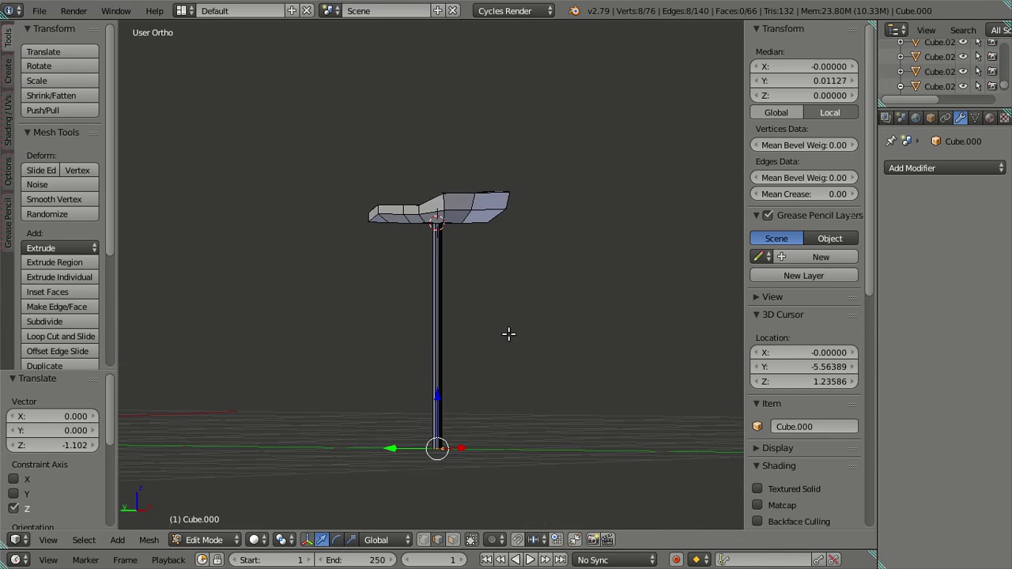
middle_drag(460, 358, 422, 264)
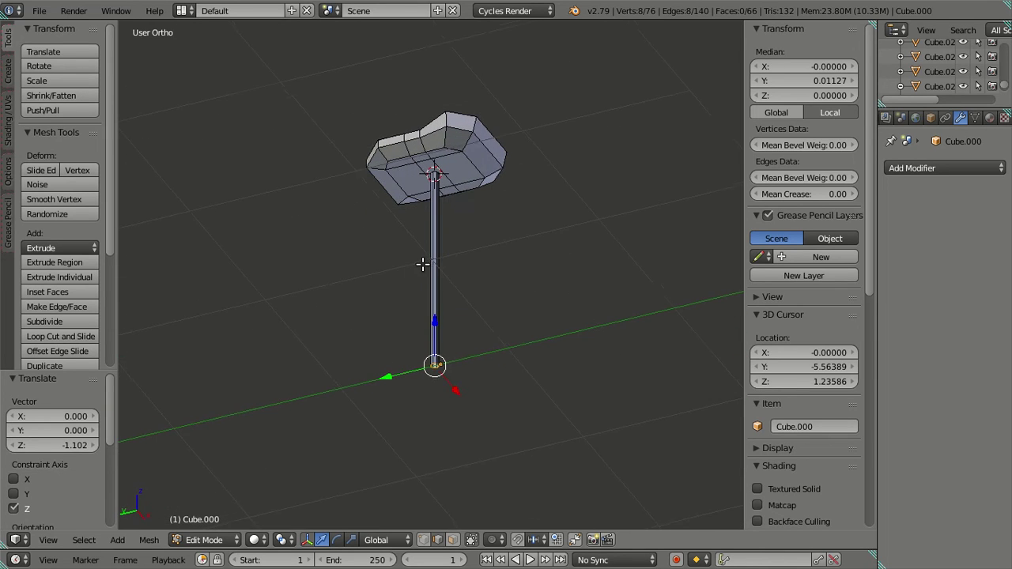
scroll(523, 153, up, 8)
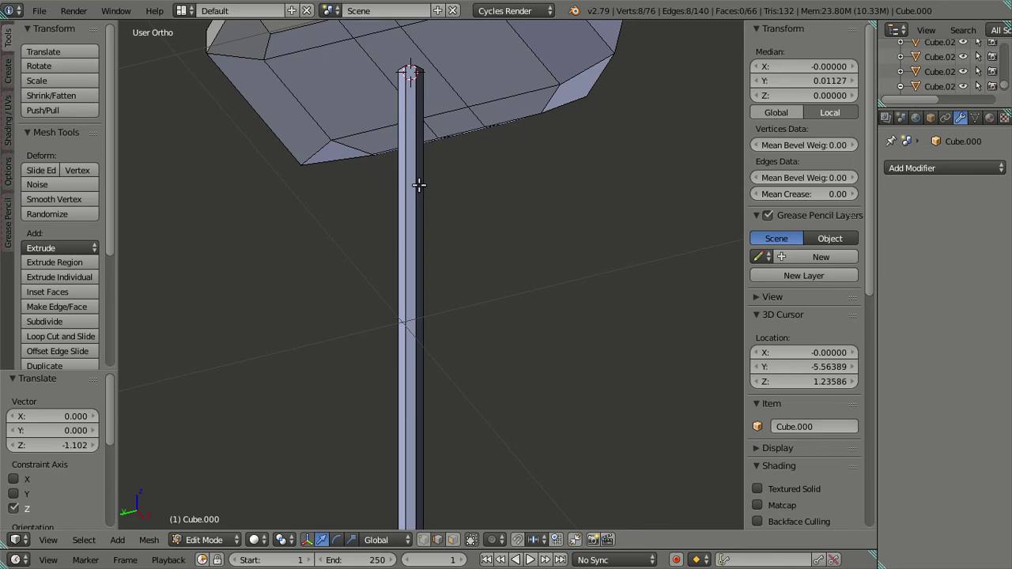
key(a)
scroll(404, 154, down, 4)
scroll(404, 154, up, 4)
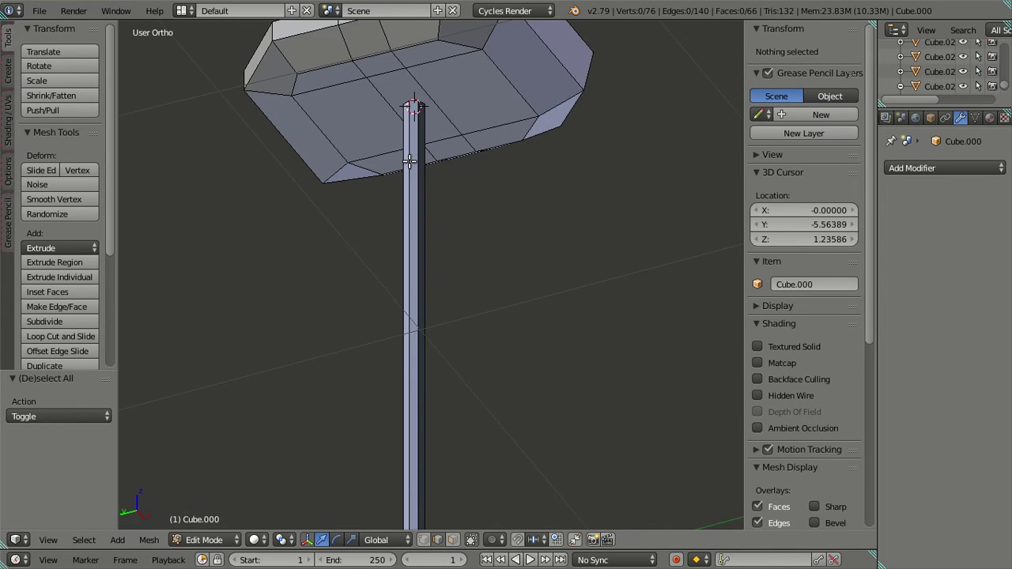
middle_drag(404, 154, 399, 279)
scroll(397, 269, up, 4)
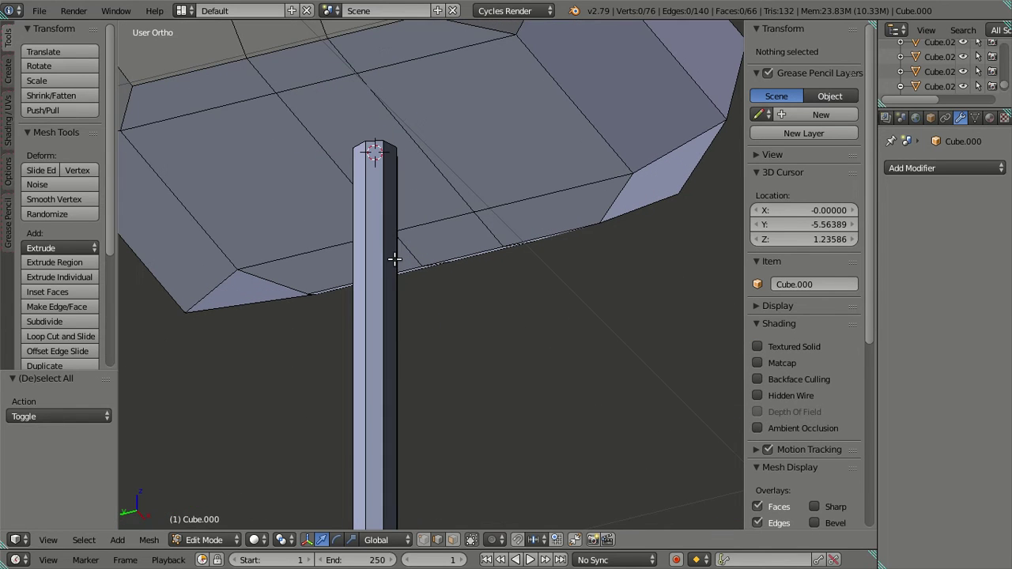
Snap the 3D cursor to the leg's top edge loop, then lower that loop slightly.
alt+right_click(373, 142)
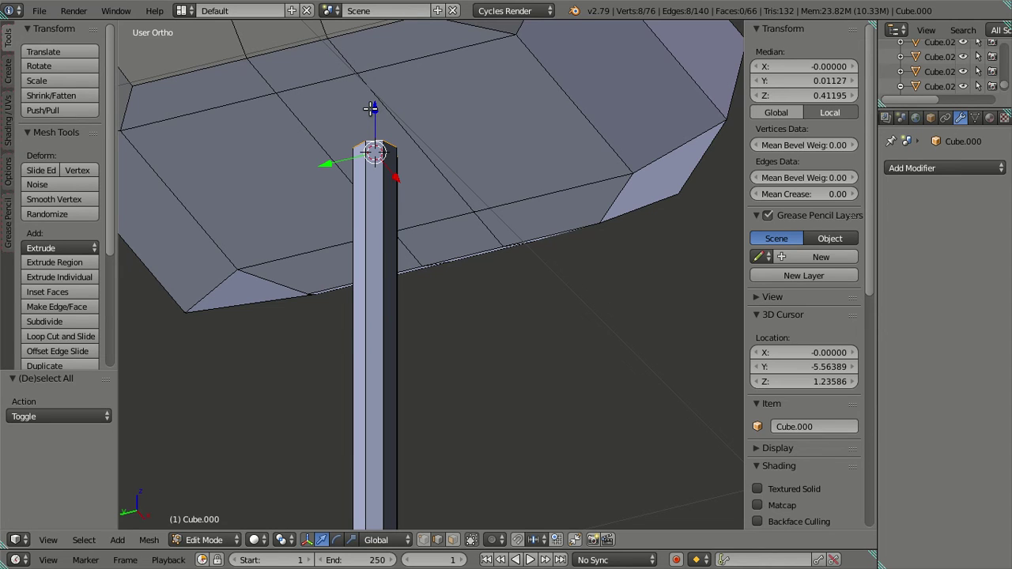
key(shift+s)
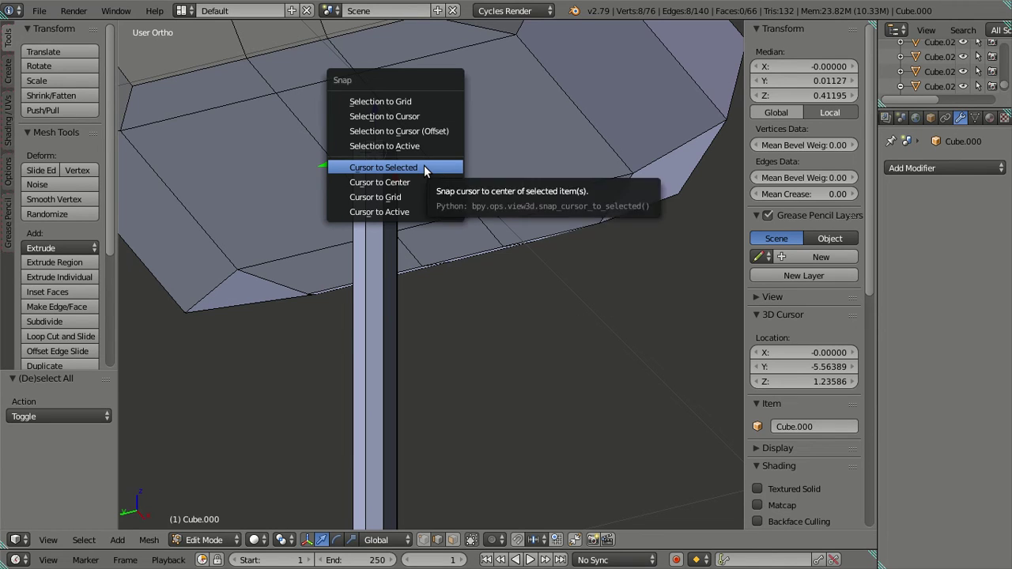
click(424, 165)
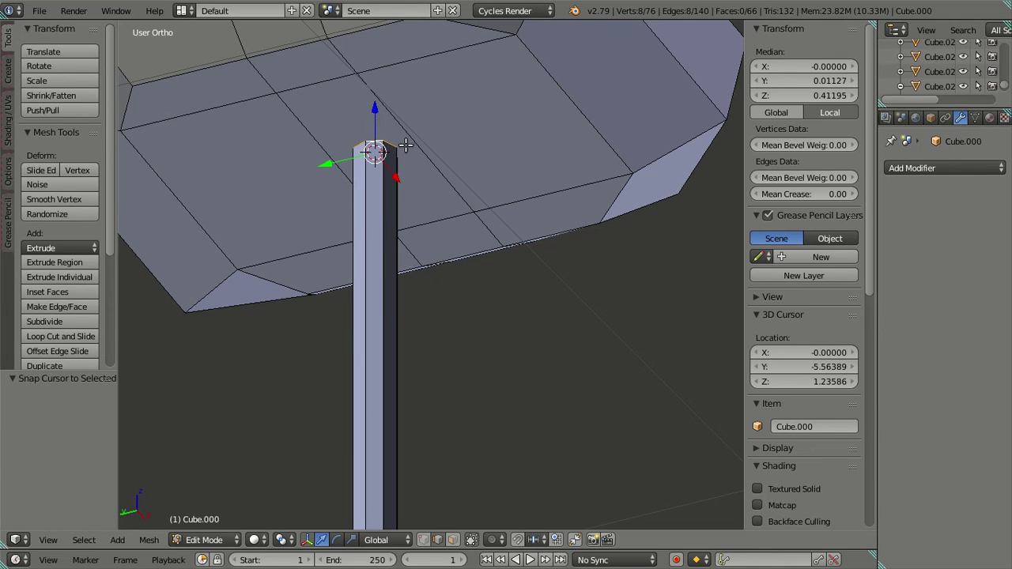
drag(373, 106, 376, 191)
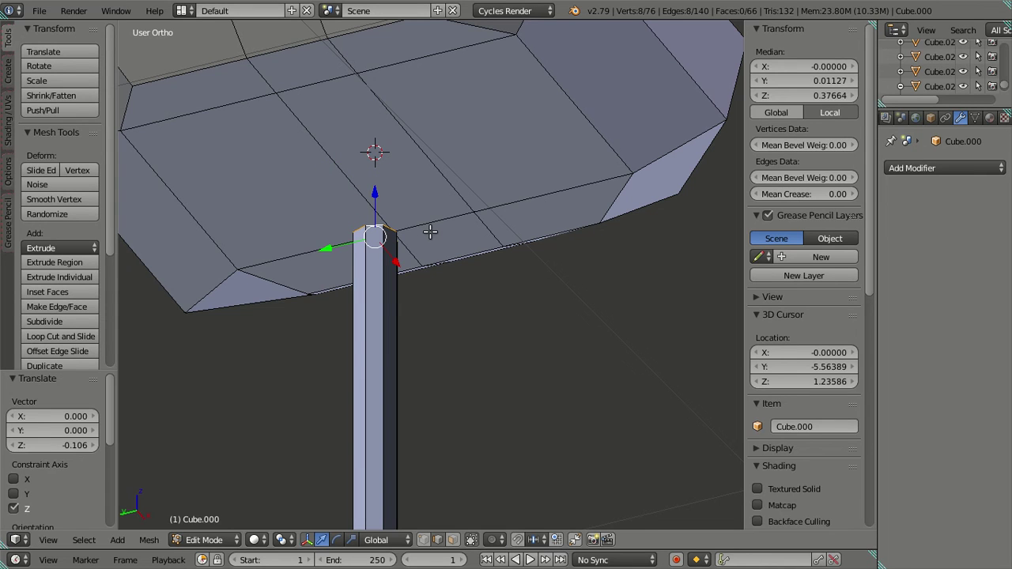
Extrude the top loop in place and widen it by 1.5.
key(e)
right_click(466, 234)
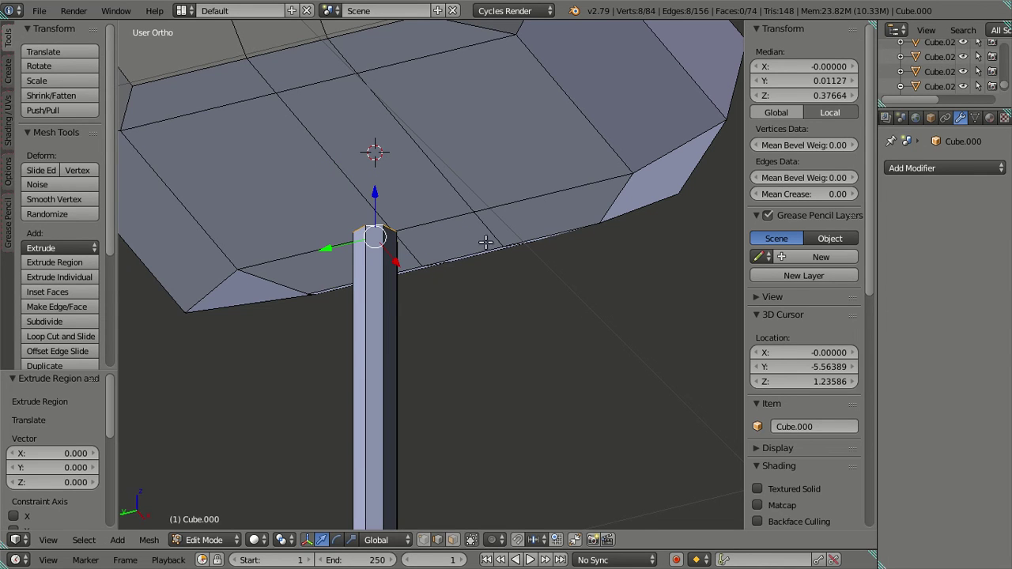
key(s)
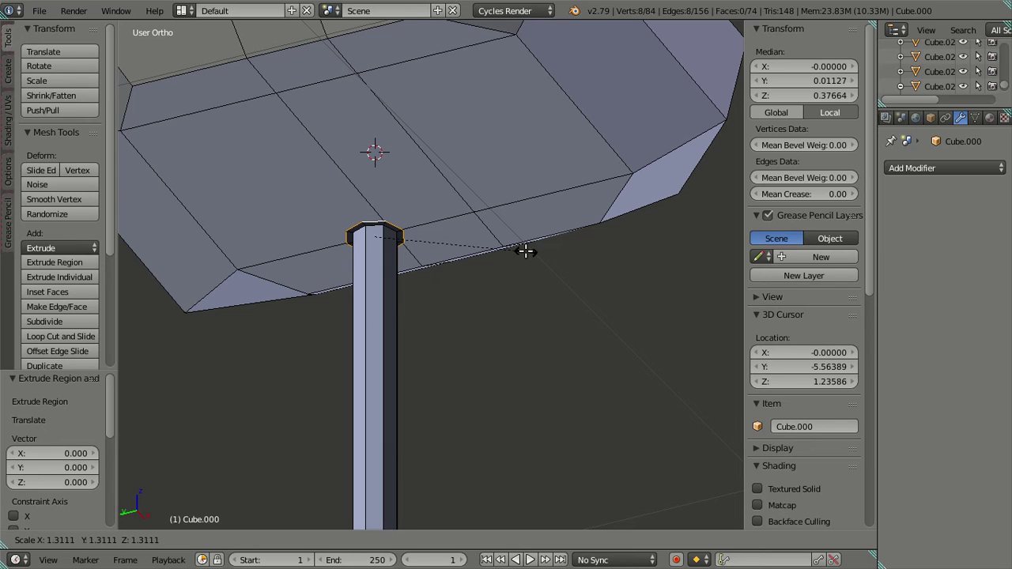
text(1.5)
key(Return)
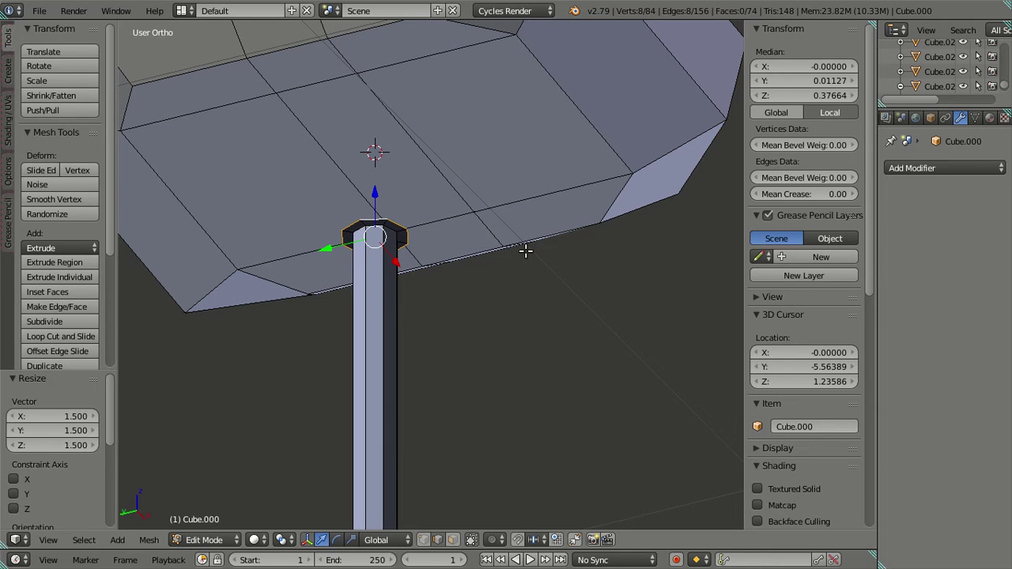
Extrude the widened ring again and snap it back up to the cursor under the seat.
key(e)
right_click(477, 166)
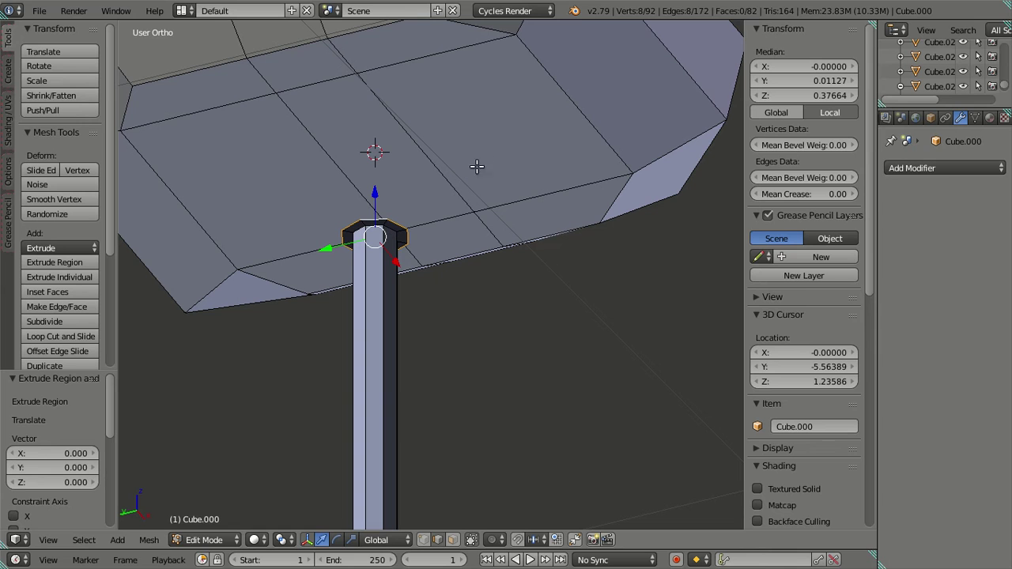
key(shift+s)
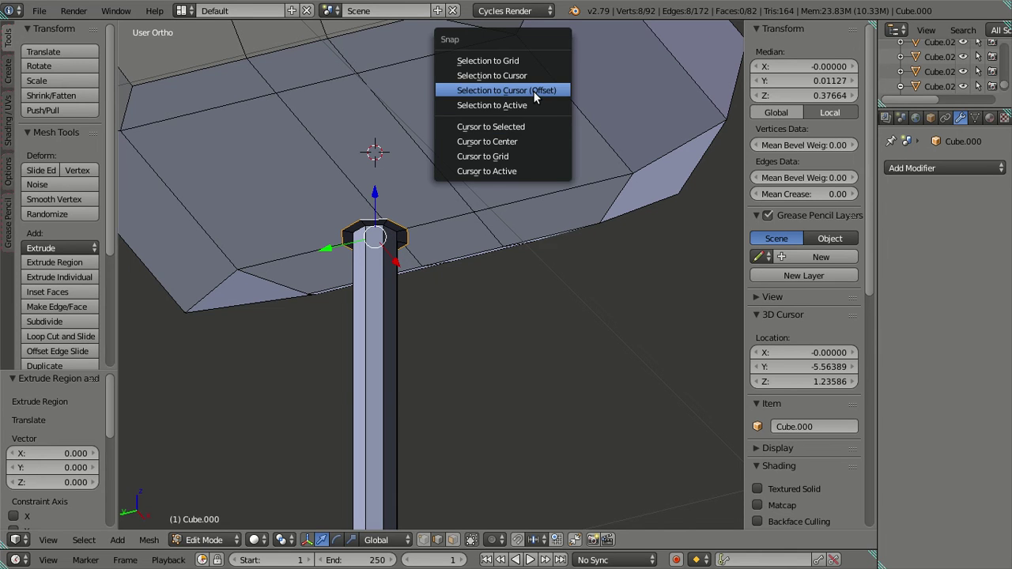
click(533, 90)
middle_drag(518, 134, 442, 315)
scroll(425, 268, down, 3)
key(a)
scroll(453, 382, up, 3)
Raise the leg's base loop slightly, then extrude it in place and widen it 1.5 times.
alt+right_click(440, 329)
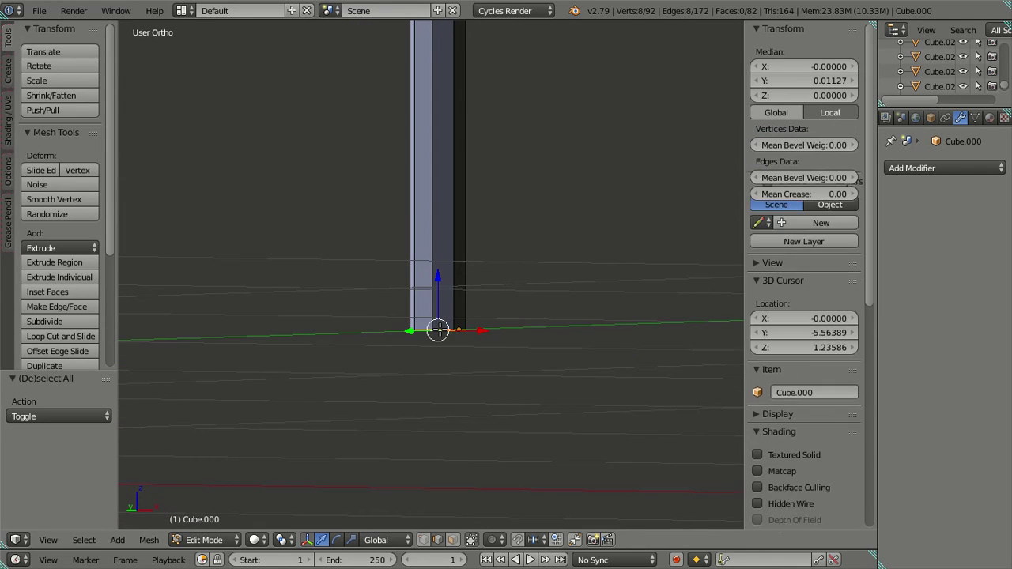
scroll(447, 292, down, 3)
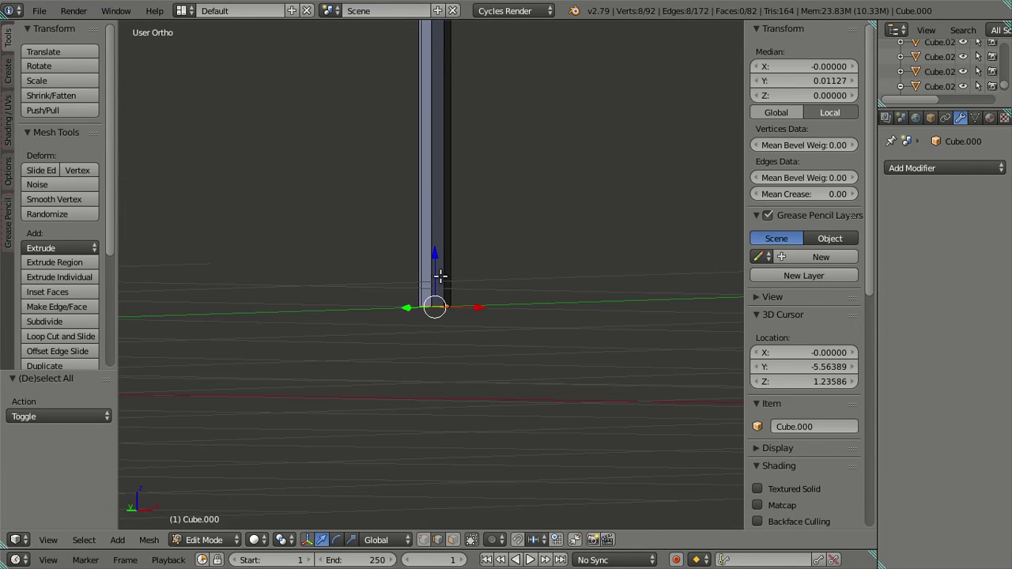
drag(437, 255, 448, 158)
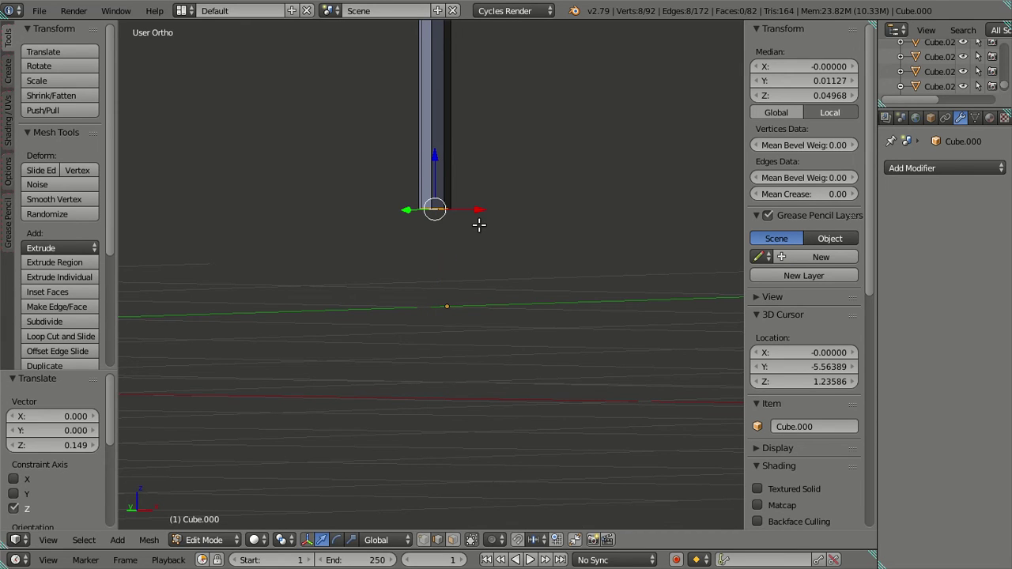
key(e)
right_click(545, 249)
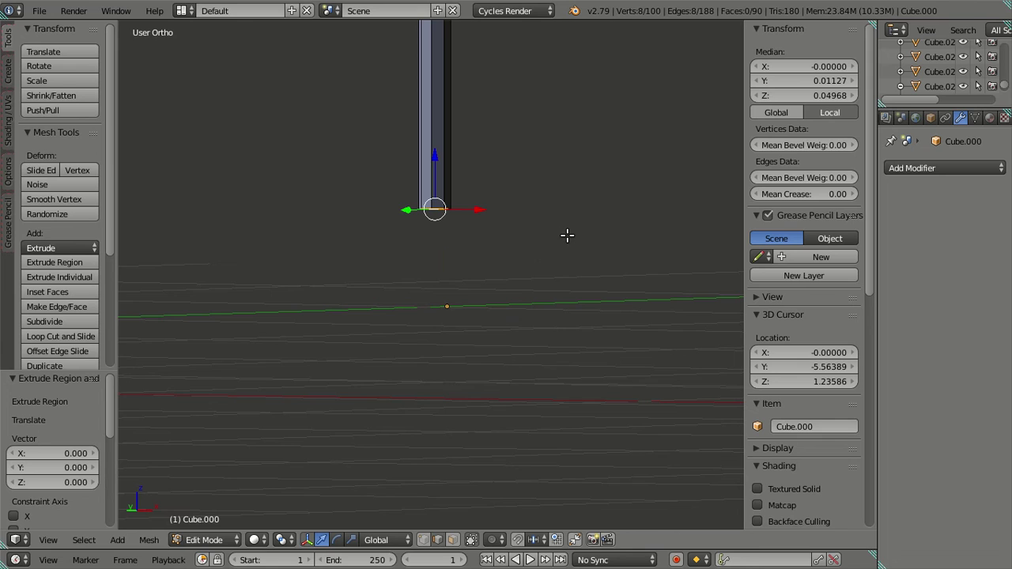
text(s1.5)
key(Return)
Extrude the widened base ring and pull the new ring down toward the floor.
middle_drag(567, 232, 454, 284)
drag(427, 238, 426, 277)
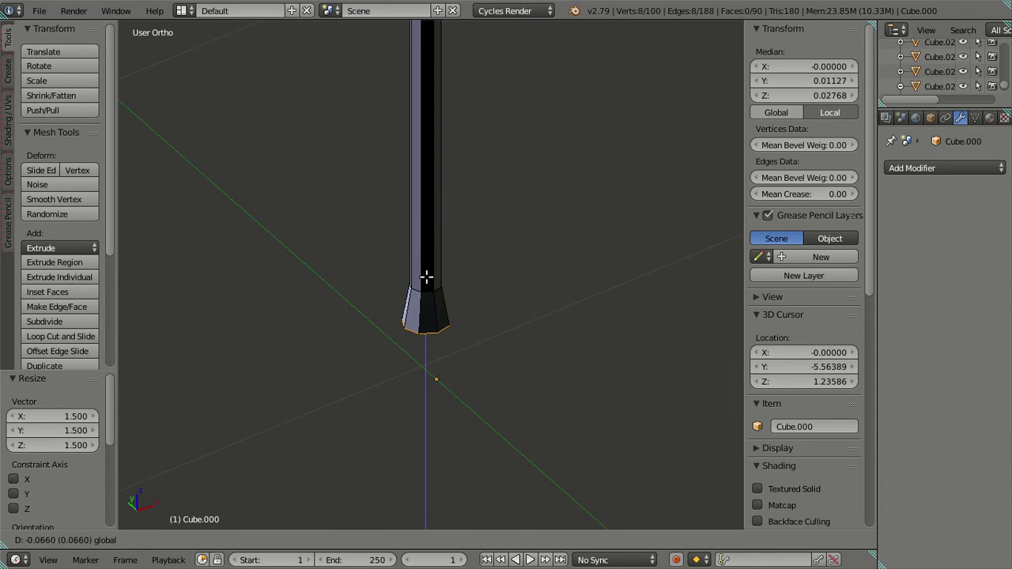
key(Escape)
key(e)
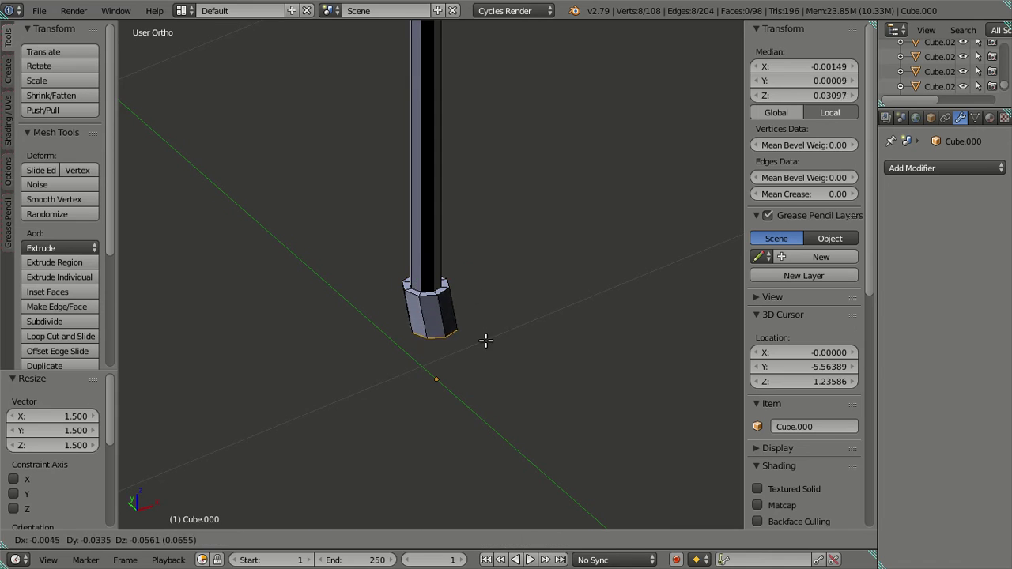
key(Escape)
drag(423, 239, 423, 281)
middle_drag(423, 282, 470, 263)
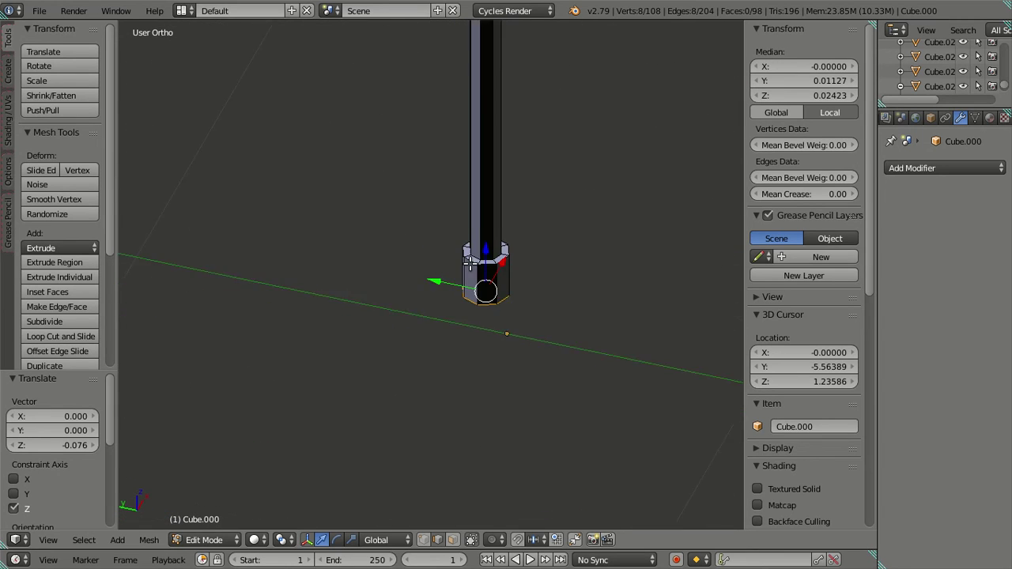
scroll(469, 262, up, 3)
Check the leg in side and front views and select its bottom edge loop.
alt+shift+right_click(485, 228)
key(KP_3)
key(KP_1)
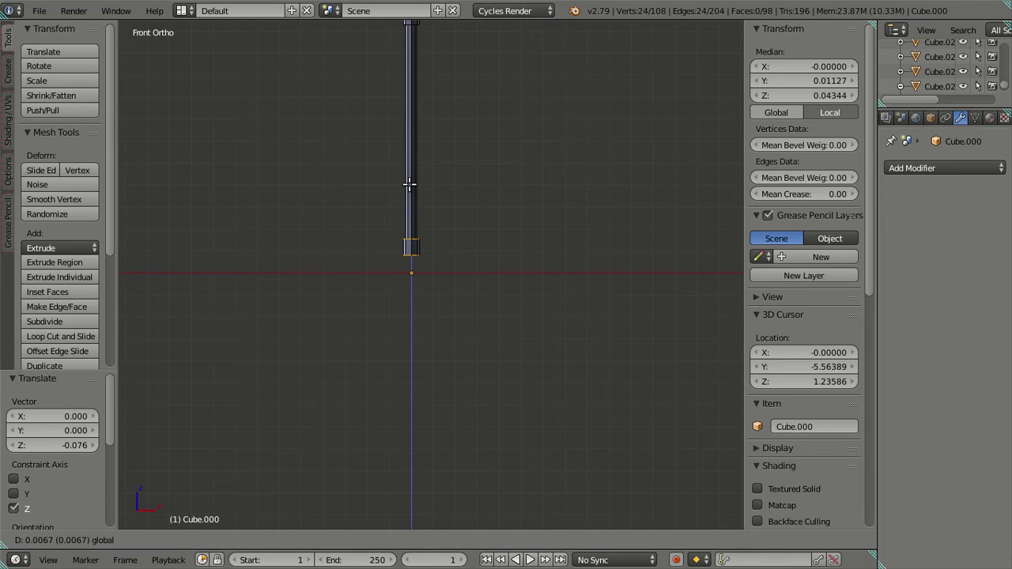
scroll(407, 194, up, 6)
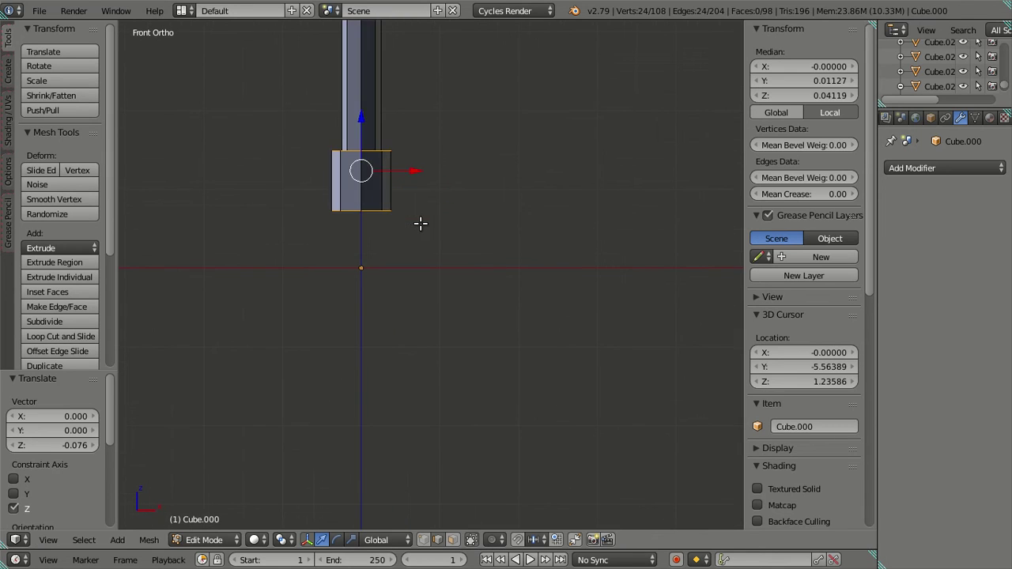
key(a)
alt+right_click(367, 212)
middle_drag(375, 214, 487, 328)
Extrude the bottom loop in place and widen it by 1.5 to flare the foot.
key(e)
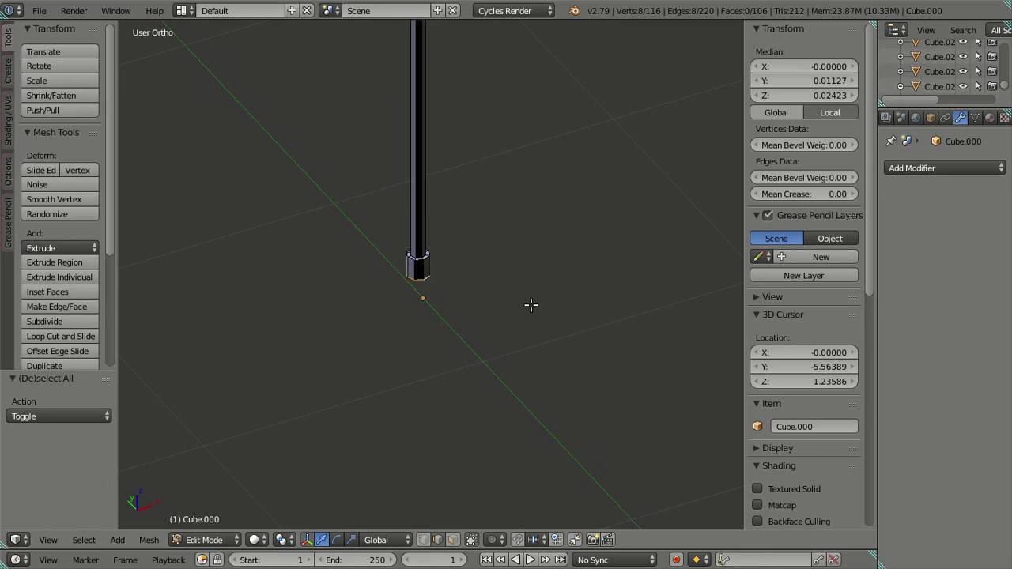
right_click(570, 314)
key(s)
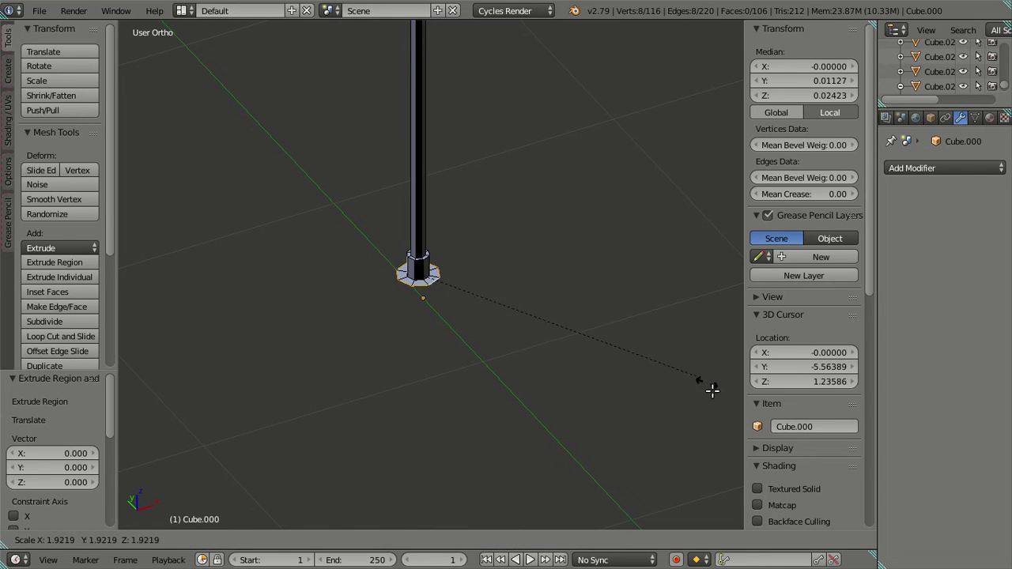
text(1)
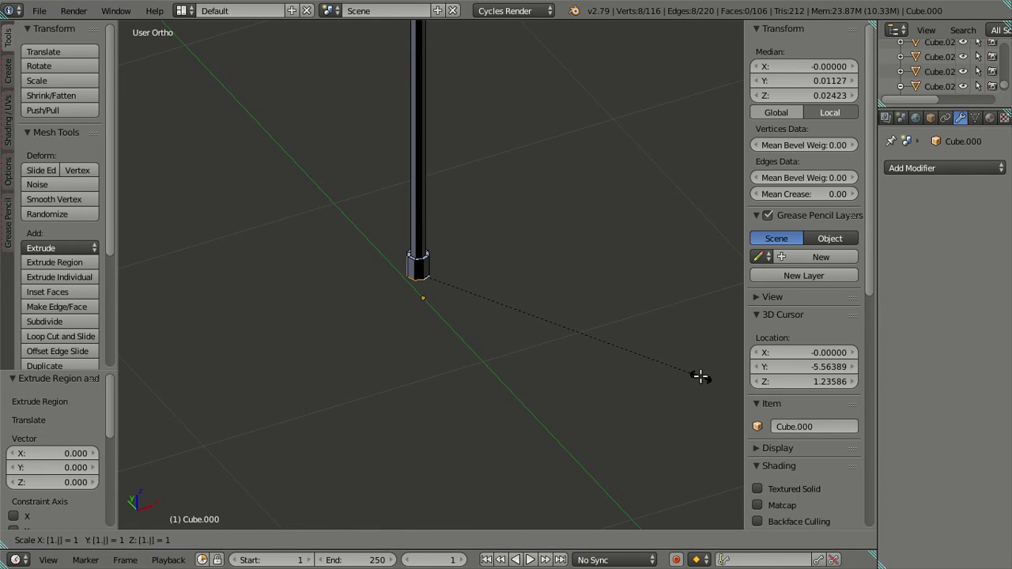
text(.5)
key(Return)
scroll(500, 342, up, 5)
scroll(498, 340, down, 5)
middle_drag(497, 339, 432, 310)
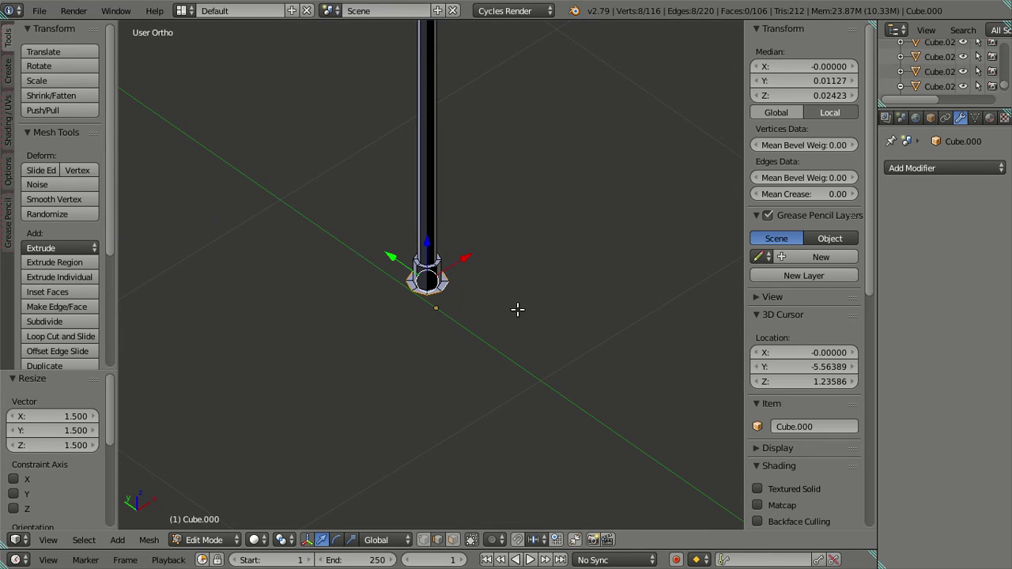
Extrude the leg's bottom ring into a wide octagon, then undo the oversized result.
key(e)
key(s)
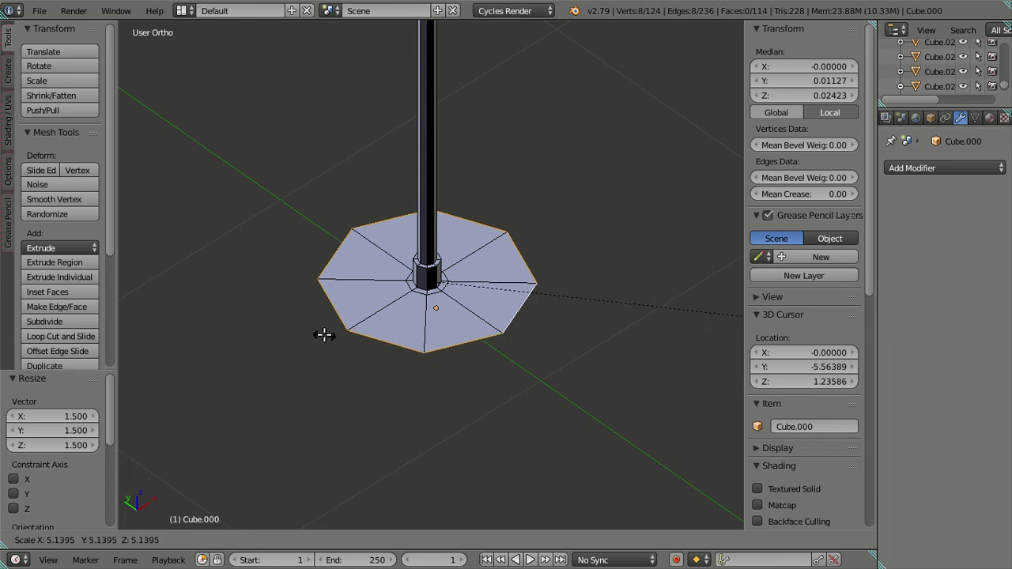
click(348, 335)
scroll(348, 334, down, 5)
middle_drag(323, 332, 511, 319)
key(ctrl+z)
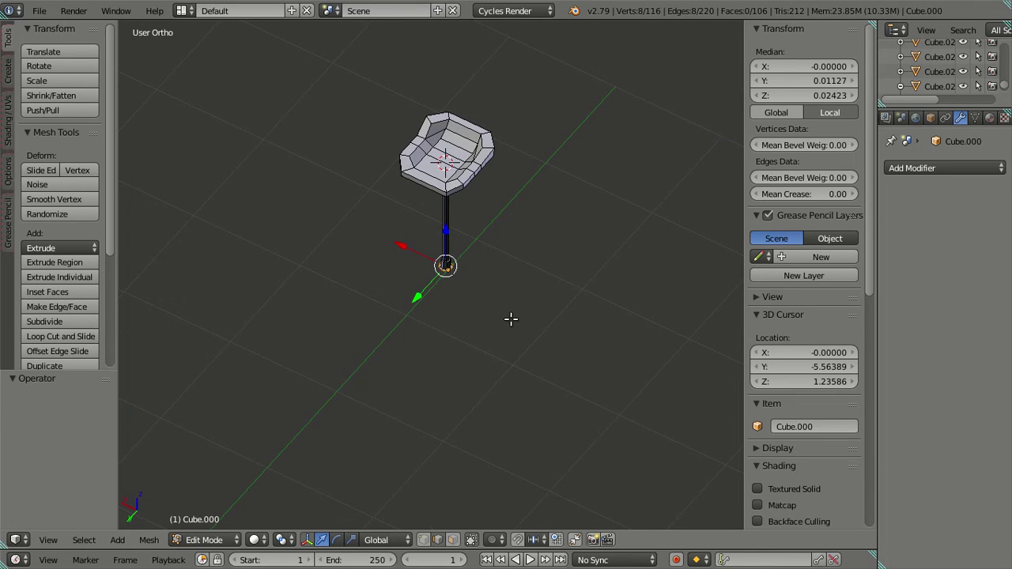
key(s)
key(Escape)
Re-extrude the bottom face and try scale factors 5, 70 and 8, settling on 6.
key(e)
key(s)
key(Escape)
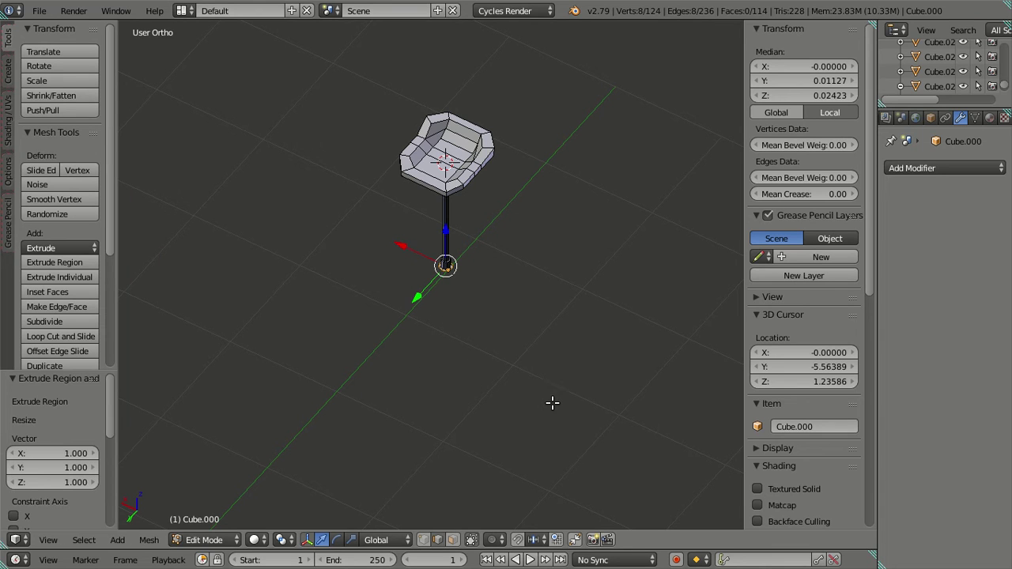
key(s)
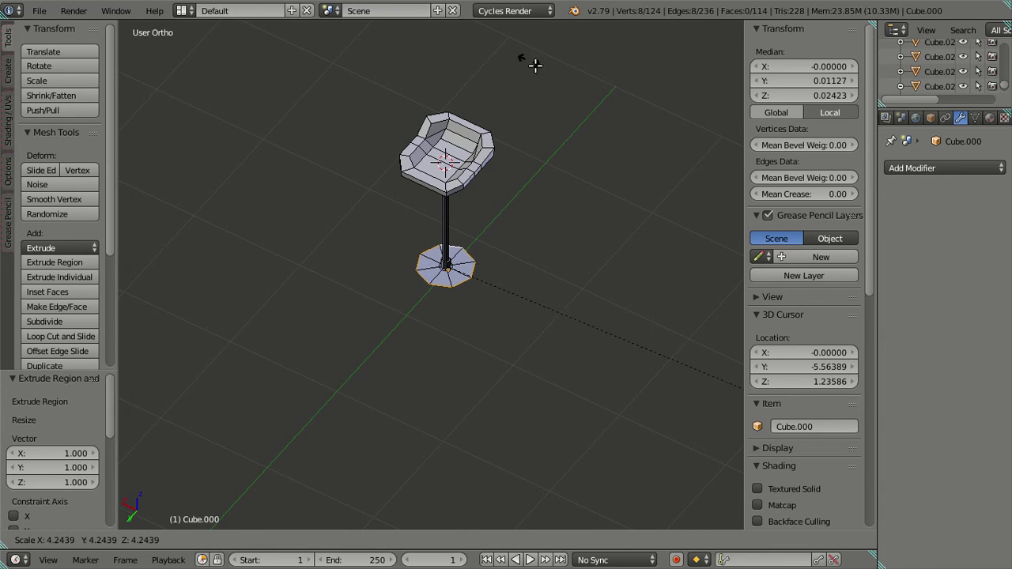
text(5)
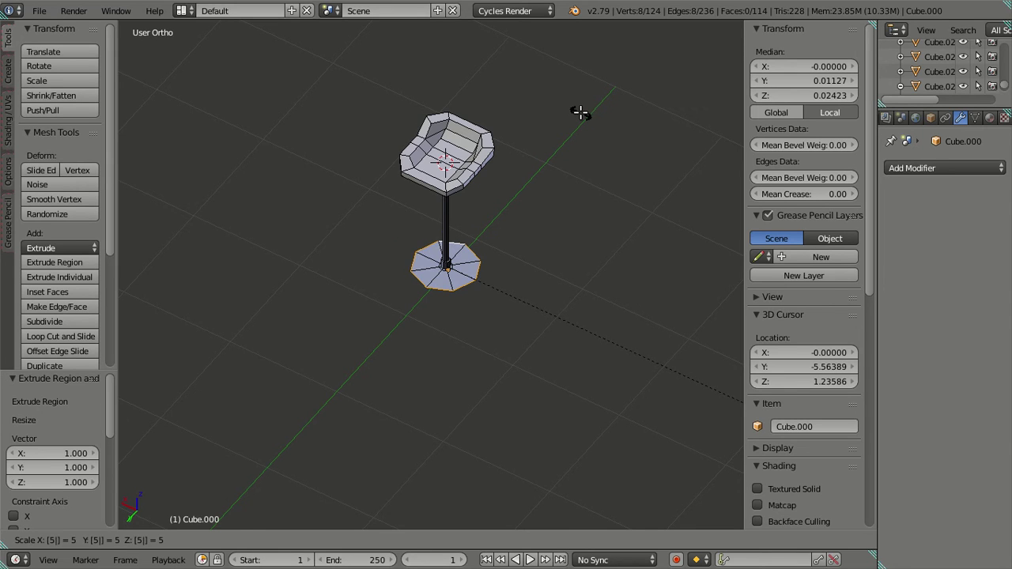
key(Escape)
scroll(493, 210, up, 3)
key(s)
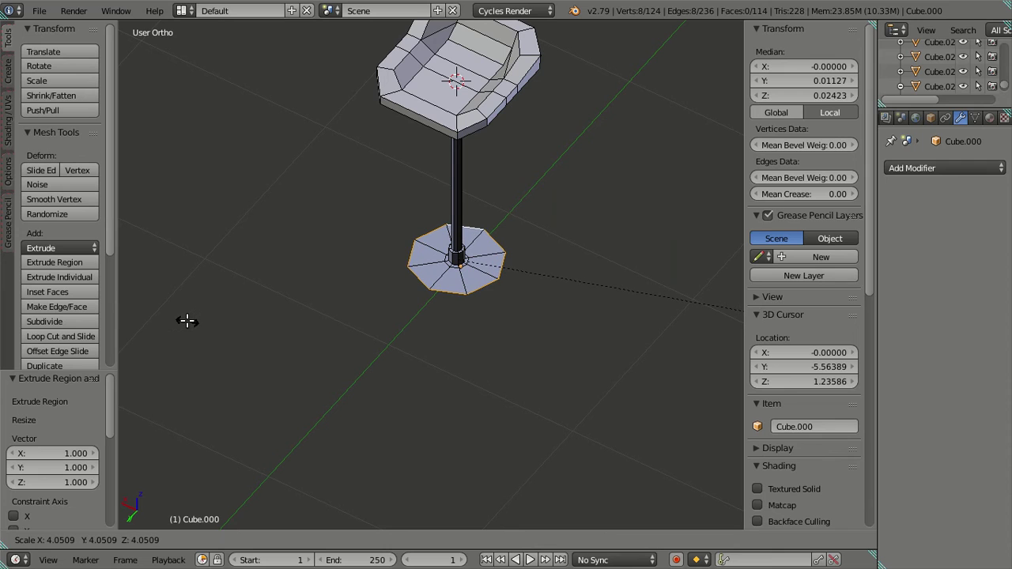
text(7)
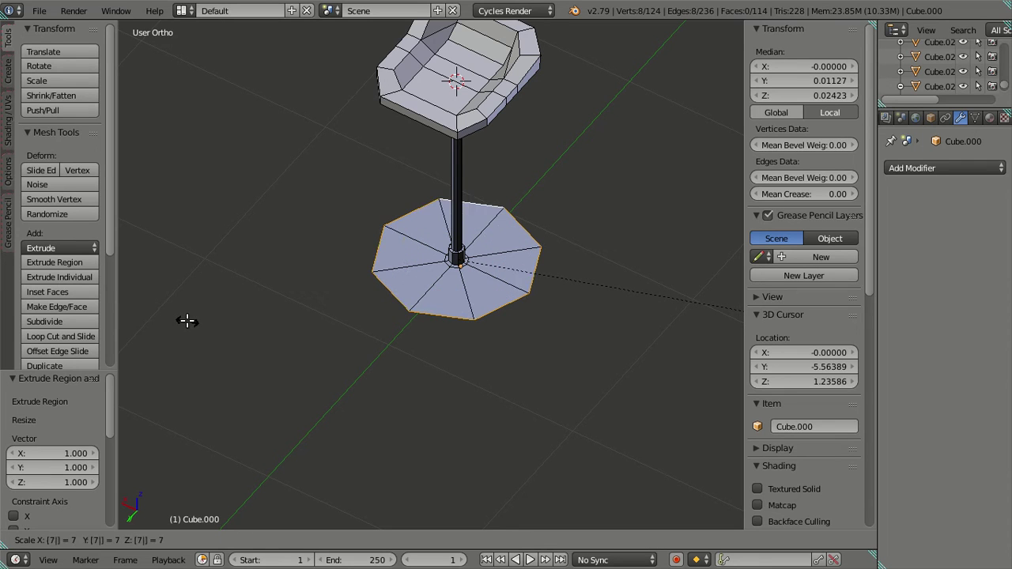
text(0)
key(Escape)
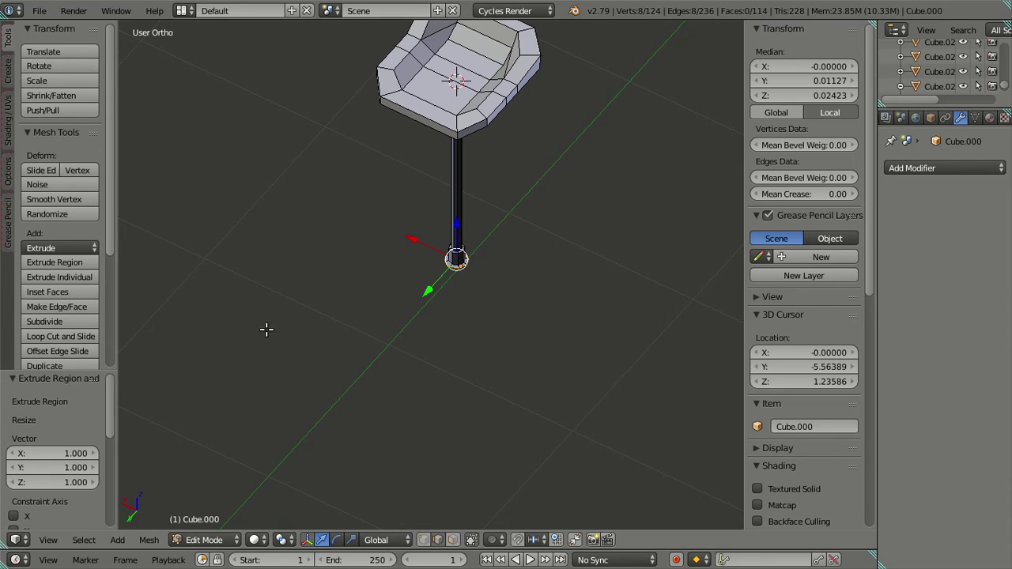
key(s)
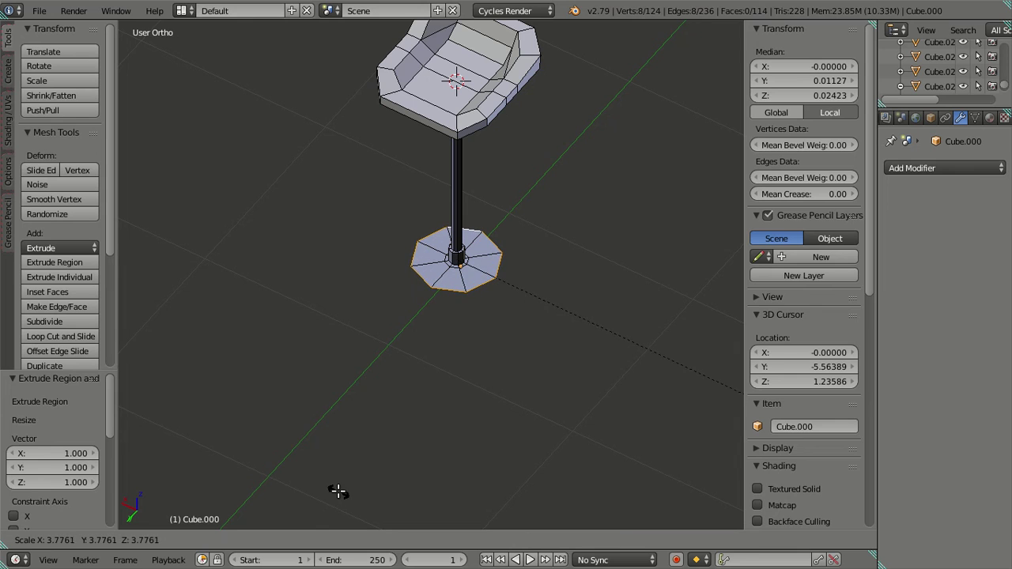
text(8)
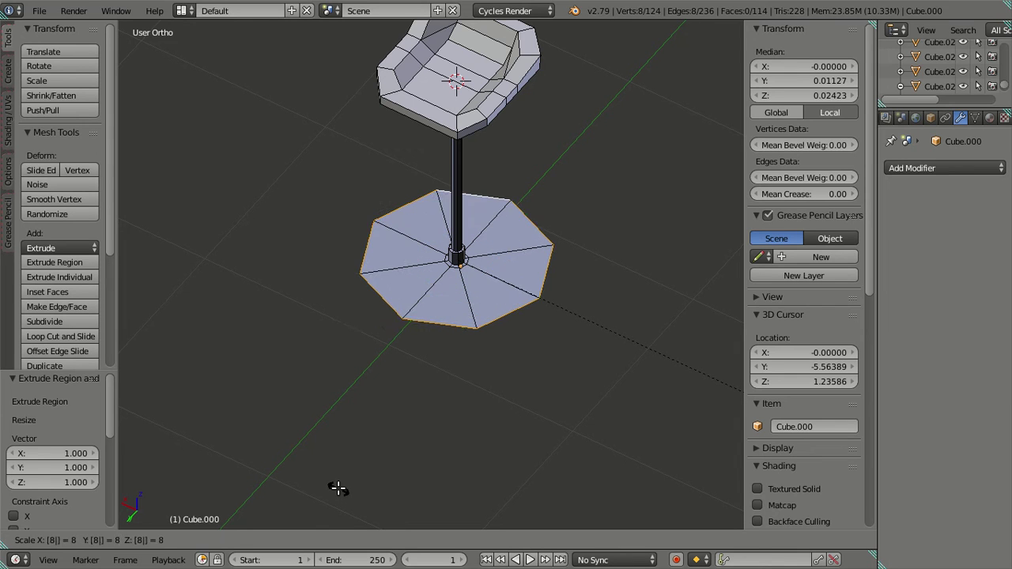
key(BackSpace)
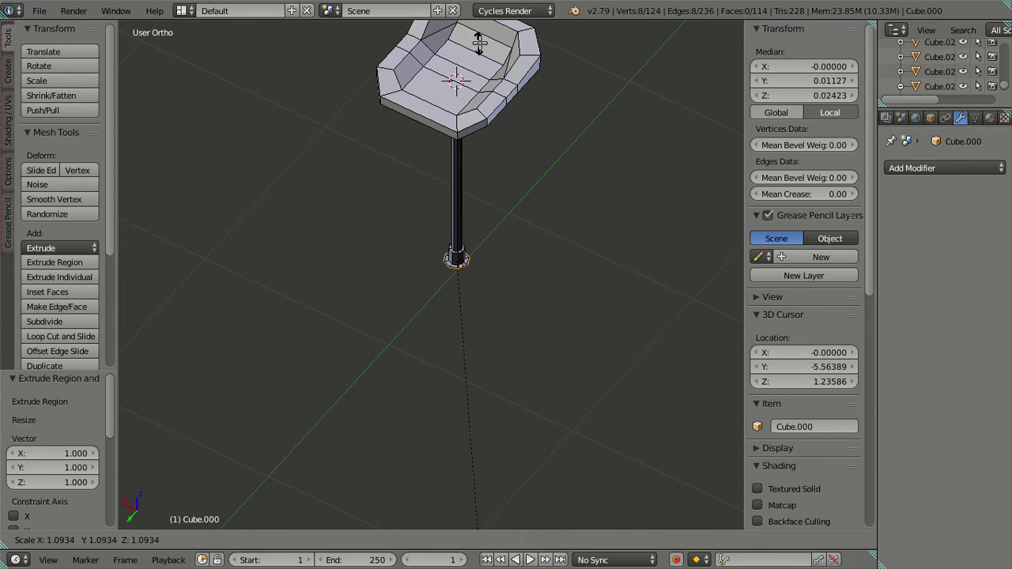
text(5)
key(BackSpace)
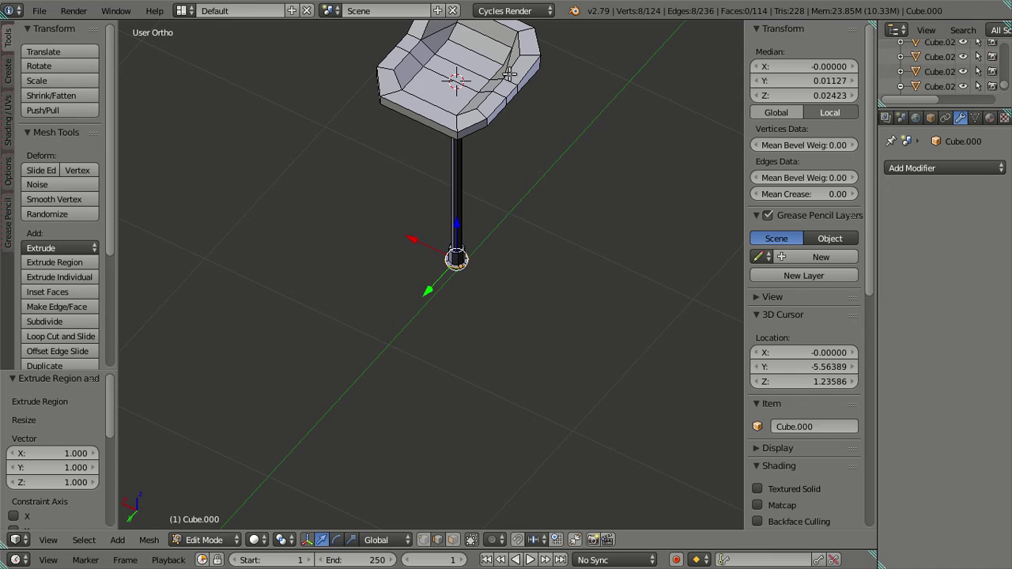
text(6)
key(Return)
Undo the sixfold disc and rescale it to exactly 5 times the leg width.
middle_drag(624, 166, 517, 262)
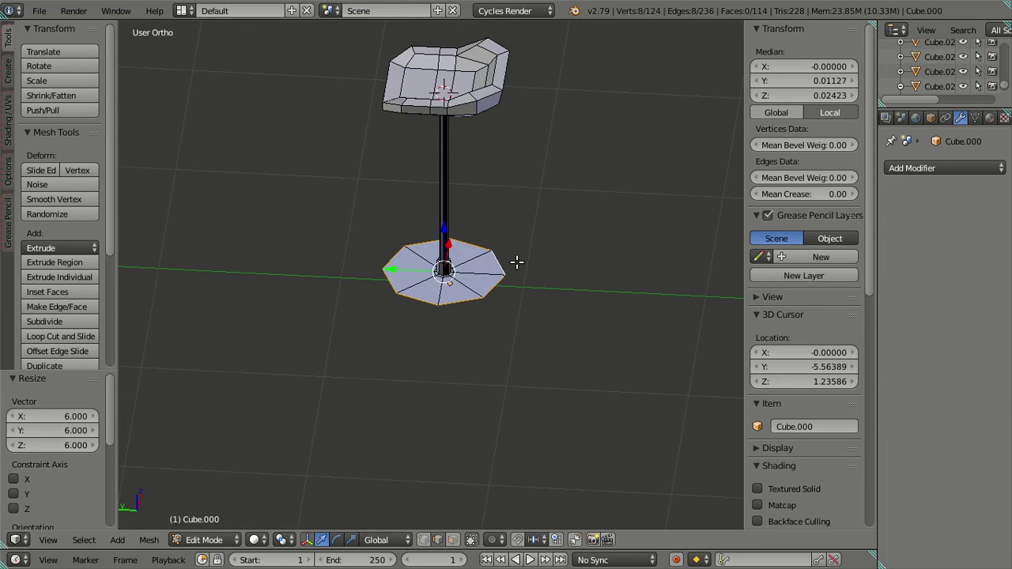
key(ctrl+z)
key(s)
key(5)
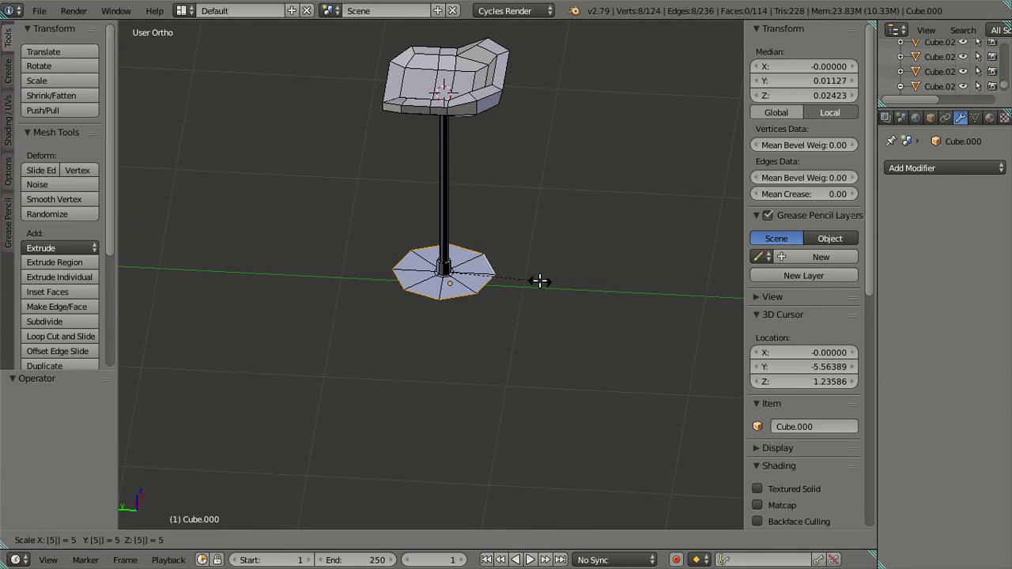
key(Return)
middle_drag(502, 266, 480, 308)
Extrude the base disc for thickness and shrink its rim to 0.9.
key(e)
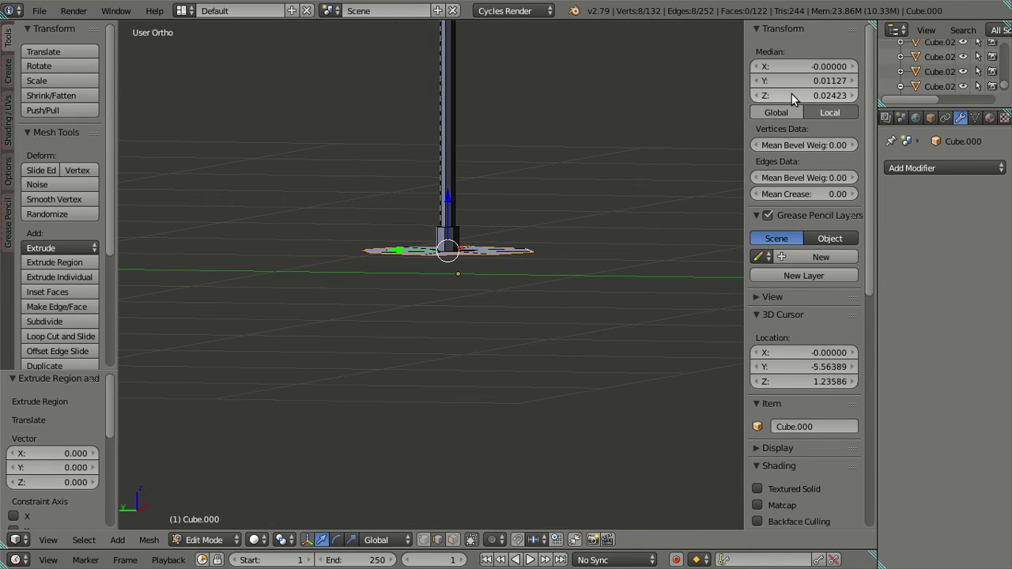
text(0)
key(Return)
middle_drag(545, 219, 551, 195)
scroll(579, 346, up, 1)
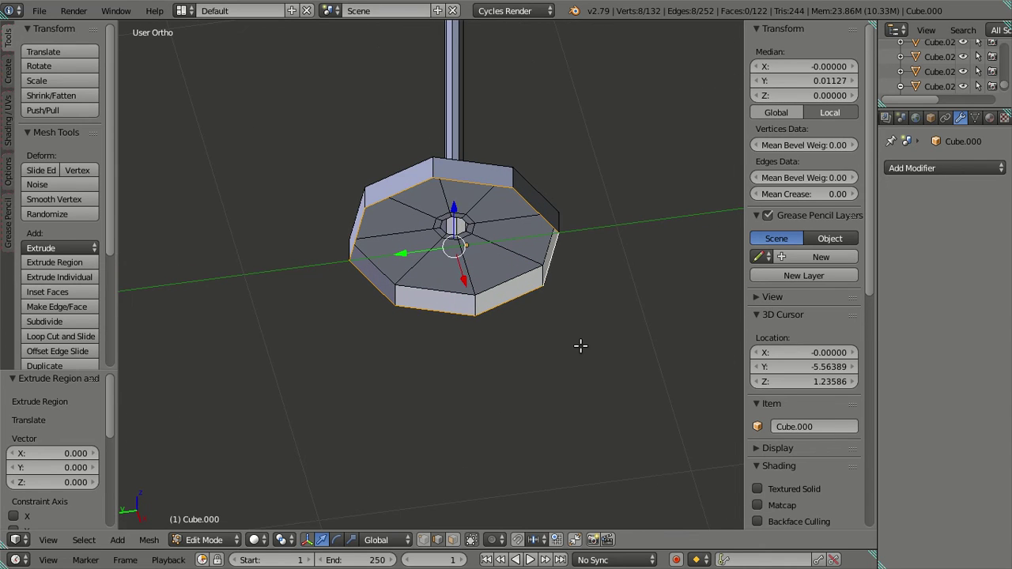
middle_drag(548, 307, 580, 317)
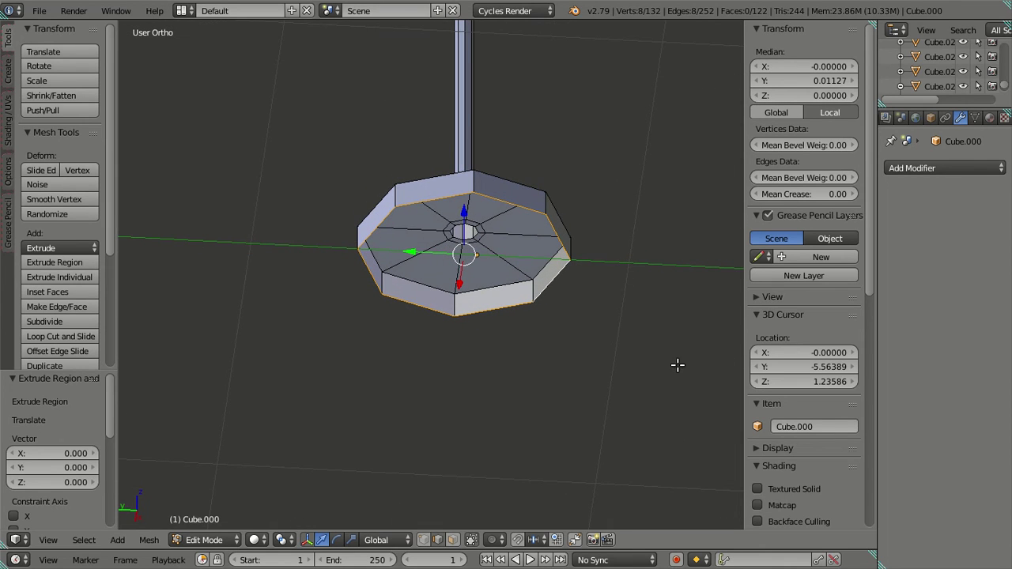
text(s.9)
key(Return)
Add an edge loop around the disc rim at its default position.
middle_drag(640, 355, 603, 391)
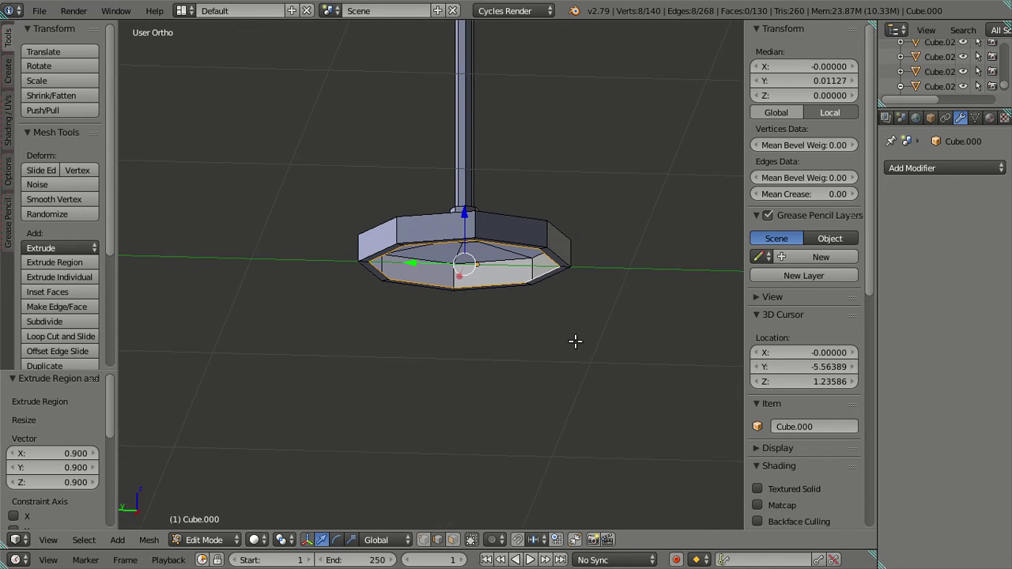
key(ctrl+r)
click(567, 250)
right_click(567, 250)
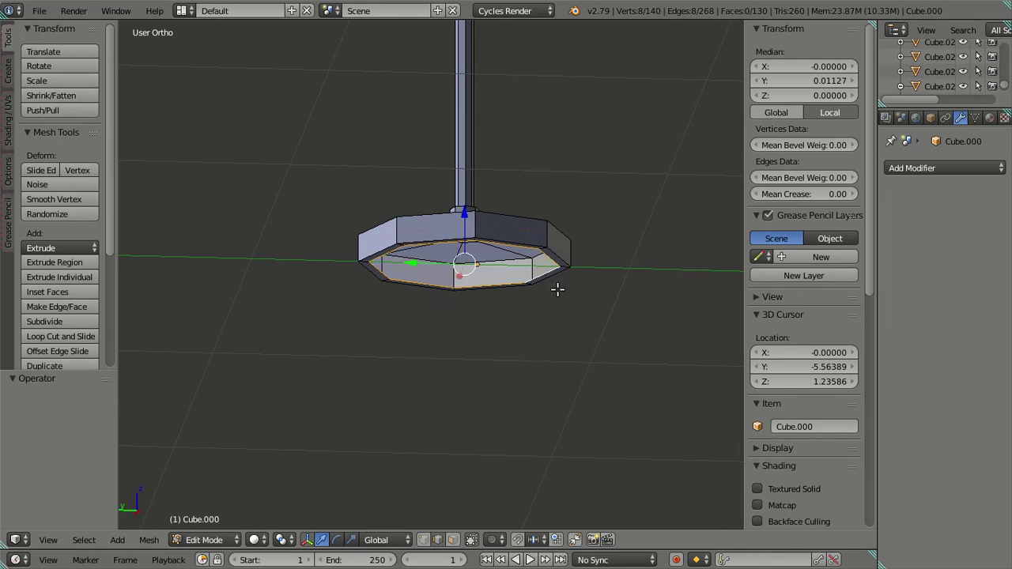
Extrude the underside face, push it slightly up into the base and scale it to 0.9.
key(e)
right_click(714, 172)
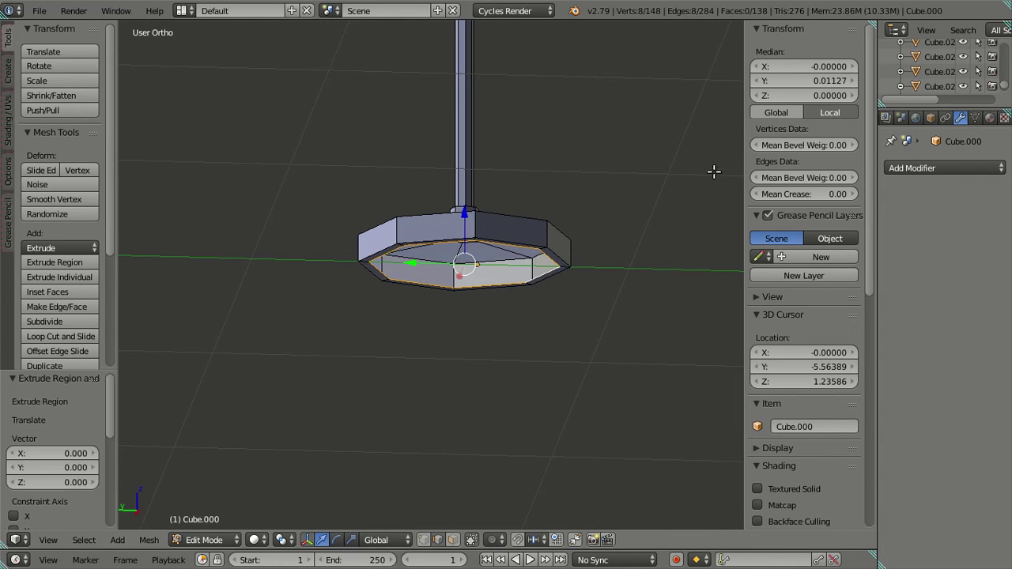
drag(822, 97, 832, 96)
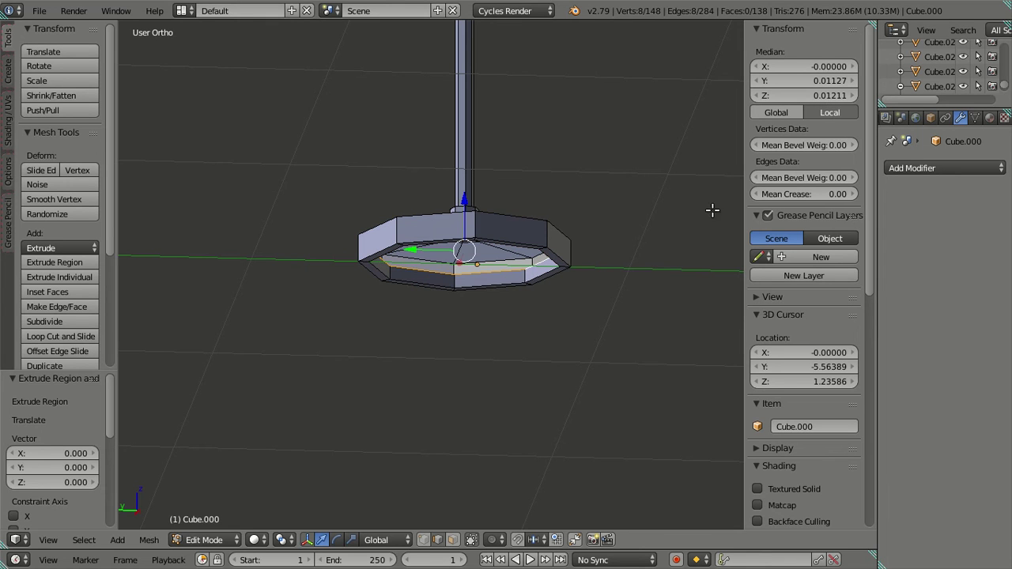
middle_drag(634, 296, 623, 274)
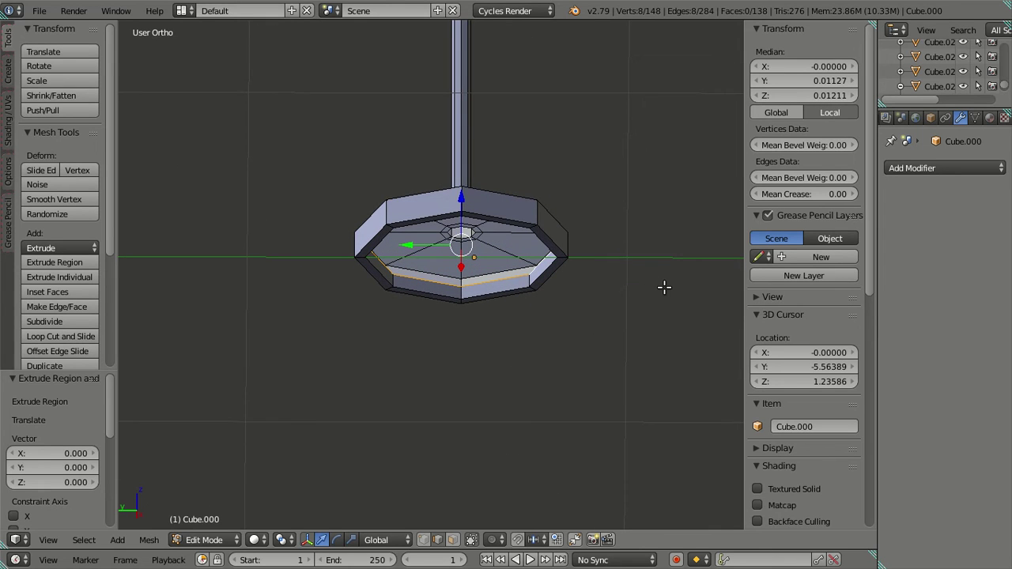
text(s.9)
key(Return)
Extrude inset rings scaled 0.9 and 0.5 on the underside, then deselect all.
middle_drag(664, 287, 615, 235)
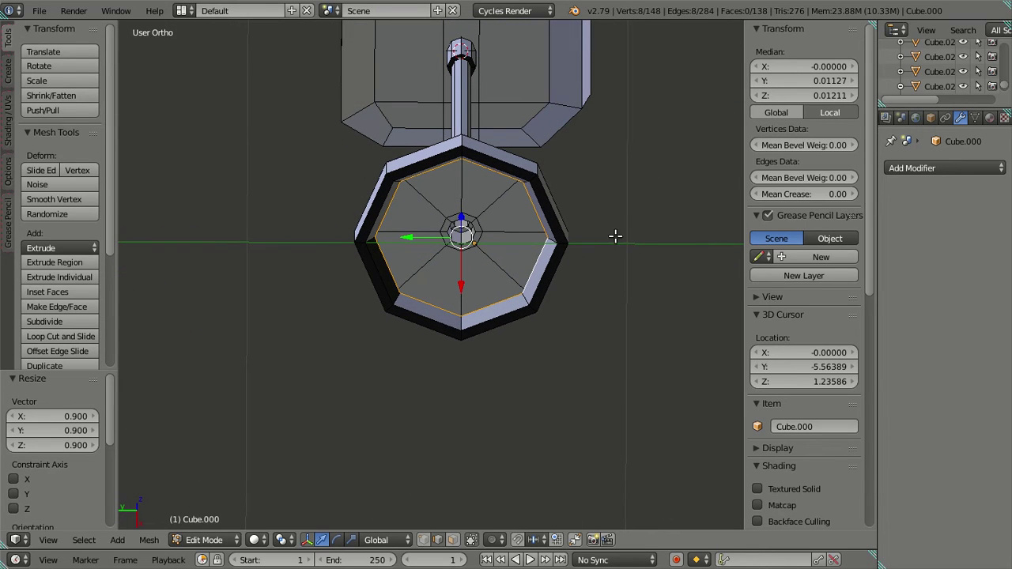
text(e)
text(.9)
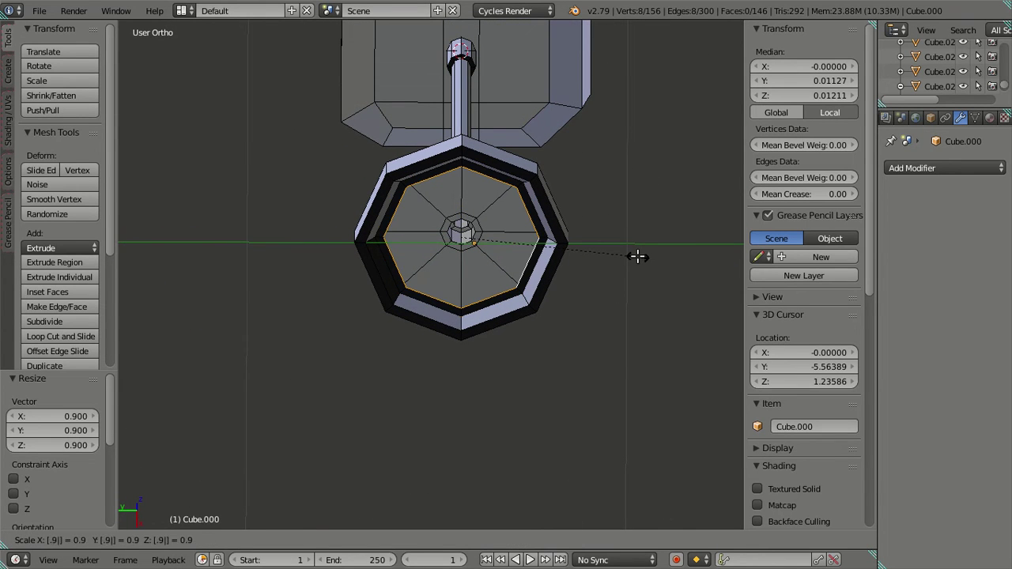
key(Return)
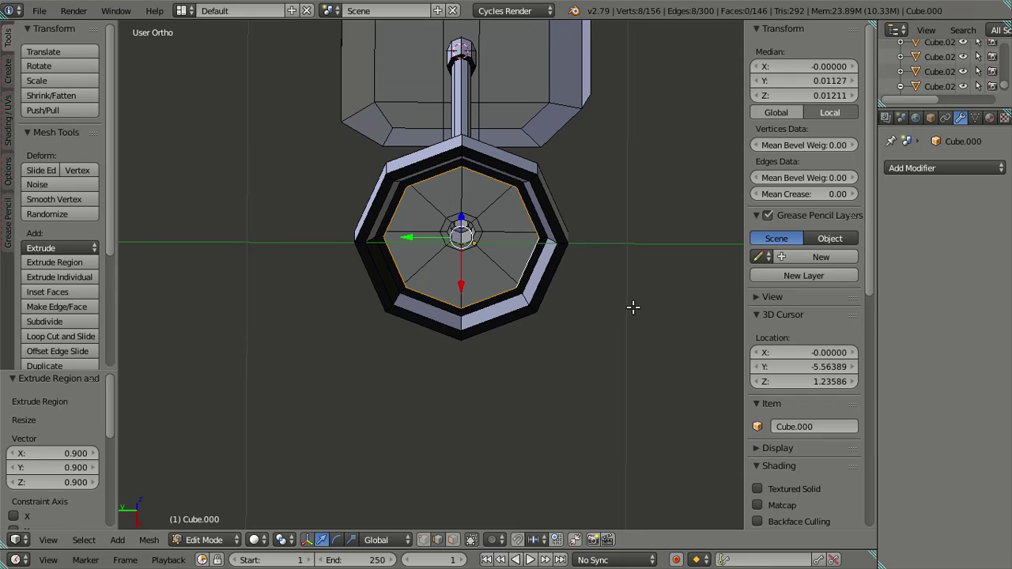
text(e)
text(5)
key(Return)
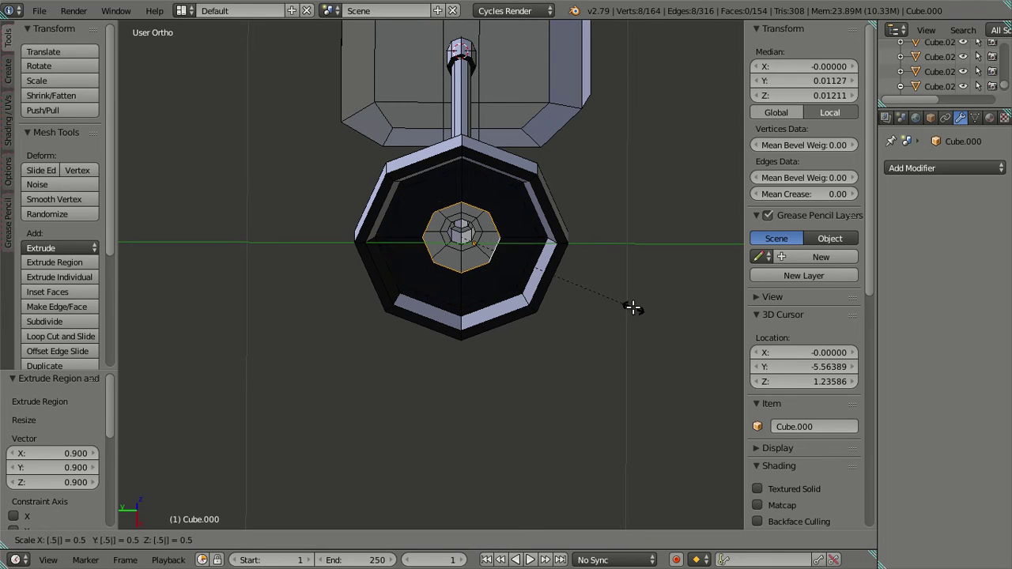
key(g)
key(y)
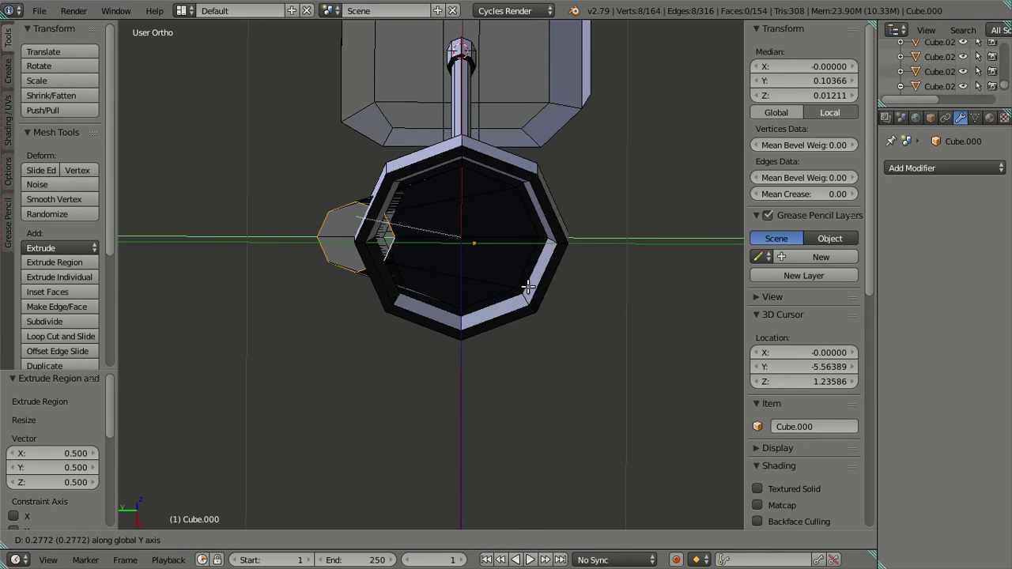
key(Escape)
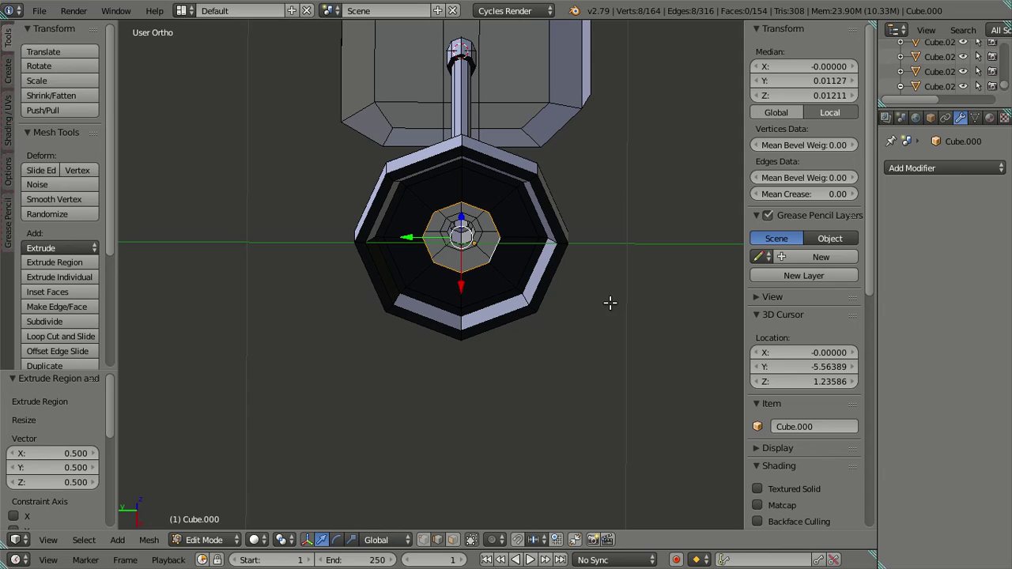
key(a)
middle_drag(625, 327, 588, 213)
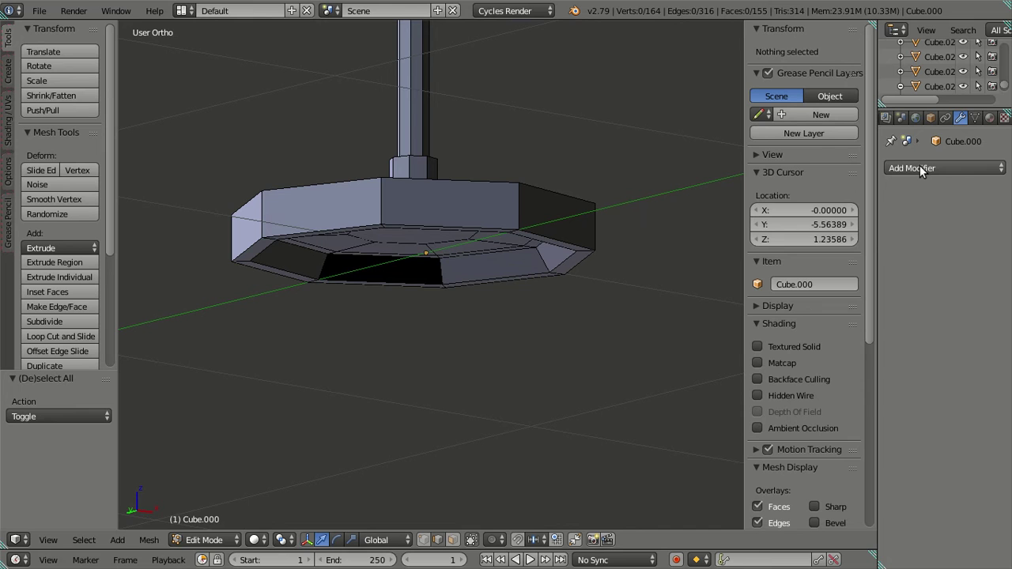
Add a Subdivision Surface modifier to the stool with viewport level 2.
right_click(528, 213)
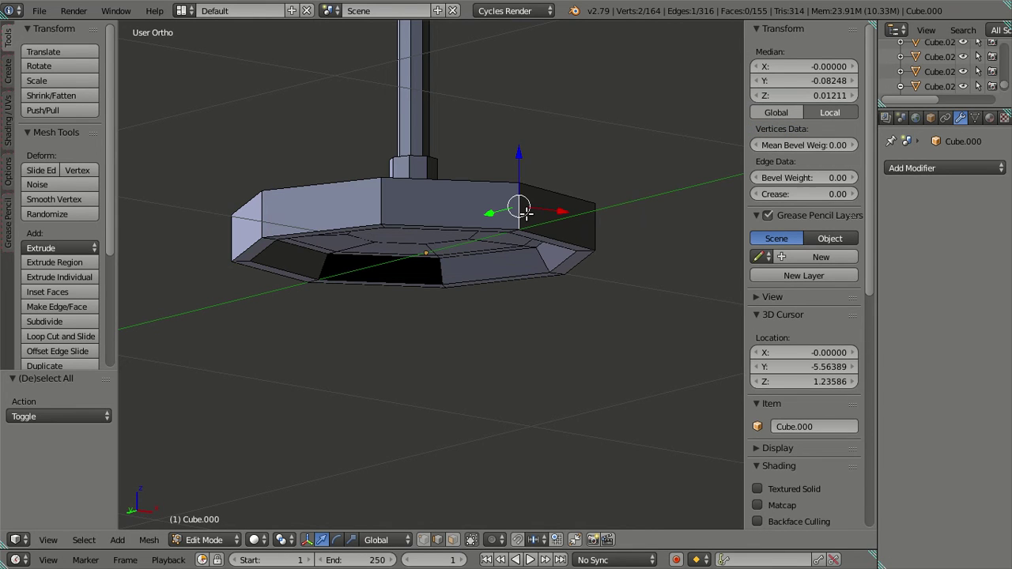
click(951, 169)
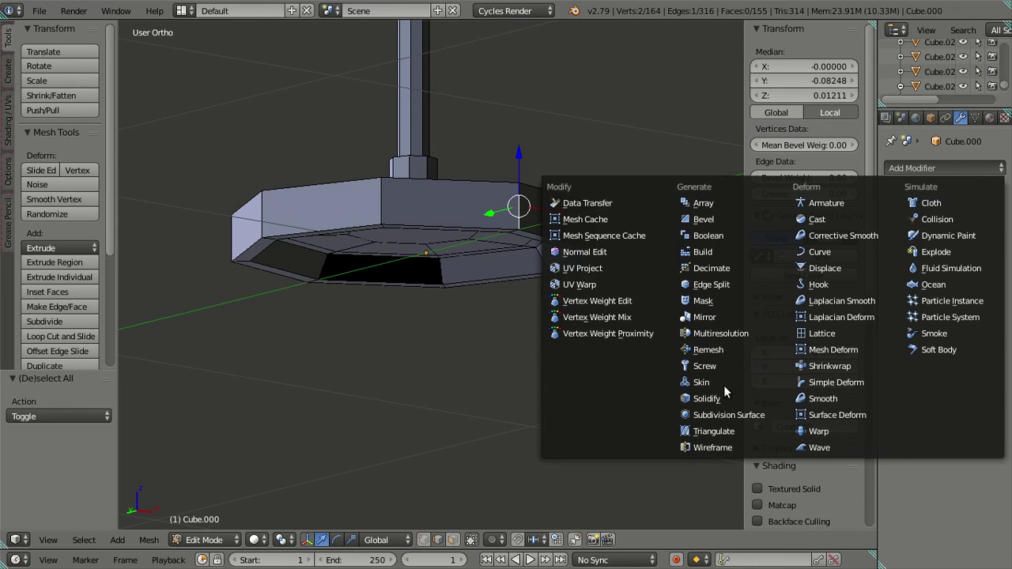
click(727, 414)
middle_drag(682, 388, 474, 312)
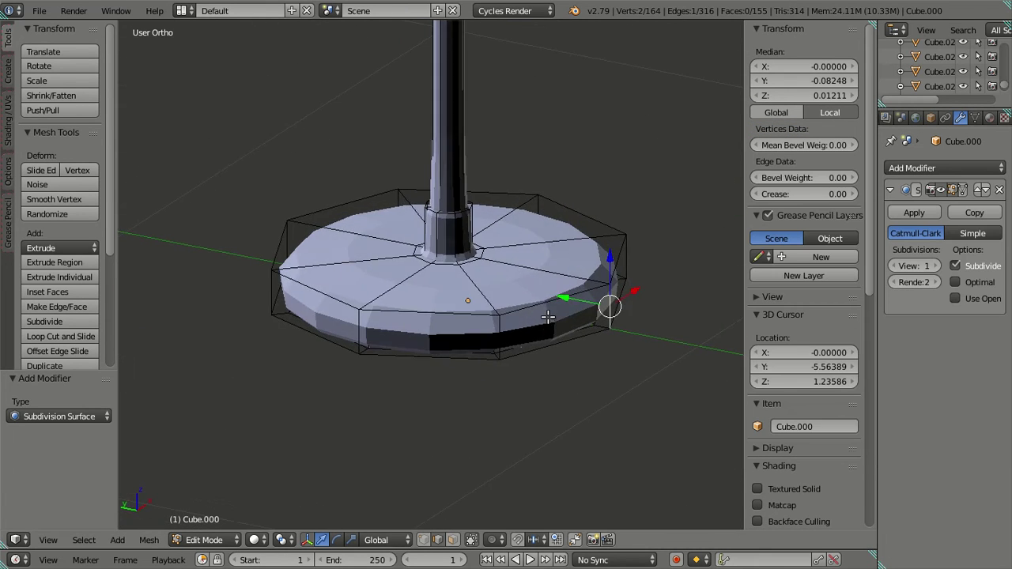
key(Tab)
scroll(475, 312, down, 2)
click(932, 266)
middle_drag(712, 310, 427, 247)
scroll(444, 237, up, 3)
scroll(443, 237, up, 3)
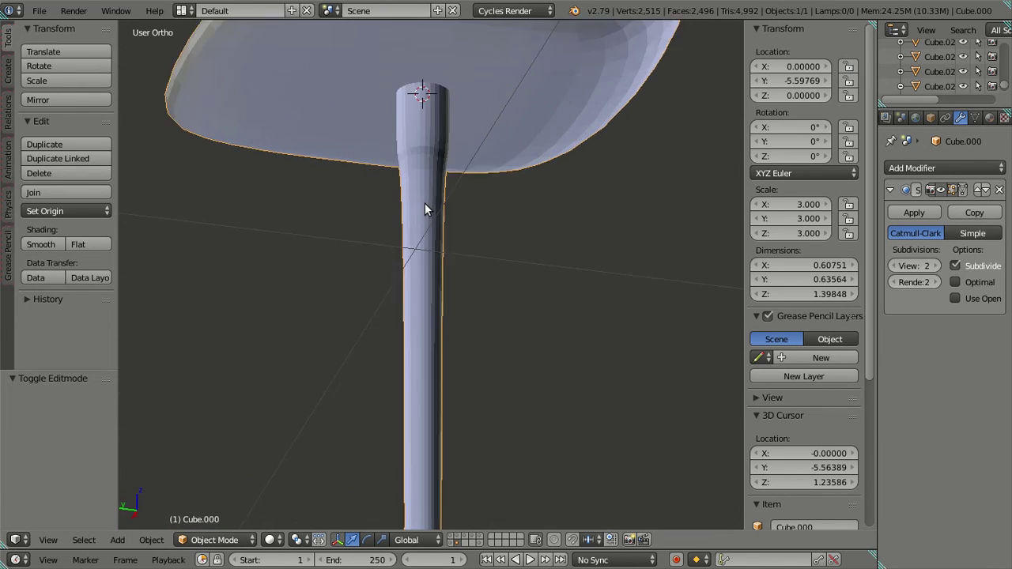
Enter Edit Mode on the stool and view the underside of the seat.
key(Tab)
scroll(424, 211, up, 2)
middle_drag(435, 165, 582, 323)
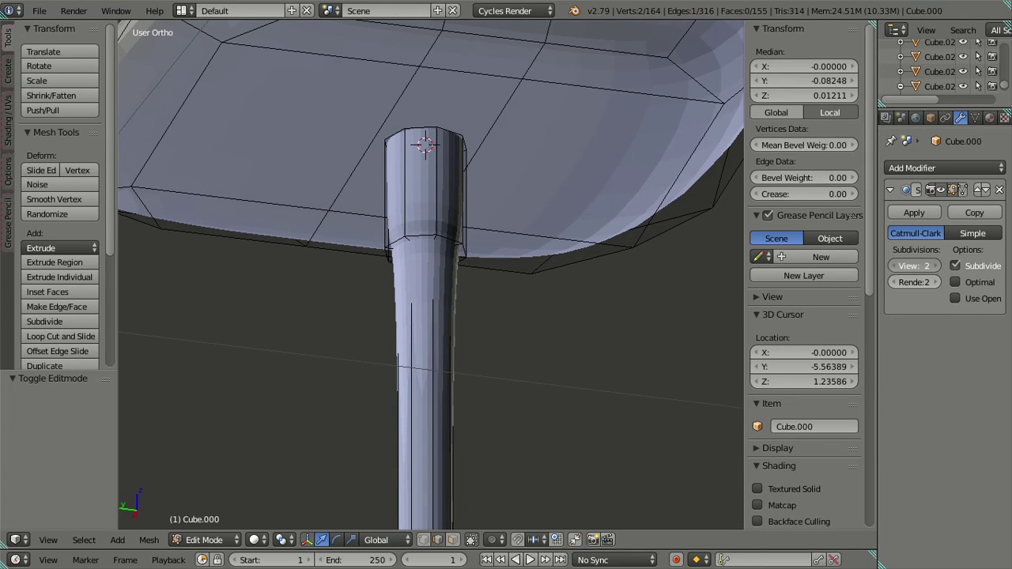
Set the Subsurf viewport level to 0 and deselect the pole-top edge ring.
click(894, 265)
click(894, 265)
scroll(606, 285, up, 4)
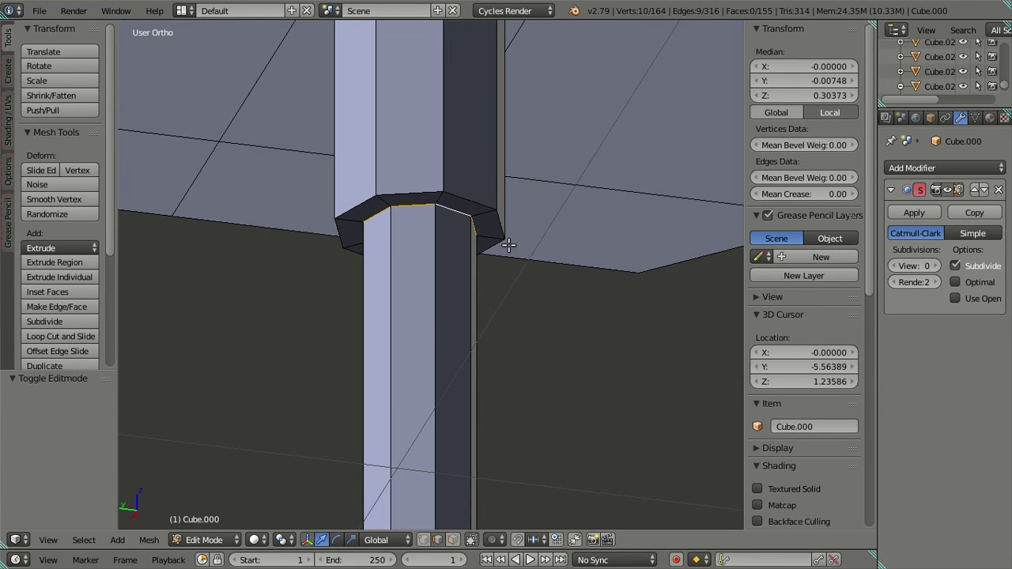
key(a)
scroll(539, 314, down, 7)
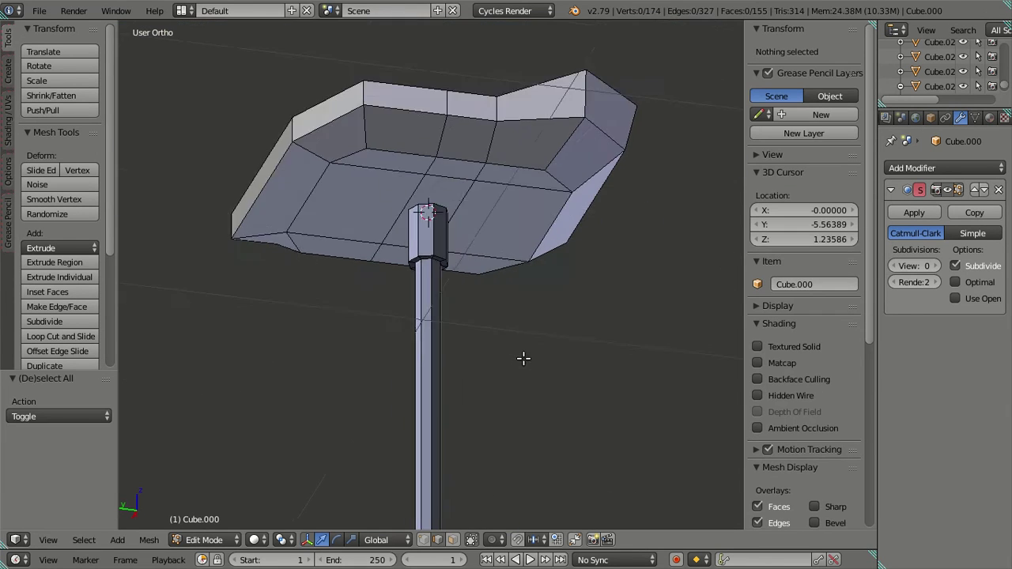
middle_drag(506, 435, 447, 414)
scroll(439, 332, up, 8)
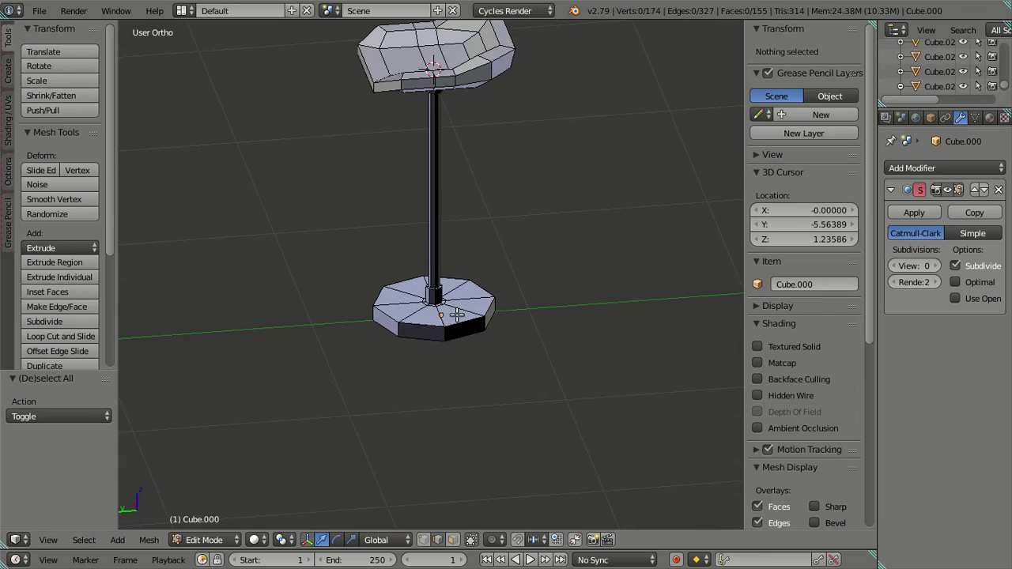
scroll(436, 335, up, 3)
Double the edge loops where the pole meets the collar and at the collar's bottom.
alt+right_click(455, 417)
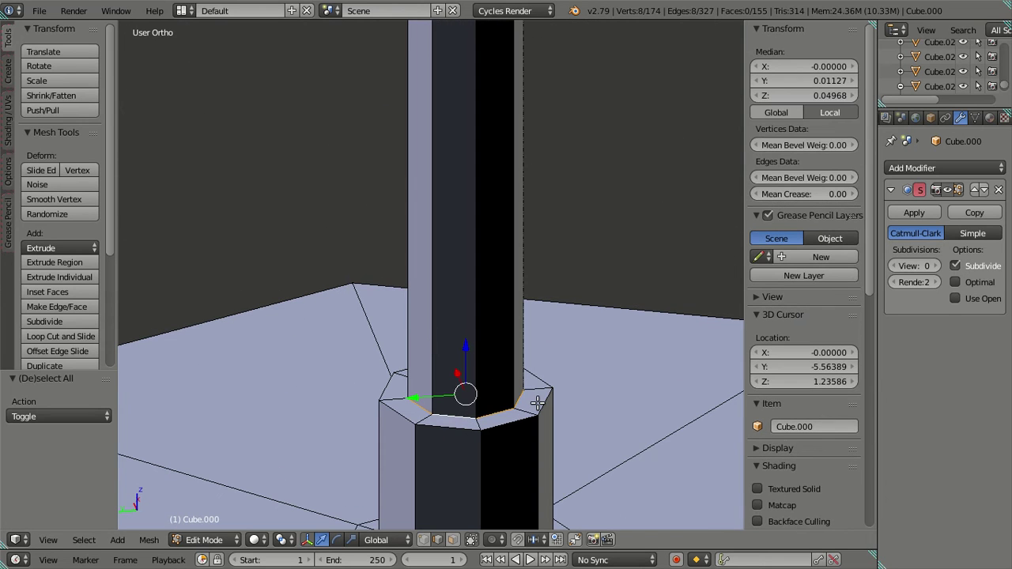
key(v)
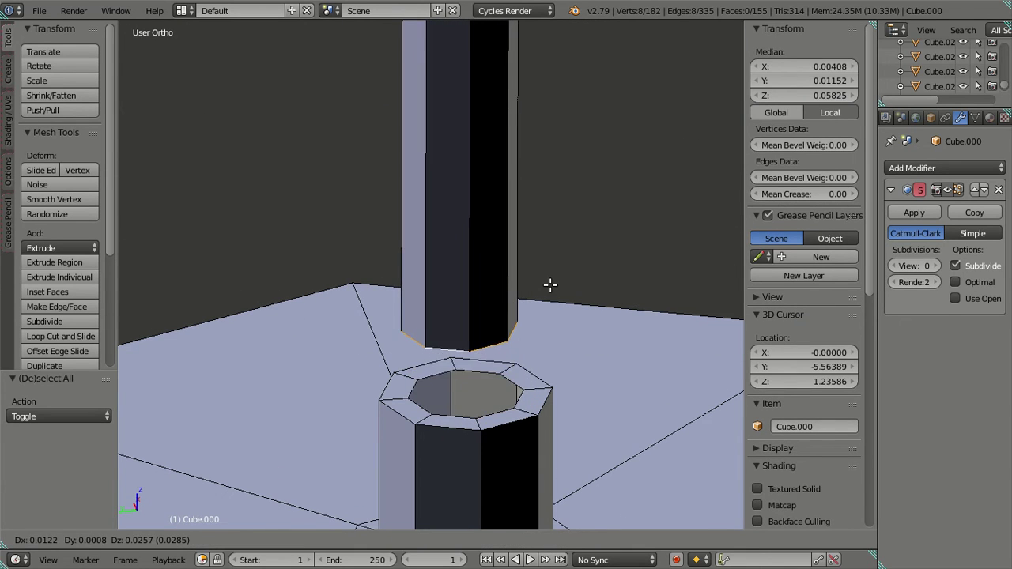
right_click(549, 285)
scroll(549, 285, down, 4)
key(a)
scroll(548, 284, up, 4)
scroll(447, 382, up, 3)
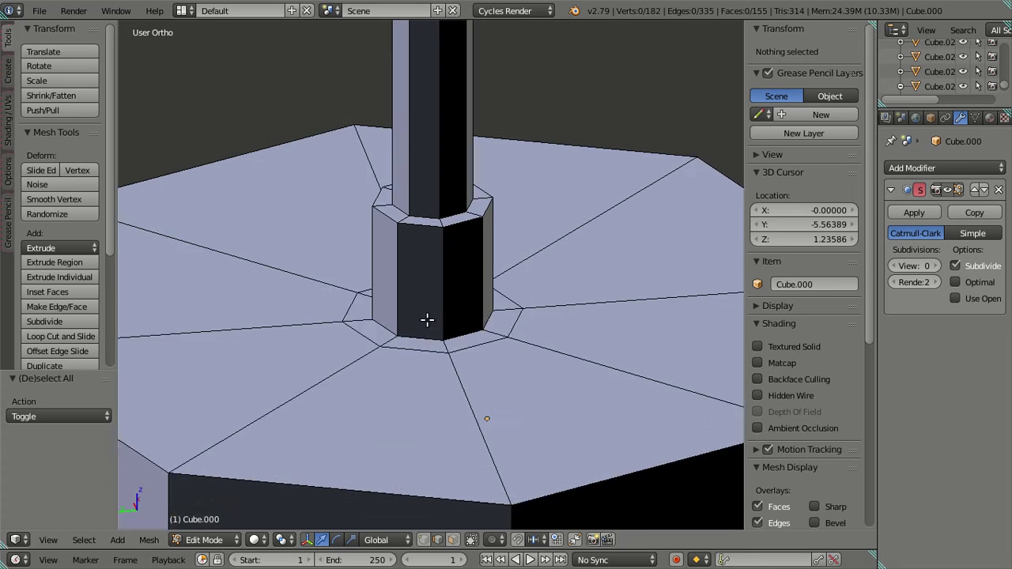
alt+right_click(423, 351)
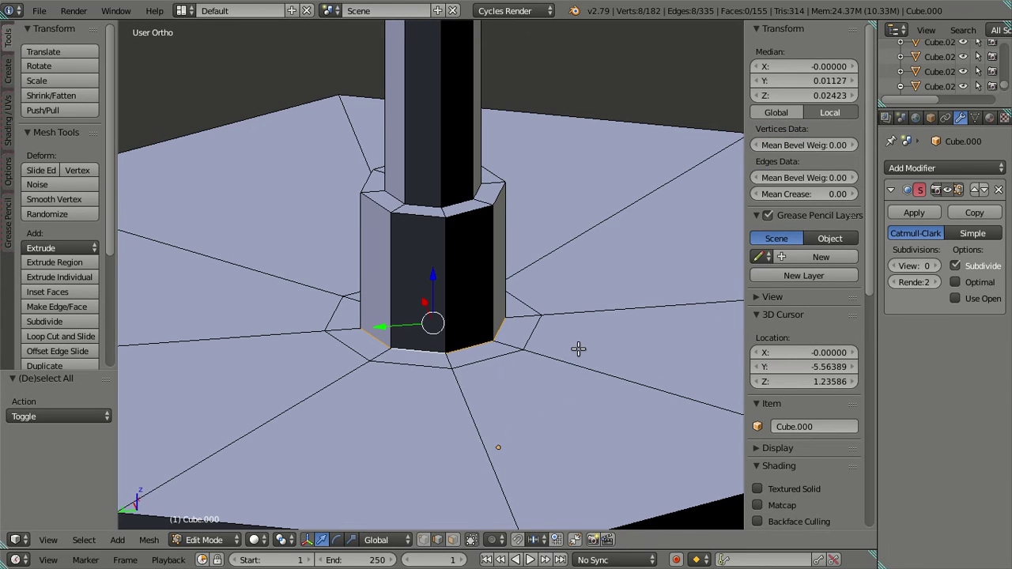
key(v)
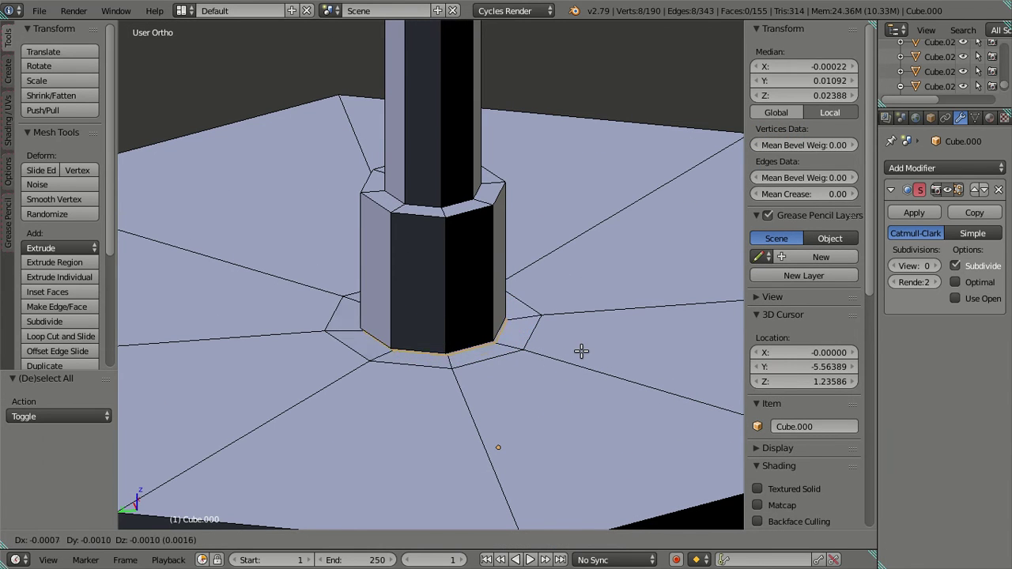
right_click(577, 344)
key(a)
scroll(571, 338, down, 3)
middle_drag(567, 334, 544, 205)
Add a horizontal loop cut around the side of the octagonal base.
key(ctrl+r)
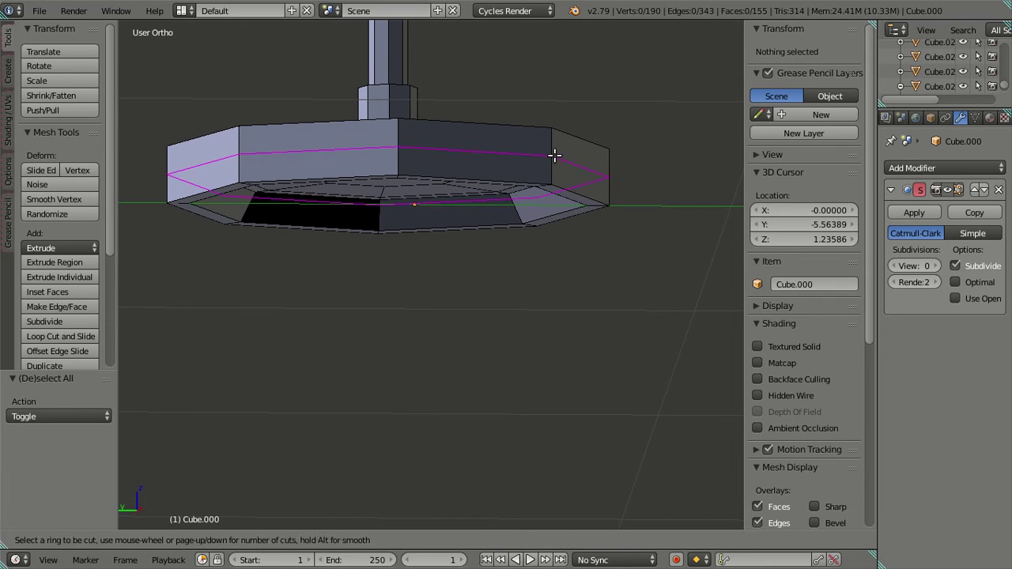
click(555, 157)
right_click(554, 157)
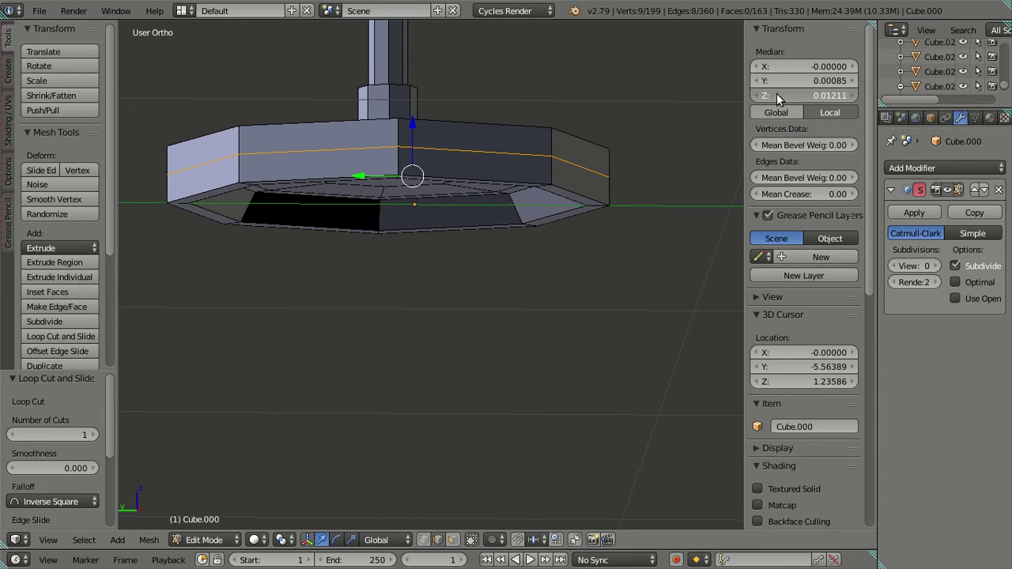
key(a)
middle_drag(587, 140, 445, 296)
Cut two rings across the base's top face and dissolve one of them.
key(ctrl+r)
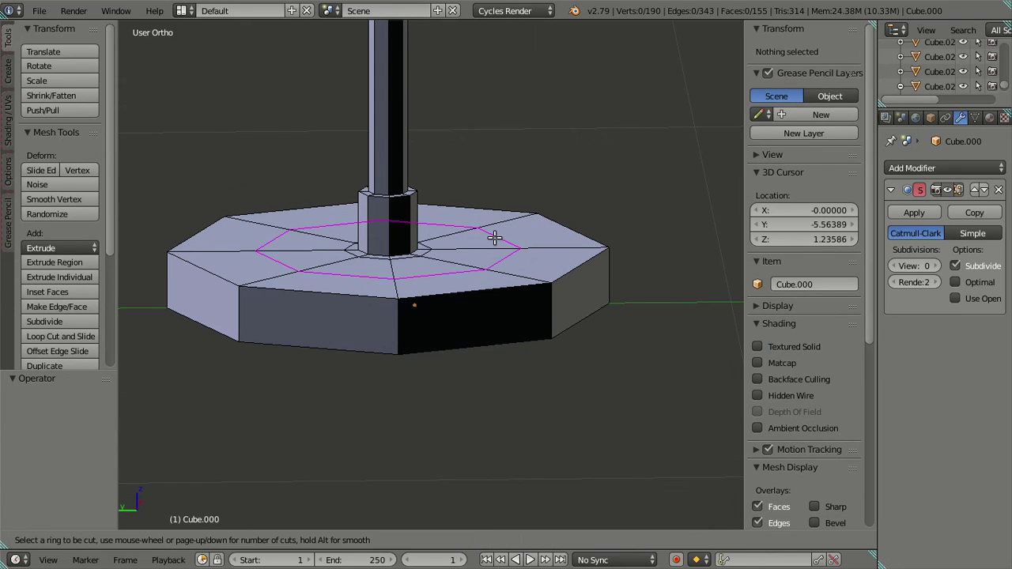
scroll(494, 237, up, 1)
click(495, 237)
key(a)
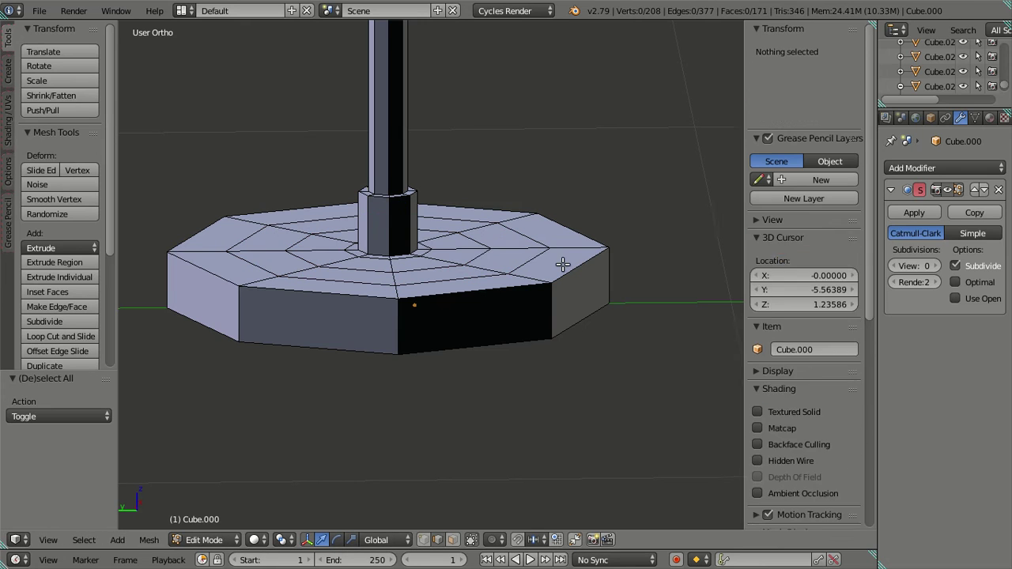
alt+right_click(477, 251)
key(x)
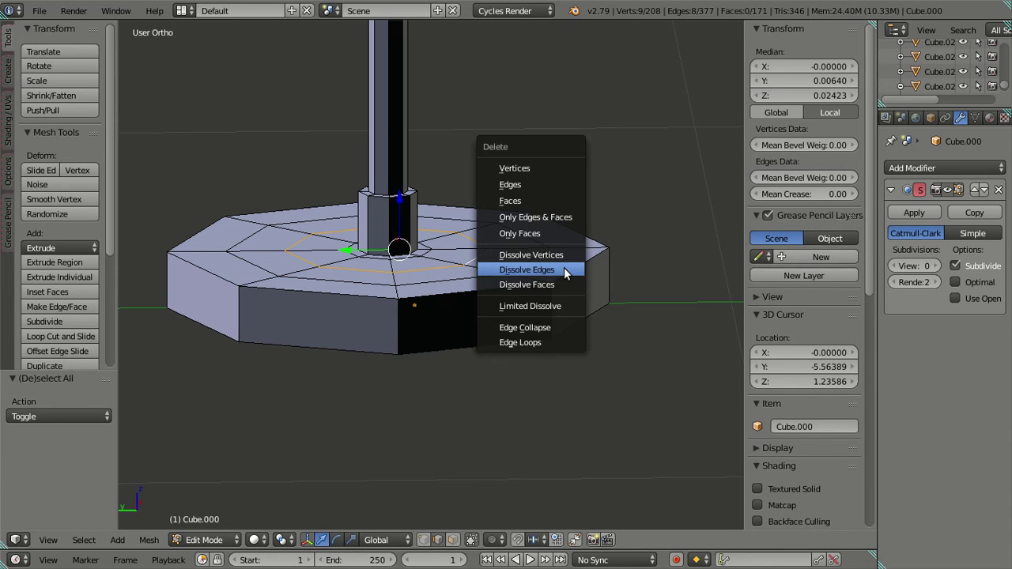
click(486, 267)
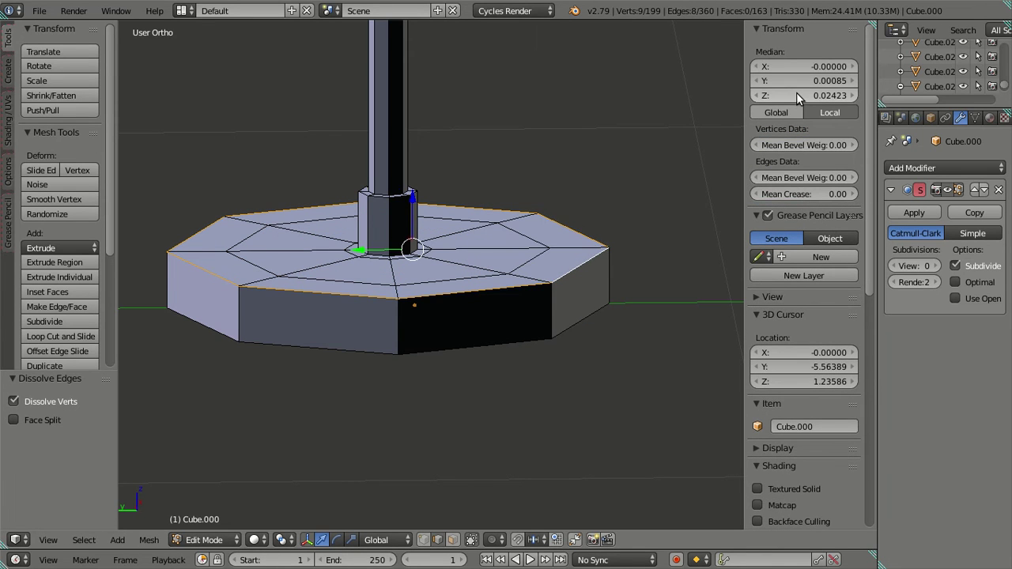
key(a)
middle_drag(605, 262, 526, 246)
scroll(466, 237, down, 4)
middle_drag(466, 237, 597, 382)
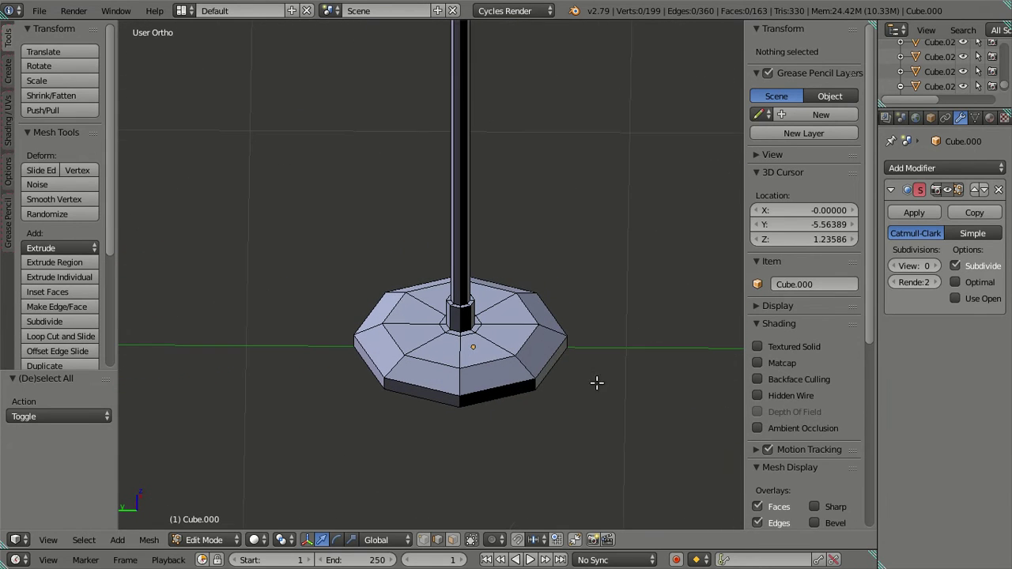
Restore the subdivision preview and check the smoothed base in Object Mode.
click(935, 266)
click(936, 265)
middle_drag(711, 269, 572, 271)
key(Tab)
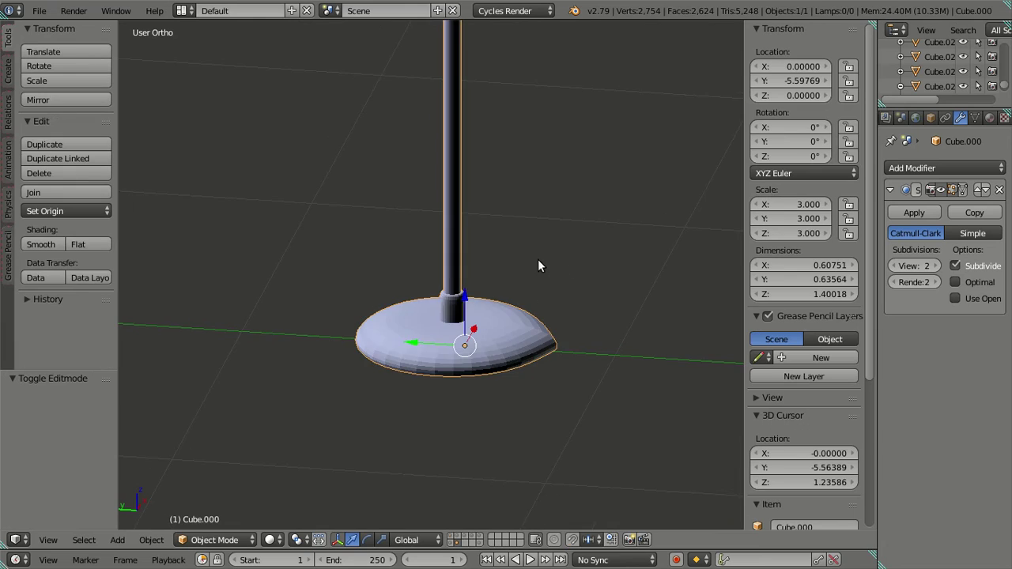
scroll(473, 359, up, 6)
key(Tab)
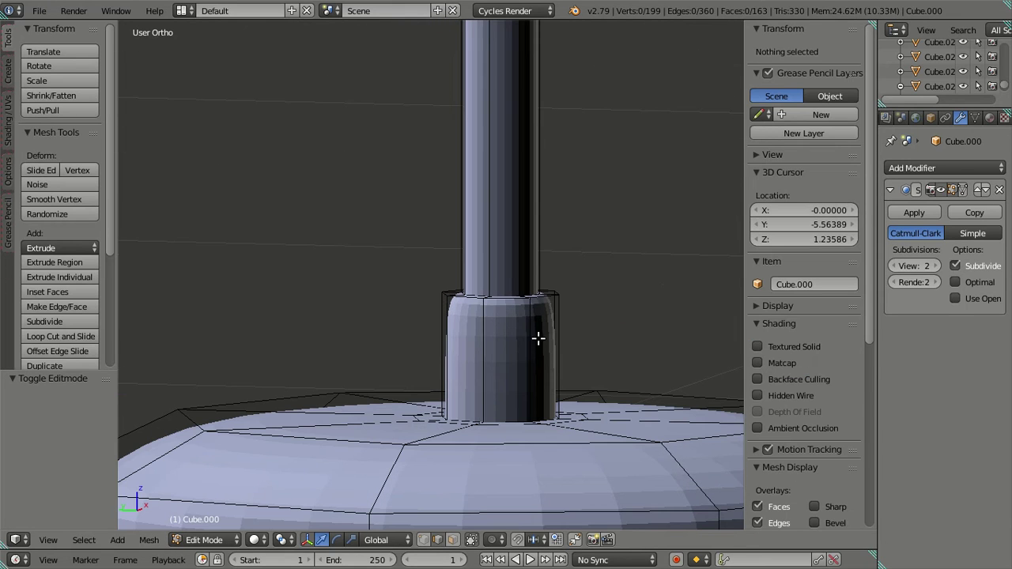
Loop-cut the collar near its top edge and nudge the loop slightly down.
key(ctrl+r)
click(540, 339)
click(573, 166)
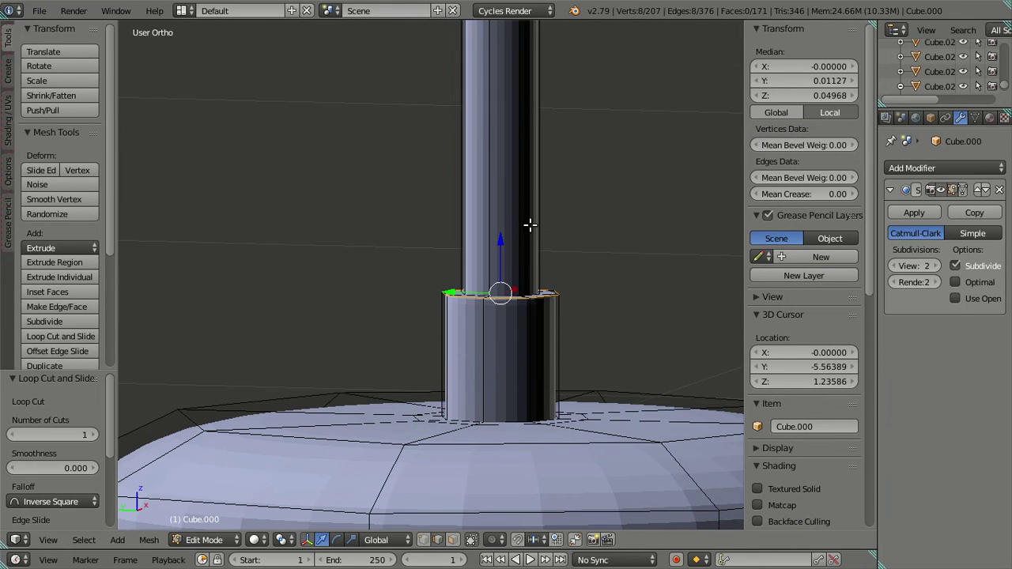
drag(503, 240, 500, 248)
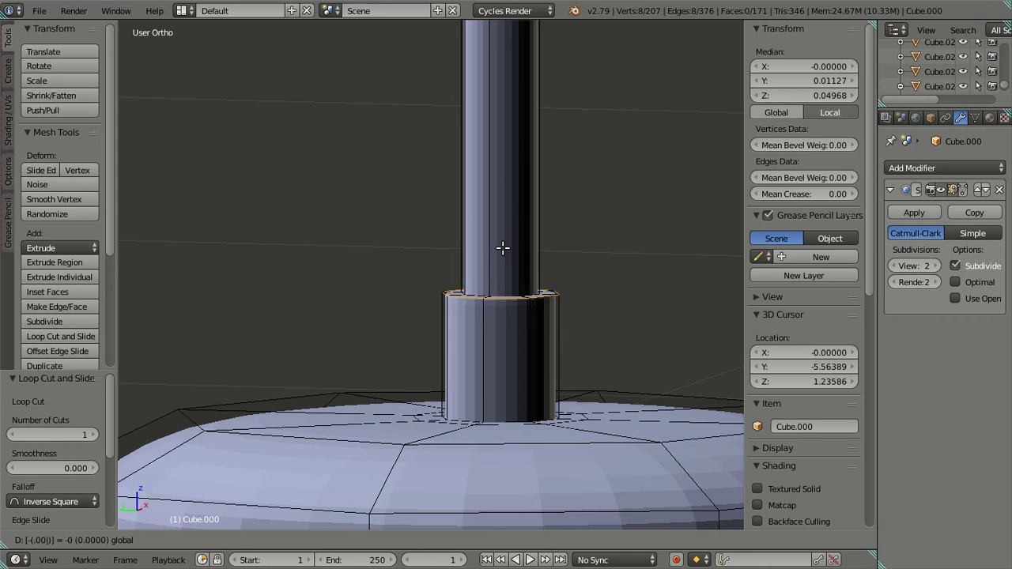
key(Return)
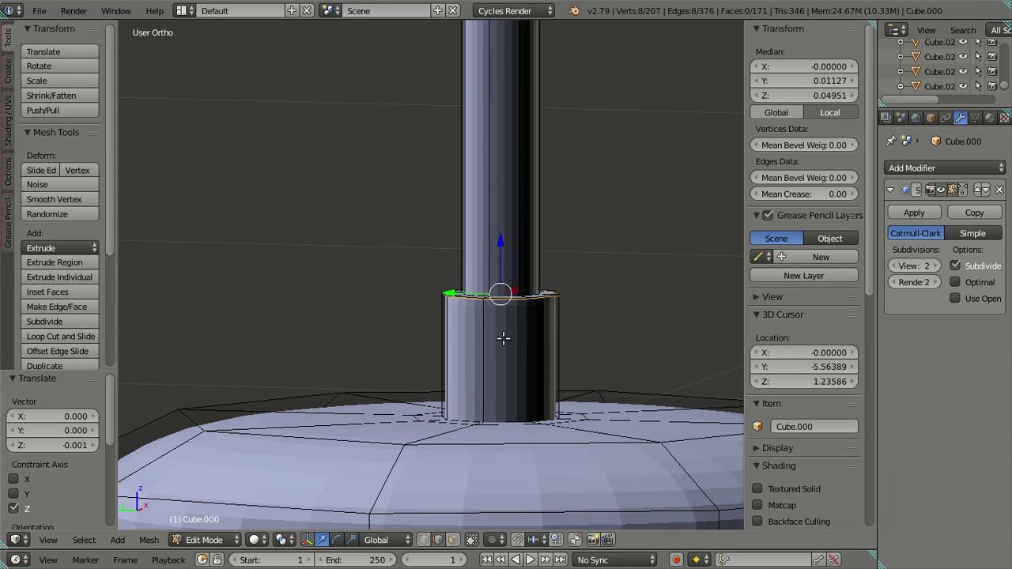
key(a)
scroll(519, 334, up, 5)
mouse_move(519, 335)
middle_down()
mouse_move(535, 372)
mouse_move(533, 338)
middle_up()
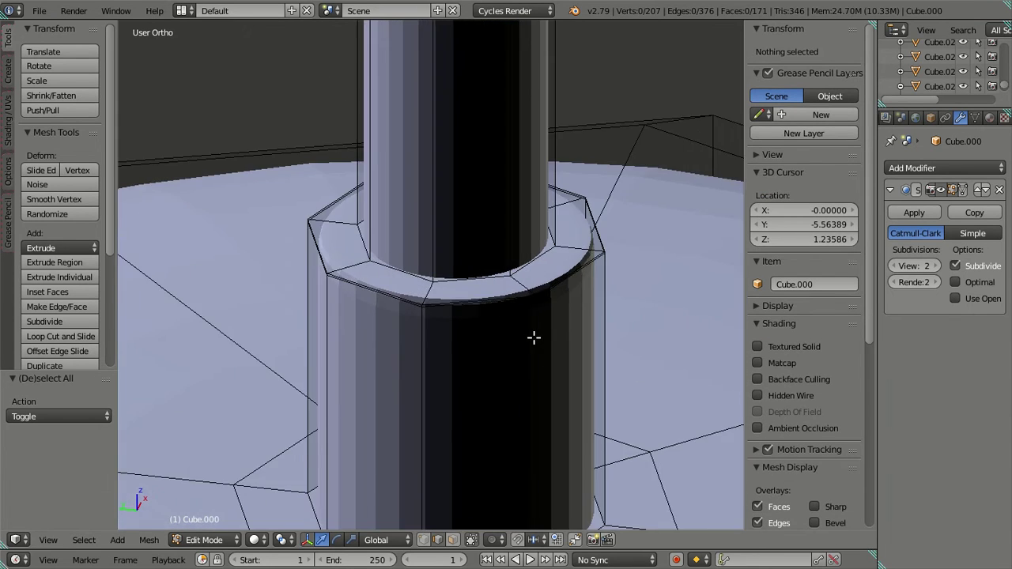
scroll(533, 338, up, 4)
Add eight cuts across the collar top, dissolve all but one, and set Subsurf view back to 2.
drag(914, 266, 894, 265)
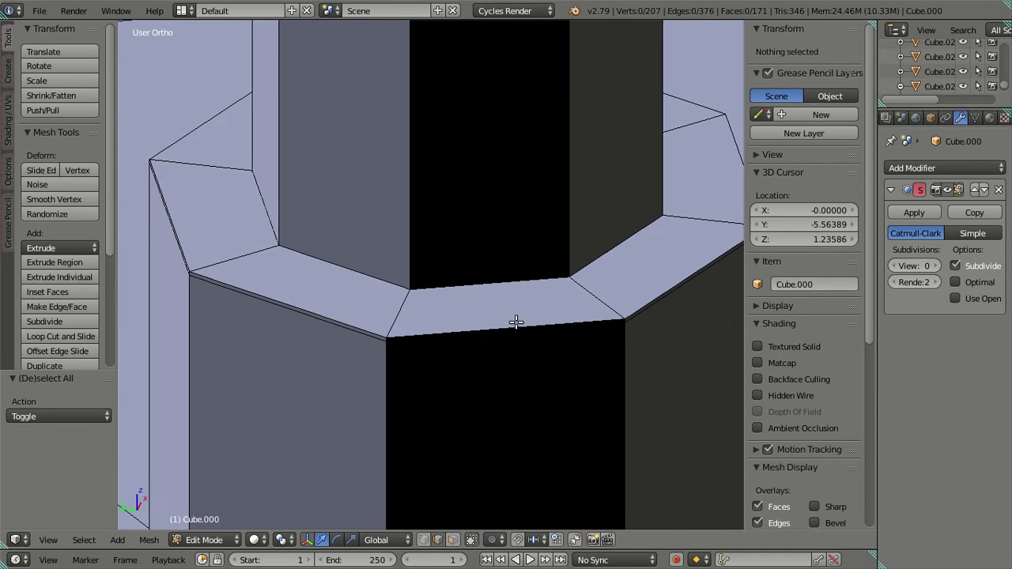
middle_drag(515, 322, 456, 341)
middle_drag(609, 246, 591, 251)
key(ctrl+r)
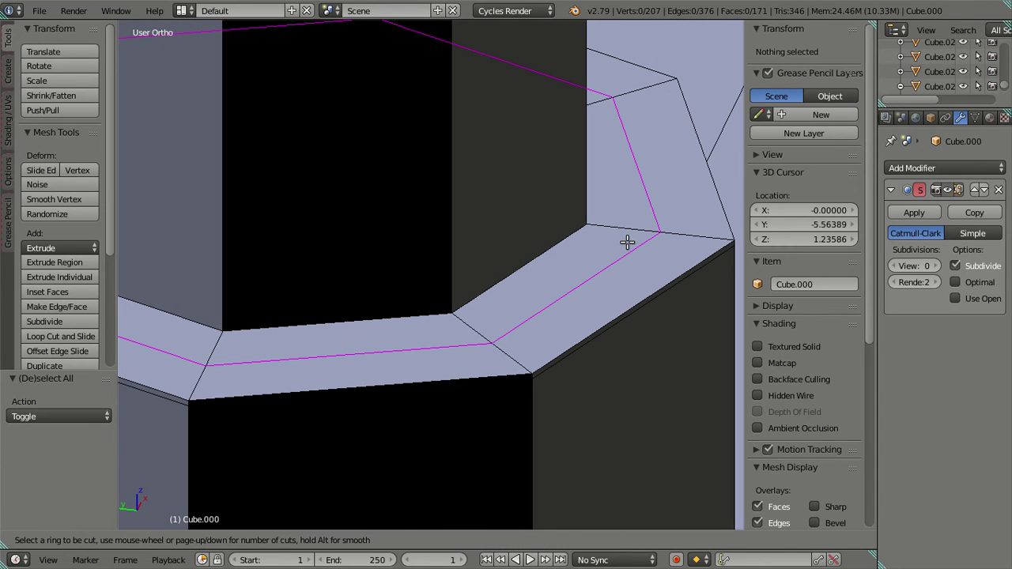
scroll(627, 242, up, 7)
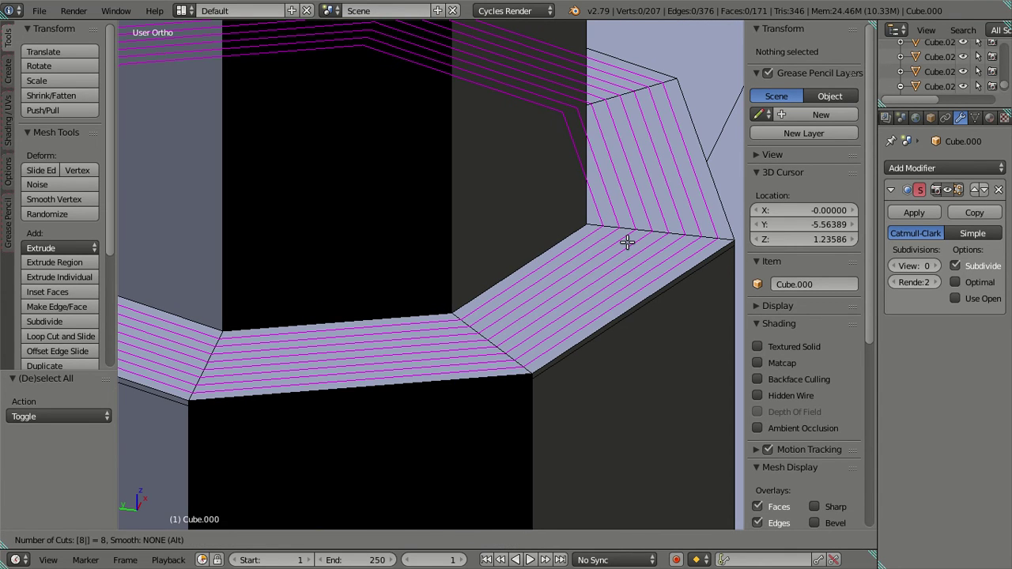
click(626, 242)
right_click(627, 242)
key(x)
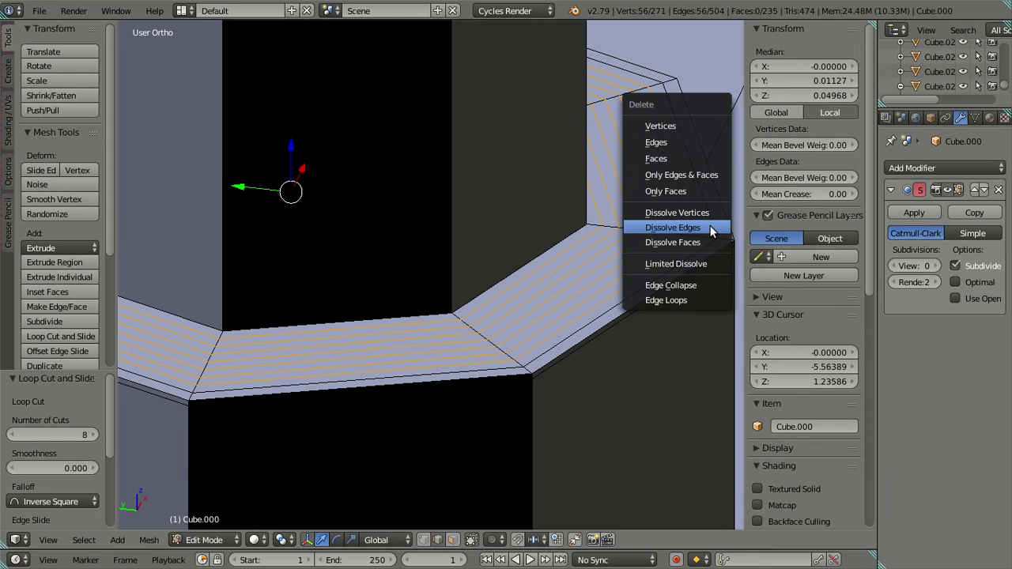
click(706, 225)
scroll(608, 254, down, 3)
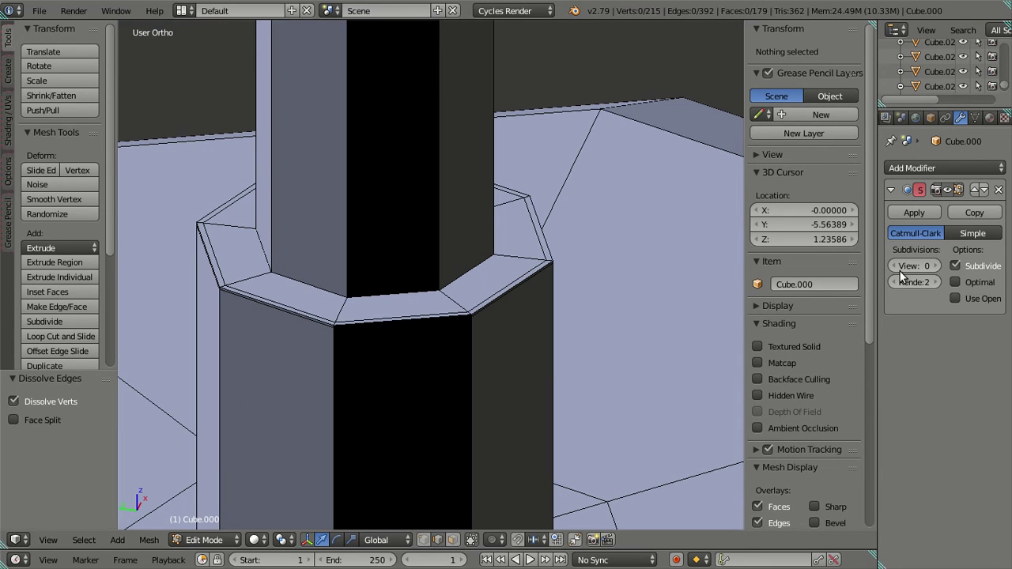
double_click(936, 266)
Leave Edit Mode and orbit out to view the whole smoothed stool and collar.
key(Tab)
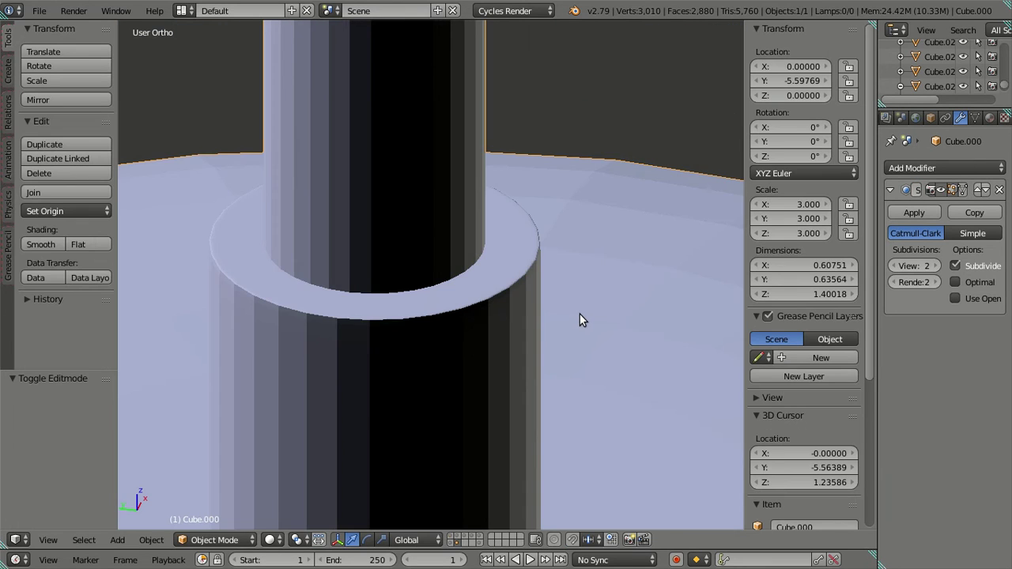
scroll(580, 317, down, 2)
scroll(580, 314, down, 5)
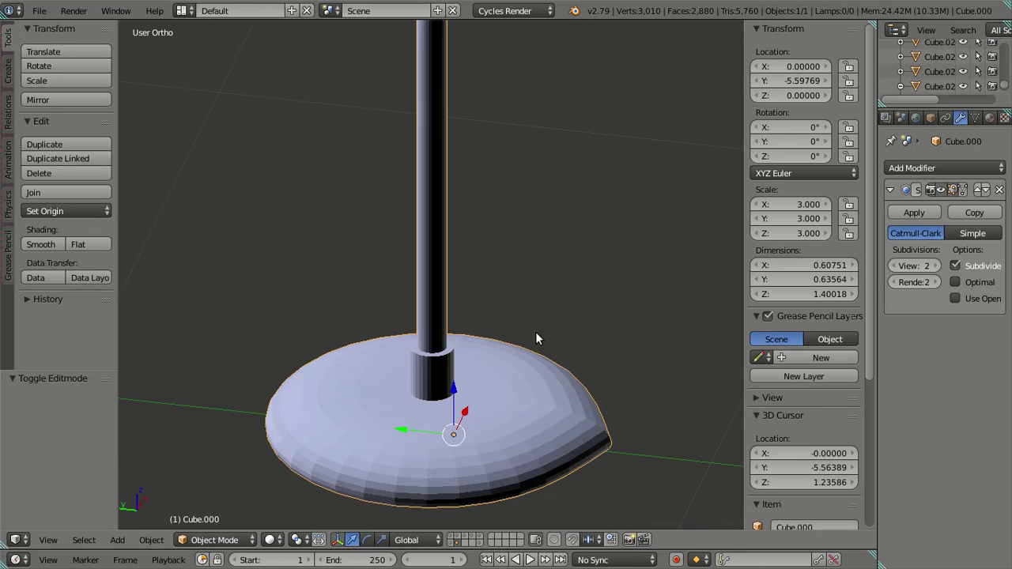
middle_drag(512, 197, 466, 156)
scroll(466, 368, up, 4)
Re-enter Edit Mode on the stool and undo the trial extrusion at the pole's base.
key(Tab)
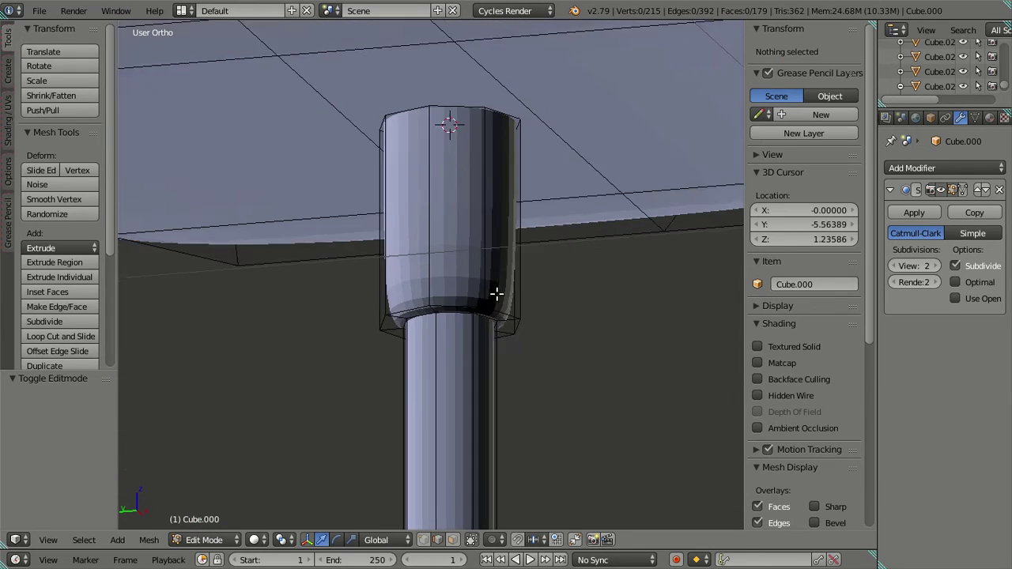
scroll(496, 292, up, 2)
scroll(497, 294, down, 5)
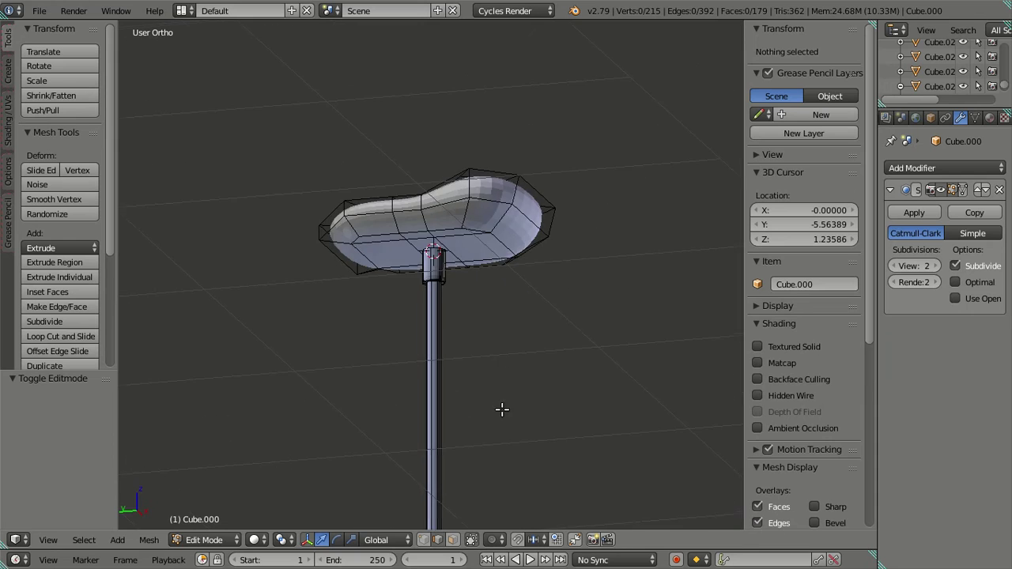
shift+middle_drag(501, 409, 522, 277)
scroll(535, 344, up, 2)
middle_drag(535, 344, 524, 255)
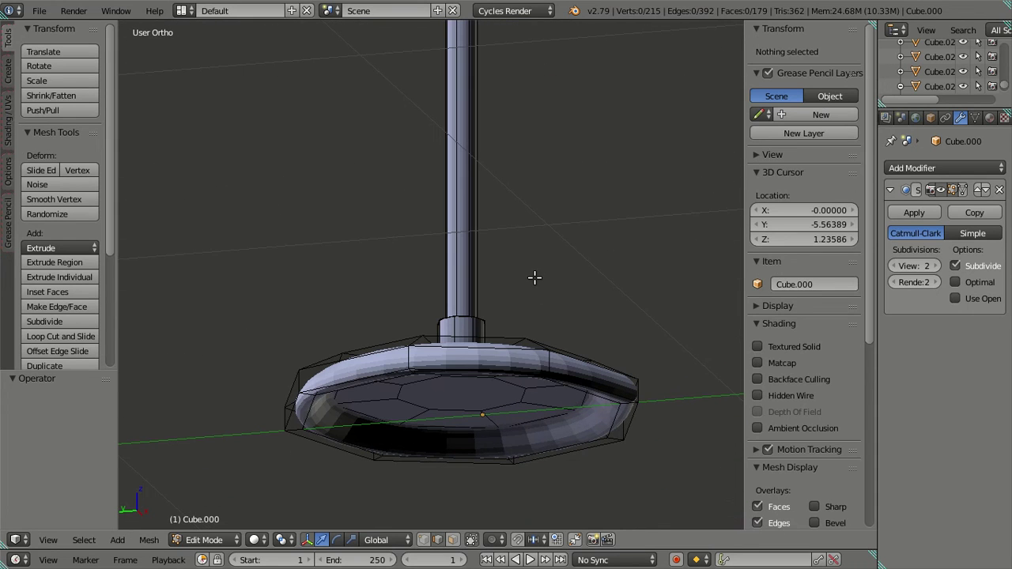
key(ctrl+z)
key(ctrl+z)
key(ctrl+z)
key(ctrl+z)
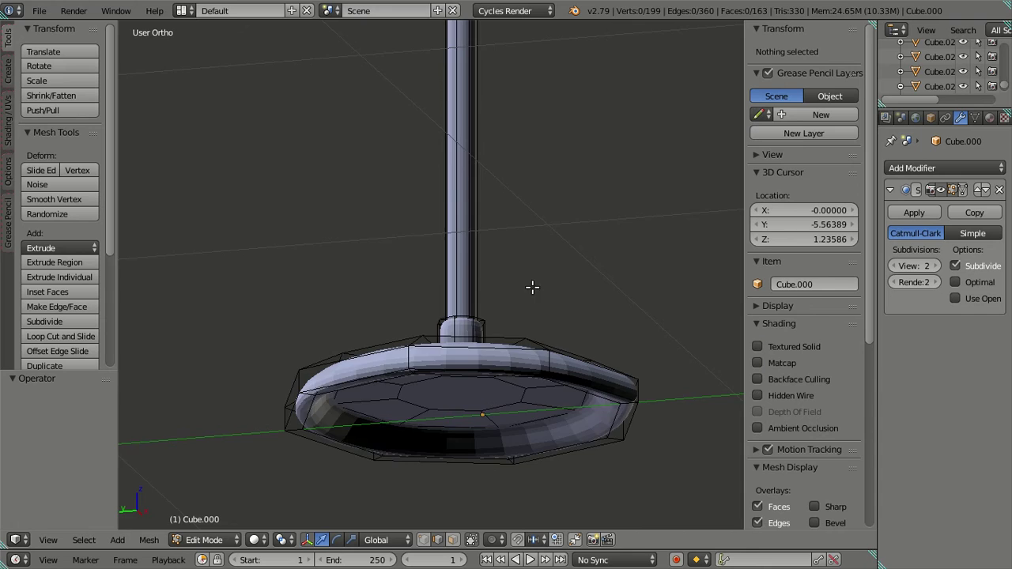
Inspect the smoothed stool from around, then go back to editing the base mesh.
middle_drag(531, 287, 539, 340)
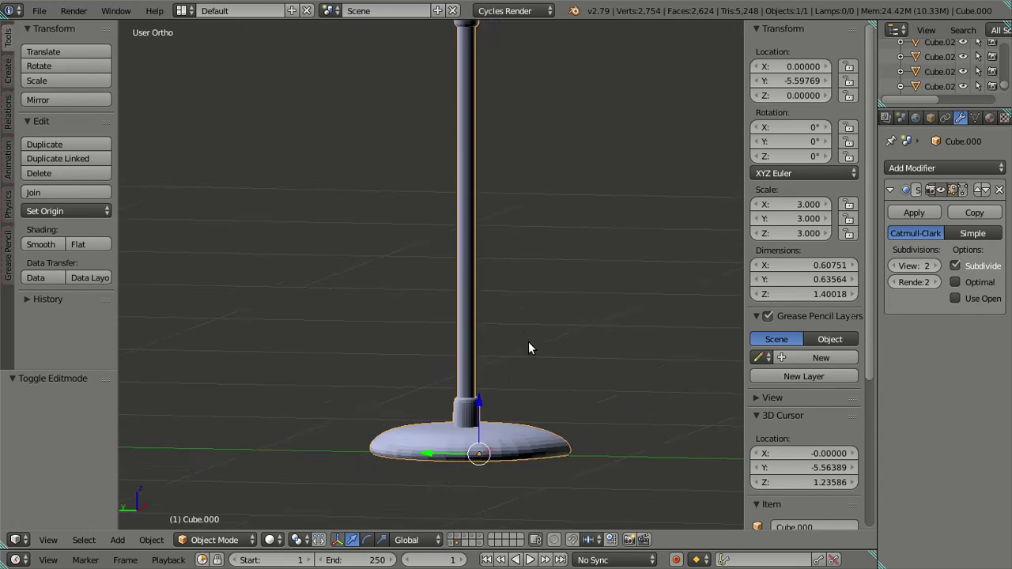
key(ctrl+shift+z)
key(ctrl+shift+z)
key(ctrl+shift+z)
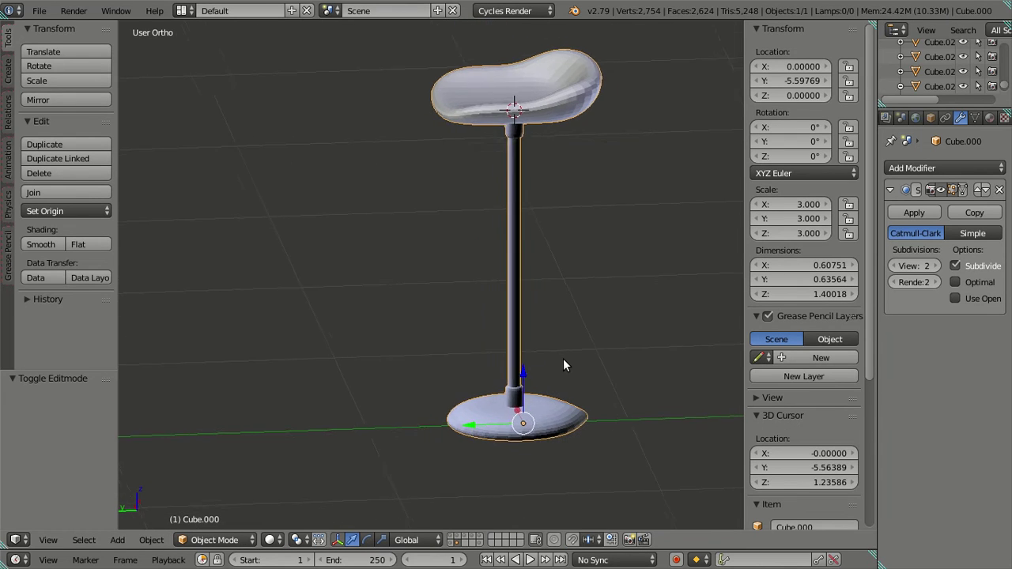
middle_drag(572, 353, 442, 385)
scroll(536, 278, up, 3)
scroll(537, 281, up, 2)
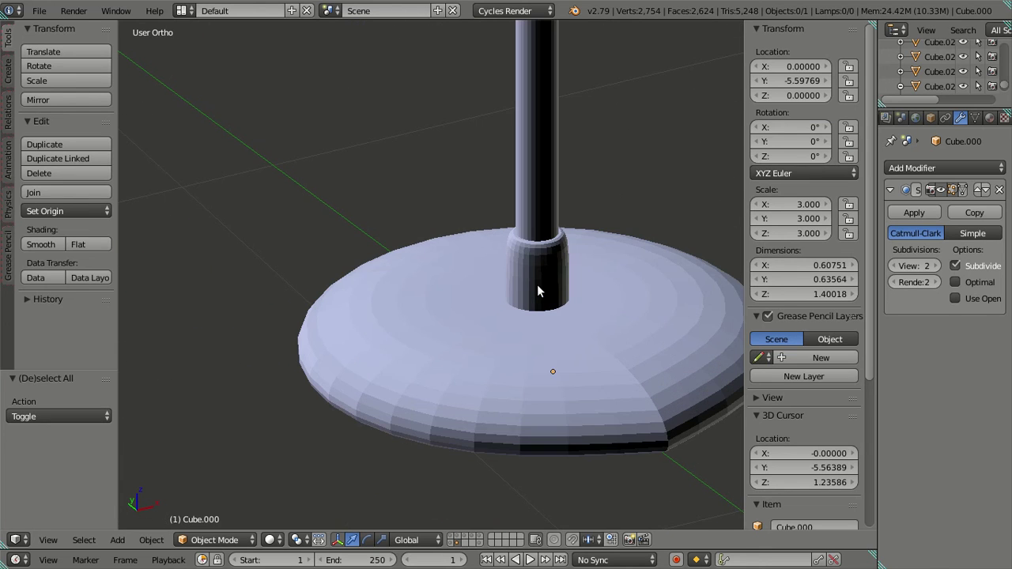
key(Tab)
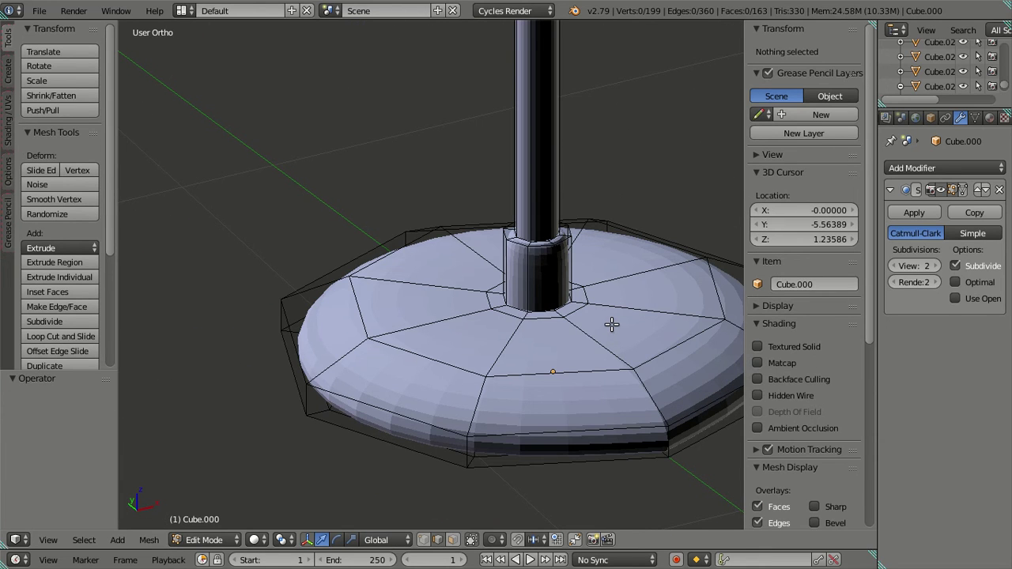
Dissolve the middle edge ring of the stool base, abandoning a trial sideways edge move.
alt+right_click(611, 324)
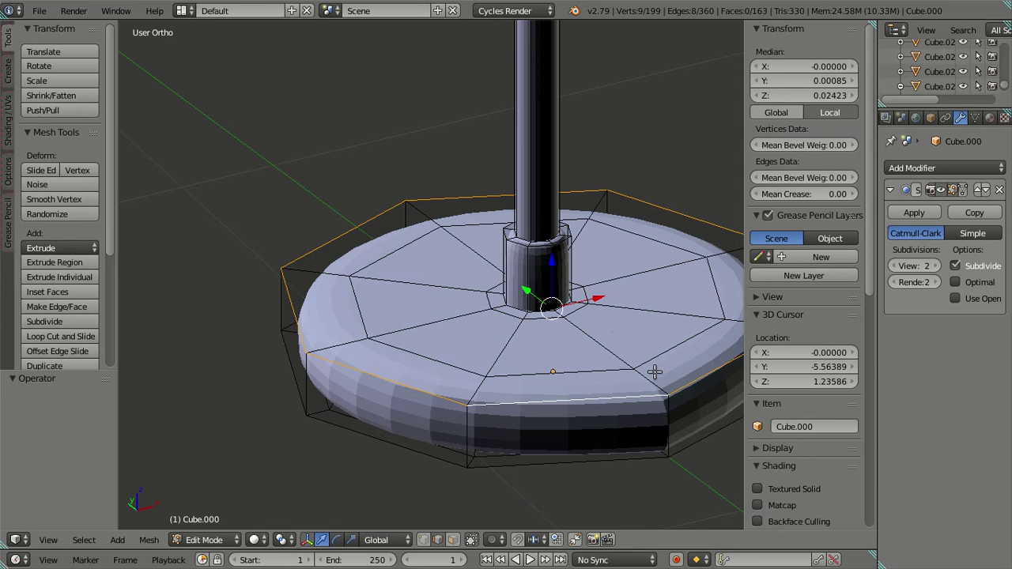
right_click(657, 417)
drag(711, 424, 213, 394)
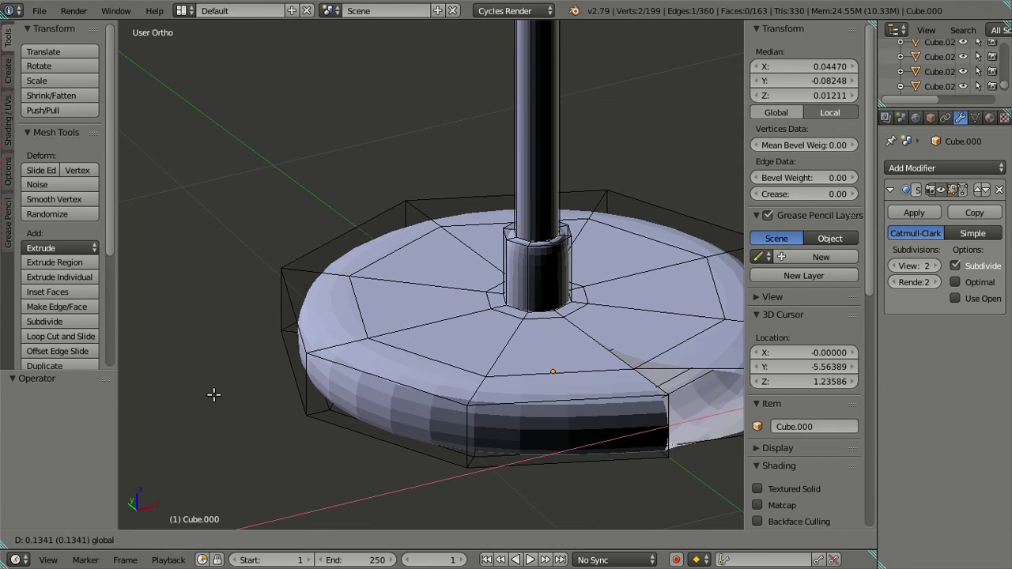
right_click(213, 393)
scroll(554, 348, down, 3)
scroll(552, 351, up, 3)
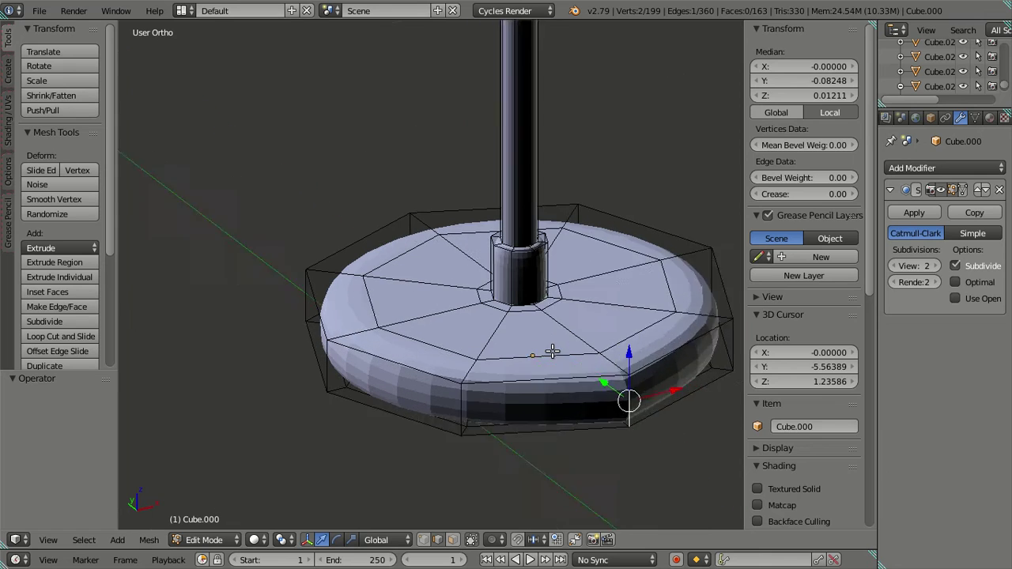
key(ctrl+z)
key(ctrl+z)
key(ctrl+z)
key(ctrl+z)
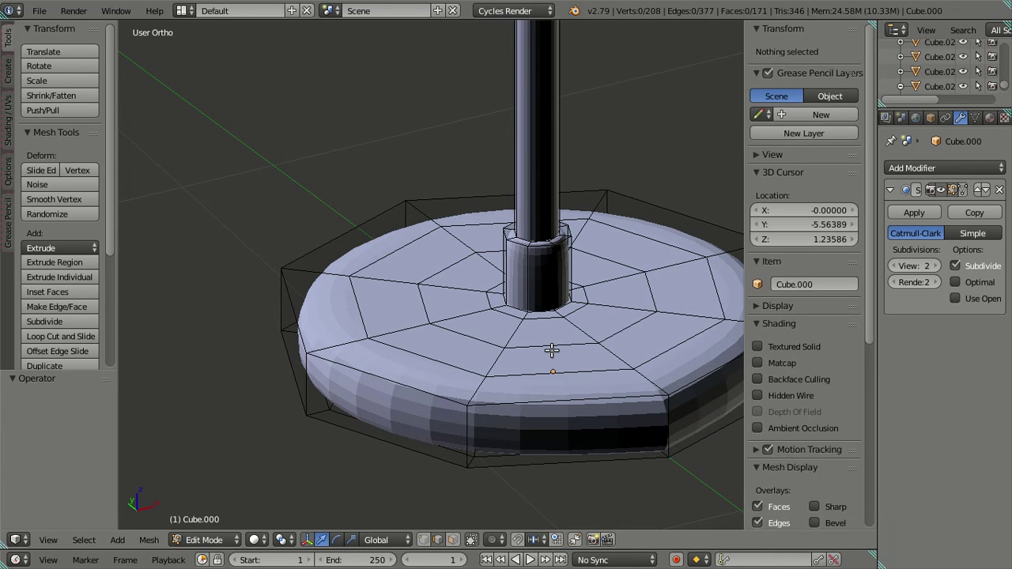
key(ctrl+z)
key(ctrl+z)
key(ctrl+z)
key(ctrl+z)
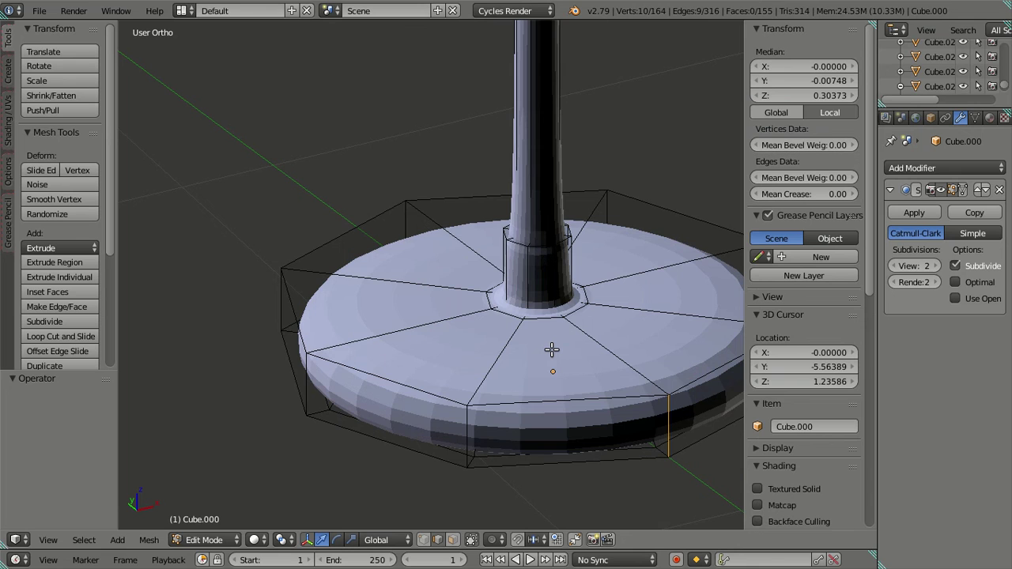
Add a centred loop cut into the base ring with Ctrl+R.
scroll(552, 349, down, 5)
key(a)
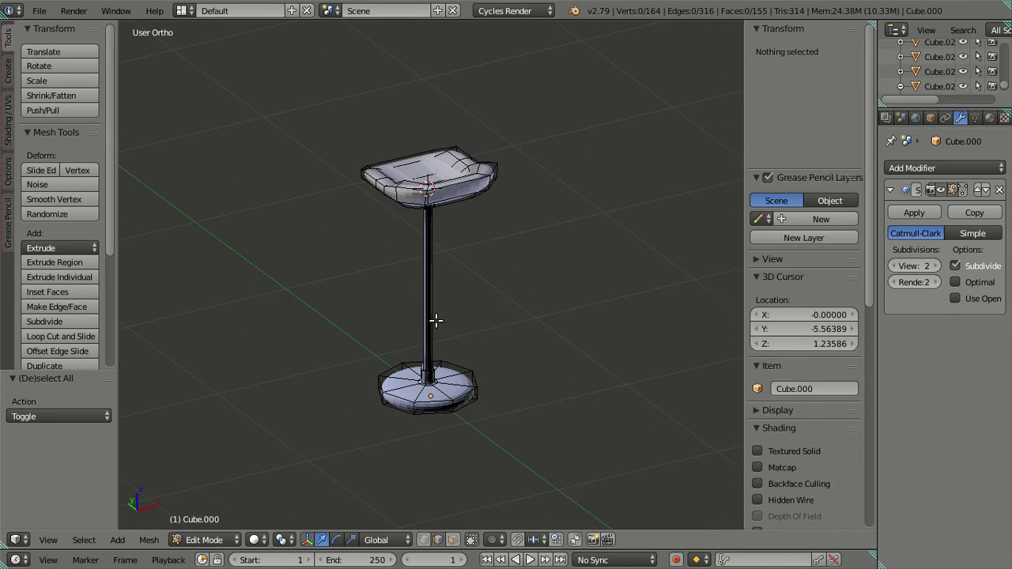
scroll(436, 320, up, 4)
shift+scroll(483, 429, down, 5)
middle_drag(480, 393, 499, 309)
scroll(506, 276, up, 2)
middle_drag(511, 253, 471, 234)
key(ctrl+r)
click(479, 237)
right_click(689, 171)
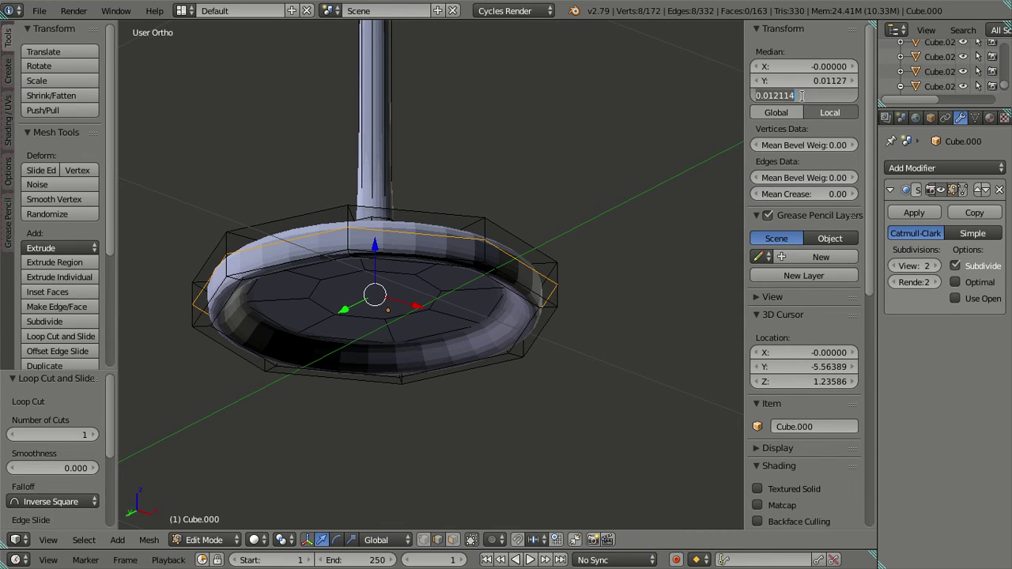
Cut two loops across the base top, then dissolve them with X > Dissolve Edges.
key(a)
middle_drag(556, 211, 490, 397)
key(ctrl+r)
scroll(483, 401, up, 1)
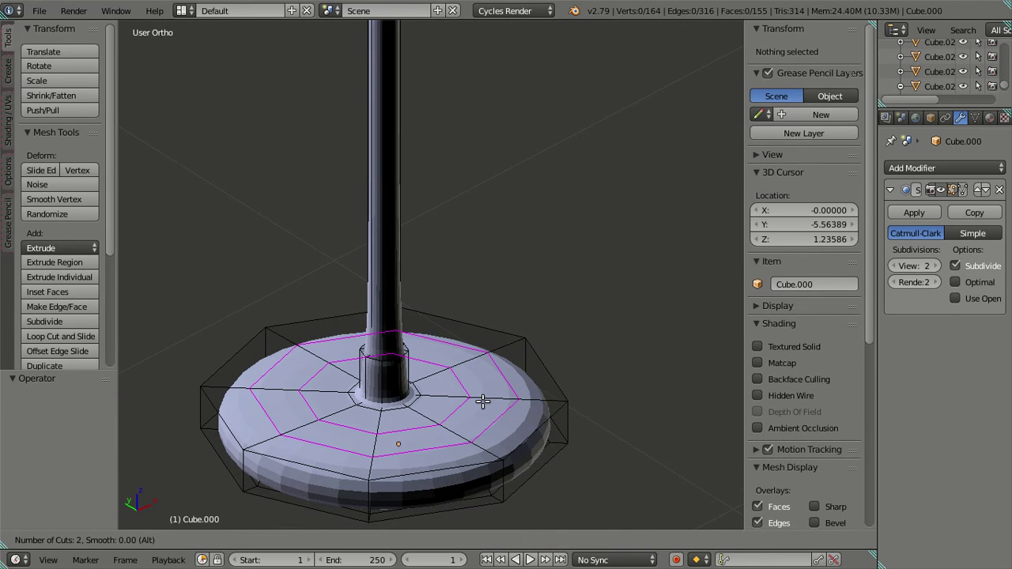
click(480, 400)
right_click(474, 399)
key(x)
click(523, 385)
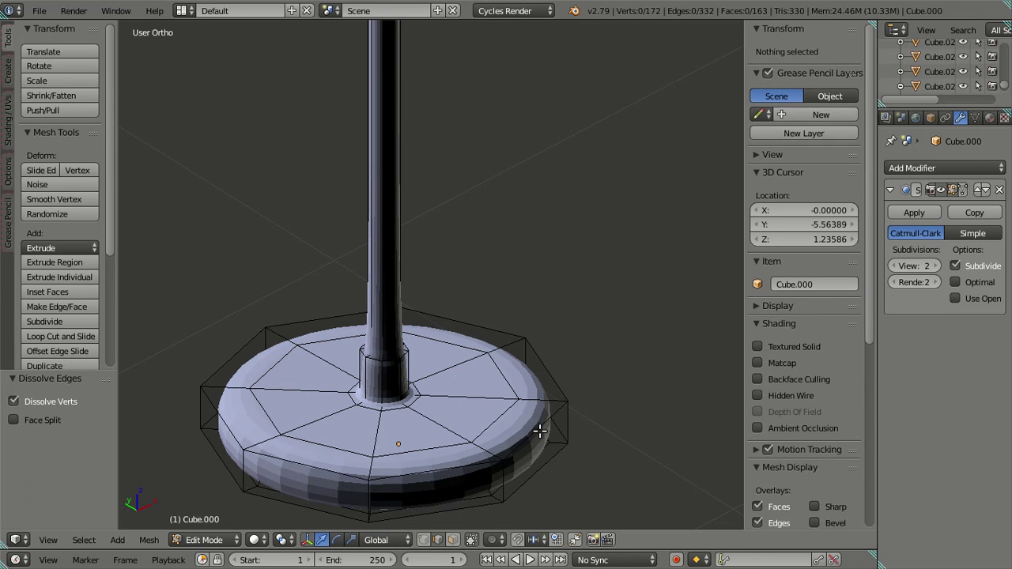
alt+right_click(540, 430)
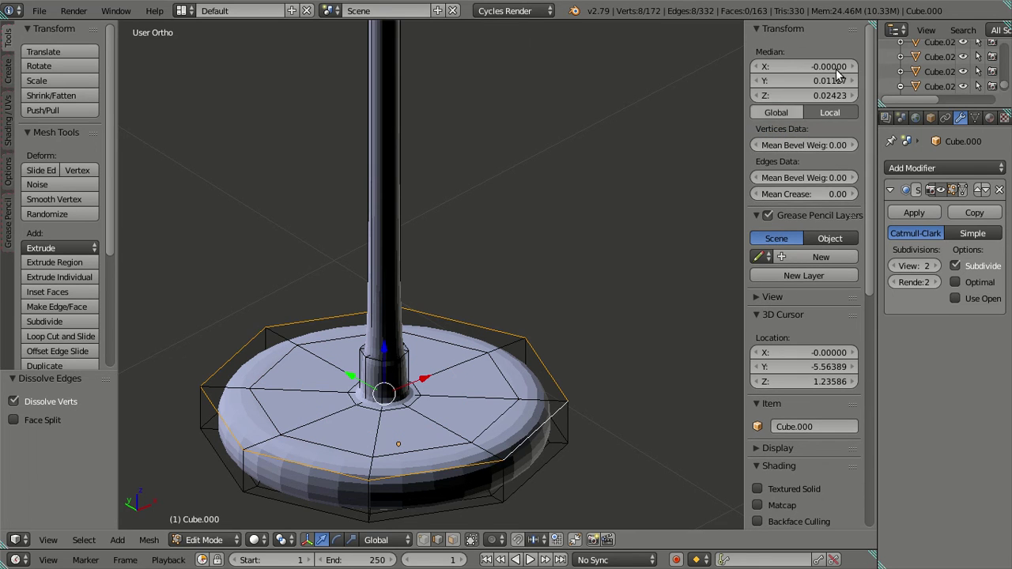
Extrude and shape the edge loop at the pole's foot into a collar.
key(a)
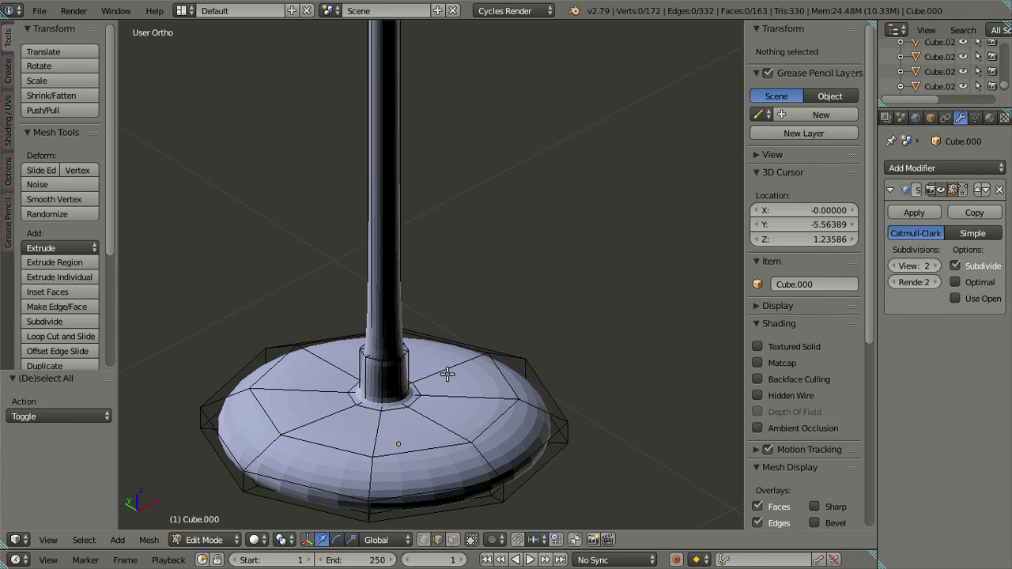
scroll(462, 308, up, 5)
scroll(417, 355, up, 3)
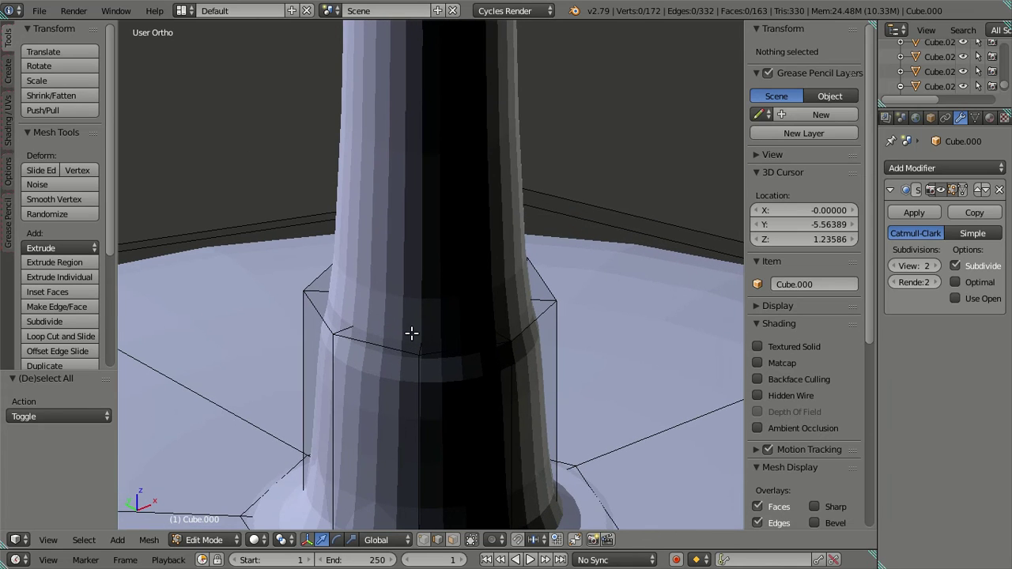
key(ctrl+z)
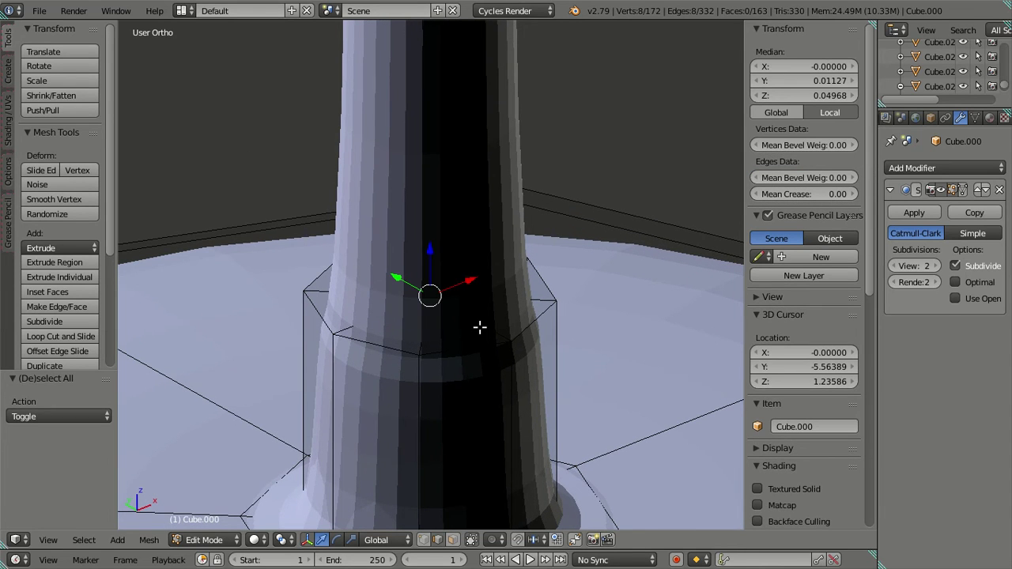
key(ctrl+shift+z)
key(ctrl+shift+z)
scroll(478, 379, down, 4)
key(a)
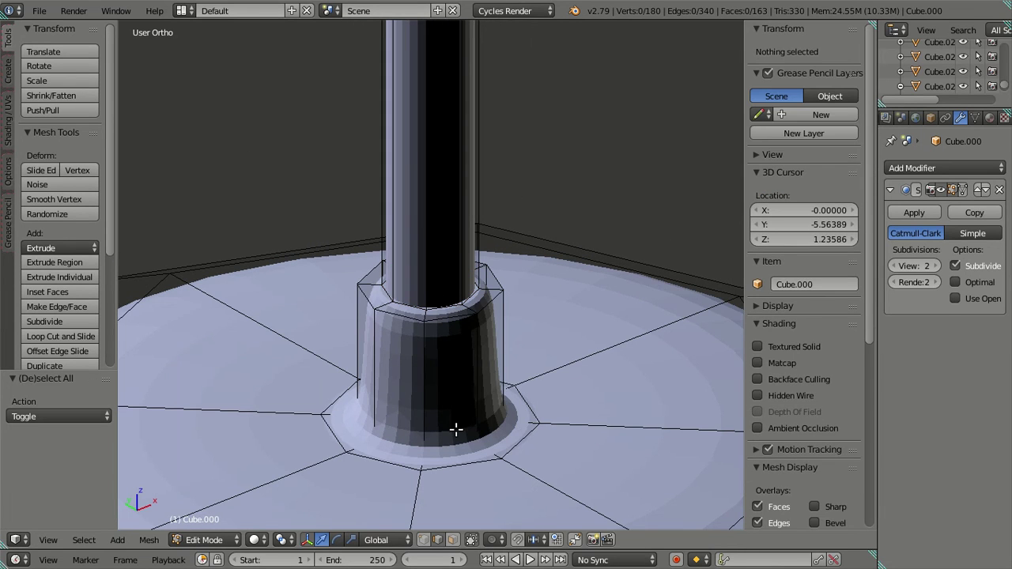
key(ctrl+shift+z)
key(ctrl+shift+z)
key(ctrl+shift+z)
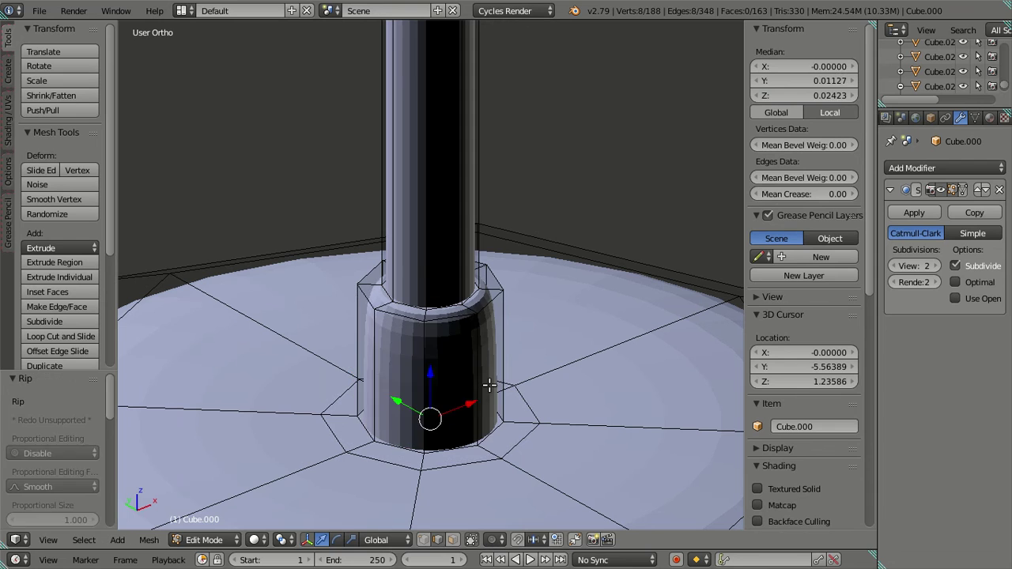
scroll(487, 382, down, 2)
key(a)
scroll(487, 381, down, 3)
Extrude the edge loop under the seat cap, then view the stool in Object Mode.
shift+middle_drag(497, 264, 455, 350)
scroll(451, 366, up, 7)
scroll(455, 350, up, 3)
alt+click(434, 309)
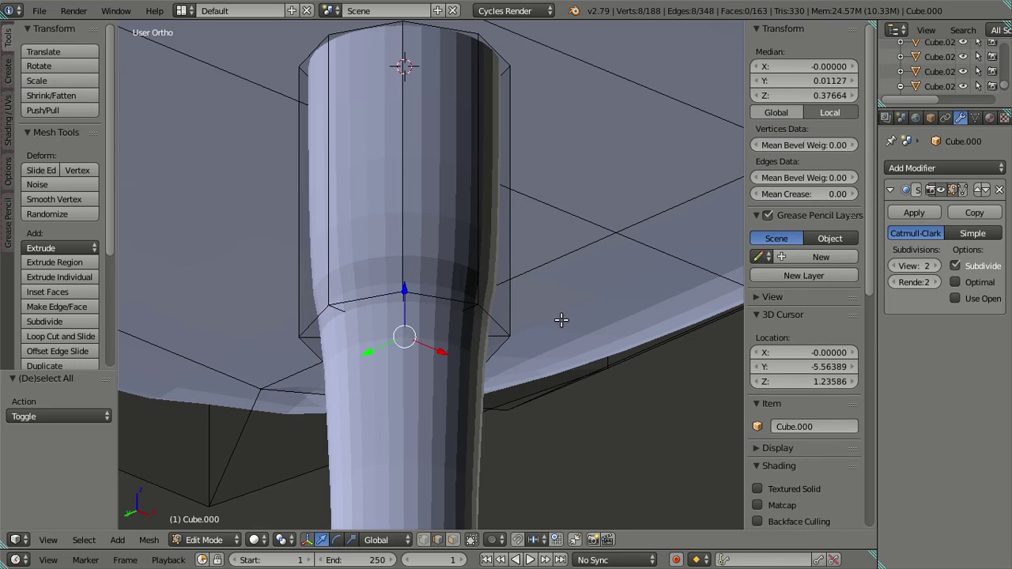
key(e)
click(565, 271)
key(a)
middle_drag(564, 271, 395, 411)
scroll(546, 298, down, 5)
key(Tab)
scroll(531, 371, down, 3)
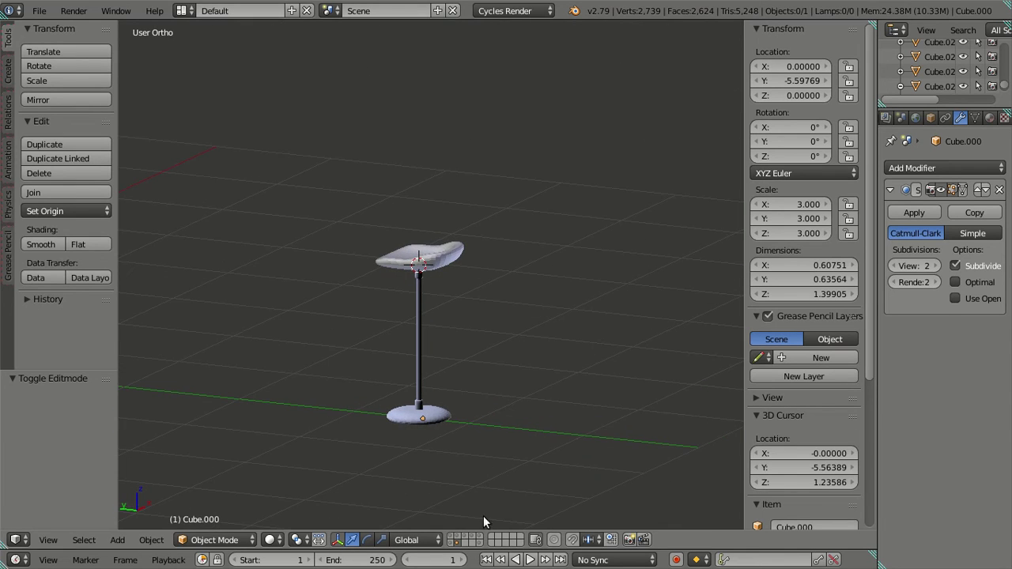
Show the stool beside the counter, switch to front view, and edit its mesh framed on the seat and base.
shift+click(457, 537)
middle_drag(506, 443, 405, 377)
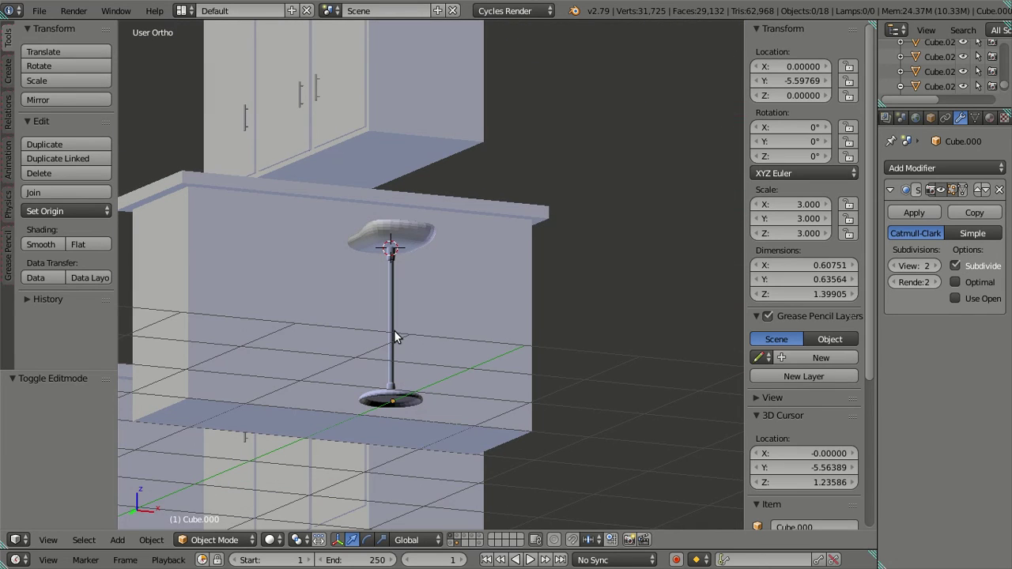
key(KP_1)
scroll(395, 332, up, 3)
key(Tab)
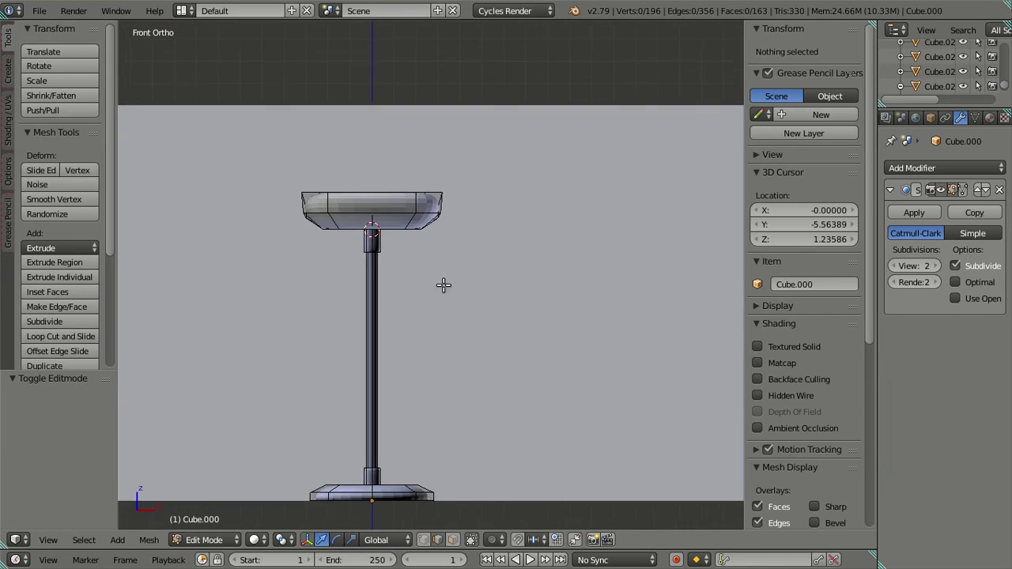
key(Home)
scroll(458, 286, up, 2)
scroll(459, 287, down, 4)
scroll(459, 290, up, 3)
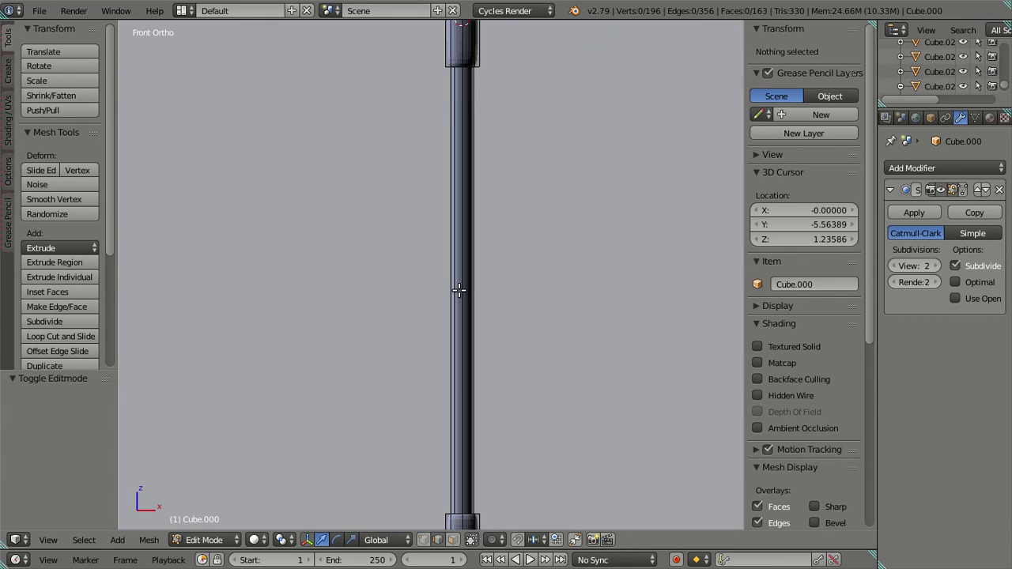
scroll(459, 290, down, 3)
middle_drag(459, 290, 462, 342)
scroll(463, 342, up, 5)
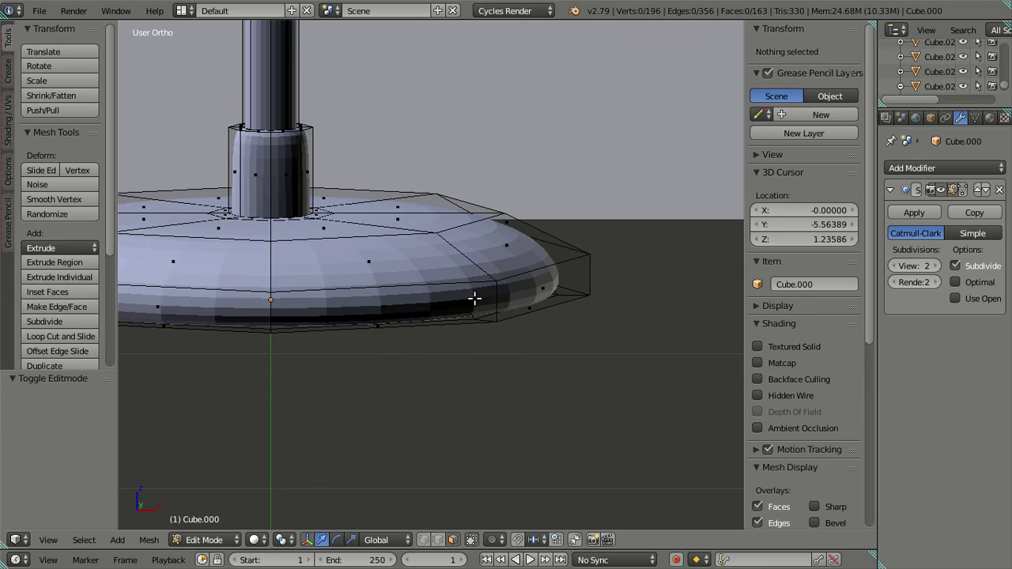
Duplicate the base rim's face loop and raise the copy vertically up the leg.
alt+right_click(494, 302)
scroll(495, 301, down, 6)
key(shift+d)
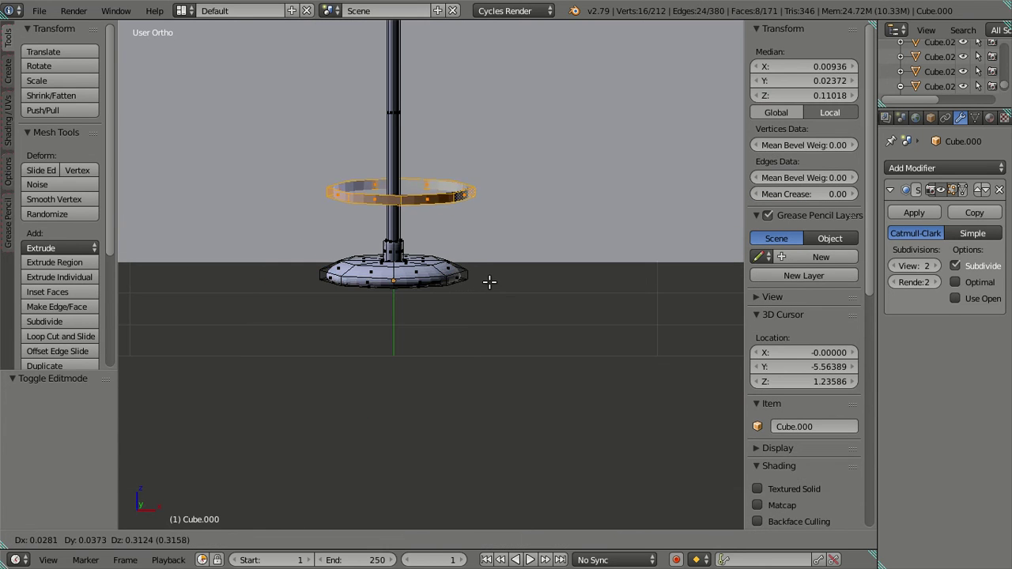
right_click(489, 282)
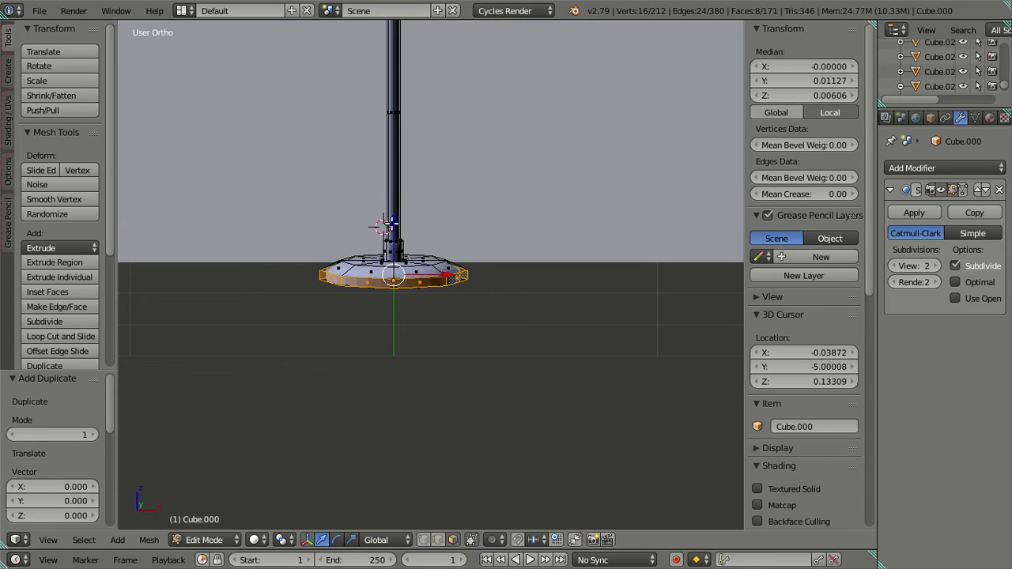
key(g)
key(z)
click(410, 103)
shift+middle_drag(410, 103, 514, 338)
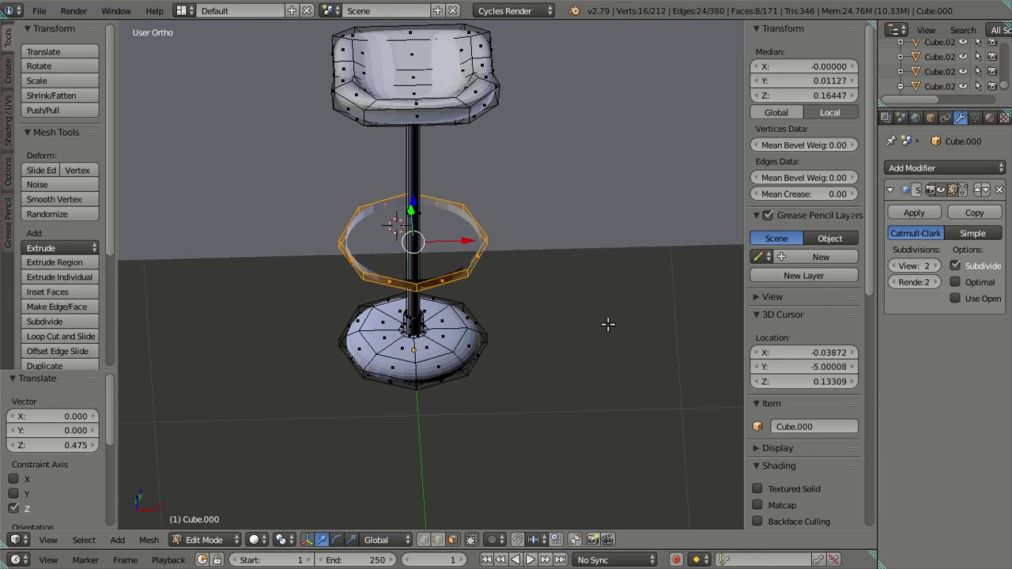
Scale the new ring band to 0.8 along X, then 0.8 along Y.
key(s)
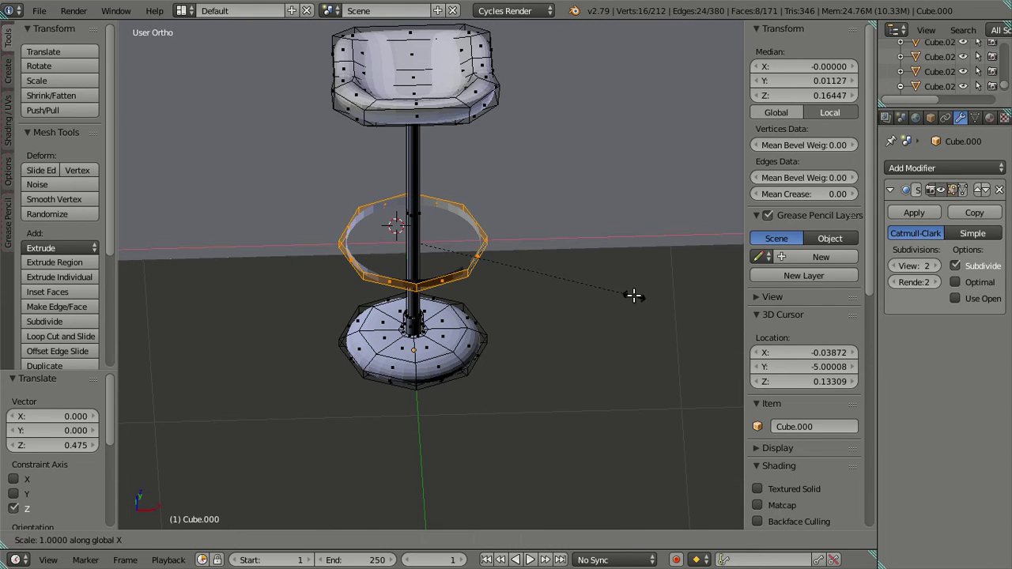
text(.9)
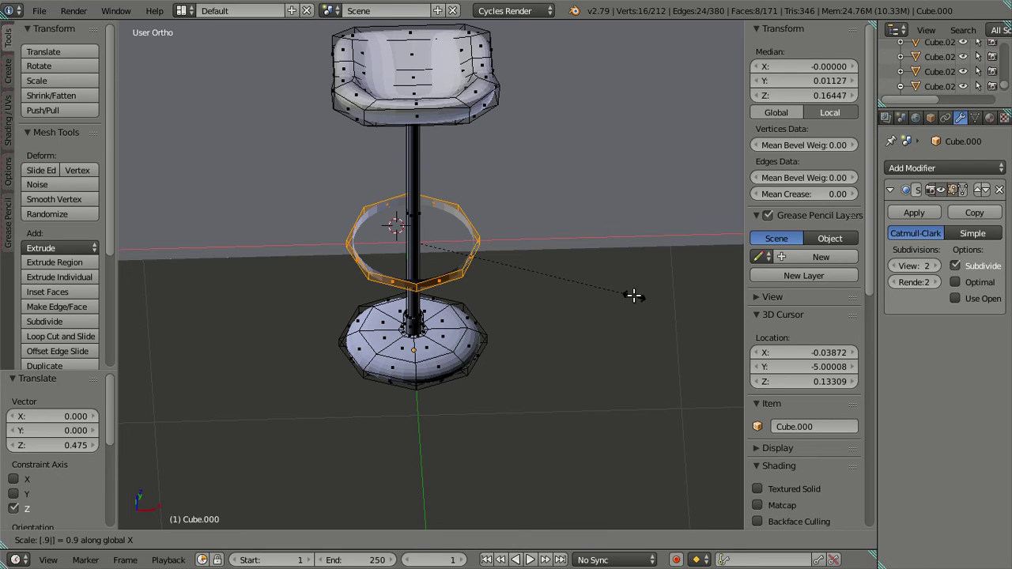
key(BackSpace)
key(BackSpace)
key(x)
key(x)
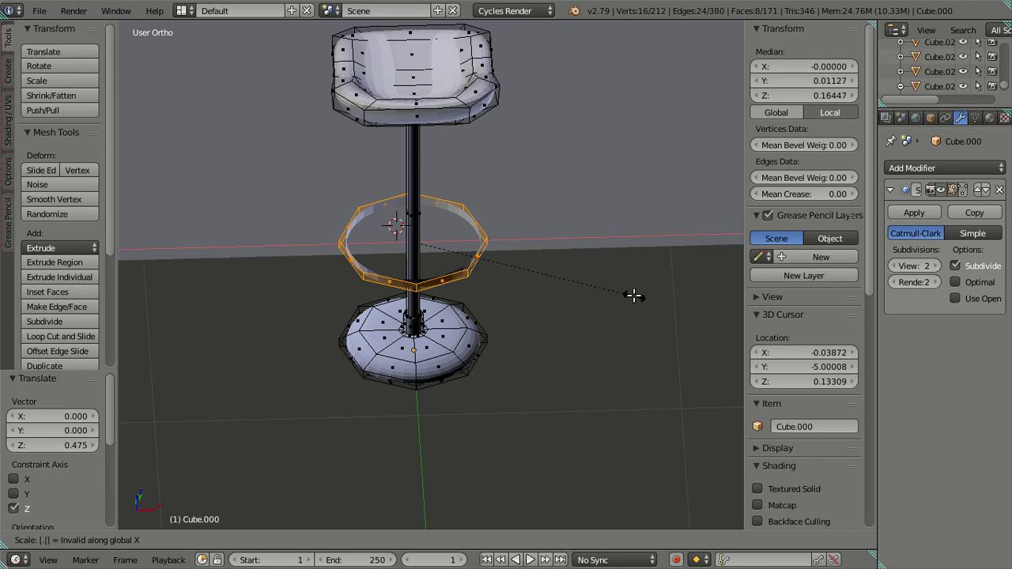
text(.8)
key(Return)
key(s)
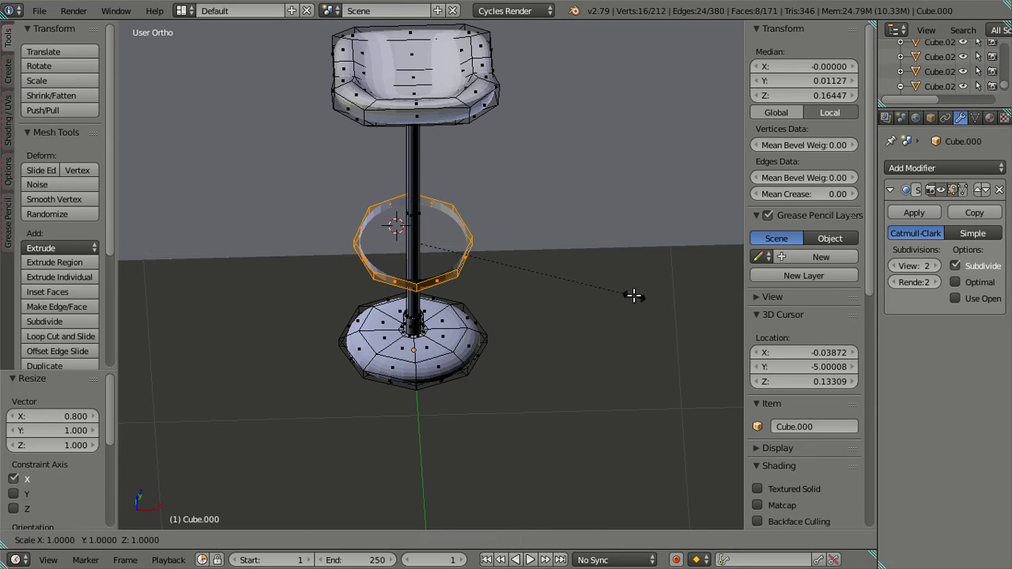
text(.8)
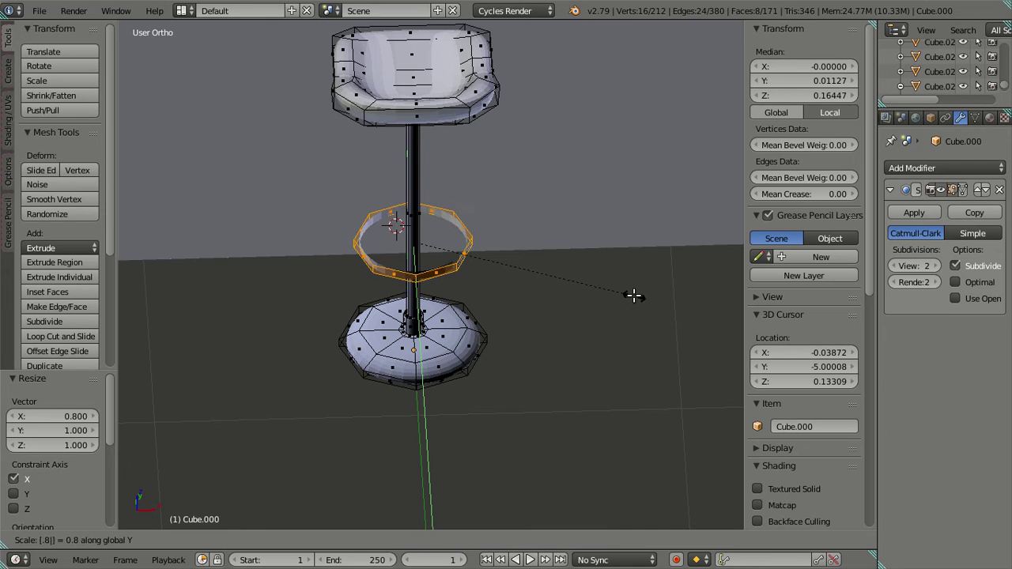
key(Return)
middle_drag(528, 300, 612, 295)
Extrude the footrest ring's edges in place, scale them 0.8 on X and Y, and preview in Object Mode.
scroll(612, 294, up, 2)
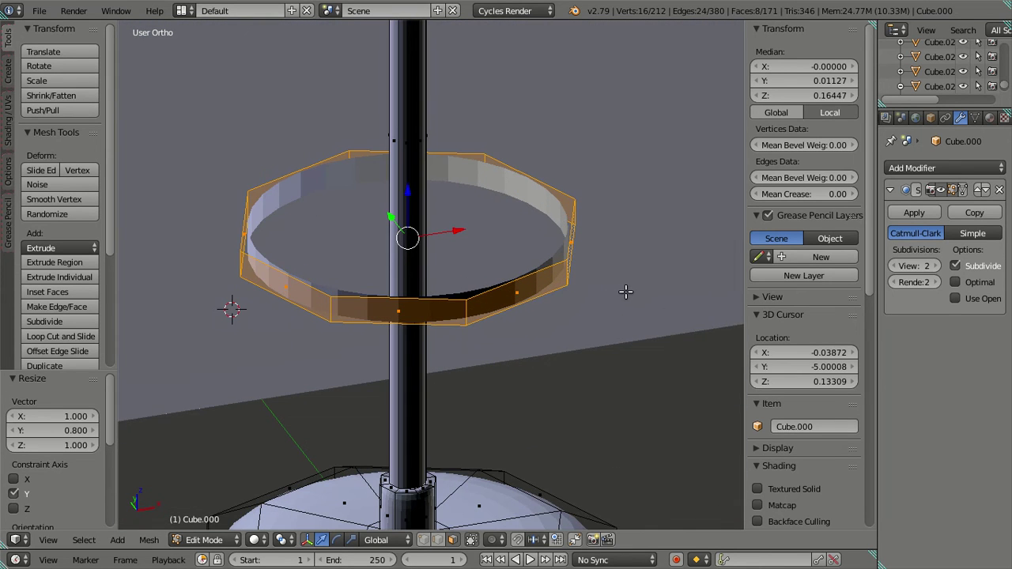
key(e)
right_click(647, 288)
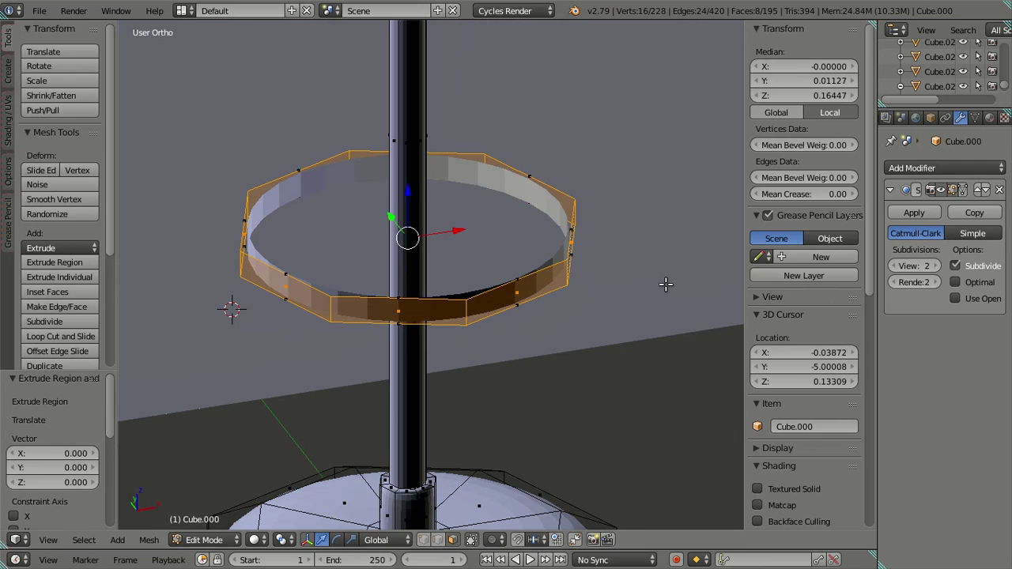
key(s)
key(x)
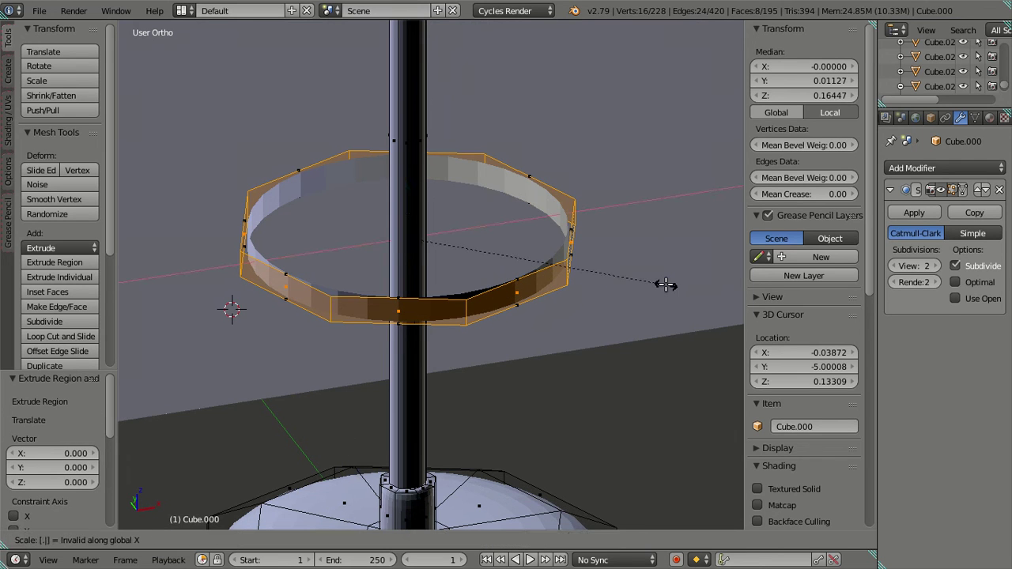
right_click(644, 284)
key(s)
key(x)
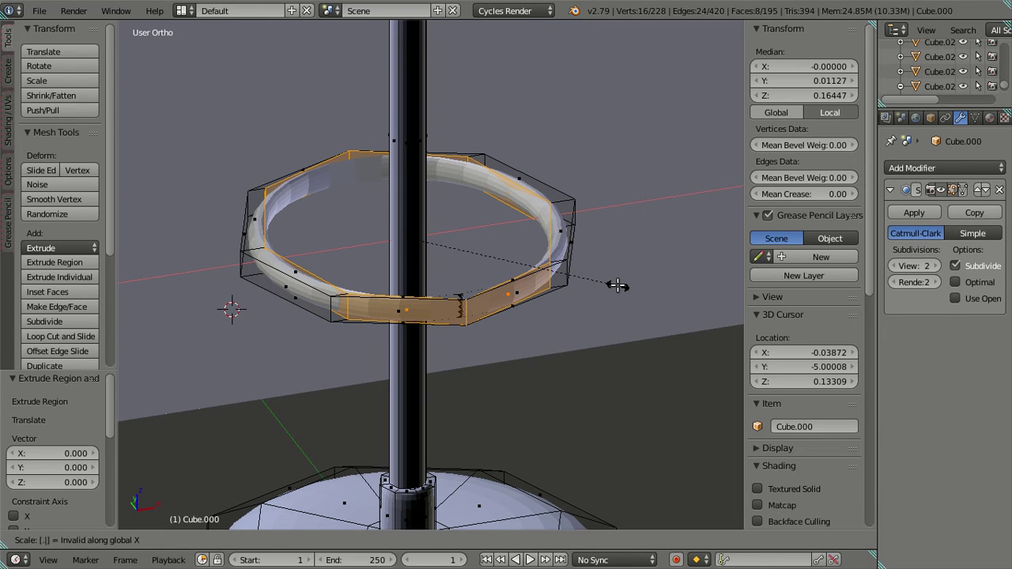
text(8)
key(Return)
text(sy)
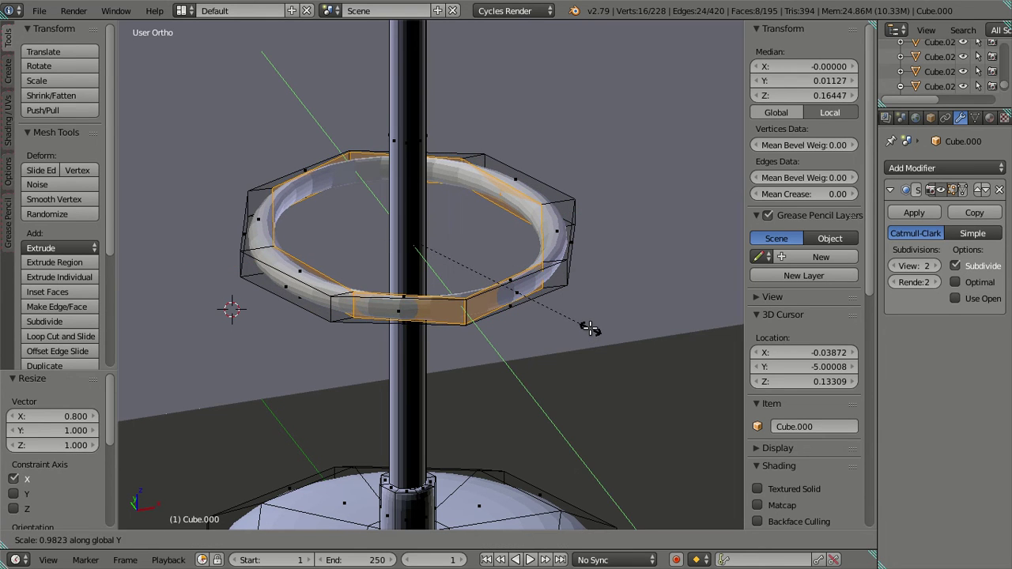
text(.8)
key(Return)
middle_drag(496, 291, 441, 343)
key(a)
key(Tab)
In Edit Mode, stretch the footrest ring's inner loop slightly wider along X.
scroll(486, 266, up, 3)
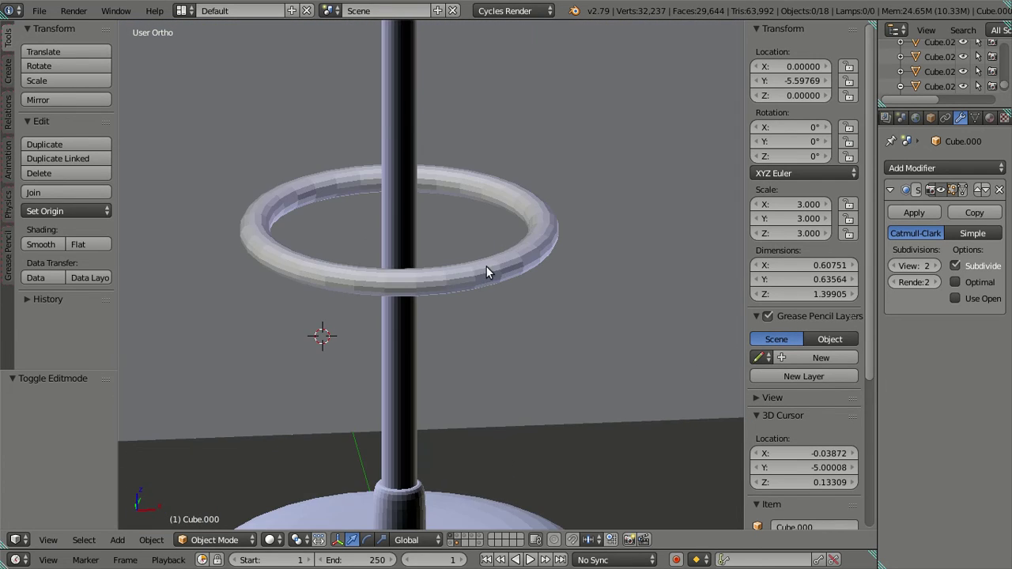
key(Tab)
scroll(487, 268, up, 5)
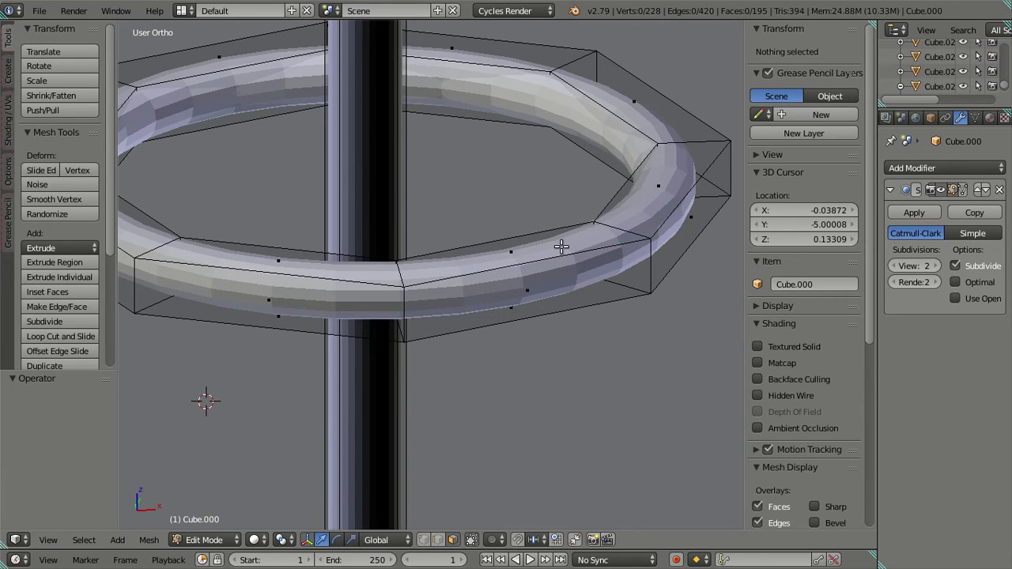
alt+right_click(561, 246)
scroll(563, 265, down, 3)
key(s)
key(x)
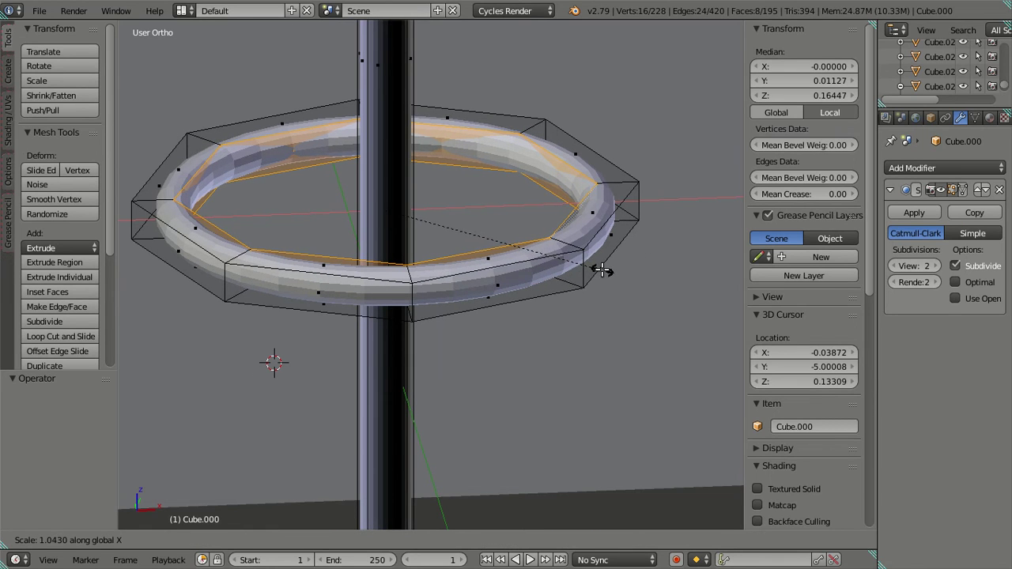
click(606, 271)
scroll(605, 270, down, 6)
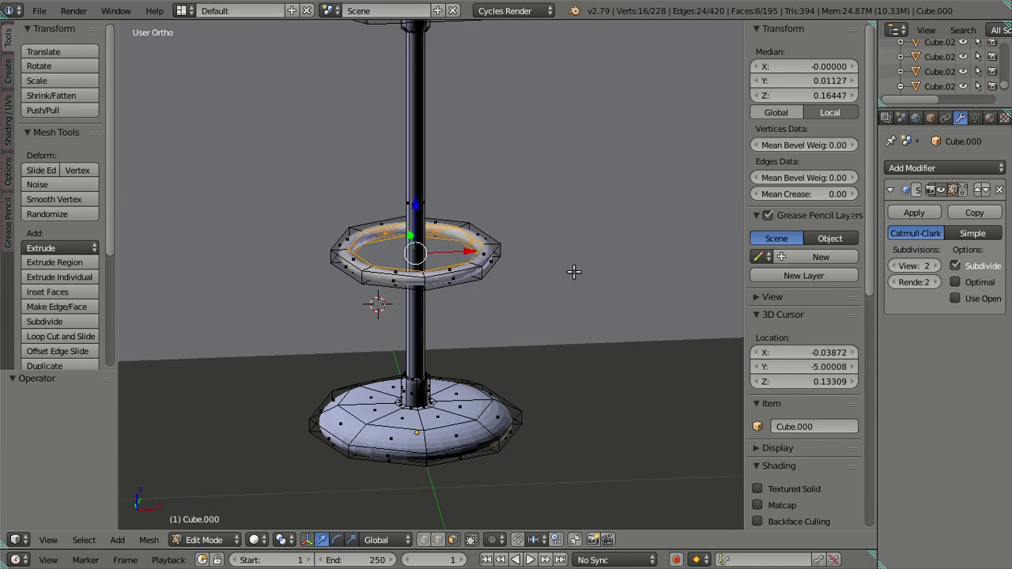
key(s)
key(x)
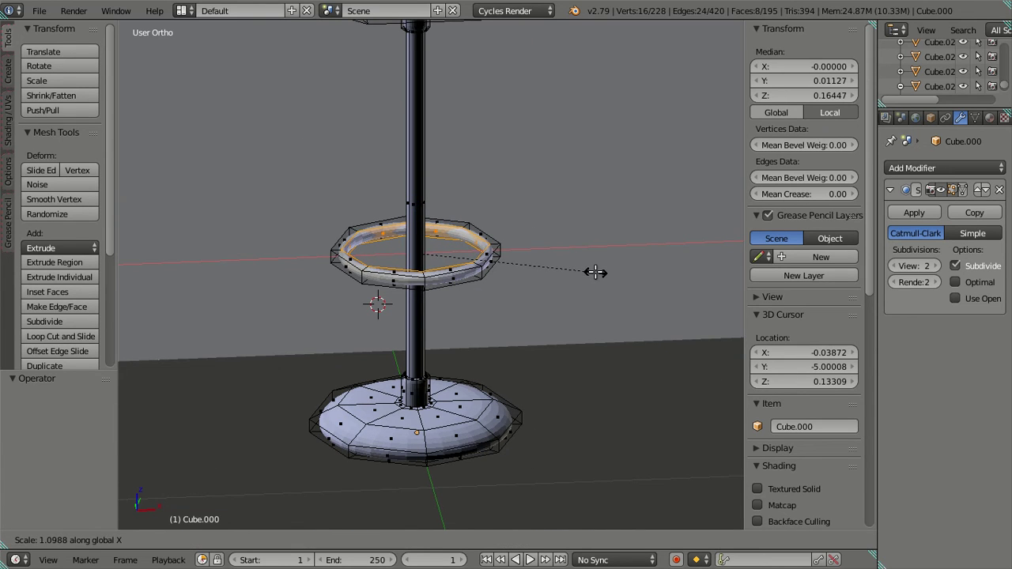
click(595, 272)
scroll(596, 272, up, 2)
key(s)
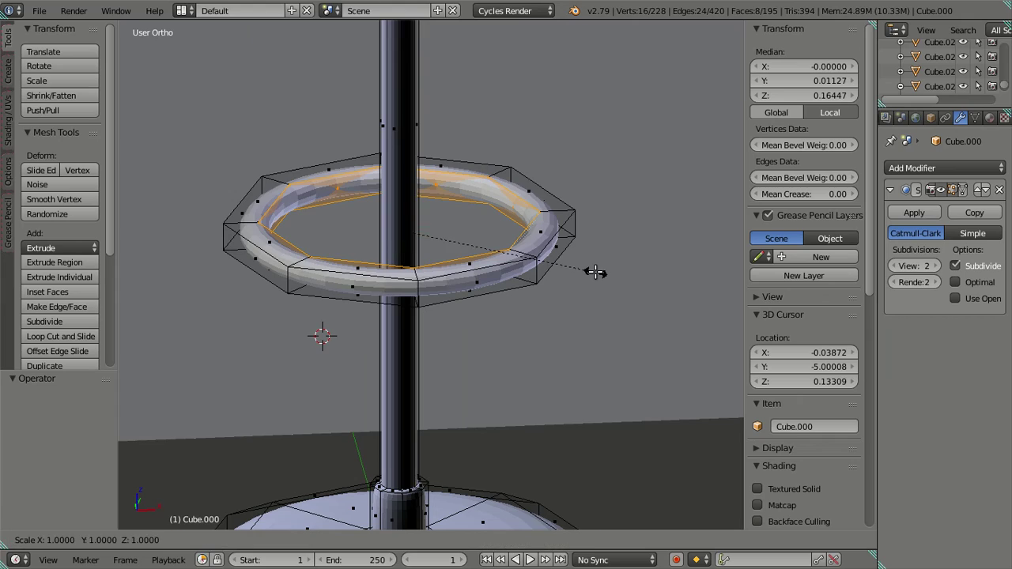
right_click(616, 275)
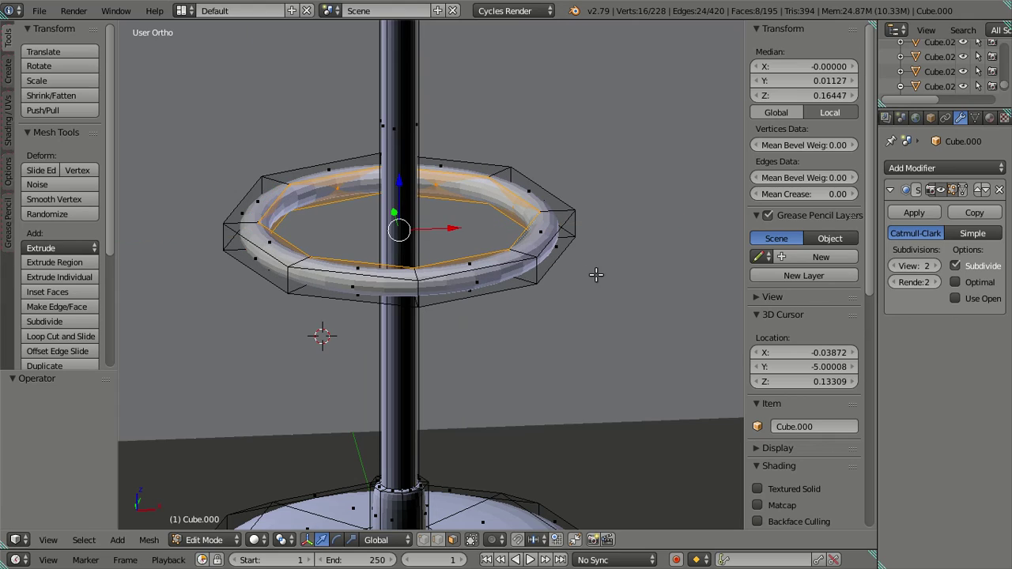
Deselect the ring and select the entire pole with Ctrl+L.
key(a)
middle_drag(596, 274, 468, 223)
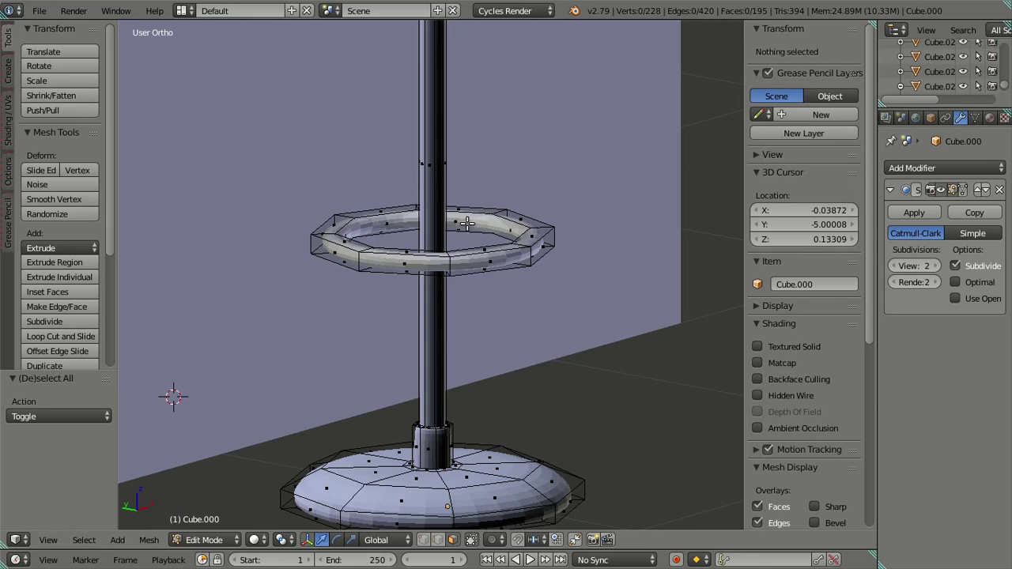
alt+right_click(435, 163)
key(ctrl+l)
Duplicate the stool's pole, leaving the copy in place.
scroll(442, 262, down, 3)
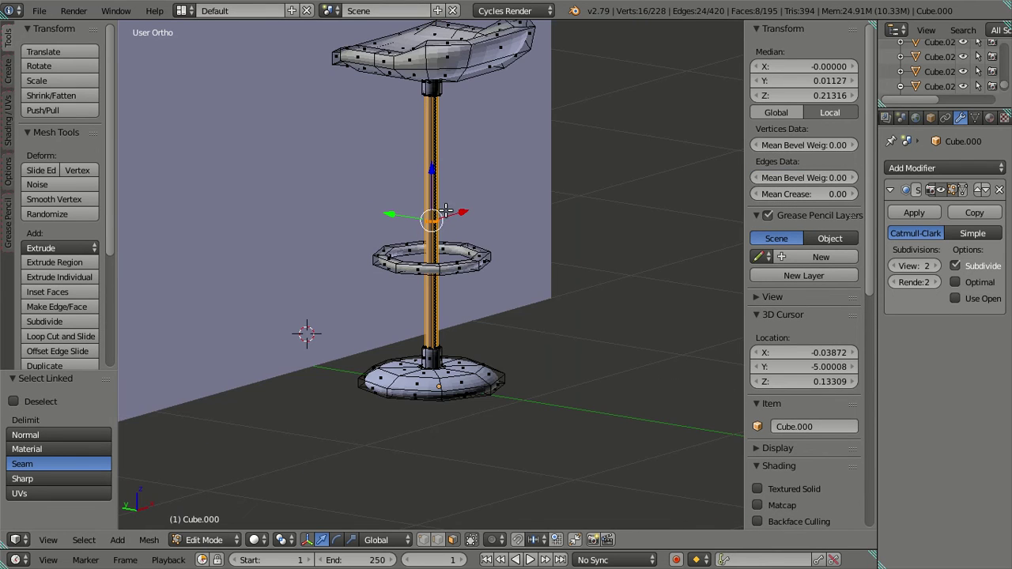
middle_drag(443, 262, 483, 334)
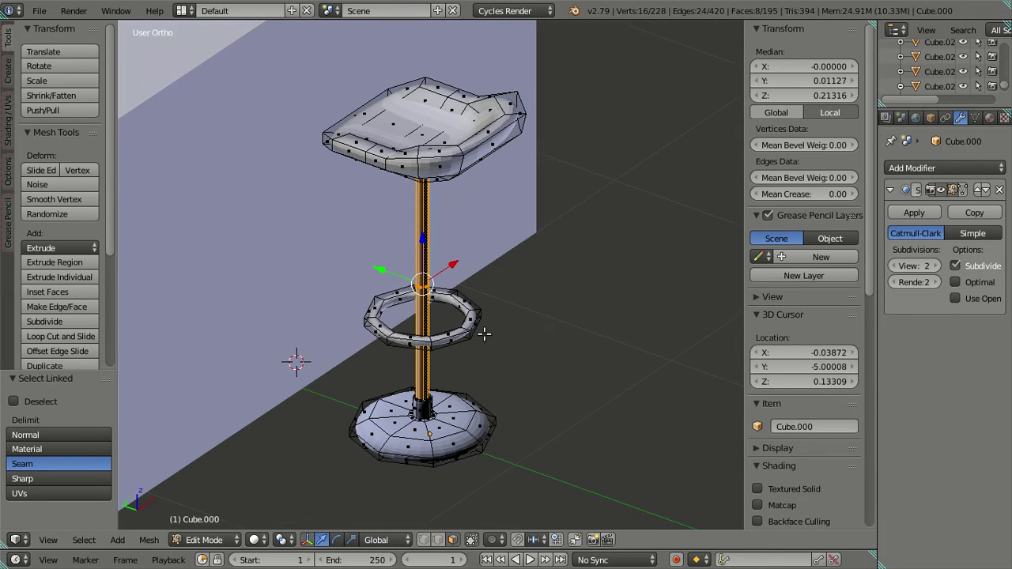
key(shift+d)
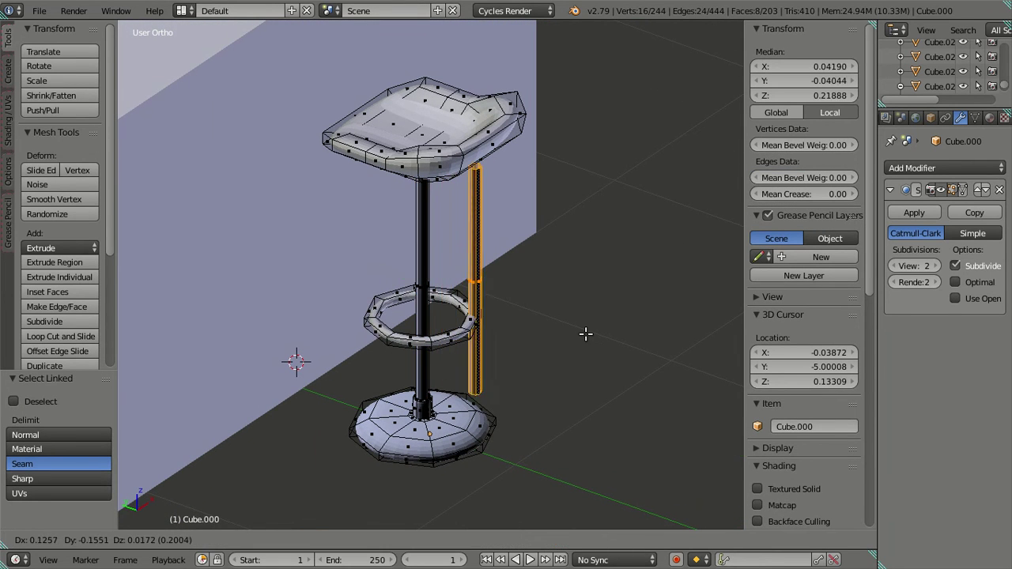
key(Escape)
scroll(602, 342, up, 3)
middle_drag(603, 346, 578, 435)
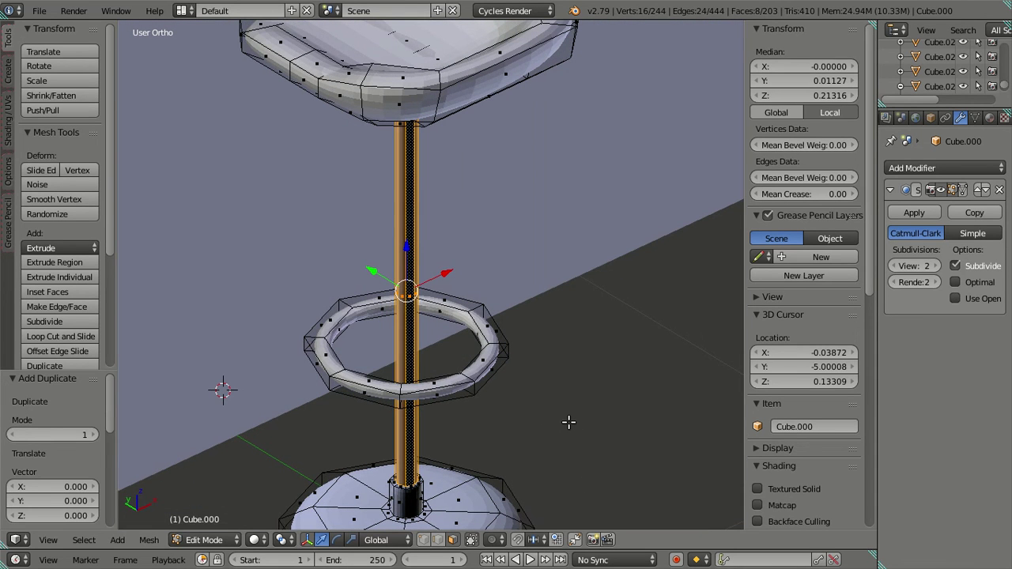
Rotate the pole copy 90° on Y so it lies horizontally, then select the footrest ring.
key(r)
key(y)
key(9)
key(0)
key(Return)
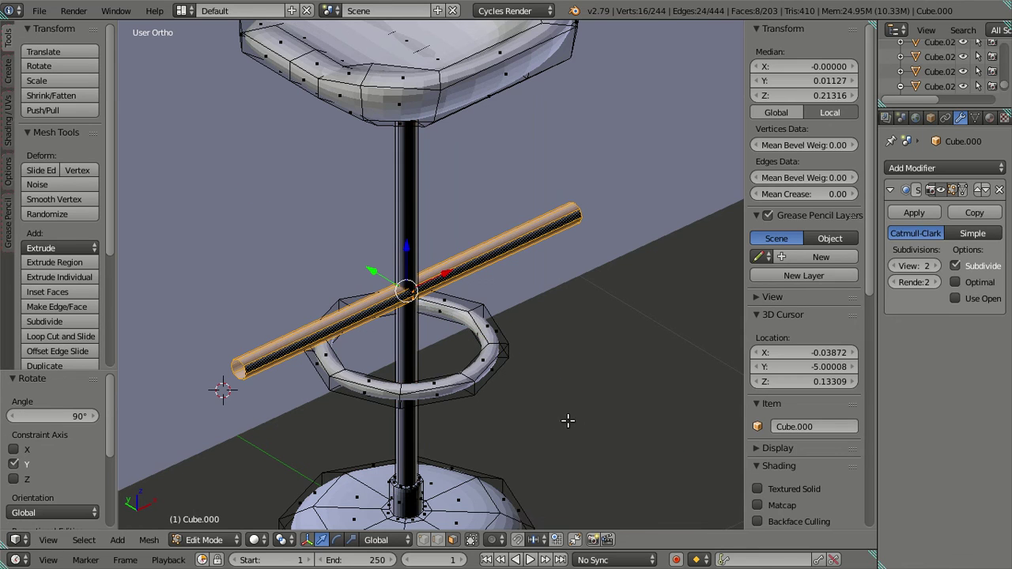
right_click(467, 379)
key(l)
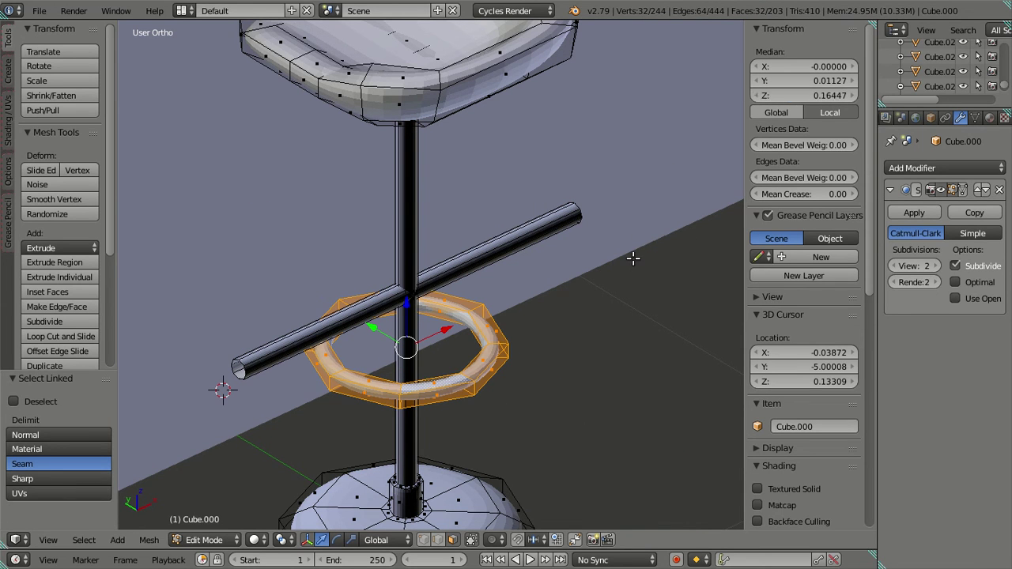
Select the whole horizontal bar and scale it to half size.
key(a)
right_click(518, 230)
key(l)
middle_drag(597, 329, 411, 372)
key(s)
key(5)
key(Return)
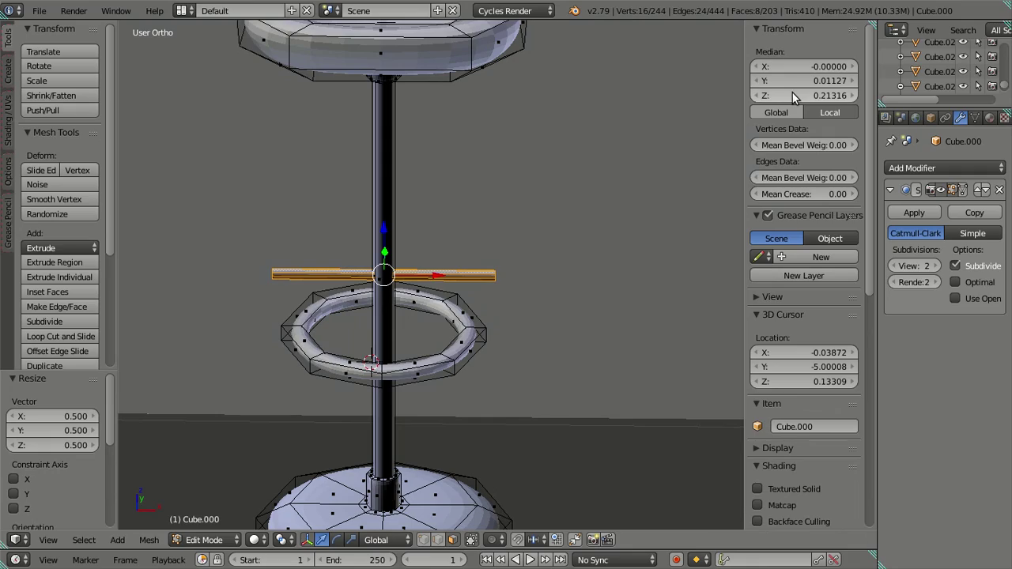
Lower the bar to the footrest height (Z 0.16447) and shorten it along X to 0.752.
drag(795, 94, 684, 167)
middle_drag(540, 298, 514, 309)
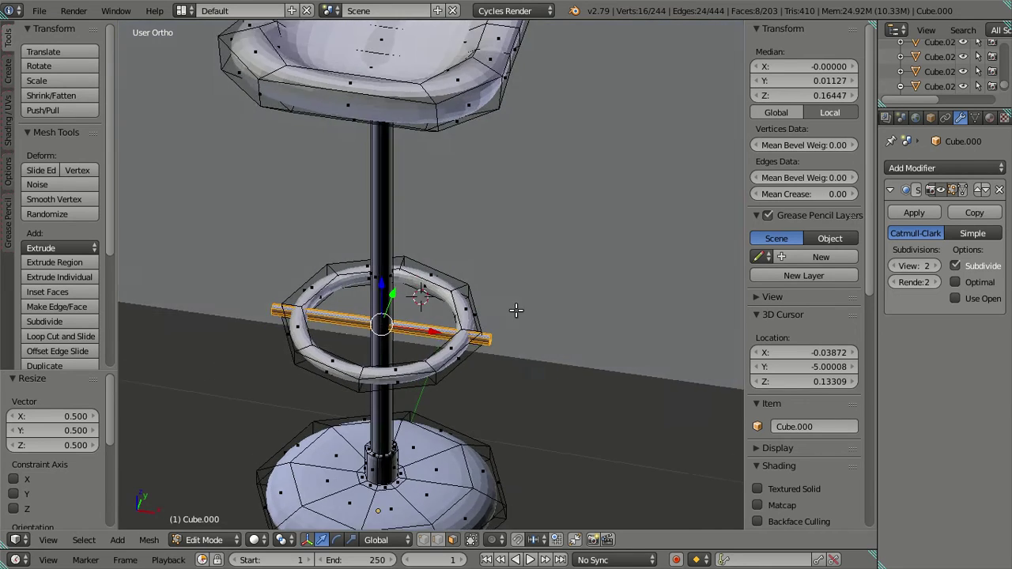
scroll(538, 307, up, 5)
middle_drag(552, 336, 640, 323)
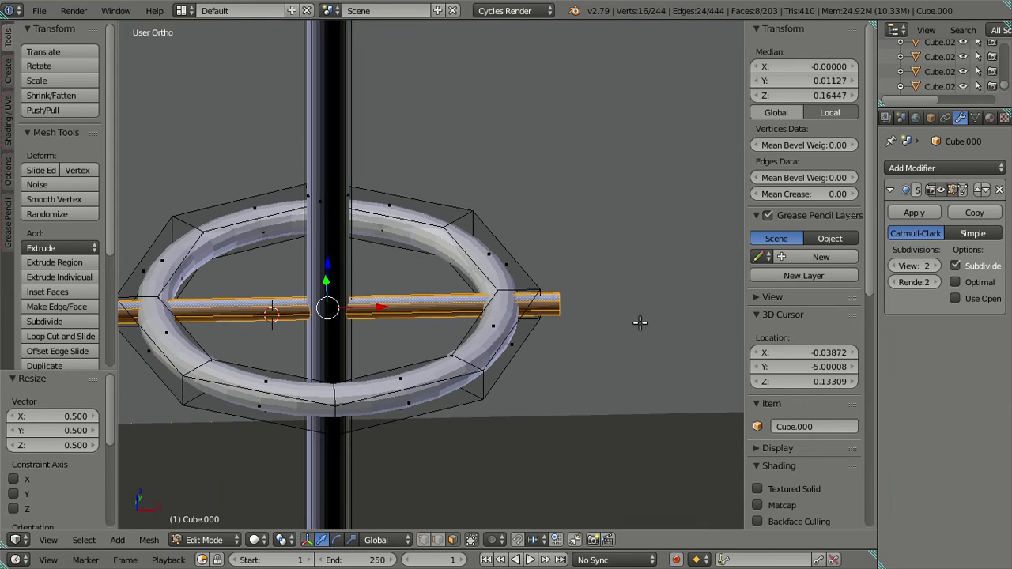
key(s)
key(x)
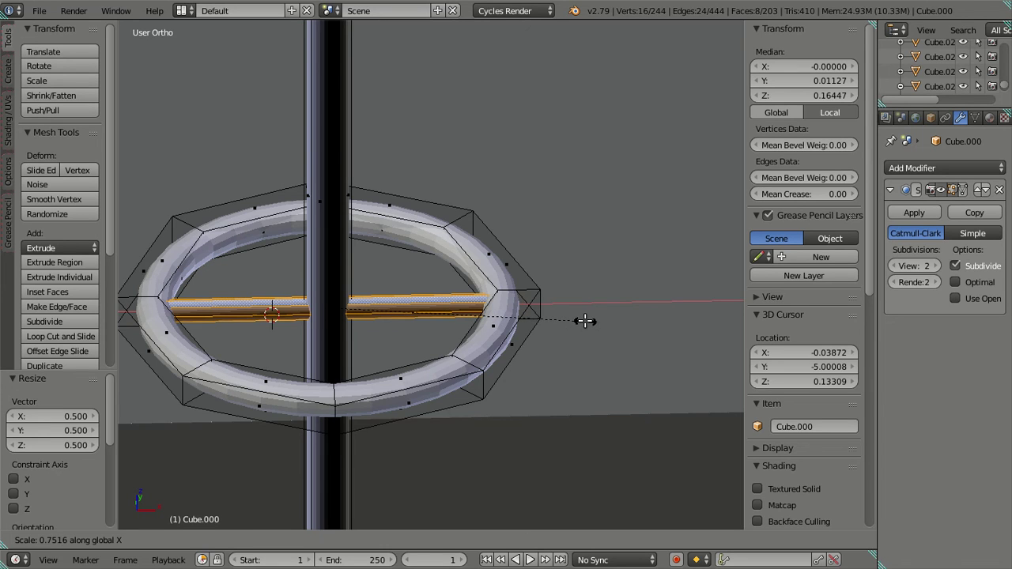
click(585, 321)
Set the Subdivision Surface viewport level to 1.
click(931, 266)
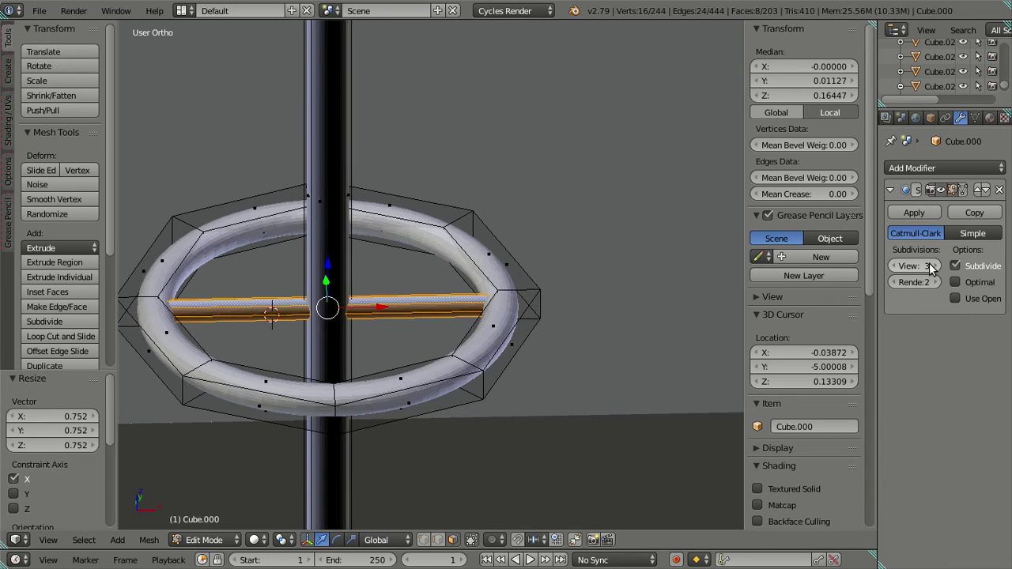
click(894, 266)
click(895, 266)
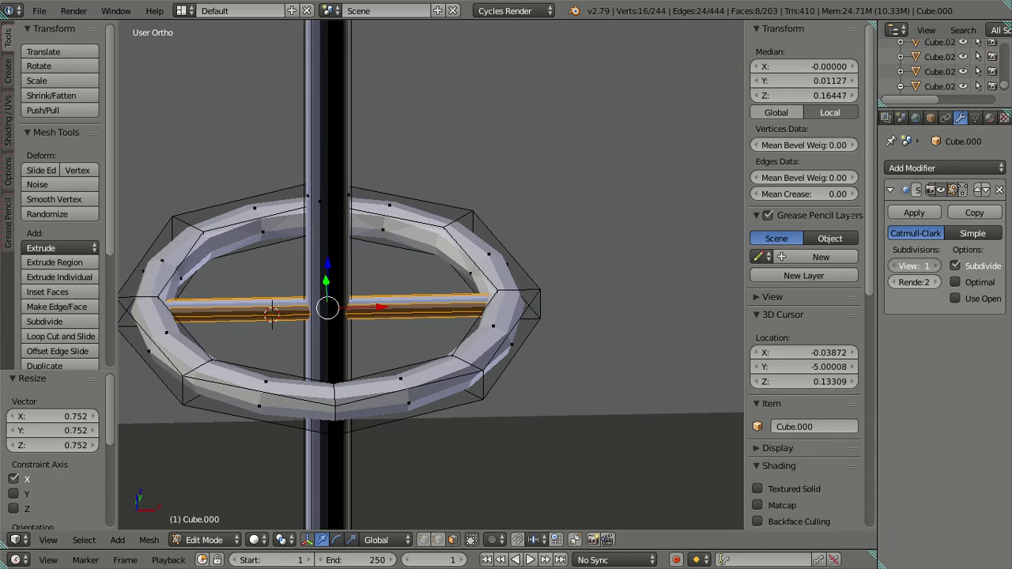
click(894, 267)
Select the pole and struts as linked geometry and flip their normals.
key(a)
key(z)
mouse_move(556, 311)
middle_down()
mouse_move(545, 344)
mouse_move(553, 356)
mouse_move(528, 302)
middle_up()
key(z)
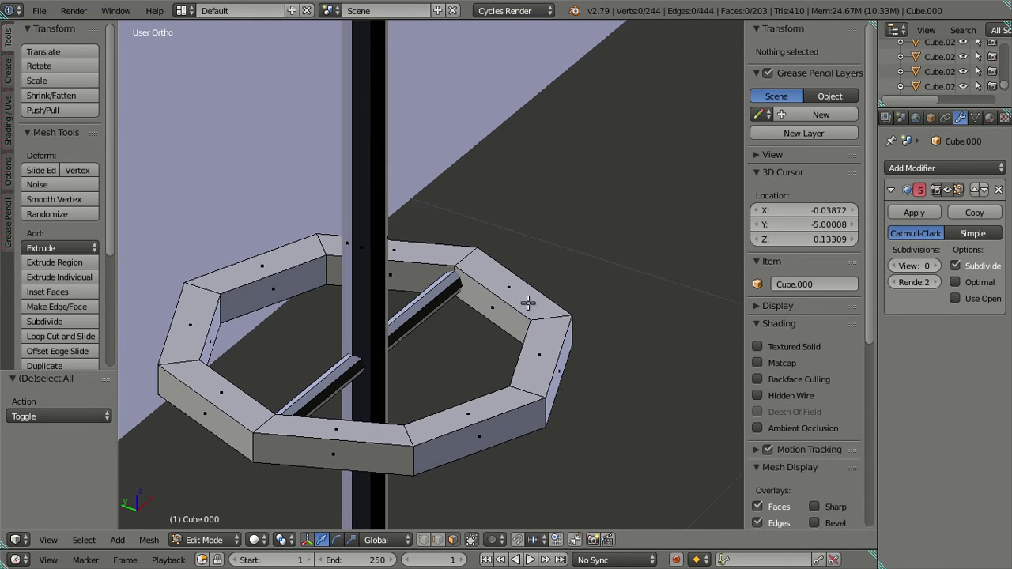
right_click(424, 304)
key(l)
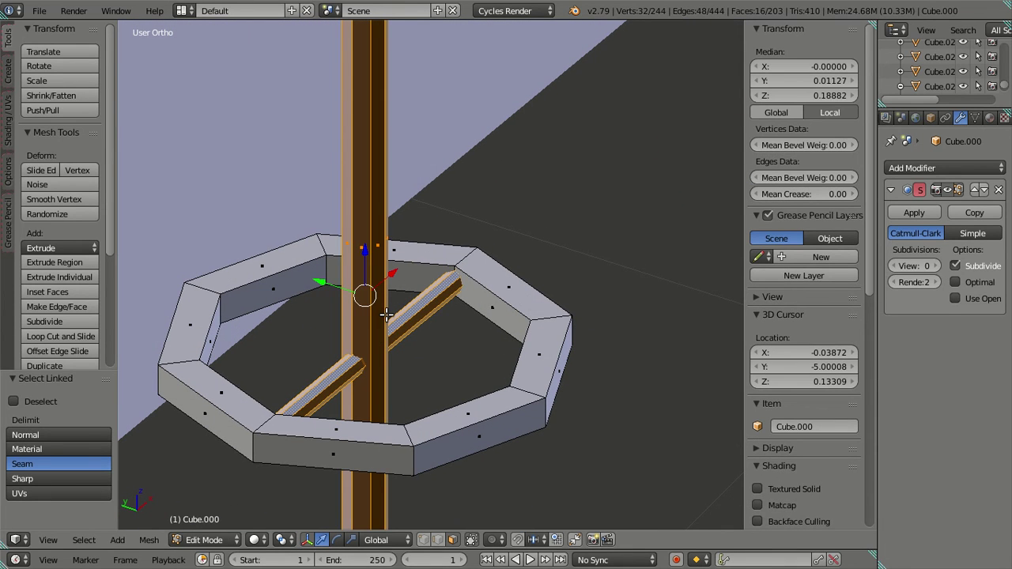
key(ctrl+f)
click(395, 163)
Reselect the pole's connected geometry, closing the face operations menu without applying anything.
scroll(411, 174, down, 3)
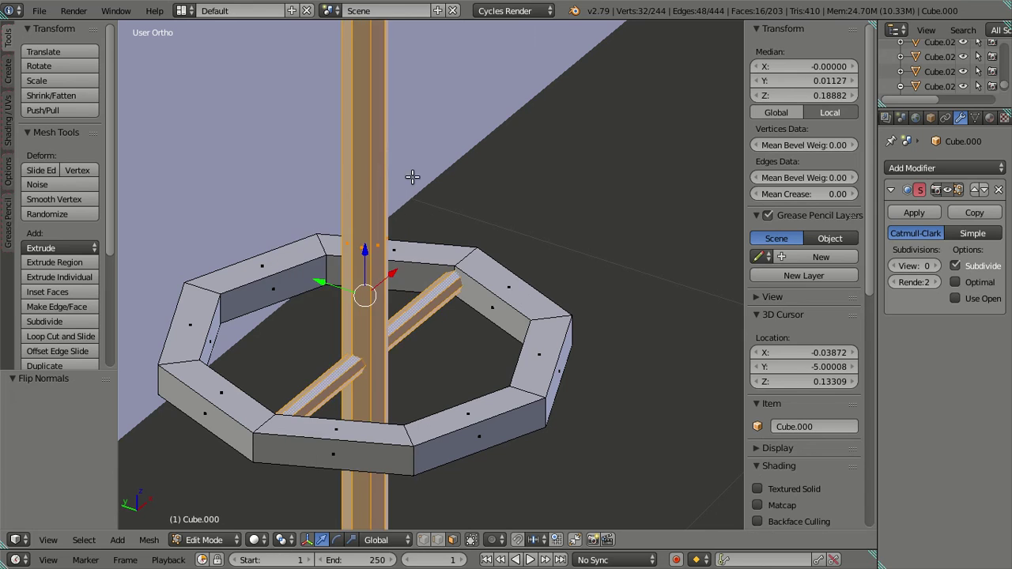
key(a)
scroll(427, 239, down, 2)
middle_drag(424, 396, 404, 321)
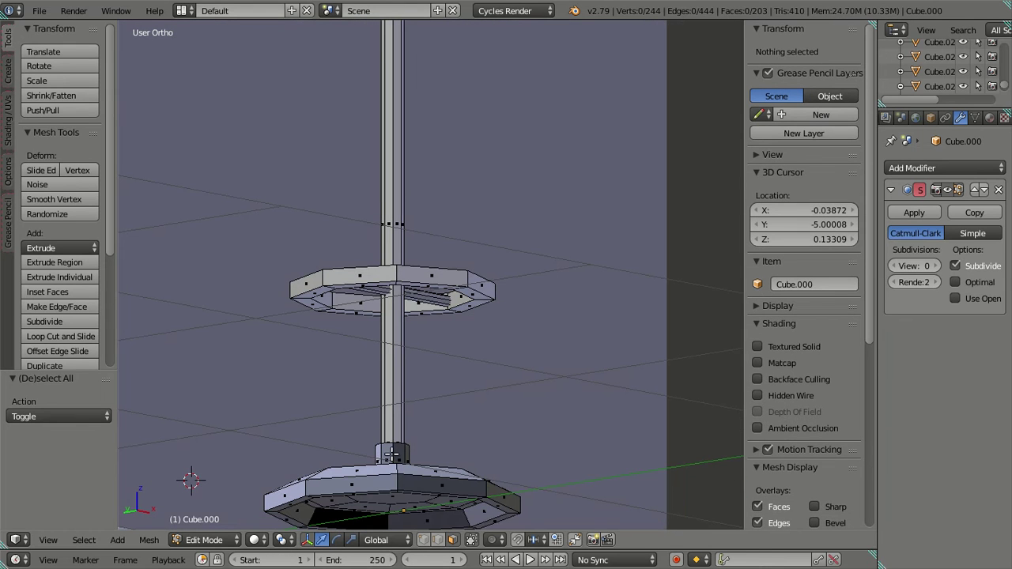
key(l)
middle_drag(480, 130, 453, 352)
key(ctrl+f)
click(427, 116)
Duplicate the diagonal strut and rotate the copy 90° to form an X.
key(a)
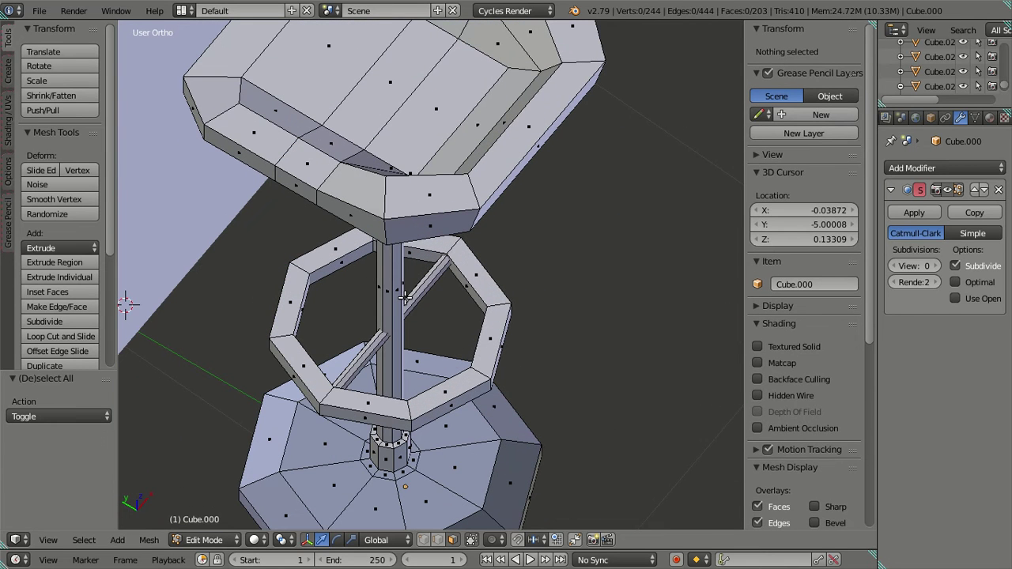
key(l)
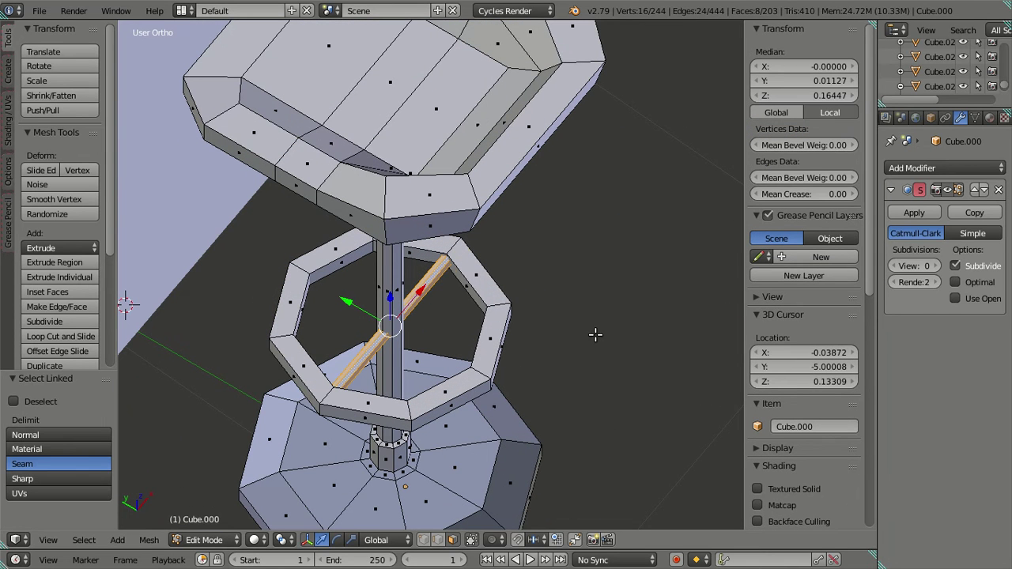
key(shift+d)
right_click(613, 326)
text(r)
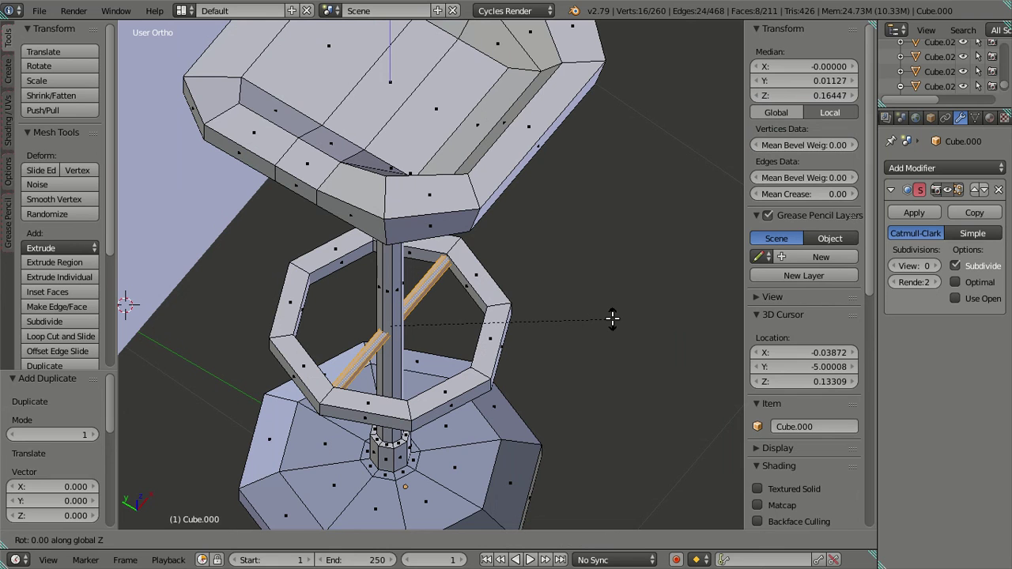
text(90)
key(Return)
key(a)
Set the Subdivision Surface viewport level to 2 and return to Object Mode.
scroll(803, 332, down, 3)
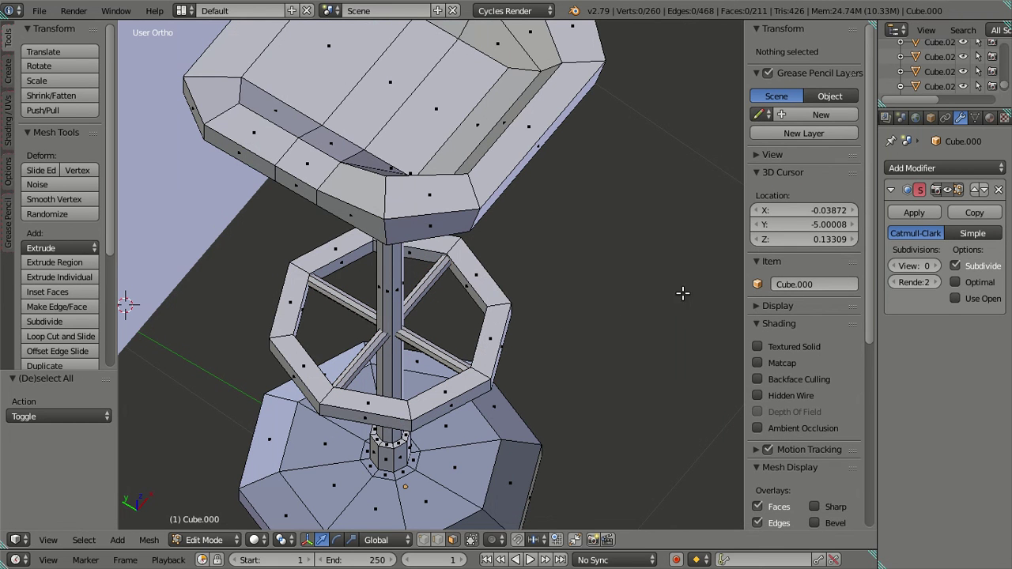
click(935, 266)
click(935, 266)
scroll(542, 280, down, 4)
middle_drag(542, 300, 403, 276)
key(Tab)
scroll(550, 258, up, 4)
scroll(538, 260, down, 2)
scroll(403, 277, down, 2)
scroll(503, 372, down, 2)
middle_drag(504, 372, 445, 323)
Select the stool and switch to a straight top view.
key(a)
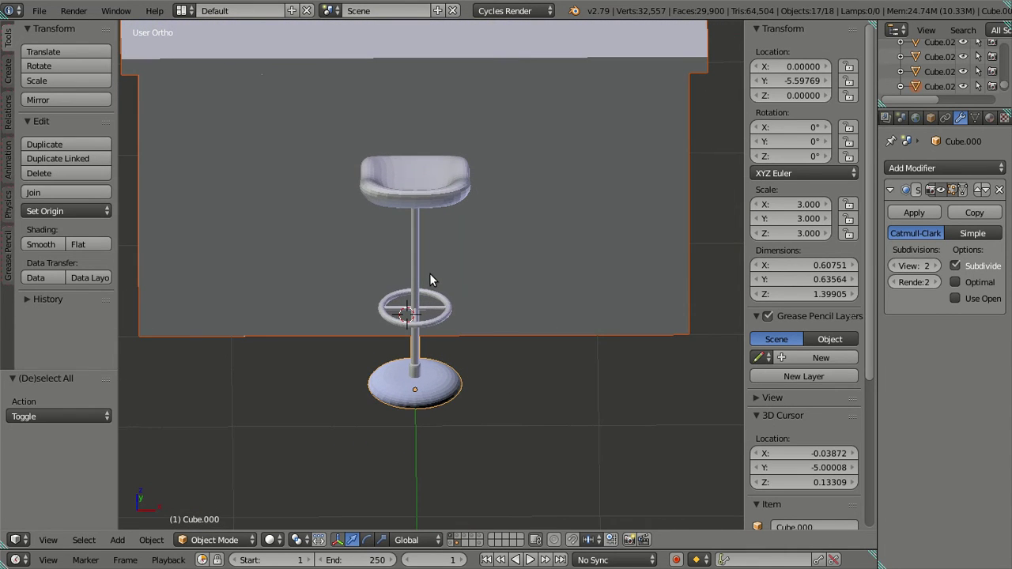
key(a)
middle_drag(430, 280, 481, 295)
right_click(431, 350)
key(a)
scroll(476, 297, up, 2)
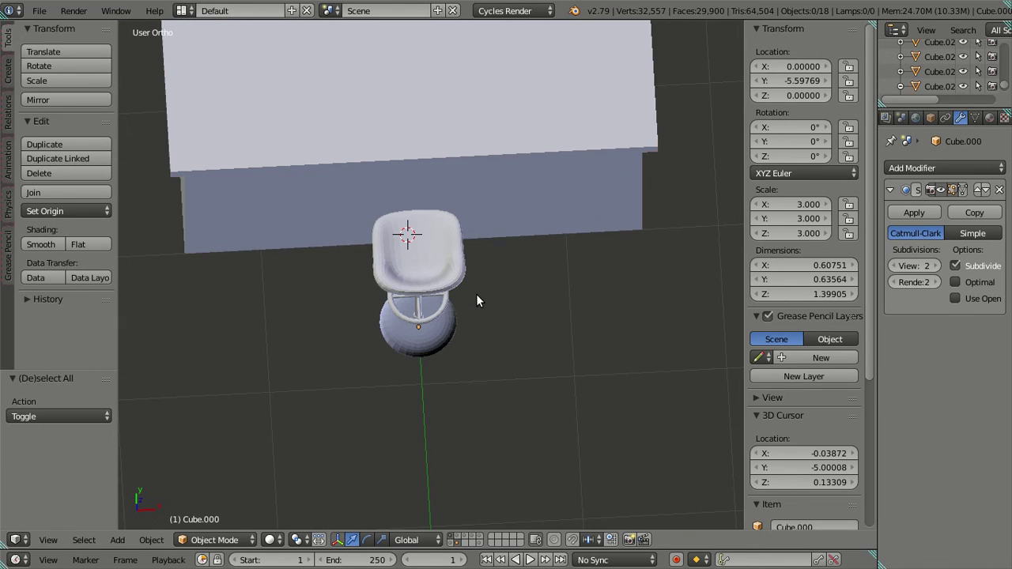
scroll(477, 300, down, 2)
middle_drag(477, 300, 458, 350)
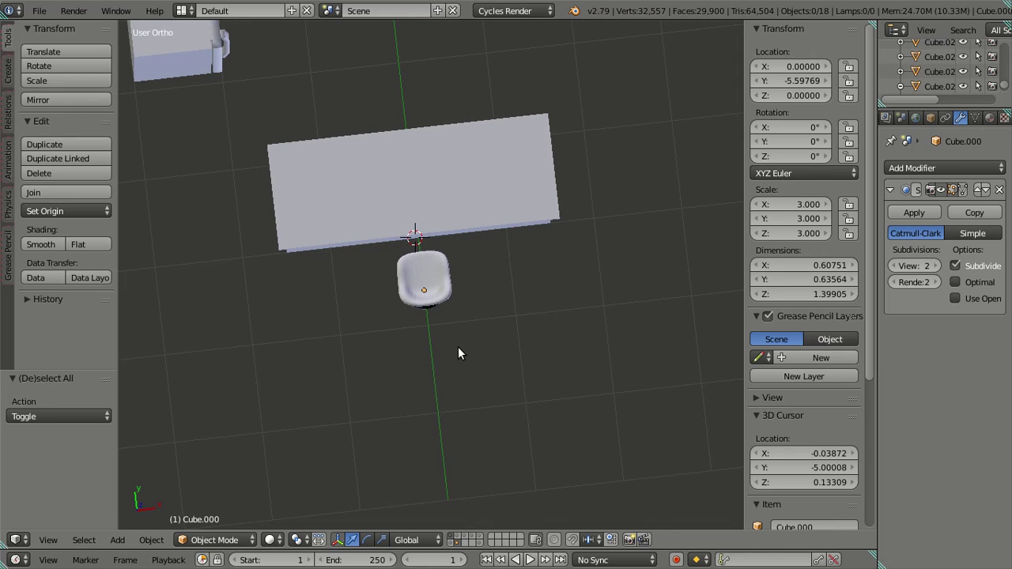
right_click(433, 304)
key(KP_7)
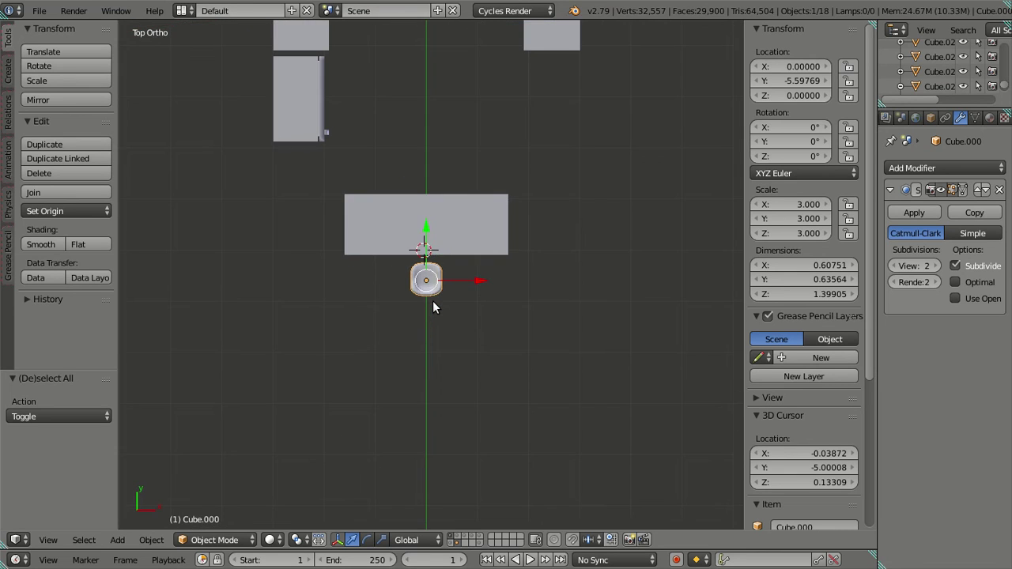
Try sliding the stool along X, revert it to centre, then select all its geometry in Edit Mode.
drag(474, 290, 539, 297)
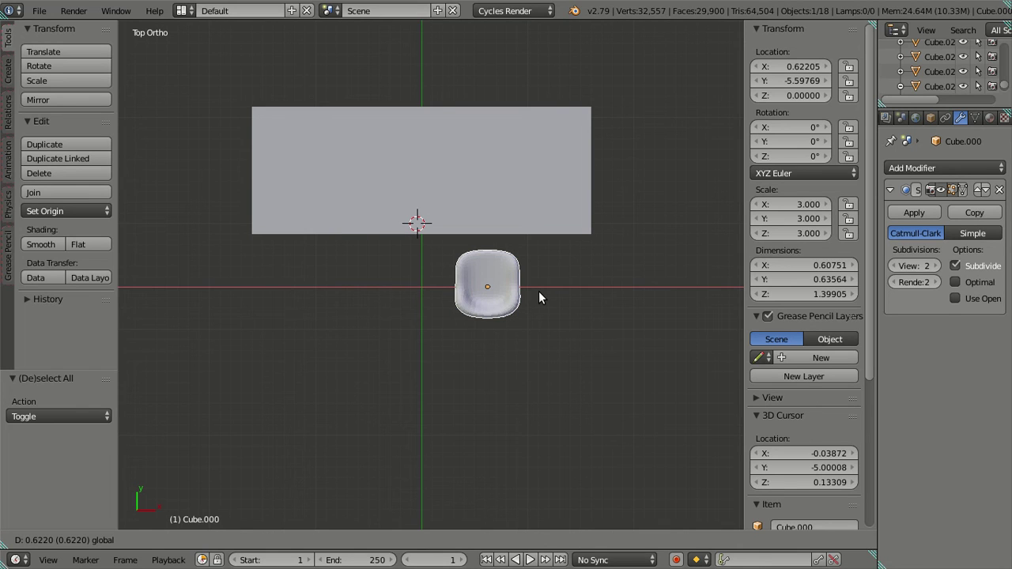
key(Escape)
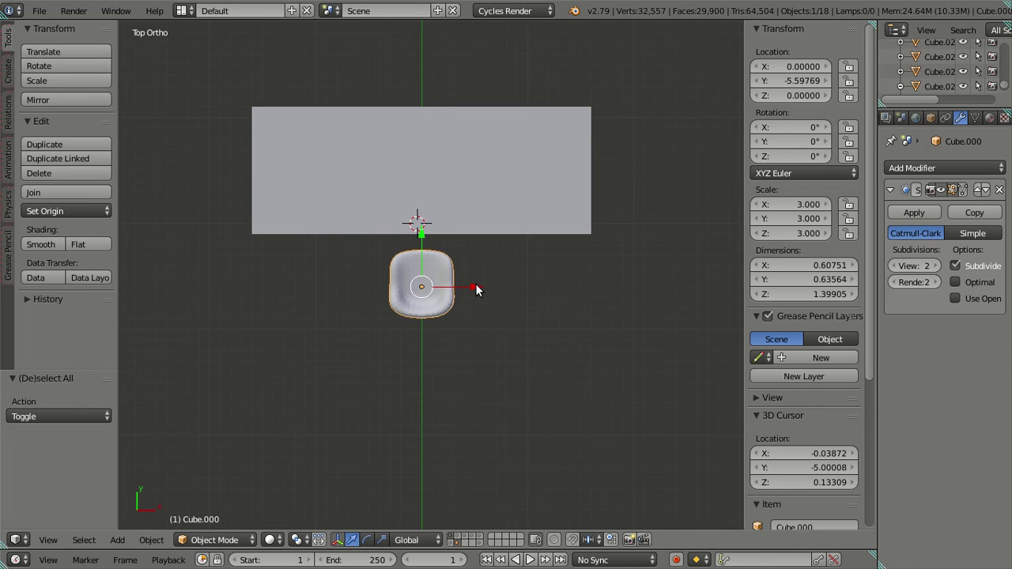
drag(475, 288, 479, 289)
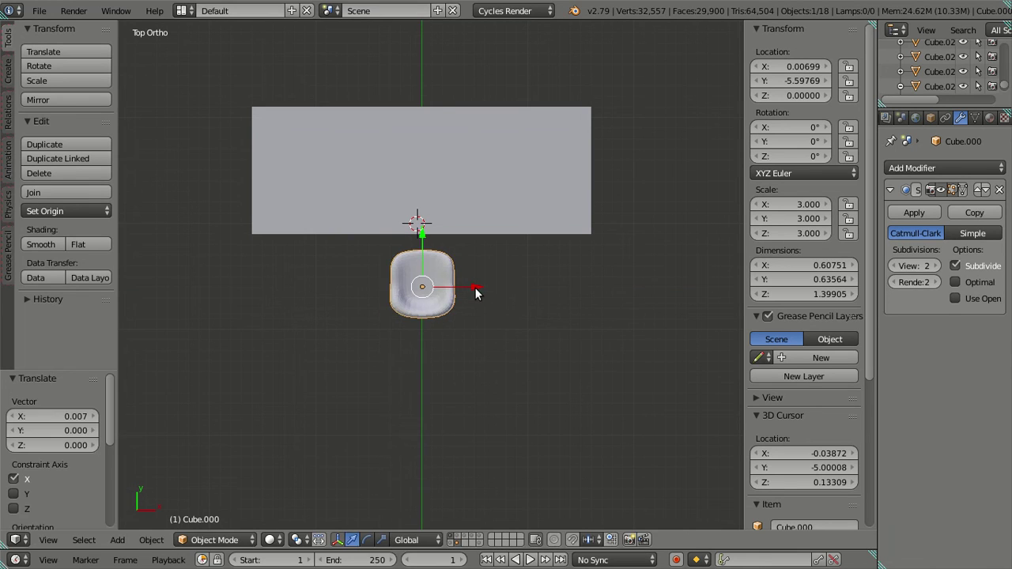
key(ctrl+z)
key(Tab)
key(a)
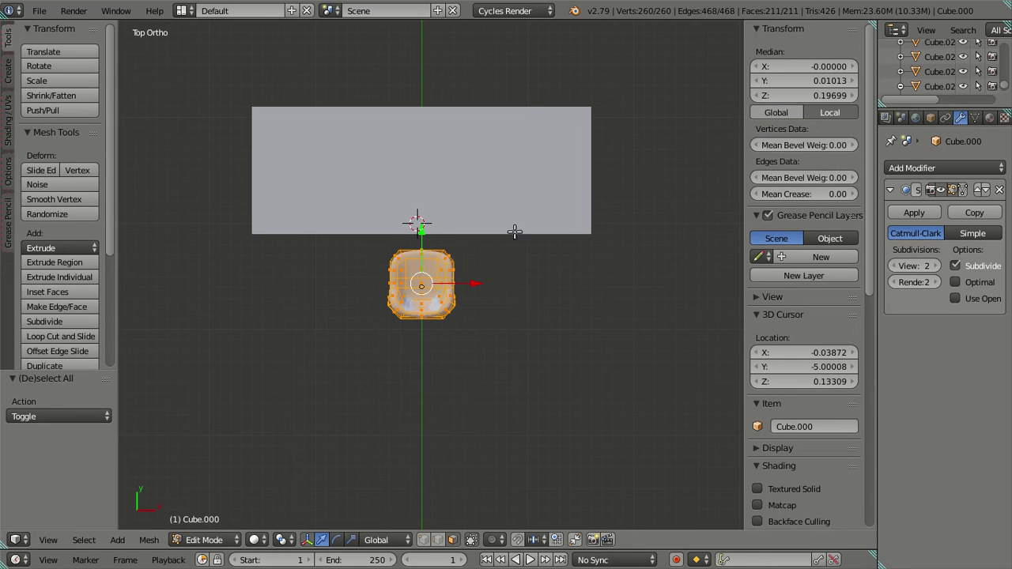
Duplicate the stool mesh and move the copy to the right along X.
key(shift+d)
right_click(558, 324)
key(g)
key(x)
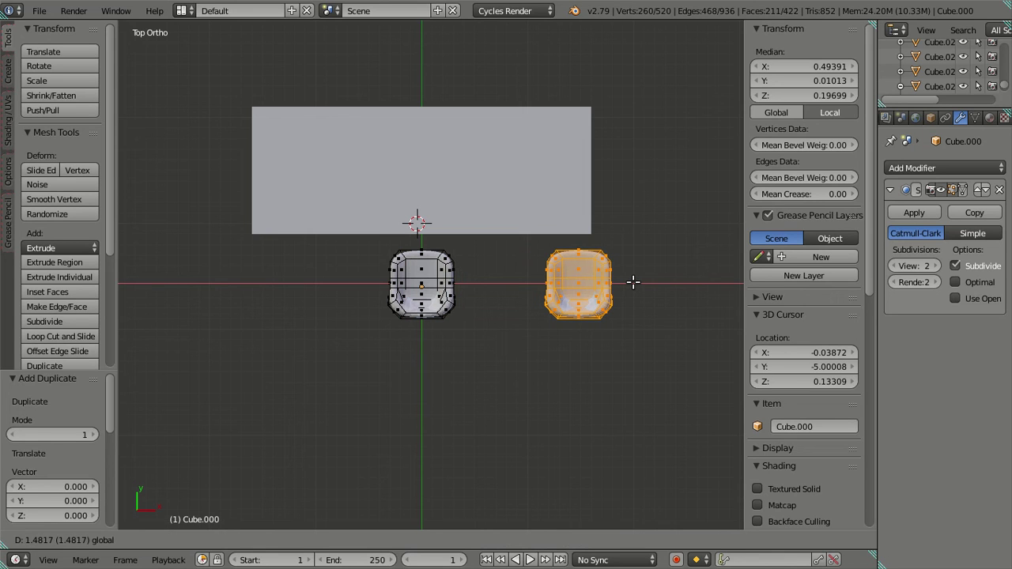
click(633, 282)
Box-select the left stool in wireframe and set its median X to -0.2.
key(a)
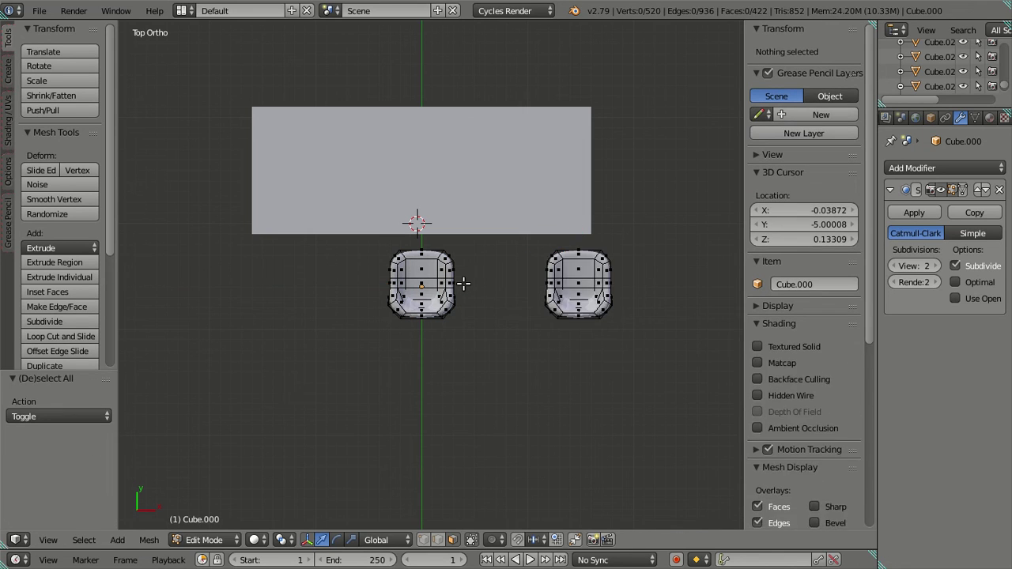
key(z)
key(b)
drag(341, 210, 498, 357)
drag(478, 282, 423, 271)
click(811, 66)
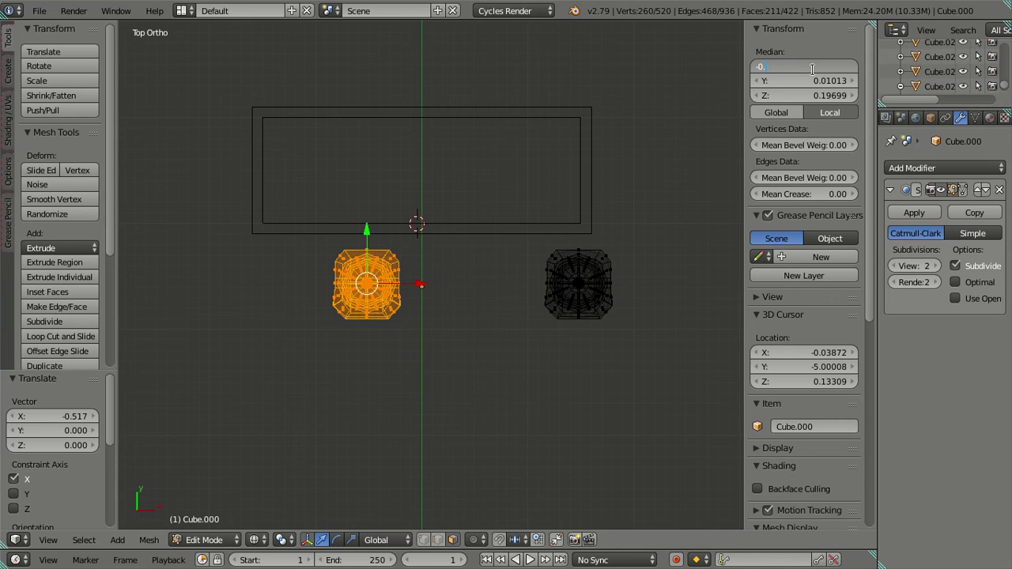
text(-0.2)
key(Return)
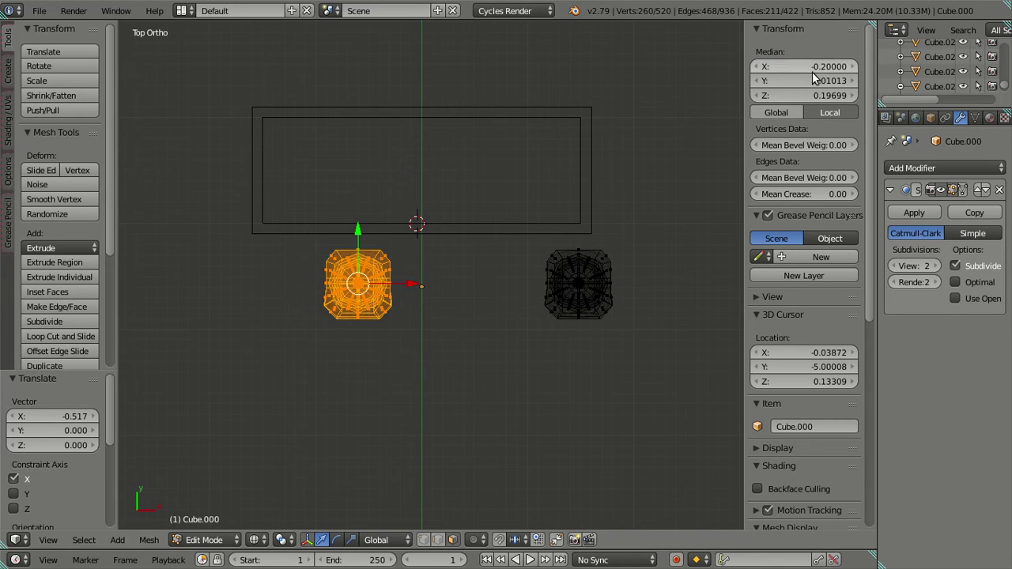
click(781, 28)
Box-select the right stool and set its median X to 0.2.
key(a)
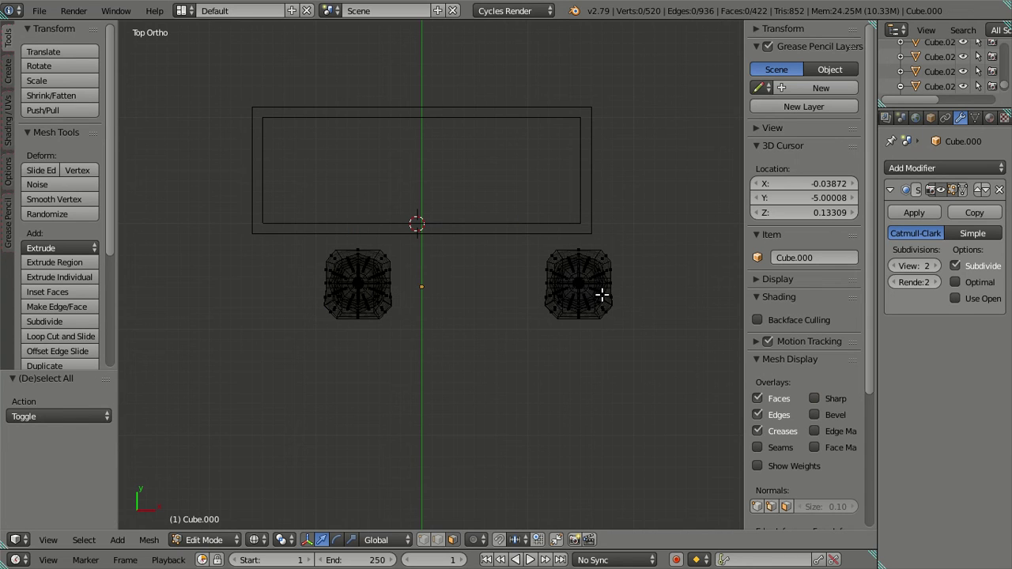
key(b)
drag(484, 198, 642, 386)
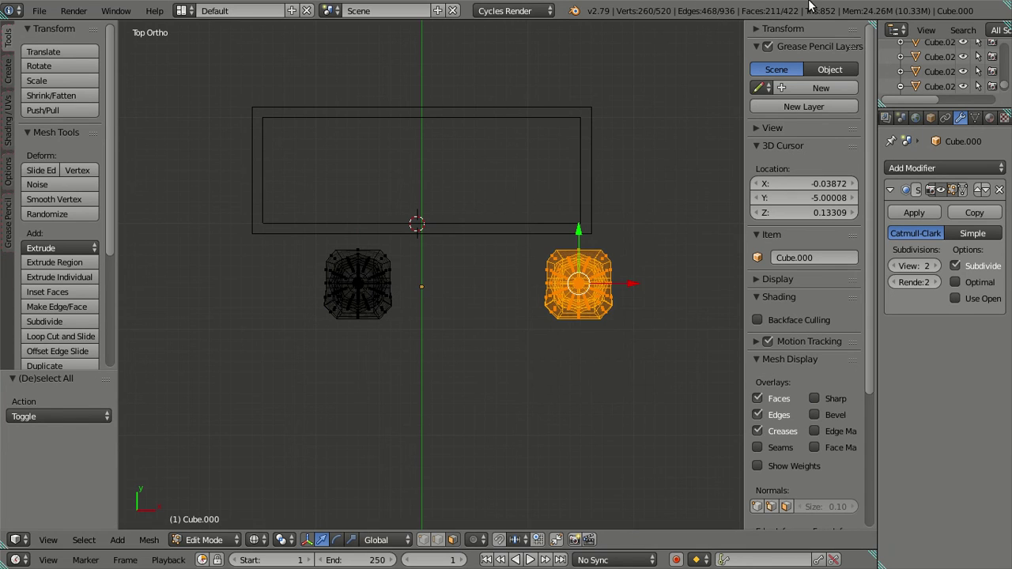
click(751, 29)
click(807, 67)
key(BackSpace)
text(.2)
key(Return)
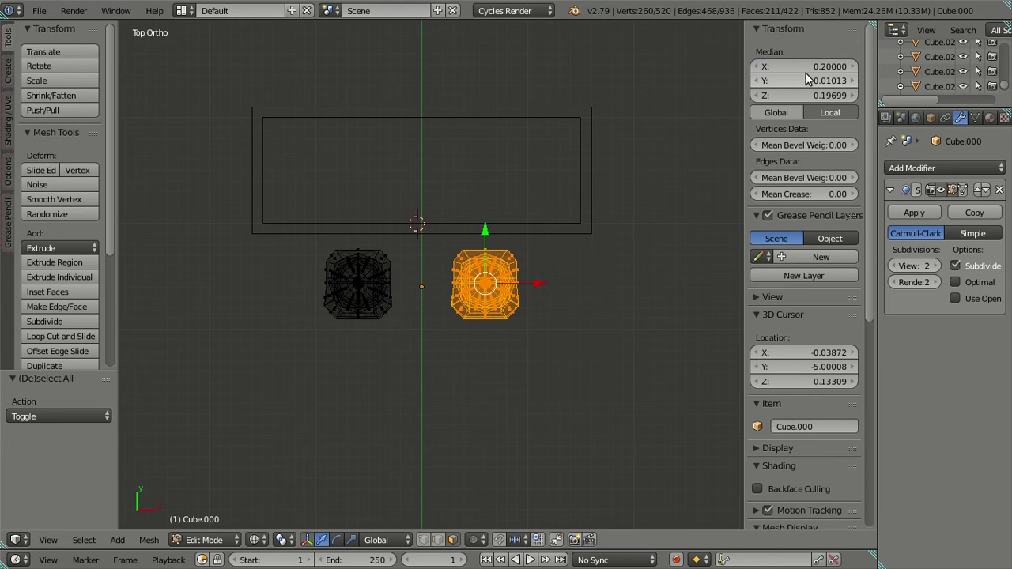
Restore solid display and return to Object Mode with nothing selected.
key(a)
key(z)
mouse_move(544, 316)
middle_down()
mouse_move(486, 202)
mouse_move(562, 217)
mouse_move(495, 273)
mouse_move(519, 340)
mouse_move(505, 389)
mouse_move(450, 340)
mouse_move(527, 332)
mouse_move(549, 294)
mouse_move(575, 288)
mouse_move(567, 301)
middle_up()
key(Tab)
key(a)
Snap the 3D cursor to the centre of the counter's two top faces.
right_click(341, 257)
key(Tab)
middle_drag(546, 337, 431, 96)
middle_drag(431, 257, 440, 189)
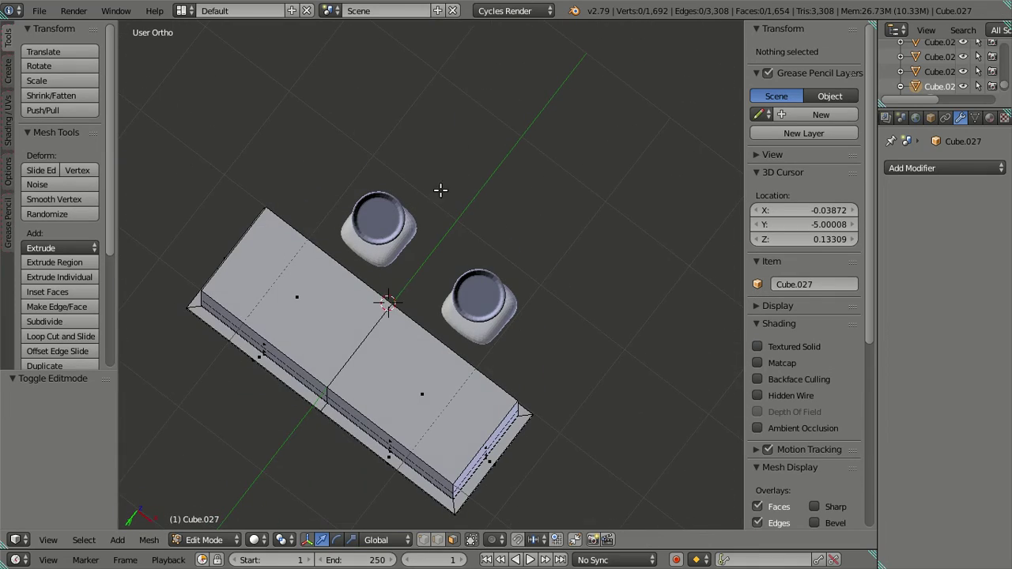
right_click(372, 353)
shift+right_click(355, 334)
middle_drag(355, 335, 530, 331)
key(shift+s)
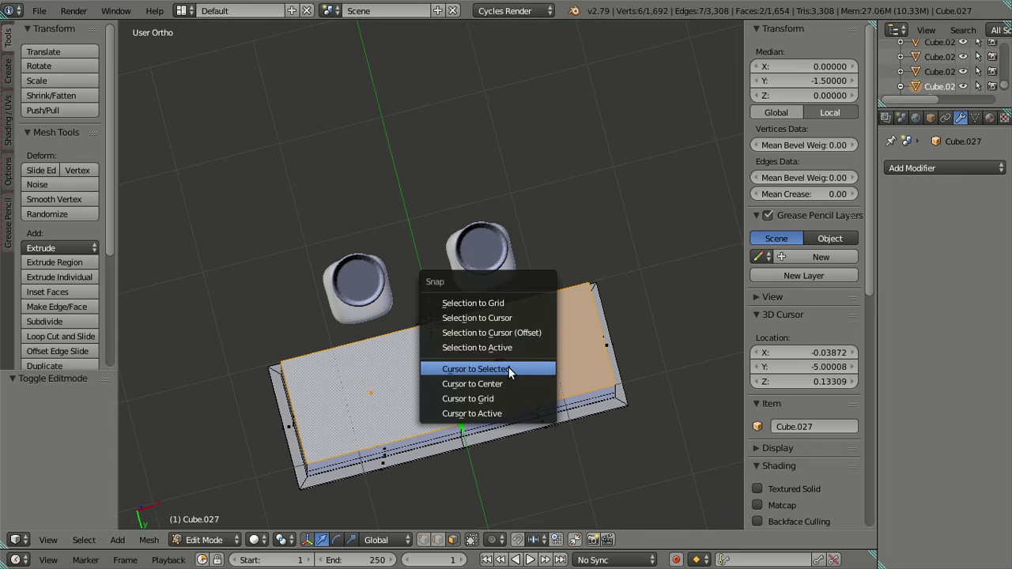
click(508, 367)
Set the stools object's origin to the 3D cursor.
key(a)
key(Tab)
right_click(478, 281)
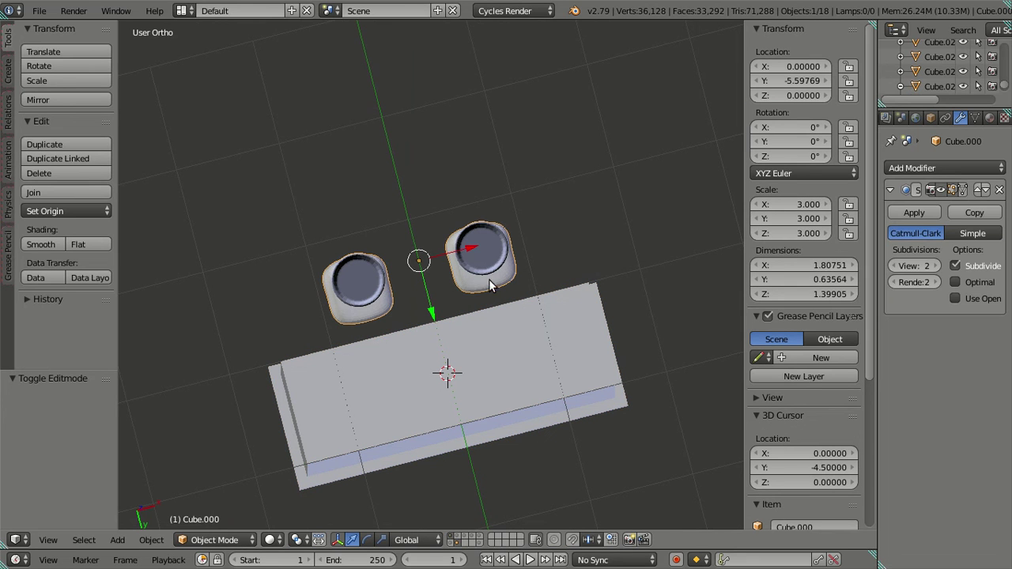
key(ctrl+shift+alt+c)
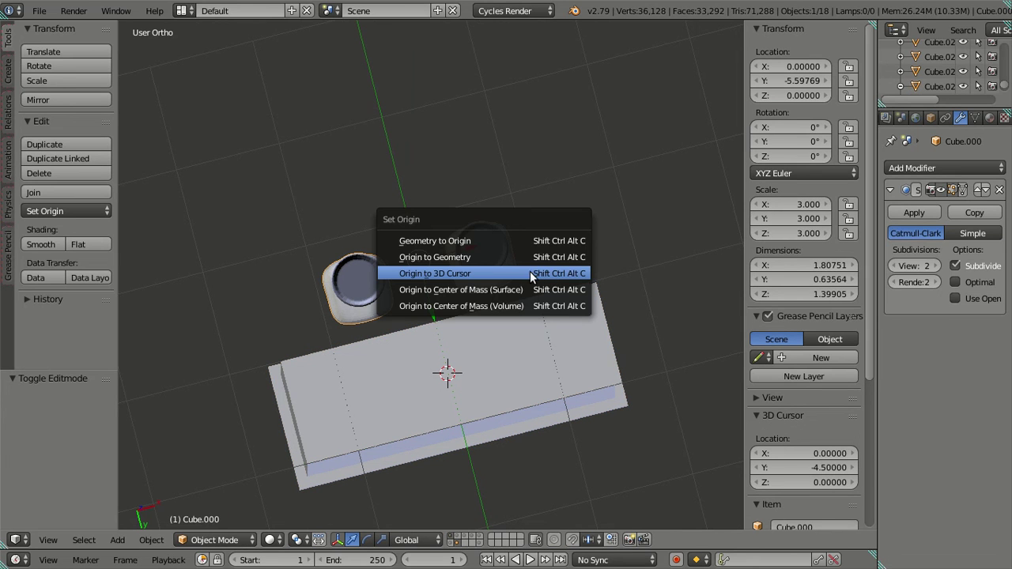
click(530, 273)
Duplicate the stool pair and rotate it 180° on Z to the counter's opposite side.
middle_drag(456, 297, 530, 350)
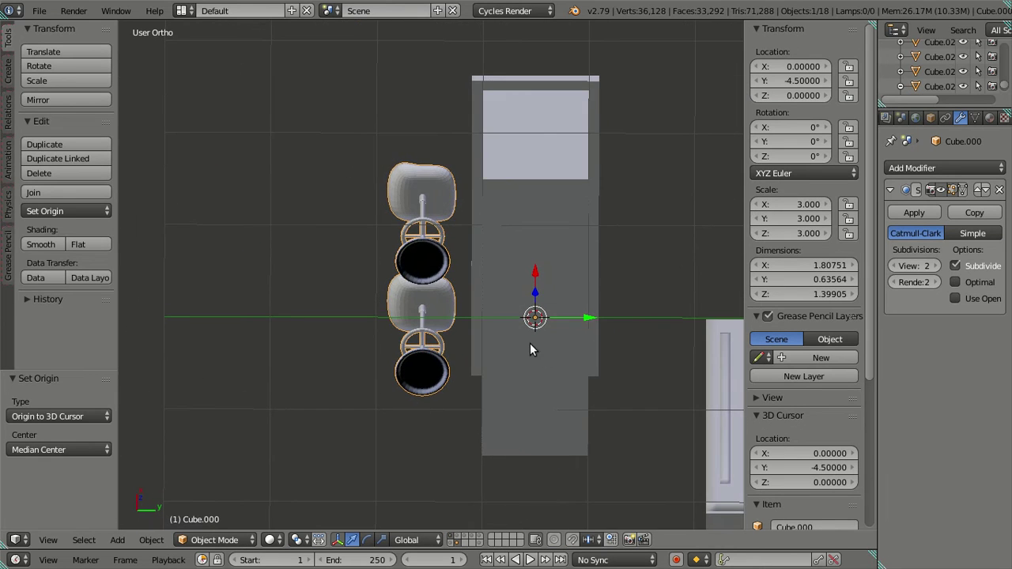
key(shift+d)
key(Escape)
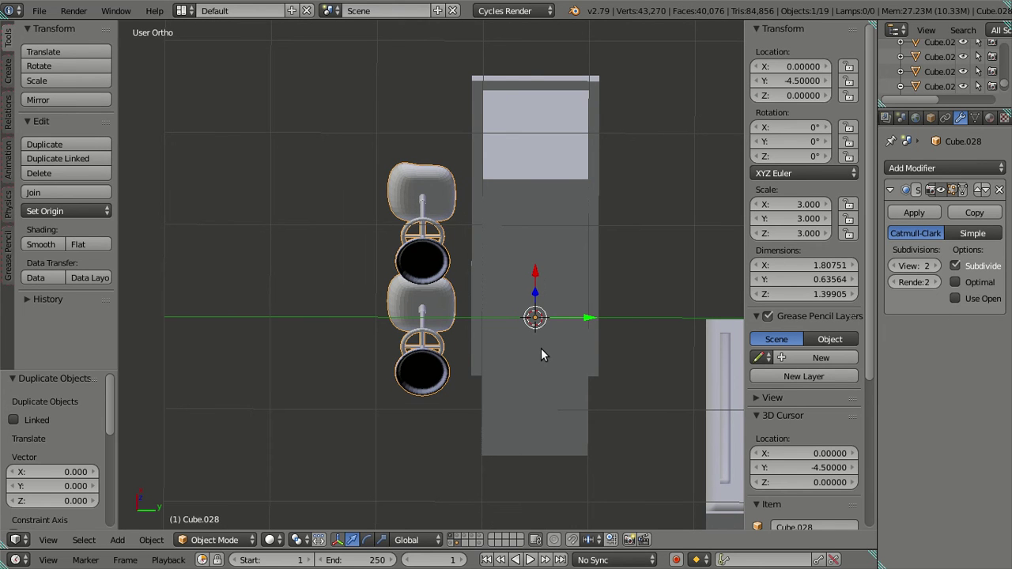
text(rz180)
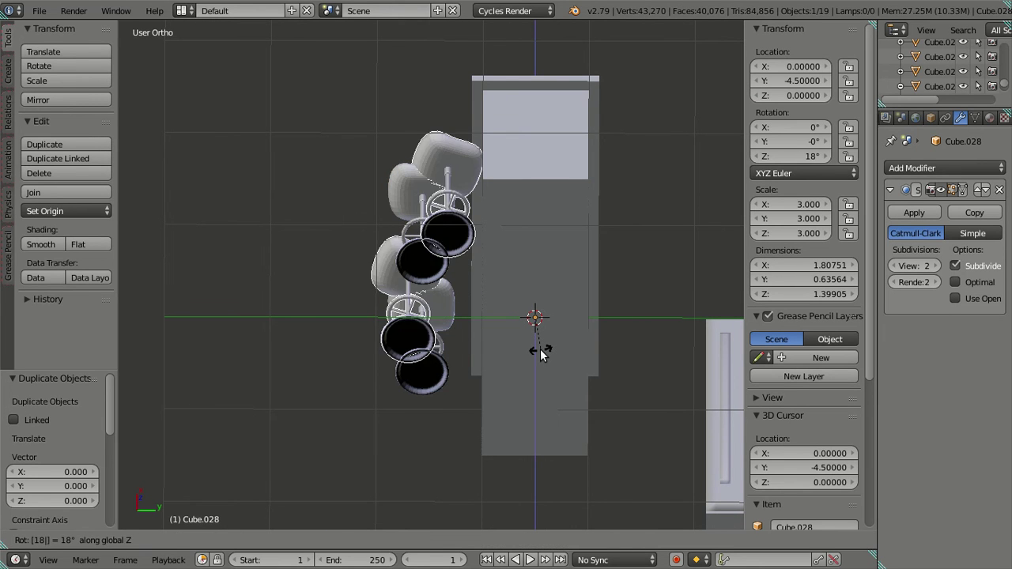
key(Return)
middle_drag(540, 355, 519, 118)
Enter Edit Mode on the Cube.028 stool pair, unsmoothed, and select the seat's octagonal ring.
key(a)
scroll(519, 118, up, 4)
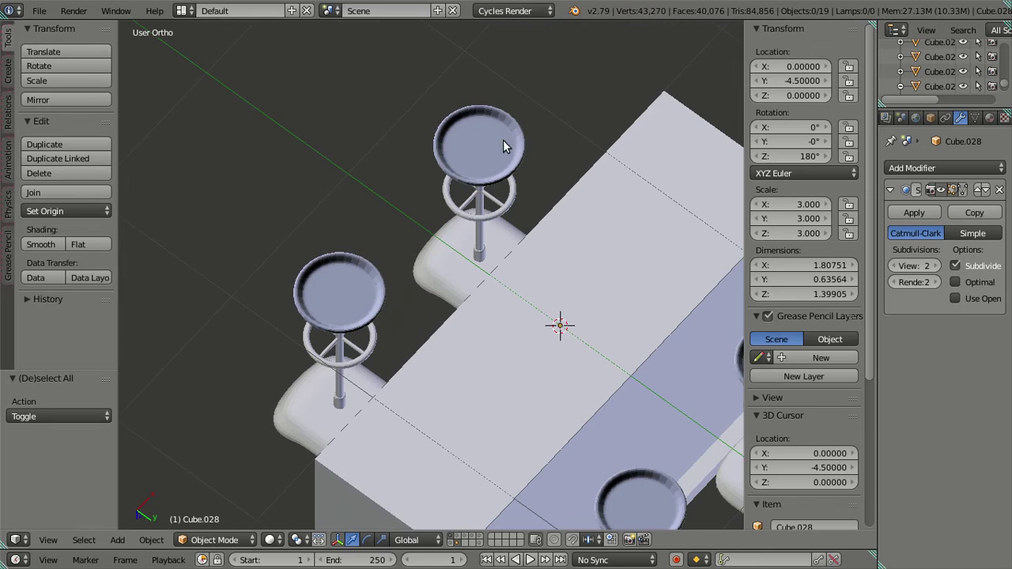
key(Tab)
shift+middle_drag(490, 312, 246, 140)
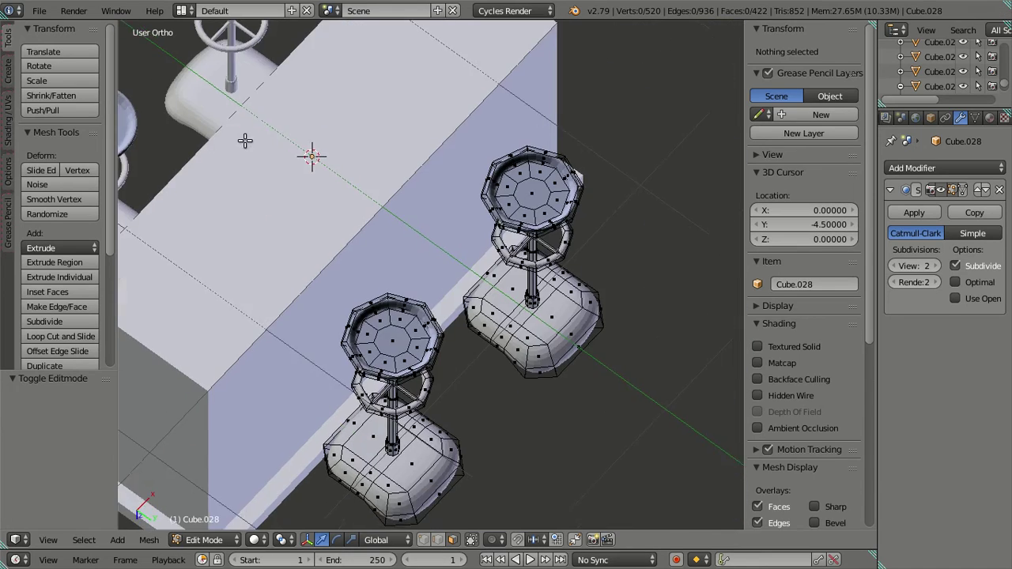
scroll(431, 457, up, 3)
scroll(431, 457, up, 3)
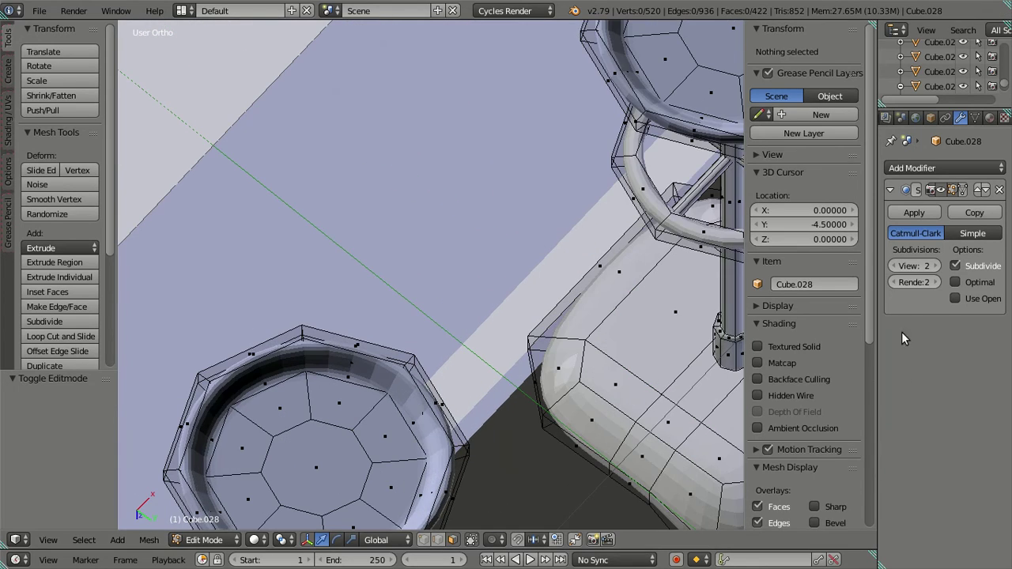
key(ctrl+0)
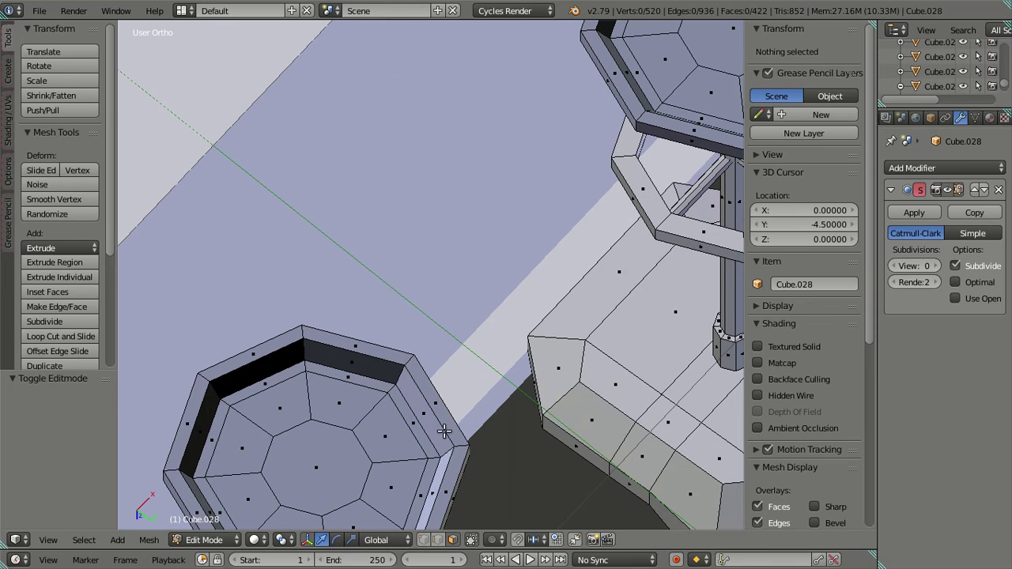
key(l)
shift+right_click(439, 455)
key(ctrl+z)
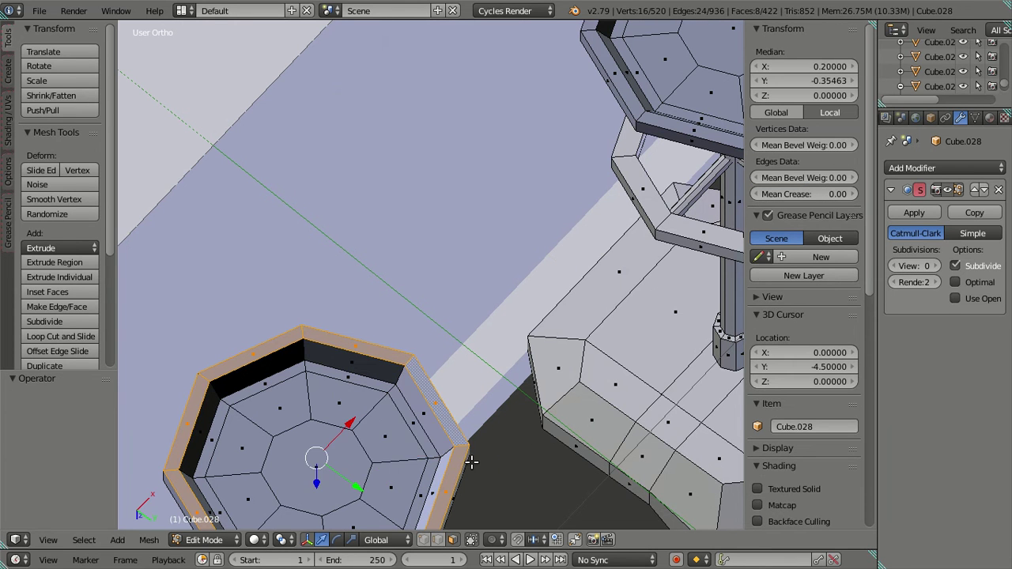
Grow the selection across the seat, adding the rim, inner and underside loops on both seats.
middle_drag(469, 464, 526, 226)
scroll(520, 195, up, 2)
key(ctrl+KP_Add)
key(ctrl+KP_Add)
key(ctrl+KP_Add)
key(ctrl+KP_Add)
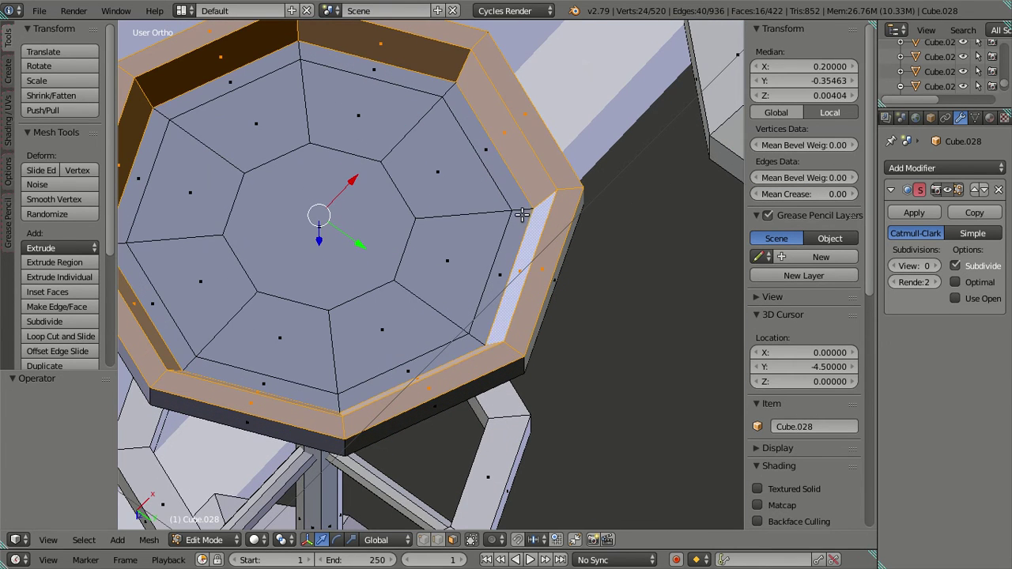
scroll(389, 226, down, 2)
scroll(389, 225, down, 2)
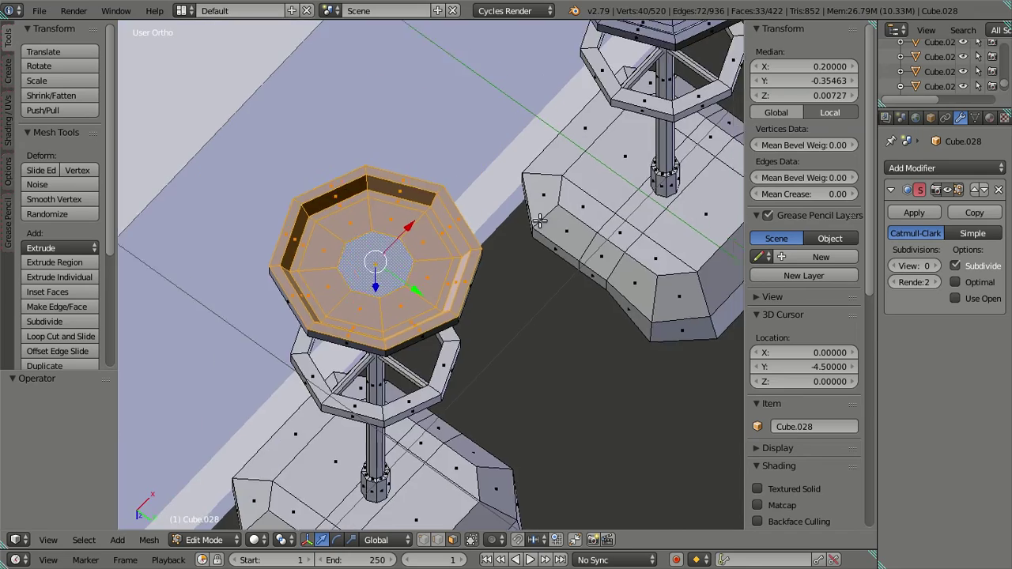
middle_drag(388, 226, 381, 269)
scroll(380, 273, up, 3)
alt+shift+click(296, 252)
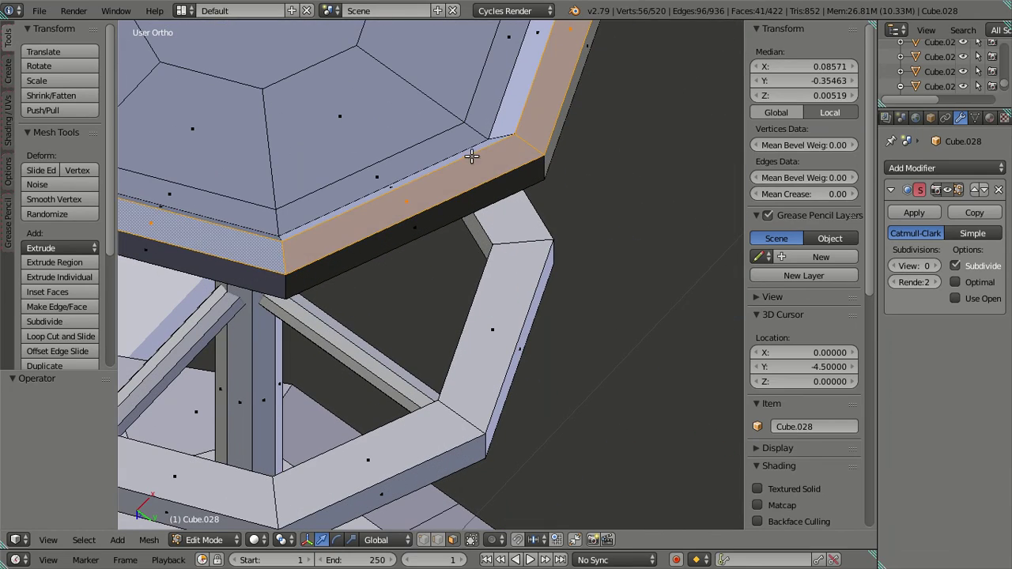
alt+shift+click(474, 130)
alt+shift+click(434, 93)
middle_drag(296, 63, 533, 329)
scroll(457, 152, up, 3)
scroll(417, 479, down, 3)
alt+shift+click(238, 378)
alt+shift+click(650, 351)
scroll(665, 317, down, 3)
middle_drag(666, 317, 449, 404)
Select both stool bases with L, flip their normals, deselect and return to Object Mode.
right_click(449, 386)
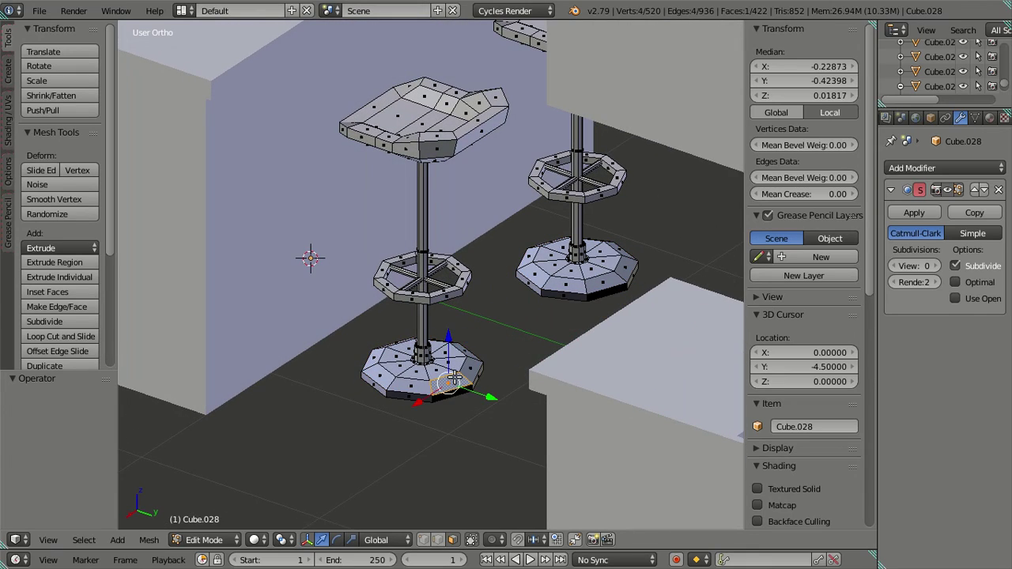
key(l)
key(l)
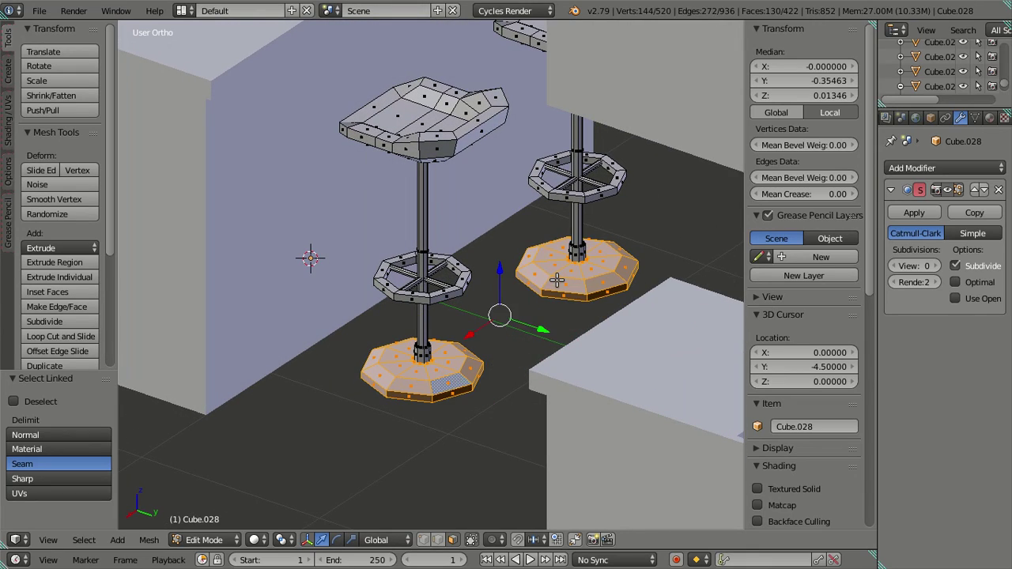
key(ctrl+f)
click(514, 160)
key(a)
key(KP_9)
middle_drag(513, 161, 497, 398)
key(Tab)
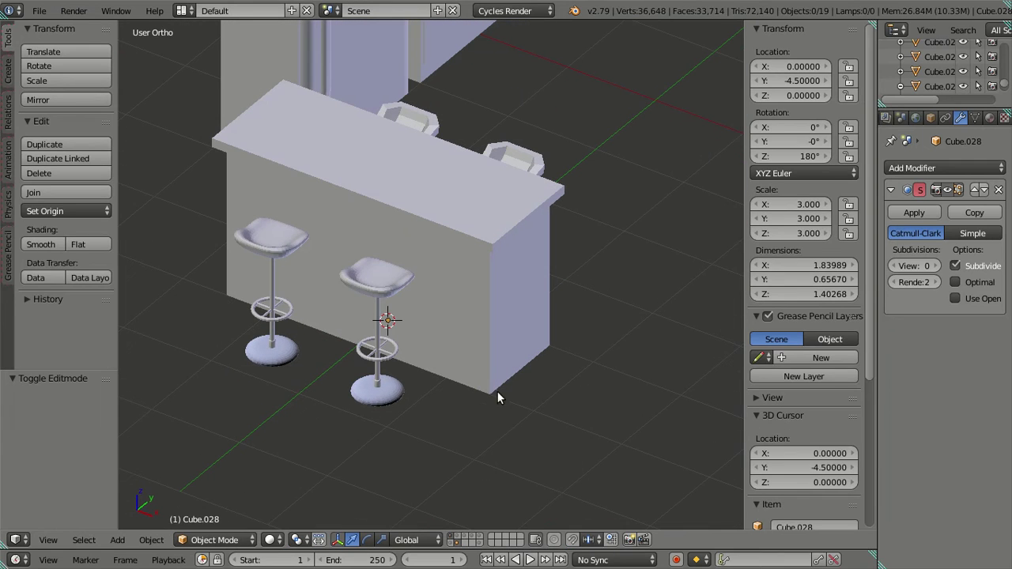
In Edit Mode on the Cube.000 stool pair, L-select both stool bases.
right_click(376, 395)
key(Tab)
right_click(376, 395)
key(l)
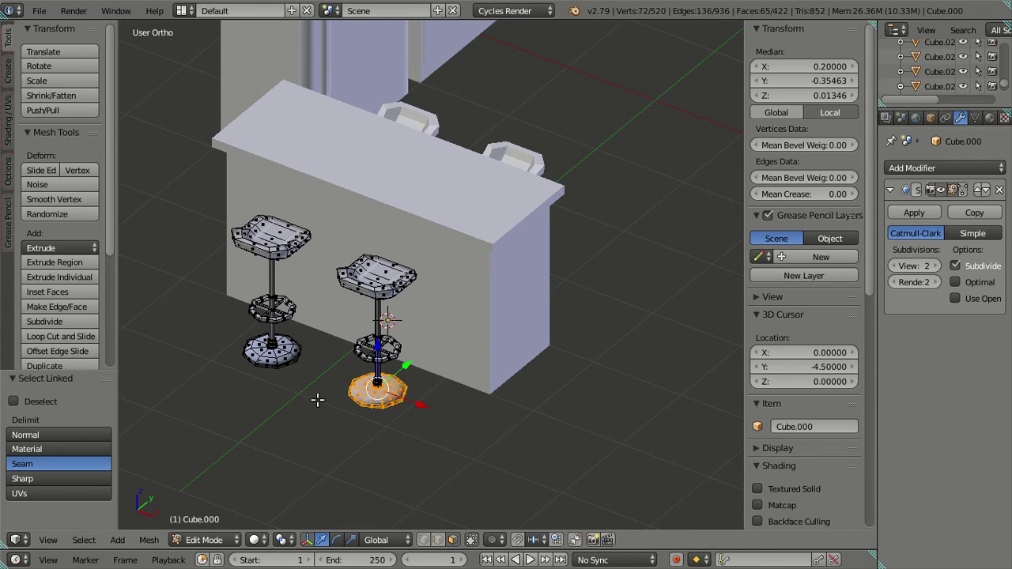
key(l)
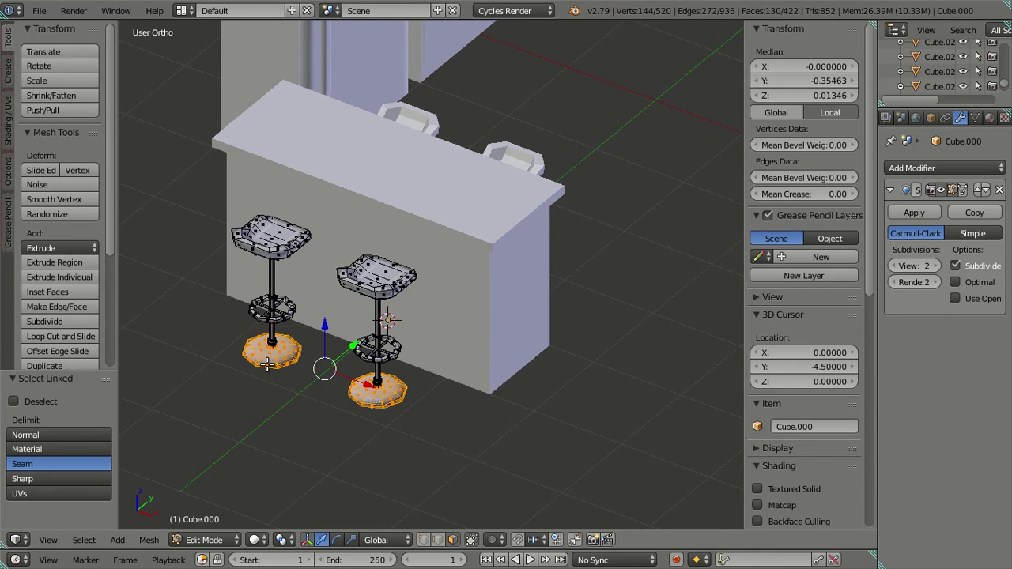
key(shift+f)
key(Escape)
Flip the normals of both bases, switch to face select and hide the tool shelf.
key(ctrl+f)
click(481, 166)
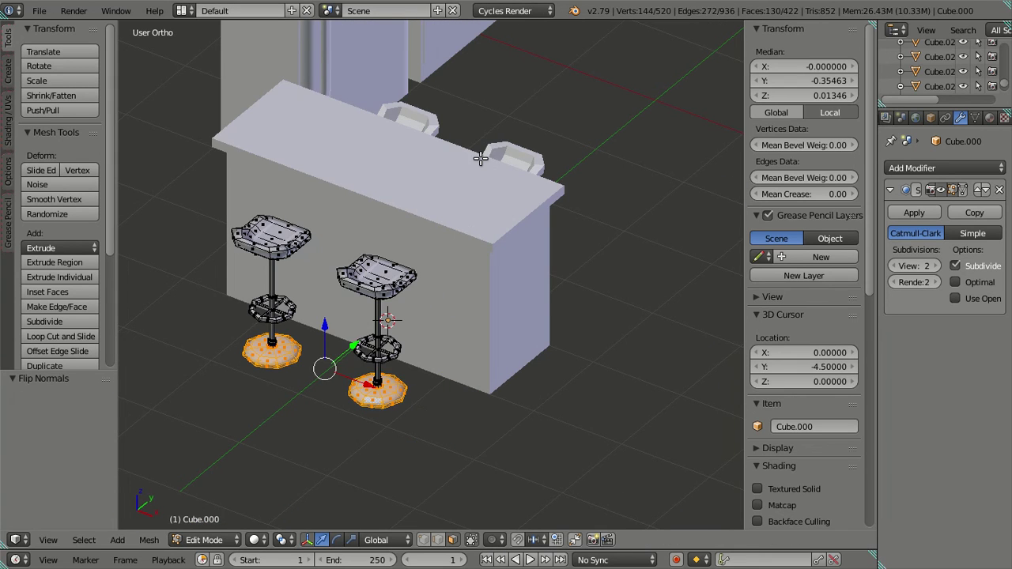
key(a)
middle_drag(472, 227, 549, 298)
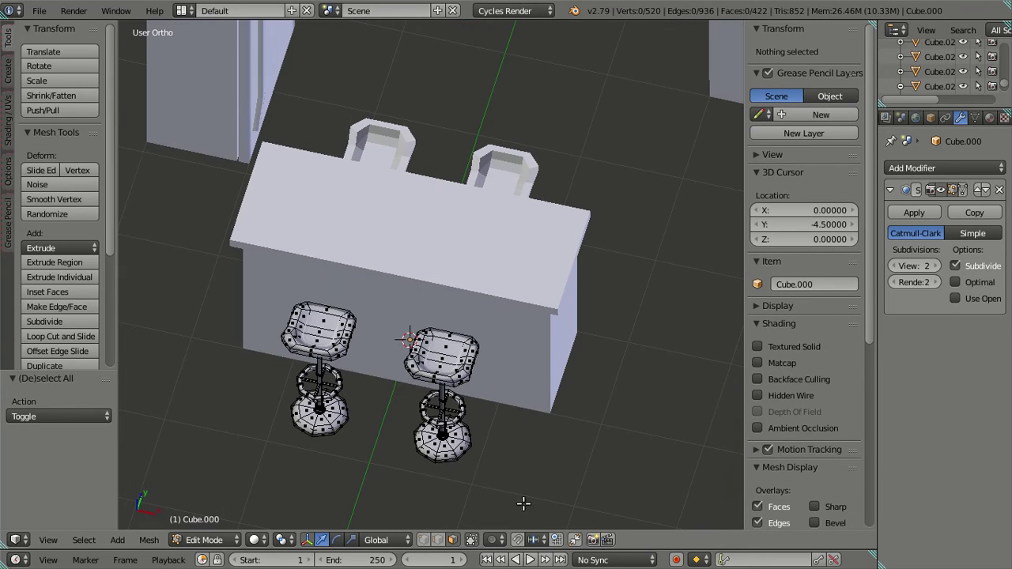
click(449, 539)
middle_drag(419, 340, 429, 363)
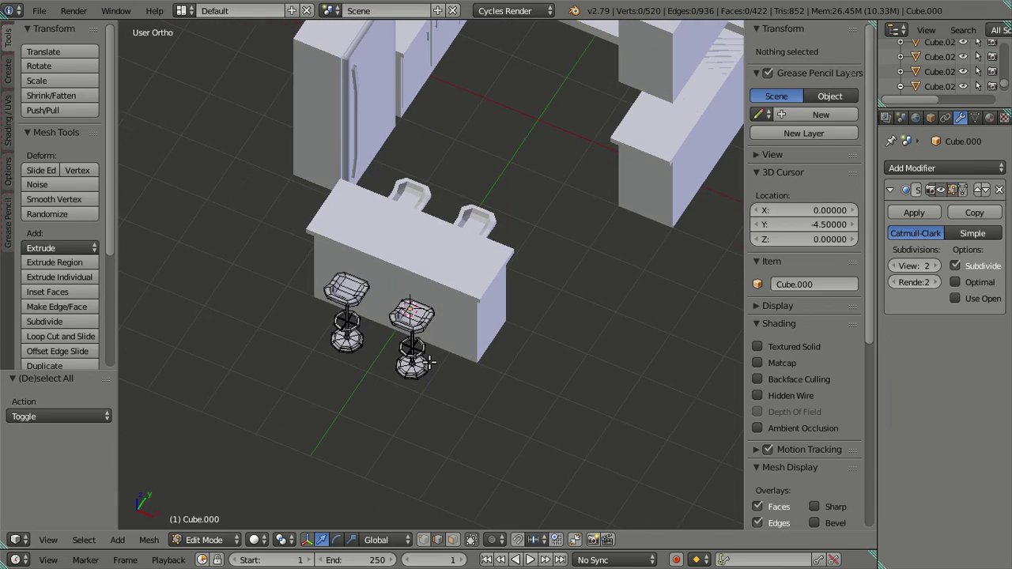
key(t)
middle_drag(376, 407, 397, 166)
Return to Object Mode and select the upper stool pair, turning off its smoothing.
key(Tab)
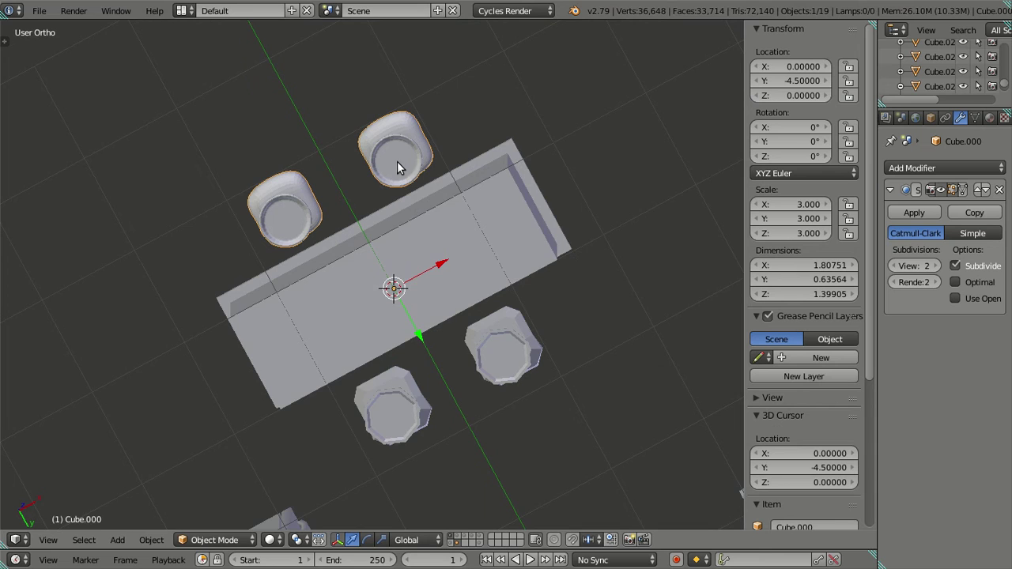
scroll(397, 167, up, 3)
scroll(424, 229, down, 5)
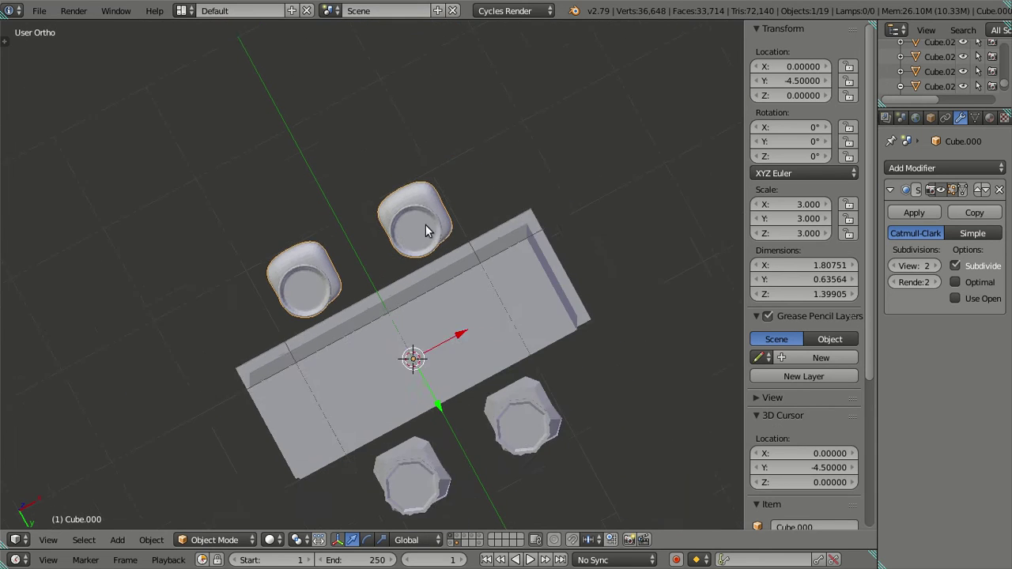
right_click(514, 407)
right_click(395, 232)
click(892, 266)
scroll(429, 271, up, 2)
key(a)
scroll(443, 213, up, 3)
scroll(444, 213, down, 3)
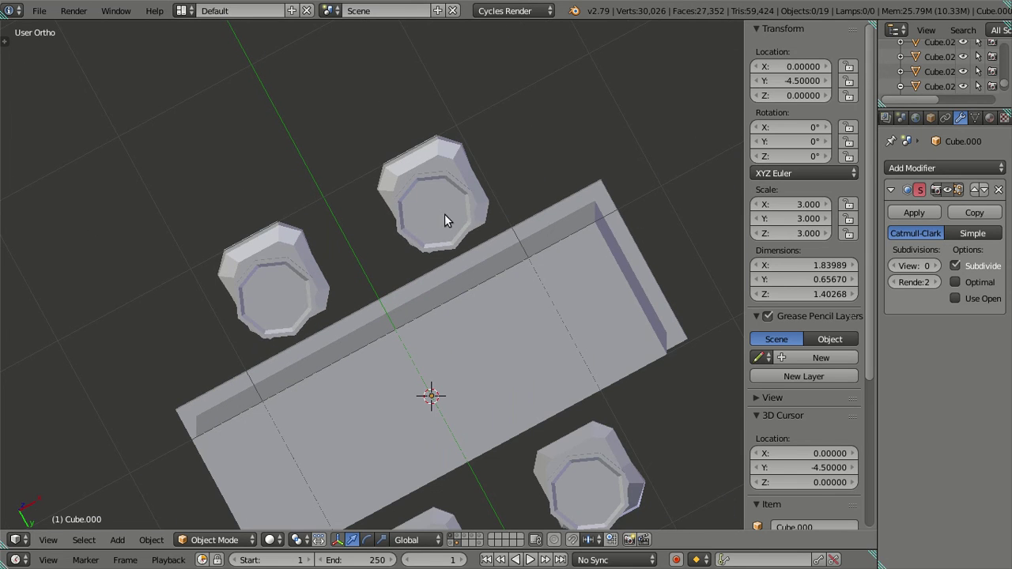
Box-select the upper right stool in wireframe and separate it into its own object.
key(Tab)
right_click(444, 214)
scroll(440, 233, up, 2)
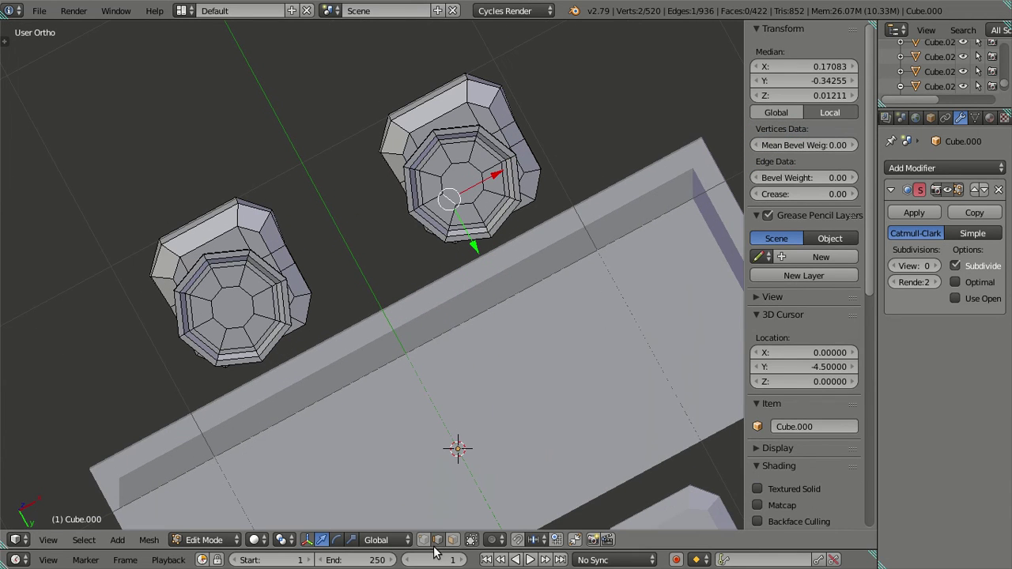
key(a)
right_click(460, 188)
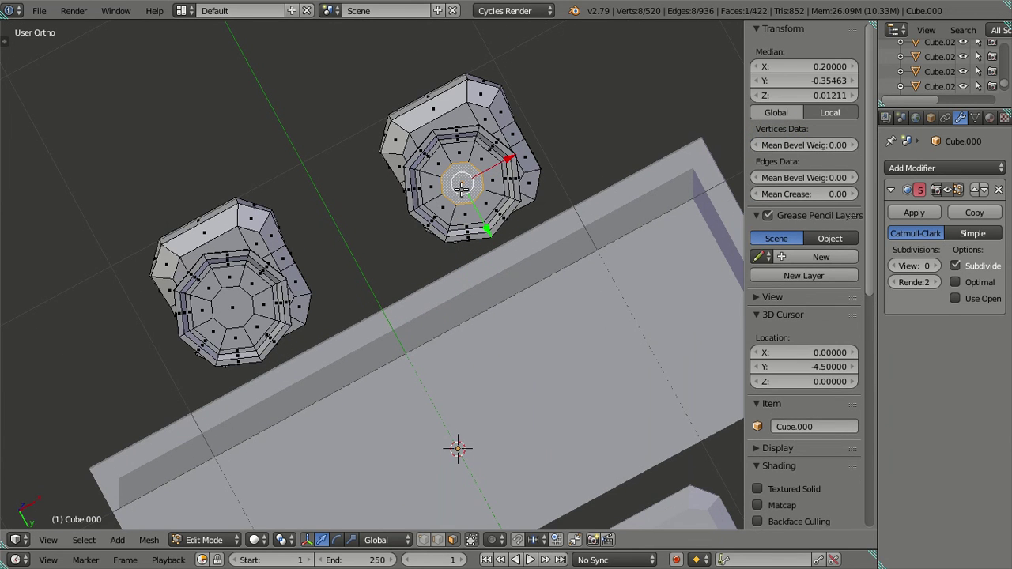
key(z)
key(a)
key(a)
key(a)
key(b)
drag(355, 36, 605, 330)
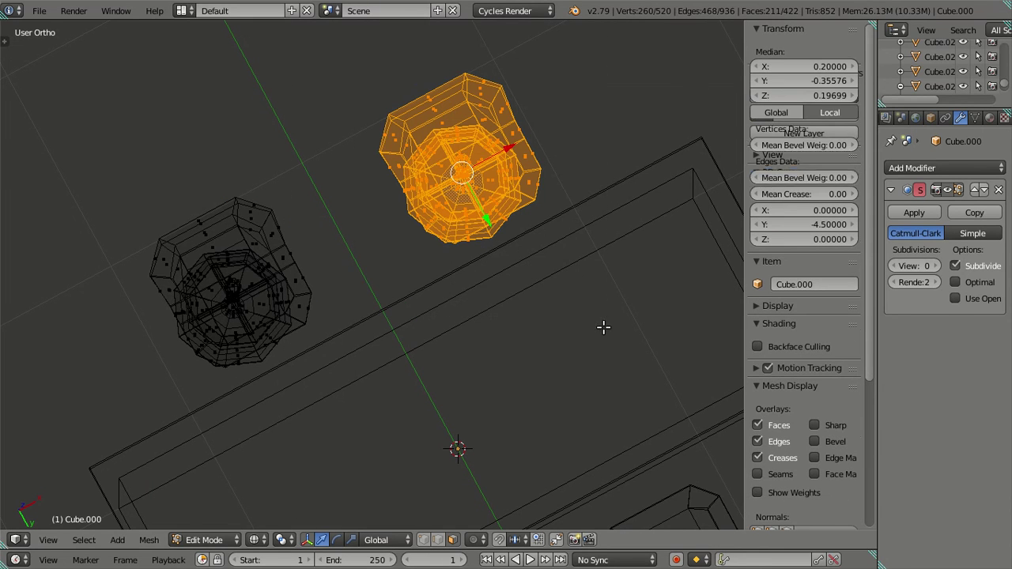
key(p)
click(562, 232)
key(a)
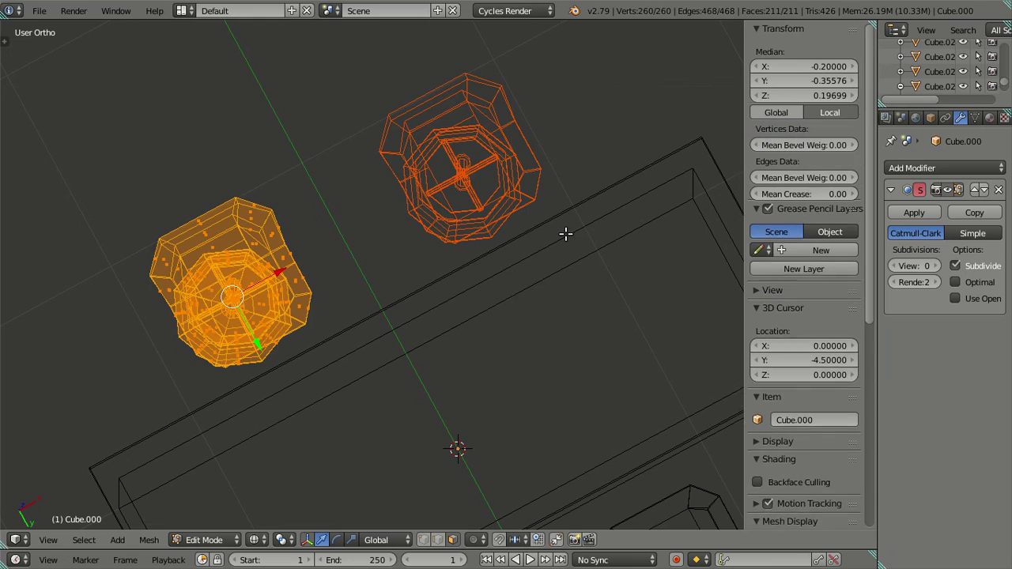
key(z)
key(a)
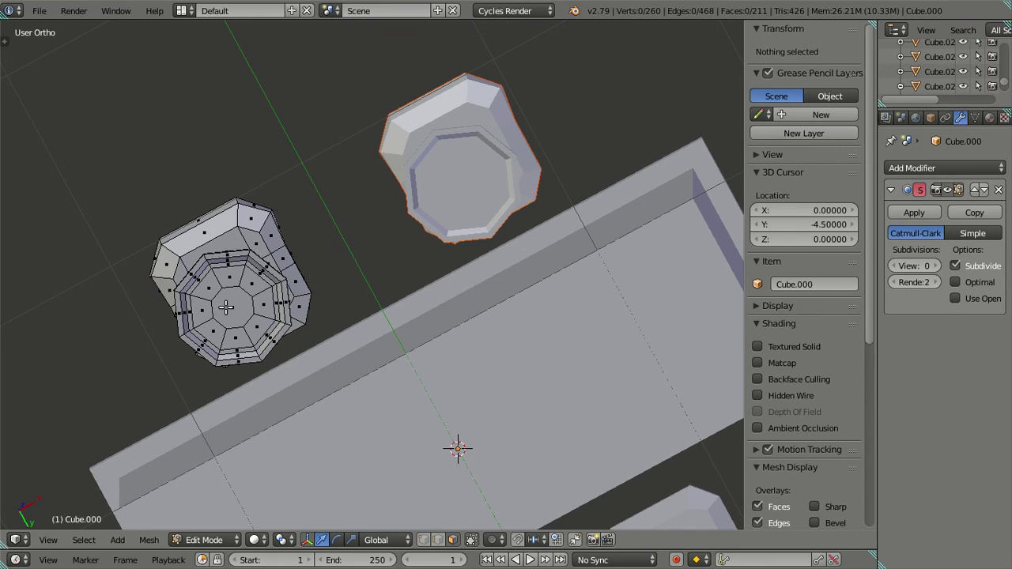
Snap the 3D cursor to the left stool's centre face and move its origin there.
right_click(226, 307)
key(shift+s)
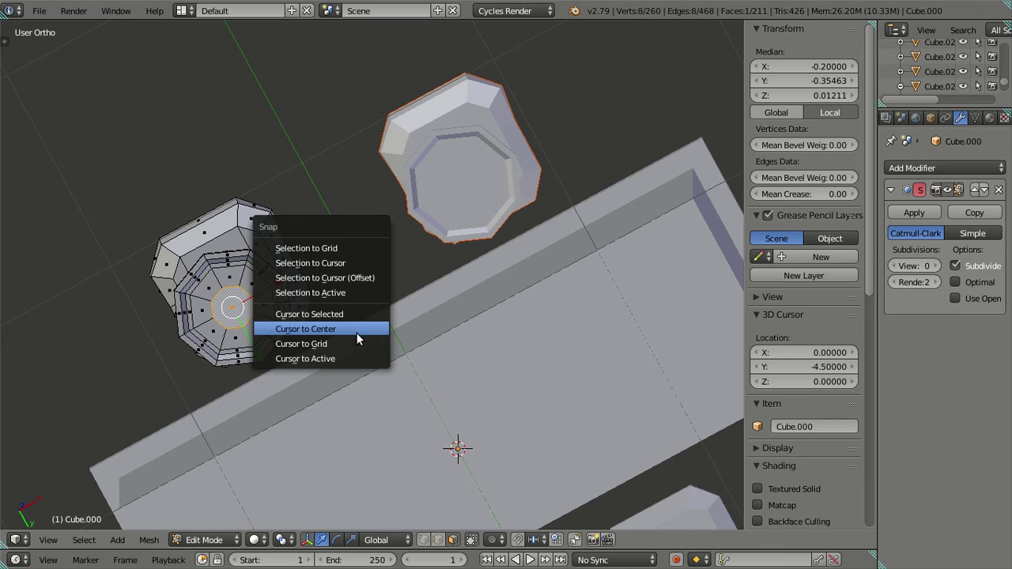
click(350, 317)
key(Tab)
right_click(253, 300)
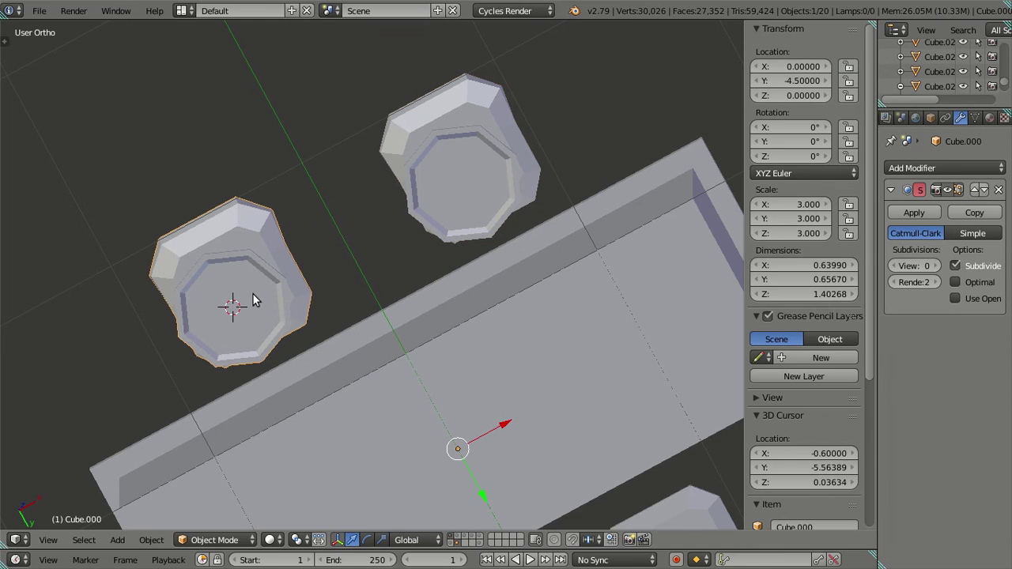
key(shift+ctrl+alt+c)
click(355, 299)
Move the separated stool's origin to its centre, putting Cube.029 at X 0.6, Y -5.56389.
right_click(422, 219)
key(Tab)
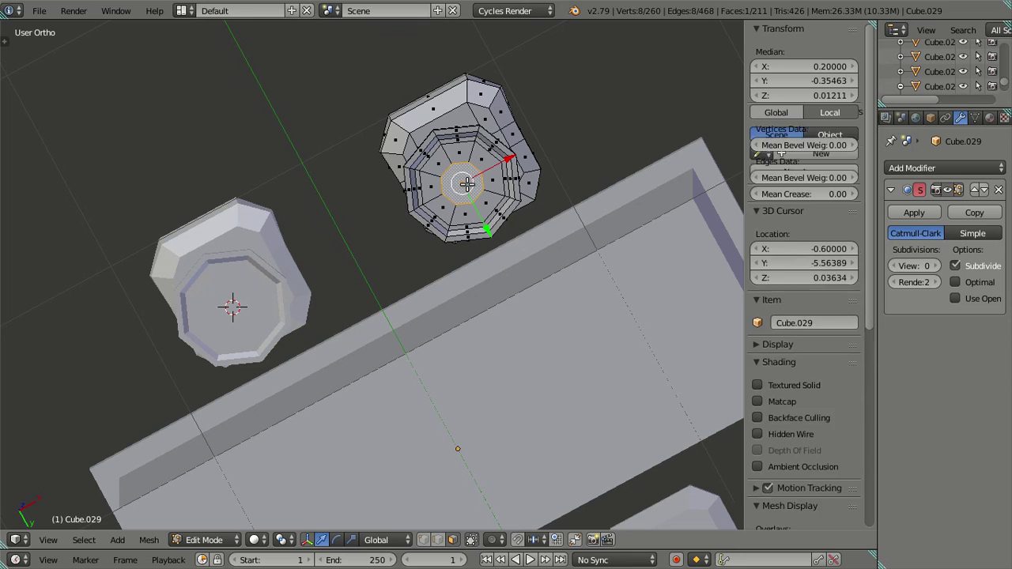
key(shift+s)
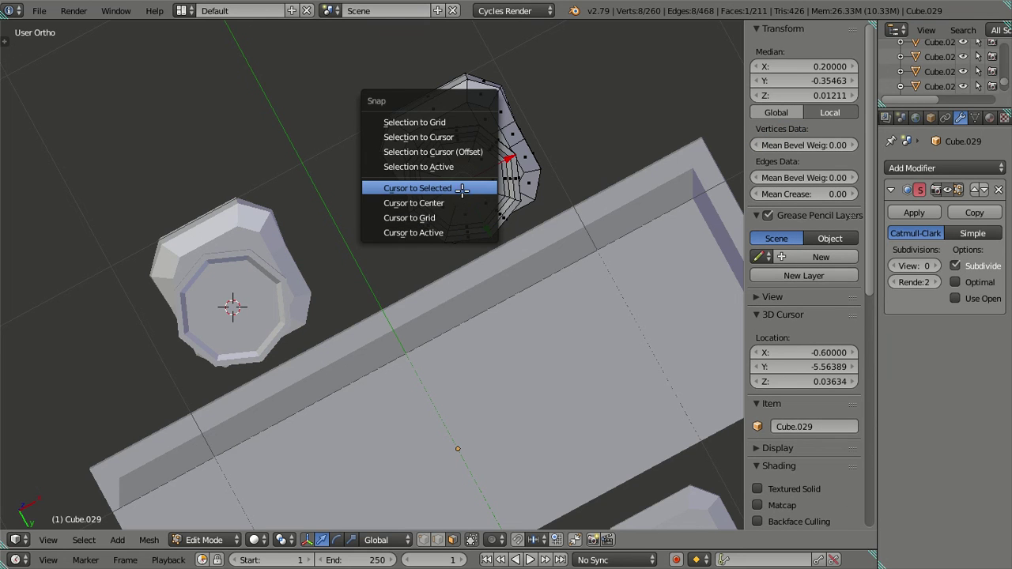
click(462, 188)
key(Tab)
key(ctrl+shift+alt+c)
click(514, 219)
scroll(488, 388, down, 5)
shift+middle_drag(488, 387, 453, 261)
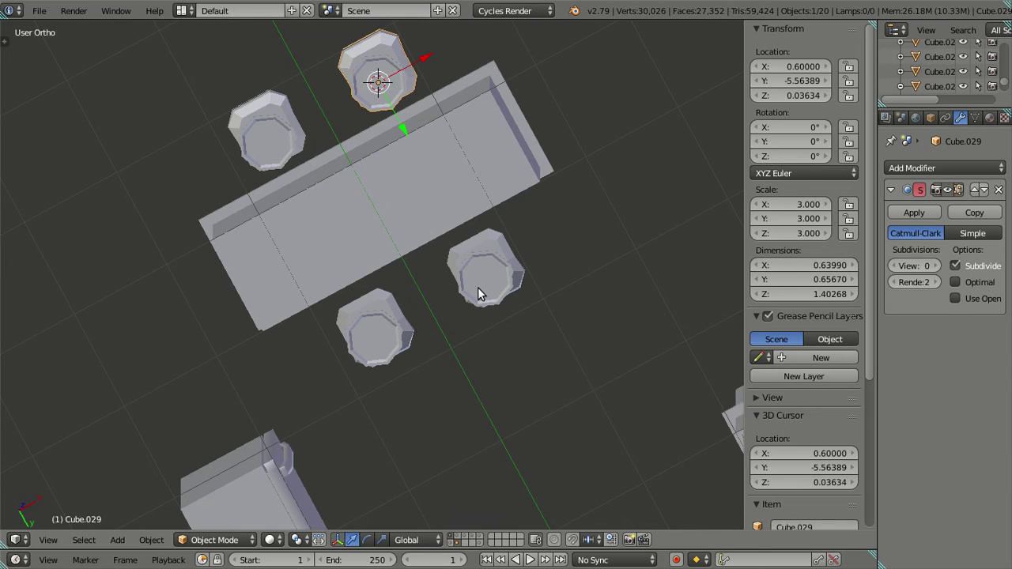
Box-select the lower right stool in wireframe and separate it from the rotated pair.
right_click(477, 289)
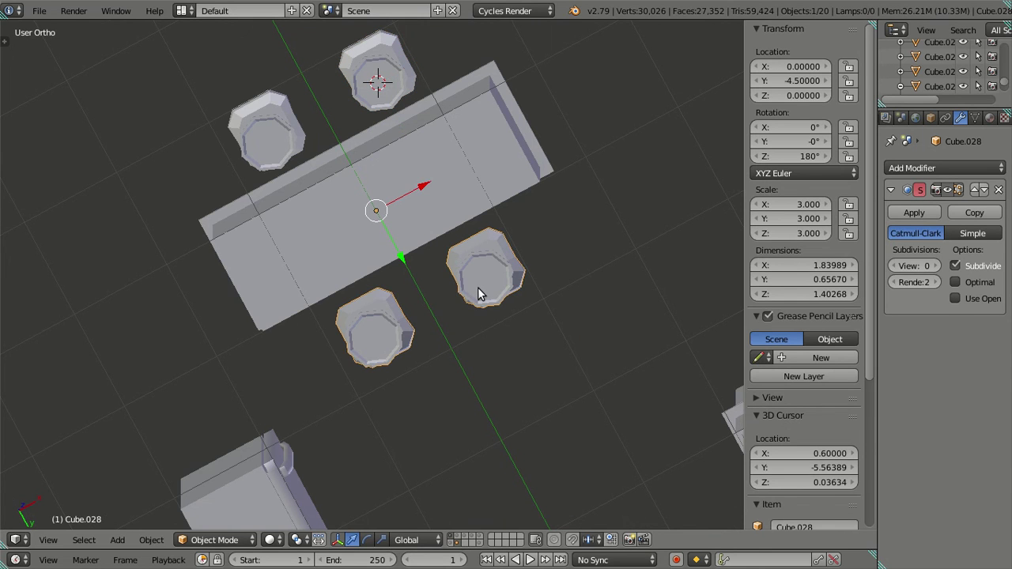
key(Tab)
key(z)
key(Tab)
key(Tab)
key(b)
drag(431, 163, 598, 389)
key(p)
click(592, 367)
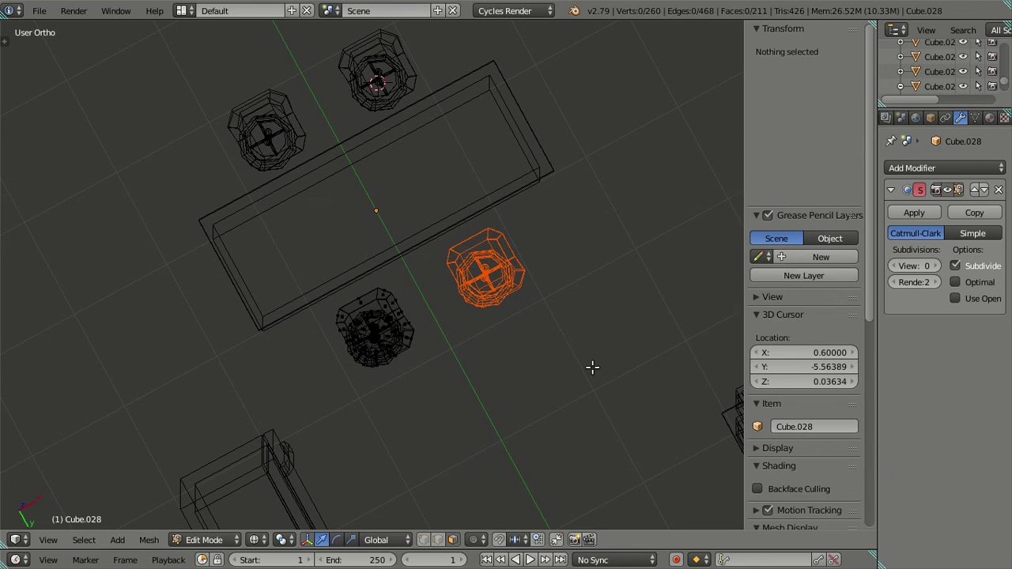
key(a)
key(z)
Snap the 3D cursor to the left base ring's centre and set that stool's origin there.
scroll(489, 355, up, 3)
key(a)
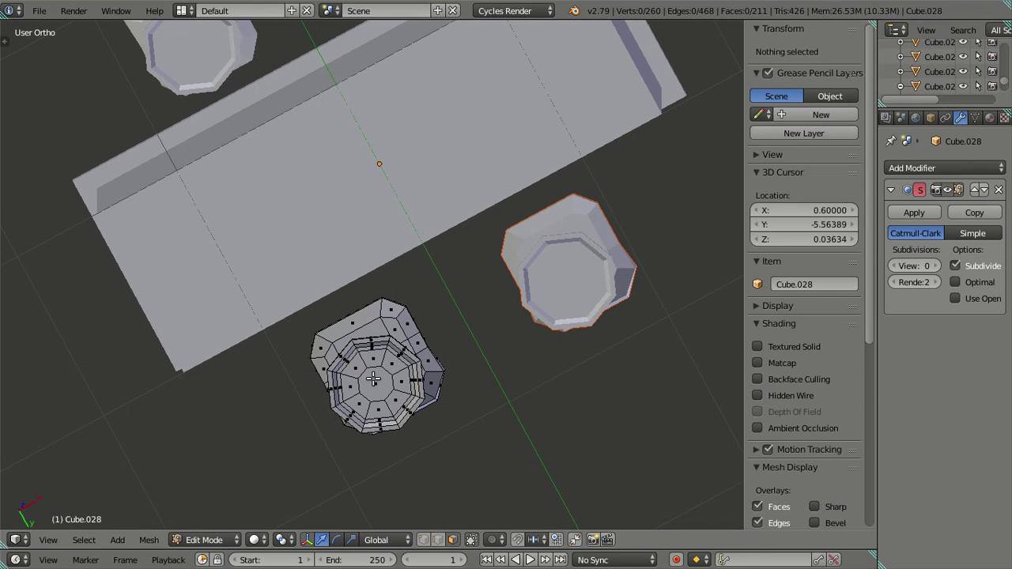
alt+right_click(410, 368)
key(shift+s)
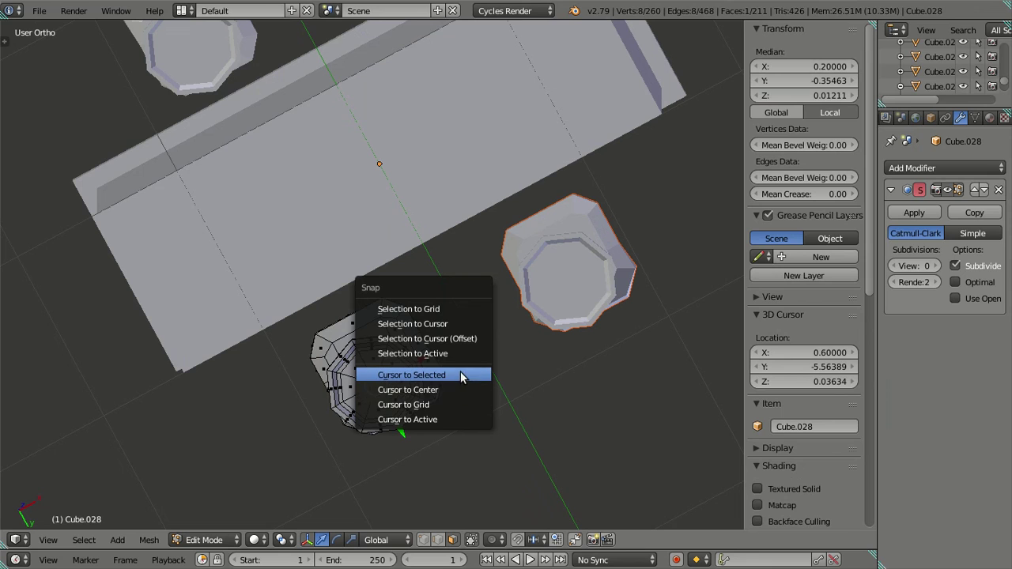
click(463, 376)
key(a)
key(Tab)
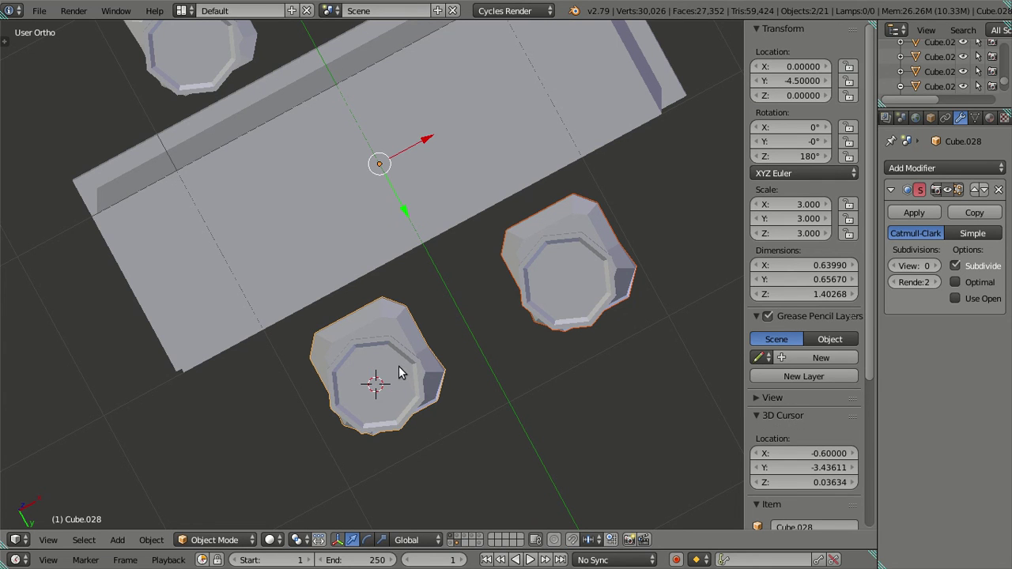
key(ctrl+shift+alt+c)
right_click(410, 393)
key(ctrl+shift+alt+c)
click(430, 365)
Move the right stool's origin to its centre octagon face, placing Cube.030 at Y -3.43611.
right_click(566, 325)
key(Tab)
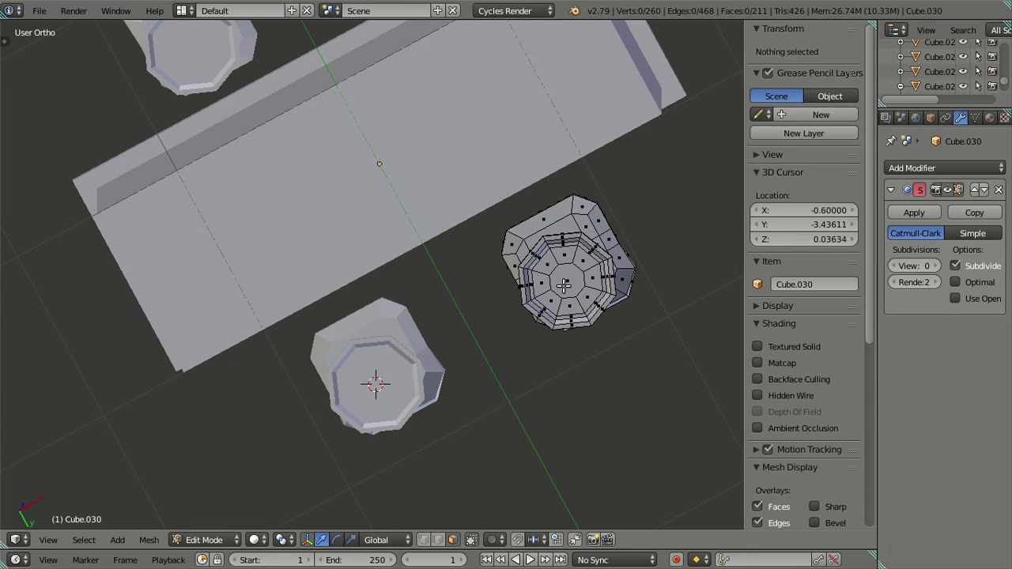
right_click(564, 285)
key(shift+s)
click(563, 294)
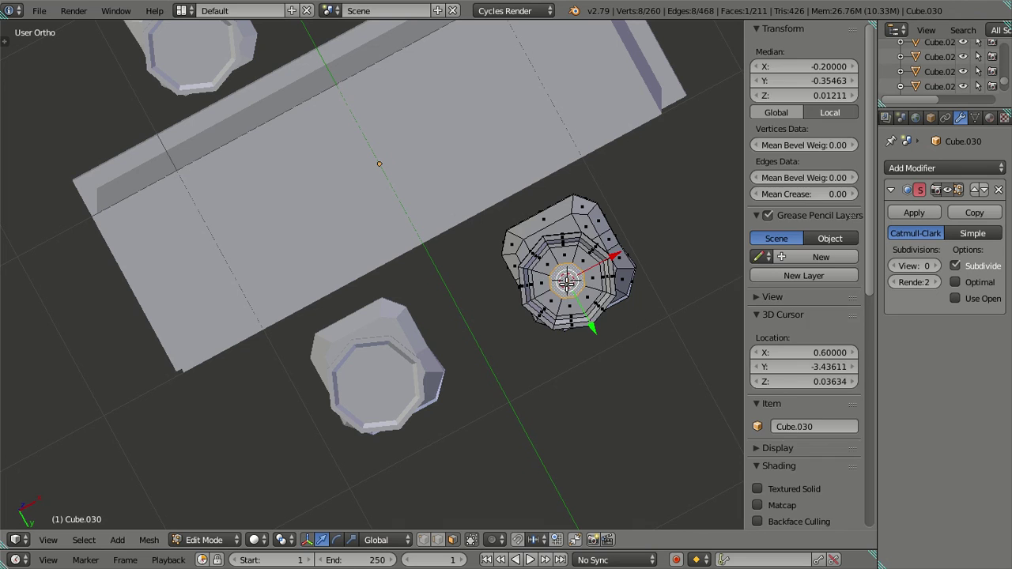
key(Tab)
key(ctrl+shift+alt+c)
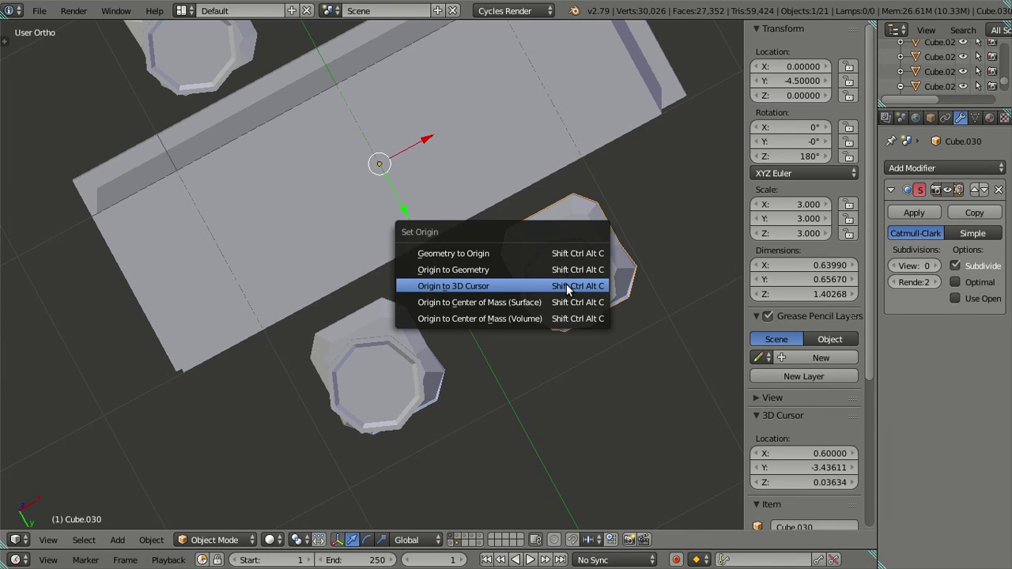
click(558, 289)
Select both front bar stools with the tool shelf shown again.
scroll(558, 295, down, 4)
key(a)
middle_drag(559, 295, 281, 392)
right_click(294, 370)
key(t)
shift+right_click(457, 365)
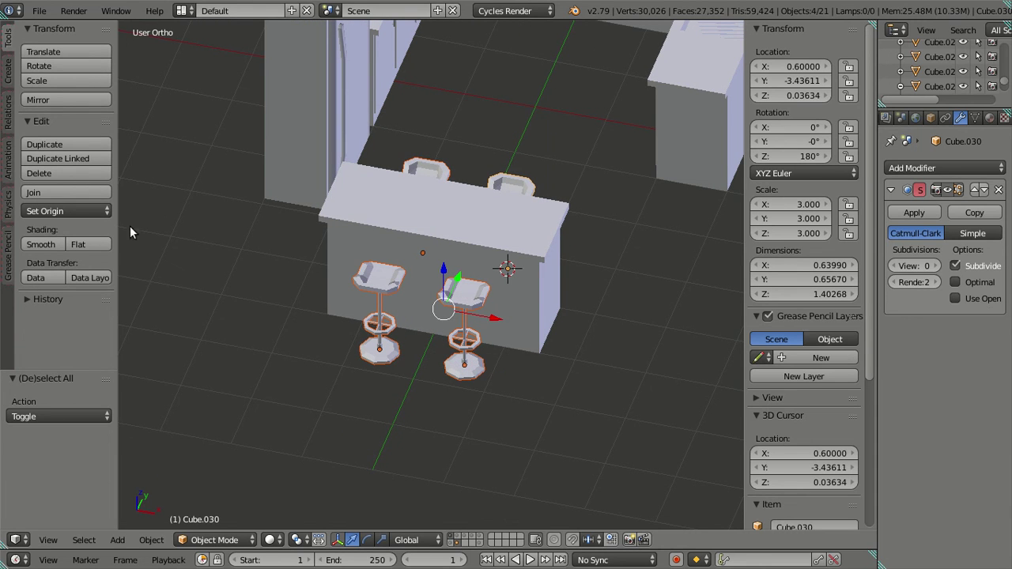
Smooth-shade the front stools and raise Cube.029's Subdivision Surface viewport level from 0 to 2.
click(44, 244)
key(a)
mouse_move(475, 318)
middle_down()
mouse_move(487, 373)
mouse_move(393, 288)
mouse_move(369, 309)
middle_up()
click(350, 308)
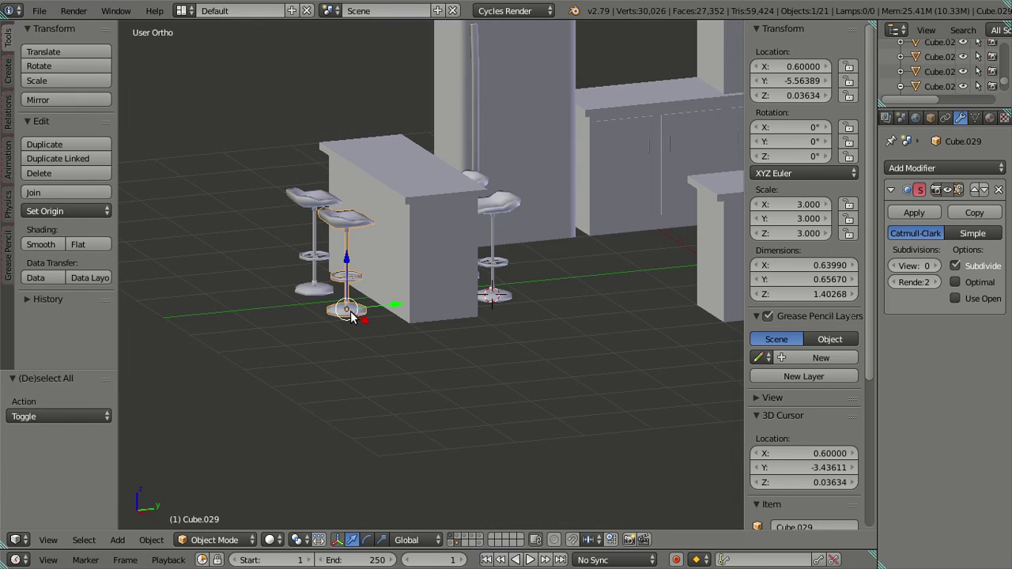
scroll(303, 320, up, 6)
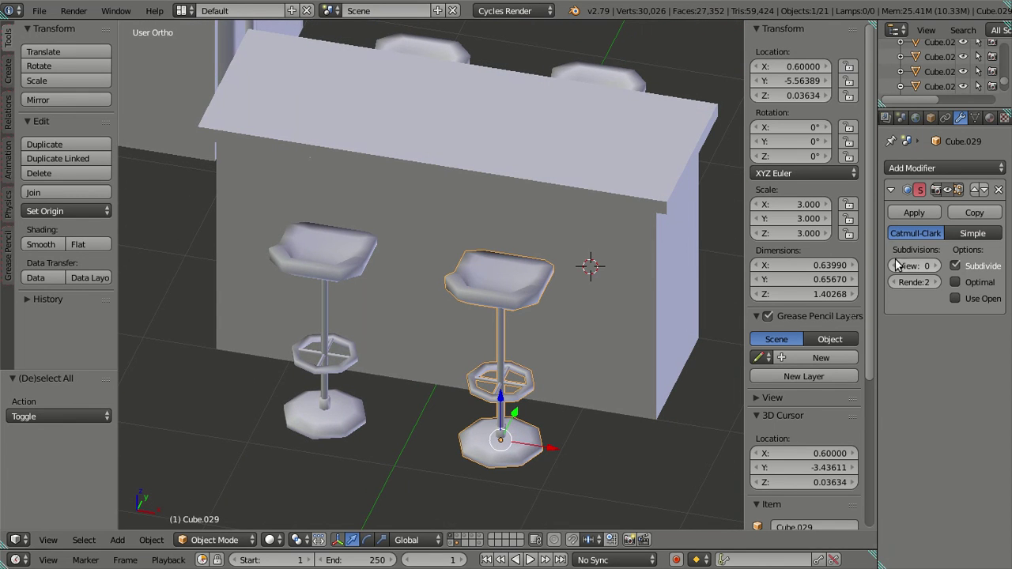
click(931, 267)
click(925, 267)
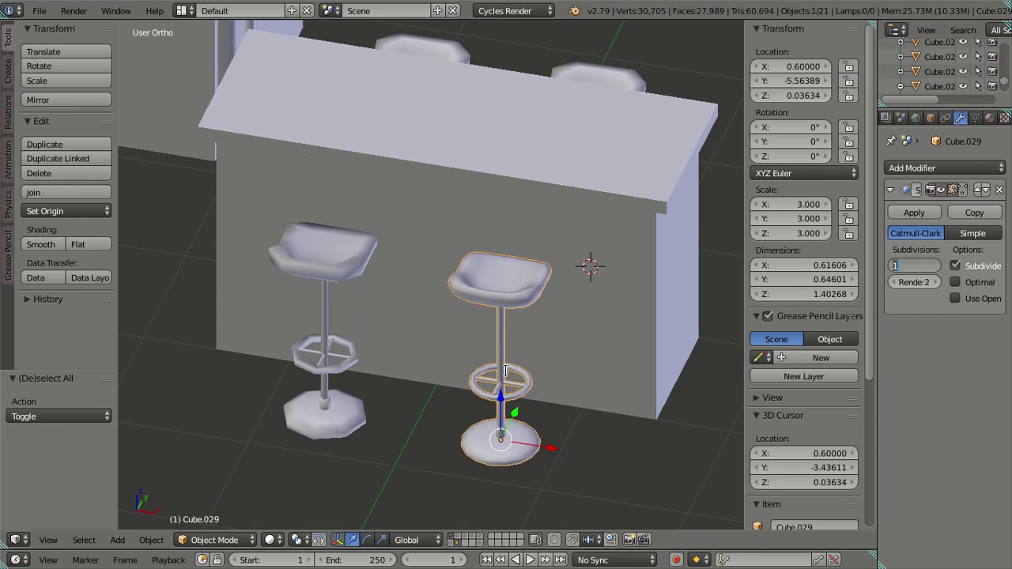
middle_drag(604, 385, 598, 358)
click(935, 265)
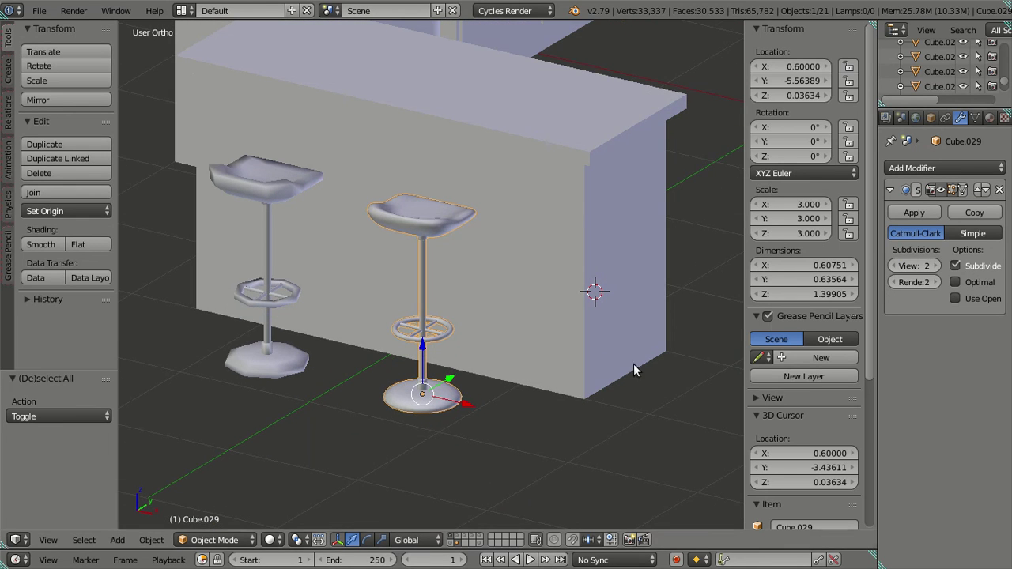
middle_drag(465, 389, 473, 363)
Return the stool's Subdivision Surface viewport level to 0 and select the left stool.
click(894, 266)
click(894, 266)
middle_drag(601, 309, 447, 360)
key(a)
scroll(473, 303, up, 3)
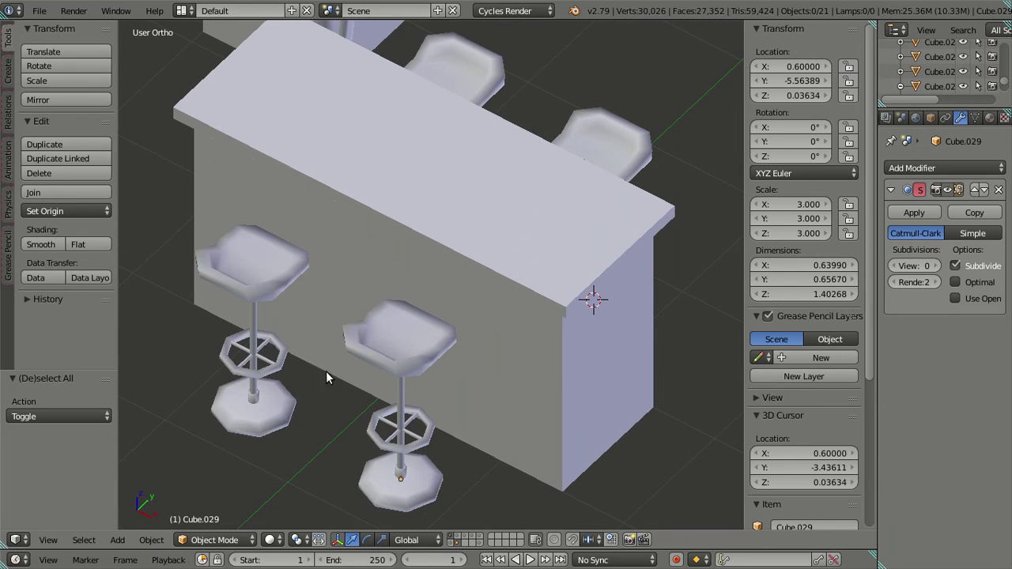
right_click(411, 346)
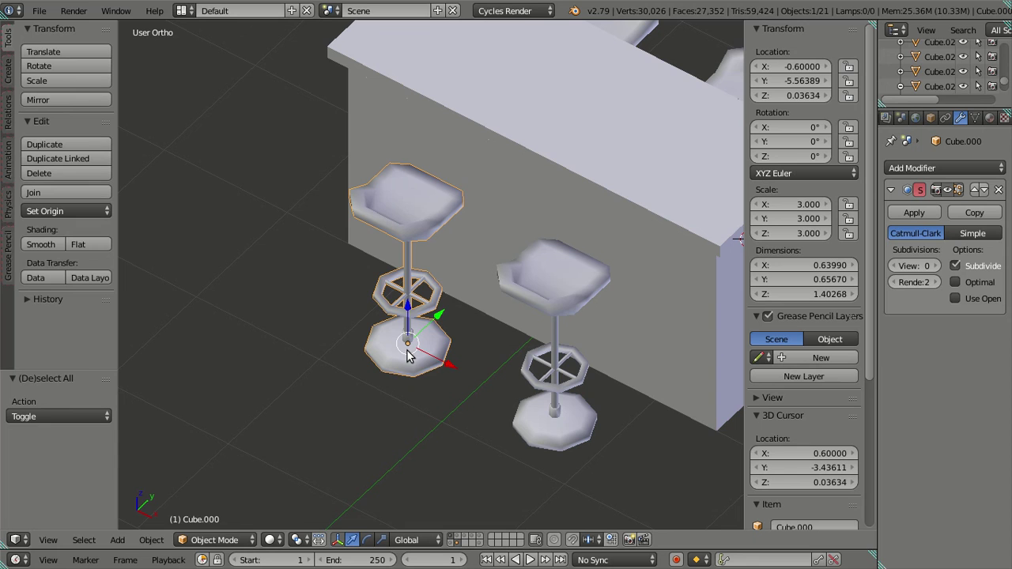
middle_drag(431, 353, 409, 275)
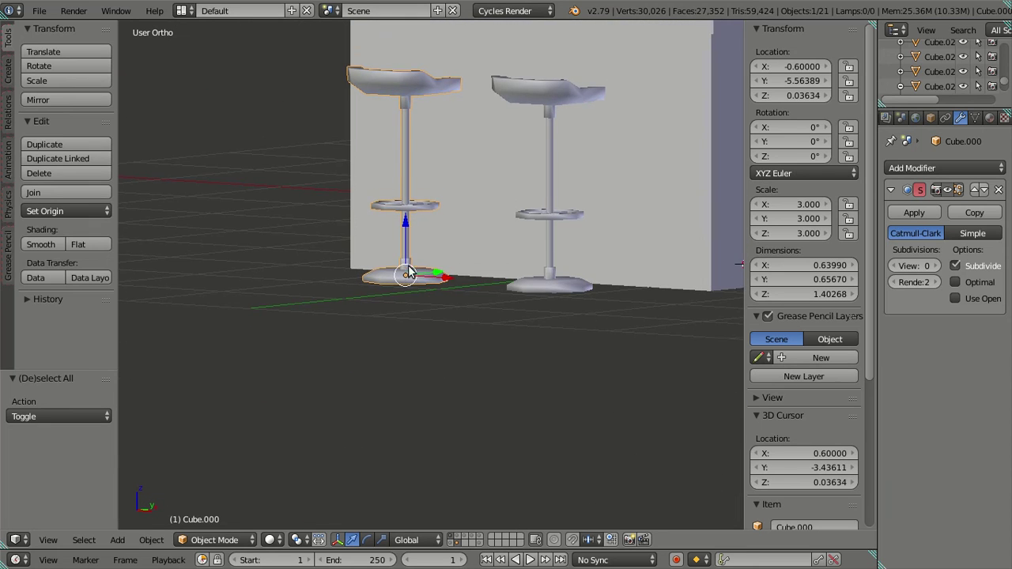
scroll(423, 281, up, 4)
In Edit Mode, add a new material slot on the stool using Material.004.
key(Tab)
scroll(423, 276, up, 2)
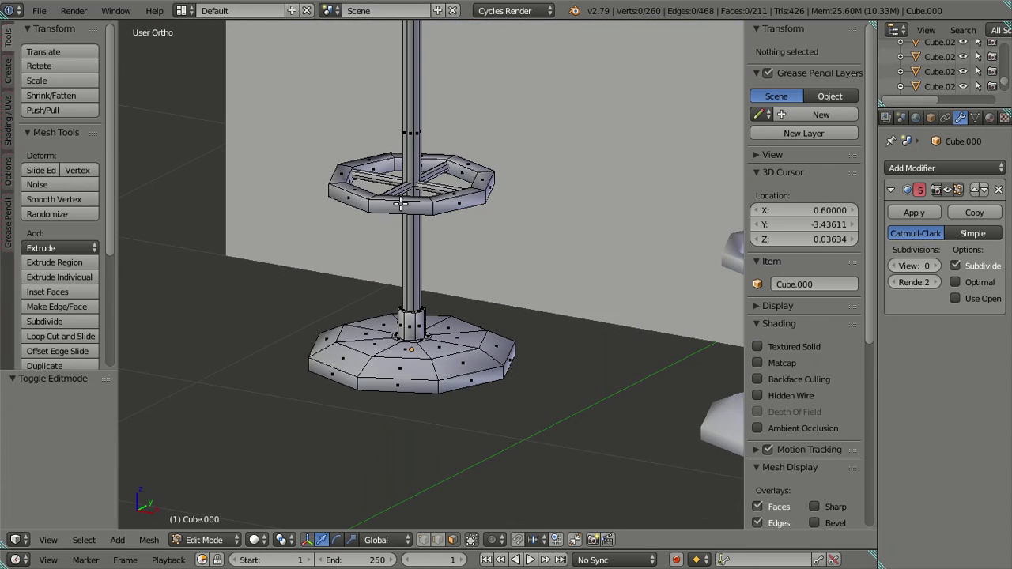
scroll(393, 204, down, 3)
scroll(396, 203, up, 4)
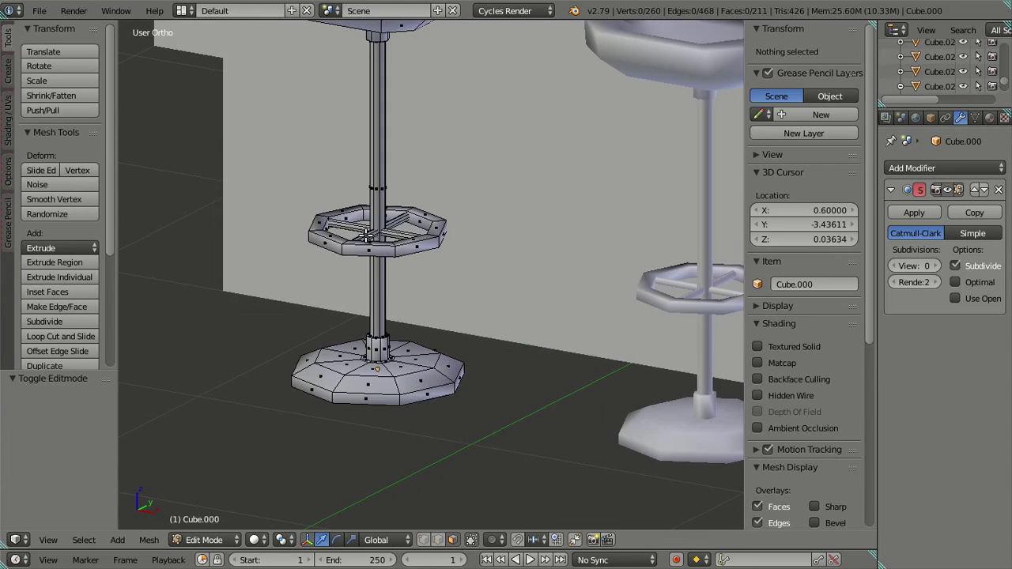
scroll(349, 202, down, 2)
middle_drag(349, 202, 385, 278)
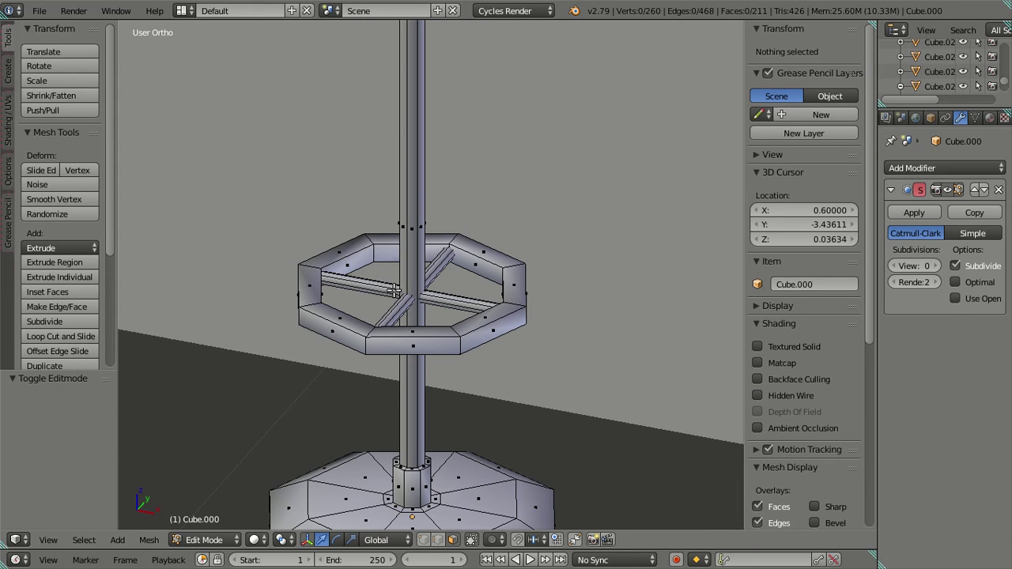
click(989, 117)
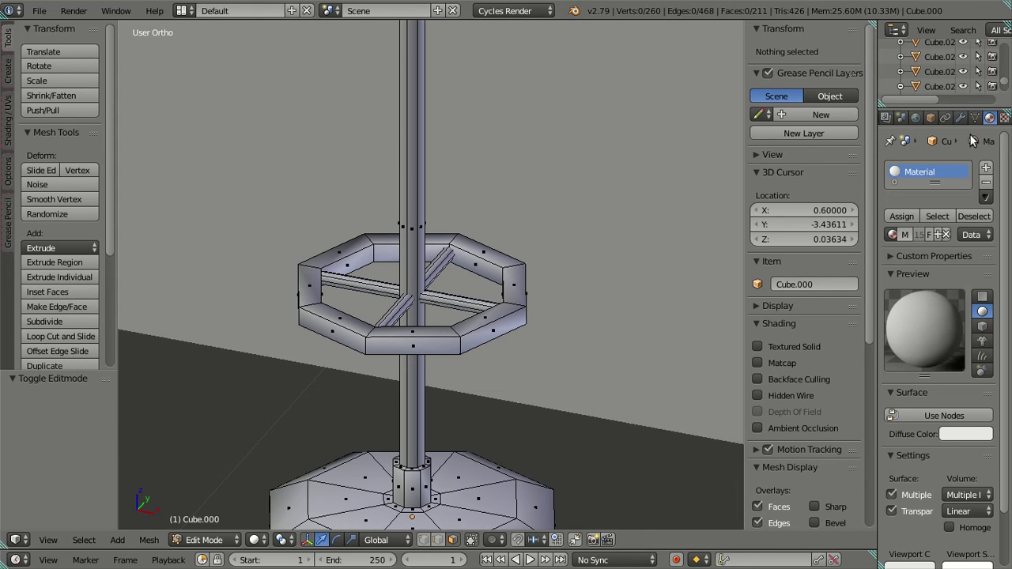
click(986, 167)
click(893, 268)
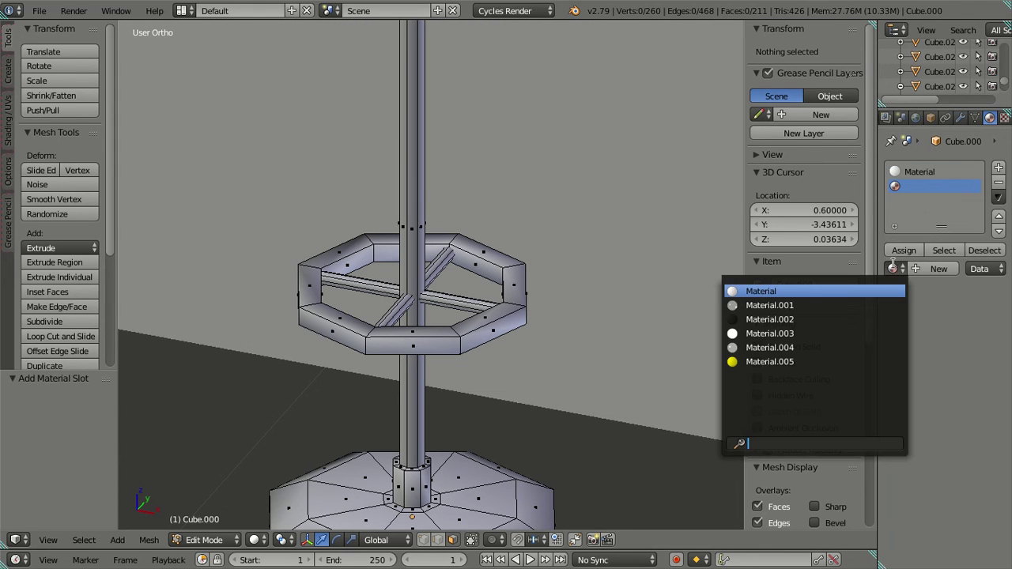
key(Down)
key(Down)
key(Down)
key(Return)
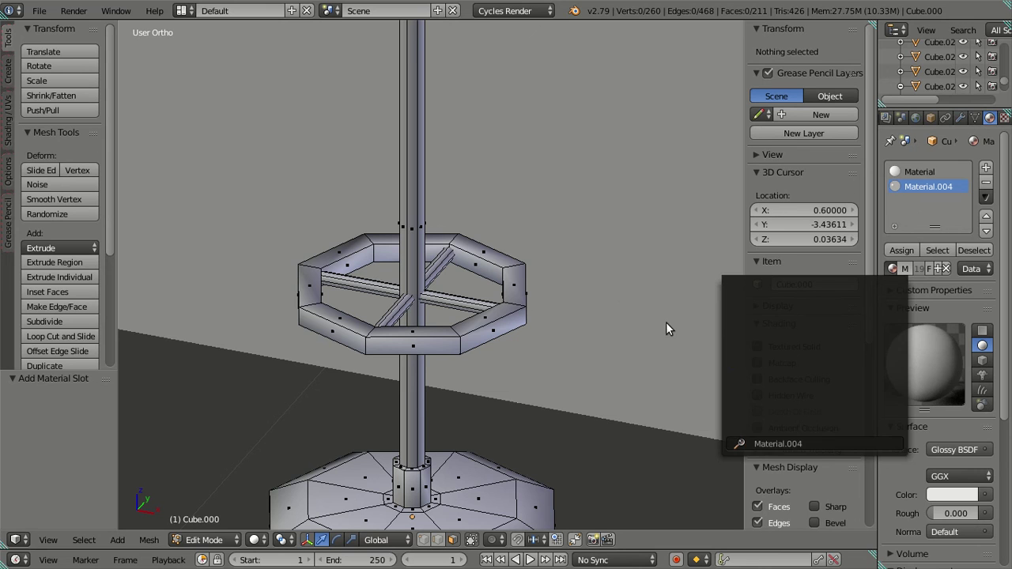
In edge mode, select the pole, cross bars, footrest ring and pole top with L.
scroll(512, 299, down, 2)
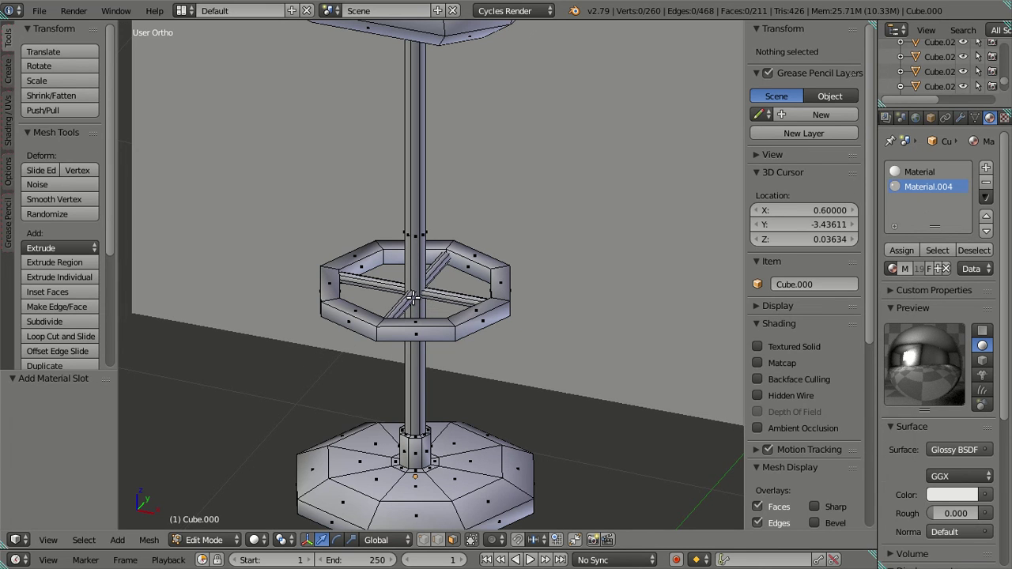
right_click(412, 297)
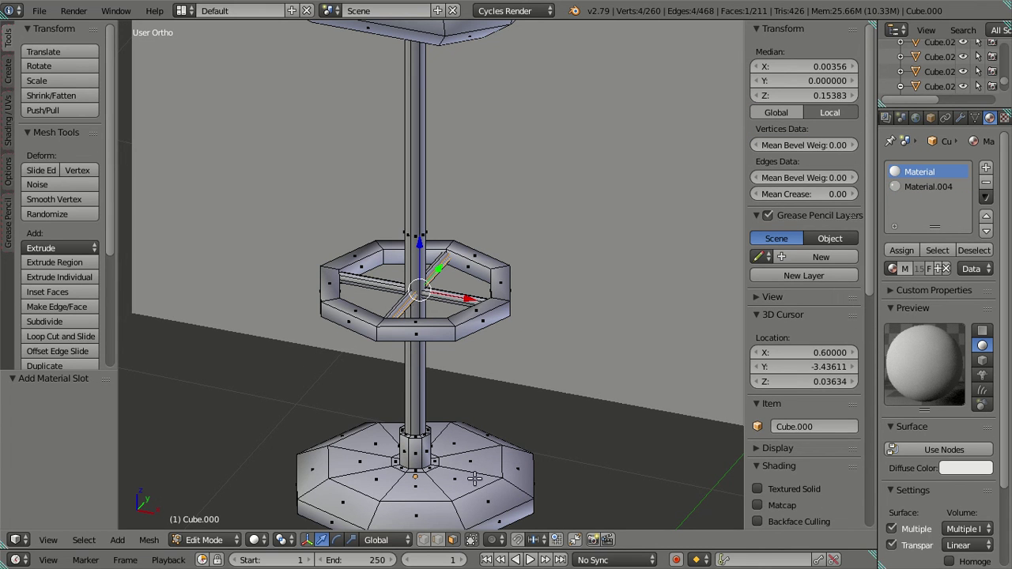
click(437, 540)
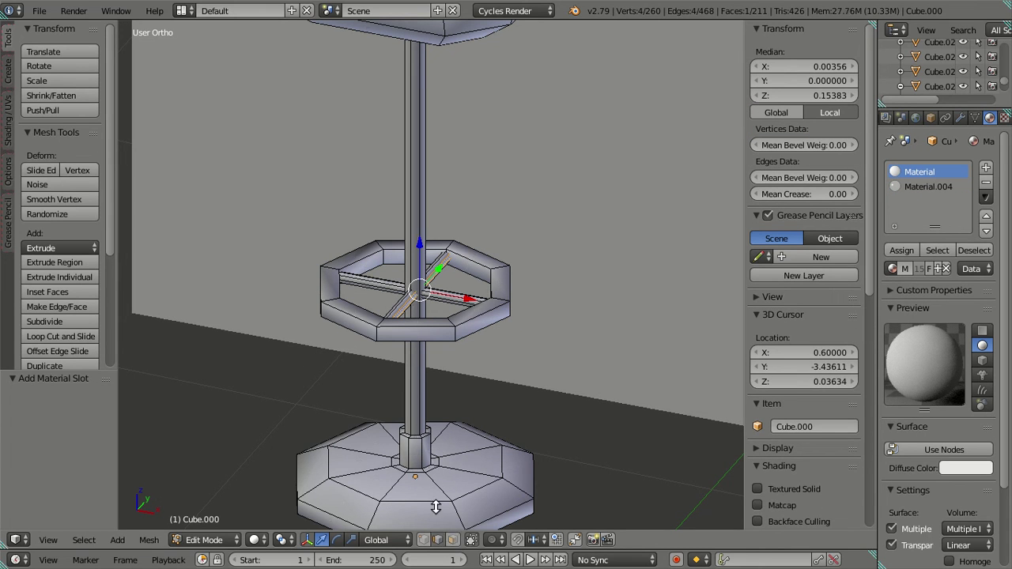
right_click(418, 399)
key(l)
key(l)
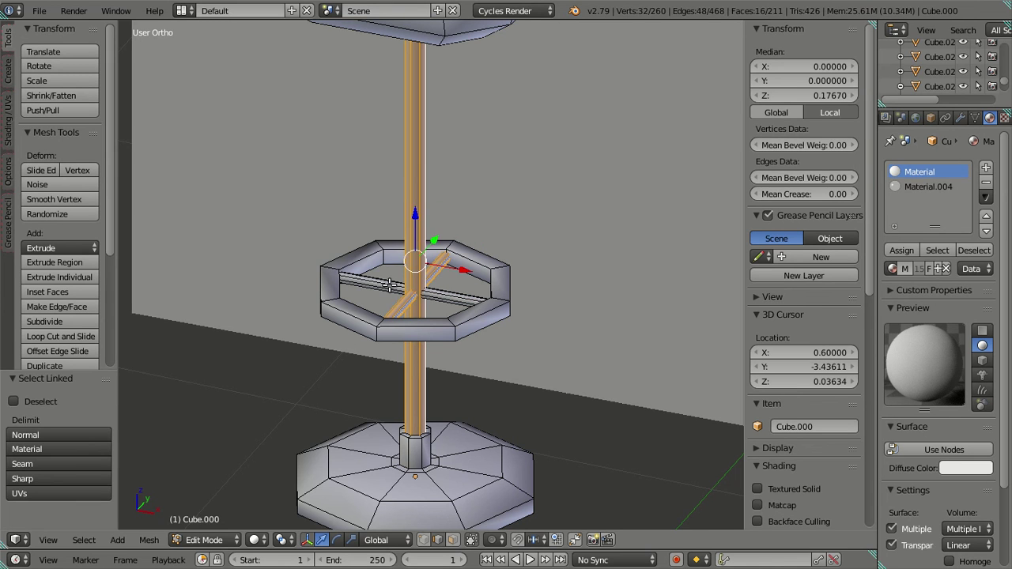
key(l)
scroll(441, 281, down, 3)
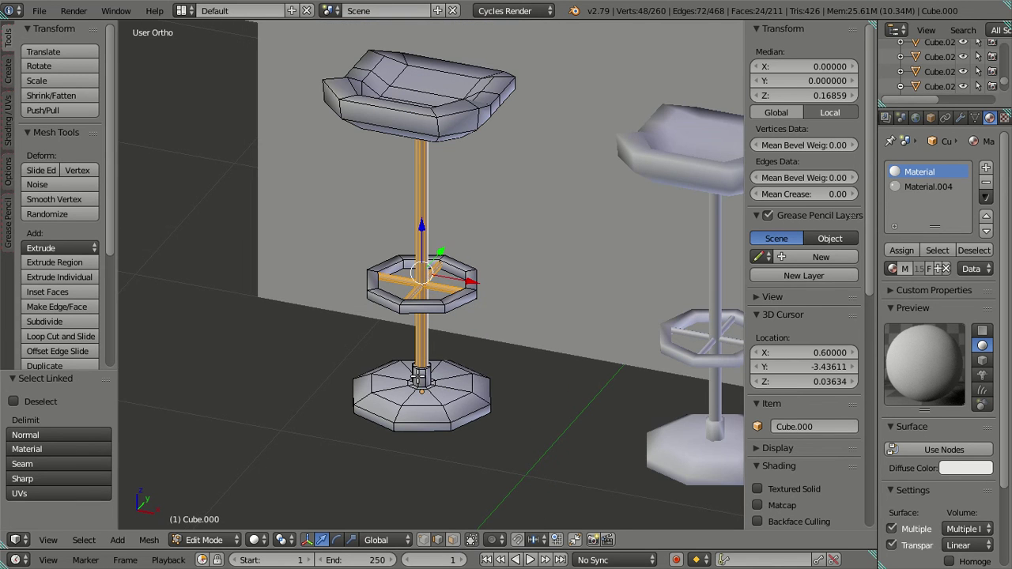
key(l)
middle_drag(423, 330, 426, 215)
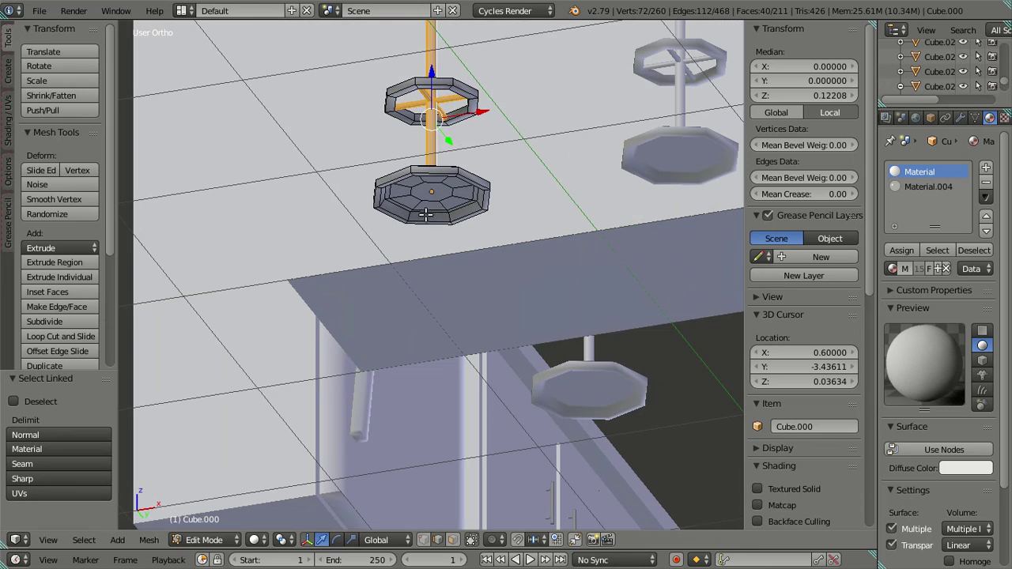
middle_drag(470, 127, 456, 201)
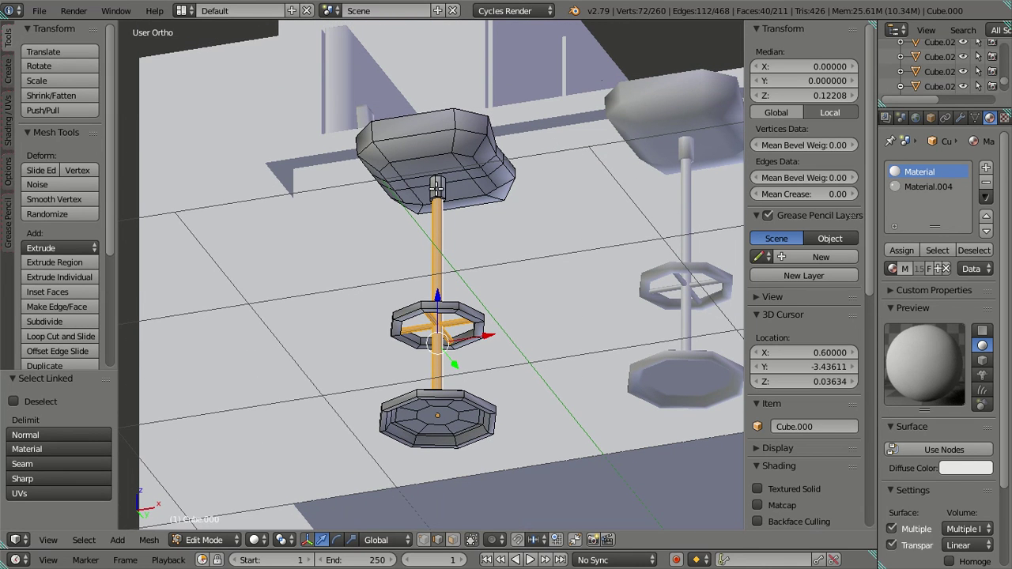
key(l)
Assign Material.004 to the selected metal parts, deselect, and return to Object Mode.
click(921, 186)
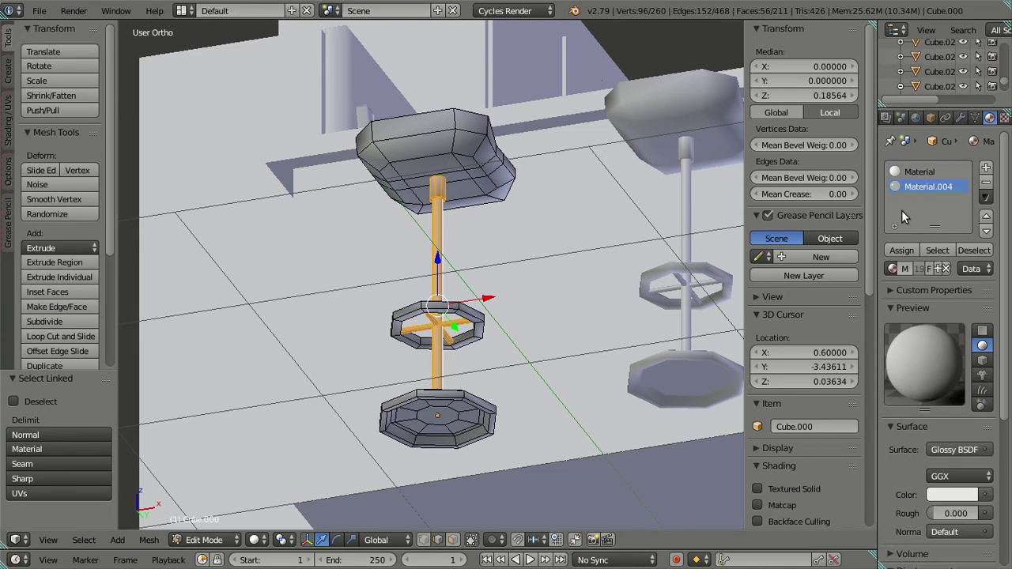
click(899, 250)
key(a)
middle_drag(522, 232, 534, 377)
key(Tab)
Snap the 3D cursor to the other old stool and delete that stool.
right_click(457, 360)
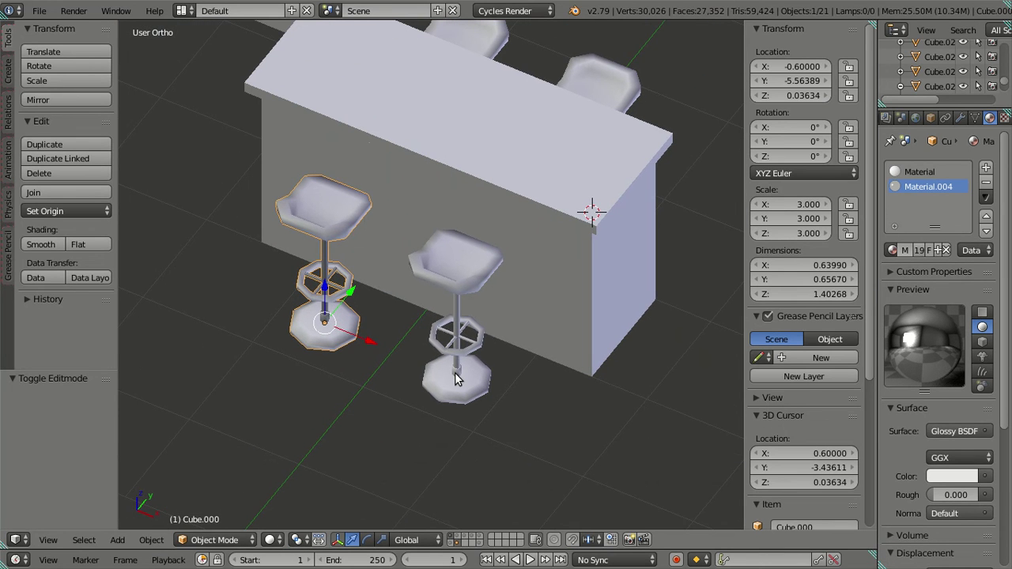
key(shift+s)
click(526, 379)
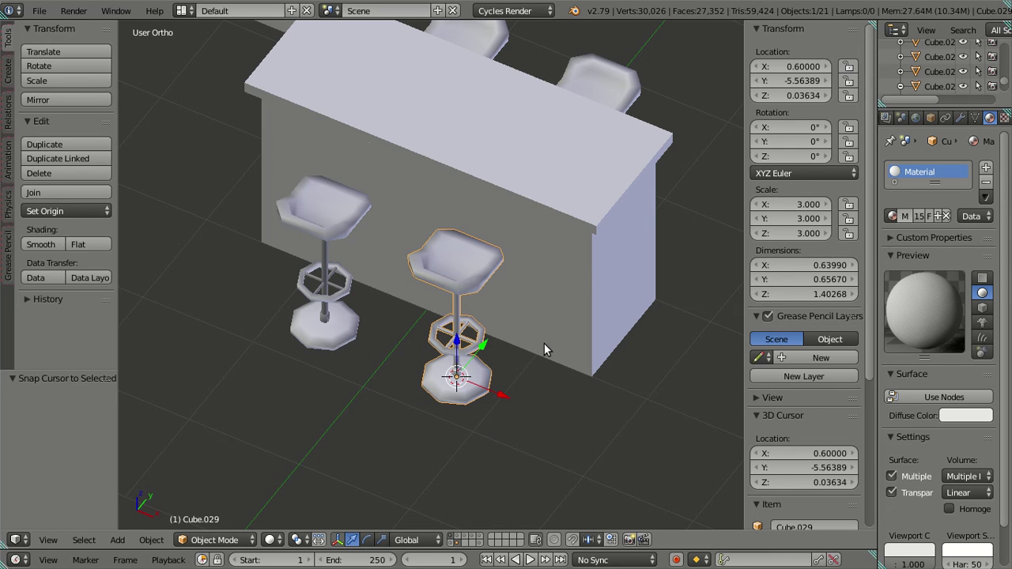
key(F3)
key(x)
click(531, 378)
Duplicate the glossy-legged stool and snap the copy to the 3D cursor.
right_click(356, 341)
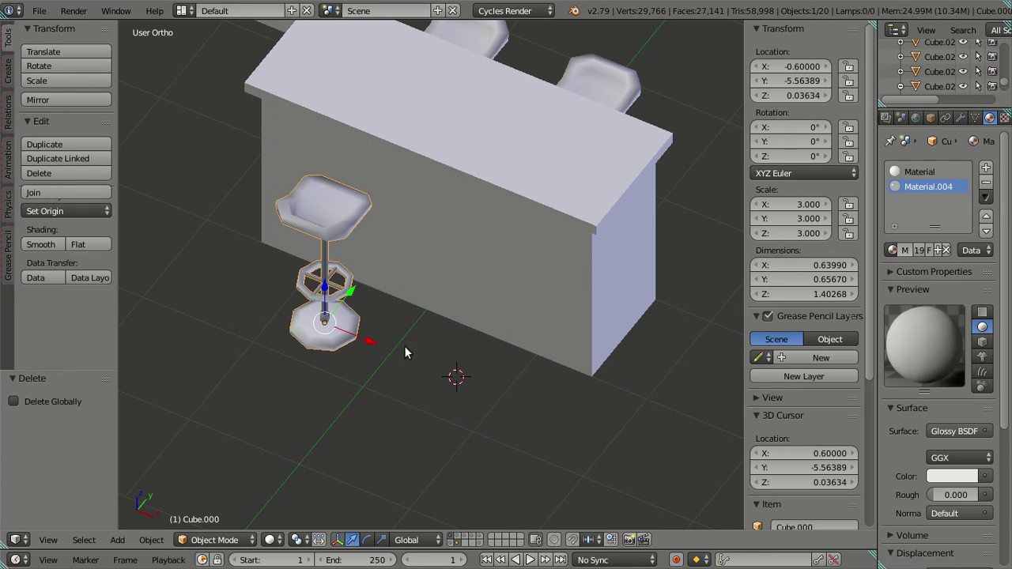
key(shift+d)
right_click(592, 319)
key(shift+a)
key(shift+s)
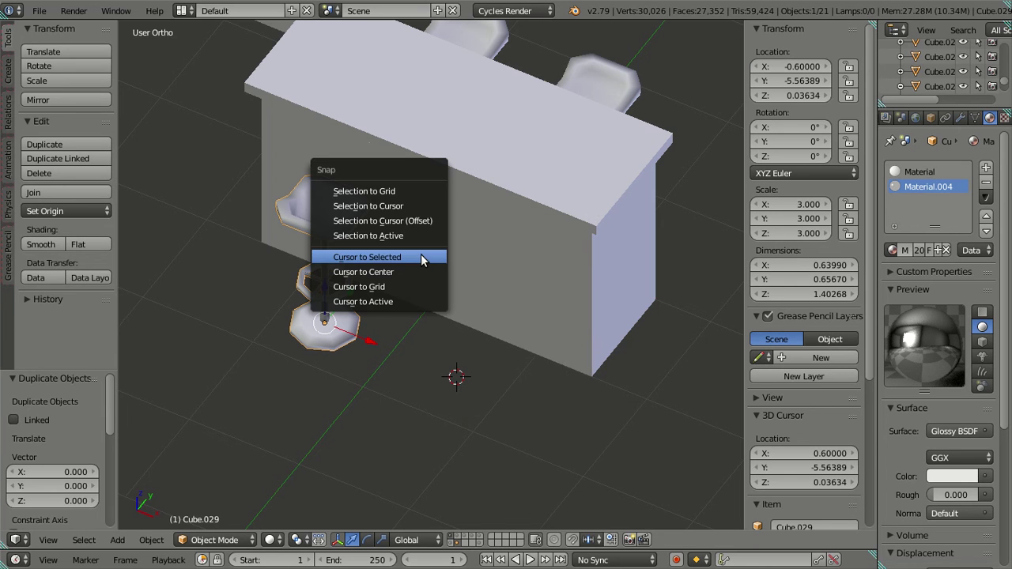
click(416, 205)
Snap the cursor to the front-right stool and delete it.
middle_drag(554, 274, 551, 345)
right_click(623, 401)
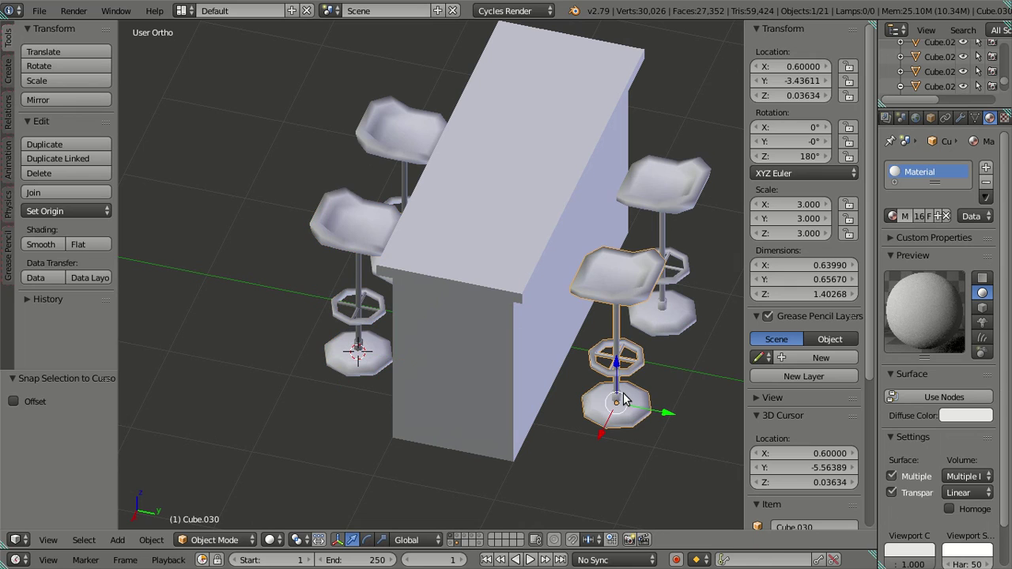
key(s)
key(Escape)
key(shift+s)
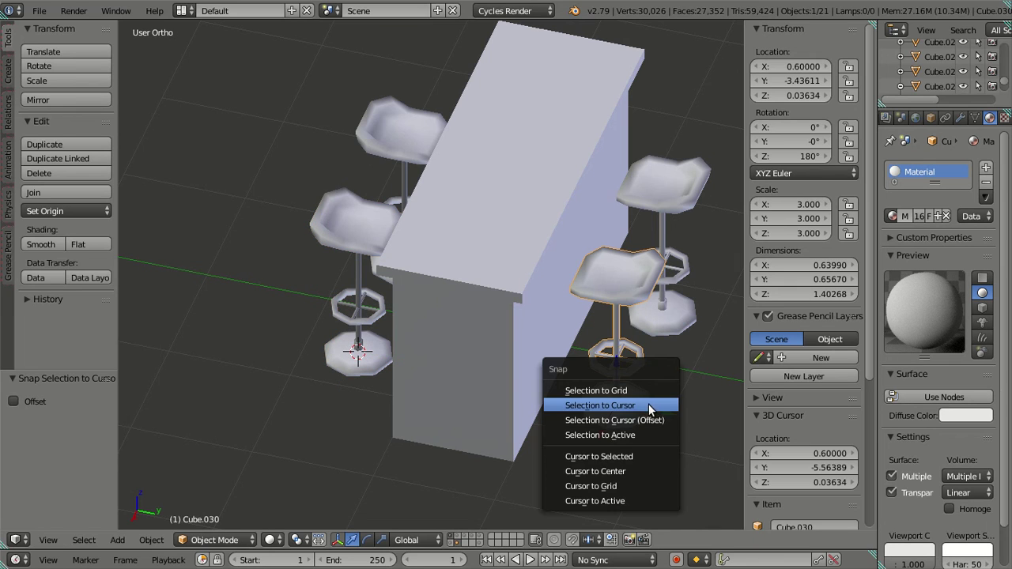
click(633, 457)
key(x)
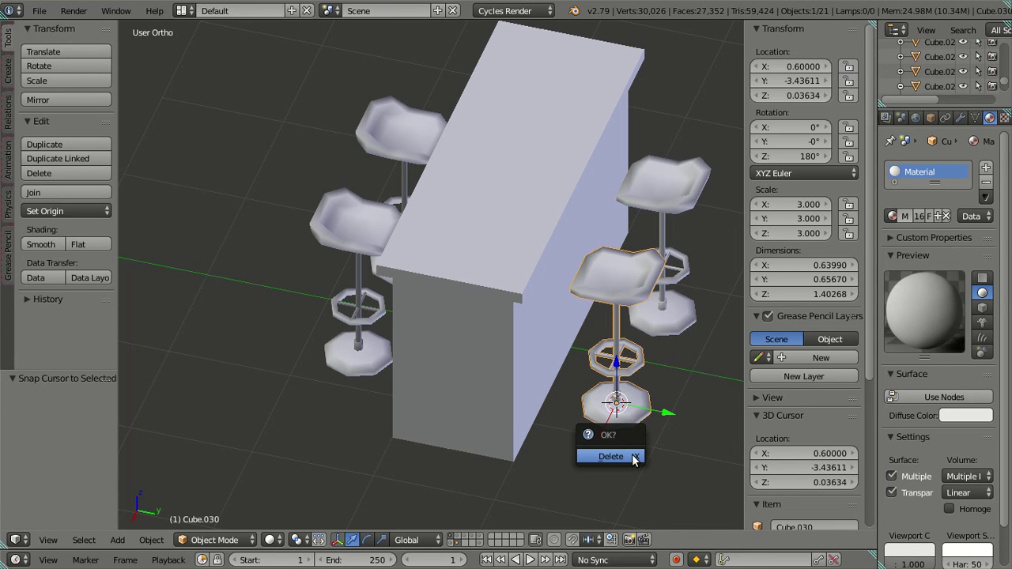
click(633, 458)
Duplicate the left front stool, snap it to the cursor, and rotate it 180° around Z.
right_click(368, 352)
key(shift+d)
right_click(640, 313)
key(shift+a)
mouse_move(640, 314)
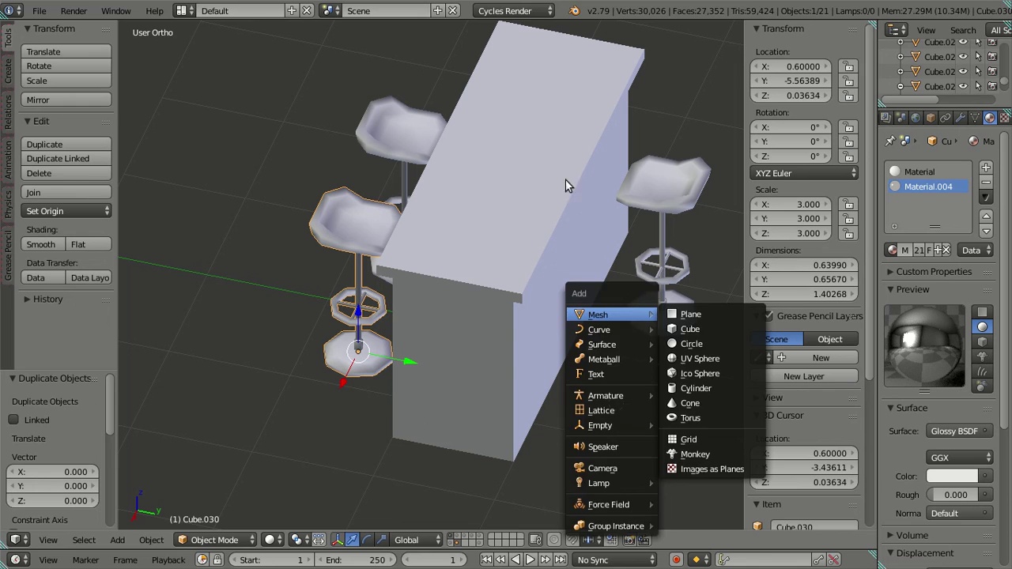
key(Escape)
key(shift+s)
click(580, 185)
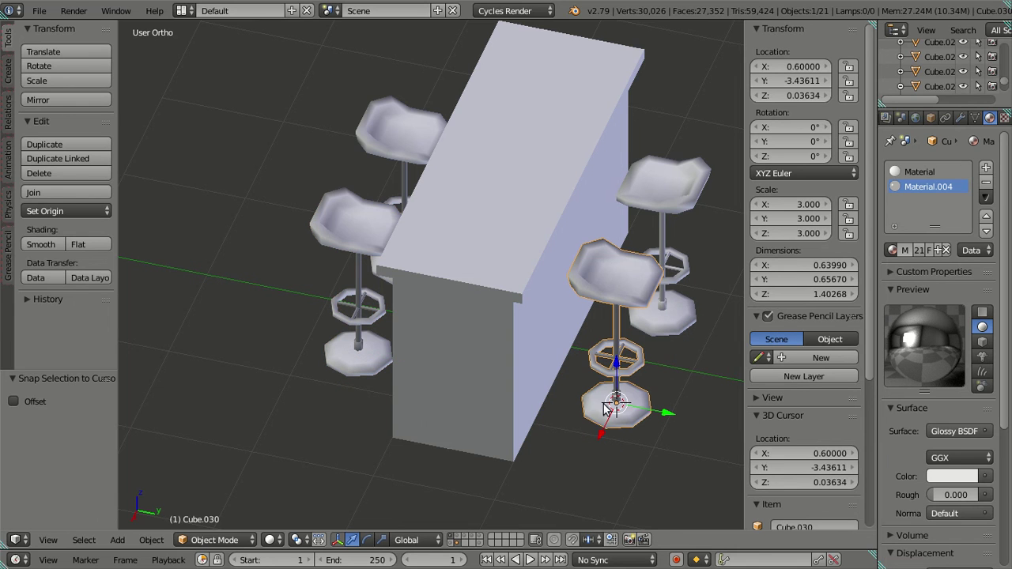
text(rz180)
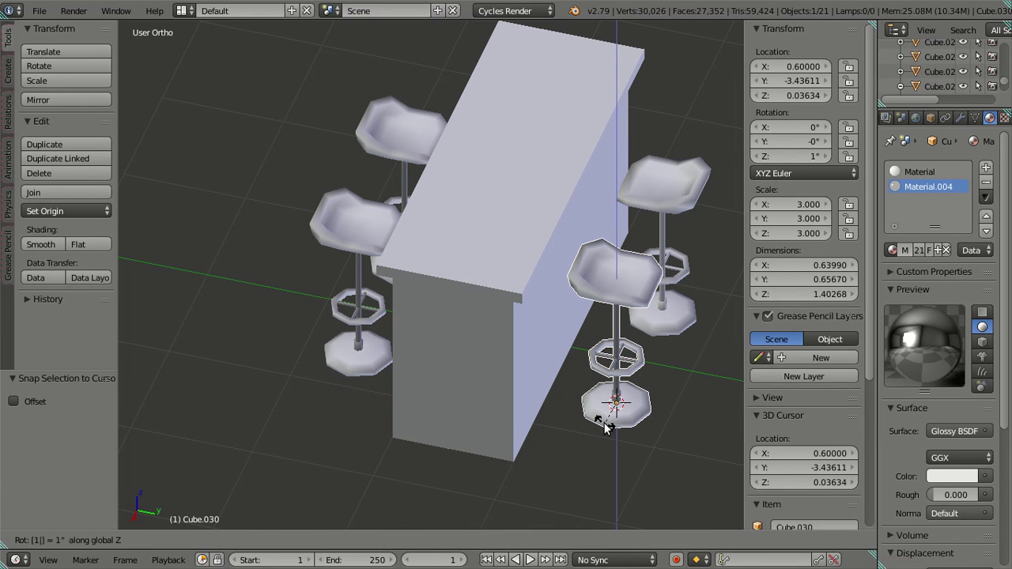
key(Return)
Snap the cursor to the other front stool, delete it, and select the glossy-legged front stool.
middle_drag(604, 430, 570, 456)
right_click(603, 464)
key(shift+s)
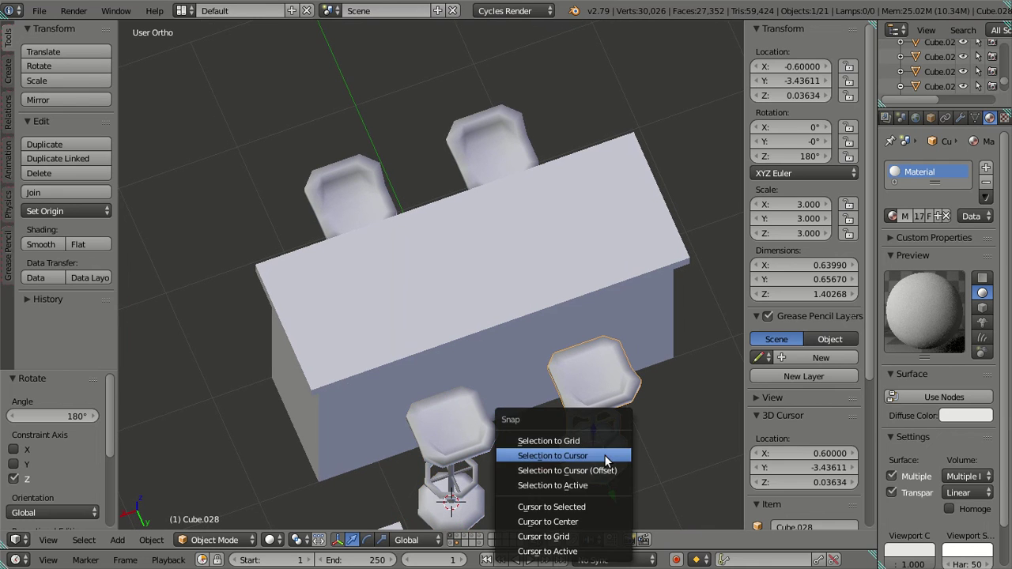
click(594, 509)
key(x)
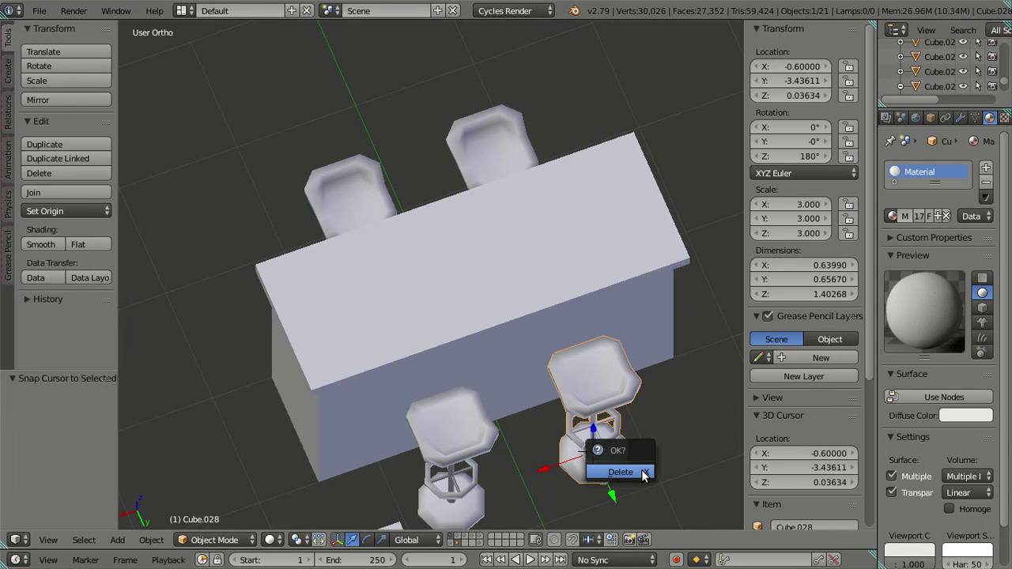
click(620, 470)
right_click(470, 474)
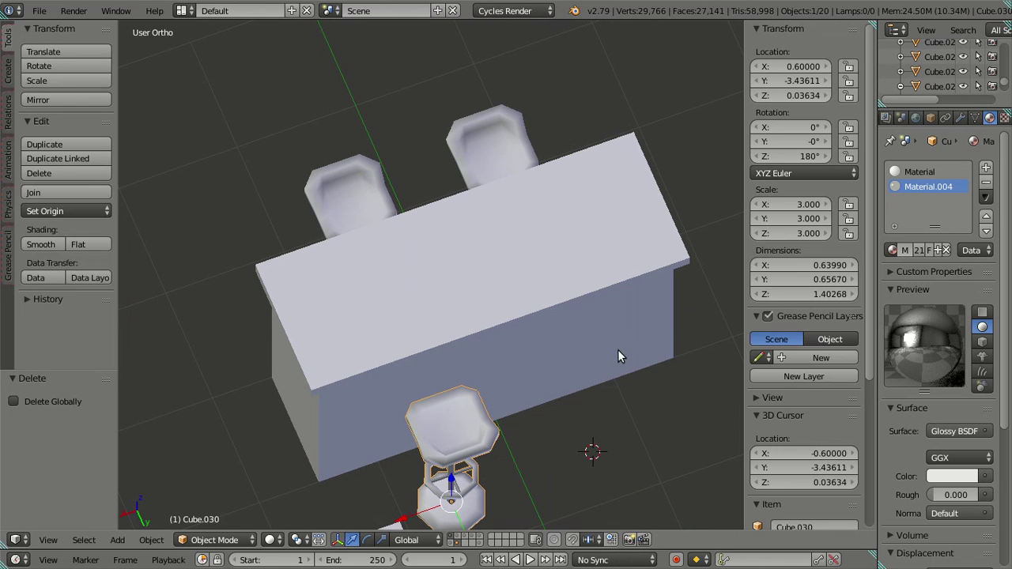
Duplicate the glossy-legged stool and snap the copy to the cursor at the last empty spot.
scroll(490, 340, down, 3)
middle_drag(490, 341, 502, 362)
key(g)
right_click(564, 344)
key(shift+d)
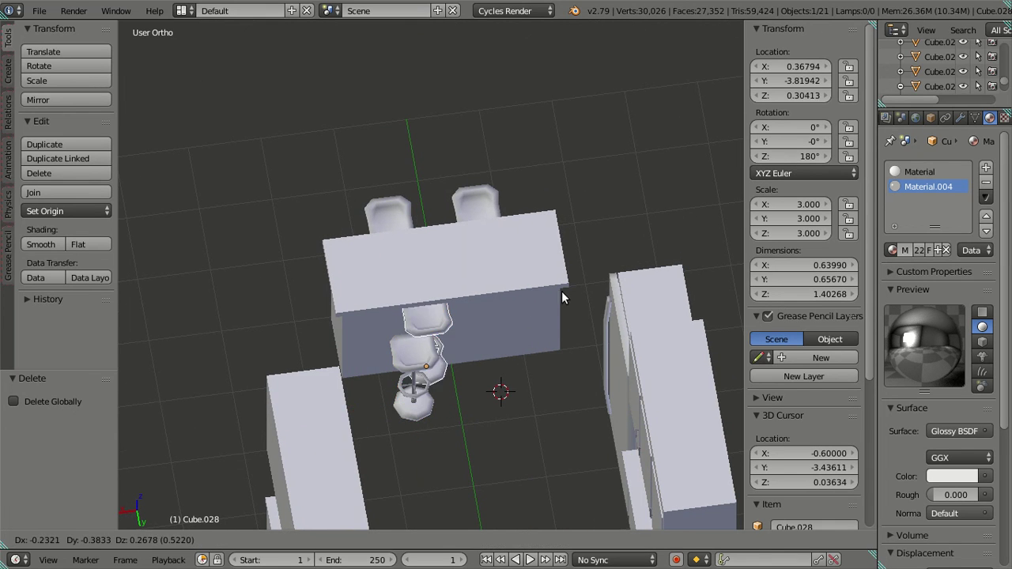
right_click(549, 310)
key(shift+s)
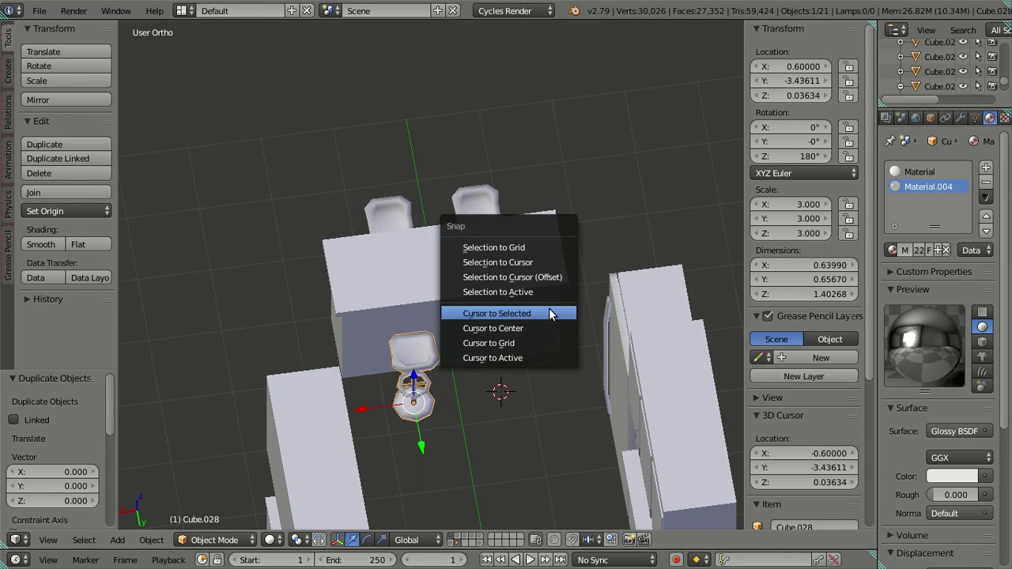
click(531, 262)
Deselect everything and view the kitchen through the scene camera.
key(a)
middle_drag(399, 368, 323, 344)
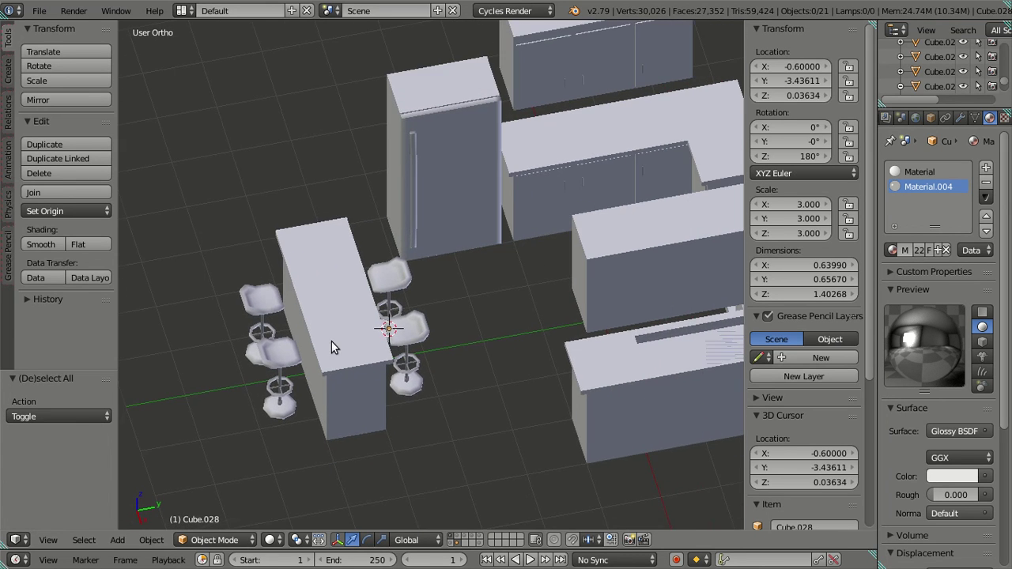
key(KP_0)
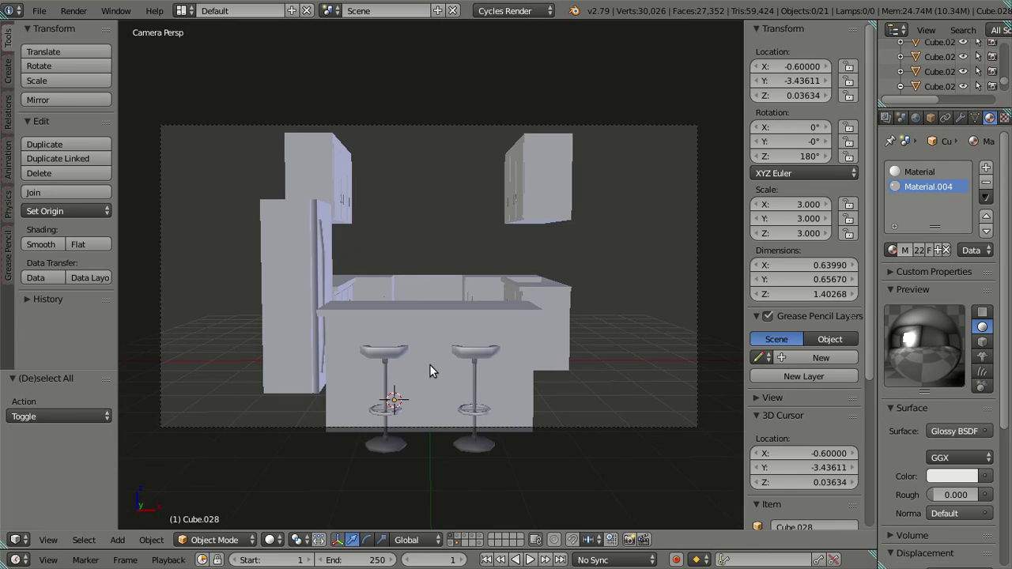
Hide the side panels, return to camera view, and save over Kitchen Set.blend.
key(n)
key(t)
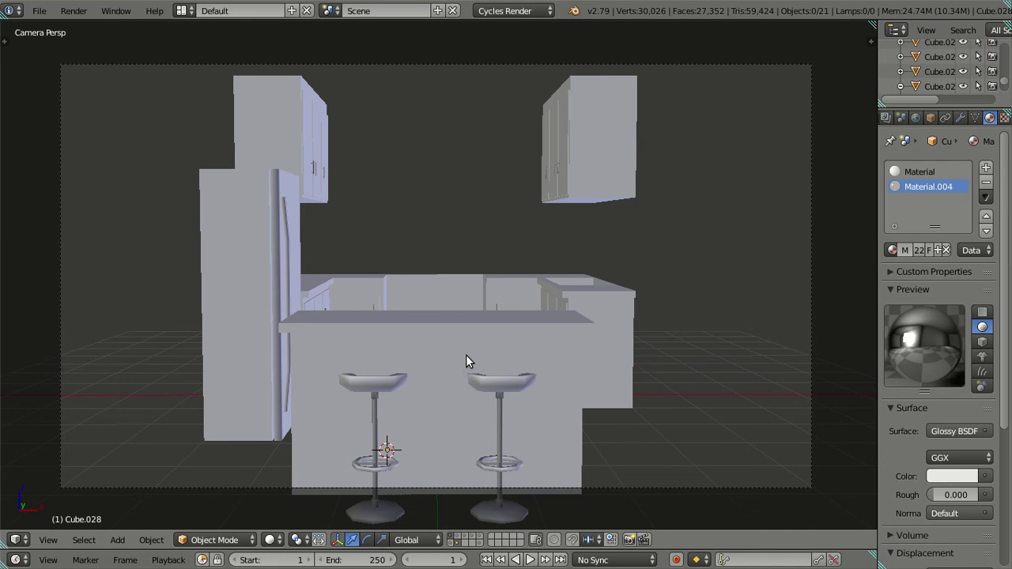
middle_drag(504, 376, 459, 463)
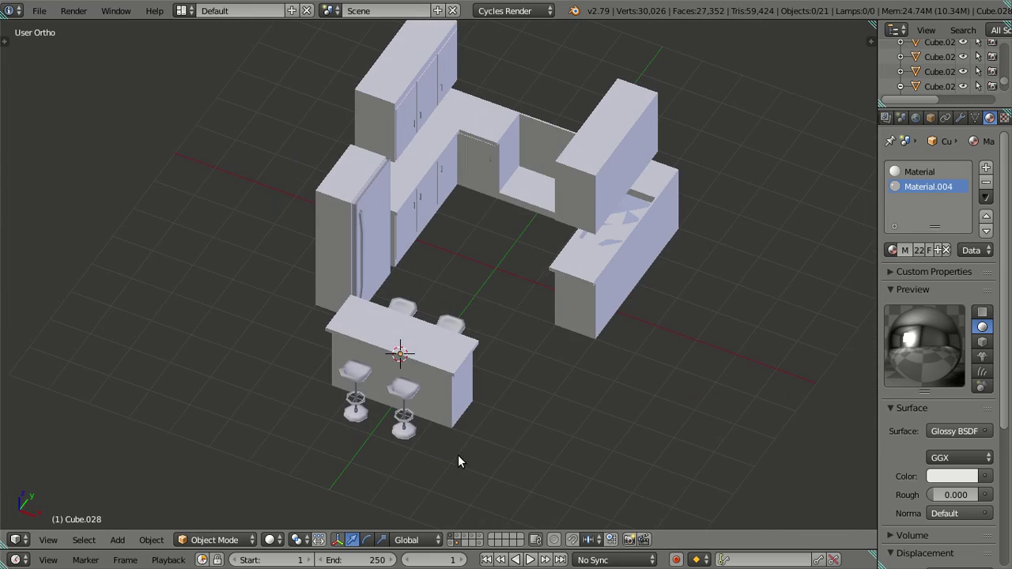
key(KP_0)
key(ctrl+s)
click(496, 403)
Show the layers with the door, cabinet, walls, floor, ceiling light, stove and sink in wireframe.
shift+click(458, 542)
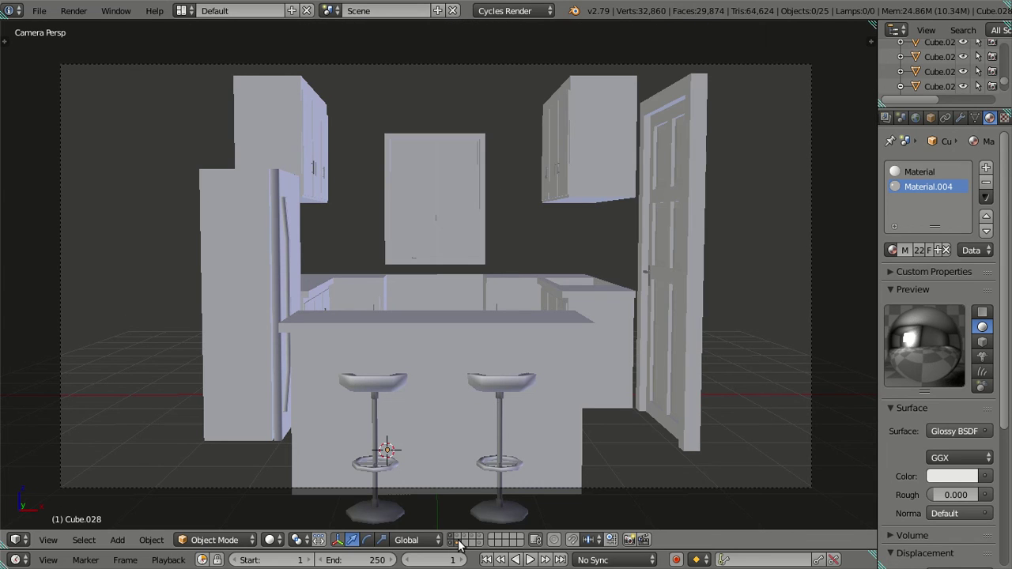
shift+click(463, 541)
shift+click(475, 538)
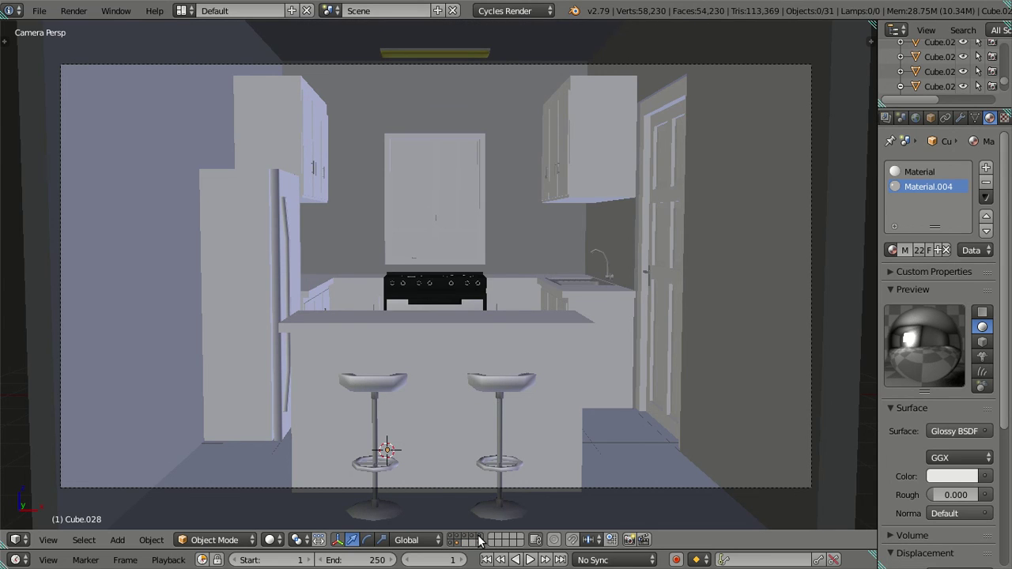
key(z)
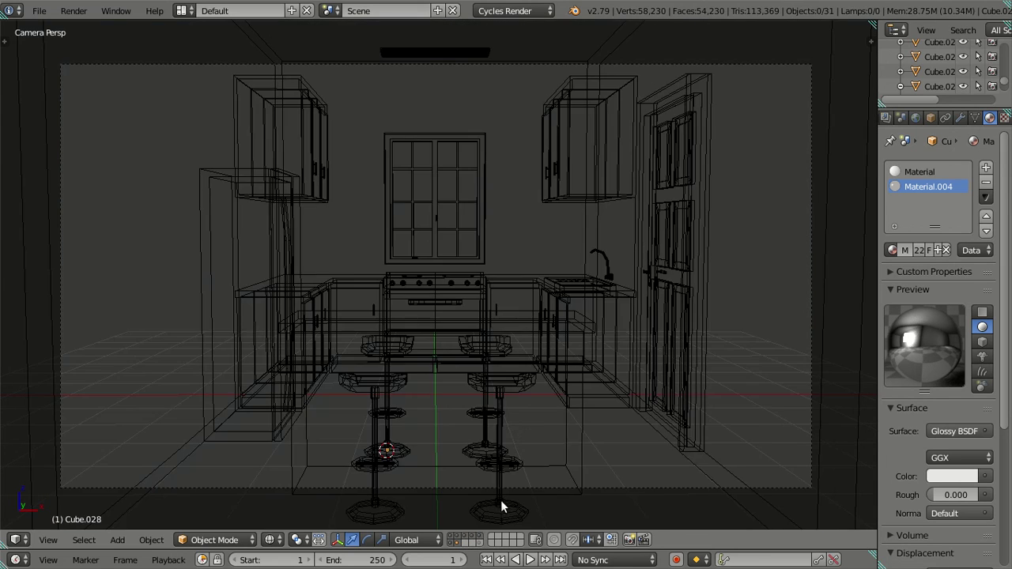
Save Kitchen Set.blend again and start a Cycles render of the camera view.
key(ctrl+s)
click(605, 328)
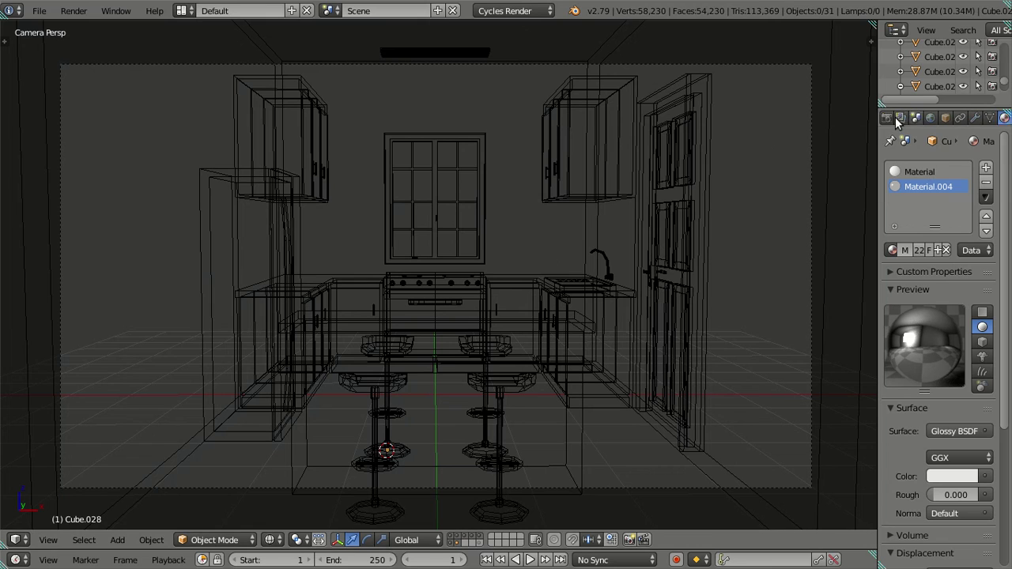
click(887, 117)
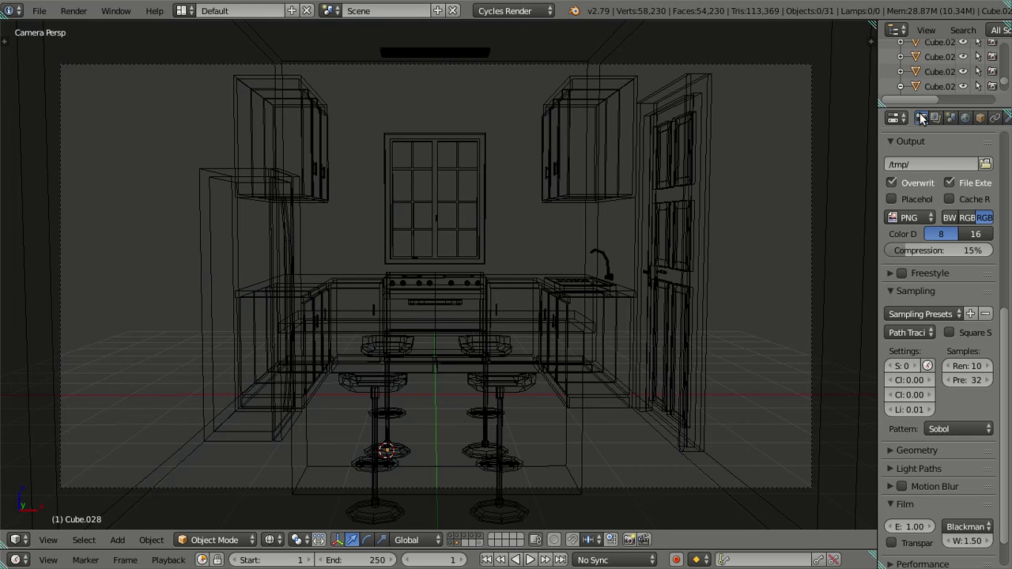
click(72, 13)
click(84, 29)
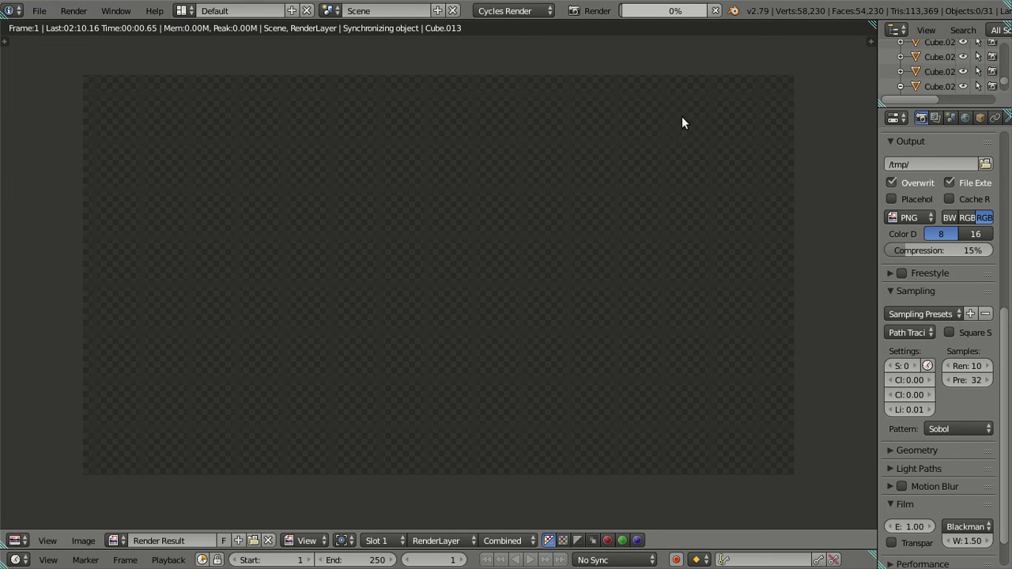
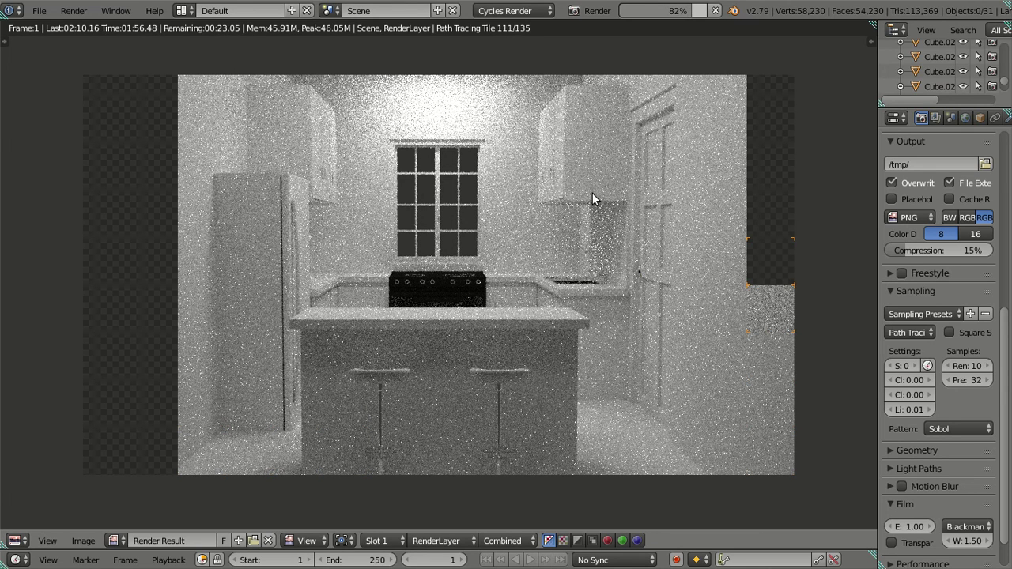
Cancel the test render at 82% and return the viewport to the kitchen through the scene camera.
key(Escape)
key(Escape)
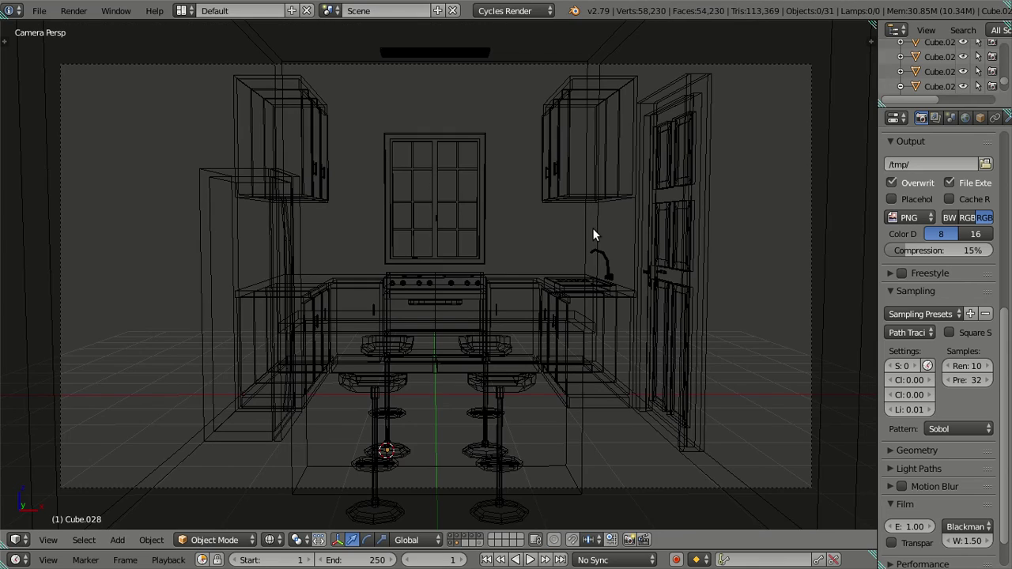
key(KP_5)
middle_drag(592, 222, 564, 269)
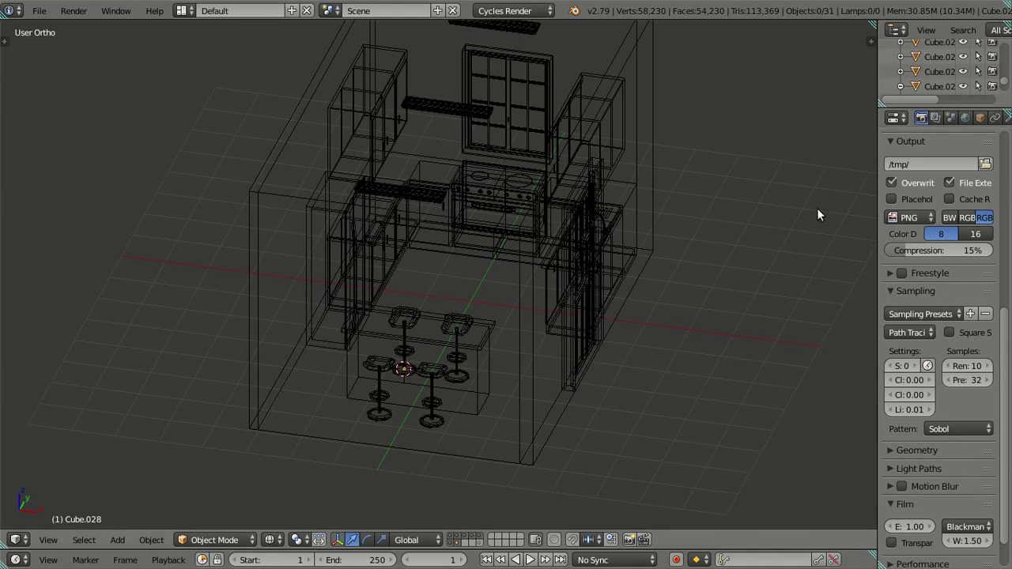
key(KP_0)
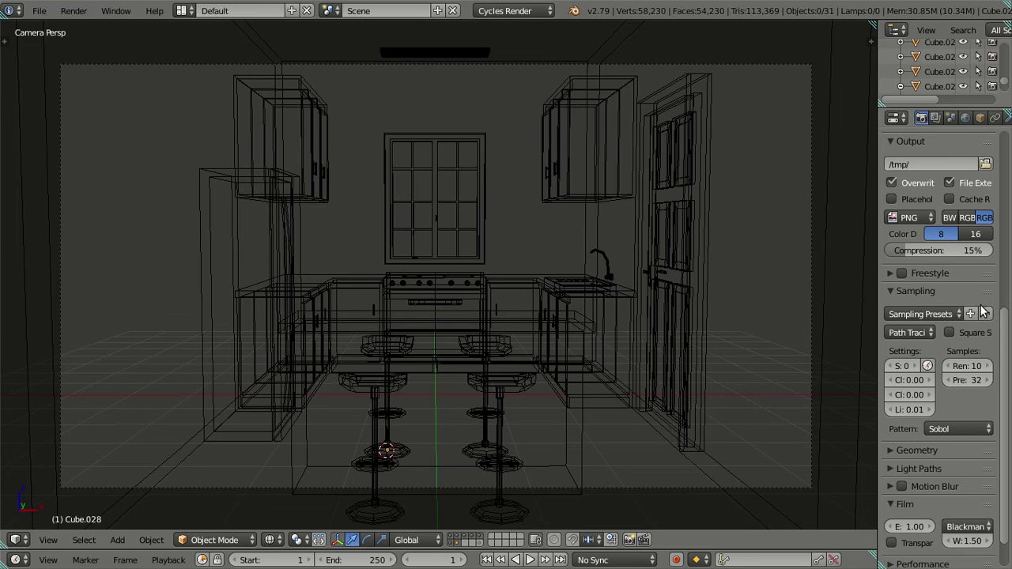
Raise the Cycles render samples from 10 to 512 in the Sampling settings.
scroll(972, 365, down, 2)
scroll(970, 364, up, 10)
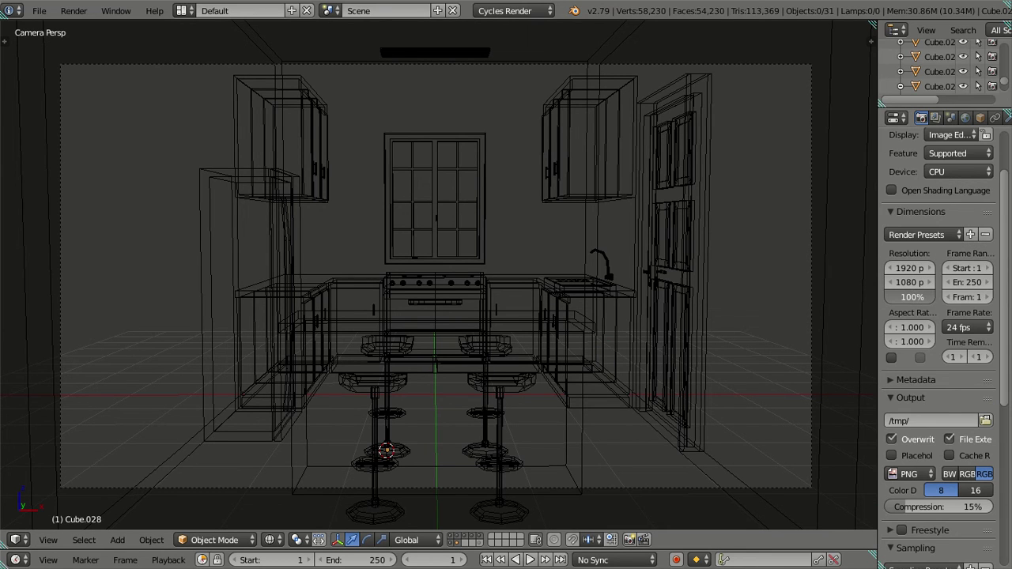
scroll(966, 334, down, 9)
click(965, 327)
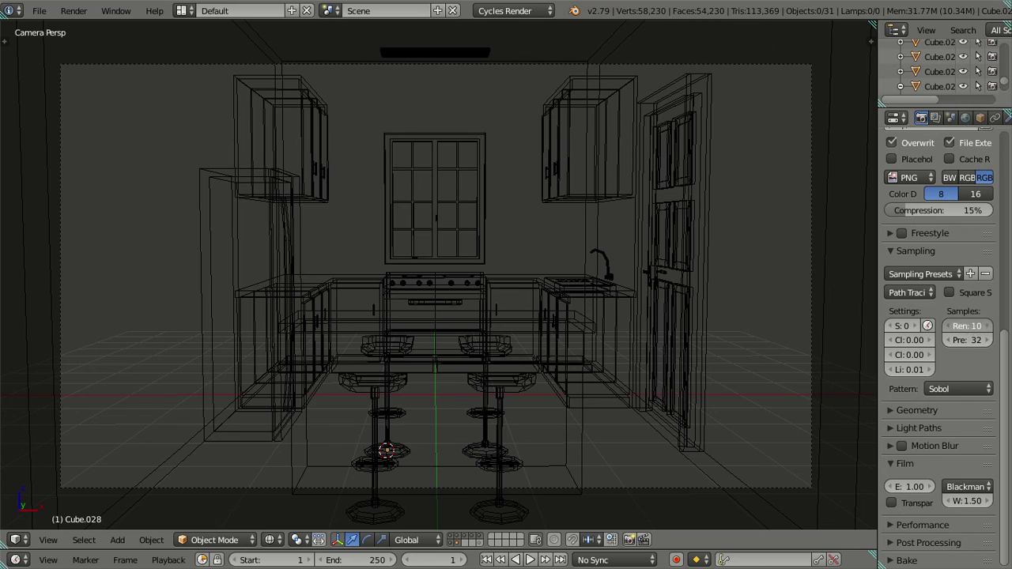
text(512)
key(Return)
Save the kitchen scene over Kitchen Set.blend.
key(ctrl+s)
click(694, 286)
click(116, 11)
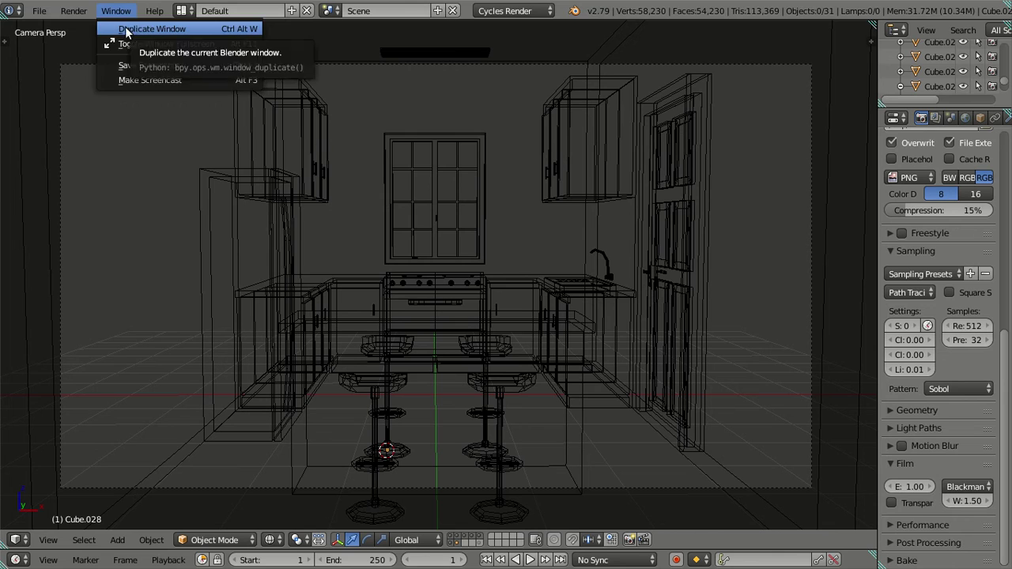
click(114, 13)
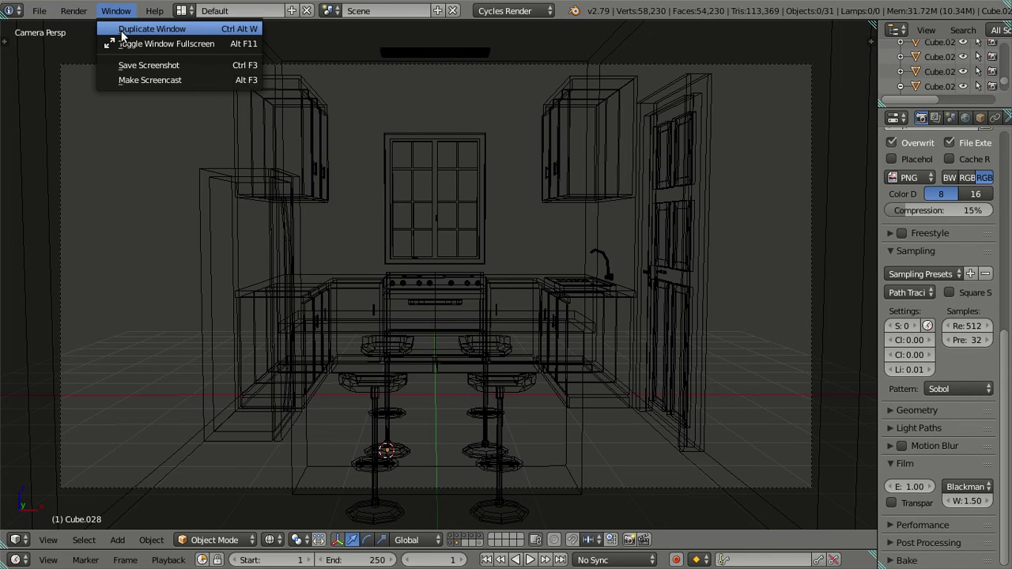